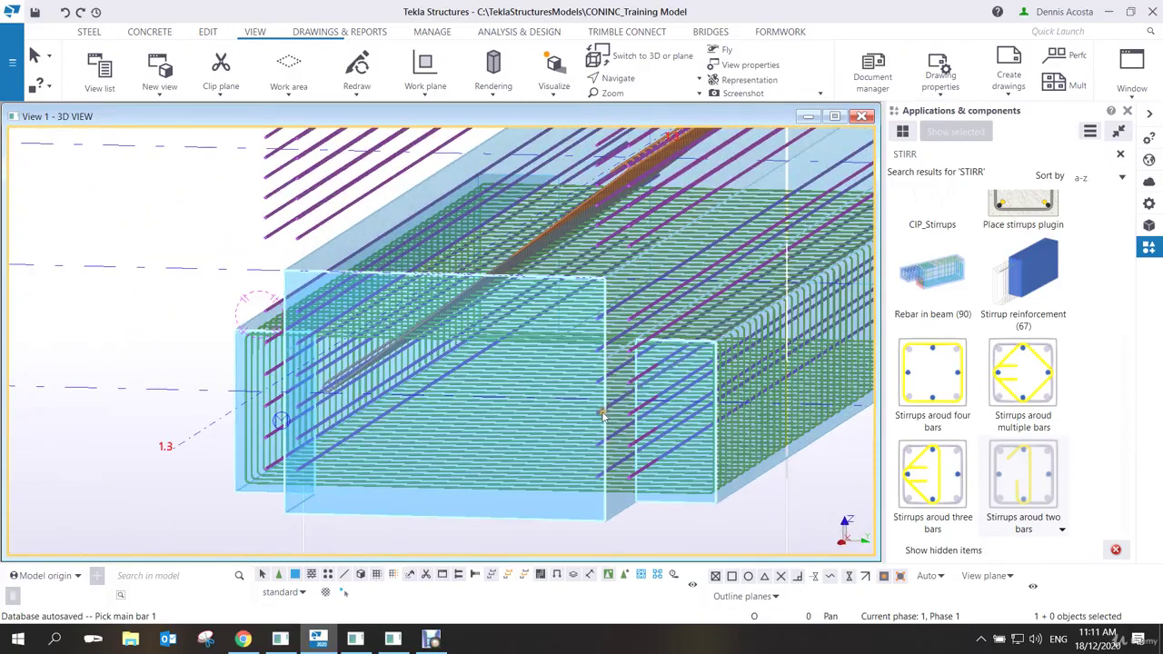
Create the second diagonal stirrup set from a lower main bar to the opposite upper main bar, following the existing green outer stirrups.
{"action": "left_click", "coordinate": [582, 397]}
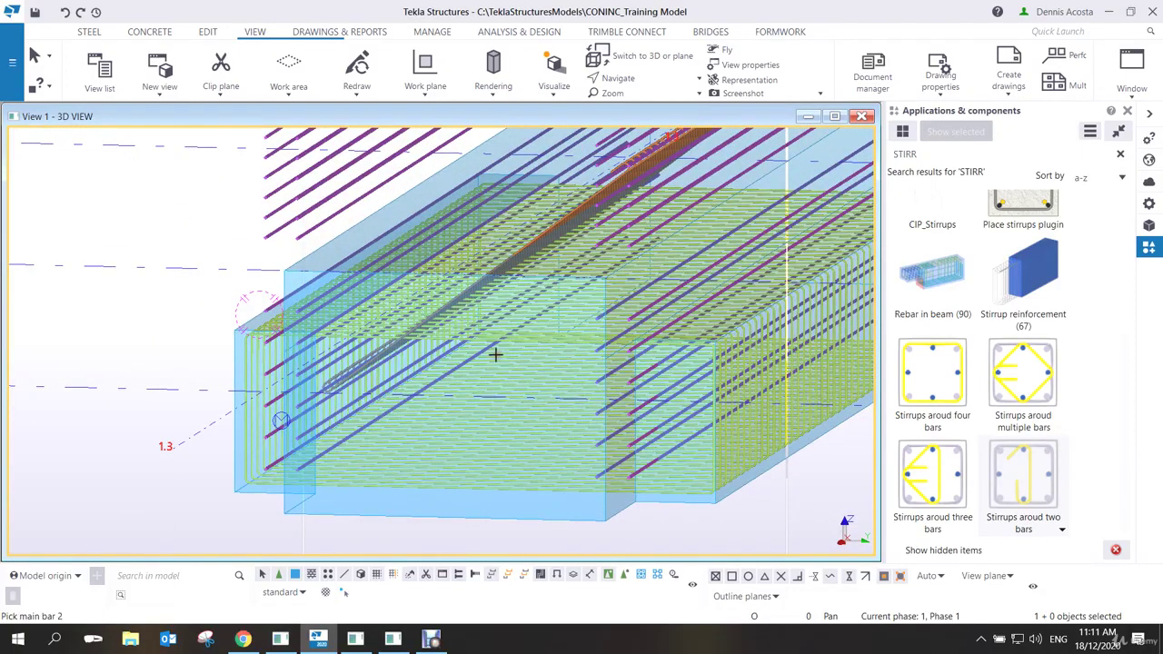
{"action": "scroll", "coordinate": [495, 350], "scroll_direction": "up", "scroll_amount": 4}
{"action": "scroll", "coordinate": [407, 294], "scroll_direction": "down", "scroll_amount": 4}
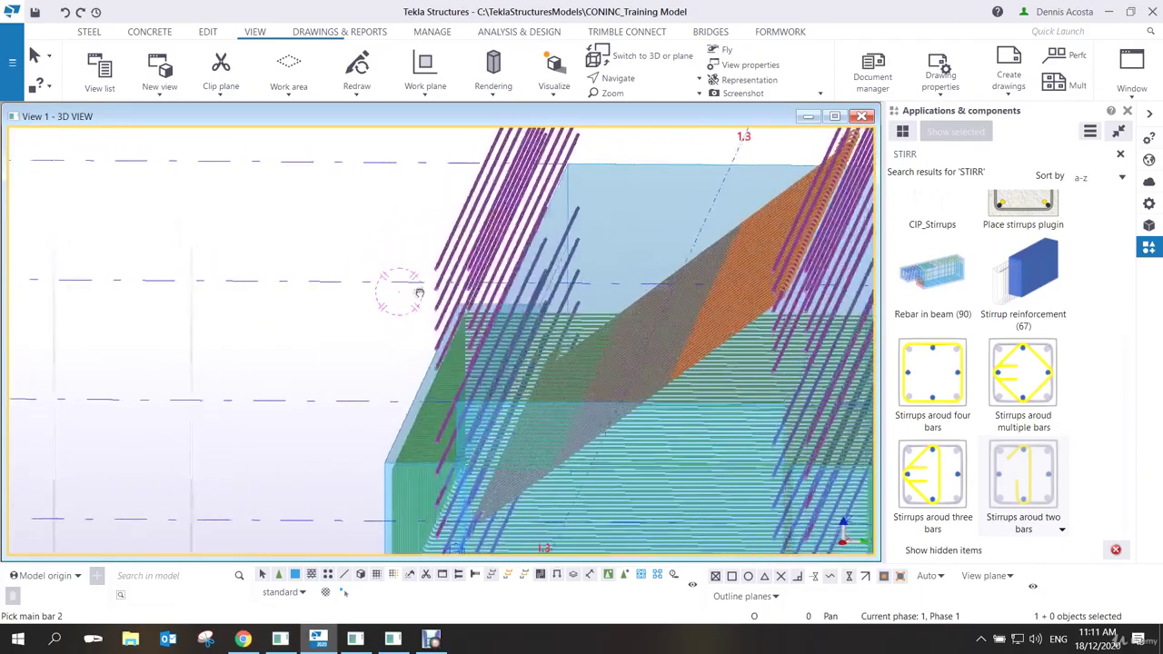
{"action": "scroll", "coordinate": [488, 260], "scroll_direction": "down", "scroll_amount": 1}
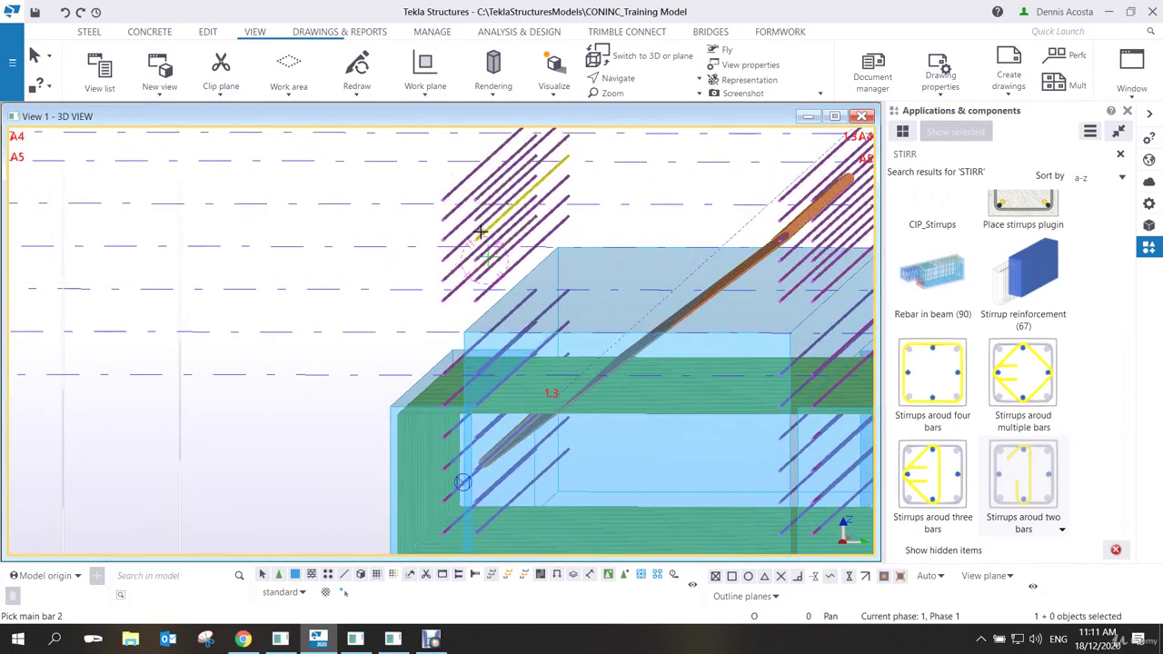
{"action": "left_click", "coordinate": [480, 228]}
{"action": "scroll", "coordinate": [442, 400], "scroll_direction": "down", "scroll_amount": 2}
{"action": "scroll", "coordinate": [442, 399], "scroll_direction": "up", "scroll_amount": 2}
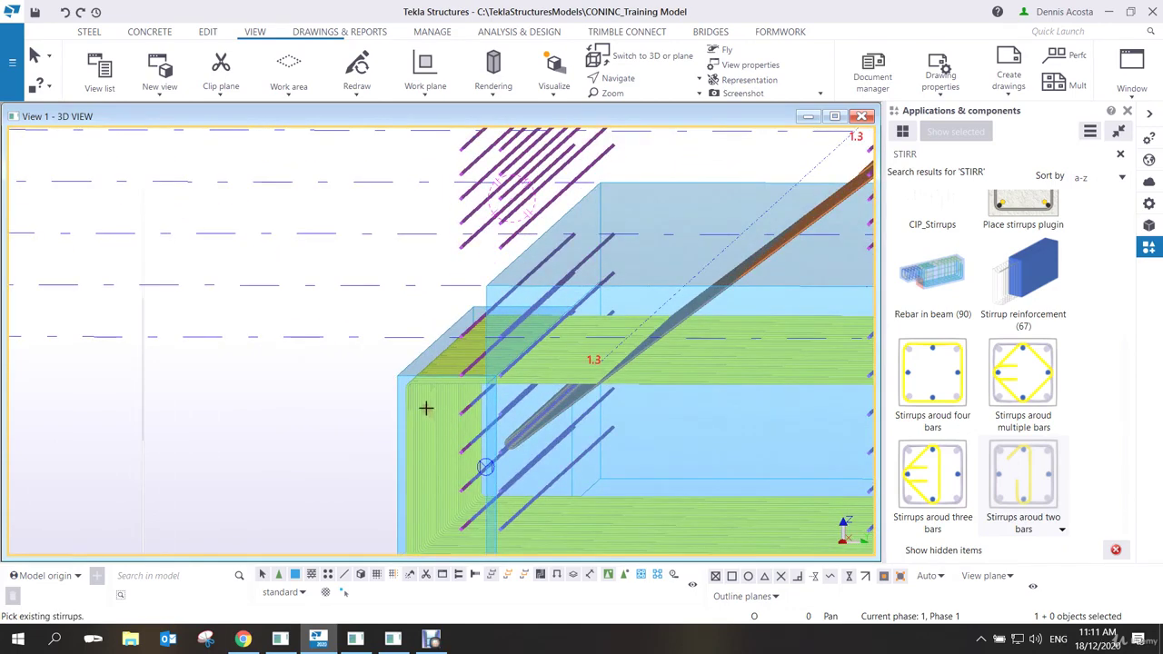
{"action": "middle_click", "coordinate": [378, 309]}
{"action": "scroll", "coordinate": [378, 309], "scroll_direction": "down", "scroll_amount": 3}
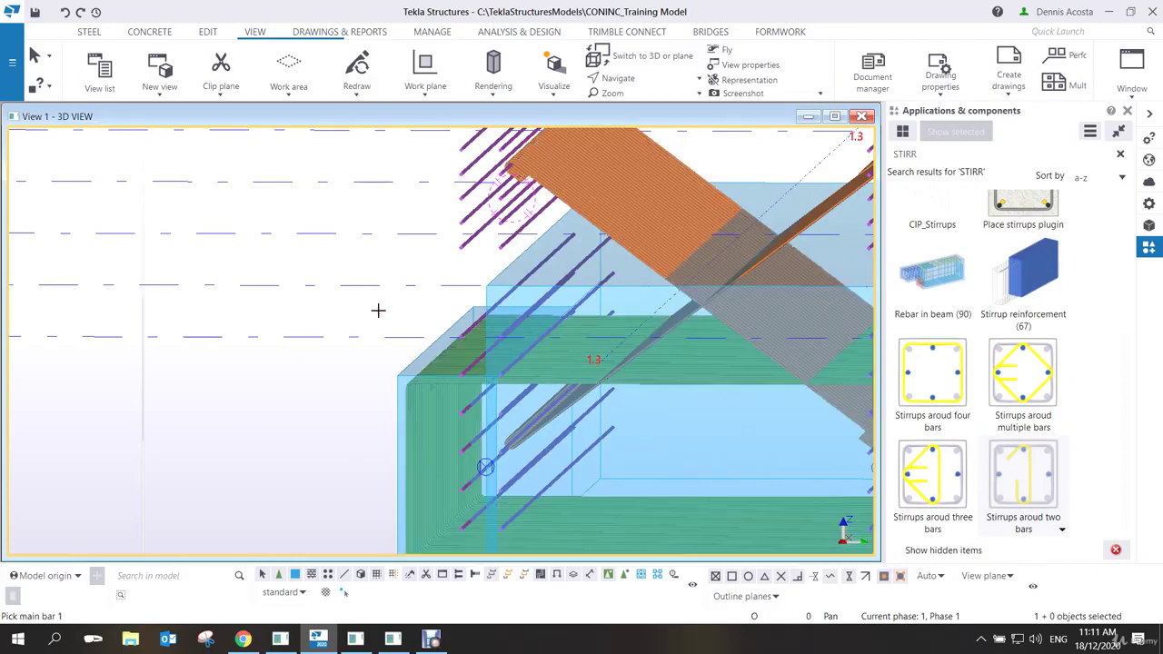
{"action": "right_click", "coordinate": [352, 222]}
{"action": "left_click", "coordinate": [373, 231]}
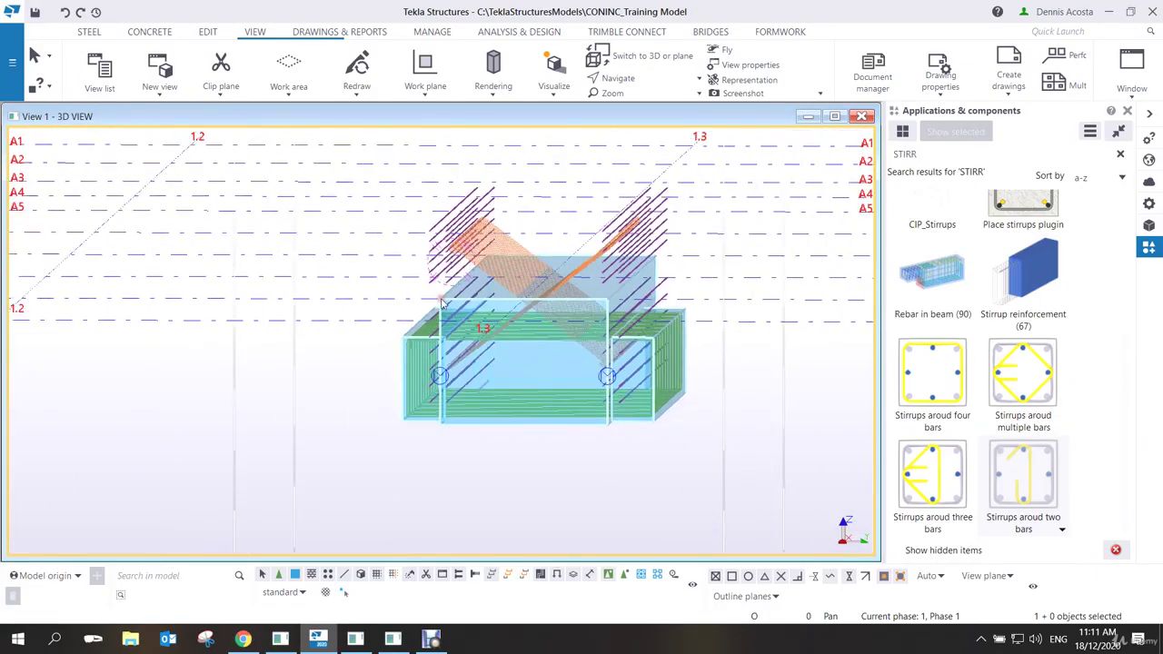
Try deleting the main bar group that the diagonal stirrups wrap around, and undo the deletion.
{"action": "scroll", "coordinate": [602, 348], "scroll_direction": "up", "scroll_amount": 1}
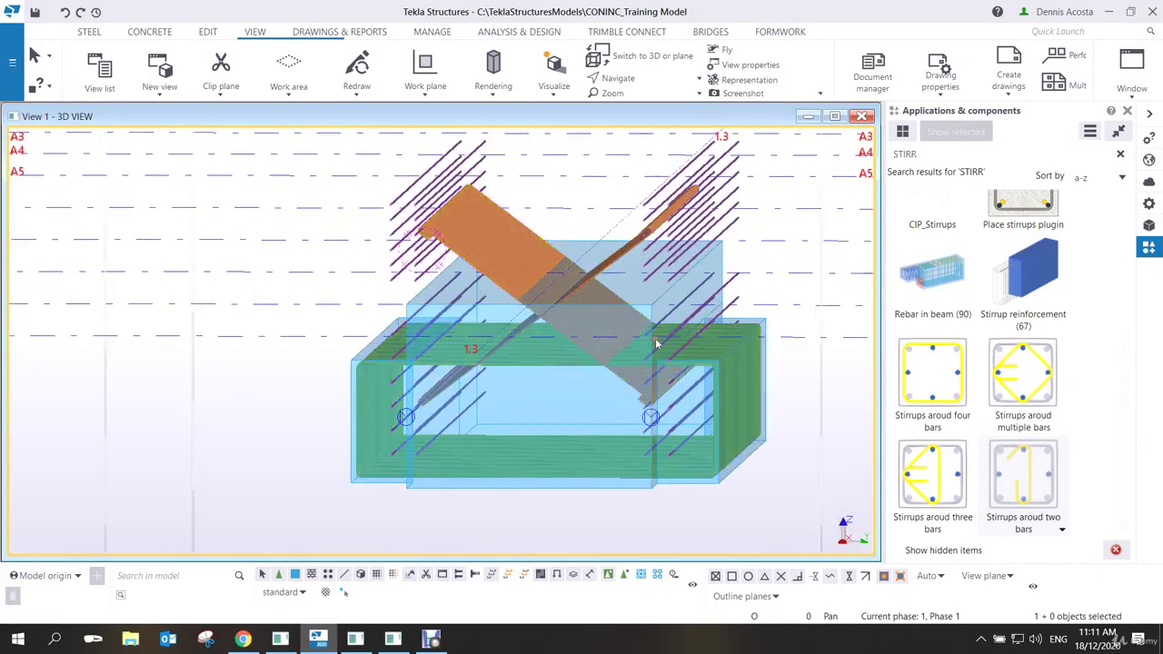
{"action": "scroll", "coordinate": [604, 338], "scroll_direction": "up", "scroll_amount": 3}
{"action": "mouse_move", "coordinate": [603, 329]}
{"action": "middle_mouse_down", "text": "ctrl"}
{"action": "mouse_move", "coordinate": [625, 312]}
{"action": "mouse_move", "coordinate": [615, 324]}
{"action": "middle_mouse_up", "text": "ctrl"}
{"action": "scroll", "coordinate": [615, 324], "scroll_direction": "down", "scroll_amount": 1}
{"action": "scroll", "coordinate": [574, 317], "scroll_direction": "up", "scroll_amount": 1}
{"action": "scroll", "coordinate": [579, 334], "scroll_direction": "up", "scroll_amount": 2}
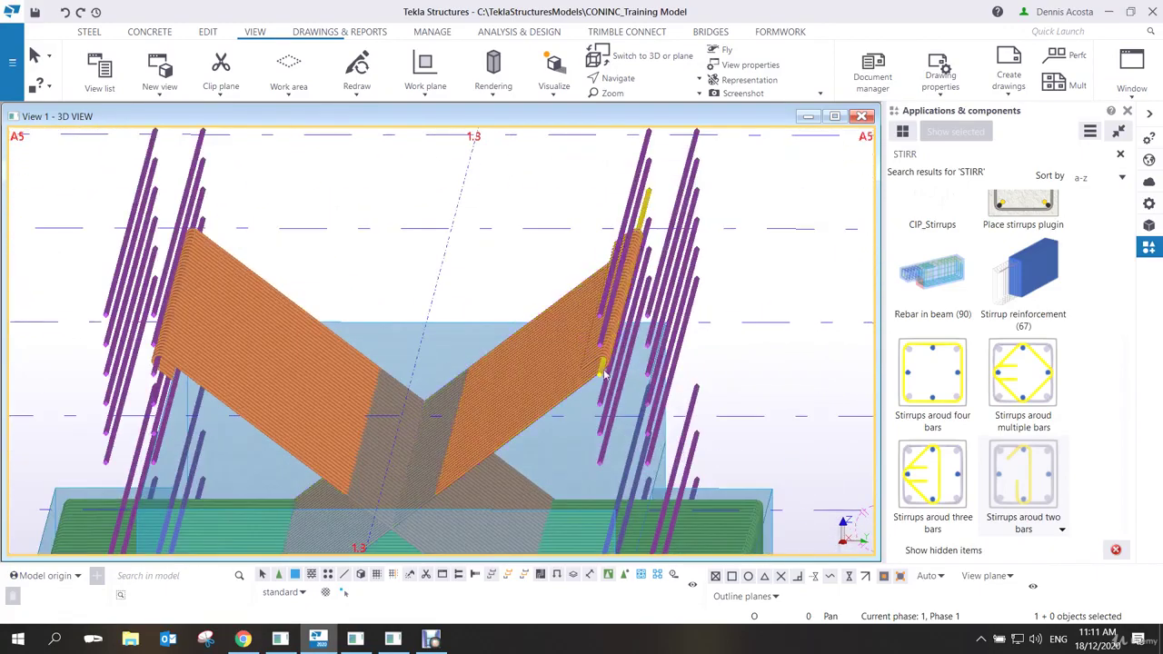
{"action": "left_click", "coordinate": [604, 375]}
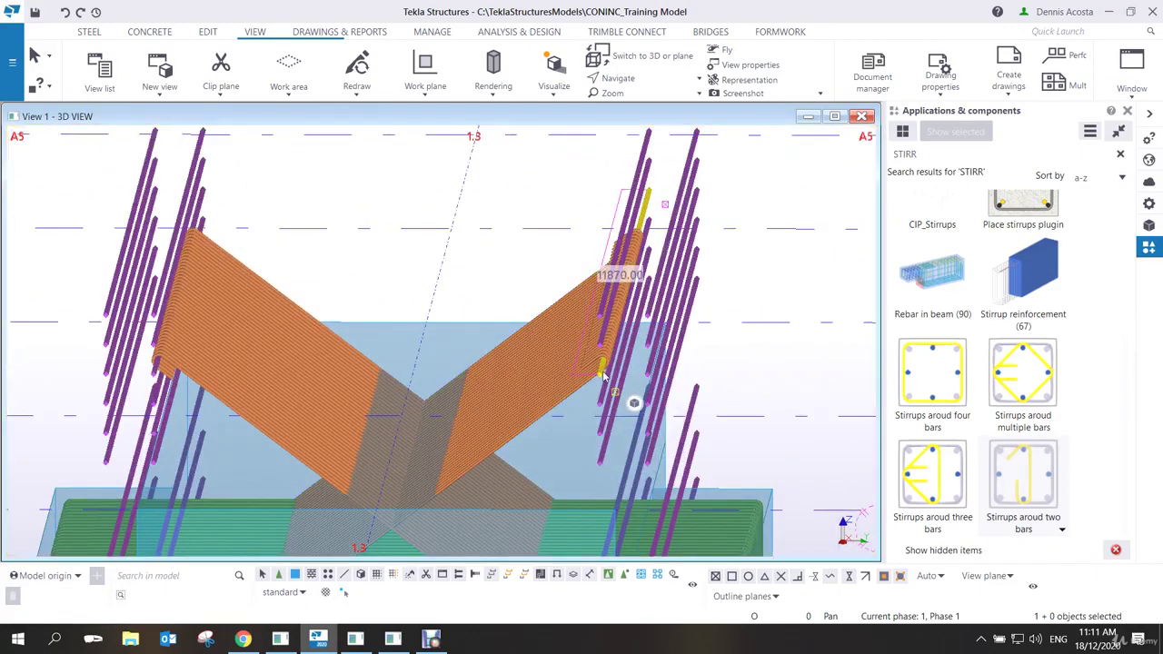
{"action": "key", "text": "Delete"}
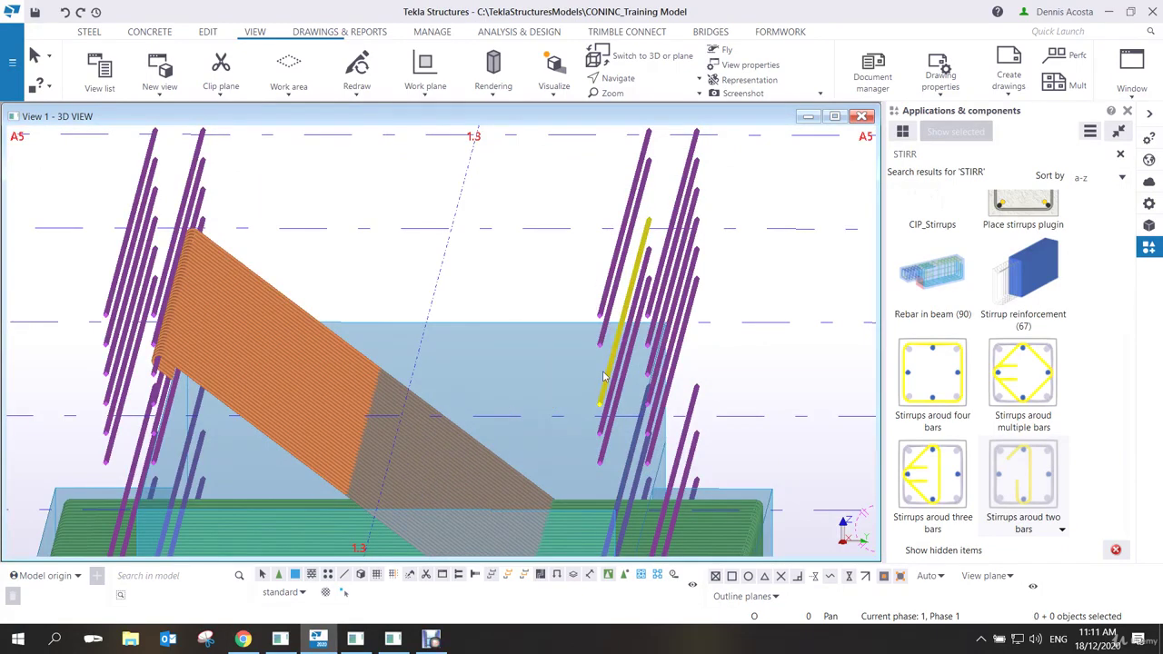
{"action": "key", "text": "ctrl+z"}
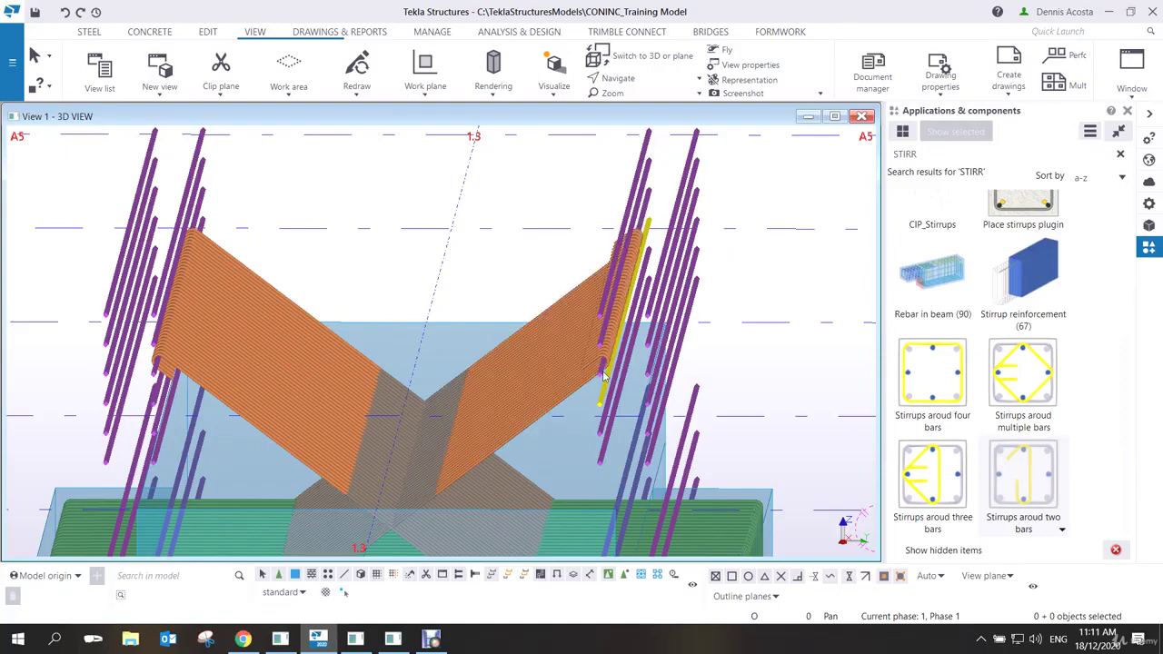
Explode the stirrup component of the diagonal set ending at the right side of the beam.
{"action": "scroll", "coordinate": [604, 375], "scroll_direction": "down", "scroll_amount": 3}
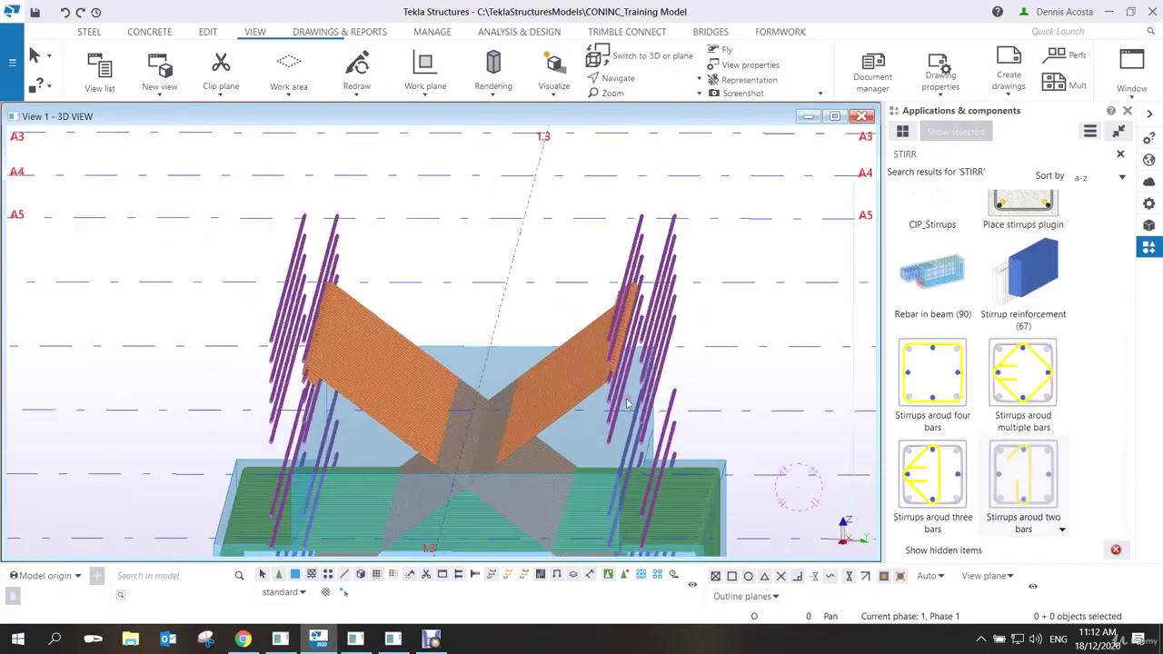
{"action": "middle_click_drag", "start_coordinate": [604, 375], "coordinate": [525, 392], "text": "ctrl"}
{"action": "scroll", "coordinate": [522, 396], "scroll_direction": "up", "scroll_amount": 5}
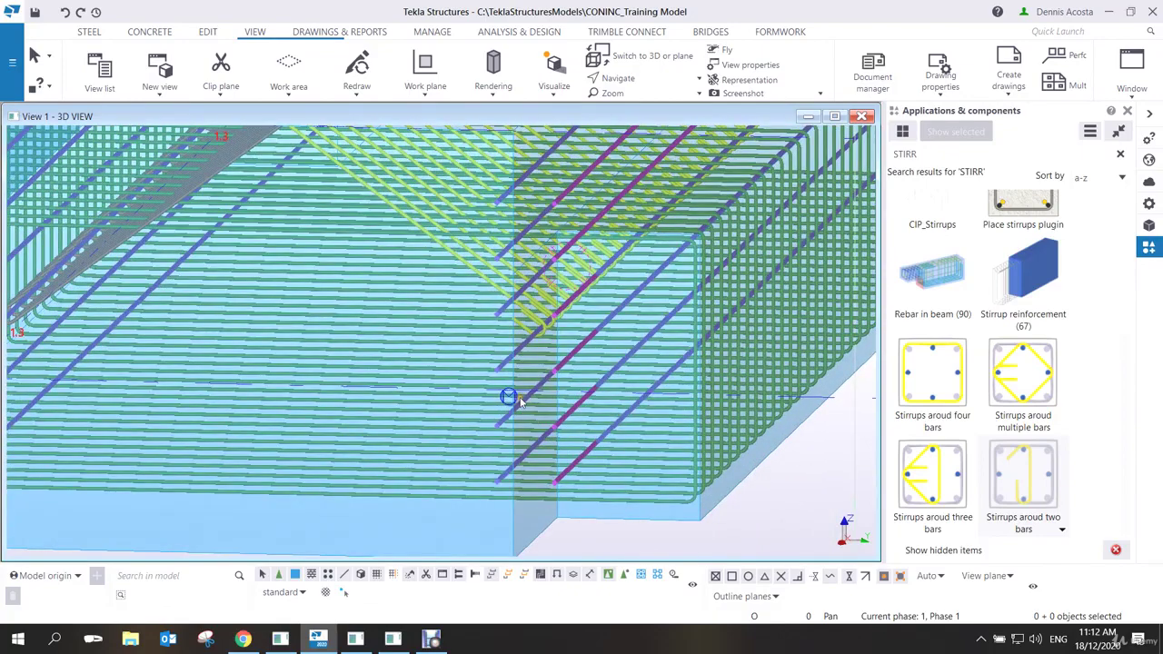
{"action": "left_click", "coordinate": [520, 402]}
{"action": "right_click", "coordinate": [520, 403]}
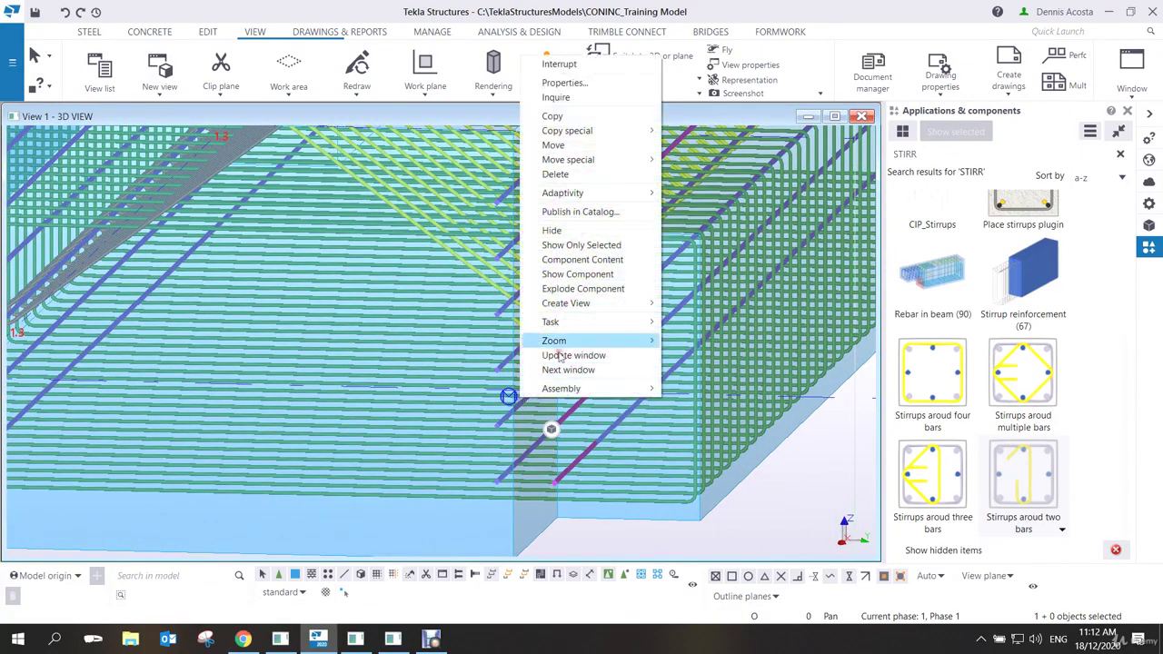
{"action": "left_click", "coordinate": [582, 289]}
Explode the stirrup component of the other diagonal set, which ends at the left side of the beam.
{"action": "scroll", "coordinate": [454, 363], "scroll_direction": "down", "scroll_amount": 3}
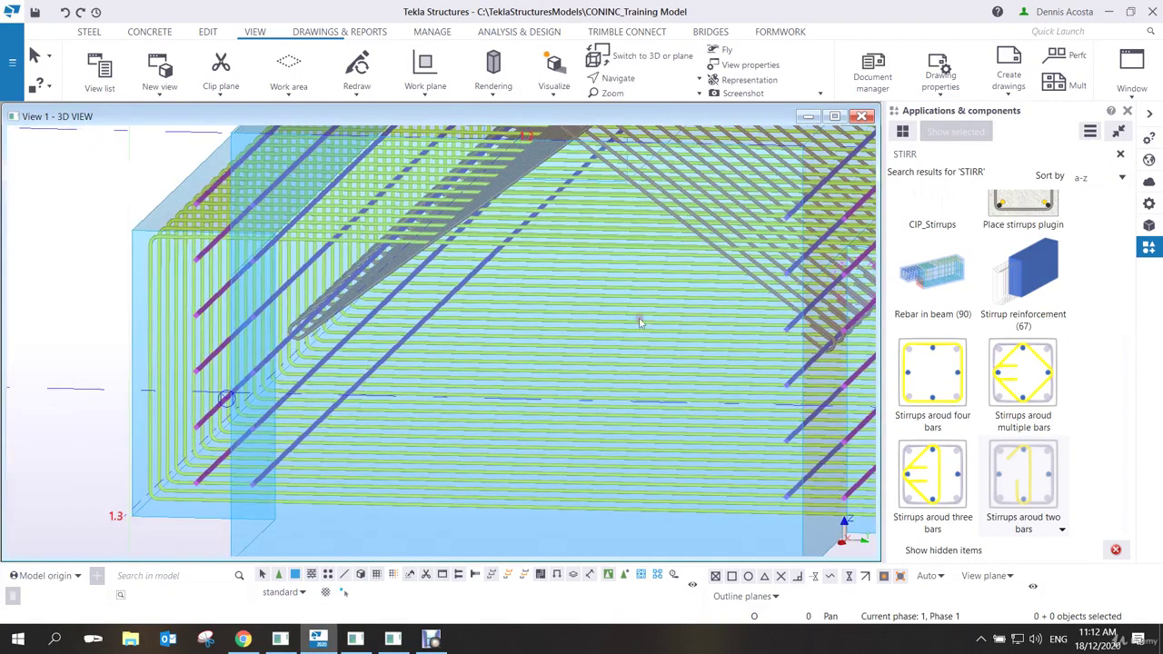
{"action": "right_click", "coordinate": [233, 399]}
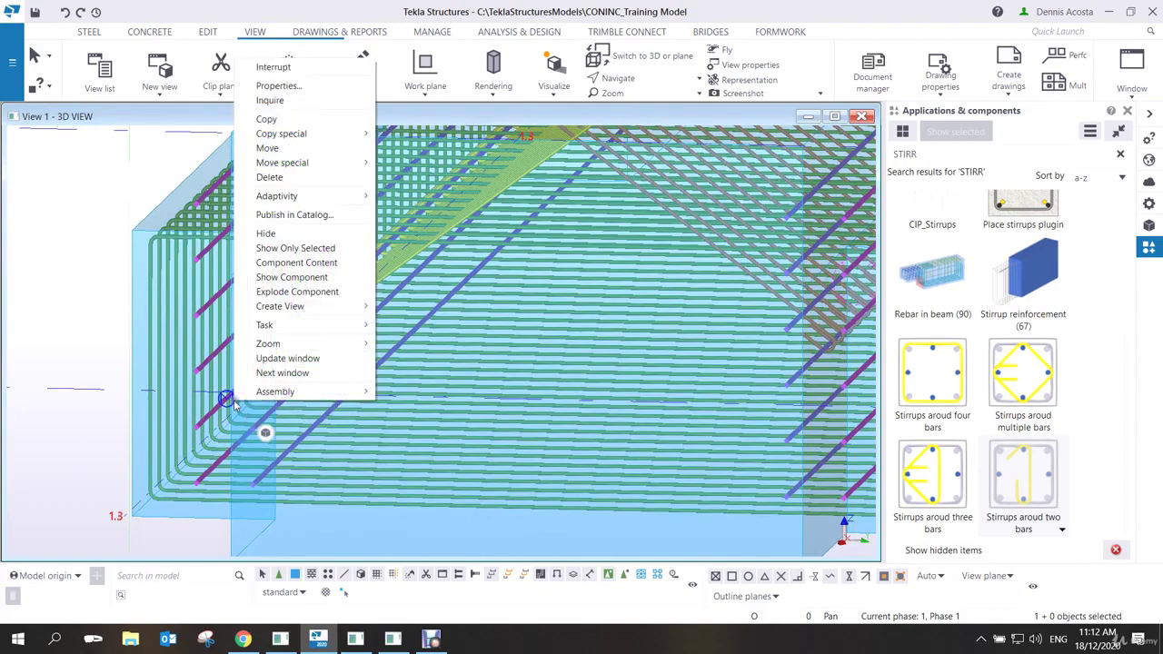
{"action": "left_click", "coordinate": [300, 291]}
{"action": "scroll", "coordinate": [311, 327], "scroll_direction": "down", "scroll_amount": 3}
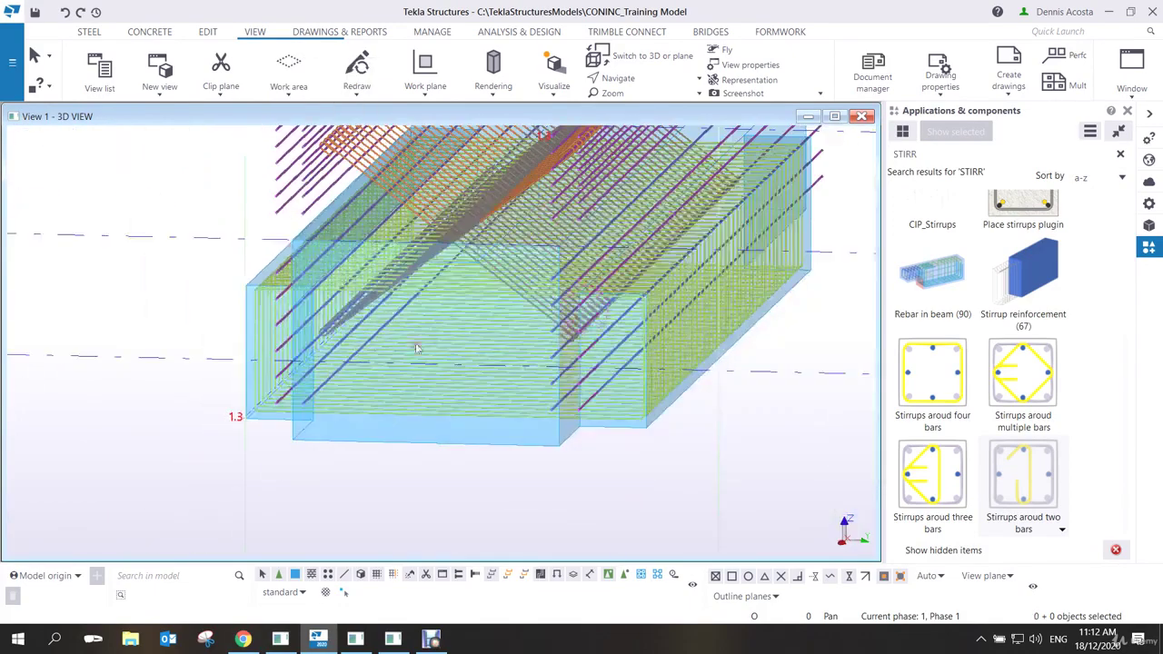
Delete the inner column of main bars, upper and lower, on both sides of the beam.
{"action": "middle_click_drag", "start_coordinate": [415, 343], "coordinate": [554, 264], "text": "ctrl"}
{"action": "scroll", "coordinate": [578, 306], "scroll_direction": "up", "scroll_amount": 3}
{"action": "middle_click_drag", "start_coordinate": [578, 305], "coordinate": [490, 249], "text": "ctrl"}
{"action": "scroll", "coordinate": [488, 243], "scroll_direction": "up", "scroll_amount": 2}
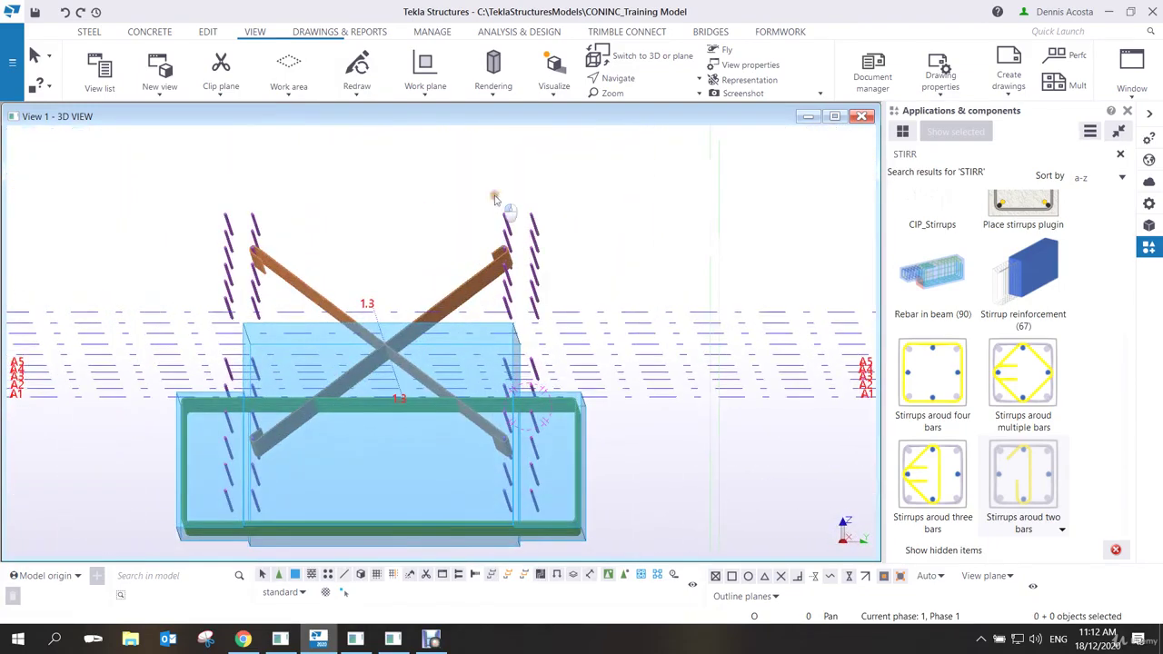
{"action": "left_click_drag", "start_coordinate": [493, 193], "coordinate": [518, 328]}
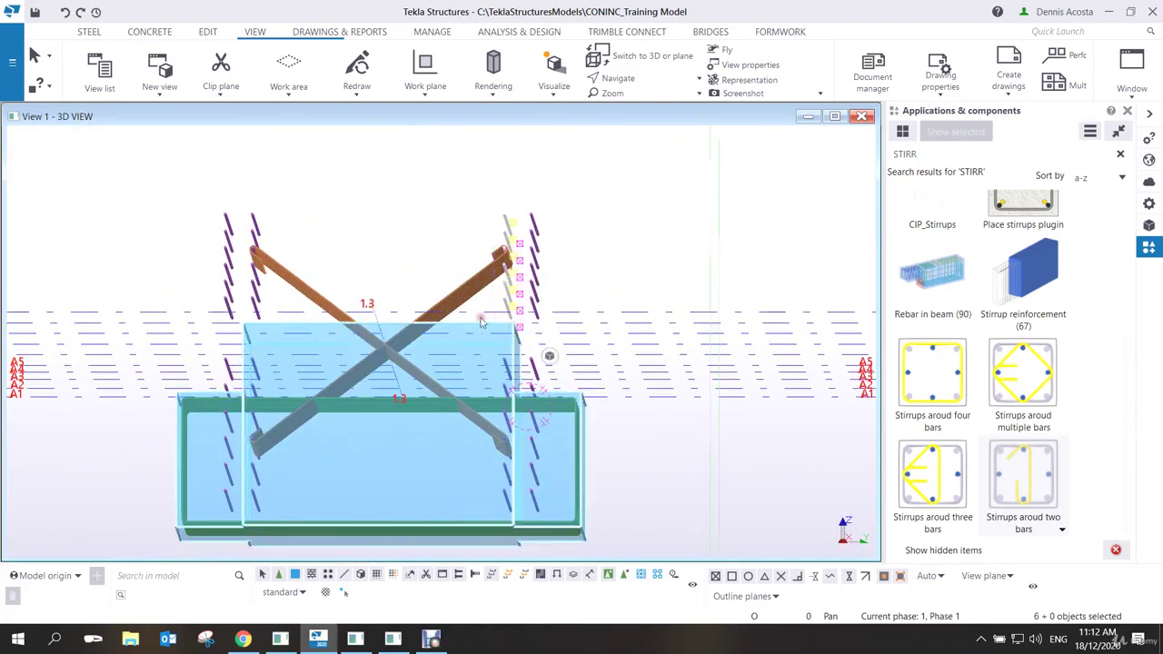
{"action": "left_click_drag", "start_coordinate": [242, 194], "coordinate": [272, 523]}
{"action": "key", "text": "Delete"}
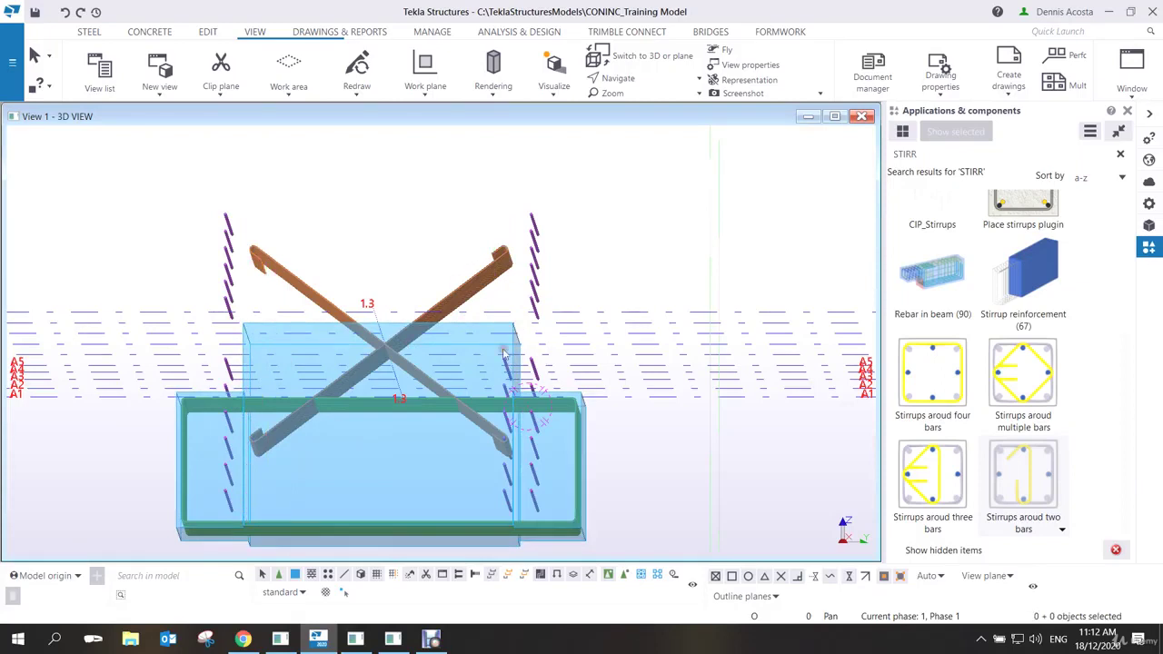
{"action": "left_click_drag", "start_coordinate": [485, 302], "coordinate": [514, 520]}
Move the upper and lower main bar groups on the right side 200 mm inward towards the web's top corner.
{"action": "left_click", "coordinate": [532, 454]}
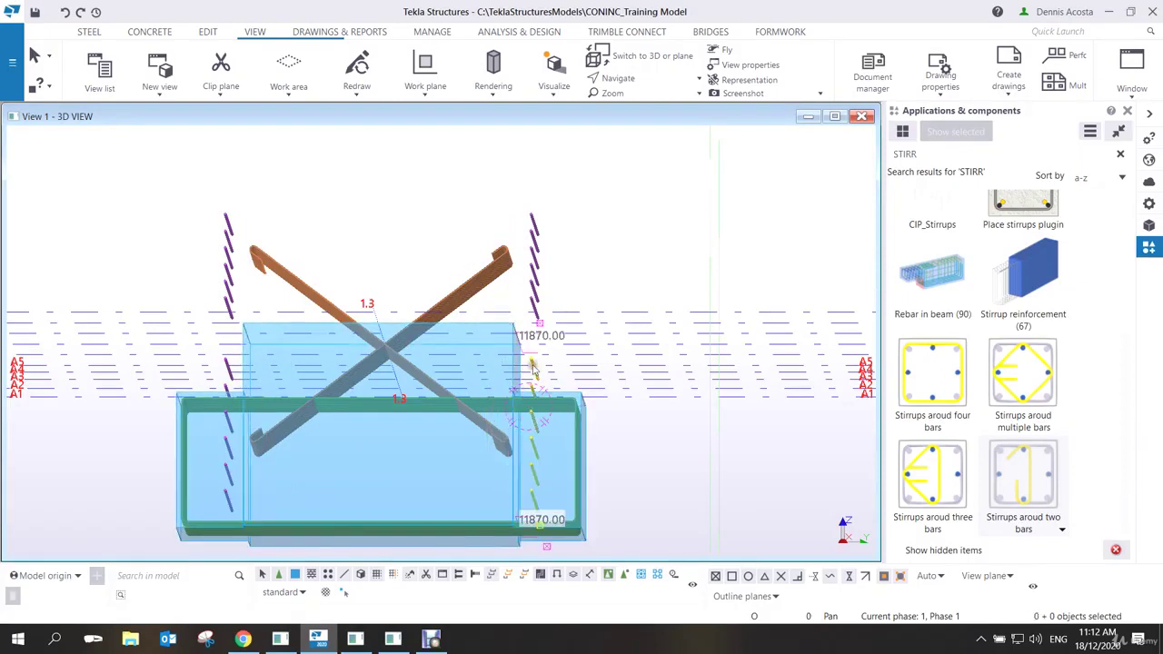
{"action": "right_click", "coordinate": [536, 313]}
{"action": "left_click", "coordinate": [572, 338]}
{"action": "scroll", "coordinate": [529, 334], "scroll_direction": "up", "scroll_amount": 3}
{"action": "scroll", "coordinate": [530, 334], "scroll_direction": "up", "scroll_amount": 2}
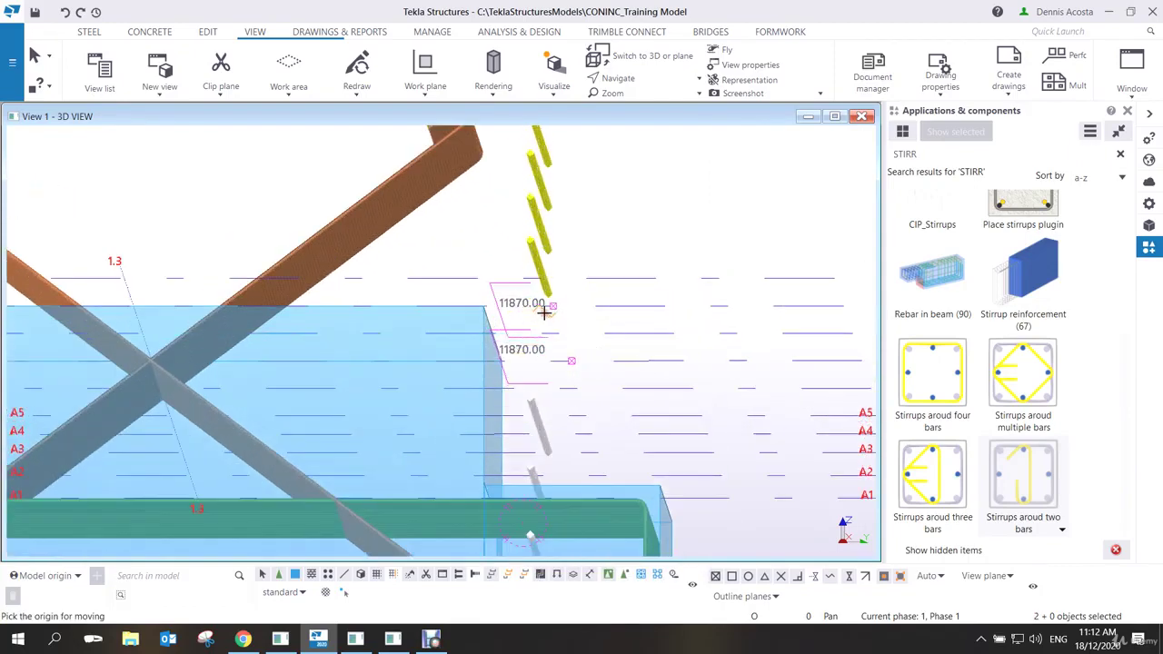
{"action": "left_click", "coordinate": [548, 303]}
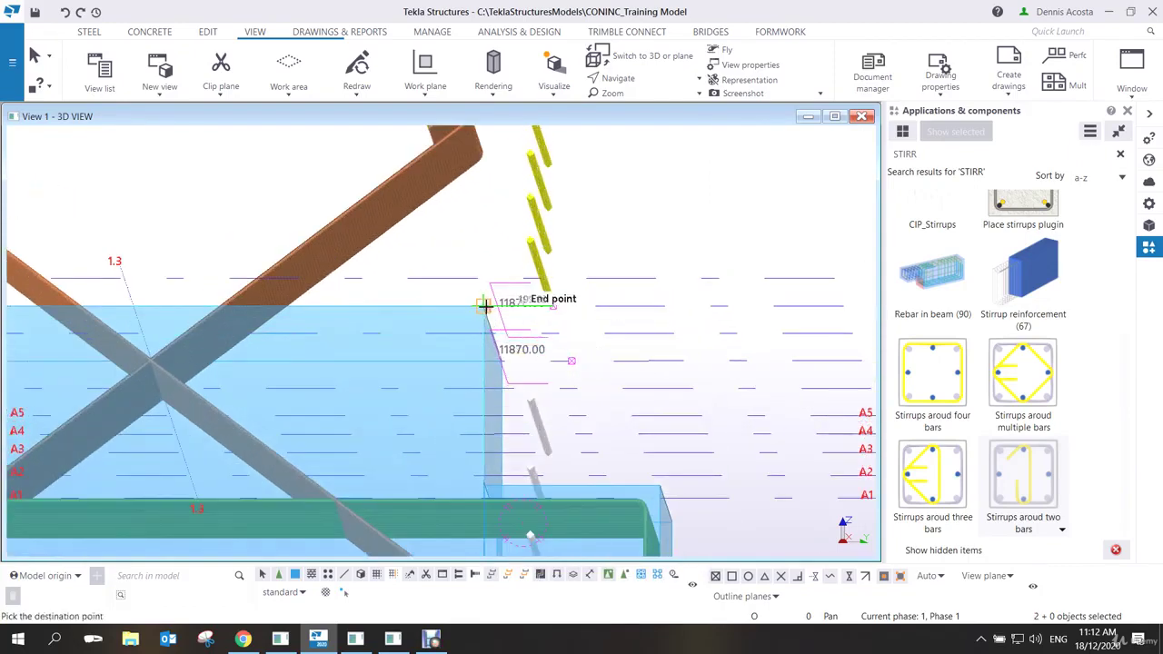
{"action": "scroll", "coordinate": [485, 305], "scroll_direction": "up", "scroll_amount": 2}
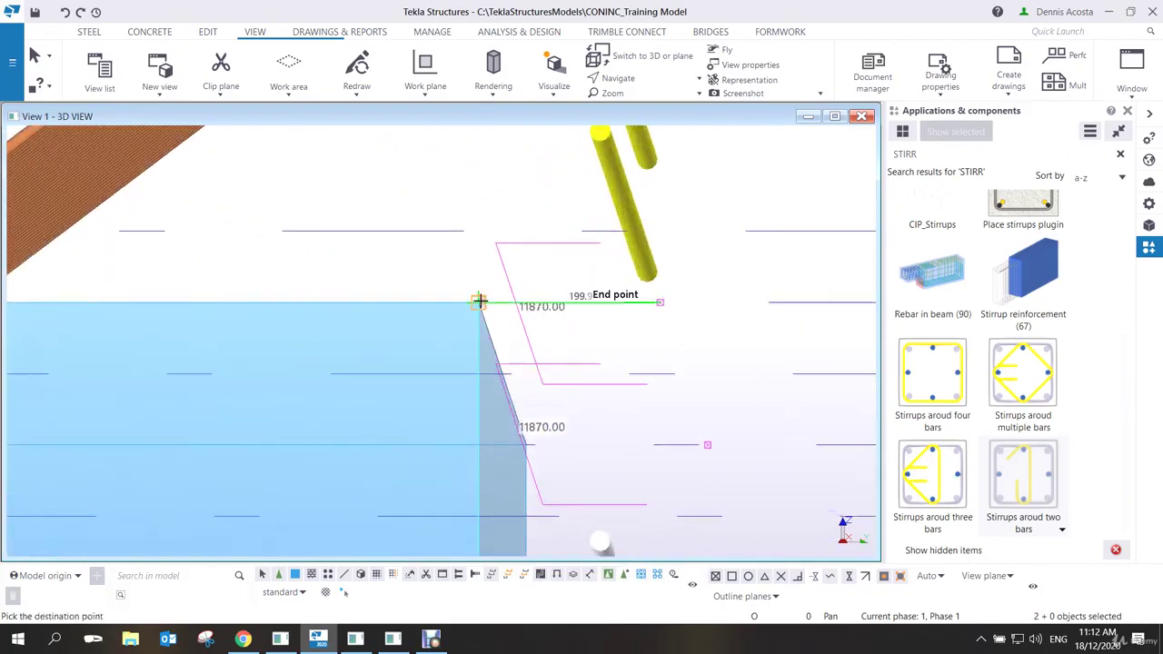
{"action": "type", "text": "200"}
{"action": "key", "text": "Return"}
{"action": "scroll", "coordinate": [479, 301], "scroll_direction": "down", "scroll_amount": 3}
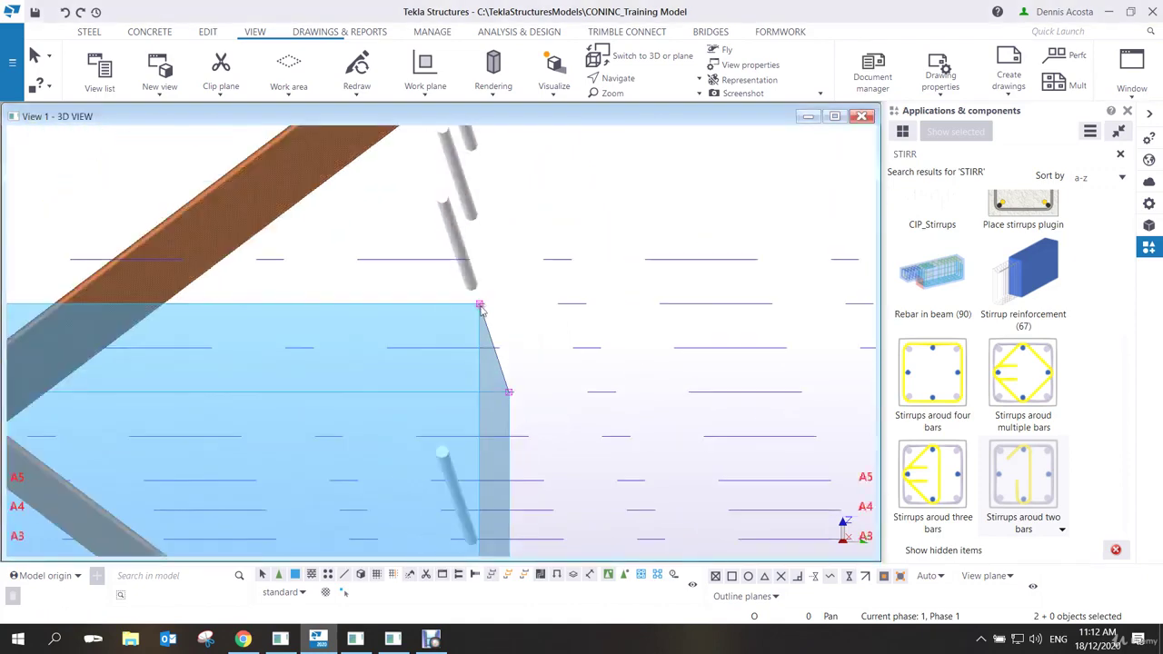
{"action": "scroll", "coordinate": [493, 337], "scroll_direction": "down", "scroll_amount": 3}
{"action": "scroll", "coordinate": [484, 232], "scroll_direction": "up", "scroll_amount": 5}
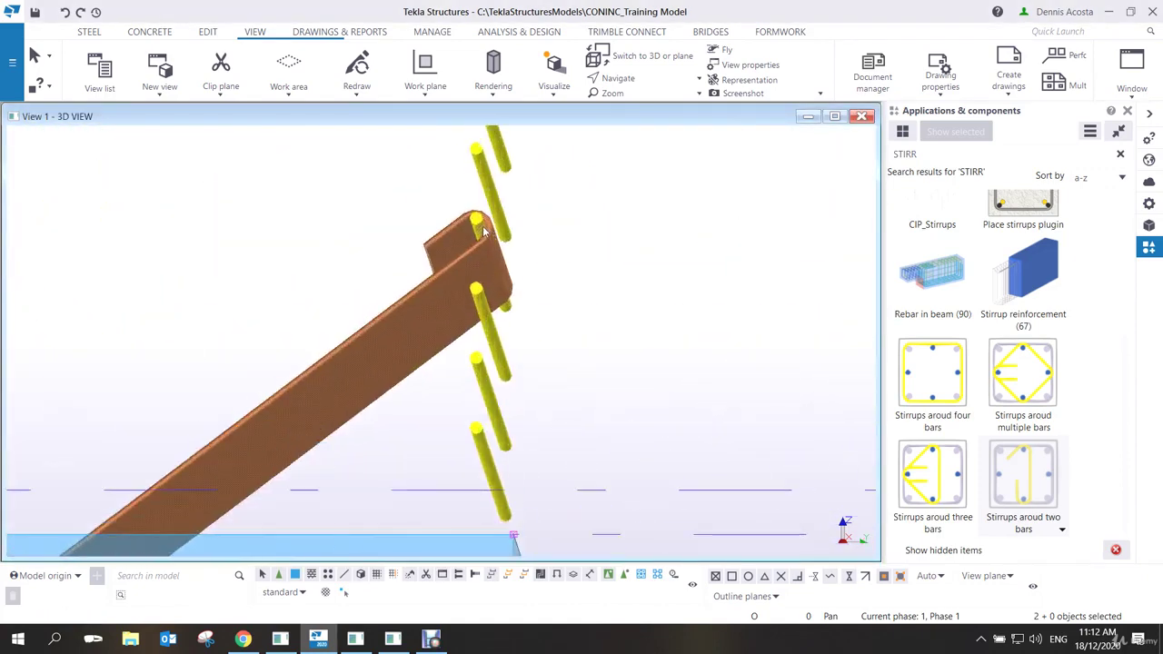
Move the upper and lower main bar groups on the left side 200 mm inward to the web's bottom corner, and end the command.
{"action": "middle_click_drag", "start_coordinate": [484, 231], "coordinate": [336, 238], "text": "ctrl"}
{"action": "left_click", "coordinate": [335, 238]}
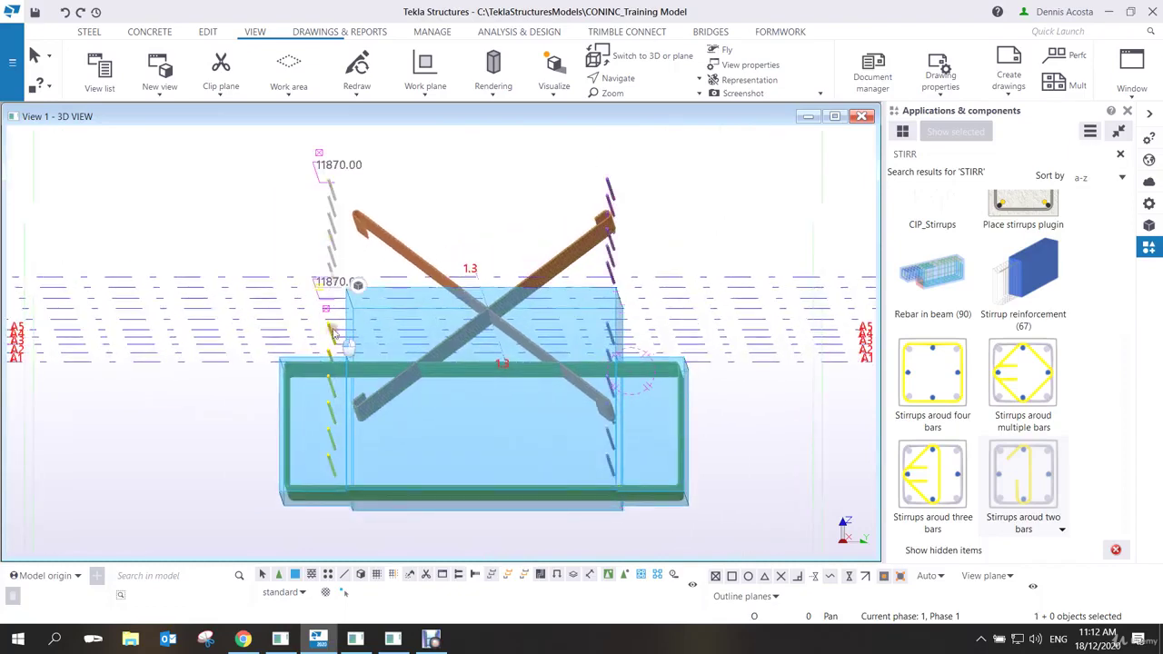
{"action": "scroll", "coordinate": [335, 316], "scroll_direction": "up", "scroll_amount": 3}
{"action": "scroll", "coordinate": [354, 272], "scroll_direction": "up", "scroll_amount": 5}
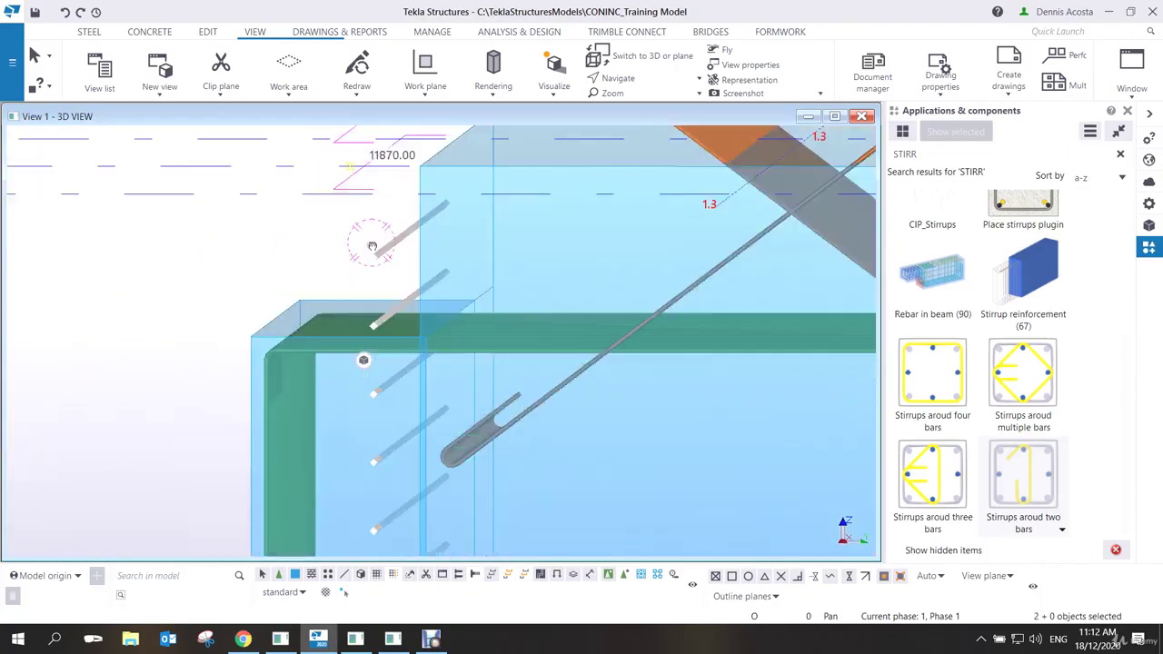
{"action": "scroll", "coordinate": [354, 277], "scroll_direction": "up", "scroll_amount": 5}
{"action": "right_click", "coordinate": [278, 283]}
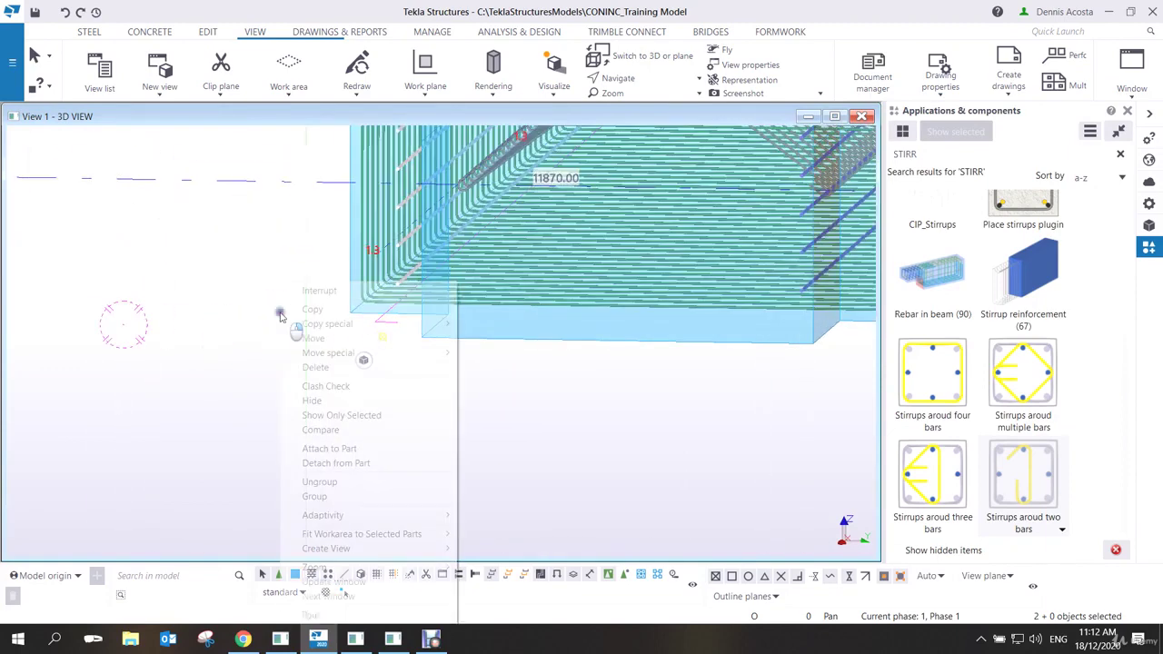
{"action": "left_click", "coordinate": [329, 338]}
{"action": "scroll", "coordinate": [384, 339], "scroll_direction": "up", "scroll_amount": 3}
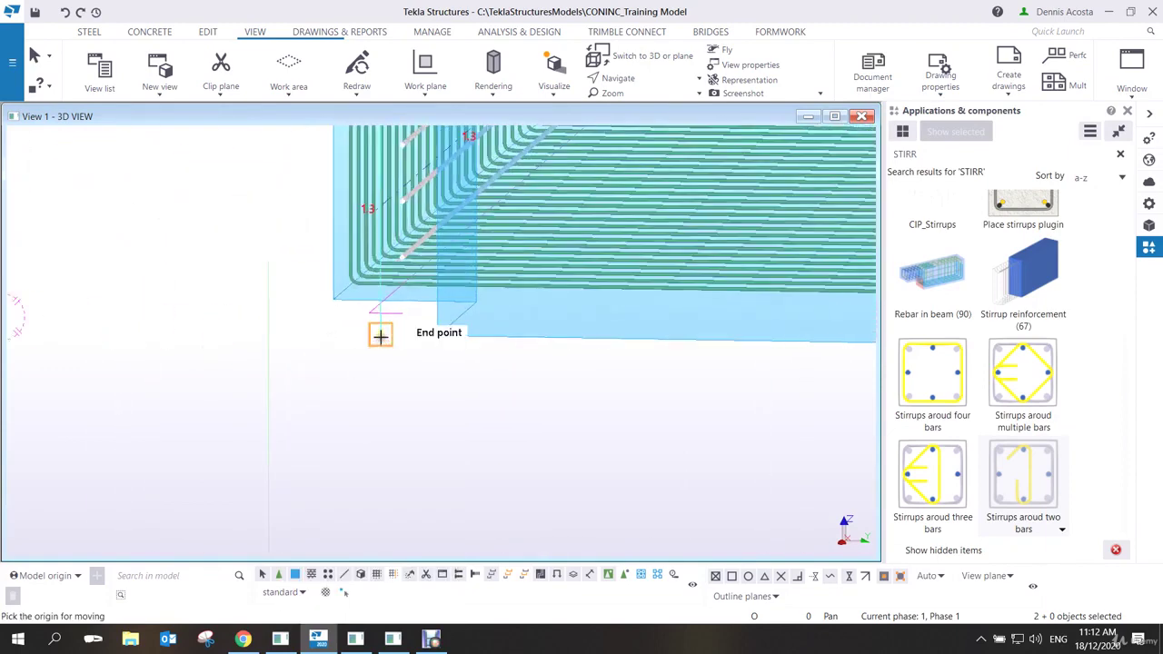
{"action": "left_click", "coordinate": [382, 335]}
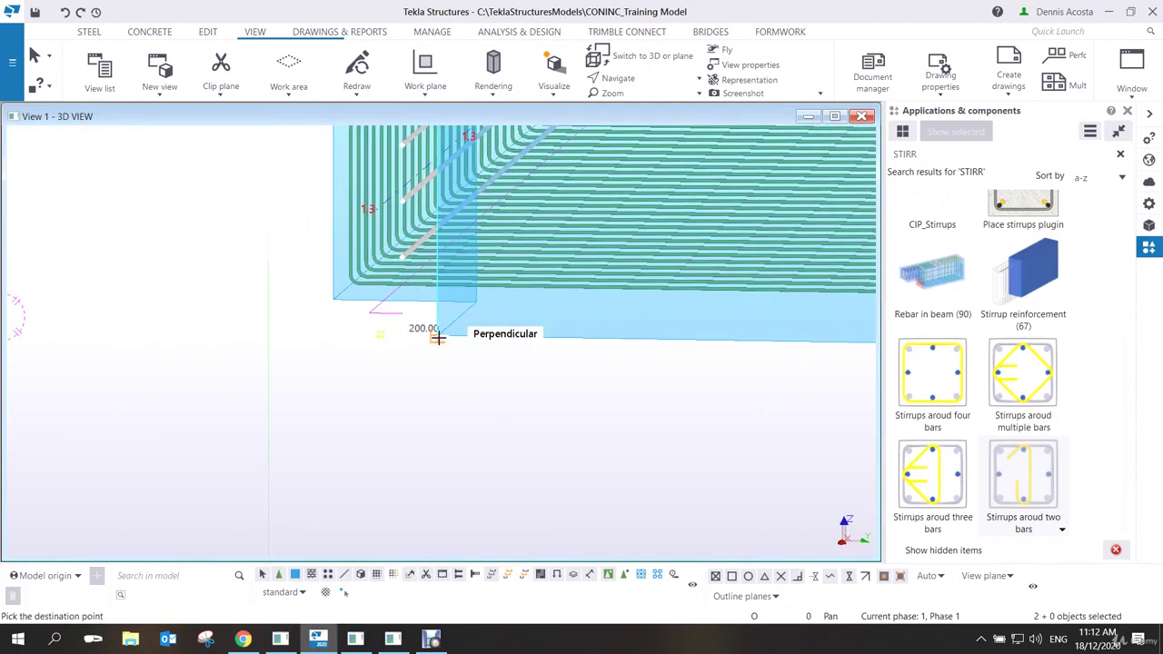
{"action": "left_click", "coordinate": [438, 338]}
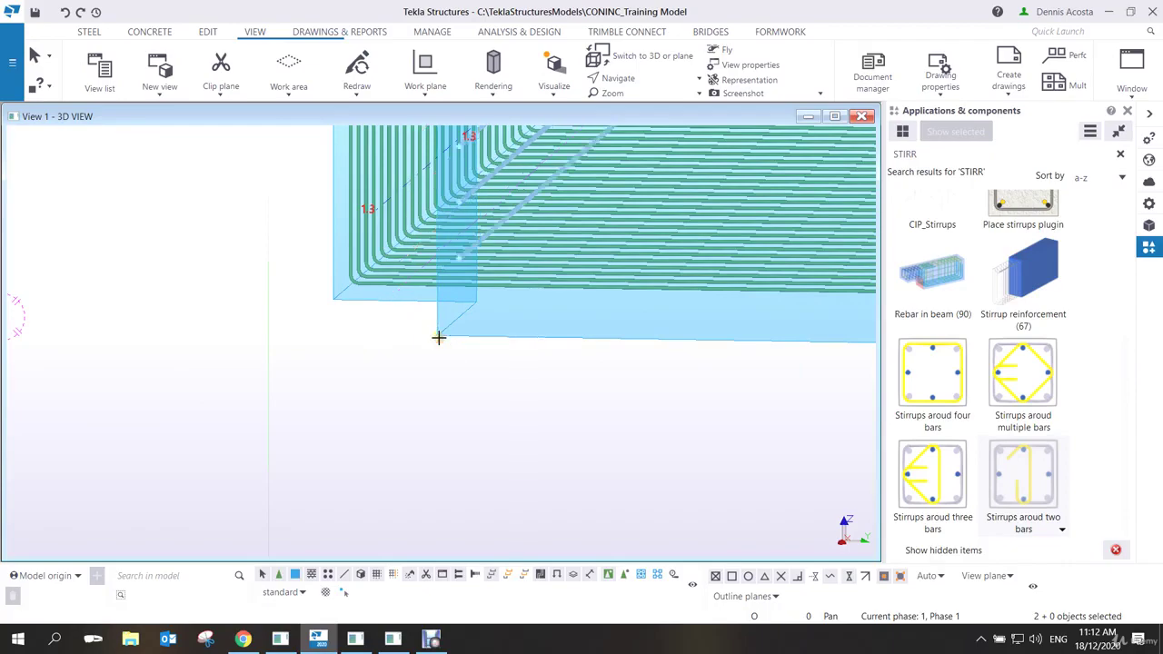
{"action": "scroll", "coordinate": [470, 370], "scroll_direction": "down", "scroll_amount": 5}
{"action": "right_click", "coordinate": [381, 220]}
{"action": "left_click", "coordinate": [381, 221]}
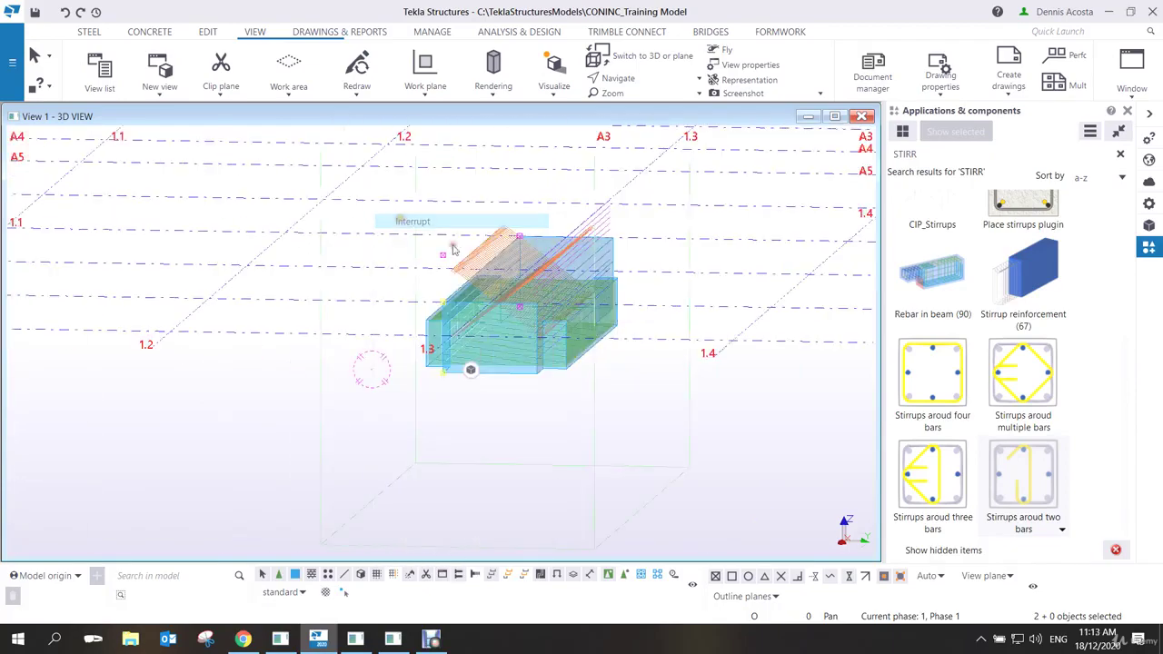
{"action": "mouse_move", "coordinate": [390, 227]}
{"action": "middle_mouse_down", "text": "ctrl"}
{"action": "mouse_move", "coordinate": [555, 278]}
{"action": "mouse_move", "coordinate": [541, 292]}
{"action": "middle_mouse_up", "text": "ctrl"}
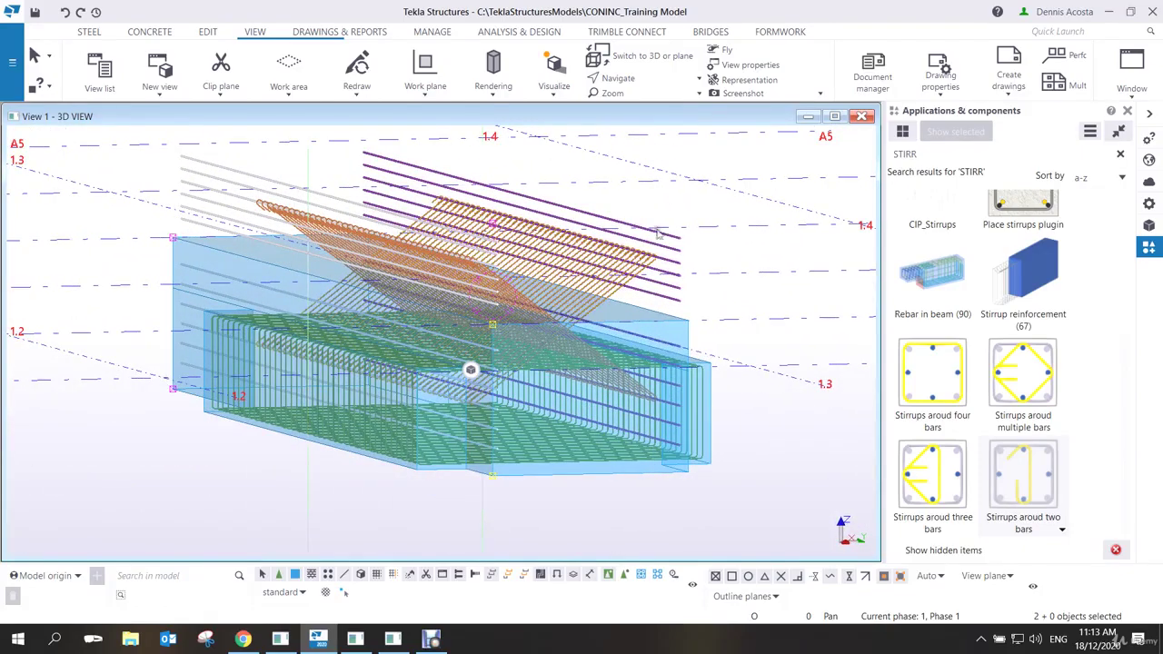
{"action": "scroll", "coordinate": [686, 255], "scroll_direction": "up", "scroll_amount": 5}
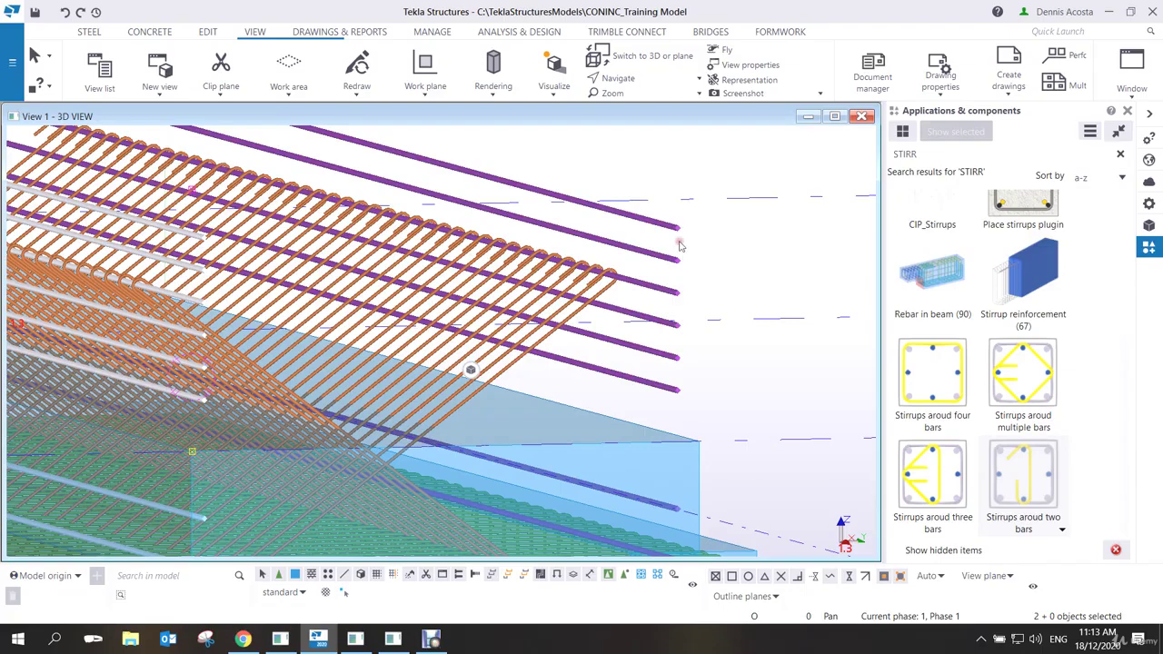
Redraw the 3D view and examine the repositioned main bars and stirrups along the whole beam.
{"action": "scroll", "coordinate": [679, 250], "scroll_direction": "up", "scroll_amount": 3}
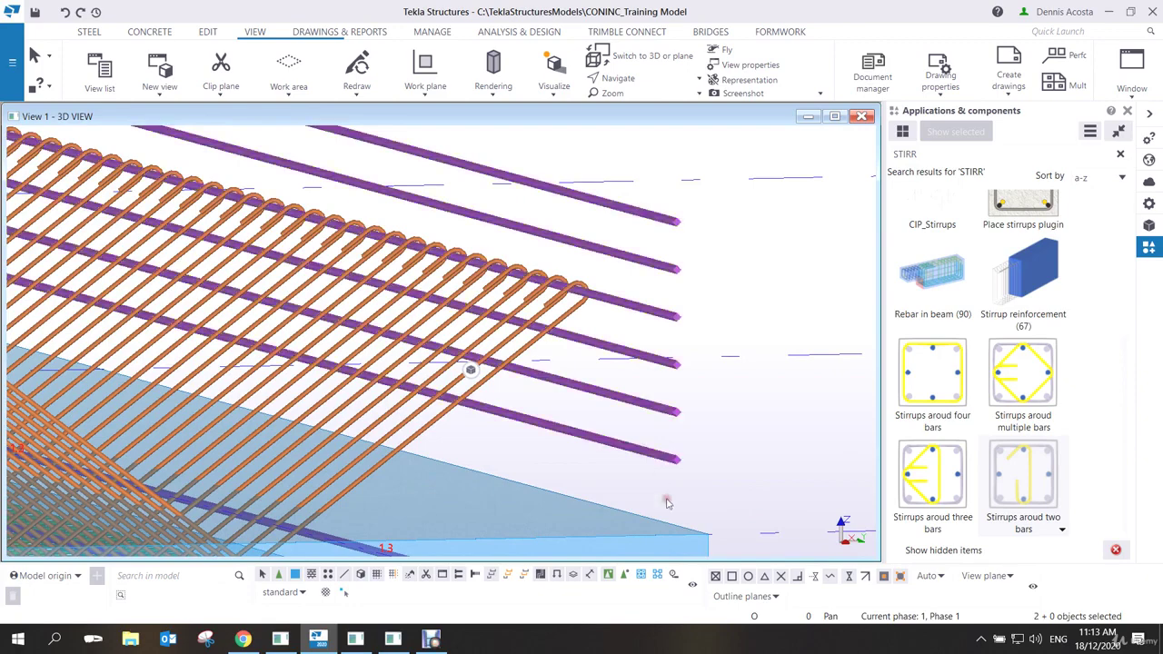
{"action": "scroll", "coordinate": [672, 499], "scroll_direction": "down", "scroll_amount": 3}
{"action": "middle_click_drag", "start_coordinate": [672, 499], "coordinate": [599, 345], "text": "ctrl"}
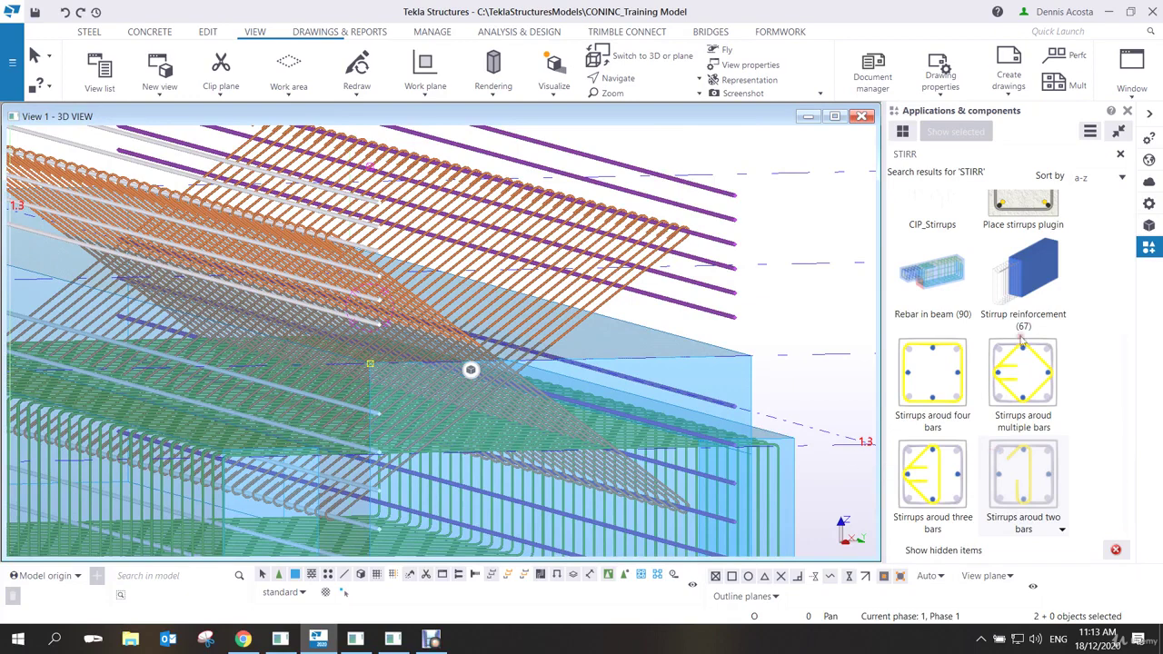
{"action": "left_click", "coordinate": [1046, 443]}
{"action": "right_click", "coordinate": [789, 292]}
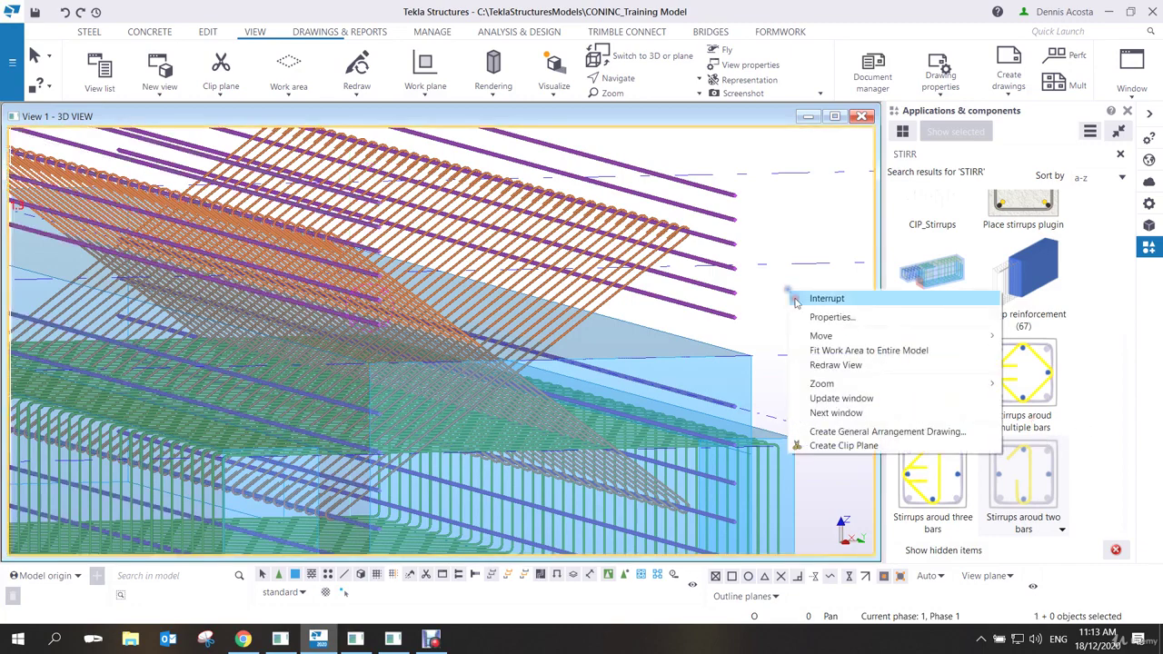
{"action": "left_click", "coordinate": [832, 365]}
{"action": "scroll", "coordinate": [832, 366], "scroll_direction": "down", "scroll_amount": 5}
{"action": "scroll", "coordinate": [566, 339], "scroll_direction": "up", "scroll_amount": 5}
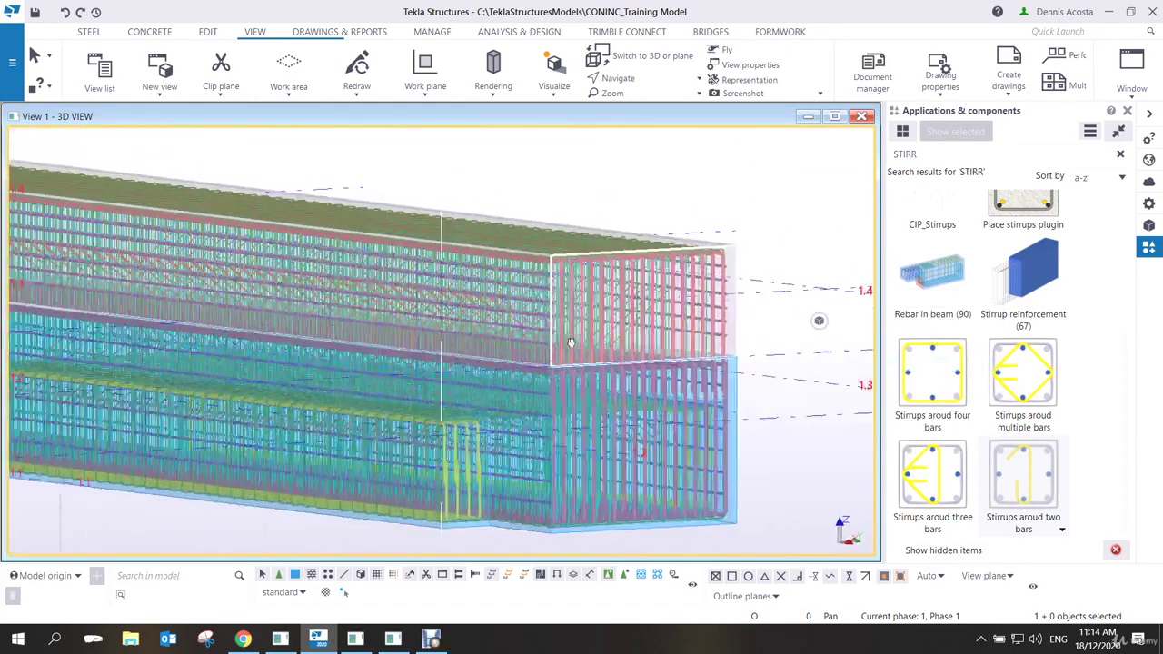
{"action": "middle_click_drag", "start_coordinate": [566, 339], "coordinate": [544, 364], "text": "ctrl"}
{"action": "scroll", "coordinate": [544, 364], "scroll_direction": "down", "scroll_amount": 4}
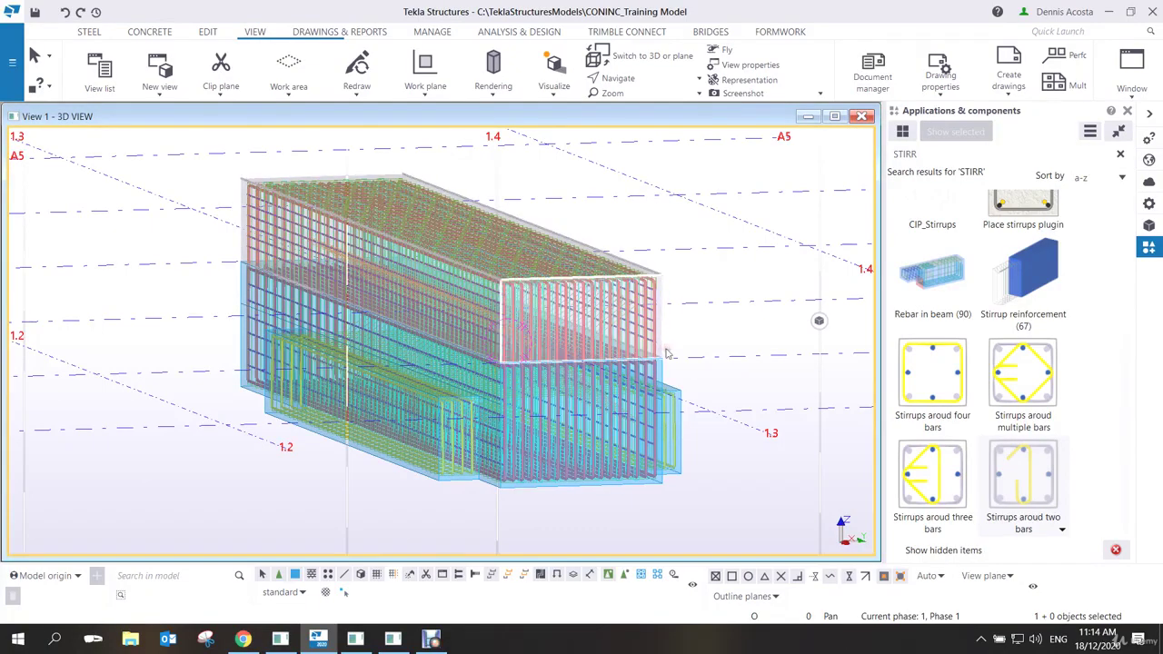
{"action": "middle_click_drag", "start_coordinate": [670, 356], "coordinate": [636, 390], "text": "ctrl"}
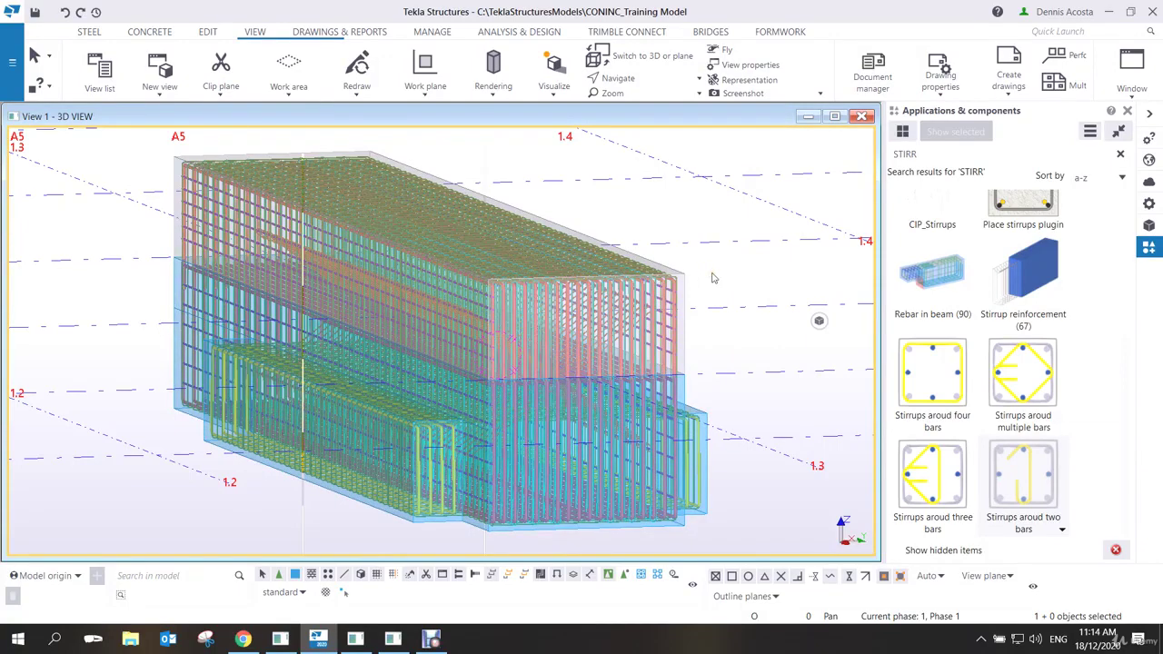
{"action": "left_click", "coordinate": [714, 287]}
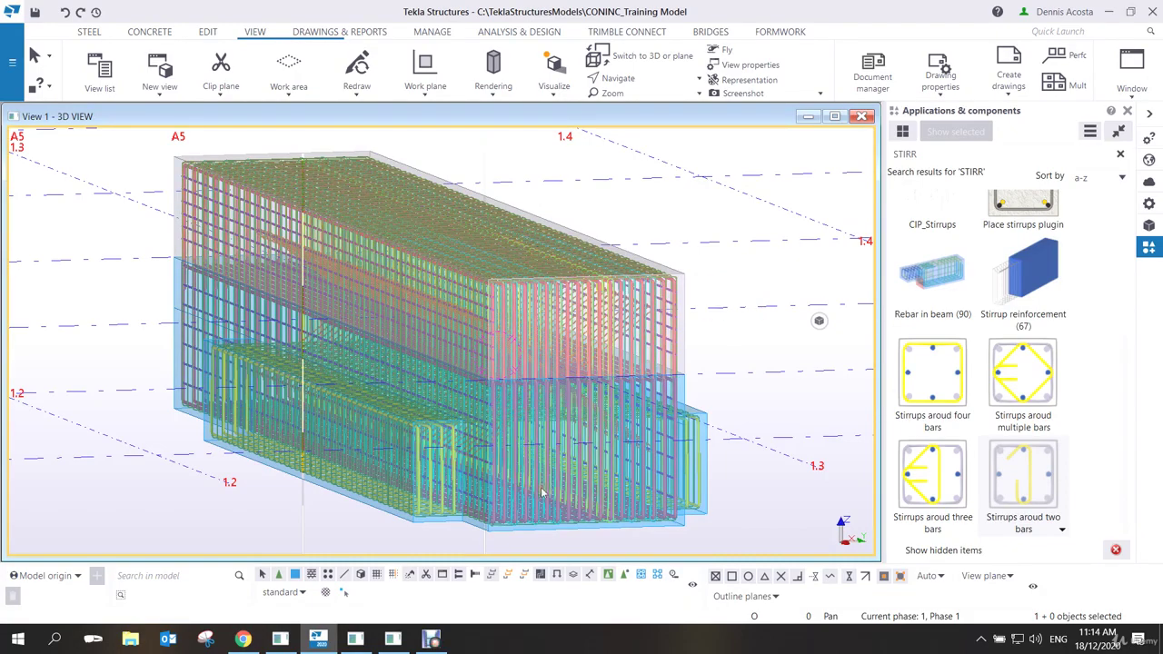
{"action": "left_click", "coordinate": [430, 639]}
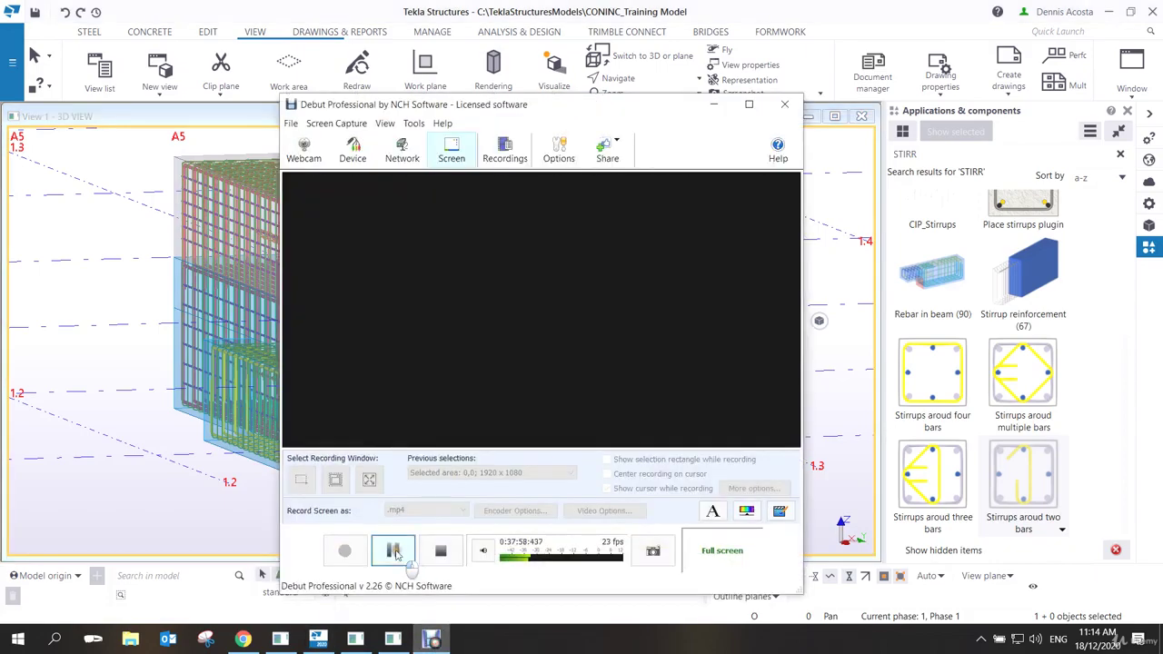
{"action": "left_click", "coordinate": [393, 551]}
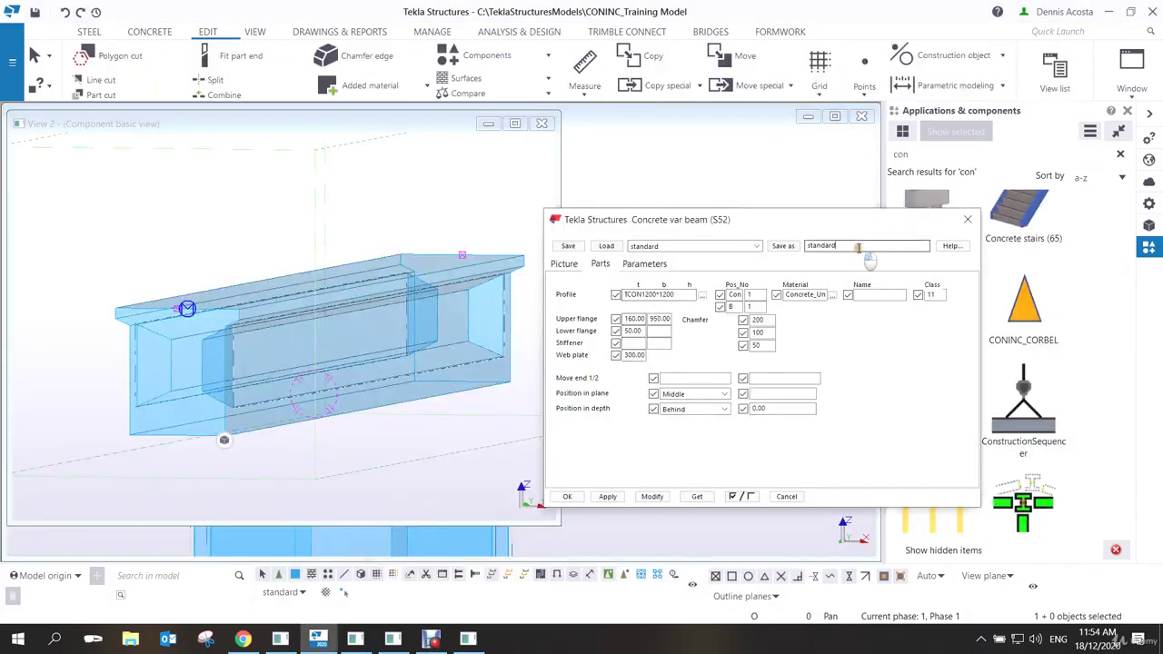
Save the Concrete var beam (S52) settings under the name conbeam.
{"action": "left_click_drag", "start_coordinate": [858, 248], "coordinate": [743, 257]}
{"action": "type", "text": "conbeam"}
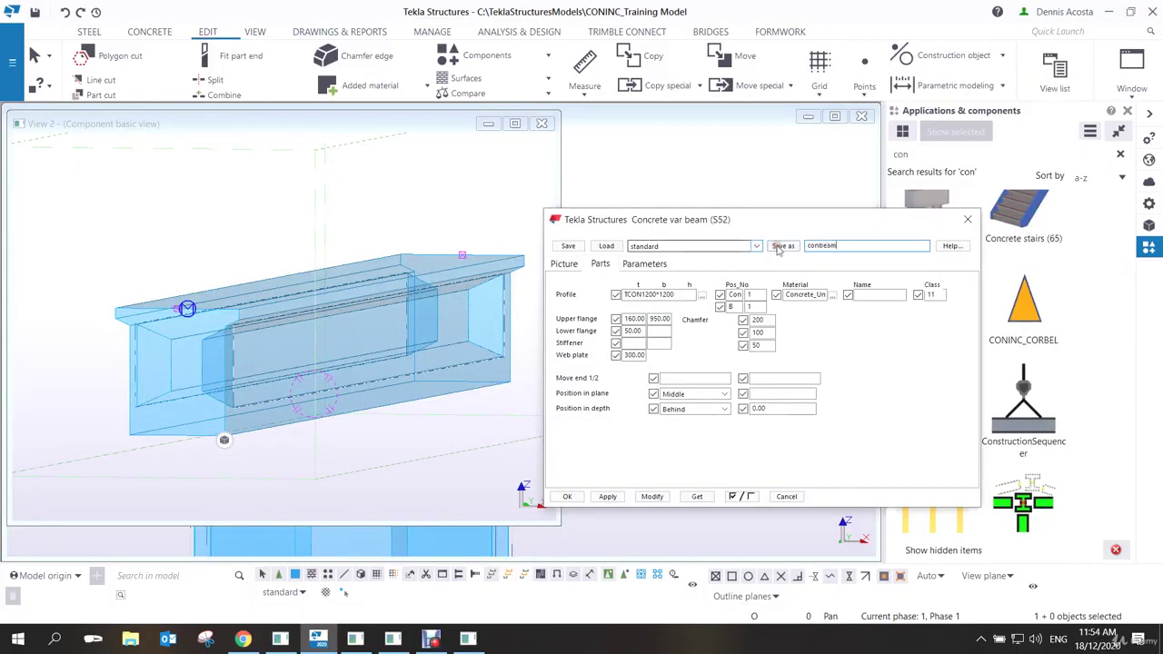
{"action": "left_click", "coordinate": [781, 247]}
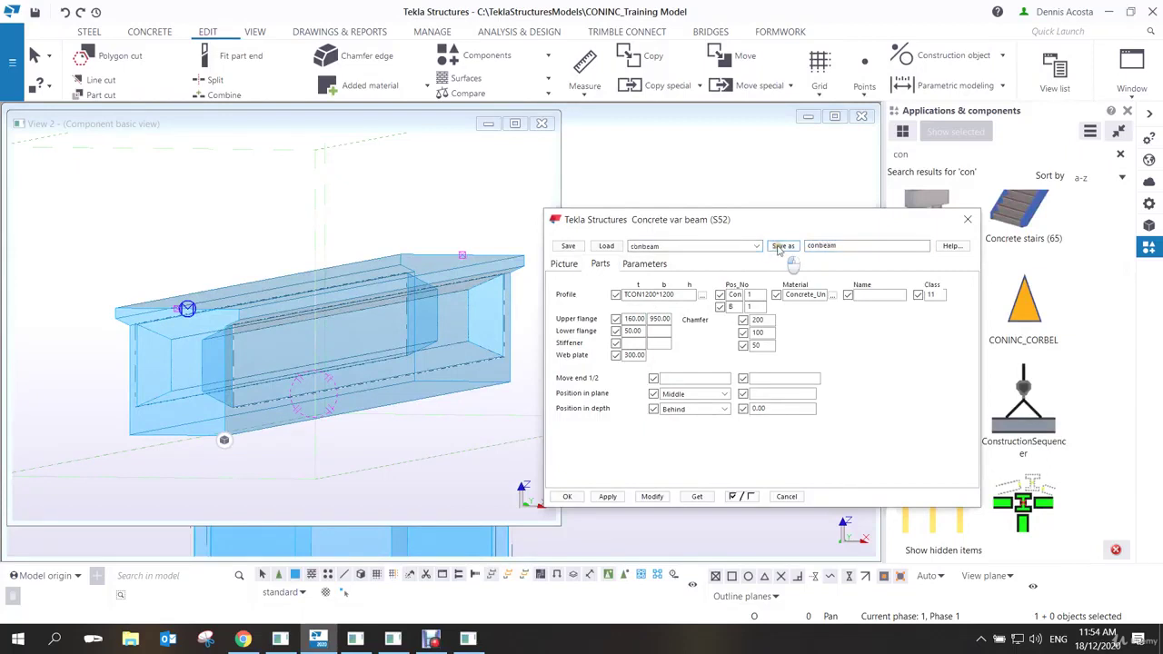
Close the component properties and the component basic view, and delete the existing concrete var beam from the model.
{"action": "left_click", "coordinate": [967, 219]}
{"action": "left_click", "coordinate": [542, 123]}
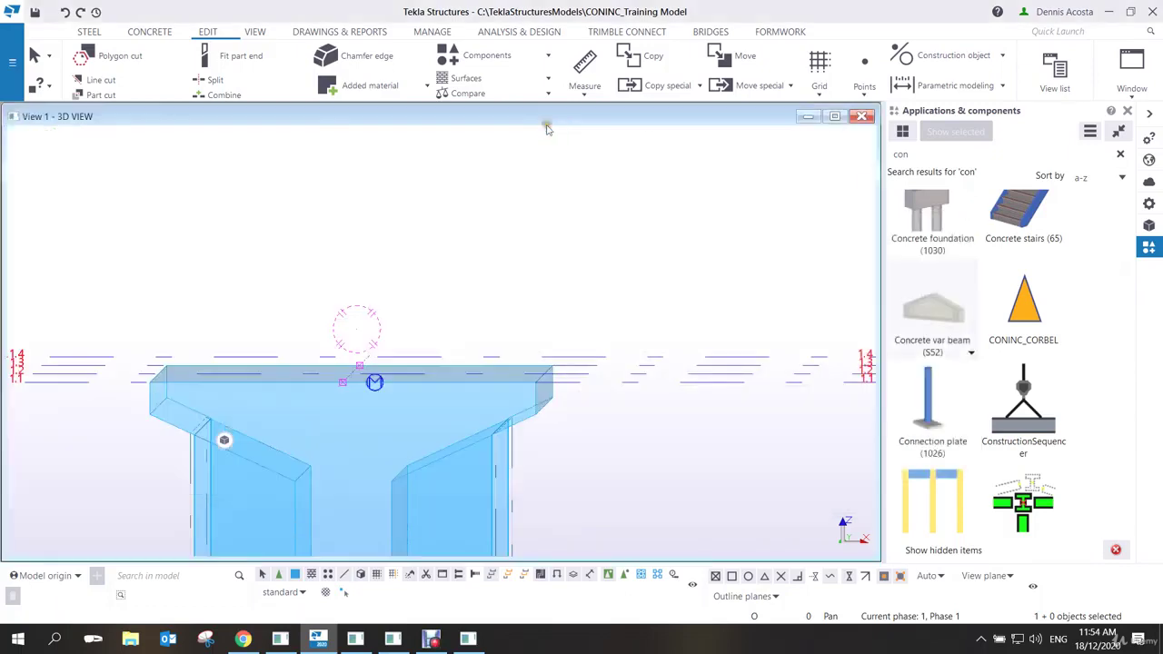
{"action": "key", "text": "Delete"}
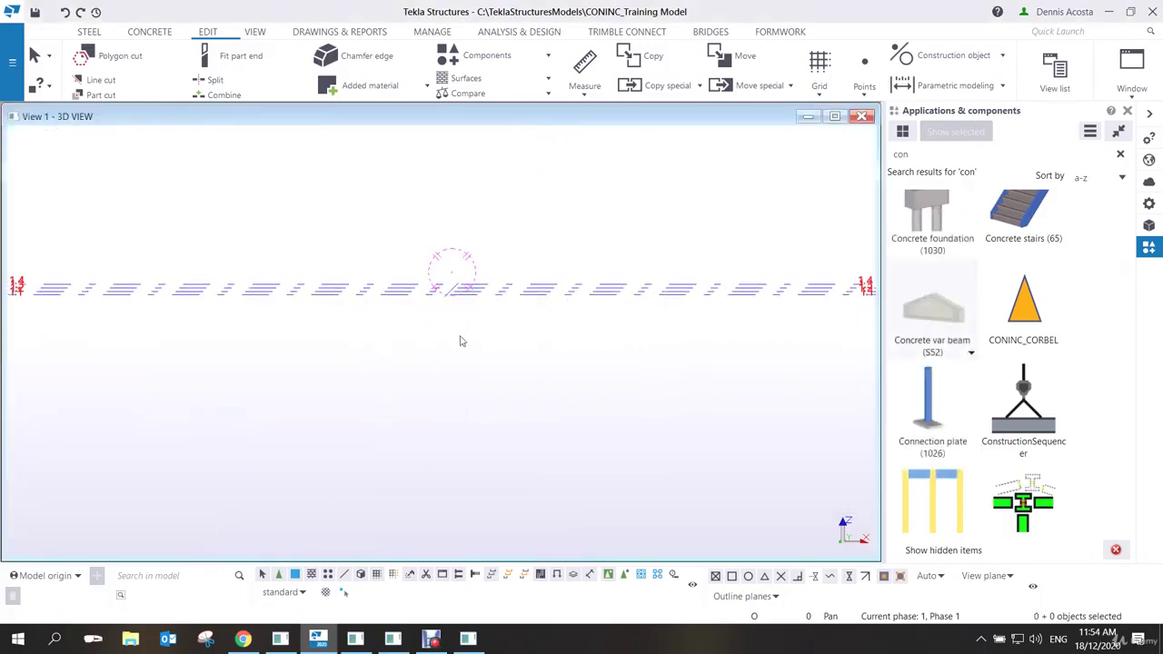
Place a Concrete var beam (S52) with the standard settings on the first cross gridline past A5, from grid line 1.1 to 1.3.
{"action": "mouse_move", "coordinate": [491, 337]}
{"action": "middle_mouse_down", "text": "ctrl"}
{"action": "mouse_move", "coordinate": [479, 332]}
{"action": "mouse_move", "coordinate": [510, 342]}
{"action": "middle_mouse_up", "text": "ctrl"}
{"action": "scroll", "coordinate": [545, 327], "scroll_direction": "down", "scroll_amount": 5}
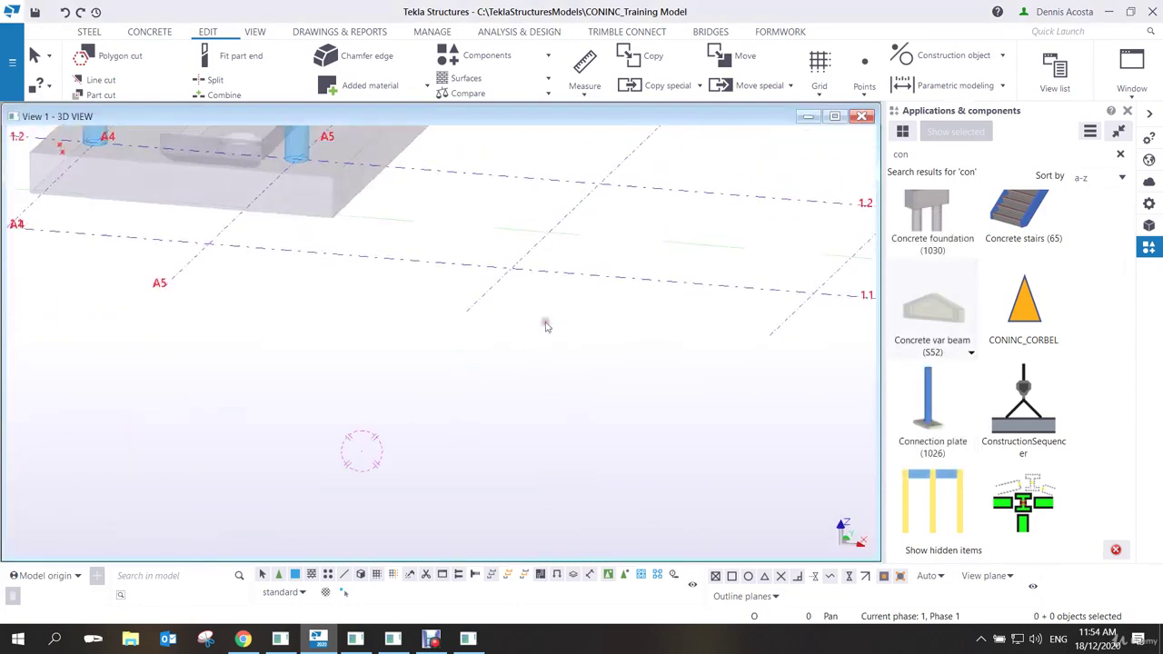
{"action": "left_click", "coordinate": [949, 312]}
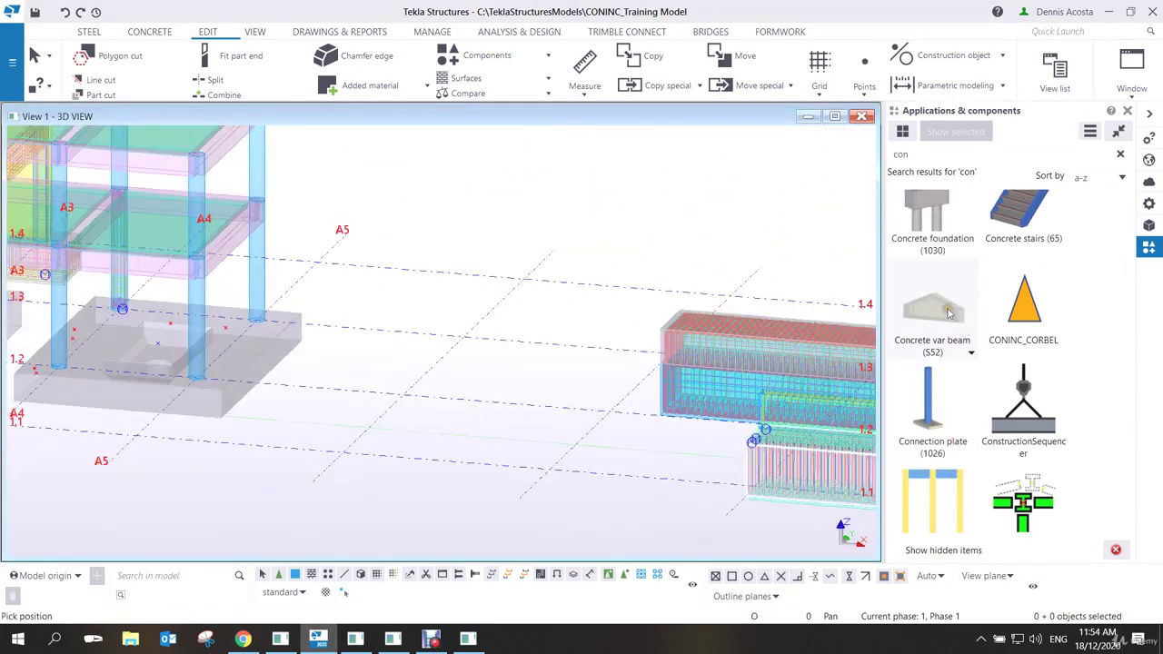
{"action": "double_click", "coordinate": [949, 312]}
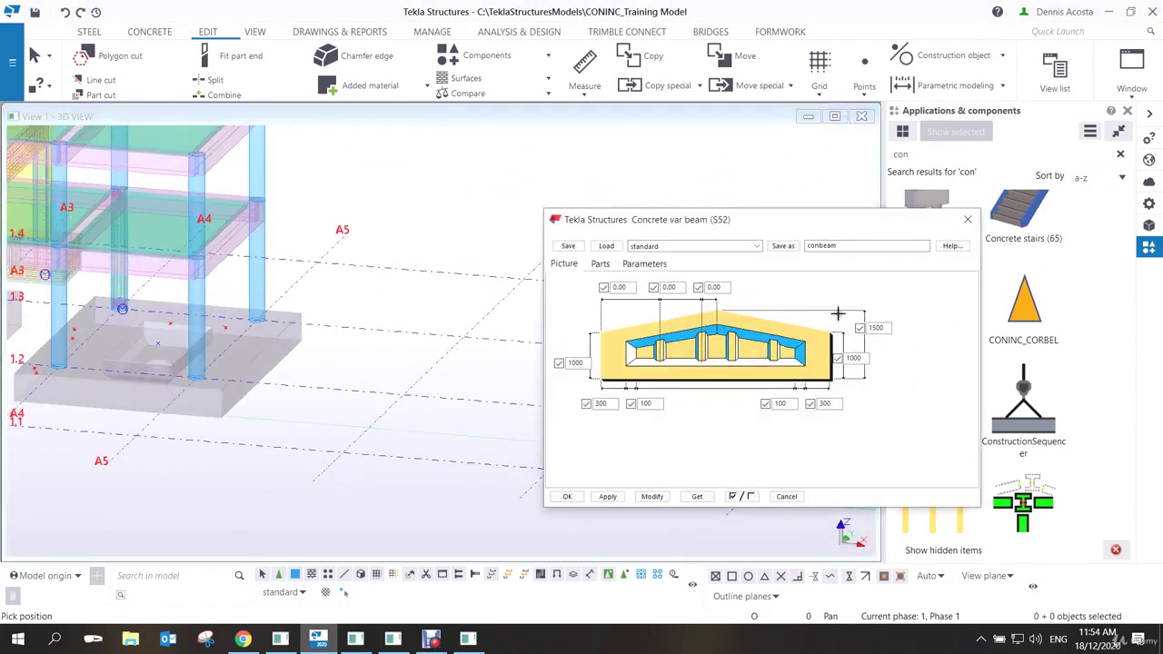
{"action": "left_click", "coordinate": [342, 452]}
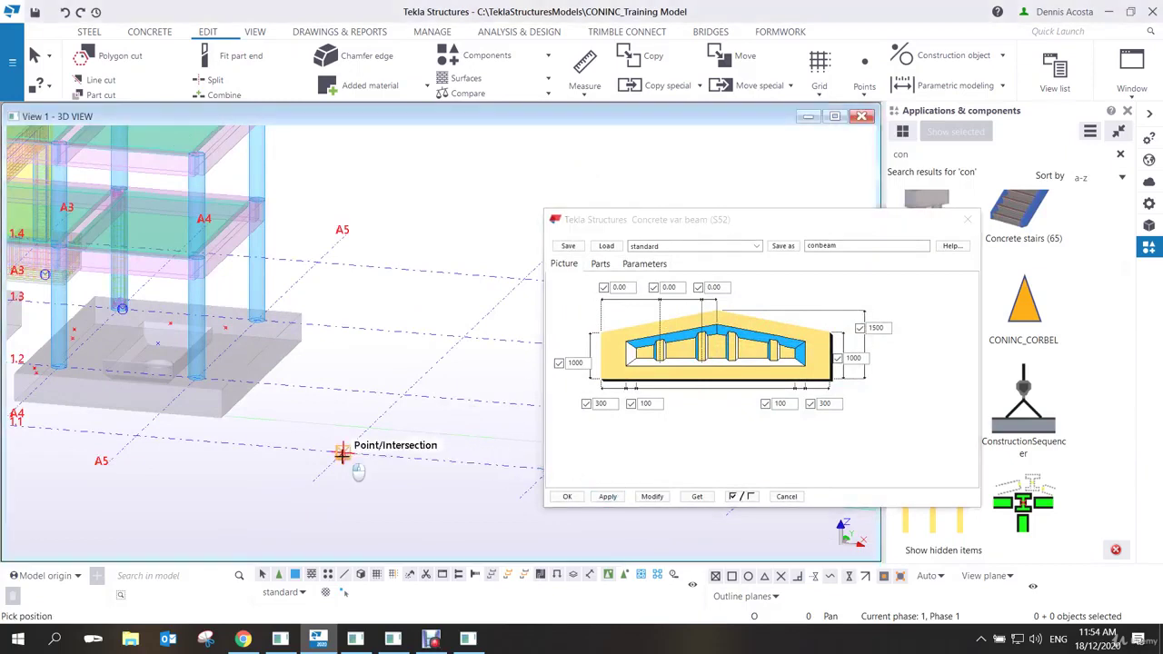
{"action": "middle_click_drag", "start_coordinate": [342, 453], "coordinate": [259, 484]}
{"action": "left_click", "coordinate": [382, 364]}
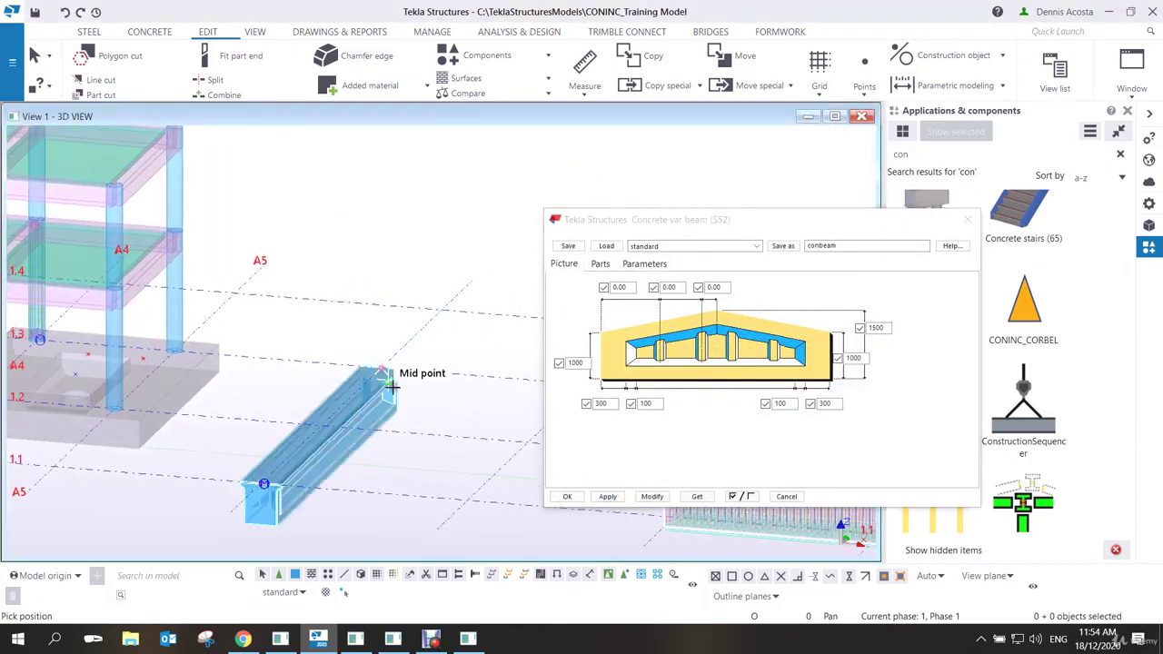
Place a second, parallel Concrete var beam about 18,000 mm long from grid line 1.1 to 1.4, and end the command.
{"action": "middle_click_drag", "start_coordinate": [443, 493], "coordinate": [282, 454]}
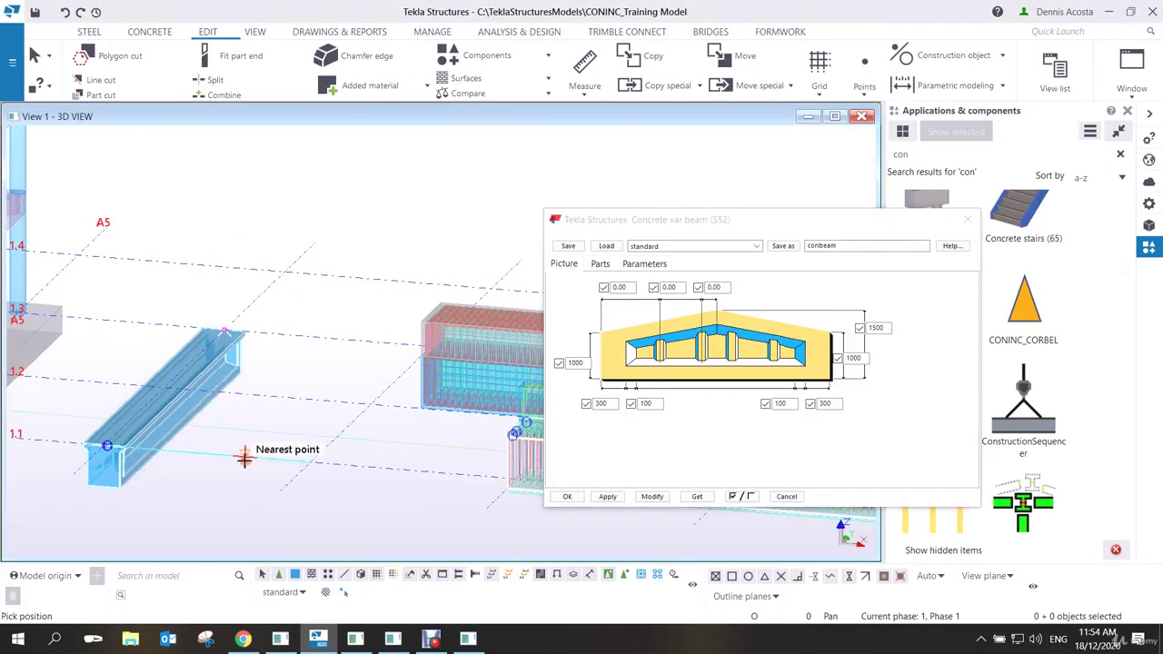
{"action": "left_click", "coordinate": [234, 458]}
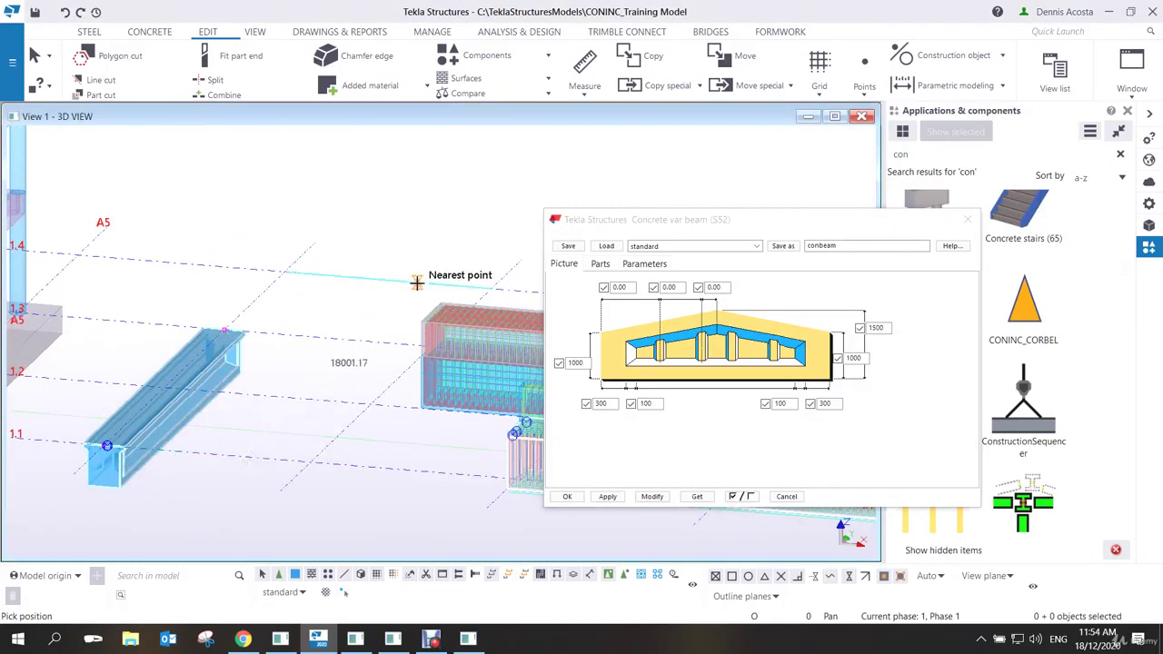
{"action": "left_click", "coordinate": [421, 283]}
{"action": "right_click", "coordinate": [342, 284]}
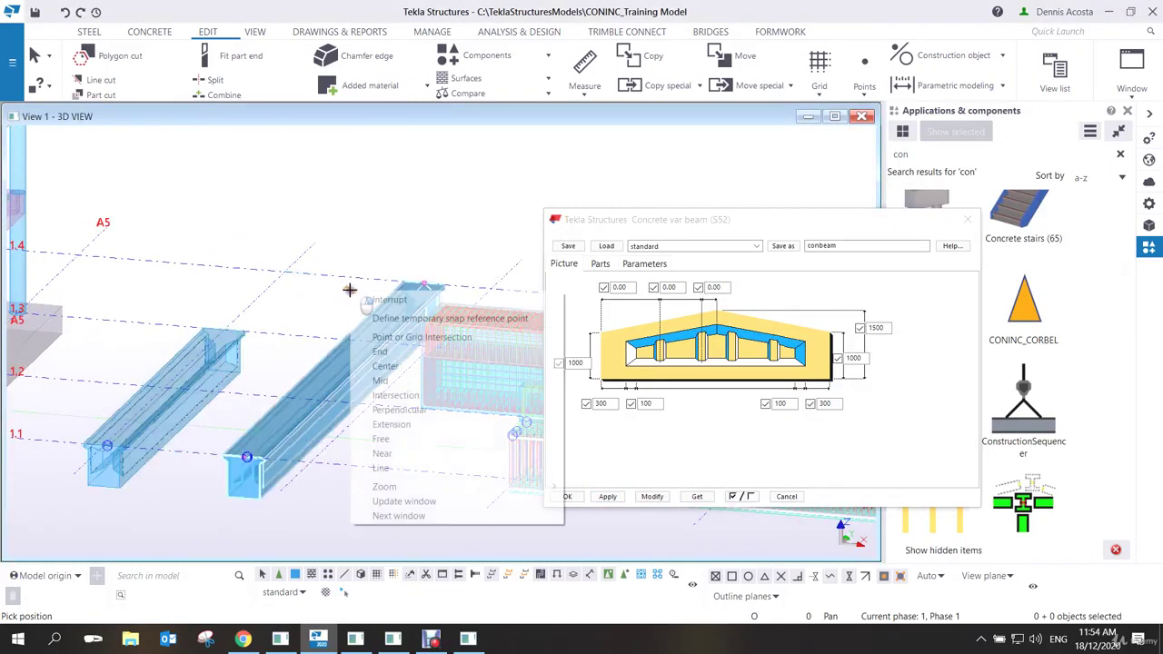
{"action": "key", "text": "Escape"}
Examine the flanges, recessed webs and solid end blocks of the two new beams from several angles.
{"action": "scroll", "coordinate": [350, 455], "scroll_direction": "up", "scroll_amount": 3}
{"action": "scroll", "coordinate": [350, 455], "scroll_direction": "down", "scroll_amount": 3}
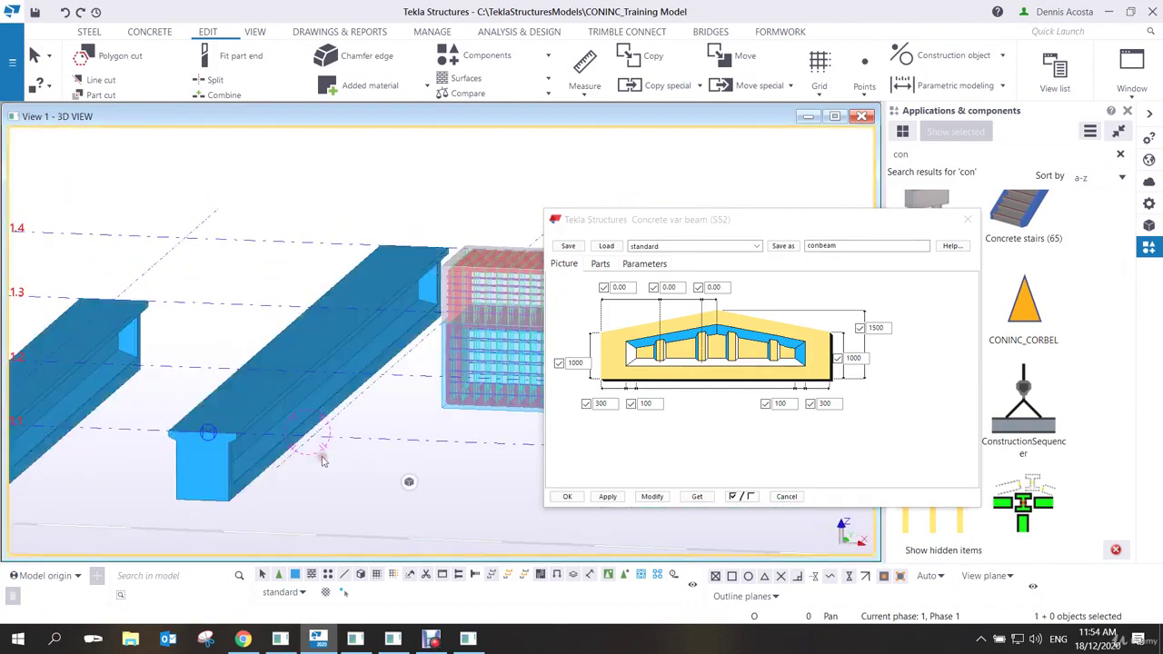
{"action": "middle_click_drag", "start_coordinate": [319, 460], "coordinate": [393, 425], "text": "ctrl"}
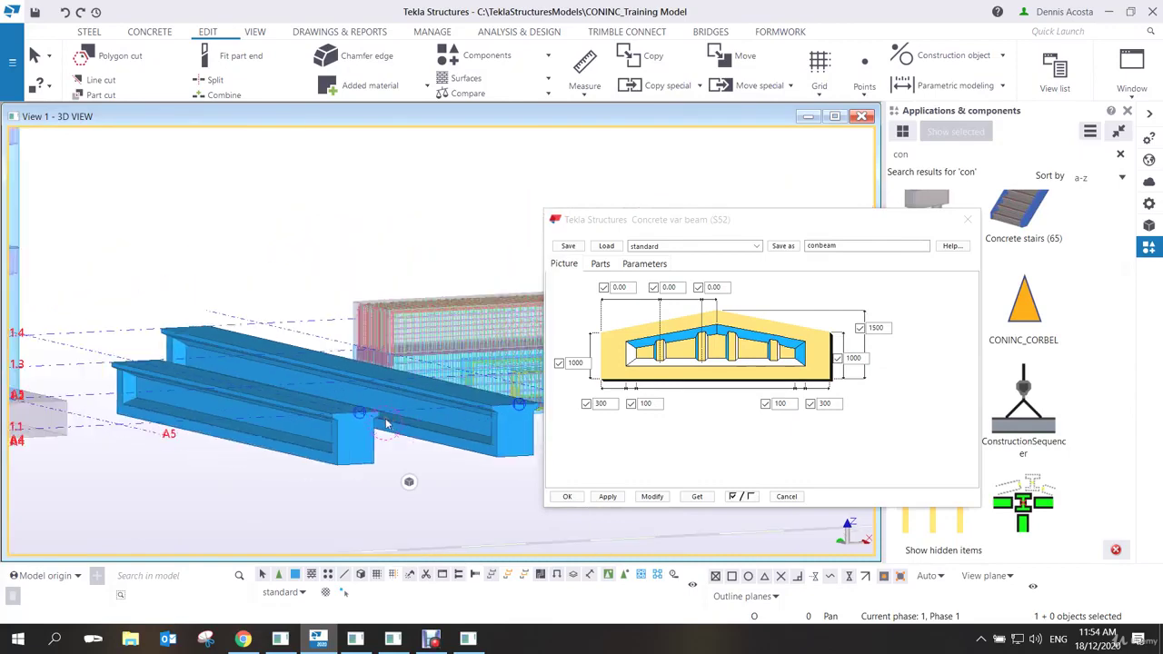
{"action": "scroll", "coordinate": [391, 418], "scroll_direction": "up", "scroll_amount": 5}
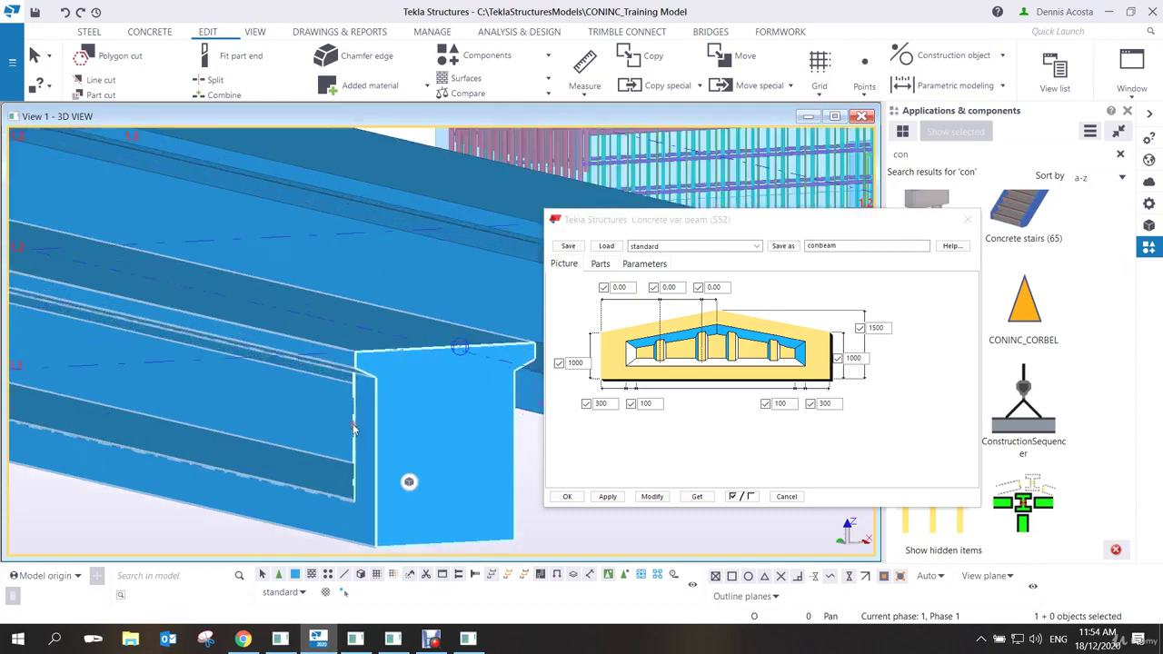
{"action": "scroll", "coordinate": [358, 429], "scroll_direction": "down", "scroll_amount": 2}
{"action": "scroll", "coordinate": [359, 429], "scroll_direction": "down", "scroll_amount": 2}
{"action": "scroll", "coordinate": [356, 434], "scroll_direction": "up", "scroll_amount": 2}
{"action": "scroll", "coordinate": [354, 438], "scroll_direction": "down", "scroll_amount": 4}
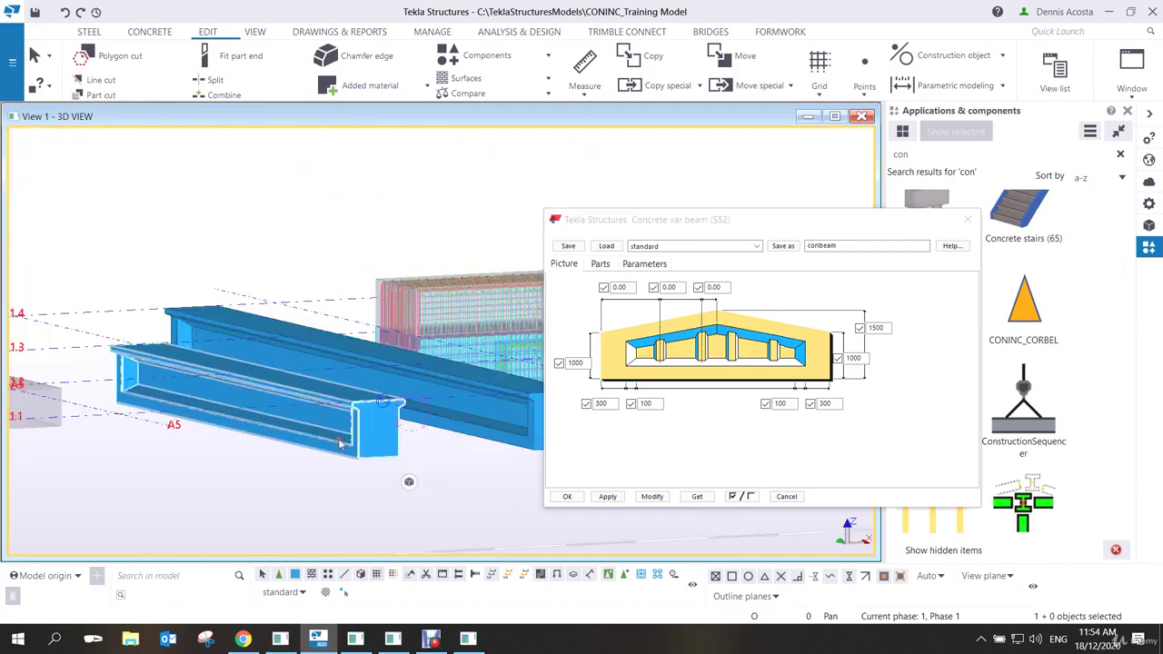
{"action": "scroll", "coordinate": [351, 440], "scroll_direction": "up", "scroll_amount": 5}
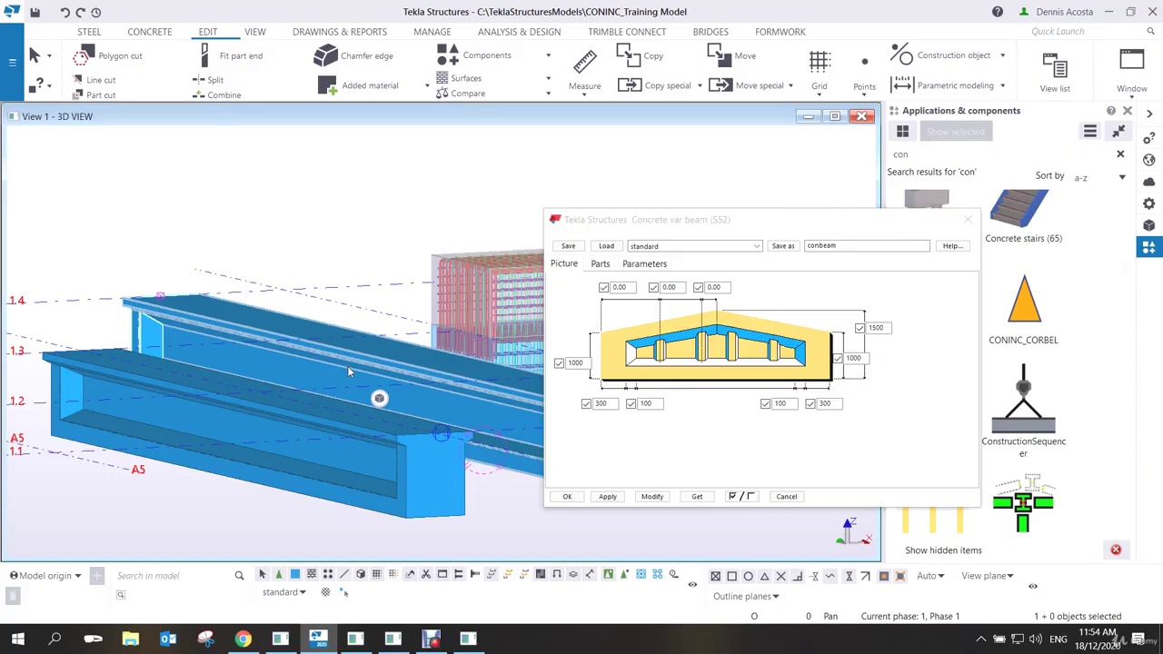
{"action": "left_click", "coordinate": [397, 299]}
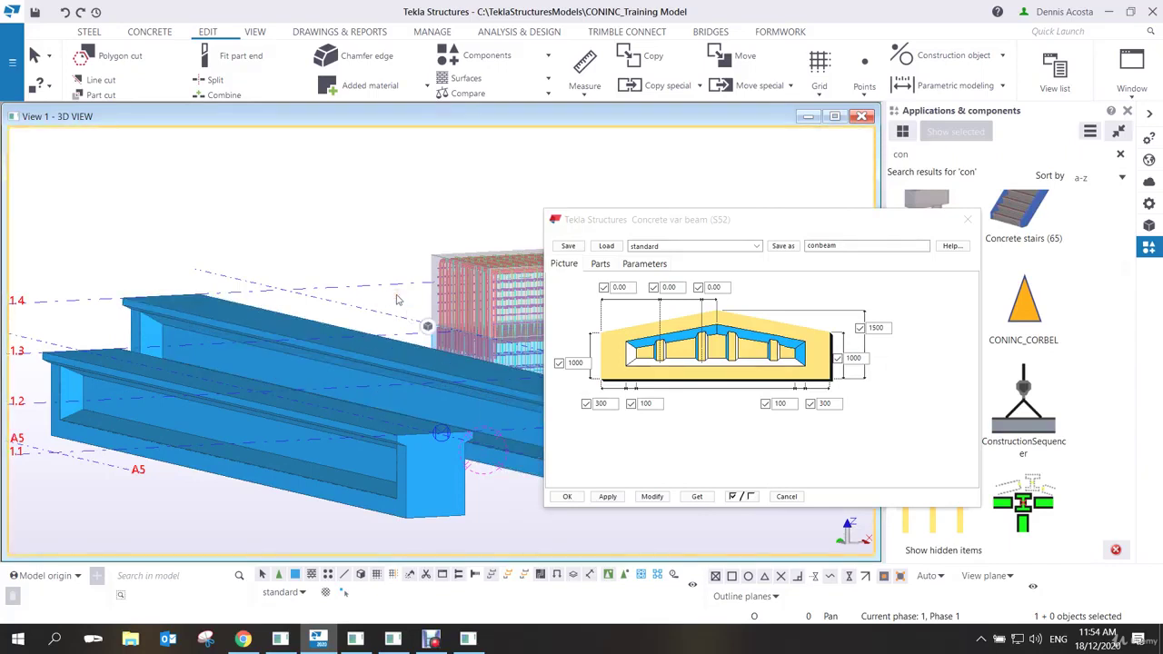
{"action": "scroll", "coordinate": [345, 374], "scroll_direction": "down", "scroll_amount": 6}
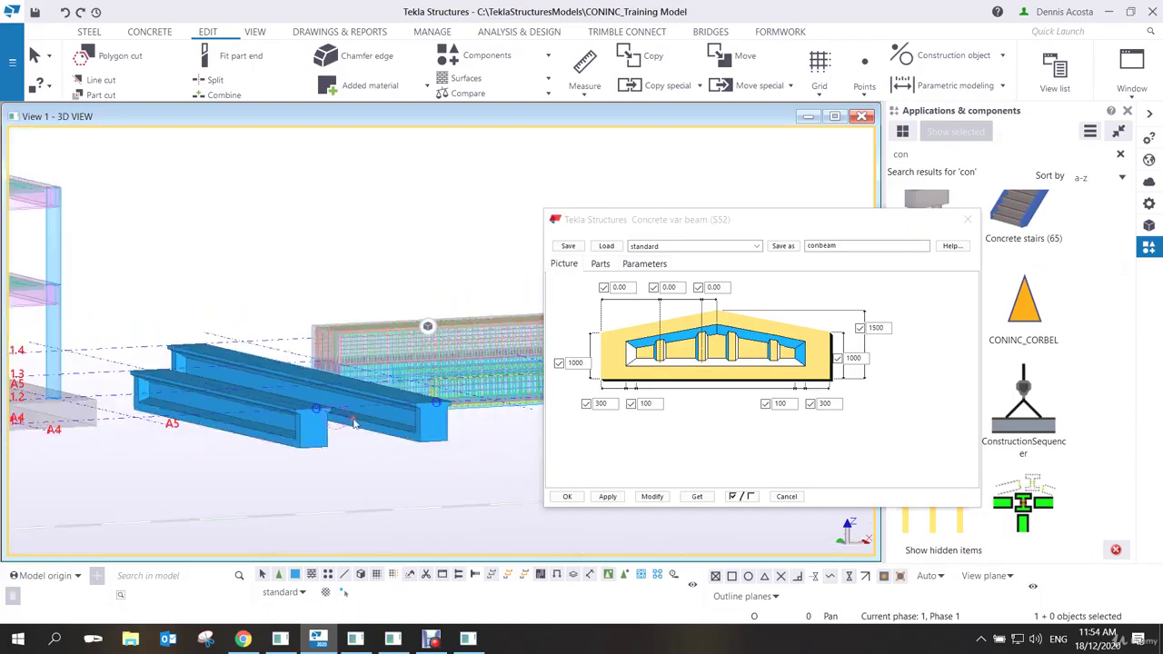
{"action": "middle_click_drag", "start_coordinate": [354, 423], "coordinate": [305, 409], "text": "ctrl"}
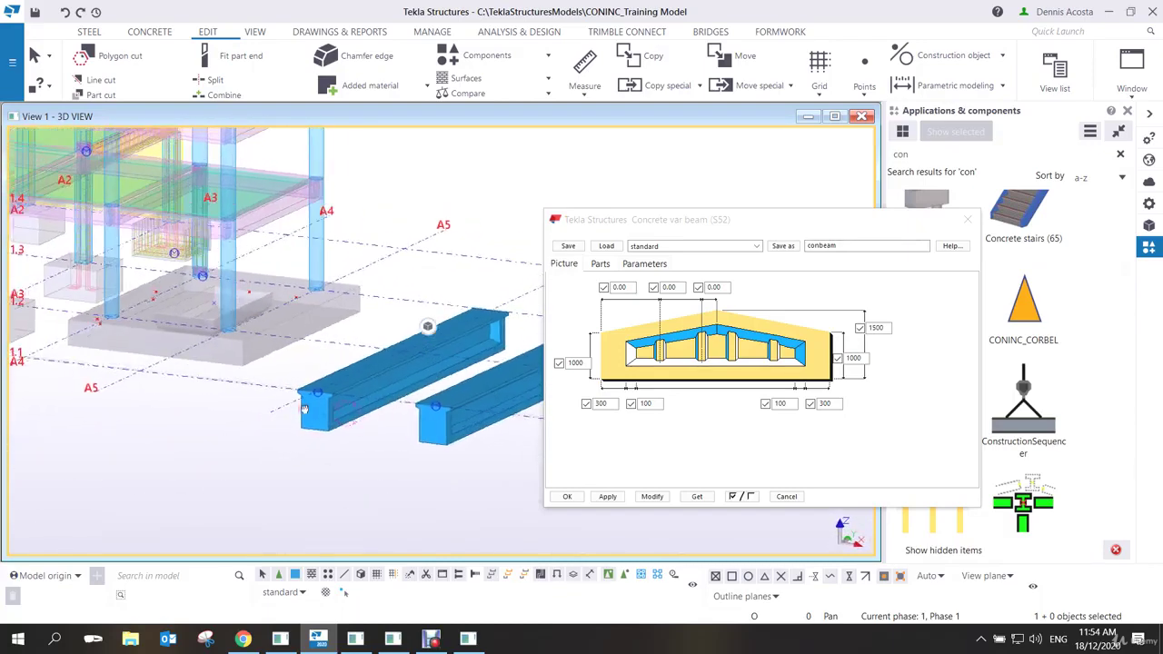
{"action": "scroll", "coordinate": [304, 408], "scroll_direction": "up", "scroll_amount": 6}
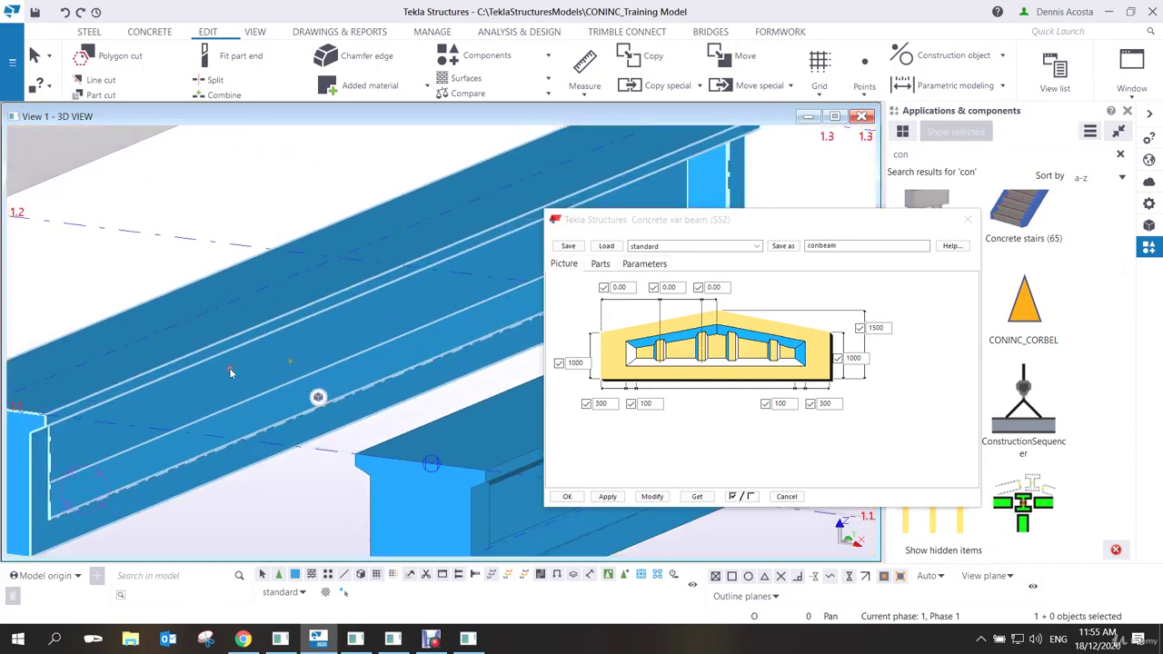
{"action": "middle_click_drag", "start_coordinate": [229, 366], "coordinate": [365, 304], "text": "ctrl"}
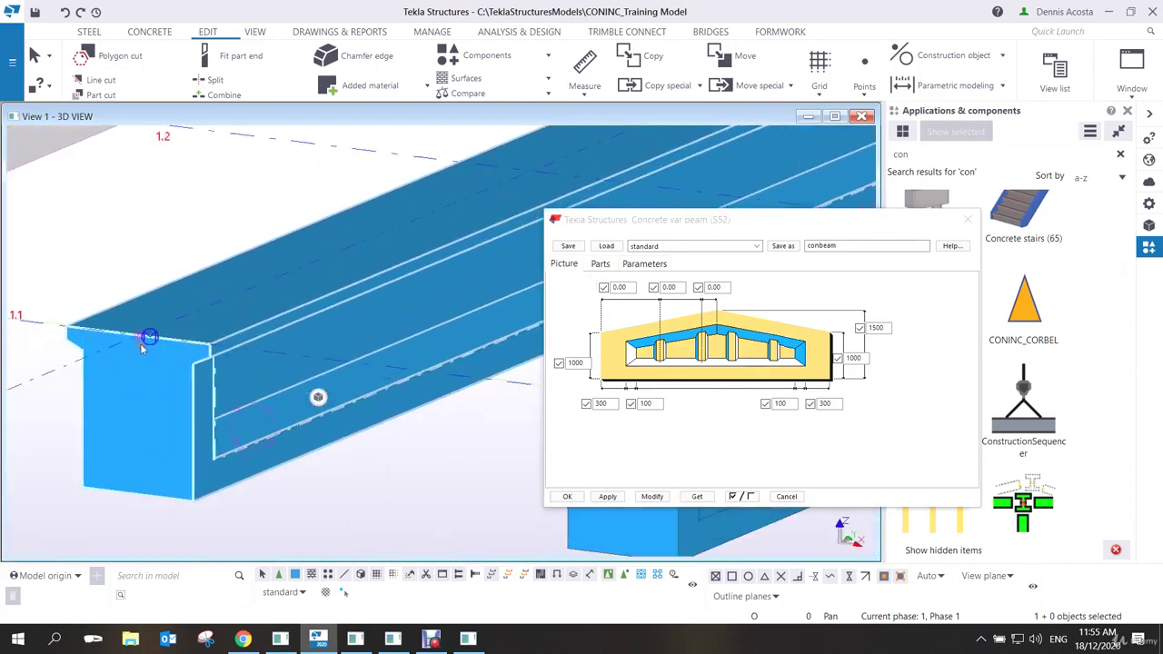
{"action": "middle_click_drag", "start_coordinate": [96, 356], "coordinate": [103, 280], "text": "ctrl"}
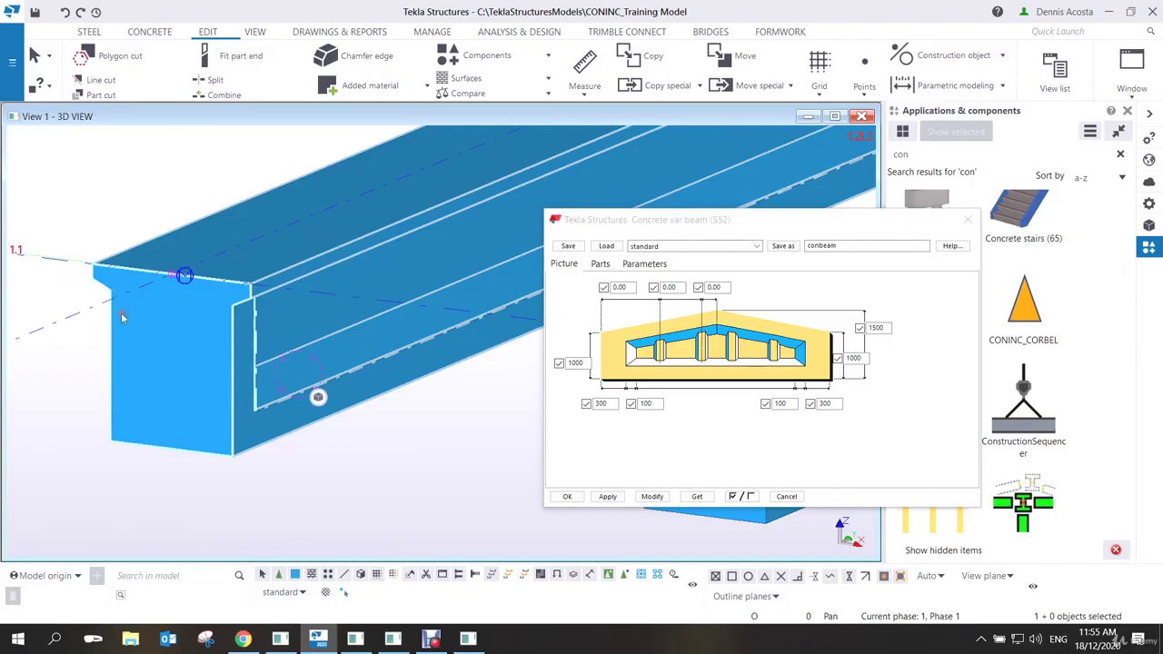
Set the concrete var beam's profile to TCON1200*1500 and apply the modification to the beam.
{"action": "left_click", "coordinate": [599, 264]}
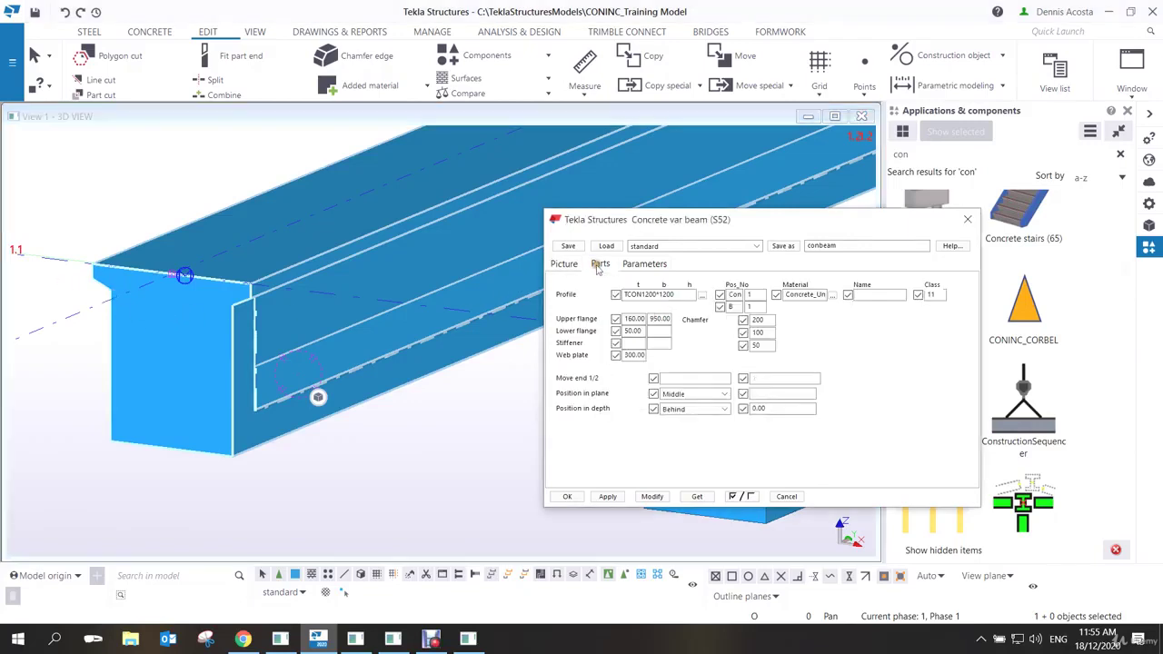
{"action": "left_click", "coordinate": [664, 296]}
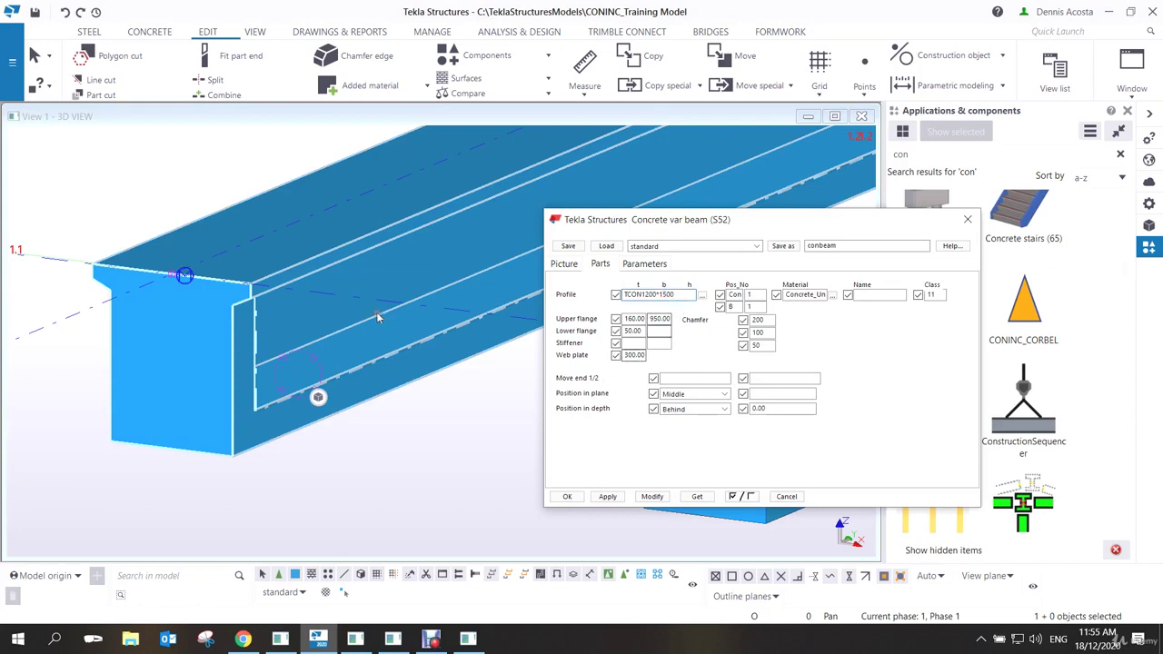
{"action": "left_click", "coordinate": [651, 496]}
{"action": "scroll", "coordinate": [274, 314], "scroll_direction": "down", "scroll_amount": 2}
{"action": "scroll", "coordinate": [273, 314], "scroll_direction": "up", "scroll_amount": 2}
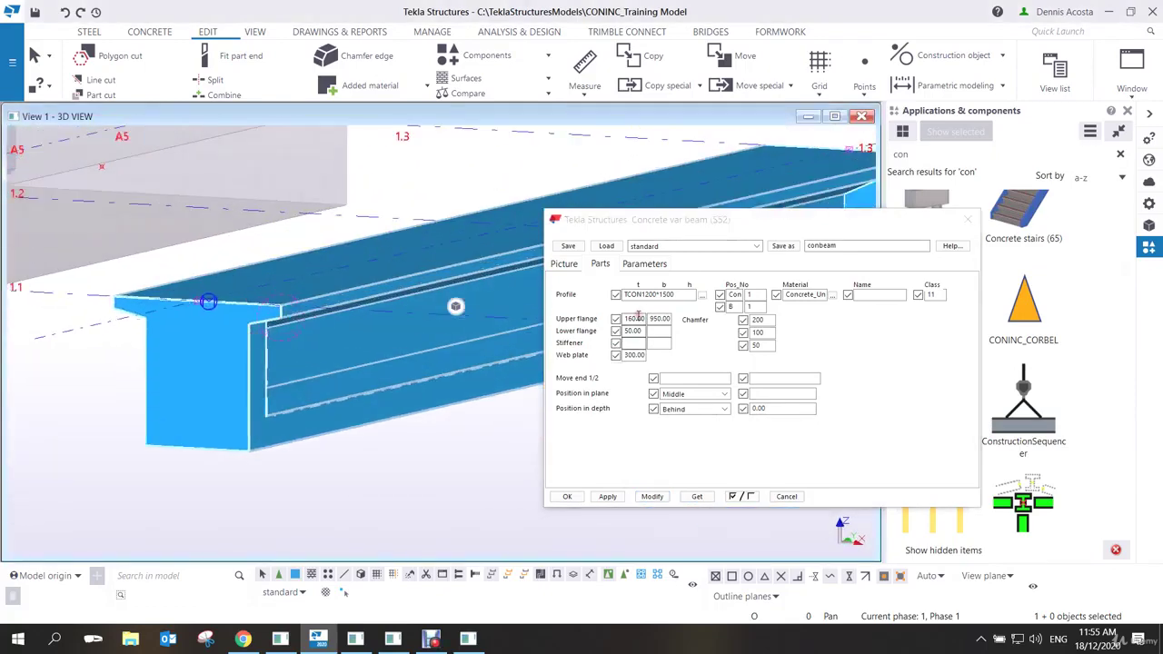
Set the concrete var beam's profile to TCON2000*1500 and apply the modification to the selected beam.
{"action": "left_click_drag", "start_coordinate": [649, 295], "coordinate": [642, 295]}
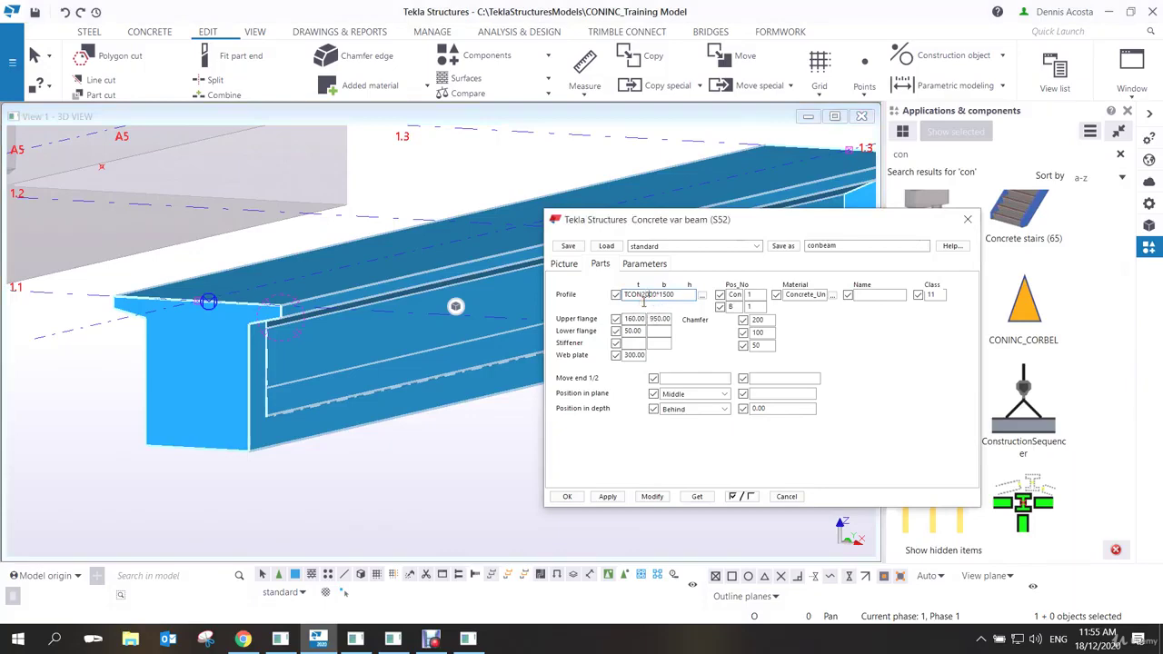
{"action": "left_click", "coordinate": [652, 496]}
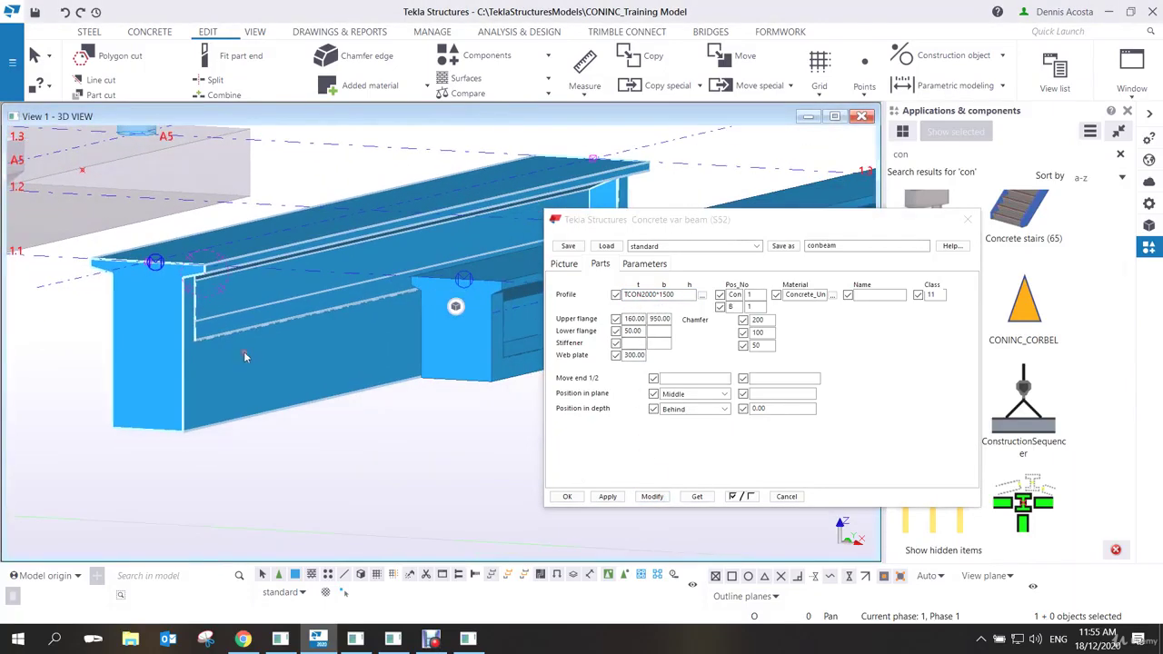
{"action": "mouse_move", "coordinate": [243, 352]}
{"action": "middle_mouse_down", "text": "ctrl"}
{"action": "mouse_move", "coordinate": [185, 358]}
{"action": "mouse_move", "coordinate": [225, 365]}
{"action": "middle_mouse_up", "text": "ctrl"}
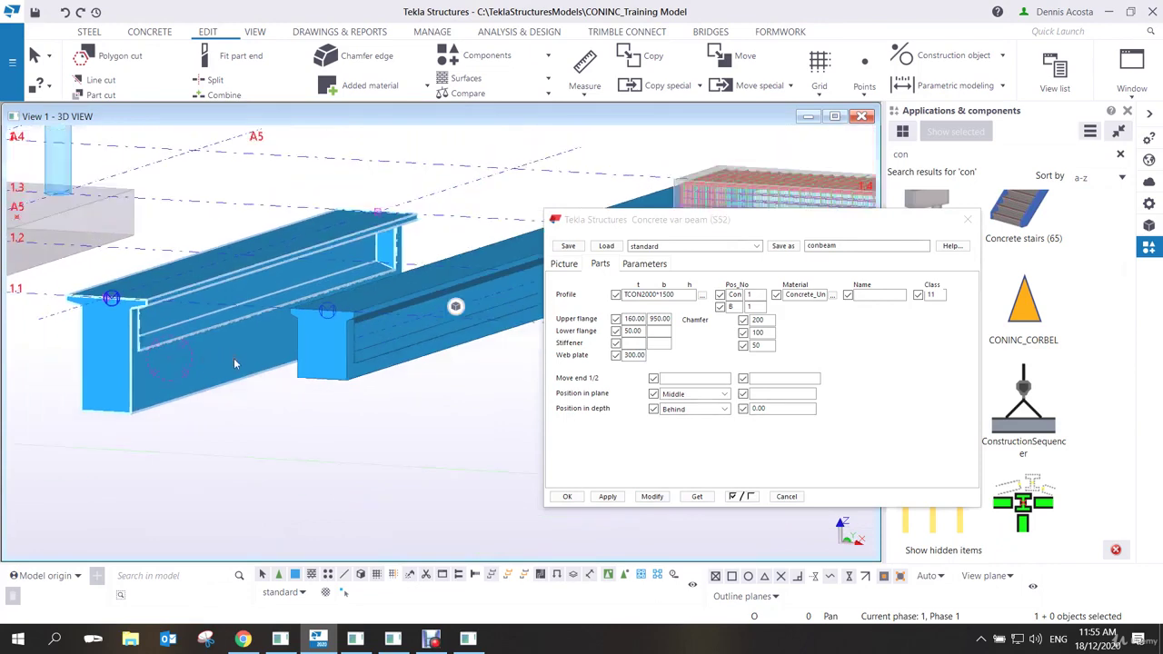
{"action": "scroll", "coordinate": [233, 358], "scroll_direction": "up", "scroll_amount": 4}
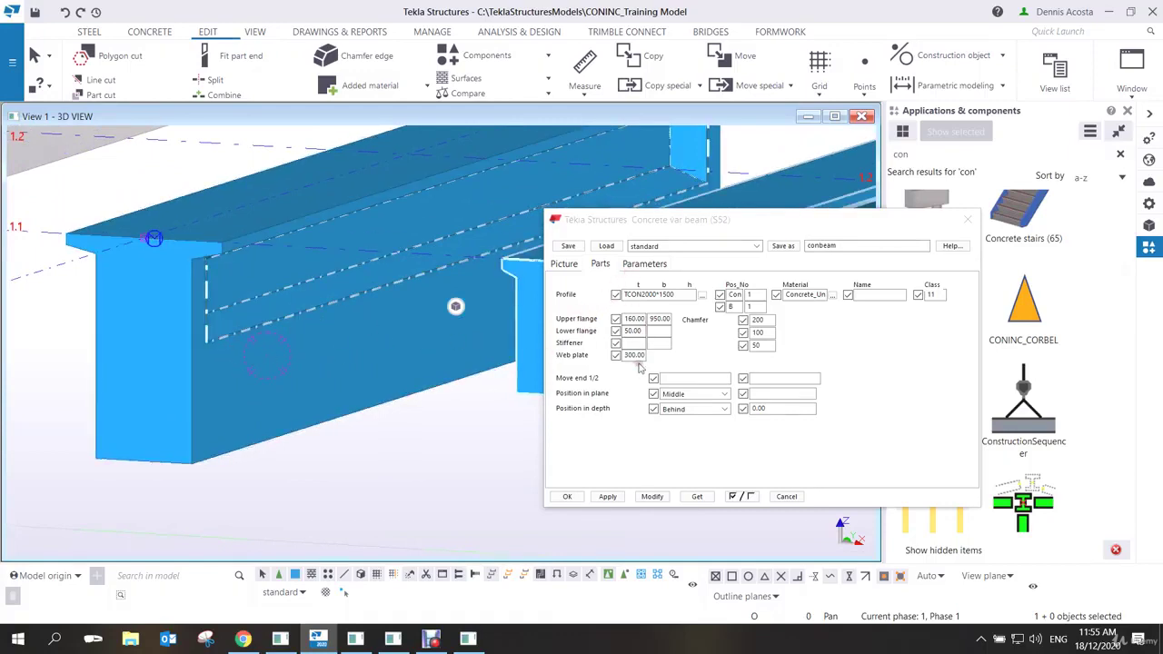
Set the concrete var beam's height to 1800 at both ends and apply the modification to the beam.
{"action": "left_click", "coordinate": [639, 268]}
{"action": "left_click", "coordinate": [582, 267]}
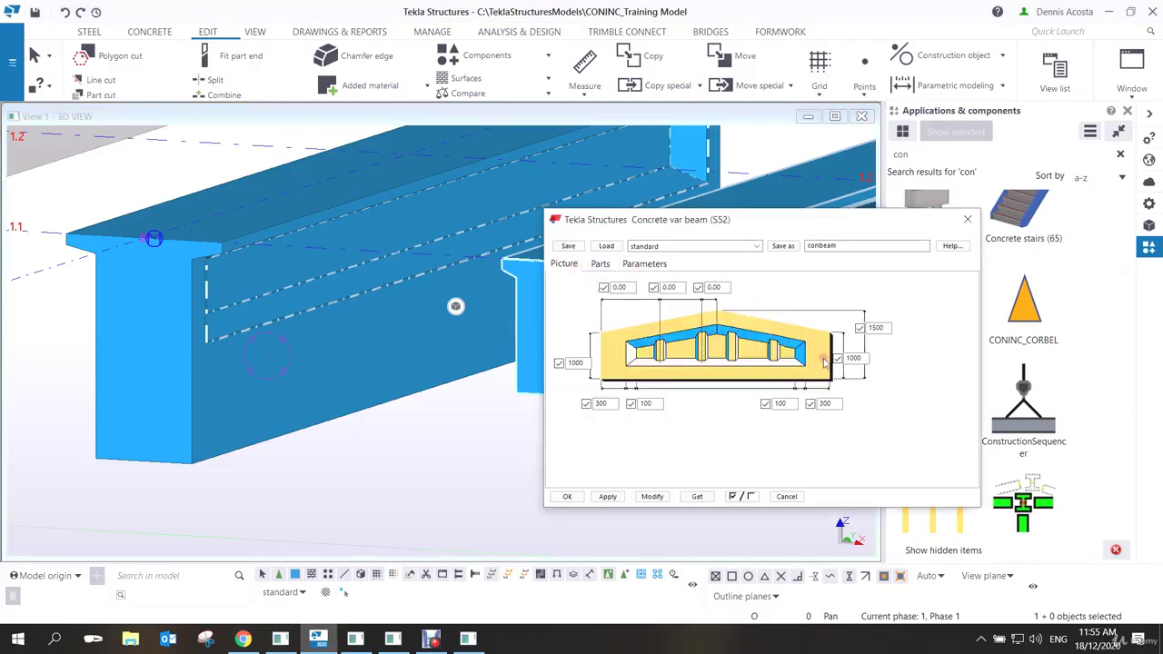
{"action": "double_click", "coordinate": [575, 363]}
{"action": "type", "text": "1800"}
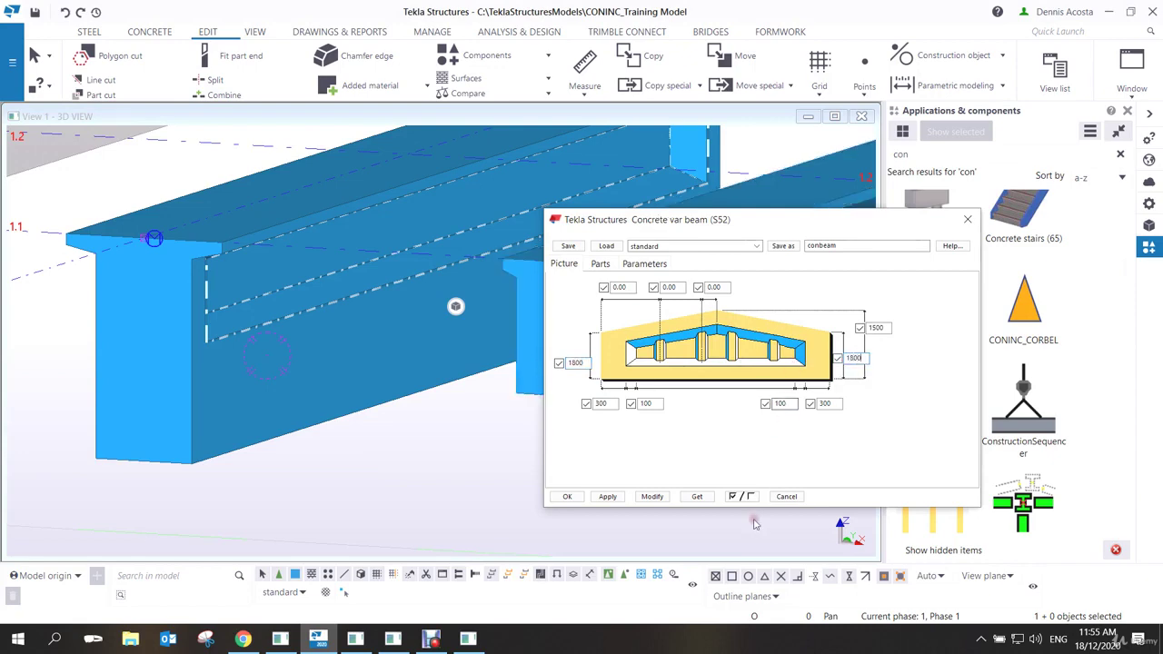
{"action": "left_click", "coordinate": [652, 496]}
{"action": "middle_click_drag", "start_coordinate": [405, 406], "coordinate": [509, 305], "text": "ctrl"}
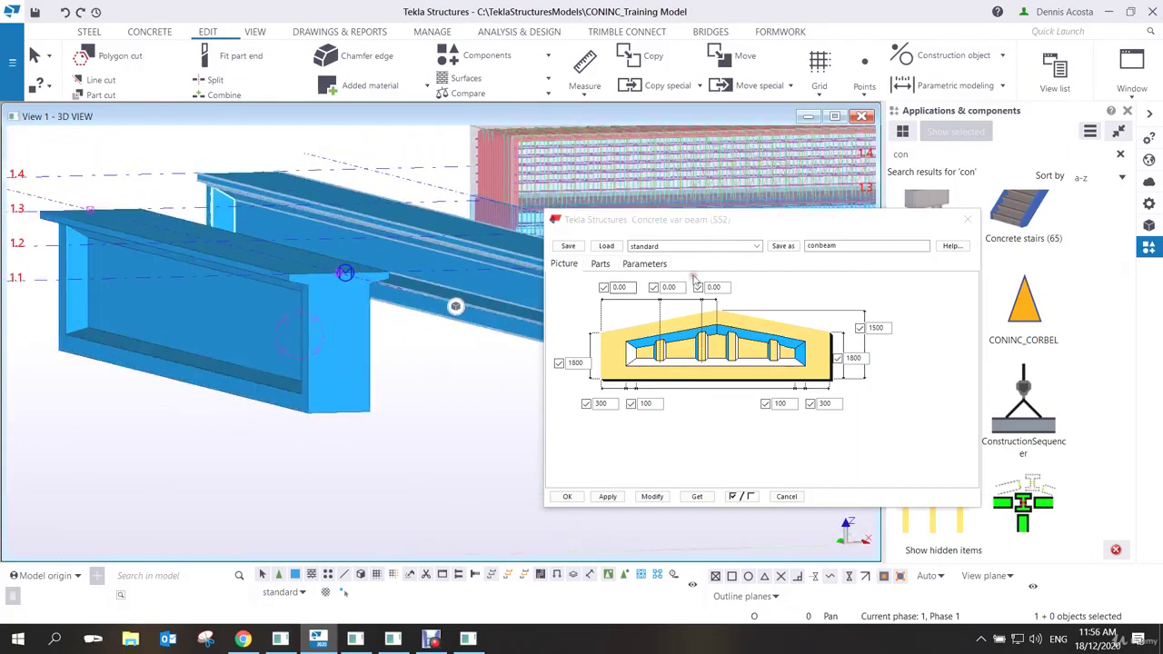
Review the part settings, close the component dialog, and examine both concrete var beams from several angles.
{"action": "left_click", "coordinate": [601, 263]}
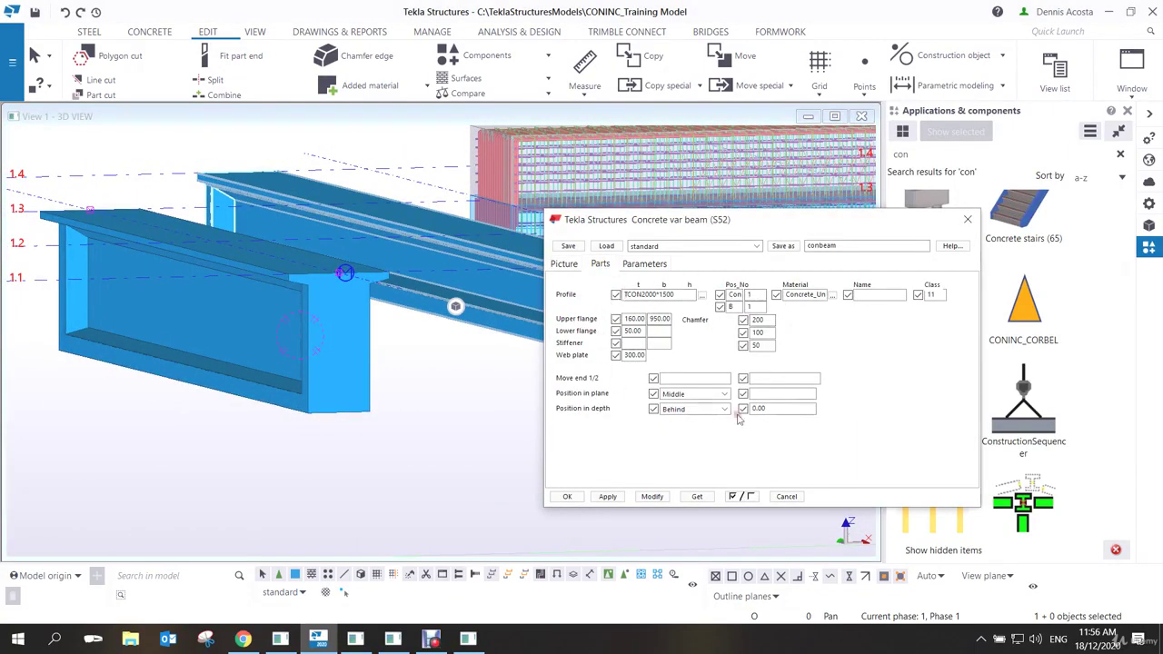
{"action": "scroll", "coordinate": [354, 302], "scroll_direction": "up", "scroll_amount": 3}
{"action": "middle_click_drag", "start_coordinate": [314, 285], "coordinate": [363, 286], "text": "ctrl"}
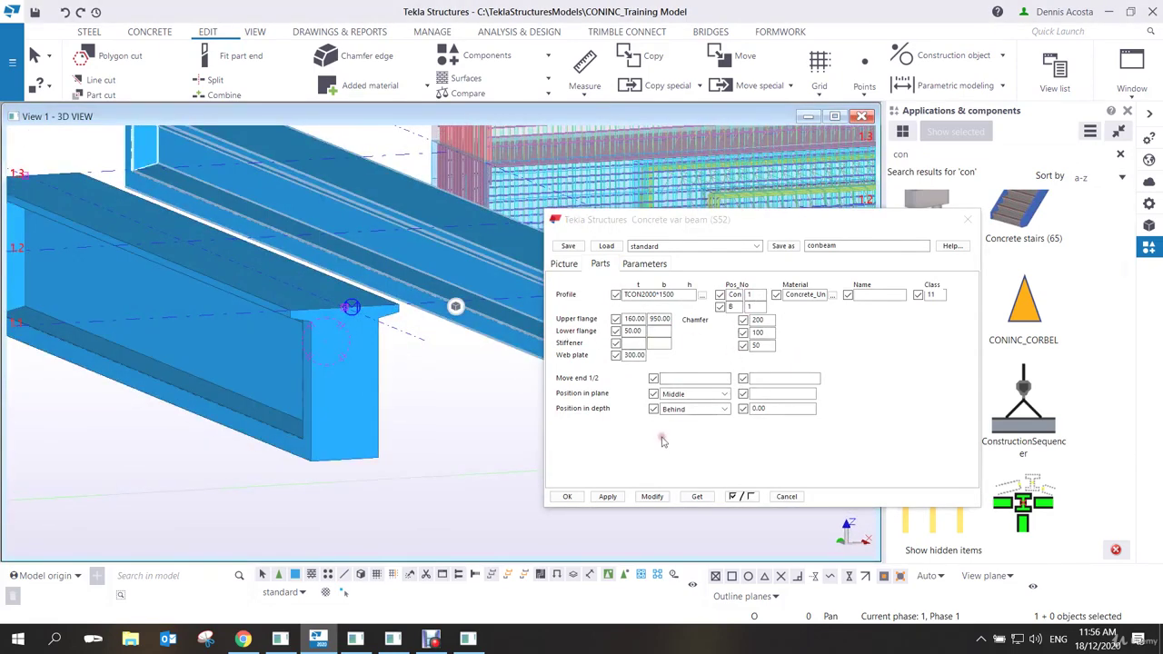
{"action": "middle_click_drag", "start_coordinate": [395, 377], "coordinate": [342, 381], "text": "ctrl"}
{"action": "left_click", "coordinate": [967, 219]}
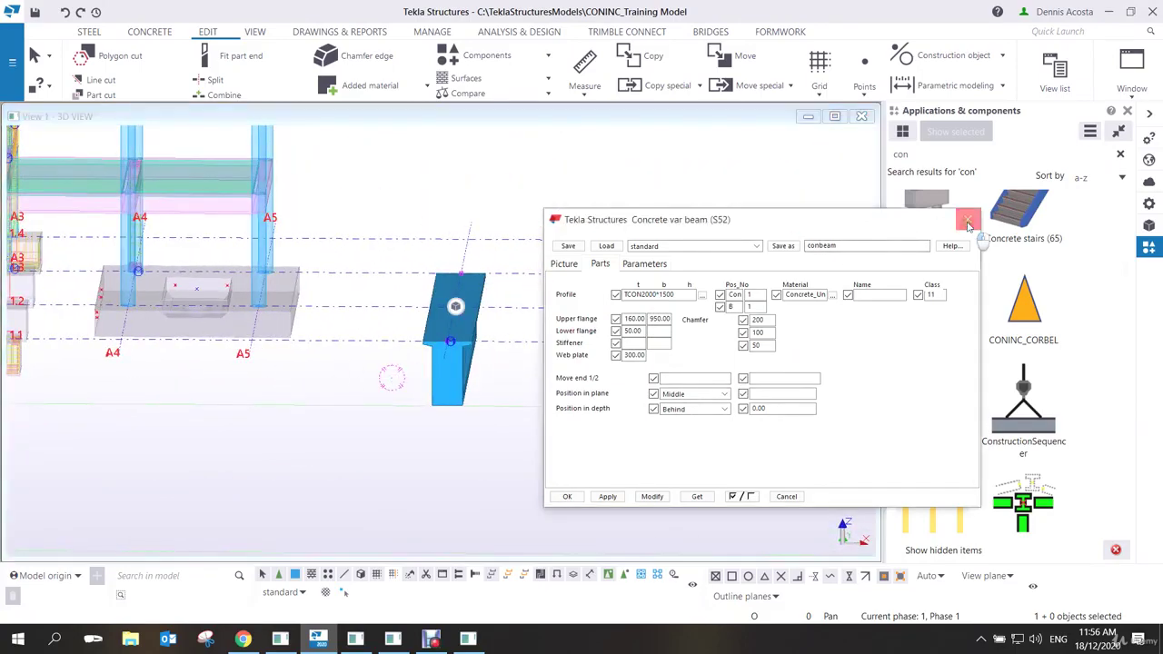
{"action": "middle_click_drag", "start_coordinate": [672, 307], "coordinate": [491, 445], "text": "ctrl"}
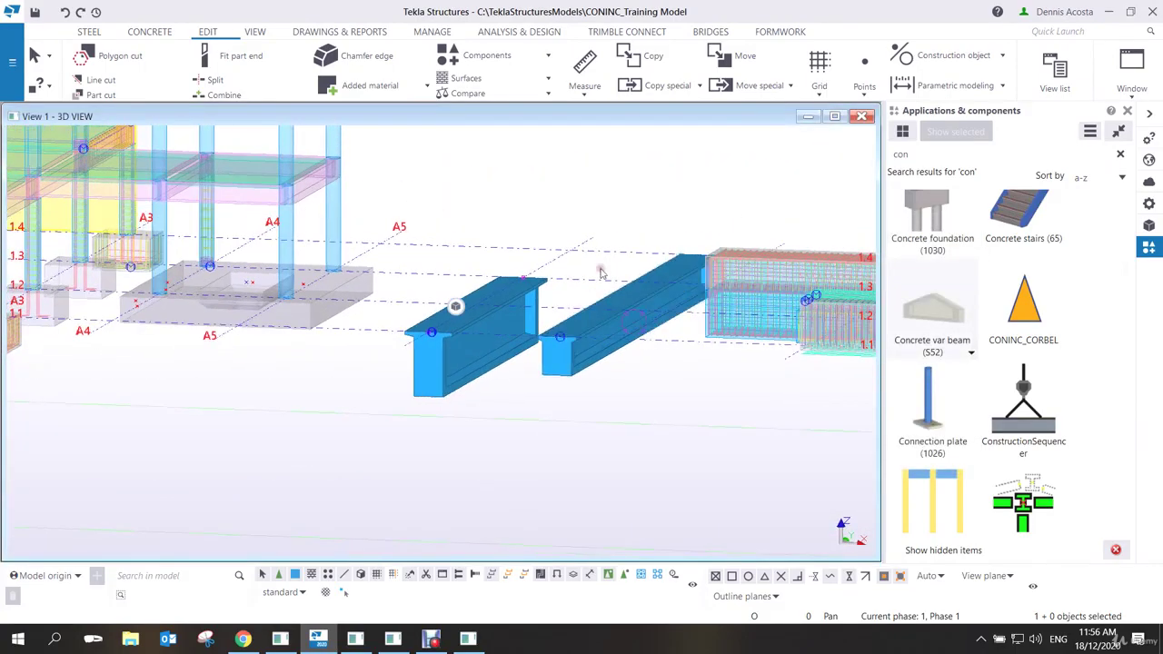
{"action": "middle_click_drag", "start_coordinate": [554, 408], "coordinate": [481, 427], "text": "ctrl"}
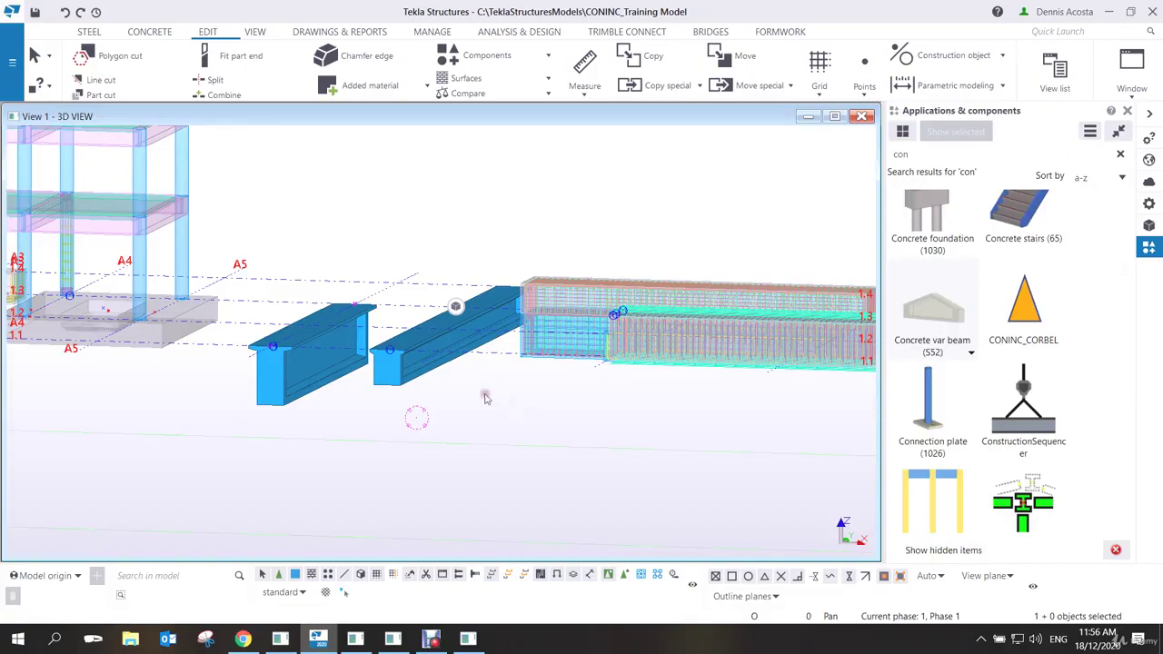
{"action": "left_click", "coordinate": [430, 639]}
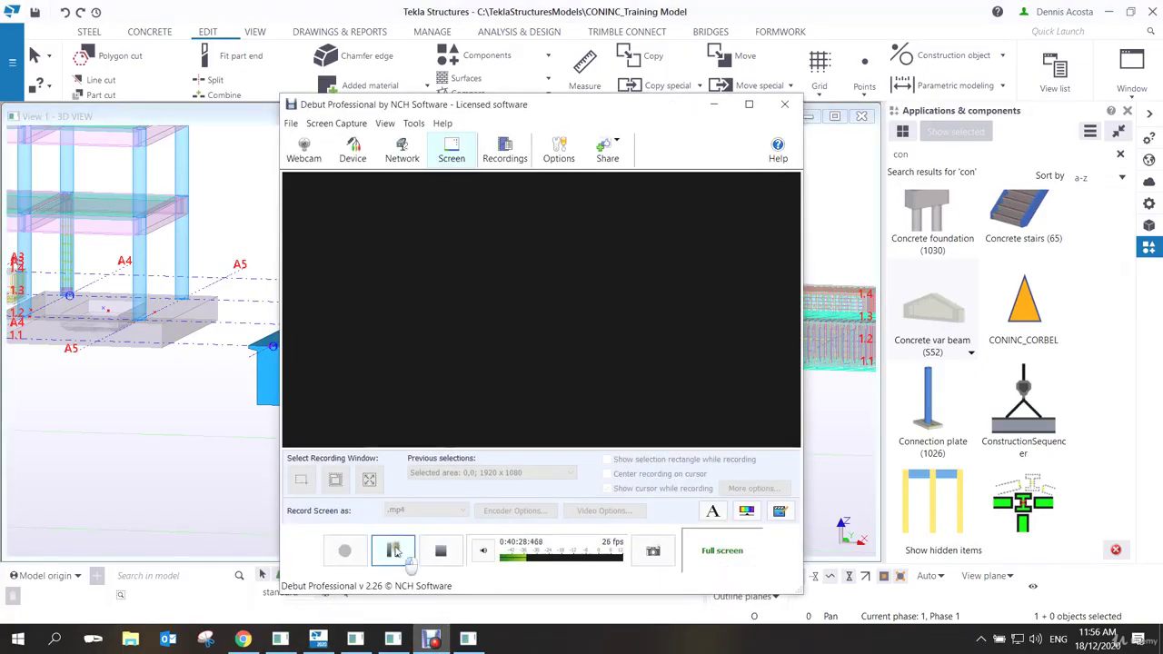
{"action": "left_click", "coordinate": [393, 550]}
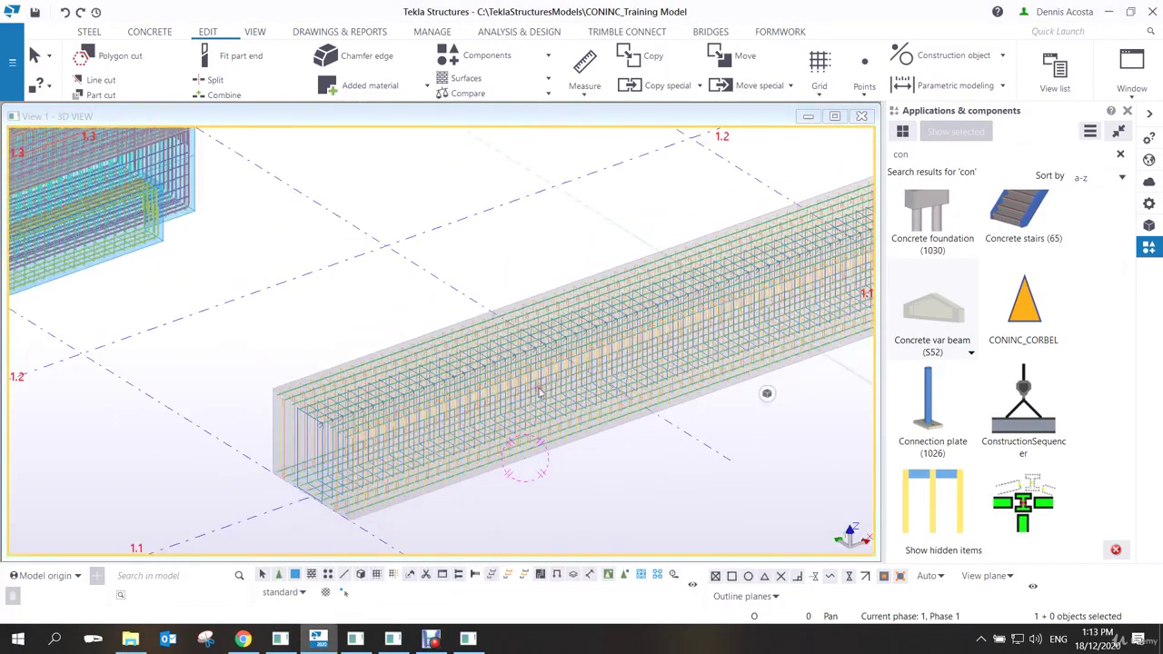
Search the applications and components catalog for "crank".
{"action": "left_click", "coordinate": [522, 291]}
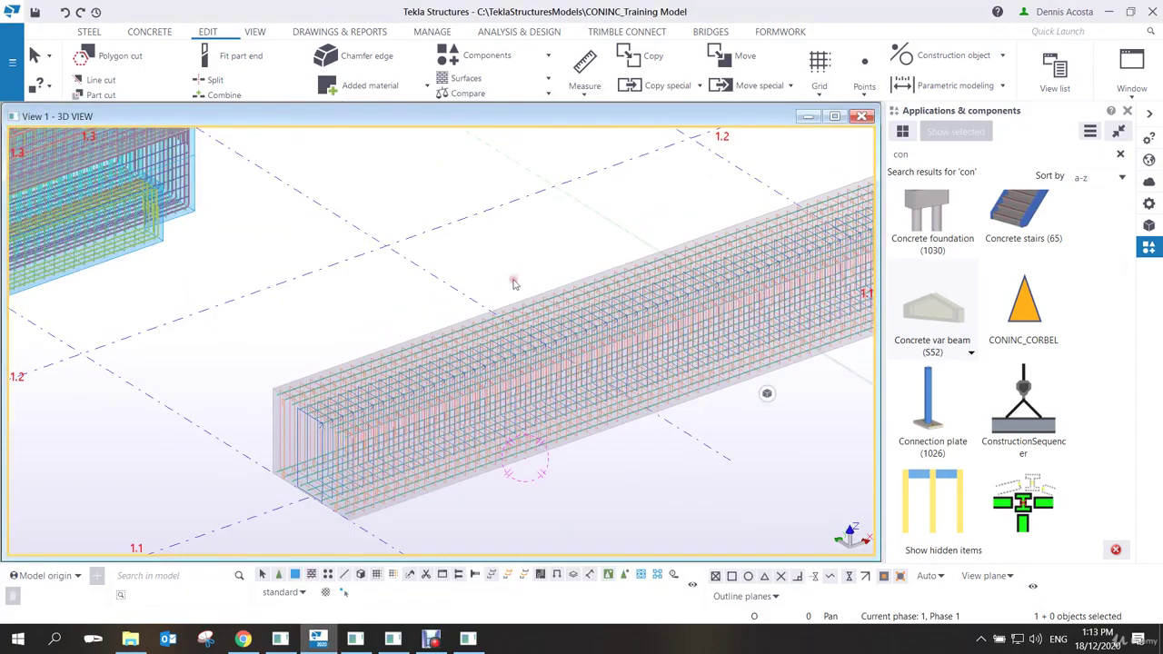
{"action": "scroll", "coordinate": [584, 364], "scroll_direction": "up", "scroll_amount": 4}
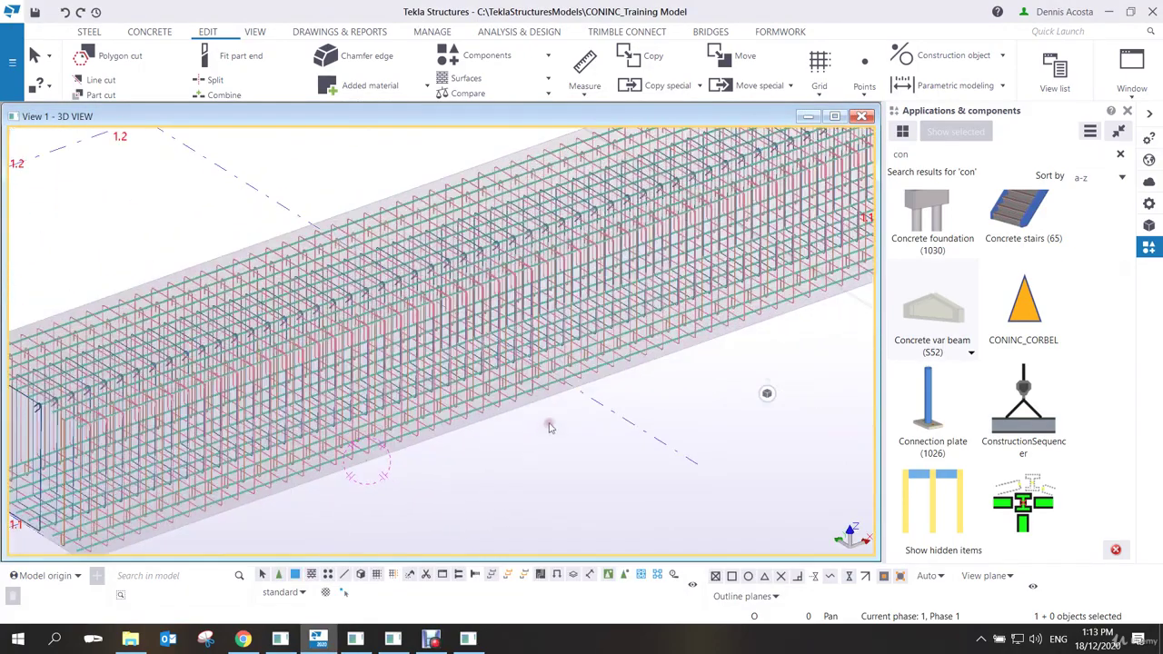
{"action": "scroll", "coordinate": [549, 421], "scroll_direction": "up", "scroll_amount": 2}
{"action": "scroll", "coordinate": [555, 416], "scroll_direction": "down", "scroll_amount": 2}
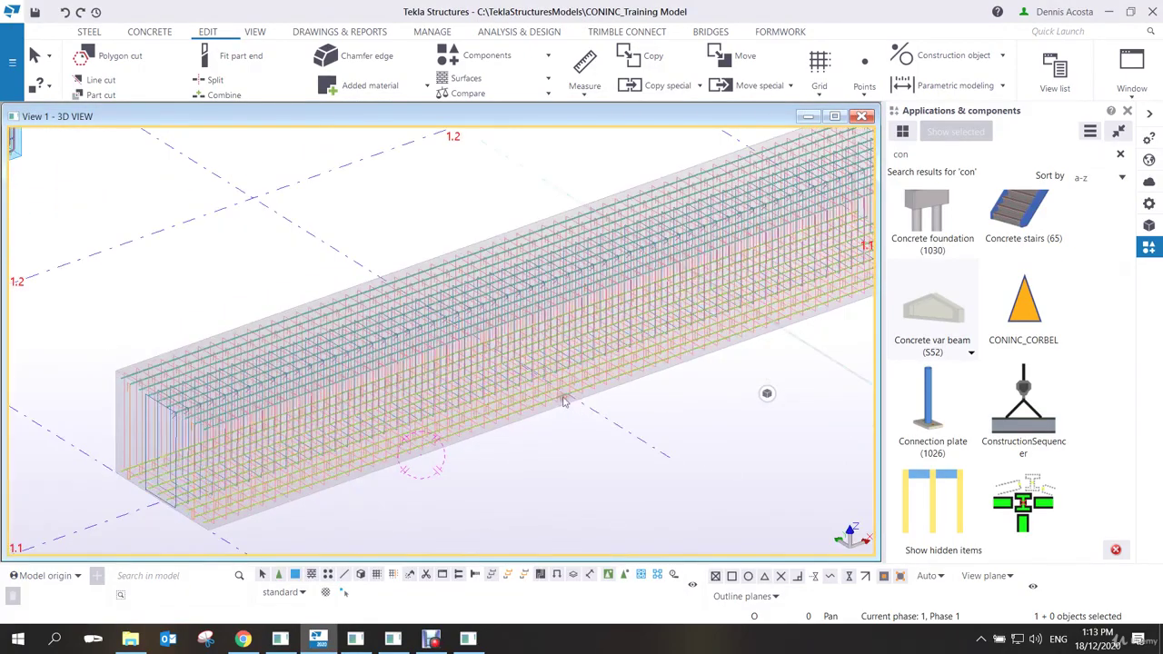
{"action": "double_click", "coordinate": [934, 153]}
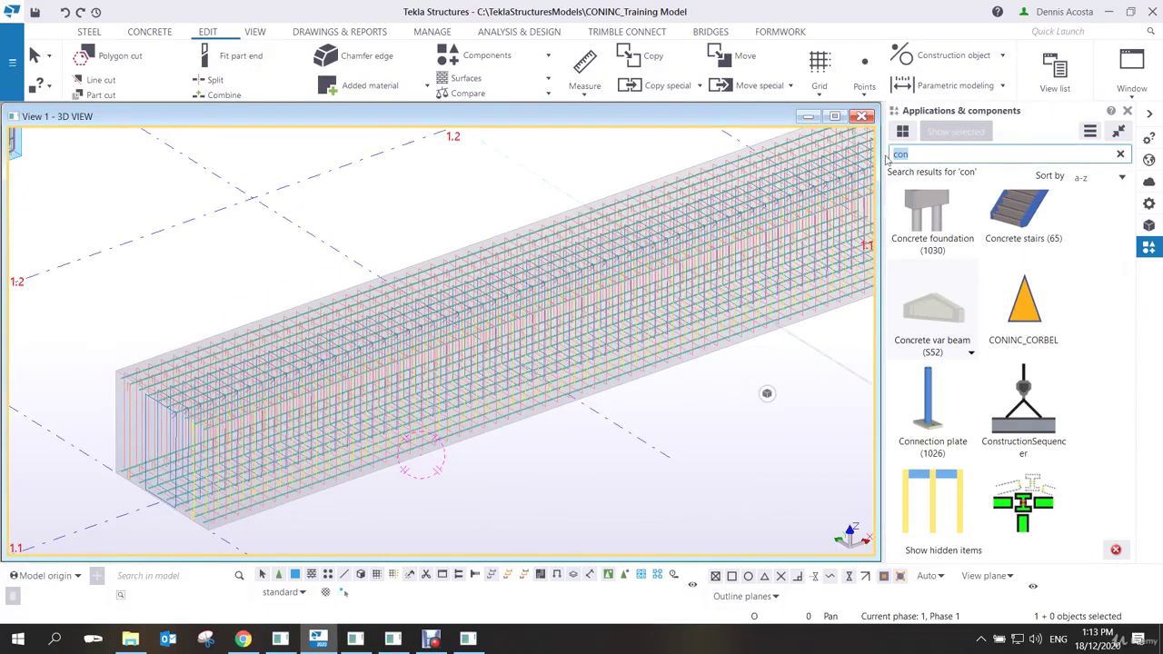
{"action": "type", "text": "crank"}
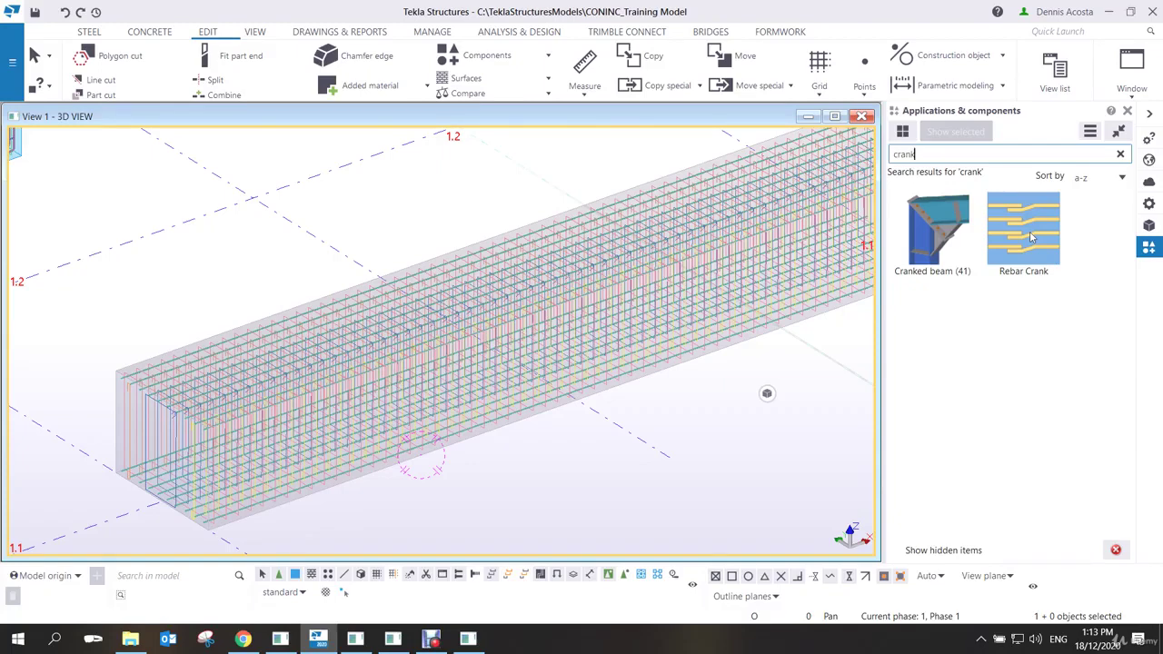
Isolate the rectangular beam and its bottom longitudinal bars by showing only these two selected objects.
{"action": "middle_click_drag", "start_coordinate": [749, 272], "coordinate": [502, 307]}
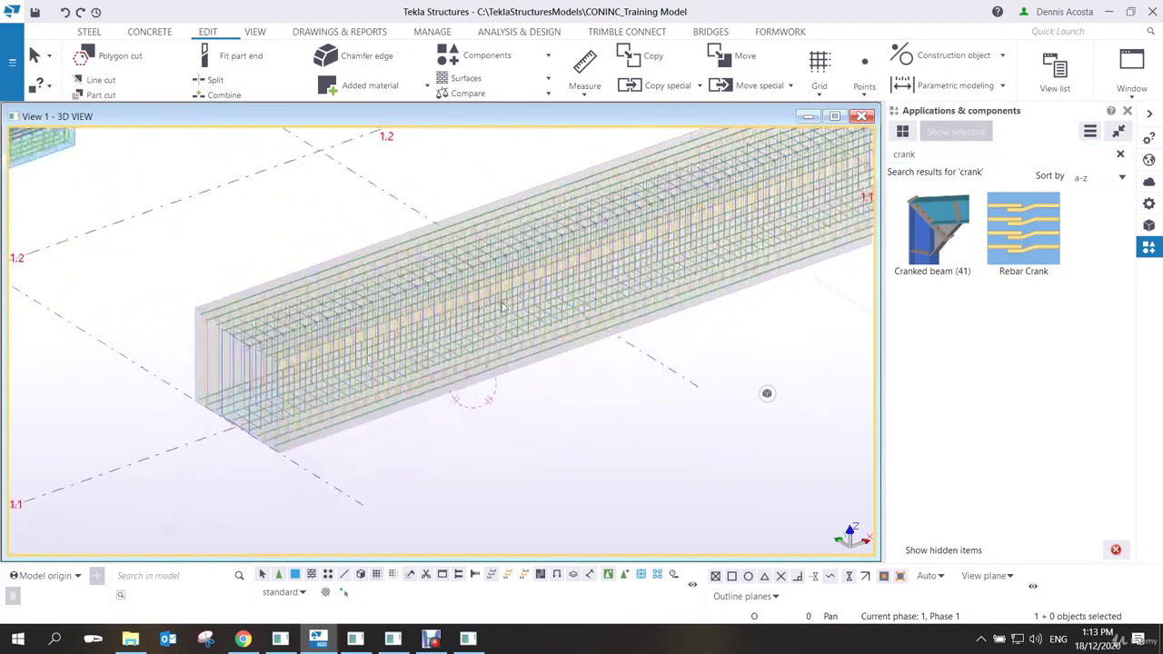
{"action": "scroll", "coordinate": [502, 307], "scroll_direction": "up", "scroll_amount": 8}
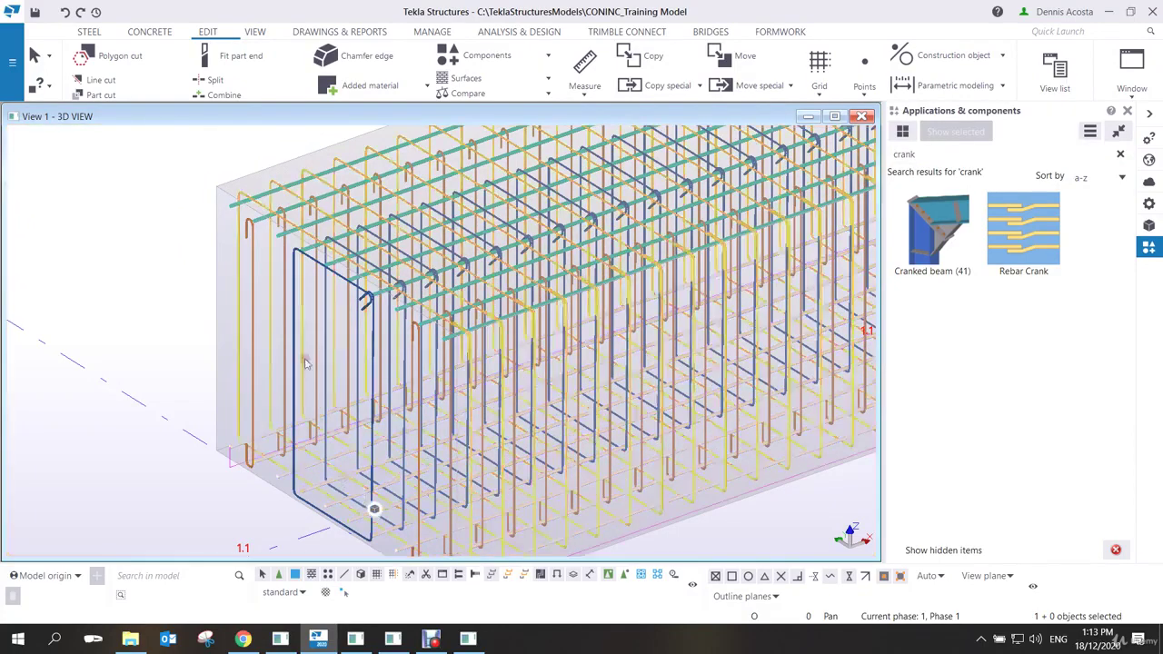
{"action": "left_click", "coordinate": [271, 168], "text": "ctrl"}
{"action": "right_click", "coordinate": [270, 168]}
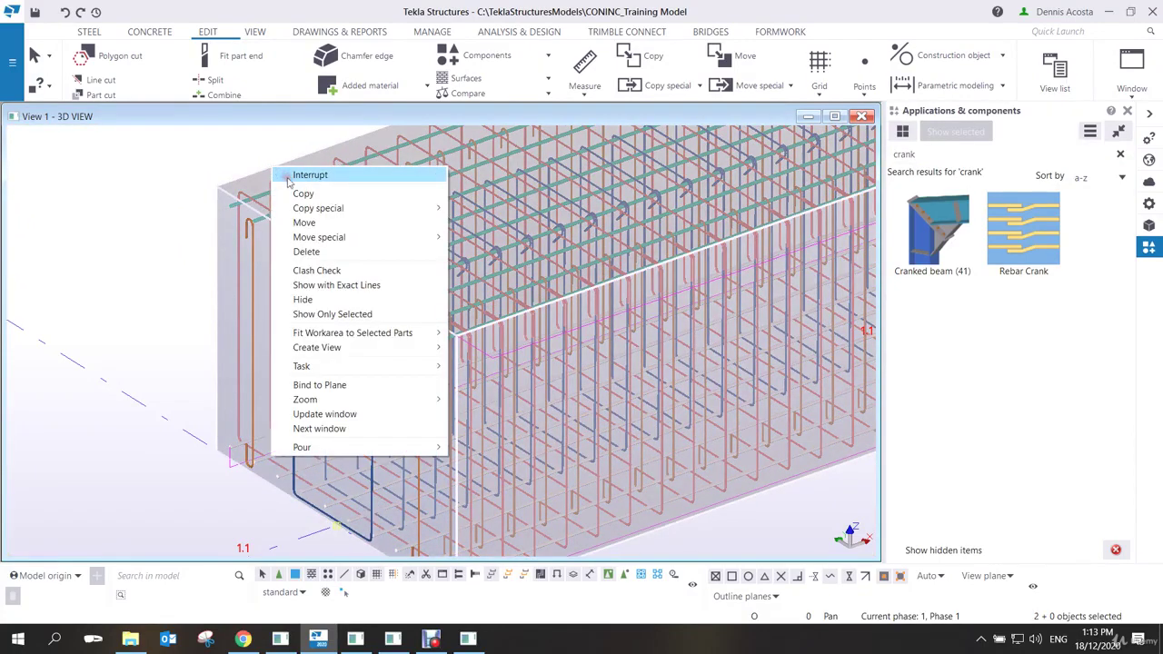
{"action": "left_click", "coordinate": [342, 314]}
{"action": "scroll", "coordinate": [576, 403], "scroll_direction": "down", "scroll_amount": 3}
{"action": "scroll", "coordinate": [582, 425], "scroll_direction": "up", "scroll_amount": 2}
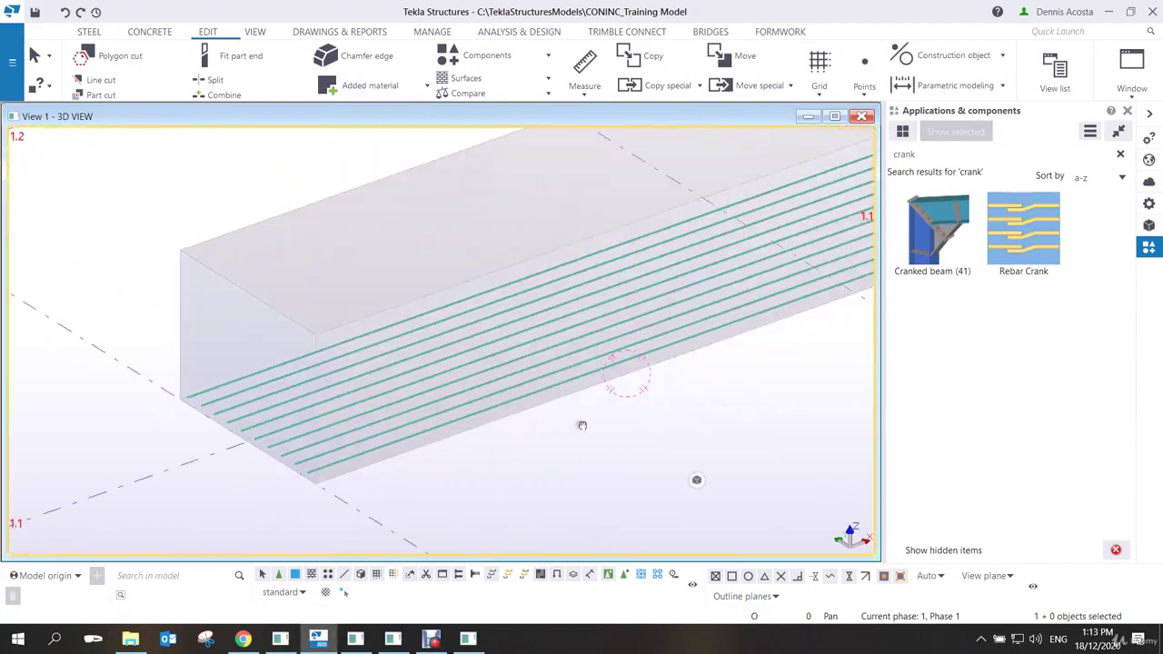
{"action": "middle_click_drag", "start_coordinate": [582, 425], "coordinate": [536, 350], "text": "ctrl"}
{"action": "scroll", "coordinate": [509, 359], "scroll_direction": "down", "scroll_amount": 3}
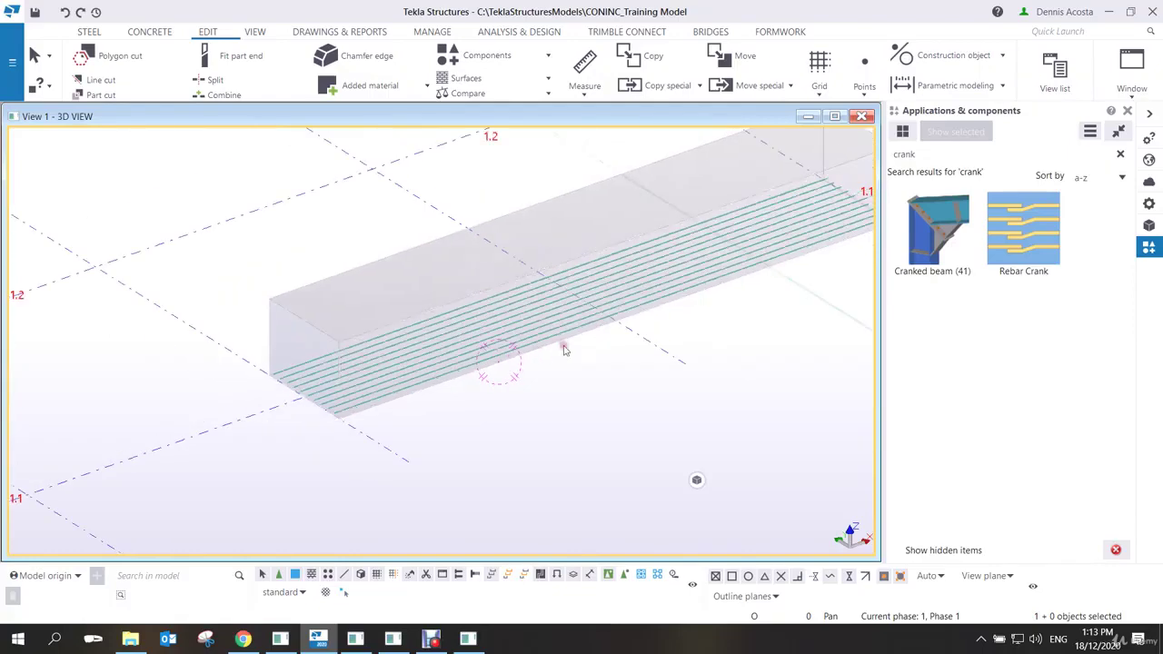
{"action": "middle_click_drag", "start_coordinate": [558, 345], "coordinate": [554, 357]}
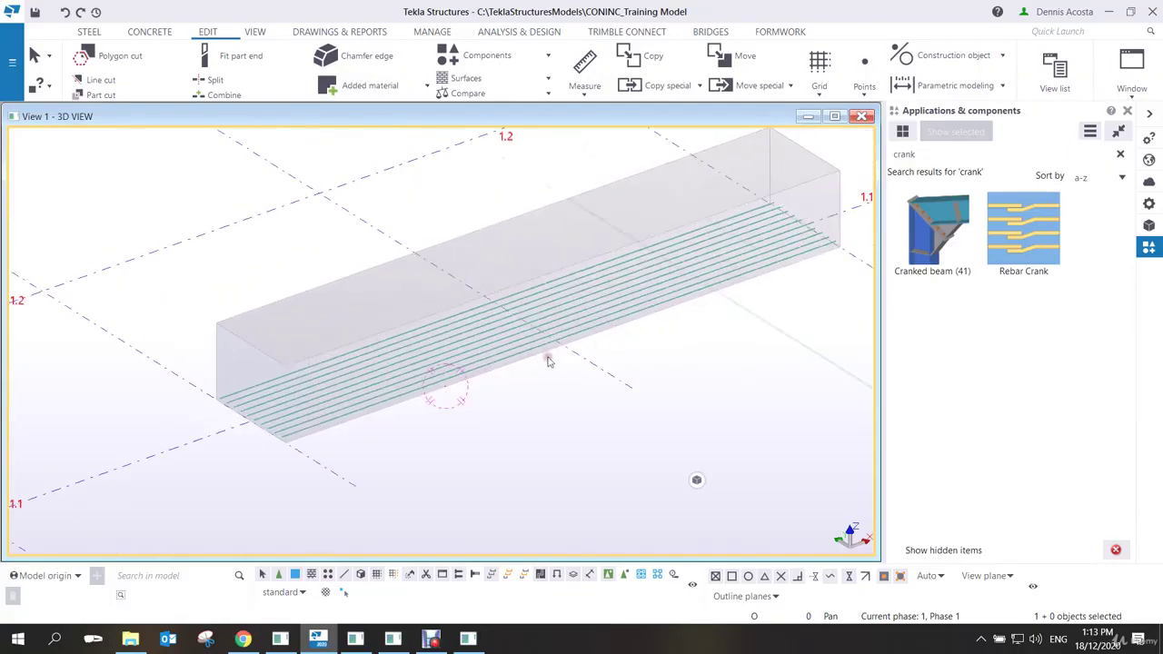
In plan view, split the bottom longitudinal bar group along the beam's middle gridline, from one long edge to the other, and end the command.
{"action": "key", "text": "ctrl+p"}
{"action": "middle_click_drag", "start_coordinate": [641, 456], "coordinate": [552, 345]}
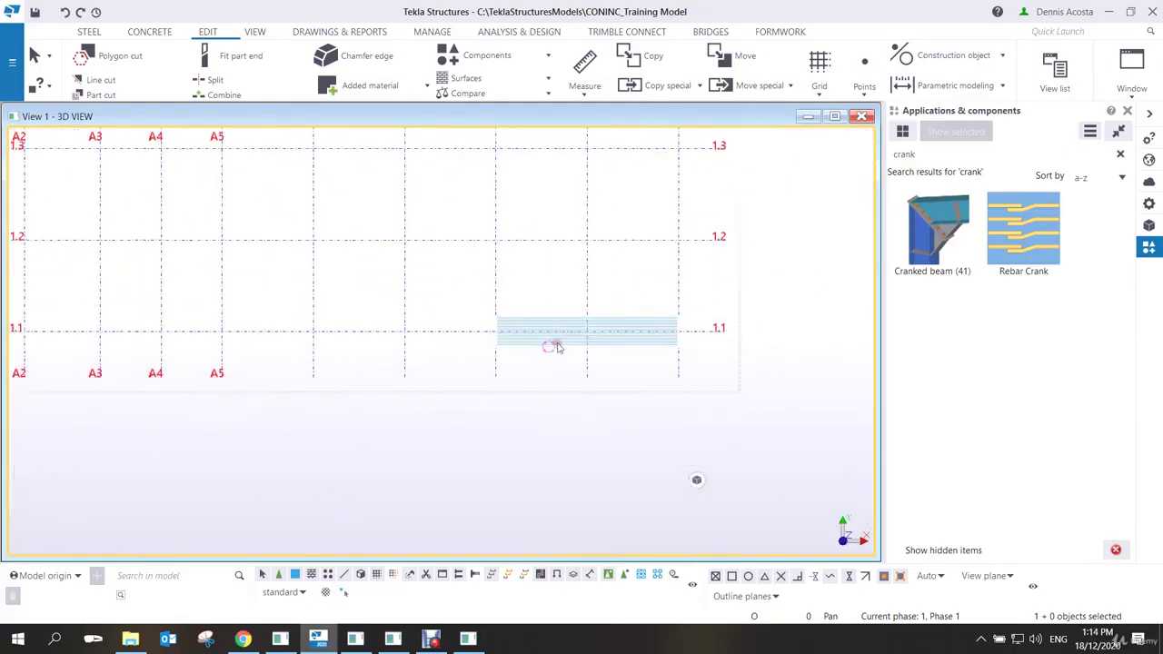
{"action": "scroll", "coordinate": [594, 317], "scroll_direction": "up", "scroll_amount": 5}
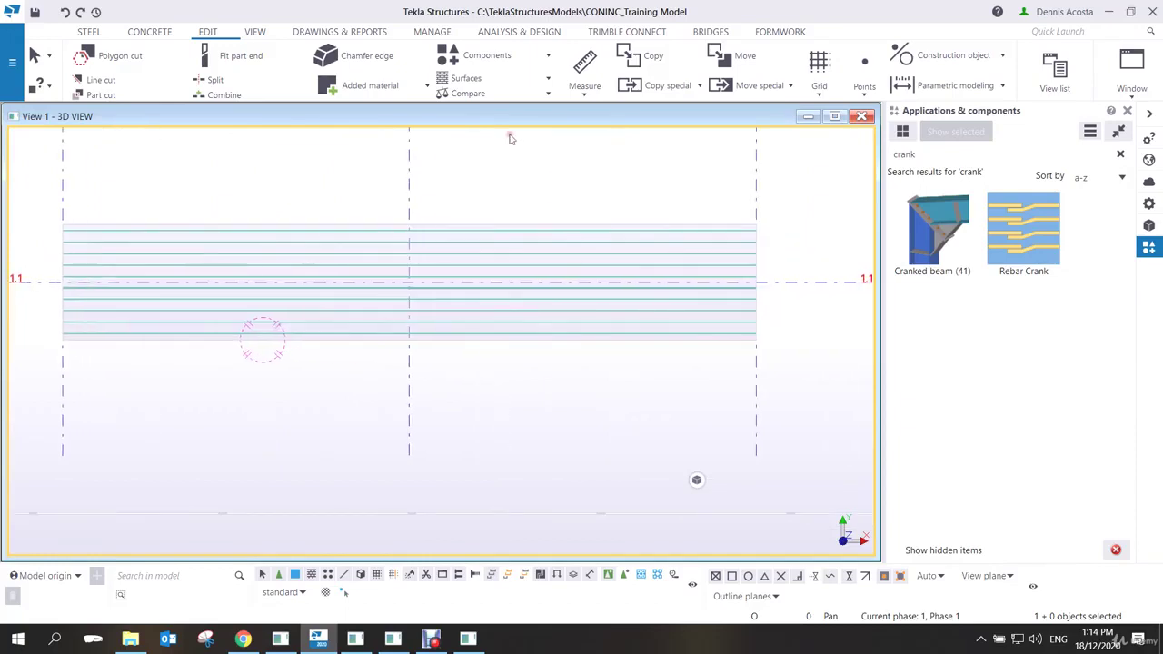
{"action": "left_click", "coordinate": [216, 80]}
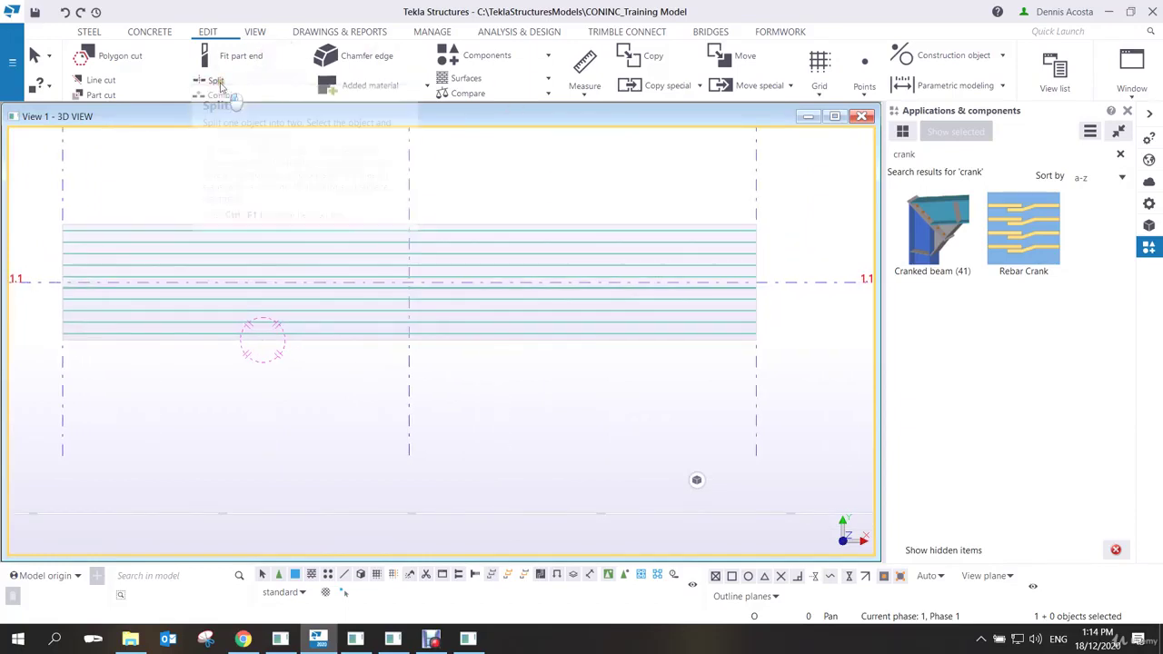
{"action": "left_click", "coordinate": [493, 241]}
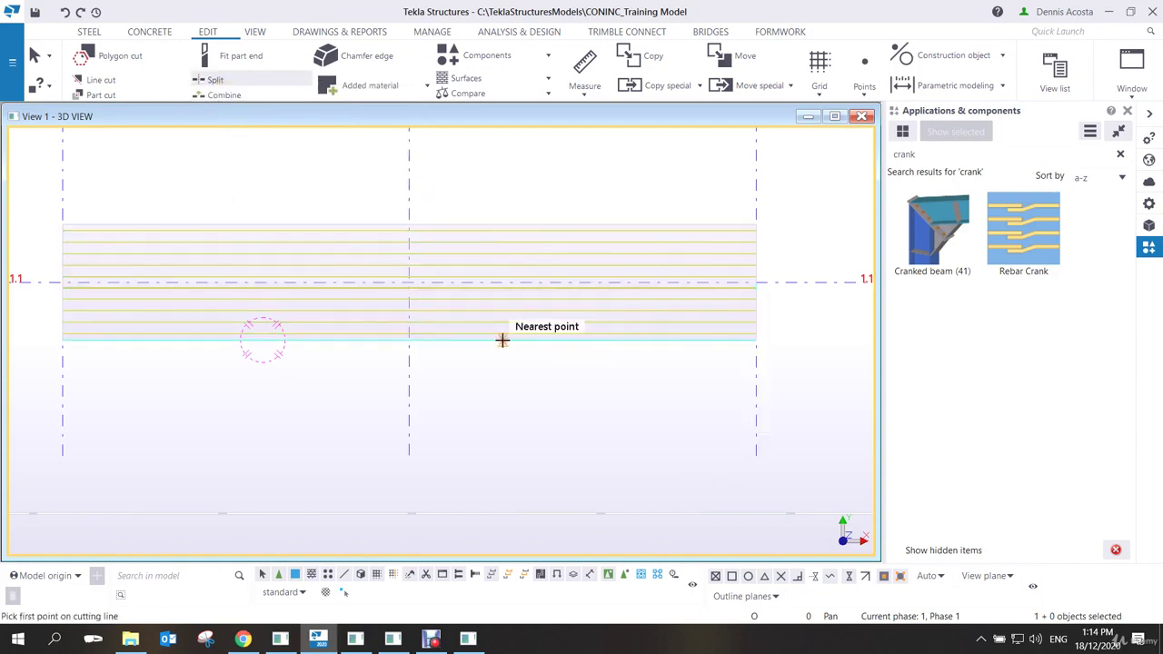
{"action": "left_click", "coordinate": [409, 339]}
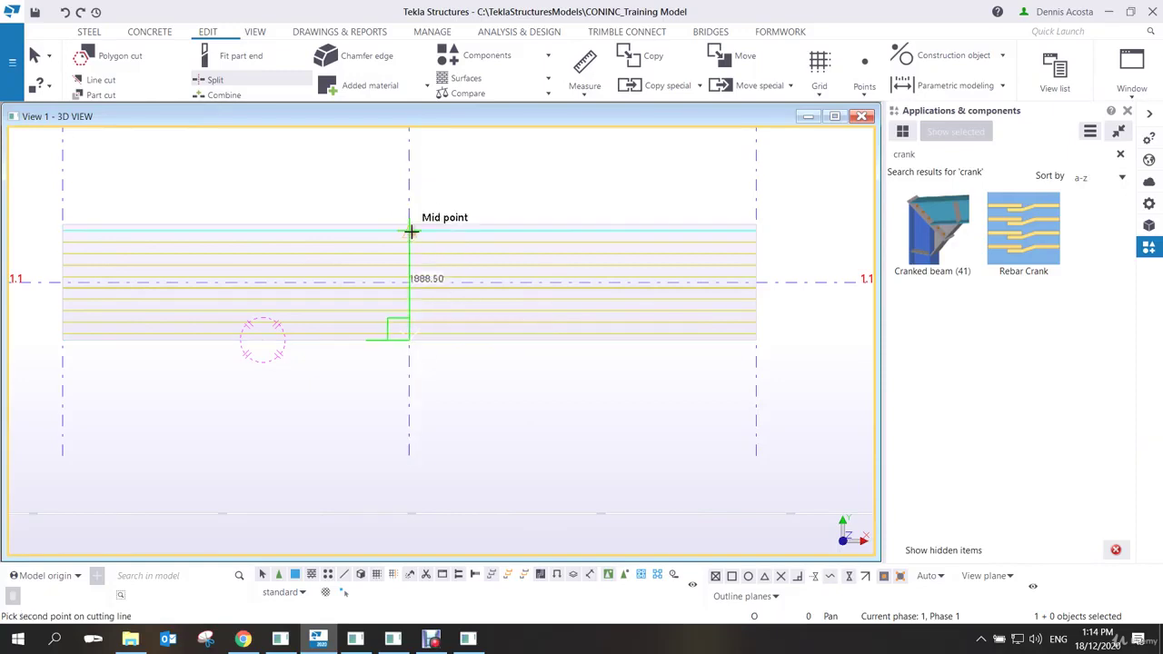
{"action": "left_click", "coordinate": [410, 226]}
{"action": "right_click", "coordinate": [460, 185]}
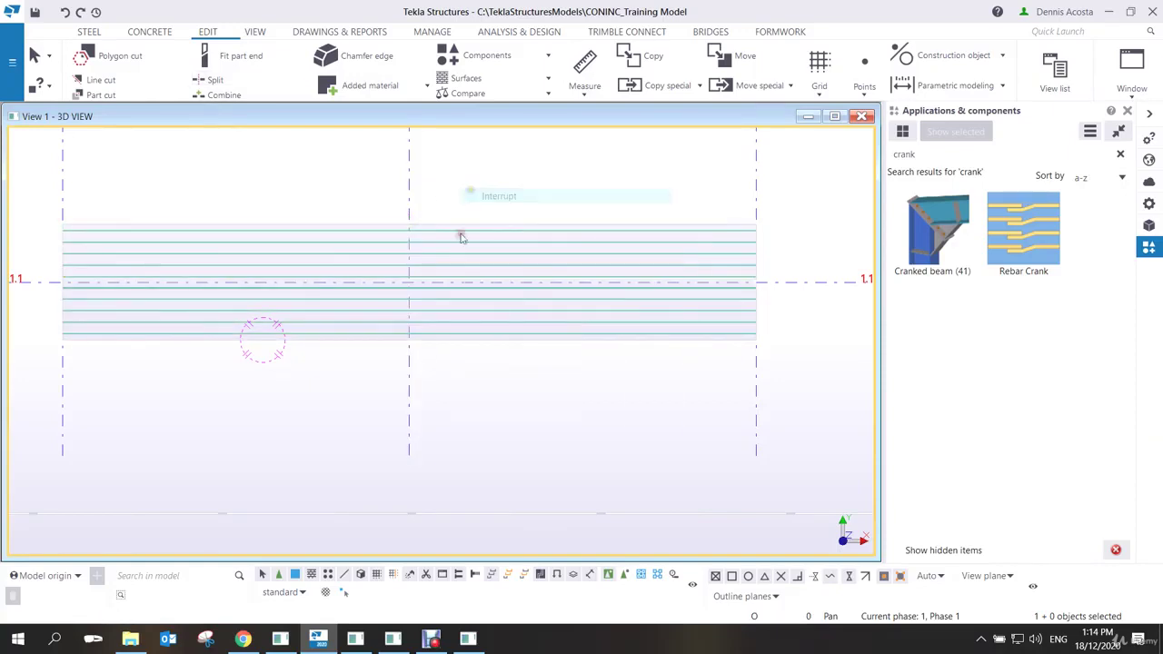
Apply the Rebar Crank component with standard settings (crank ratio 6, lap 450) at the split, picking the first-half bars, then the second-half bars.
{"action": "mouse_move", "coordinate": [460, 234]}
{"action": "middle_mouse_down", "text": "ctrl"}
{"action": "mouse_move", "coordinate": [403, 317]}
{"action": "mouse_move", "coordinate": [489, 267]}
{"action": "mouse_move", "coordinate": [445, 318]}
{"action": "mouse_move", "coordinate": [493, 303]}
{"action": "middle_mouse_up", "text": "ctrl"}
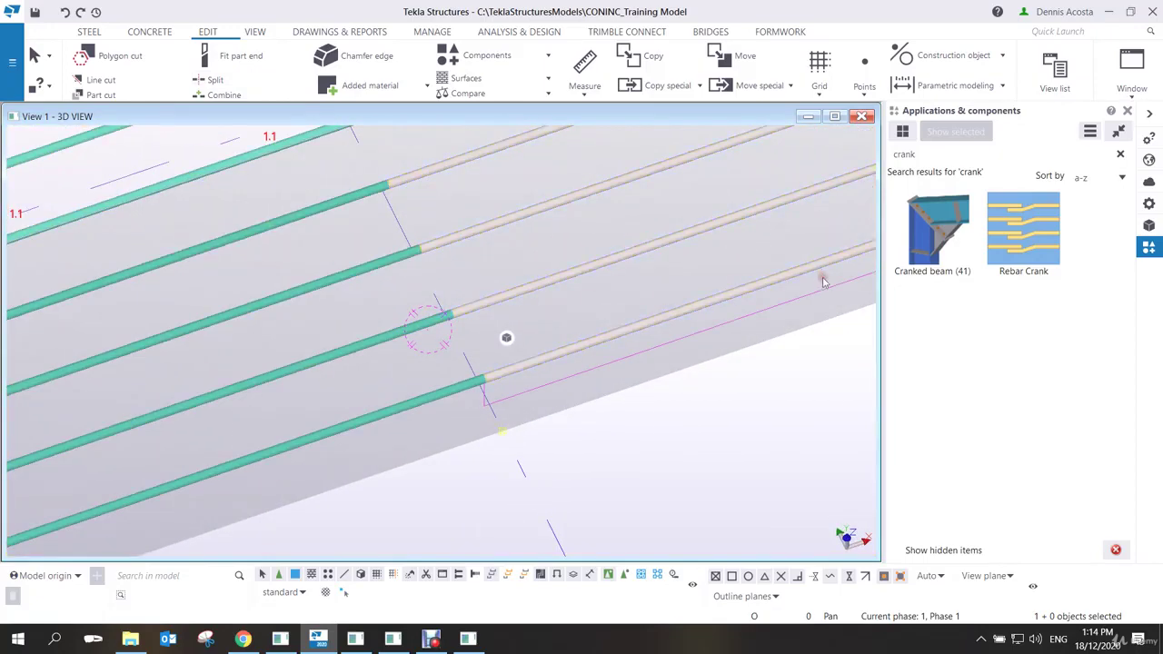
{"action": "double_click", "coordinate": [1008, 232]}
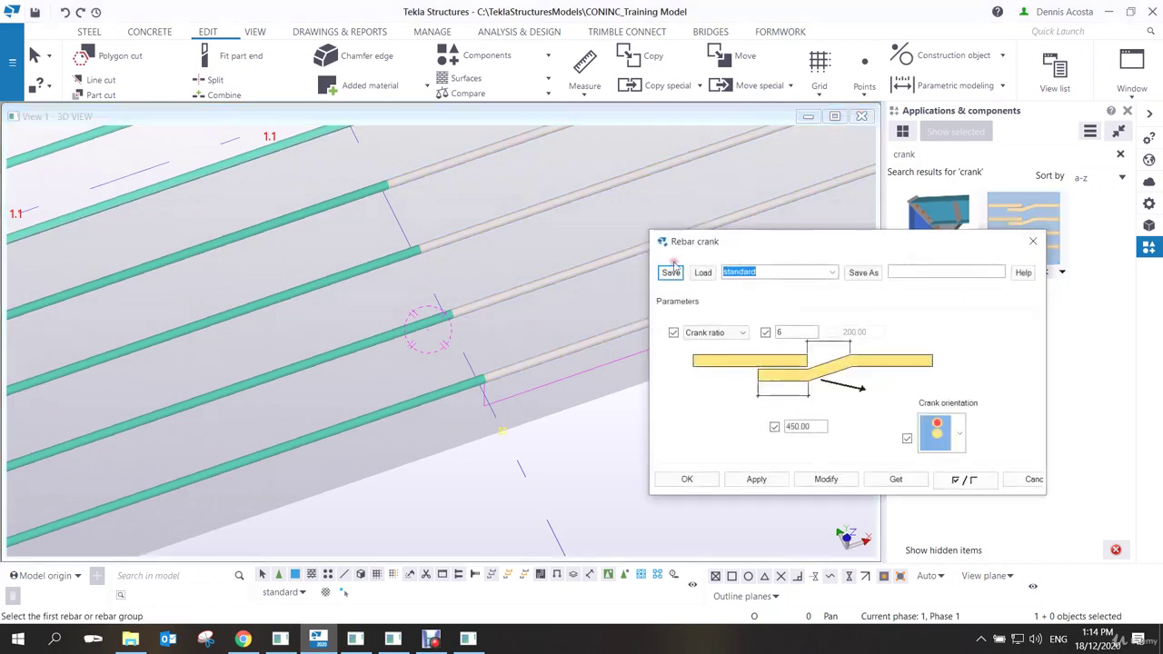
{"action": "scroll", "coordinate": [434, 221], "scroll_direction": "down", "scroll_amount": 2}
{"action": "middle_click_drag", "start_coordinate": [447, 316], "coordinate": [475, 340]}
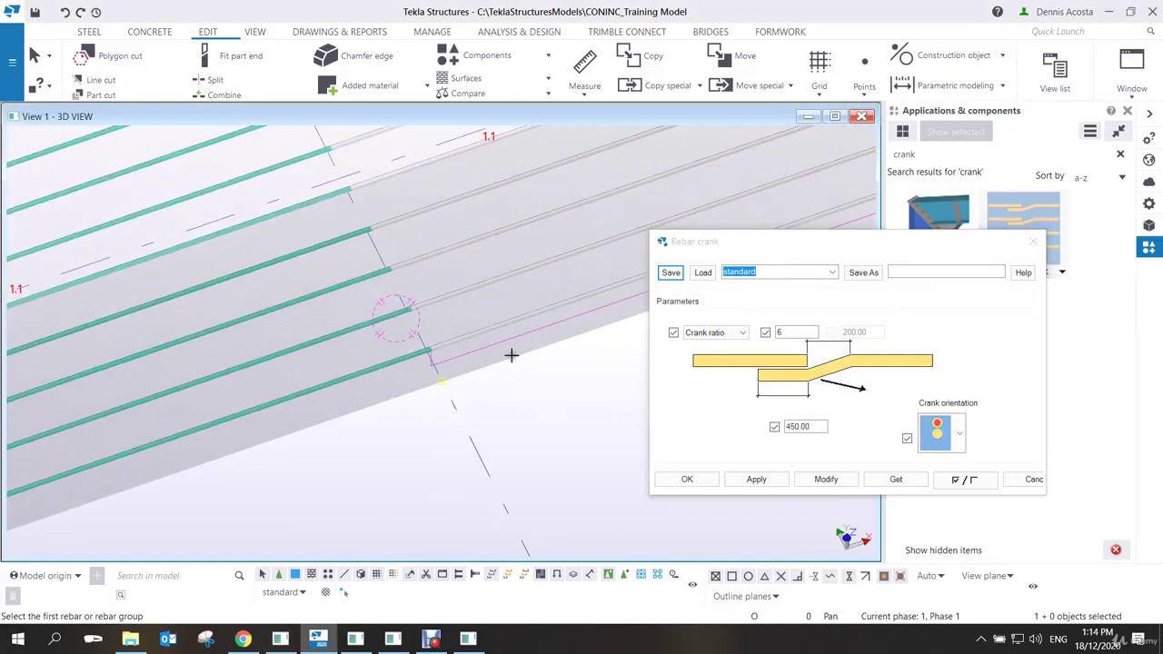
{"action": "left_click", "coordinate": [397, 360]}
{"action": "left_click", "coordinate": [468, 337]}
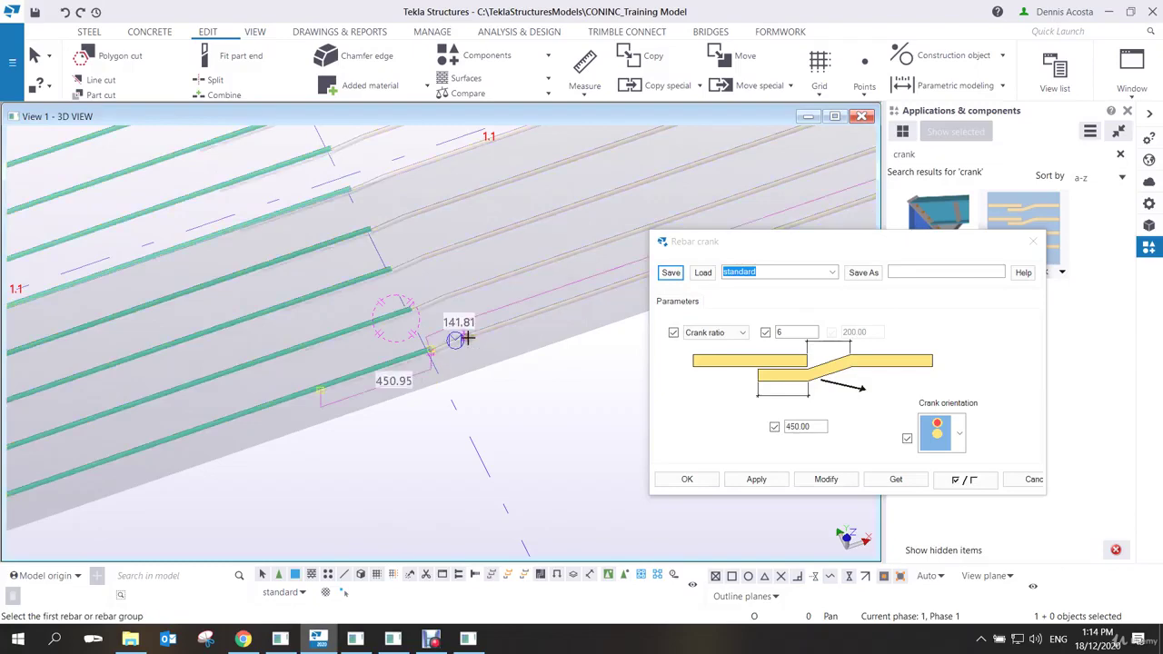
End the Rebar Crank command and modify the crank's orientation to the option with the red bar below the yellow bar.
{"action": "right_click", "coordinate": [488, 273]}
{"action": "left_click", "coordinate": [527, 286]}
{"action": "middle_click_drag", "start_coordinate": [478, 343], "coordinate": [458, 321], "text": "ctrl"}
{"action": "left_click", "coordinate": [426, 318]}
{"action": "left_click", "coordinate": [951, 436]}
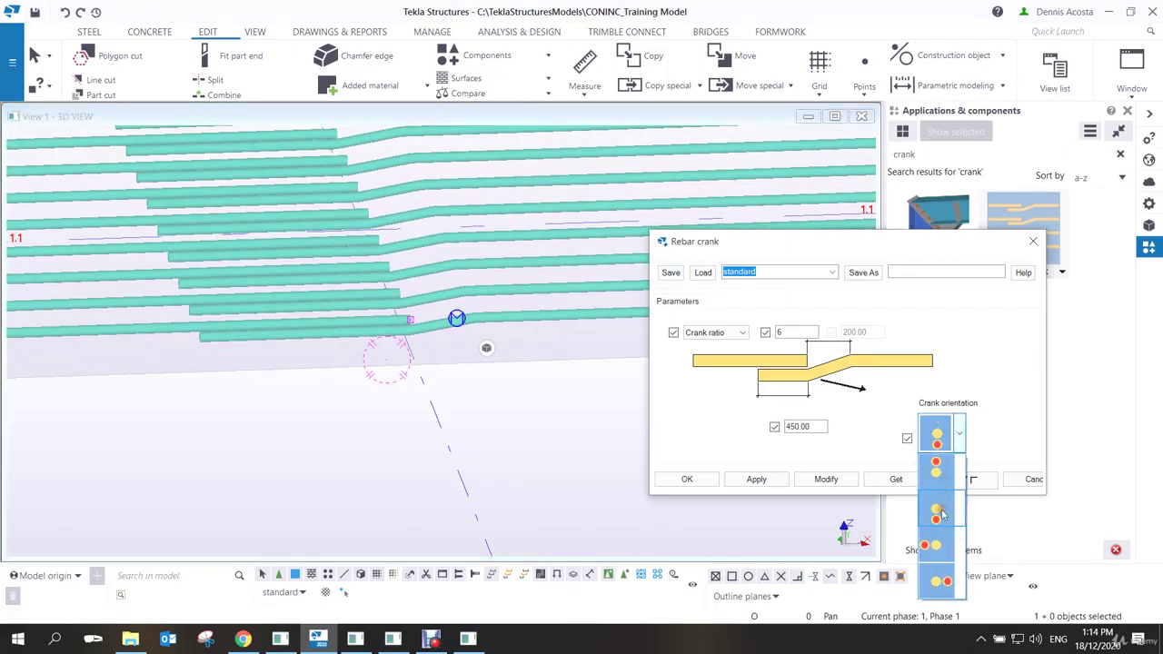
{"action": "left_click", "coordinate": [941, 513]}
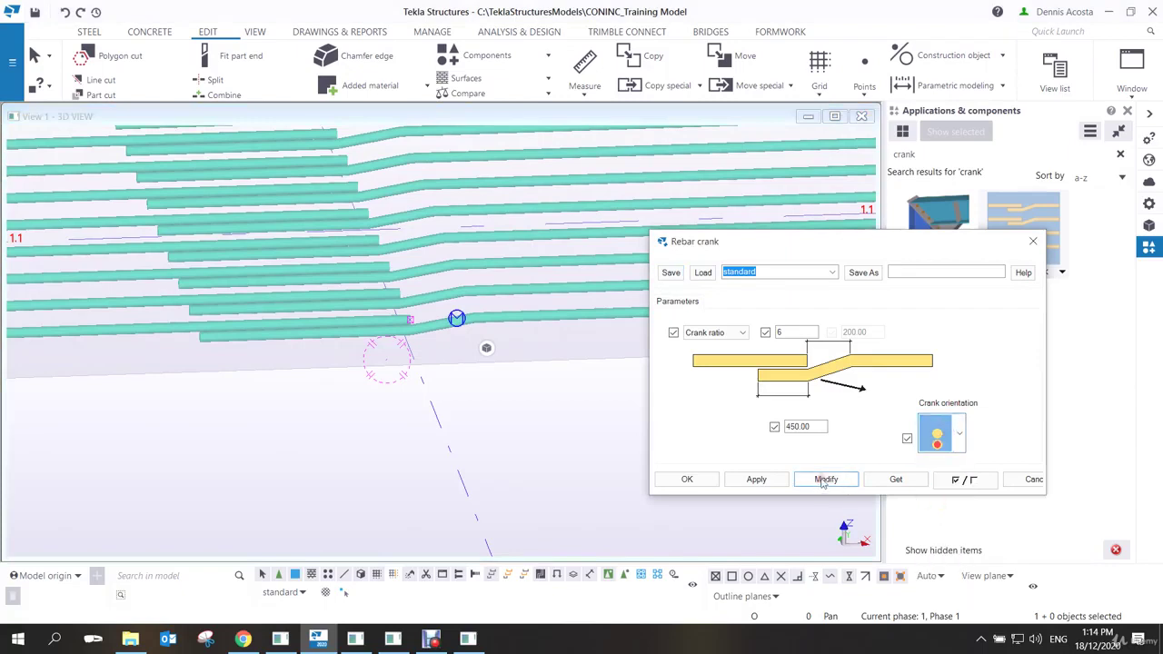
{"action": "left_click", "coordinate": [823, 481]}
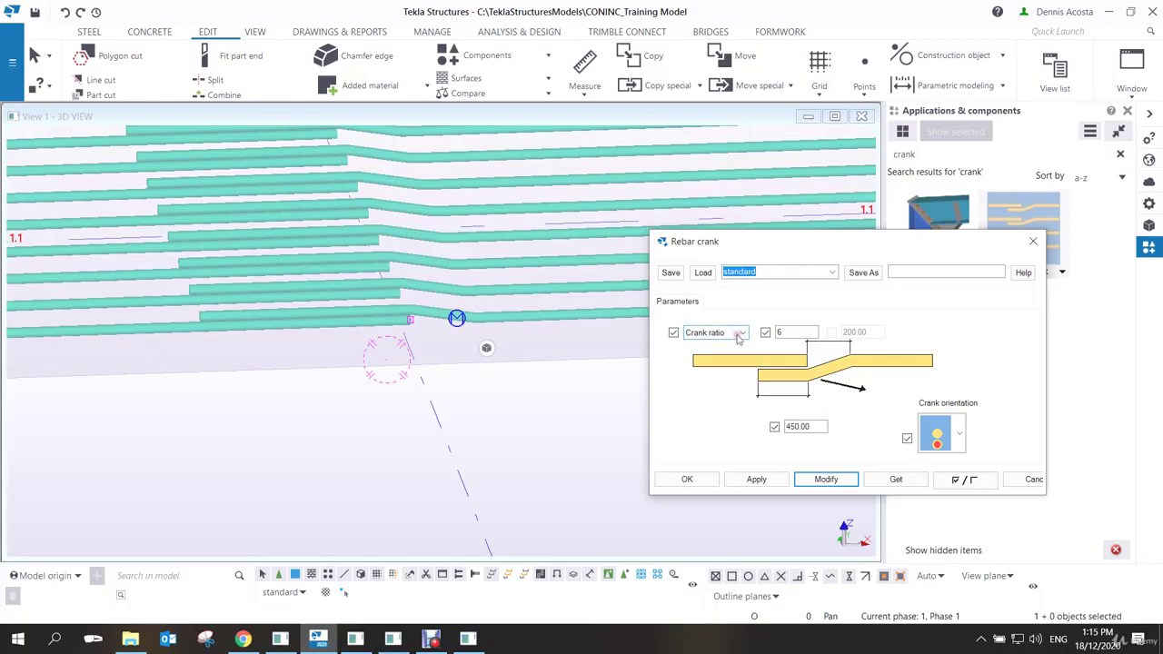
Set the rebar crank's lap length to 1000 and apply the modification to the bottom bars.
{"action": "middle_click_drag", "start_coordinate": [563, 356], "coordinate": [629, 397]}
{"action": "double_click", "coordinate": [798, 426]}
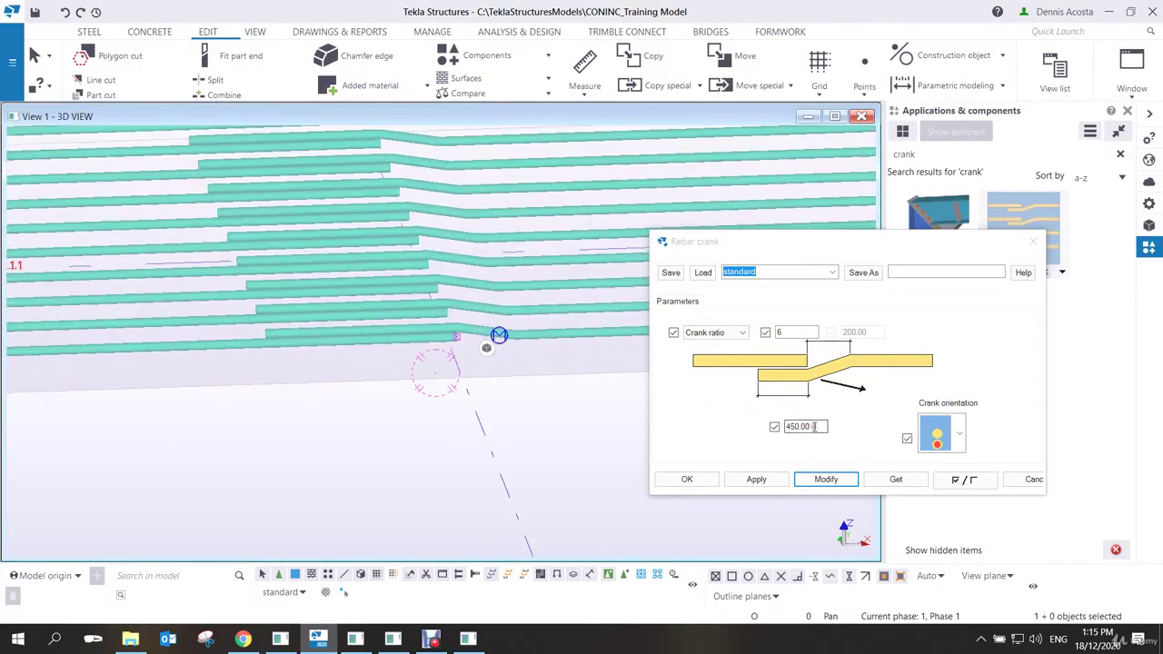
{"action": "type", "text": "1000"}
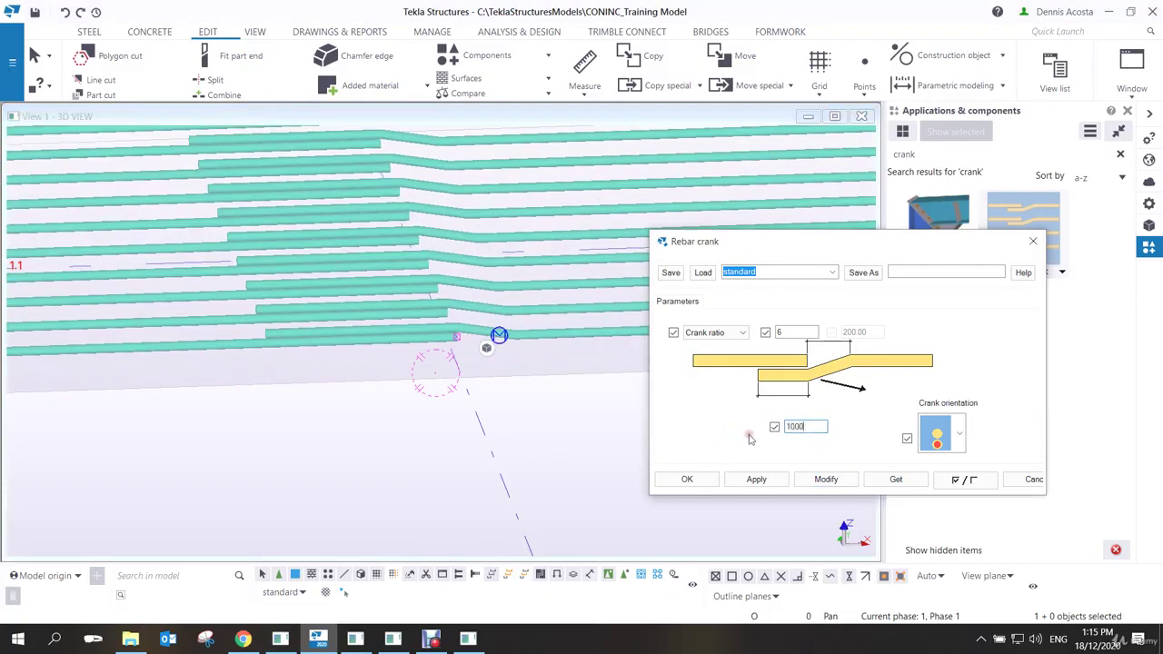
{"action": "left_click", "coordinate": [815, 479]}
{"action": "middle_click_drag", "start_coordinate": [436, 418], "coordinate": [388, 407]}
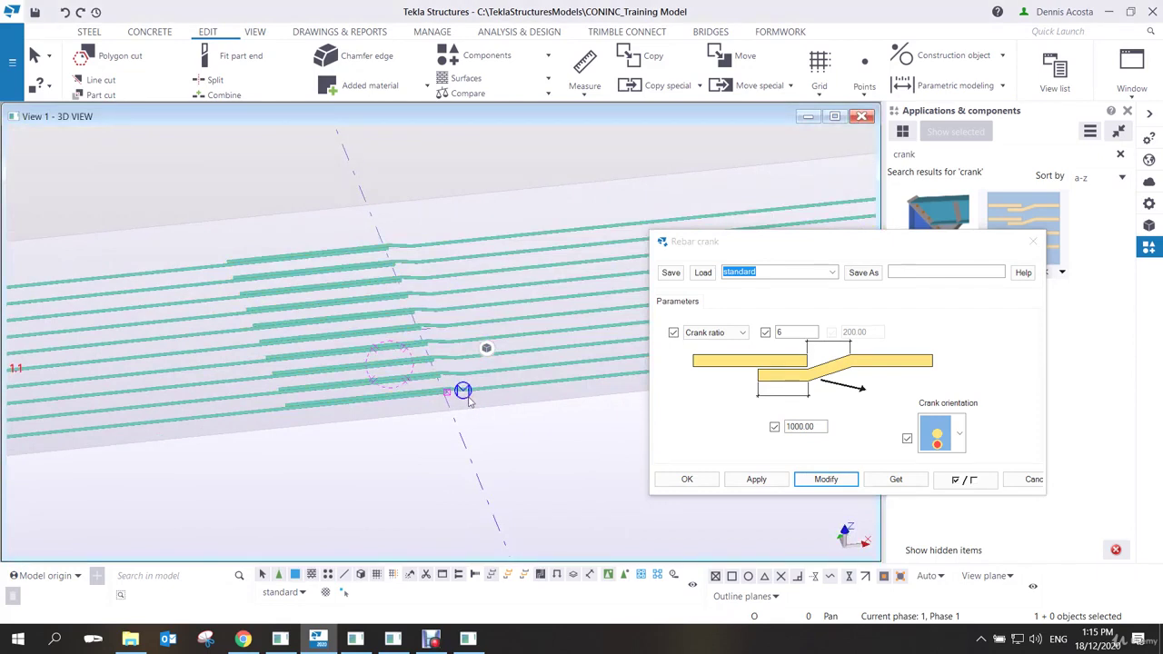
Remove the rebar crank, restore the bottom bars as one continuous unsplit group, and select that group.
{"action": "left_click", "coordinate": [463, 391]}
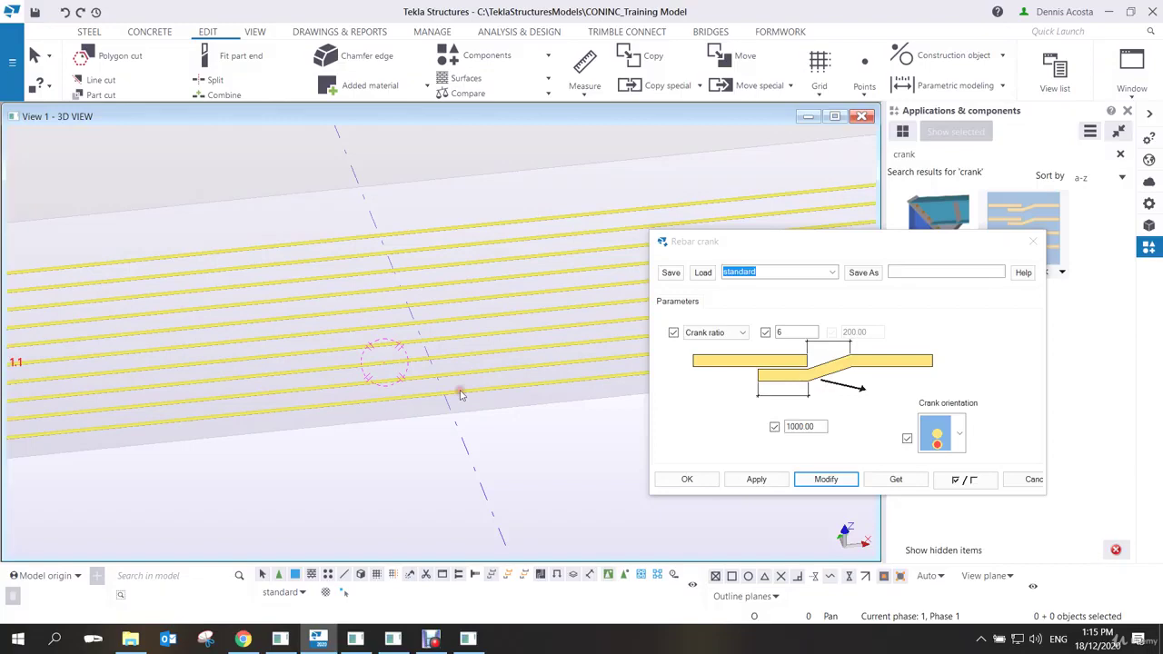
{"action": "left_click", "coordinate": [475, 407]}
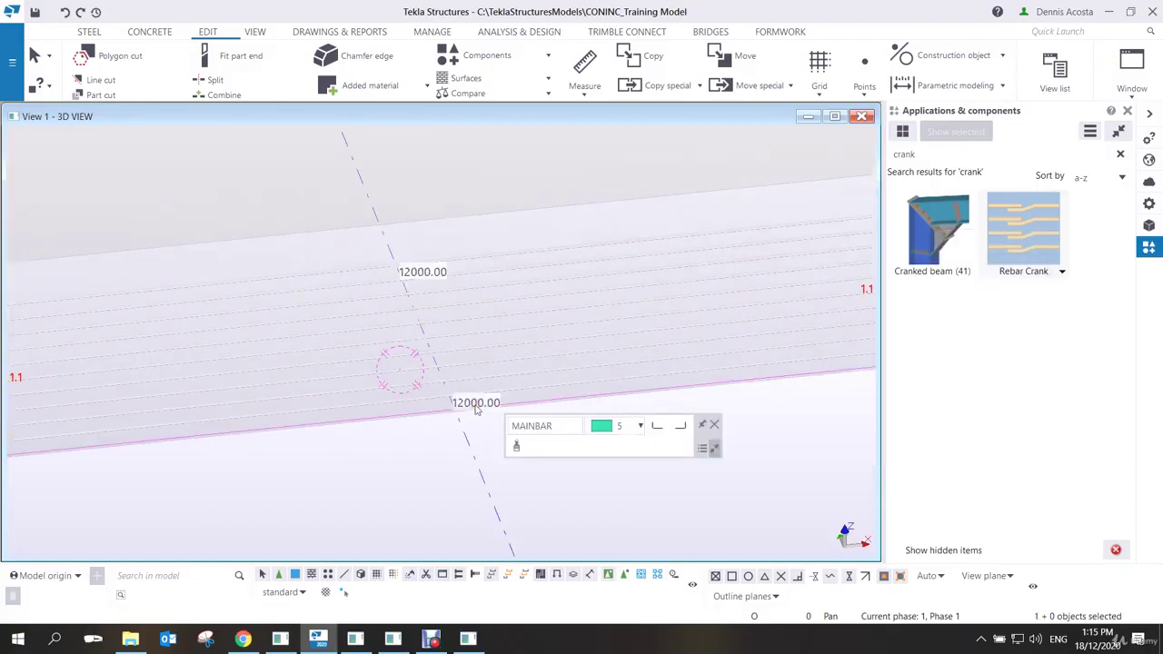
Search the components catalog for "splice" and open the Automatic splicing tool, placing its dialog clear of the beam.
{"action": "double_click", "coordinate": [917, 155]}
{"action": "type", "text": "splice"}
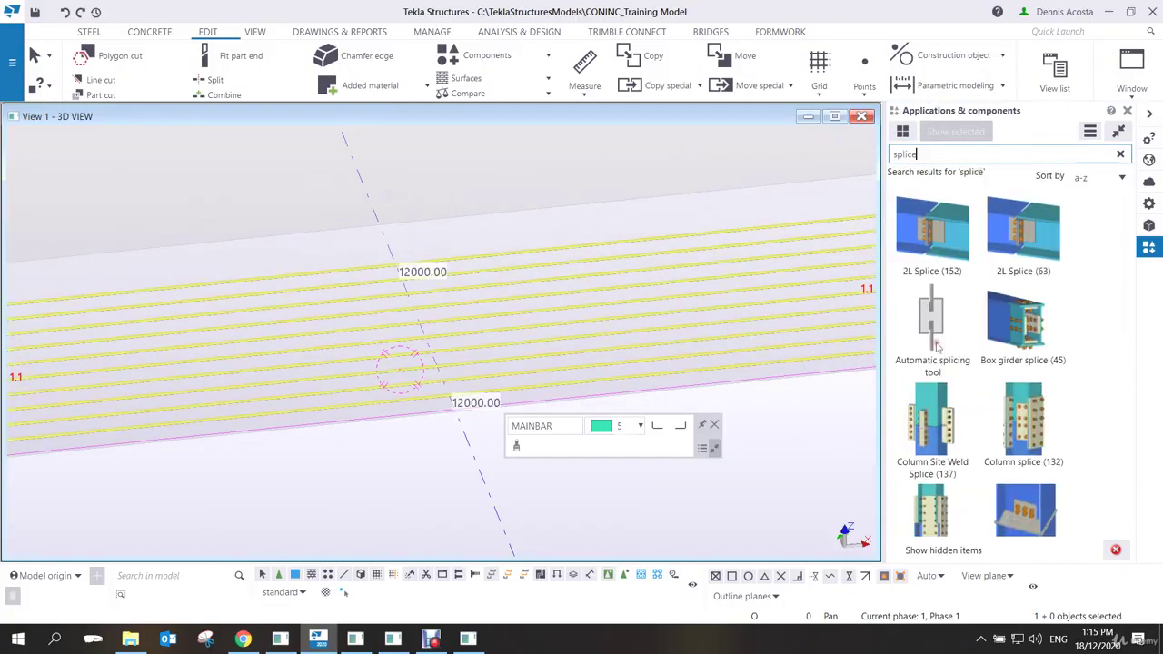
{"action": "left_click", "coordinate": [936, 338]}
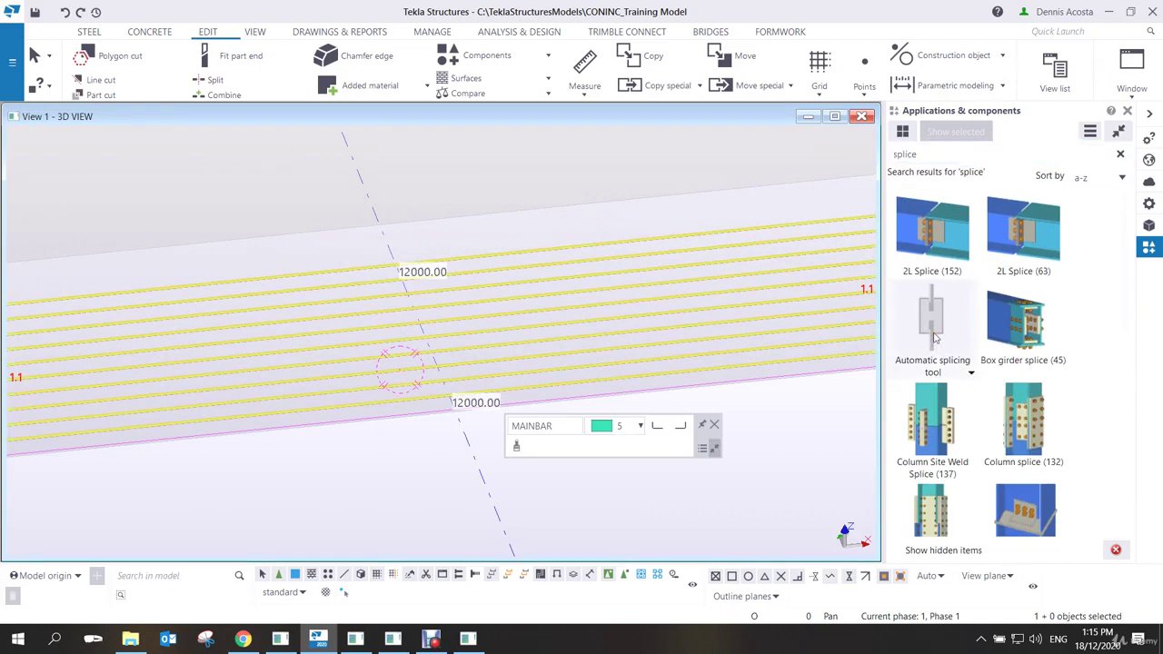
{"action": "double_click", "coordinate": [935, 338]}
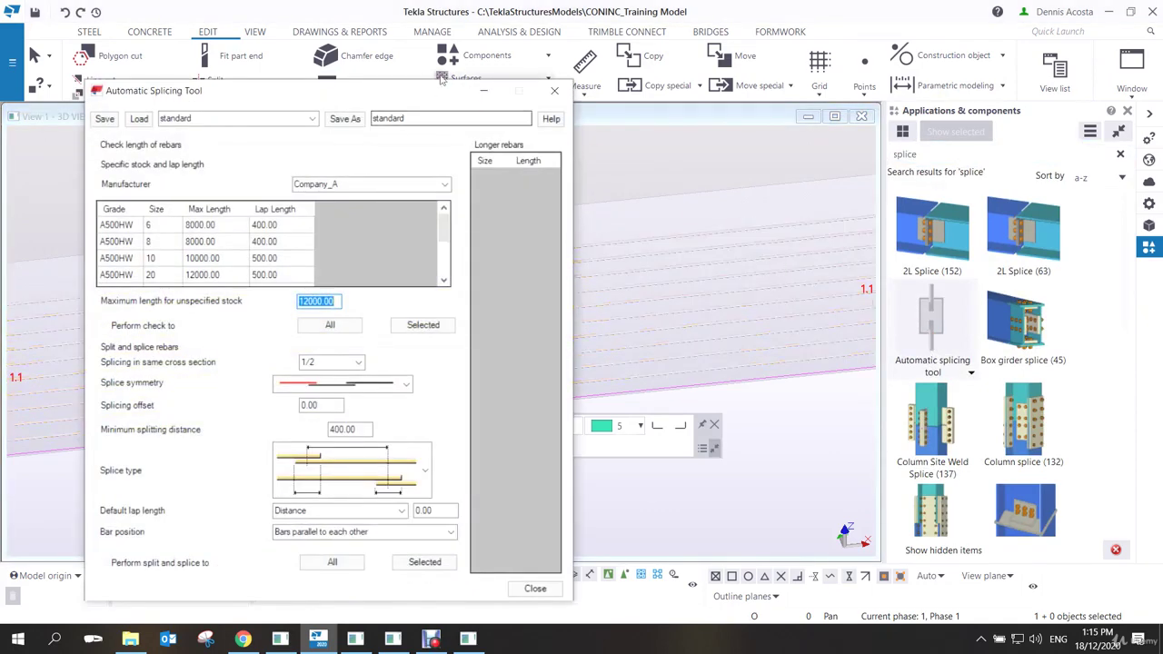
{"action": "left_click_drag", "start_coordinate": [413, 92], "coordinate": [925, 45]}
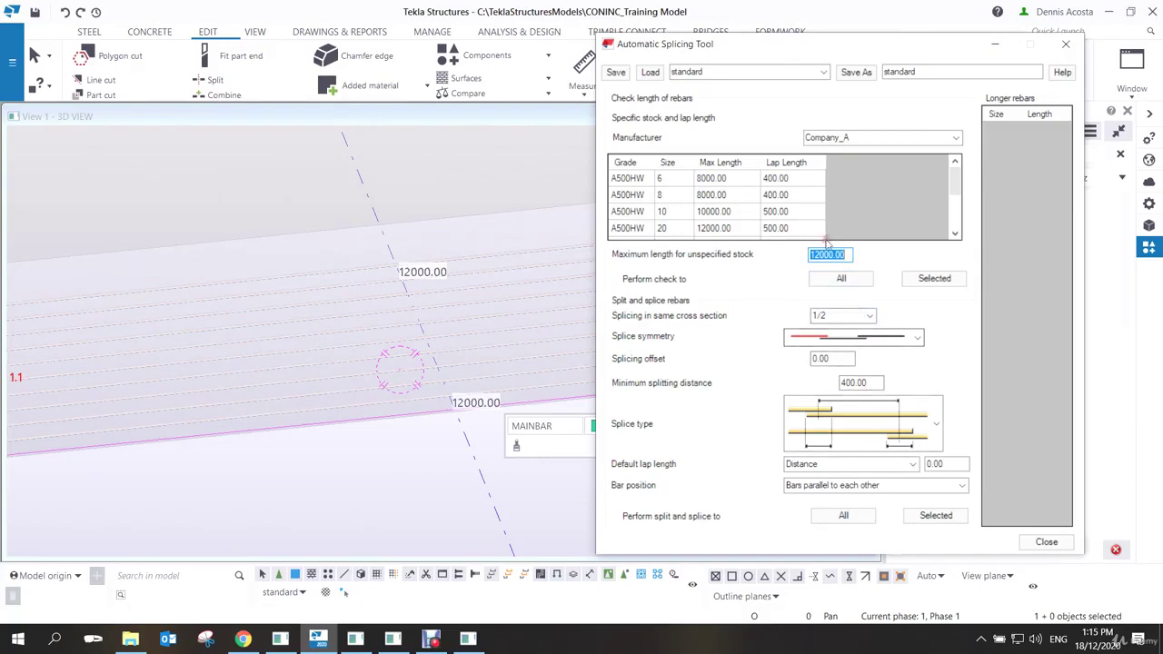
Set the maximum length for unspecified stock to 8000 and splicing in same cross section to 1/3, using the red-left splice symmetry.
{"action": "type", "text": "8000"}
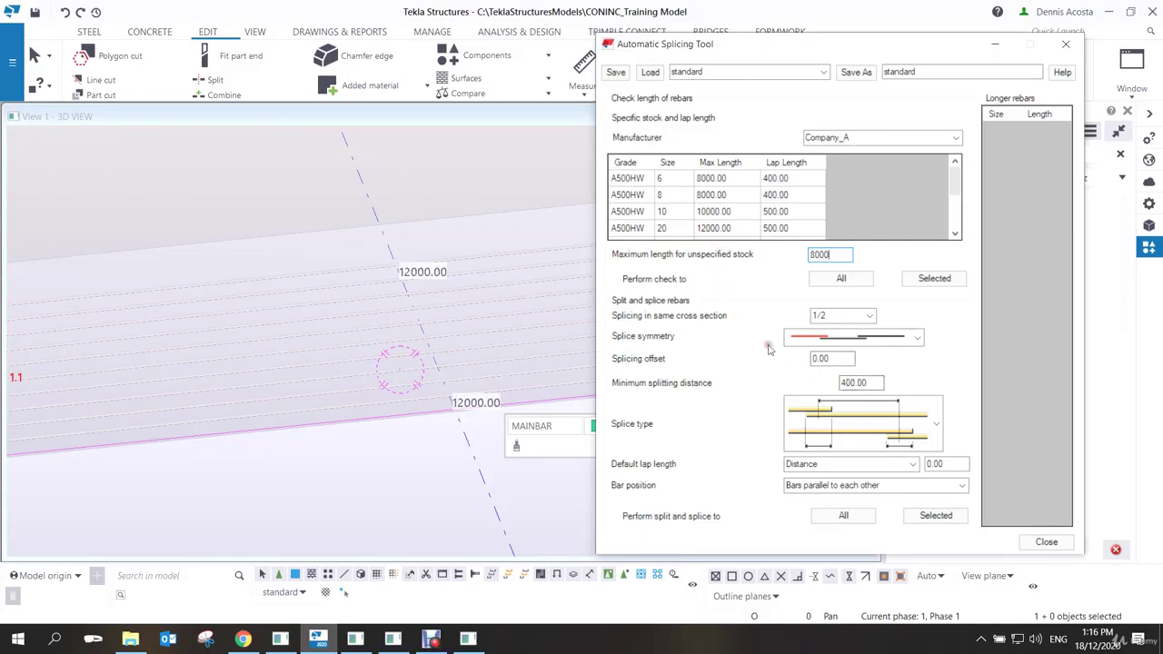
{"action": "left_click", "coordinate": [869, 316]}
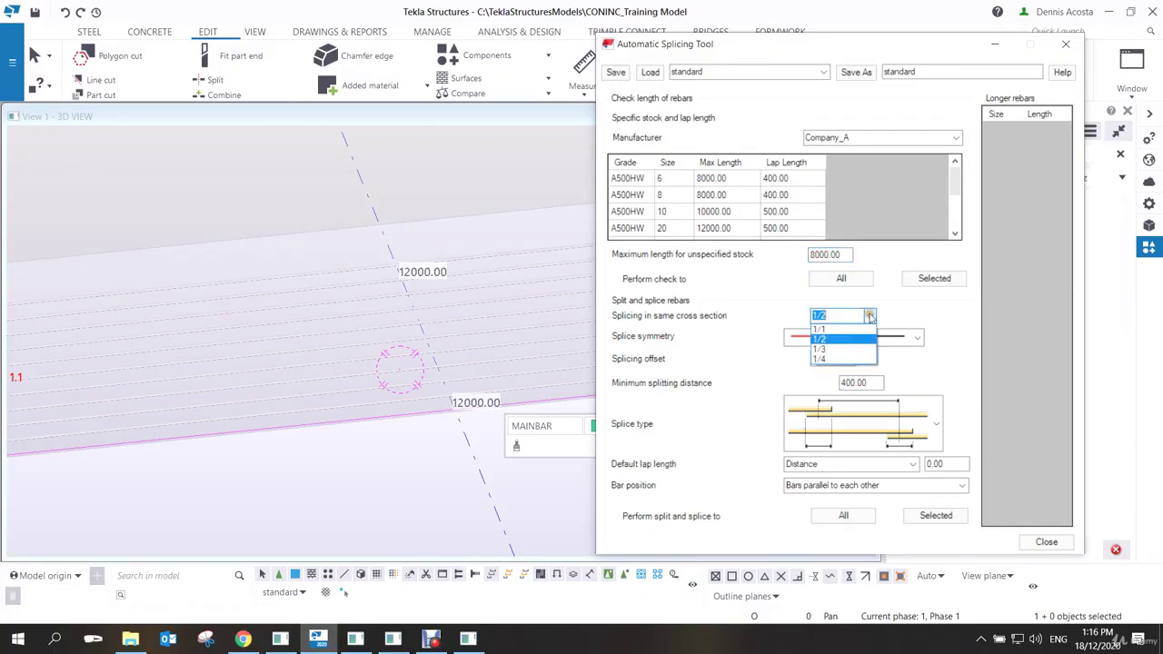
{"action": "left_click", "coordinate": [838, 349]}
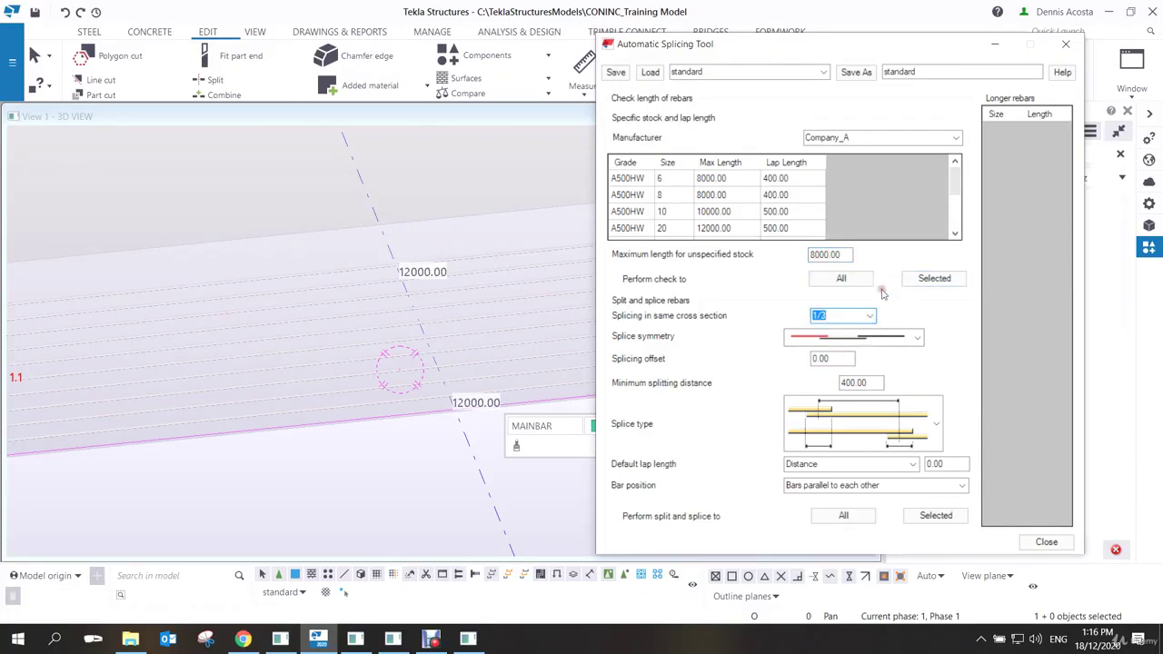
{"action": "left_click", "coordinate": [867, 315]}
{"action": "left_click", "coordinate": [847, 339]}
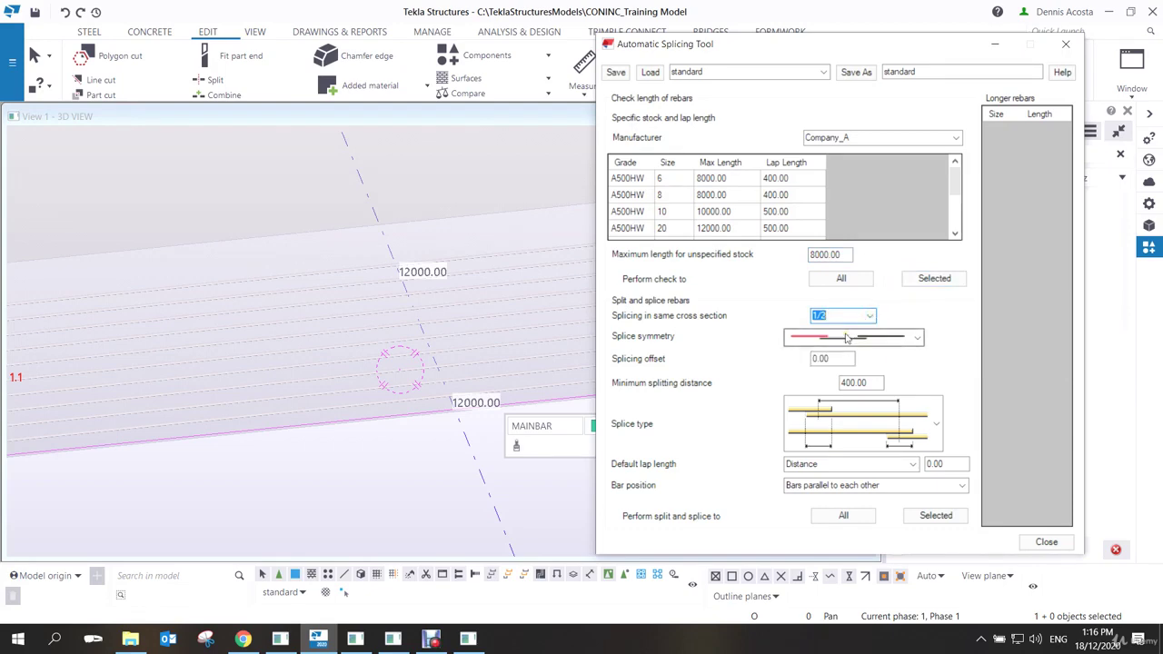
{"action": "left_click", "coordinate": [870, 317]}
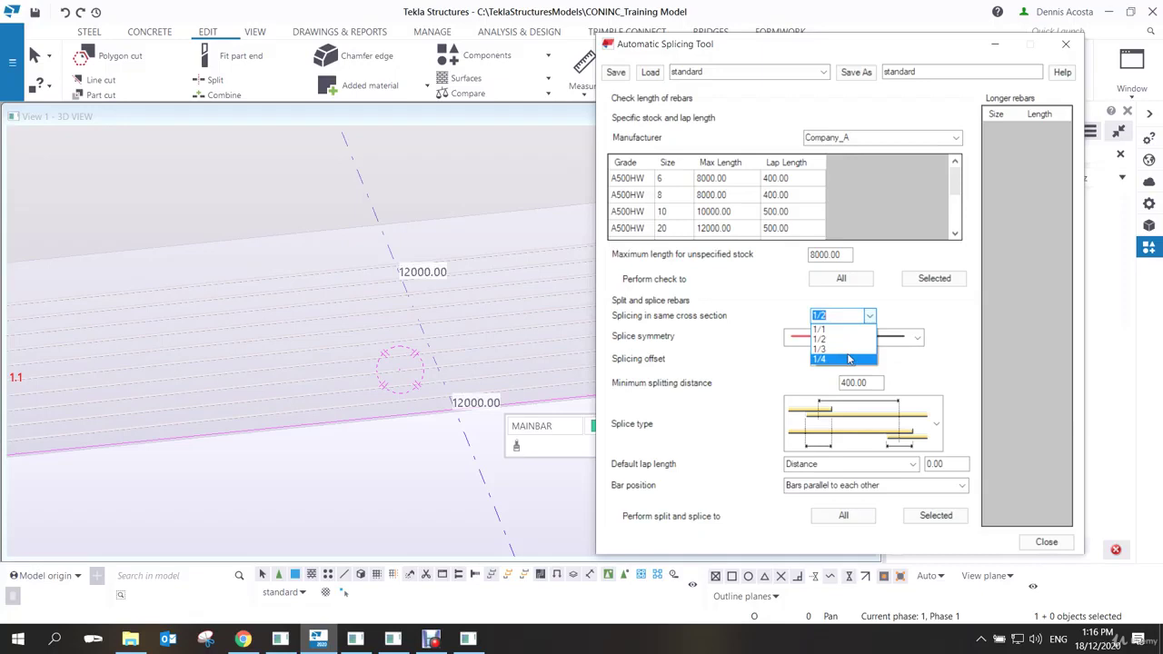
{"action": "left_click", "coordinate": [867, 316]}
{"action": "left_click", "coordinate": [869, 317]}
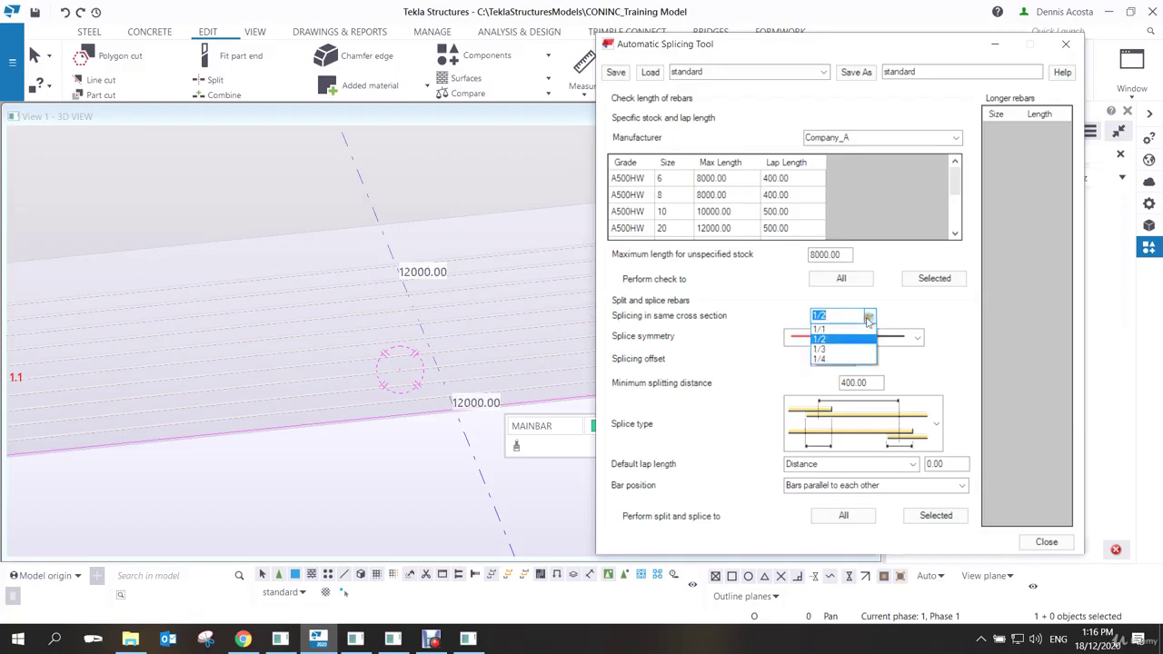
{"action": "left_click", "coordinate": [844, 348]}
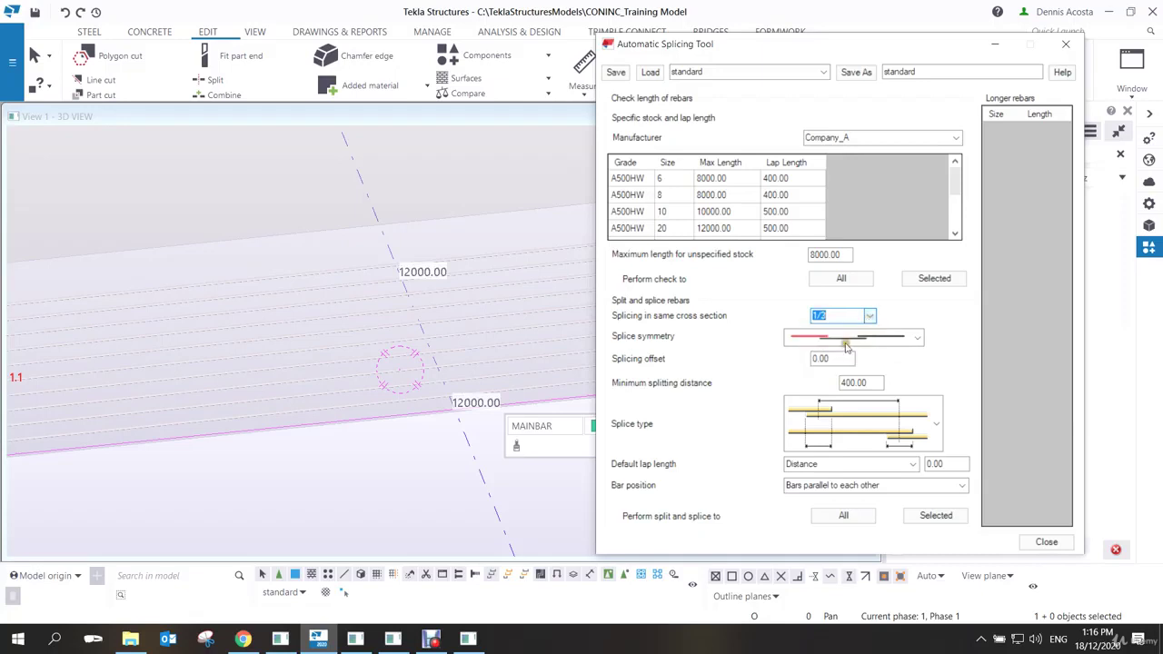
{"action": "left_click", "coordinate": [917, 337]}
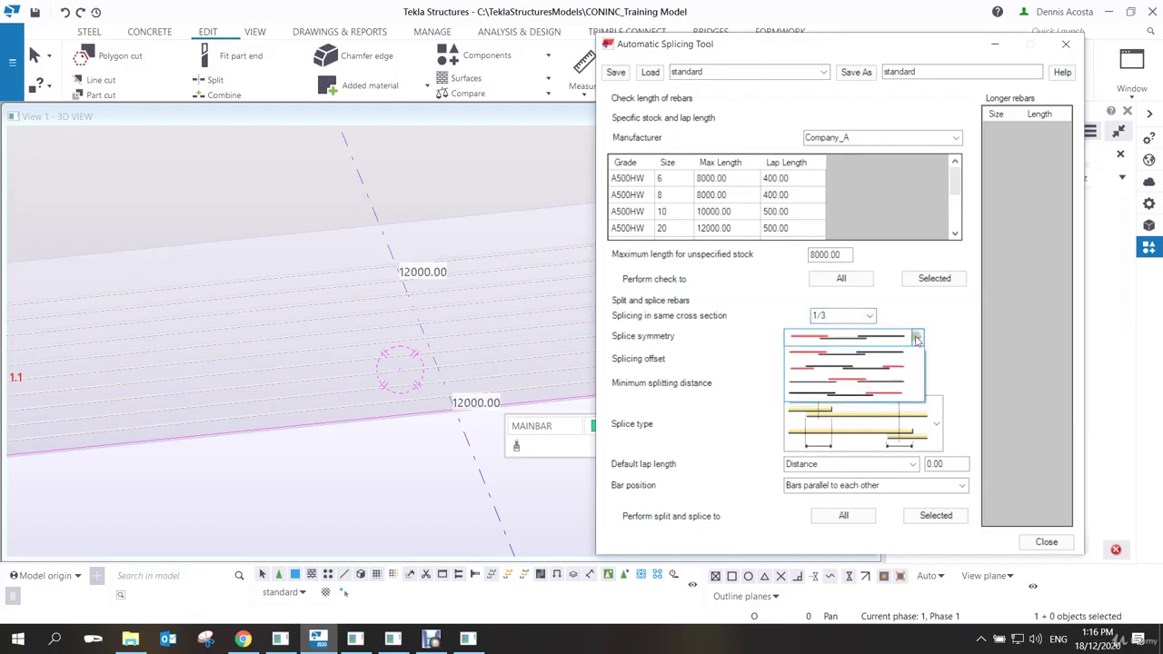
{"action": "left_click", "coordinate": [862, 360]}
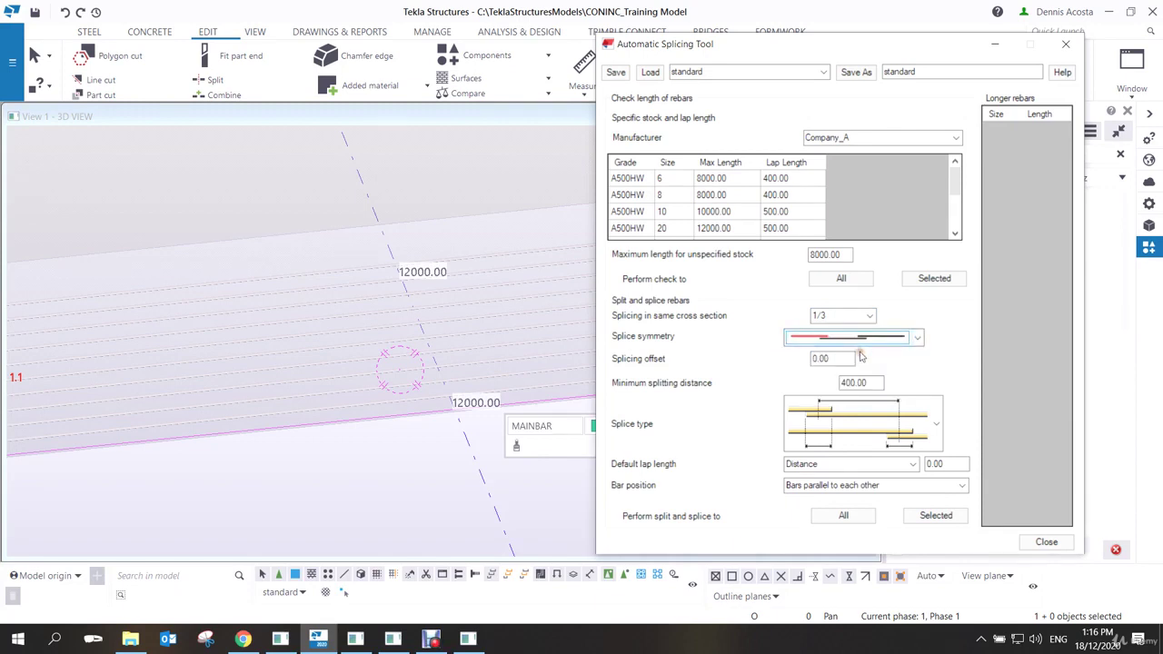
Check the selected bottom bars for excess length and try to split and splice them.
{"action": "left_click", "coordinate": [476, 369]}
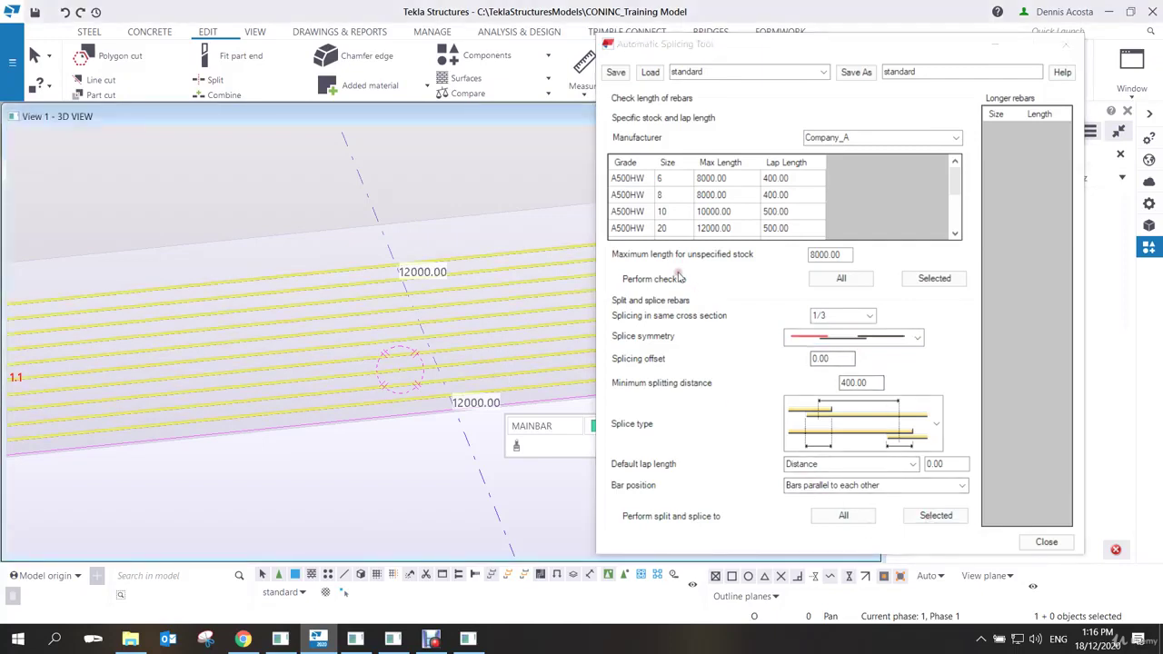
{"action": "left_click", "coordinate": [934, 278]}
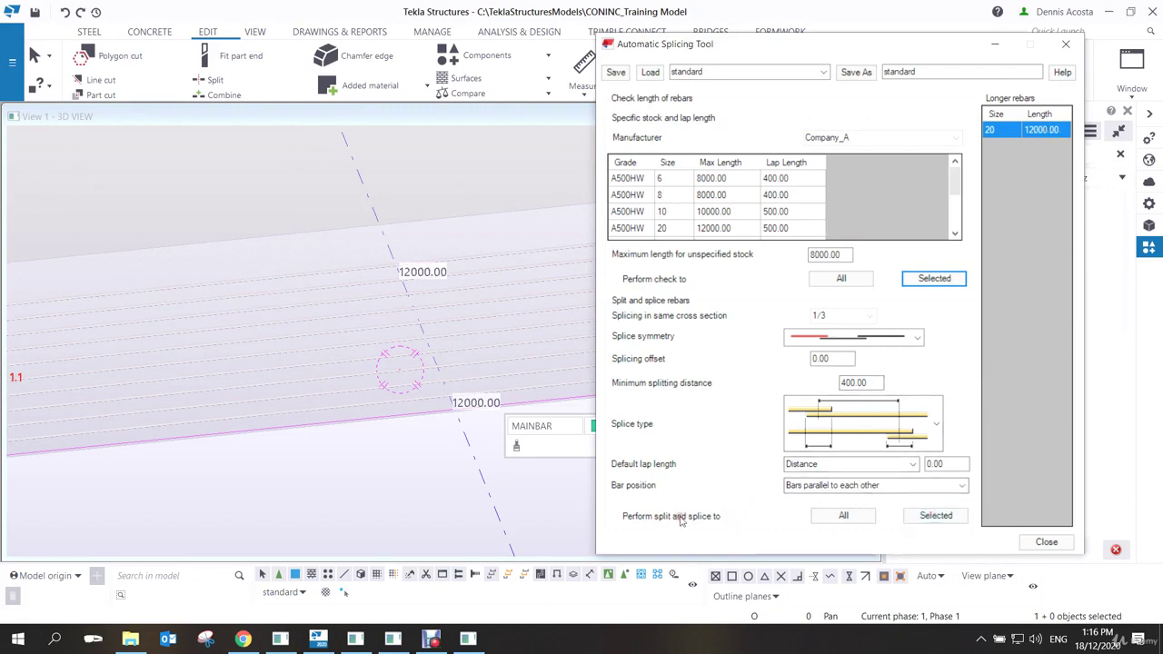
{"action": "left_click", "coordinate": [933, 516]}
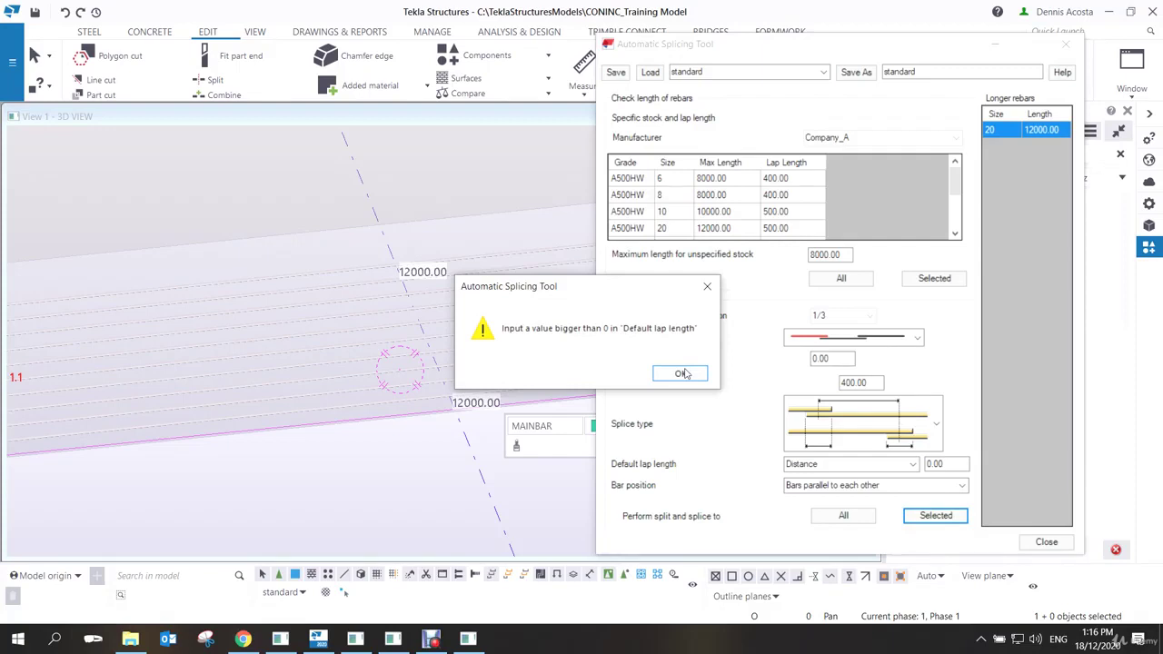
{"action": "left_click", "coordinate": [682, 374]}
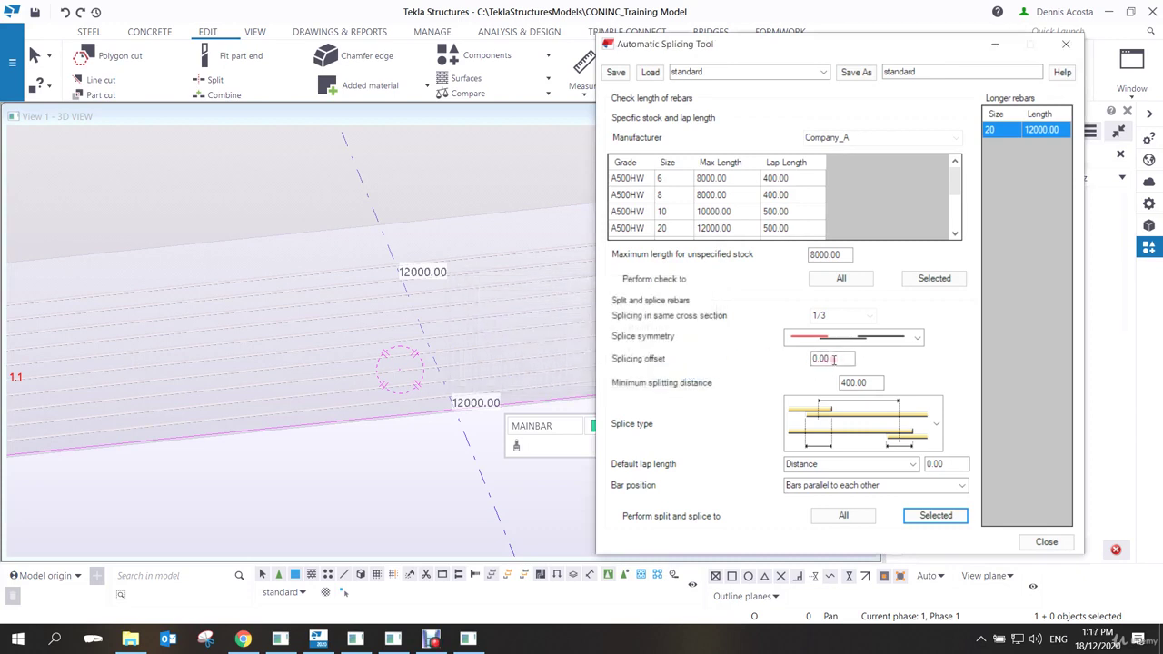
Set the default lap length to 1000, split and splice the selected bottom bars, and close the splicing tool.
{"action": "left_click", "coordinate": [939, 463]}
{"action": "left_click_drag", "start_coordinate": [950, 464], "coordinate": [885, 463]}
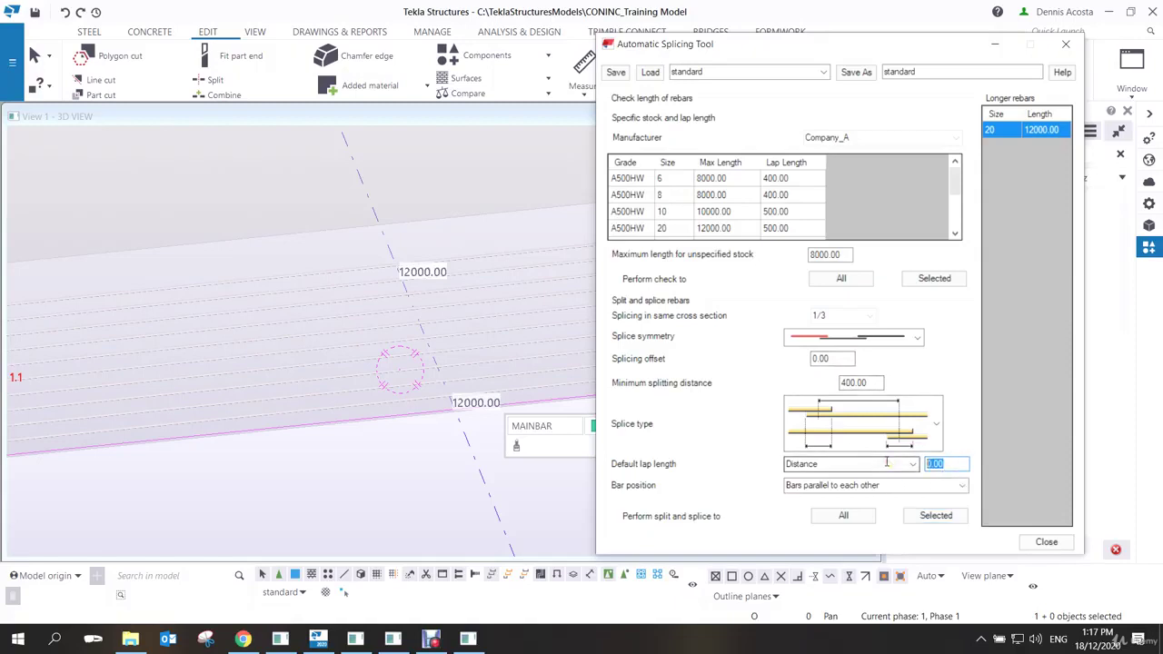
{"action": "left_click", "coordinate": [936, 515]}
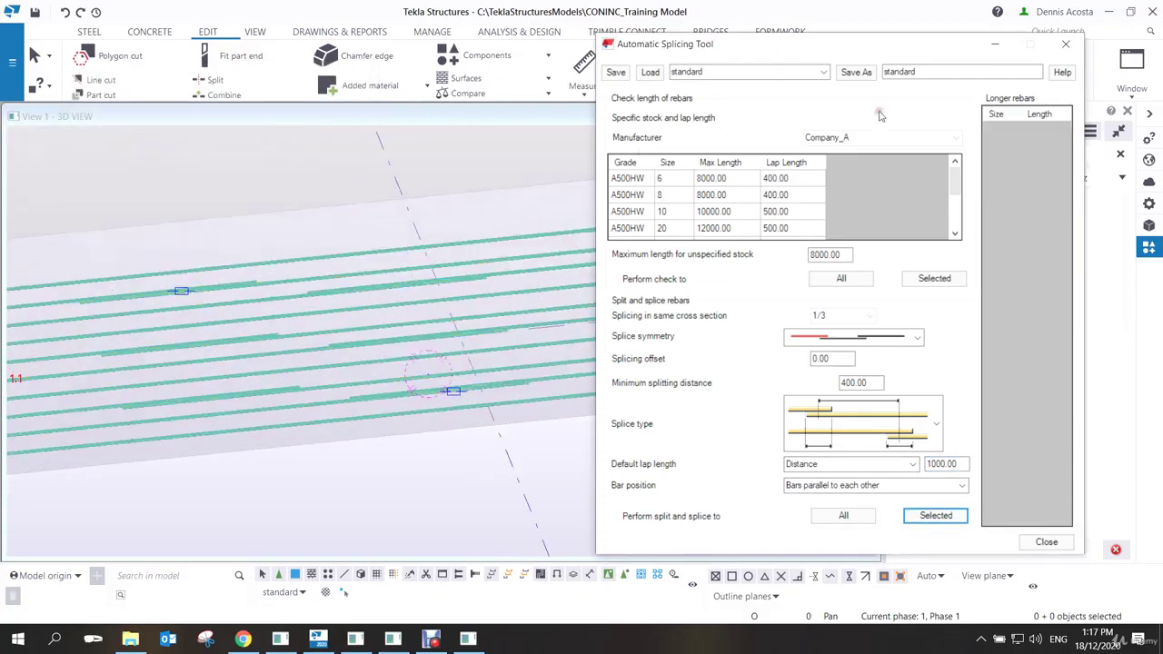
{"action": "left_click", "coordinate": [1068, 44]}
Examine the lap splices along the bottom bars and open the properties of the splice near the beam's middle gridline.
{"action": "middle_click_drag", "start_coordinate": [521, 330], "coordinate": [581, 375], "text": "ctrl"}
{"action": "middle_click_drag", "start_coordinate": [599, 318], "coordinate": [700, 309]}
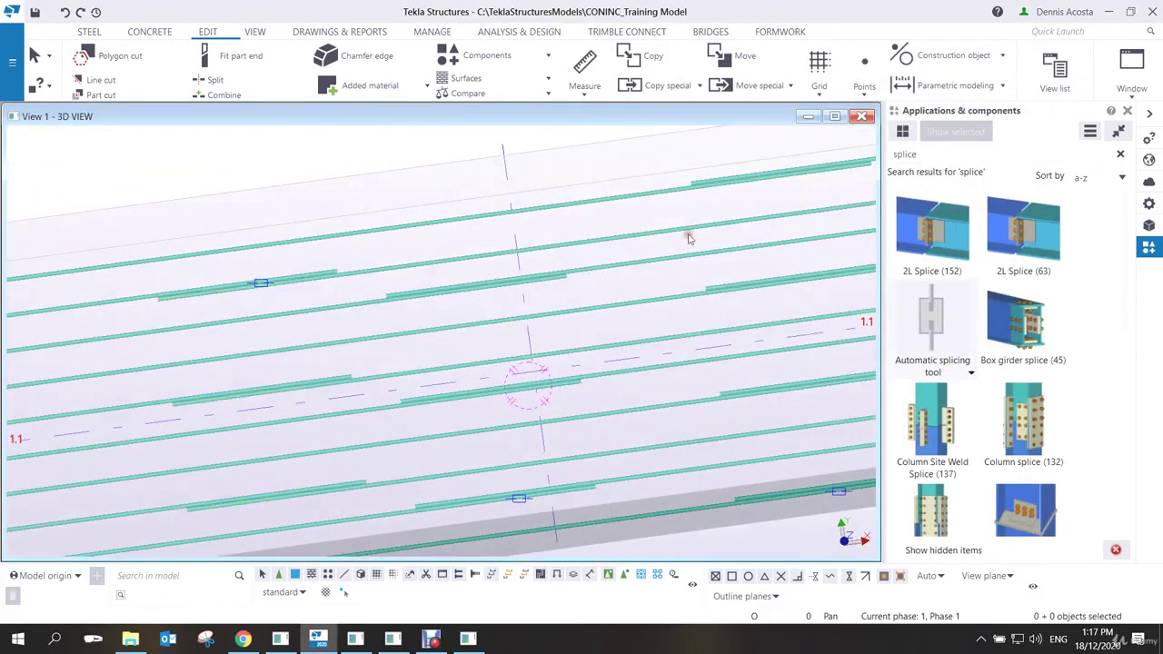
{"action": "middle_click_drag", "start_coordinate": [660, 190], "coordinate": [574, 341], "text": "ctrl"}
{"action": "scroll", "coordinate": [672, 314], "scroll_direction": "up", "scroll_amount": 2}
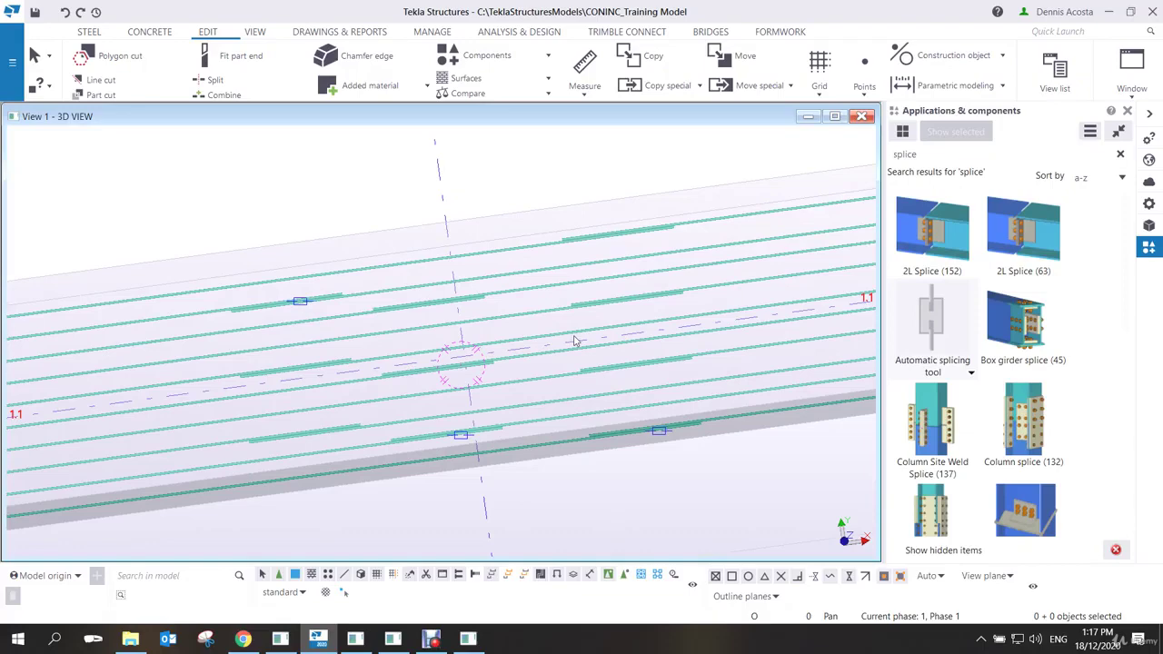
{"action": "scroll", "coordinate": [699, 313], "scroll_direction": "up", "scroll_amount": 5}
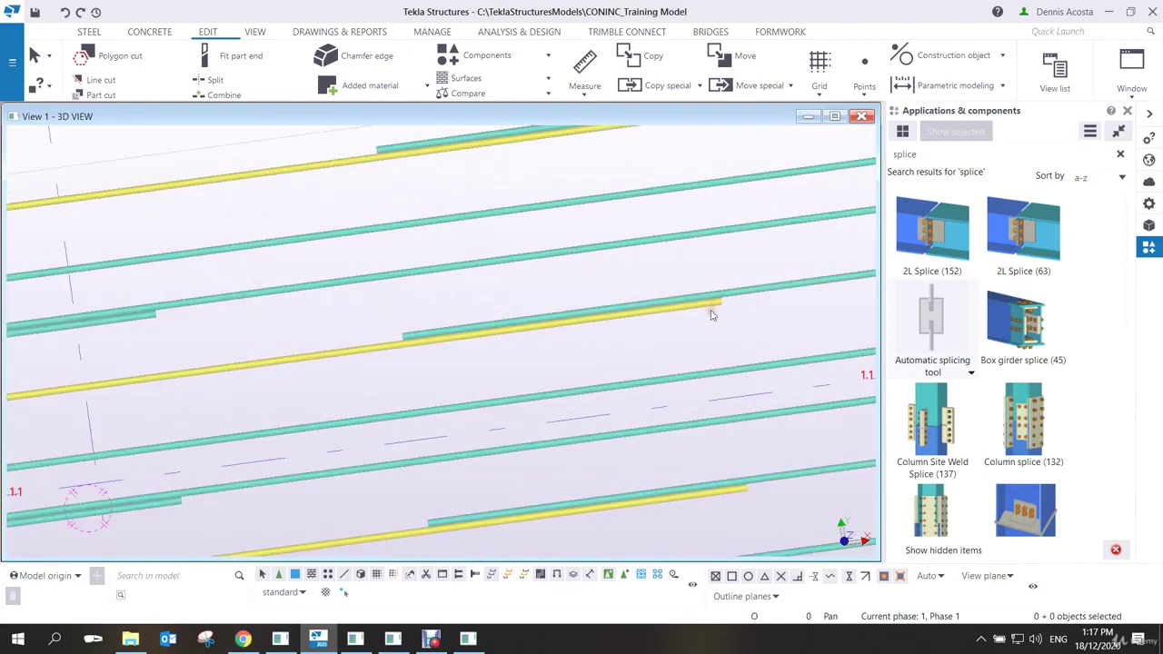
{"action": "scroll", "coordinate": [711, 316], "scroll_direction": "down", "scroll_amount": 5}
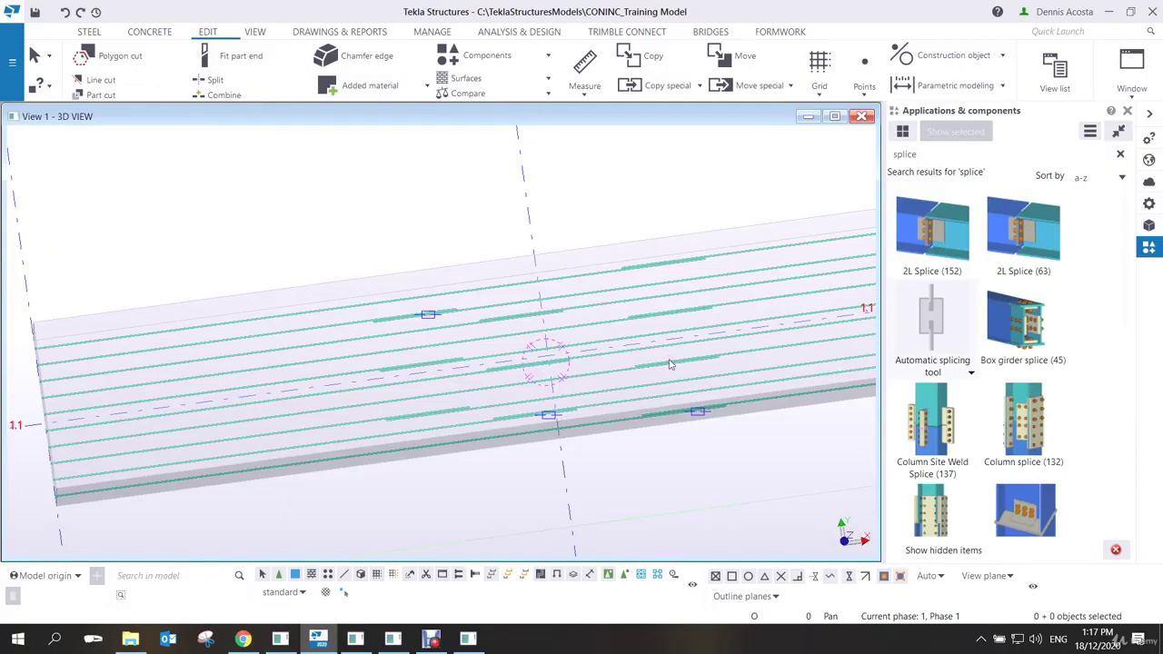
{"action": "middle_click_drag", "start_coordinate": [669, 402], "coordinate": [569, 403]}
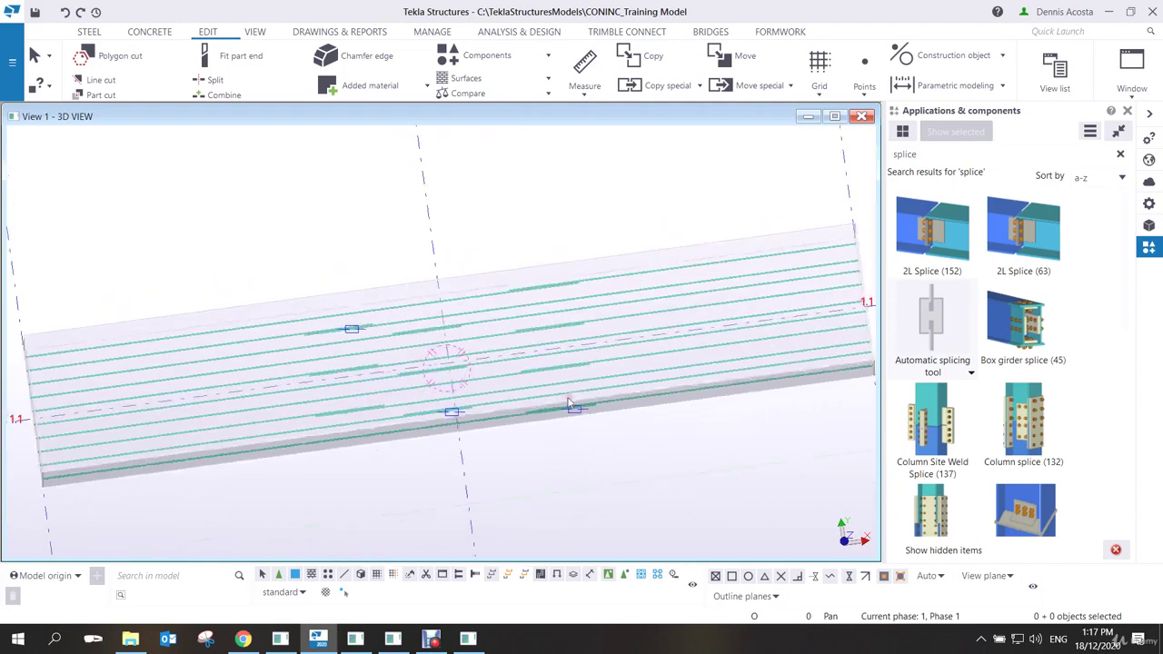
{"action": "scroll", "coordinate": [568, 404], "scroll_direction": "up", "scroll_amount": 3}
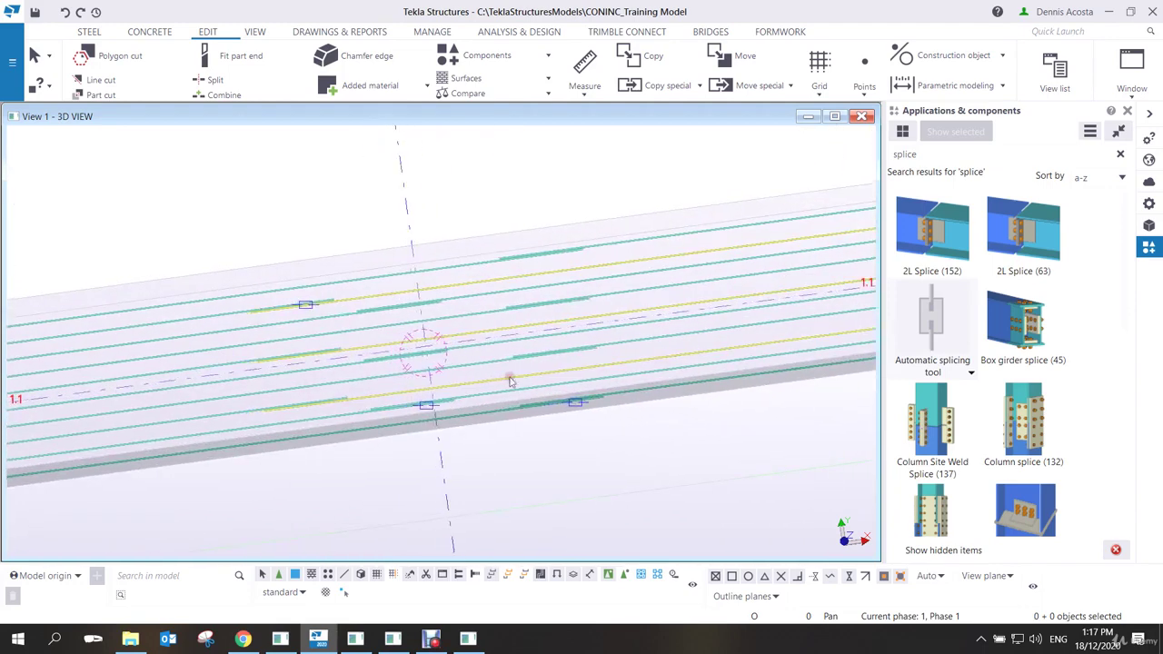
{"action": "scroll", "coordinate": [510, 381], "scroll_direction": "up", "scroll_amount": 4}
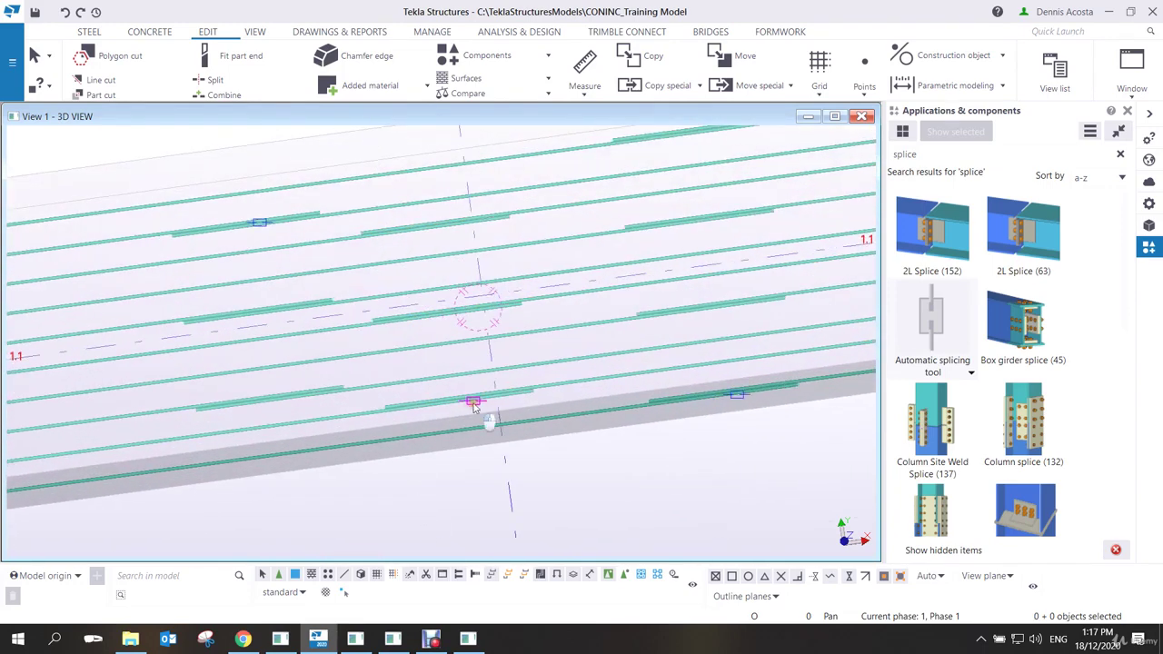
{"action": "double_click", "coordinate": [473, 404]}
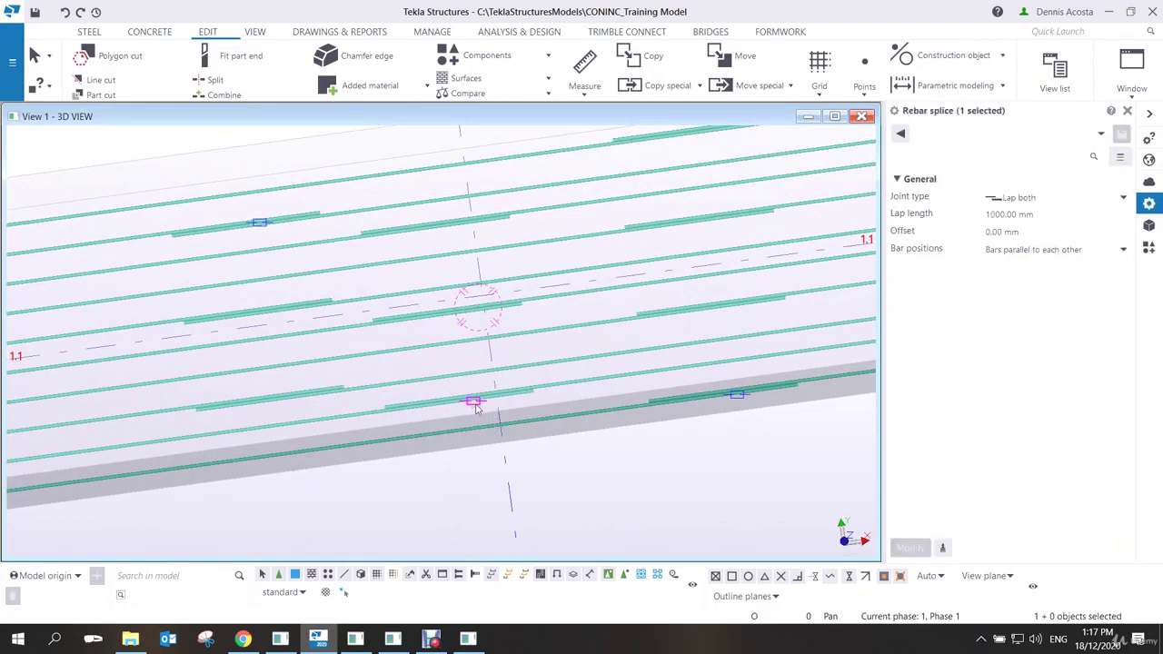
Switch the selected splice's joint type to Lap left and back to Lap both, applying each change to the model.
{"action": "left_click", "coordinate": [1033, 199]}
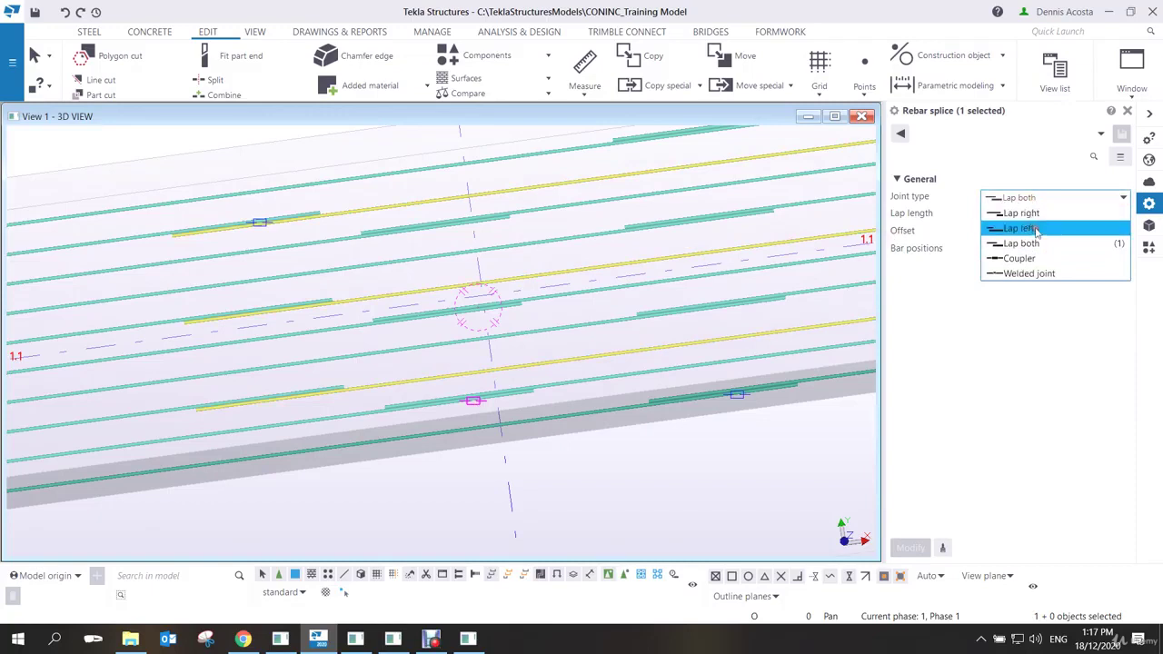
{"action": "left_click", "coordinate": [1036, 229]}
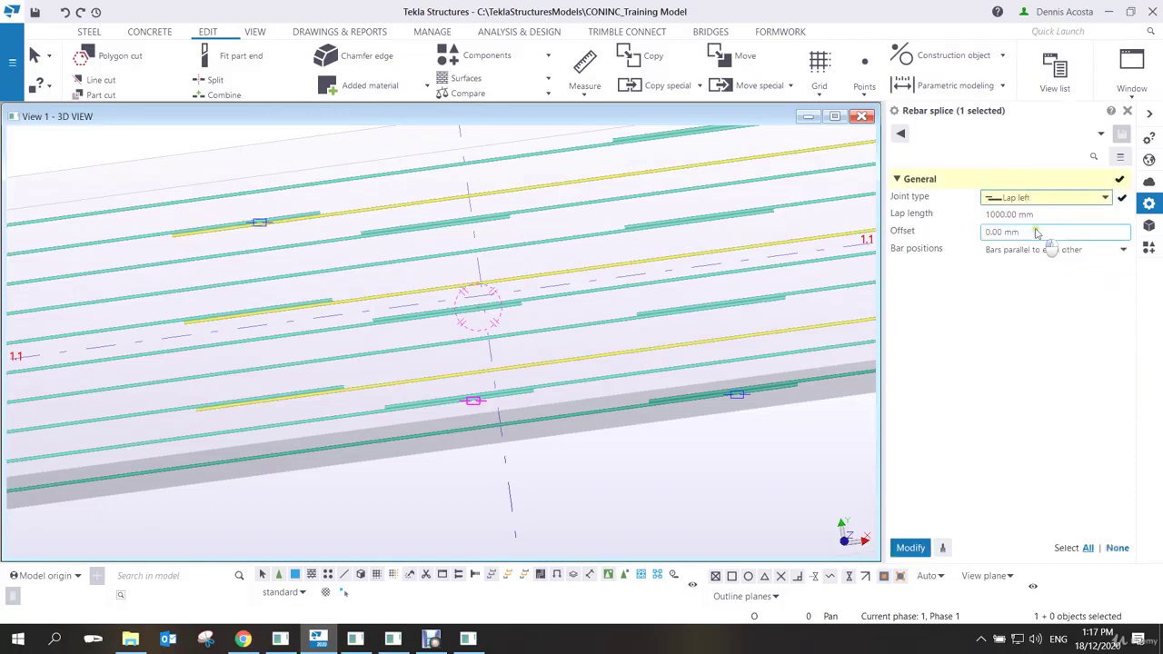
{"action": "left_click", "coordinate": [910, 547]}
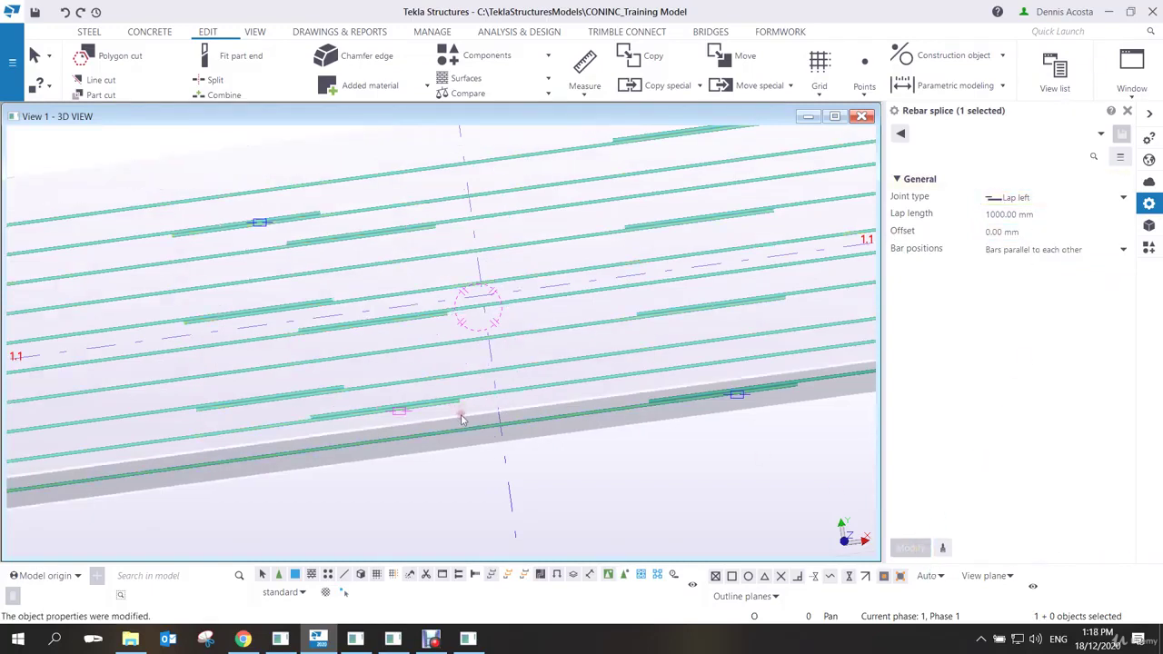
{"action": "left_click", "coordinate": [1040, 197]}
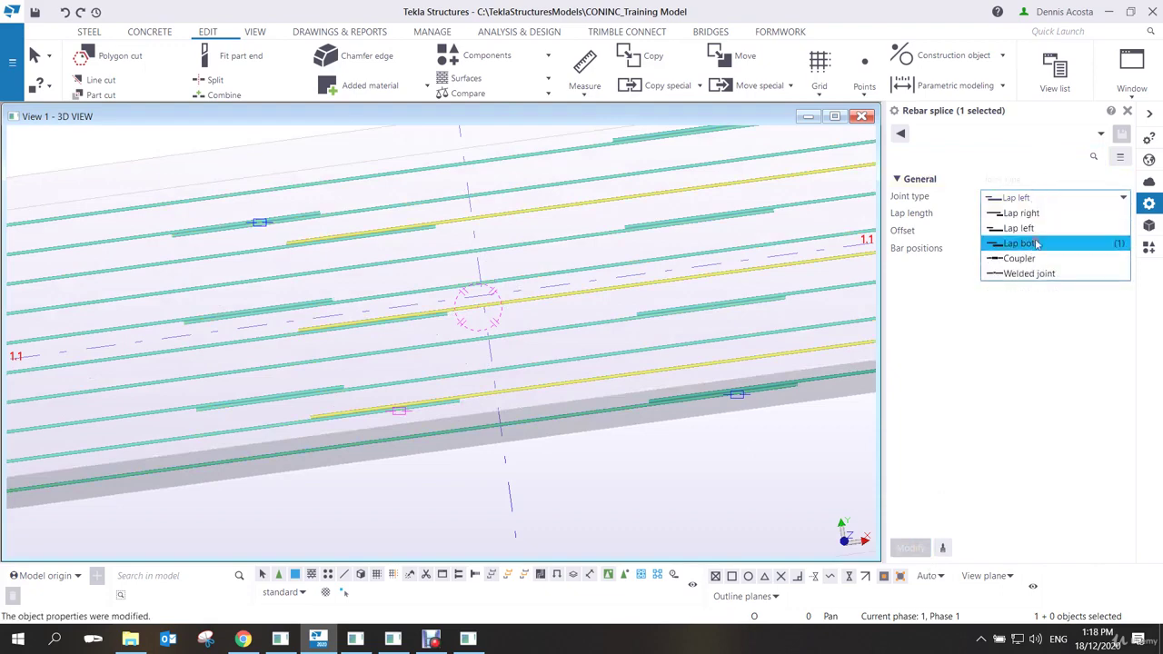
{"action": "left_click", "coordinate": [1035, 243]}
{"action": "left_click", "coordinate": [919, 548]}
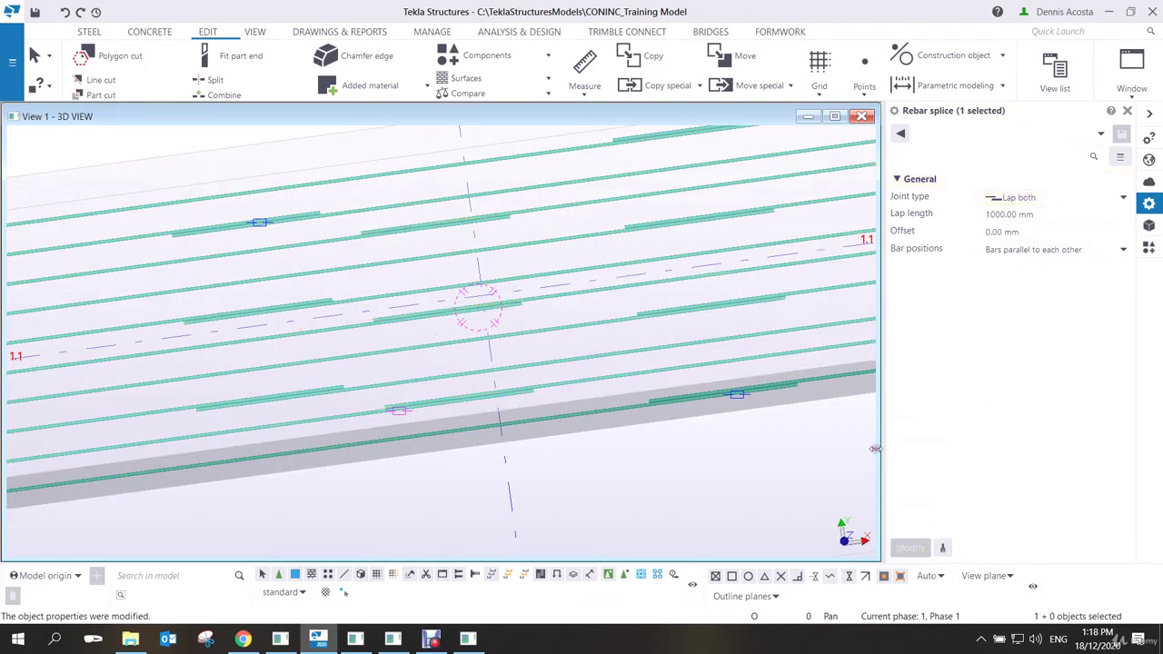
Set the splice's bar positions to Bars on top of each other, inspect the lap, and restore Bars parallel to each other.
{"action": "left_click", "coordinate": [1017, 251]}
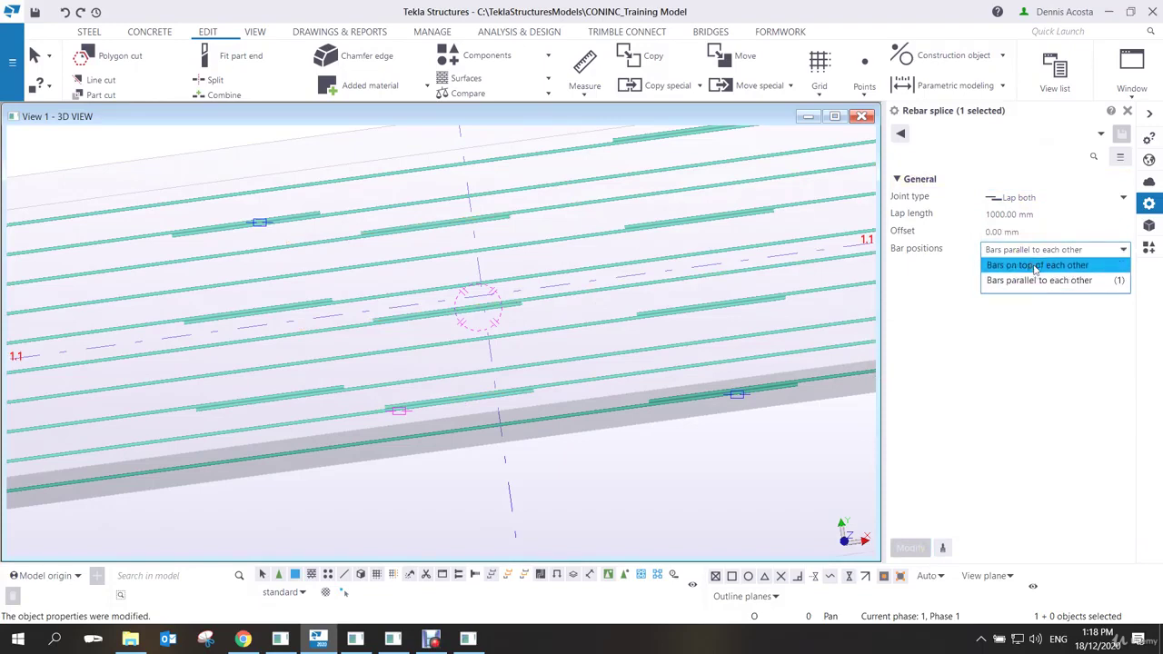
{"action": "left_click", "coordinate": [1033, 266]}
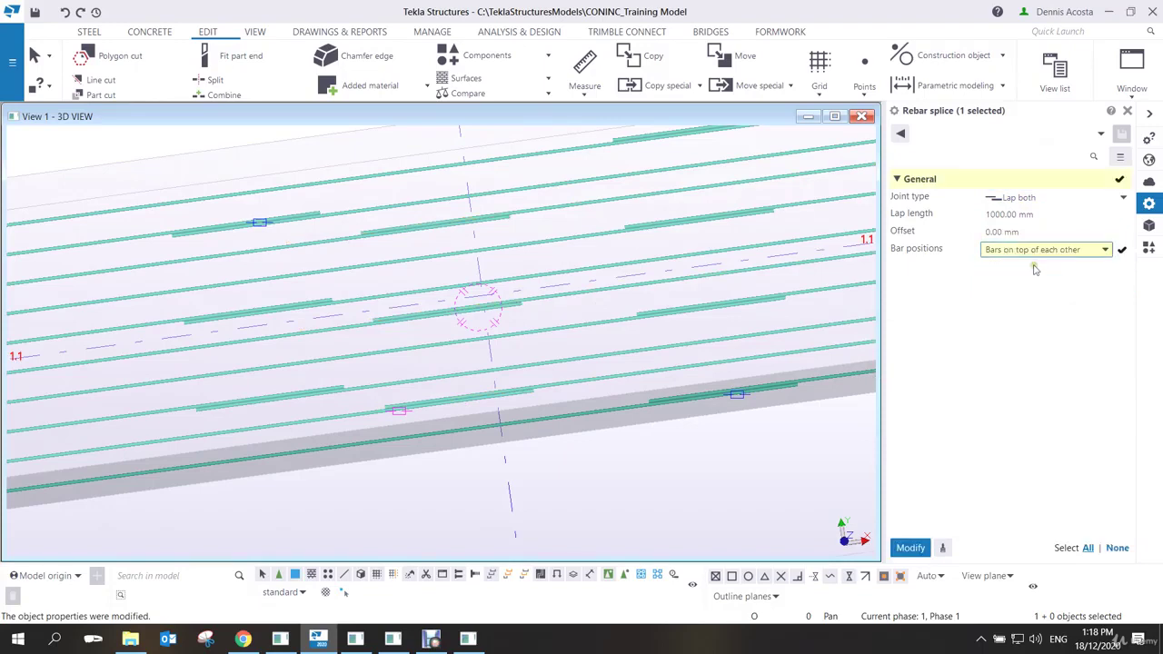
{"action": "left_click", "coordinate": [910, 549]}
{"action": "scroll", "coordinate": [537, 386], "scroll_direction": "up", "scroll_amount": 3}
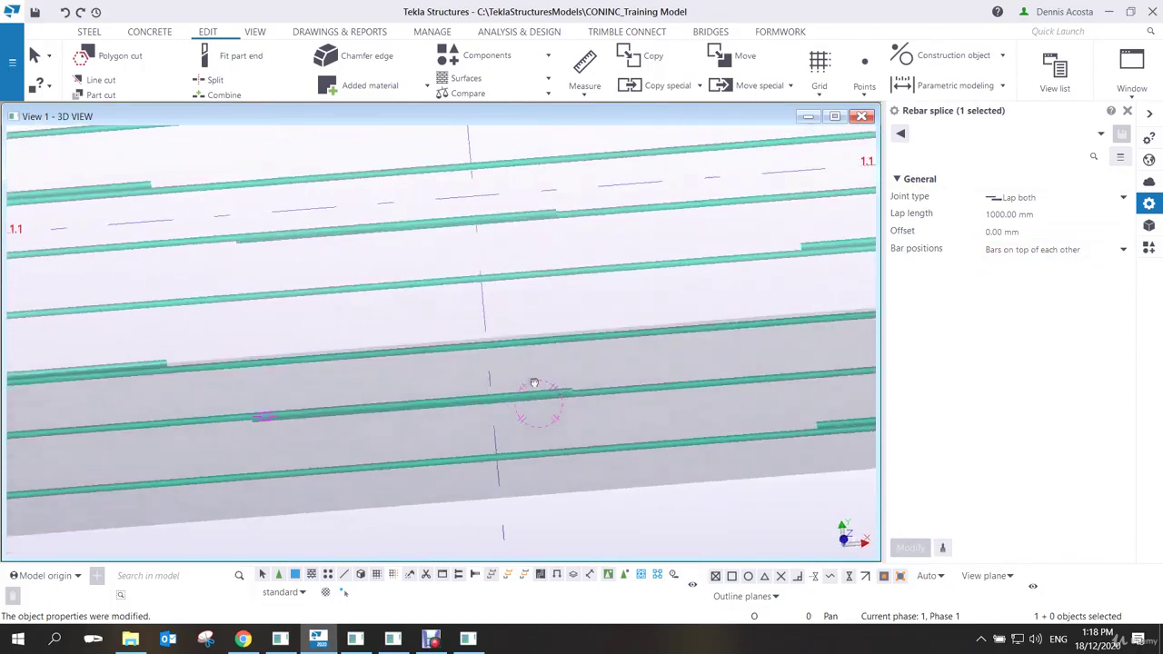
{"action": "mouse_move", "coordinate": [534, 384]}
{"action": "middle_mouse_down", "text": "ctrl"}
{"action": "mouse_move", "coordinate": [532, 301]}
{"action": "mouse_move", "coordinate": [544, 392]}
{"action": "middle_mouse_up", "text": "ctrl"}
{"action": "left_click", "coordinate": [1019, 253]}
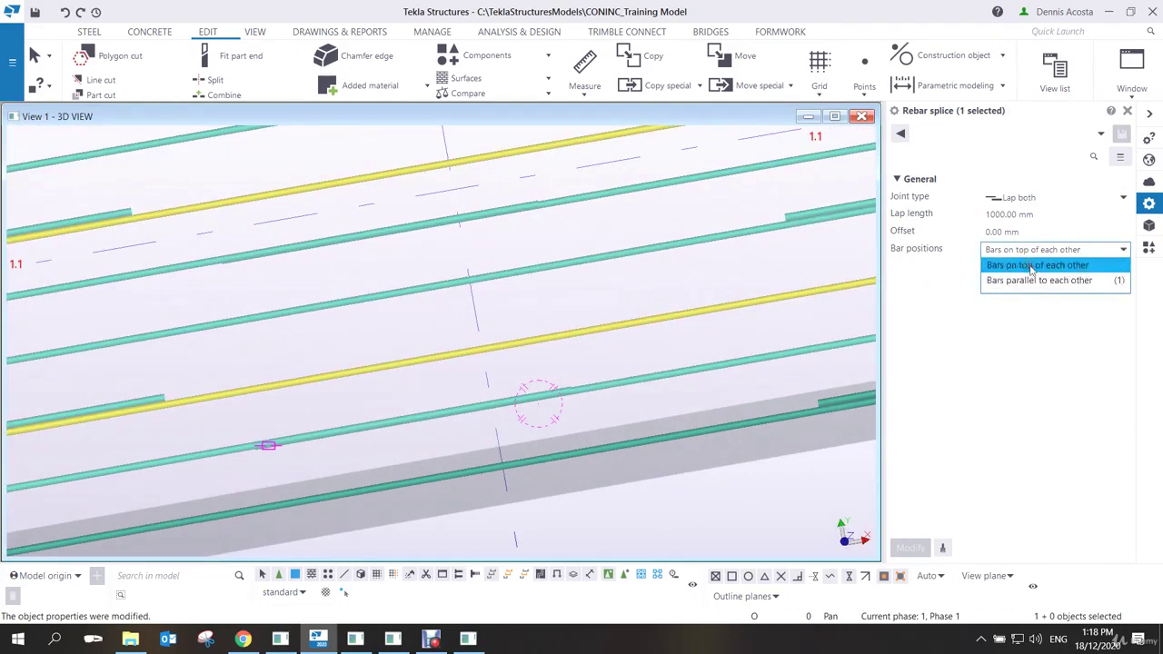
{"action": "left_click", "coordinate": [1031, 265]}
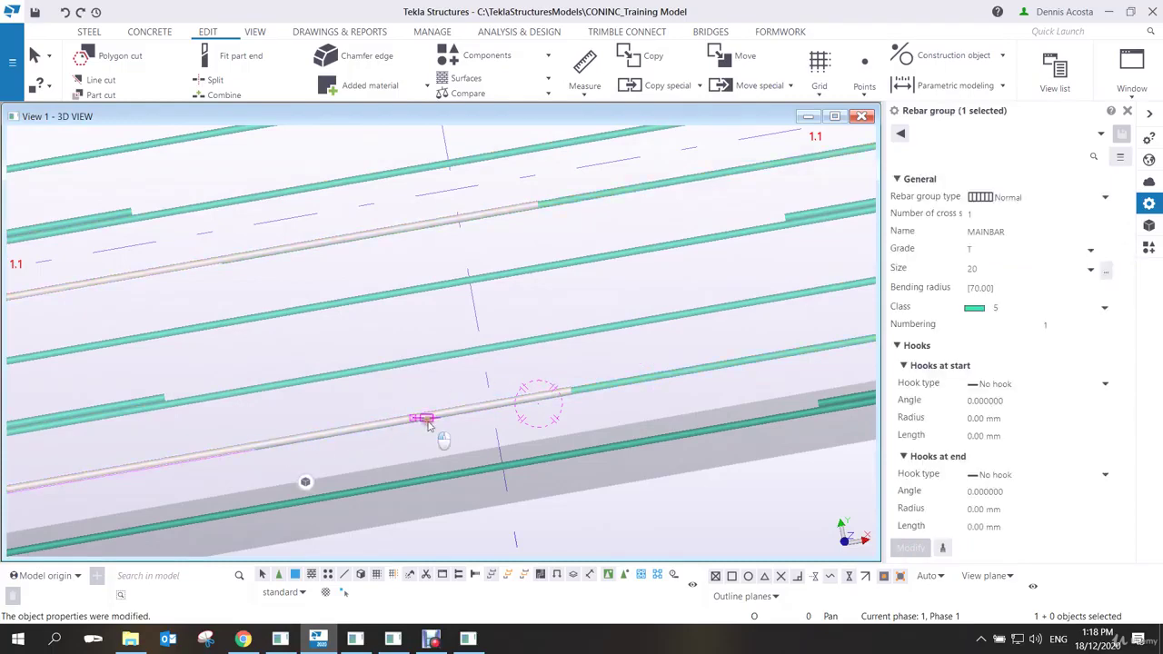
Undo the lap splicing of the bottom bars and select the unsplit bottom bar group.
{"action": "scroll", "coordinate": [617, 409], "scroll_direction": "down", "scroll_amount": 4}
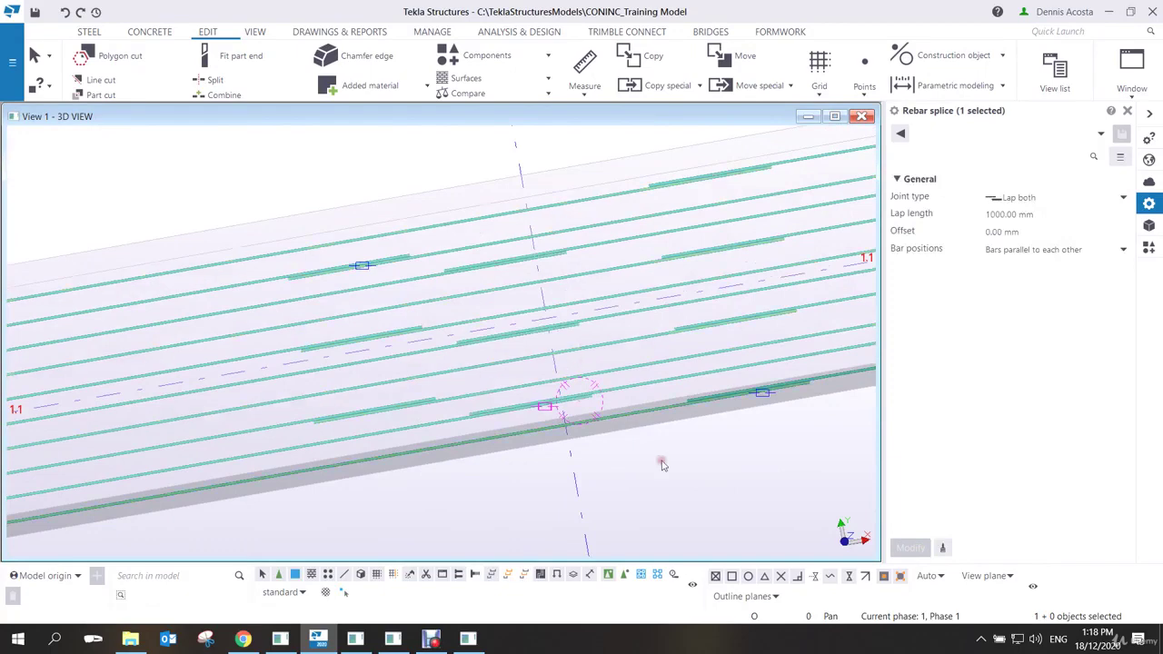
{"action": "left_click", "coordinate": [591, 411]}
{"action": "left_click", "coordinate": [545, 408]}
{"action": "middle_click_drag", "start_coordinate": [548, 405], "coordinate": [582, 232], "text": "ctrl"}
{"action": "left_click", "coordinate": [447, 199]}
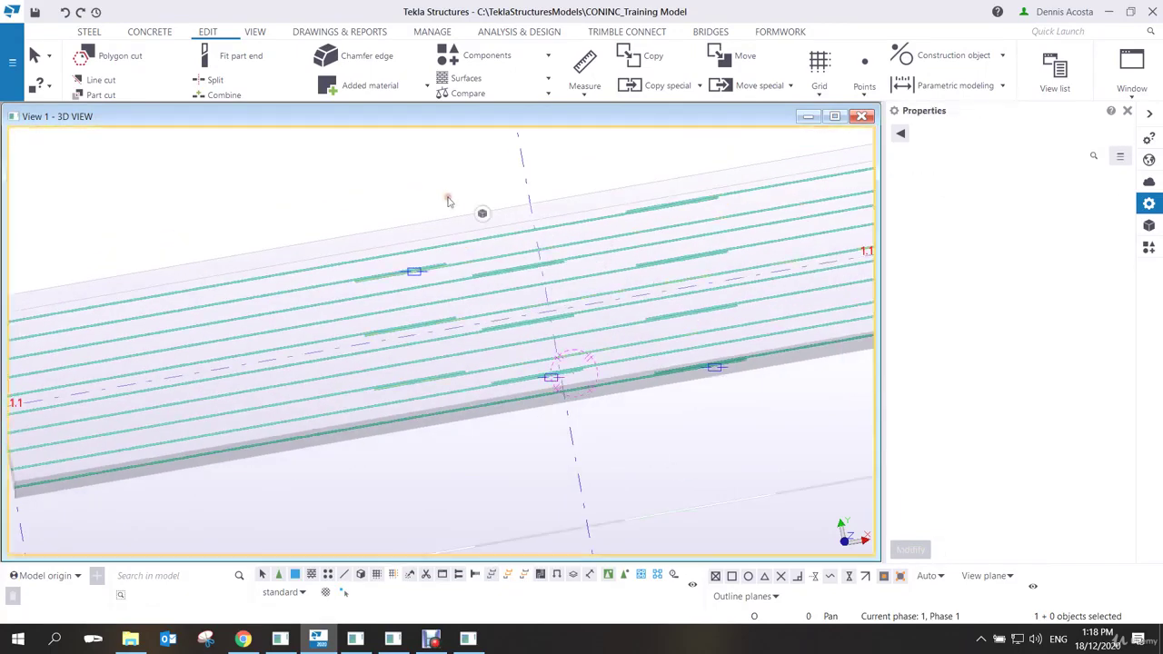
{"action": "left_click", "coordinate": [504, 318]}
{"action": "left_click", "coordinate": [560, 290]}
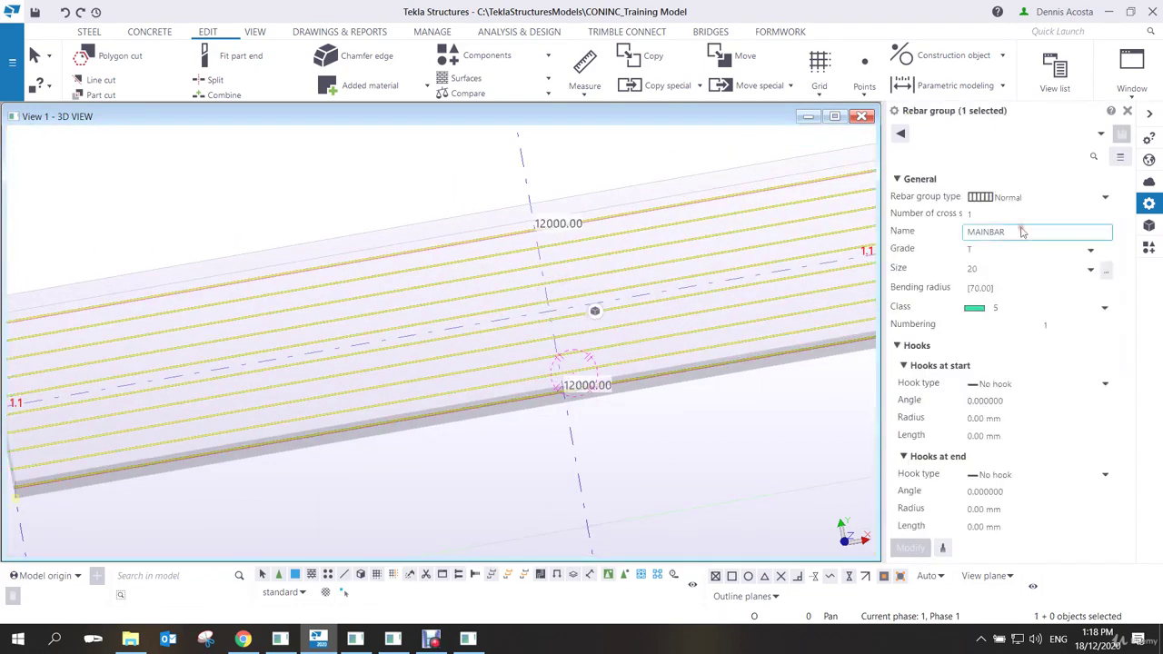
Open the Automatic splicing tool and set the splice type to welded joint with a default lap length of 500.
{"action": "left_click", "coordinate": [1149, 249]}
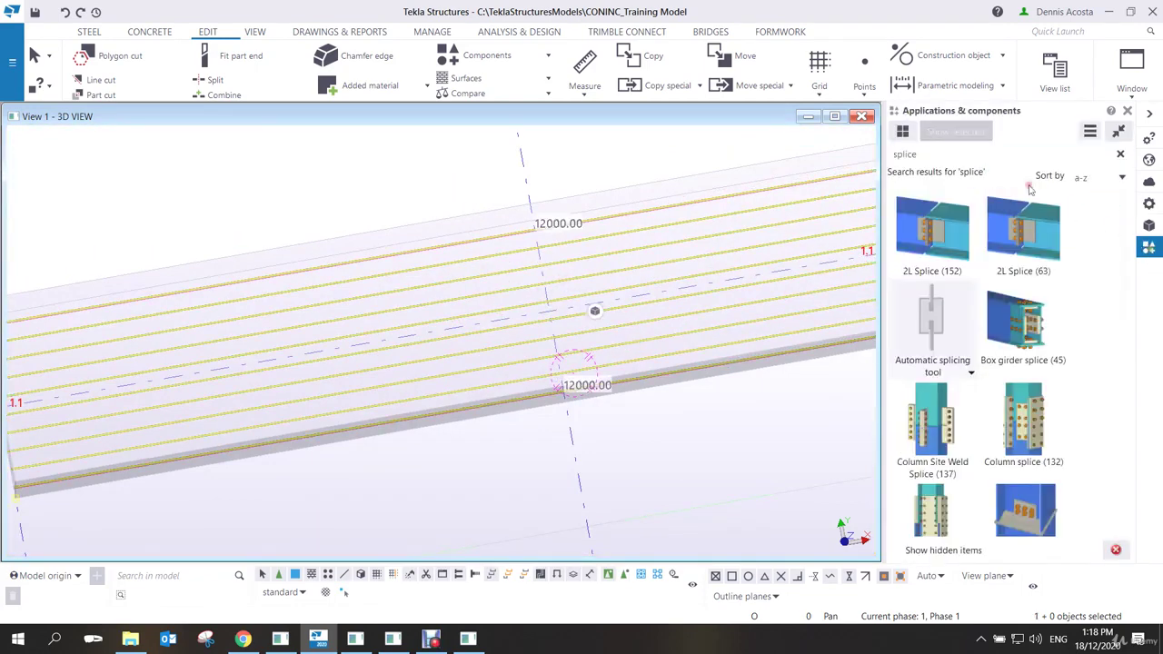
{"action": "double_click", "coordinate": [936, 340]}
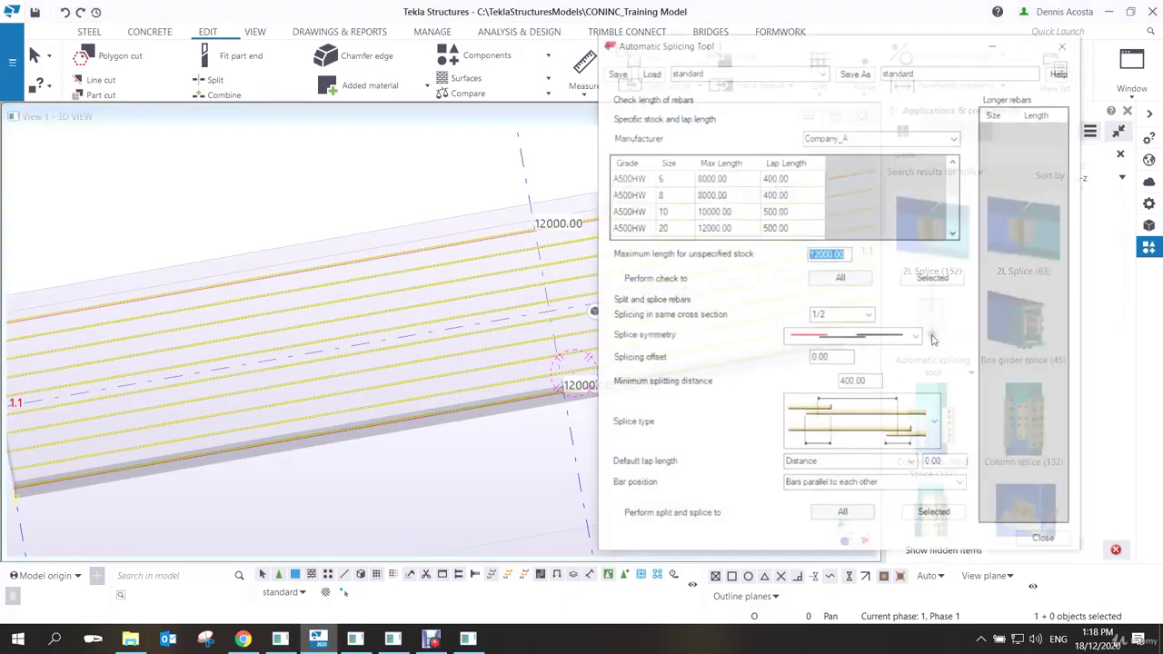
{"action": "left_click", "coordinate": [890, 427]}
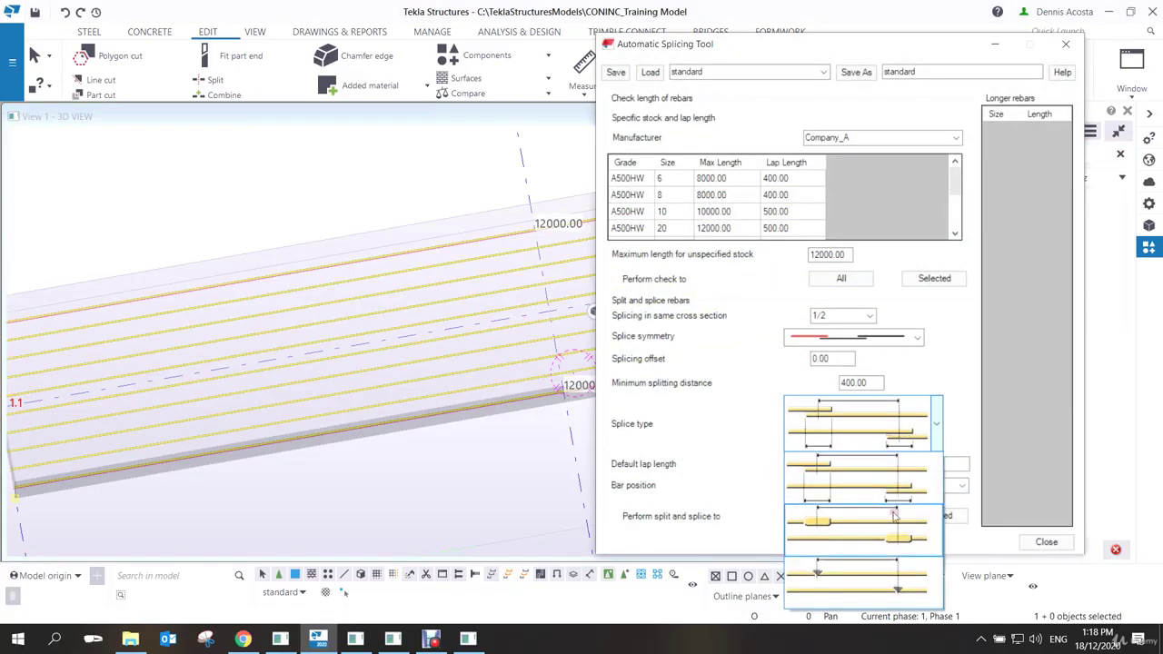
{"action": "left_click", "coordinate": [883, 572]}
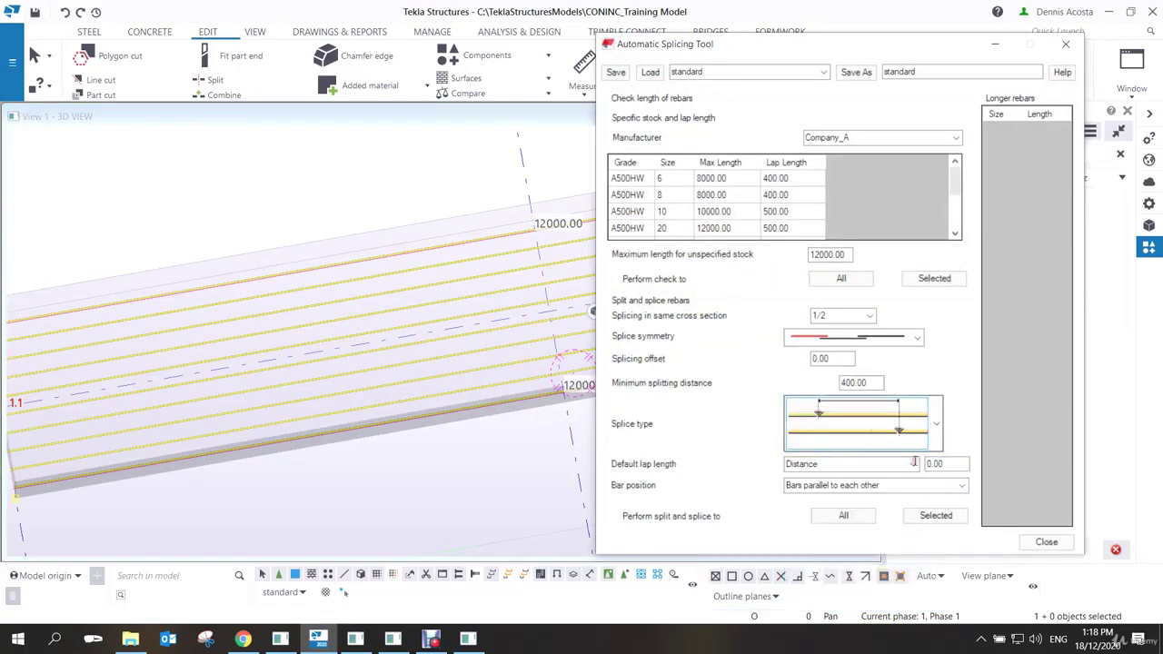
{"action": "key", "text": "Tab"}
{"action": "key", "text": "Tab"}
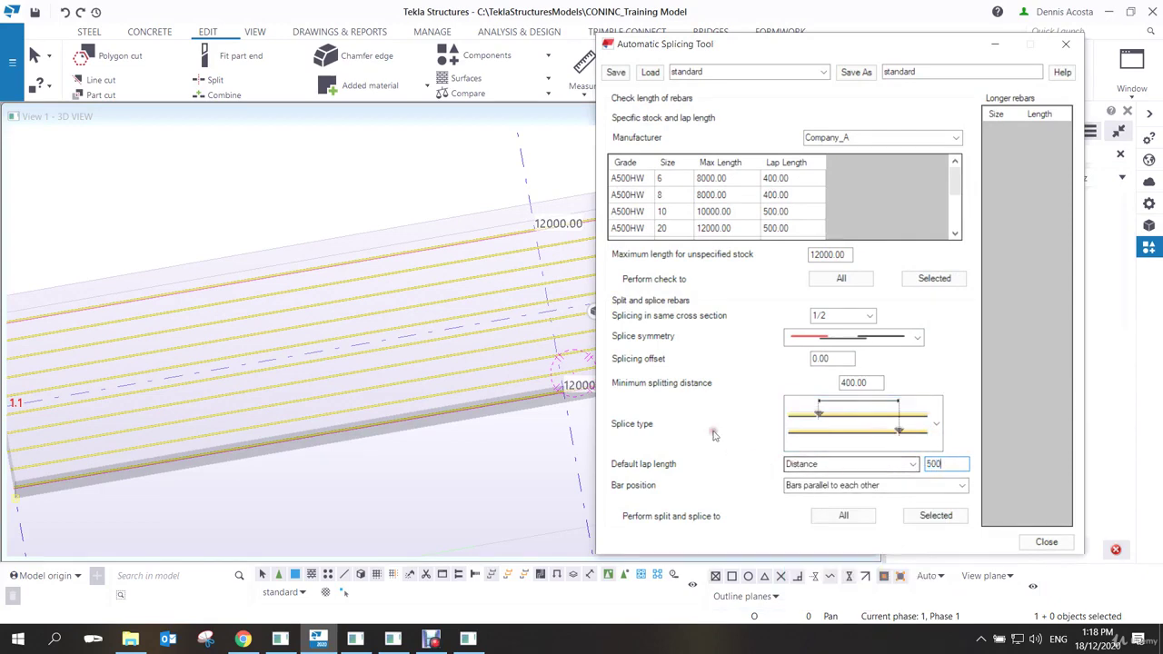
Set the maximum length for unspecified stock to 8000 and check the selected bars for excess length.
{"action": "left_click", "coordinate": [934, 279]}
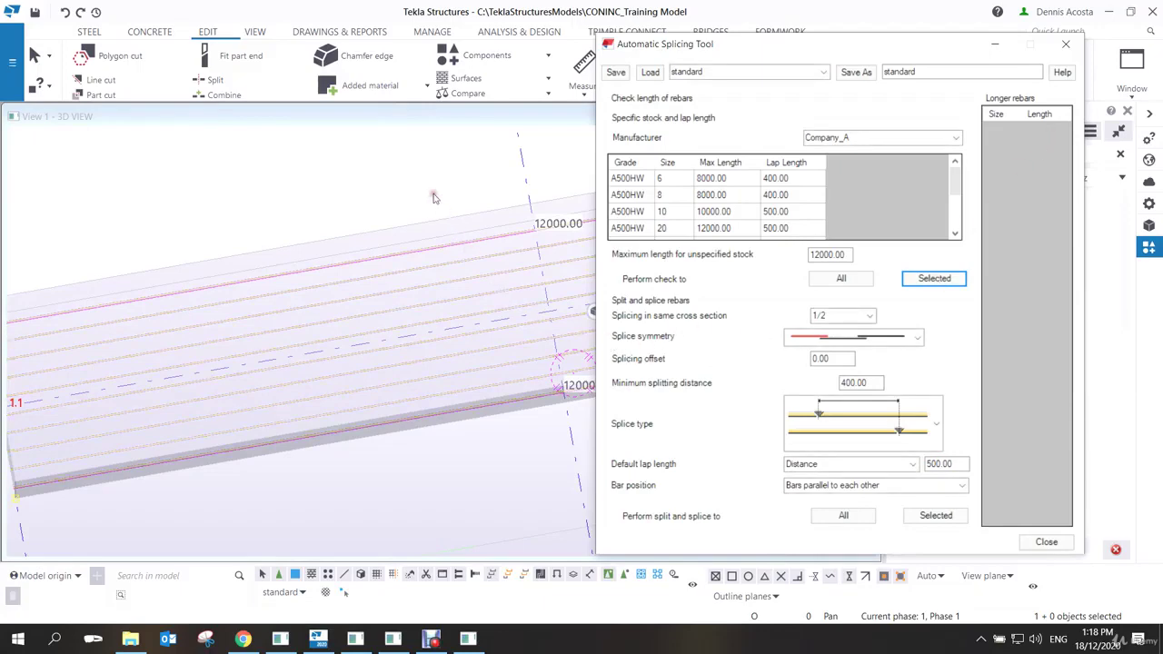
{"action": "left_click", "coordinate": [934, 278]}
{"action": "middle_click_drag", "start_coordinate": [456, 356], "coordinate": [378, 351]}
{"action": "double_click", "coordinate": [836, 255]}
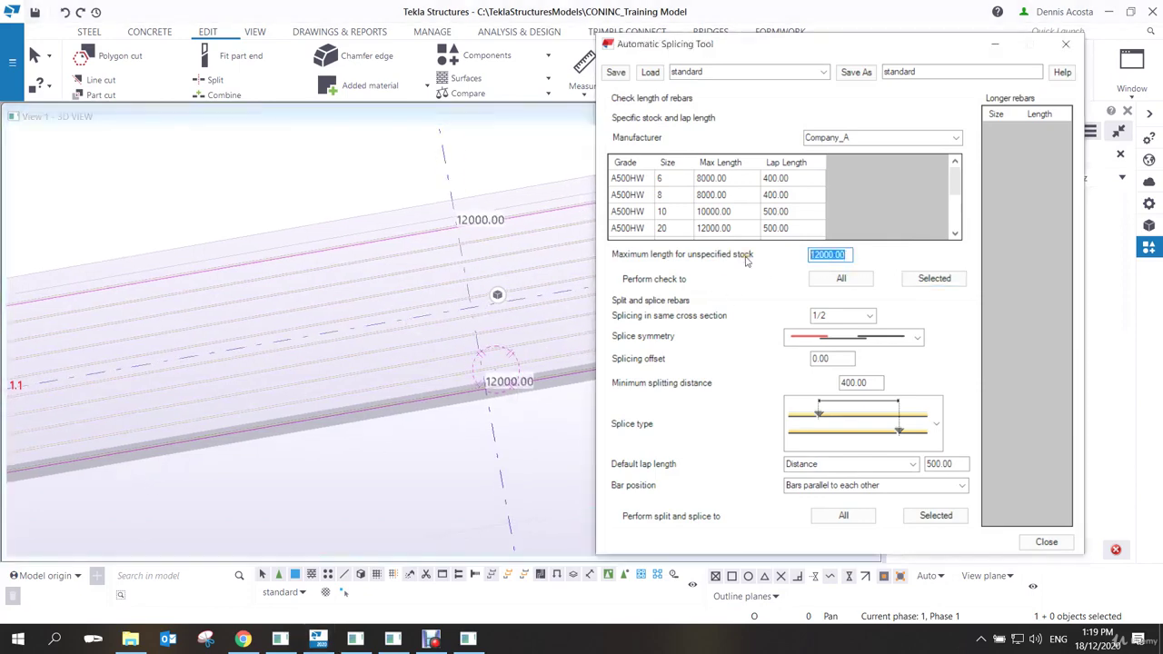
{"action": "type", "text": "8000"}
{"action": "left_click", "coordinate": [928, 278]}
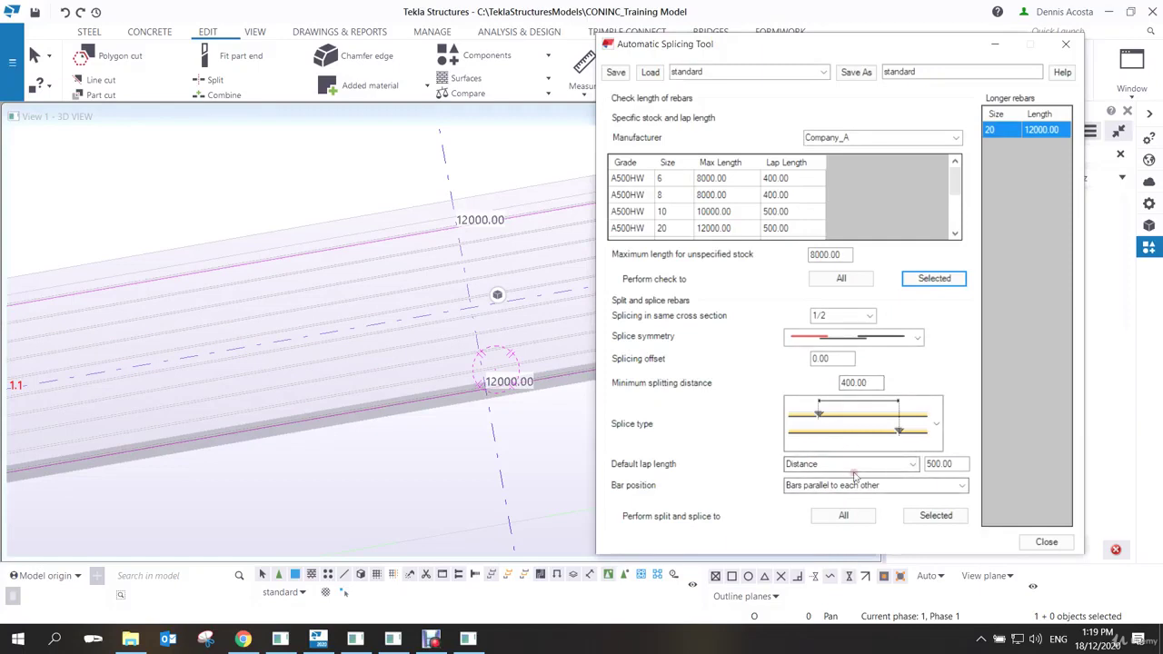
Split and splice the selected bottom bars, close the splicing tool, and inspect a joint up close.
{"action": "left_click", "coordinate": [889, 486]}
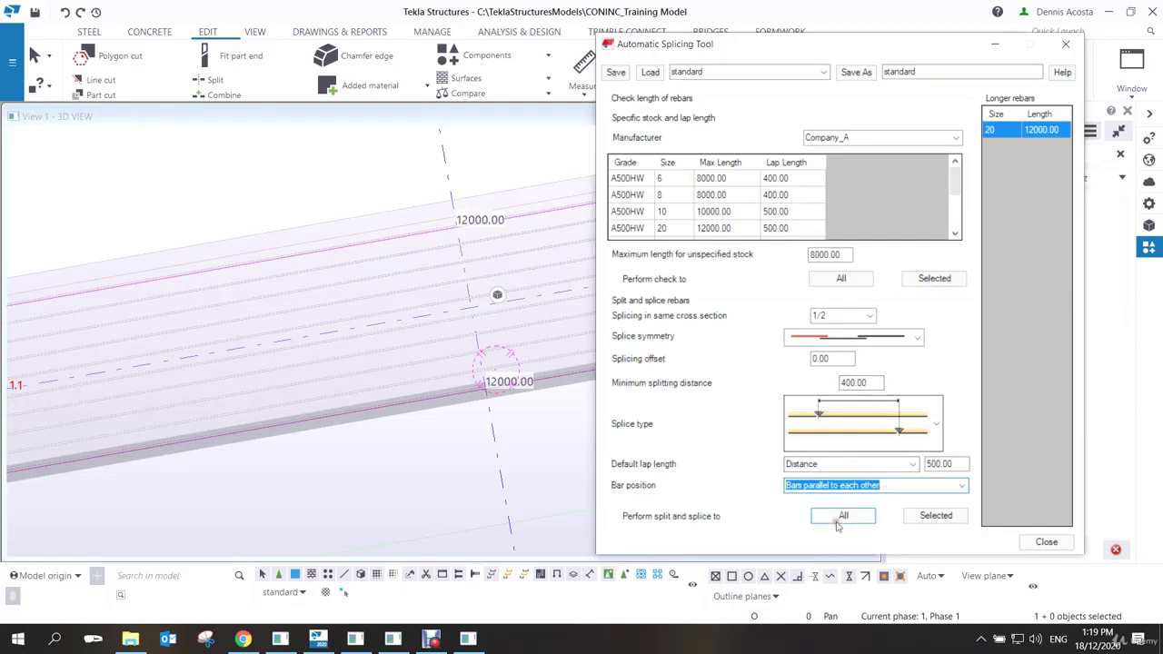
{"action": "left_click", "coordinate": [935, 516]}
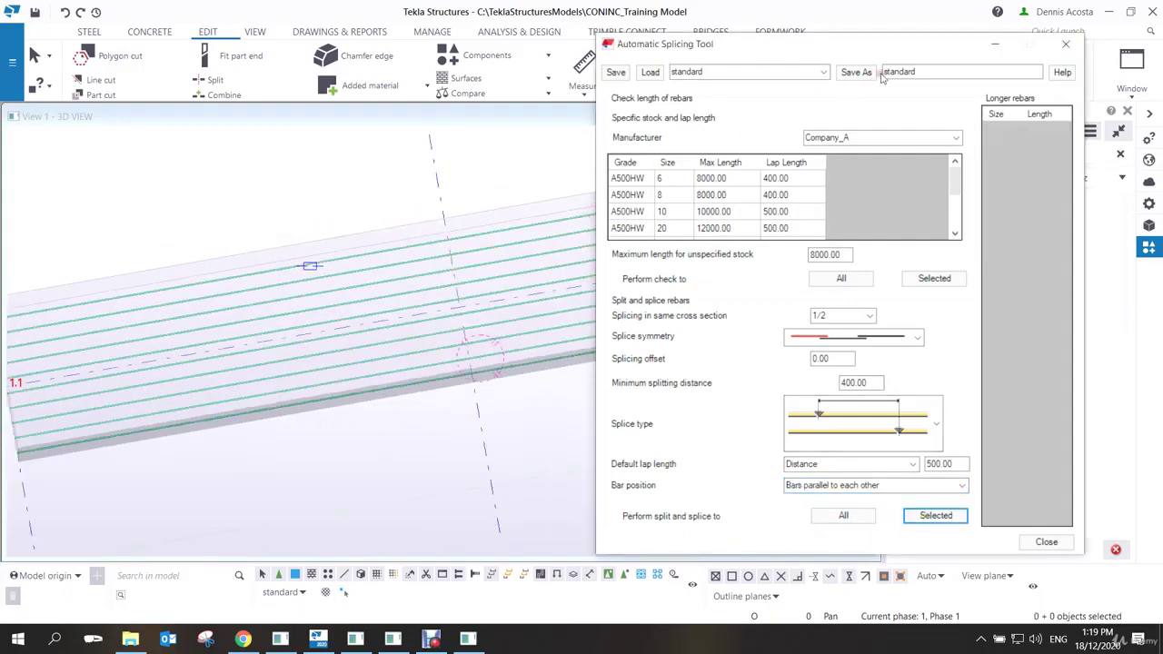
{"action": "left_click", "coordinate": [1065, 43]}
{"action": "scroll", "coordinate": [462, 286], "scroll_direction": "up", "scroll_amount": 5}
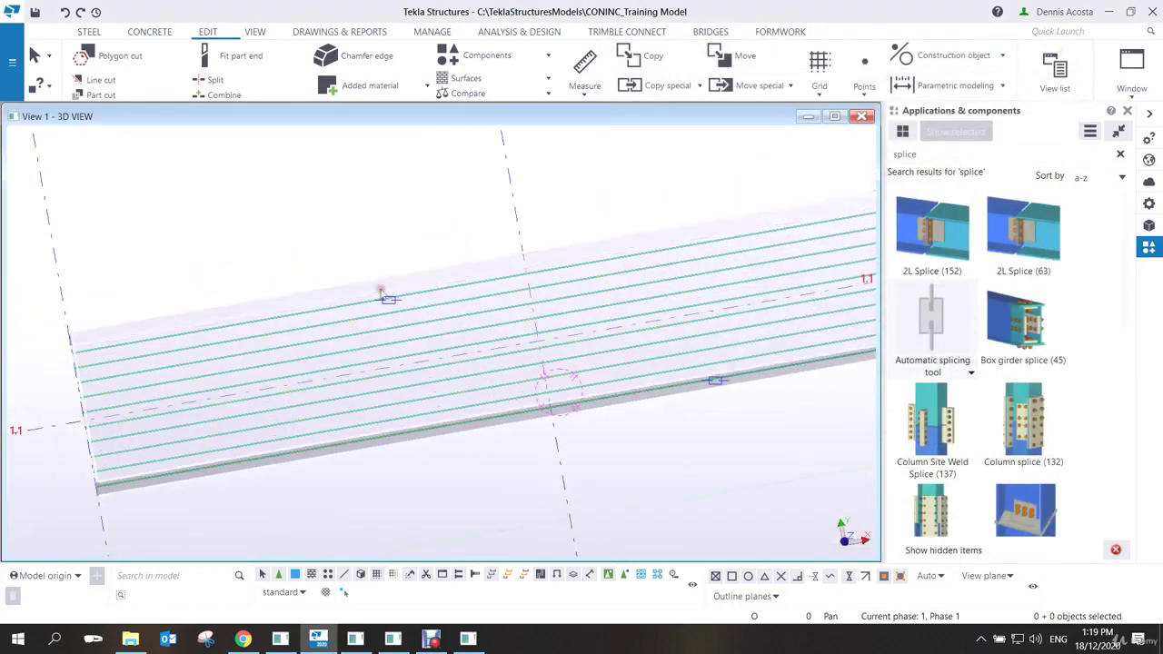
{"action": "left_click", "coordinate": [365, 314]}
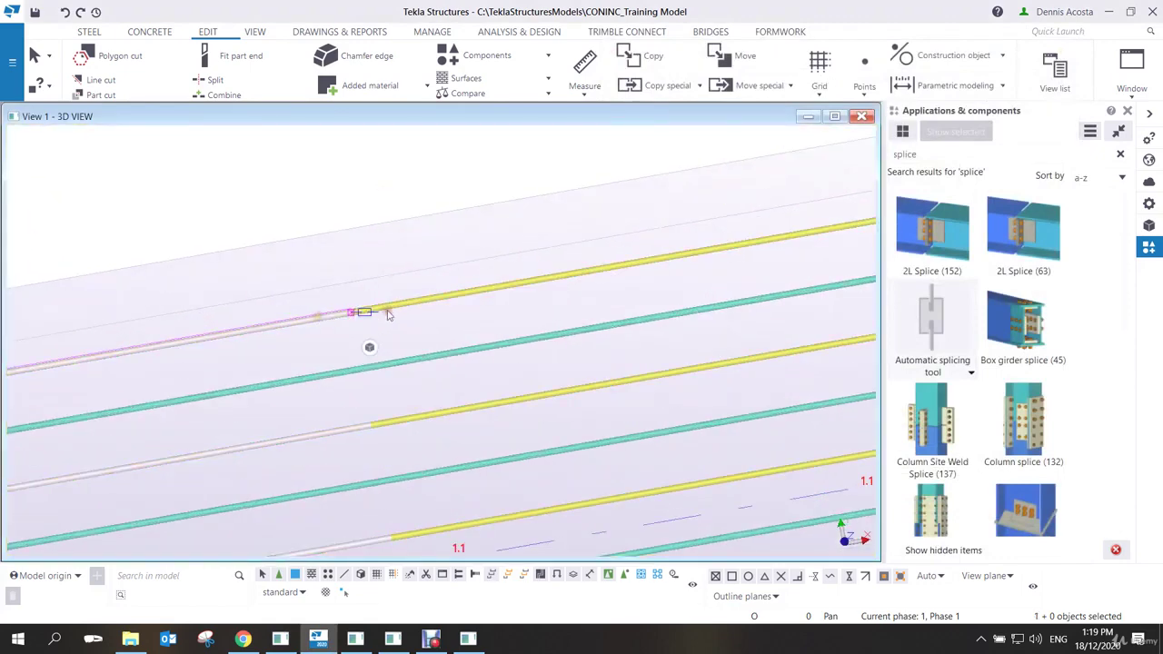
{"action": "middle_click_drag", "start_coordinate": [391, 309], "coordinate": [384, 315], "text": "ctrl"}
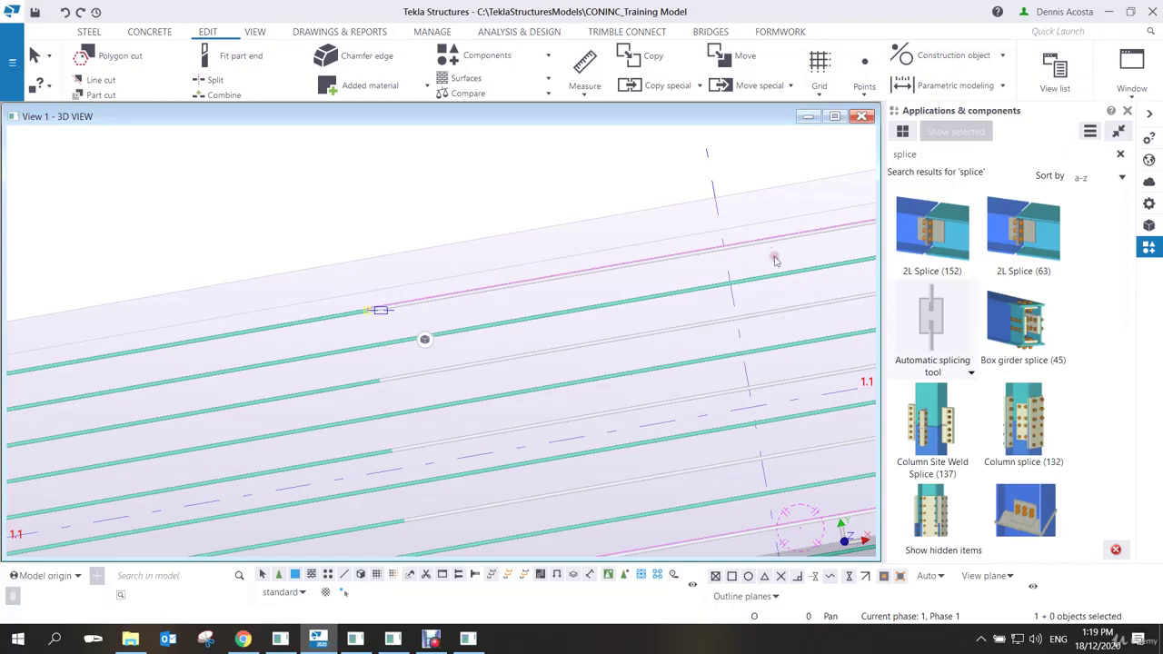
Search the components for "cra" and start Rebar Crank with a crank ratio of 6 and a lap length of 450.
{"action": "left_click", "coordinate": [945, 154]}
{"action": "type", "text": "crack"}
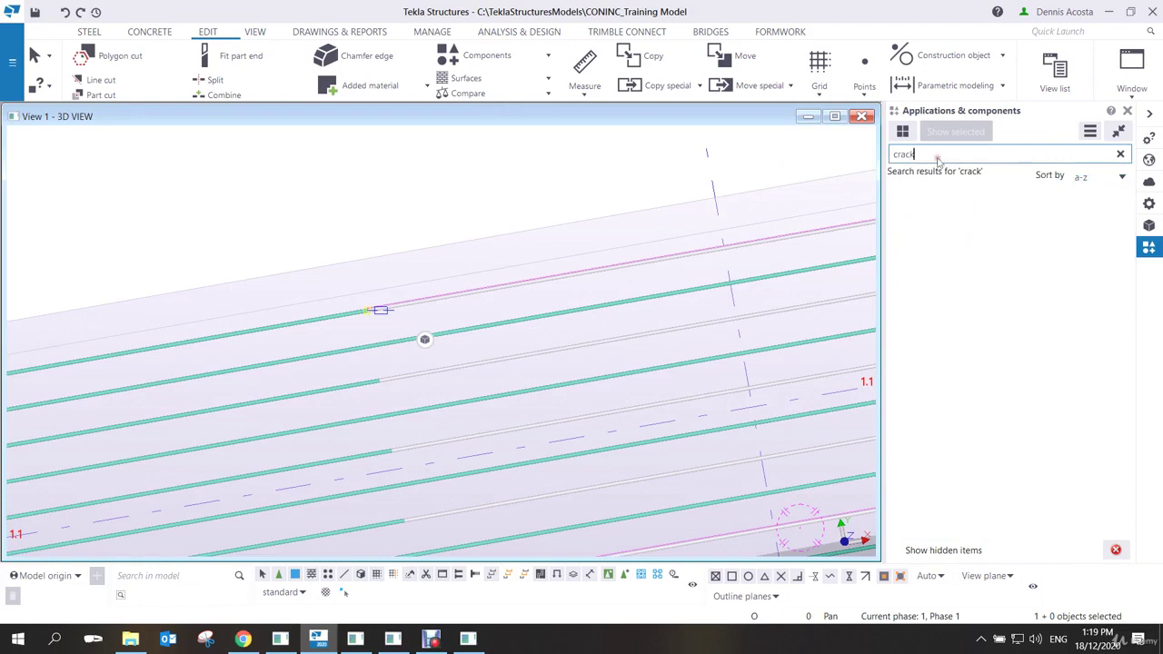
{"action": "key", "text": "BackSpace"}
{"action": "key", "text": "BackSpace"}
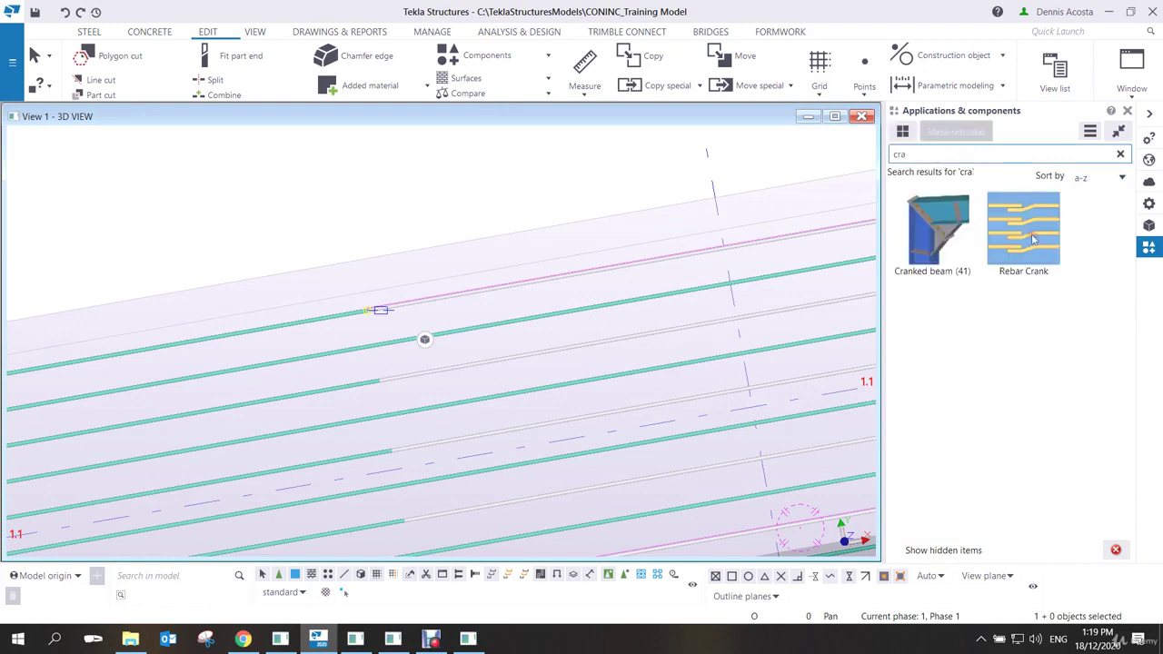
{"action": "left_click", "coordinate": [1031, 239]}
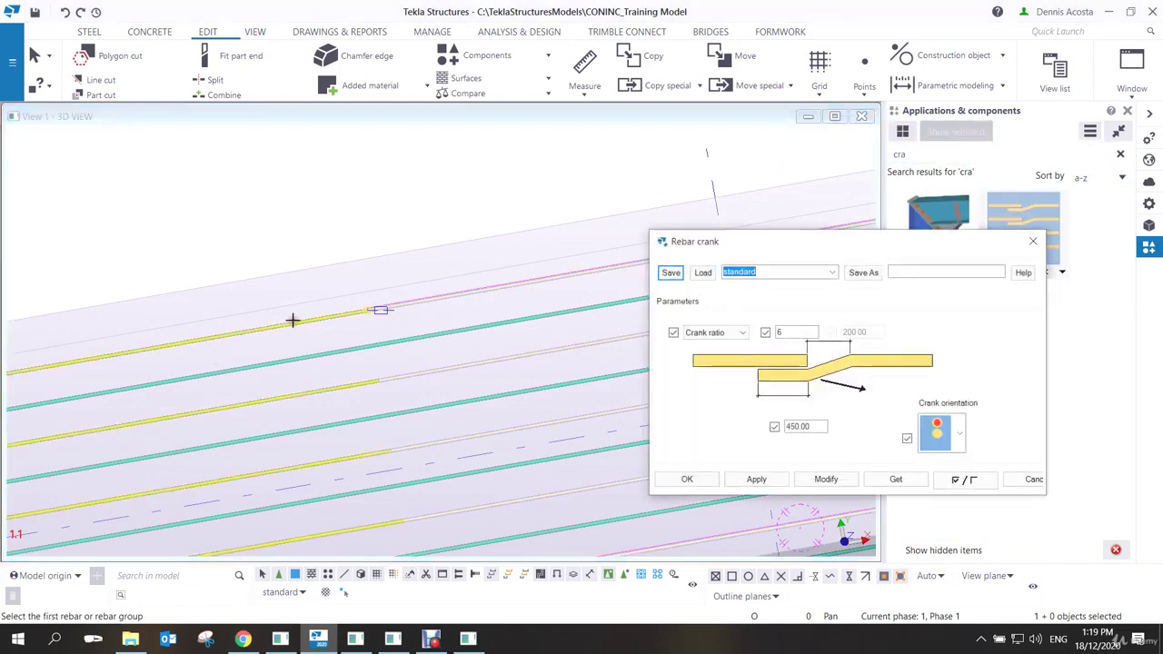
{"action": "left_click", "coordinate": [686, 476]}
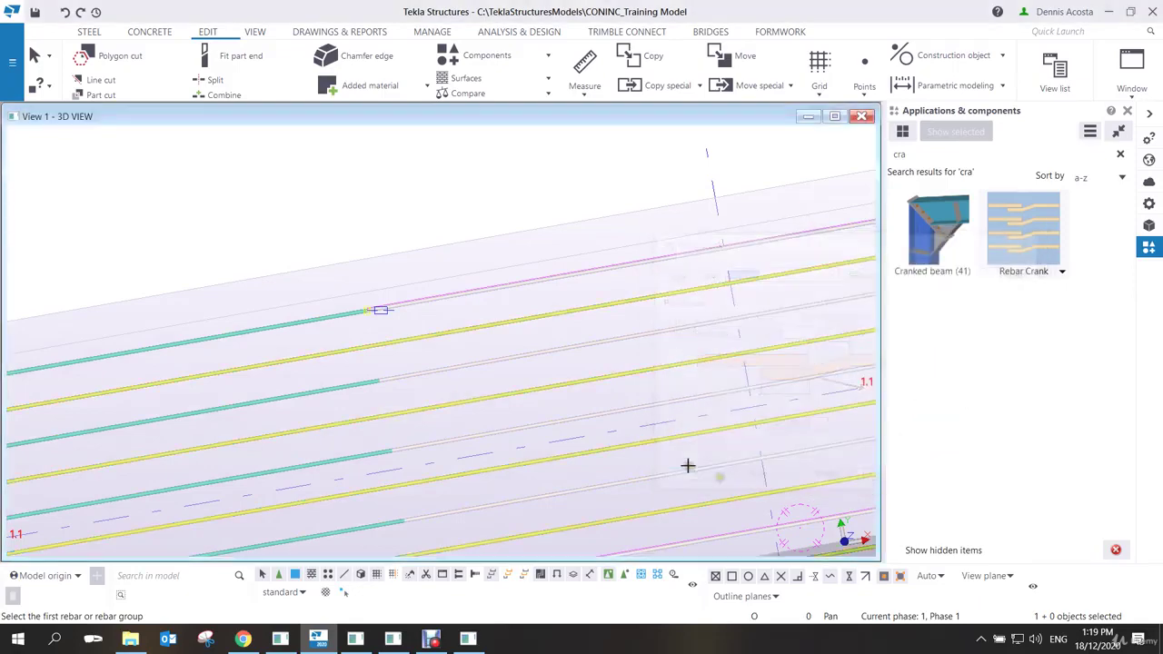
Crank the two bottom bar groups that meet at the first welded splice, dismiss the warning, and inspect the cranked bars.
{"action": "left_click", "coordinate": [340, 316]}
{"action": "left_click", "coordinate": [409, 306]}
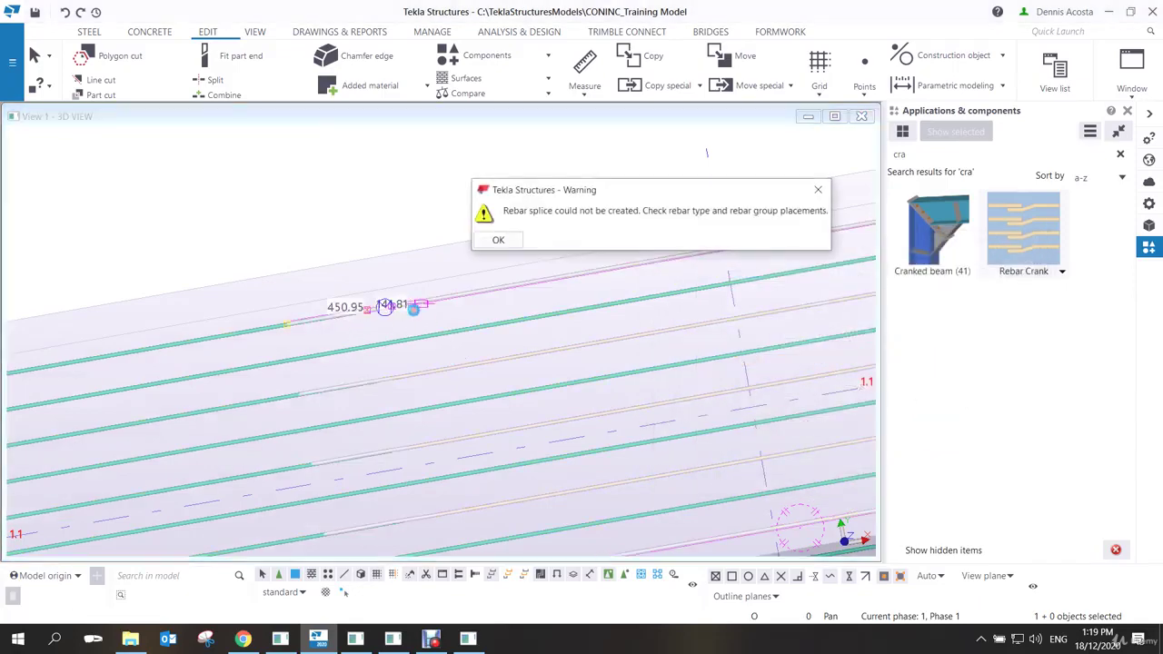
{"action": "scroll", "coordinate": [374, 385], "scroll_direction": "up", "scroll_amount": 1}
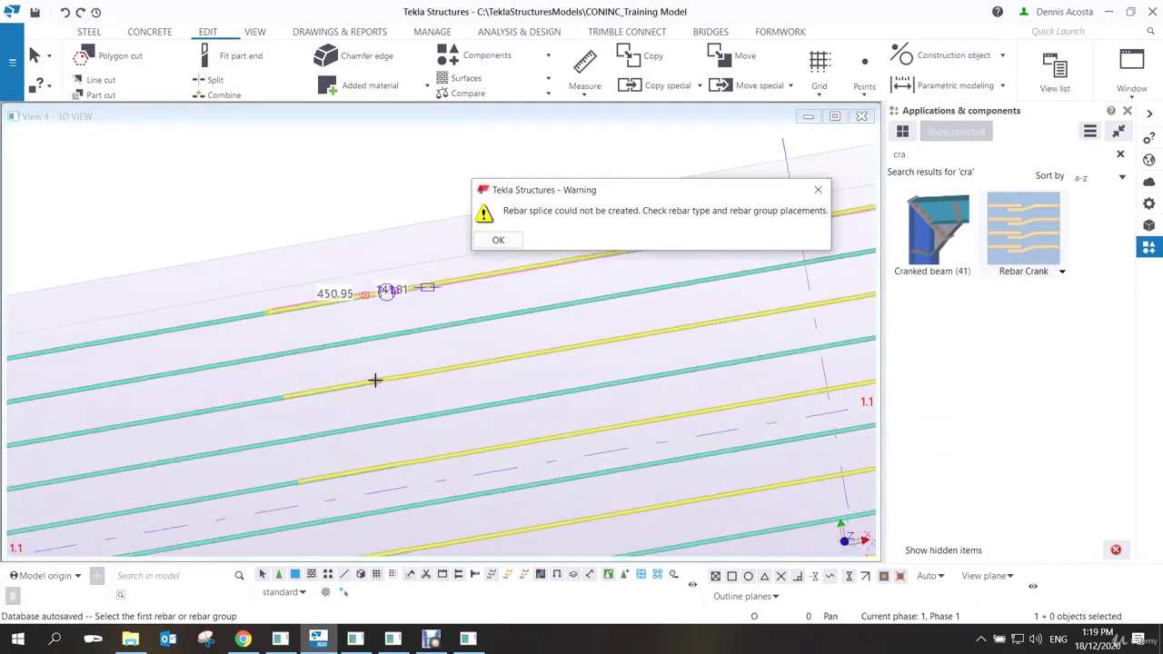
{"action": "left_click", "coordinate": [499, 240]}
{"action": "middle_click_drag", "start_coordinate": [501, 240], "coordinate": [376, 195]}
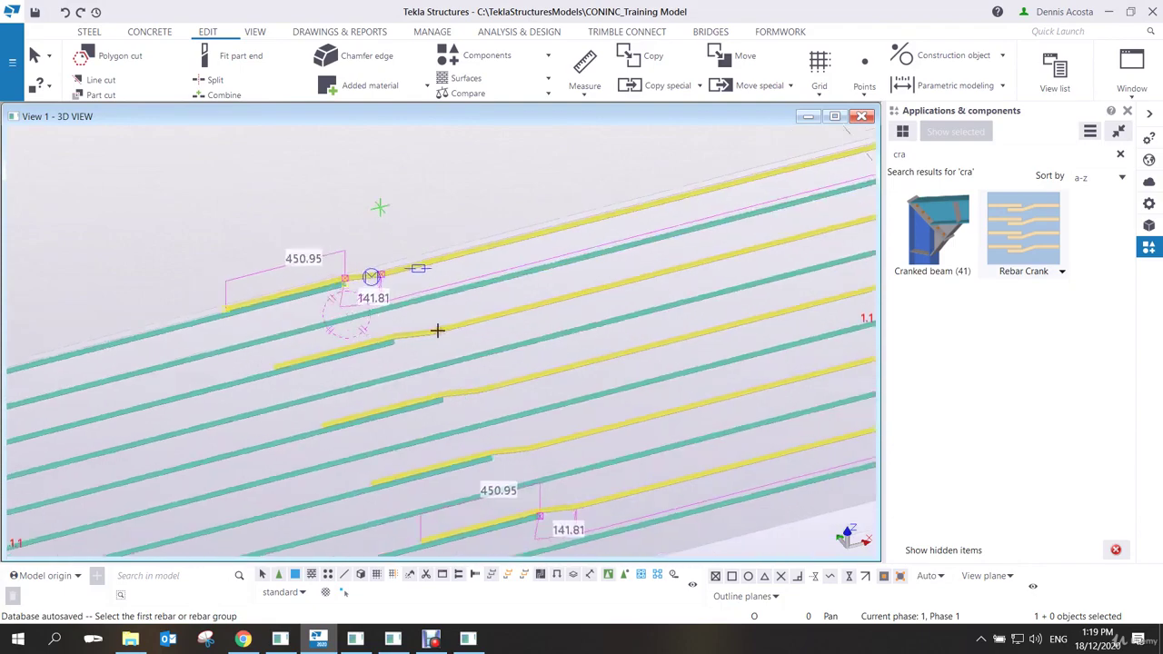
{"action": "middle_click_drag", "start_coordinate": [363, 309], "coordinate": [354, 421]}
{"action": "scroll", "coordinate": [417, 408], "scroll_direction": "down", "scroll_amount": 5}
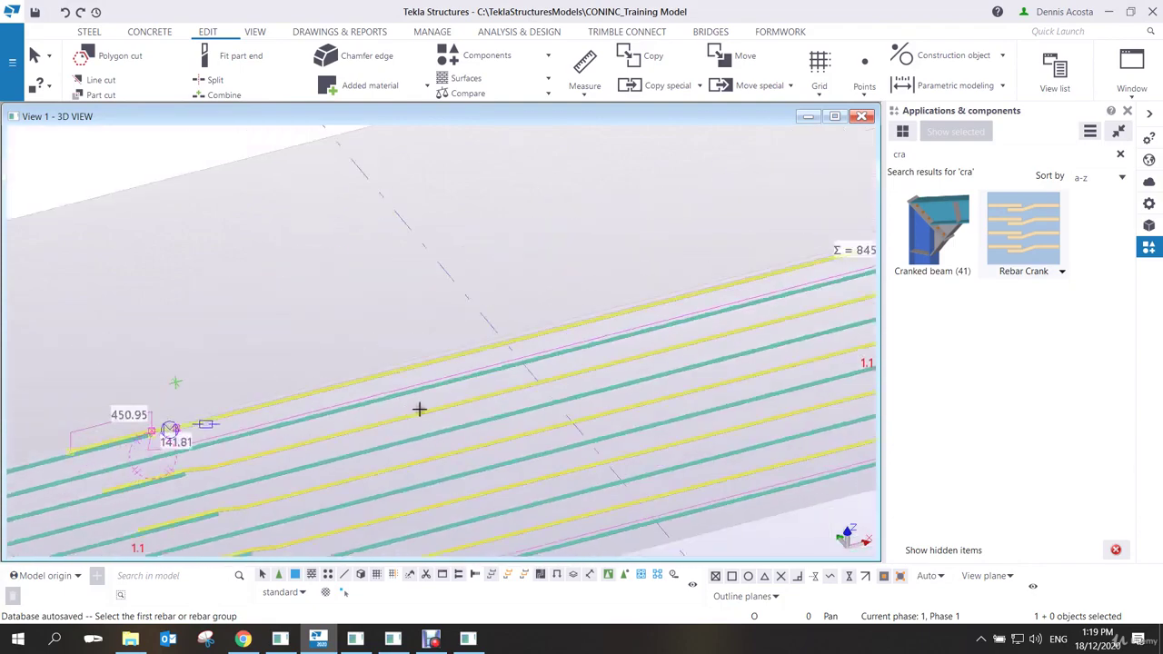
{"action": "scroll", "coordinate": [604, 361], "scroll_direction": "up", "scroll_amount": 5}
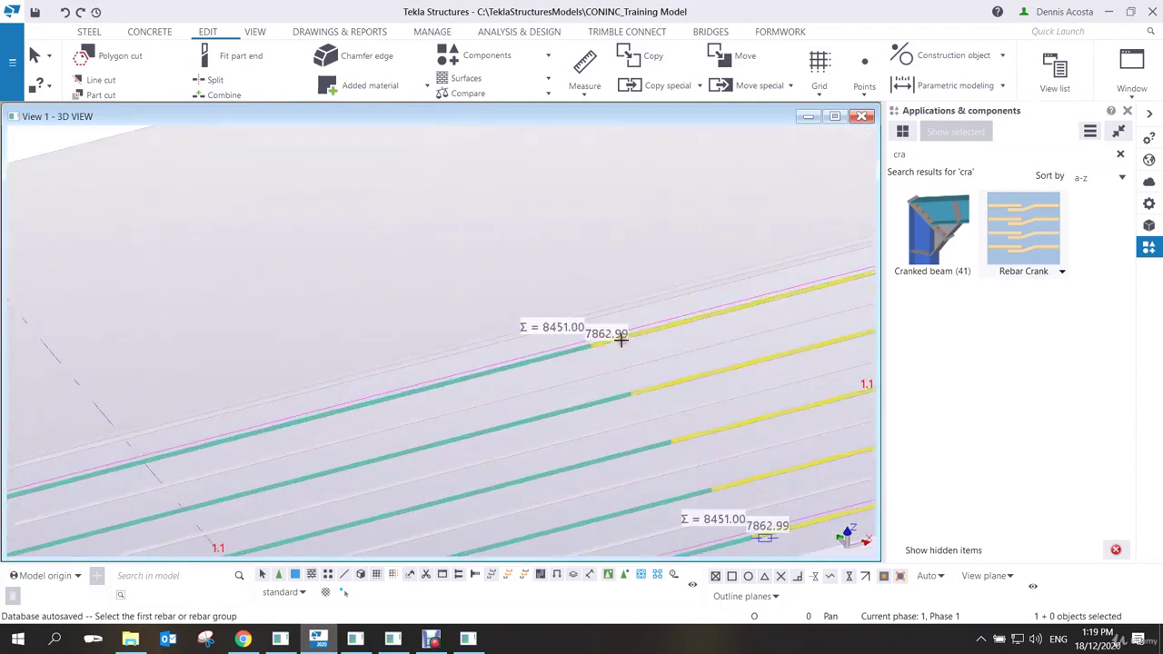
Crank the two bottom bar groups that meet at the other splice, dismiss the warning, and end the Rebar Crank command.
{"action": "left_click", "coordinate": [556, 357]}
{"action": "left_click", "coordinate": [609, 338]}
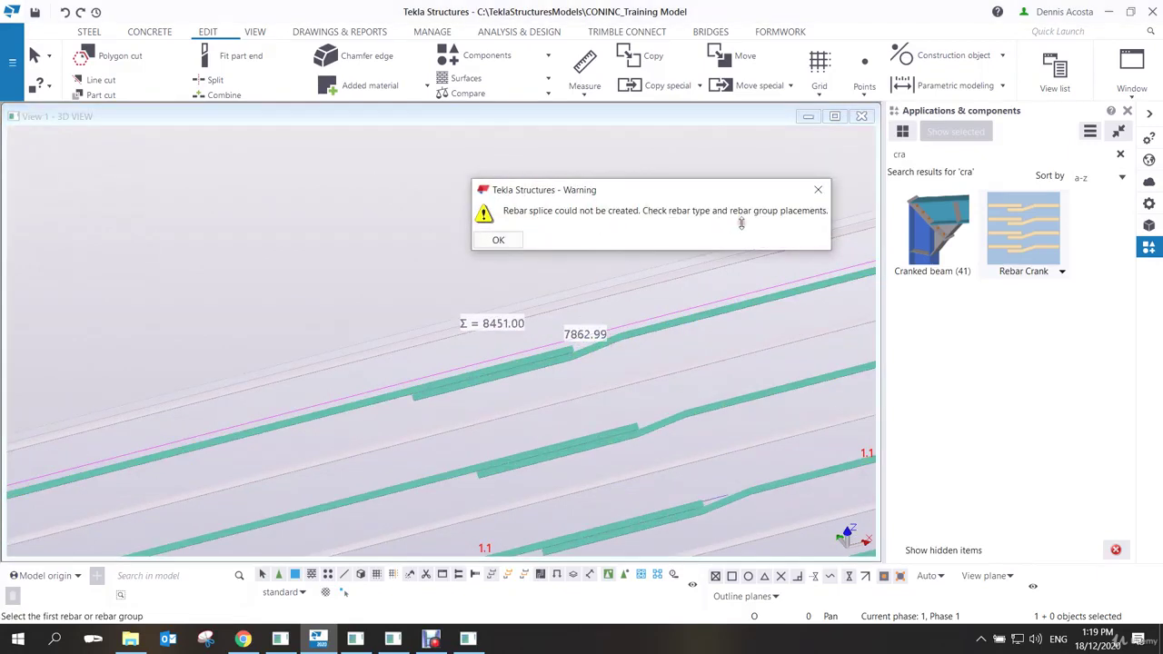
{"action": "scroll", "coordinate": [716, 303], "scroll_direction": "down", "scroll_amount": 5}
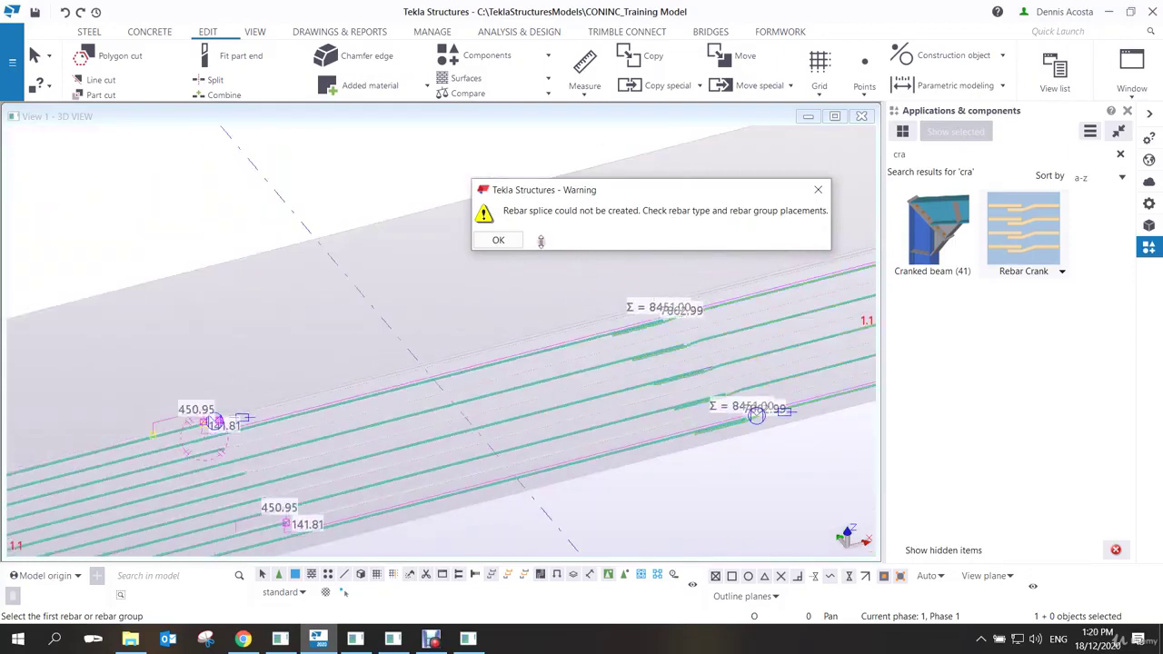
{"action": "left_click", "coordinate": [498, 240]}
{"action": "right_click", "coordinate": [384, 202]}
{"action": "left_click", "coordinate": [404, 211]}
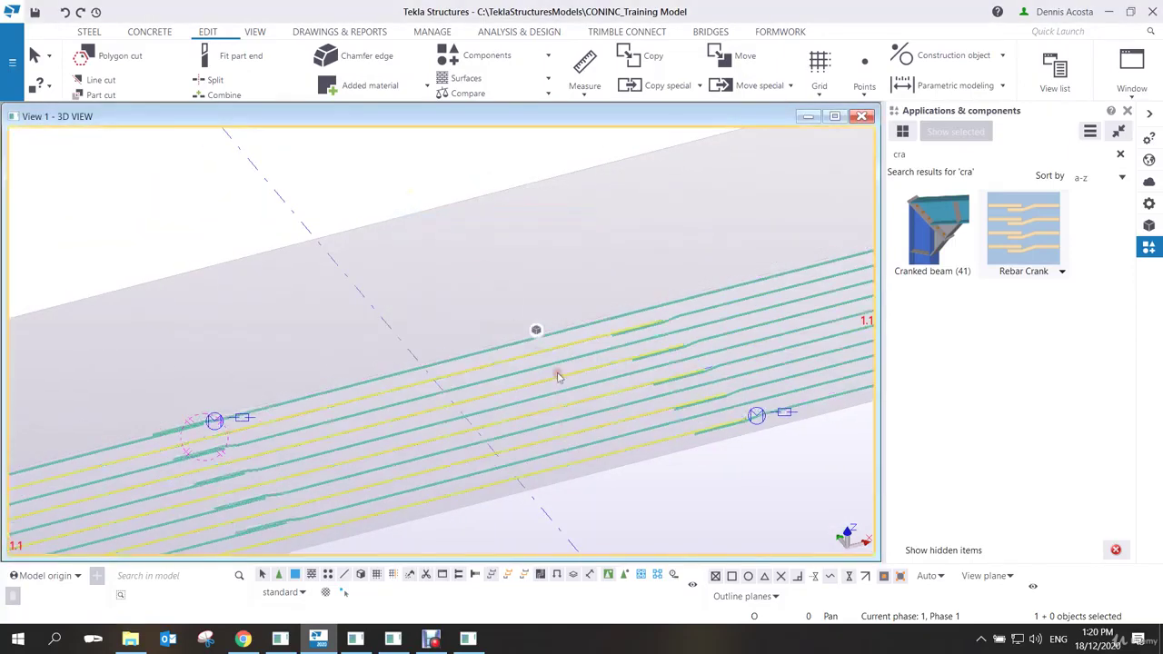
Examine the cranked laps at both splice locations along the beam's bottom bars from several angles.
{"action": "mouse_move", "coordinate": [558, 377]}
{"action": "middle_mouse_down", "text": "ctrl"}
{"action": "mouse_move", "coordinate": [475, 390]}
{"action": "mouse_move", "coordinate": [470, 441]}
{"action": "mouse_move", "coordinate": [516, 333]}
{"action": "mouse_move", "coordinate": [640, 270]}
{"action": "mouse_move", "coordinate": [345, 327]}
{"action": "mouse_move", "coordinate": [310, 348]}
{"action": "mouse_move", "coordinate": [545, 283]}
{"action": "mouse_move", "coordinate": [471, 281]}
{"action": "mouse_move", "coordinate": [347, 337]}
{"action": "mouse_move", "coordinate": [296, 327]}
{"action": "middle_mouse_up", "text": "ctrl"}
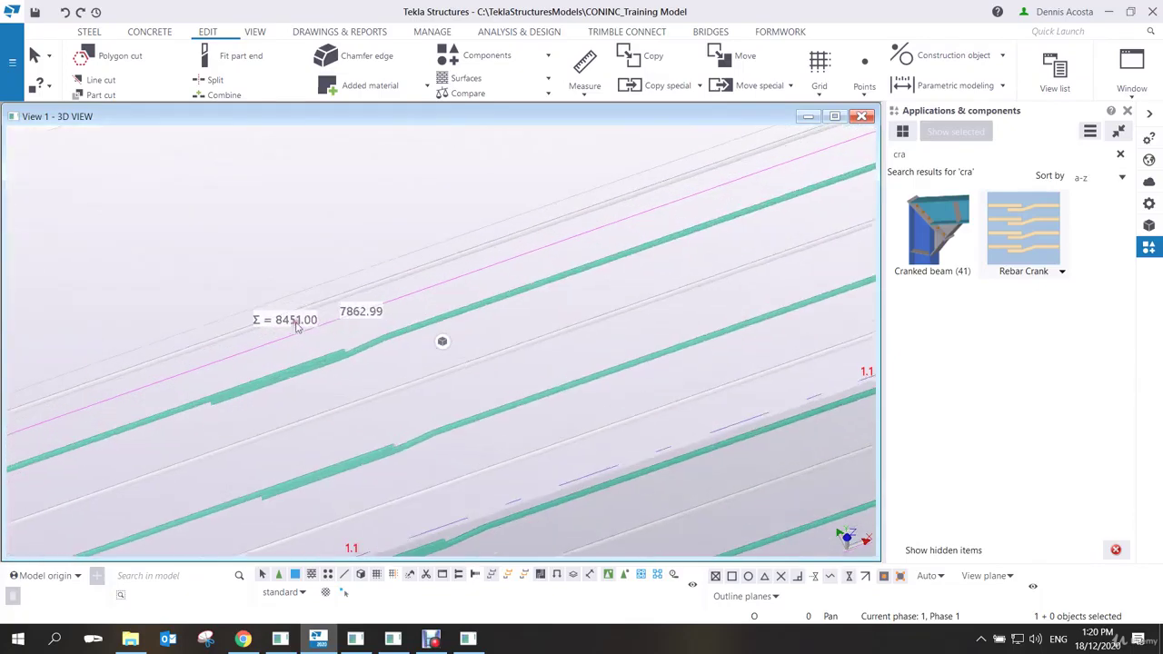
{"action": "scroll", "coordinate": [307, 340], "scroll_direction": "down", "scroll_amount": 5}
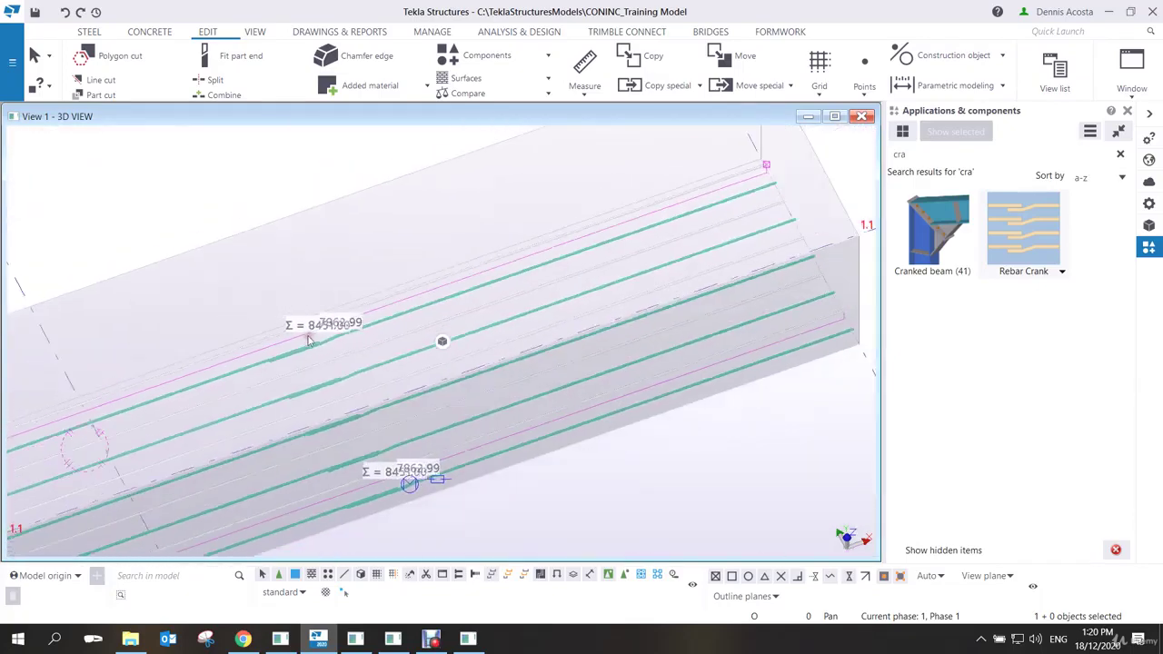
{"action": "scroll", "coordinate": [310, 360], "scroll_direction": "up", "scroll_amount": 4}
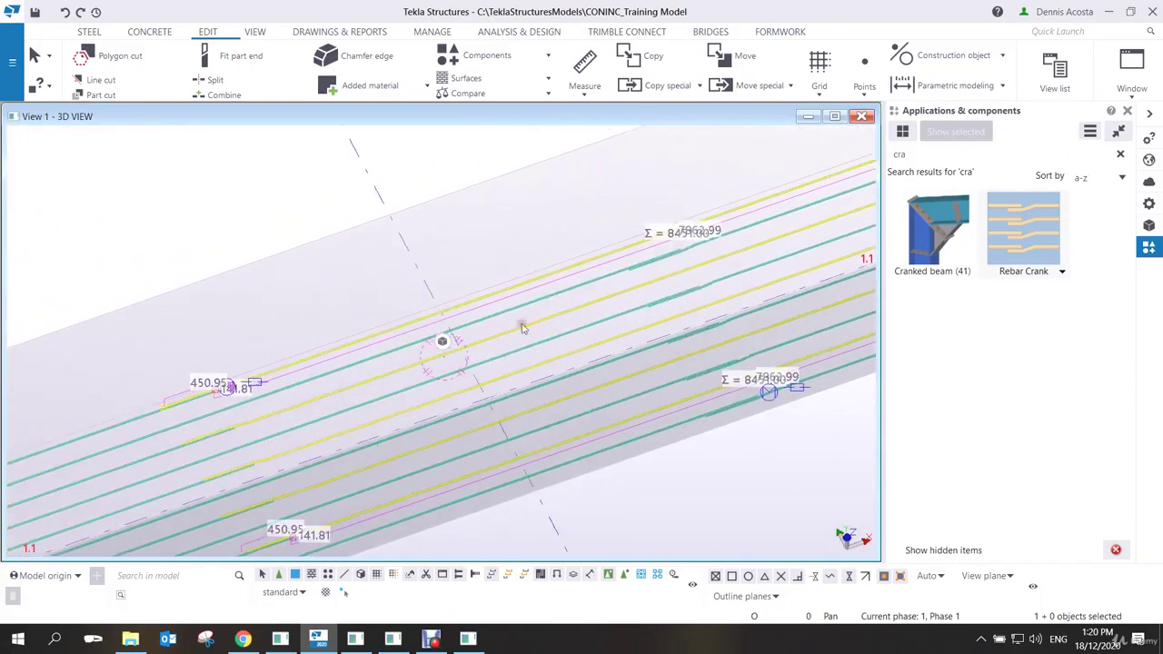
{"action": "middle_click_drag", "start_coordinate": [309, 386], "coordinate": [305, 384]}
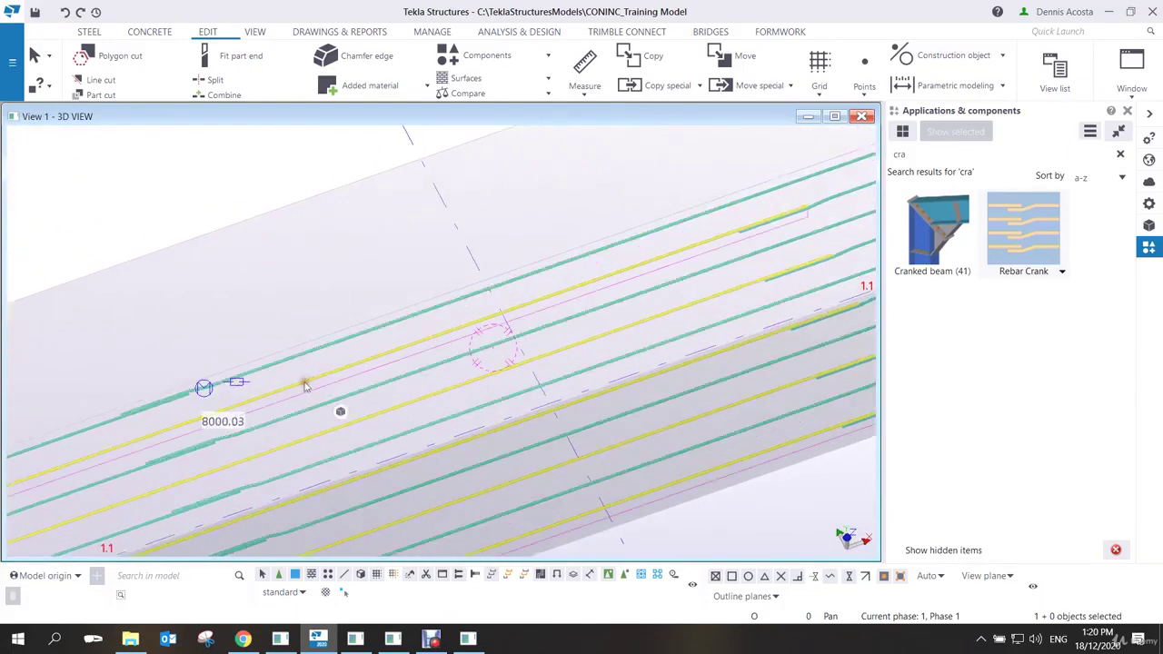
{"action": "middle_click_drag", "start_coordinate": [227, 433], "coordinate": [454, 420], "text": "ctrl"}
{"action": "mouse_move", "coordinate": [536, 427]}
{"action": "middle_mouse_down", "text": "ctrl"}
{"action": "mouse_move", "coordinate": [680, 317]}
{"action": "mouse_move", "coordinate": [552, 371]}
{"action": "mouse_move", "coordinate": [451, 444]}
{"action": "mouse_move", "coordinate": [308, 343]}
{"action": "mouse_move", "coordinate": [304, 394]}
{"action": "middle_mouse_up", "text": "ctrl"}
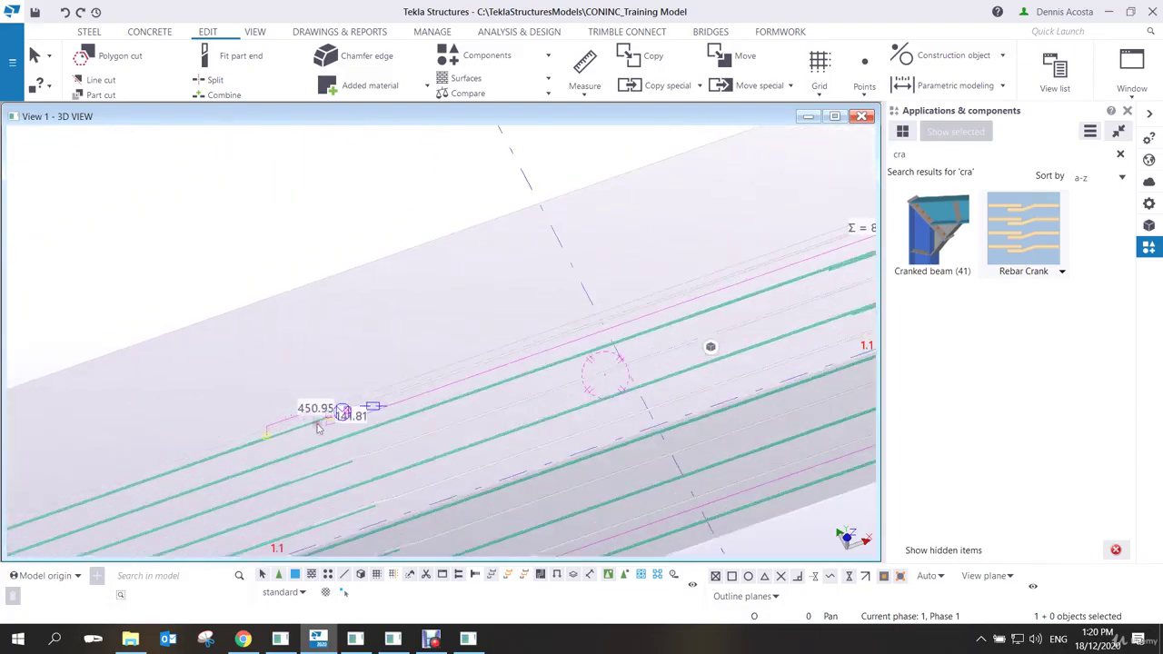
{"action": "scroll", "coordinate": [325, 436], "scroll_direction": "down", "scroll_amount": 3}
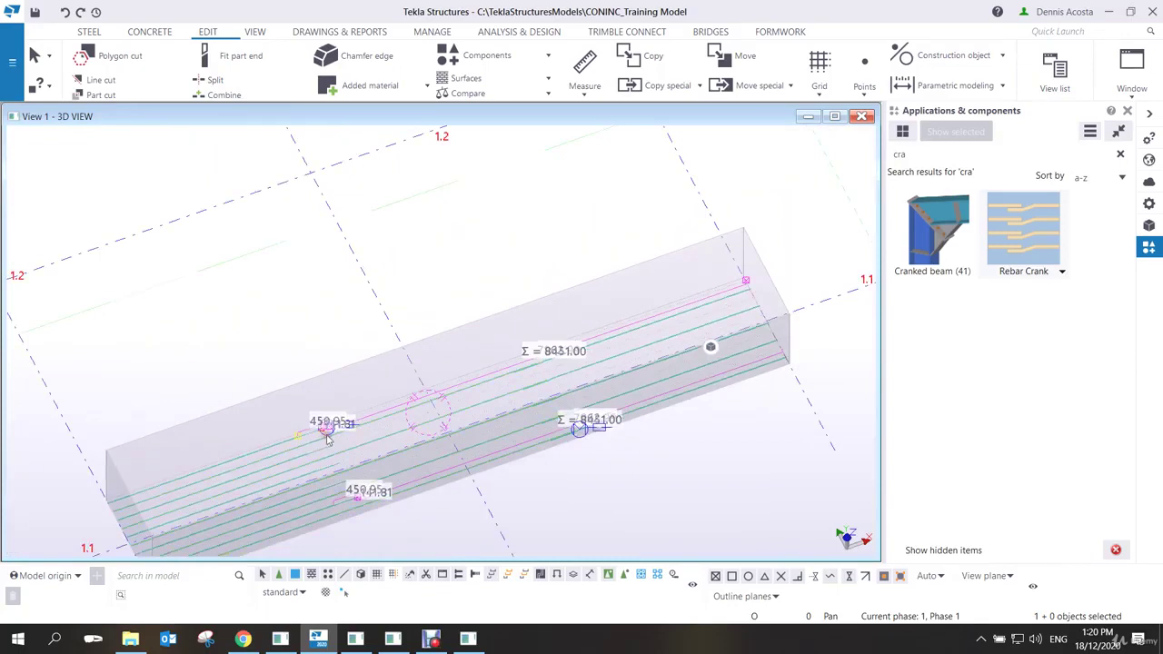
{"action": "scroll", "coordinate": [363, 441], "scroll_direction": "down", "scroll_amount": 4}
{"action": "scroll", "coordinate": [496, 434], "scroll_direction": "up", "scroll_amount": 2}
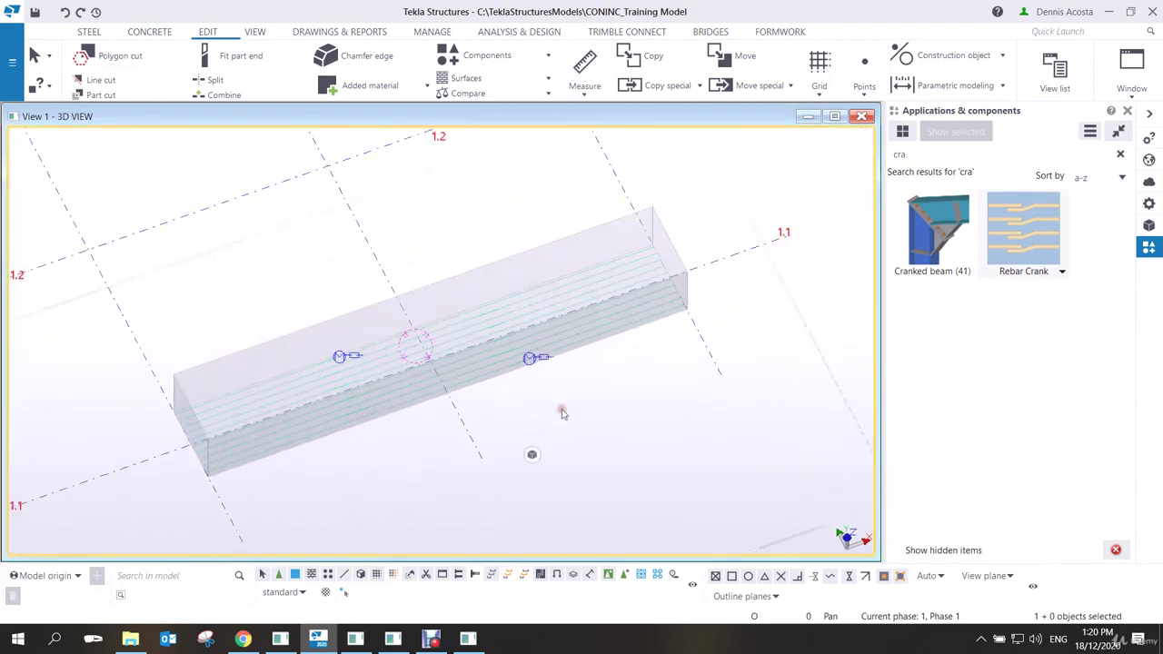
{"action": "scroll", "coordinate": [586, 409], "scroll_direction": "down", "scroll_amount": 3}
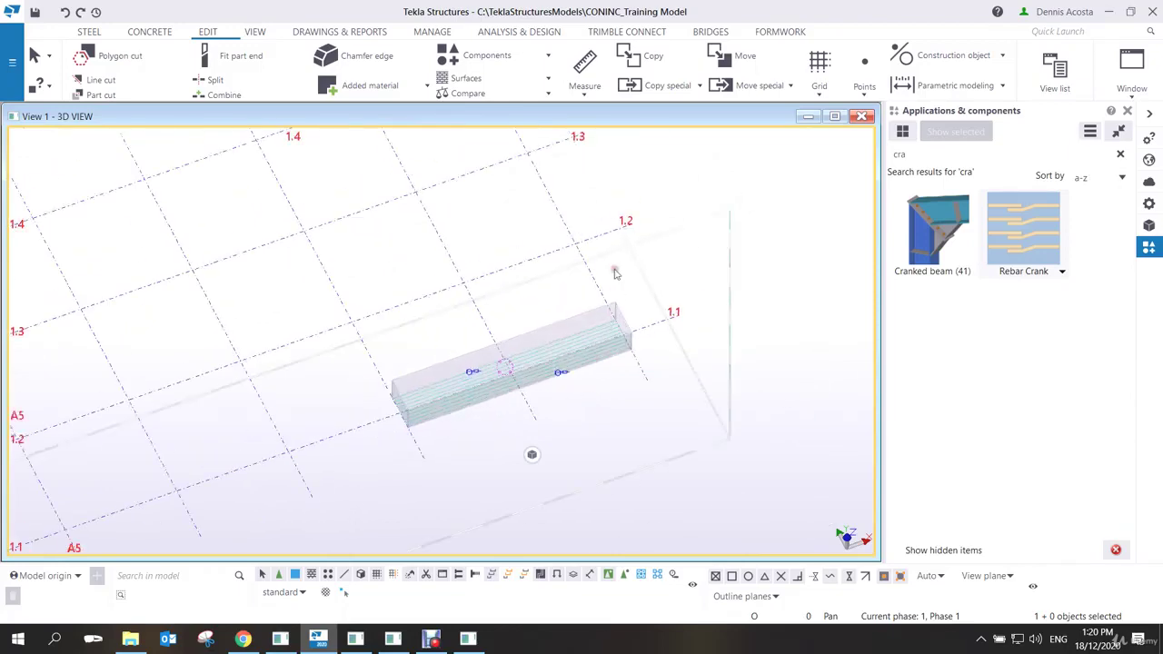
Restore the hidden objects in the 3D view, dismiss the splice warning, and turn the view to show both reinforced beams.
{"action": "right_click", "coordinate": [674, 265]}
{"action": "left_click", "coordinate": [715, 336]}
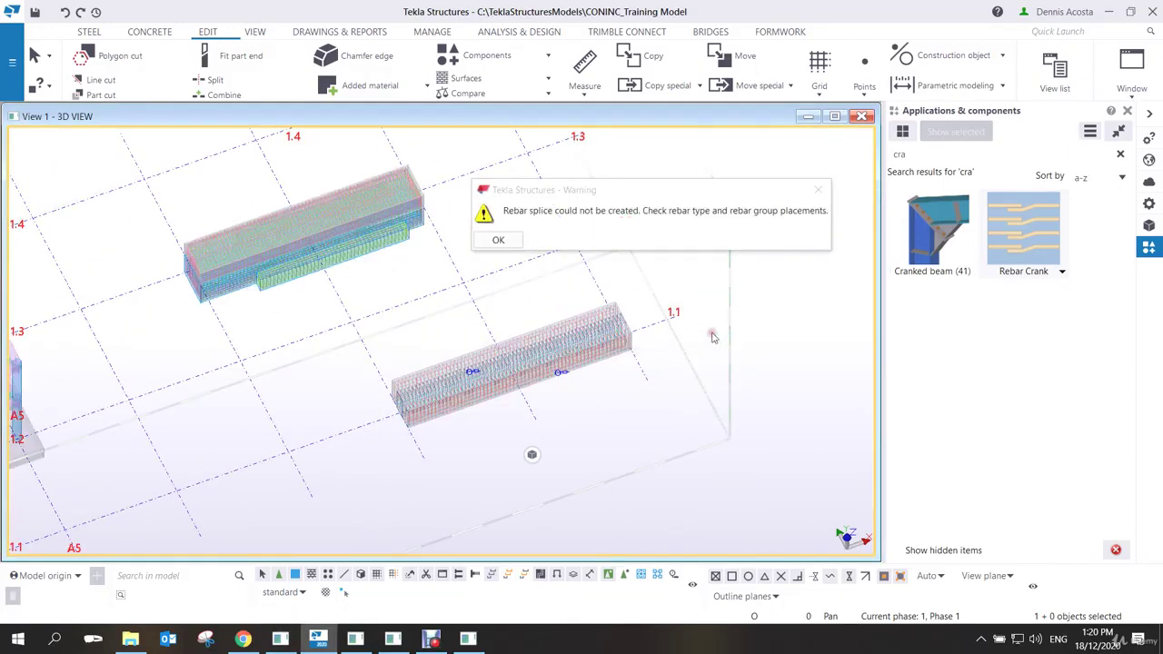
{"action": "left_click", "coordinate": [501, 239]}
{"action": "middle_click_drag", "start_coordinate": [581, 329], "coordinate": [563, 355], "text": "ctrl"}
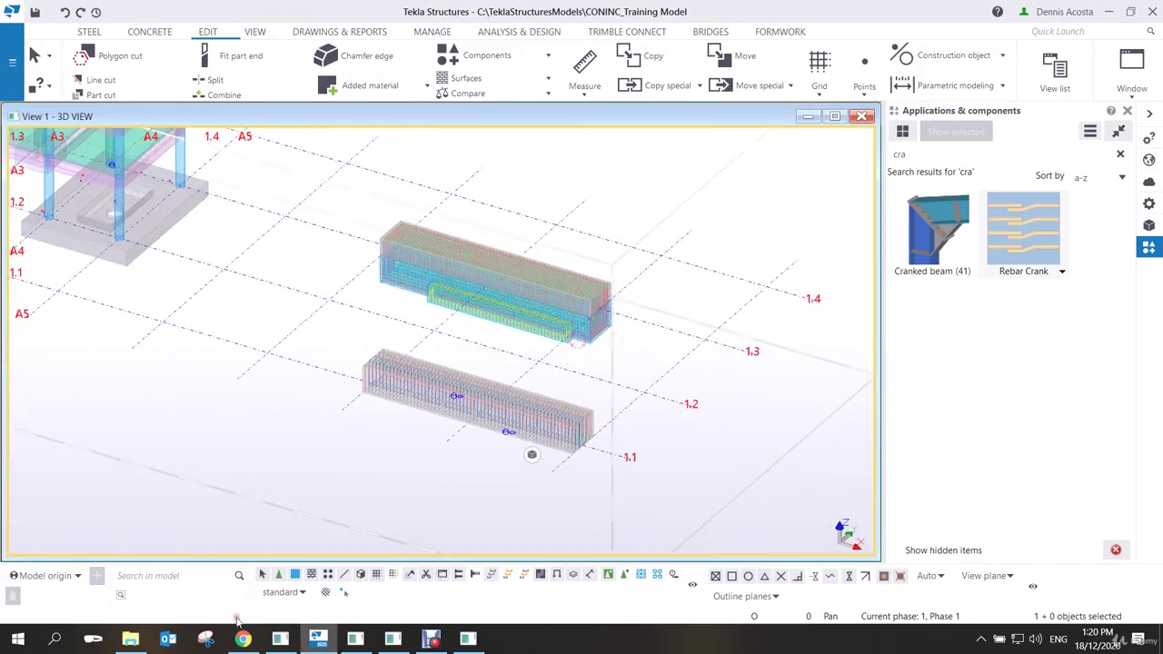
Switch to File Explorer and copy the template file coninnov_blk.tpl from UDISK (E:).
{"action": "left_click", "coordinate": [130, 638]}
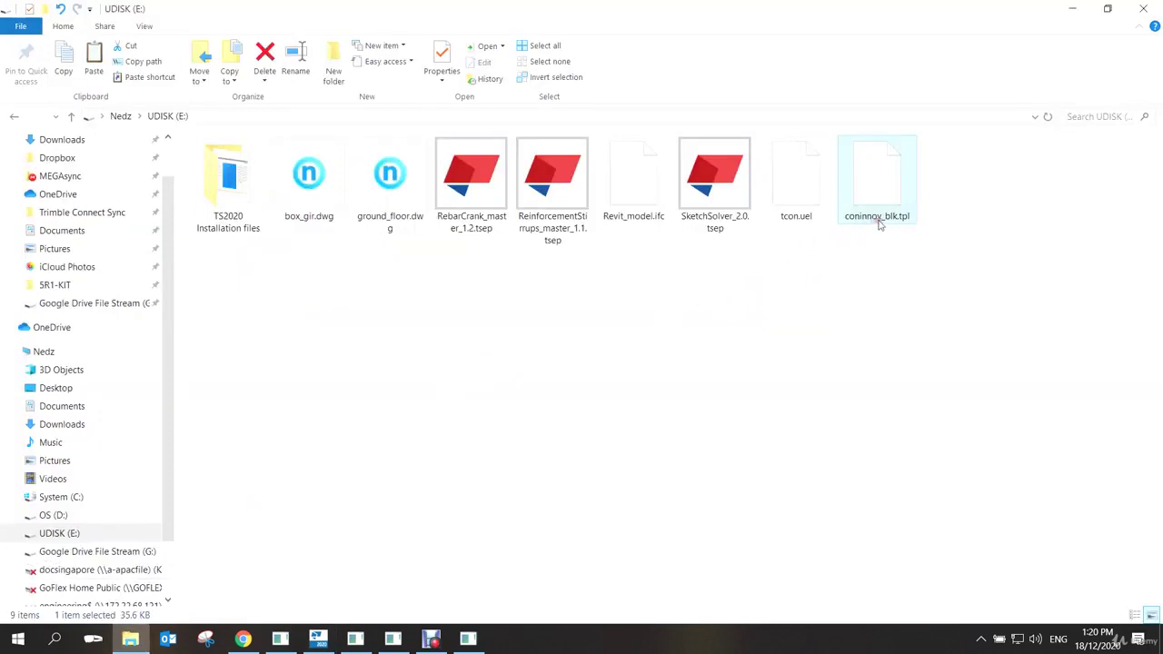
{"action": "mouse_move", "coordinate": [877, 223]}
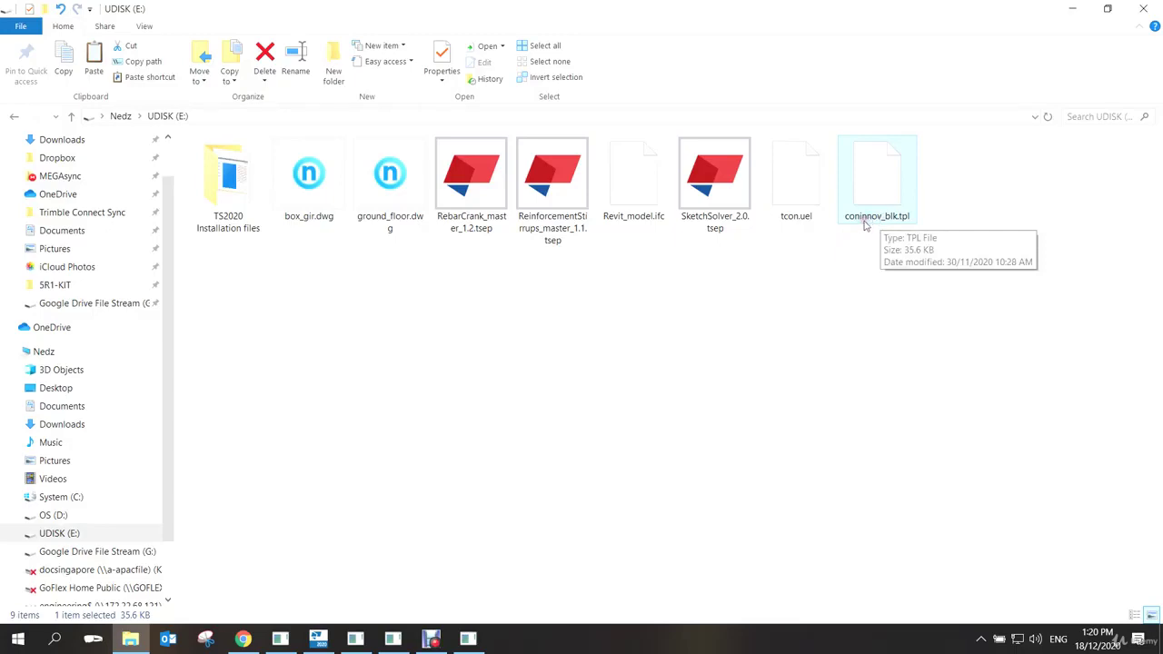
{"action": "right_click", "coordinate": [880, 185]}
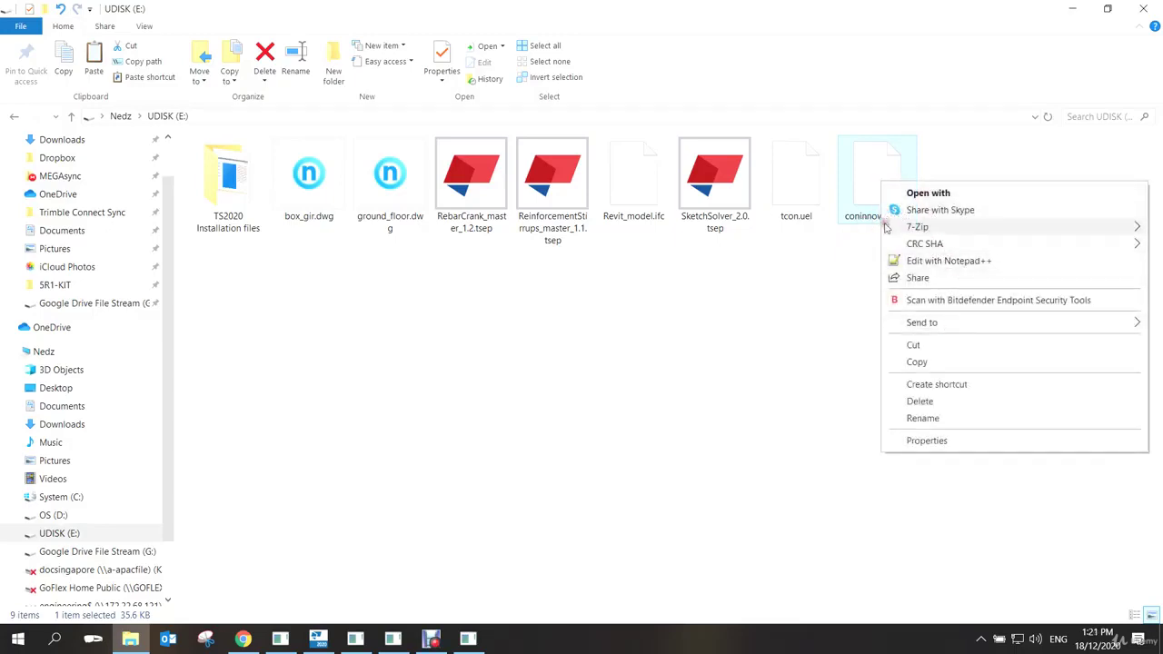
{"action": "left_click", "coordinate": [916, 361]}
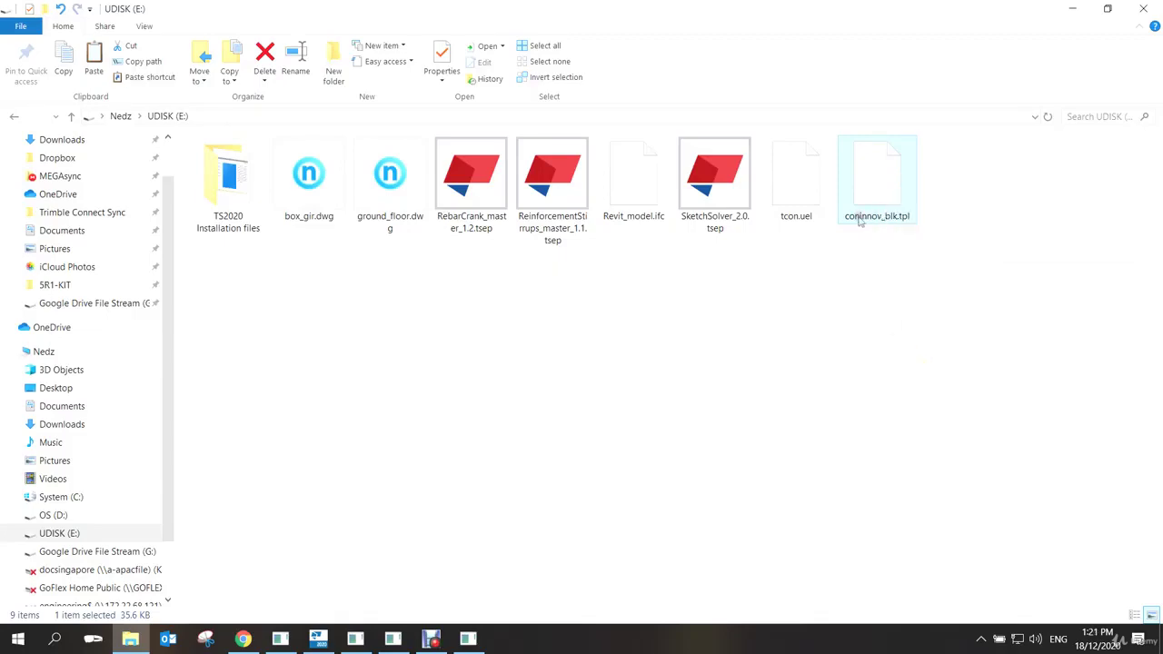
Return to Tekla Structures, open the CONINC_Training Model folder, paste coninnov_blk.tpl into it, and close the folder.
{"action": "left_click", "coordinate": [139, 642]}
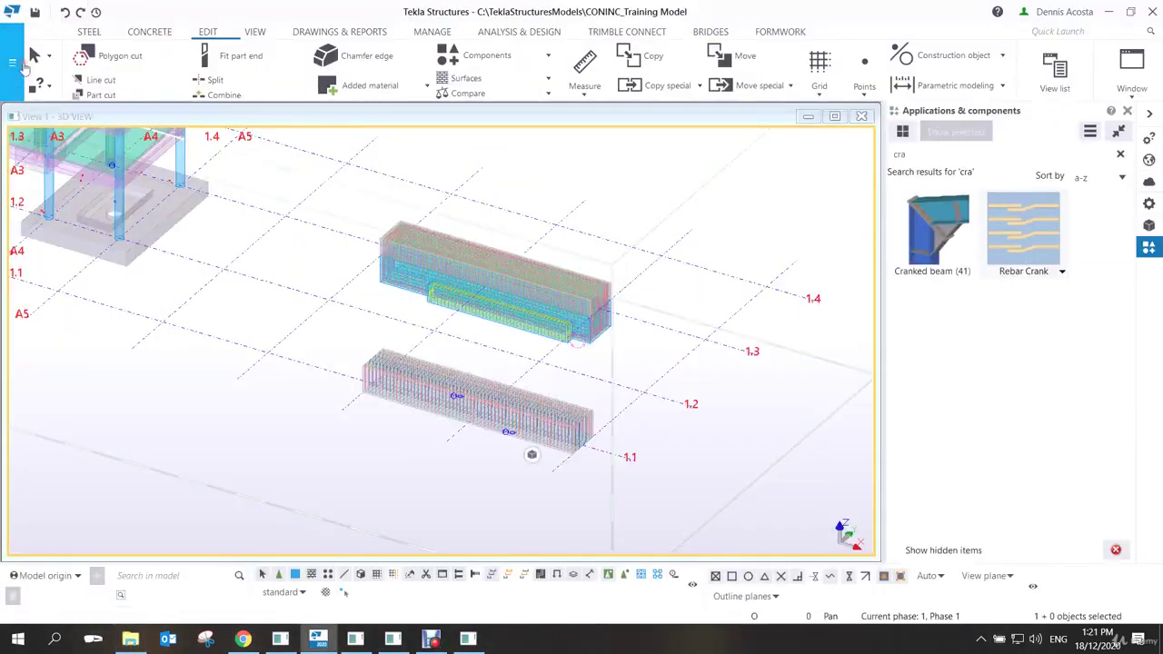
{"action": "left_click", "coordinate": [12, 62]}
{"action": "left_click", "coordinate": [102, 216]}
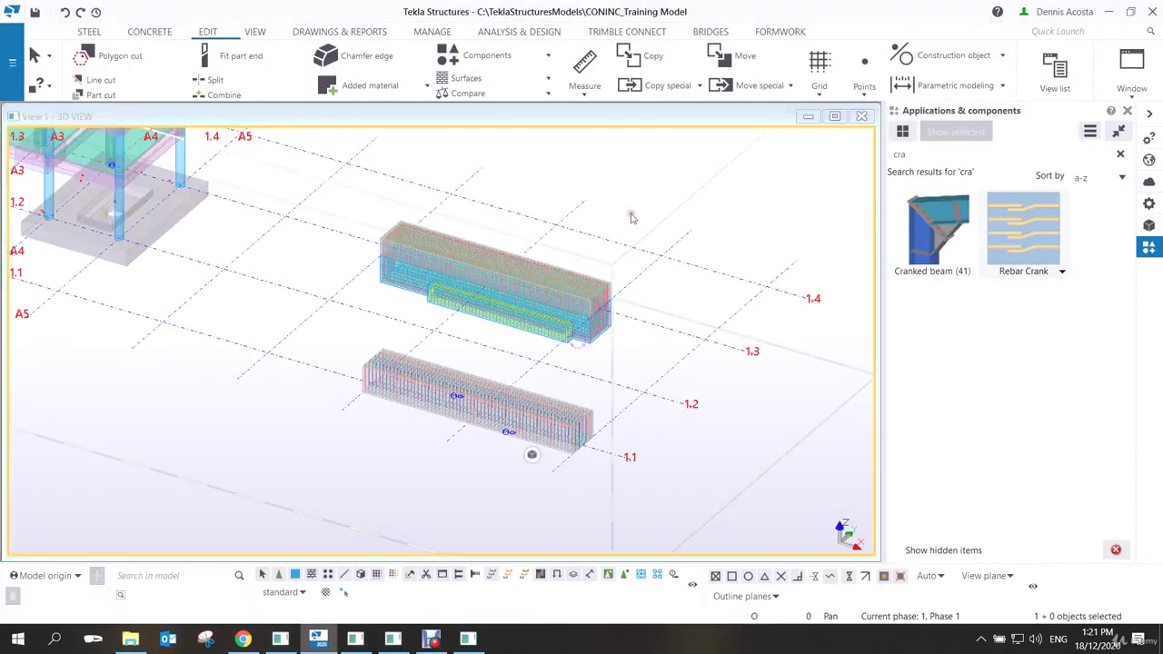
{"action": "right_click", "coordinate": [734, 229]}
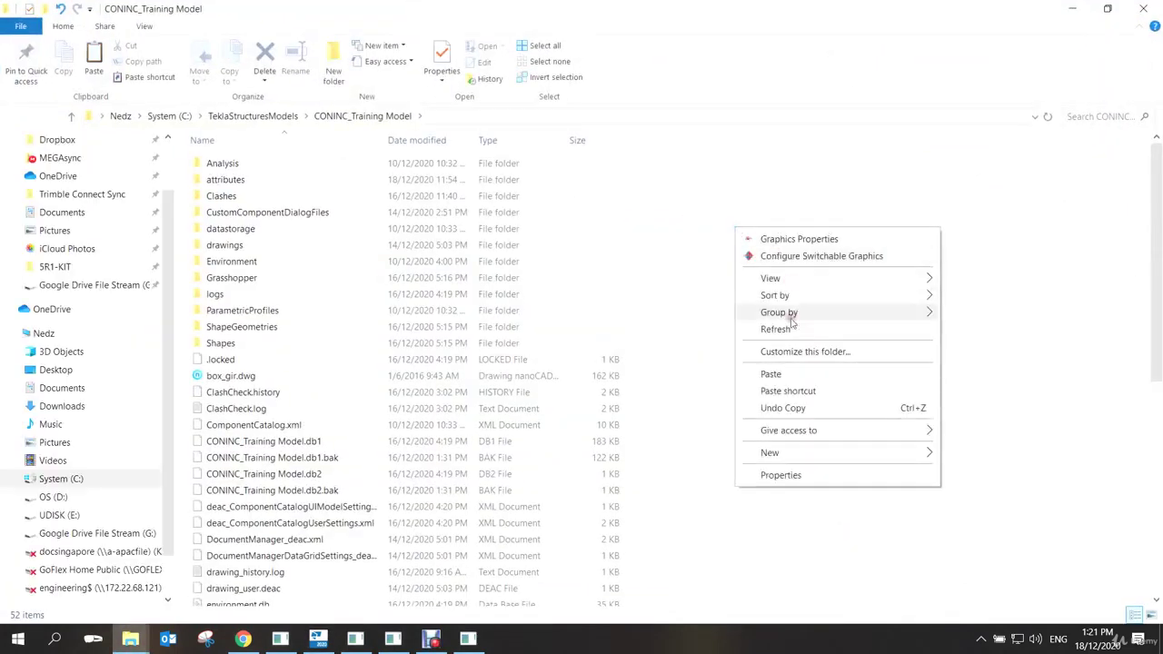
{"action": "left_click", "coordinate": [770, 373]}
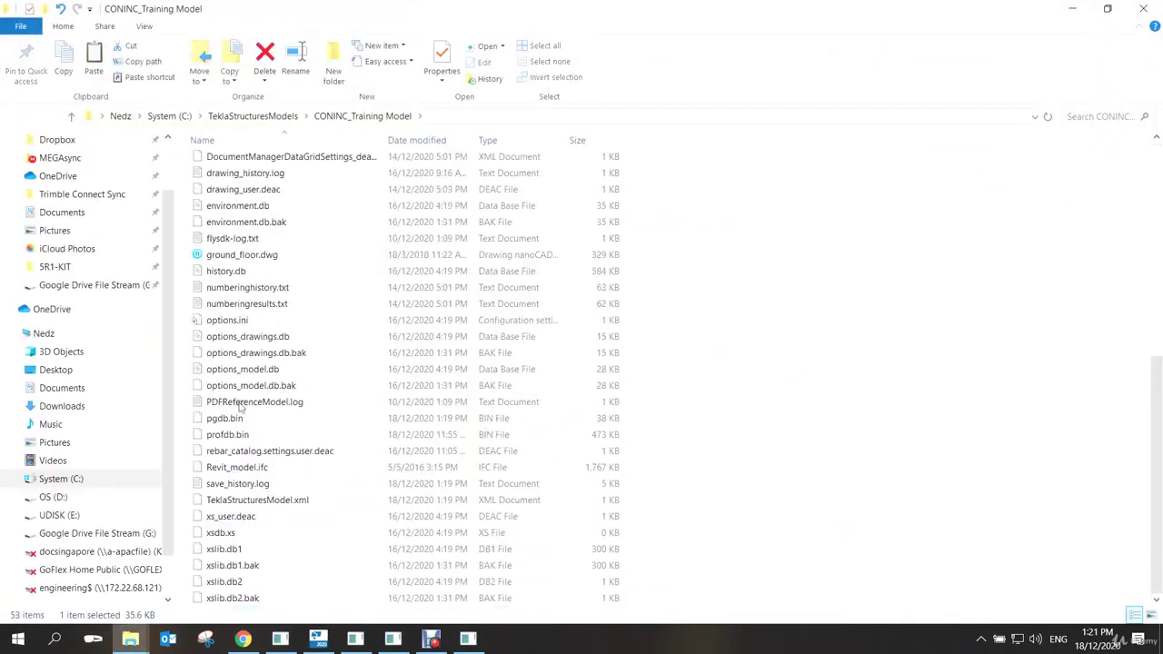
{"action": "scroll", "coordinate": [245, 350], "scroll_direction": "up", "scroll_amount": 3}
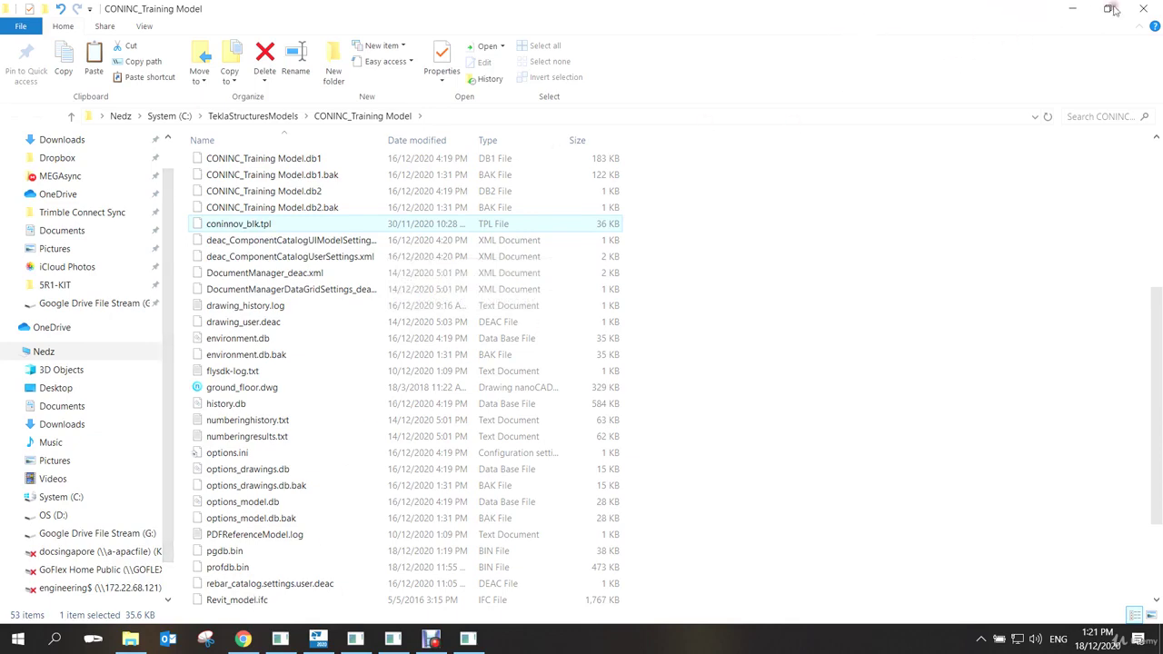
{"action": "left_click", "coordinate": [1143, 8]}
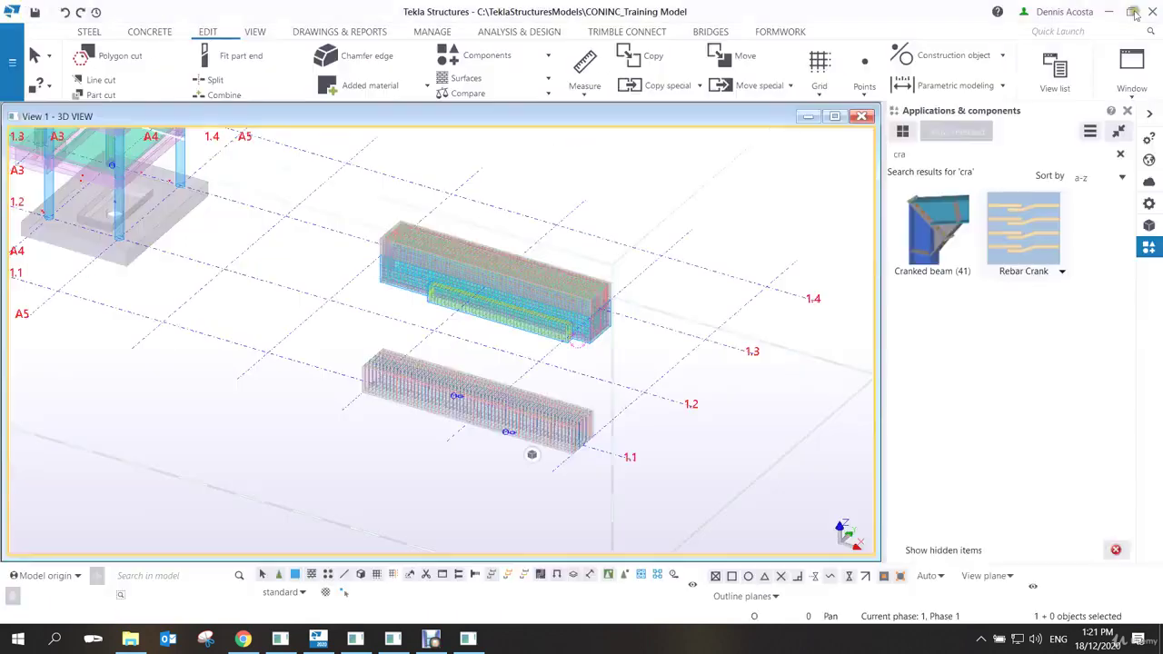
Run numbering of the modified objects in the model.
{"action": "left_click", "coordinate": [432, 640]}
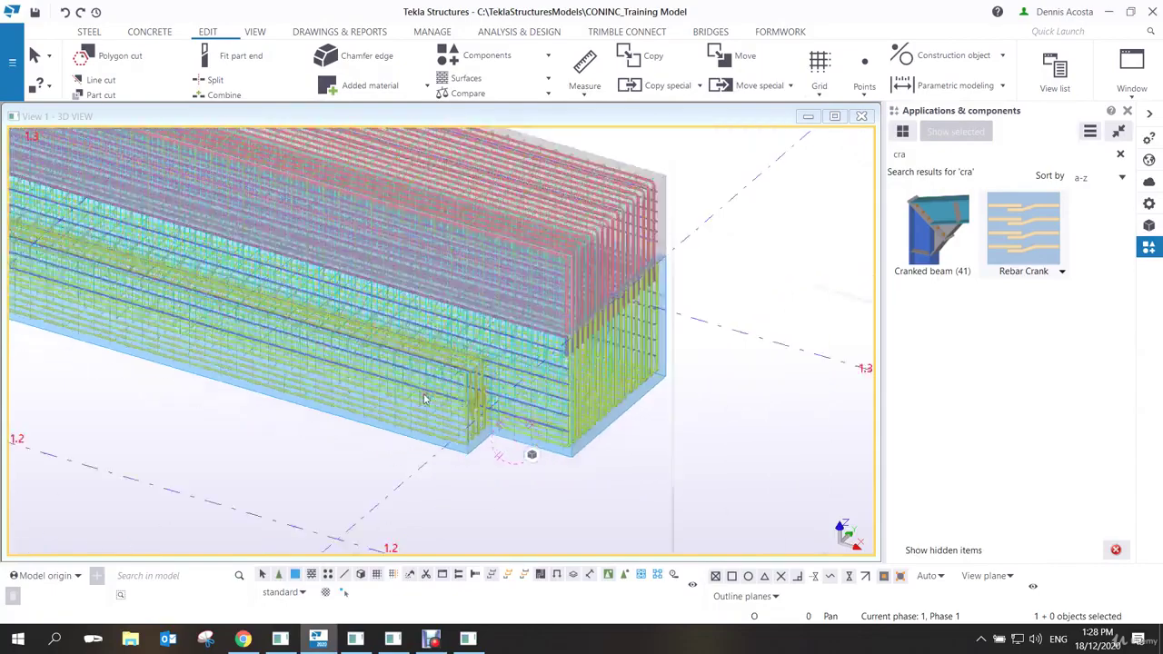
{"action": "middle_click_drag", "start_coordinate": [486, 399], "coordinate": [433, 371]}
{"action": "left_click", "coordinate": [337, 31]}
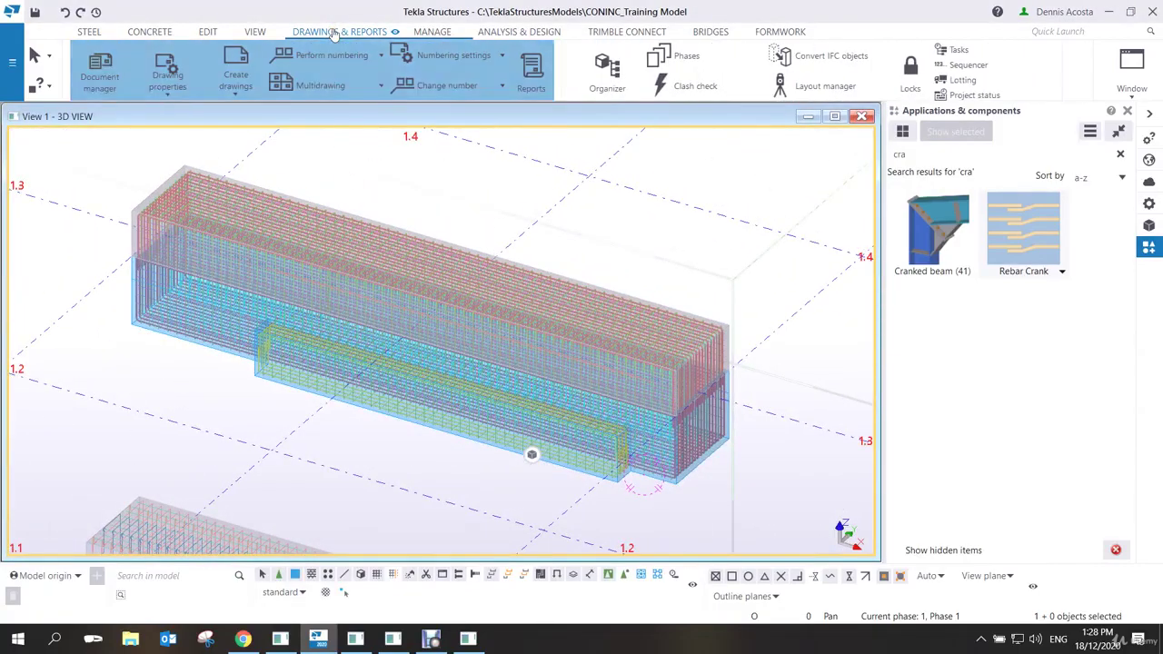
{"action": "left_click", "coordinate": [380, 56]}
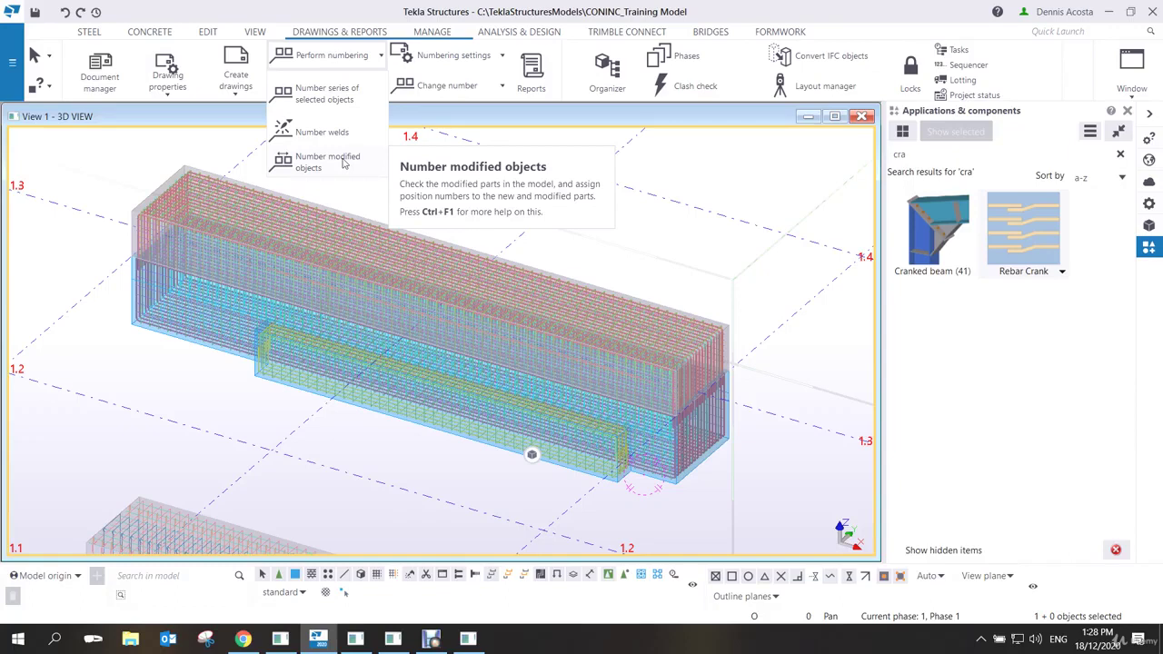
{"action": "left_click", "coordinate": [365, 58]}
{"action": "left_click", "coordinate": [367, 56]}
{"action": "left_click", "coordinate": [339, 164]}
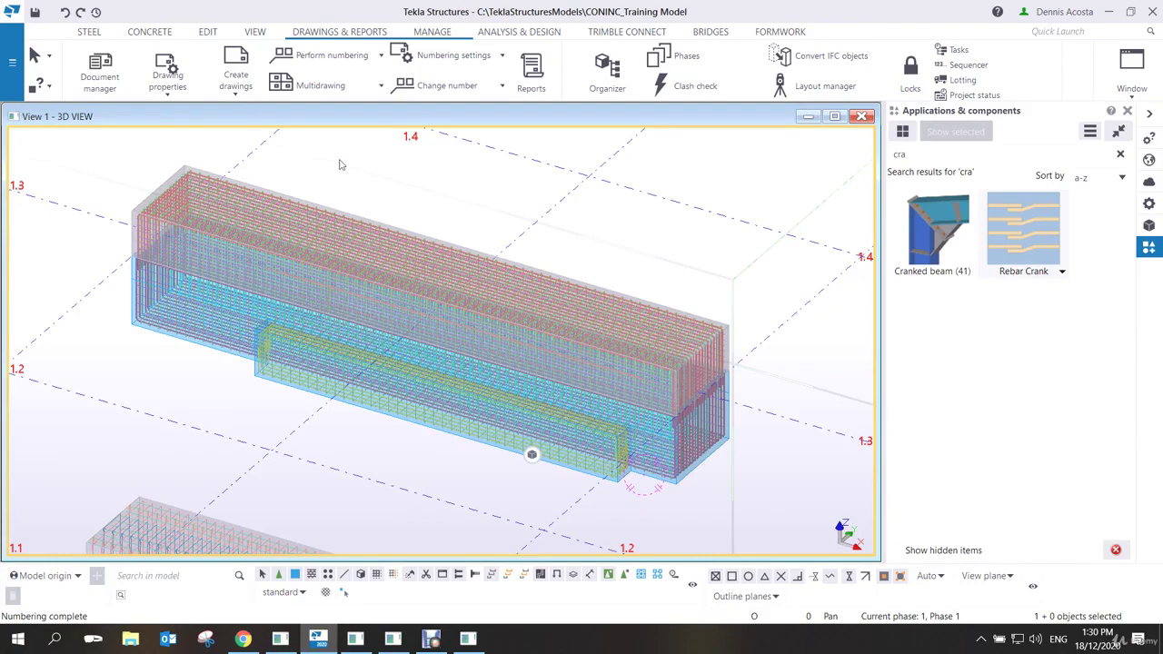
Inspect the reinforcement cage at the end of the beam's projecting lower part and inquire the properties of its stirrup group.
{"action": "scroll", "coordinate": [627, 463], "scroll_direction": "up", "scroll_amount": 5}
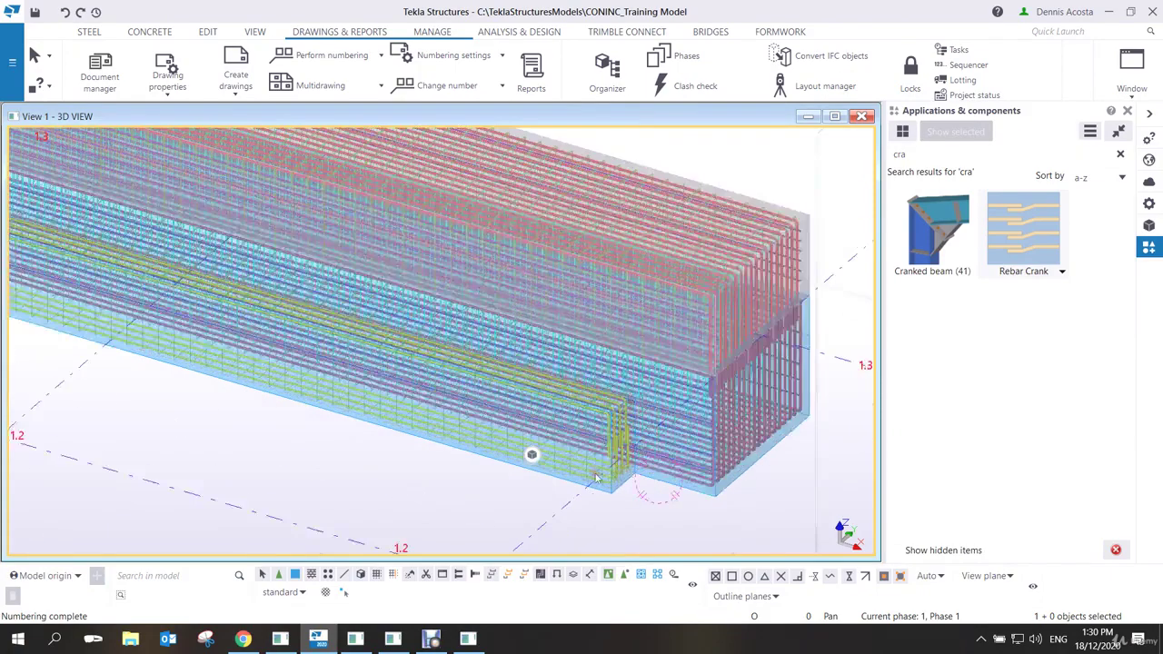
{"action": "scroll", "coordinate": [636, 463], "scroll_direction": "up", "scroll_amount": 3}
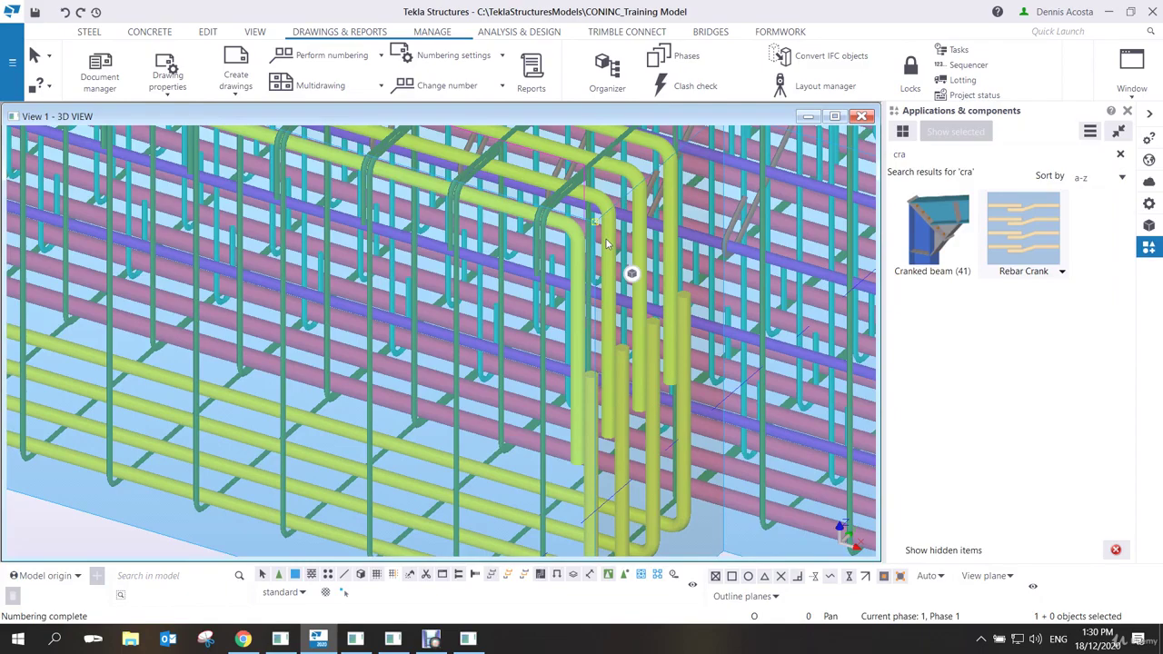
{"action": "scroll", "coordinate": [606, 238], "scroll_direction": "down", "scroll_amount": 10}
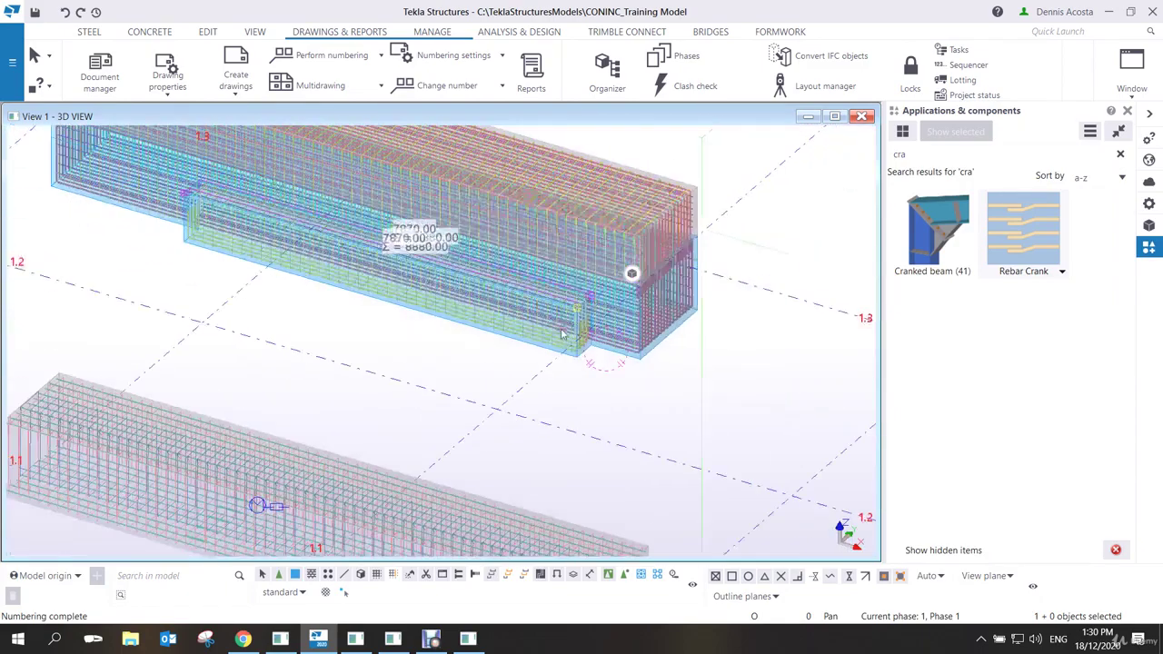
{"action": "middle_click_drag", "start_coordinate": [563, 336], "coordinate": [557, 346], "text": "ctrl"}
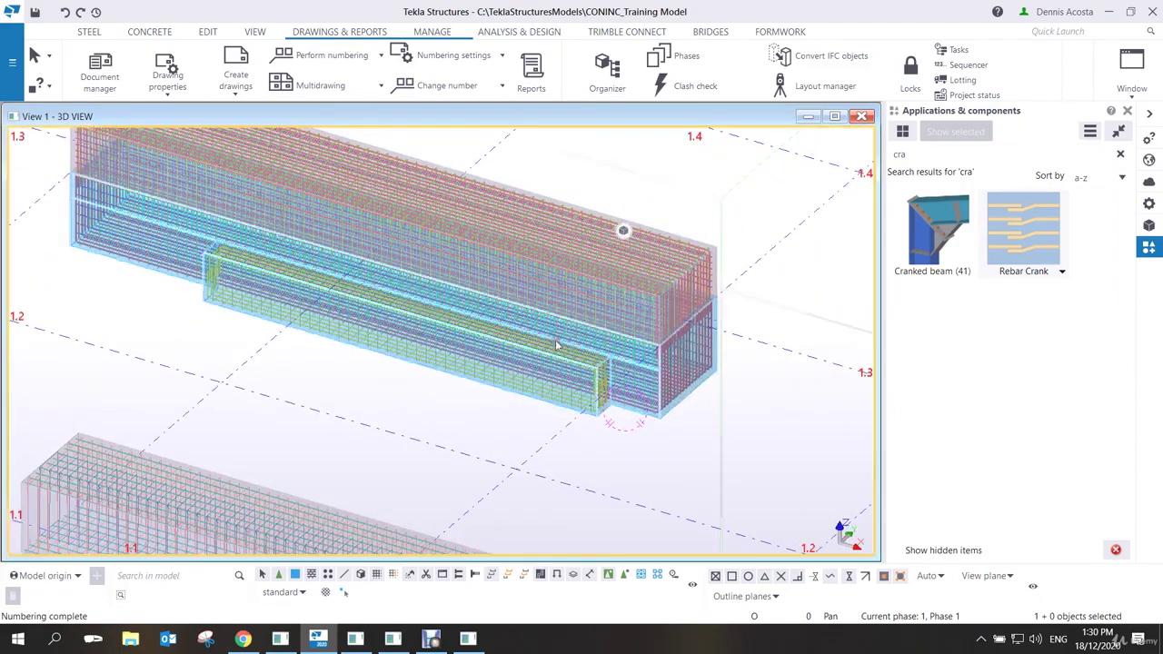
{"action": "scroll", "coordinate": [556, 345], "scroll_direction": "up", "scroll_amount": 10}
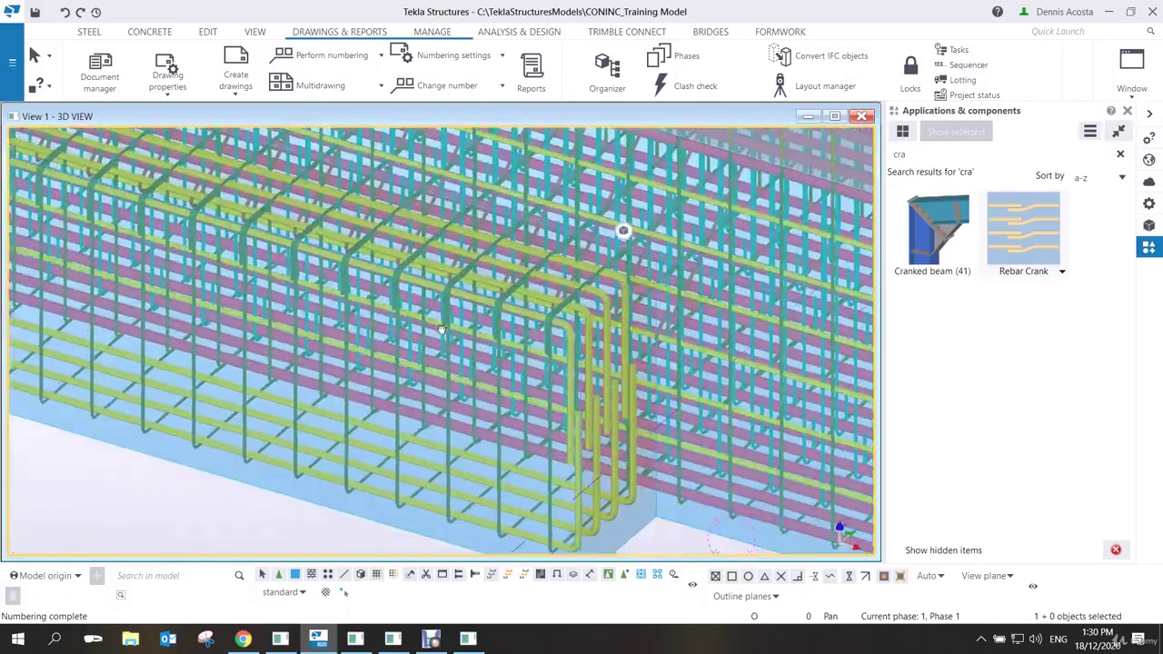
{"action": "scroll", "coordinate": [441, 329], "scroll_direction": "up", "scroll_amount": 4}
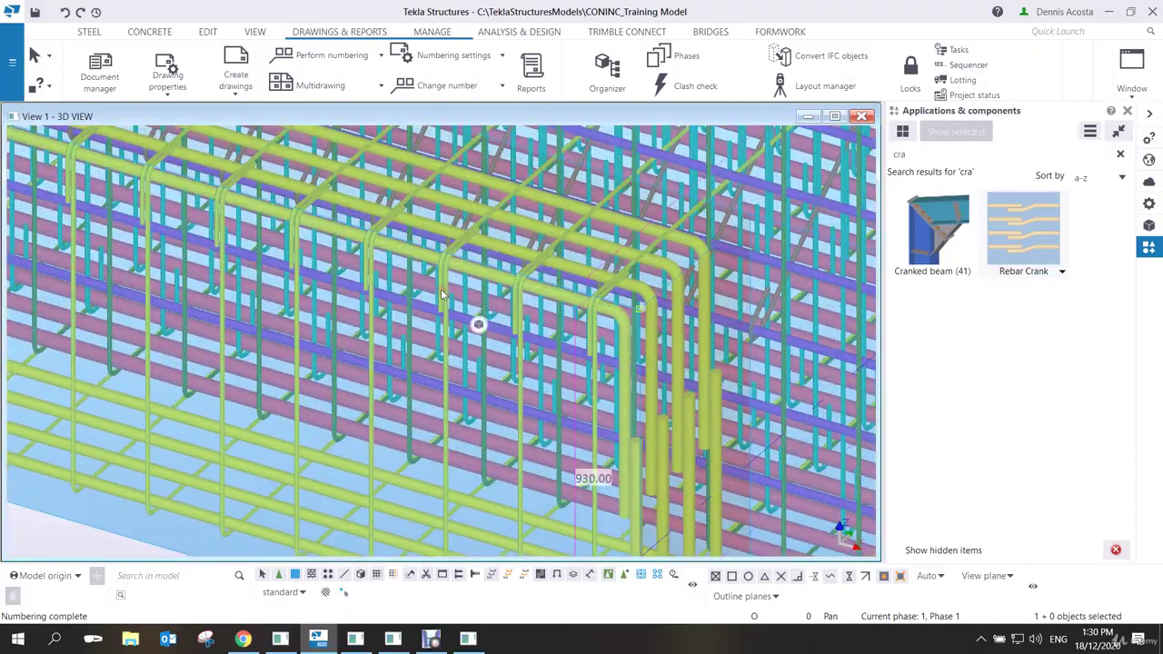
{"action": "right_click", "coordinate": [442, 293]}
{"action": "left_click", "coordinate": [507, 338]}
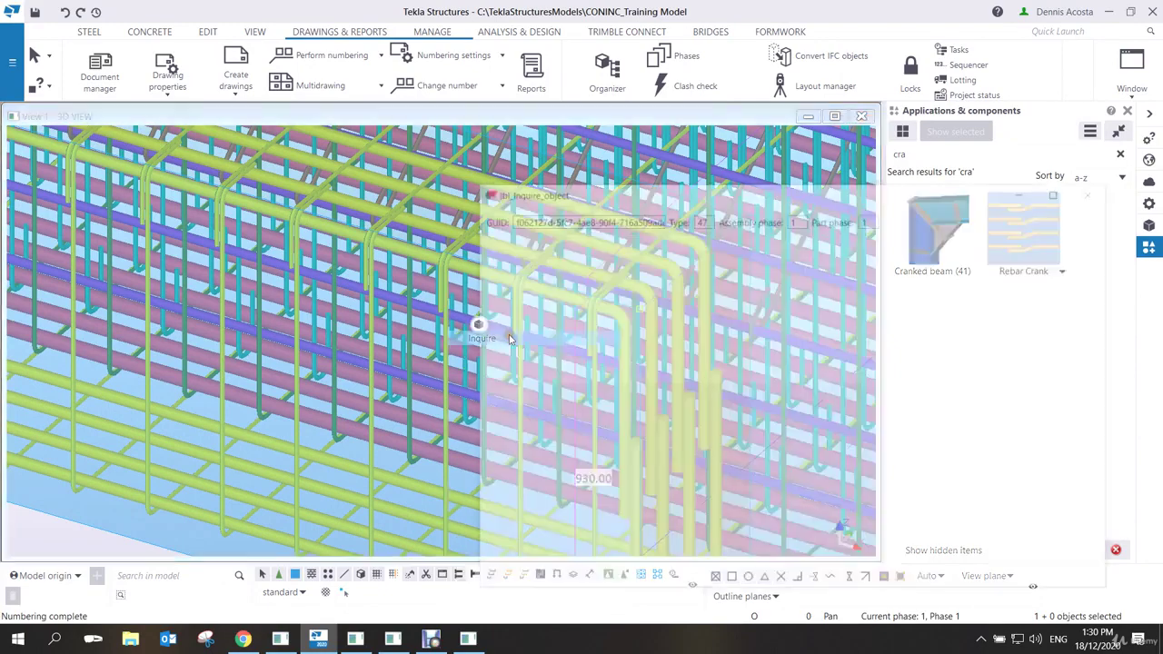
{"action": "left_click_drag", "start_coordinate": [680, 191], "coordinate": [577, 176]}
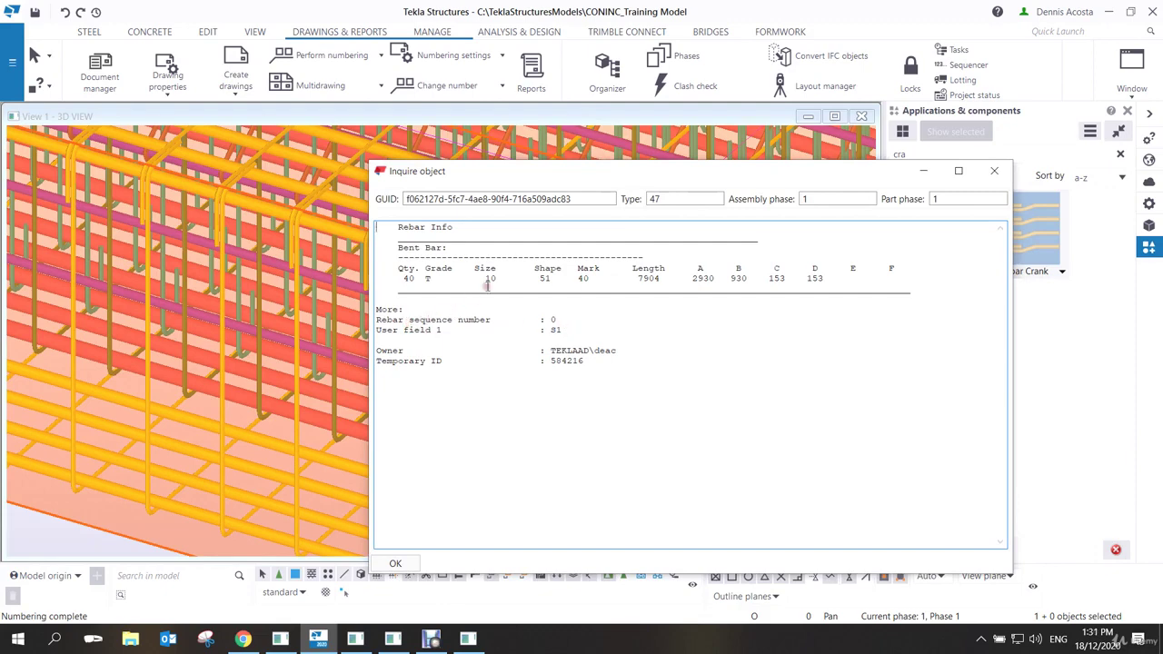
Read the stirrup group's mark, length, bending dimensions, quantity, grade and shape in its rebar report, and close the report.
{"action": "double_click", "coordinate": [583, 278]}
{"action": "double_click", "coordinate": [640, 280]}
{"action": "left_click_drag", "start_coordinate": [692, 279], "coordinate": [837, 287]}
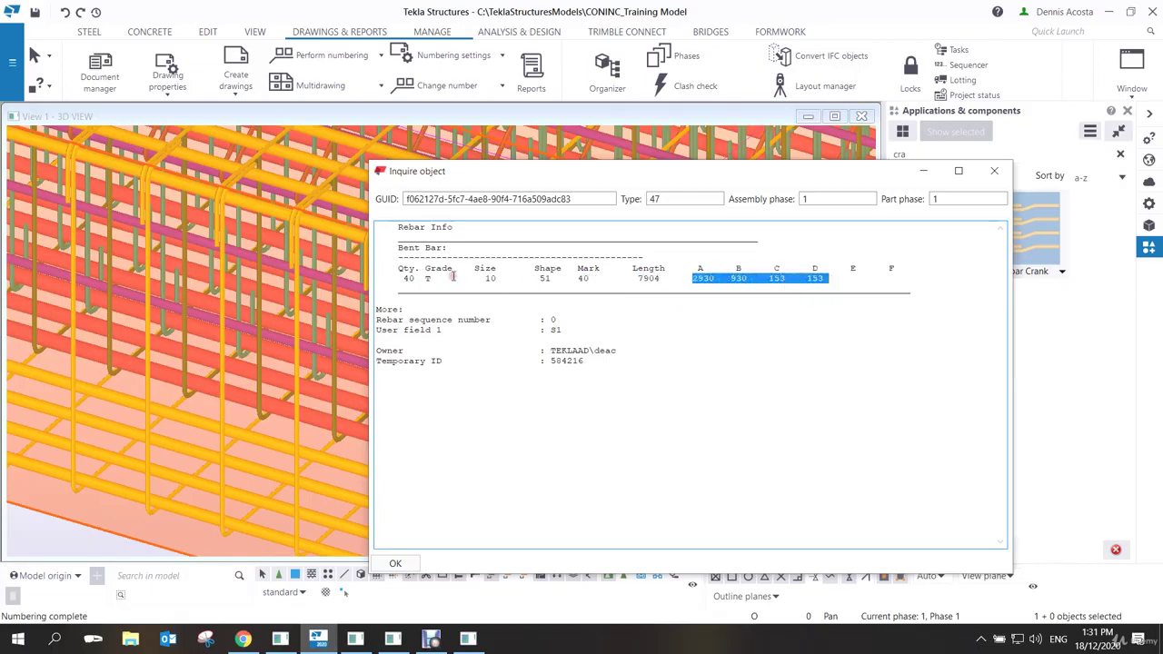
{"action": "left_click_drag", "start_coordinate": [400, 278], "coordinate": [474, 282]}
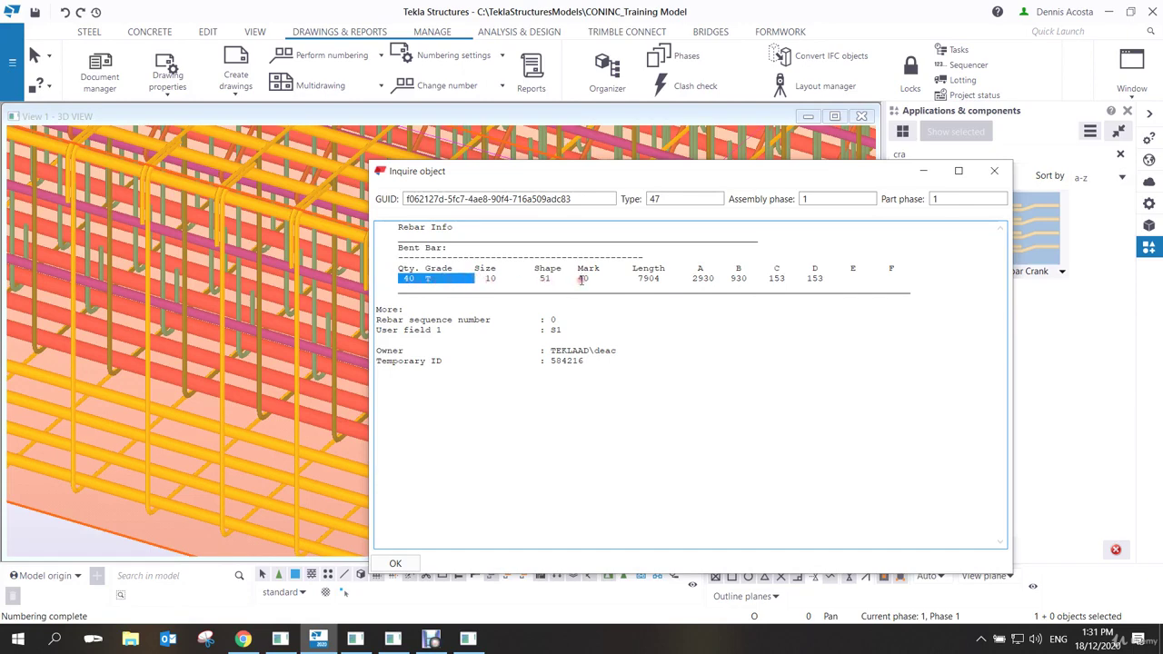
{"action": "left_click_drag", "start_coordinate": [579, 279], "coordinate": [535, 279]}
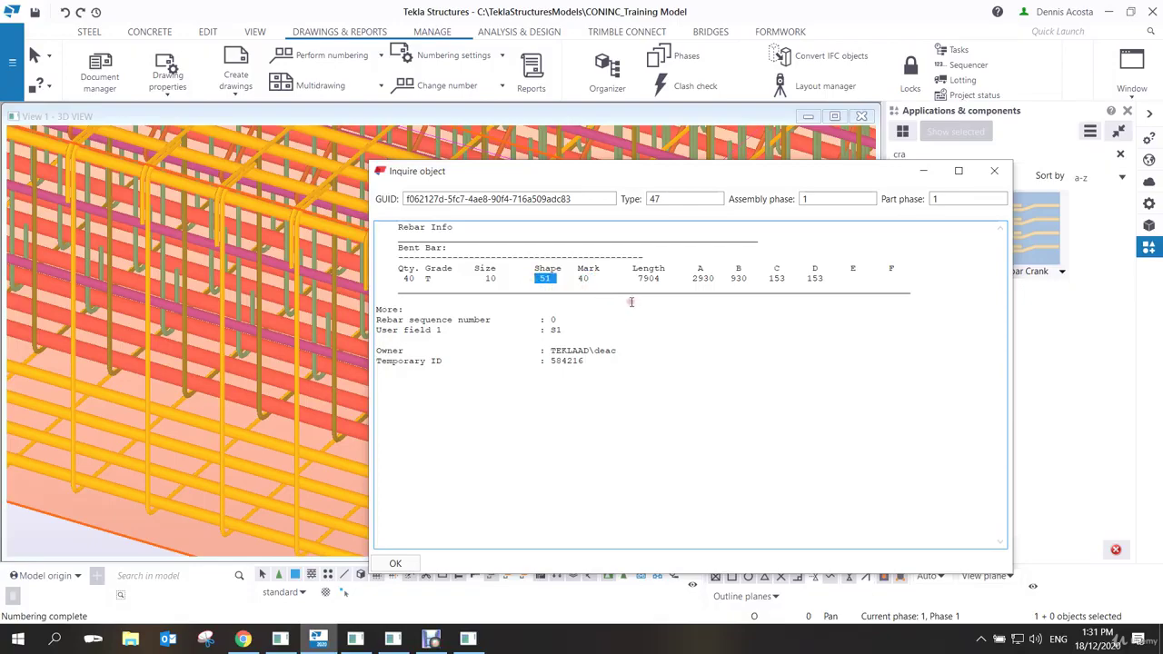
{"action": "left_click", "coordinate": [994, 171]}
Inquire the properties of the large vertical bar group at the beam's end and check its length.
{"action": "middle_click_drag", "start_coordinate": [478, 324], "coordinate": [531, 275], "text": "ctrl"}
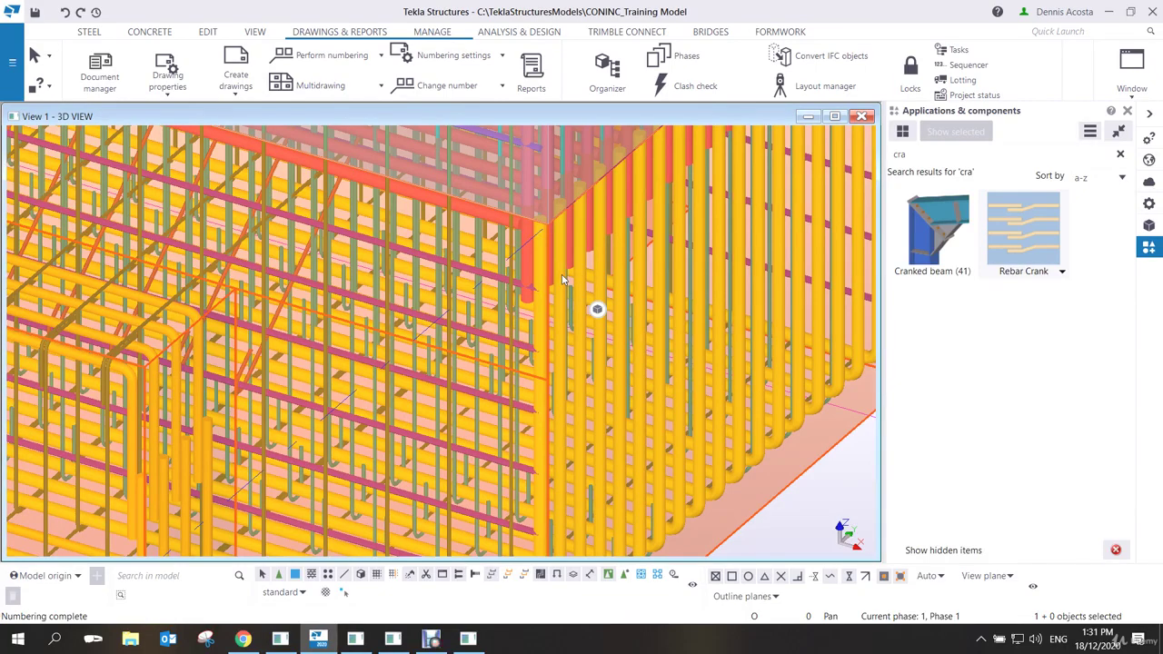
{"action": "right_click", "coordinate": [610, 272]}
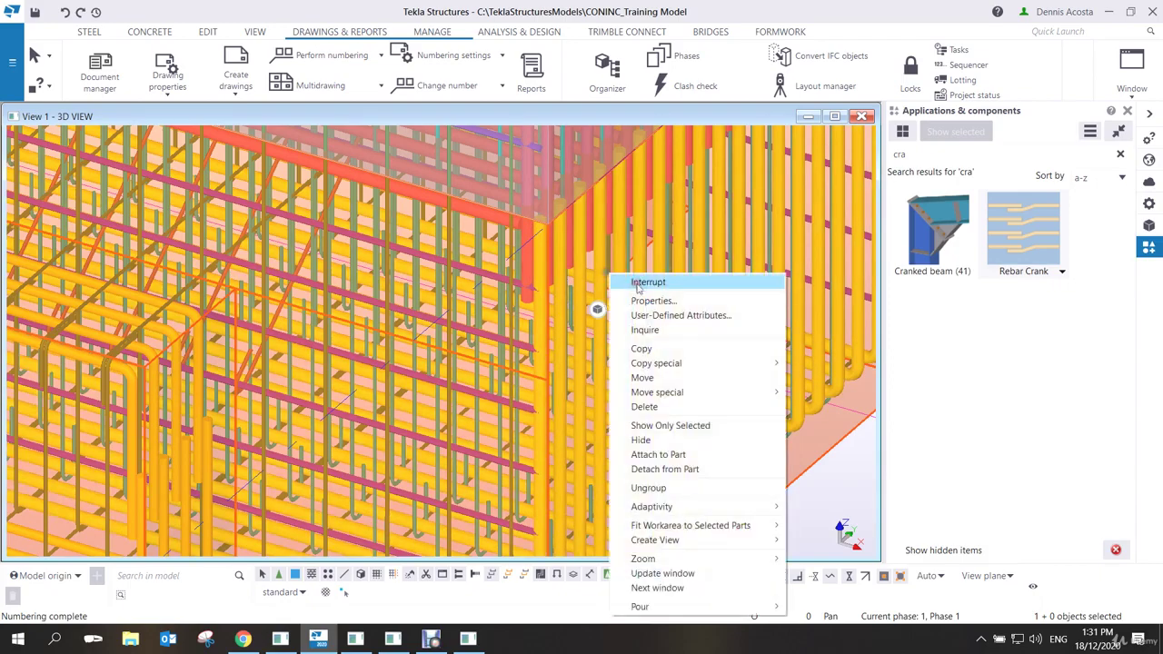
{"action": "left_click", "coordinate": [645, 330]}
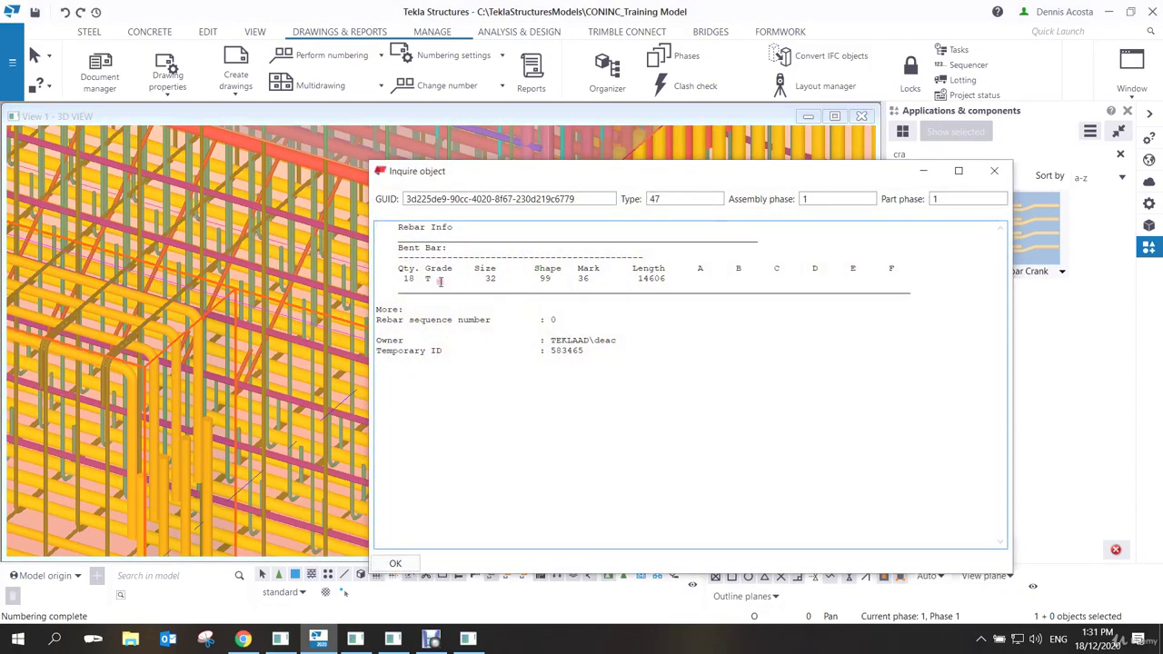
{"action": "double_click", "coordinate": [662, 278]}
Open the Drawing layout editor from the drawing properties, maximize its window and view the whole sheet.
{"action": "left_click", "coordinate": [174, 91]}
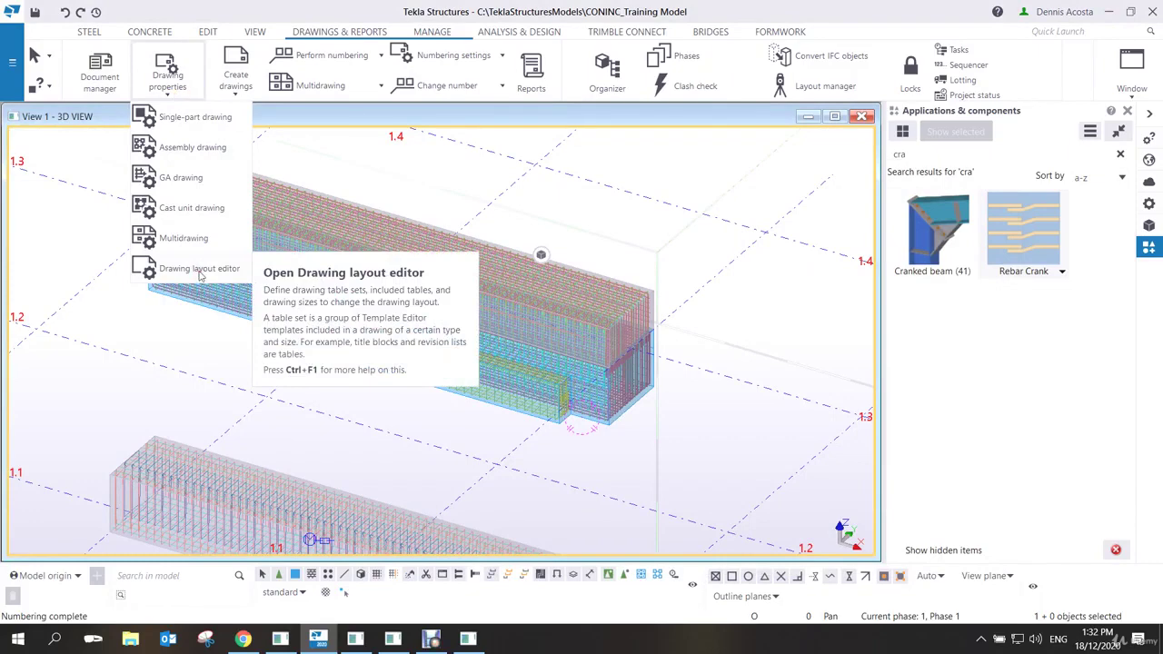
{"action": "left_click", "coordinate": [200, 272]}
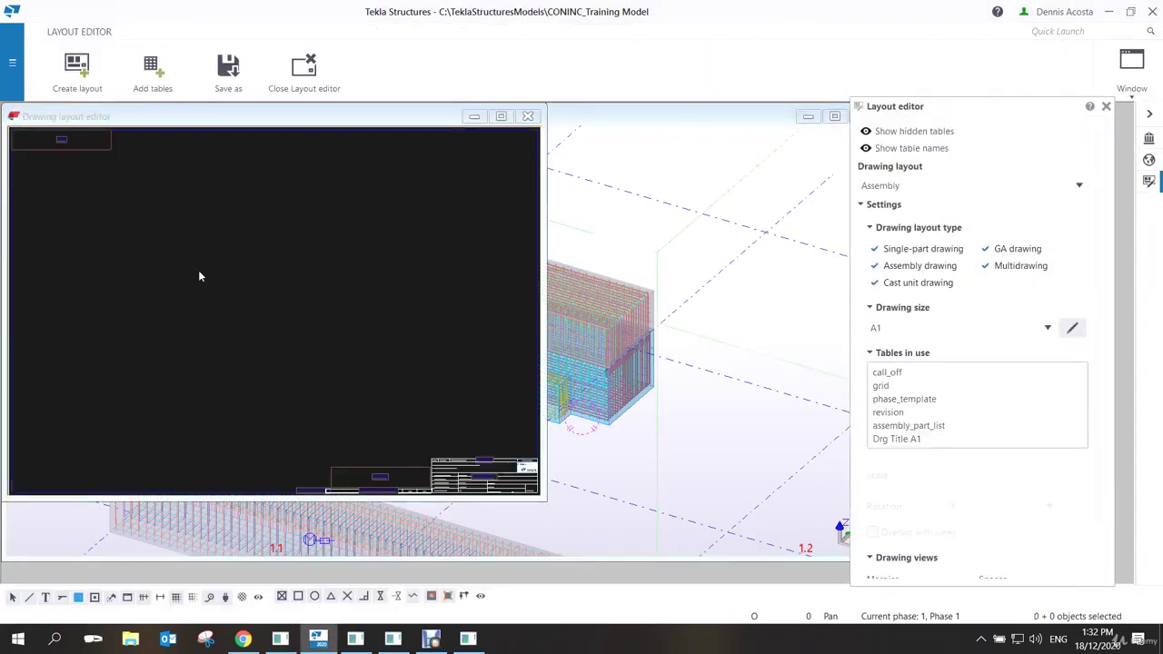
{"action": "left_click", "coordinate": [496, 117]}
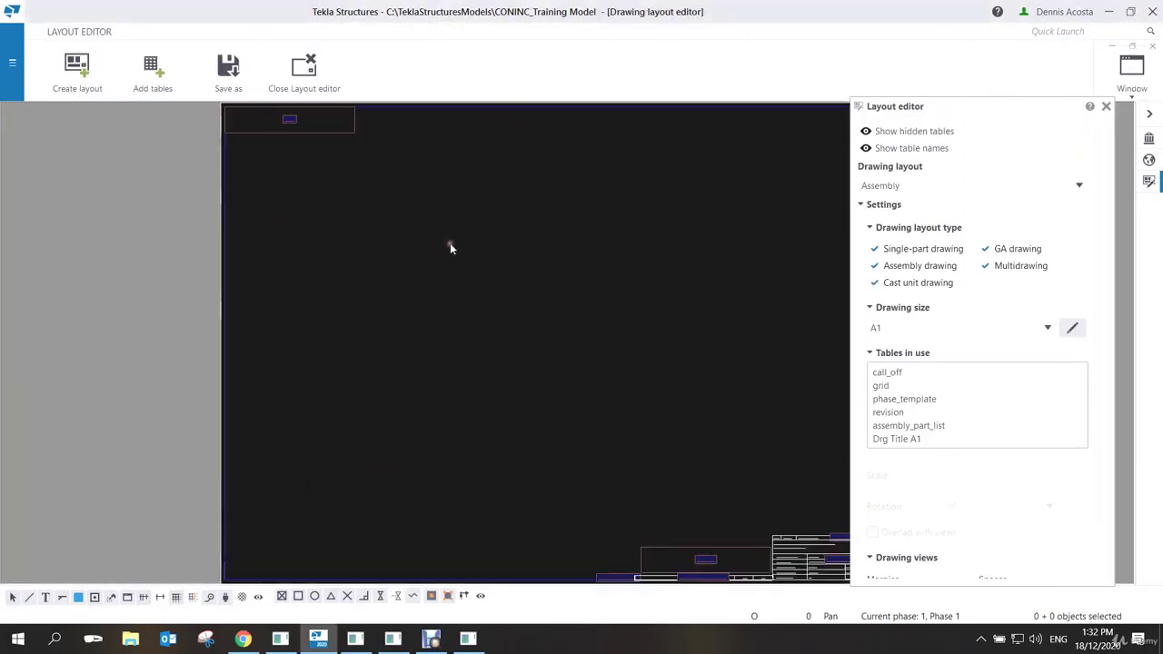
{"action": "scroll", "coordinate": [623, 228], "scroll_direction": "down", "scroll_amount": 2}
{"action": "scroll", "coordinate": [774, 306], "scroll_direction": "up", "scroll_amount": 2}
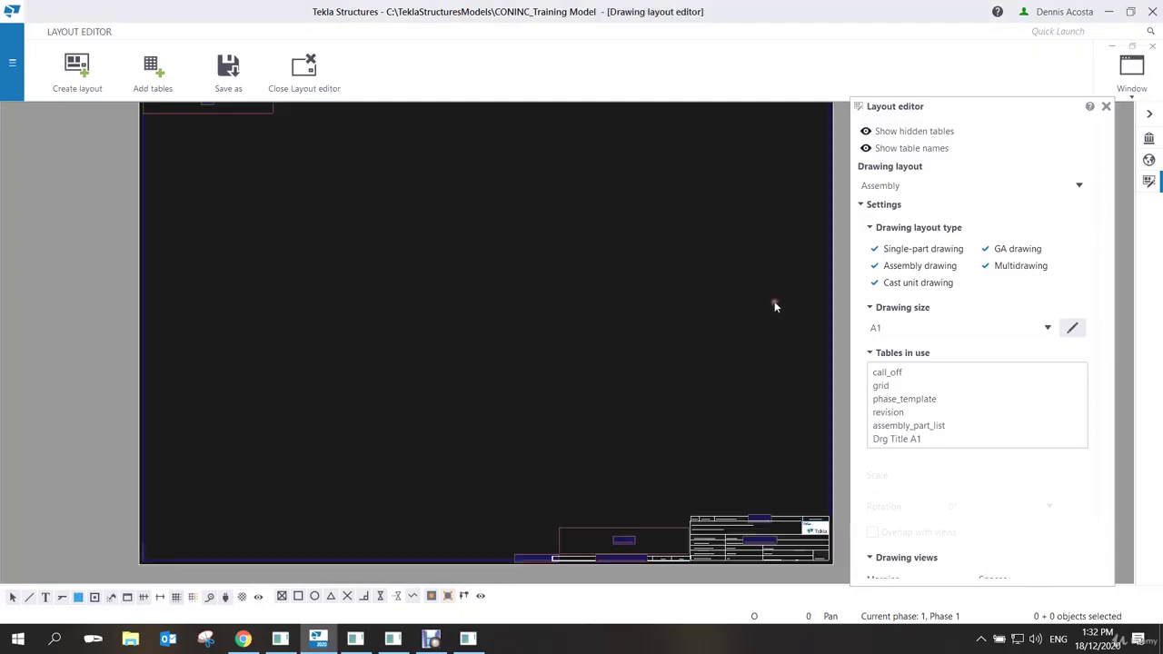
{"action": "scroll", "coordinate": [774, 306], "scroll_direction": "down", "scroll_amount": 1}
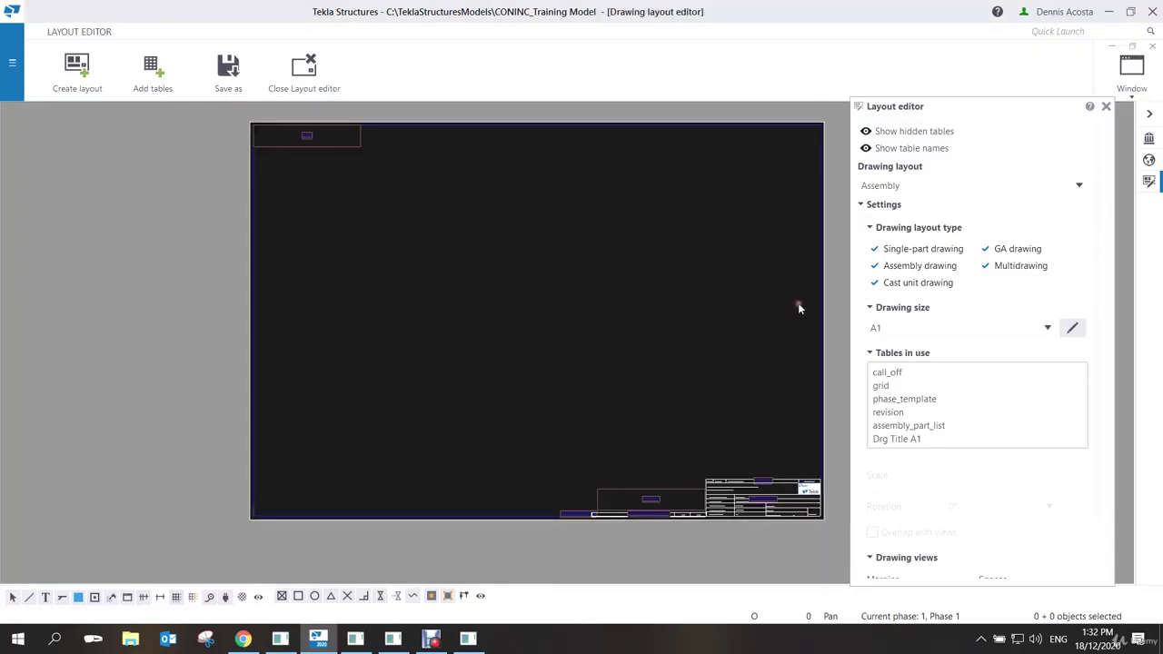
Start a new drawing layout, enter coninc_cu as its name and choose A1 as the drawing size.
{"action": "left_click", "coordinate": [80, 71]}
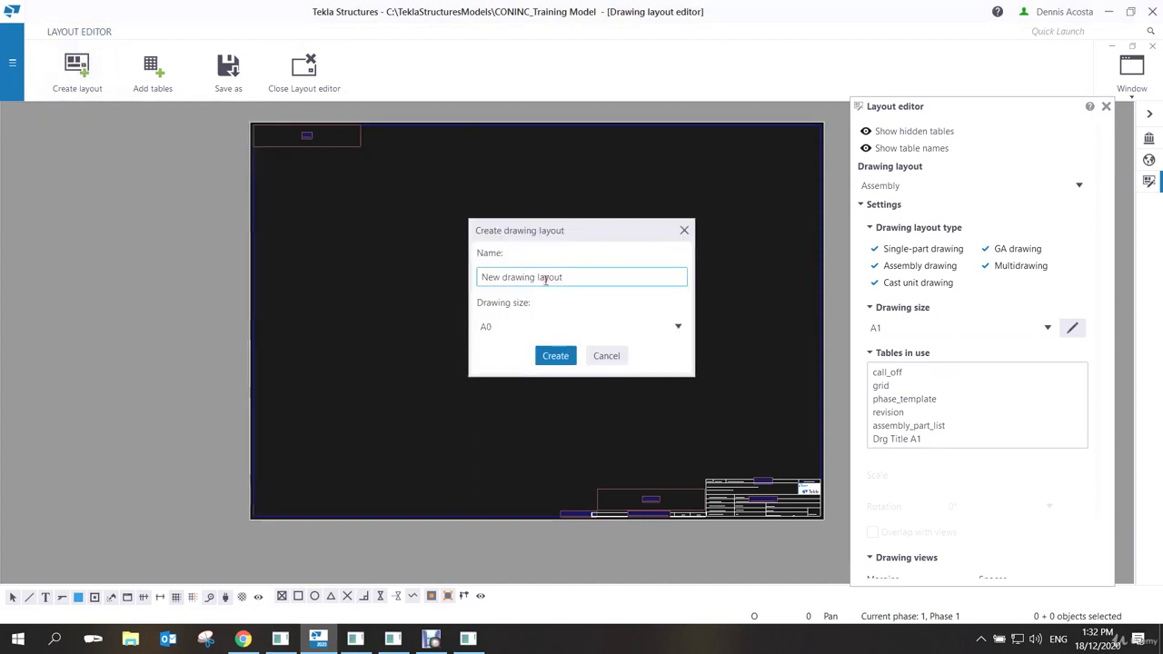
{"action": "left_click_drag", "start_coordinate": [574, 277], "coordinate": [431, 285]}
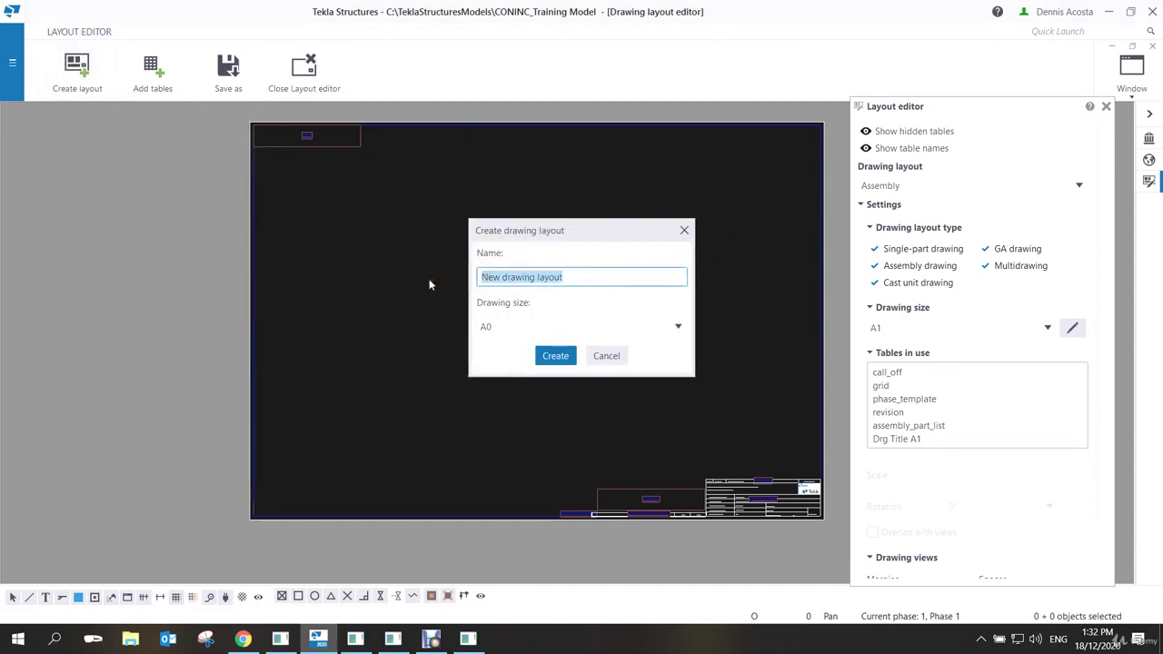
{"action": "type", "text": "con"}
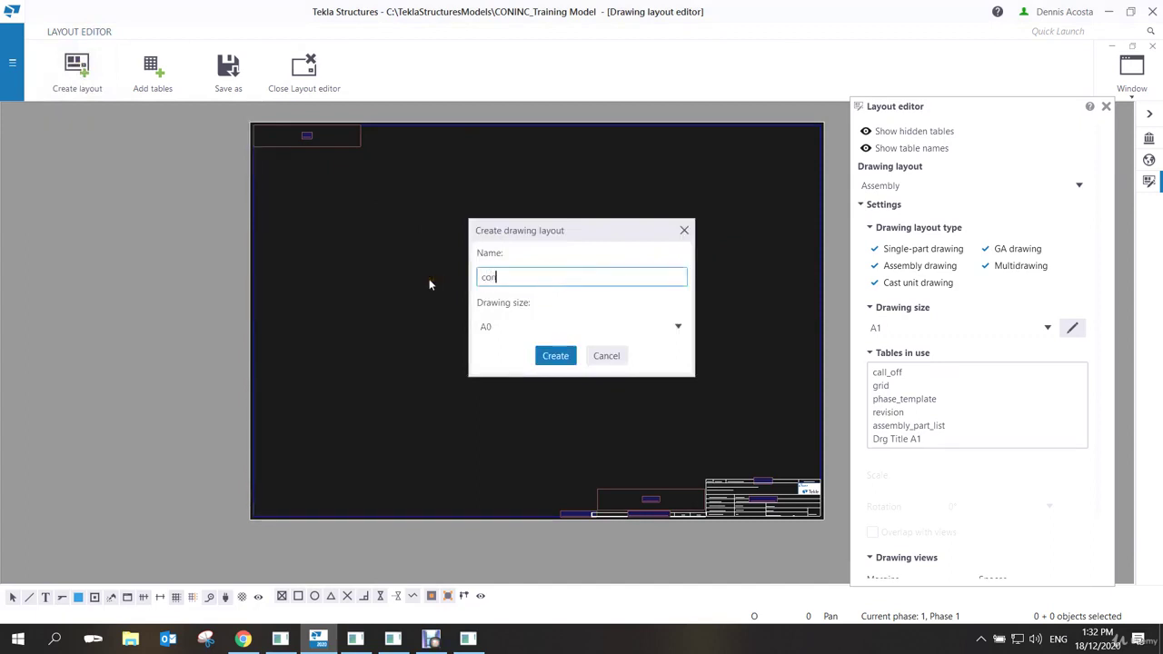
{"action": "type", "text": "inc"}
{"action": "type", "text": "_cu"}
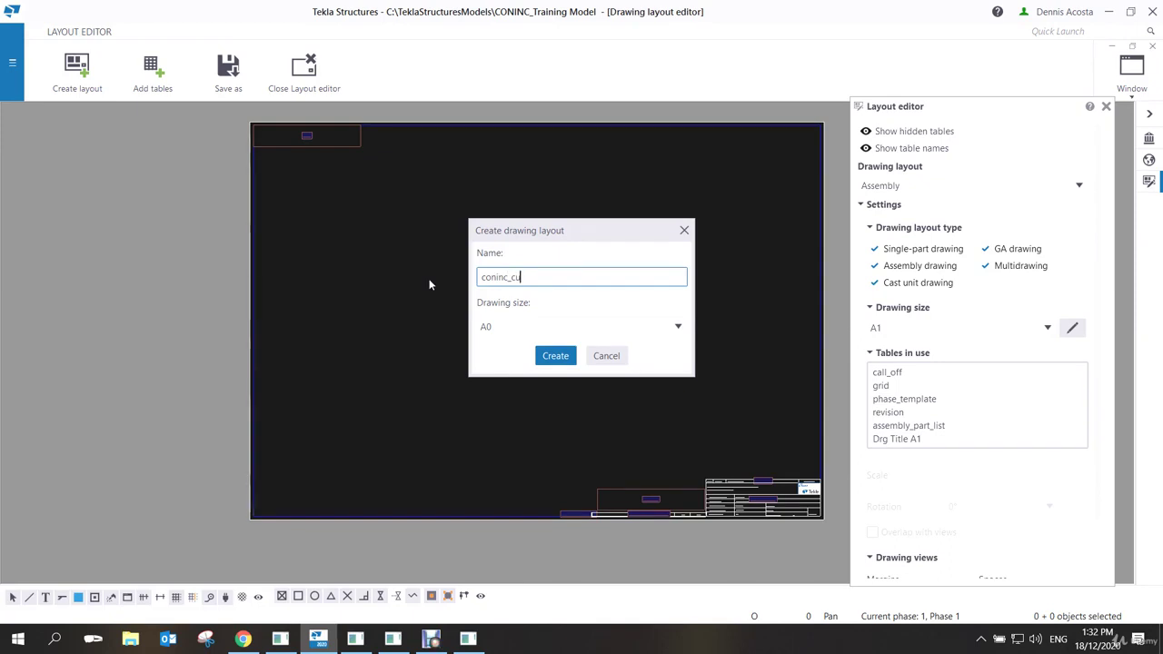
{"action": "left_click", "coordinate": [672, 326]}
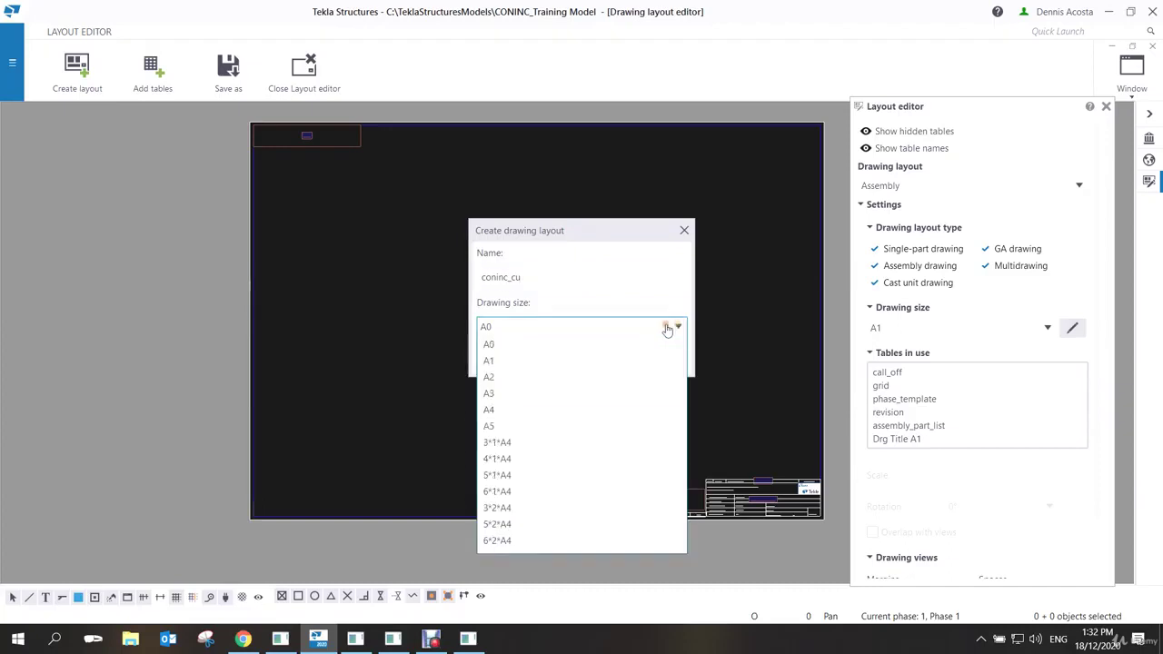
{"action": "left_click", "coordinate": [520, 360]}
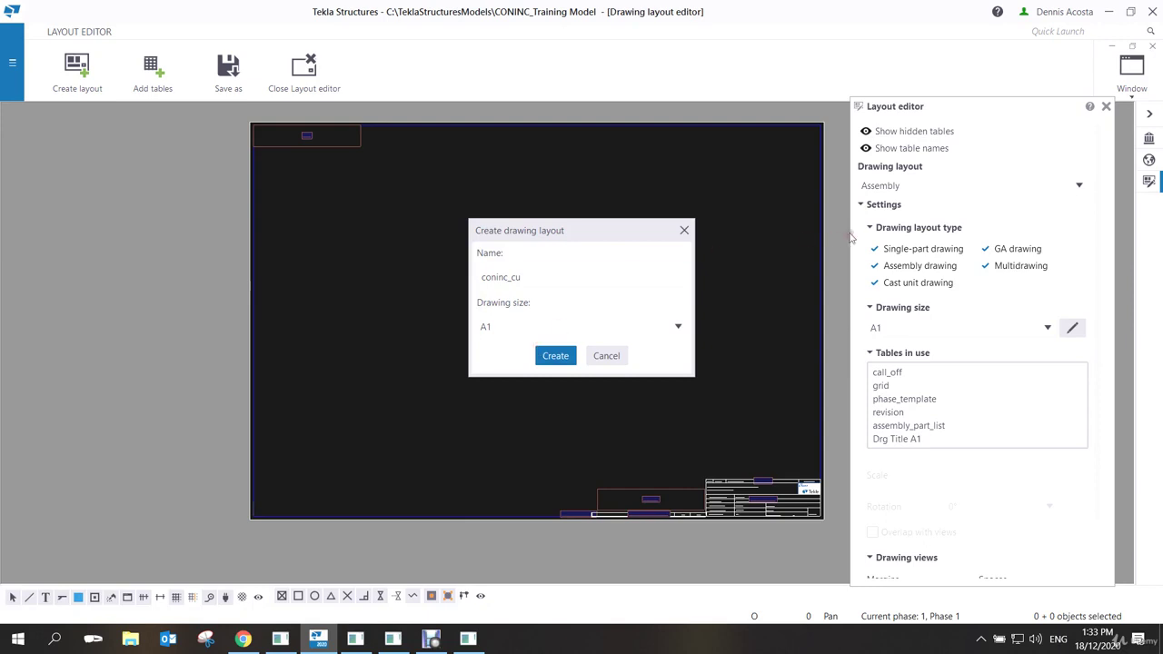
Display the existing Cast Unit layout for reference and move the layout creation dialog clear of its tables.
{"action": "left_click", "coordinate": [1078, 186]}
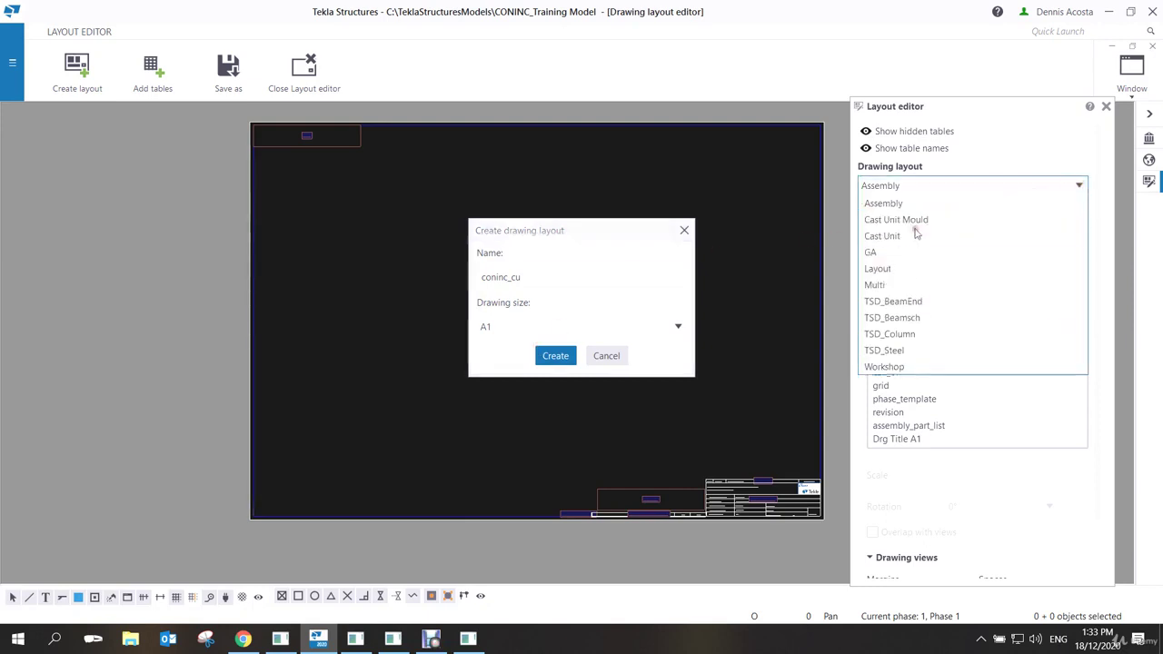
{"action": "left_click", "coordinate": [914, 236]}
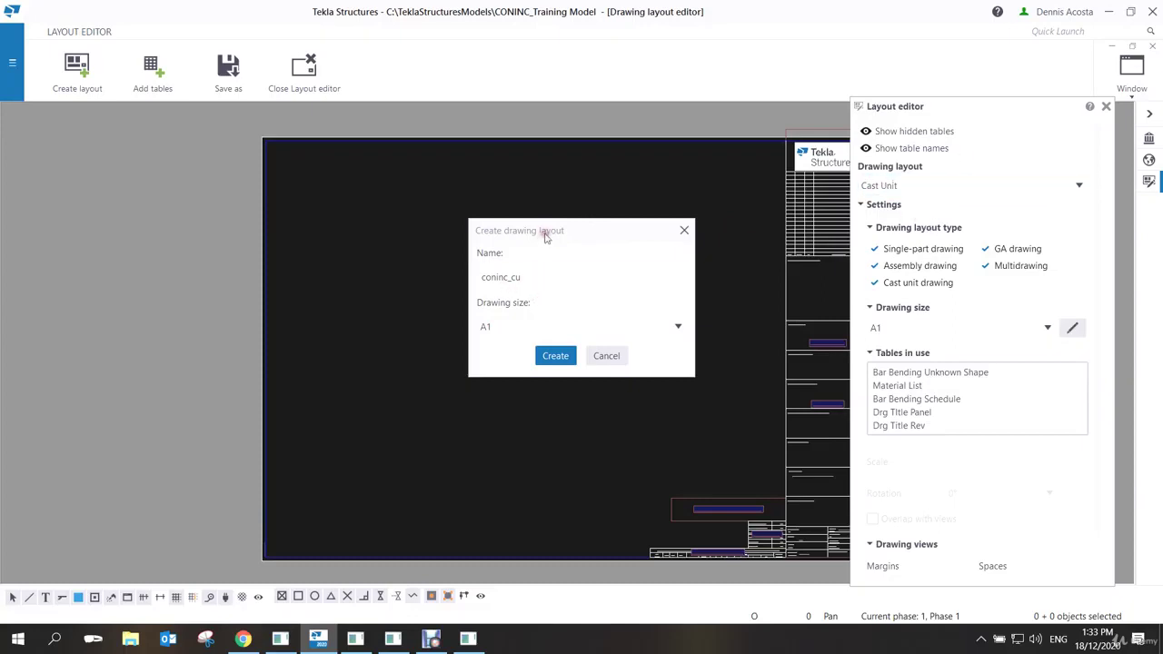
{"action": "left_click_drag", "start_coordinate": [545, 235], "coordinate": [404, 228]}
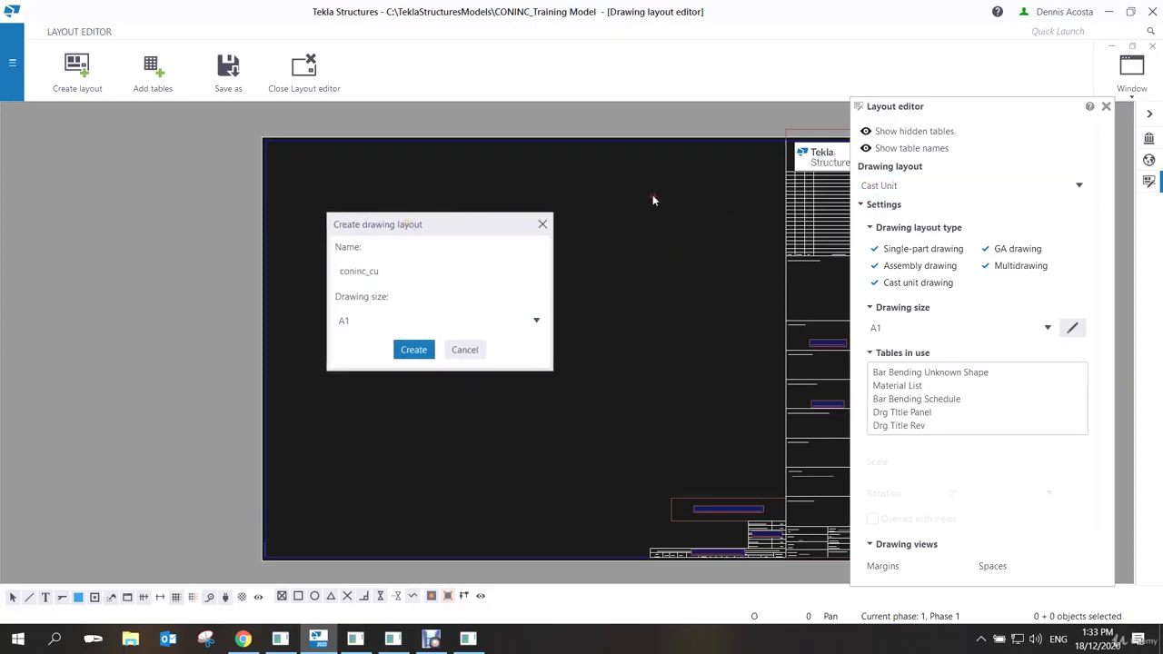
{"action": "left_click", "coordinate": [427, 230]}
{"action": "mouse_move", "coordinate": [427, 229]}
{"action": "left_mouse_down"}
{"action": "mouse_move", "coordinate": [520, 208]}
{"action": "mouse_move", "coordinate": [511, 212]}
{"action": "left_mouse_up"}
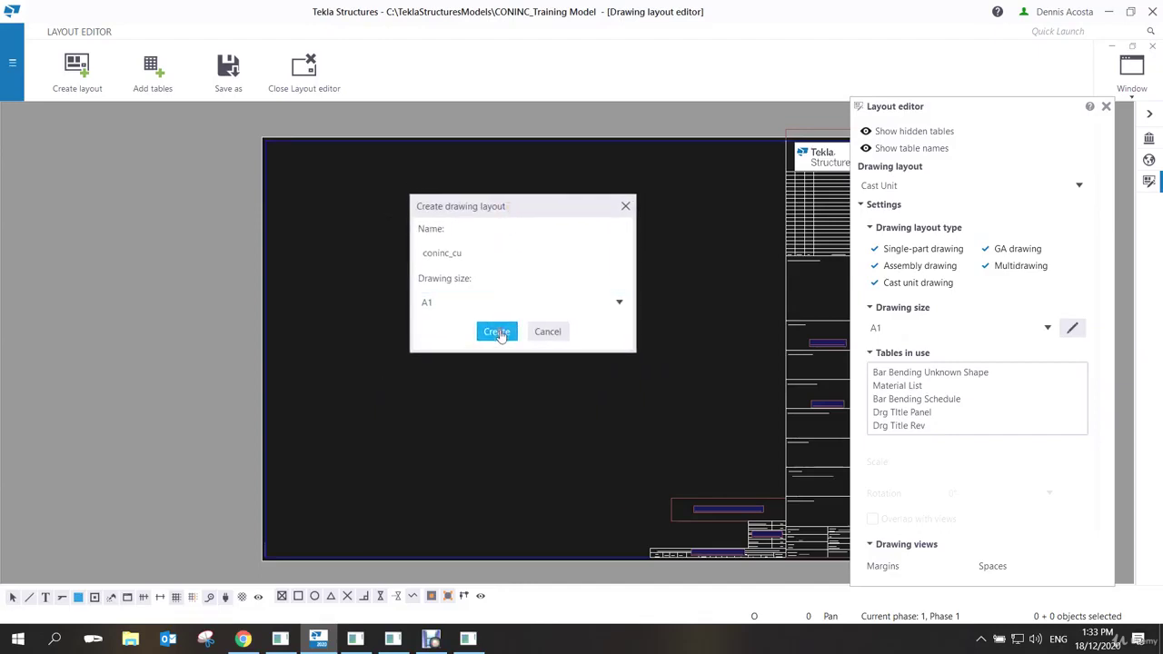
Correct the new layout's name to Coninc_CU and create the layout.
{"action": "left_click", "coordinate": [438, 254]}
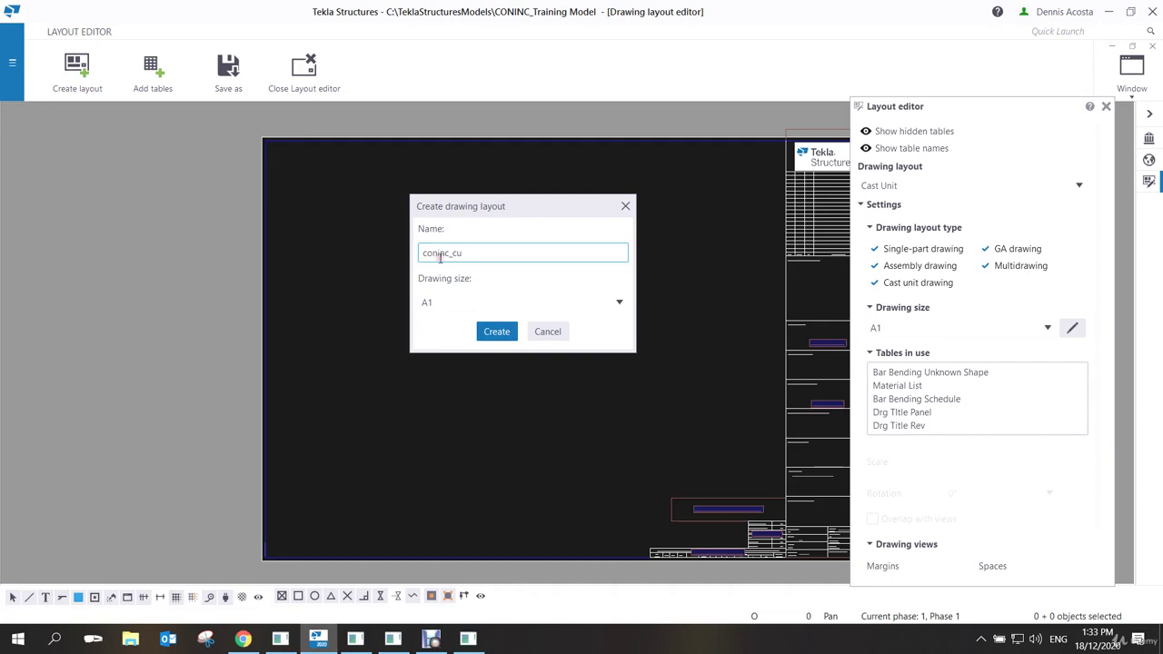
{"action": "left_click", "coordinate": [421, 257]}
{"action": "key", "text": "Delete"}
{"action": "type", "text": "C"}
{"action": "left_click_drag", "start_coordinate": [453, 254], "coordinate": [551, 258]}
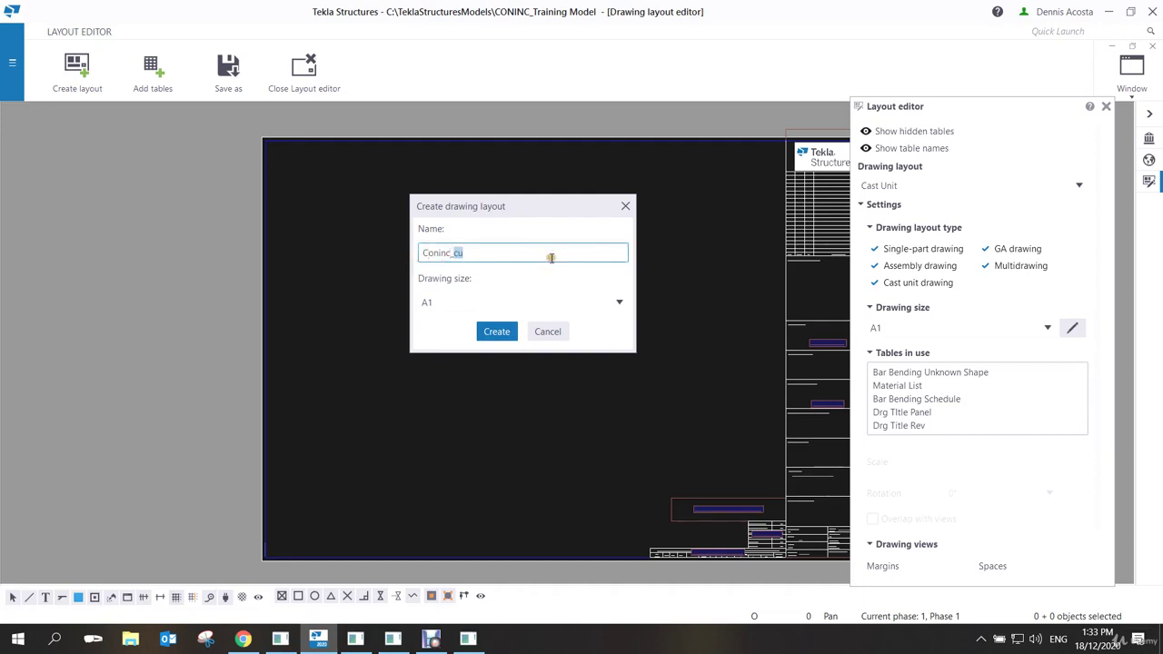
{"action": "type", "text": "CU"}
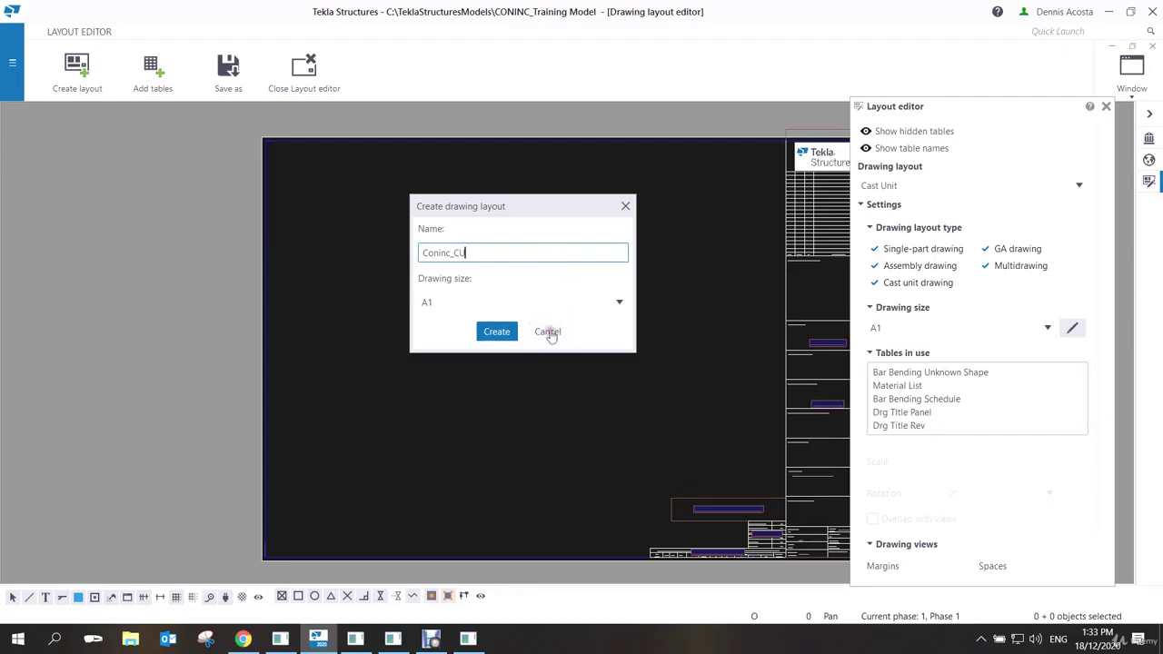
{"action": "left_click", "coordinate": [496, 332]}
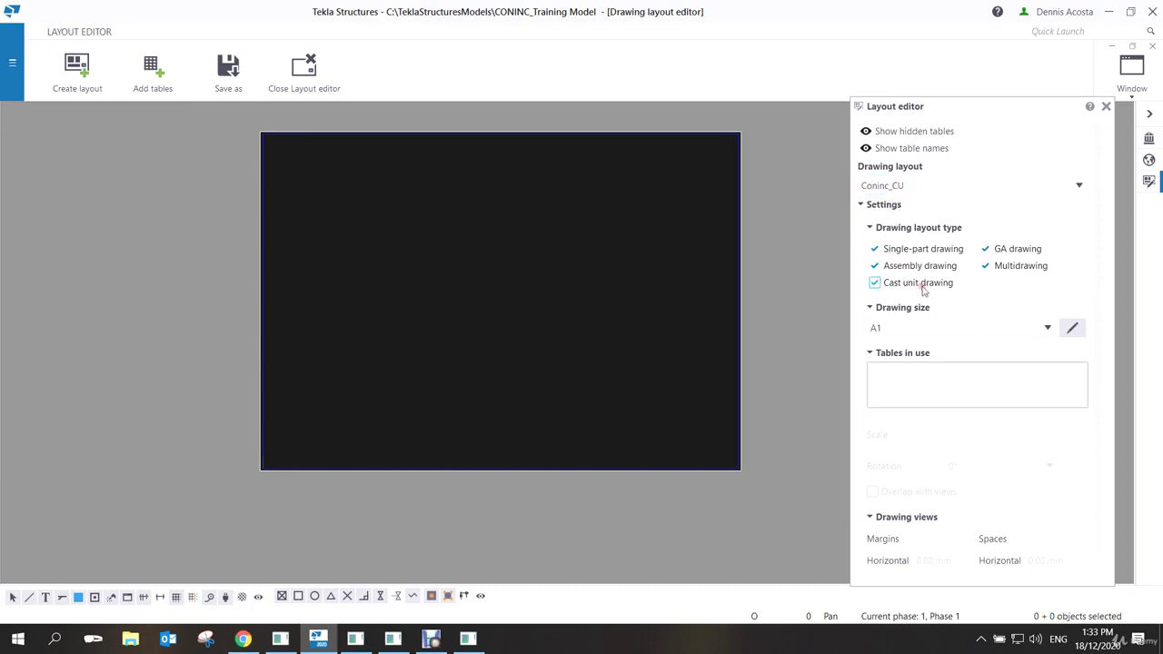
Restrict the Coninc_CU layout to cast unit and GA drawings by disabling the single-part, assembly and multidrawing types.
{"action": "left_click", "coordinate": [874, 265]}
{"action": "left_click", "coordinate": [874, 249]}
{"action": "left_click", "coordinate": [984, 265]}
{"action": "left_click", "coordinate": [984, 250]}
{"action": "scroll", "coordinate": [609, 275], "scroll_direction": "down", "scroll_amount": 1}
{"action": "scroll", "coordinate": [626, 186], "scroll_direction": "up", "scroll_amount": 2}
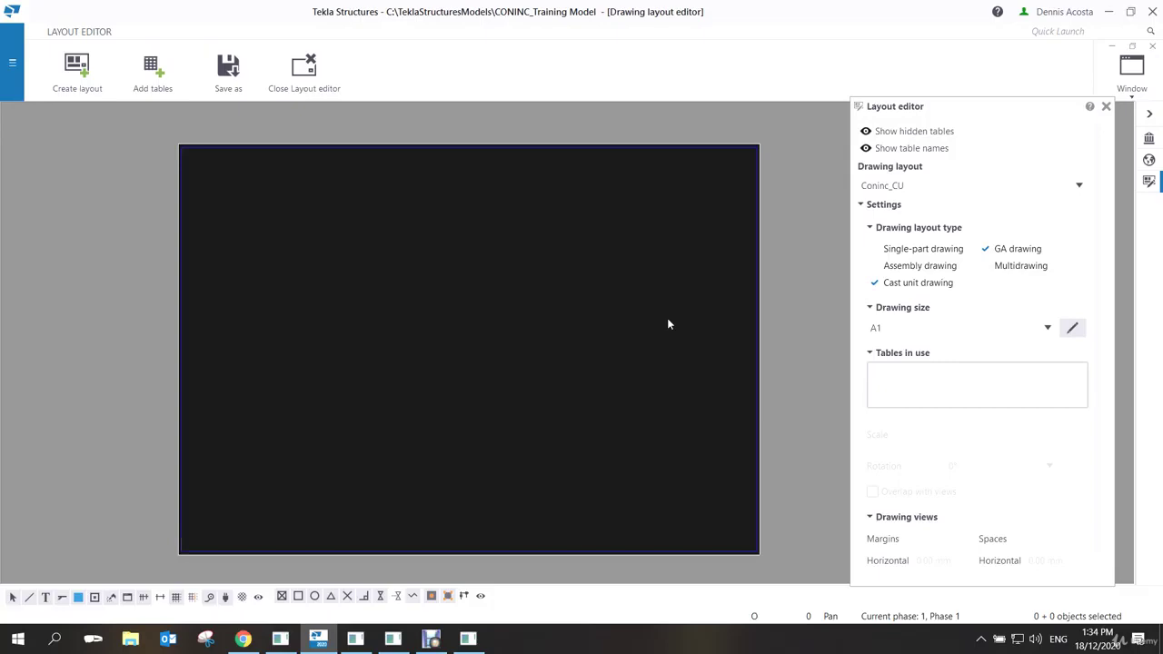
Add the coninnov_blk table to the layout, inserting it at the lower-right inner corner of the sheet frame.
{"action": "left_click", "coordinate": [154, 78]}
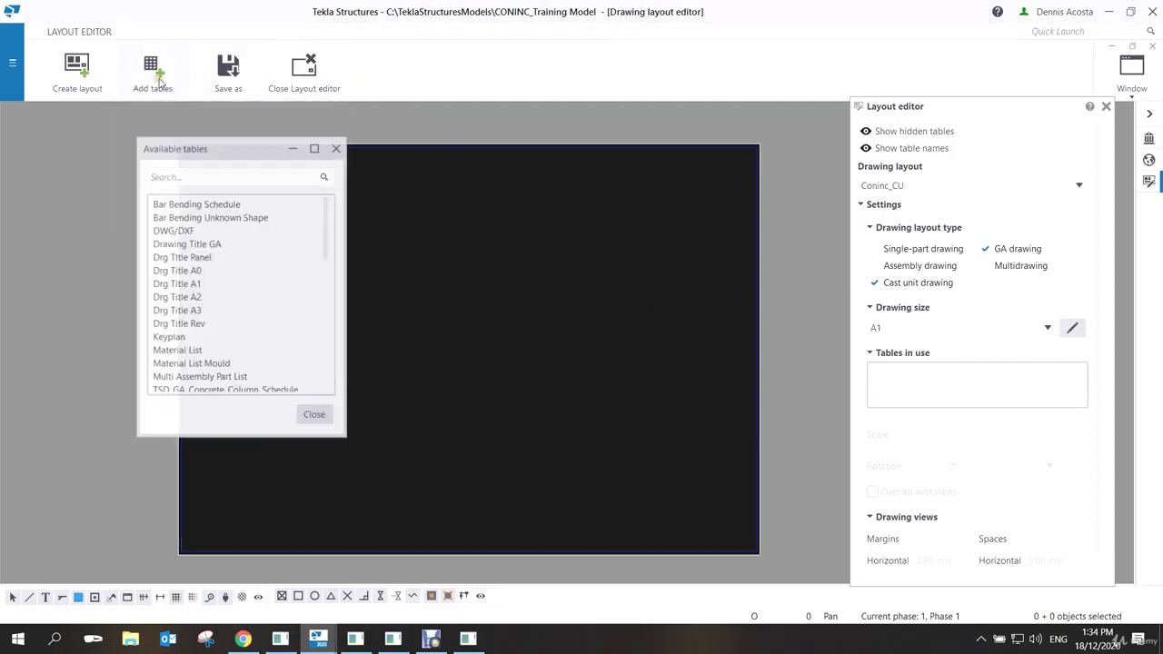
{"action": "left_click_drag", "start_coordinate": [233, 152], "coordinate": [466, 149]}
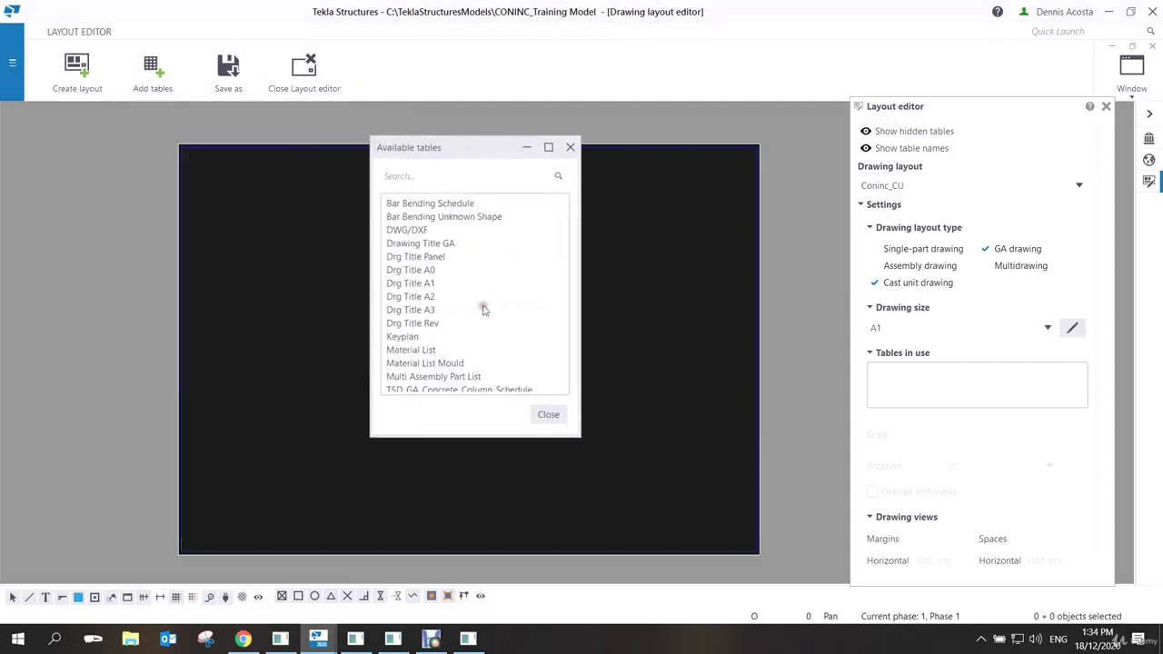
{"action": "left_click_drag", "start_coordinate": [554, 223], "coordinate": [562, 376]}
{"action": "scroll", "coordinate": [410, 265], "scroll_direction": "up", "scroll_amount": 3}
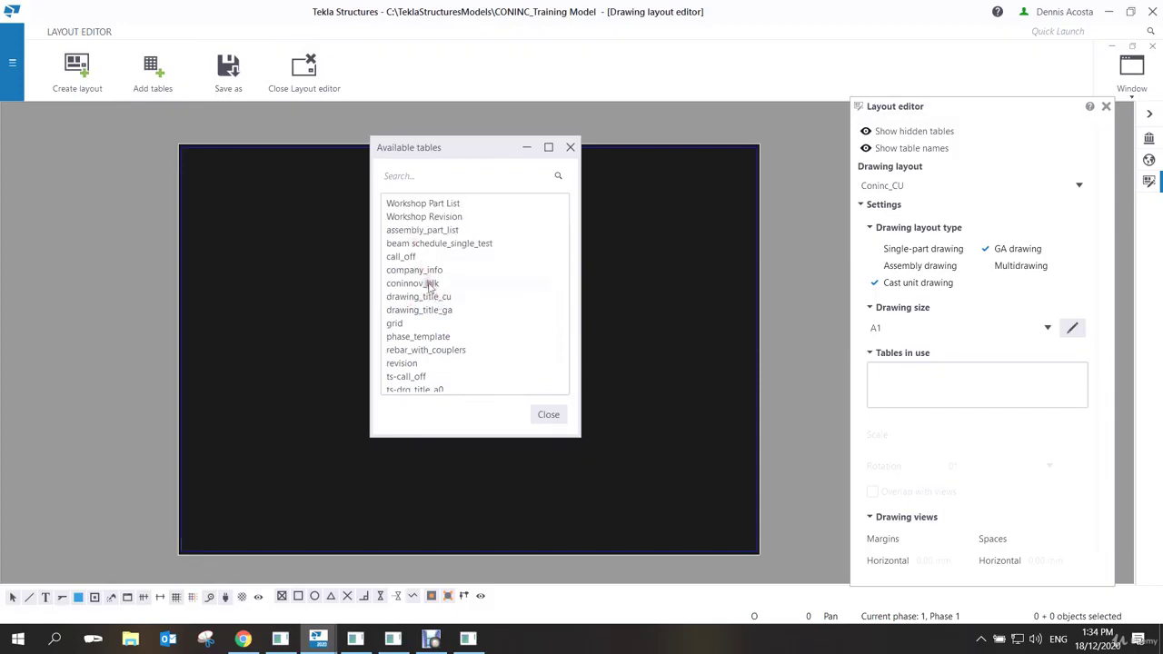
{"action": "left_click", "coordinate": [427, 283]}
{"action": "left_click", "coordinate": [544, 287]}
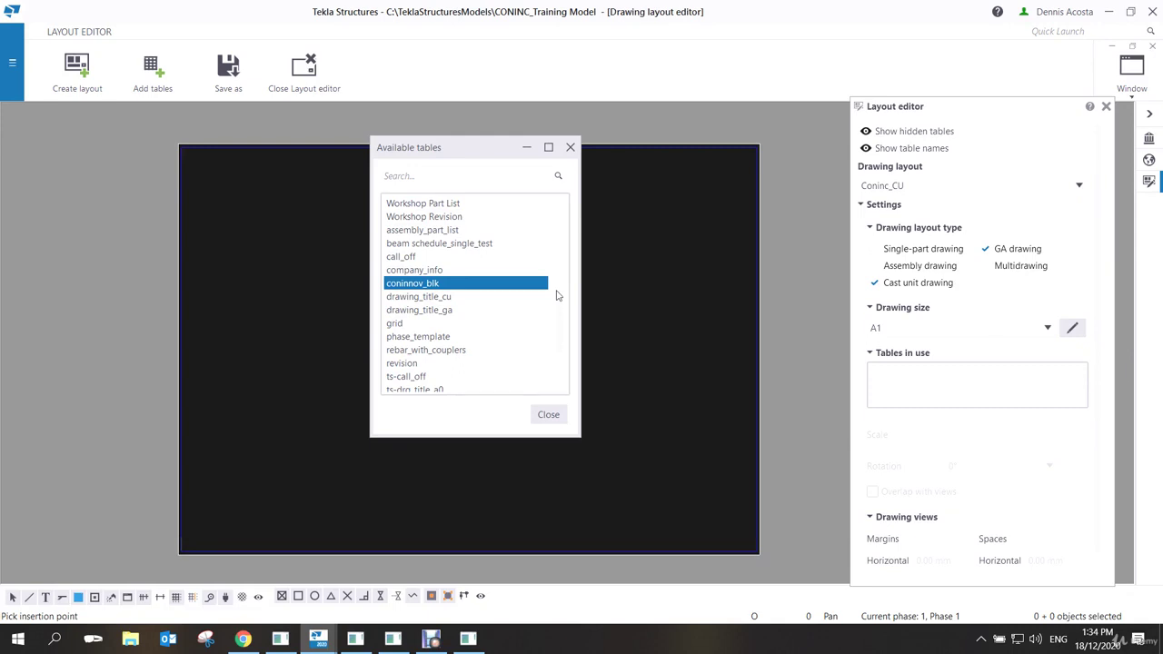
{"action": "left_click", "coordinate": [447, 285]}
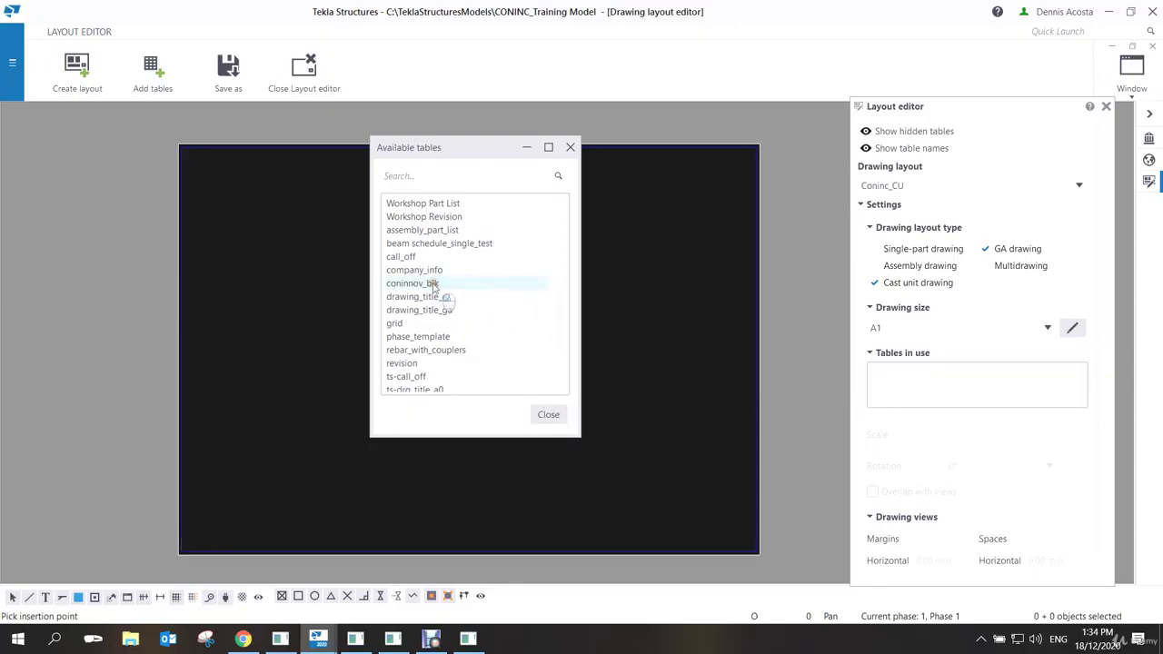
{"action": "left_click", "coordinate": [433, 286]}
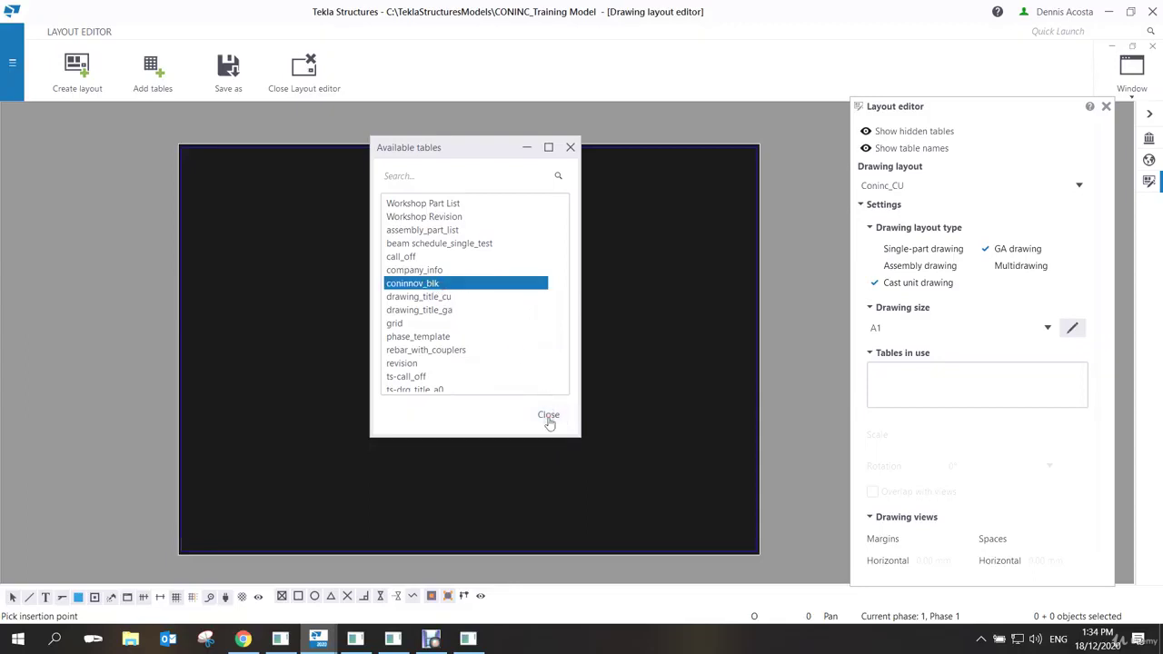
{"action": "left_click", "coordinate": [549, 416]}
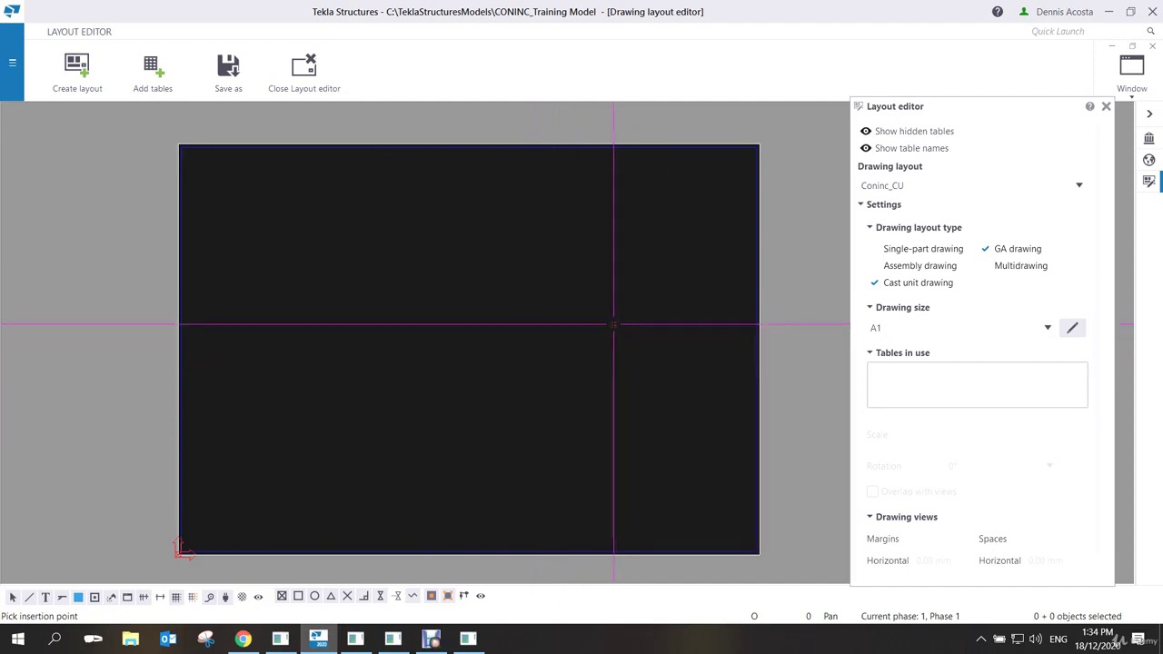
{"action": "mouse_move", "coordinate": [639, 393]}
{"action": "middle_mouse_down"}
{"action": "mouse_move", "coordinate": [654, 415]}
{"action": "mouse_move", "coordinate": [532, 319]}
{"action": "mouse_move", "coordinate": [642, 441]}
{"action": "middle_mouse_up"}
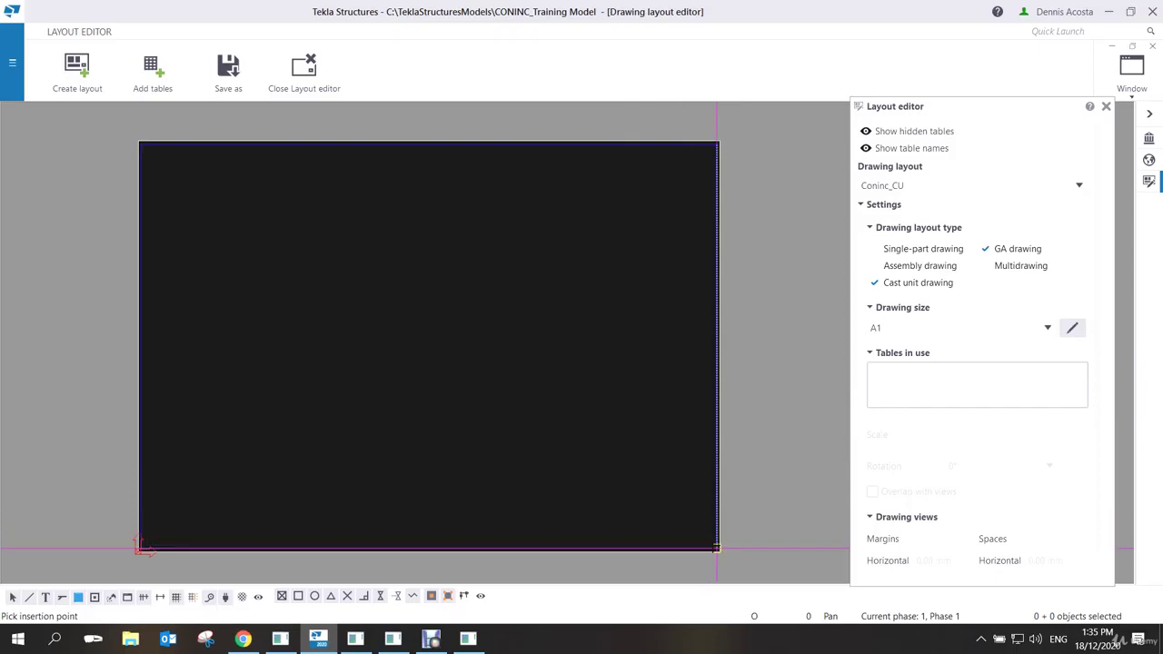
{"action": "left_click", "coordinate": [716, 548]}
{"action": "scroll", "coordinate": [580, 492], "scroll_direction": "down", "scroll_amount": 3}
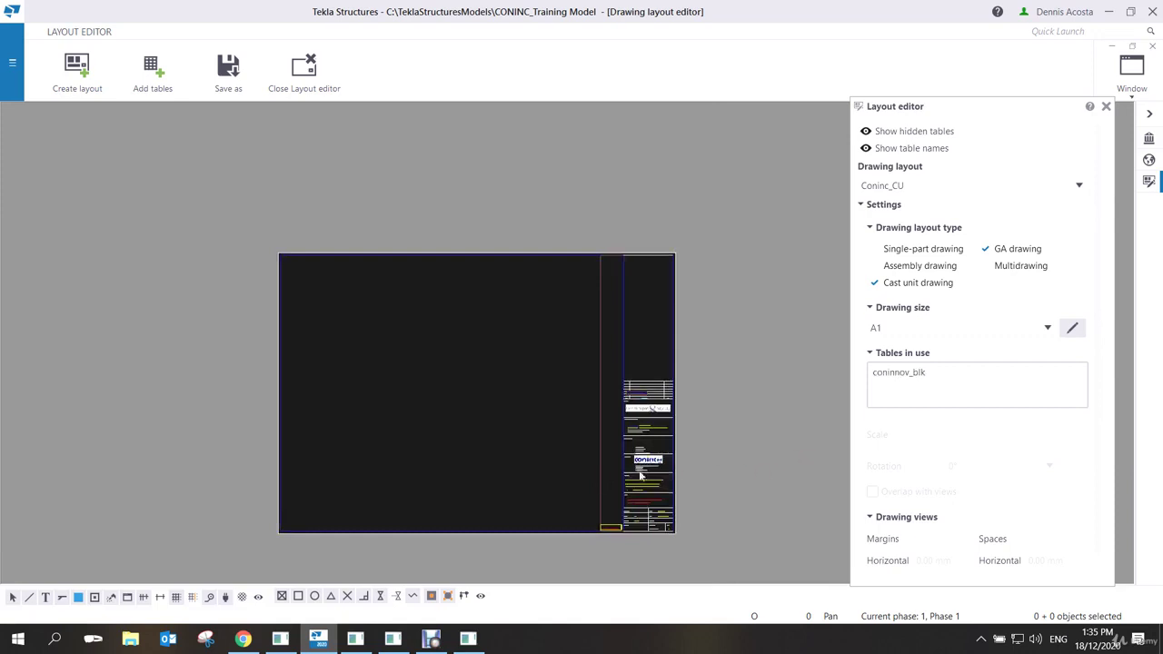
Examine the placed coninnov_blk title block up close and its position on the whole A1 sheet.
{"action": "scroll", "coordinate": [640, 475], "scroll_direction": "up", "scroll_amount": 2}
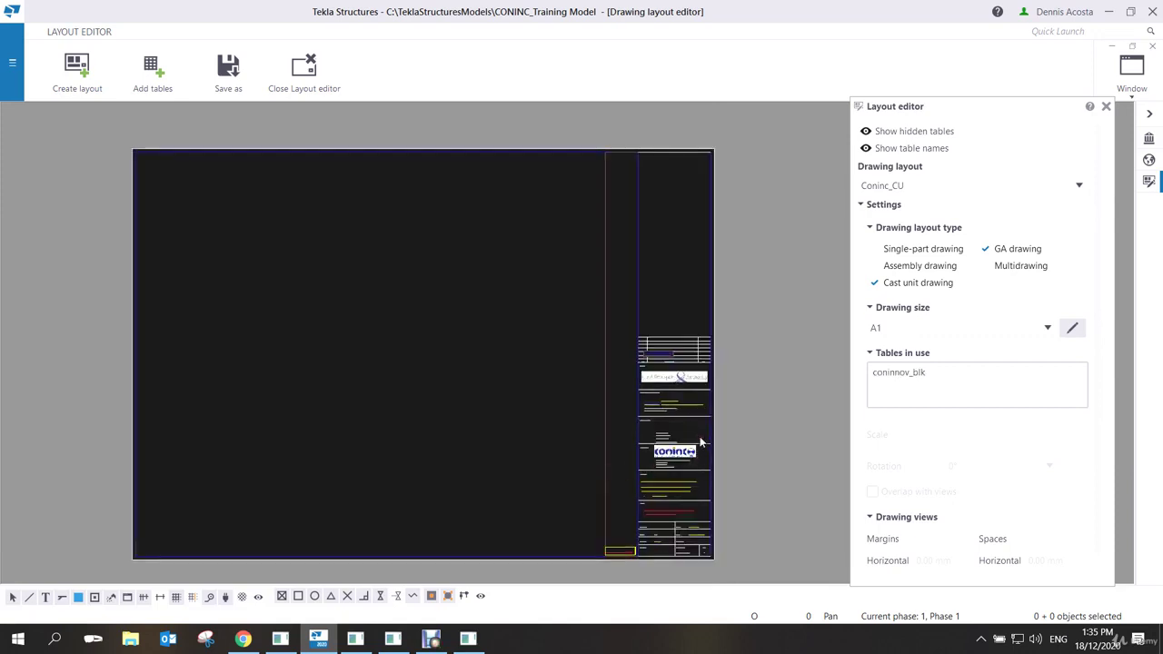
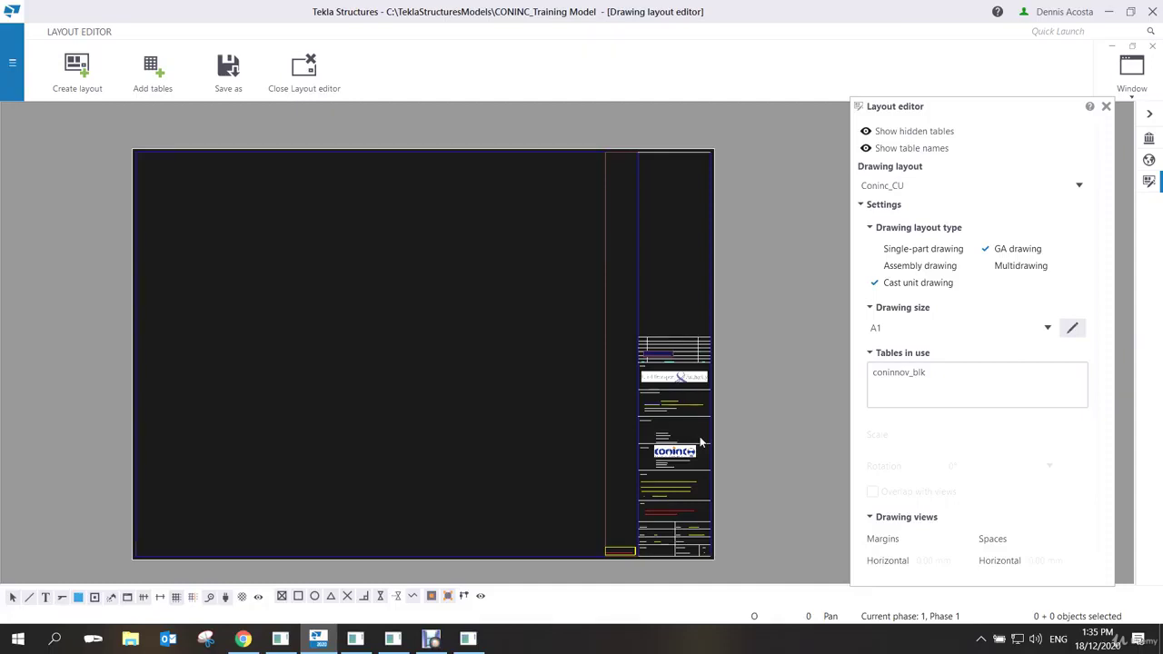
{"action": "scroll", "coordinate": [690, 467], "scroll_direction": "up", "scroll_amount": 10}
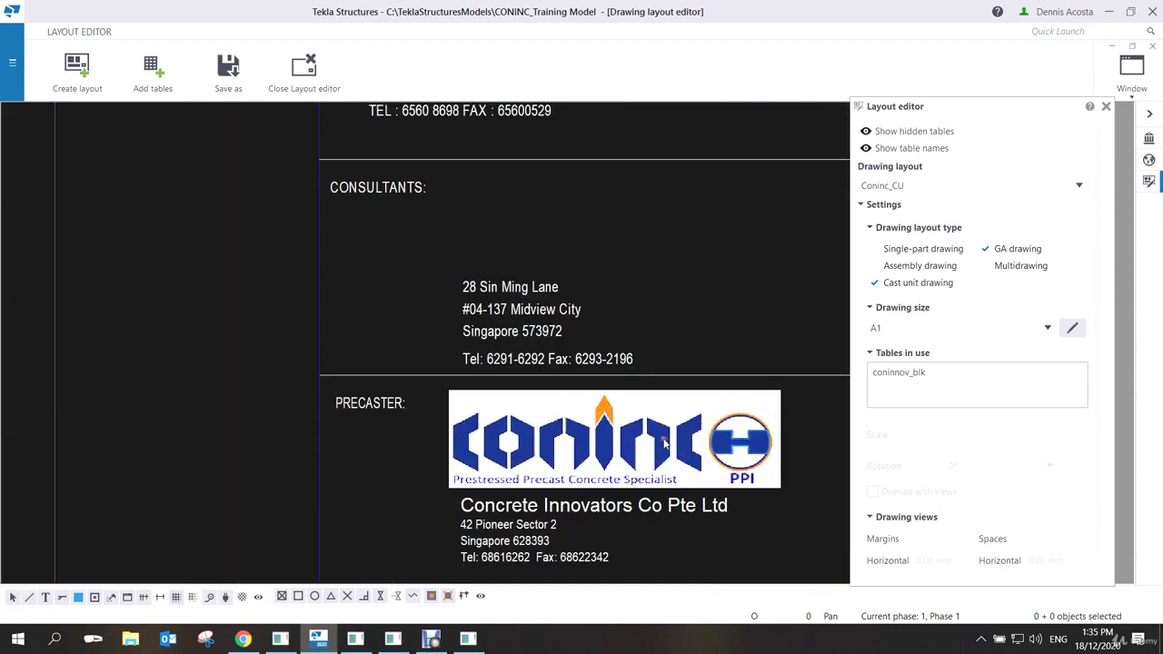
{"action": "scroll", "coordinate": [670, 449], "scroll_direction": "down", "scroll_amount": 3}
{"action": "scroll", "coordinate": [670, 447], "scroll_direction": "down", "scroll_amount": 3}
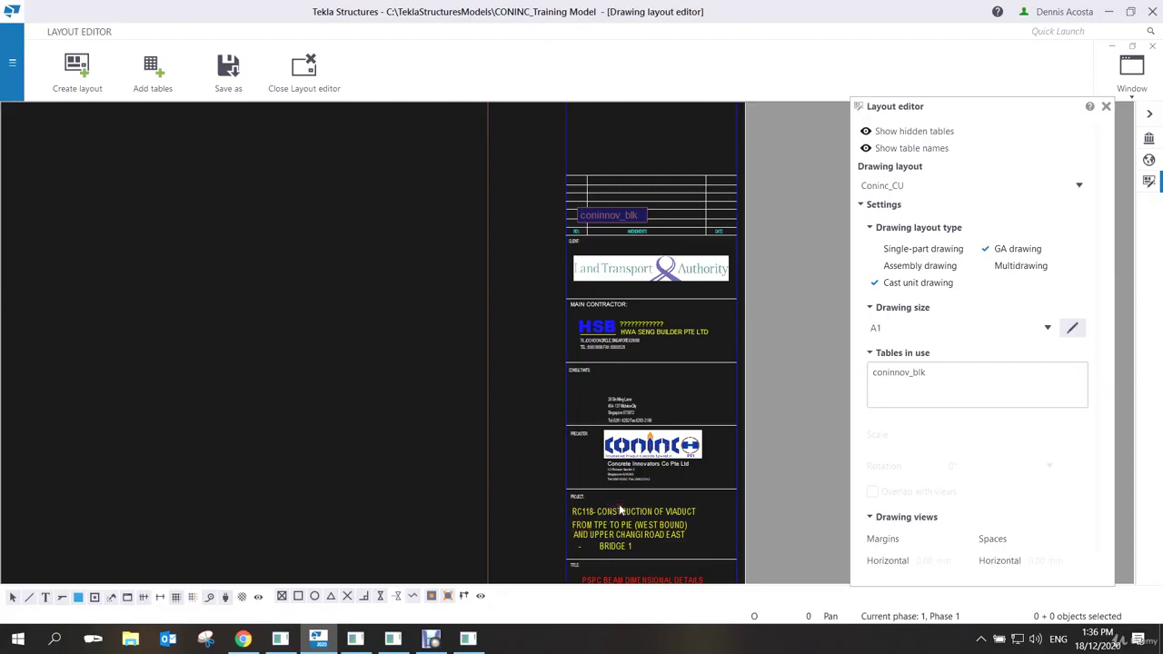
{"action": "scroll", "coordinate": [611, 511], "scroll_direction": "down", "scroll_amount": 3}
{"action": "scroll", "coordinate": [545, 481], "scroll_direction": "down", "scroll_amount": 2}
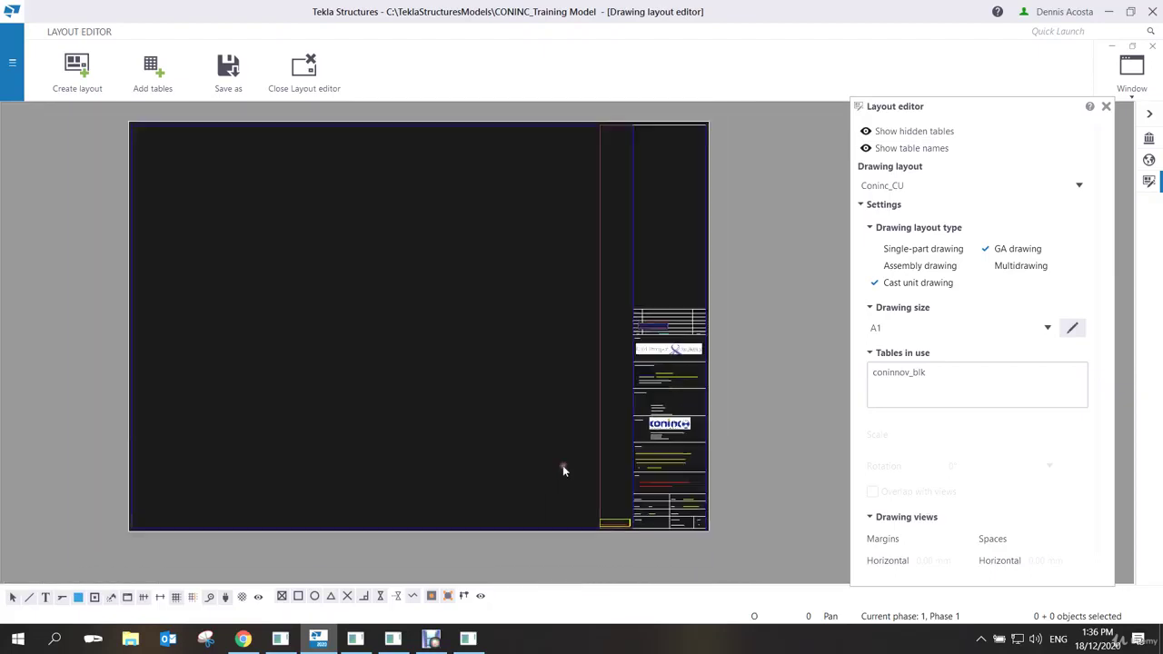
{"action": "scroll", "coordinate": [575, 425], "scroll_direction": "up", "scroll_amount": 1}
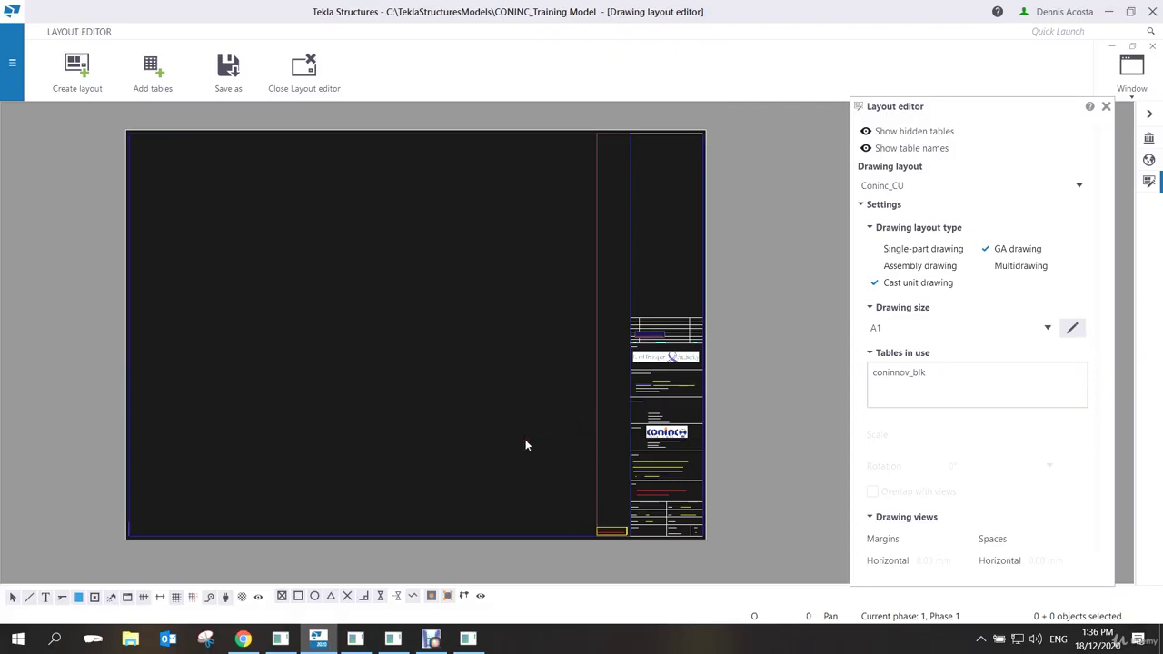
{"action": "scroll", "coordinate": [524, 384], "scroll_direction": "up", "scroll_amount": 1}
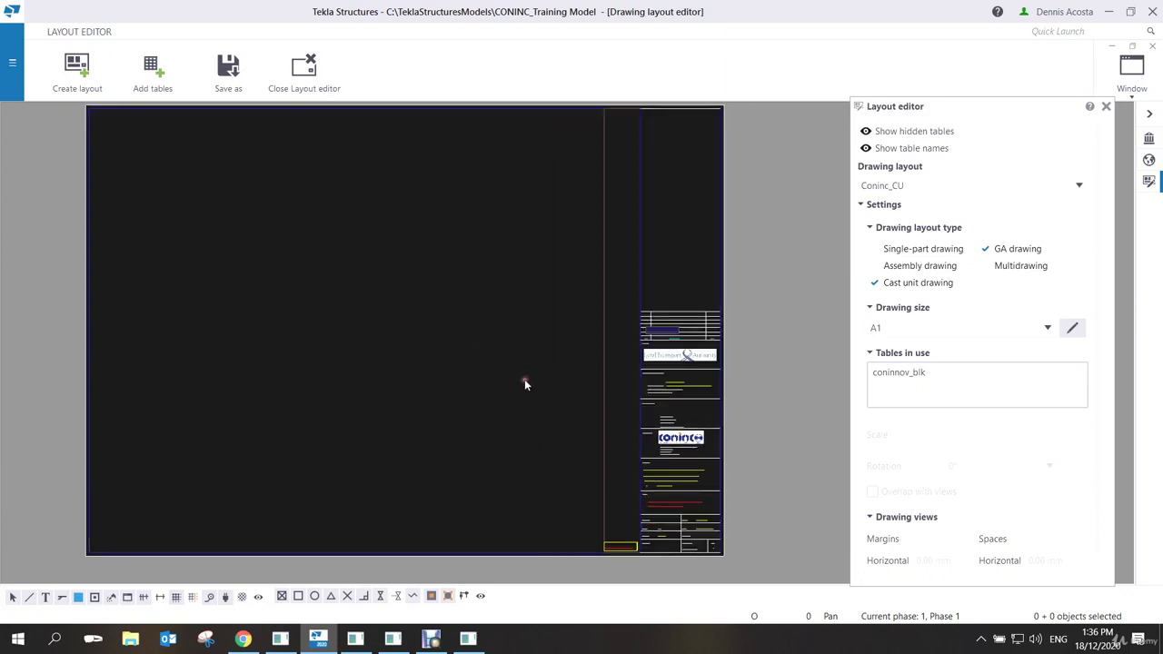
{"action": "scroll", "coordinate": [524, 384], "scroll_direction": "down", "scroll_amount": 1}
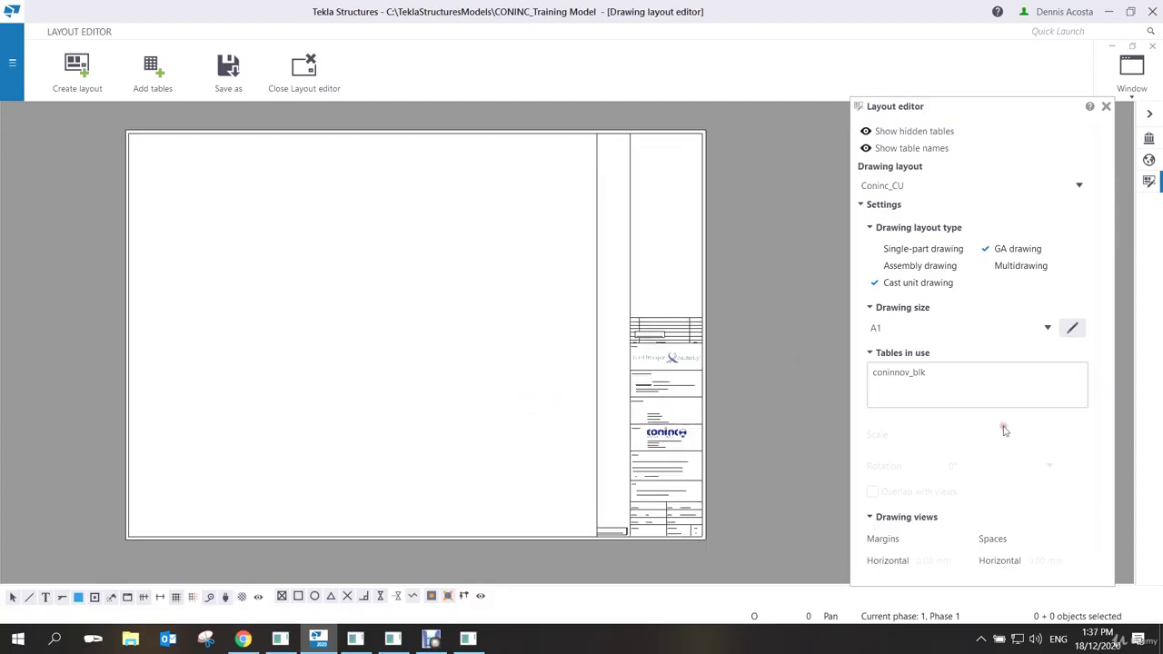
{"action": "scroll", "coordinate": [1004, 431], "scroll_direction": "down", "scroll_amount": 1}
{"action": "scroll", "coordinate": [1004, 431], "scroll_direction": "up", "scroll_amount": 1}
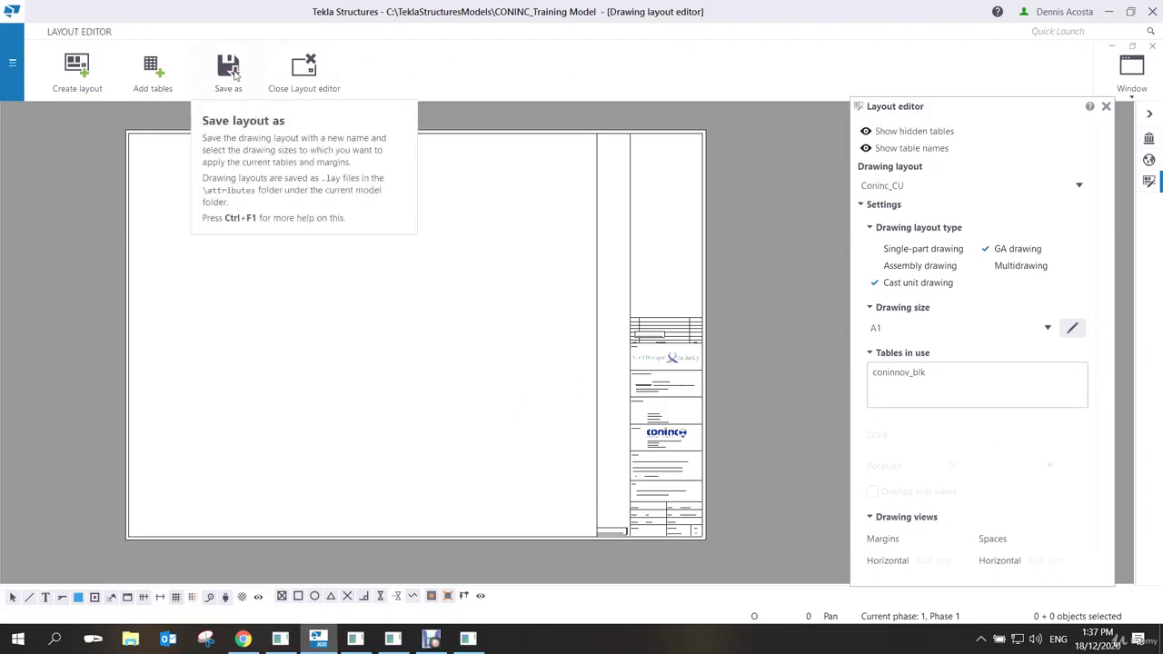
Save the layout over the existing Coninc_CU file and close the layout editor.
{"action": "left_click", "coordinate": [228, 68]}
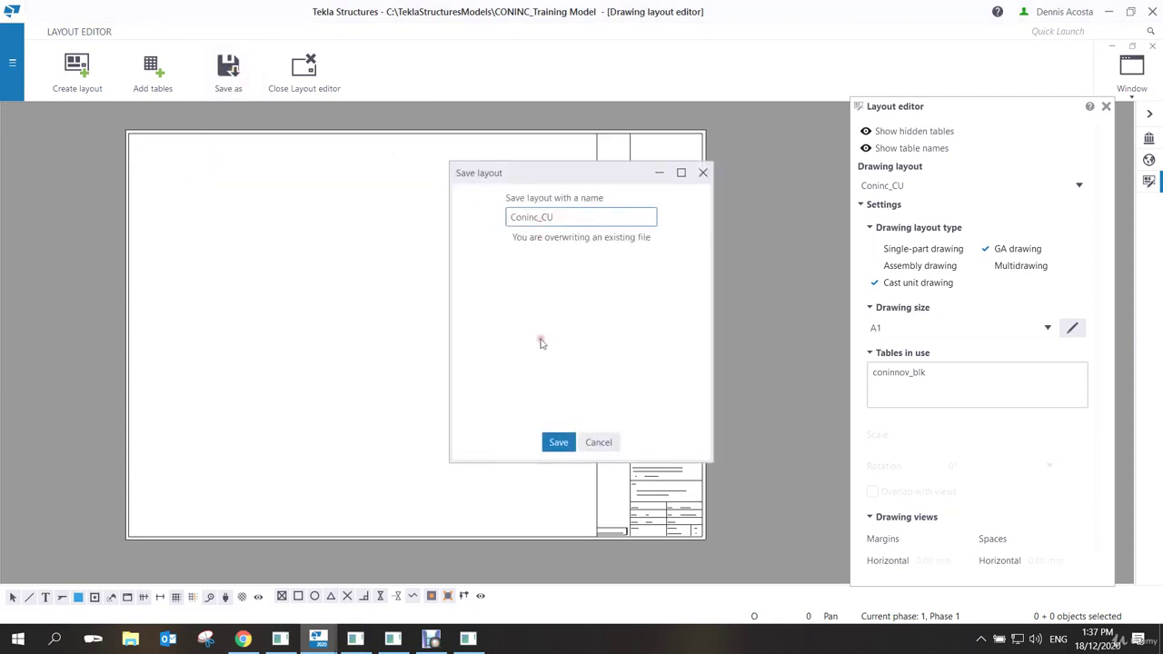
{"action": "left_click", "coordinate": [558, 443]}
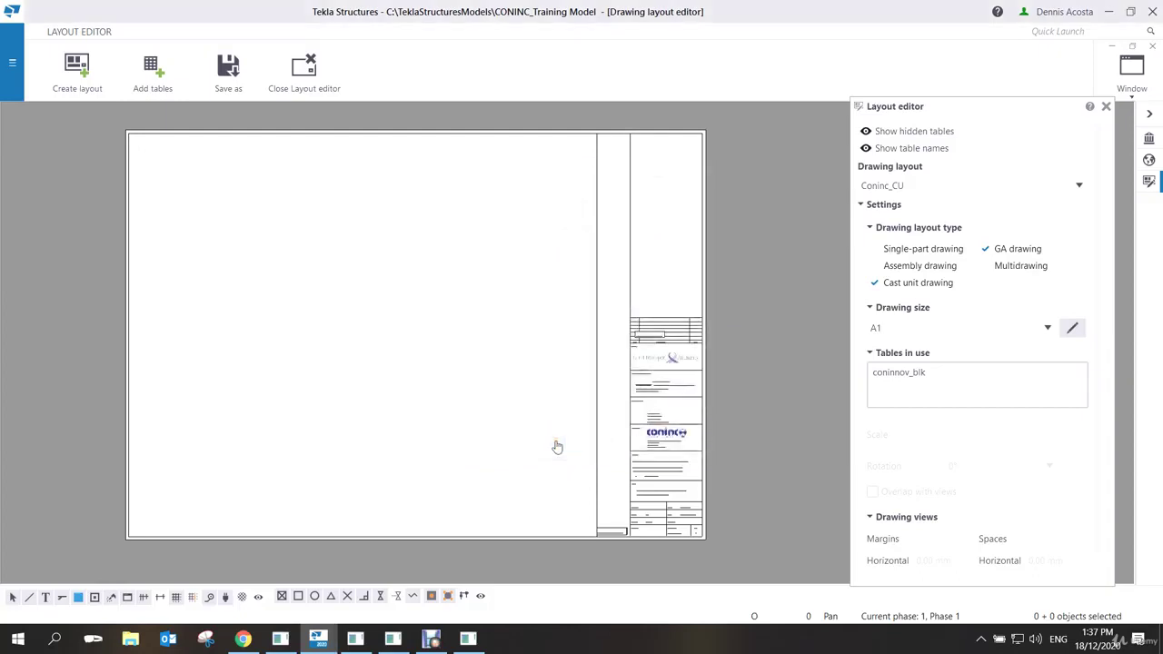
{"action": "left_click", "coordinate": [317, 82]}
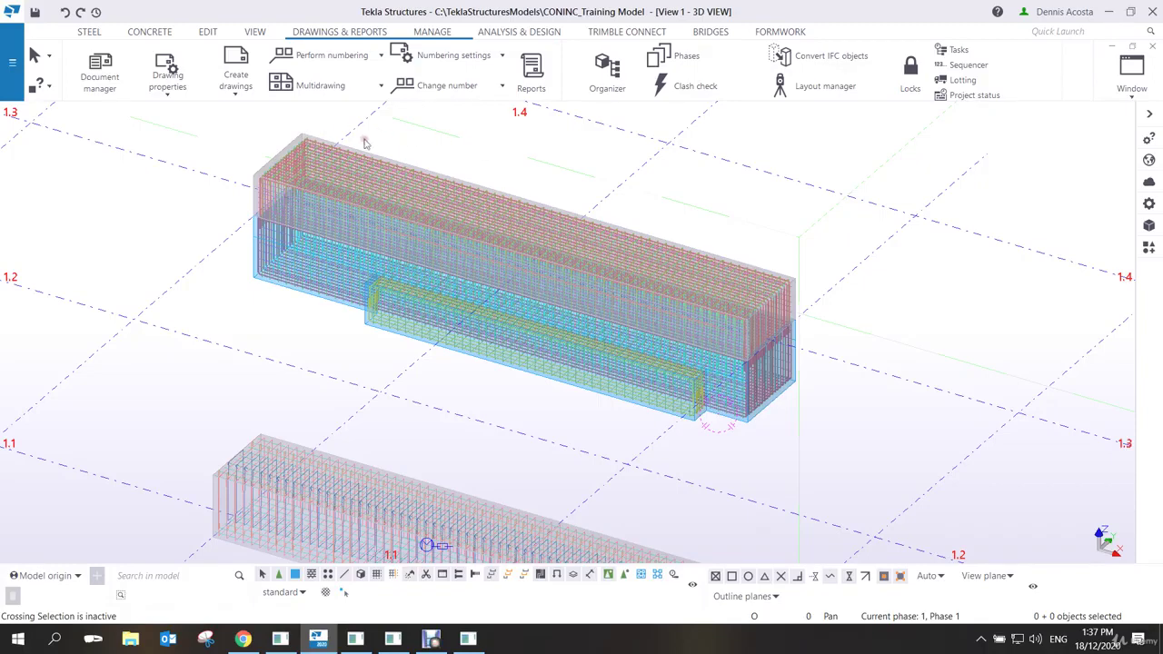
Select the lower concrete part of the upper beam in the model and open the cast unit drawing properties, checking the saved presets.
{"action": "scroll", "coordinate": [434, 312], "scroll_direction": "down", "scroll_amount": 4}
{"action": "scroll", "coordinate": [433, 312], "scroll_direction": "up", "scroll_amount": 3}
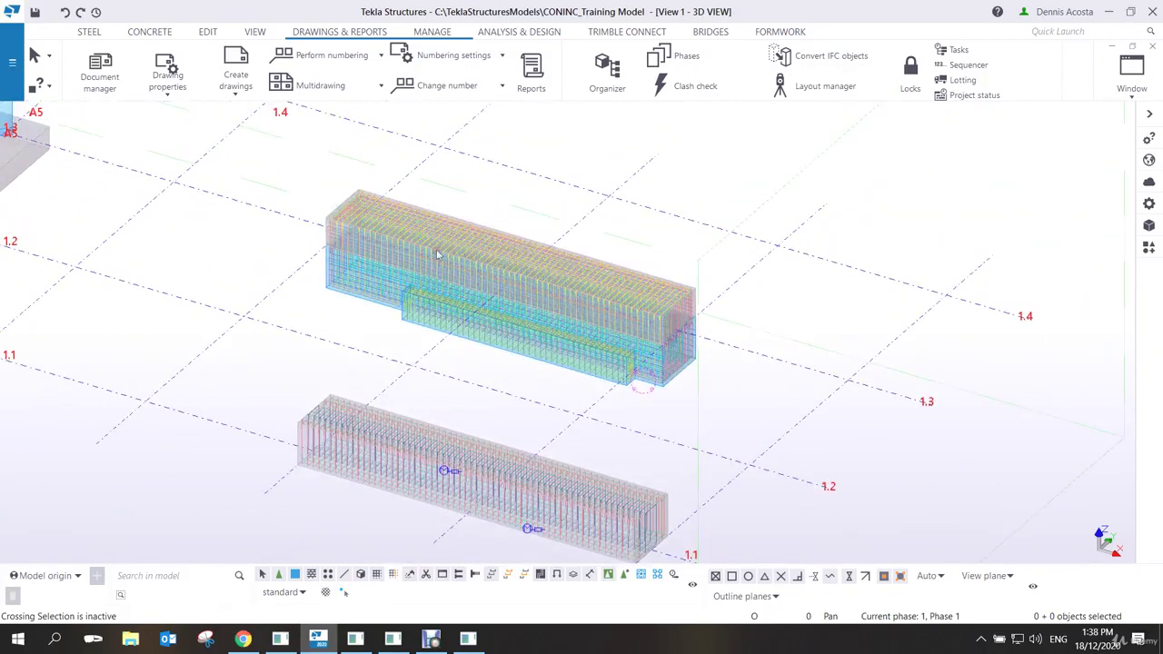
{"action": "left_click", "coordinate": [670, 389]}
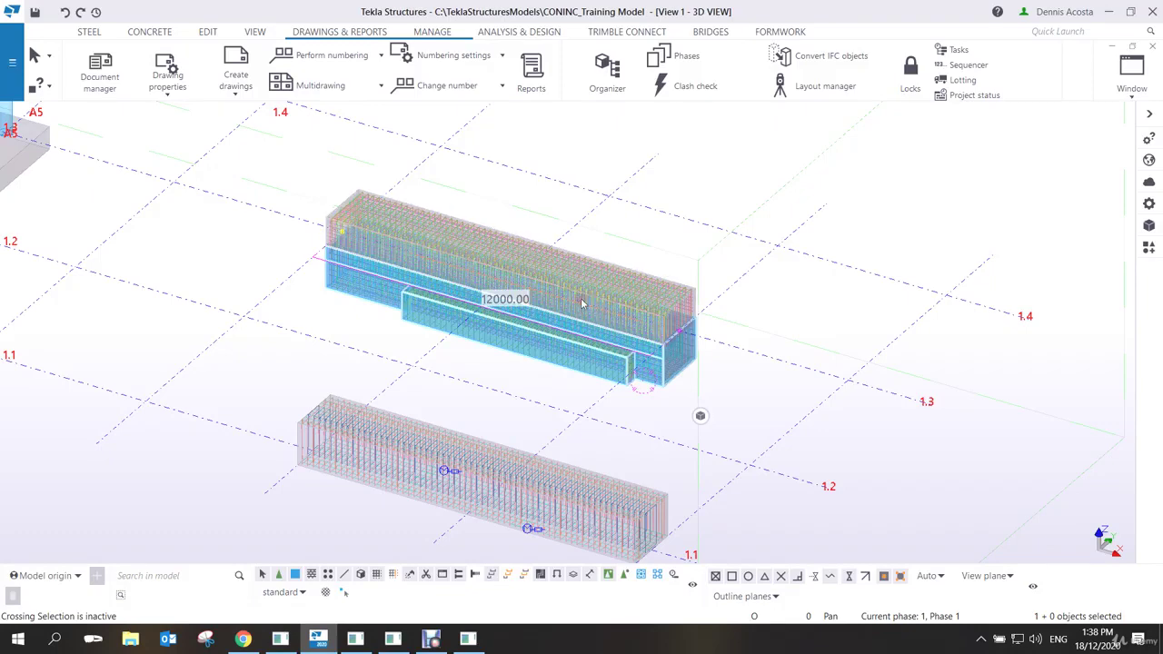
{"action": "scroll", "coordinate": [430, 329], "scroll_direction": "down", "scroll_amount": 1}
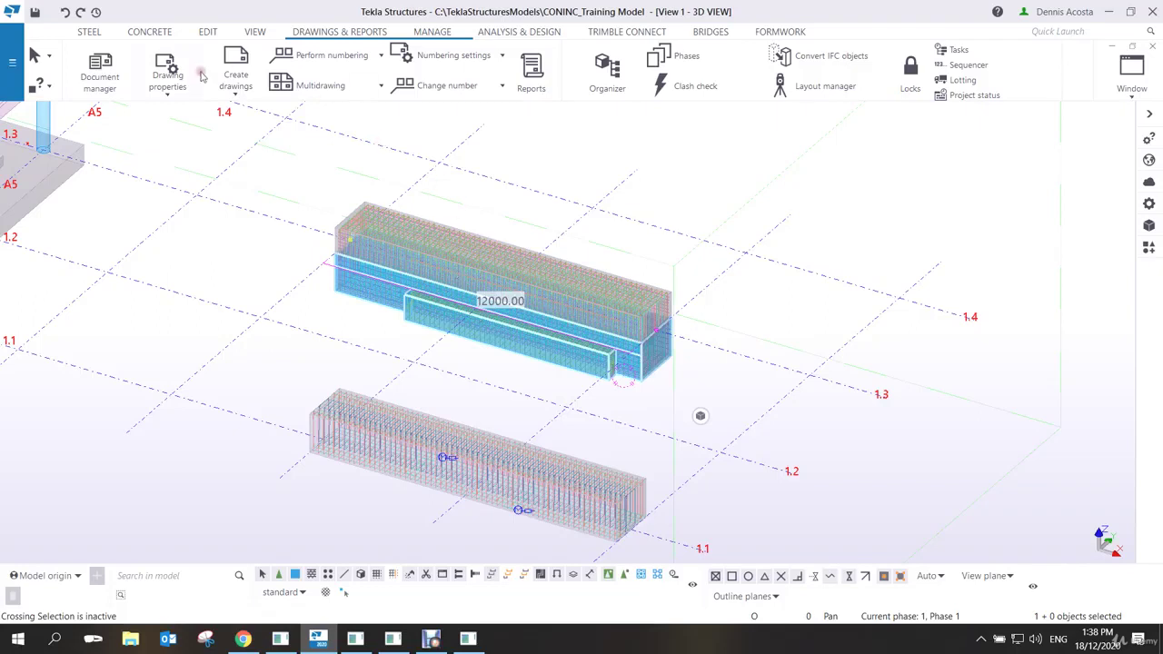
{"action": "left_click", "coordinate": [181, 94]}
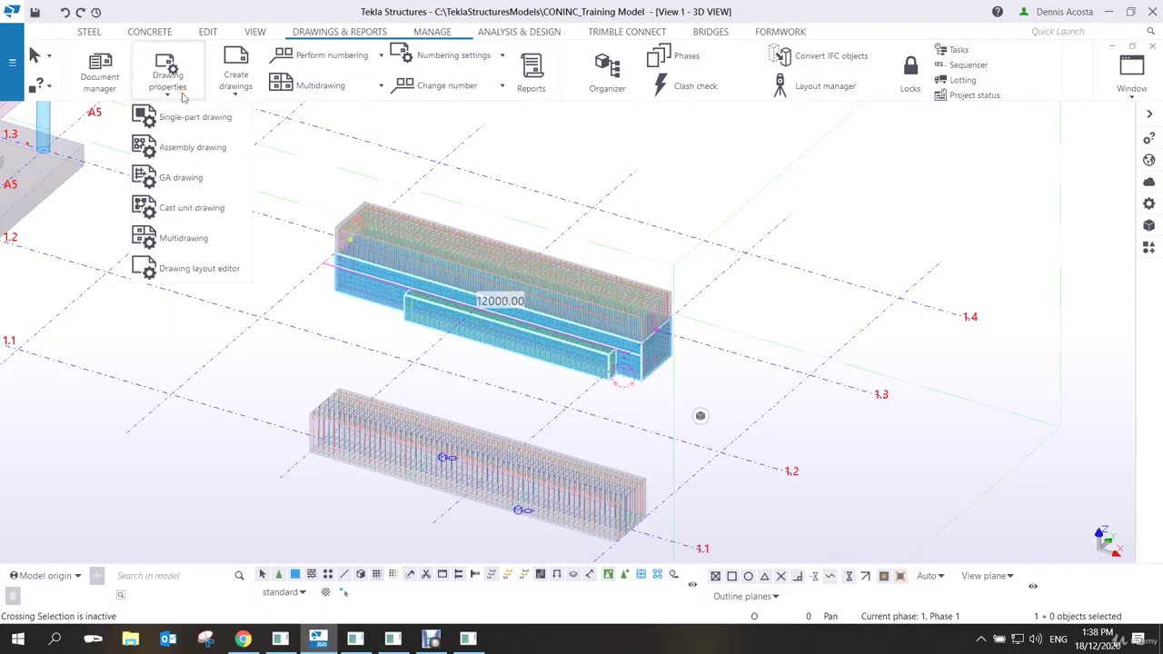
{"action": "left_click", "coordinate": [220, 210]}
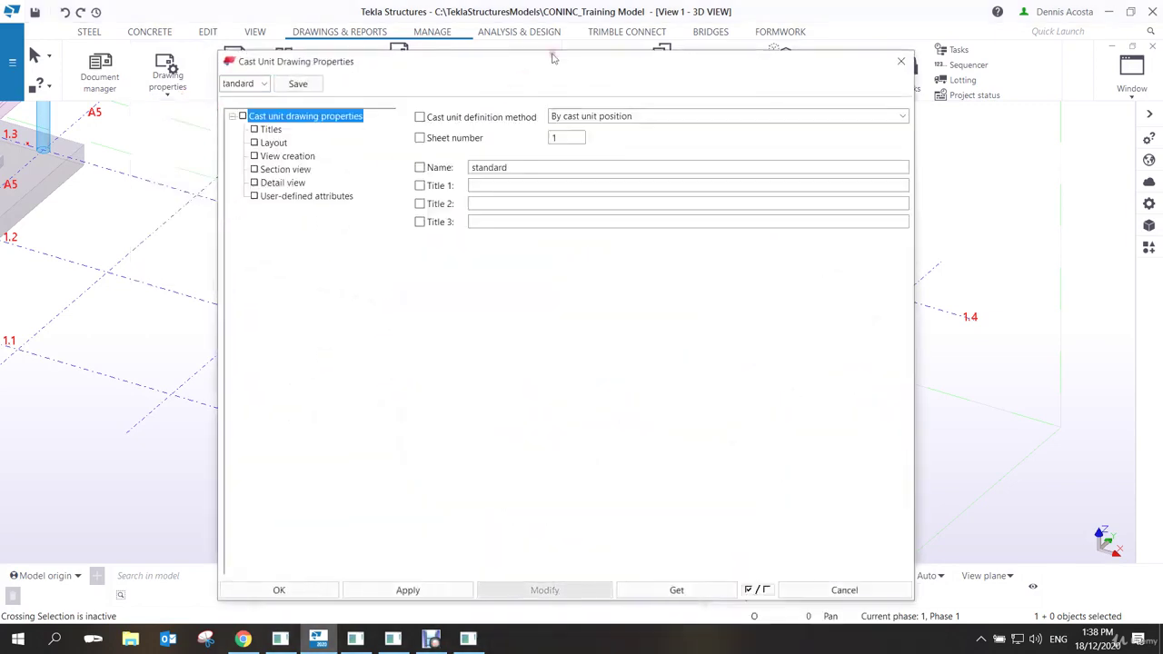
{"action": "left_click_drag", "start_coordinate": [568, 55], "coordinate": [630, 34]}
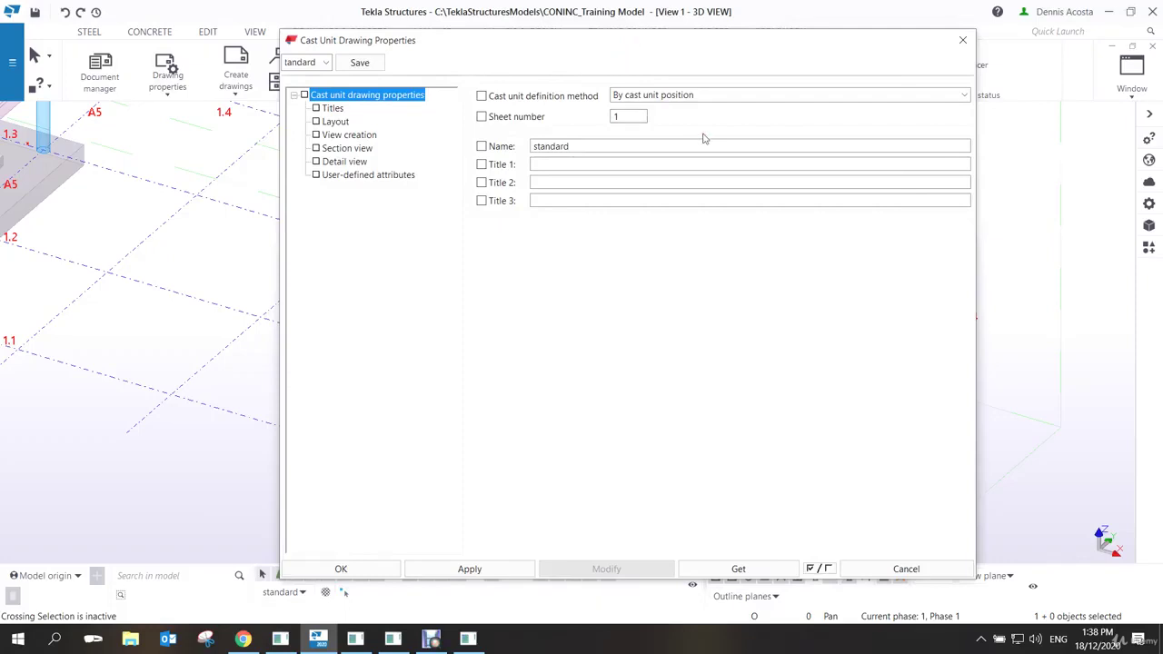
{"action": "left_click", "coordinate": [326, 63]}
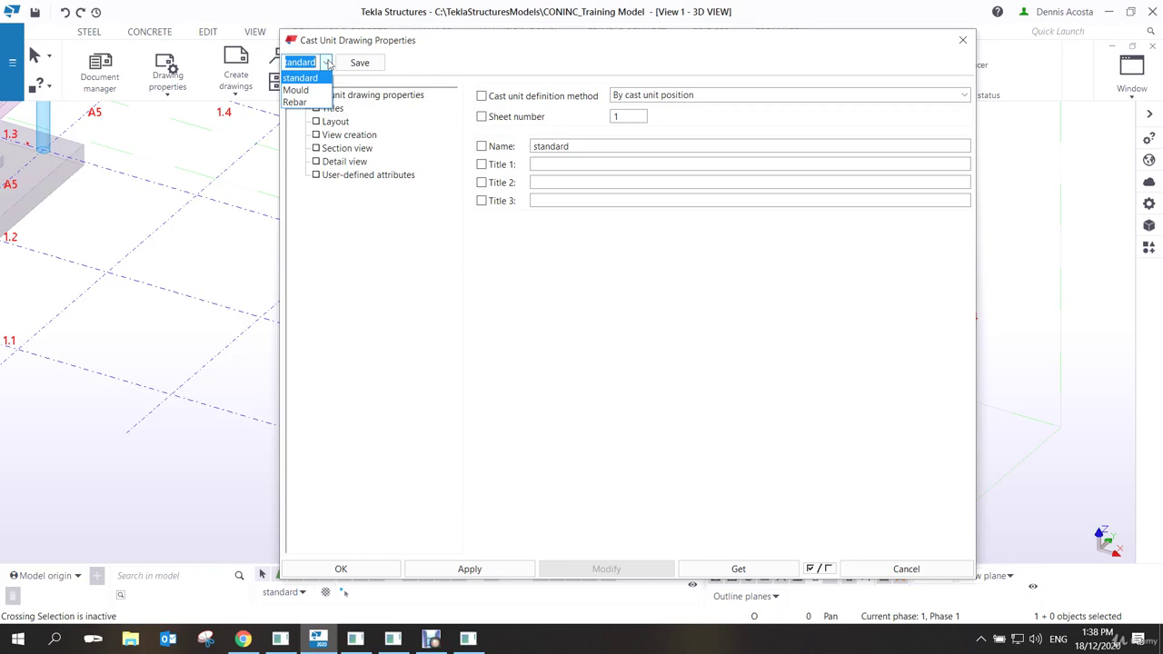
{"action": "left_click", "coordinate": [325, 63]}
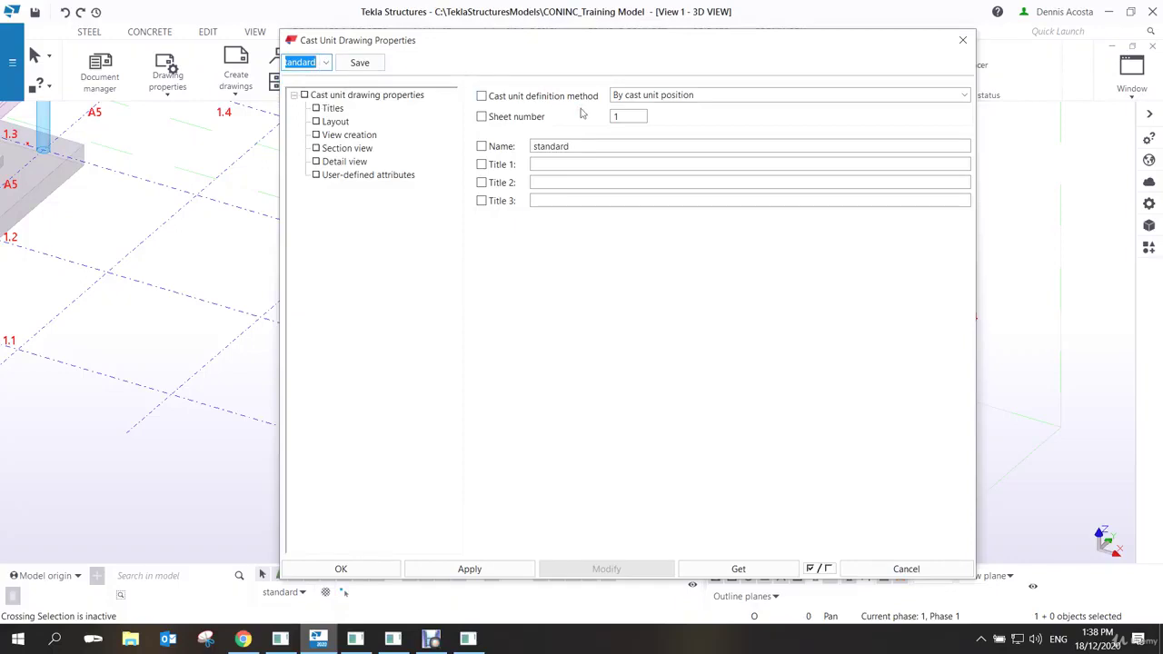
Set the cast unit drawing's name to PORTAL FRAME MOULD.
{"action": "double_click", "coordinate": [592, 144]}
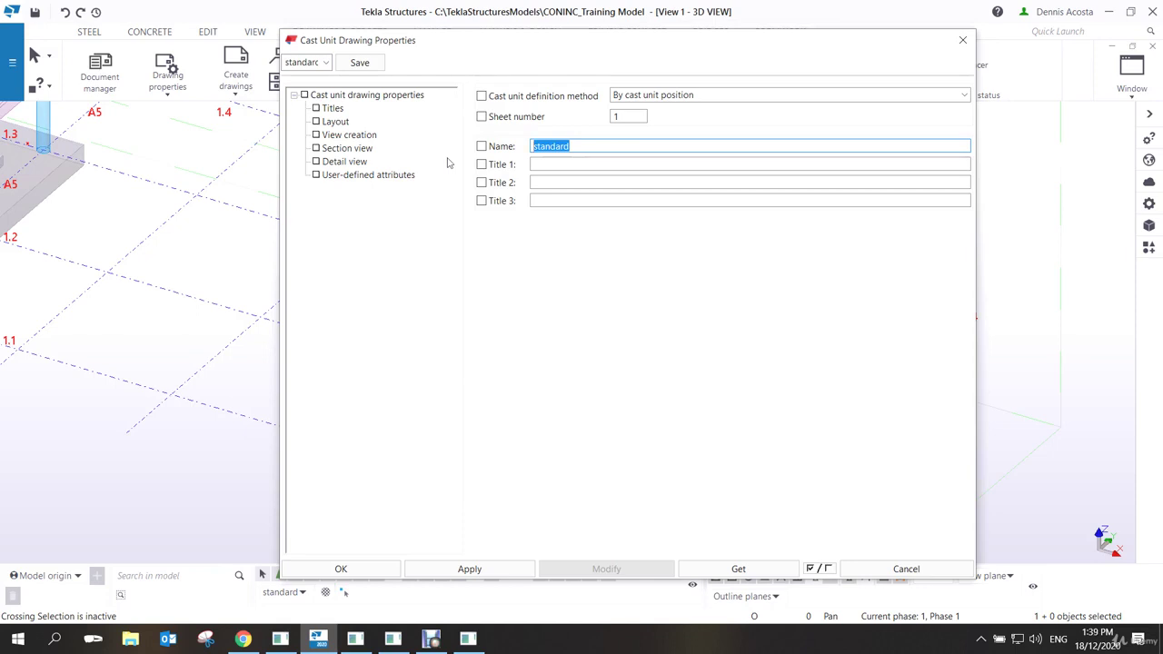
{"action": "type", "text": "PORTAL FRAME DETAILS"}
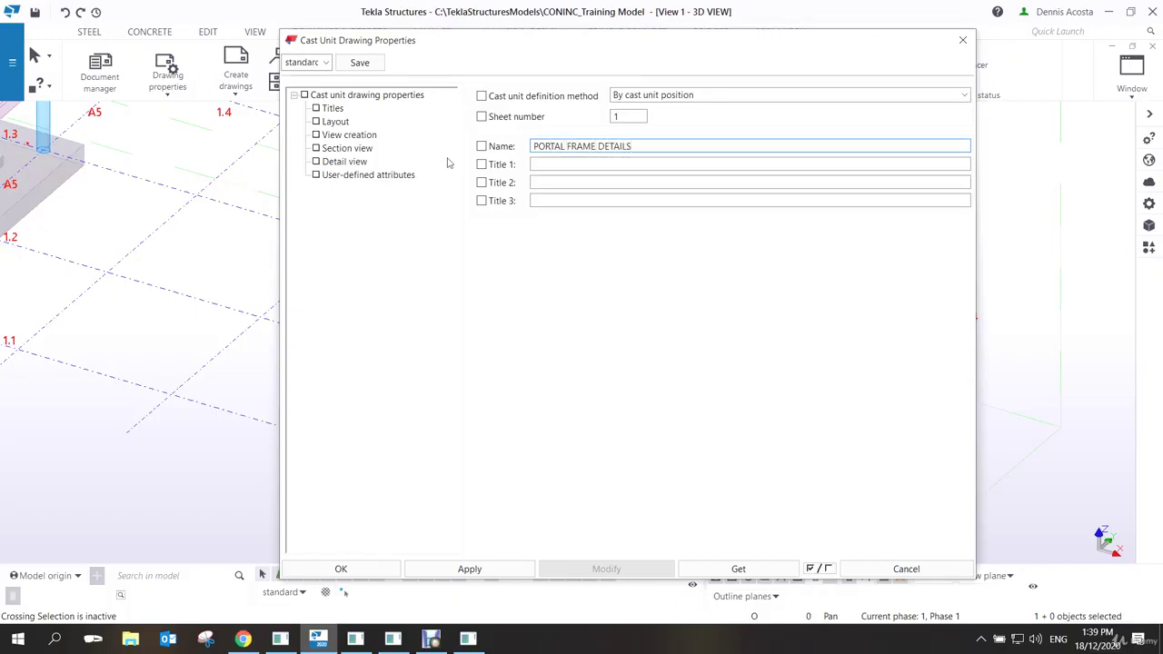
{"action": "key", "text": "BackSpace"}
{"action": "key", "text": "BackSpace"}
{"action": "key", "text": "BackSpace"}
{"action": "key", "text": "BackSpace"}
{"action": "key", "text": "BackSpace"}
{"action": "key", "text": "BackSpace"}
{"action": "key", "text": "BackSpace"}
{"action": "type", "text": "MOULD"}
Save the cast unit drawing properties as a new preset named portal_mould_drawing.
{"action": "left_click", "coordinate": [313, 63]}
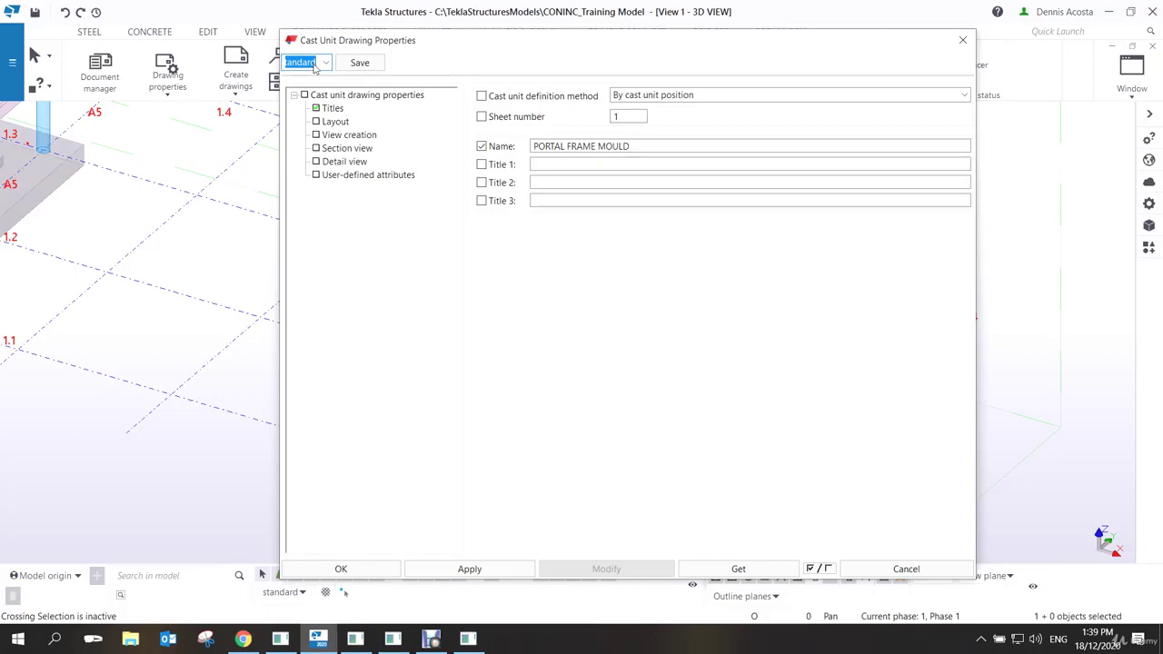
{"action": "type", "text": "portal_mould_drawing"}
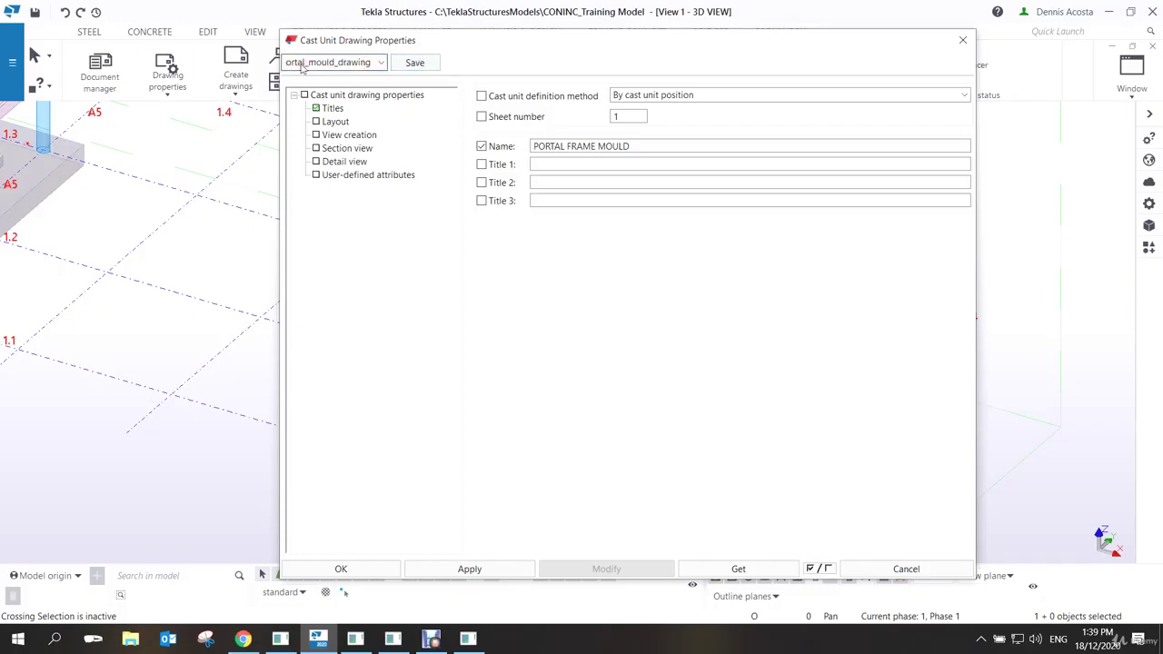
{"action": "left_click", "coordinate": [416, 63]}
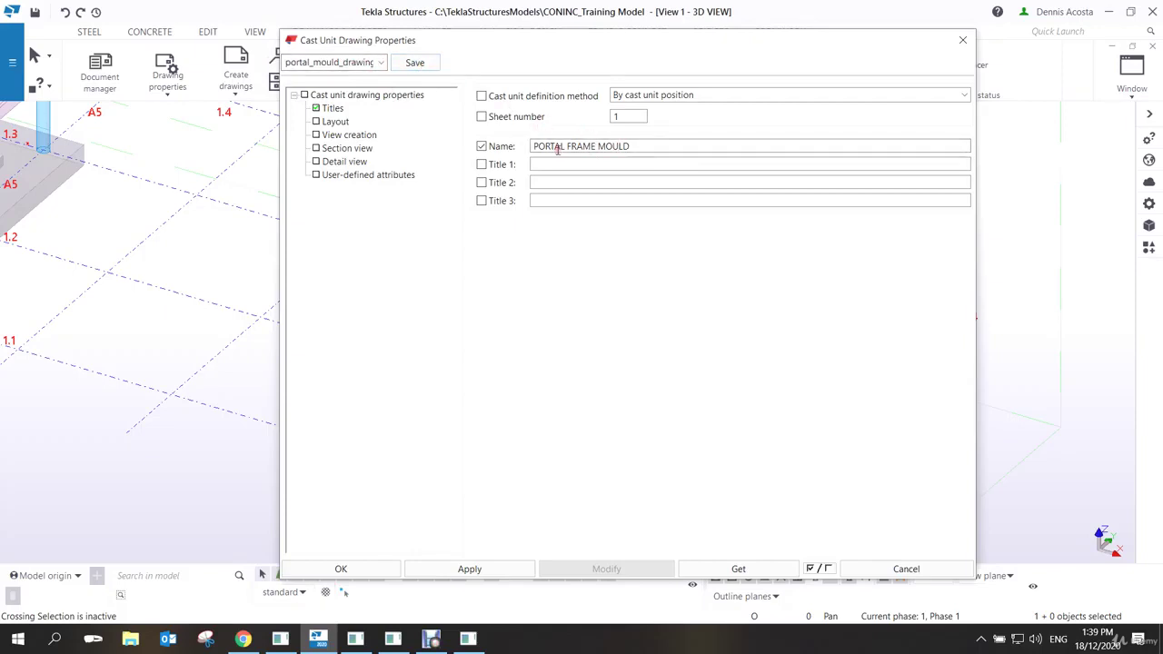
{"action": "left_click", "coordinate": [613, 116]}
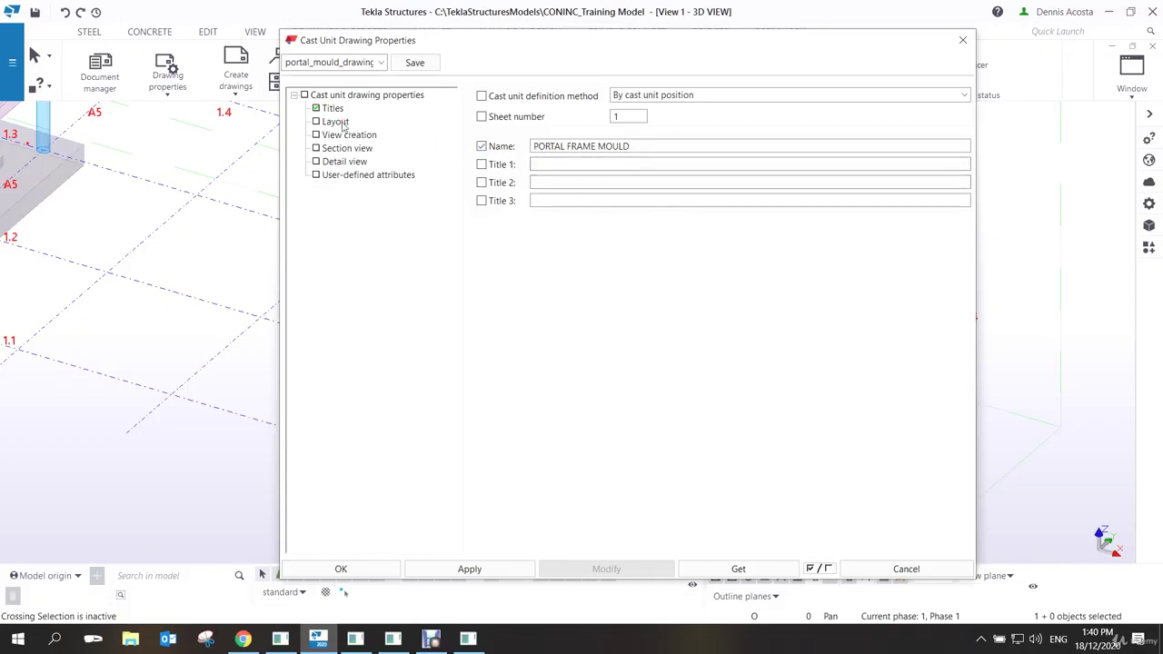
Assign the Coninc_CU layout to the cast unit drawing properties.
{"action": "left_click", "coordinate": [336, 121]}
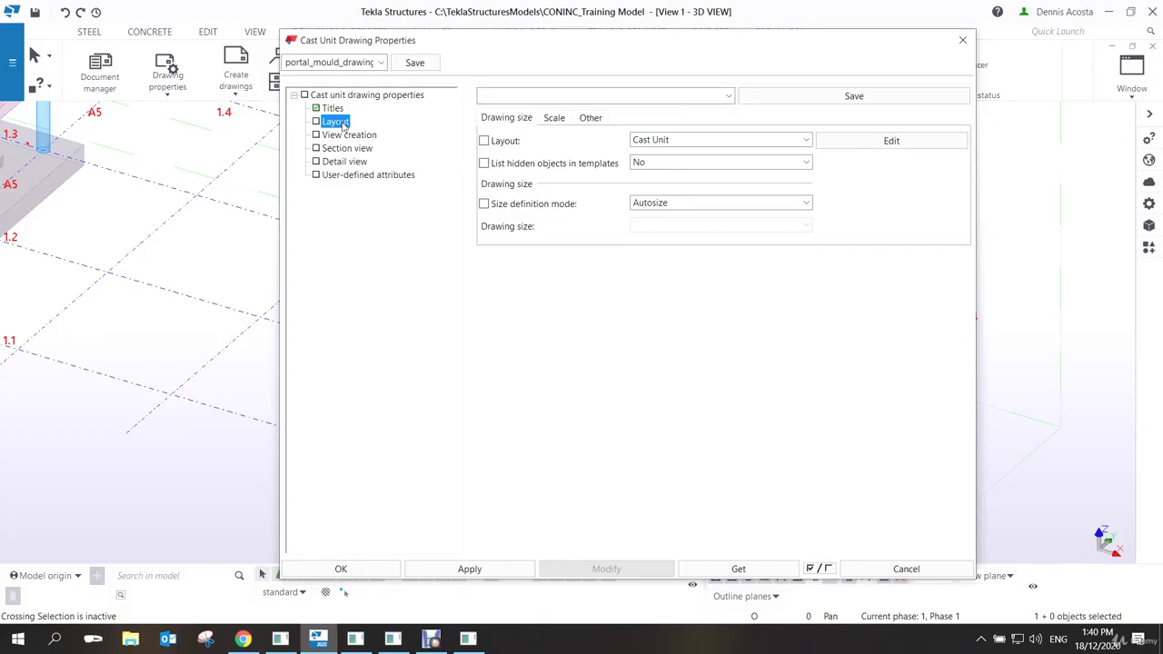
{"action": "left_click", "coordinate": [807, 142]}
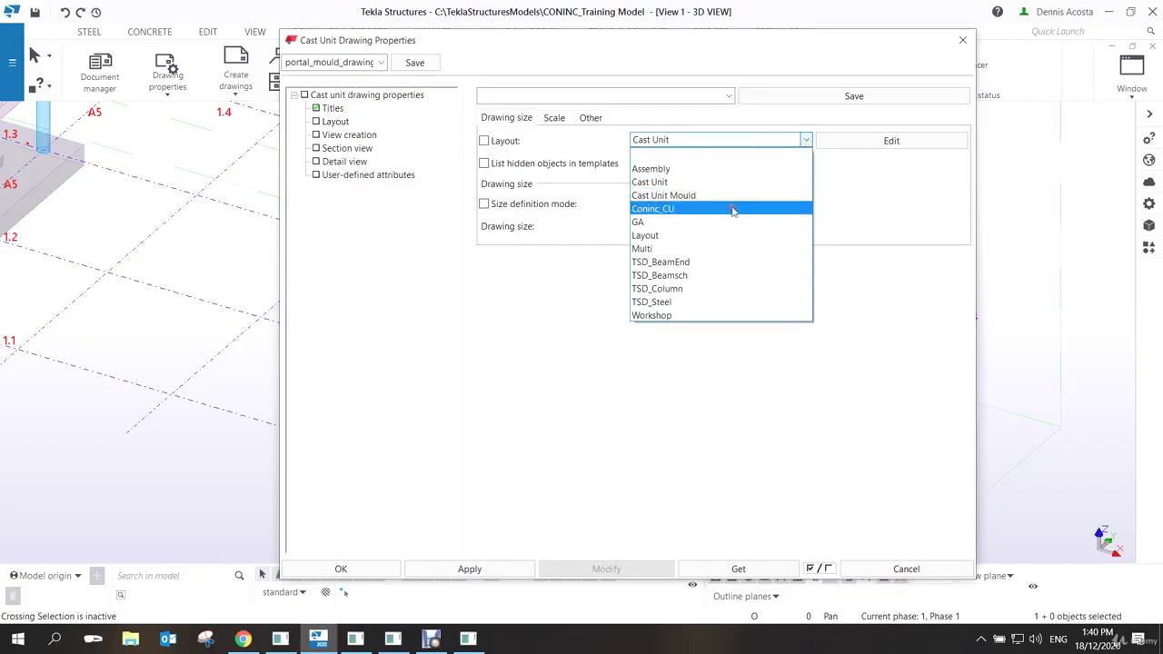
{"action": "left_click", "coordinate": [729, 210]}
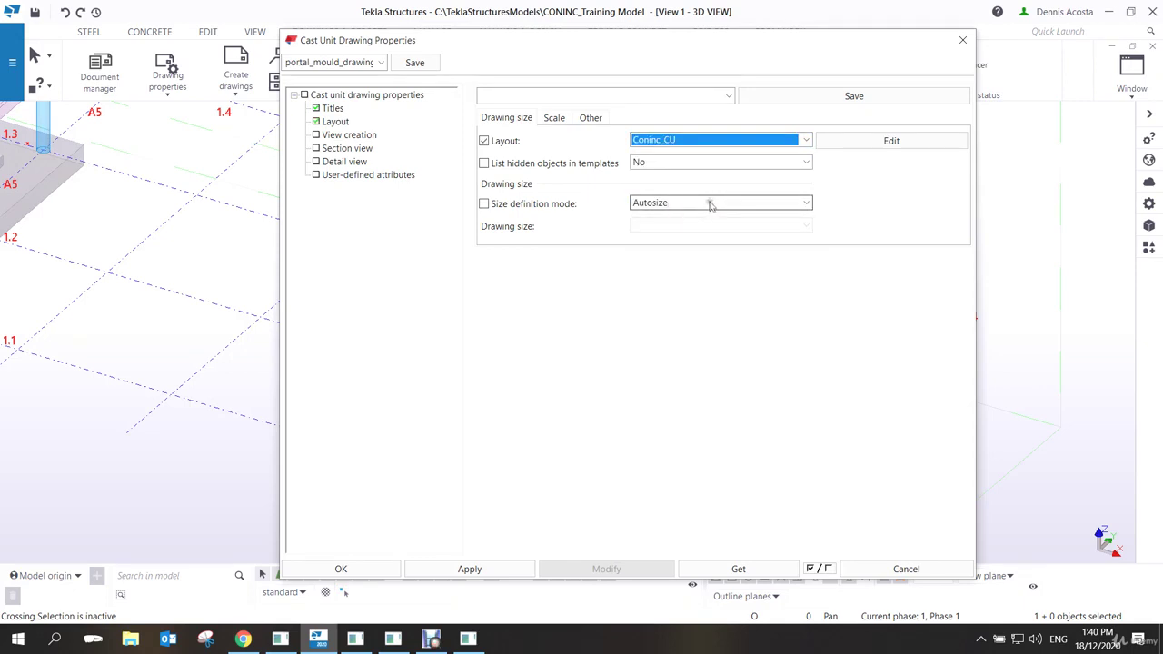
Use a specified drawing size of A1 (841x594) and save the portal_mould_drawing preset again.
{"action": "left_click", "coordinate": [711, 204]}
{"action": "left_click", "coordinate": [693, 220]}
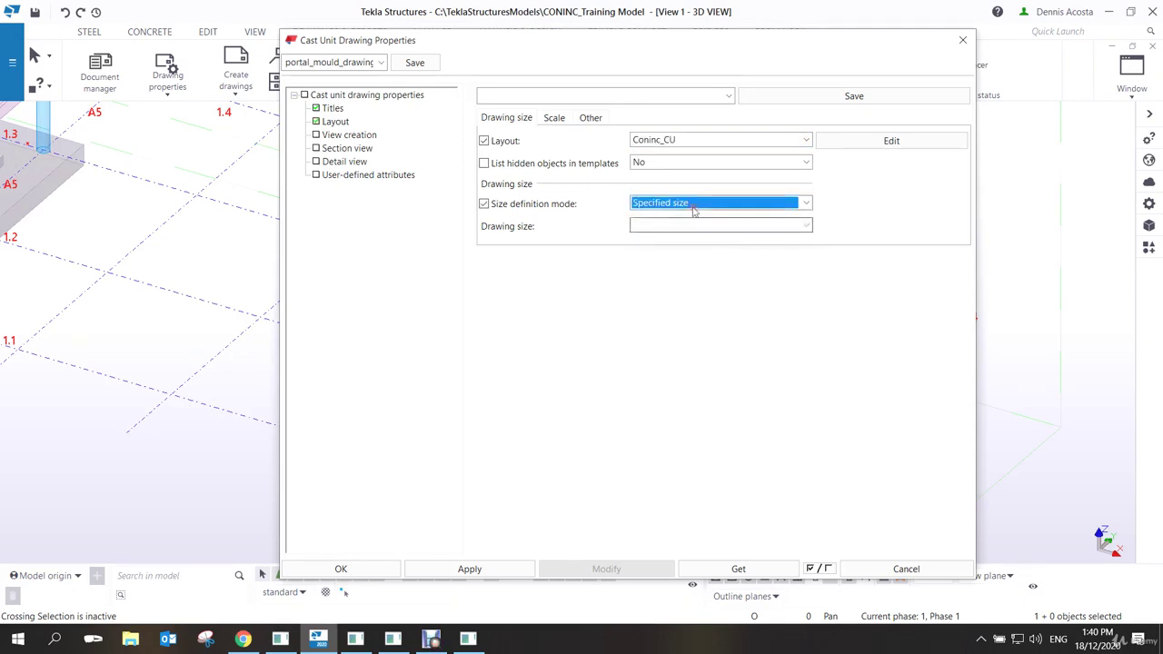
{"action": "left_click", "coordinate": [802, 227]}
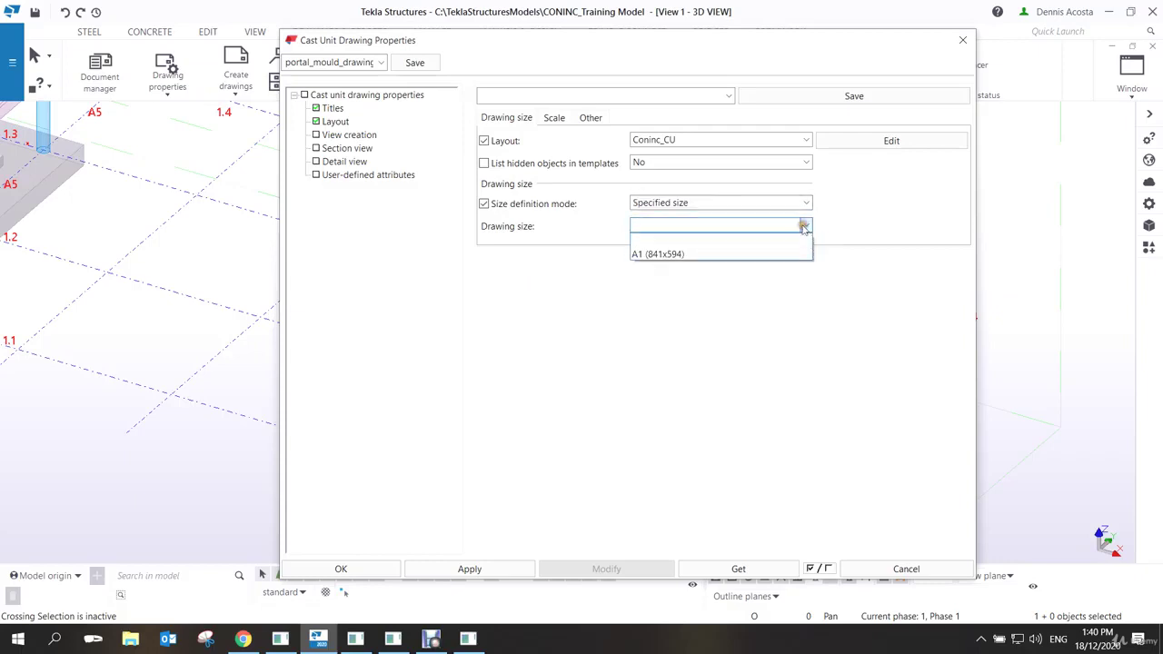
{"action": "left_click", "coordinate": [689, 253]}
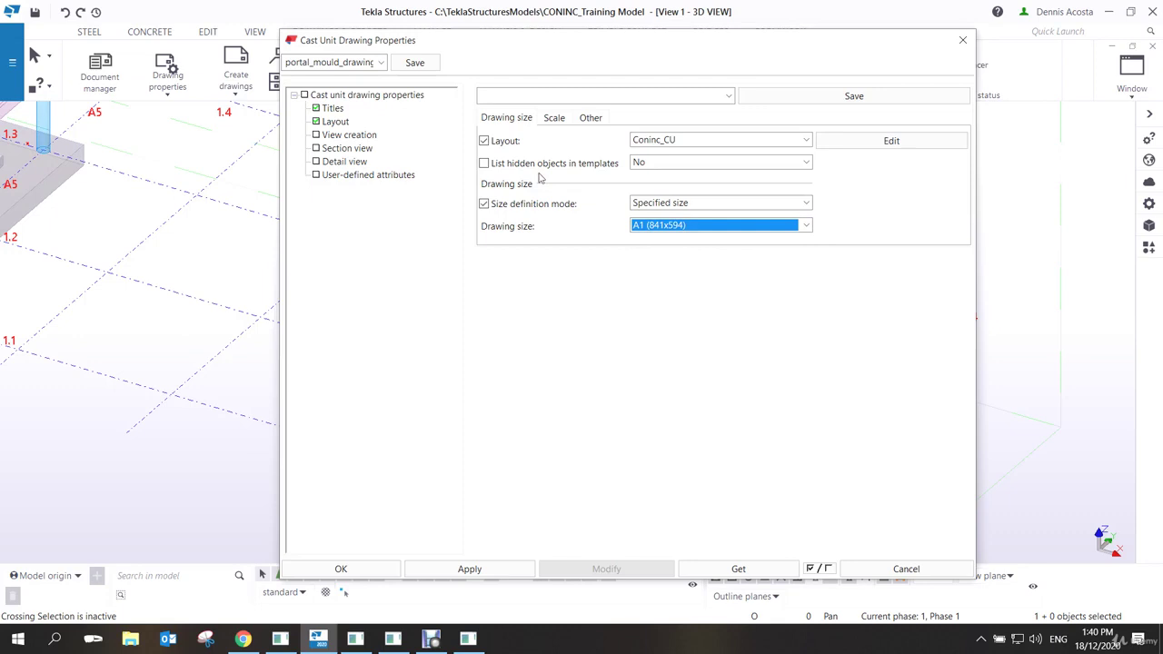
{"action": "left_click", "coordinate": [413, 65]}
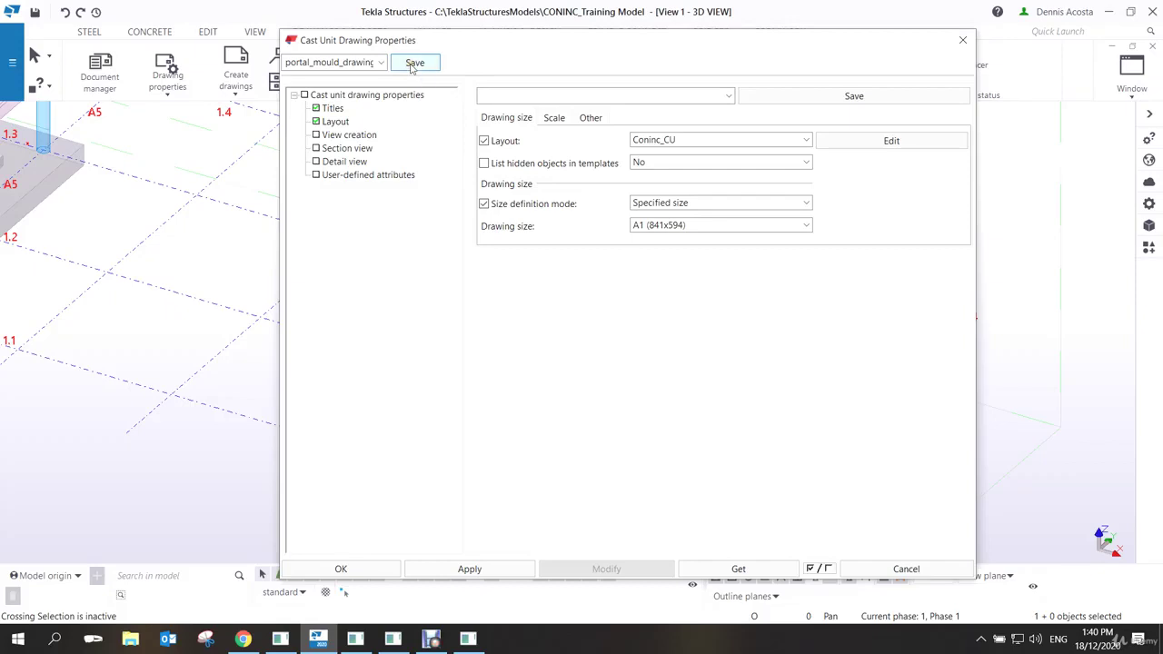
Turn off autoscale in the cast unit drawing's layout scale settings and save the portal_mould_drawing preset.
{"action": "left_click", "coordinate": [788, 97]}
{"action": "left_click", "coordinate": [687, 97]}
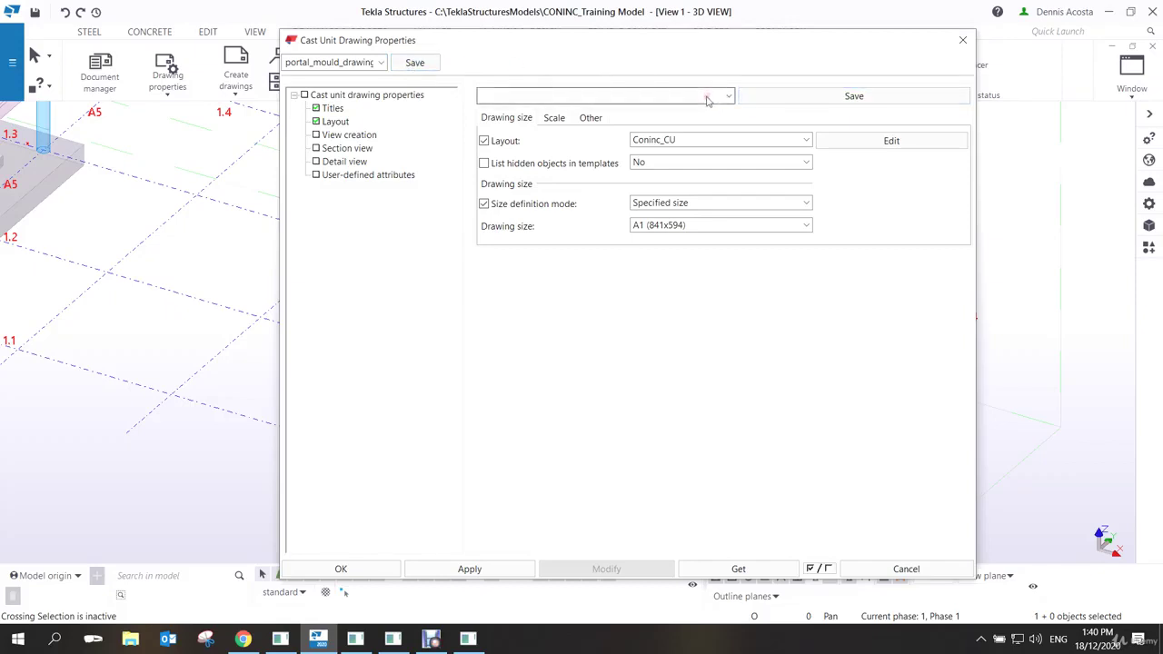
{"action": "left_click", "coordinate": [554, 119]}
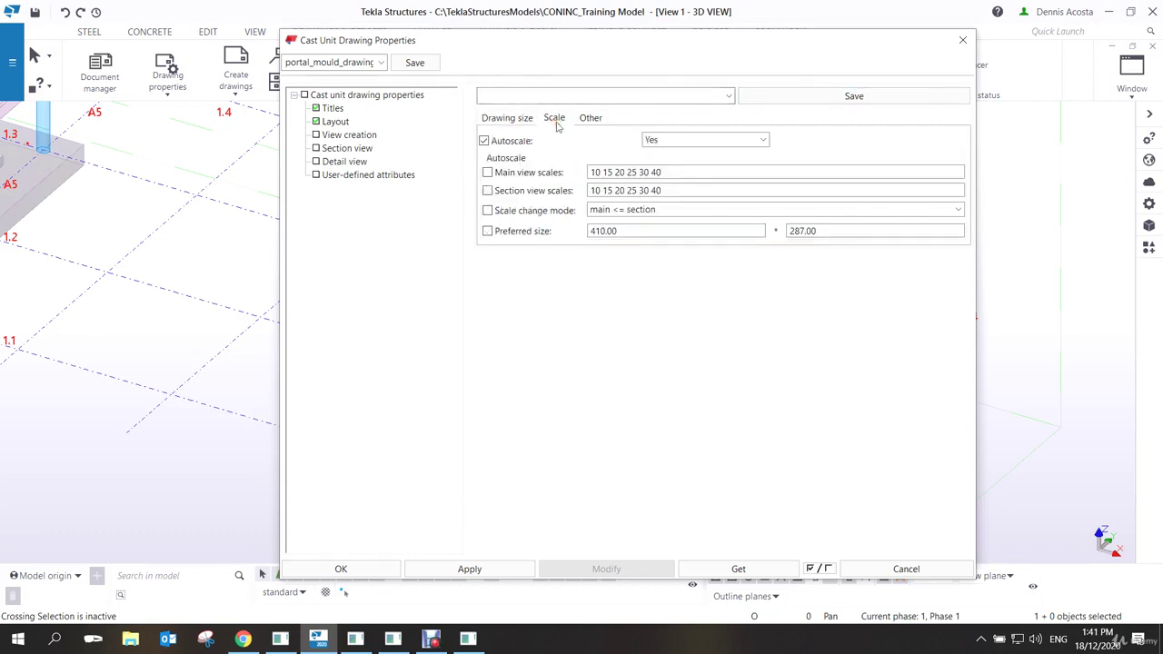
{"action": "left_click", "coordinate": [762, 141]}
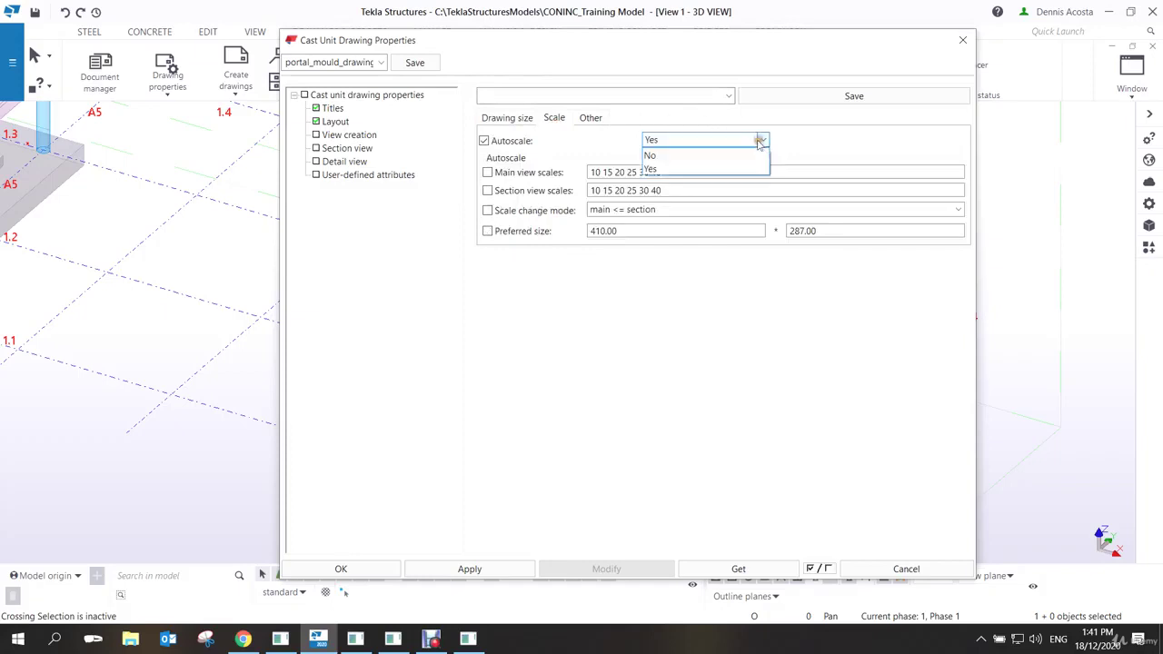
{"action": "left_click", "coordinate": [653, 156]}
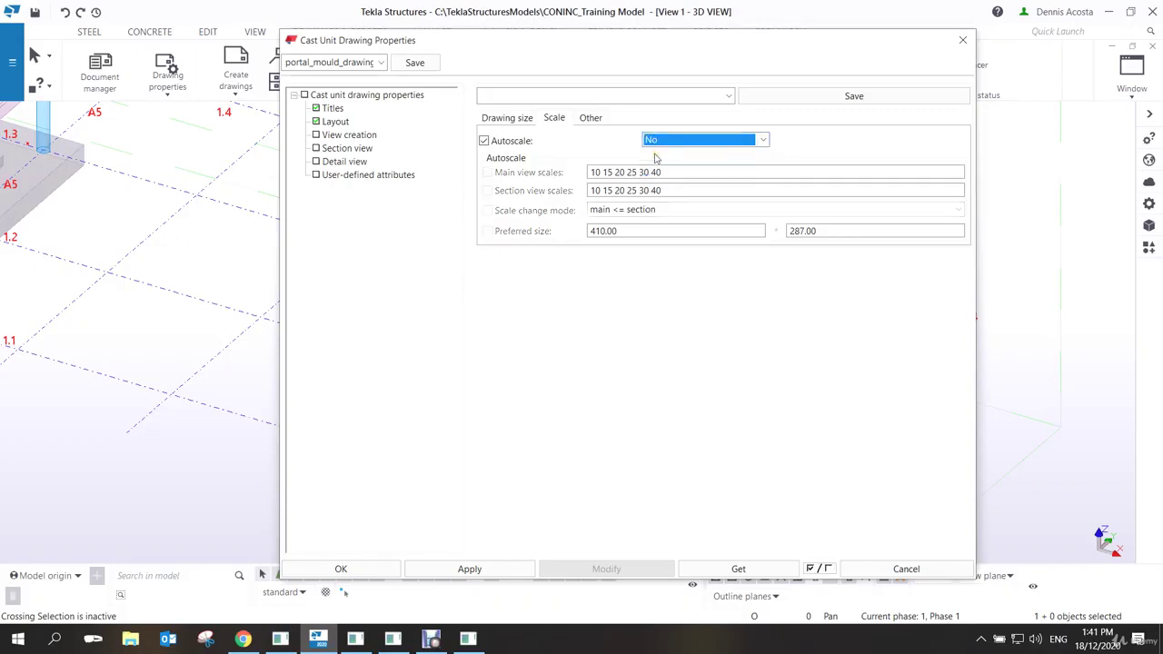
{"action": "left_click", "coordinate": [415, 63]}
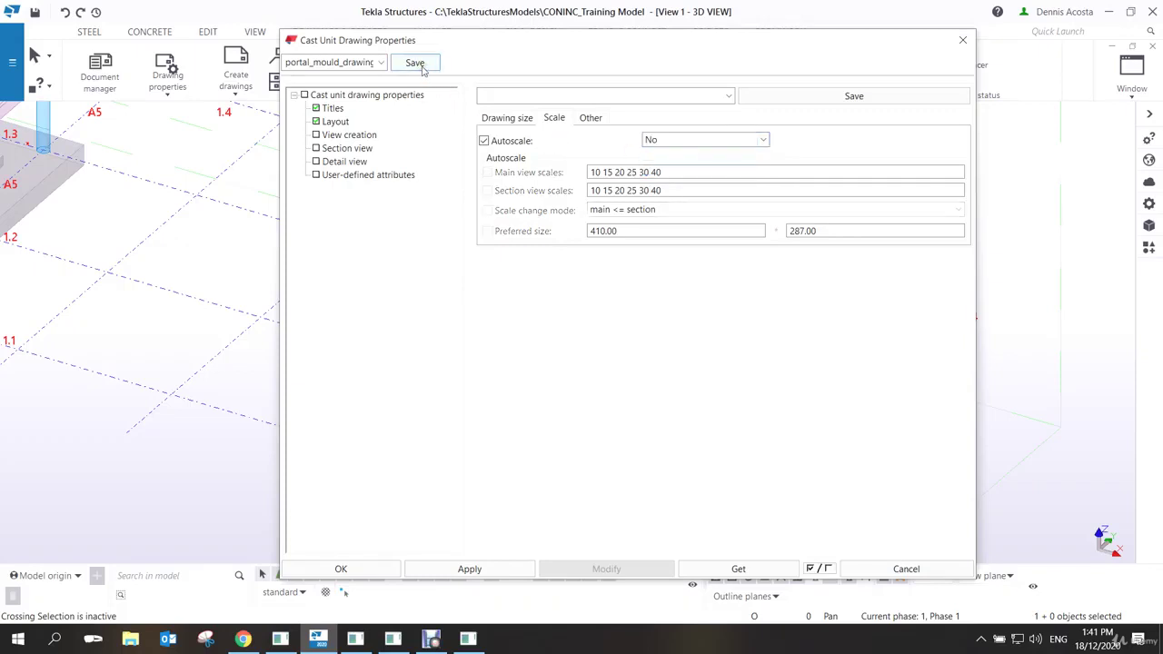
Keep the layout's projection type at Third angle and save the portal_mould_drawing preset.
{"action": "left_click", "coordinate": [591, 122]}
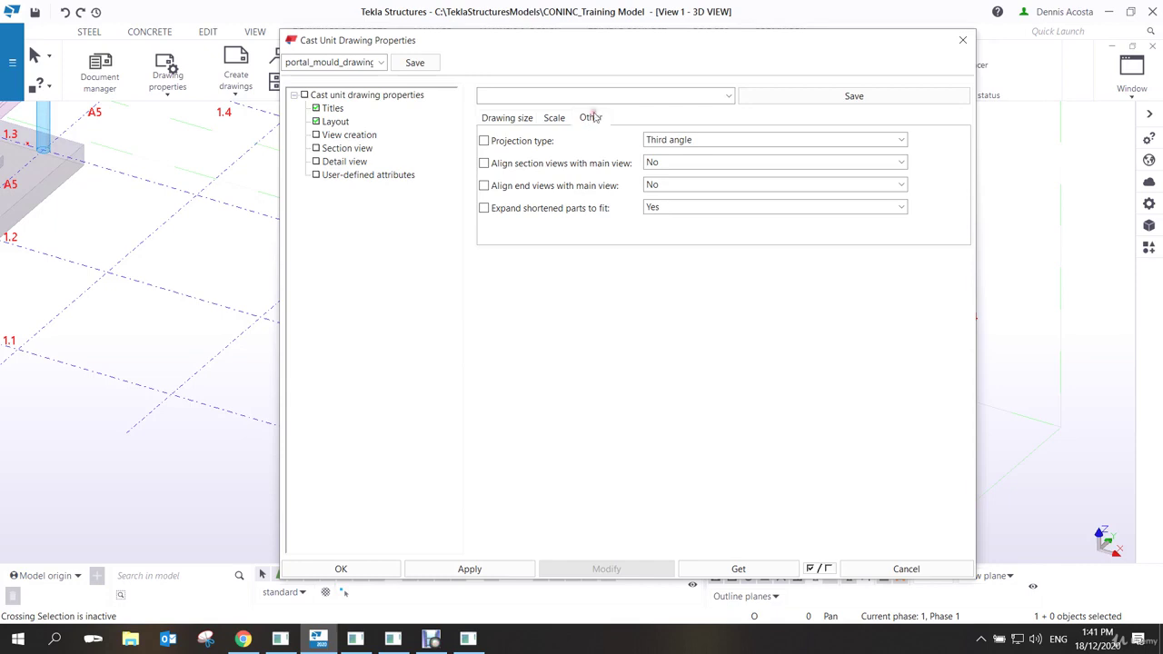
{"action": "left_click", "coordinate": [734, 141]}
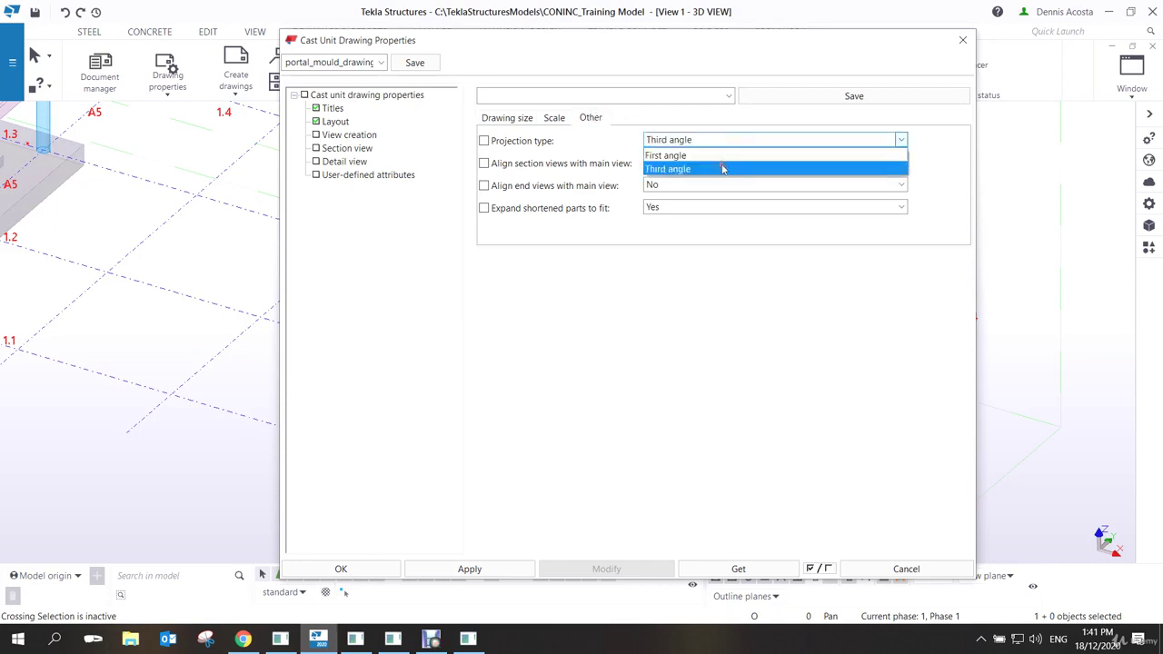
{"action": "left_click", "coordinate": [690, 121]}
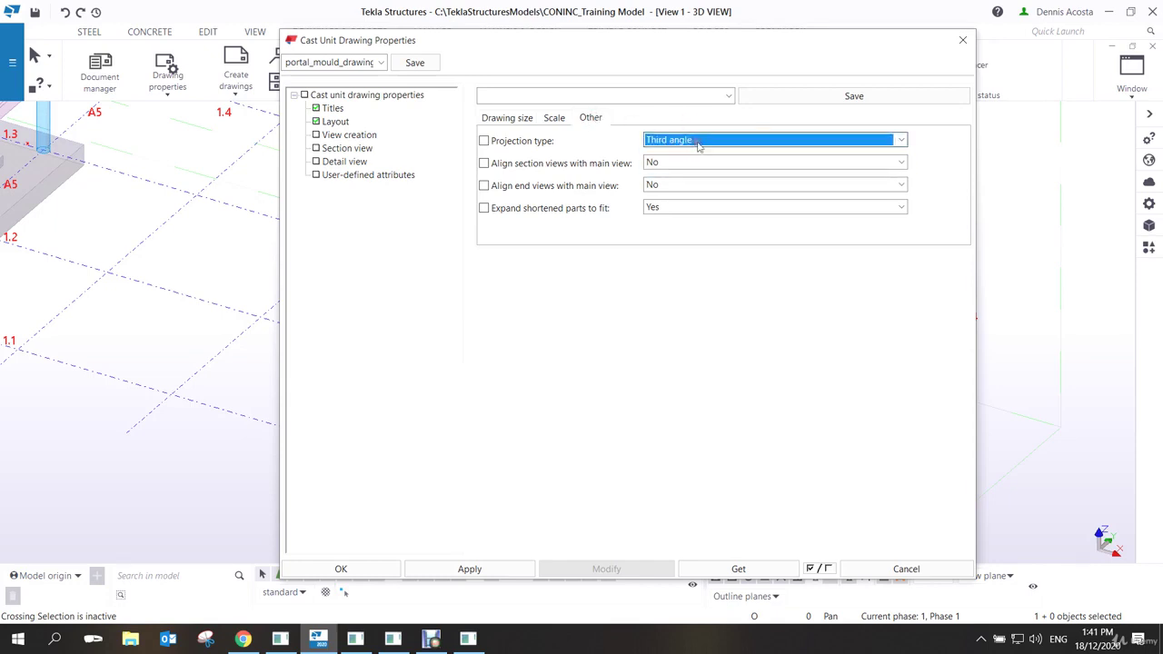
{"action": "key", "text": "alt+Down"}
{"action": "left_click", "coordinate": [694, 121]}
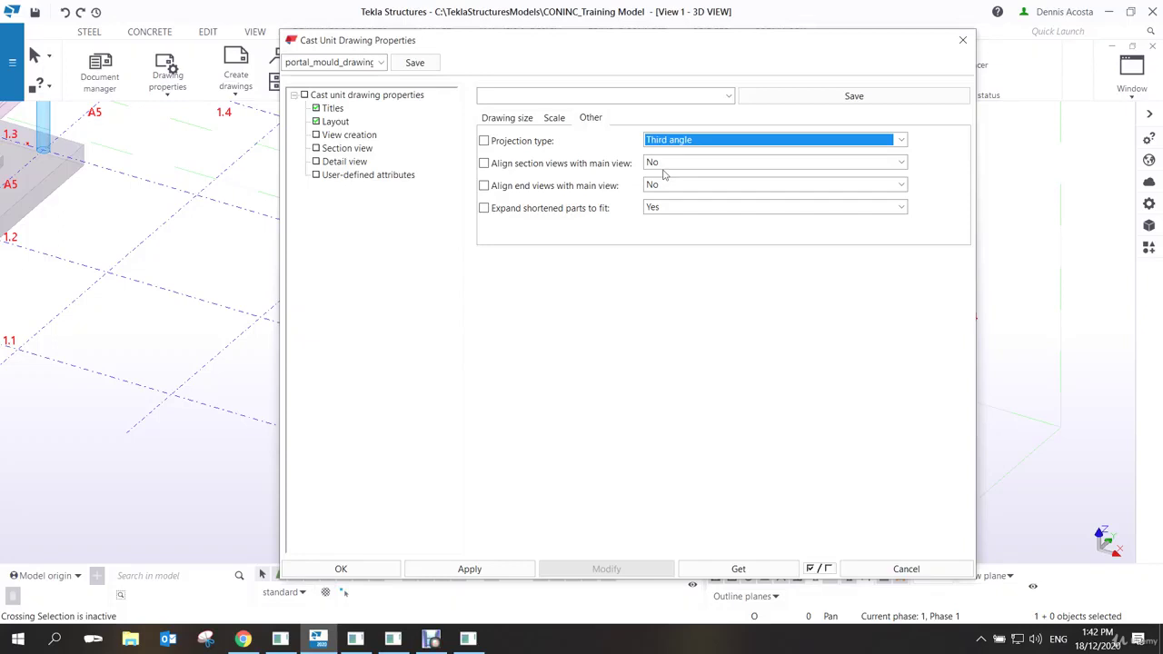
{"action": "left_click", "coordinate": [418, 63]}
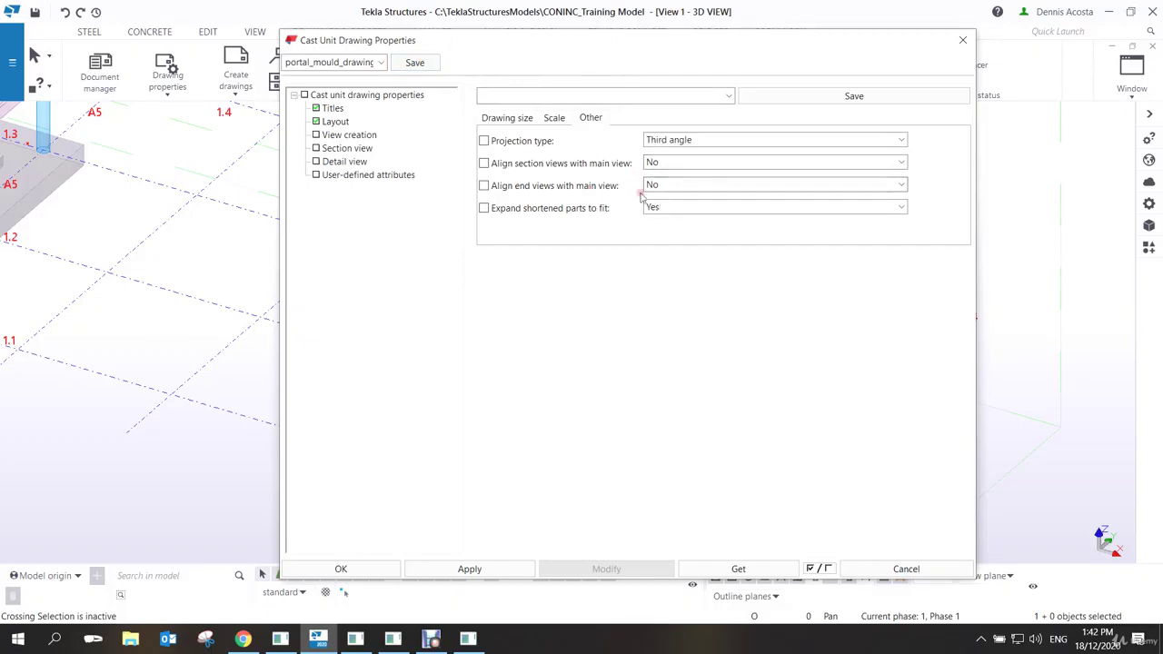
Change the front view's label in the view creation settings to FRONT VIEW.
{"action": "left_click", "coordinate": [361, 138]}
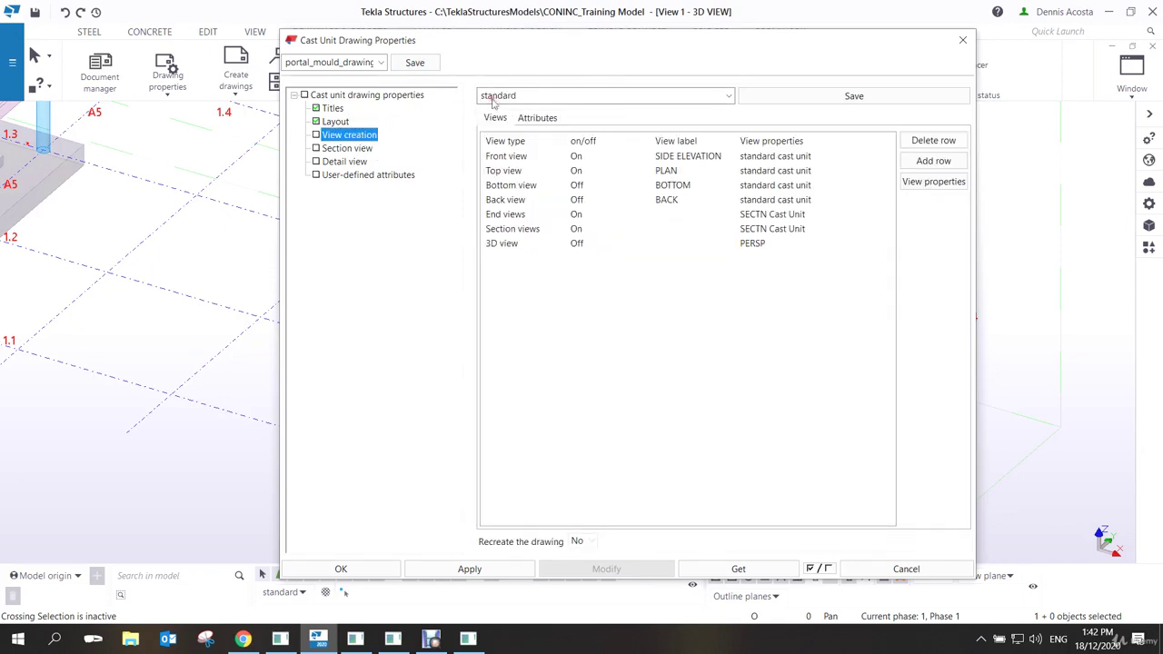
{"action": "left_click", "coordinate": [529, 118]}
{"action": "left_click", "coordinate": [496, 119]}
{"action": "left_click", "coordinate": [718, 158]}
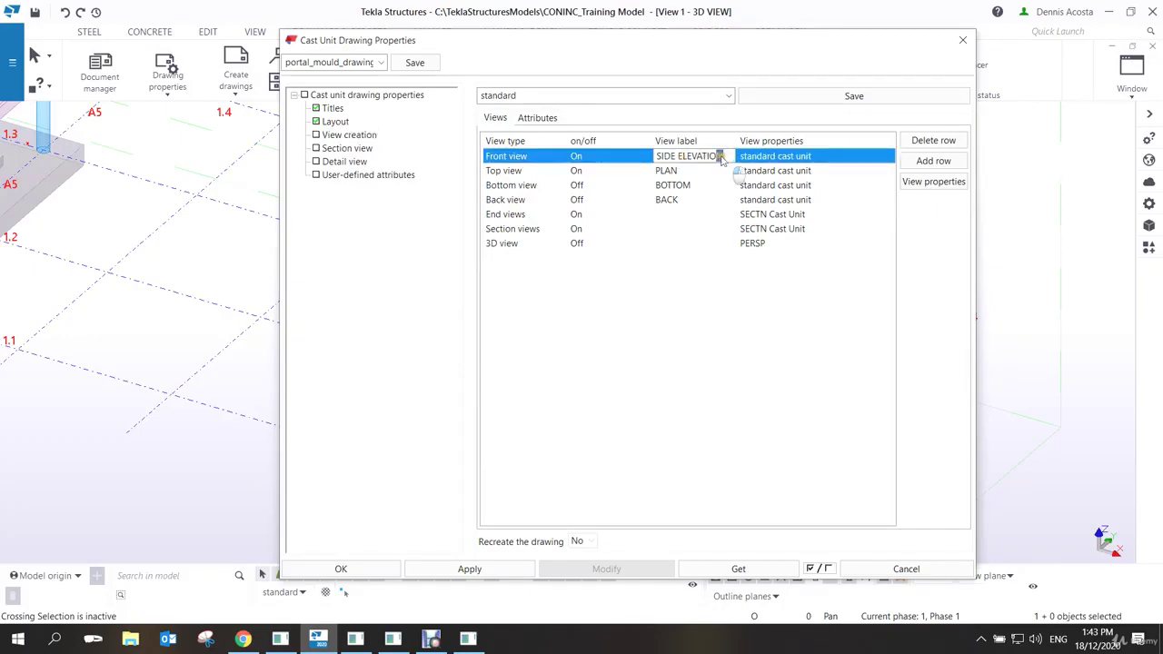
{"action": "left_click_drag", "start_coordinate": [717, 157], "coordinate": [647, 161]}
{"action": "key", "text": "BackSpace"}
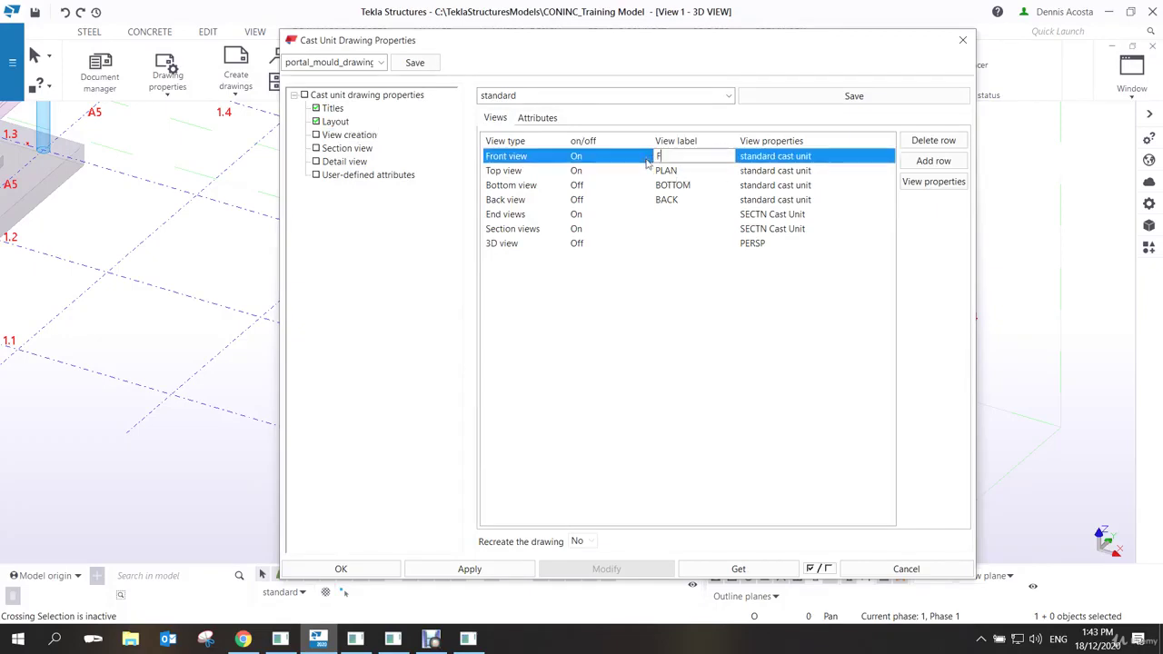
{"action": "type", "text": "FRONT VIEW"}
Change the top view's label to PLAN VIEW, then save and apply the portal_mould_drawing properties.
{"action": "left_click", "coordinate": [677, 172]}
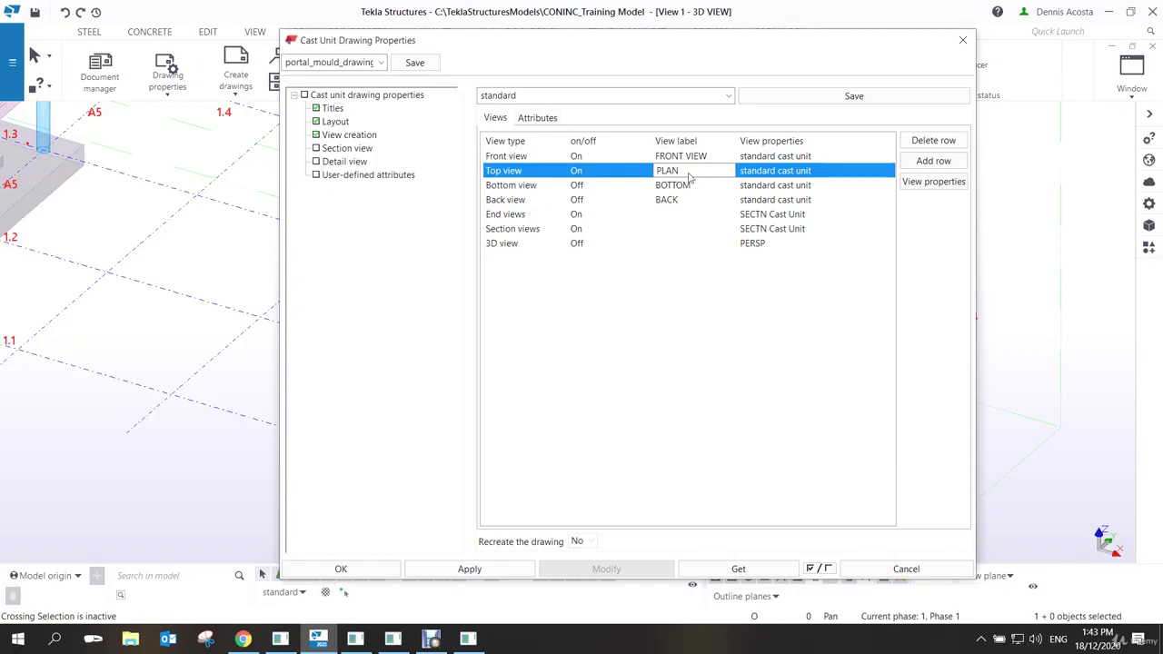
{"action": "type", "text": "VIEW"}
{"action": "left_click", "coordinate": [417, 63]}
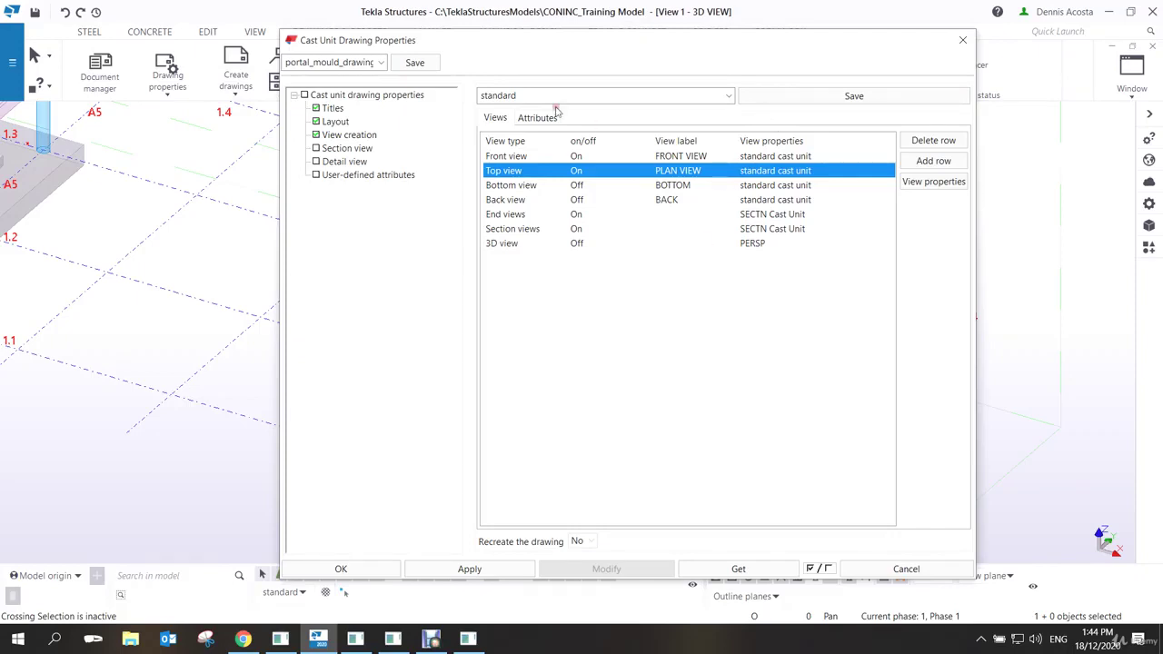
{"action": "left_click", "coordinate": [414, 62]}
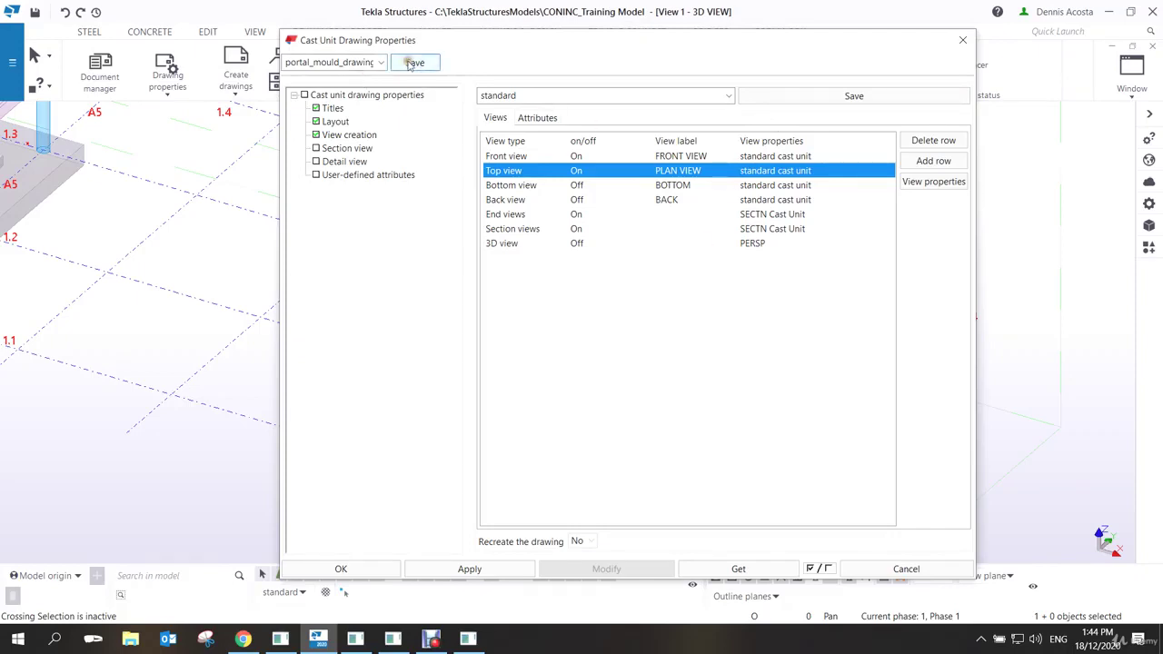
{"action": "left_click", "coordinate": [459, 570]}
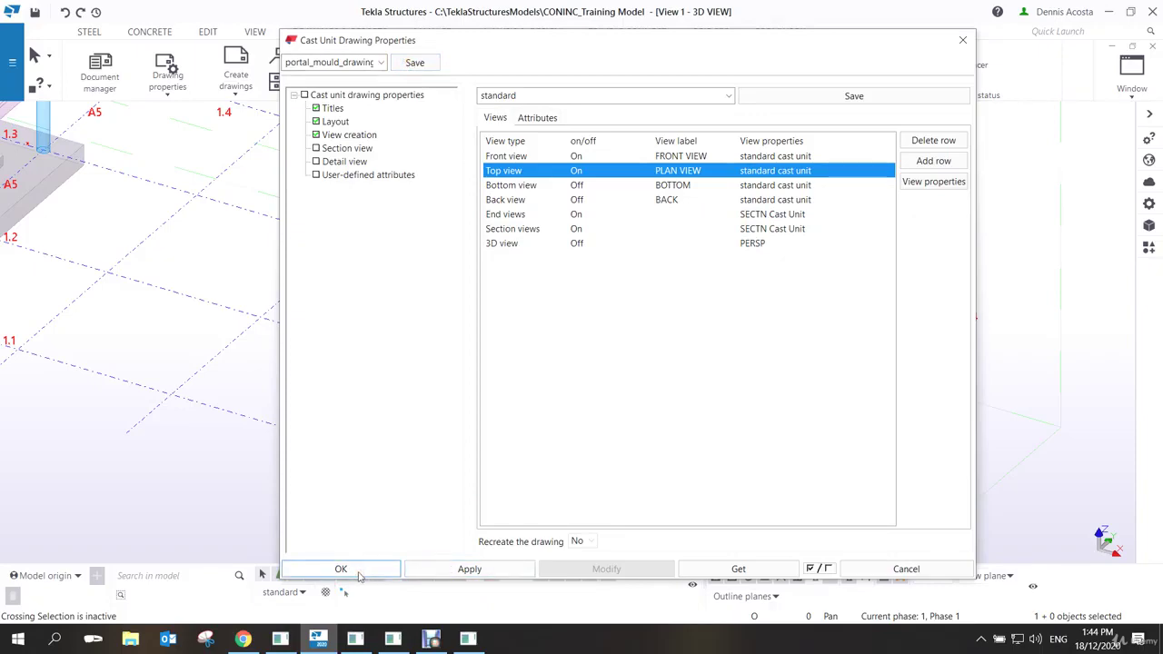
{"action": "left_click", "coordinate": [359, 574]}
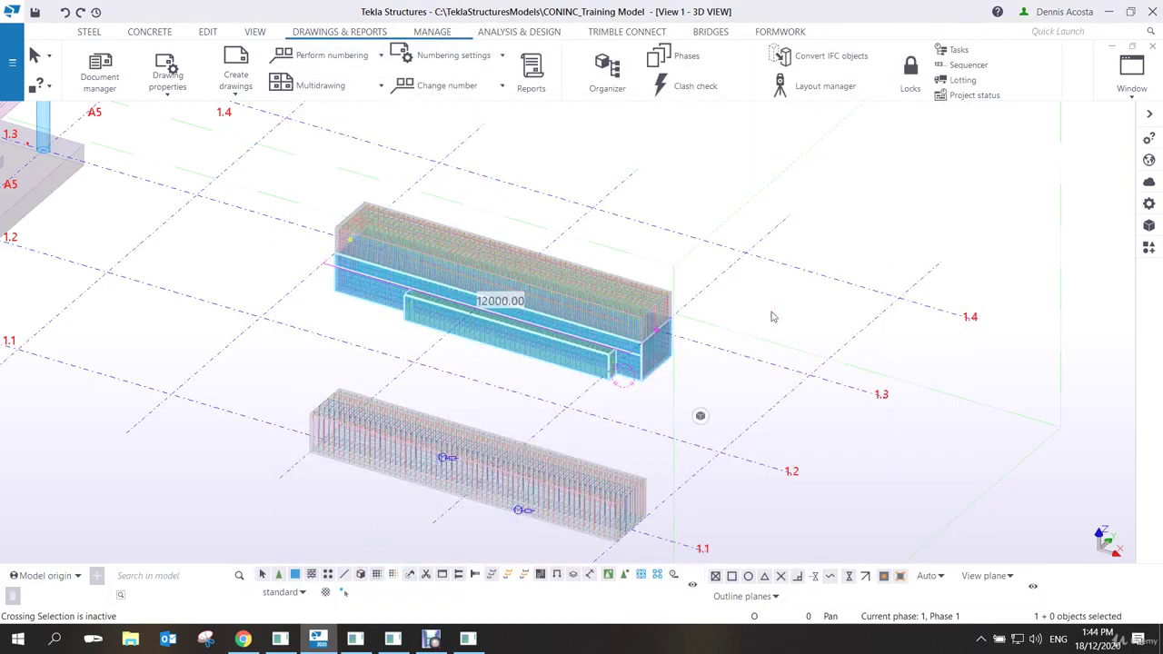
Open the document manager and delete the existing assembly drawing with mark [P.1].
{"action": "key", "text": "ctrl+l"}
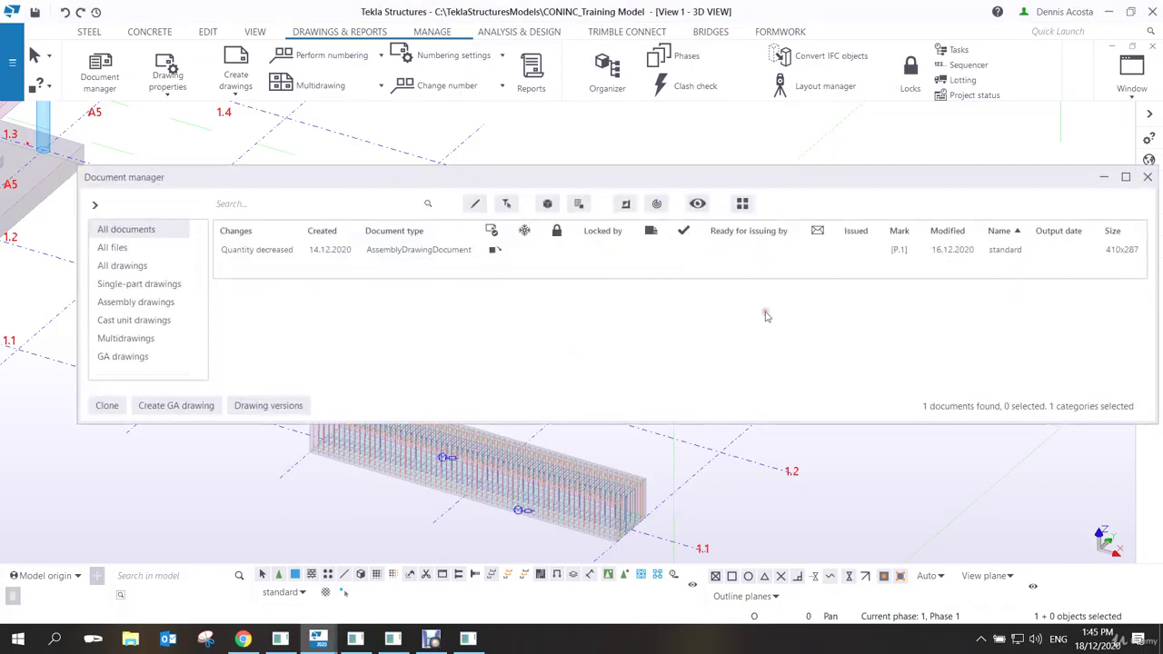
{"action": "left_click", "coordinate": [432, 251]}
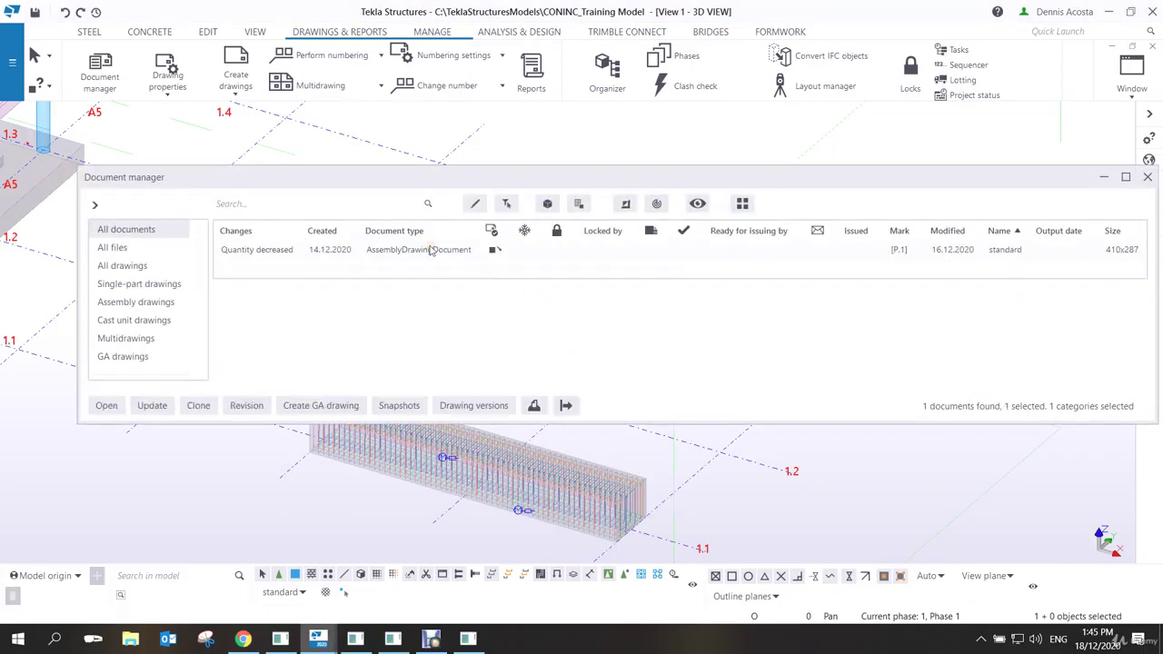
{"action": "key", "text": "Delete"}
{"action": "left_click", "coordinate": [554, 334]}
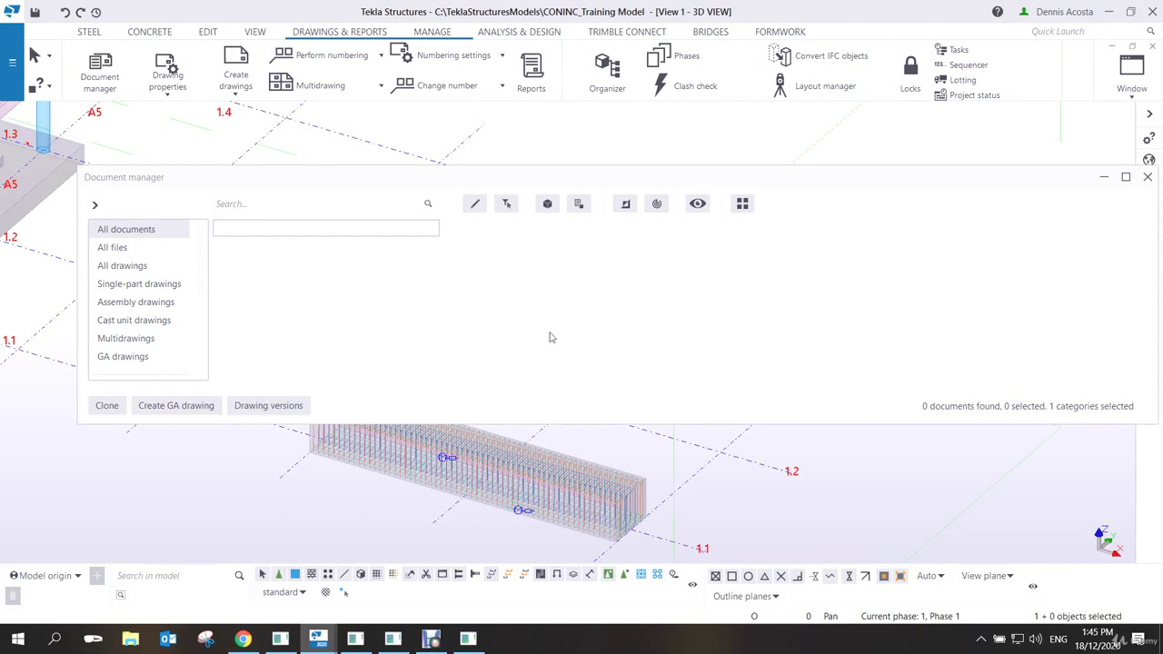
Check the all drawings, cast unit drawings and all files categories for remaining documents.
{"action": "left_click", "coordinate": [130, 265]}
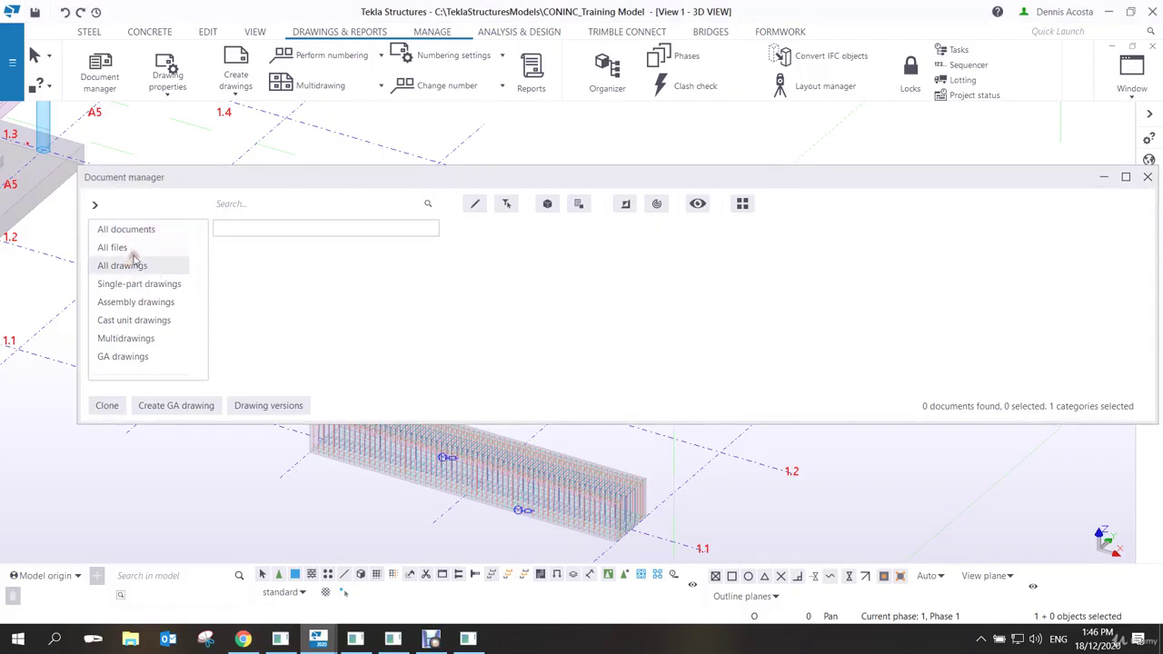
{"action": "left_click", "coordinate": [137, 248]}
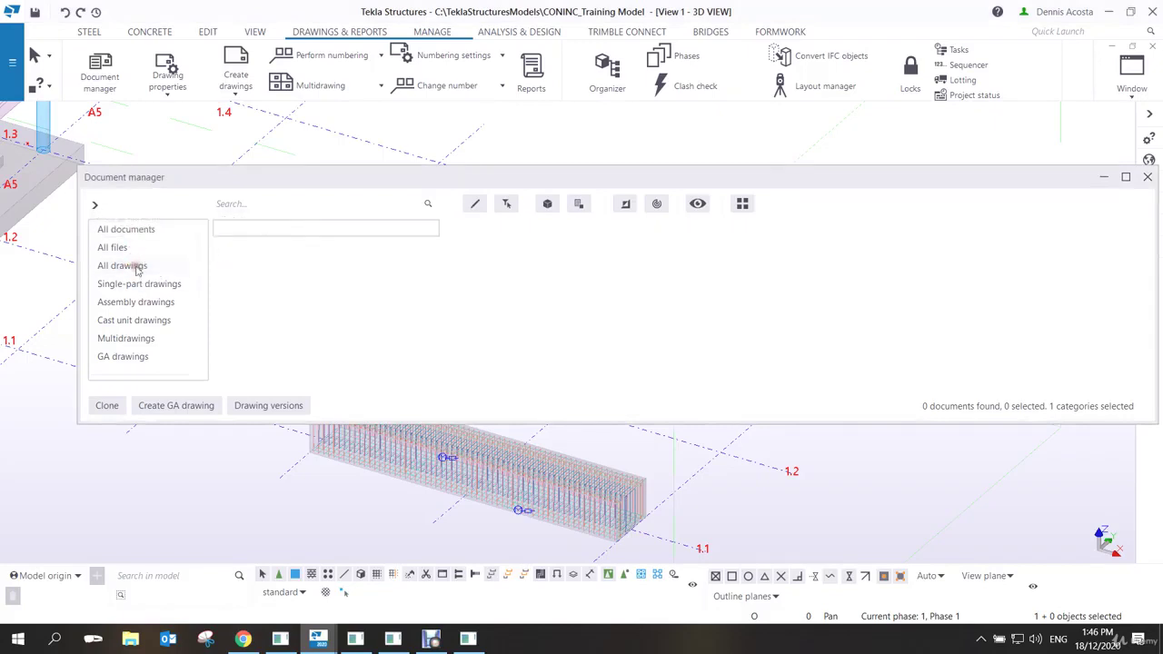
{"action": "left_click", "coordinate": [152, 325]}
{"action": "left_click", "coordinate": [136, 329]}
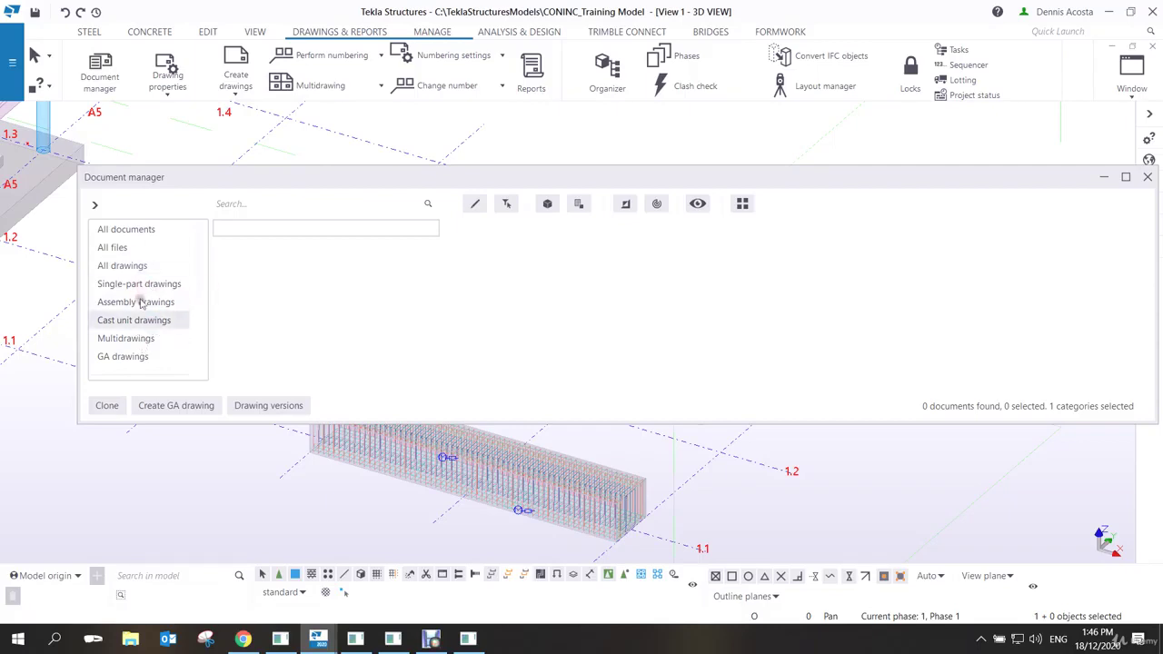
{"action": "left_click", "coordinate": [193, 373]}
{"action": "left_click", "coordinate": [157, 253]}
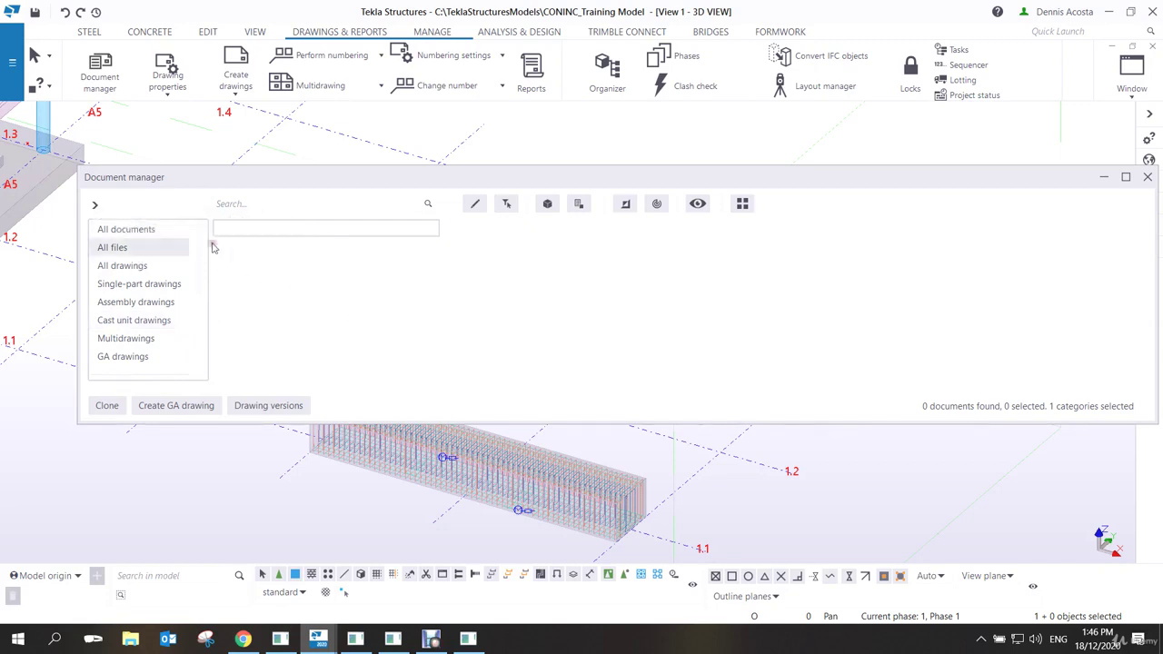
Create a cast unit drawing of the selected concrete beam in the 3D model, keeping the document manager open.
{"action": "left_click_drag", "start_coordinate": [511, 176], "coordinate": [465, 201]}
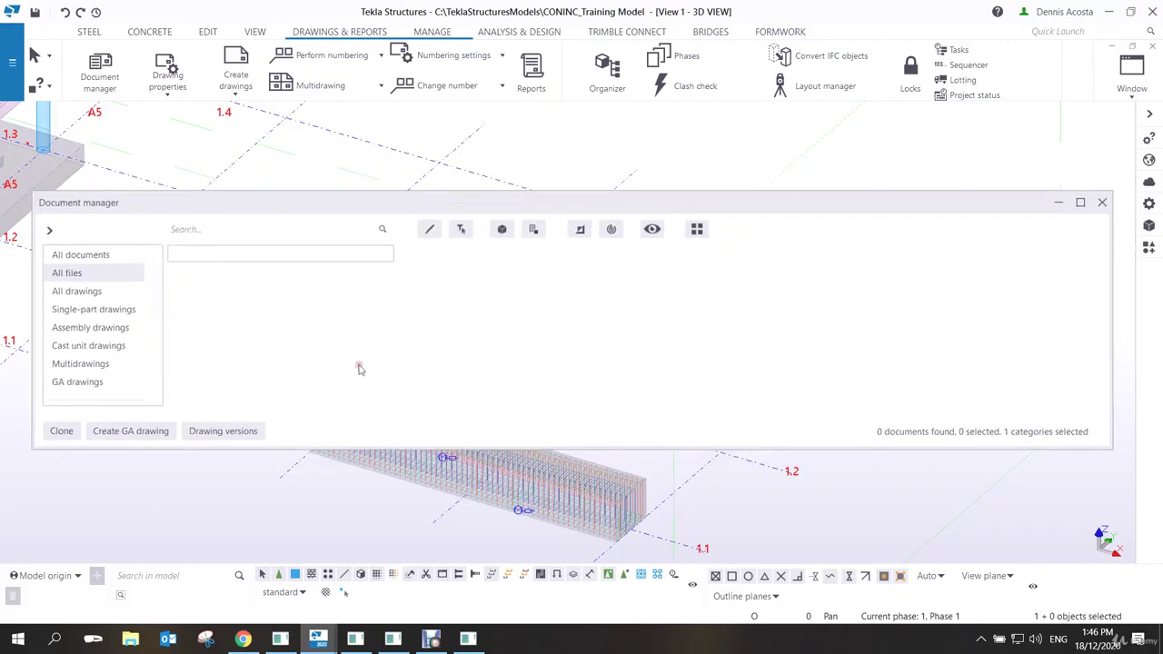
{"action": "left_click_drag", "start_coordinate": [434, 448], "coordinate": [431, 518]}
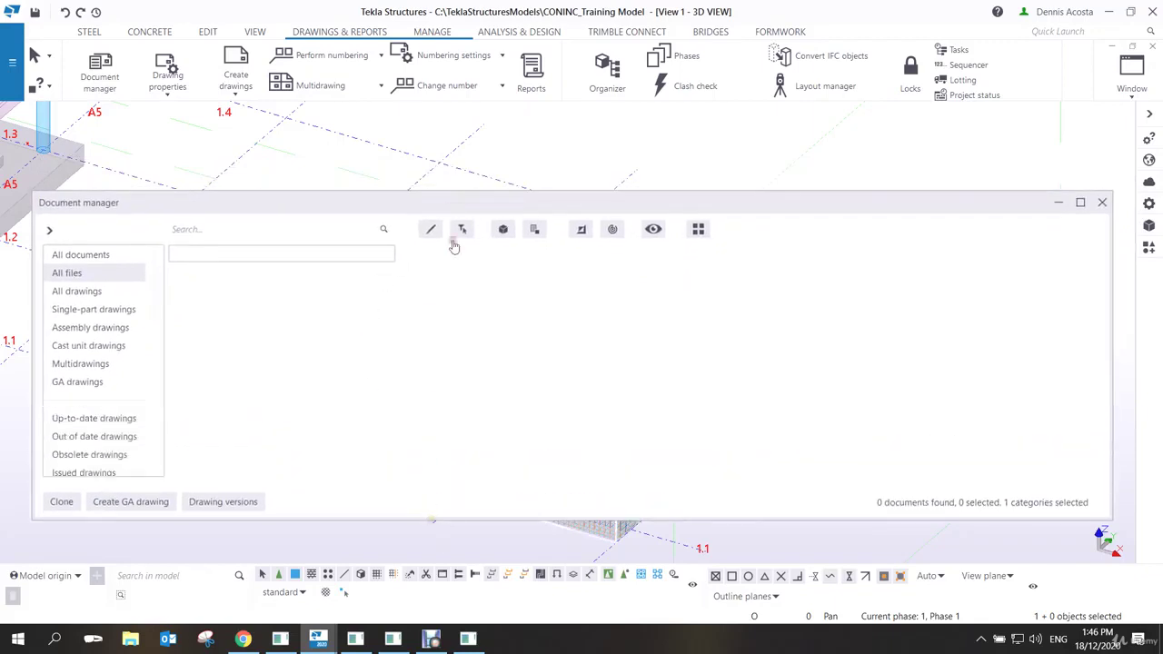
{"action": "left_click_drag", "start_coordinate": [454, 203], "coordinate": [447, 281]}
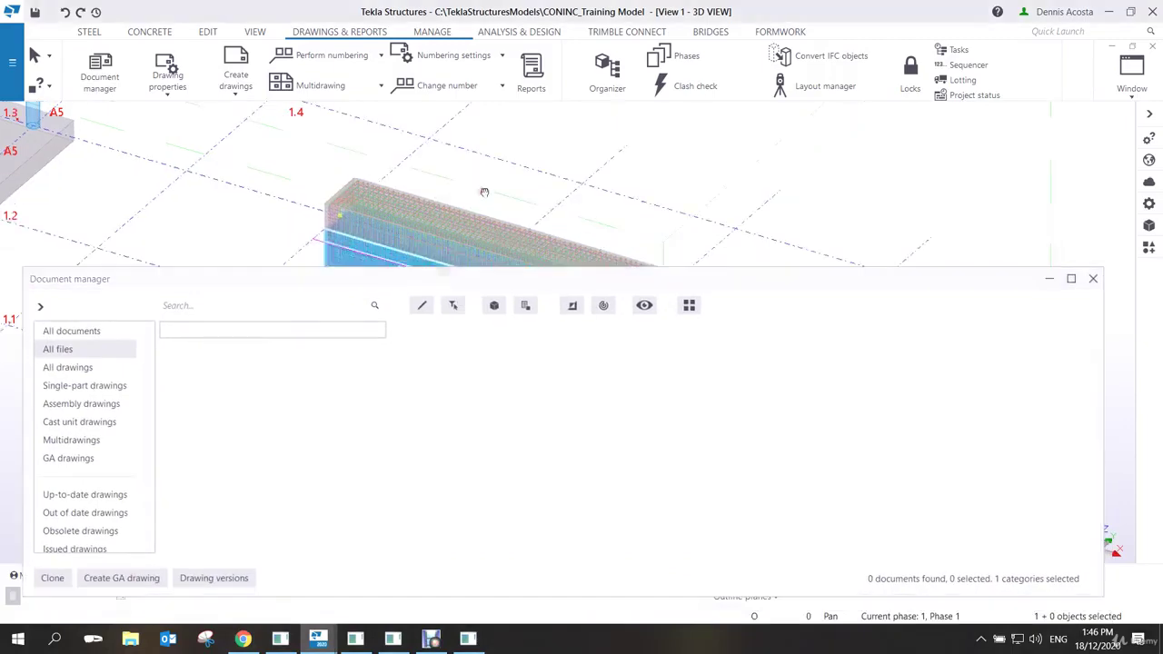
{"action": "scroll", "coordinate": [632, 215], "scroll_direction": "up", "scroll_amount": 5}
{"action": "scroll", "coordinate": [631, 215], "scroll_direction": "up", "scroll_amount": 4}
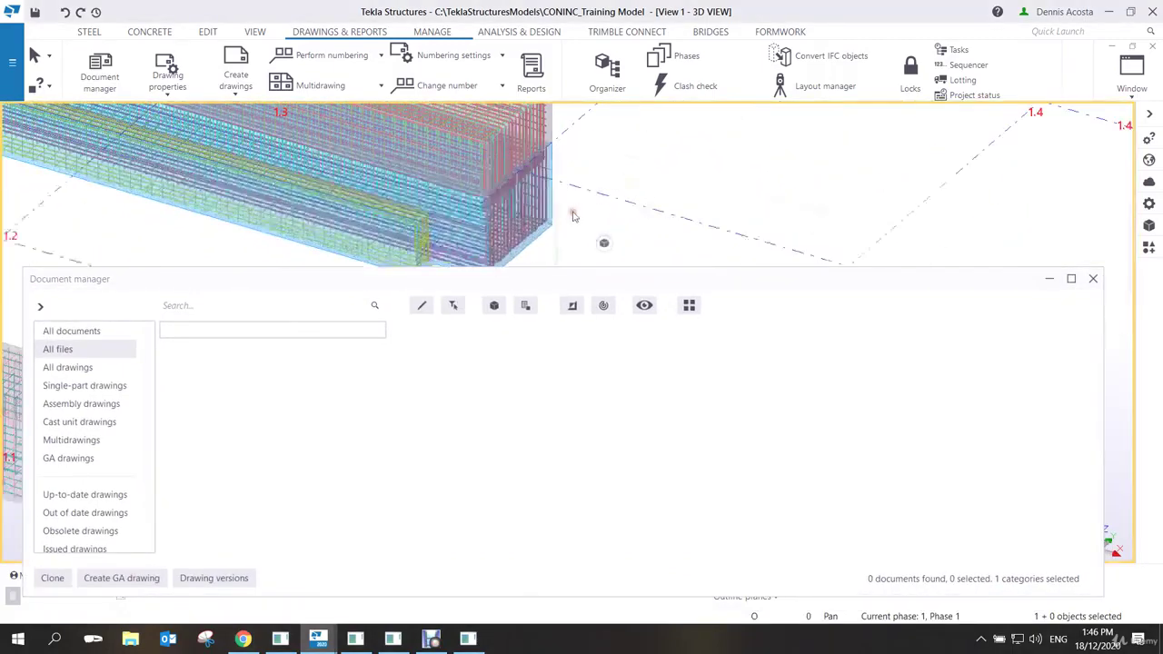
{"action": "scroll", "coordinate": [545, 234], "scroll_direction": "up", "scroll_amount": 1}
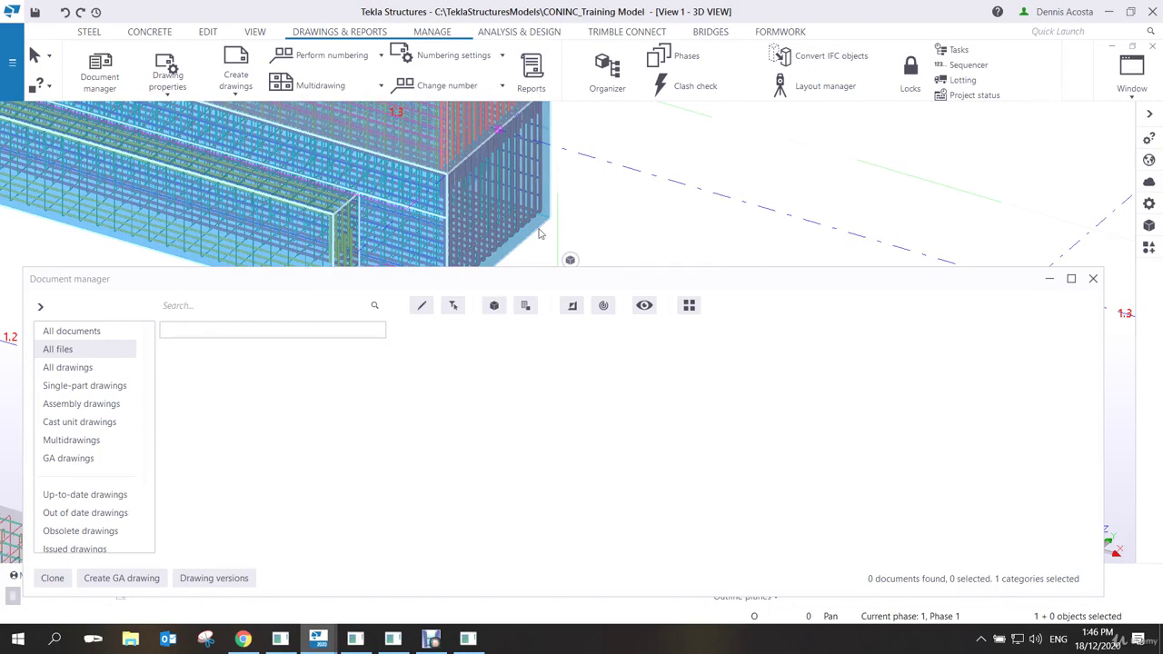
{"action": "left_click_drag", "start_coordinate": [628, 280], "coordinate": [630, 455]}
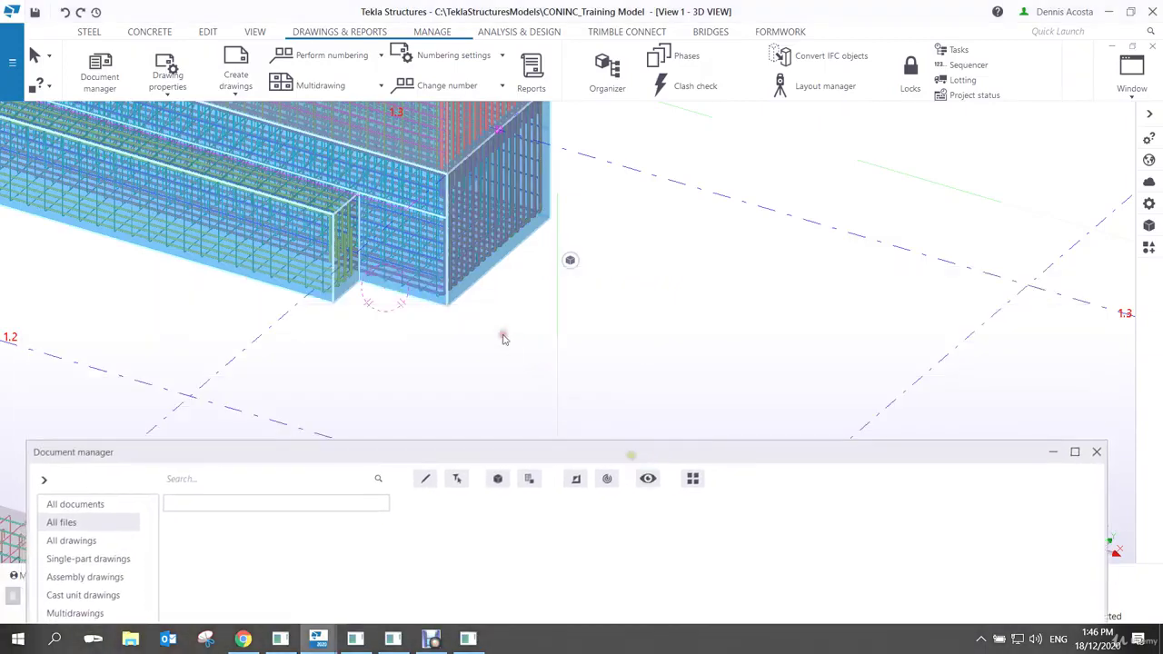
{"action": "middle_click_drag", "start_coordinate": [500, 333], "coordinate": [562, 349], "text": "ctrl"}
{"action": "right_click", "coordinate": [572, 328]}
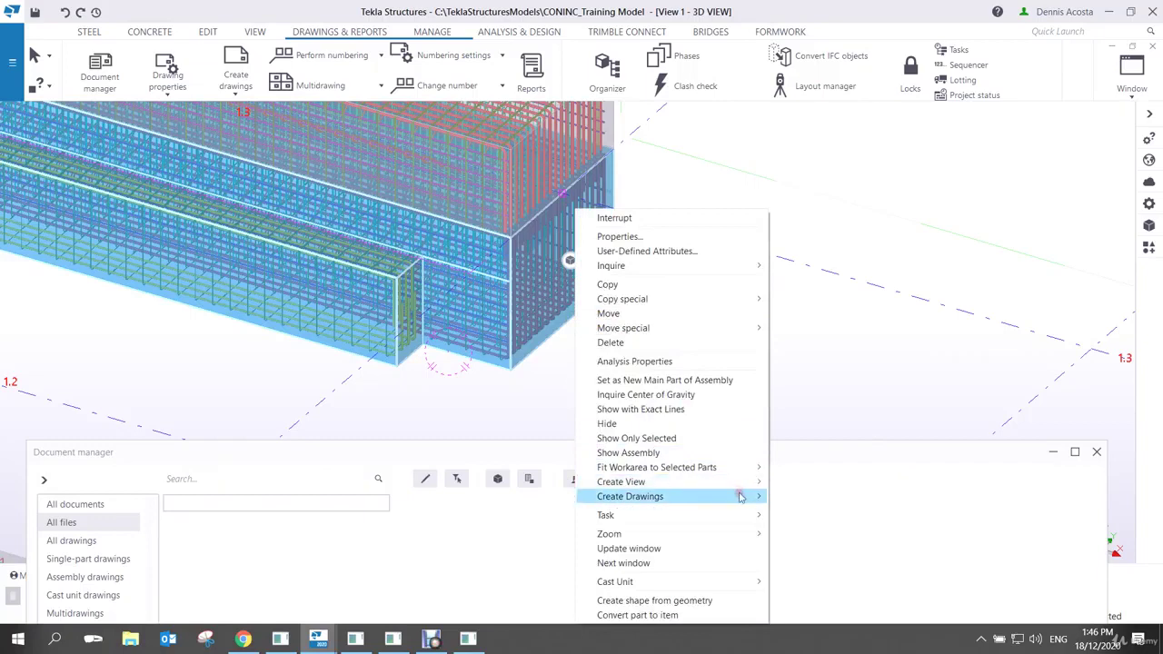
{"action": "mouse_move", "coordinate": [745, 495]}
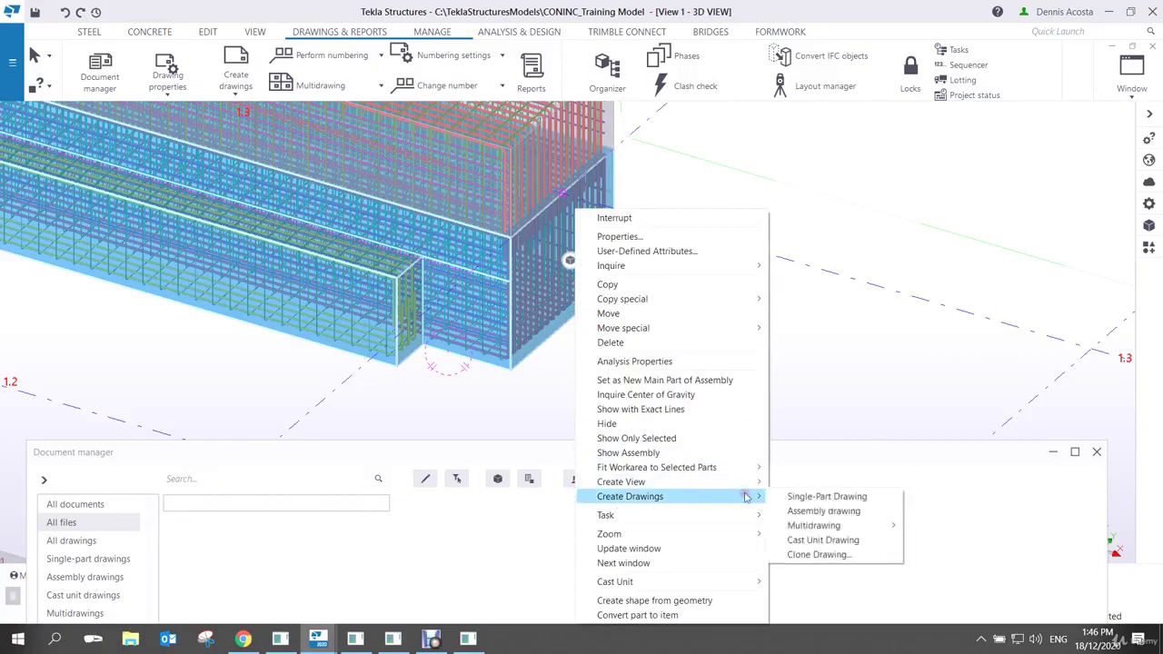
{"action": "left_click", "coordinate": [827, 543]}
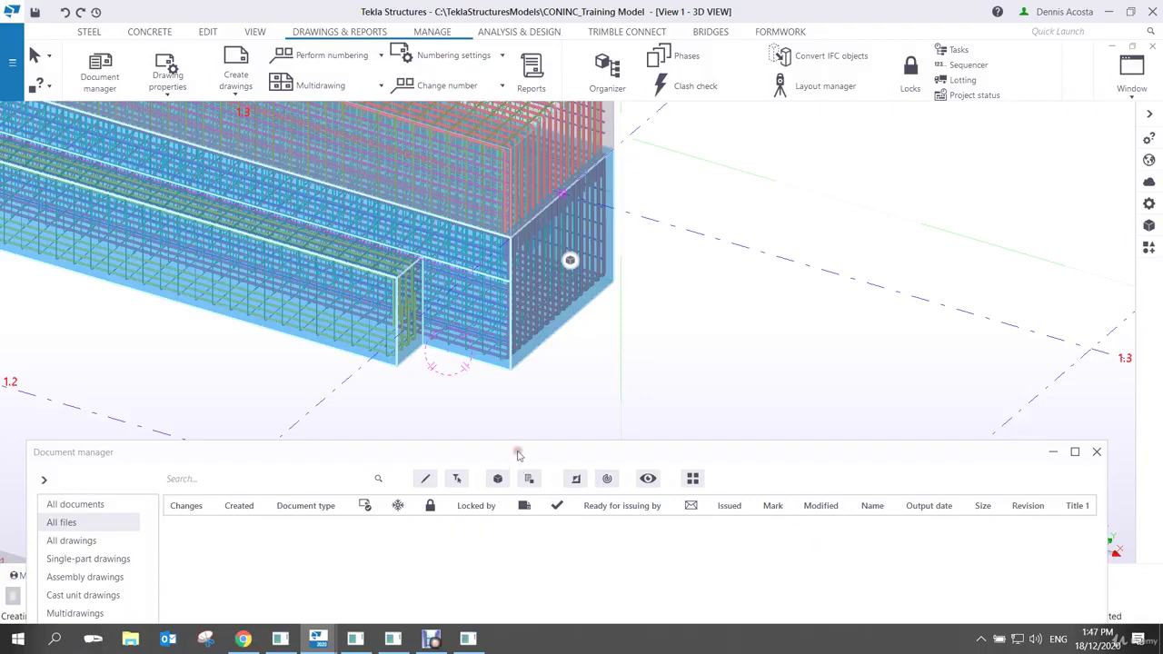
{"action": "left_click_drag", "start_coordinate": [521, 451], "coordinate": [506, 216]}
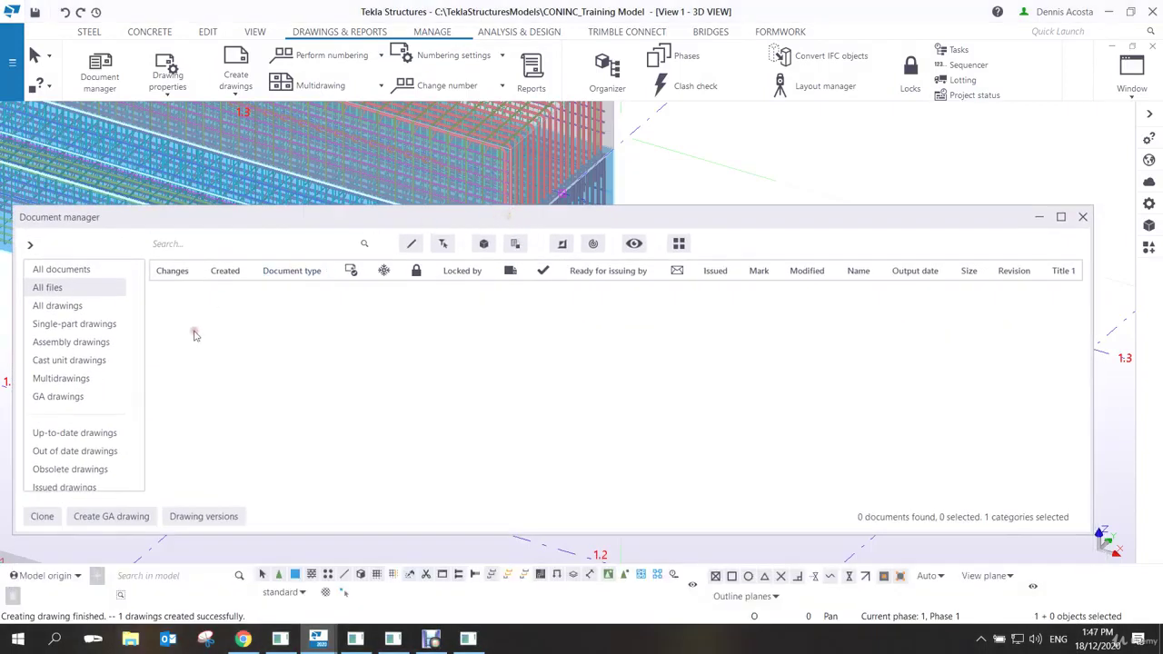
List all drawings in the document manager, select the new cast unit drawing and examine its mark, name, size and other listed details.
{"action": "left_click", "coordinate": [65, 305]}
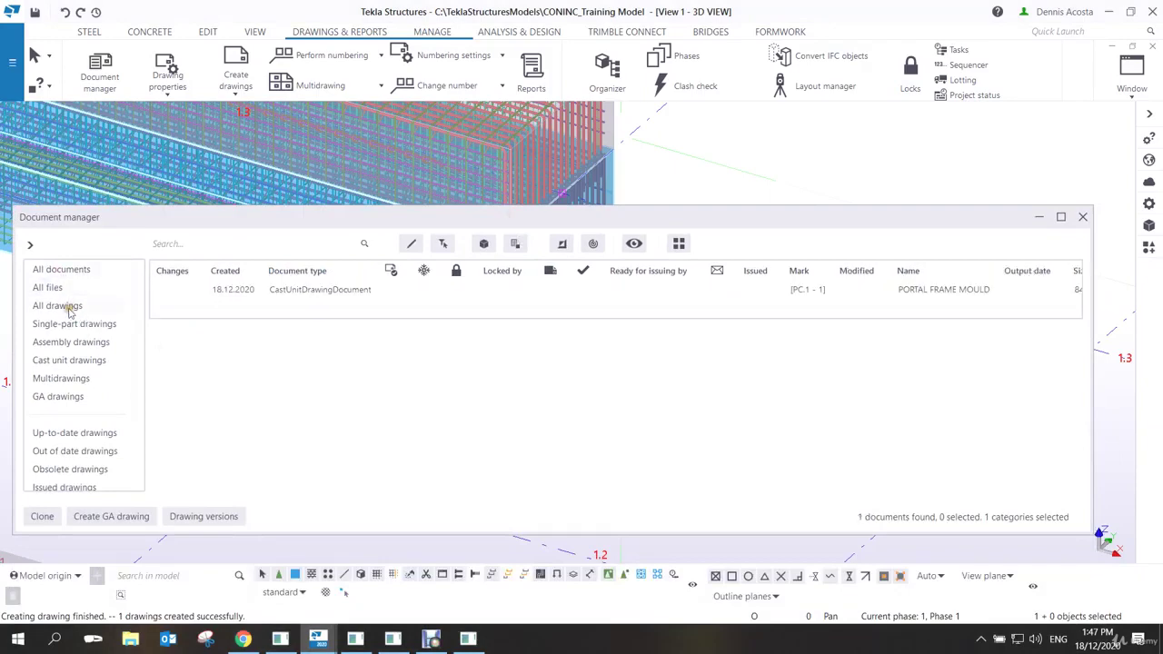
{"action": "left_click", "coordinate": [349, 293]}
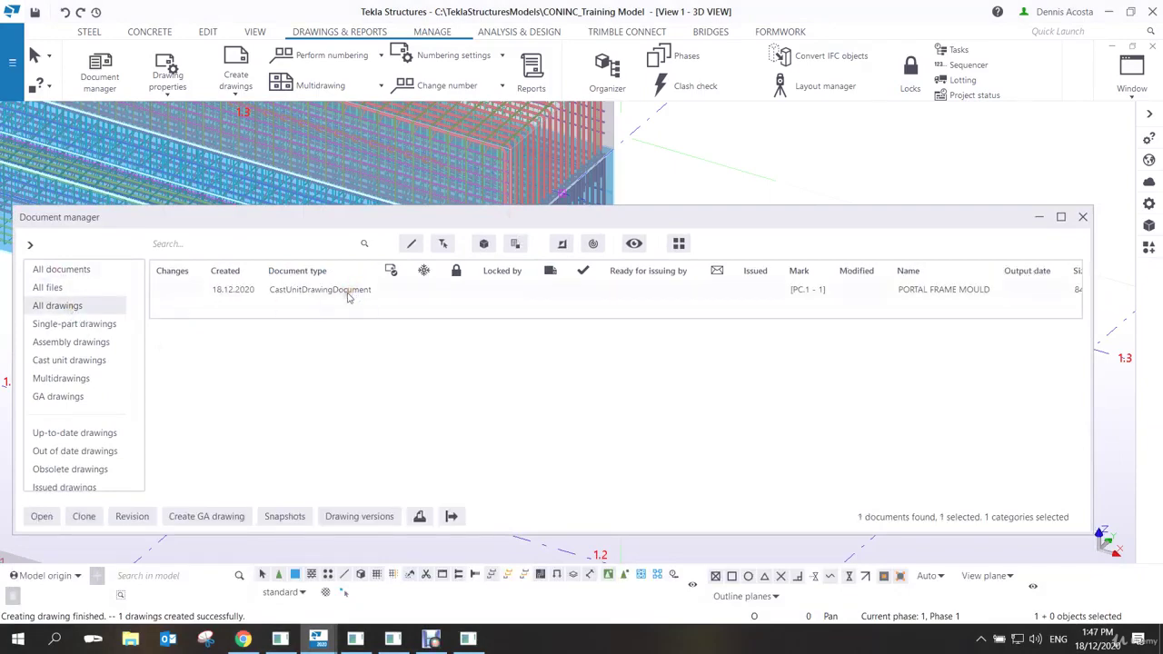
{"action": "left_click", "coordinate": [527, 312]}
{"action": "scroll", "coordinate": [527, 312], "scroll_direction": "right", "scroll_amount": 5}
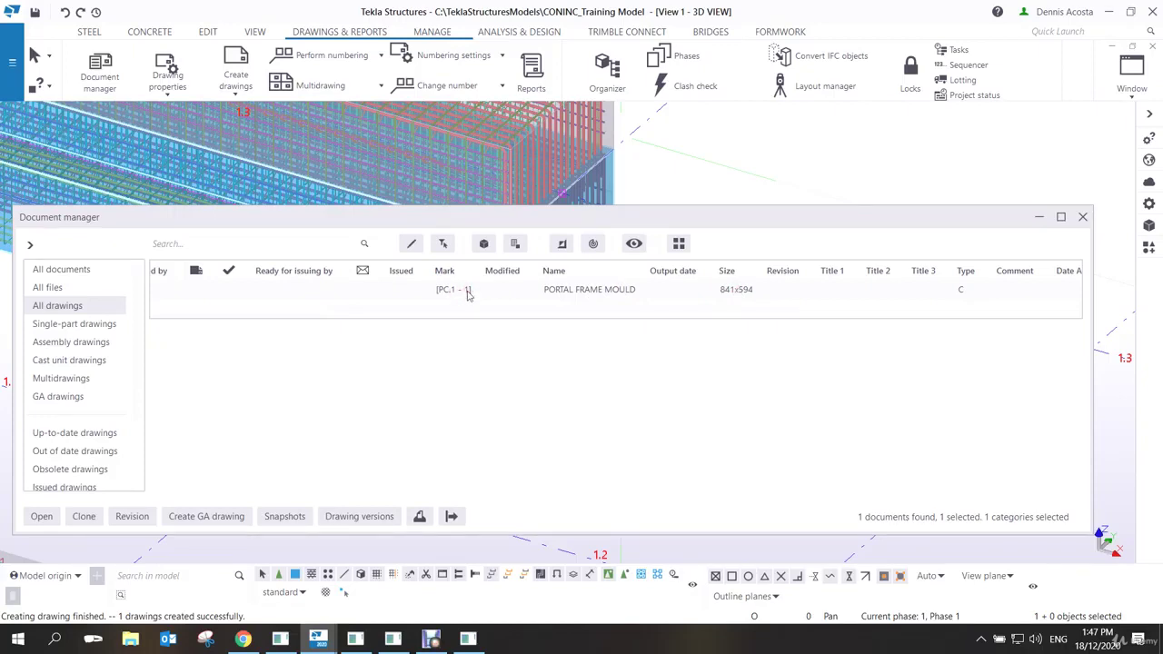
{"action": "scroll", "coordinate": [540, 311], "scroll_direction": "left", "scroll_amount": 5}
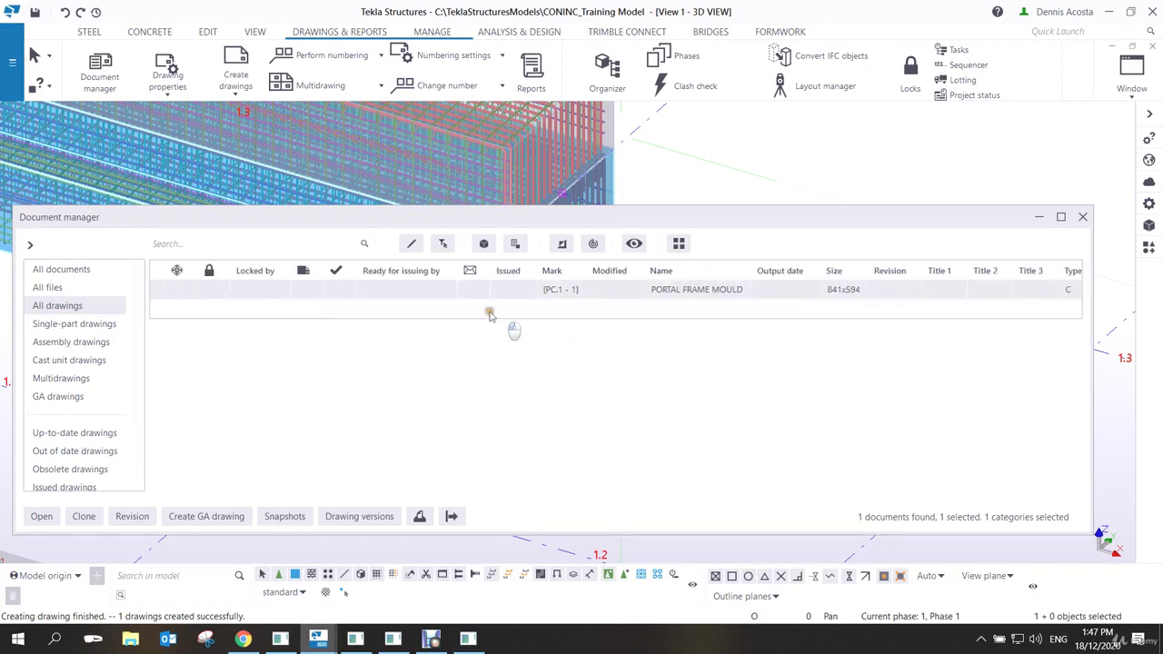
{"action": "scroll", "coordinate": [372, 314], "scroll_direction": "left", "scroll_amount": 1}
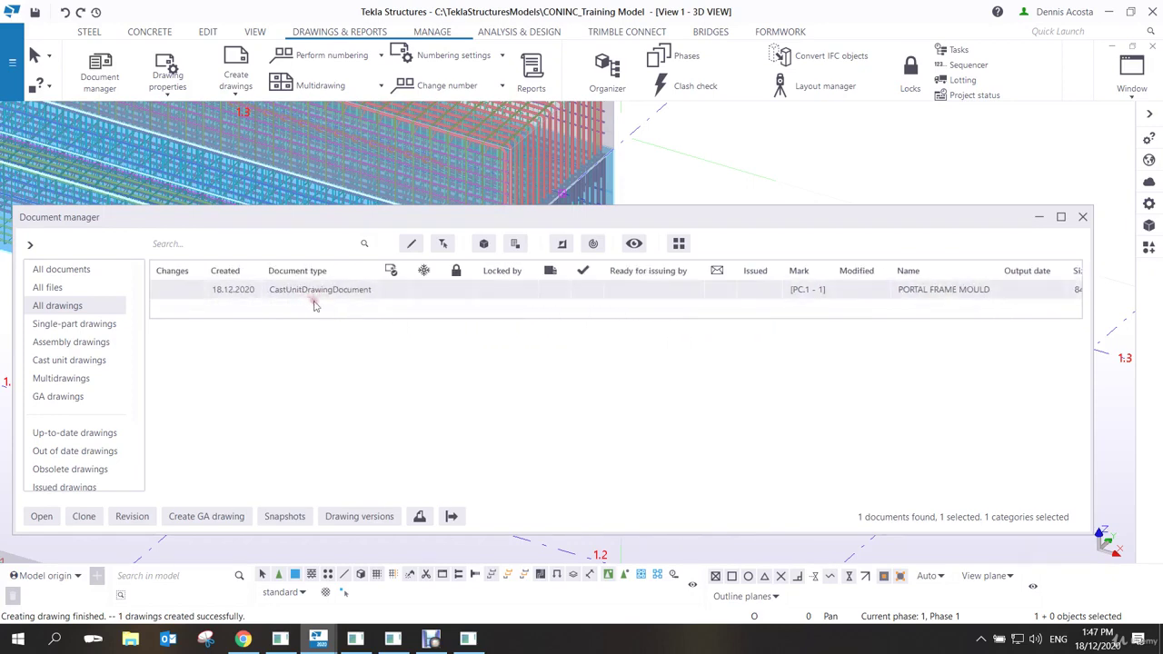
{"action": "scroll", "coordinate": [635, 324], "scroll_direction": "right", "scroll_amount": 8}
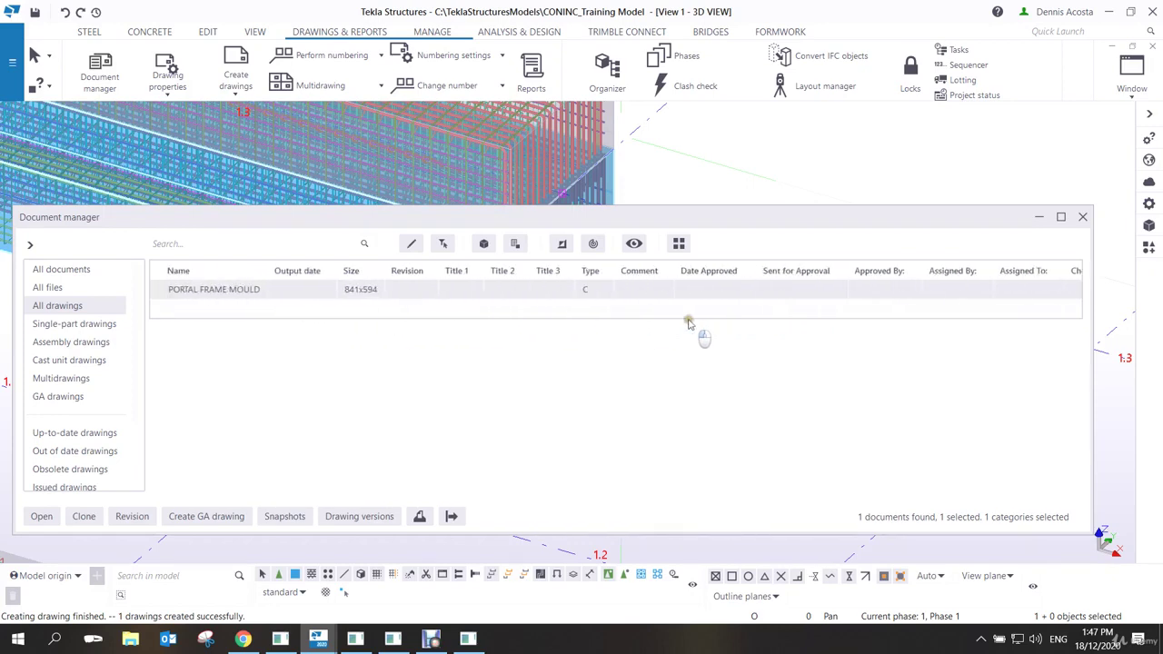
Open the PORTAL FRAME MOULD cast unit drawing from the document list and close the list.
{"action": "scroll", "coordinate": [627, 313], "scroll_direction": "left", "scroll_amount": 4}
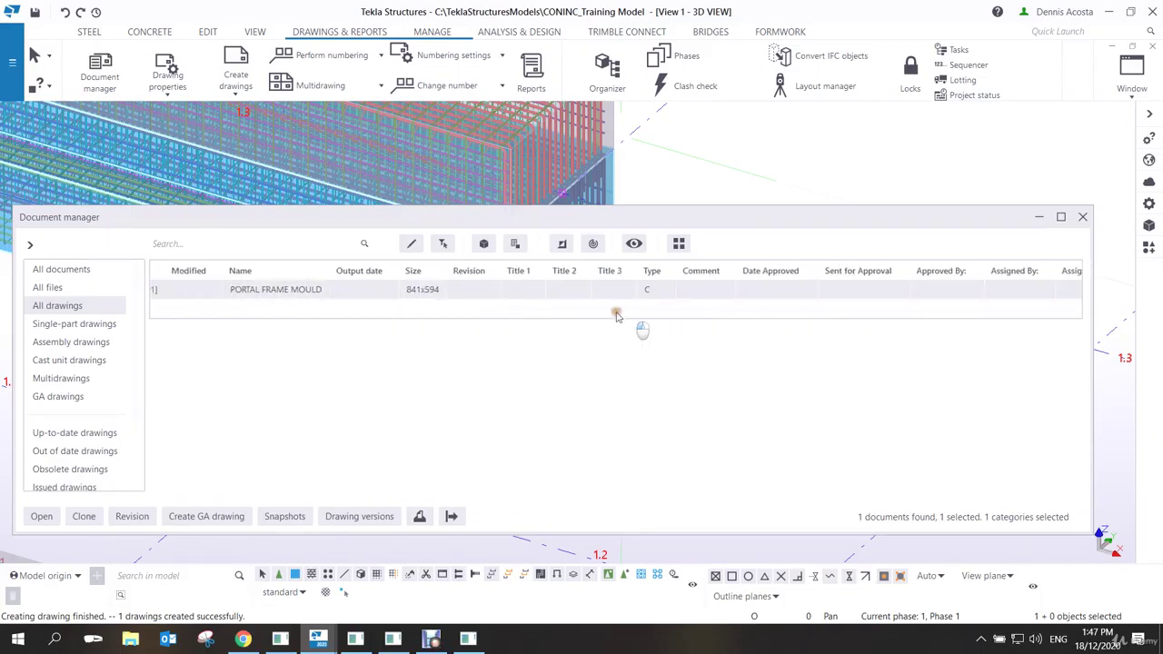
{"action": "scroll", "coordinate": [478, 319], "scroll_direction": "left", "scroll_amount": 1}
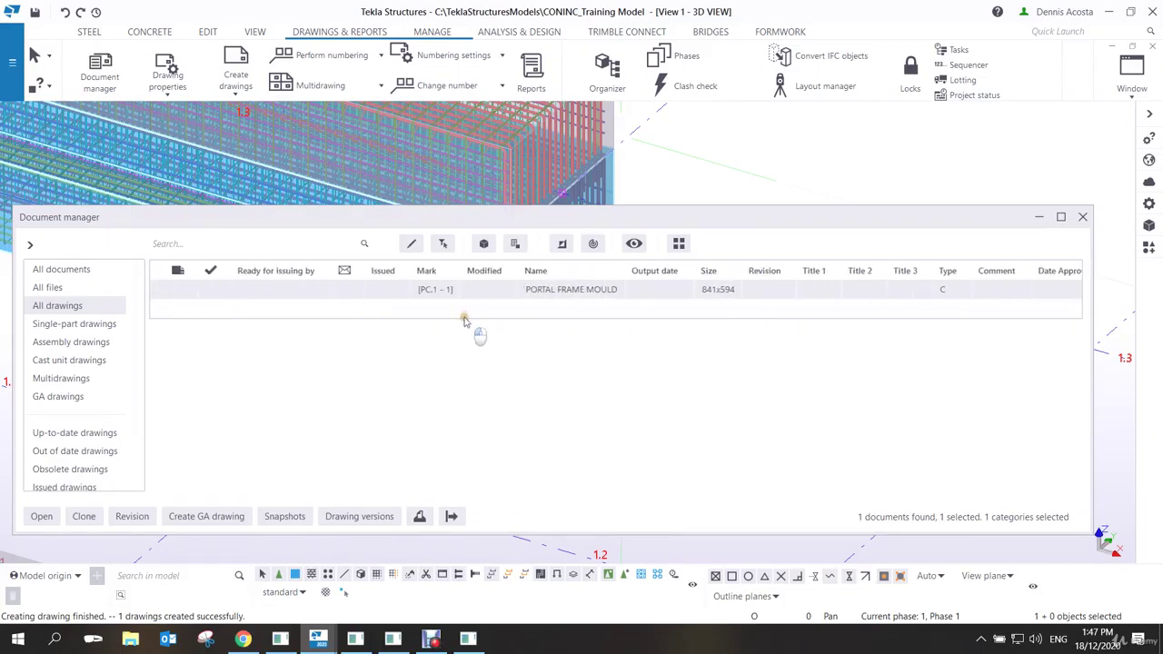
{"action": "double_click", "coordinate": [551, 291]}
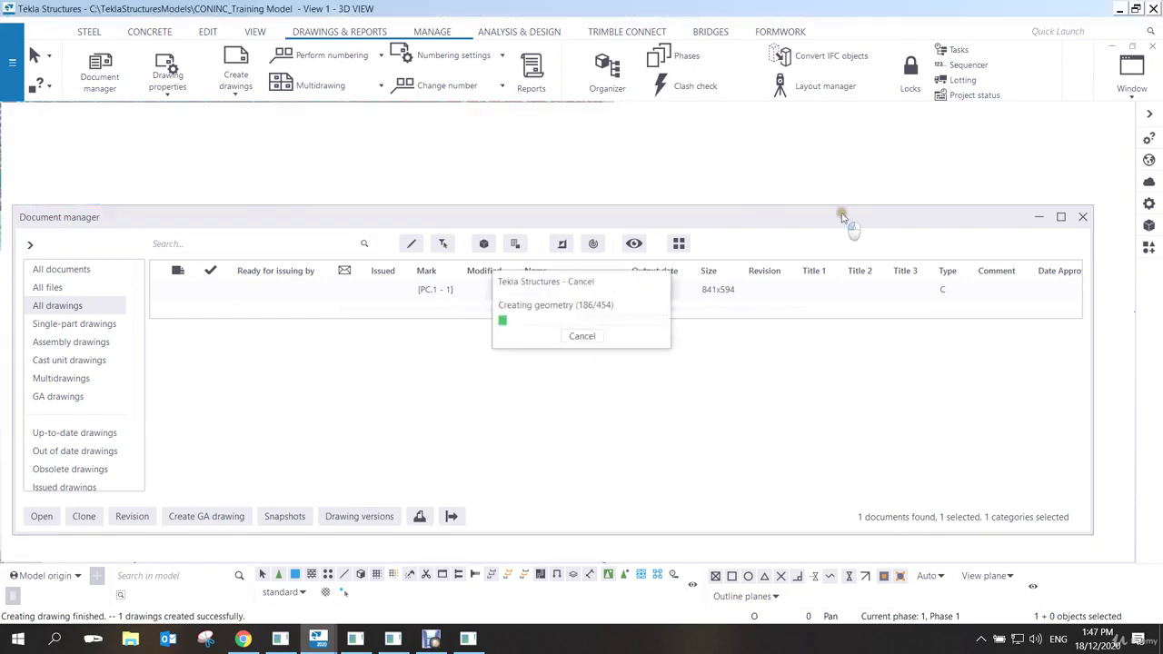
{"action": "left_click", "coordinate": [1040, 218]}
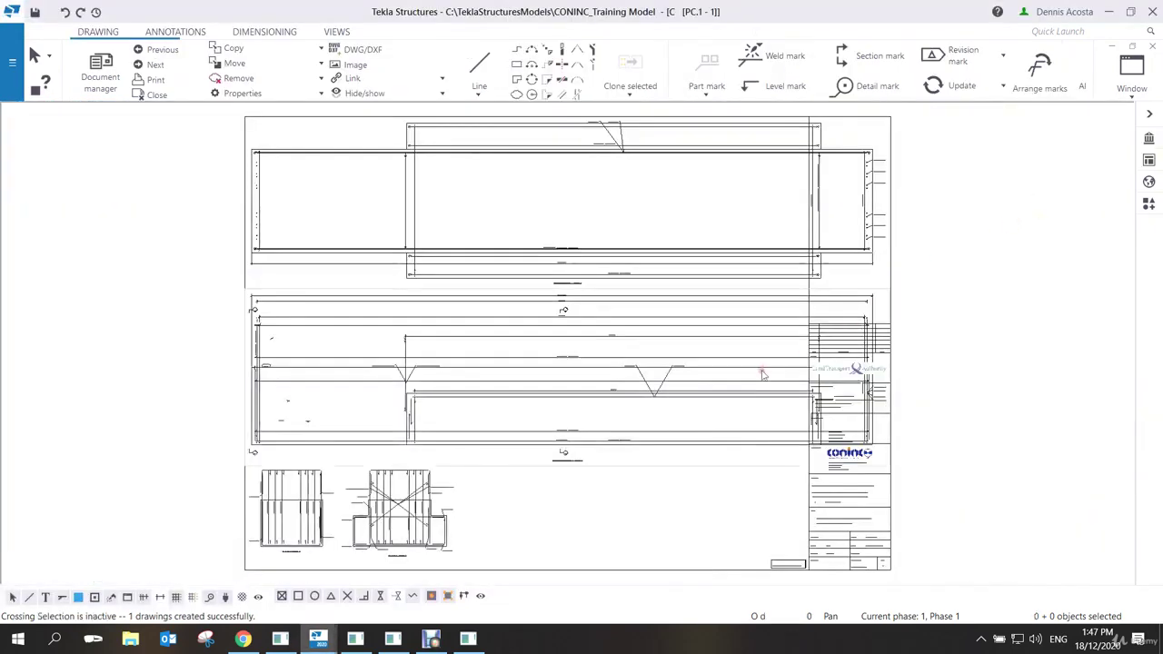
{"action": "middle_click_drag", "start_coordinate": [876, 395], "coordinate": [779, 389]}
{"action": "scroll", "coordinate": [799, 381], "scroll_direction": "up", "scroll_amount": 1}
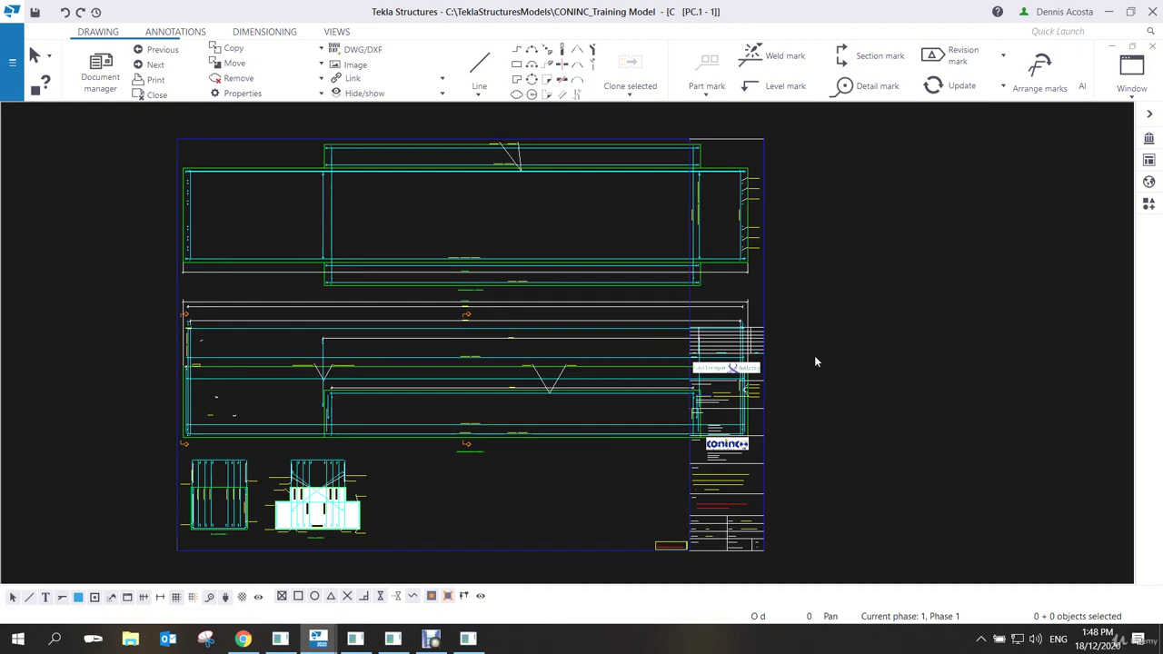
Set XS_BLACK_DRAWING_BACKGROUND to TRUE in the Drawing View advanced options and switch the drawing to the black background with coloured lines.
{"action": "key", "text": "ctrl+e"}
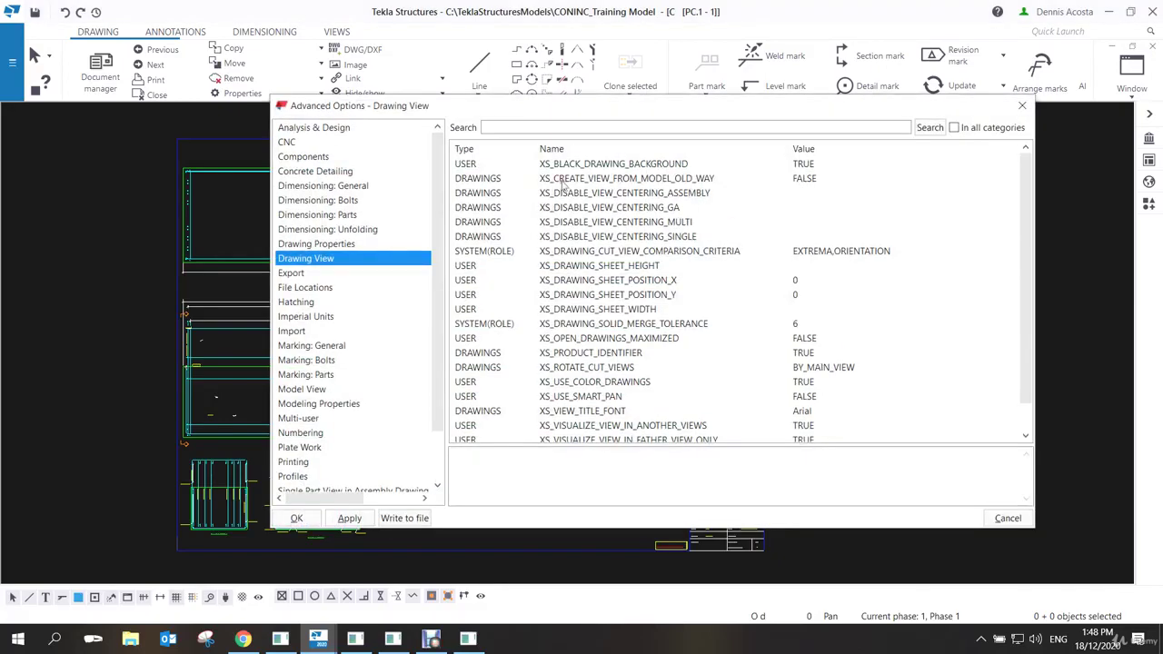
{"action": "left_click", "coordinate": [309, 245]}
{"action": "left_click", "coordinate": [303, 260]}
{"action": "left_click", "coordinate": [658, 168]}
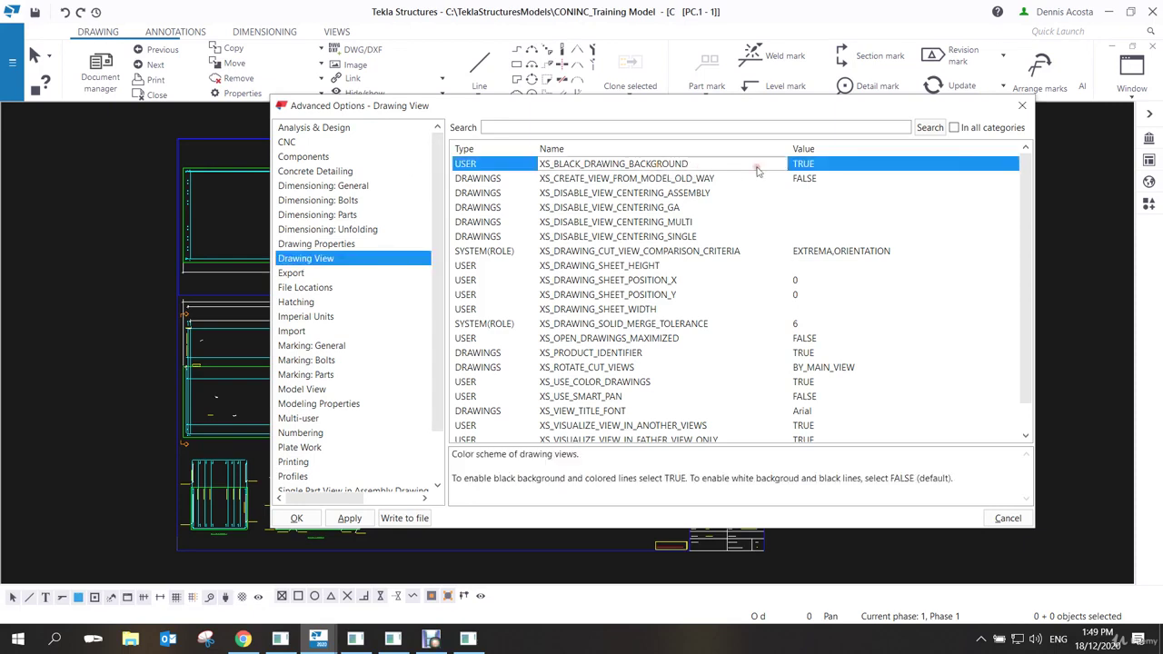
{"action": "left_click", "coordinate": [830, 168]}
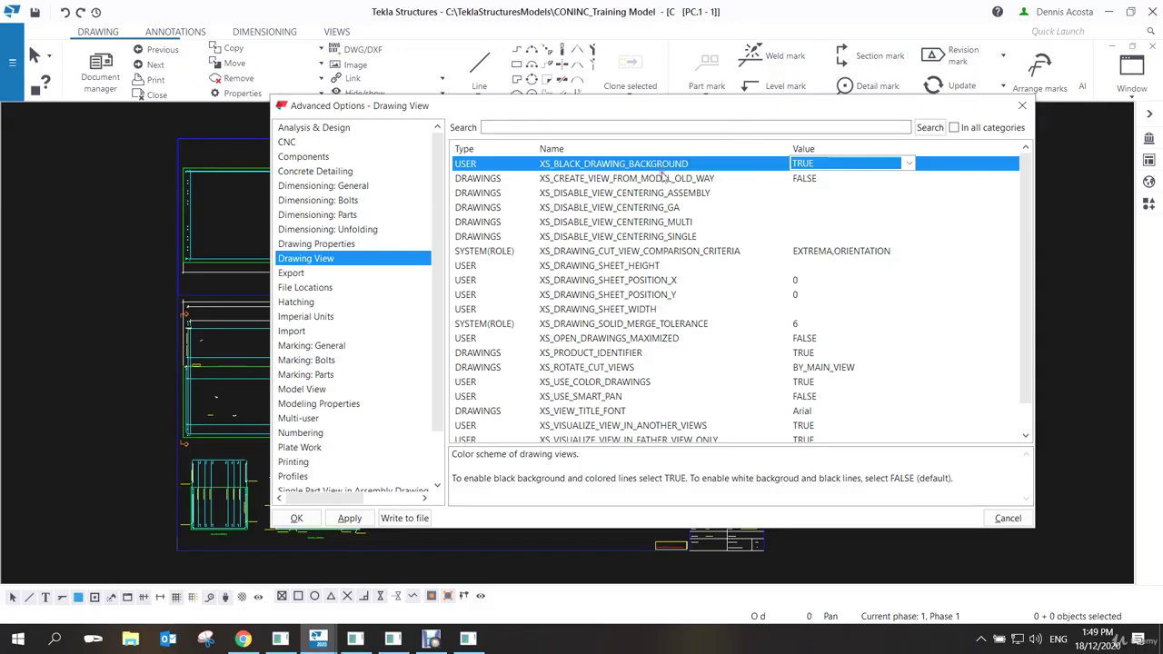
{"action": "left_click", "coordinate": [349, 518]}
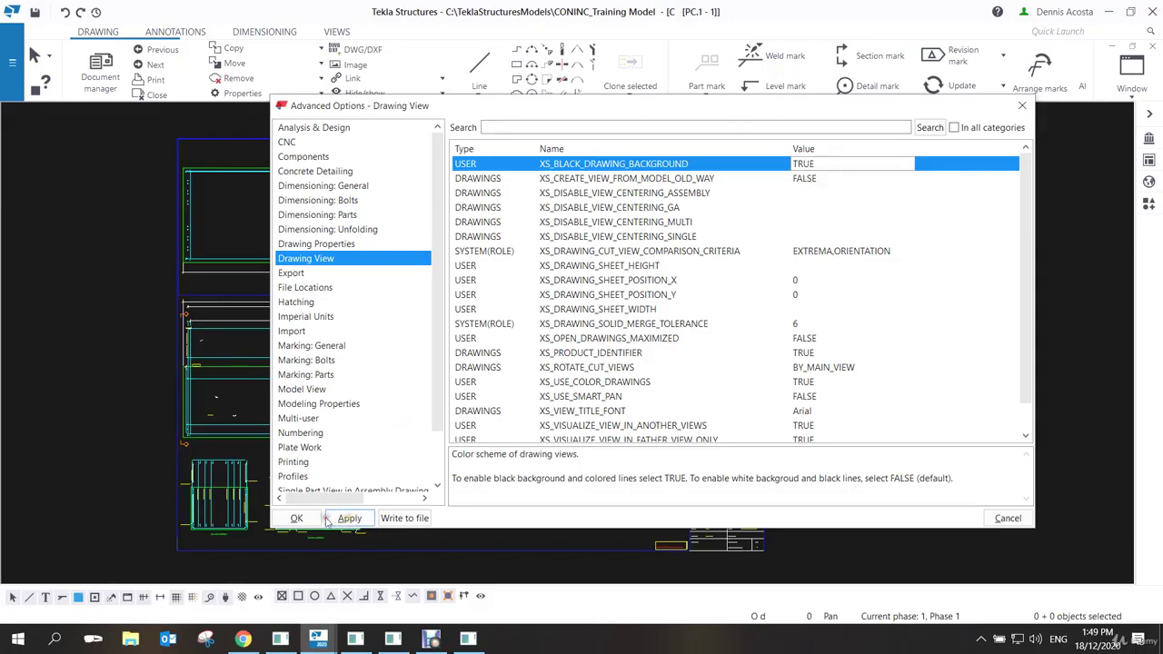
{"action": "left_click", "coordinate": [296, 518]}
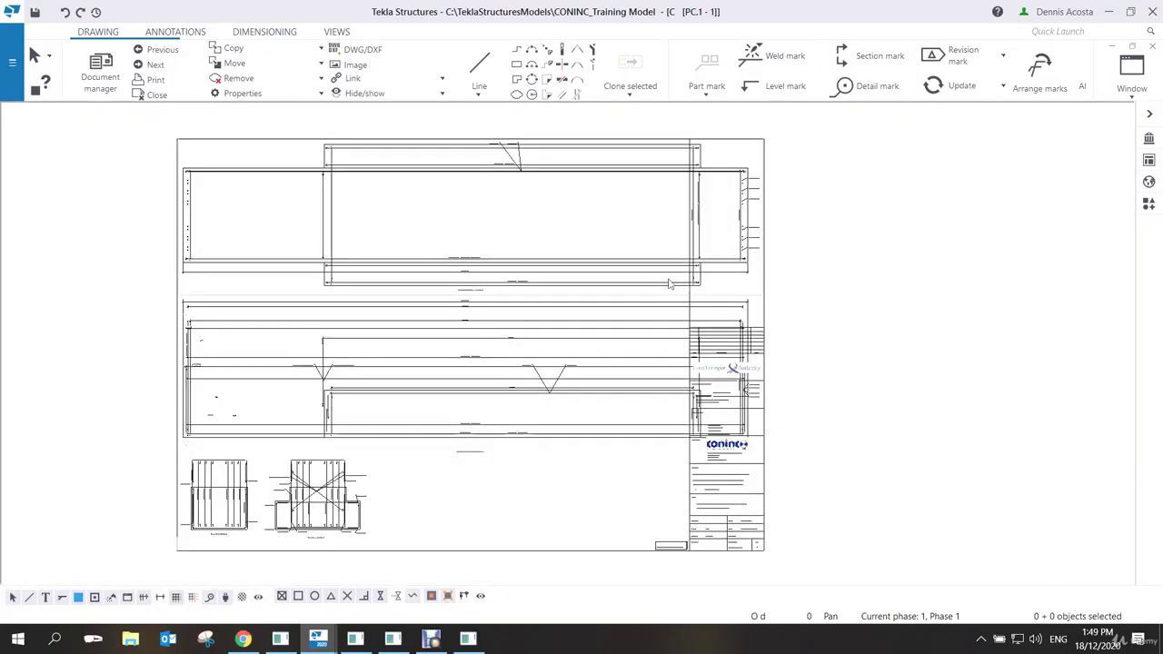
{"action": "key", "text": "ctrl+shift+b"}
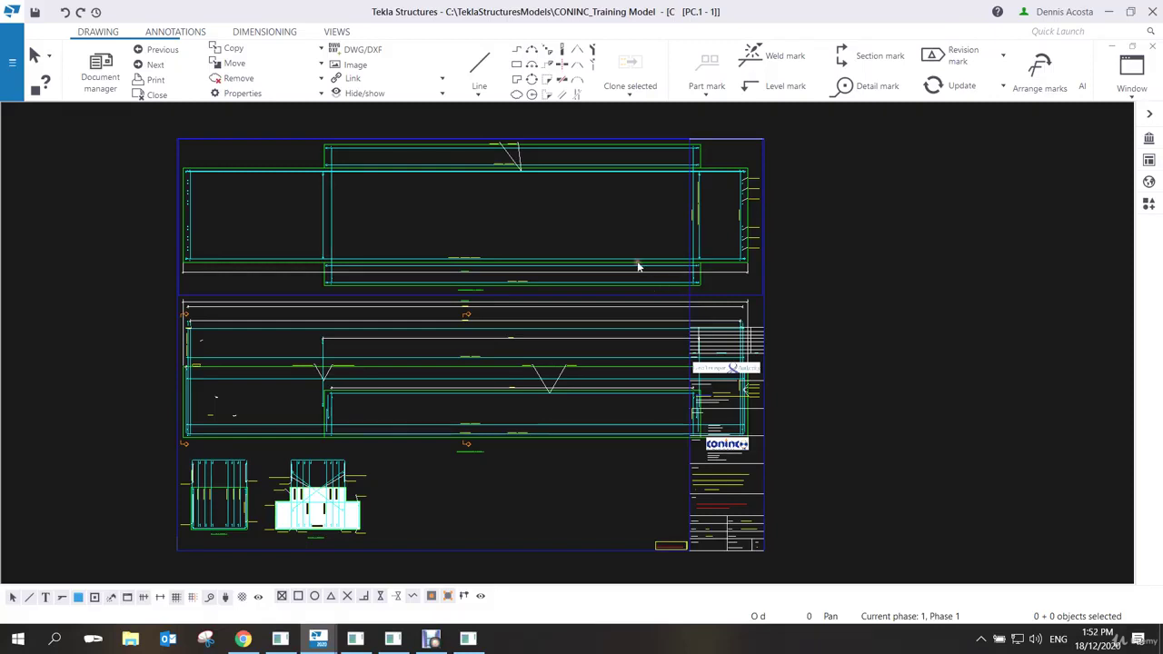
Move the front view out of the drawing sheet into the empty area on the sheet's left side.
{"action": "mouse_move", "coordinate": [625, 313]}
{"action": "middle_mouse_down"}
{"action": "mouse_move", "coordinate": [693, 317]}
{"action": "mouse_move", "coordinate": [660, 363]}
{"action": "mouse_move", "coordinate": [732, 389]}
{"action": "mouse_move", "coordinate": [721, 389]}
{"action": "middle_mouse_up"}
{"action": "scroll", "coordinate": [721, 384], "scroll_direction": "down", "scroll_amount": 2}
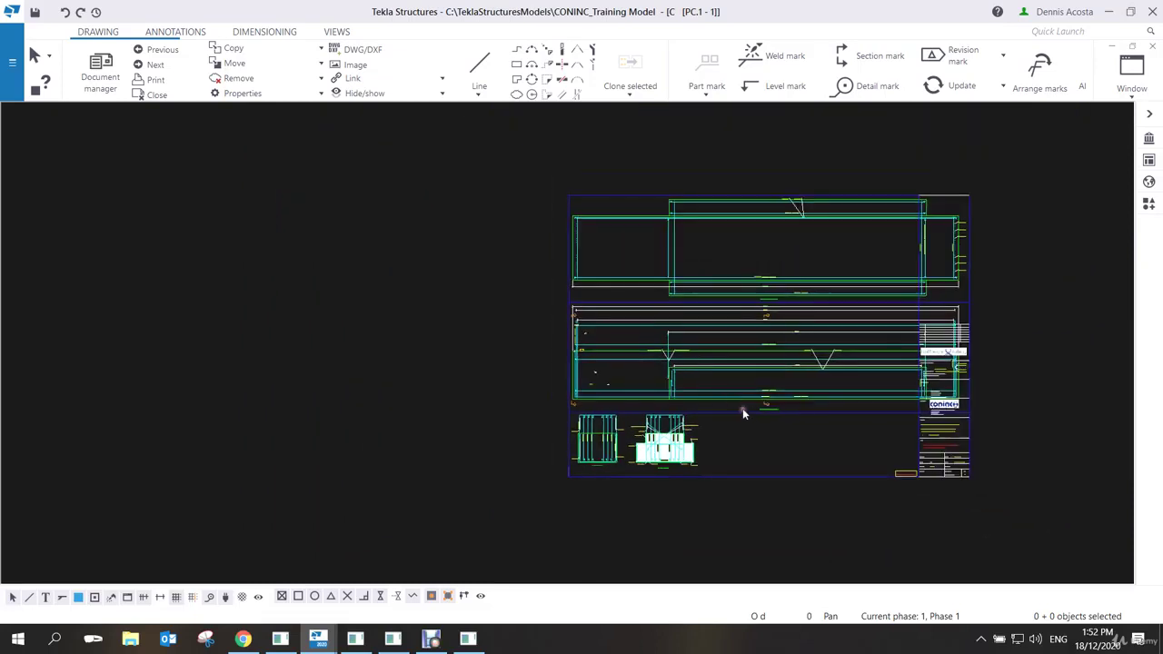
{"action": "left_click", "coordinate": [747, 414]}
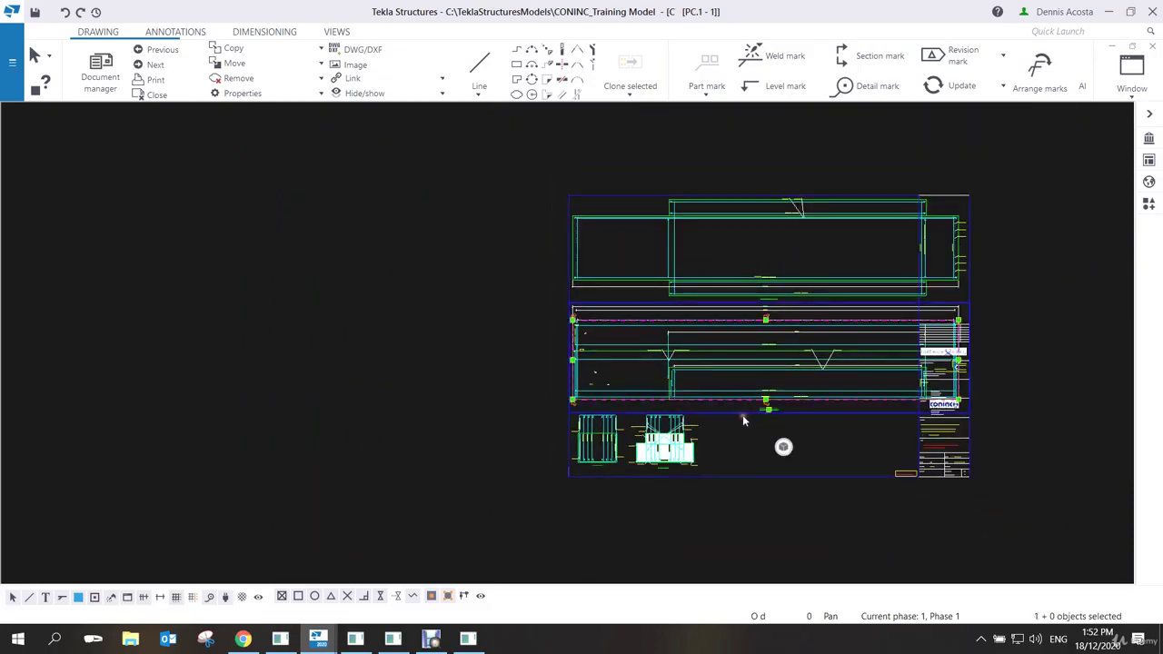
{"action": "left_click", "coordinate": [748, 421]}
{"action": "left_click", "coordinate": [748, 420]}
{"action": "mouse_move", "coordinate": [745, 418]}
{"action": "left_mouse_down"}
{"action": "mouse_move", "coordinate": [555, 384]}
{"action": "mouse_move", "coordinate": [293, 374]}
{"action": "mouse_move", "coordinate": [278, 390]}
{"action": "mouse_move", "coordinate": [285, 421]}
{"action": "left_mouse_up"}
Examine the moved front view, its title and scale label, and its reinforcement marks up close.
{"action": "scroll", "coordinate": [317, 358], "scroll_direction": "up", "scroll_amount": 3}
{"action": "scroll", "coordinate": [325, 320], "scroll_direction": "up", "scroll_amount": 5}
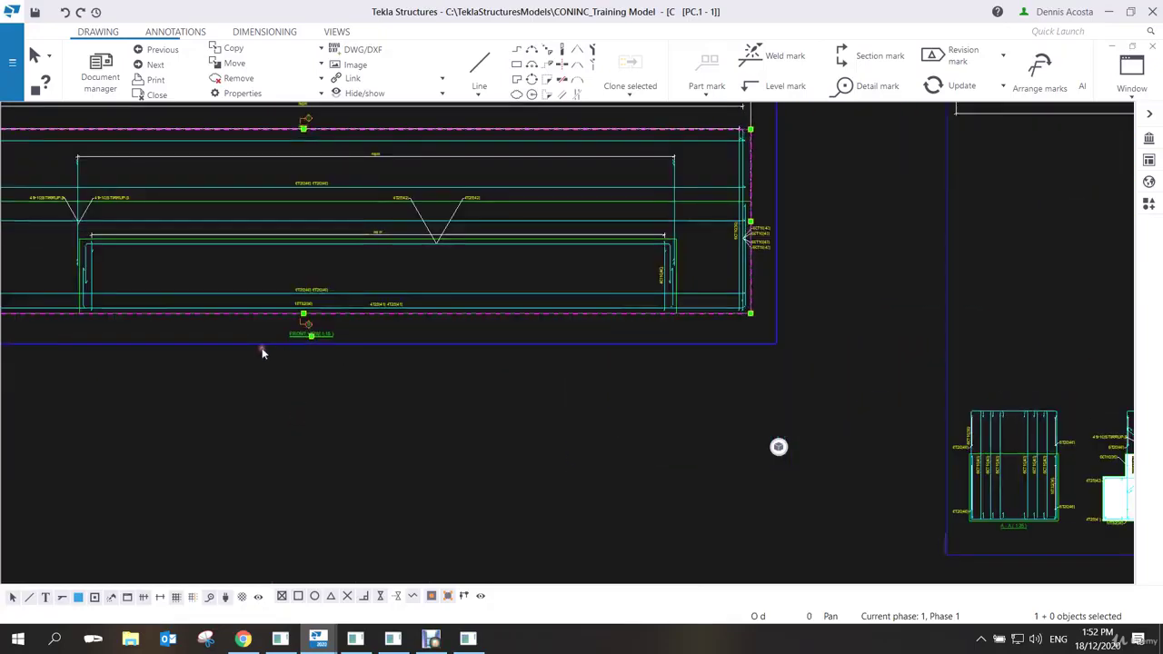
{"action": "scroll", "coordinate": [536, 449], "scroll_direction": "down", "scroll_amount": 1}
{"action": "scroll", "coordinate": [582, 466], "scroll_direction": "up", "scroll_amount": 6}
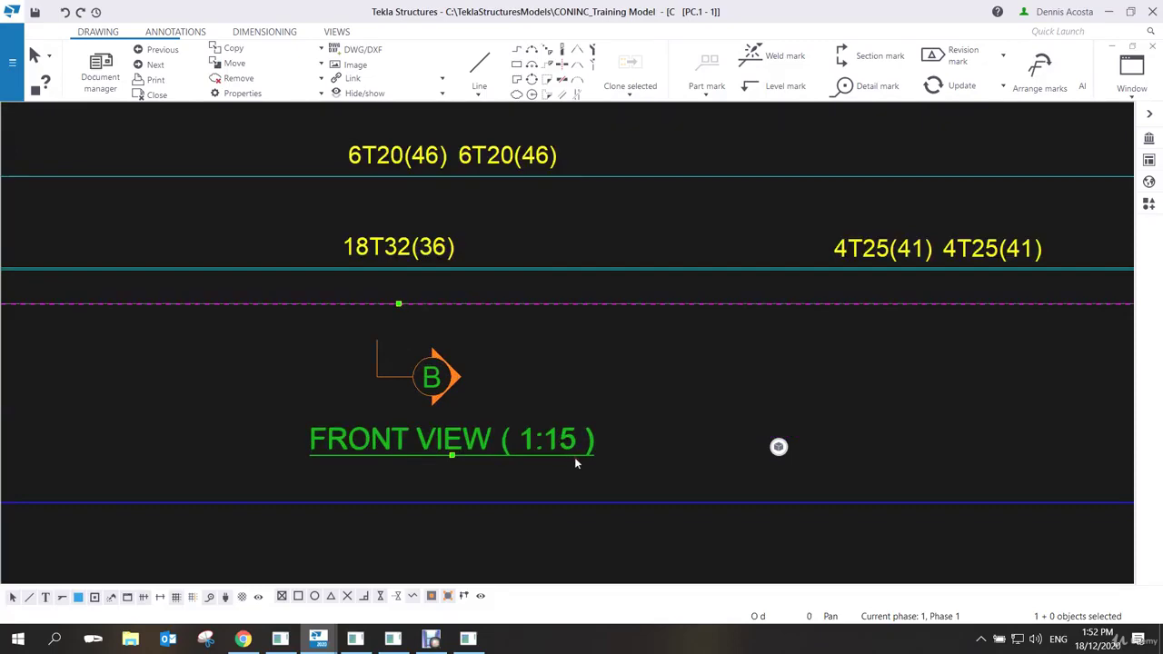
{"action": "scroll", "coordinate": [574, 456], "scroll_direction": "down", "scroll_amount": 3}
{"action": "scroll", "coordinate": [572, 455], "scroll_direction": "up", "scroll_amount": 2}
{"action": "scroll", "coordinate": [569, 454], "scroll_direction": "up", "scroll_amount": 2}
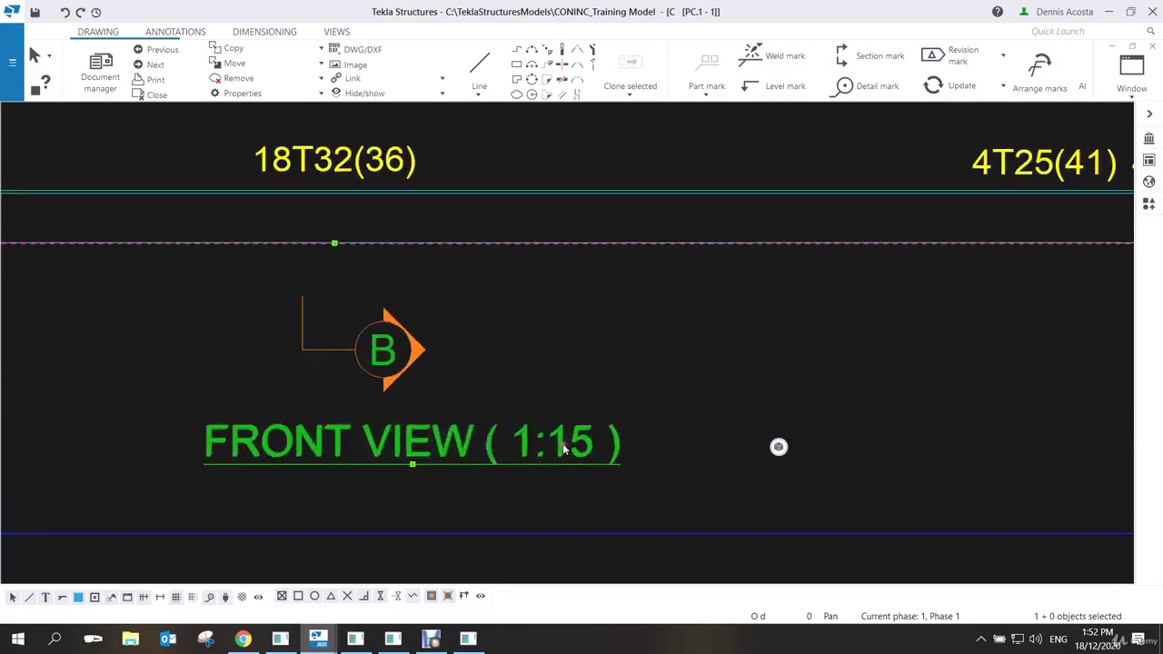
{"action": "scroll", "coordinate": [565, 457], "scroll_direction": "down", "scroll_amount": 8}
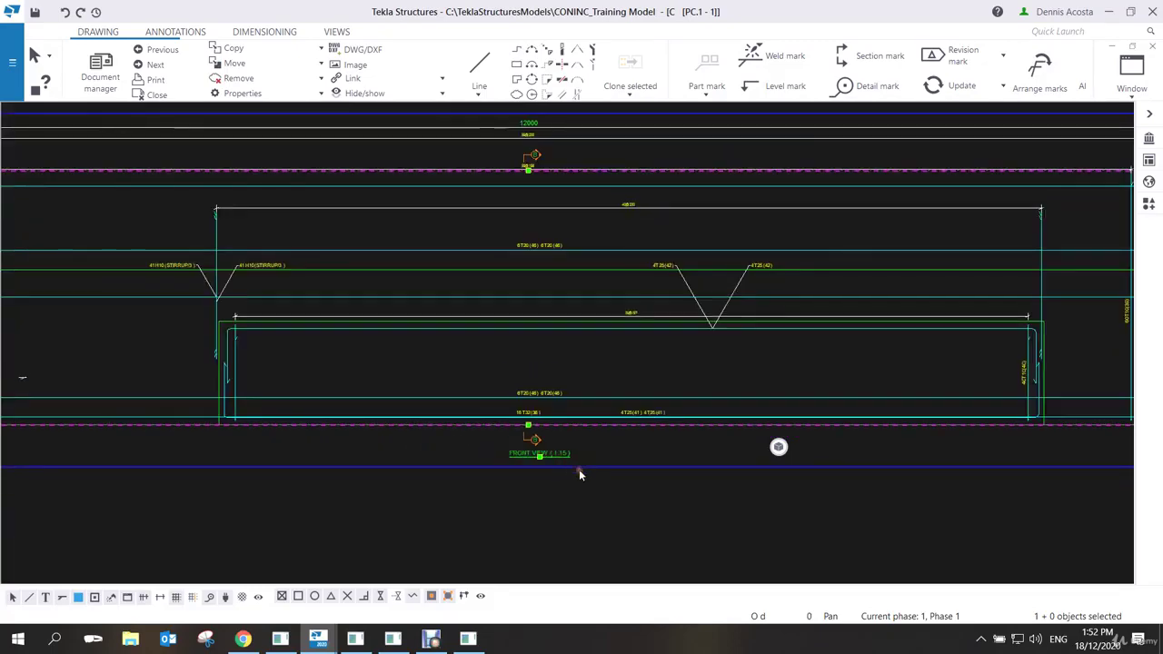
{"action": "scroll", "coordinate": [586, 469], "scroll_direction": "down", "scroll_amount": 4}
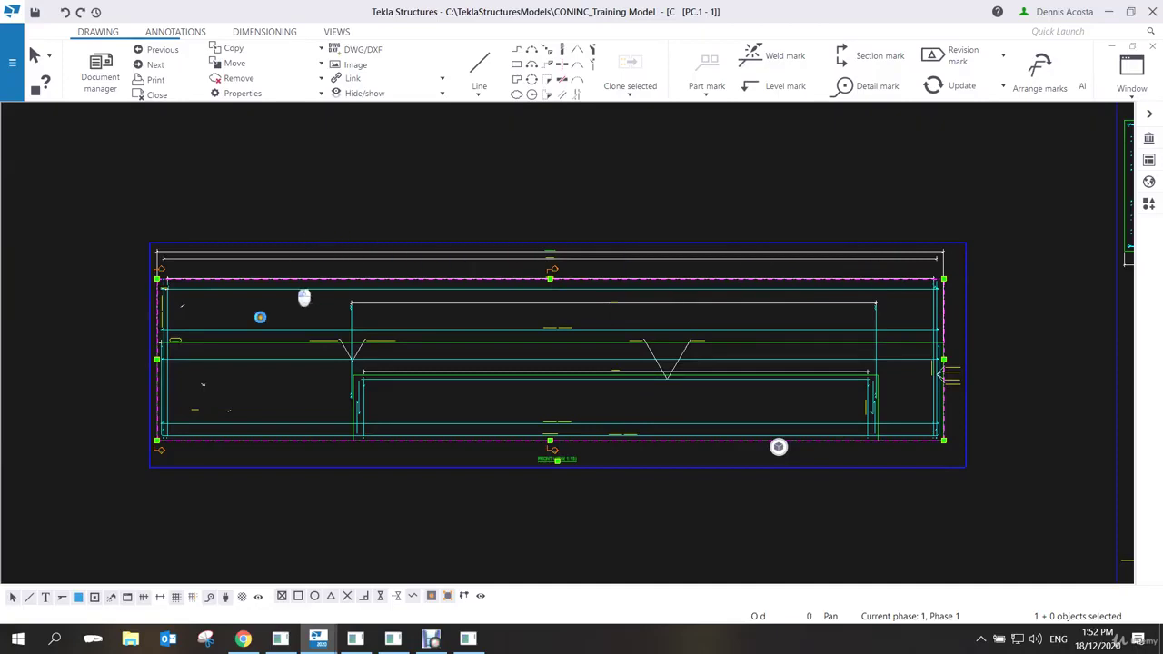
Open the front view's View Properties and close them again.
{"action": "double_click", "coordinate": [563, 351]}
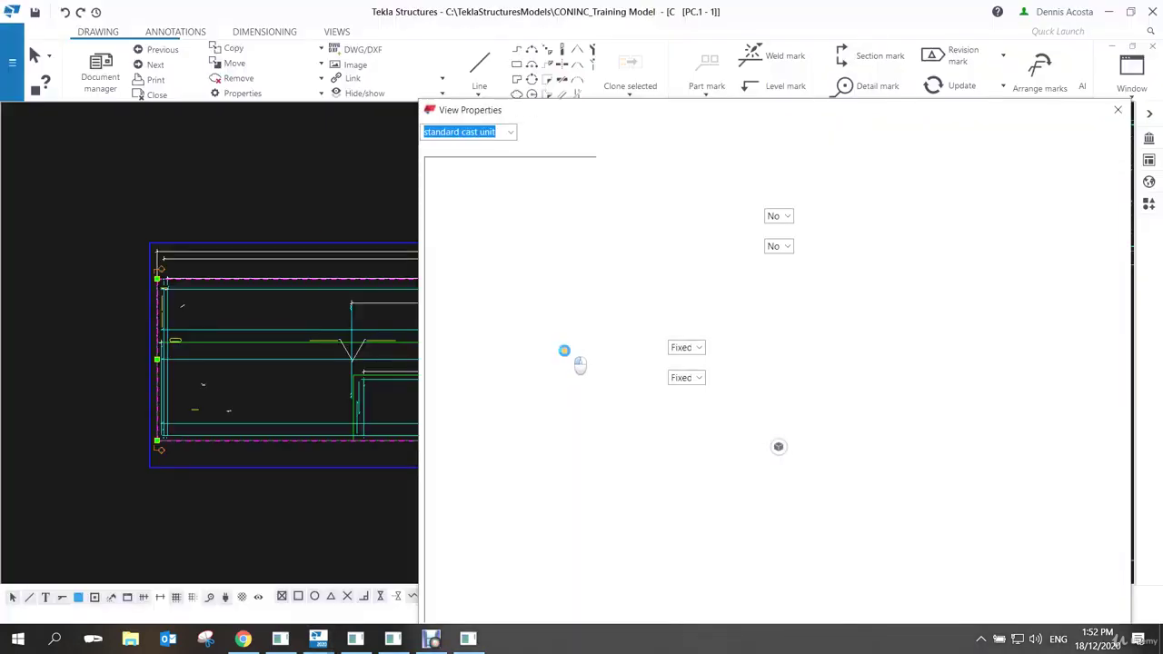
{"action": "left_click", "coordinate": [1118, 111]}
{"action": "middle_click_drag", "start_coordinate": [893, 279], "coordinate": [706, 279]}
{"action": "scroll", "coordinate": [707, 279], "scroll_direction": "down", "scroll_amount": 5}
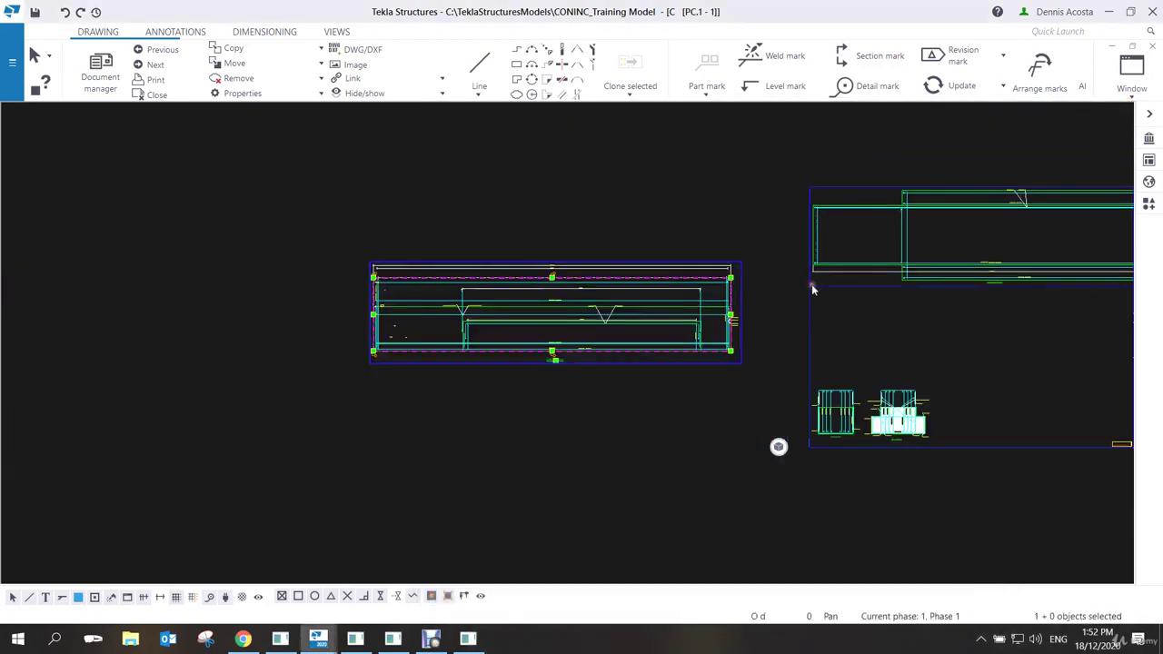
Review the view creation settings in the Cast Unit Drawing Properties for the whole drawing, then close them.
{"action": "left_click", "coordinate": [518, 190]}
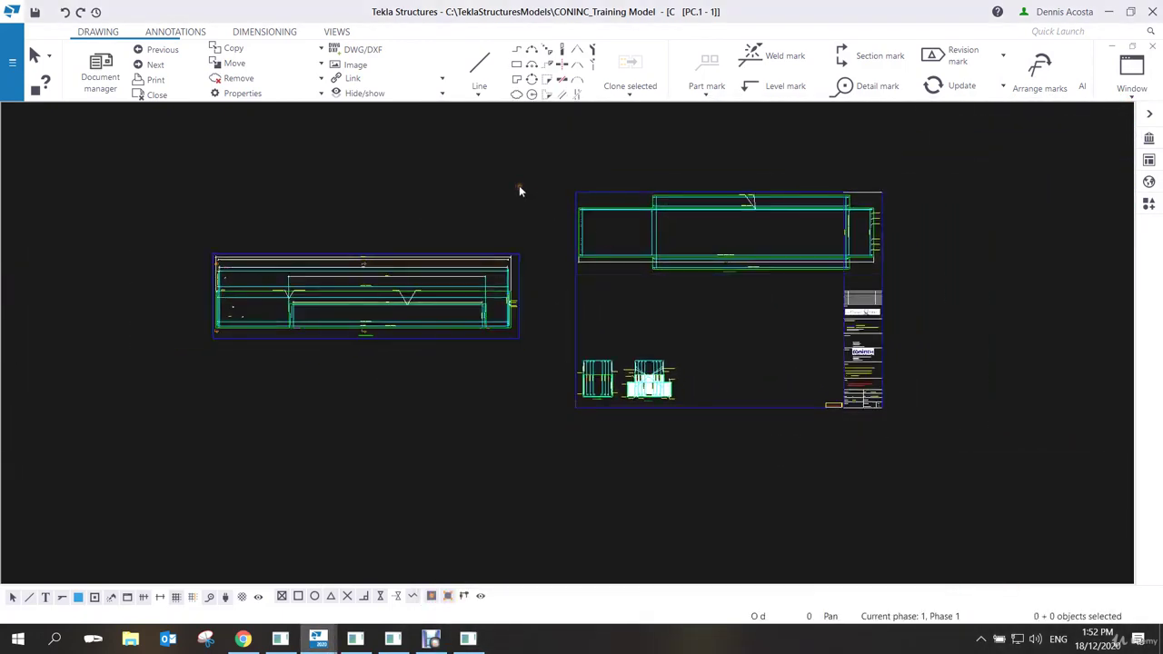
{"action": "scroll", "coordinate": [513, 208], "scroll_direction": "up", "scroll_amount": 2}
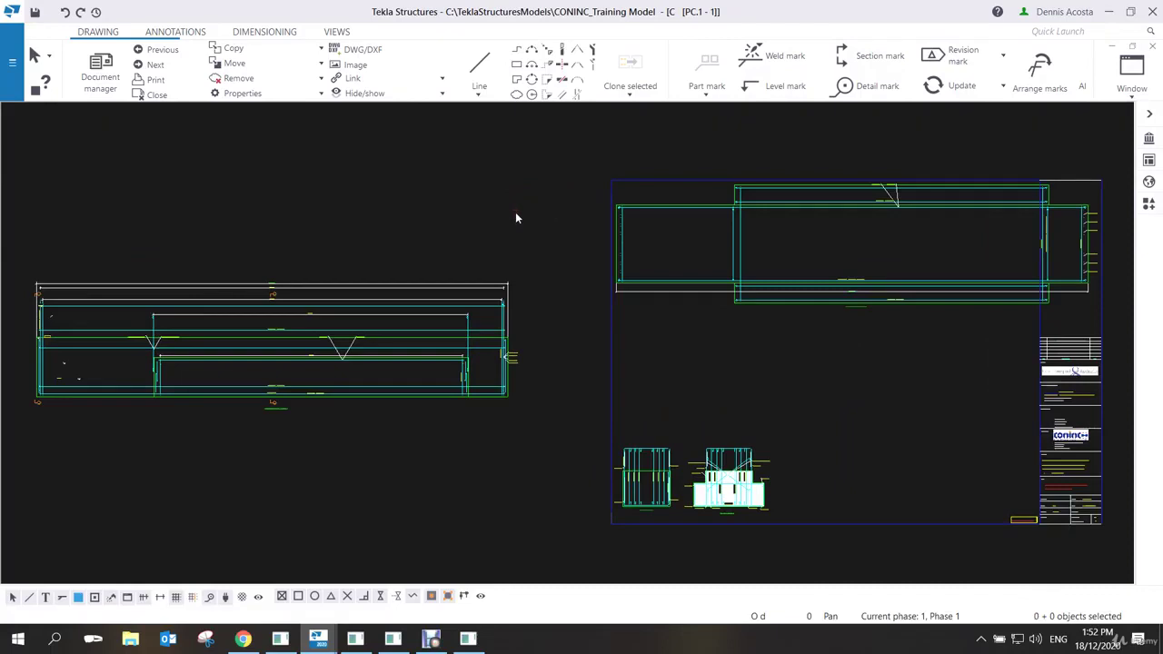
{"action": "double_click", "coordinate": [432, 199]}
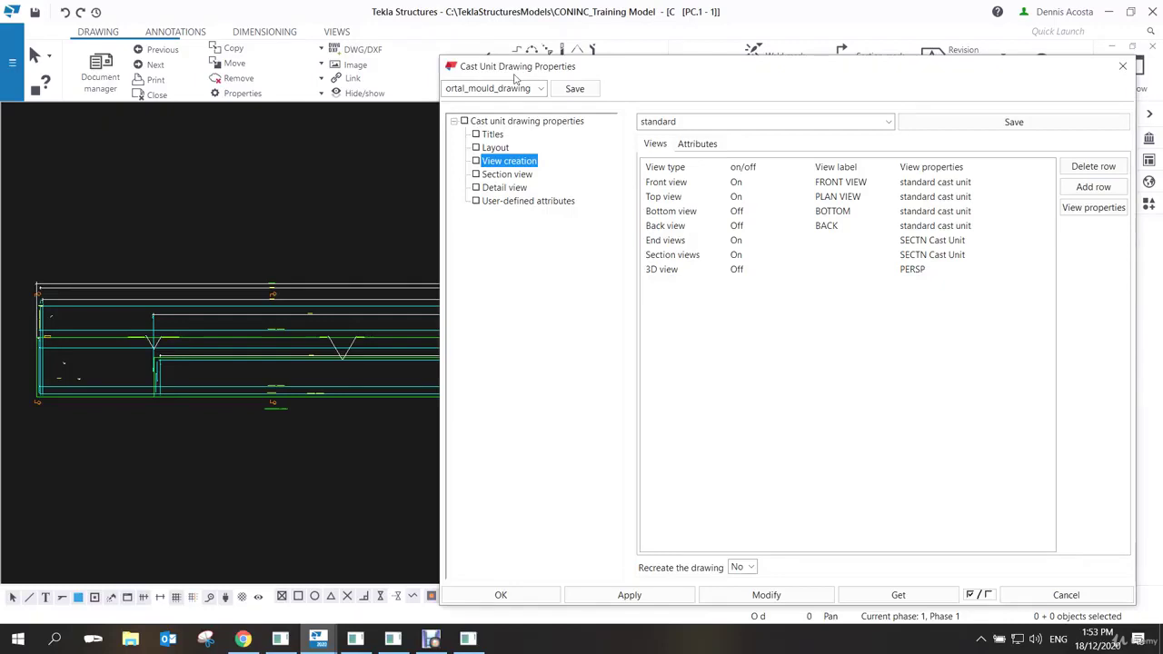
{"action": "left_click", "coordinate": [1125, 67]}
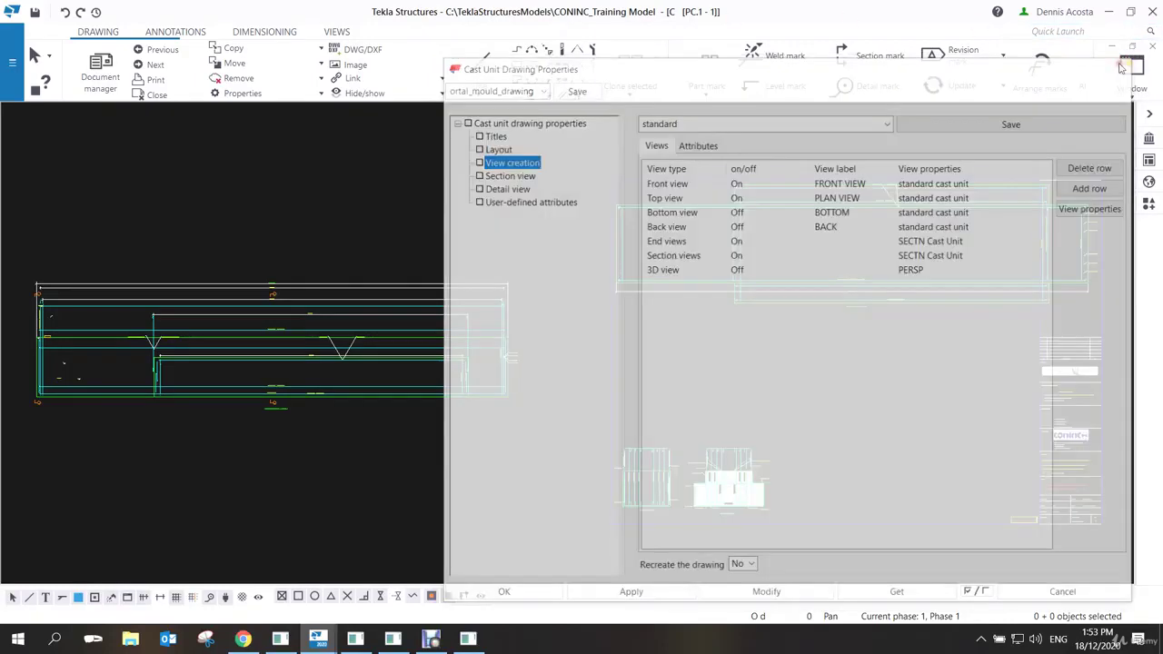
Check the scale and size attributes in the front view's View Properties and close the dialog.
{"action": "left_click", "coordinate": [448, 414]}
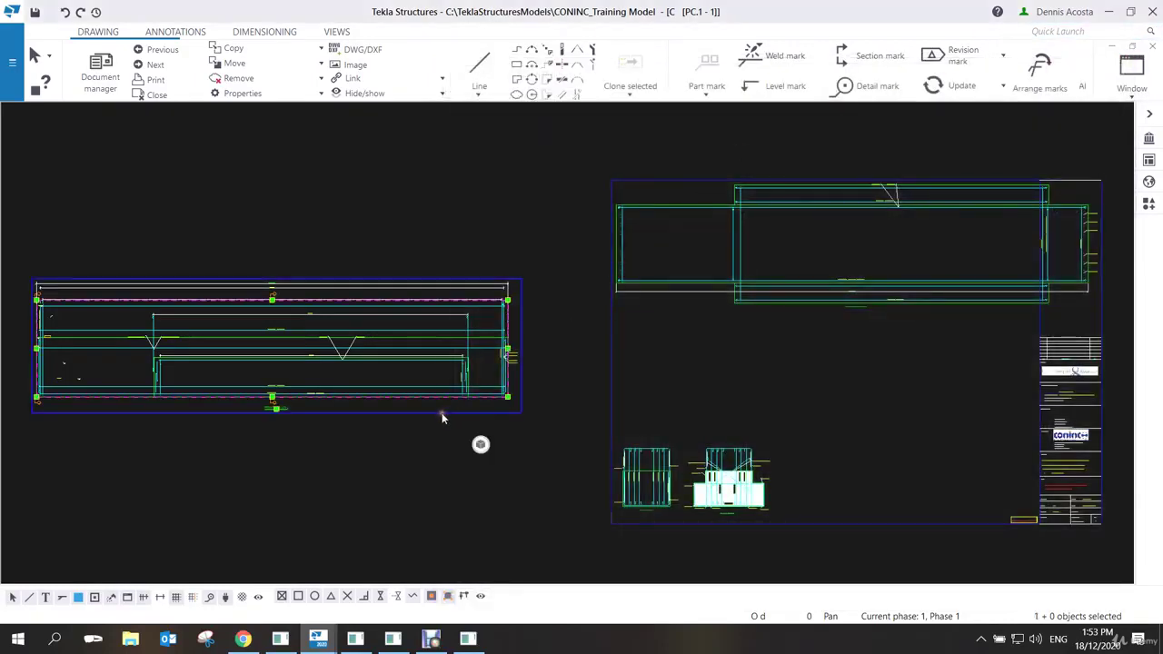
{"action": "left_click", "coordinate": [442, 415]}
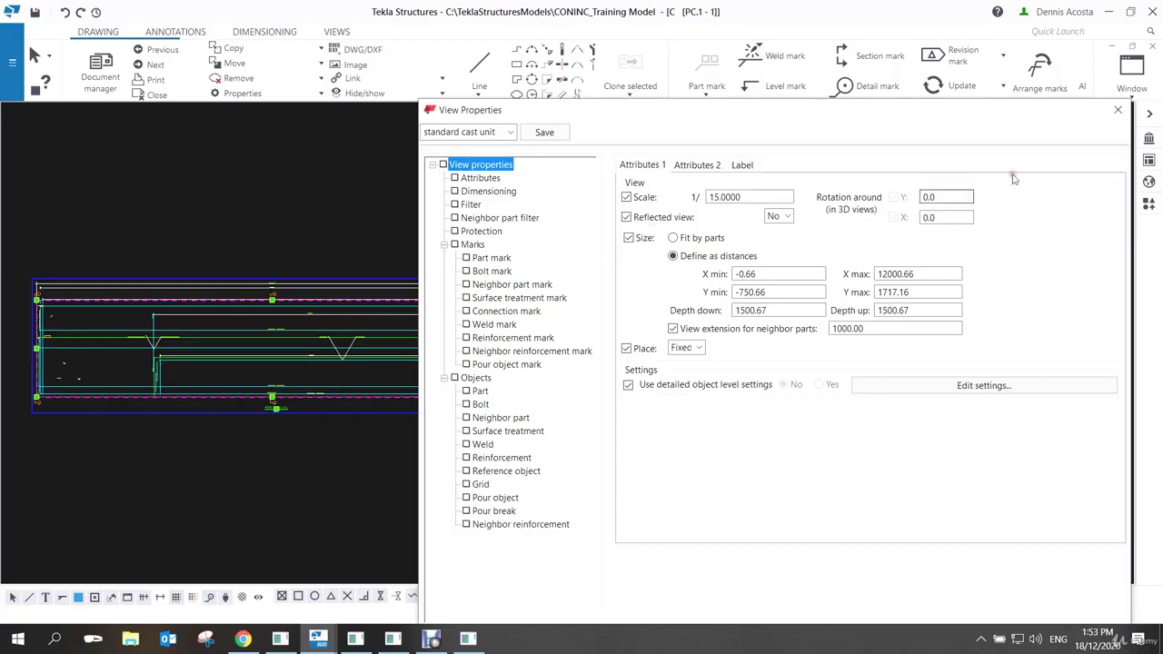
{"action": "left_click", "coordinate": [1118, 108]}
Review the representation and line settings of the concrete part in the front view, then close its Drawing part properties.
{"action": "scroll", "coordinate": [480, 387], "scroll_direction": "up", "scroll_amount": 8}
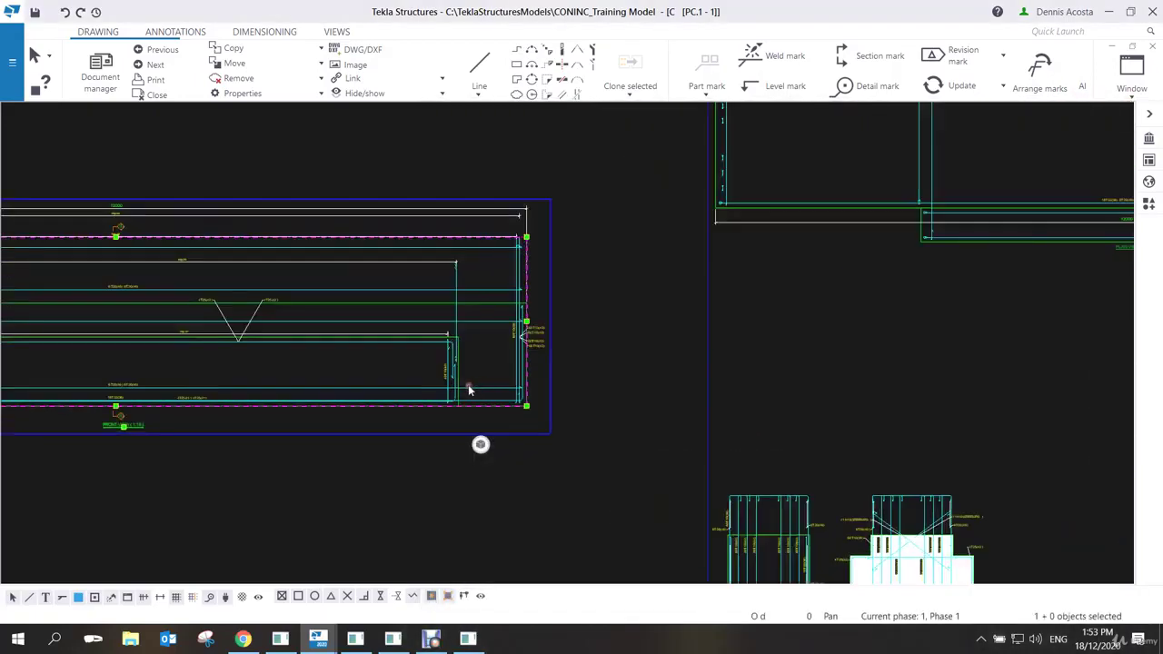
{"action": "left_click", "coordinate": [495, 281]}
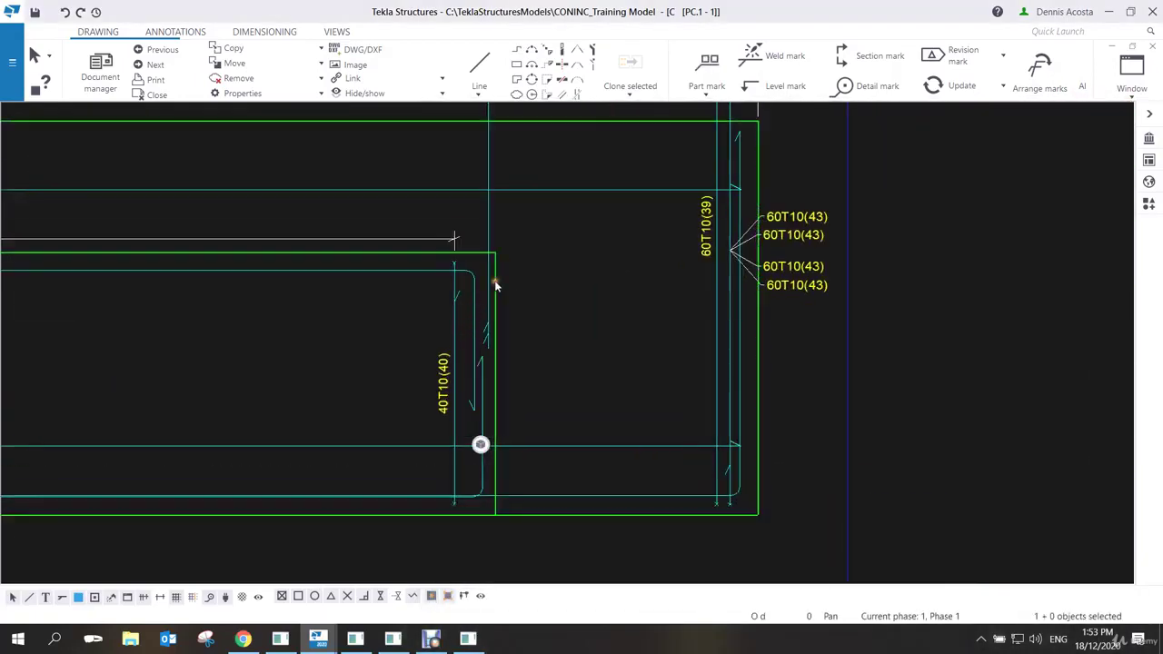
{"action": "double_click", "coordinate": [495, 285]}
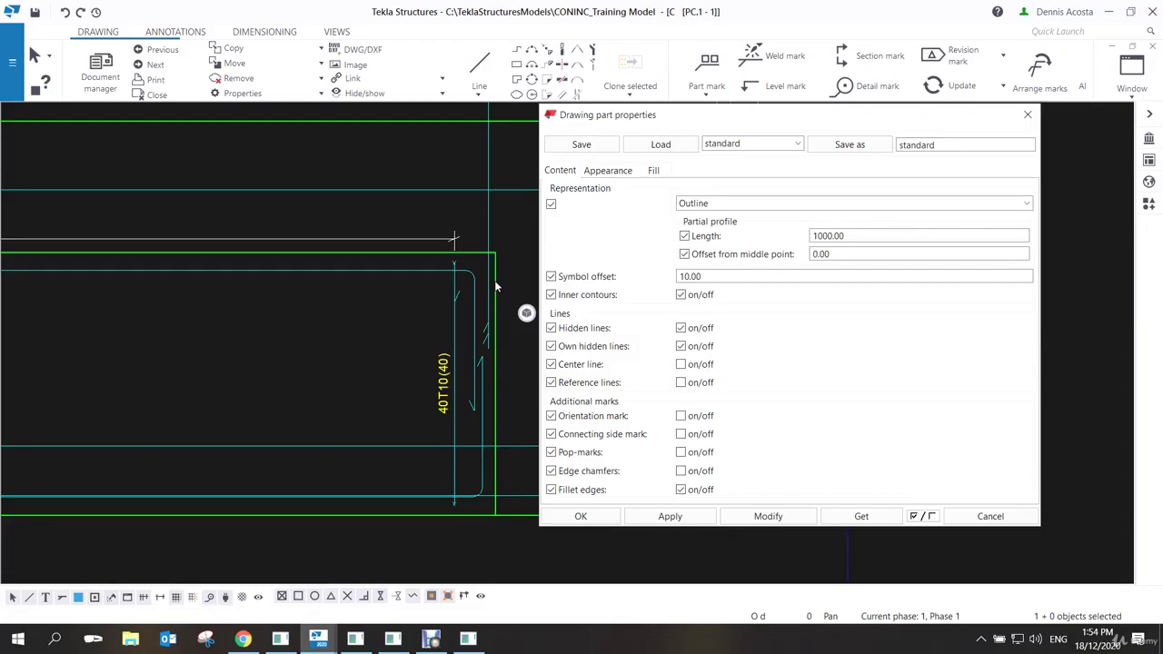
{"action": "left_click", "coordinate": [1027, 115]}
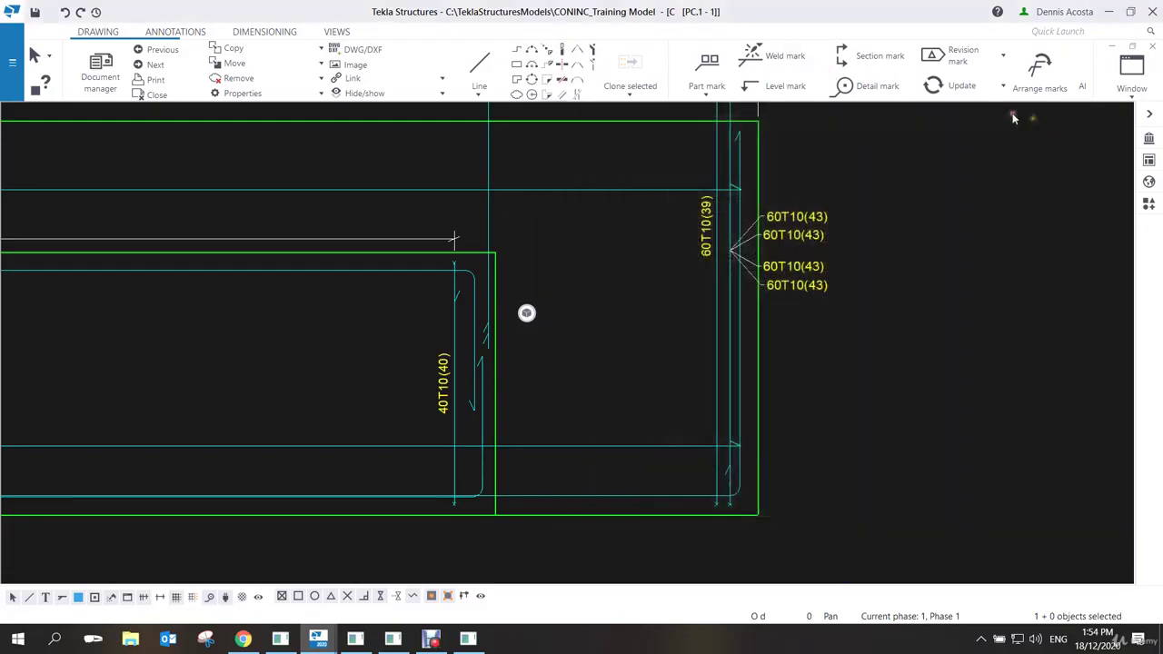
Reopen the front view's View Properties and place the dialog beside the drawing so the view's marks stay visible.
{"action": "scroll", "coordinate": [647, 310], "scroll_direction": "down", "scroll_amount": 5}
{"action": "scroll", "coordinate": [646, 311], "scroll_direction": "up", "scroll_amount": 3}
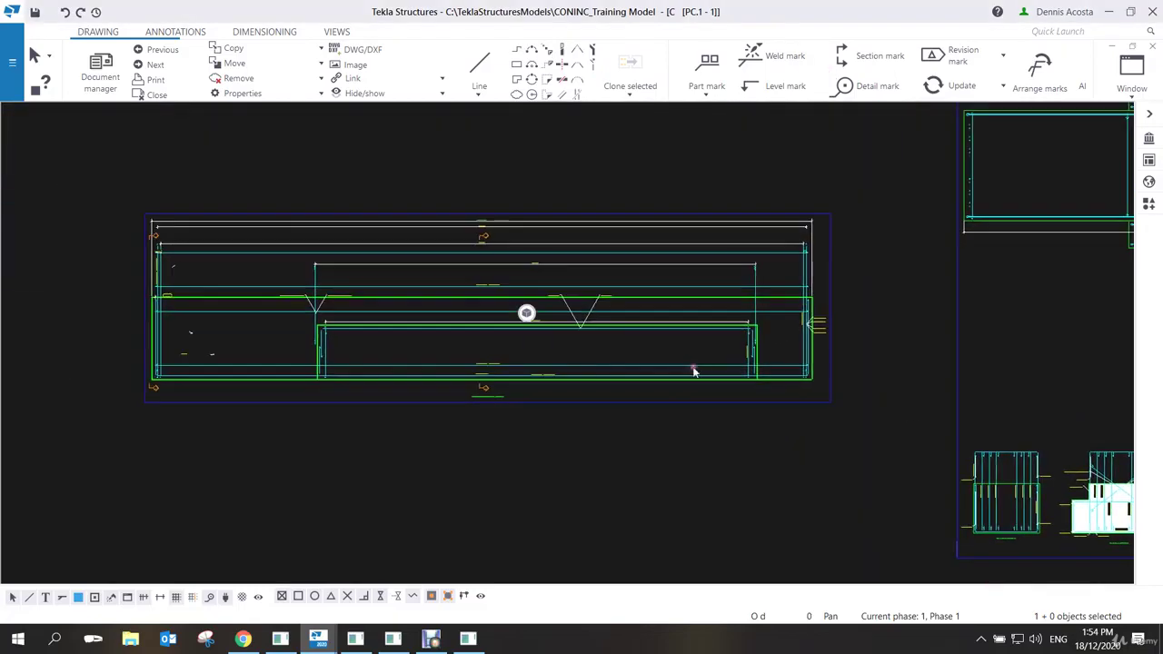
{"action": "left_click", "coordinate": [653, 412]}
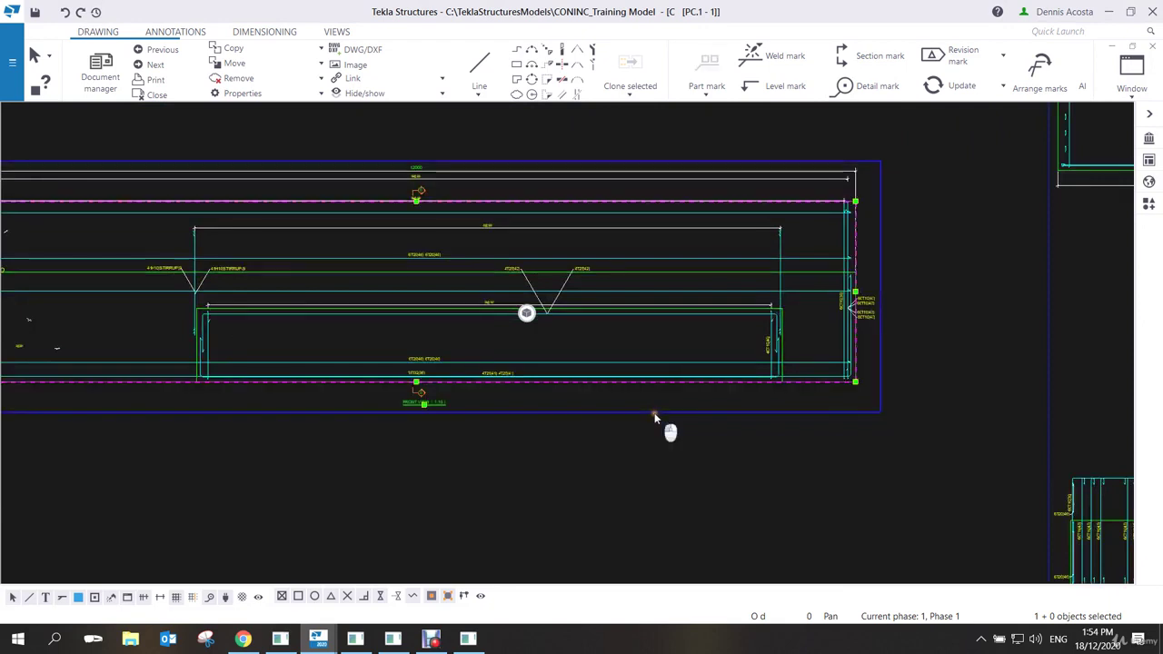
{"action": "left_click", "coordinate": [647, 403]}
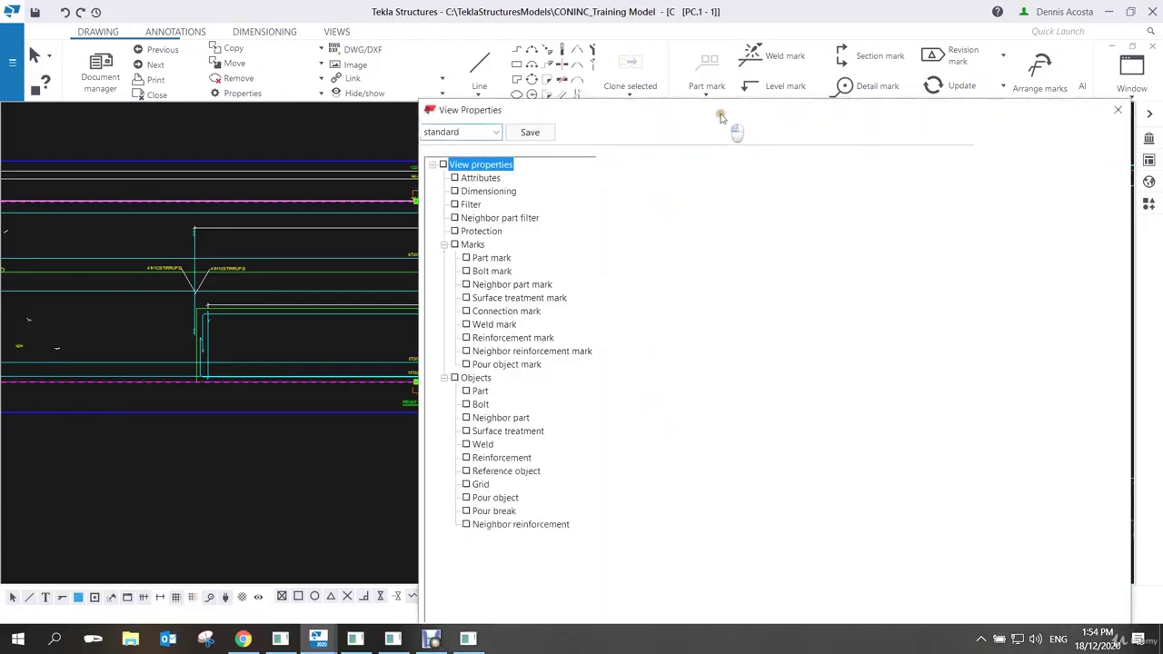
{"action": "mouse_move", "coordinate": [721, 116]}
{"action": "left_mouse_down"}
{"action": "mouse_move", "coordinate": [757, 128]}
{"action": "mouse_move", "coordinate": [820, 114]}
{"action": "mouse_move", "coordinate": [812, 100]}
{"action": "mouse_move", "coordinate": [717, 90]}
{"action": "mouse_move", "coordinate": [765, 90]}
{"action": "left_mouse_up"}
{"action": "mouse_move", "coordinate": [389, 292]}
{"action": "middle_mouse_down"}
{"action": "mouse_move", "coordinate": [336, 301]}
{"action": "mouse_move", "coordinate": [358, 315]}
{"action": "mouse_move", "coordinate": [315, 304]}
{"action": "mouse_move", "coordinate": [349, 319]}
{"action": "middle_mouse_up"}
{"action": "scroll", "coordinate": [336, 301], "scroll_direction": "up", "scroll_amount": 1}
{"action": "scroll", "coordinate": [488, 313], "scroll_direction": "down", "scroll_amount": 1}
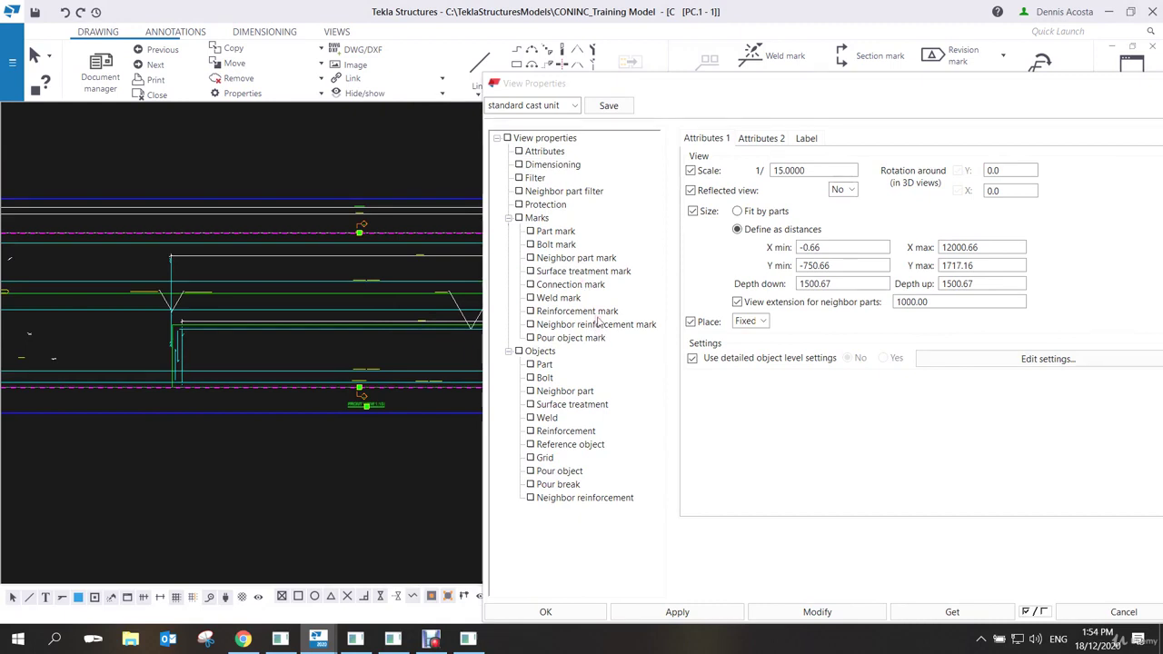
{"action": "scroll", "coordinate": [374, 400], "scroll_direction": "down", "scroll_amount": 2}
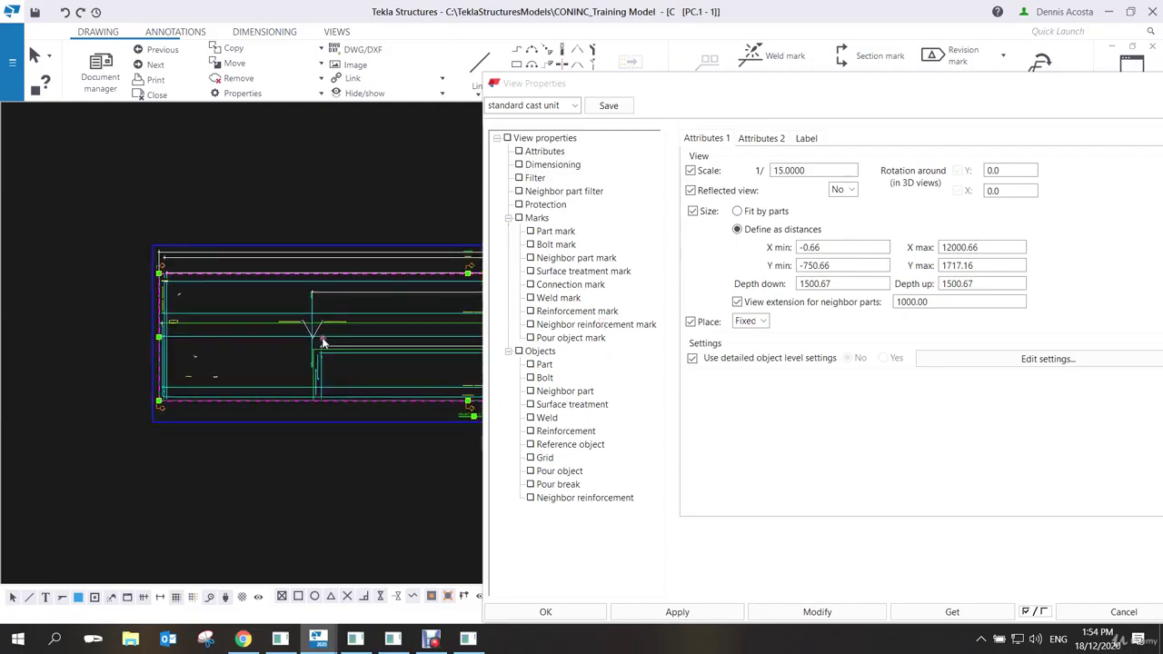
Save the front view's current View Properties as a new settings file named CoN_PORTAL_FRONT_VIEW.
{"action": "scroll", "coordinate": [322, 342], "scroll_direction": "up", "scroll_amount": 2}
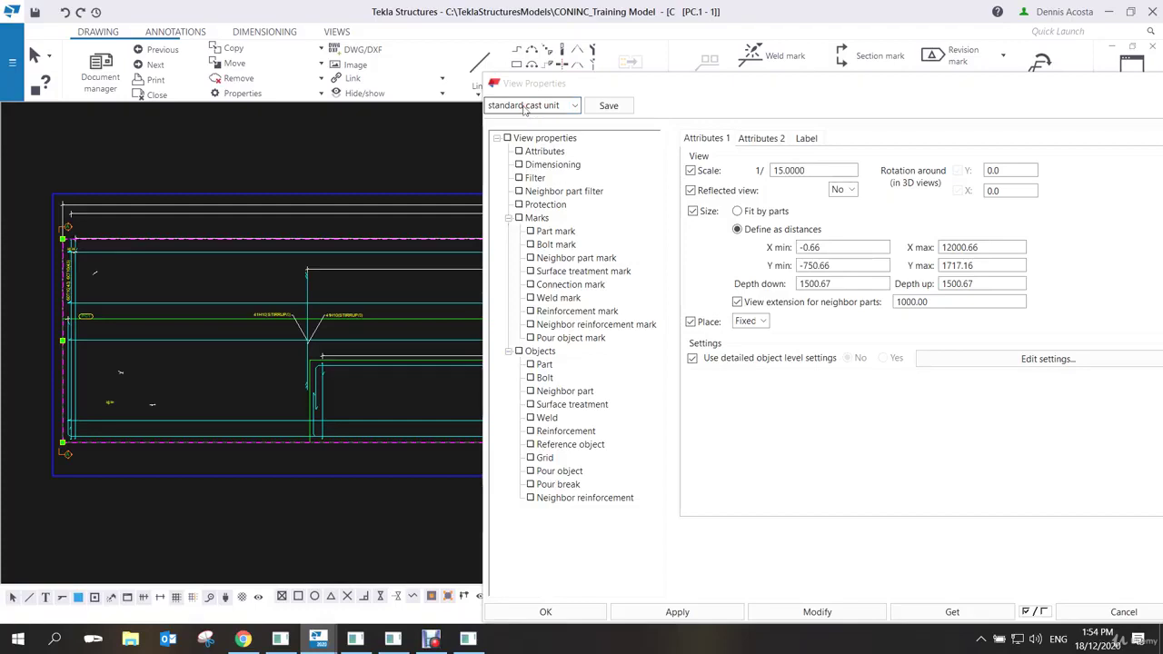
{"action": "left_click", "coordinate": [524, 106]}
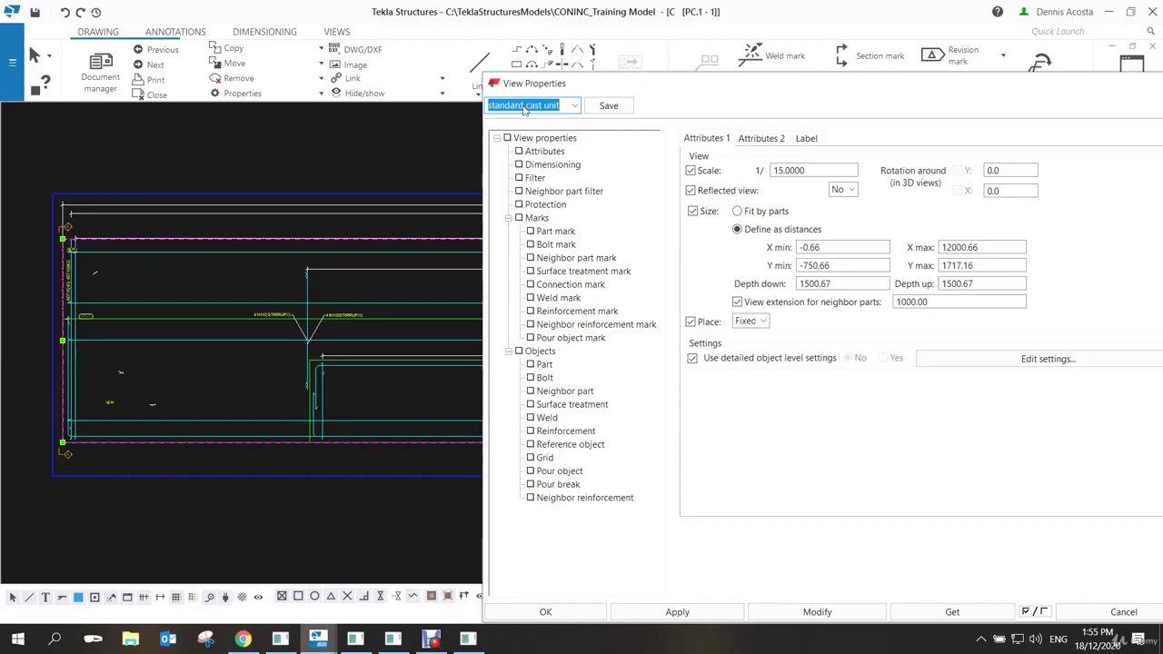
{"action": "type", "text": "CoN"}
{"action": "key", "text": "BackSpace"}
{"action": "key", "text": "BackSpace"}
{"action": "key", "text": "BackSpace"}
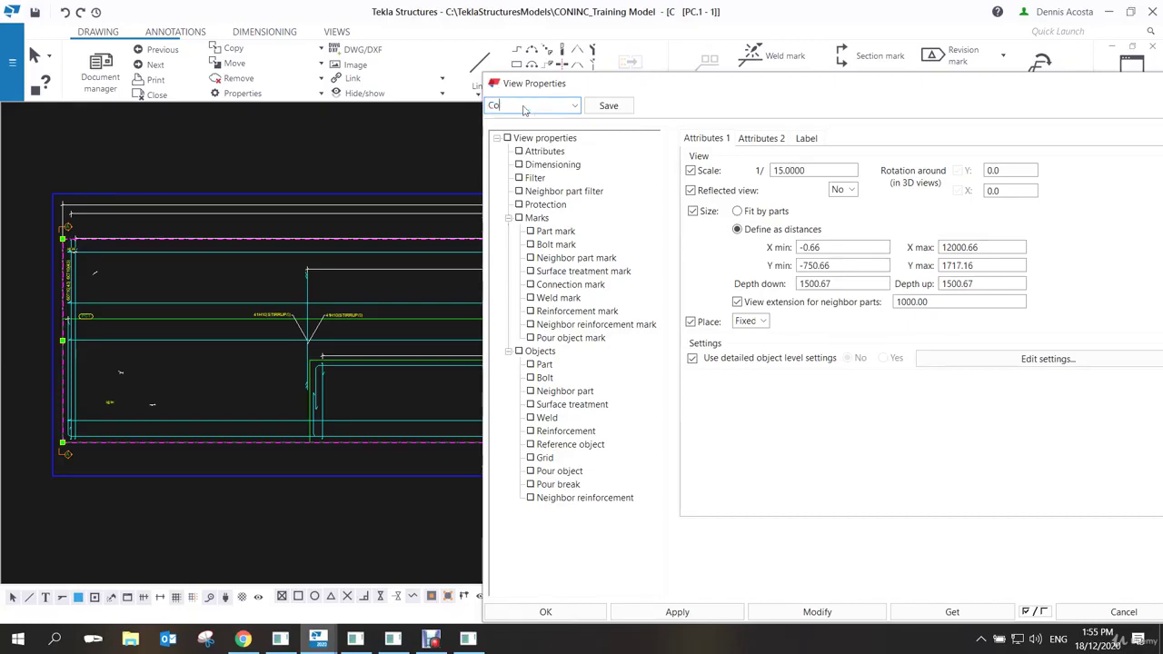
{"action": "key", "text": "Down"}
{"action": "key", "text": "BackSpace"}
{"action": "type", "text": "CoN"}
{"action": "type", "text": "_FRON"}
{"action": "key", "text": "BackSpace"}
{"action": "key", "text": "BackSpace"}
{"action": "key", "text": "BackSpace"}
{"action": "key", "text": "BackSpace"}
{"action": "type", "text": "PORTAL_FRONT"}
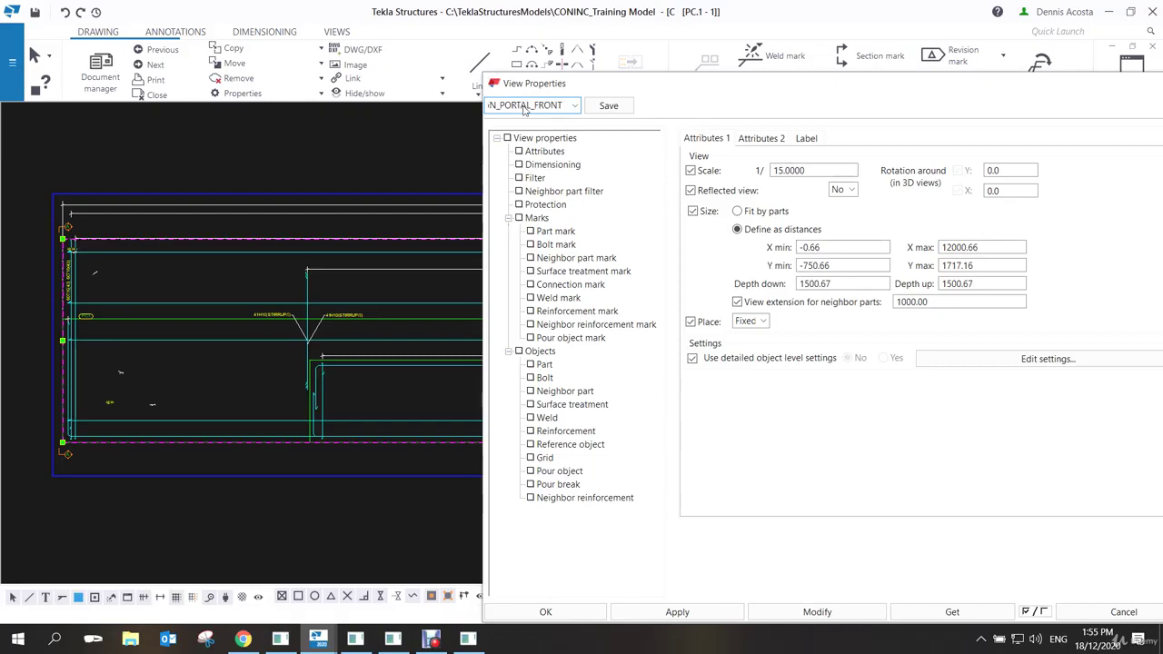
{"action": "type", "text": "-VI"}
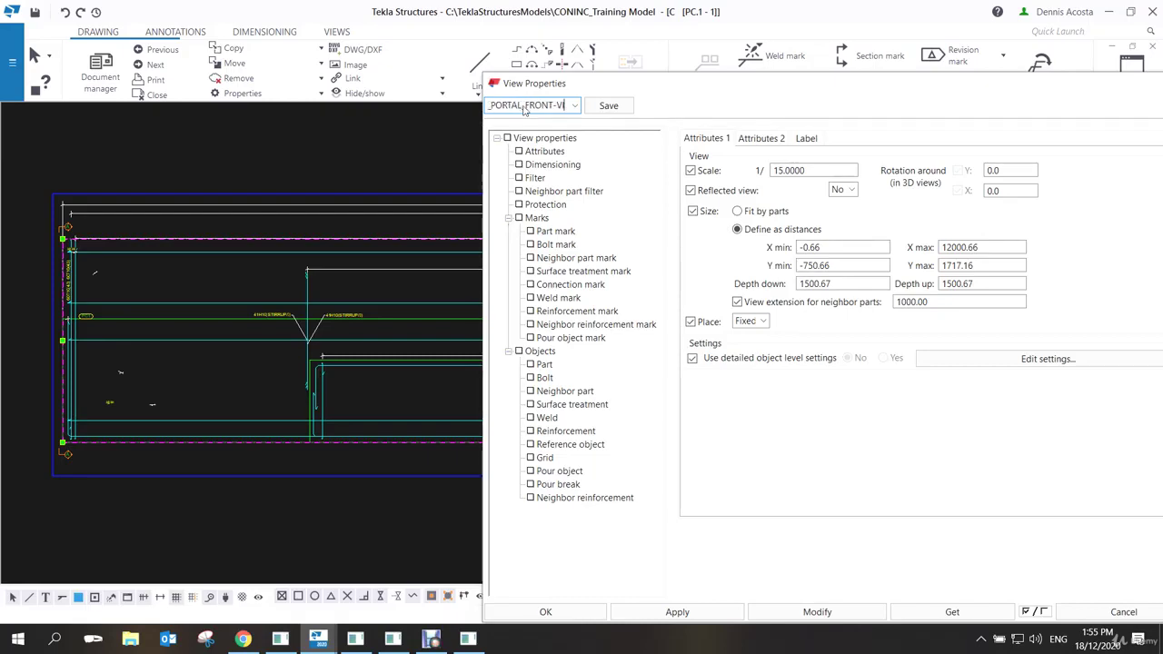
{"action": "type", "text": "EW"}
{"action": "left_click_drag", "start_coordinate": [539, 107], "coordinate": [543, 107]}
{"action": "type", "text": "_"}
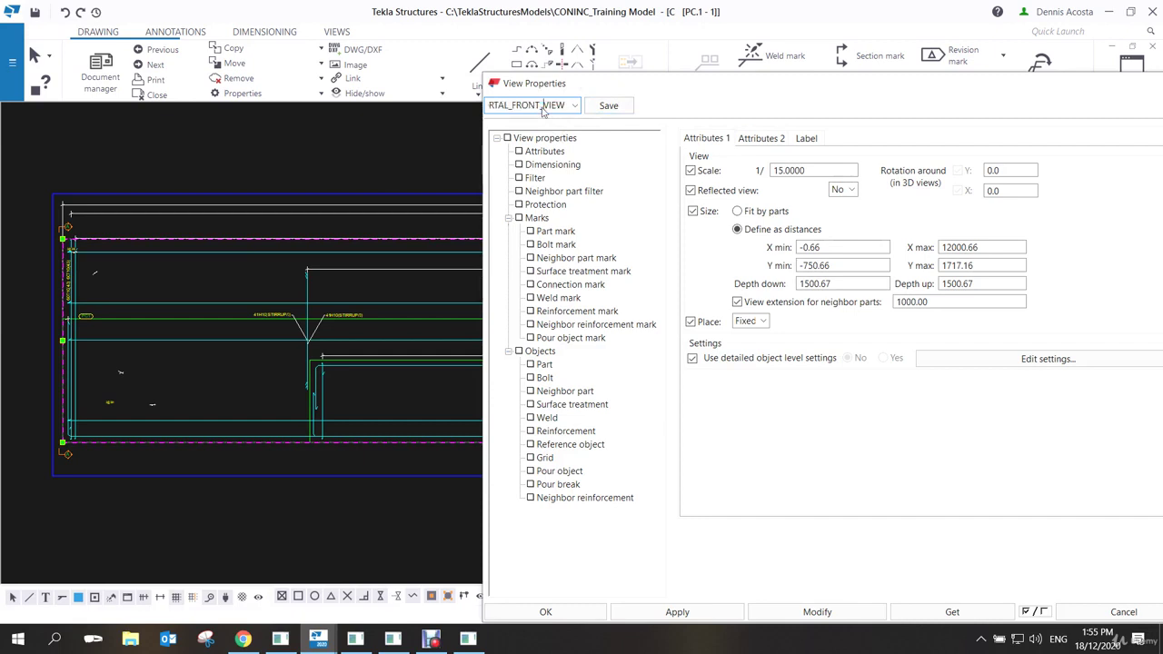
{"action": "left_click", "coordinate": [607, 106]}
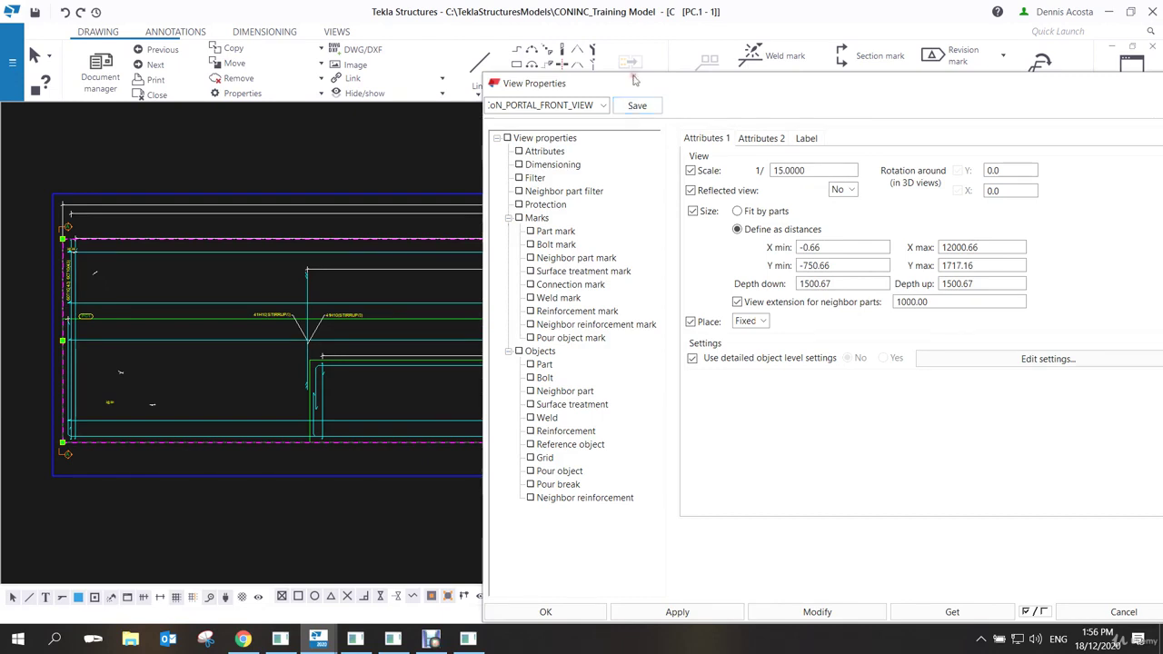
Move the front view from beside the drawing sheet to the empty space below it.
{"action": "scroll", "coordinate": [400, 284], "scroll_direction": "down", "scroll_amount": 3}
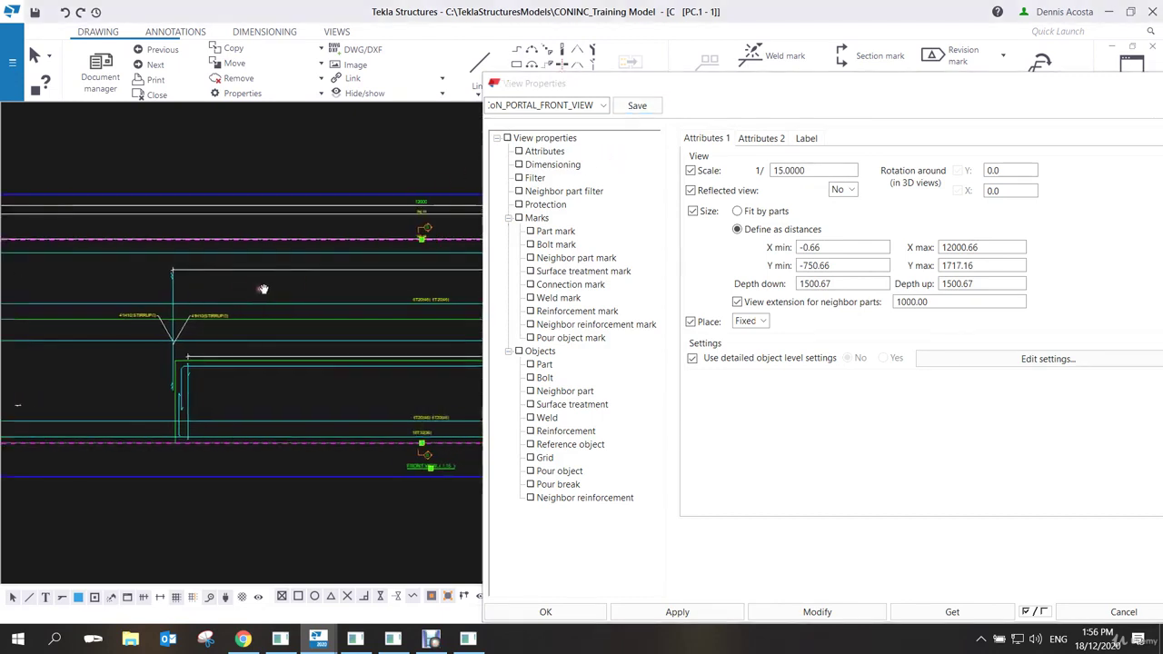
{"action": "scroll", "coordinate": [372, 390], "scroll_direction": "down", "scroll_amount": 5}
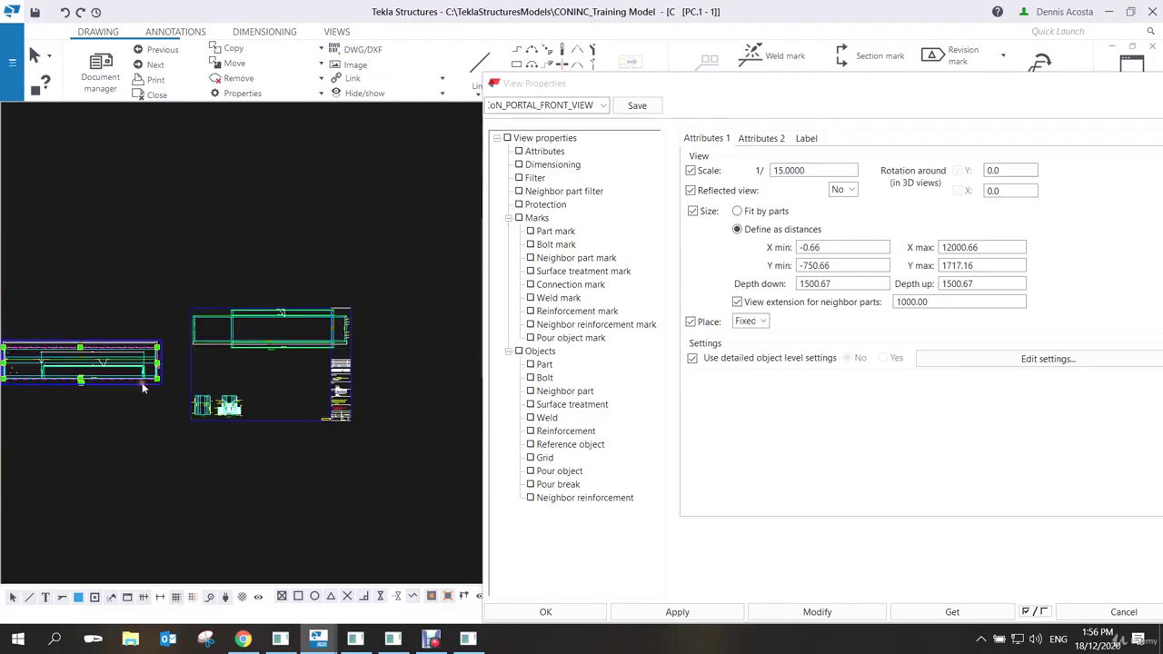
{"action": "left_click_drag", "start_coordinate": [143, 395], "coordinate": [320, 463]}
{"action": "scroll", "coordinate": [322, 417], "scroll_direction": "up", "scroll_amount": 3}
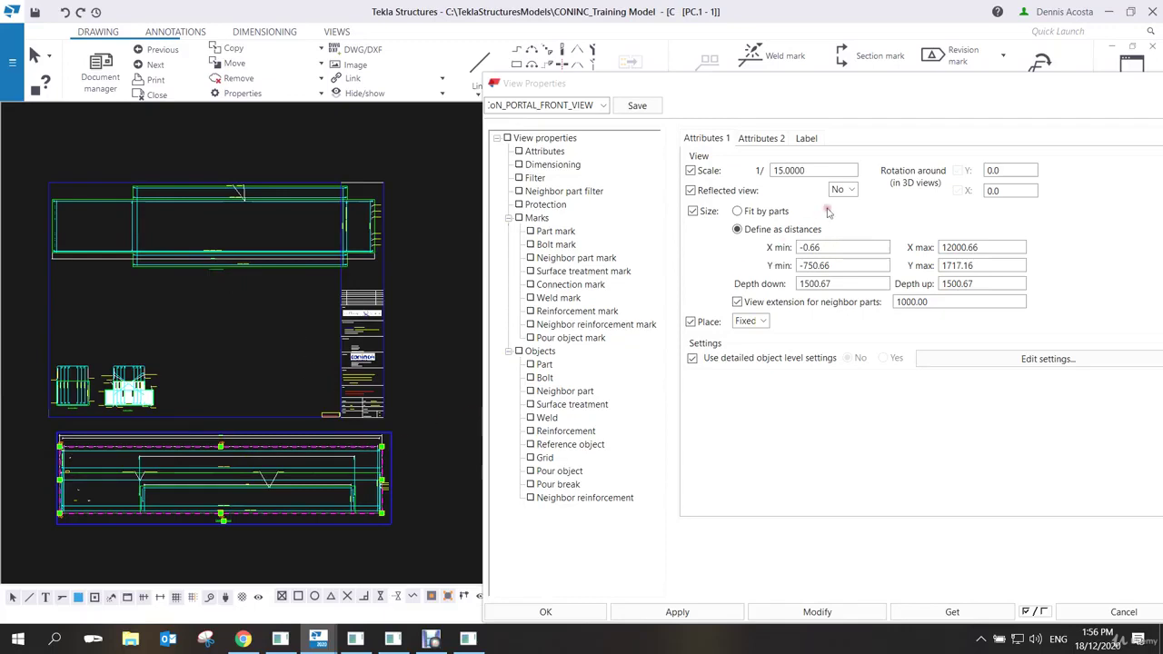
Set the front view's scale to 1/25, apply it to the view and save the CoN_PORTAL_FRONT_VIEW settings.
{"action": "double_click", "coordinate": [789, 170]}
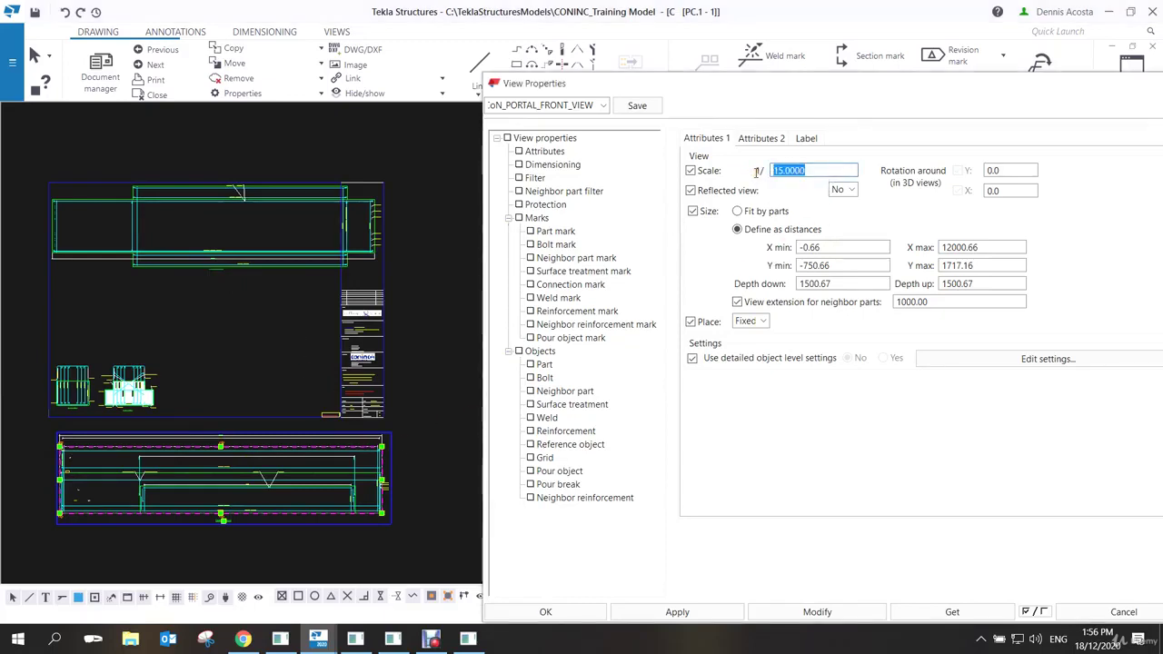
{"action": "type", "text": "25"}
{"action": "left_click", "coordinate": [816, 611]}
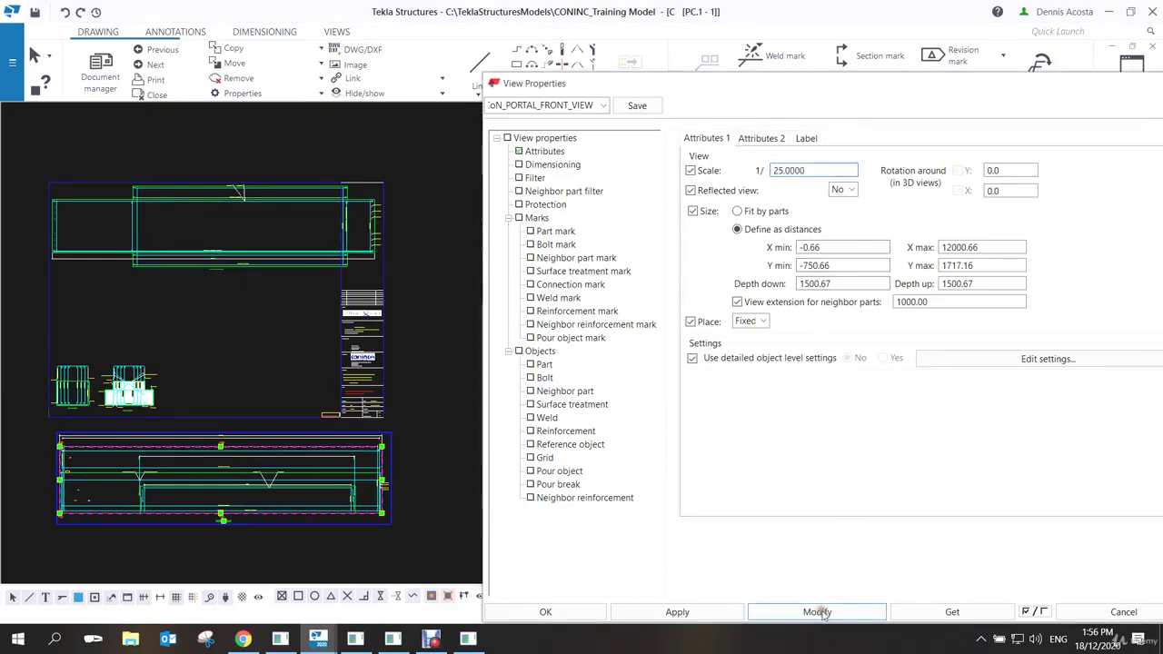
{"action": "left_click", "coordinate": [639, 105]}
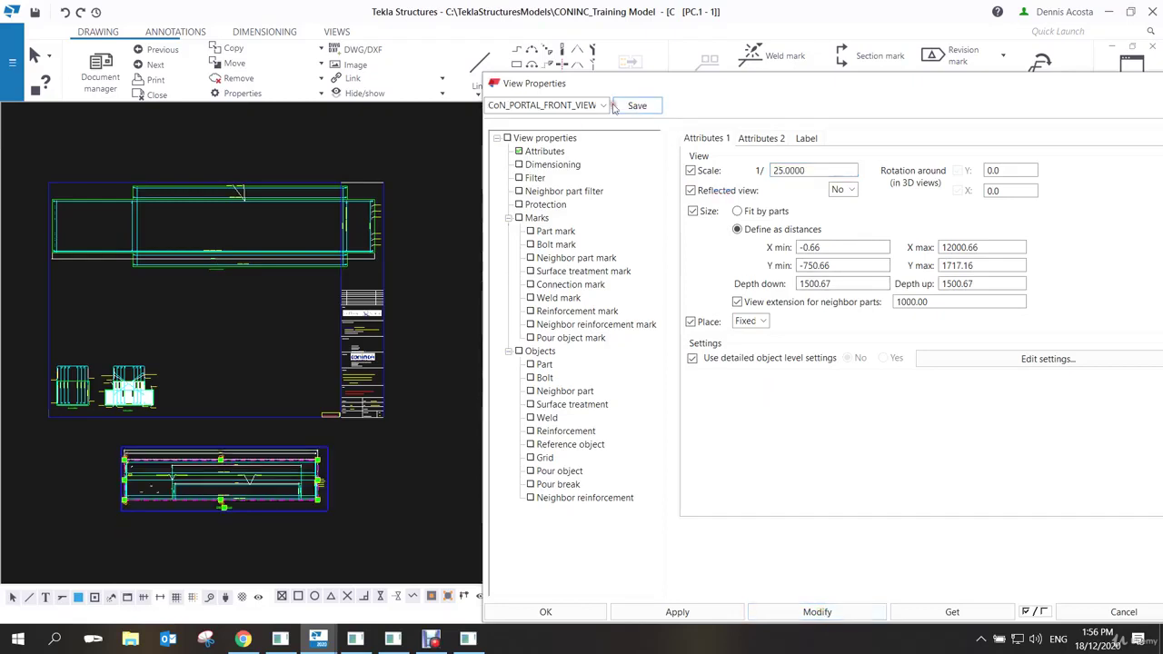
Try the front view in the free space inside the sheet, and put it back below the sheet frame.
{"action": "mouse_move", "coordinate": [313, 513]}
{"action": "left_mouse_down"}
{"action": "mouse_move", "coordinate": [288, 316]}
{"action": "mouse_move", "coordinate": [293, 356]}
{"action": "left_mouse_up"}
{"action": "scroll", "coordinate": [279, 343], "scroll_direction": "up", "scroll_amount": 3}
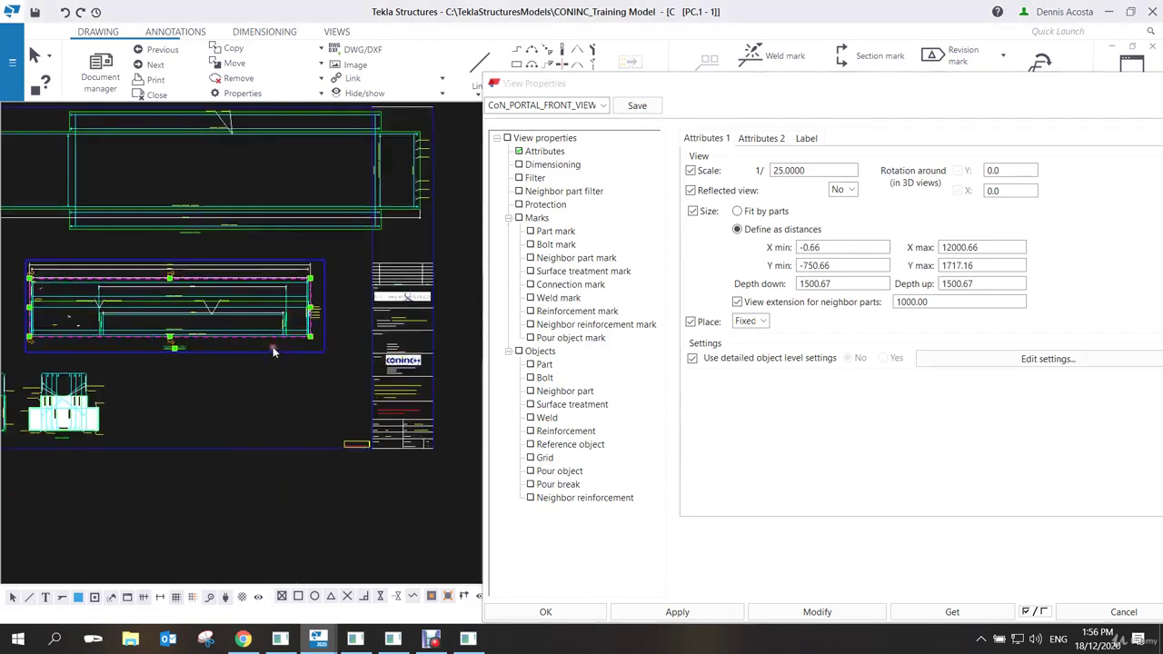
{"action": "scroll", "coordinate": [305, 341], "scroll_direction": "down", "scroll_amount": 4}
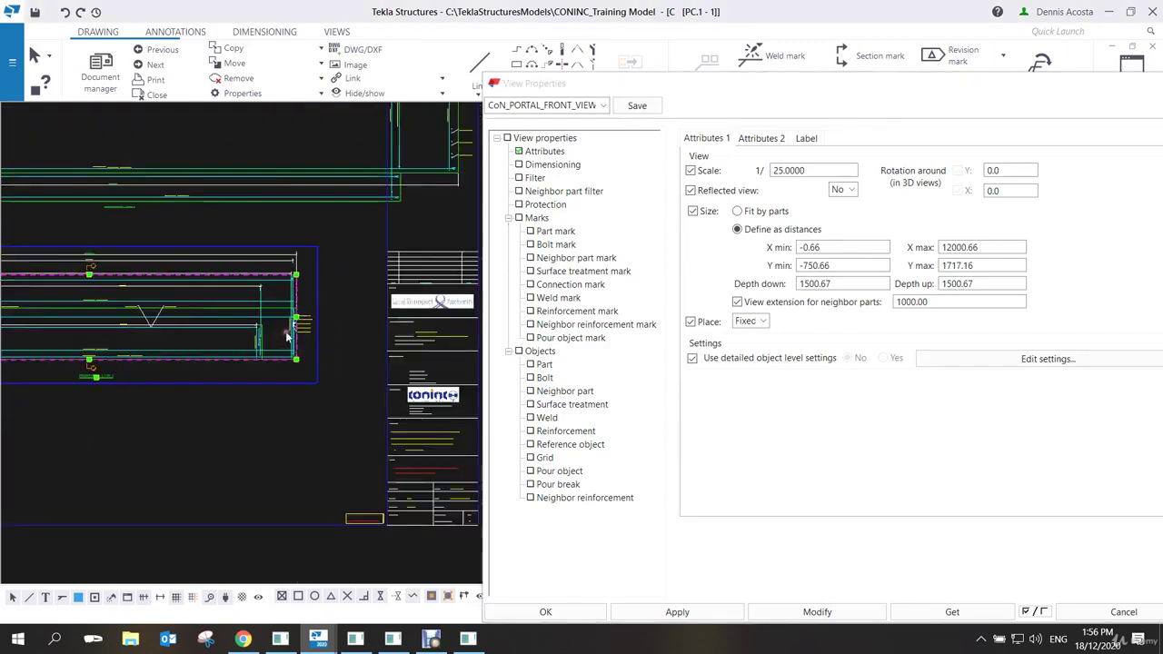
{"action": "mouse_move", "coordinate": [291, 353]}
{"action": "left_mouse_down"}
{"action": "mouse_move", "coordinate": [293, 247]}
{"action": "mouse_move", "coordinate": [306, 484]}
{"action": "left_mouse_up"}
{"action": "scroll", "coordinate": [367, 360], "scroll_direction": "up", "scroll_amount": 5}
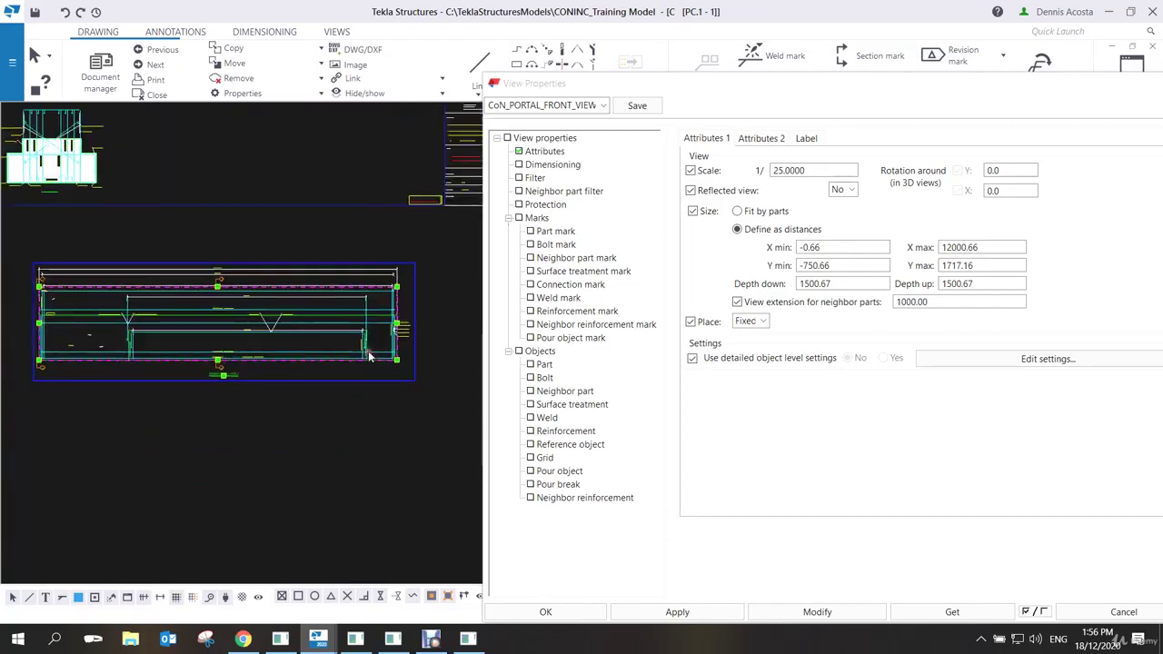
{"action": "scroll", "coordinate": [367, 360], "scroll_direction": "down", "scroll_amount": 1}
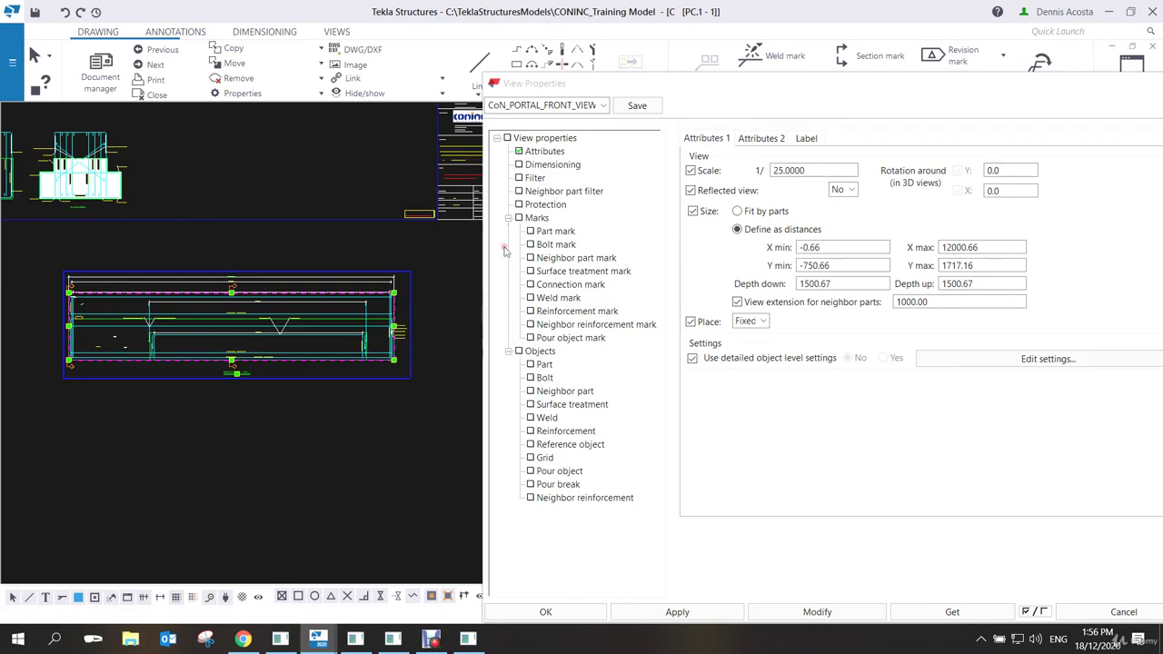
Set the front view's scale to 1/20, apply it to the view and save it in the CoN_PORTAL_FRONT_VIEW settings.
{"action": "scroll", "coordinate": [375, 327], "scroll_direction": "down", "scroll_amount": 3}
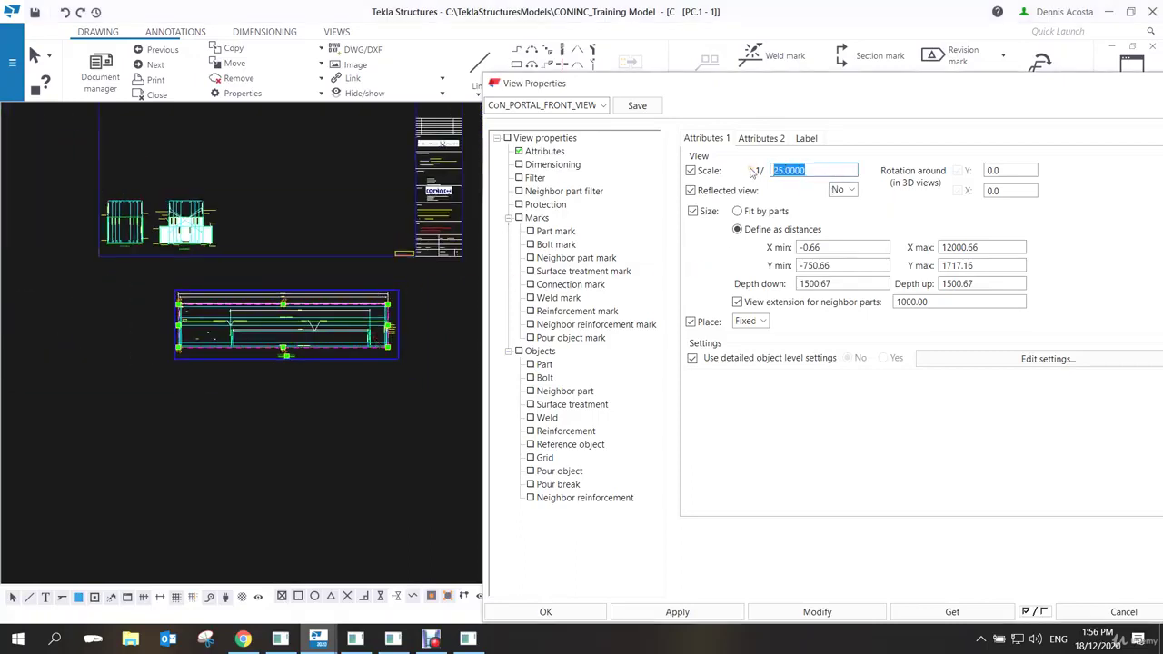
{"action": "type", "text": "20"}
{"action": "left_click", "coordinate": [803, 605]}
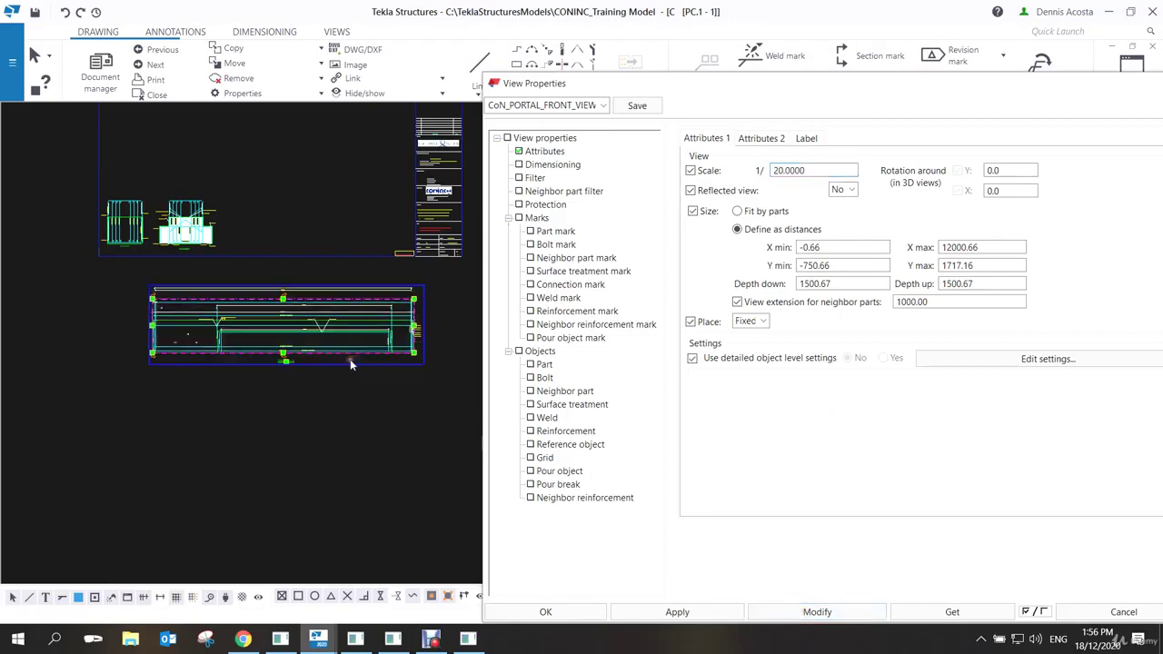
{"action": "mouse_move", "coordinate": [349, 364]}
{"action": "left_mouse_down"}
{"action": "mouse_move", "coordinate": [329, 198]}
{"action": "mouse_move", "coordinate": [326, 379]}
{"action": "left_mouse_up"}
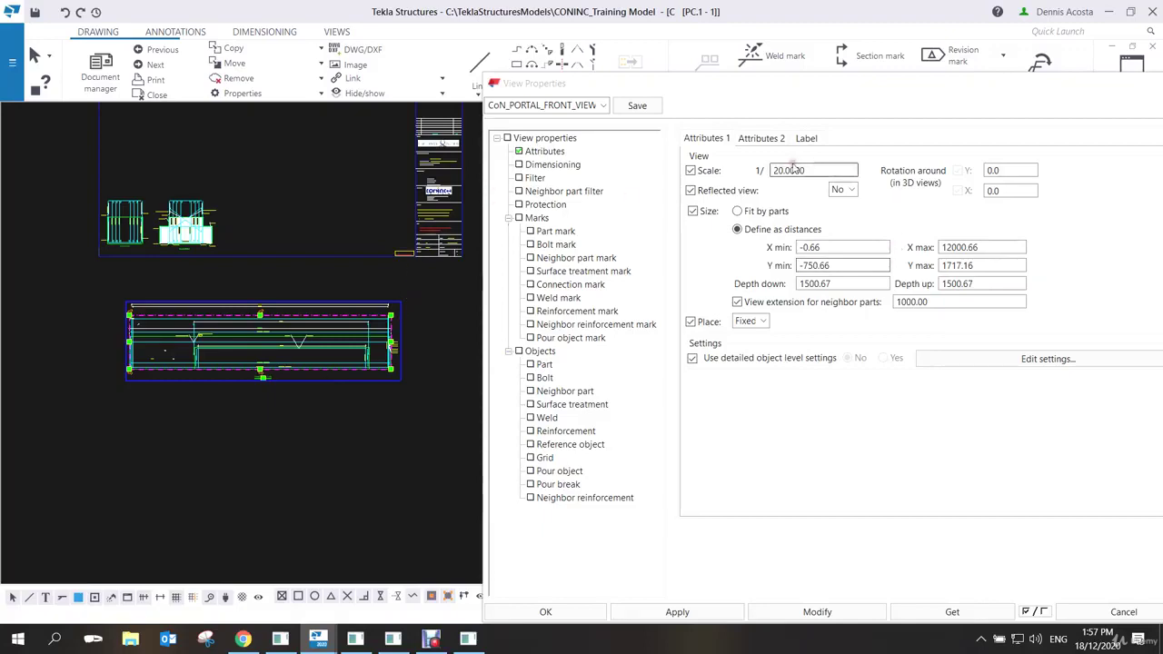
{"action": "left_click", "coordinate": [637, 105]}
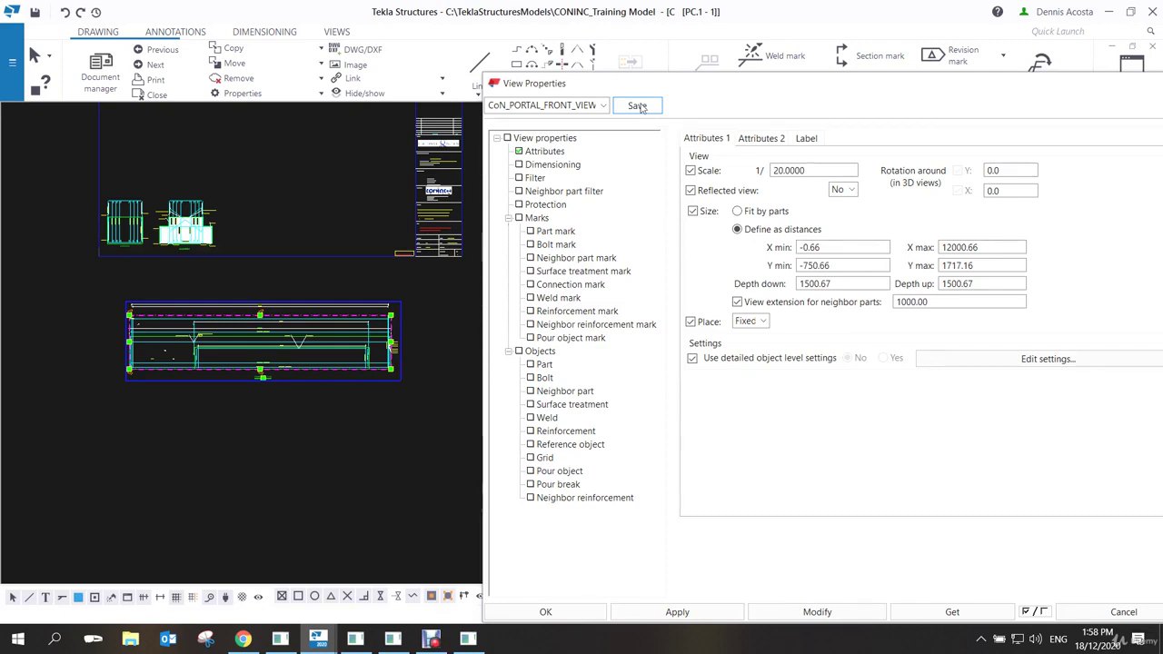
{"action": "left_click", "coordinate": [639, 107]}
Move the View Properties dialog clear of the front view and examine the view's dimensions, marks and label.
{"action": "scroll", "coordinate": [309, 373], "scroll_direction": "up", "scroll_amount": 5}
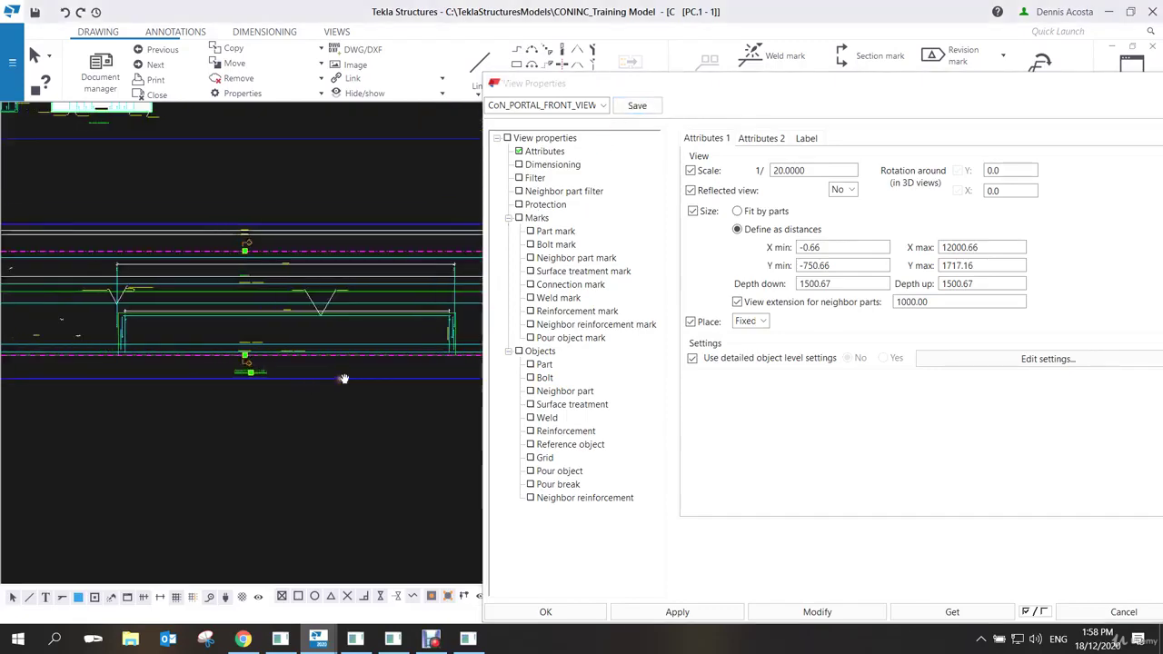
{"action": "left_click_drag", "start_coordinate": [607, 86], "coordinate": [721, 82]}
{"action": "scroll", "coordinate": [397, 367], "scroll_direction": "up", "scroll_amount": 4}
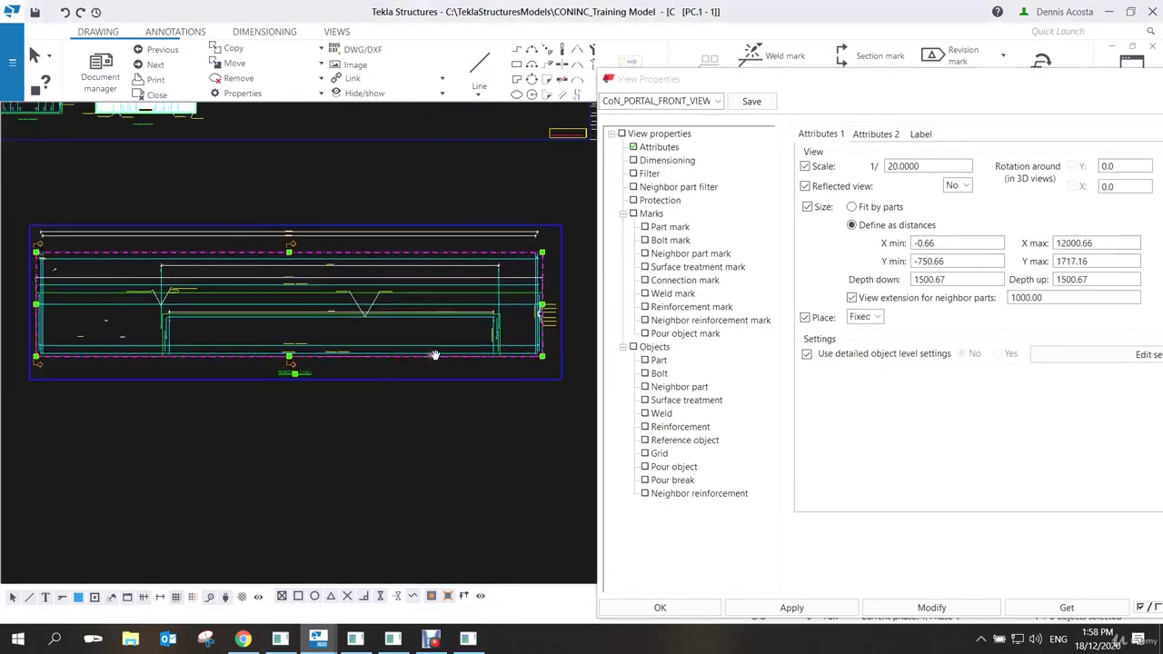
{"action": "scroll", "coordinate": [397, 368], "scroll_direction": "down", "scroll_amount": 5}
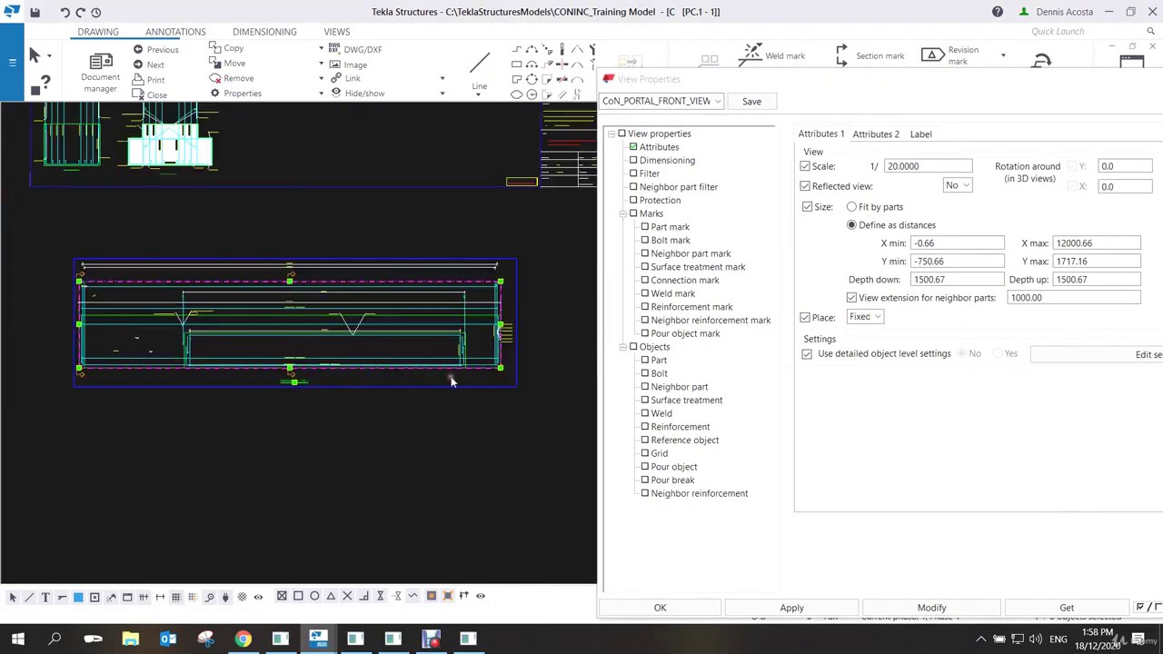
{"action": "scroll", "coordinate": [420, 380], "scroll_direction": "down", "scroll_amount": 2}
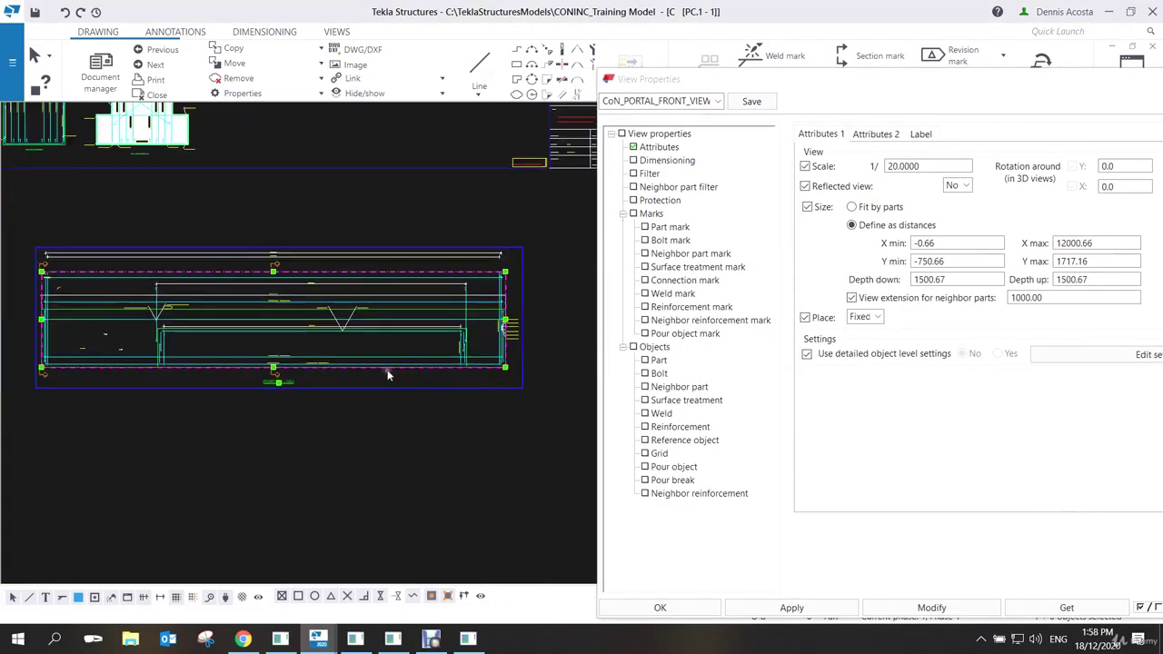
{"action": "scroll", "coordinate": [208, 298], "scroll_direction": "up", "scroll_amount": 8}
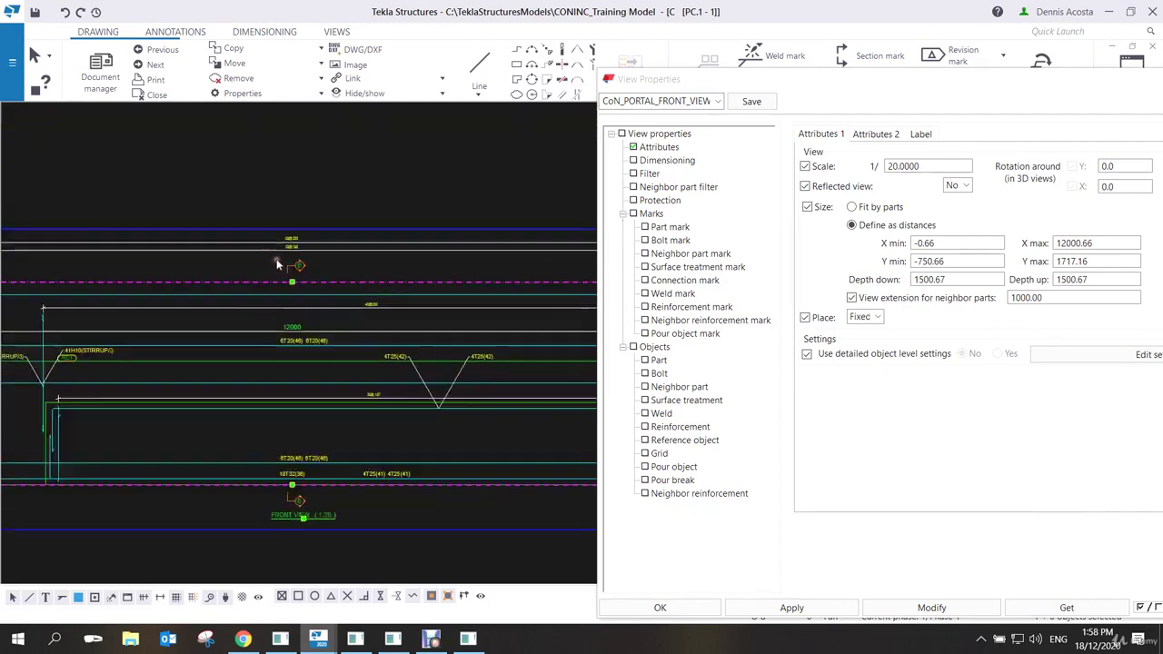
{"action": "scroll", "coordinate": [300, 250], "scroll_direction": "down", "scroll_amount": 7}
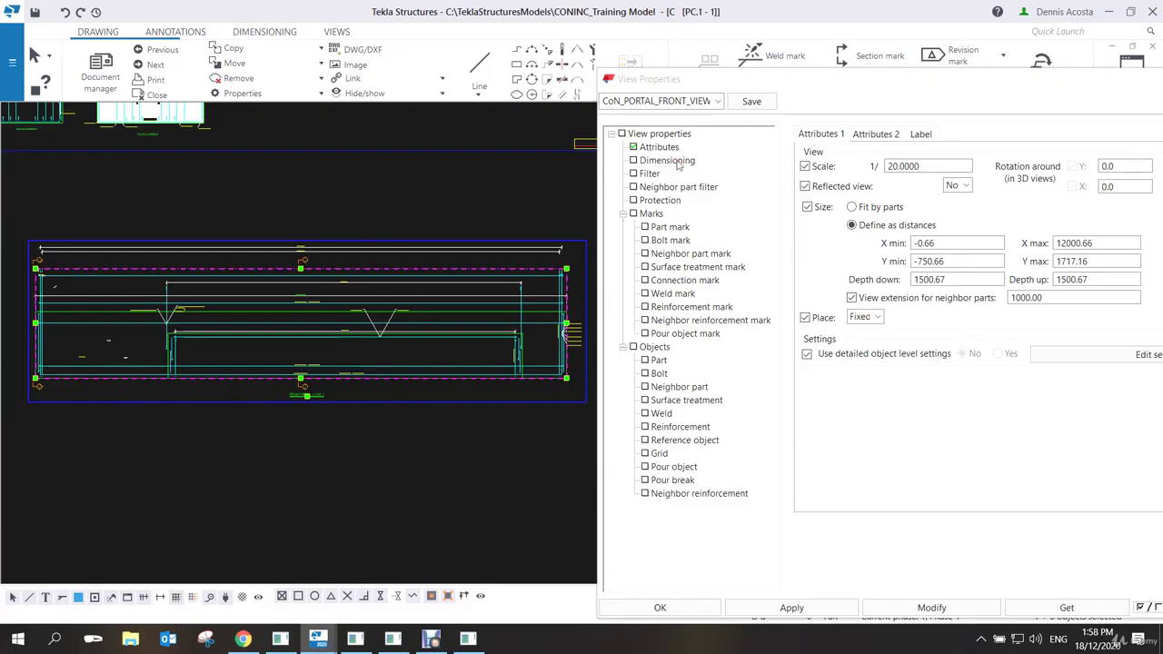
Delete both integrated dimensioning rules from the front view's dimensioning properties and apply the change to the view.
{"action": "left_click", "coordinate": [676, 161]}
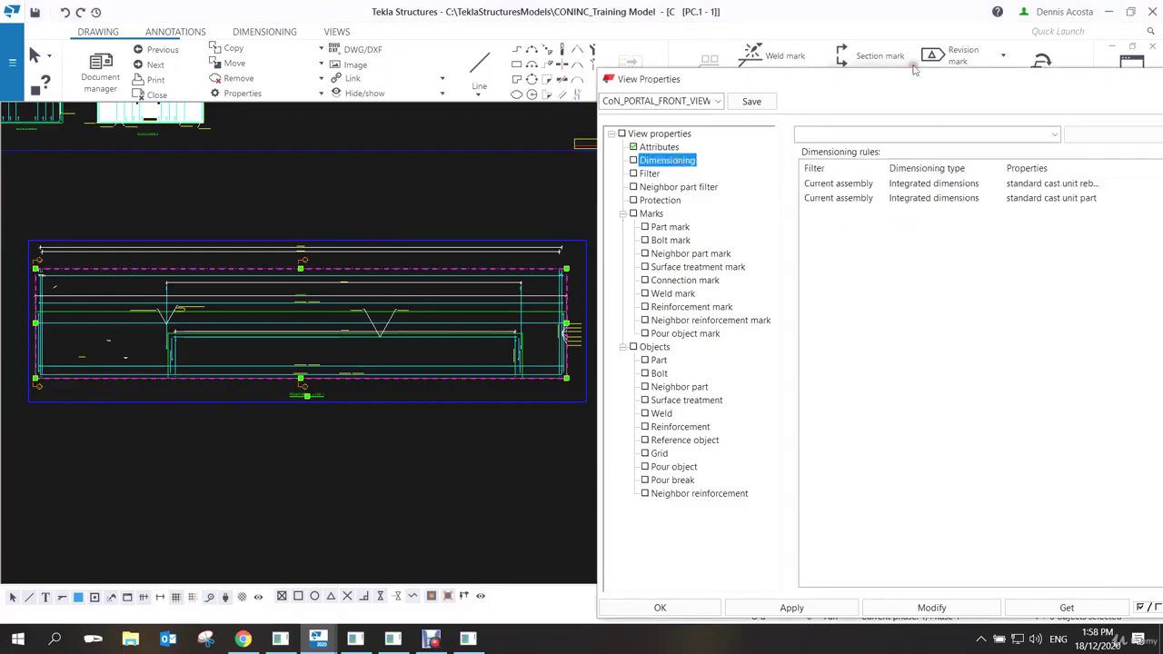
{"action": "left_click_drag", "start_coordinate": [913, 76], "coordinate": [776, 47]}
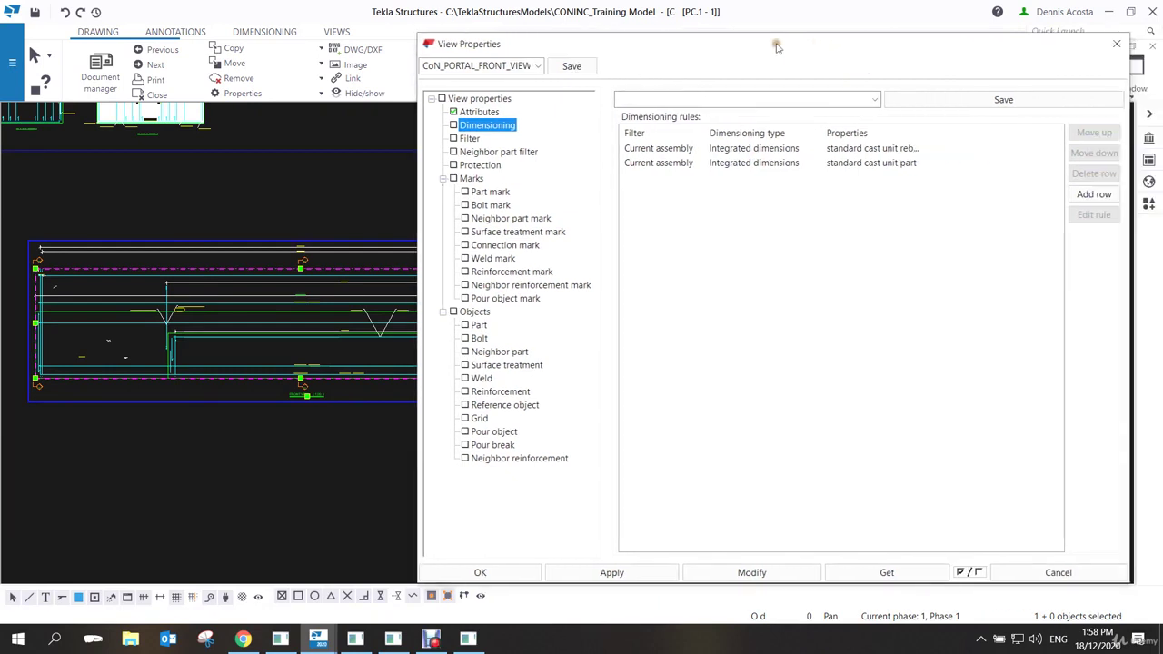
{"action": "left_click", "coordinate": [842, 165]}
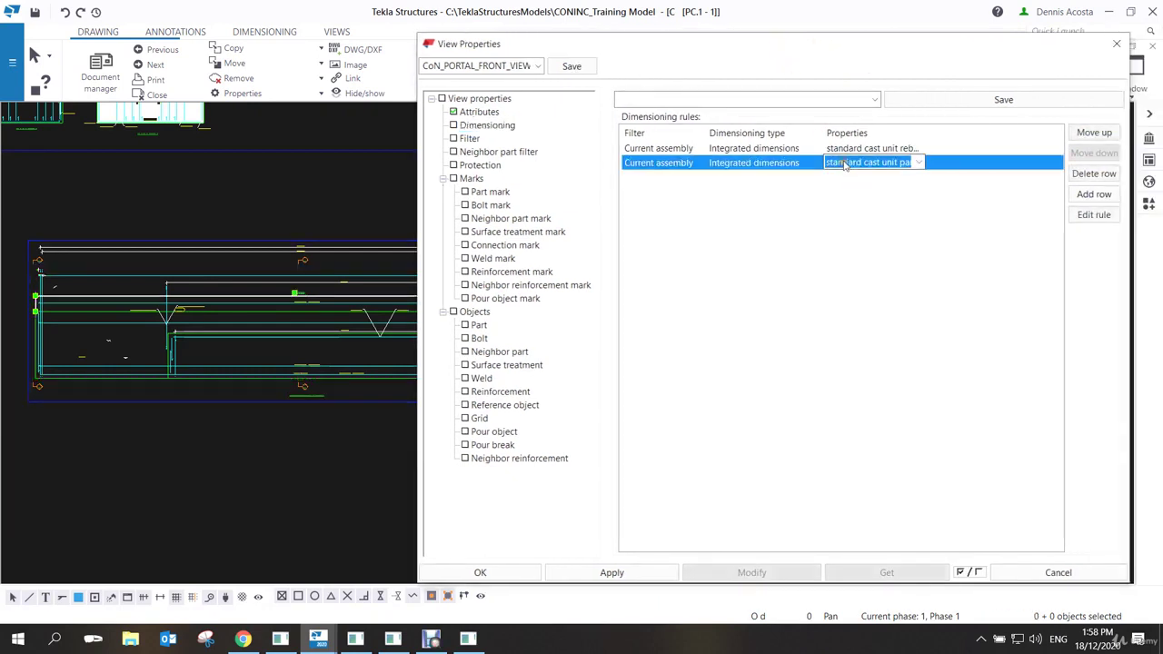
{"action": "left_click", "coordinate": [1092, 174]}
{"action": "left_click", "coordinate": [1092, 174]}
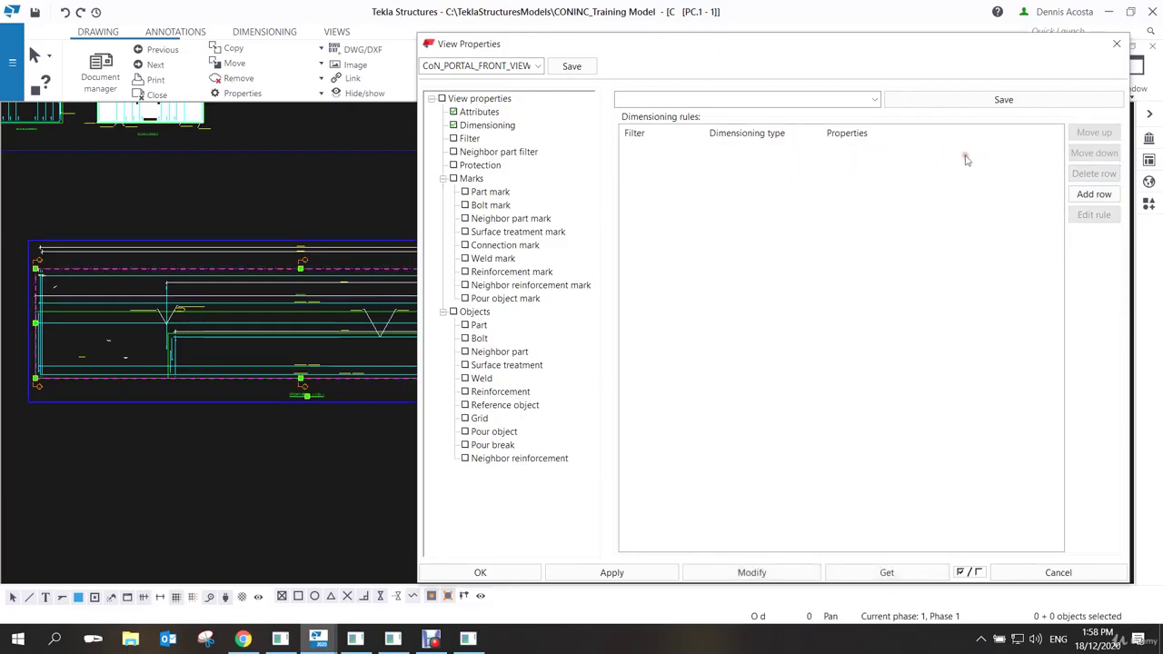
{"action": "left_click", "coordinate": [780, 574]}
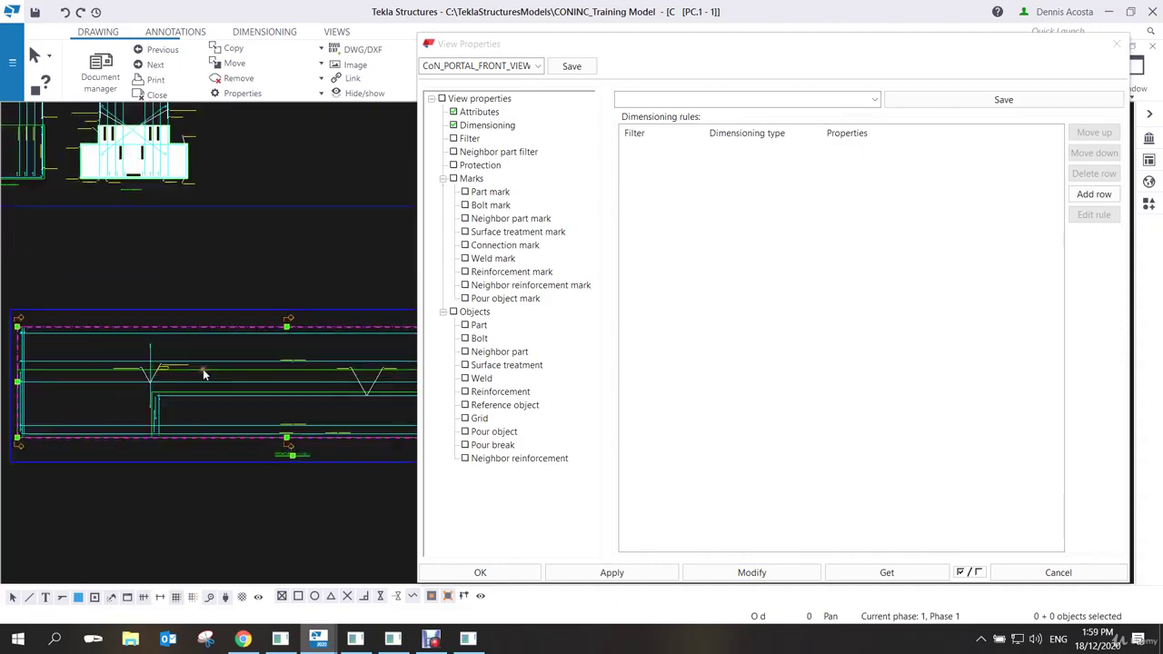
Place the View Properties dialog beside the front view and check its dimensioning rules against the drawing.
{"action": "left_click_drag", "start_coordinate": [740, 46], "coordinate": [858, 61]}
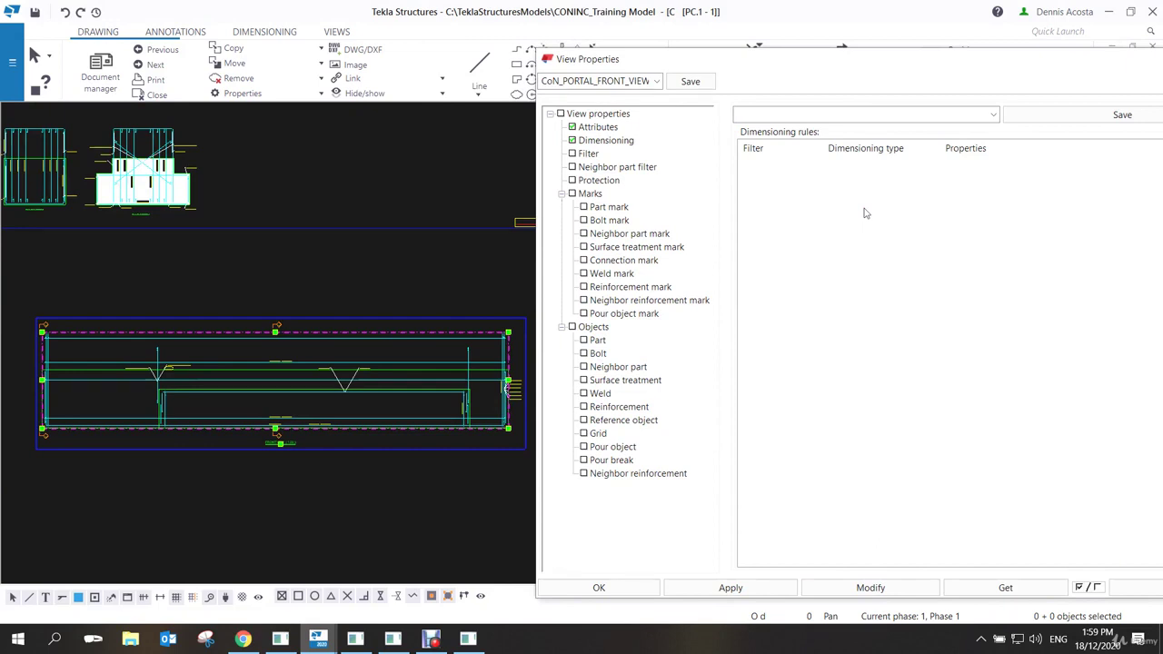
{"action": "left_click", "coordinate": [621, 142]}
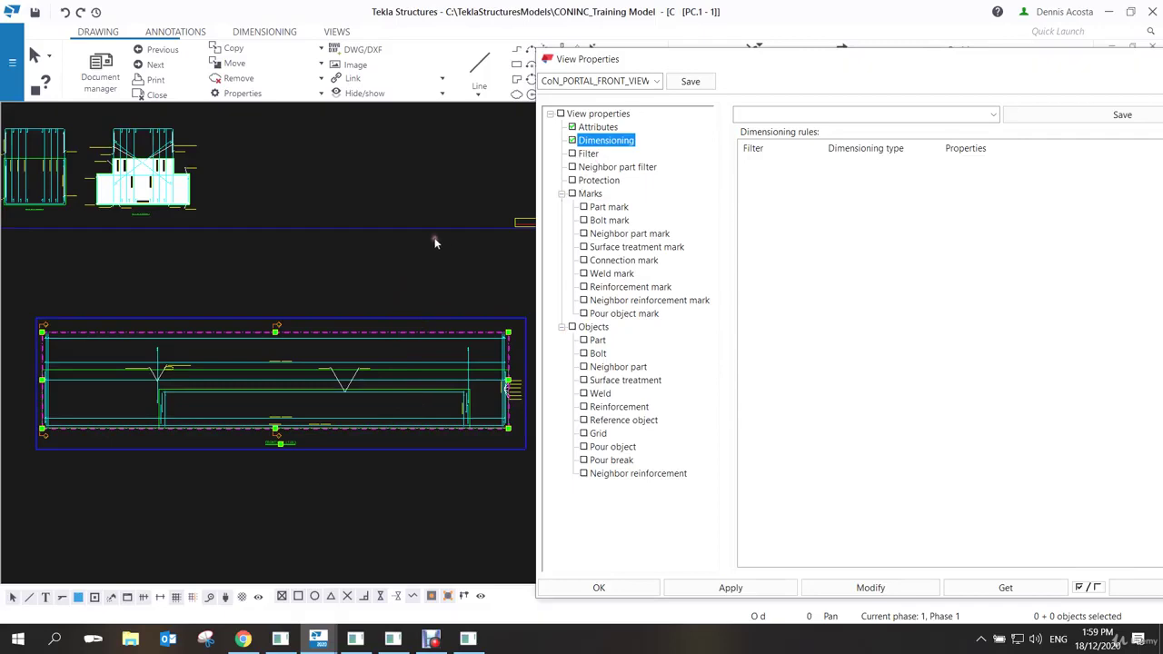
{"action": "left_click", "coordinate": [346, 294]}
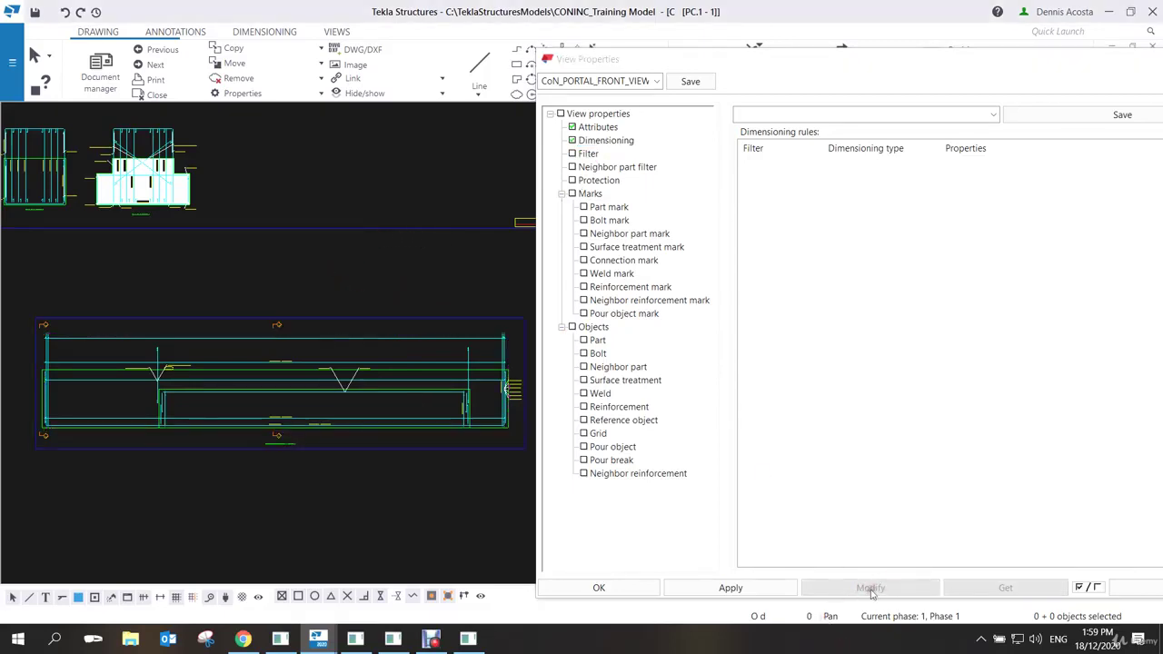
Reapply the front view's properties with its part section fill type set to None and save them in CoN_PORTAL_FRONT_VIEW.
{"action": "left_click", "coordinate": [344, 316]}
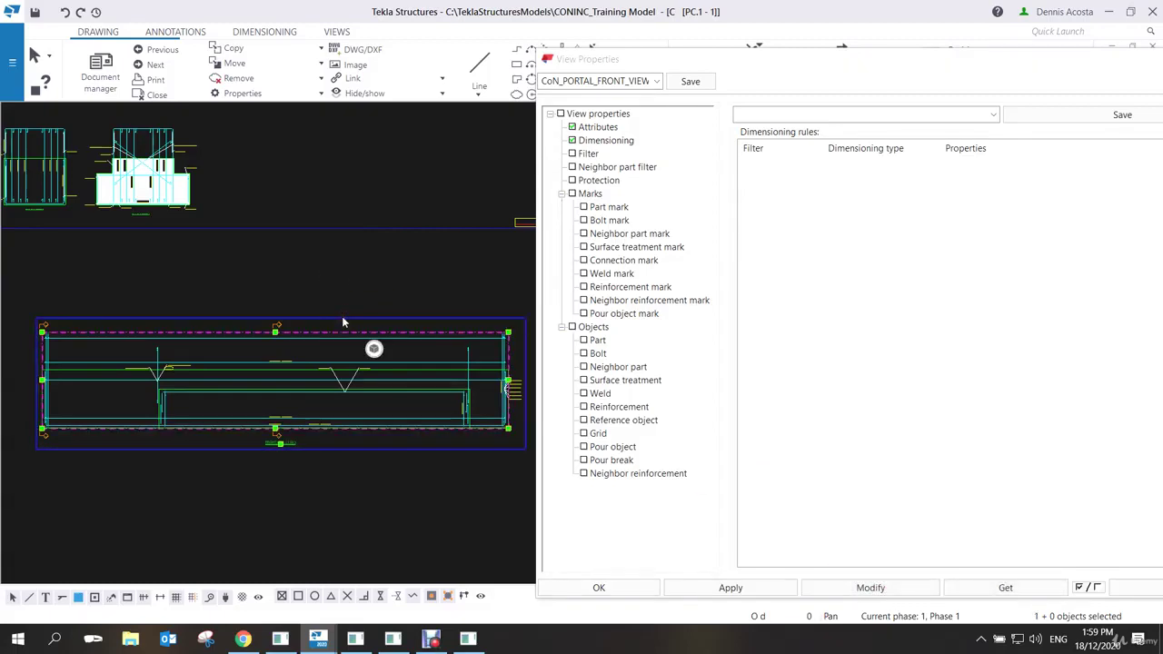
{"action": "left_click", "coordinate": [856, 590]}
{"action": "left_click", "coordinate": [601, 342]}
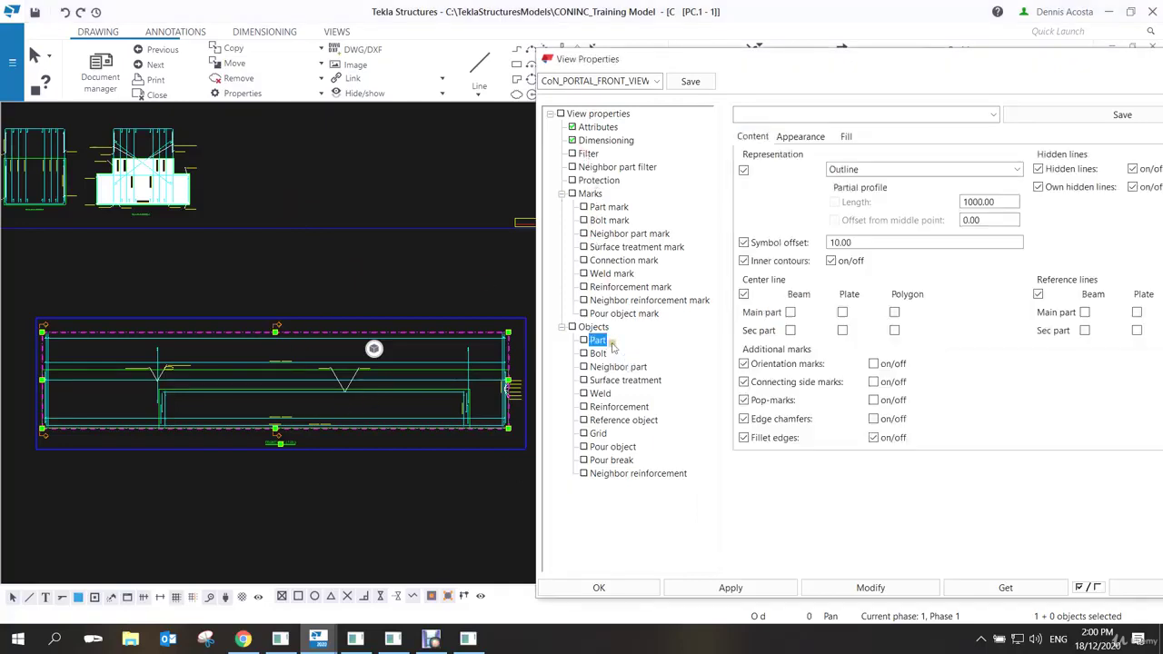
{"action": "left_click", "coordinate": [846, 137]}
{"action": "left_click_drag", "start_coordinate": [952, 67], "coordinate": [897, 65]}
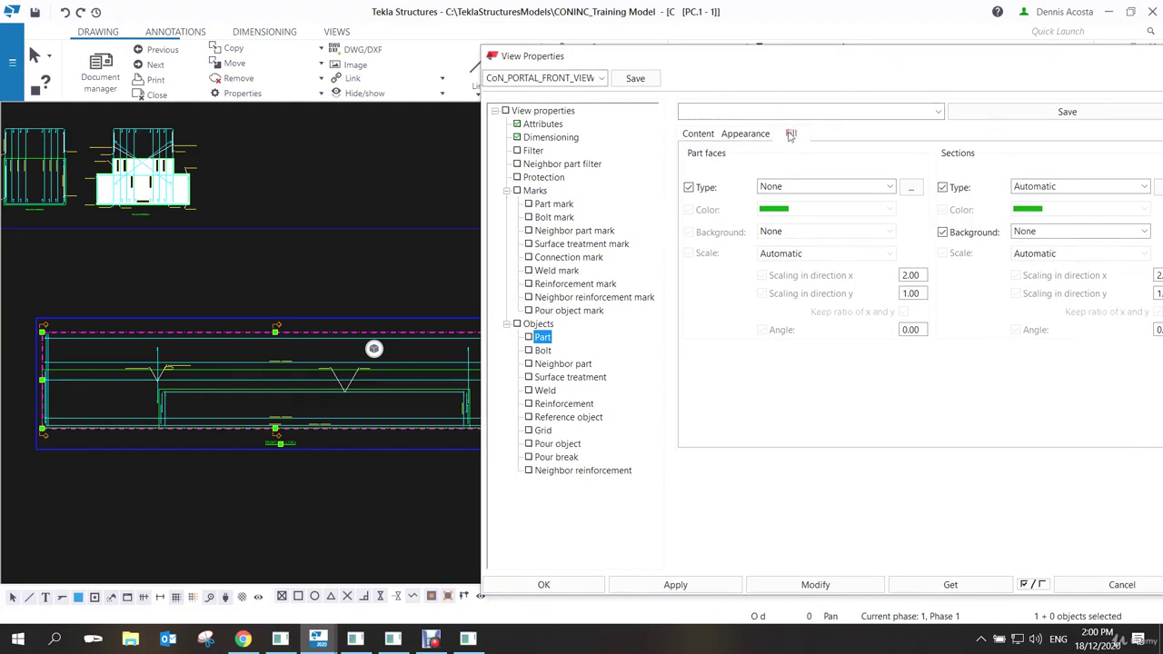
{"action": "left_click", "coordinate": [1050, 188]}
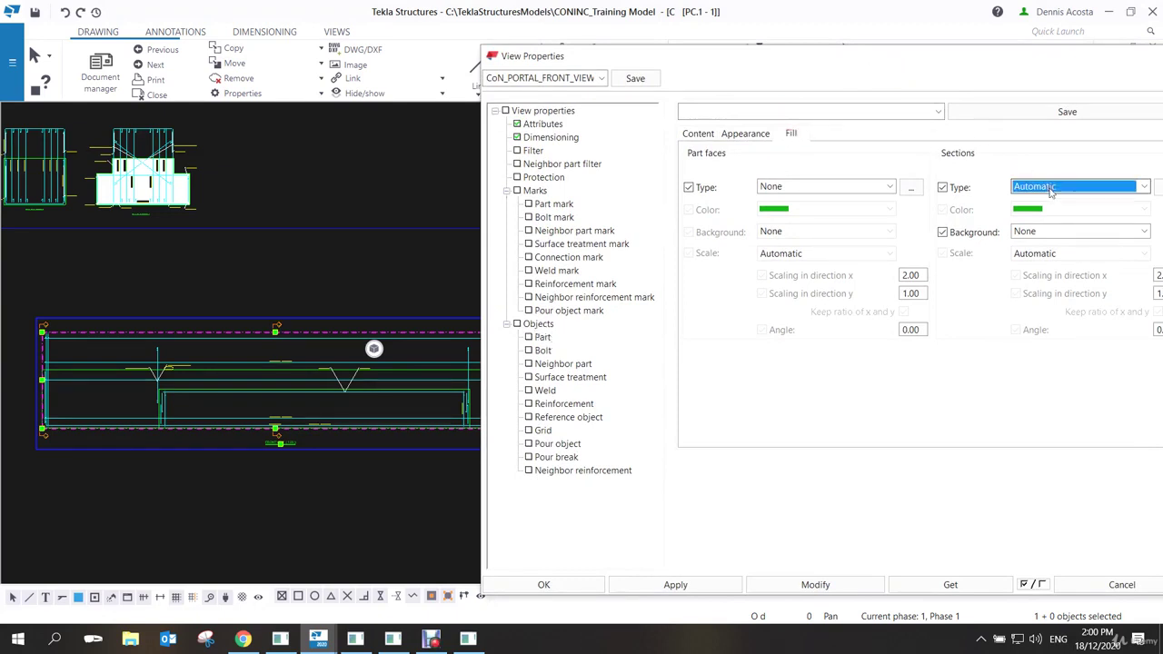
{"action": "left_click", "coordinate": [1050, 214]}
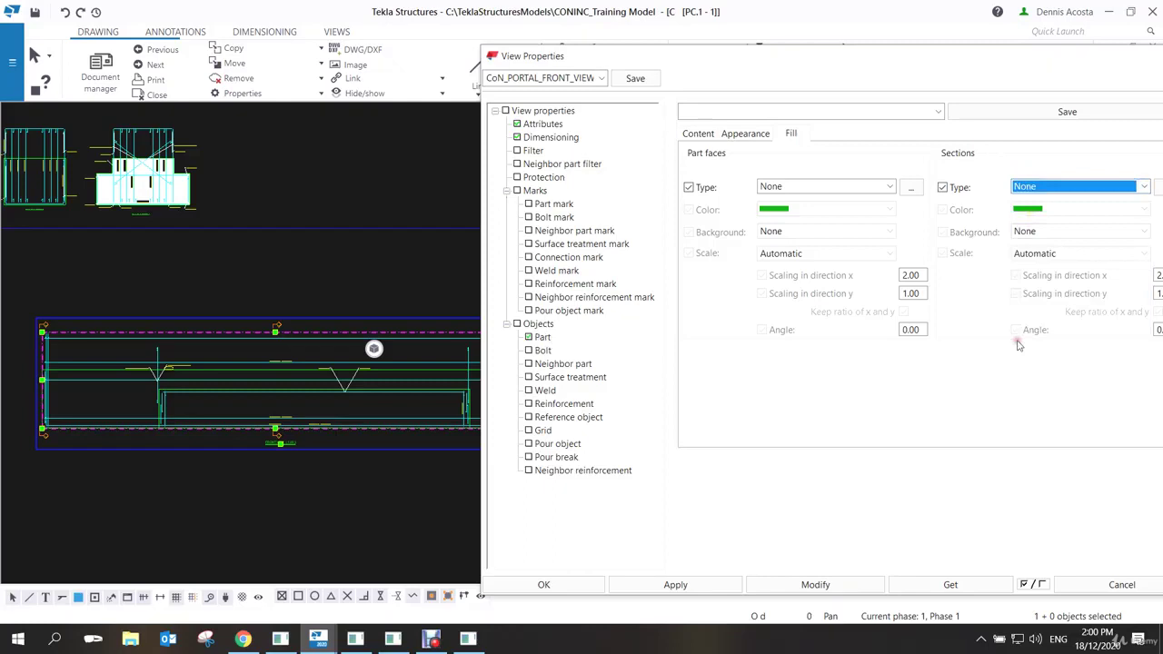
{"action": "left_click", "coordinate": [808, 587]}
{"action": "left_click", "coordinate": [633, 78]}
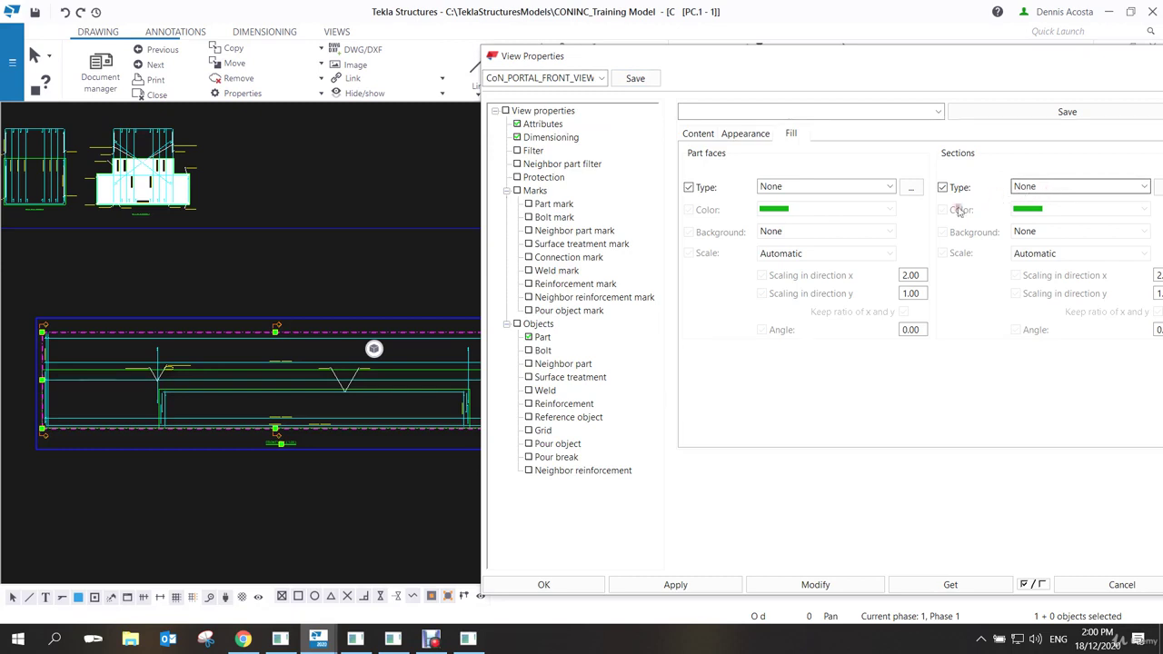
Compare the part fill in section B-B with the front view and save the CoN_PORTAL_FRONT_VIEW settings again.
{"action": "middle_click_drag", "start_coordinate": [221, 299], "coordinate": [257, 342]}
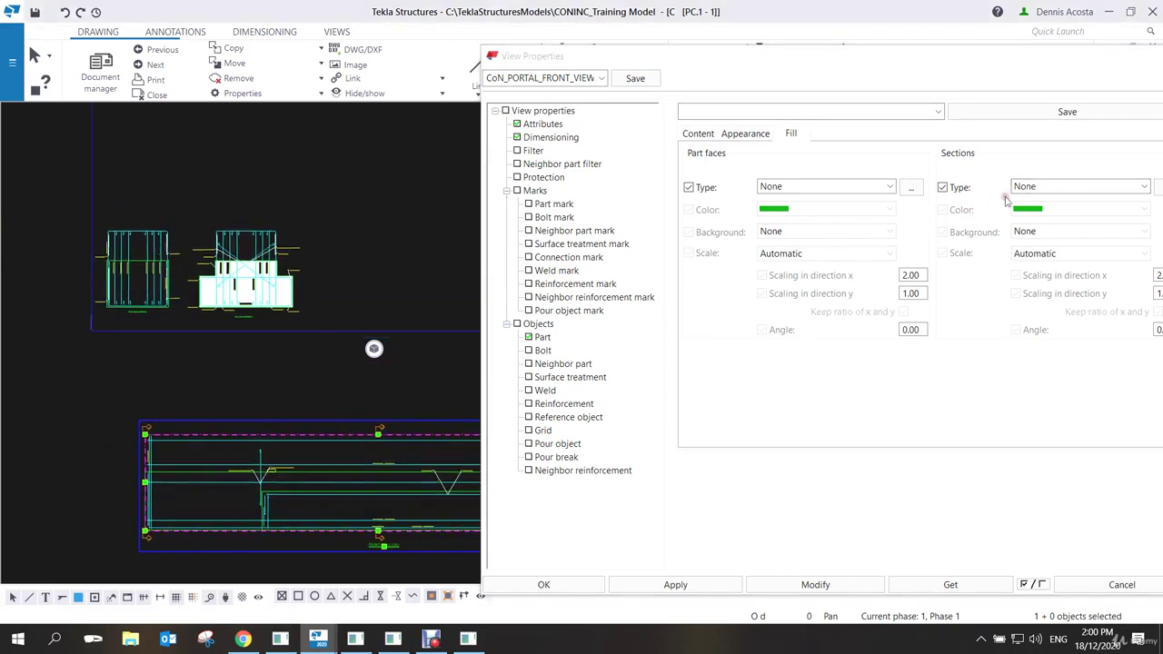
{"action": "scroll", "coordinate": [266, 253], "scroll_direction": "up", "scroll_amount": 4}
{"action": "scroll", "coordinate": [266, 253], "scroll_direction": "up", "scroll_amount": 2}
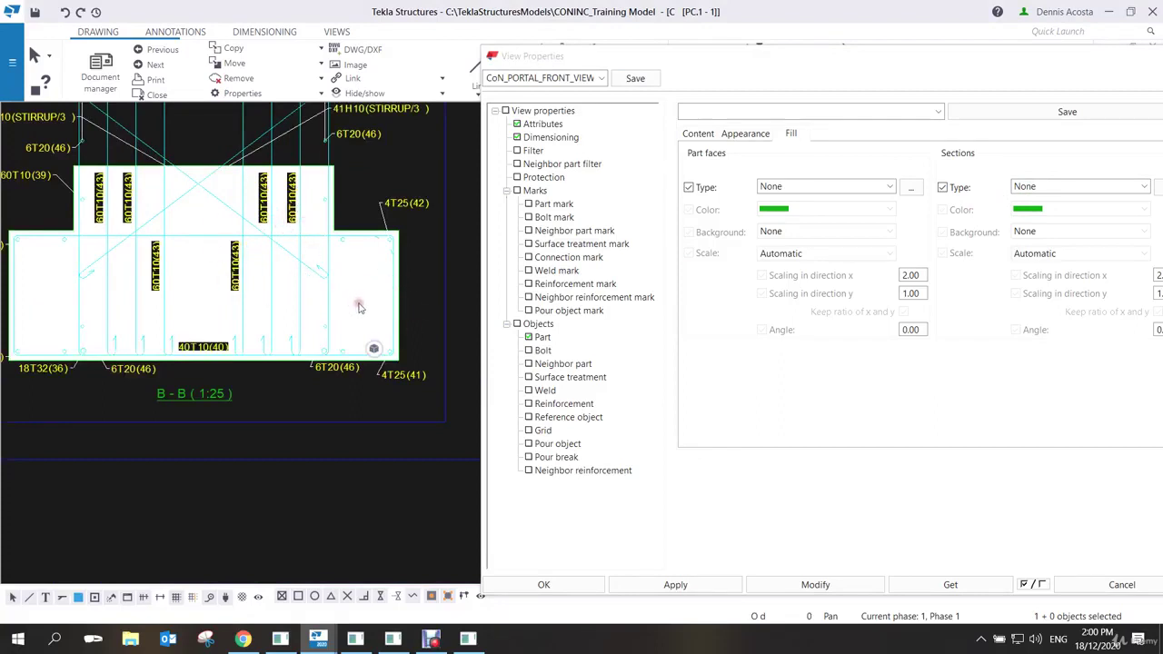
{"action": "scroll", "coordinate": [356, 304], "scroll_direction": "down", "scroll_amount": 5}
{"action": "mouse_move", "coordinate": [331, 318]}
{"action": "middle_mouse_down"}
{"action": "mouse_move", "coordinate": [226, 365]}
{"action": "mouse_move", "coordinate": [226, 392]}
{"action": "middle_mouse_up"}
{"action": "scroll", "coordinate": [227, 391], "scroll_direction": "up", "scroll_amount": 1}
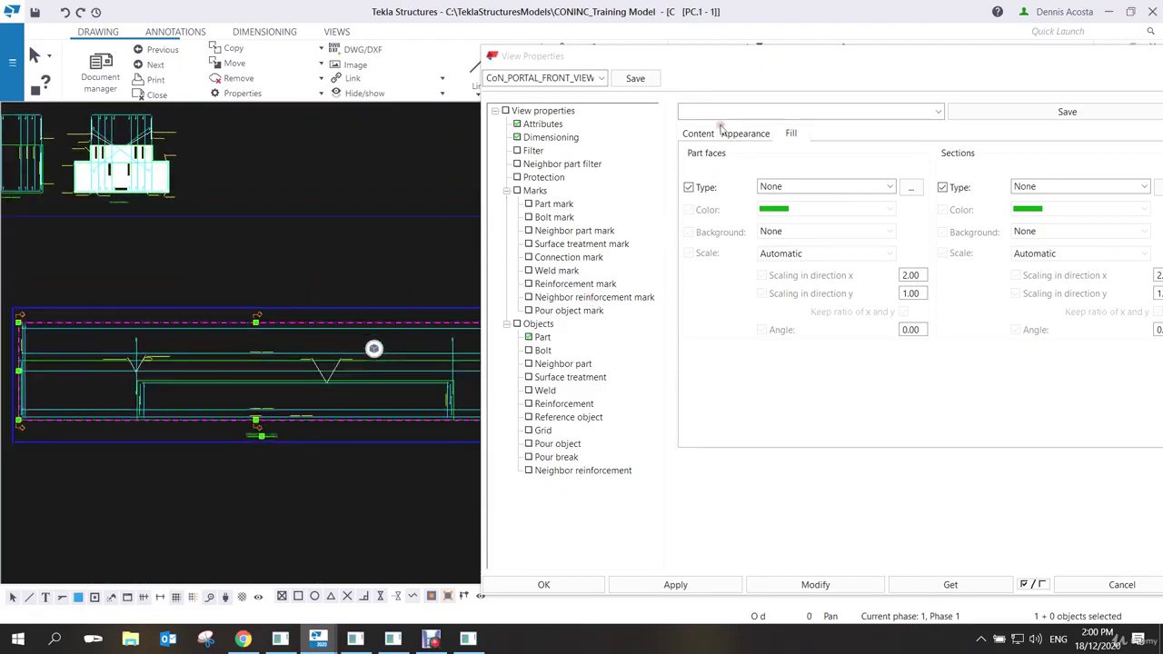
{"action": "left_click", "coordinate": [638, 79]}
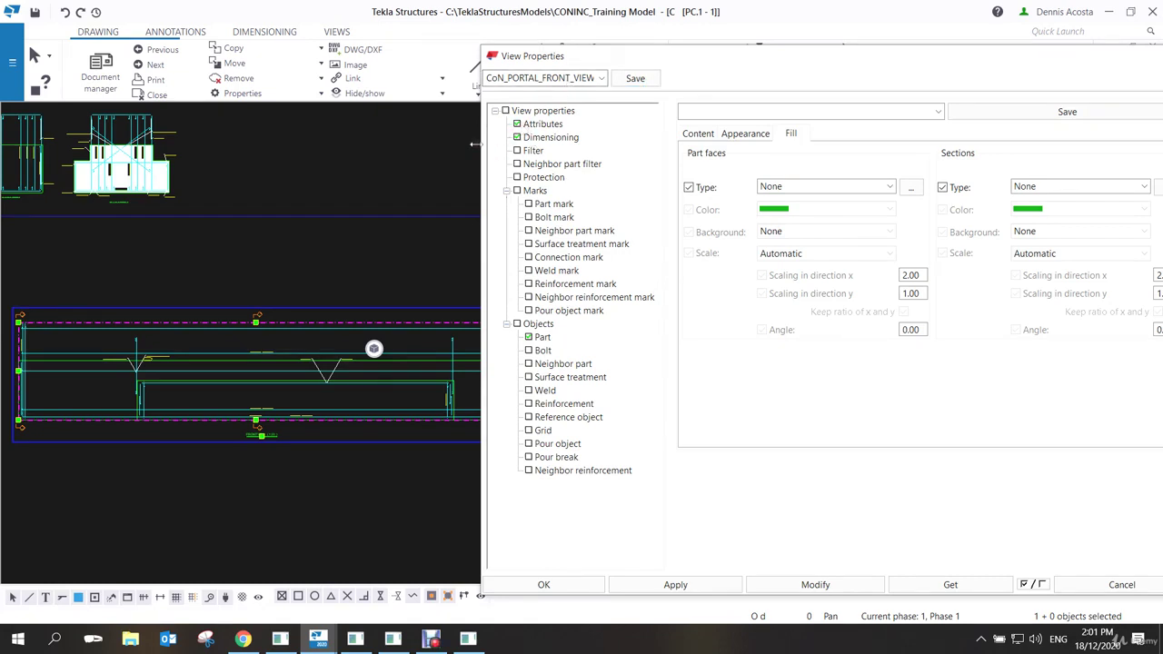
Set the color of the parts' visible lines to red and apply the change to the front view.
{"action": "scroll", "coordinate": [279, 322], "scroll_direction": "up", "scroll_amount": 2}
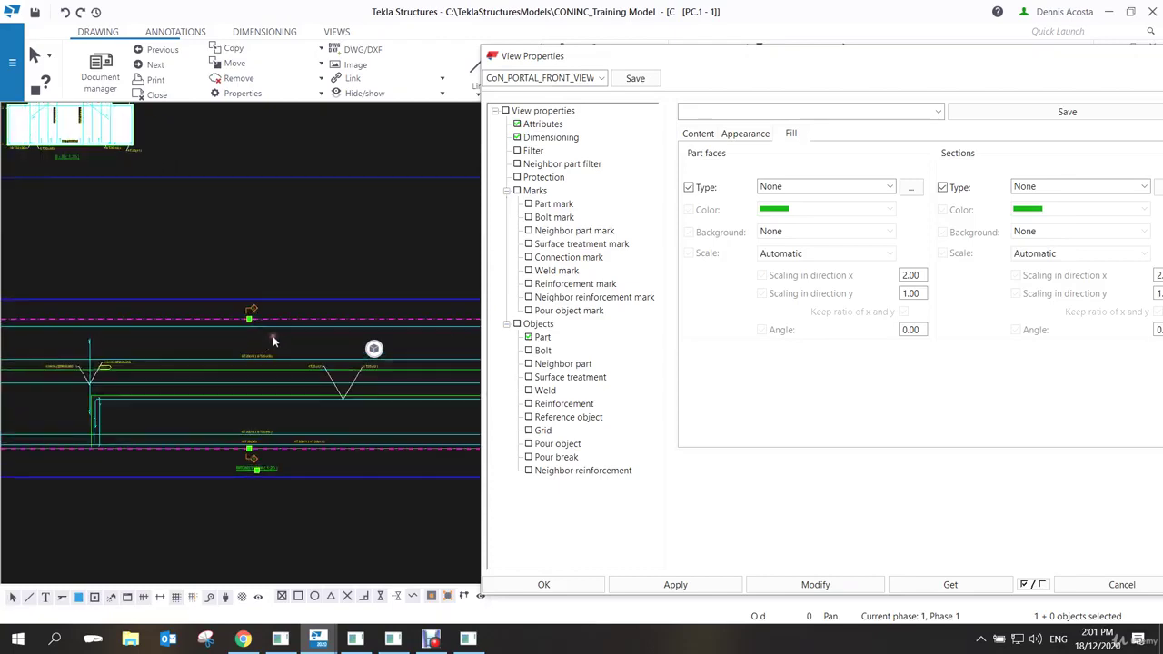
{"action": "middle_click_drag", "start_coordinate": [347, 336], "coordinate": [347, 280]}
{"action": "scroll", "coordinate": [343, 280], "scroll_direction": "down", "scroll_amount": 1}
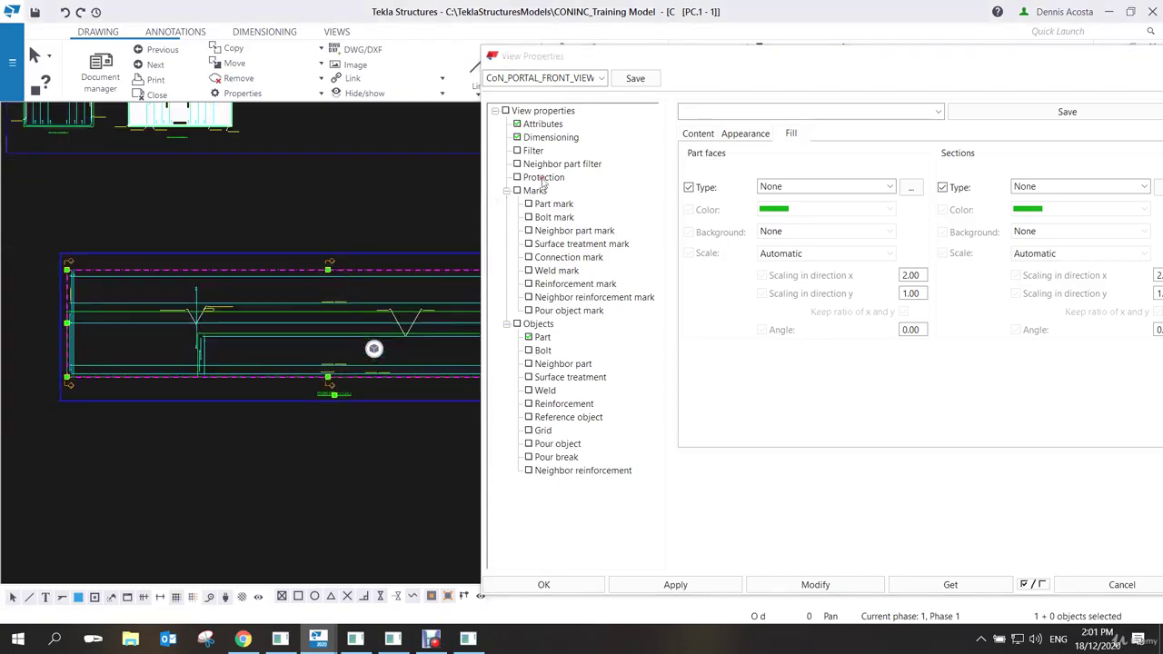
{"action": "scroll", "coordinate": [422, 253], "scroll_direction": "down", "scroll_amount": 1}
{"action": "scroll", "coordinate": [441, 182], "scroll_direction": "up", "scroll_amount": 1}
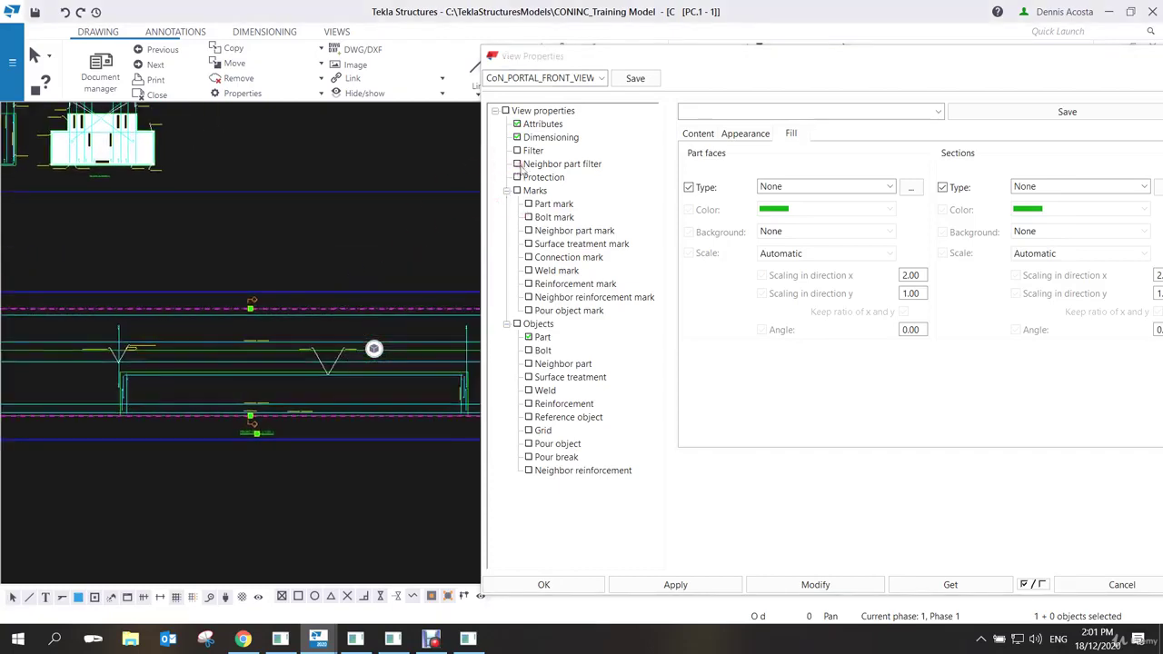
{"action": "left_click", "coordinate": [706, 136]}
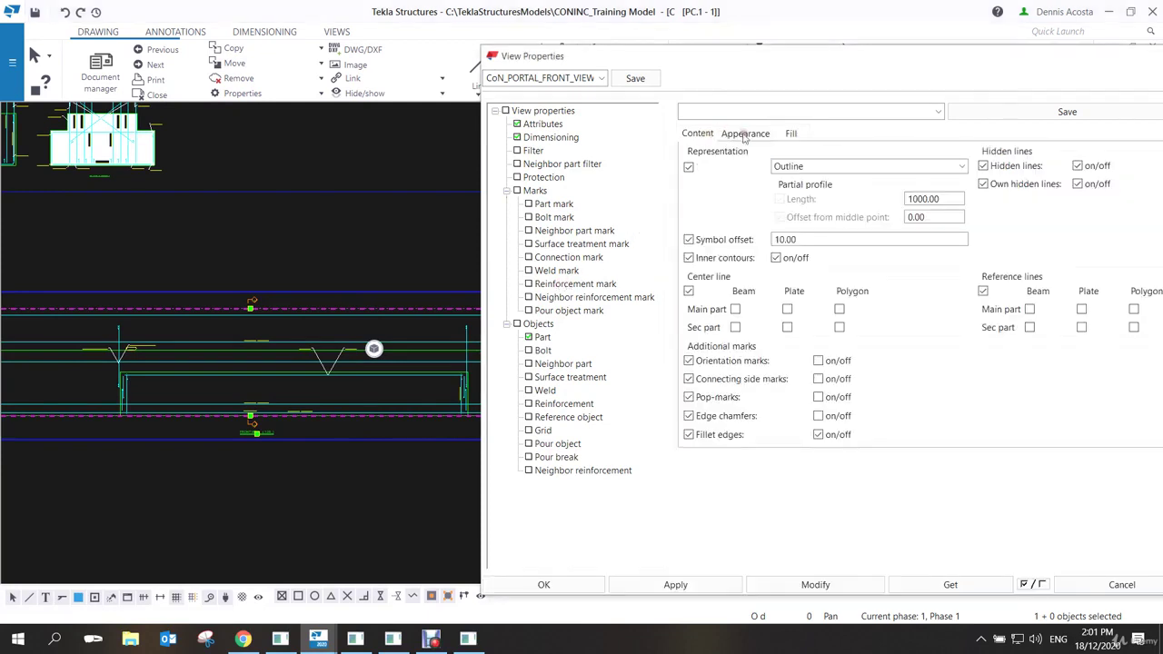
{"action": "left_click", "coordinate": [741, 136]}
{"action": "scroll", "coordinate": [285, 272], "scroll_direction": "up", "scroll_amount": 3}
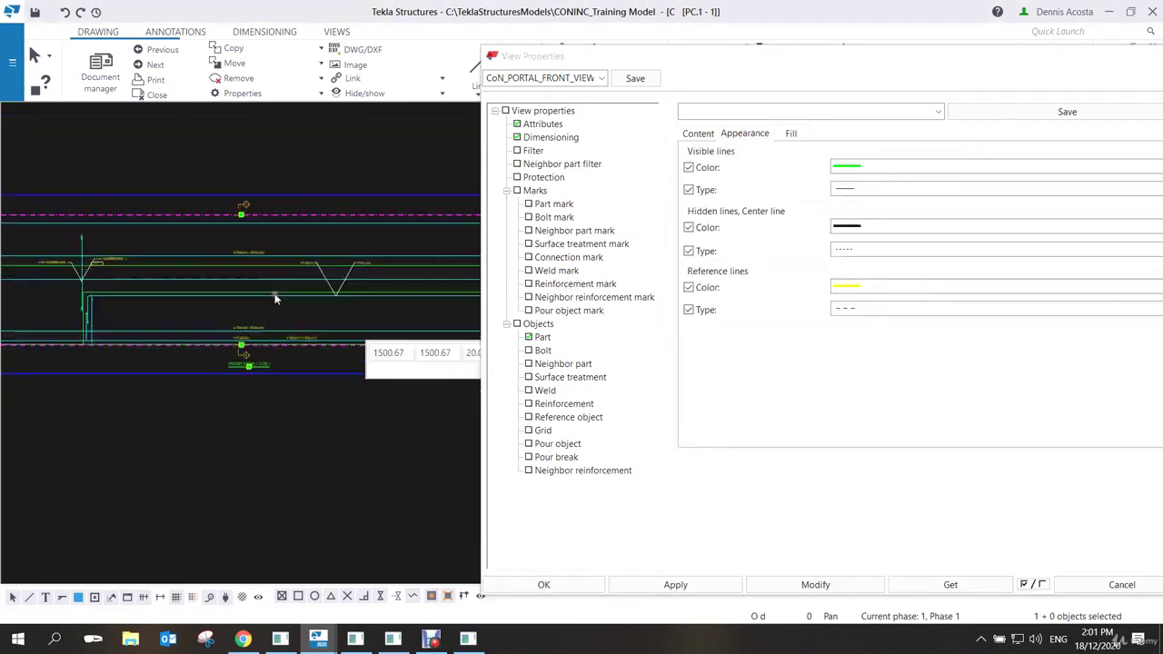
{"action": "scroll", "coordinate": [278, 267], "scroll_direction": "up", "scroll_amount": 1}
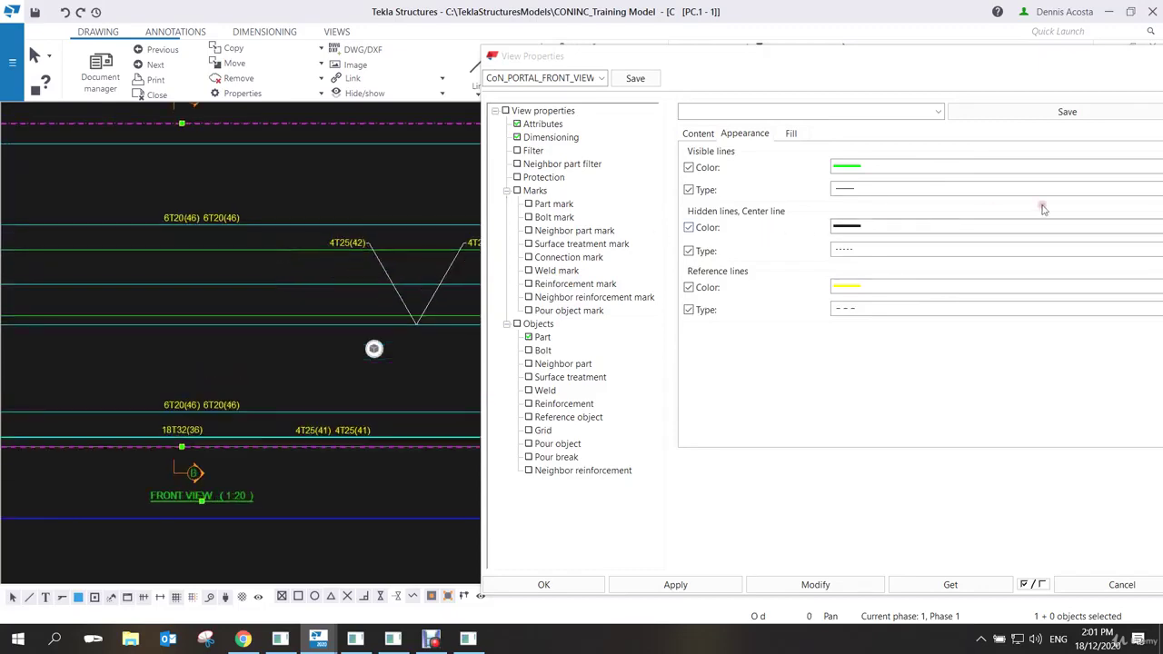
{"action": "left_click", "coordinate": [1025, 168]}
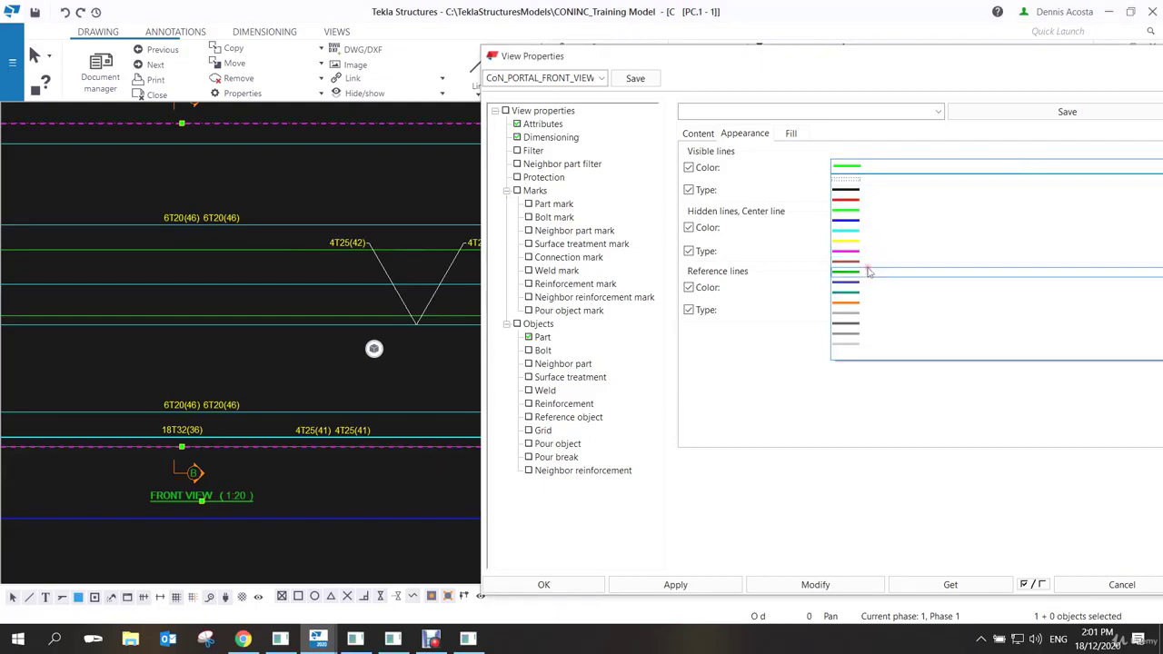
{"action": "left_click", "coordinate": [859, 202]}
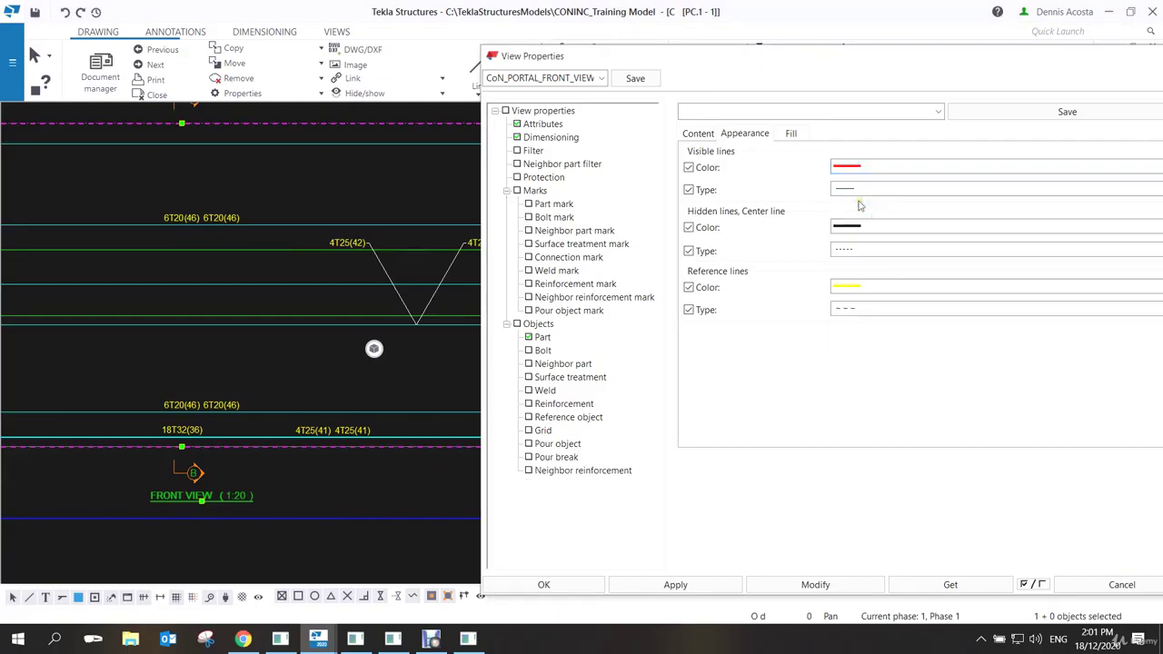
{"action": "left_click", "coordinate": [816, 585]}
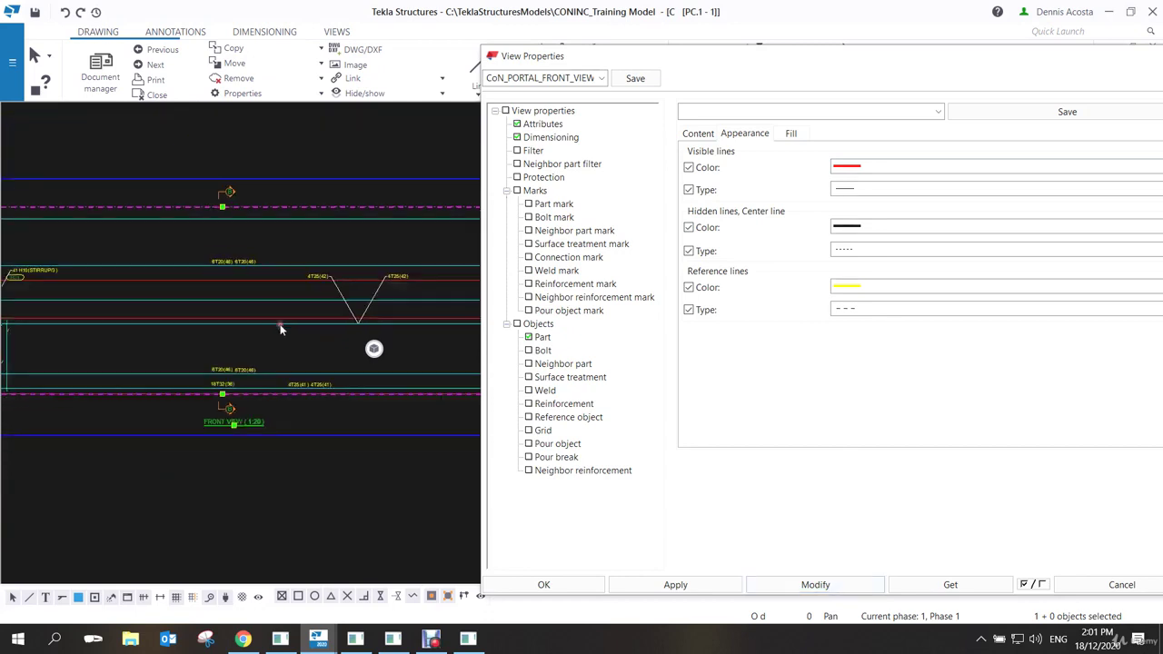
Examine the part outlines, reinforcement and marks along the whole front view and save the CoN_PORTAL_FRONT_VIEW settings.
{"action": "scroll", "coordinate": [277, 332], "scroll_direction": "down", "scroll_amount": 5}
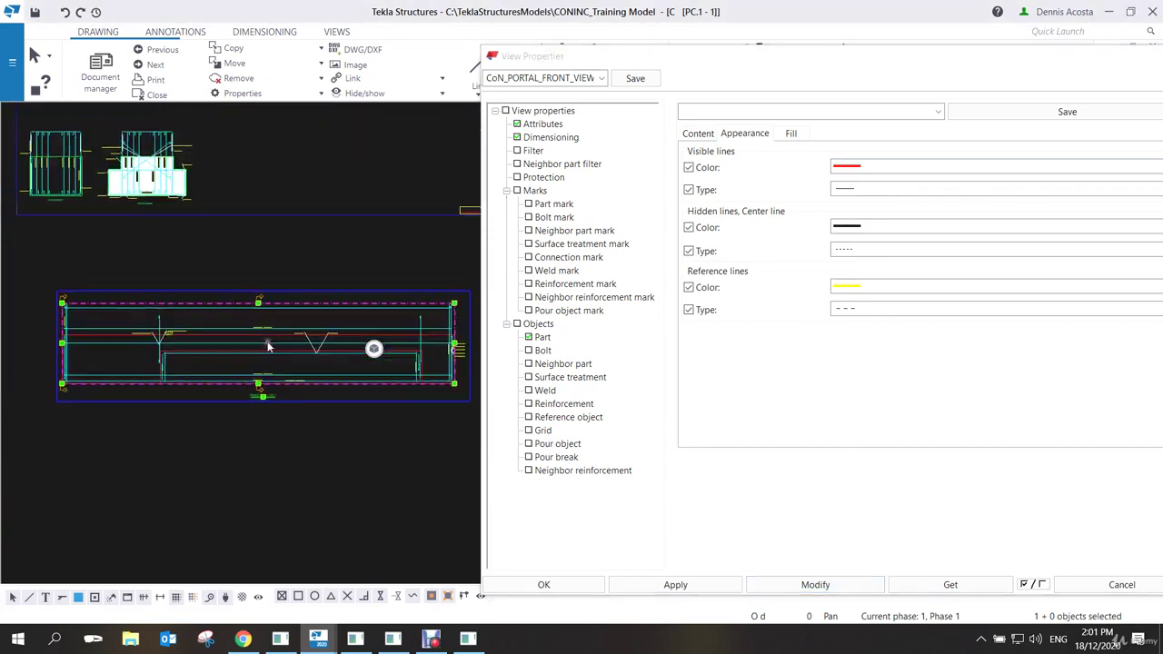
{"action": "scroll", "coordinate": [268, 346], "scroll_direction": "up", "scroll_amount": 2}
{"action": "middle_click_drag", "start_coordinate": [260, 332], "coordinate": [297, 336]}
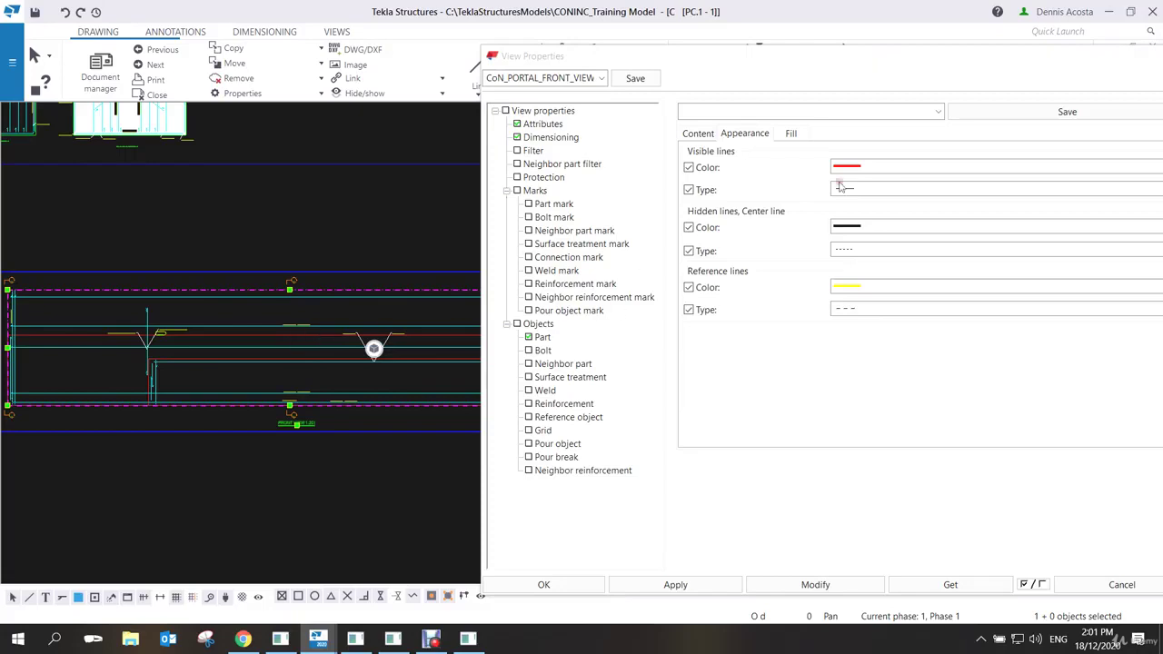
{"action": "scroll", "coordinate": [236, 363], "scroll_direction": "up", "scroll_amount": 4}
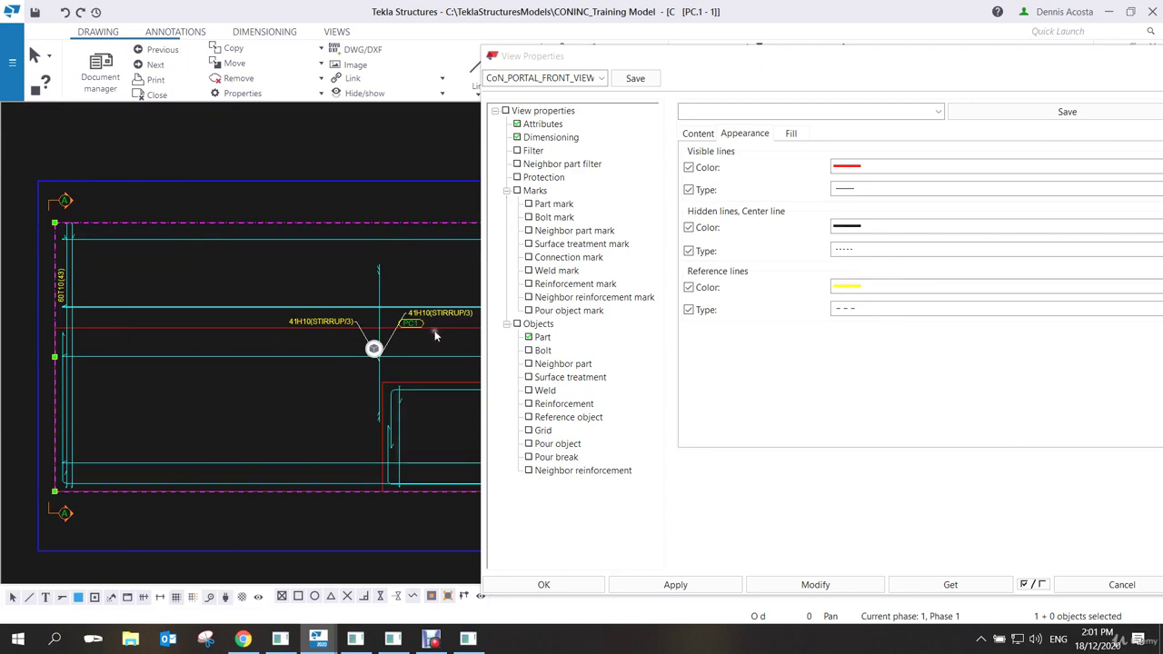
{"action": "scroll", "coordinate": [300, 341], "scroll_direction": "down", "scroll_amount": 3}
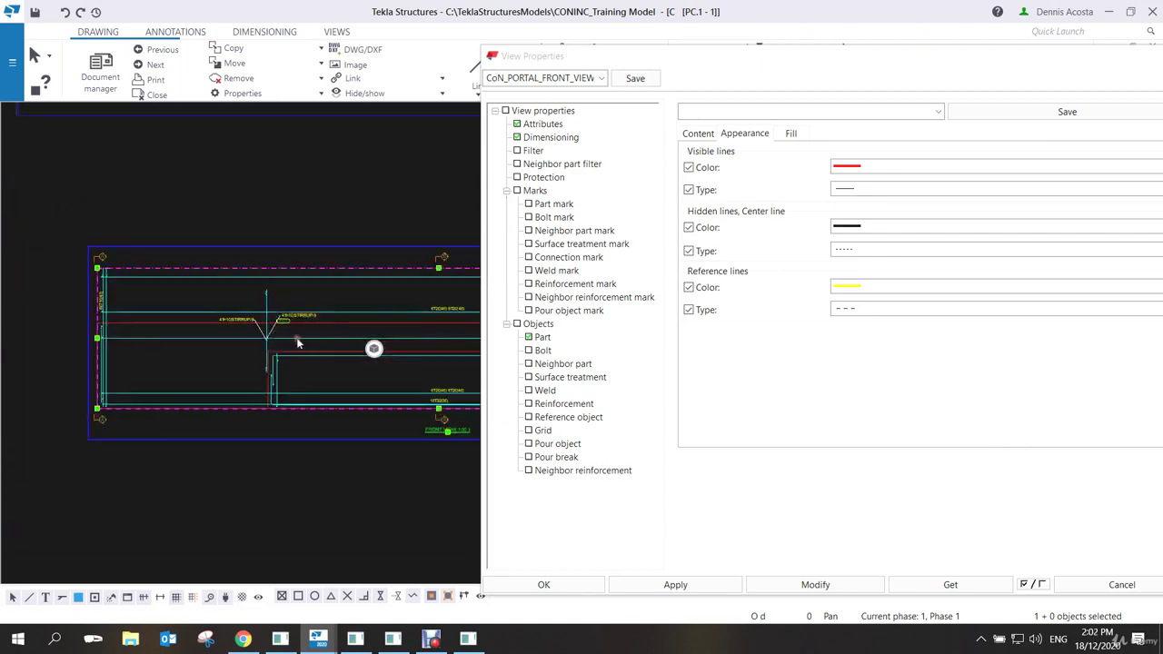
{"action": "mouse_move", "coordinate": [297, 343]}
{"action": "middle_mouse_down"}
{"action": "mouse_move", "coordinate": [178, 345]}
{"action": "mouse_move", "coordinate": [187, 330]}
{"action": "mouse_move", "coordinate": [274, 324]}
{"action": "middle_mouse_up"}
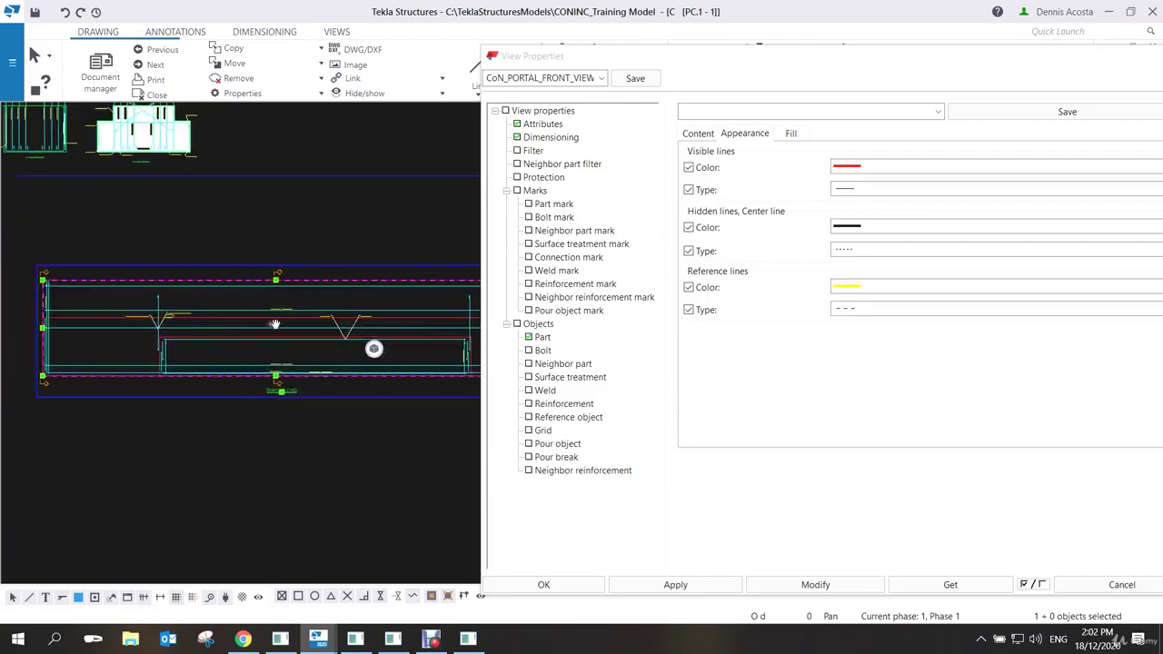
{"action": "scroll", "coordinate": [99, 306], "scroll_direction": "up", "scroll_amount": 6}
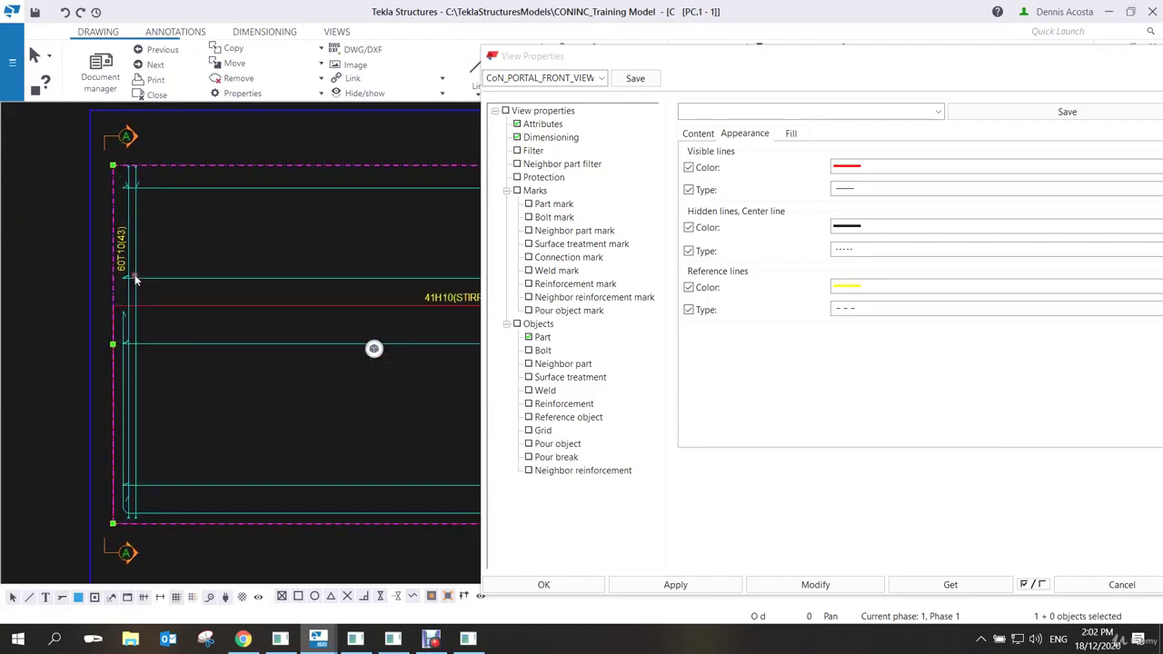
{"action": "scroll", "coordinate": [135, 280], "scroll_direction": "down", "scroll_amount": 6}
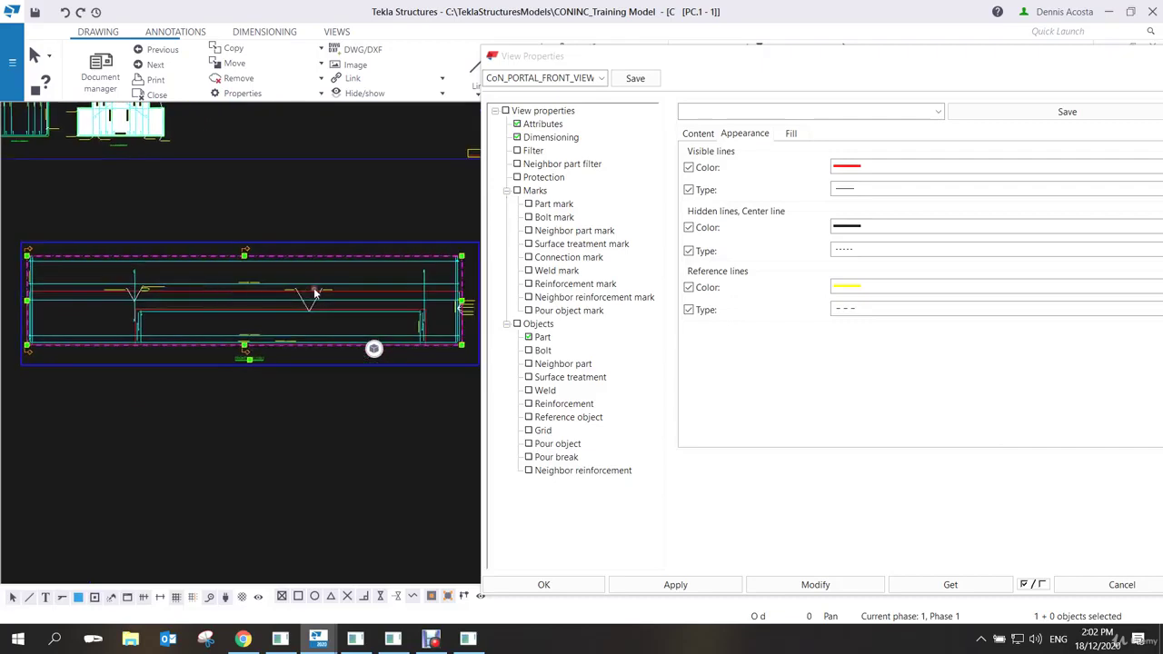
{"action": "scroll", "coordinate": [318, 295], "scroll_direction": "up", "scroll_amount": 4}
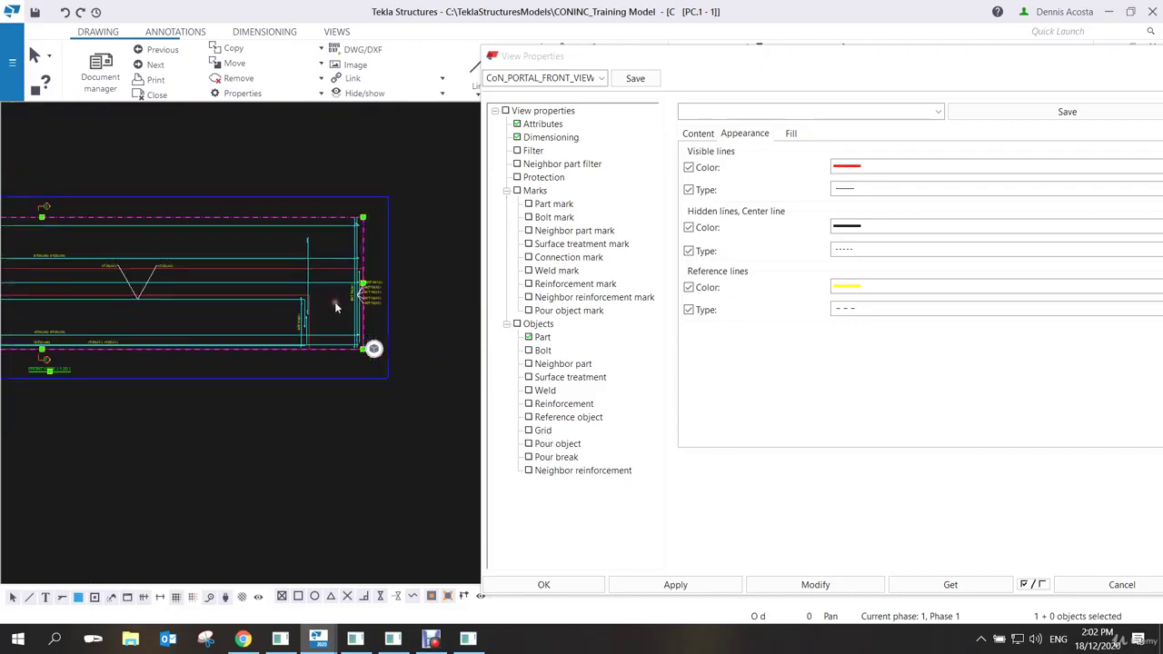
{"action": "scroll", "coordinate": [160, 303], "scroll_direction": "up", "scroll_amount": 3}
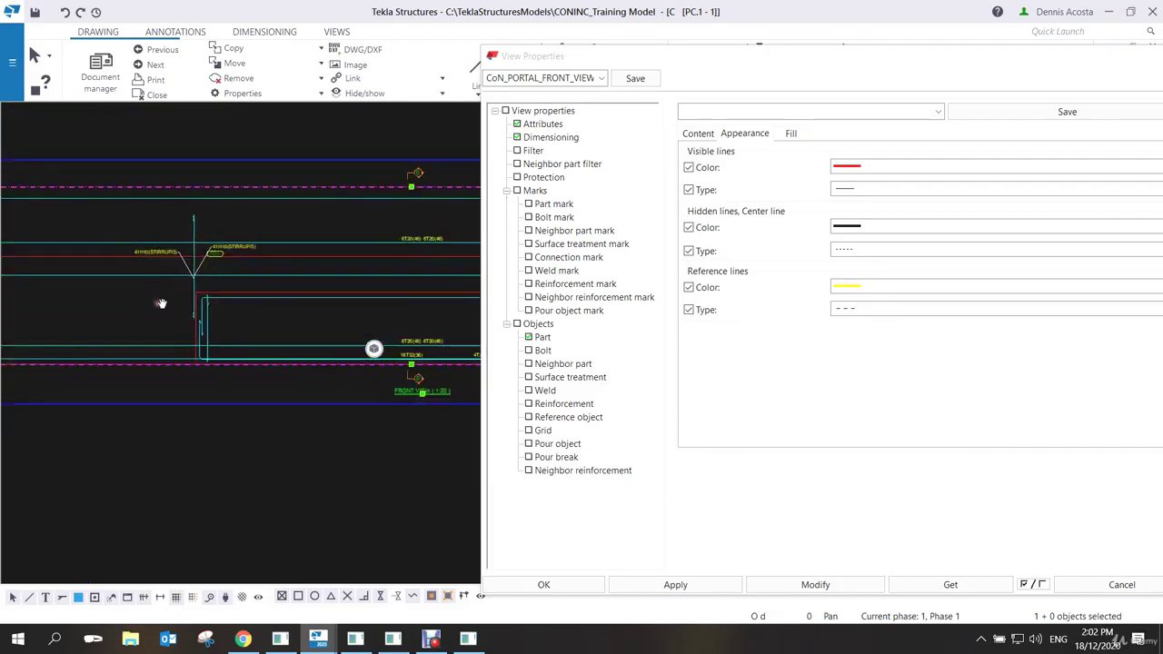
{"action": "scroll", "coordinate": [161, 303], "scroll_direction": "down", "scroll_amount": 3}
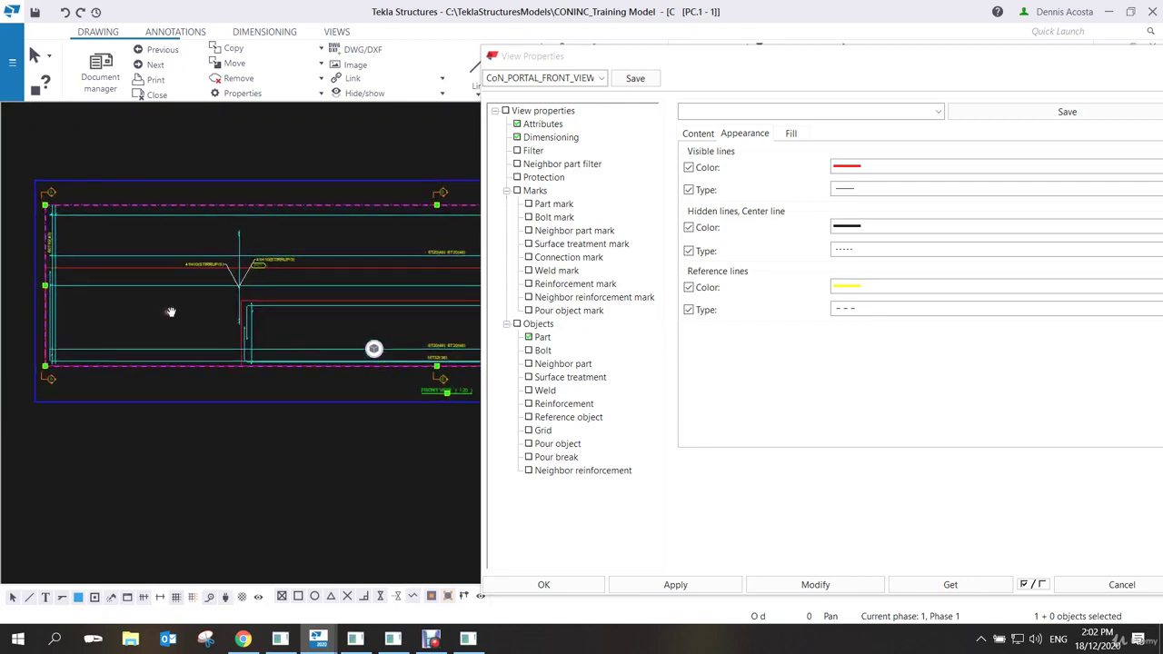
{"action": "scroll", "coordinate": [171, 312], "scroll_direction": "down", "scroll_amount": 3}
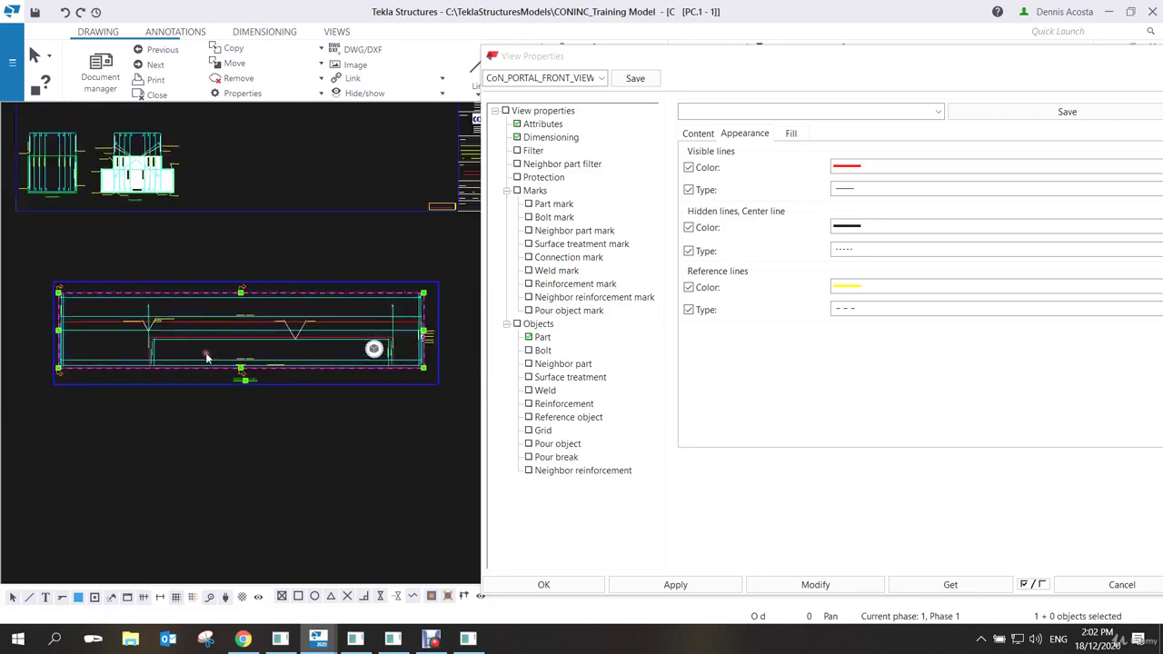
{"action": "left_click", "coordinate": [633, 78]}
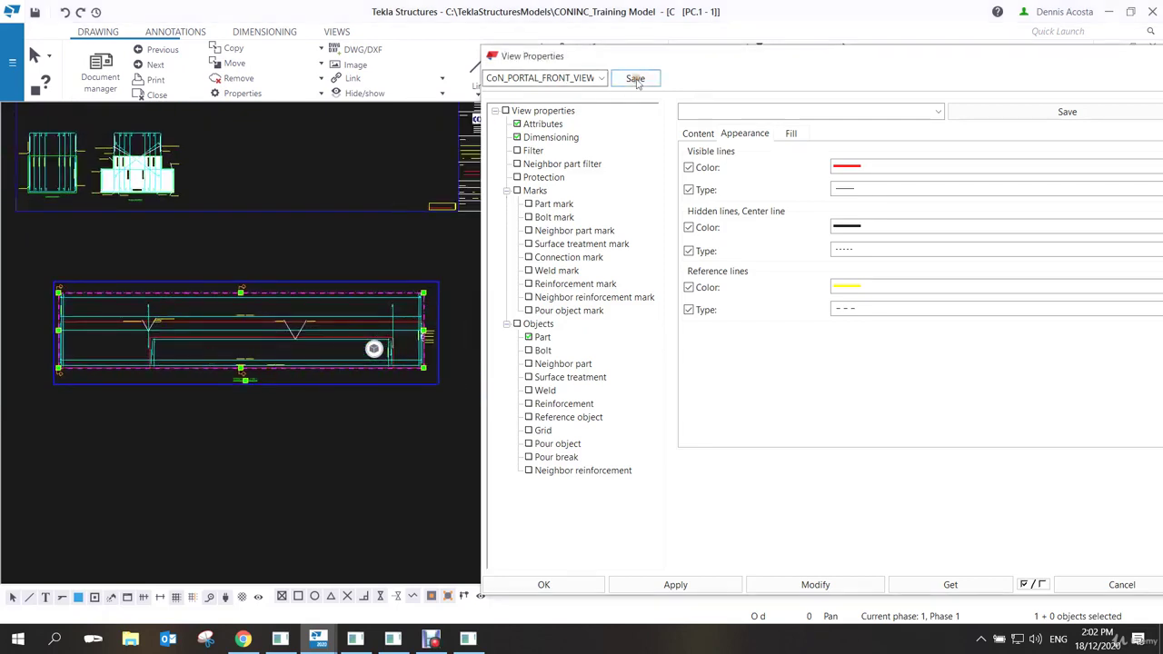
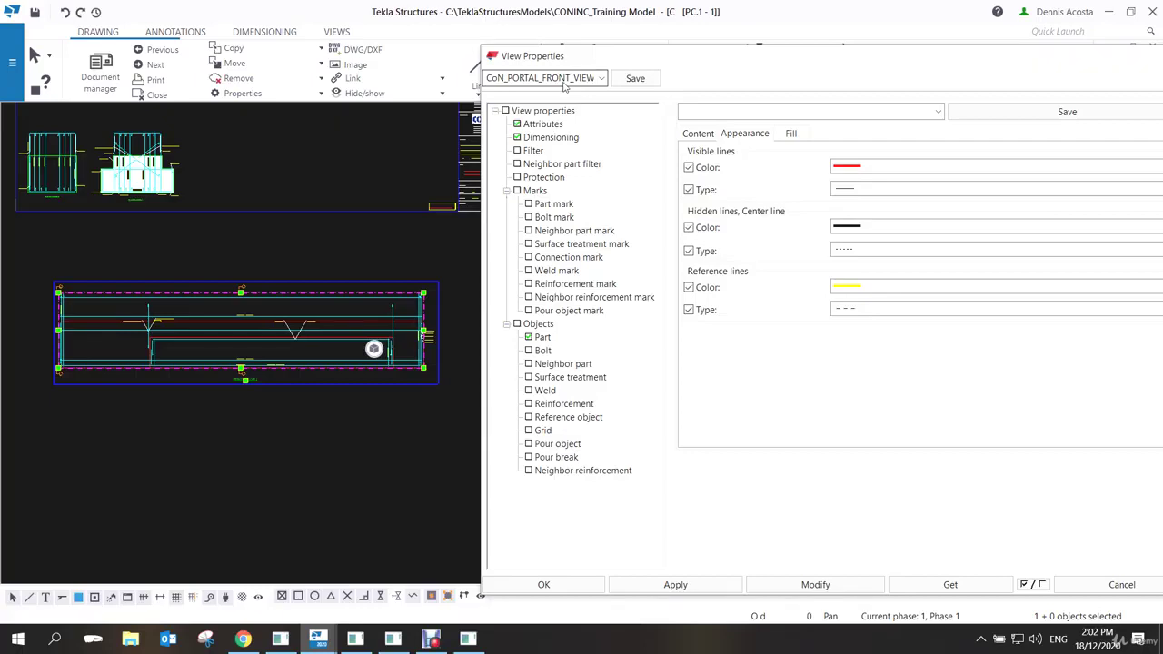
Open the front view's reinforcement object settings for bar content, keeping the view's reinforced end in sight.
{"action": "scroll", "coordinate": [290, 303], "scroll_direction": "up", "scroll_amount": 3}
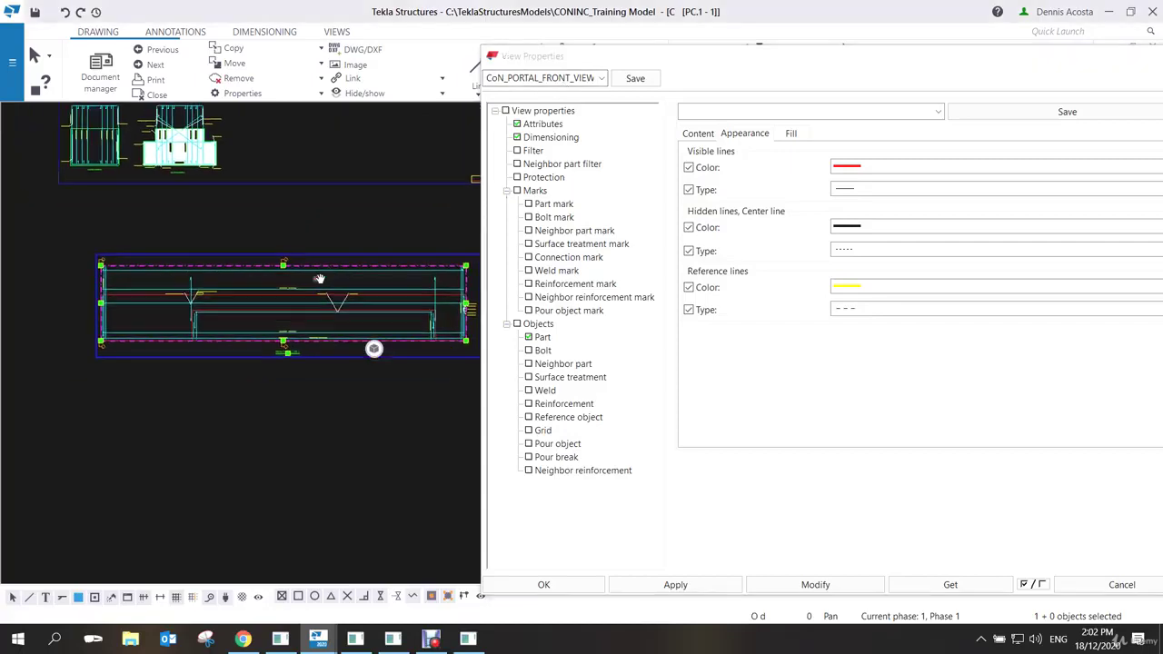
{"action": "scroll", "coordinate": [290, 303], "scroll_direction": "down", "scroll_amount": 3}
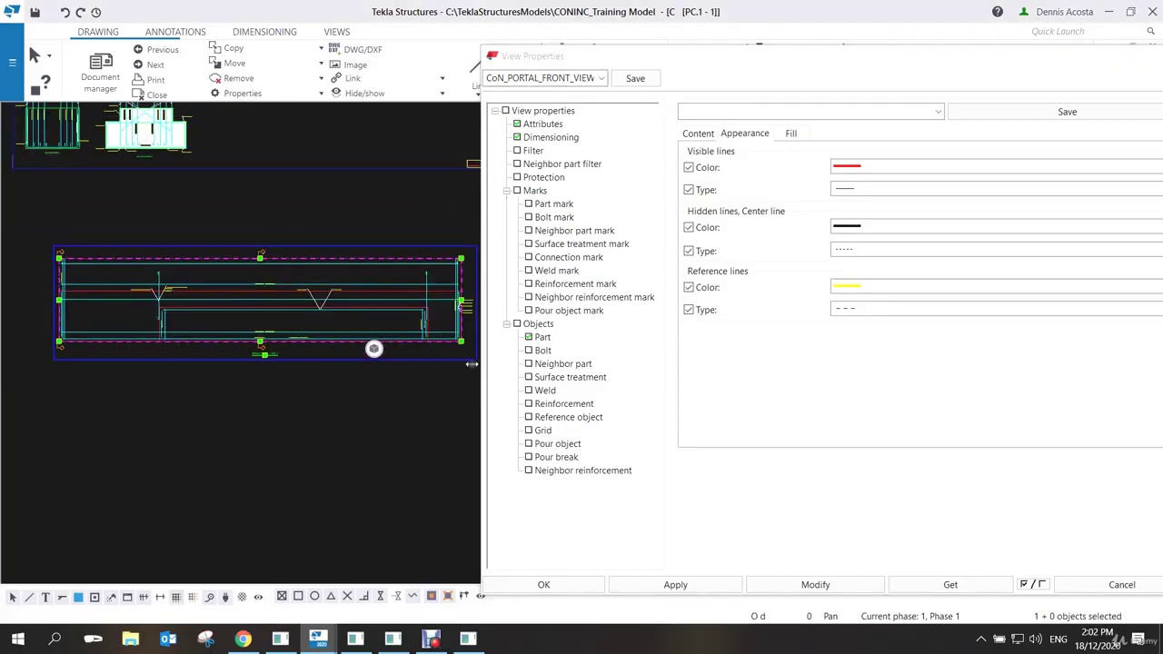
{"action": "left_click", "coordinate": [564, 405]}
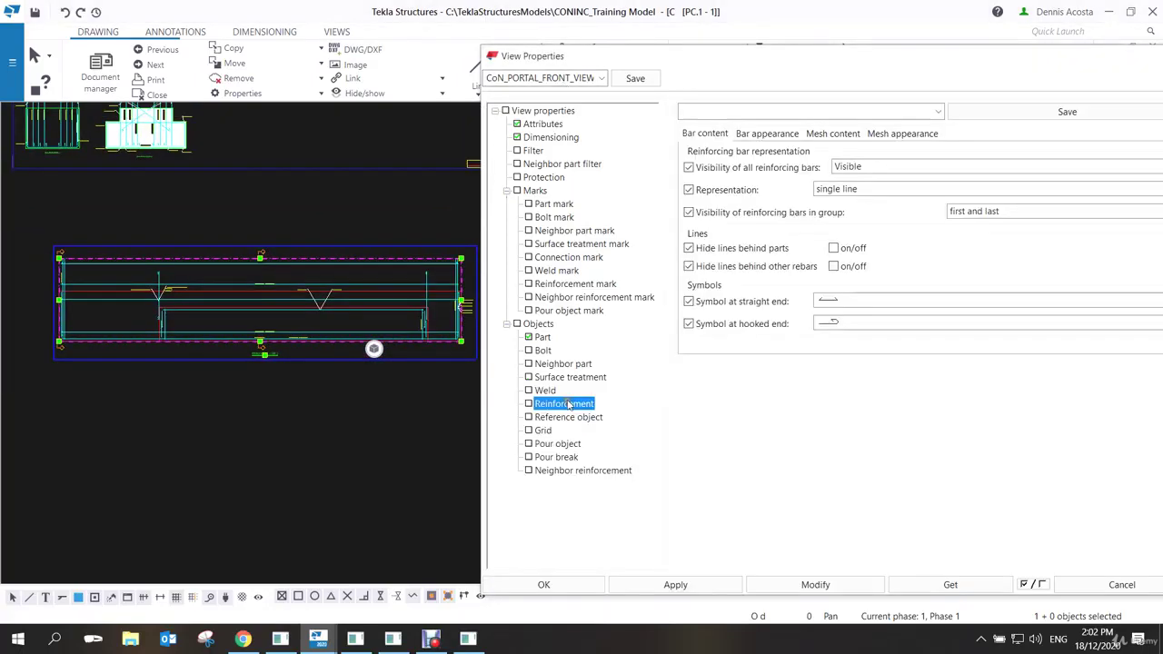
{"action": "left_click_drag", "start_coordinate": [852, 75], "coordinate": [814, 80]}
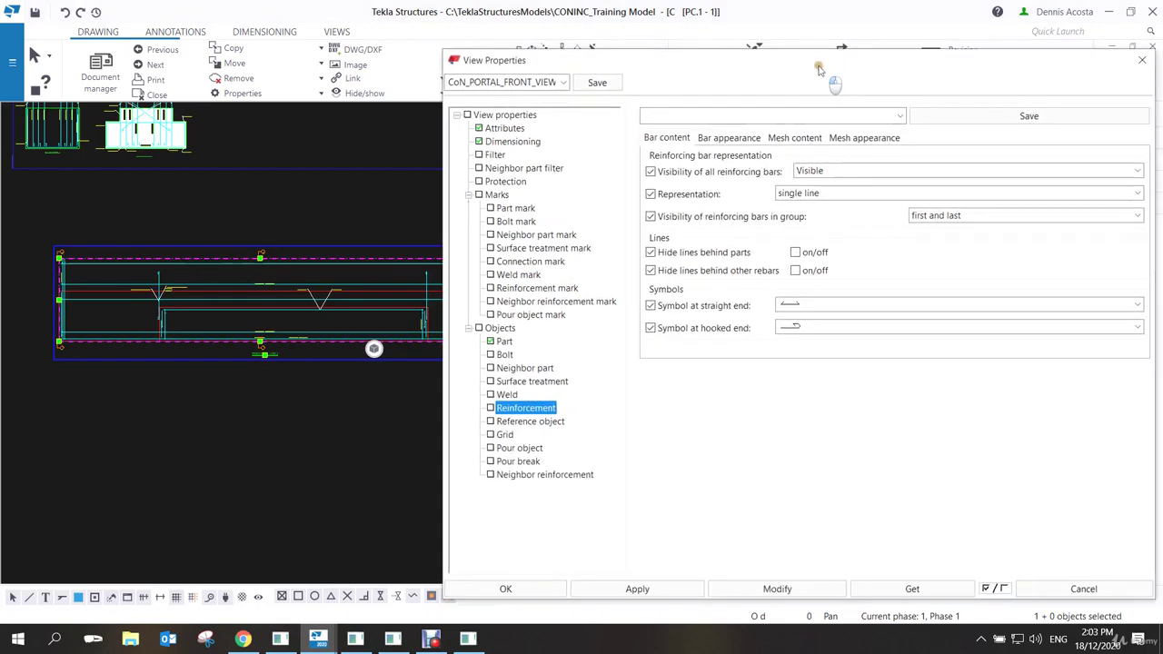
{"action": "middle_click_drag", "start_coordinate": [420, 301], "coordinate": [356, 302]}
{"action": "scroll", "coordinate": [361, 294], "scroll_direction": "up", "scroll_amount": 5}
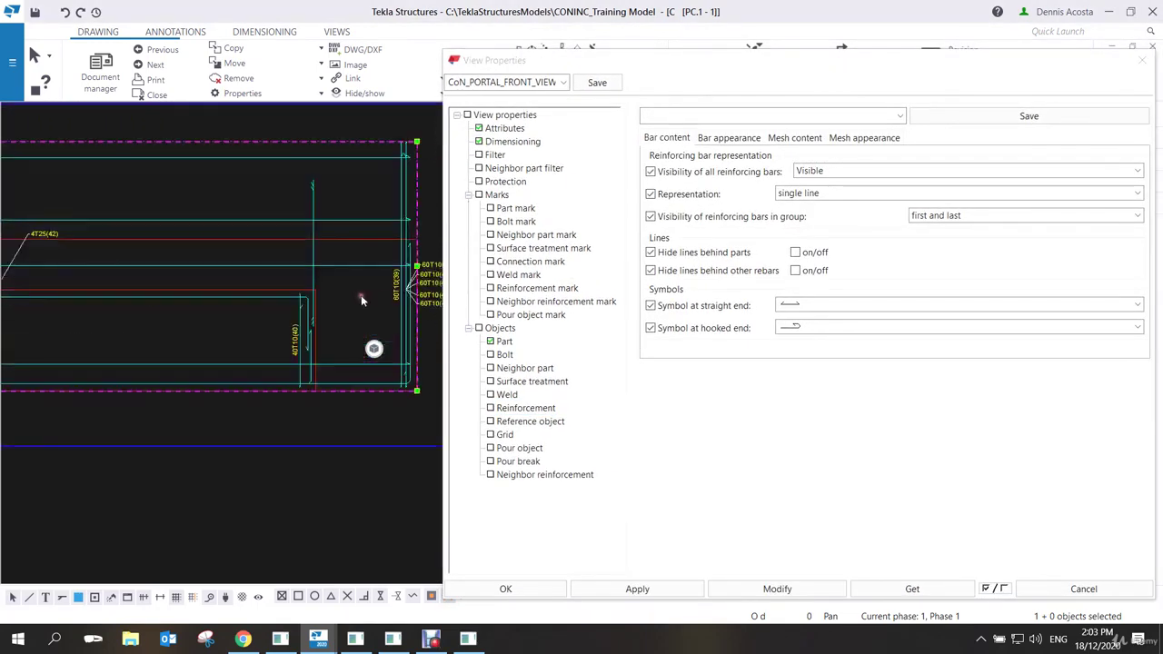
{"action": "scroll", "coordinate": [246, 334], "scroll_direction": "down", "scroll_amount": 3}
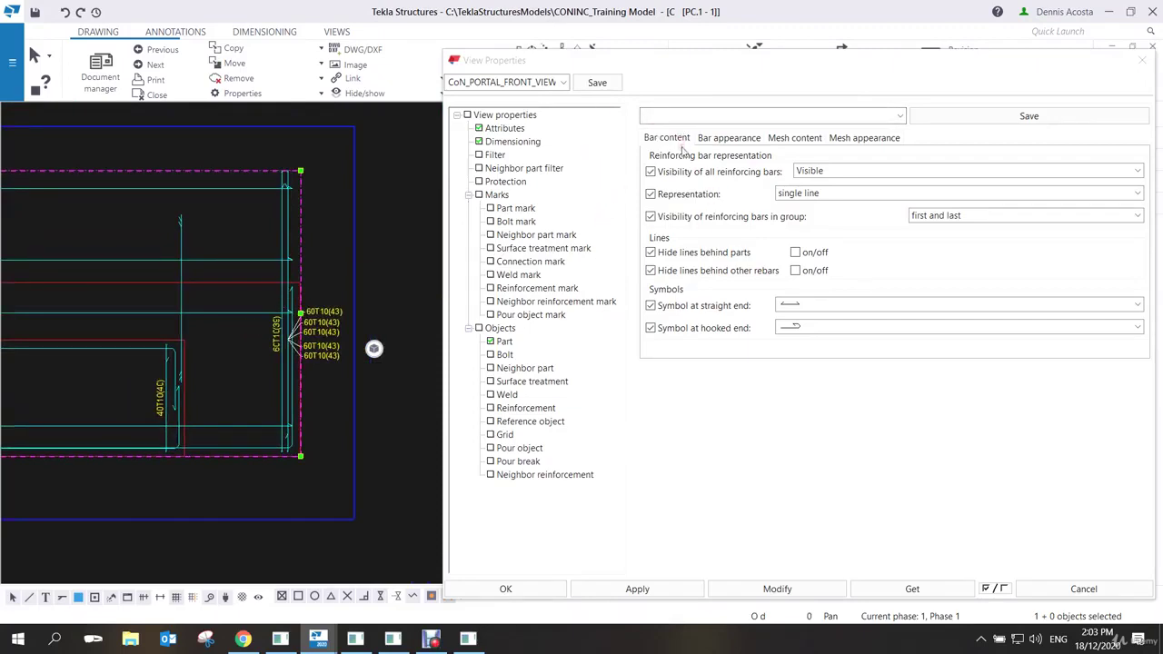
{"action": "left_click", "coordinate": [535, 409]}
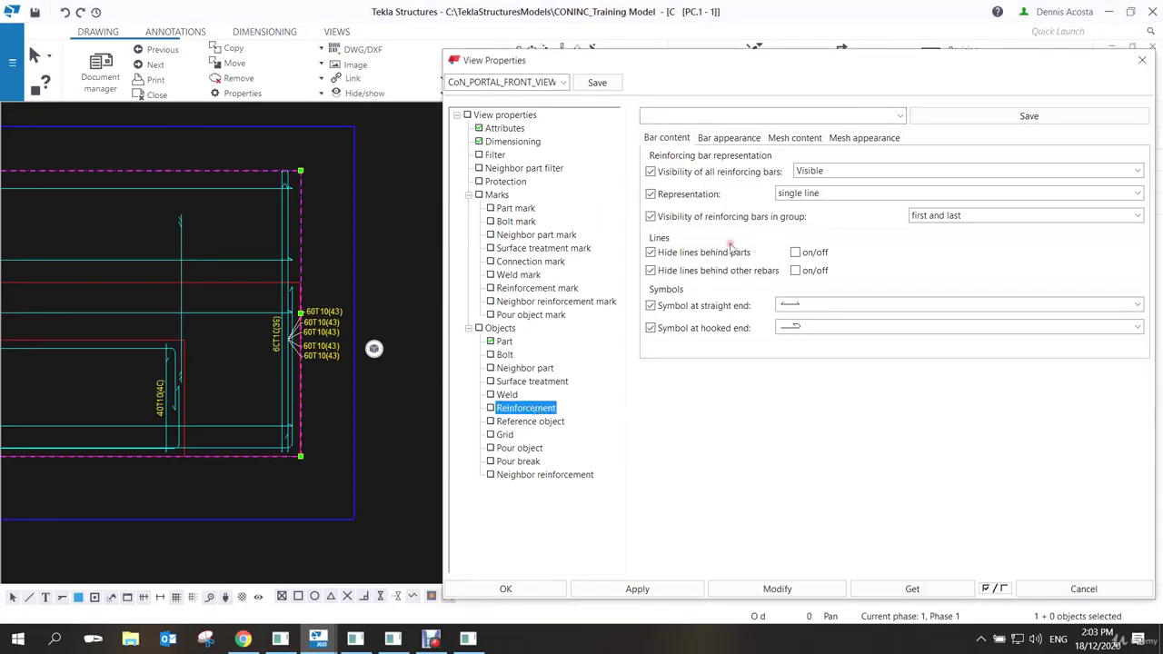
Set the visibility of all reinforcing bars to Not visible and apply the change to the front view.
{"action": "left_click", "coordinate": [824, 172]}
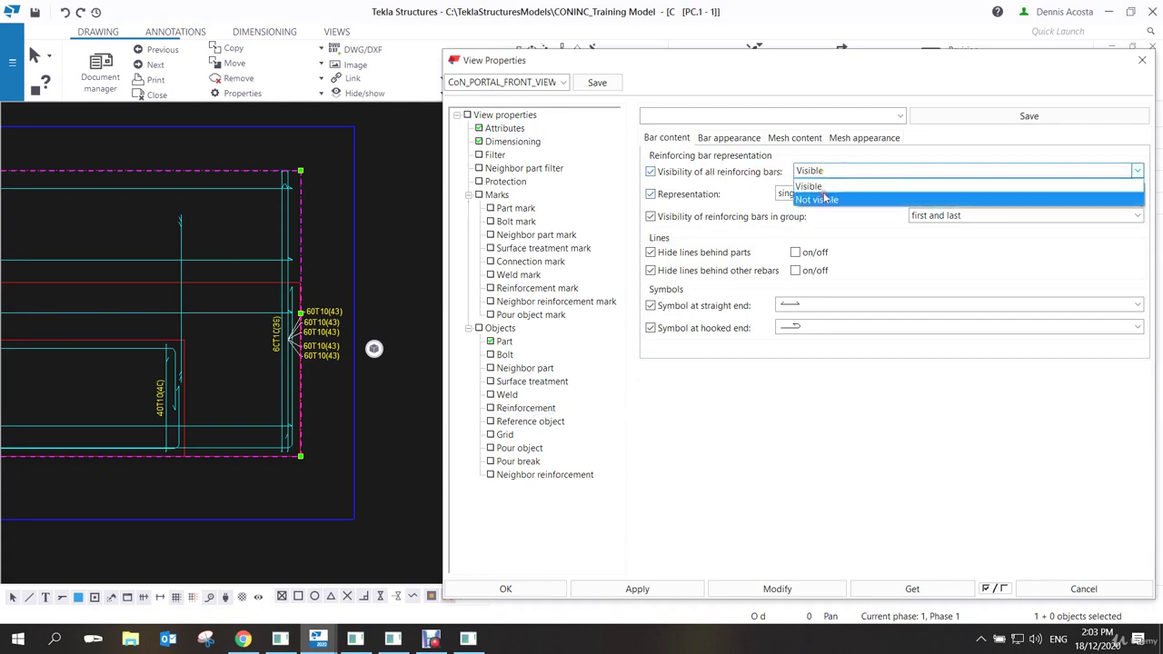
{"action": "left_click", "coordinate": [824, 194]}
{"action": "left_click", "coordinate": [774, 589]}
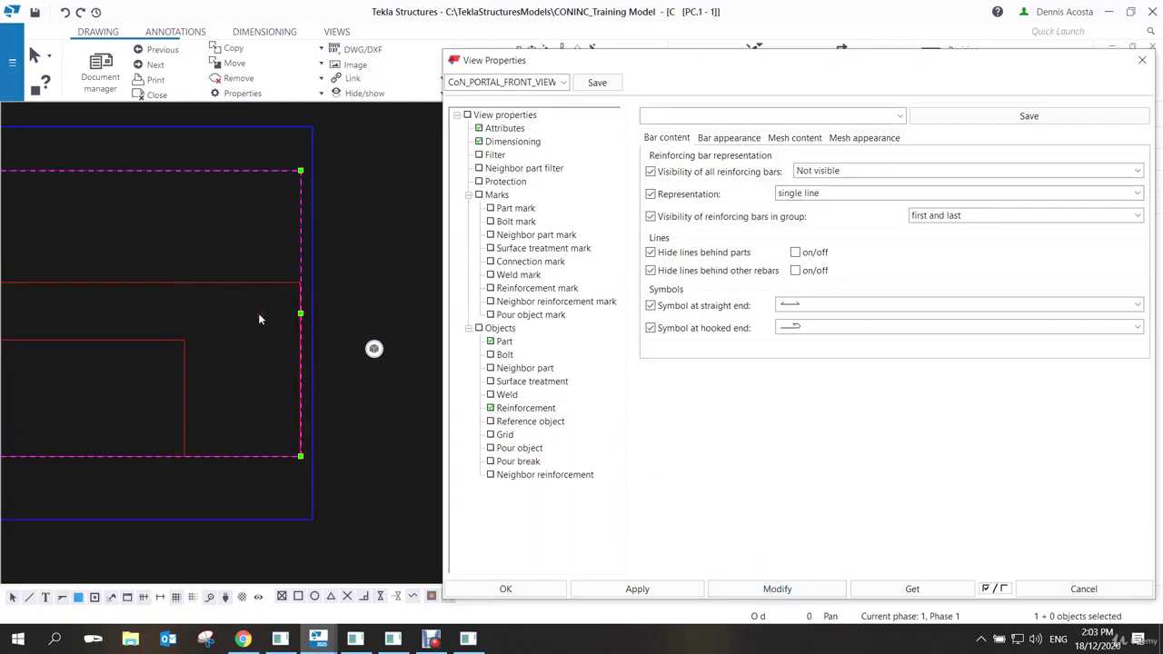
Set the visibility of all reinforcing bars back to Visible and reapply the properties to the front view.
{"action": "left_click", "coordinate": [818, 172]}
{"action": "left_click", "coordinate": [809, 186]}
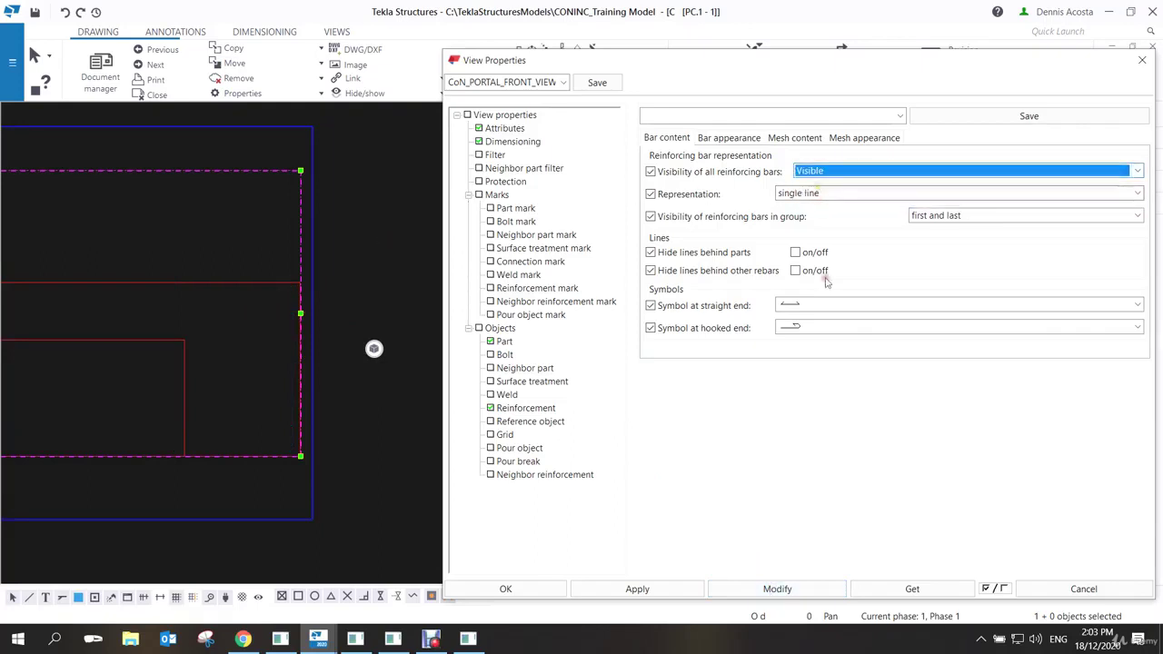
{"action": "left_click", "coordinate": [778, 586]}
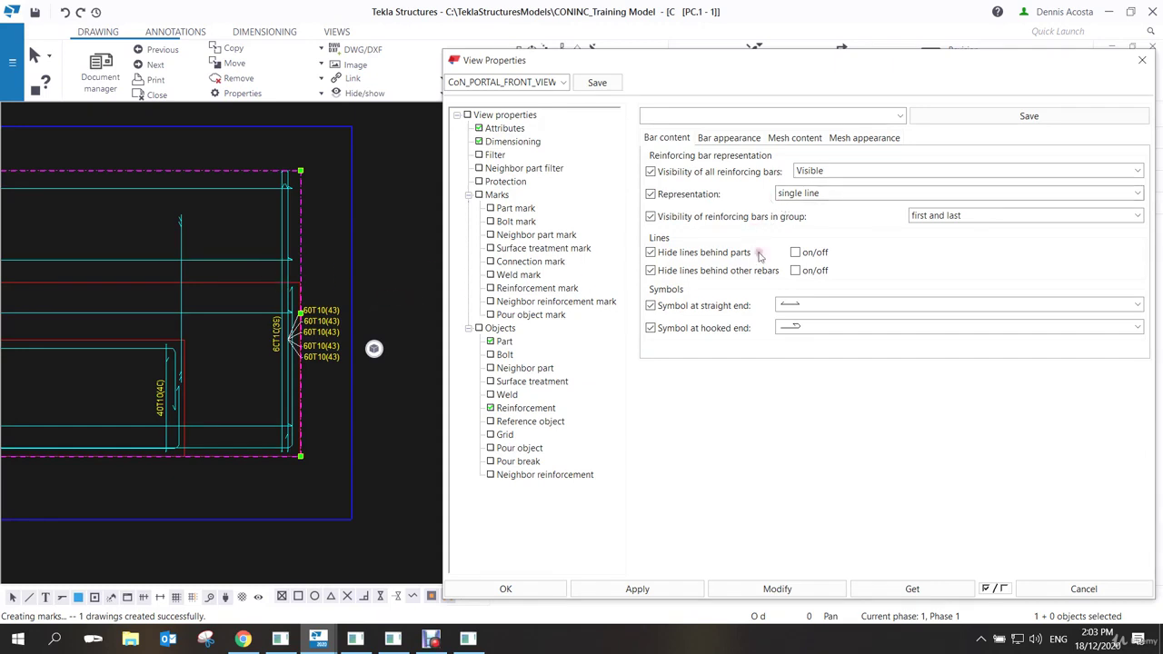
Set the reinforcing bar representation to double lines and apply the change to the front view.
{"action": "left_click", "coordinate": [849, 195]}
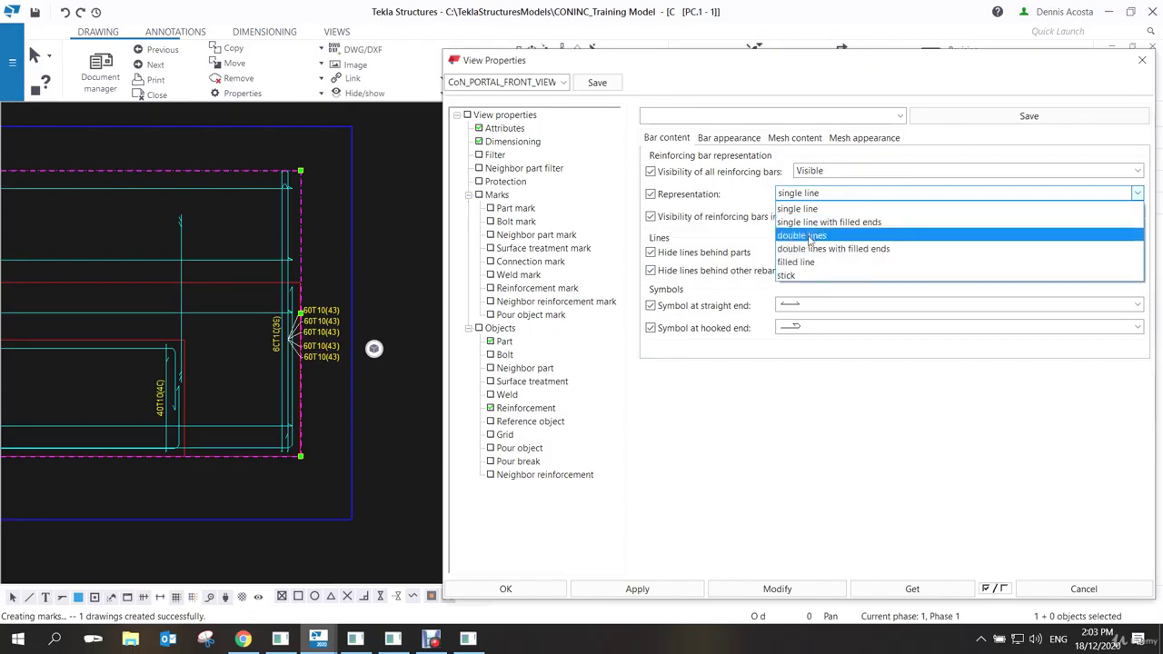
{"action": "left_click", "coordinate": [809, 236]}
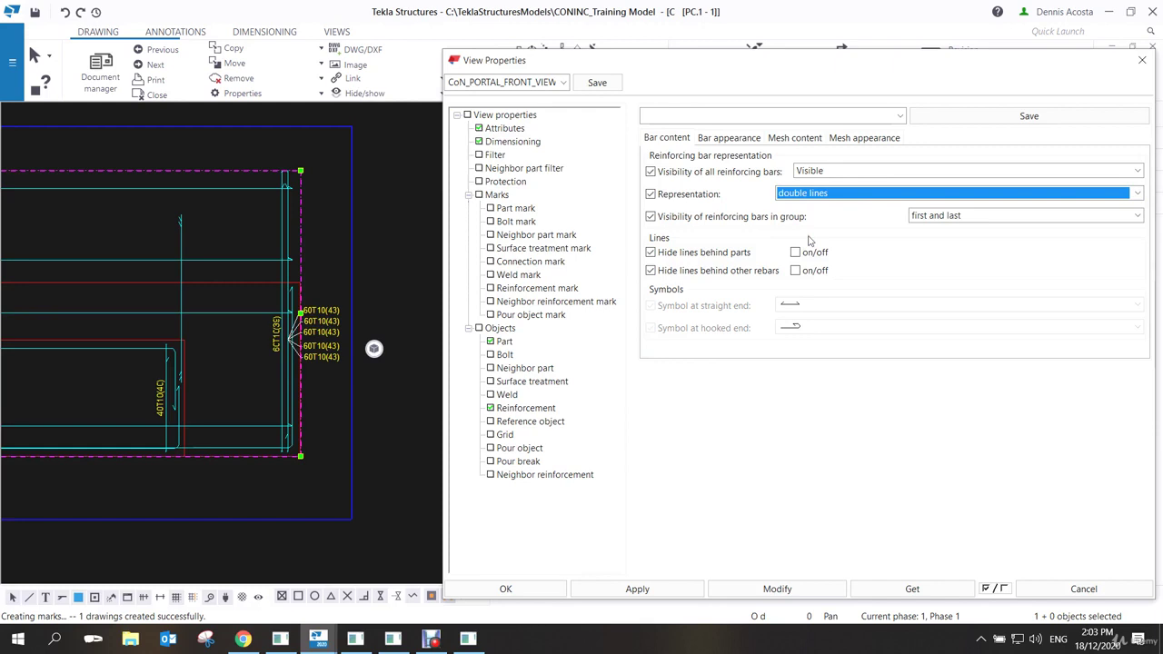
{"action": "left_click", "coordinate": [778, 588]}
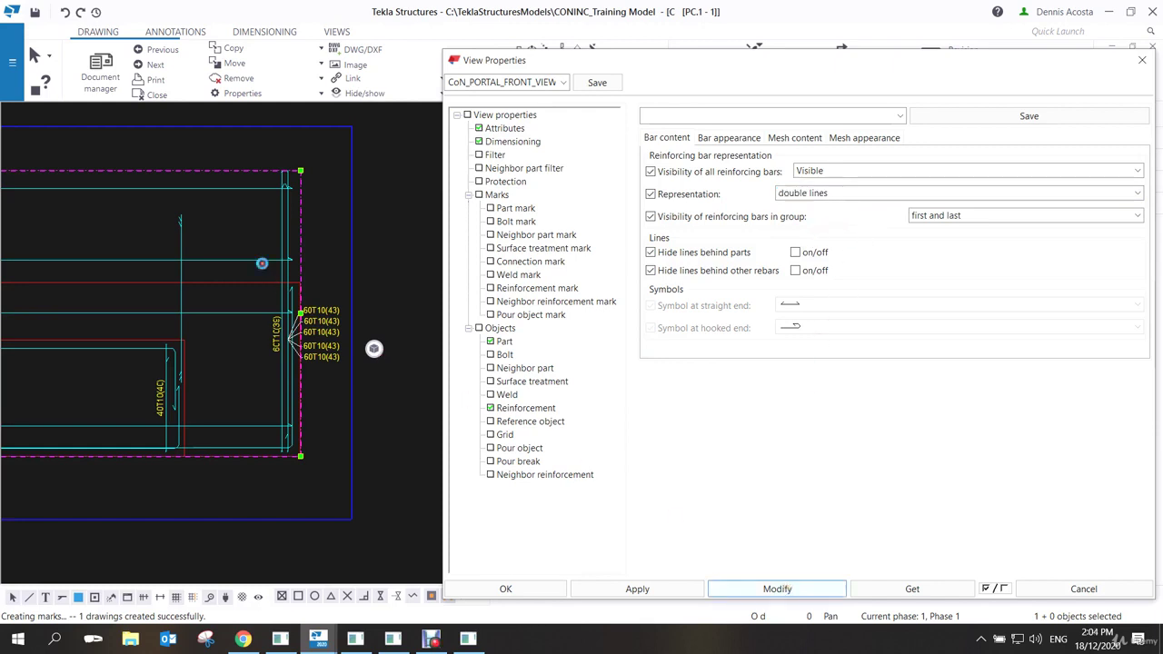
Examine the double-line reinforcing bars and their ends at both ends of the front view.
{"action": "scroll", "coordinate": [273, 227], "scroll_direction": "up", "scroll_amount": 5}
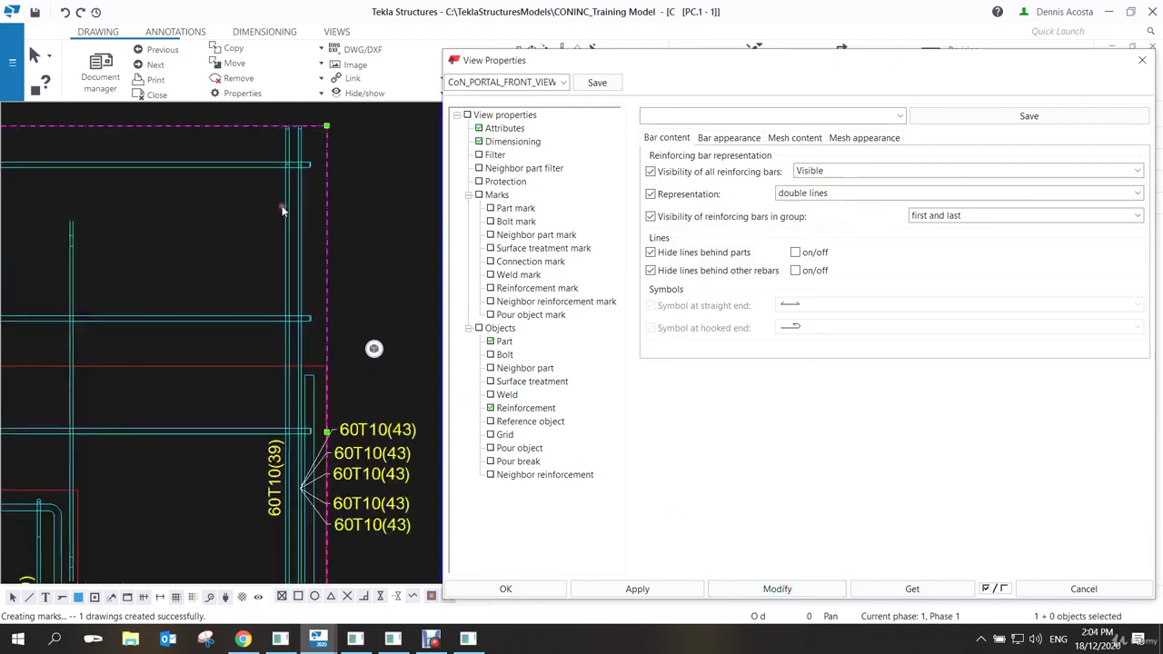
{"action": "scroll", "coordinate": [283, 209], "scroll_direction": "down", "scroll_amount": 3}
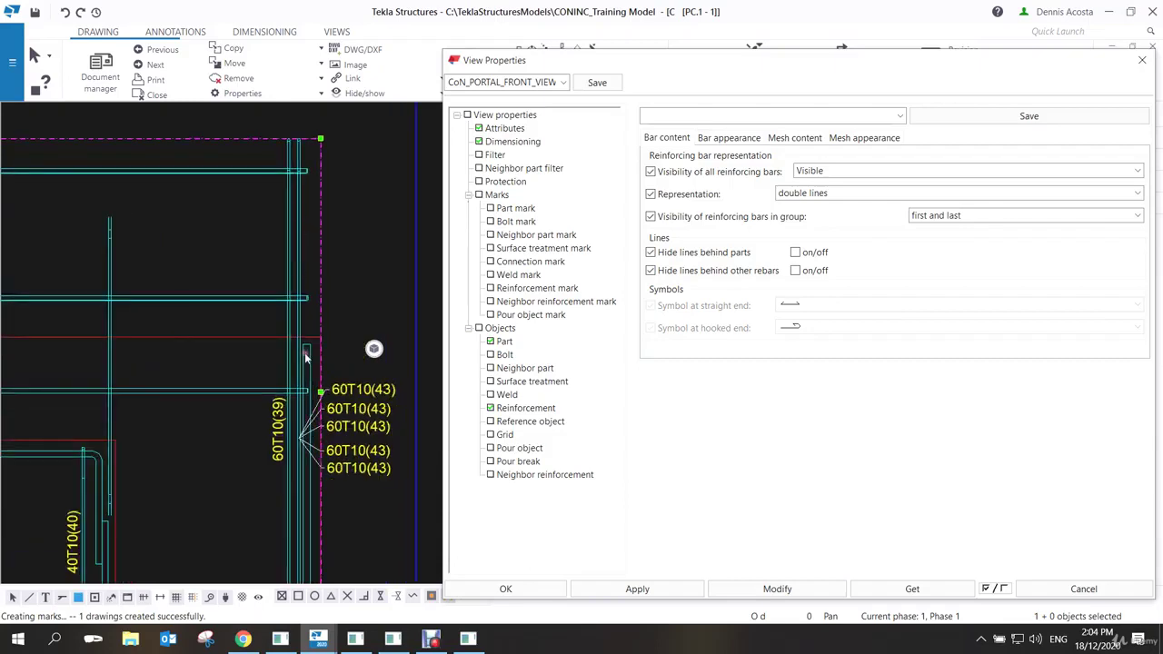
{"action": "scroll", "coordinate": [296, 255], "scroll_direction": "down", "scroll_amount": 3}
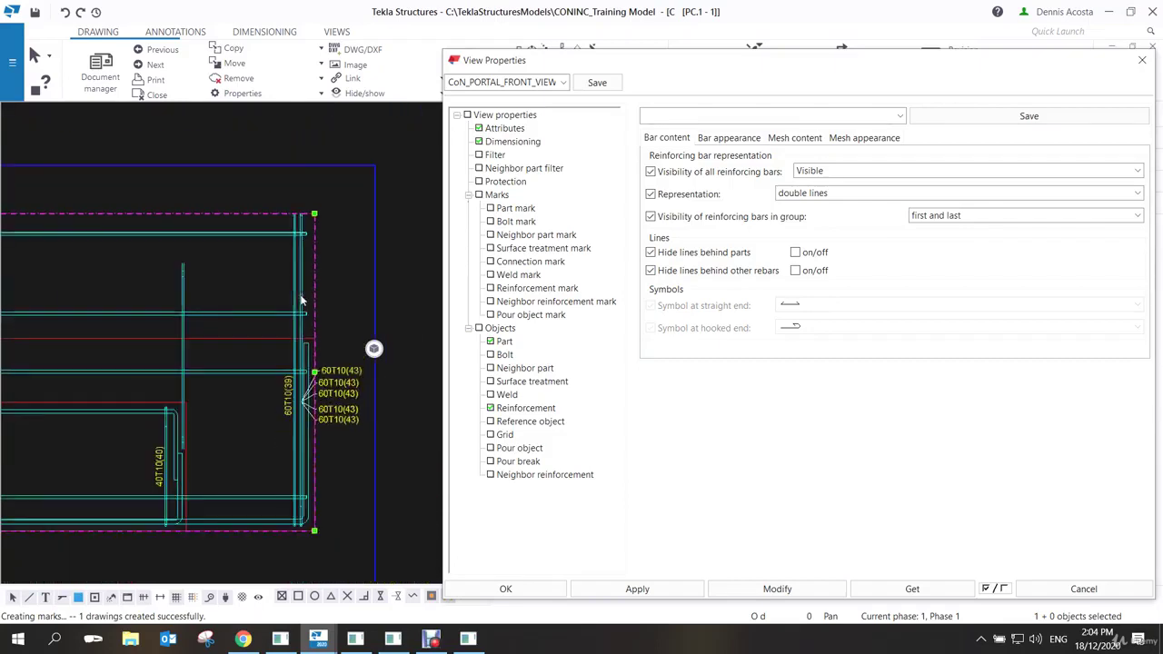
{"action": "scroll", "coordinate": [302, 298], "scroll_direction": "down", "scroll_amount": 3}
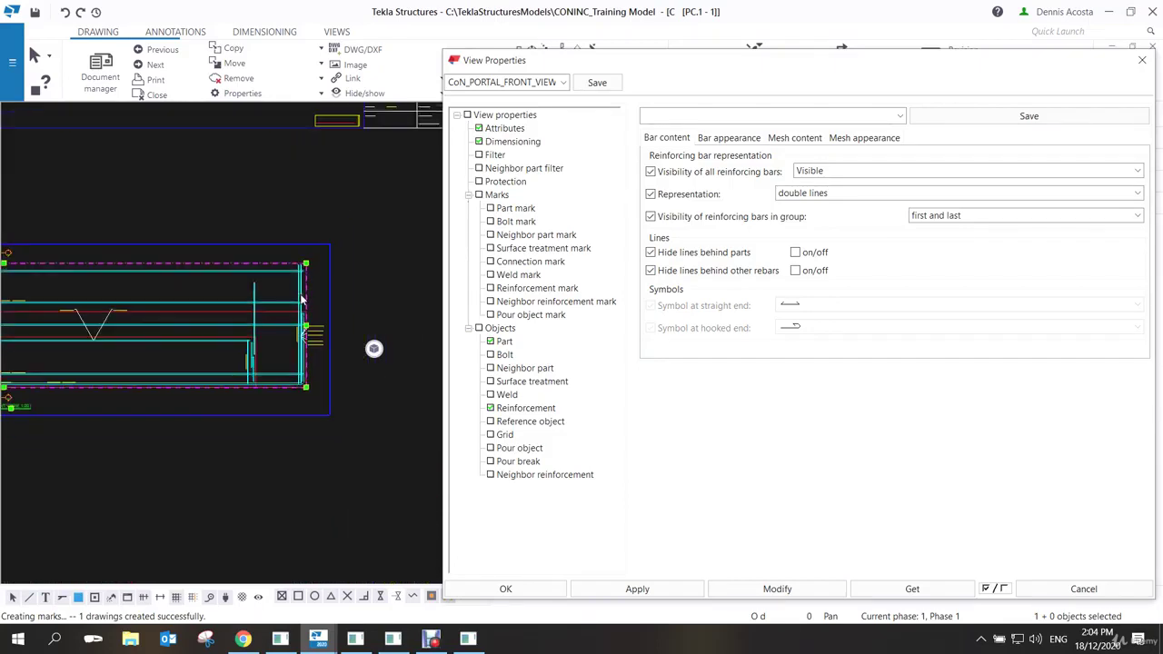
{"action": "scroll", "coordinate": [304, 318], "scroll_direction": "up", "scroll_amount": 2}
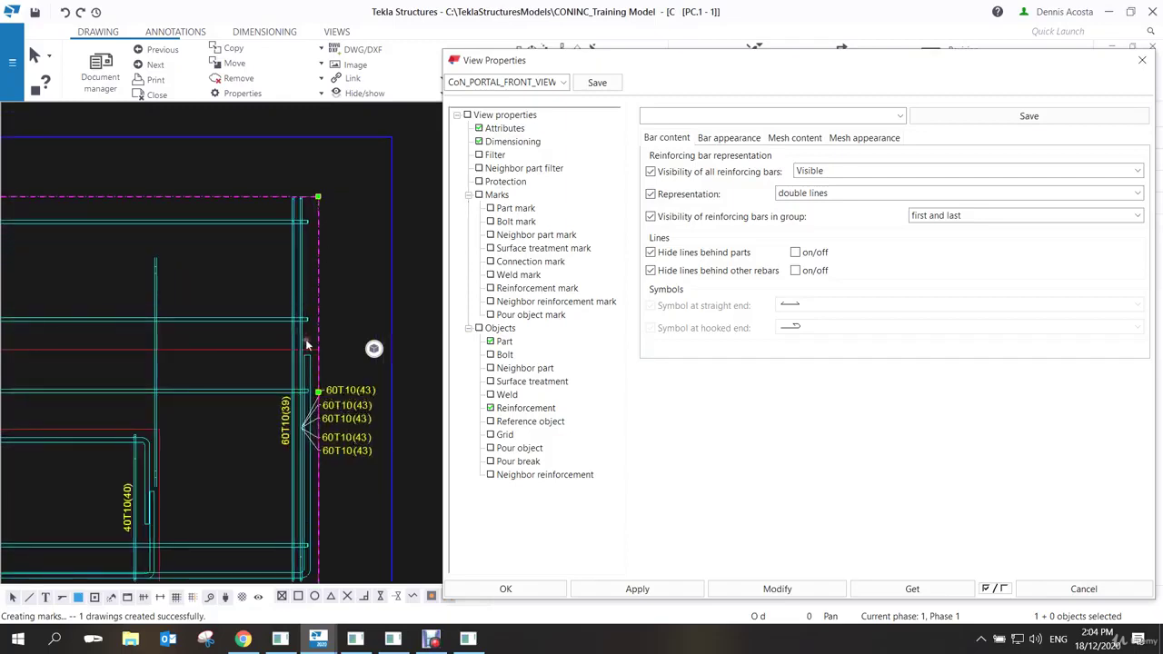
{"action": "scroll", "coordinate": [306, 341], "scroll_direction": "down", "scroll_amount": 4}
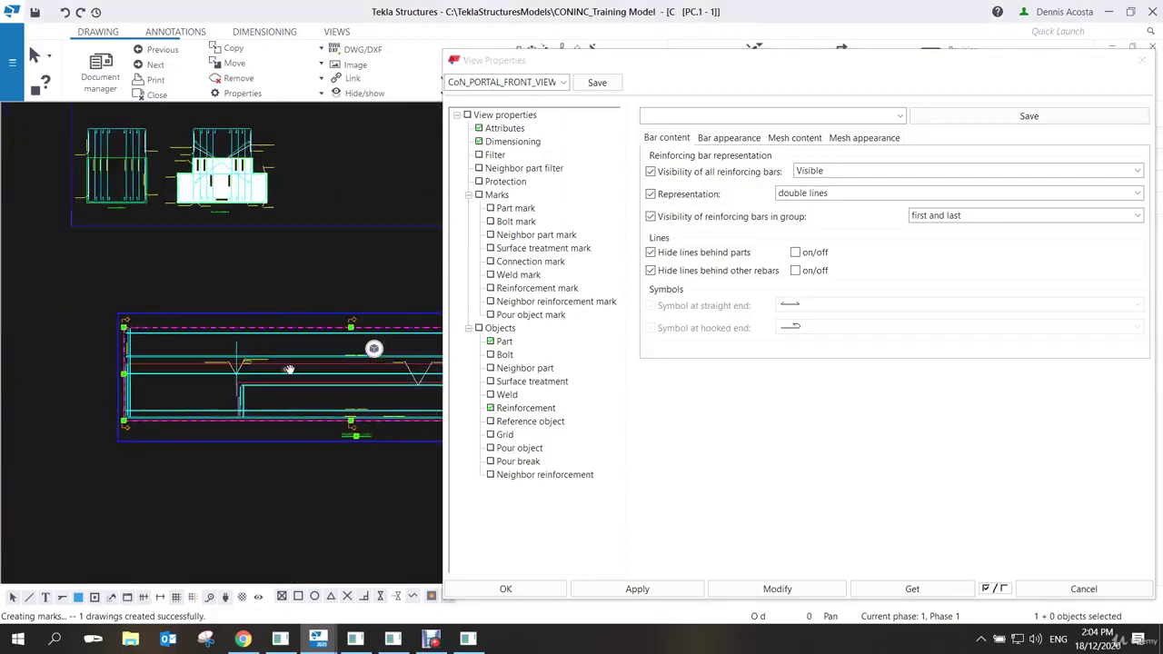
{"action": "scroll", "coordinate": [266, 329], "scroll_direction": "up", "scroll_amount": 3}
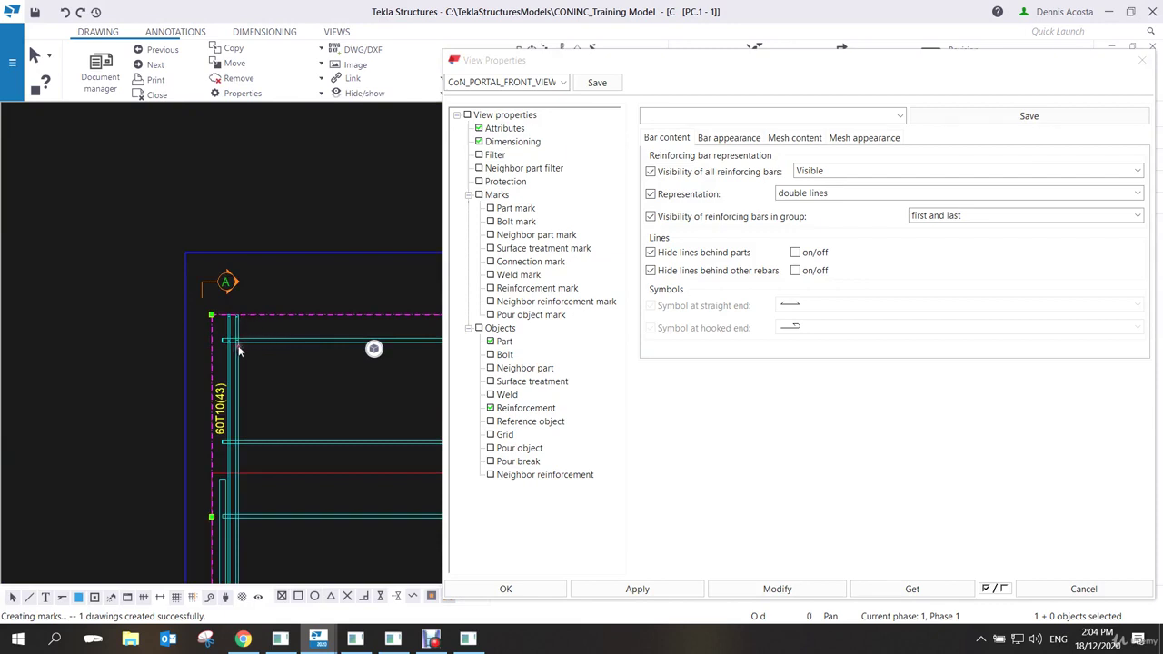
{"action": "scroll", "coordinate": [239, 350], "scroll_direction": "up", "scroll_amount": 3}
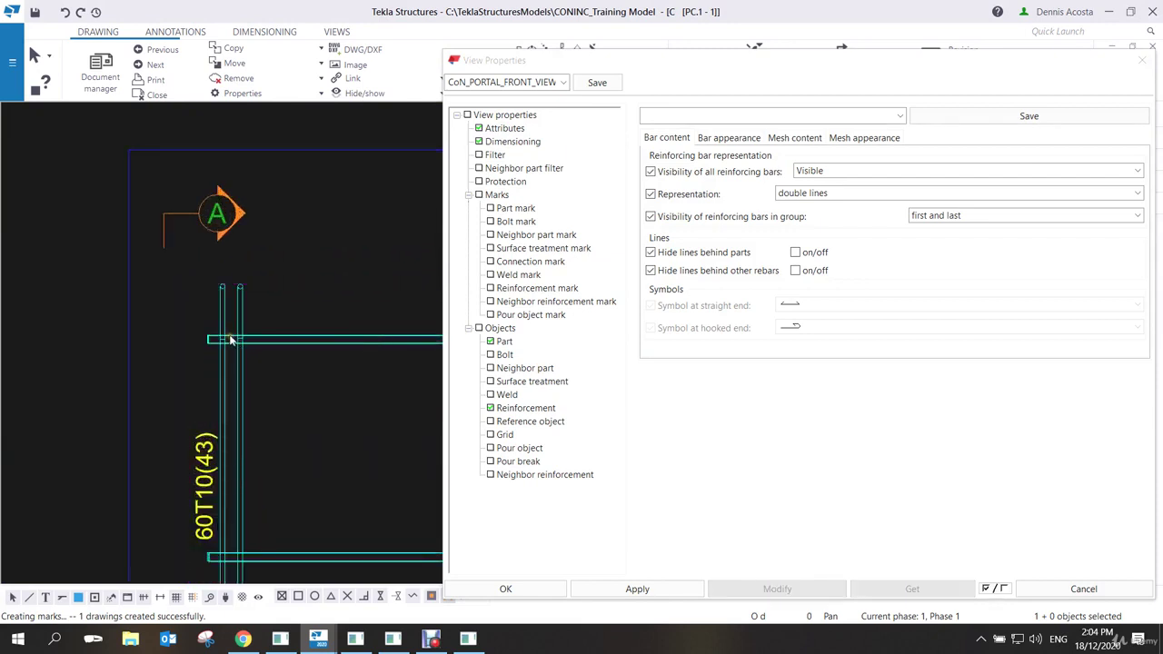
{"action": "scroll", "coordinate": [231, 340], "scroll_direction": "down", "scroll_amount": 5}
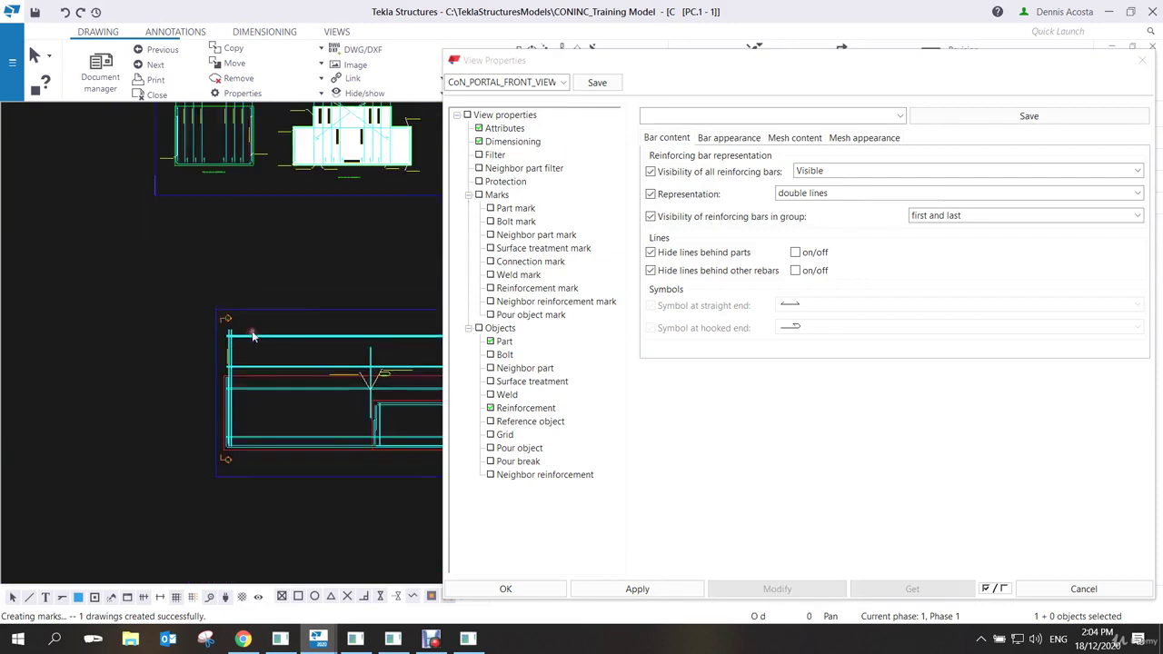
Compare the reinforcing bar representation and hooks in section B-B with the bars in the front view.
{"action": "scroll", "coordinate": [253, 336], "scroll_direction": "down", "scroll_amount": 2}
{"action": "scroll", "coordinate": [225, 214], "scroll_direction": "up", "scroll_amount": 2}
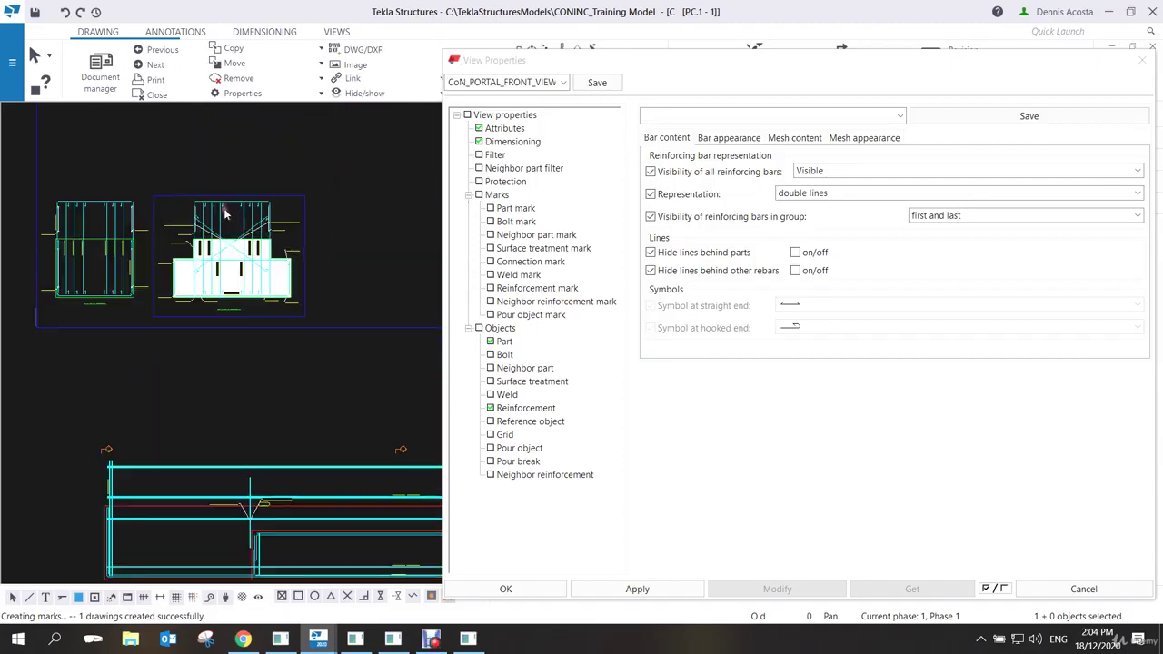
{"action": "scroll", "coordinate": [227, 214], "scroll_direction": "up", "scroll_amount": 5}
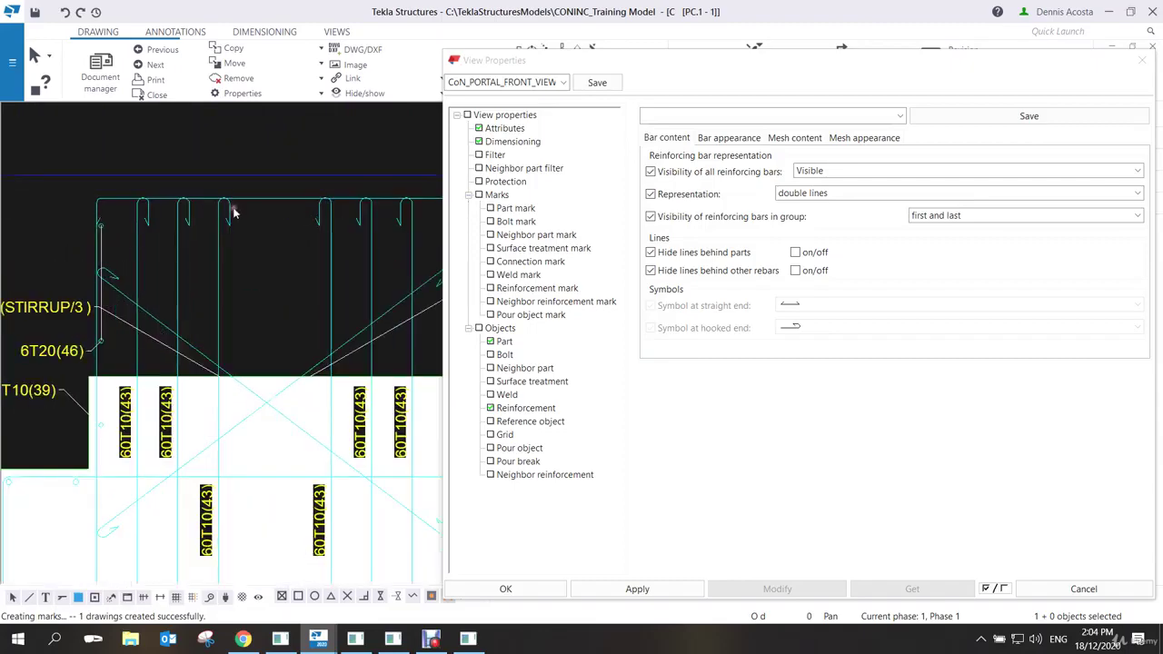
{"action": "scroll", "coordinate": [228, 223], "scroll_direction": "down", "scroll_amount": 4}
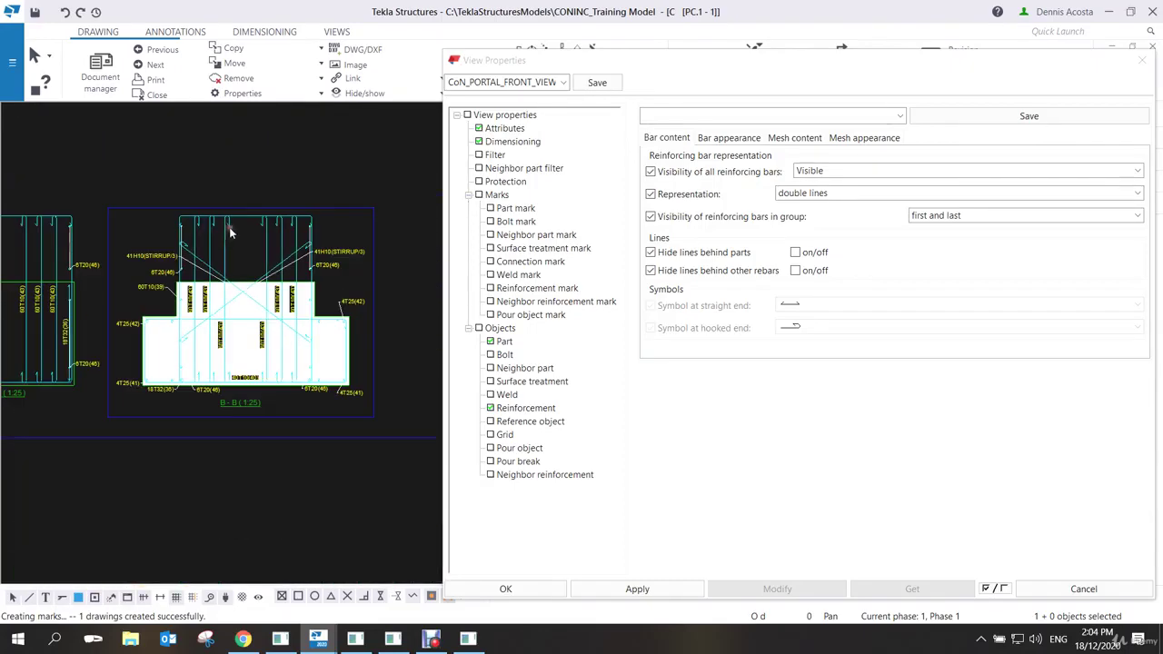
{"action": "scroll", "coordinate": [229, 233], "scroll_direction": "down", "scroll_amount": 5}
{"action": "scroll", "coordinate": [303, 381], "scroll_direction": "up", "scroll_amount": 3}
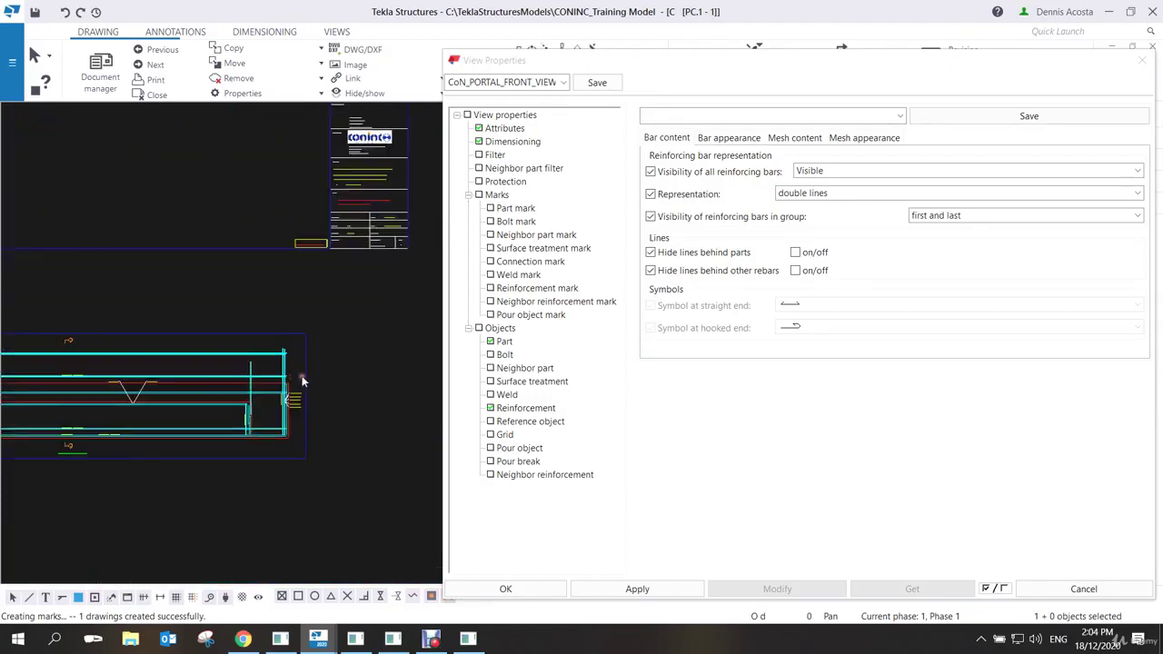
{"action": "scroll", "coordinate": [302, 382], "scroll_direction": "up", "scroll_amount": 5}
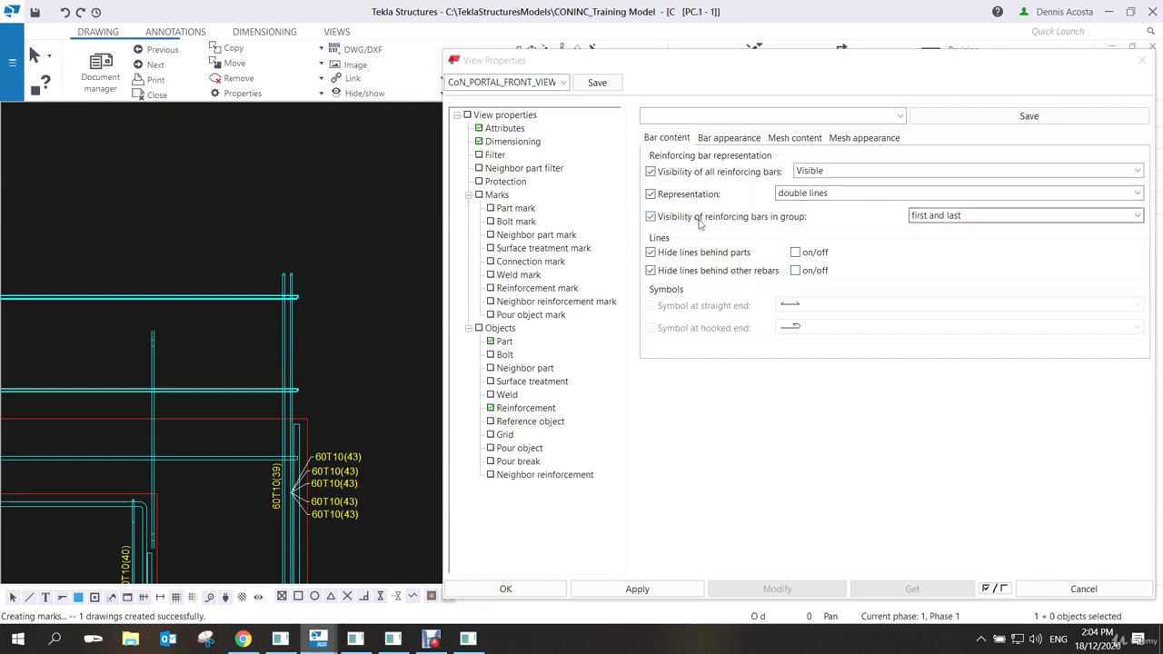
{"action": "scroll", "coordinate": [221, 384], "scroll_direction": "down", "scroll_amount": 5}
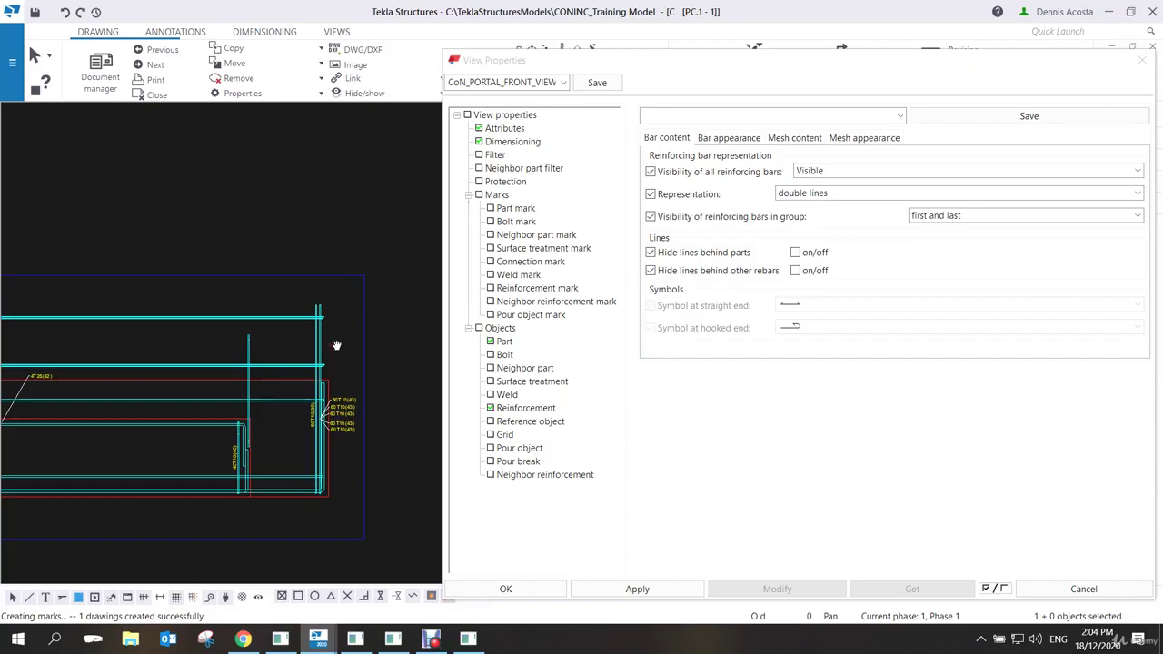
{"action": "scroll", "coordinate": [345, 375], "scroll_direction": "up", "scroll_amount": 2}
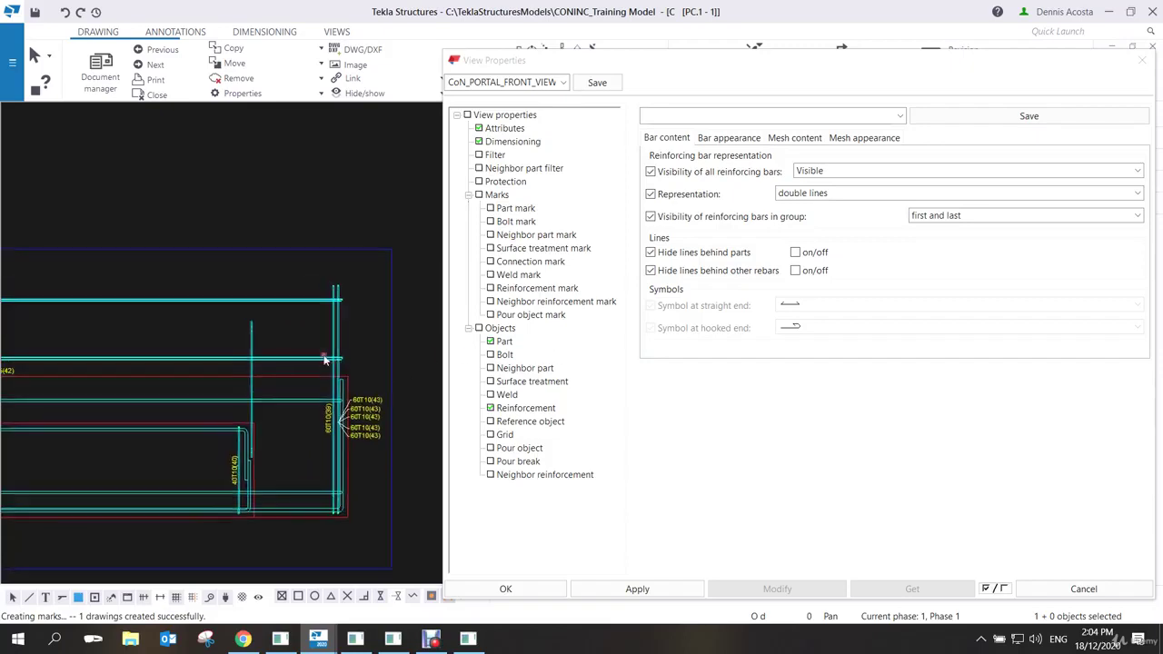
Set the visibility of reinforcing bars in group to all and apply the change to the front view.
{"action": "left_click", "coordinate": [930, 216]}
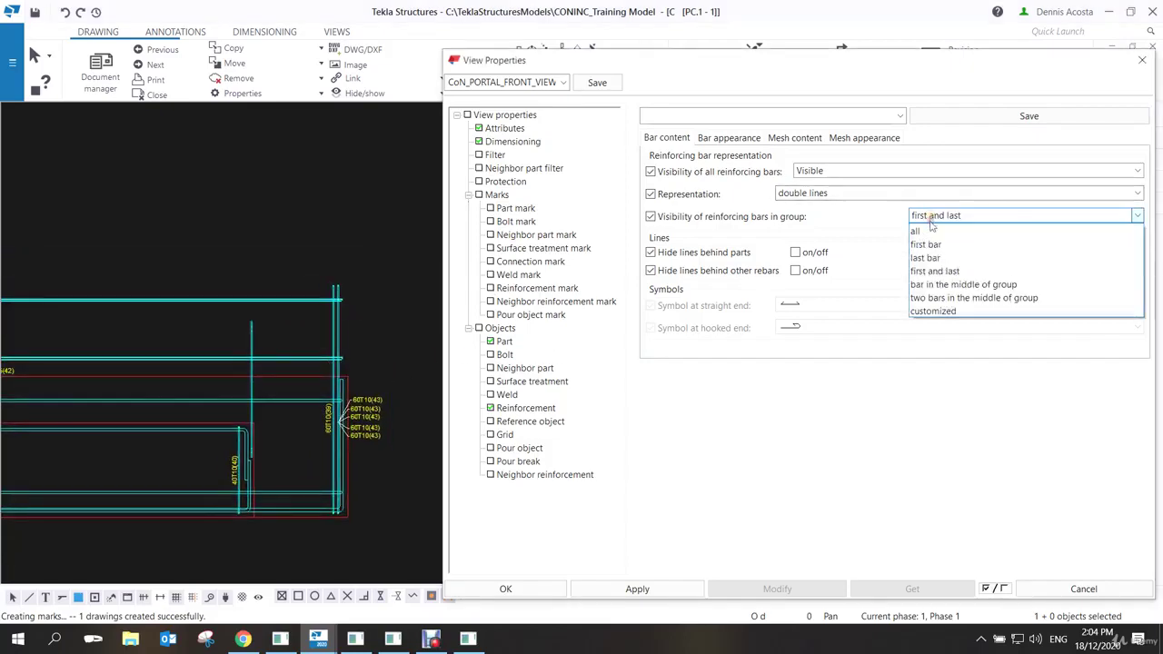
{"action": "left_click", "coordinate": [921, 230]}
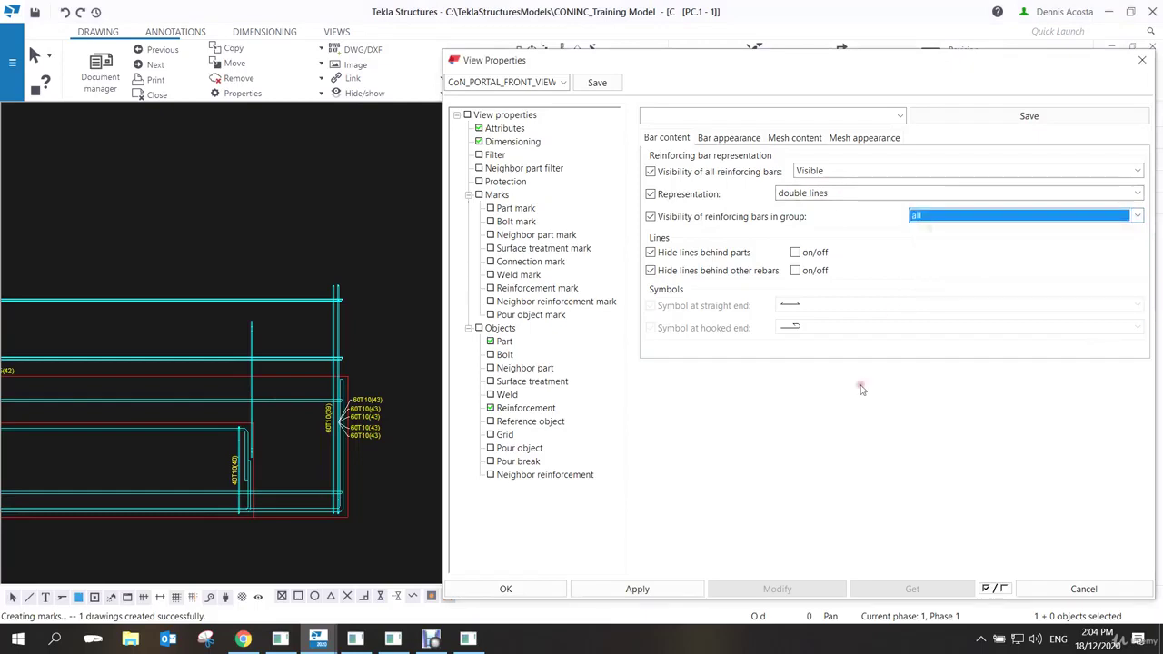
{"action": "left_click", "coordinate": [391, 301]}
{"action": "left_click", "coordinate": [782, 588]}
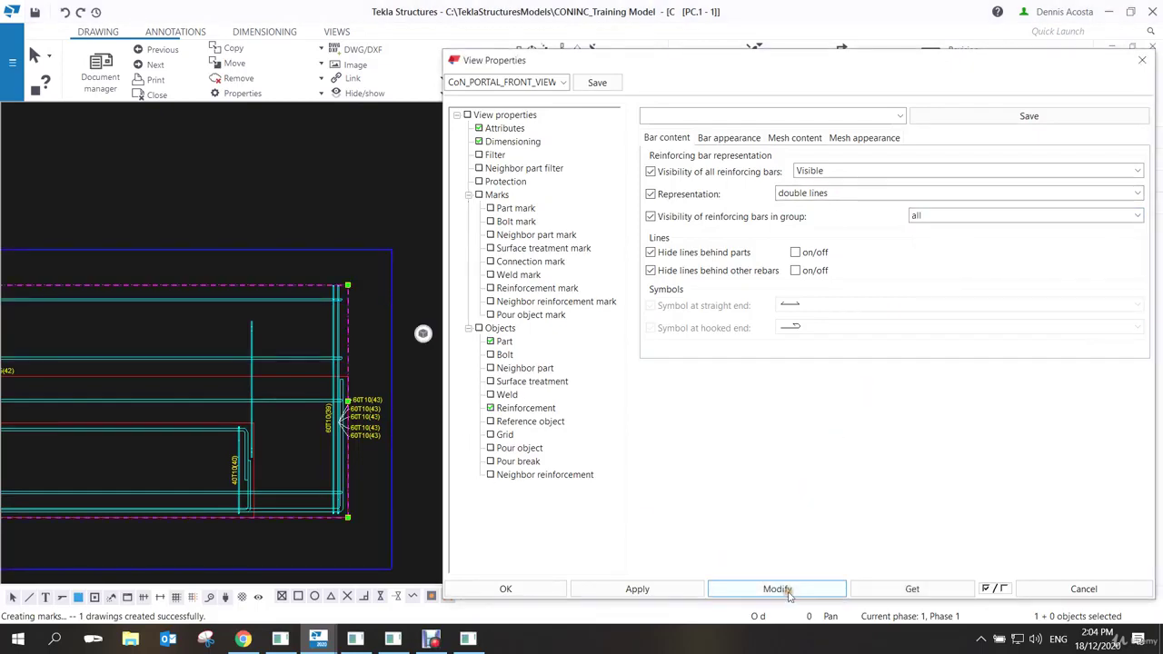
{"action": "left_click", "coordinate": [786, 588]}
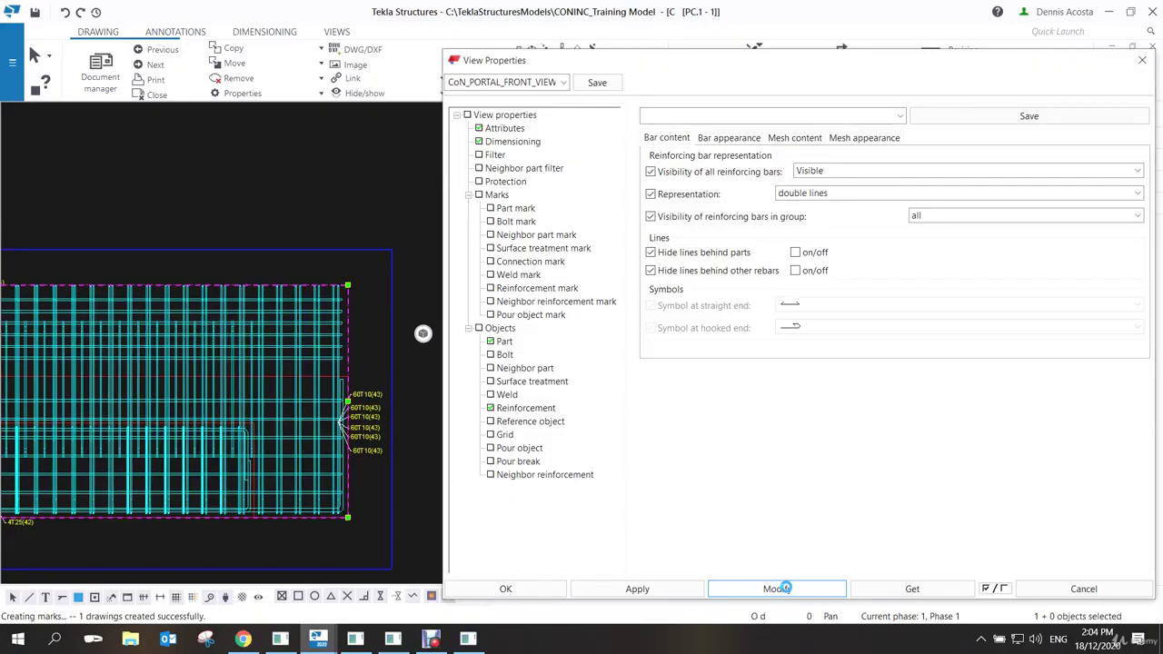
Set the visibility of reinforcing bars in group to first and last and apply the change to the front view.
{"action": "left_click", "coordinate": [930, 216]}
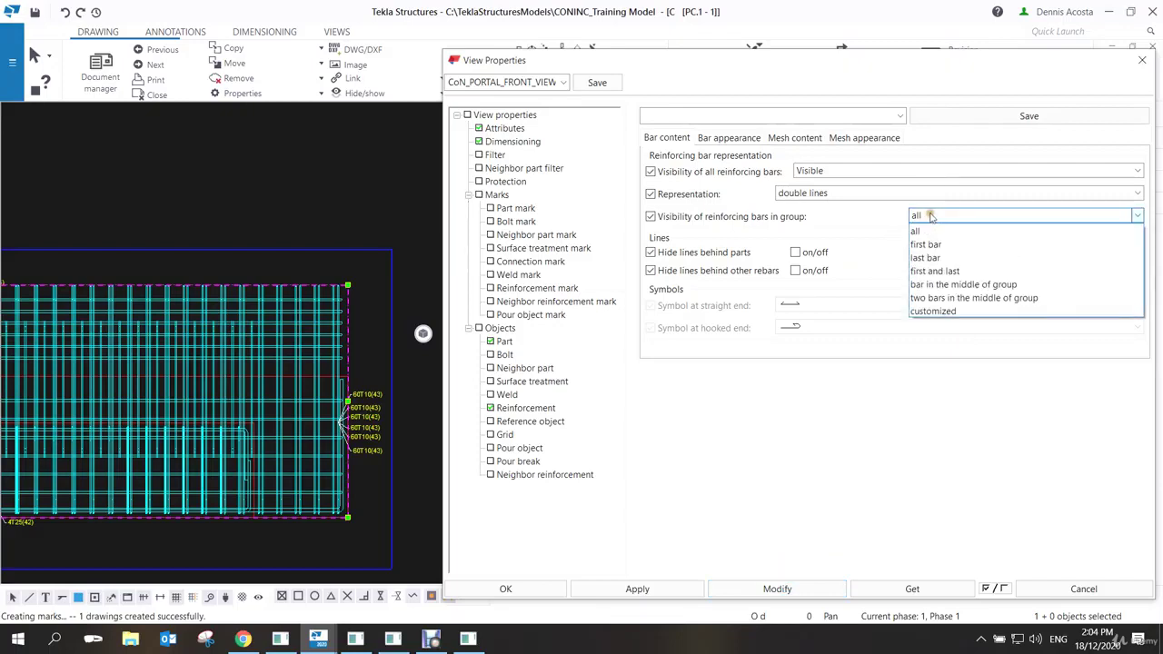
{"action": "left_click", "coordinate": [950, 271]}
{"action": "left_click", "coordinate": [777, 586]}
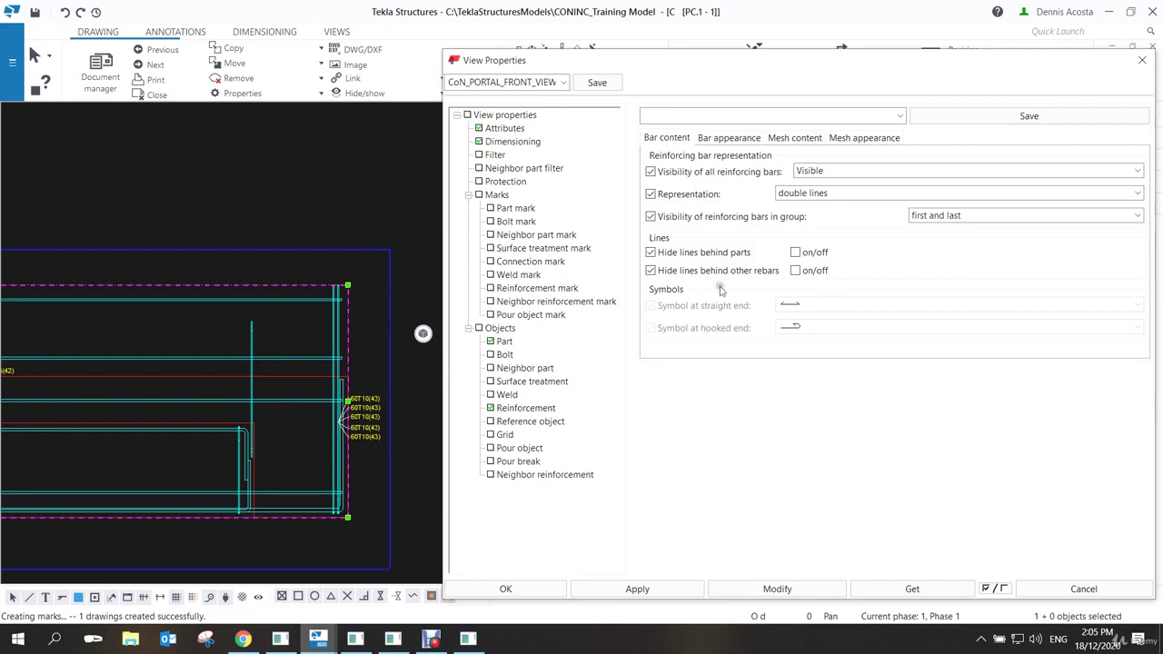
Turn on hiding of reinforcement lines behind parts, apply it to the front view, and save the CoN_PORTAL_FRONT_VIEW properties.
{"action": "left_click", "coordinate": [796, 252]}
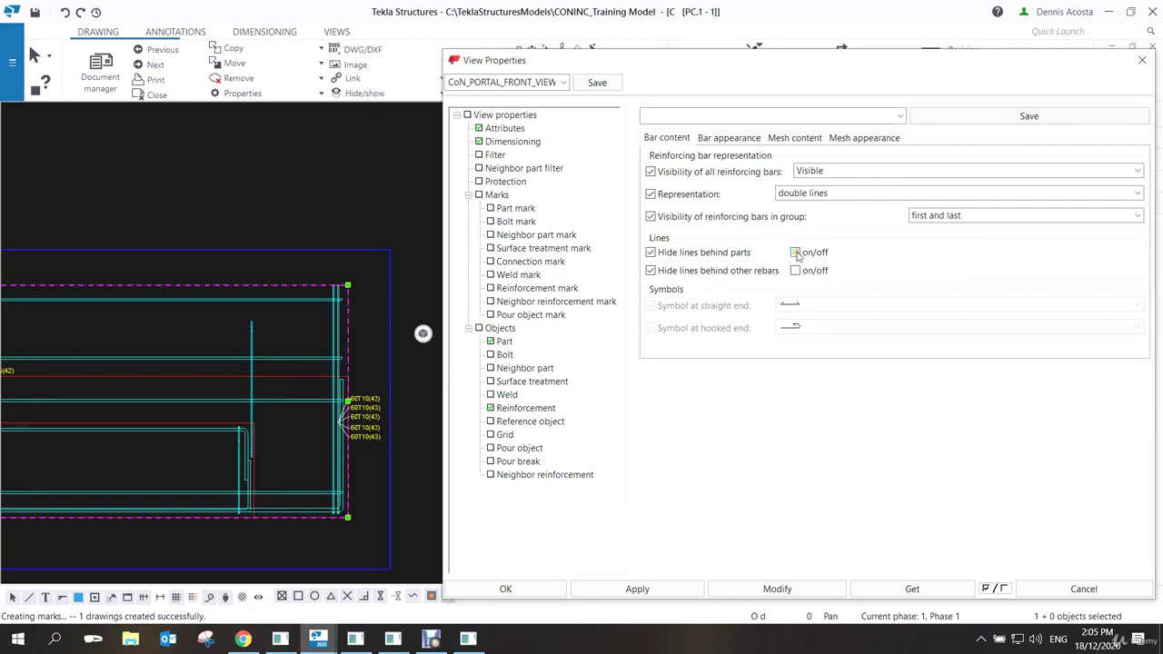
{"action": "left_click", "coordinate": [774, 588]}
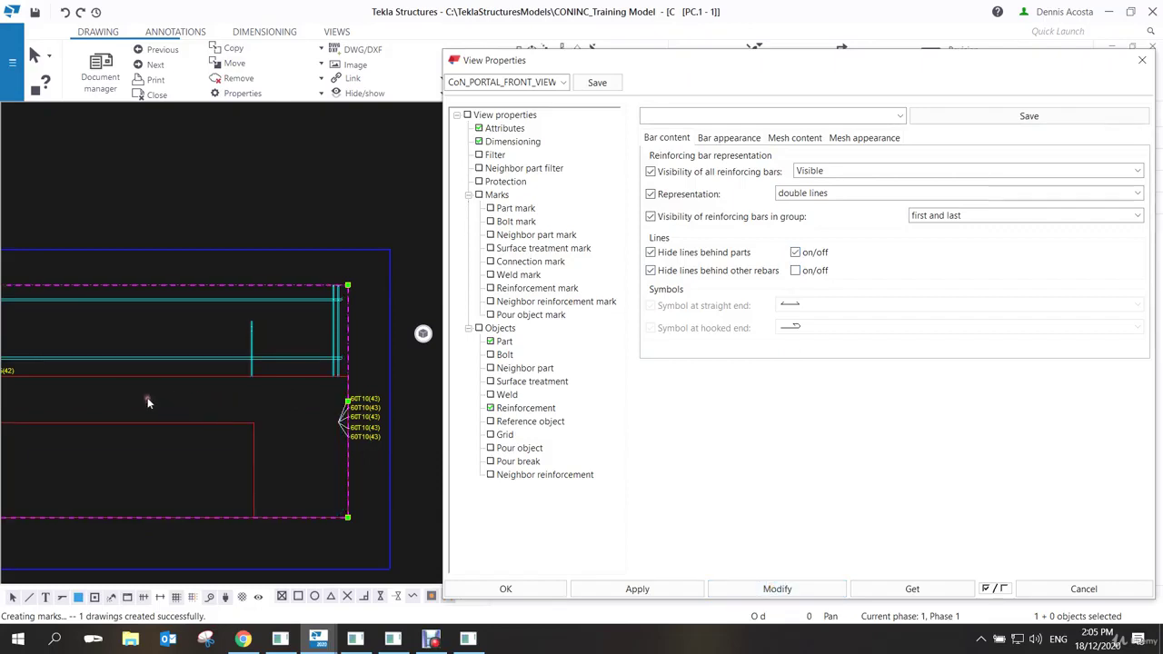
{"action": "scroll", "coordinate": [186, 398], "scroll_direction": "down", "scroll_amount": 3}
{"action": "middle_click_drag", "start_coordinate": [86, 403], "coordinate": [159, 389]}
{"action": "scroll", "coordinate": [159, 389], "scroll_direction": "up", "scroll_amount": 2}
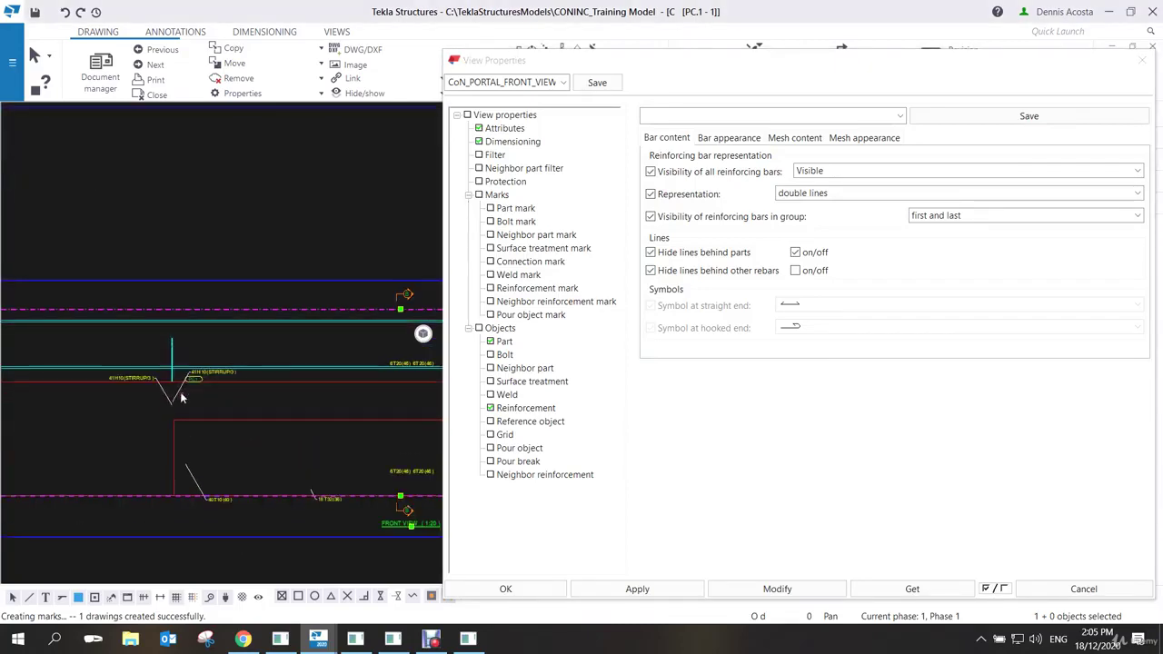
{"action": "scroll", "coordinate": [227, 409], "scroll_direction": "down", "scroll_amount": 2}
{"action": "middle_click_drag", "start_coordinate": [256, 418], "coordinate": [210, 412]}
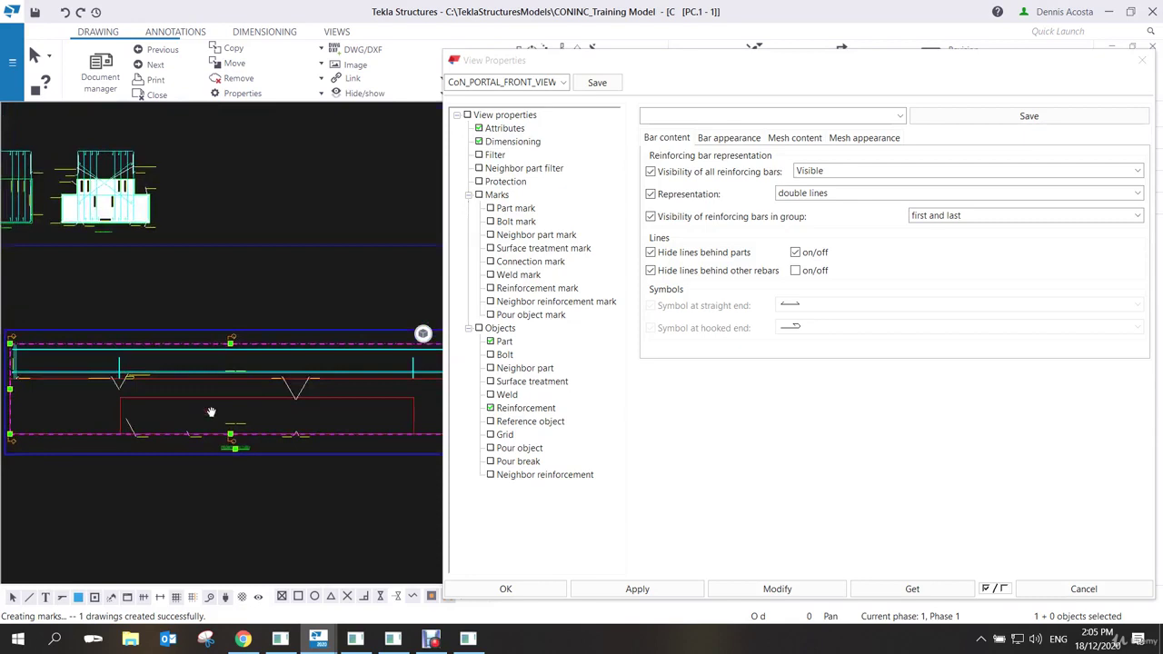
{"action": "left_click", "coordinate": [594, 84]}
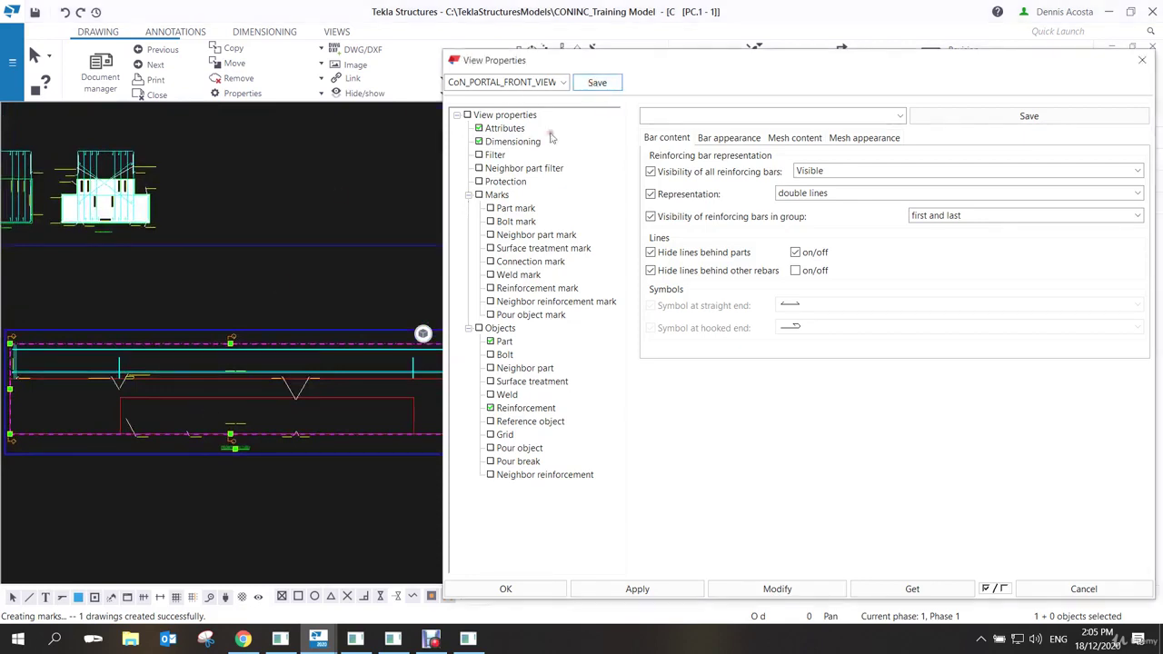
Examine the reinforcement marks along the front view, including the stacked bar marks at its far end.
{"action": "middle_click_drag", "start_coordinate": [343, 367], "coordinate": [271, 348]}
{"action": "scroll", "coordinate": [270, 348], "scroll_direction": "up", "scroll_amount": 5}
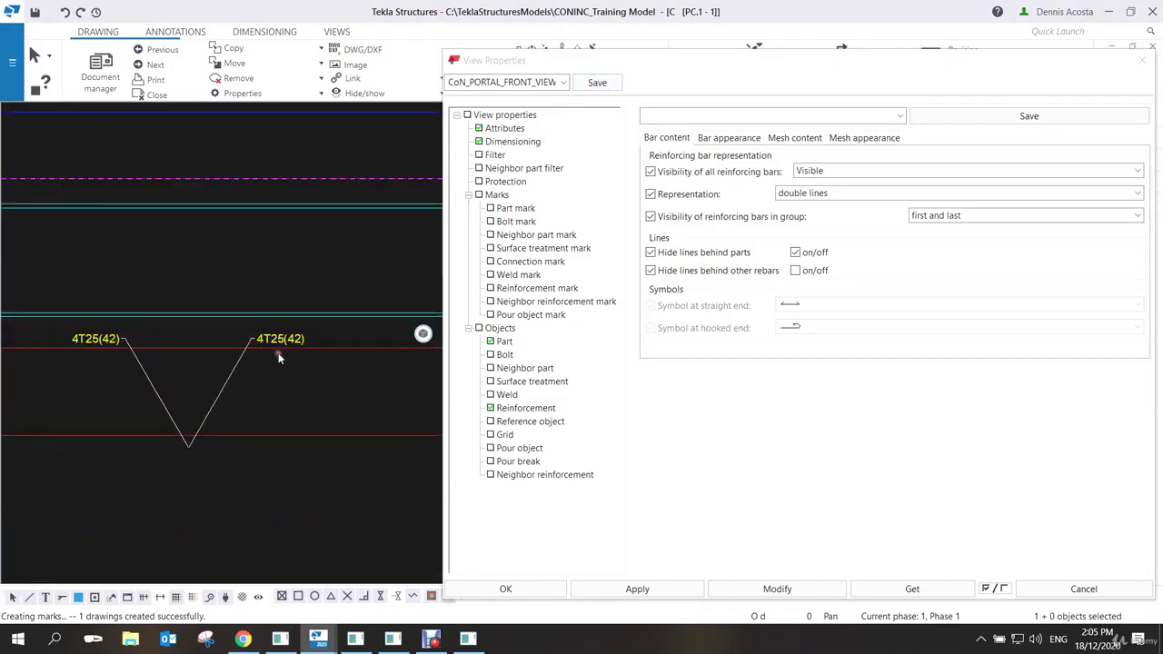
{"action": "scroll", "coordinate": [265, 394], "scroll_direction": "down", "scroll_amount": 2}
{"action": "middle_click_drag", "start_coordinate": [265, 393], "coordinate": [75, 400]}
{"action": "middle_click_drag", "start_coordinate": [218, 396], "coordinate": [75, 396]}
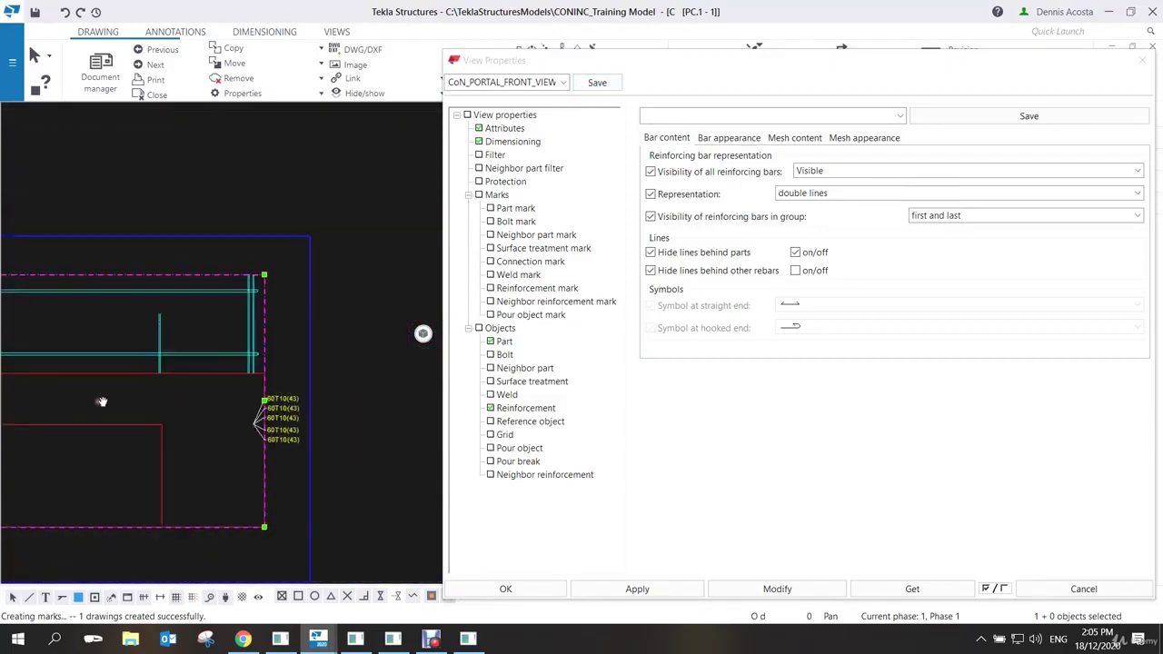
{"action": "middle_click_drag", "start_coordinate": [165, 393], "coordinate": [141, 393]}
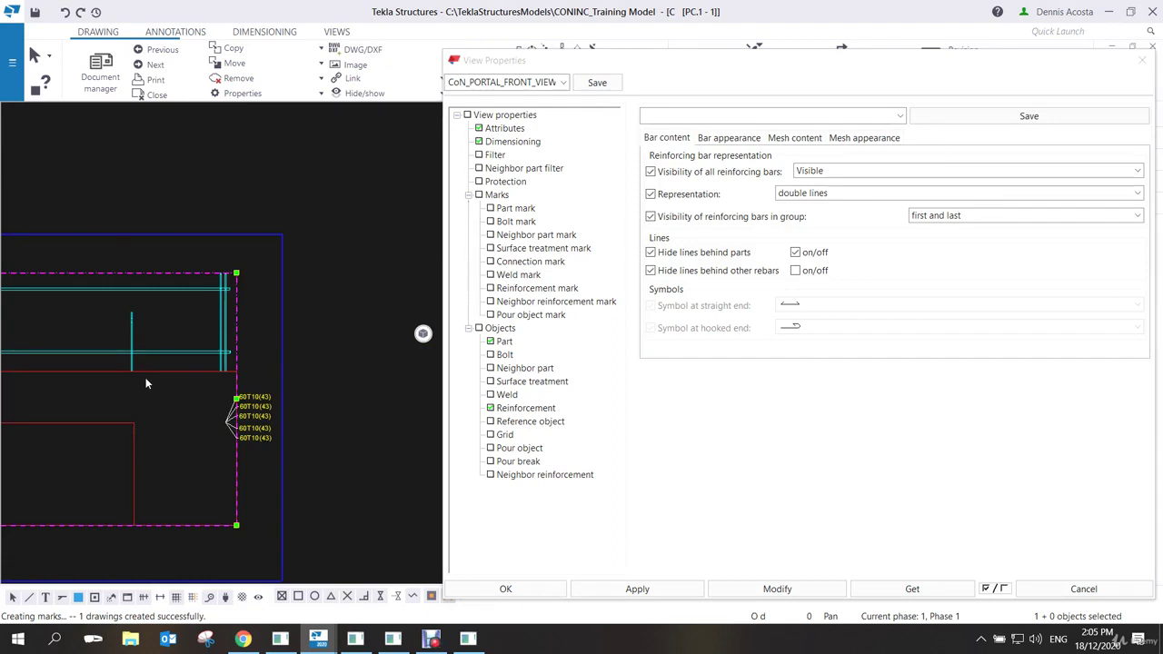
{"action": "scroll", "coordinate": [241, 400], "scroll_direction": "up", "scroll_amount": 4}
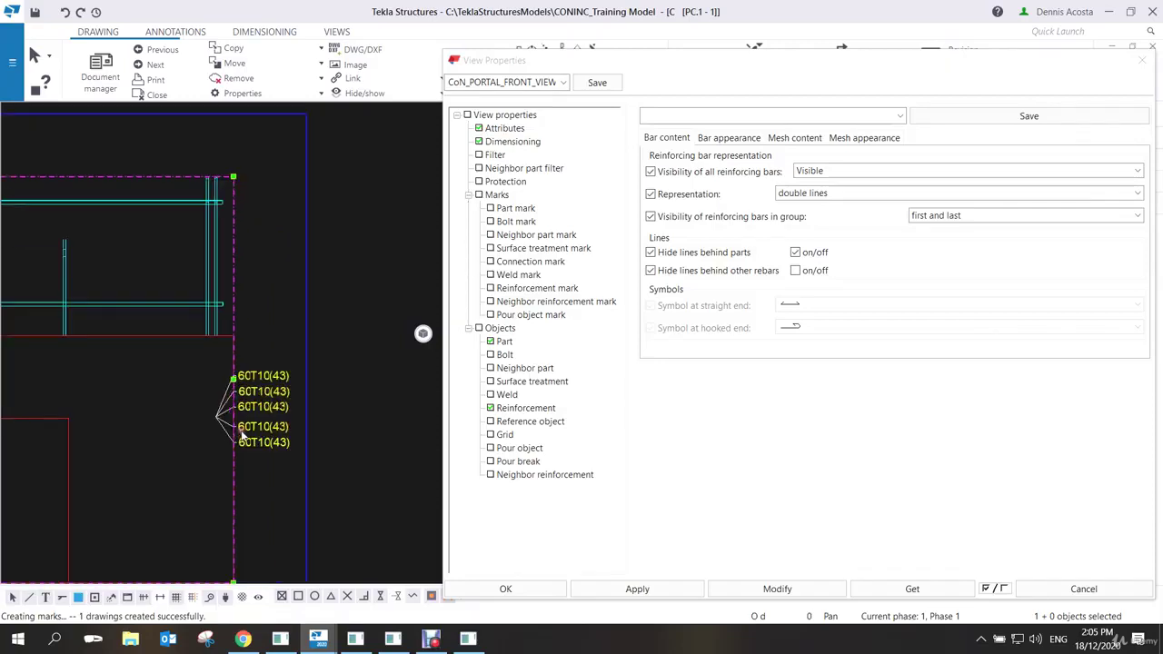
{"action": "scroll", "coordinate": [284, 416], "scroll_direction": "up", "scroll_amount": 2}
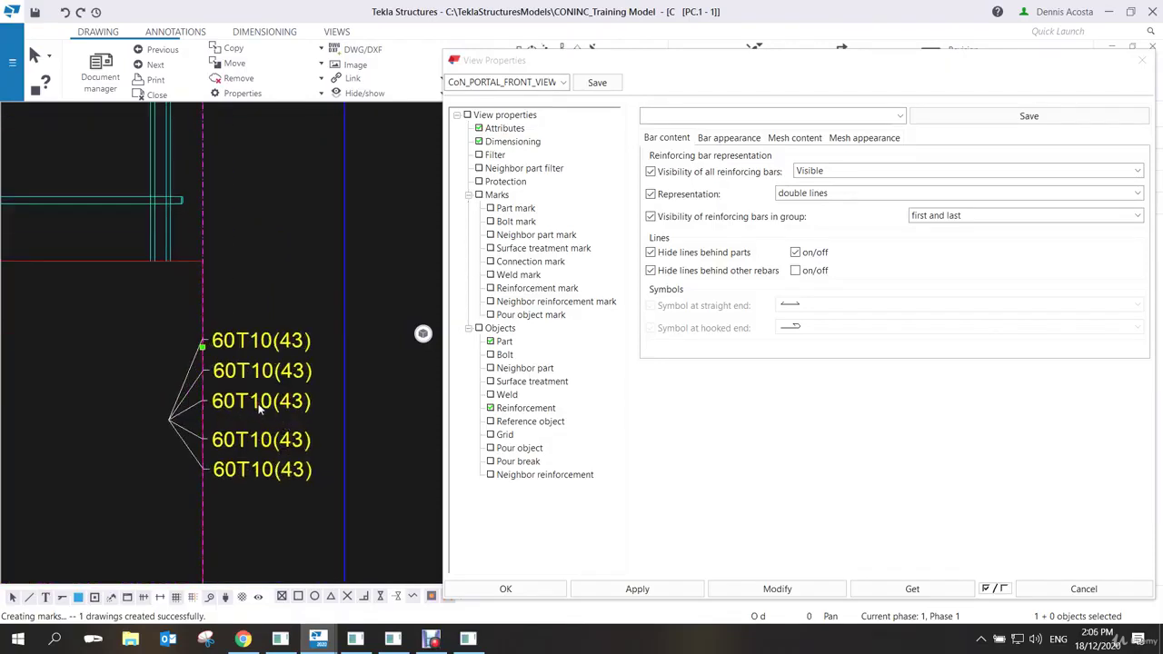
{"action": "scroll", "coordinate": [259, 411], "scroll_direction": "down", "scroll_amount": 8}
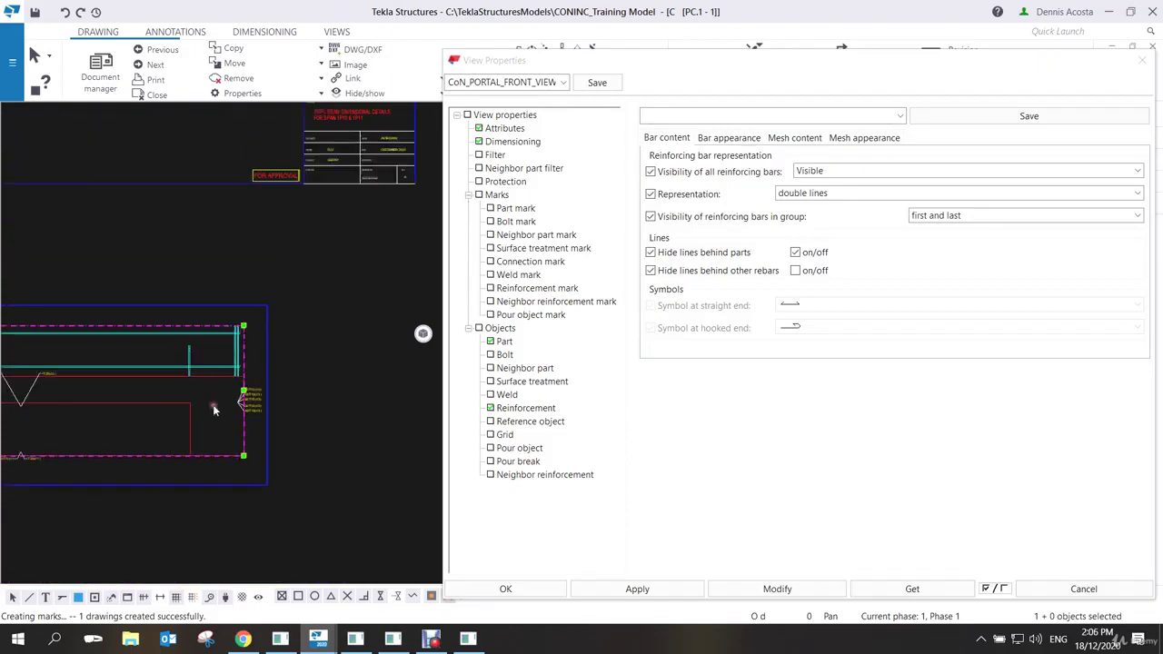
{"action": "middle_click_drag", "start_coordinate": [169, 387], "coordinate": [200, 384]}
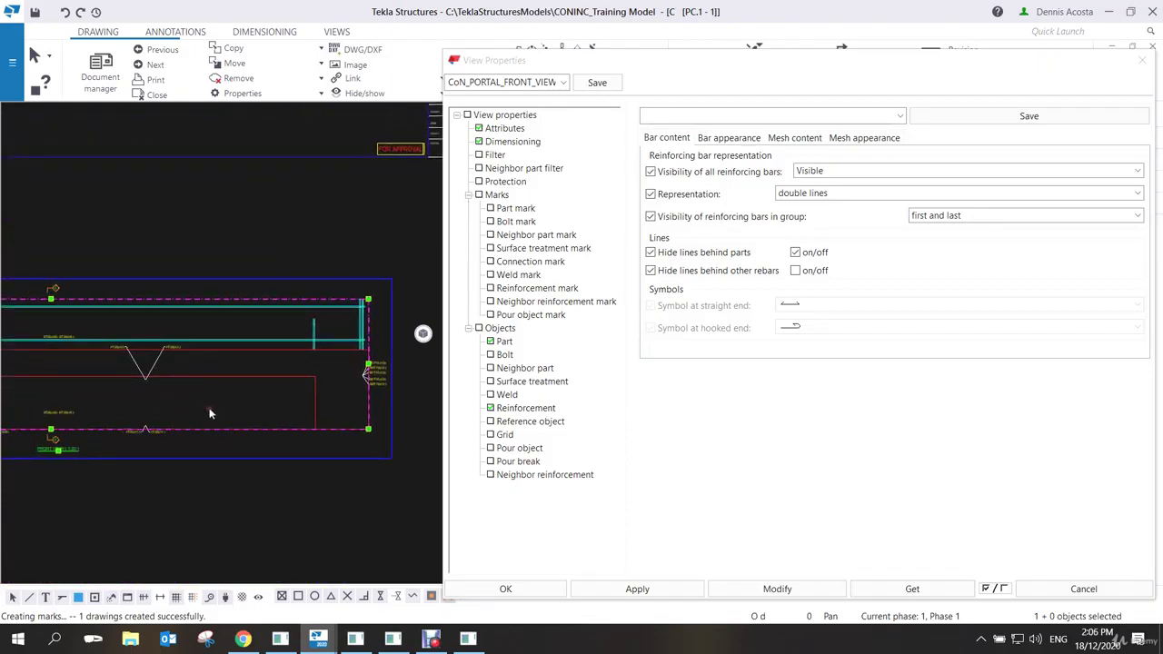
Save the front view's reinforcement mark settings as CON_REBAR_MARK.
{"action": "left_click", "coordinate": [545, 288]}
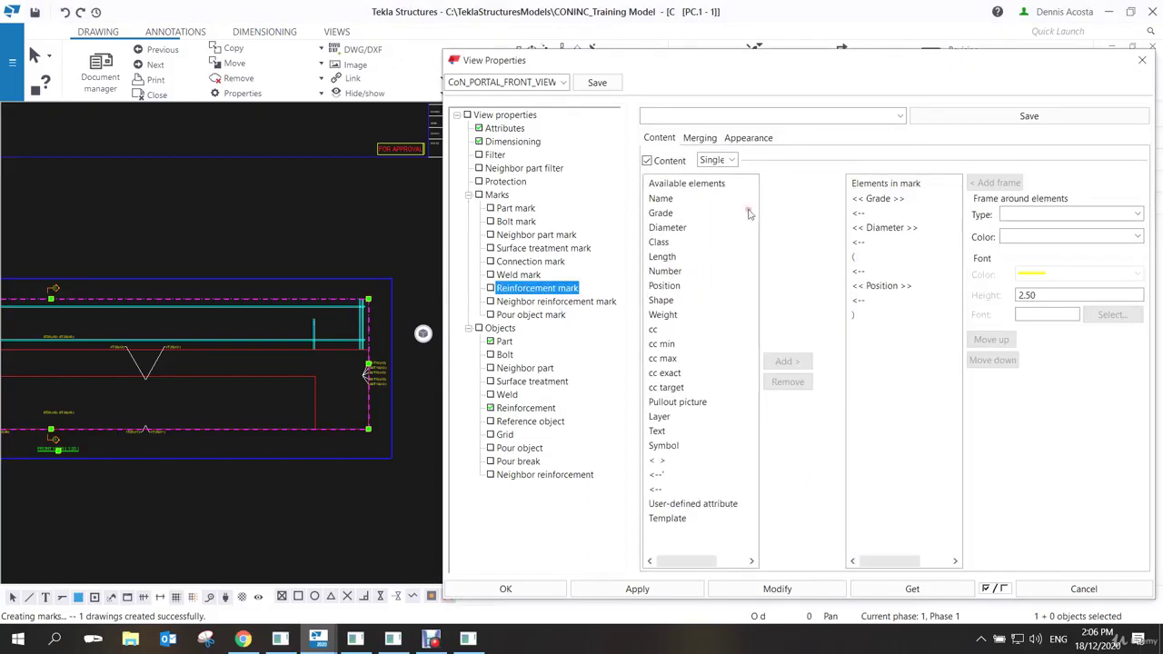
{"action": "scroll", "coordinate": [380, 374], "scroll_direction": "up", "scroll_amount": 8}
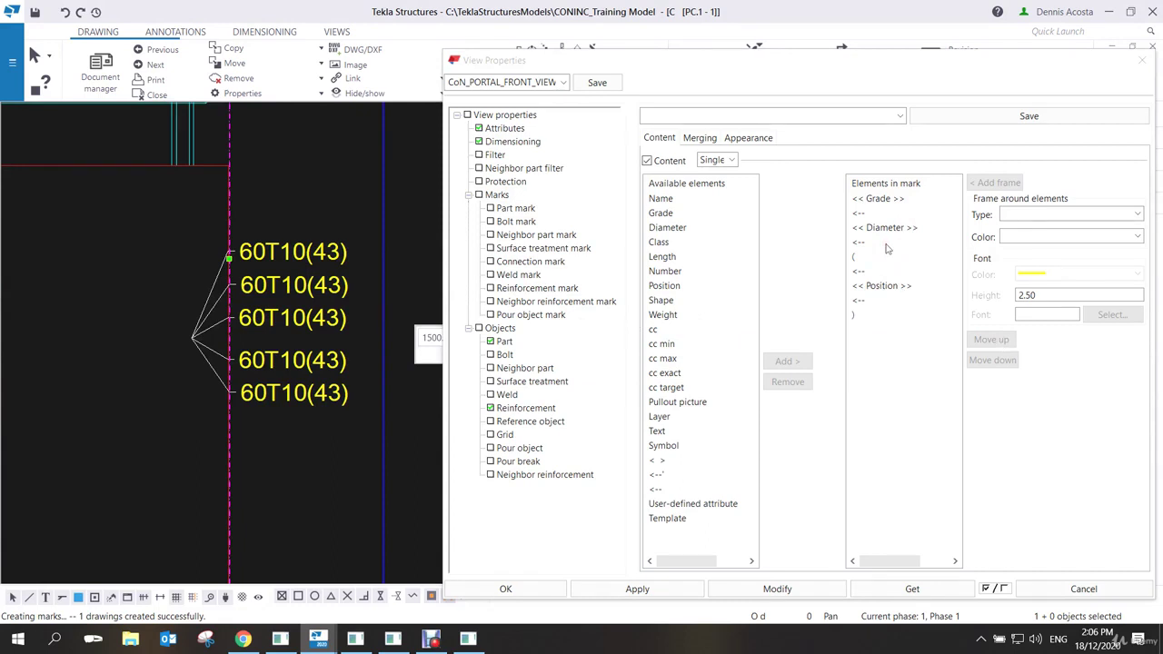
{"action": "left_click", "coordinate": [732, 117]}
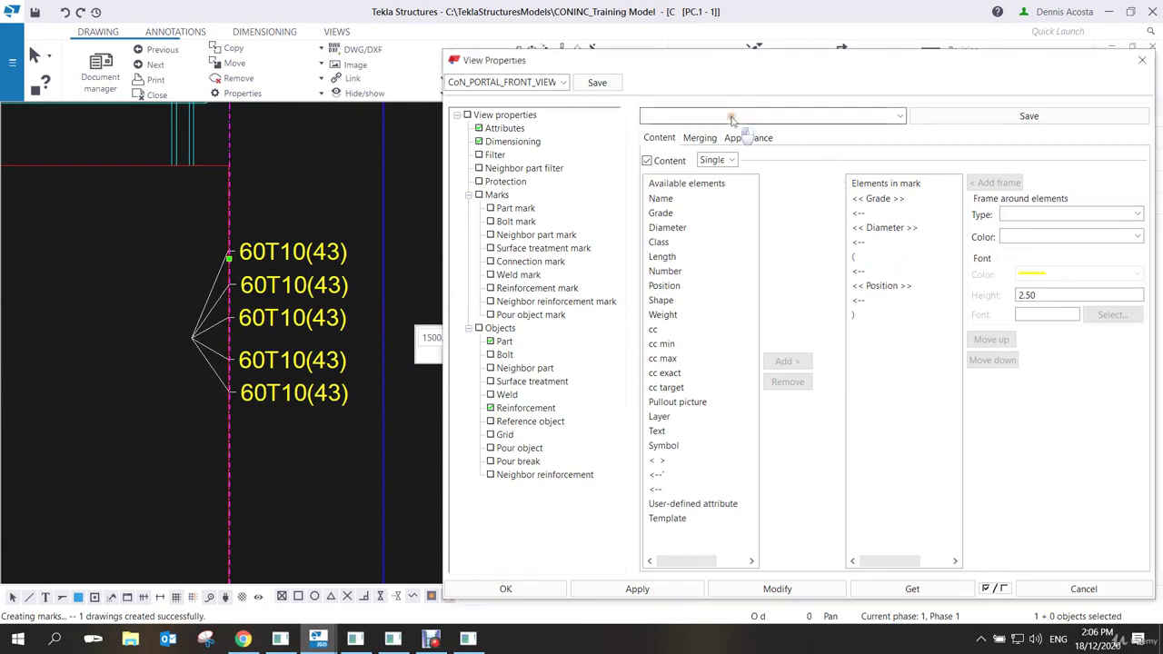
{"action": "type", "text": "CON"}
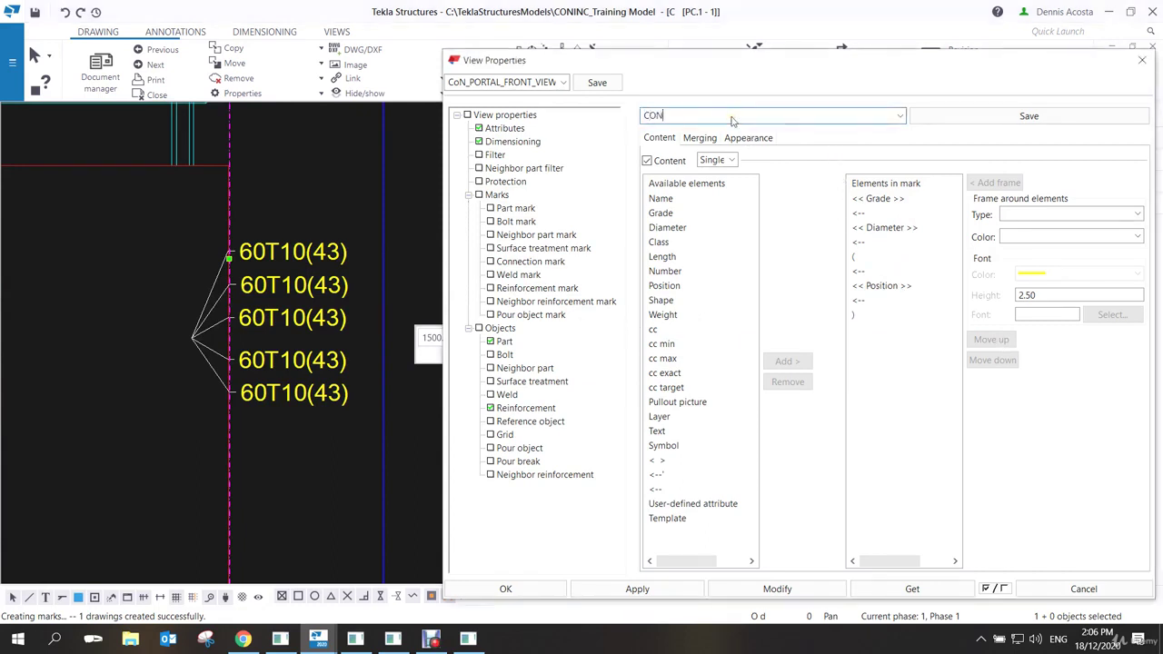
{"action": "type", "text": "_REBAR_MARK"}
{"action": "left_click", "coordinate": [967, 119]}
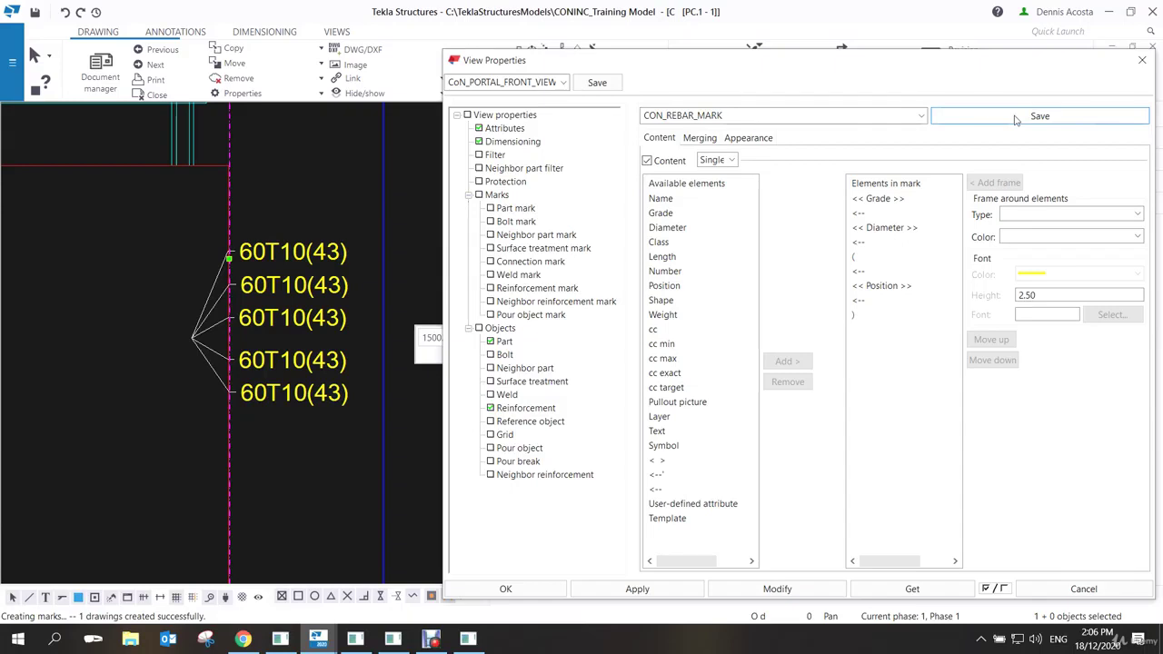
Remove all elements from the reinforcement mark content for Single, Group and Mesh.
{"action": "left_click_drag", "start_coordinate": [935, 386], "coordinate": [858, 196]}
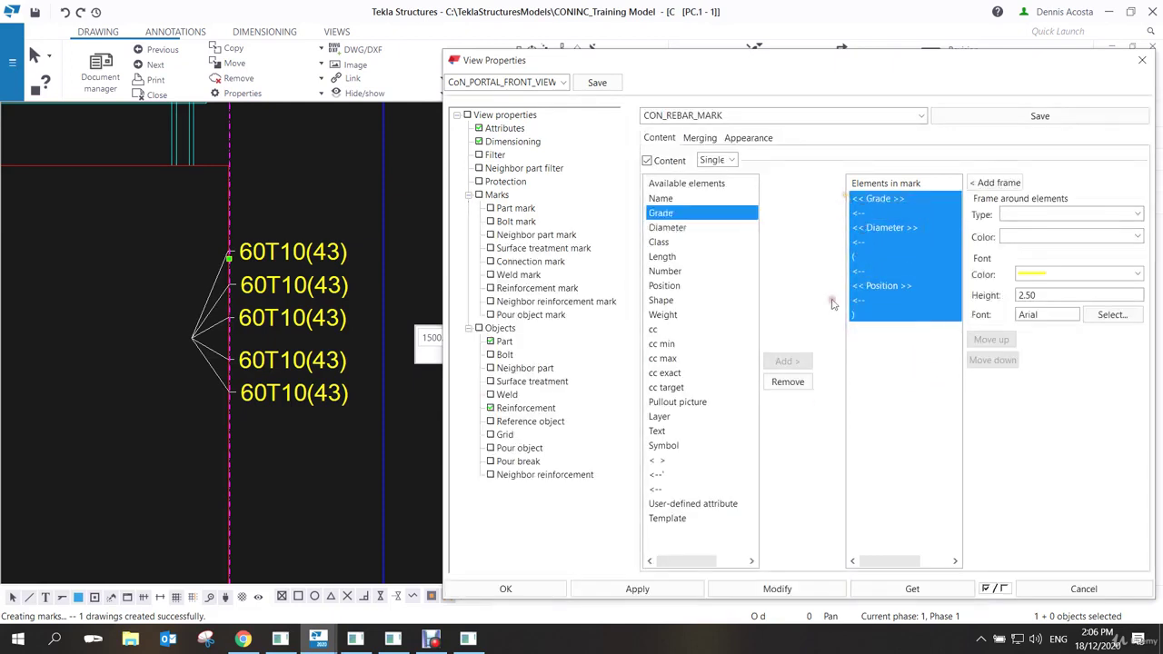
{"action": "left_click", "coordinate": [787, 382]}
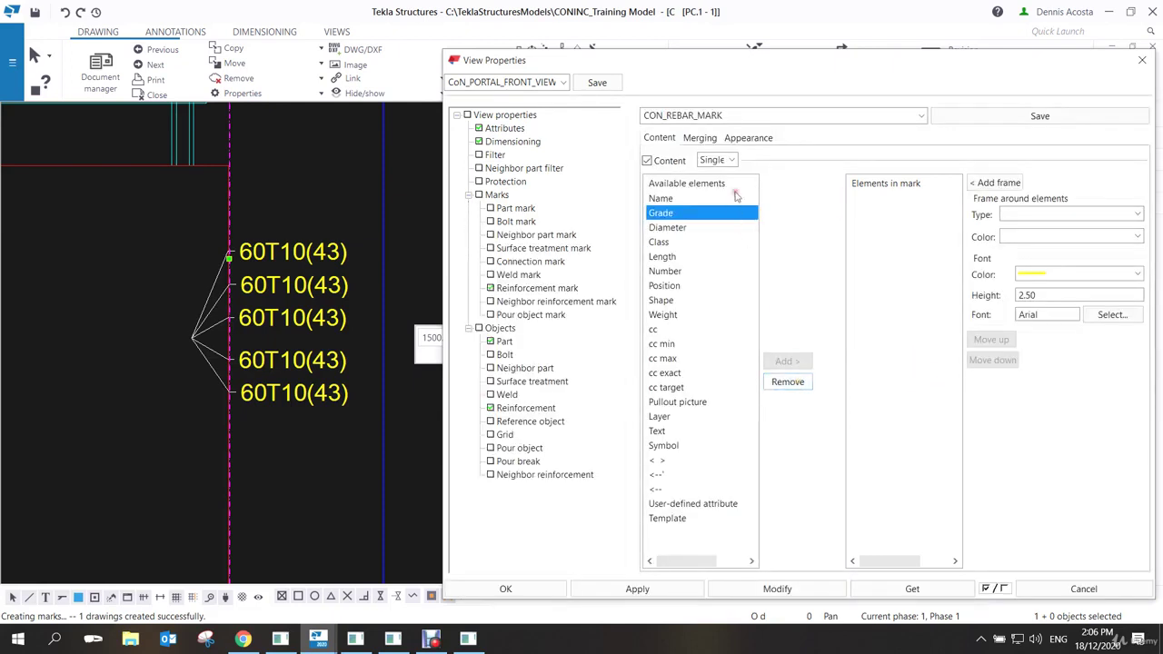
{"action": "left_click", "coordinate": [732, 161]}
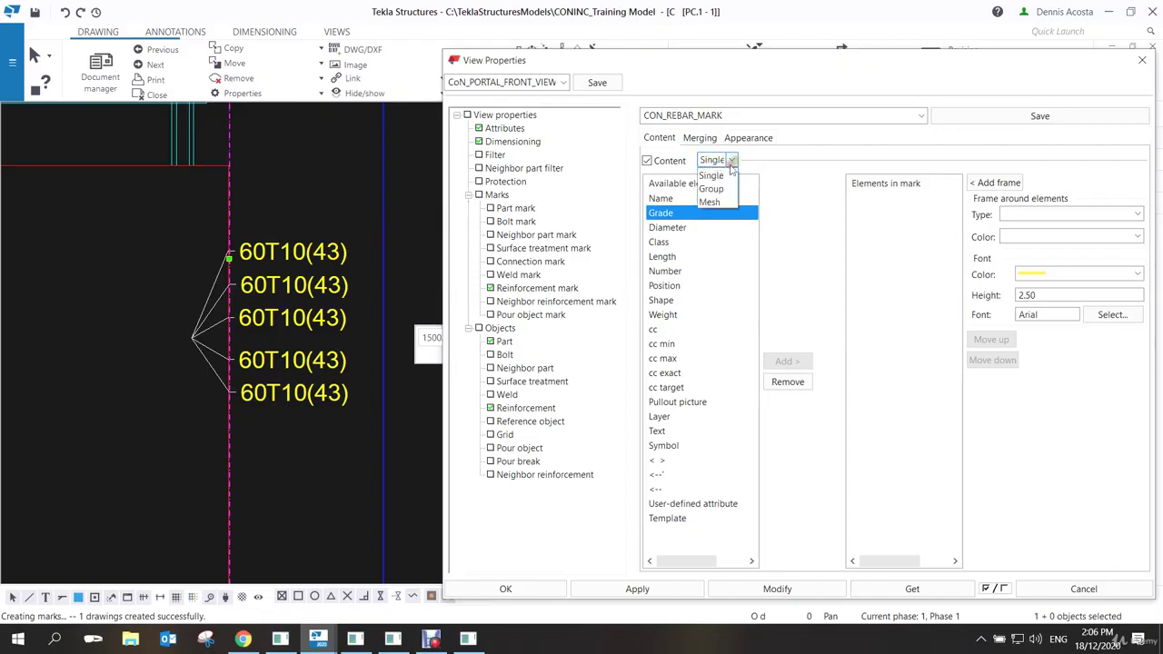
{"action": "left_click", "coordinate": [716, 187]}
{"action": "left_click_drag", "start_coordinate": [911, 397], "coordinate": [843, 187]}
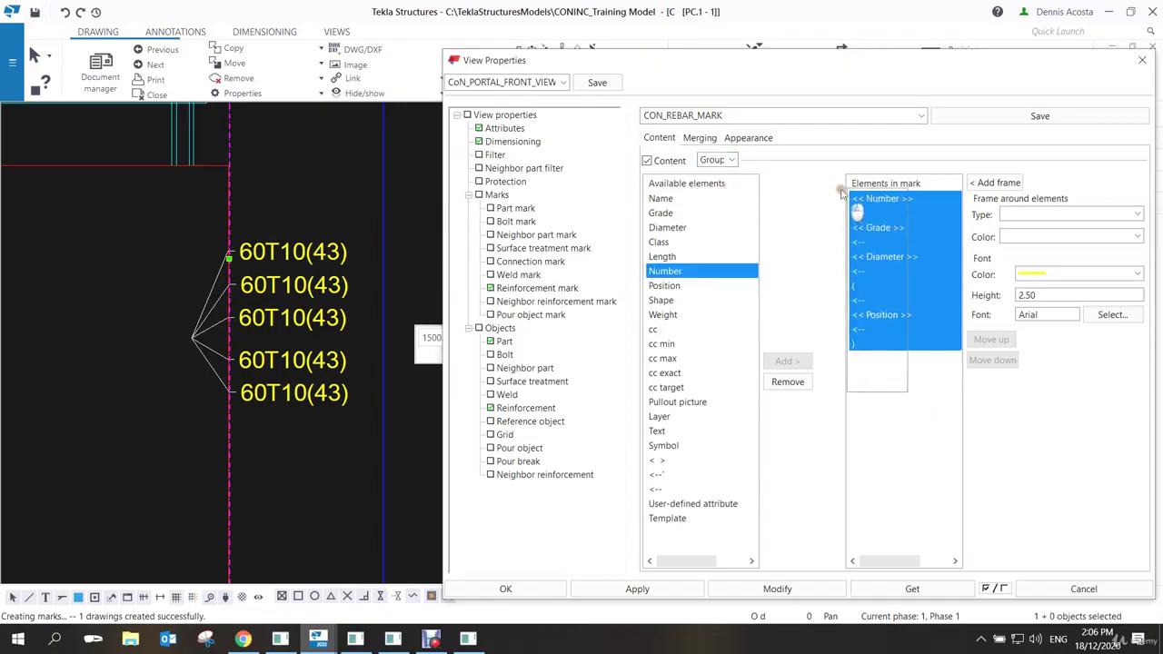
{"action": "left_click", "coordinate": [805, 387]}
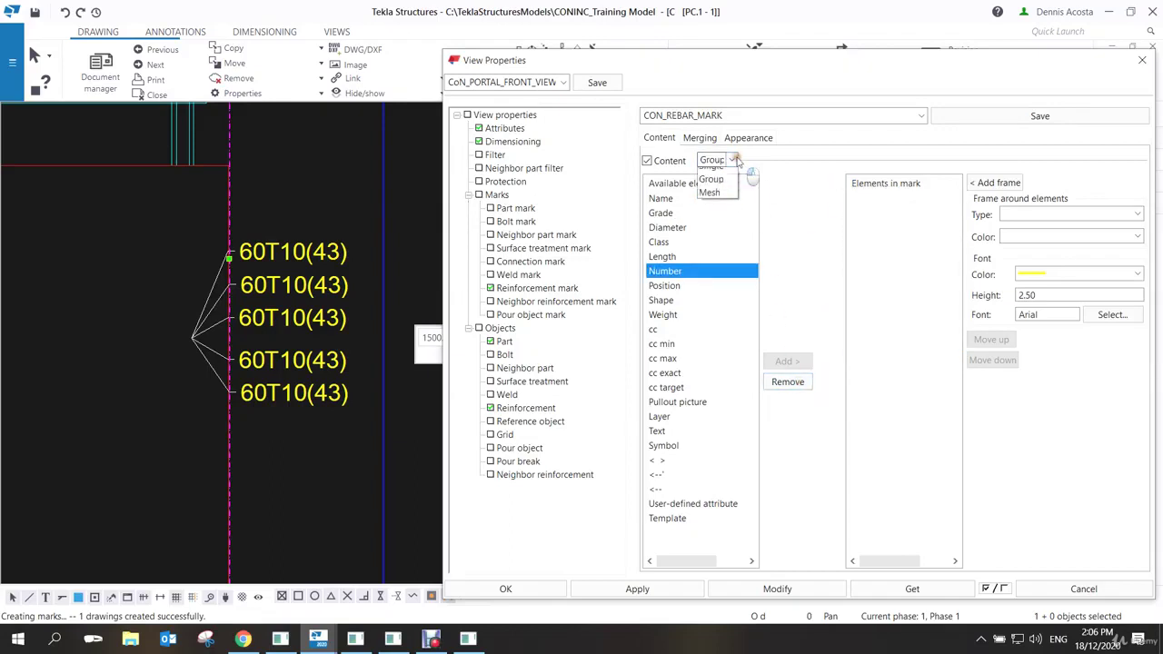
{"action": "left_click", "coordinate": [732, 160]}
{"action": "left_click", "coordinate": [727, 203]}
{"action": "left_click", "coordinate": [870, 200]}
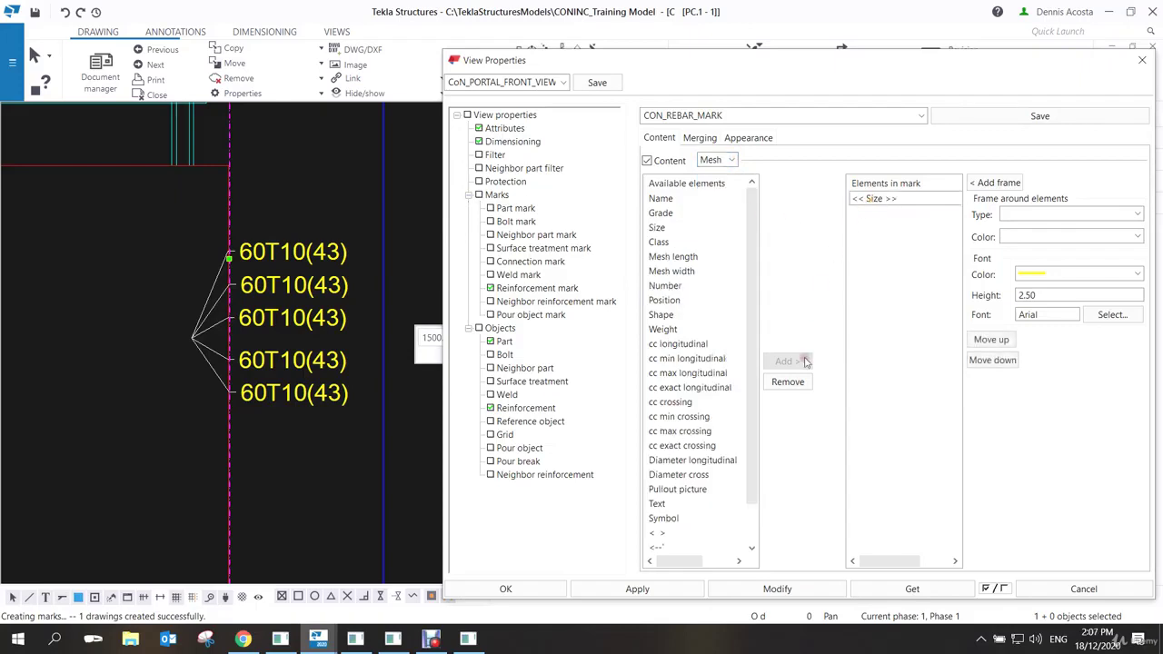
{"action": "left_click", "coordinate": [787, 382]}
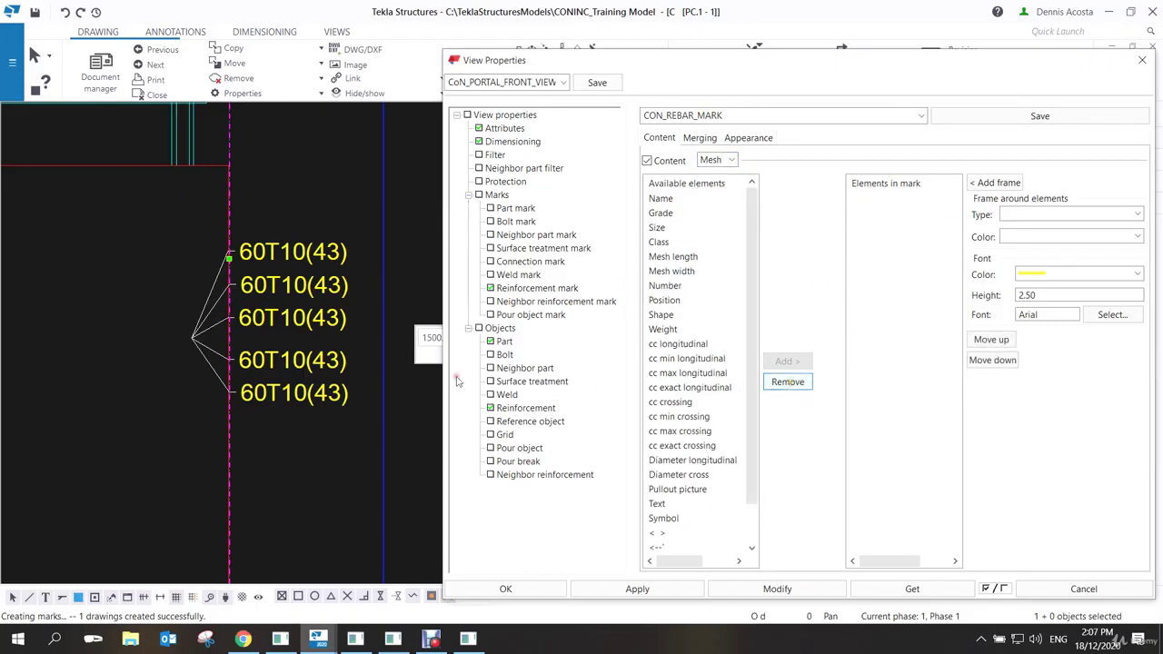
Apply the emptied reinforcement marks to the front view and save the CoN_PORTAL_FRONT_VIEW properties.
{"action": "left_click", "coordinate": [311, 355]}
{"action": "scroll", "coordinate": [318, 363], "scroll_direction": "down", "scroll_amount": 3}
{"action": "scroll", "coordinate": [342, 313], "scroll_direction": "down", "scroll_amount": 2}
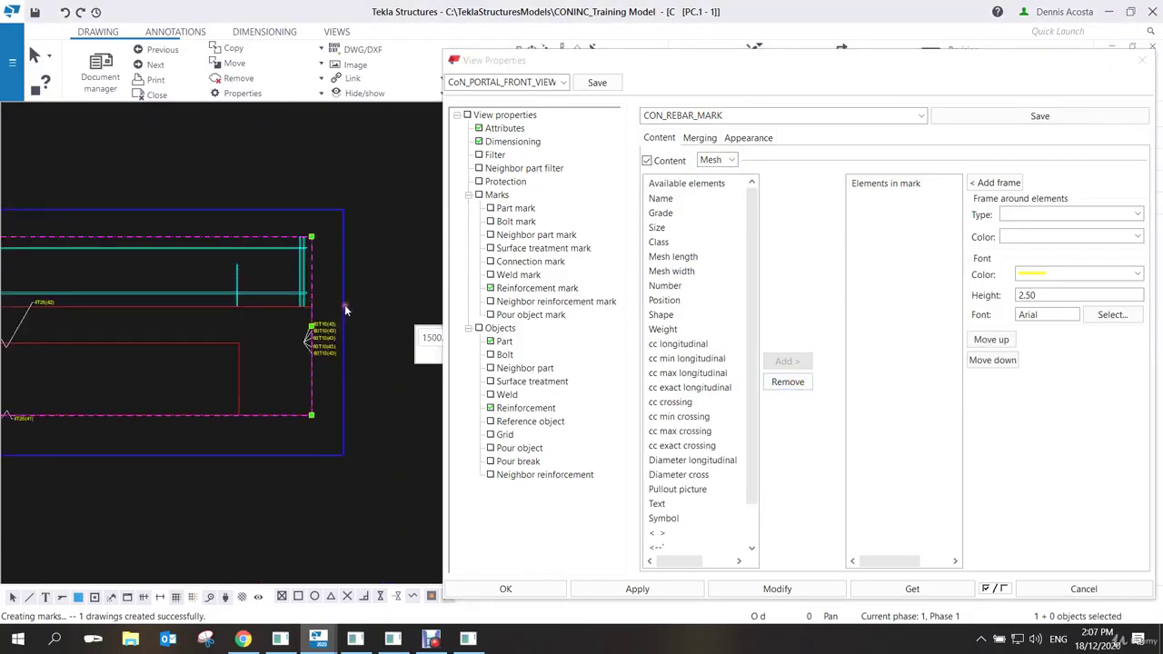
{"action": "left_click", "coordinate": [774, 588]}
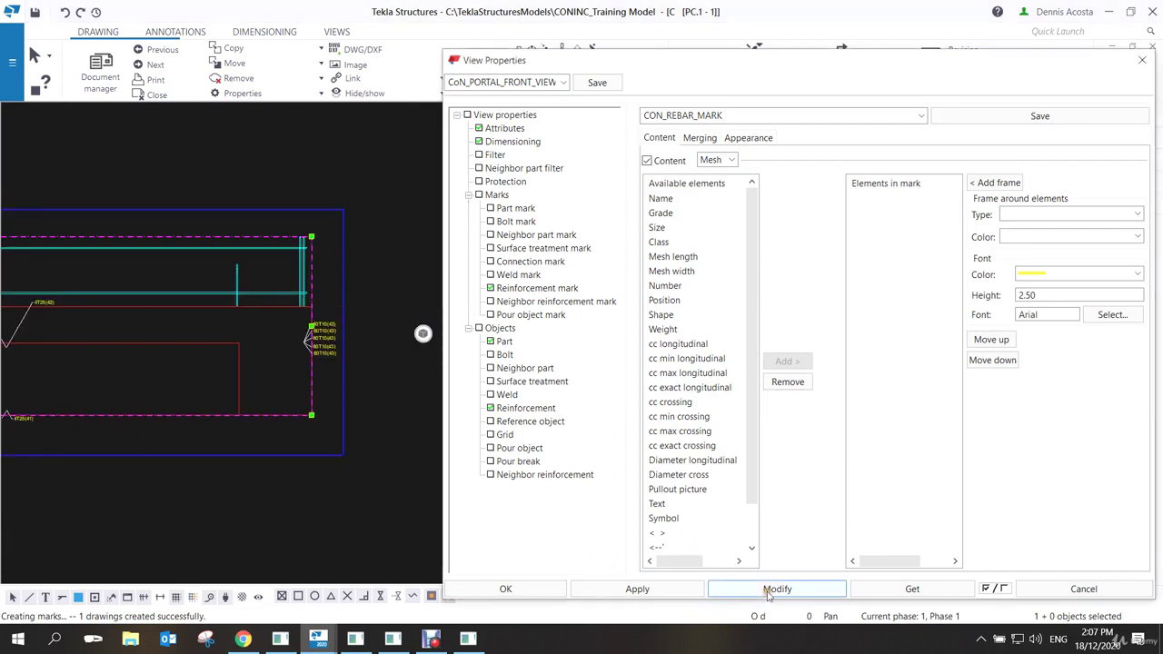
{"action": "left_click", "coordinate": [353, 355]}
{"action": "scroll", "coordinate": [300, 382], "scroll_direction": "down", "scroll_amount": 3}
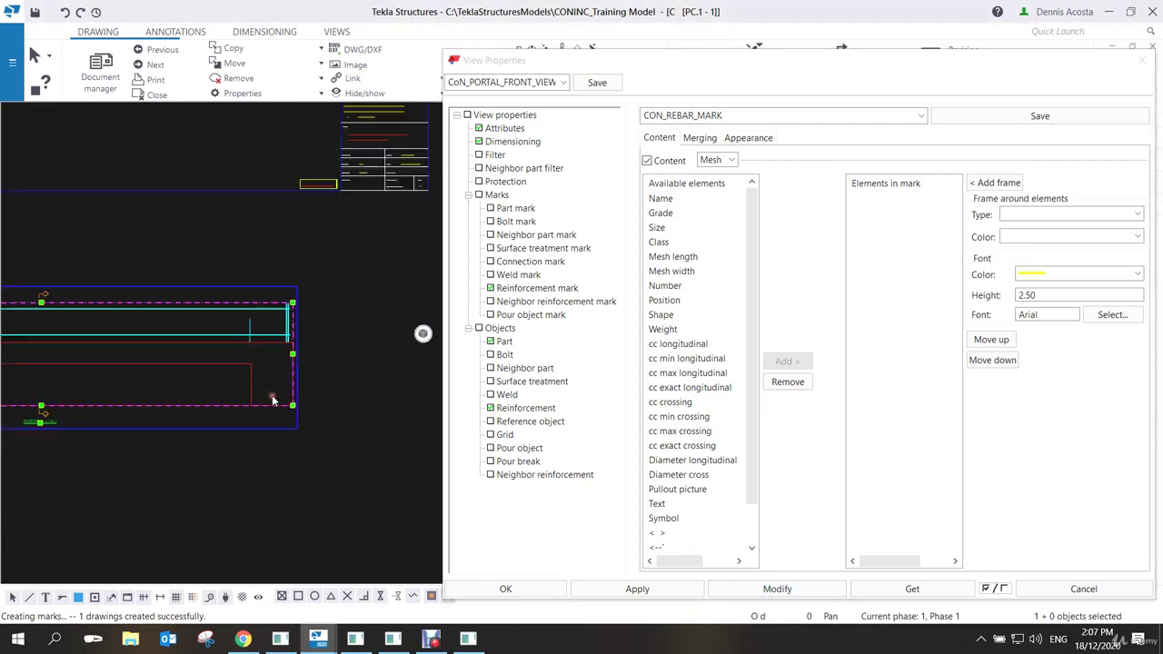
{"action": "scroll", "coordinate": [174, 373], "scroll_direction": "up", "scroll_amount": 2}
{"action": "scroll", "coordinate": [281, 306], "scroll_direction": "down", "scroll_amount": 1}
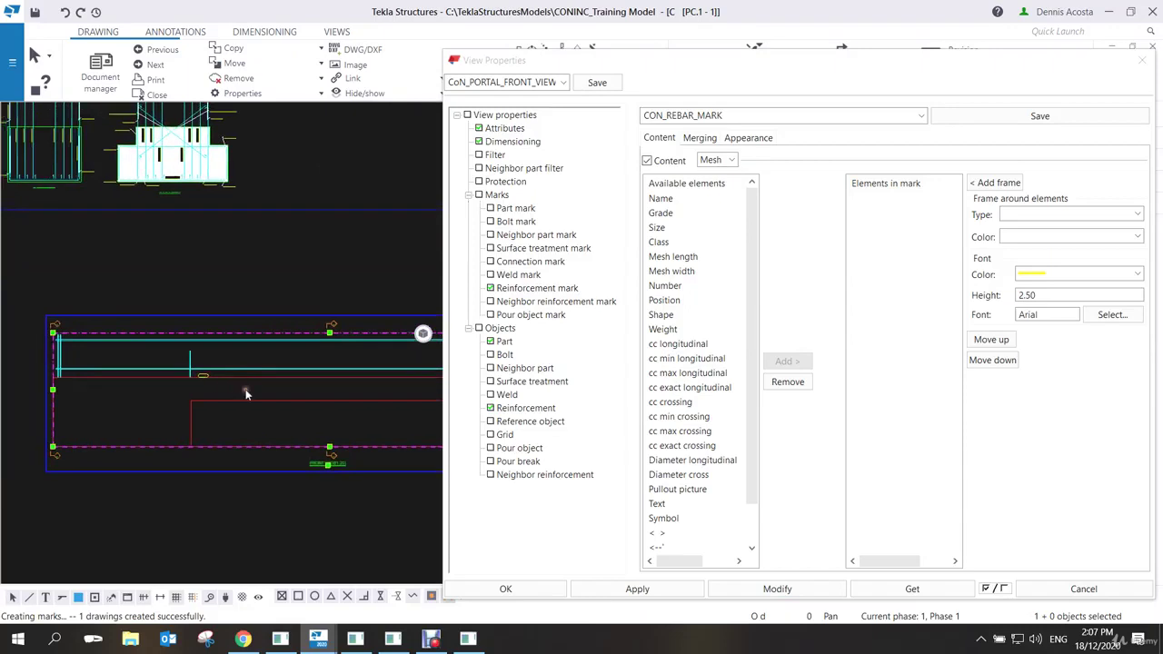
{"action": "scroll", "coordinate": [227, 431], "scroll_direction": "down", "scroll_amount": 1}
{"action": "scroll", "coordinate": [228, 430], "scroll_direction": "up", "scroll_amount": 1}
{"action": "left_click", "coordinate": [297, 270]}
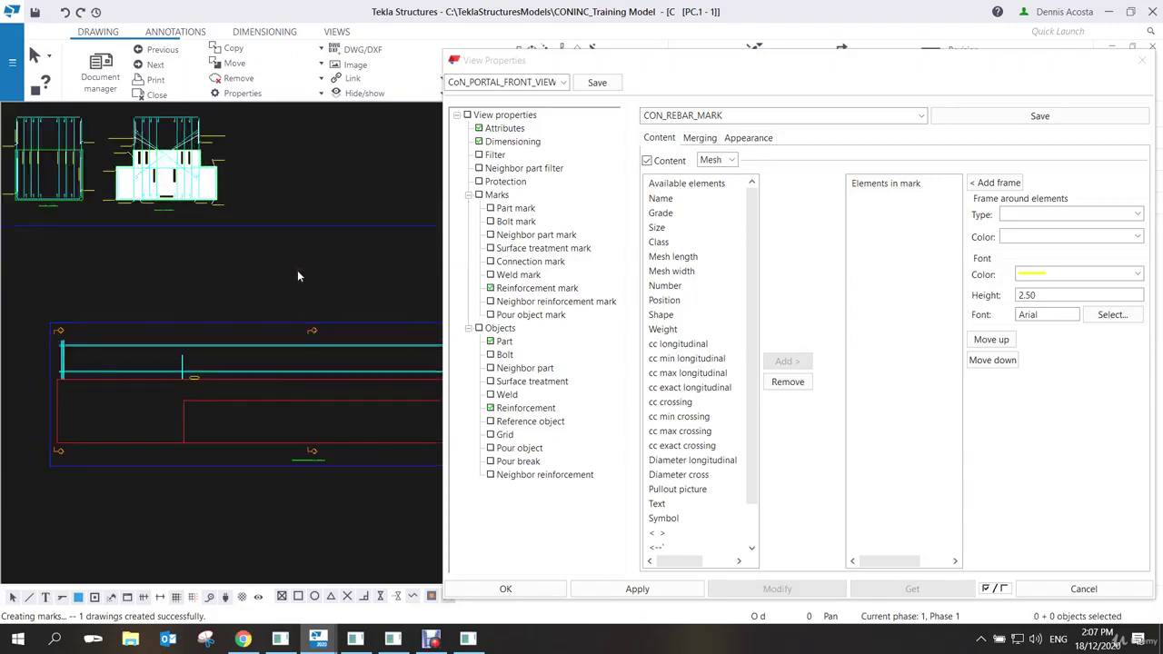
{"action": "left_click", "coordinate": [594, 83]}
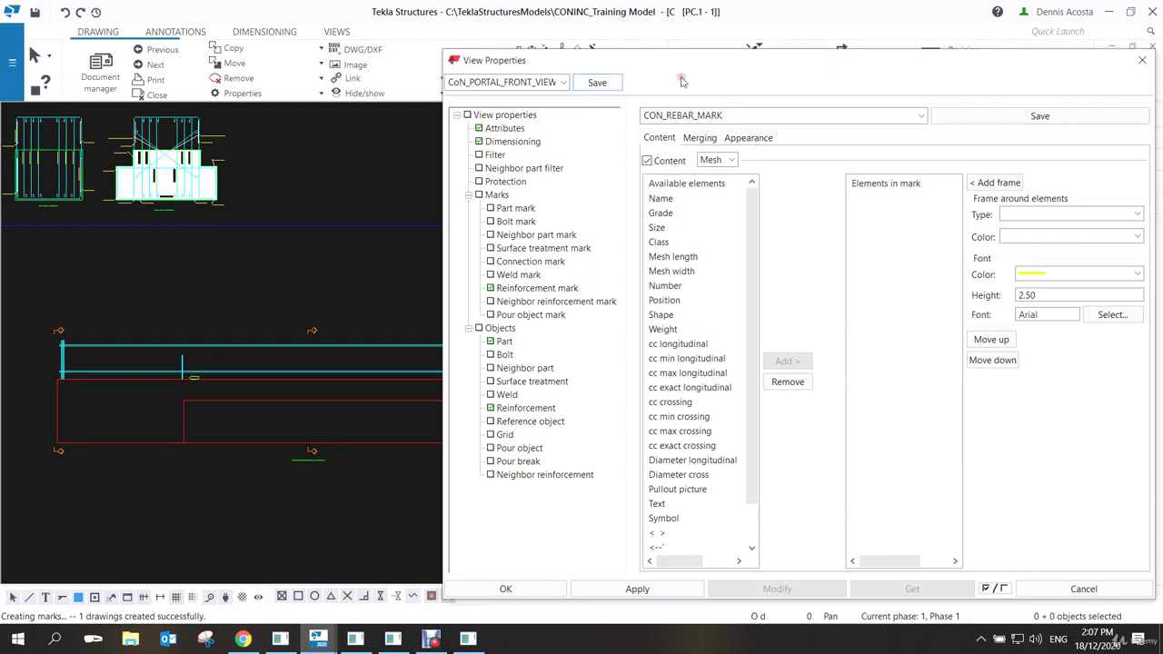
Set the visible line colour of the reinforcing bars to yellow and apply it to the front view.
{"action": "left_click", "coordinate": [527, 408]}
{"action": "mouse_move", "coordinate": [367, 382]}
{"action": "middle_mouse_down"}
{"action": "mouse_move", "coordinate": [156, 361]}
{"action": "mouse_move", "coordinate": [278, 353]}
{"action": "mouse_move", "coordinate": [285, 331]}
{"action": "middle_mouse_up"}
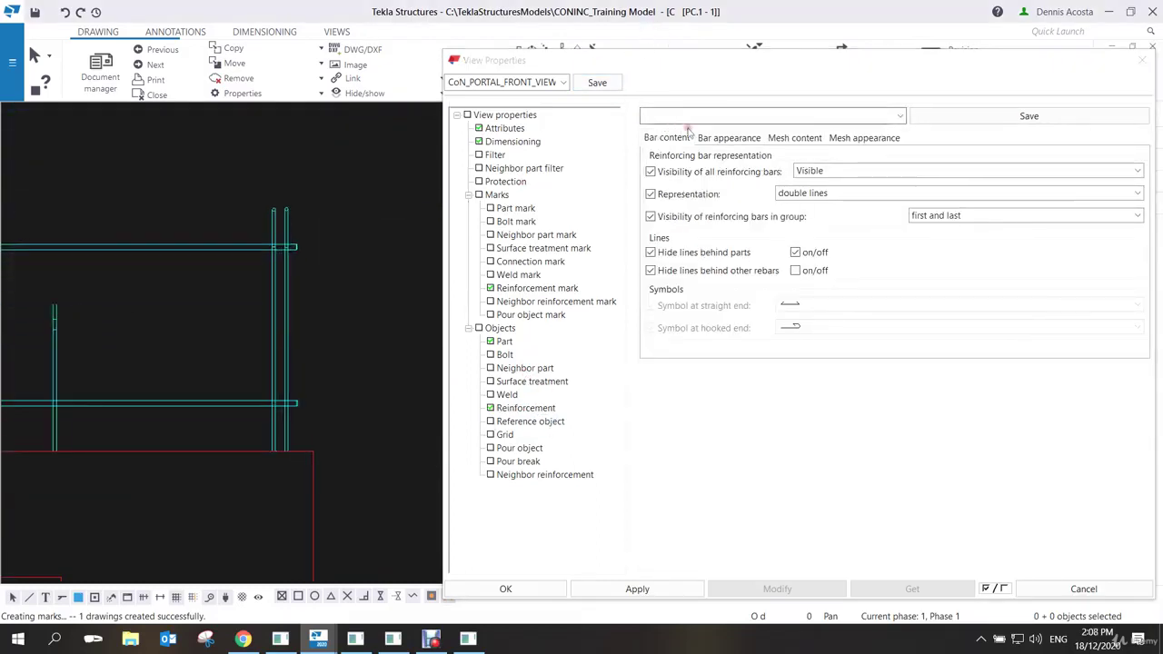
{"action": "left_click", "coordinate": [737, 139]}
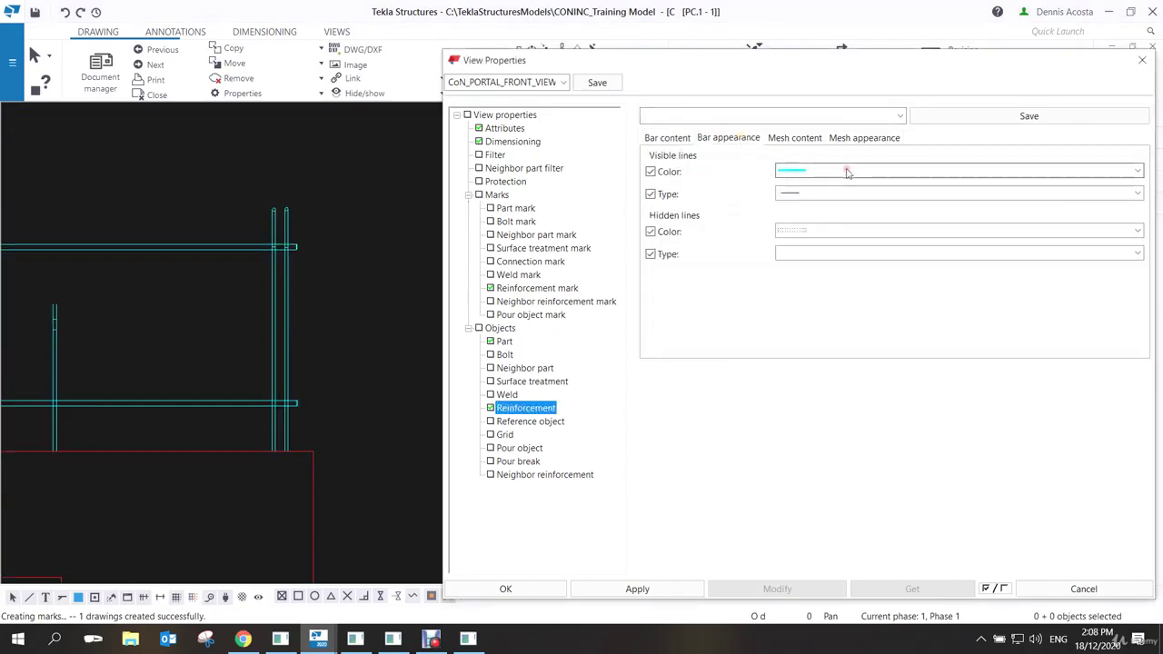
{"action": "left_click", "coordinate": [799, 171]}
{"action": "left_click", "coordinate": [805, 246]}
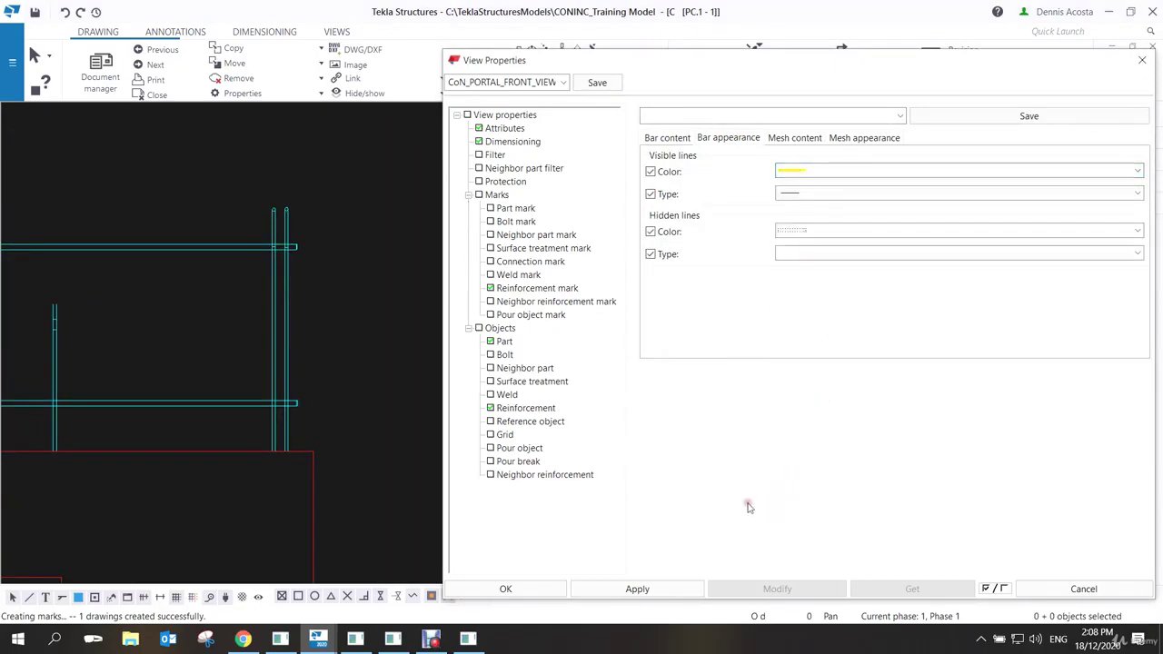
{"action": "left_click", "coordinate": [337, 316]}
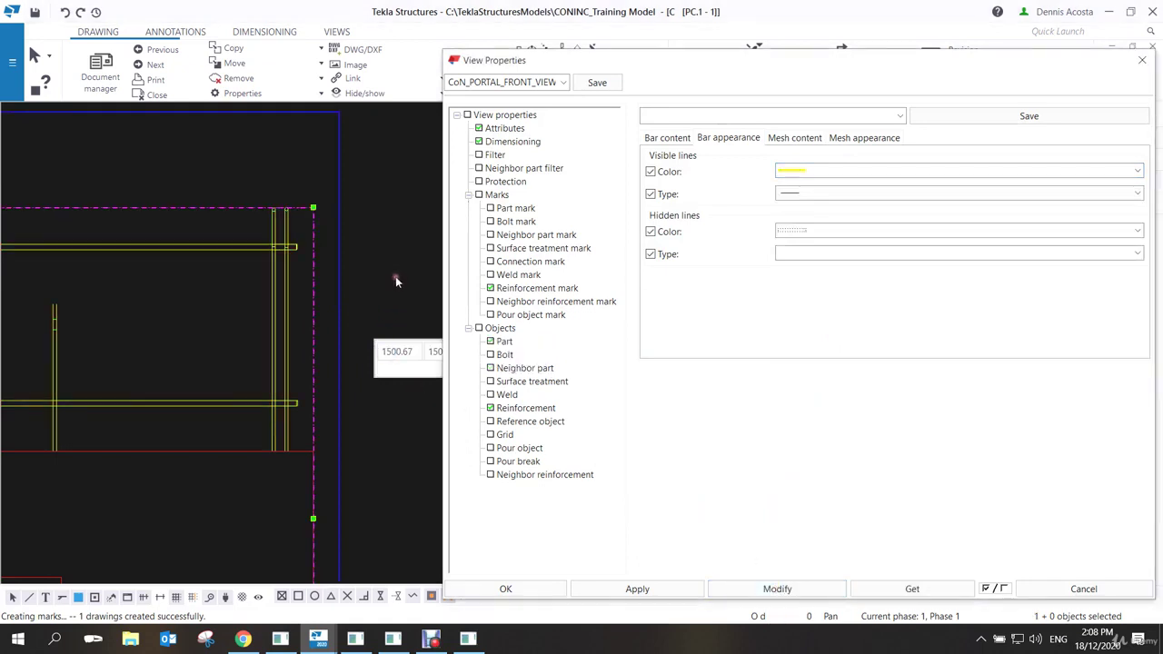
{"action": "scroll", "coordinate": [203, 304], "scroll_direction": "down", "scroll_amount": 3}
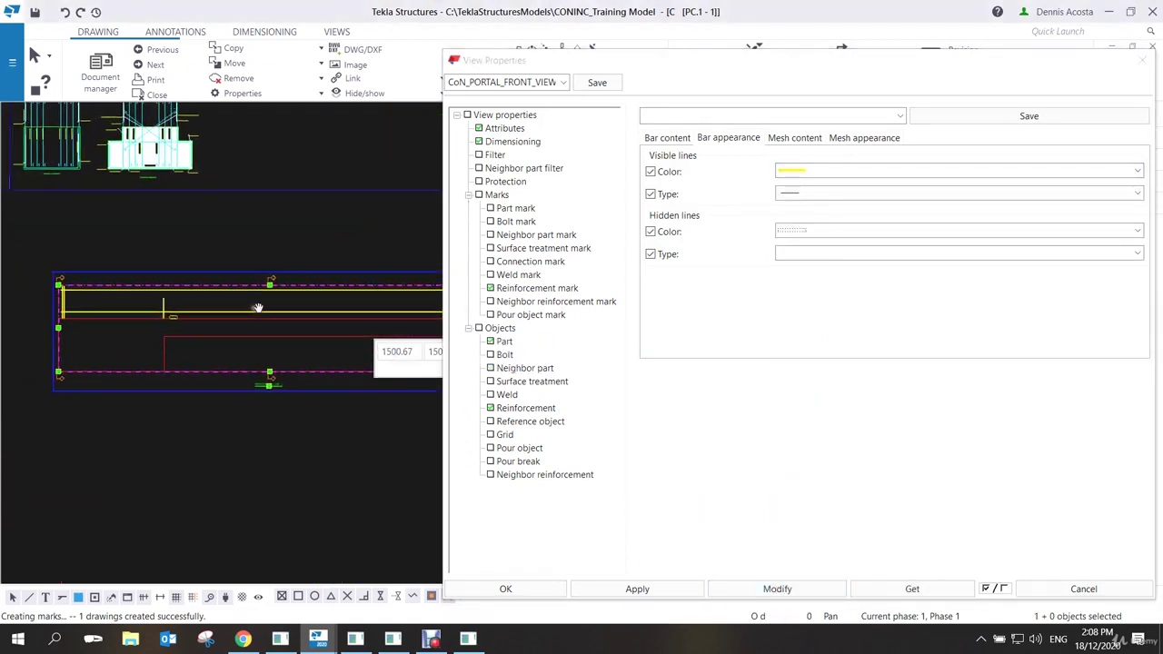
{"action": "scroll", "coordinate": [244, 297], "scroll_direction": "up", "scroll_amount": 4}
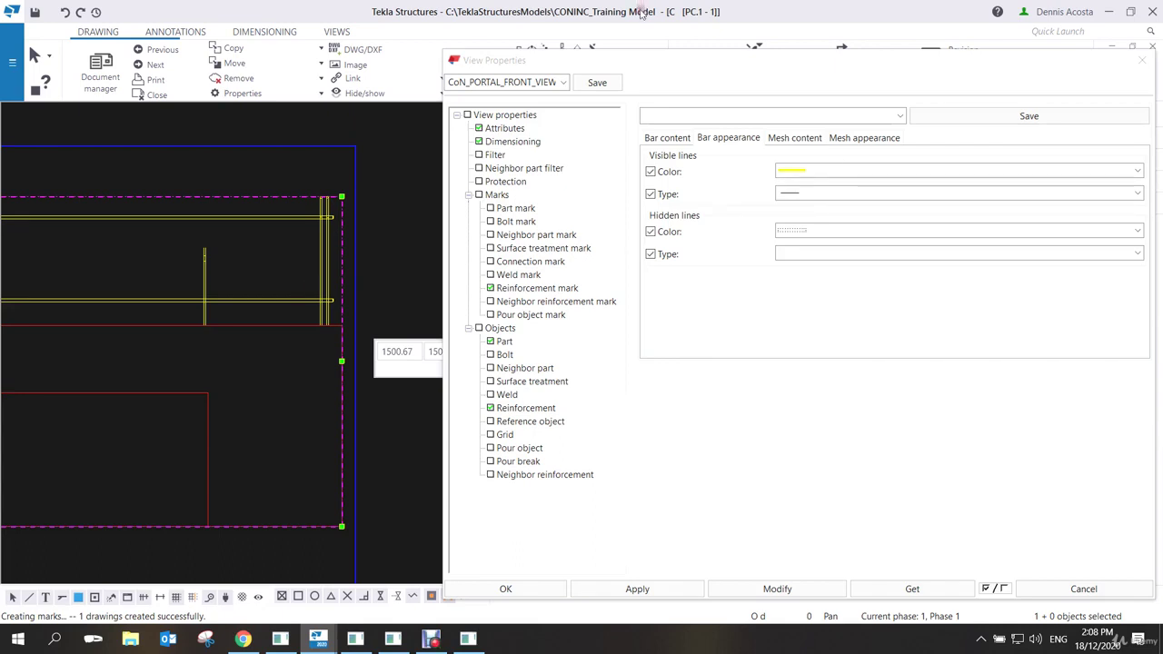
Save the CoN_PORTAL_FRONT_VIEW properties, deselect the front view and move the View Properties dialog clear of it.
{"action": "left_click", "coordinate": [598, 83]}
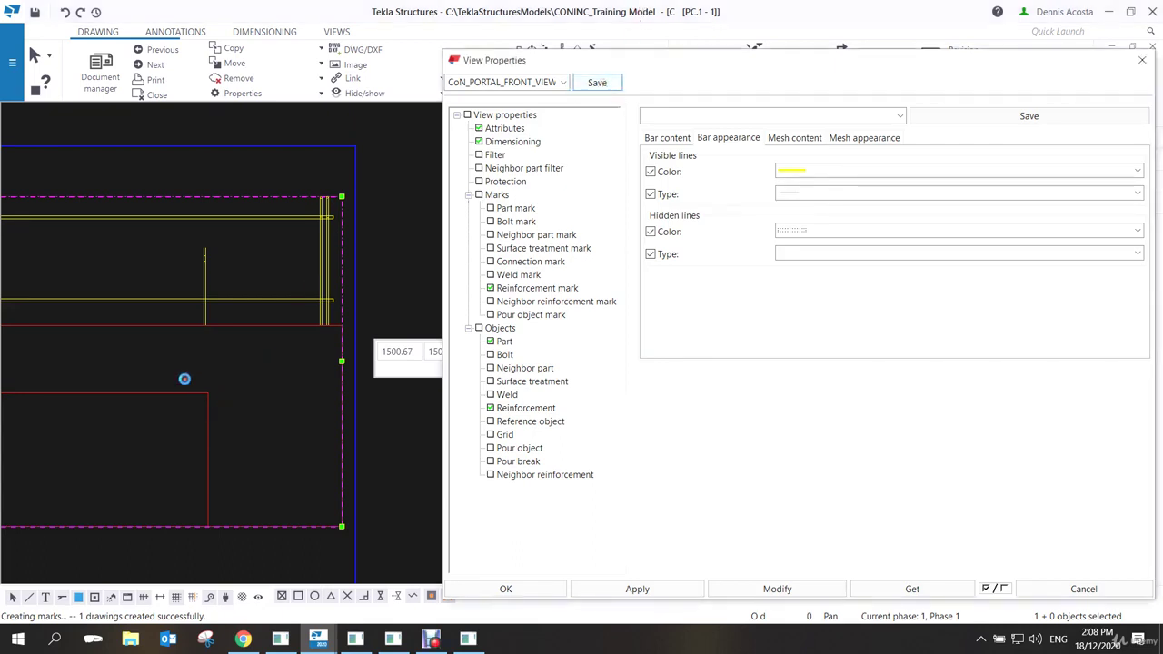
{"action": "scroll", "coordinate": [190, 366], "scroll_direction": "down", "scroll_amount": 5}
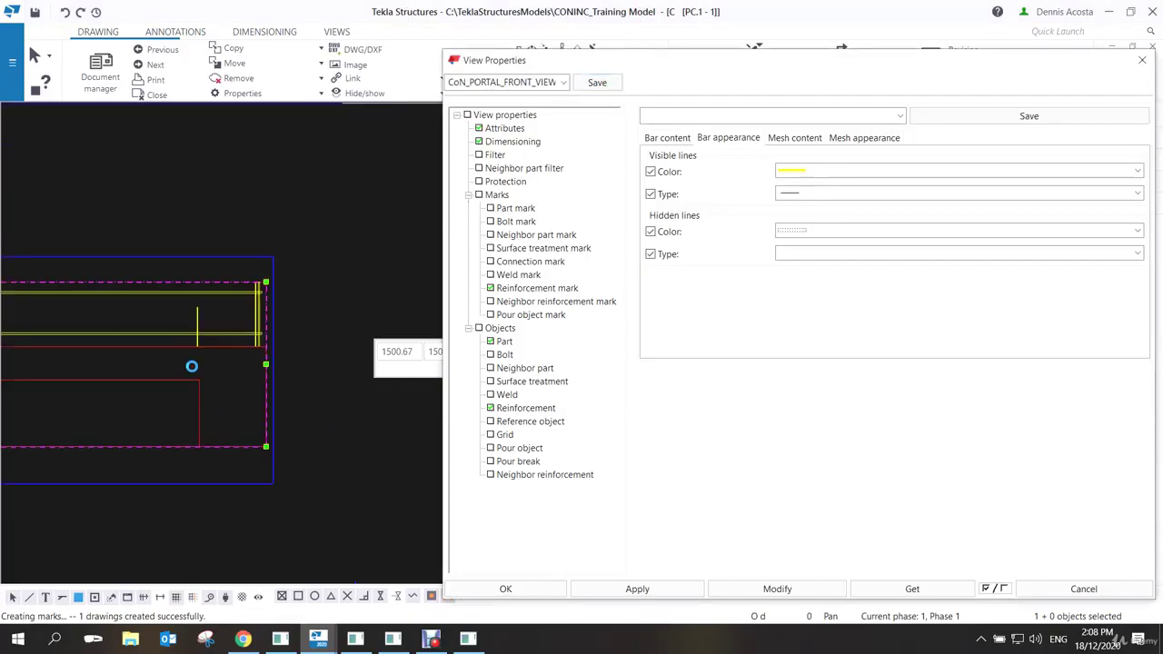
{"action": "scroll", "coordinate": [242, 358], "scroll_direction": "up", "scroll_amount": 2}
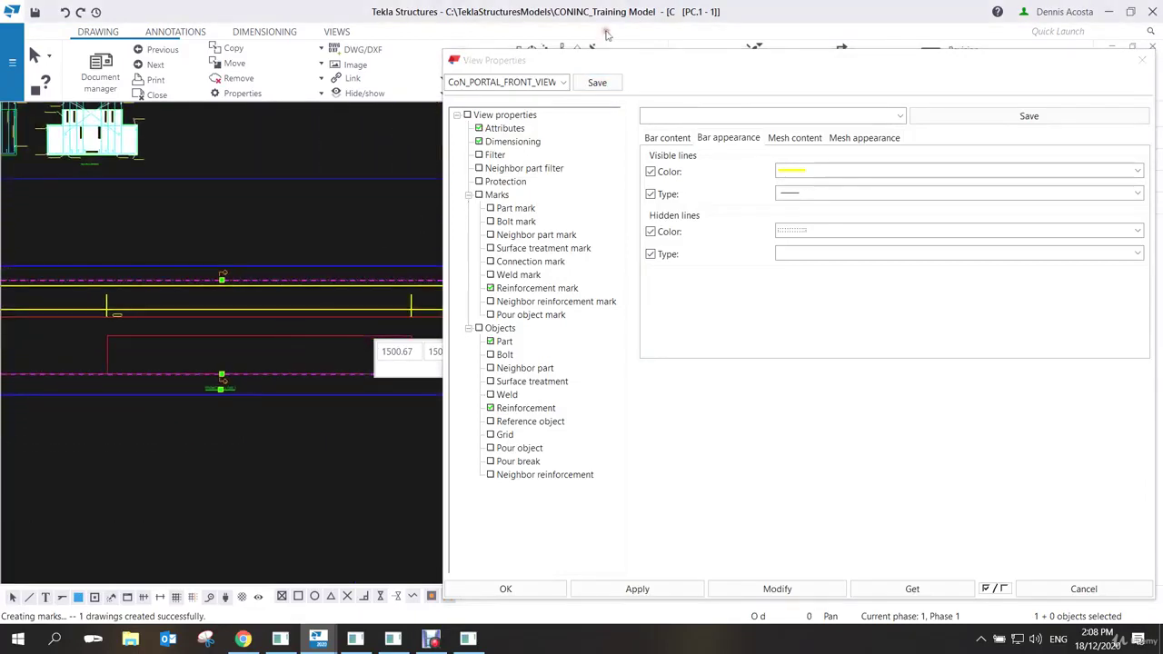
{"action": "middle_click_drag", "start_coordinate": [366, 220], "coordinate": [486, 219]}
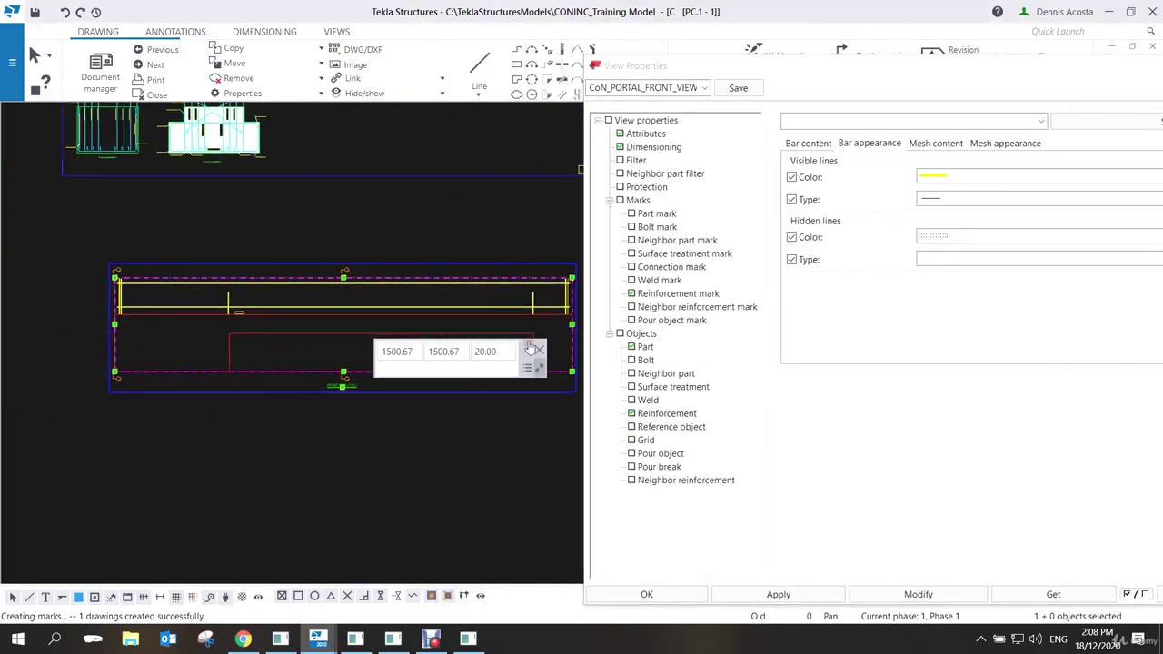
{"action": "middle_click_drag", "start_coordinate": [479, 368], "coordinate": [475, 377]}
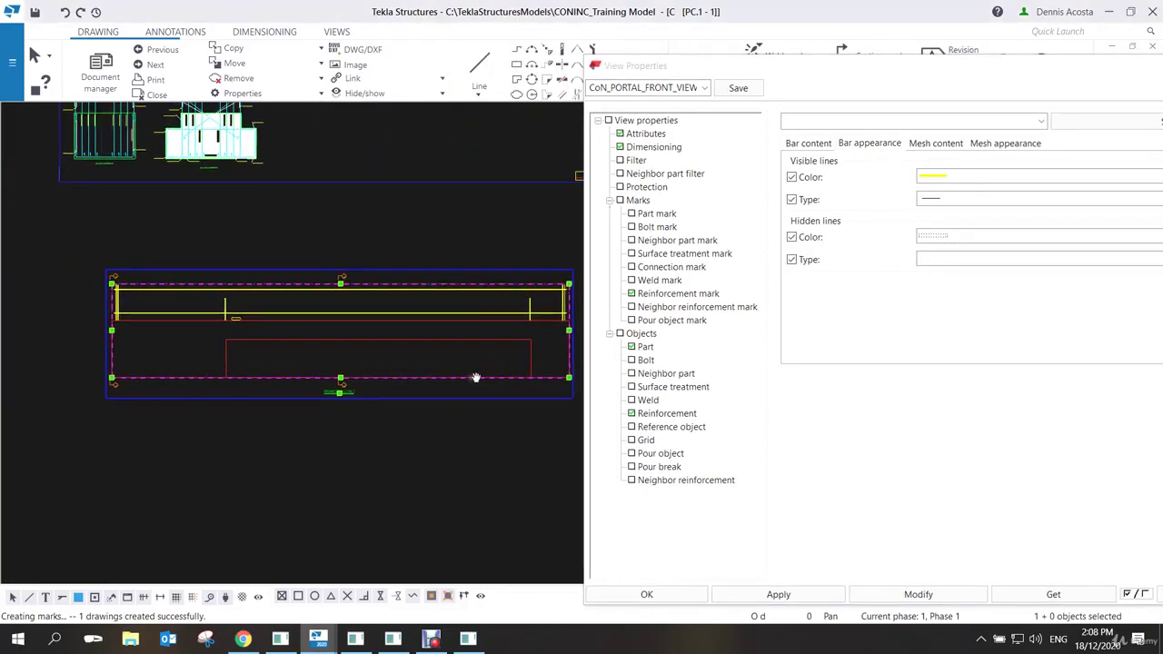
{"action": "left_click", "coordinate": [471, 238]}
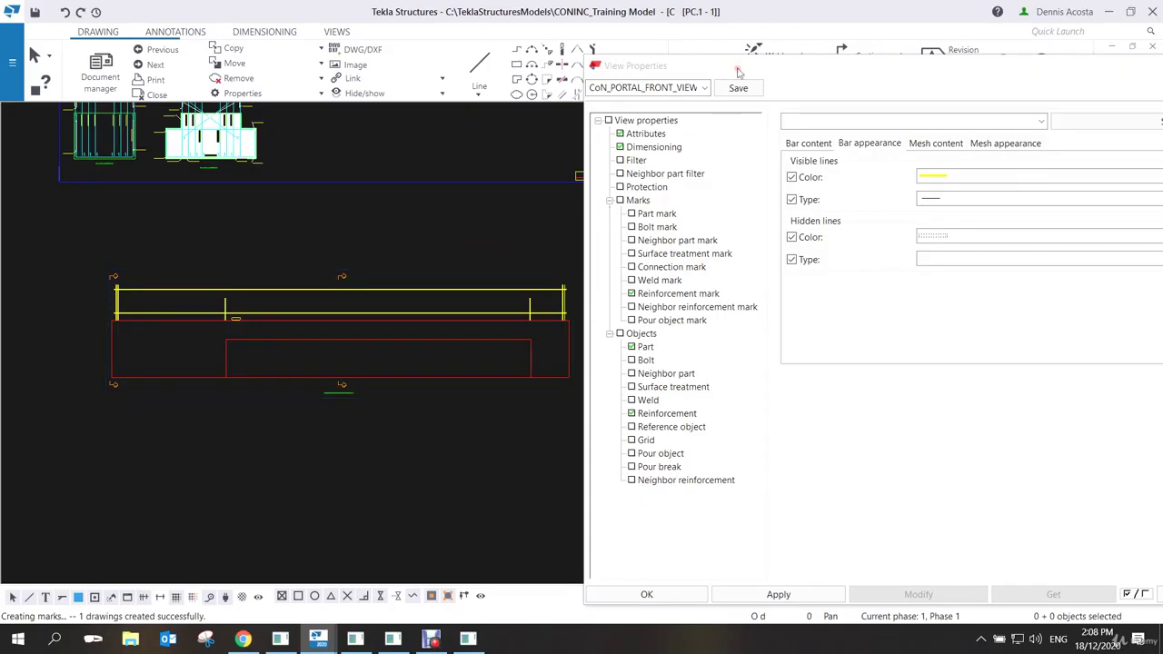
{"action": "mouse_move", "coordinate": [736, 69]}
{"action": "left_mouse_down"}
{"action": "mouse_move", "coordinate": [834, 133]}
{"action": "mouse_move", "coordinate": [740, 109]}
{"action": "mouse_move", "coordinate": [848, 157]}
{"action": "mouse_move", "coordinate": [856, 183]}
{"action": "left_mouse_up"}
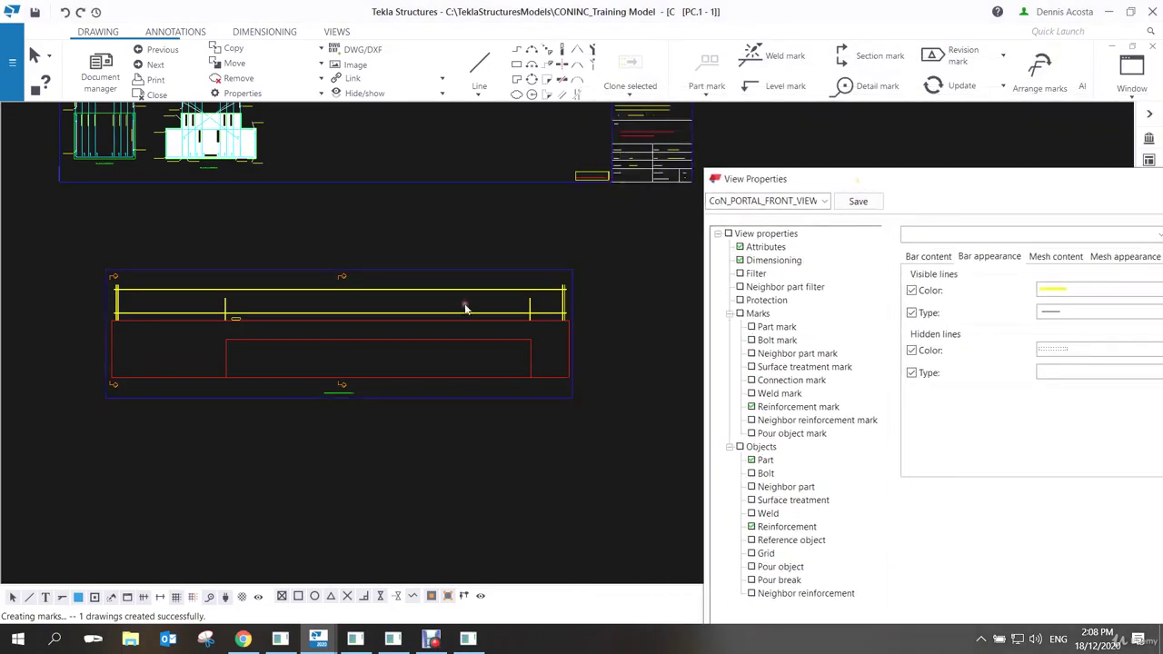
Add a horizontal dimension of the beam's overall length below the front view.
{"action": "scroll", "coordinate": [461, 411], "scroll_direction": "up", "scroll_amount": 2}
{"action": "middle_click_drag", "start_coordinate": [462, 411], "coordinate": [476, 393]}
{"action": "scroll", "coordinate": [451, 344], "scroll_direction": "down", "scroll_amount": 2}
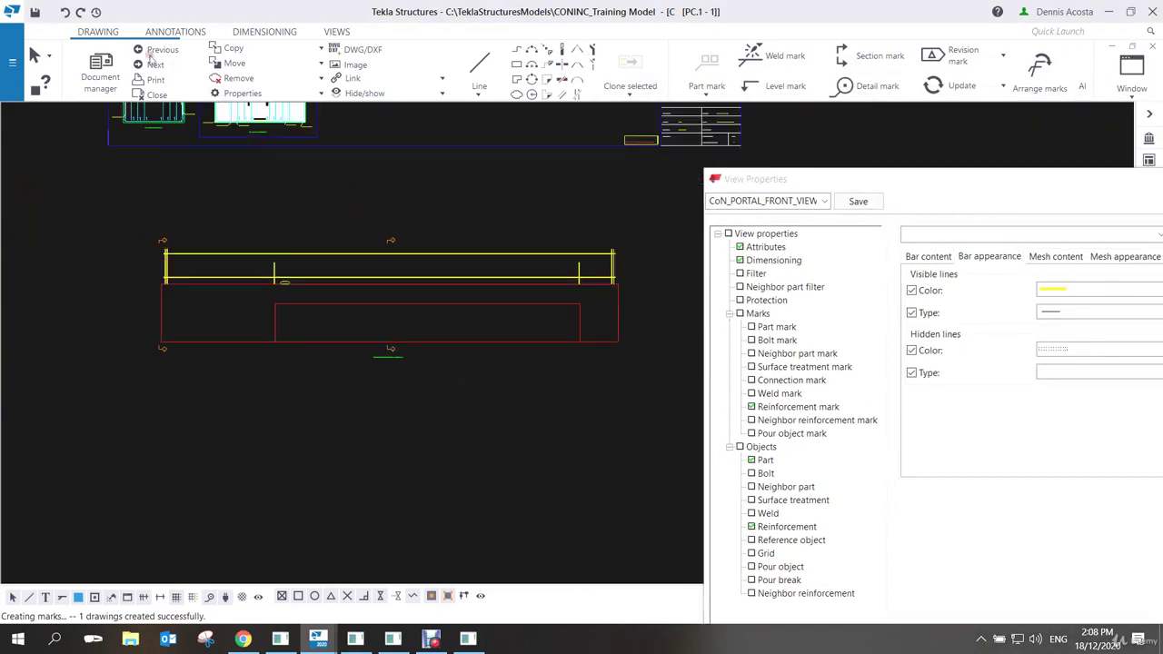
{"action": "left_click", "coordinate": [259, 32]}
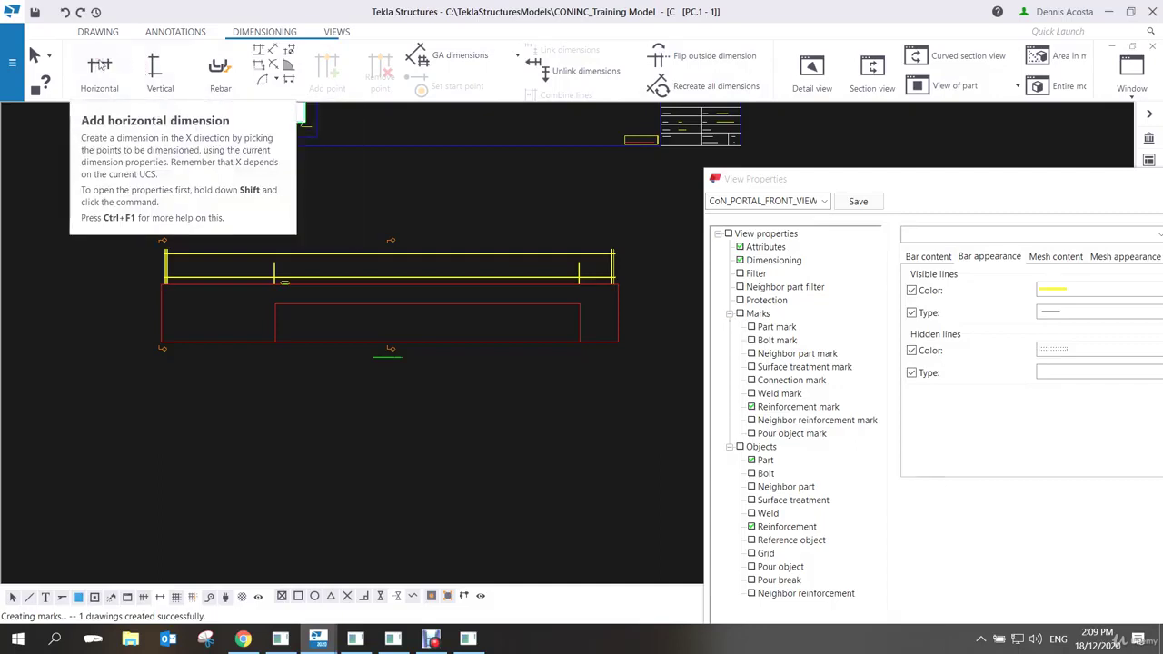
{"action": "left_click", "coordinate": [102, 66]}
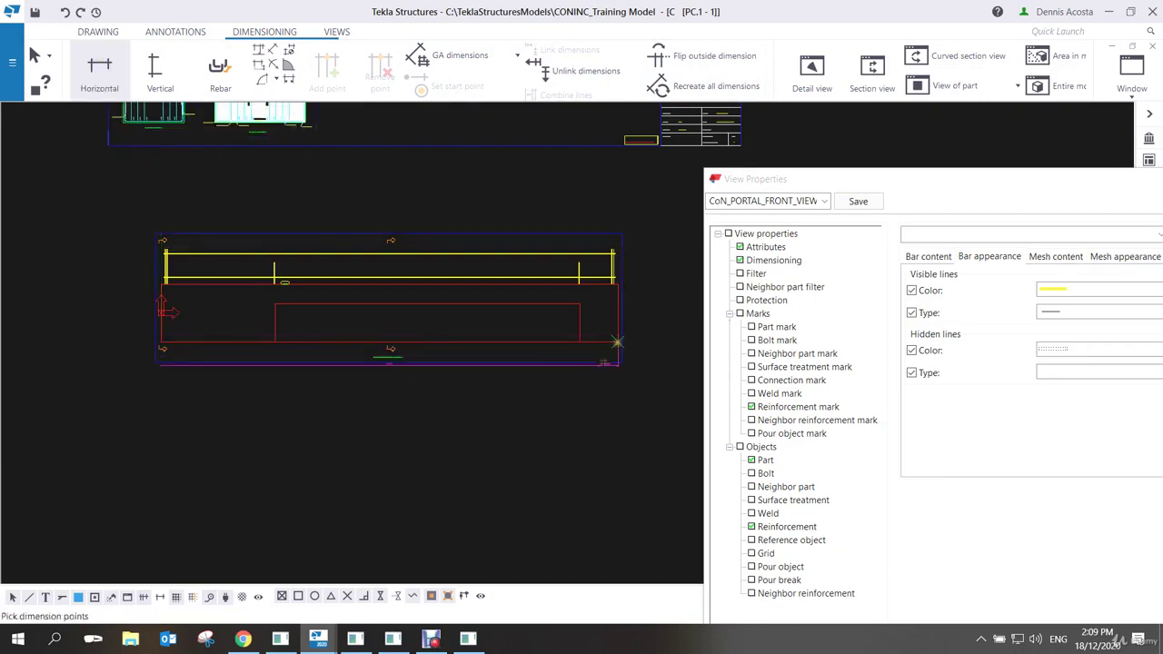
{"action": "scroll", "coordinate": [238, 332], "scroll_direction": "up", "scroll_amount": 3}
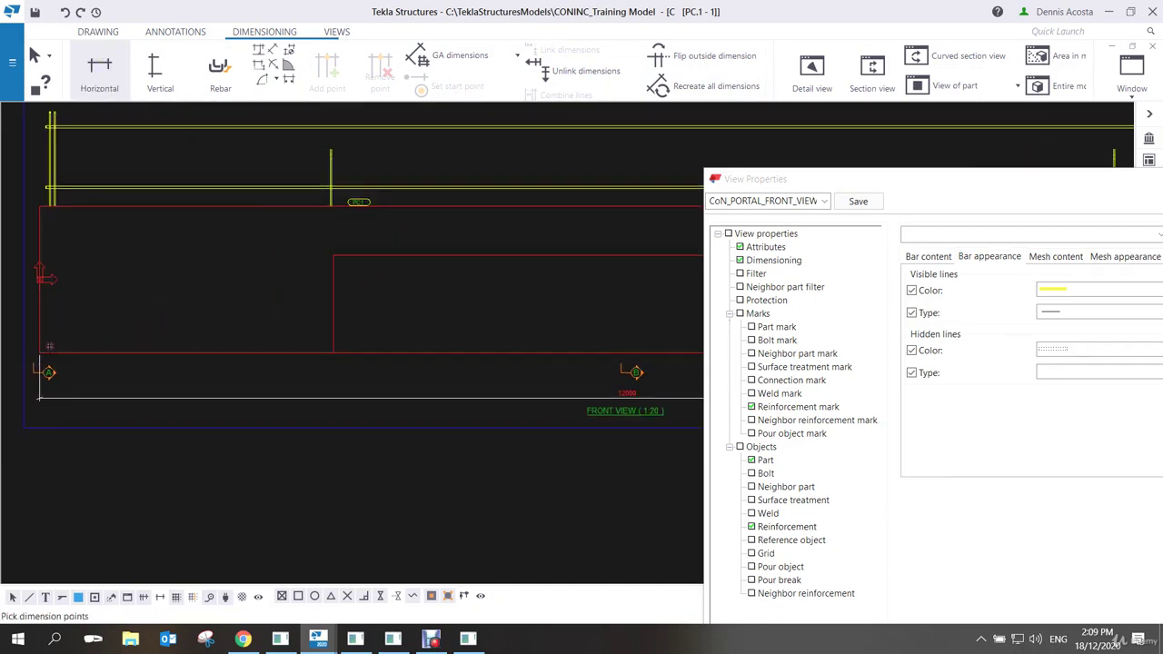
Add a chained horizontal dimension below the beam through its two ends and both edges of the opening.
{"action": "left_click", "coordinate": [50, 356]}
{"action": "scroll", "coordinate": [203, 314], "scroll_direction": "down", "scroll_amount": 3}
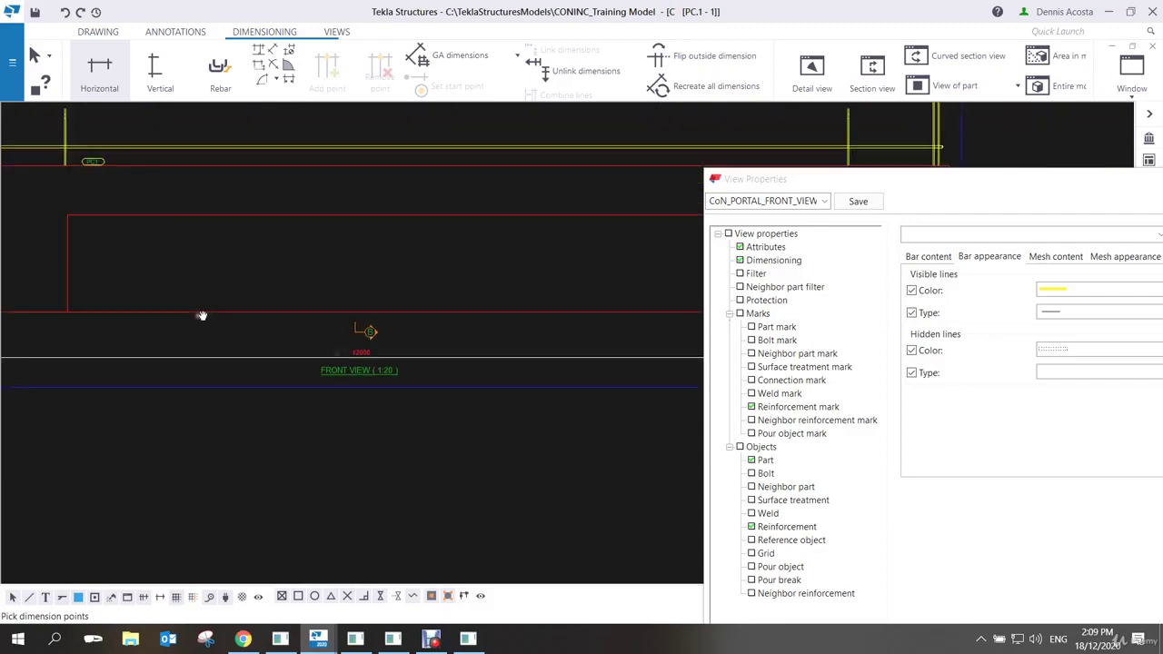
{"action": "left_click", "coordinate": [618, 315]}
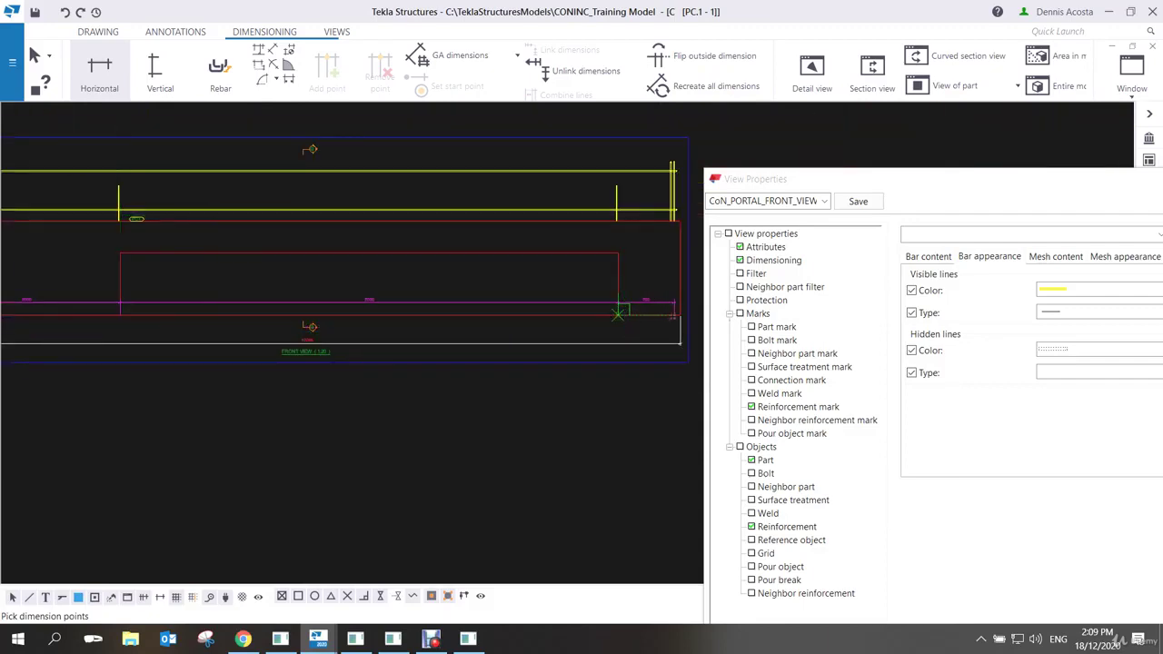
{"action": "right_click", "coordinate": [639, 278]}
{"action": "left_click", "coordinate": [668, 293]}
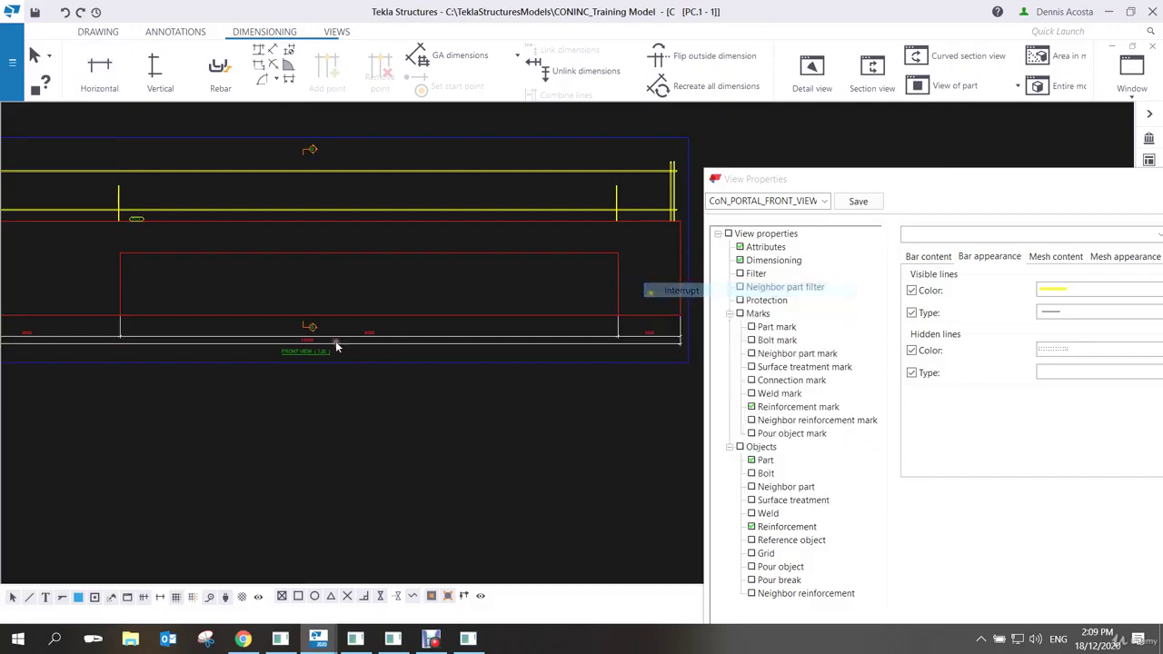
Move the overall and chained dimension lines further below the beam and space them apart.
{"action": "scroll", "coordinate": [335, 340], "scroll_direction": "up", "scroll_amount": 3}
{"action": "left_click", "coordinate": [395, 347]}
{"action": "left_click_drag", "start_coordinate": [395, 348], "coordinate": [456, 349]}
{"action": "left_click", "coordinate": [366, 336]}
{"action": "scroll", "coordinate": [366, 336], "scroll_direction": "down", "scroll_amount": 3}
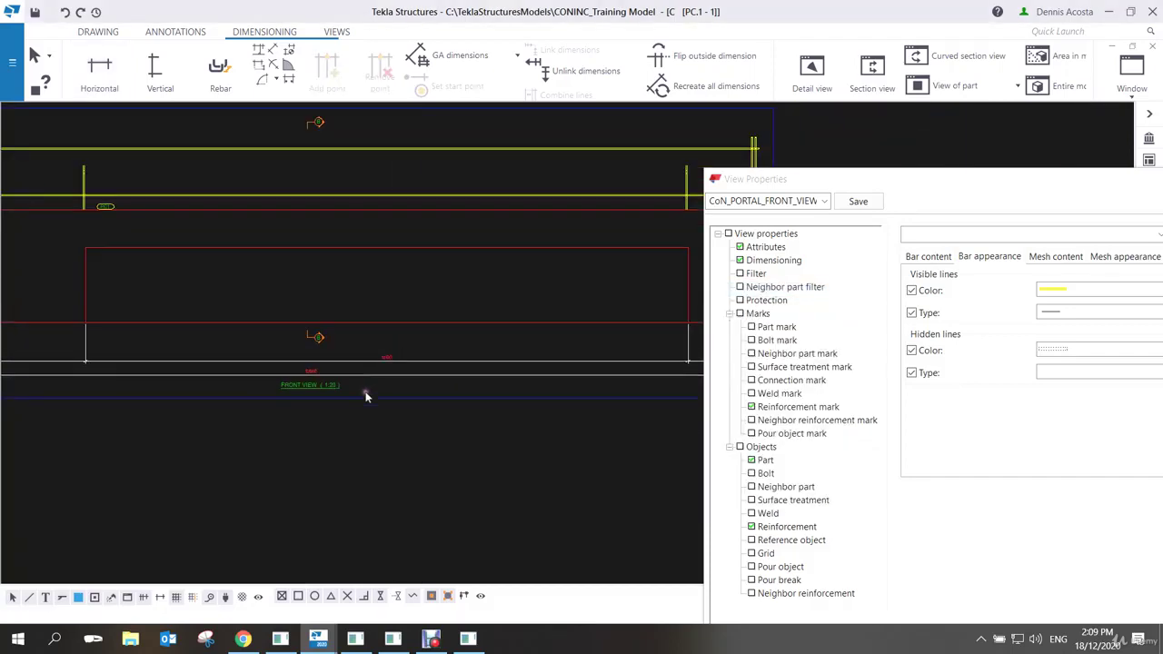
Set the text height of the chained dimension across the opening to 3.5 and apply the change.
{"action": "scroll", "coordinate": [363, 394], "scroll_direction": "up", "scroll_amount": 4}
{"action": "scroll", "coordinate": [416, 323], "scroll_direction": "up", "scroll_amount": 2}
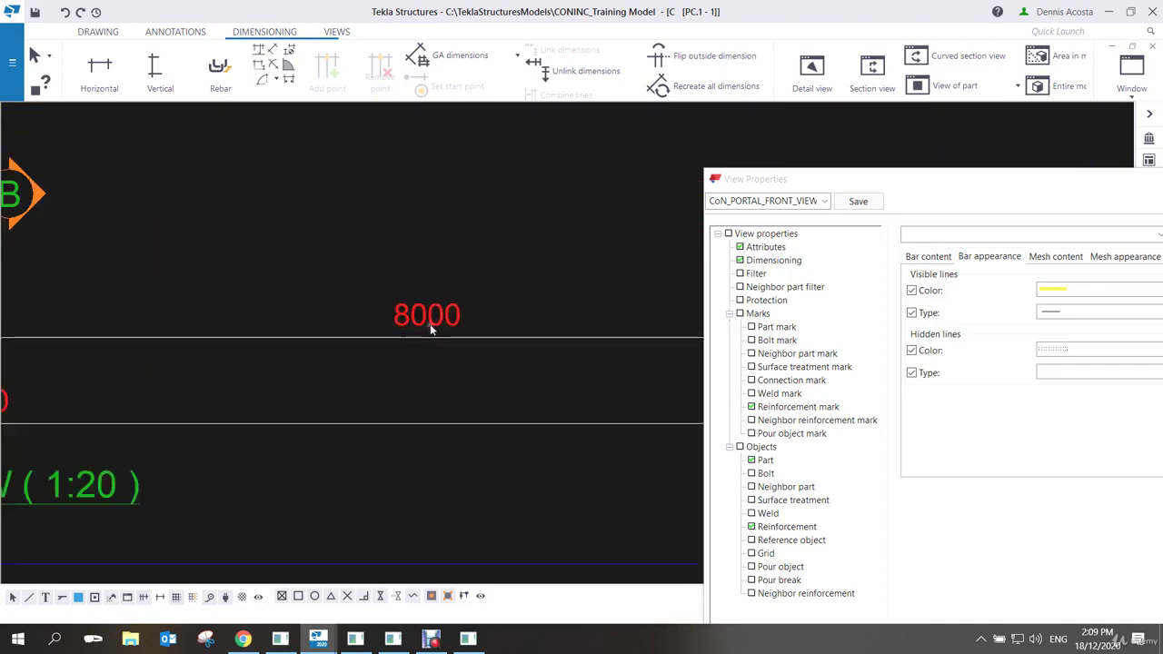
{"action": "scroll", "coordinate": [431, 334], "scroll_direction": "down", "scroll_amount": 5}
{"action": "scroll", "coordinate": [435, 327], "scroll_direction": "up", "scroll_amount": 4}
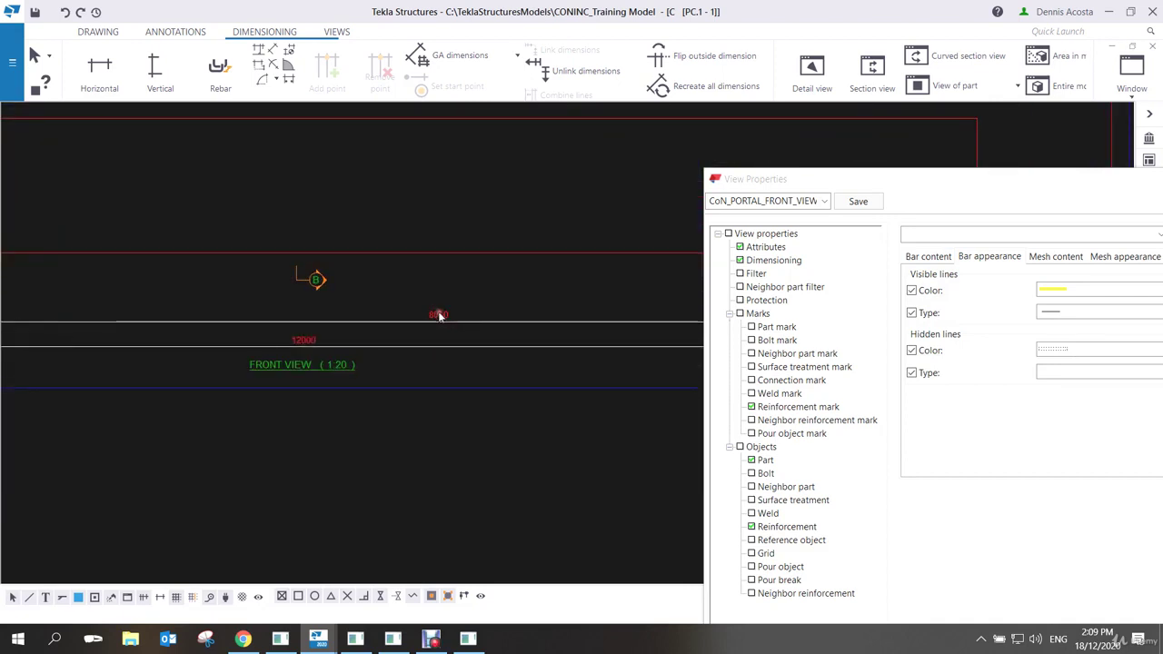
{"action": "left_click", "coordinate": [441, 317]}
{"action": "double_click", "coordinate": [441, 317]}
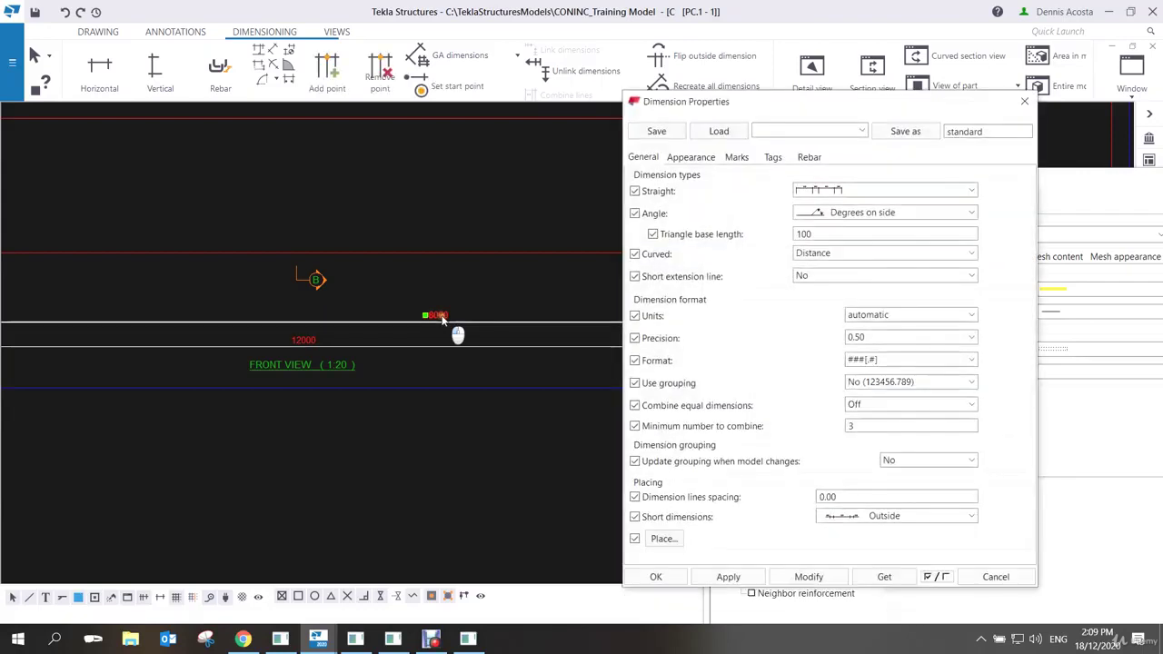
{"action": "left_click", "coordinate": [698, 157]}
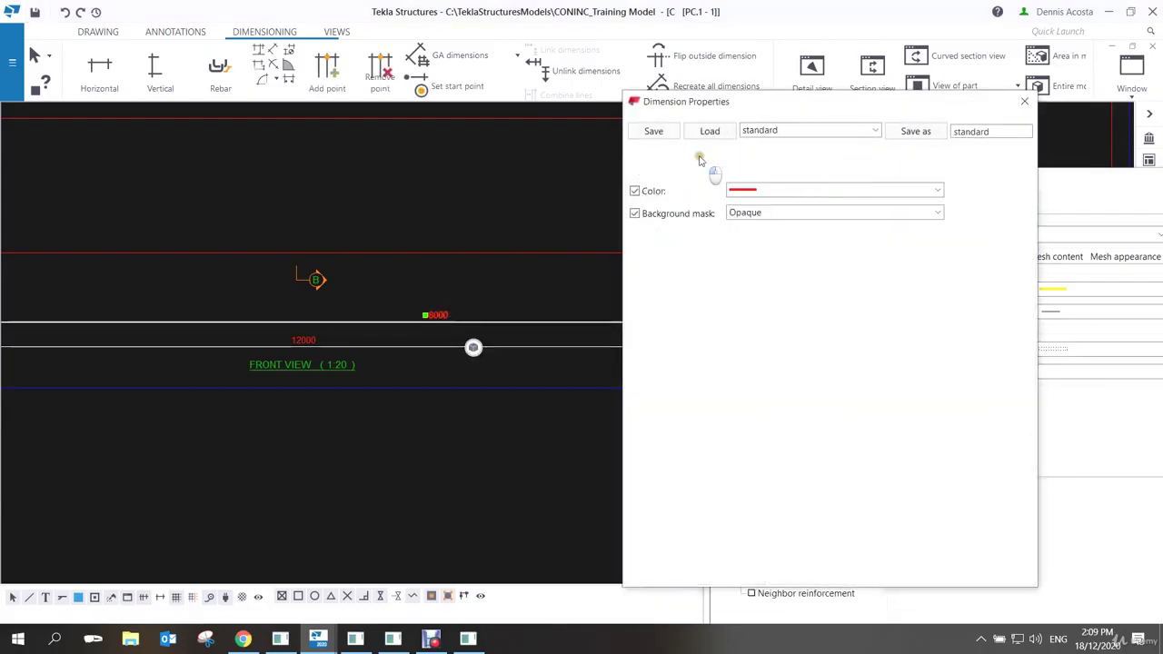
{"action": "double_click", "coordinate": [738, 235]}
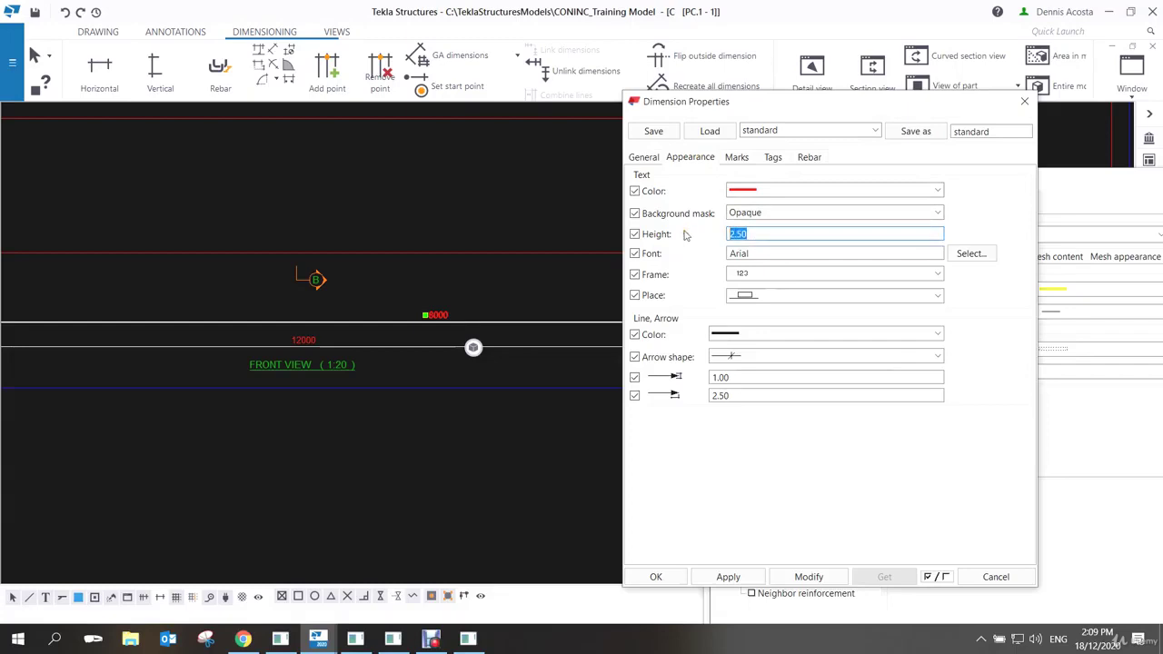
{"action": "type", "text": "3.5"}
{"action": "left_click", "coordinate": [809, 575]}
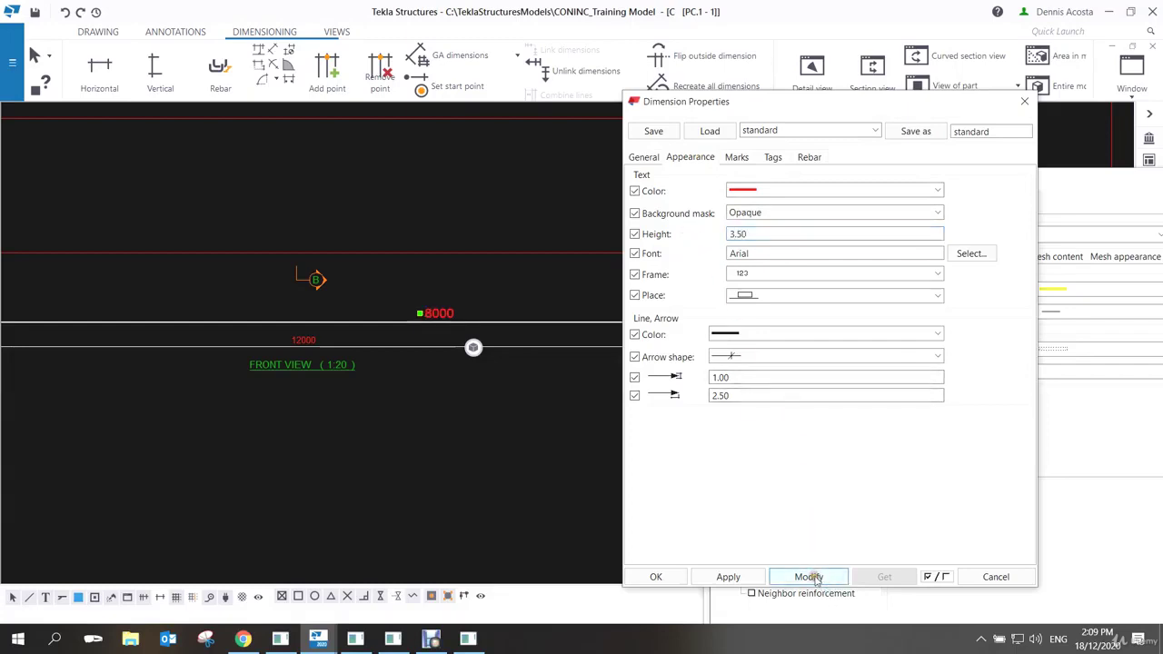
Save the modified dimension properties as standard and close the Dimension Properties dialog.
{"action": "left_click", "coordinate": [928, 132]}
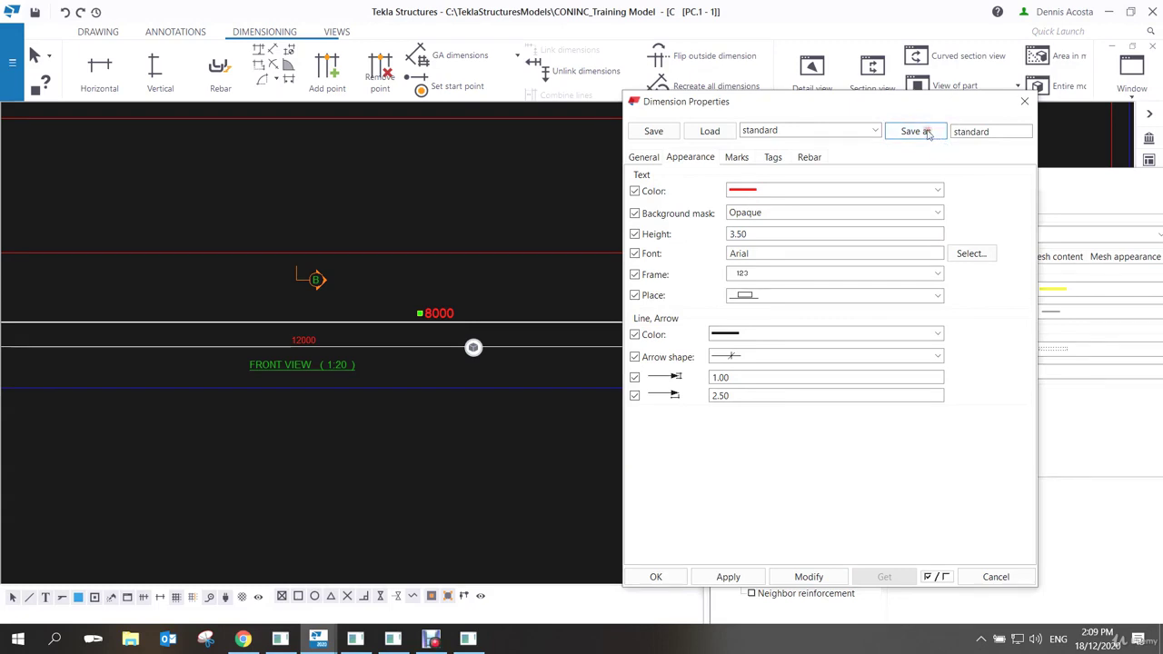
{"action": "left_click", "coordinate": [903, 134]}
{"action": "scroll", "coordinate": [467, 309], "scroll_direction": "down", "scroll_amount": 3}
{"action": "scroll", "coordinate": [467, 309], "scroll_direction": "up", "scroll_amount": 3}
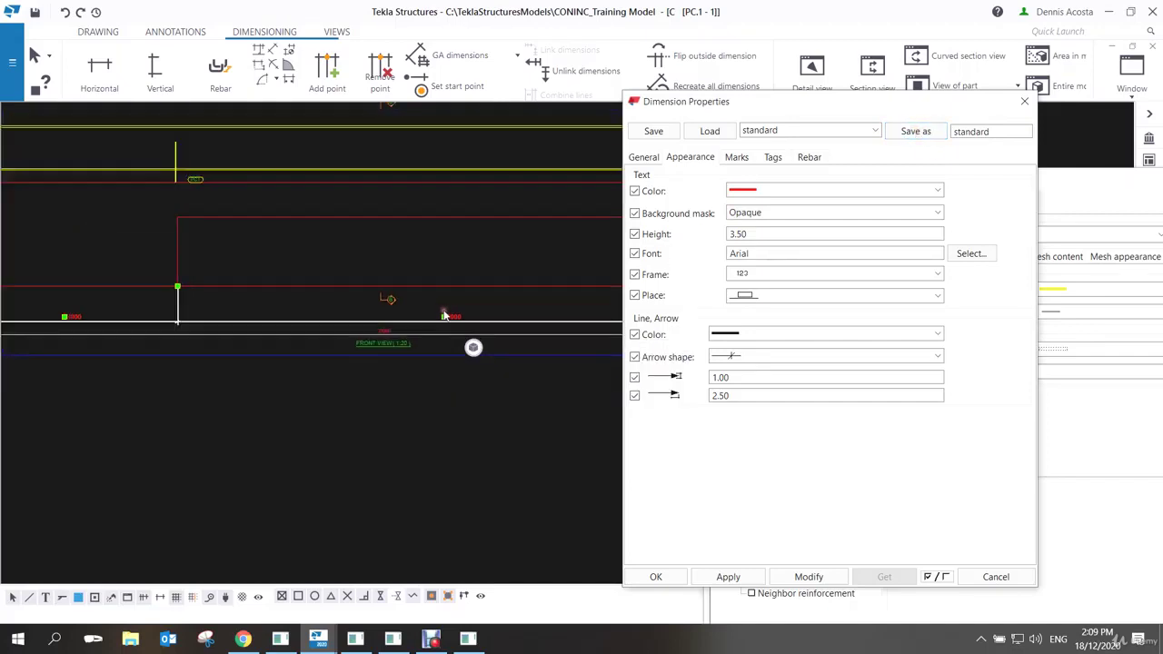
{"action": "left_click", "coordinate": [927, 132]}
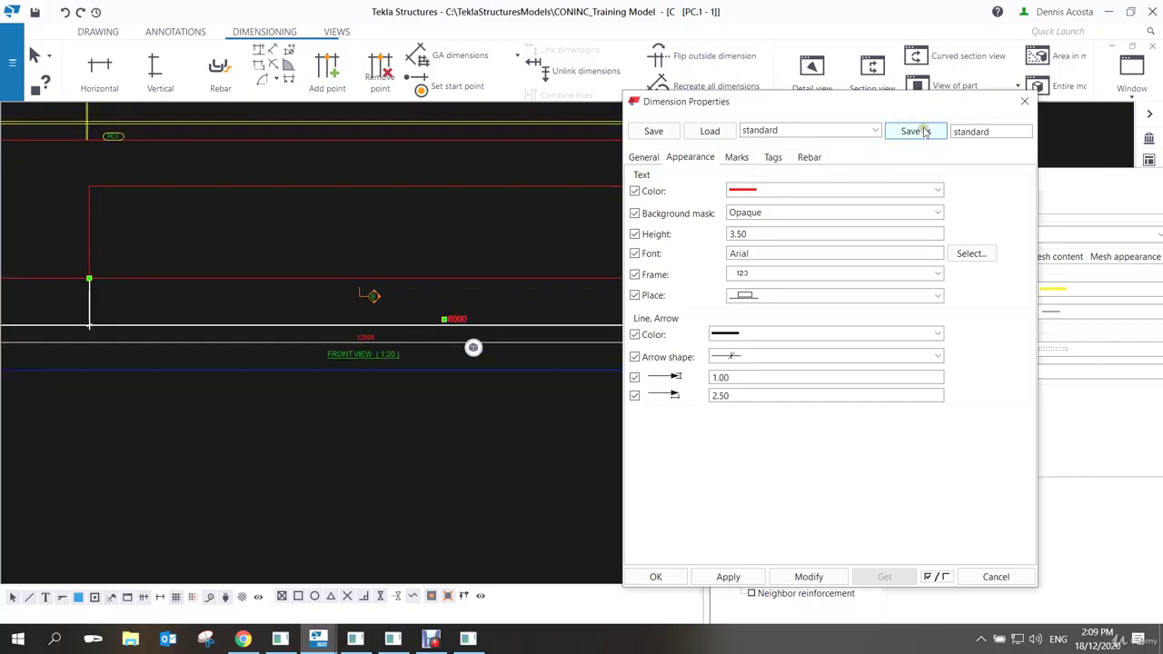
{"action": "left_click", "coordinate": [654, 132]}
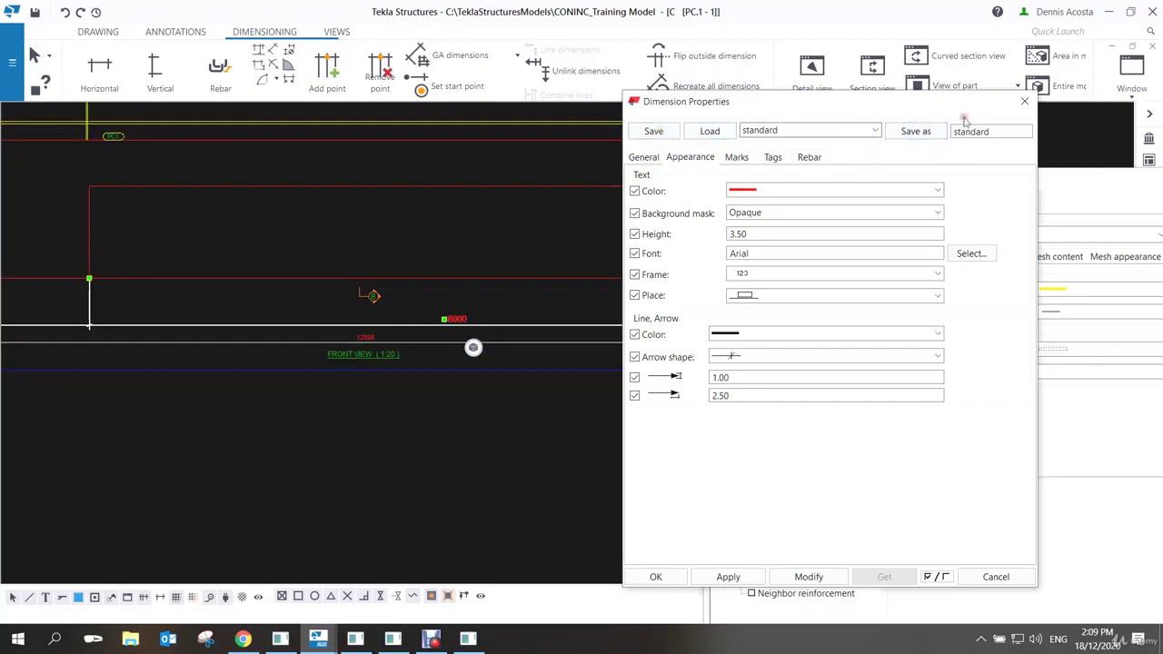
{"action": "left_click", "coordinate": [1024, 101]}
{"action": "scroll", "coordinate": [550, 328], "scroll_direction": "up", "scroll_amount": 1}
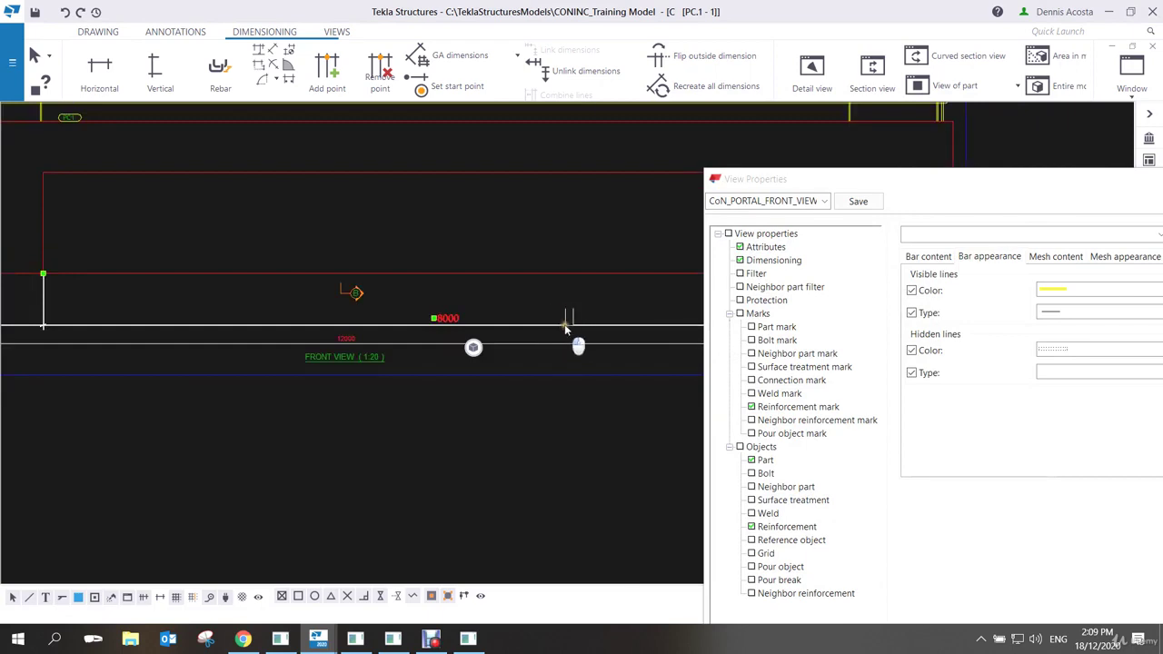
{"action": "left_click", "coordinate": [565, 325]}
{"action": "scroll", "coordinate": [470, 319], "scroll_direction": "up", "scroll_amount": 1}
{"action": "left_click", "coordinate": [470, 322]}
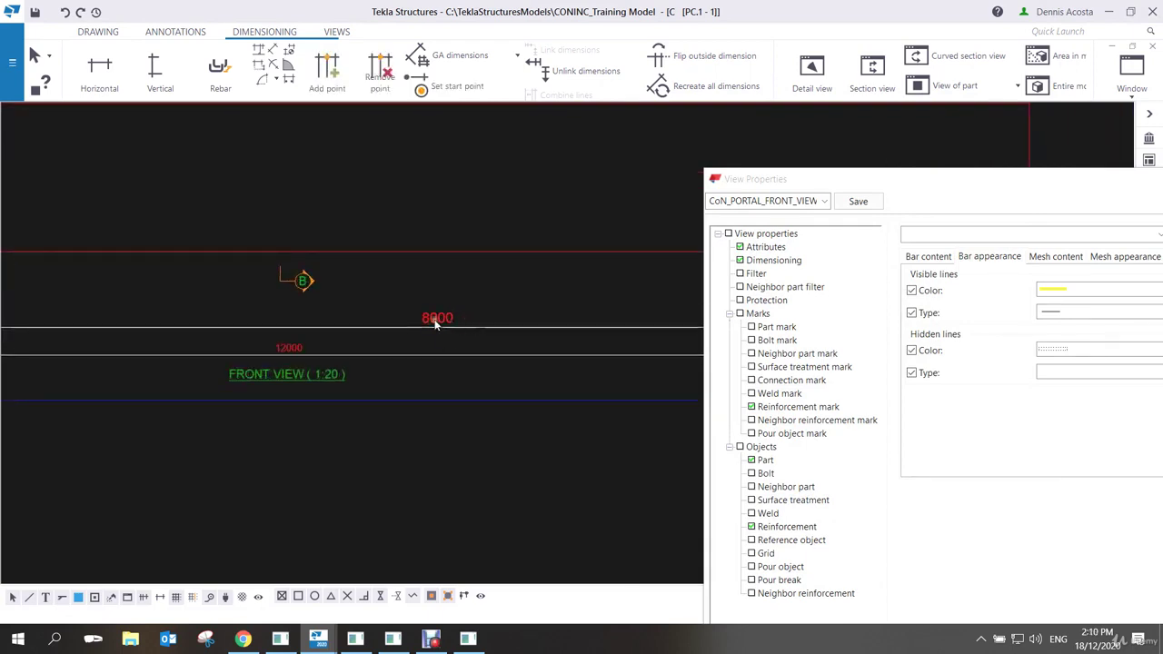
{"action": "scroll", "coordinate": [443, 327], "scroll_direction": "down", "scroll_amount": 4}
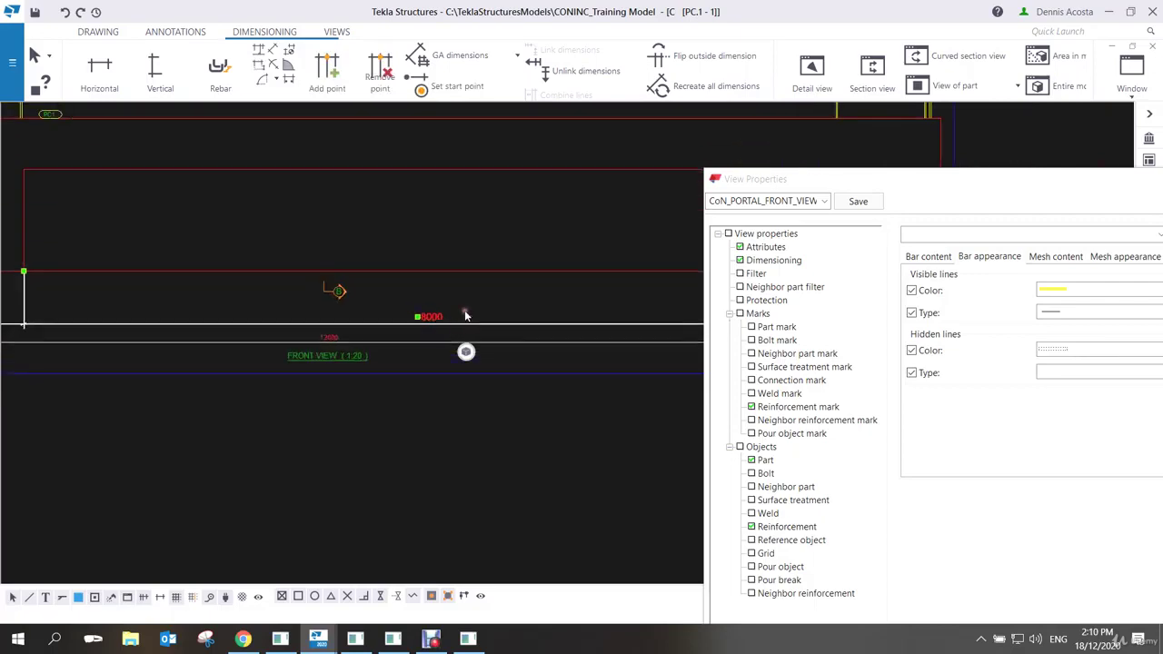
{"action": "scroll", "coordinate": [459, 316], "scroll_direction": "up", "scroll_amount": 3}
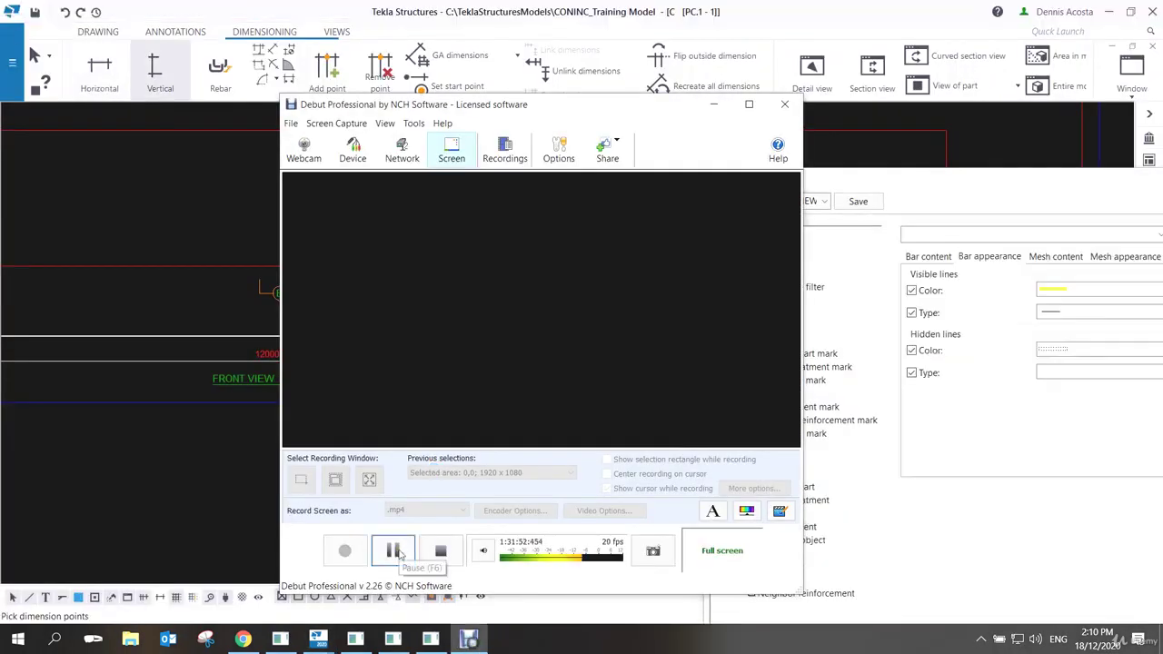
Add a vertical dimension from the beam's lower edge to a free point below it.
{"action": "left_click", "coordinate": [715, 105]}
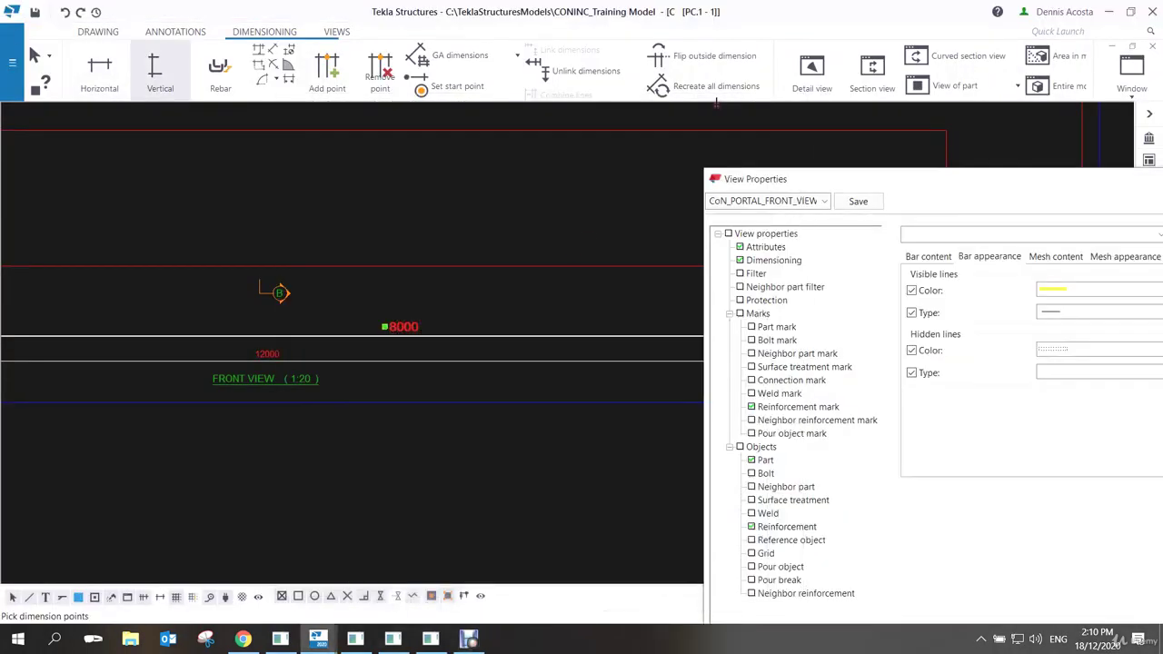
{"action": "left_click", "coordinate": [412, 308]}
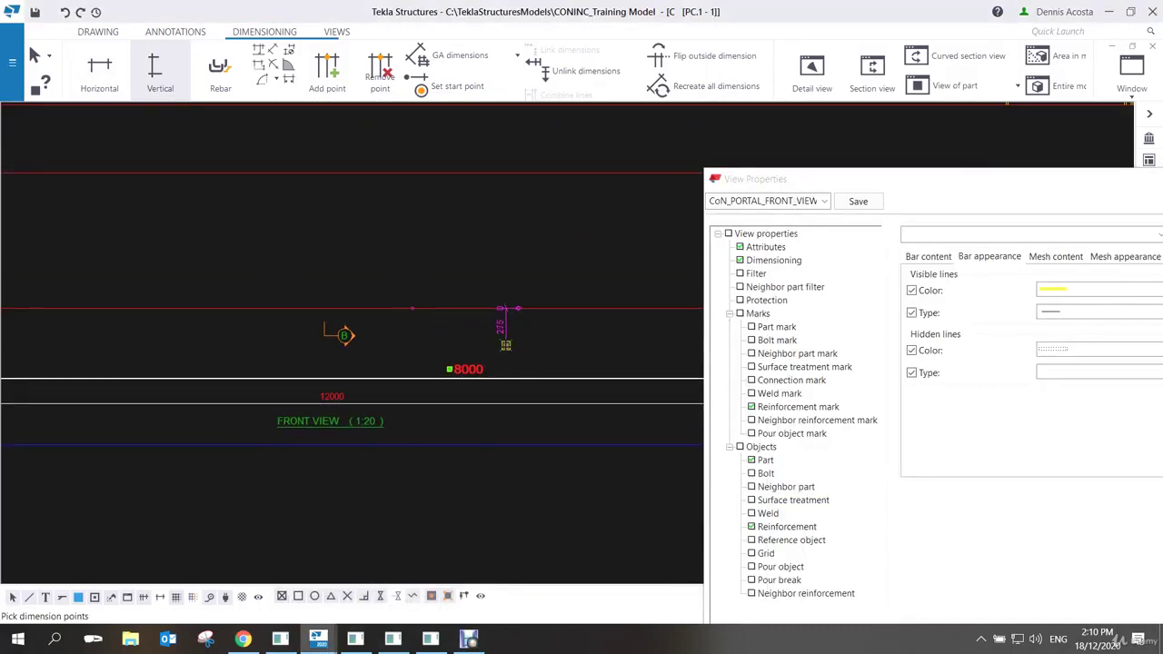
{"action": "left_click", "coordinate": [547, 351]}
{"action": "scroll", "coordinate": [547, 350], "scroll_direction": "up", "scroll_amount": 5}
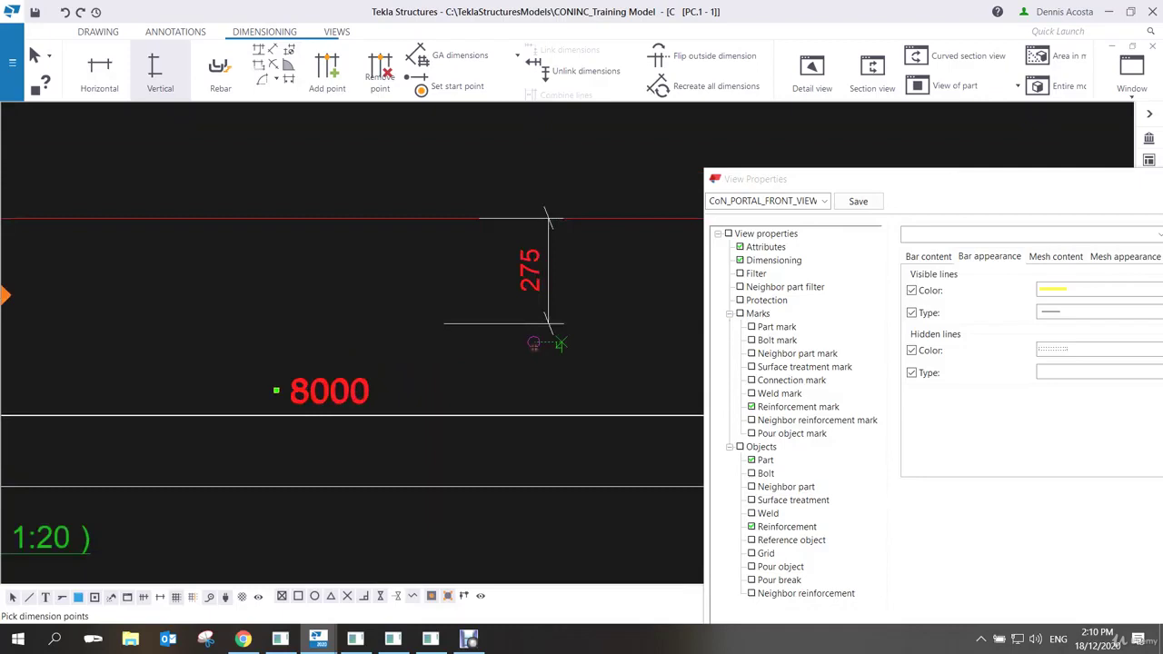
{"action": "right_click", "coordinate": [441, 258]}
{"action": "left_click", "coordinate": [475, 266]}
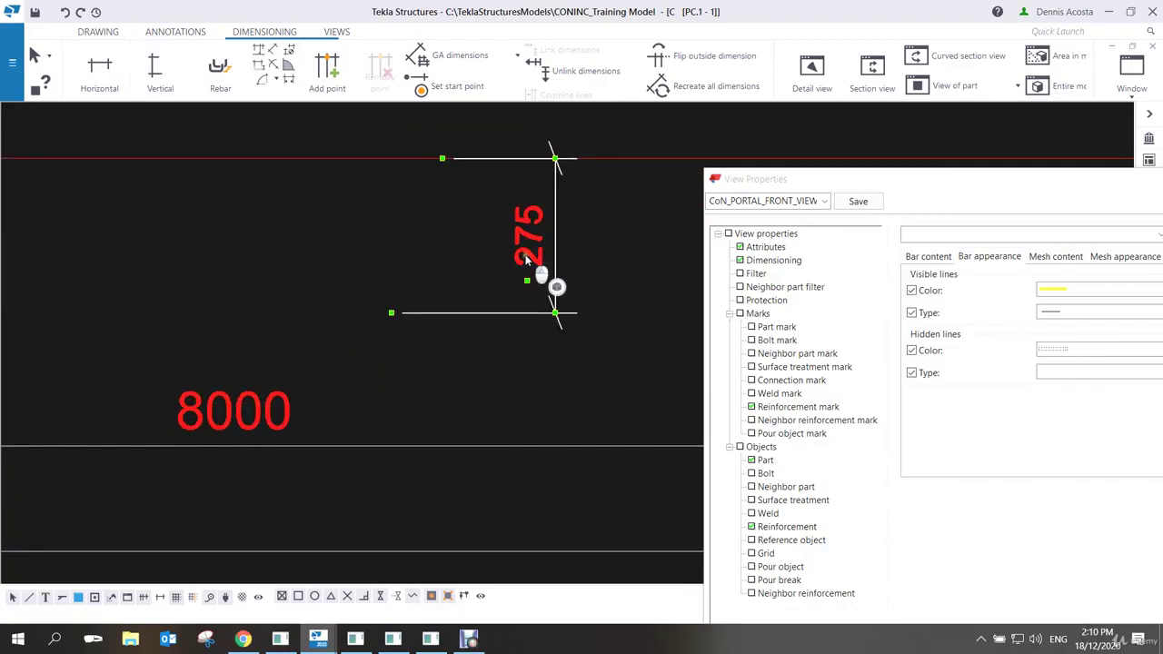
Apply the chained opening dimension's properties, save them as standard, and close the Dimension Properties dialog.
{"action": "left_click_drag", "start_coordinate": [748, 178], "coordinate": [666, 96]}
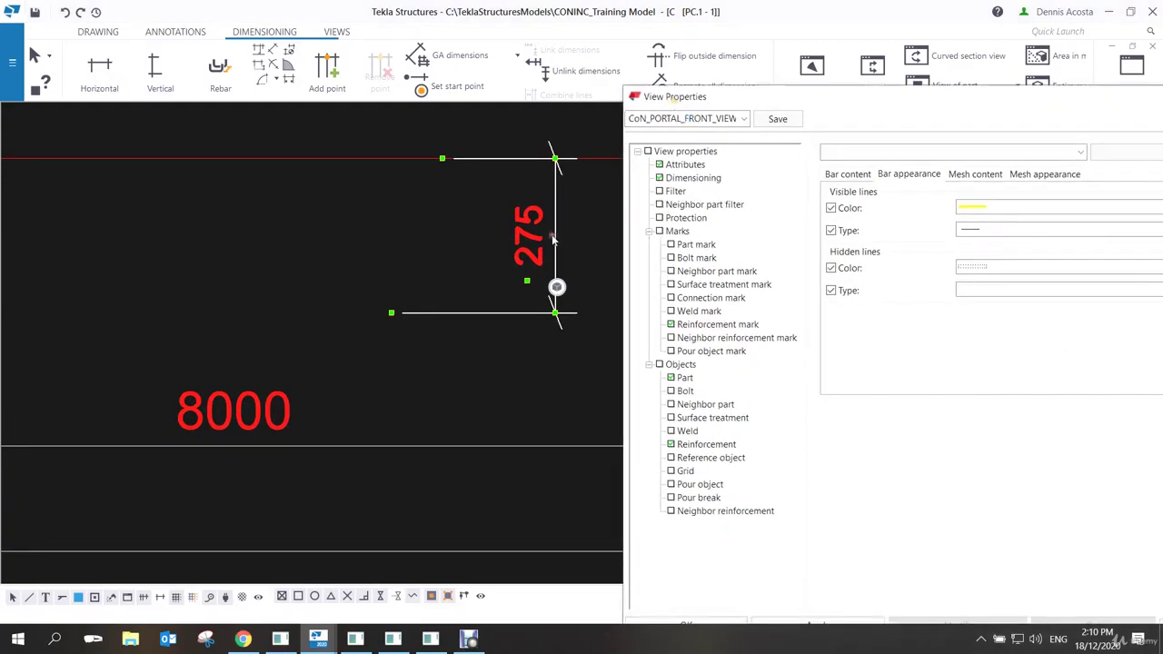
{"action": "double_click", "coordinate": [277, 414]}
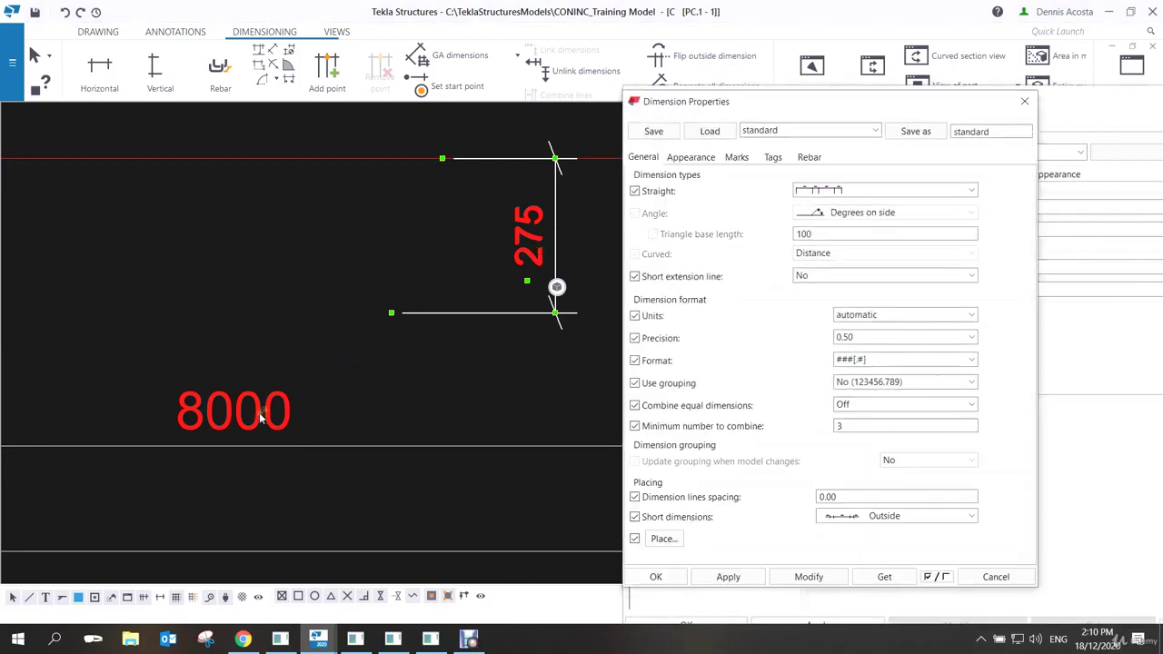
{"action": "left_click", "coordinate": [734, 579]}
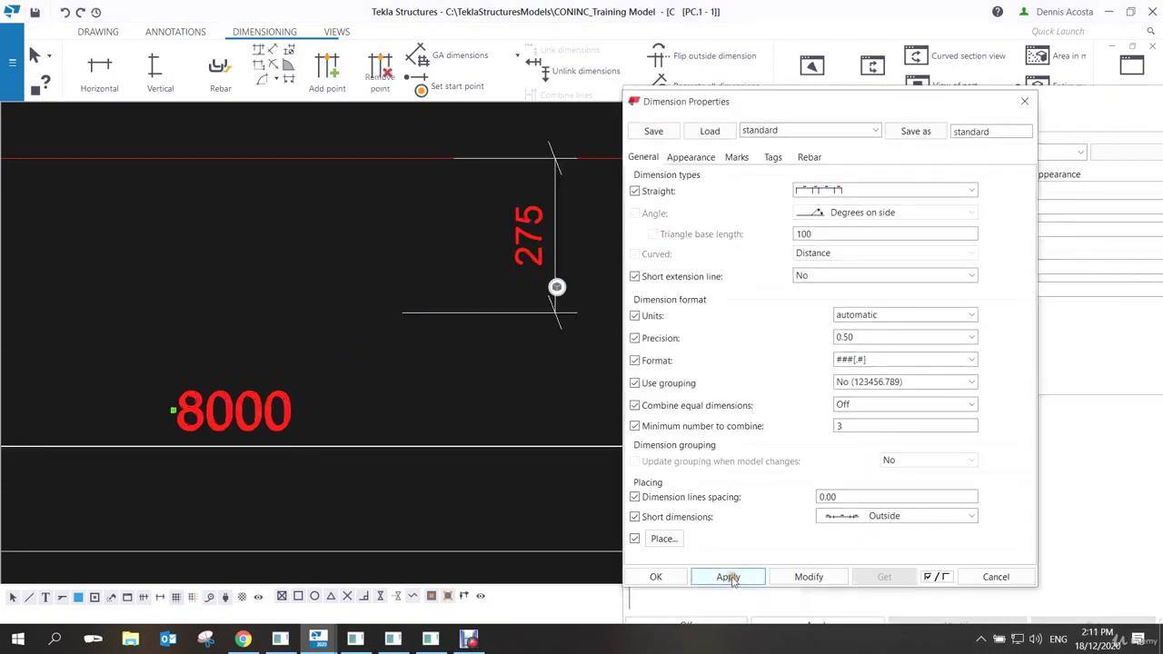
{"action": "left_click", "coordinate": [926, 132]}
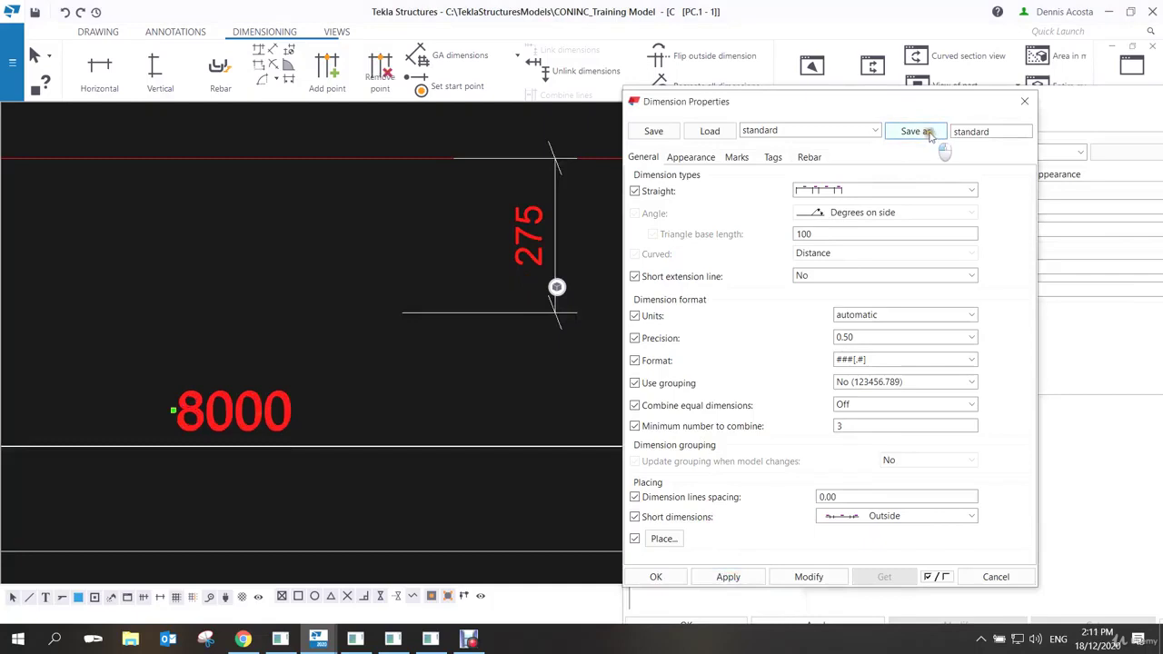
{"action": "left_click", "coordinate": [734, 578]}
{"action": "left_click", "coordinate": [656, 577]}
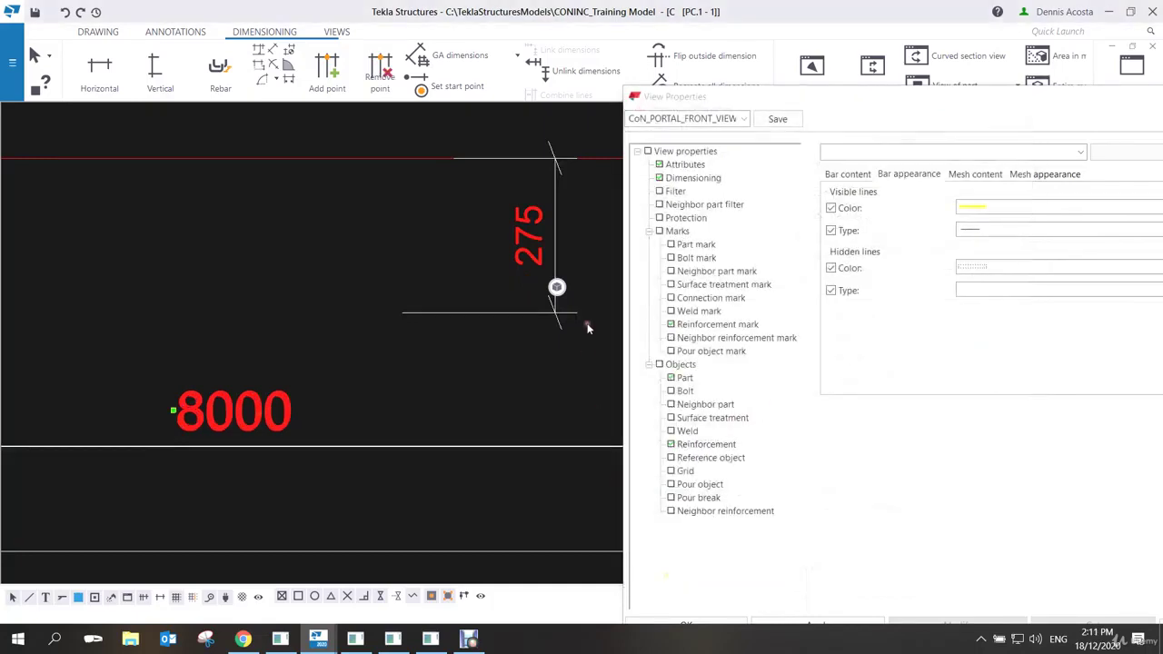
Replace the vertical dimension with a newly created one from the beam's lower edge to a point below it.
{"action": "left_click", "coordinate": [520, 216]}
{"action": "key", "text": "Delete"}
{"action": "left_click", "coordinate": [156, 73]}
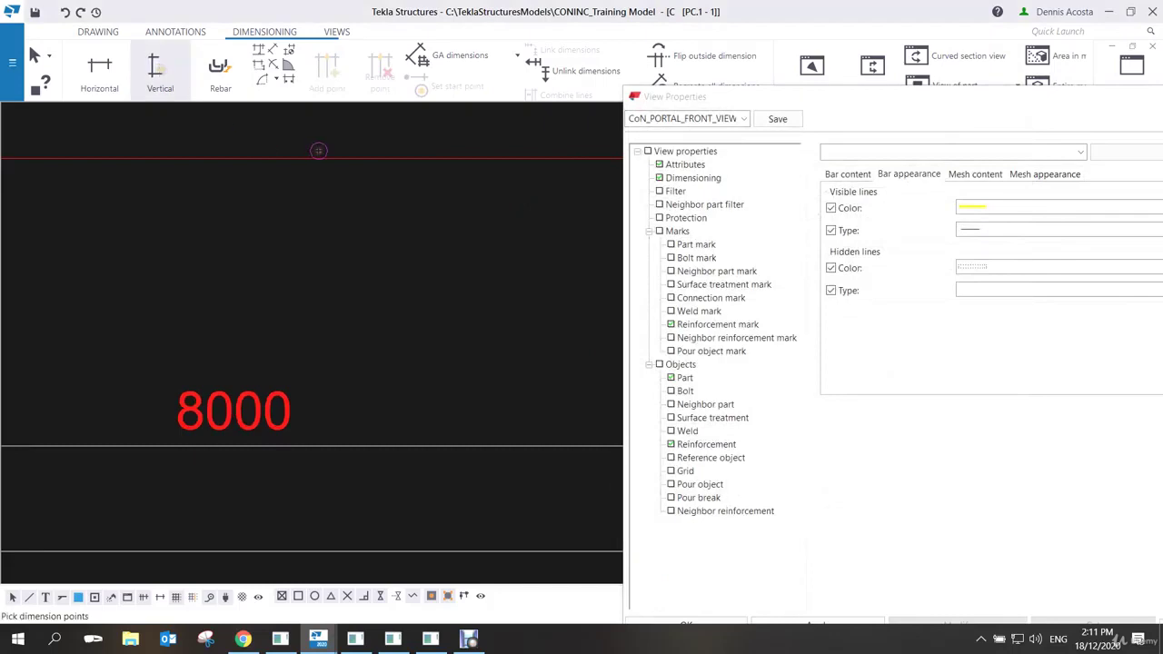
{"action": "left_click", "coordinate": [322, 159]}
{"action": "left_click", "coordinate": [400, 313]}
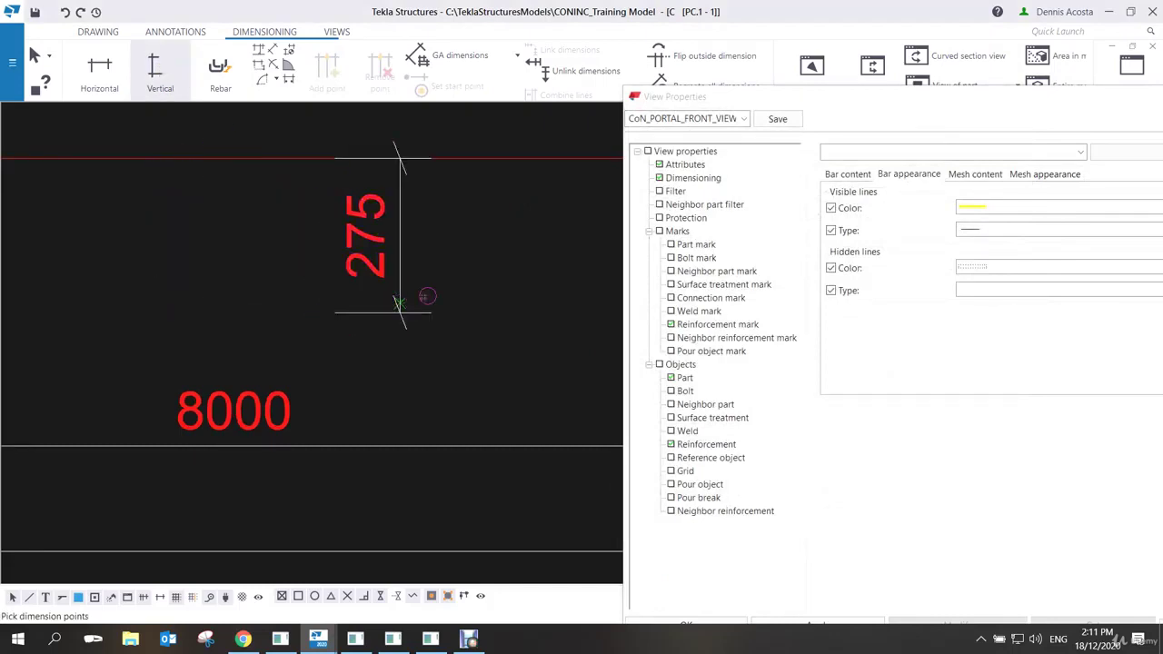
{"action": "scroll", "coordinate": [431, 302], "scroll_direction": "up", "scroll_amount": 1}
{"action": "scroll", "coordinate": [430, 303], "scroll_direction": "down", "scroll_amount": 2}
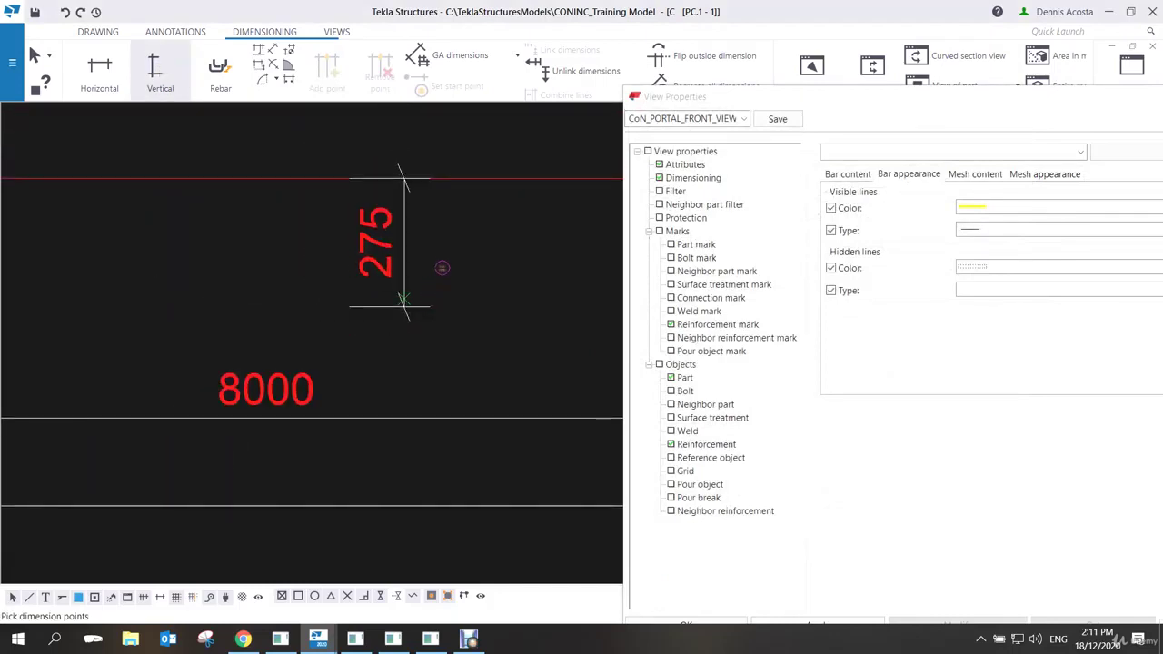
{"action": "right_click", "coordinate": [446, 241]}
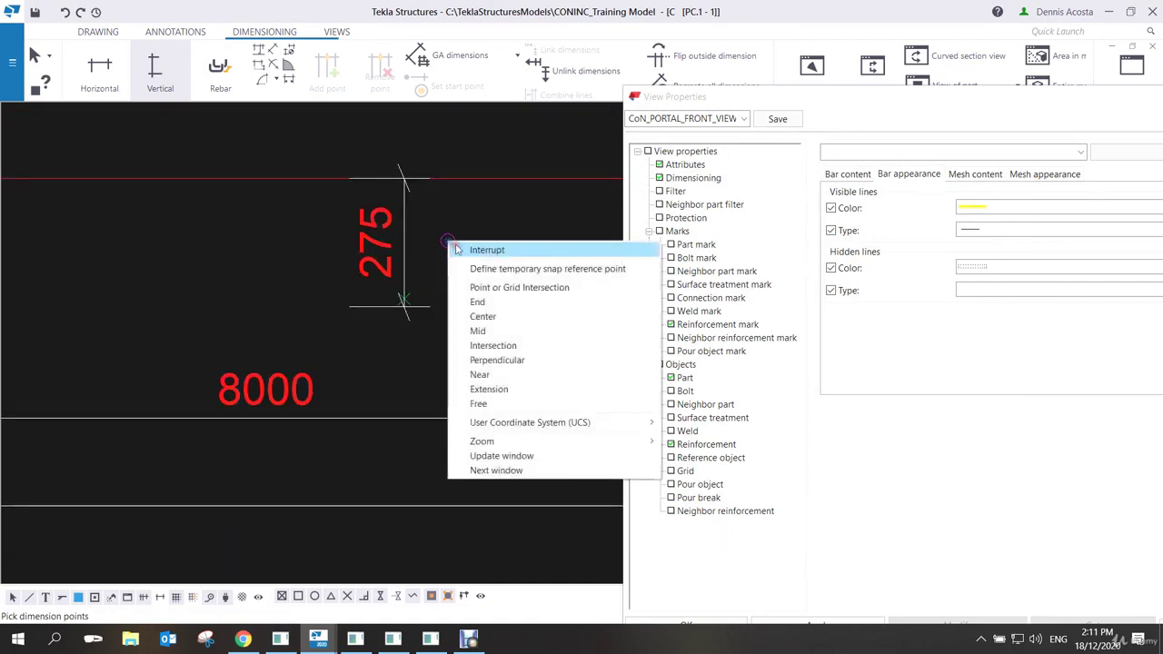
{"action": "left_click", "coordinate": [454, 240]}
Delete the vertical, chained and overall dimensions below the beam in the front view.
{"action": "scroll", "coordinate": [419, 263], "scroll_direction": "down", "scroll_amount": 2}
{"action": "left_click_drag", "start_coordinate": [426, 274], "coordinate": [298, 407]}
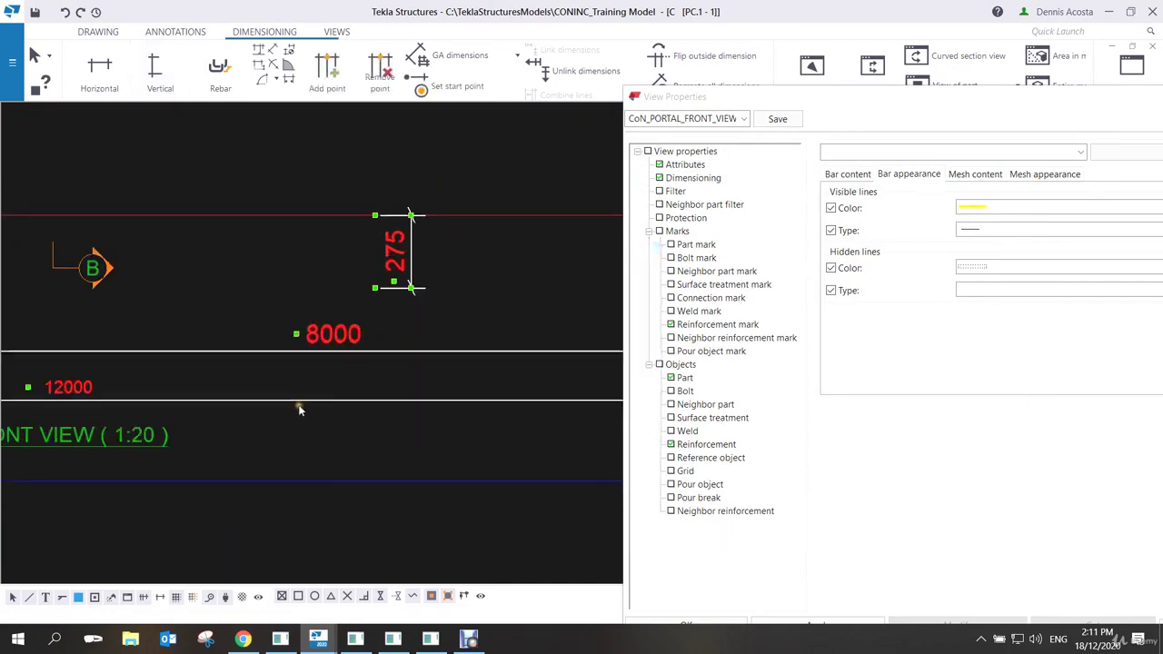
{"action": "scroll", "coordinate": [357, 392], "scroll_direction": "down", "scroll_amount": 2}
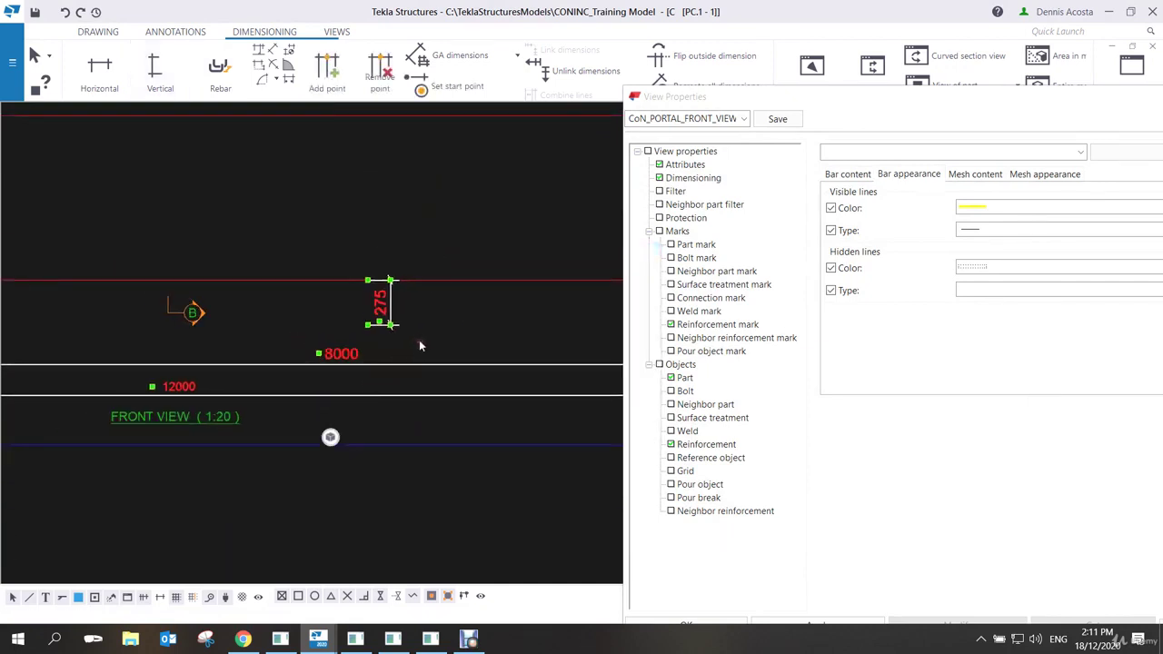
{"action": "key", "text": "Delete"}
{"action": "scroll", "coordinate": [418, 344], "scroll_direction": "down", "scroll_amount": 2}
{"action": "scroll", "coordinate": [418, 346], "scroll_direction": "down", "scroll_amount": 2}
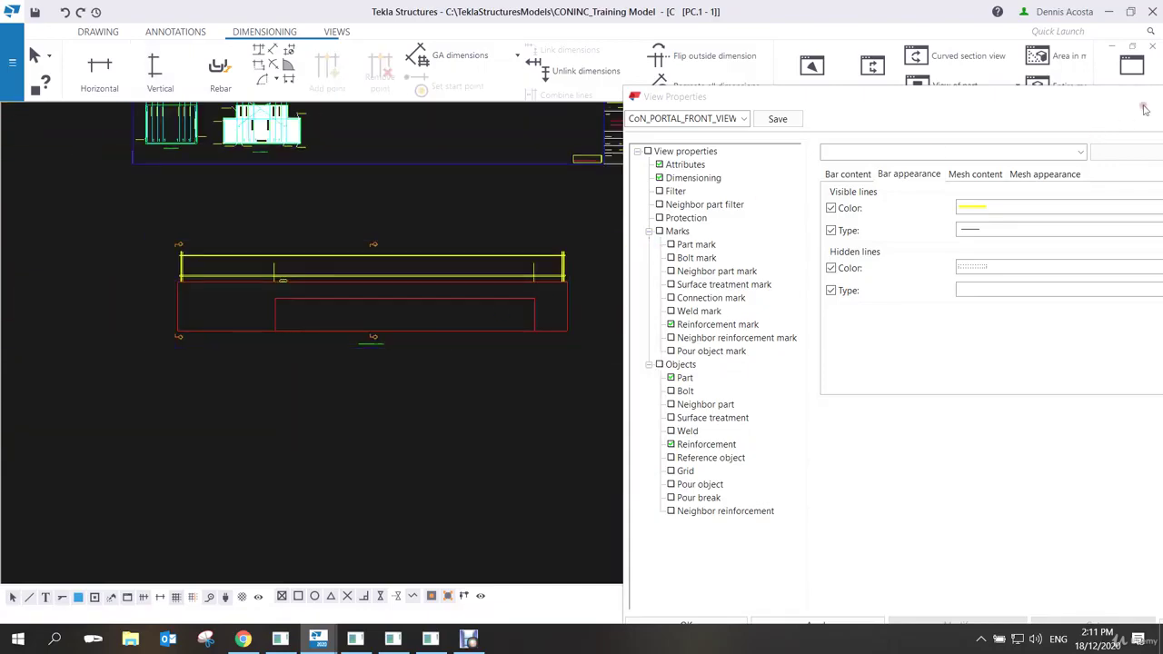
Make room for the View Properties dialog beside the front view and save the CoN_PORTAL_FRONT_VIEW properties.
{"action": "left_click_drag", "start_coordinate": [1132, 91], "coordinate": [965, 96]}
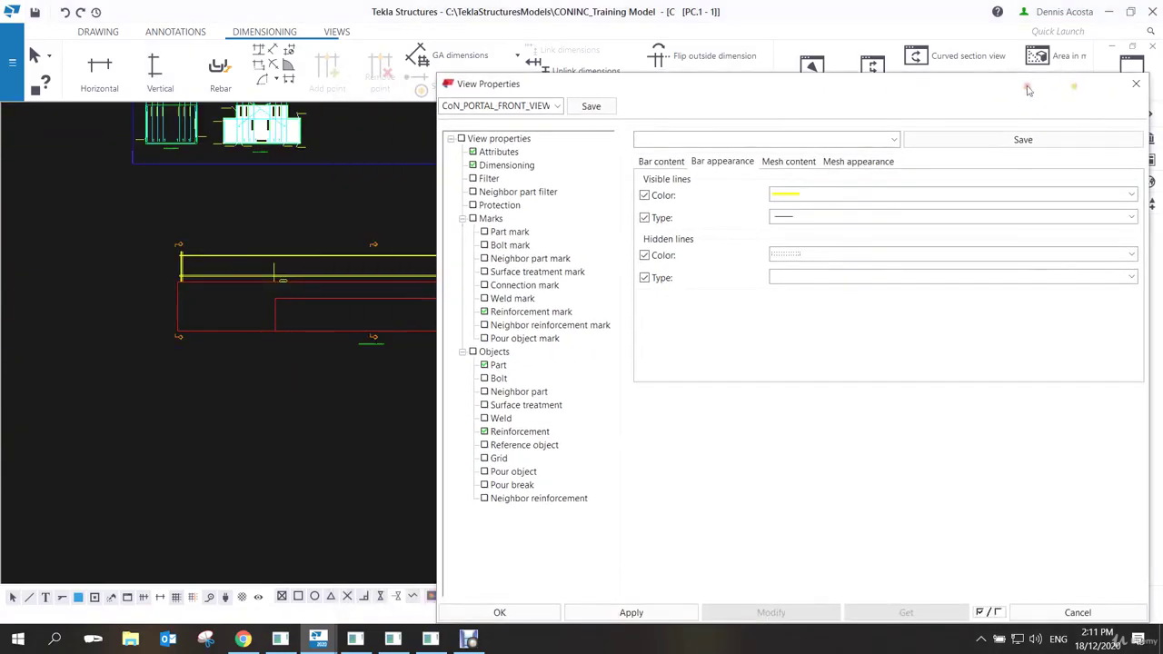
{"action": "mouse_move", "coordinate": [481, 303]}
{"action": "middle_mouse_down"}
{"action": "mouse_move", "coordinate": [399, 358]}
{"action": "mouse_move", "coordinate": [375, 360]}
{"action": "middle_mouse_up"}
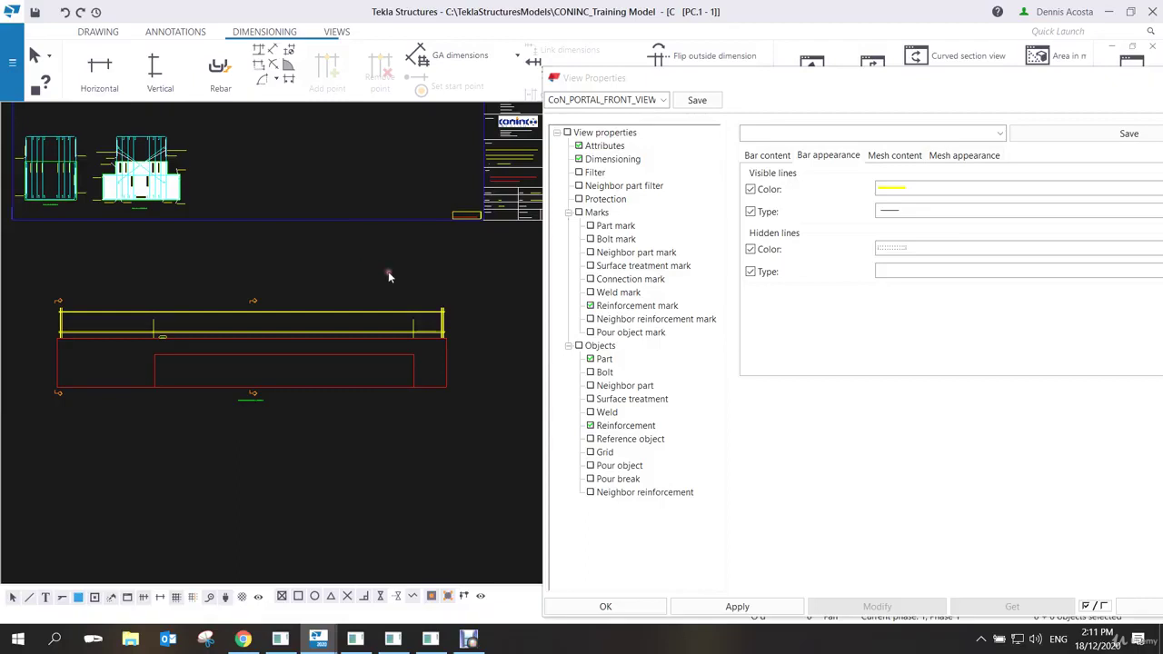
{"action": "middle_click_drag", "start_coordinate": [347, 356], "coordinate": [407, 352]}
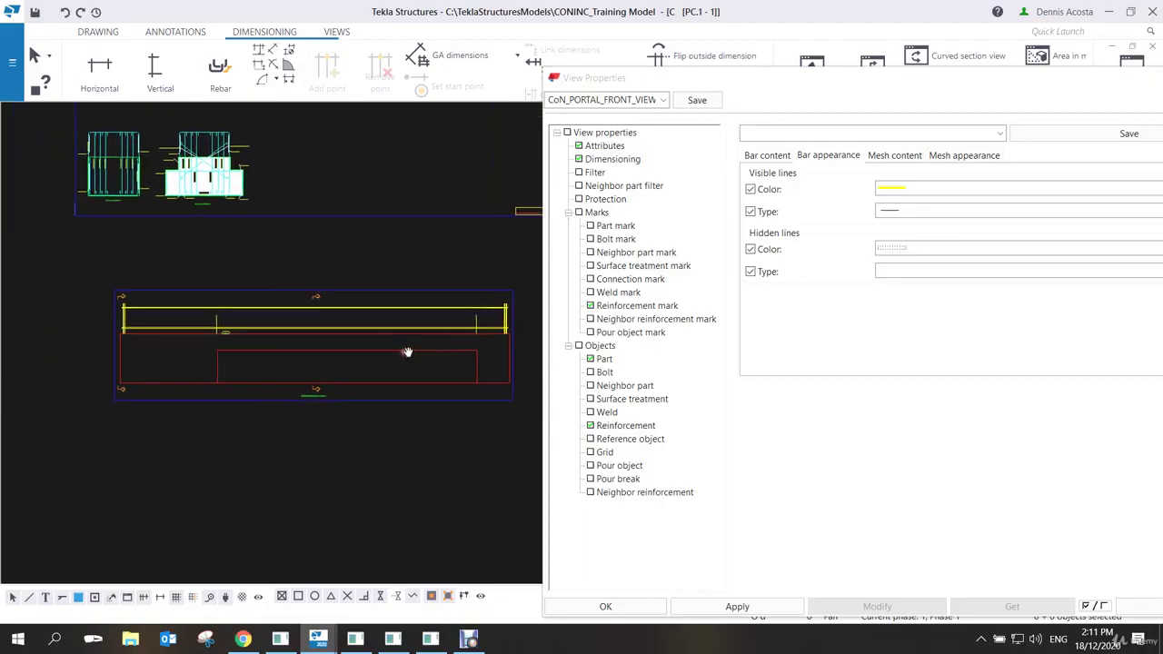
{"action": "left_click", "coordinate": [696, 100]}
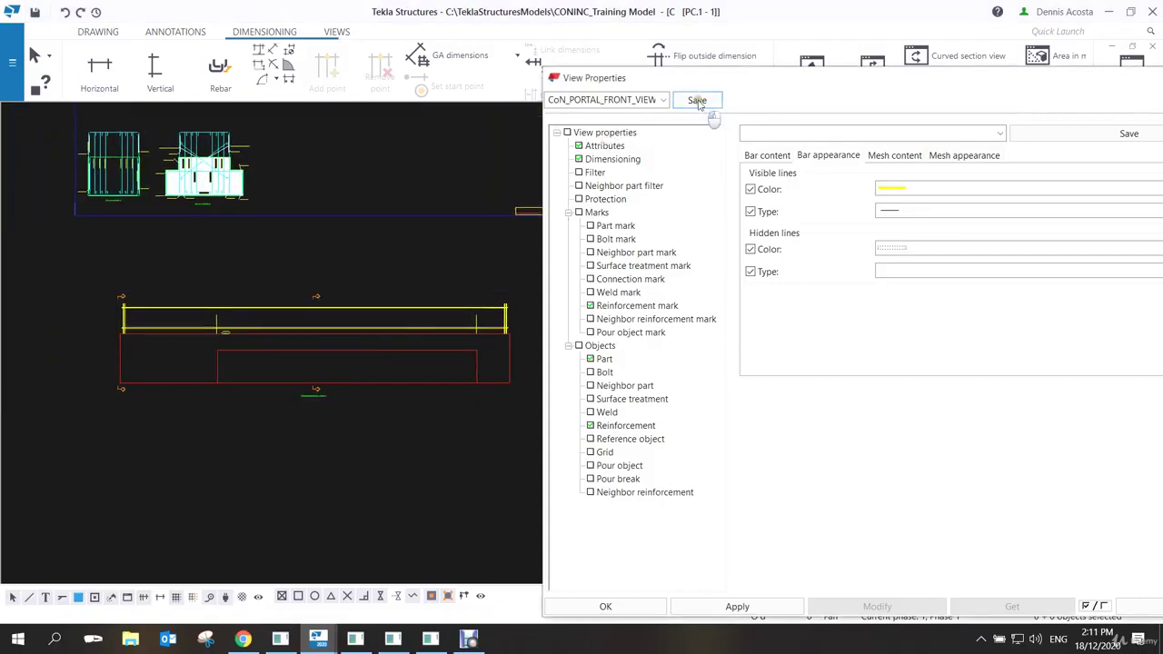
Add a dimensioning rule for the current assembly to the view properties and set its type to Overall dimensions.
{"action": "left_click", "coordinate": [625, 159]}
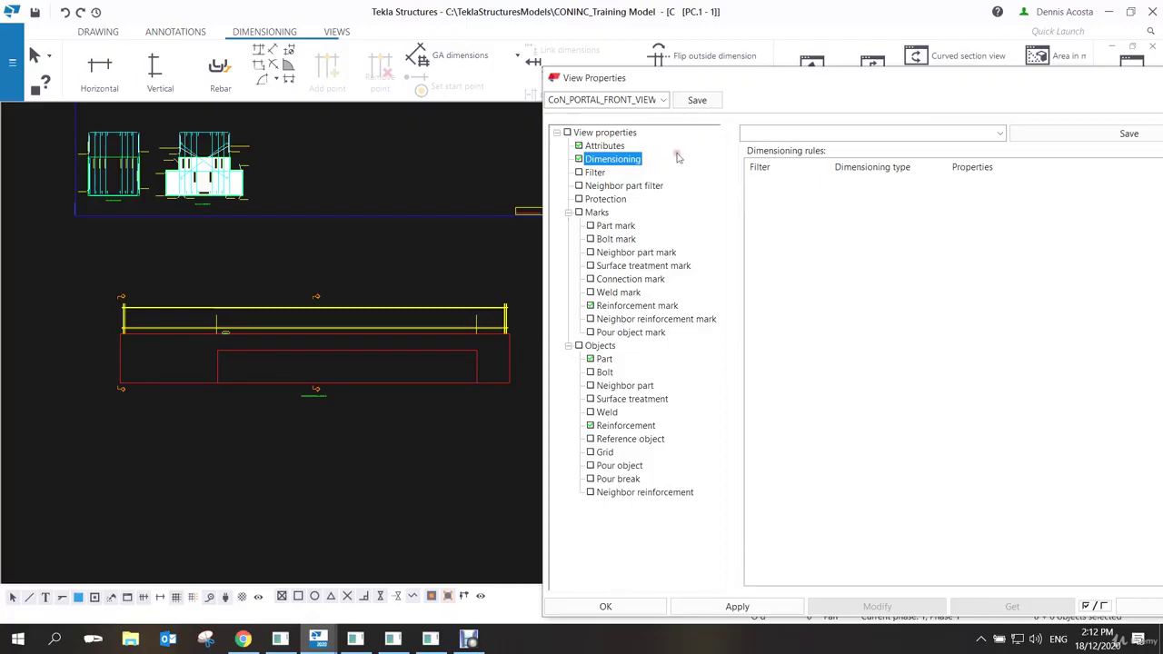
{"action": "left_click_drag", "start_coordinate": [764, 86], "coordinate": [668, 63]}
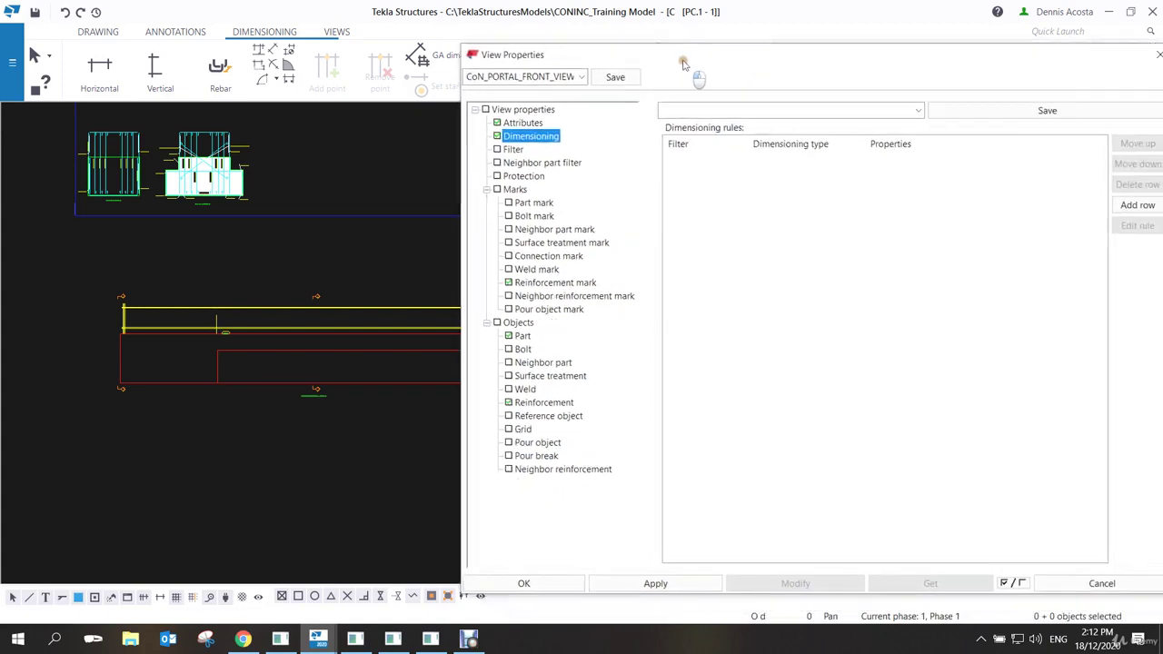
{"action": "mouse_move", "coordinate": [334, 335]}
{"action": "middle_mouse_down"}
{"action": "mouse_move", "coordinate": [264, 338]}
{"action": "mouse_move", "coordinate": [299, 317]}
{"action": "mouse_move", "coordinate": [278, 337]}
{"action": "middle_mouse_up"}
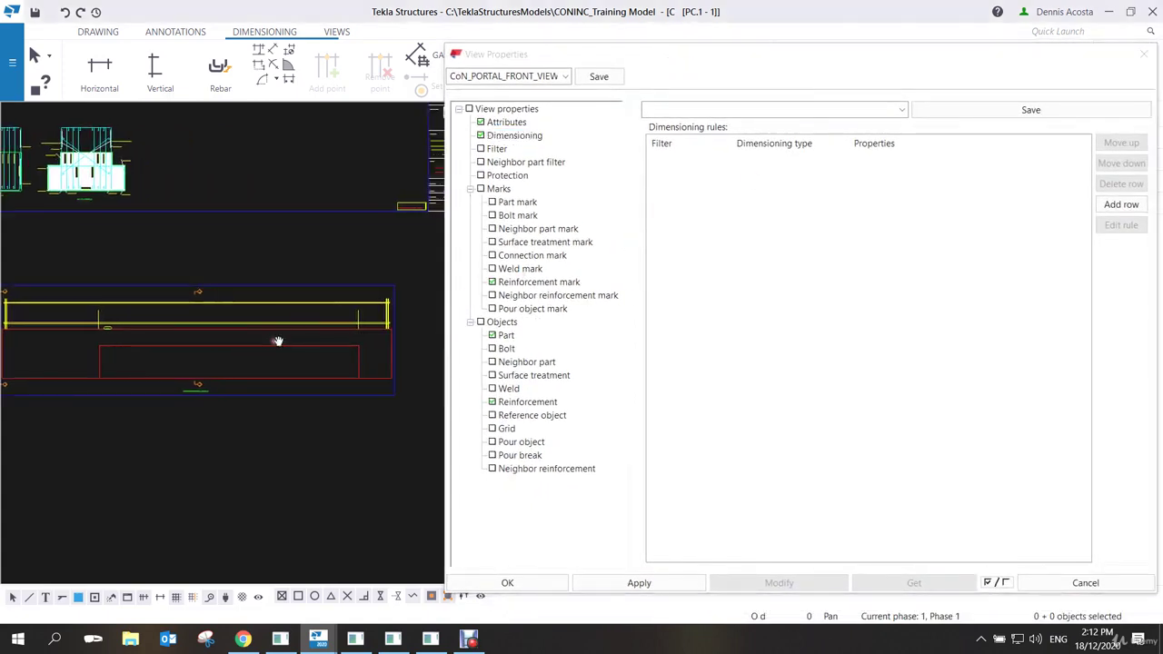
{"action": "left_click", "coordinate": [1123, 201]}
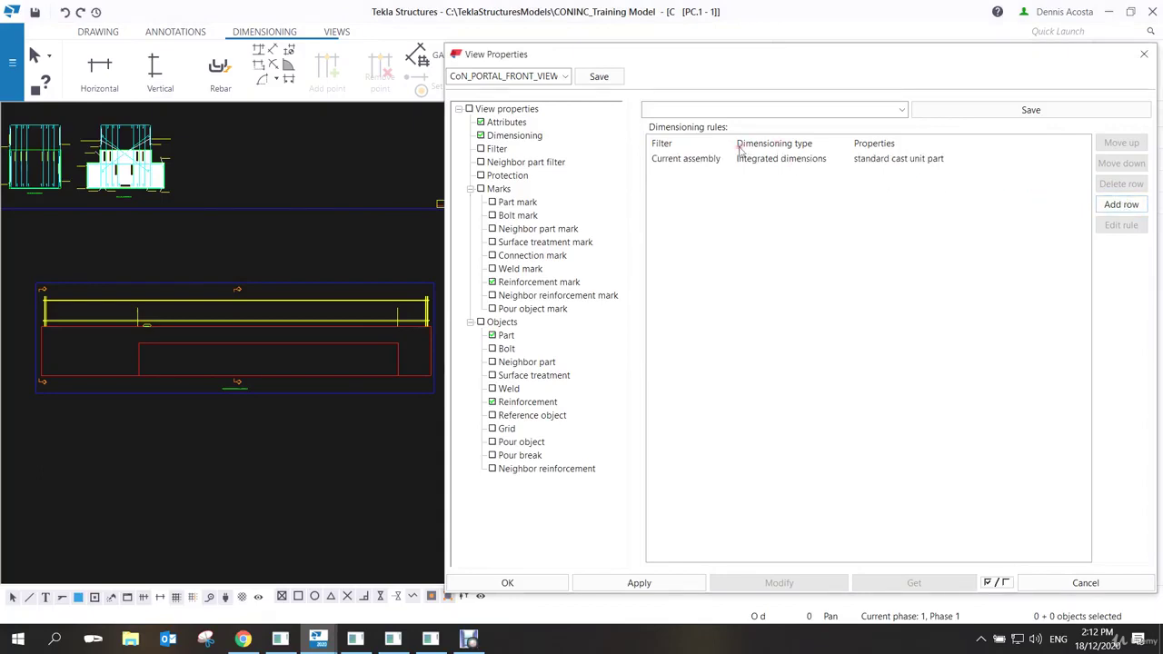
{"action": "left_click", "coordinate": [822, 159]}
{"action": "left_click", "coordinate": [836, 160]}
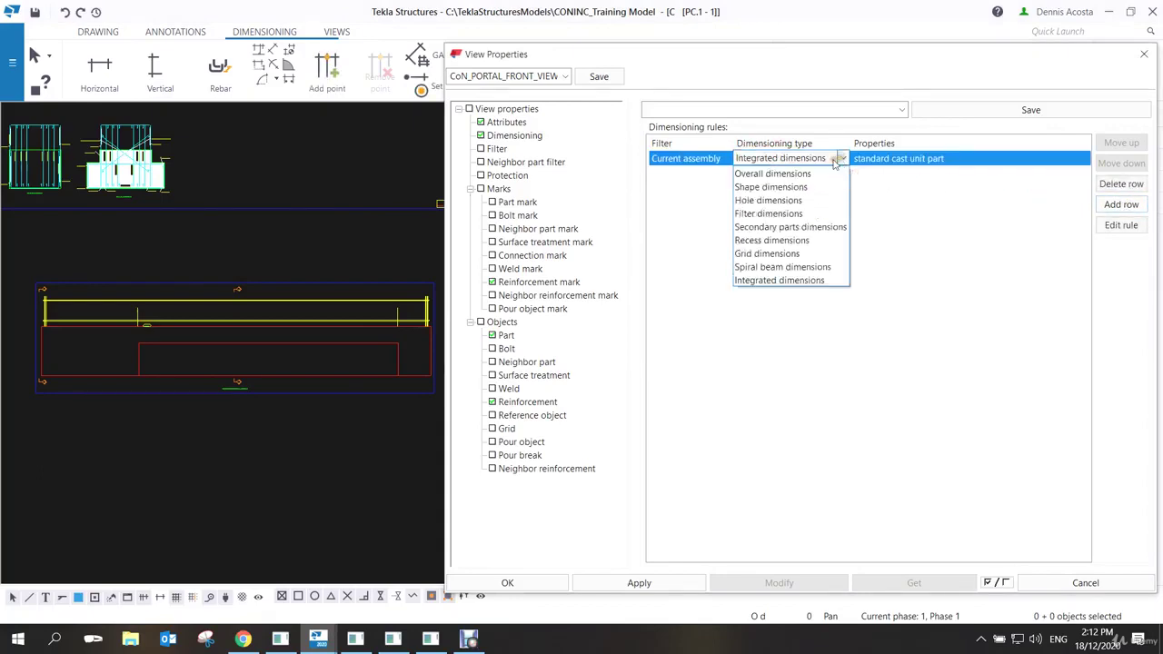
{"action": "left_click", "coordinate": [789, 175]}
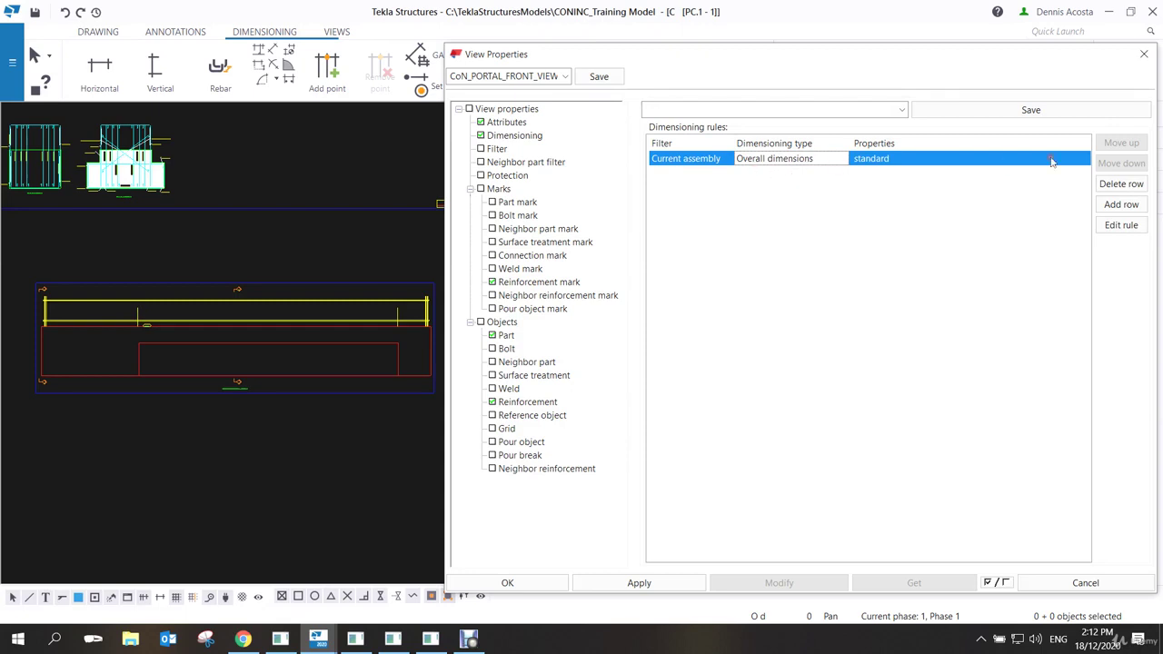
{"action": "left_click", "coordinate": [840, 159]}
{"action": "left_click", "coordinate": [842, 160]}
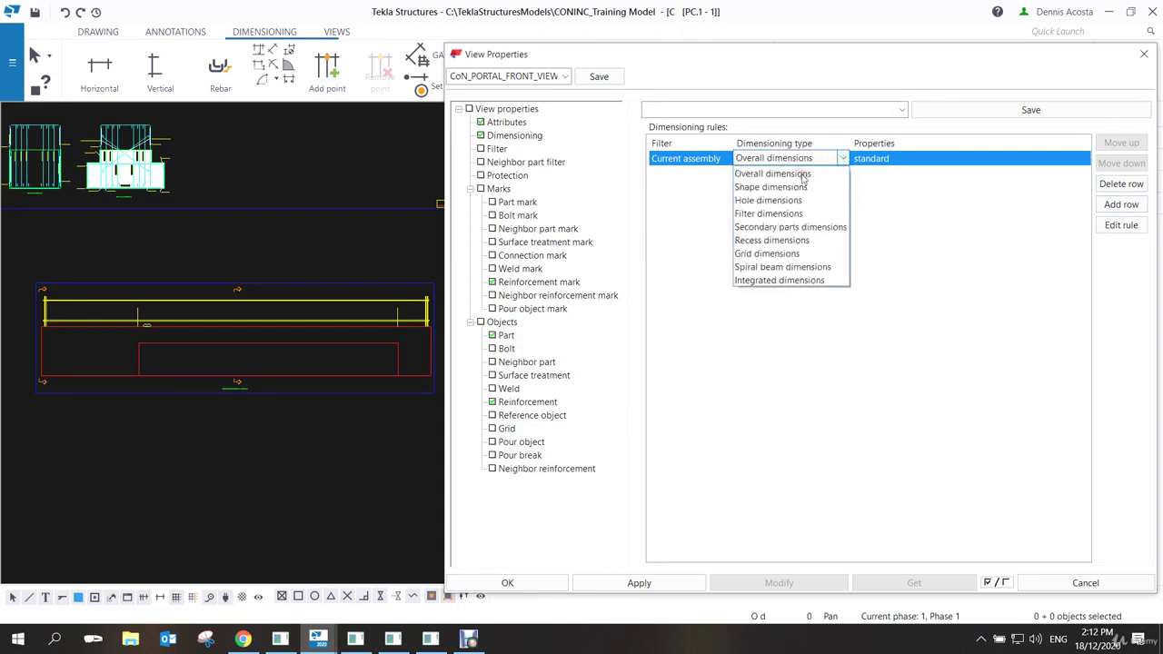
{"action": "left_click", "coordinate": [802, 171]}
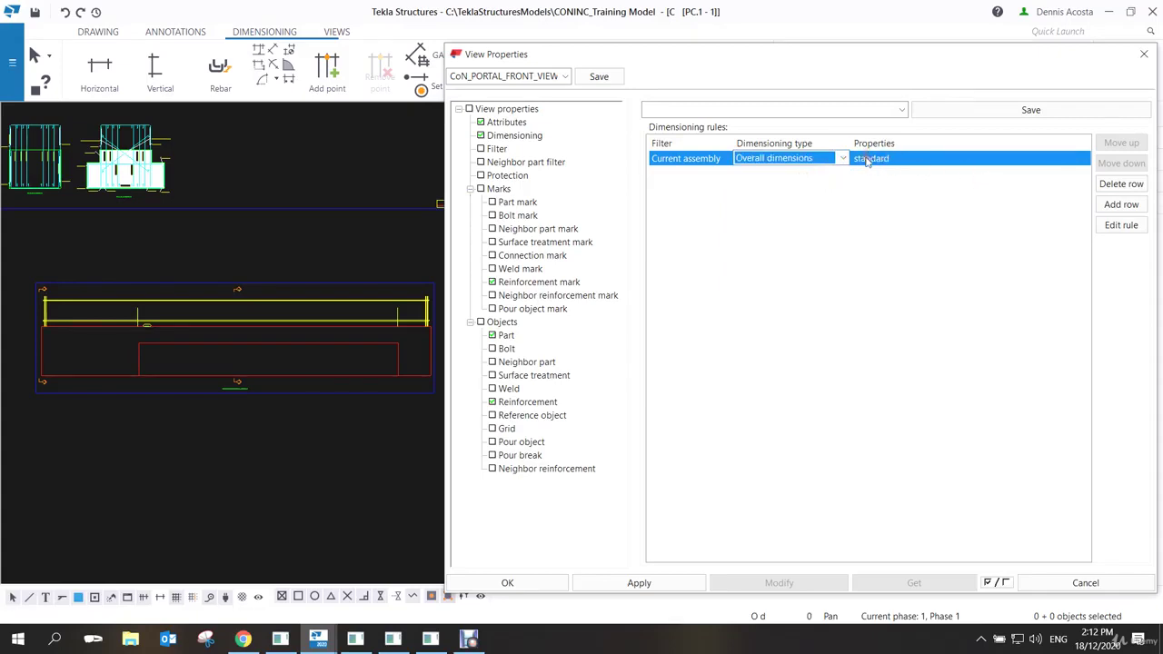
Save the overall dimensions rule's properties as CON_OVERALL_DIM and close the Dimensioning rule properties dialog.
{"action": "left_click", "coordinate": [1122, 226]}
{"action": "left_click", "coordinate": [1123, 226]}
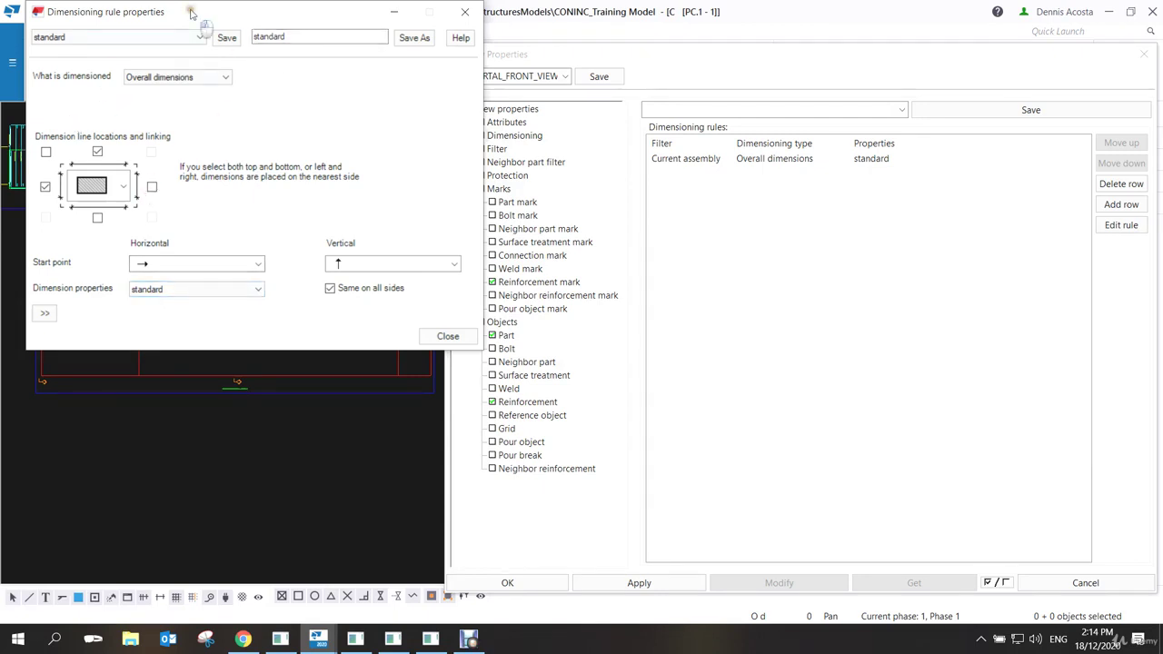
{"action": "left_click_drag", "start_coordinate": [191, 12], "coordinate": [597, 154]}
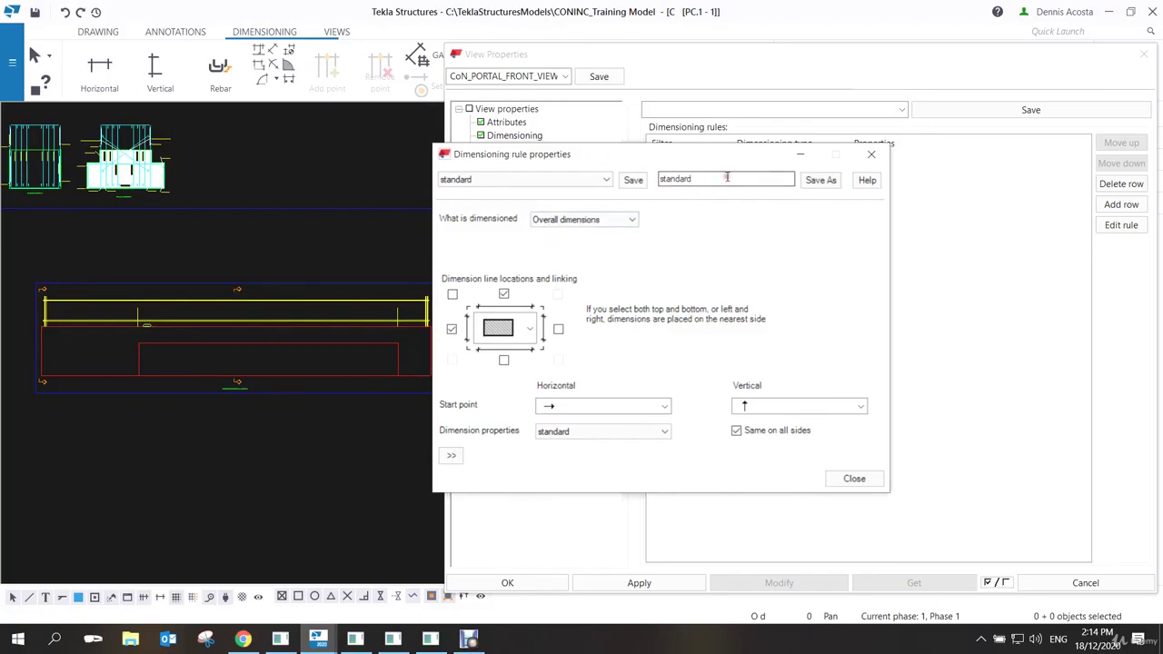
{"action": "left_click_drag", "start_coordinate": [727, 178], "coordinate": [630, 179]}
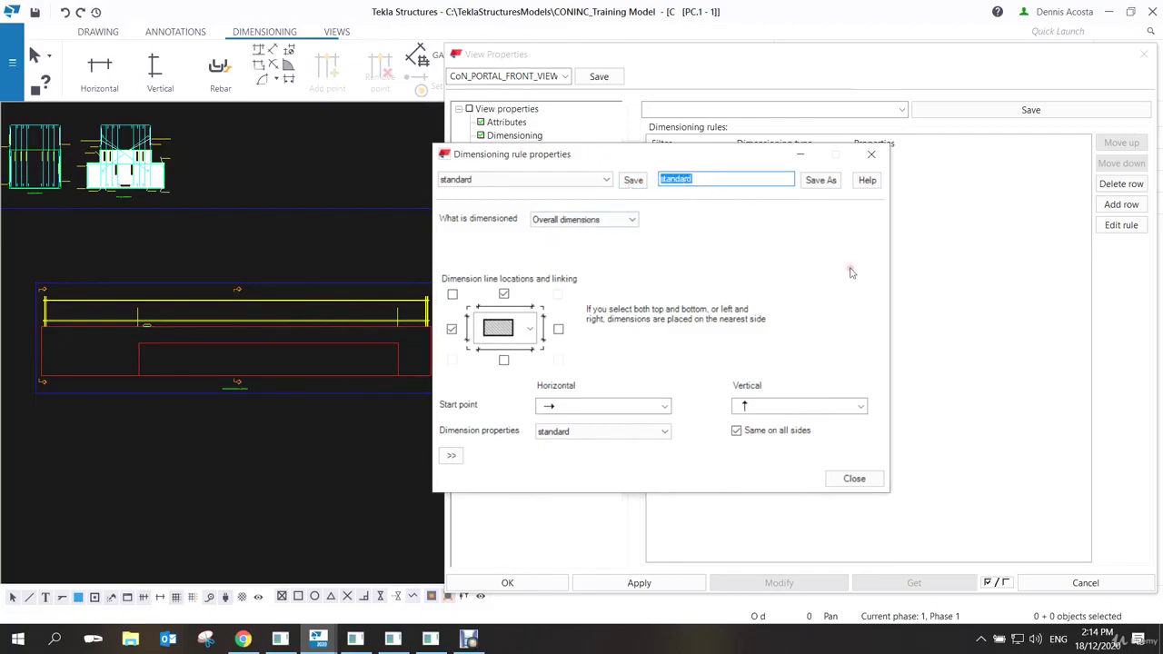
{"action": "type", "text": "CVON_"}
{"action": "key", "text": "BackSpace"}
{"action": "key", "text": "BackSpace"}
{"action": "key", "text": "BackSpace"}
{"action": "key", "text": "BackSpace"}
{"action": "type", "text": "ON_OVERALL_DIM"}
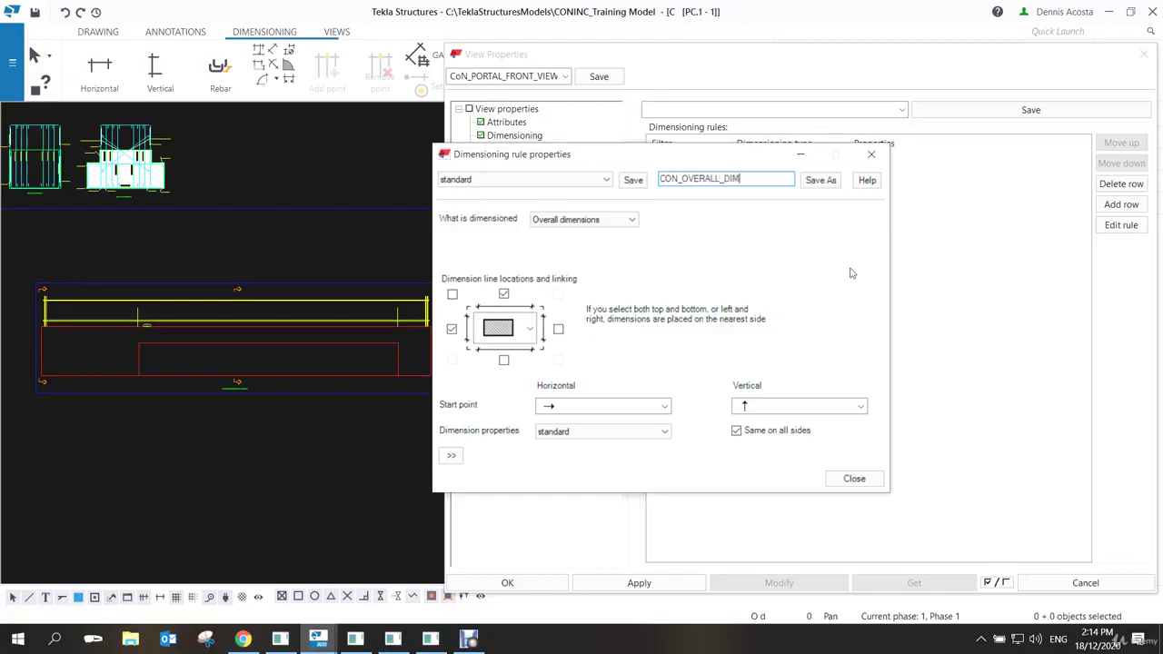
{"action": "left_click", "coordinate": [818, 181]}
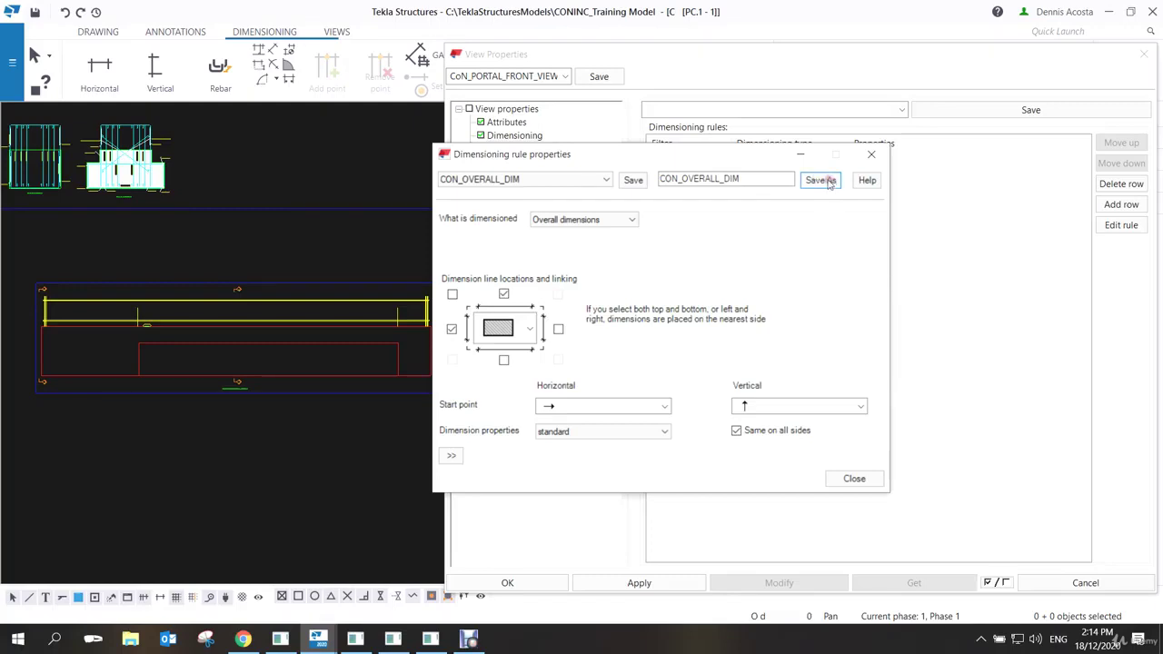
{"action": "left_click", "coordinate": [820, 180]}
{"action": "left_click", "coordinate": [857, 482]}
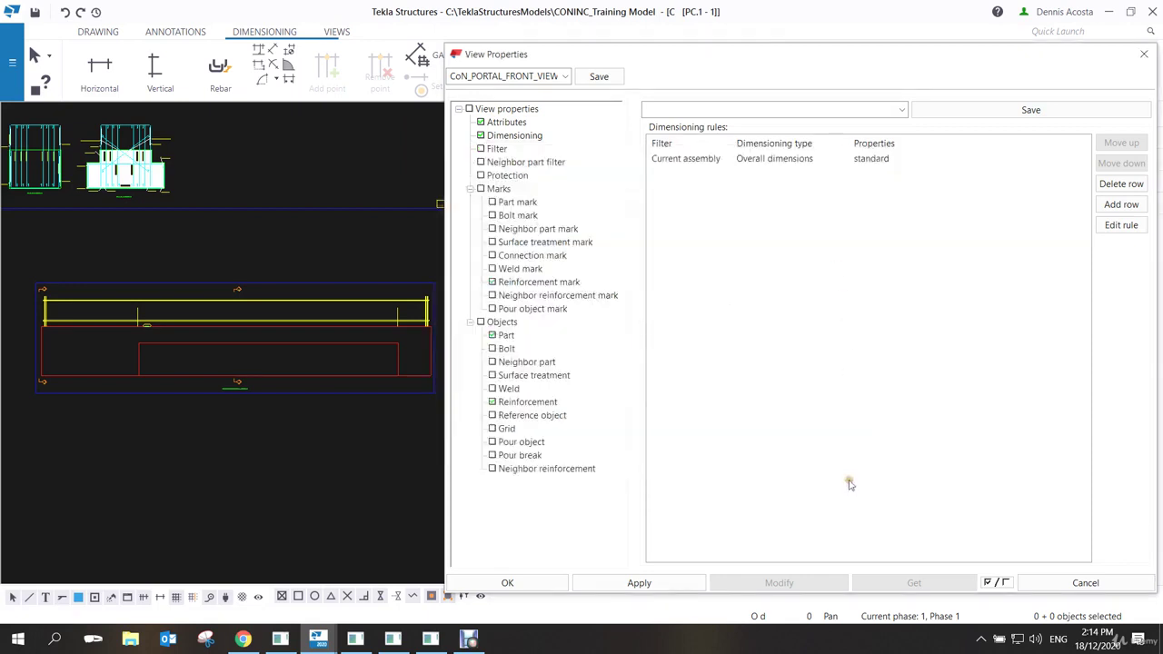
Assign the CON_OVERALL_DIM properties to the Overall dimensions rule and apply the view properties to the front view.
{"action": "left_click", "coordinate": [890, 160]}
{"action": "left_click", "coordinate": [947, 160]}
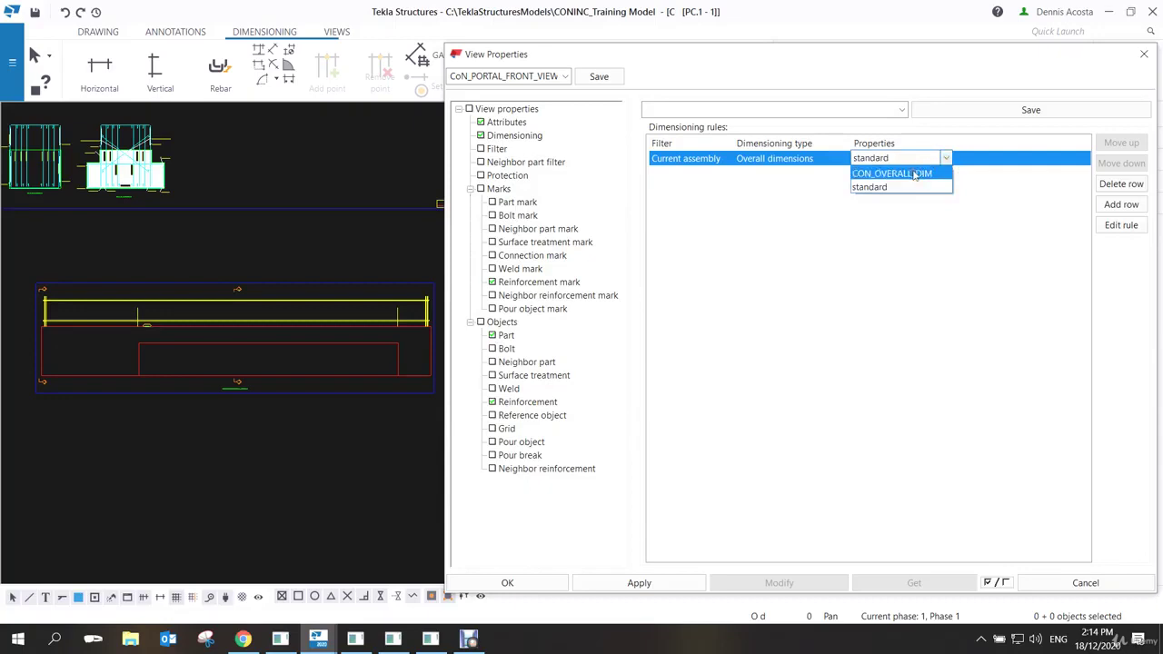
{"action": "left_click", "coordinate": [915, 173]}
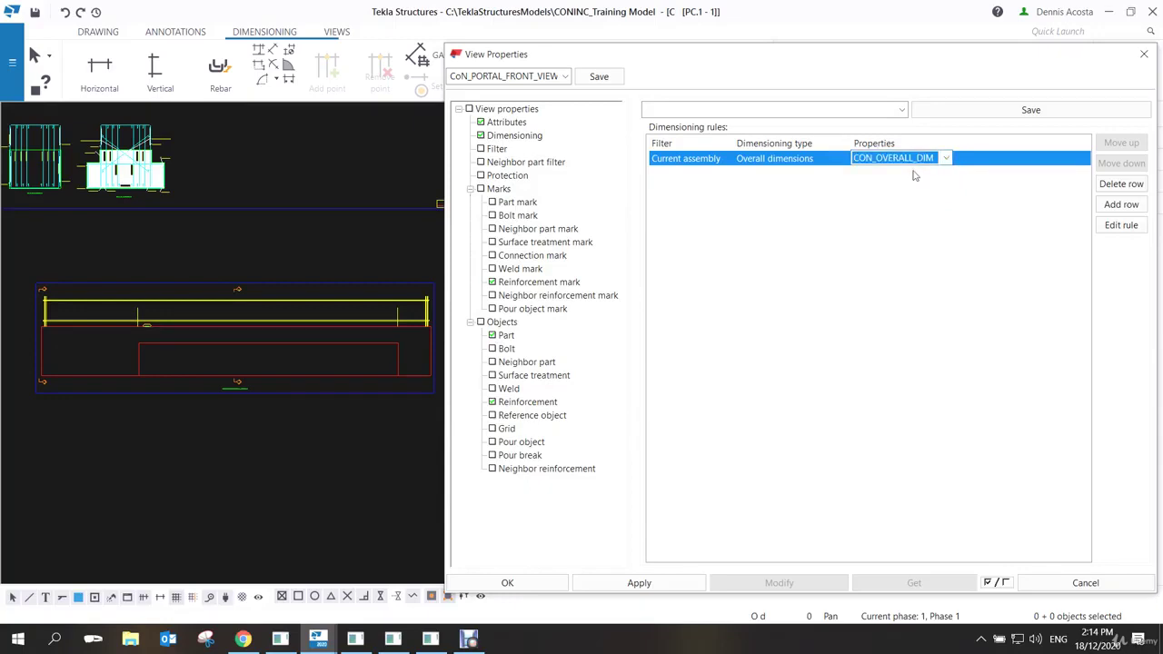
{"action": "left_click", "coordinate": [411, 289]}
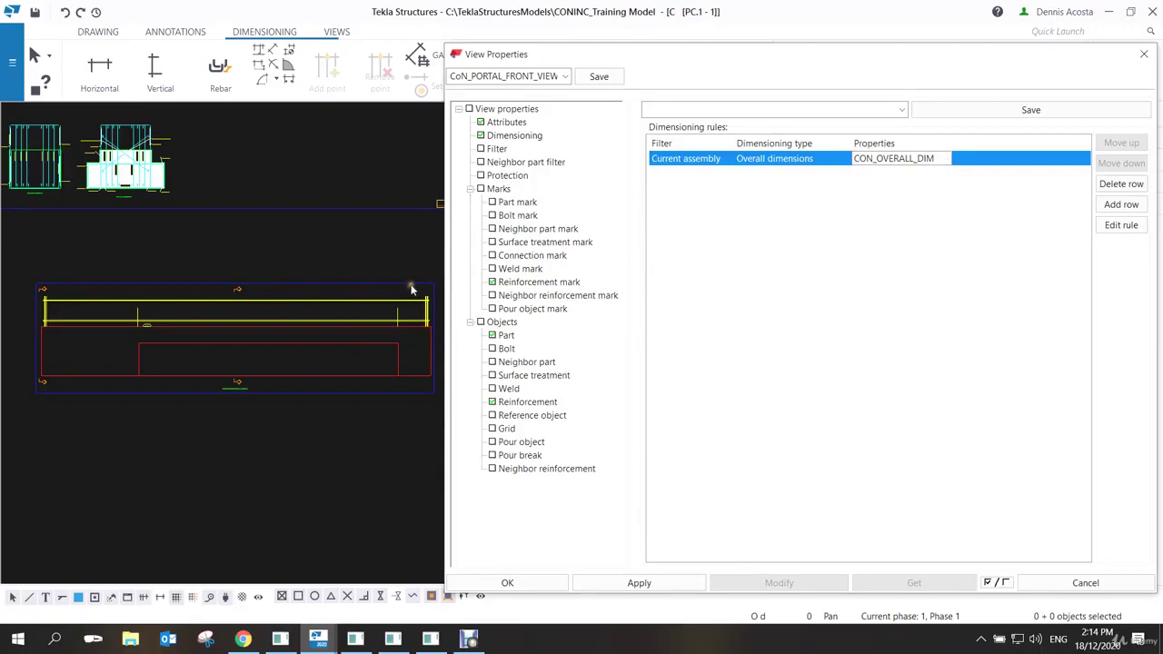
{"action": "left_click", "coordinate": [411, 289]}
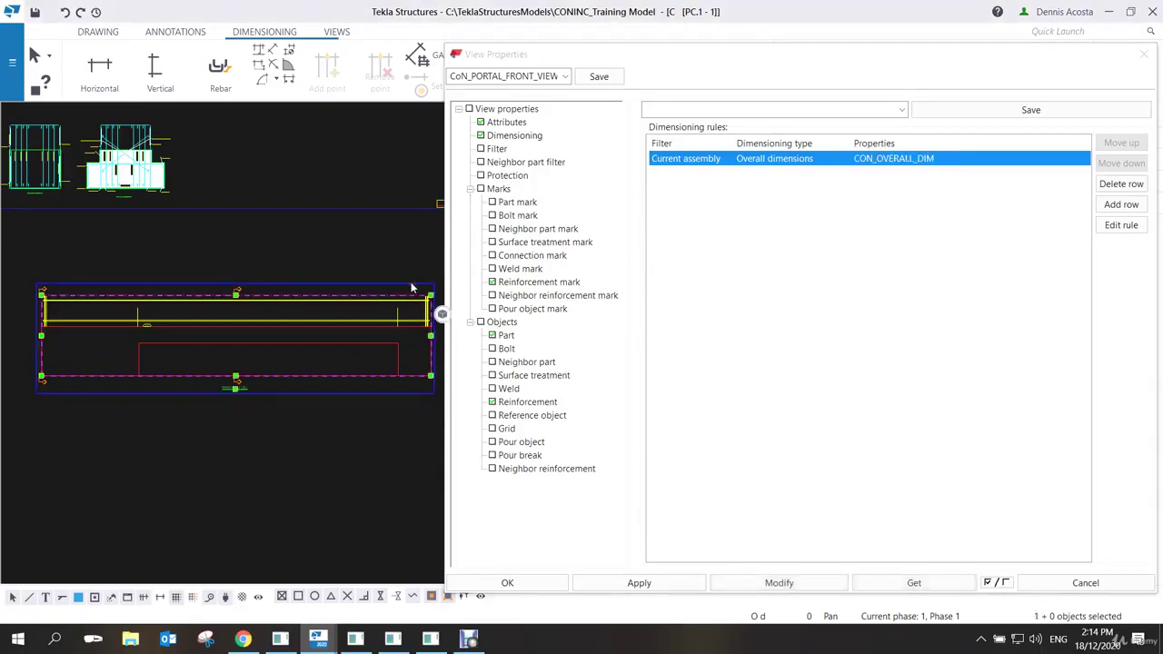
{"action": "left_click", "coordinate": [770, 583]}
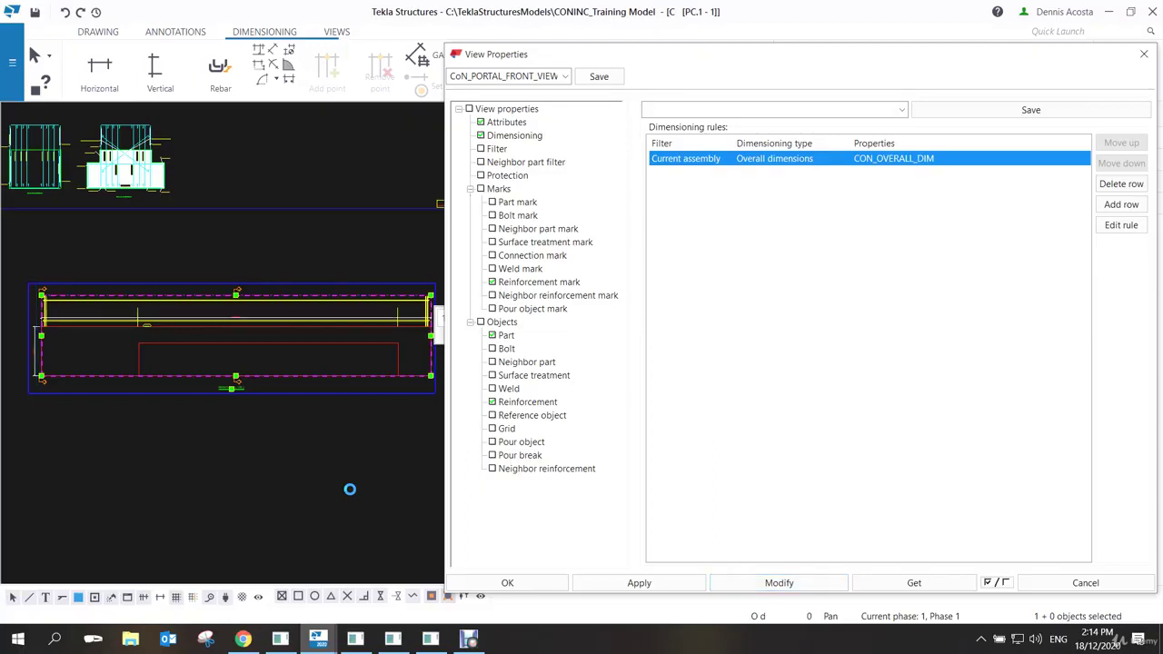
Check the generated overall dimensions in the front view and move the horizontal overall dimension above the beam.
{"action": "scroll", "coordinate": [252, 332], "scroll_direction": "up", "scroll_amount": 5}
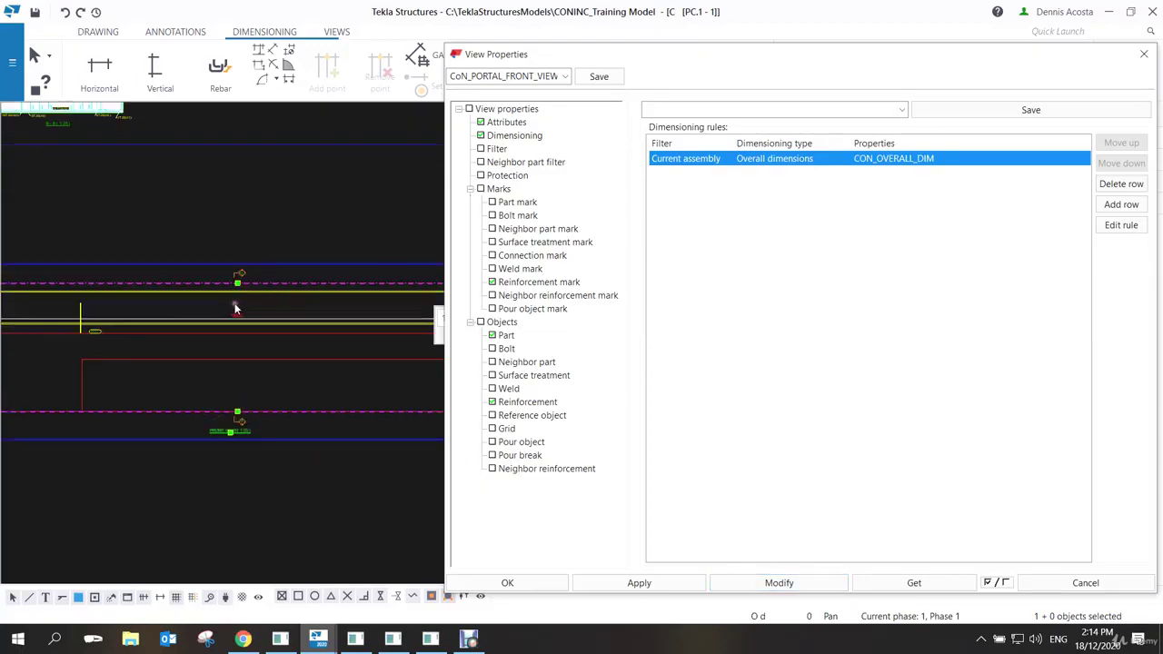
{"action": "scroll", "coordinate": [247, 327], "scroll_direction": "down", "scroll_amount": 5}
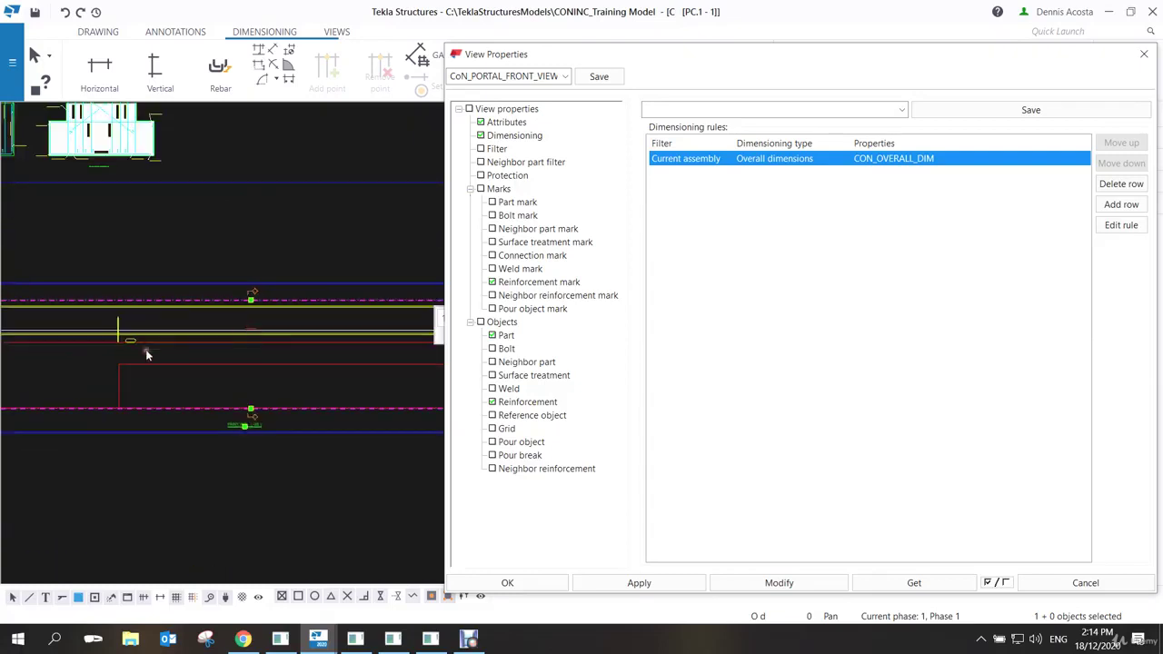
{"action": "middle_click_drag", "start_coordinate": [146, 349], "coordinate": [209, 372]}
{"action": "scroll", "coordinate": [239, 384], "scroll_direction": "up", "scroll_amount": 4}
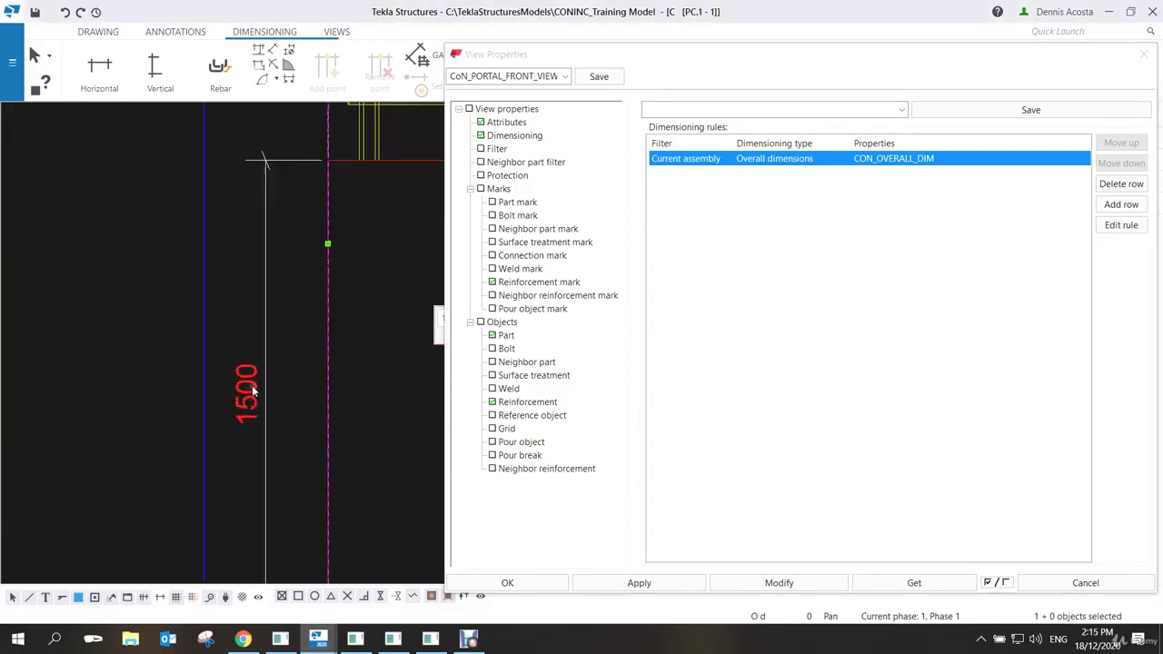
{"action": "scroll", "coordinate": [249, 389], "scroll_direction": "down", "scroll_amount": 4}
{"action": "scroll", "coordinate": [261, 394], "scroll_direction": "up", "scroll_amount": 5}
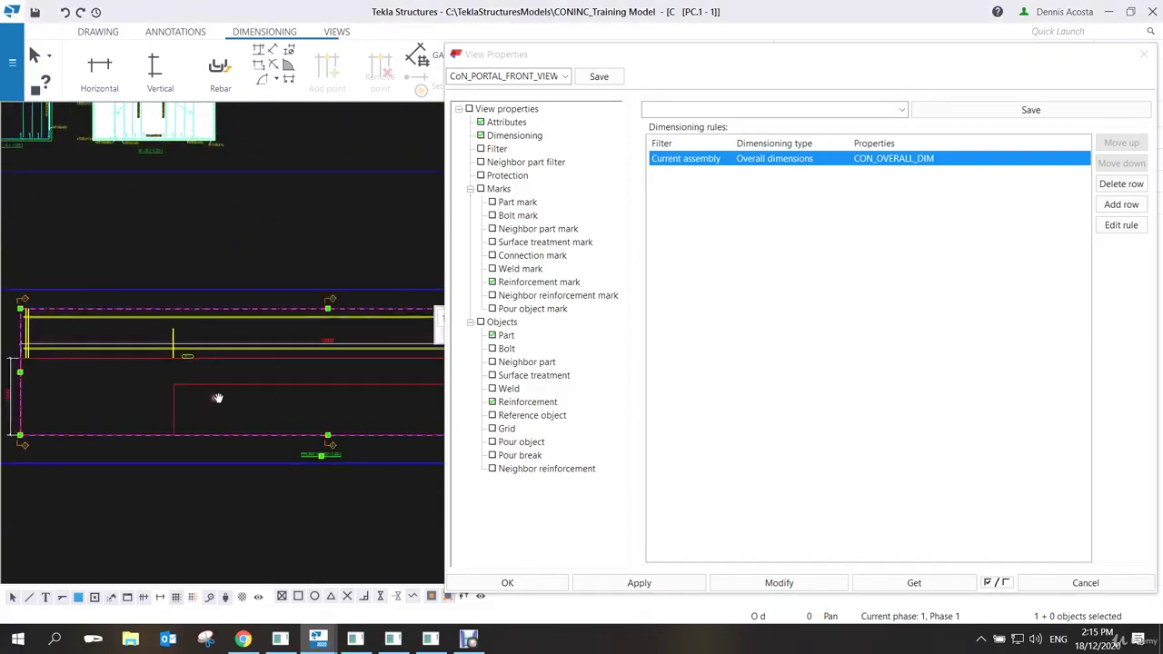
{"action": "left_click_drag", "start_coordinate": [337, 373], "coordinate": [305, 315]}
{"action": "scroll", "coordinate": [282, 313], "scroll_direction": "down", "scroll_amount": 3}
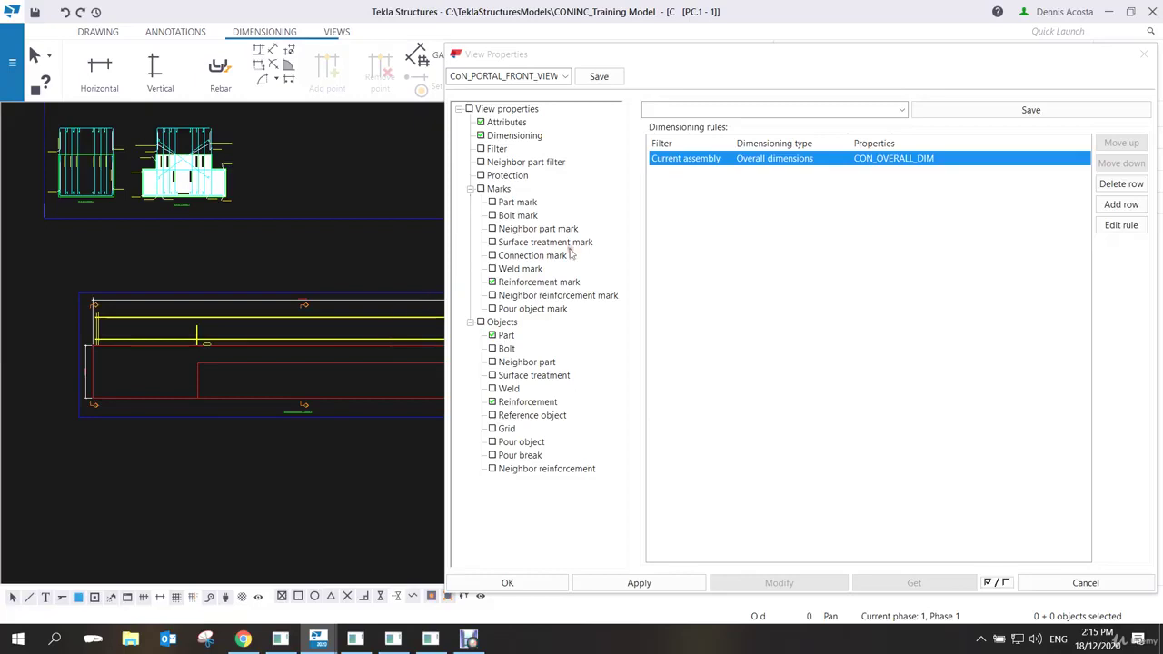
Add a second dimensioning rule for the current assembly and set its type to Shape dimensions.
{"action": "left_click", "coordinate": [1120, 204]}
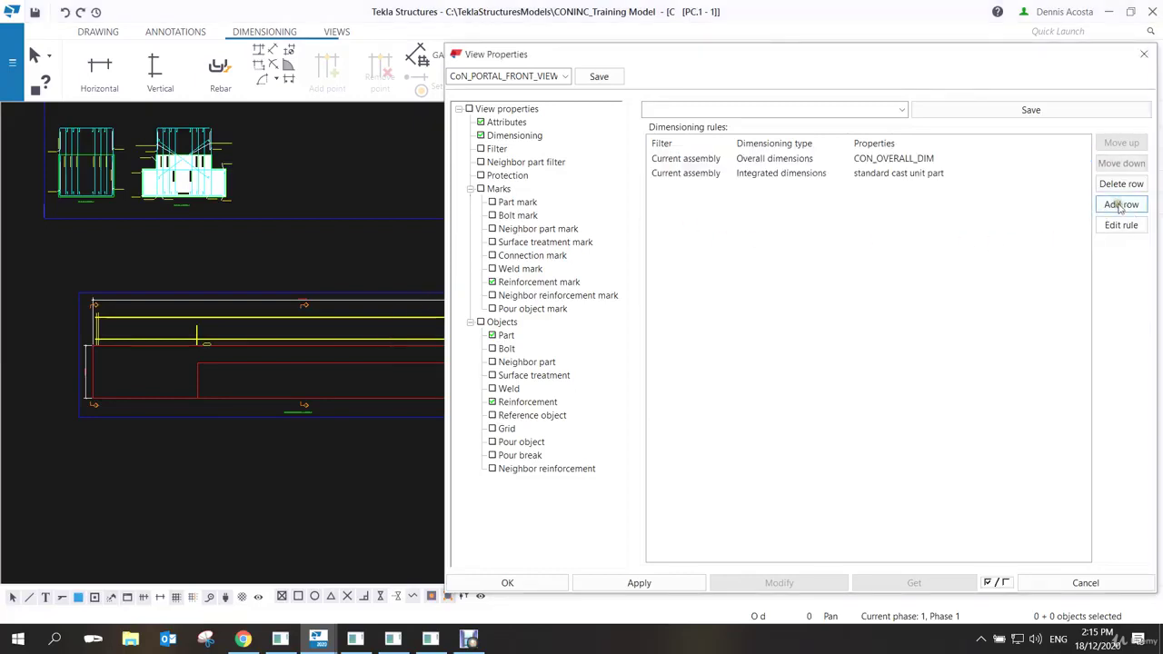
{"action": "left_click", "coordinate": [804, 173]}
{"action": "left_click", "coordinate": [841, 176]}
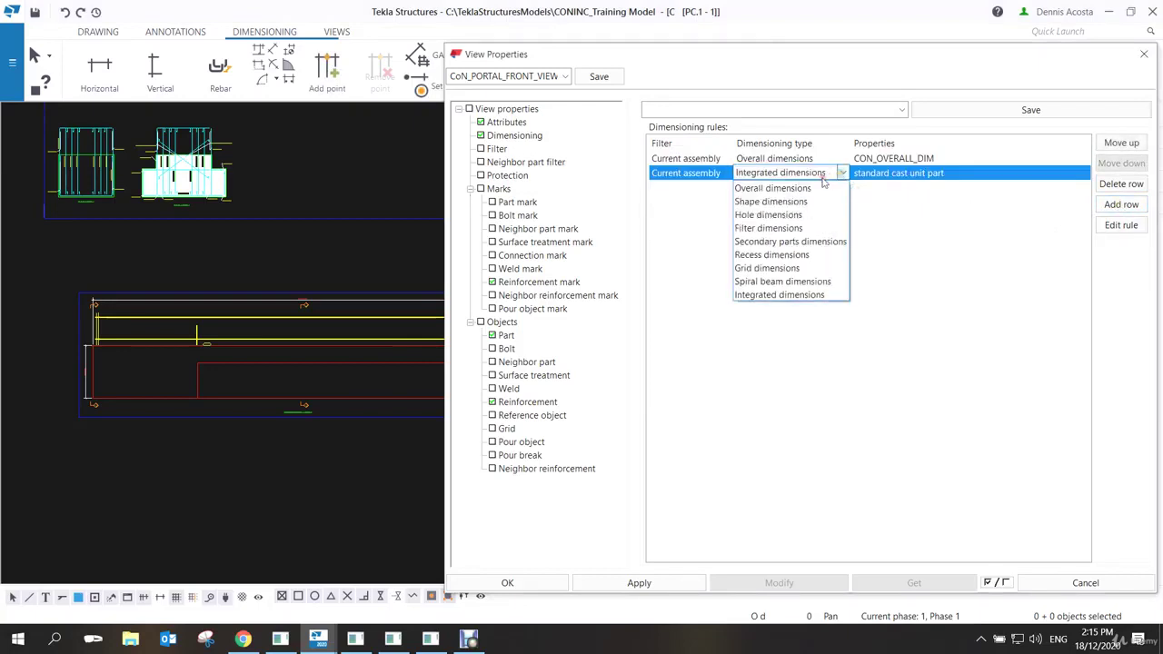
{"action": "left_click", "coordinate": [792, 206]}
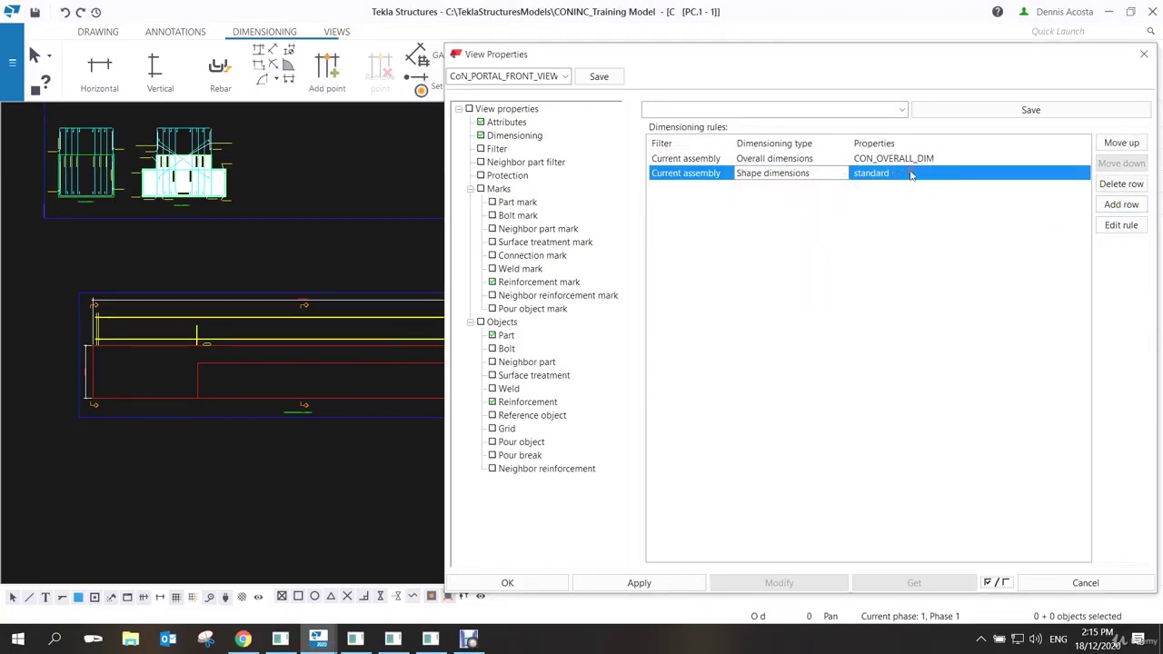
Save the shape dimensions rule's properties as CON_SHAPE_DIM and close the Dimensioning rule properties dialog.
{"action": "left_click", "coordinate": [1122, 227]}
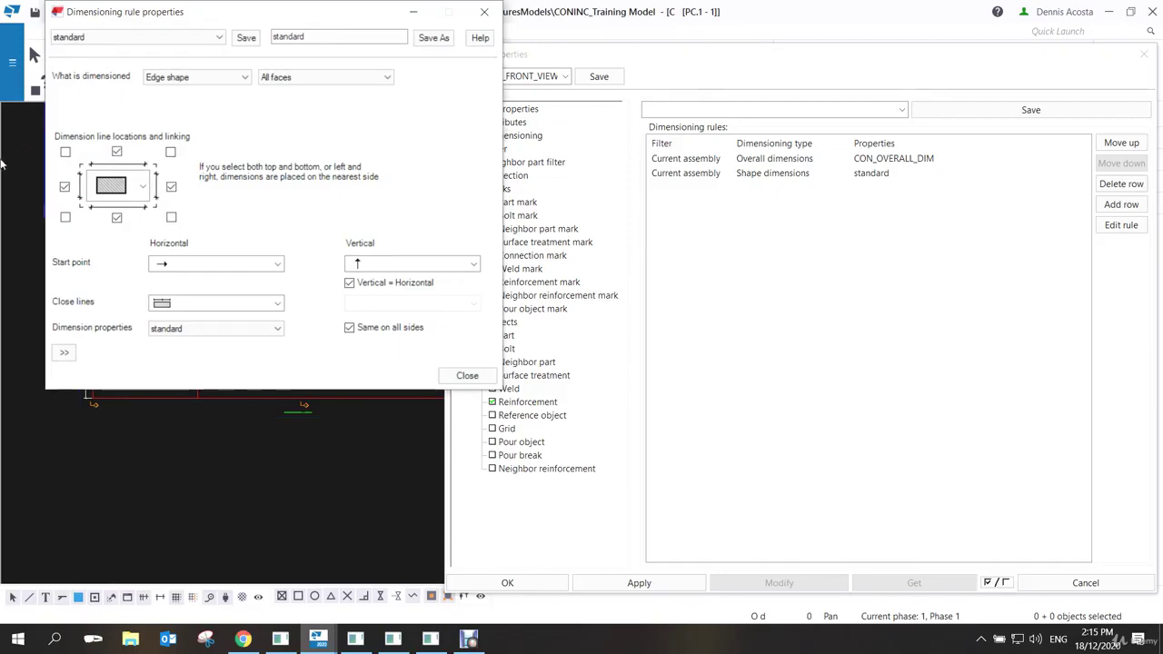
{"action": "left_click", "coordinate": [269, 304]}
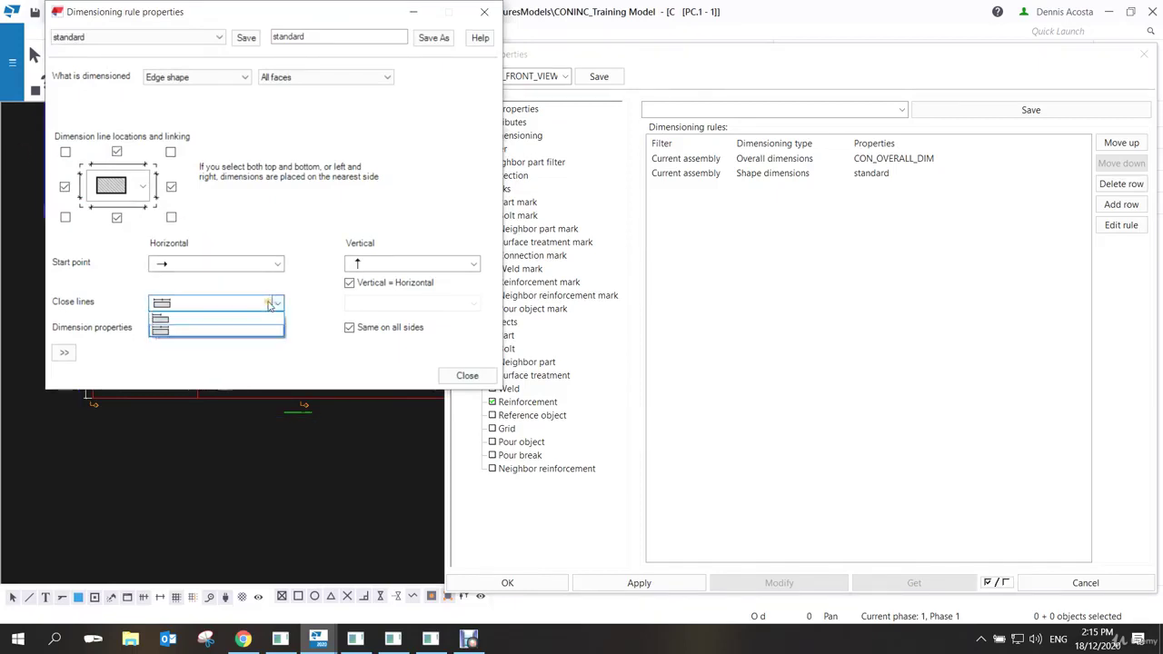
{"action": "left_click", "coordinate": [269, 305]}
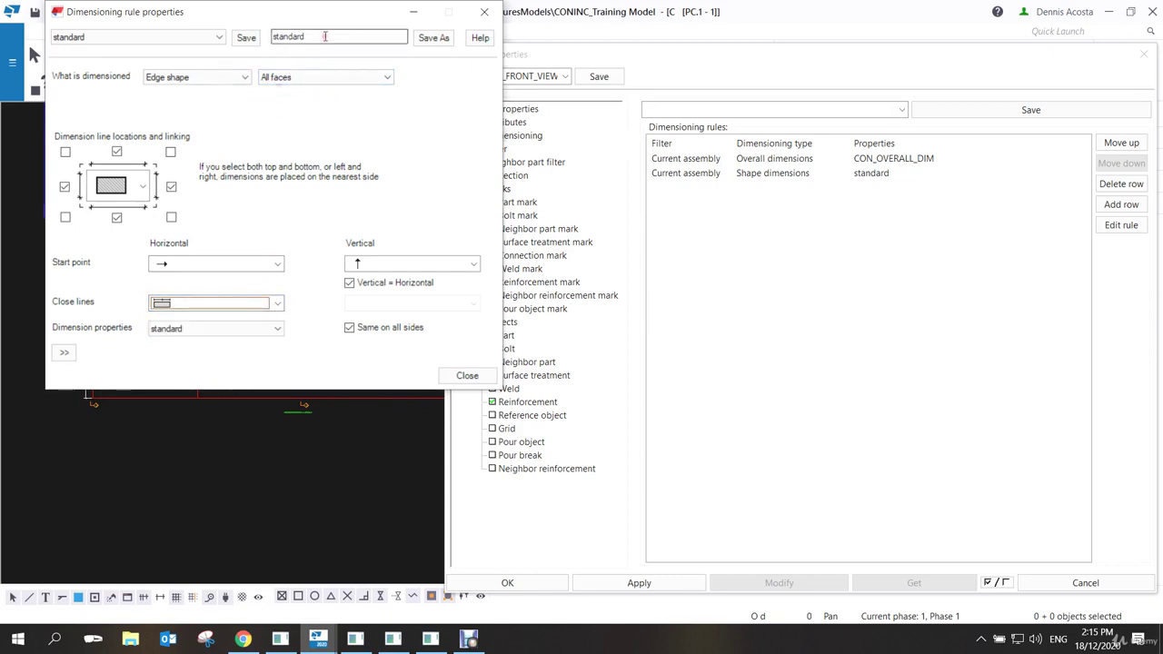
{"action": "left_click_drag", "start_coordinate": [314, 36], "coordinate": [251, 40]}
{"action": "type", "text": "CO"}
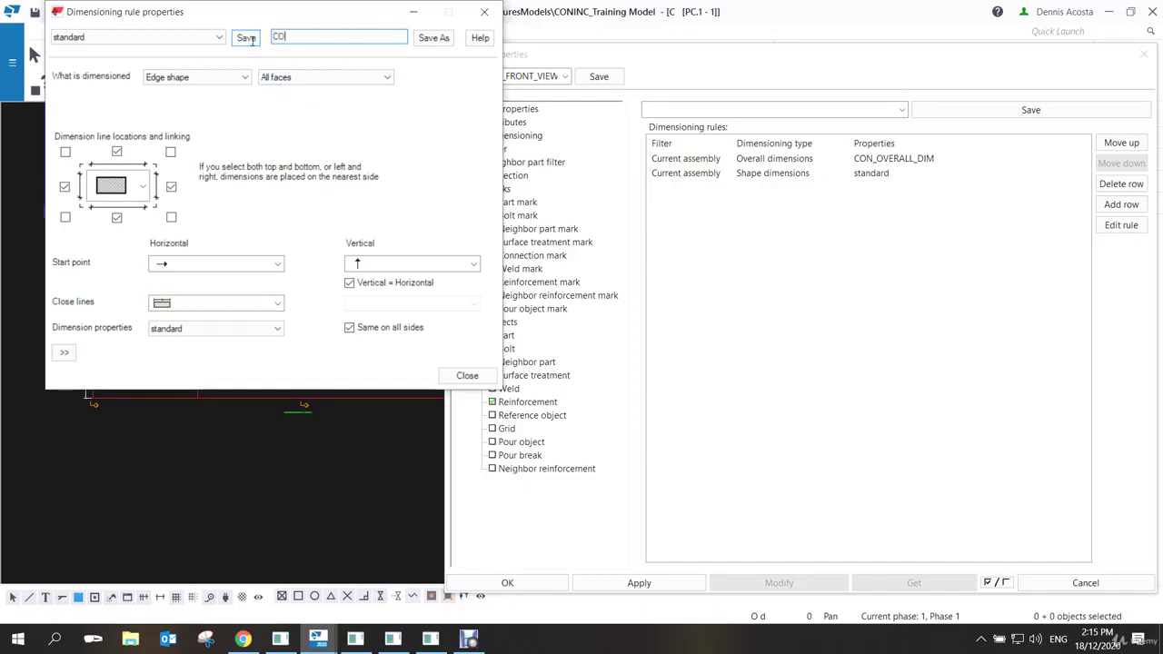
{"action": "type", "text": "N_SHAPE_DIM"}
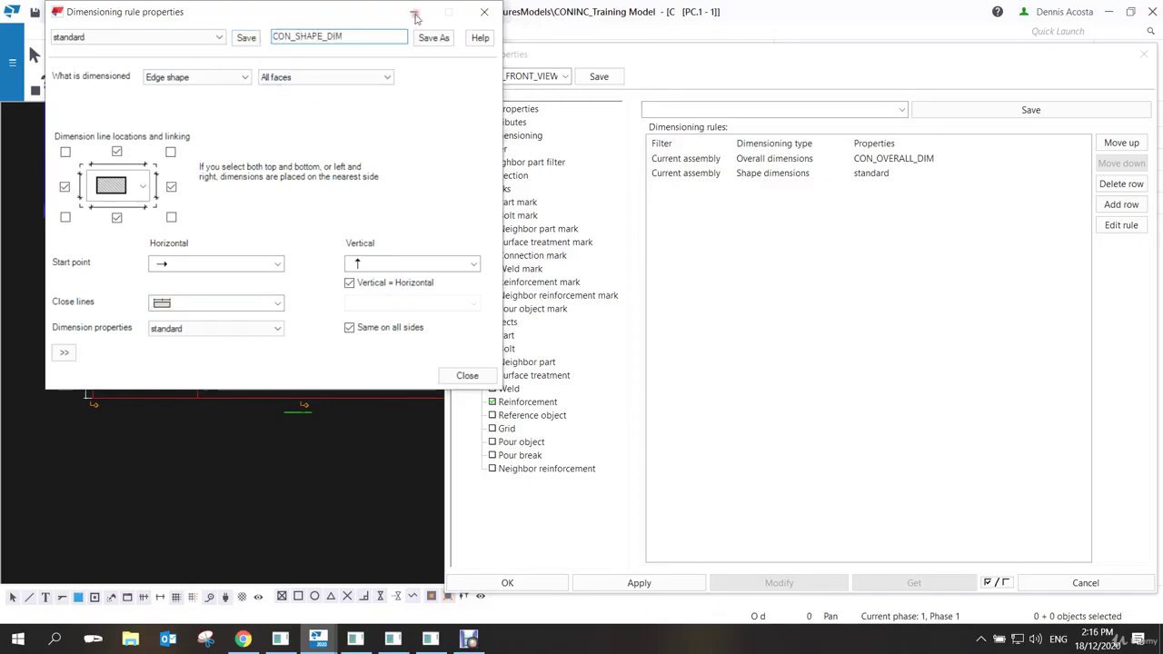
{"action": "left_click", "coordinate": [432, 39]}
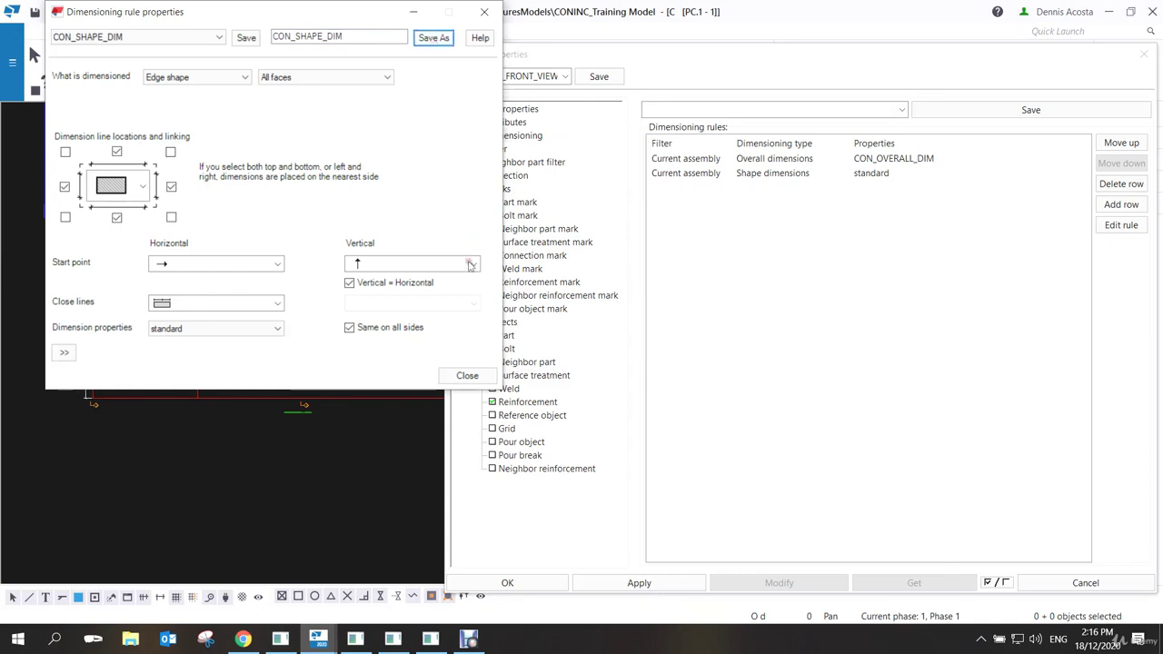
{"action": "left_click", "coordinate": [467, 377]}
Assign CON_SHAPE_DIM to the Shape dimensions rule, then save the view properties and apply them to the front view.
{"action": "left_click", "coordinate": [917, 178]}
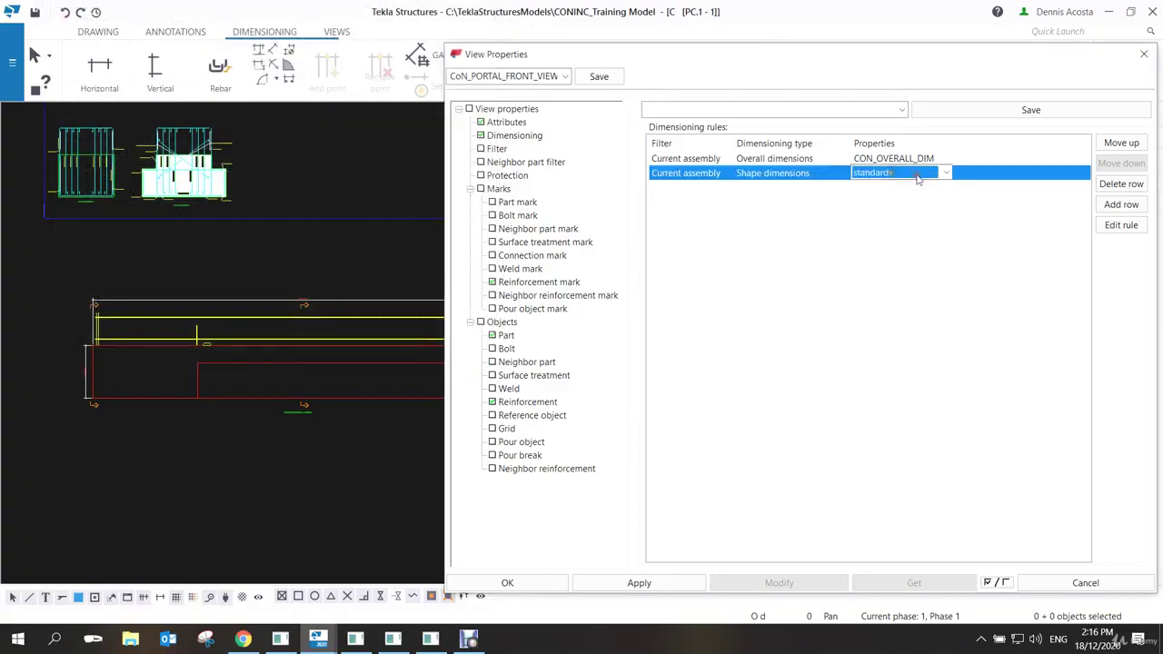
{"action": "left_click", "coordinate": [917, 178]}
{"action": "left_click", "coordinate": [923, 188]}
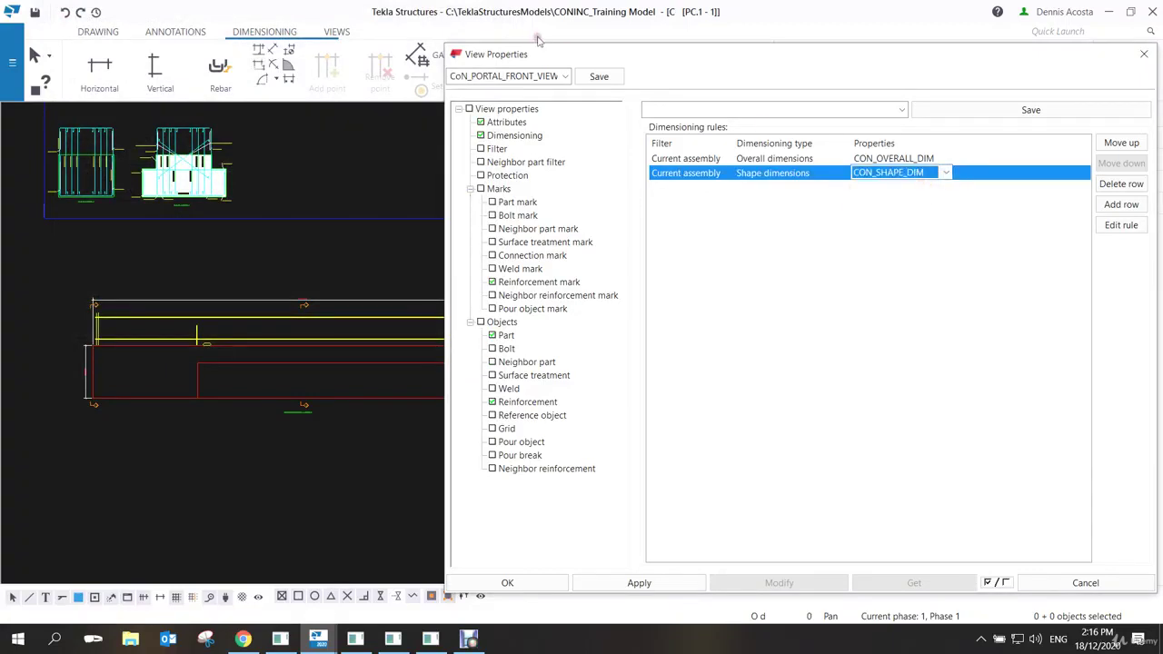
{"action": "left_click", "coordinate": [598, 76]}
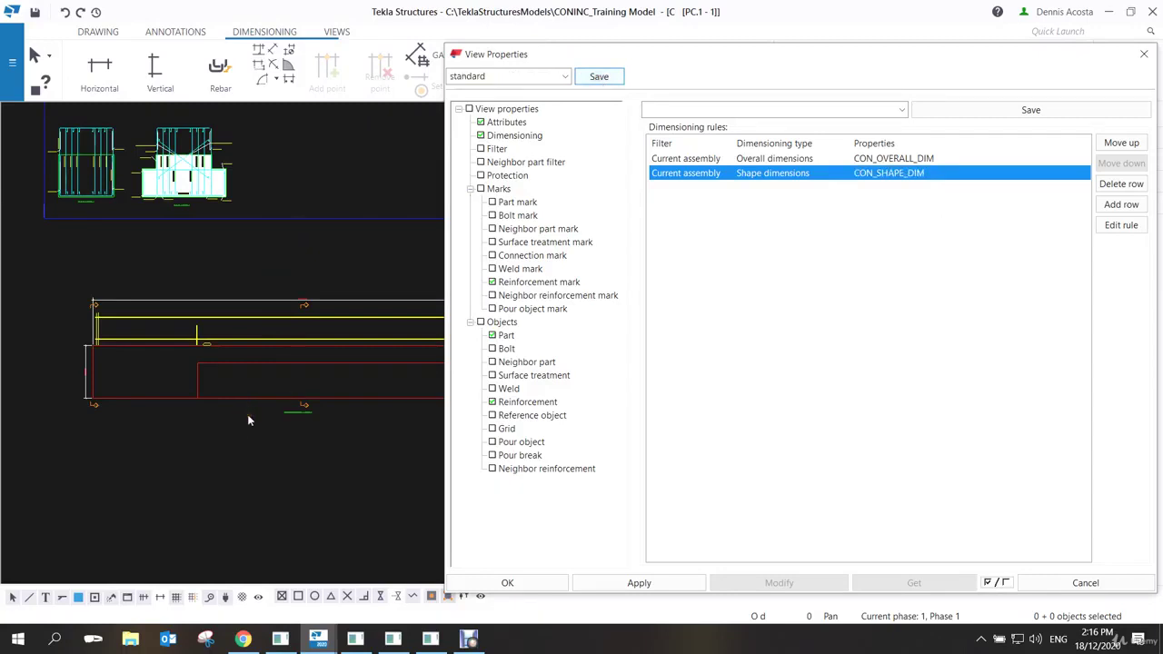
{"action": "left_click", "coordinate": [248, 414]}
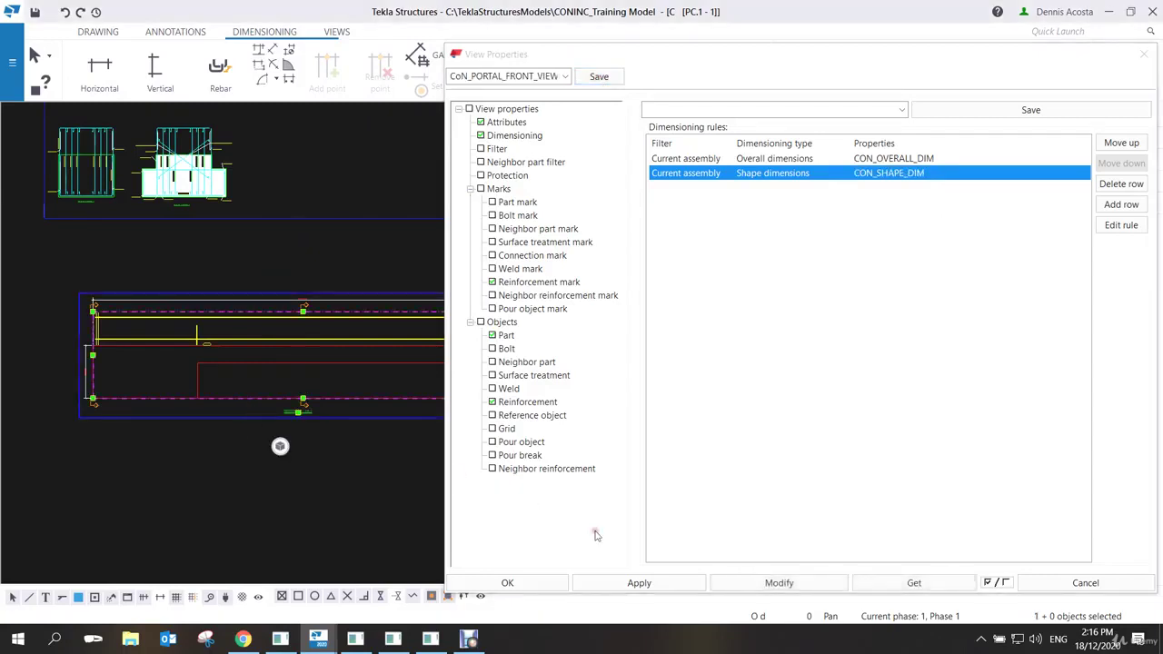
{"action": "left_click", "coordinate": [765, 586]}
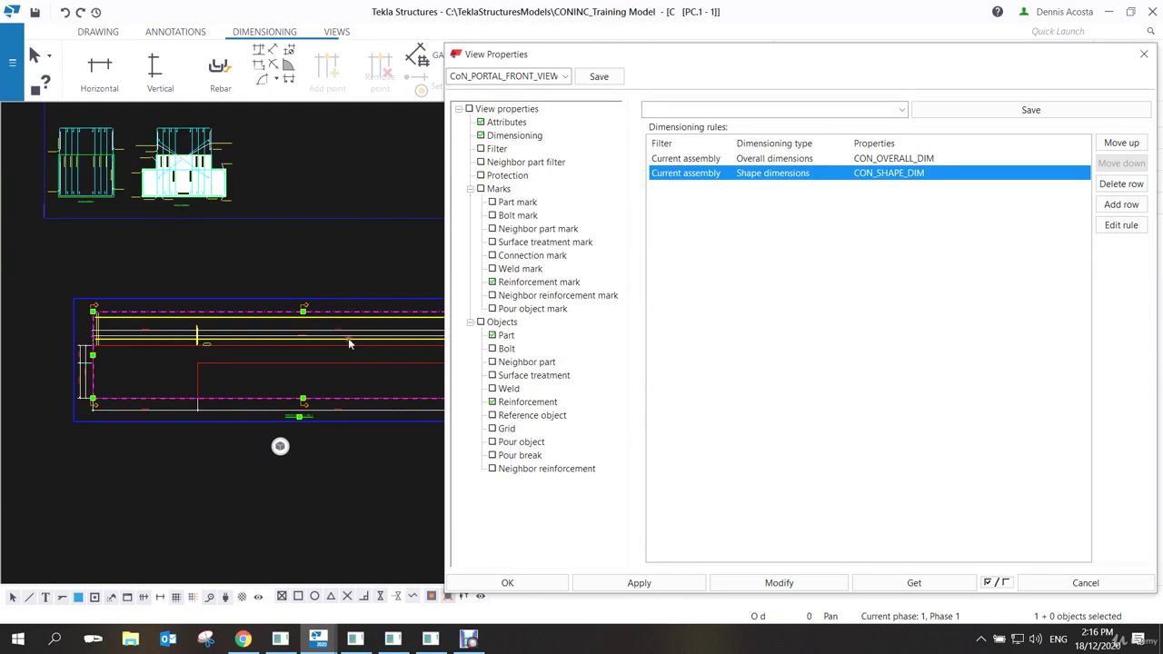
Order the Shape dimensions rule above the Overall dimensions rule, then apply the change to the front view and save the CoN_PORTAL_FRONT_VIEW properties.
{"action": "scroll", "coordinate": [351, 343], "scroll_direction": "up", "scroll_amount": 1}
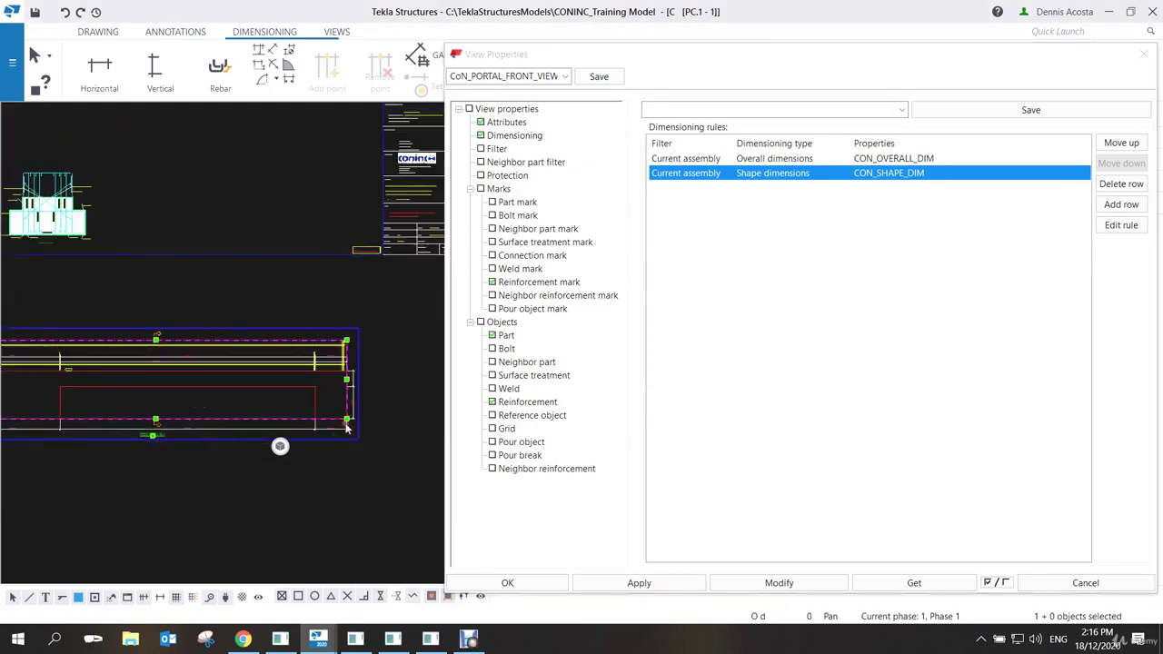
{"action": "scroll", "coordinate": [346, 428], "scroll_direction": "up", "scroll_amount": 5}
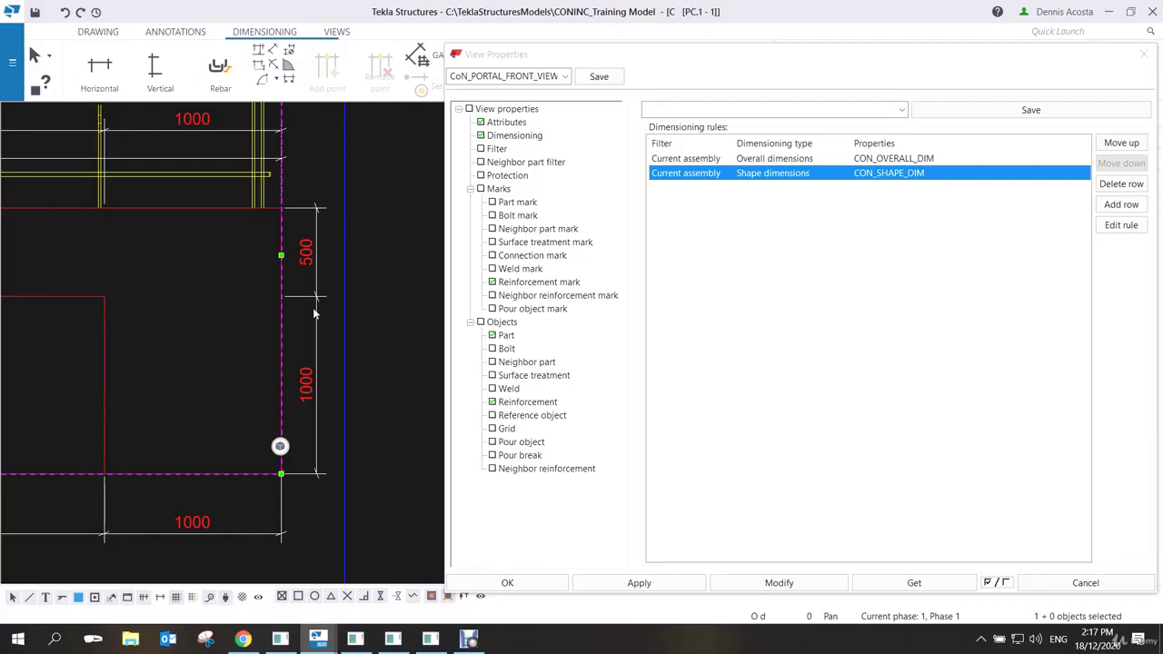
{"action": "scroll", "coordinate": [313, 314], "scroll_direction": "down", "scroll_amount": 3}
{"action": "scroll", "coordinate": [308, 314], "scroll_direction": "up", "scroll_amount": 3}
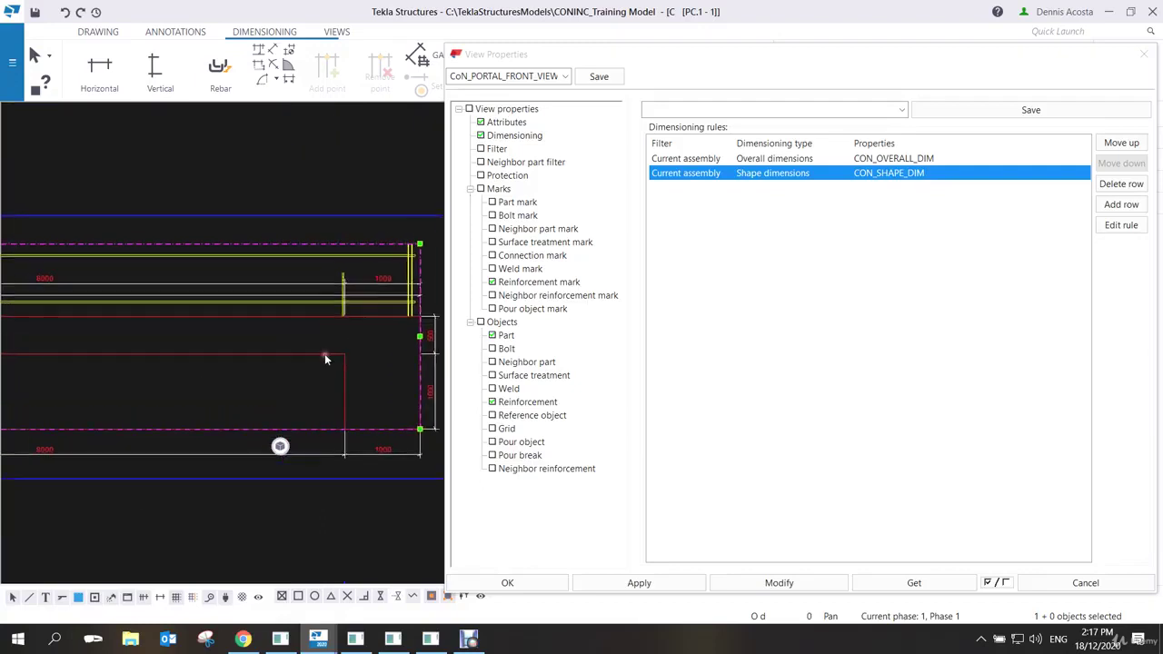
{"action": "middle_click_drag", "start_coordinate": [297, 342], "coordinate": [276, 348]}
{"action": "scroll", "coordinate": [276, 348], "scroll_direction": "up", "scroll_amount": 4}
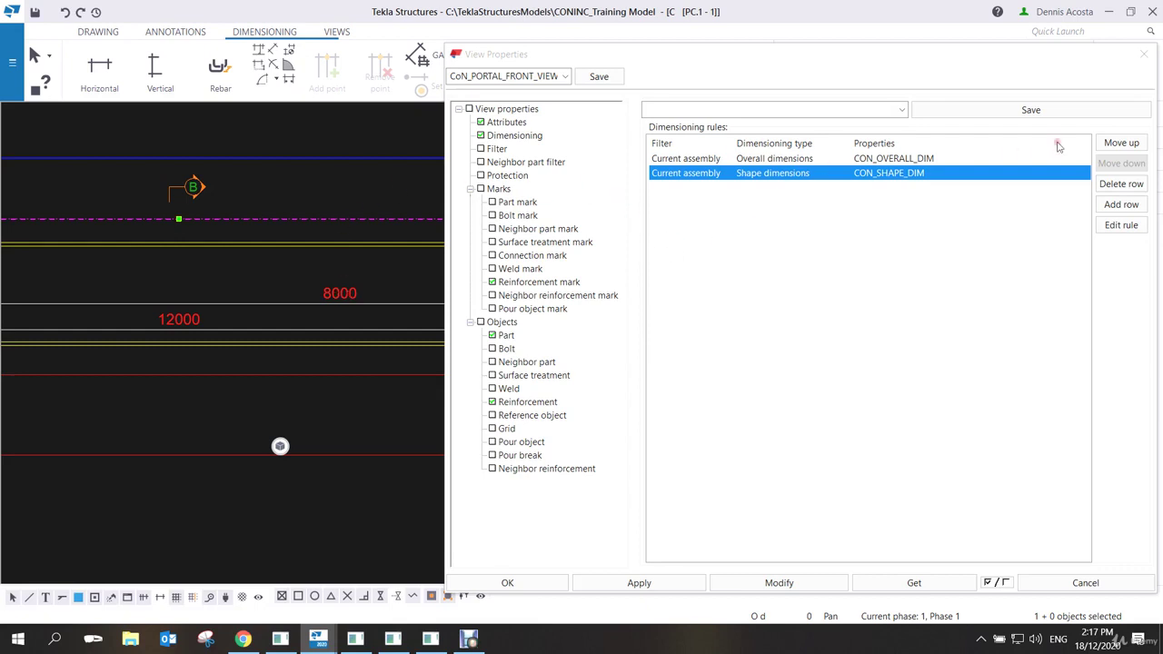
{"action": "left_click", "coordinate": [1124, 144]}
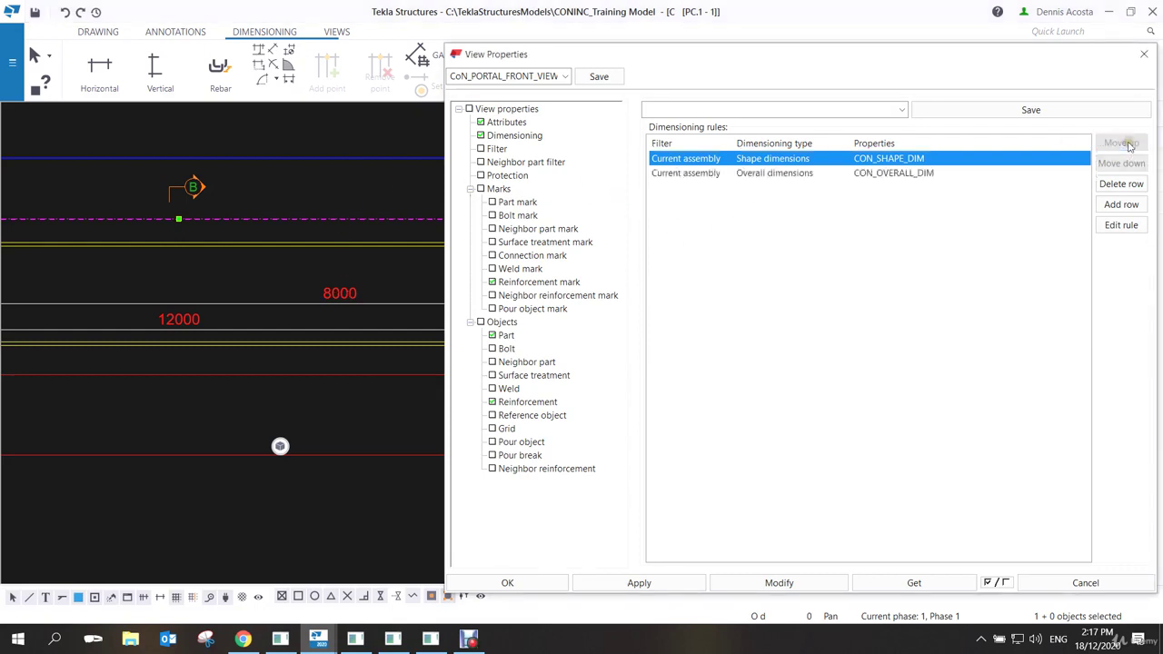
{"action": "left_click", "coordinate": [778, 582]}
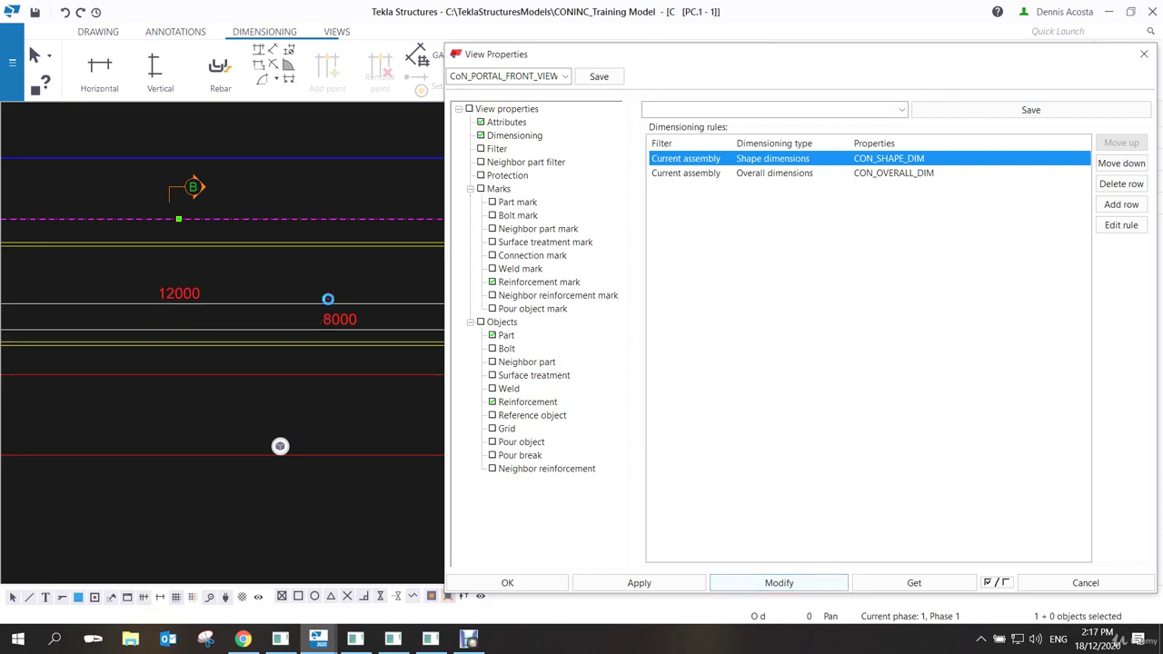
{"action": "left_click", "coordinate": [598, 75]}
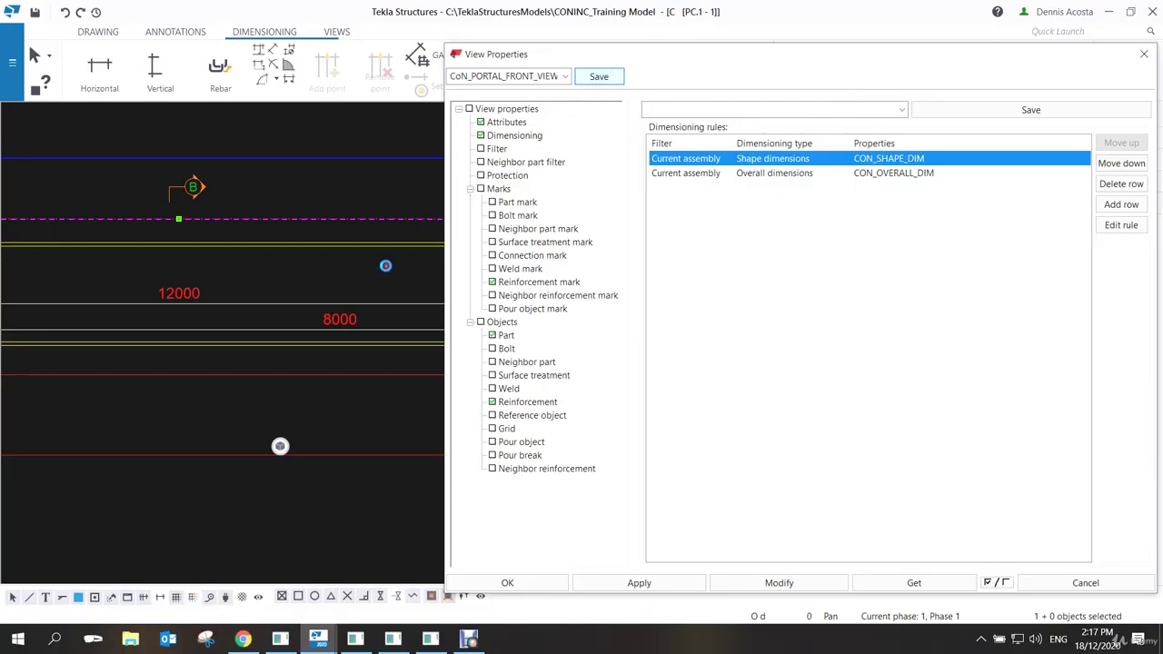
Move the horizontal shape and overall dimensions above the beam in the front view, with the 12000 overall dimension outermost.
{"action": "left_click", "coordinate": [349, 305]}
{"action": "left_click_drag", "start_coordinate": [350, 313], "coordinate": [346, 181]}
{"action": "left_click", "coordinate": [417, 245]}
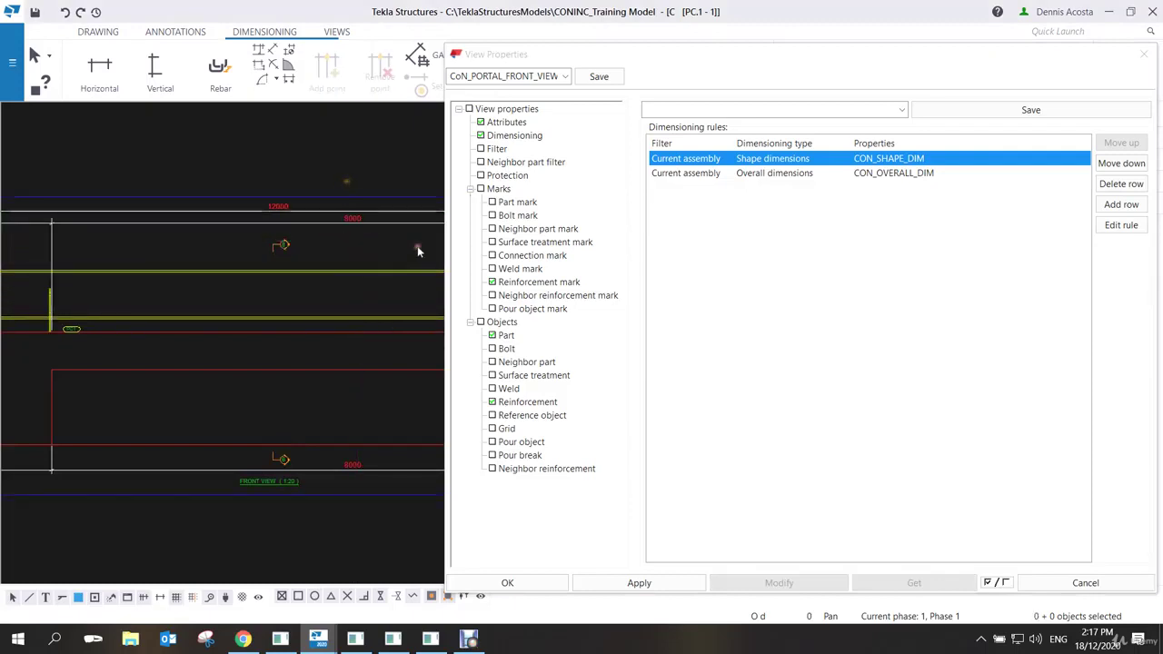
{"action": "left_click_drag", "start_coordinate": [277, 205], "coordinate": [279, 201]}
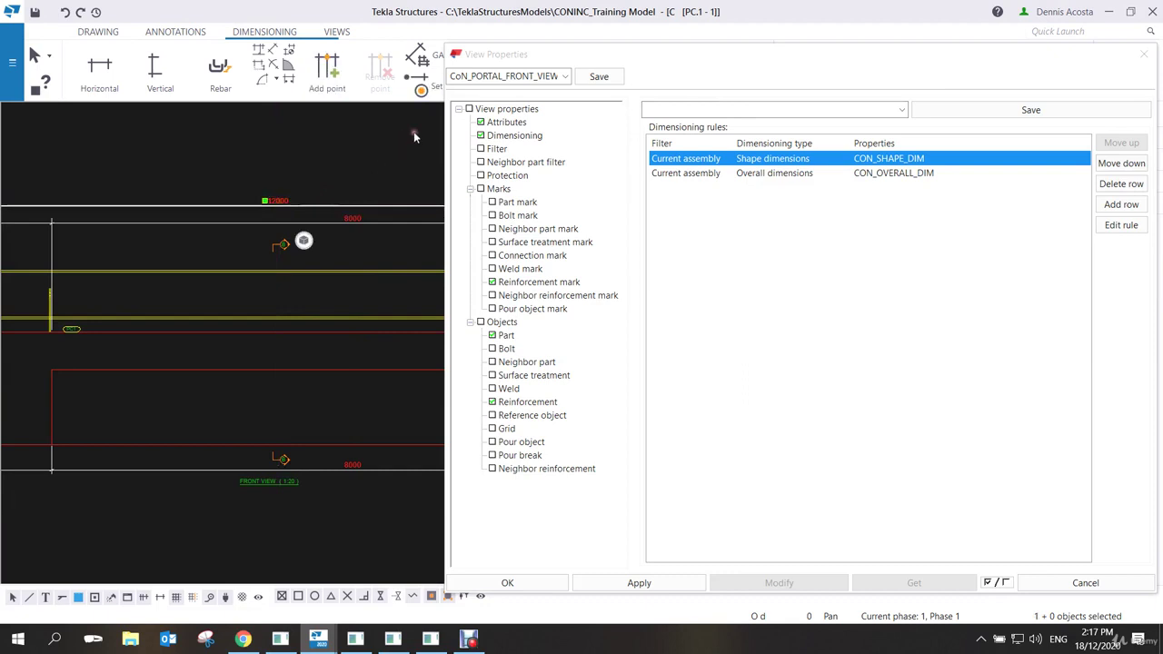
Move the View Properties dialog clear of the front view and bring the whole dimensioned view into sight.
{"action": "left_click", "coordinate": [591, 60]}
{"action": "mouse_move", "coordinate": [591, 61]}
{"action": "left_mouse_down"}
{"action": "mouse_move", "coordinate": [826, 319]}
{"action": "mouse_move", "coordinate": [833, 341]}
{"action": "left_mouse_up"}
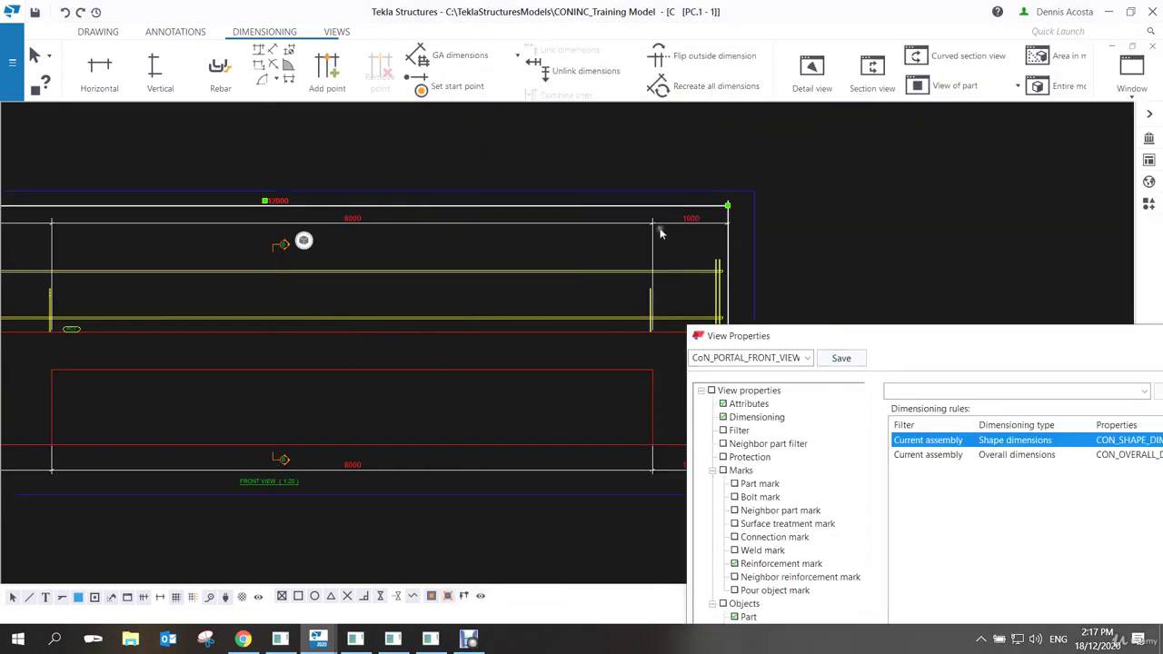
{"action": "middle_click_drag", "start_coordinate": [510, 362], "coordinate": [518, 286]}
{"action": "scroll", "coordinate": [517, 286], "scroll_direction": "down", "scroll_amount": 3}
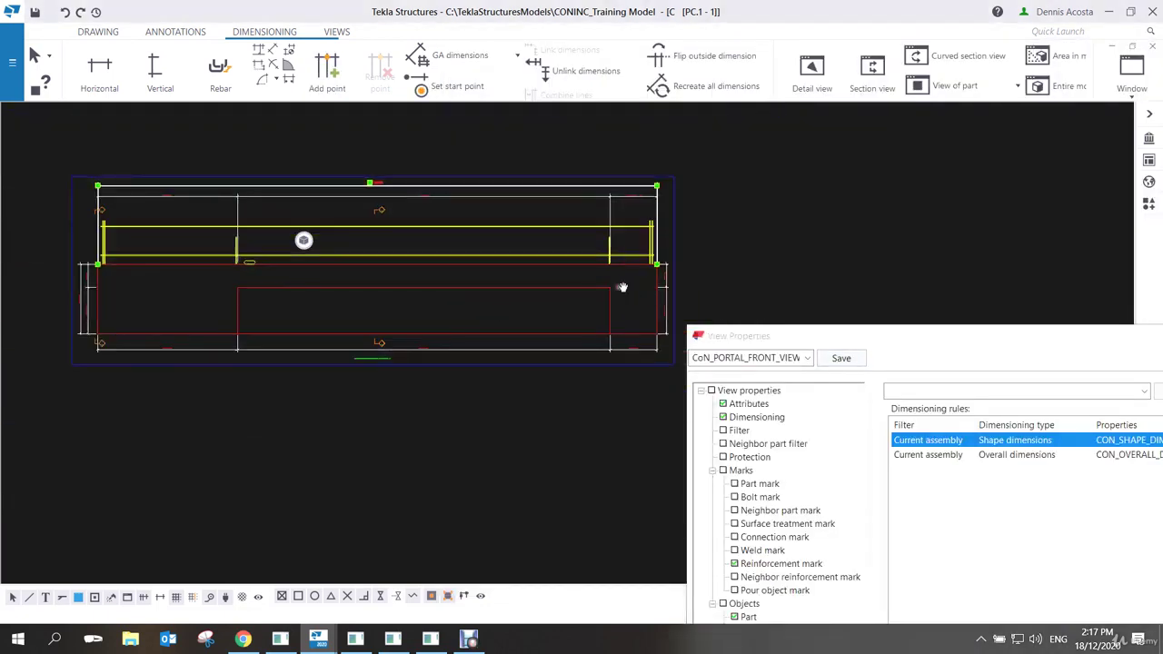
Examine the shape and overall dimensions around the front view, including the vertical dimensions at both ends.
{"action": "left_click", "coordinate": [737, 249]}
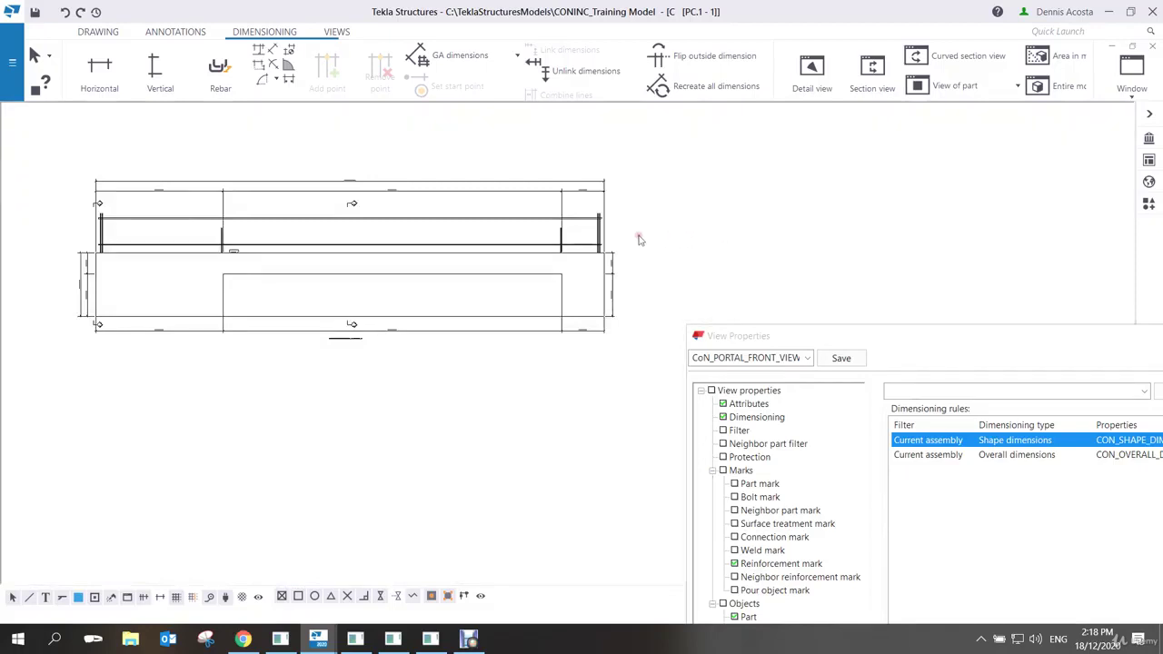
{"action": "scroll", "coordinate": [639, 234], "scroll_direction": "up", "scroll_amount": 8}
{"action": "scroll", "coordinate": [587, 321], "scroll_direction": "down", "scroll_amount": 8}
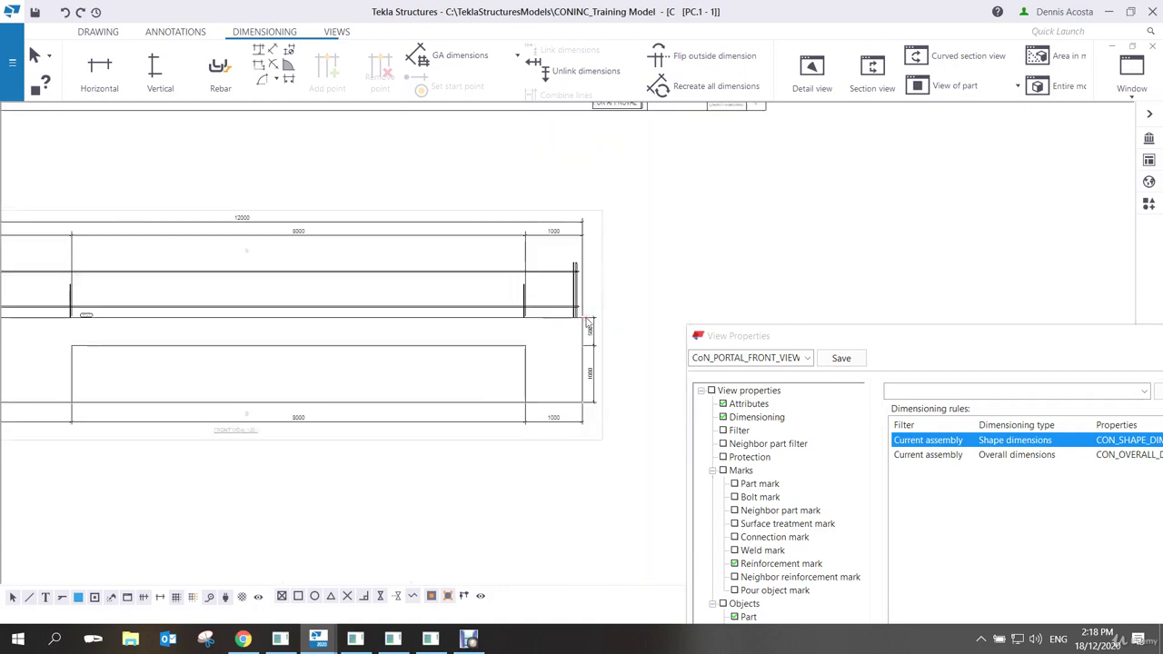
{"action": "key", "text": "ctrl+b"}
{"action": "scroll", "coordinate": [545, 336], "scroll_direction": "down", "scroll_amount": 4}
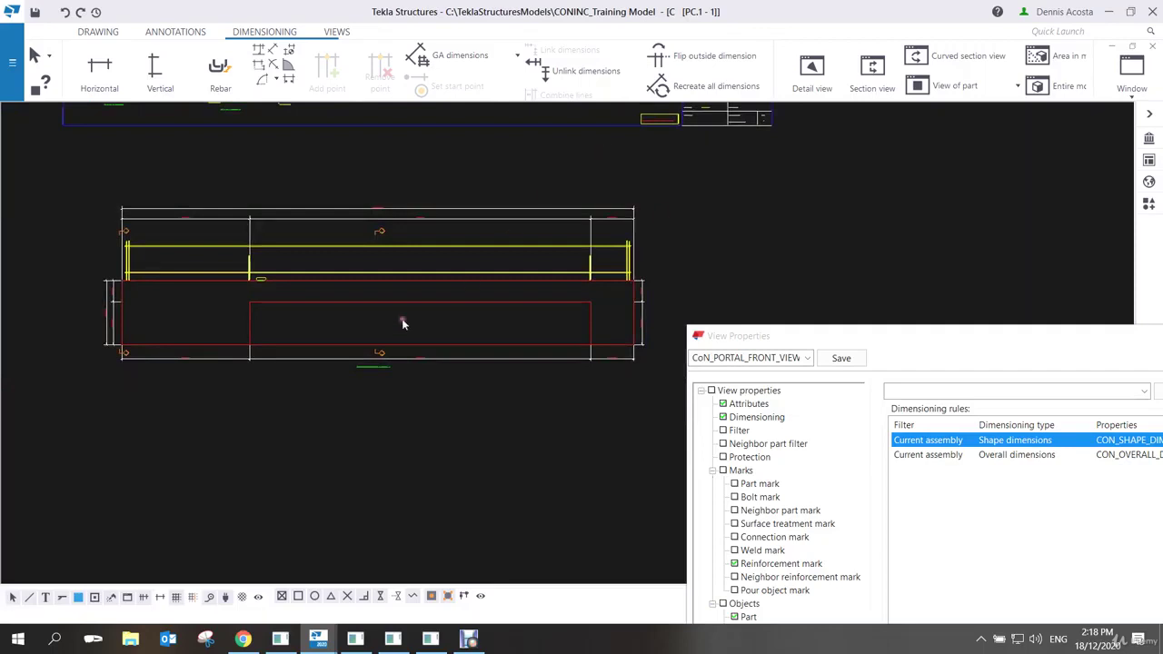
{"action": "scroll", "coordinate": [91, 309], "scroll_direction": "up", "scroll_amount": 4}
{"action": "scroll", "coordinate": [182, 280], "scroll_direction": "down", "scroll_amount": 4}
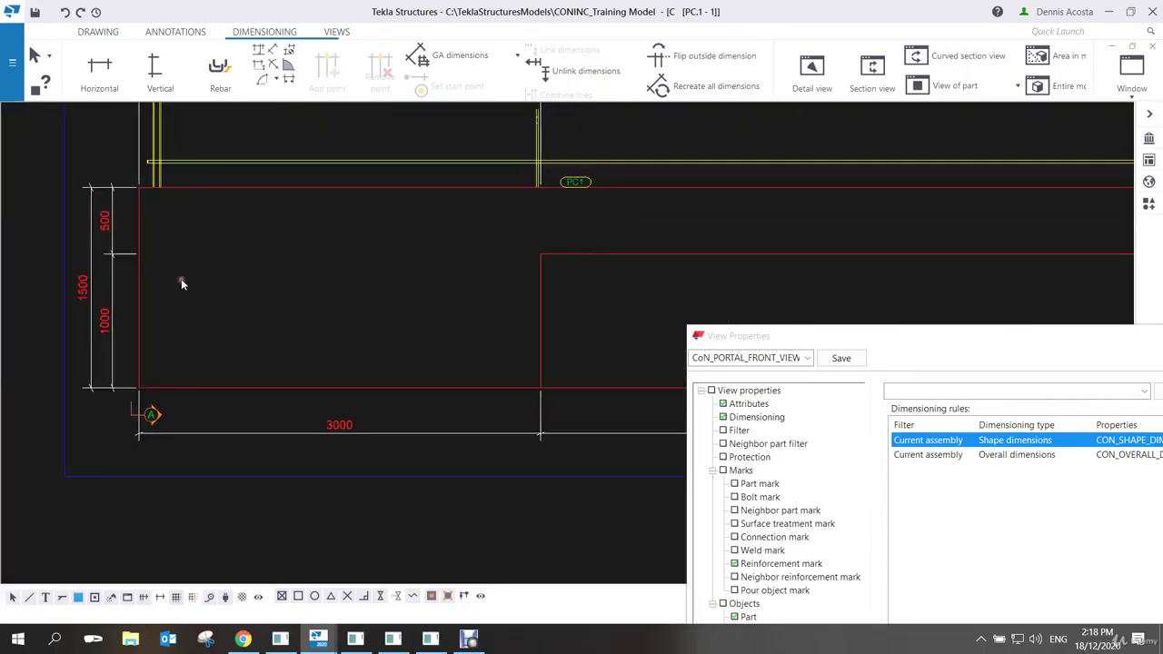
{"action": "scroll", "coordinate": [385, 389], "scroll_direction": "down", "scroll_amount": 2}
{"action": "scroll", "coordinate": [539, 378], "scroll_direction": "up", "scroll_amount": 2}
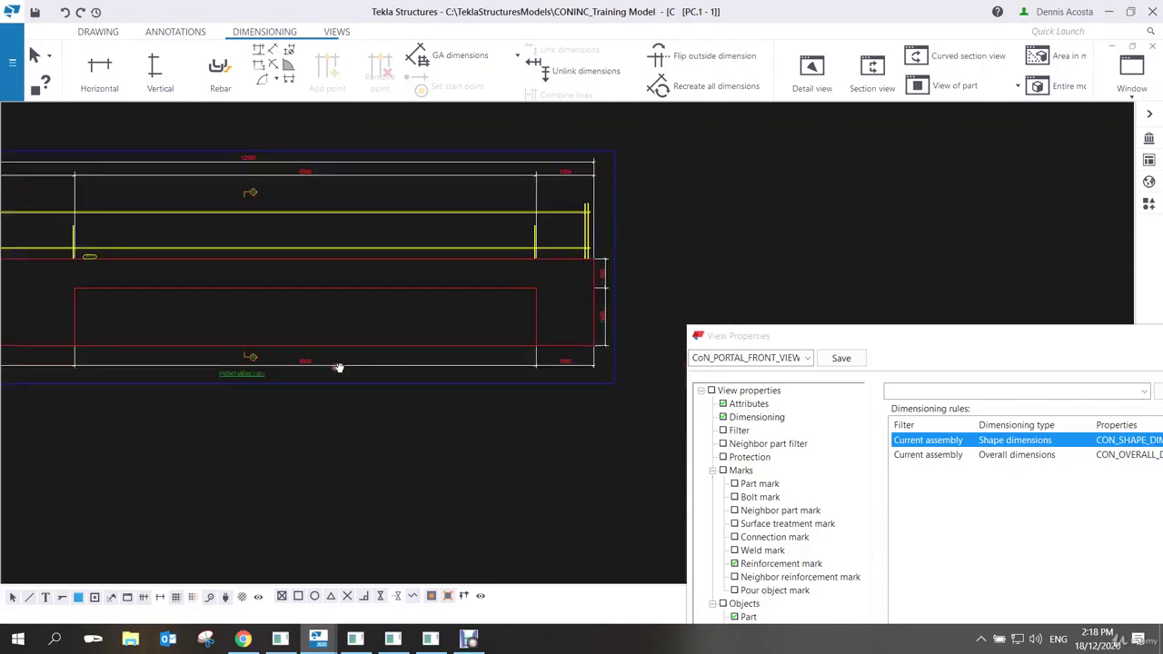
{"action": "middle_click_drag", "start_coordinate": [540, 379], "coordinate": [515, 378]}
{"action": "scroll", "coordinate": [543, 349], "scroll_direction": "down", "scroll_amount": 4}
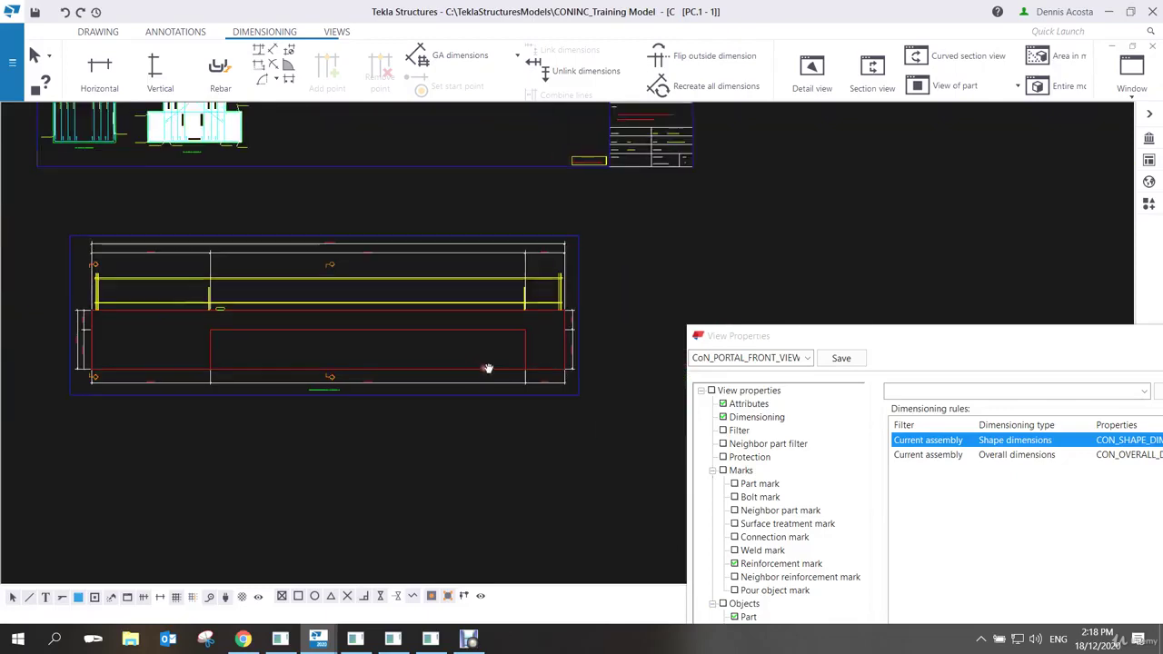
Inspect the reinforcement bars shown above the portal frame at the far end of the front view.
{"action": "scroll", "coordinate": [524, 366], "scroll_direction": "up", "scroll_amount": 2}
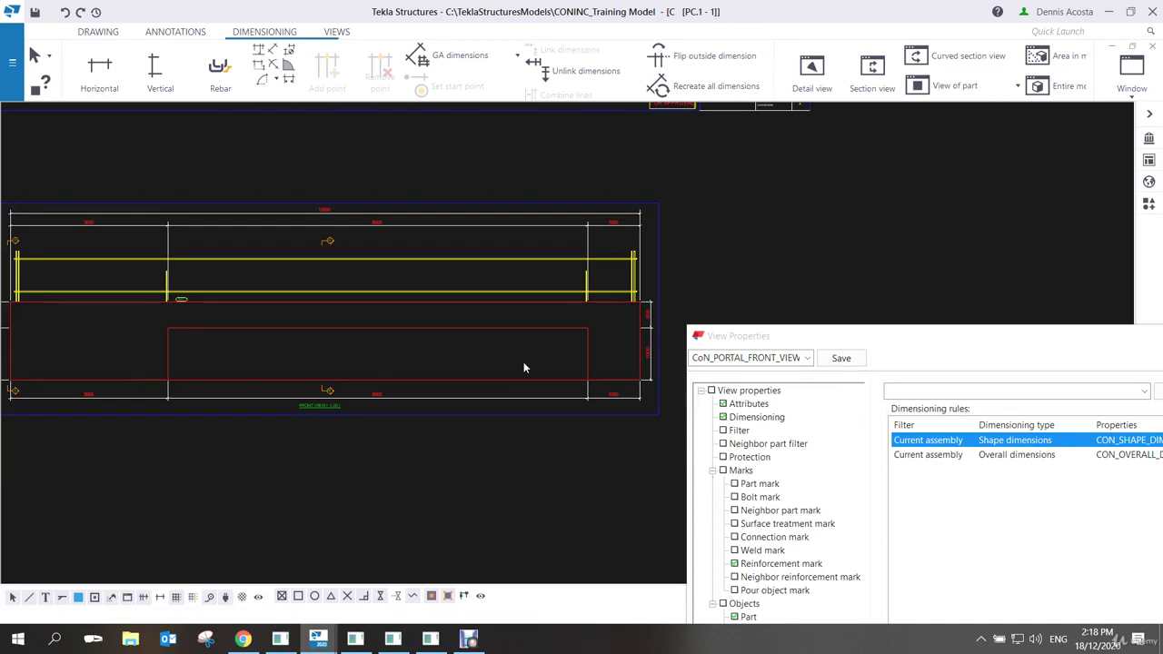
{"action": "scroll", "coordinate": [461, 329], "scroll_direction": "down", "scroll_amount": 2}
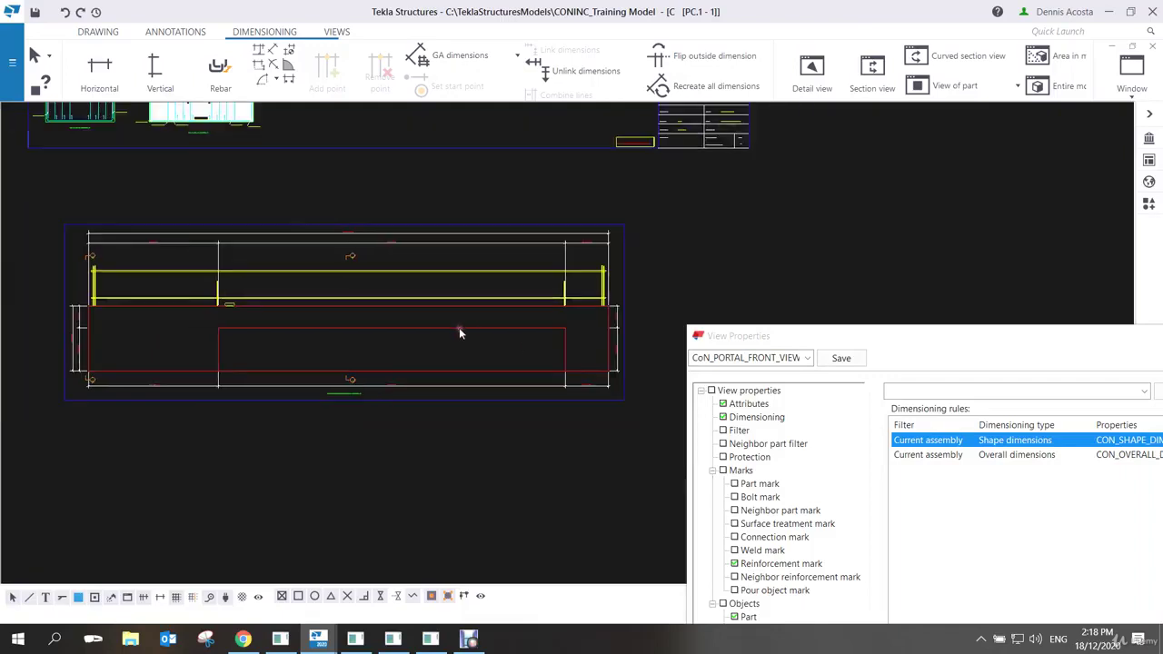
{"action": "scroll", "coordinate": [601, 282], "scroll_direction": "up", "scroll_amount": 3}
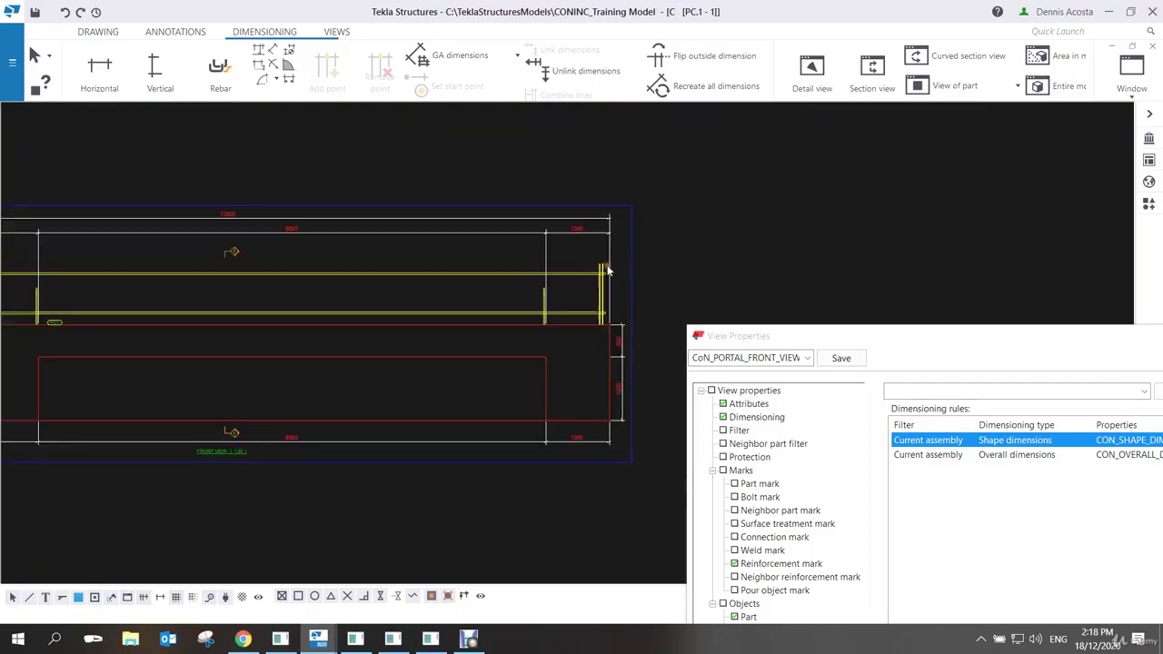
{"action": "scroll", "coordinate": [601, 272], "scroll_direction": "up", "scroll_amount": 2}
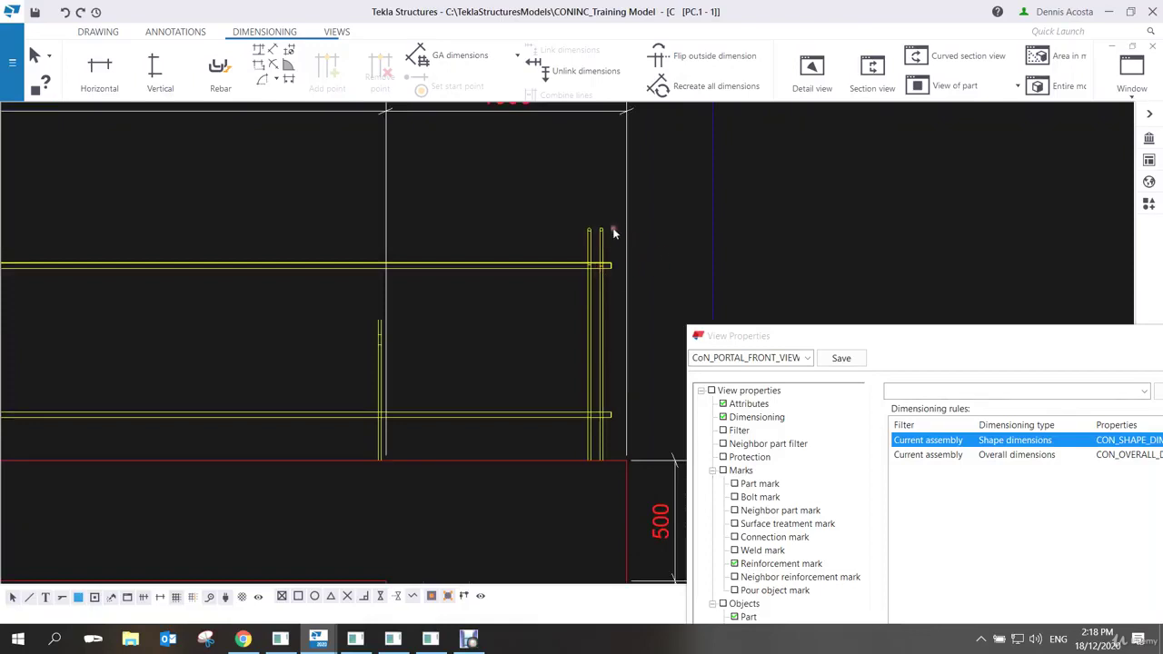
{"action": "scroll", "coordinate": [599, 245], "scroll_direction": "up", "scroll_amount": 3}
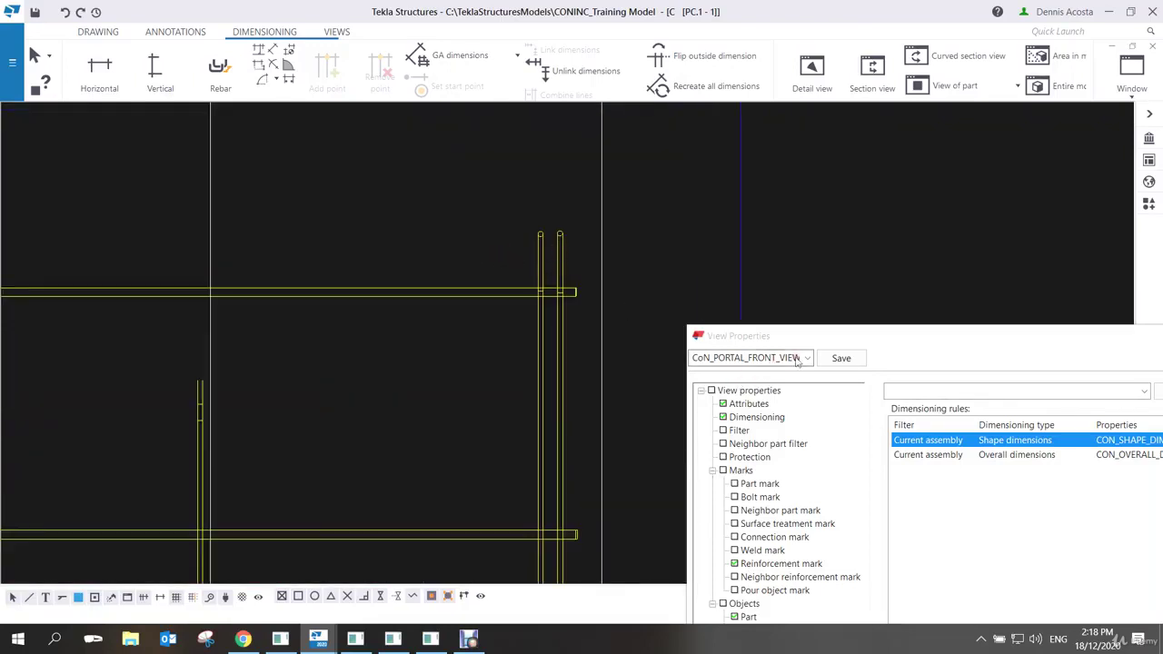
Apply and save the CoN_PORTAL_FRONT_VIEW properties, then close the drawing and keep its changes.
{"action": "left_click_drag", "start_coordinate": [810, 334], "coordinate": [467, 69]}
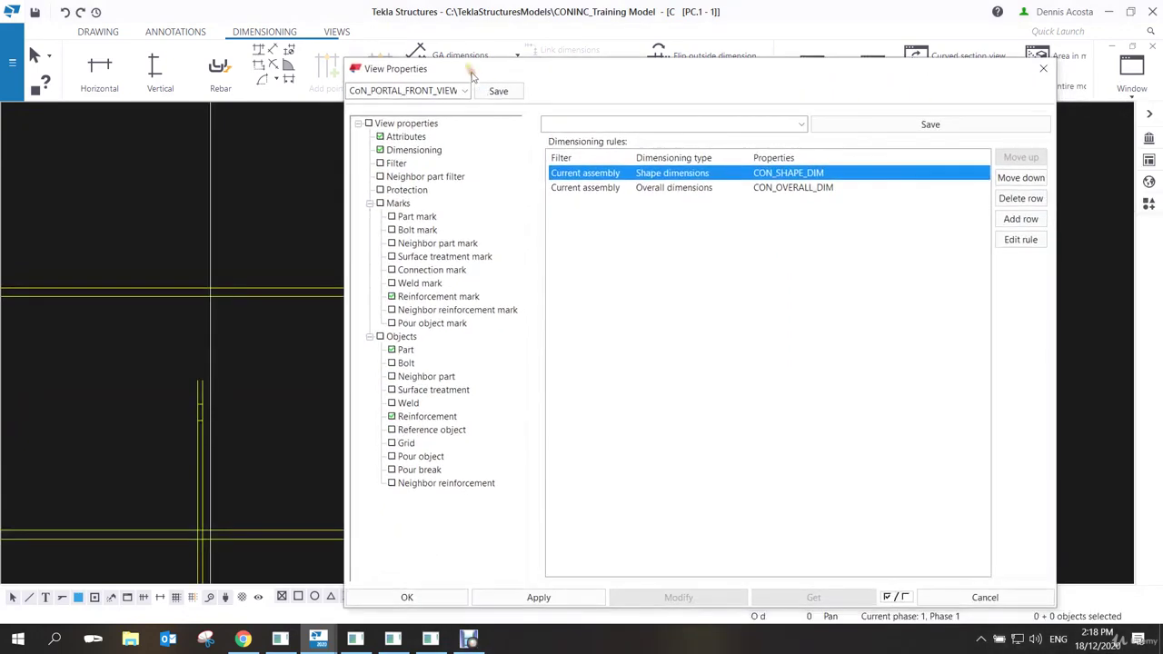
{"action": "left_click", "coordinate": [532, 598]}
{"action": "left_click", "coordinate": [498, 91]}
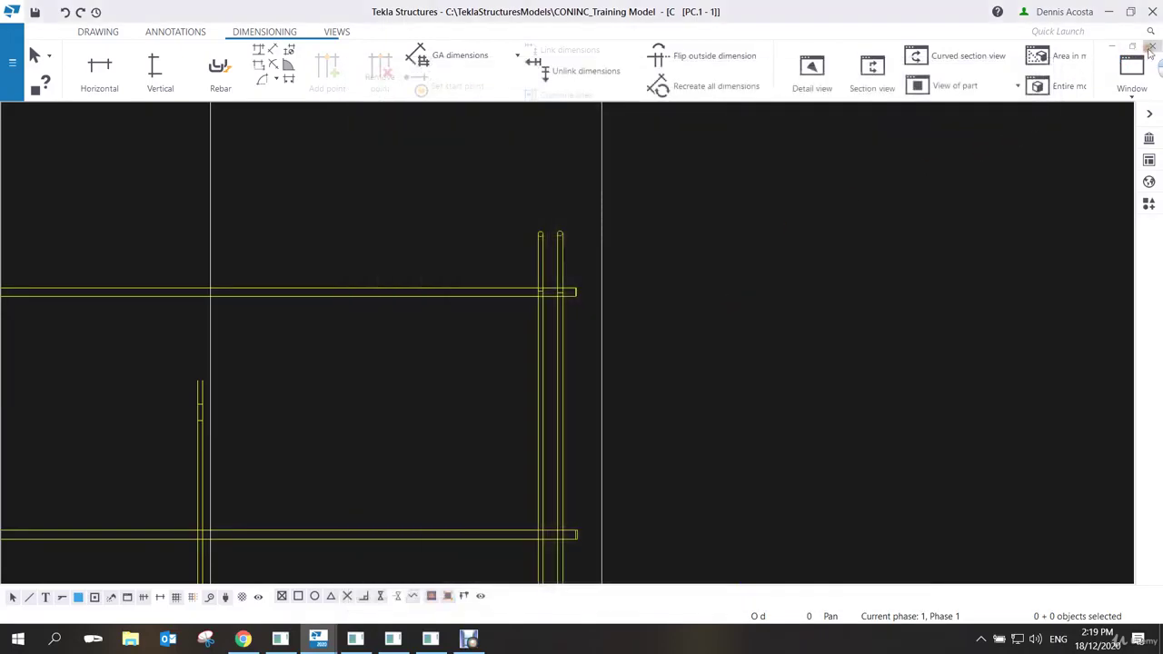
{"action": "left_click", "coordinate": [1152, 45]}
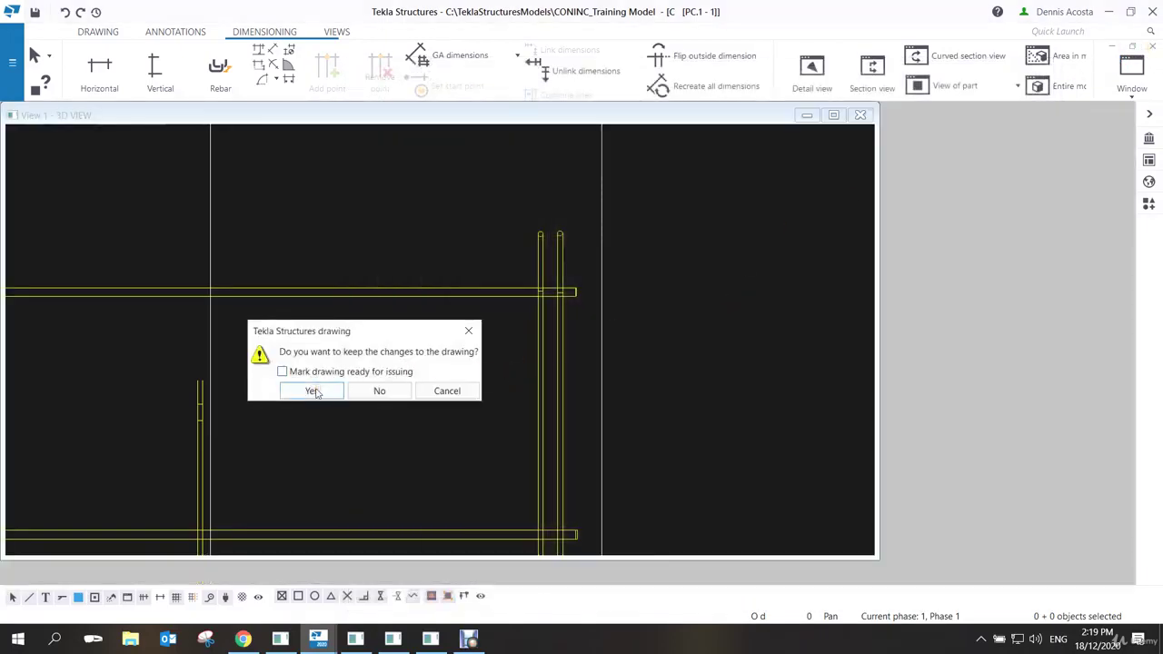
{"action": "left_click", "coordinate": [313, 390]}
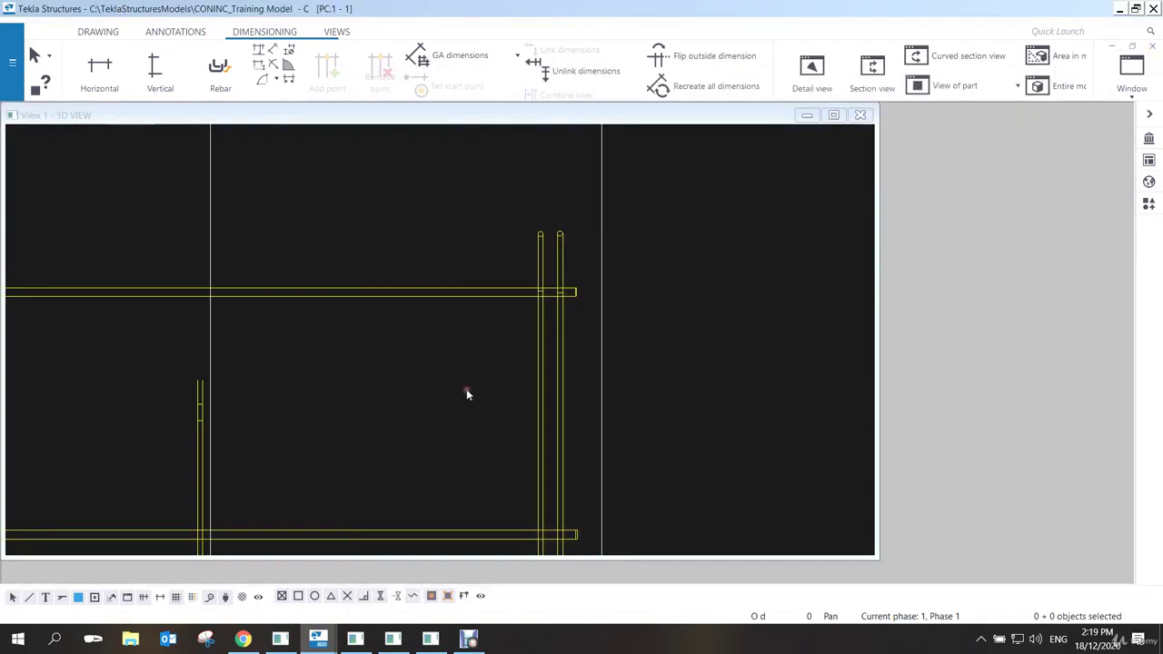
Inquire the large bent bar group at the end of the upper concrete part in the 3D view.
{"action": "scroll", "coordinate": [489, 207], "scroll_direction": "up", "scroll_amount": 8}
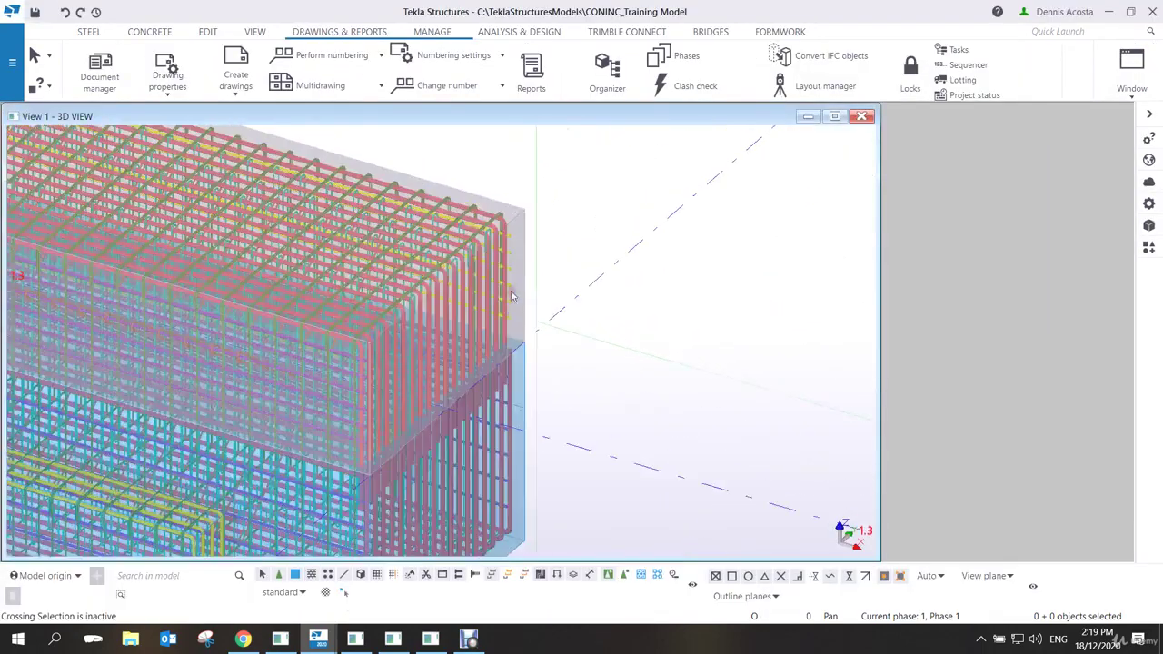
{"action": "left_click", "coordinate": [485, 207]}
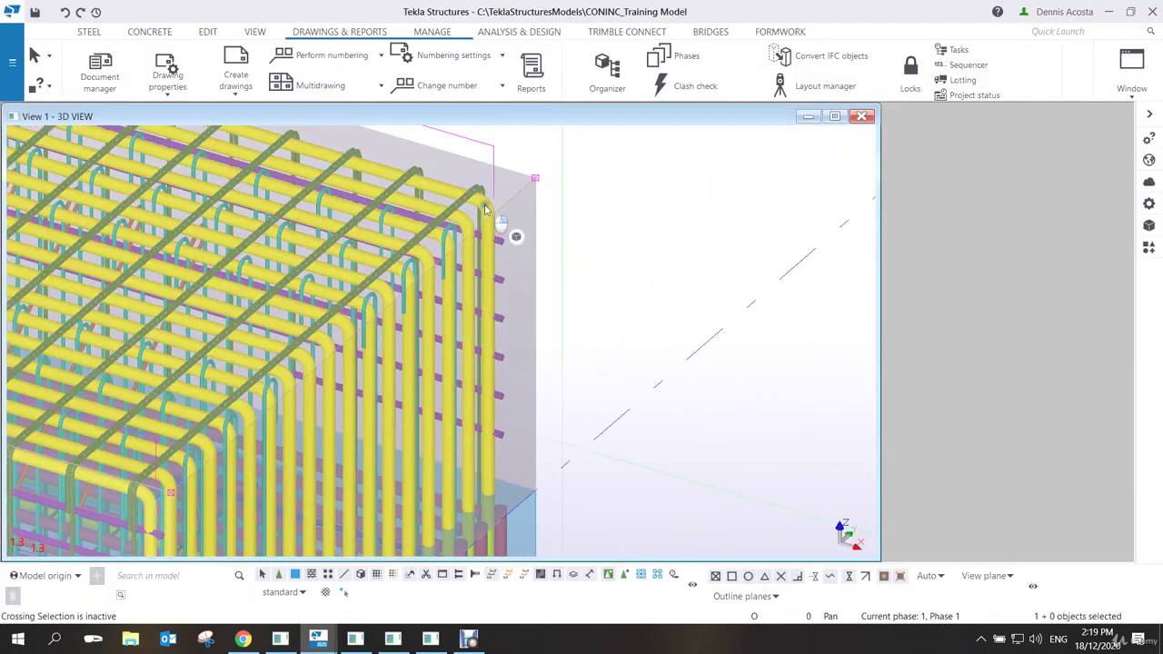
{"action": "right_click", "coordinate": [484, 206]}
{"action": "left_click", "coordinate": [524, 264]}
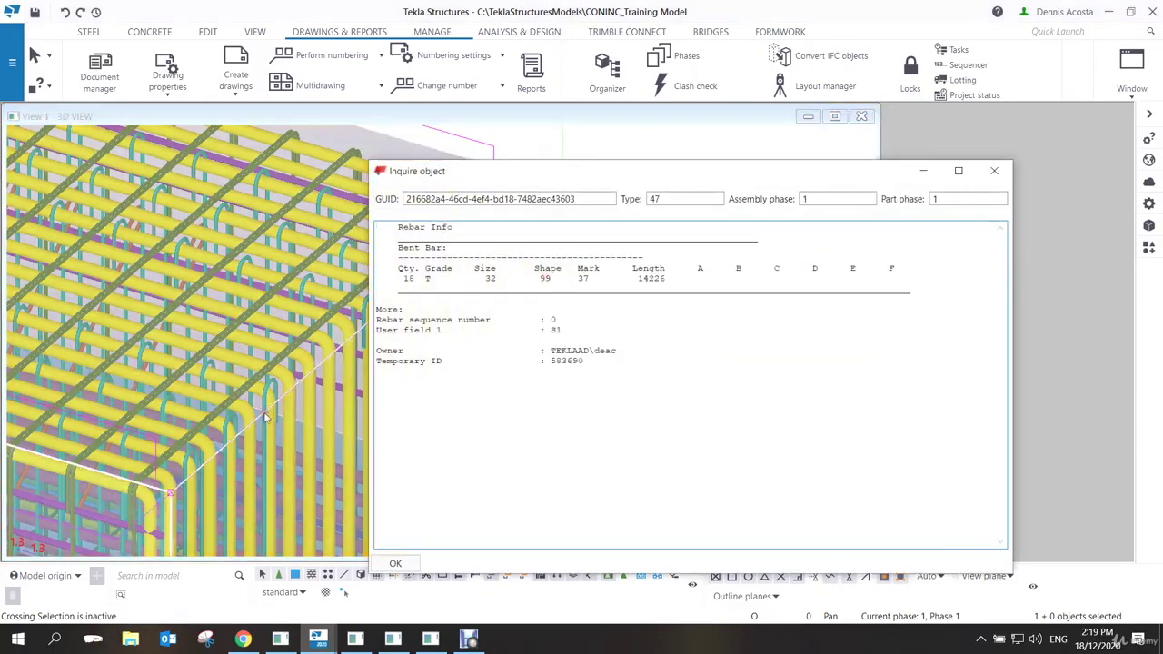
{"action": "scroll", "coordinate": [252, 347], "scroll_direction": "down", "scroll_amount": 5}
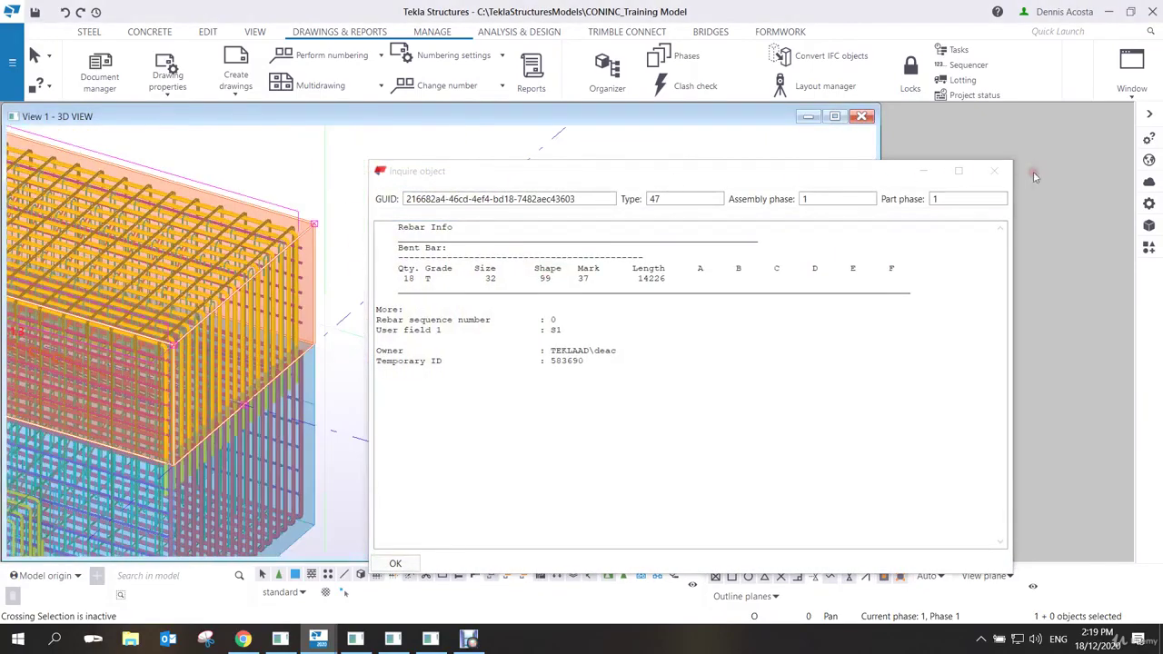
{"action": "left_click", "coordinate": [994, 170]}
Examine how the bent bars in the upper concrete part meet the vertical bars in the lower part.
{"action": "scroll", "coordinate": [412, 184], "scroll_direction": "up", "scroll_amount": 2}
{"action": "middle_click_drag", "start_coordinate": [411, 184], "coordinate": [499, 206]}
{"action": "scroll", "coordinate": [543, 252], "scroll_direction": "up", "scroll_amount": 2}
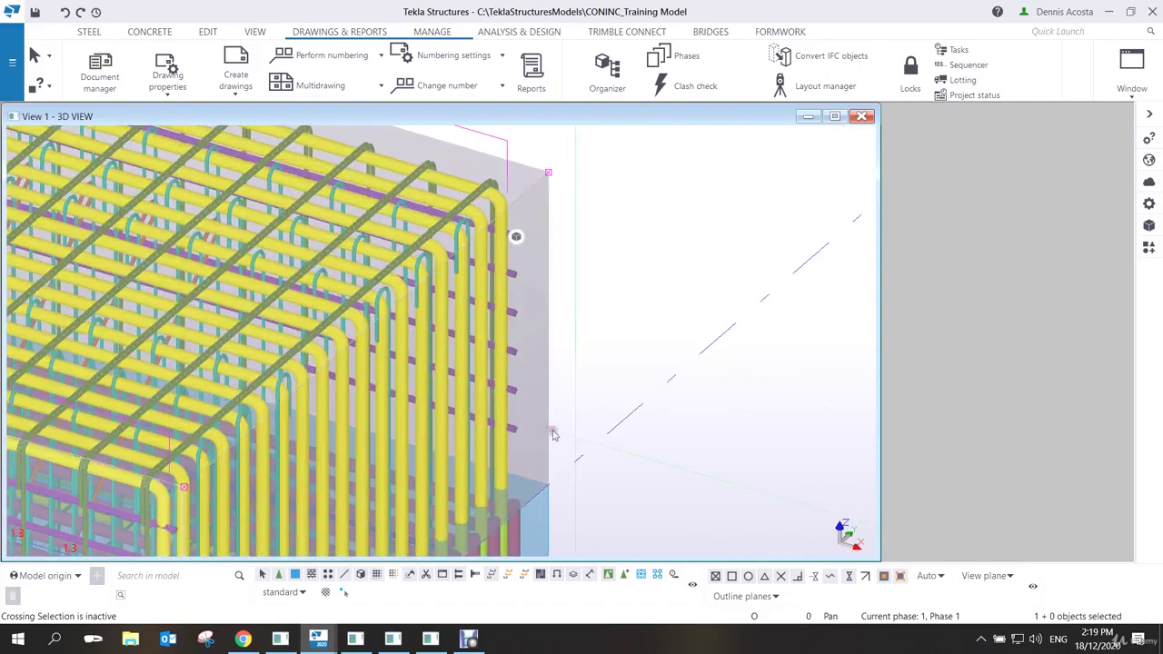
{"action": "scroll", "coordinate": [550, 433], "scroll_direction": "down", "scroll_amount": 2}
{"action": "scroll", "coordinate": [545, 392], "scroll_direction": "up", "scroll_amount": 2}
{"action": "scroll", "coordinate": [543, 493], "scroll_direction": "up", "scroll_amount": 2}
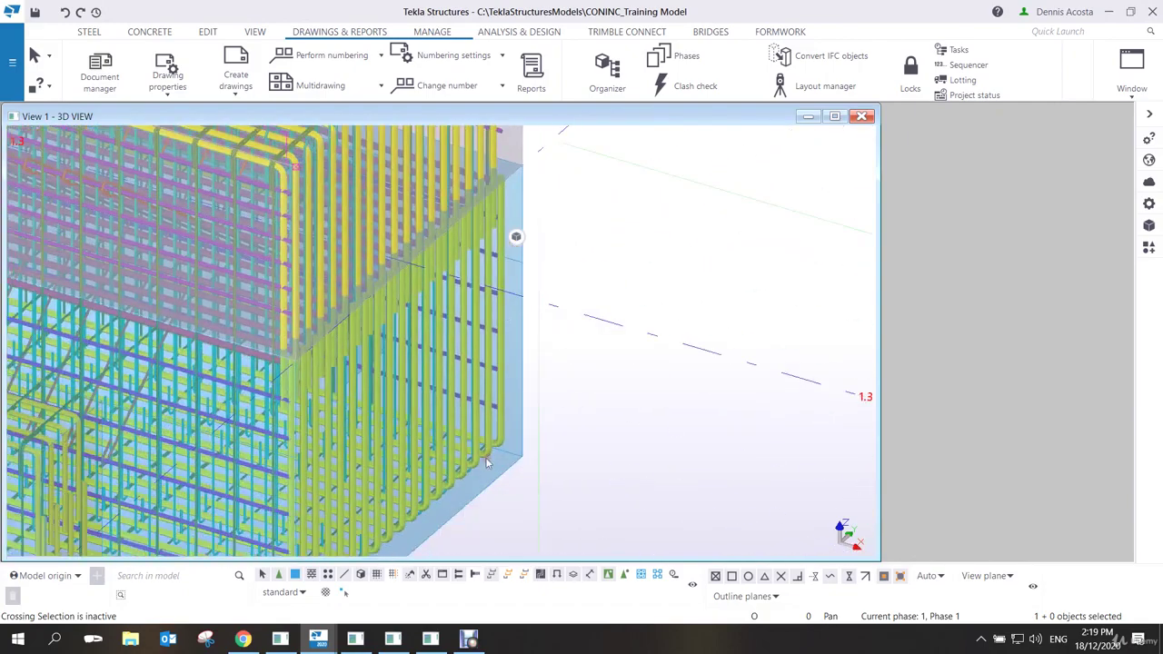
{"action": "scroll", "coordinate": [524, 332], "scroll_direction": "down", "scroll_amount": 2}
{"action": "key", "text": "Up"}
{"action": "key", "text": "Up"}
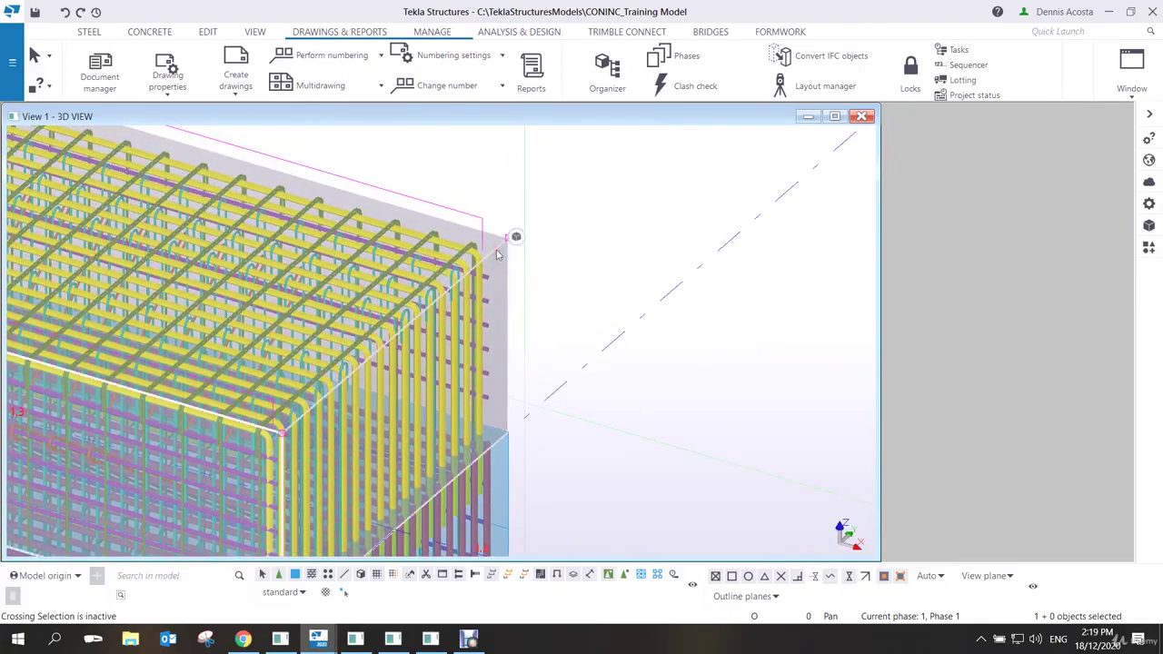
{"action": "scroll", "coordinate": [482, 263], "scroll_direction": "up", "scroll_amount": 4}
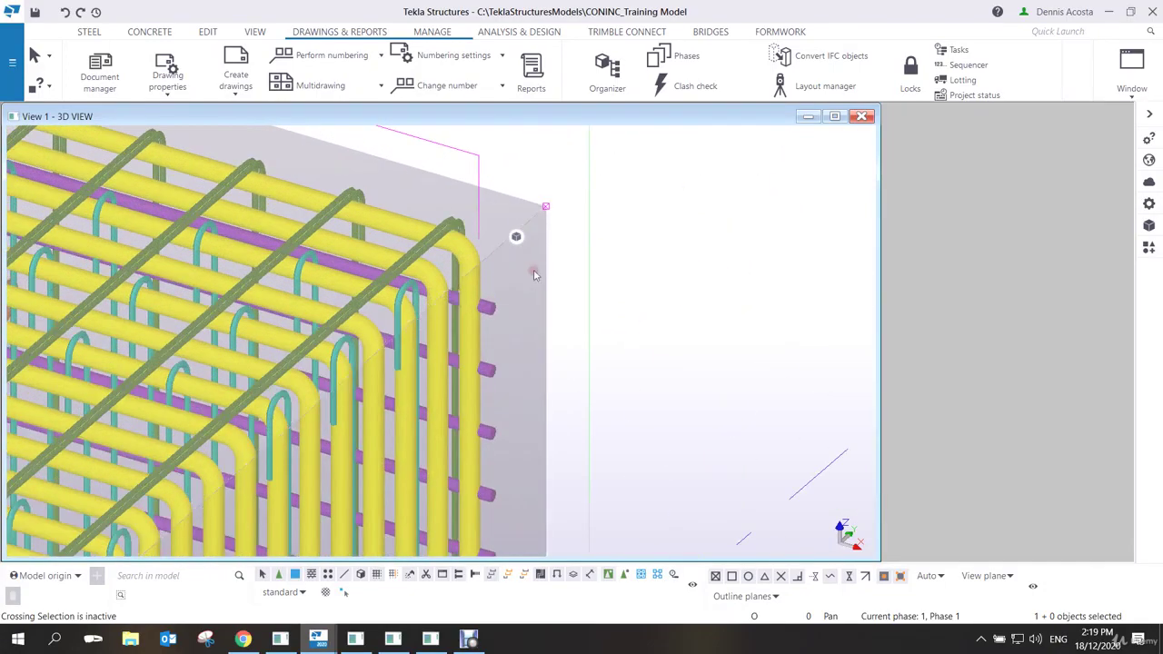
{"action": "scroll", "coordinate": [476, 272], "scroll_direction": "down", "scroll_amount": 3}
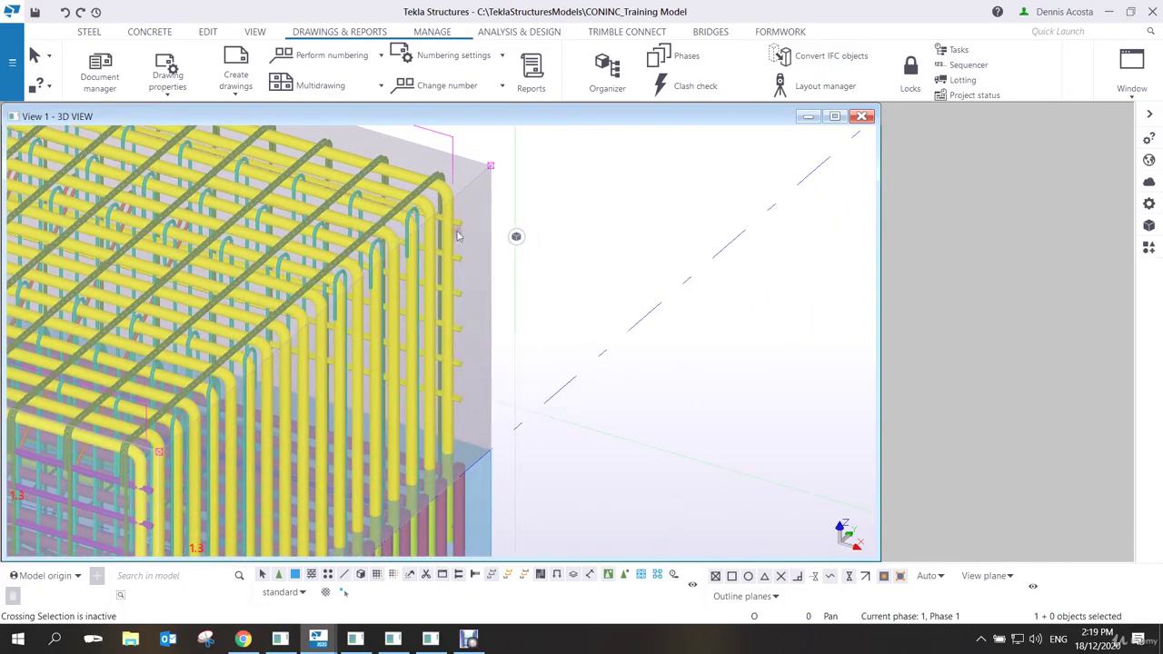
Detach the large bent bar group from its part and try to attach it to the lower concrete part.
{"action": "right_click", "coordinate": [454, 239]}
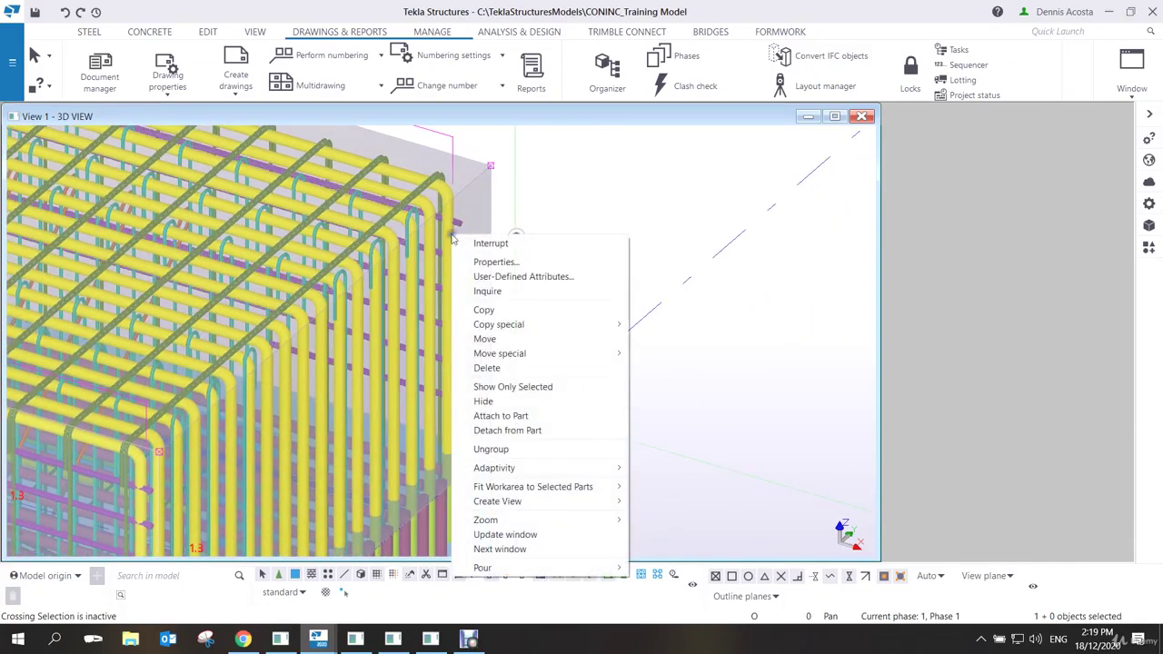
{"action": "left_click", "coordinate": [511, 430]}
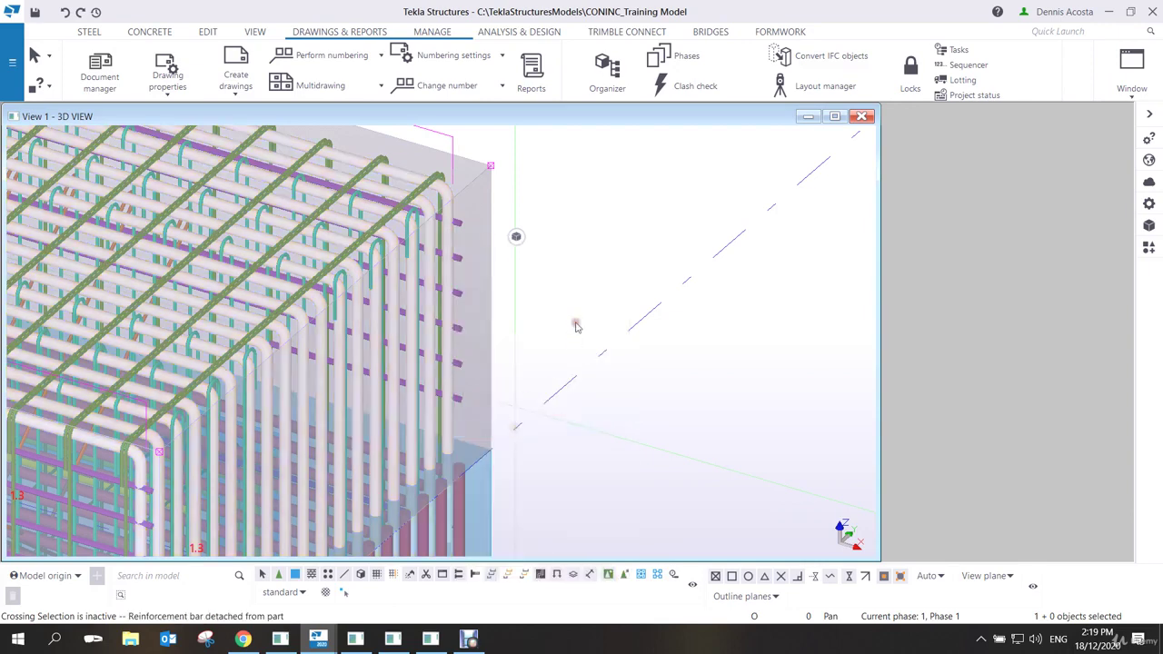
{"action": "left_click", "coordinate": [457, 258]}
{"action": "right_click", "coordinate": [449, 240]}
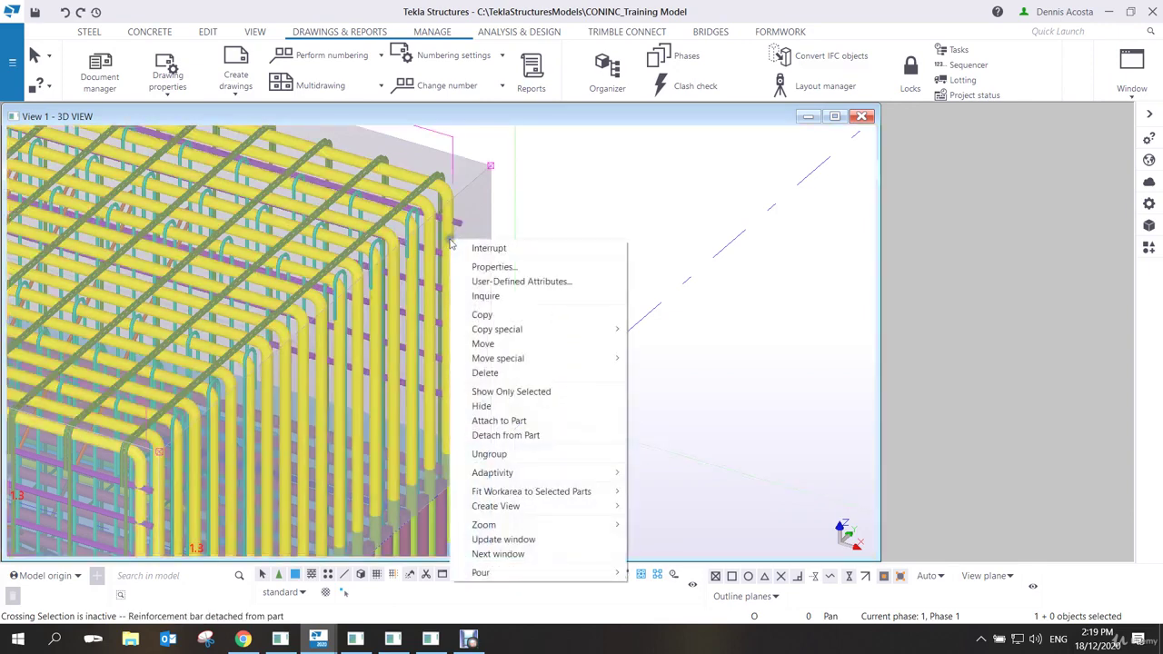
{"action": "left_click", "coordinate": [508, 409]}
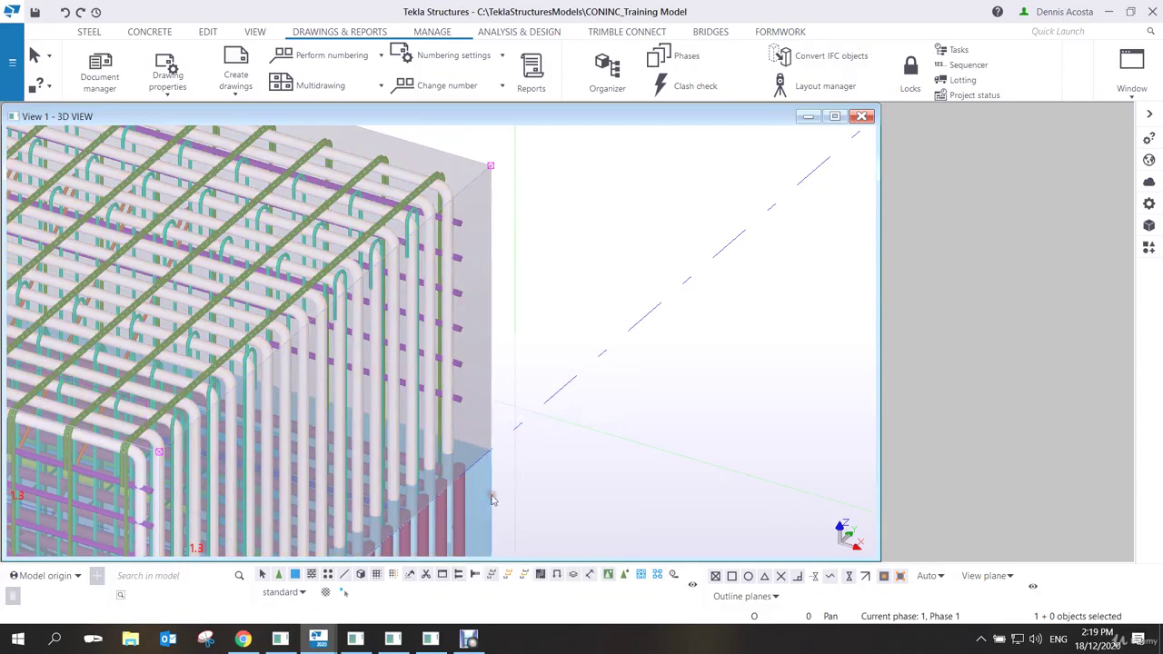
{"action": "left_click", "coordinate": [588, 296]}
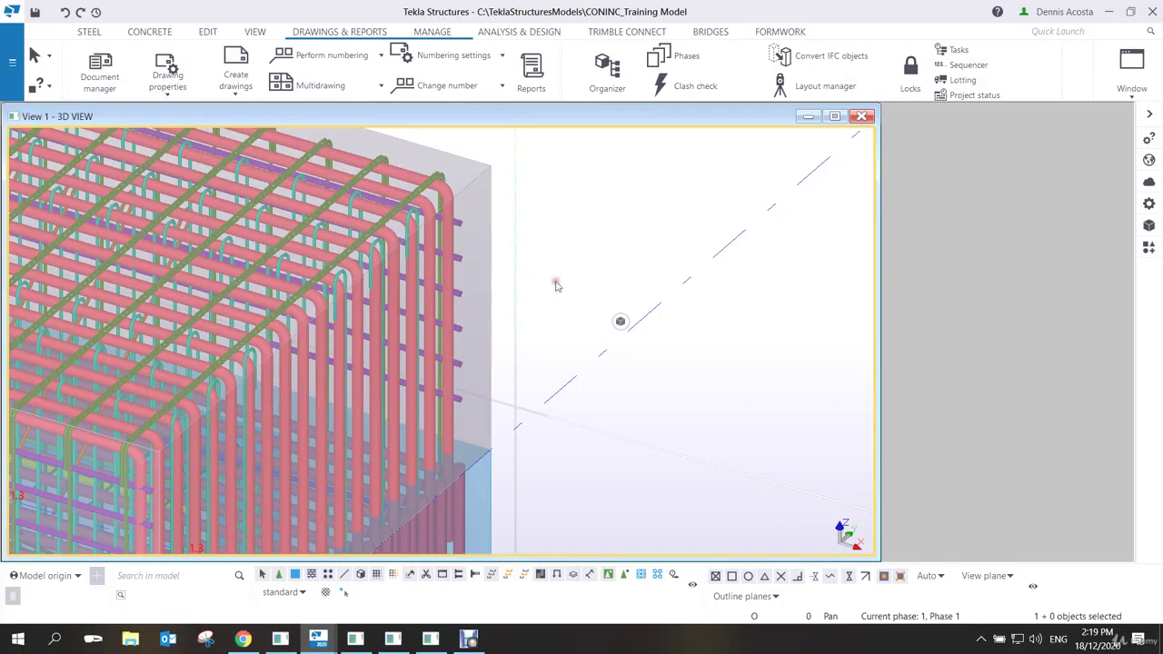
Detach the large bent bar group at the end of the upper concrete part from its current part.
{"action": "scroll", "coordinate": [468, 256], "scroll_direction": "up", "scroll_amount": 3}
{"action": "middle_click_drag", "start_coordinate": [462, 255], "coordinate": [387, 318], "text": "ctrl"}
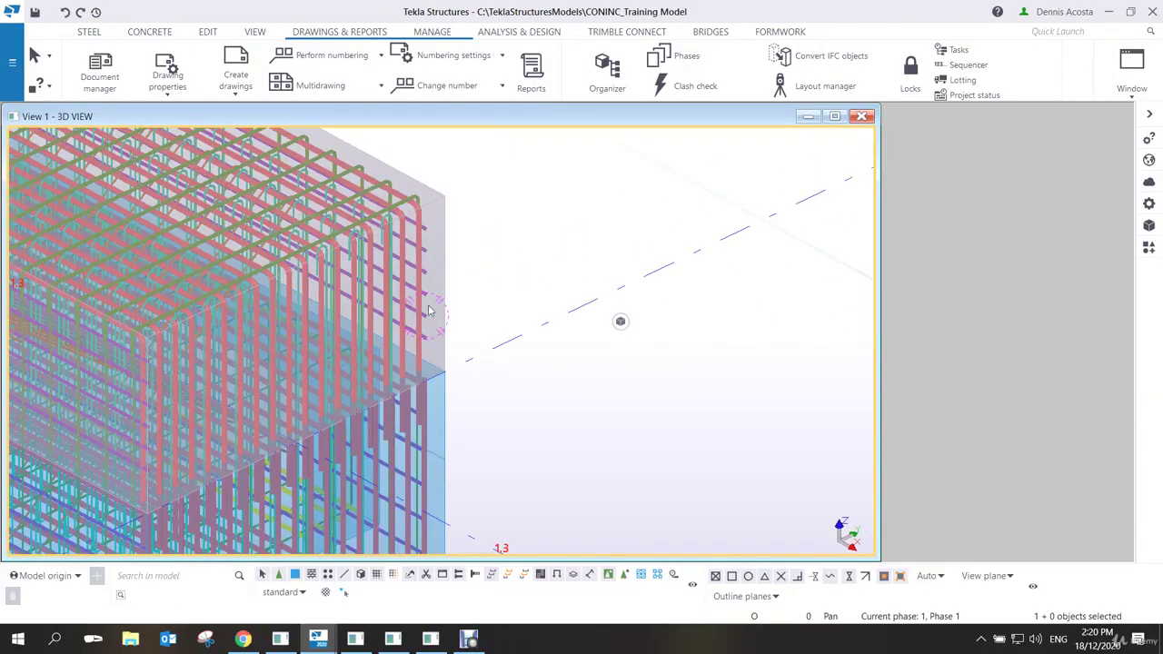
{"action": "middle_click_drag", "start_coordinate": [430, 312], "coordinate": [491, 361], "text": "ctrl"}
{"action": "scroll", "coordinate": [505, 464], "scroll_direction": "up", "scroll_amount": 3}
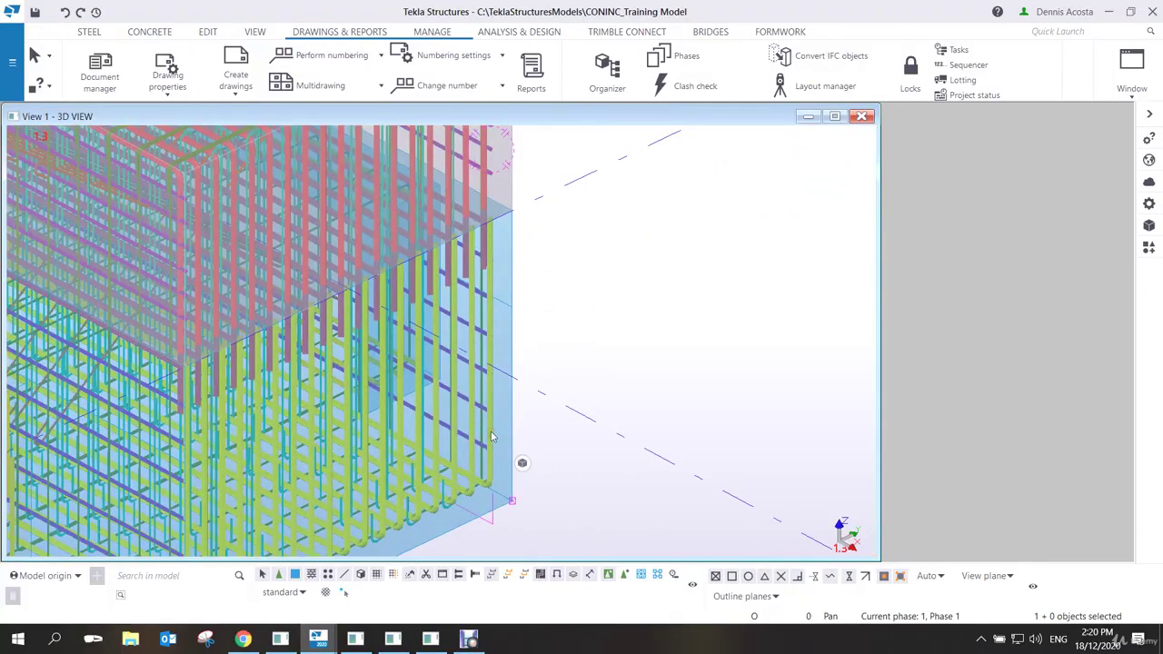
{"action": "middle_click_drag", "start_coordinate": [491, 437], "coordinate": [508, 272], "text": "ctrl"}
{"action": "scroll", "coordinate": [507, 272], "scroll_direction": "up", "scroll_amount": 3}
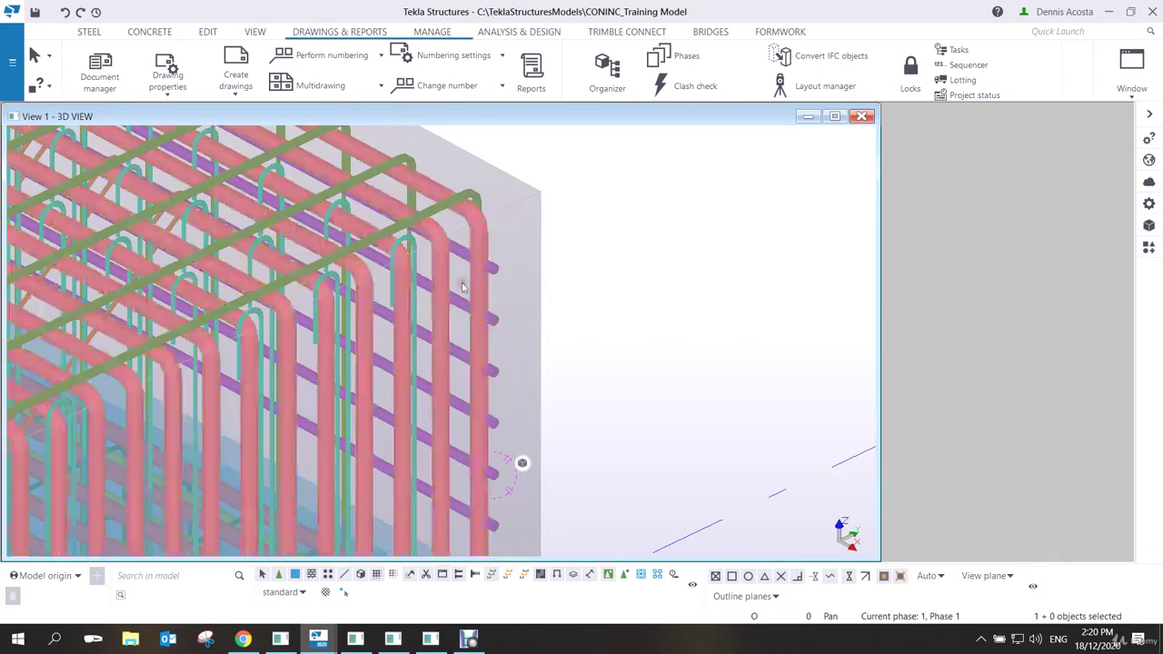
{"action": "left_click", "coordinate": [476, 239]}
{"action": "right_click", "coordinate": [476, 240]}
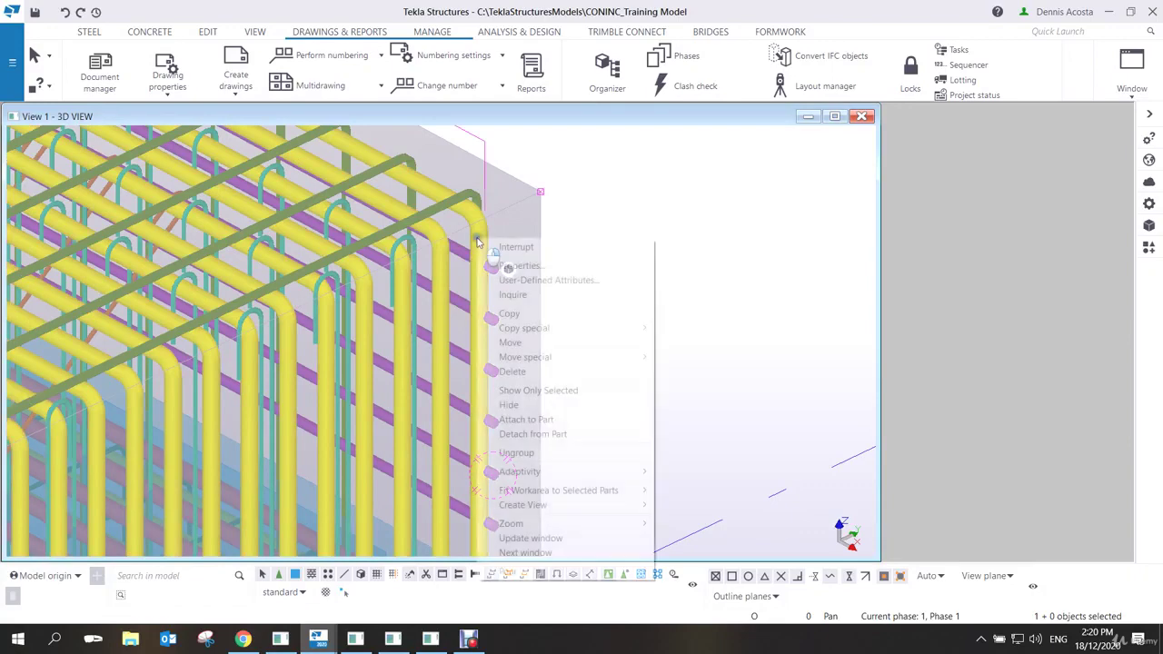
{"action": "left_click", "coordinate": [522, 434]}
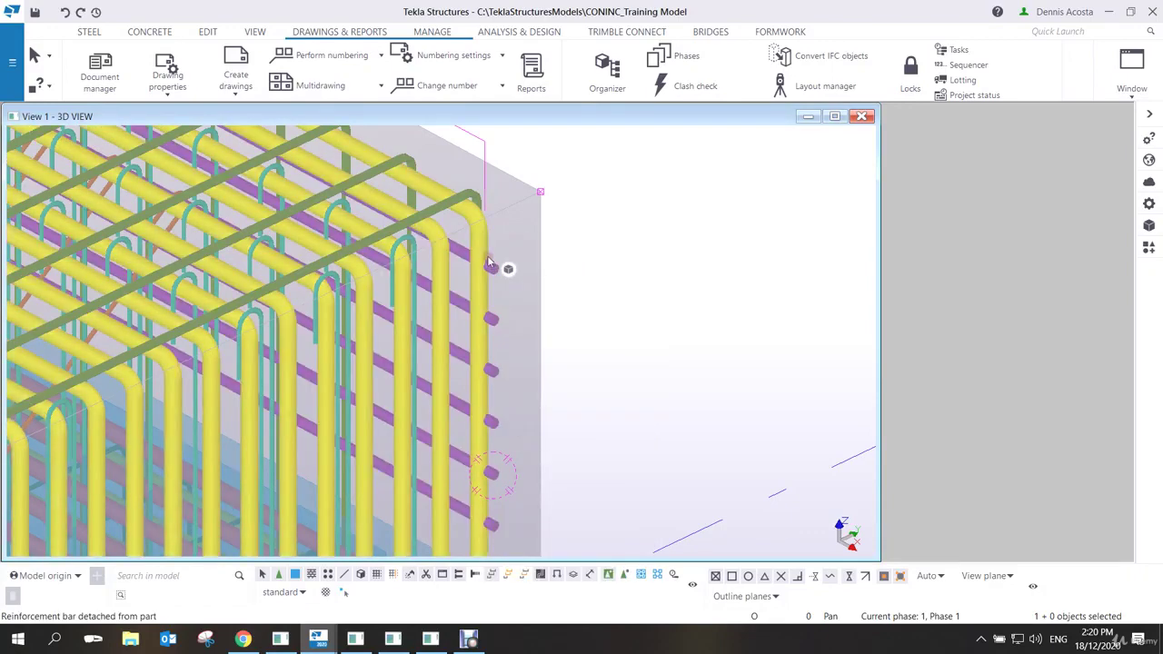
Attach the large bent bar group to the lower concrete part and end the command.
{"action": "right_click", "coordinate": [481, 240]}
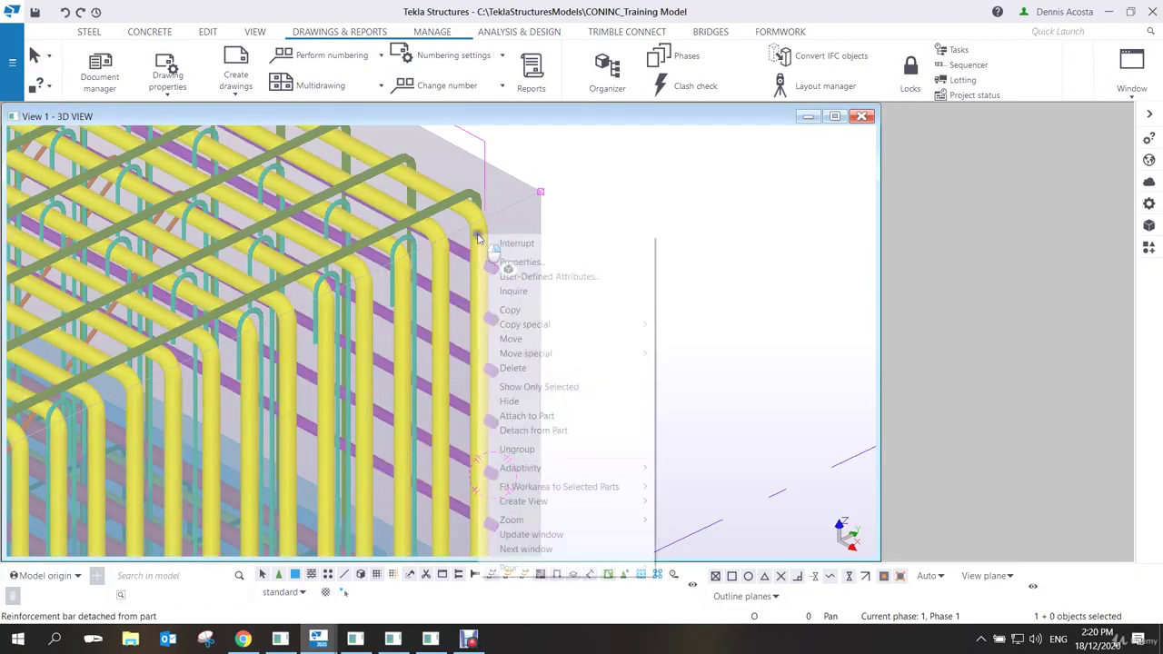
{"action": "left_click", "coordinate": [526, 415]}
{"action": "scroll", "coordinate": [599, 261], "scroll_direction": "up", "scroll_amount": 2}
{"action": "scroll", "coordinate": [599, 260], "scroll_direction": "down", "scroll_amount": 2}
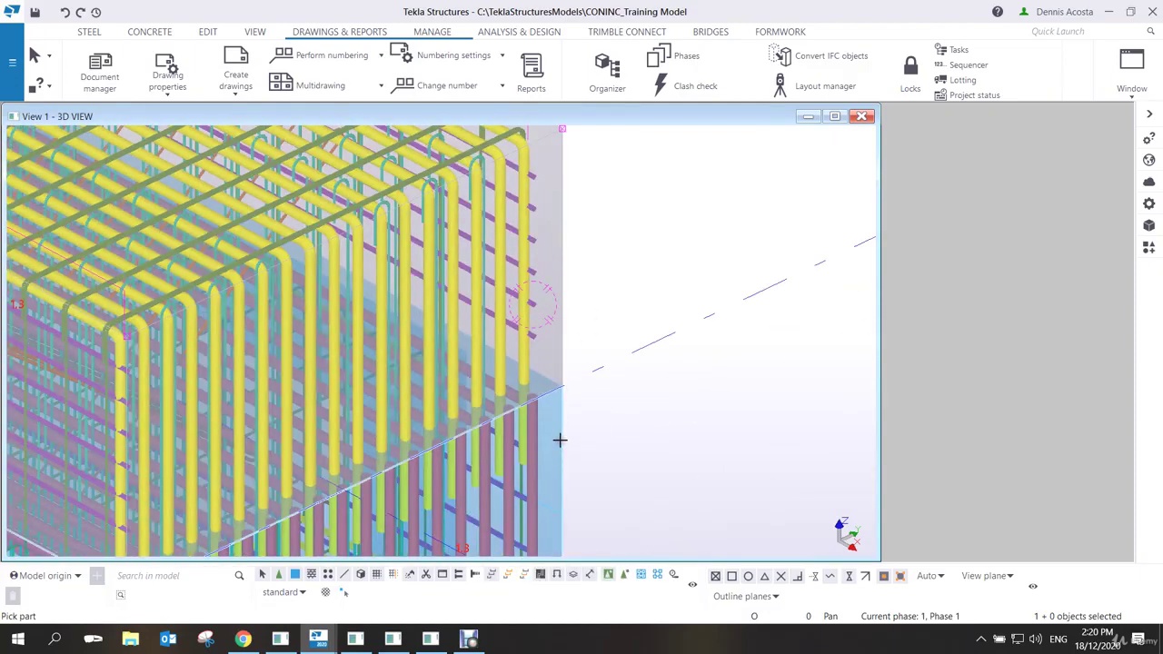
{"action": "left_click", "coordinate": [560, 440]}
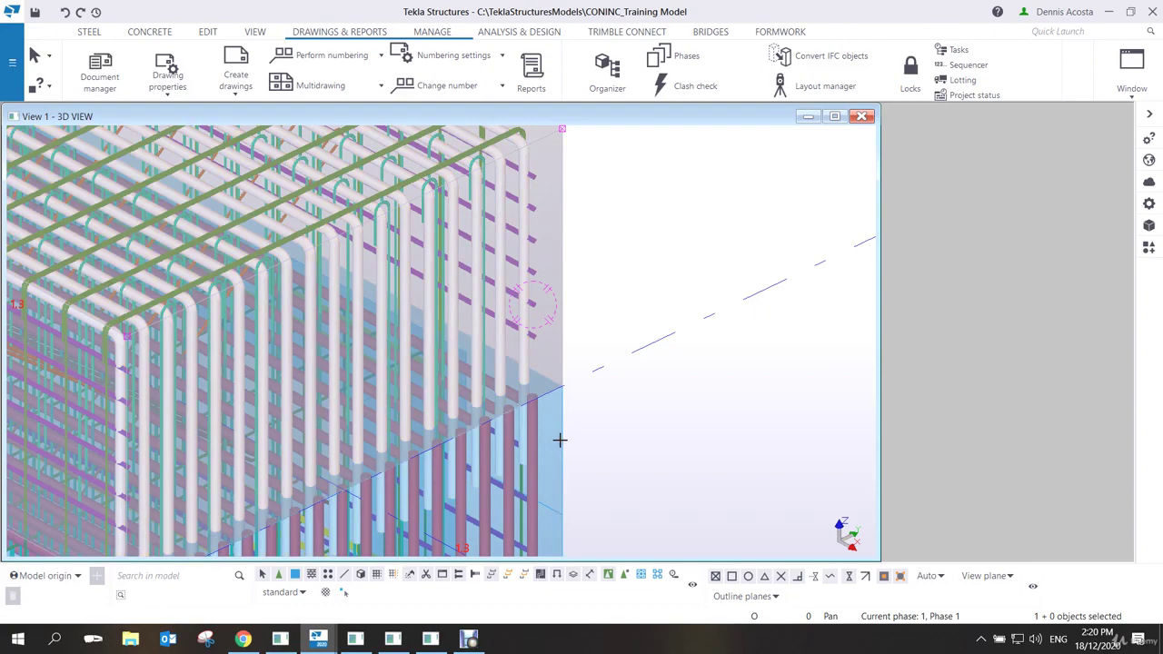
{"action": "scroll", "coordinate": [559, 440], "scroll_direction": "down", "scroll_amount": 3}
{"action": "right_click", "coordinate": [604, 327]}
{"action": "left_click", "coordinate": [637, 291]}
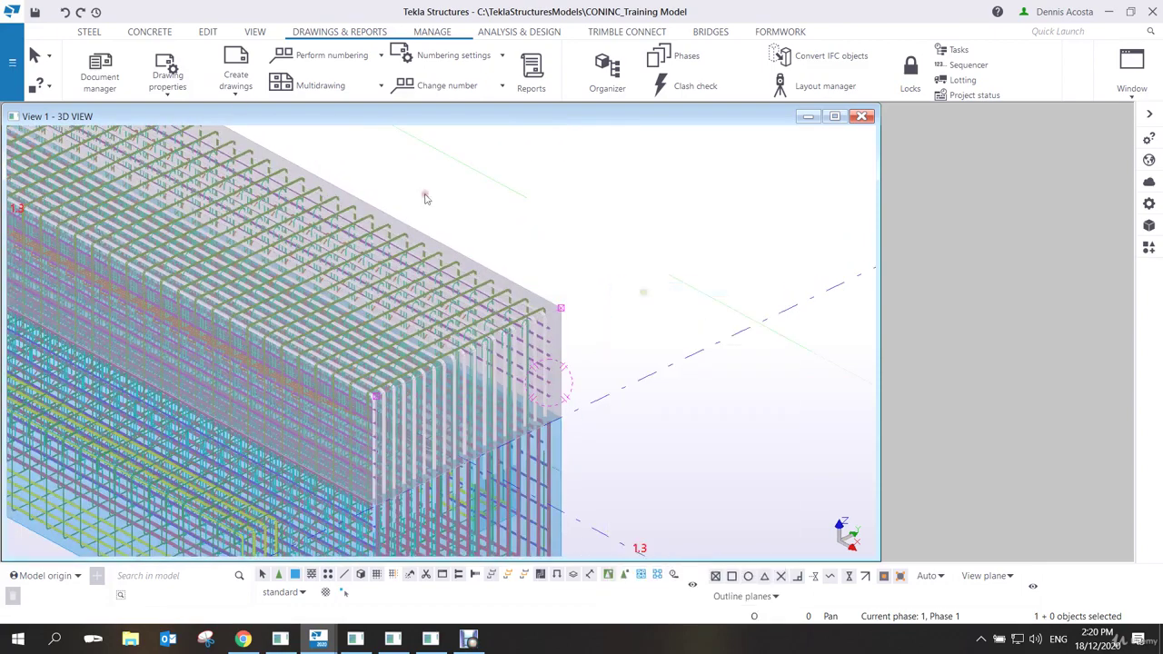
Open the PORTAL FRAME MOULD drawing [PC.1 - 1] from the document manager, maximize it and minimize the manager.
{"action": "left_click", "coordinate": [171, 85]}
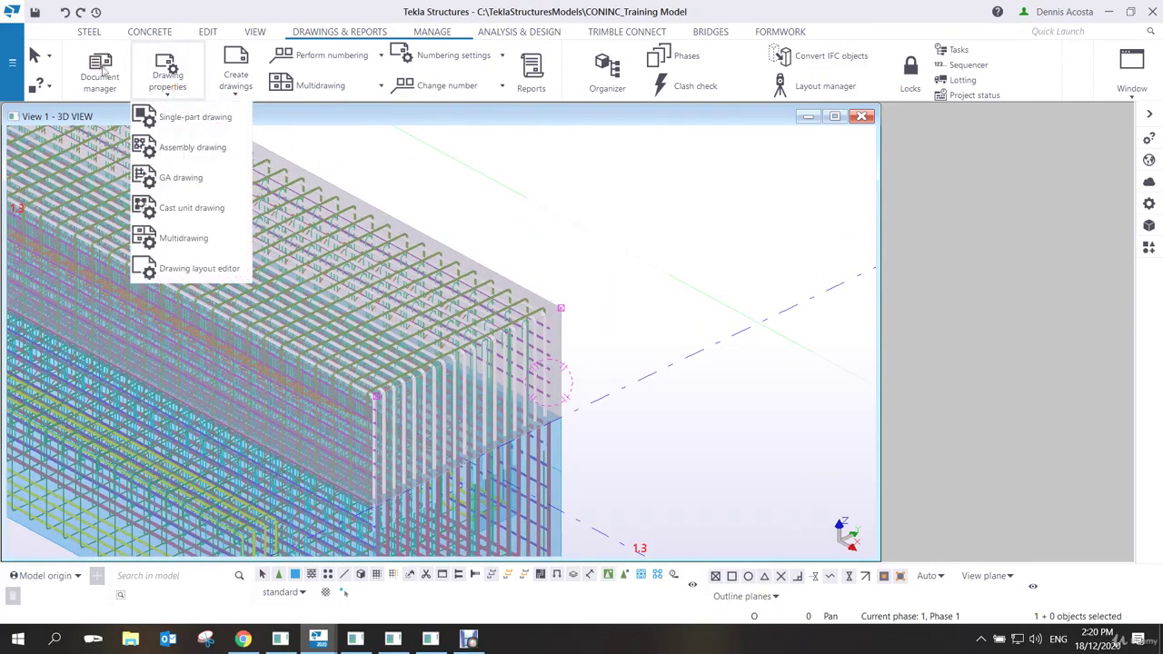
{"action": "left_click", "coordinate": [101, 73]}
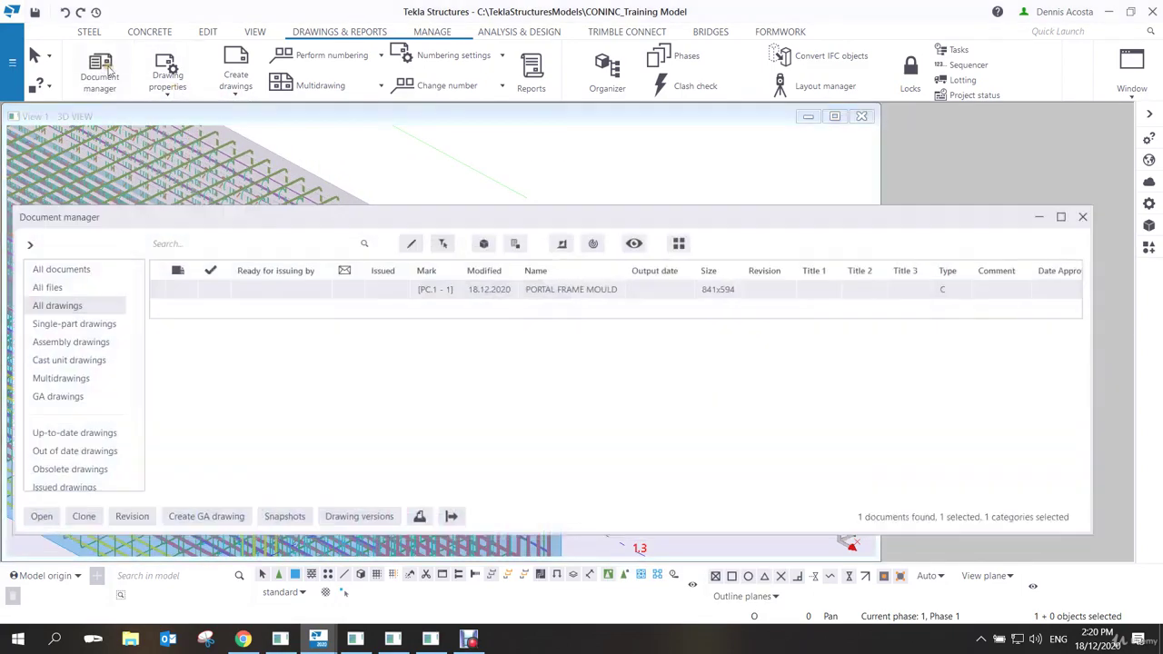
{"action": "double_click", "coordinate": [519, 293]}
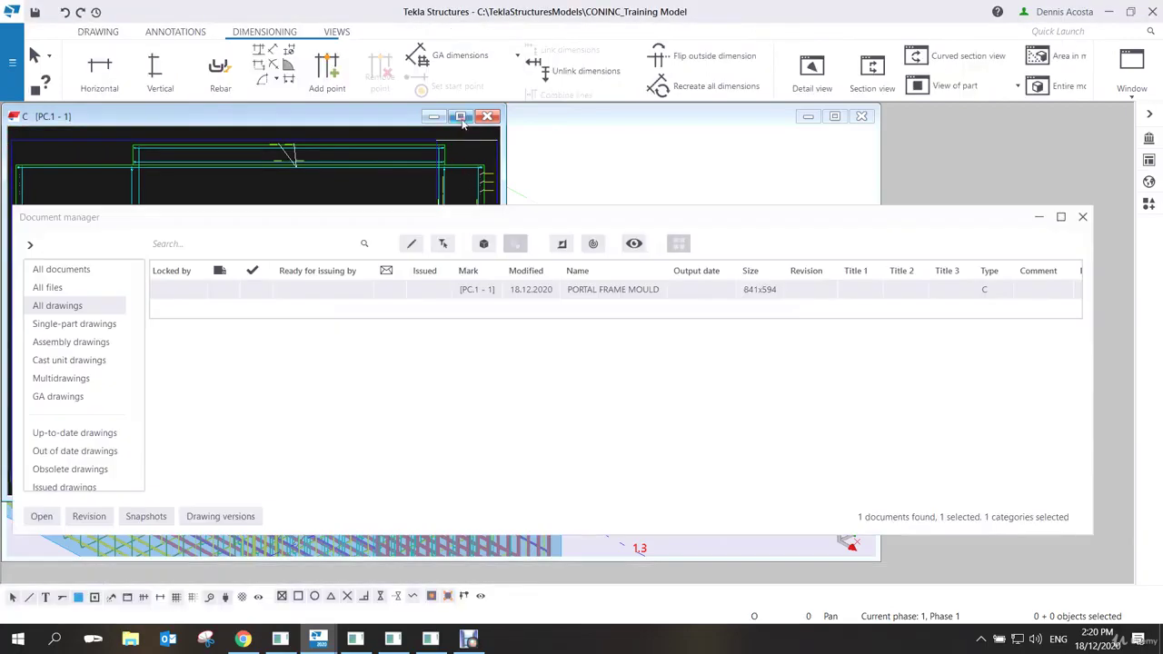
{"action": "left_click", "coordinate": [459, 115]}
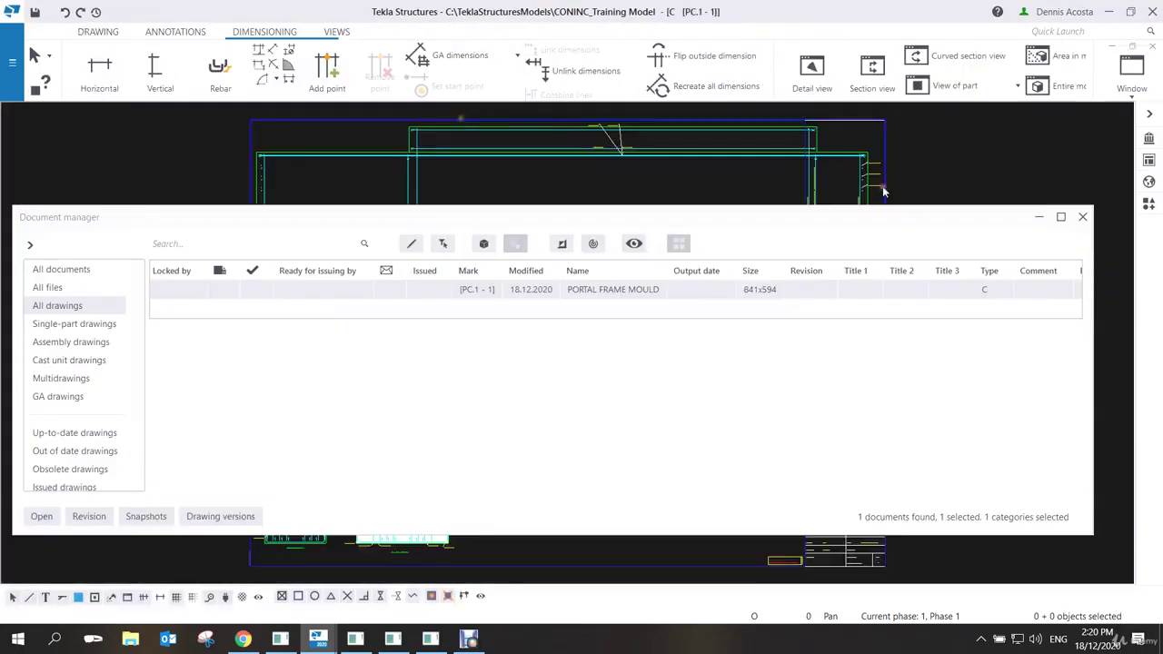
{"action": "left_click", "coordinate": [1038, 216]}
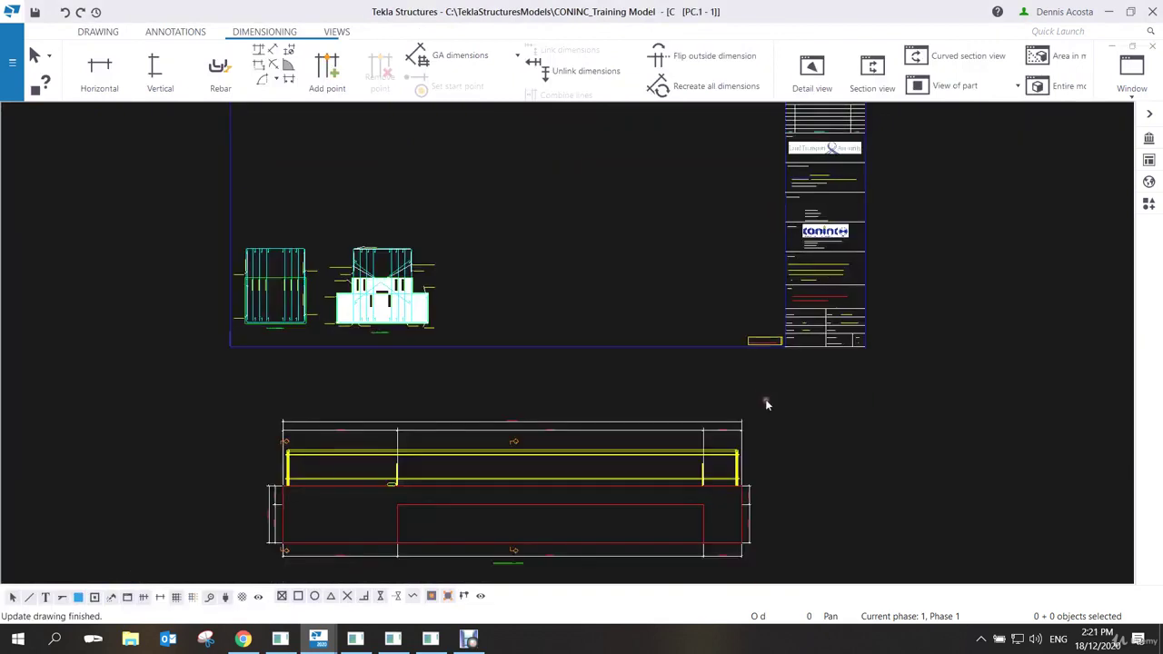
Examine how the large bent bars and the other reinforcement are displayed in the updated FRONT VIEW.
{"action": "scroll", "coordinate": [699, 339], "scroll_direction": "up", "scroll_amount": 8}
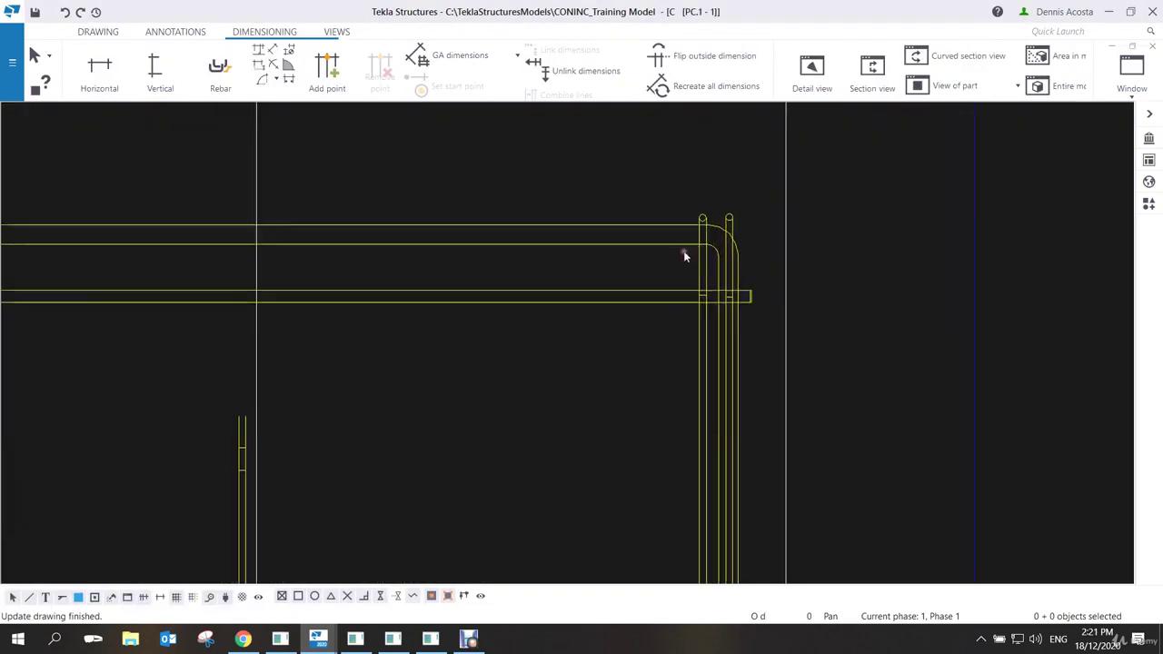
{"action": "left_click", "coordinate": [675, 250]}
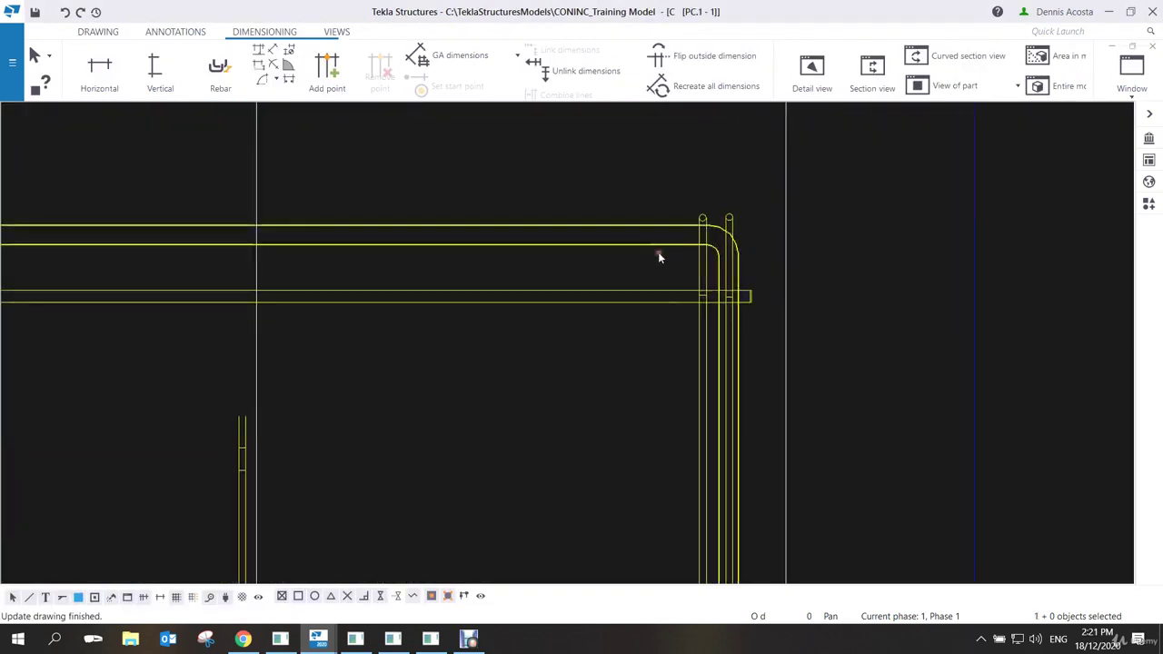
{"action": "scroll", "coordinate": [657, 252], "scroll_direction": "down", "scroll_amount": 6}
{"action": "middle_click_drag", "start_coordinate": [602, 270], "coordinate": [734, 296]}
{"action": "scroll", "coordinate": [734, 295], "scroll_direction": "down", "scroll_amount": 8}
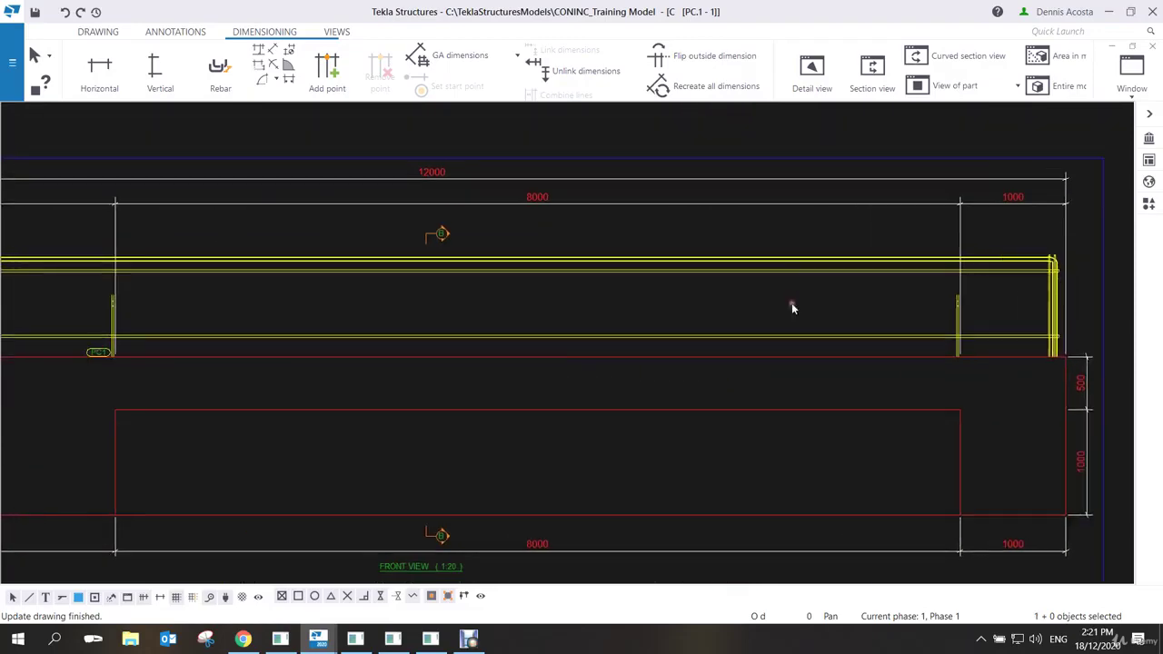
{"action": "scroll", "coordinate": [658, 368], "scroll_direction": "up", "scroll_amount": 2}
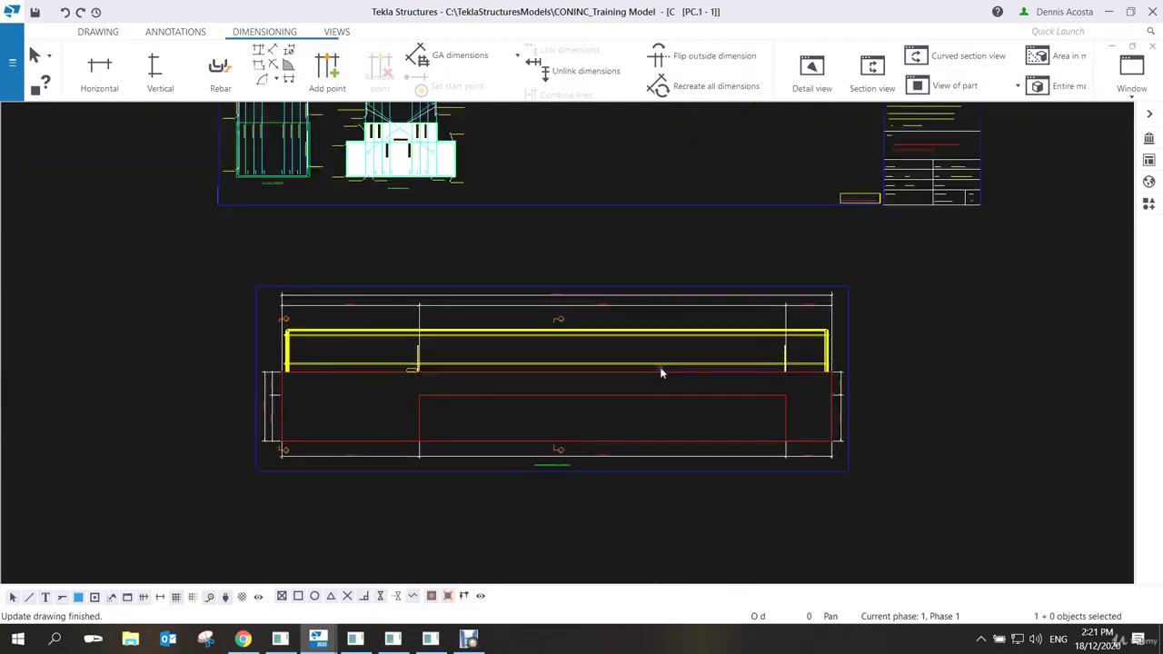
{"action": "scroll", "coordinate": [481, 342], "scroll_direction": "up", "scroll_amount": 4}
{"action": "scroll", "coordinate": [481, 342], "scroll_direction": "down", "scroll_amount": 4}
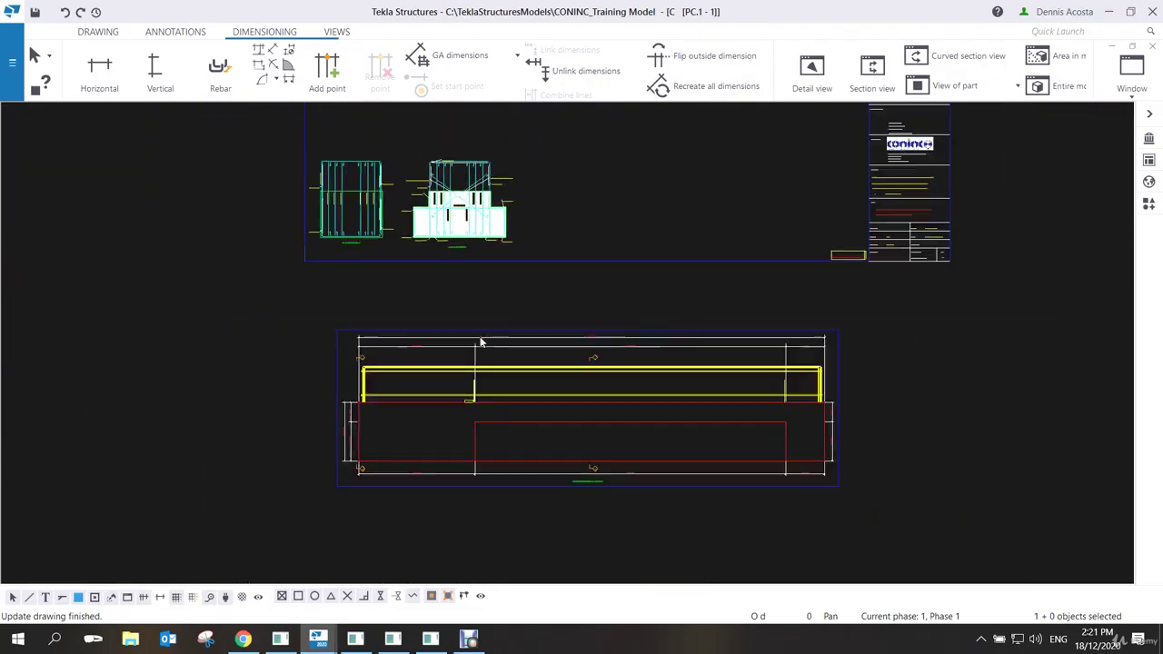
Move the plan view out of the drawing frame into the empty area to its left.
{"action": "scroll", "coordinate": [510, 337], "scroll_direction": "up", "scroll_amount": 5}
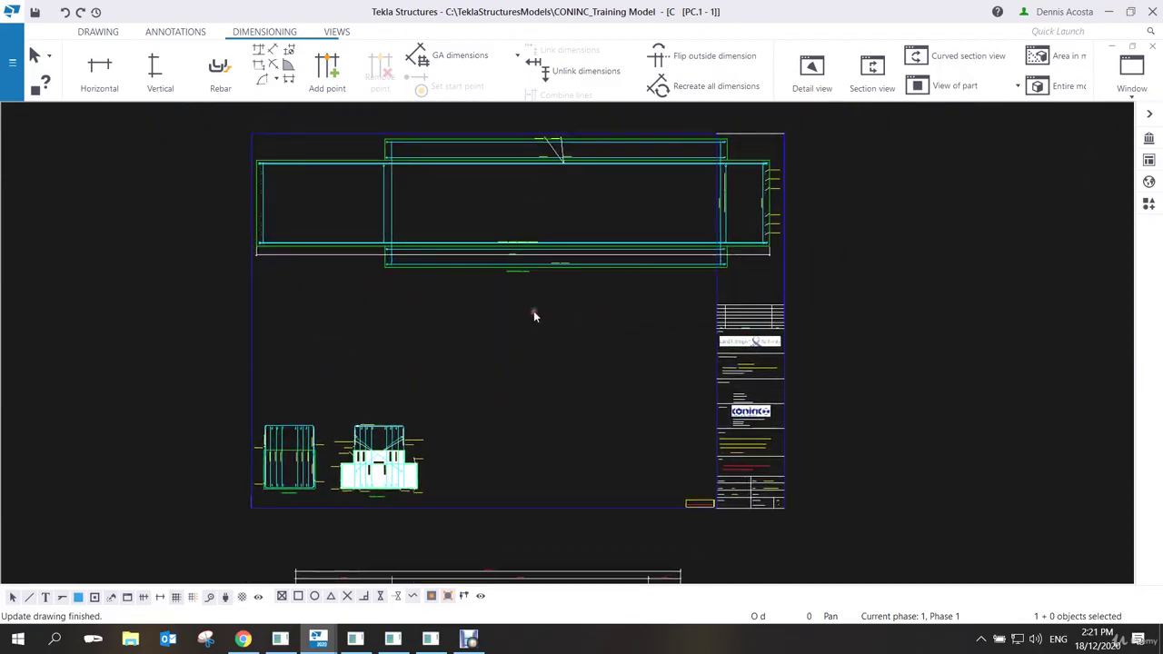
{"action": "scroll", "coordinate": [533, 315], "scroll_direction": "down", "scroll_amount": 1}
{"action": "left_click", "coordinate": [381, 282]}
{"action": "middle_click_drag", "start_coordinate": [381, 285], "coordinate": [584, 270]}
{"action": "left_click_drag", "start_coordinate": [587, 266], "coordinate": [216, 334]}
{"action": "middle_click_drag", "start_coordinate": [241, 341], "coordinate": [452, 339]}
{"action": "scroll", "coordinate": [518, 290], "scroll_direction": "up", "scroll_amount": 2}
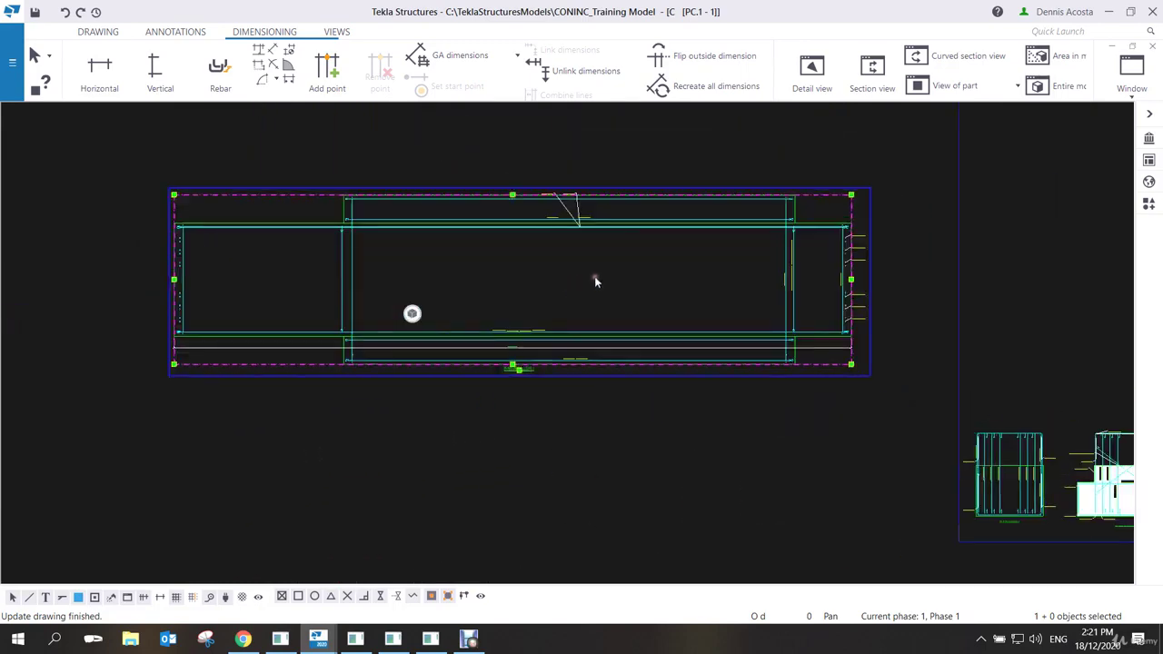
Examine the marks and dimensions in the plan view, the front view and section view A-A.
{"action": "scroll", "coordinate": [594, 281], "scroll_direction": "up", "scroll_amount": 2}
{"action": "scroll", "coordinate": [609, 281], "scroll_direction": "down", "scroll_amount": 2}
{"action": "middle_click_drag", "start_coordinate": [682, 314], "coordinate": [646, 332]}
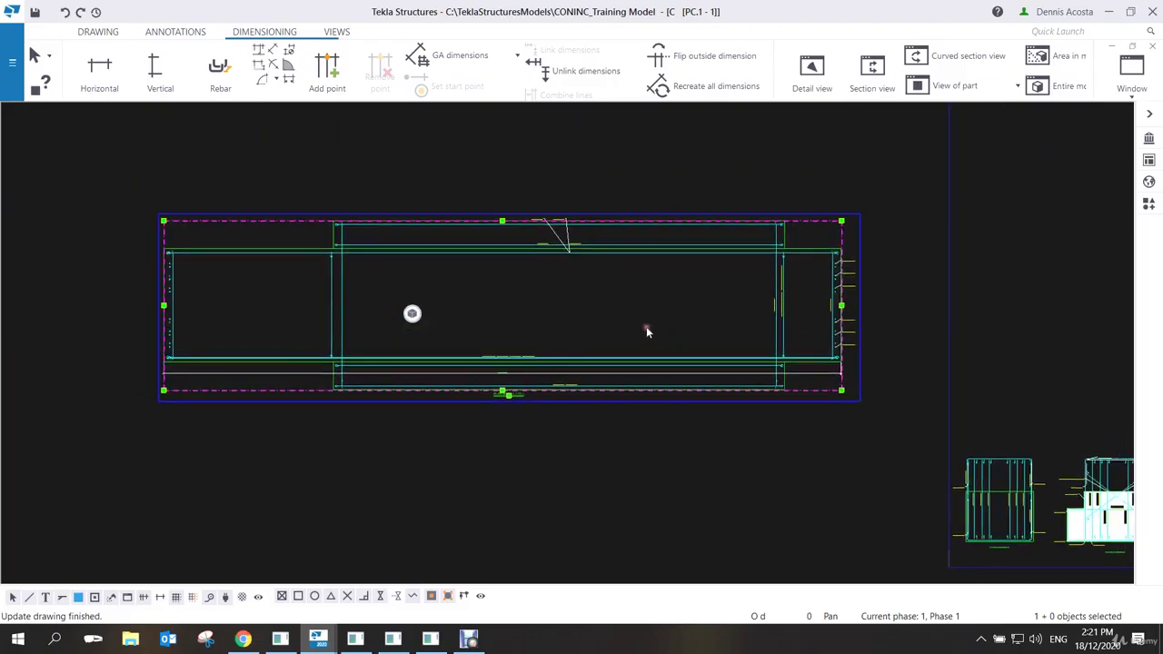
{"action": "scroll", "coordinate": [717, 294], "scroll_direction": "up", "scroll_amount": 1}
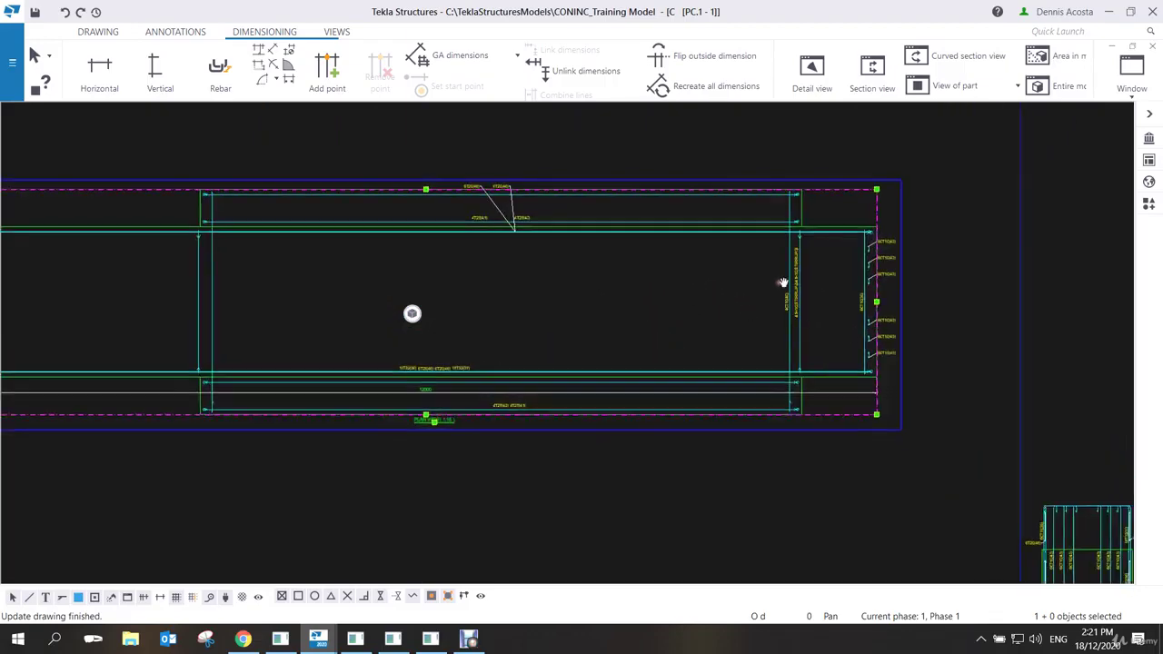
{"action": "scroll", "coordinate": [782, 282], "scroll_direction": "down", "scroll_amount": 2}
{"action": "middle_click_drag", "start_coordinate": [921, 527], "coordinate": [863, 355]}
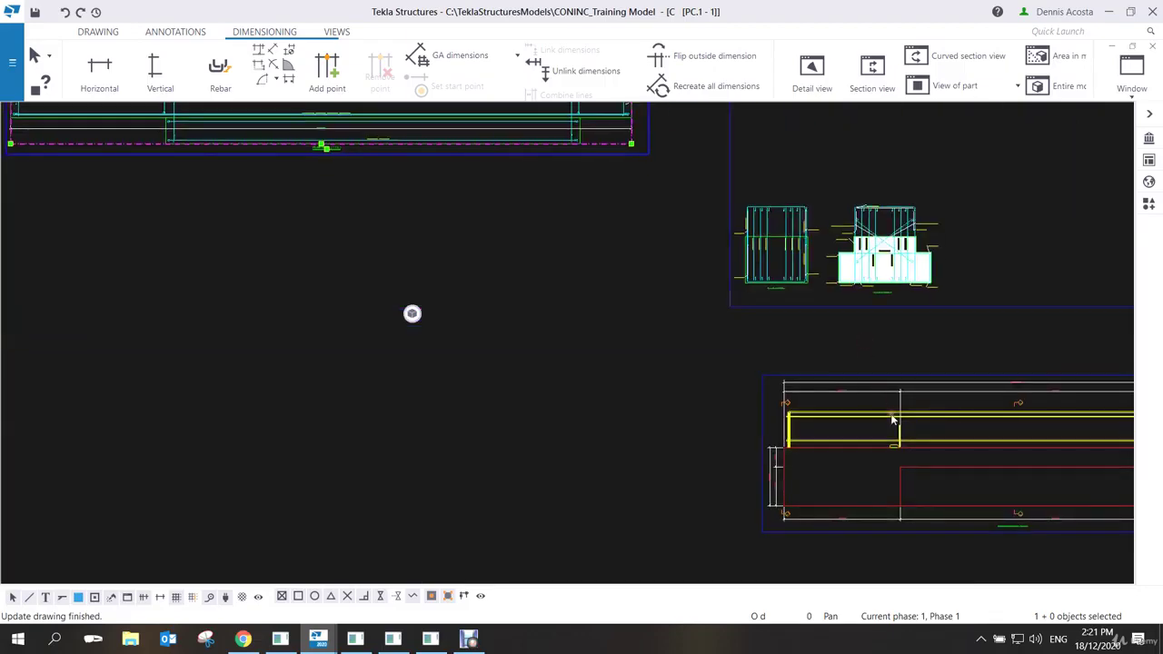
{"action": "middle_click_drag", "start_coordinate": [918, 406], "coordinate": [750, 308]}
{"action": "scroll", "coordinate": [766, 310], "scroll_direction": "up", "scroll_amount": 1}
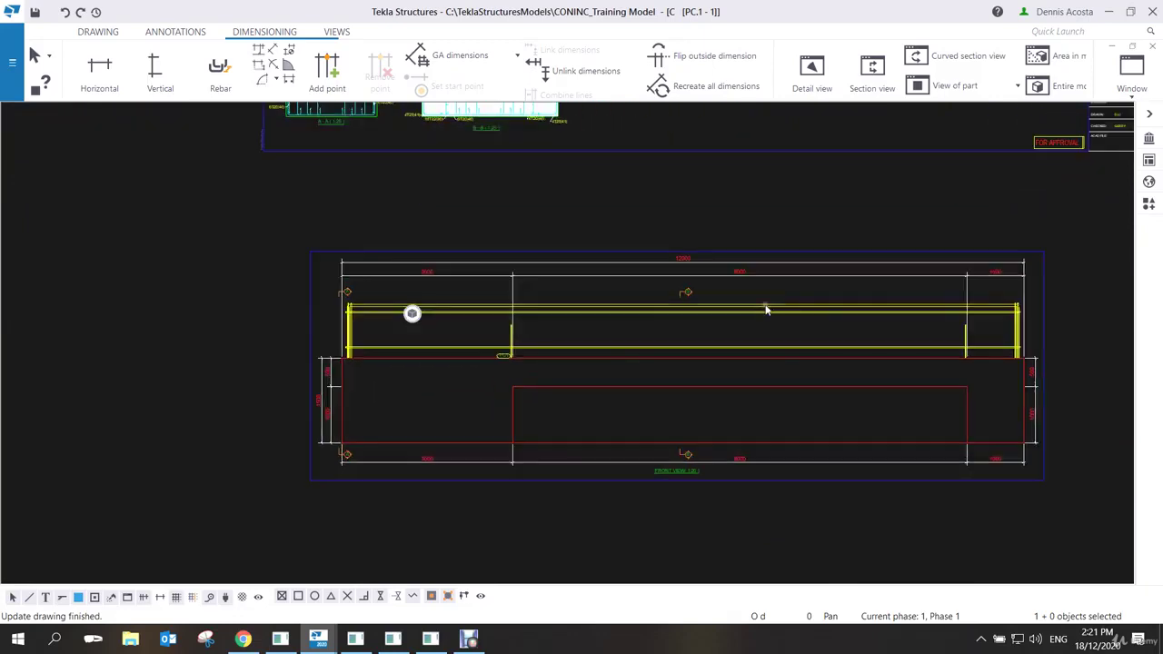
{"action": "scroll", "coordinate": [874, 356], "scroll_direction": "down", "scroll_amount": 2}
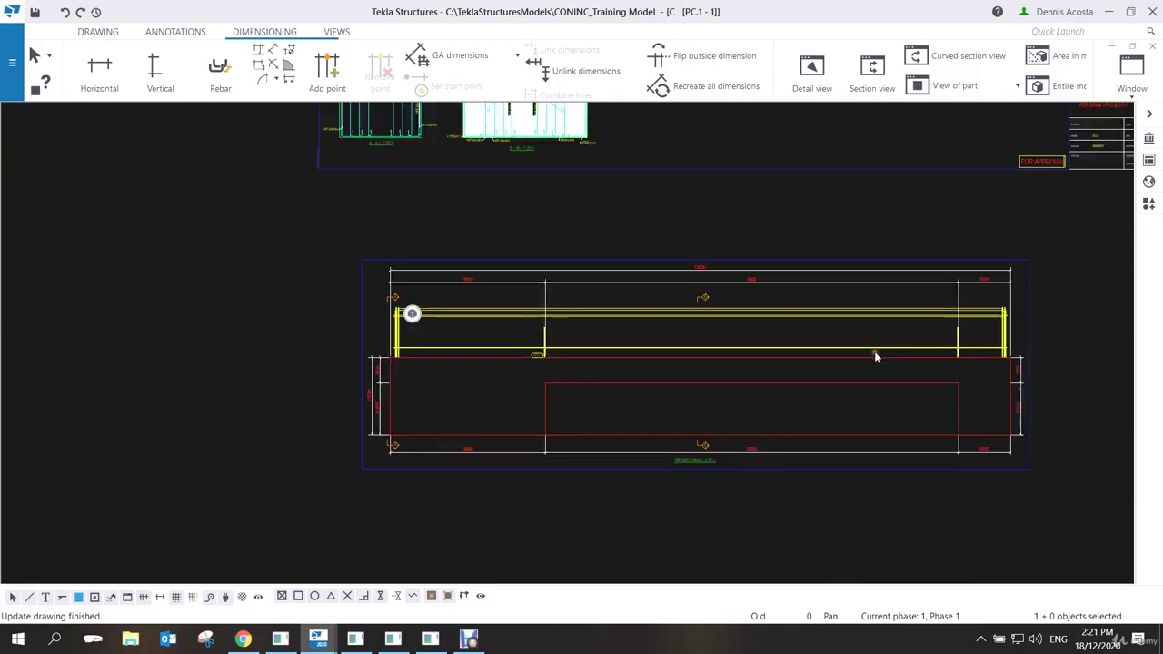
{"action": "middle_click_drag", "start_coordinate": [639, 301], "coordinate": [603, 336]}
{"action": "scroll", "coordinate": [633, 323], "scroll_direction": "up", "scroll_amount": 2}
{"action": "scroll", "coordinate": [632, 323], "scroll_direction": "up", "scroll_amount": 1}
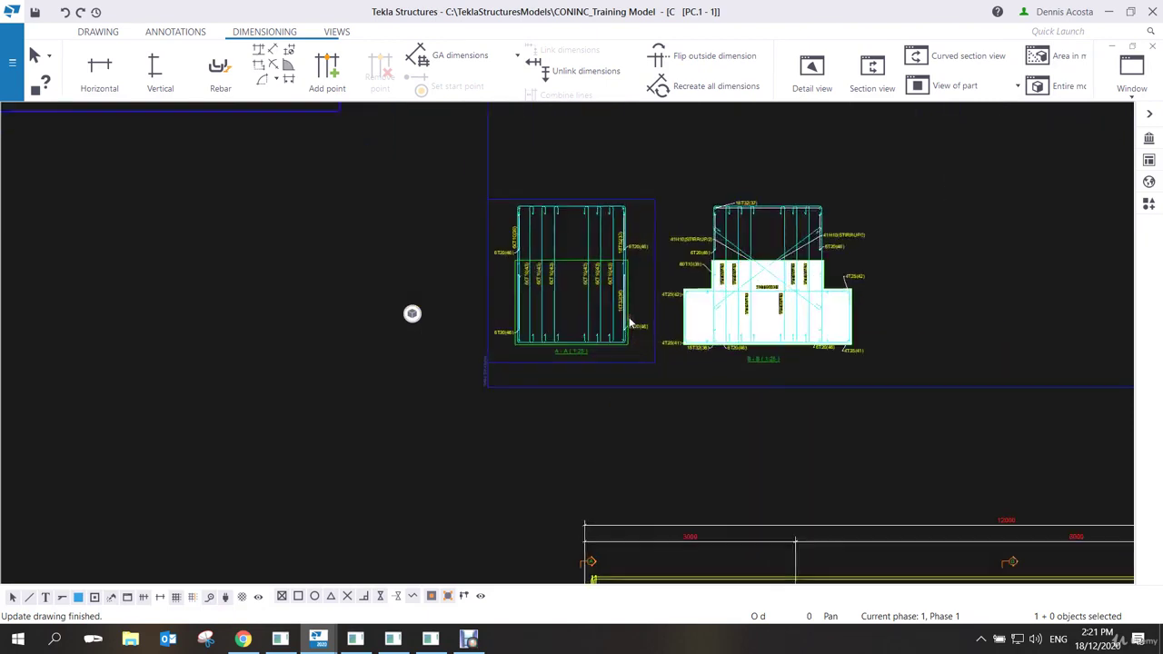
Move section view B-B away from section A-A into the empty middle area of the sheet.
{"action": "middle_click_drag", "start_coordinate": [790, 322], "coordinate": [613, 322]}
{"action": "scroll", "coordinate": [696, 319], "scroll_direction": "down", "scroll_amount": 1}
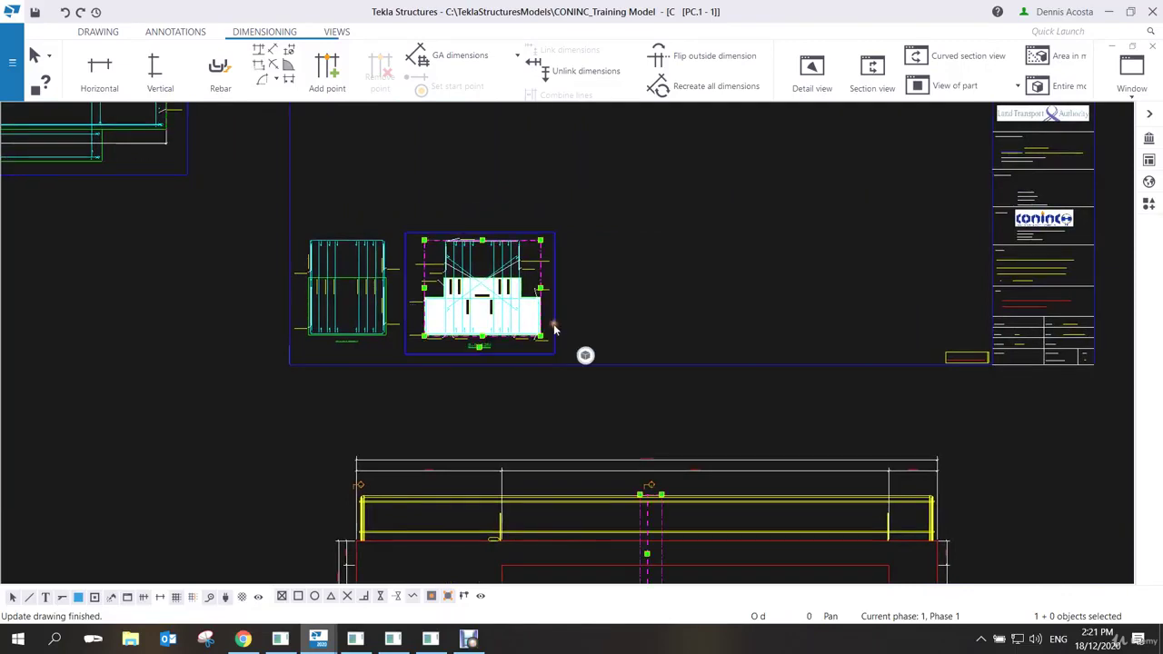
{"action": "left_click_drag", "start_coordinate": [557, 322], "coordinate": [758, 194]}
{"action": "scroll", "coordinate": [754, 201], "scroll_direction": "up", "scroll_amount": 4}
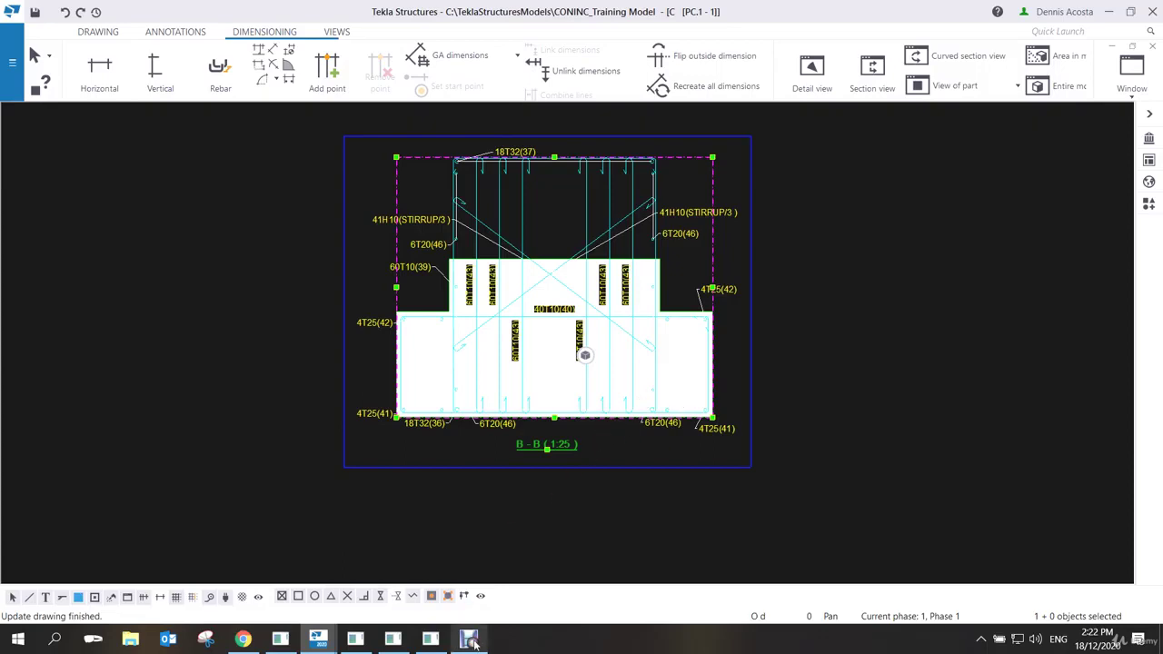
{"action": "mouse_move", "coordinate": [470, 642]}
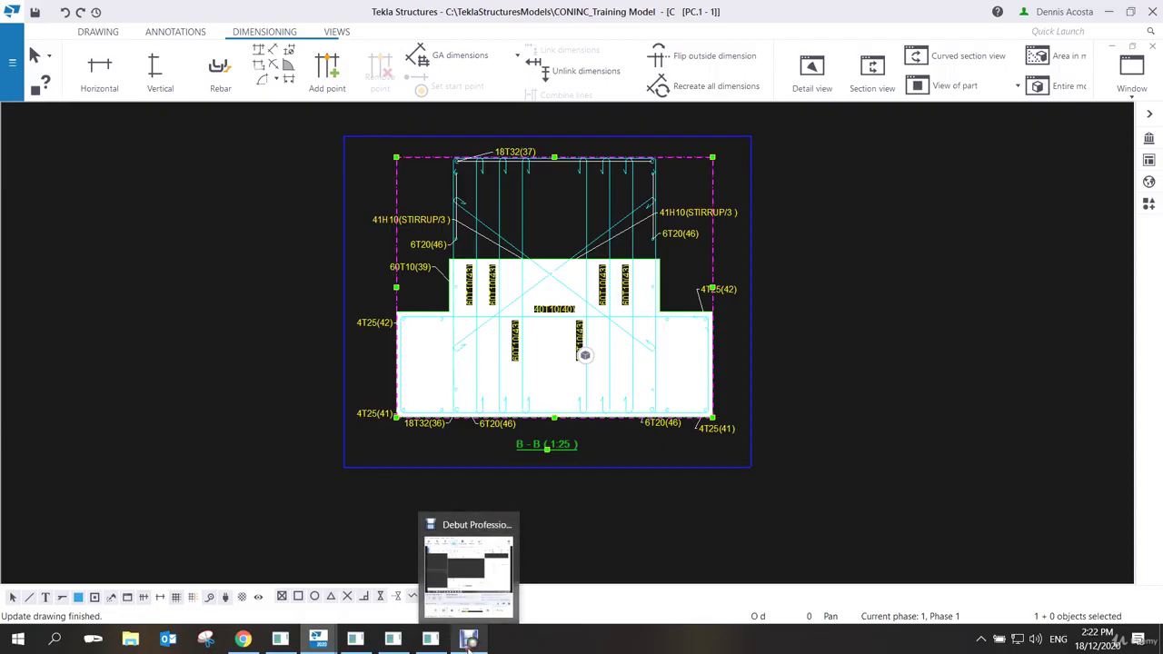
{"action": "left_click", "coordinate": [468, 640]}
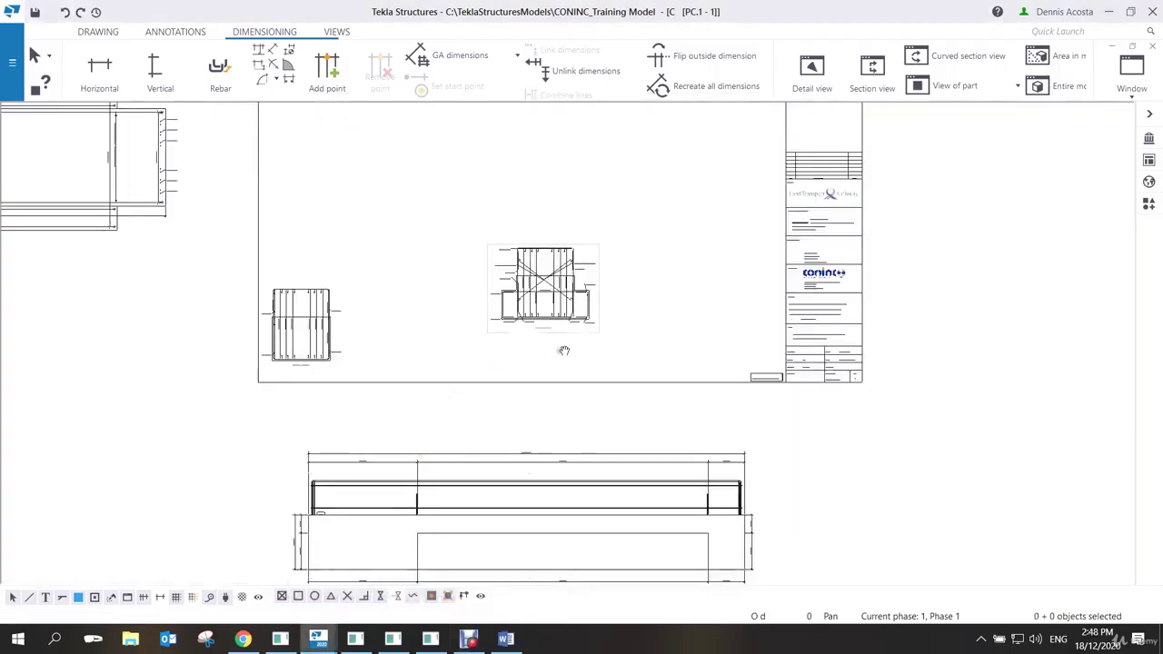
Open the view properties of section view B-B and load the CoN_PORTAL_FRONT_VIEW settings.
{"action": "scroll", "coordinate": [568, 346], "scroll_direction": "up", "scroll_amount": 3}
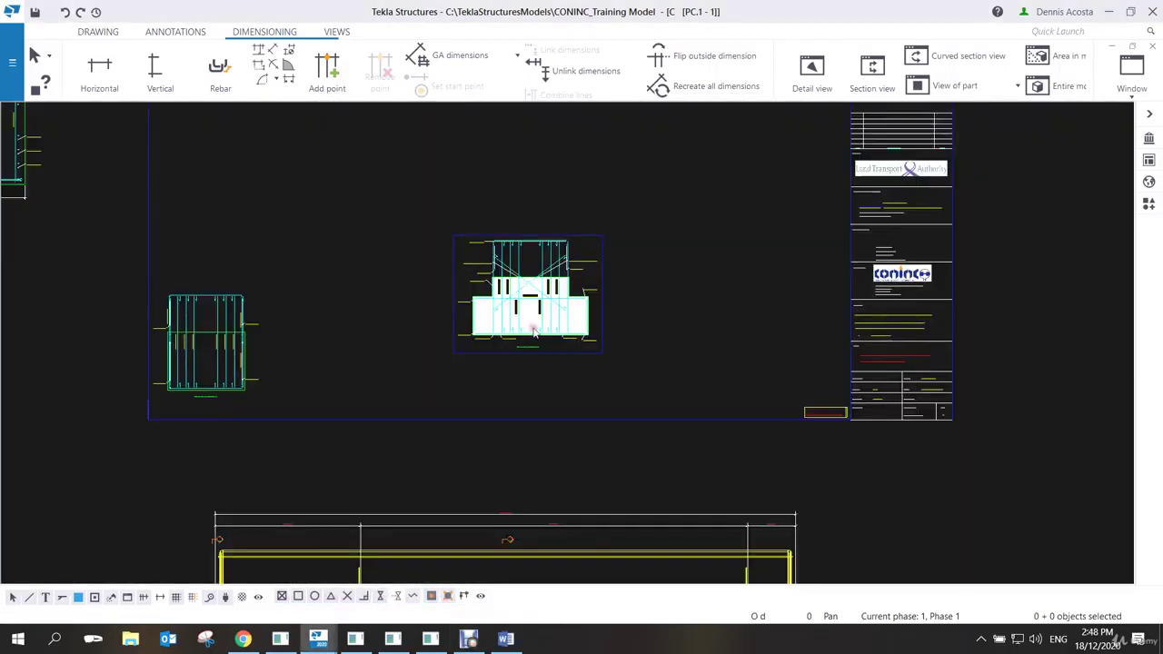
{"action": "scroll", "coordinate": [545, 342], "scroll_direction": "up", "scroll_amount": 2}
{"action": "scroll", "coordinate": [666, 330], "scroll_direction": "up", "scroll_amount": 3}
{"action": "middle_click_drag", "start_coordinate": [629, 302], "coordinate": [639, 360]}
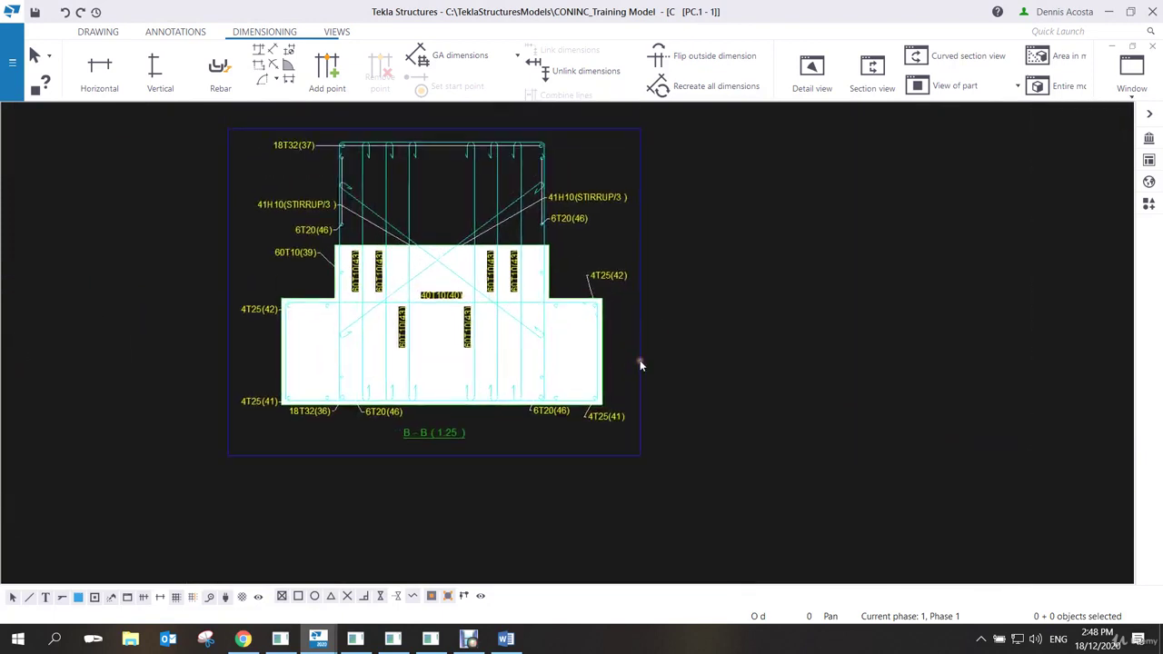
{"action": "left_click", "coordinate": [641, 320]}
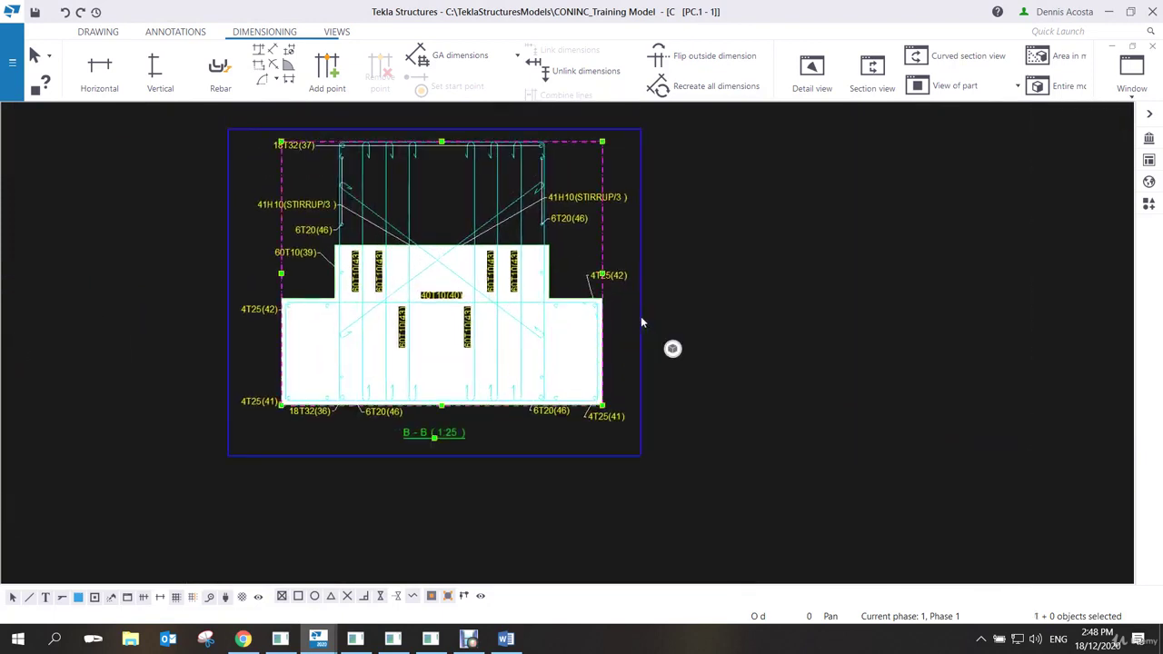
{"action": "middle_click_drag", "start_coordinate": [640, 322], "coordinate": [648, 367]}
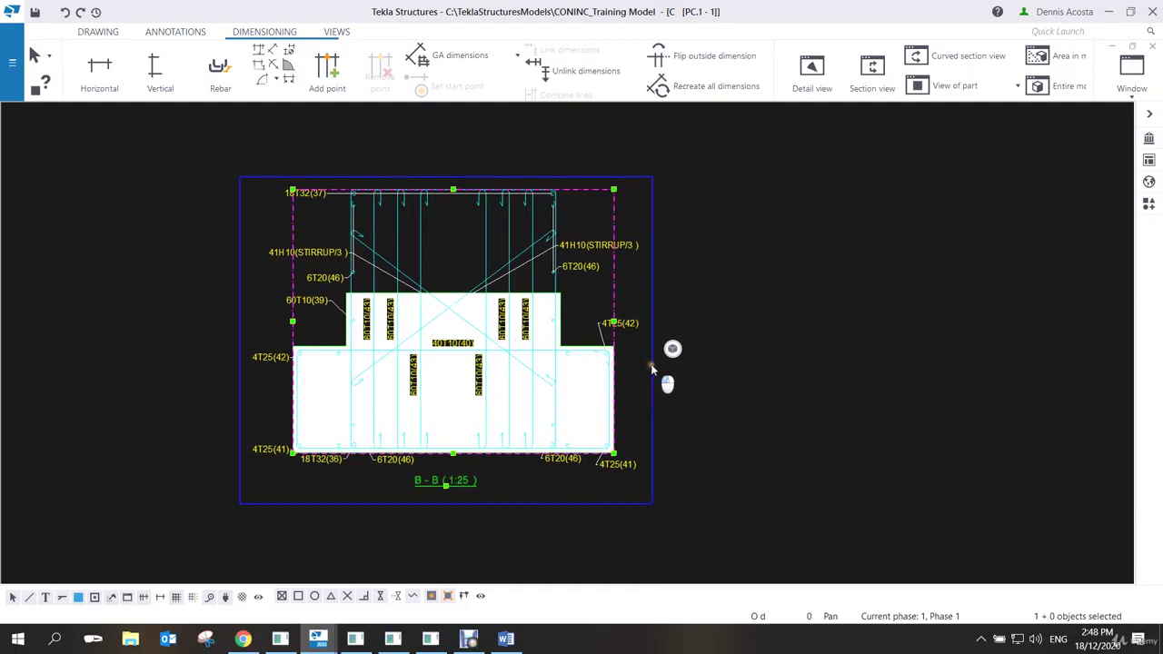
{"action": "double_click", "coordinate": [651, 367]}
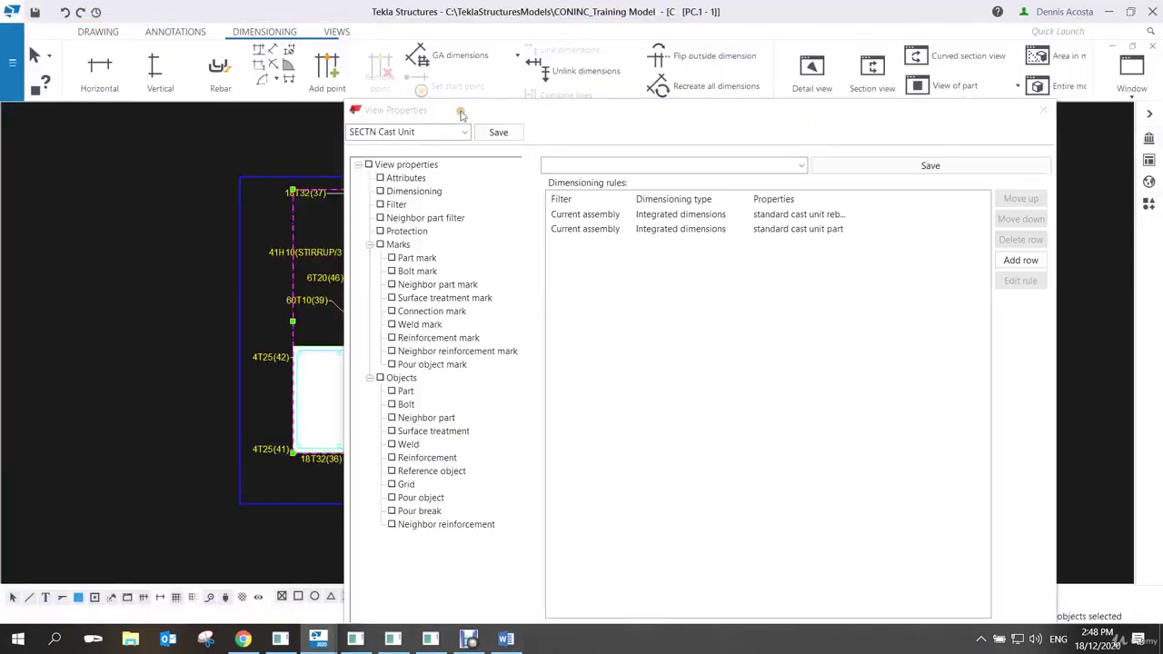
{"action": "left_click_drag", "start_coordinate": [461, 112], "coordinate": [688, 115]}
{"action": "left_click", "coordinate": [690, 134]}
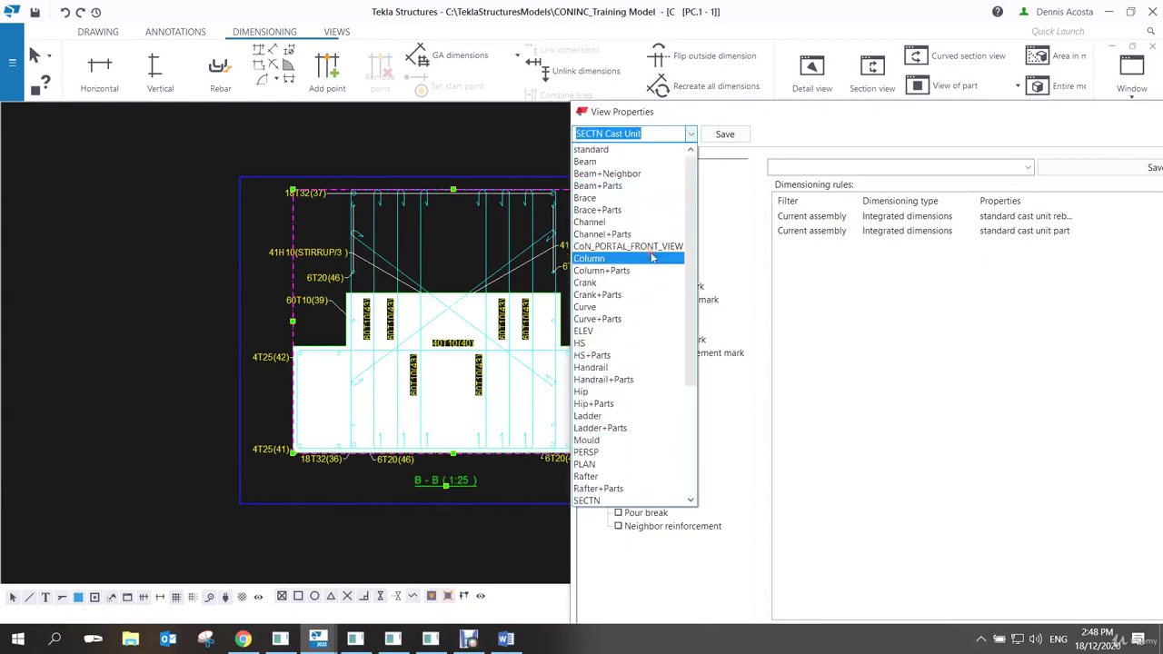
{"action": "left_click", "coordinate": [636, 246]}
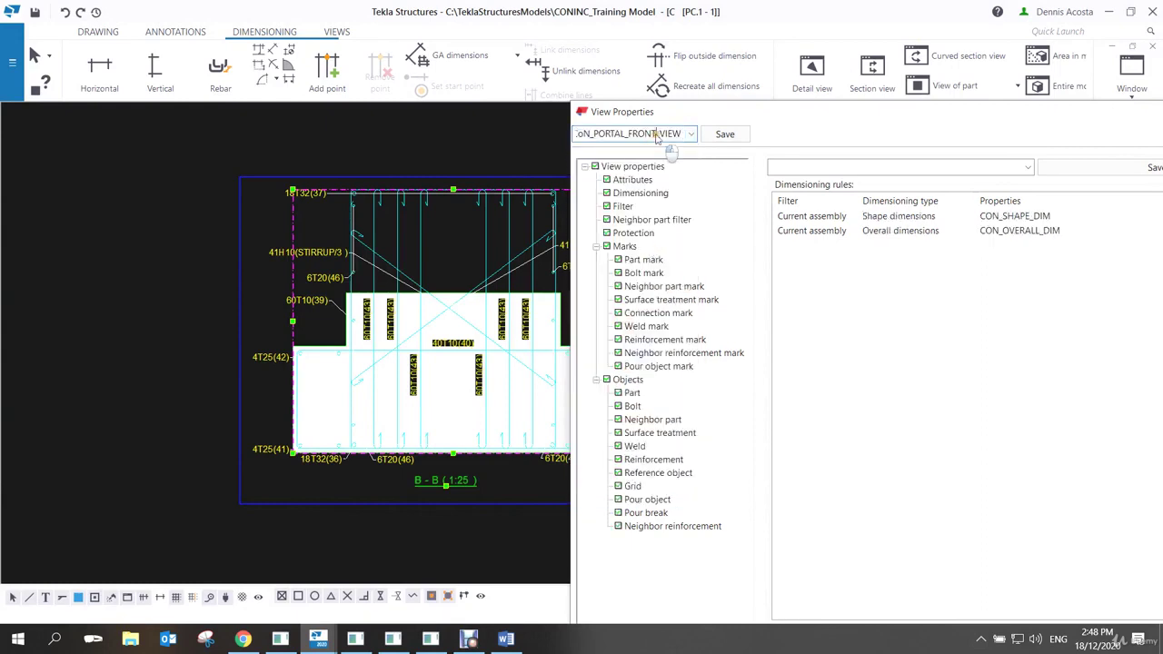
Save the loaded view settings under the name CoN_PORTAL_SECT_VIEW.
{"action": "left_click_drag", "start_coordinate": [656, 134], "coordinate": [628, 143]}
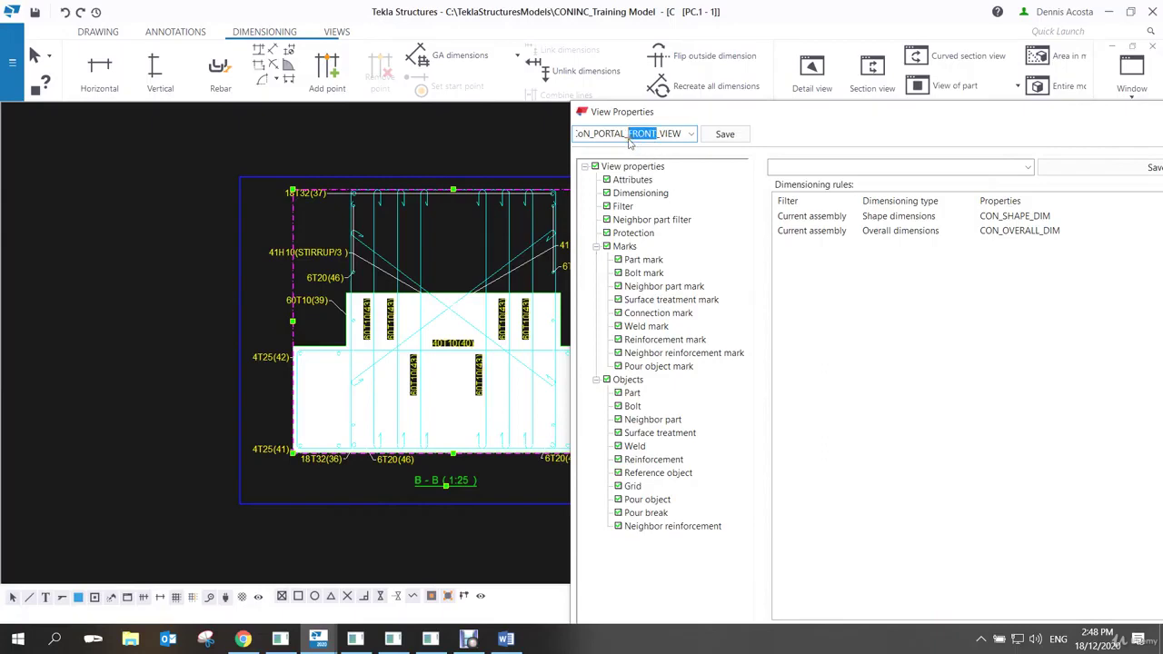
{"action": "type", "text": "SECT"}
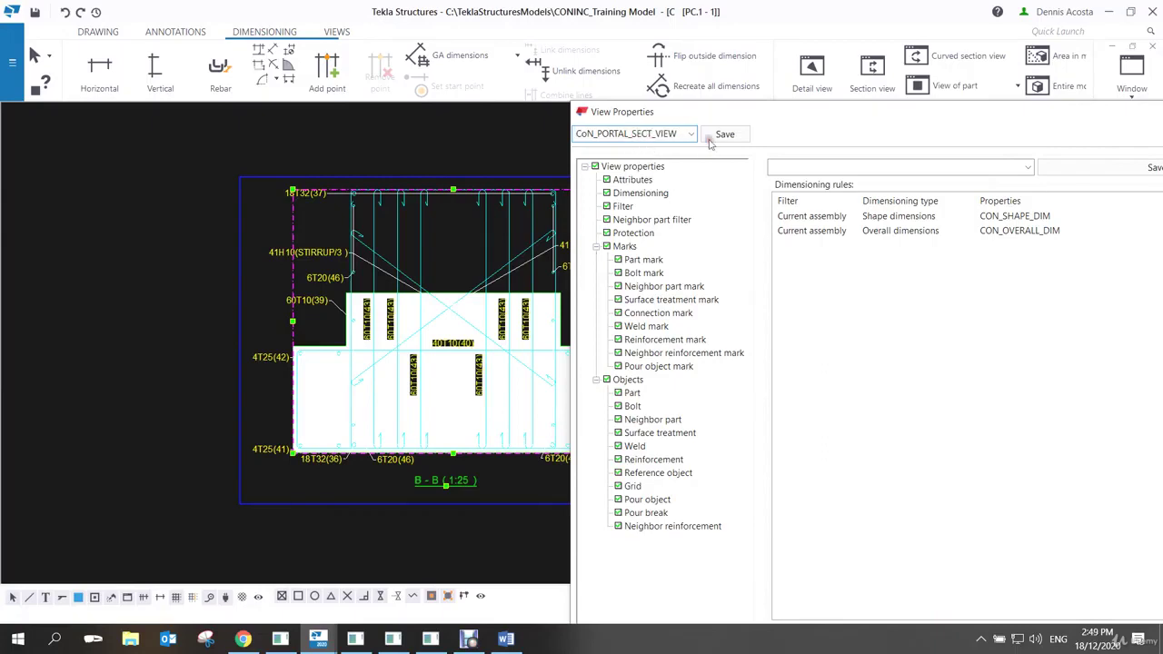
{"action": "left_click", "coordinate": [722, 135]}
{"action": "left_click", "coordinate": [481, 221]}
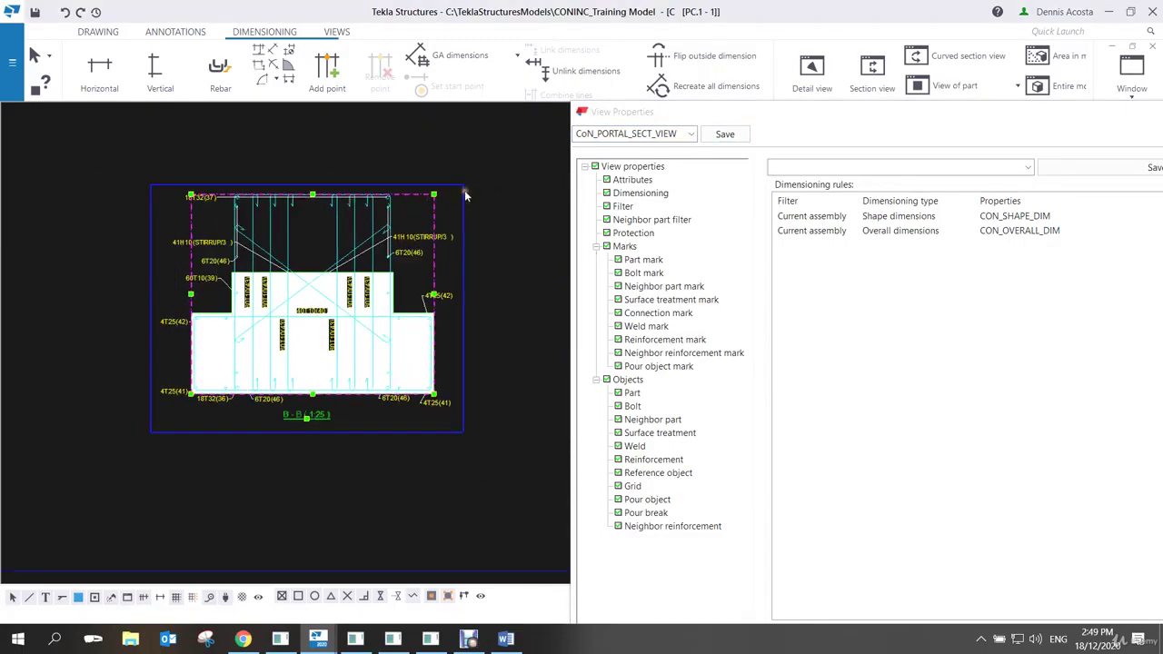
Apply the CoN_PORTAL_SECT_VIEW properties to section view B-B.
{"action": "left_click_drag", "start_coordinate": [731, 112], "coordinate": [702, 20]}
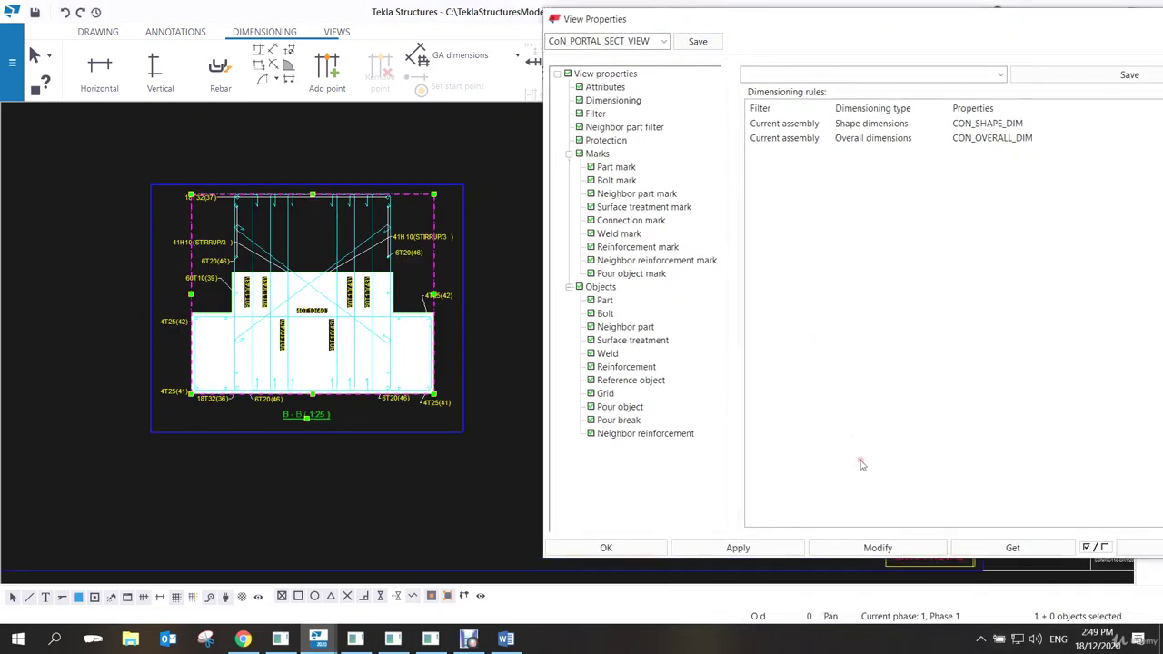
{"action": "left_click", "coordinate": [873, 548]}
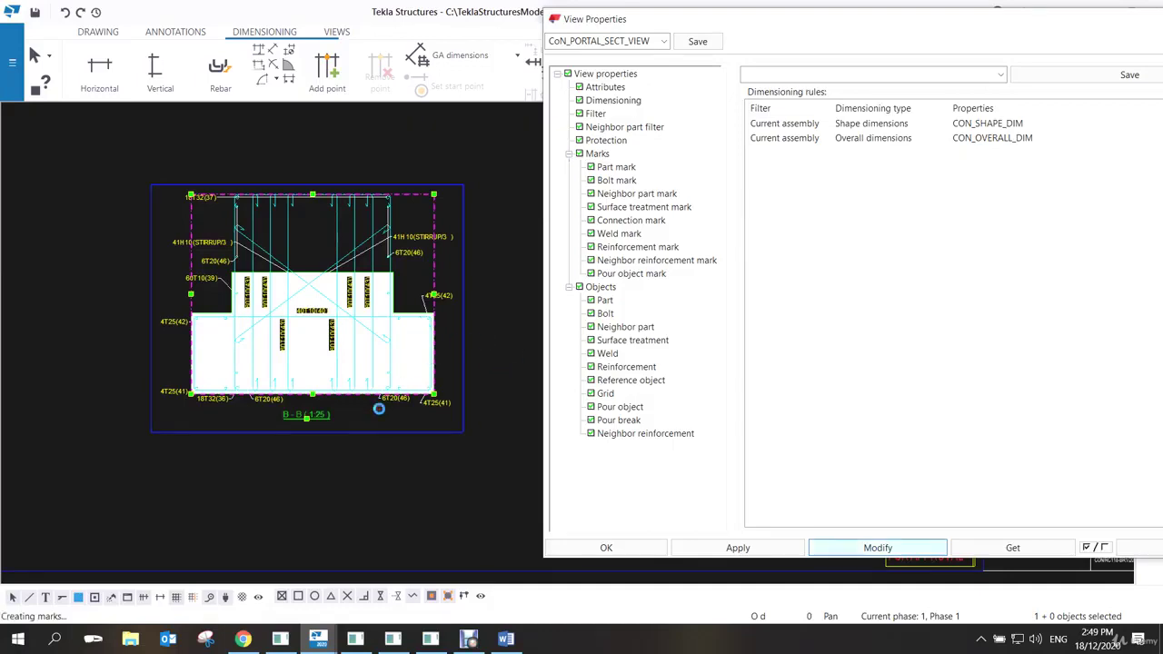
{"action": "scroll", "coordinate": [383, 401], "scroll_direction": "down", "scroll_amount": 2}
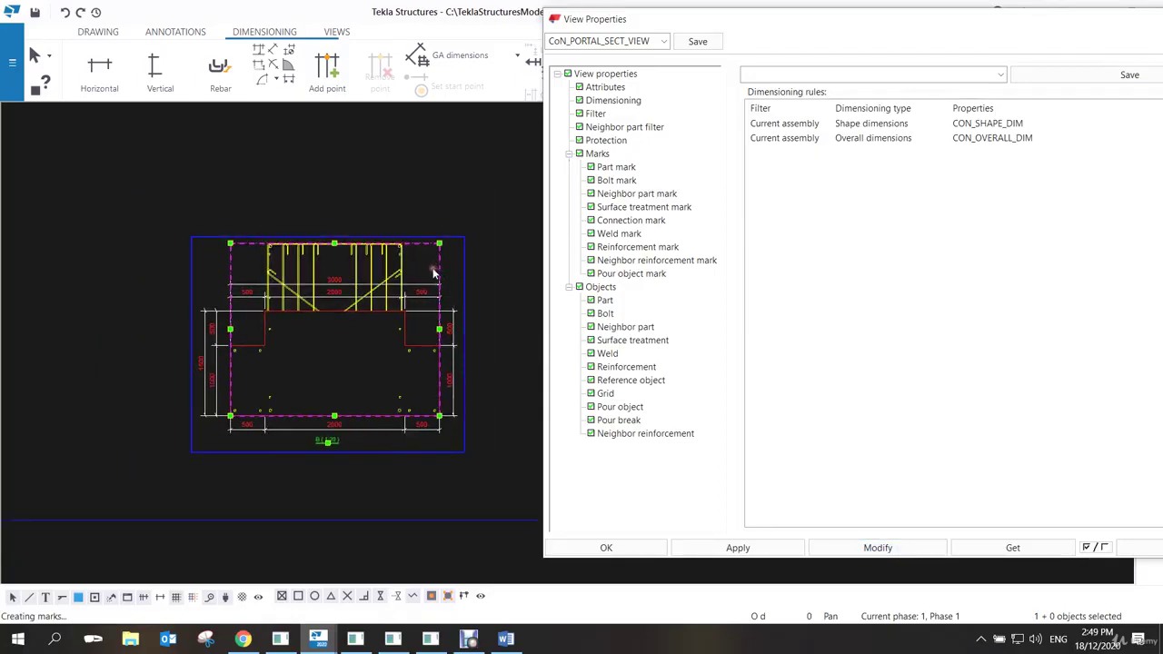
Move the overall and shape dimension lines crossing the projecting reinforcement up above the section's rebar.
{"action": "left_click", "coordinate": [418, 295]}
{"action": "left_click", "coordinate": [479, 256]}
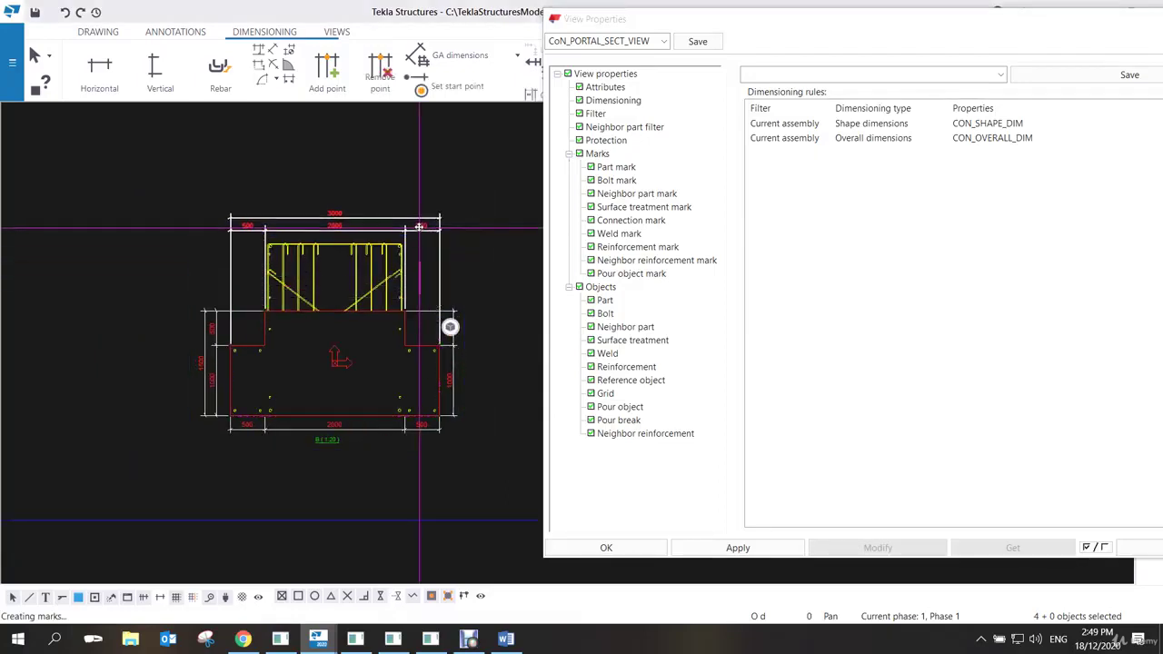
{"action": "scroll", "coordinate": [480, 427], "scroll_direction": "up", "scroll_amount": 2}
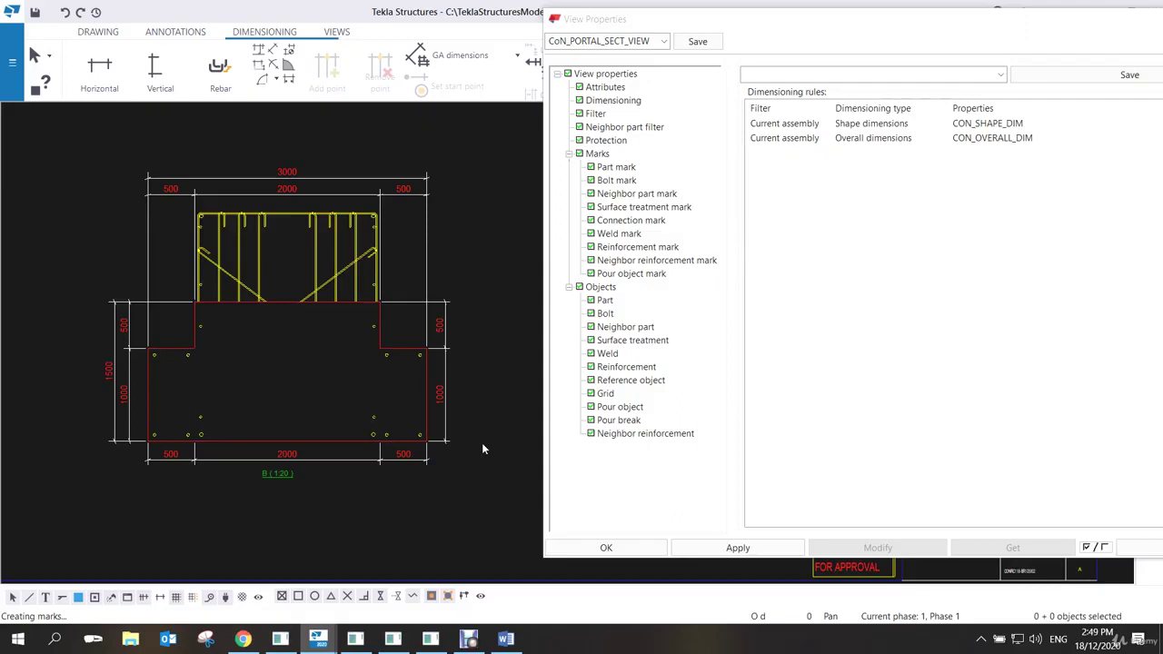
Save the CoN_PORTAL_SECT_VIEW settings again and close the view properties.
{"action": "left_click", "coordinate": [698, 41]}
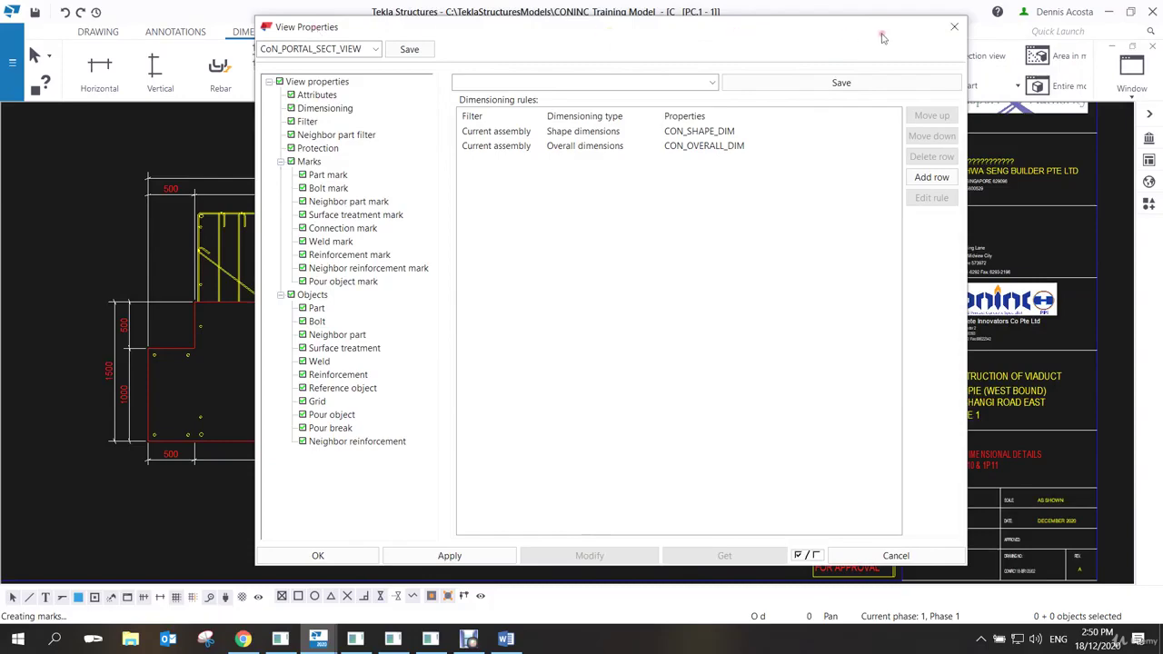
{"action": "left_click", "coordinate": [954, 26]}
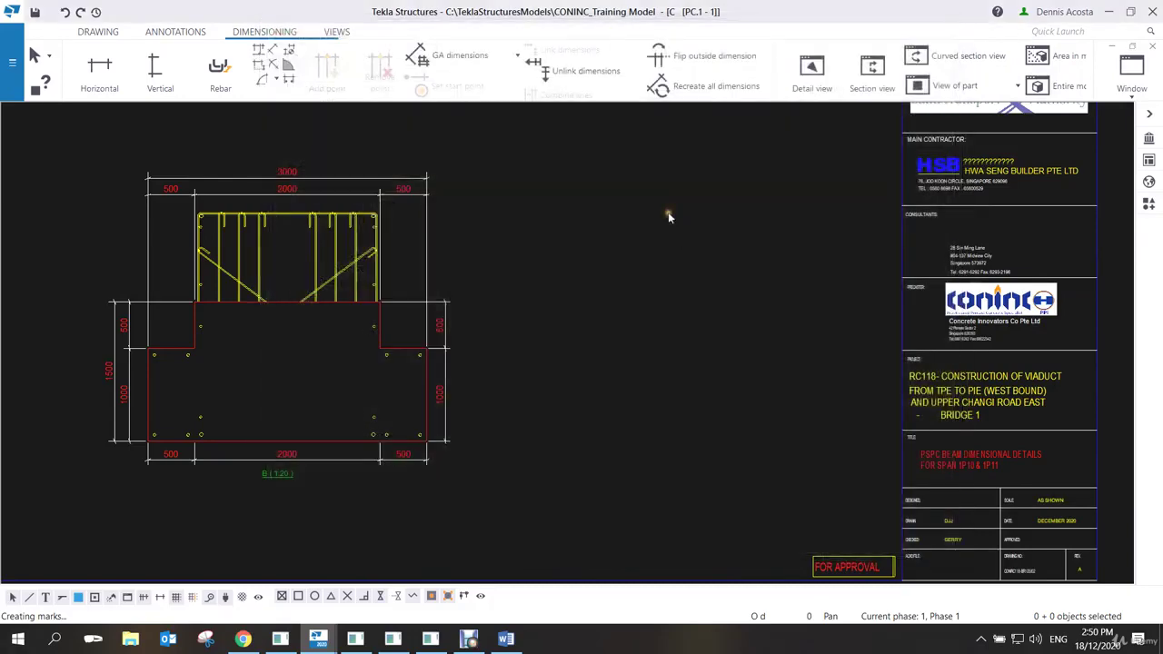
Load the standard cast unit drawing properties, set the drawing recreation option to Yes and modify the drawing.
{"action": "double_click", "coordinate": [667, 211]}
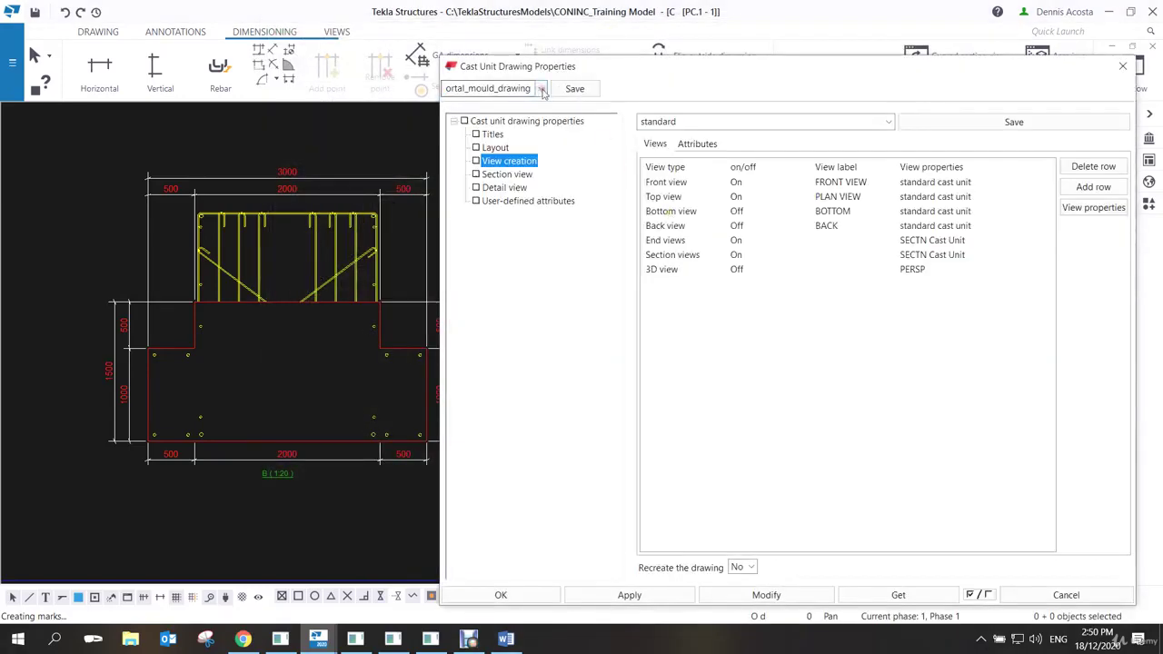
{"action": "left_click", "coordinate": [540, 89]}
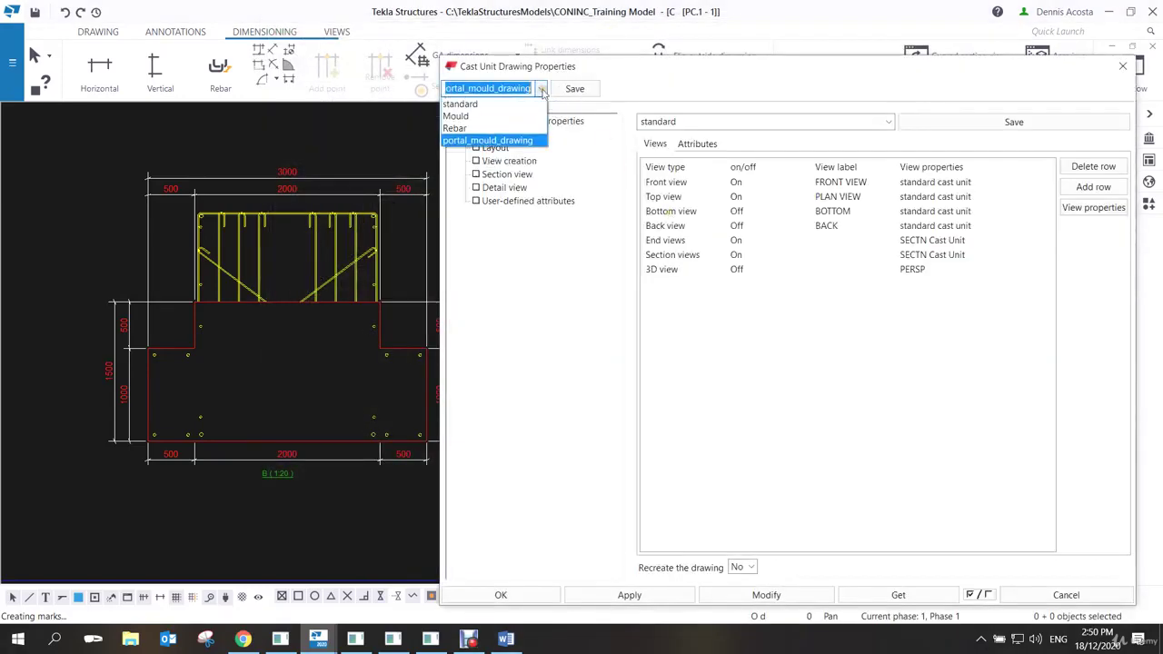
{"action": "left_click", "coordinate": [497, 105]}
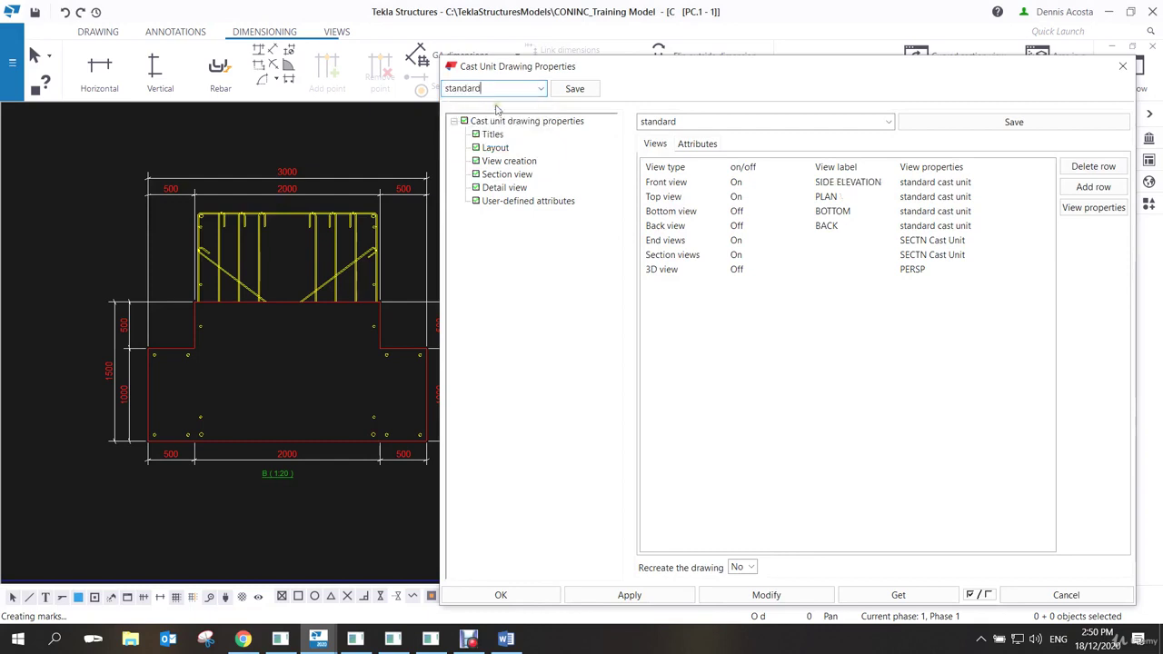
{"action": "left_click", "coordinate": [741, 567]}
{"action": "left_click", "coordinate": [739, 587]}
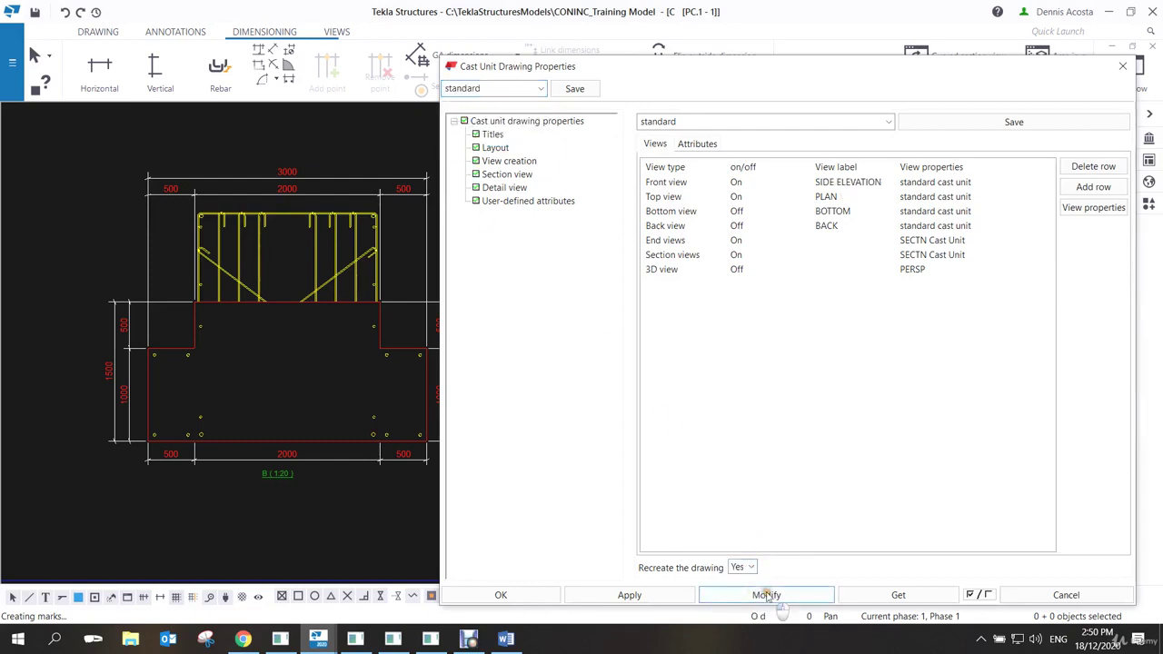
{"action": "left_click", "coordinate": [766, 595]}
{"action": "left_click", "coordinate": [556, 342]}
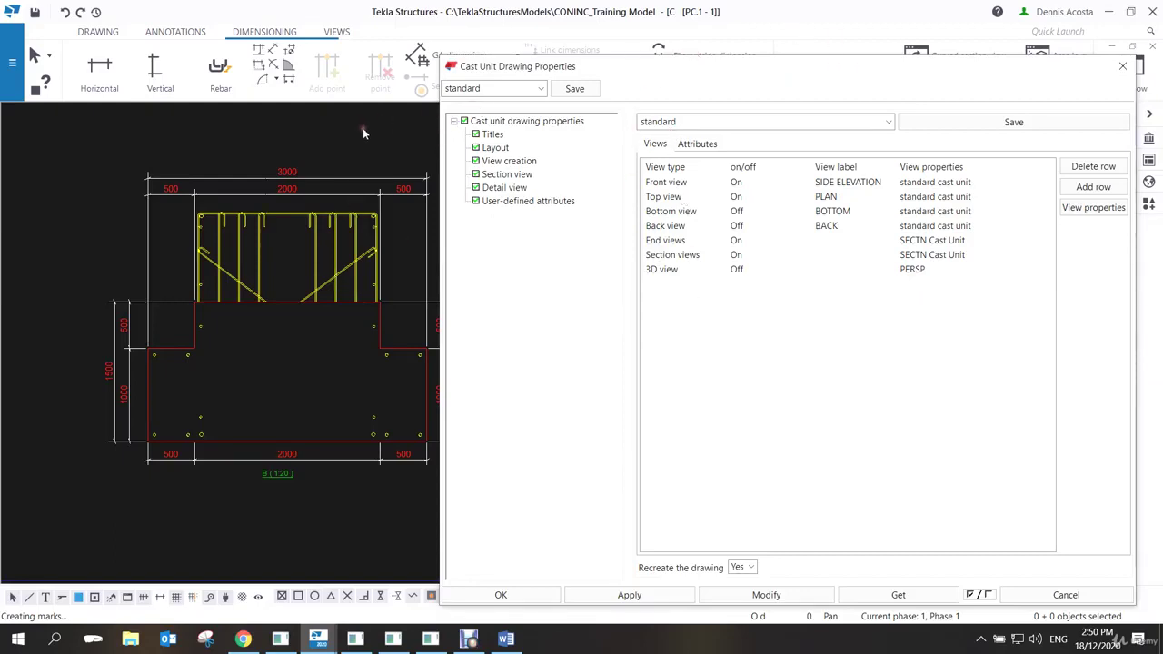
{"action": "left_click_drag", "start_coordinate": [656, 65], "coordinate": [840, 303]}
{"action": "scroll", "coordinate": [475, 261], "scroll_direction": "down", "scroll_amount": 5}
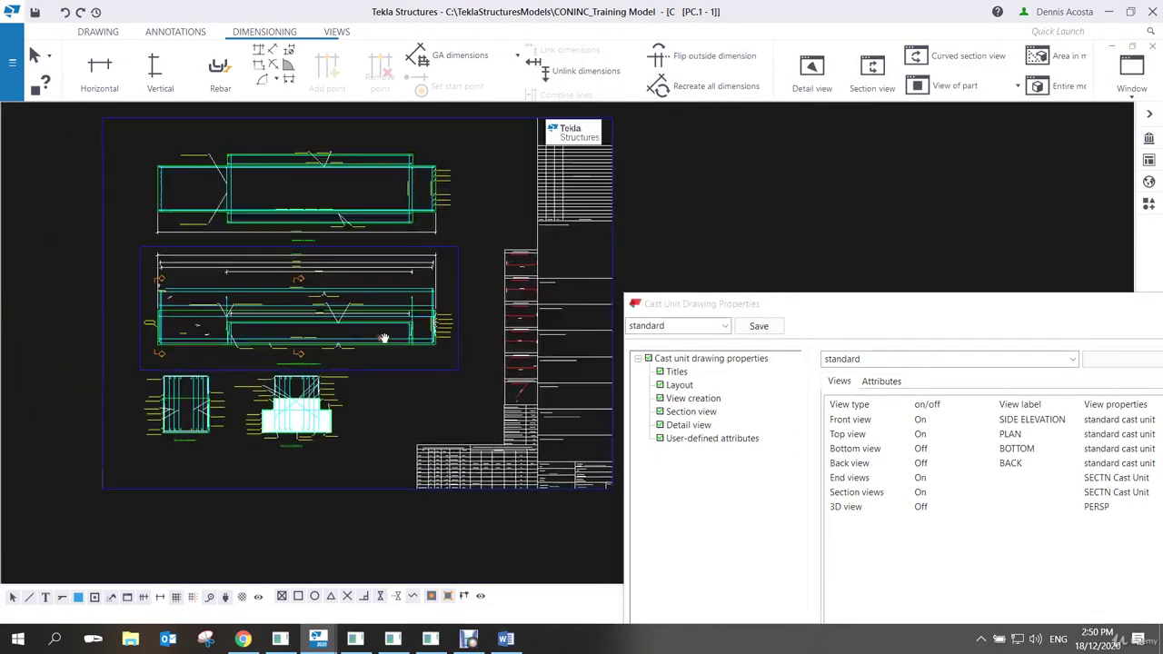
Load the portal_mould_drawing settings into the cast unit drawing properties.
{"action": "scroll", "coordinate": [384, 308], "scroll_direction": "up", "scroll_amount": 3}
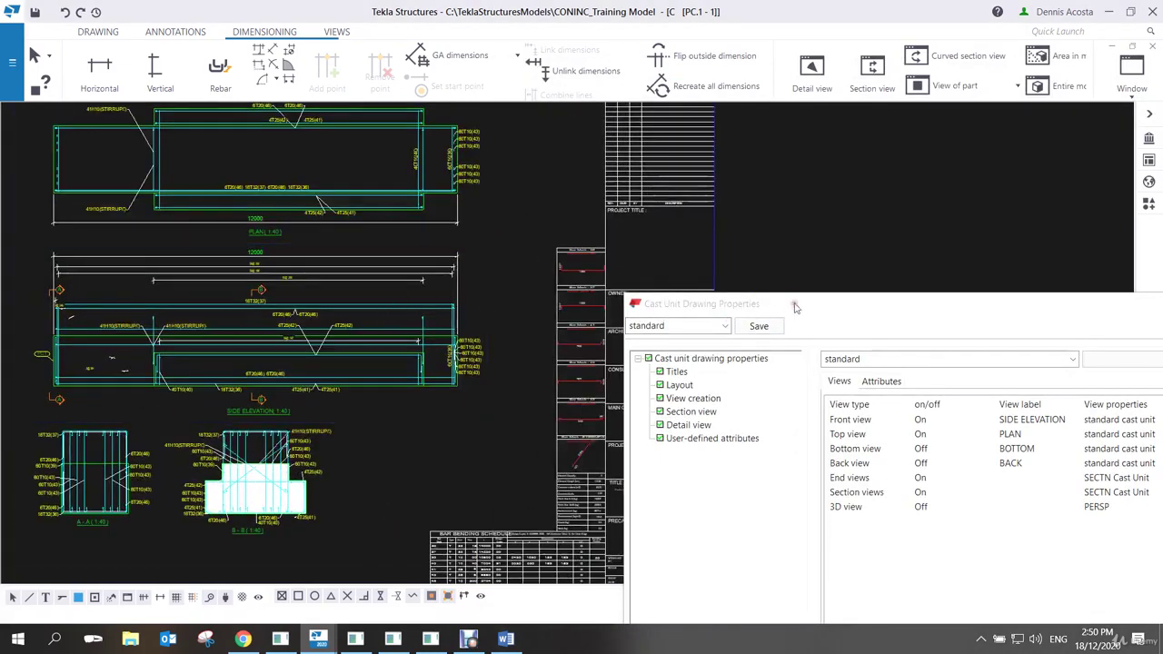
{"action": "mouse_move", "coordinate": [795, 307]}
{"action": "left_mouse_down"}
{"action": "mouse_move", "coordinate": [662, 229]}
{"action": "mouse_move", "coordinate": [785, 133]}
{"action": "mouse_move", "coordinate": [677, 117]}
{"action": "left_mouse_up"}
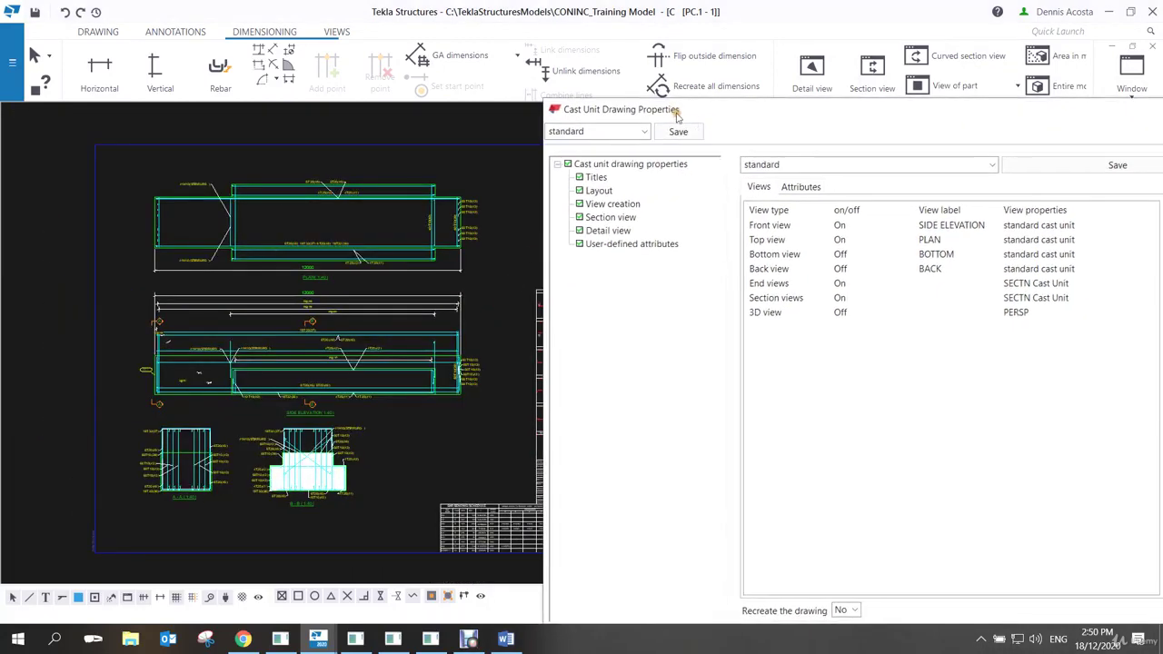
{"action": "left_click", "coordinate": [643, 132]}
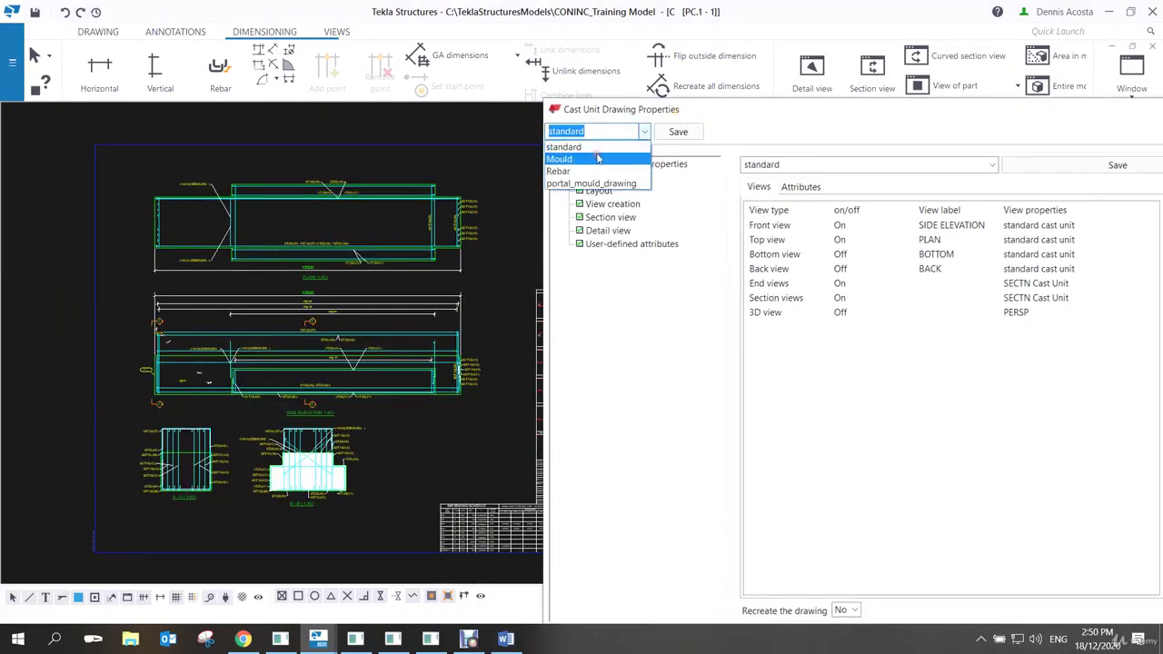
{"action": "left_click", "coordinate": [582, 184]}
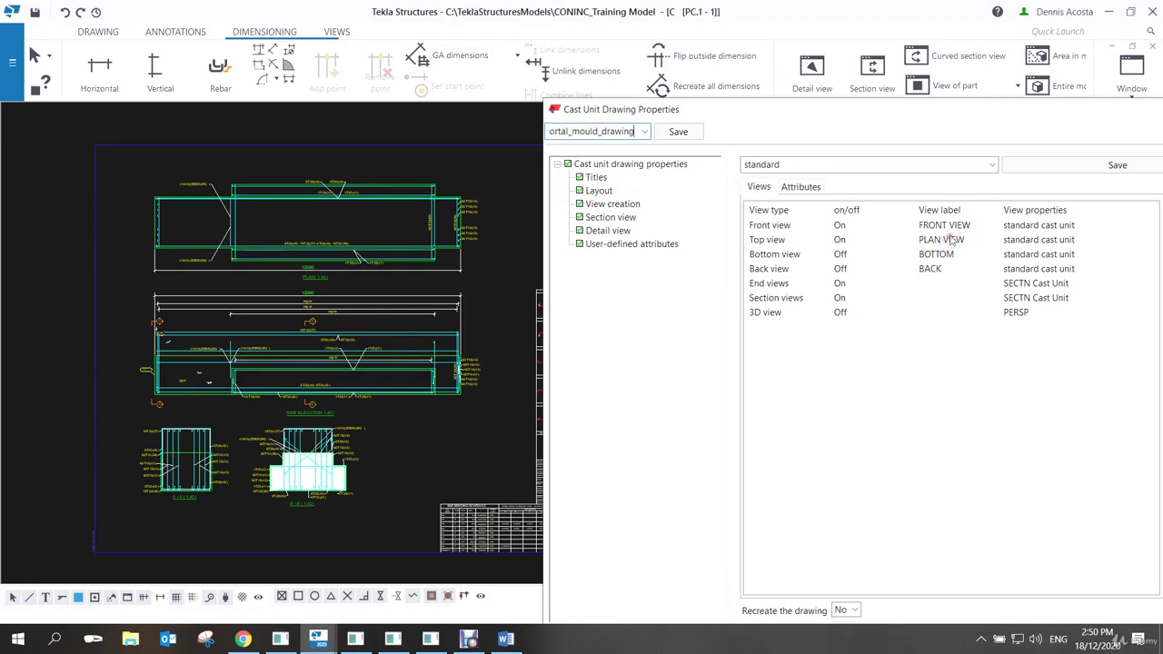
Assign the CoN_PORTAL_FRONT_VIEW view properties to the front view and the top view.
{"action": "left_click", "coordinate": [1060, 226]}
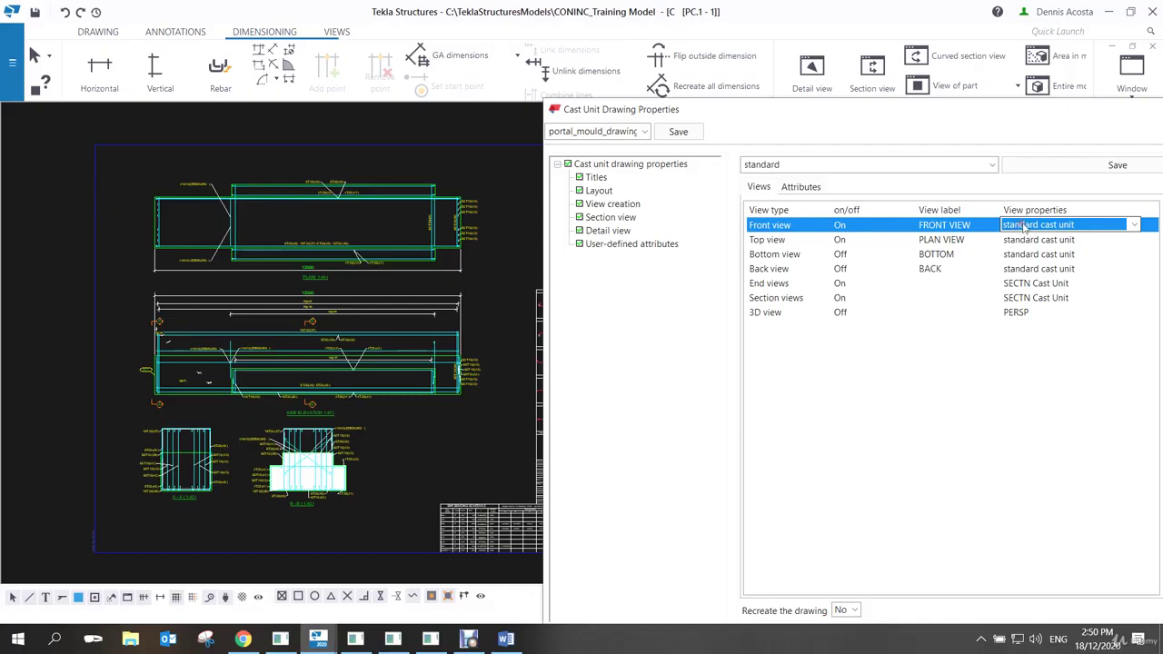
{"action": "left_click", "coordinate": [1132, 227]}
{"action": "scroll", "coordinate": [1072, 272], "scroll_direction": "up", "scroll_amount": 10}
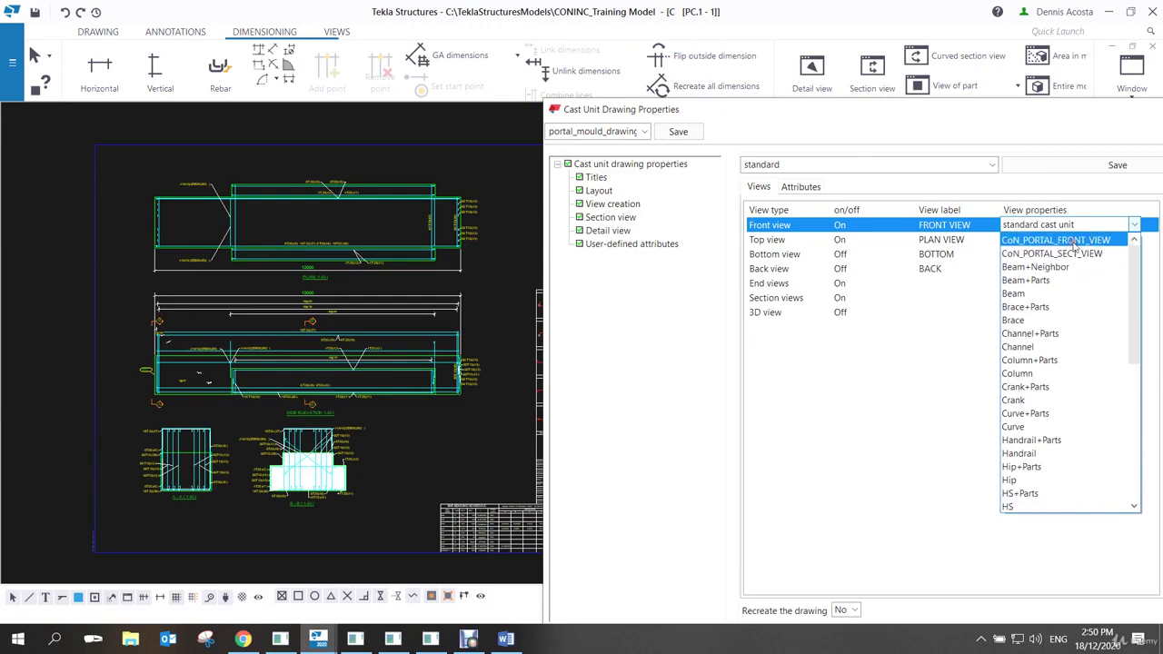
{"action": "left_click", "coordinate": [1073, 241]}
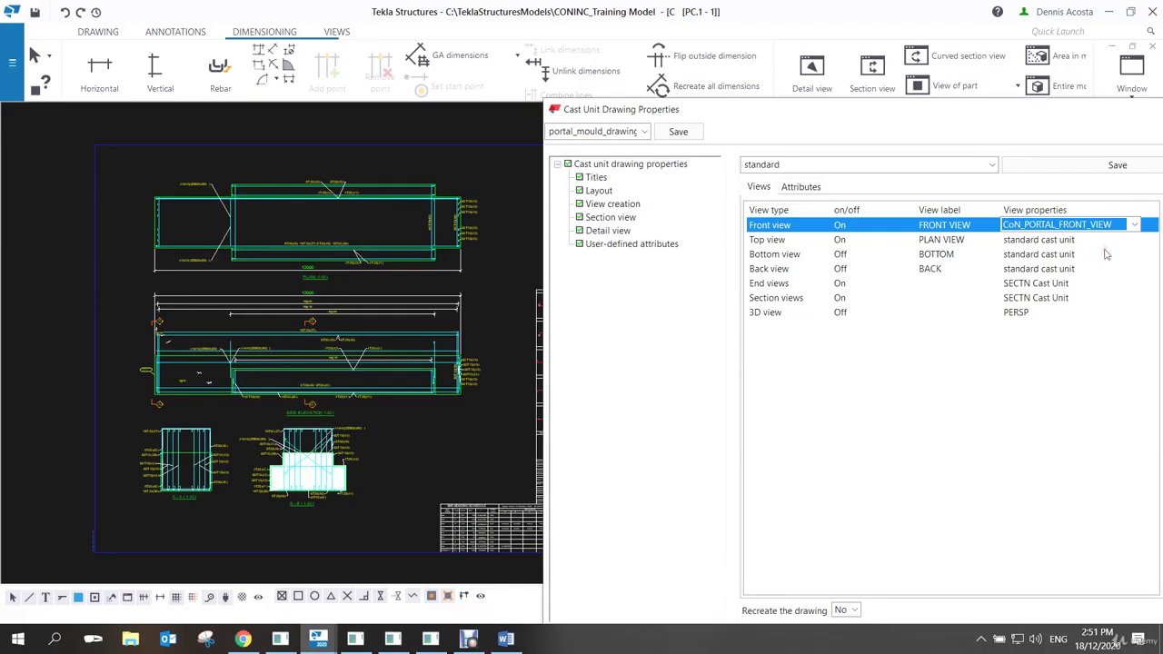
{"action": "left_click", "coordinate": [1106, 254]}
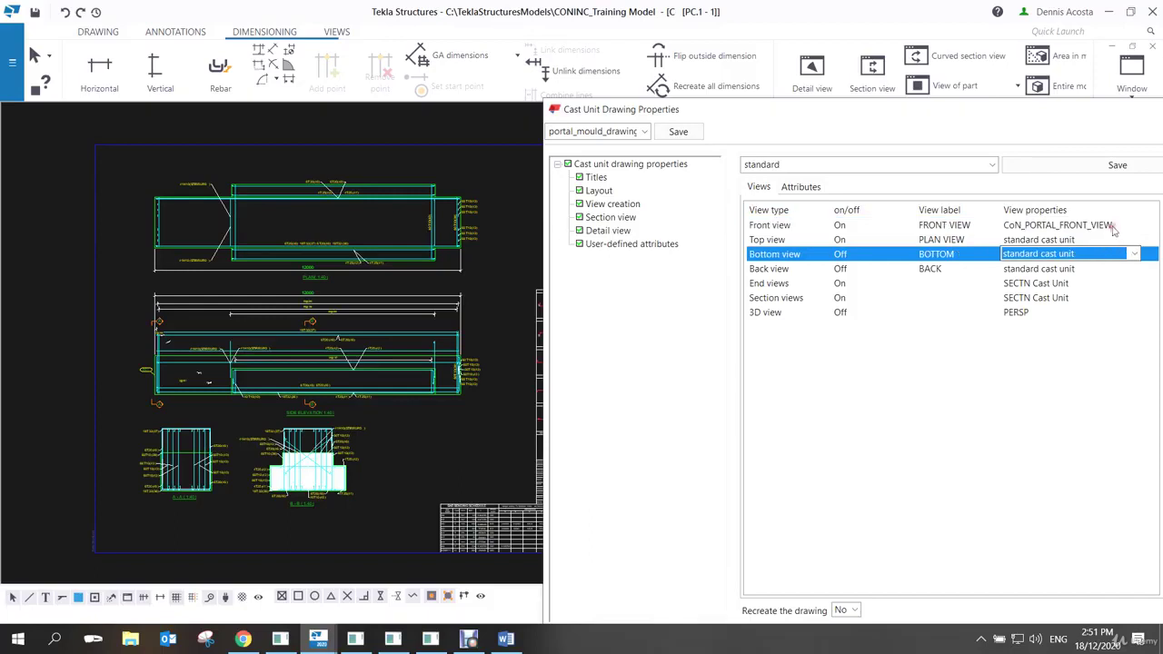
{"action": "left_click", "coordinate": [1128, 239]}
{"action": "left_click", "coordinate": [1132, 240]}
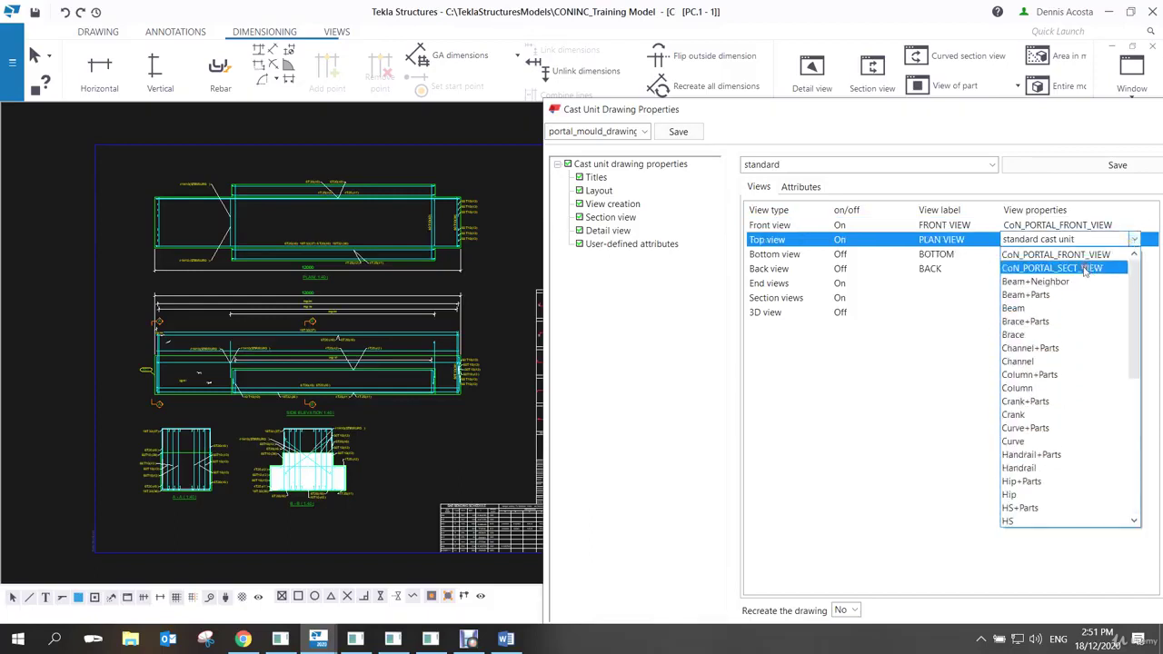
{"action": "left_click", "coordinate": [1087, 254]}
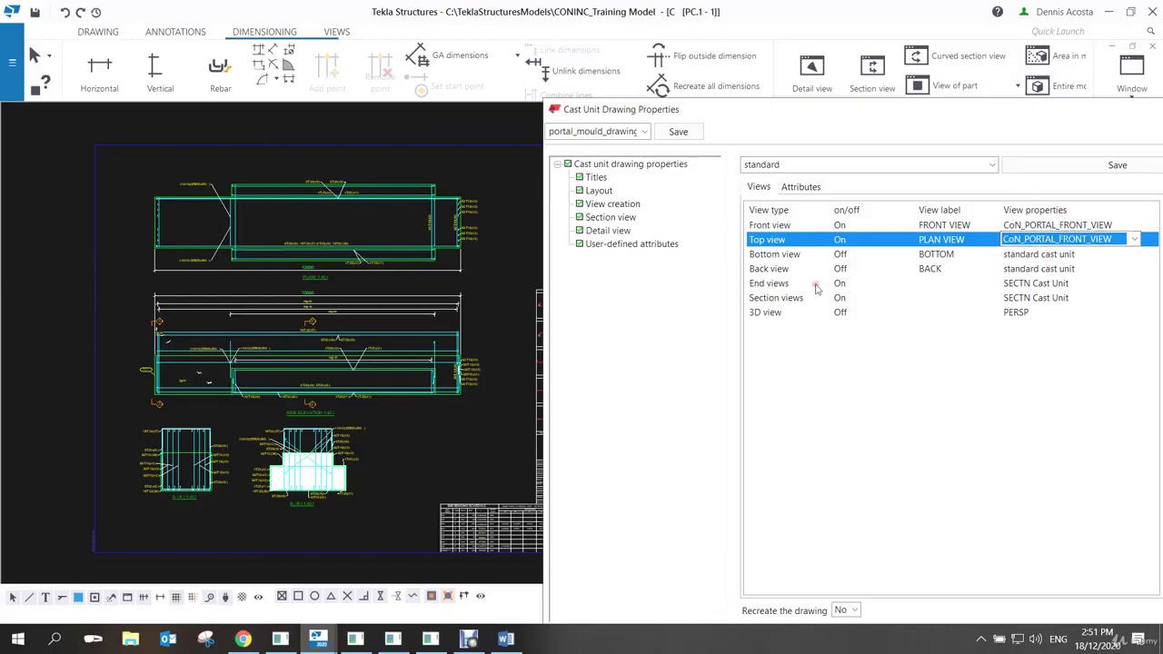
Assign the CoN_PORTAL_SECT_VIEW view properties to the end views and section views, and save the portal_mould_drawing settings.
{"action": "left_click", "coordinate": [1072, 283]}
{"action": "left_click", "coordinate": [1135, 283]}
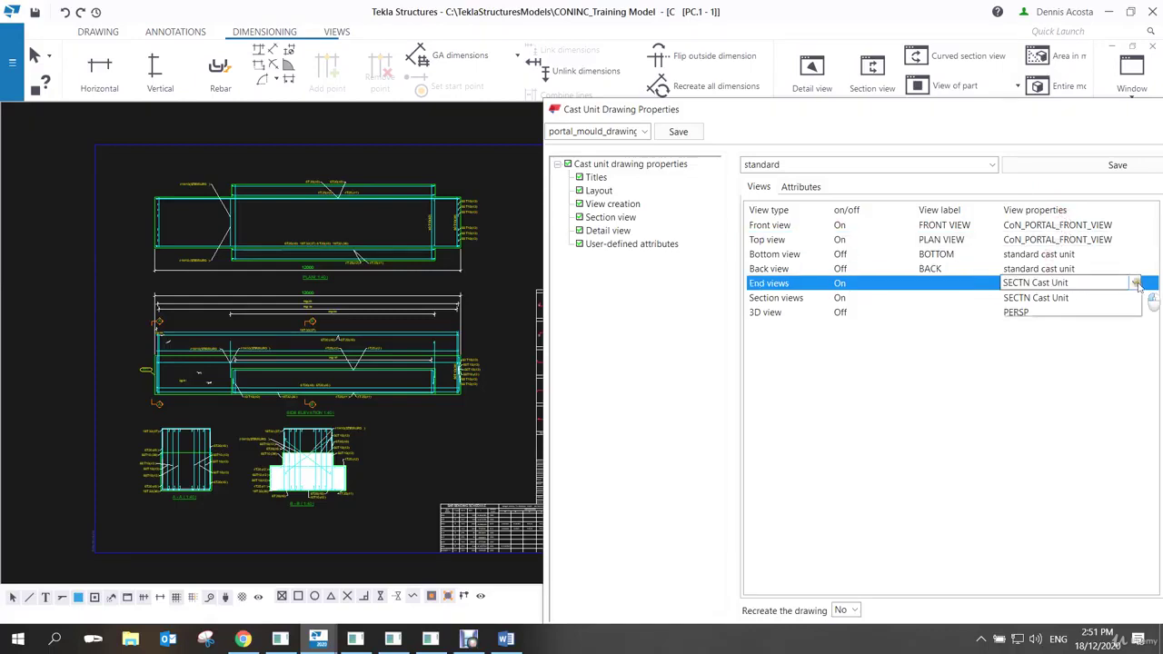
{"action": "scroll", "coordinate": [1076, 315], "scroll_direction": "up", "scroll_amount": 10}
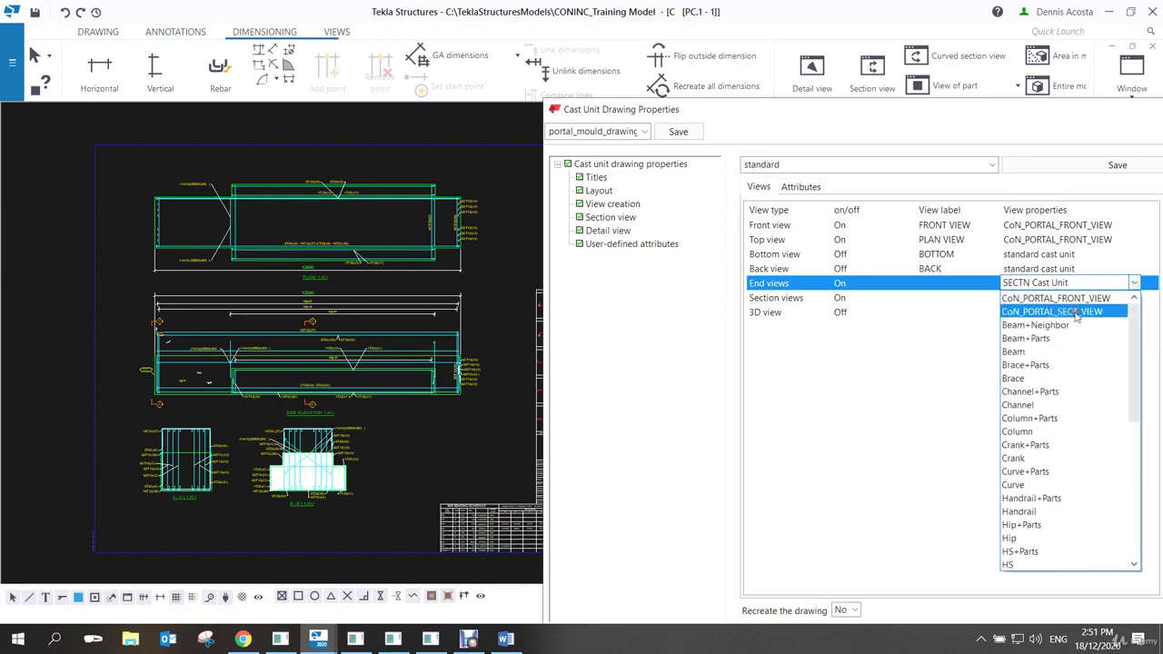
{"action": "left_click", "coordinate": [1076, 312]}
{"action": "left_click", "coordinate": [1072, 297]}
{"action": "left_click", "coordinate": [1134, 297]}
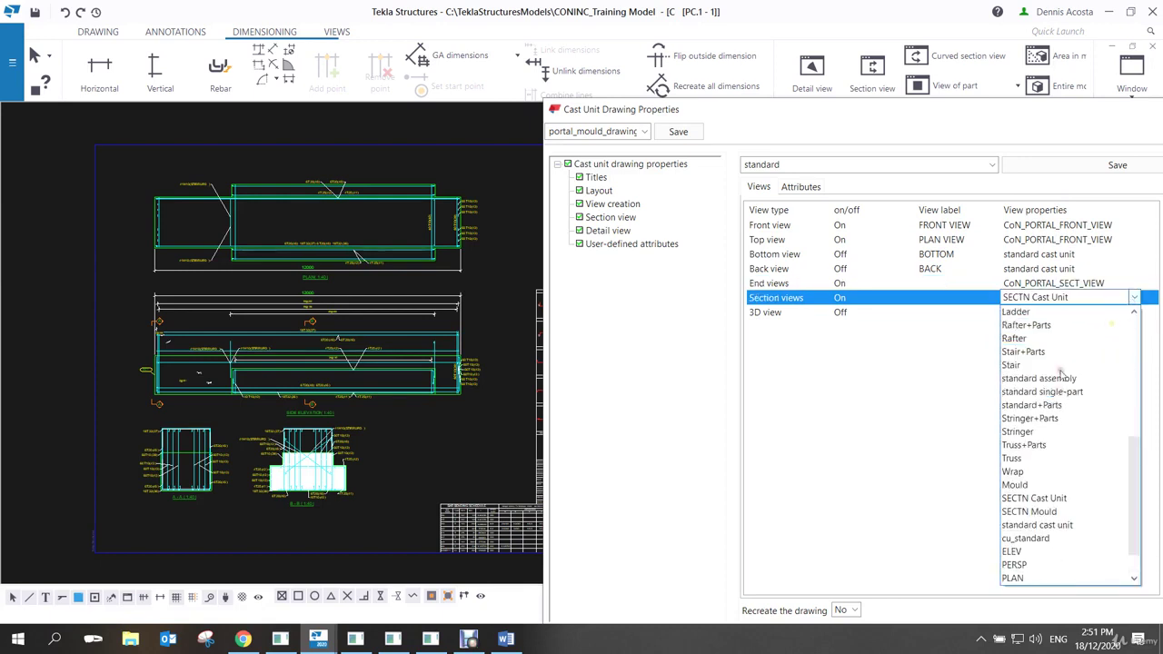
{"action": "scroll", "coordinate": [1058, 364], "scroll_direction": "up", "scroll_amount": 10}
{"action": "left_click", "coordinate": [1065, 326]}
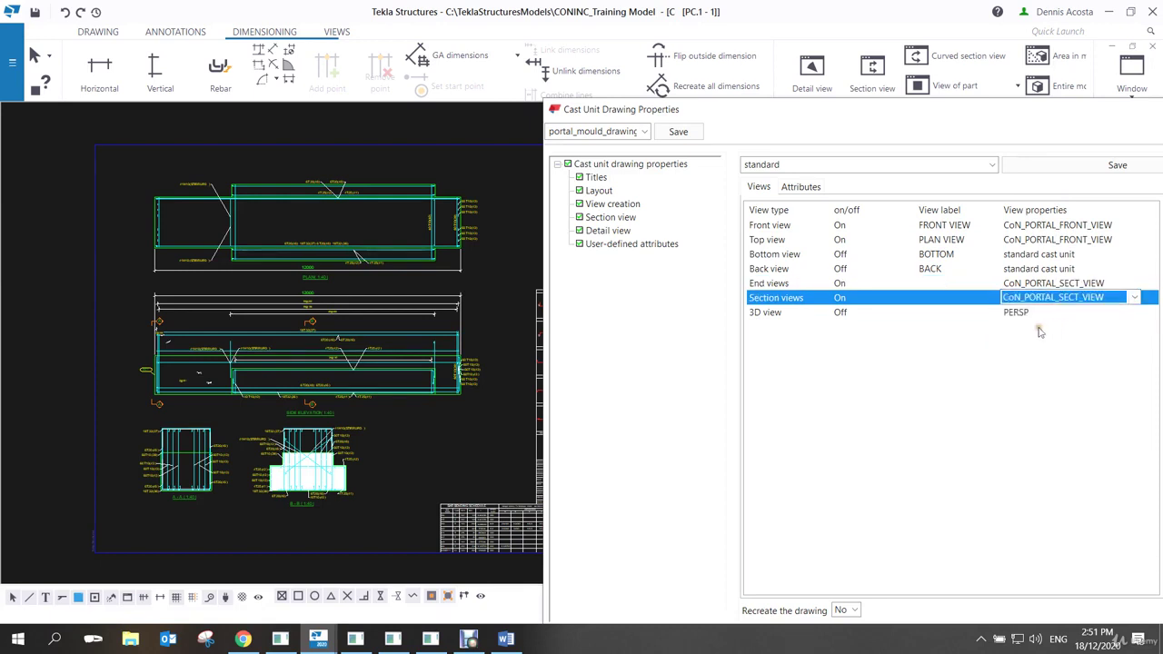
{"action": "left_click", "coordinate": [679, 132]}
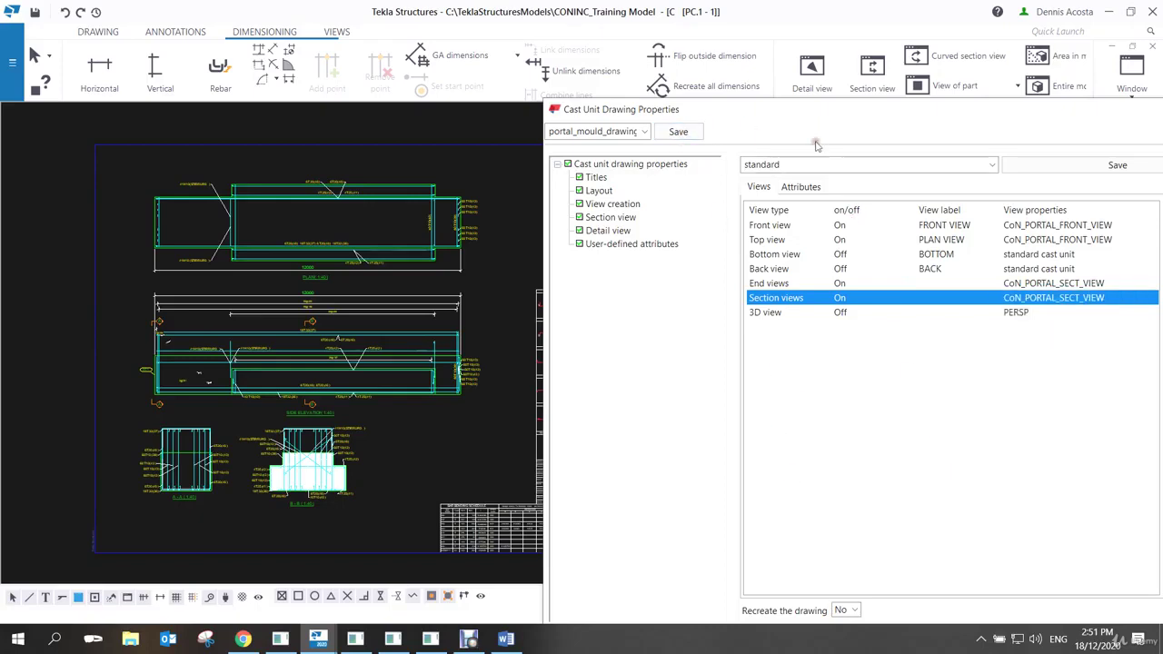
Set the drawing recreation option to Yes and modify the drawing with the portal_mould_drawing properties.
{"action": "left_click_drag", "start_coordinate": [810, 116], "coordinate": [826, 47]}
{"action": "left_click", "coordinate": [869, 540]}
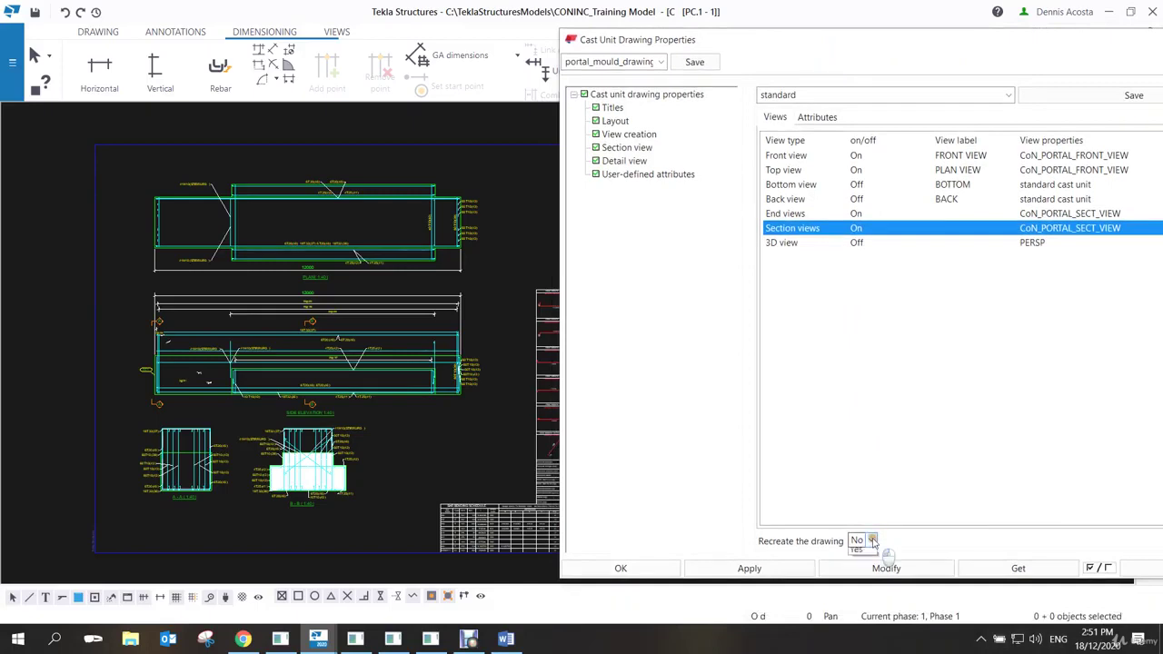
{"action": "left_click", "coordinate": [859, 561]}
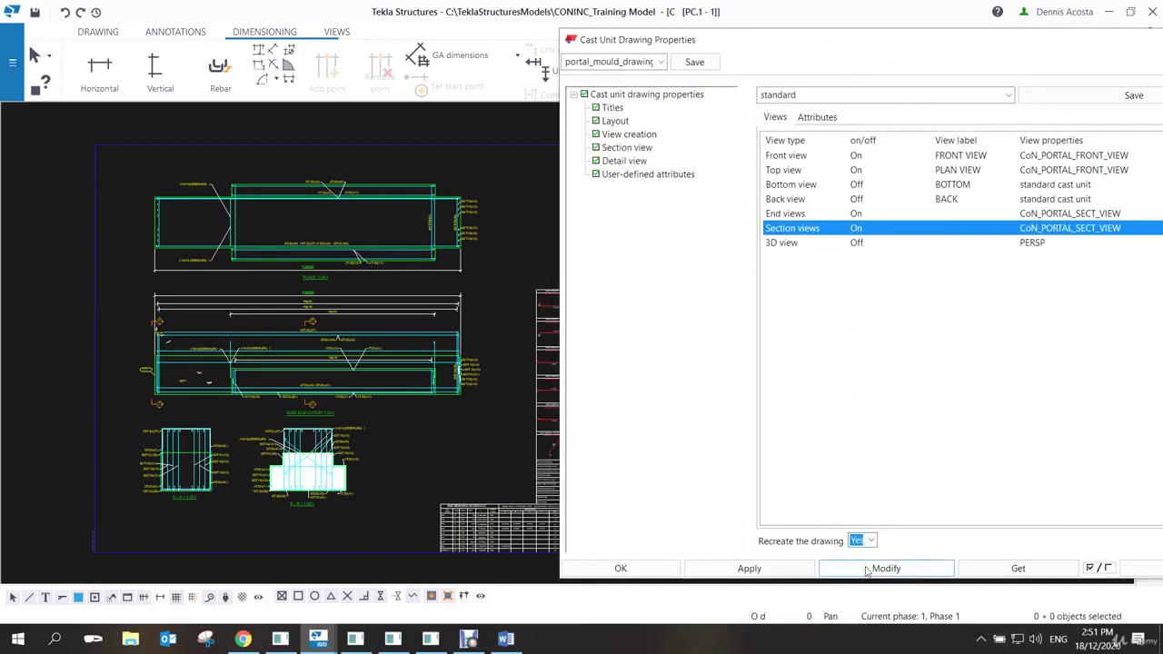
{"action": "left_click", "coordinate": [865, 569]}
{"action": "left_click", "coordinate": [556, 342]}
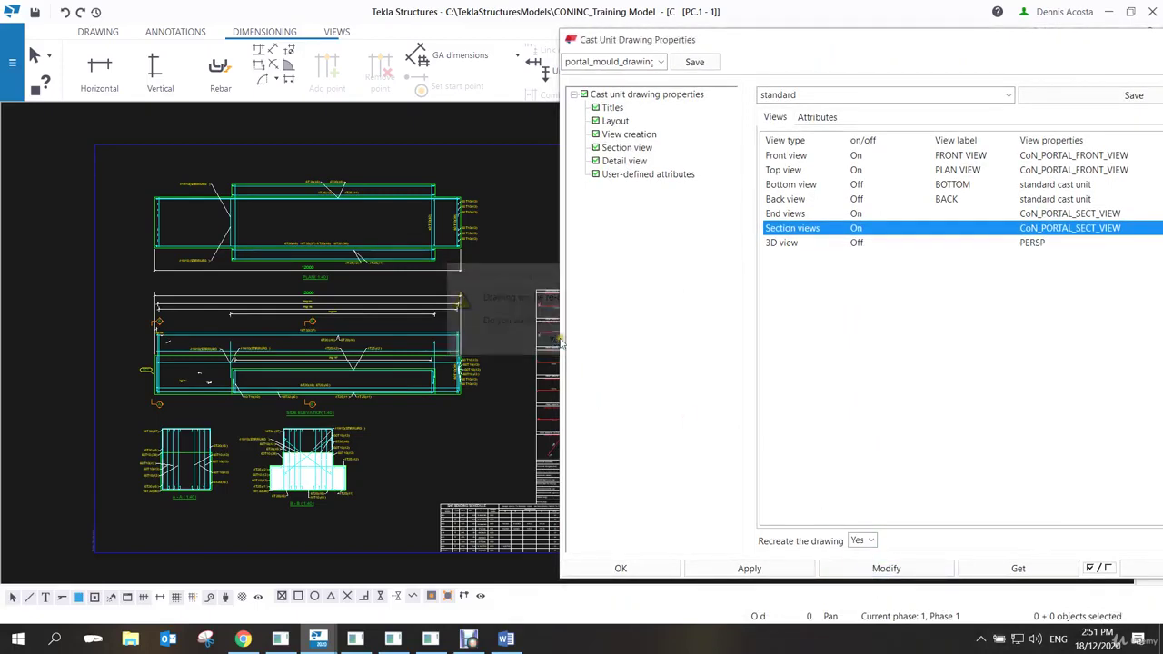
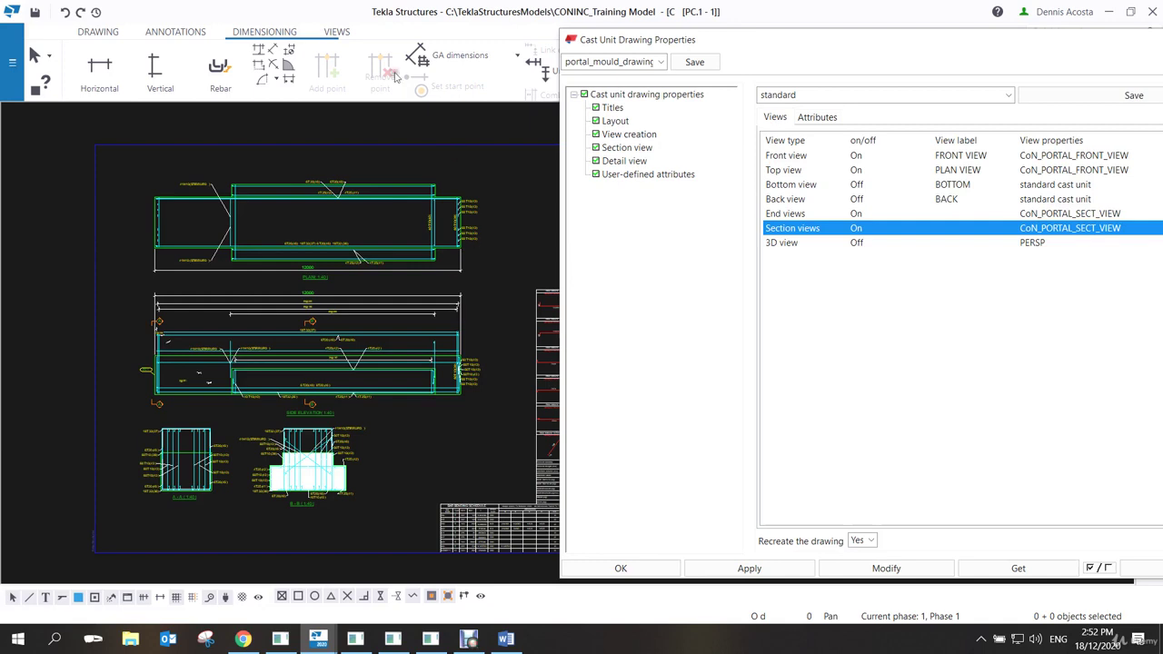
{"action": "left_click", "coordinate": [884, 570]}
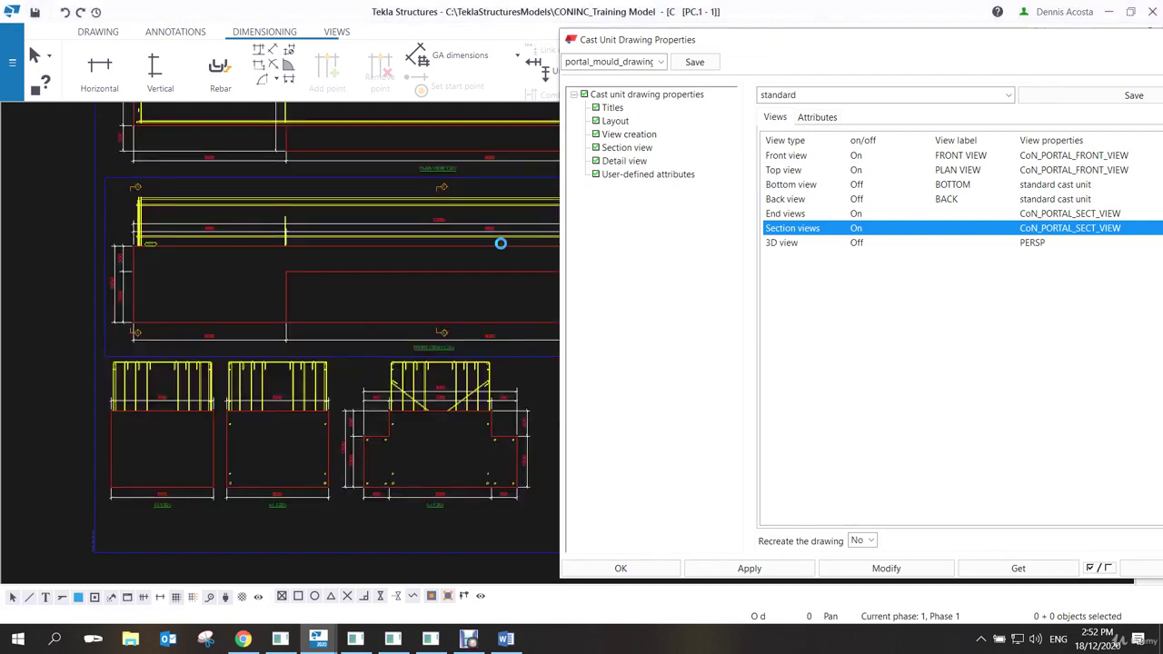
Move the overall and shape dimension lines crossing the projecting rebar of the stepped mid-beam section up above the reinforcement.
{"action": "scroll", "coordinate": [363, 443], "scroll_direction": "down", "scroll_amount": 4}
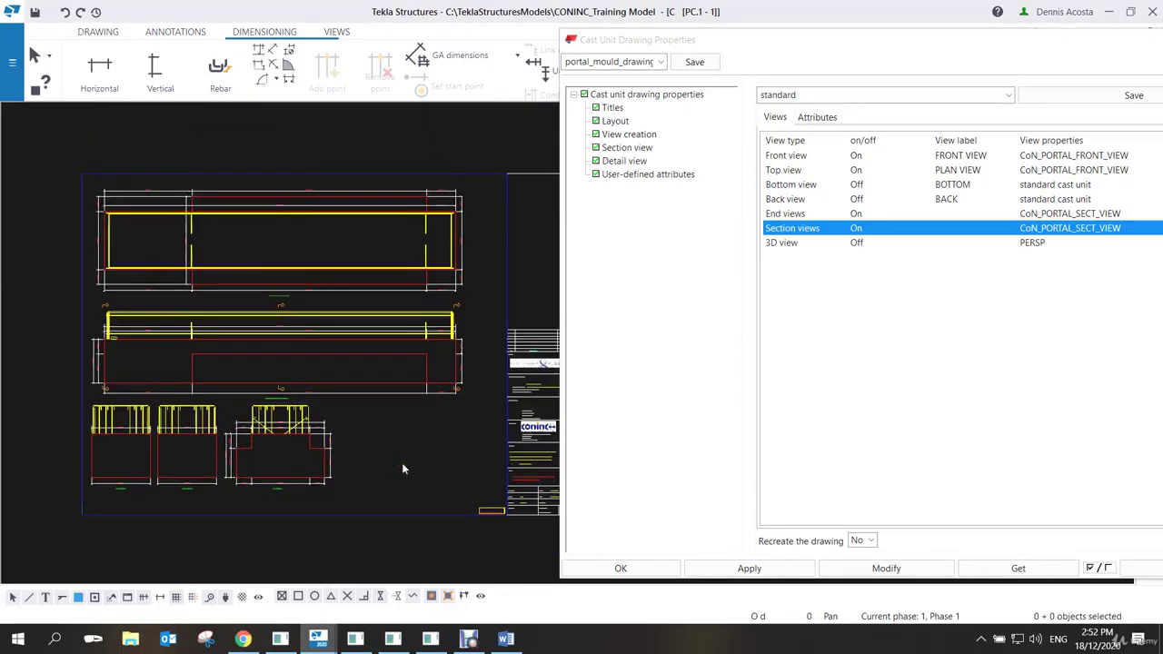
{"action": "middle_click_drag", "start_coordinate": [192, 491], "coordinate": [269, 498]}
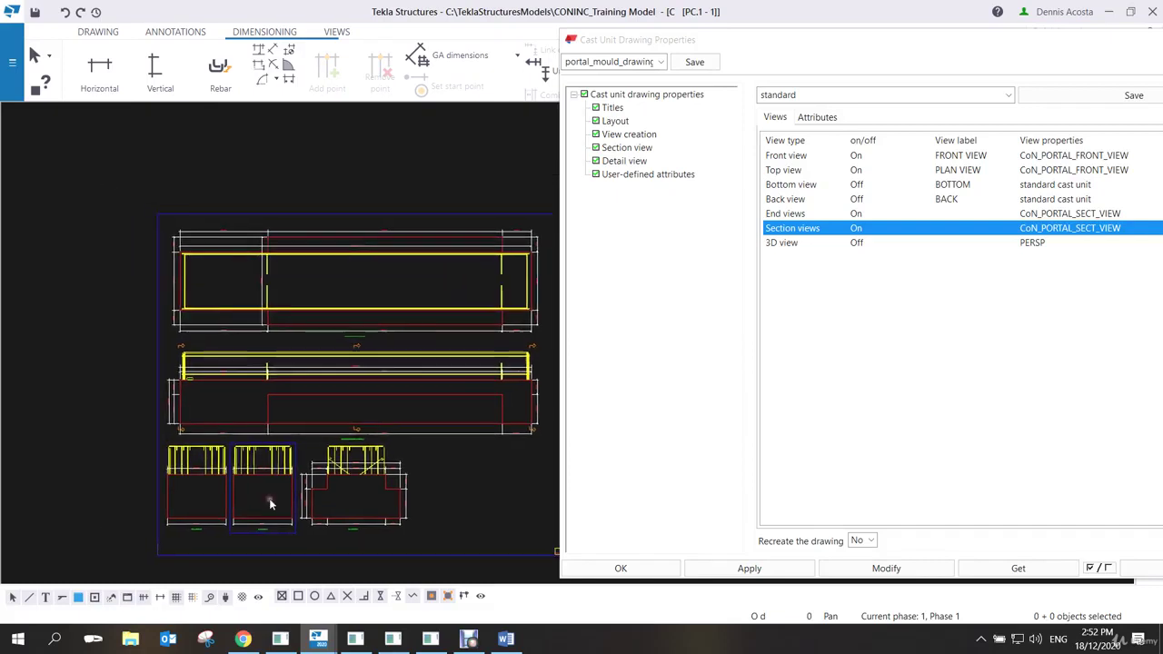
{"action": "scroll", "coordinate": [306, 478], "scroll_direction": "up", "scroll_amount": 3}
{"action": "left_click", "coordinate": [334, 474]}
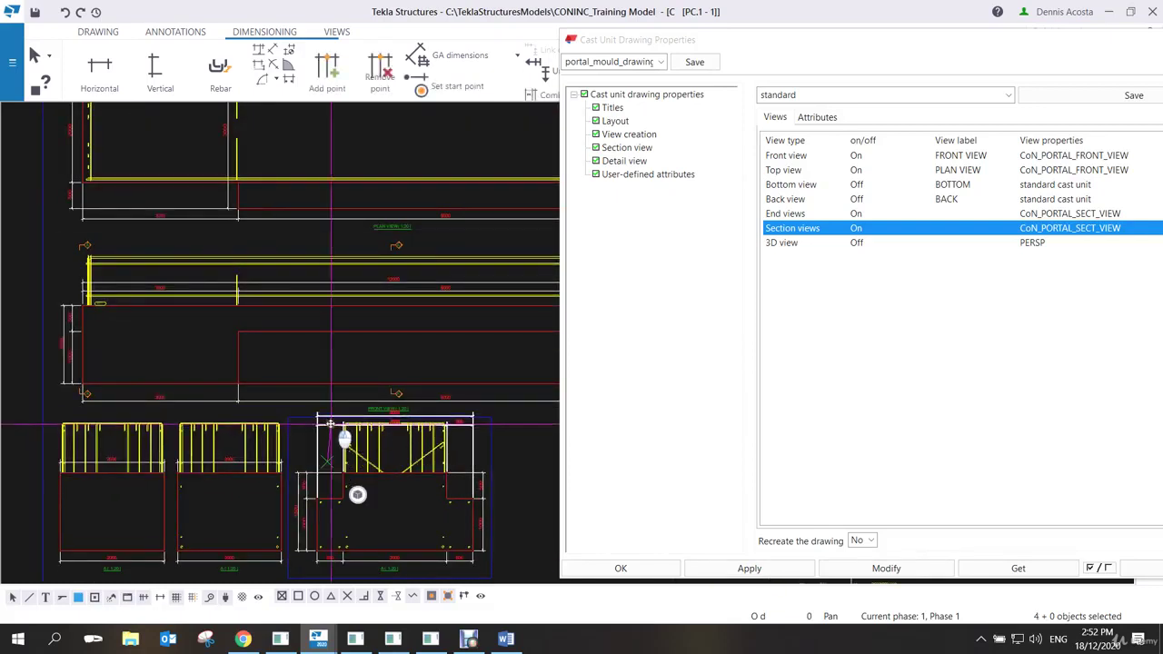
{"action": "left_click_drag", "start_coordinate": [329, 424], "coordinate": [330, 417]}
{"action": "scroll", "coordinate": [264, 542], "scroll_direction": "down", "scroll_amount": 3}
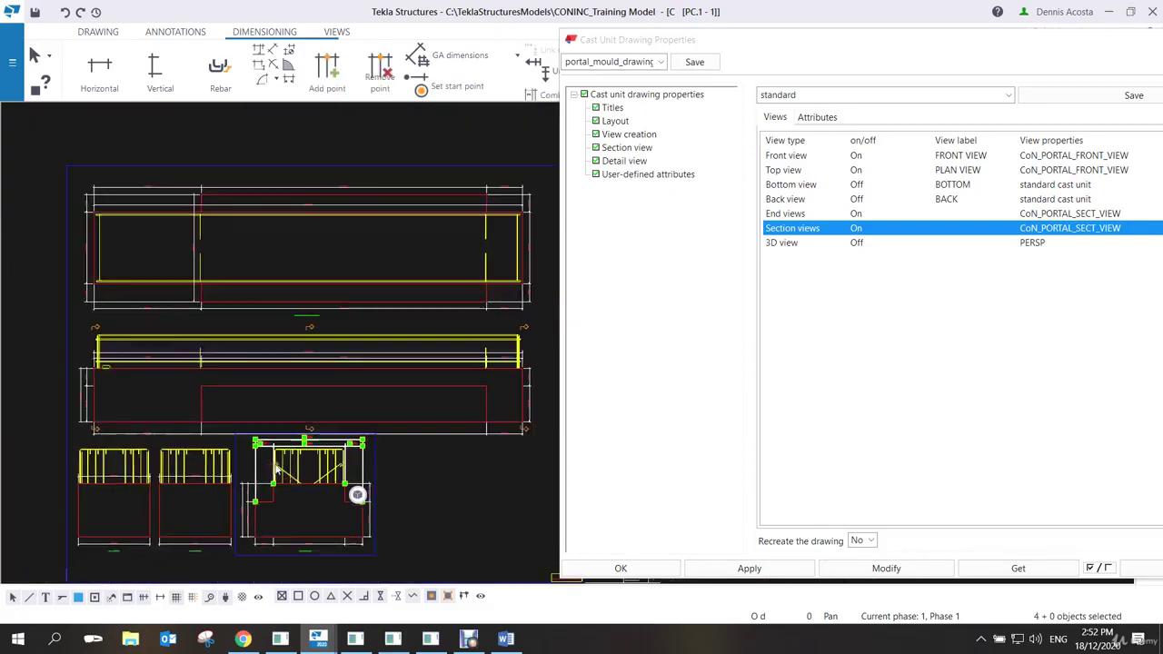
Move the stepped section view slightly down, clear of the front view, and raise its upper dimension lines further above the rebar.
{"action": "left_click", "coordinate": [261, 546]}
{"action": "left_click_drag", "start_coordinate": [261, 546], "coordinate": [272, 567]}
{"action": "scroll", "coordinate": [355, 459], "scroll_direction": "up", "scroll_amount": 4}
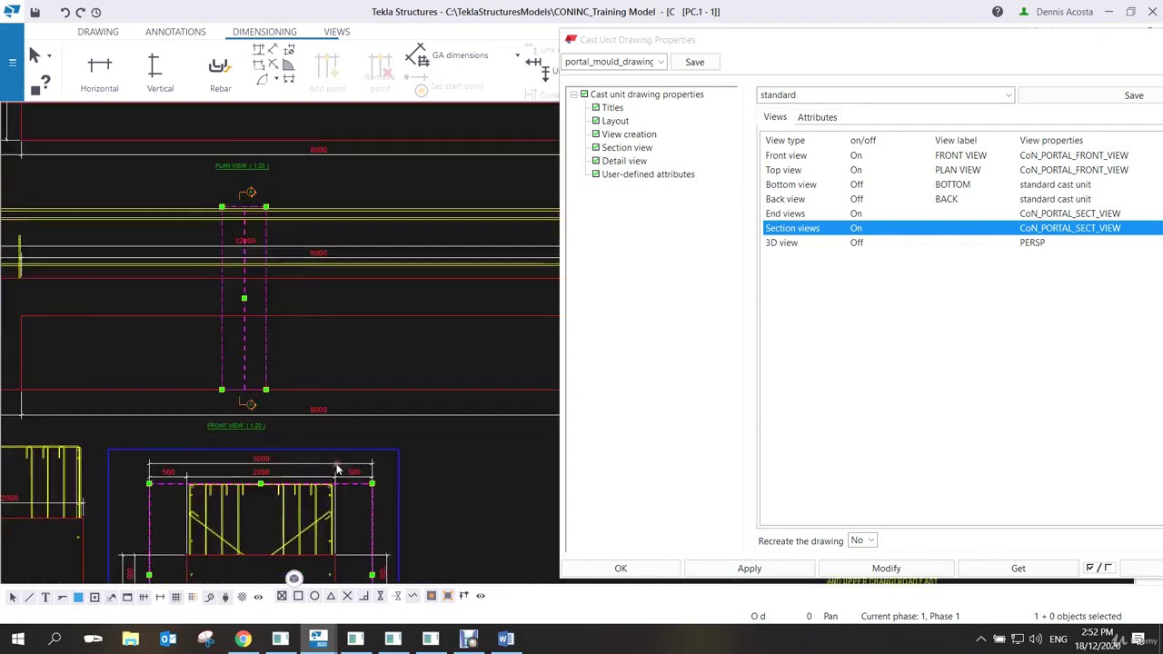
{"action": "left_click", "coordinate": [346, 463]}
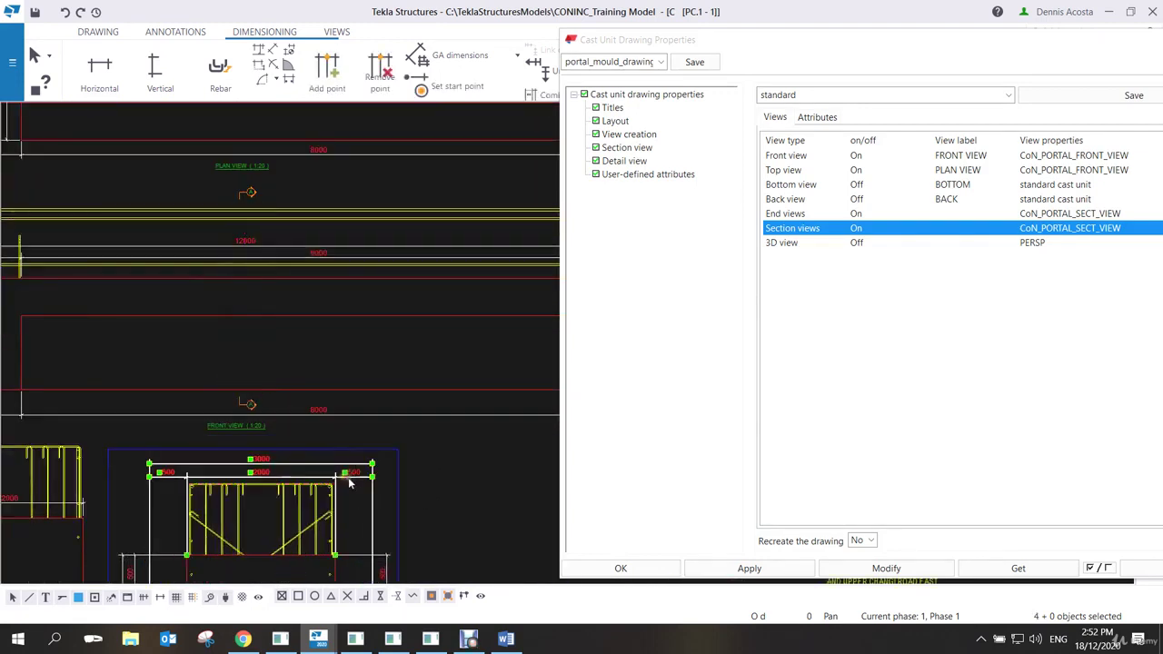
{"action": "left_click_drag", "start_coordinate": [136, 436], "coordinate": [441, 486]}
{"action": "left_click", "coordinate": [440, 486]}
{"action": "scroll", "coordinate": [440, 486], "scroll_direction": "down", "scroll_amount": 5}
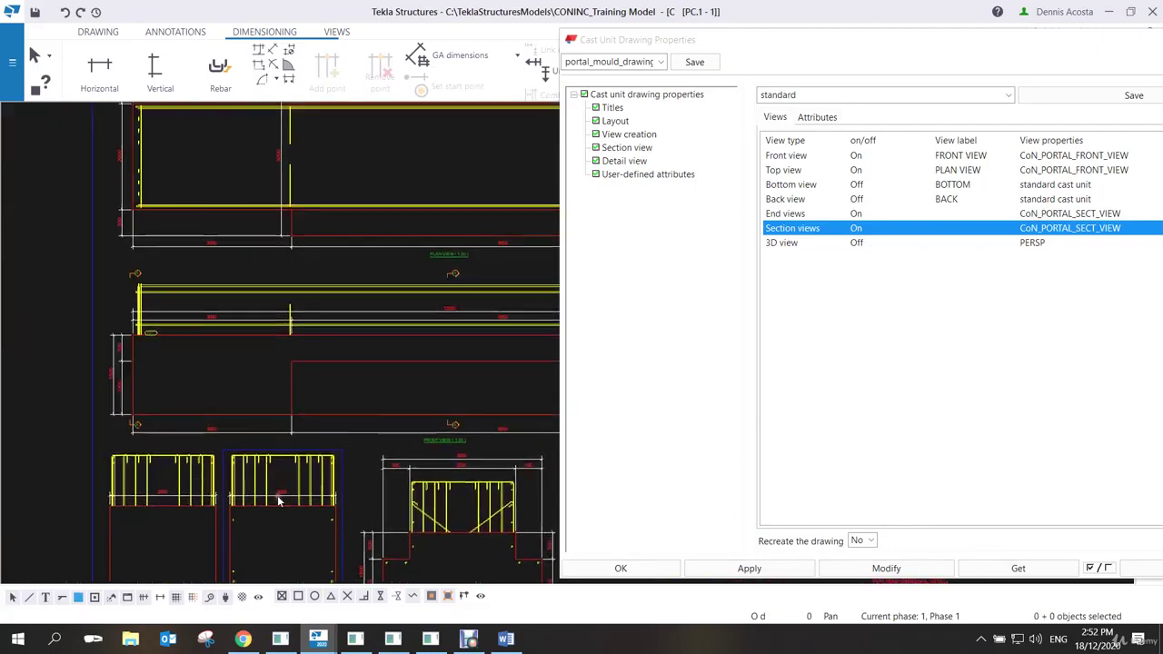
Delete the redundant end section view between the first end section and the stepped section.
{"action": "middle_click_drag", "start_coordinate": [253, 573], "coordinate": [263, 512]}
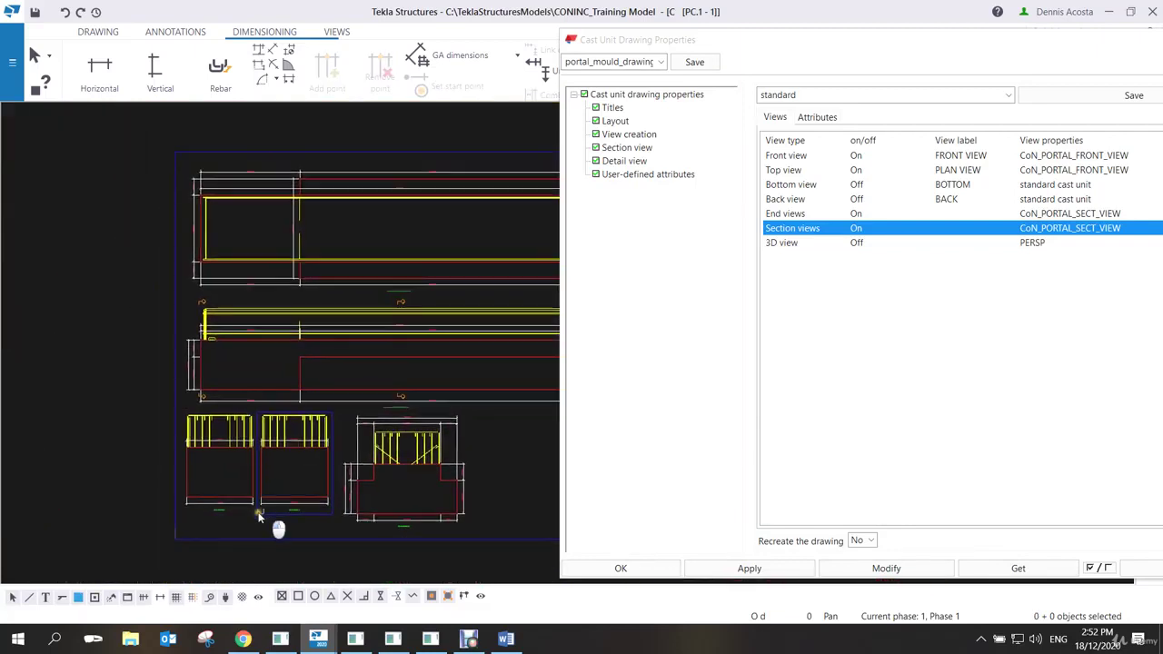
{"action": "left_click", "coordinate": [255, 522]}
{"action": "scroll", "coordinate": [249, 408], "scroll_direction": "up", "scroll_amount": 4}
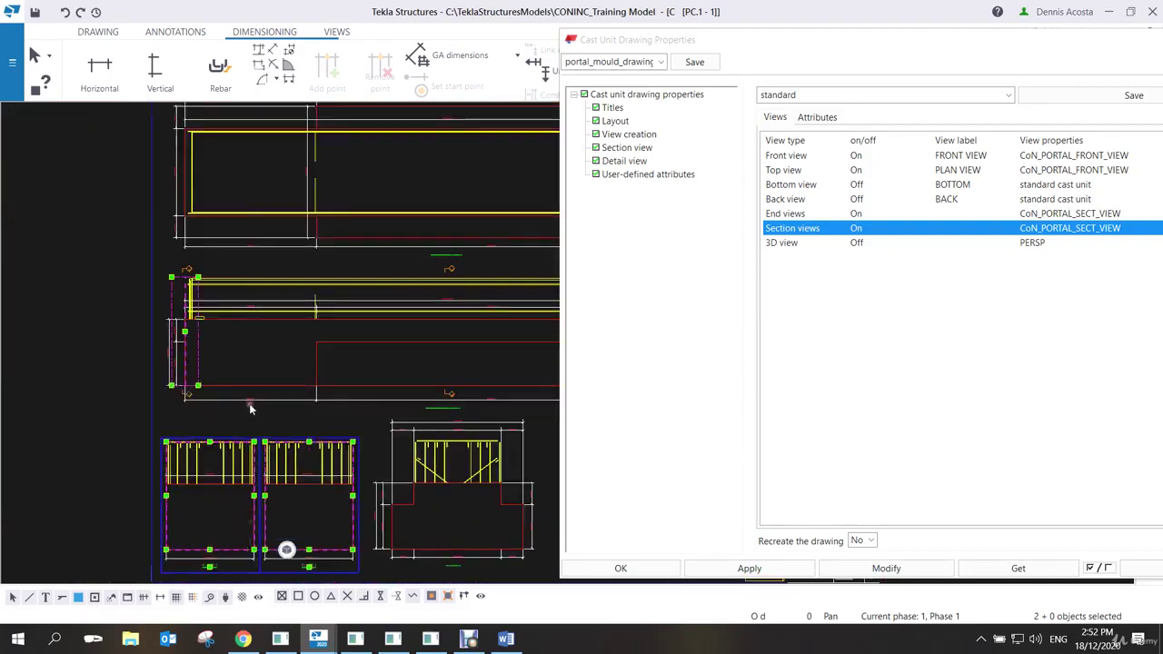
{"action": "left_click", "coordinate": [285, 474]}
{"action": "scroll", "coordinate": [284, 474], "scroll_direction": "down", "scroll_amount": 2}
{"action": "left_click", "coordinate": [312, 463]}
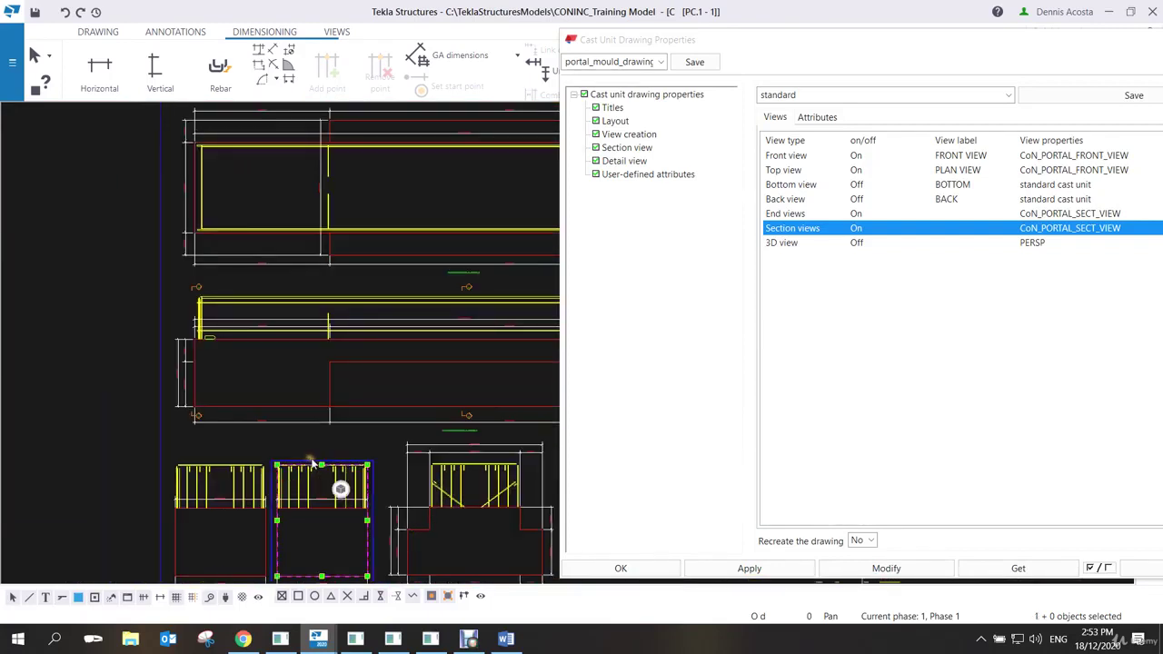
{"action": "left_click", "coordinate": [265, 463]}
{"action": "left_click", "coordinate": [265, 456]}
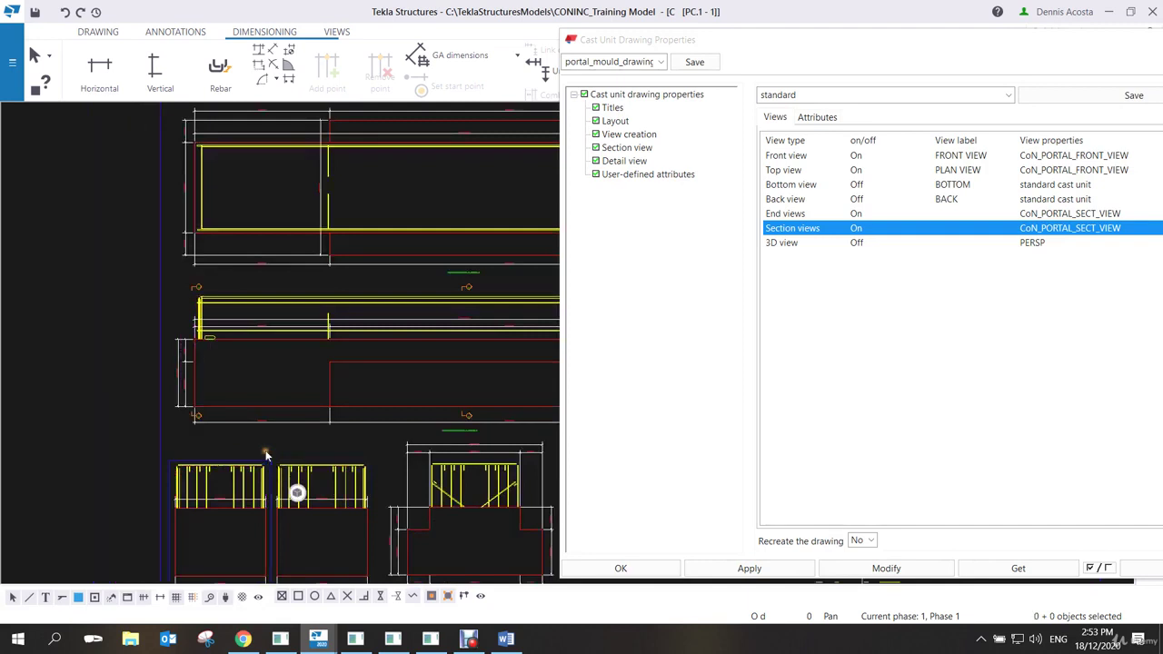
Shift the remaining end section view towards the stepped section and move its width dimension above the projecting rebar.
{"action": "scroll", "coordinate": [315, 464], "scroll_direction": "up", "scroll_amount": 2}
{"action": "left_click", "coordinate": [315, 464]}
{"action": "mouse_move", "coordinate": [317, 468]}
{"action": "left_mouse_down"}
{"action": "mouse_move", "coordinate": [255, 476]}
{"action": "mouse_move", "coordinate": [320, 468]}
{"action": "left_mouse_up"}
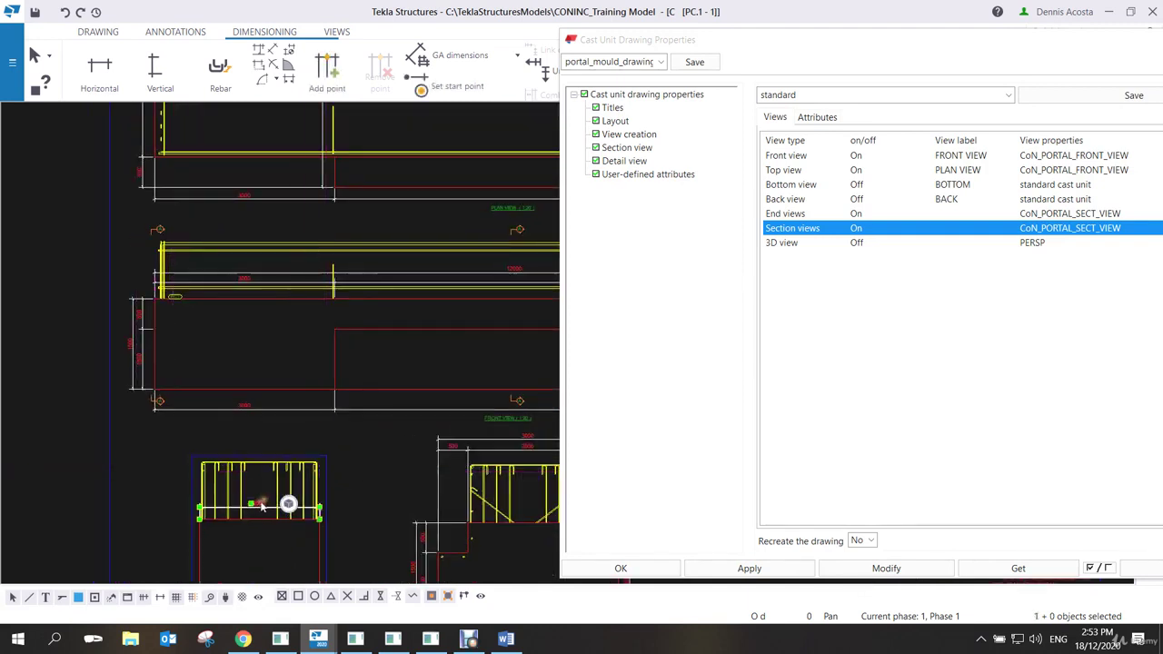
{"action": "left_click", "coordinate": [348, 446]}
{"action": "scroll", "coordinate": [347, 445], "scroll_direction": "down", "scroll_amount": 2}
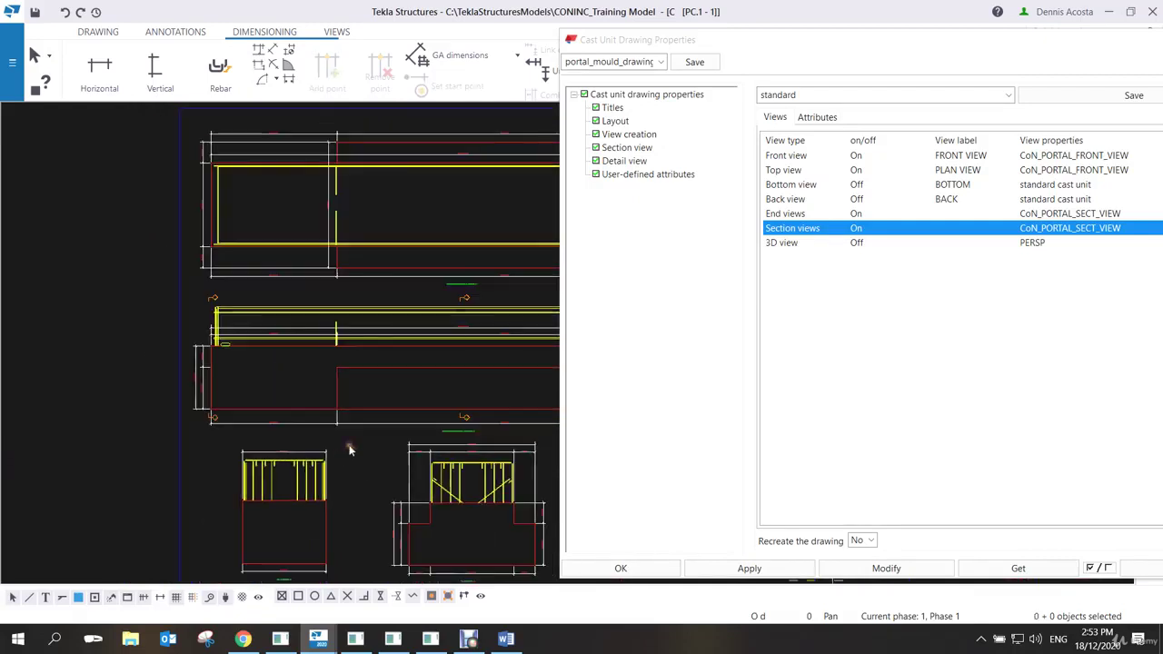
{"action": "scroll", "coordinate": [243, 429], "scroll_direction": "up", "scroll_amount": 1}
{"action": "scroll", "coordinate": [243, 429], "scroll_direction": "down", "scroll_amount": 1}
{"action": "scroll", "coordinate": [414, 454], "scroll_direction": "down", "scroll_amount": 2}
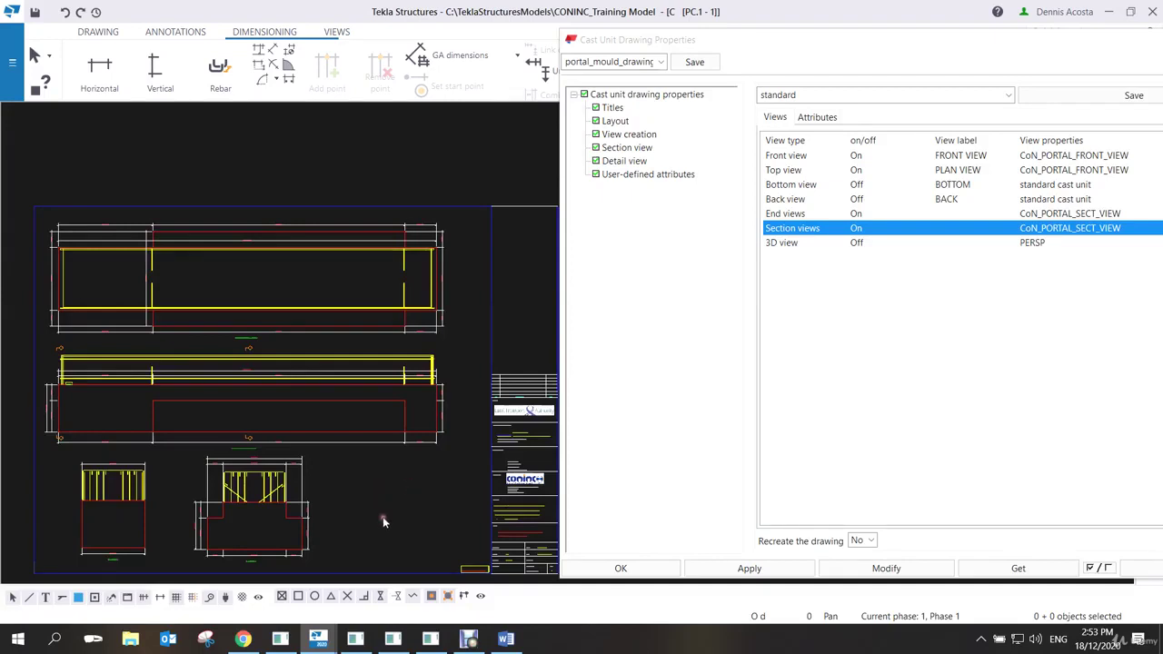
{"action": "scroll", "coordinate": [383, 514], "scroll_direction": "up", "scroll_amount": 3}
{"action": "scroll", "coordinate": [330, 432], "scroll_direction": "down", "scroll_amount": 2}
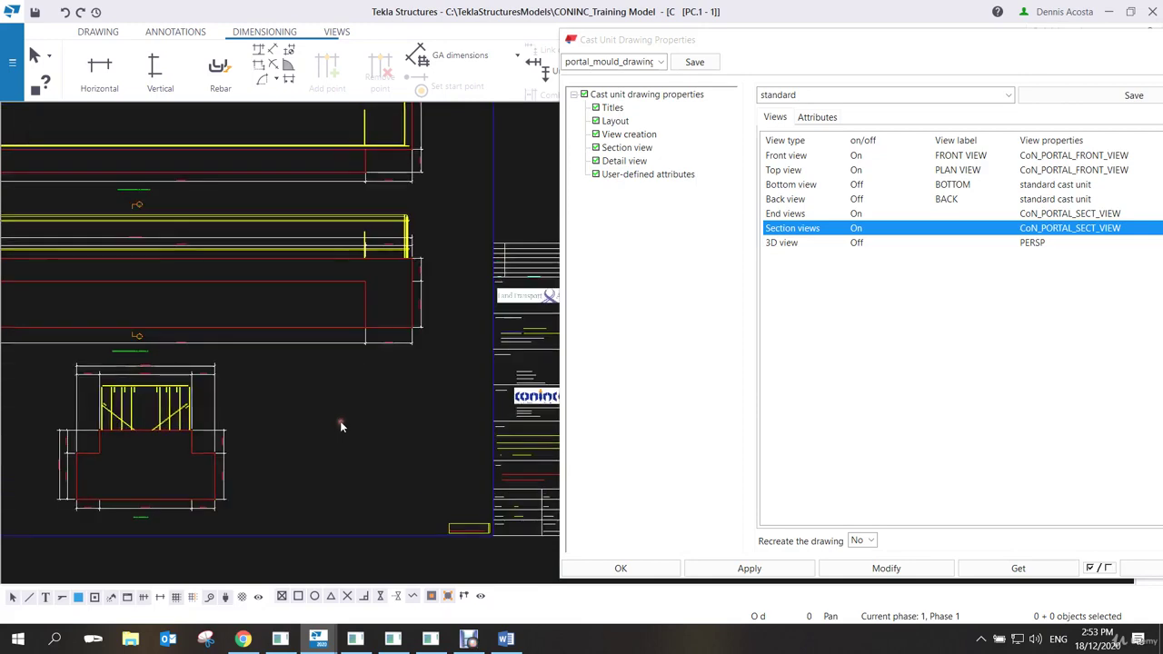
Close the cast unit drawing properties and bring the whole drawing sheet into view.
{"action": "left_click_drag", "start_coordinate": [1038, 43], "coordinate": [879, 45]}
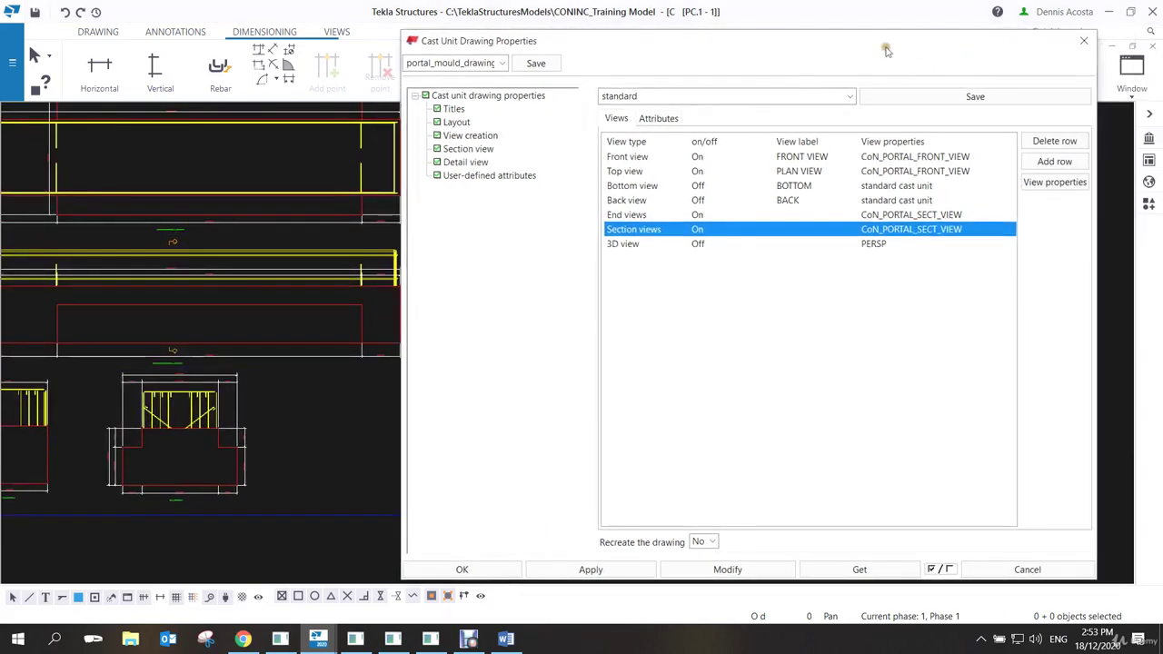
{"action": "left_click", "coordinate": [1087, 42]}
{"action": "scroll", "coordinate": [382, 364], "scroll_direction": "down", "scroll_amount": 3}
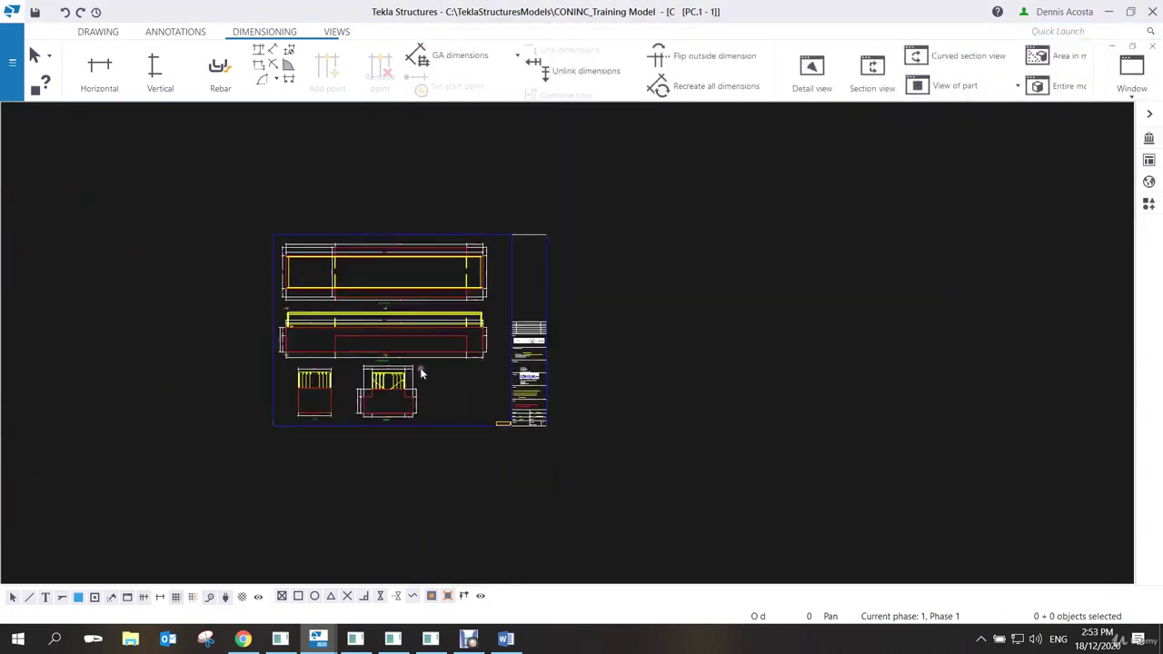
{"action": "mouse_move", "coordinate": [390, 381]}
{"action": "middle_mouse_down"}
{"action": "mouse_move", "coordinate": [510, 418]}
{"action": "mouse_move", "coordinate": [494, 426]}
{"action": "middle_mouse_up"}
{"action": "scroll", "coordinate": [510, 418], "scroll_direction": "up", "scroll_amount": 3}
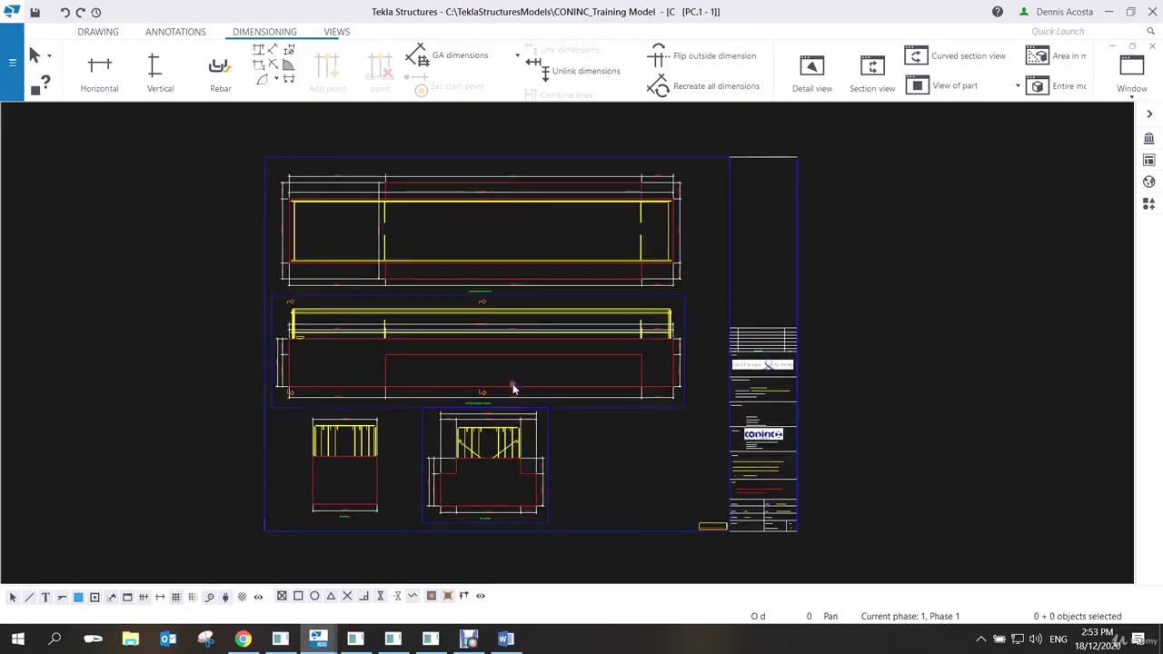
Add a 3D view of the portal beam cast unit and move it below the sheet frame.
{"action": "left_click", "coordinate": [337, 33]}
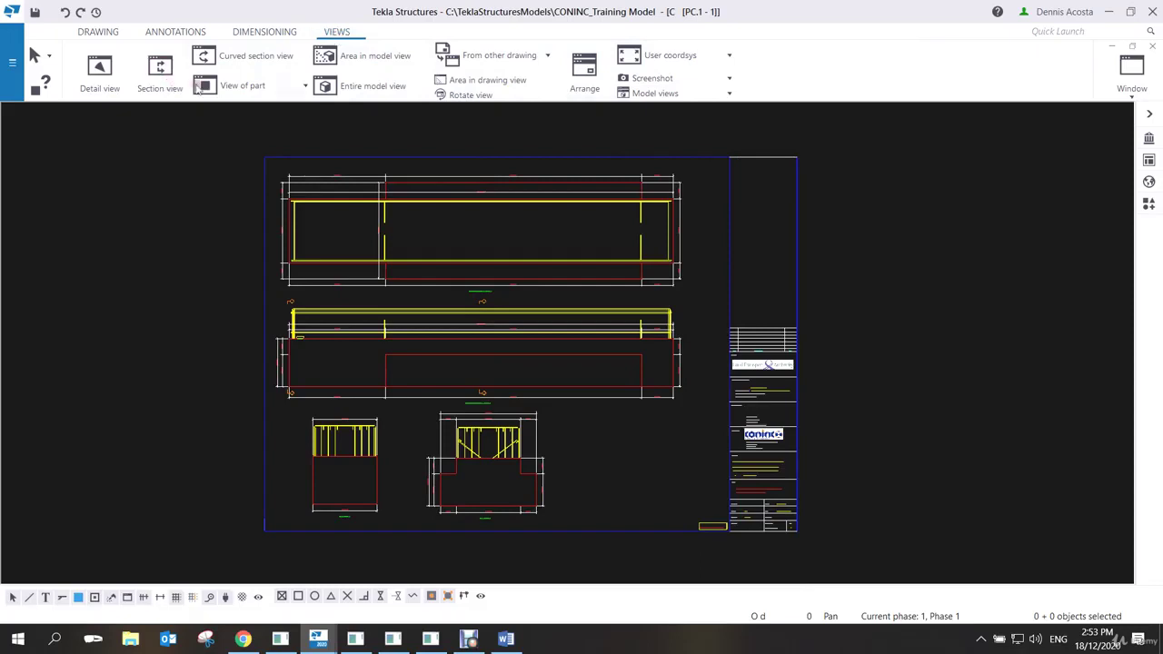
{"action": "left_click", "coordinate": [304, 88]}
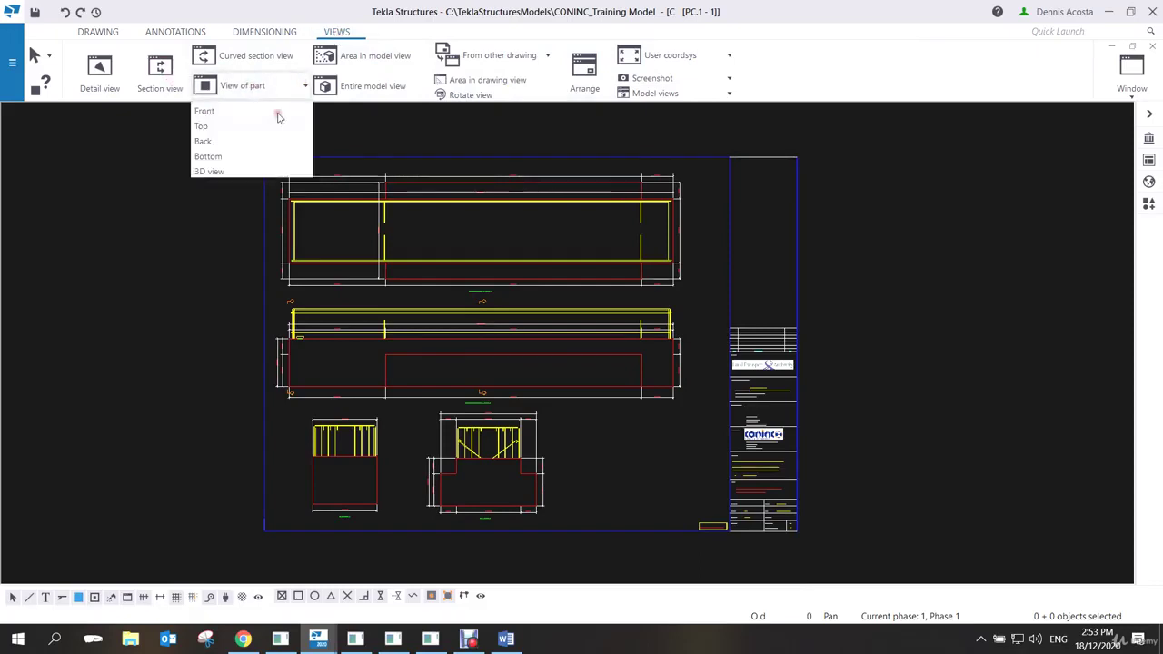
{"action": "left_click", "coordinate": [220, 173]}
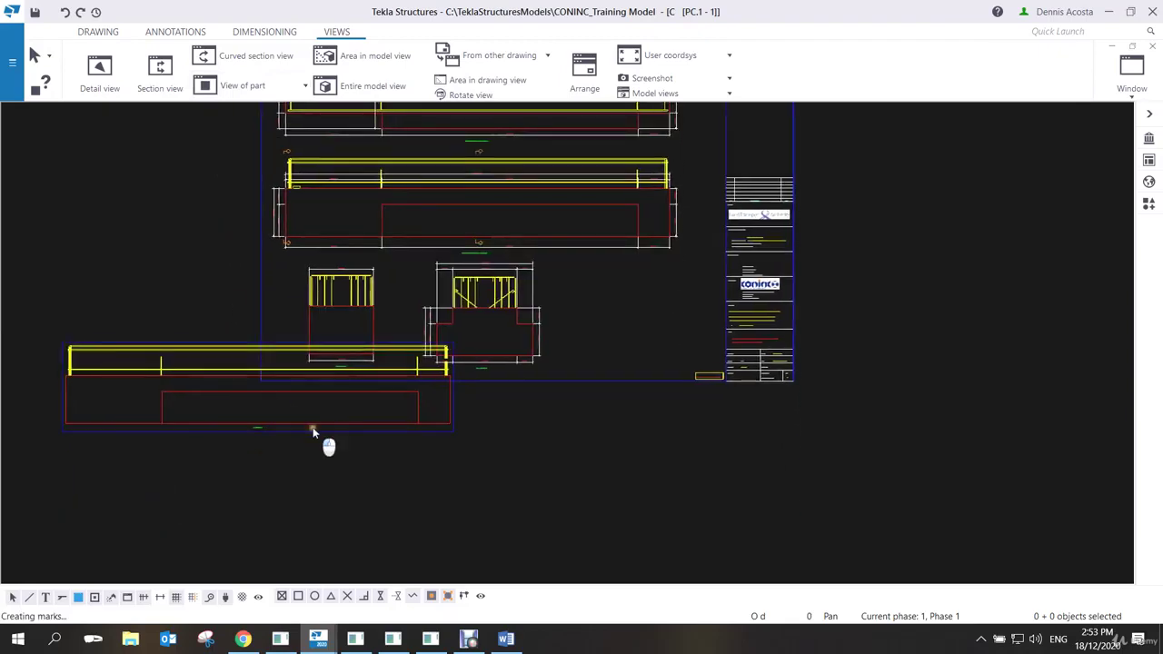
{"action": "mouse_move", "coordinate": [312, 433]}
{"action": "left_mouse_down"}
{"action": "mouse_move", "coordinate": [300, 428]}
{"action": "mouse_move", "coordinate": [626, 508]}
{"action": "mouse_move", "coordinate": [595, 515]}
{"action": "left_mouse_up"}
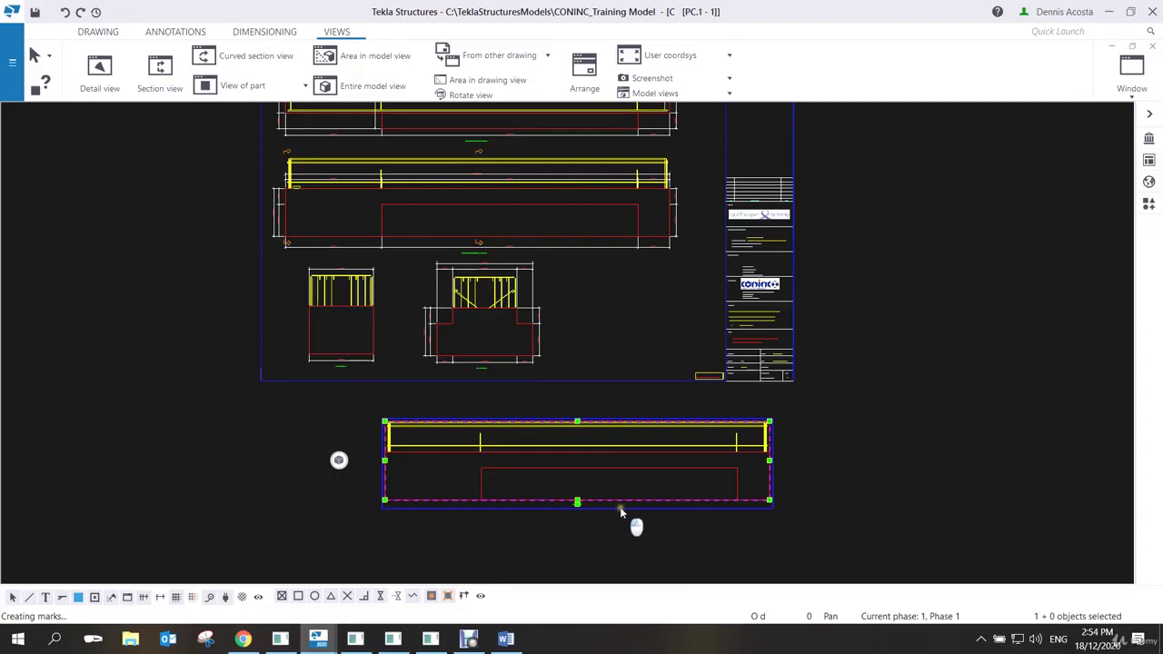
Open the new 3D view's attributes and apply a scale of 1/75.
{"action": "double_click", "coordinate": [621, 511]}
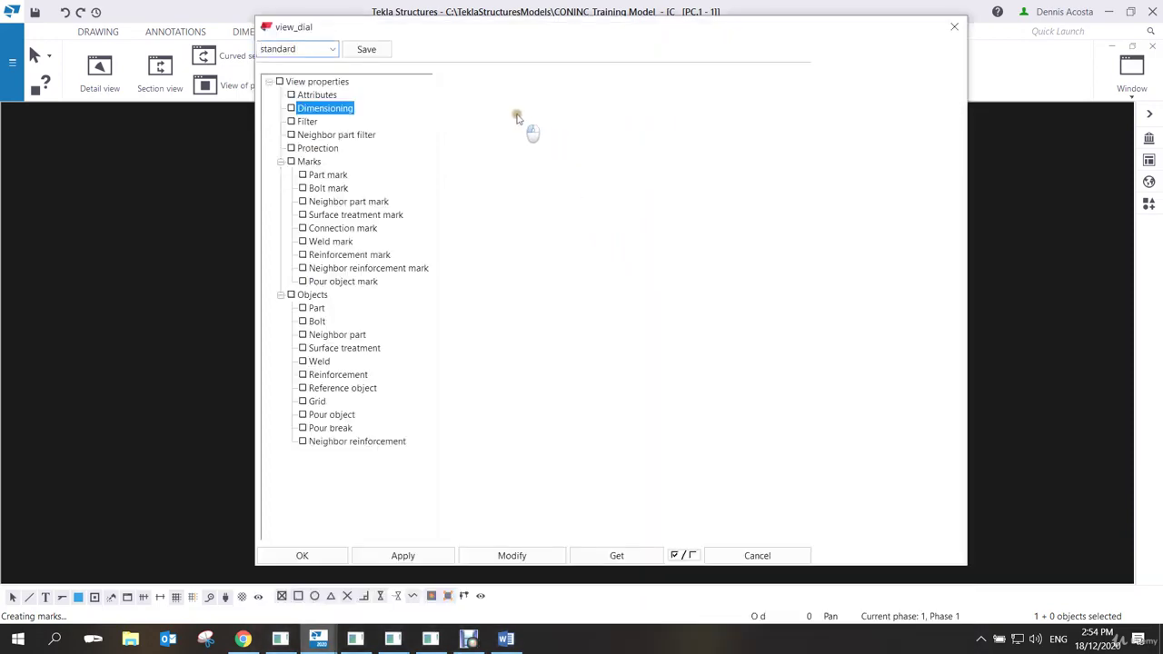
{"action": "left_click_drag", "start_coordinate": [525, 33], "coordinate": [796, 75]}
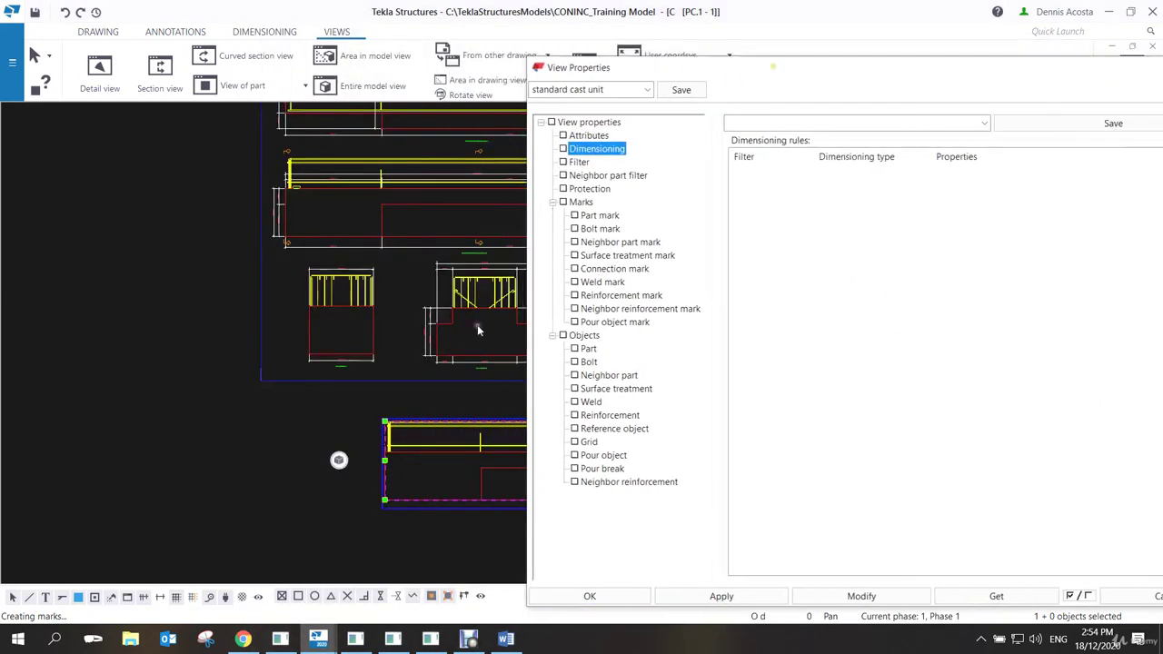
{"action": "left_click", "coordinate": [589, 135]}
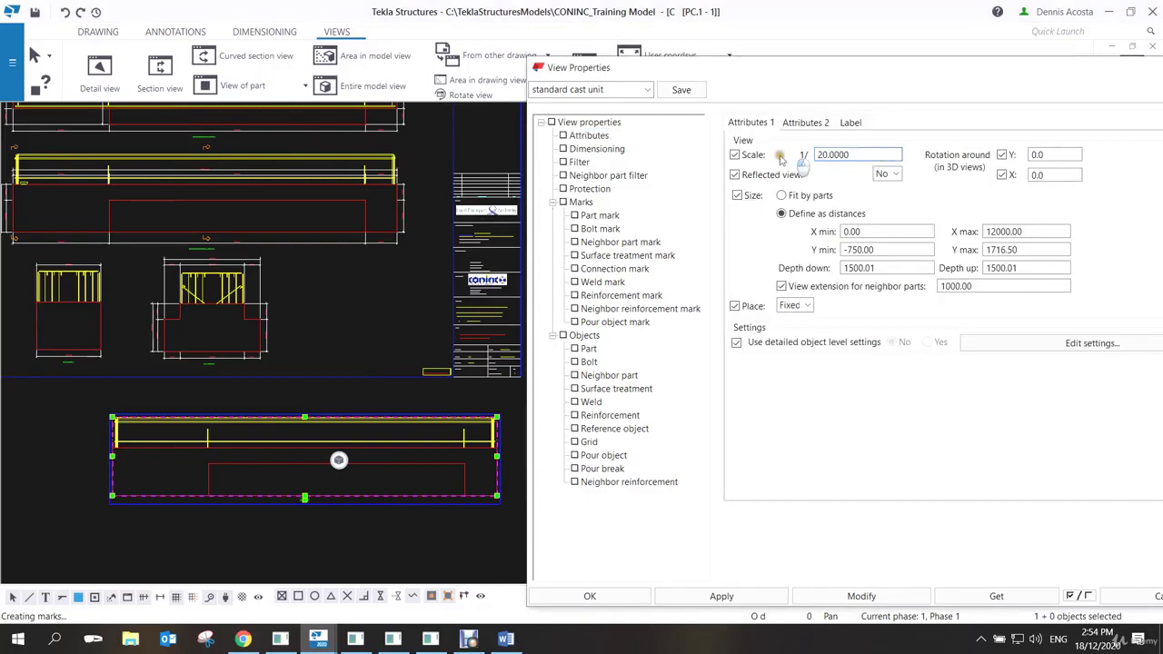
{"action": "double_click", "coordinate": [832, 155]}
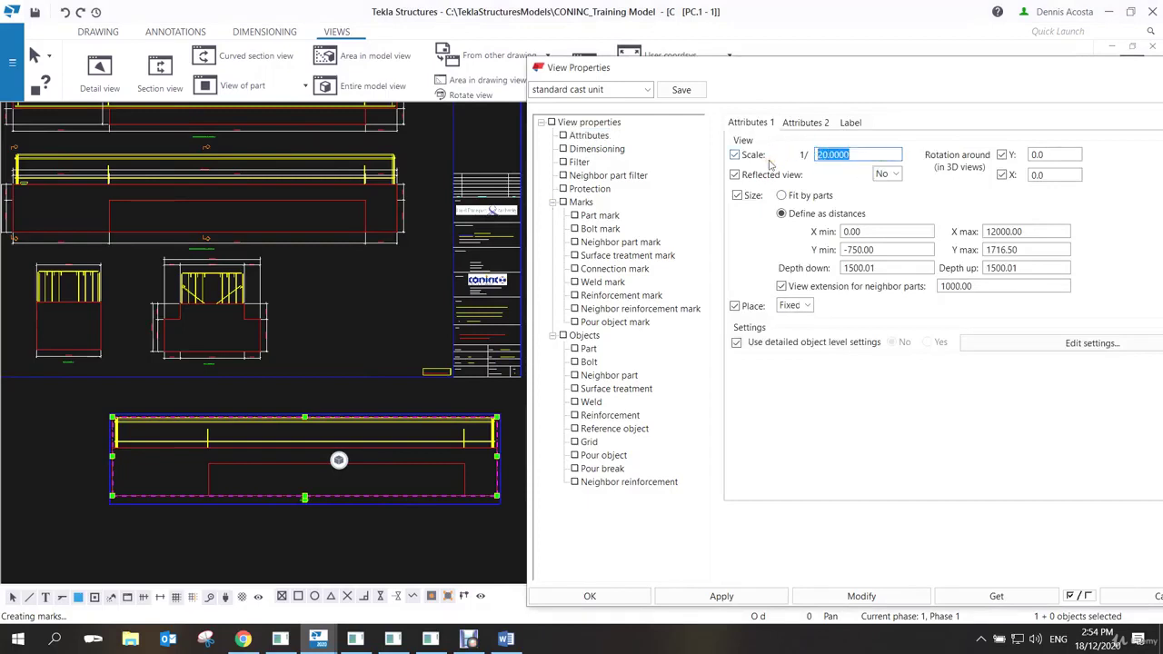
{"action": "type", "text": "75"}
{"action": "left_click", "coordinate": [847, 591]}
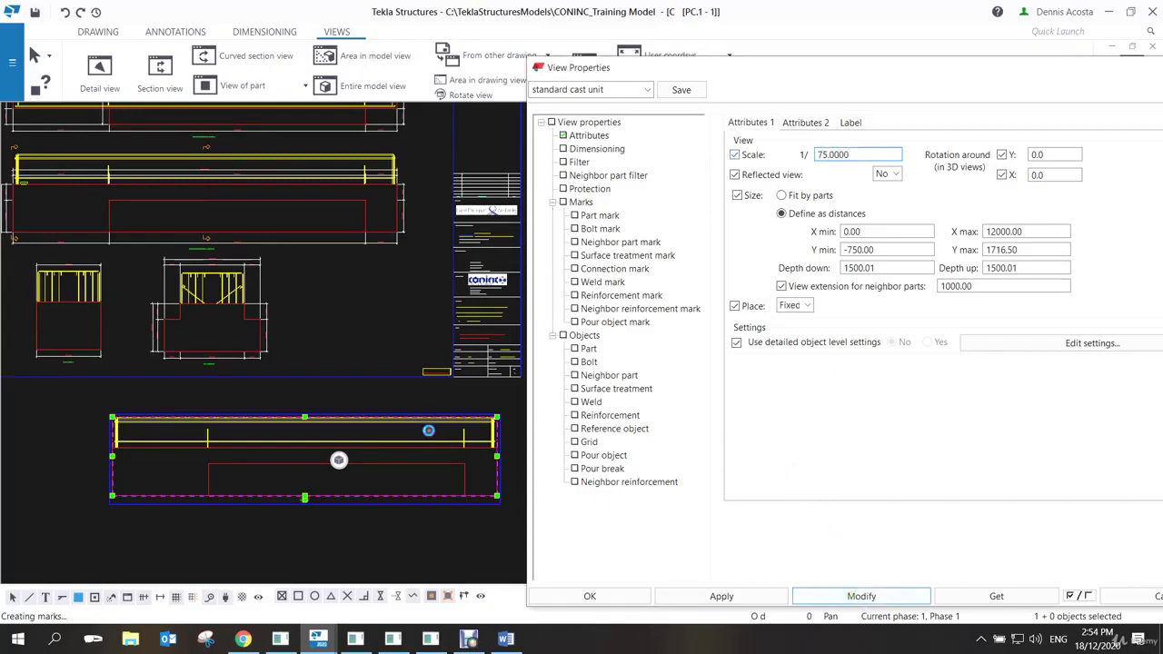
Change the 3D view's scale to 1/65 and apply it to the view.
{"action": "double_click", "coordinate": [849, 157]}
{"action": "type", "text": "6"}
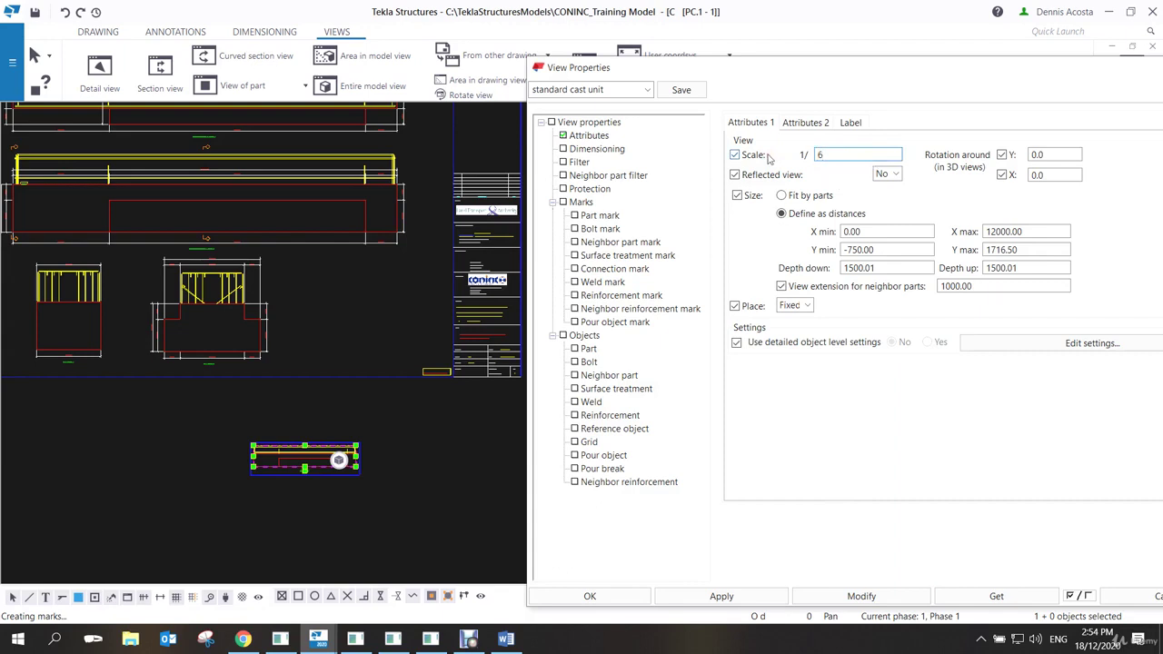
{"action": "type", "text": "5"}
{"action": "left_click", "coordinate": [859, 596]}
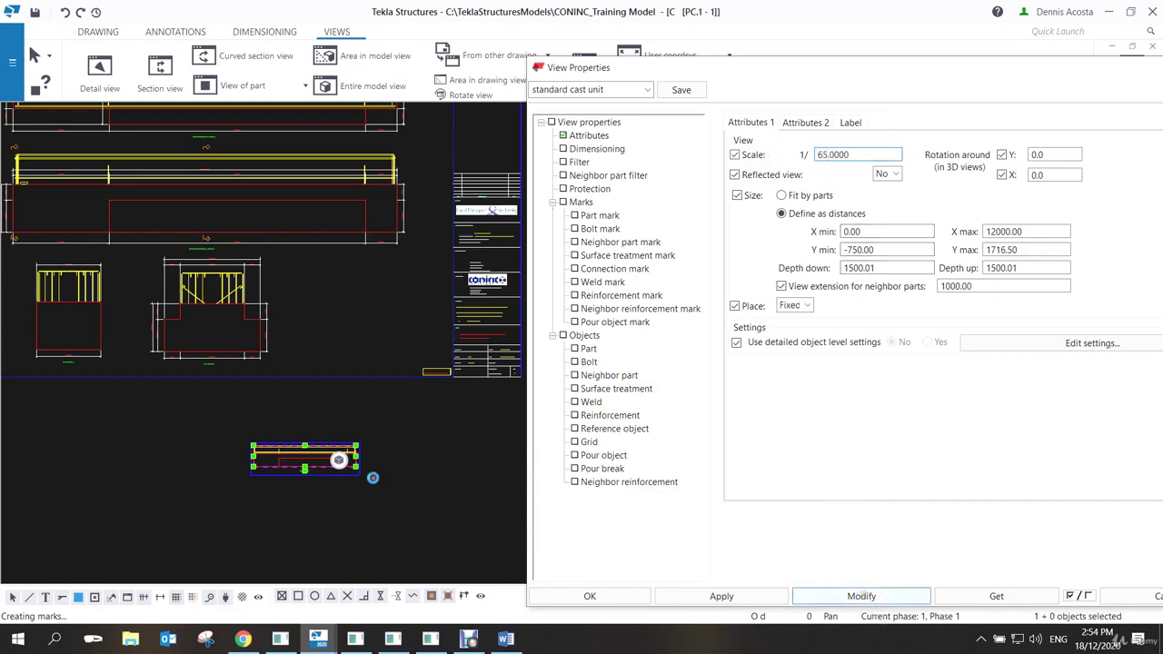
{"action": "scroll", "coordinate": [315, 476], "scroll_direction": "up", "scroll_amount": 5}
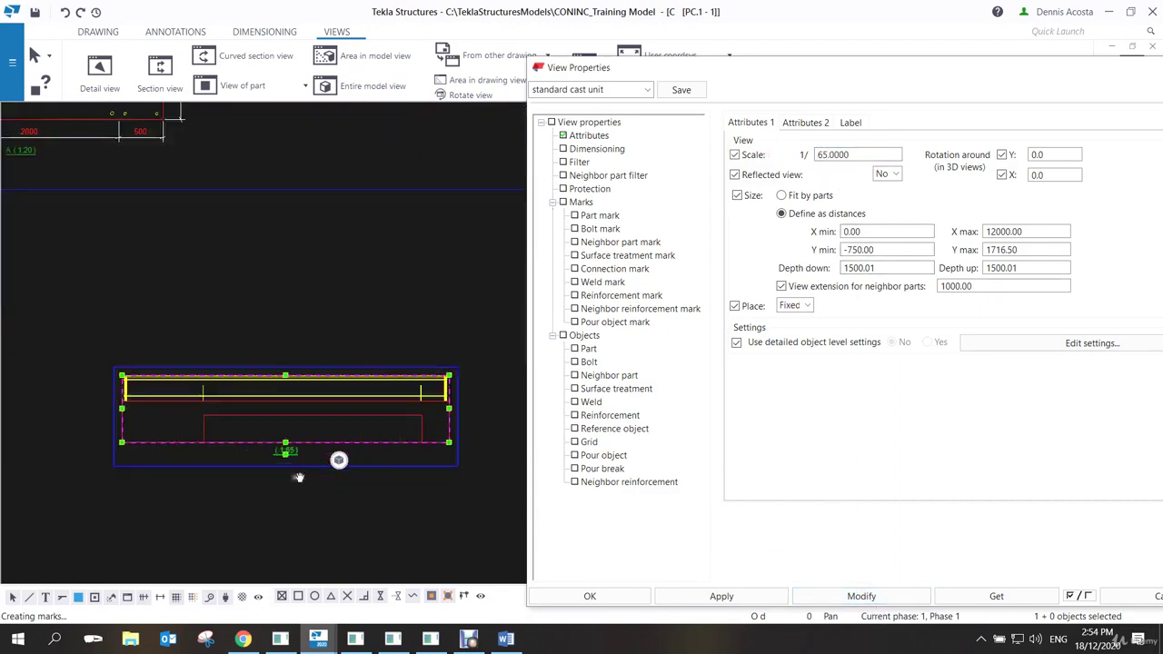
{"action": "scroll", "coordinate": [299, 476], "scroll_direction": "down", "scroll_amount": 3}
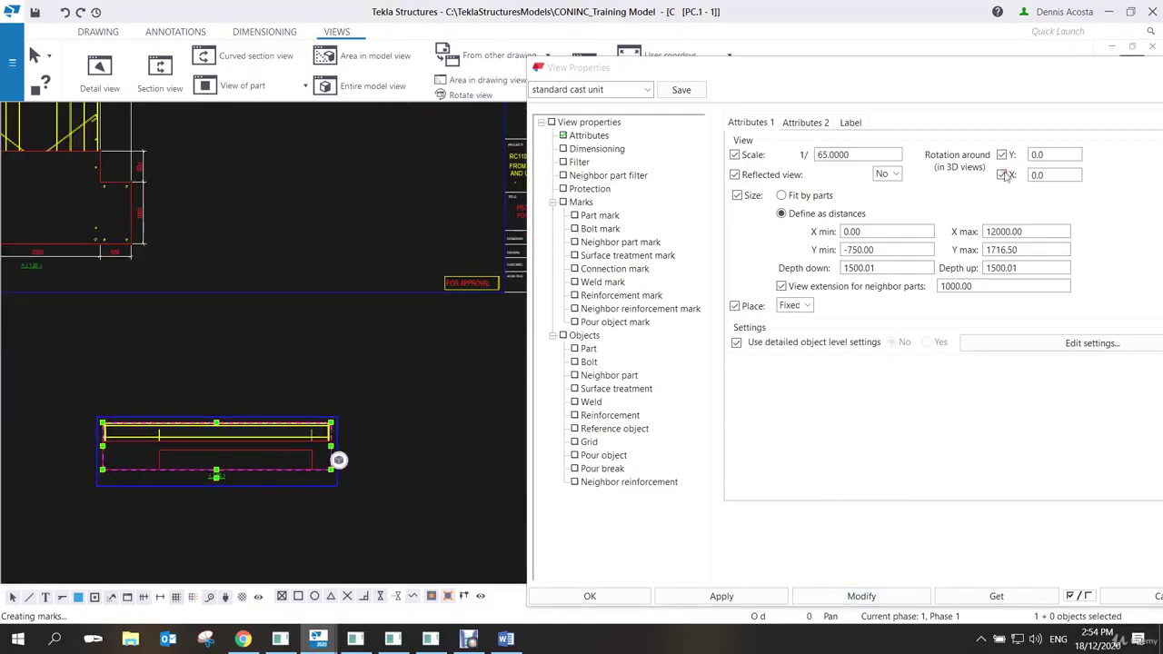
Rotate the 3D view 30 degrees around both Y and X and move it onto the sheet beside the stepped section.
{"action": "double_click", "coordinate": [1049, 155]}
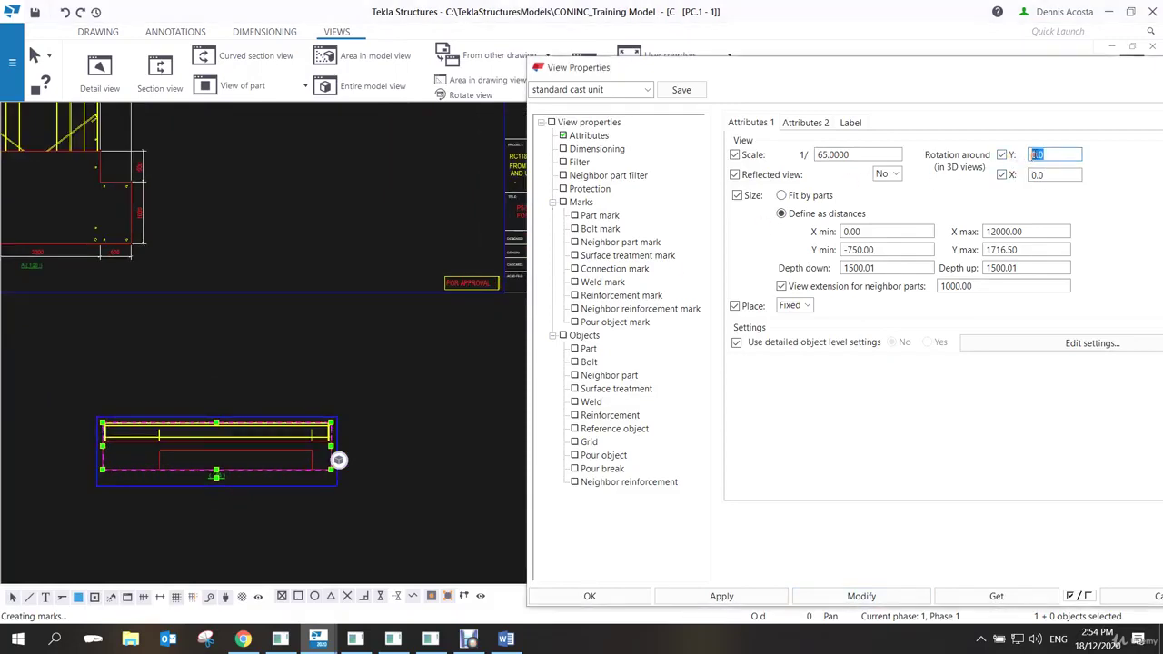
{"action": "type", "text": "30"}
{"action": "double_click", "coordinate": [1049, 174]}
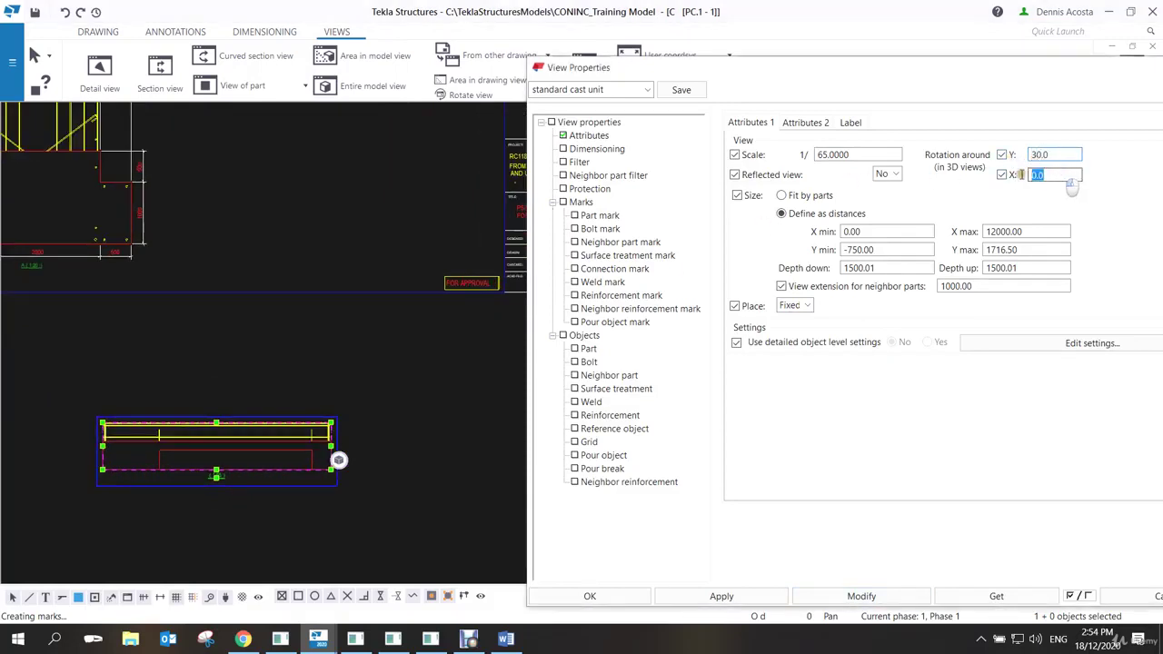
{"action": "type", "text": "30"}
{"action": "left_click", "coordinate": [907, 601]}
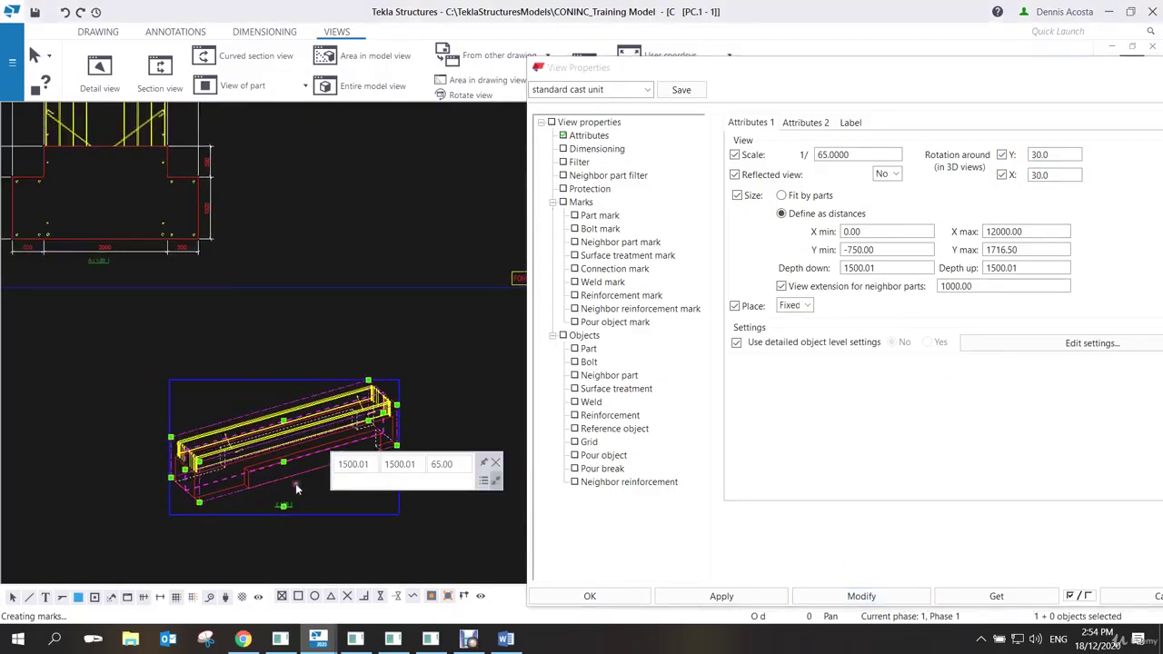
{"action": "left_click_drag", "start_coordinate": [310, 511], "coordinate": [415, 252]}
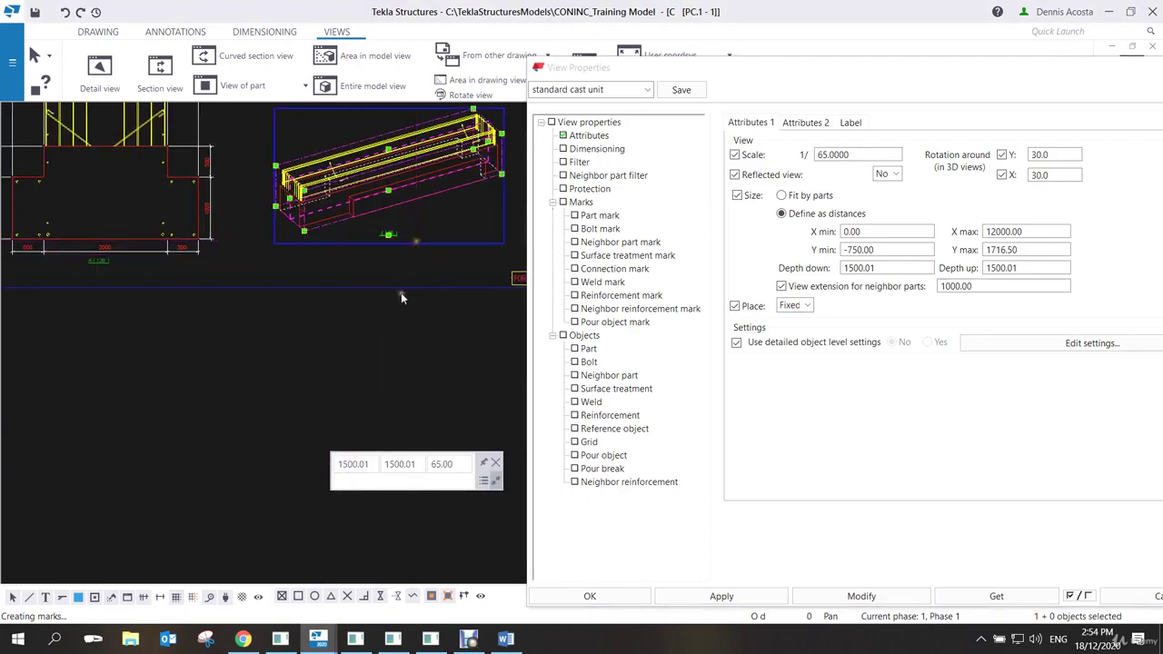
{"action": "left_click", "coordinate": [377, 325]}
Examine the rotated 3D view up close and check how it fits among the other views on the sheet.
{"action": "scroll", "coordinate": [378, 326], "scroll_direction": "up", "scroll_amount": 8}
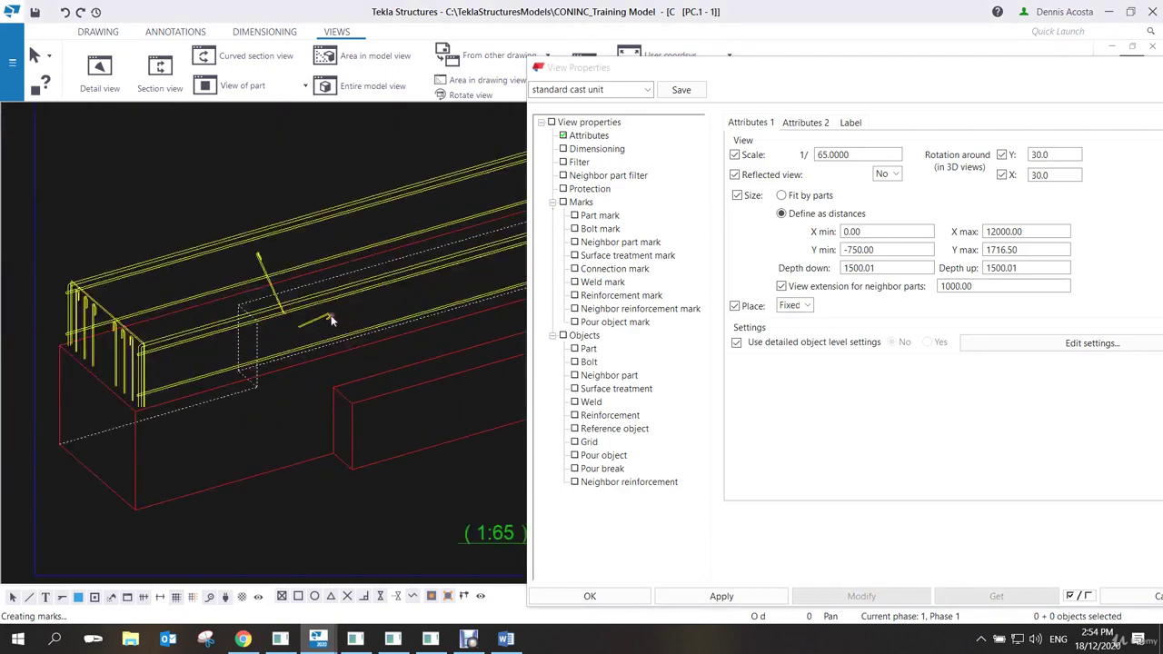
{"action": "scroll", "coordinate": [300, 324], "scroll_direction": "down", "scroll_amount": 8}
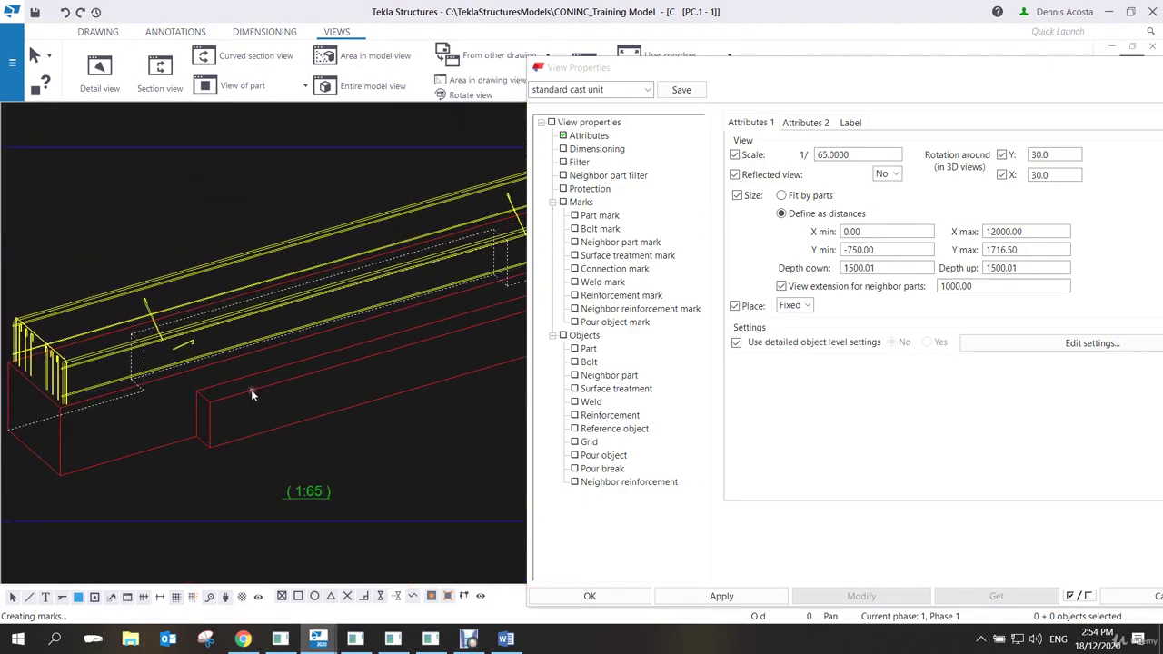
{"action": "scroll", "coordinate": [366, 398], "scroll_direction": "up", "scroll_amount": 2}
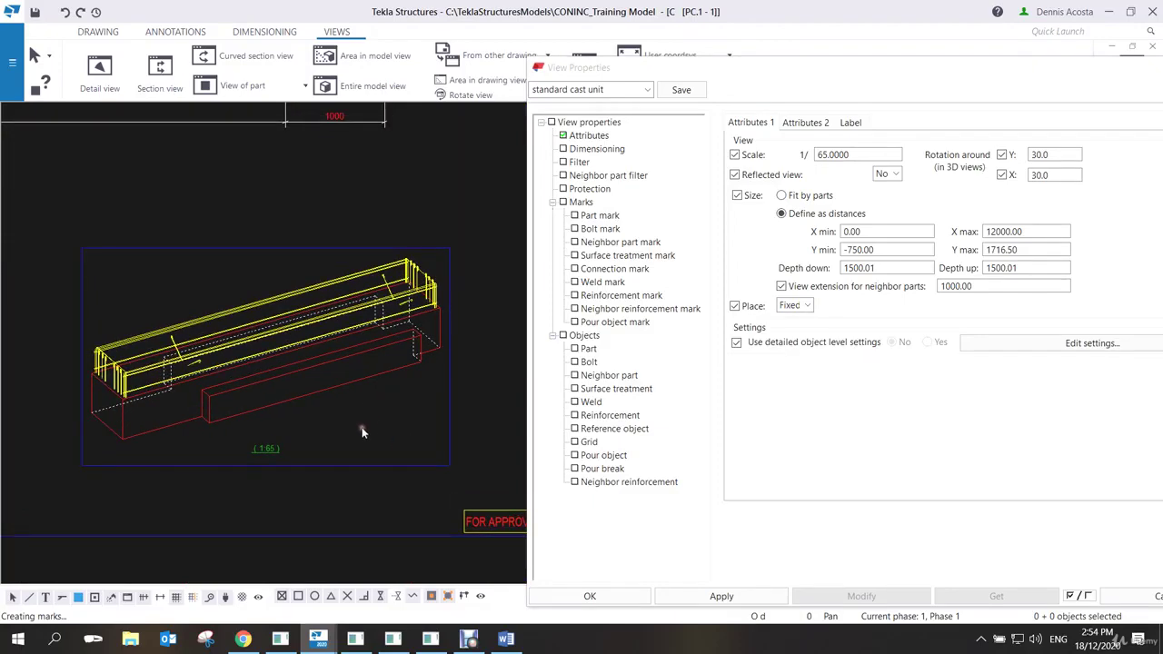
{"action": "scroll", "coordinate": [384, 422], "scroll_direction": "down", "scroll_amount": 4}
{"action": "scroll", "coordinate": [385, 422], "scroll_direction": "up", "scroll_amount": 2}
{"action": "middle_click_drag", "start_coordinate": [385, 422], "coordinate": [379, 467]}
{"action": "scroll", "coordinate": [374, 466], "scroll_direction": "down", "scroll_amount": 3}
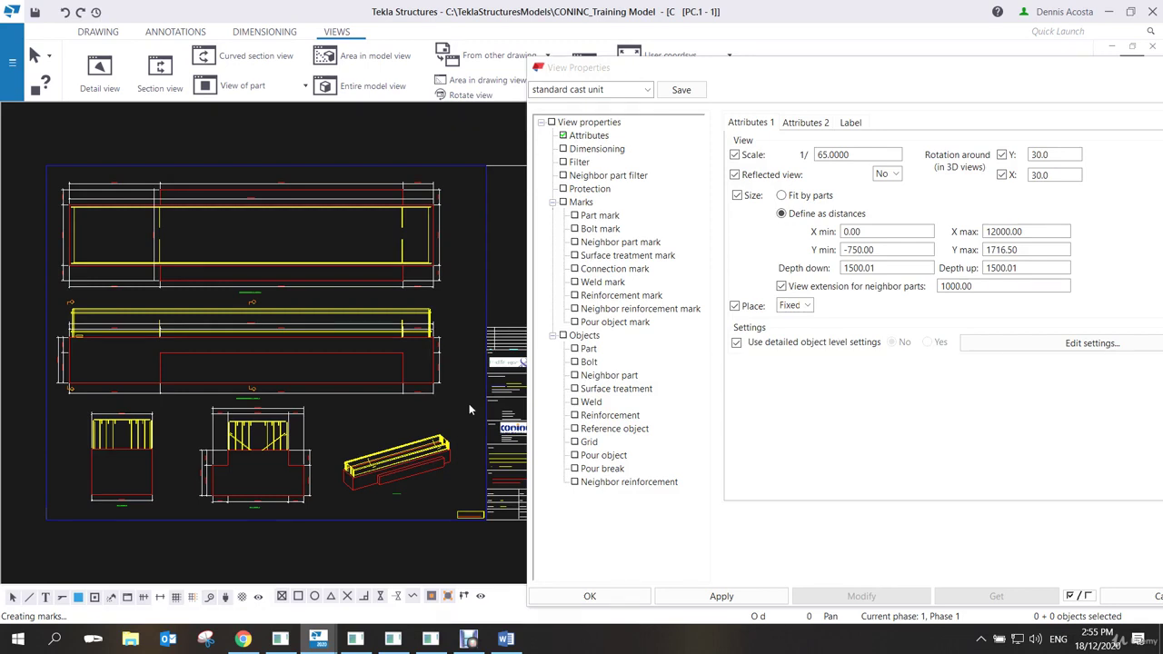
{"action": "scroll", "coordinate": [425, 486], "scroll_direction": "up", "scroll_amount": 1}
Select the 3D view and inspect its label settings against the scale label shown beneath it.
{"action": "left_click", "coordinate": [422, 501]}
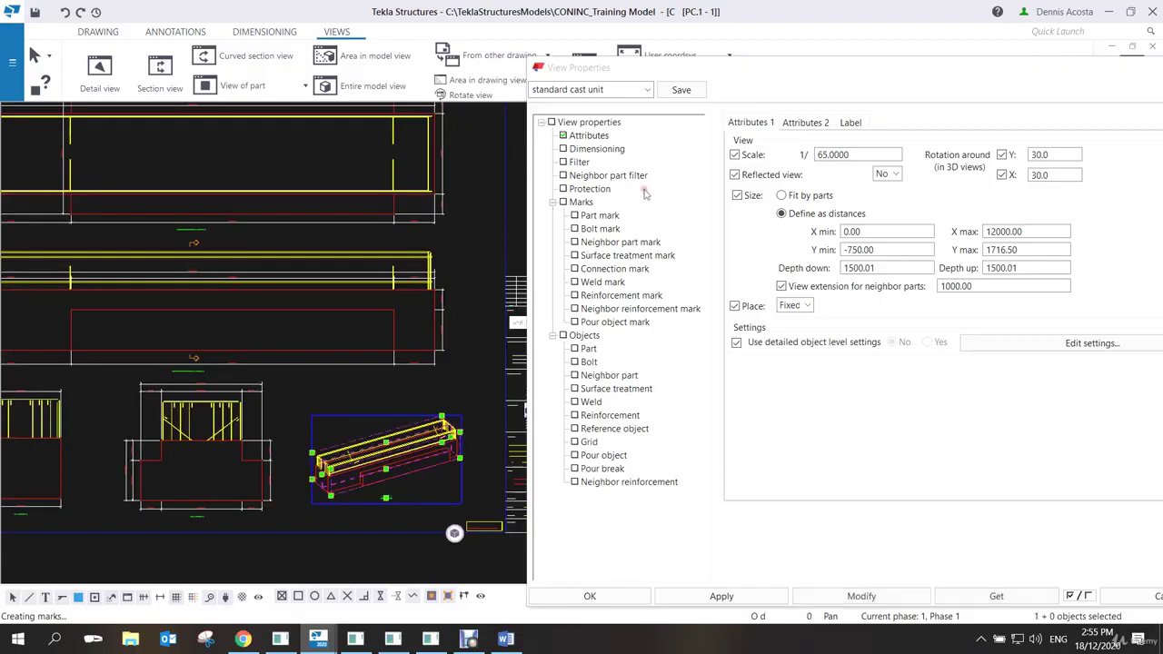
{"action": "left_click", "coordinate": [861, 127]}
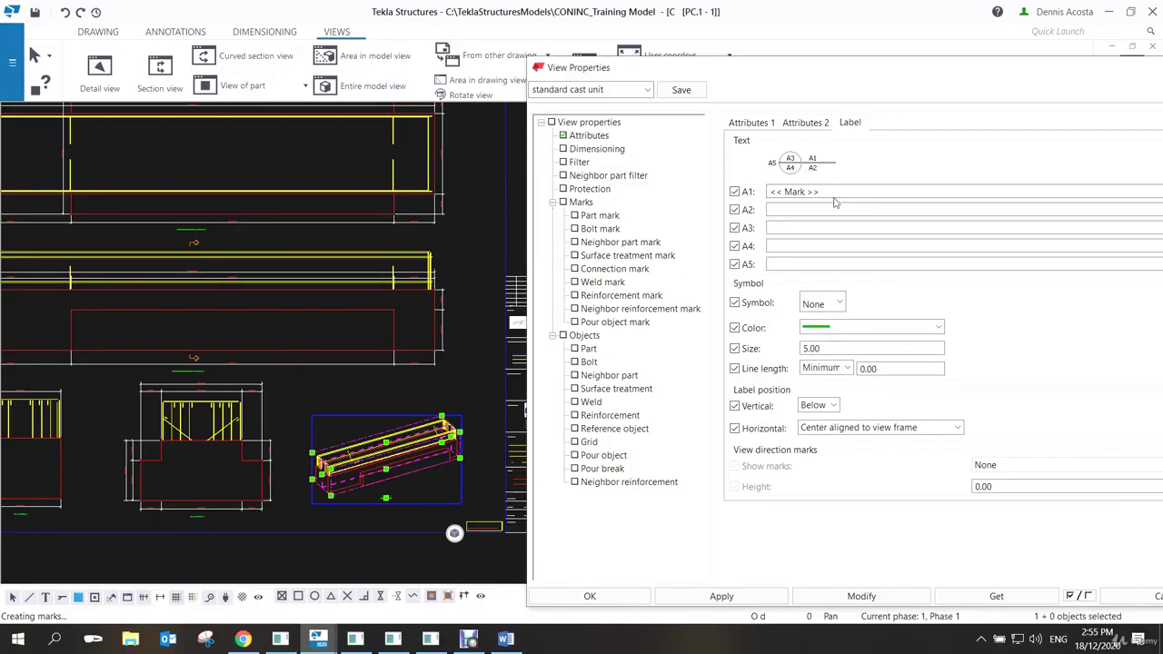
{"action": "scroll", "coordinate": [383, 509], "scroll_direction": "up", "scroll_amount": 5}
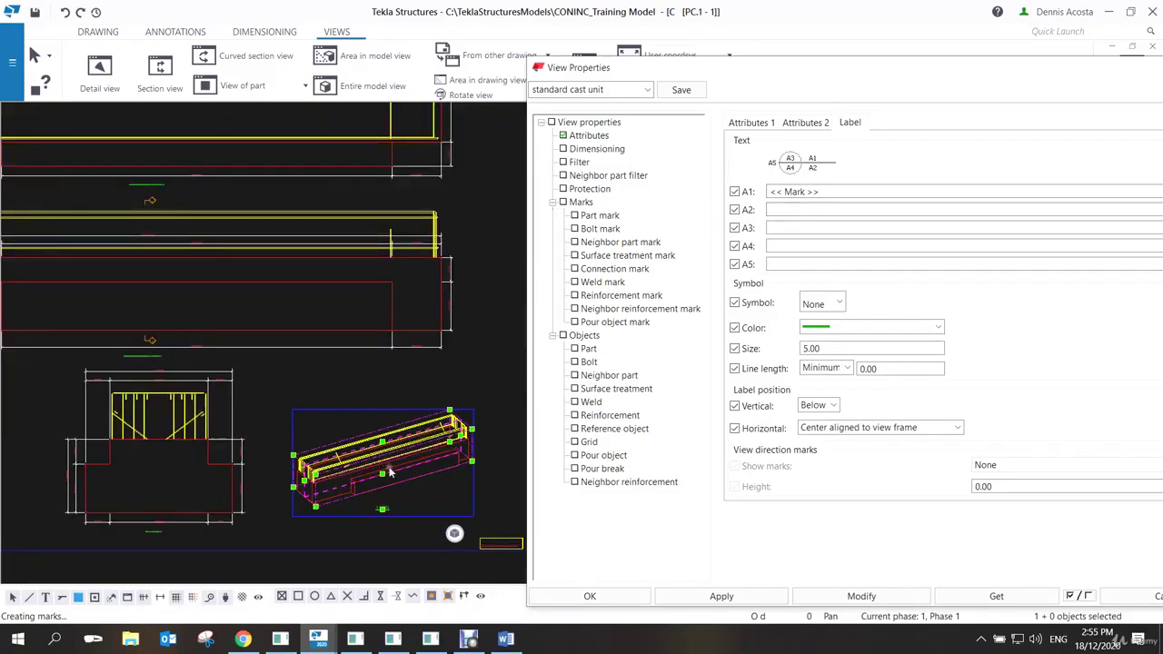
{"action": "scroll", "coordinate": [386, 534], "scroll_direction": "down", "scroll_amount": 6}
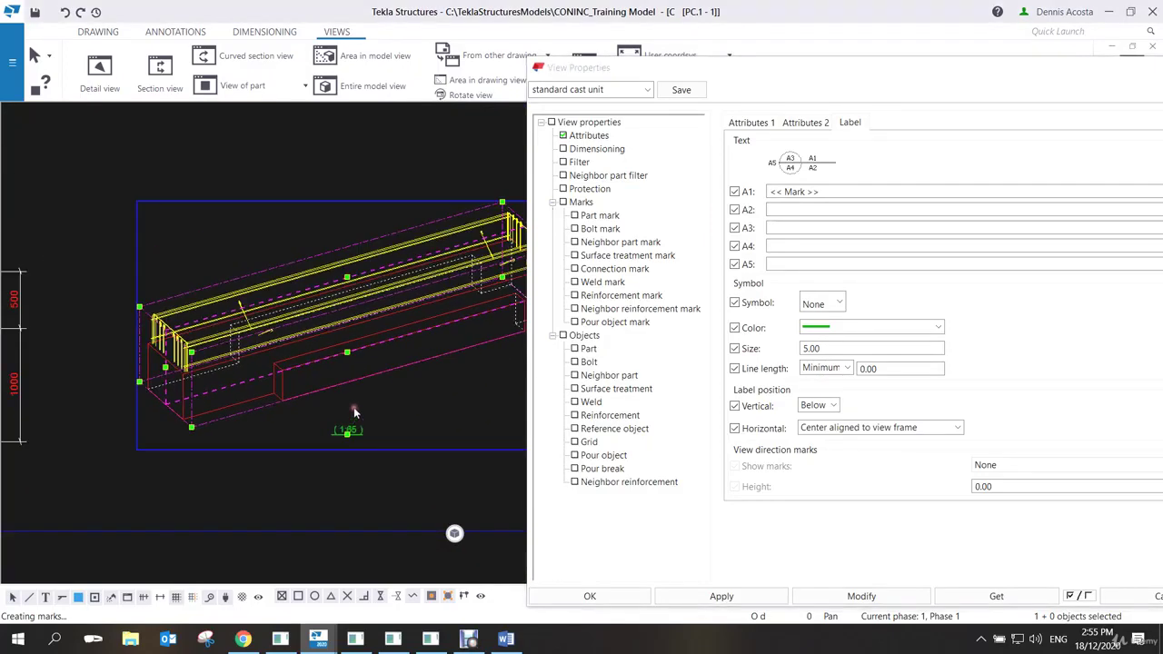
{"action": "scroll", "coordinate": [380, 334], "scroll_direction": "down", "scroll_amount": 3}
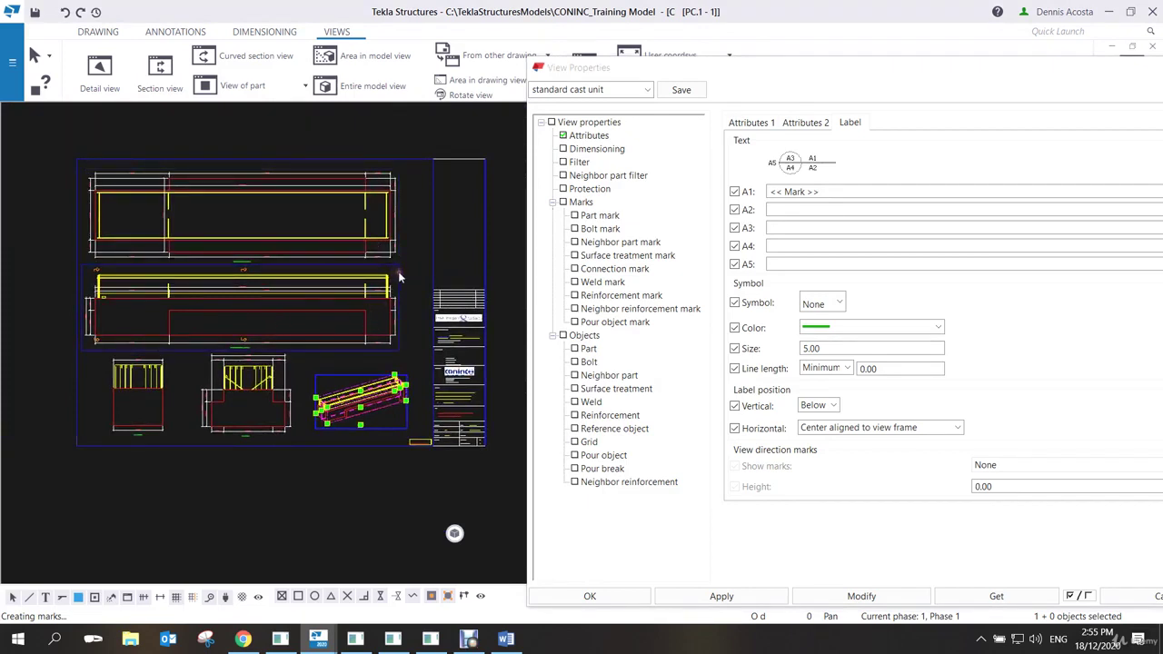
Set the front view's scale to 1/25 and save it in the CoN_PORTAL_FRONT_VIEW view properties.
{"action": "left_click", "coordinate": [397, 275]}
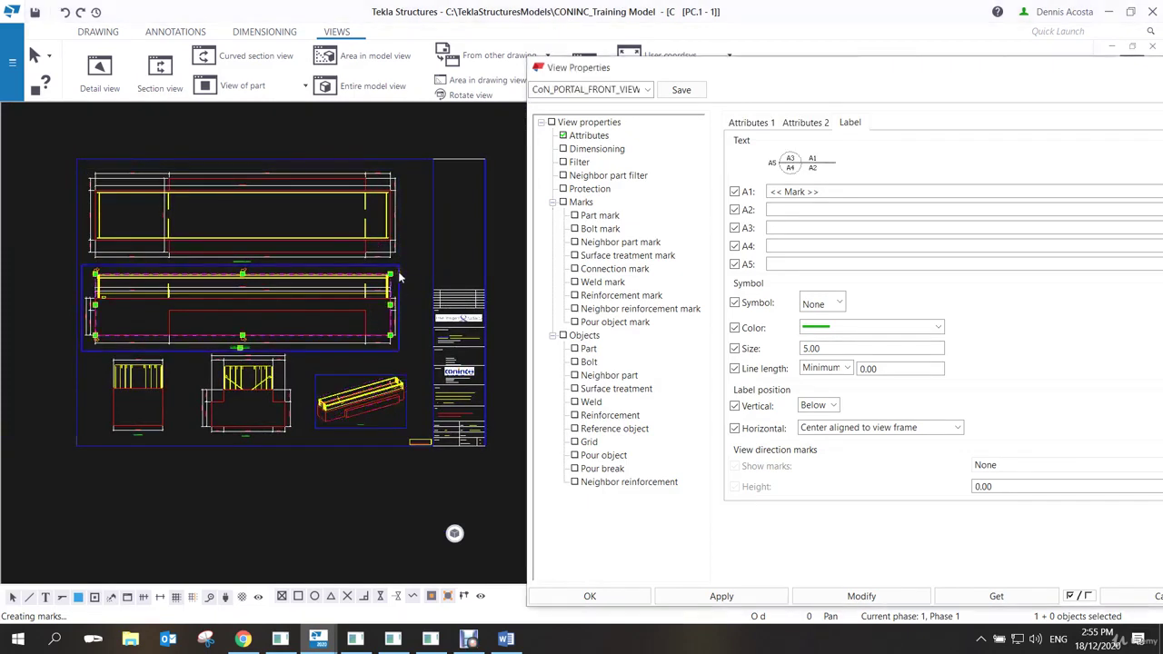
{"action": "left_click", "coordinate": [587, 136]}
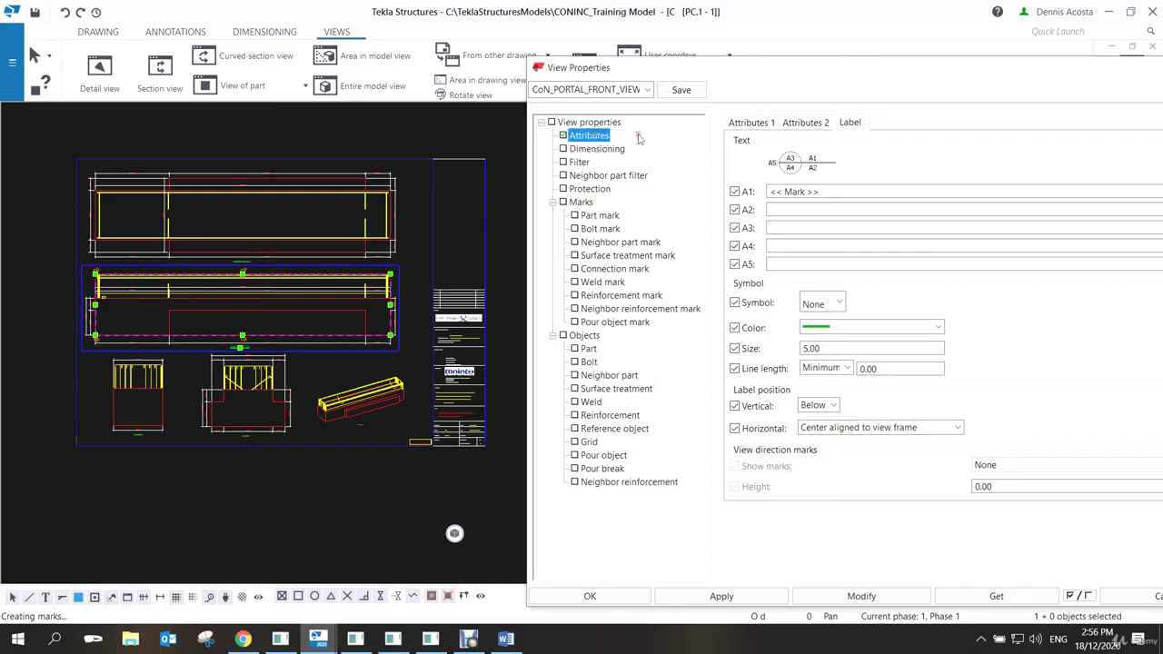
{"action": "left_click", "coordinate": [750, 125]}
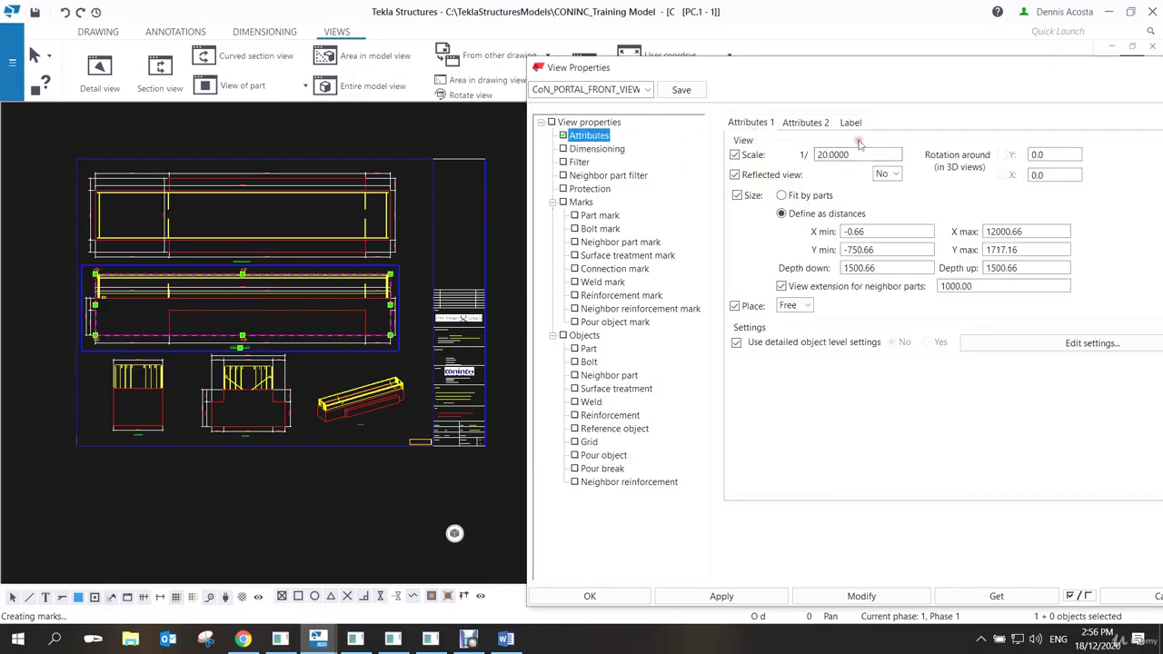
{"action": "left_click_drag", "start_coordinate": [863, 154], "coordinate": [788, 159]}
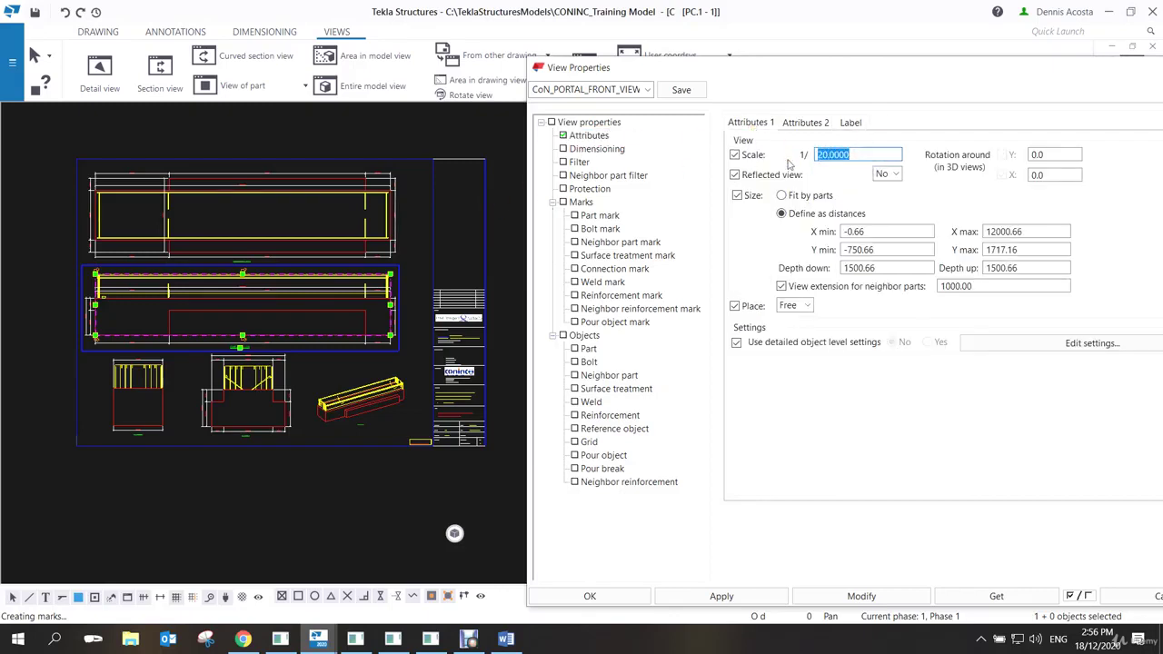
{"action": "type", "text": "225"}
{"action": "key", "text": "BackSpace"}
{"action": "key", "text": "BackSpace"}
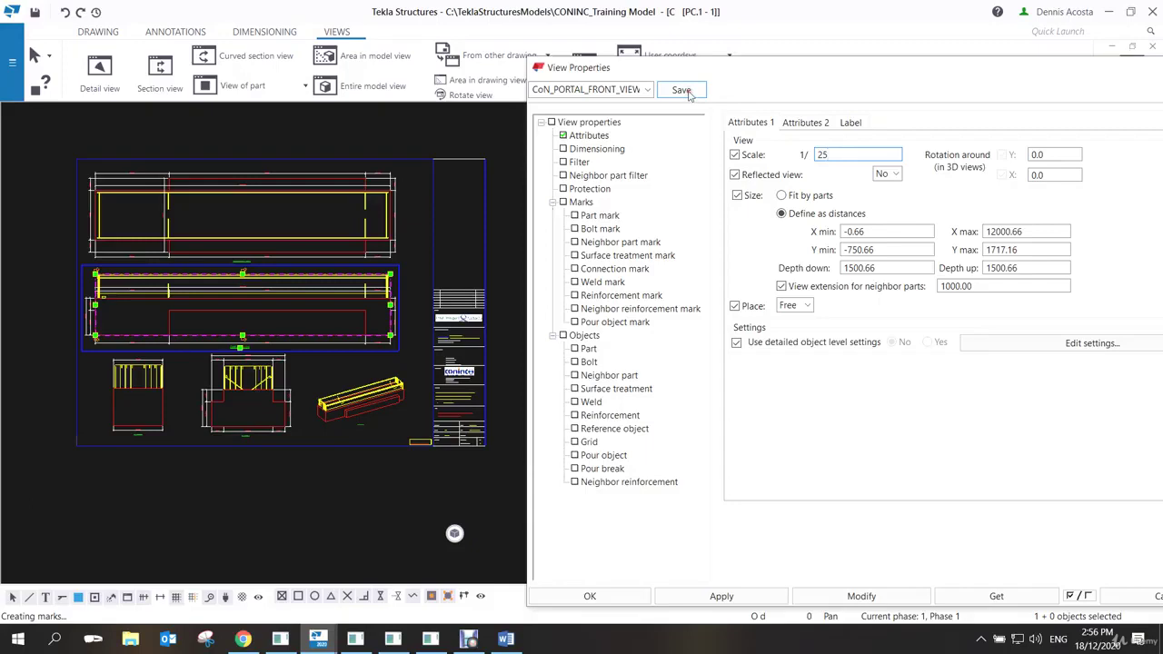
{"action": "left_click", "coordinate": [685, 92]}
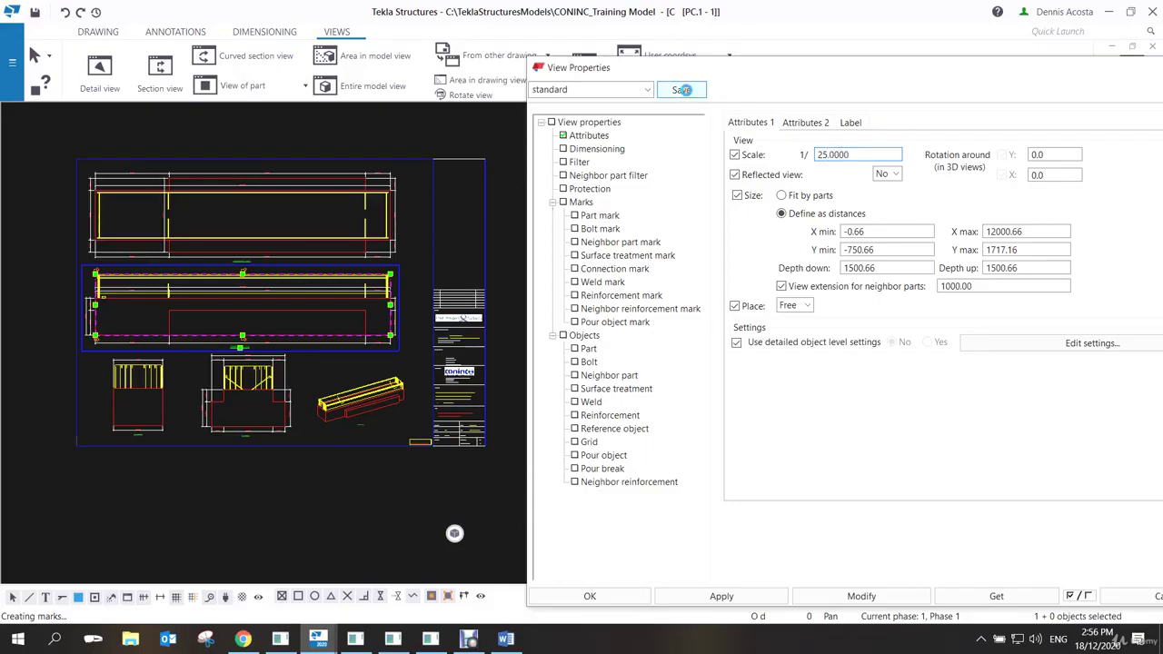
Load the CoN_PORTAL_SECT_VIEW view properties, set their scale to 1/25, save them and close the view properties.
{"action": "left_click", "coordinate": [650, 91]}
{"action": "scroll", "coordinate": [647, 100], "scroll_direction": "up", "scroll_amount": 10}
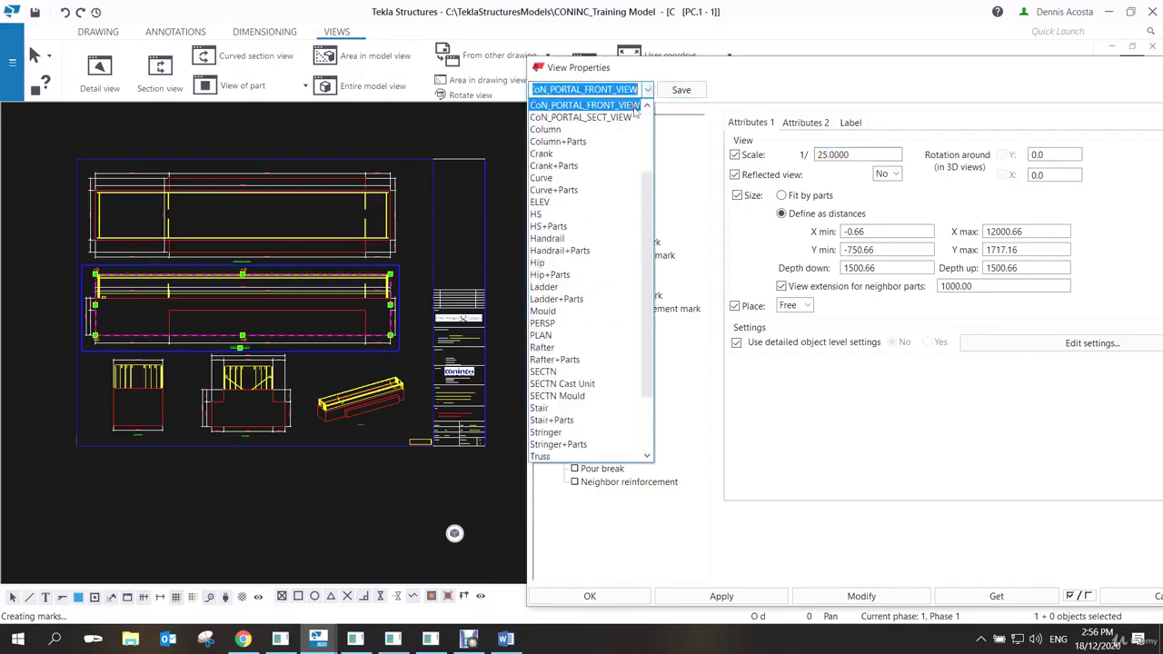
{"action": "left_click", "coordinate": [621, 119]}
{"action": "double_click", "coordinate": [854, 155]}
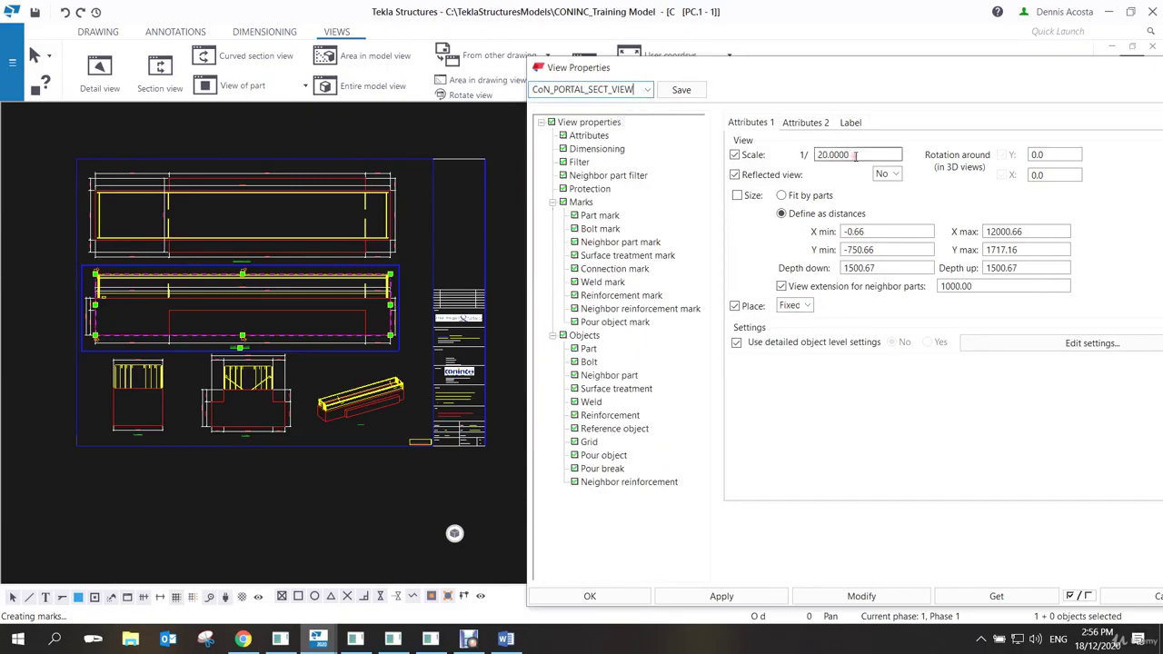
{"action": "type", "text": "25"}
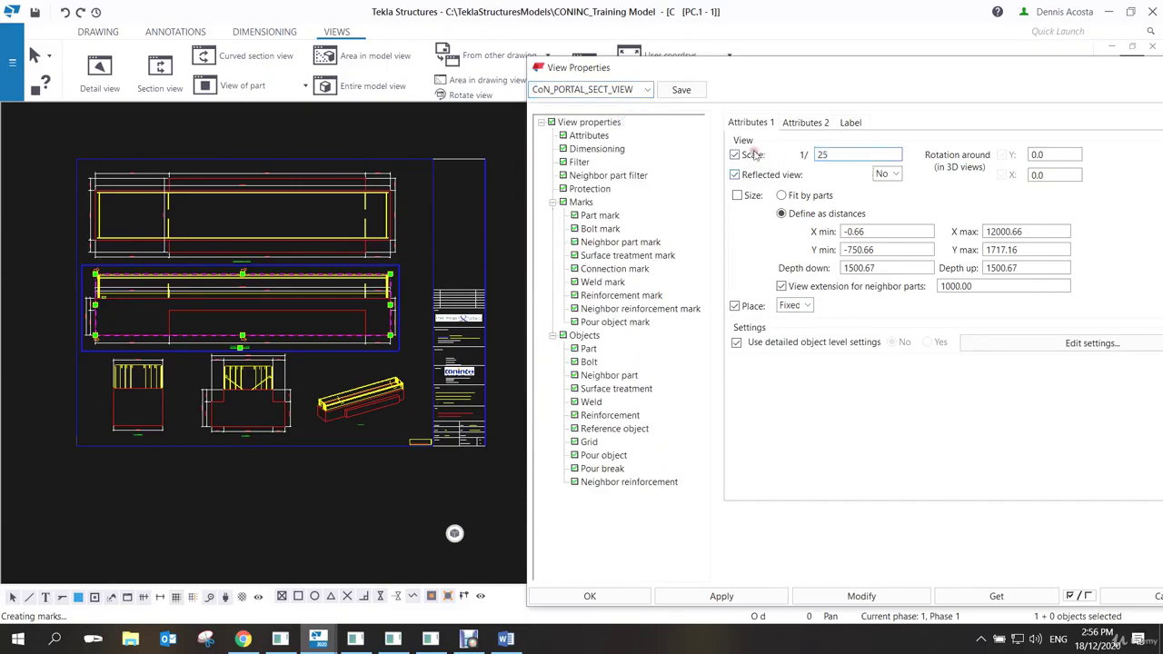
{"action": "left_click", "coordinate": [688, 90]}
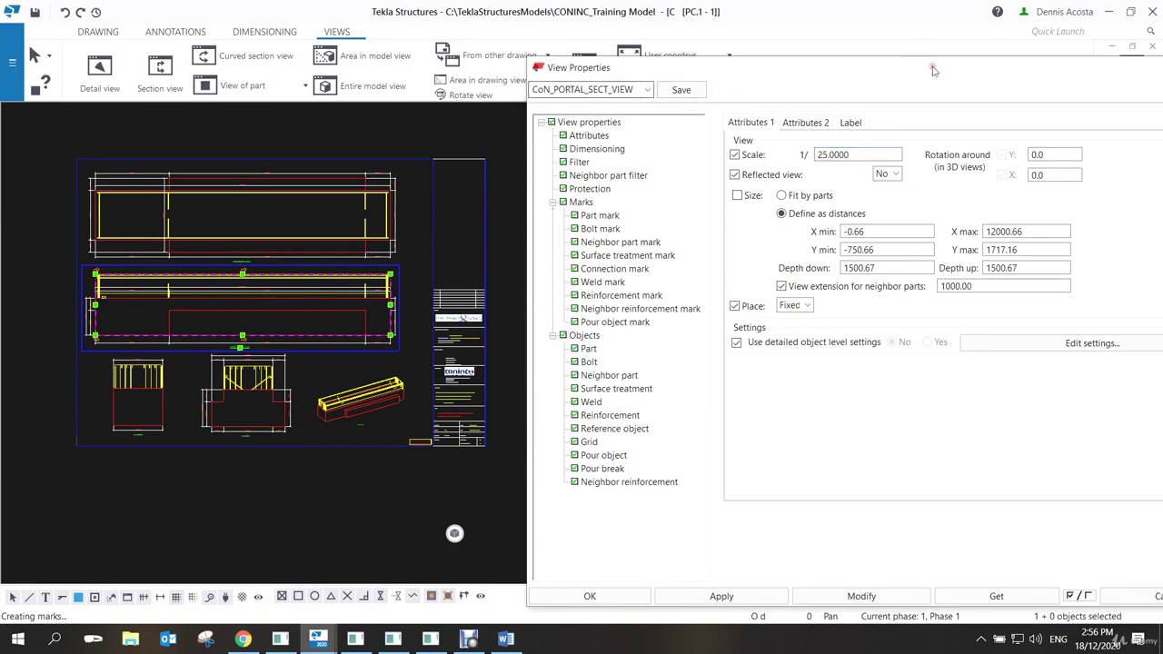
{"action": "left_click_drag", "start_coordinate": [932, 70], "coordinate": [787, 68]}
{"action": "left_click", "coordinate": [1073, 63]}
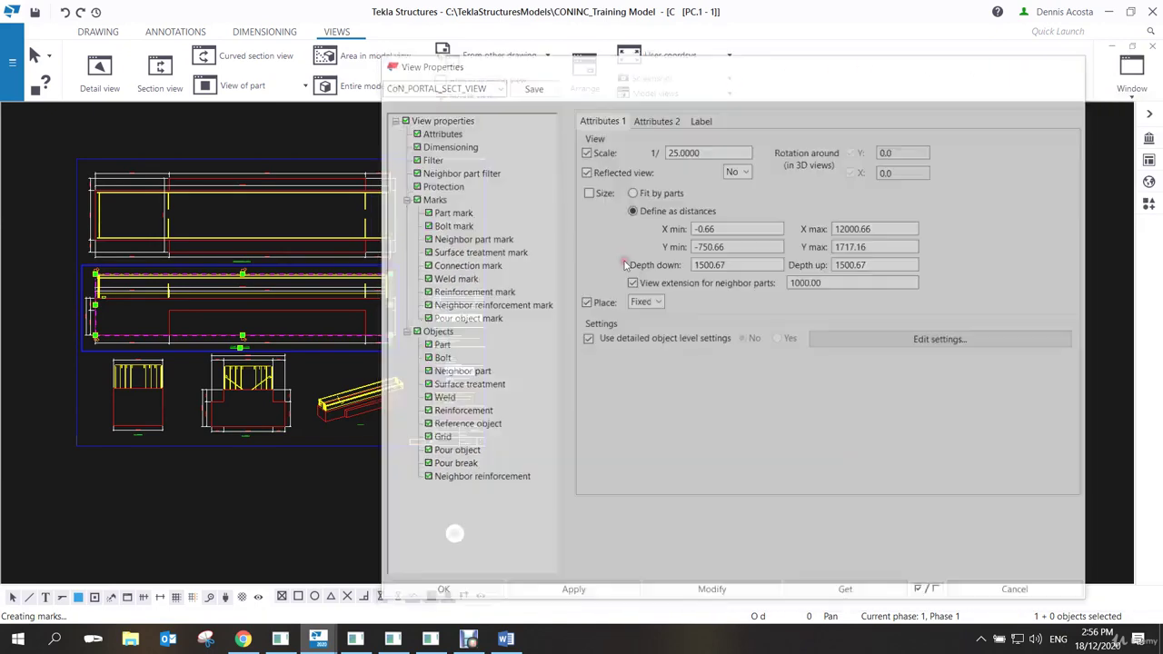
Recreate the cast unit drawing from its view creation settings, accepting the loss of manual edits, and close the drawing properties.
{"action": "double_click", "coordinate": [577, 237]}
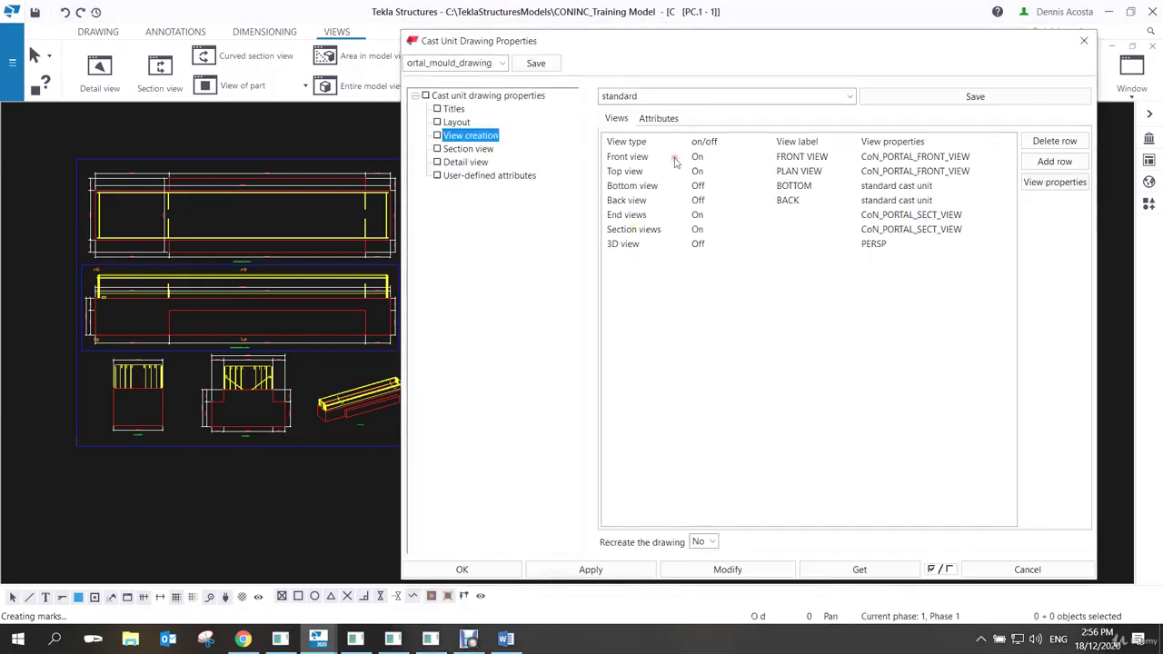
{"action": "left_click", "coordinate": [705, 541]}
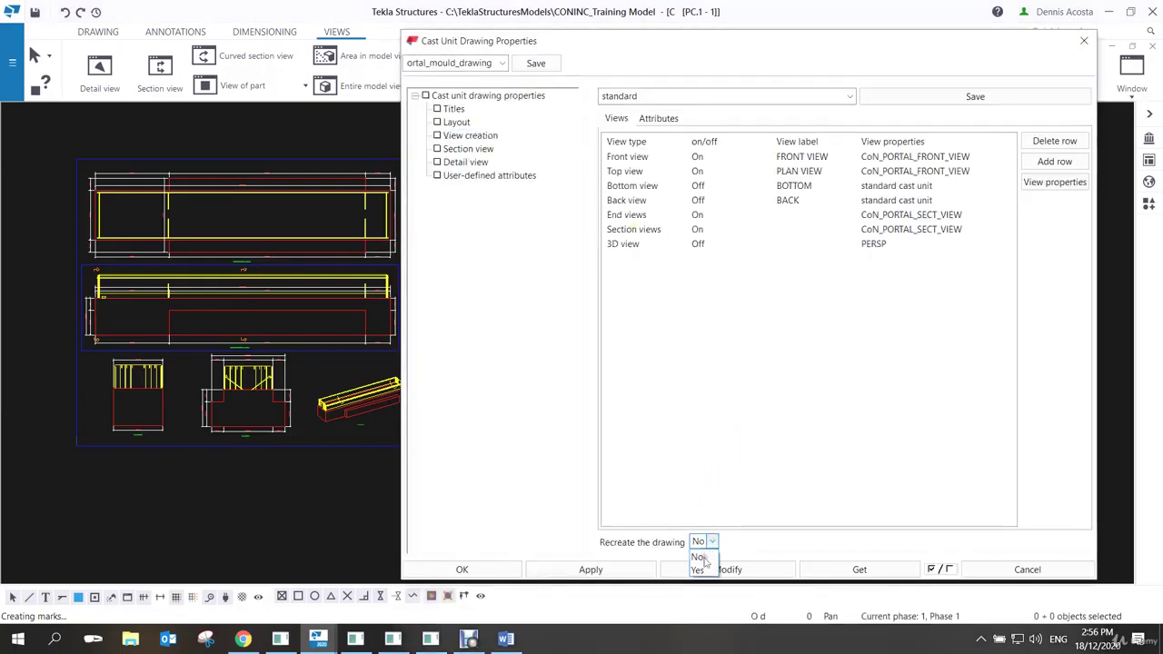
{"action": "left_click", "coordinate": [698, 569]}
{"action": "left_click", "coordinate": [727, 570]}
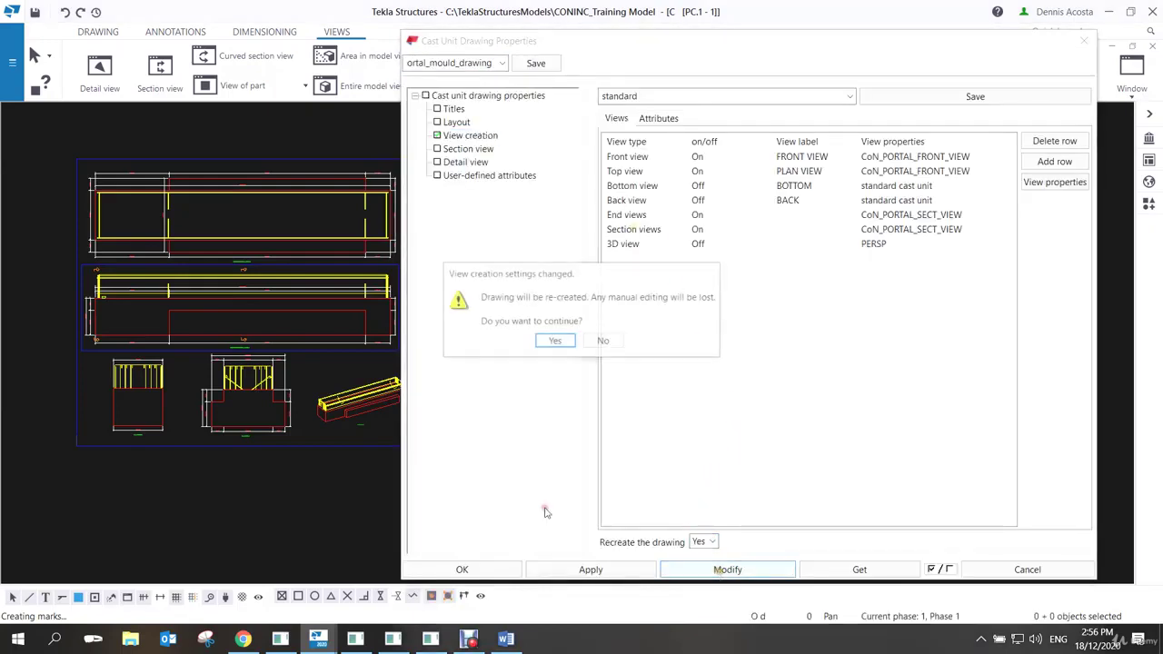
{"action": "left_click", "coordinate": [555, 341]}
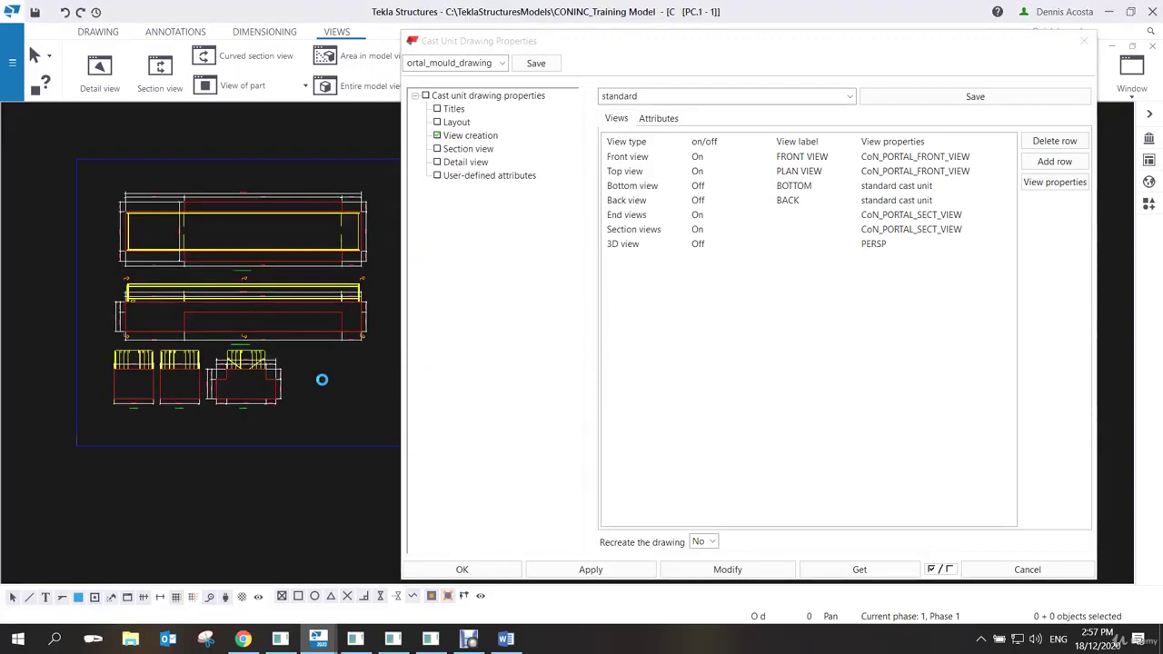
{"action": "scroll", "coordinate": [291, 427], "scroll_direction": "up", "scroll_amount": 3}
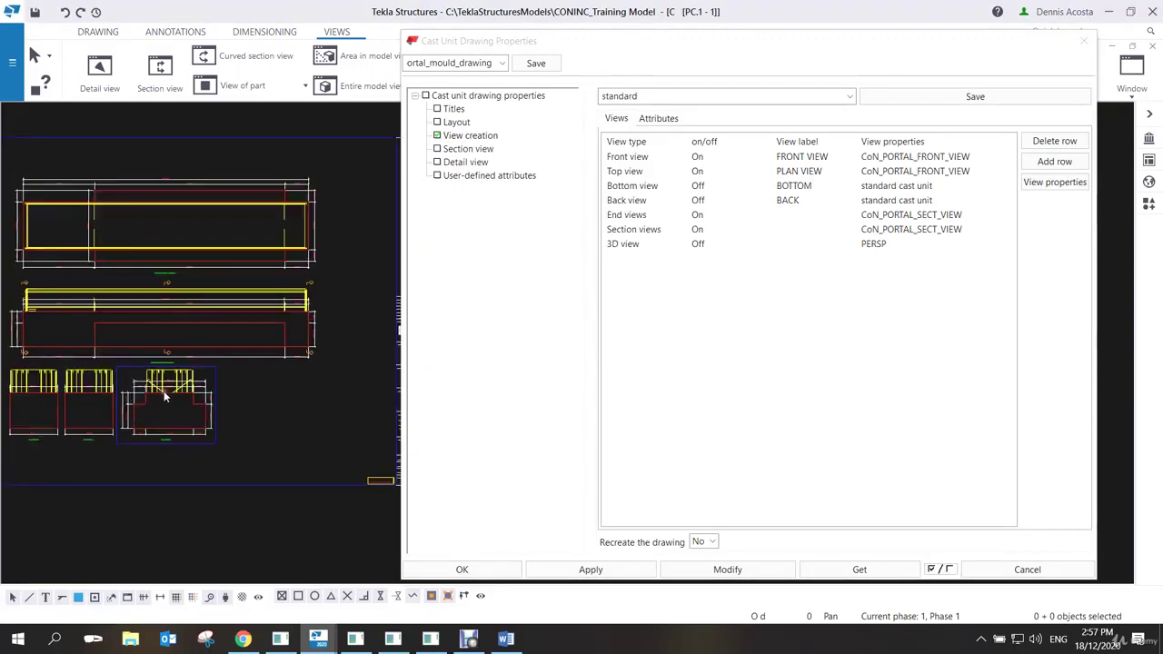
{"action": "left_click", "coordinate": [586, 570]}
{"action": "left_click", "coordinate": [490, 570]}
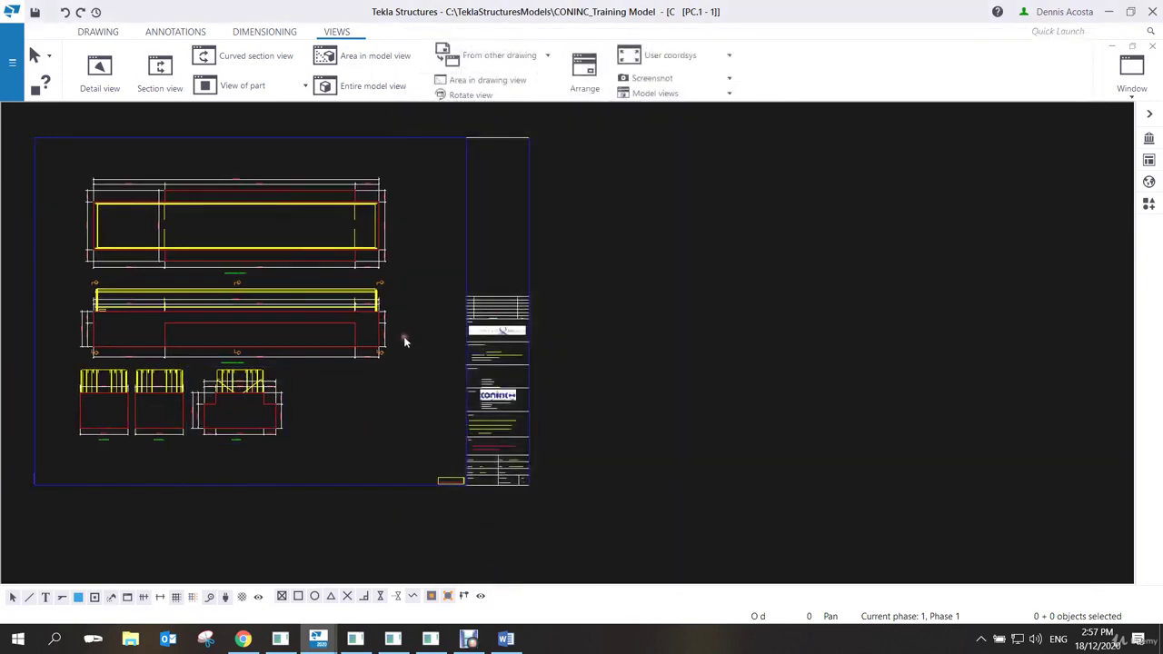
Check the recreated view layout on the sheet and close the drawing, keeping its changes.
{"action": "scroll", "coordinate": [354, 405], "scroll_direction": "down", "scroll_amount": 3}
{"action": "scroll", "coordinate": [434, 419], "scroll_direction": "up", "scroll_amount": 3}
{"action": "scroll", "coordinate": [432, 417], "scroll_direction": "down", "scroll_amount": 3}
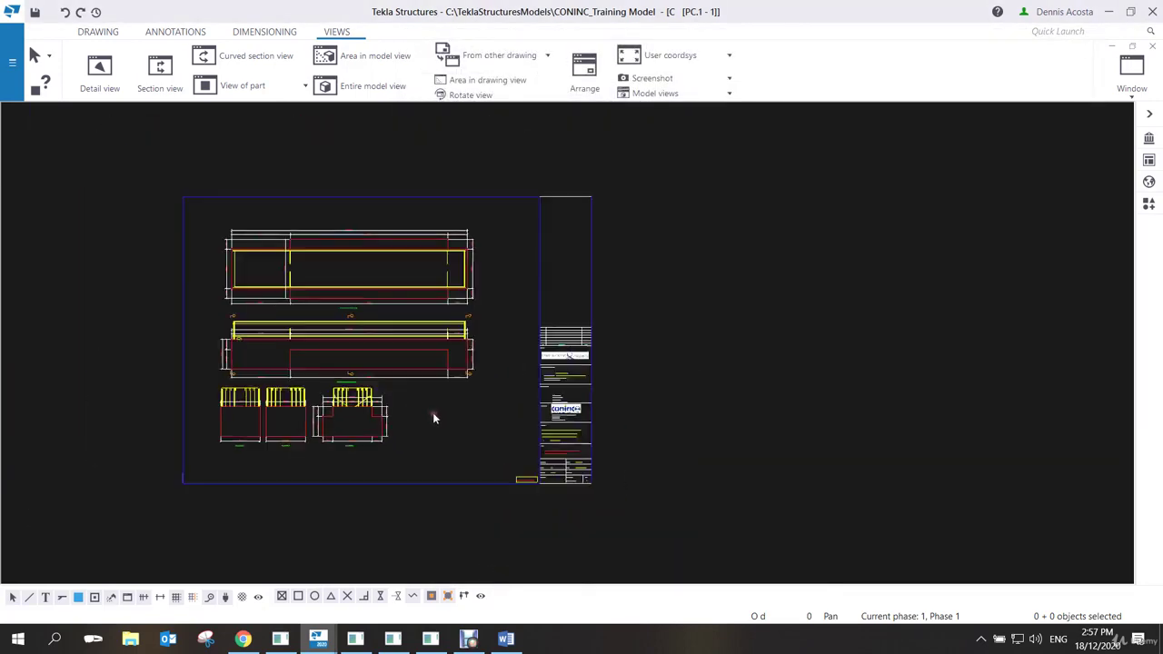
{"action": "scroll", "coordinate": [433, 417], "scroll_direction": "up", "scroll_amount": 2}
{"action": "scroll", "coordinate": [432, 417], "scroll_direction": "down", "scroll_amount": 1}
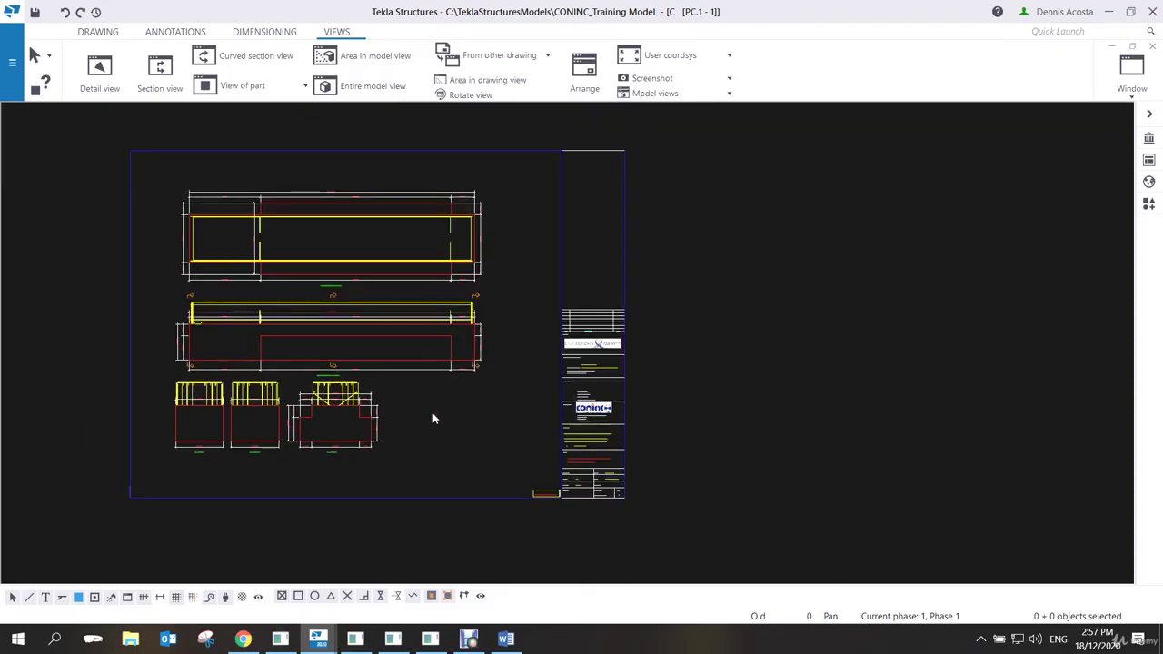
{"action": "scroll", "coordinate": [432, 416], "scroll_direction": "down", "scroll_amount": 2}
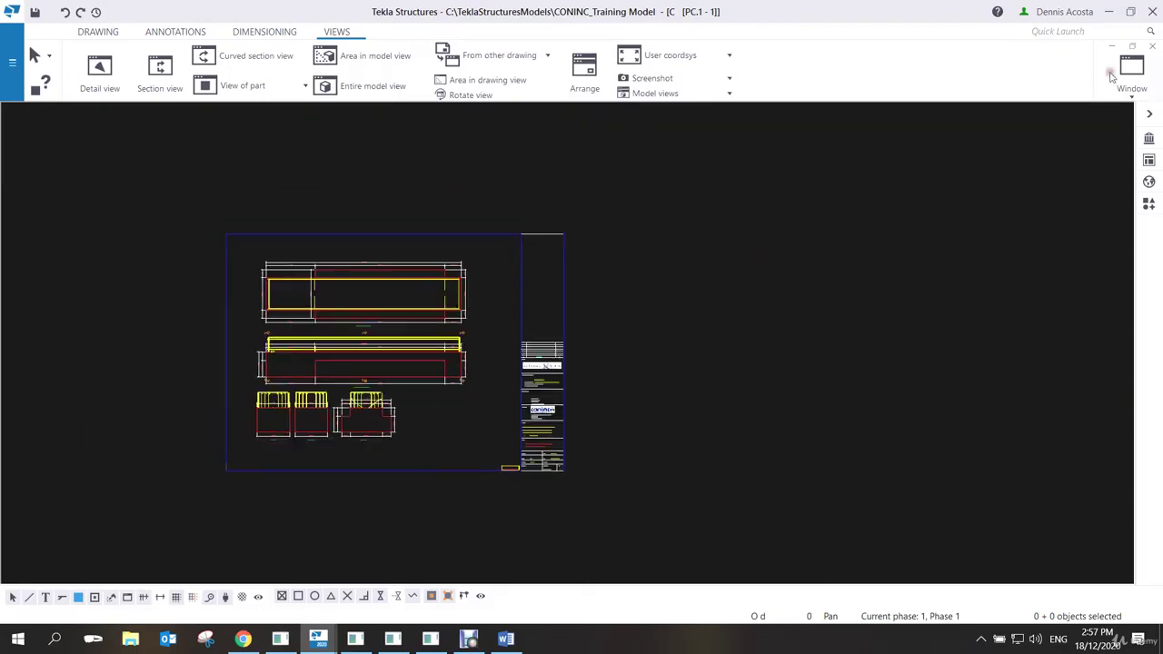
{"action": "left_click", "coordinate": [1149, 46]}
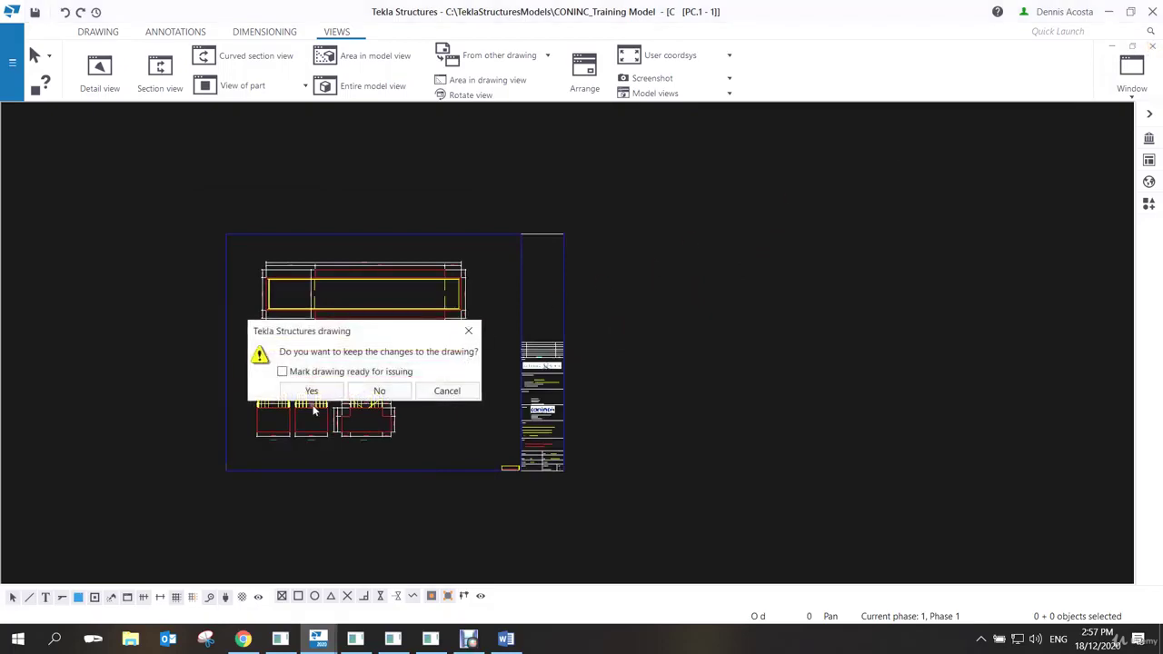
{"action": "left_click", "coordinate": [313, 390]}
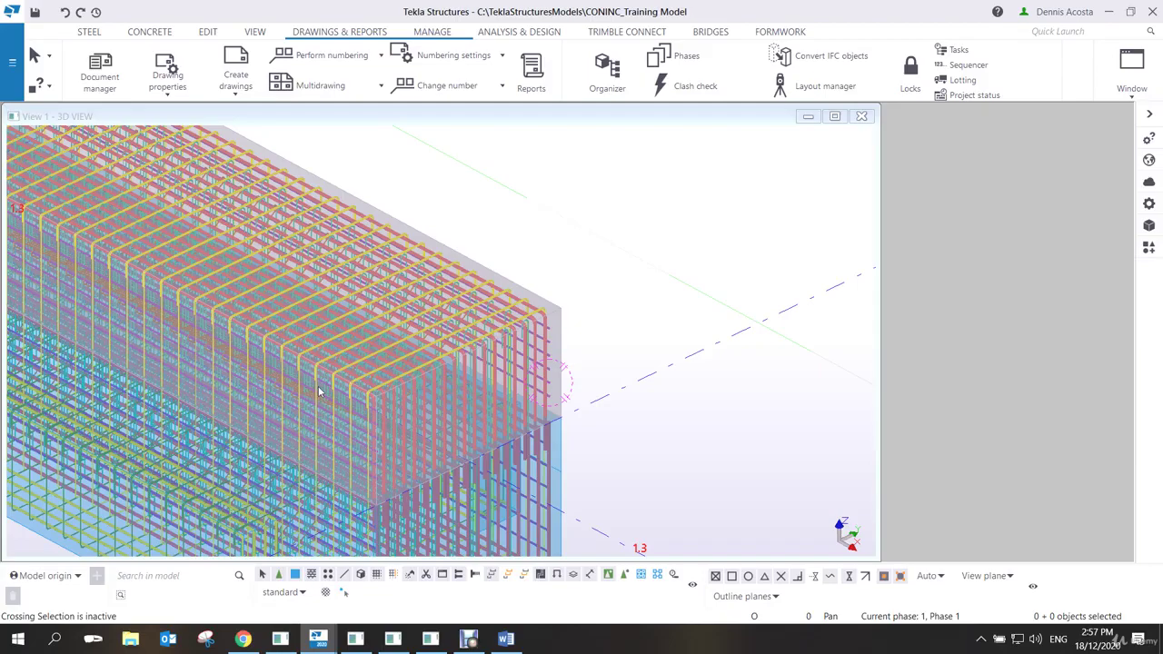
Open the document manager over the model view and look through the columns of the listed drawing.
{"action": "scroll", "coordinate": [318, 386], "scroll_direction": "down", "scroll_amount": 4}
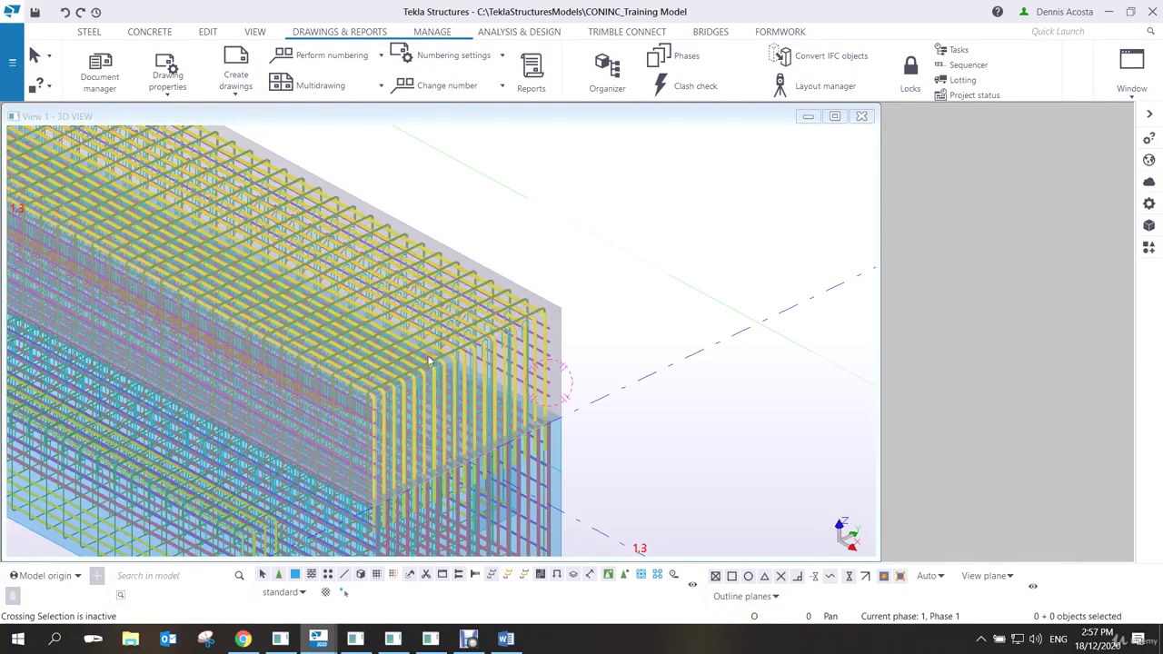
{"action": "scroll", "coordinate": [434, 371], "scroll_direction": "up", "scroll_amount": 1}
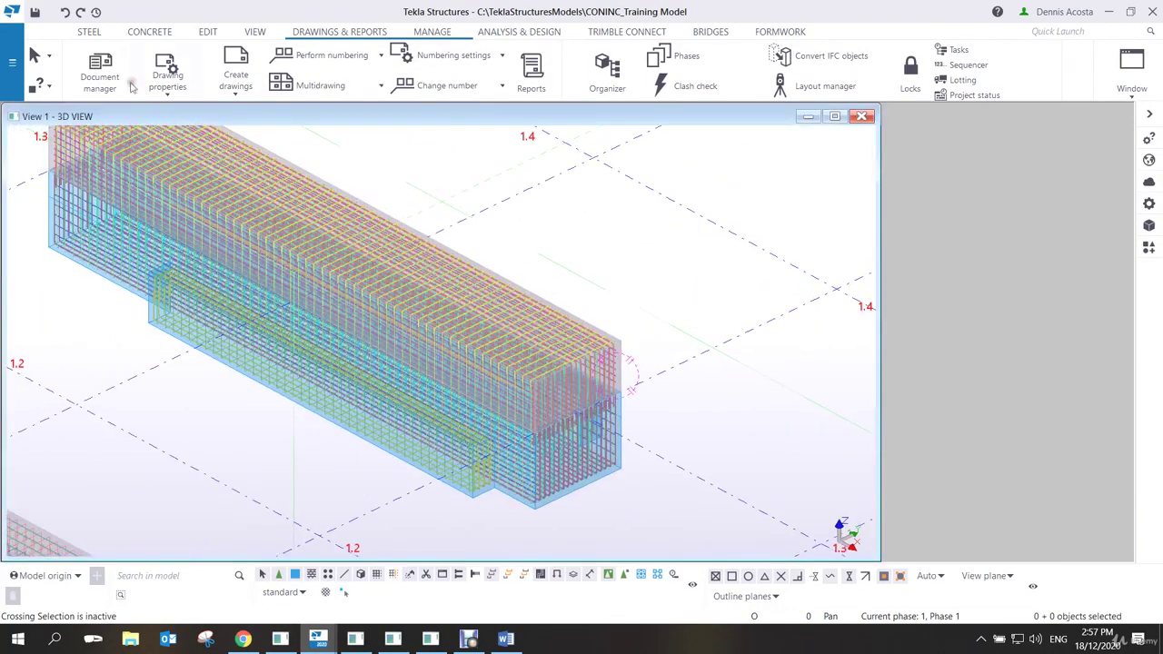
{"action": "left_click", "coordinate": [100, 72]}
{"action": "left_click_drag", "start_coordinate": [501, 220], "coordinate": [538, 282]}
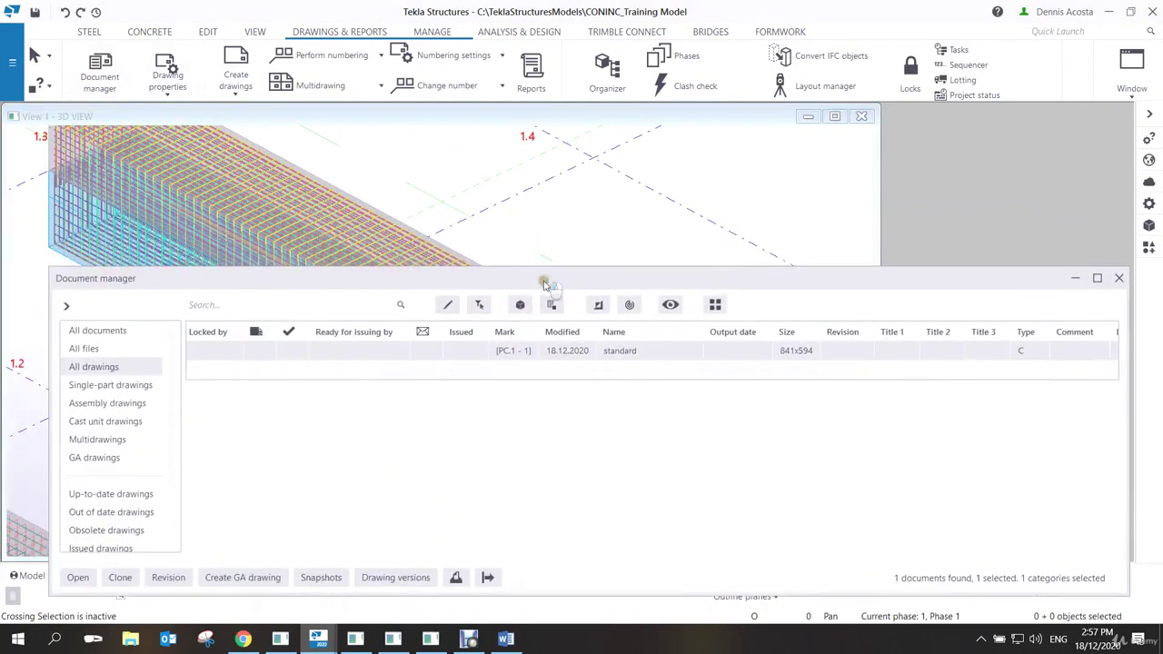
{"action": "left_click_drag", "start_coordinate": [629, 281], "coordinate": [565, 231]}
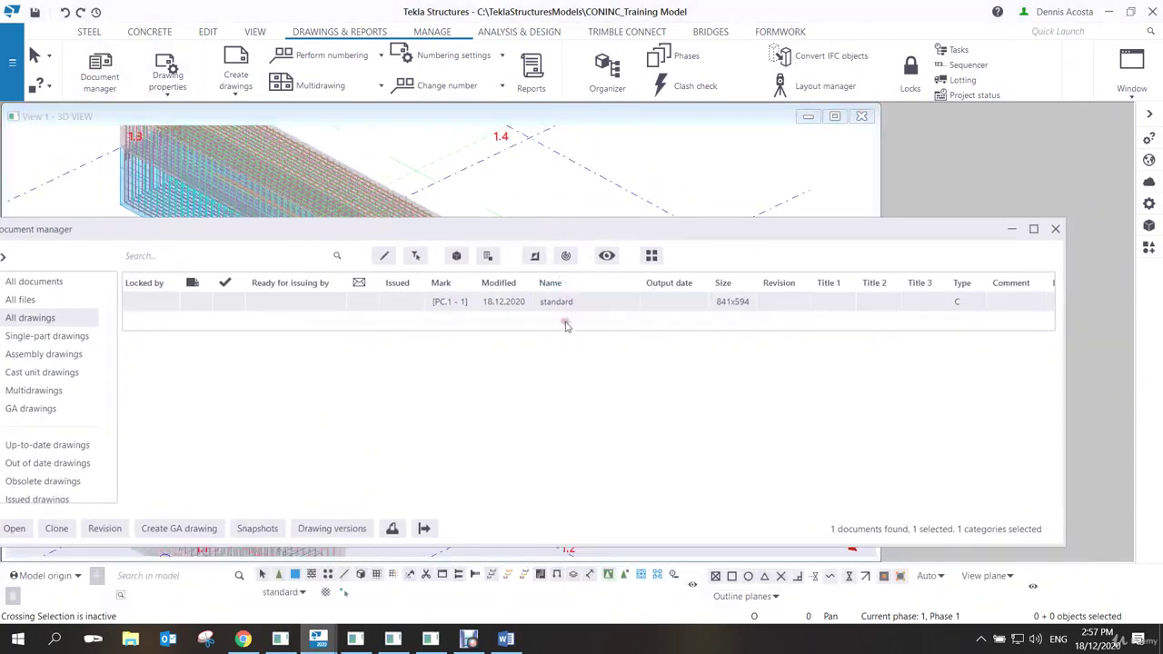
{"action": "scroll", "coordinate": [639, 333], "scroll_direction": "right", "scroll_amount": 3}
{"action": "scroll", "coordinate": [639, 332], "scroll_direction": "left", "scroll_amount": 3}
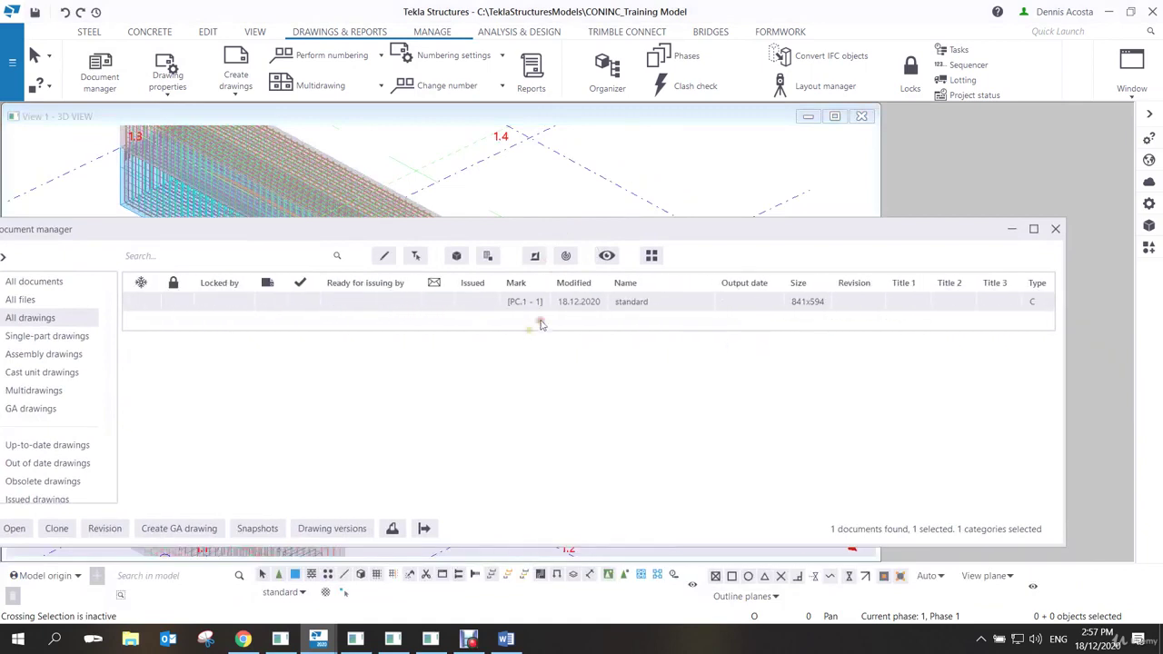
Name the [PC.1 - 1] drawing PORTAL FRAME DETAILS, save this to the portal_mould_drawing properties and apply it to the drawing.
{"action": "right_click", "coordinate": [586, 302]}
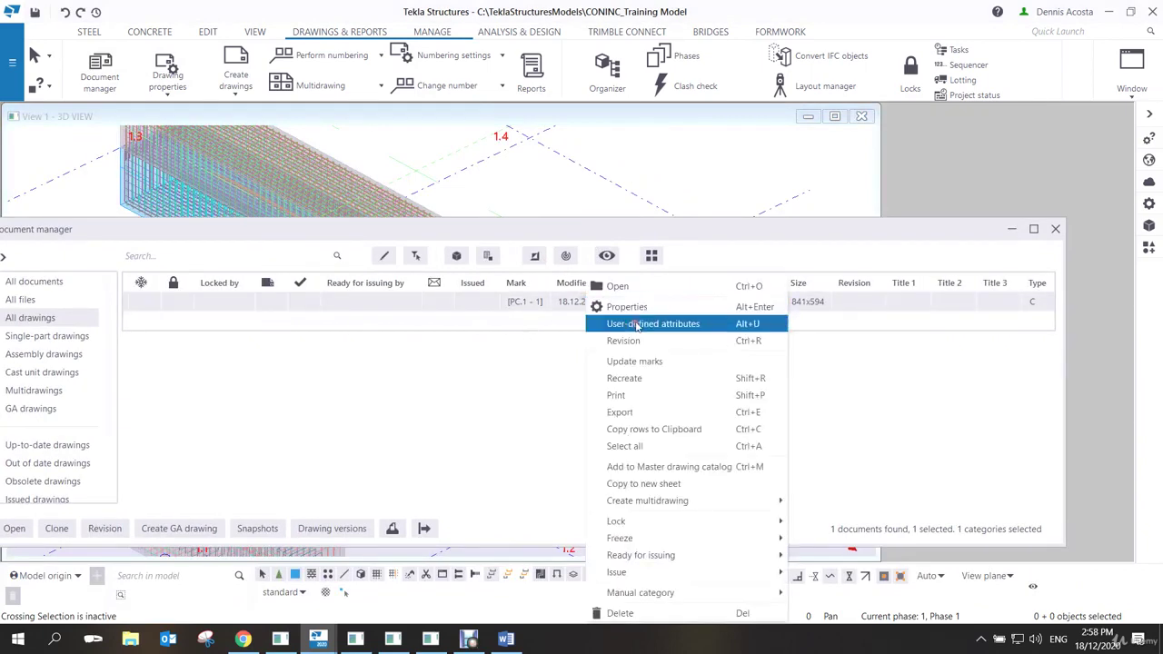
{"action": "left_click", "coordinate": [627, 307]}
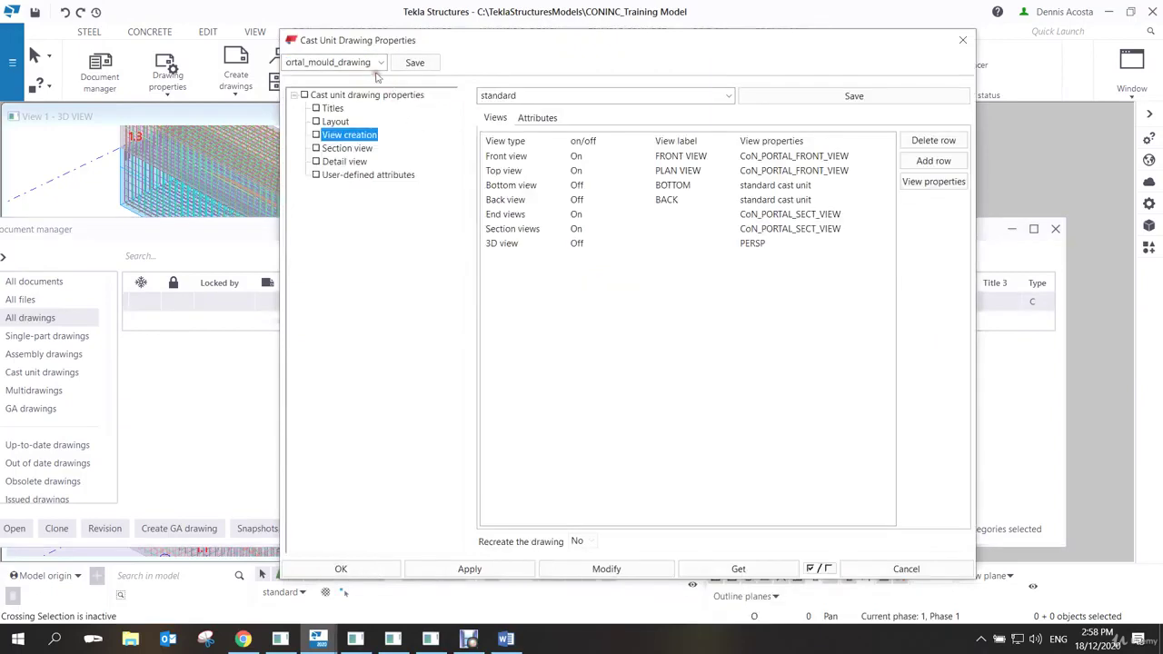
{"action": "left_click", "coordinate": [332, 109]}
{"action": "double_click", "coordinate": [590, 150]}
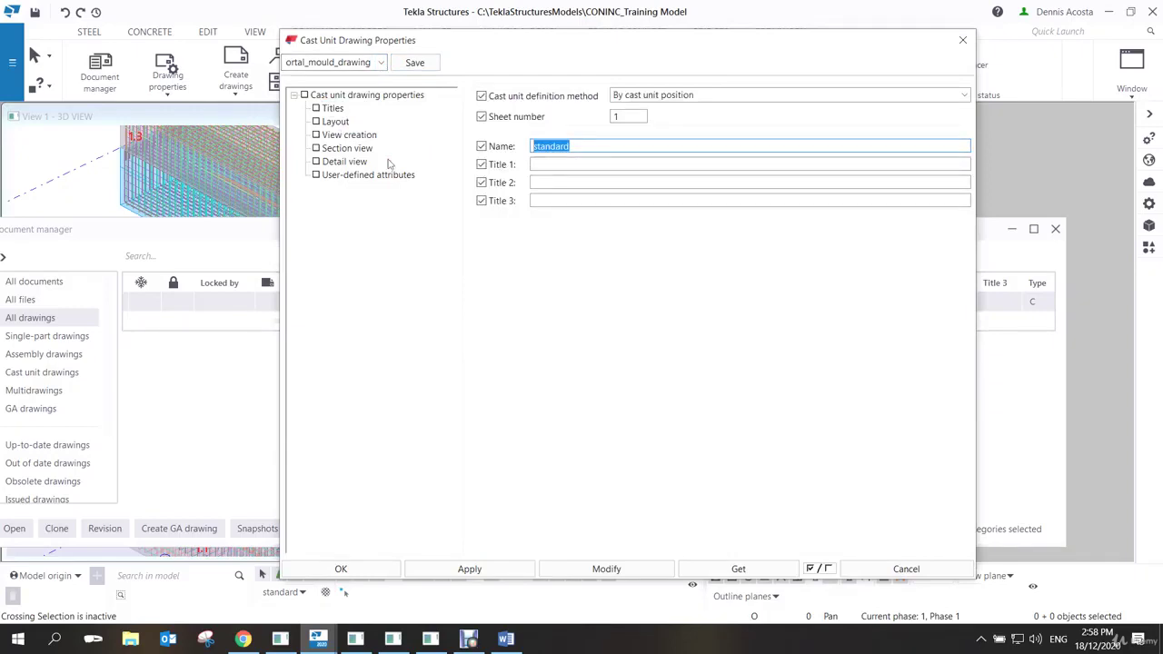
{"action": "type", "text": "PORTAL FRAME DETAILS"}
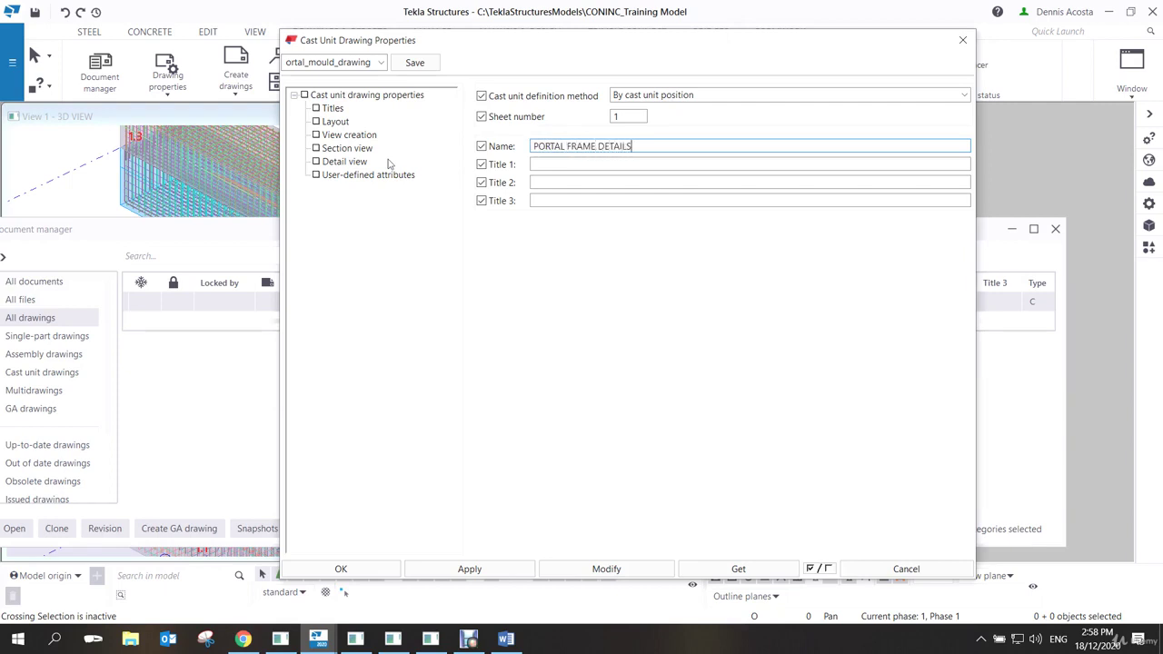
{"action": "left_click", "coordinate": [416, 67]}
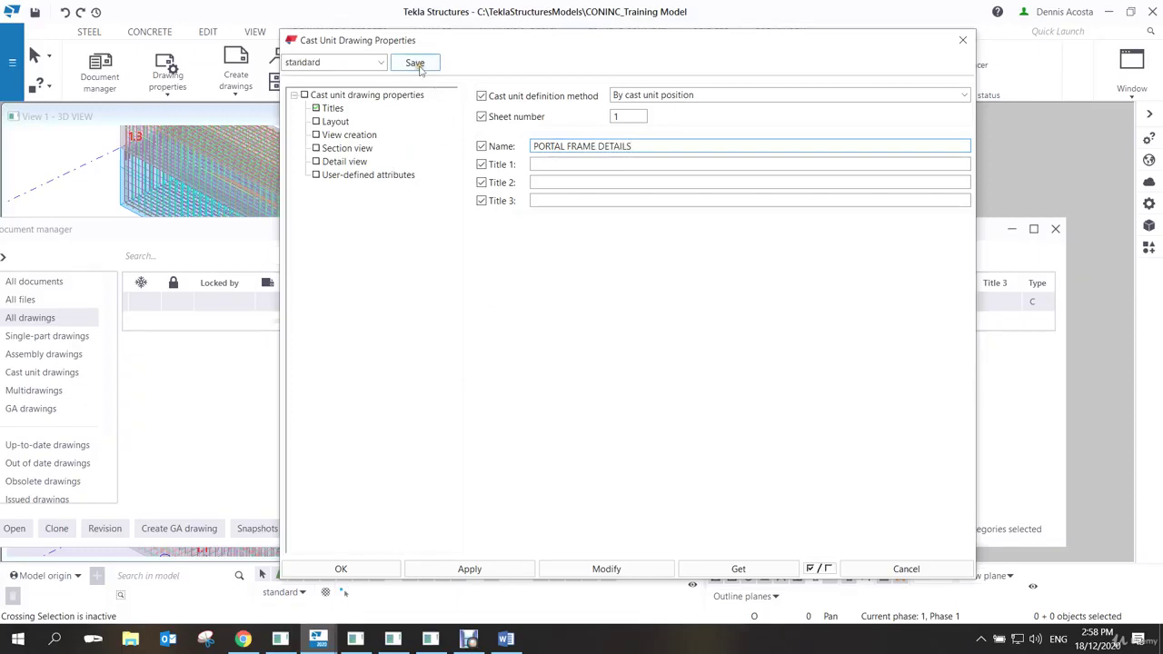
{"action": "left_click", "coordinate": [606, 569]}
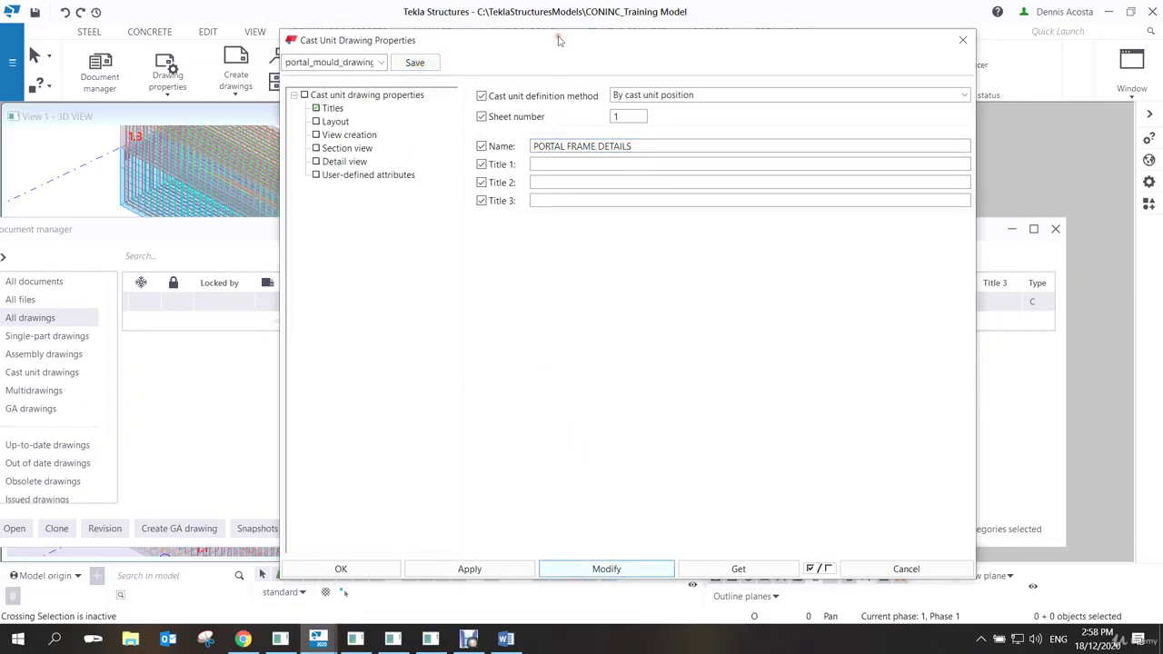
{"action": "mouse_move", "coordinate": [570, 44]}
{"action": "left_mouse_down"}
{"action": "mouse_move", "coordinate": [696, 405]}
{"action": "mouse_move", "coordinate": [635, 336]}
{"action": "left_mouse_up"}
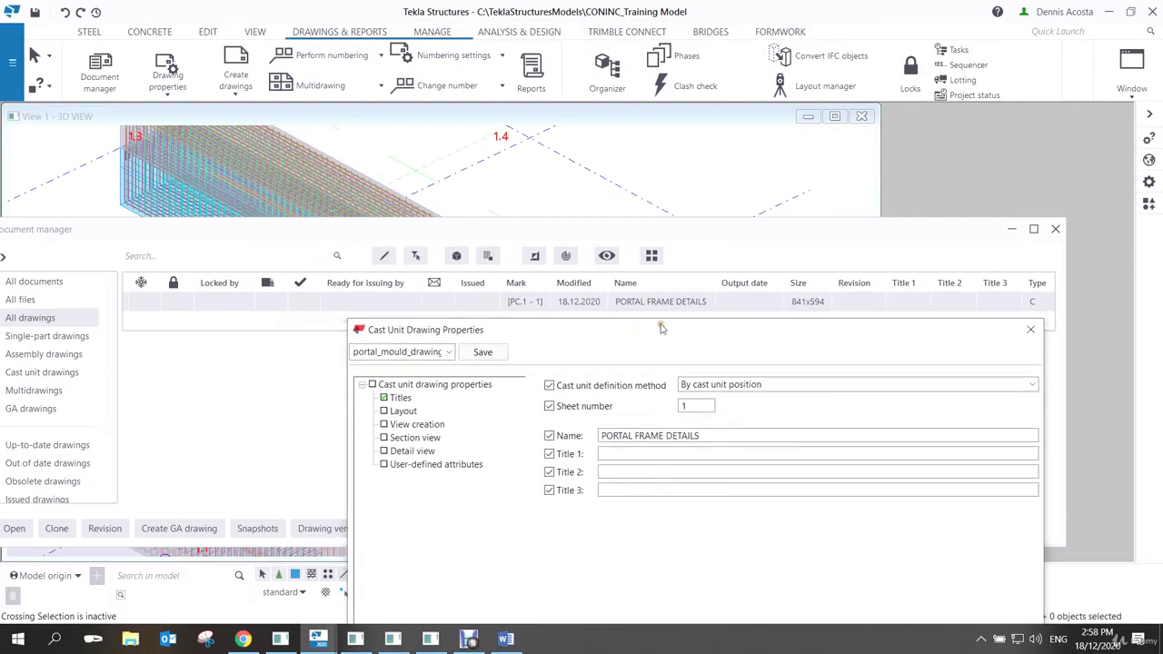
{"action": "mouse_move", "coordinate": [860, 333]}
{"action": "left_mouse_down"}
{"action": "mouse_move", "coordinate": [859, 245]}
{"action": "mouse_move", "coordinate": [812, 181]}
{"action": "mouse_move", "coordinate": [815, 161]}
{"action": "mouse_move", "coordinate": [884, 242]}
{"action": "mouse_move", "coordinate": [872, 359]}
{"action": "mouse_move", "coordinate": [811, 185]}
{"action": "left_mouse_up"}
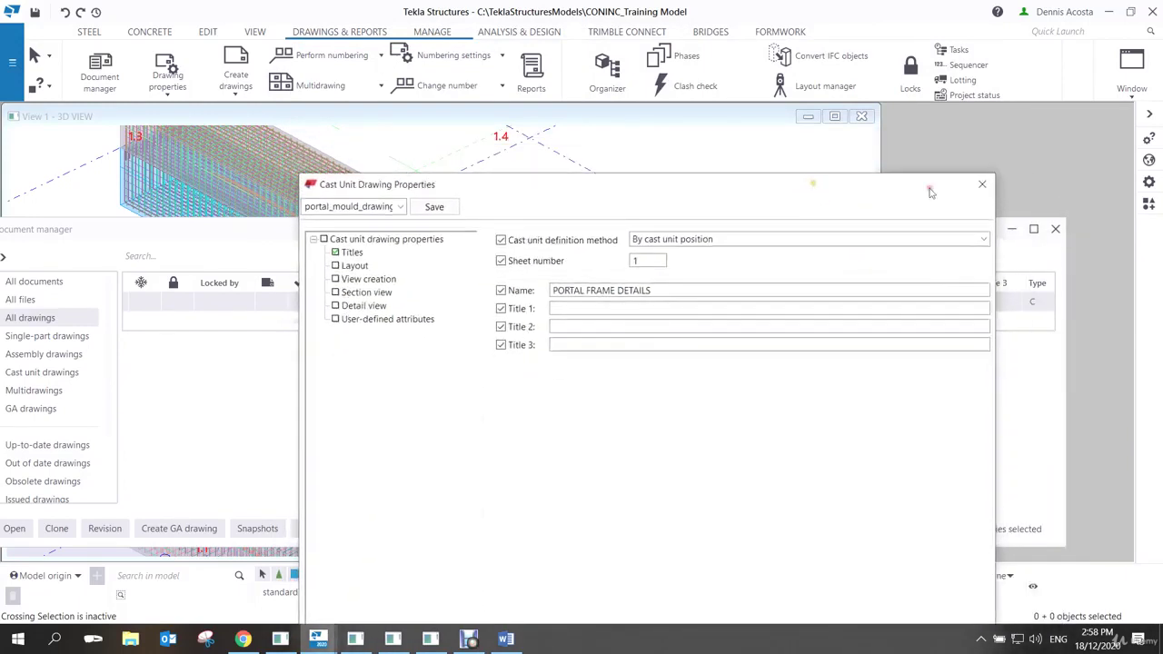
{"action": "left_click", "coordinate": [975, 182]}
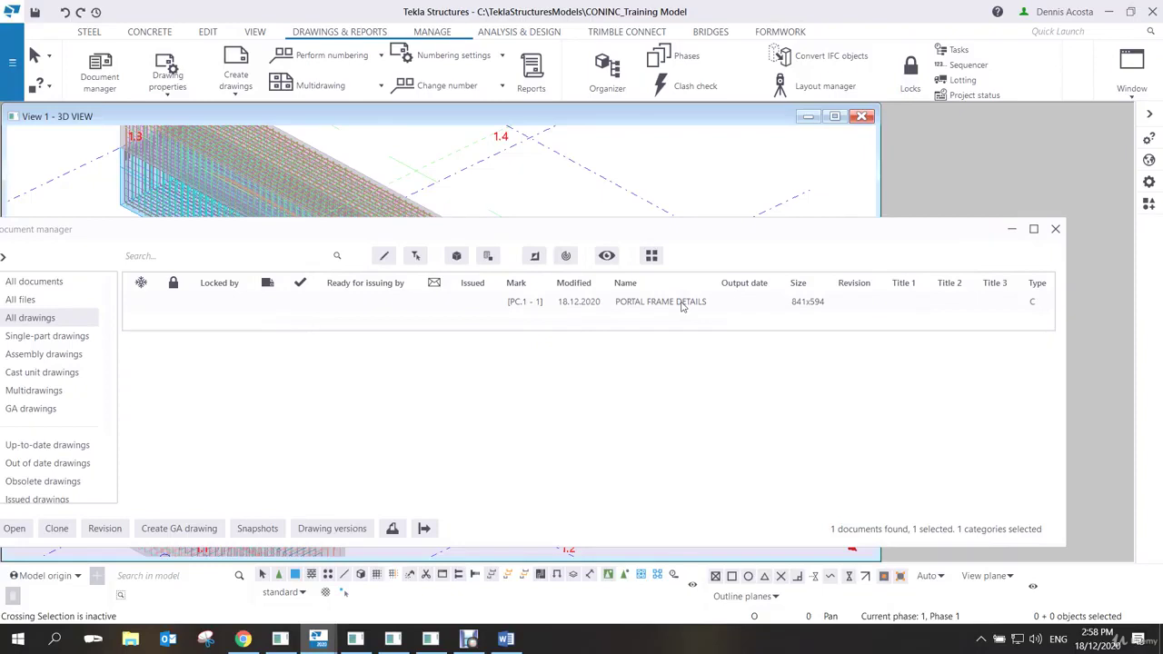
Copy the PORTAL FRAME DETAILS drawing to a new sheet and open the new sheet [PC.1 - 2].
{"action": "right_click", "coordinate": [682, 306]}
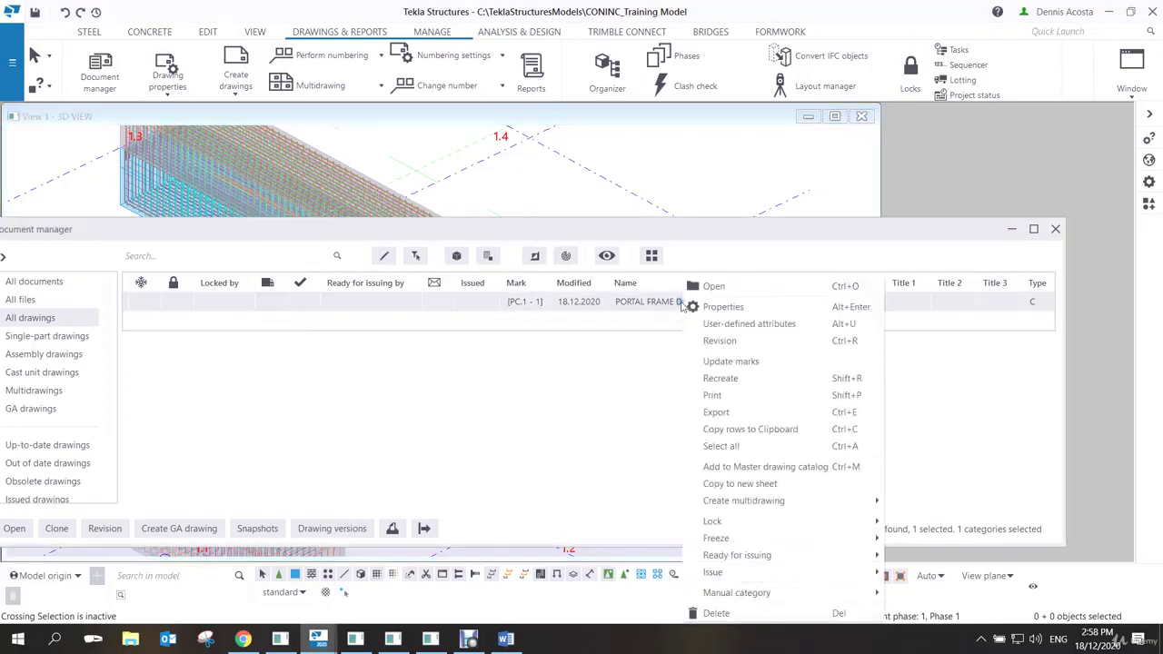
{"action": "left_click", "coordinate": [776, 485]}
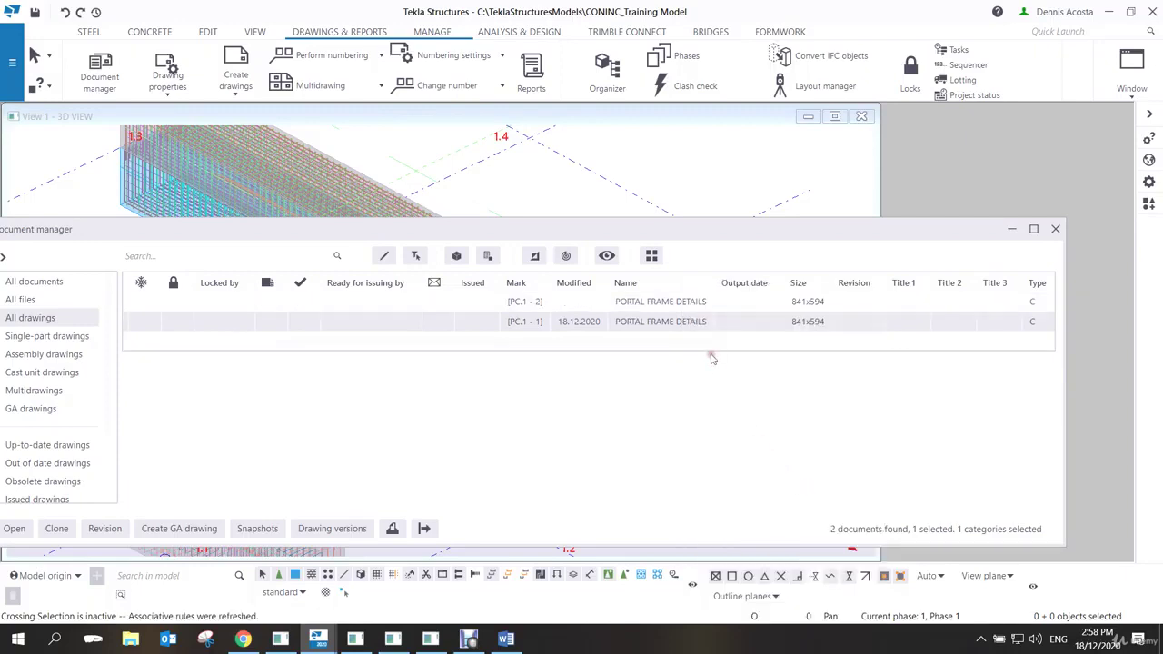
{"action": "left_click", "coordinate": [625, 310]}
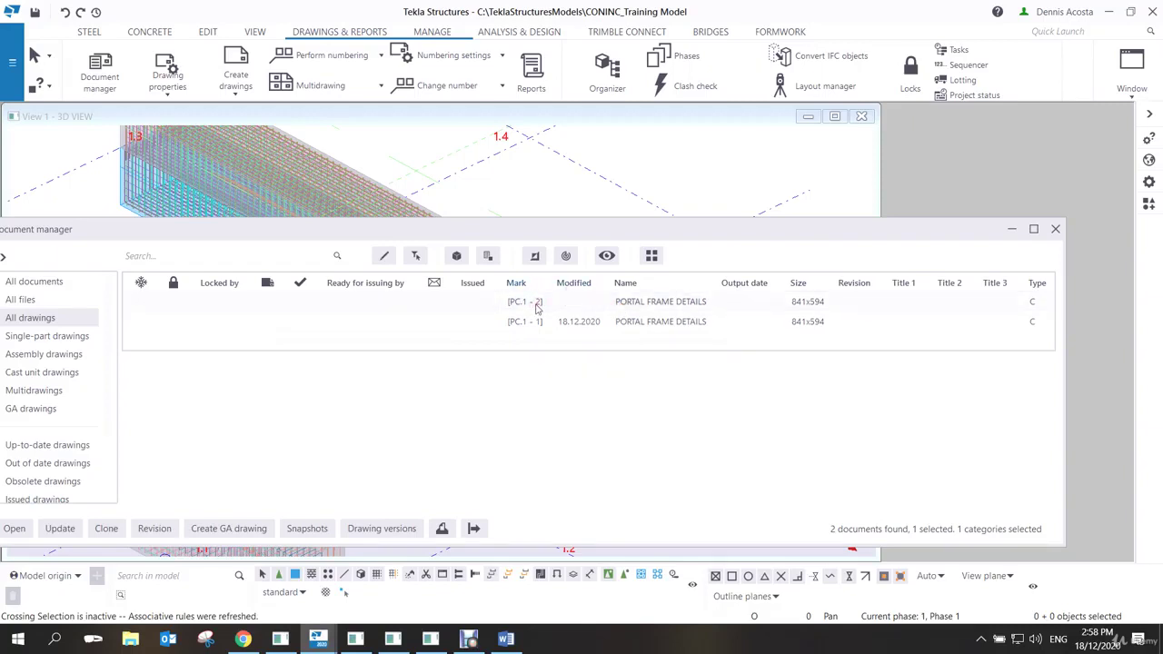
{"action": "double_click", "coordinate": [536, 308]}
{"action": "left_click", "coordinate": [1011, 229]}
{"action": "left_click", "coordinate": [459, 118]}
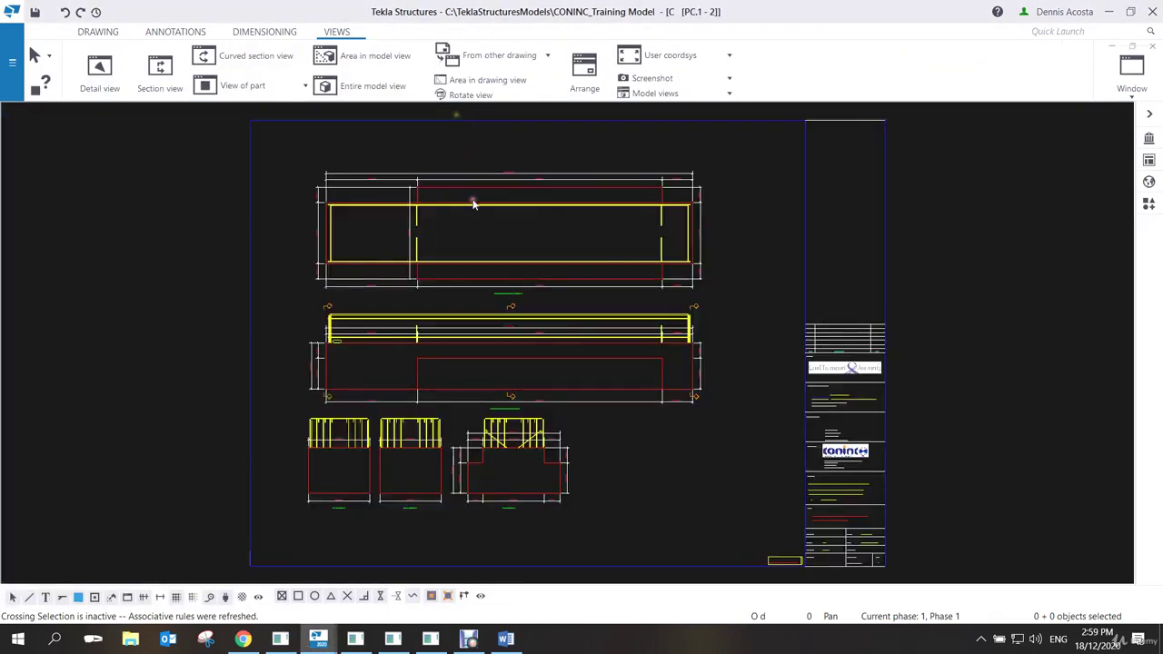
{"action": "middle_click_drag", "start_coordinate": [676, 356], "coordinate": [763, 363]}
{"action": "scroll", "coordinate": [763, 364], "scroll_direction": "down", "scroll_amount": 3}
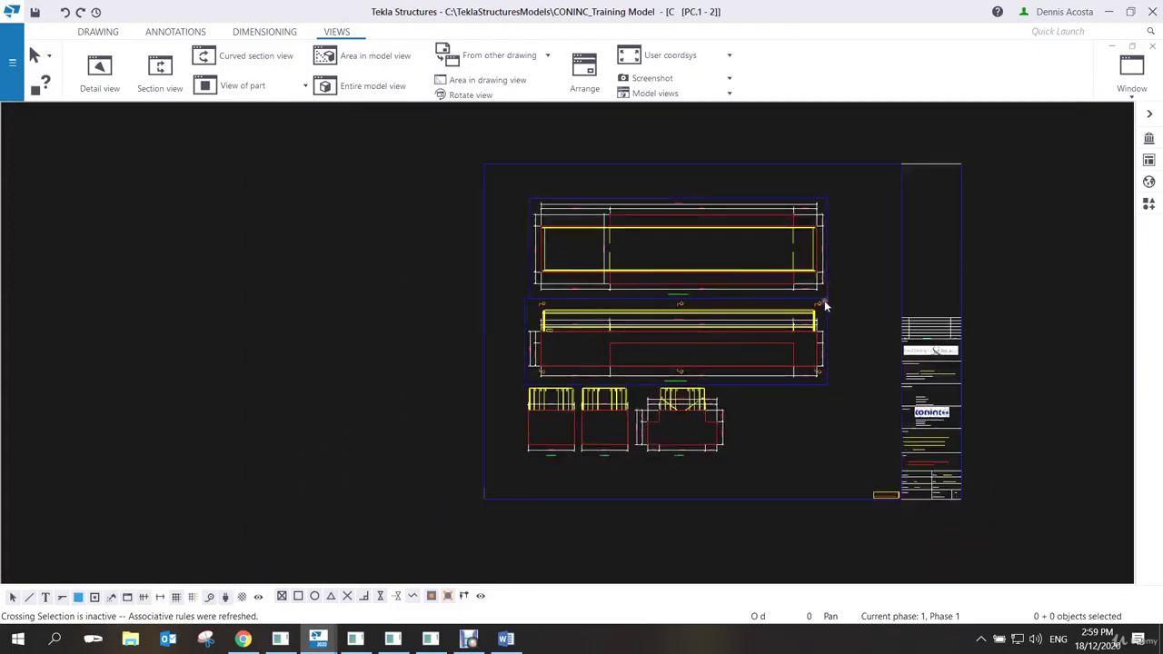
Move the front view out of the sheet frame into the empty space to the left of the sheet.
{"action": "mouse_move", "coordinate": [824, 299]}
{"action": "middle_mouse_down"}
{"action": "mouse_move", "coordinate": [822, 371]}
{"action": "mouse_move", "coordinate": [840, 365]}
{"action": "middle_mouse_up"}
{"action": "left_click", "coordinate": [848, 363]}
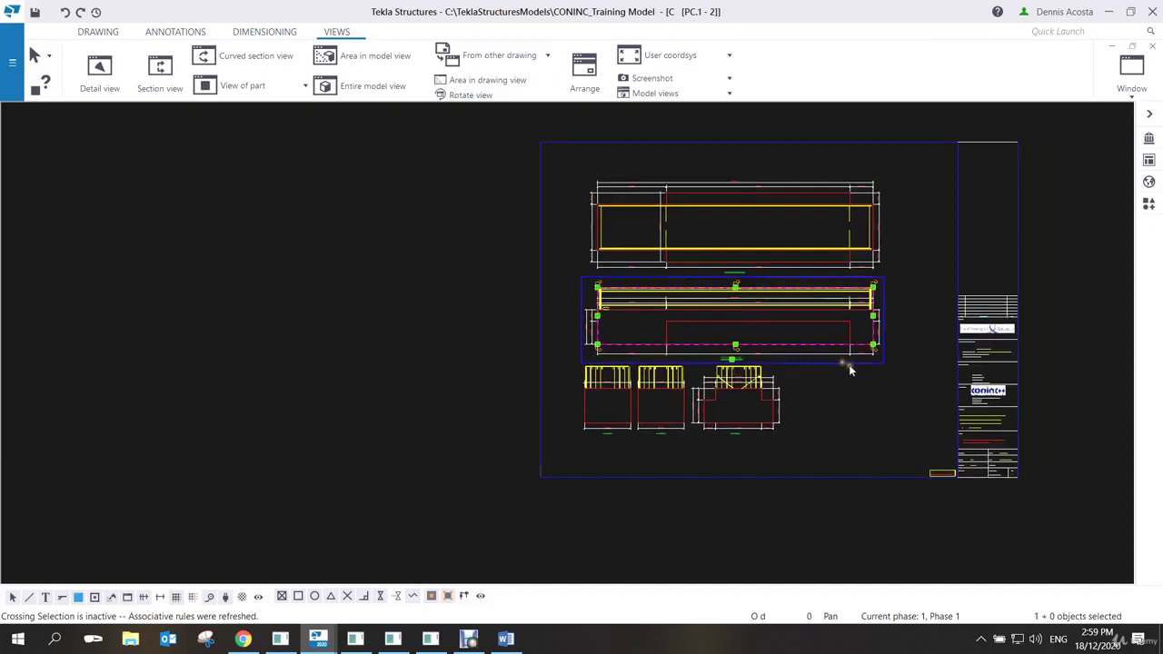
{"action": "left_click_drag", "start_coordinate": [855, 366], "coordinate": [409, 363]}
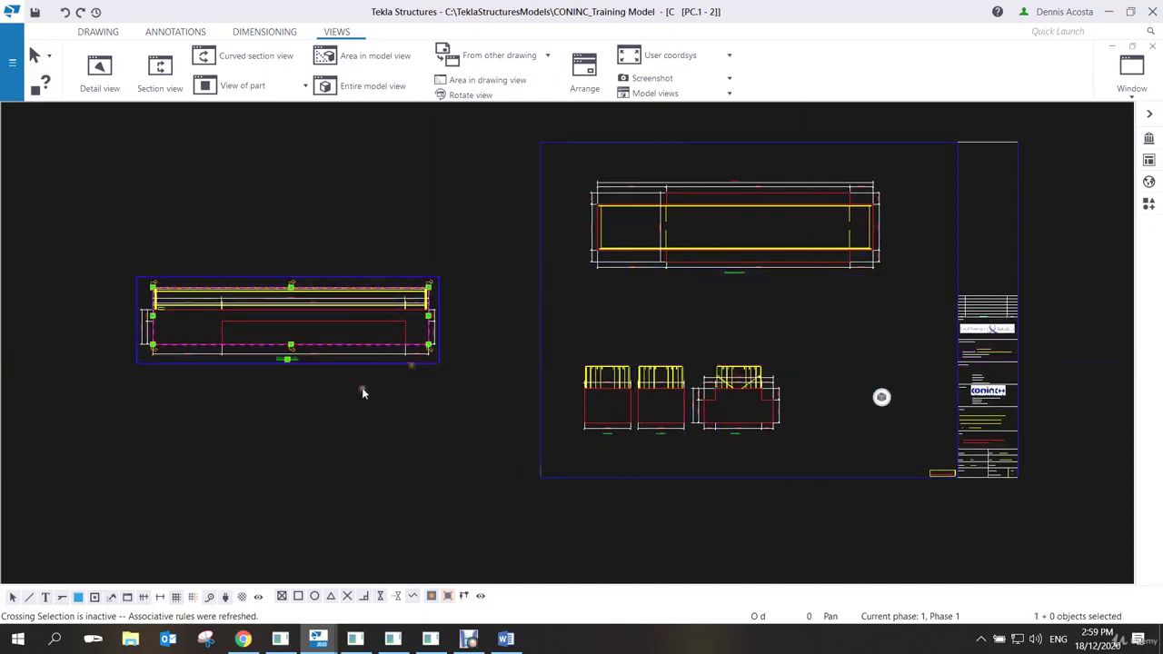
{"action": "mouse_move", "coordinate": [362, 387]}
{"action": "middle_mouse_down"}
{"action": "mouse_move", "coordinate": [480, 339]}
{"action": "mouse_move", "coordinate": [500, 386]}
{"action": "middle_mouse_up"}
{"action": "scroll", "coordinate": [499, 303], "scroll_direction": "up", "scroll_amount": 2}
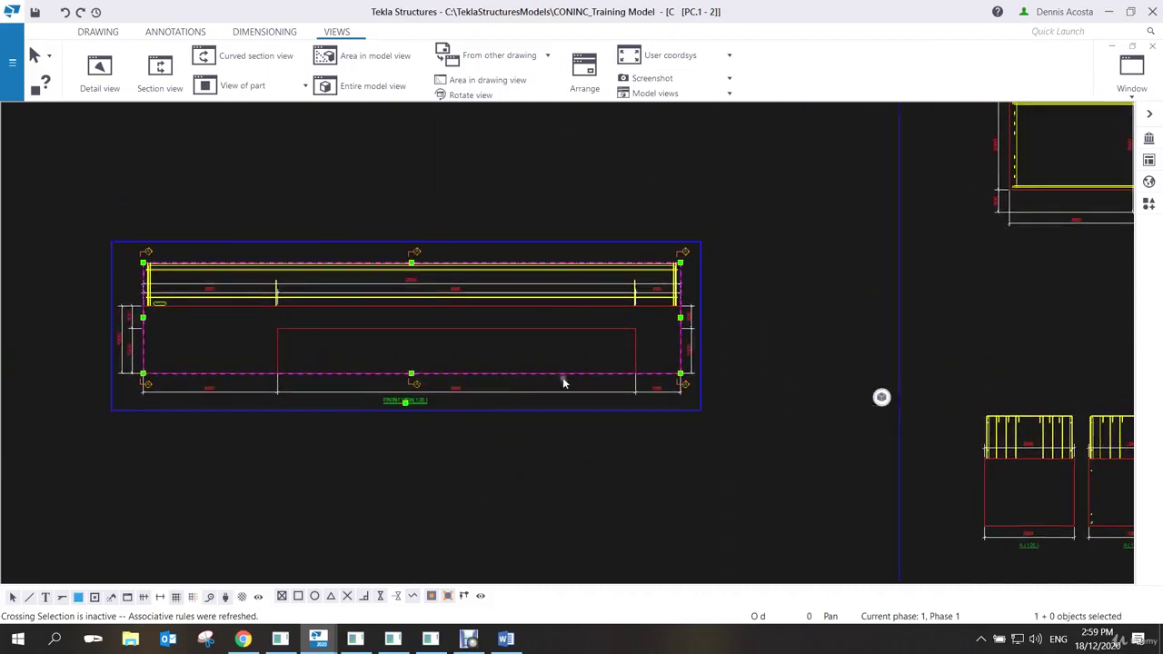
Save the cast unit drawing properties under the new name portal_REBAR_drawing.
{"action": "double_click", "coordinate": [559, 341]}
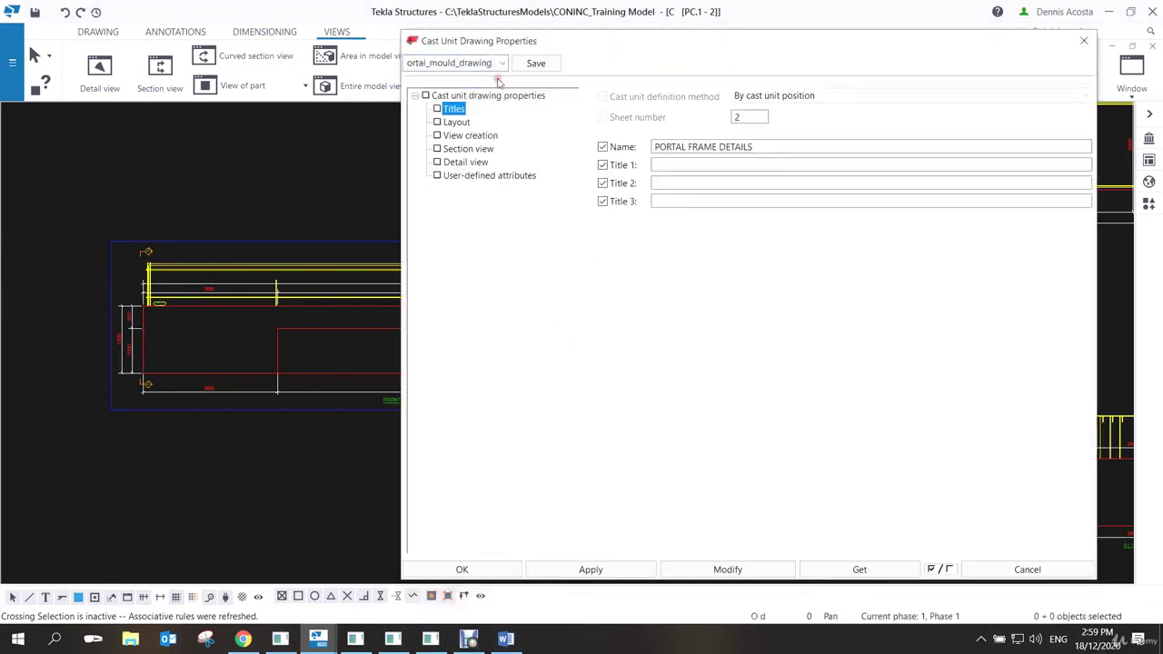
{"action": "double_click", "coordinate": [456, 65]}
{"action": "left_click", "coordinate": [456, 69]}
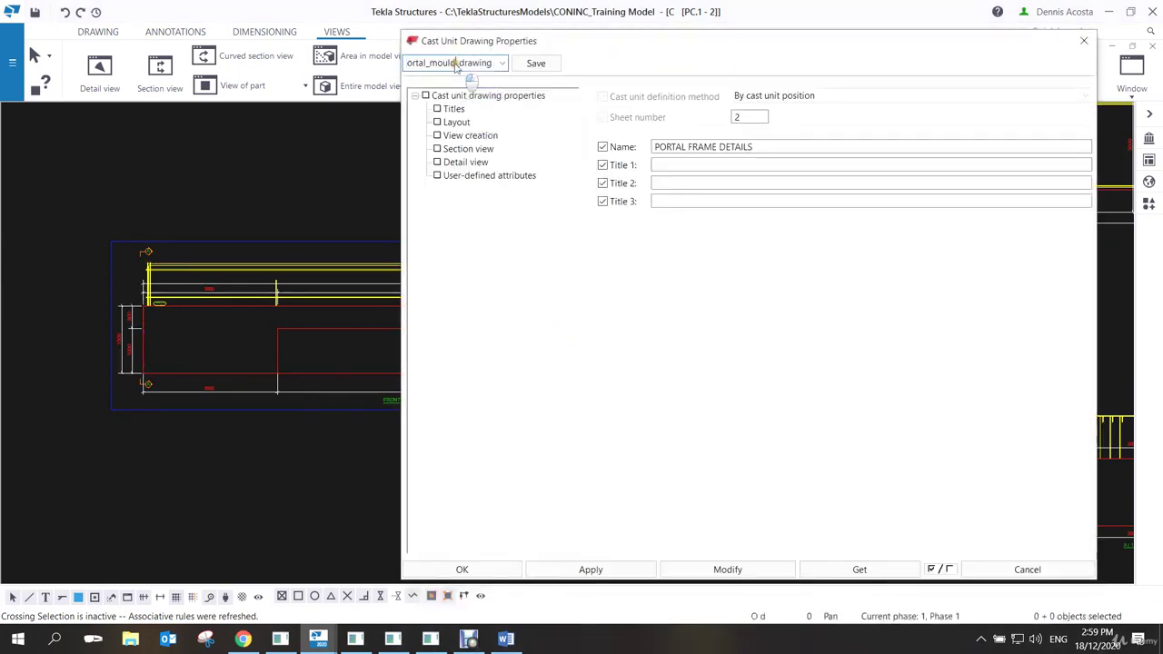
{"action": "double_click", "coordinate": [445, 65]}
{"action": "type", "text": "REBR"}
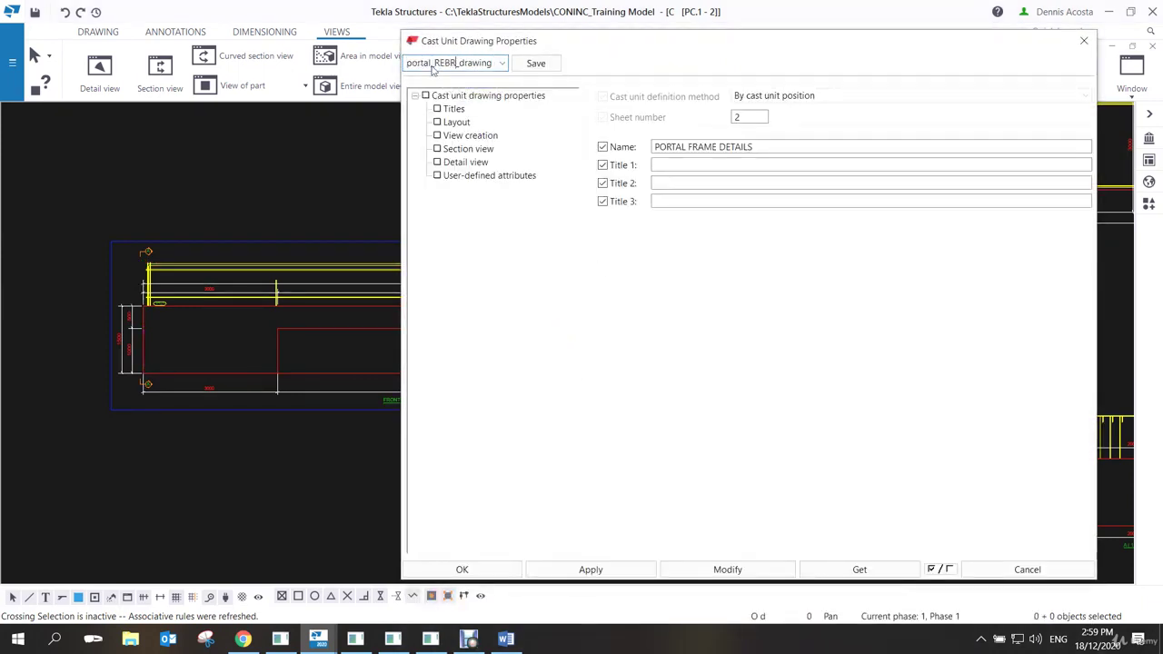
{"action": "key", "text": "BackSpace"}
{"action": "type", "text": "AR"}
{"action": "left_click", "coordinate": [536, 66]}
Change the drawing name to PORTAL FRAME REBAR, save it to the portal_REBAR_drawing properties and accept the drawing properties.
{"action": "left_click_drag", "start_coordinate": [719, 147], "coordinate": [845, 149]}
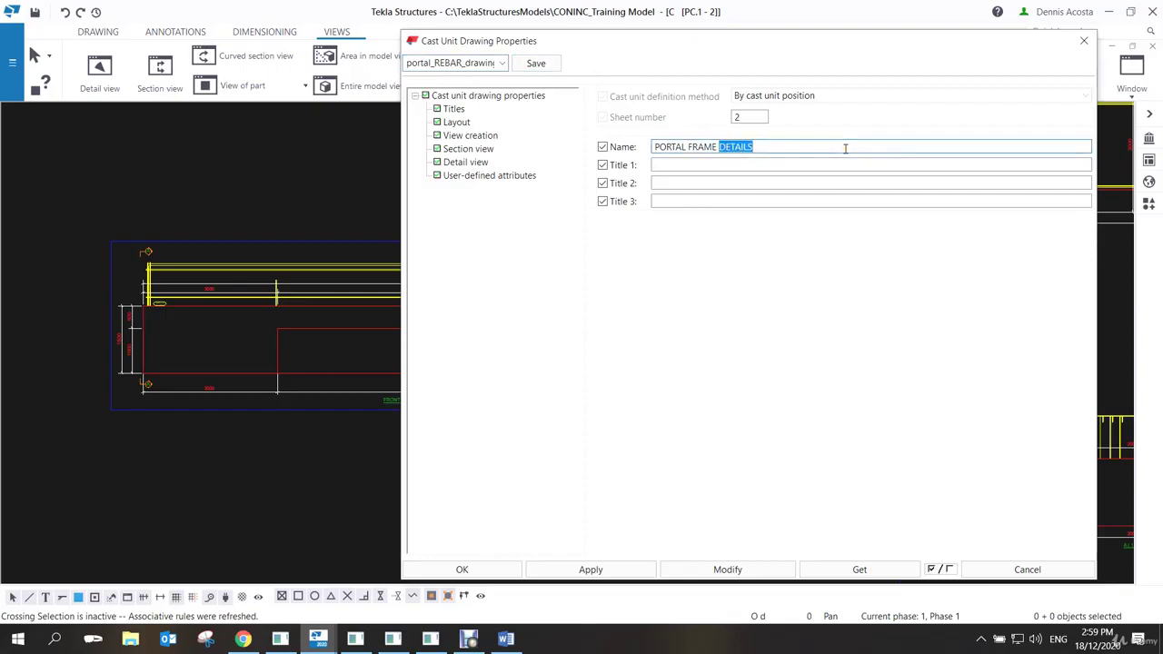
{"action": "type", "text": "REBAR"}
{"action": "left_click", "coordinate": [537, 66]}
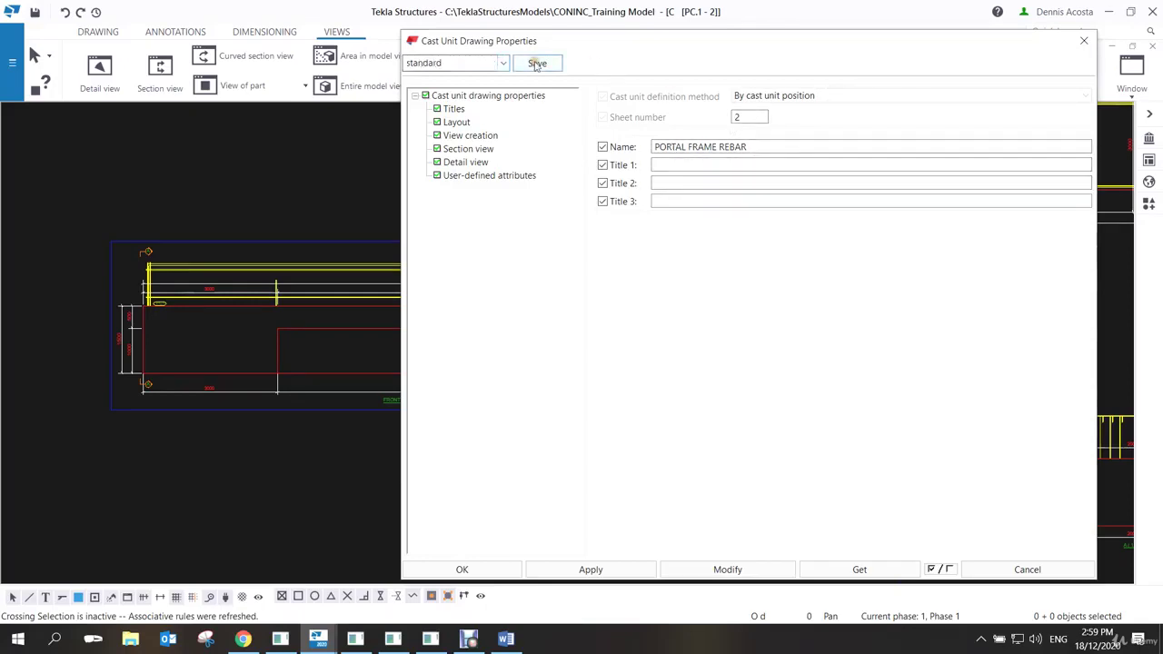
{"action": "mouse_move", "coordinate": [607, 46]}
{"action": "left_mouse_down"}
{"action": "mouse_move", "coordinate": [806, 53]}
{"action": "mouse_move", "coordinate": [663, 54]}
{"action": "left_mouse_up"}
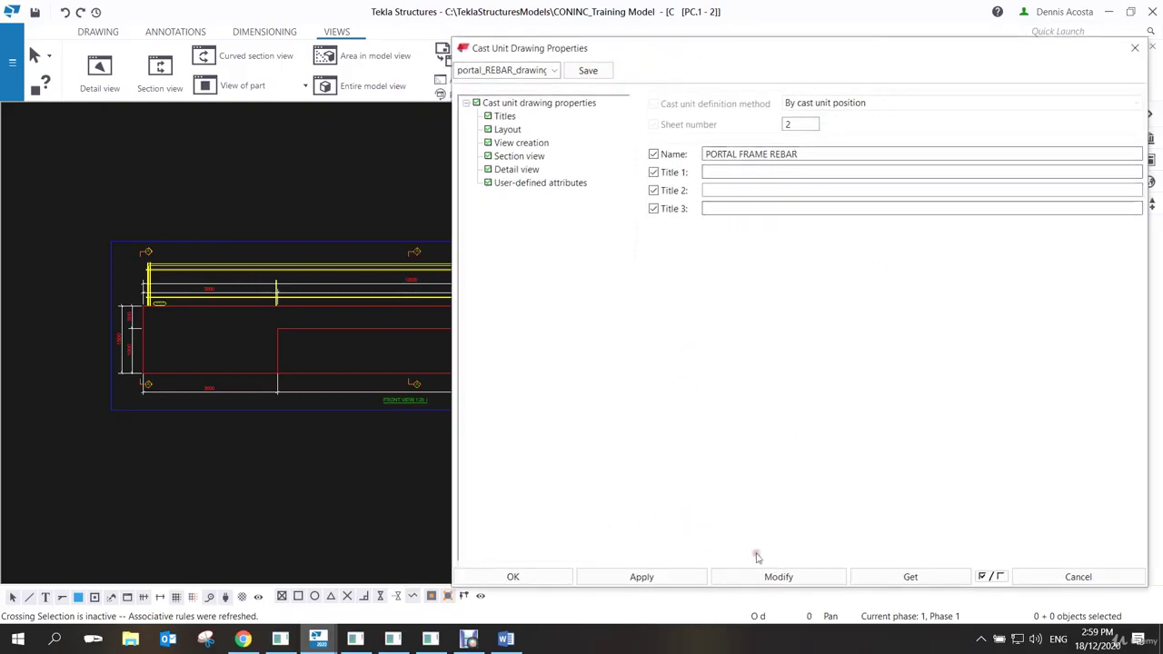
{"action": "left_click", "coordinate": [555, 582]}
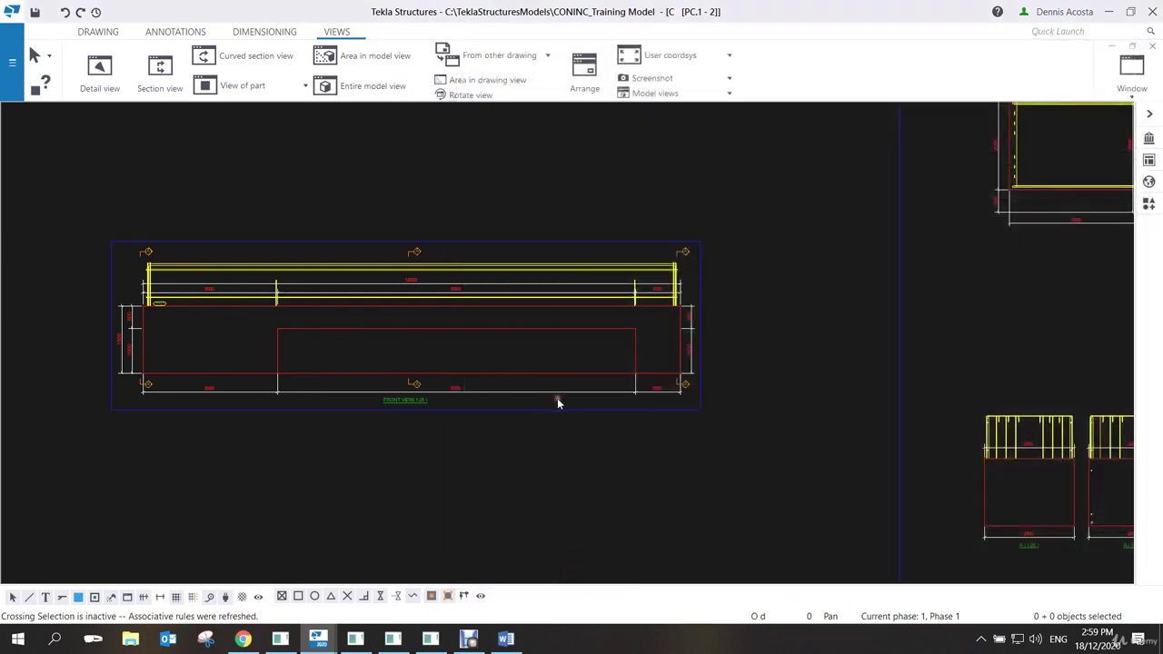
Delete the shape and overall dimensioning rules from the front view's properties and apply the change to the view.
{"action": "left_click", "coordinate": [588, 457]}
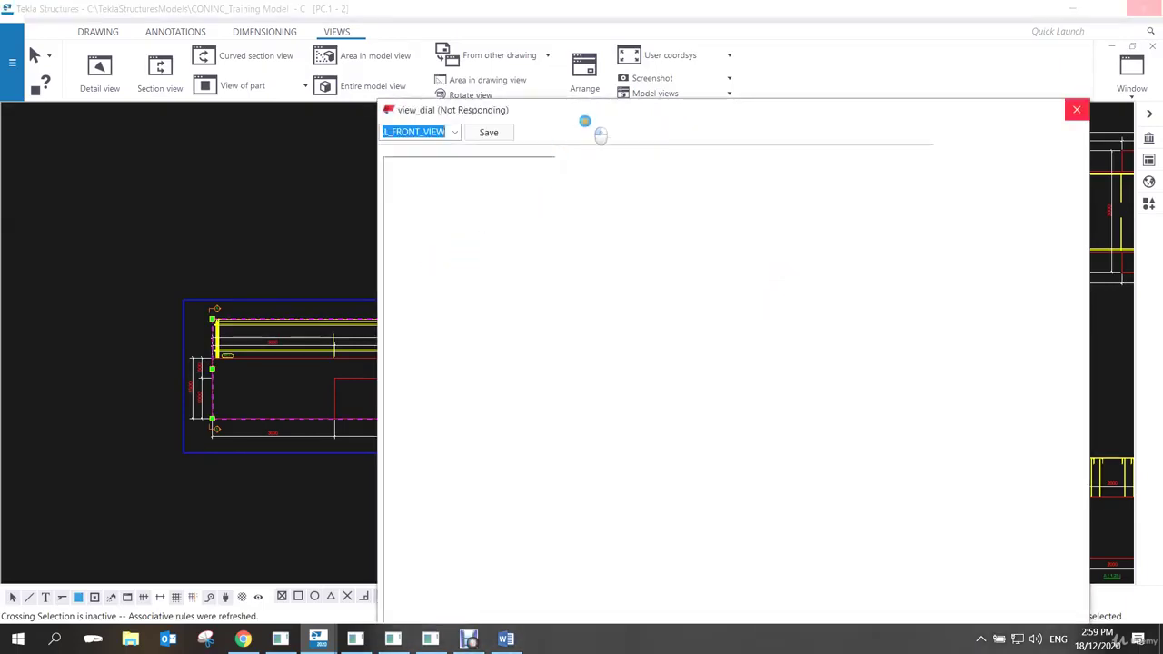
{"action": "left_click_drag", "start_coordinate": [578, 114], "coordinate": [688, 115]}
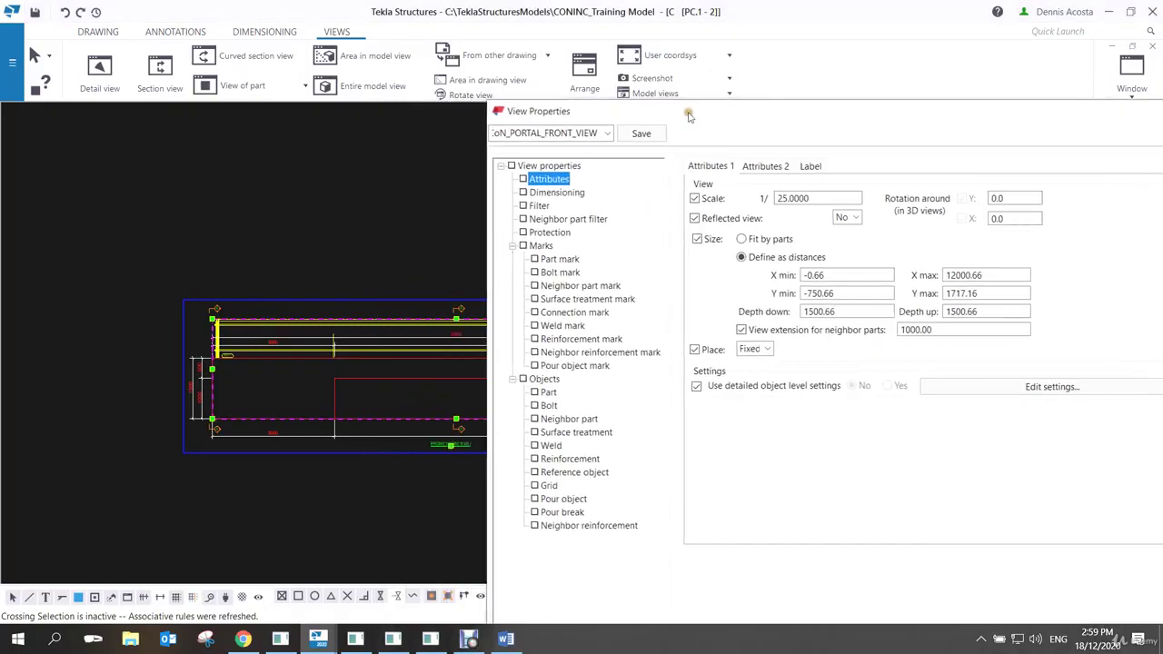
{"action": "left_click", "coordinate": [581, 193]}
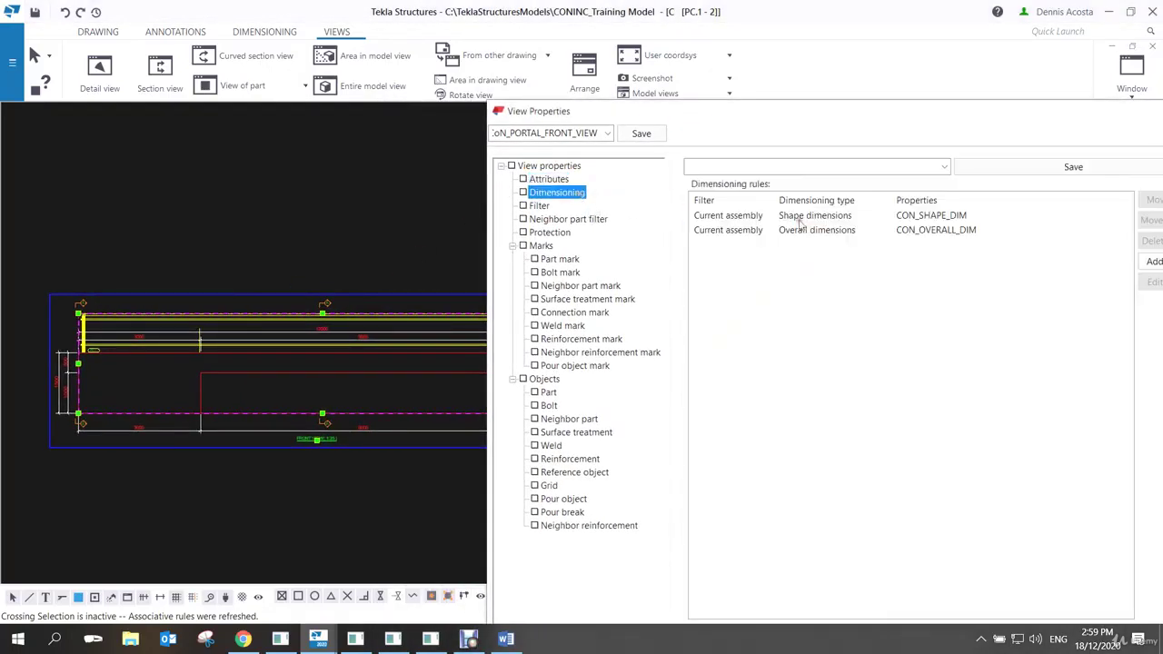
{"action": "left_click", "coordinate": [899, 232]}
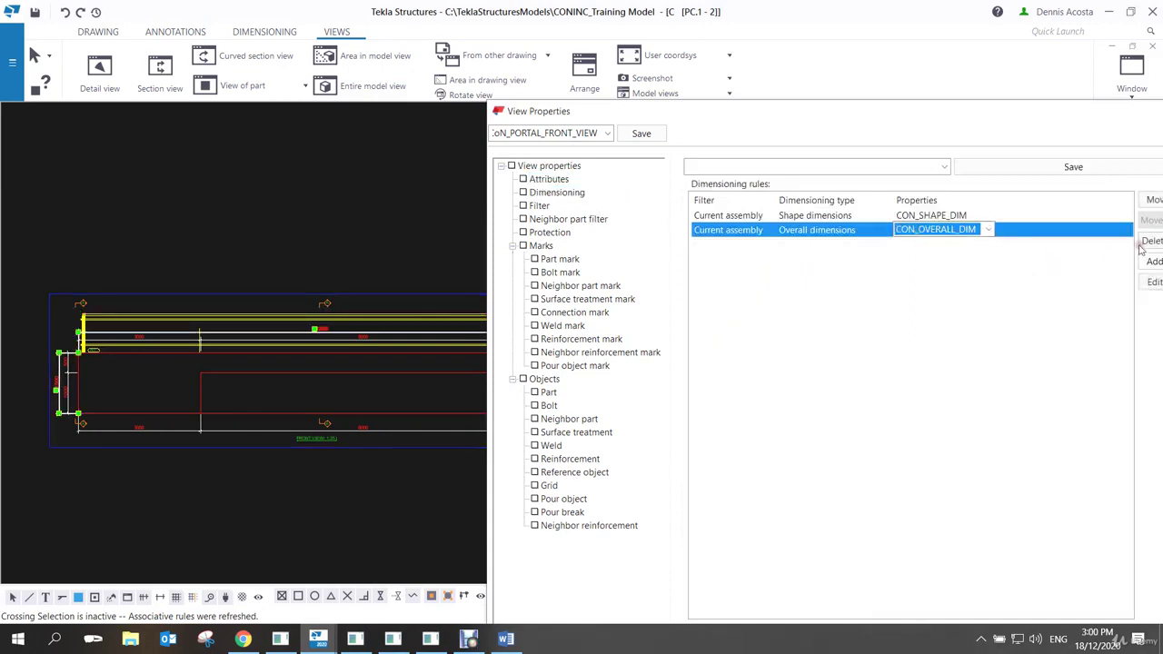
{"action": "left_click", "coordinate": [1146, 242]}
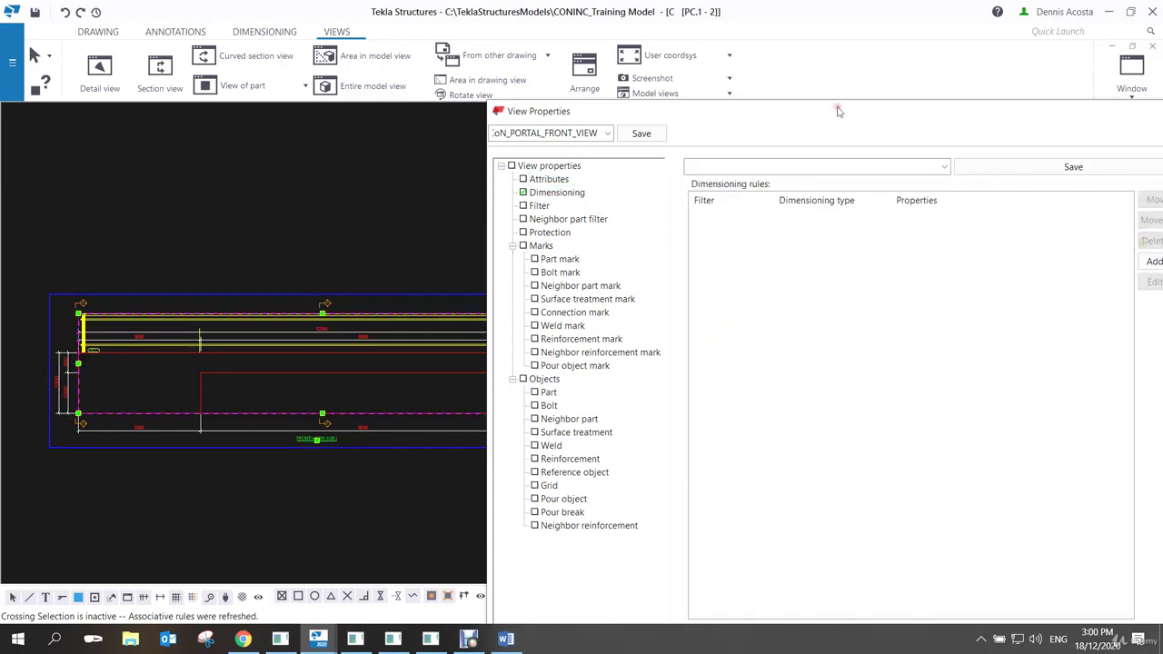
{"action": "left_click_drag", "start_coordinate": [823, 113], "coordinate": [819, 49]}
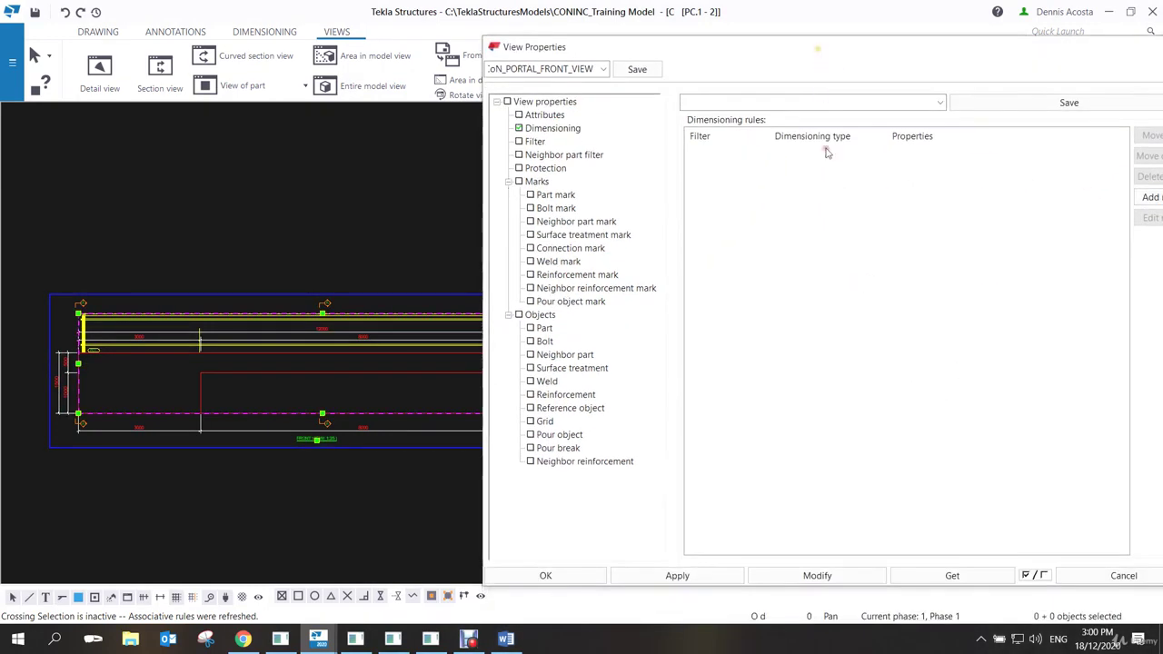
{"action": "left_click", "coordinate": [819, 575]}
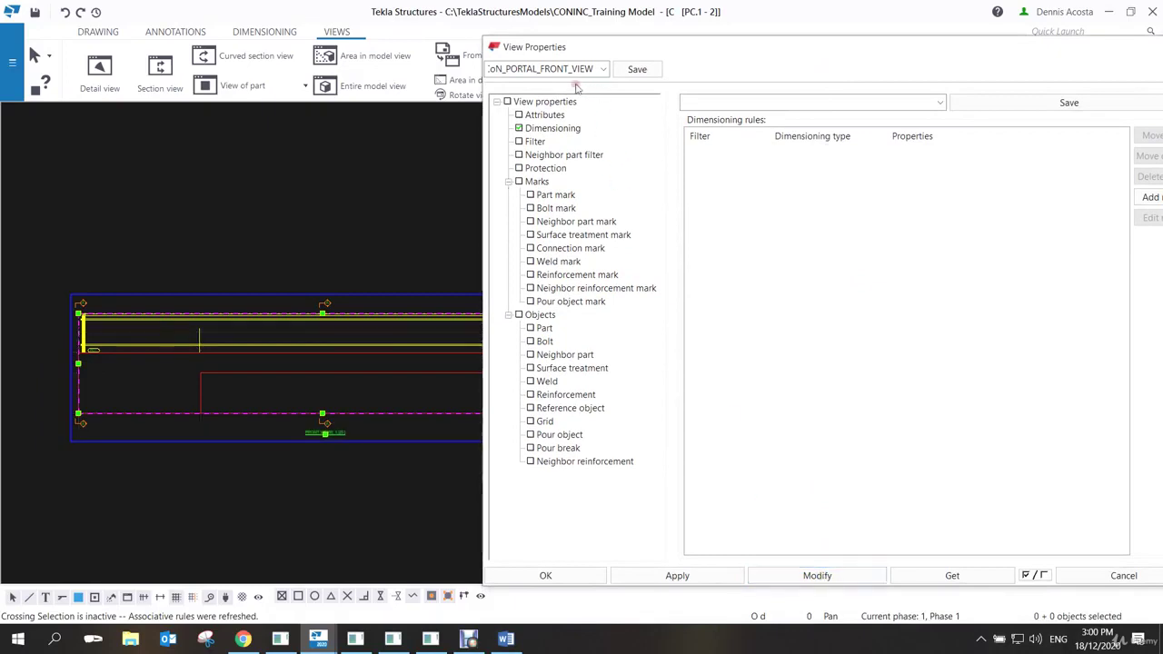
Save the front view's properties under the new name CoN_PORTAL_REBAR_VIEW.
{"action": "left_click", "coordinate": [572, 71]}
{"action": "left_click", "coordinate": [567, 73]}
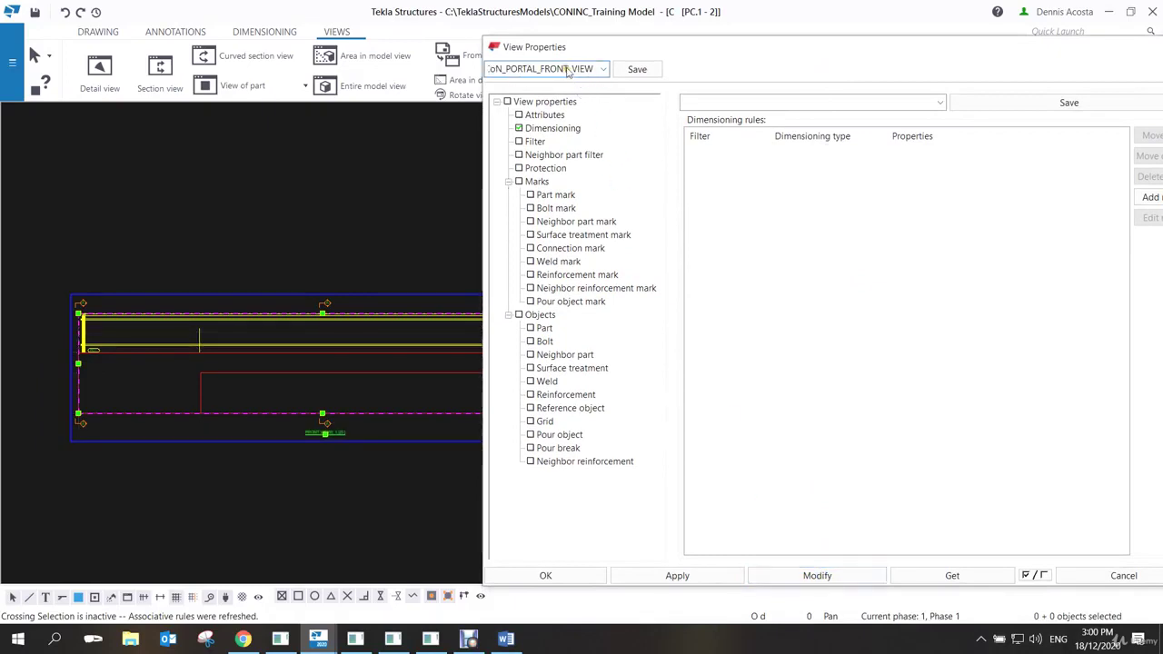
{"action": "left_click_drag", "start_coordinate": [567, 73], "coordinate": [542, 78]}
{"action": "type", "text": "REABR"}
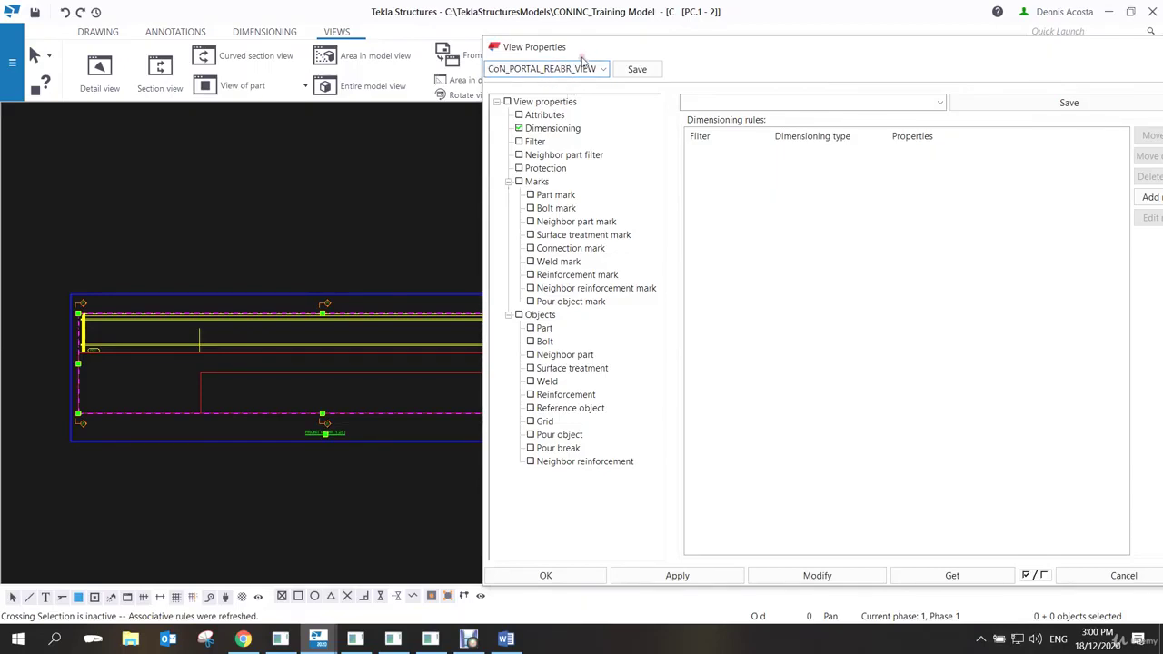
{"action": "key", "text": "BackSpace"}
{"action": "key", "text": "BackSpace"}
{"action": "key", "text": "BackSpace"}
{"action": "type", "text": "BAR"}
{"action": "left_click", "coordinate": [638, 70]}
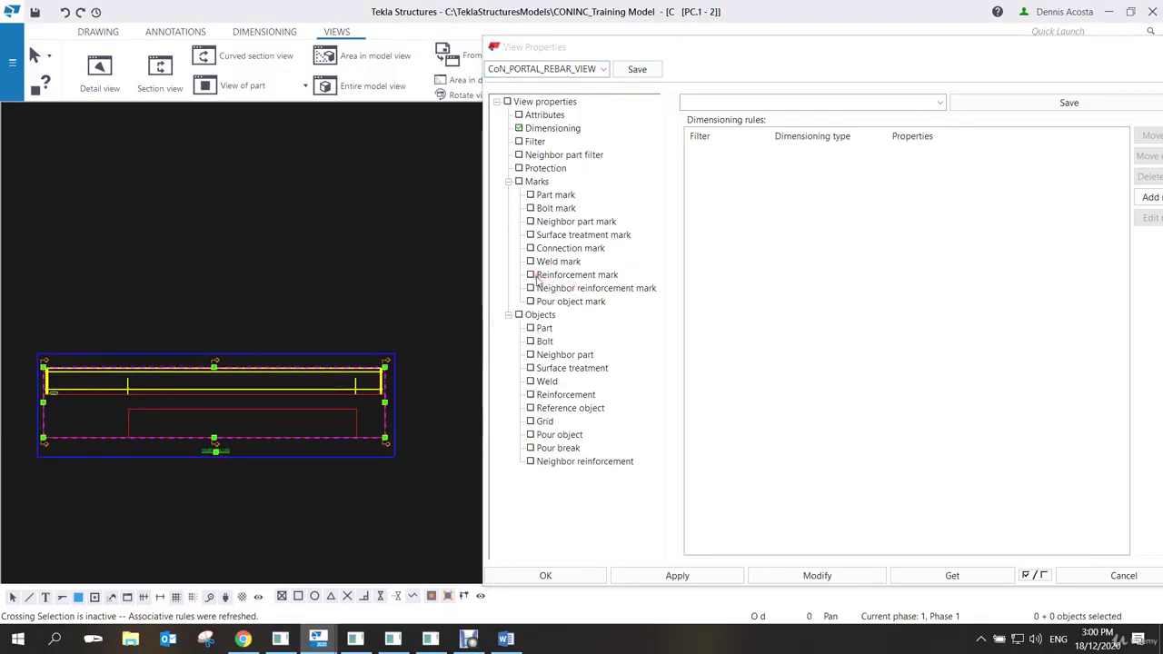
Turn off hiding reinforcement lines behind parts, save this to CoN_PORTAL_REBAR_VIEW and apply it to the front view.
{"action": "left_click", "coordinate": [536, 396]}
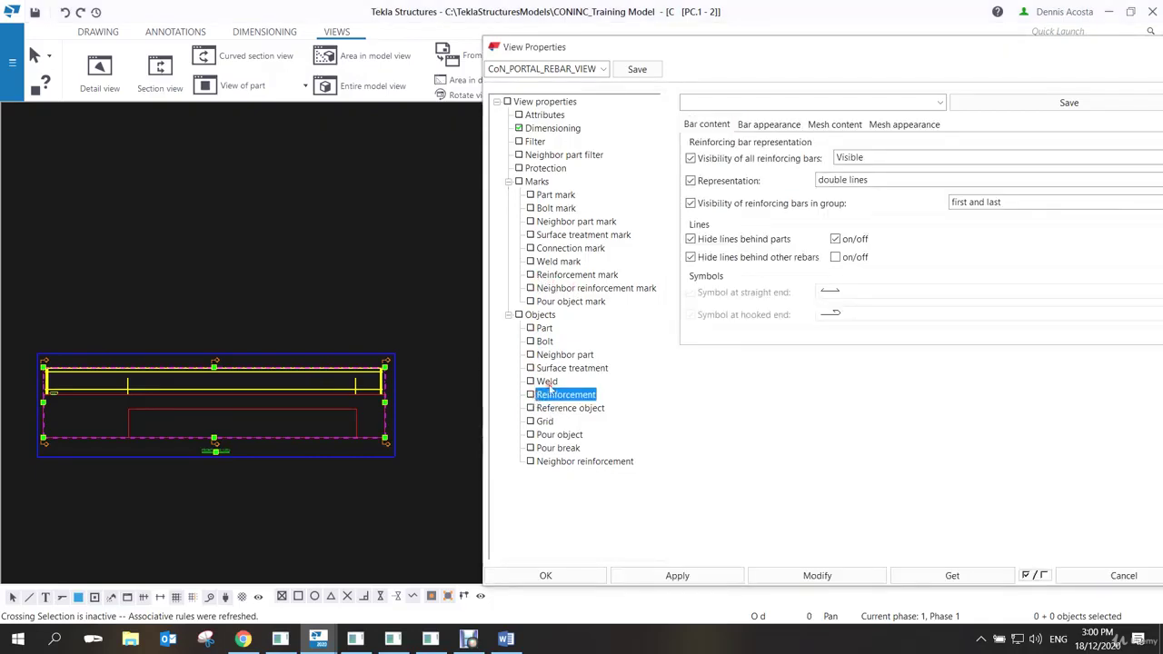
{"action": "left_click", "coordinate": [835, 239]}
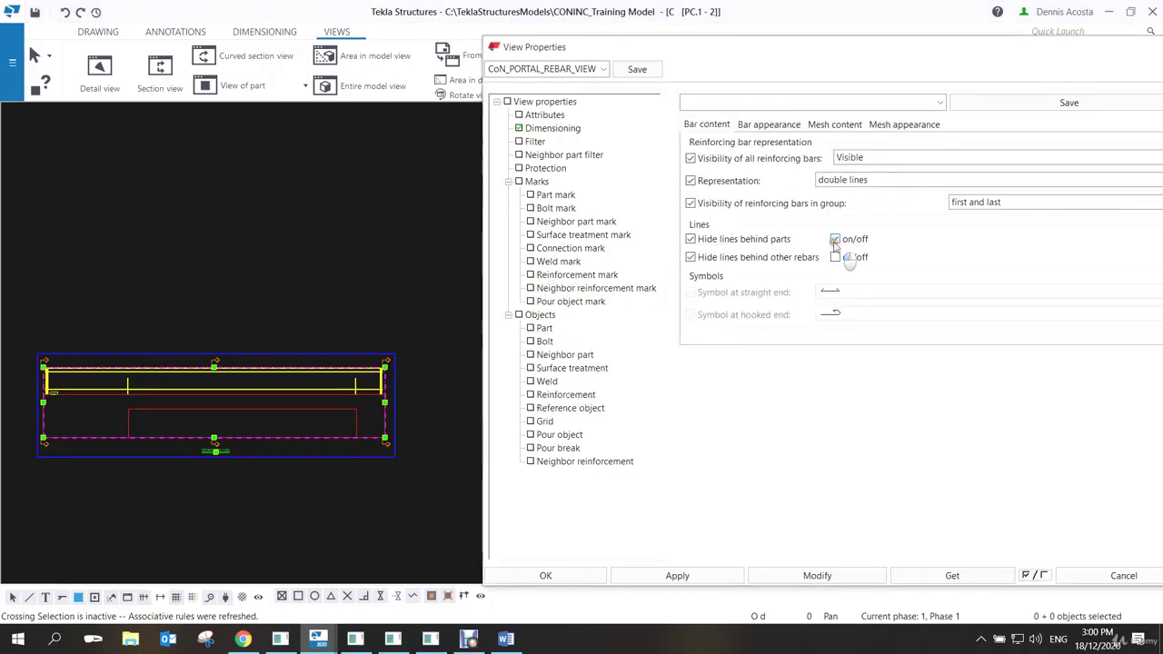
{"action": "left_click", "coordinate": [637, 70]}
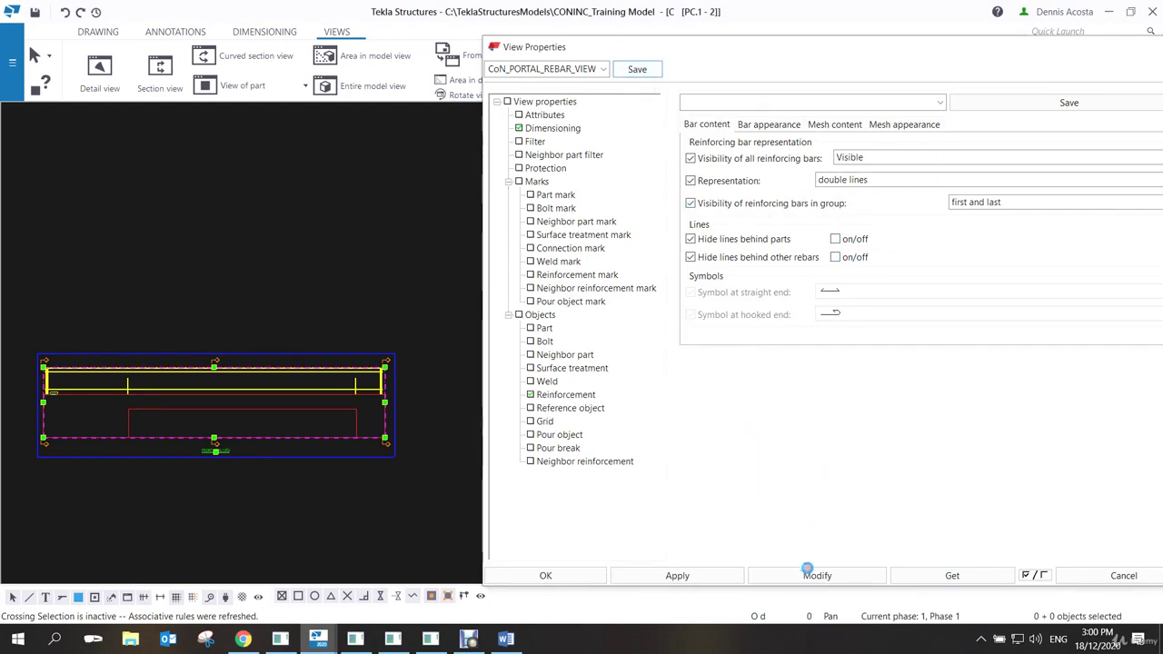
{"action": "left_click", "coordinate": [811, 572]}
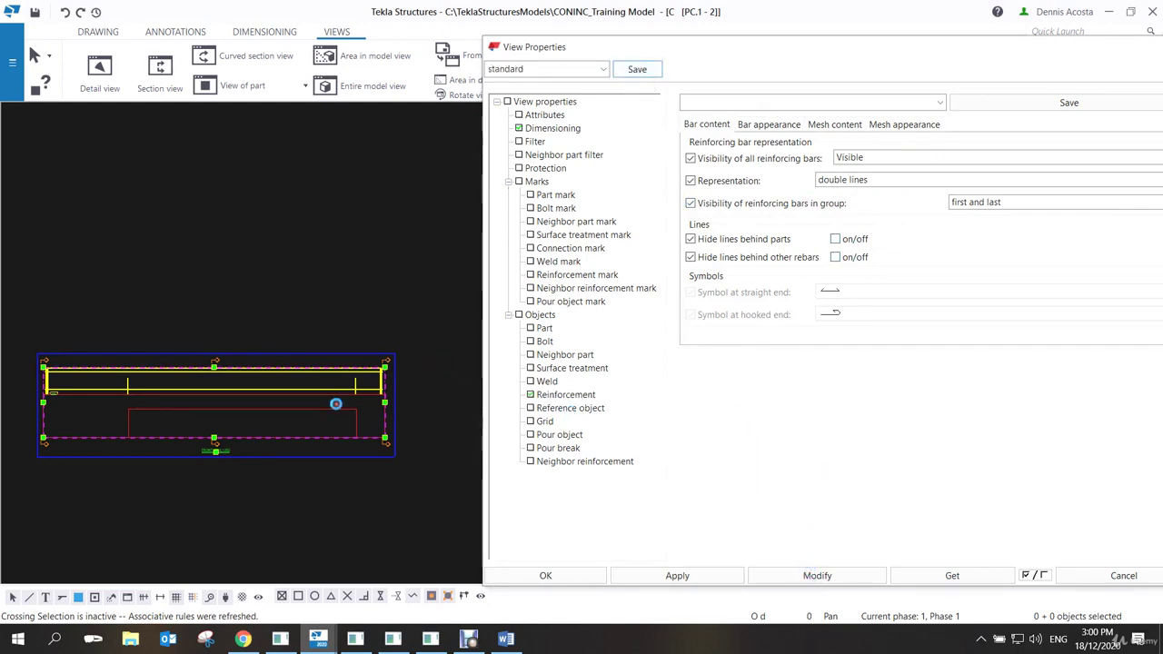
{"action": "scroll", "coordinate": [280, 421], "scroll_direction": "up", "scroll_amount": 5}
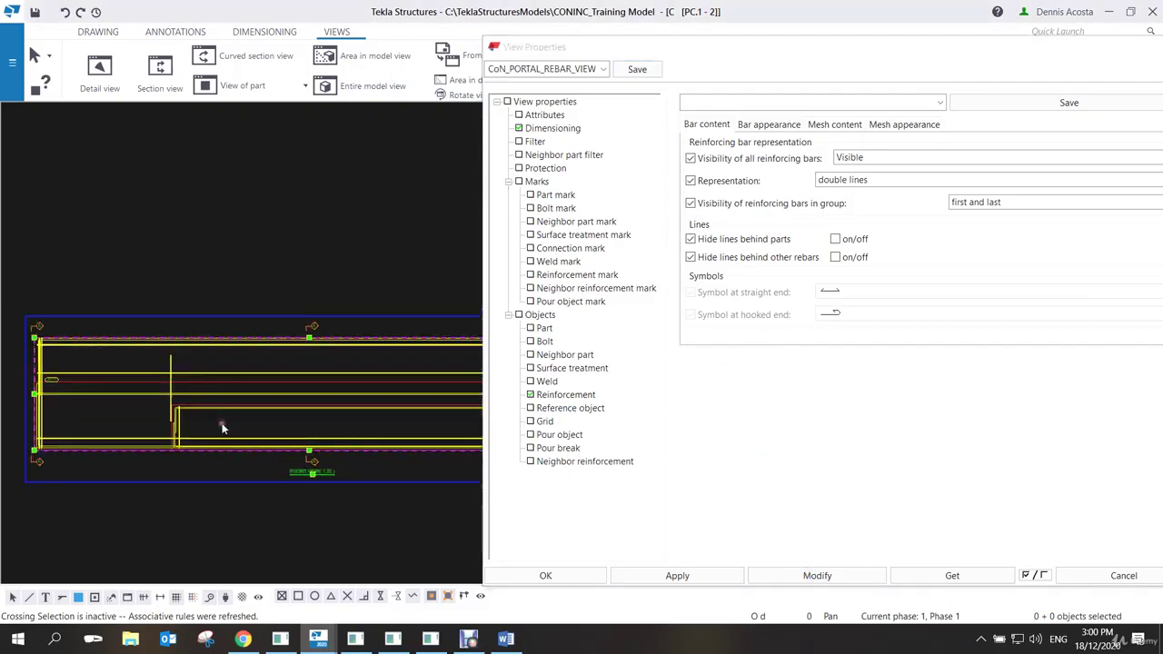
{"action": "scroll", "coordinate": [222, 423], "scroll_direction": "down", "scroll_amount": 5}
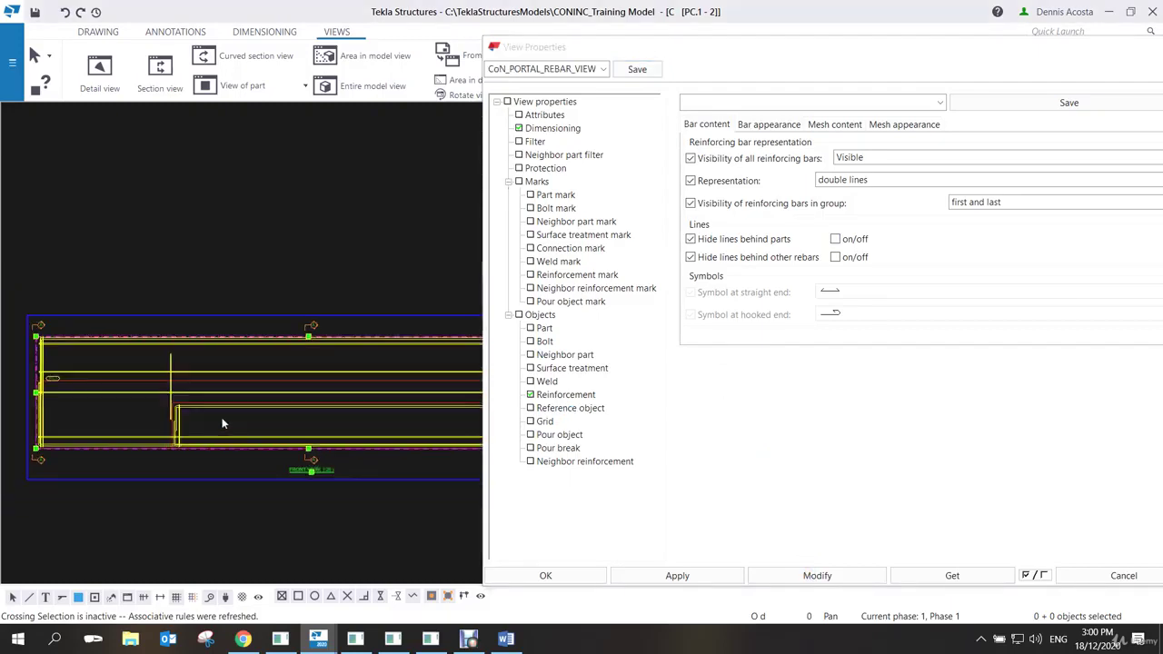
Load the CON_REBAR_MARK reinforcement mark settings, apply them to the front view and check the rebar marks along the beam.
{"action": "left_click", "coordinate": [574, 275]}
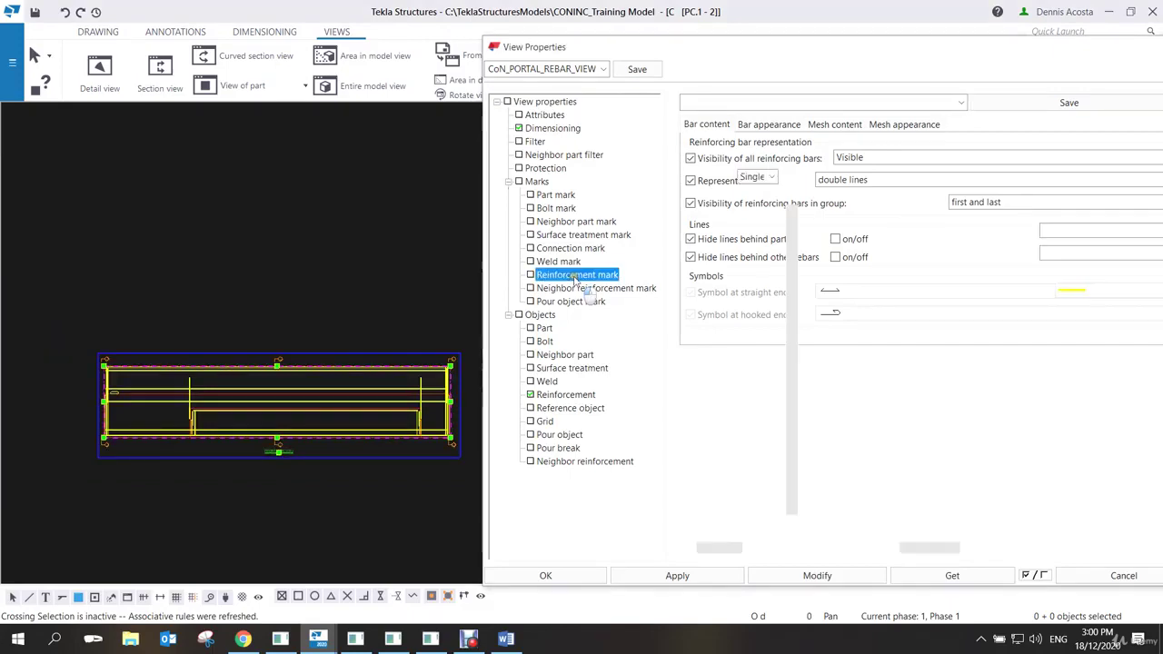
{"action": "left_click", "coordinate": [811, 103]}
{"action": "left_click", "coordinate": [961, 104]}
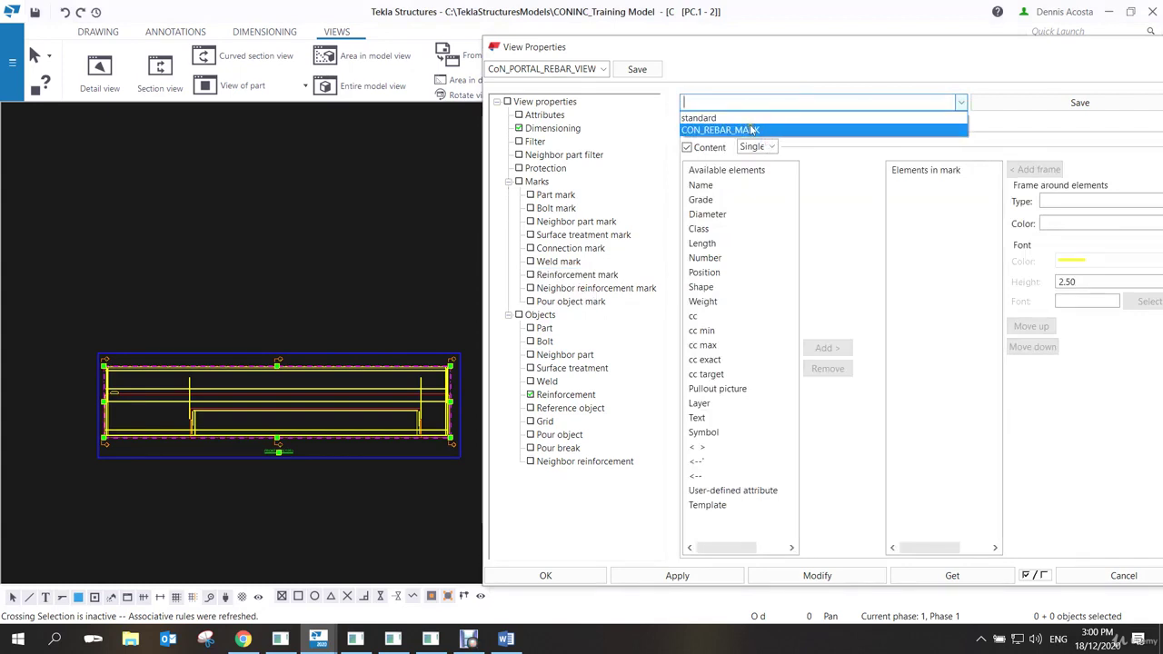
{"action": "left_click", "coordinate": [752, 130]}
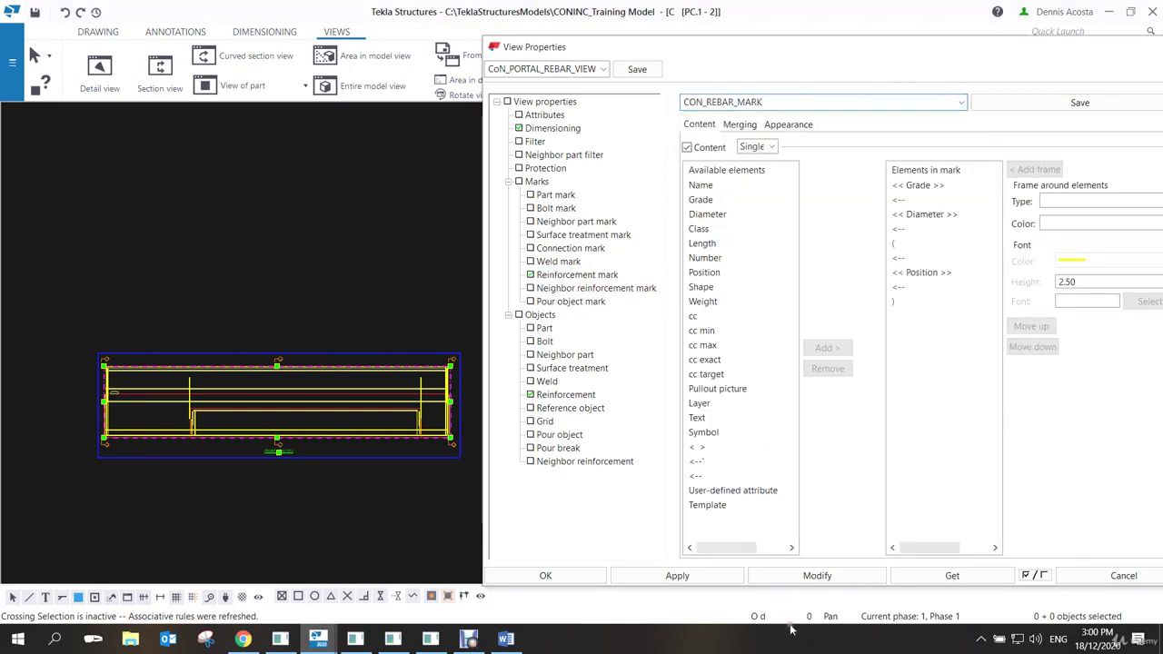
{"action": "left_click", "coordinate": [805, 577]}
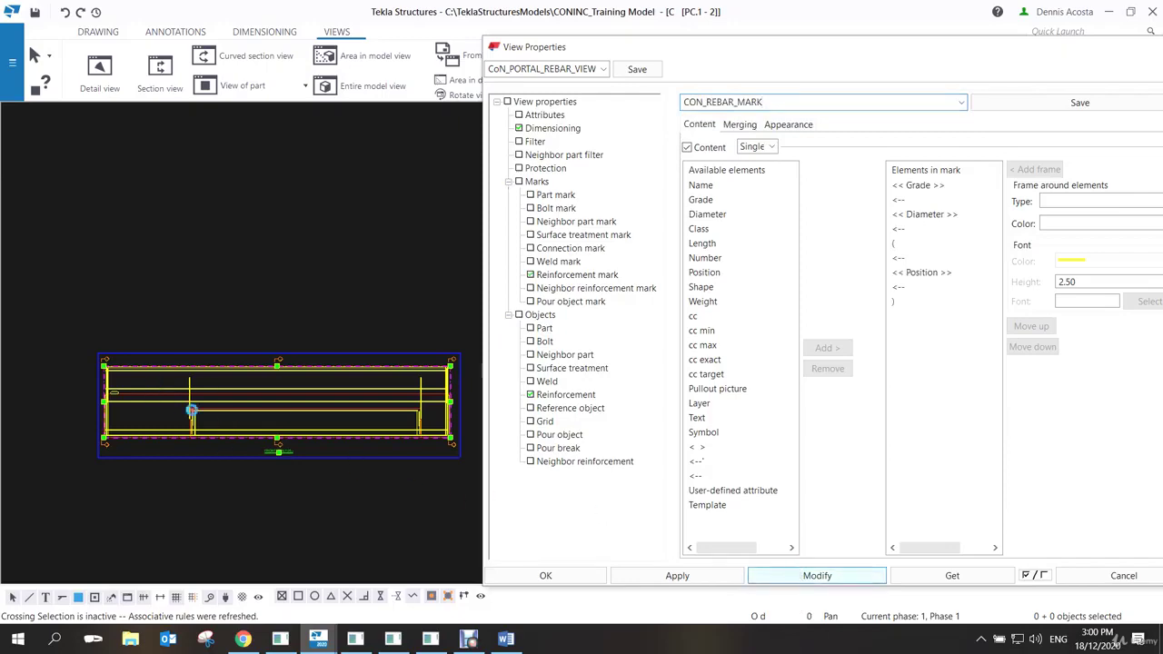
{"action": "scroll", "coordinate": [387, 418], "scroll_direction": "up", "scroll_amount": 10}
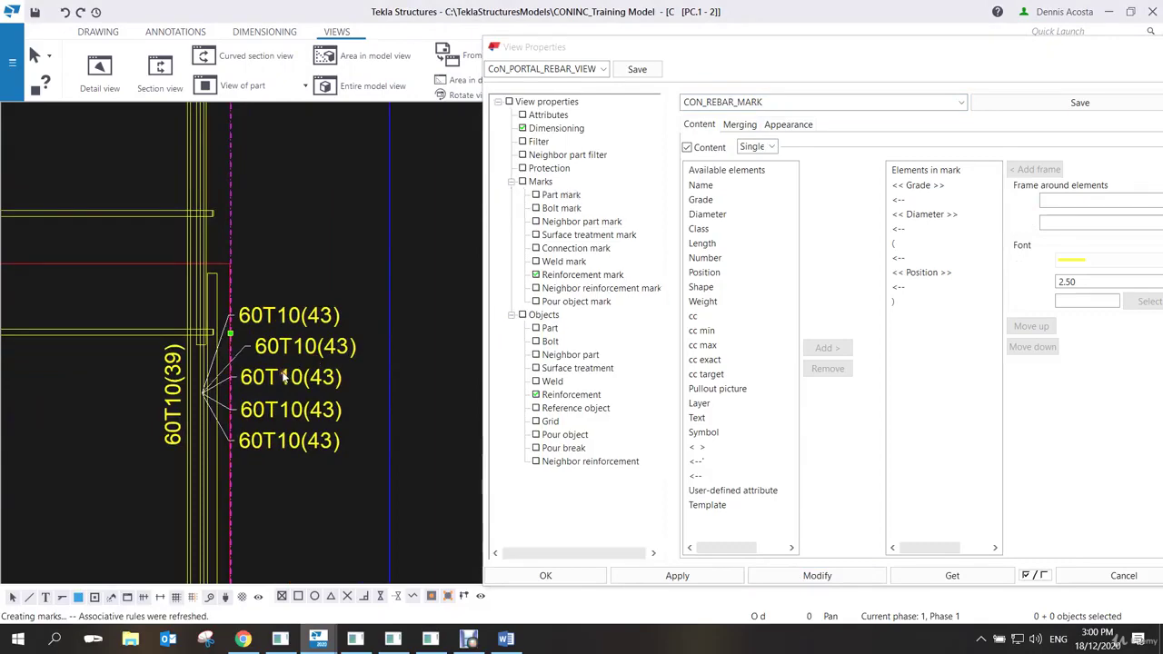
{"action": "scroll", "coordinate": [284, 378], "scroll_direction": "down", "scroll_amount": 10}
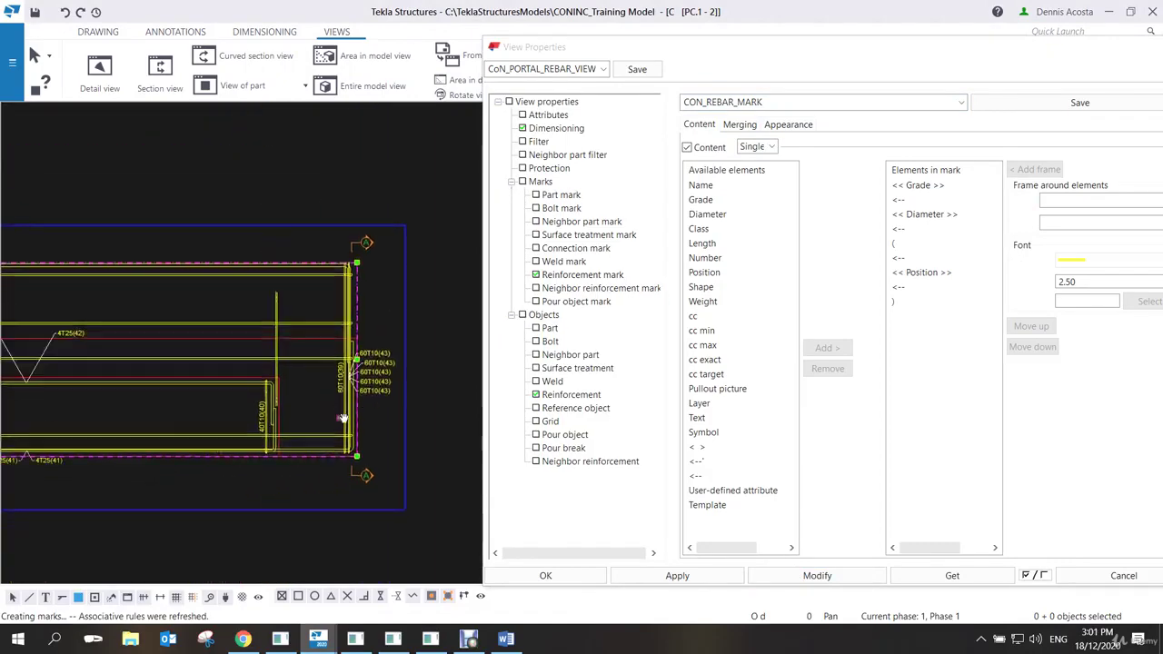
{"action": "scroll", "coordinate": [324, 436], "scroll_direction": "up", "scroll_amount": 5}
{"action": "scroll", "coordinate": [241, 457], "scroll_direction": "down", "scroll_amount": 3}
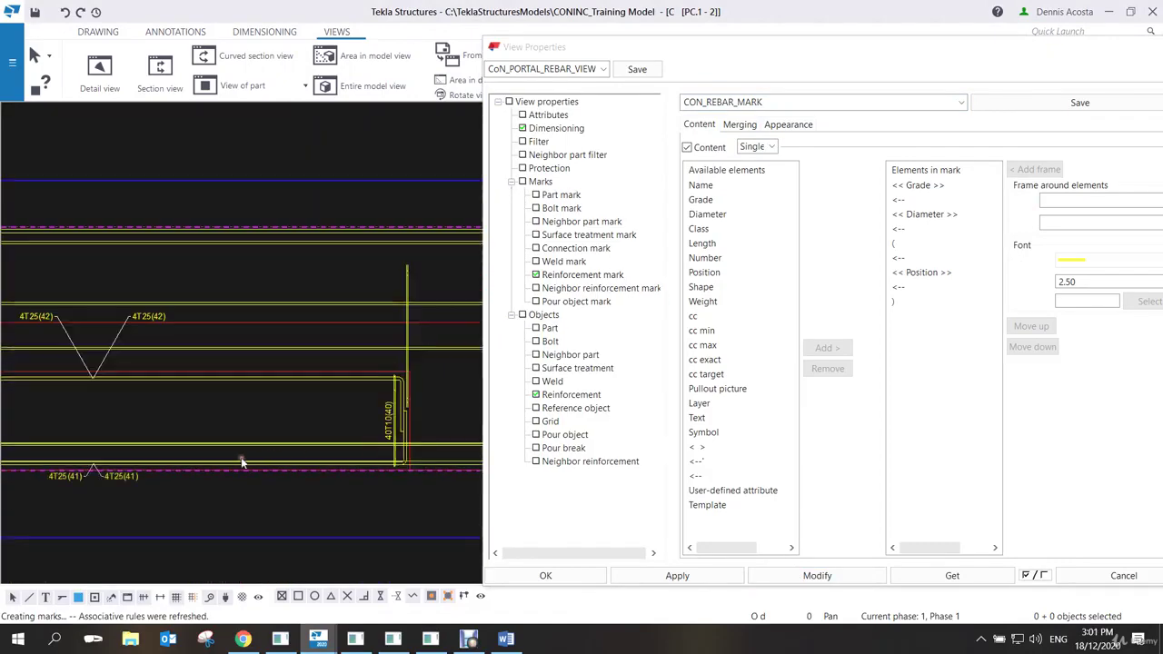
{"action": "scroll", "coordinate": [304, 464], "scroll_direction": "up", "scroll_amount": 4}
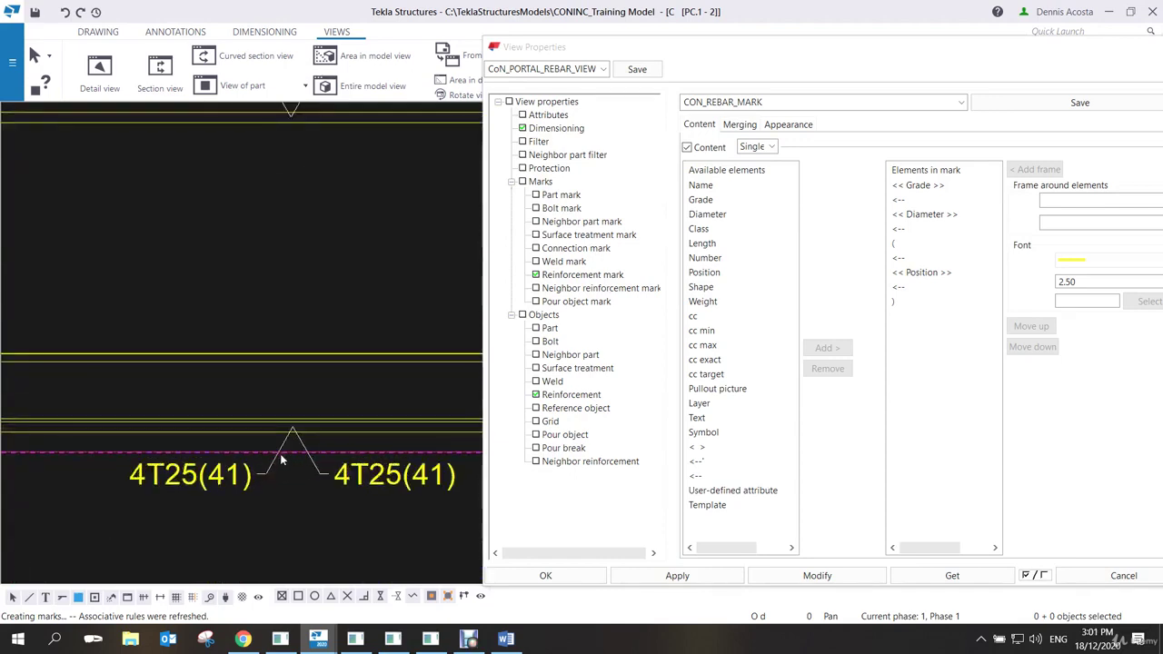
{"action": "scroll", "coordinate": [282, 460], "scroll_direction": "down", "scroll_amount": 6}
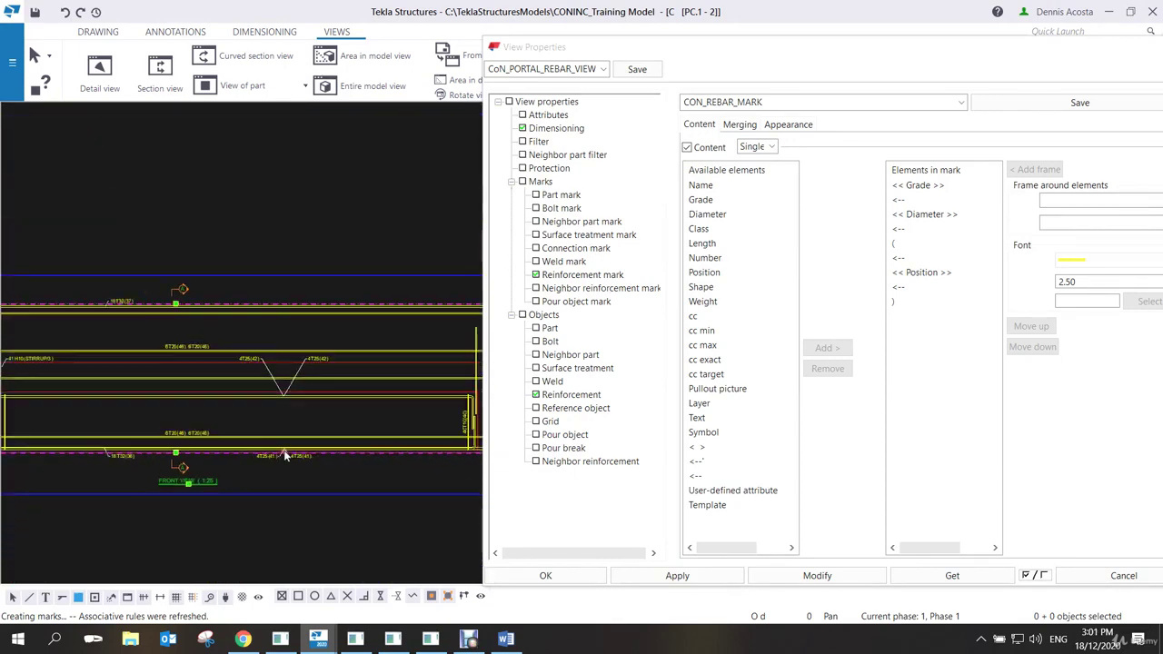
Save the front view's reinforcement mark settings to CoN_PORTAL_REBAR_VIEW, apply them and close the view properties.
{"action": "scroll", "coordinate": [285, 456], "scroll_direction": "up", "scroll_amount": 3}
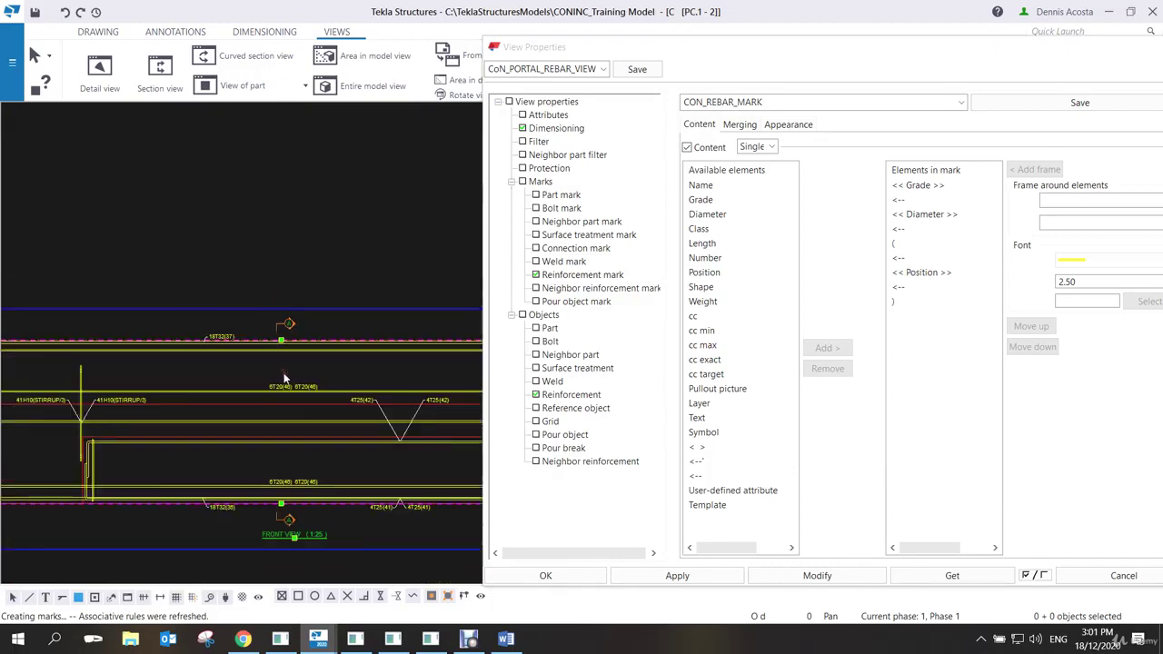
{"action": "scroll", "coordinate": [284, 378], "scroll_direction": "down", "scroll_amount": 2}
{"action": "scroll", "coordinate": [332, 388], "scroll_direction": "down", "scroll_amount": 3}
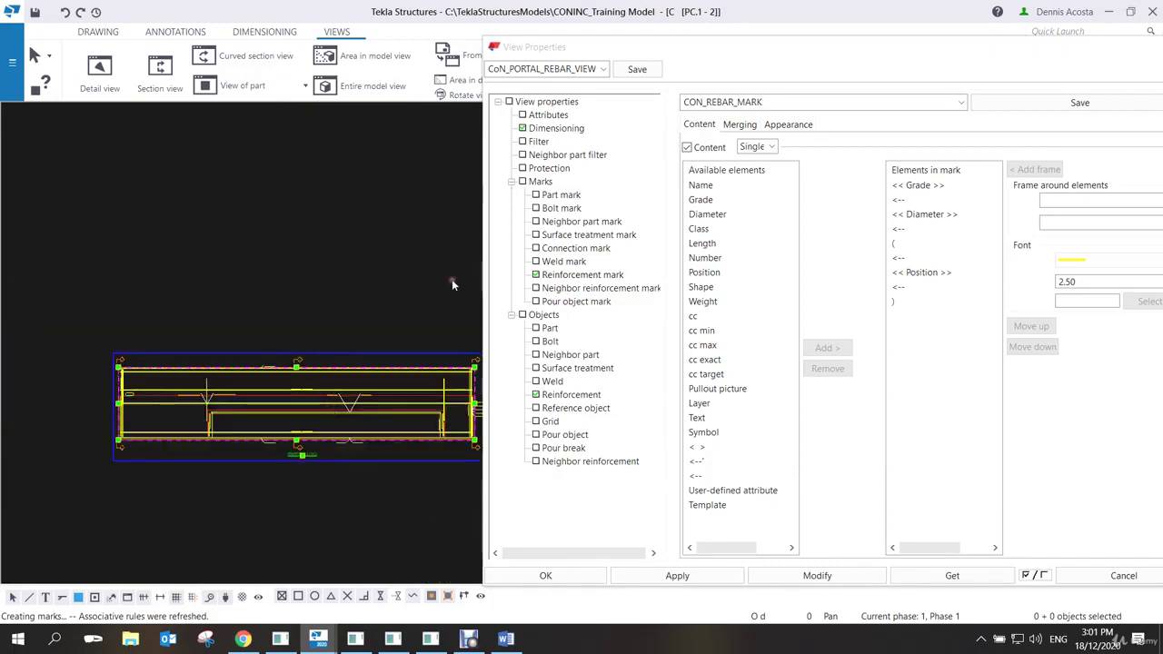
{"action": "left_click", "coordinate": [636, 70]}
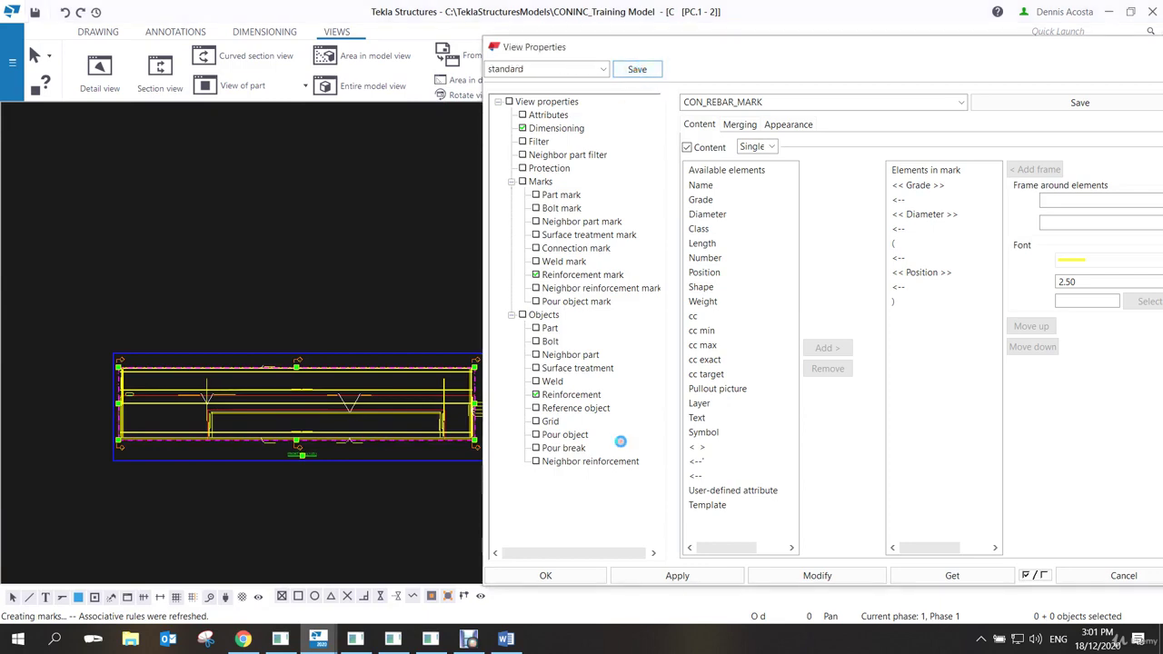
{"action": "left_click", "coordinate": [648, 581]}
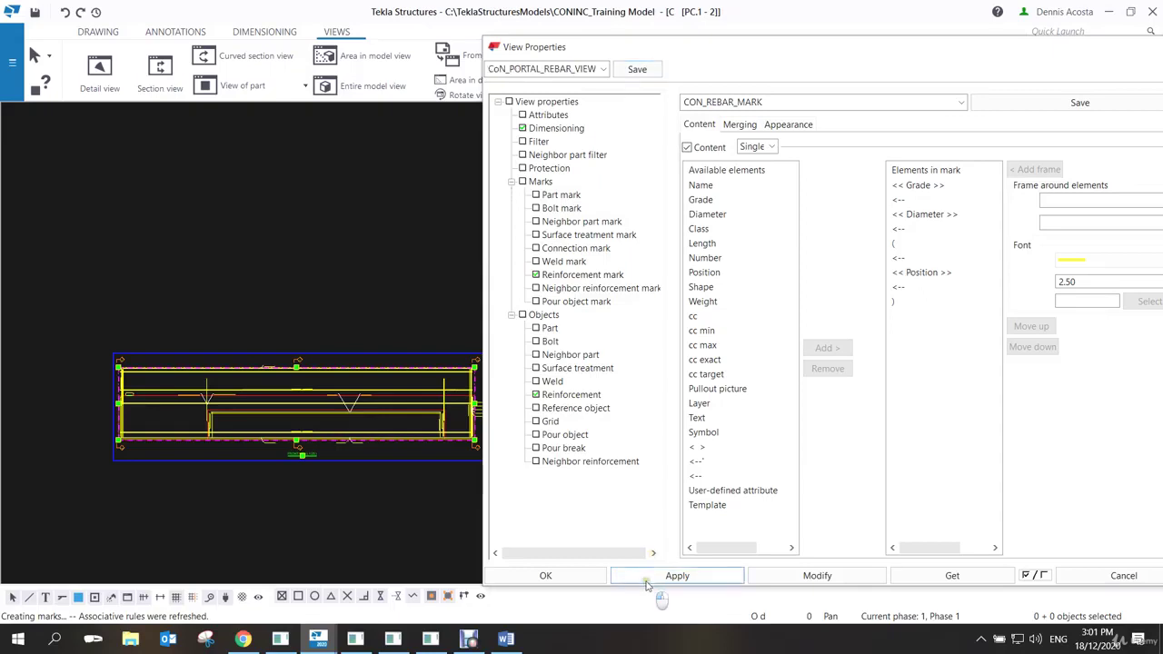
{"action": "left_click", "coordinate": [579, 576]}
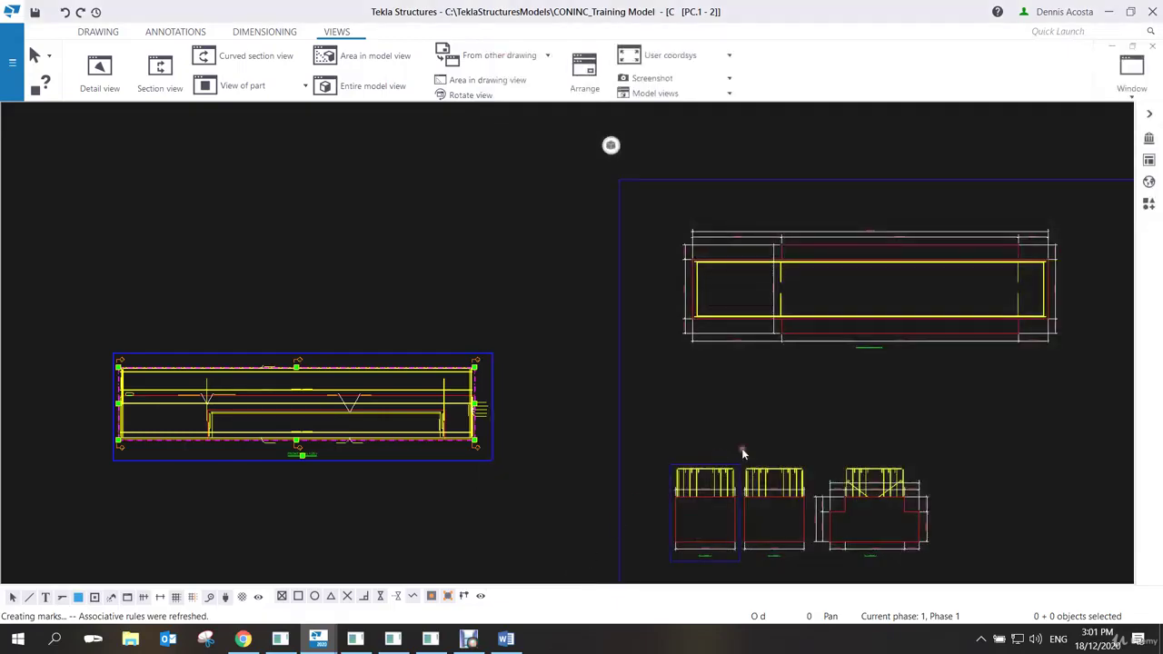
In the cast unit drawing's view creation settings, assign the CoN_PORTAL_REBAR_VIEW properties to the front view and the top view.
{"action": "middle_click_drag", "start_coordinate": [742, 450], "coordinate": [550, 499]}
{"action": "scroll", "coordinate": [549, 498], "scroll_direction": "down", "scroll_amount": 2}
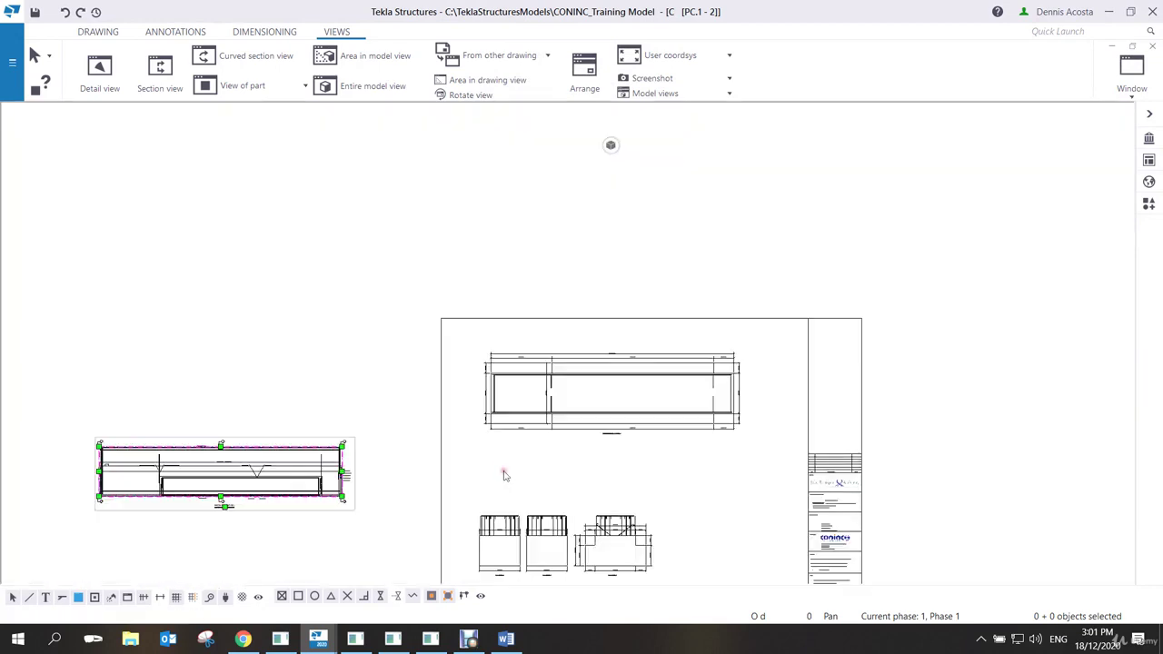
{"action": "double_click", "coordinate": [511, 477]}
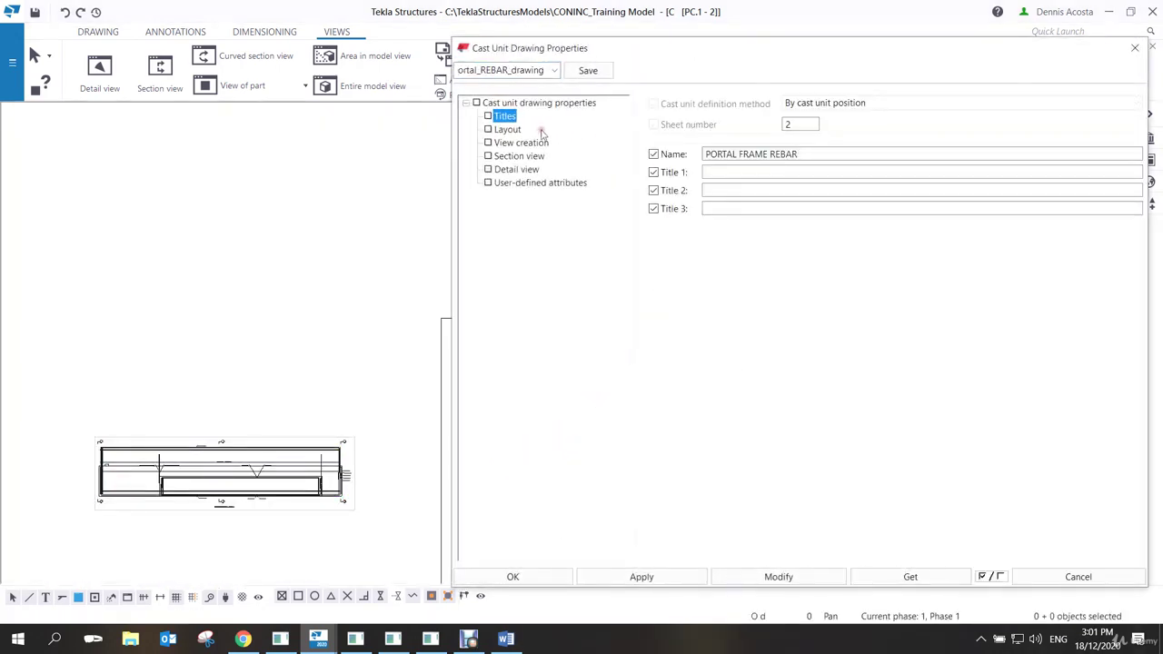
{"action": "left_click", "coordinate": [534, 144]}
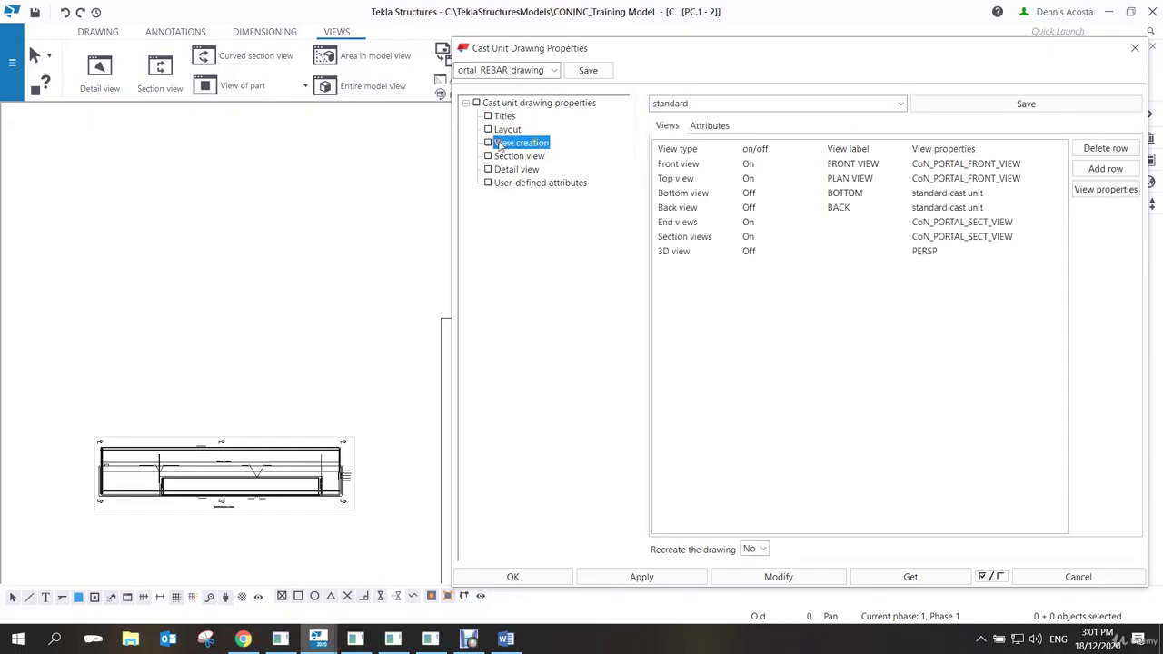
{"action": "left_click", "coordinate": [1013, 166]}
{"action": "left_click", "coordinate": [1012, 165]}
{"action": "left_click", "coordinate": [1010, 192]}
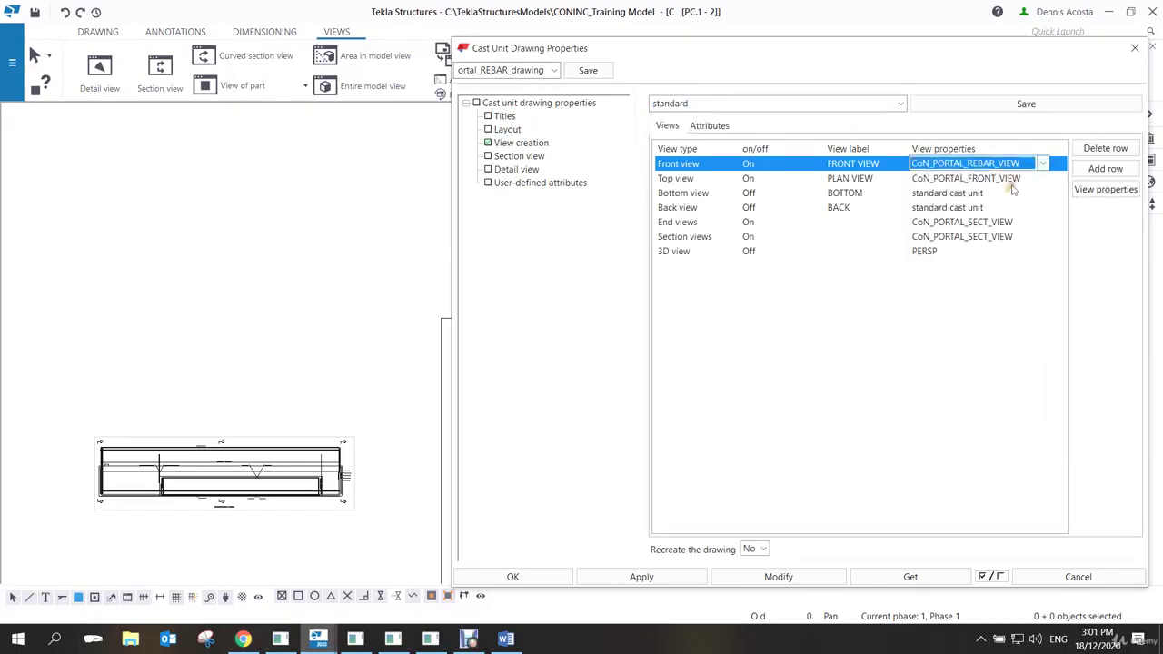
{"action": "left_click", "coordinate": [1008, 178]}
{"action": "left_click", "coordinate": [1008, 178]}
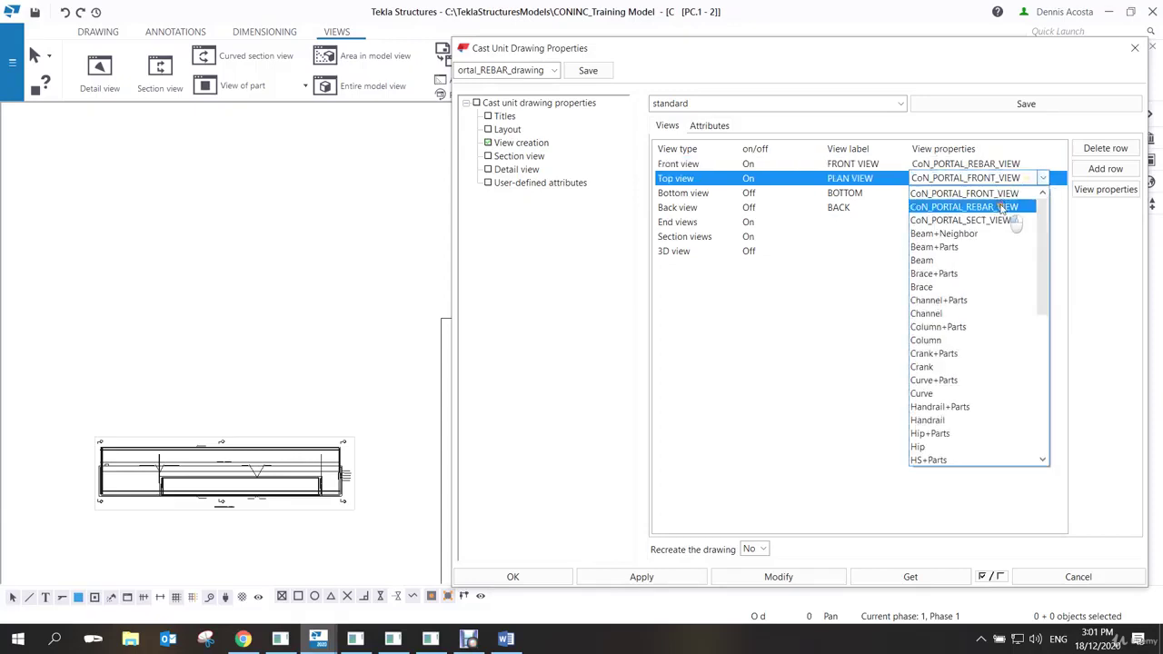
{"action": "left_click", "coordinate": [1008, 207]}
Assign the CoN_PORTAL_REBAR_VIEW properties to the end views and the section views.
{"action": "left_click", "coordinate": [1022, 222]}
{"action": "left_click", "coordinate": [1035, 221]}
{"action": "left_click", "coordinate": [1042, 221]}
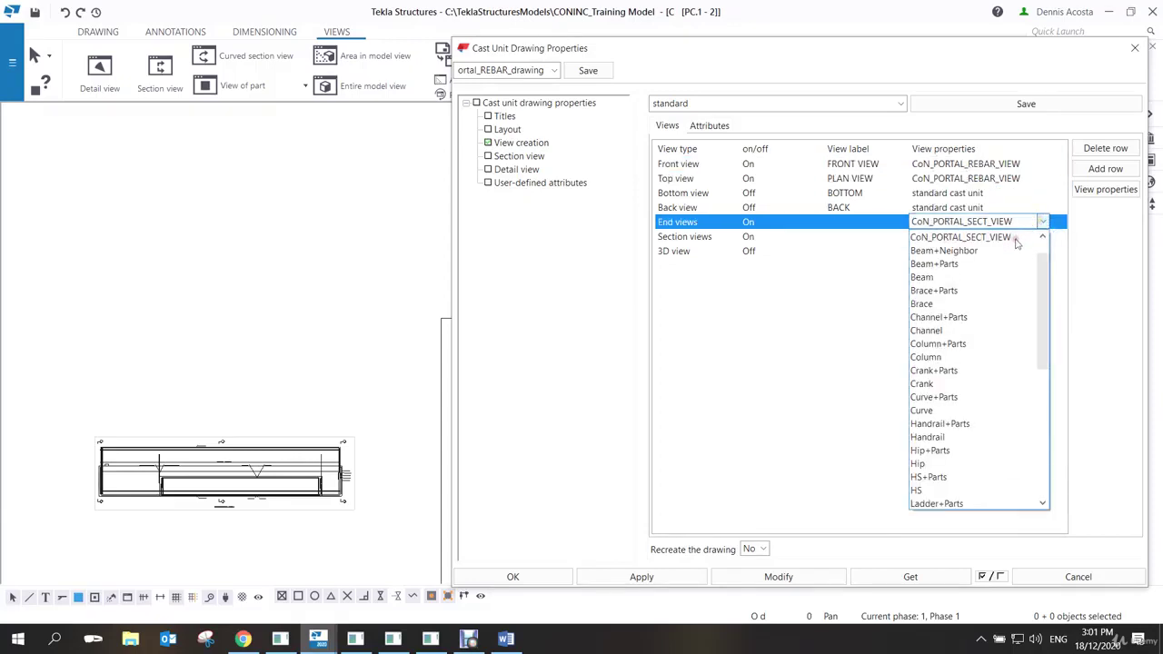
{"action": "scroll", "coordinate": [994, 242], "scroll_direction": "up", "scroll_amount": 1}
{"action": "left_click", "coordinate": [994, 247]}
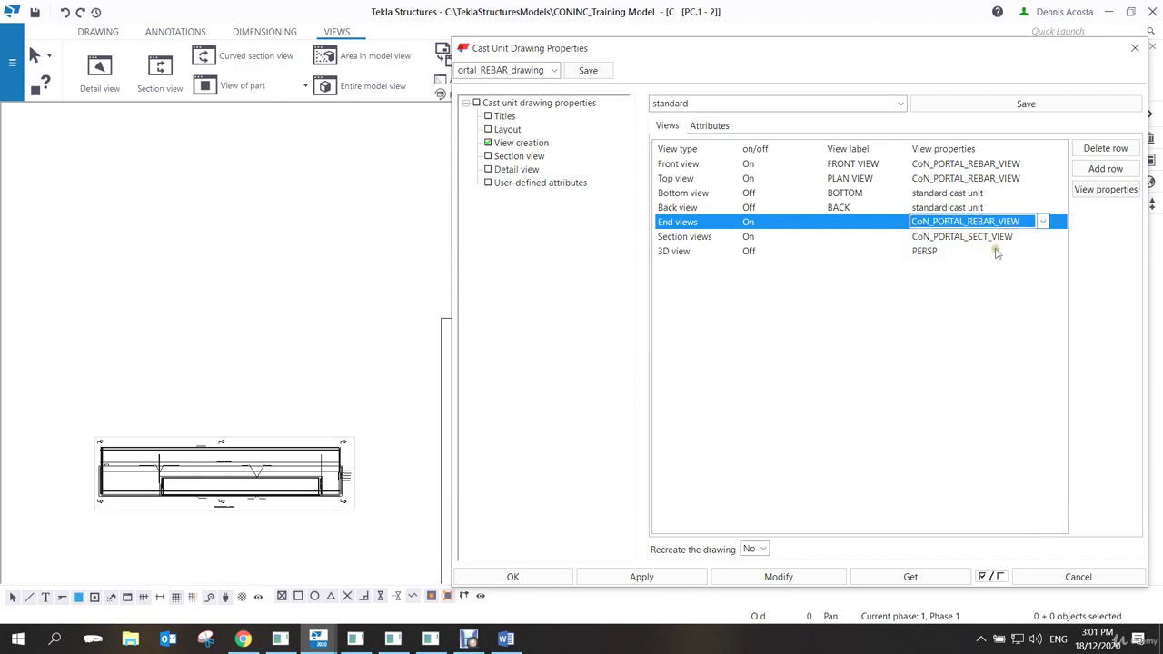
{"action": "left_click", "coordinate": [999, 236]}
{"action": "left_click", "coordinate": [1008, 238]}
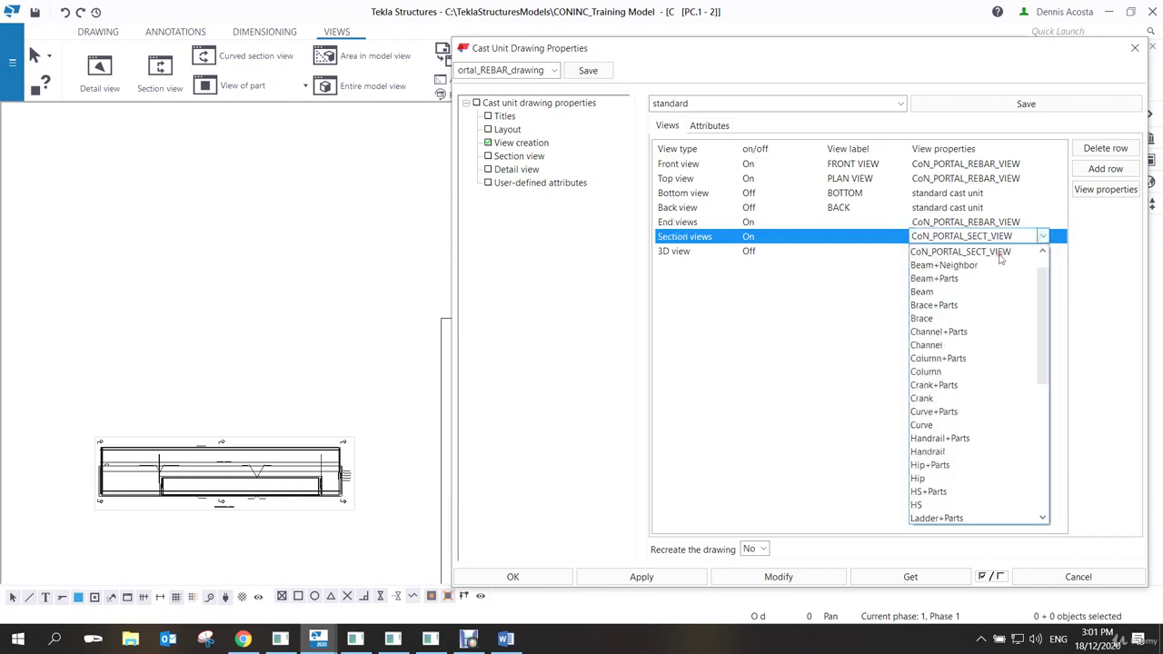
{"action": "scroll", "coordinate": [999, 259], "scroll_direction": "up", "scroll_amount": 1}
{"action": "left_click", "coordinate": [997, 263]}
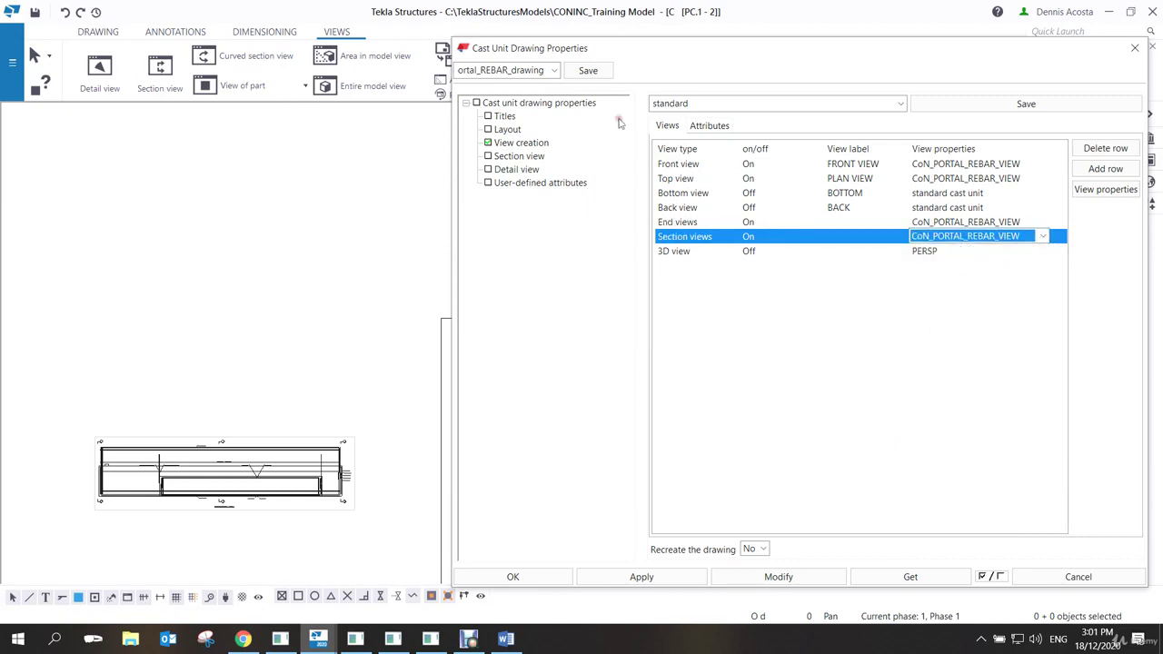
Save the portal rebar drawing properties, set Recreate the drawing to Yes and modify the drawing.
{"action": "left_click", "coordinate": [588, 70]}
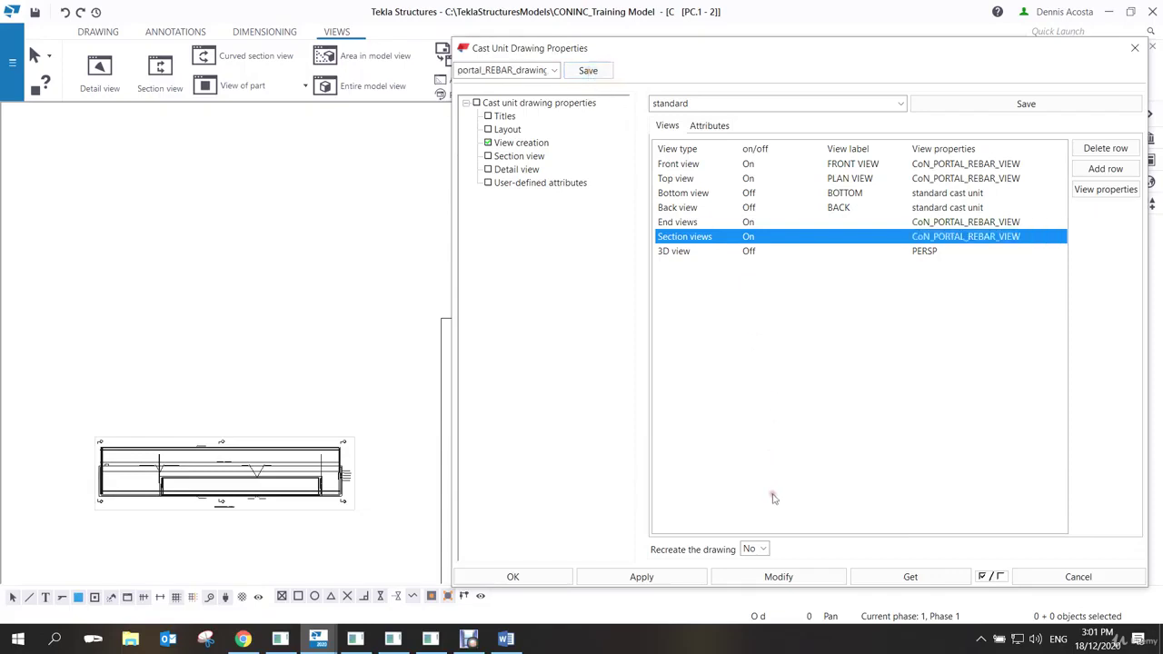
{"action": "left_click", "coordinate": [754, 549]}
{"action": "left_click", "coordinate": [750, 570]}
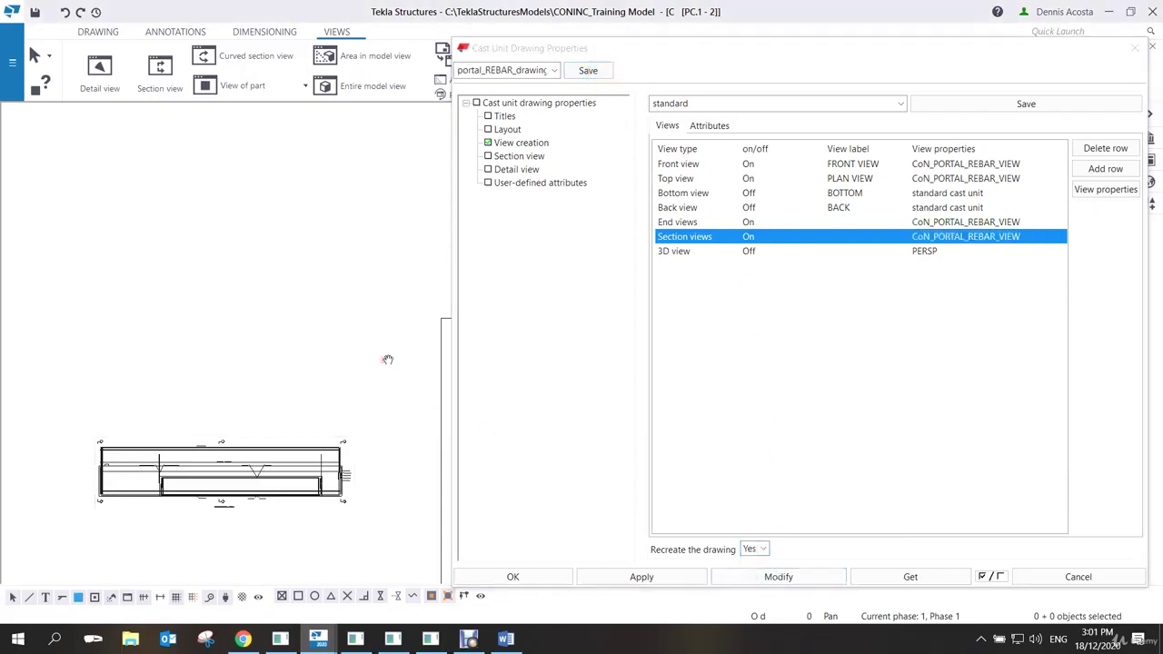
{"action": "left_click", "coordinate": [757, 584]}
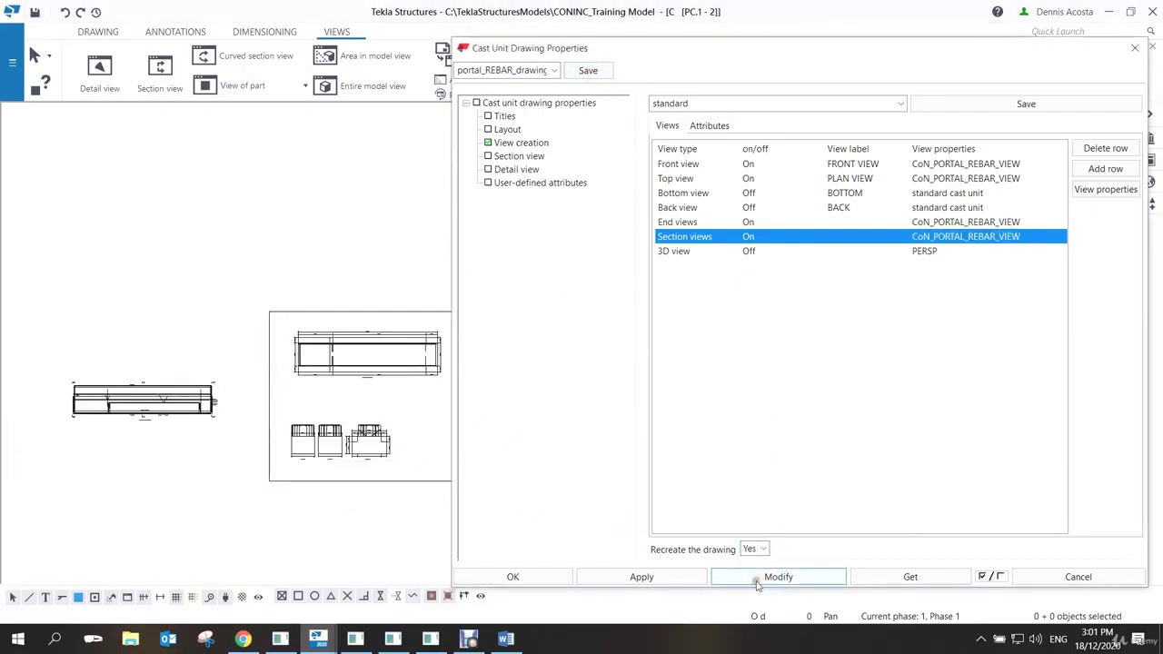
{"action": "left_click", "coordinate": [556, 340]}
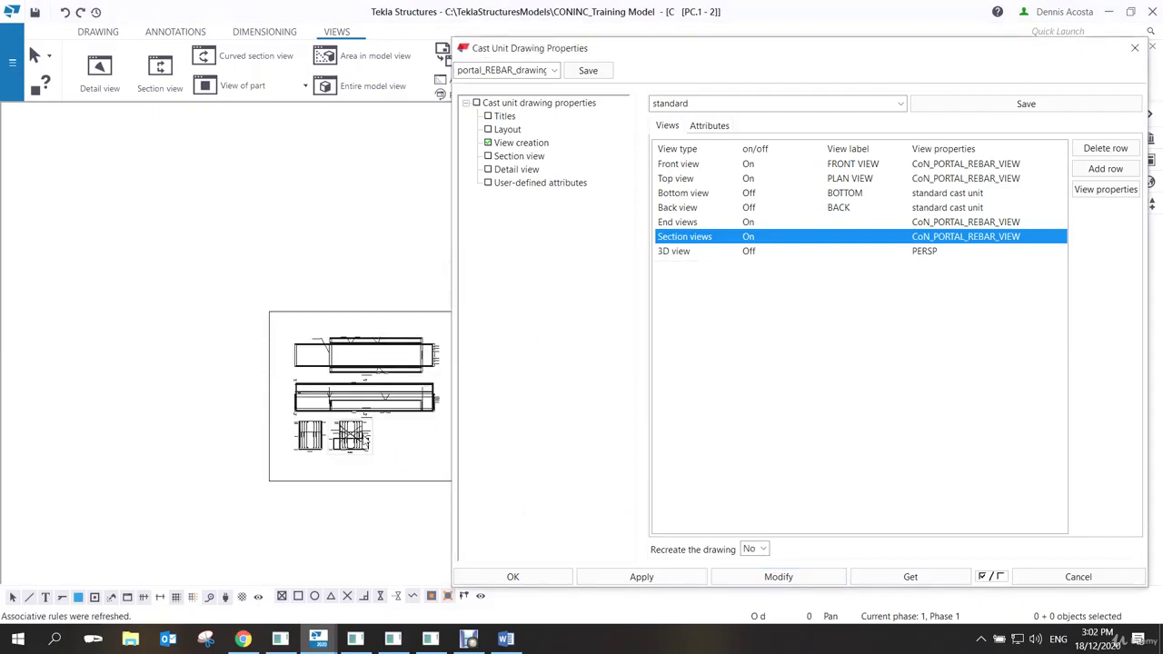
Examine the rebar marks in the recreated plan, front and section views, and close the drawing properties.
{"action": "scroll", "coordinate": [378, 429], "scroll_direction": "up", "scroll_amount": 5}
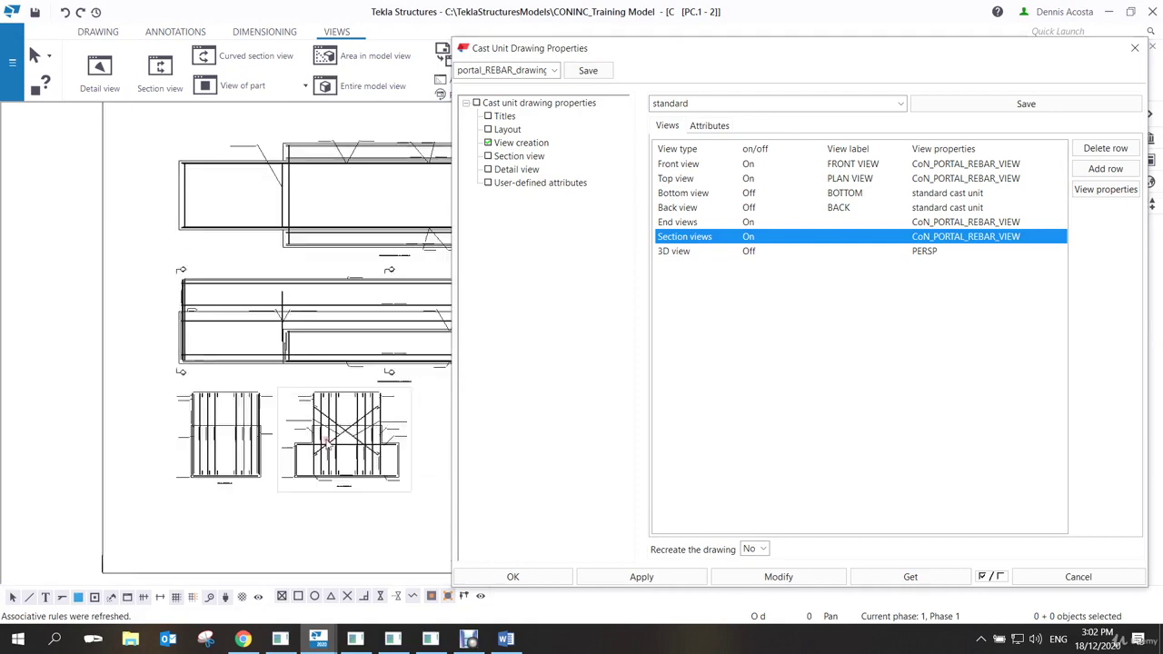
{"action": "scroll", "coordinate": [261, 474], "scroll_direction": "up", "scroll_amount": 2}
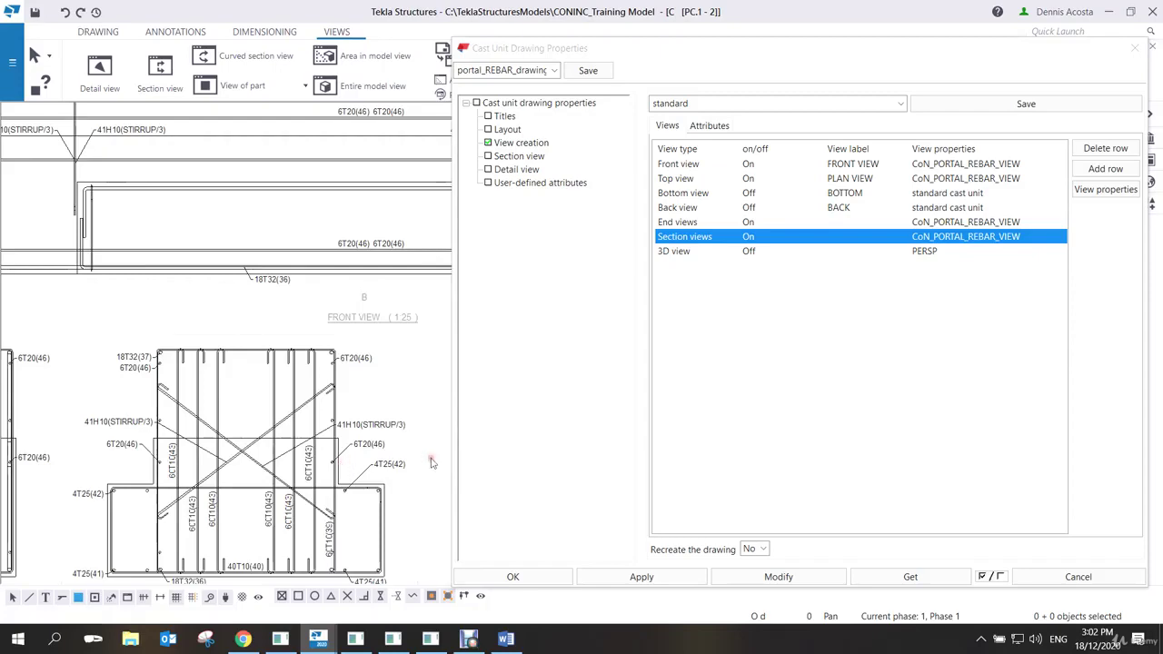
{"action": "left_click", "coordinate": [293, 343]}
{"action": "scroll", "coordinate": [291, 368], "scroll_direction": "down", "scroll_amount": 6}
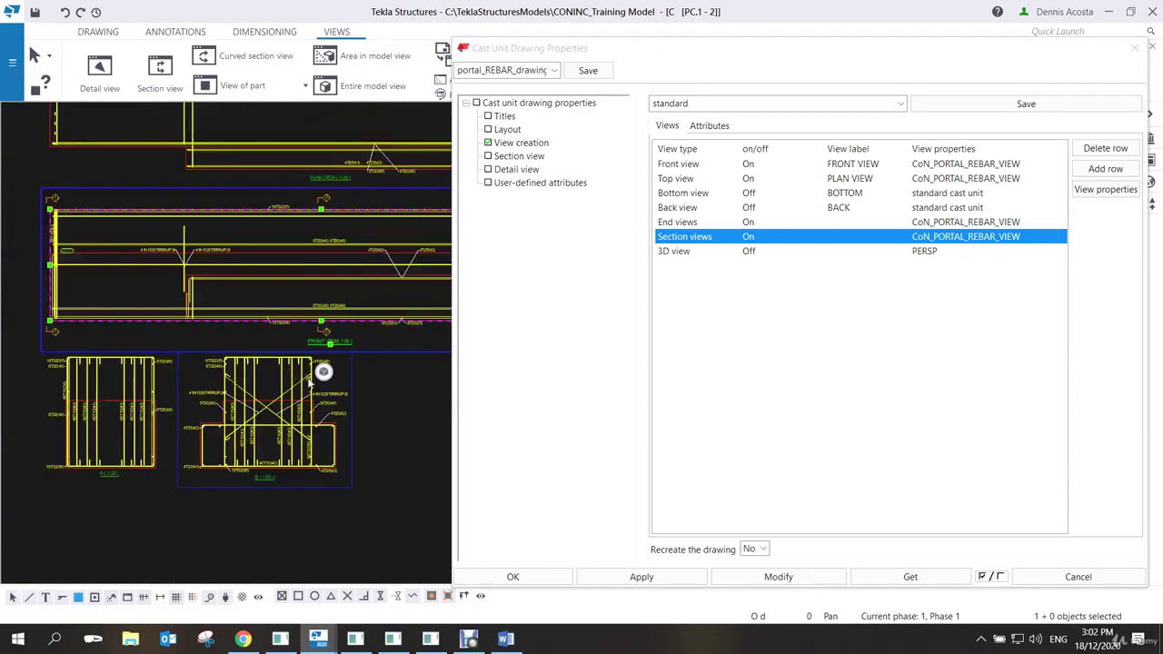
{"action": "scroll", "coordinate": [303, 310], "scroll_direction": "up", "scroll_amount": 4}
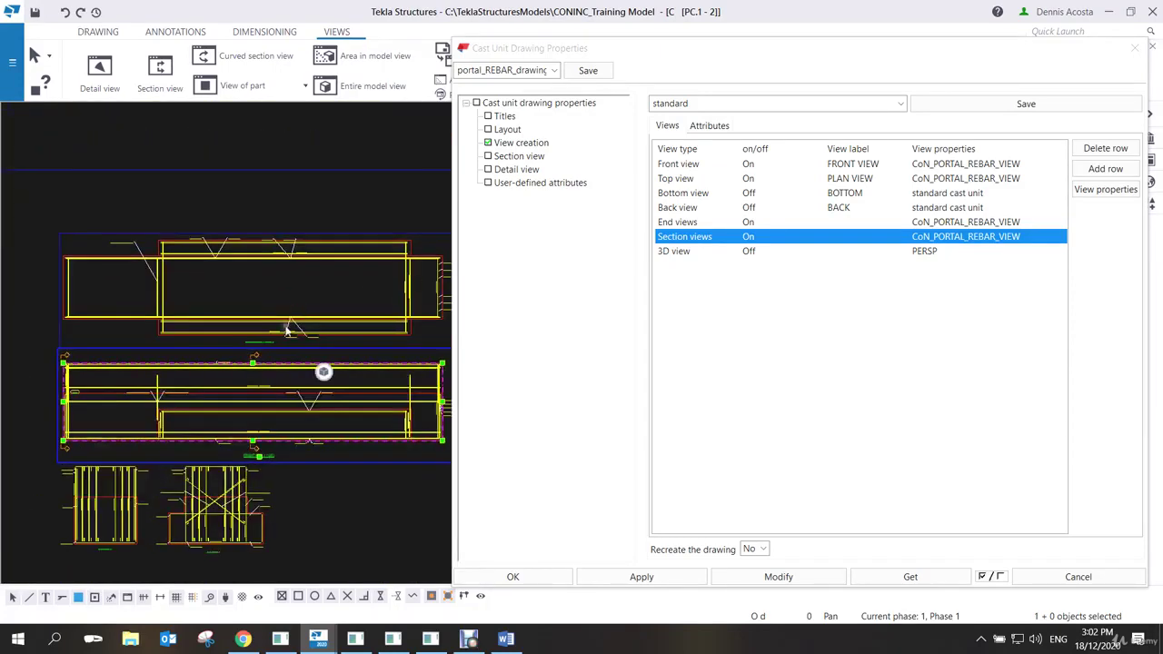
{"action": "scroll", "coordinate": [242, 400], "scroll_direction": "up", "scroll_amount": 2}
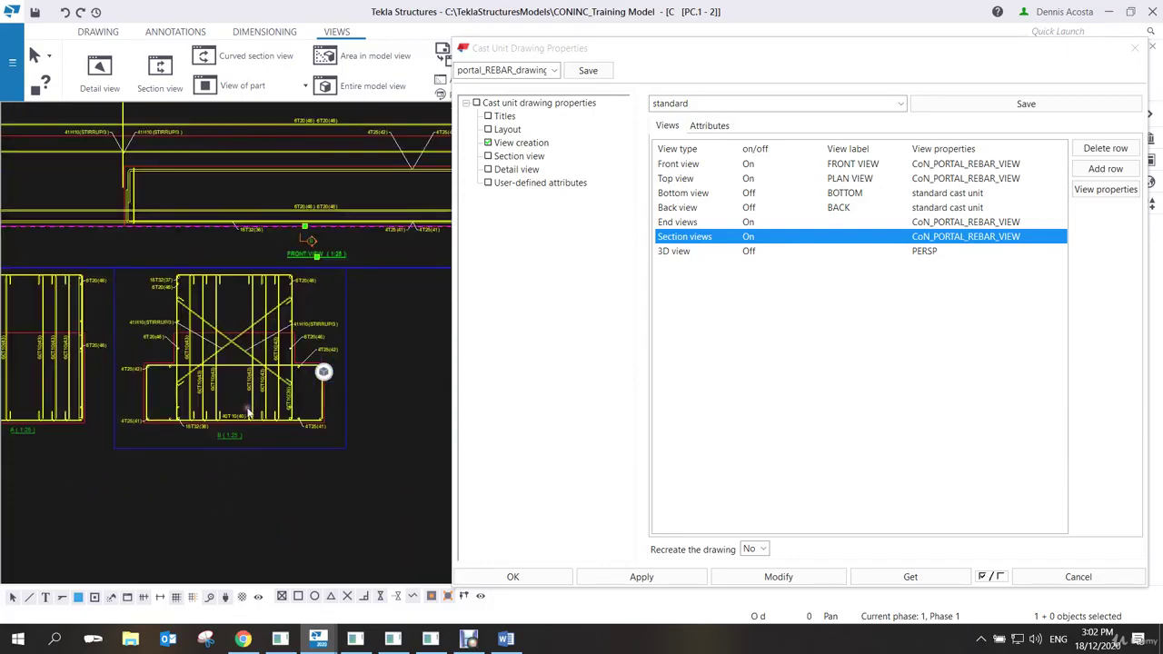
{"action": "left_click", "coordinate": [512, 577]}
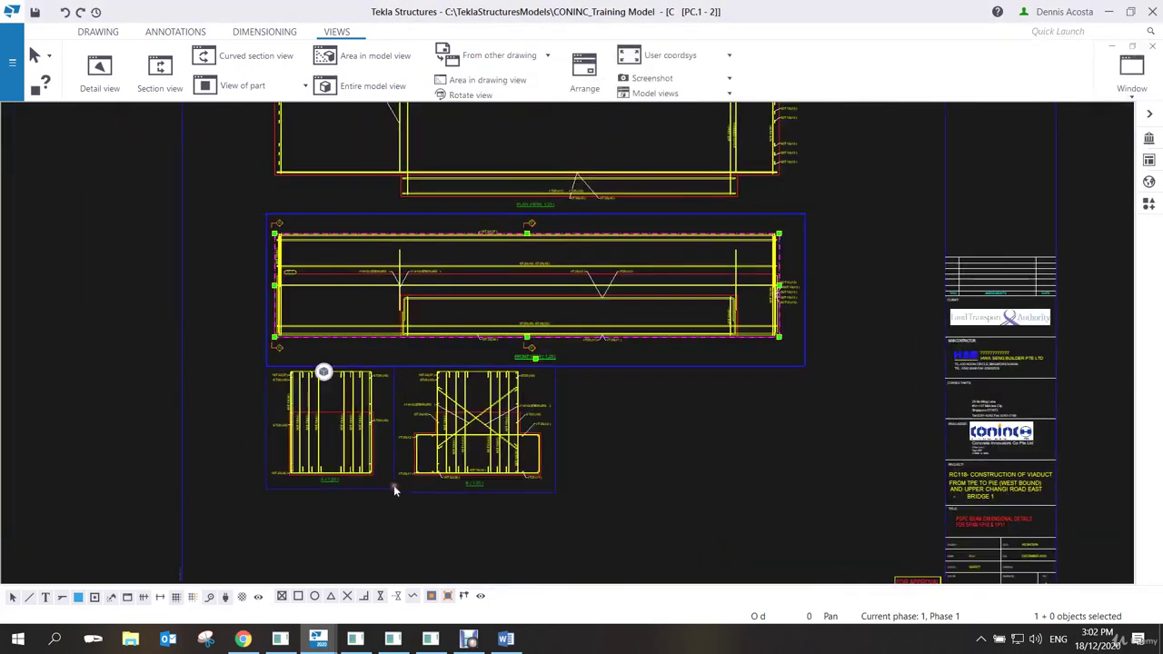
Move section views A and B together down the sheet to leave space below the front view.
{"action": "left_click_drag", "start_coordinate": [408, 486], "coordinate": [383, 511]}
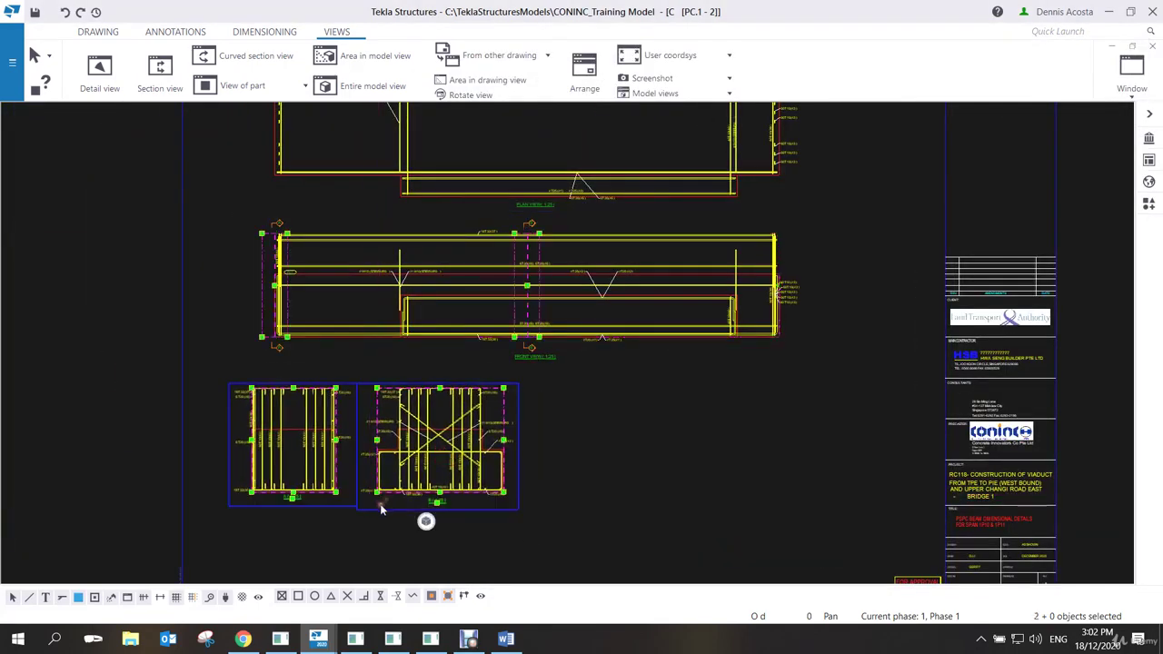
{"action": "mouse_move", "coordinate": [532, 540]}
{"action": "left_mouse_down"}
{"action": "mouse_move", "coordinate": [886, 563]}
{"action": "mouse_move", "coordinate": [590, 486]}
{"action": "left_mouse_up"}
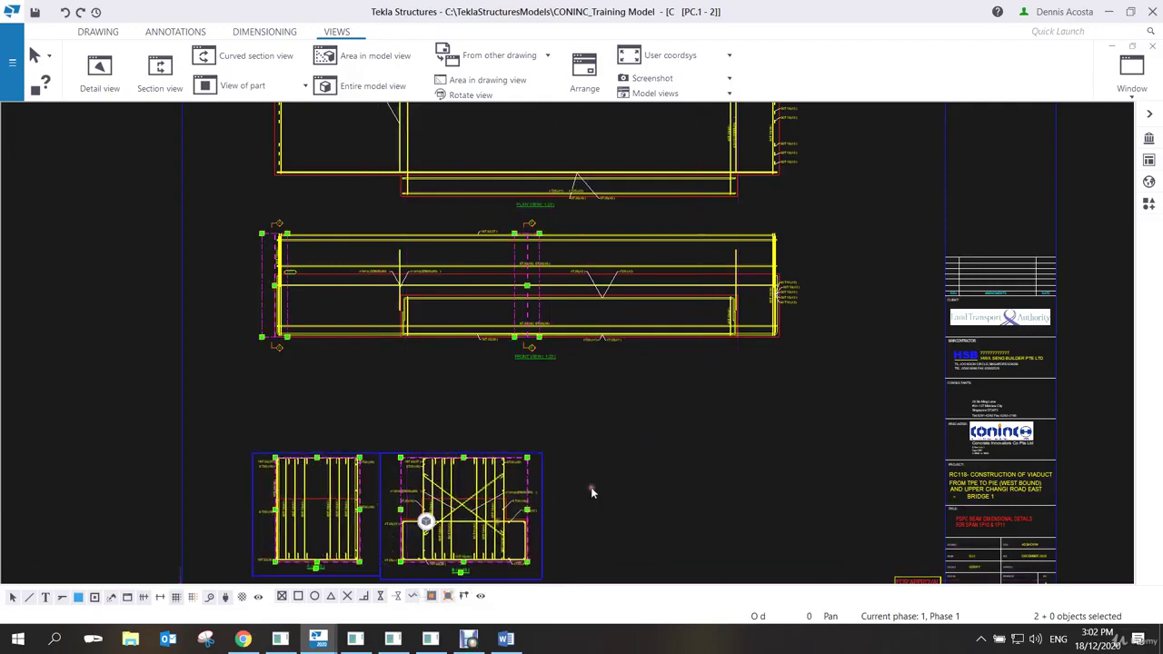
{"action": "scroll", "coordinate": [660, 433], "scroll_direction": "down", "scroll_amount": 1}
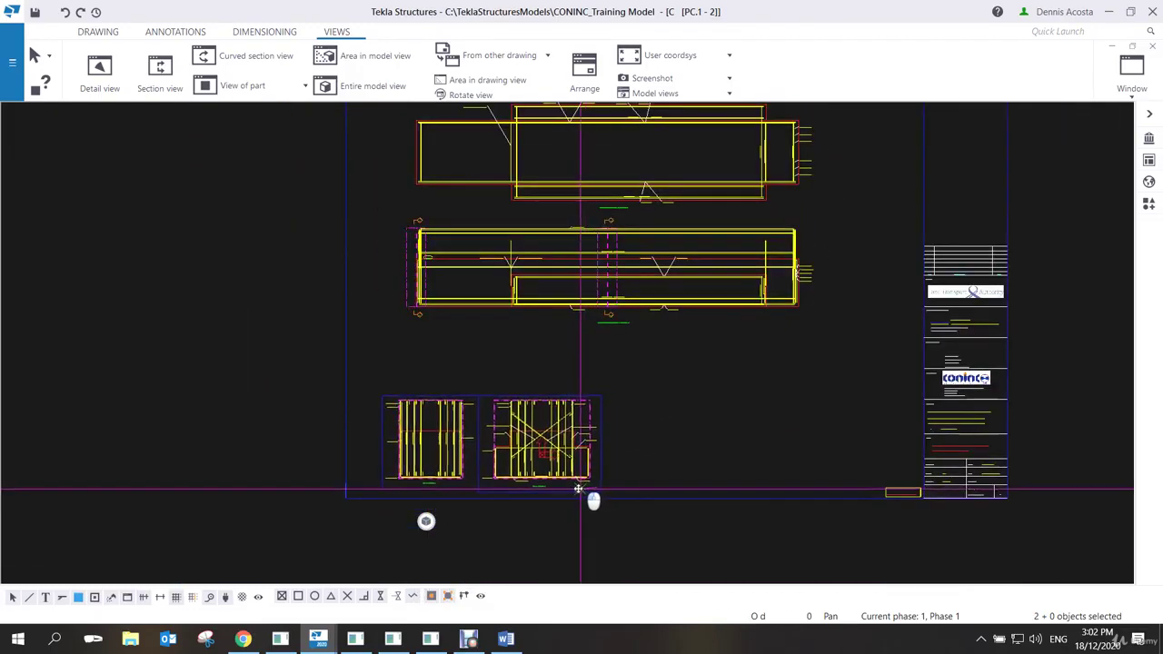
{"action": "left_click", "coordinate": [654, 429]}
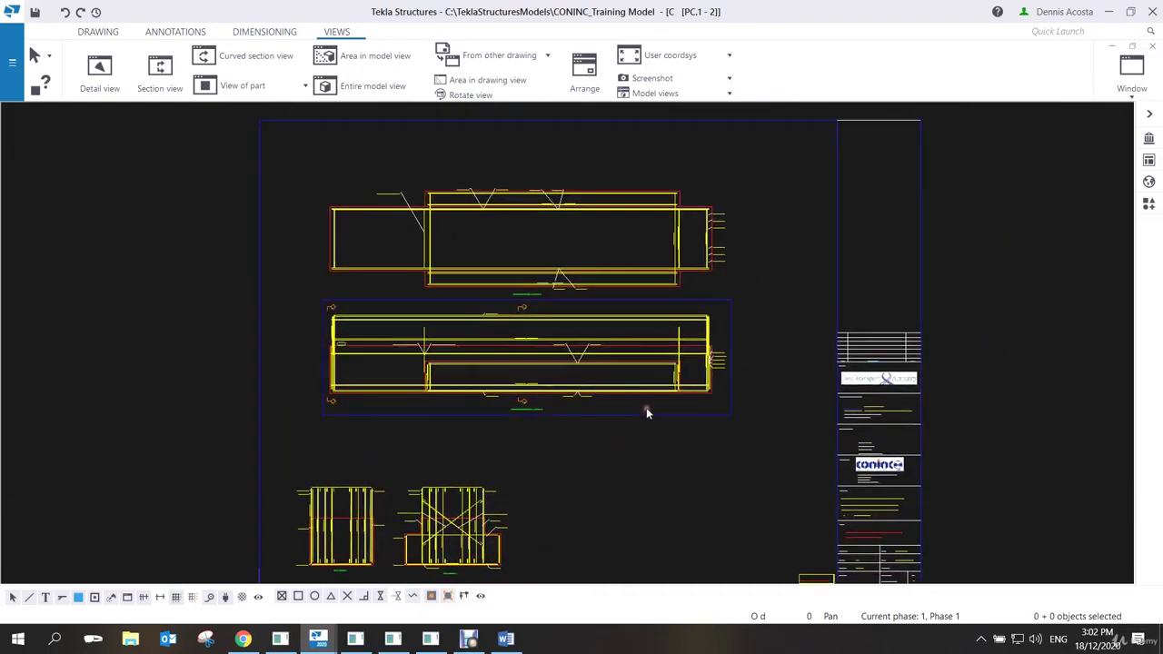
Move the front view slightly down from the plan view and adjust the plan view's position above it.
{"action": "left_click", "coordinate": [646, 411]}
{"action": "left_click_drag", "start_coordinate": [646, 411], "coordinate": [658, 431]}
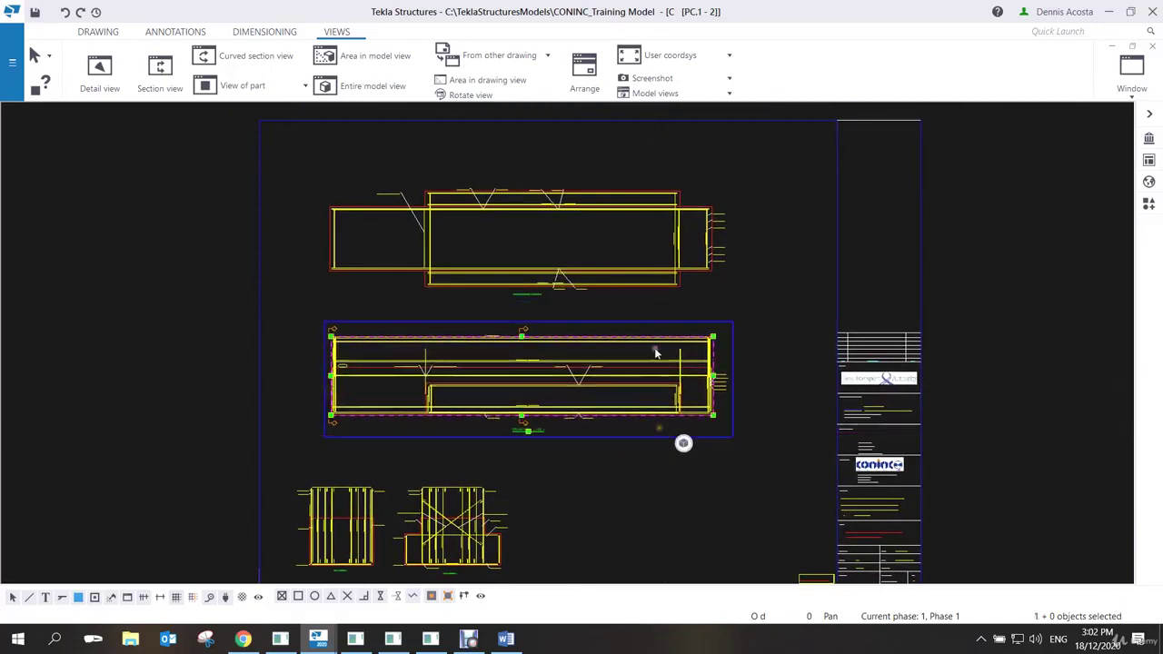
{"action": "left_click", "coordinate": [655, 356]}
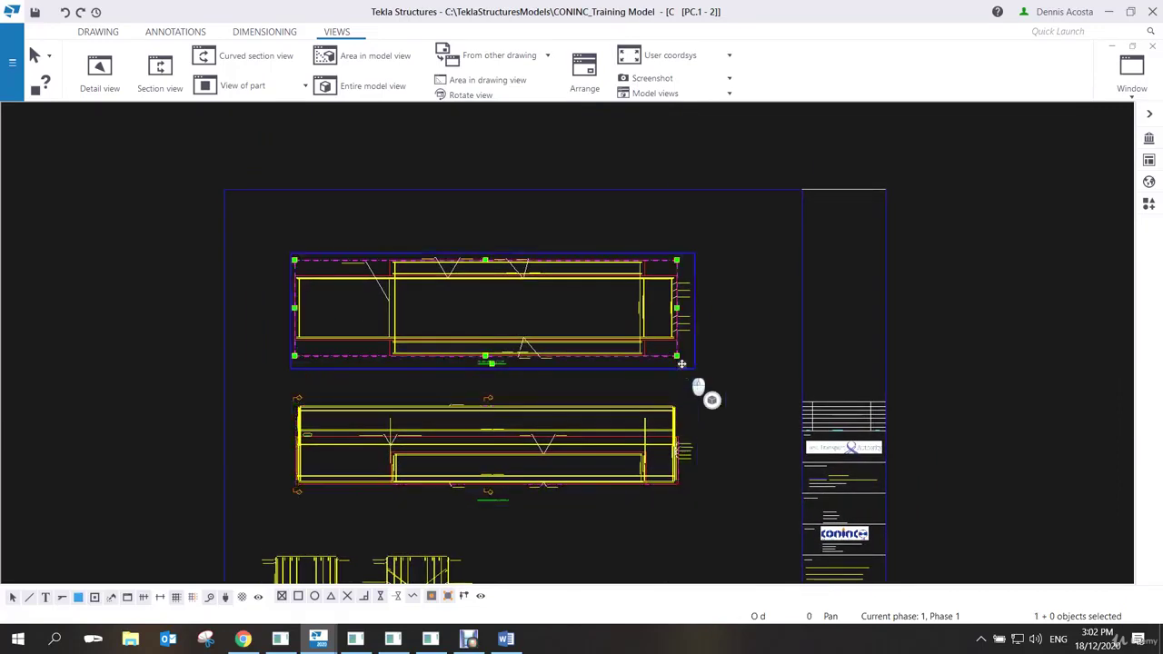
{"action": "mouse_move", "coordinate": [682, 363]}
{"action": "left_mouse_down"}
{"action": "mouse_move", "coordinate": [682, 348]}
{"action": "mouse_move", "coordinate": [677, 363]}
{"action": "left_mouse_up"}
Examine the reinforcement marks and their leader lines around the plan view.
{"action": "scroll", "coordinate": [537, 351], "scroll_direction": "up", "scroll_amount": 5}
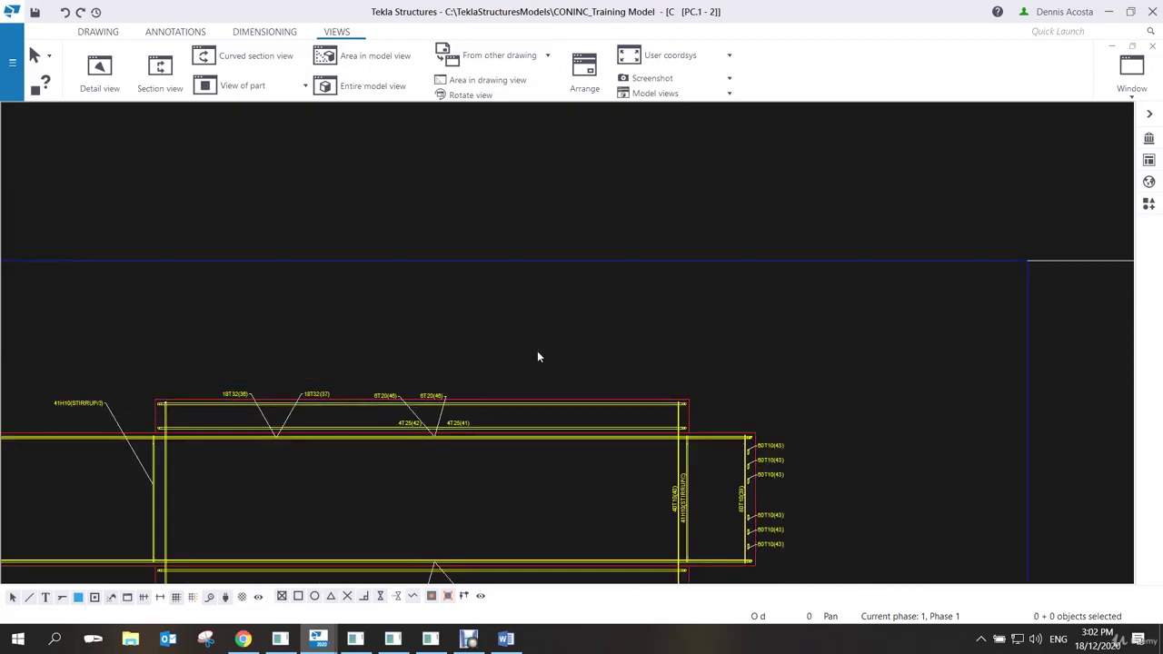
{"action": "scroll", "coordinate": [743, 385], "scroll_direction": "down", "scroll_amount": 2}
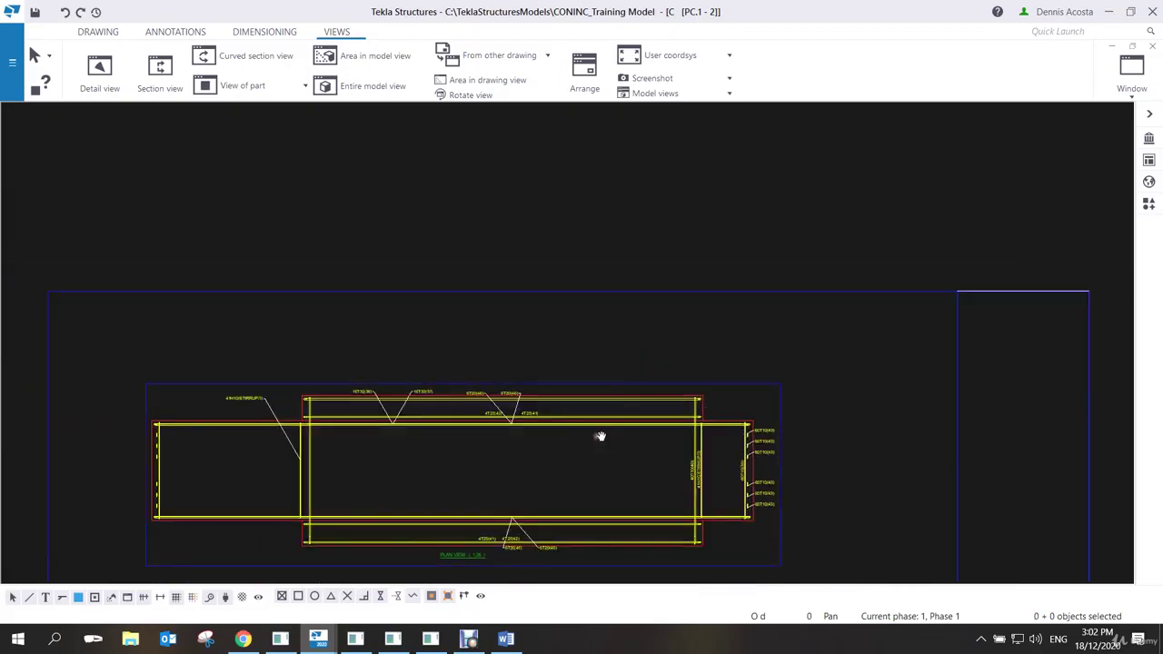
{"action": "left_click_drag", "start_coordinate": [600, 436], "coordinate": [623, 381]}
{"action": "scroll", "coordinate": [622, 378], "scroll_direction": "up", "scroll_amount": 2}
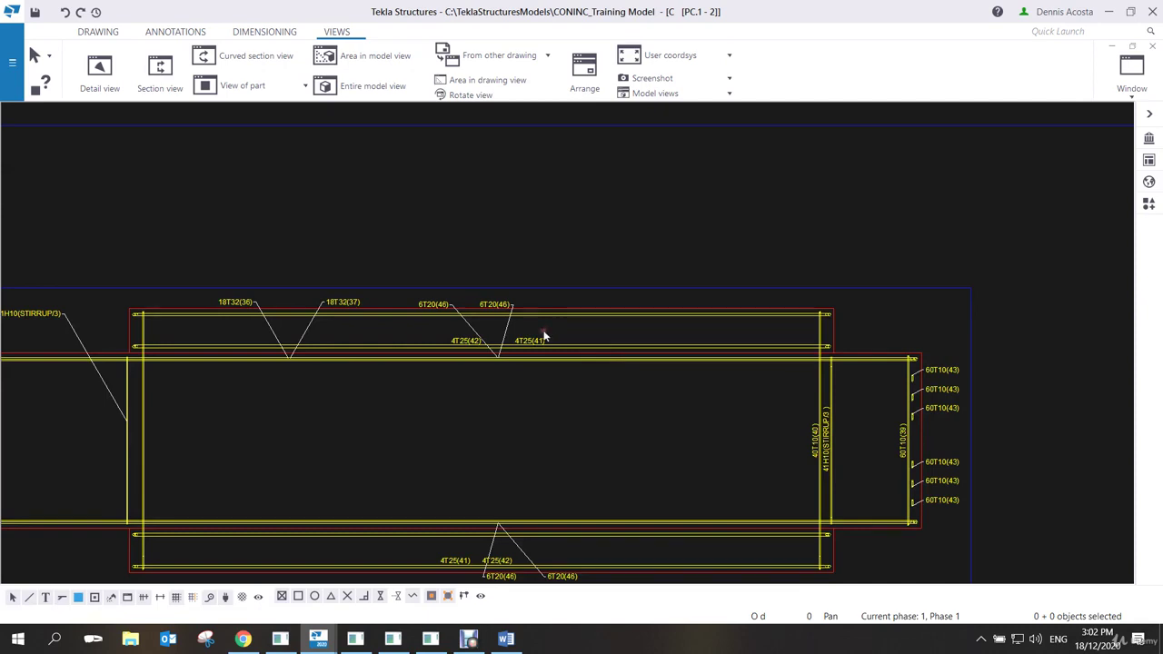
{"action": "left_click", "coordinate": [597, 324]}
{"action": "mouse_move", "coordinate": [547, 332]}
{"action": "left_mouse_down"}
{"action": "mouse_move", "coordinate": [652, 337]}
{"action": "mouse_move", "coordinate": [647, 297]}
{"action": "left_mouse_up"}
{"action": "scroll", "coordinate": [681, 346], "scroll_direction": "up", "scroll_amount": 2}
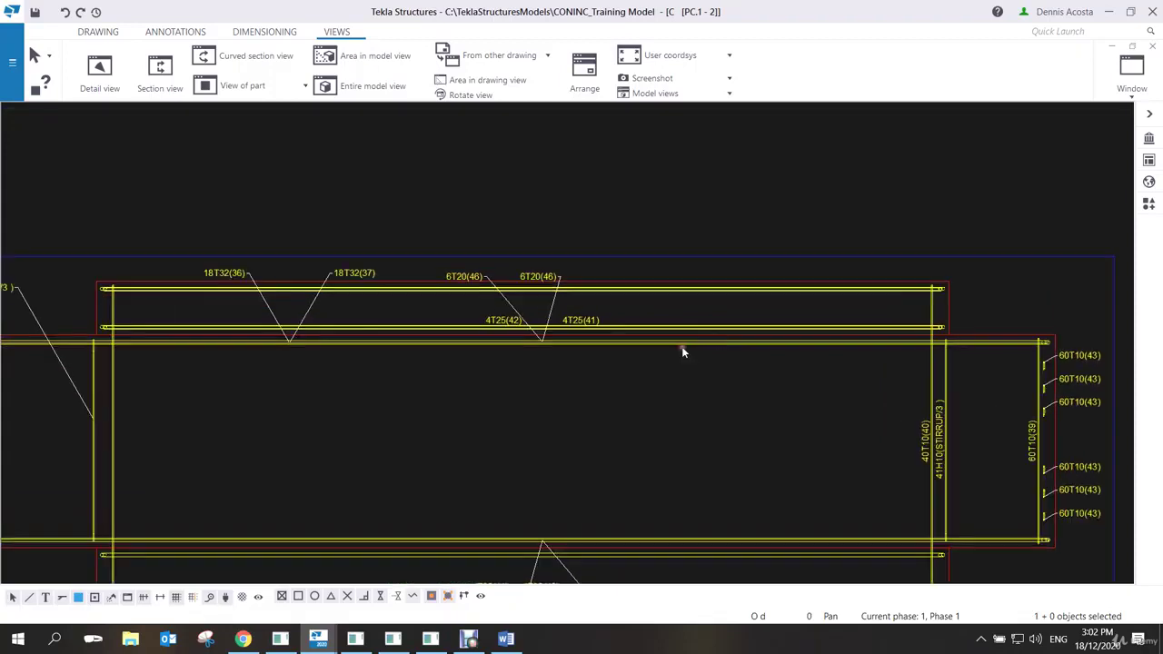
{"action": "scroll", "coordinate": [681, 348], "scroll_direction": "down", "scroll_amount": 5}
{"action": "scroll", "coordinate": [654, 346], "scroll_direction": "up", "scroll_amount": 4}
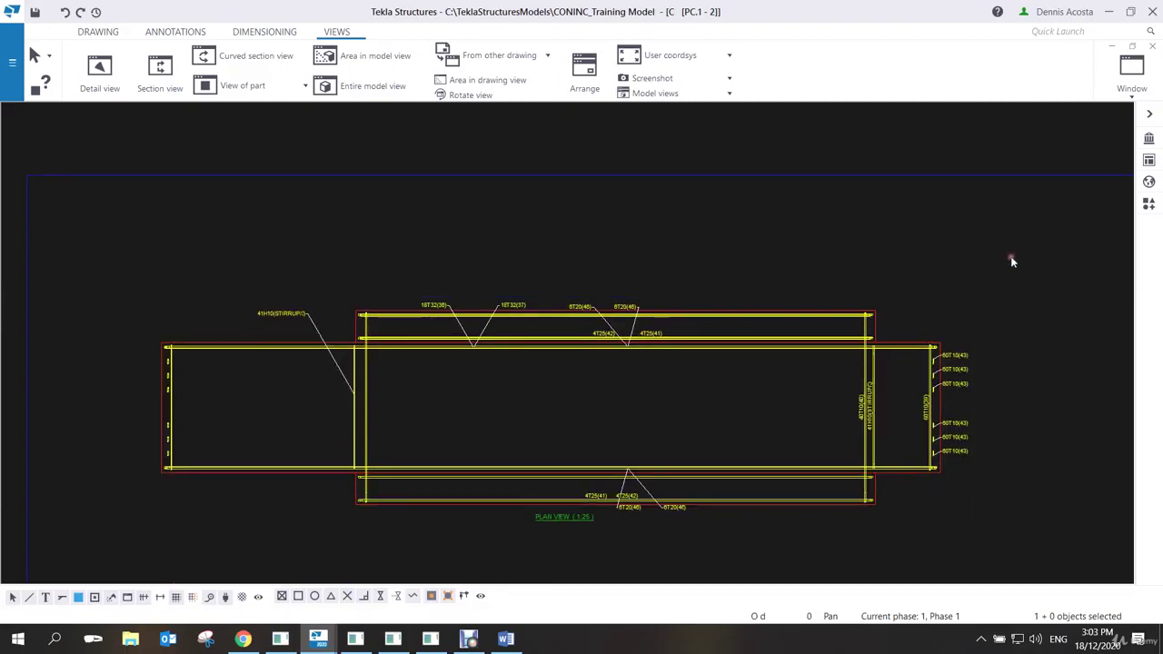
Clear the component catalog's search filter and expand the Applications group to locate Rebar pull-out picture and marking.
{"action": "left_click", "coordinate": [1148, 204]}
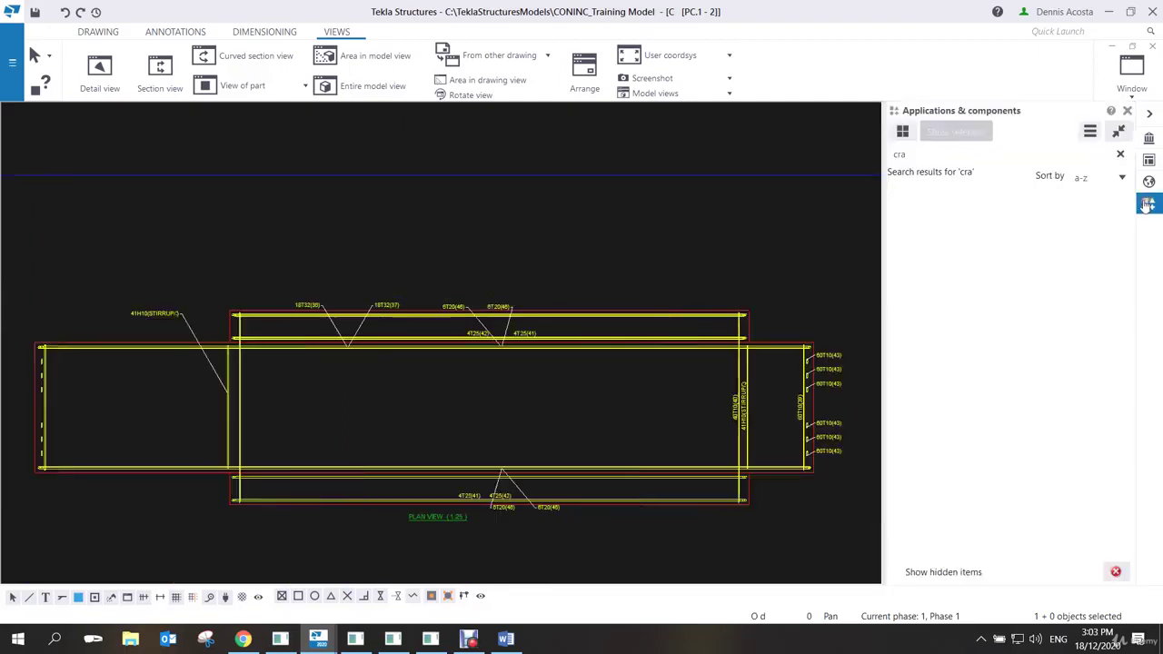
{"action": "left_click", "coordinate": [1120, 155]}
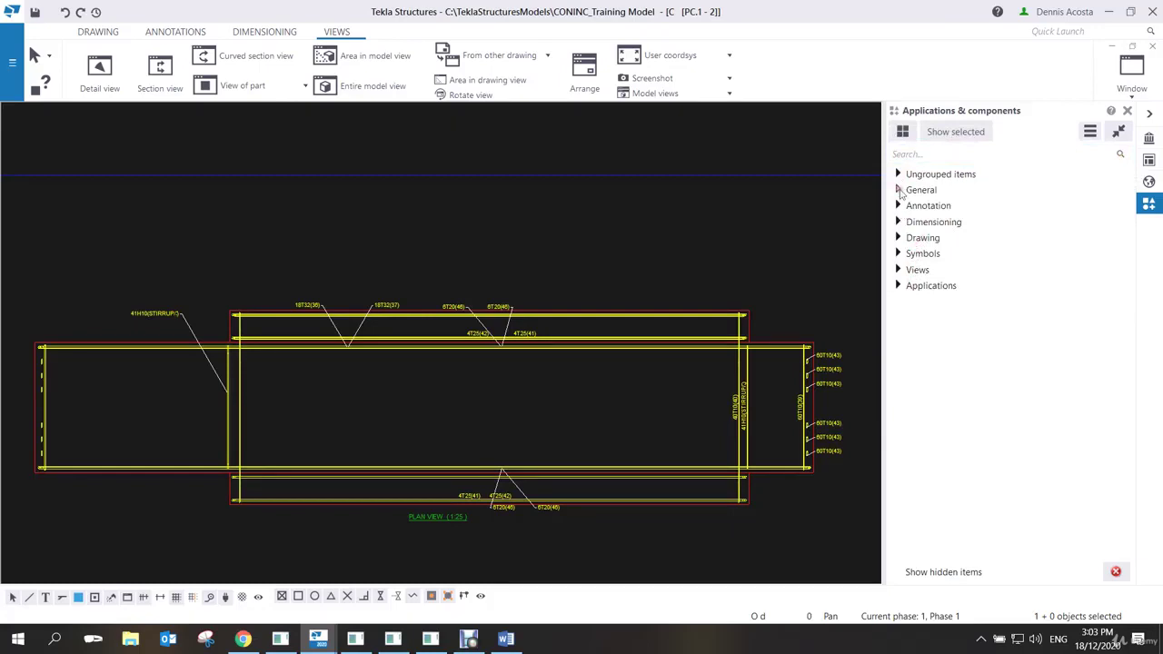
{"action": "left_click", "coordinate": [898, 190]}
{"action": "left_click", "coordinate": [898, 190]}
{"action": "left_click", "coordinate": [899, 285]}
{"action": "scroll", "coordinate": [1004, 376], "scroll_direction": "down", "scroll_amount": 10}
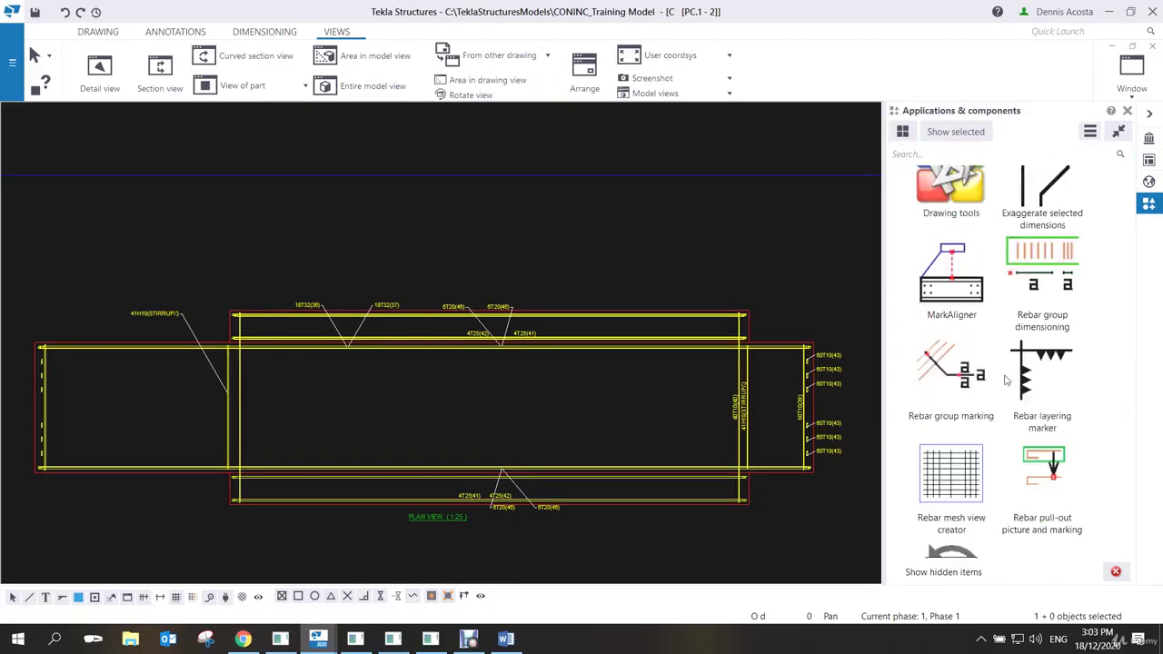
{"action": "scroll", "coordinate": [1006, 381], "scroll_direction": "up", "scroll_amount": 3}
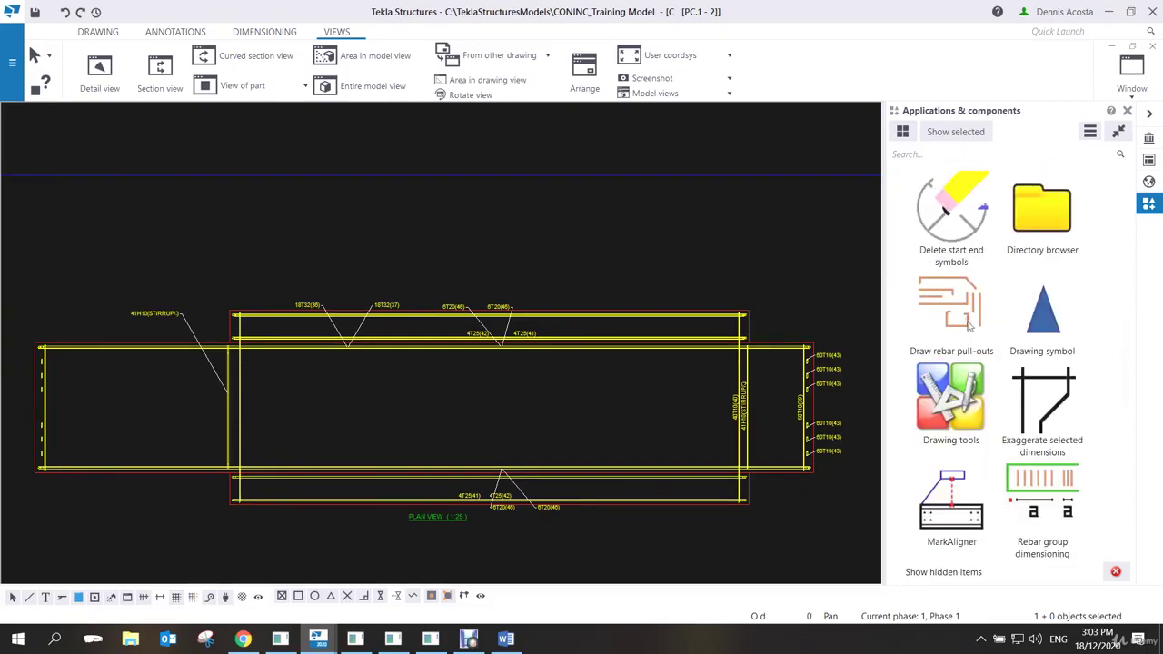
{"action": "scroll", "coordinate": [1043, 436], "scroll_direction": "down", "scroll_amount": 3}
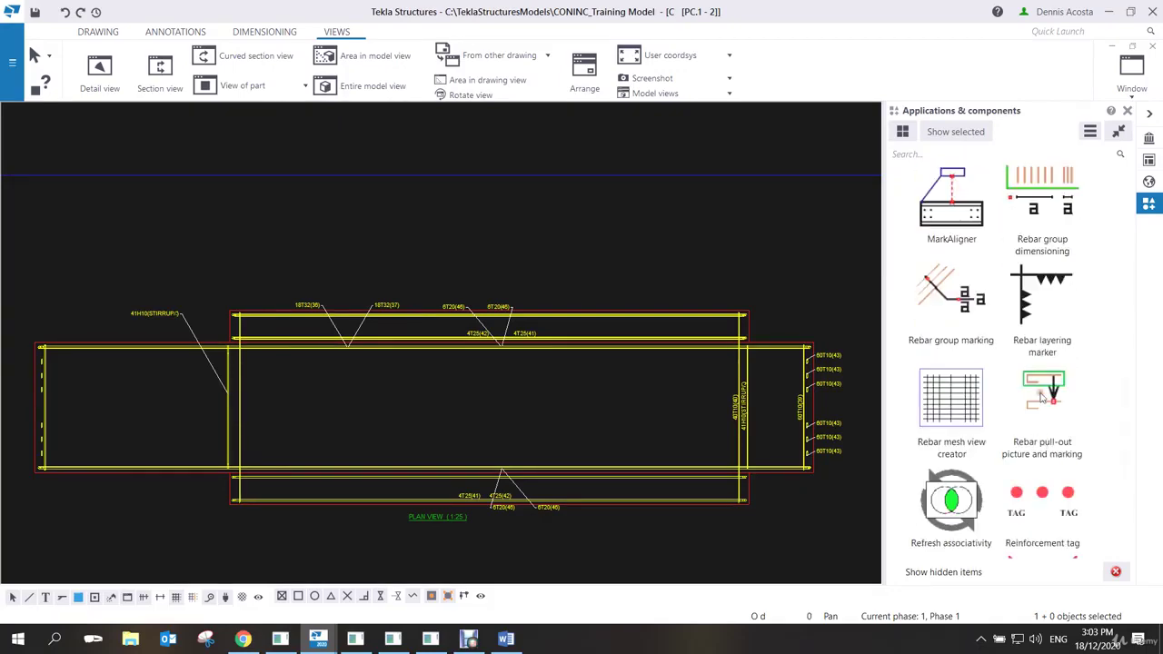
{"action": "scroll", "coordinate": [1042, 396], "scroll_direction": "up", "scroll_amount": 1}
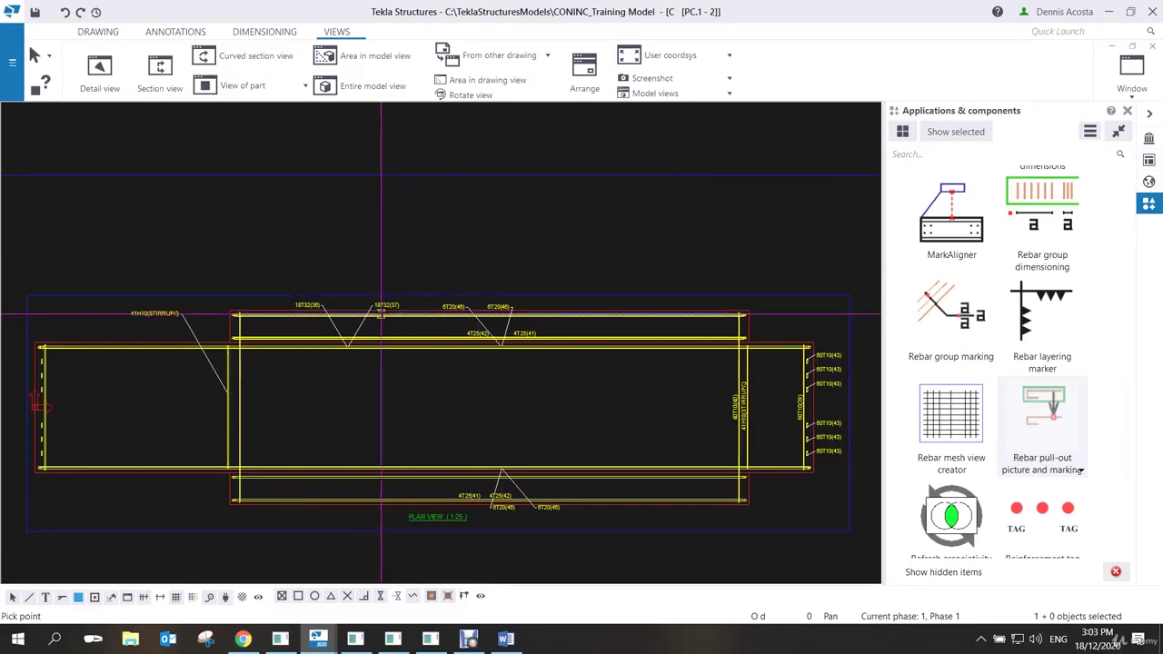
{"action": "right_click", "coordinate": [558, 279]}
{"action": "left_click", "coordinate": [581, 288]}
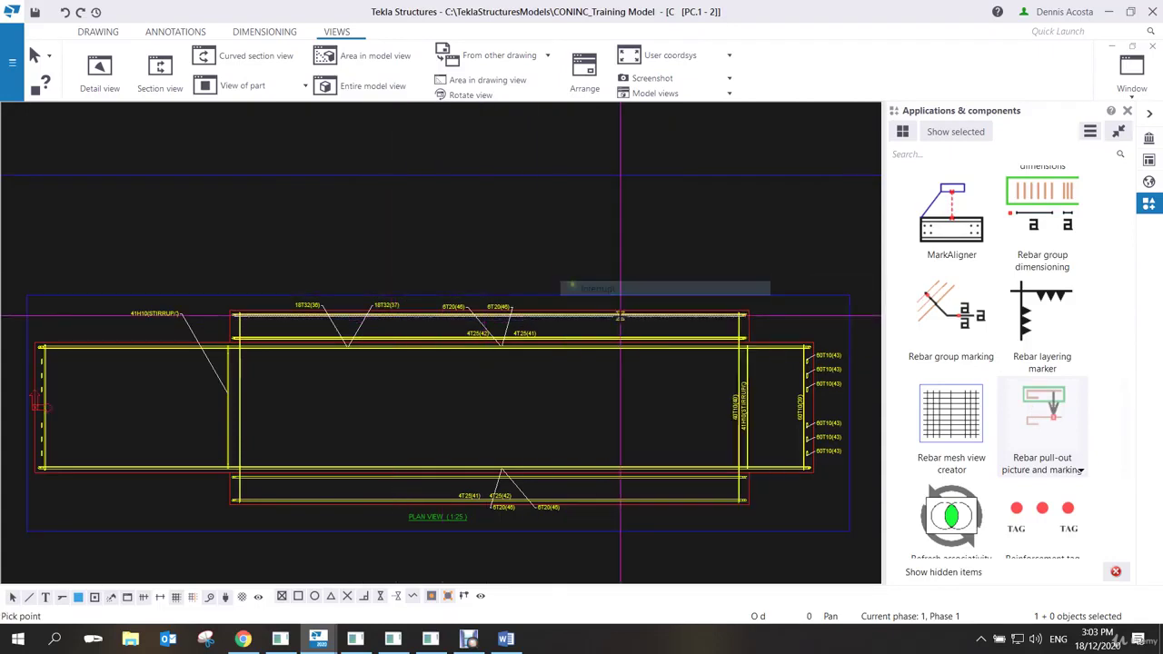
{"action": "scroll", "coordinate": [620, 315], "scroll_direction": "up", "scroll_amount": 2}
{"action": "right_click", "coordinate": [632, 248]}
{"action": "left_click", "coordinate": [673, 261]}
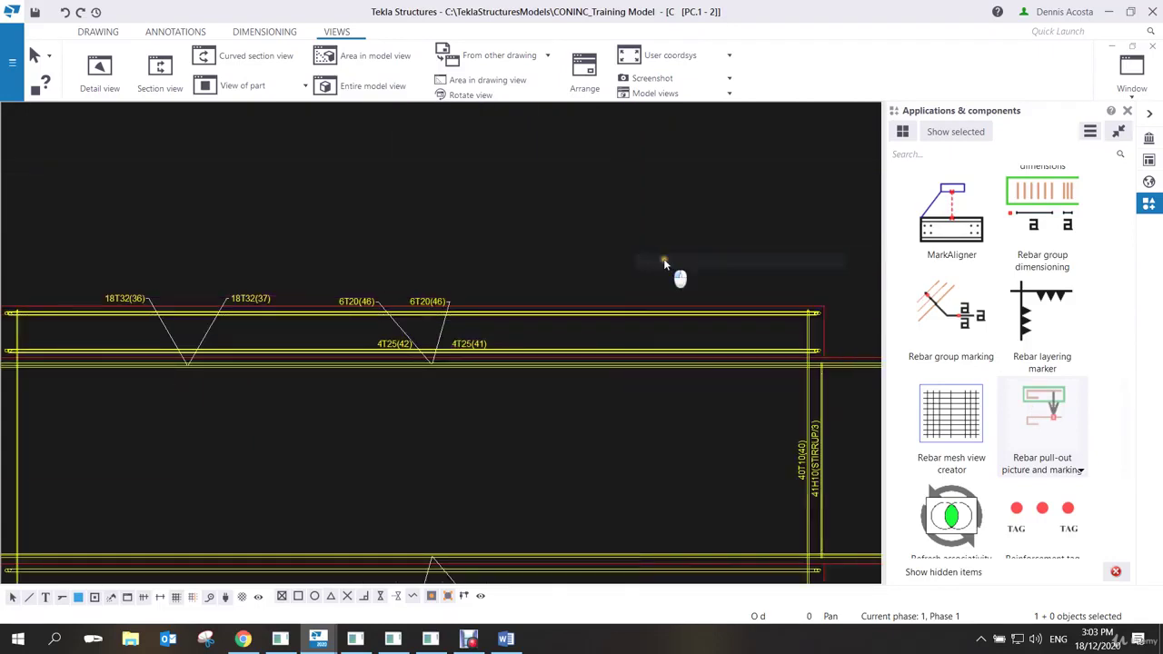
{"action": "left_click", "coordinate": [685, 315]}
Open the settings of Rebar pull-out picture and marking and set the rebar geometry to rounded bends.
{"action": "left_click", "coordinate": [1045, 404]}
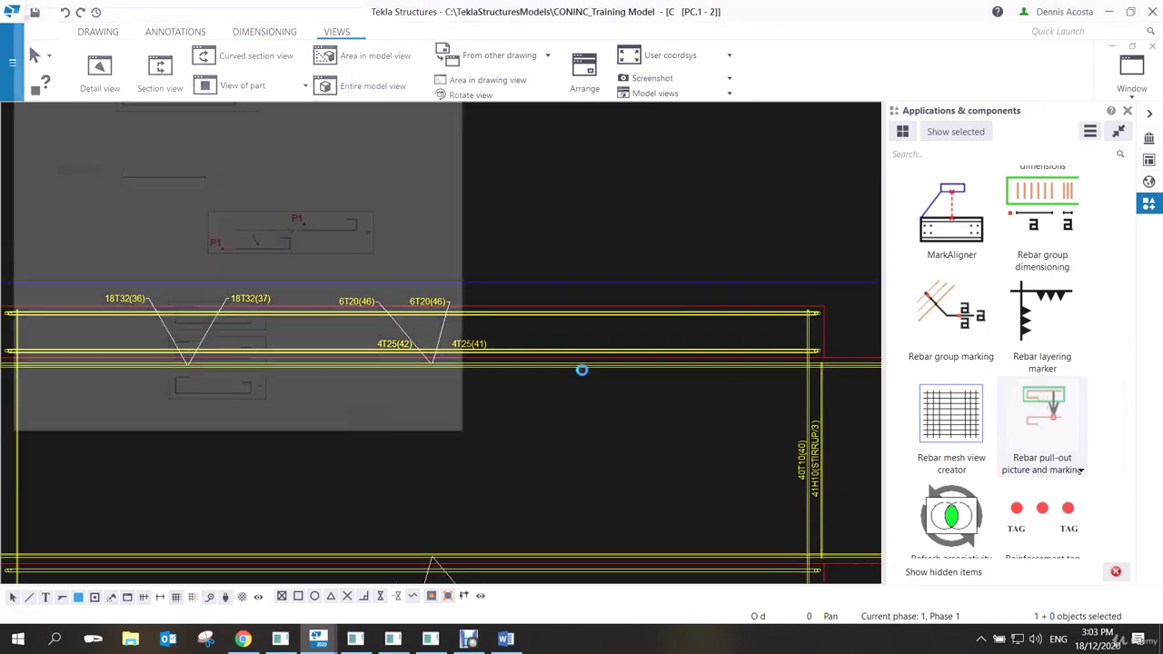
{"action": "left_click_drag", "start_coordinate": [299, 13], "coordinate": [979, 71]}
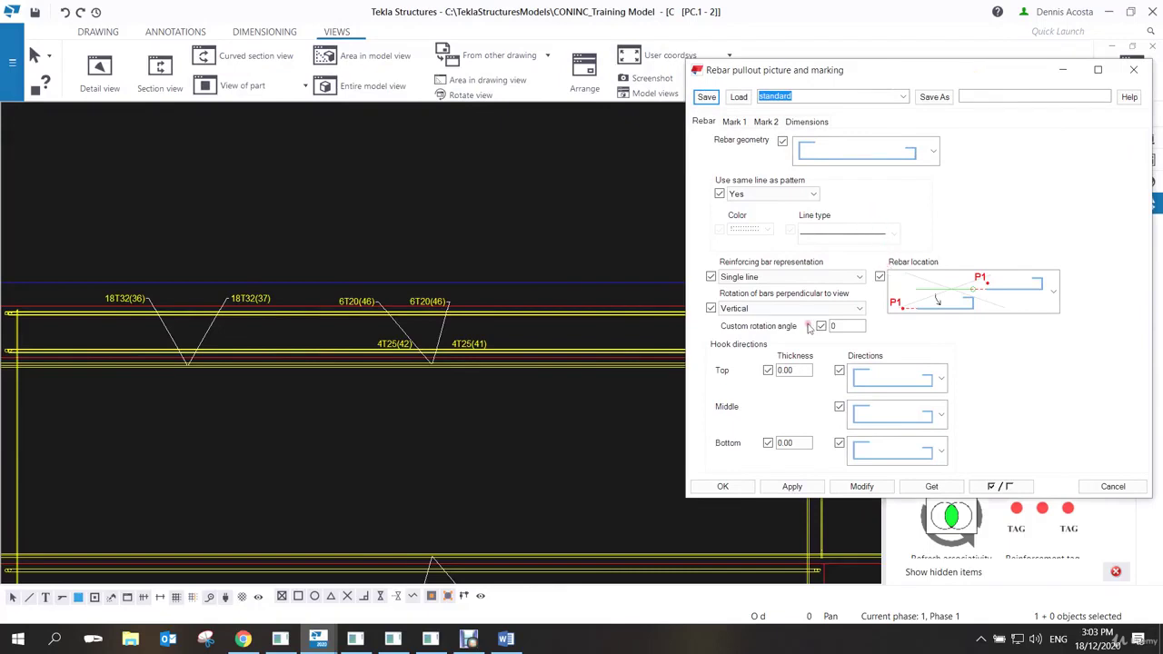
{"action": "left_click", "coordinate": [879, 156]}
{"action": "left_click", "coordinate": [879, 157]}
{"action": "left_click", "coordinate": [879, 157]}
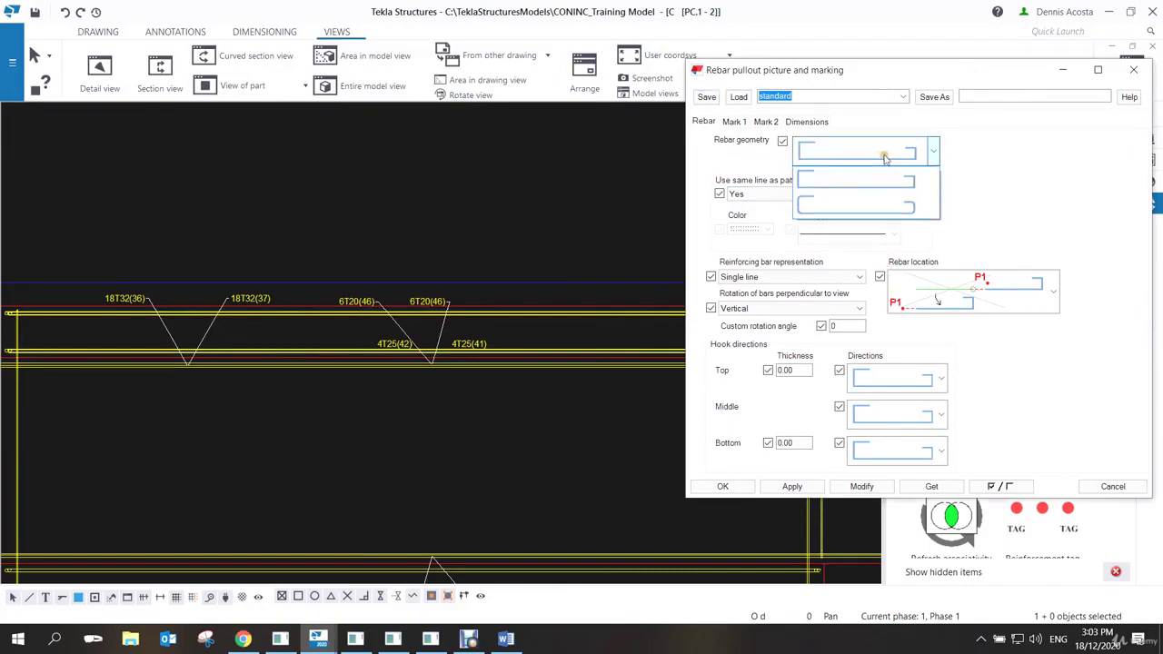
{"action": "left_click", "coordinate": [914, 215]}
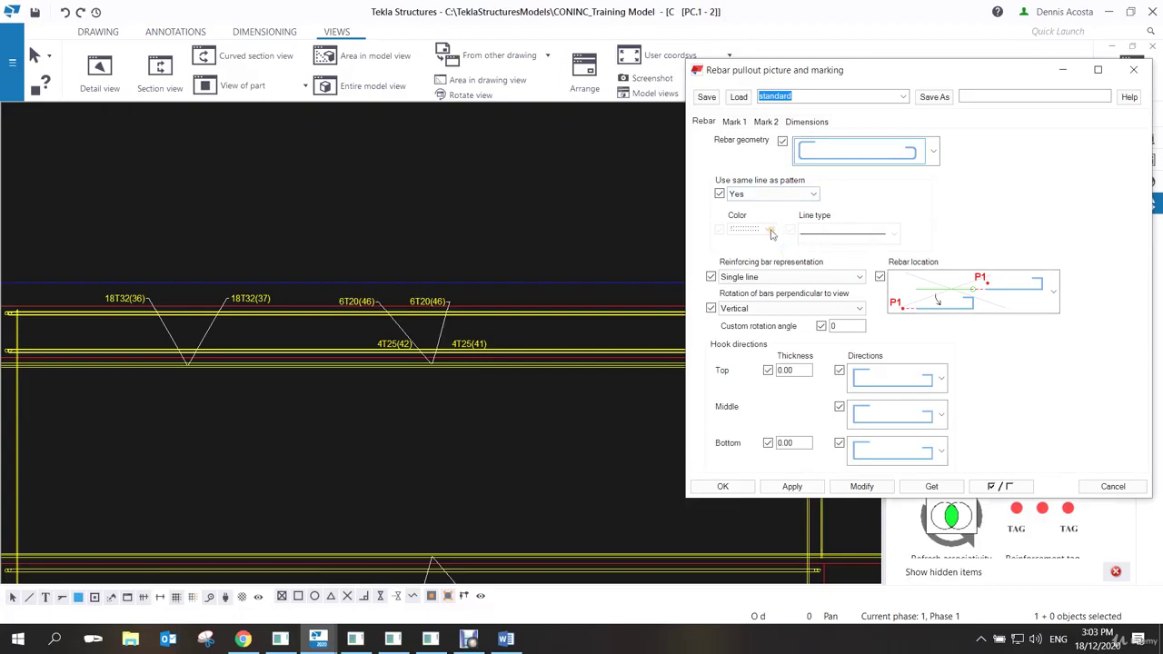
Set Use same line as pattern to No and make the pull-out line colour green.
{"action": "left_click", "coordinate": [782, 195]}
{"action": "left_click", "coordinate": [783, 199]}
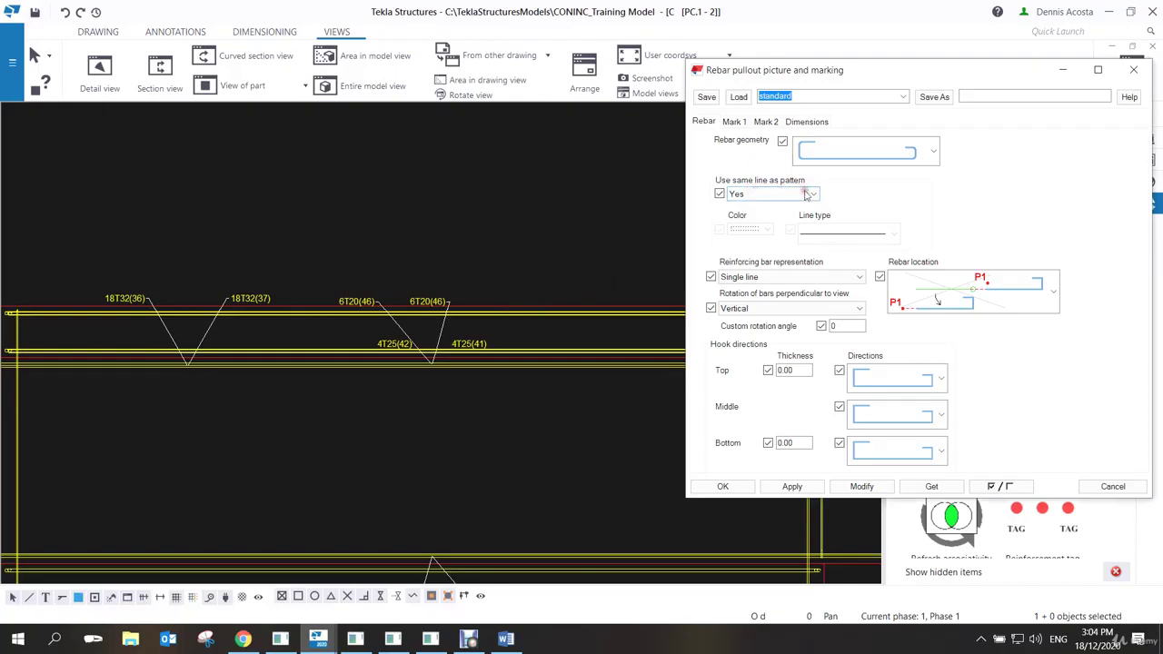
{"action": "left_click", "coordinate": [770, 194]}
{"action": "left_click", "coordinate": [768, 222]}
{"action": "left_click", "coordinate": [766, 230]}
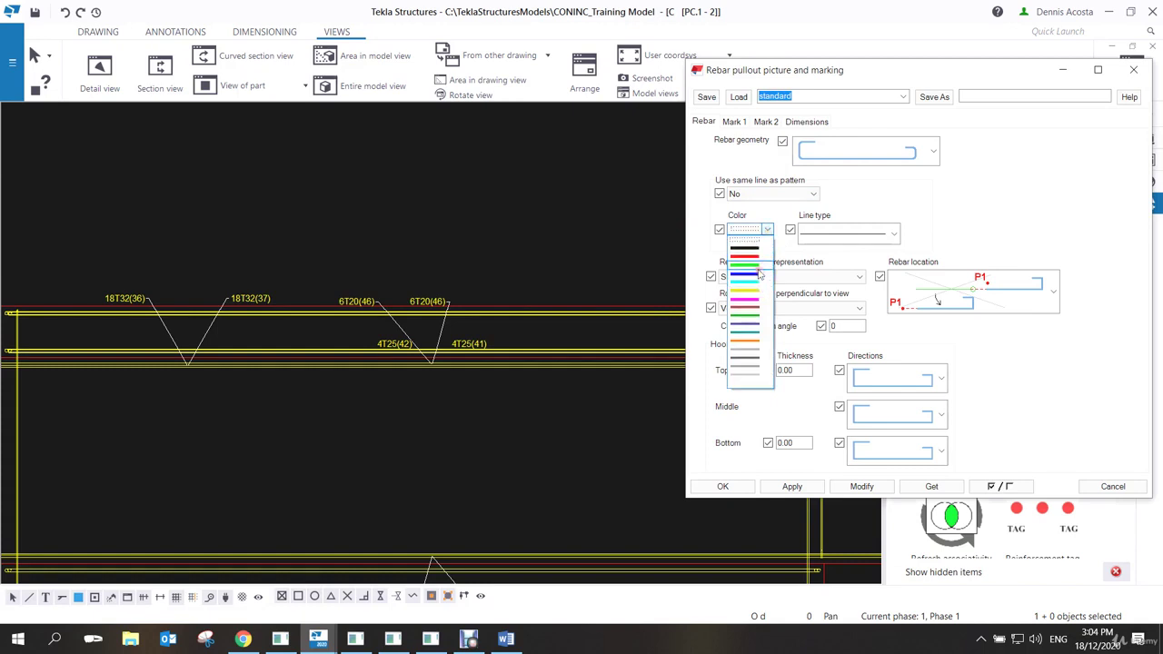
{"action": "left_click", "coordinate": [754, 265]}
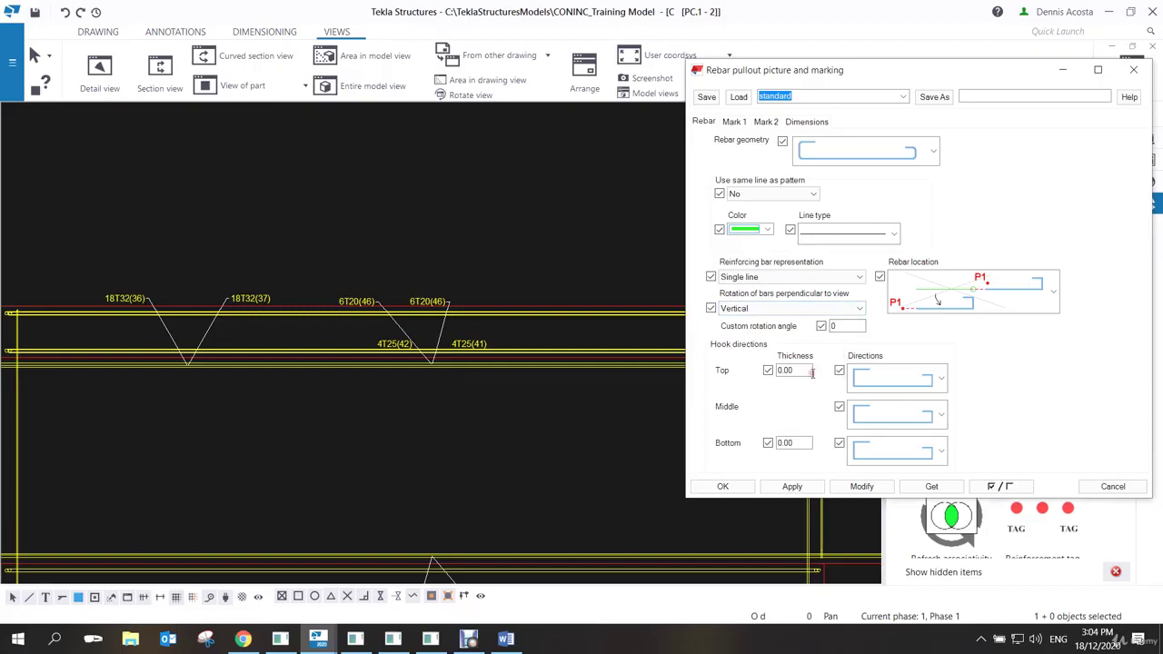
Enable creation of the first pull-out mark and add Grade and Diameter to its elements.
{"action": "left_click", "coordinate": [736, 123]}
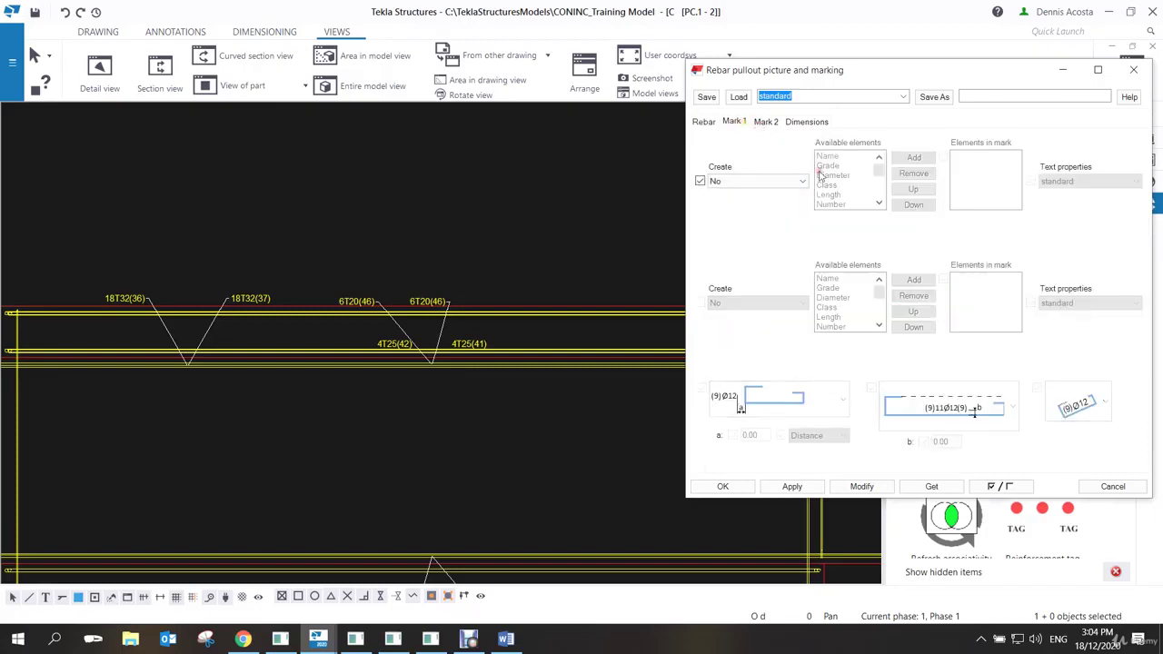
{"action": "left_click", "coordinate": [802, 182]}
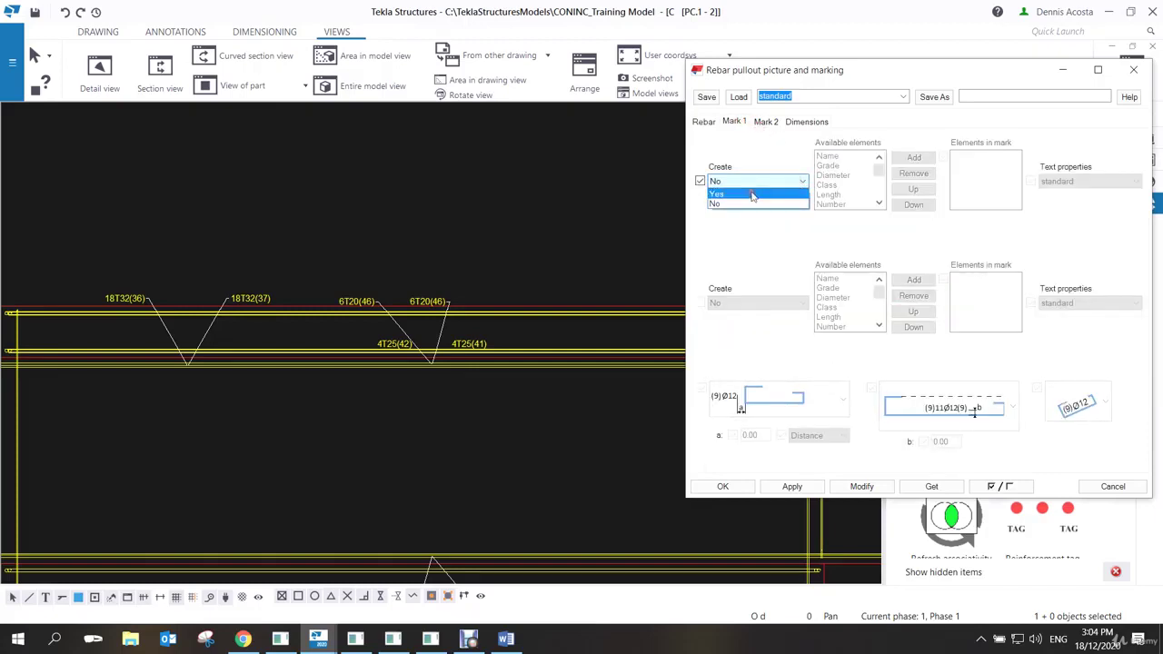
{"action": "left_click", "coordinate": [753, 193]}
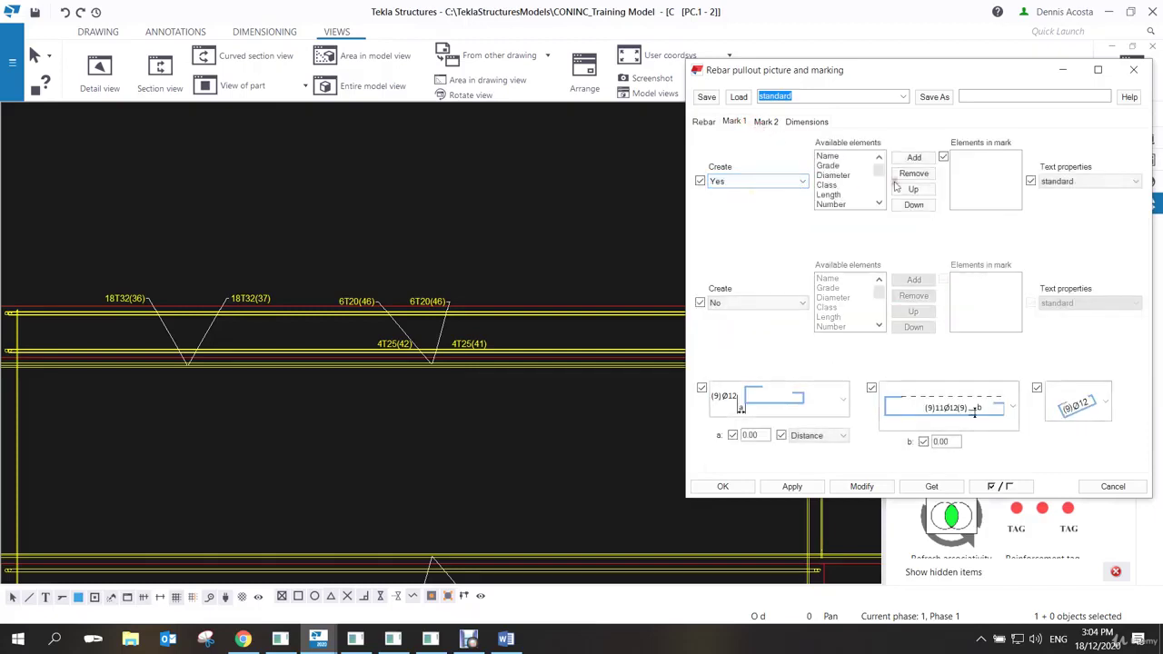
{"action": "left_click", "coordinate": [828, 158]}
{"action": "left_click", "coordinate": [838, 166]}
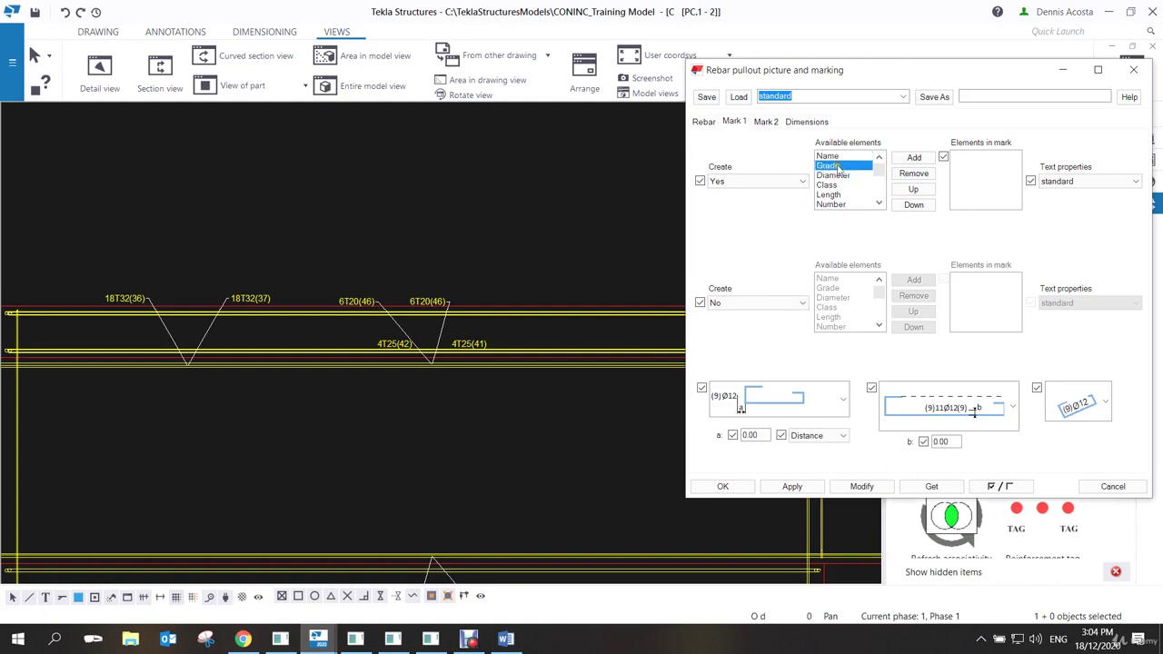
{"action": "left_click", "coordinate": [913, 158]}
{"action": "left_click", "coordinate": [835, 175]}
{"action": "left_click", "coordinate": [909, 159]}
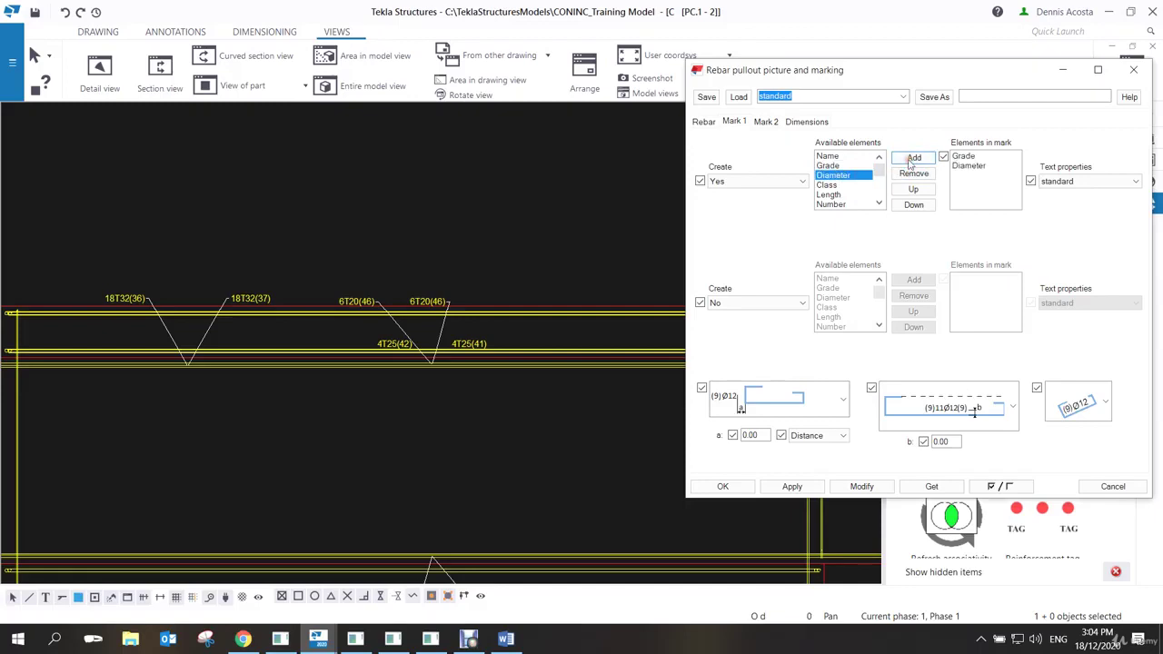
Add a "-" text separator and Length after Diameter in the first pull-out mark.
{"action": "left_click", "coordinate": [831, 196]}
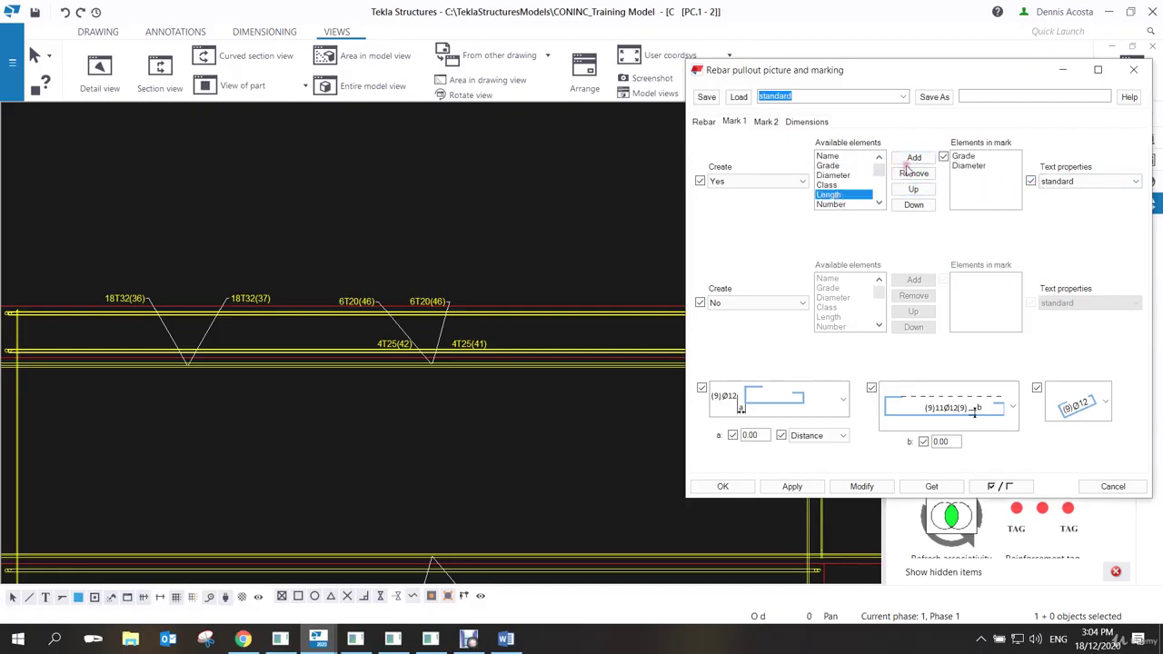
{"action": "left_click", "coordinate": [879, 186]}
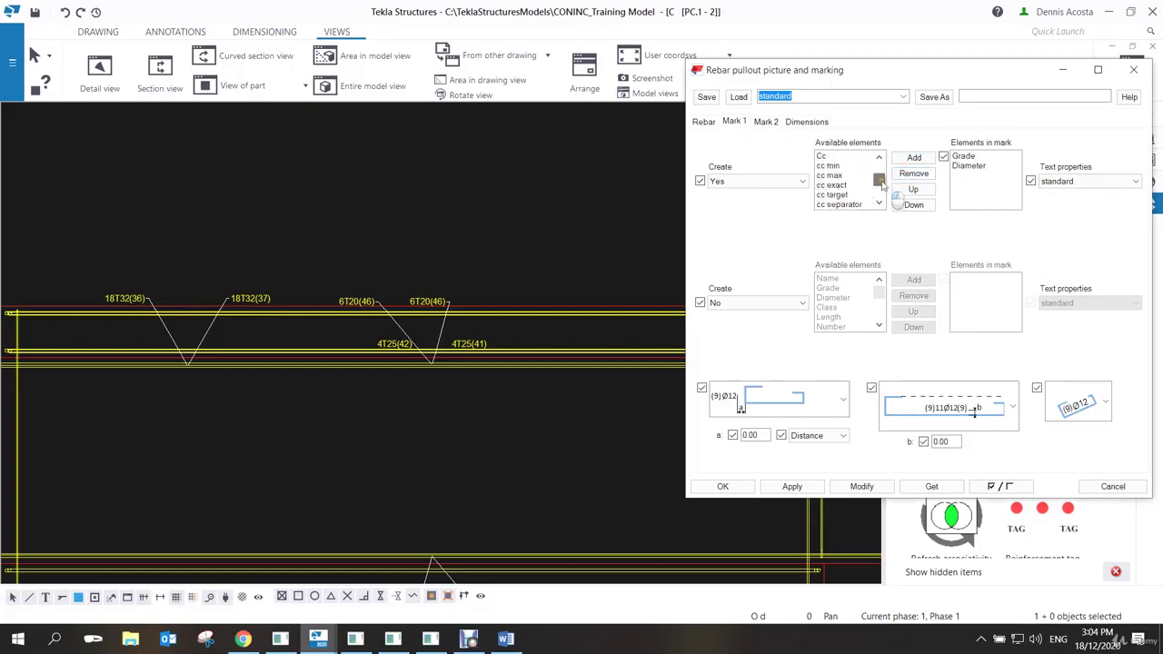
{"action": "left_click", "coordinate": [827, 184]}
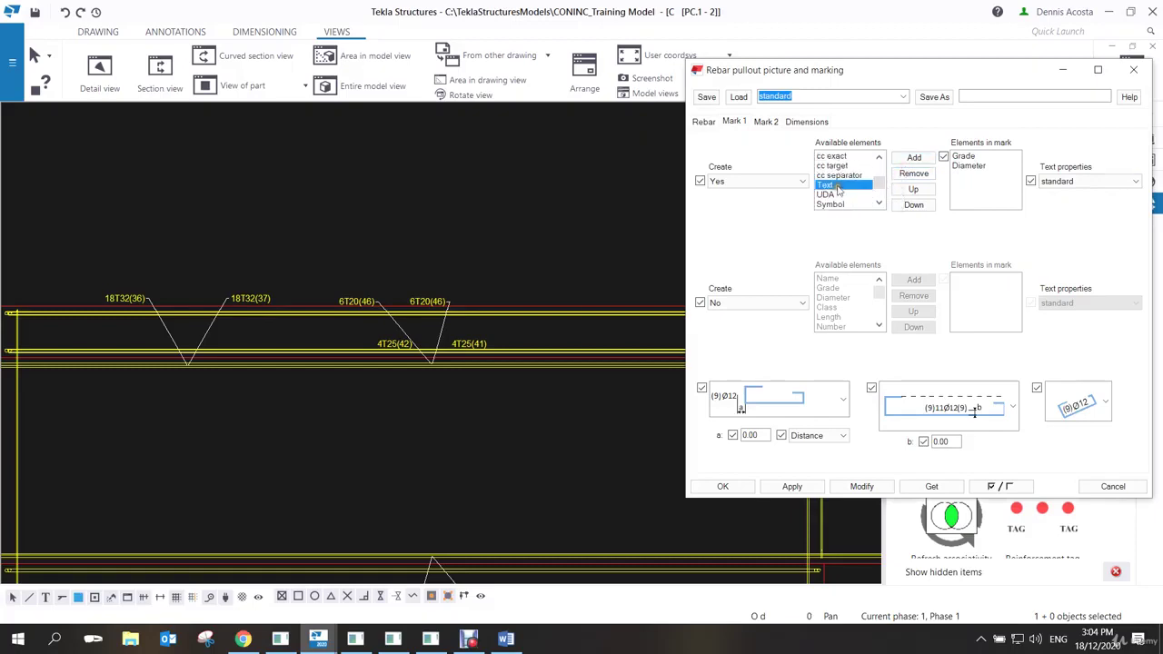
{"action": "left_click", "coordinate": [913, 157]}
{"action": "type", "text": "-"}
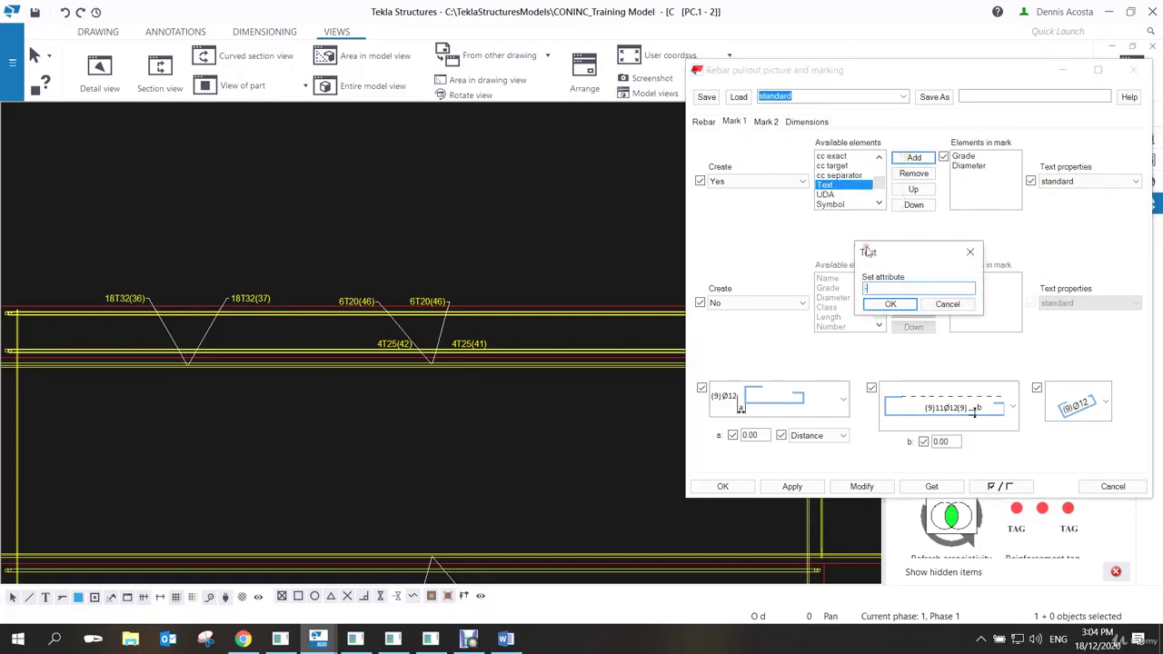
{"action": "left_click", "coordinate": [891, 304]}
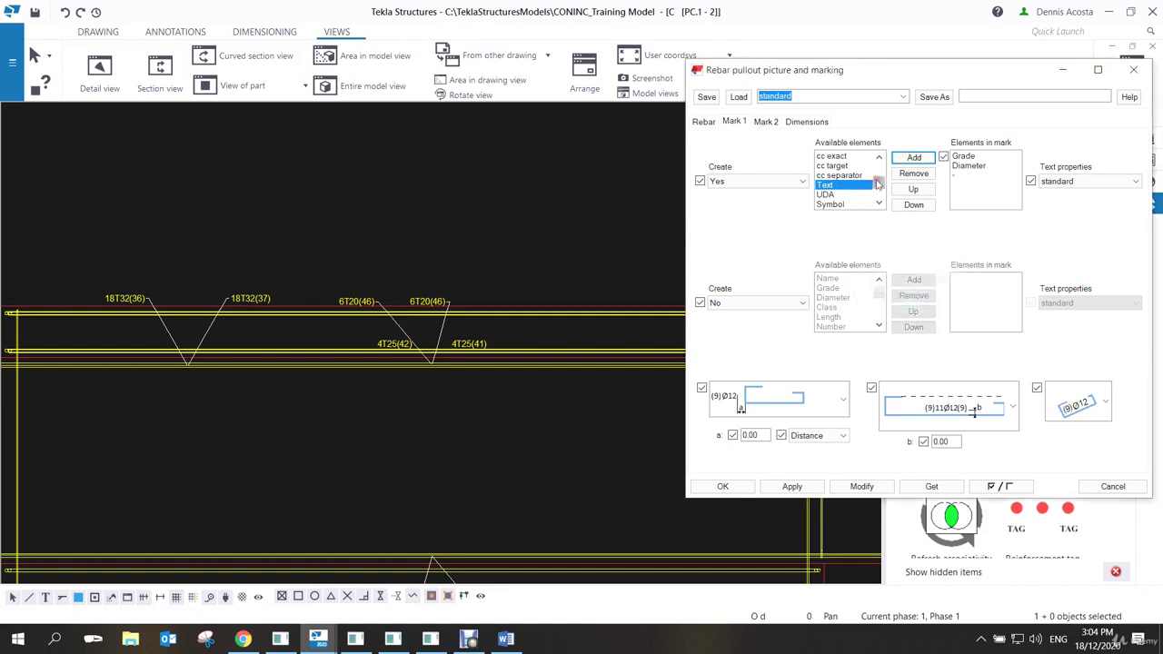
{"action": "left_click_drag", "start_coordinate": [876, 185], "coordinate": [878, 174]}
{"action": "left_click", "coordinate": [829, 165]}
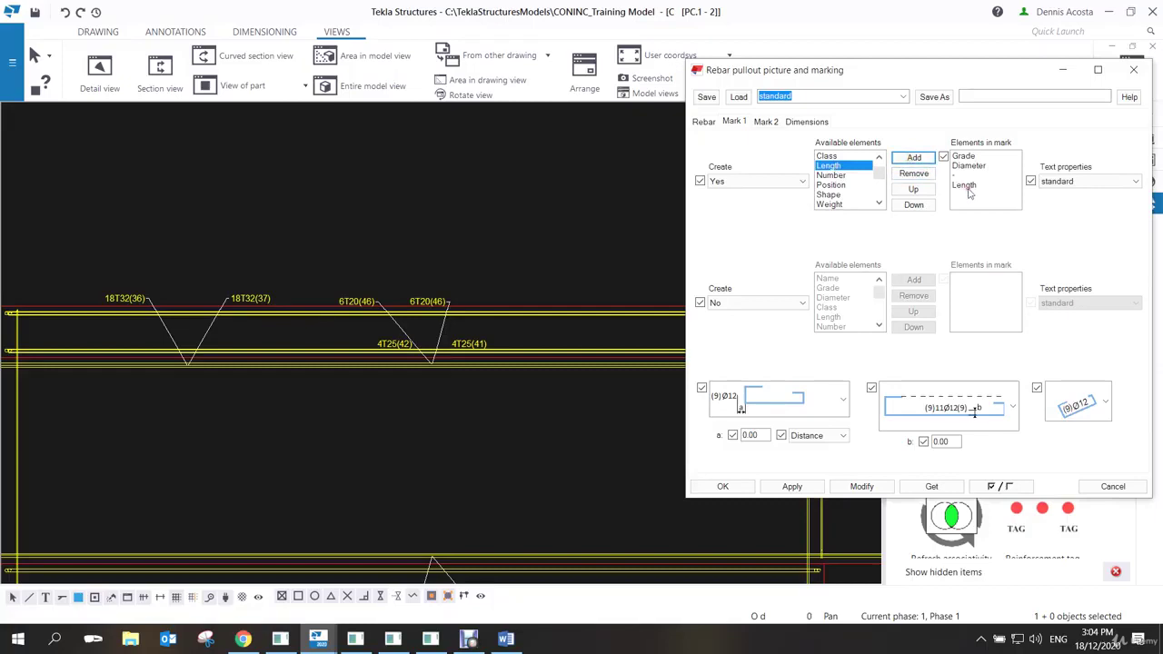
Enable dimension creation for the pull-outs and apply the settings.
{"action": "left_click", "coordinate": [805, 121]}
{"action": "left_click", "coordinate": [752, 160]}
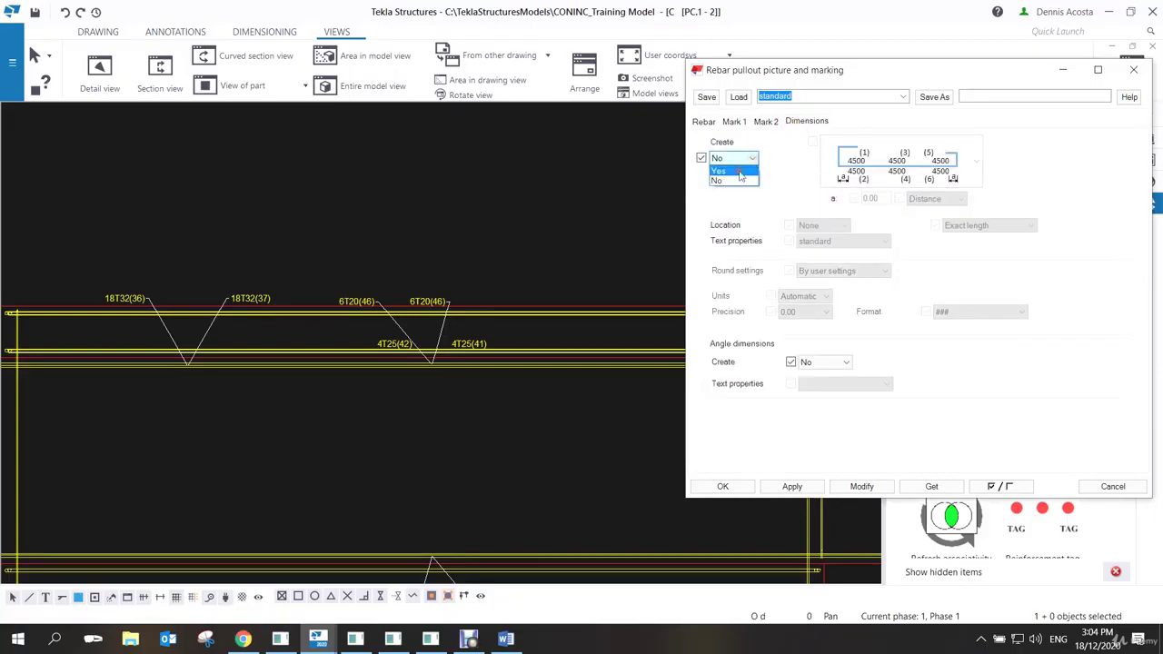
{"action": "left_click", "coordinate": [754, 186]}
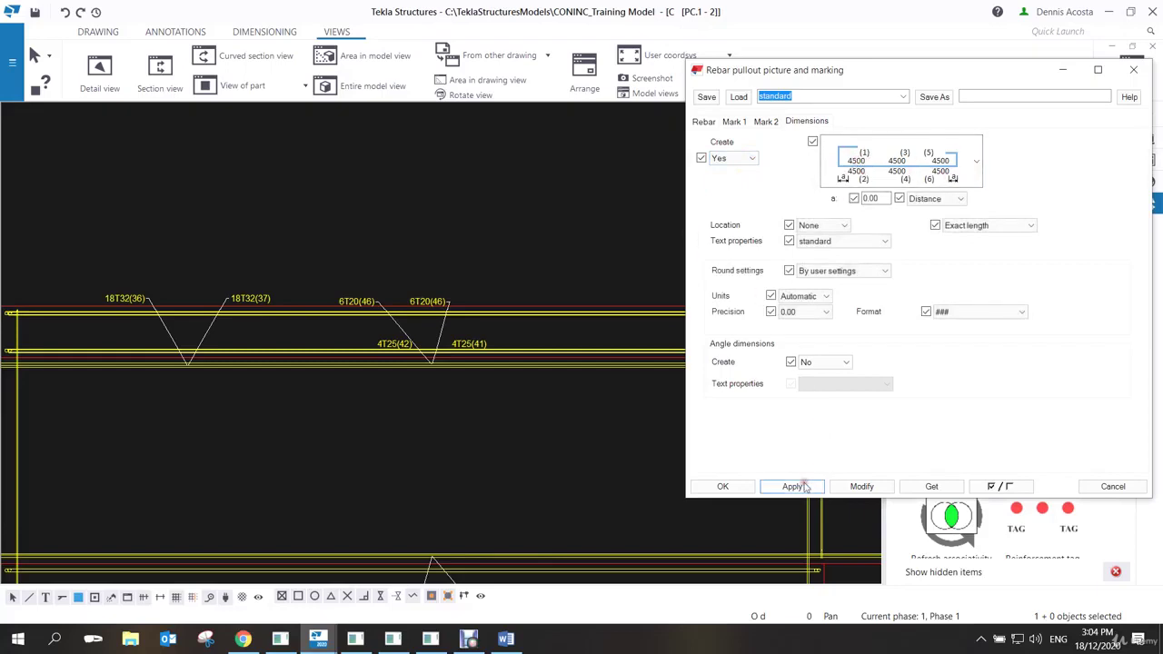
{"action": "left_click", "coordinate": [736, 486]}
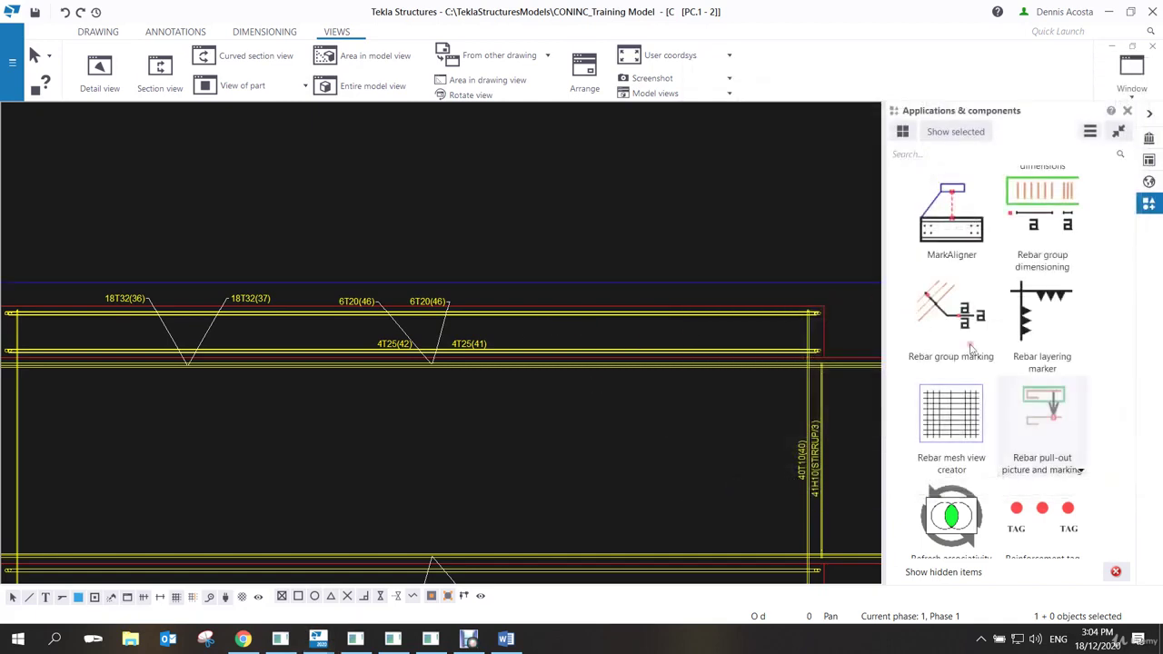
Try drawing a rebar pull-out to the left of the plan view with the standard configuration file, and delete it.
{"action": "scroll", "coordinate": [963, 343], "scroll_direction": "up", "scroll_amount": 3}
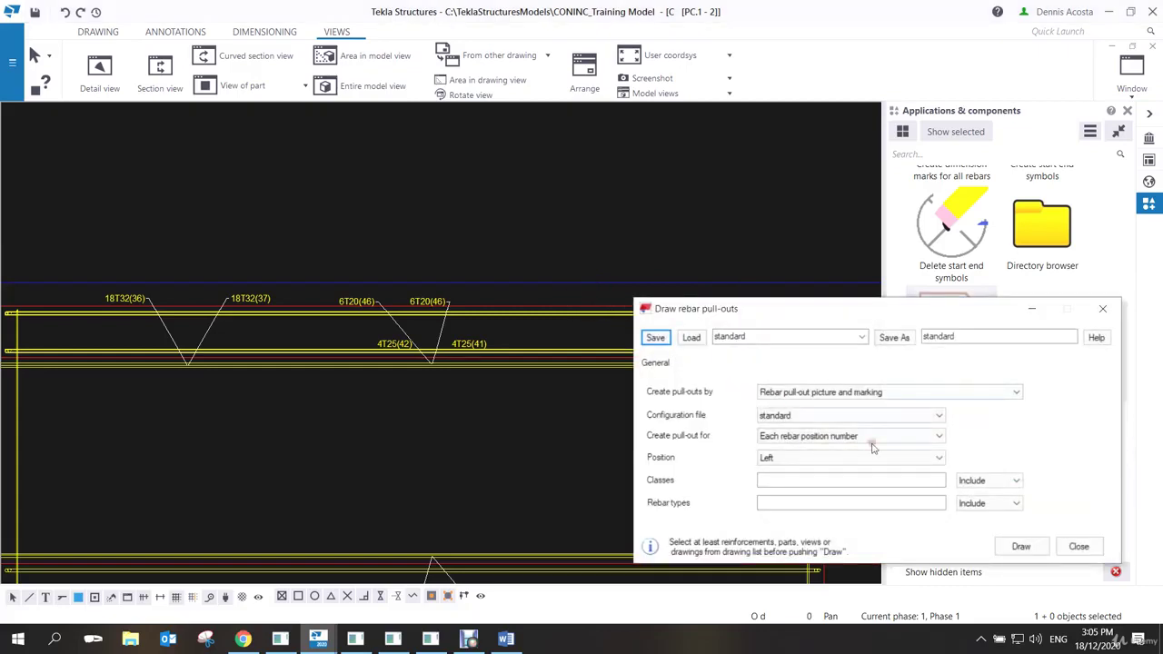
{"action": "left_click", "coordinate": [1022, 546]}
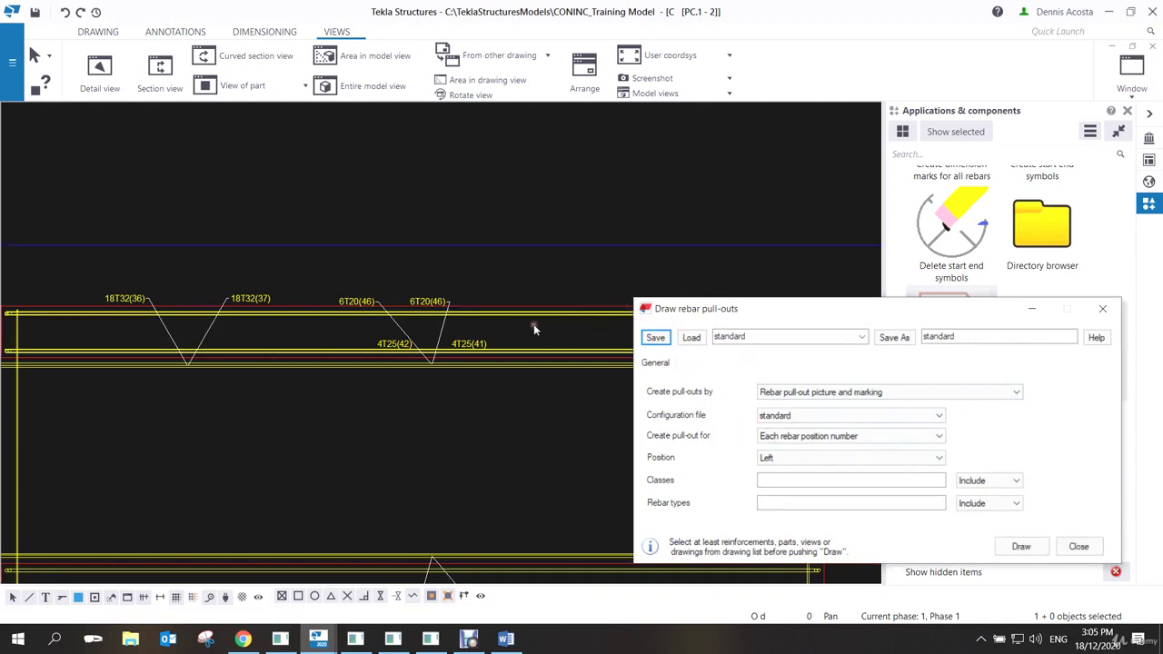
{"action": "scroll", "coordinate": [533, 323], "scroll_direction": "down", "scroll_amount": 5}
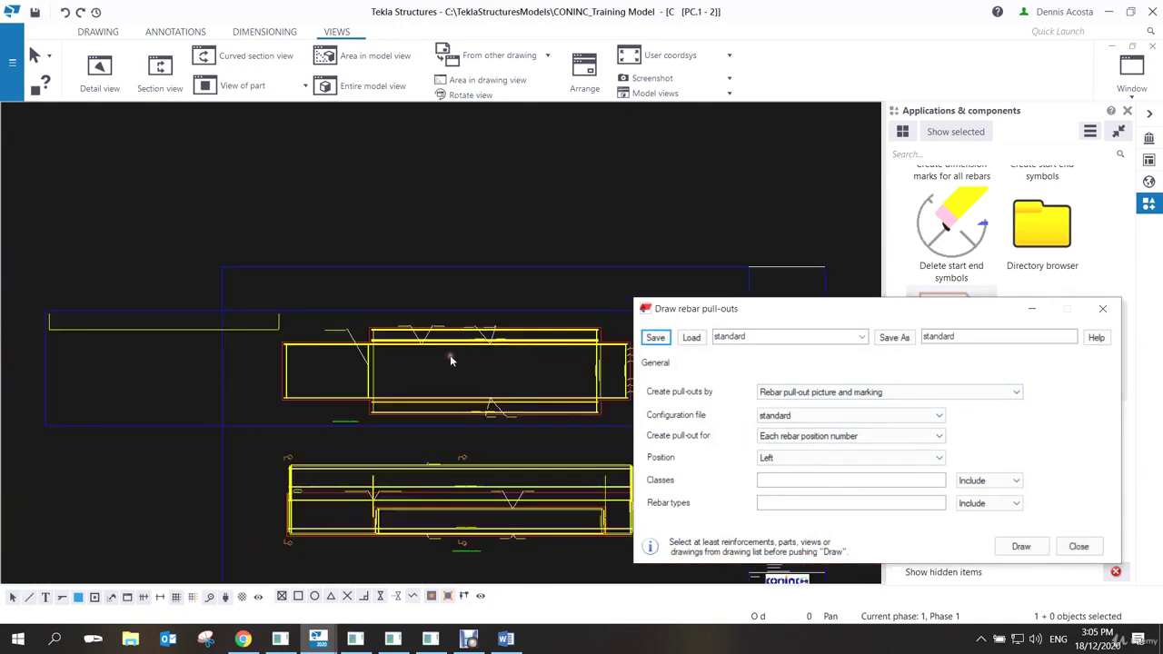
{"action": "left_click", "coordinate": [261, 331]}
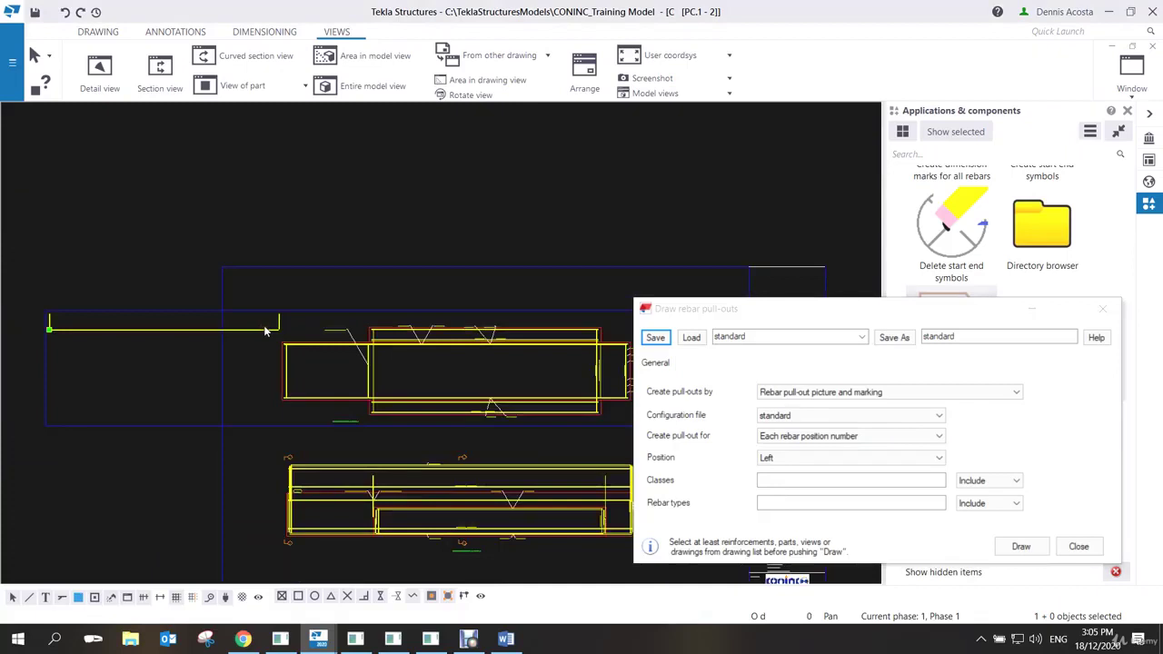
{"action": "key", "text": "Delete"}
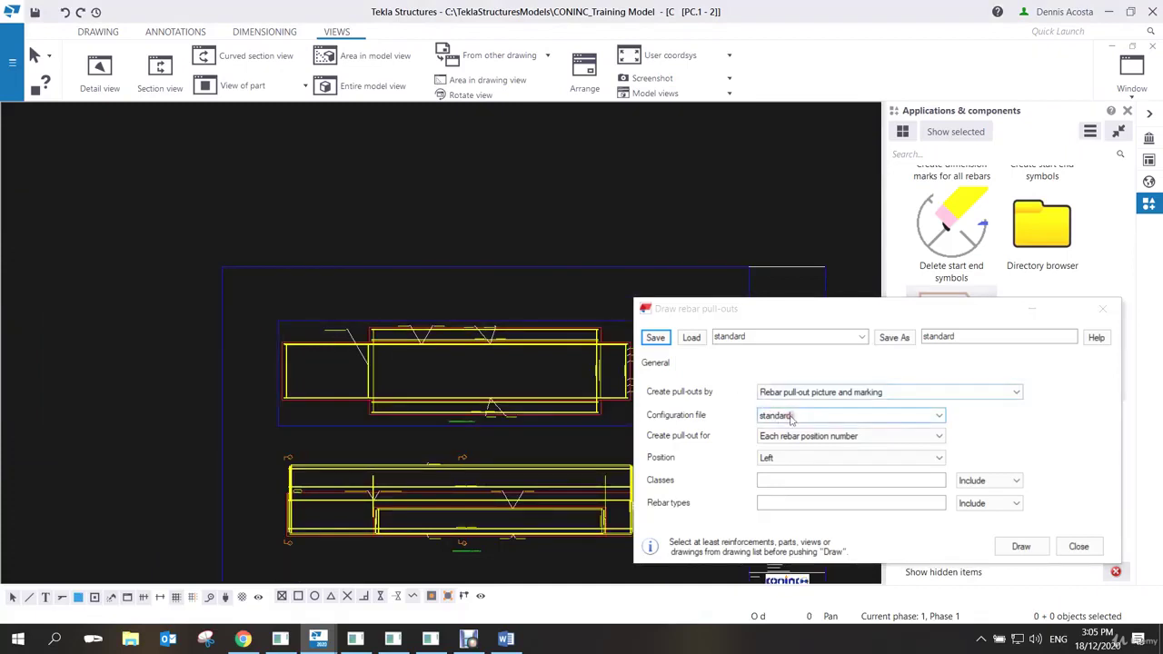
Try drawing pull-outs for all reinforcements with Position set to Above and one pull-out for each rebar position number.
{"action": "left_click", "coordinate": [790, 457]}
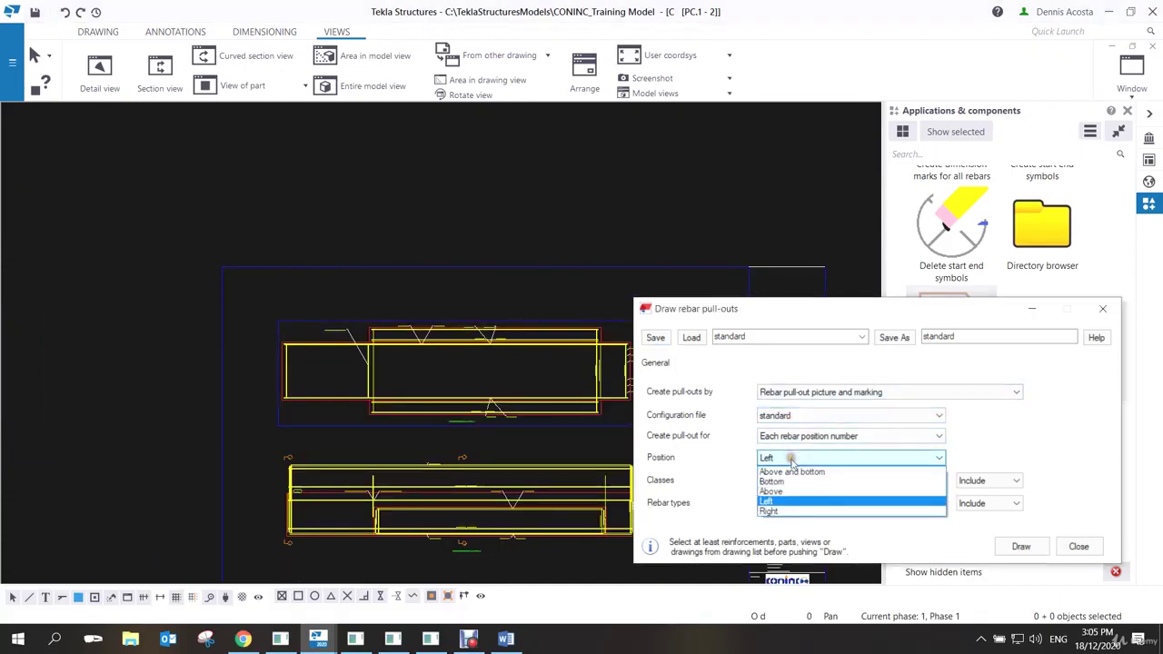
{"action": "left_click", "coordinate": [781, 483]}
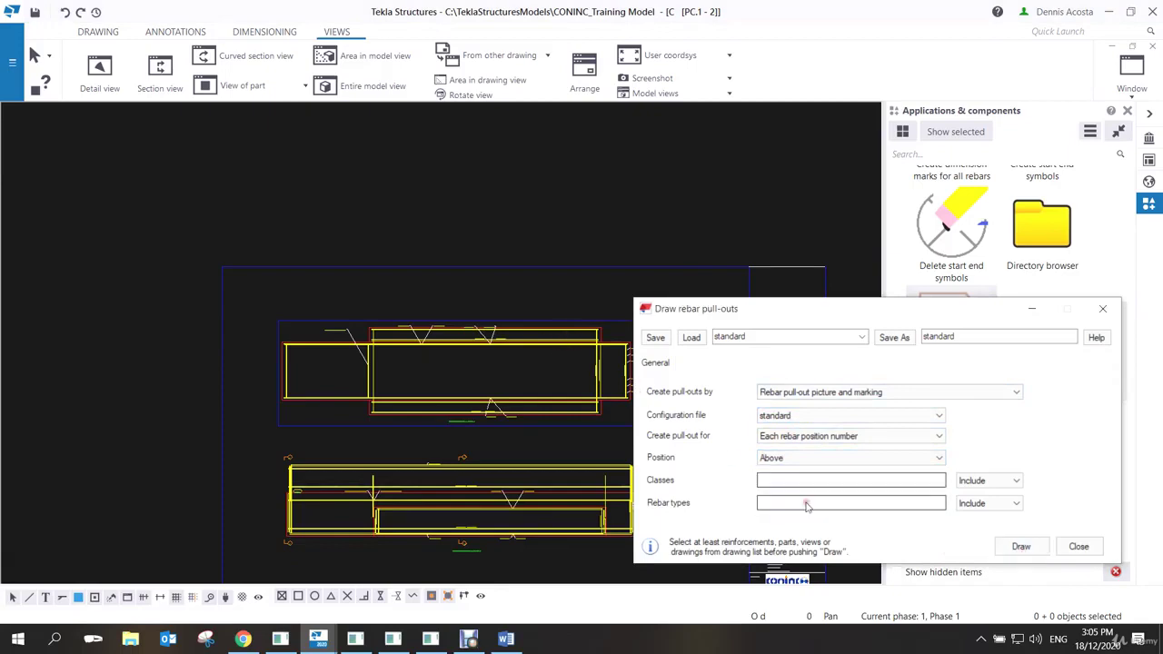
{"action": "left_click", "coordinate": [1017, 546]}
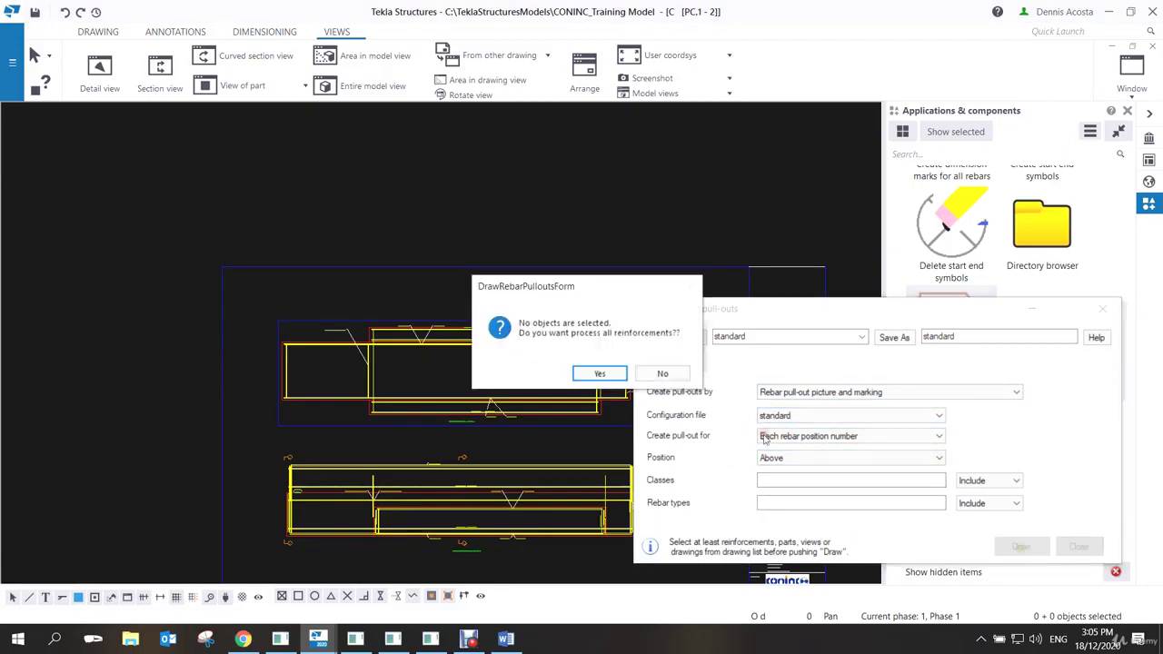
{"action": "left_click", "coordinate": [599, 370]}
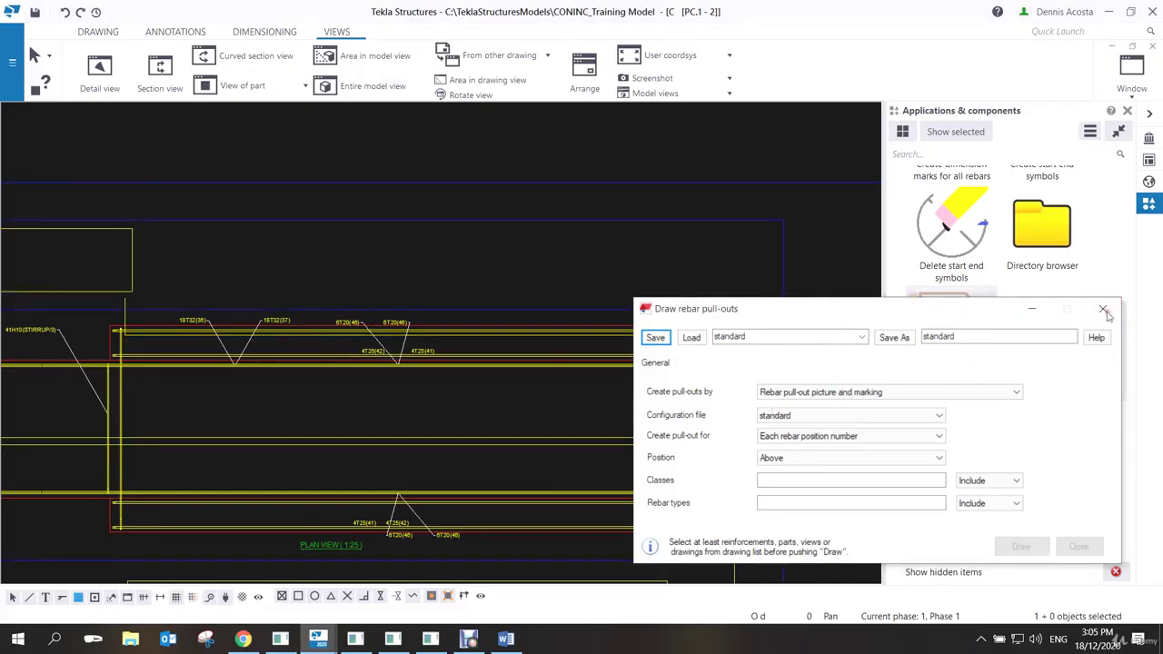
Inspect where the generated pull-outs are placed across the views and around the drawing sheet.
{"action": "scroll", "coordinate": [555, 394], "scroll_direction": "down", "scroll_amount": 5}
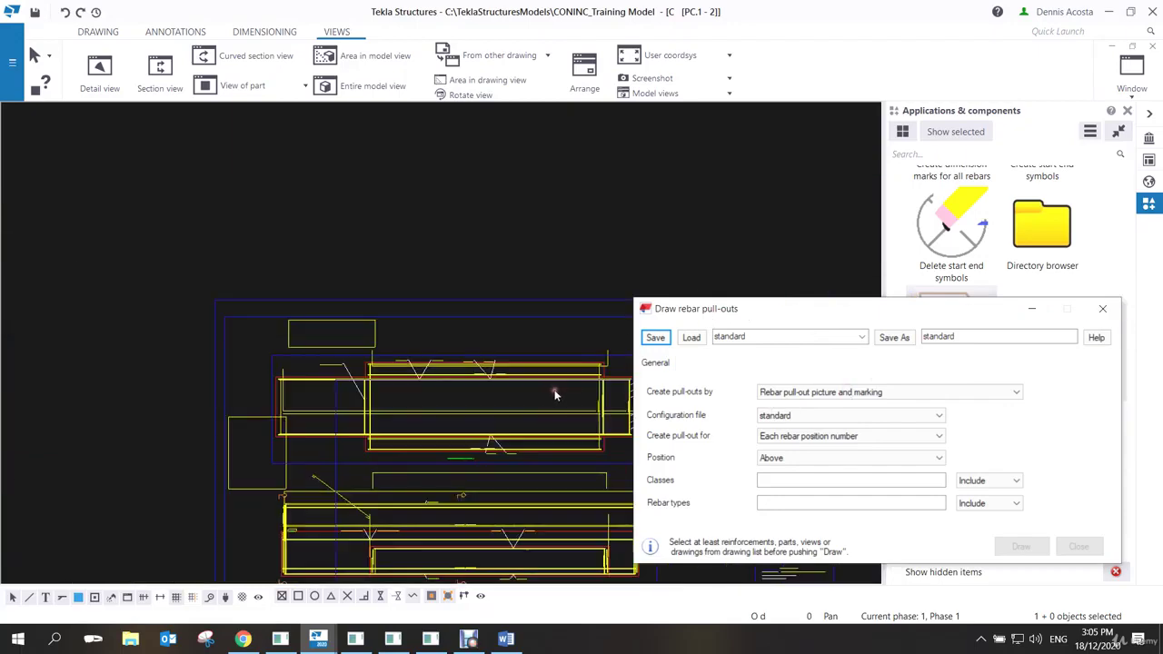
{"action": "middle_click_drag", "start_coordinate": [540, 397], "coordinate": [401, 274]}
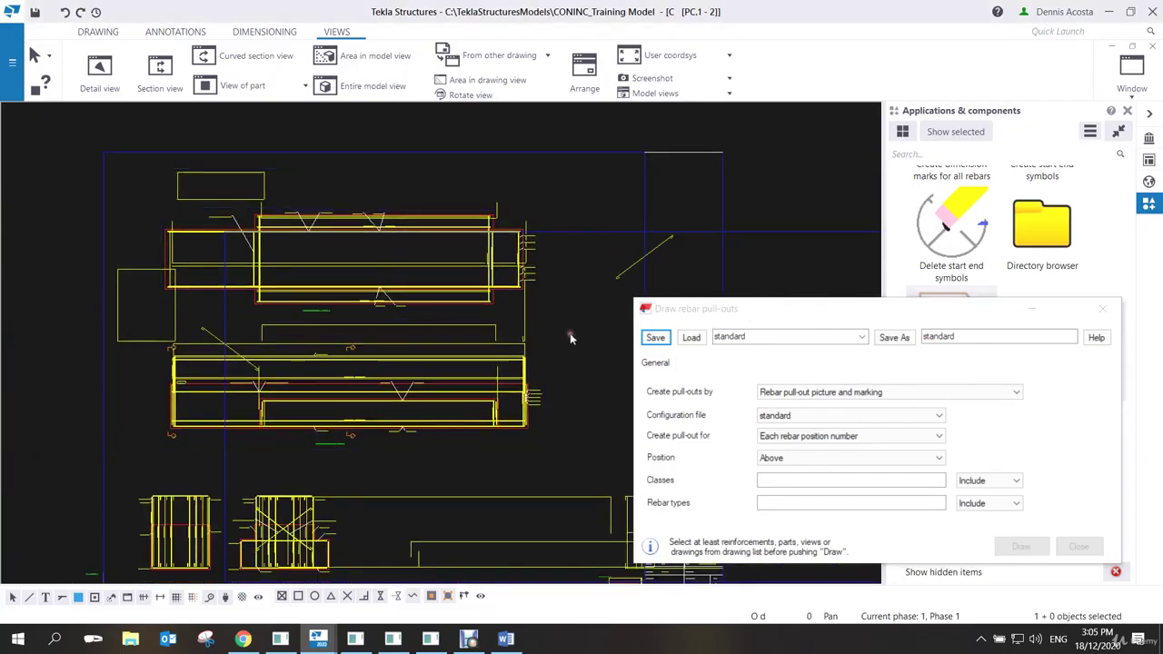
{"action": "scroll", "coordinate": [569, 333], "scroll_direction": "down", "scroll_amount": 1}
{"action": "middle_click_drag", "start_coordinate": [570, 332], "coordinate": [460, 277]}
{"action": "scroll", "coordinate": [486, 374], "scroll_direction": "down", "scroll_amount": 1}
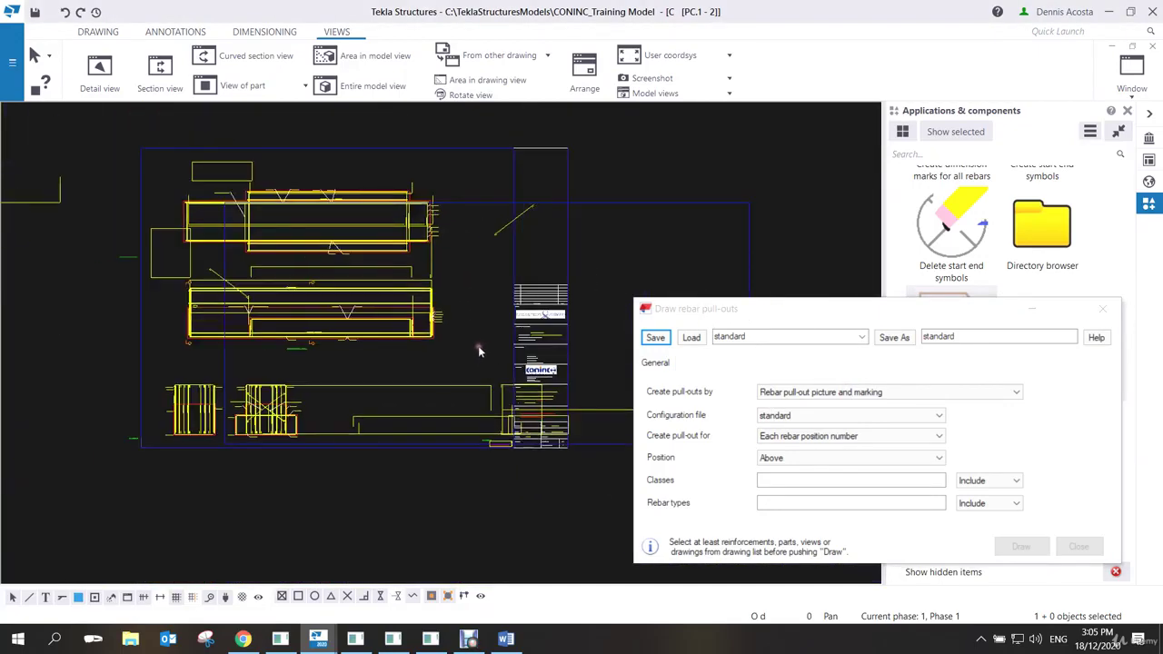
{"action": "left_click", "coordinate": [695, 373]}
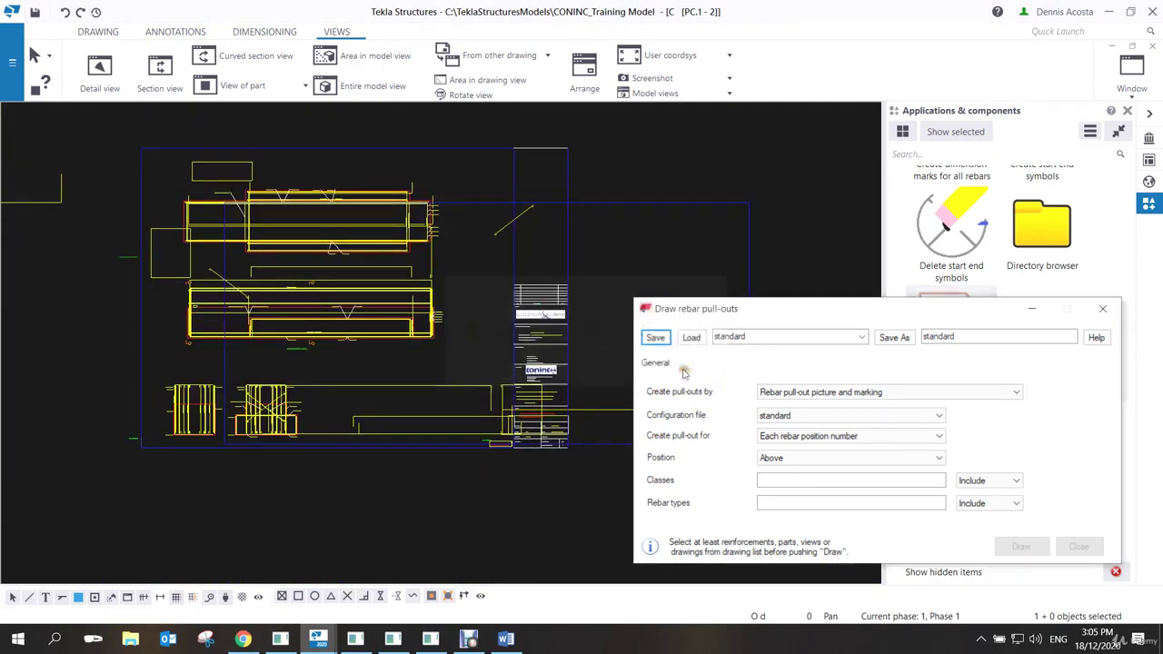
{"action": "scroll", "coordinate": [488, 302], "scroll_direction": "down", "scroll_amount": 1}
{"action": "scroll", "coordinate": [488, 304], "scroll_direction": "down", "scroll_amount": 3}
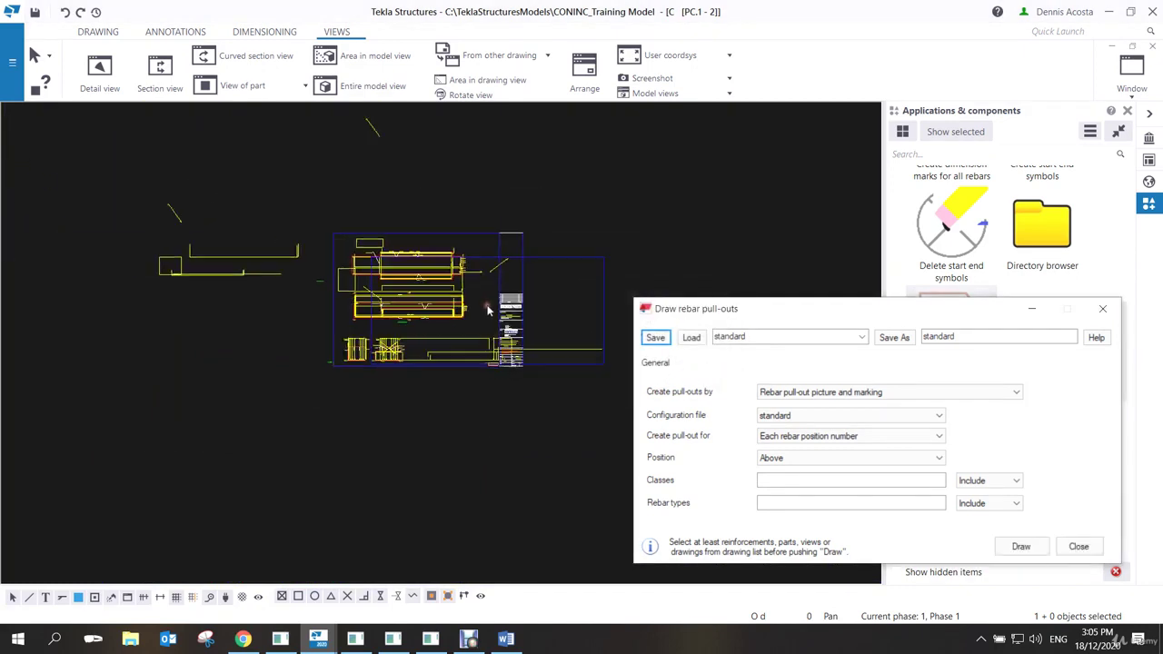
{"action": "scroll", "coordinate": [432, 259], "scroll_direction": "down", "scroll_amount": 1}
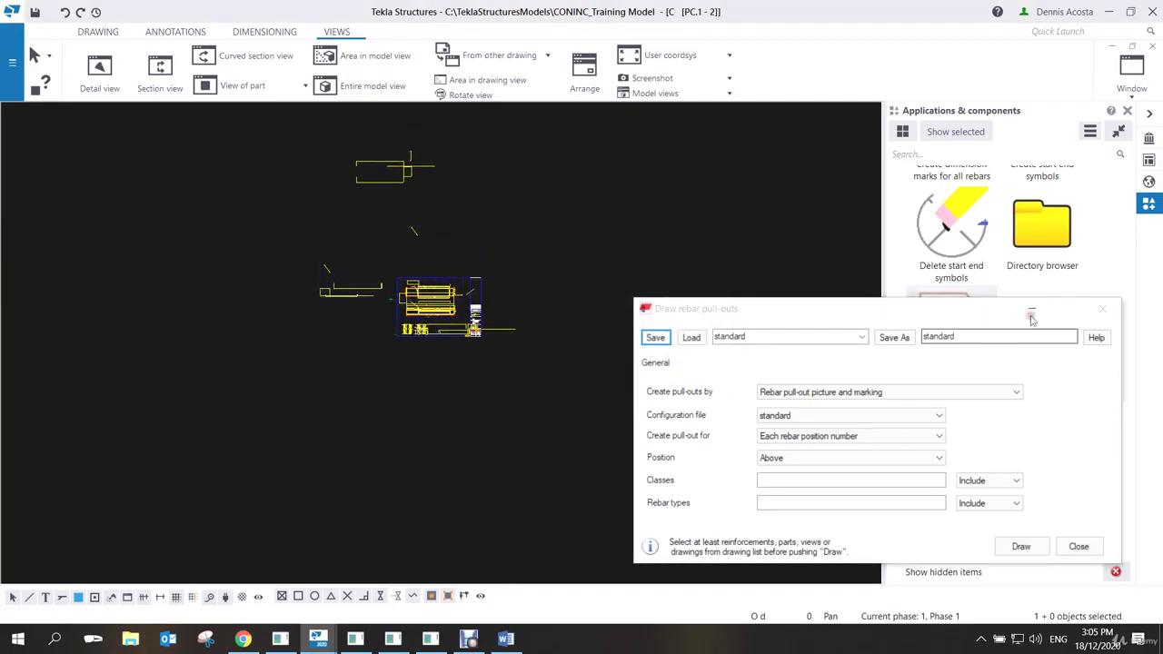
Close the pull-out drawing dialog and delete the scattered pull-outs around the plan view and sheet.
{"action": "left_click", "coordinate": [1102, 308]}
{"action": "scroll", "coordinate": [531, 318], "scroll_direction": "up", "scroll_amount": 2}
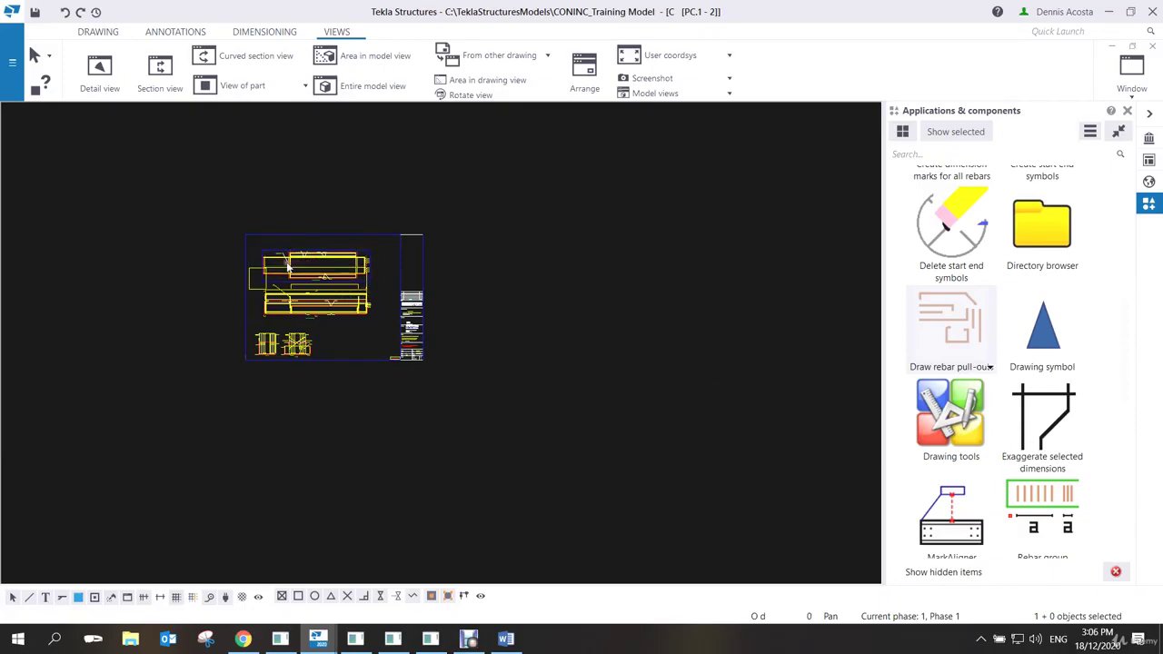
{"action": "scroll", "coordinate": [261, 275], "scroll_direction": "up", "scroll_amount": 5}
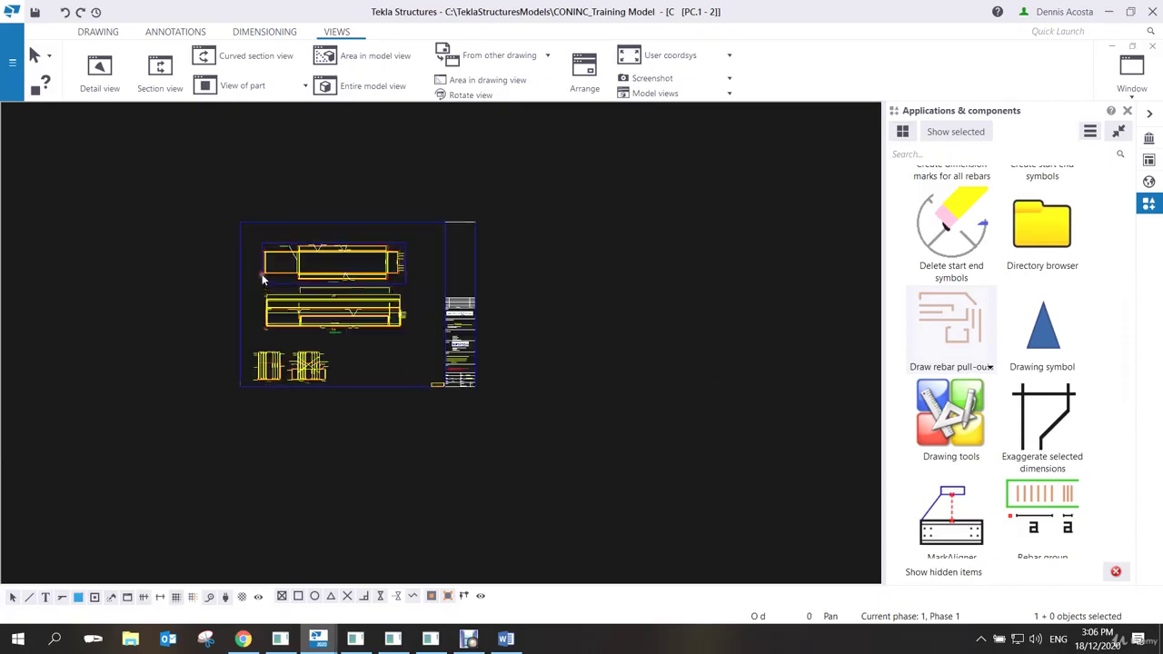
{"action": "middle_click_drag", "start_coordinate": [369, 242], "coordinate": [425, 294]}
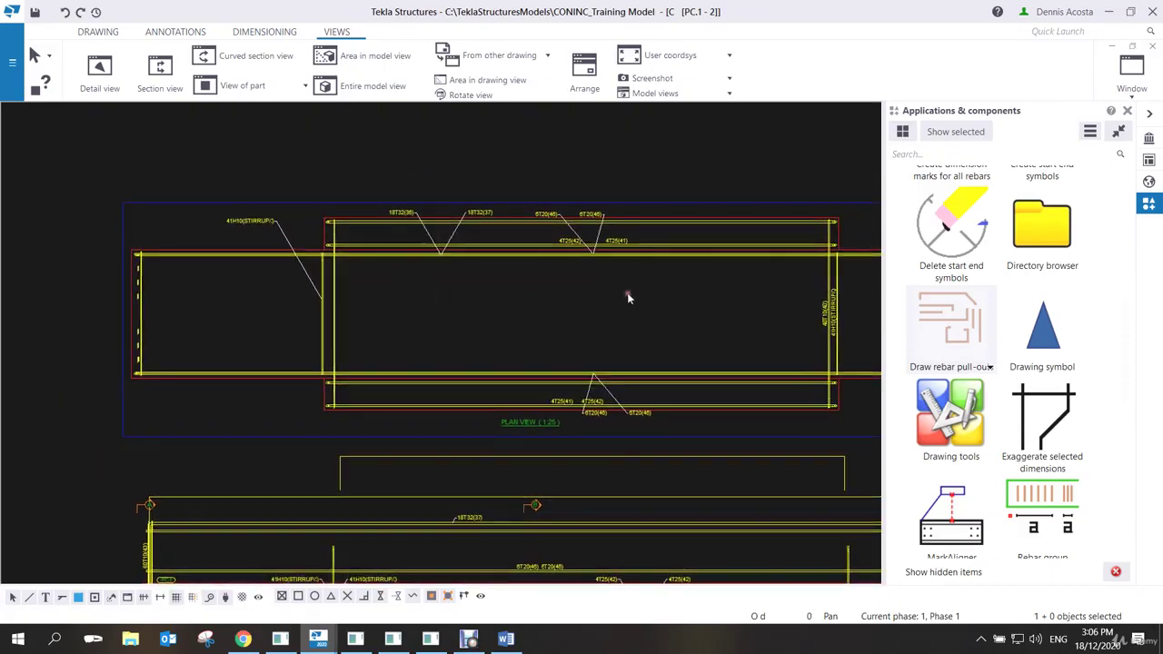
{"action": "scroll", "coordinate": [1006, 406], "scroll_direction": "down", "scroll_amount": 3}
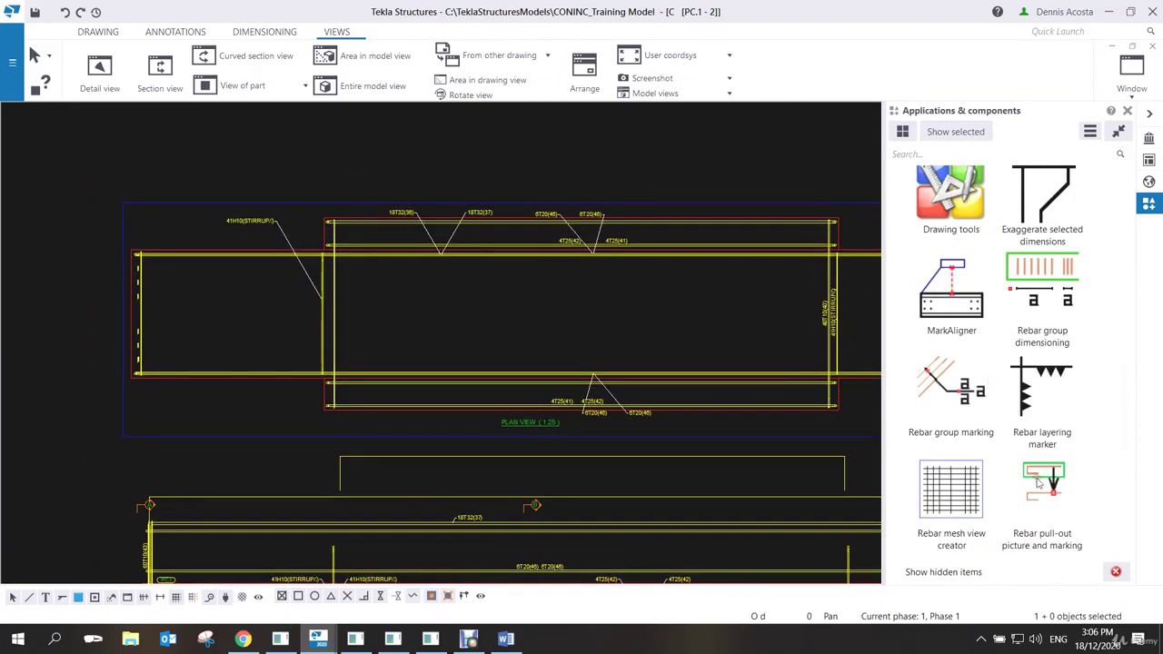
{"action": "left_click", "coordinate": [1043, 481]}
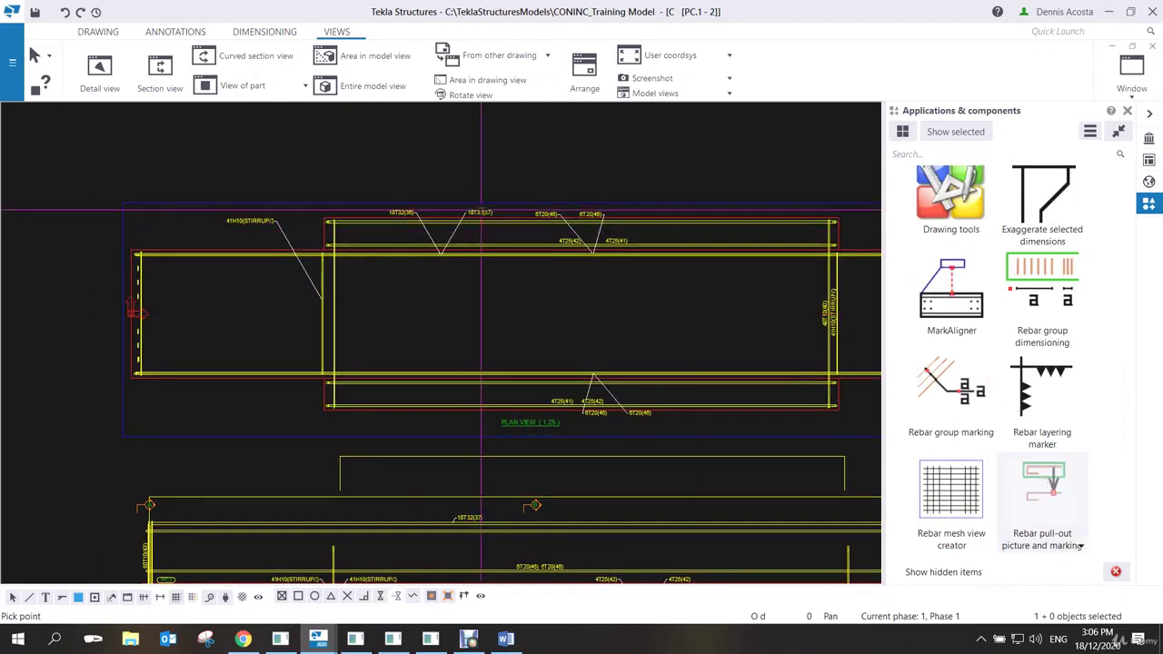
{"action": "scroll", "coordinate": [479, 214], "scroll_direction": "up", "scroll_amount": 2}
{"action": "right_click", "coordinate": [525, 202]}
{"action": "left_click", "coordinate": [549, 209]}
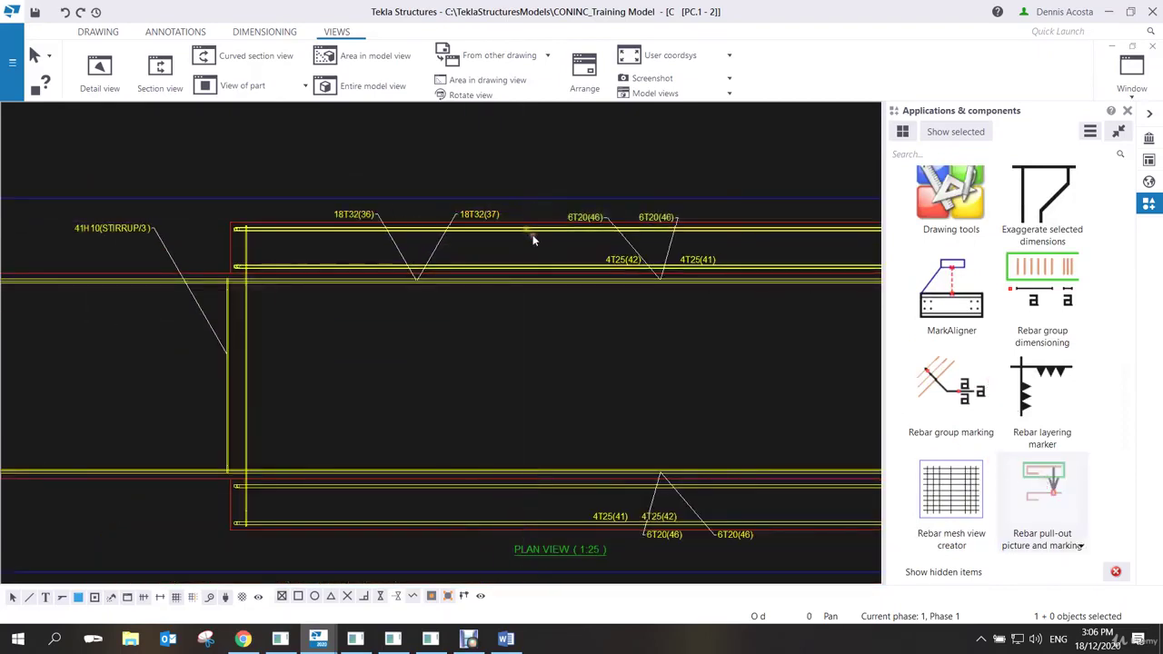
Place a single rebar pull-out picture with its mark along the upper edge of the plan view.
{"action": "left_click", "coordinate": [1045, 486]}
{"action": "left_click", "coordinate": [543, 225]}
{"action": "scroll", "coordinate": [571, 195], "scroll_direction": "up", "scroll_amount": 3}
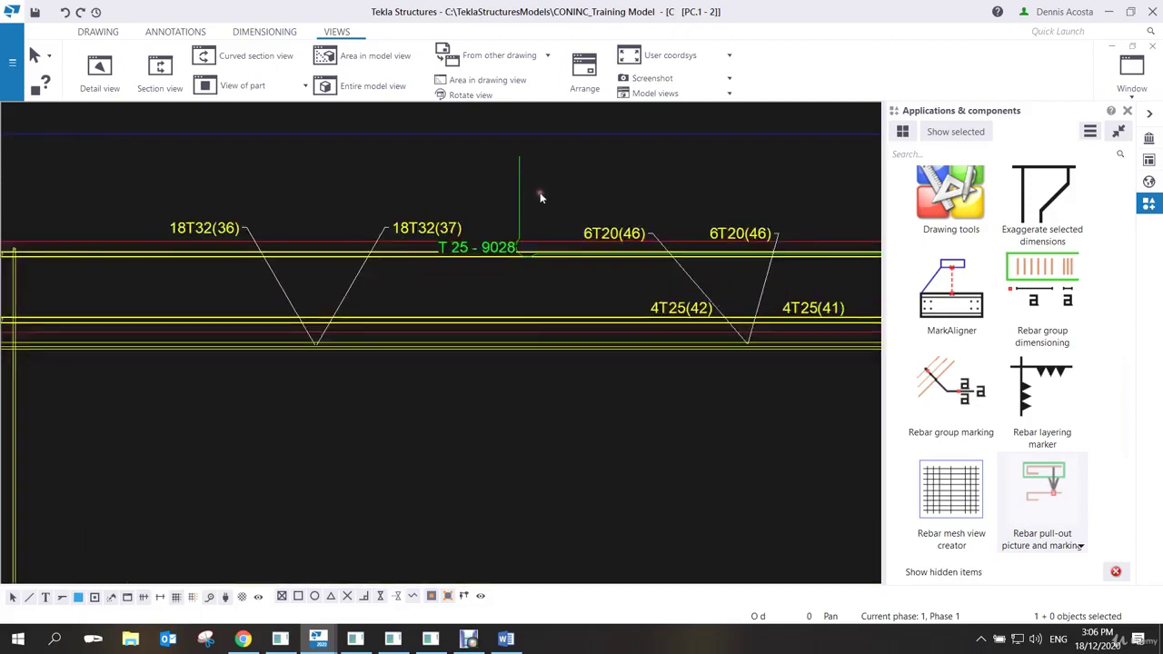
{"action": "right_click", "coordinate": [537, 191]}
{"action": "left_click", "coordinate": [545, 197]}
{"action": "scroll", "coordinate": [523, 202], "scroll_direction": "down", "scroll_amount": 3}
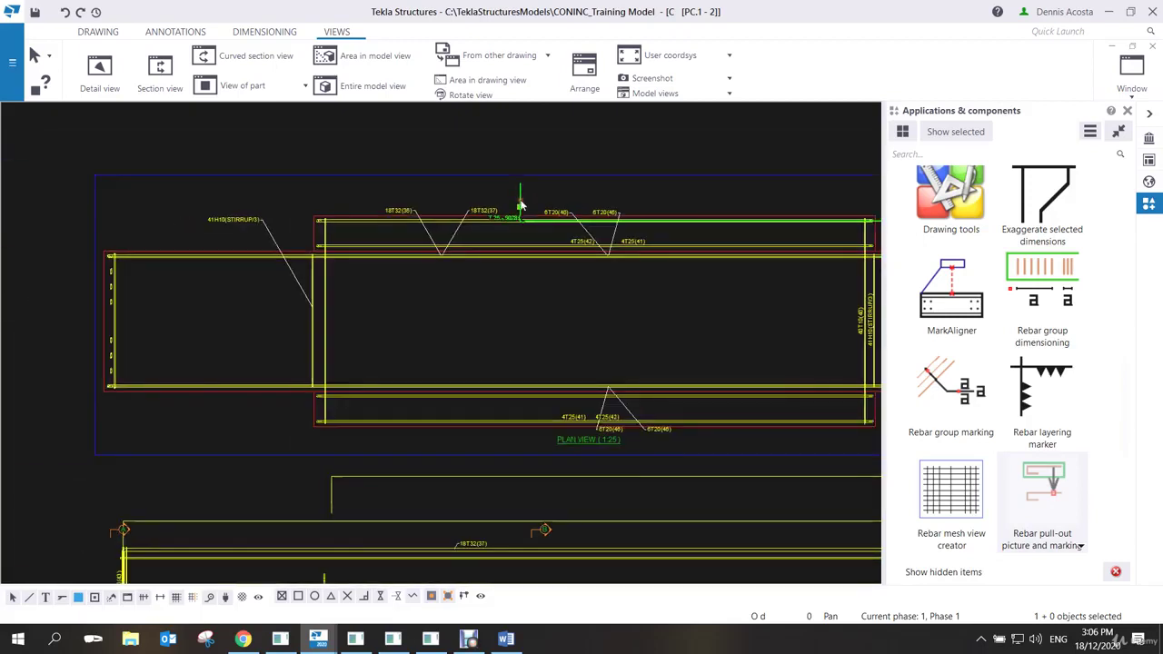
{"action": "scroll", "coordinate": [521, 193], "scroll_direction": "down", "scroll_amount": 1}
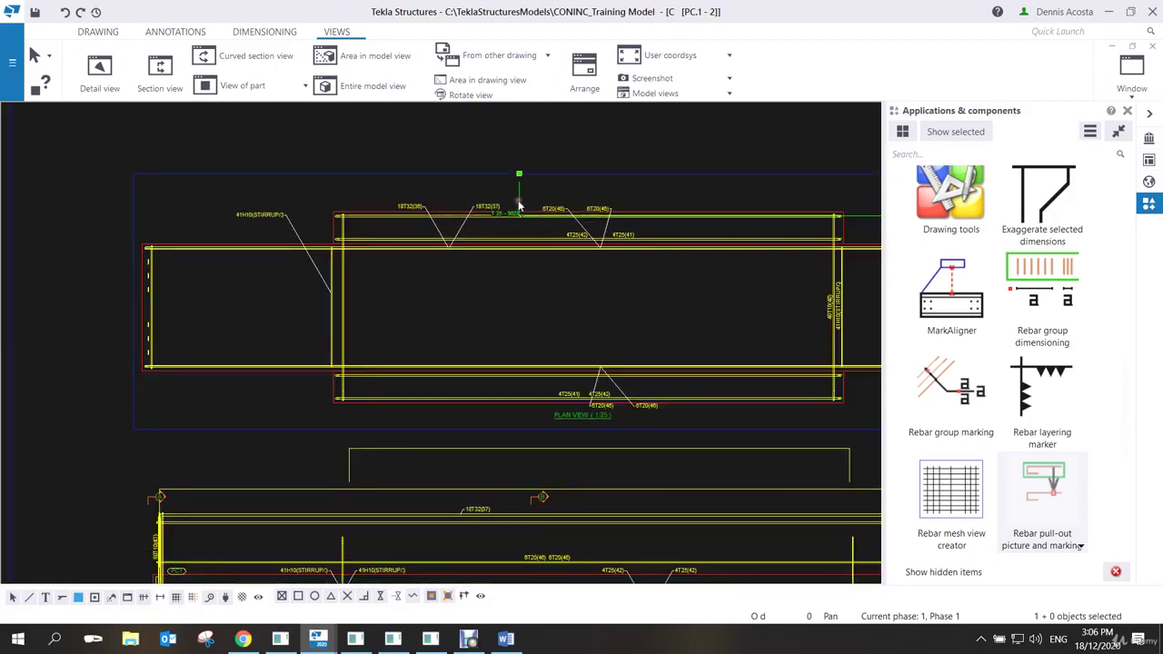
{"action": "scroll", "coordinate": [527, 221], "scroll_direction": "up", "scroll_amount": 2}
{"action": "middle_click_drag", "start_coordinate": [527, 221], "coordinate": [424, 223]}
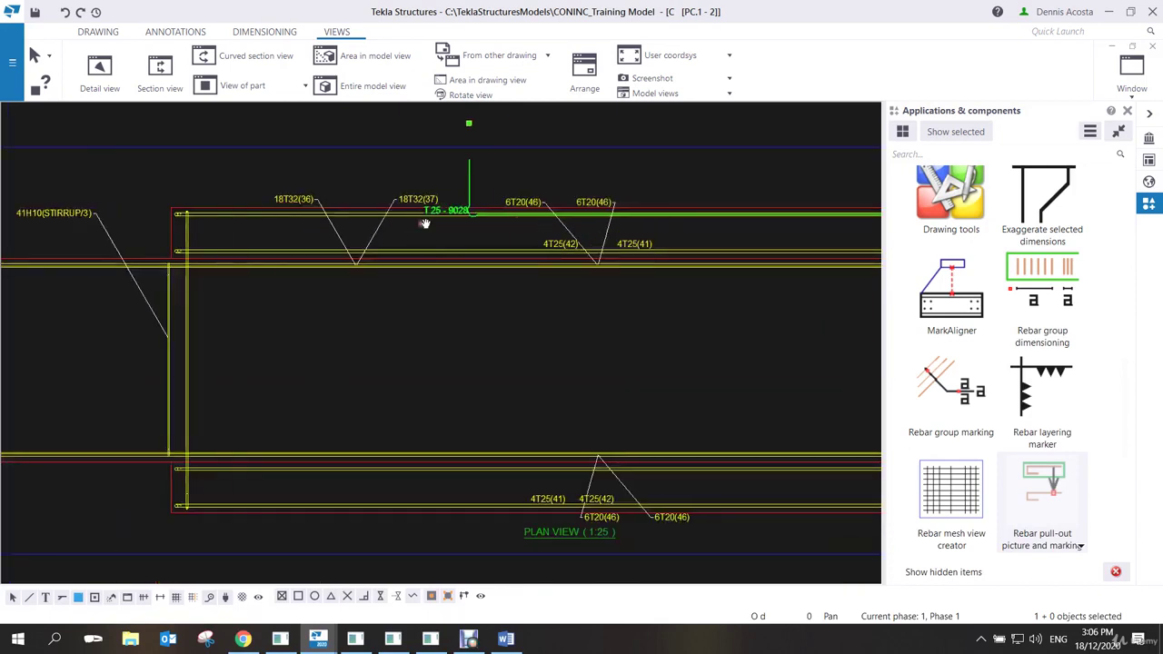
{"action": "scroll", "coordinate": [547, 260], "scroll_direction": "down", "scroll_amount": 2}
Set the placed pull-out's rebar geometry to the shape with square corners and modify it.
{"action": "left_click_drag", "start_coordinate": [610, 241], "coordinate": [568, 234]}
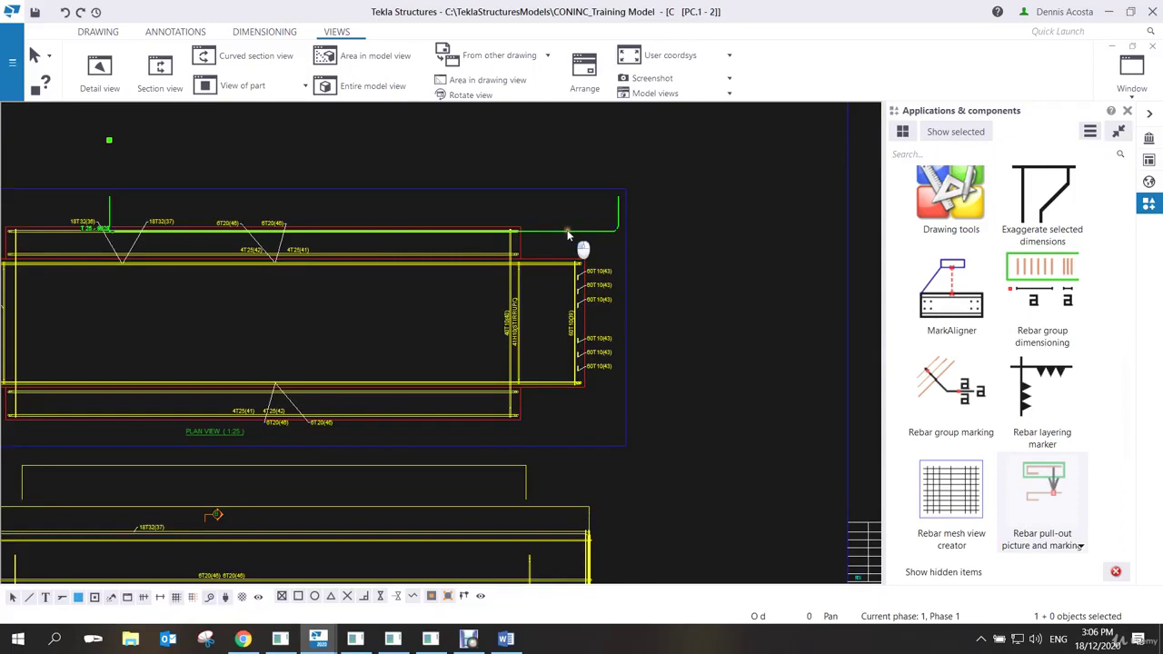
{"action": "double_click", "coordinate": [568, 235]}
{"action": "left_click", "coordinate": [878, 161]}
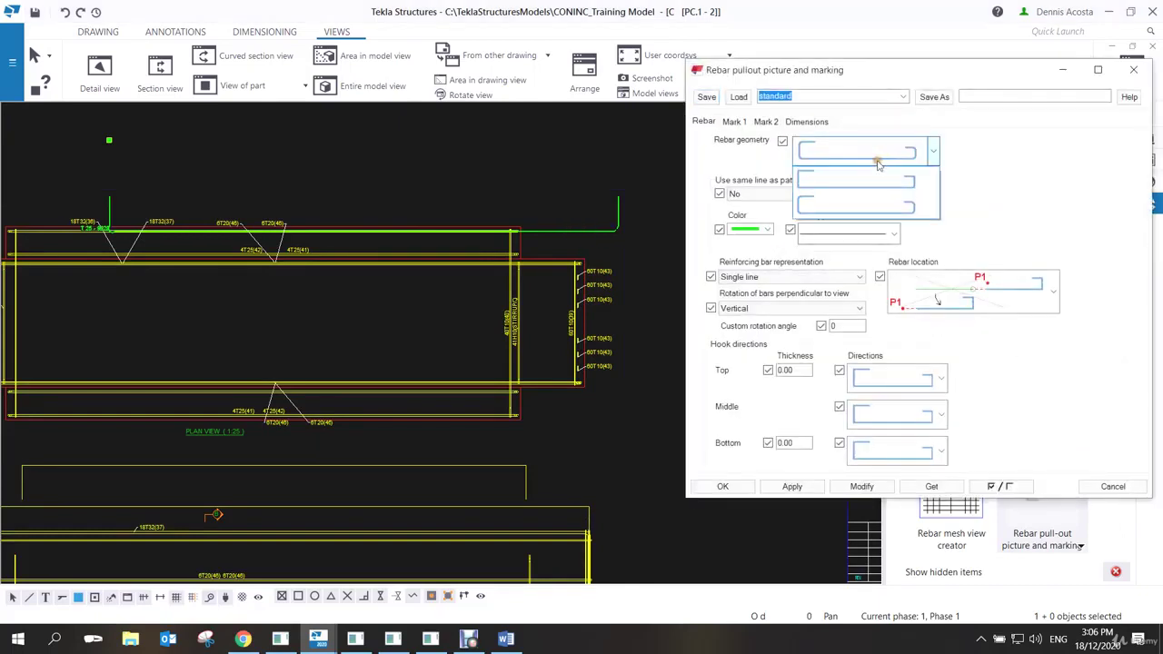
{"action": "left_click", "coordinate": [862, 191]}
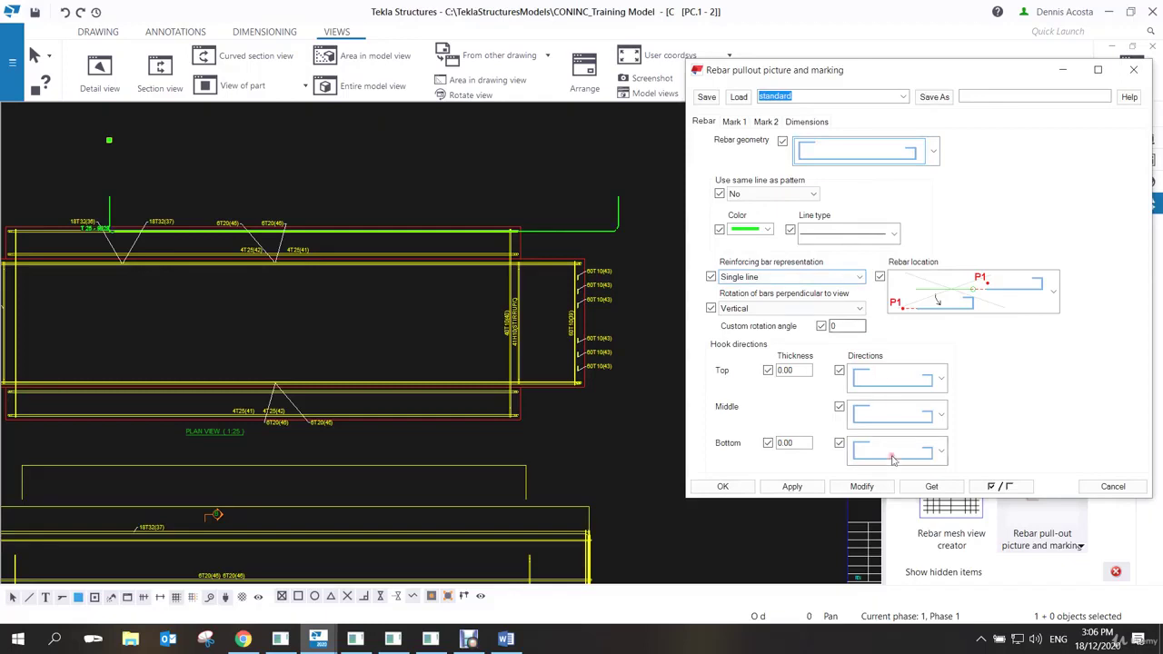
{"action": "left_click", "coordinate": [860, 486]}
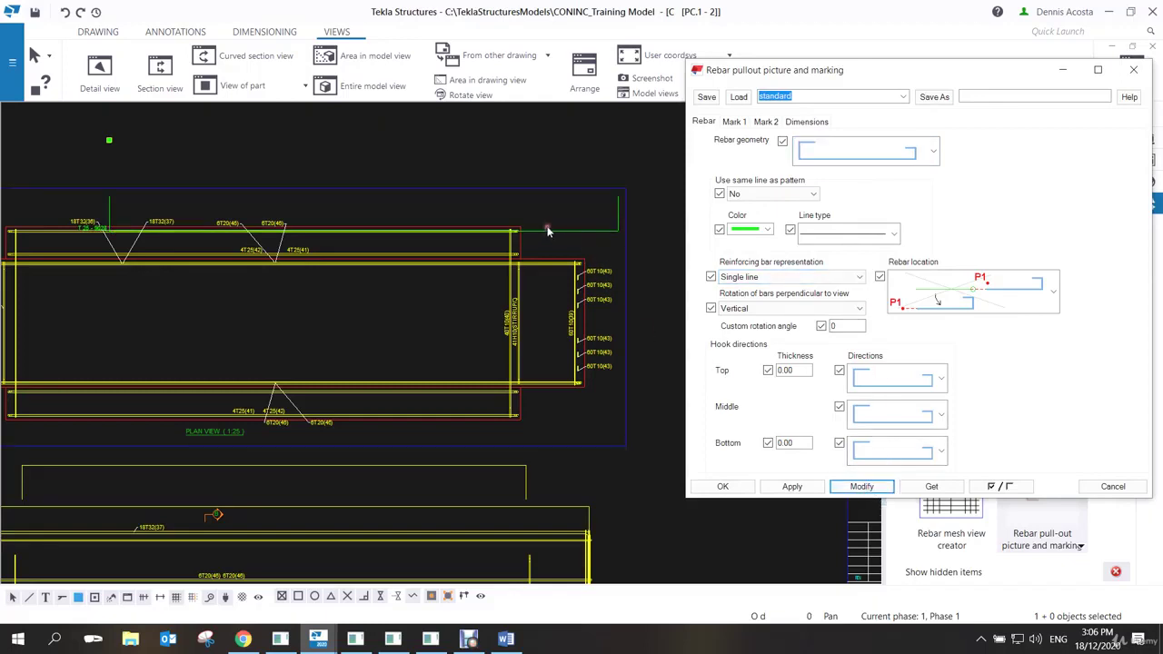
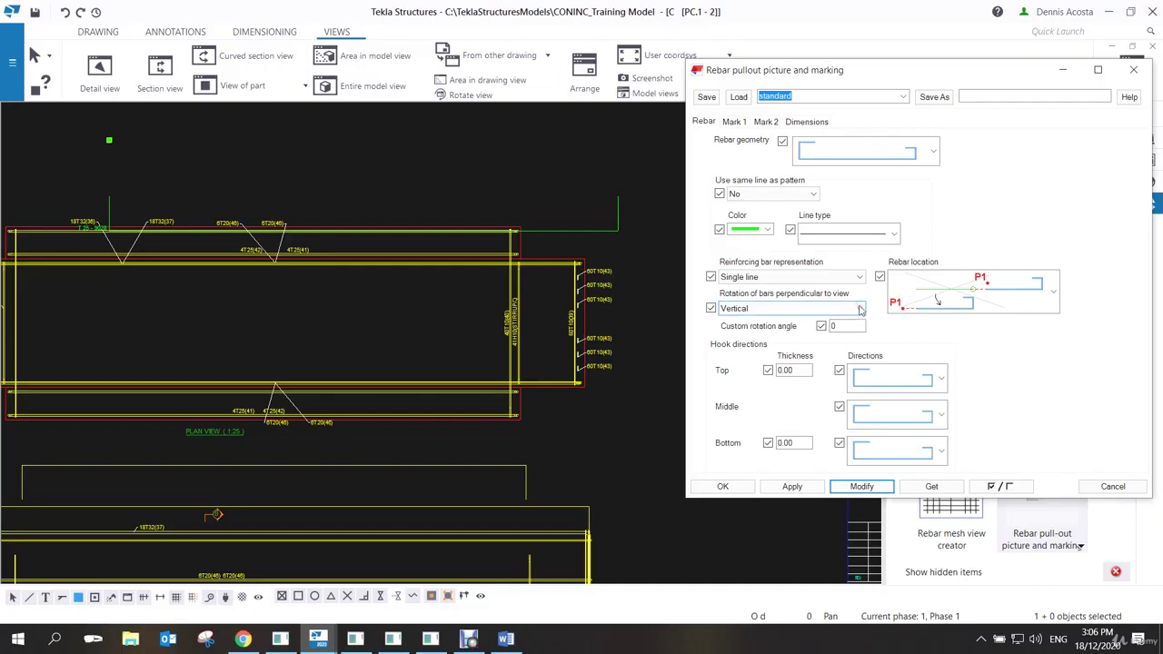
Set the pull-out's reinforcing bar representation to Double lines nominal diameter and check the modified bar in the plan view.
{"action": "left_click", "coordinate": [859, 276]}
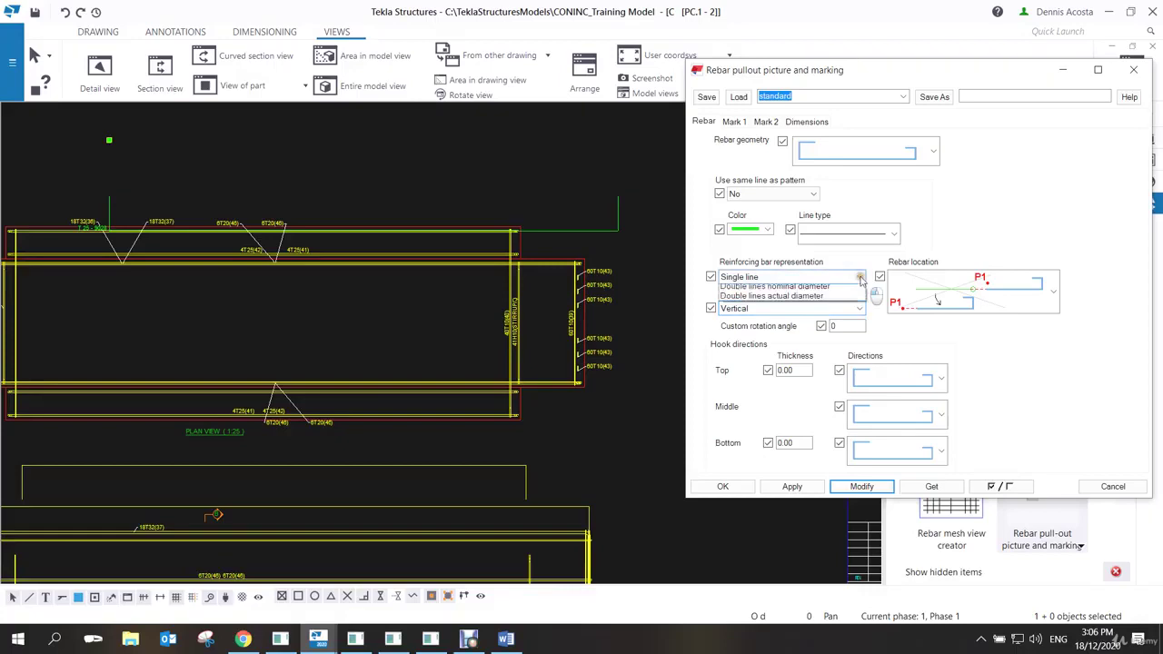
{"action": "left_click", "coordinate": [816, 300]}
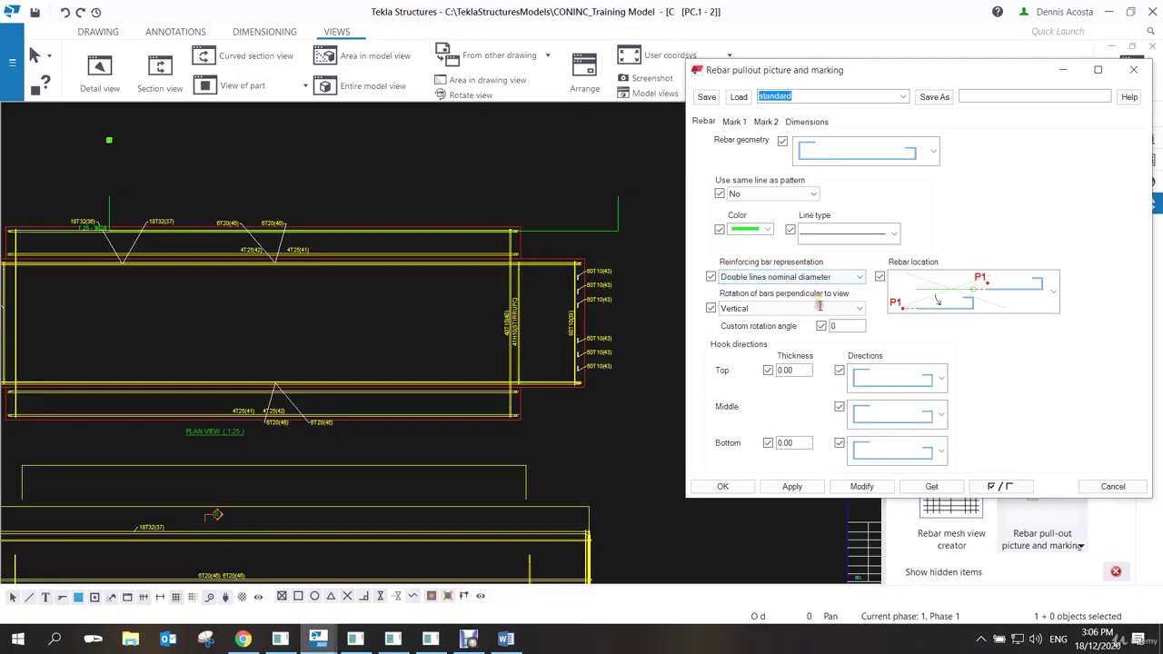
{"action": "left_click", "coordinate": [862, 486]}
{"action": "scroll", "coordinate": [619, 234], "scroll_direction": "up", "scroll_amount": 3}
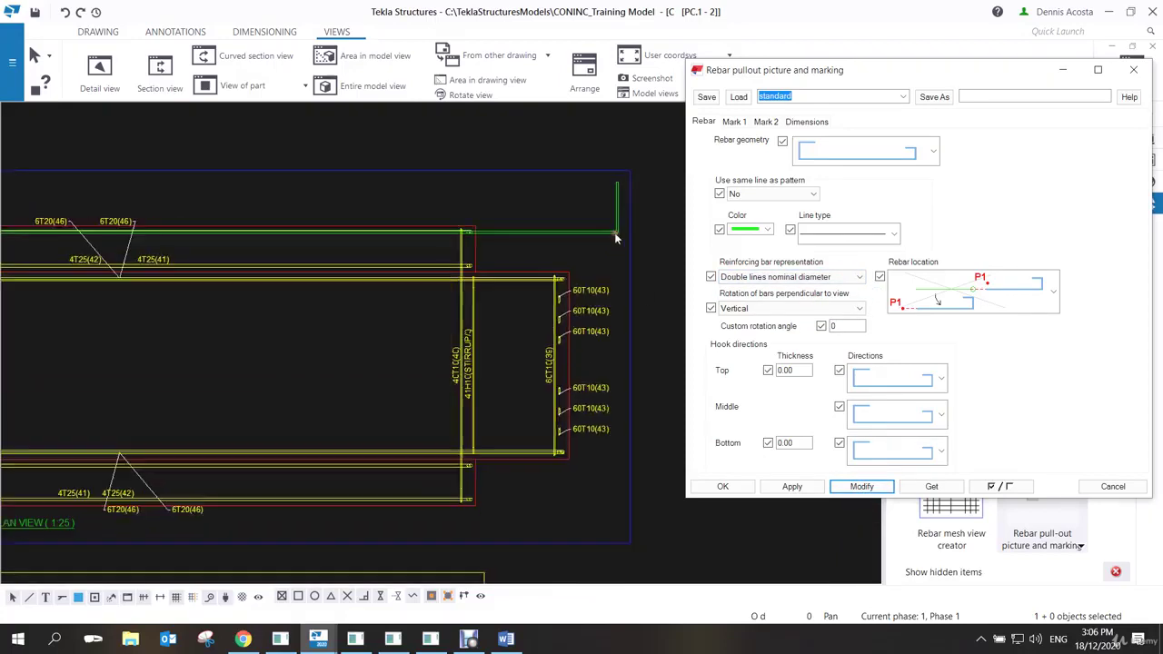
{"action": "scroll", "coordinate": [613, 236], "scroll_direction": "down", "scroll_amount": 3}
{"action": "middle_click_drag", "start_coordinate": [616, 246], "coordinate": [624, 246]}
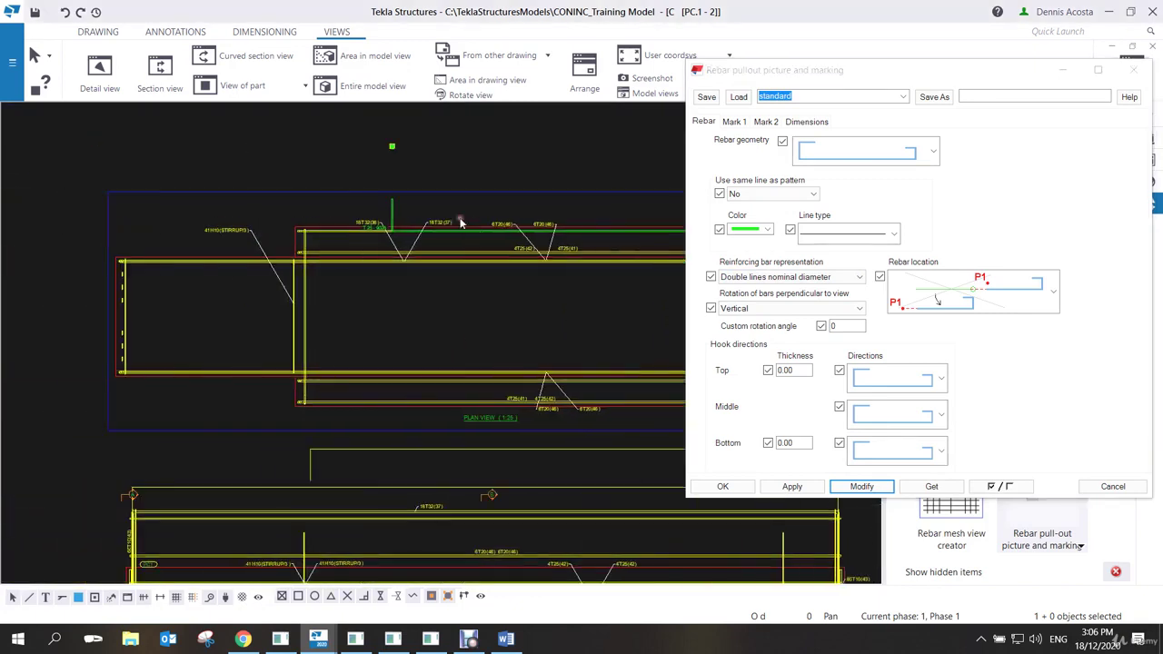
Try Horizontal rotation of bars perpendicular to the view on the pull-out, and remove the pull-out from the plan view.
{"action": "left_click", "coordinate": [789, 308]}
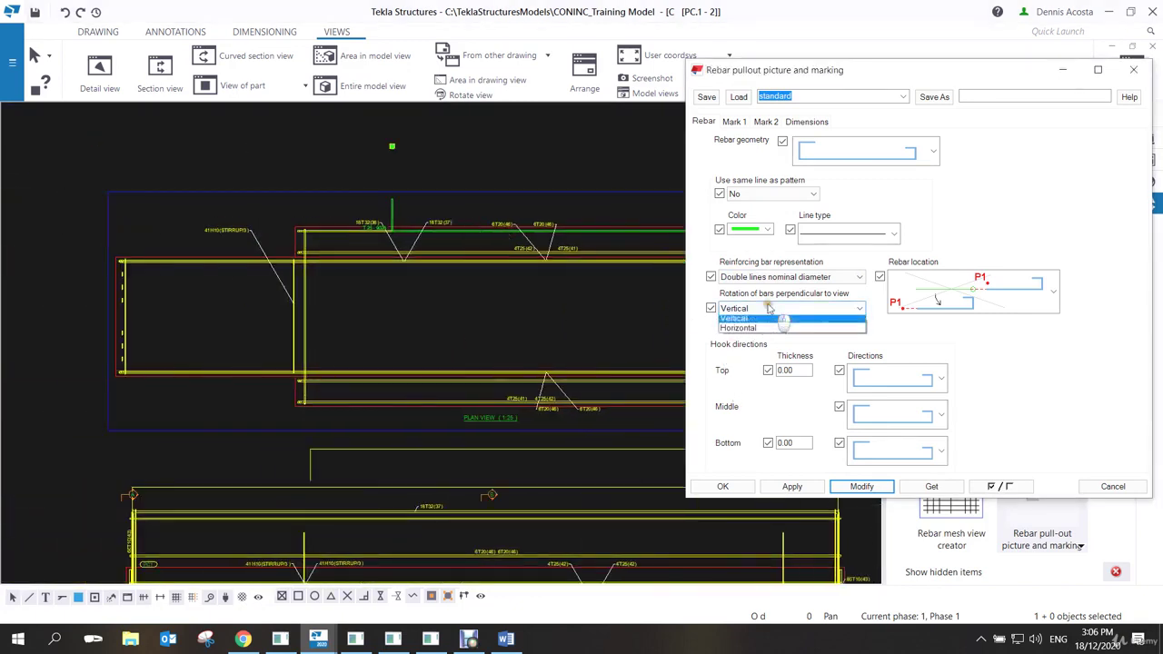
{"action": "left_click", "coordinate": [762, 332]}
{"action": "left_click", "coordinate": [861, 486]}
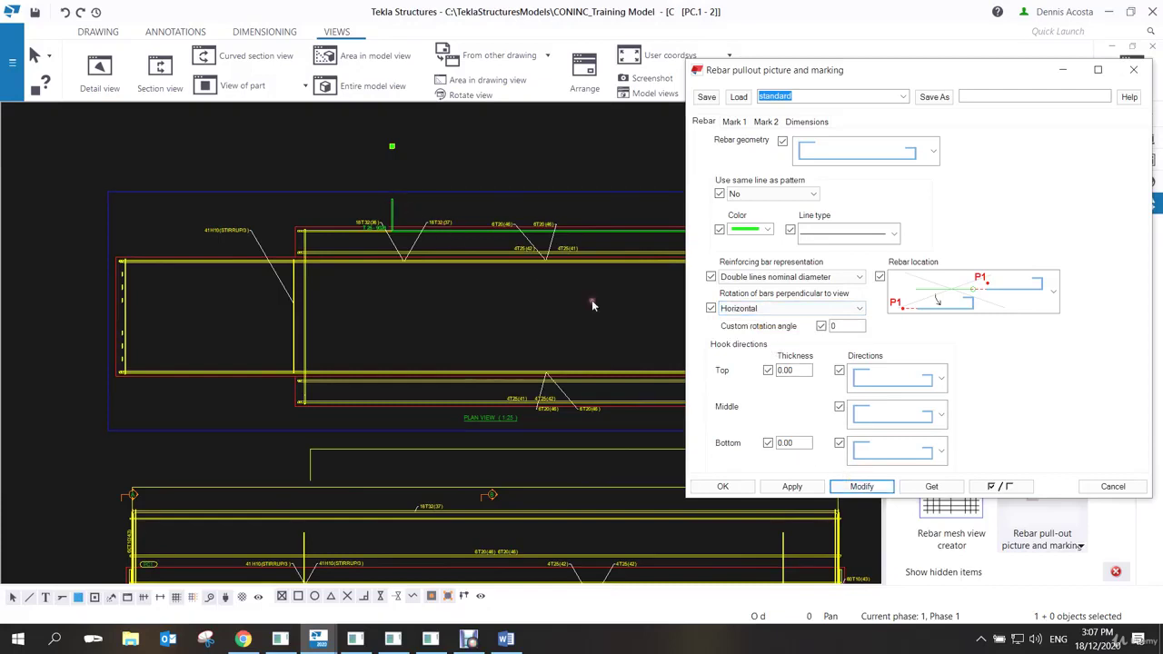
{"action": "left_click", "coordinate": [857, 488]}
{"action": "key", "text": "Escape"}
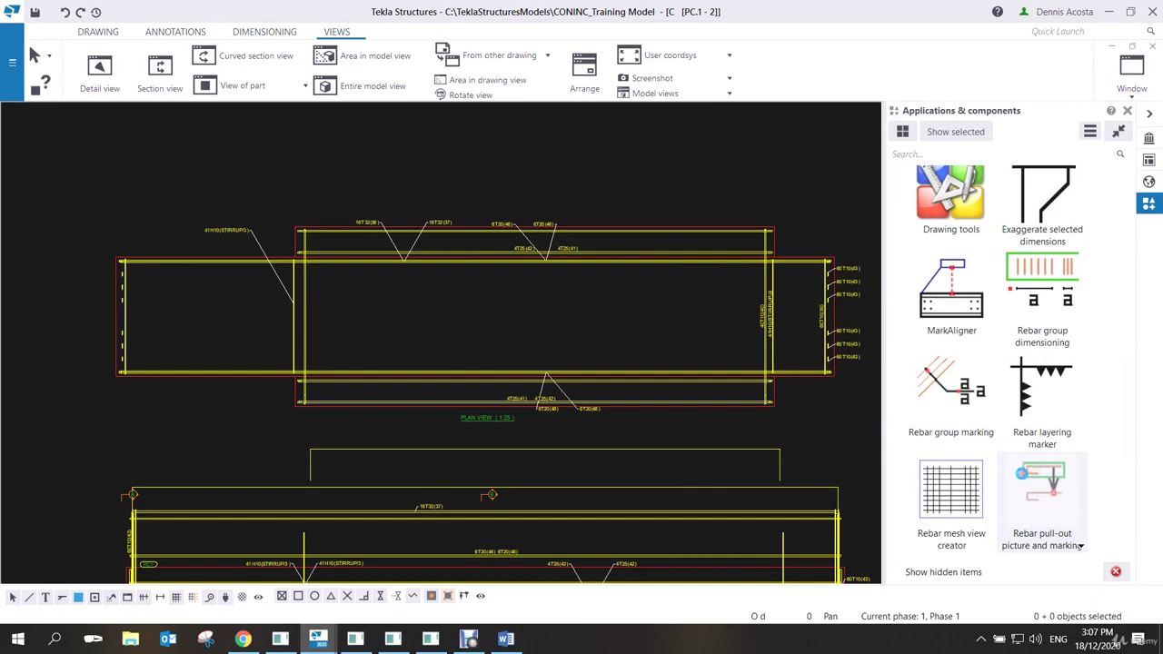
In the rebar pull-out settings, choose the dimension layout that also dimensions the hooks and end legs with horizontal text.
{"action": "double_click", "coordinate": [1021, 472]}
{"action": "left_click", "coordinate": [792, 122]}
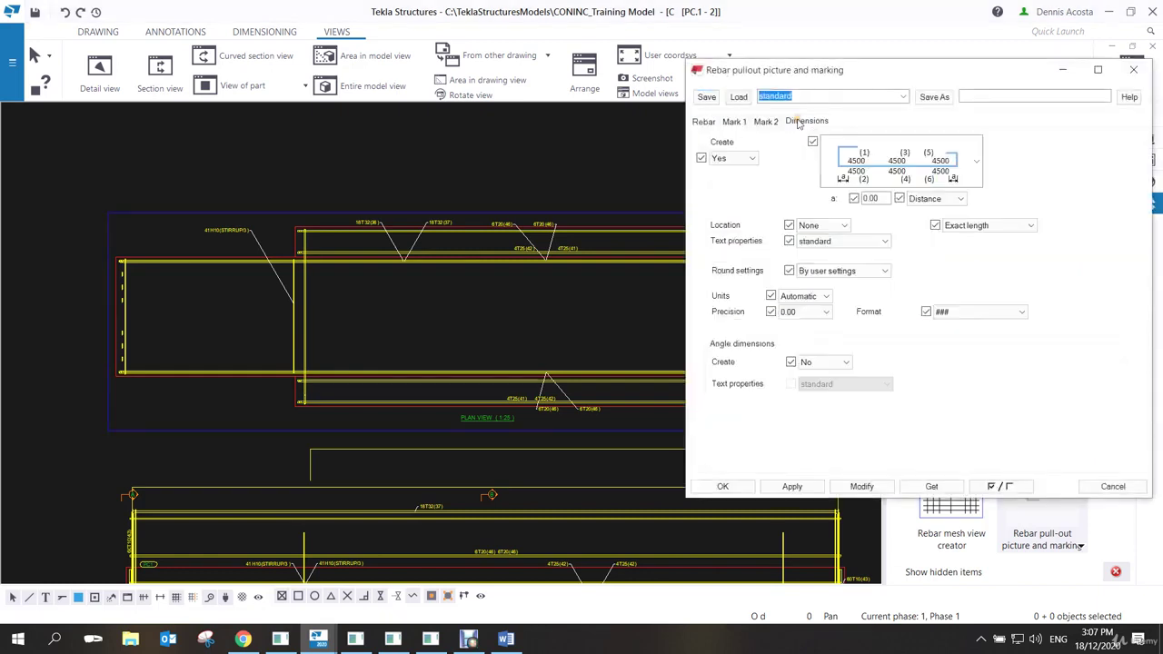
{"action": "left_click", "coordinate": [970, 180]}
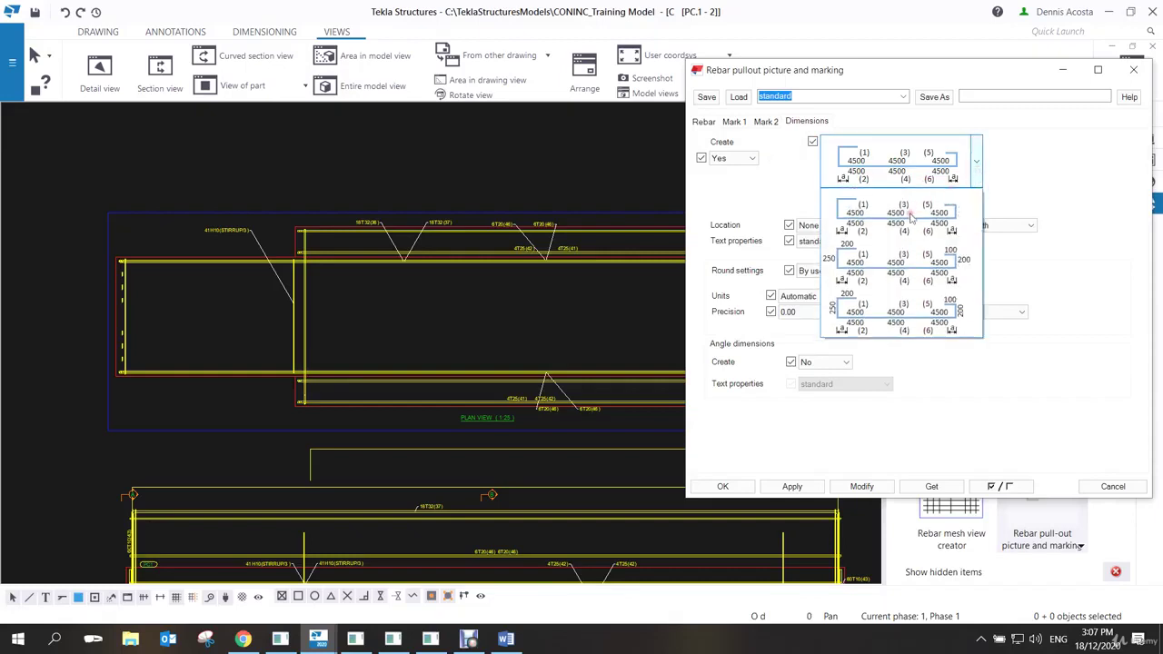
{"action": "left_click", "coordinate": [897, 262]}
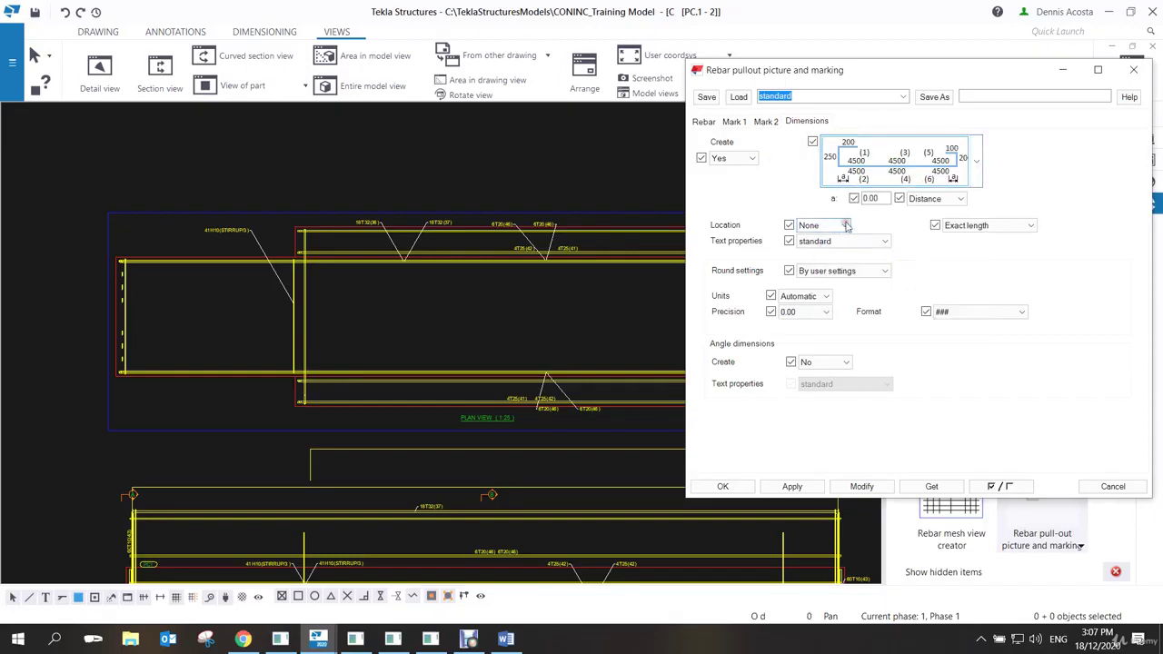
Set the pull-out's dimension location to (1), check the mark settings, and apply and accept the pull-out settings.
{"action": "left_click", "coordinate": [845, 226]}
{"action": "left_click", "coordinate": [829, 248]}
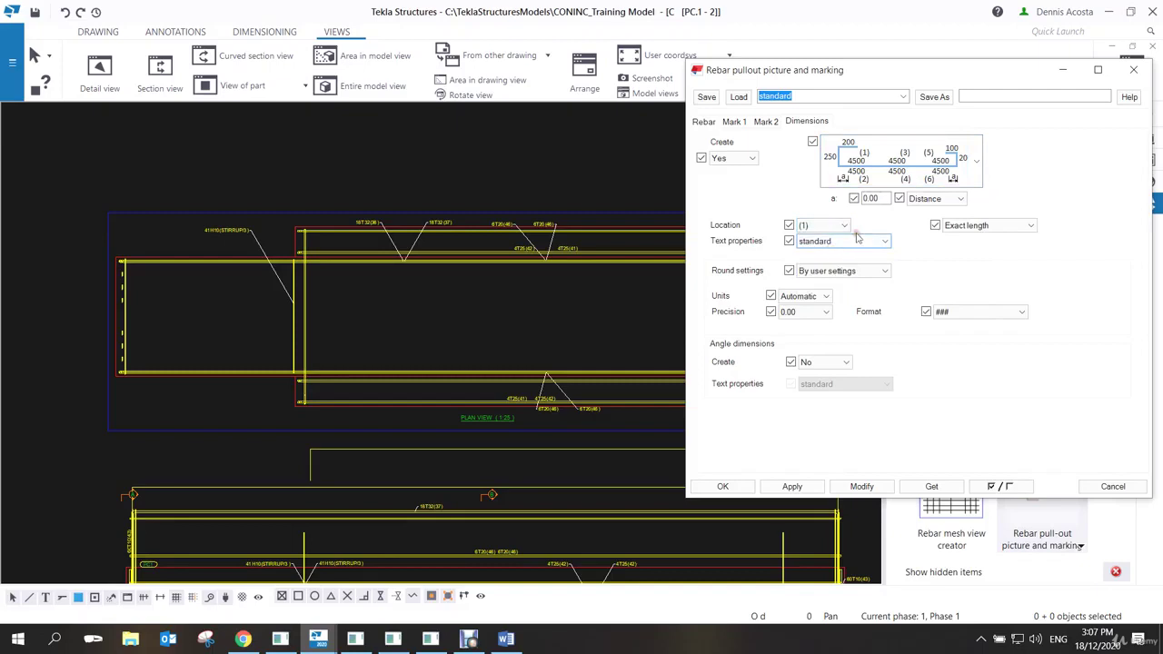
{"action": "left_click", "coordinate": [763, 124]}
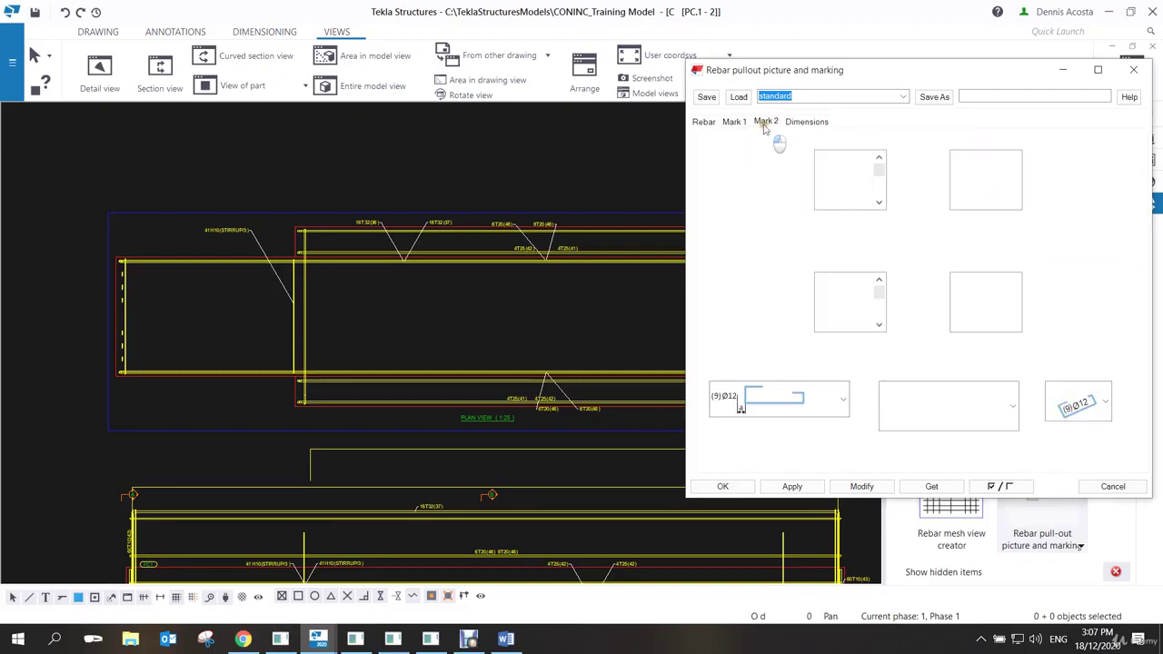
{"action": "left_click", "coordinate": [732, 122]}
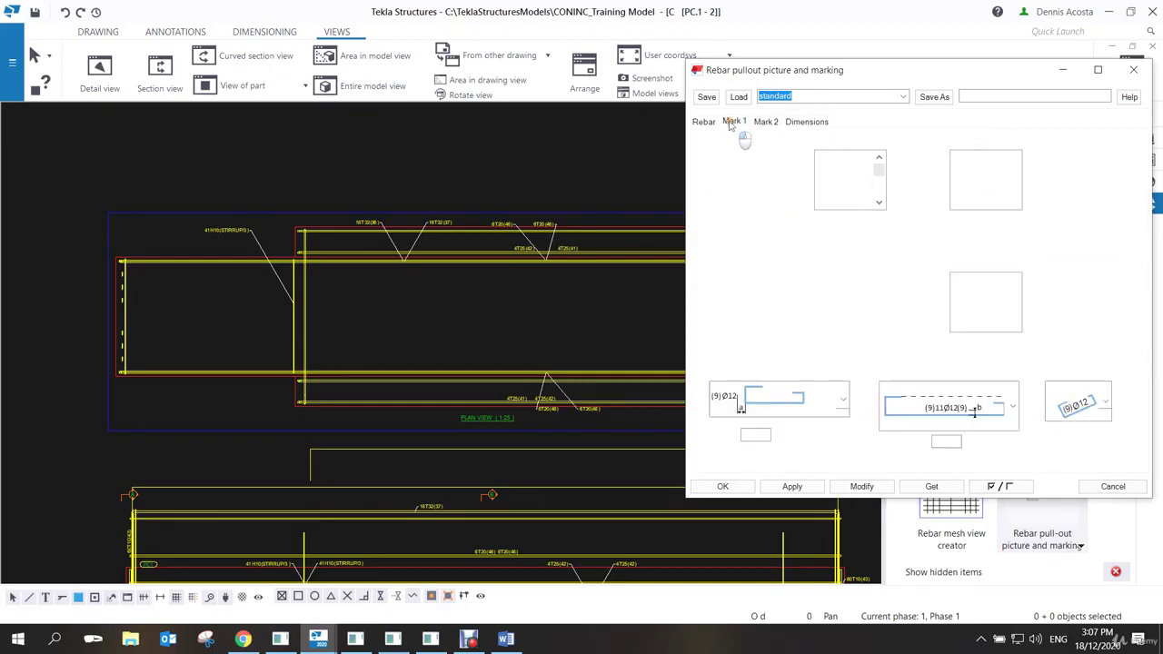
{"action": "left_click", "coordinate": [843, 399]}
{"action": "left_click", "coordinate": [843, 399]}
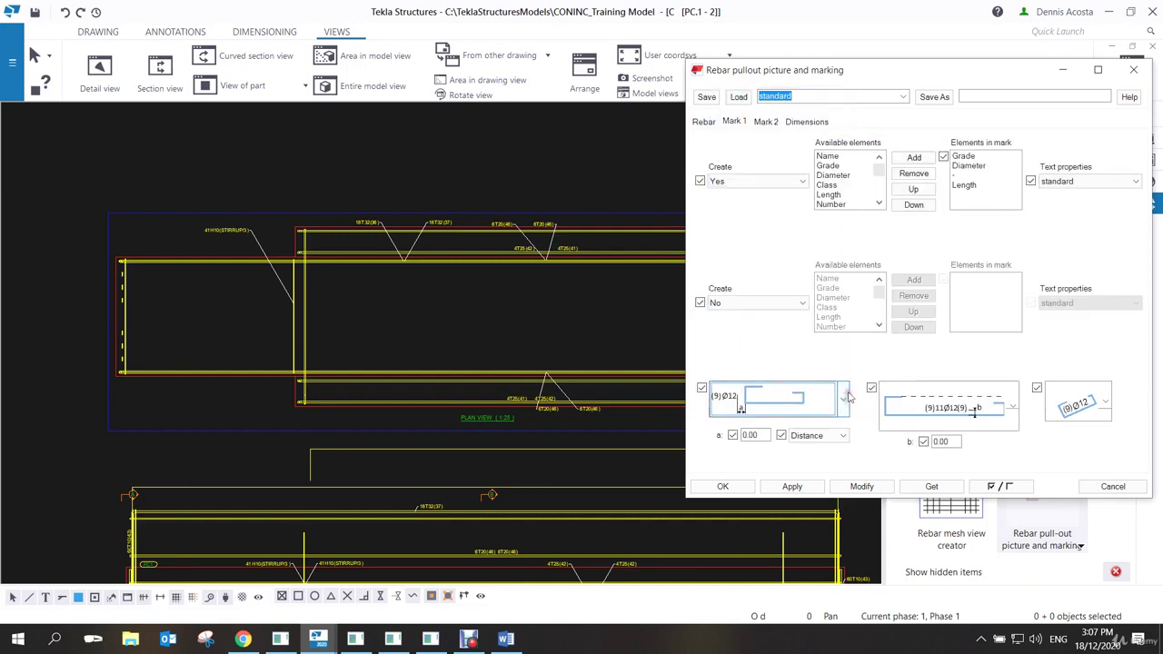
{"action": "left_click", "coordinate": [792, 487]}
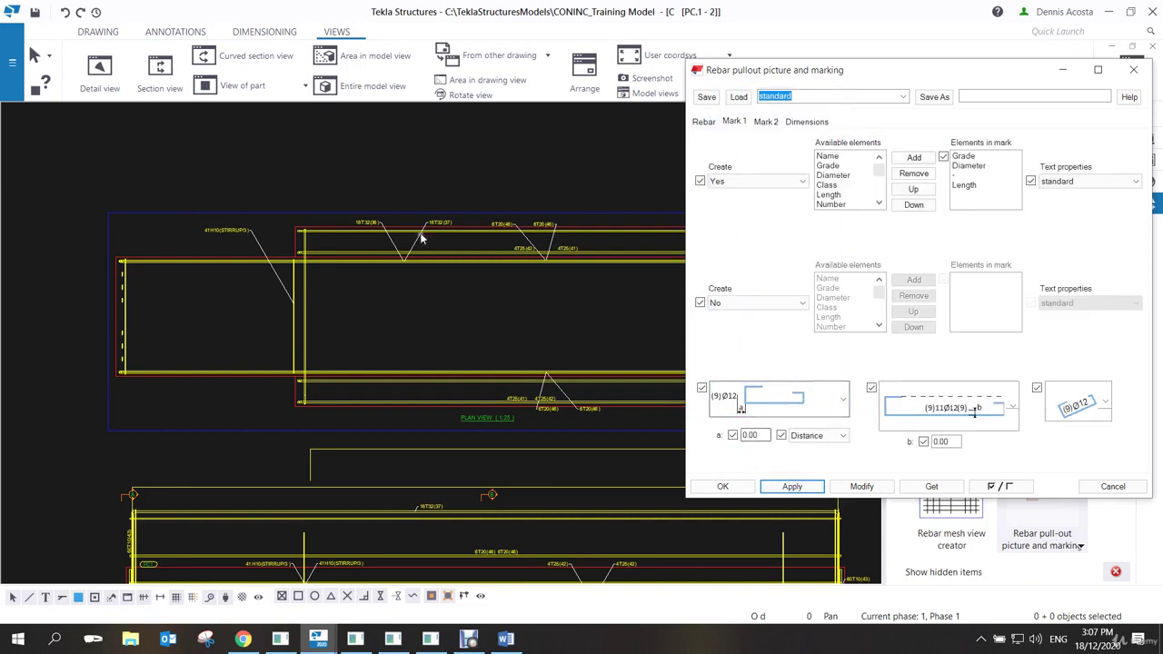
{"action": "left_click", "coordinate": [722, 486]}
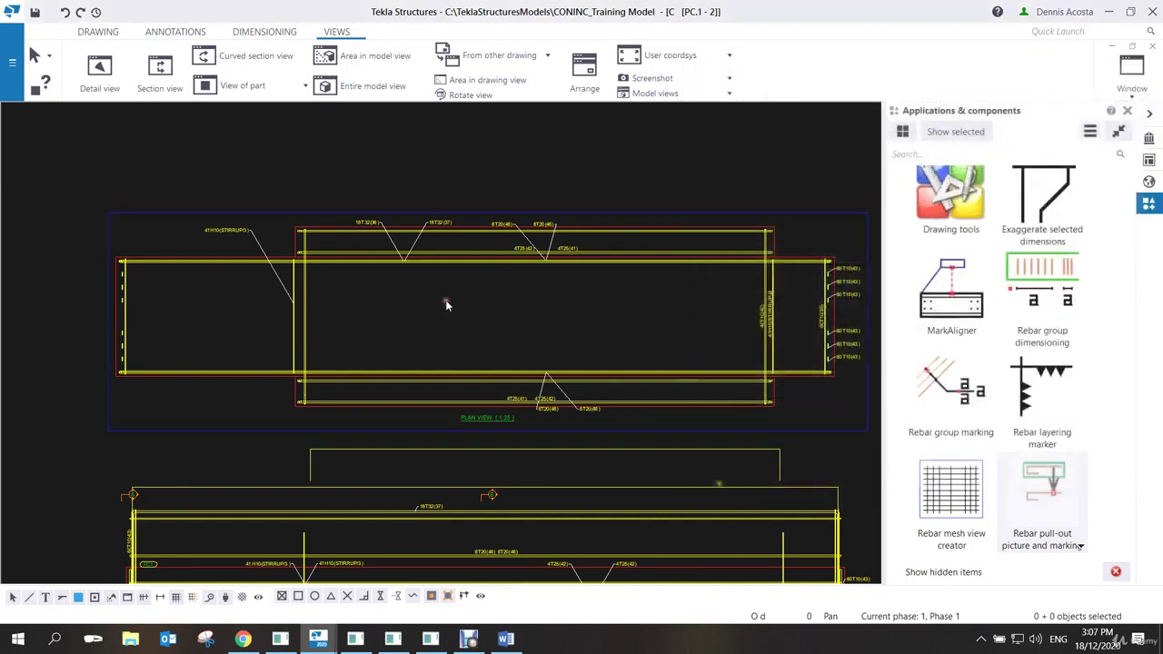
Create a rebar pull-out of the plan view's uppermost longitudinal bar, placing it at the upper ledge's left corner.
{"action": "scroll", "coordinate": [300, 238], "scroll_direction": "up", "scroll_amount": 2}
{"action": "left_click", "coordinate": [329, 229]}
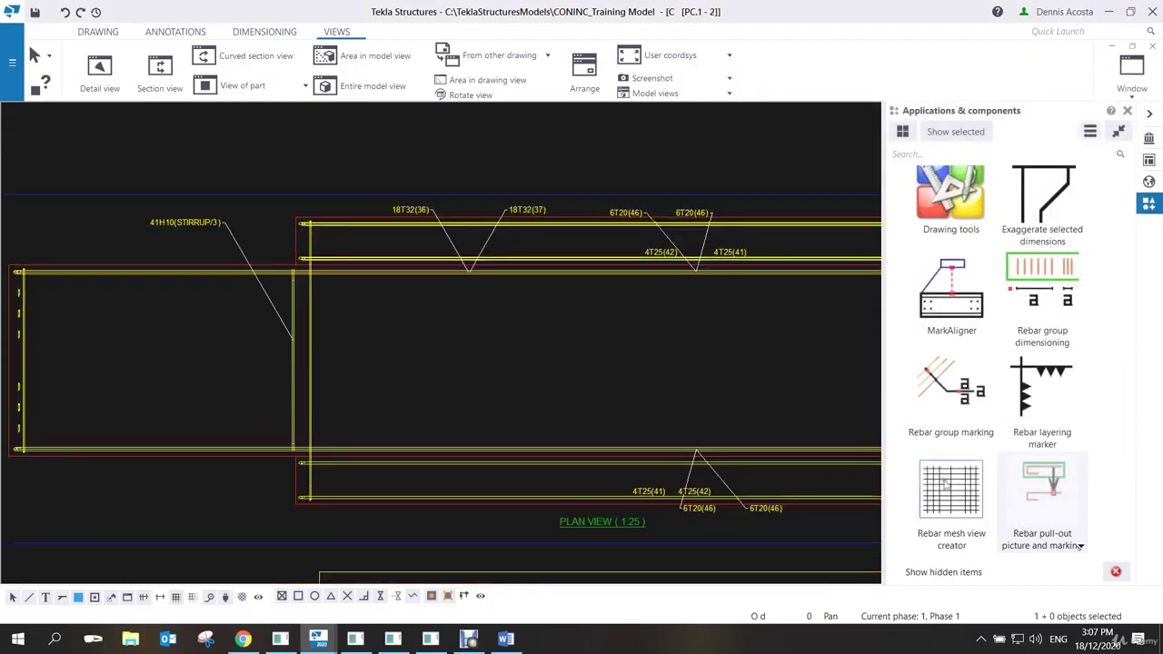
{"action": "double_click", "coordinate": [1029, 474]}
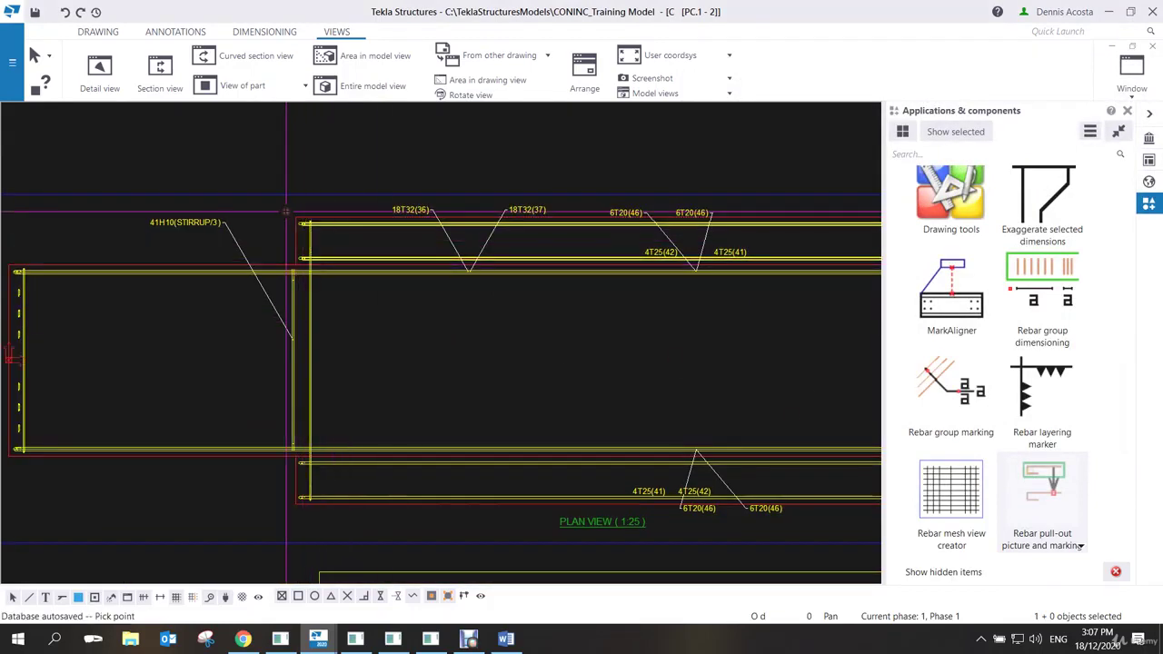
{"action": "left_click", "coordinate": [295, 217]}
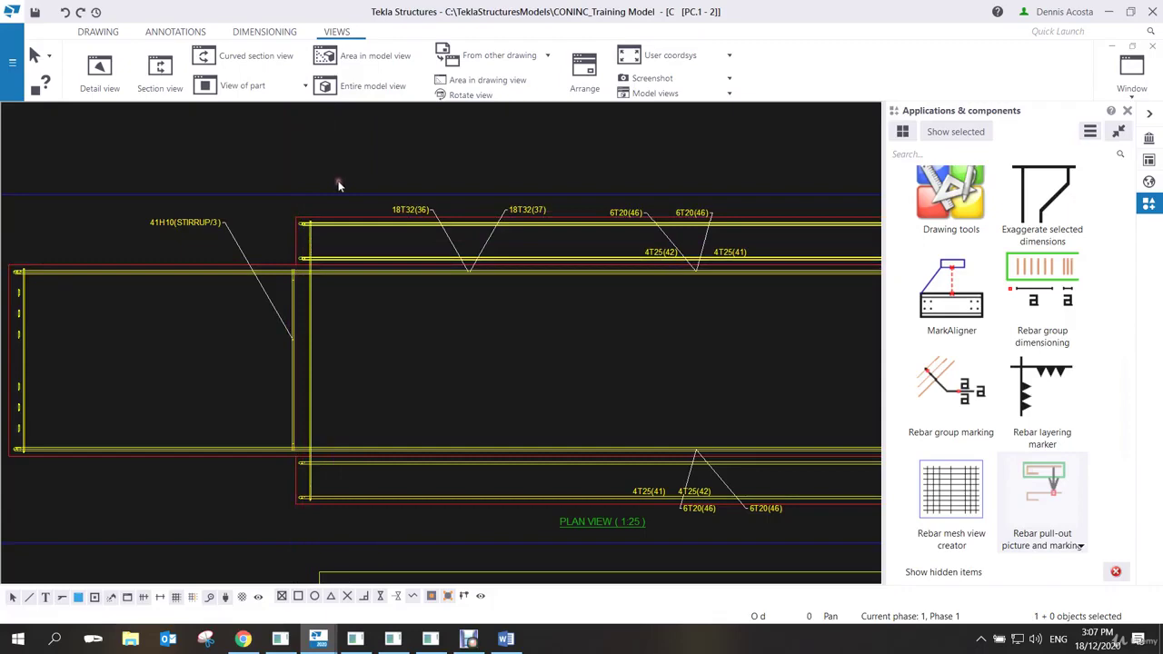
Examine the new pull-out's bent bar end, mark and dimensions at the plan view's upper left corner.
{"action": "scroll", "coordinate": [335, 227], "scroll_direction": "down", "scroll_amount": 5}
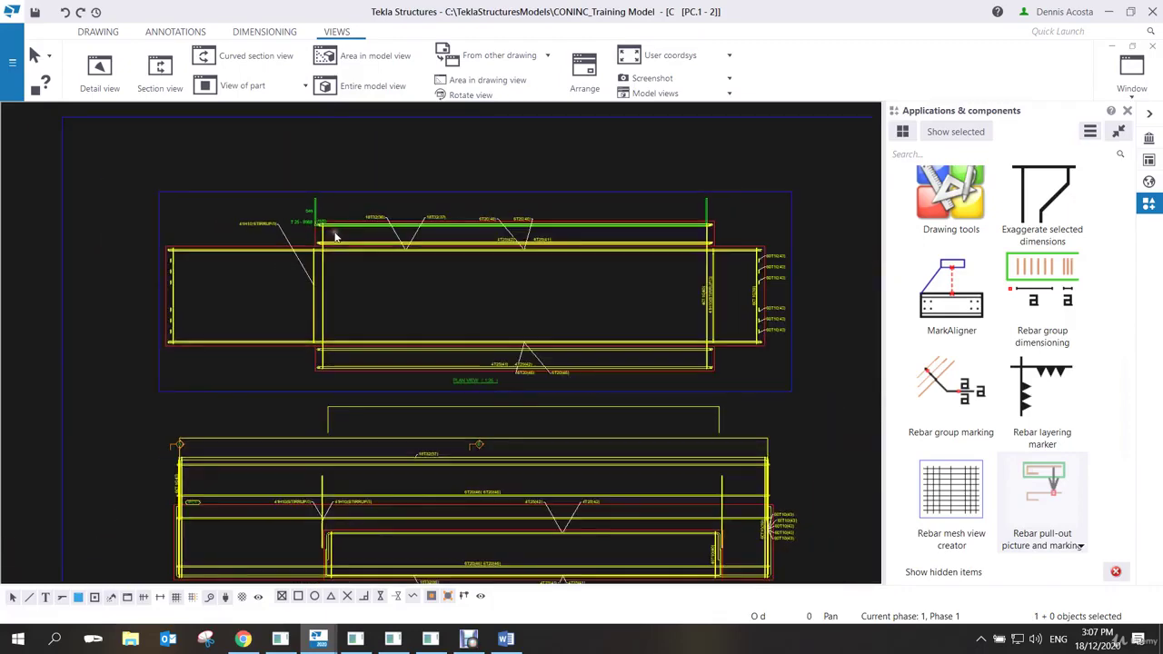
{"action": "scroll", "coordinate": [327, 228], "scroll_direction": "up", "scroll_amount": 6}
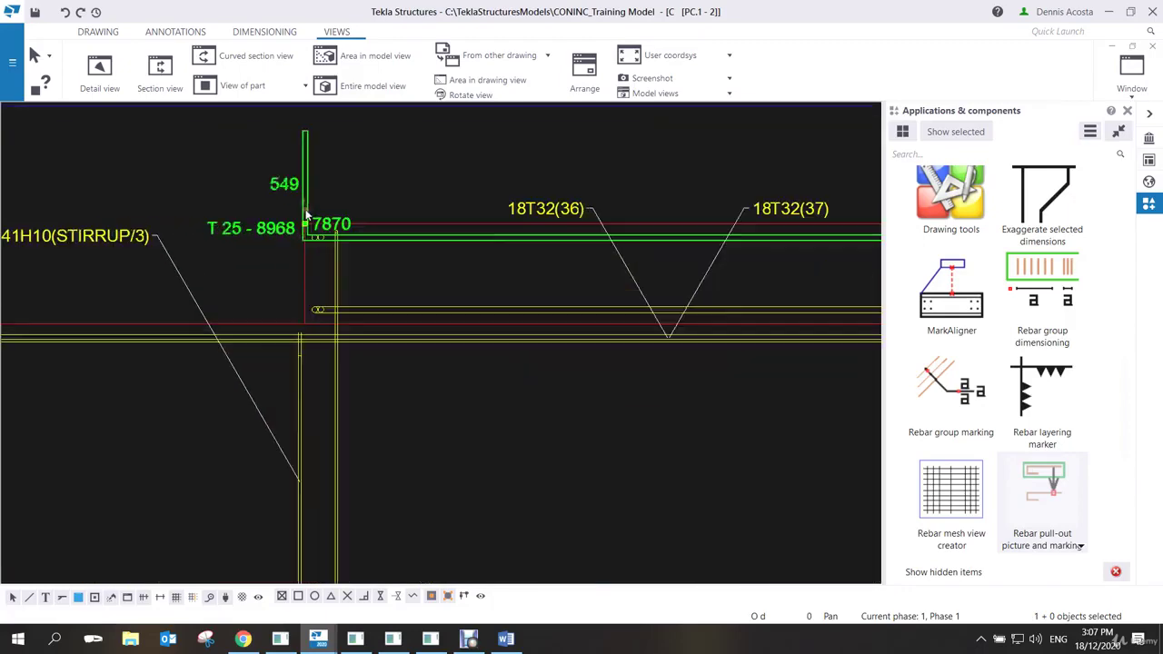
{"action": "scroll", "coordinate": [307, 217], "scroll_direction": "up", "scroll_amount": 2}
{"action": "left_click_drag", "start_coordinate": [317, 233], "coordinate": [308, 157]}
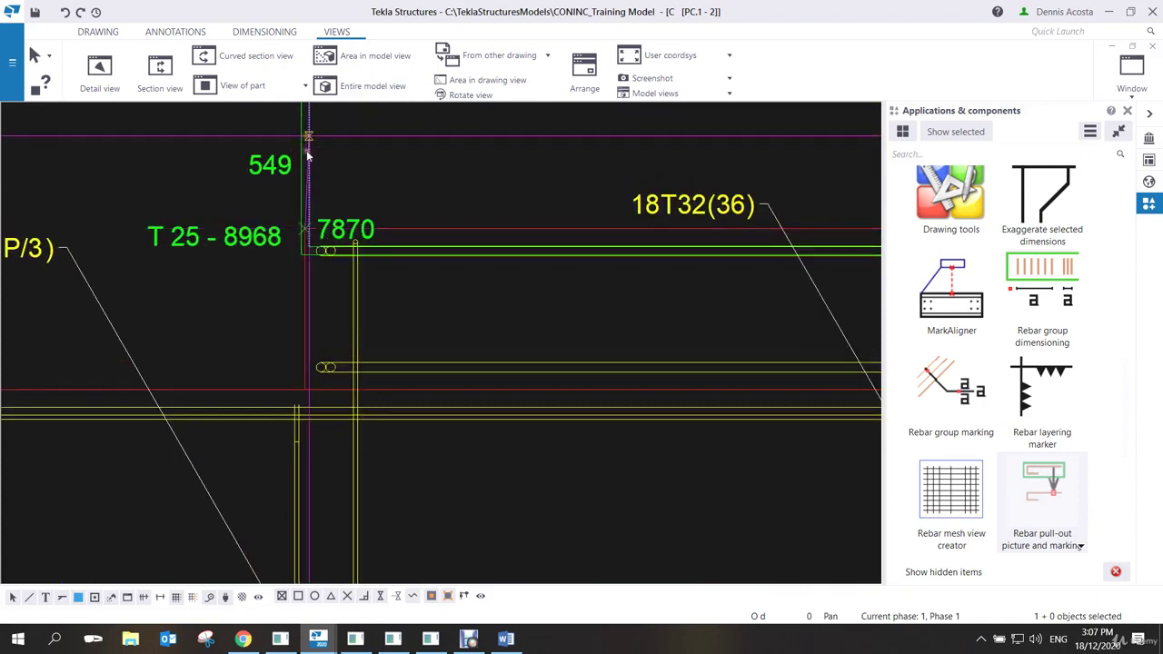
{"action": "scroll", "coordinate": [314, 182], "scroll_direction": "down", "scroll_amount": 3}
{"action": "scroll", "coordinate": [315, 181], "scroll_direction": "up", "scroll_amount": 2}
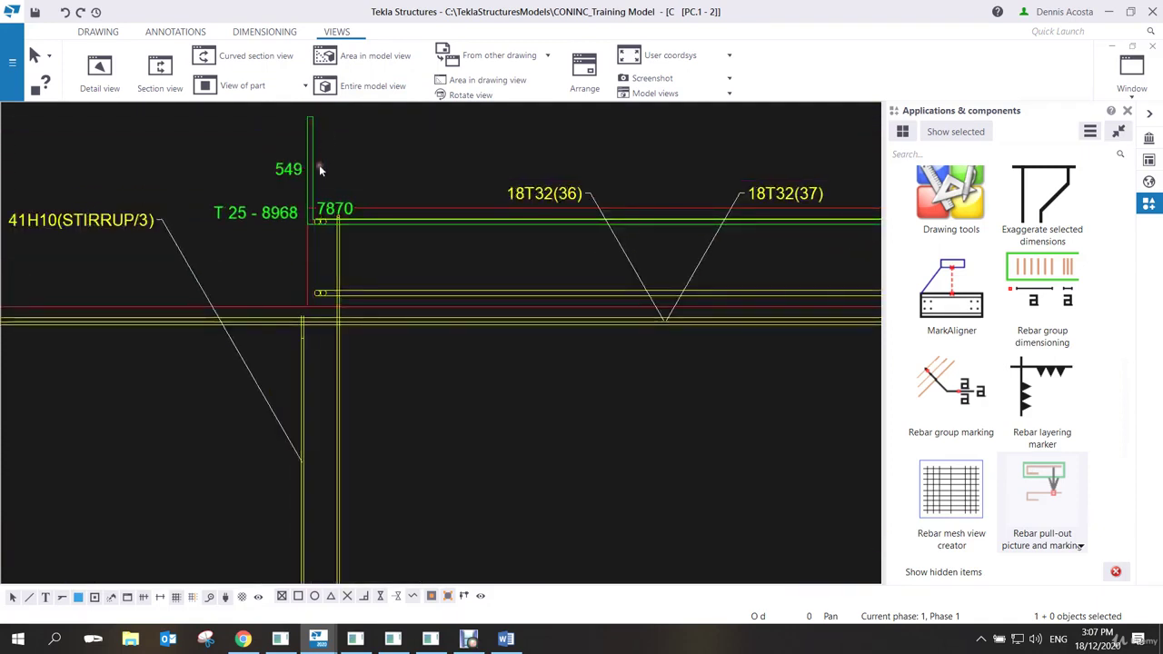
{"action": "scroll", "coordinate": [319, 164], "scroll_direction": "down", "scroll_amount": 2}
{"action": "left_click_drag", "start_coordinate": [370, 212], "coordinate": [369, 145]}
{"action": "scroll", "coordinate": [394, 173], "scroll_direction": "down", "scroll_amount": 3}
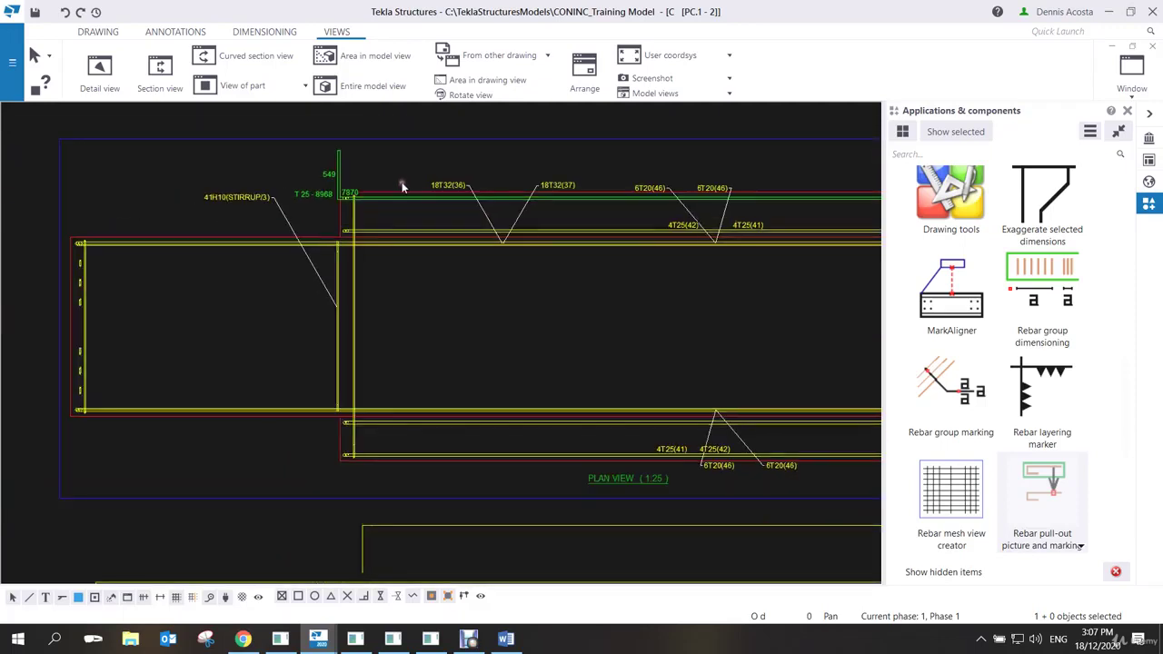
Set the pull-out's rebar location to the offset layout with P1 beyond the bar's left end, and modify the pull-out.
{"action": "scroll", "coordinate": [352, 170], "scroll_direction": "up", "scroll_amount": 2}
{"action": "left_click", "coordinate": [352, 170]}
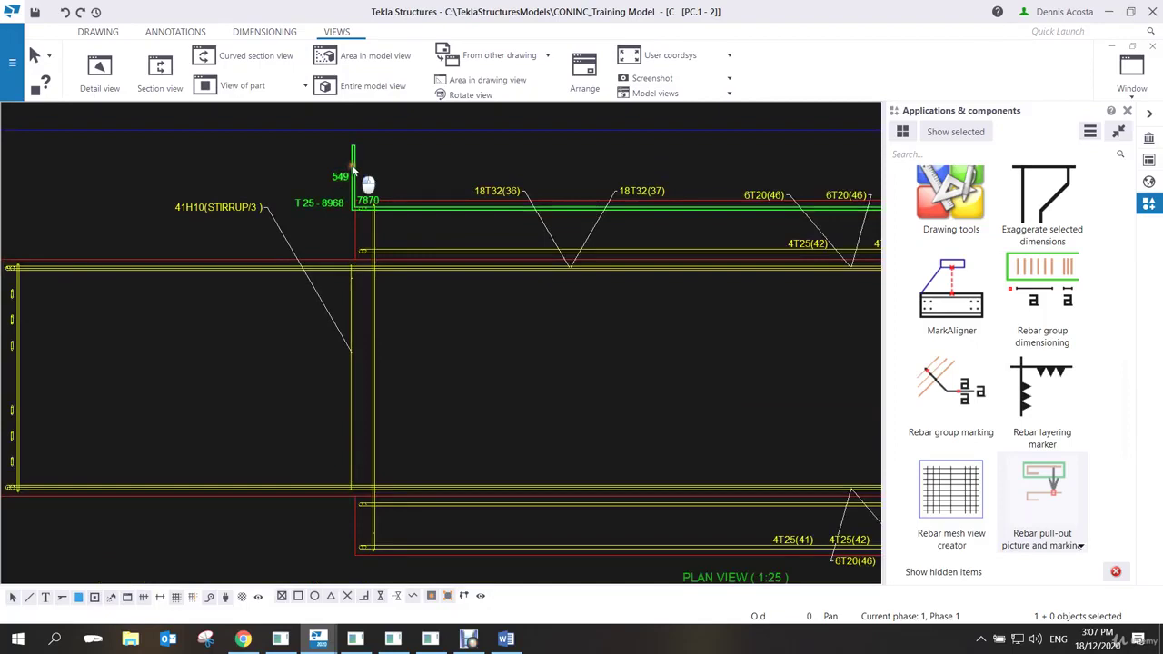
{"action": "left_click", "coordinate": [427, 173]}
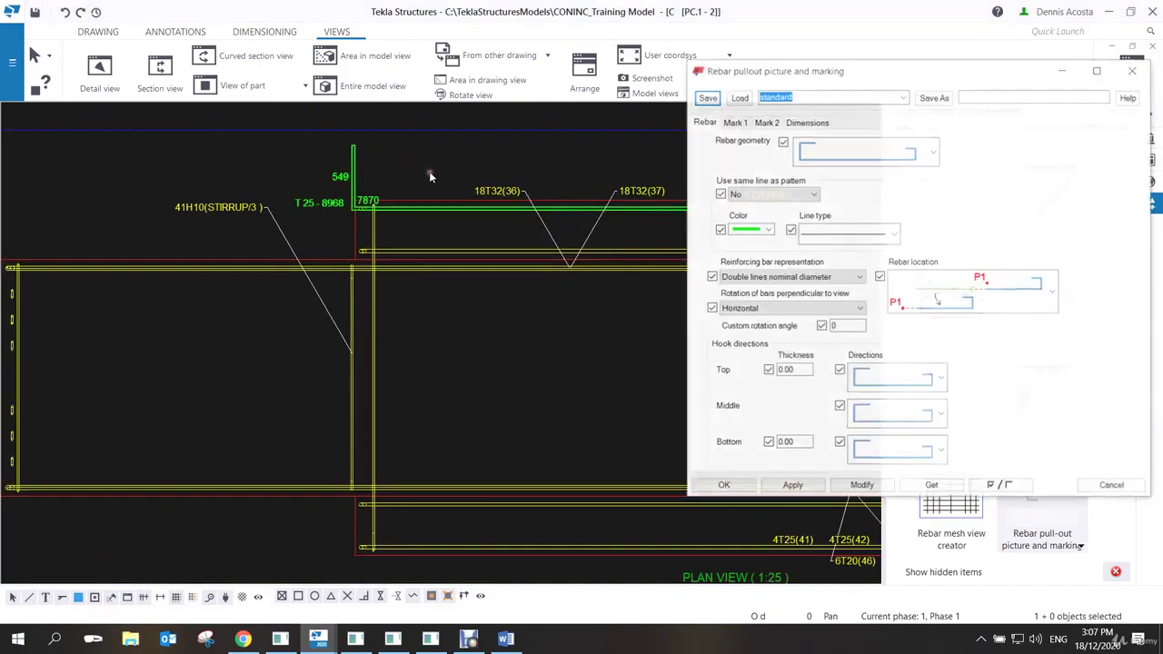
{"action": "double_click", "coordinate": [845, 325]}
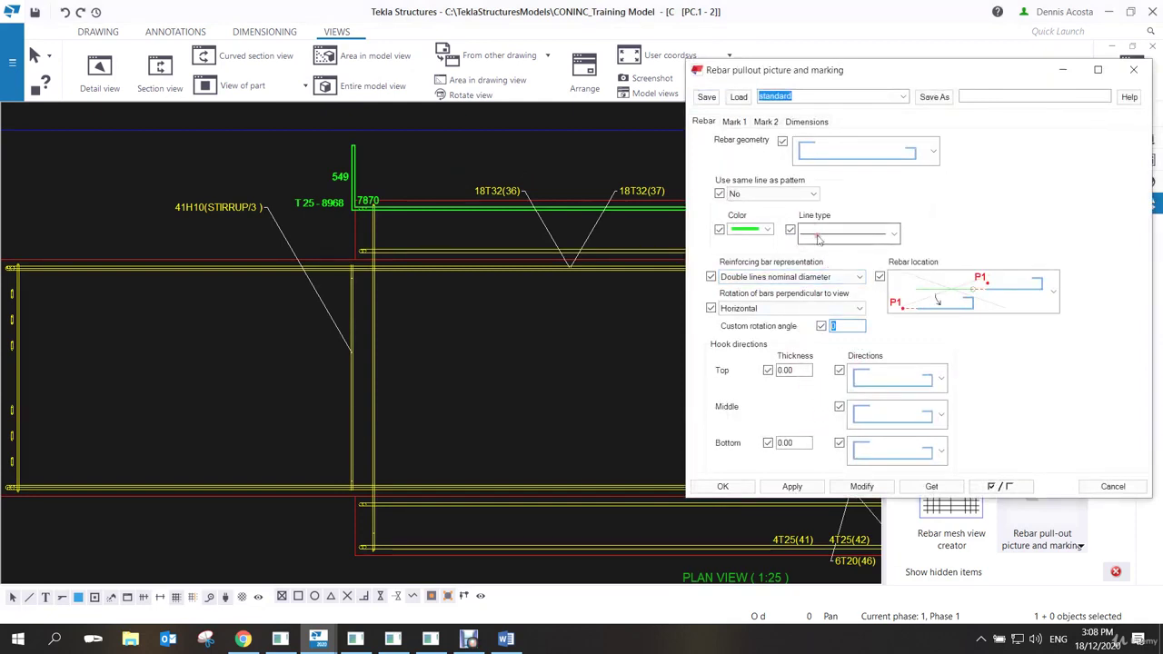
{"action": "left_click", "coordinate": [1024, 305]}
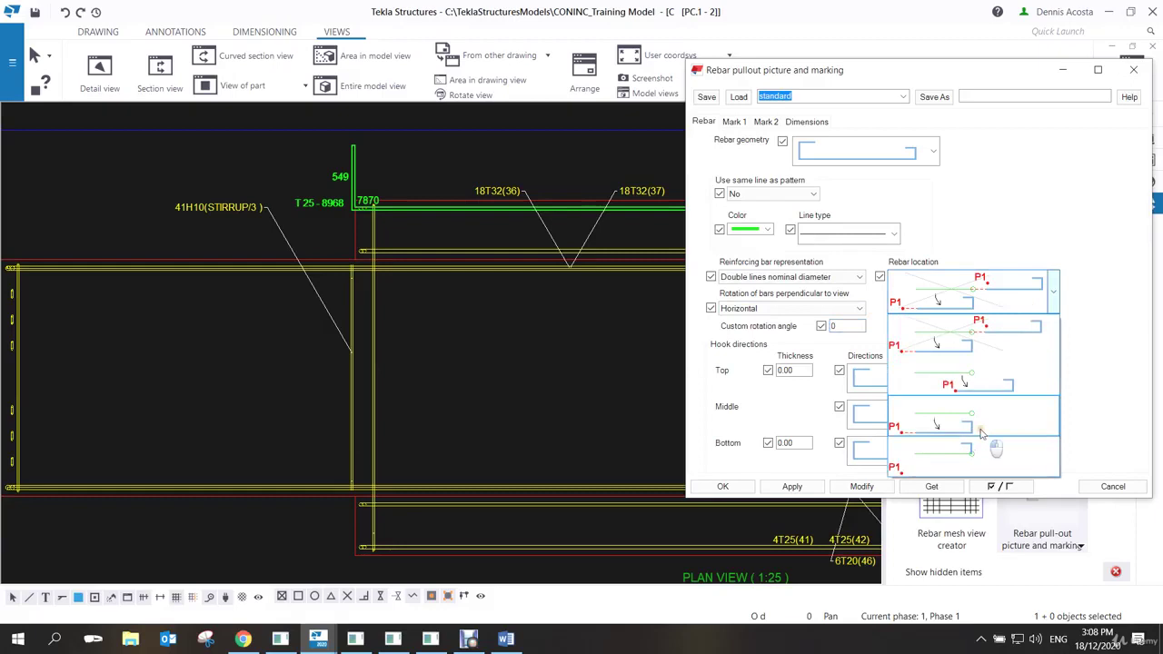
{"action": "left_click", "coordinate": [981, 427]}
{"action": "left_click", "coordinate": [860, 486]}
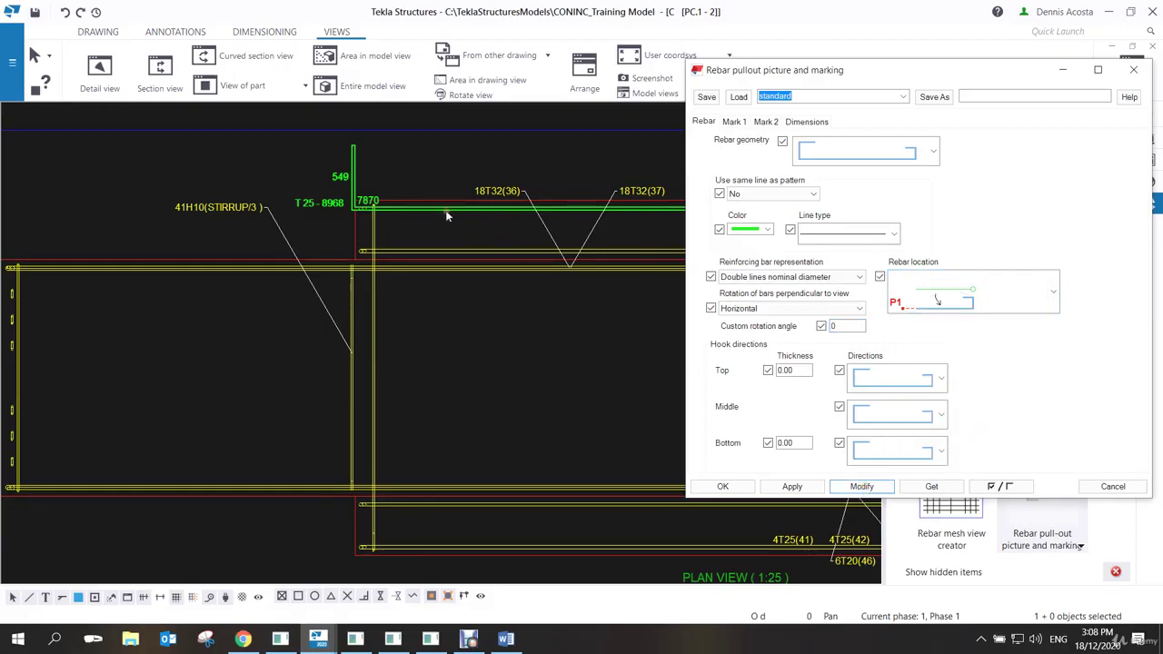
Position the longitudinal bar's pull-out clear above the beam in the plan view and reapply and accept its settings.
{"action": "scroll", "coordinate": [495, 276], "scroll_direction": "down", "scroll_amount": 4}
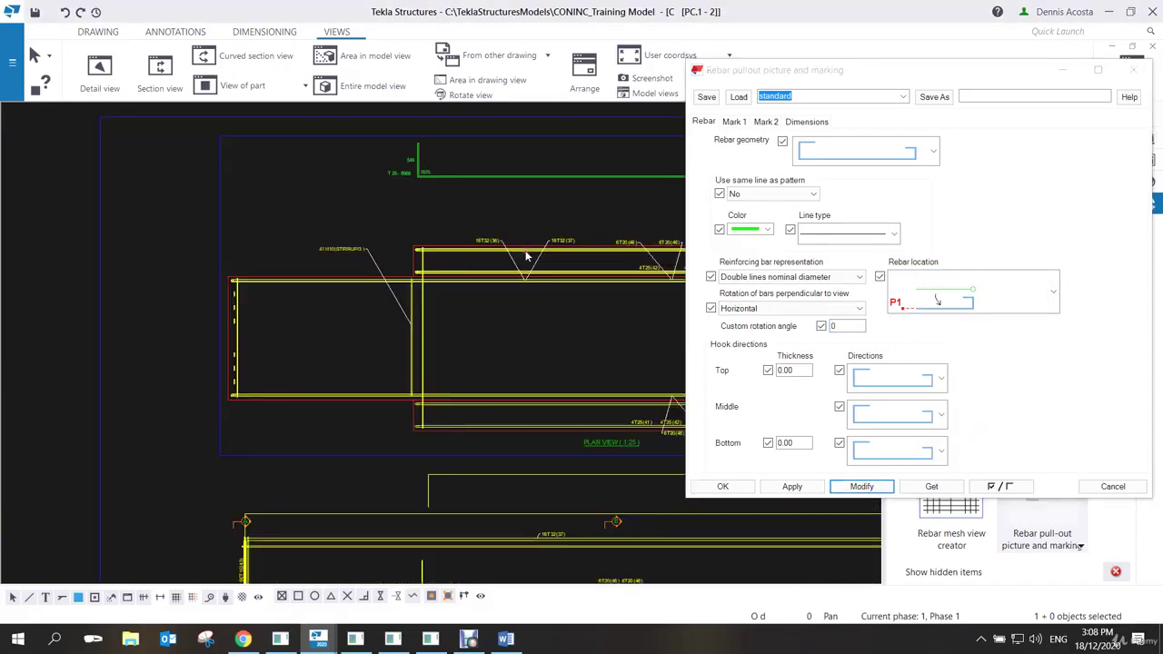
{"action": "middle_click_drag", "start_coordinate": [525, 257], "coordinate": [432, 278]}
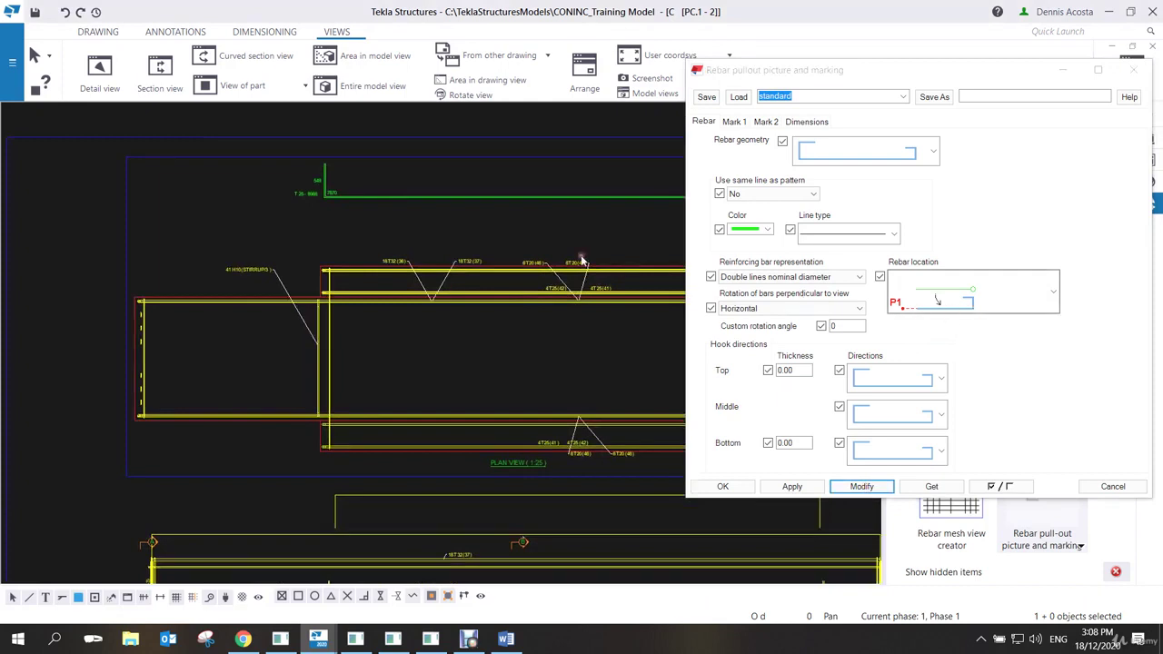
{"action": "scroll", "coordinate": [516, 247], "scroll_direction": "down", "scroll_amount": 2}
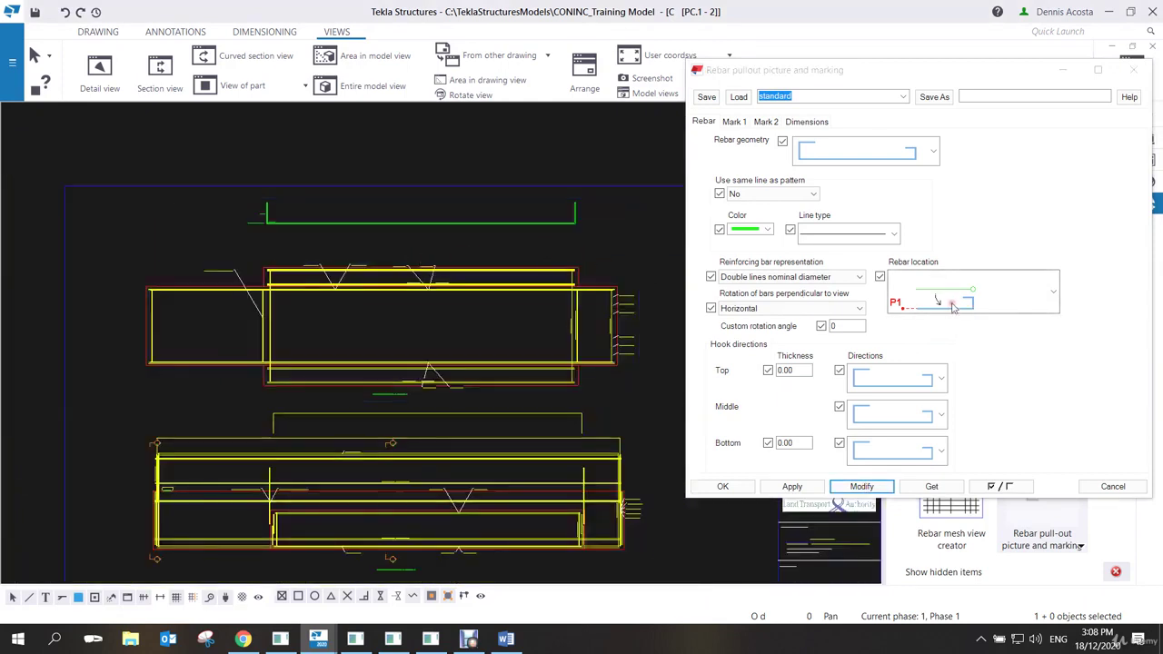
{"action": "scroll", "coordinate": [953, 308], "scroll_direction": "down", "scroll_amount": 1}
{"action": "scroll", "coordinate": [956, 307], "scroll_direction": "down", "scroll_amount": 2}
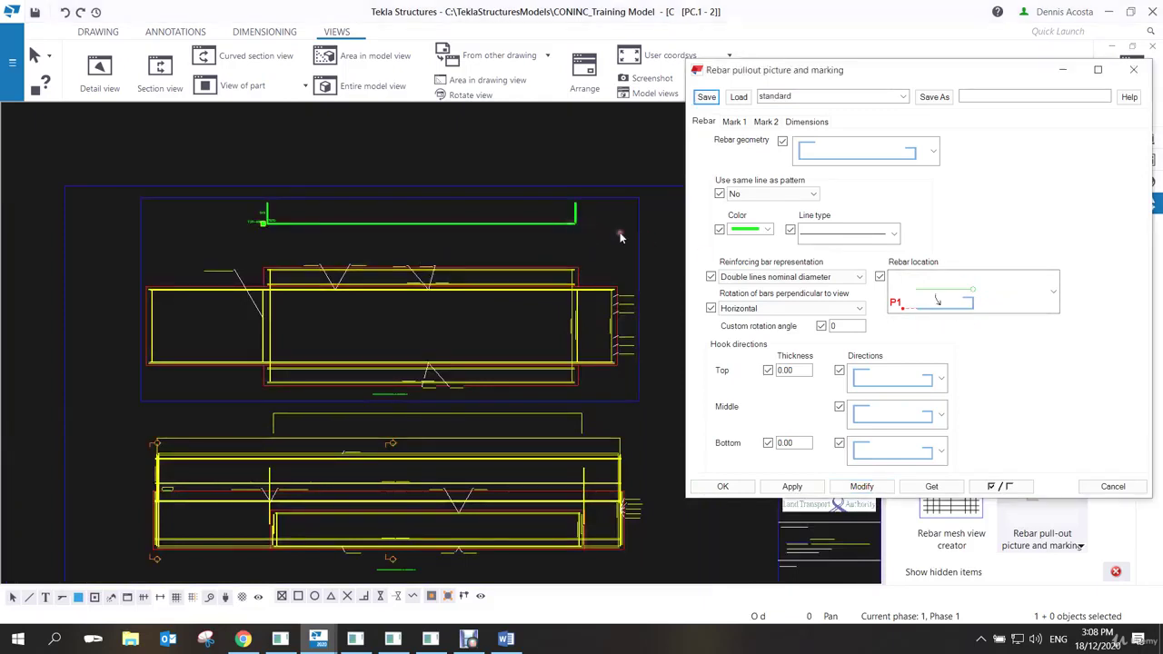
{"action": "left_click", "coordinate": [858, 486]}
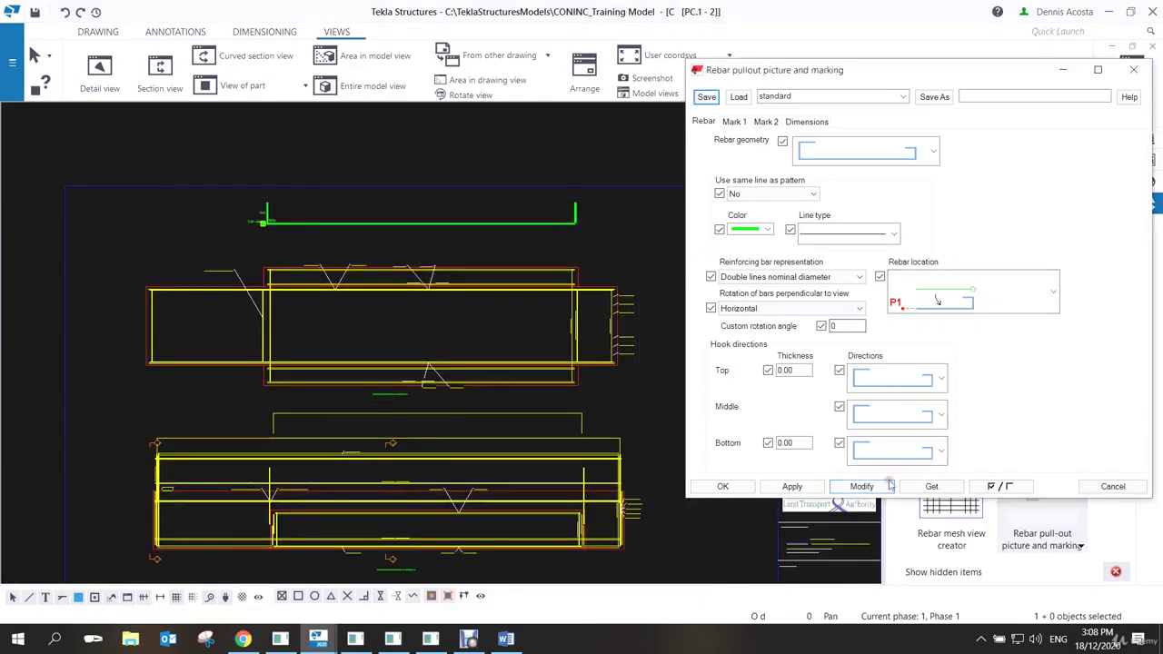
{"action": "left_click", "coordinate": [743, 488]}
Inspect the mark and the leg dimensions at the left end of the pull-out above the plan view.
{"action": "scroll", "coordinate": [262, 217], "scroll_direction": "up", "scroll_amount": 10}
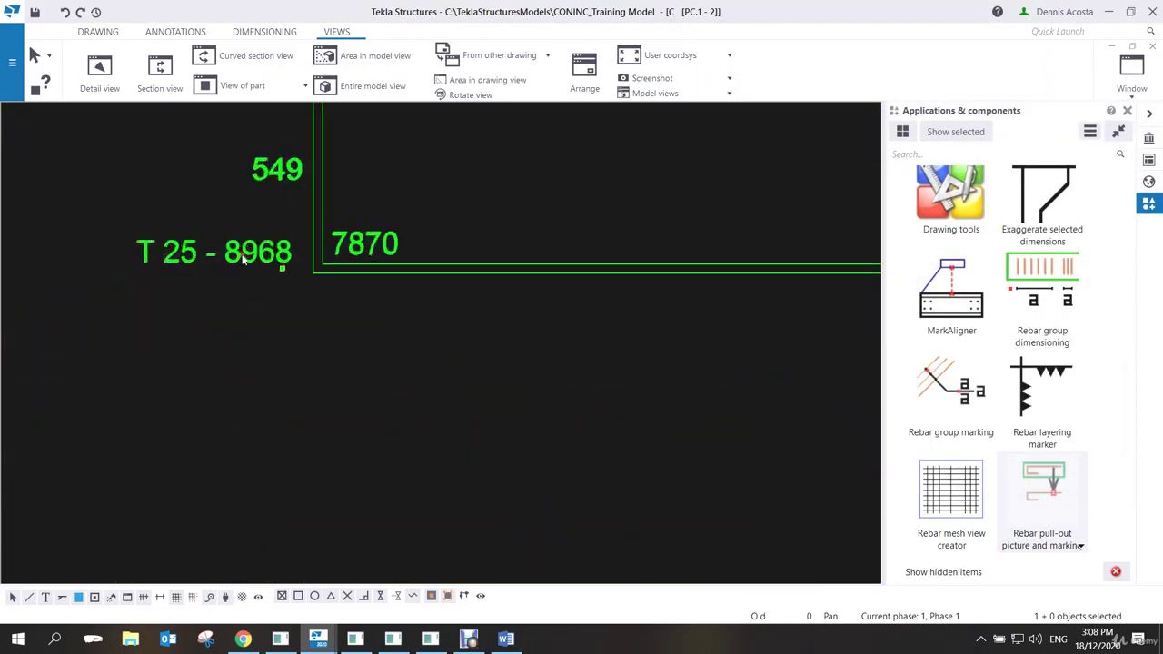
{"action": "scroll", "coordinate": [263, 258], "scroll_direction": "down", "scroll_amount": 1}
{"action": "scroll", "coordinate": [267, 260], "scroll_direction": "up", "scroll_amount": 1}
{"action": "scroll", "coordinate": [267, 258], "scroll_direction": "down", "scroll_amount": 2}
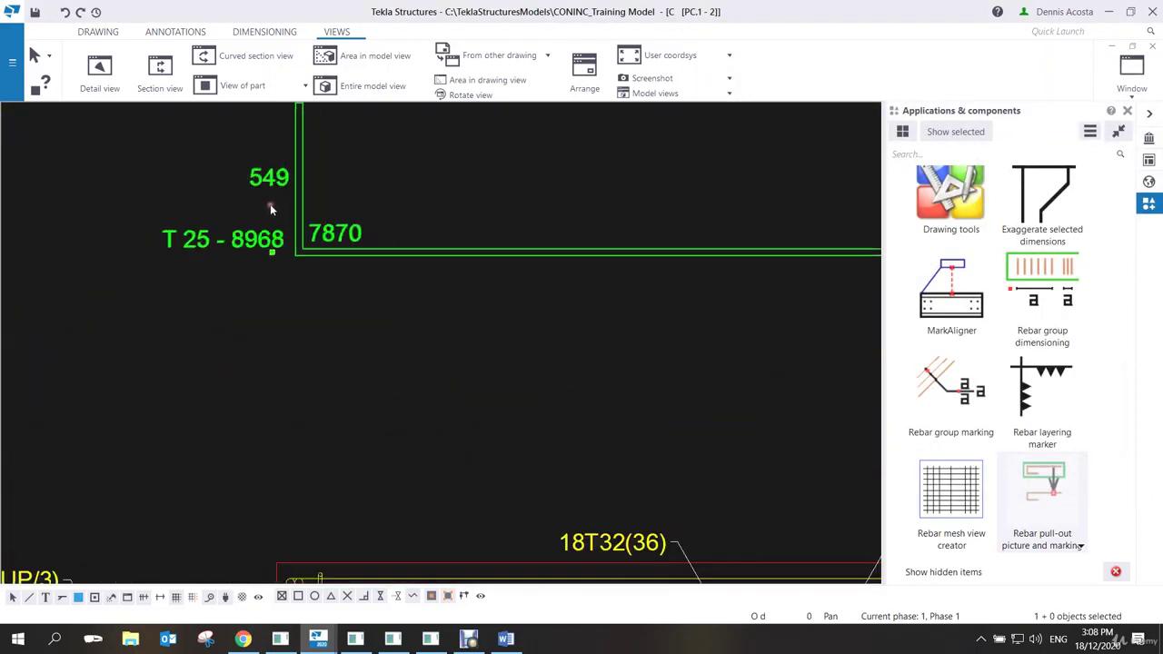
{"action": "scroll", "coordinate": [278, 174], "scroll_direction": "down", "scroll_amount": 1}
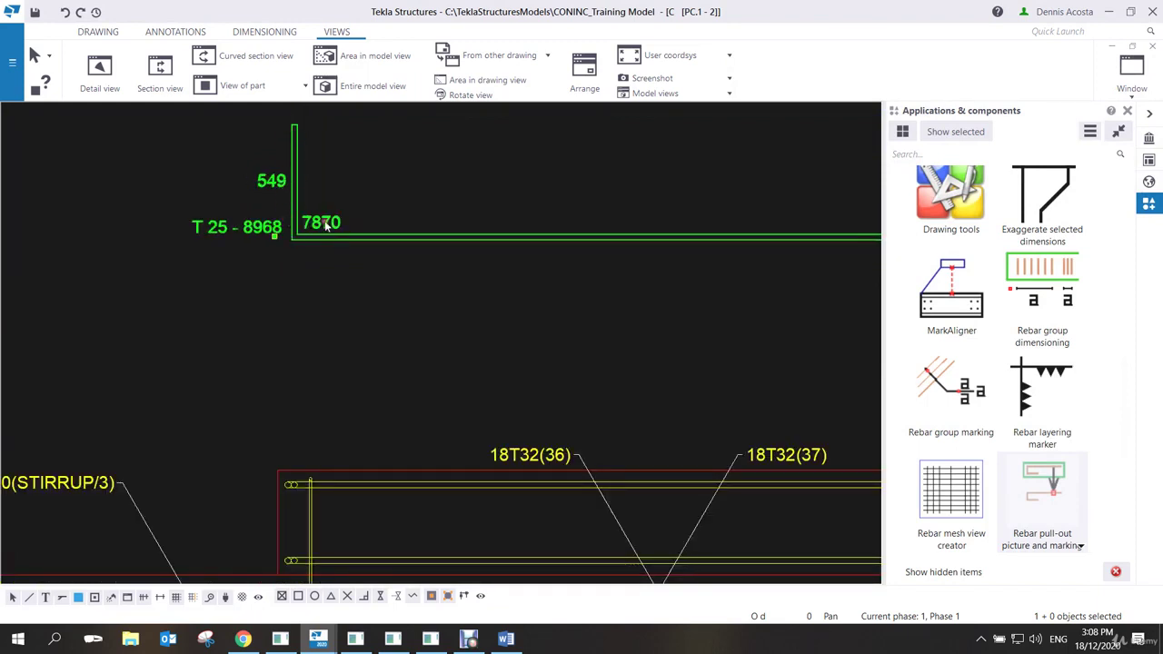
{"action": "scroll", "coordinate": [325, 226], "scroll_direction": "down", "scroll_amount": 2}
{"action": "scroll", "coordinate": [537, 264], "scroll_direction": "down", "scroll_amount": 1}
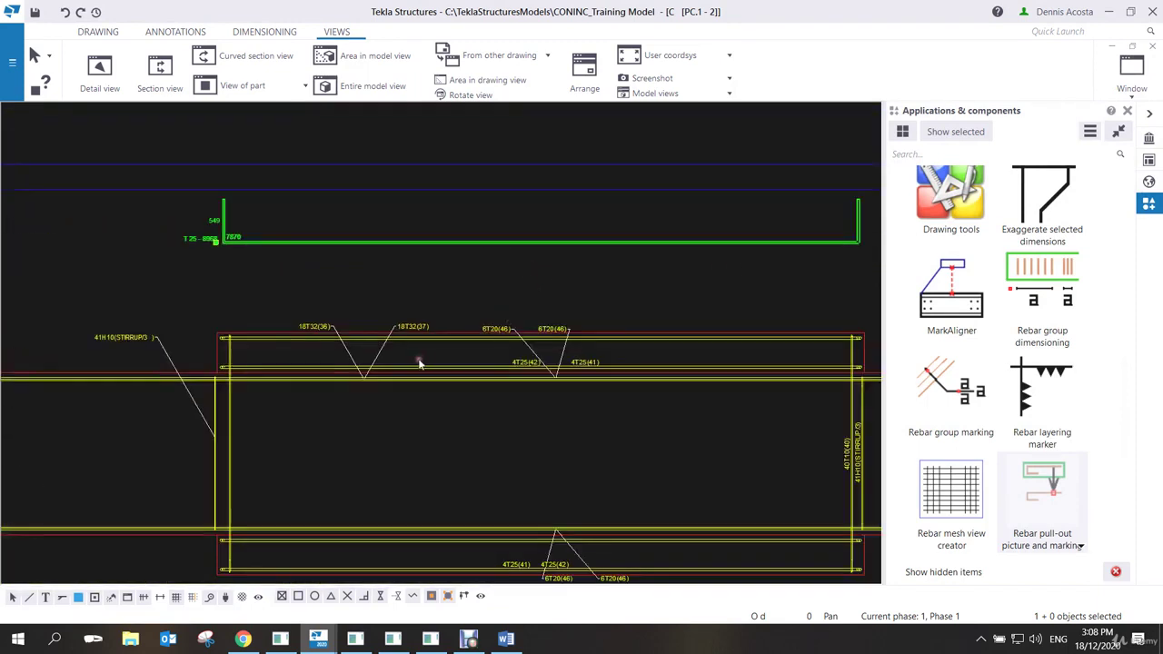
Create a pull-out of the stirrup at the left end of the plan view's ledges and move it left of the beam.
{"action": "scroll", "coordinate": [368, 335], "scroll_direction": "up", "scroll_amount": 2}
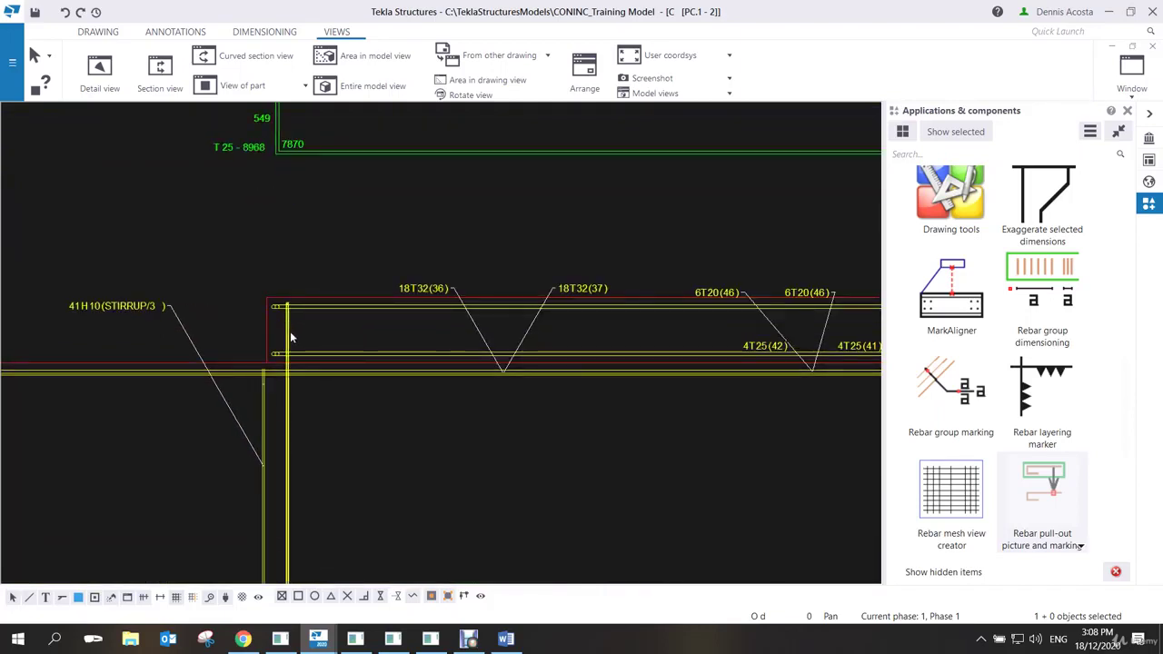
{"action": "scroll", "coordinate": [291, 333], "scroll_direction": "down", "scroll_amount": 2}
{"action": "left_click", "coordinate": [1043, 484]}
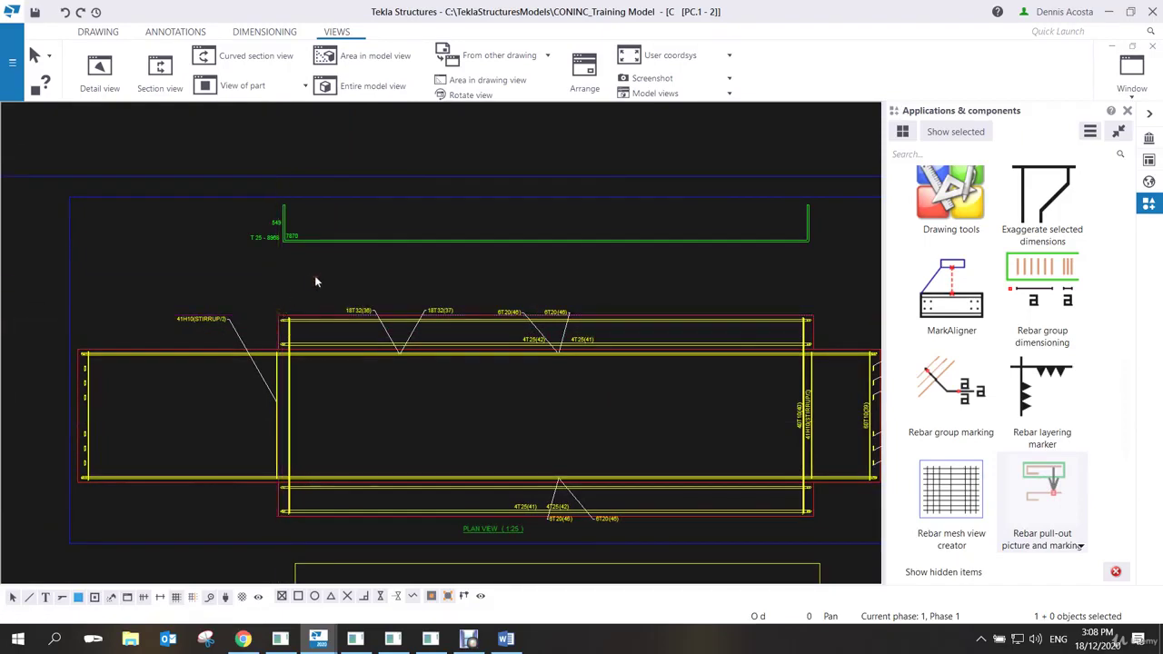
{"action": "scroll", "coordinate": [314, 275], "scroll_direction": "down", "scroll_amount": 1}
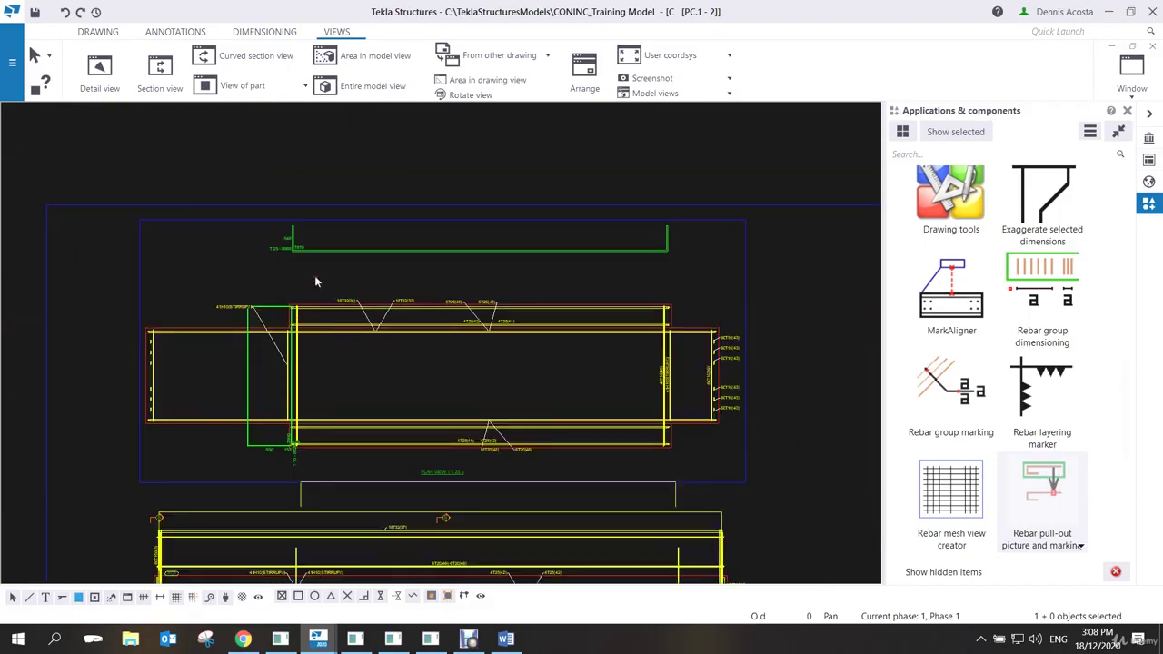
{"action": "scroll", "coordinate": [270, 378], "scroll_direction": "down", "scroll_amount": 2}
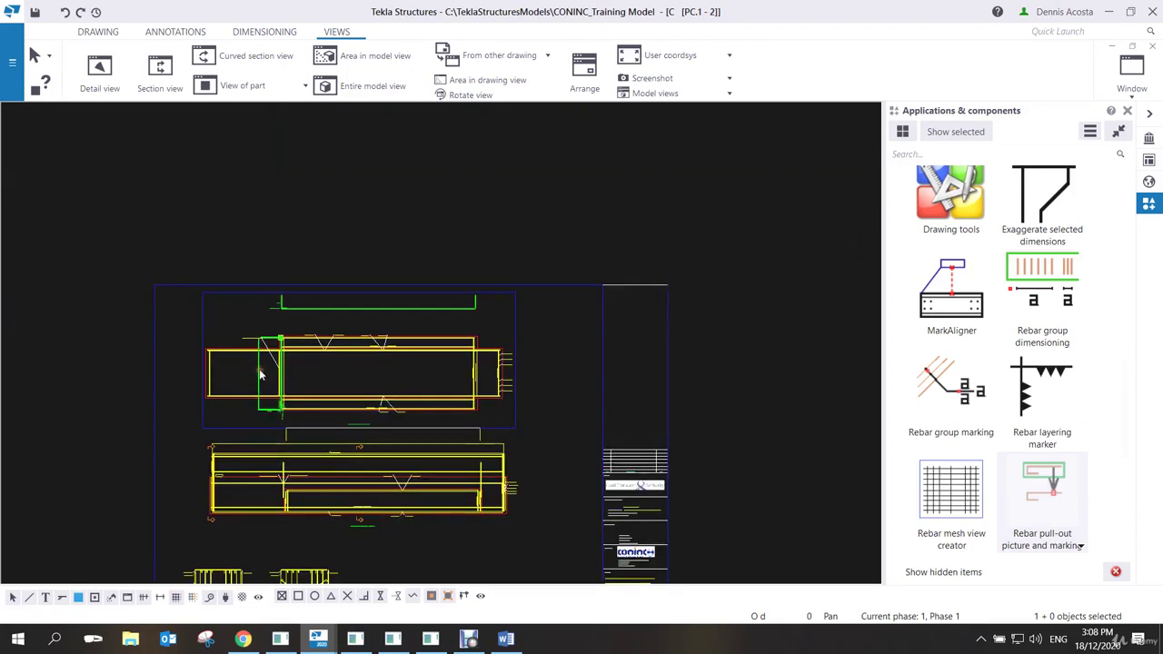
{"action": "left_click", "coordinate": [263, 371]}
{"action": "left_click", "coordinate": [164, 368]}
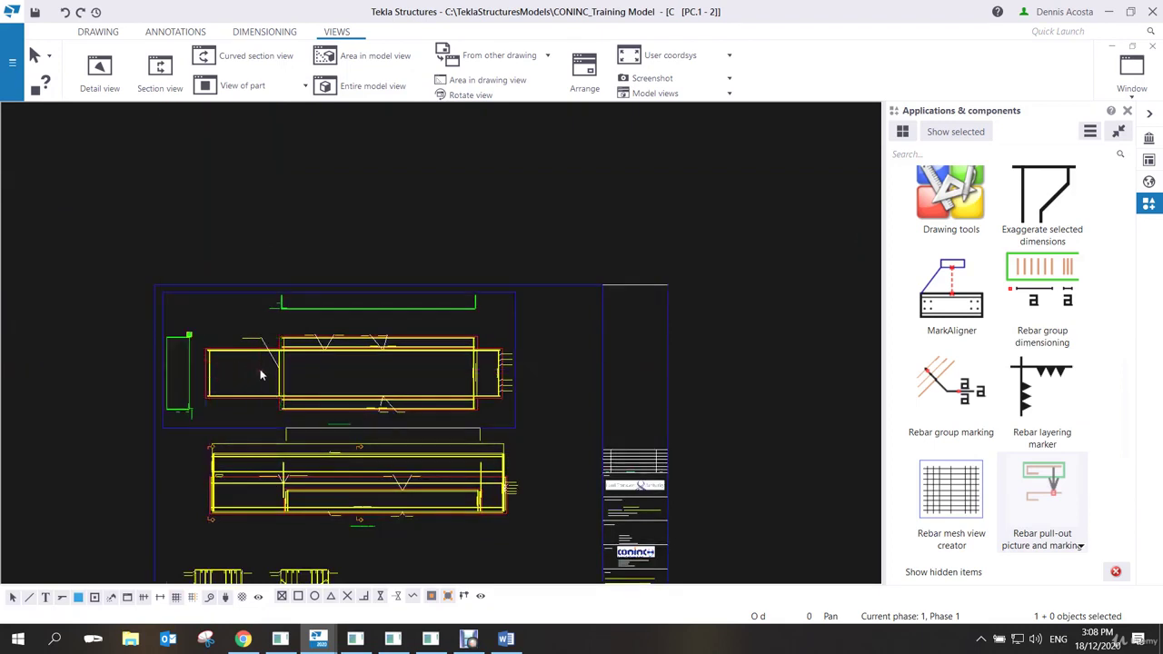
Check the stirrup pull-out's mark and its side and hook dimensions beside the plan view.
{"action": "scroll", "coordinate": [259, 369], "scroll_direction": "up", "scroll_amount": 2}
{"action": "scroll", "coordinate": [395, 374], "scroll_direction": "up", "scroll_amount": 2}
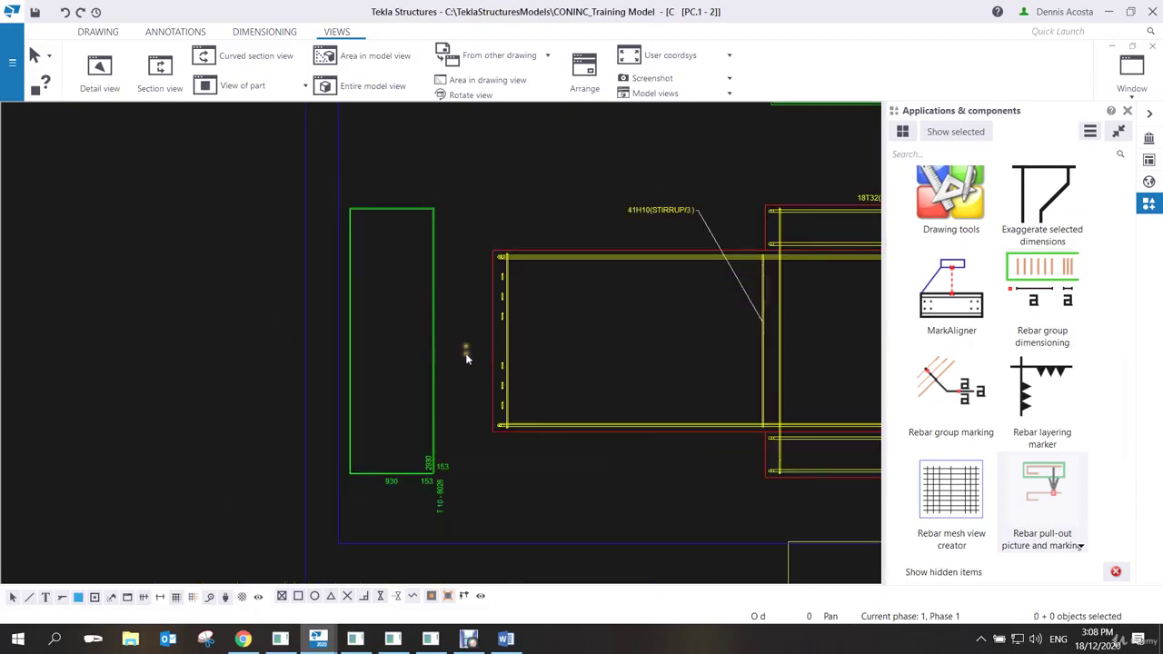
{"action": "scroll", "coordinate": [475, 421], "scroll_direction": "down", "scroll_amount": 2}
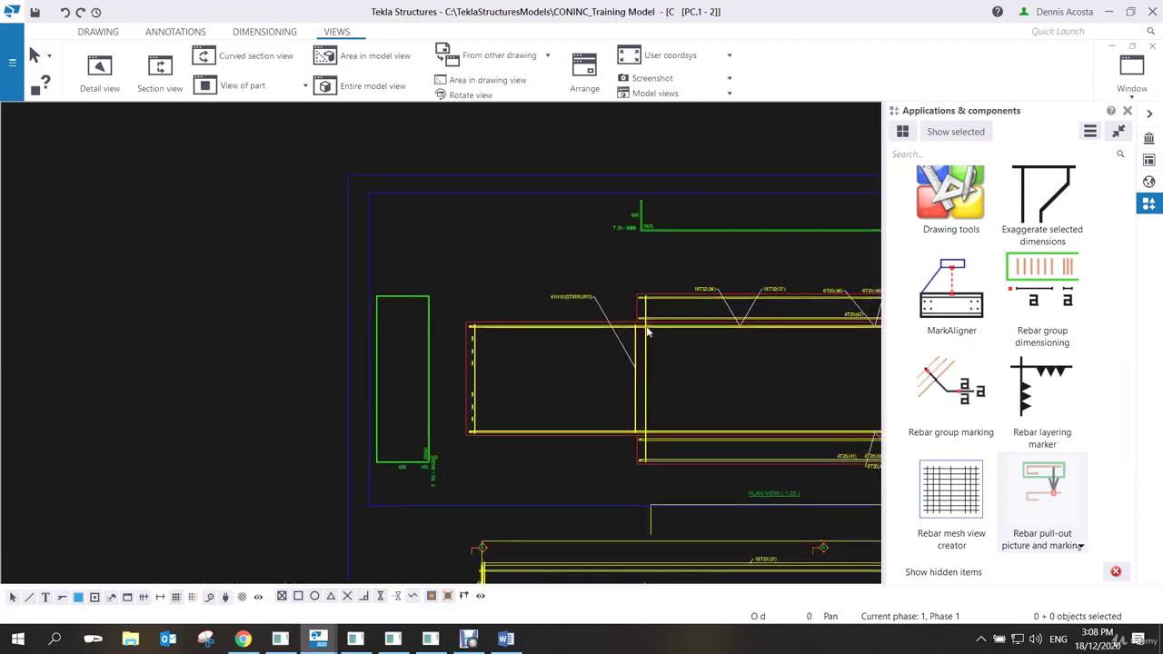
{"action": "scroll", "coordinate": [436, 427], "scroll_direction": "up", "scroll_amount": 3}
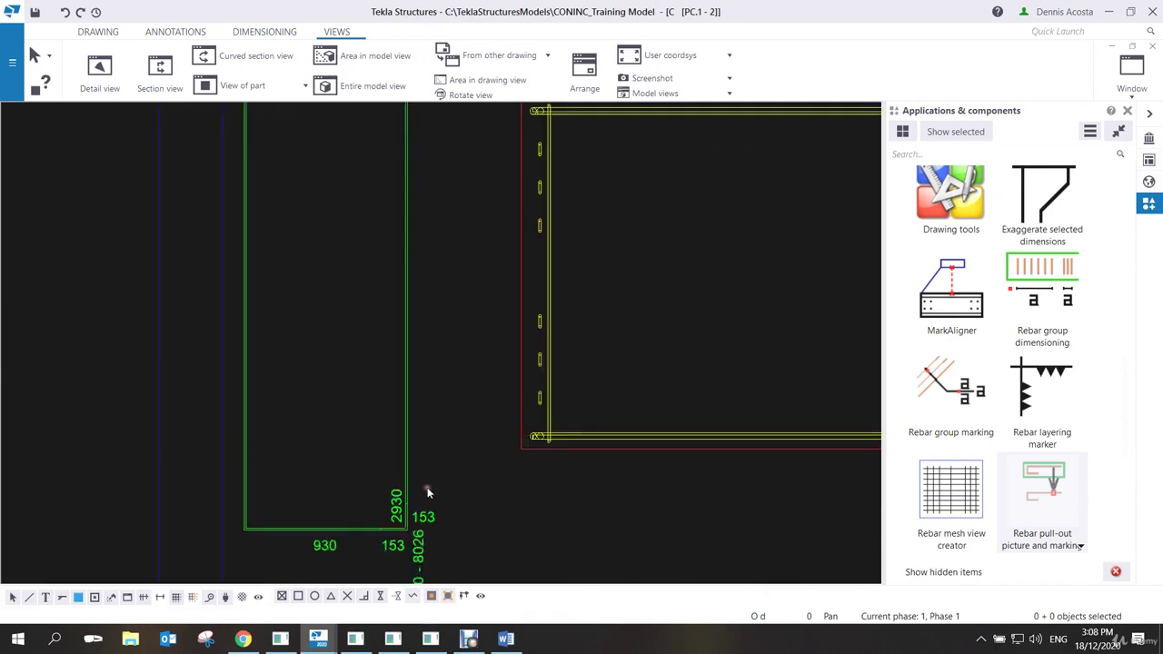
{"action": "scroll", "coordinate": [424, 483], "scroll_direction": "down", "scroll_amount": 2}
{"action": "scroll", "coordinate": [472, 482], "scroll_direction": "down", "scroll_amount": 4}
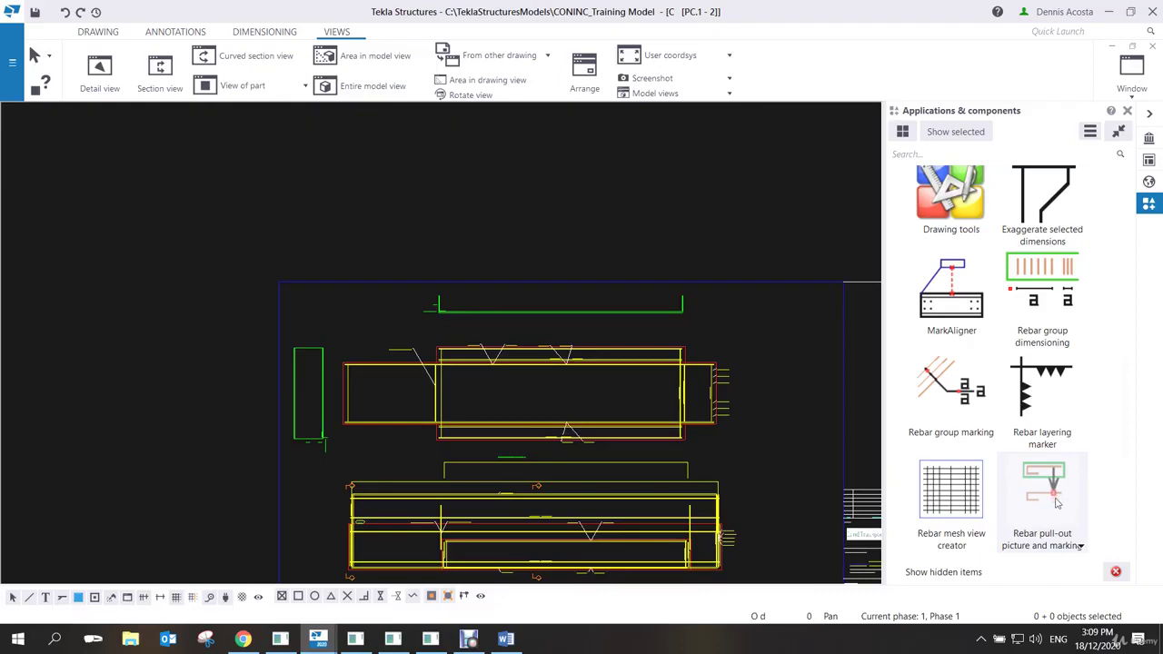
Select the two yellow bar shapes drawn above the elevation view.
{"action": "scroll", "coordinate": [552, 480], "scroll_direction": "up", "scroll_amount": 4}
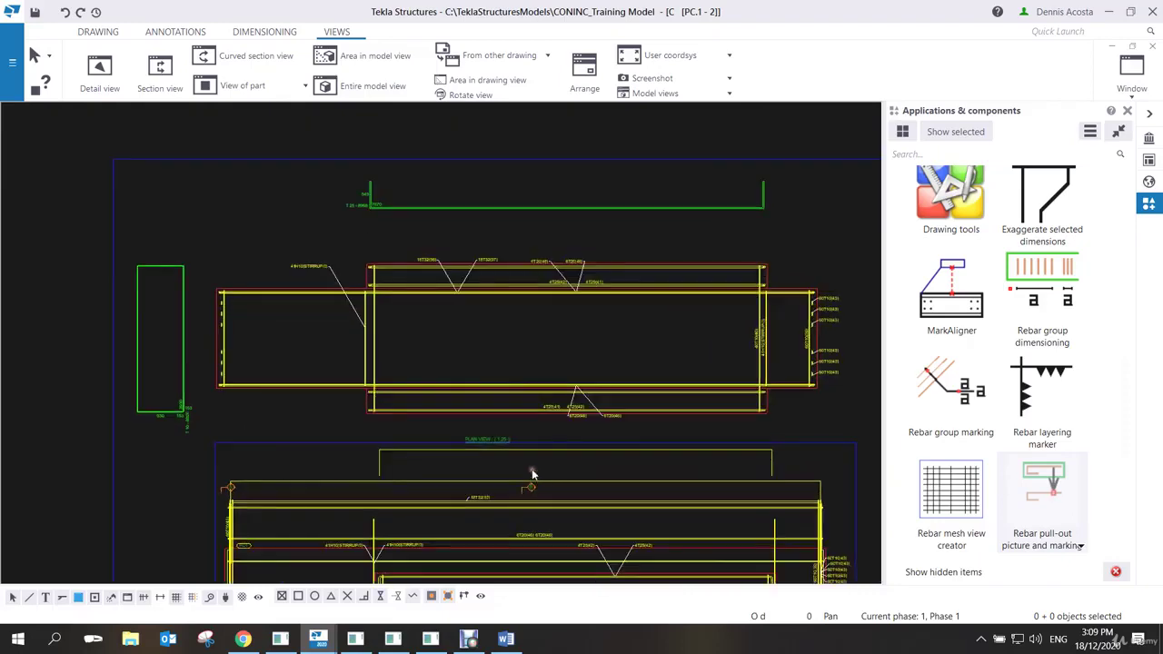
{"action": "scroll", "coordinate": [497, 465], "scroll_direction": "down", "scroll_amount": 1}
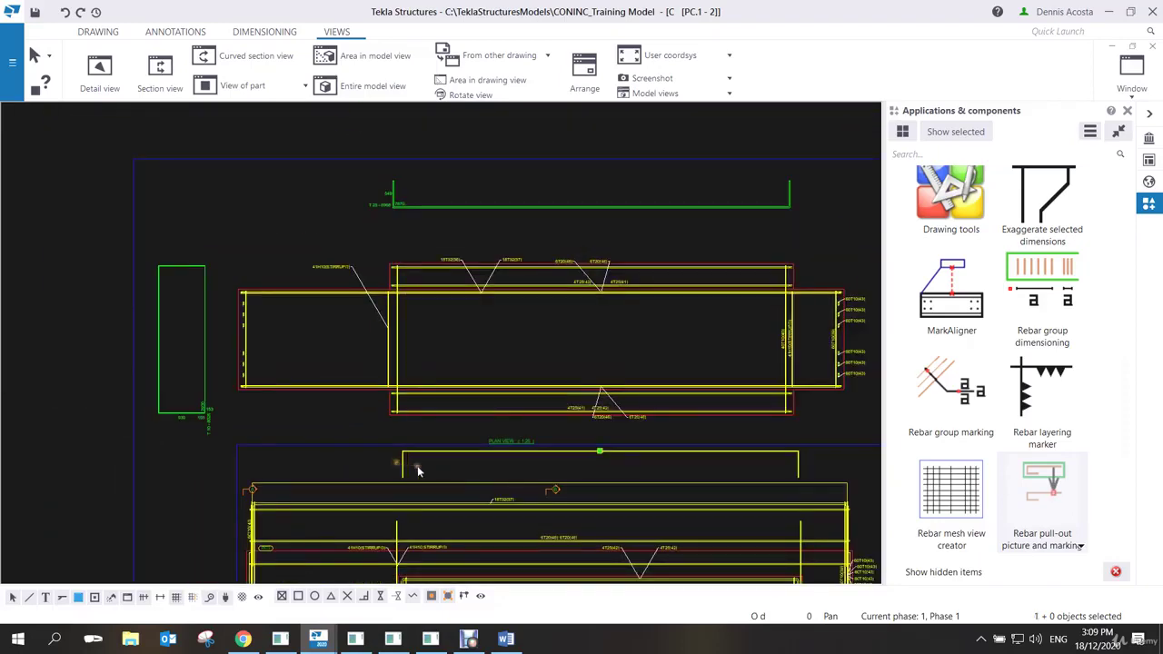
{"action": "left_click", "coordinate": [380, 491]}
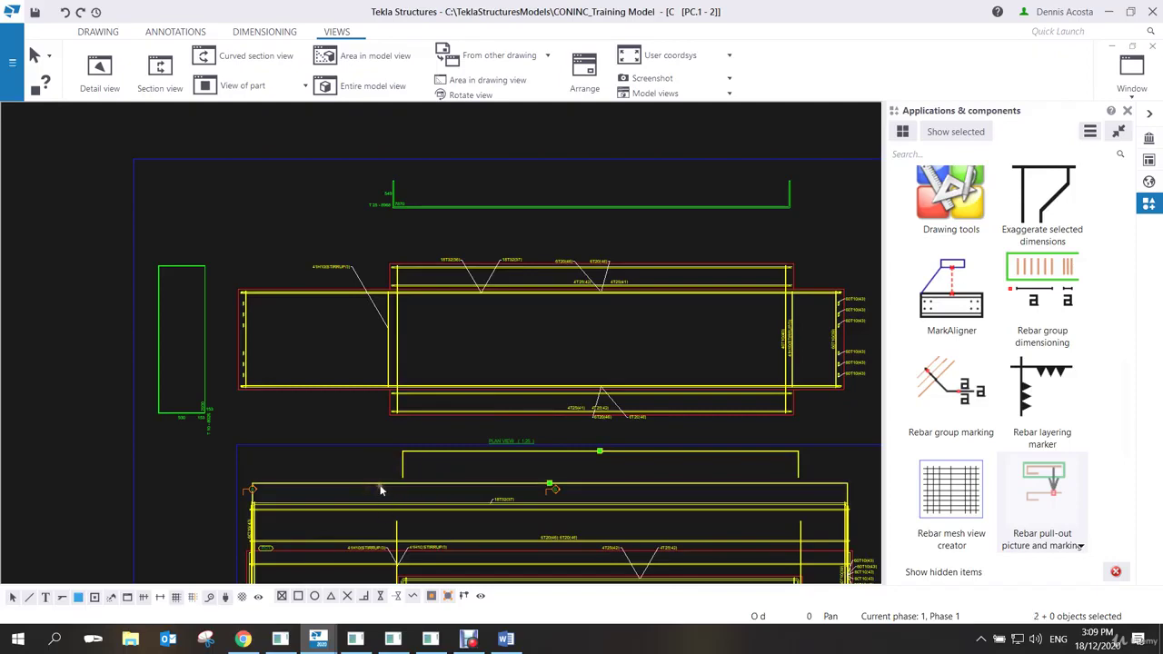
Add a dimension mark to the 60T10(43) bar group at the far-left end of the front view.
{"action": "left_click", "coordinate": [441, 451]}
{"action": "scroll", "coordinate": [400, 495], "scroll_direction": "up", "scroll_amount": 5}
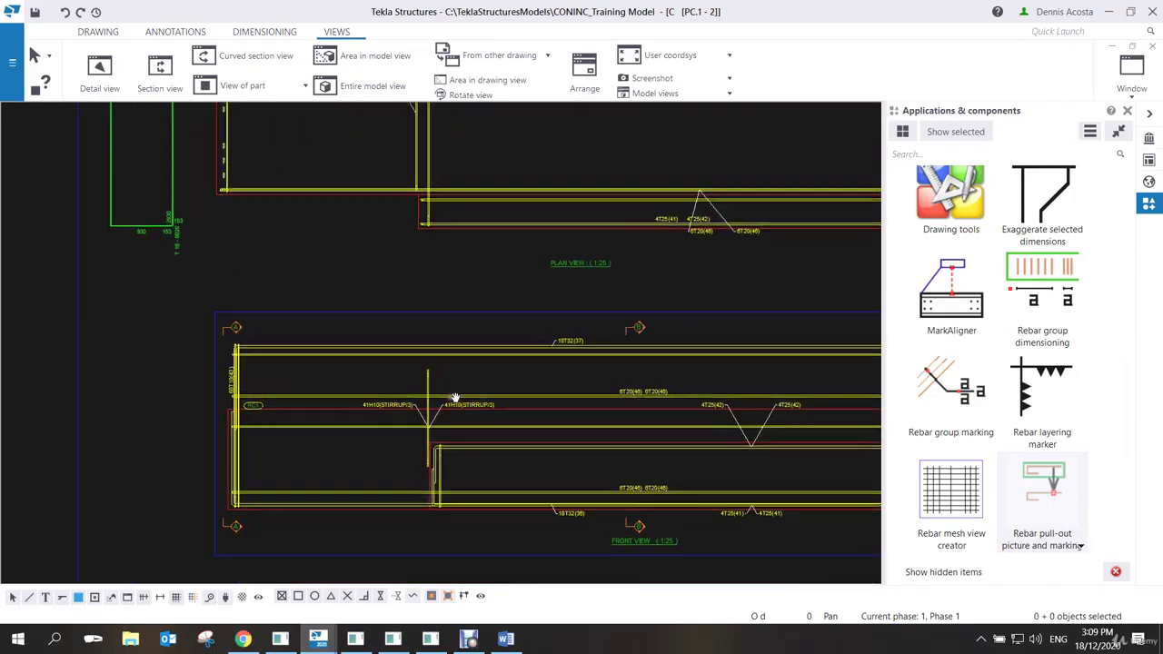
{"action": "middle_click_drag", "start_coordinate": [320, 372], "coordinate": [501, 386]}
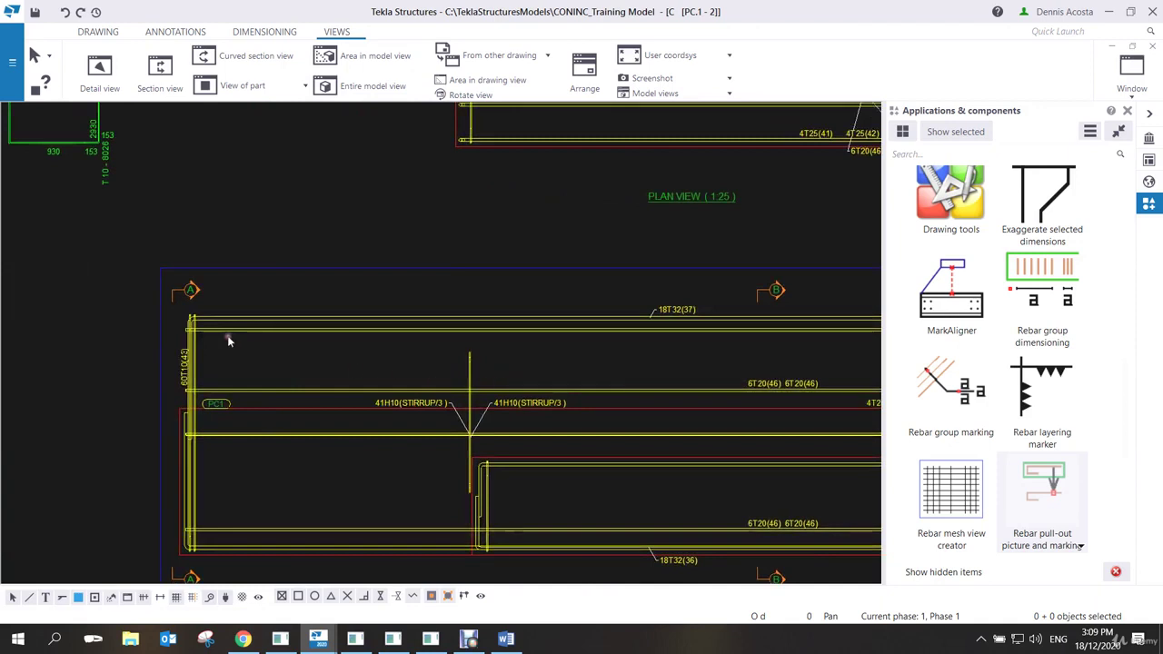
{"action": "left_click", "coordinate": [198, 349]}
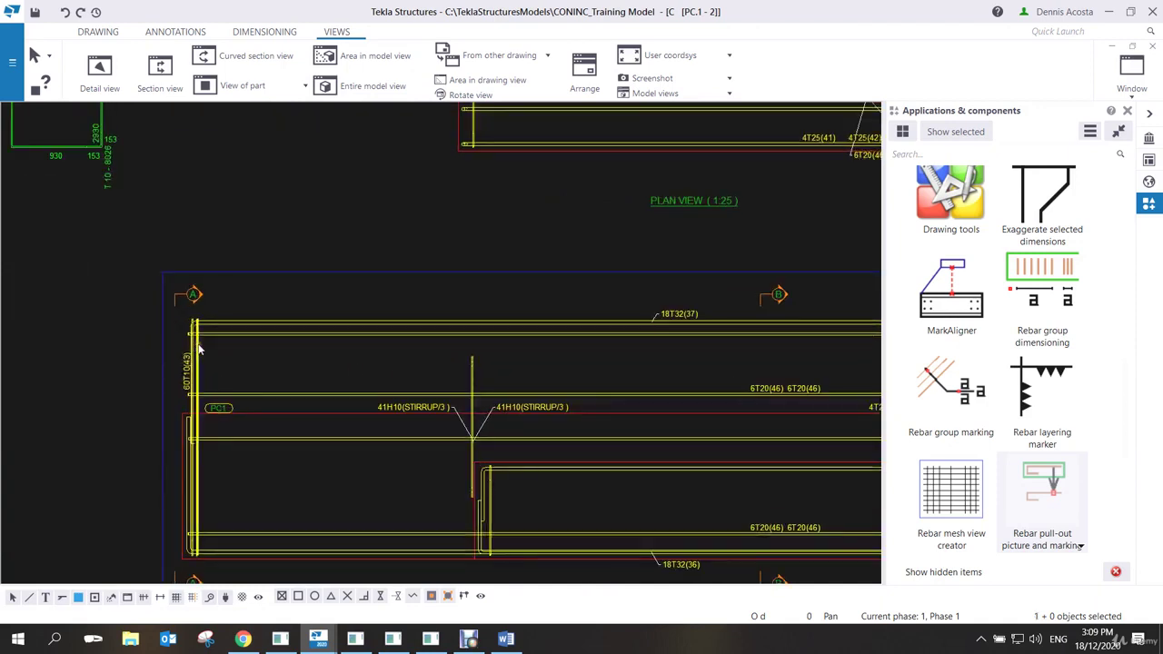
{"action": "scroll", "coordinate": [197, 354], "scroll_direction": "up", "scroll_amount": 2}
{"action": "scroll", "coordinate": [197, 357], "scroll_direction": "down", "scroll_amount": 1}
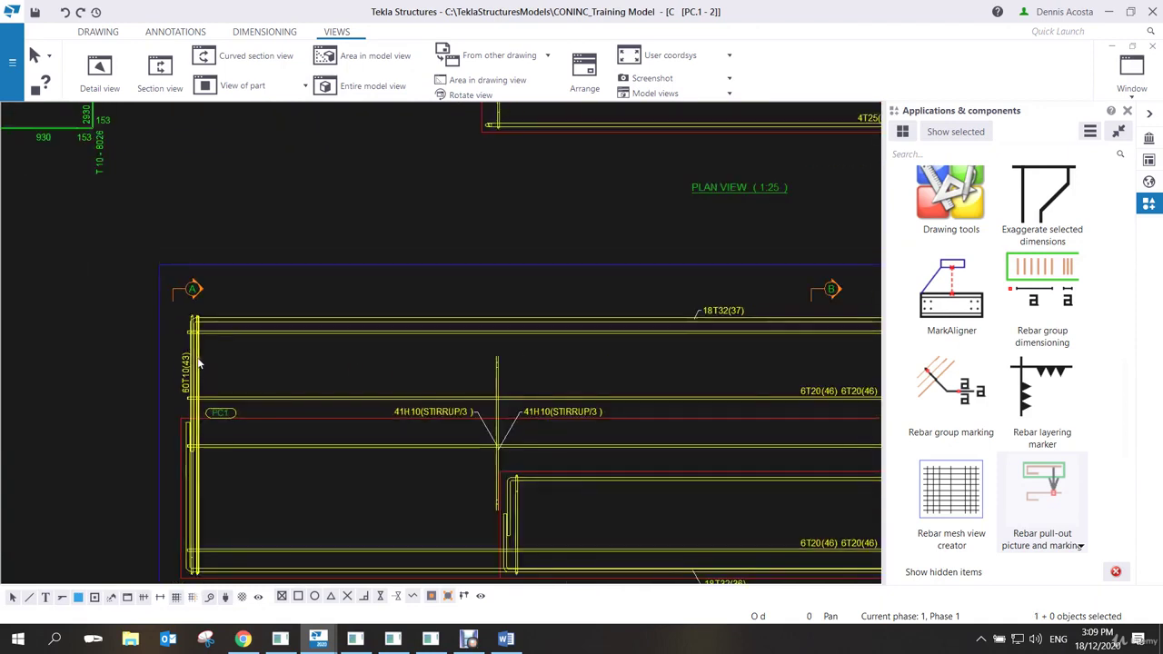
{"action": "scroll", "coordinate": [199, 363], "scroll_direction": "down", "scroll_amount": 2}
{"action": "scroll", "coordinate": [549, 356], "scroll_direction": "up", "scroll_amount": 3}
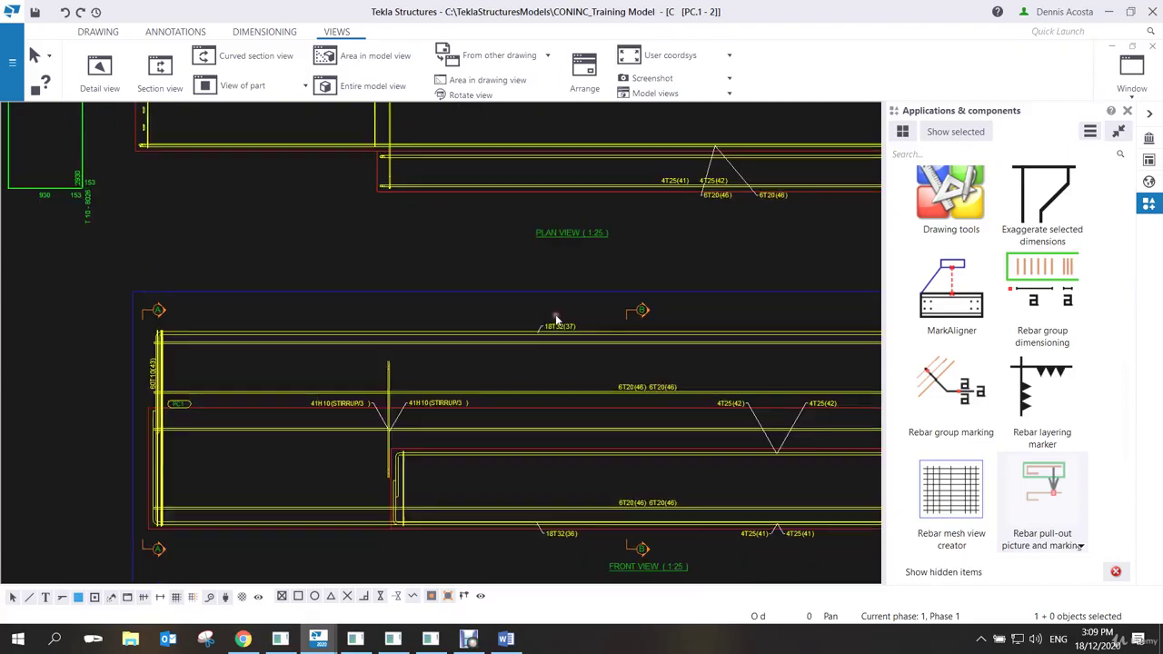
{"action": "scroll", "coordinate": [549, 356], "scroll_direction": "down", "scroll_amount": 1}
{"action": "scroll", "coordinate": [195, 372], "scroll_direction": "down", "scroll_amount": 1}
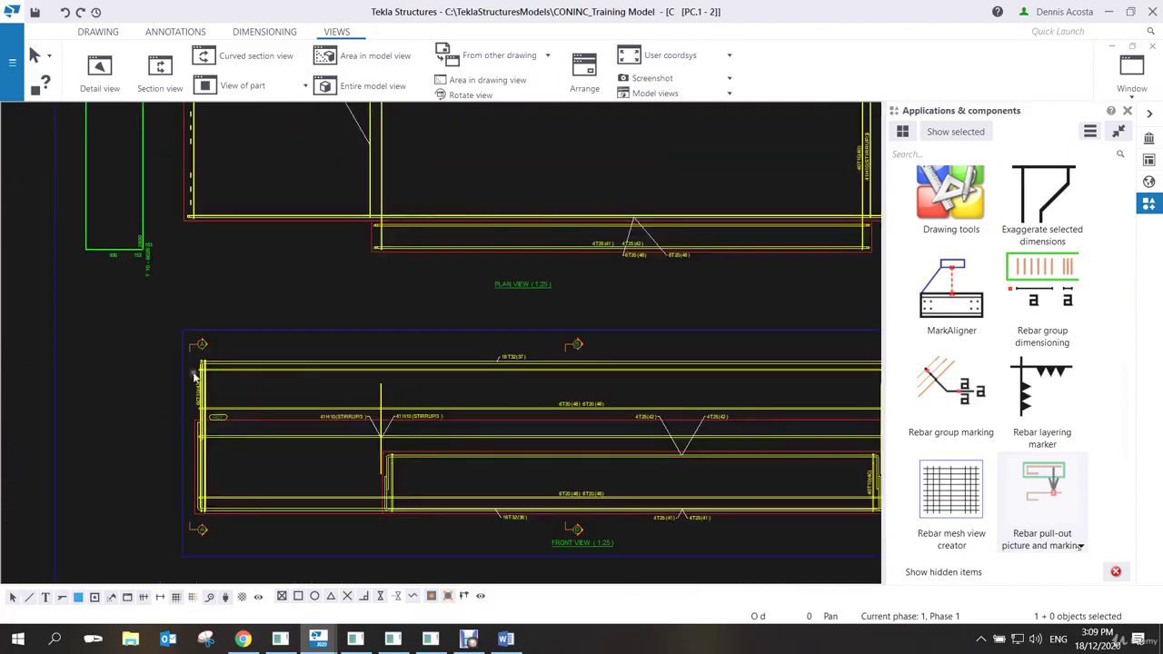
{"action": "scroll", "coordinate": [202, 376], "scroll_direction": "up", "scroll_amount": 4}
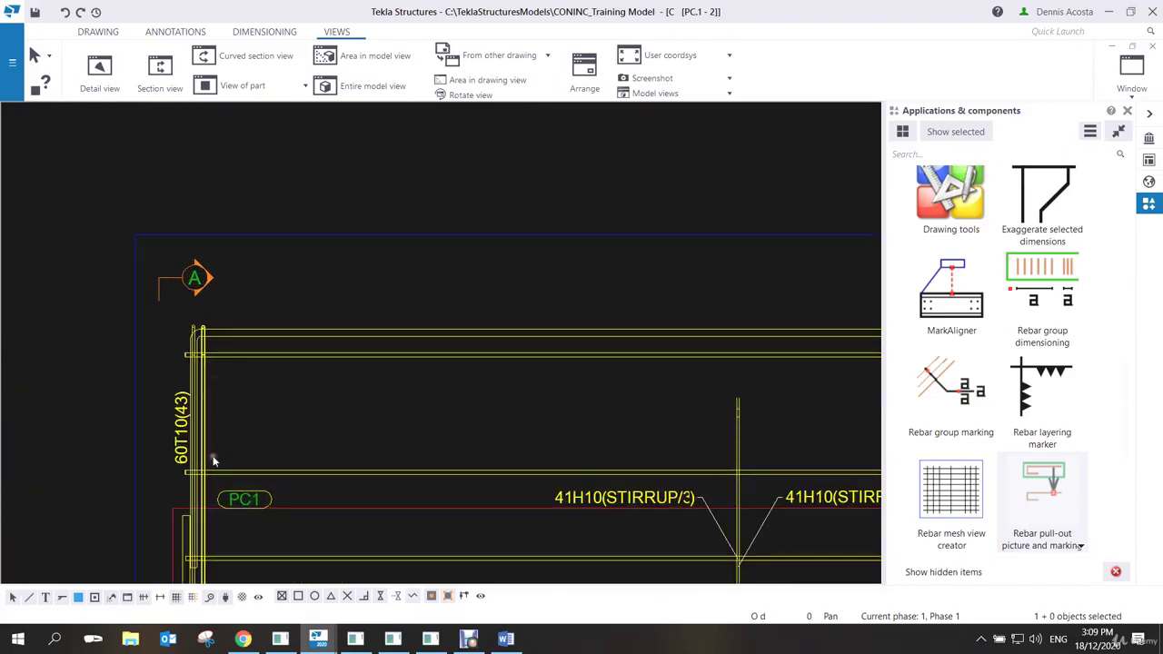
{"action": "scroll", "coordinate": [203, 421], "scroll_direction": "down", "scroll_amount": 2}
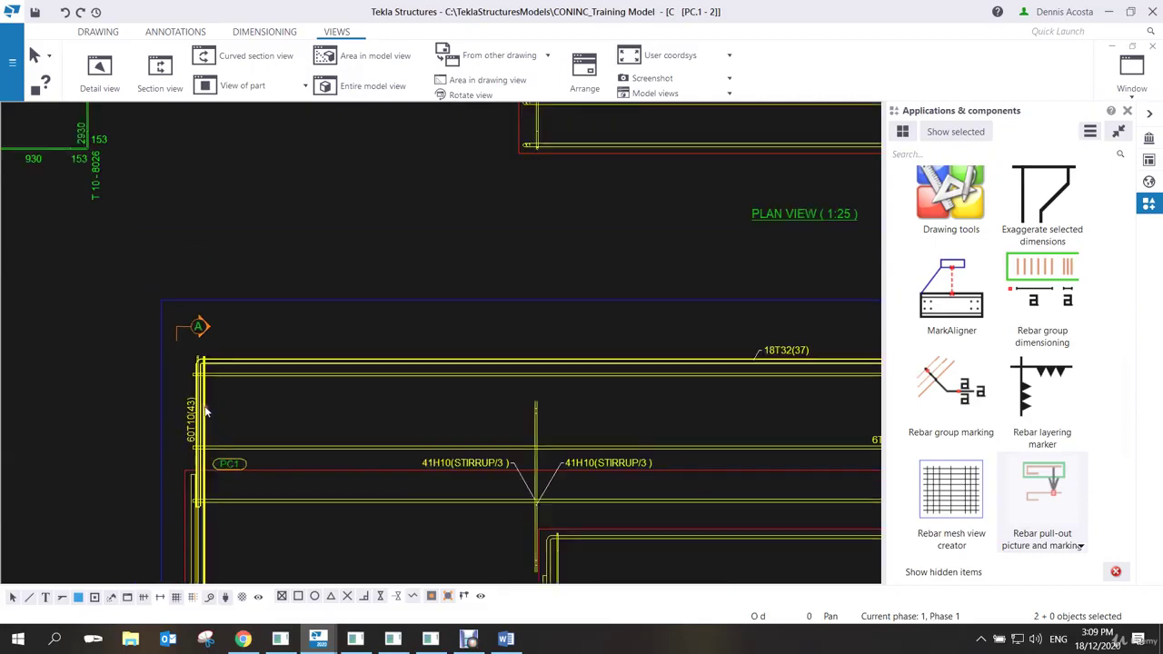
{"action": "right_click", "coordinate": [205, 408]}
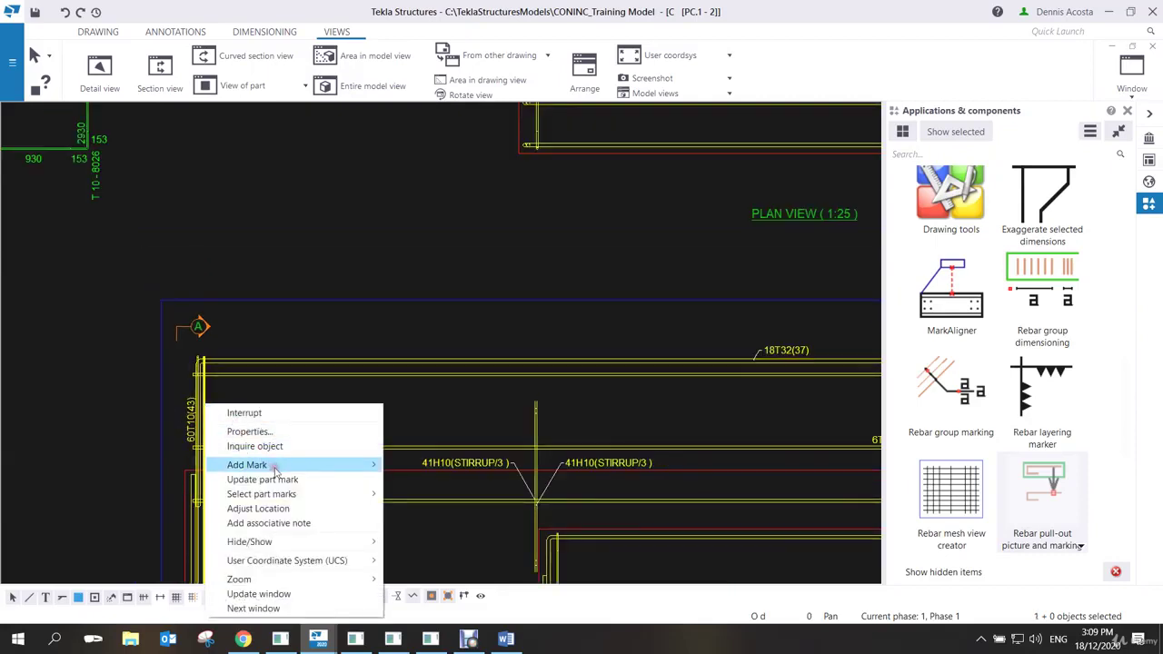
{"action": "mouse_move", "coordinate": [276, 471]}
{"action": "left_click", "coordinate": [435, 493]}
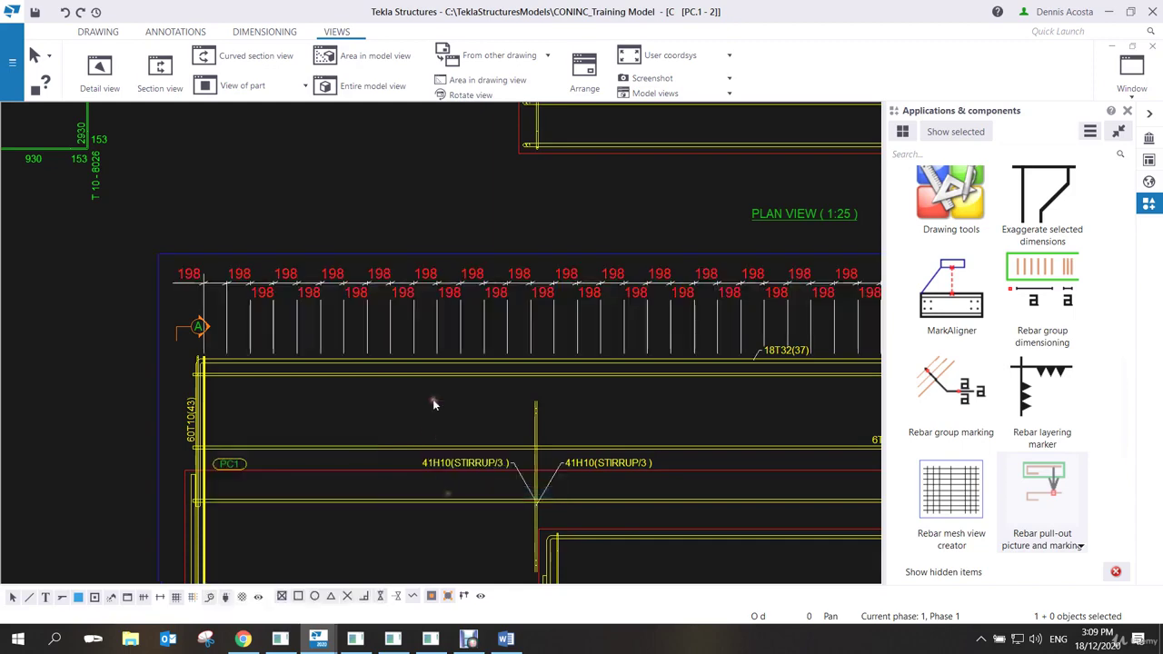
Load the dimension_mark settings for the new bar spacing dimension above the front view and modify it with them.
{"action": "scroll", "coordinate": [437, 390], "scroll_direction": "down", "scroll_amount": 1}
{"action": "scroll", "coordinate": [437, 392], "scroll_direction": "up", "scroll_amount": 1}
{"action": "middle_click_drag", "start_coordinate": [587, 332], "coordinate": [523, 338]}
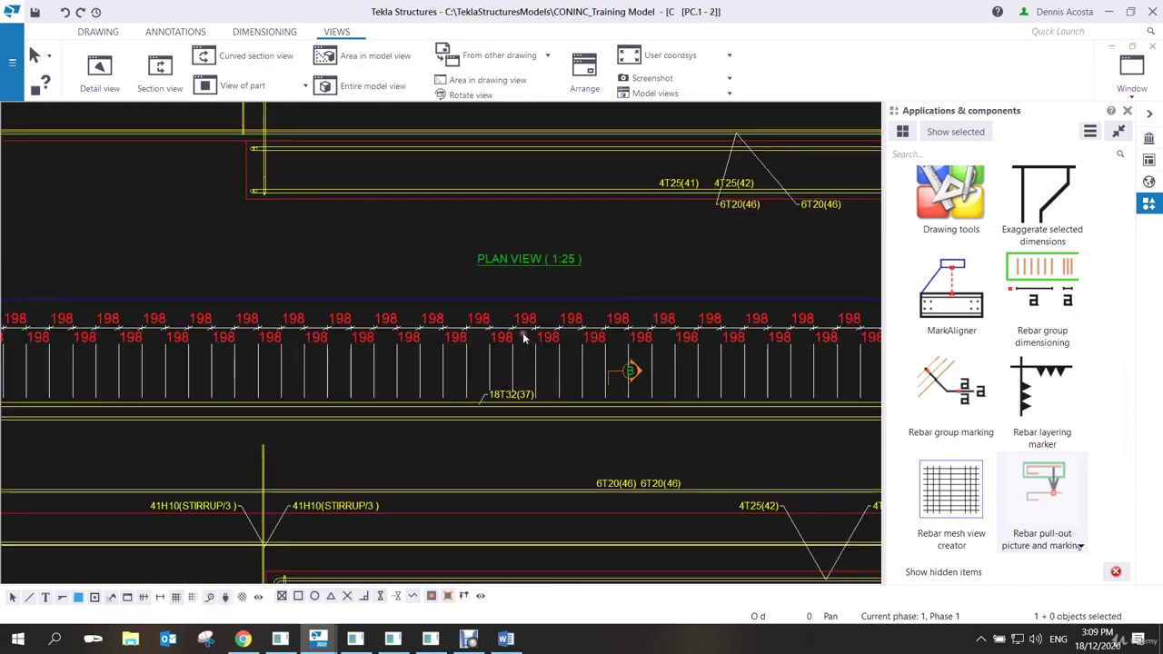
{"action": "scroll", "coordinate": [521, 336], "scroll_direction": "down", "scroll_amount": 1}
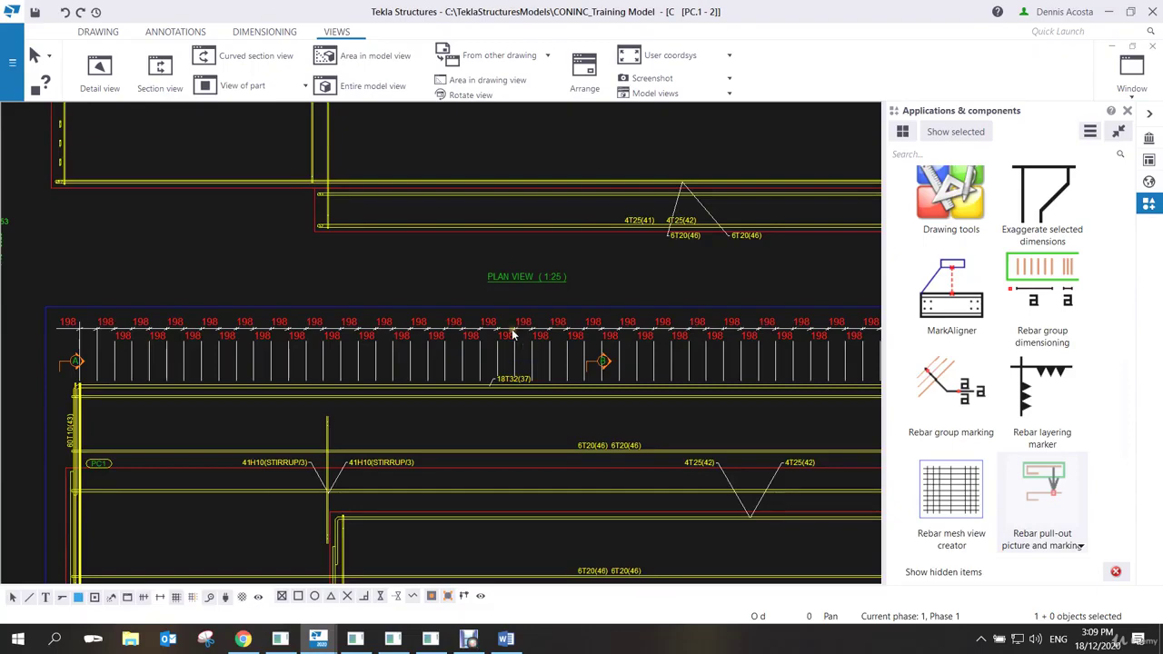
{"action": "double_click", "coordinate": [521, 343]}
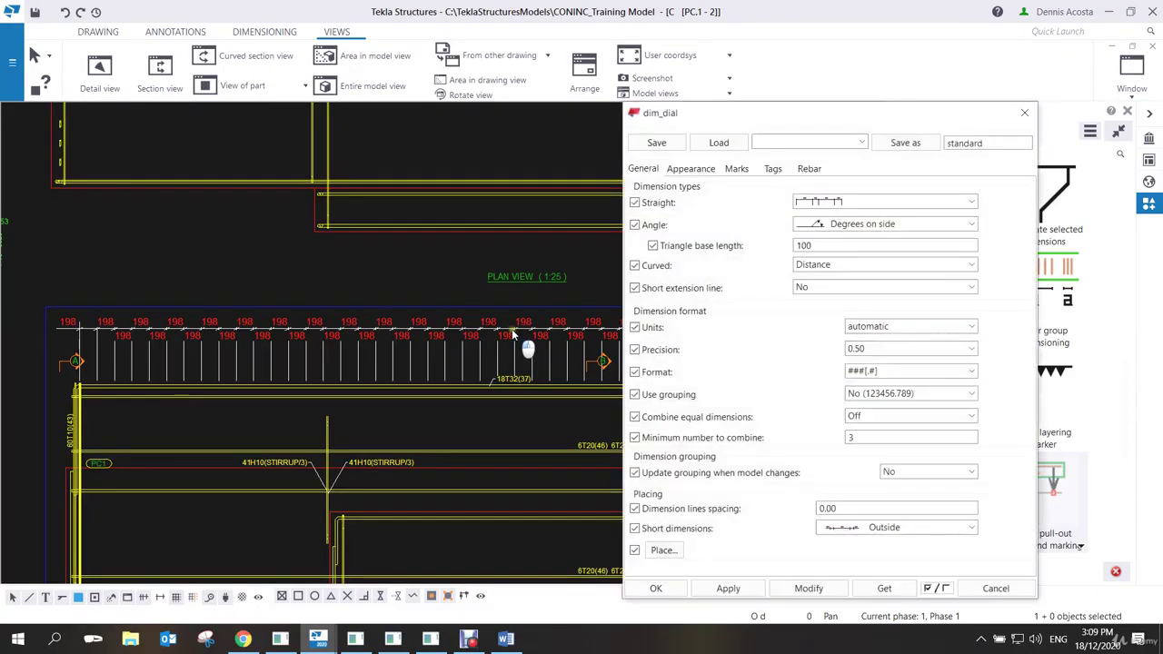
{"action": "left_click", "coordinate": [756, 129]}
{"action": "scroll", "coordinate": [768, 374], "scroll_direction": "down", "scroll_amount": 5}
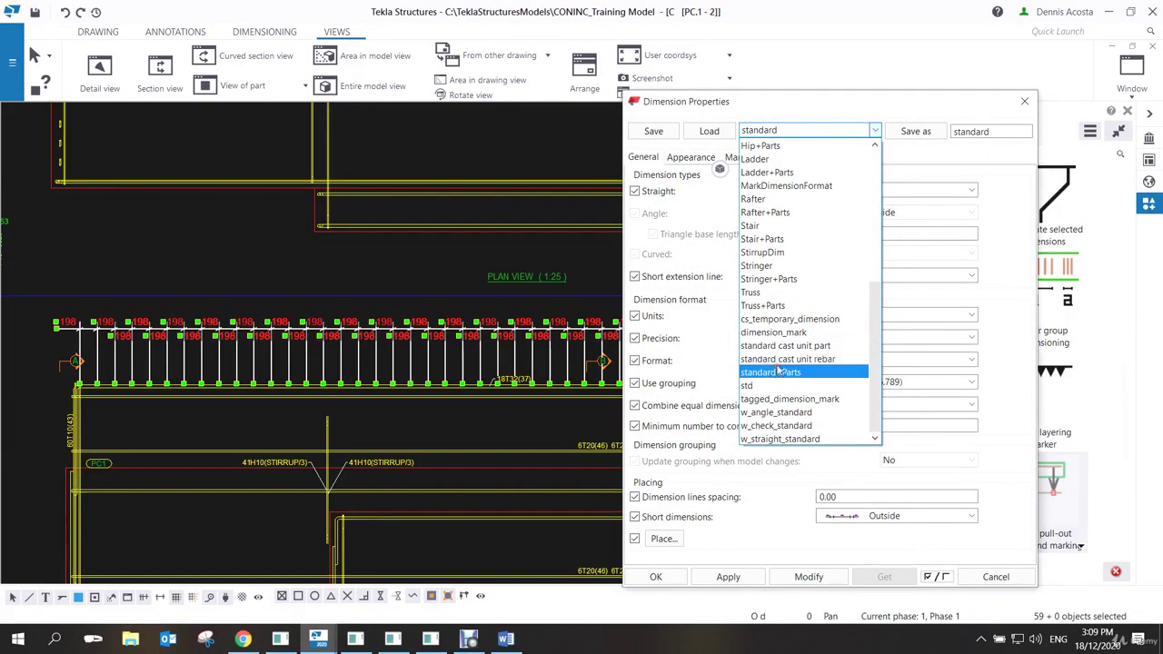
{"action": "left_click", "coordinate": [776, 333]}
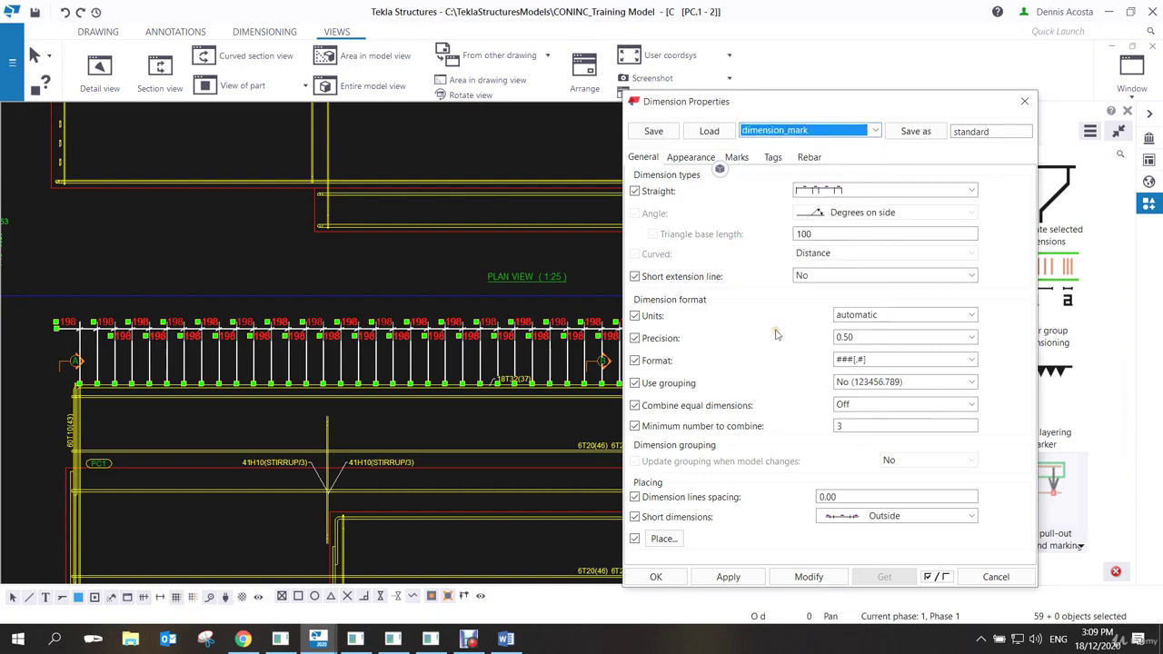
{"action": "left_click", "coordinate": [729, 134]}
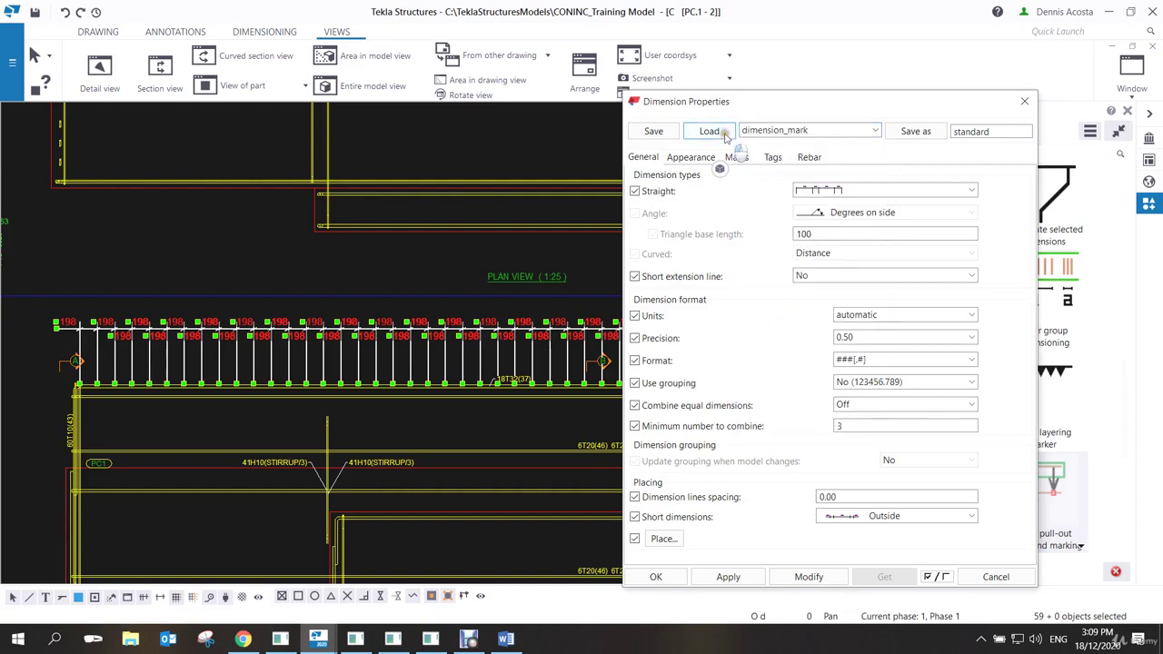
{"action": "left_click", "coordinate": [806, 577]}
{"action": "scroll", "coordinate": [406, 345], "scroll_direction": "up", "scroll_amount": 3}
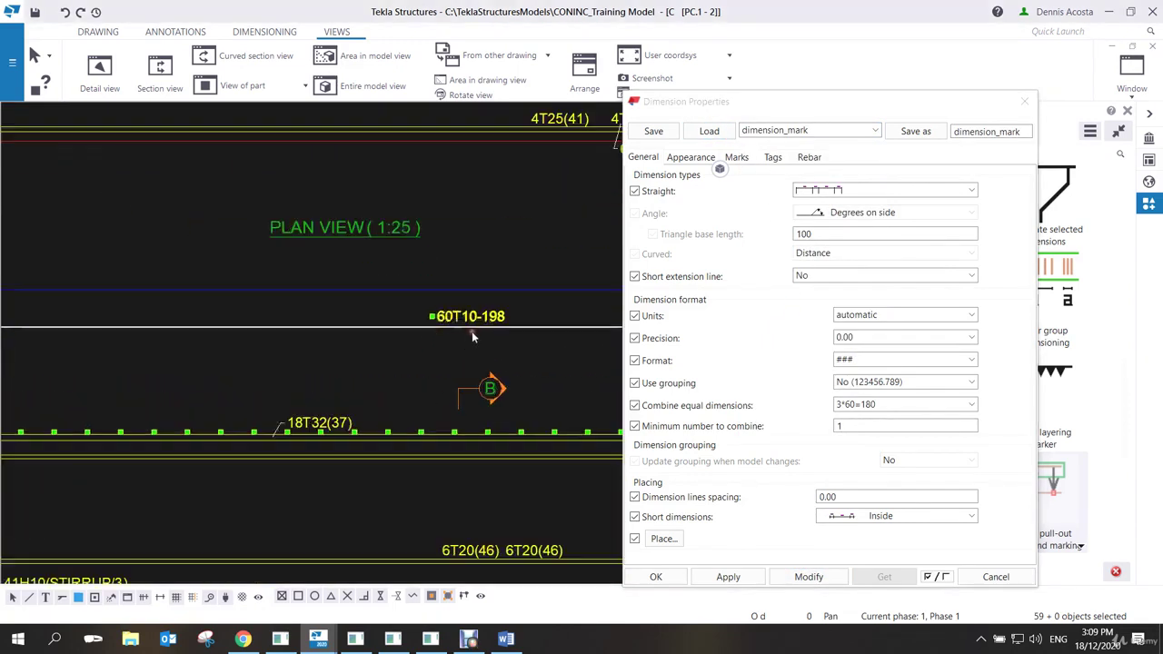
{"action": "scroll", "coordinate": [471, 337], "scroll_direction": "up", "scroll_amount": 5}
{"action": "key", "text": "Escape"}
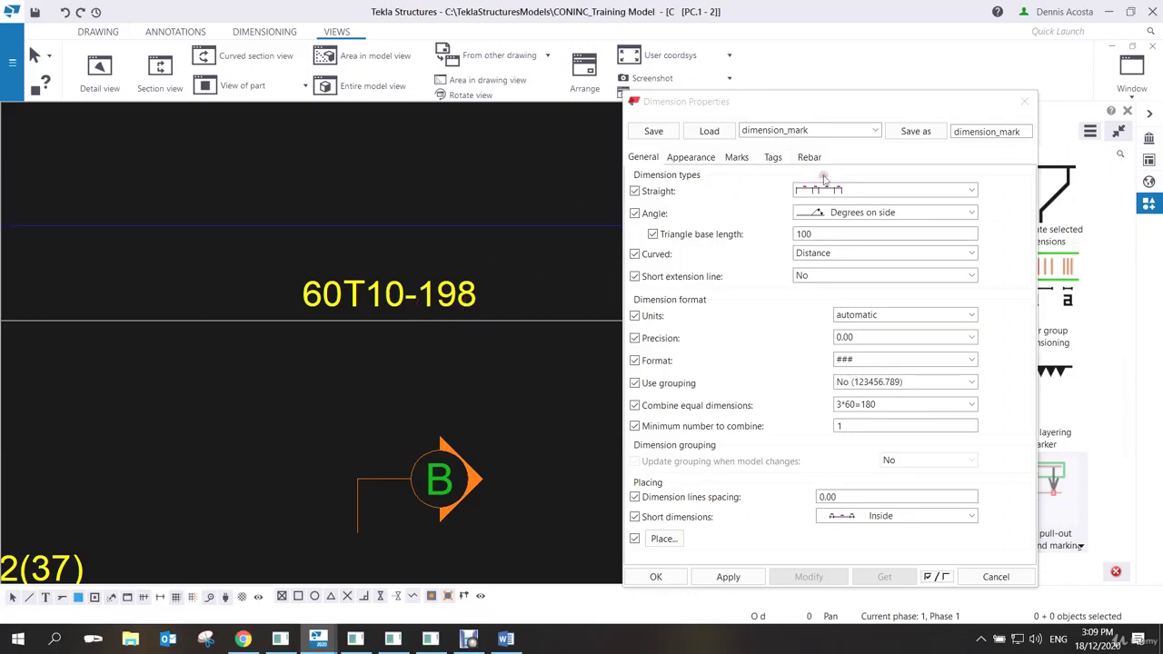
Replace the cc element with cc target in the dimension's prefix mark contents.
{"action": "left_click", "coordinate": [736, 157]}
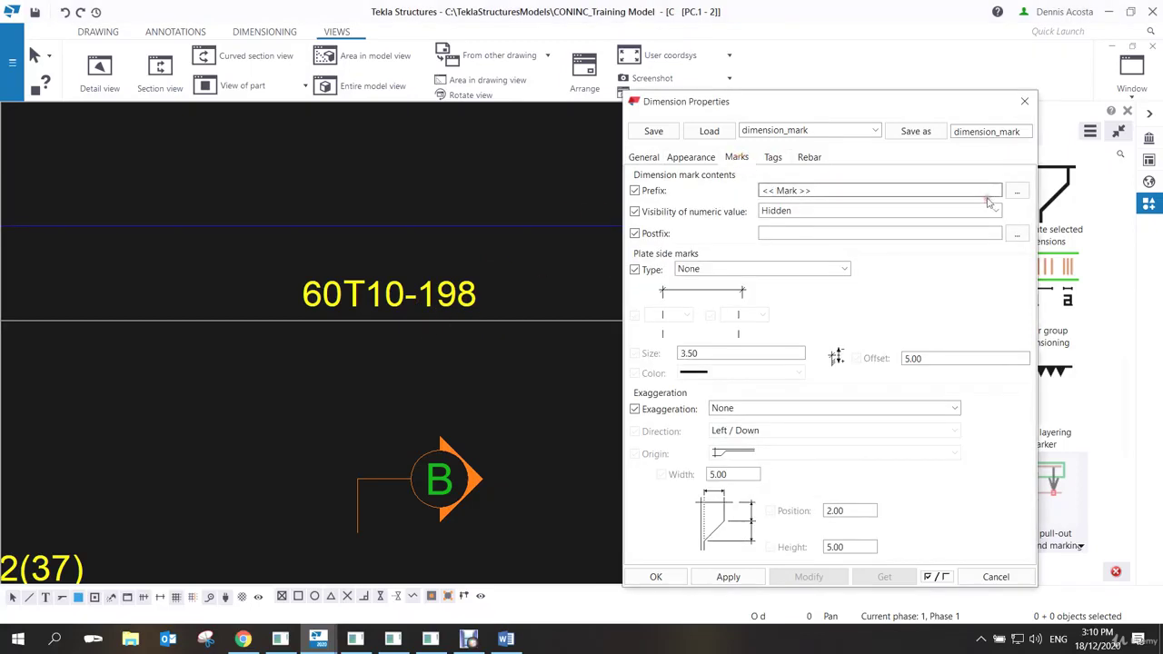
{"action": "left_click", "coordinate": [1017, 191]}
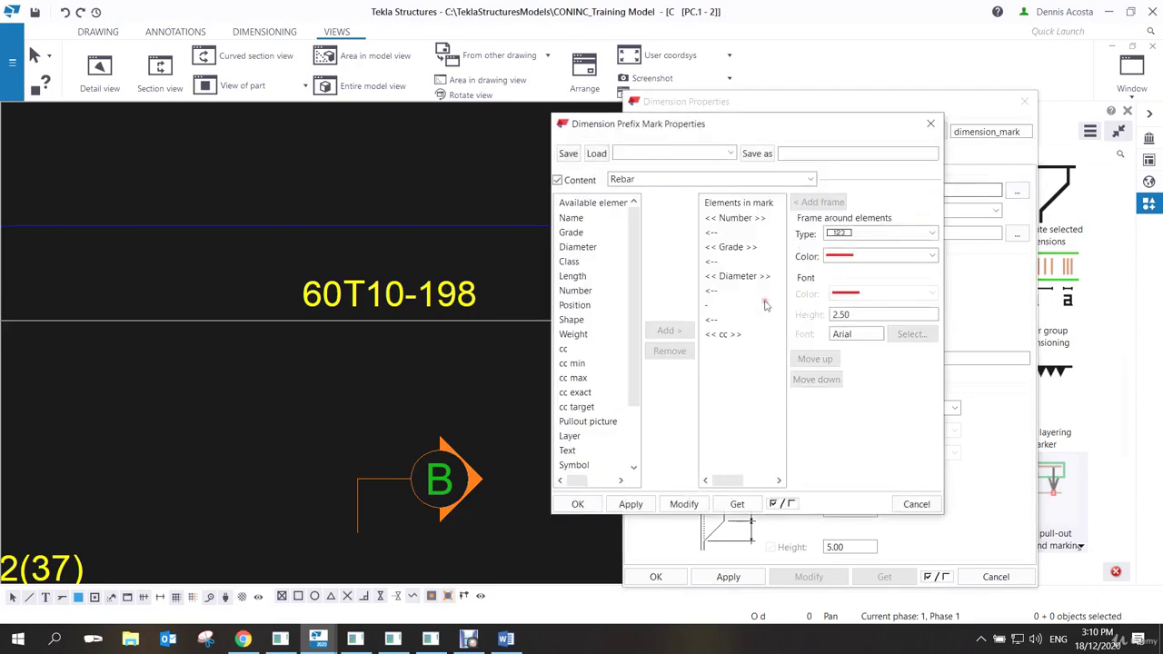
{"action": "left_click", "coordinate": [724, 336]}
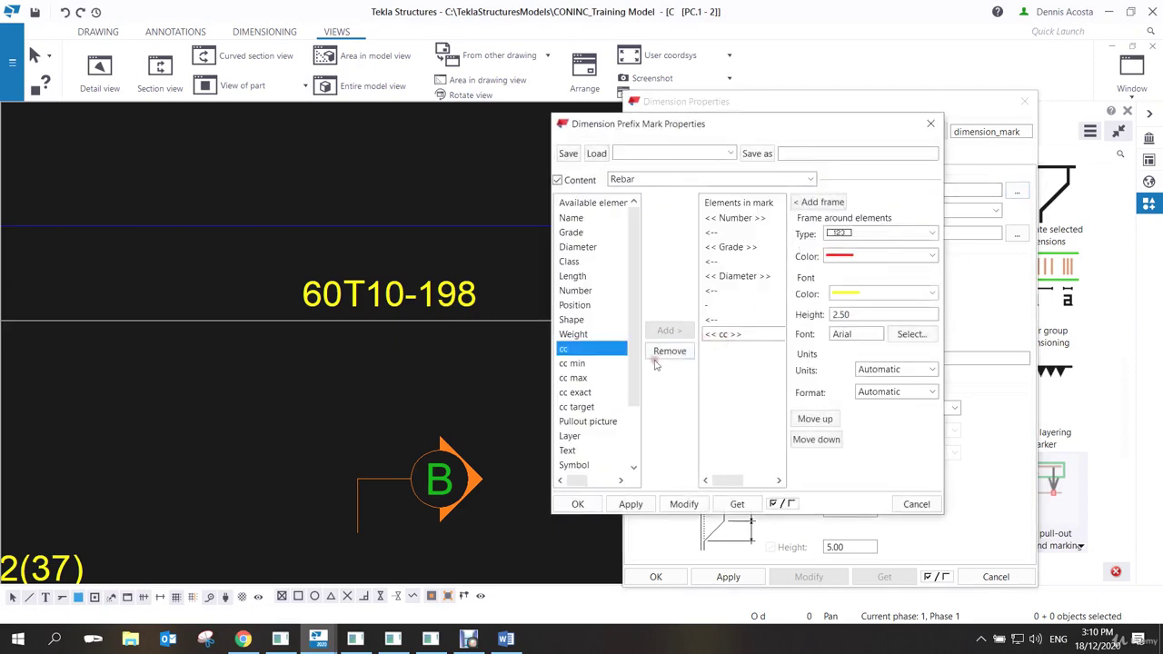
{"action": "left_click", "coordinate": [580, 407]}
{"action": "left_click", "coordinate": [668, 330]}
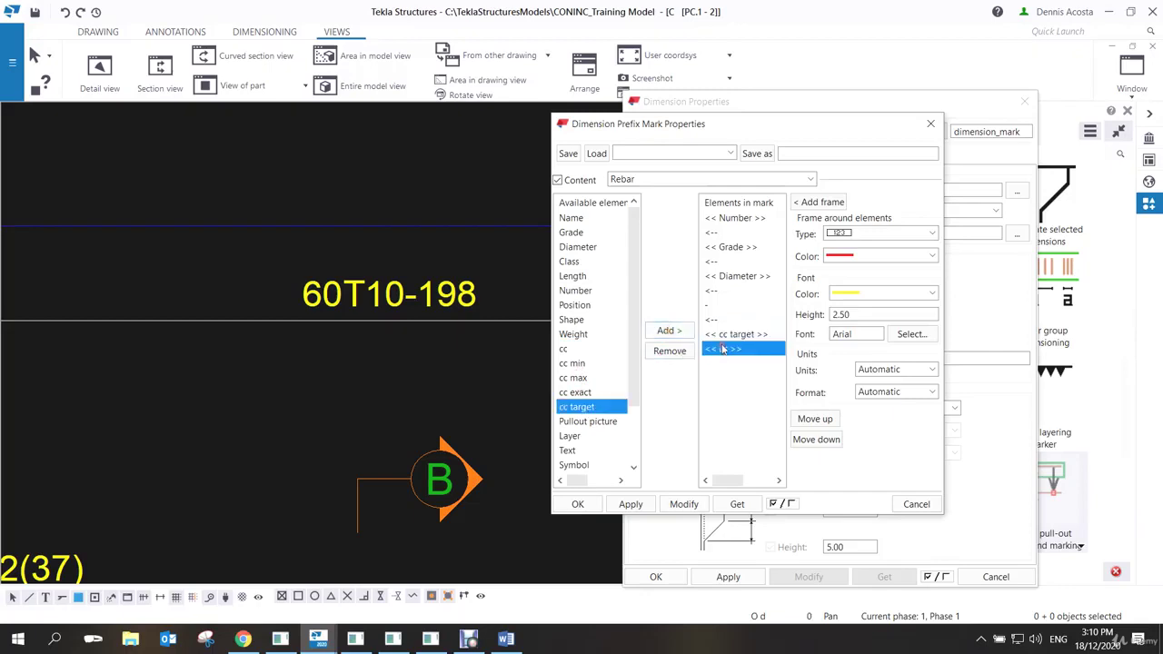
{"action": "left_click", "coordinate": [722, 350]}
{"action": "left_click", "coordinate": [670, 351]}
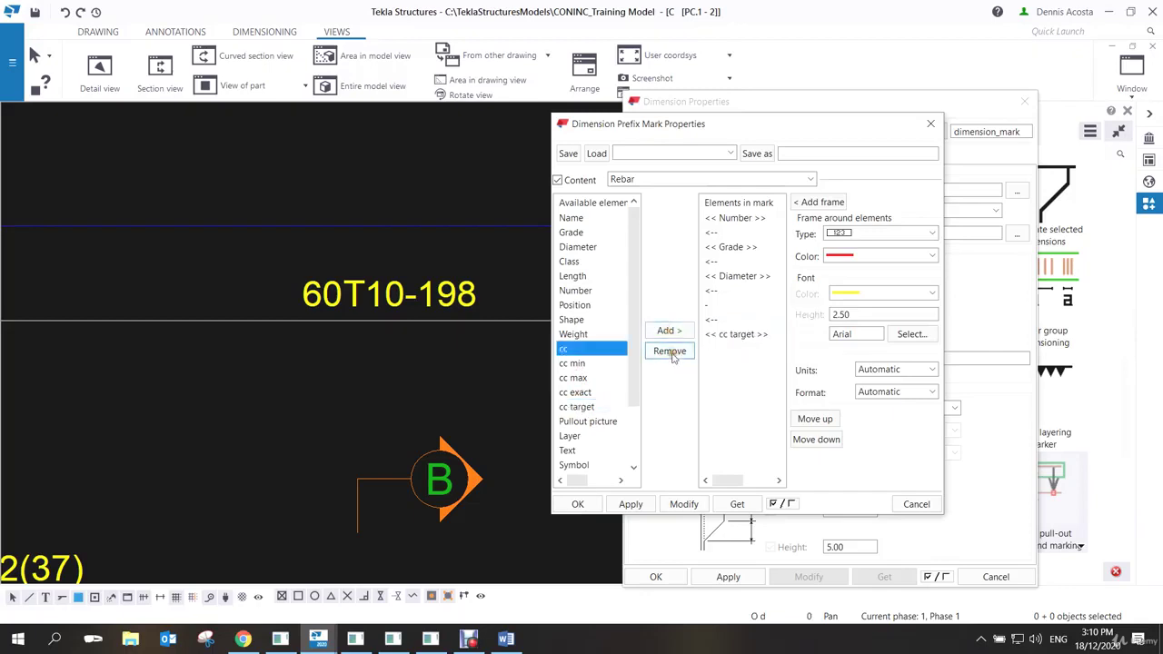
Apply the cc target prefix mark to the 60T10 dimension above the front view and accept the prefix mark properties.
{"action": "left_click", "coordinate": [684, 503]}
{"action": "left_click", "coordinate": [459, 320]}
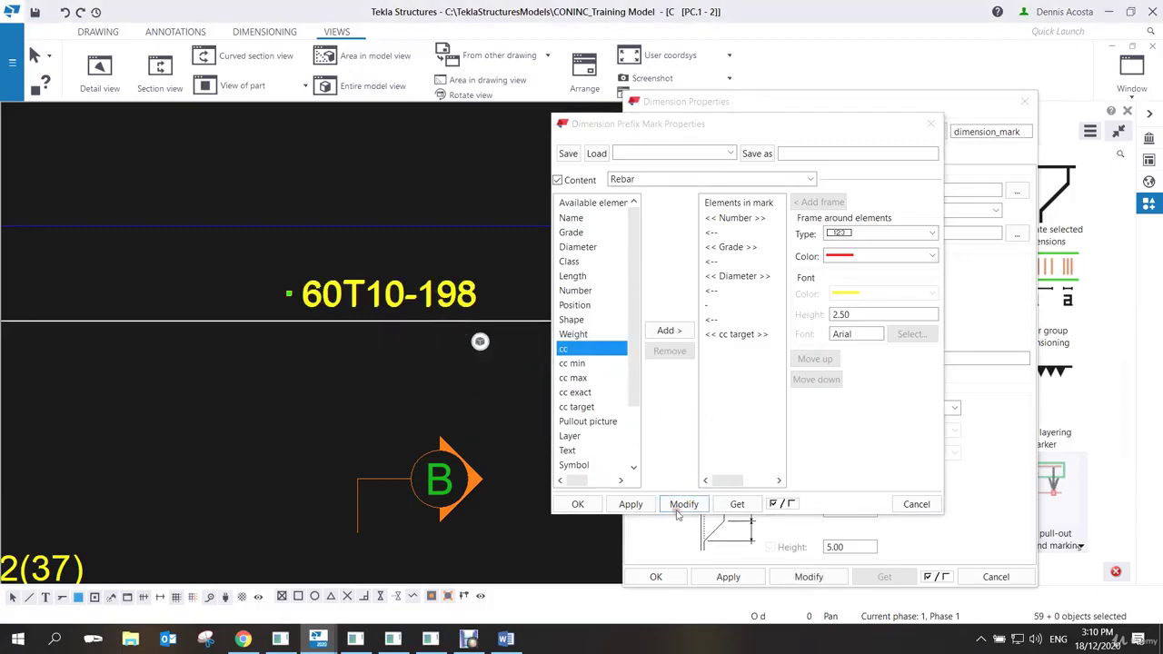
{"action": "right_click", "coordinate": [386, 248]}
{"action": "left_click", "coordinate": [422, 255]}
{"action": "left_click", "coordinate": [423, 323]}
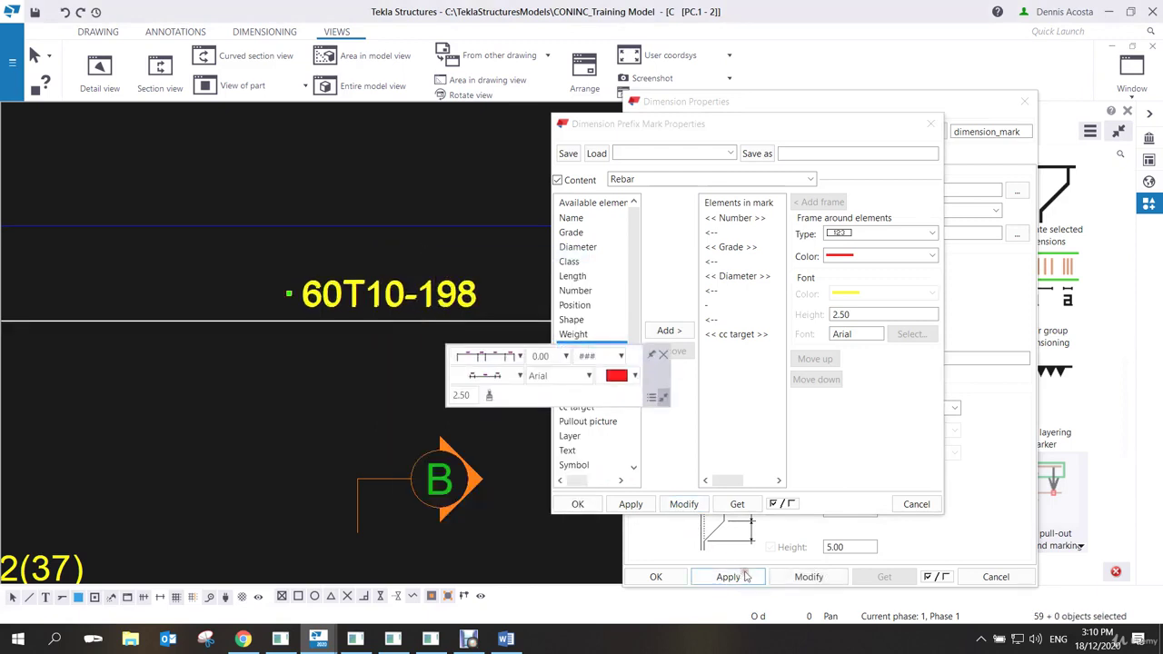
{"action": "left_click", "coordinate": [683, 505]}
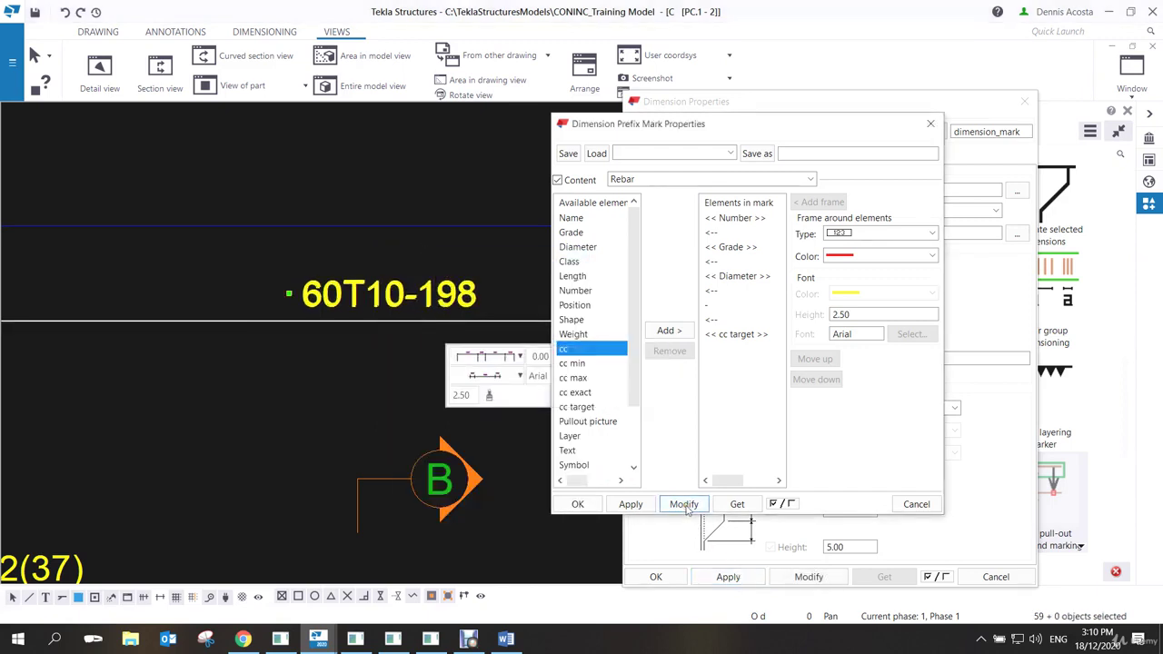
{"action": "scroll", "coordinate": [418, 327], "scroll_direction": "down", "scroll_amount": 5}
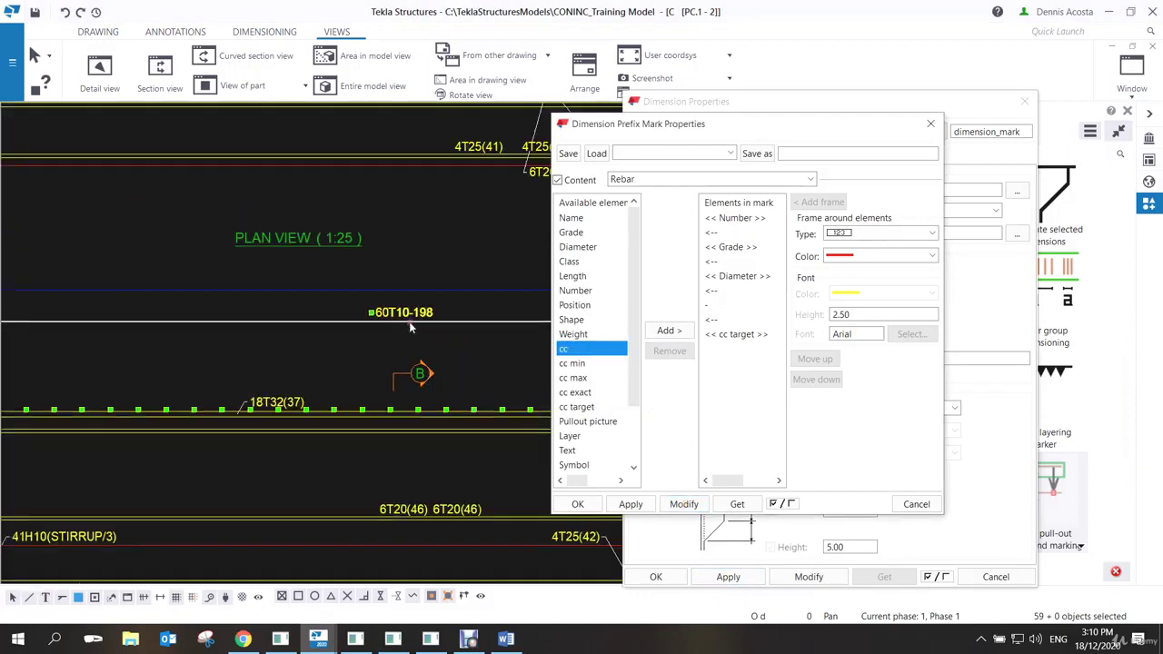
{"action": "scroll", "coordinate": [418, 321], "scroll_direction": "up", "scroll_amount": 2}
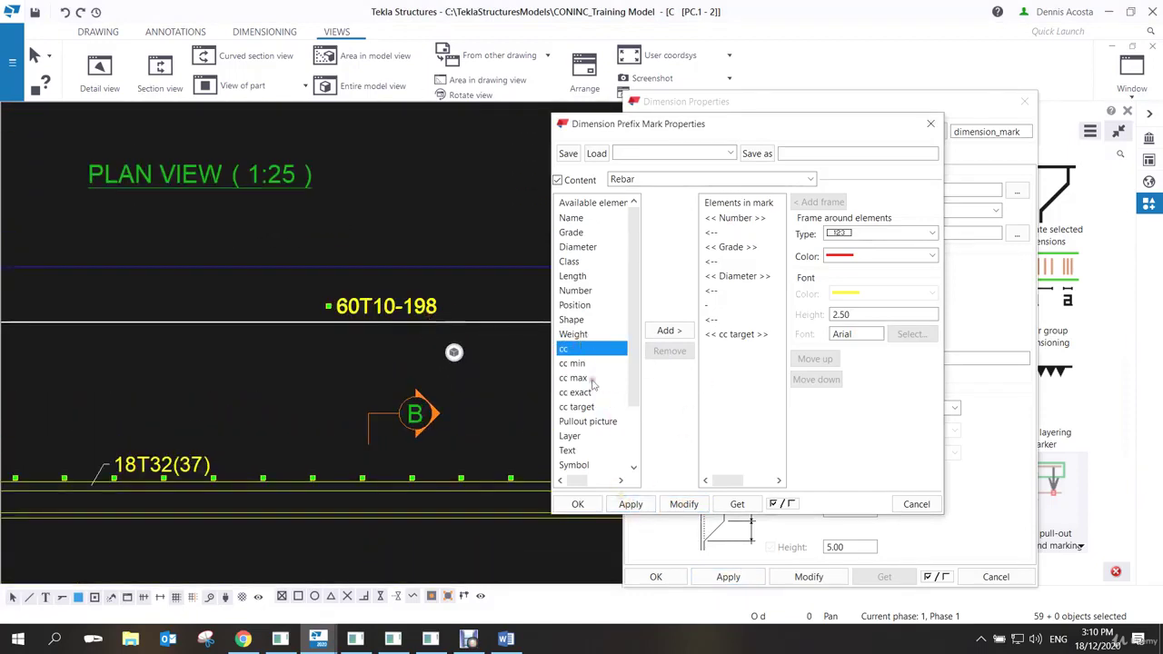
{"action": "left_click", "coordinate": [739, 335]}
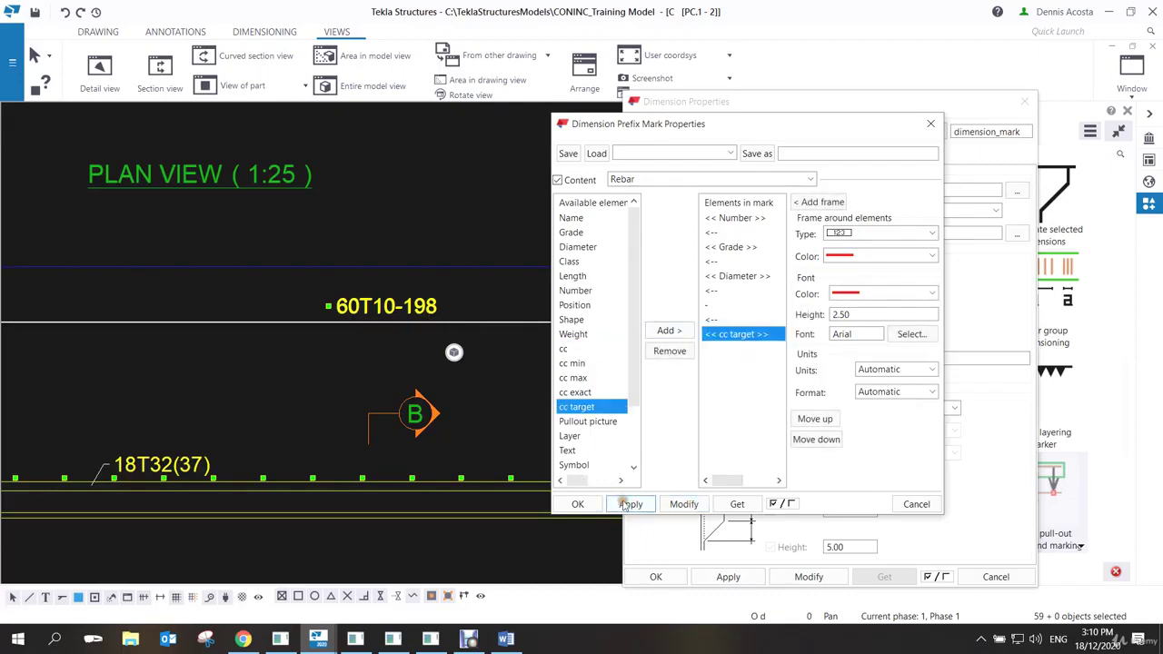
{"action": "left_click", "coordinate": [577, 504]}
Add a dimension mark to the 41H10 stirrup group in the front view.
{"action": "scroll", "coordinate": [545, 473], "scroll_direction": "down", "scroll_amount": 3}
{"action": "scroll", "coordinate": [545, 473], "scroll_direction": "up", "scroll_amount": 3}
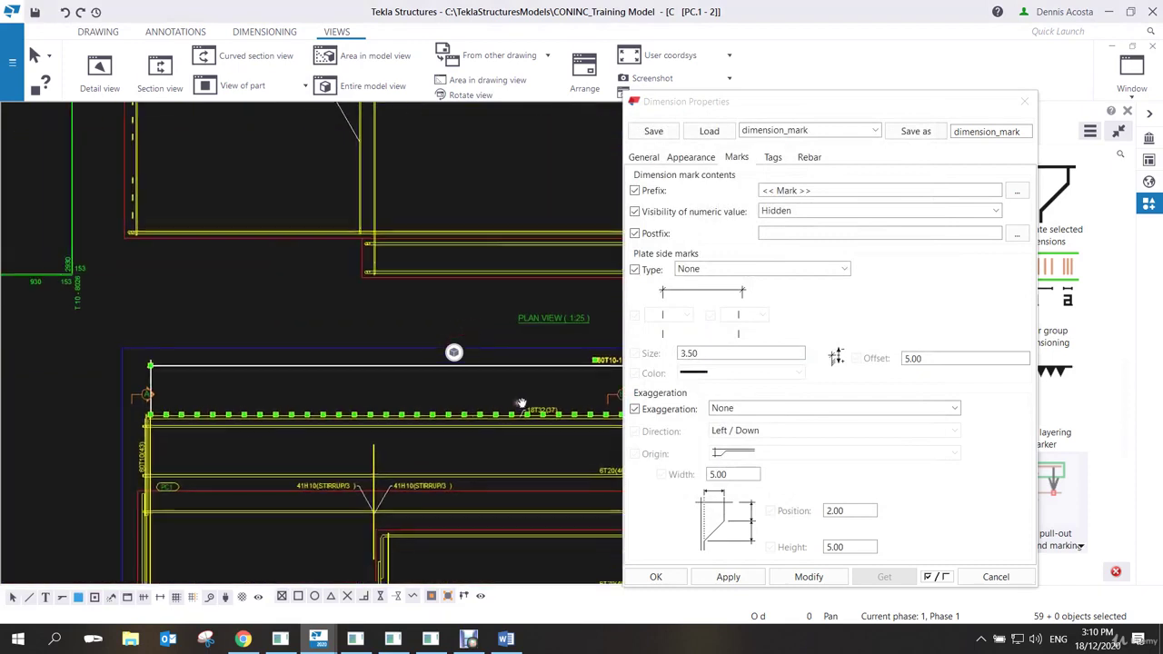
{"action": "left_click", "coordinate": [372, 427]}
{"action": "right_click", "coordinate": [372, 425]}
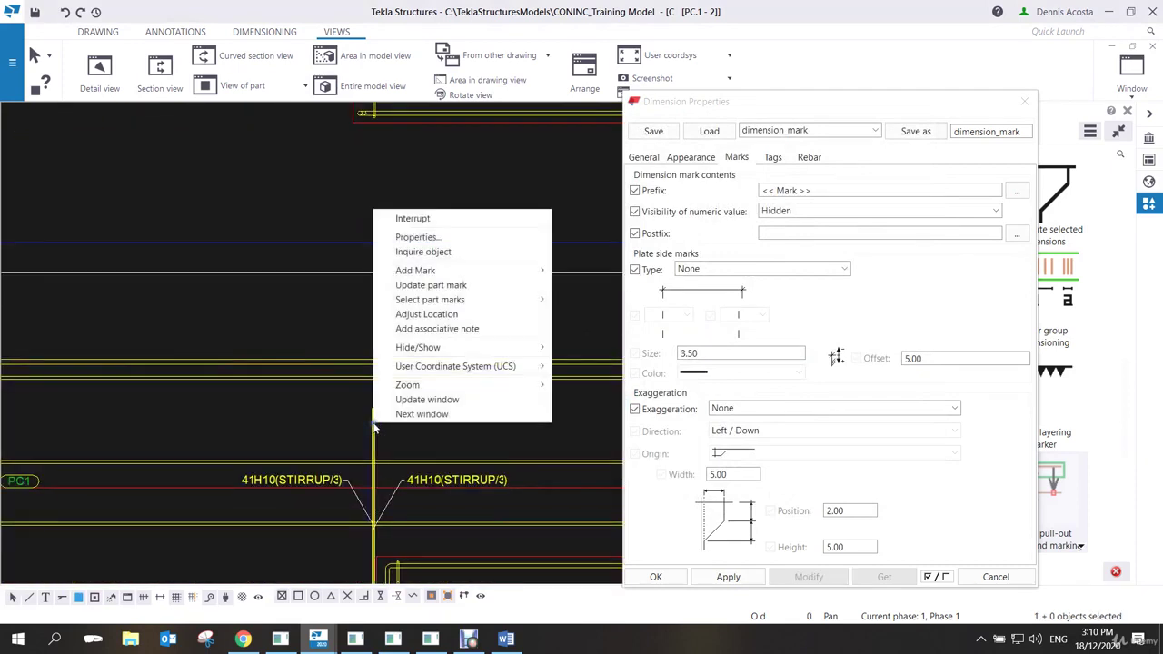
{"action": "mouse_move", "coordinate": [436, 272]}
{"action": "left_click", "coordinate": [600, 298]}
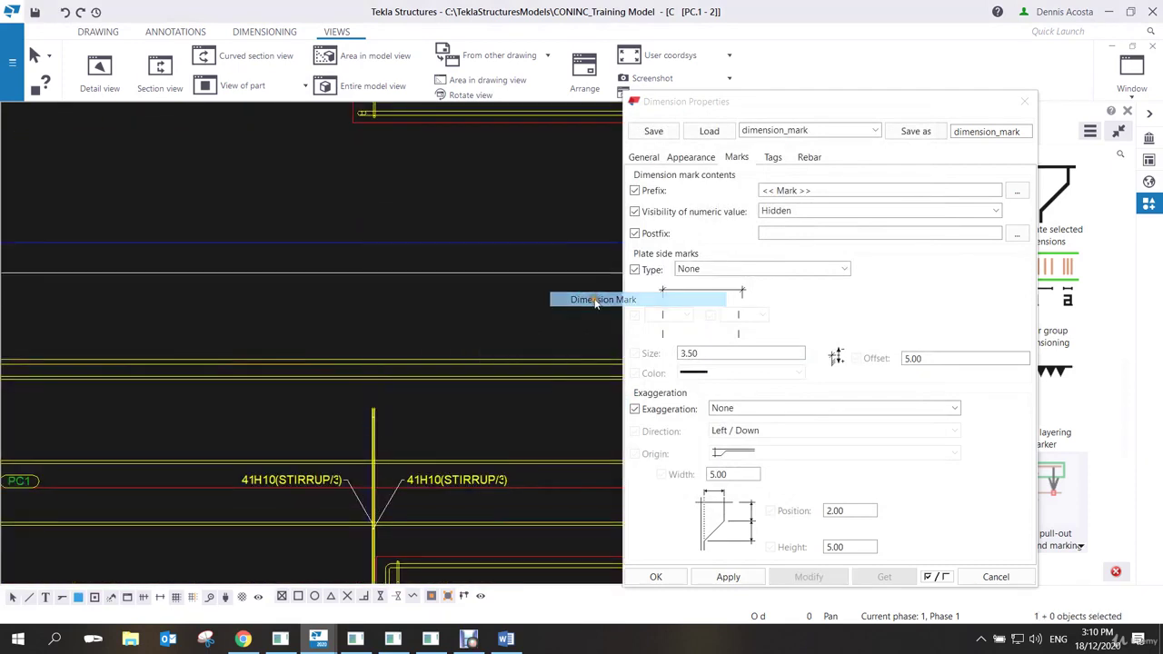
Modify the new 41H10 stirrup spacing dimension with the current dimension_mark properties.
{"action": "scroll", "coordinate": [395, 418], "scroll_direction": "down", "scroll_amount": 3}
{"action": "middle_click_drag", "start_coordinate": [395, 418], "coordinate": [277, 426]}
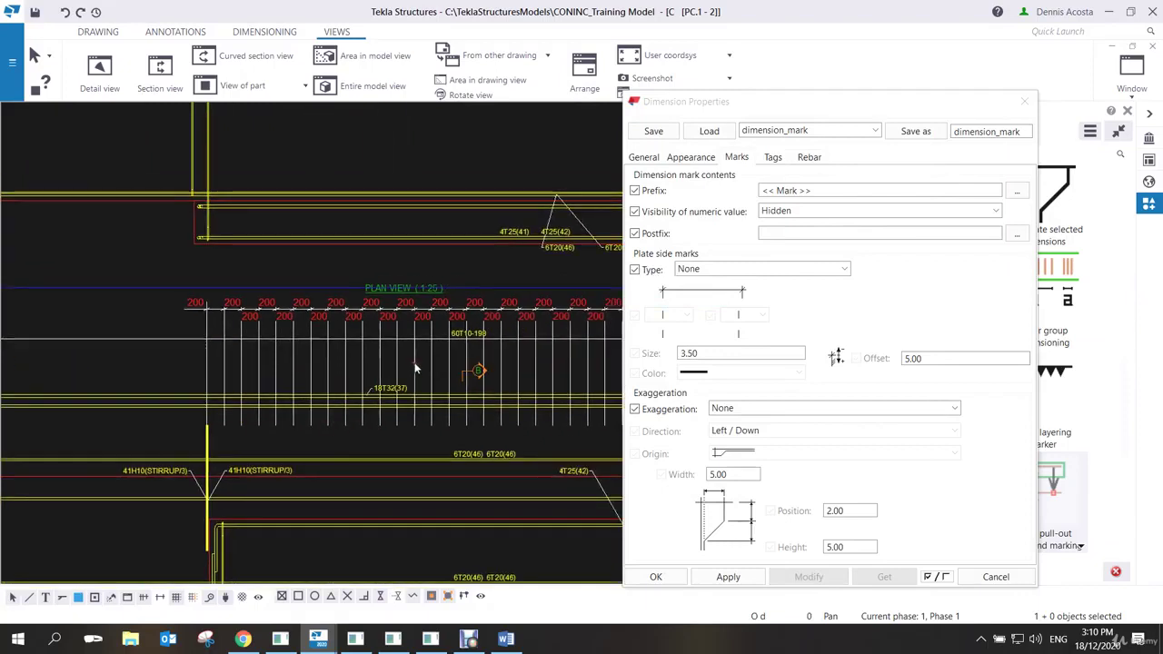
{"action": "left_click", "coordinate": [432, 383]}
{"action": "left_click", "coordinate": [790, 576]}
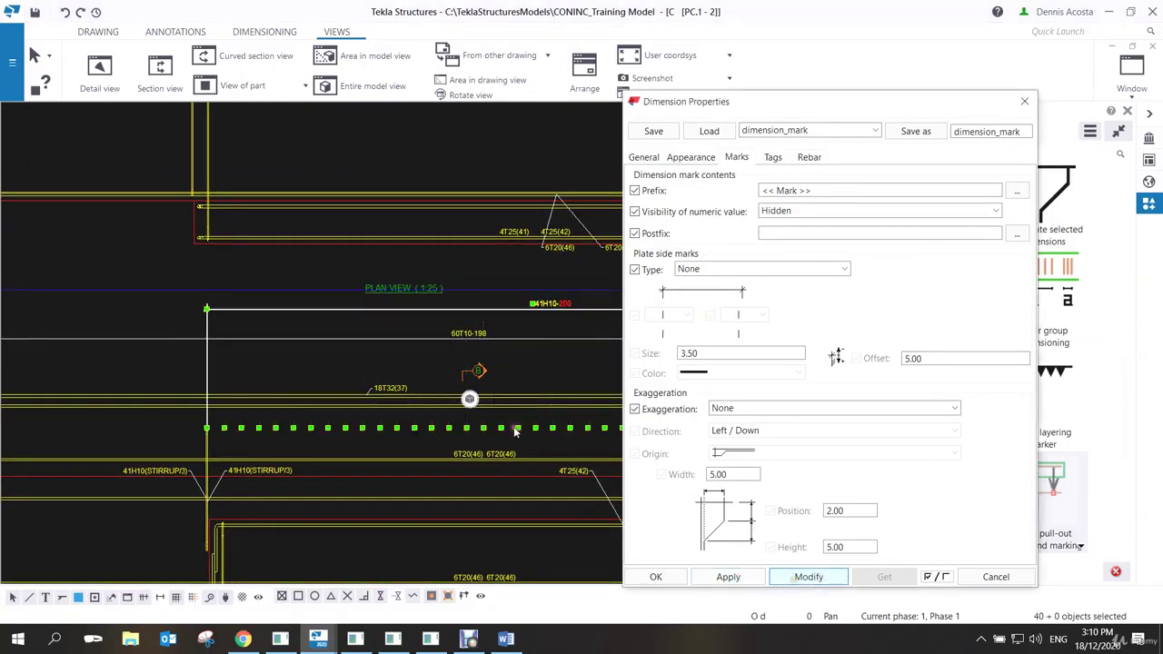
{"action": "middle_click_drag", "start_coordinate": [540, 357], "coordinate": [477, 377]}
{"action": "scroll", "coordinate": [477, 382], "scroll_direction": "down", "scroll_amount": 1}
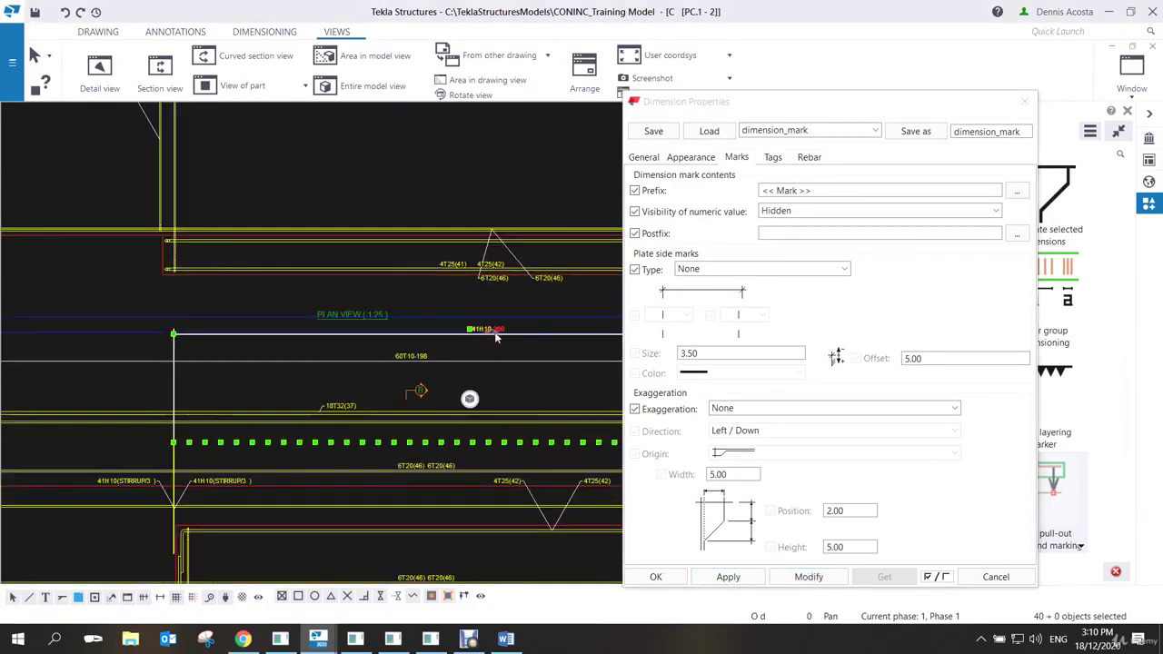
Move the 41H10 dimension below the 60T10 dimension and delete the 60T10-198 dimension above the front view.
{"action": "left_click_drag", "start_coordinate": [493, 333], "coordinate": [484, 375]}
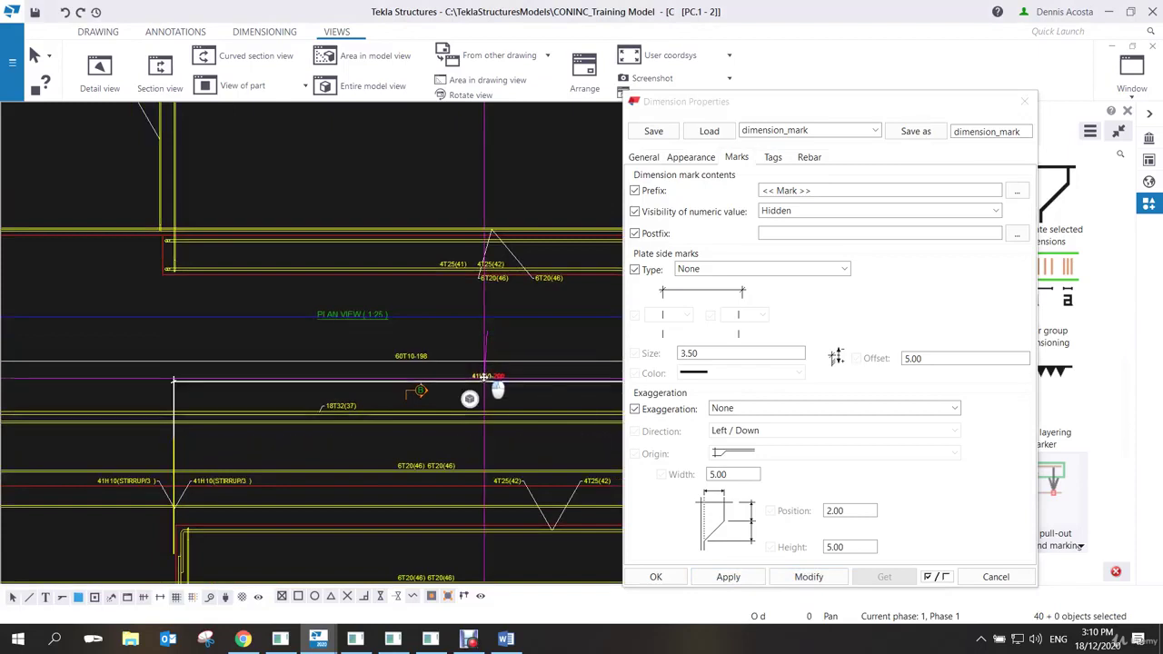
{"action": "left_click", "coordinate": [401, 357]}
{"action": "left_click", "coordinate": [799, 576]}
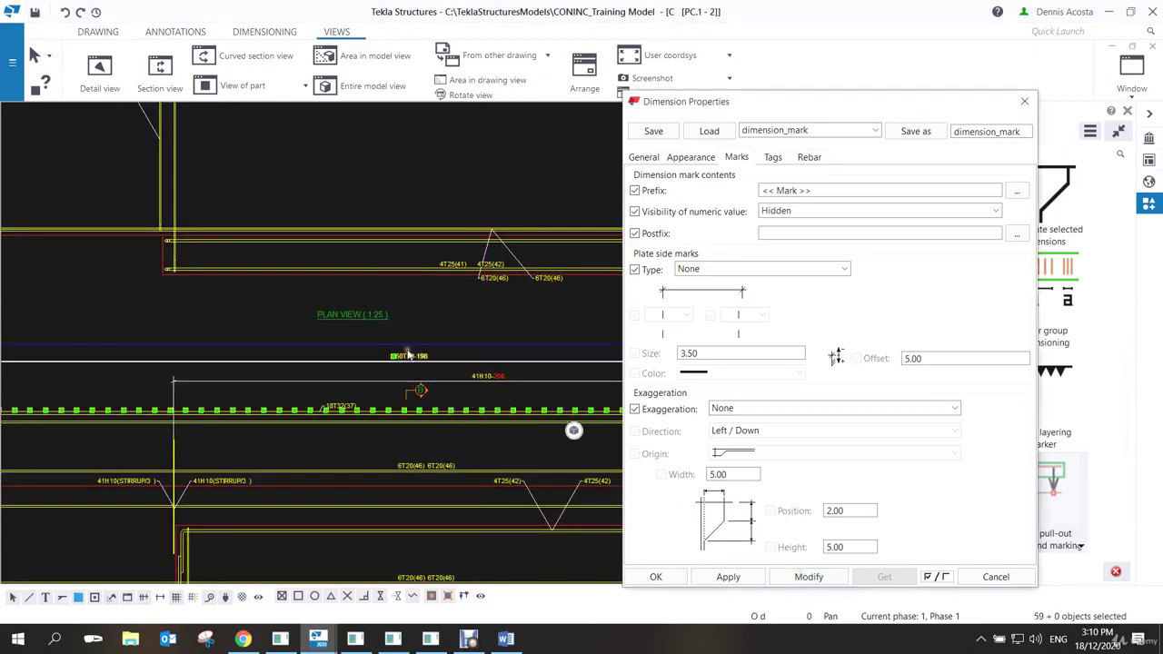
{"action": "scroll", "coordinate": [420, 363], "scroll_direction": "down", "scroll_amount": 1}
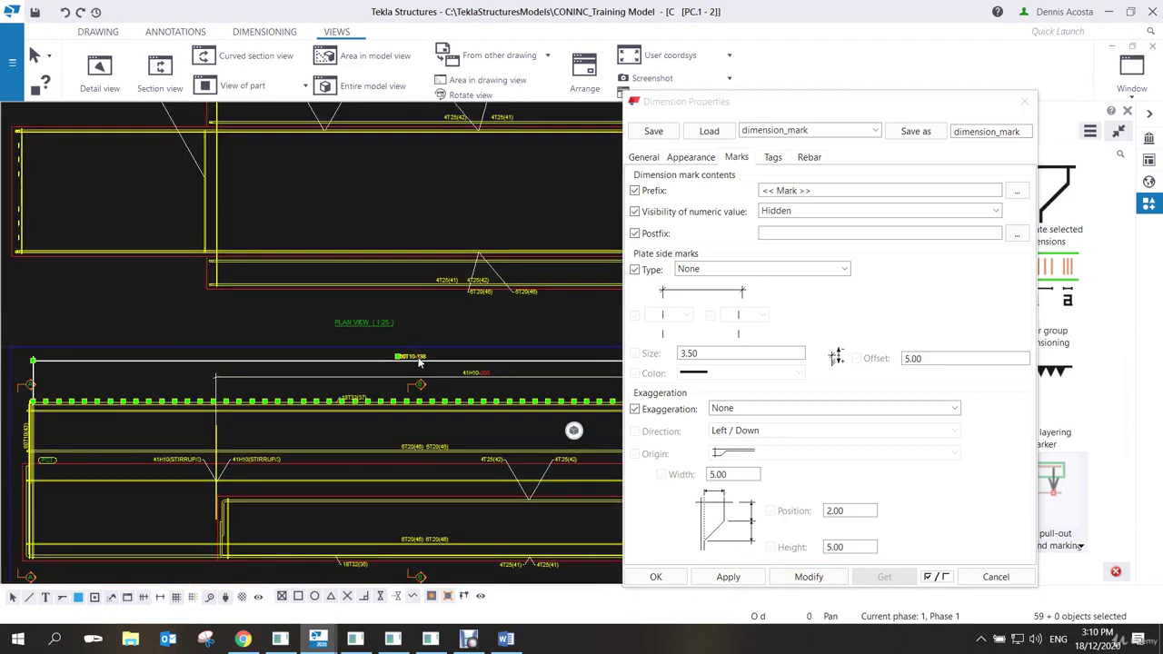
{"action": "key", "text": "Escape"}
Add a dimension mark to the 60T10 group at the front view's end and move it above the 41H10 dimension.
{"action": "scroll", "coordinate": [127, 425], "scroll_direction": "up", "scroll_amount": 1}
{"action": "middle_click_drag", "start_coordinate": [188, 415], "coordinate": [431, 436]}
{"action": "scroll", "coordinate": [590, 542], "scroll_direction": "up", "scroll_amount": 1}
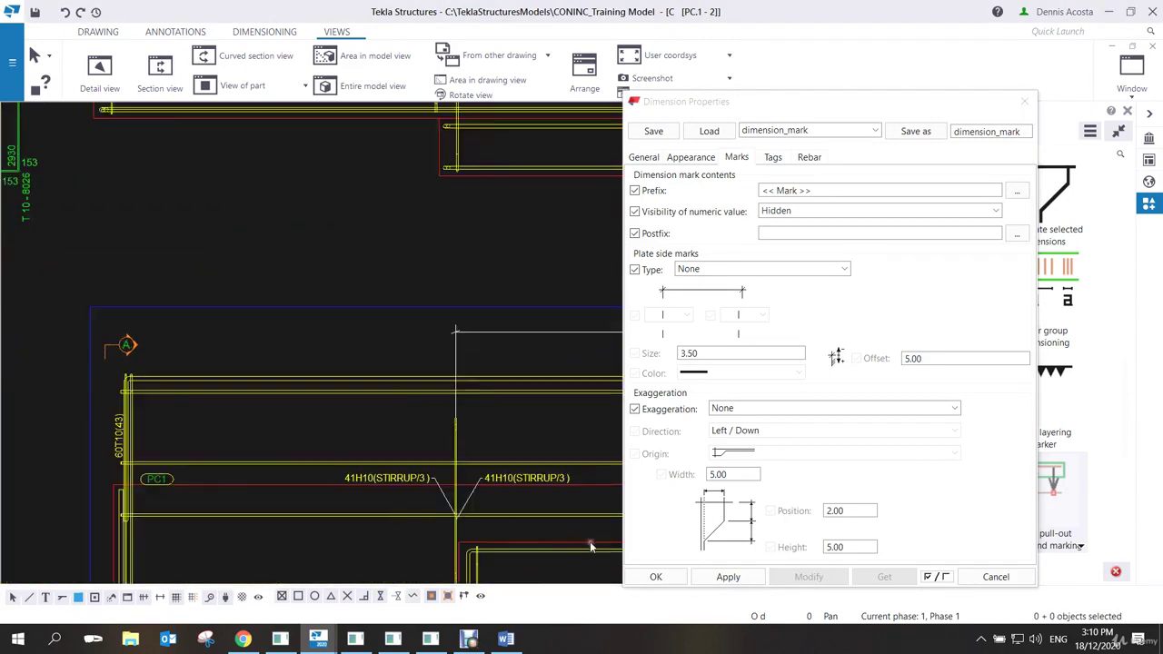
{"action": "left_click", "coordinate": [723, 577]}
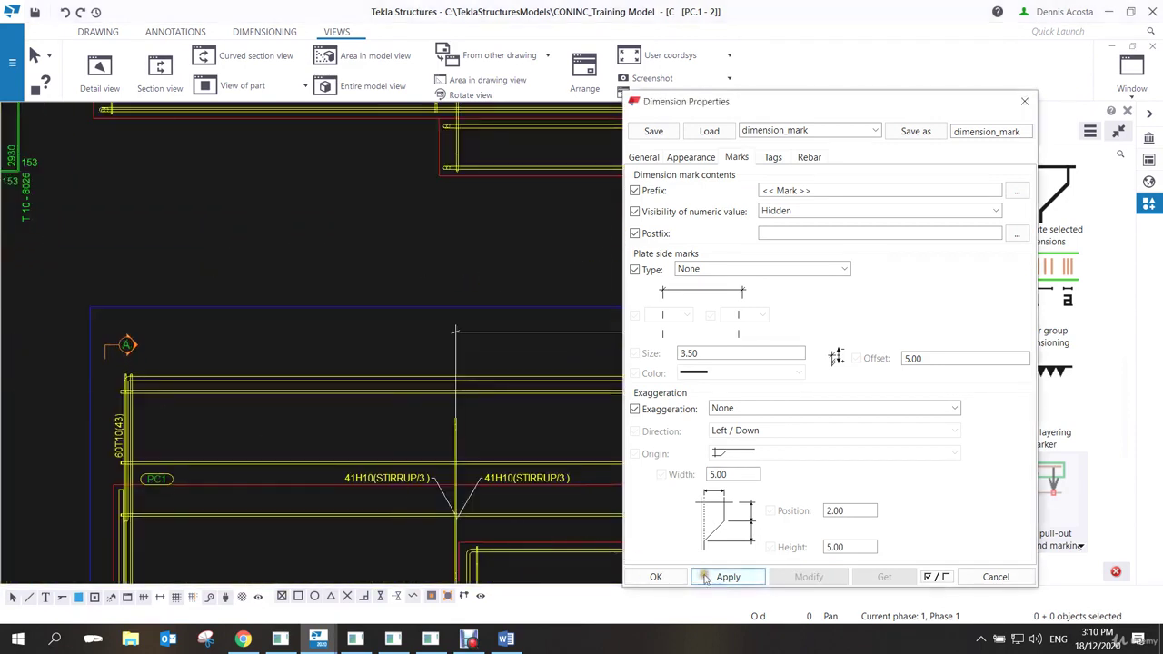
{"action": "right_click", "coordinate": [137, 416]}
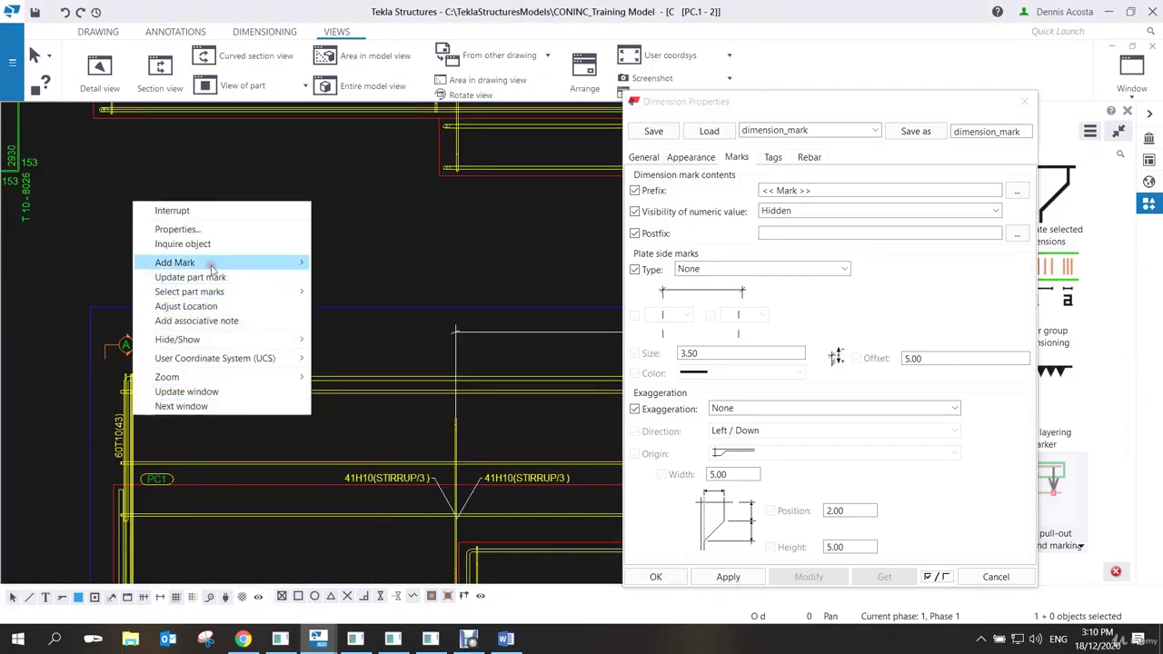
{"action": "mouse_move", "coordinate": [212, 264]}
{"action": "left_click", "coordinate": [391, 289]}
{"action": "scroll", "coordinate": [380, 358], "scroll_direction": "down", "scroll_amount": 1}
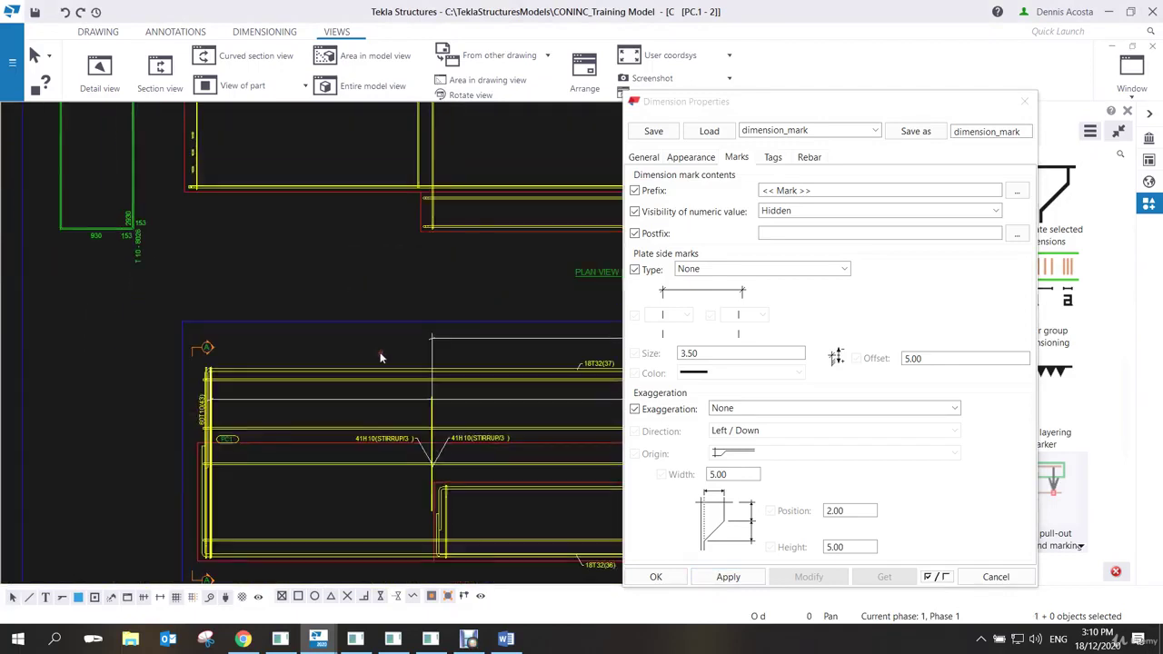
{"action": "middle_click_drag", "start_coordinate": [381, 358], "coordinate": [153, 339]}
{"action": "key", "text": "ctrl+a"}
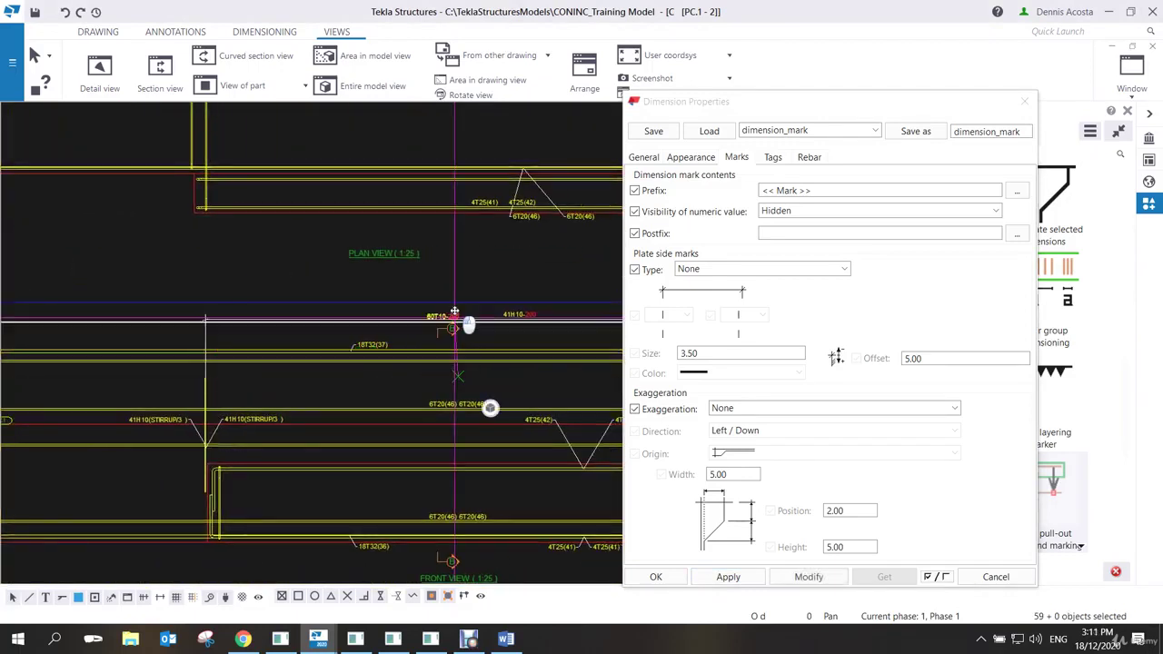
{"action": "scroll", "coordinate": [508, 336], "scroll_direction": "up", "scroll_amount": 3}
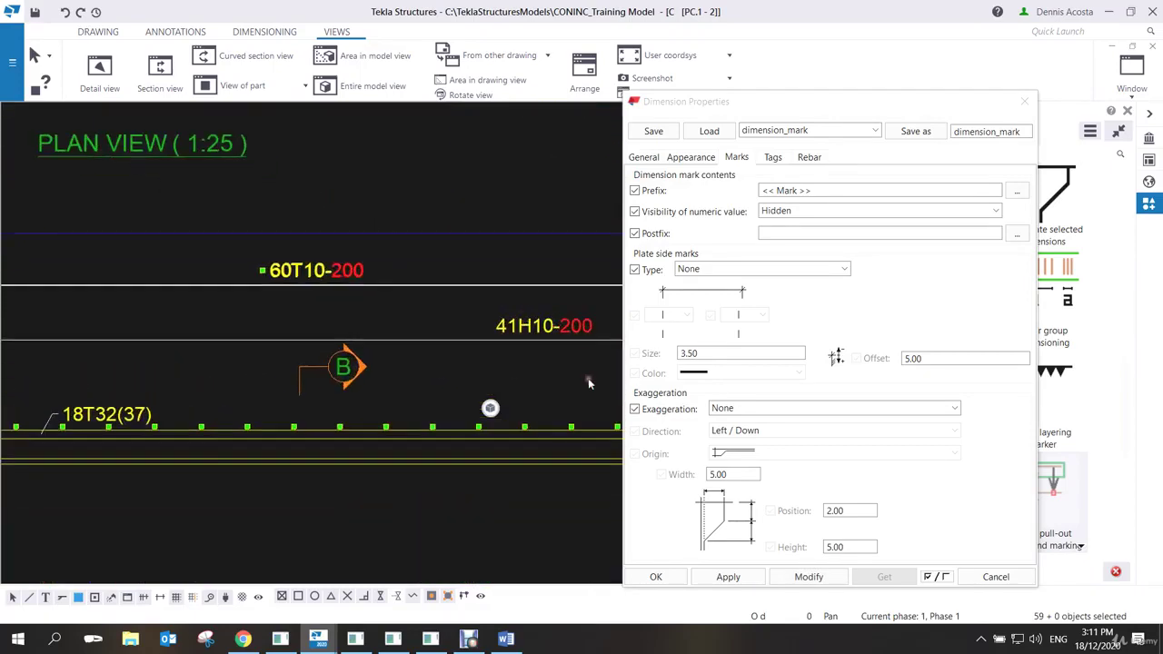
Accept the dimension_mark properties, closing their dialog, and deselect the 60T10 dimension.
{"action": "left_click", "coordinate": [656, 575]}
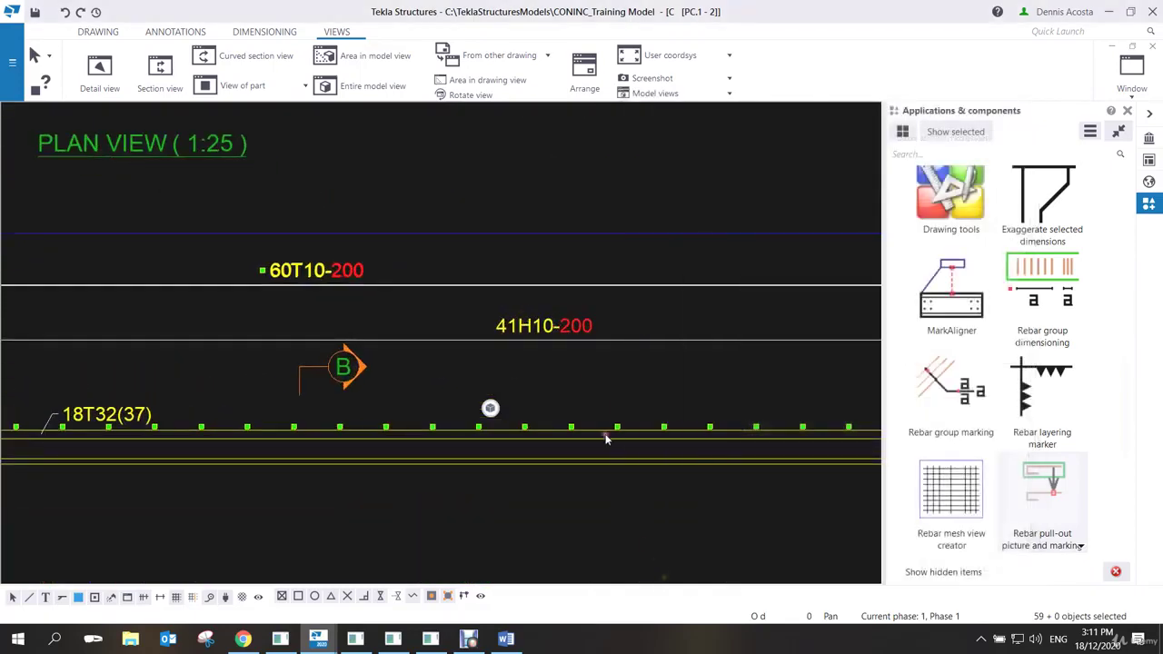
{"action": "scroll", "coordinate": [570, 313], "scroll_direction": "down", "scroll_amount": 1}
{"action": "scroll", "coordinate": [576, 390], "scroll_direction": "up", "scroll_amount": 1}
{"action": "left_click", "coordinate": [607, 303]}
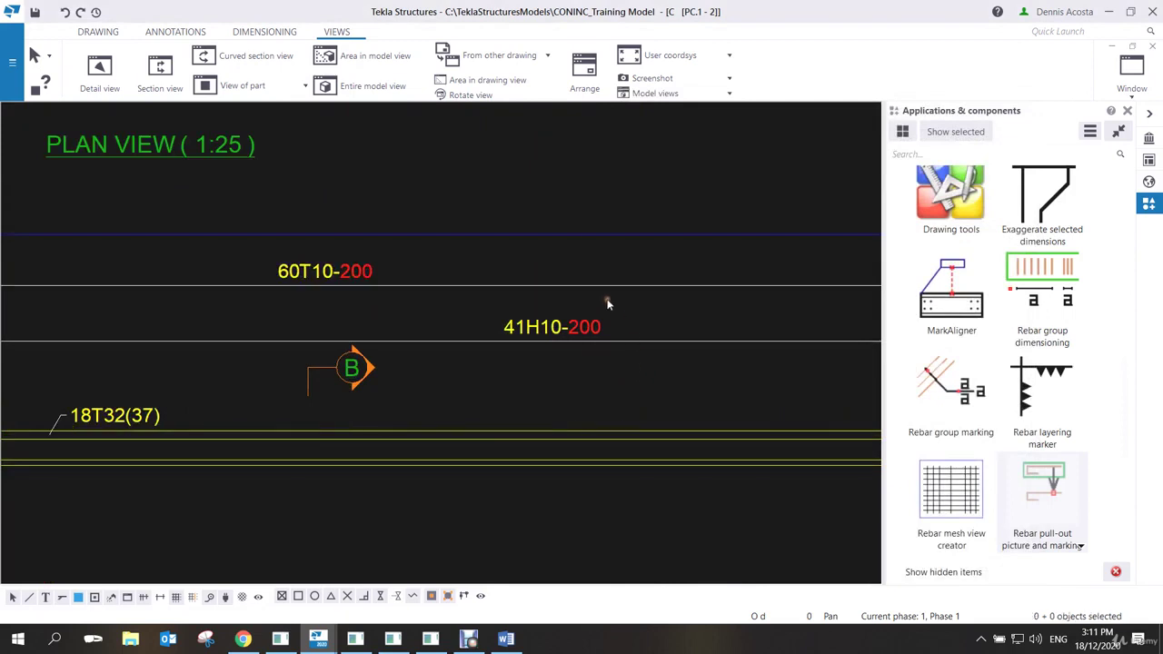
Add a rebar dimension mark to the 40T10 group in the lower part of the front view.
{"action": "left_click", "coordinate": [170, 33]}
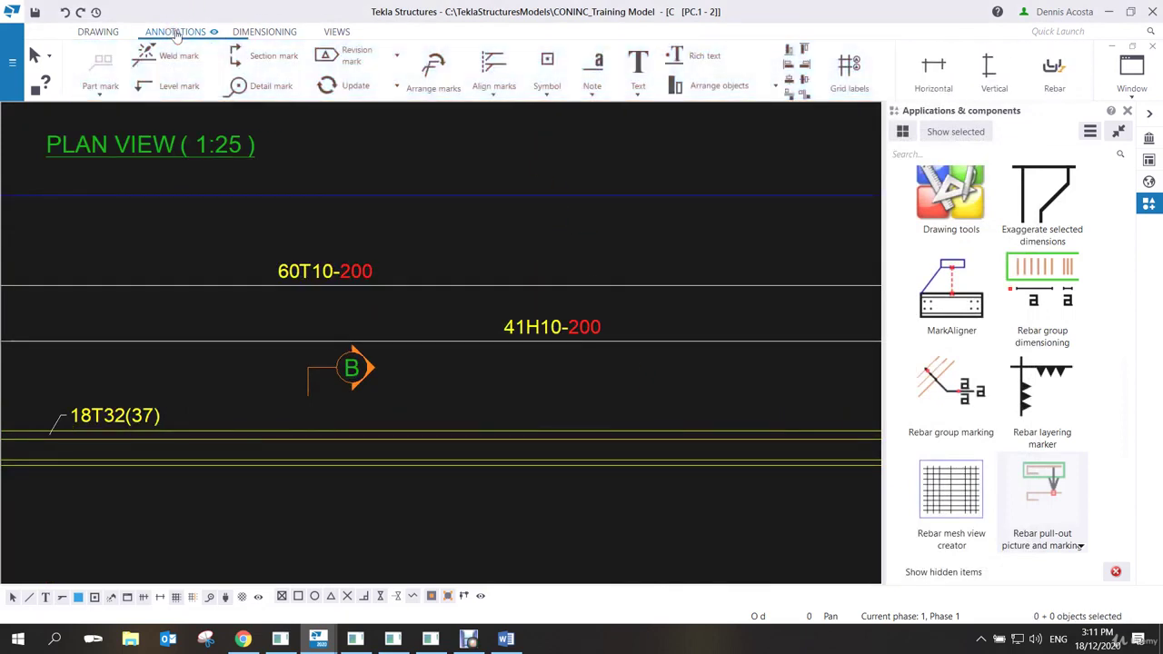
{"action": "scroll", "coordinate": [622, 339], "scroll_direction": "down", "scroll_amount": 3}
{"action": "scroll", "coordinate": [622, 339], "scroll_direction": "up", "scroll_amount": 2}
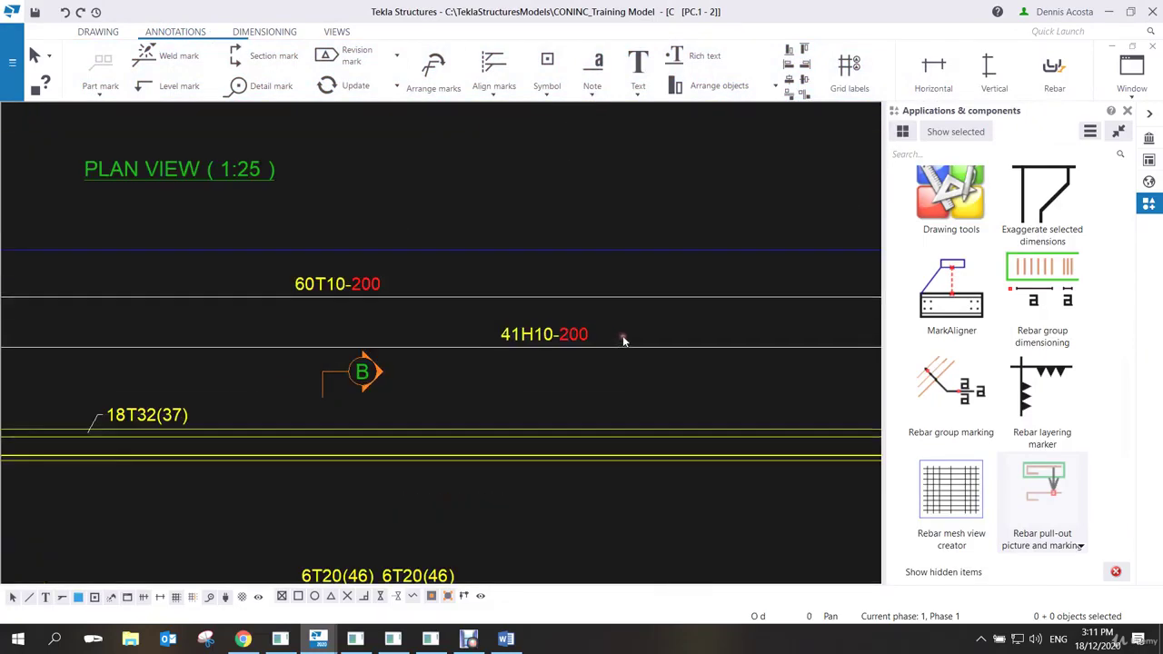
{"action": "scroll", "coordinate": [622, 339], "scroll_direction": "down", "scroll_amount": 5}
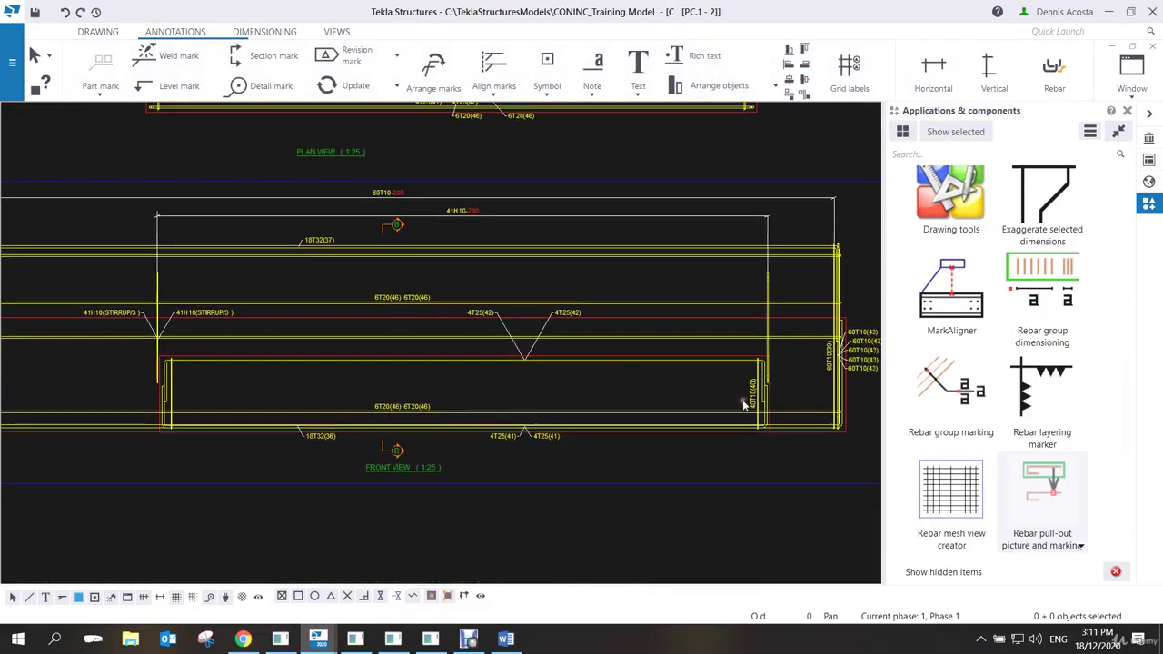
{"action": "middle_click_drag", "start_coordinate": [743, 405], "coordinate": [717, 364]}
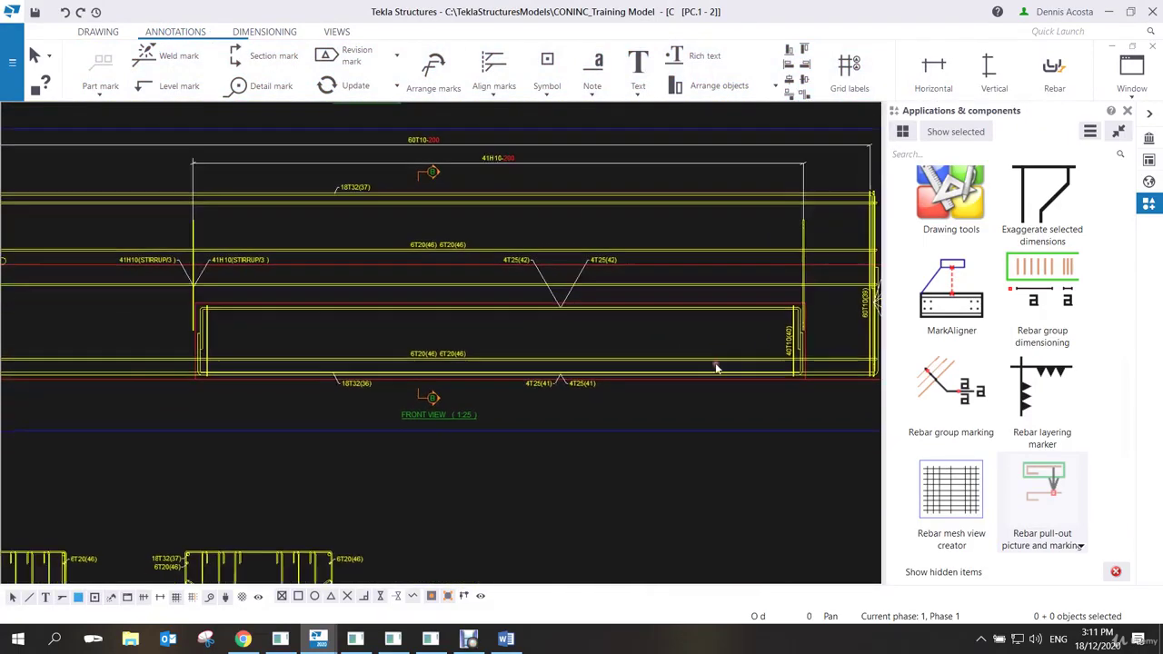
{"action": "left_click", "coordinate": [1052, 73]}
{"action": "scroll", "coordinate": [272, 367], "scroll_direction": "up", "scroll_amount": 4}
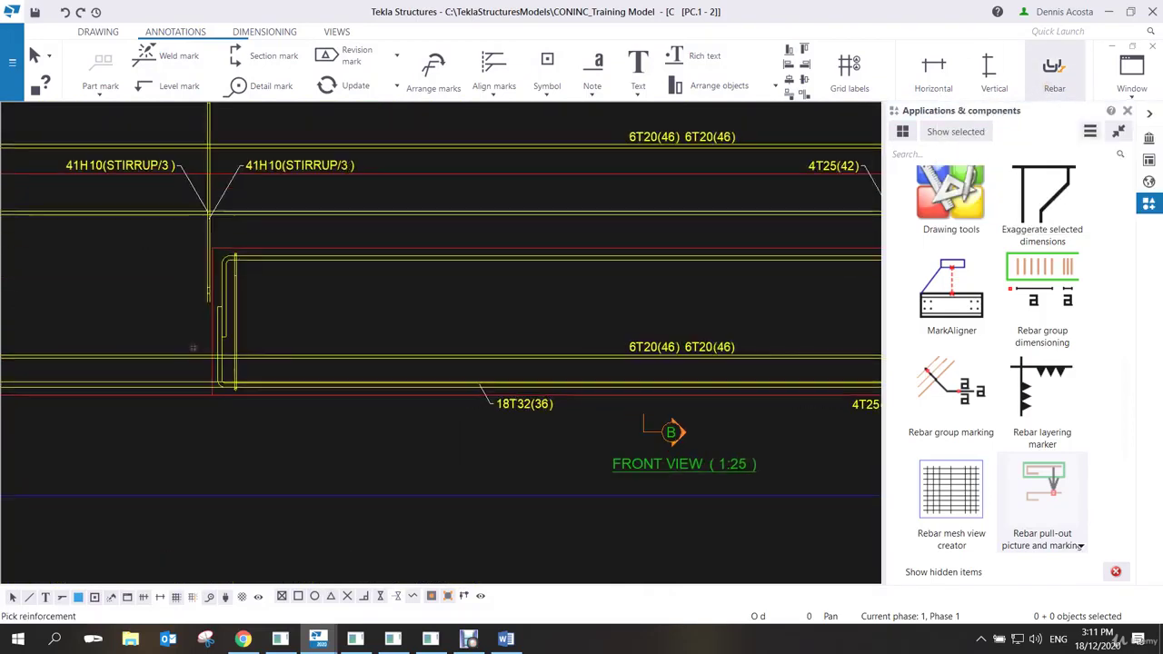
{"action": "scroll", "coordinate": [273, 391], "scroll_direction": "down", "scroll_amount": 6}
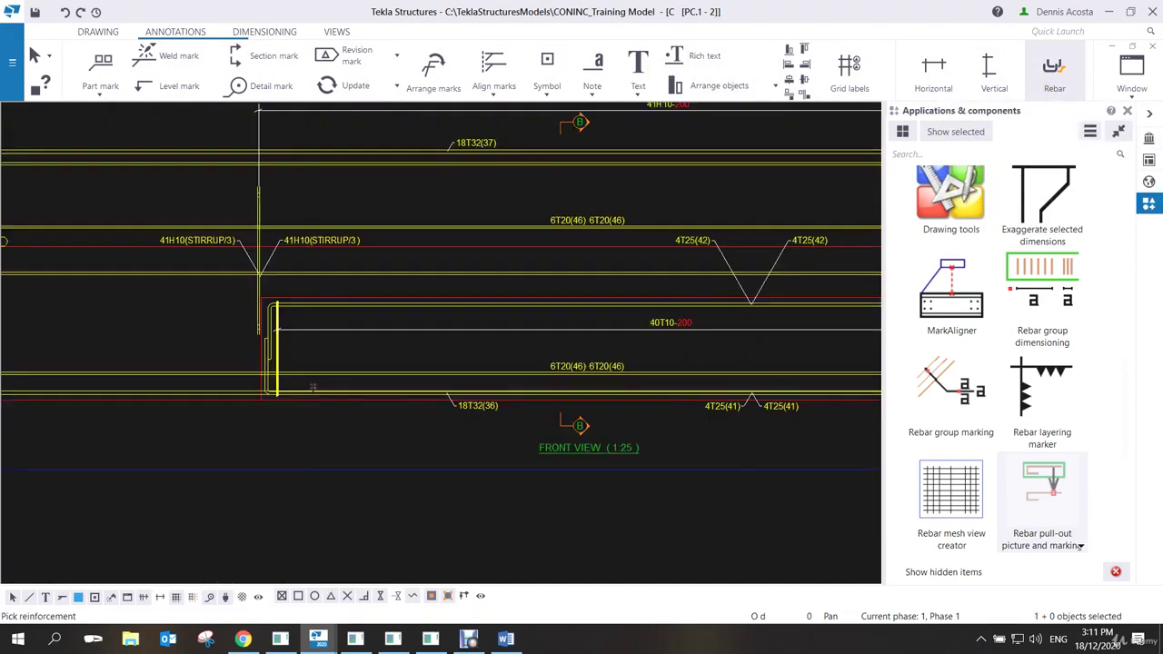
{"action": "right_click", "coordinate": [542, 379]}
{"action": "left_click", "coordinate": [542, 379]}
Move the 40T10 dimension out of the reinforcement to below the front view.
{"action": "left_click", "coordinate": [521, 338]}
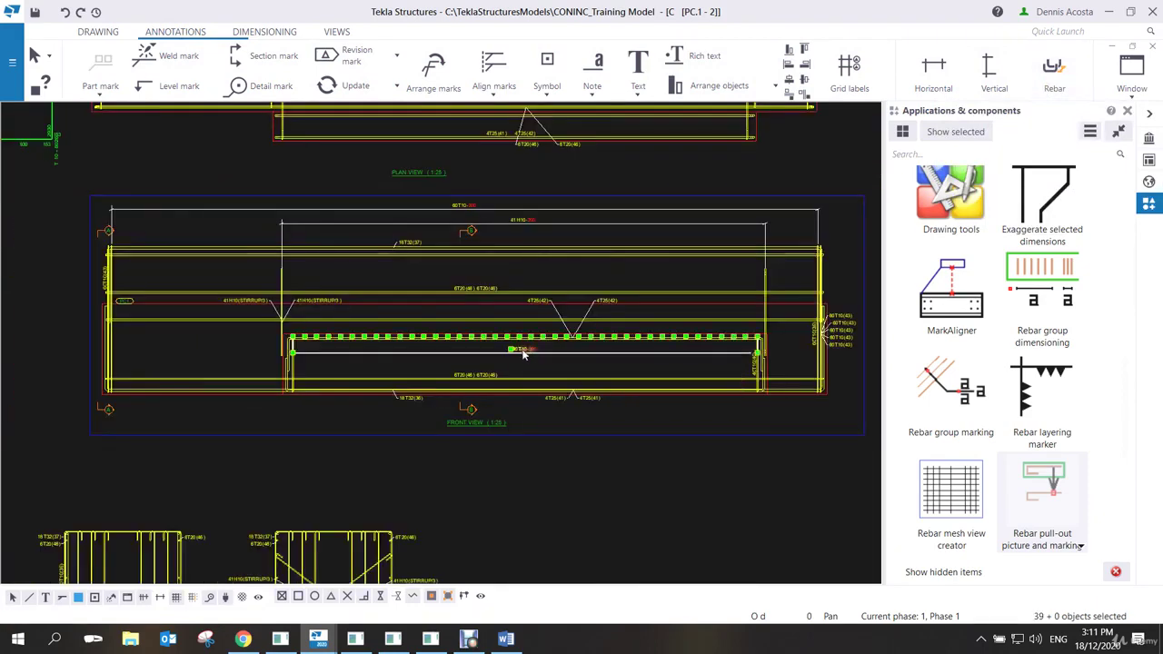
{"action": "left_click", "coordinate": [539, 418]}
{"action": "scroll", "coordinate": [511, 438], "scroll_direction": "up", "scroll_amount": 5}
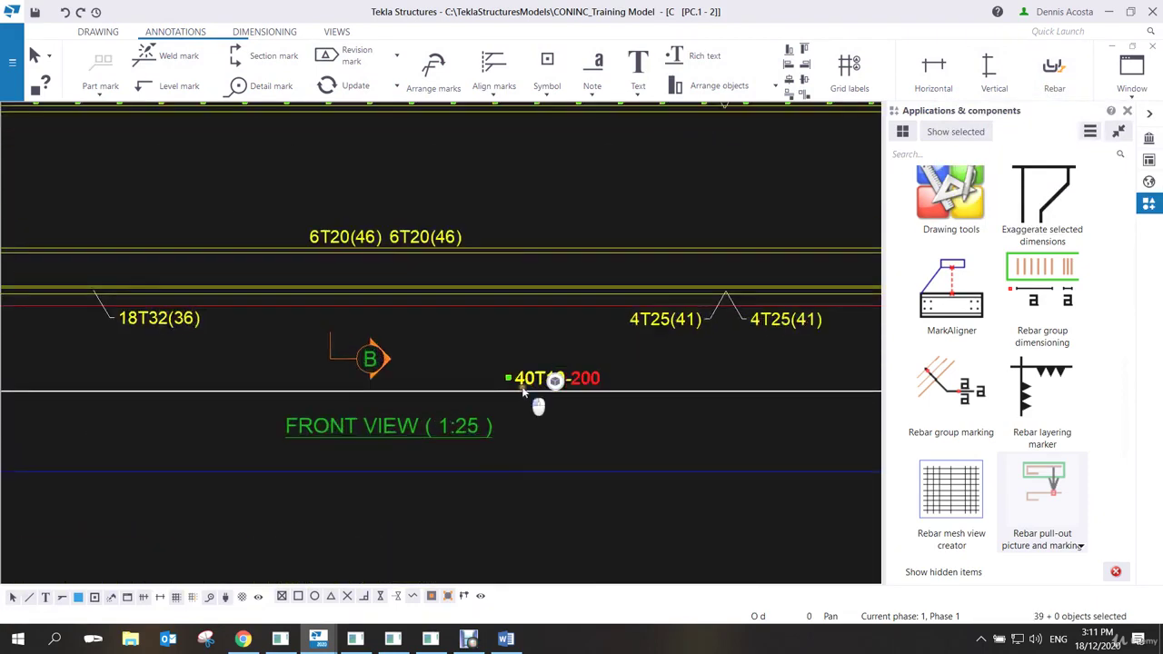
{"action": "scroll", "coordinate": [520, 406], "scroll_direction": "down", "scroll_amount": 4}
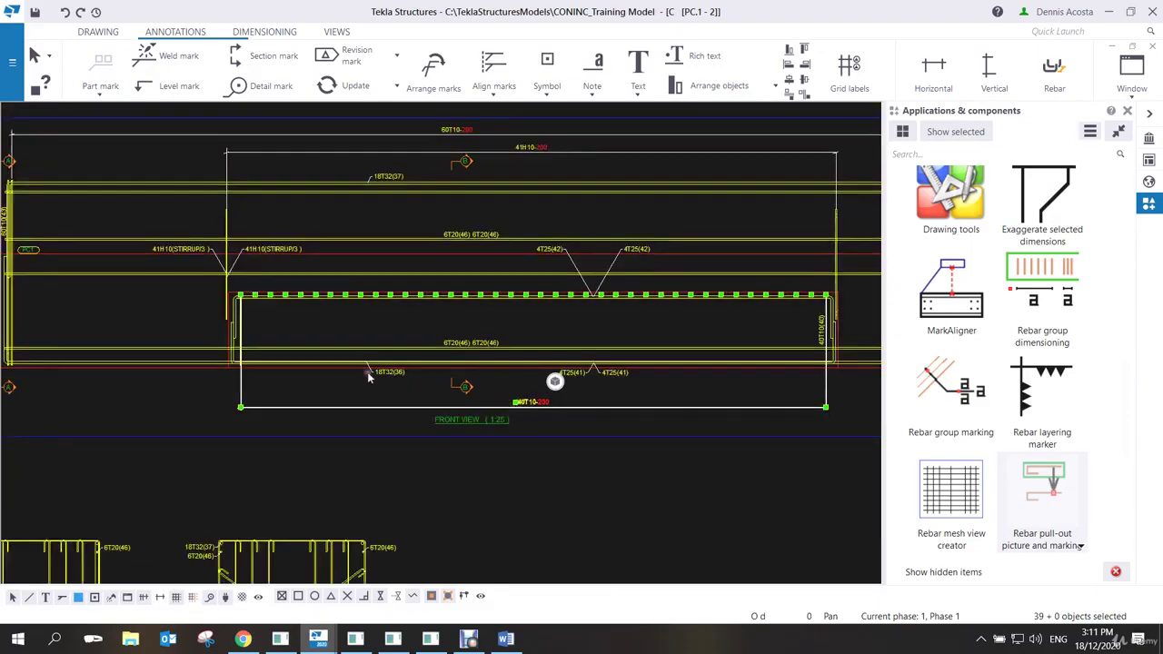
{"action": "scroll", "coordinate": [347, 305], "scroll_direction": "down", "scroll_amount": 2}
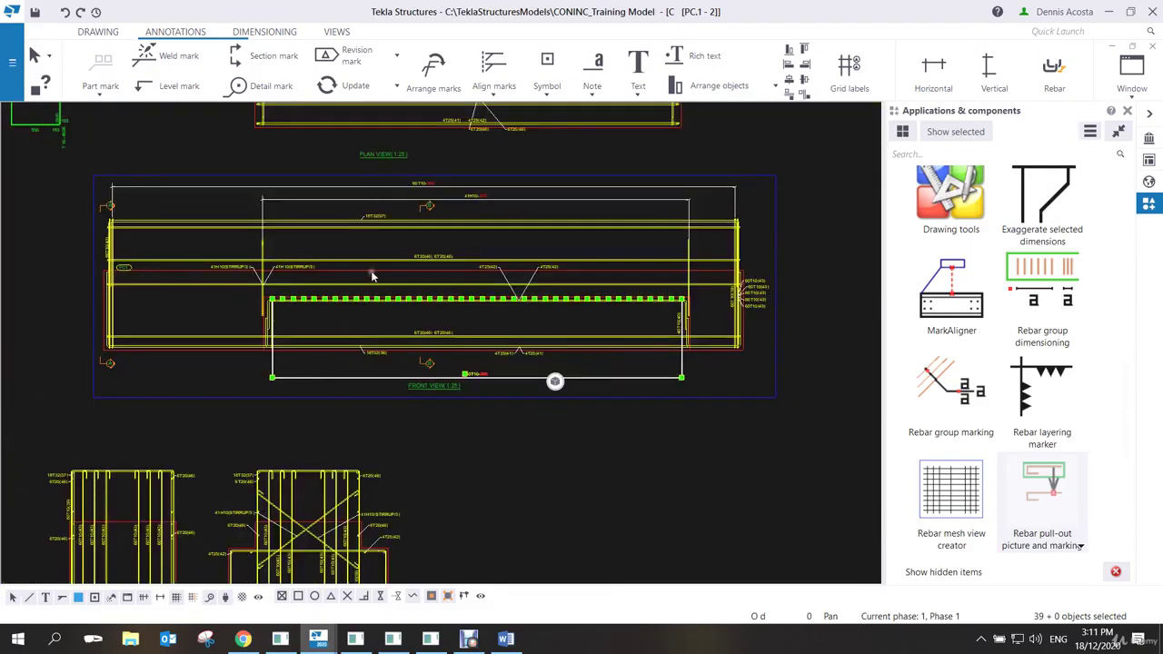
Add rebar dimension marks to two 60T10 groups and the 40T10 group in the plan view.
{"action": "mouse_move", "coordinate": [371, 268]}
{"action": "middle_mouse_down"}
{"action": "mouse_move", "coordinate": [382, 272]}
{"action": "mouse_move", "coordinate": [330, 344]}
{"action": "middle_mouse_up"}
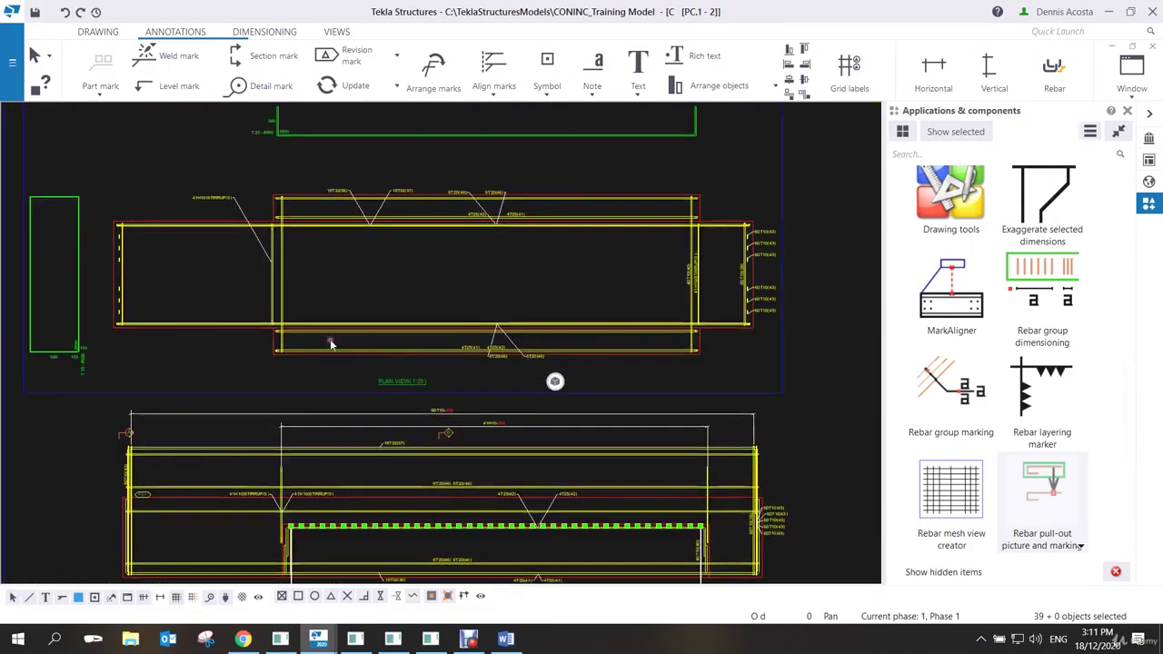
{"action": "left_click", "coordinate": [1054, 68]}
{"action": "scroll", "coordinate": [210, 266], "scroll_direction": "up", "scroll_amount": 2}
{"action": "scroll", "coordinate": [210, 266], "scroll_direction": "up", "scroll_amount": 2}
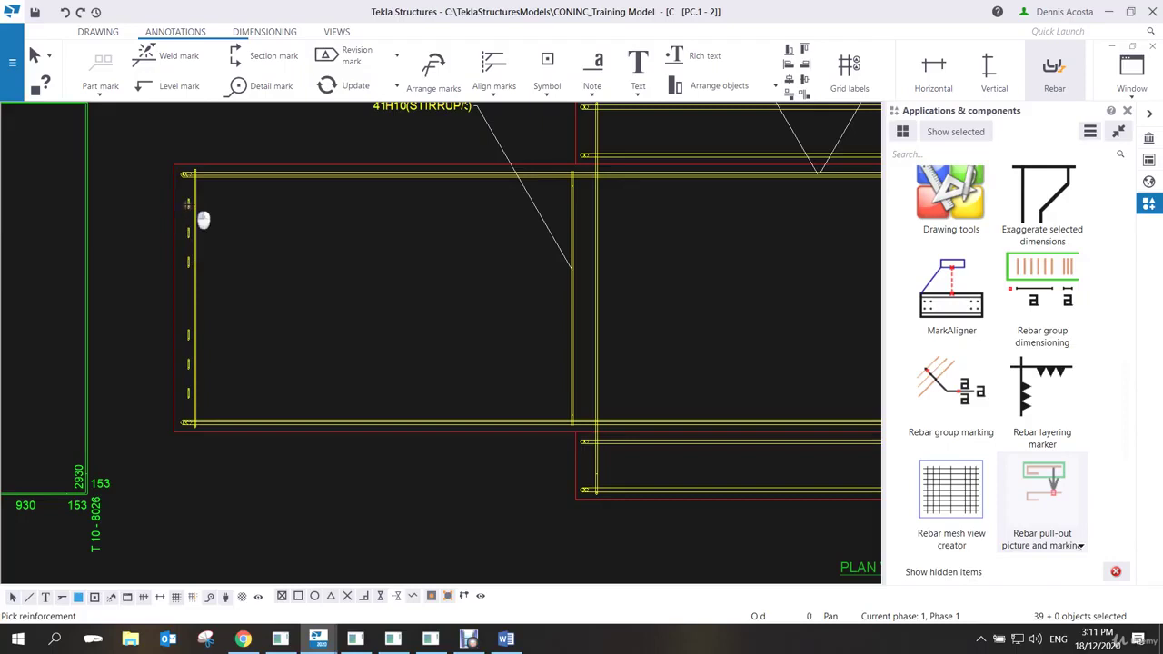
{"action": "left_click", "coordinate": [195, 234]}
{"action": "scroll", "coordinate": [205, 256], "scroll_direction": "down", "scroll_amount": 2}
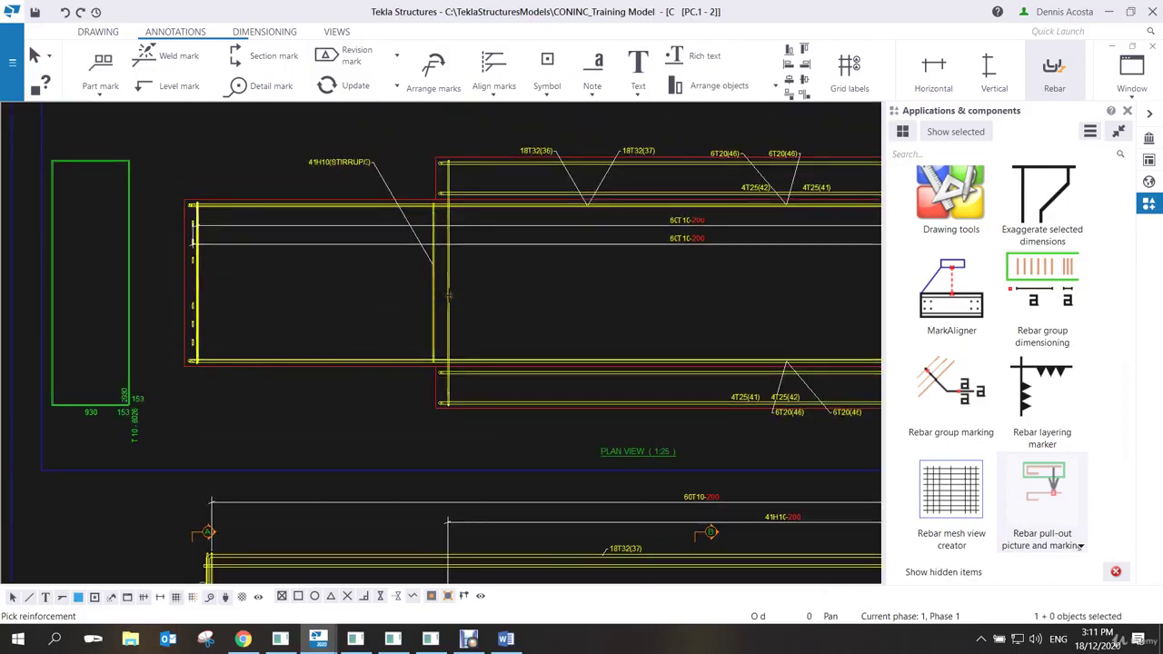
{"action": "scroll", "coordinate": [563, 295], "scroll_direction": "down", "scroll_amount": 3}
{"action": "right_click", "coordinate": [559, 292]}
{"action": "left_click", "coordinate": [571, 306]}
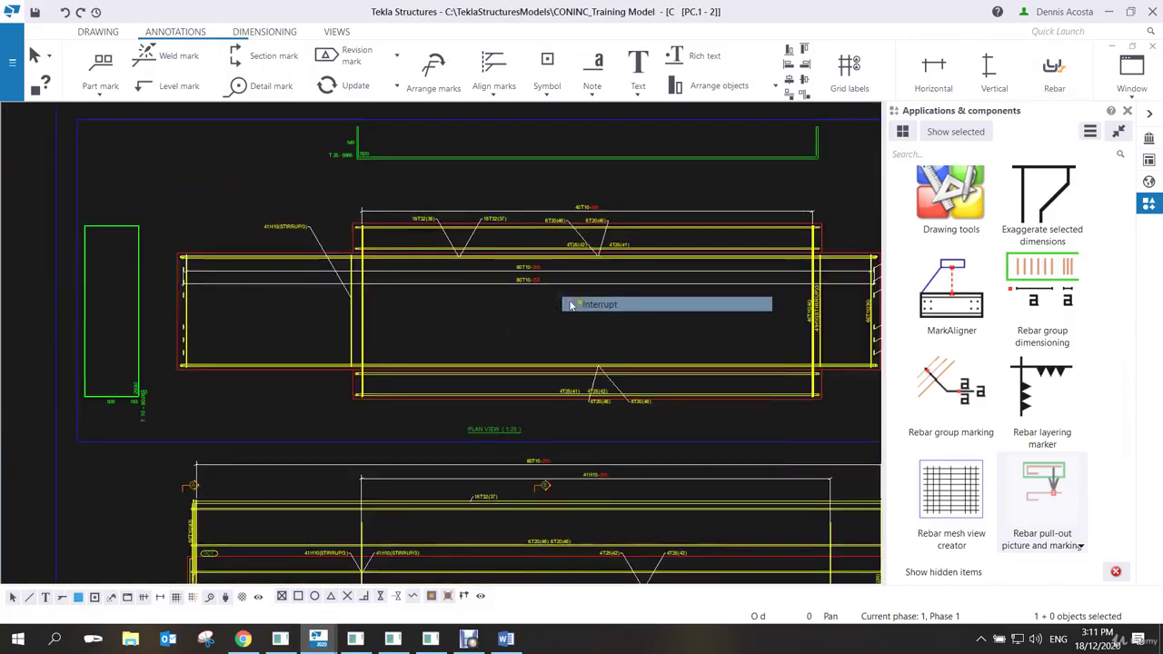
Move the two 60T10 dimensions above the 40T10 dimension, outside the plan view's reinforcement.
{"action": "left_click", "coordinate": [534, 269]}
{"action": "left_click_drag", "start_coordinate": [556, 259], "coordinate": [540, 202]}
{"action": "scroll", "coordinate": [563, 205], "scroll_direction": "up", "scroll_amount": 3}
{"action": "left_click", "coordinate": [636, 241]}
{"action": "scroll", "coordinate": [643, 254], "scroll_direction": "down", "scroll_amount": 2}
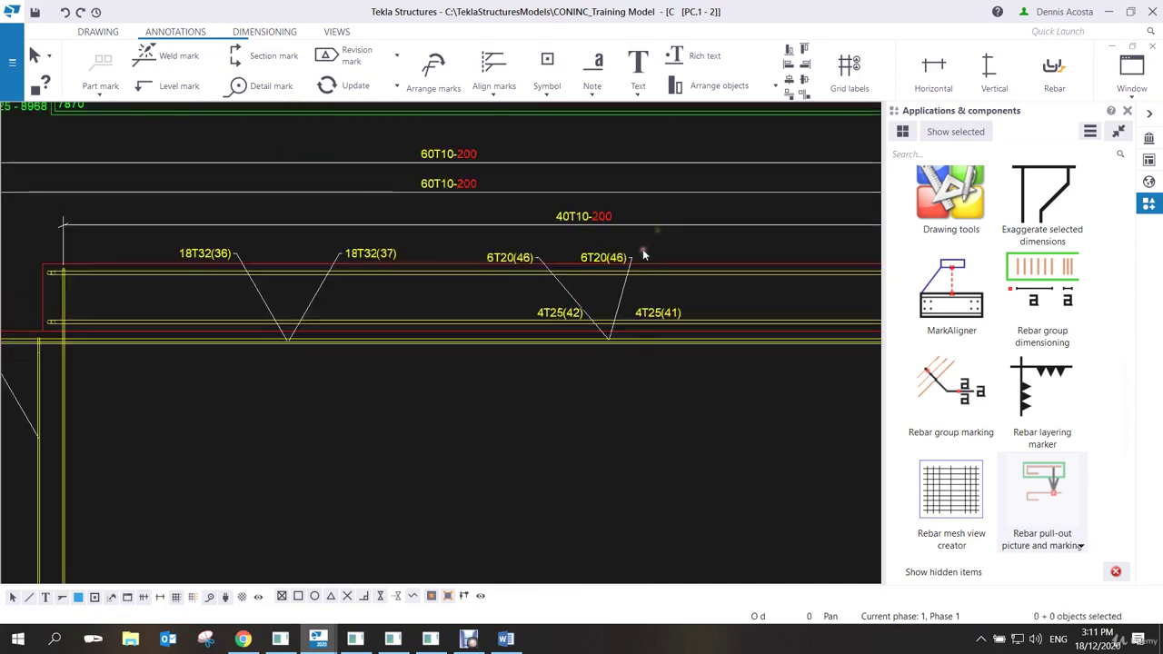
{"action": "scroll", "coordinate": [642, 255], "scroll_direction": "down", "scroll_amount": 3}
{"action": "scroll", "coordinate": [461, 245], "scroll_direction": "down", "scroll_amount": 2}
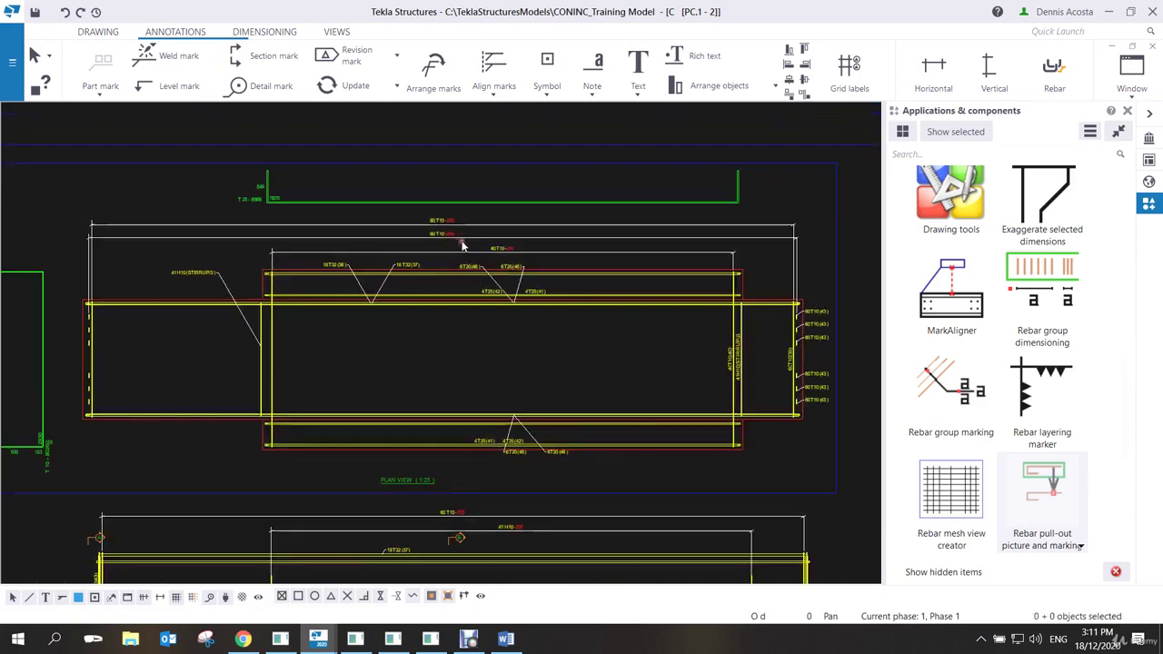
Review the standard Rebar settings of the Rebar pull-out picture and marking tool and close them.
{"action": "scroll", "coordinate": [490, 327], "scroll_direction": "down", "scroll_amount": 3}
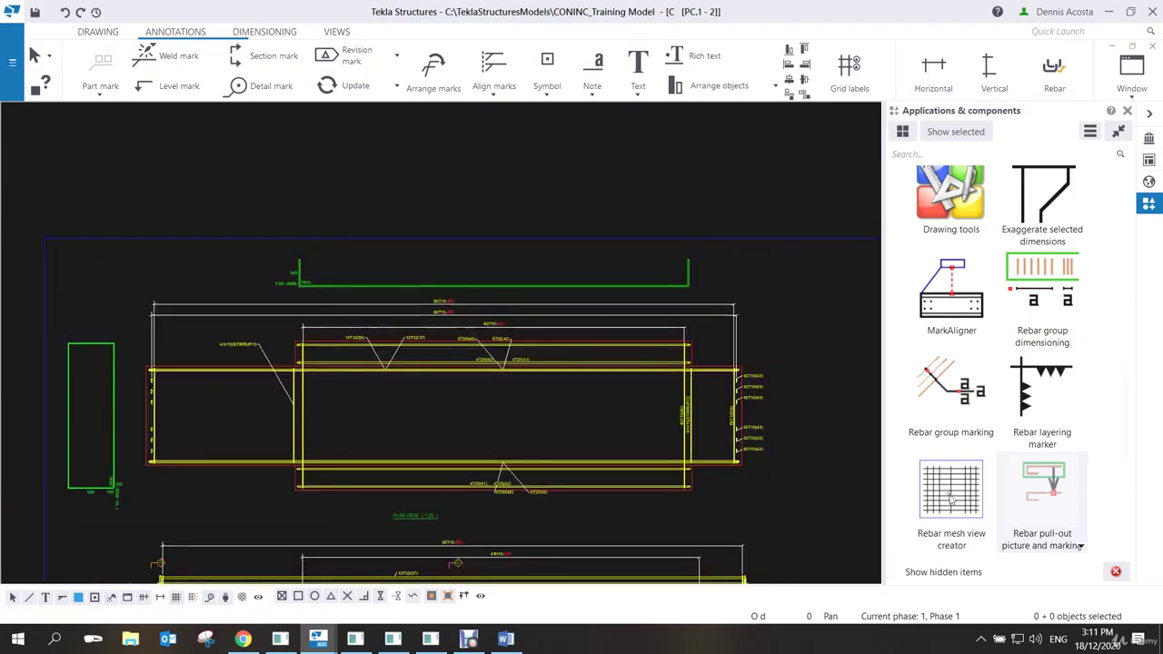
{"action": "left_click", "coordinate": [1024, 497]}
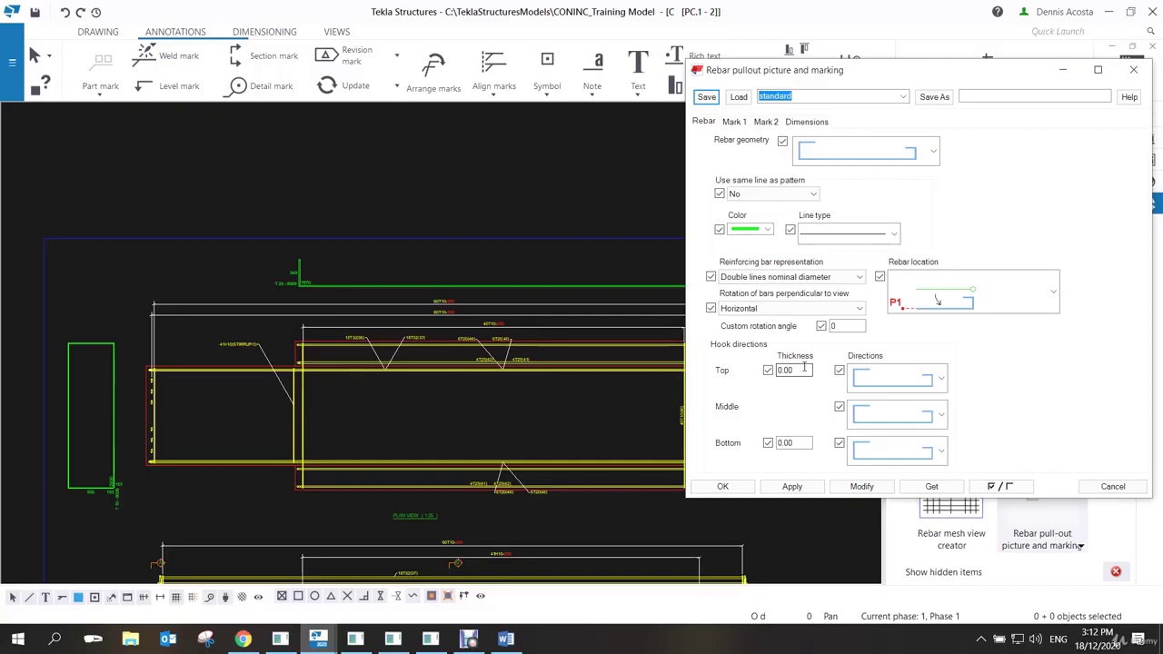
{"action": "left_click", "coordinate": [1132, 70]}
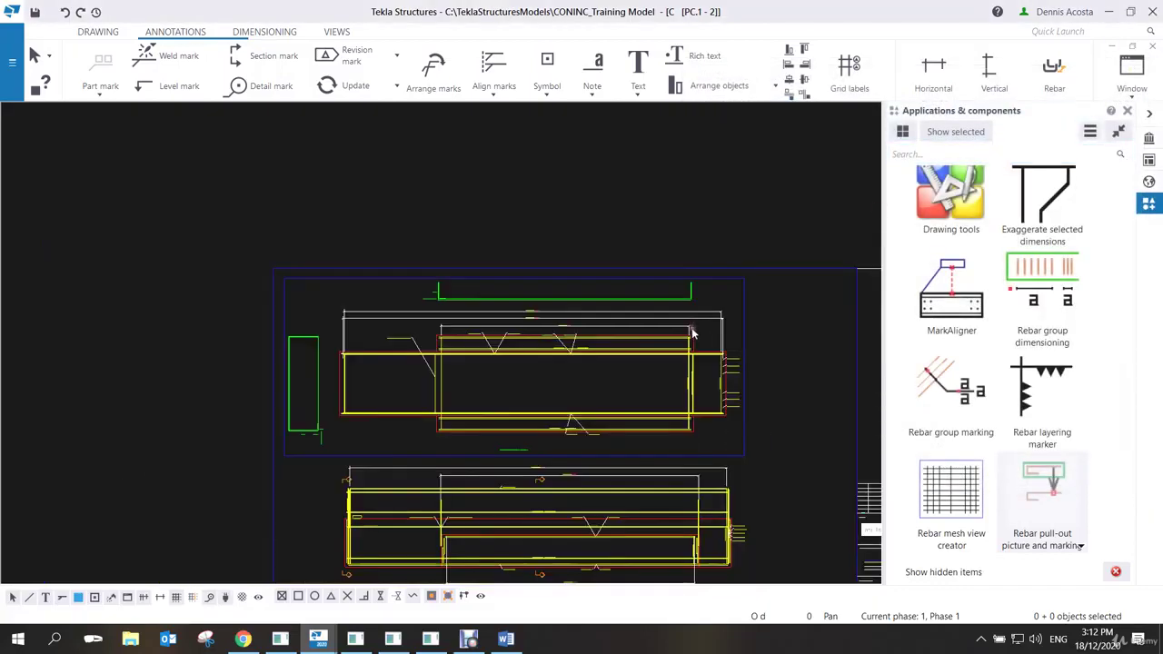
Move section view B farther away from section view A below the front view.
{"action": "scroll", "coordinate": [609, 324], "scroll_direction": "up", "scroll_amount": 6}
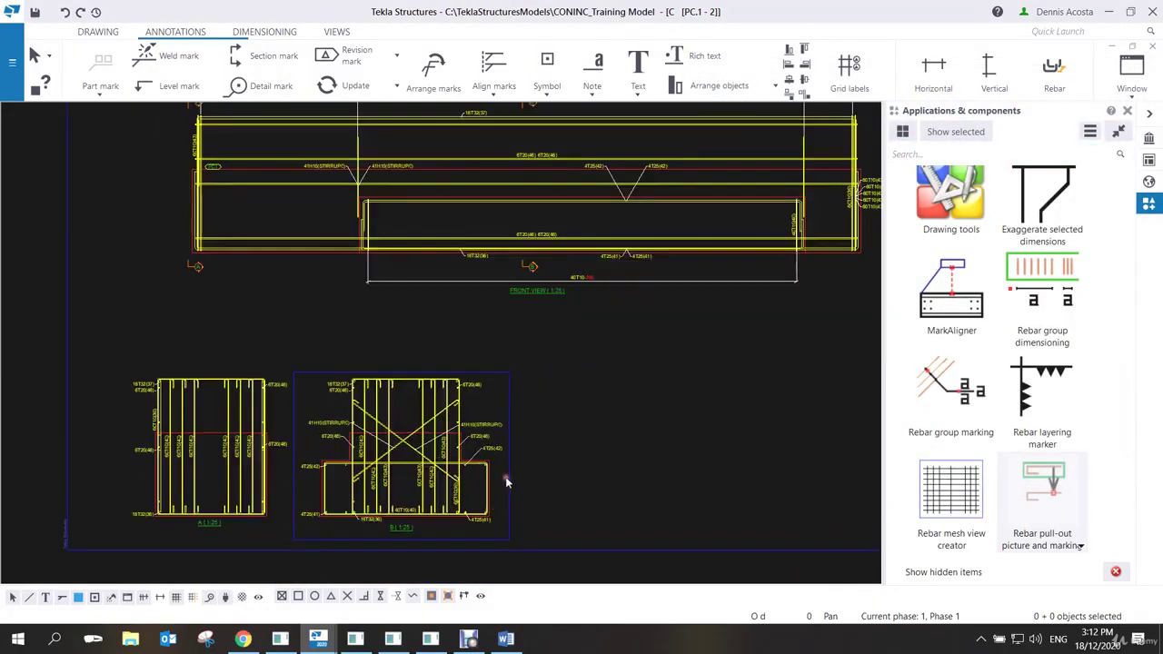
{"action": "left_click_drag", "start_coordinate": [506, 482], "coordinate": [594, 483]}
{"action": "scroll", "coordinate": [599, 476], "scroll_direction": "up", "scroll_amount": 2}
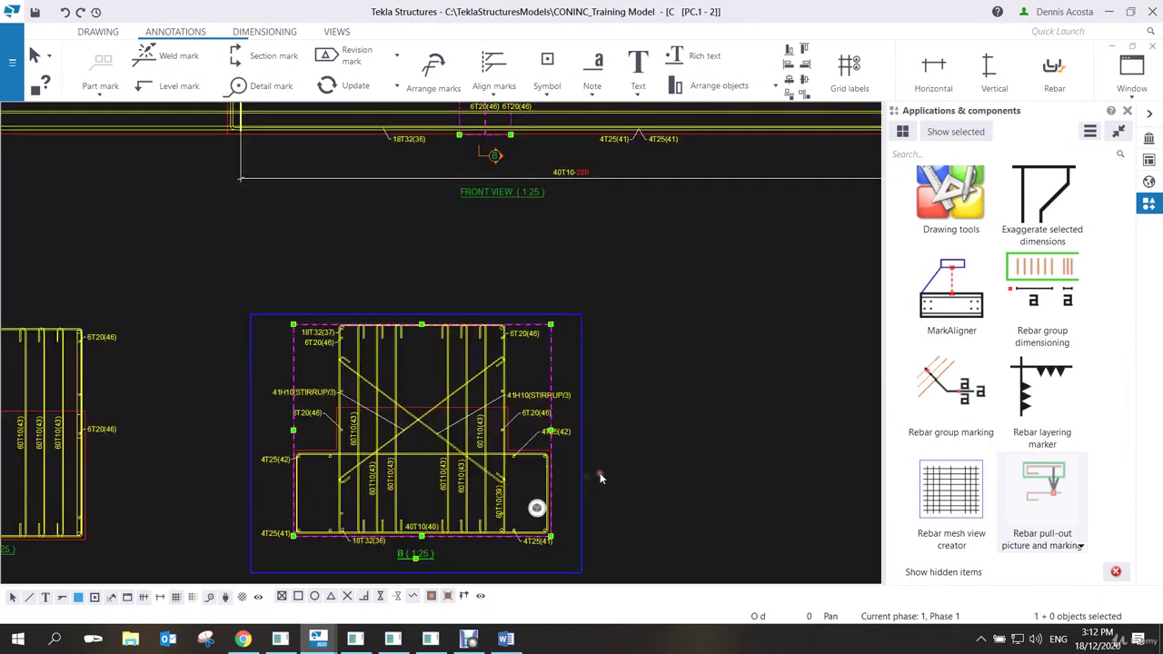
{"action": "scroll", "coordinate": [599, 476], "scroll_direction": "up", "scroll_amount": 2}
{"action": "scroll", "coordinate": [586, 428], "scroll_direction": "down", "scroll_amount": 1}
{"action": "scroll", "coordinate": [540, 408], "scroll_direction": "up", "scroll_amount": 2}
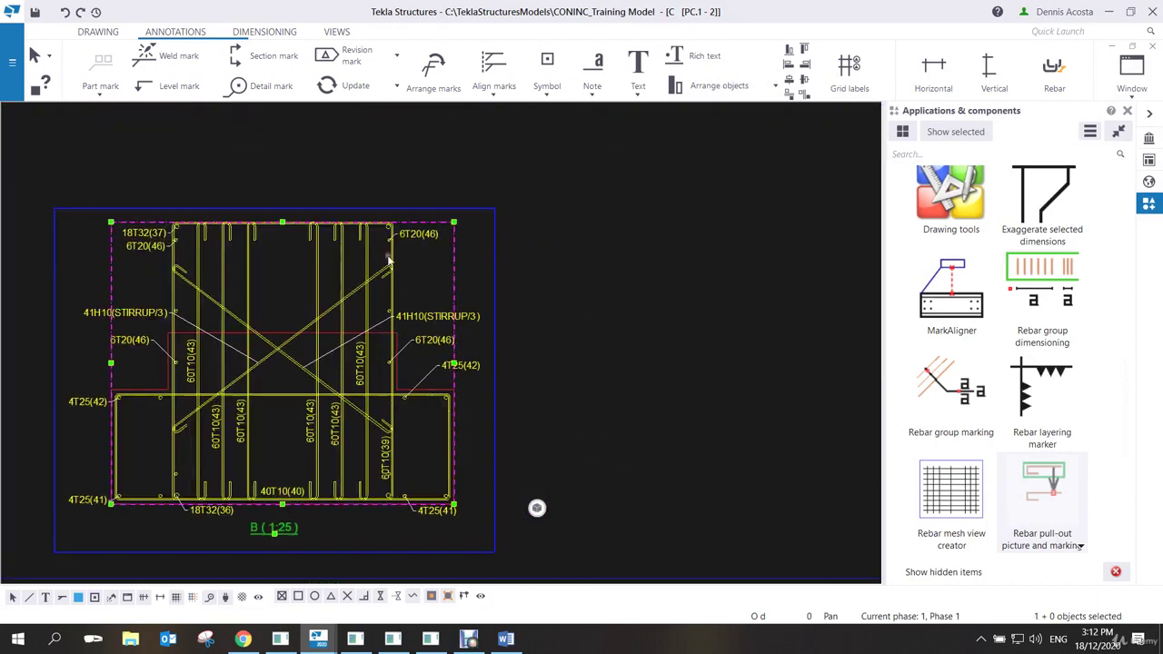
{"action": "left_click", "coordinate": [518, 290]}
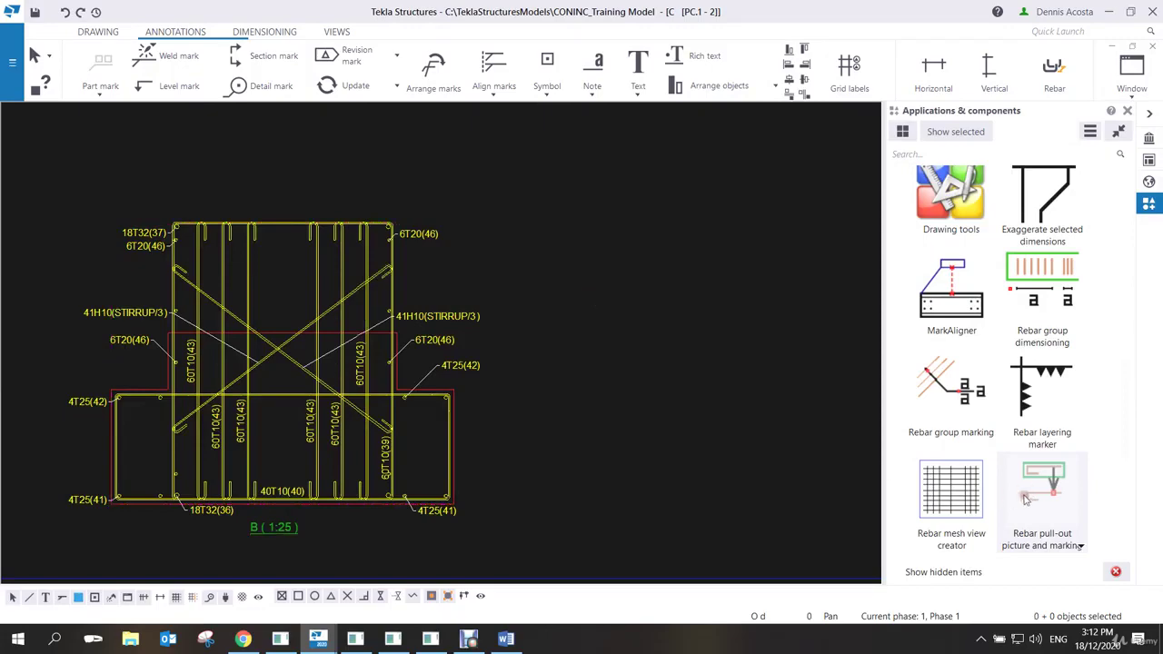
{"action": "scroll", "coordinate": [1124, 442], "scroll_direction": "down", "scroll_amount": 3}
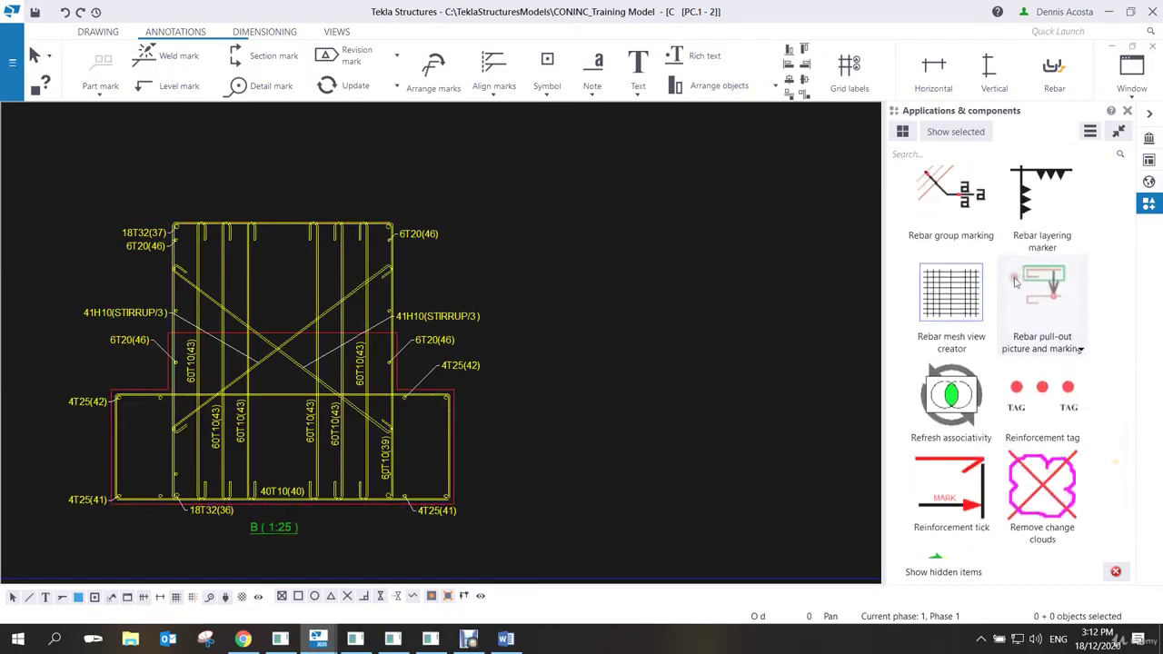
{"action": "scroll", "coordinate": [1068, 405], "scroll_direction": "down", "scroll_amount": 3}
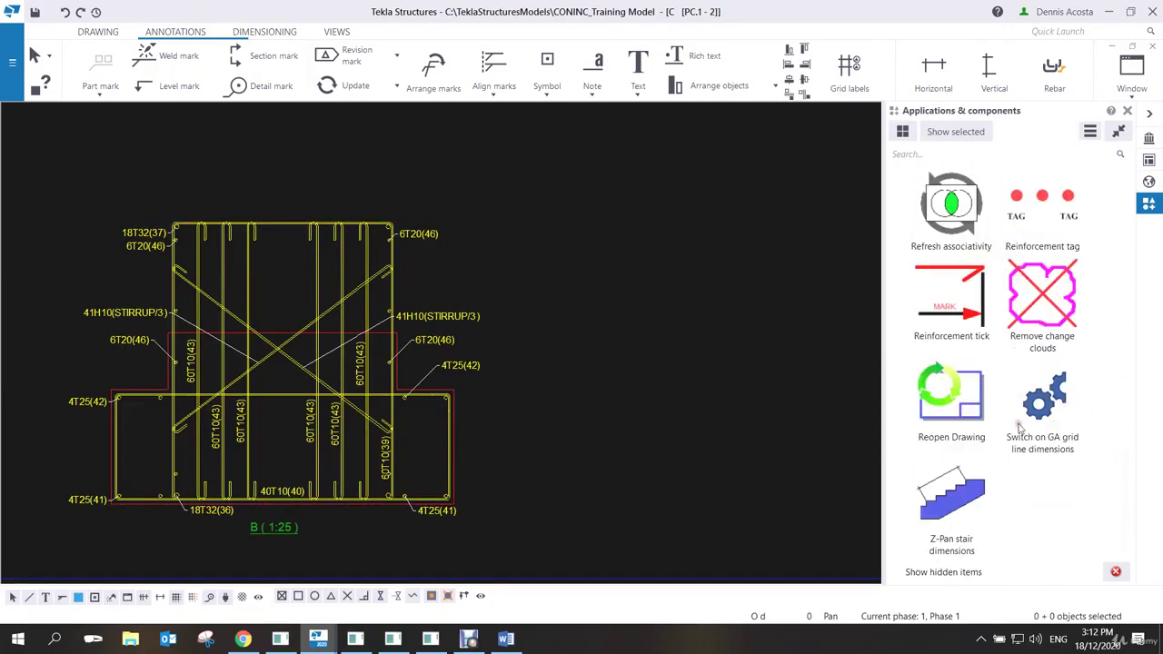
{"action": "scroll", "coordinate": [1026, 431], "scroll_direction": "up", "scroll_amount": 5}
{"action": "scroll", "coordinate": [1052, 352], "scroll_direction": "down", "scroll_amount": 3}
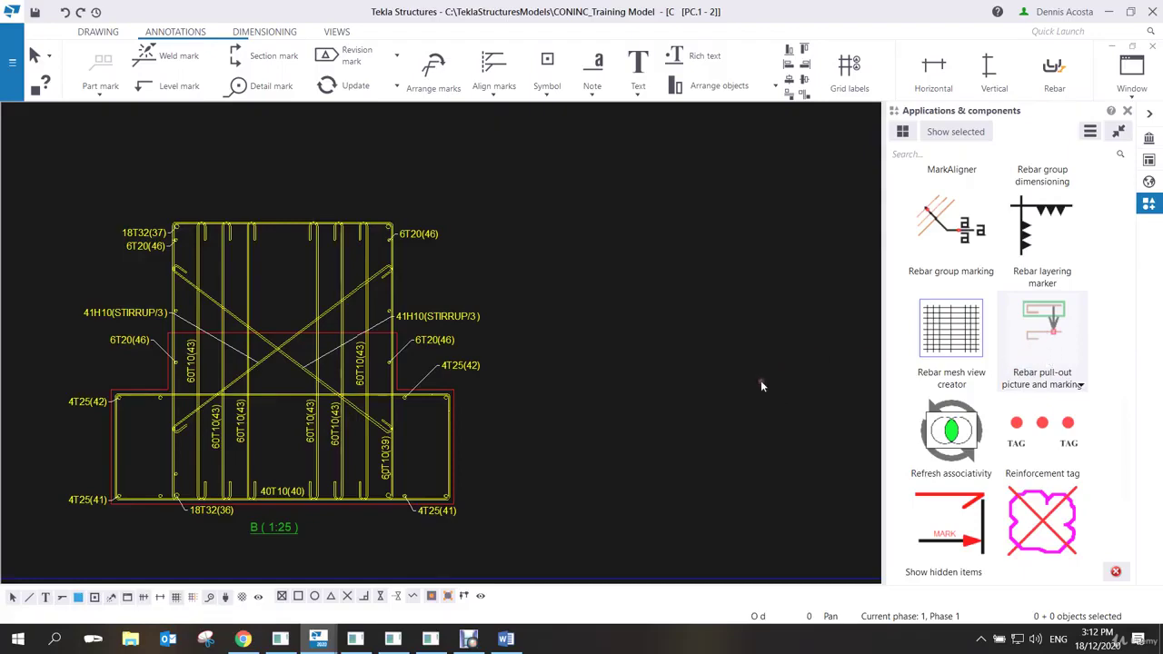
Examine the reinforcement marks and bar layout throughout section view B.
{"action": "middle_click_drag", "start_coordinate": [340, 419], "coordinate": [411, 411]}
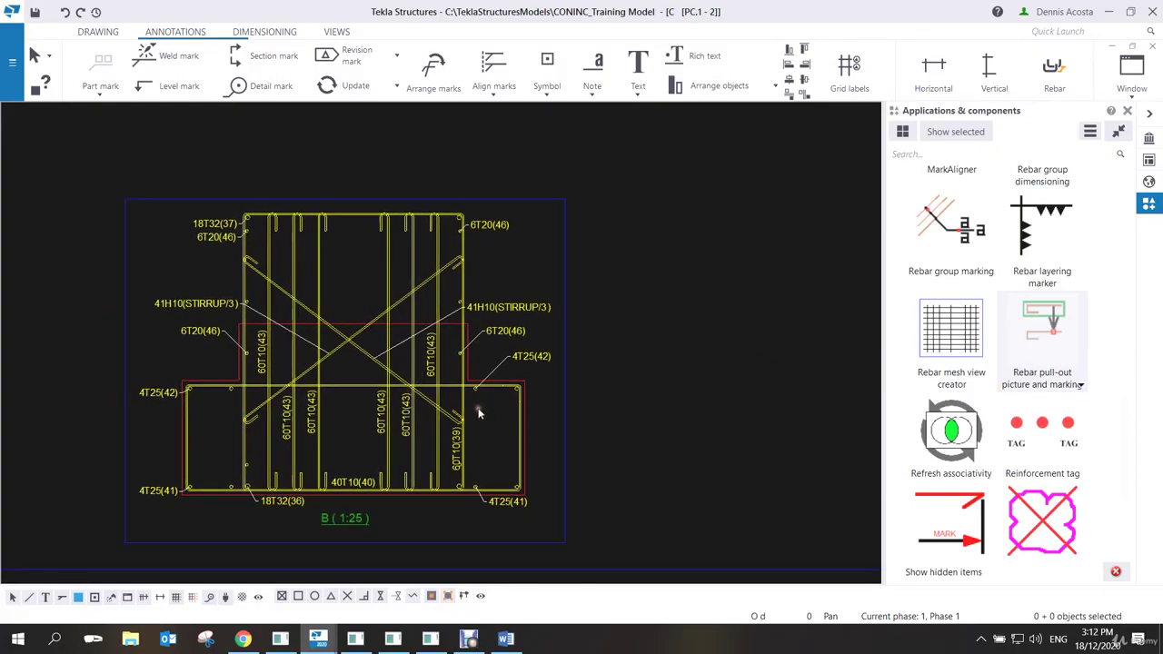
{"action": "scroll", "coordinate": [467, 416], "scroll_direction": "up", "scroll_amount": 3}
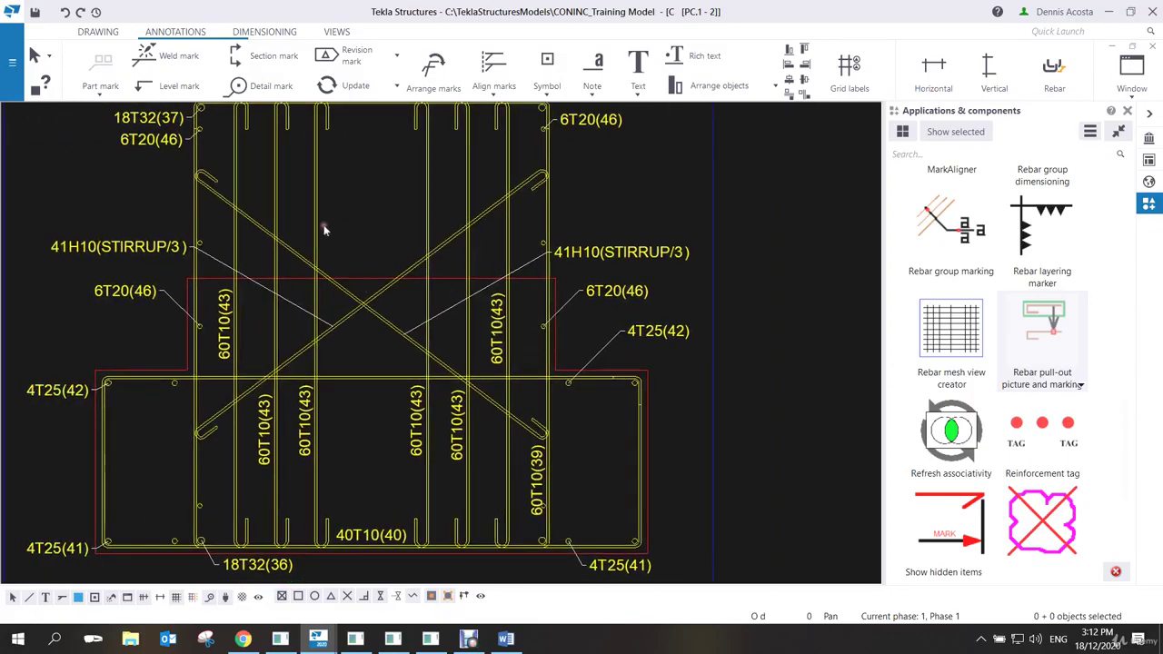
{"action": "scroll", "coordinate": [567, 449], "scroll_direction": "down", "scroll_amount": 2}
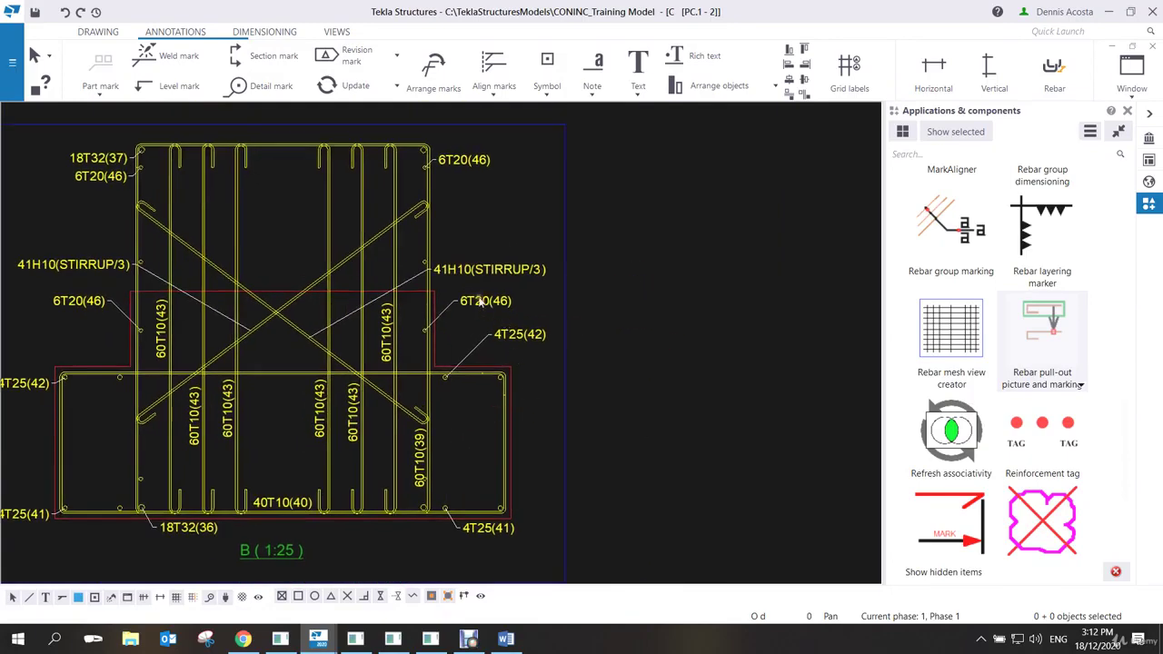
{"action": "scroll", "coordinate": [482, 304], "scroll_direction": "down", "scroll_amount": 2}
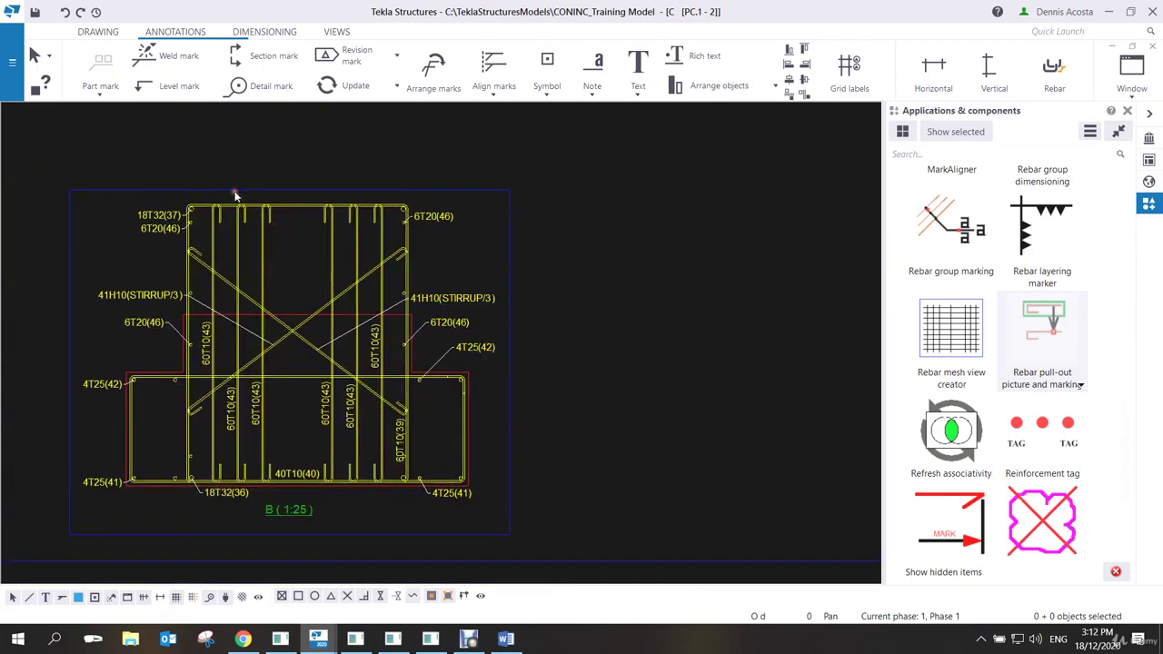
{"action": "scroll", "coordinate": [169, 254], "scroll_direction": "up", "scroll_amount": 4}
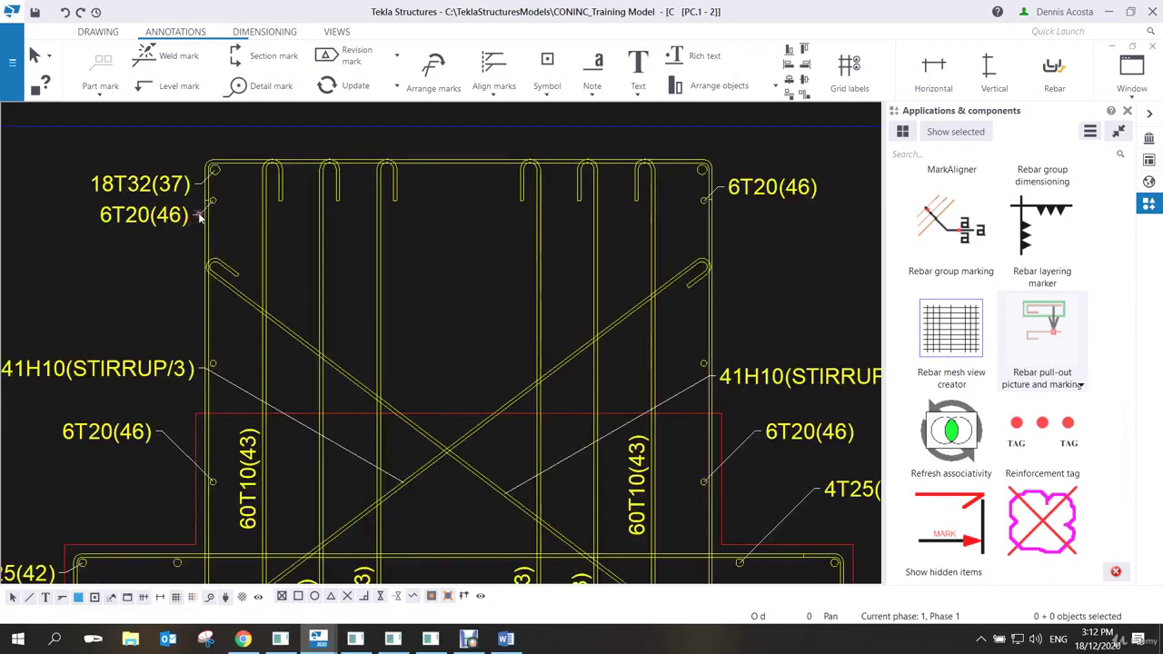
{"action": "scroll", "coordinate": [245, 399], "scroll_direction": "down", "scroll_amount": 2}
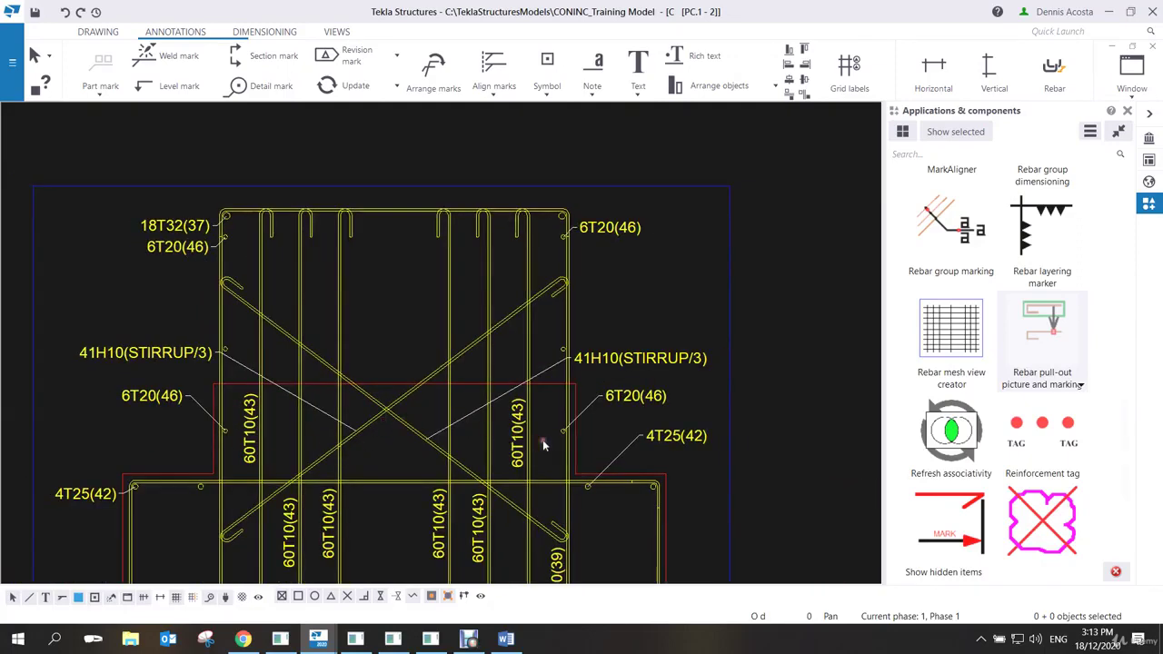
{"action": "middle_click_drag", "start_coordinate": [542, 440], "coordinate": [428, 414]}
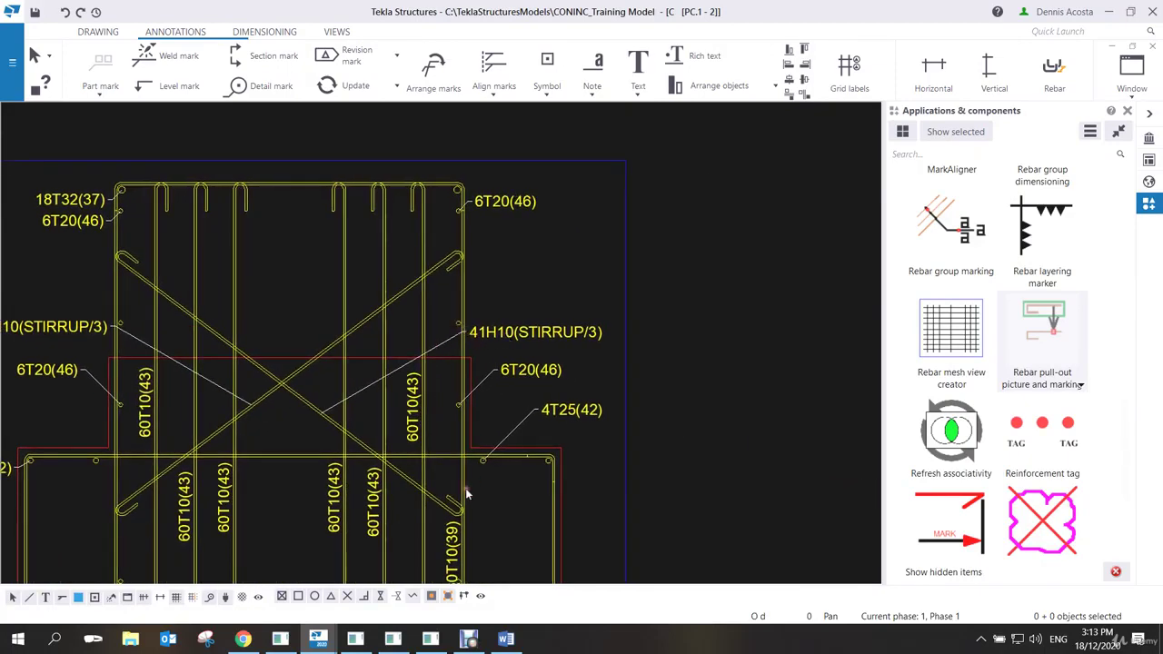
{"action": "middle_click_drag", "start_coordinate": [465, 489], "coordinate": [407, 444]}
{"action": "middle_click_drag", "start_coordinate": [396, 523], "coordinate": [398, 425]}
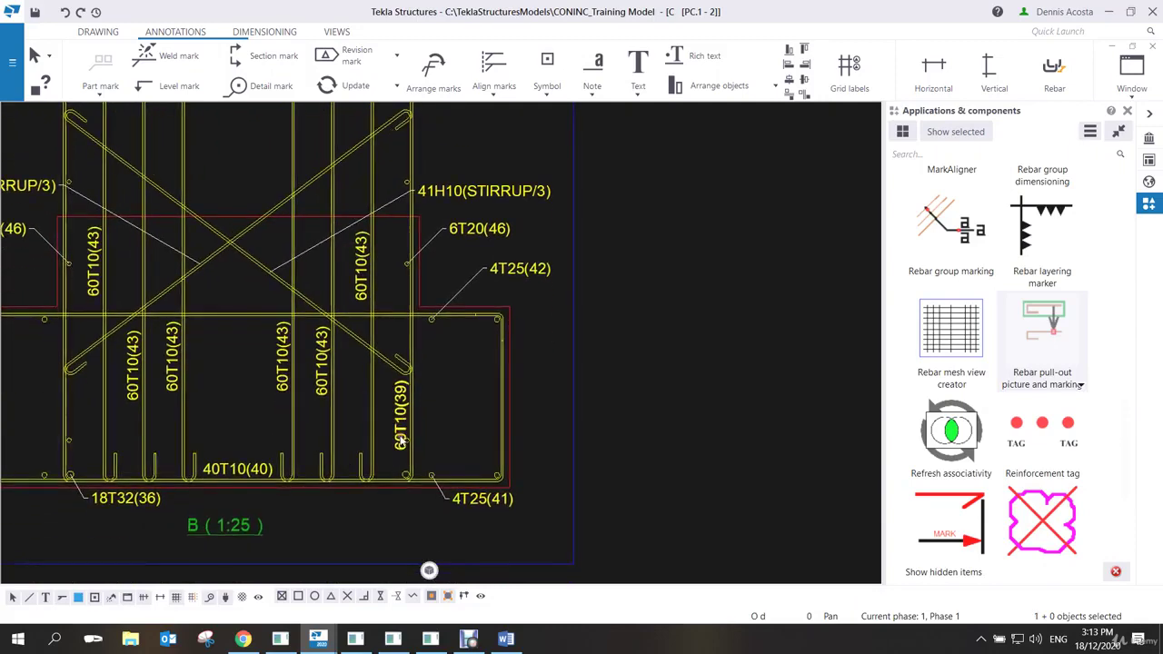
{"action": "scroll", "coordinate": [397, 425], "scroll_direction": "down", "scroll_amount": 2}
{"action": "scroll", "coordinate": [399, 435], "scroll_direction": "up", "scroll_amount": 2}
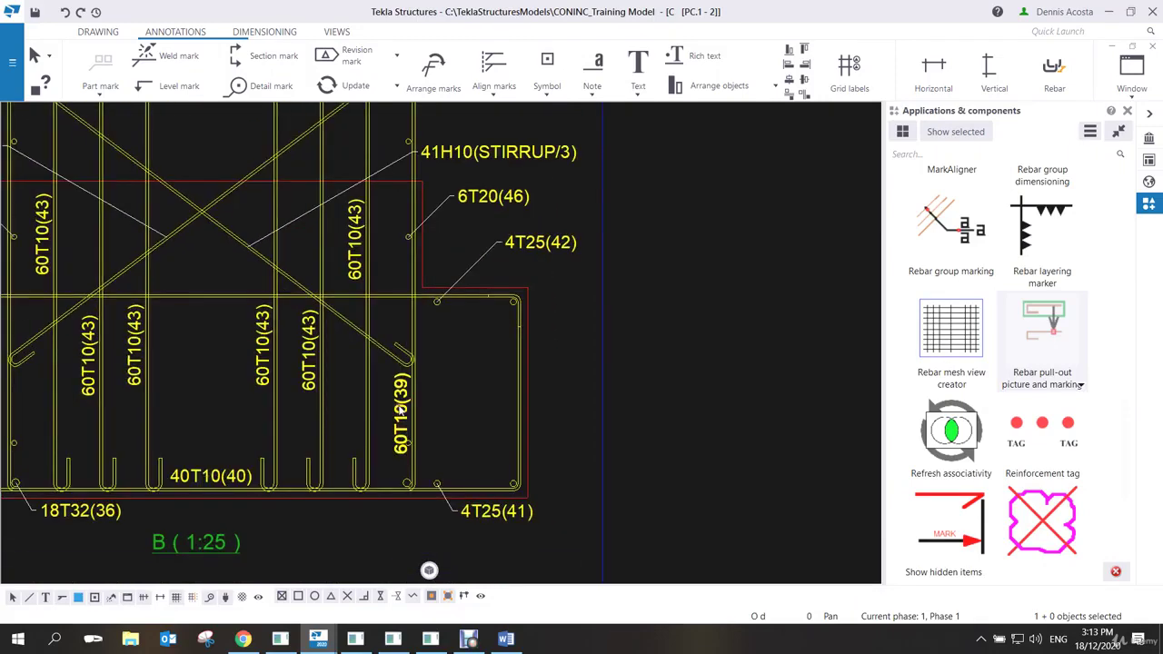
Review the content settings of the 60T10(39) reinforcement mark in section view B and close them without changes.
{"action": "double_click", "coordinate": [400, 411]}
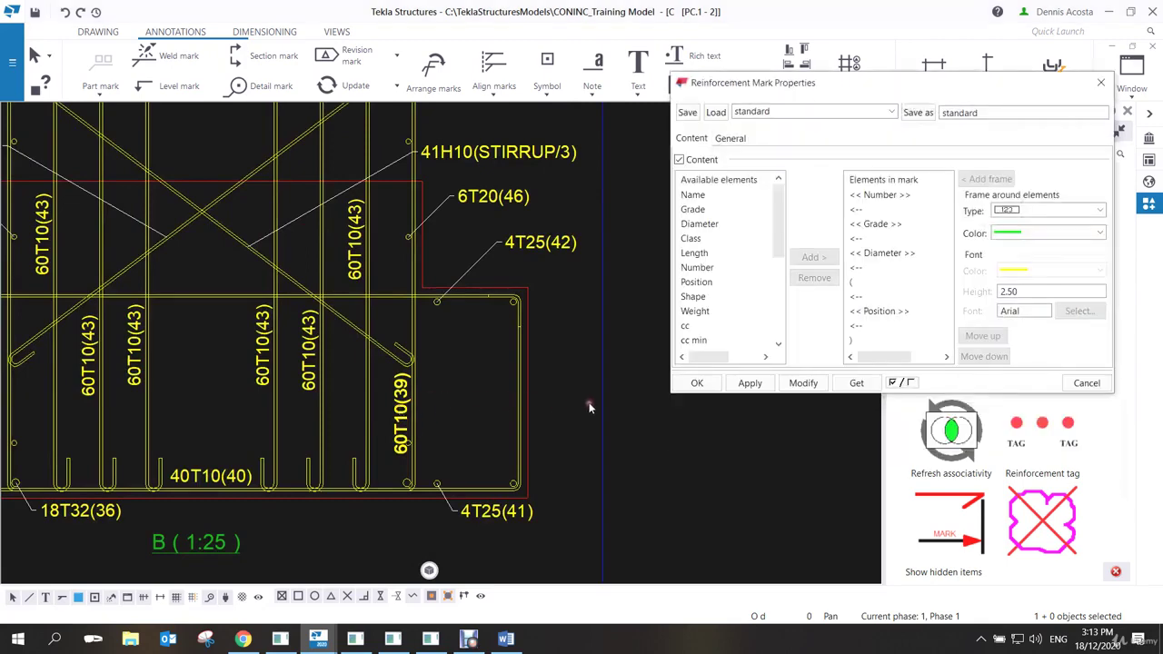
{"action": "scroll", "coordinate": [589, 407], "scroll_direction": "down", "scroll_amount": 1}
{"action": "left_click_drag", "start_coordinate": [872, 95], "coordinate": [758, 105]}
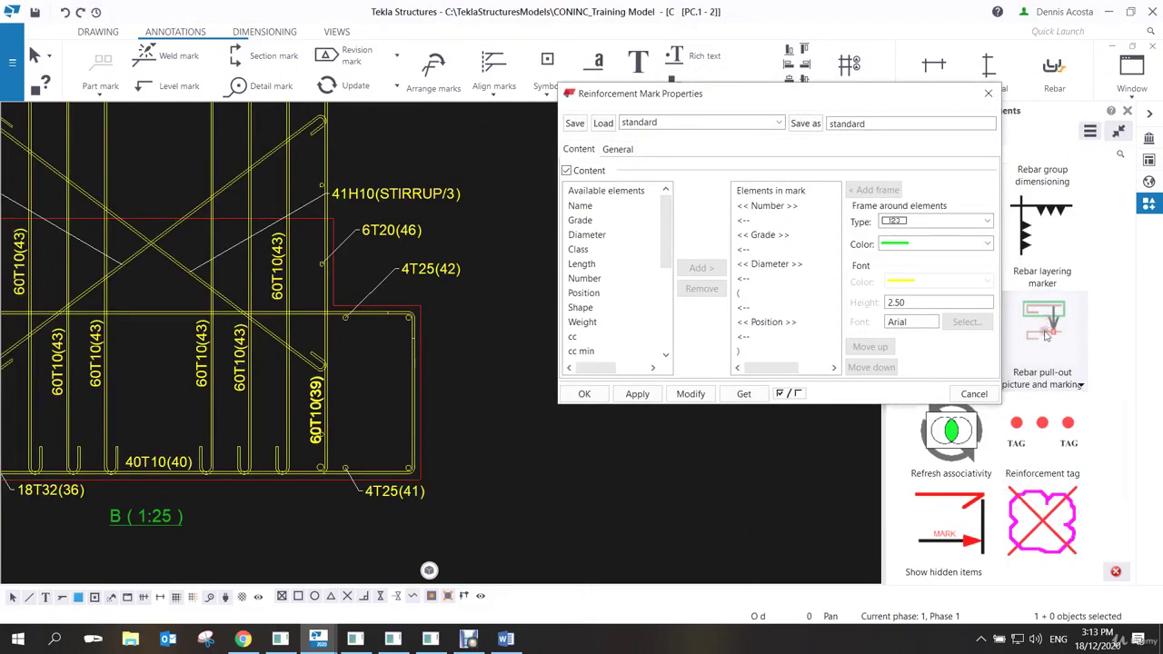
{"action": "scroll", "coordinate": [481, 352], "scroll_direction": "down", "scroll_amount": 2}
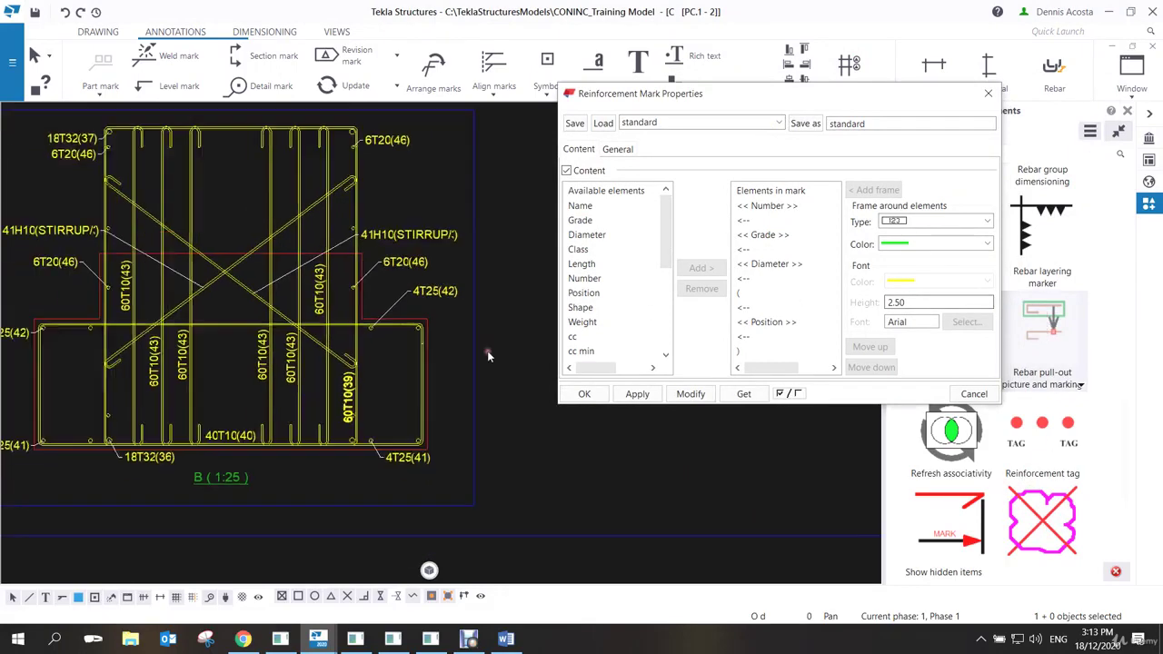
{"action": "left_click", "coordinate": [988, 93]}
Open the view properties of section view B and shift the view slightly up and to the right on the sheet.
{"action": "scroll", "coordinate": [510, 397], "scroll_direction": "down", "scroll_amount": 2}
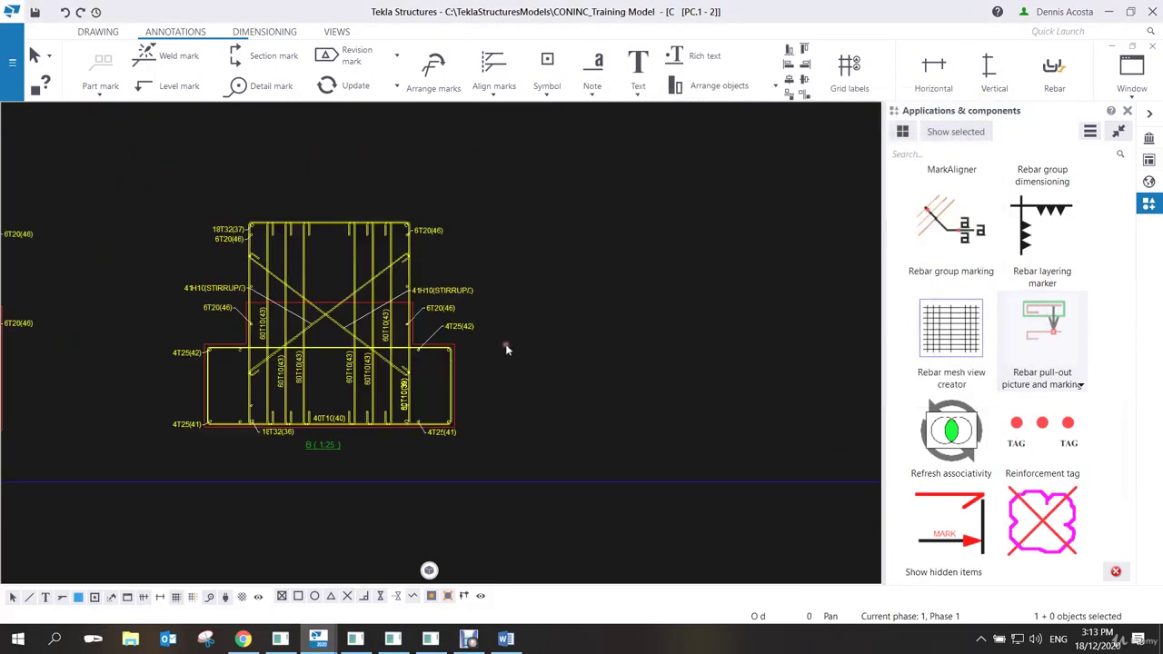
{"action": "left_click", "coordinate": [482, 324]}
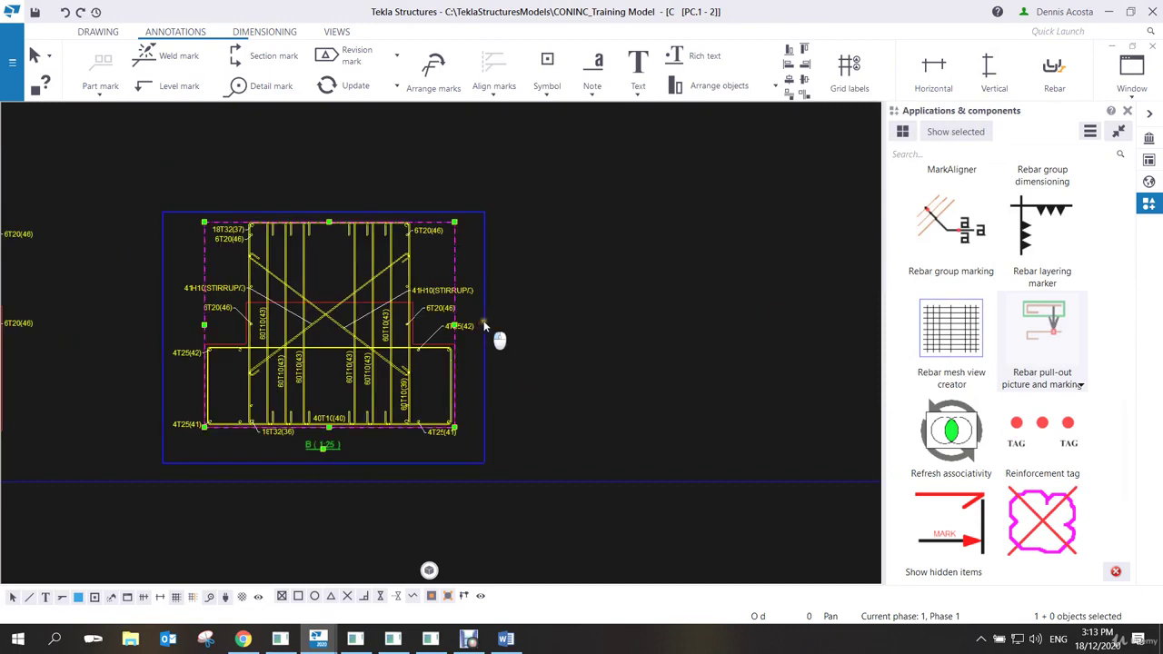
{"action": "double_click", "coordinate": [482, 325]}
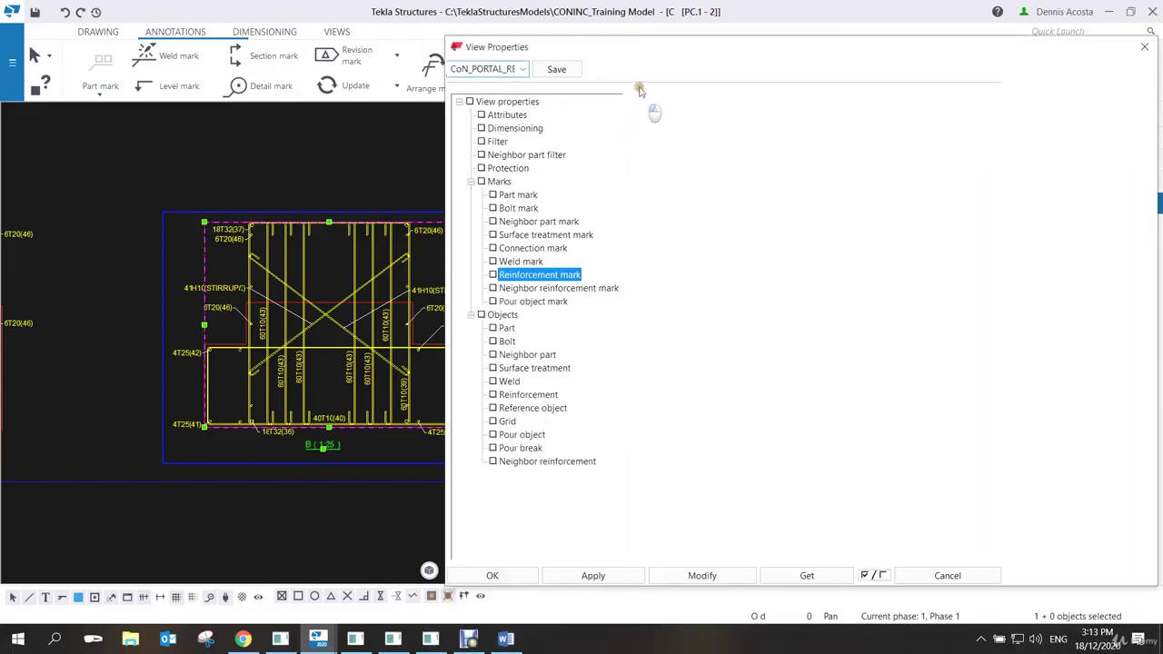
{"action": "left_click_drag", "start_coordinate": [663, 48], "coordinate": [826, 50]}
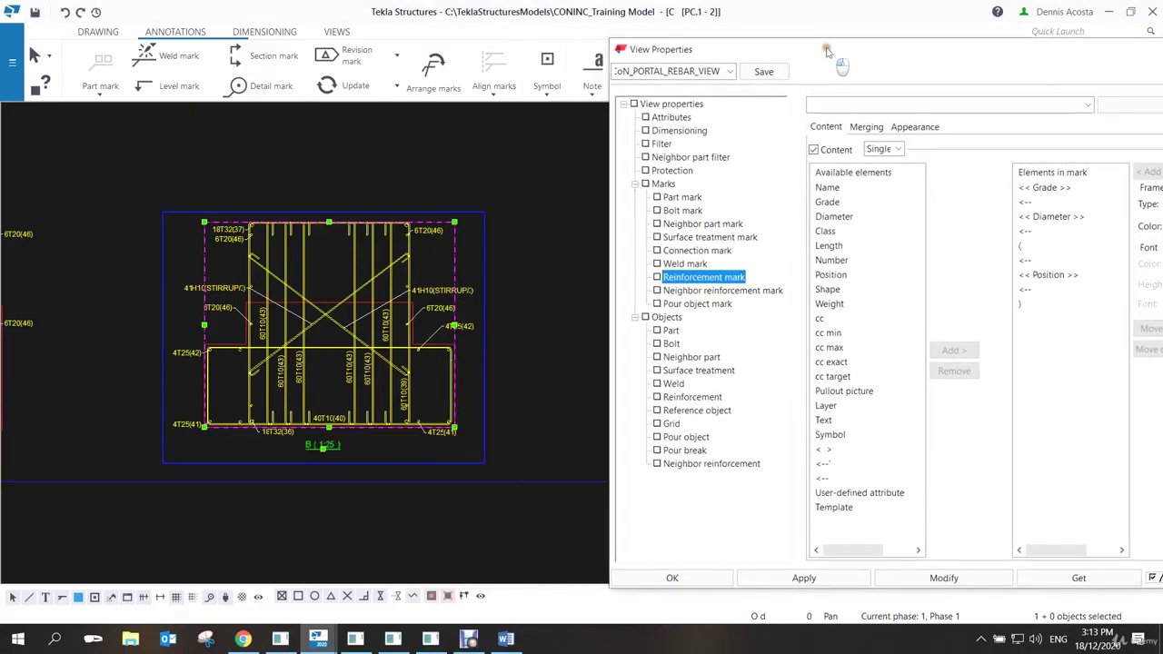
{"action": "mouse_move", "coordinate": [486, 271]}
{"action": "left_mouse_down"}
{"action": "mouse_move", "coordinate": [496, 286]}
{"action": "mouse_move", "coordinate": [545, 238]}
{"action": "left_mouse_up"}
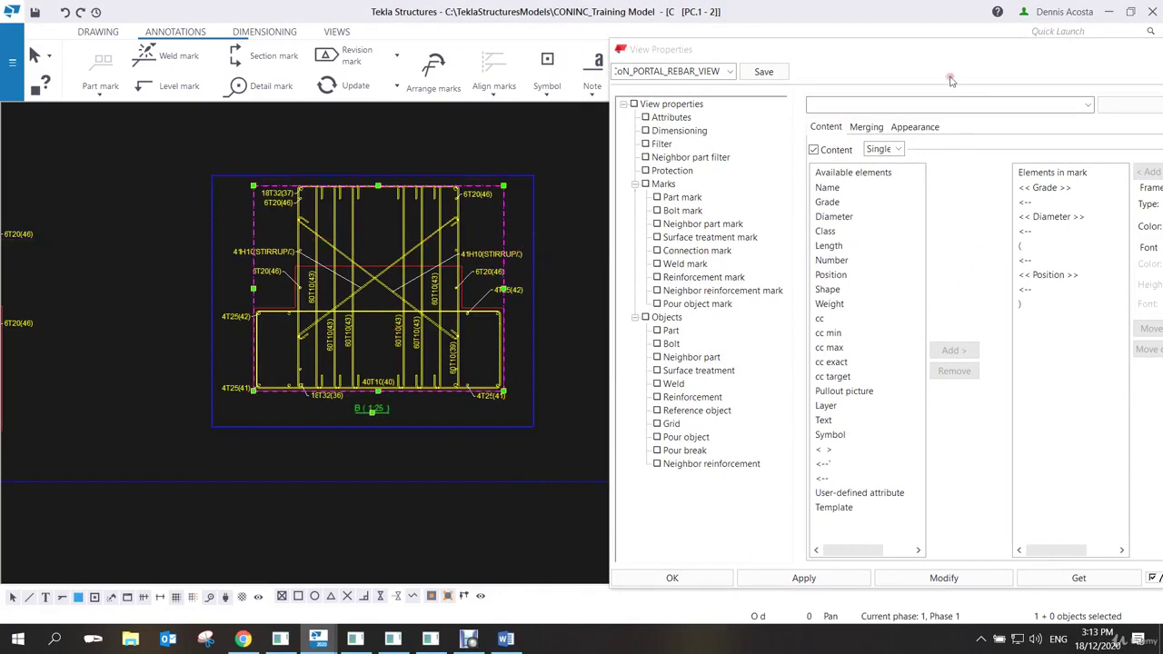
Add a dimensioned pullout picture with a single scale factor of 0.5 to view B's group reinforcement mark content.
{"action": "left_click", "coordinate": [899, 148]}
{"action": "left_click", "coordinate": [876, 174]}
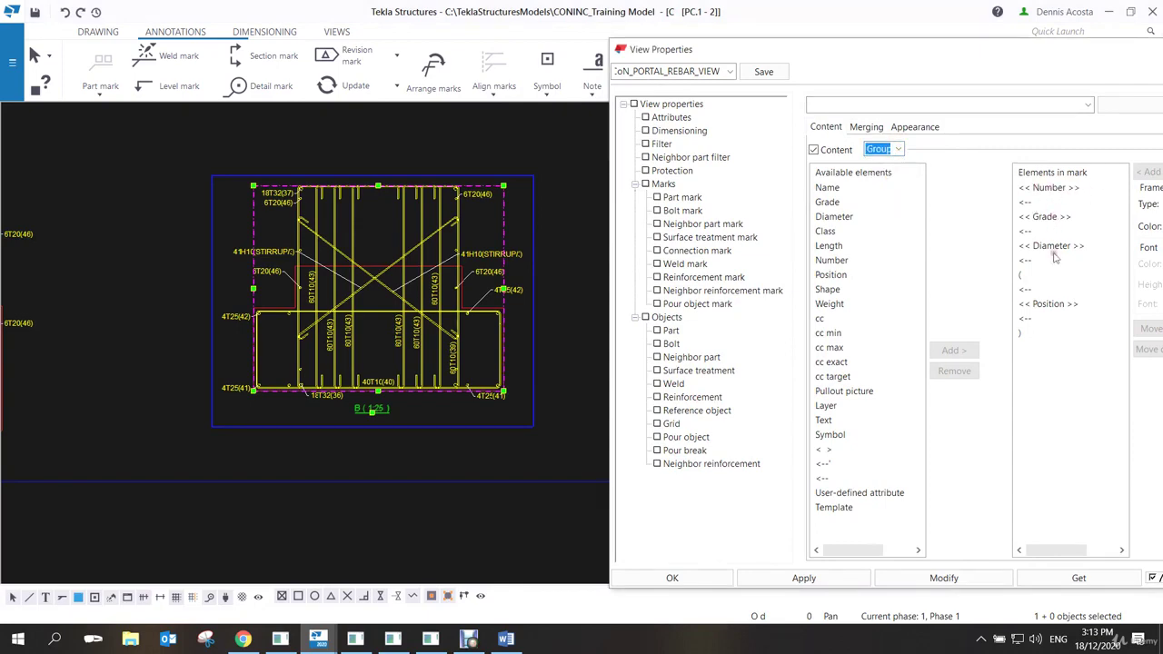
{"action": "scroll", "coordinate": [382, 313], "scroll_direction": "up", "scroll_amount": 5}
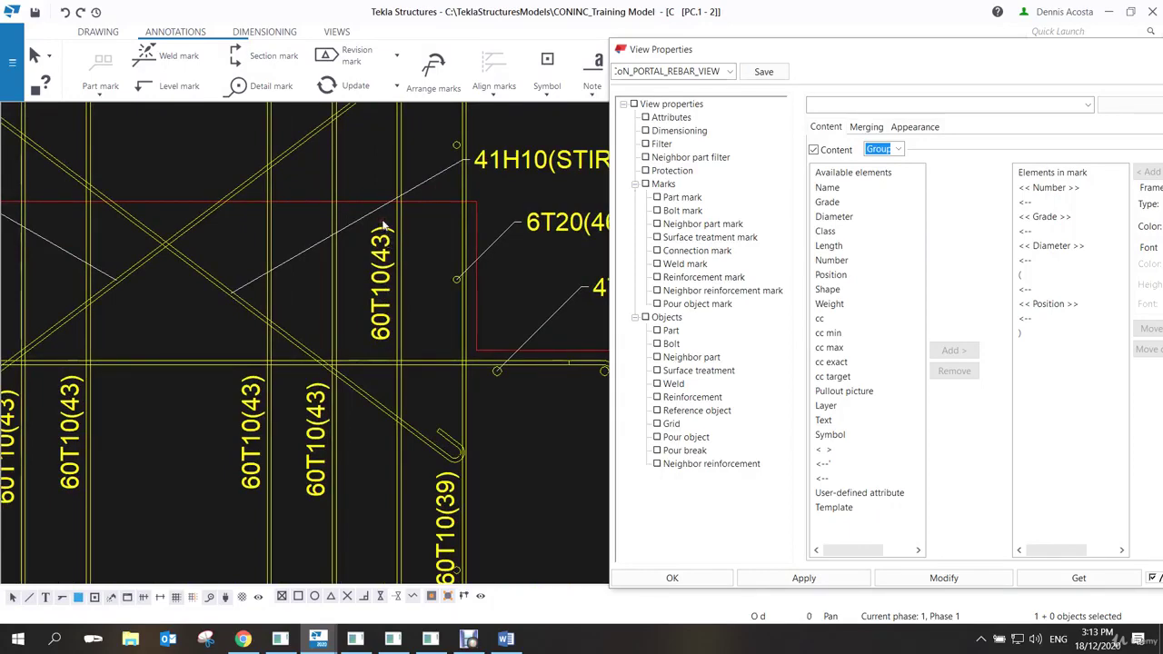
{"action": "scroll", "coordinate": [382, 225], "scroll_direction": "down", "scroll_amount": 5}
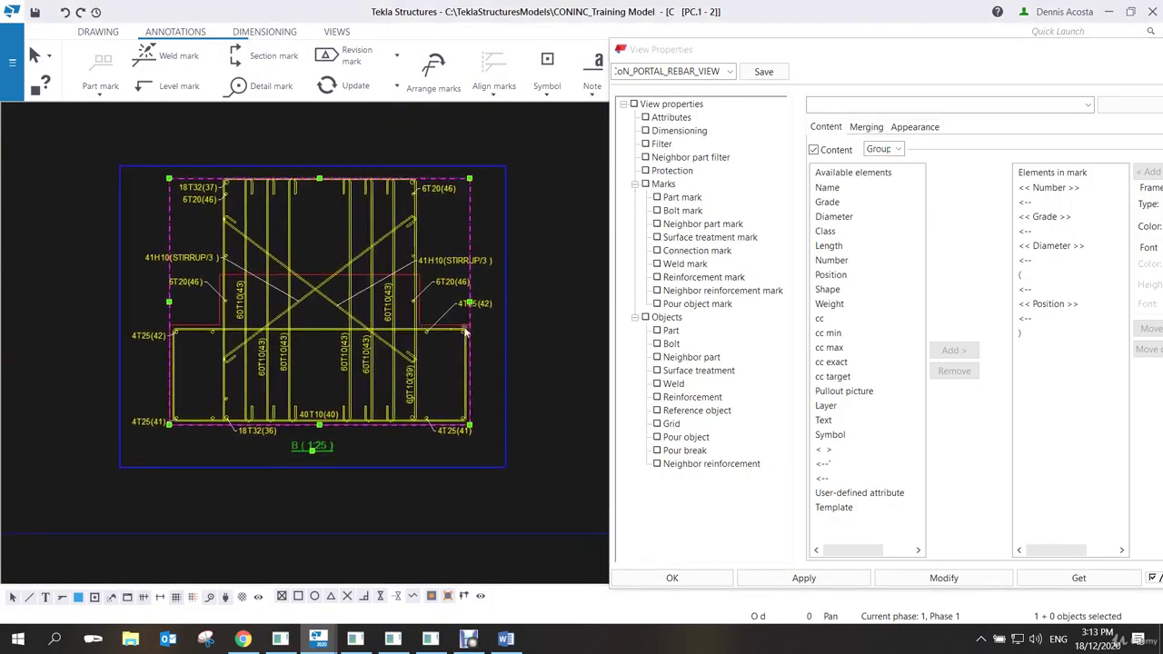
{"action": "left_click", "coordinate": [845, 391]}
{"action": "left_click", "coordinate": [950, 351]}
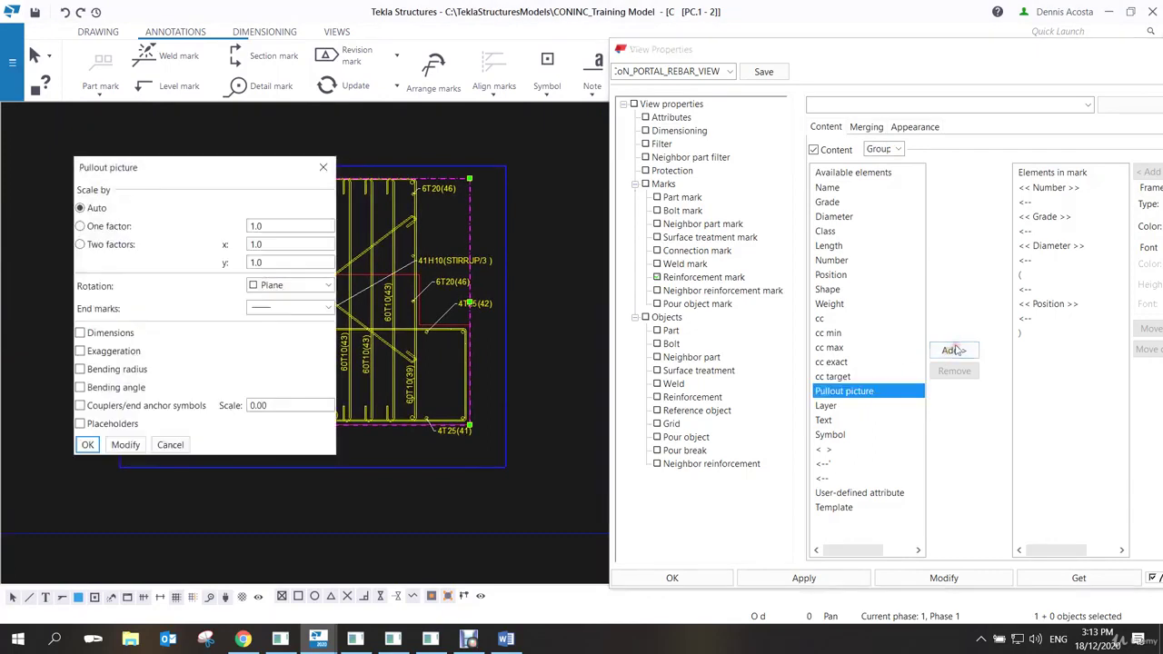
{"action": "left_click", "coordinate": [143, 229]}
{"action": "type", "text": ".5"}
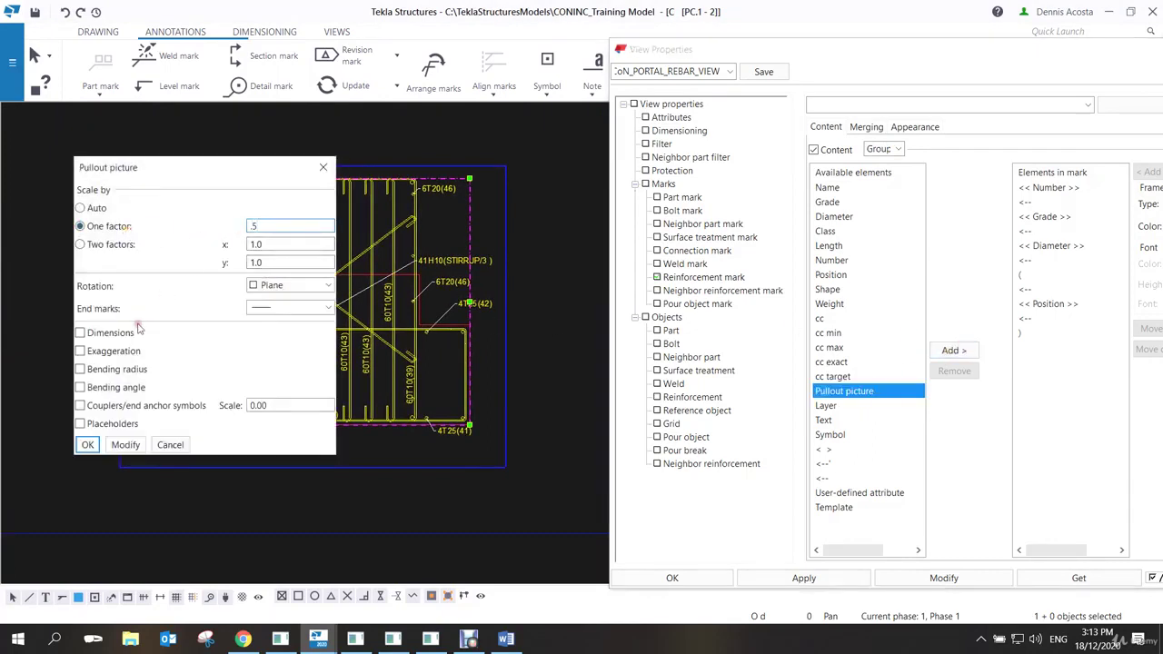
{"action": "left_click", "coordinate": [109, 333]}
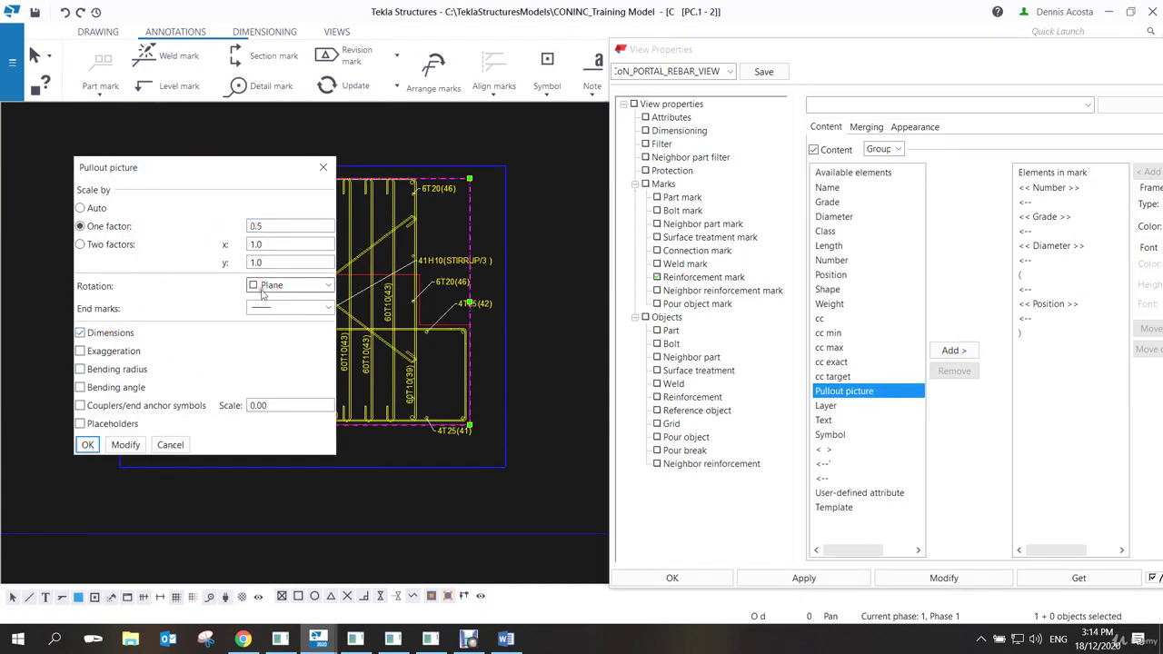
{"action": "left_click", "coordinate": [95, 445]}
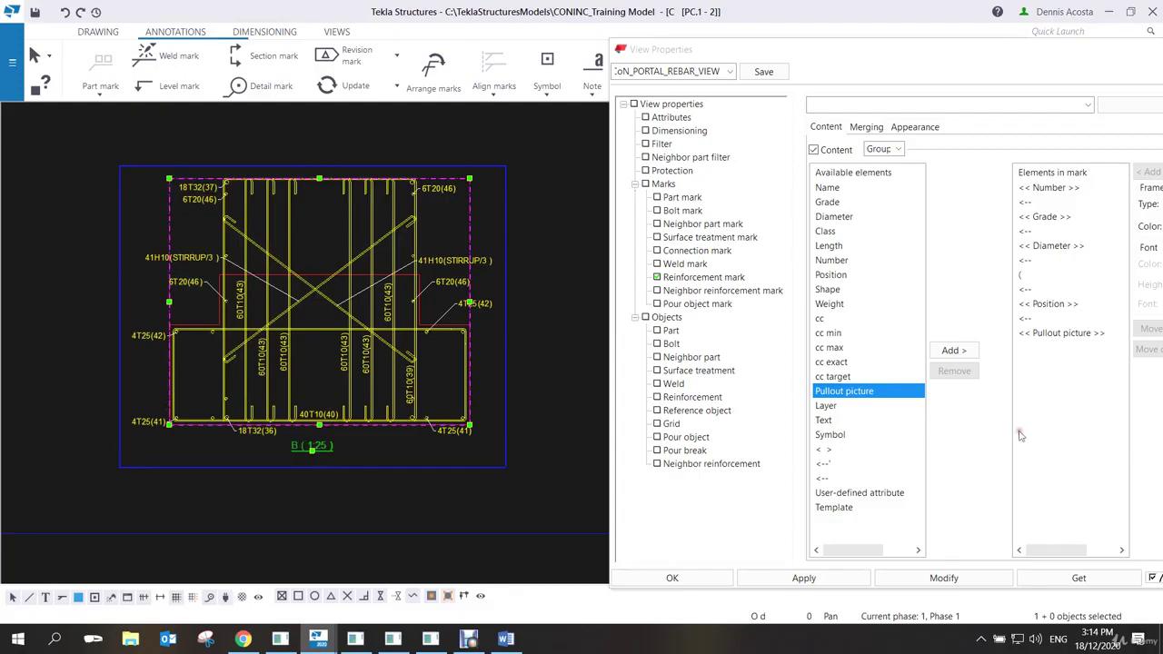
Try to apply the pullout picture mark content to section view B, and close the view properties.
{"action": "left_click", "coordinate": [1075, 335]}
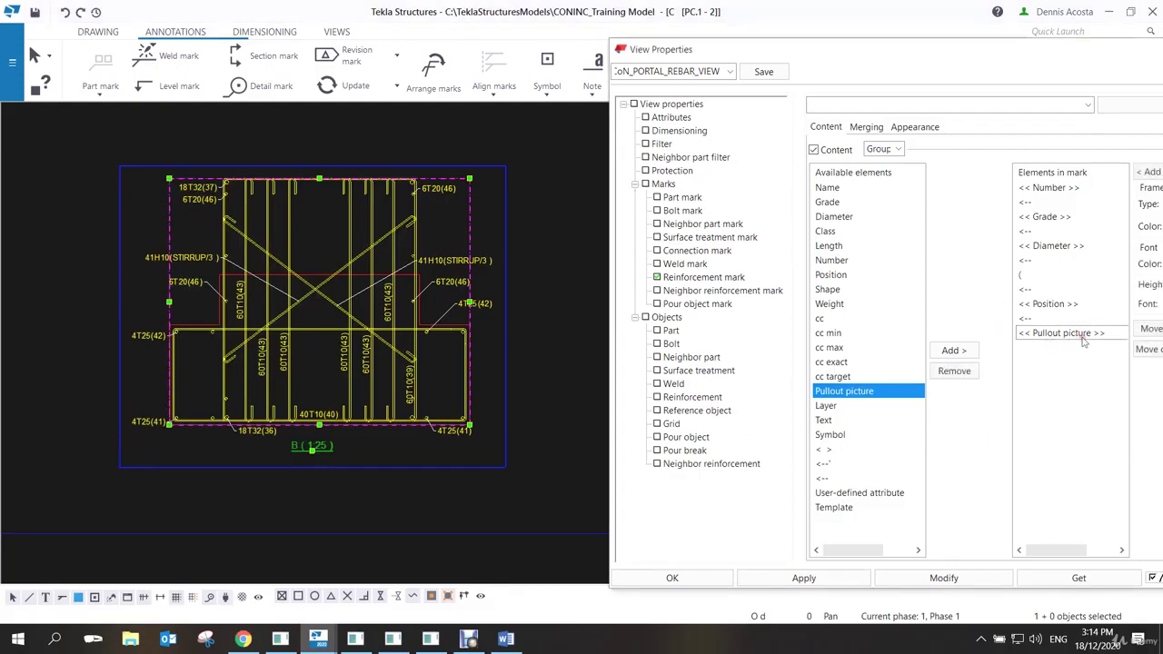
{"action": "left_click_drag", "start_coordinate": [1010, 52], "coordinate": [930, 46]}
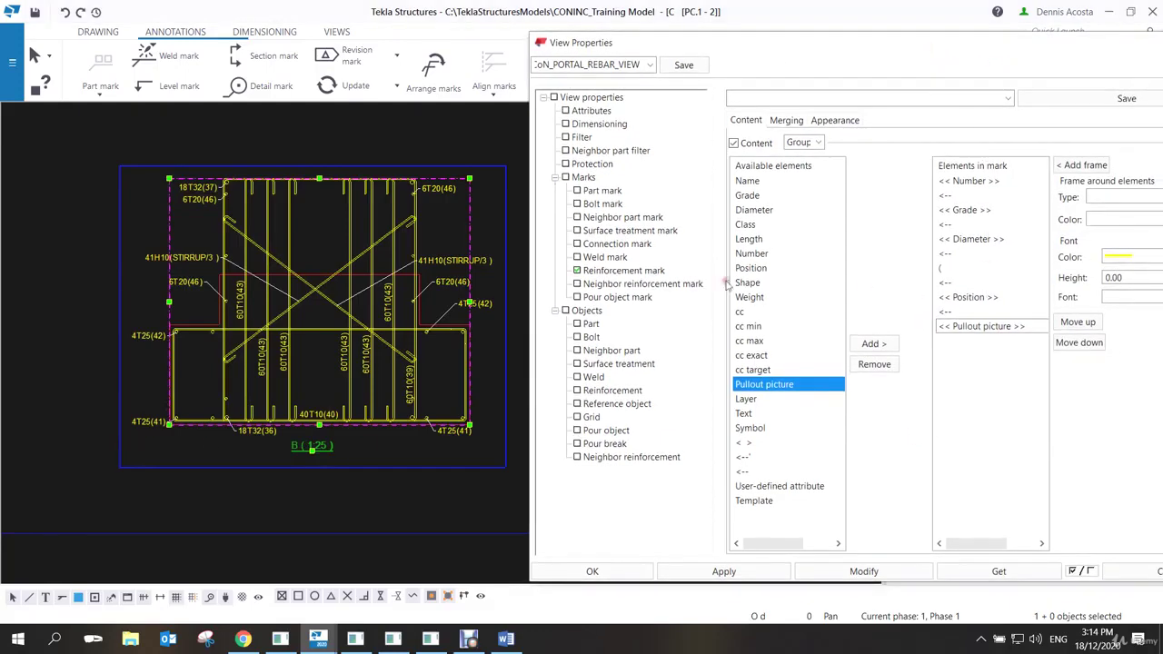
{"action": "middle_click_drag", "start_coordinate": [373, 283], "coordinate": [365, 282]}
{"action": "scroll", "coordinate": [365, 281], "scroll_direction": "down", "scroll_amount": 1}
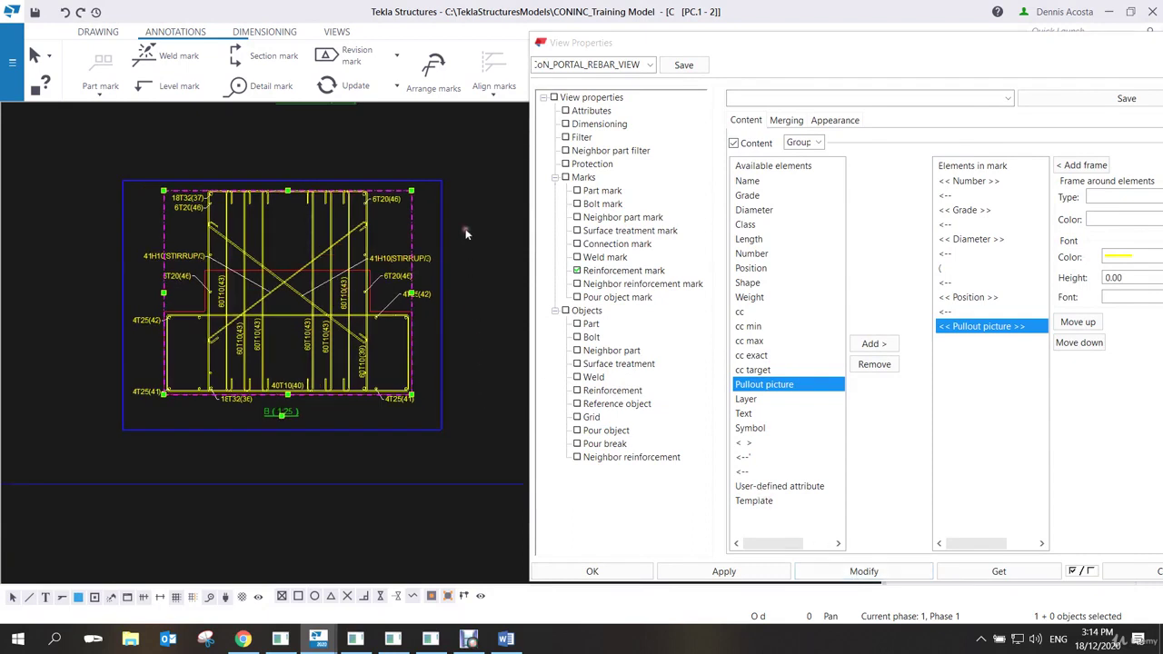
{"action": "left_click", "coordinate": [855, 574]}
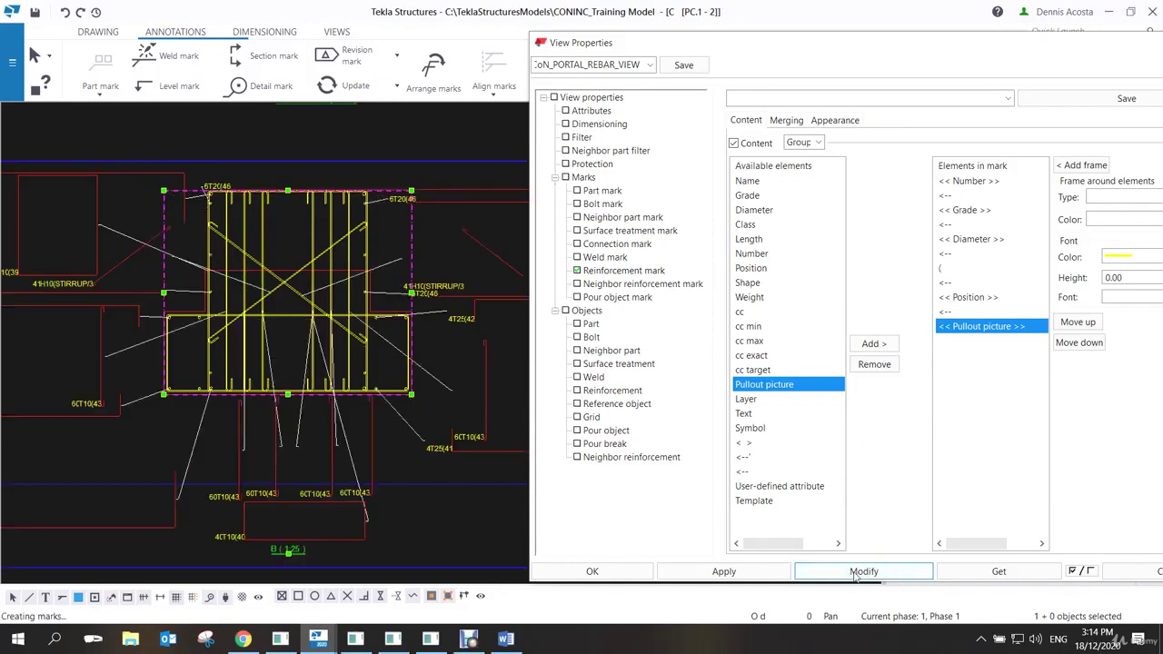
{"action": "scroll", "coordinate": [347, 470], "scroll_direction": "down", "scroll_amount": 5}
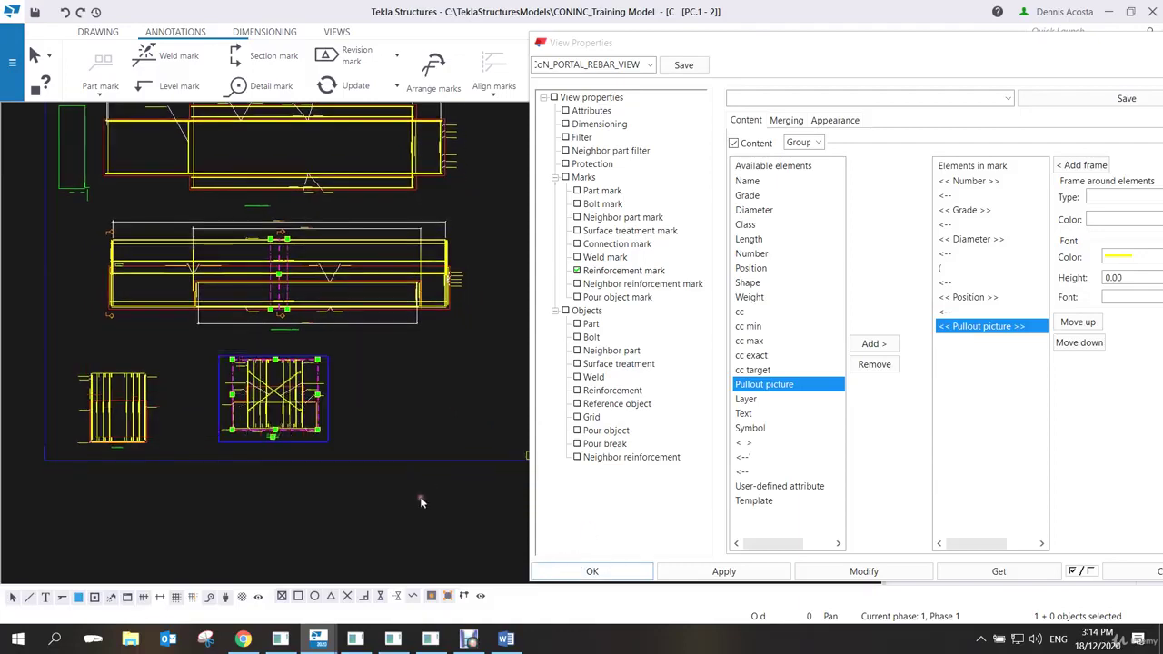
{"action": "left_click", "coordinate": [591, 571]}
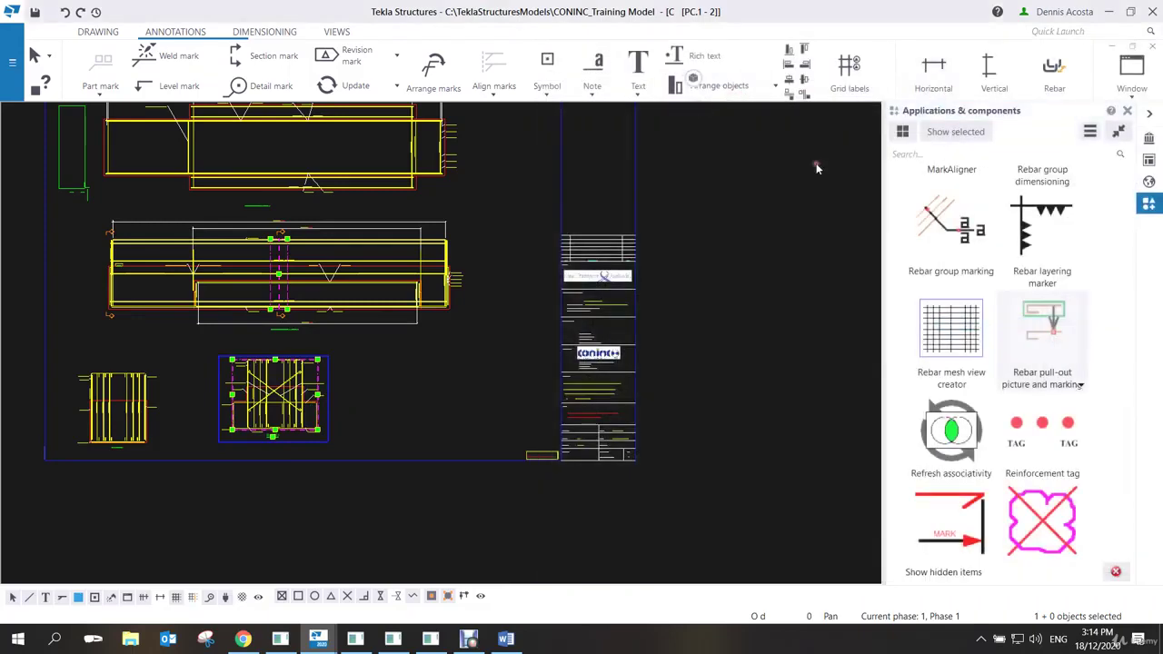
{"action": "middle_click_drag", "start_coordinate": [455, 326], "coordinate": [646, 240]}
{"action": "scroll", "coordinate": [646, 240], "scroll_direction": "up", "scroll_amount": 5}
{"action": "left_click", "coordinate": [688, 298]}
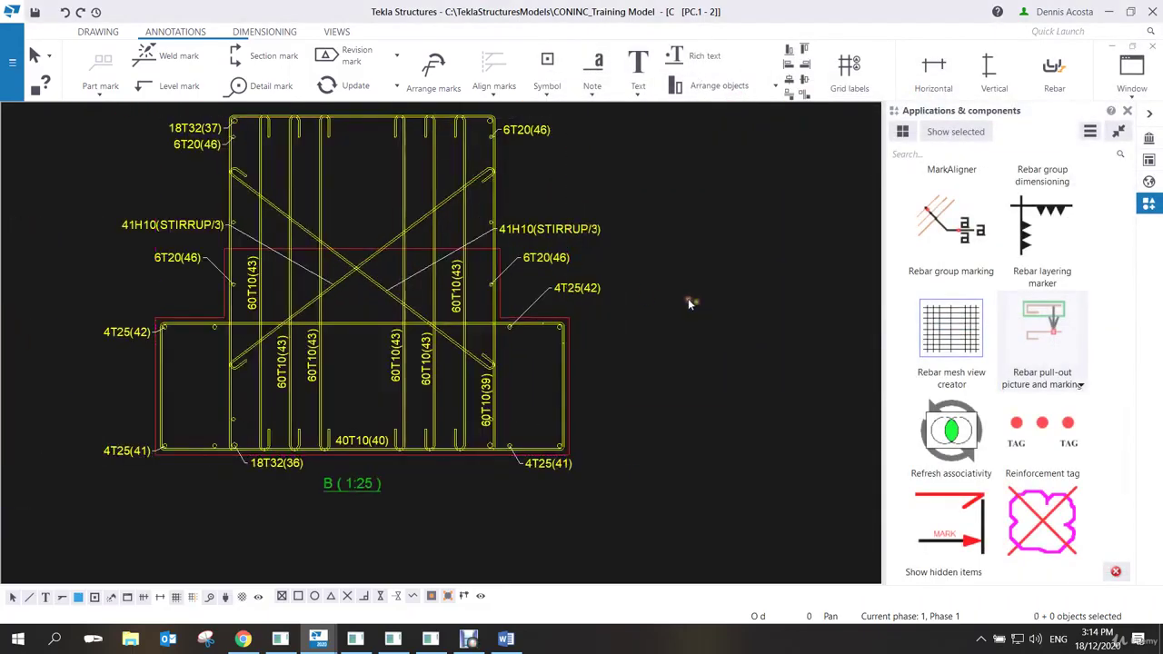
{"action": "scroll", "coordinate": [389, 265], "scroll_direction": "up", "scroll_amount": 1}
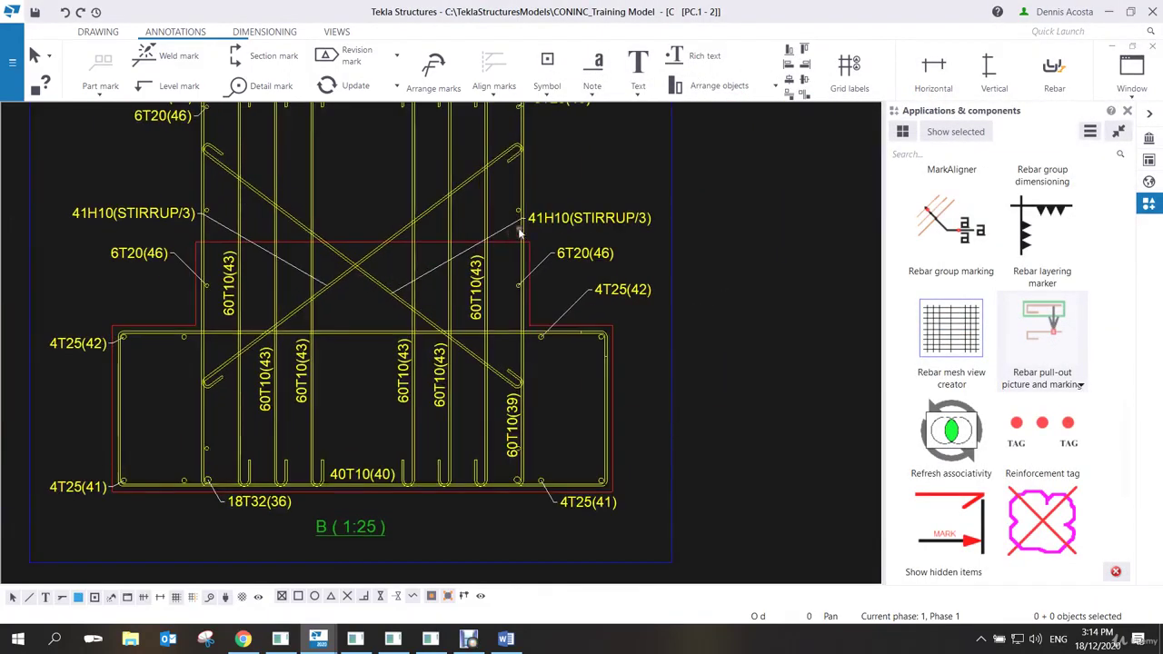
Select the right-hand 41H10(STIRRUP/3) and 60T10(43) marks plus the 60T10(39) and 40T10(40) marks in section view B, and open their properties.
{"action": "left_click", "coordinate": [548, 222]}
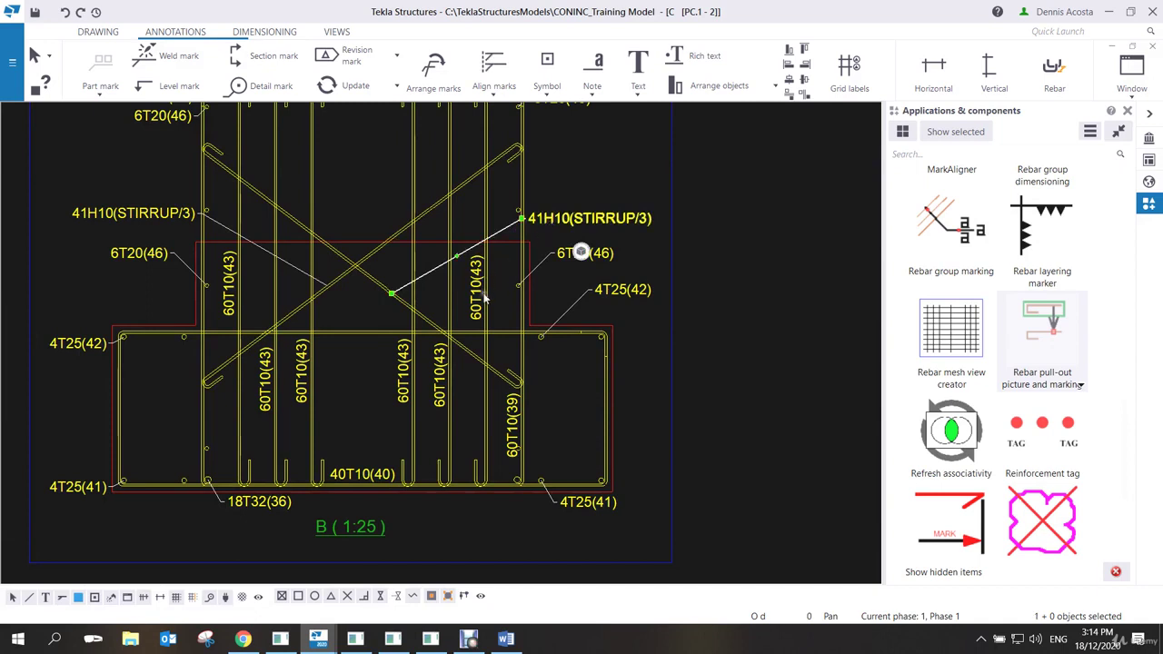
{"action": "left_click", "coordinate": [504, 337], "text": "ctrl"}
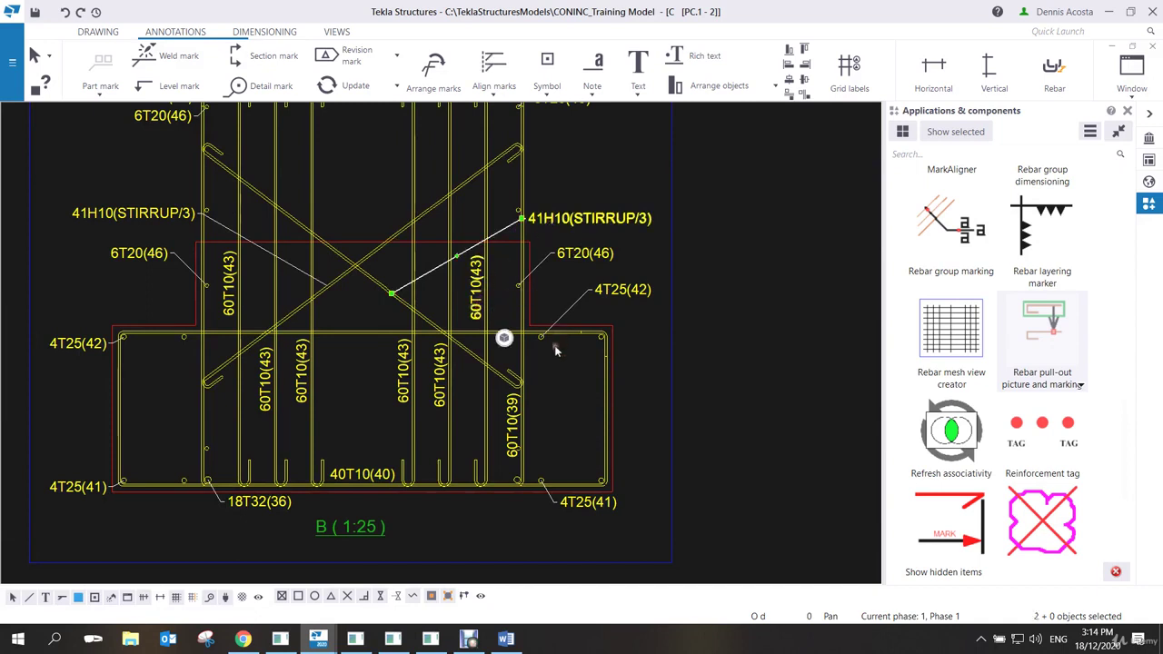
{"action": "left_click", "coordinate": [537, 456], "text": "ctrl"}
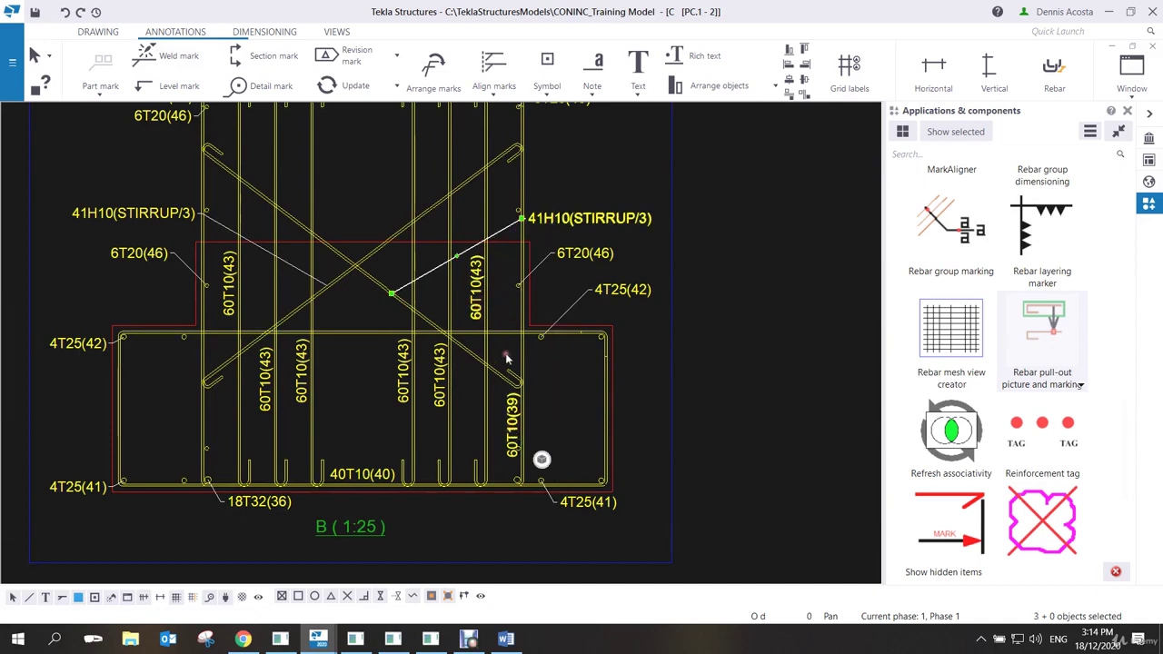
{"action": "left_click", "coordinate": [352, 478], "text": "ctrl"}
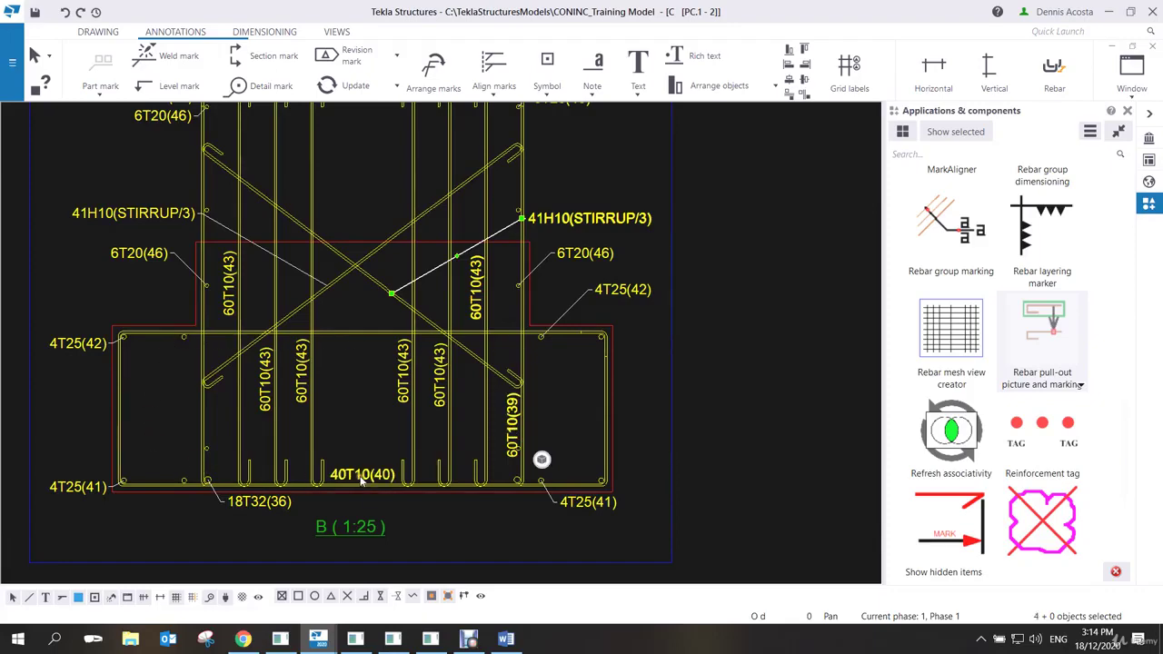
{"action": "double_click", "coordinate": [355, 478]}
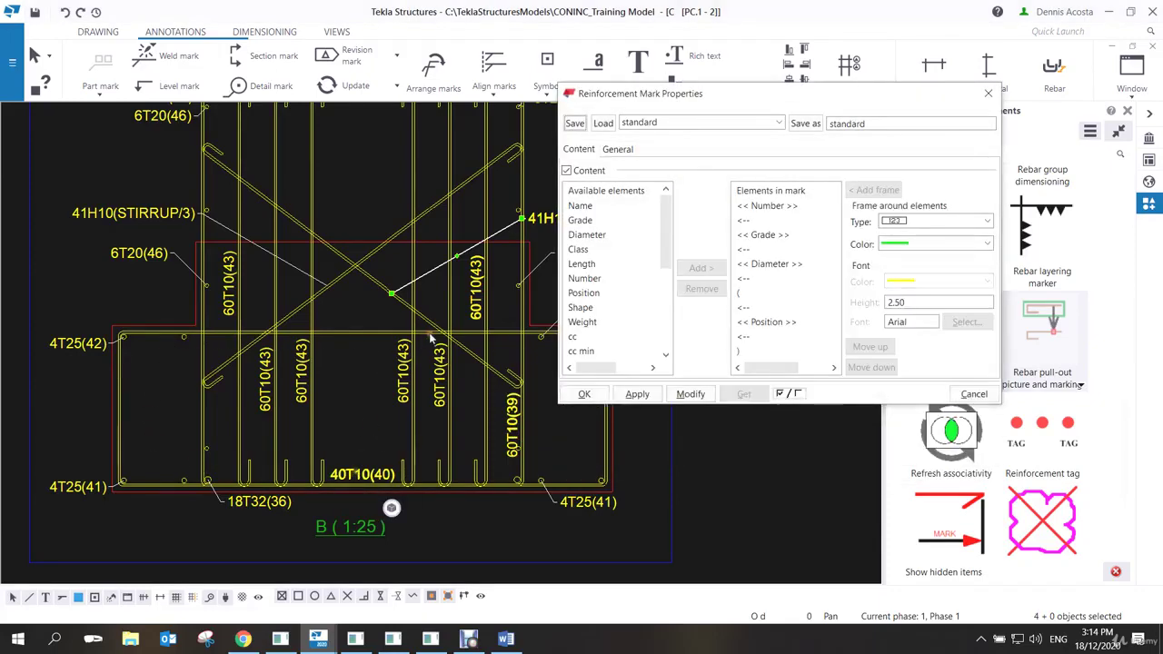
Add a pullout picture with a single scale factor of 0.3 to the selected reinforcement marks' content and apply it.
{"action": "scroll", "coordinate": [590, 325], "scroll_direction": "down", "scroll_amount": 2}
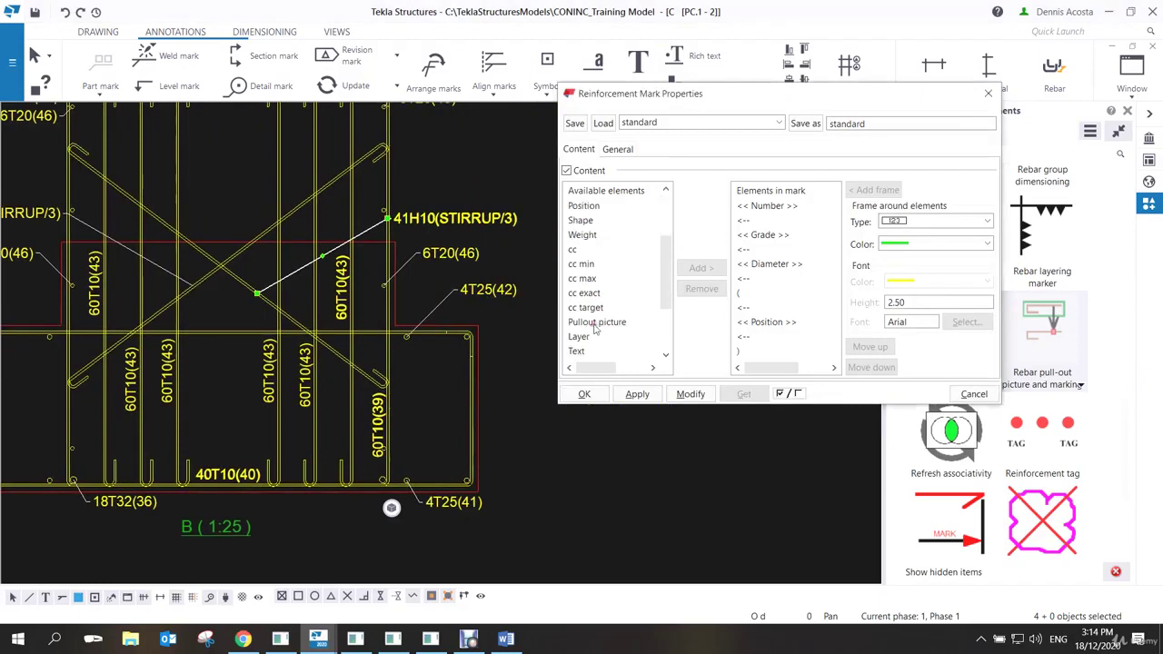
{"action": "left_click", "coordinate": [595, 322]}
{"action": "left_click", "coordinate": [694, 268]}
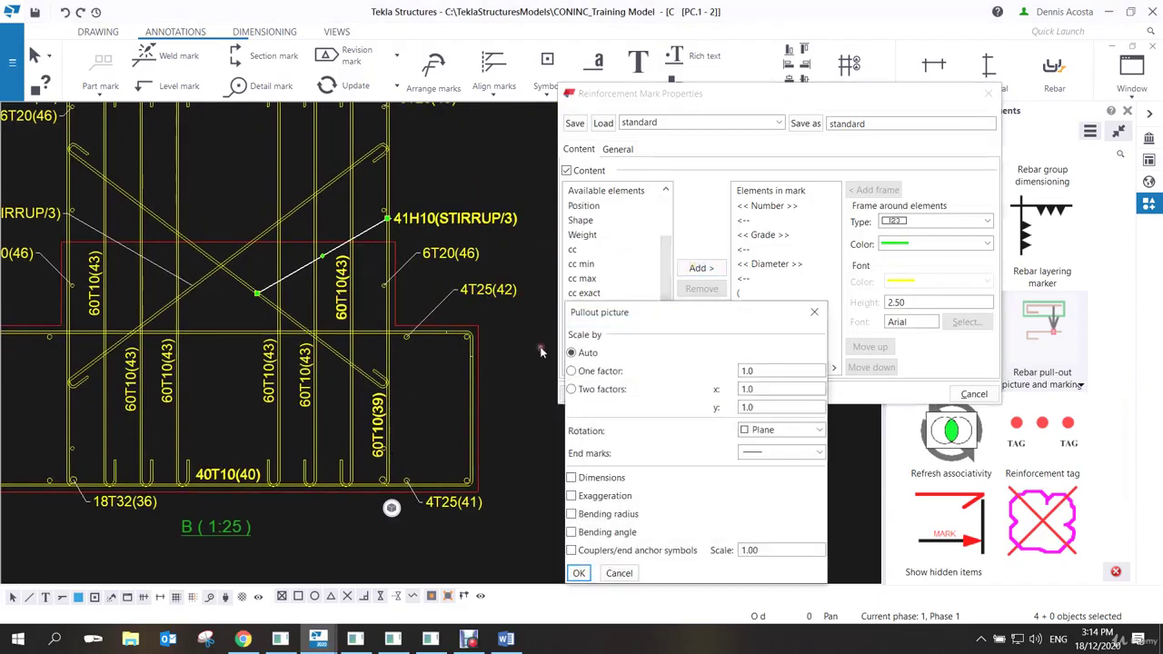
{"action": "left_click", "coordinate": [620, 370]}
{"action": "double_click", "coordinate": [752, 371]}
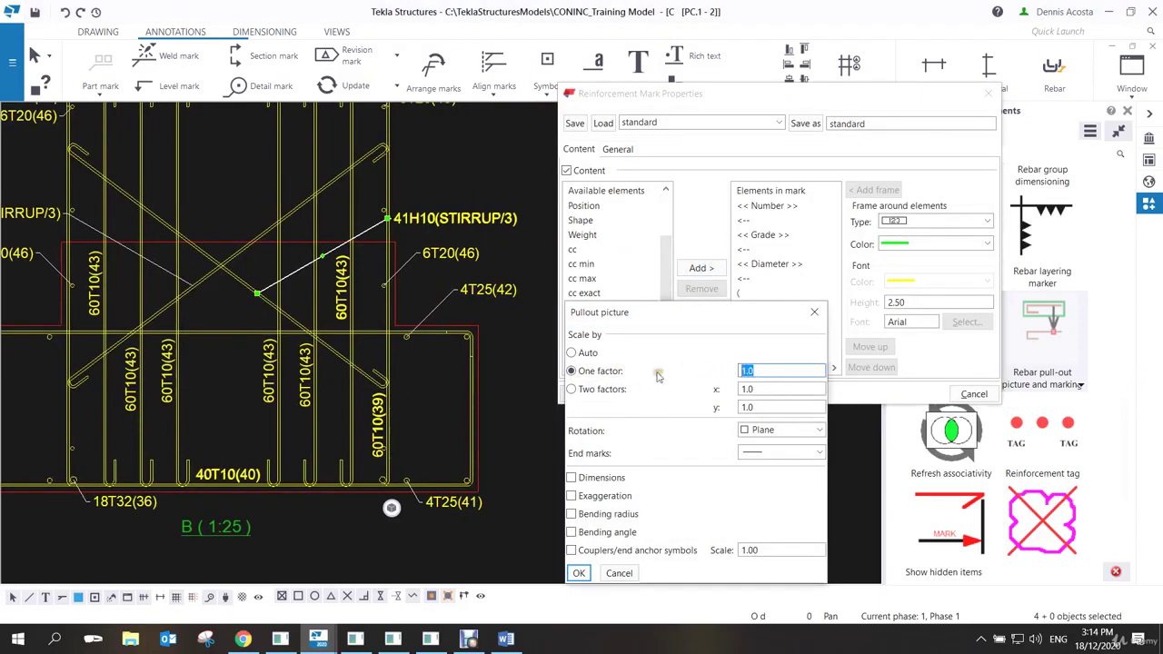
{"action": "type", "text": ".3"}
{"action": "left_click", "coordinate": [578, 572]}
{"action": "left_click", "coordinate": [690, 393]}
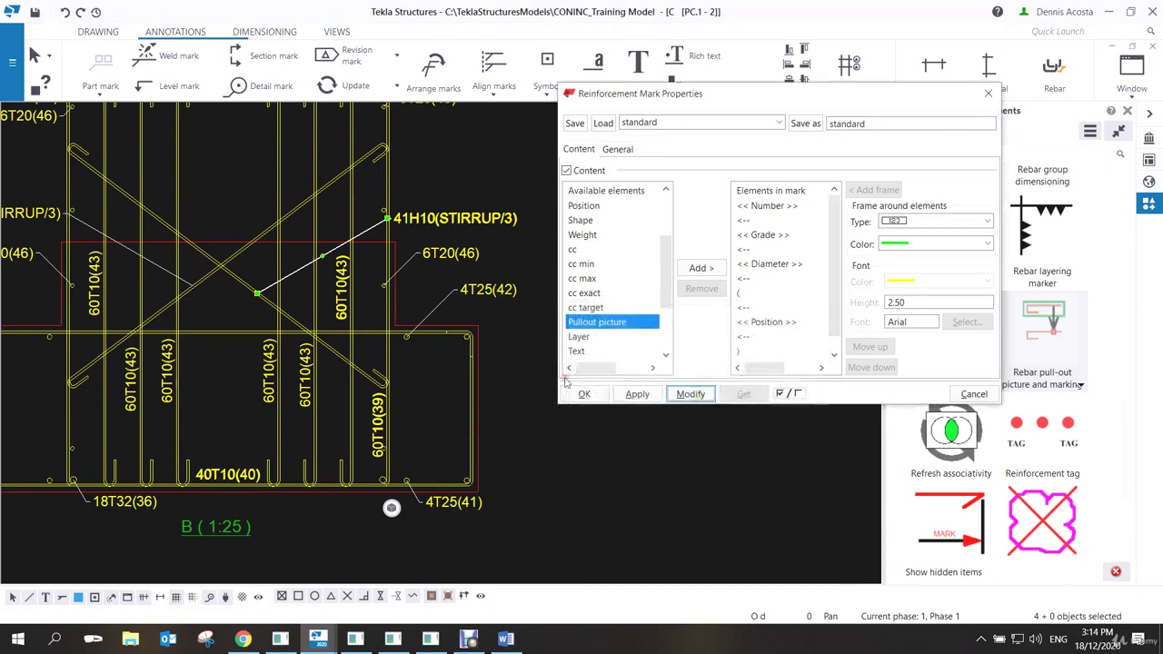
{"action": "scroll", "coordinate": [484, 393], "scroll_direction": "down", "scroll_amount": 4}
{"action": "scroll", "coordinate": [462, 386], "scroll_direction": "up", "scroll_amount": 5}
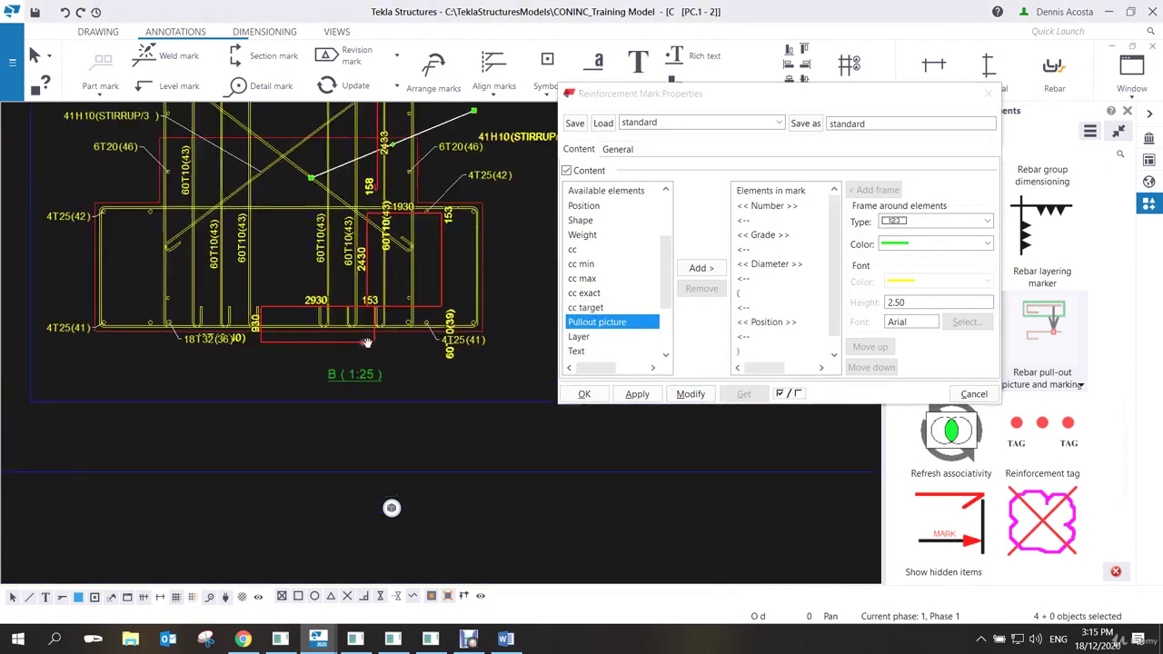
Change the 60T10(39), 60T10(43) and 40T10(40) pull-out marks to the leader line type that always draws a leader, and close the mark properties.
{"action": "mouse_move", "coordinate": [289, 332]}
{"action": "left_mouse_down"}
{"action": "mouse_move", "coordinate": [268, 330]}
{"action": "mouse_move", "coordinate": [388, 284]}
{"action": "mouse_move", "coordinate": [471, 204]}
{"action": "mouse_move", "coordinate": [459, 179]}
{"action": "left_mouse_up"}
{"action": "scroll", "coordinate": [400, 272], "scroll_direction": "down", "scroll_amount": 1}
{"action": "scroll", "coordinate": [436, 231], "scroll_direction": "down", "scroll_amount": 1}
{"action": "scroll", "coordinate": [361, 268], "scroll_direction": "up", "scroll_amount": 2}
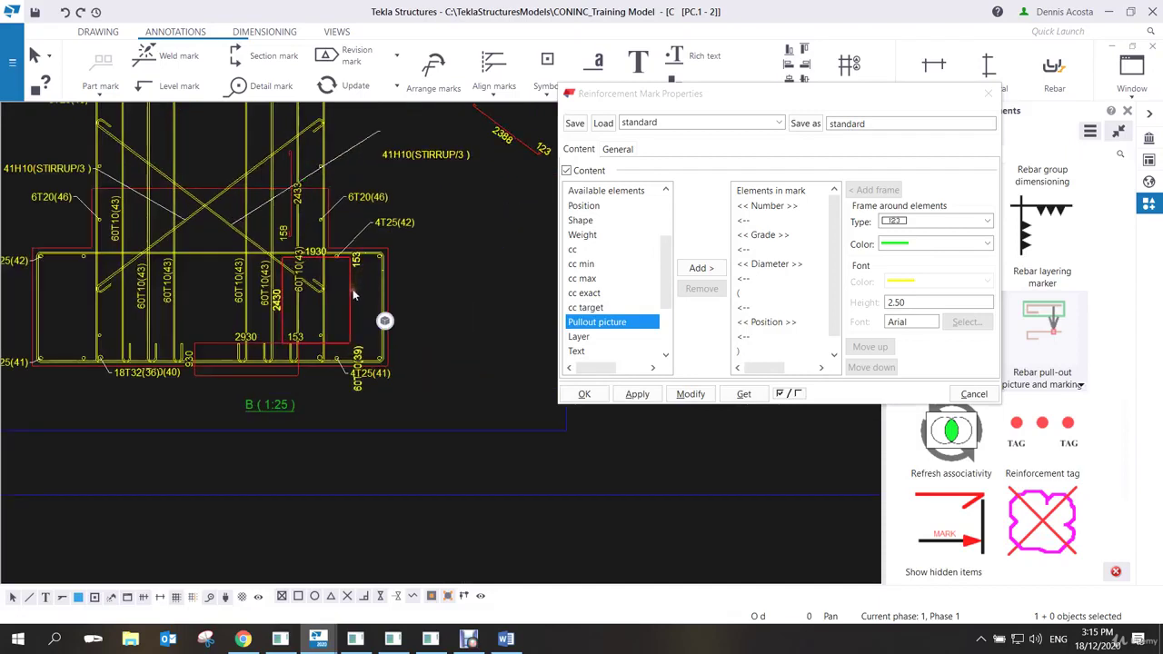
{"action": "left_click", "coordinate": [290, 238]}
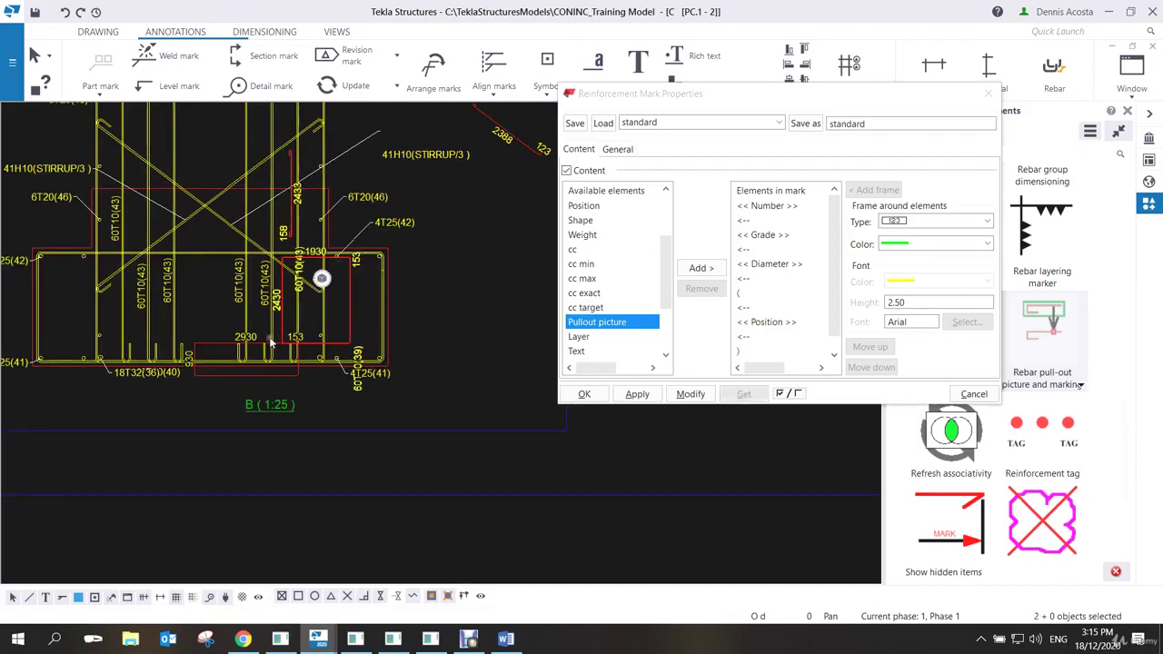
{"action": "left_click", "coordinate": [227, 346], "text": "shift"}
{"action": "left_click", "coordinate": [616, 149]}
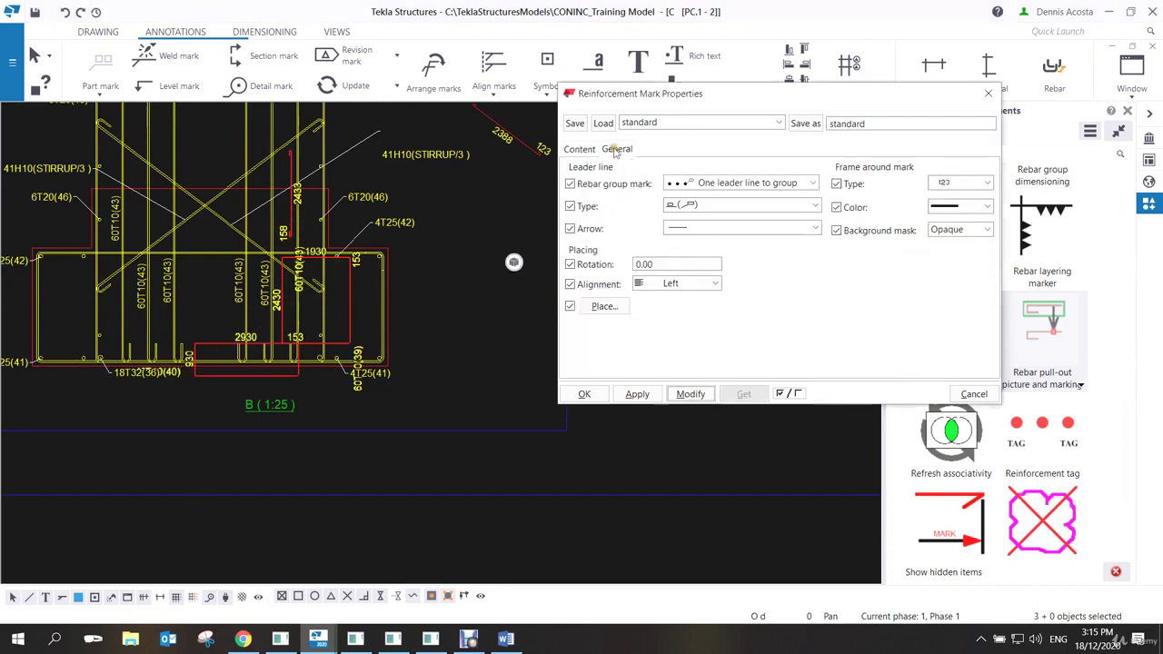
{"action": "left_click", "coordinate": [751, 209]}
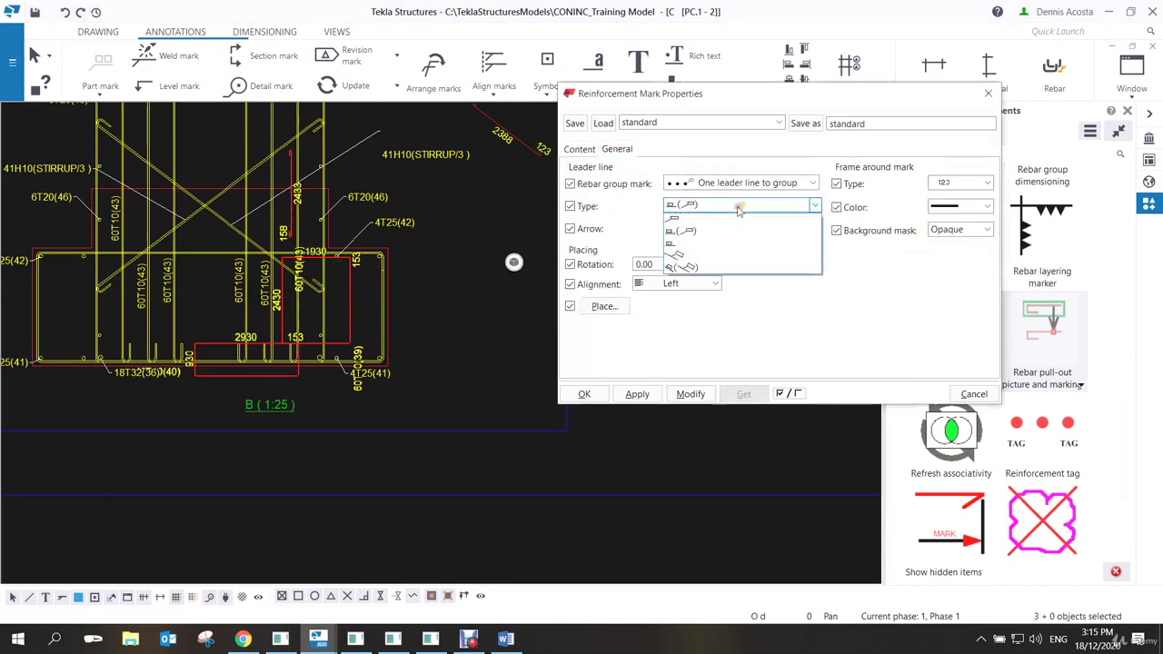
{"action": "left_click", "coordinate": [690, 258]}
{"action": "left_click", "coordinate": [698, 206]}
{"action": "left_click", "coordinate": [691, 238]}
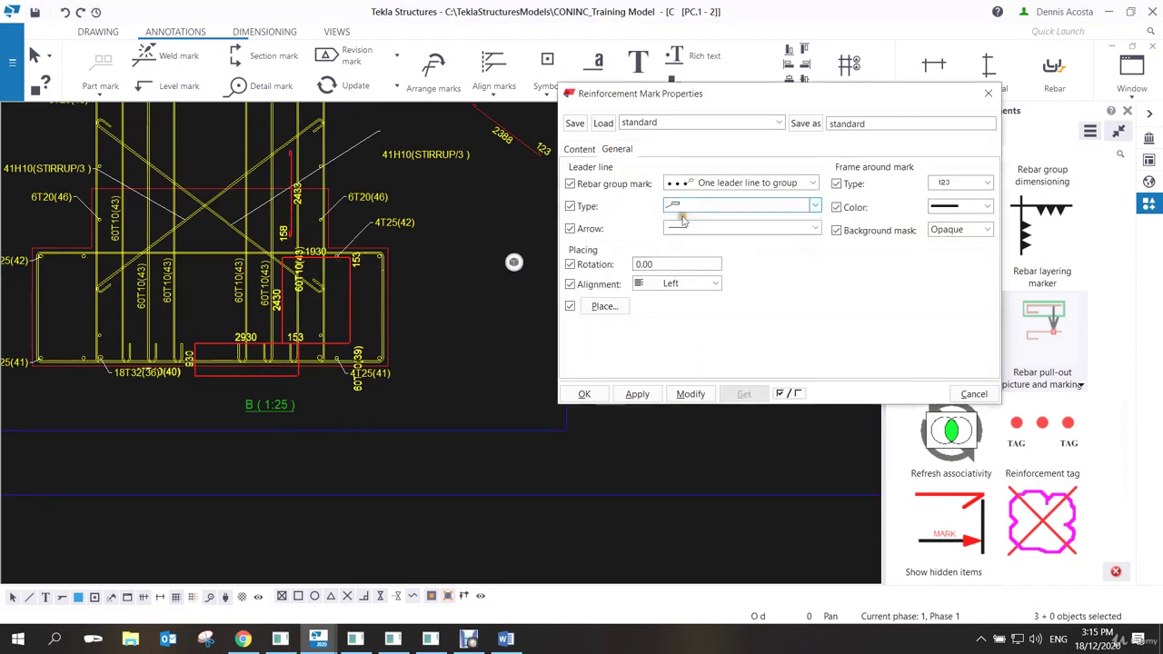
{"action": "left_click", "coordinate": [690, 393]}
{"action": "left_click", "coordinate": [584, 393]}
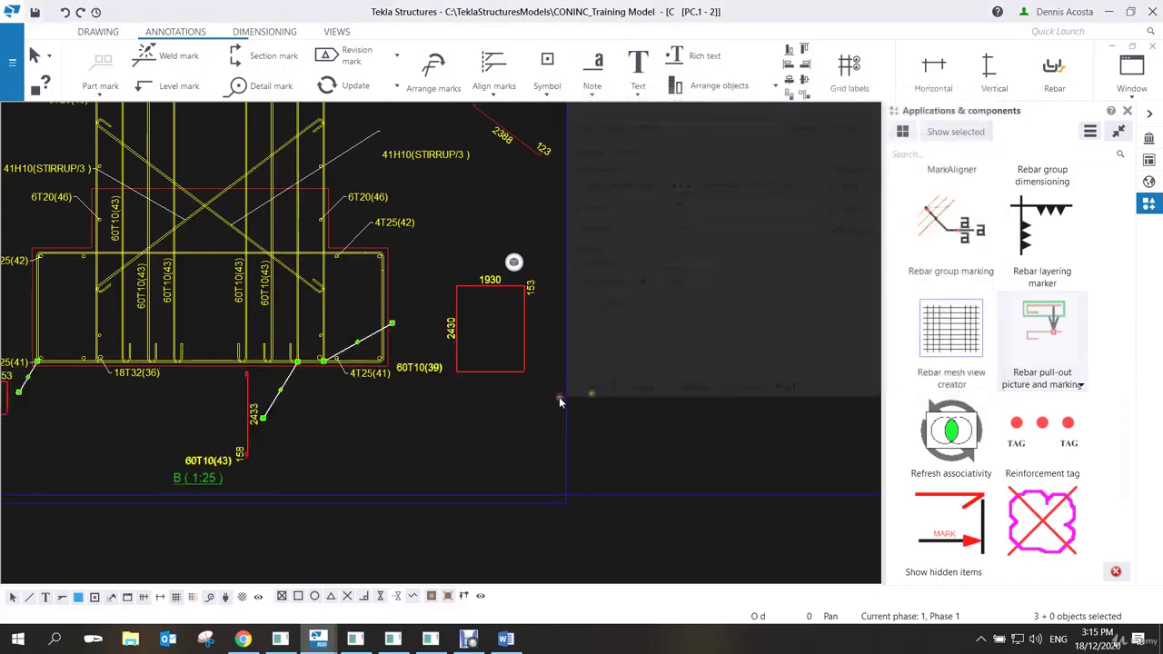
Move the 40T10(40) and 60T10(43) pull-out marks further below section view B, and shift the 60T10(39) pull-out mark slightly up and right.
{"action": "scroll", "coordinate": [458, 405], "scroll_direction": "down", "scroll_amount": 3}
{"action": "scroll", "coordinate": [241, 411], "scroll_direction": "up", "scroll_amount": 4}
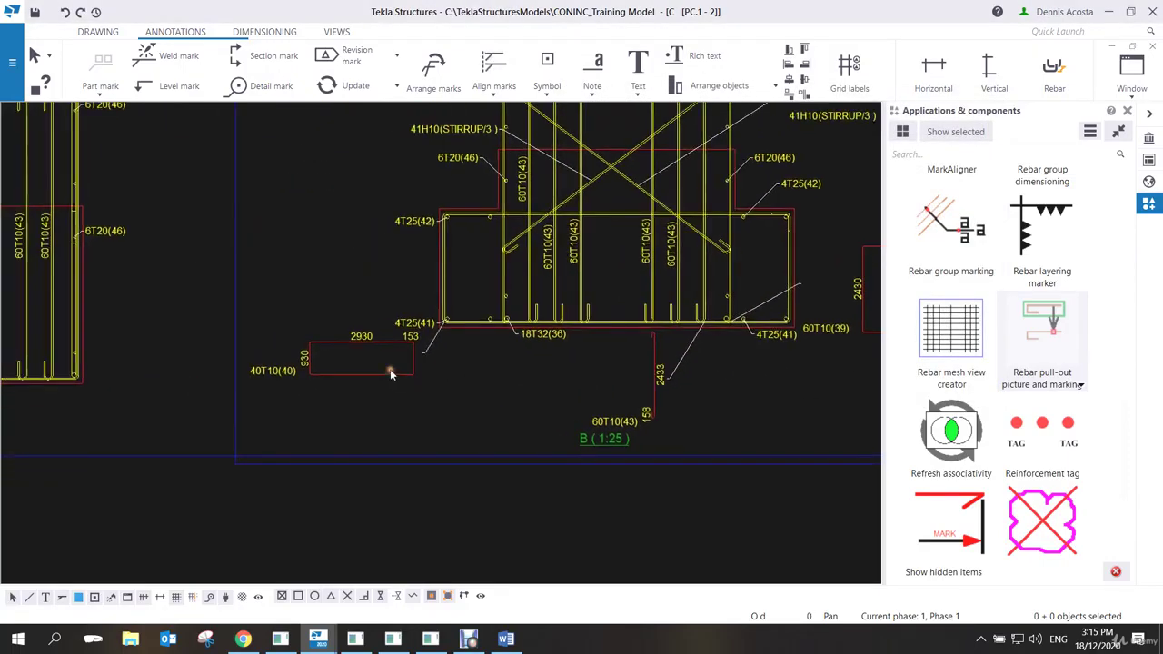
{"action": "left_click_drag", "start_coordinate": [393, 391], "coordinate": [394, 407]}
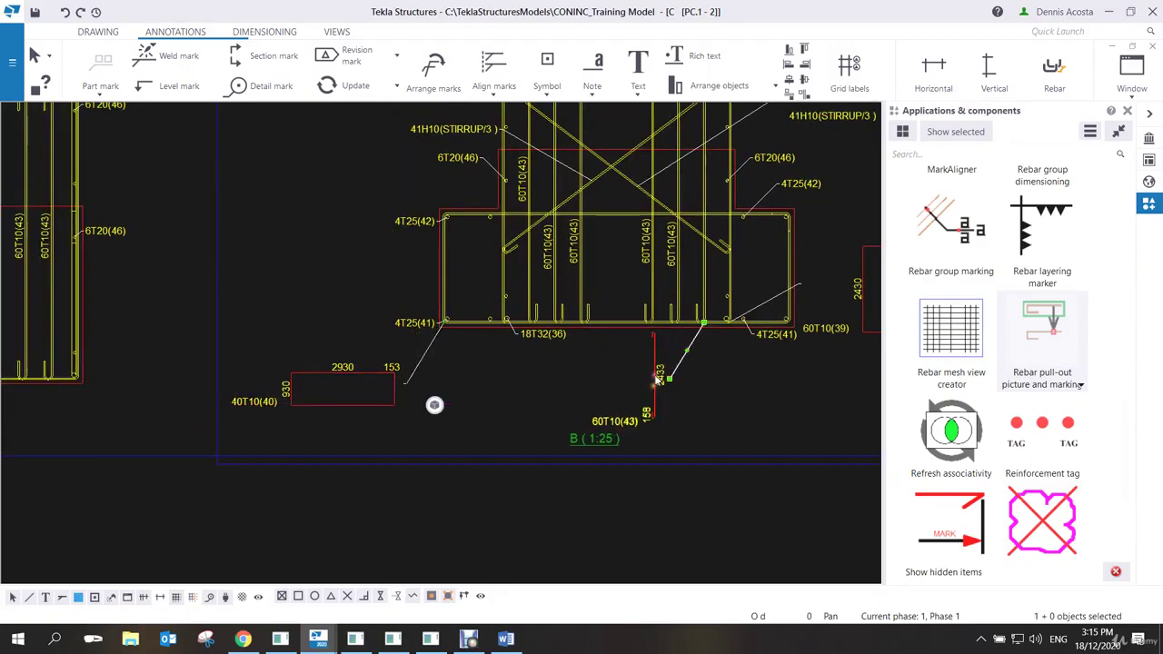
{"action": "left_click_drag", "start_coordinate": [659, 376], "coordinate": [700, 418]}
{"action": "scroll", "coordinate": [687, 407], "scroll_direction": "down", "scroll_amount": 3}
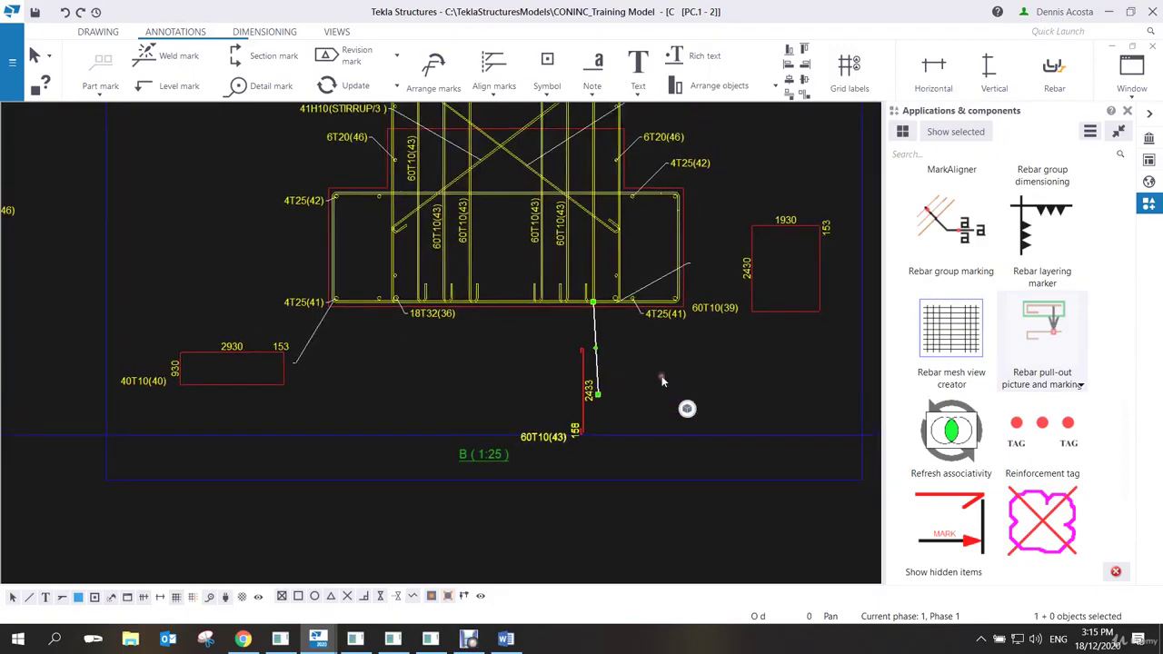
{"action": "scroll", "coordinate": [687, 407], "scroll_direction": "up", "scroll_amount": 1}
{"action": "left_click_drag", "start_coordinate": [726, 319], "coordinate": [748, 289]}
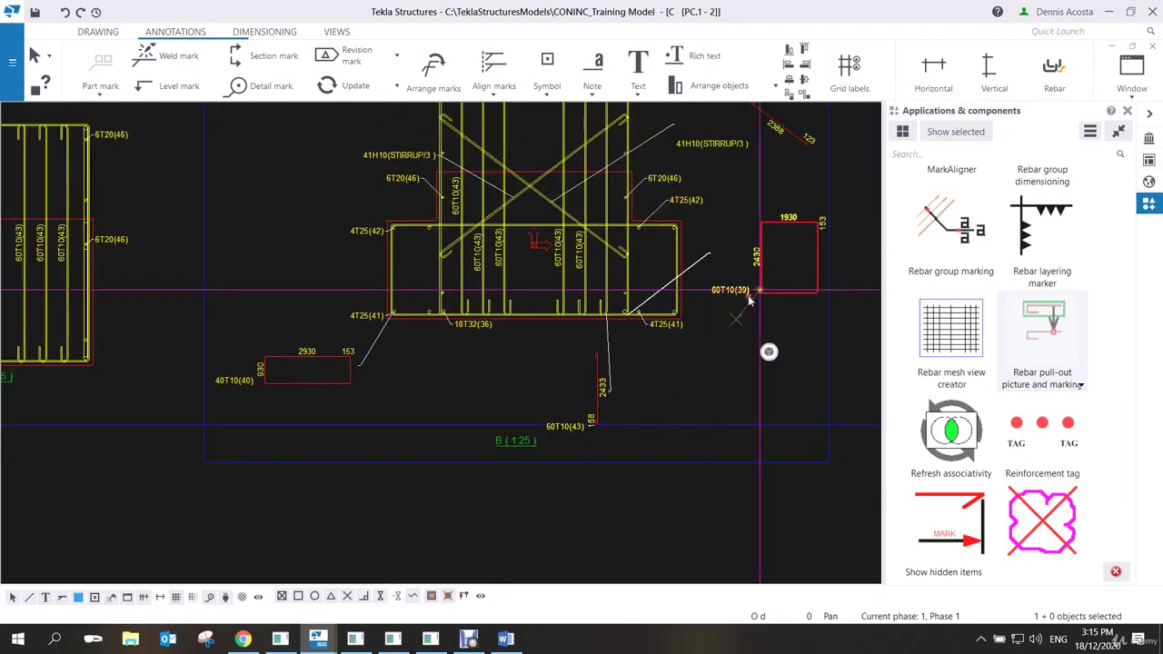
Reposition the 60T10(43) and 40T10(40) pull-out marks below section view B so their leader lines run vertically.
{"action": "scroll", "coordinate": [687, 414], "scroll_direction": "down", "scroll_amount": 1}
{"action": "scroll", "coordinate": [706, 415], "scroll_direction": "down", "scroll_amount": 2}
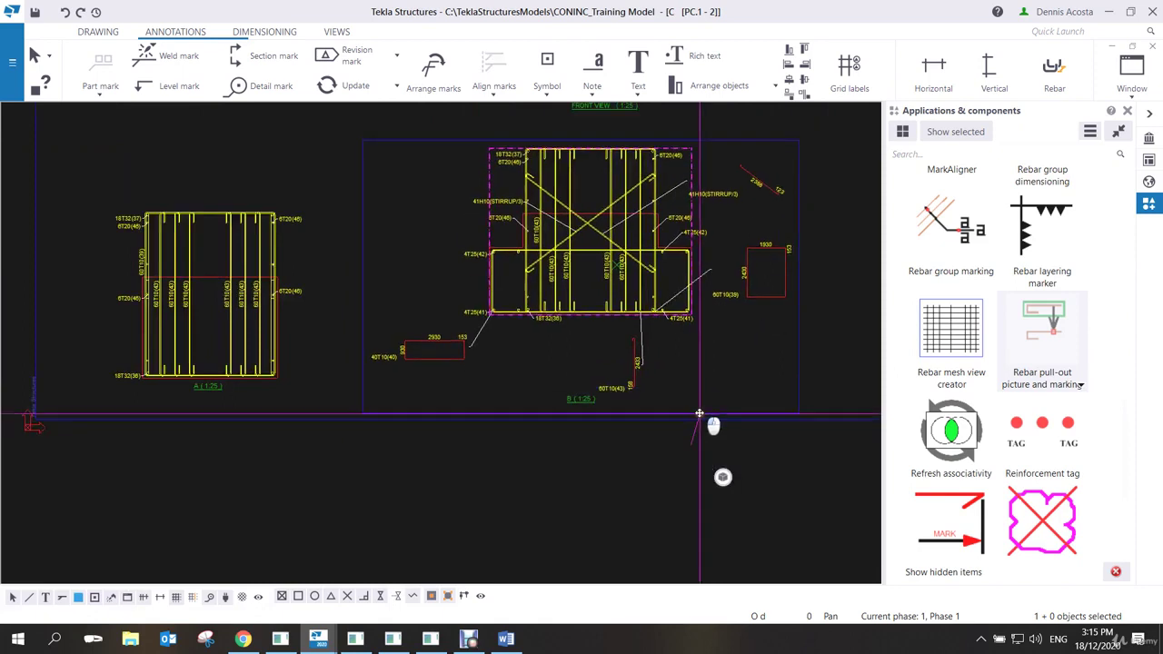
{"action": "middle_click_drag", "start_coordinate": [758, 351], "coordinate": [727, 357]}
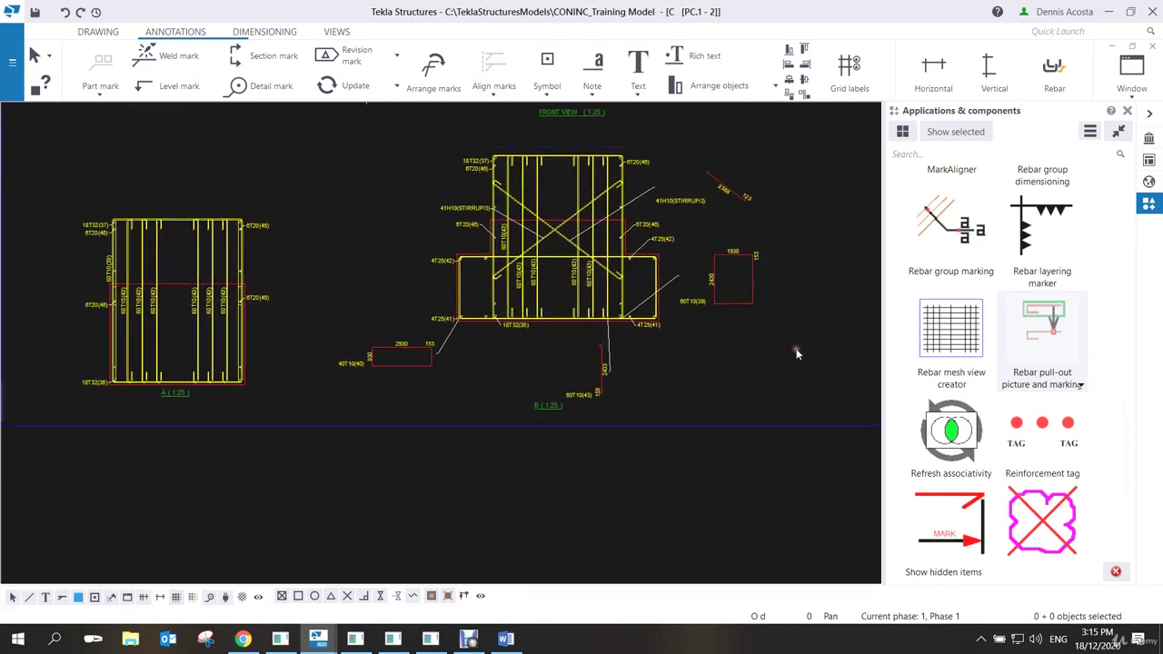
{"action": "scroll", "coordinate": [779, 347], "scroll_direction": "down", "scroll_amount": 2}
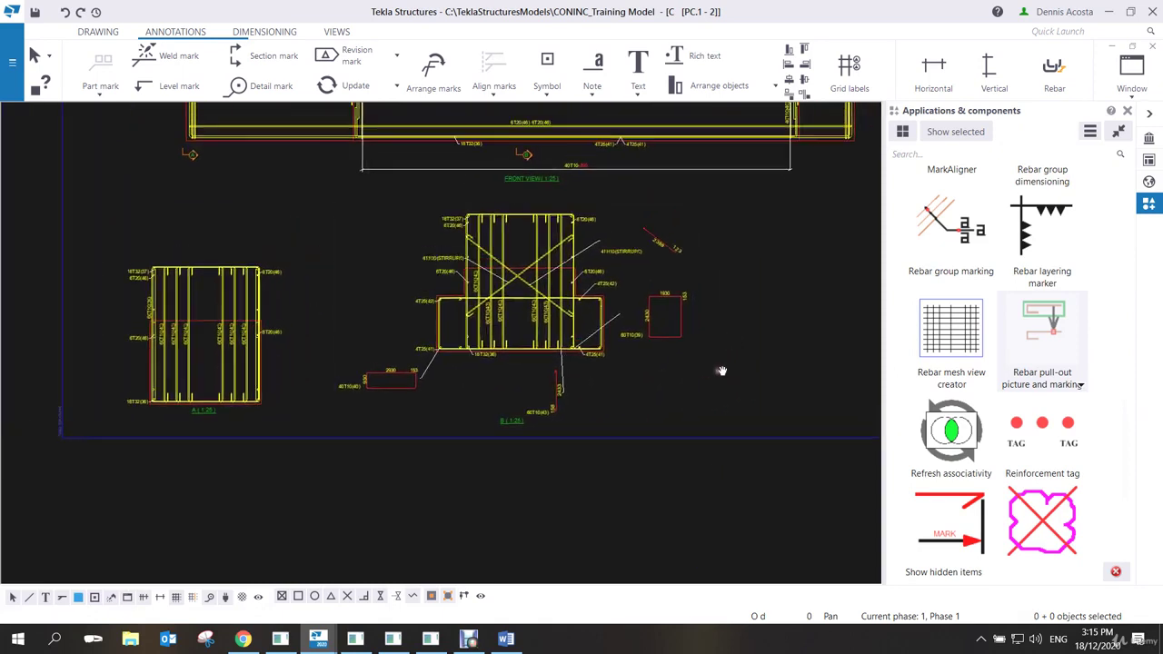
{"action": "mouse_move", "coordinate": [708, 401]}
{"action": "middle_mouse_down"}
{"action": "mouse_move", "coordinate": [691, 434]}
{"action": "mouse_move", "coordinate": [690, 416]}
{"action": "mouse_move", "coordinate": [635, 410]}
{"action": "middle_mouse_up"}
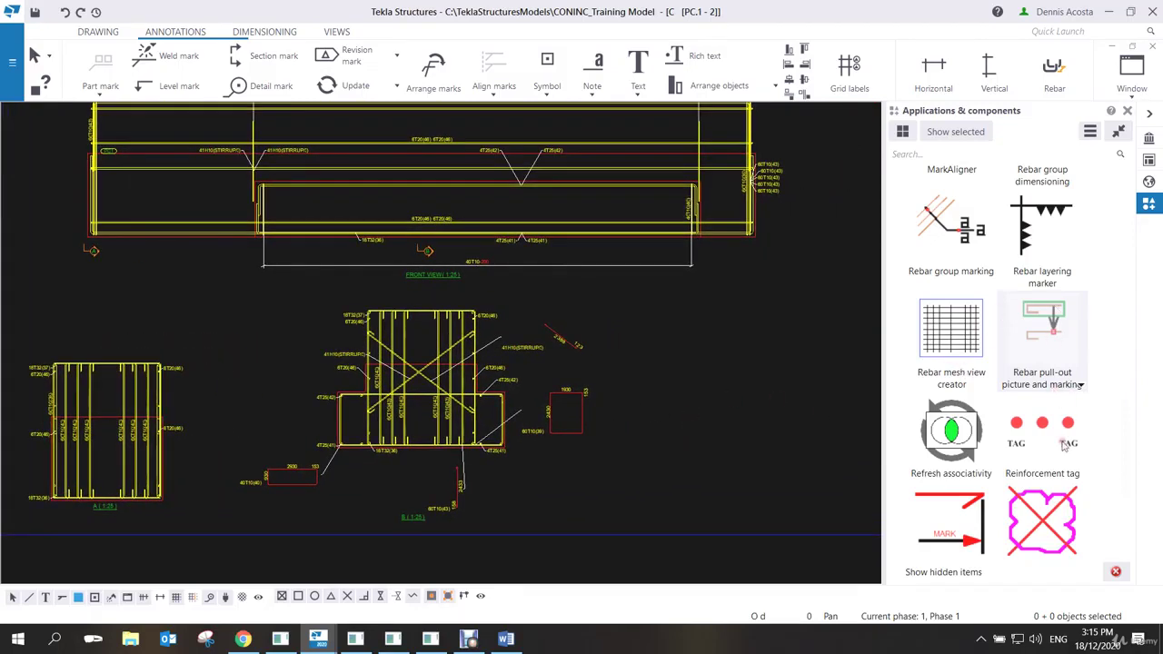
{"action": "scroll", "coordinate": [473, 454], "scroll_direction": "up", "scroll_amount": 3}
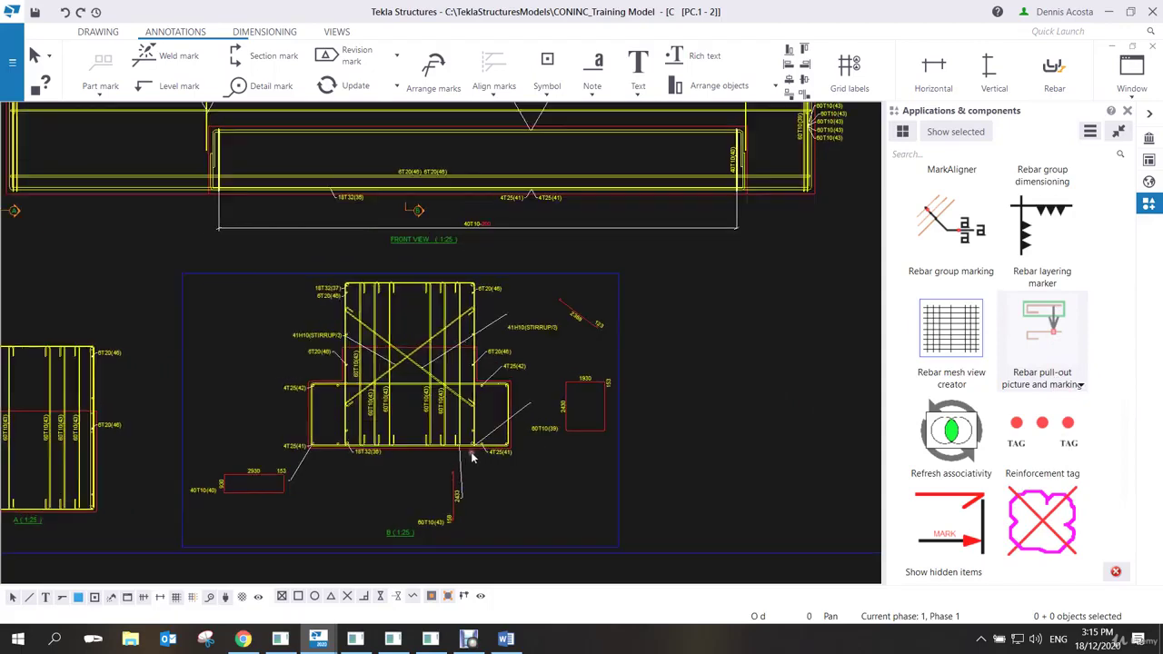
{"action": "scroll", "coordinate": [596, 484], "scroll_direction": "down", "scroll_amount": 1}
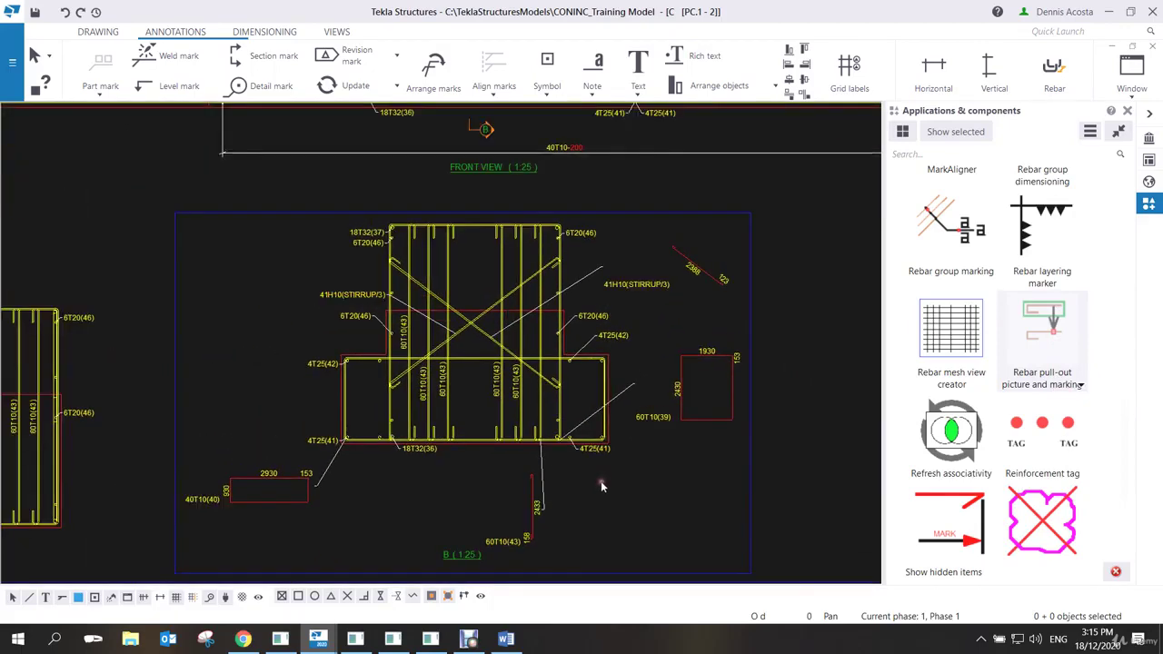
{"action": "left_click", "coordinate": [537, 507]}
{"action": "key", "text": "Return"}
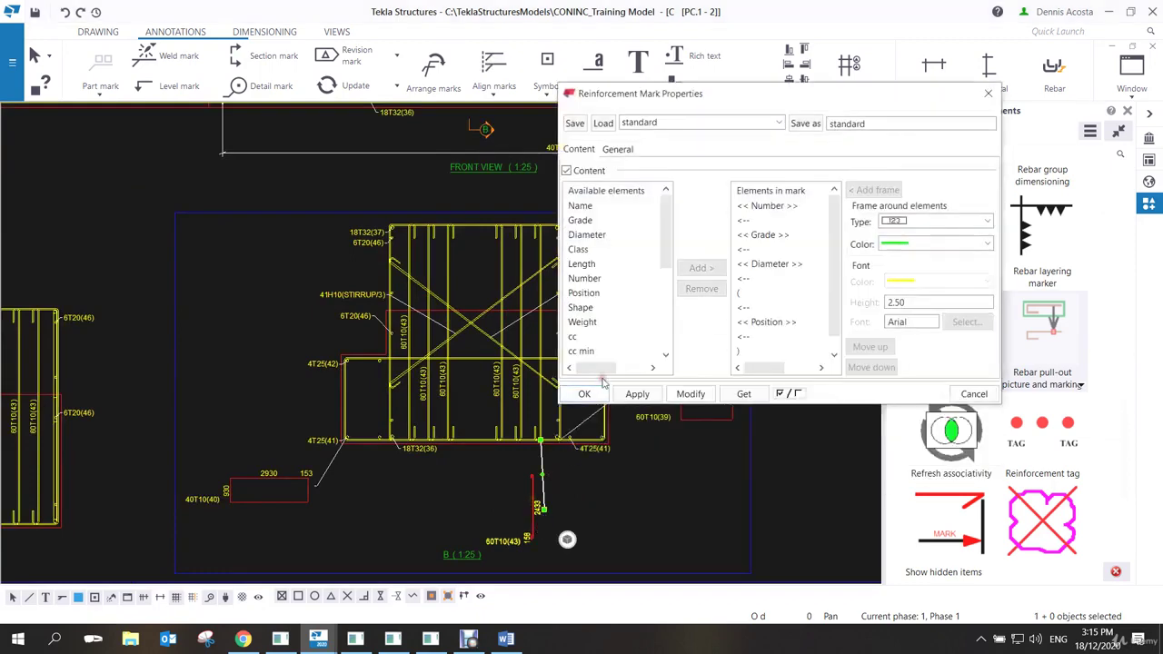
{"action": "left_click_drag", "start_coordinate": [536, 515], "coordinate": [534, 508]}
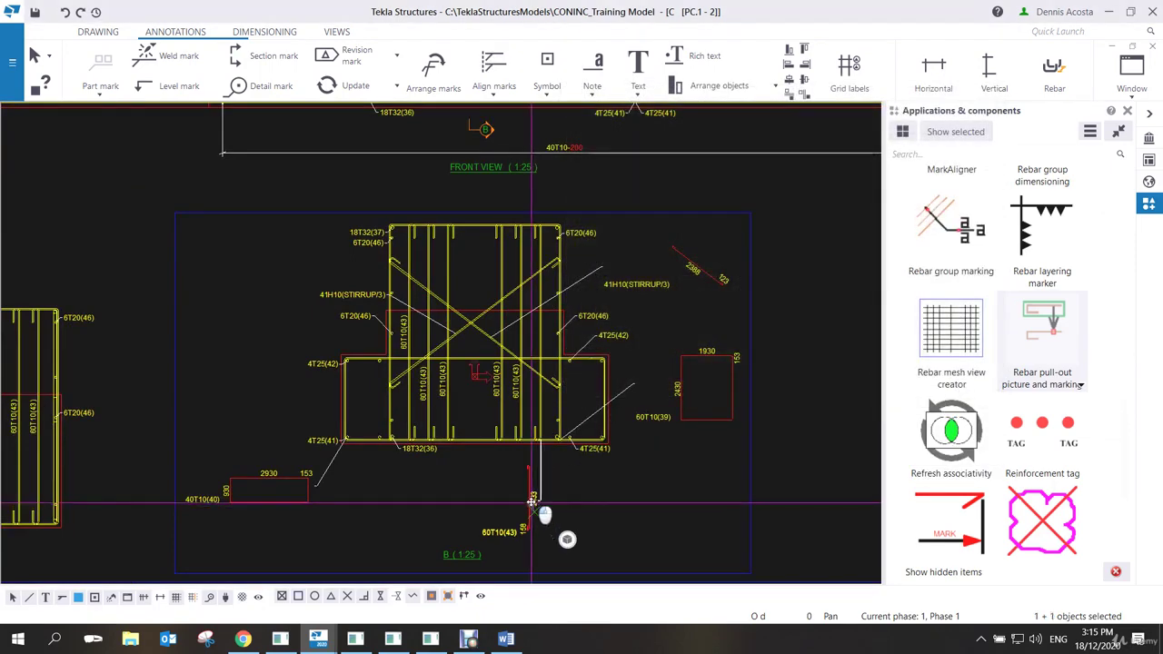
{"action": "left_click_drag", "start_coordinate": [311, 480], "coordinate": [340, 489]}
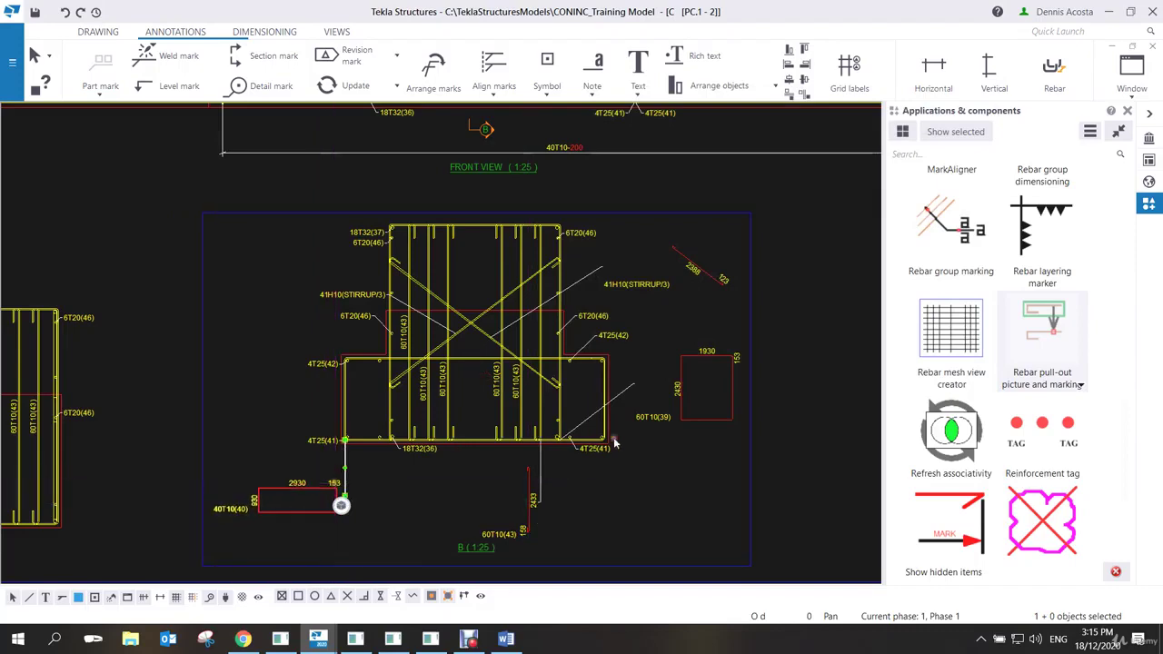
Reattach the 60T10(39) leader higher on the vertical bar and place its pull-out mark so the leader runs horizontally.
{"action": "left_click", "coordinate": [676, 390]}
{"action": "left_click_drag", "start_coordinate": [676, 391], "coordinate": [679, 454]}
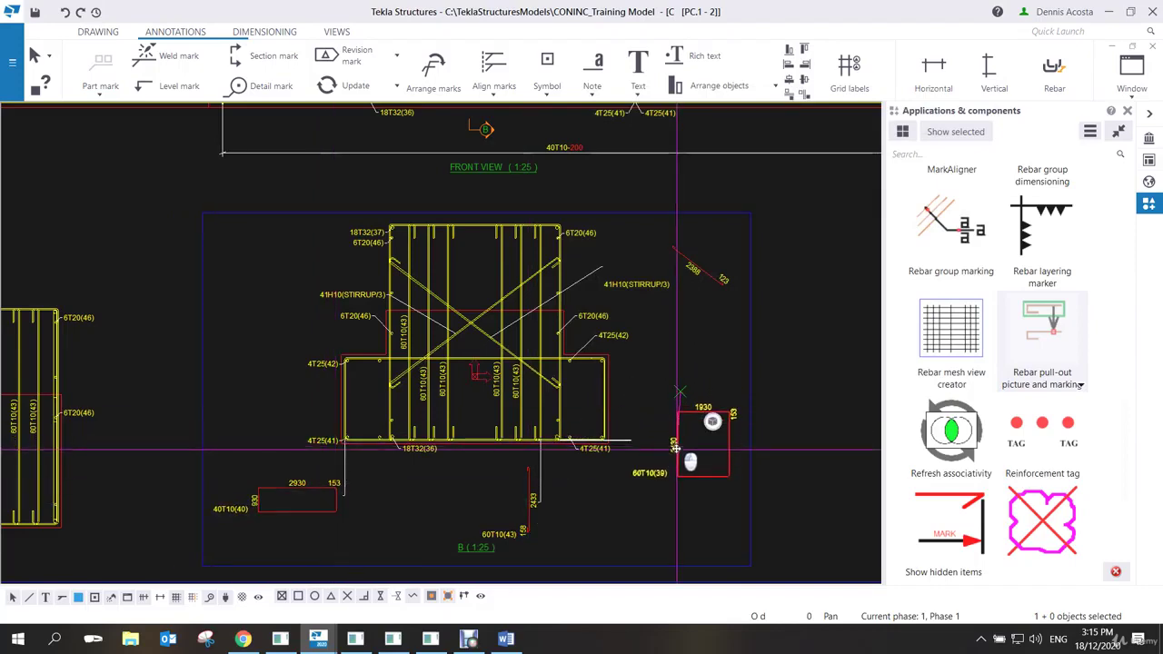
{"action": "scroll", "coordinate": [558, 442], "scroll_direction": "up", "scroll_amount": 3}
{"action": "left_click_drag", "start_coordinate": [577, 453], "coordinate": [575, 373]}
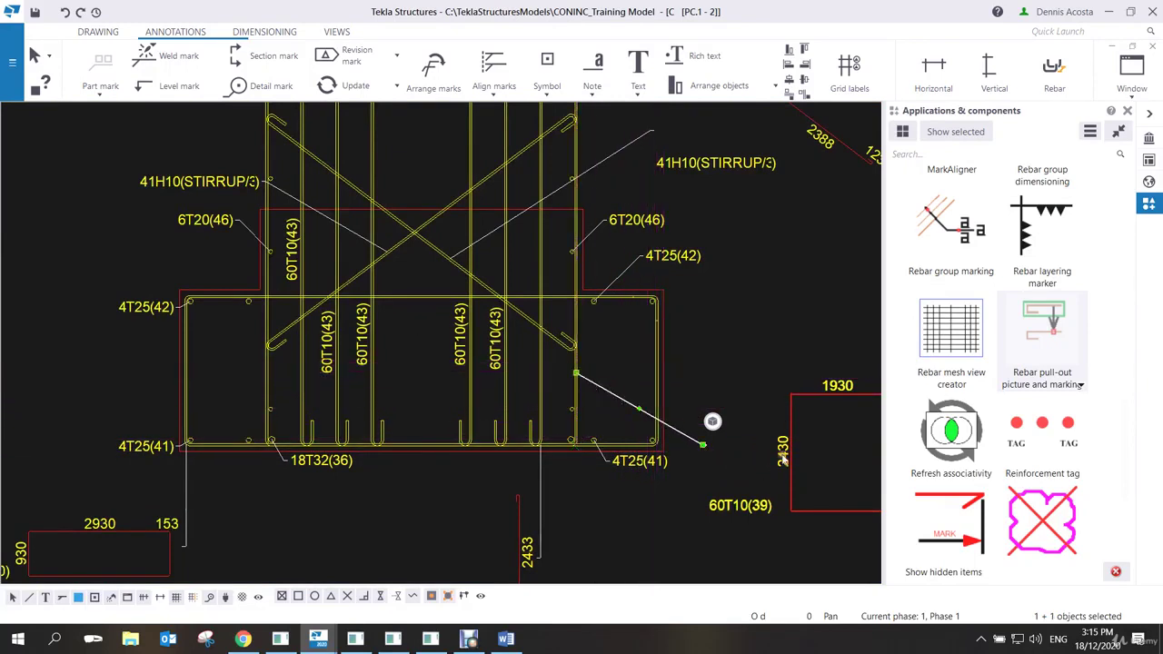
{"action": "left_click_drag", "start_coordinate": [781, 458], "coordinate": [785, 389]}
Nudge the right-hand 41H10(STIRRUP/3) mark and its pull-out picture slightly upward beside section view B.
{"action": "scroll", "coordinate": [633, 366], "scroll_direction": "down", "scroll_amount": 1}
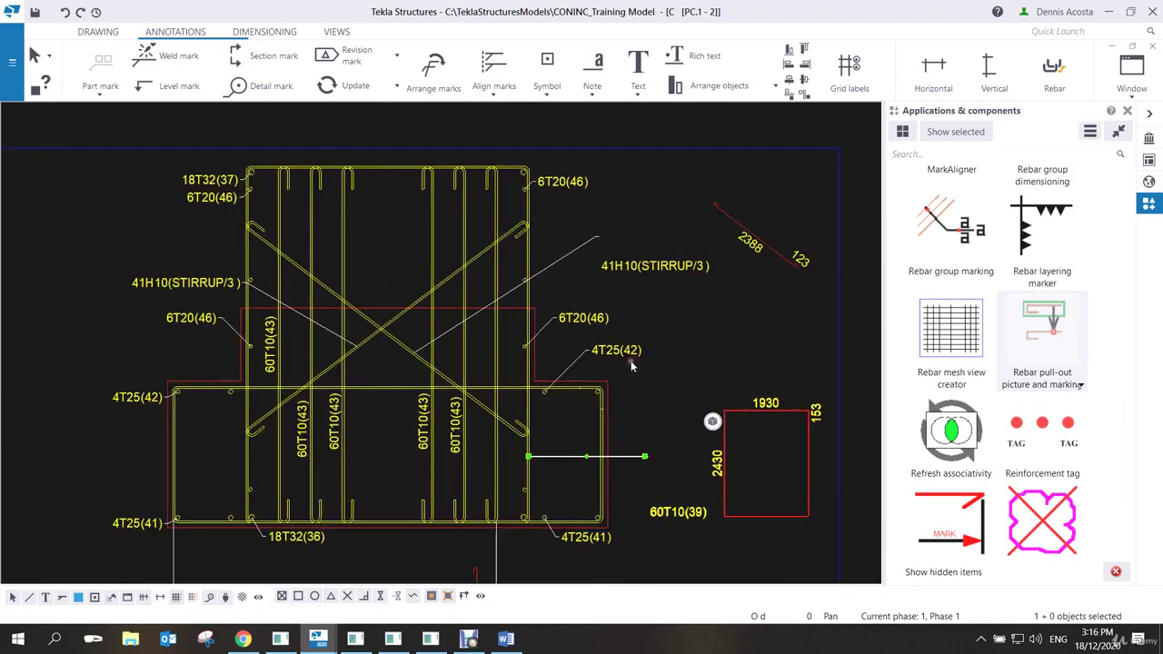
{"action": "scroll", "coordinate": [633, 366], "scroll_direction": "down", "scroll_amount": 1}
{"action": "left_click_drag", "start_coordinate": [633, 276], "coordinate": [633, 280]}
{"action": "left_click", "coordinate": [669, 313]}
{"action": "scroll", "coordinate": [668, 313], "scroll_direction": "down", "scroll_amount": 2}
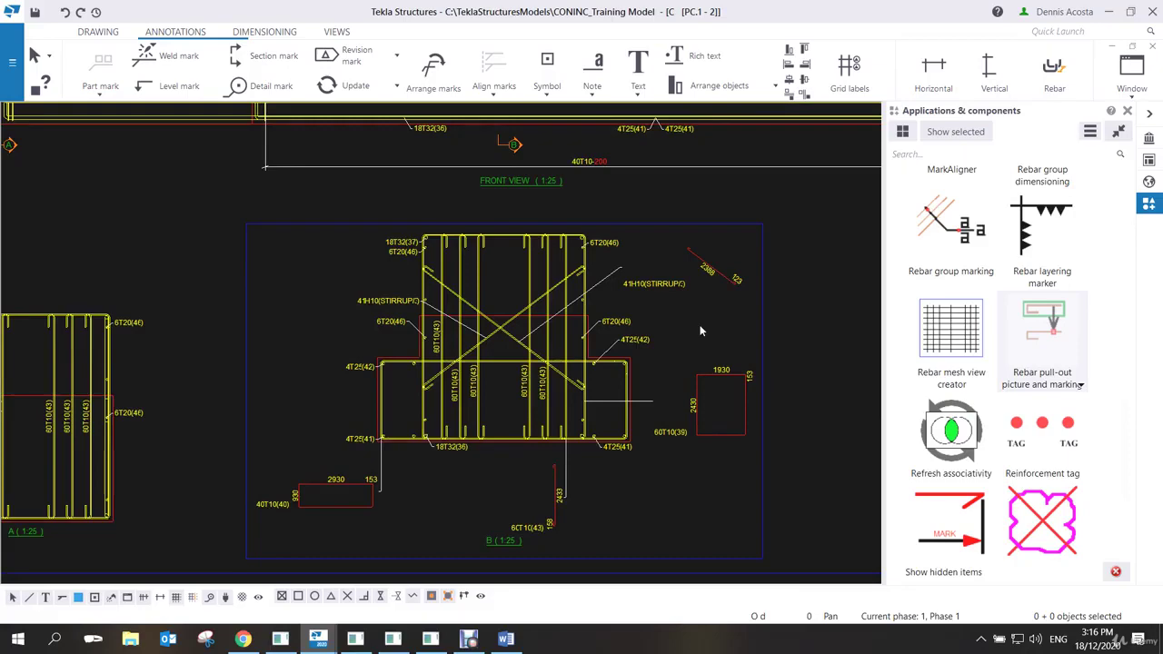
{"action": "scroll", "coordinate": [536, 445], "scroll_direction": "down", "scroll_amount": 3}
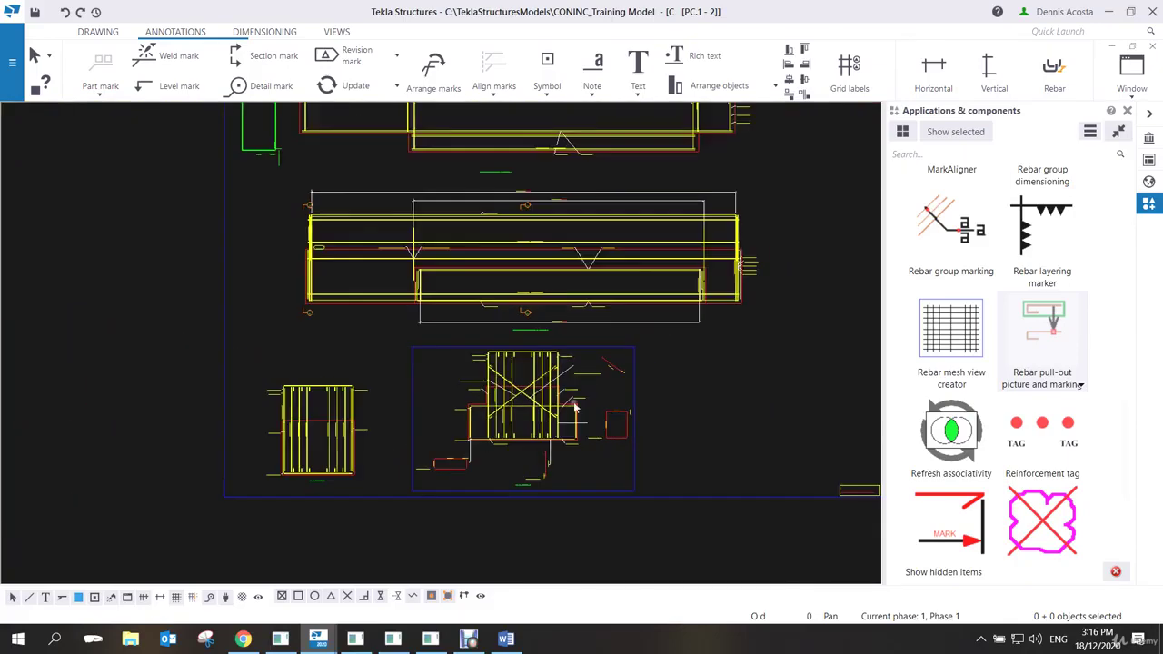
{"action": "scroll", "coordinate": [574, 410], "scroll_direction": "down", "scroll_amount": 2}
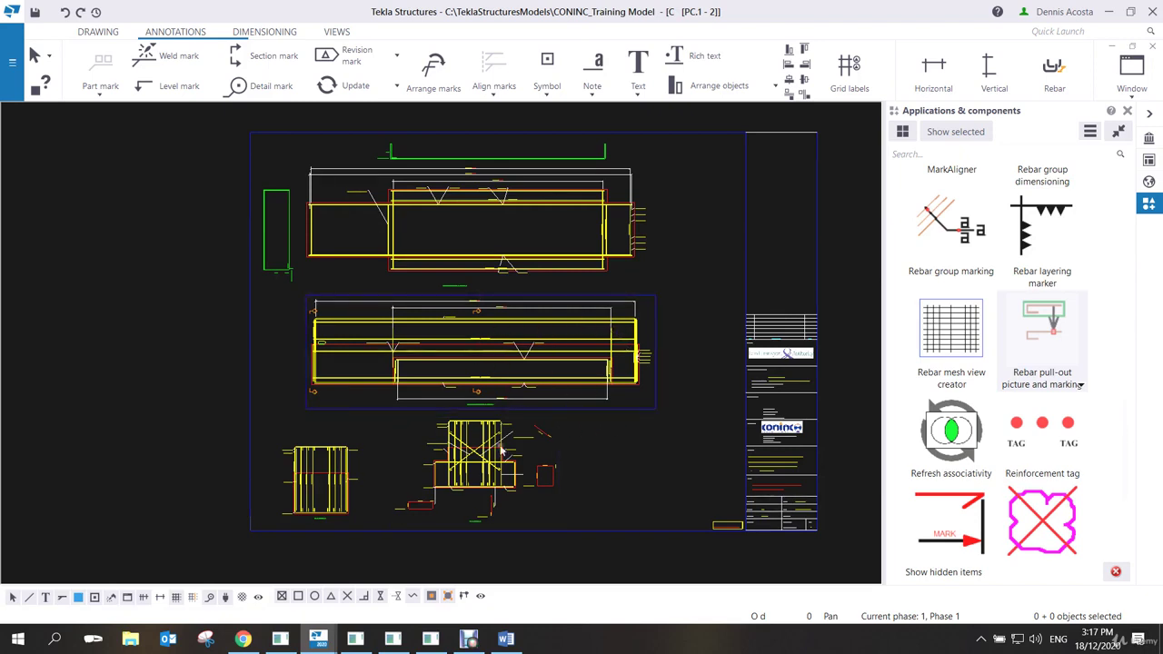
Paste Rebar Bending Schedule-A4.pdf.rpt and TS_bbs.tpl into the CONINC_Training Model folder and onto the UDISK (E:) drive.
{"action": "left_click", "coordinate": [469, 638]}
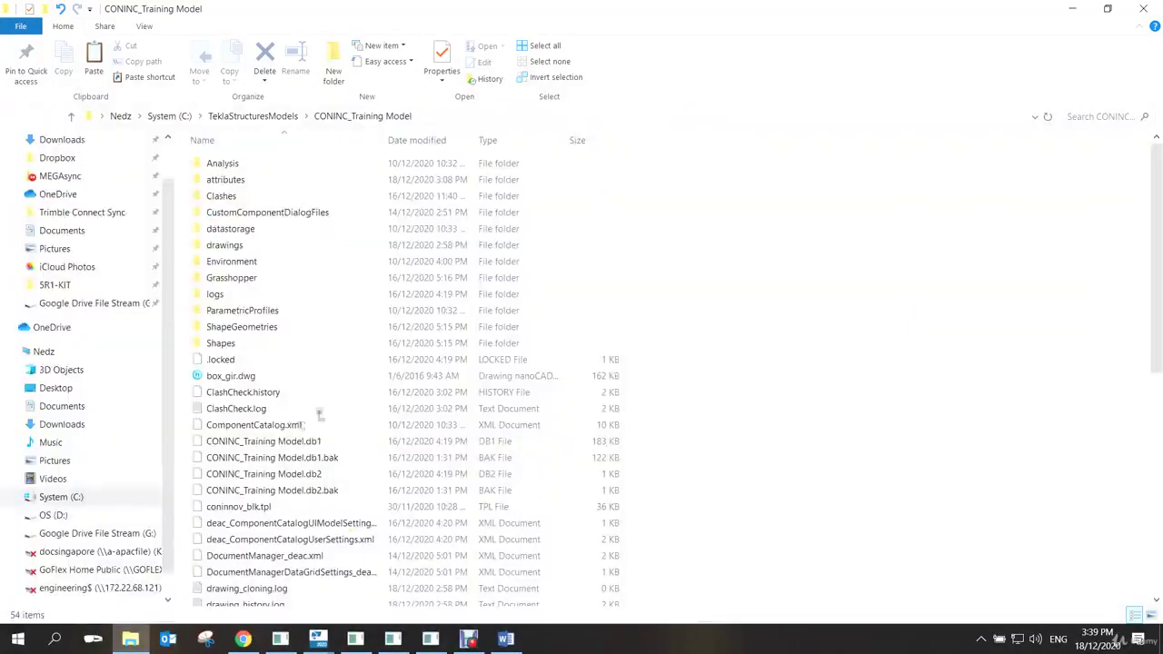
{"action": "right_click", "coordinate": [670, 346]}
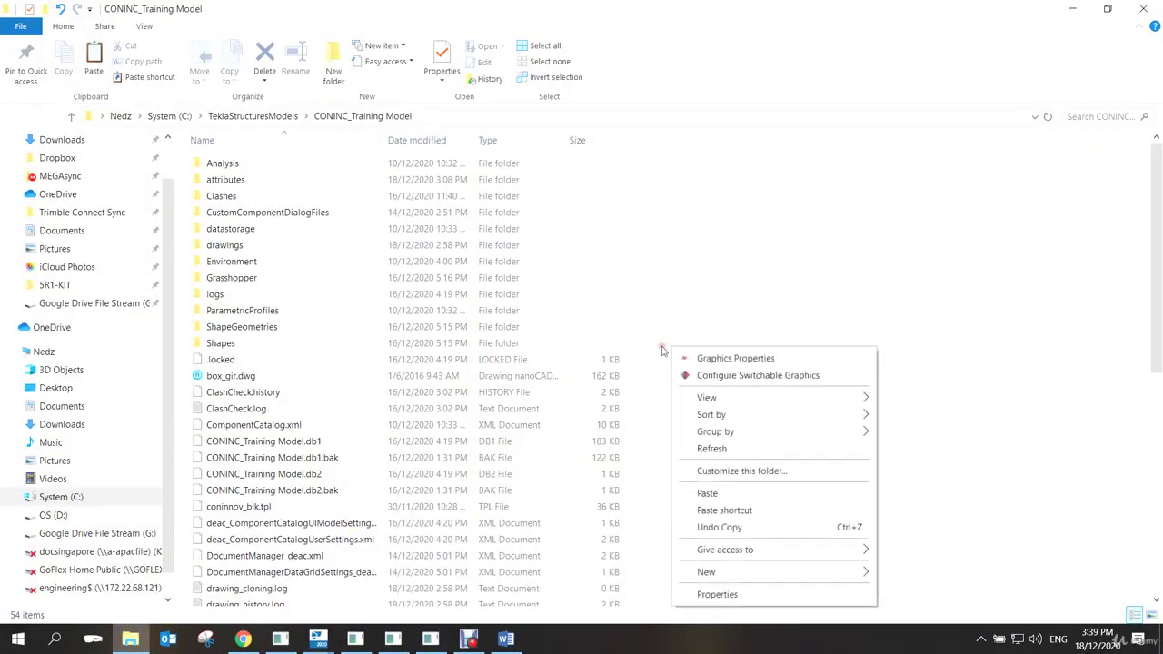
{"action": "left_click", "coordinate": [738, 495]}
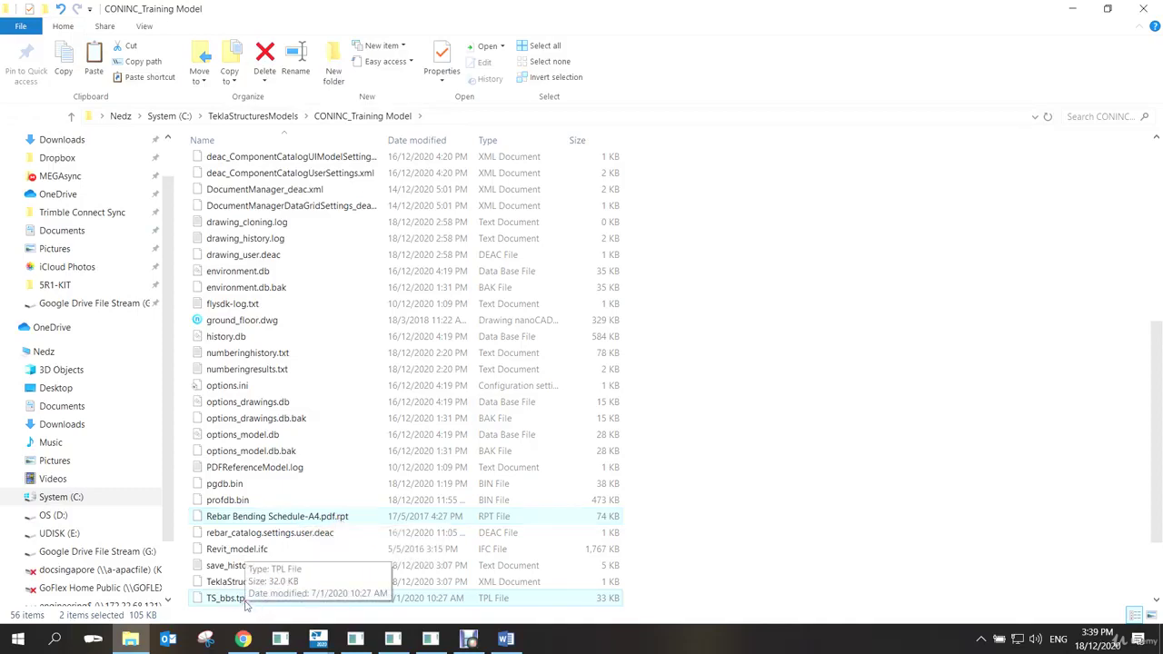
{"action": "left_click", "coordinate": [71, 533]}
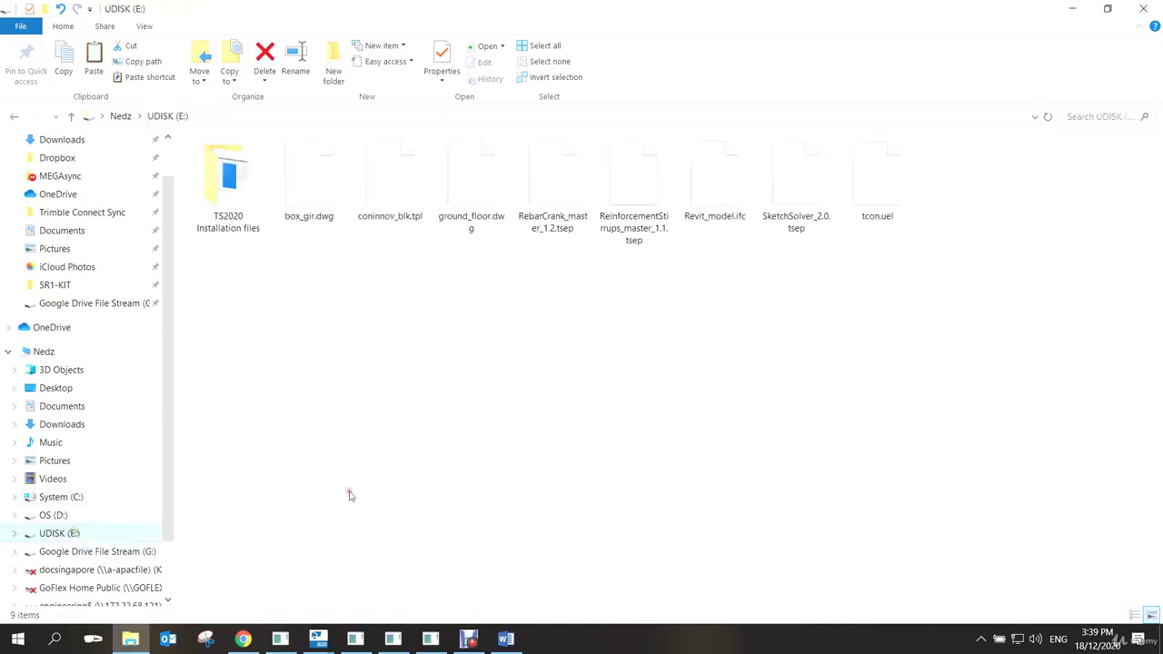
{"action": "right_click", "coordinate": [638, 381]}
{"action": "left_click", "coordinate": [698, 263]}
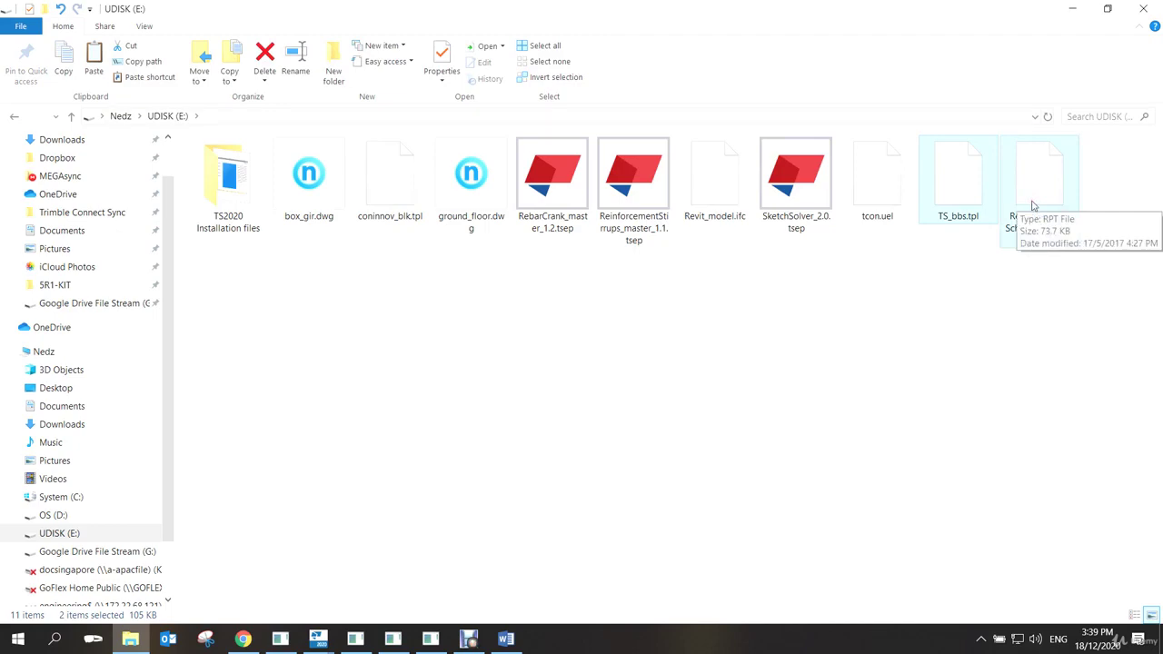
Switch back to Tekla Structures and close the cast unit drawing, keeping its changes without marking it ready for issuing.
{"action": "key", "text": "alt+Tab"}
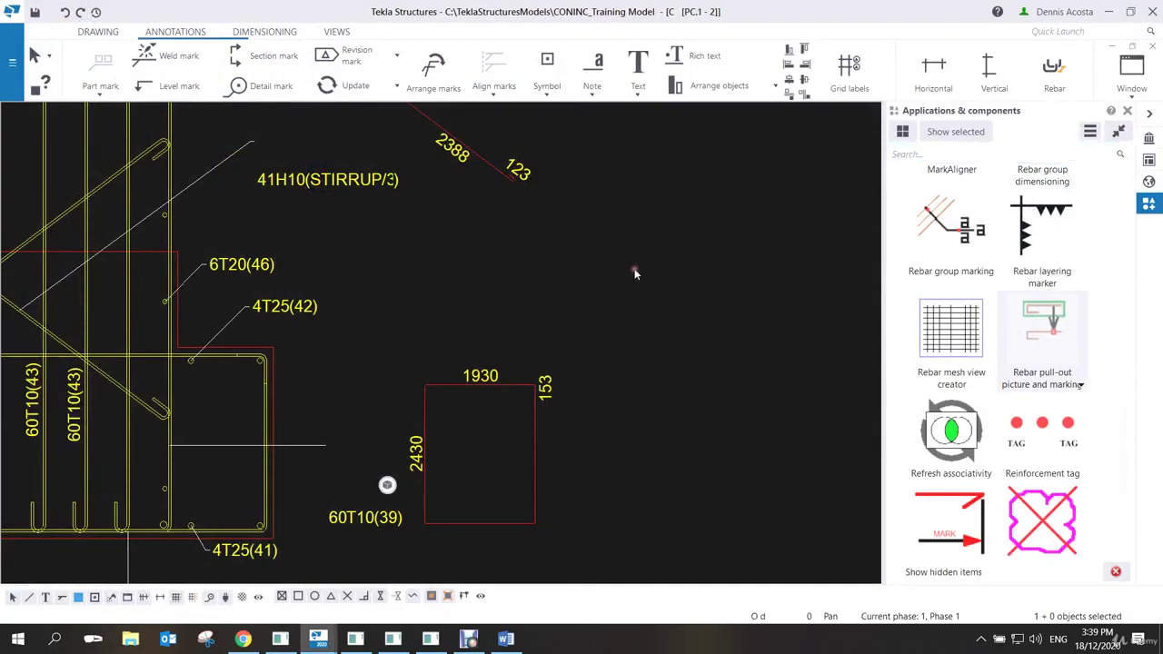
{"action": "scroll", "coordinate": [568, 352], "scroll_direction": "down", "scroll_amount": 5}
{"action": "scroll", "coordinate": [567, 349], "scroll_direction": "down", "scroll_amount": 5}
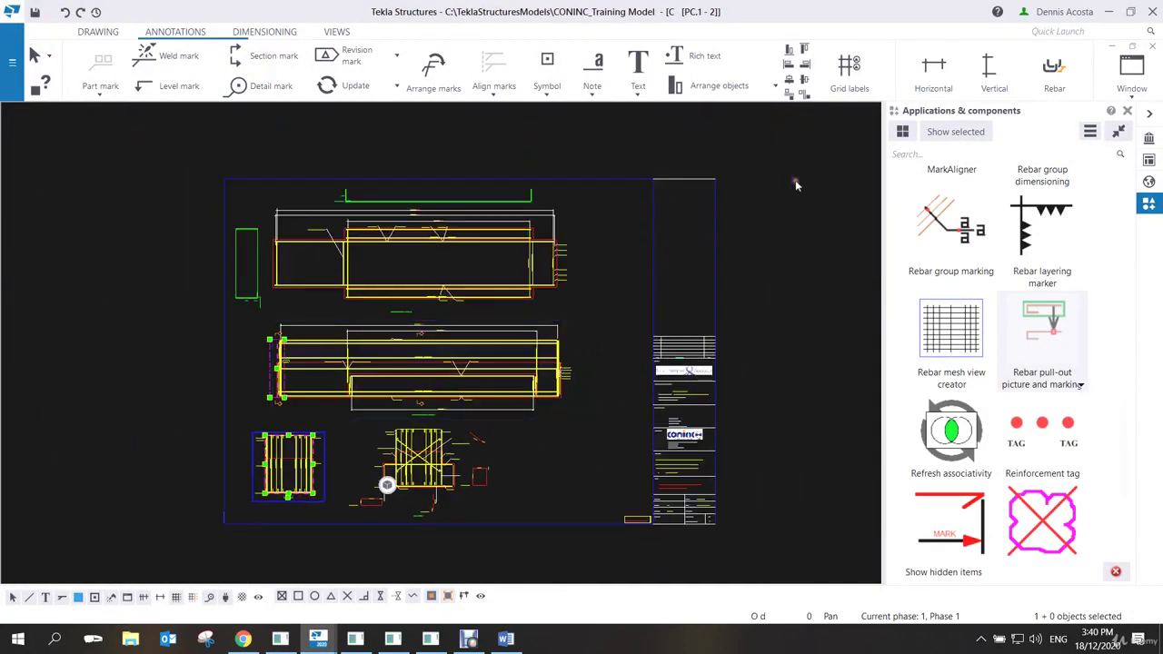
{"action": "left_click", "coordinate": [1153, 49]}
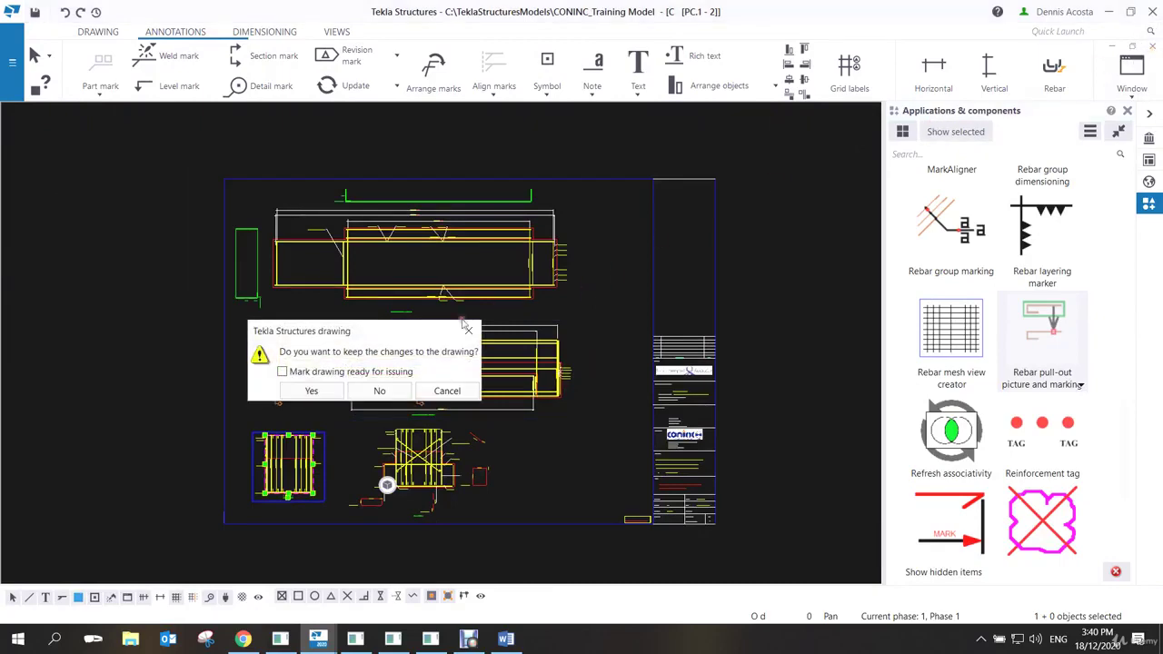
{"action": "left_click", "coordinate": [314, 391]}
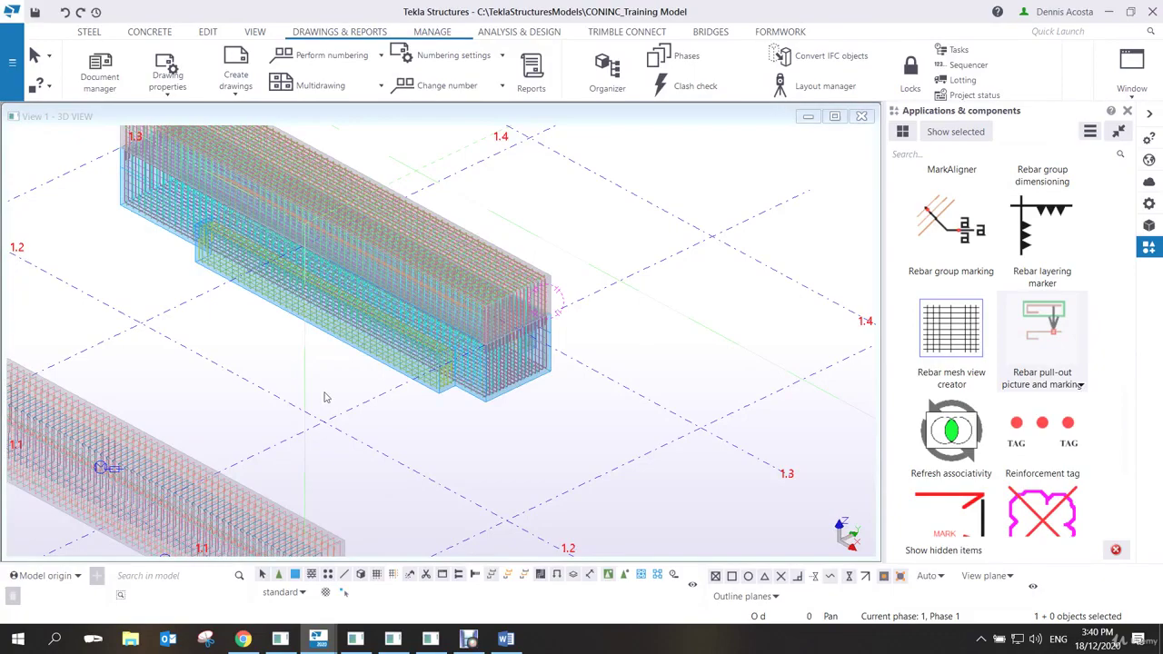
{"action": "scroll", "coordinate": [470, 386], "scroll_direction": "down", "scroll_amount": 3}
{"action": "scroll", "coordinate": [471, 386], "scroll_direction": "up", "scroll_amount": 3}
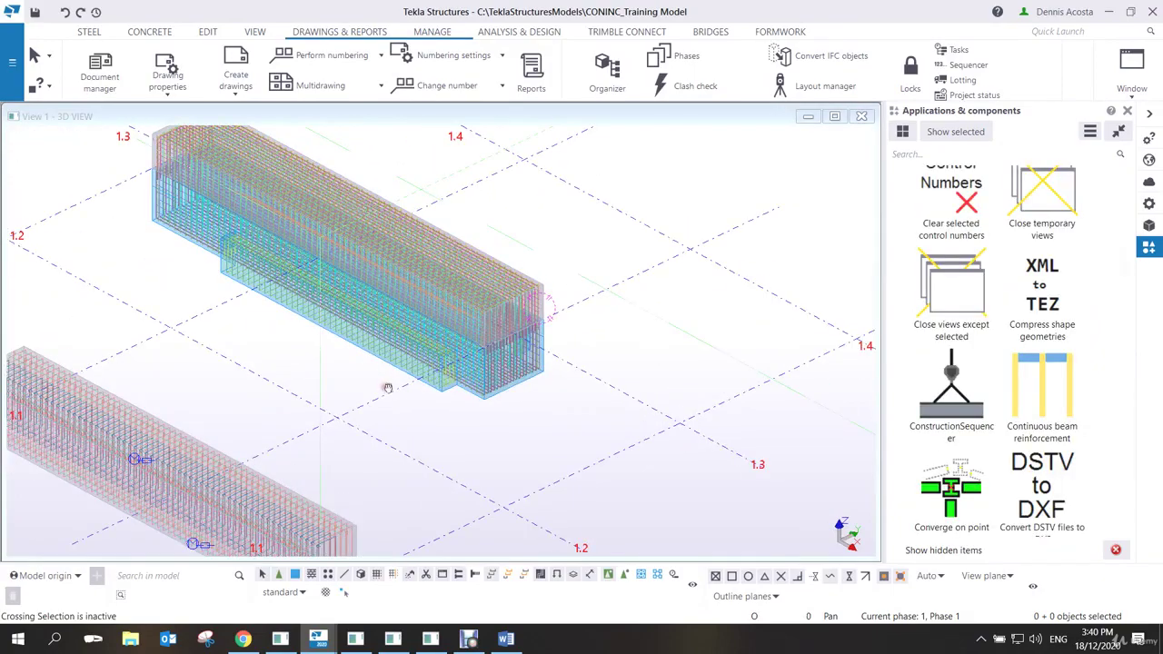
{"action": "middle_click_drag", "start_coordinate": [390, 391], "coordinate": [424, 394]}
{"action": "scroll", "coordinate": [423, 394], "scroll_direction": "up", "scroll_amount": 3}
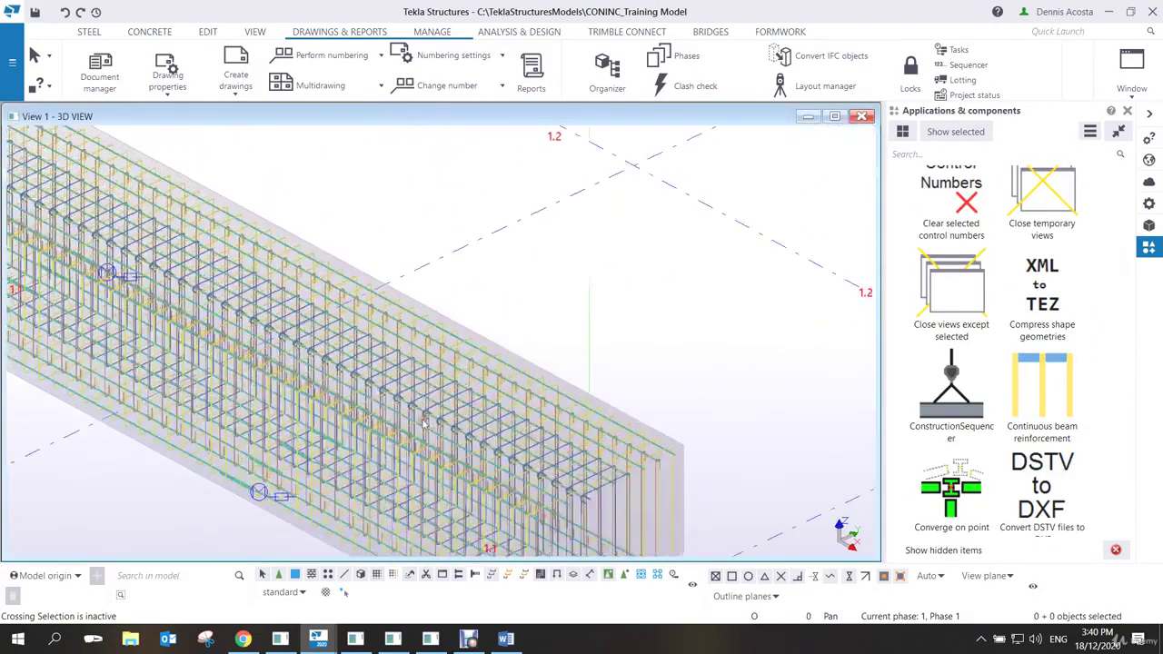
{"action": "scroll", "coordinate": [368, 390], "scroll_direction": "down", "scroll_amount": 2}
{"action": "scroll", "coordinate": [368, 391], "scroll_direction": "down", "scroll_amount": 3}
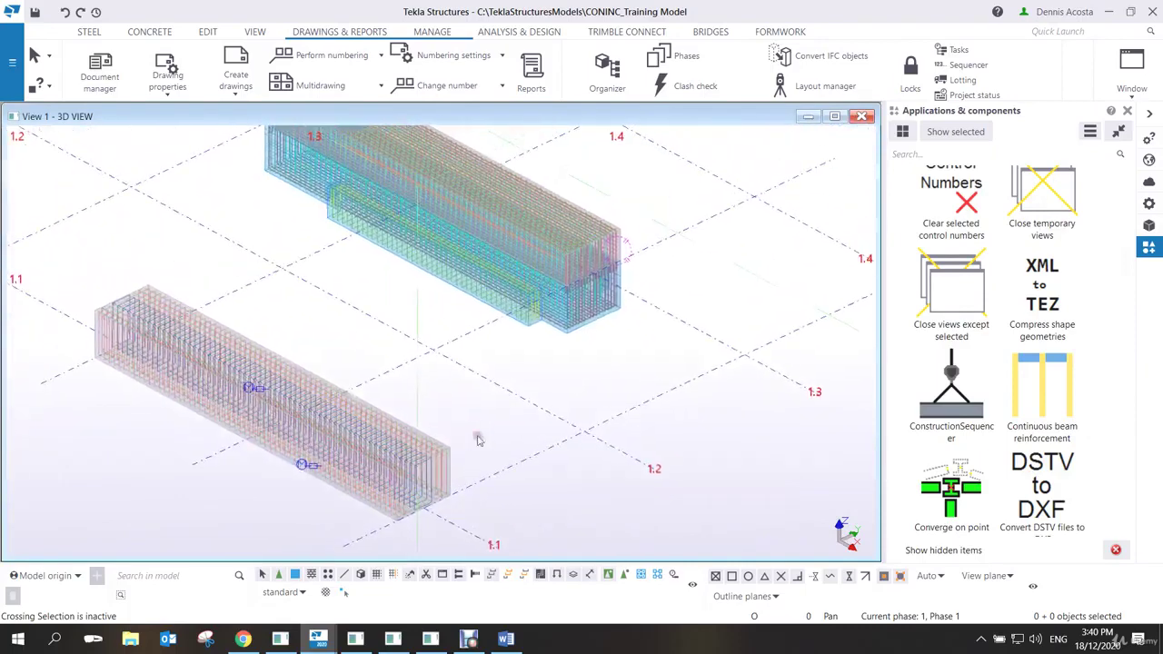
{"action": "scroll", "coordinate": [608, 355], "scroll_direction": "down", "scroll_amount": 1}
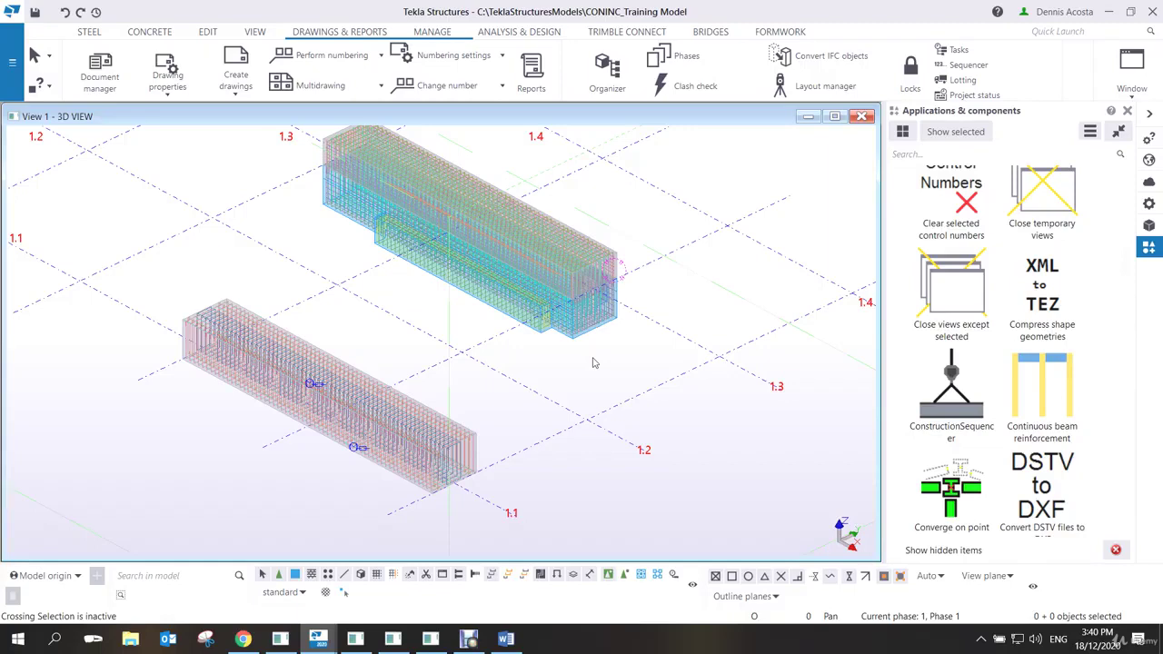
{"action": "left_click", "coordinate": [469, 638]}
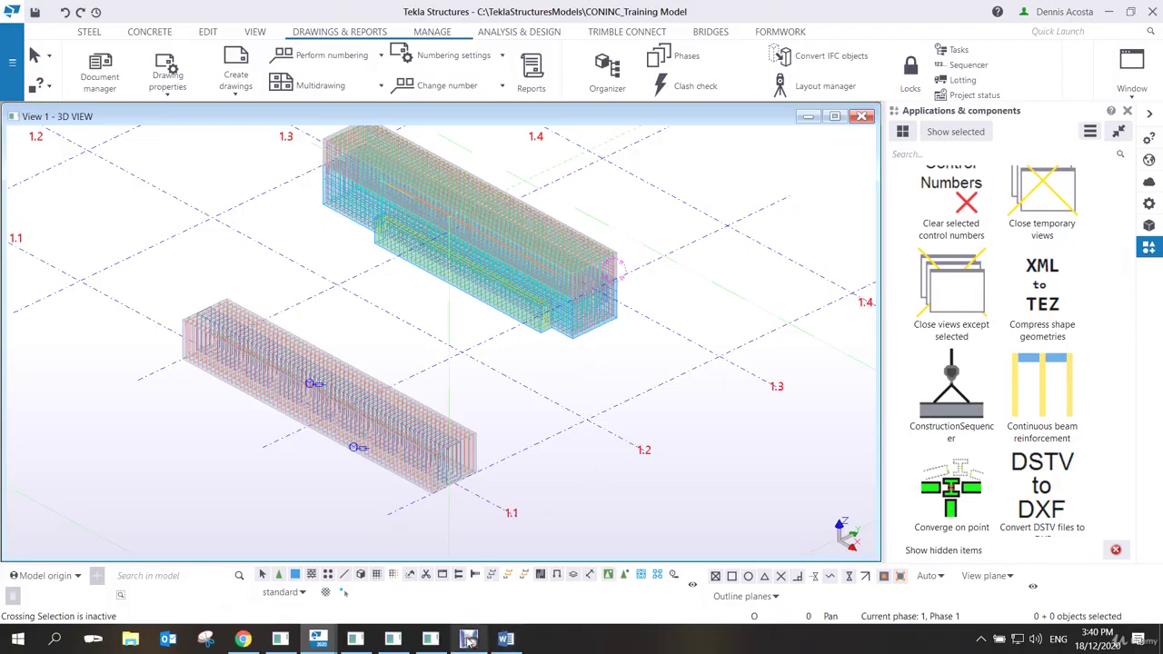
{"action": "left_click", "coordinate": [393, 550]}
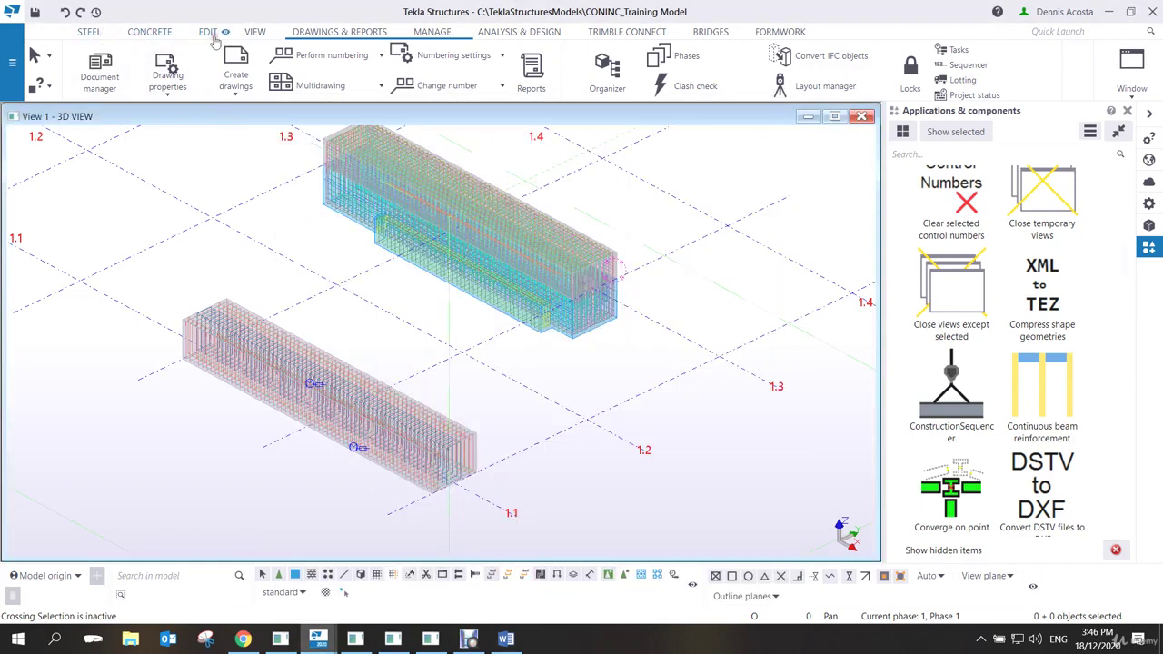
Open the drawing layout editor and maximize its view.
{"action": "left_click", "coordinate": [167, 88]}
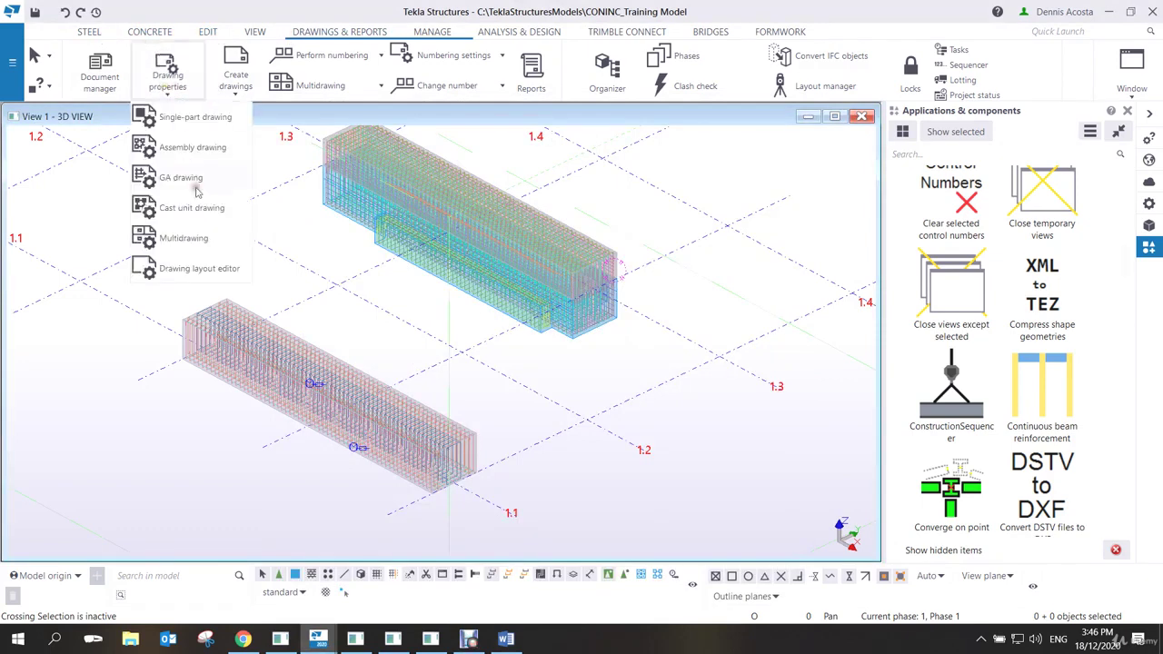
{"action": "left_click", "coordinate": [199, 271]}
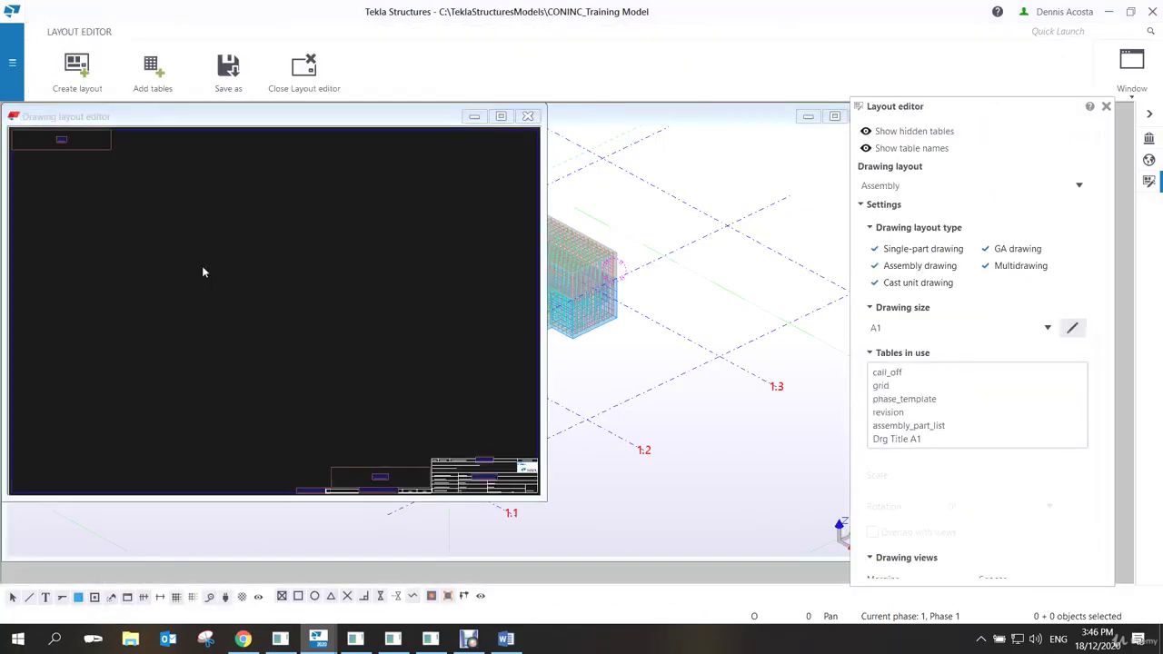
{"action": "left_click", "coordinate": [501, 116]}
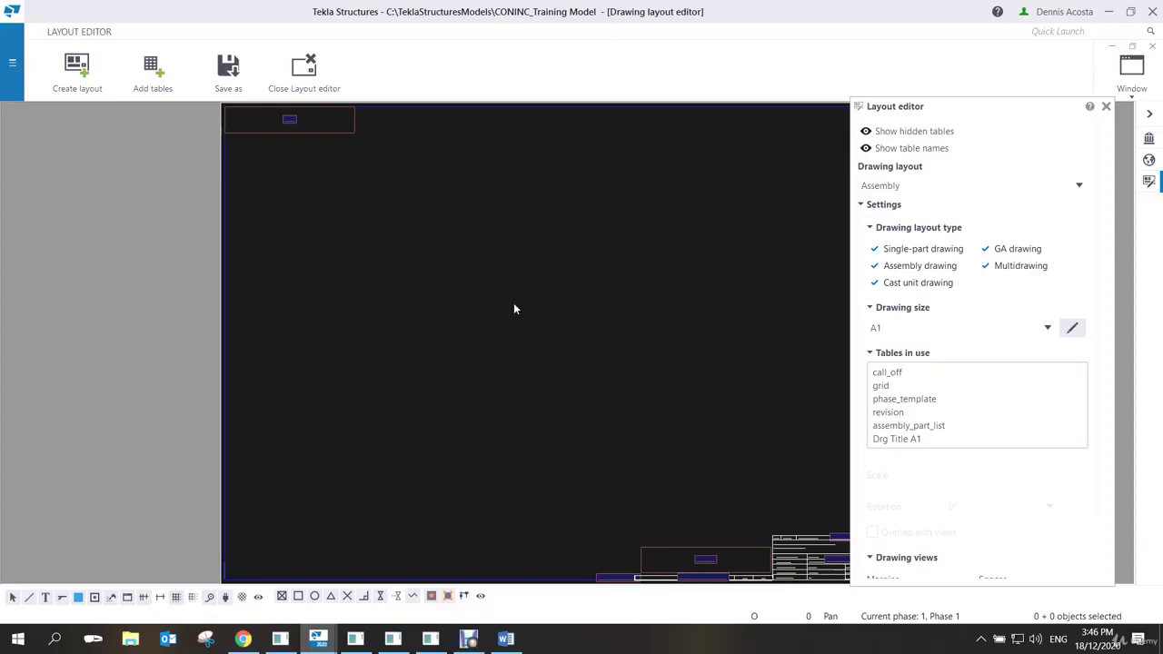
Start a new drawing layout named coninc_rebar_blk with drawing size A1.
{"action": "left_click", "coordinate": [80, 74]}
{"action": "left_click_drag", "start_coordinate": [586, 276], "coordinate": [412, 282]}
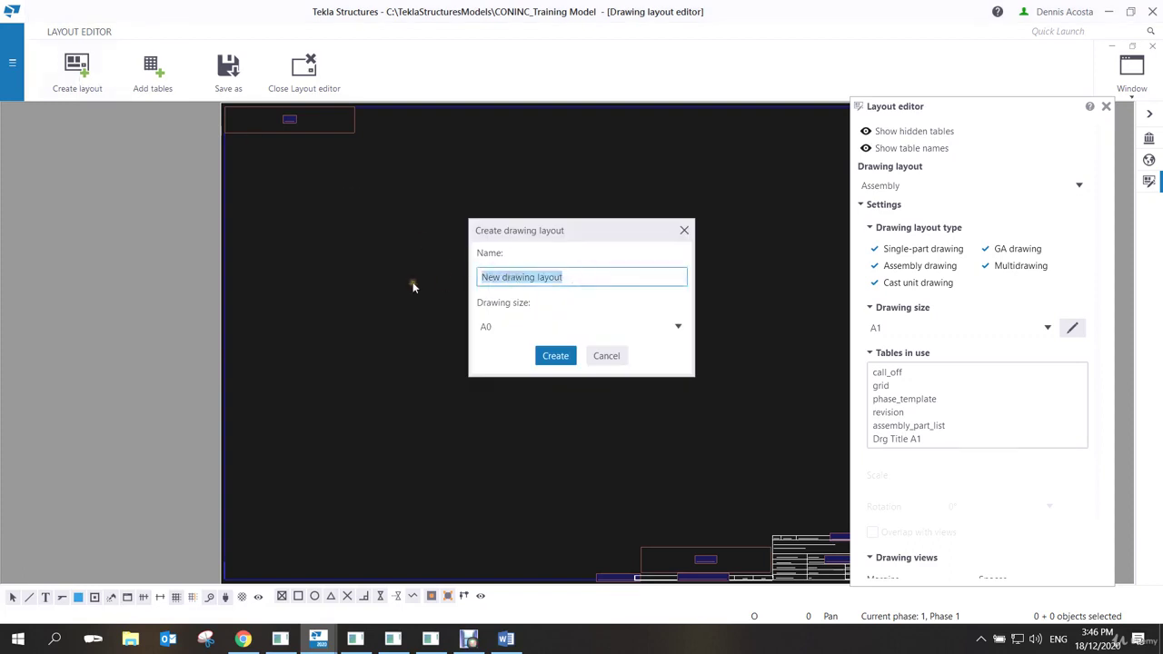
{"action": "type", "text": "con"}
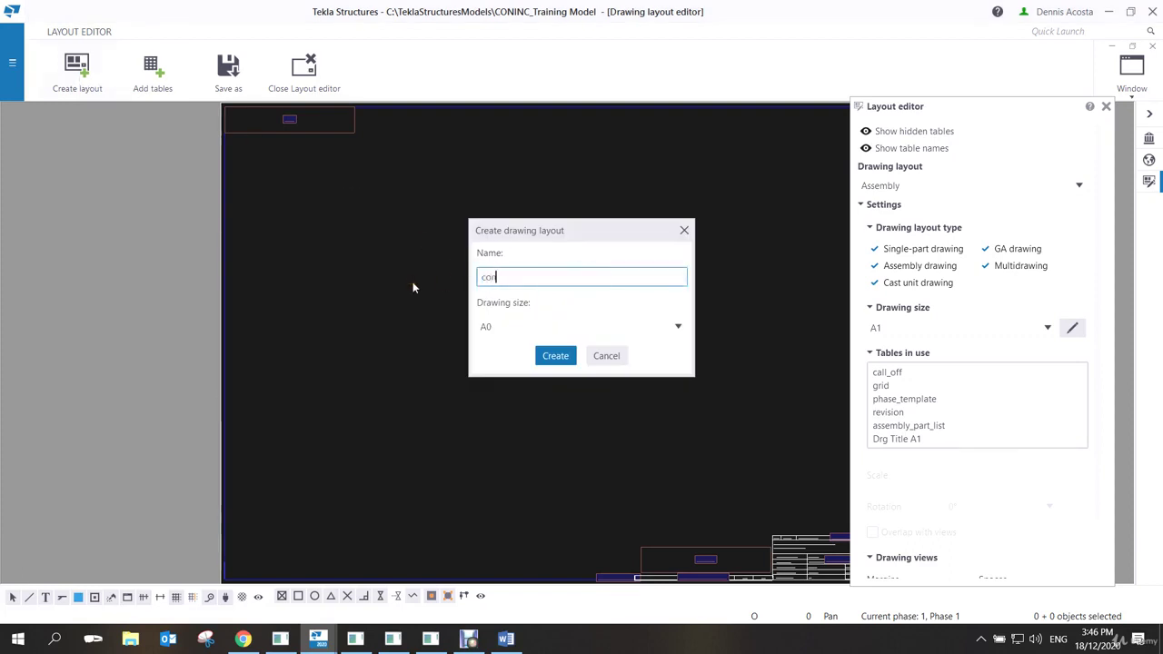
{"action": "type", "text": "inc_rebar_blkj"}
{"action": "left_click", "coordinate": [509, 327]}
{"action": "left_click", "coordinate": [504, 359]}
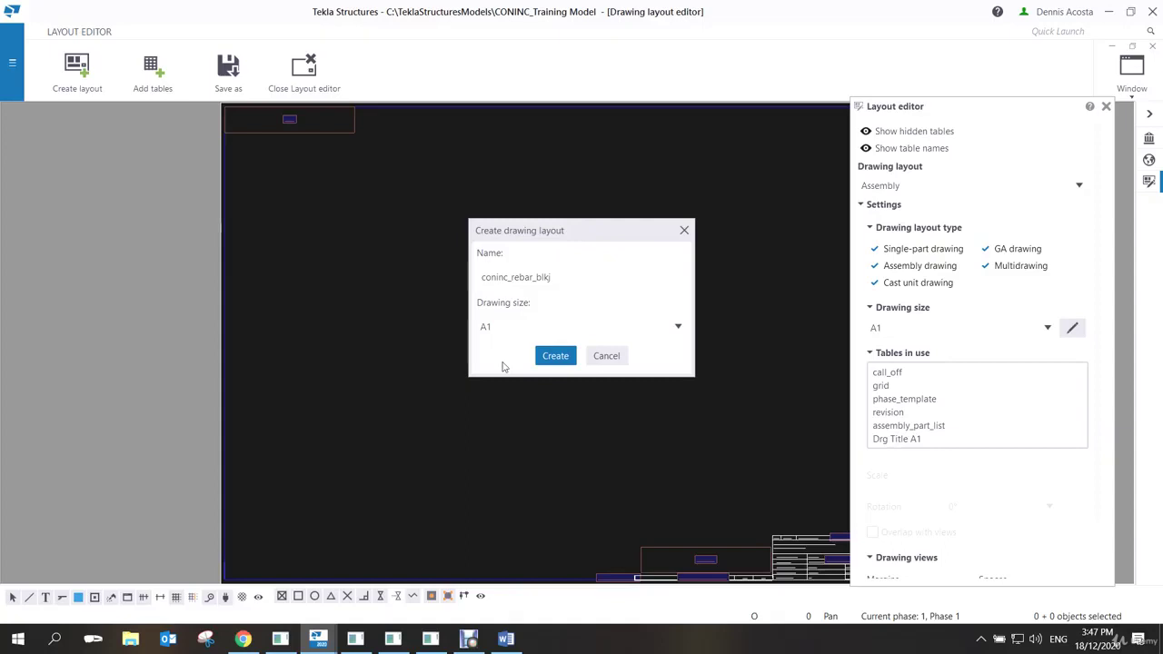
{"action": "left_click", "coordinate": [556, 278]}
{"action": "key", "text": "BackSpace"}
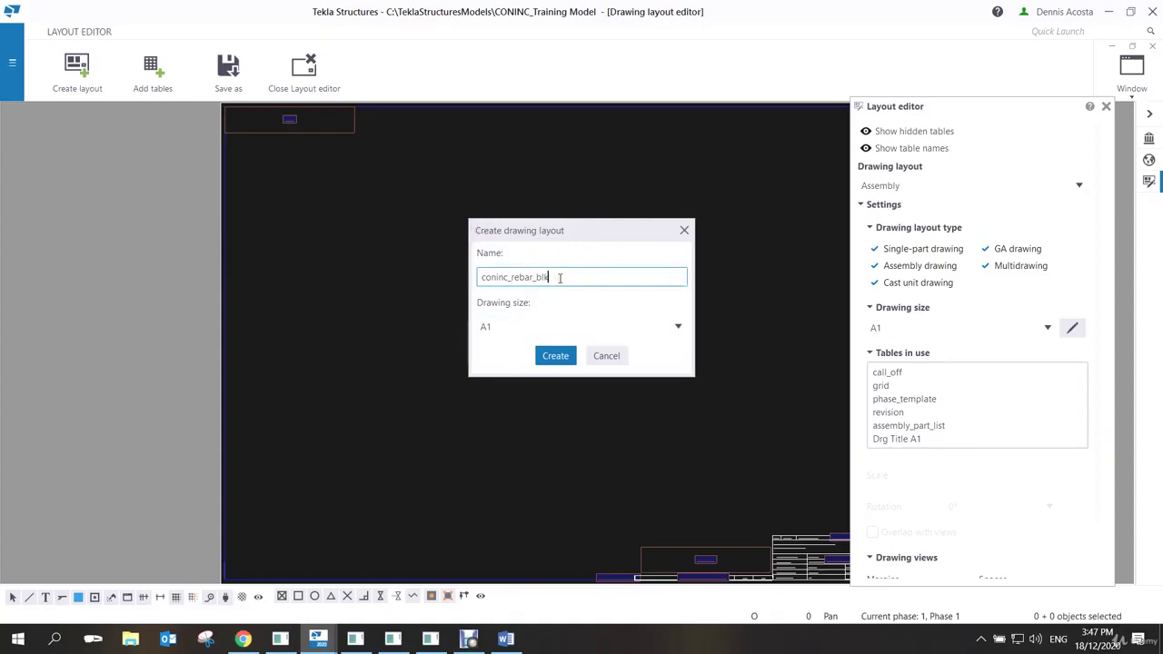
Restrict the drawing layout types to GA drawing and cast unit drawing only.
{"action": "left_click", "coordinate": [885, 252]}
{"action": "left_click", "coordinate": [874, 265]}
{"action": "left_click", "coordinate": [985, 265]}
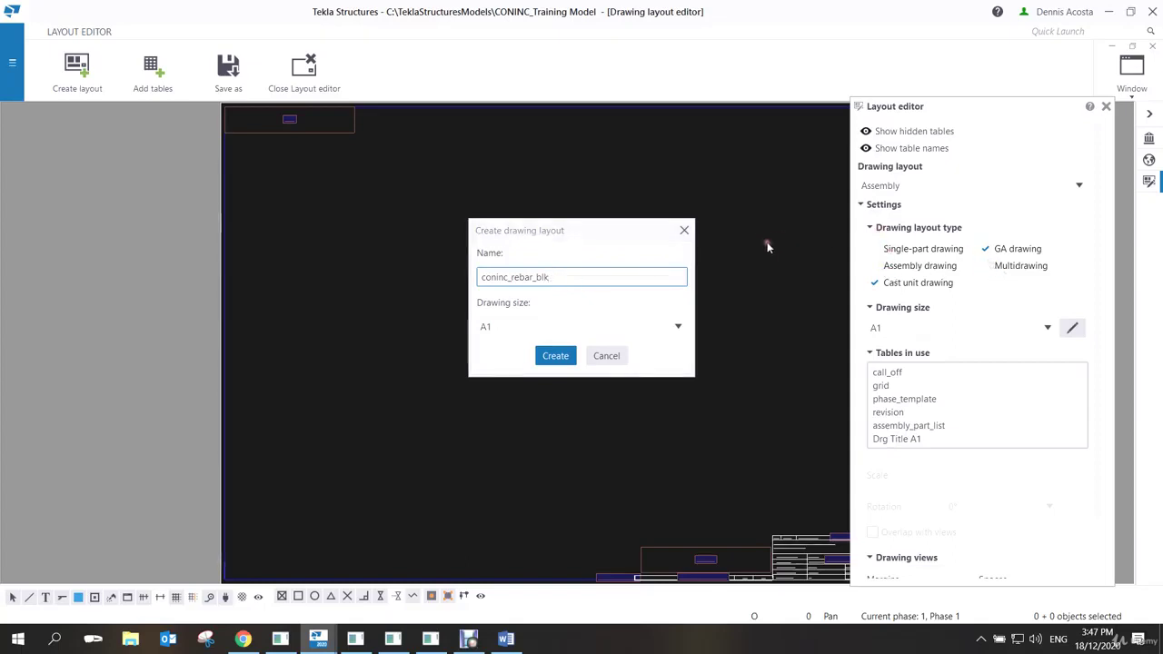
Create the coninc_rebar_blk layout and save the changes made to the open layout.
{"action": "left_click", "coordinate": [556, 356]}
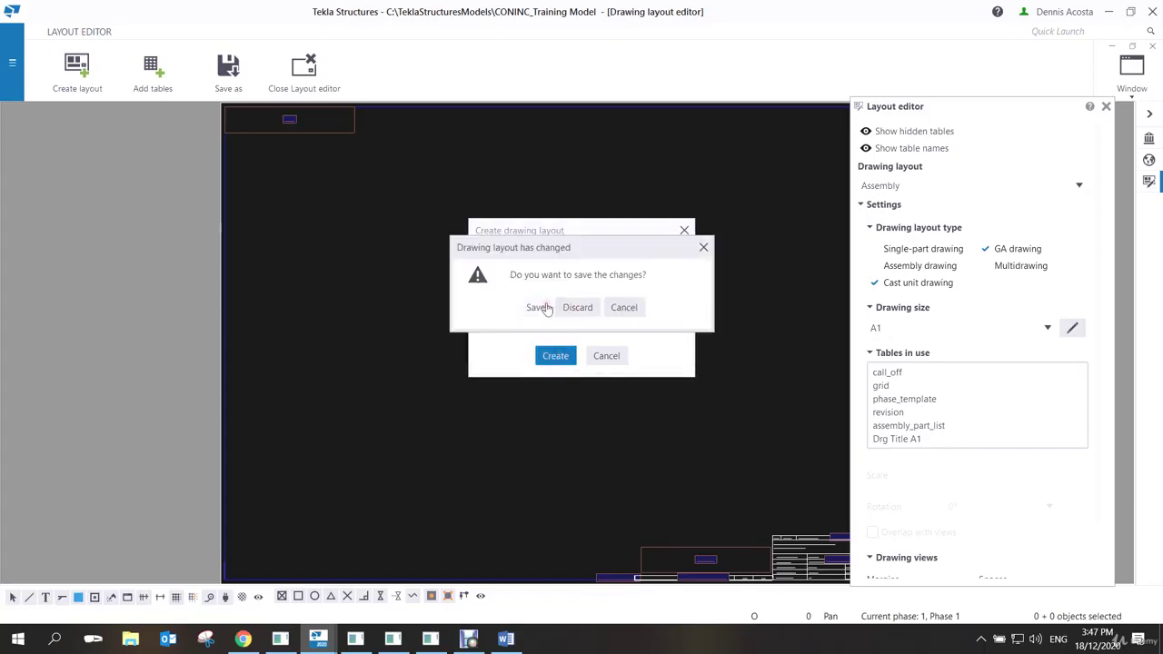
{"action": "mouse_move", "coordinate": [562, 250]}
{"action": "left_mouse_down"}
{"action": "mouse_move", "coordinate": [581, 293]}
{"action": "mouse_move", "coordinate": [567, 254]}
{"action": "left_mouse_up"}
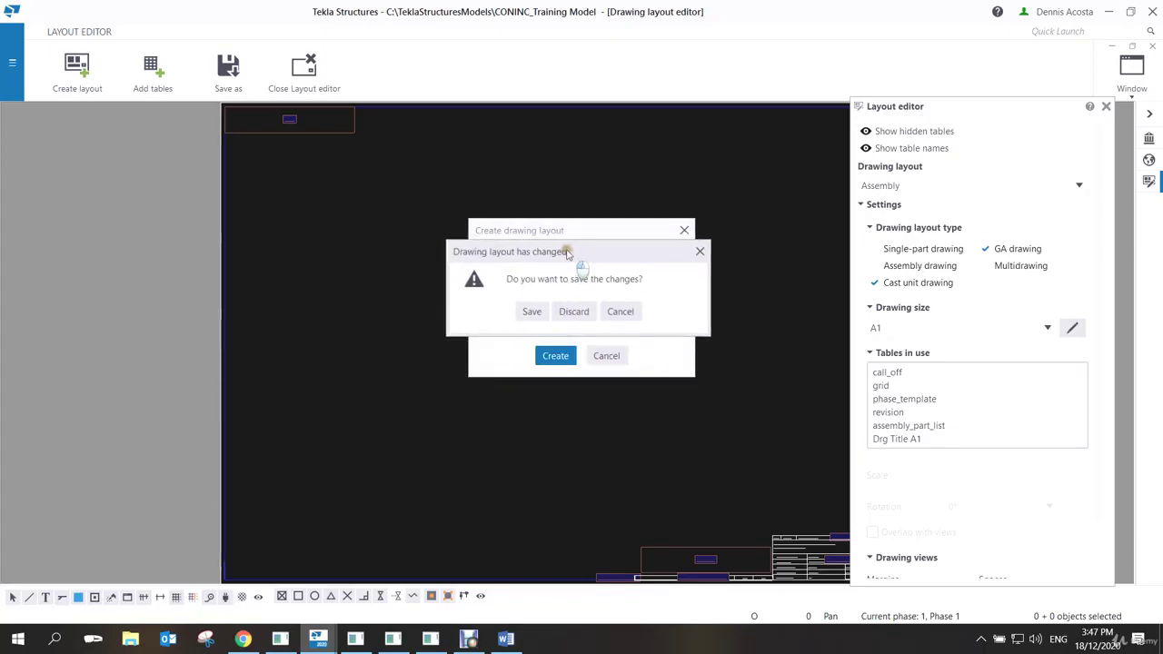
{"action": "left_click", "coordinate": [533, 313]}
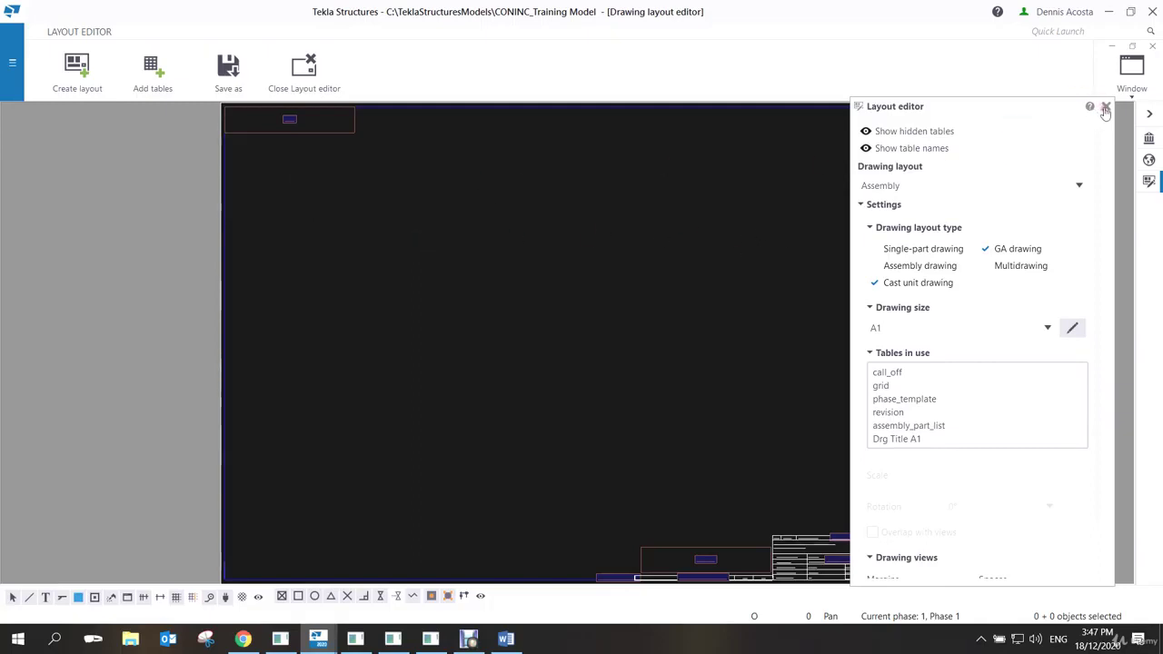
Discard the open layout's changes and try to create another A1 drawing layout named coninc_rebar_blk.
{"action": "left_click", "coordinate": [87, 69]}
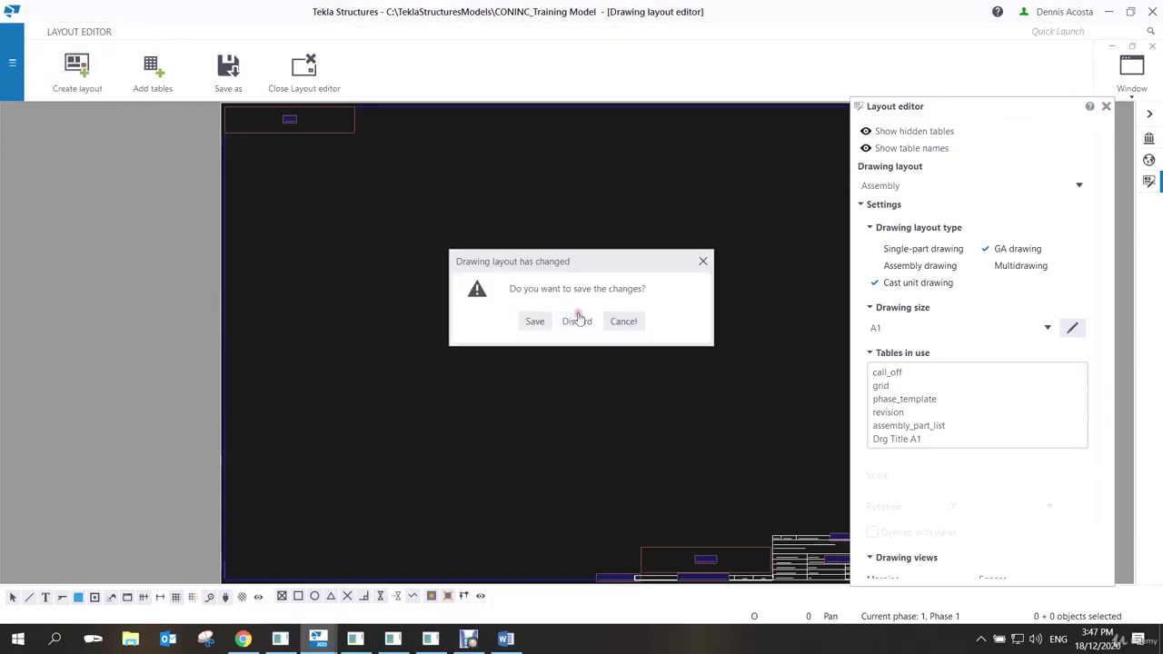
{"action": "left_click", "coordinate": [577, 322]}
{"action": "left_click", "coordinate": [584, 278]}
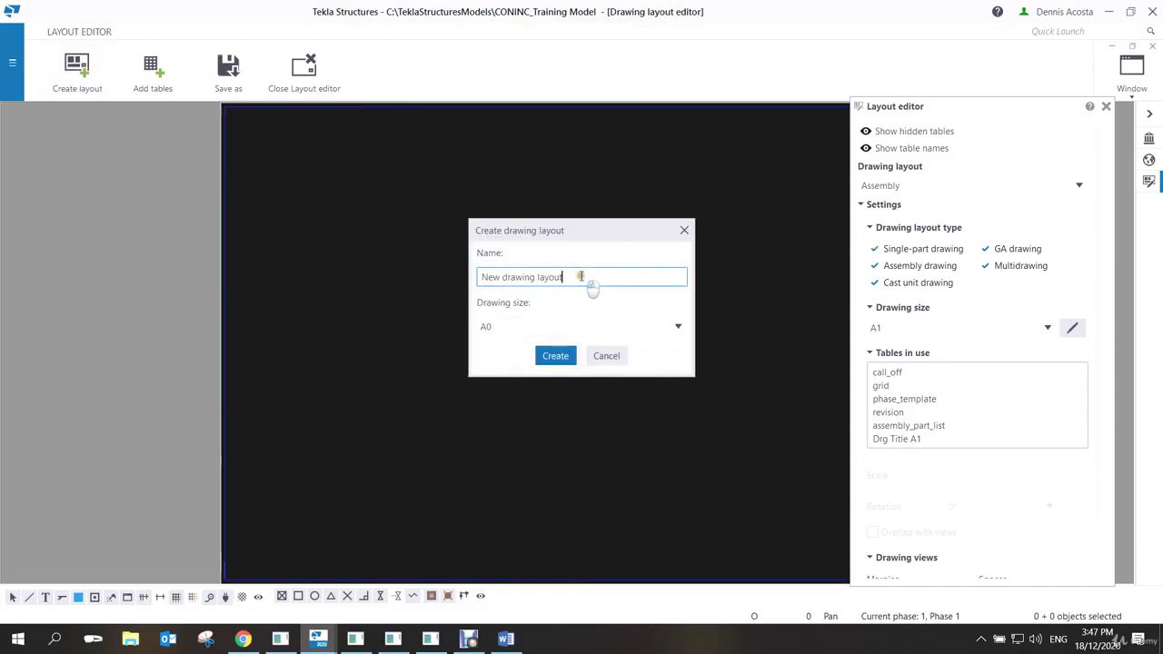
{"action": "left_click_drag", "start_coordinate": [584, 278], "coordinate": [454, 282]}
{"action": "type", "text": "conn"}
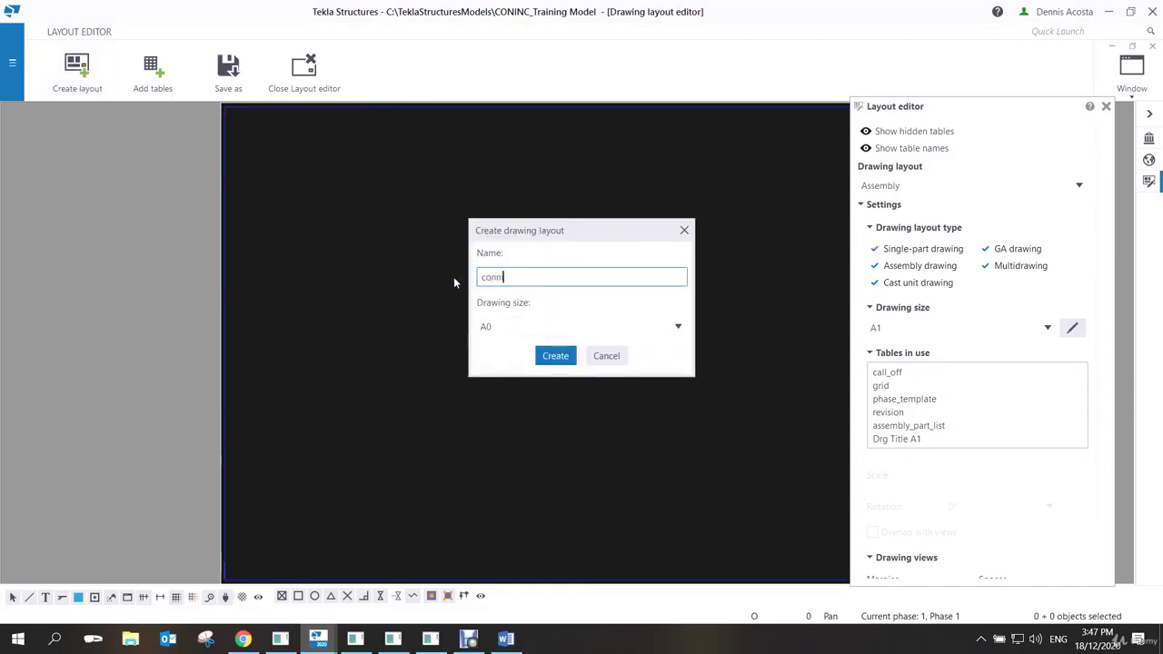
{"action": "key", "text": "BackSpace"}
{"action": "type", "text": "ic"}
{"action": "key", "text": "BackSpace"}
{"action": "type", "text": "nc_rebar_blk"}
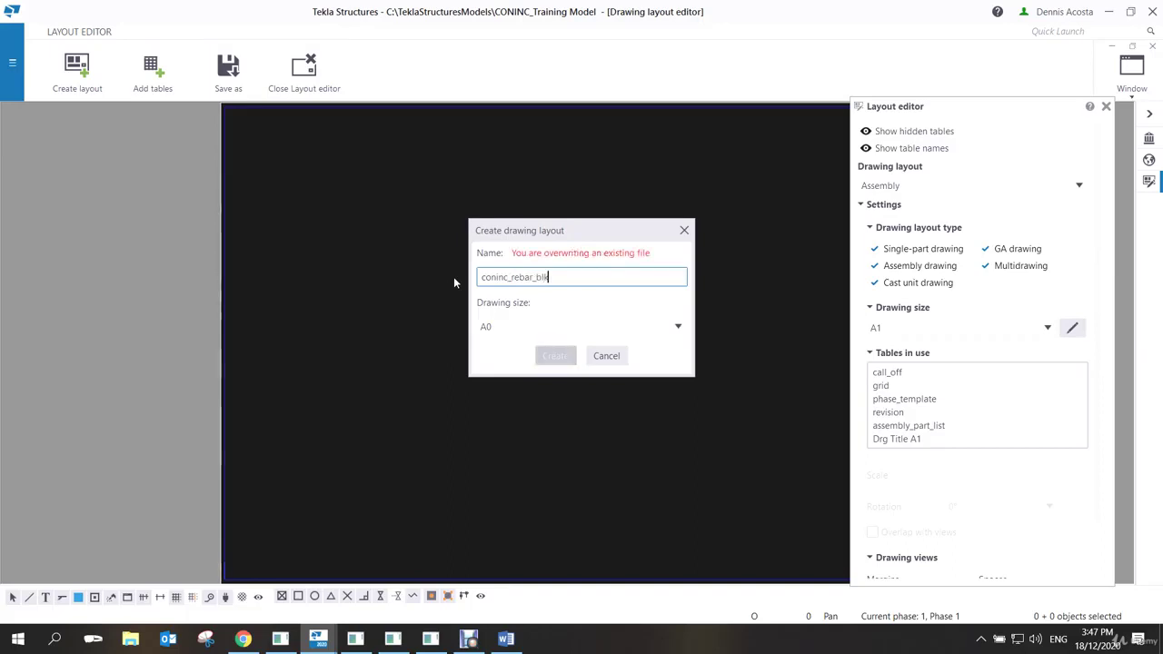
{"action": "left_click", "coordinate": [667, 329]}
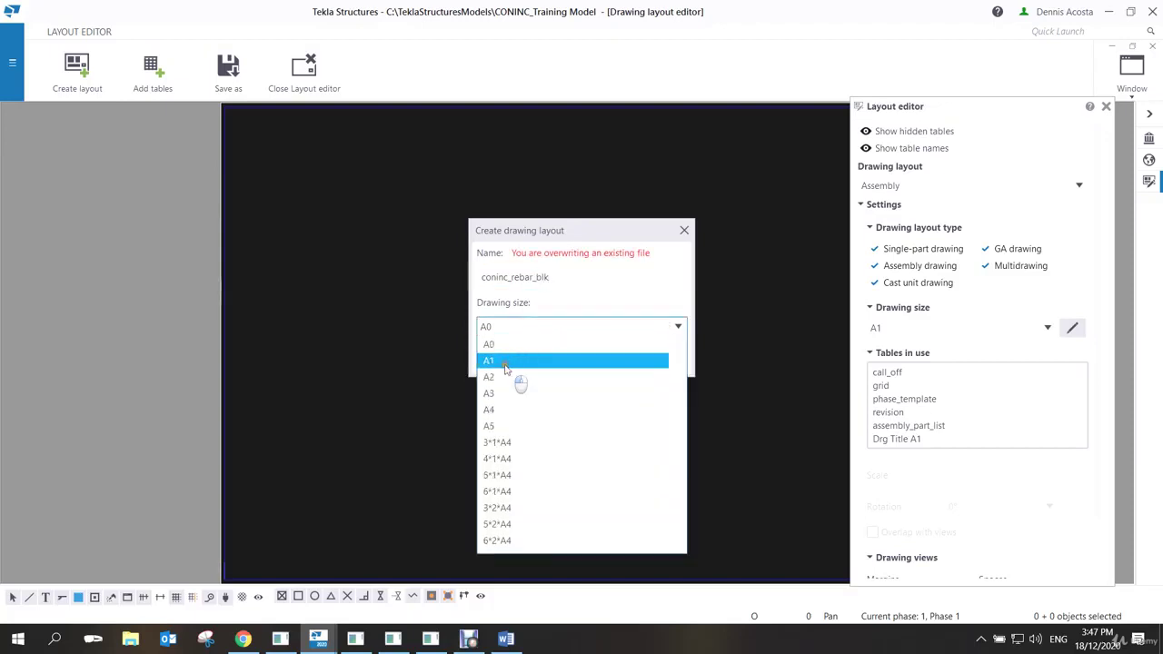
{"action": "left_click", "coordinate": [507, 363]}
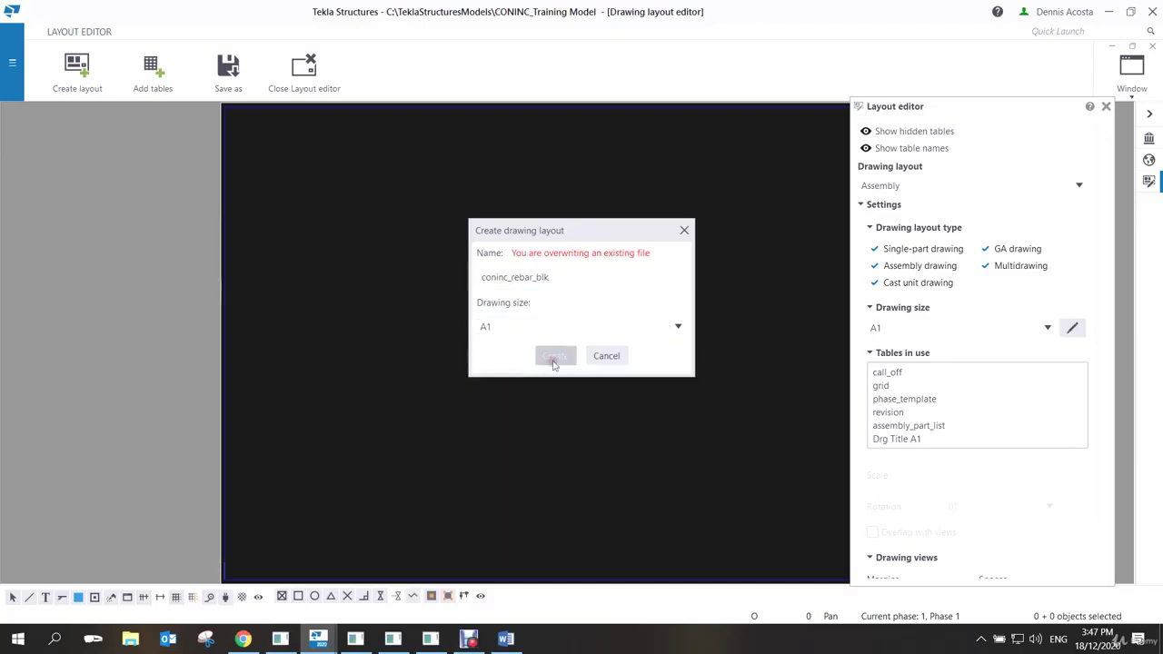
{"action": "left_click", "coordinate": [606, 357]}
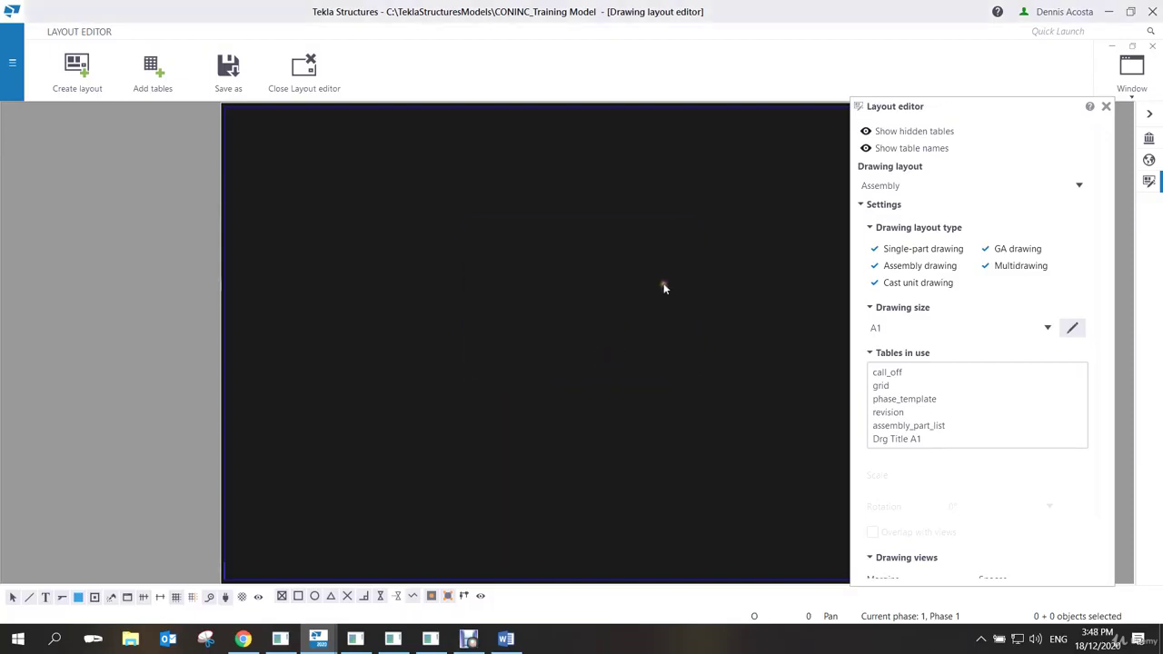
Check the list of available drawing layouts and reopen the drawing layout editor from the model.
{"action": "scroll", "coordinate": [681, 200], "scroll_direction": "down", "scroll_amount": 3}
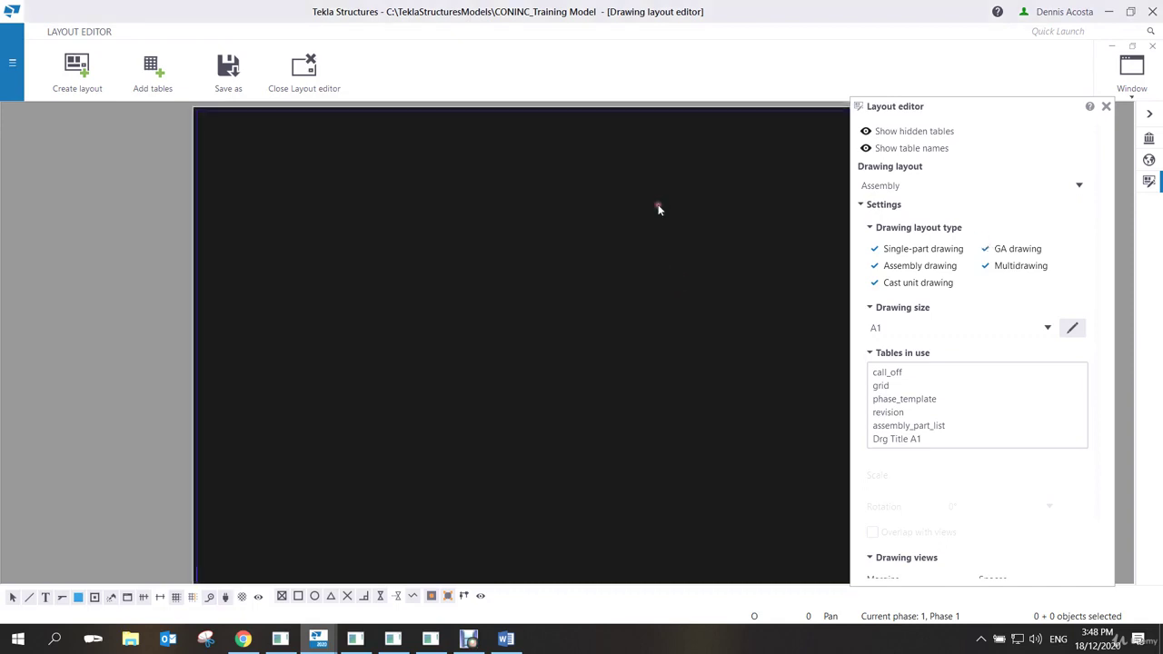
{"action": "left_click", "coordinate": [960, 186]}
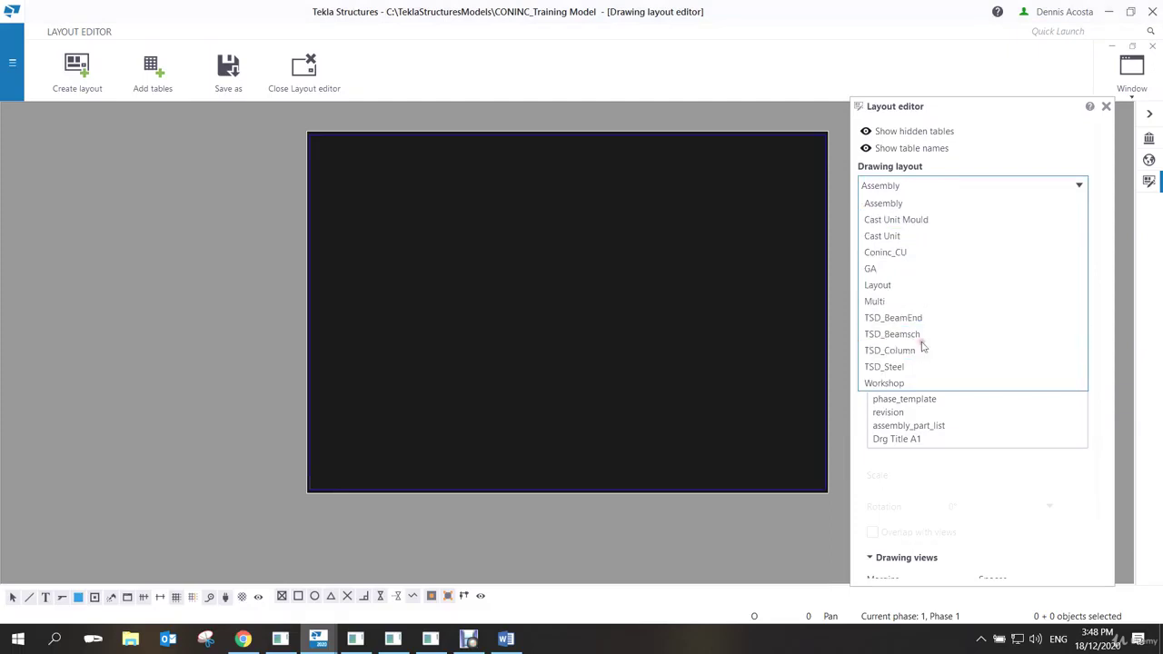
{"action": "left_click", "coordinate": [772, 278]}
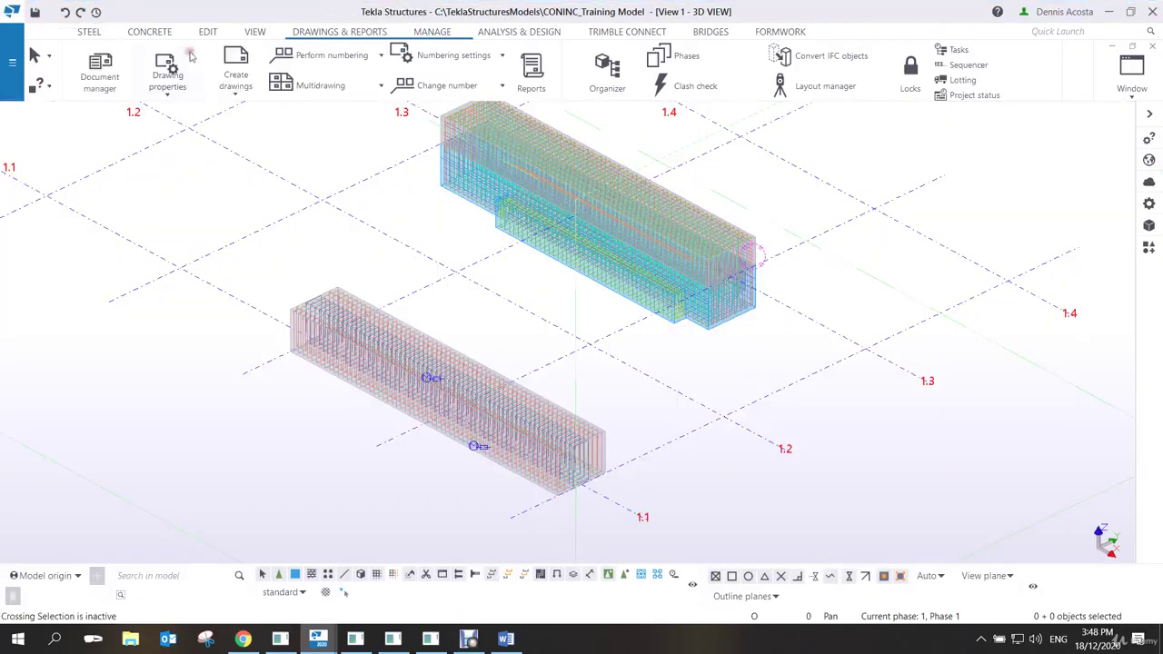
{"action": "left_click", "coordinate": [170, 93]}
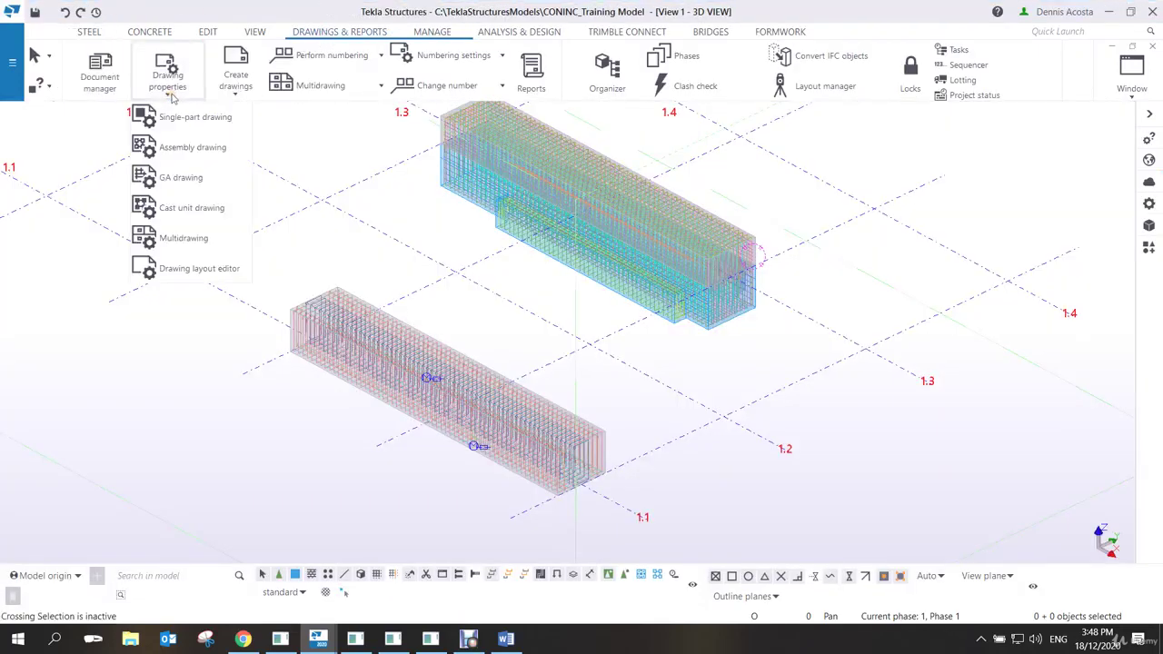
{"action": "left_click", "coordinate": [192, 268]}
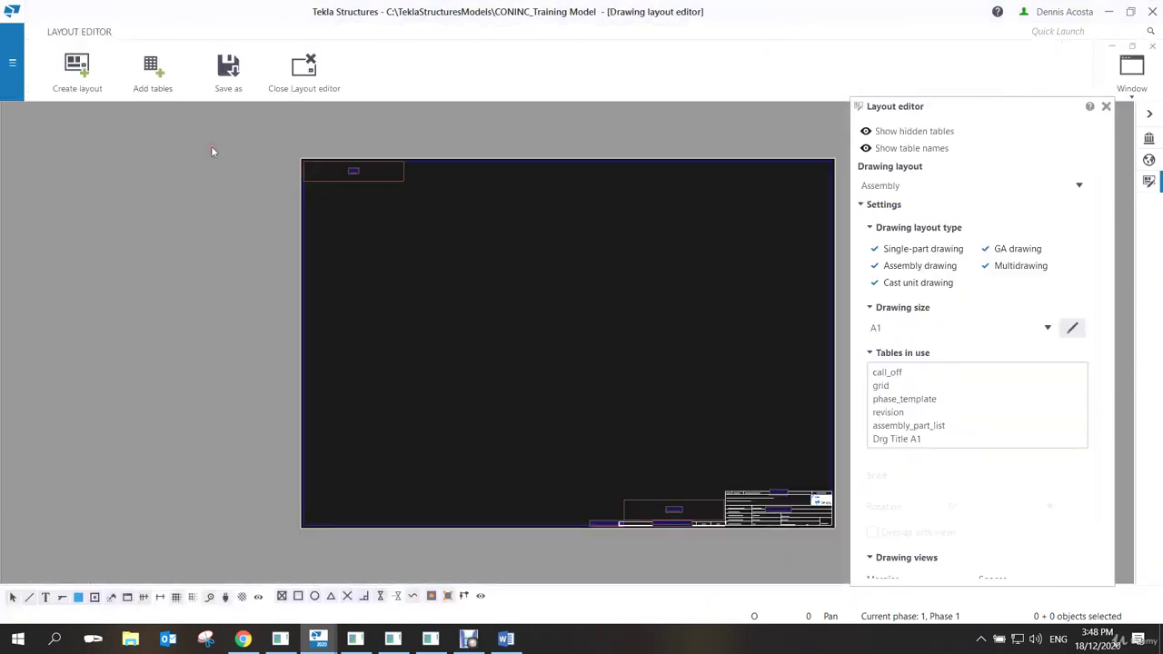
Create a new A1 drawing layout named coninc_rebar_blk1.
{"action": "left_click", "coordinate": [80, 73]}
{"action": "left_click", "coordinate": [584, 277]}
{"action": "key", "text": "ctrl+a"}
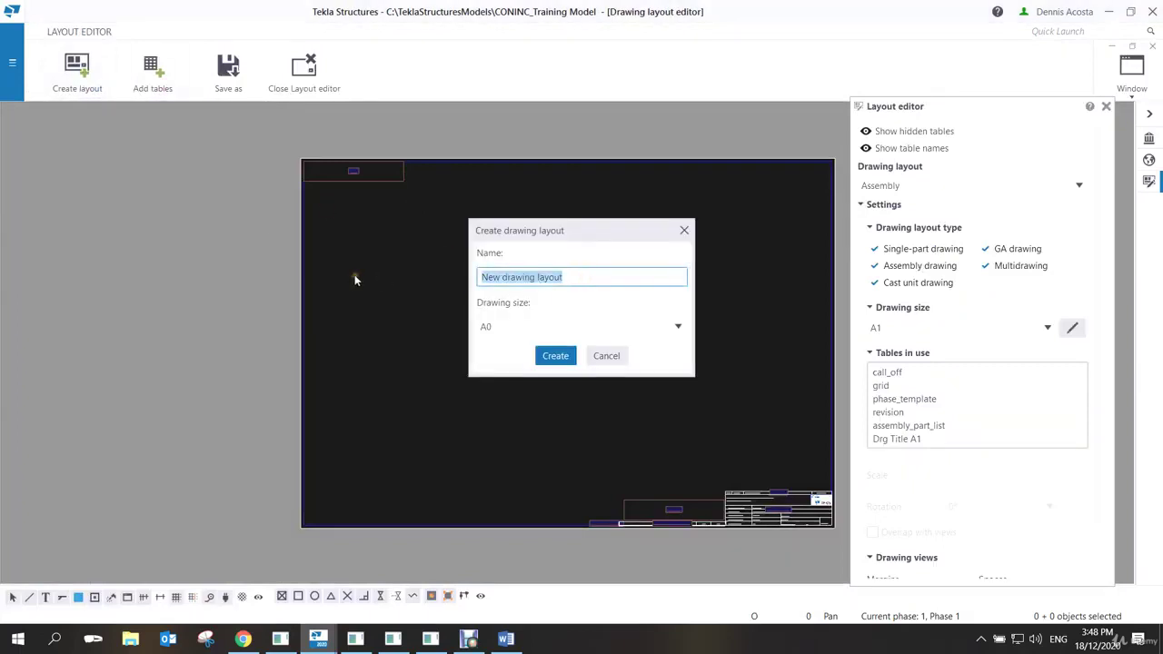
{"action": "type", "text": "coninc"}
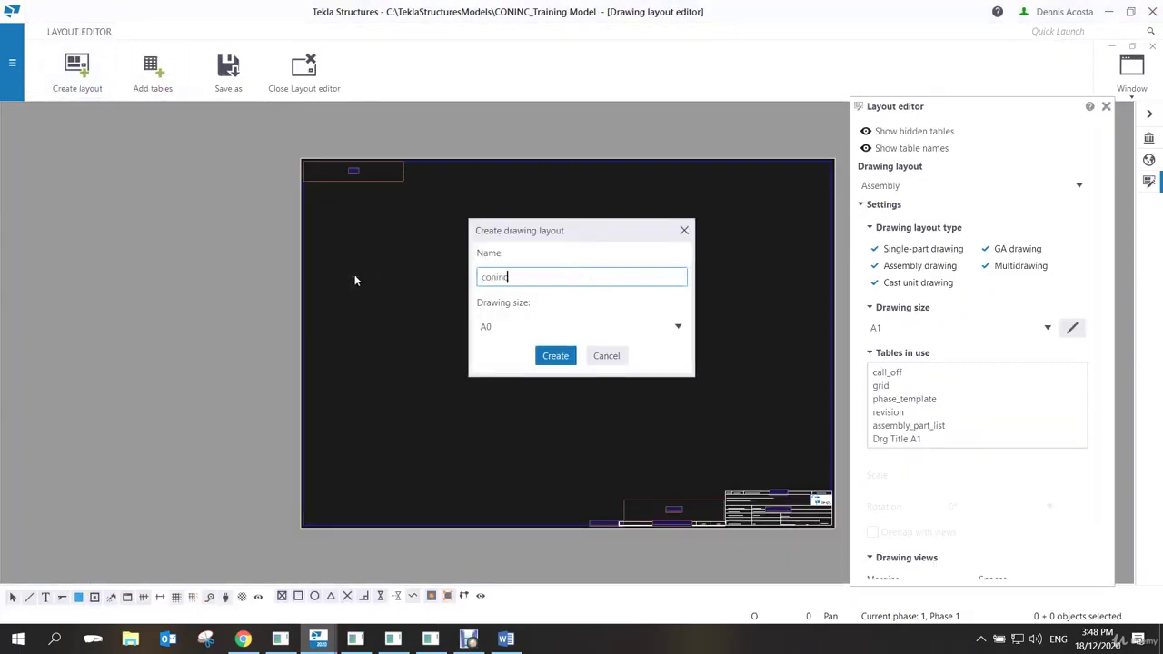
{"action": "type", "text": "_rebar_blk"}
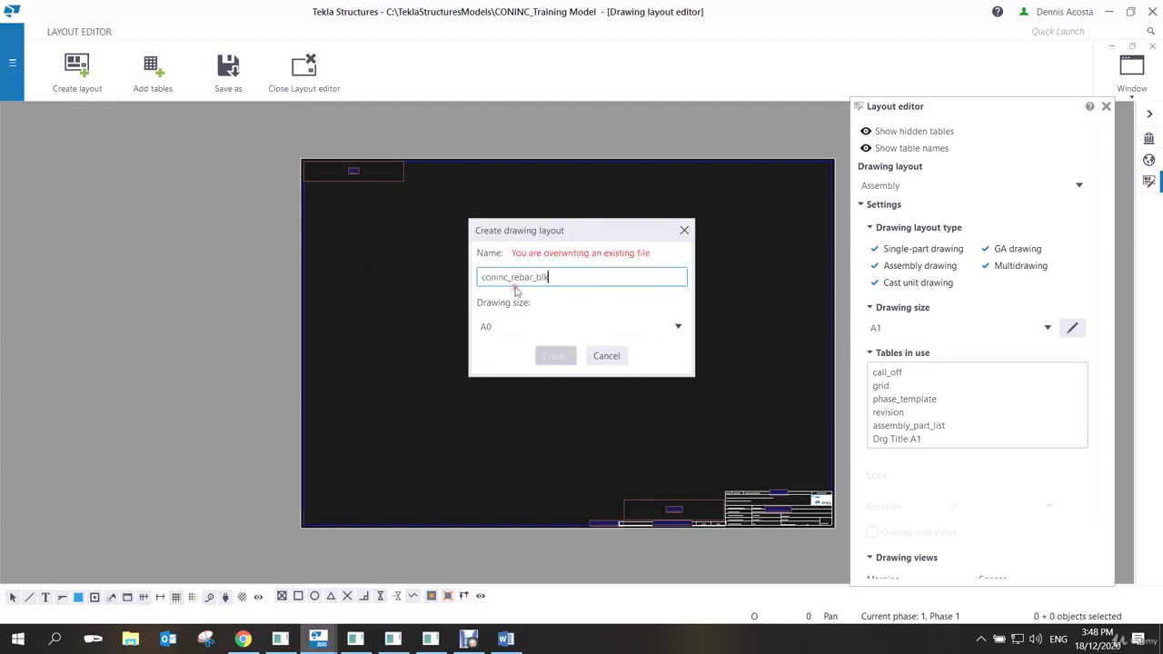
{"action": "left_click", "coordinate": [595, 326]}
{"action": "left_click", "coordinate": [509, 361]}
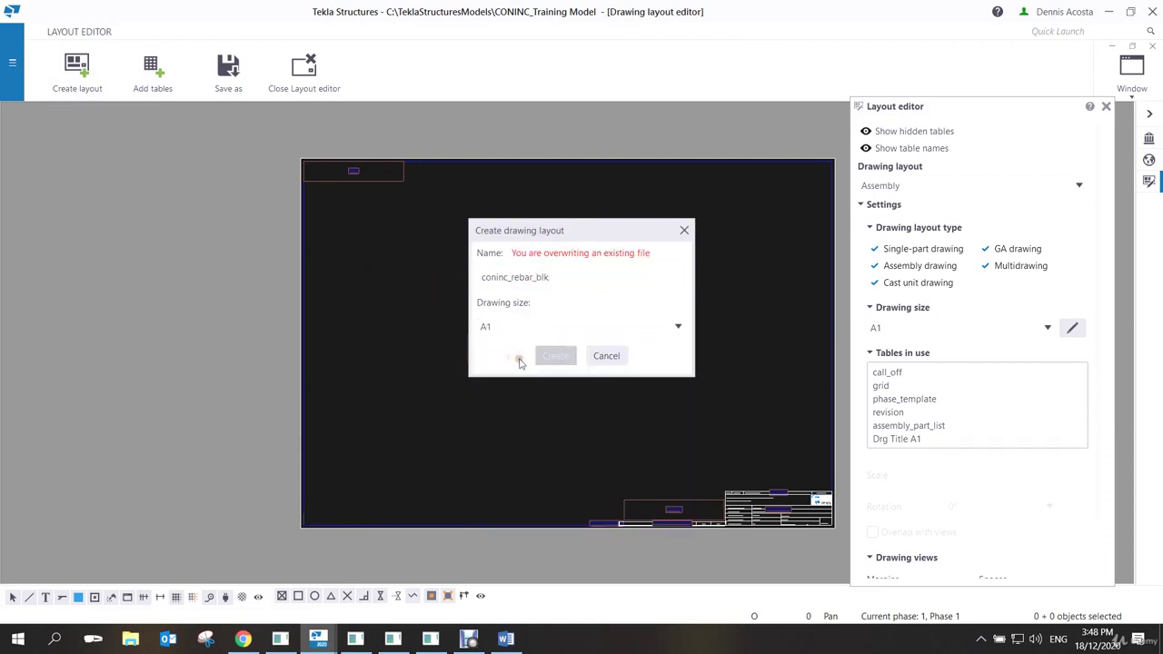
{"action": "left_click", "coordinate": [580, 276]}
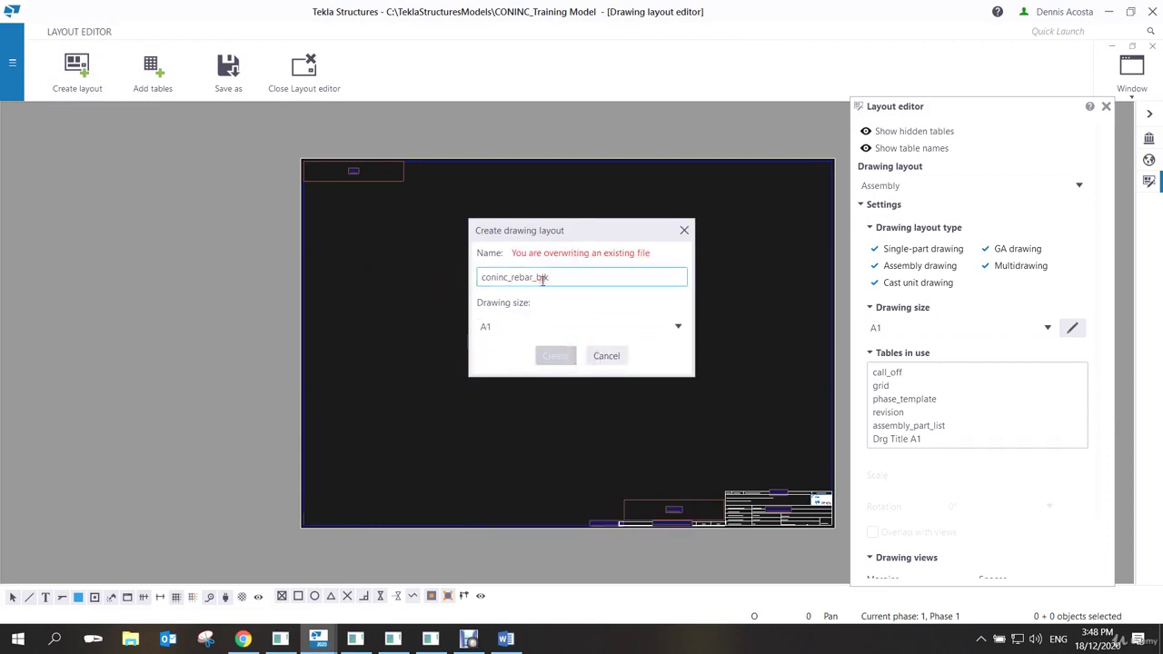
{"action": "type", "text": "1"}
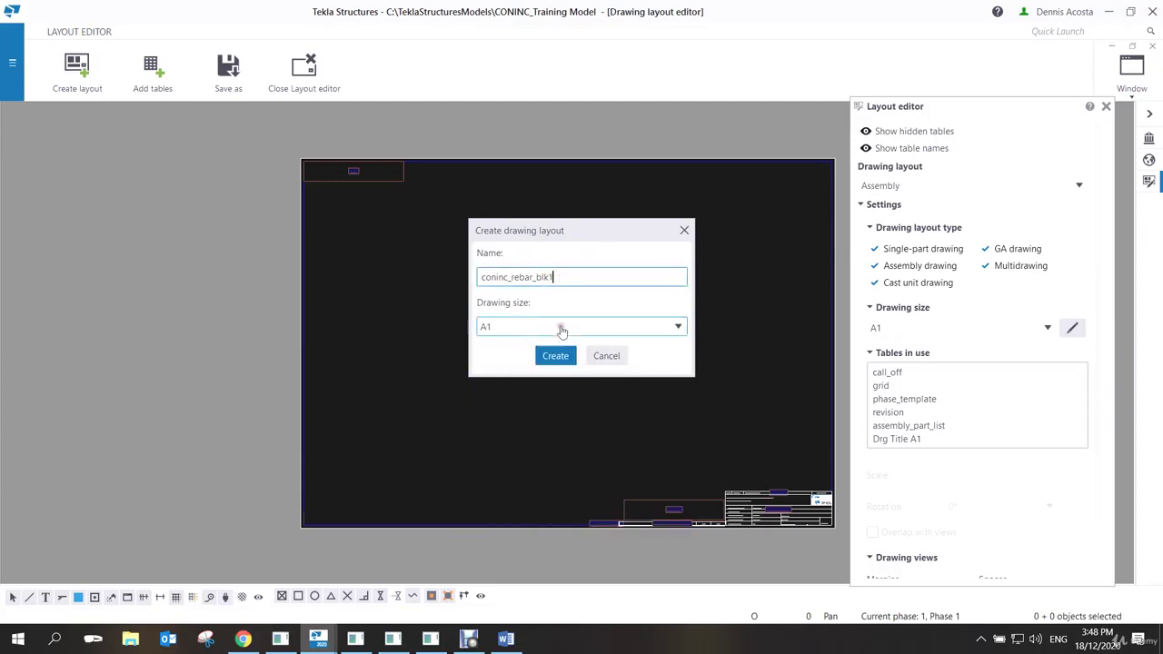
{"action": "left_click", "coordinate": [557, 355]}
Exclude single-part, assembly and multidrawing types from the layout, leaving only GA drawing and cast unit drawing.
{"action": "scroll", "coordinate": [636, 280], "scroll_direction": "down", "scroll_amount": 3}
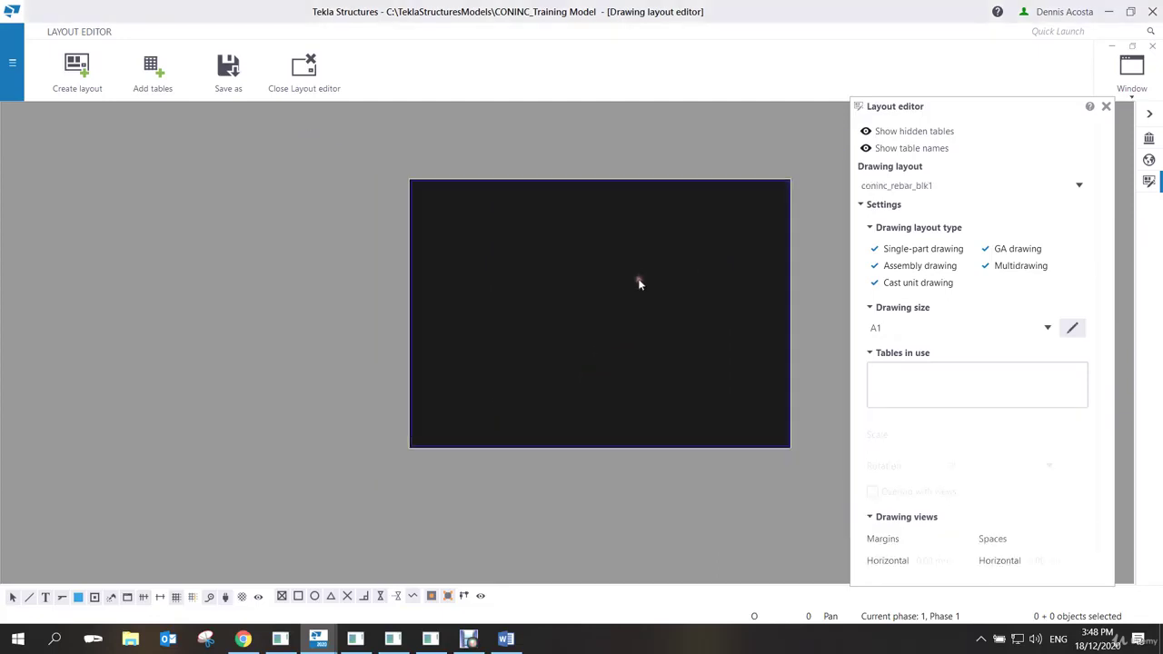
{"action": "scroll", "coordinate": [726, 305], "scroll_direction": "up", "scroll_amount": 4}
{"action": "left_click", "coordinate": [875, 249]}
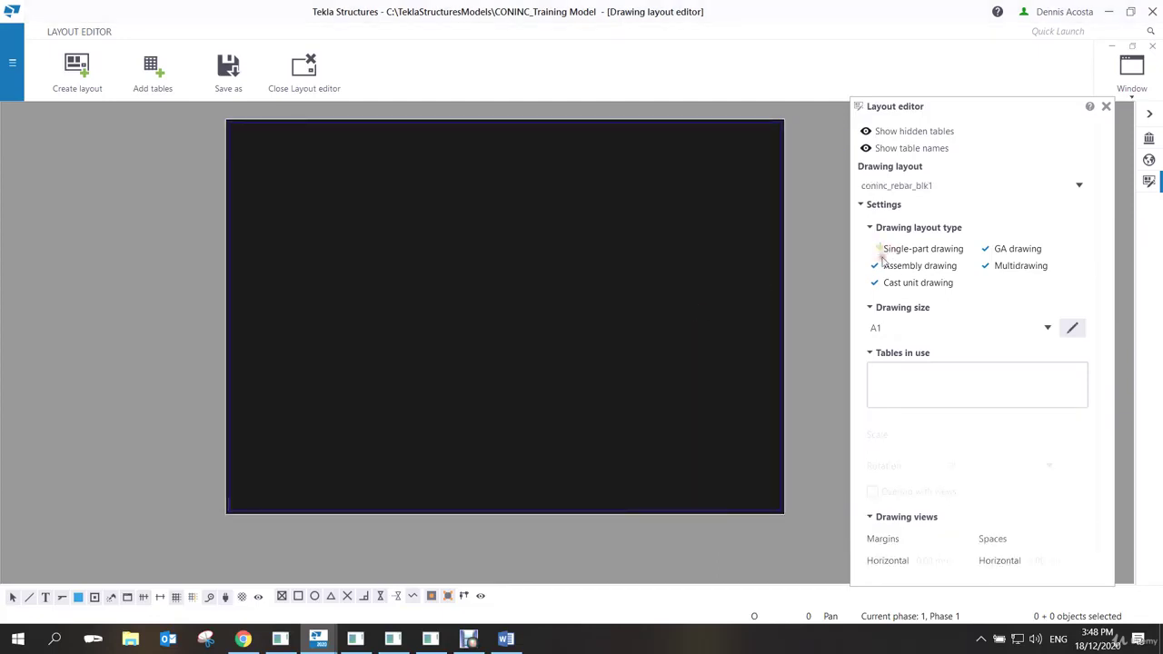
{"action": "left_click", "coordinate": [875, 265]}
{"action": "left_click", "coordinate": [986, 266]}
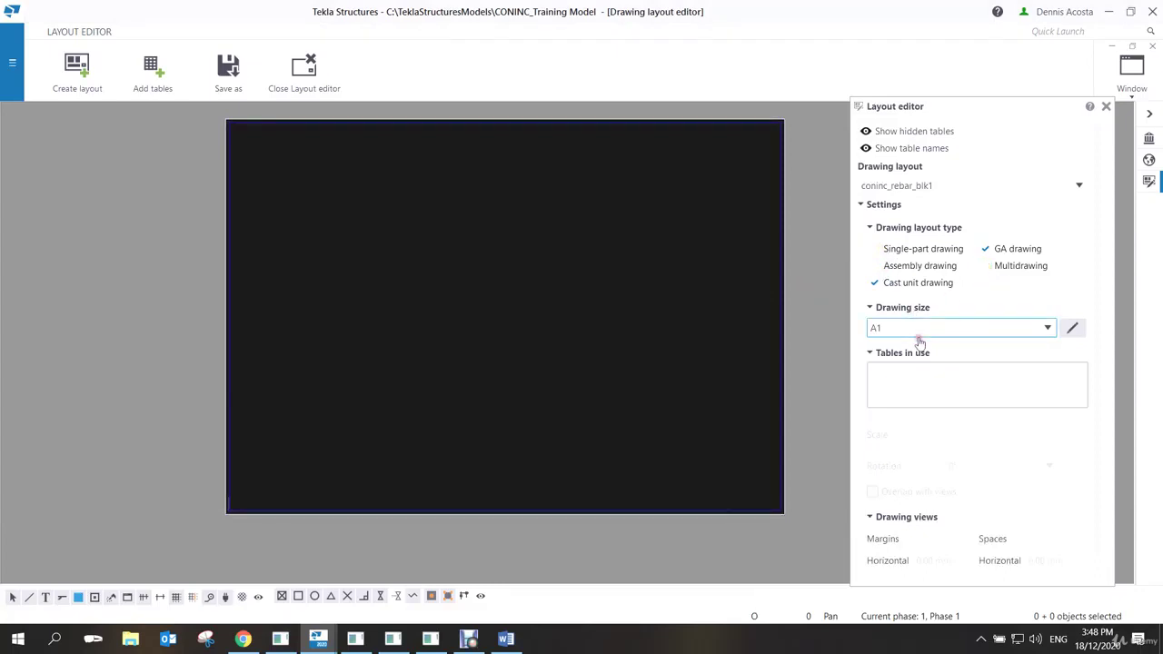
Add the coninnov_blk title block table to the layout at the sheet frame's lower-right corner.
{"action": "left_click", "coordinate": [155, 69]}
{"action": "scroll", "coordinate": [164, 238], "scroll_direction": "down", "scroll_amount": 5}
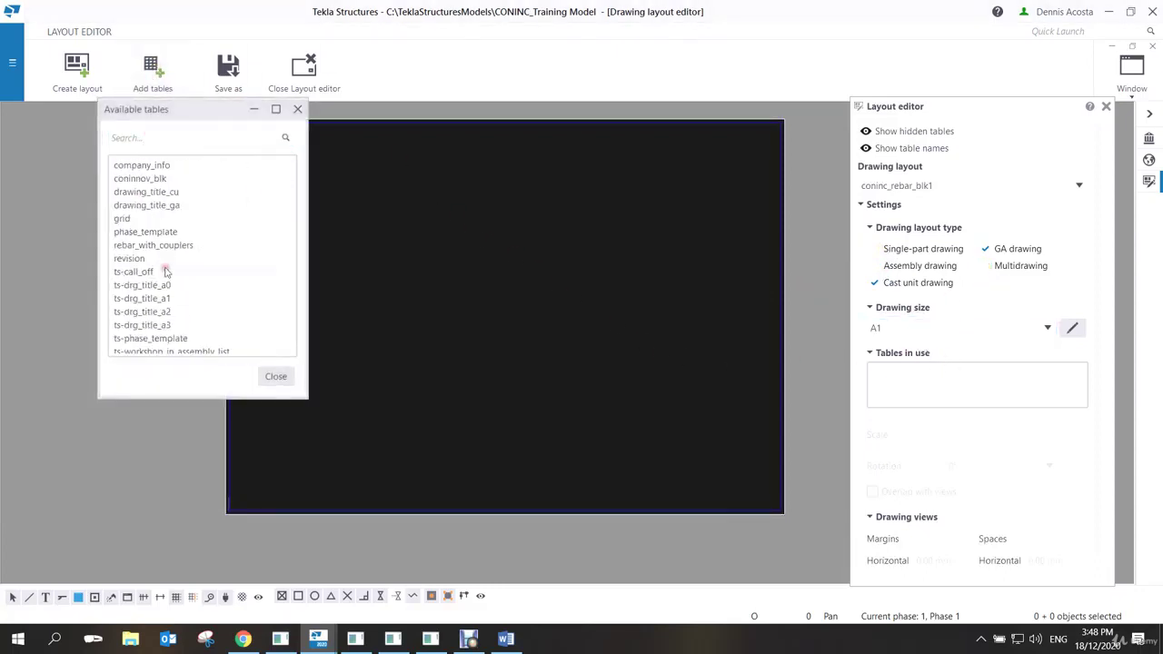
{"action": "scroll", "coordinate": [163, 273], "scroll_direction": "down", "scroll_amount": 3}
{"action": "scroll", "coordinate": [159, 315], "scroll_direction": "up", "scroll_amount": 1}
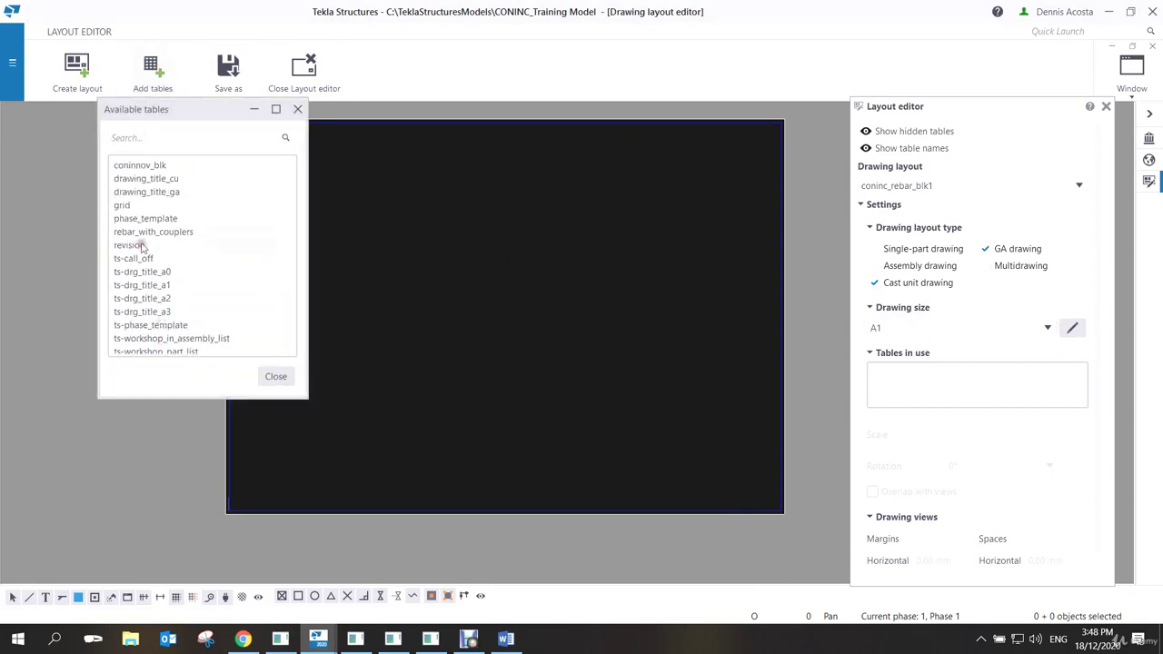
{"action": "left_click", "coordinate": [150, 166]}
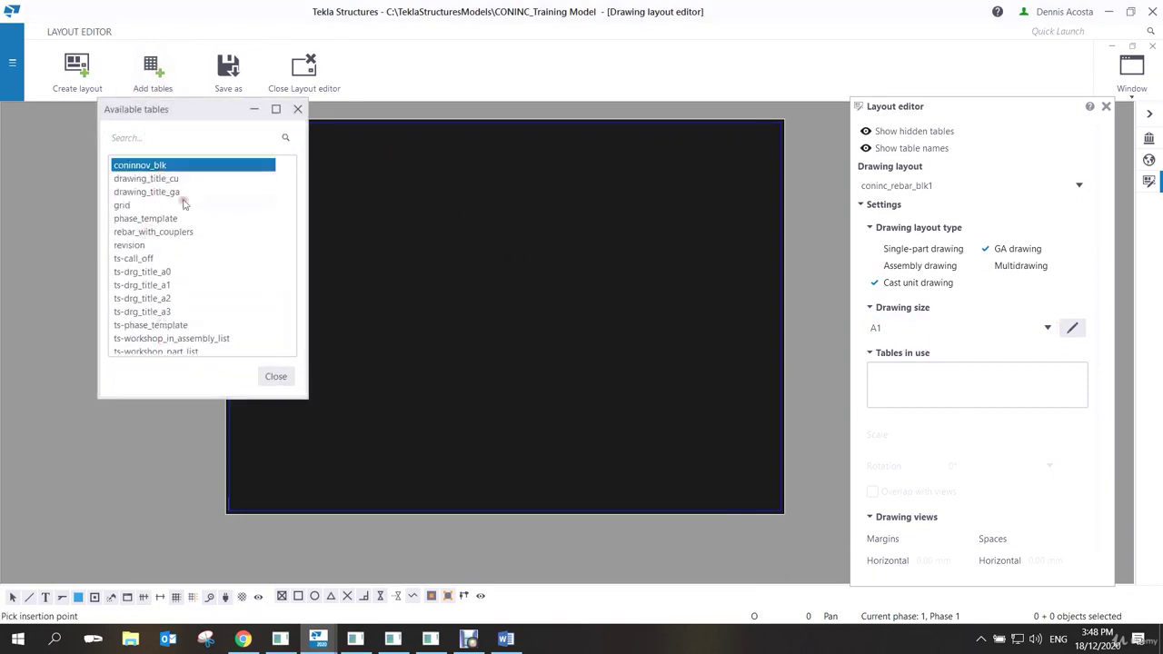
{"action": "left_click", "coordinate": [780, 511]}
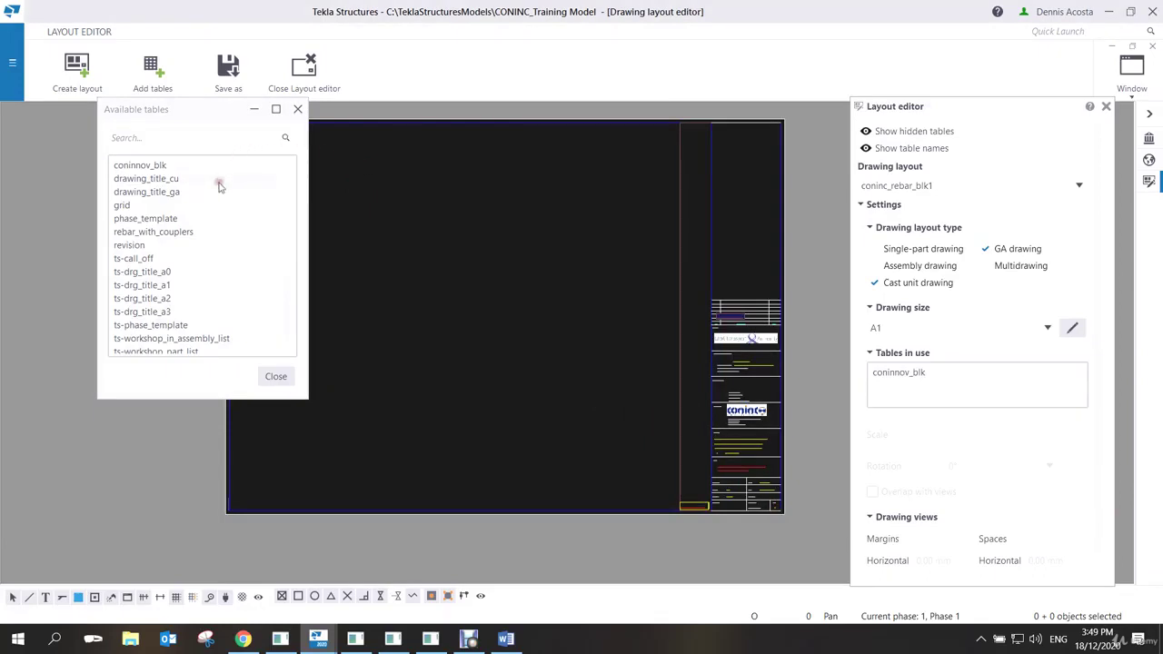
Add the TS_bbs bar bending schedule table at the title block's upper-left corner.
{"action": "scroll", "coordinate": [197, 291], "scroll_direction": "down", "scroll_amount": 1}
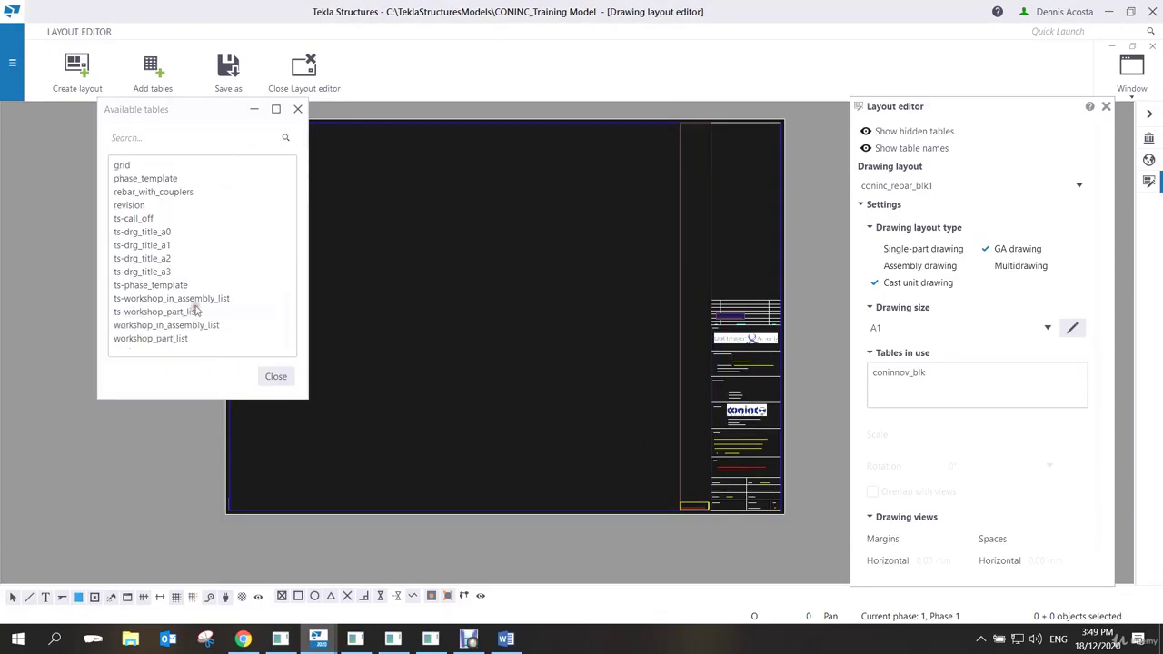
{"action": "scroll", "coordinate": [192, 305], "scroll_direction": "down", "scroll_amount": 5}
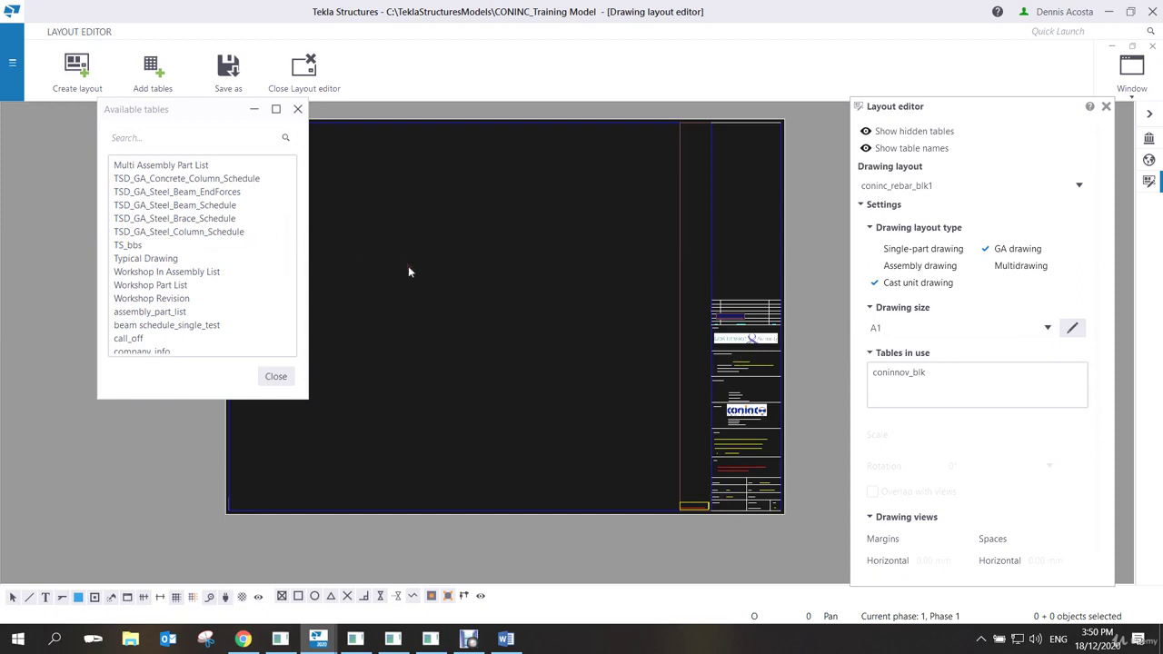
{"action": "left_click", "coordinate": [134, 246]}
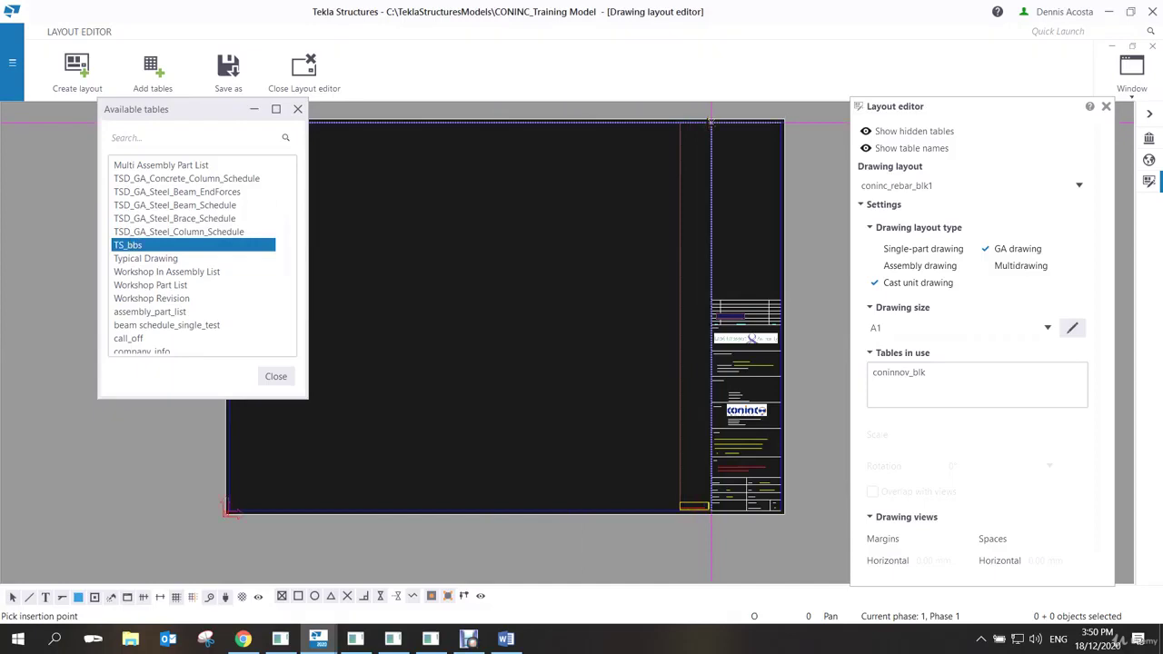
{"action": "left_click", "coordinate": [711, 121]}
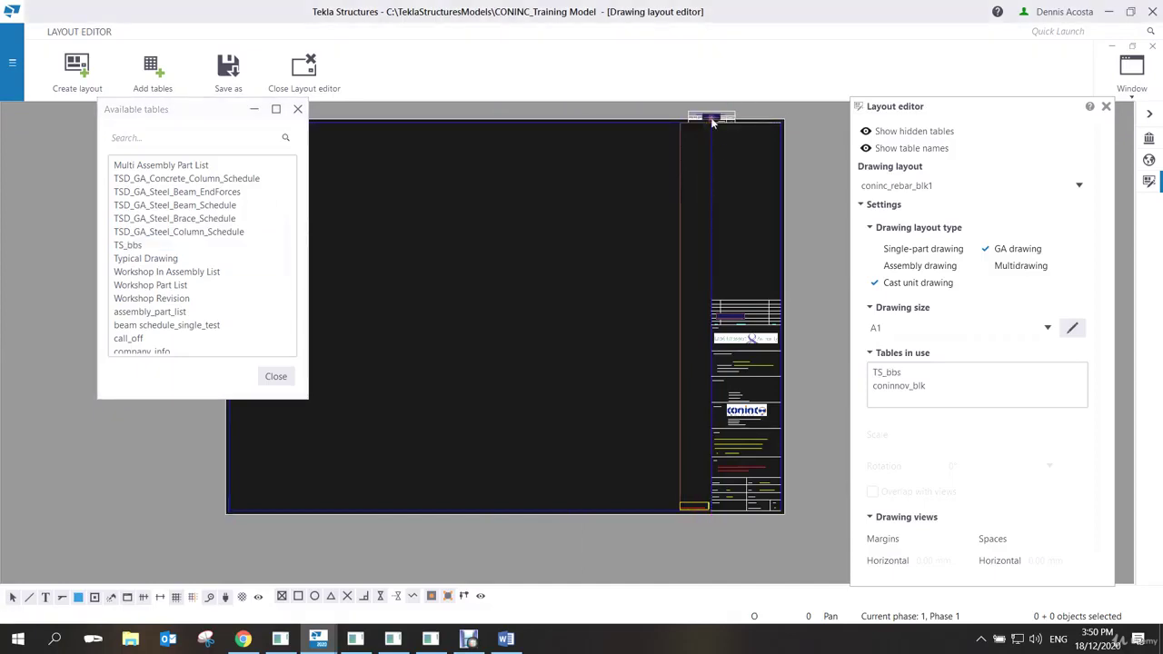
Move the TS_bbs table inside the frame so its upper-right corner meets the title block's upper-left corner.
{"action": "scroll", "coordinate": [718, 237], "scroll_direction": "up", "scroll_amount": 5}
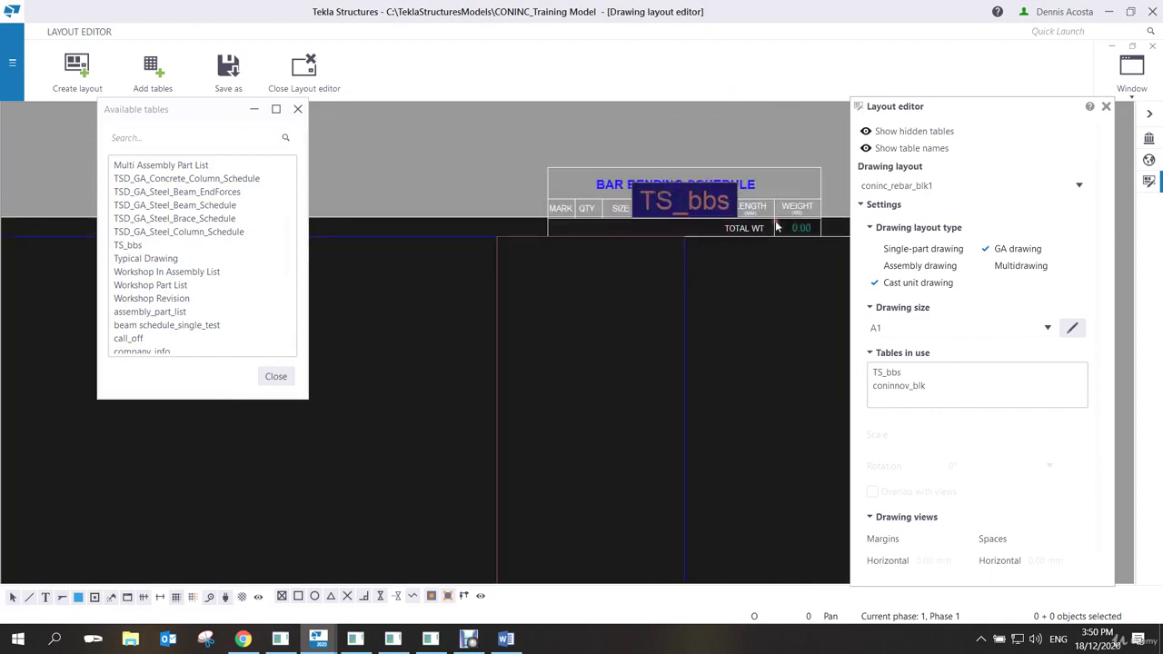
{"action": "left_click", "coordinate": [777, 227]}
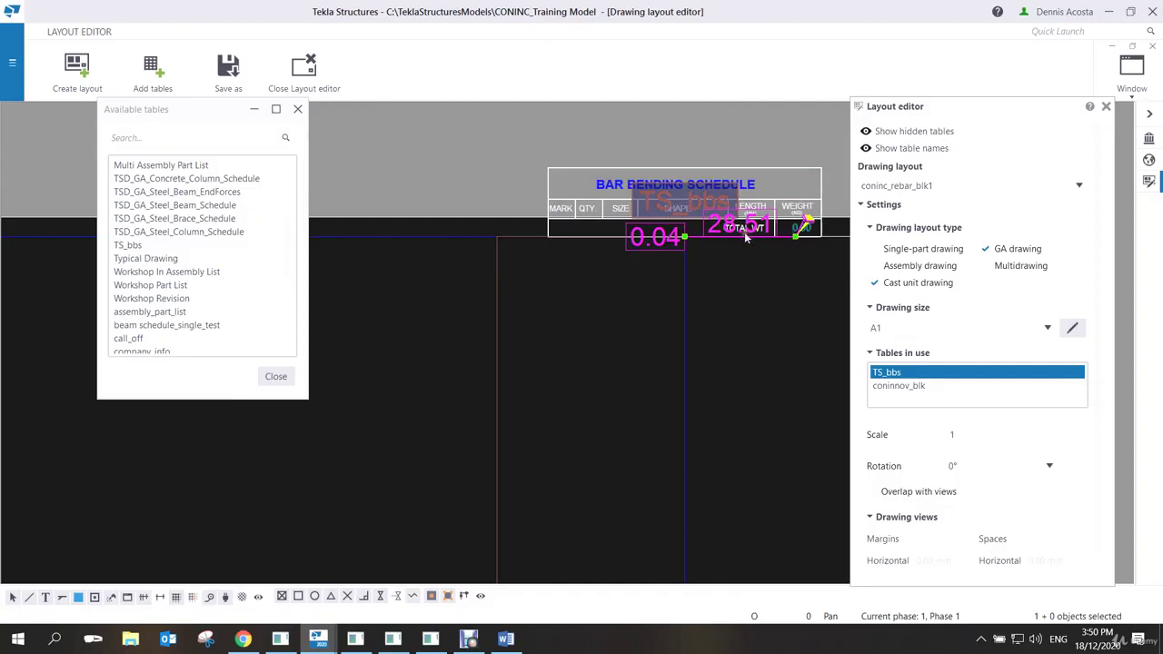
{"action": "right_click", "coordinate": [689, 240]}
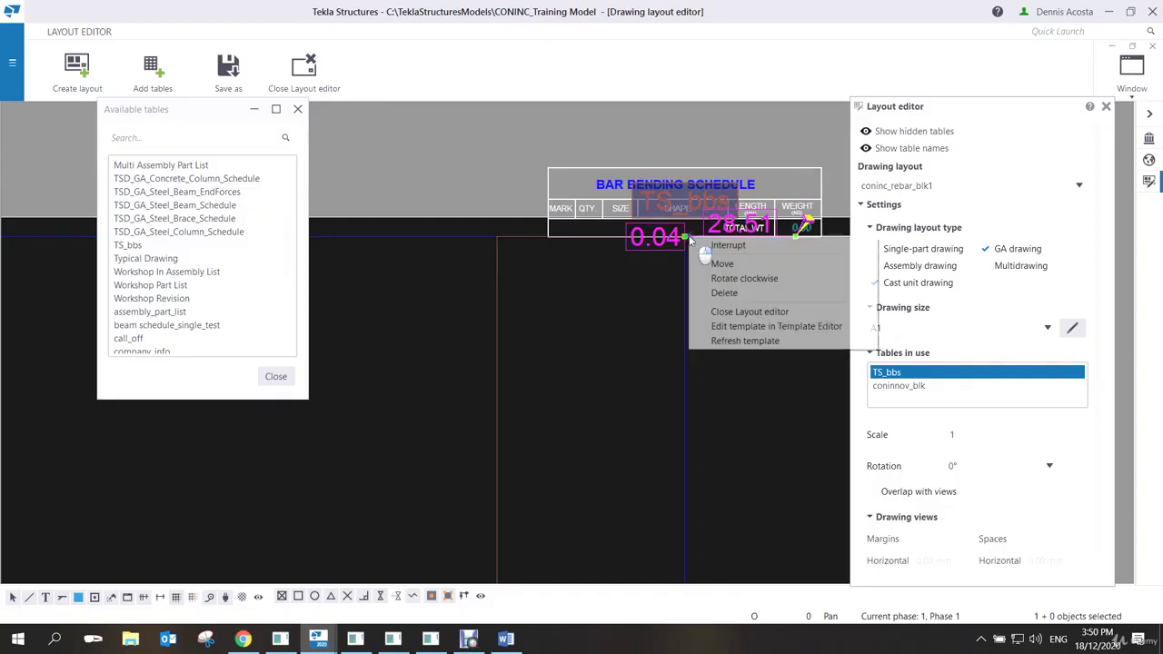
{"action": "left_click", "coordinate": [722, 264]}
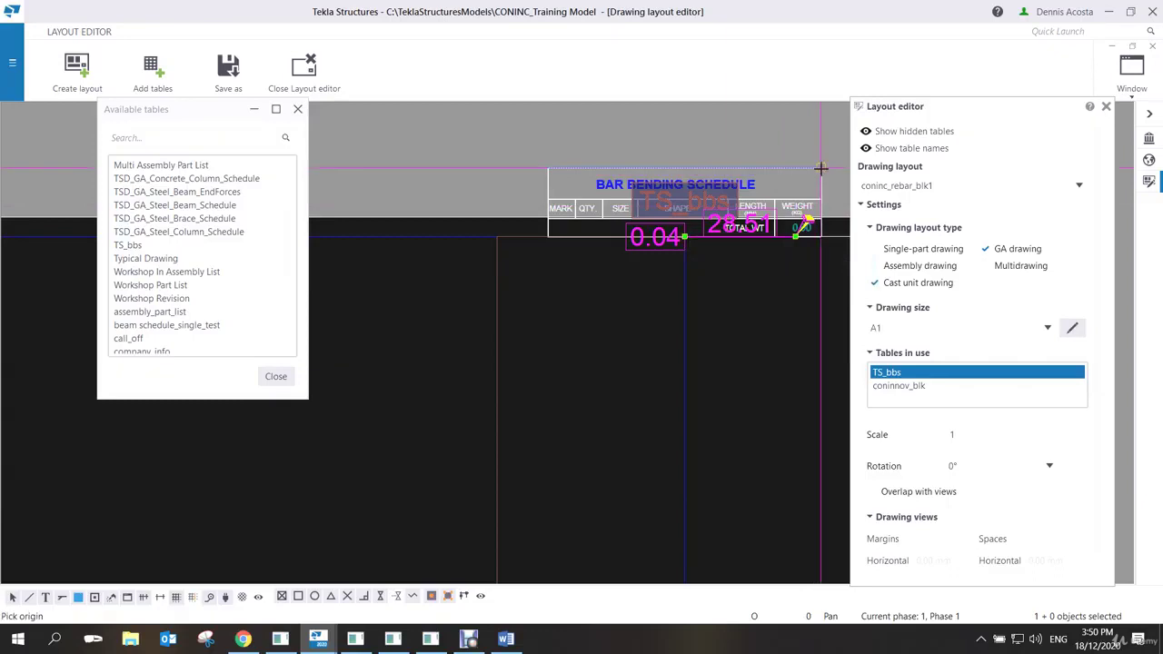
{"action": "scroll", "coordinate": [701, 249], "scroll_direction": "down", "scroll_amount": 3}
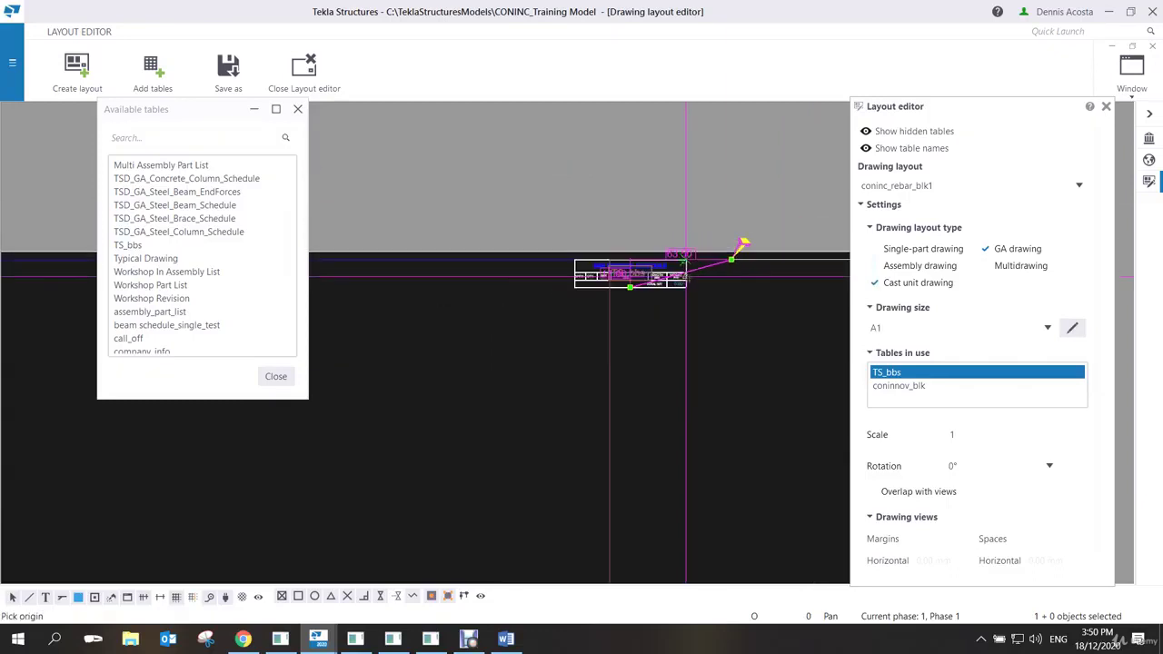
{"action": "right_click", "coordinate": [625, 215]}
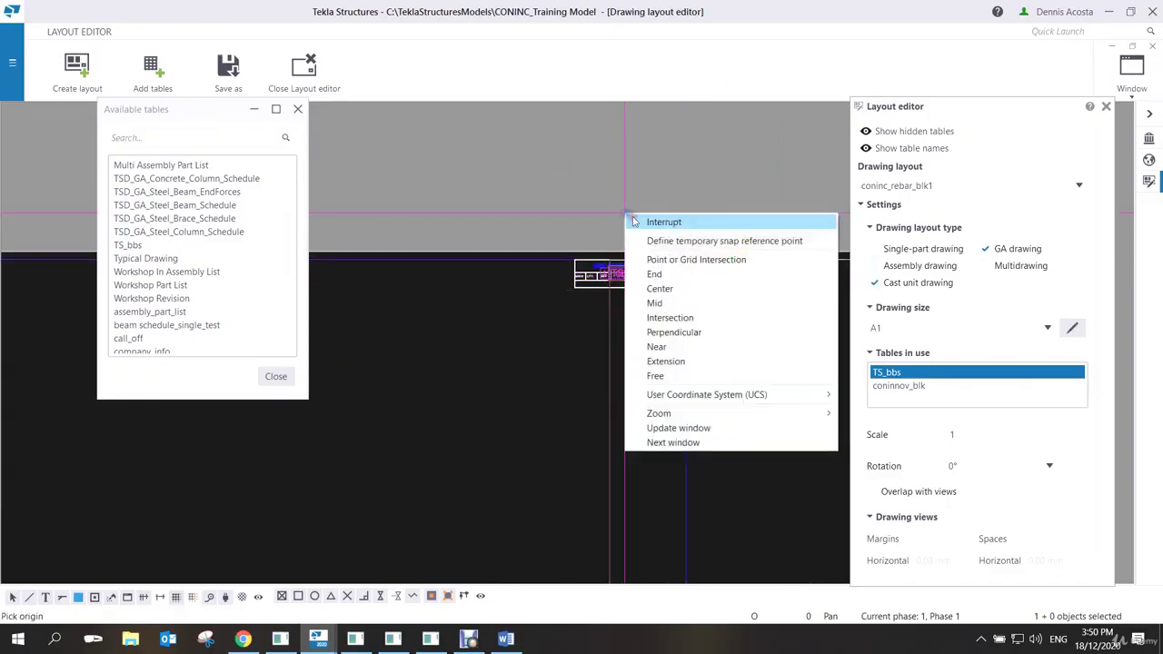
{"action": "left_click", "coordinate": [634, 221]}
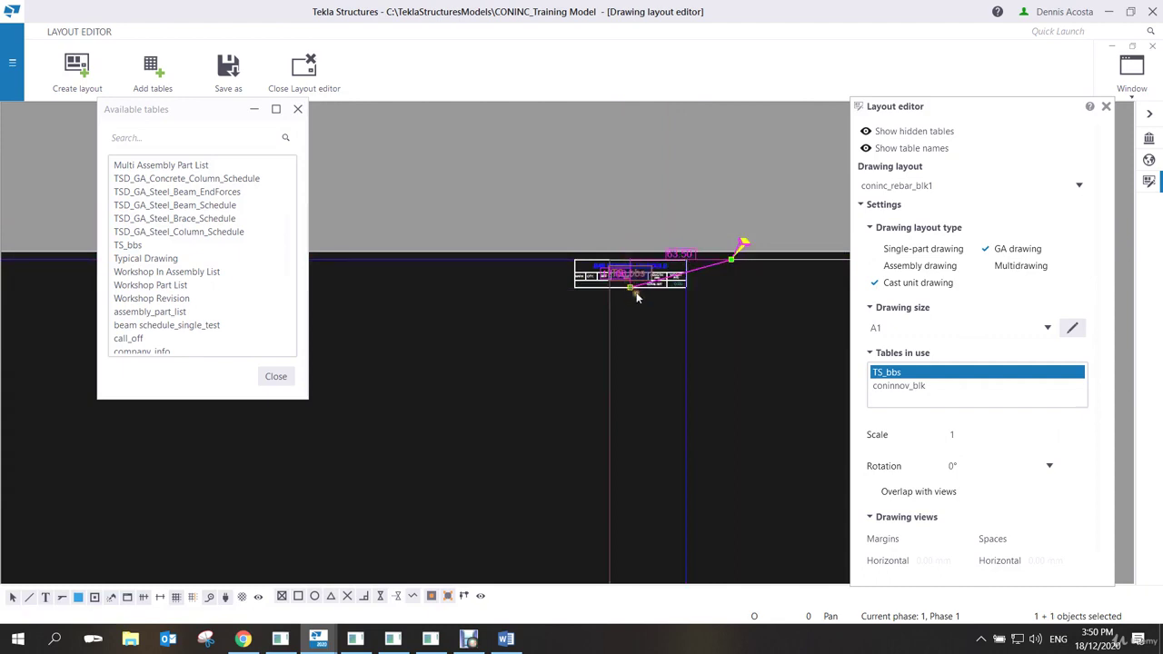
Set the TS_bbs table's anchor to its upper-right corner and check its fit against the frame and title block.
{"action": "scroll", "coordinate": [631, 291], "scroll_direction": "up", "scroll_amount": 1}
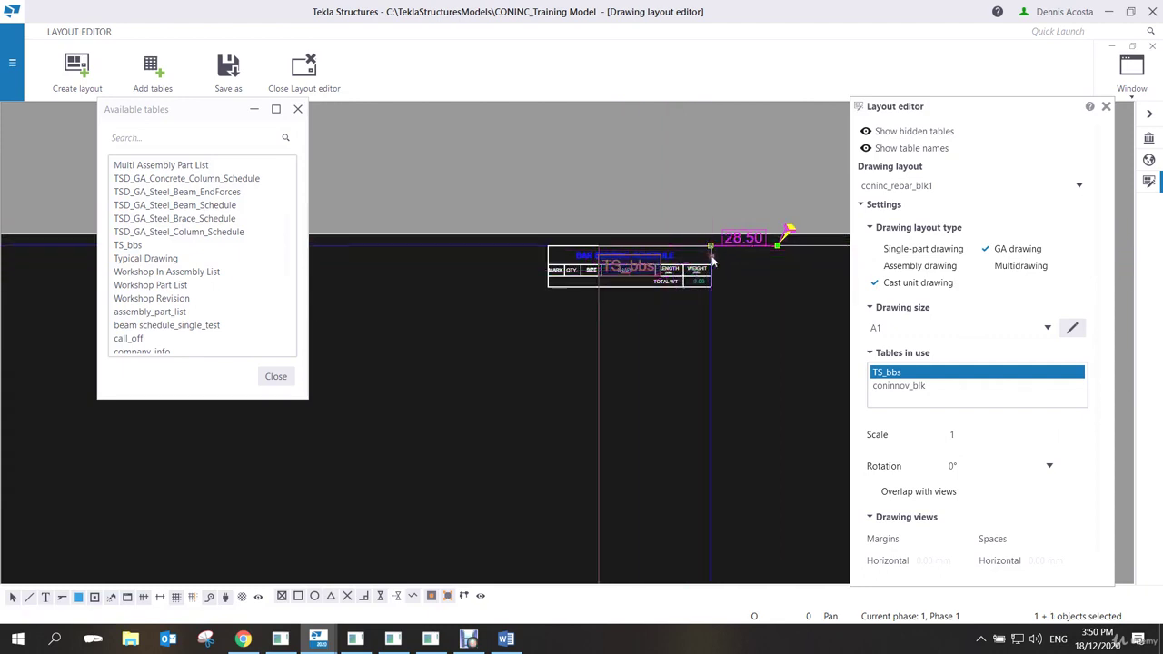
{"action": "left_click", "coordinate": [753, 278]}
{"action": "left_click", "coordinate": [694, 264]}
{"action": "scroll", "coordinate": [750, 276], "scroll_direction": "down", "scroll_amount": 3}
{"action": "left_click", "coordinate": [573, 317]}
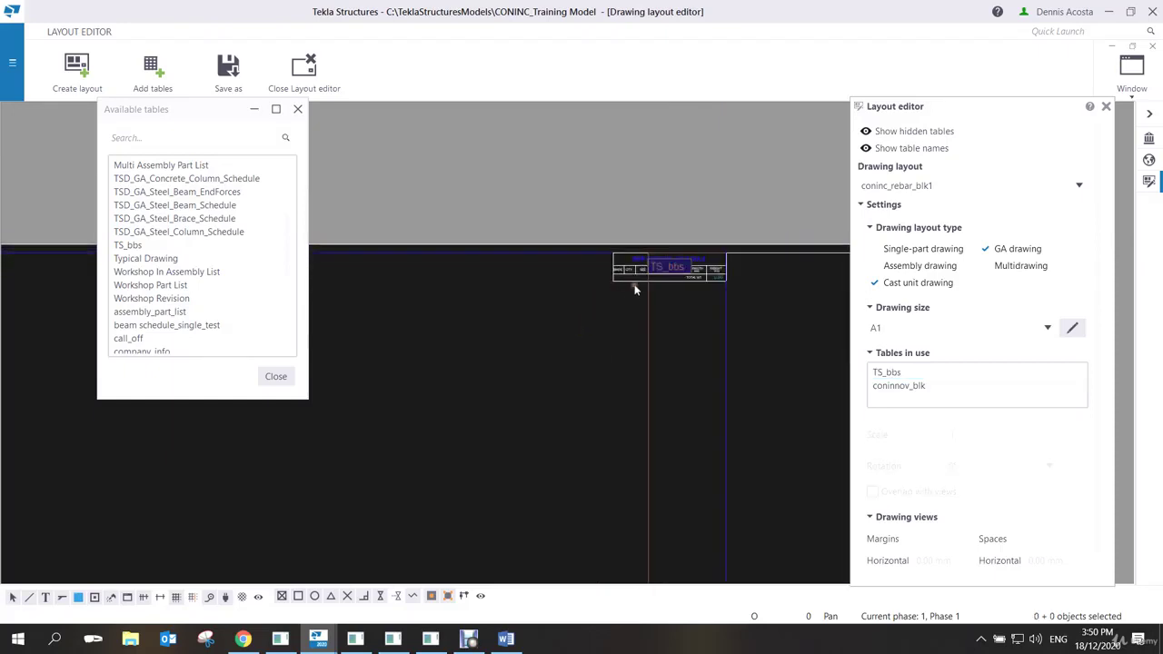
{"action": "scroll", "coordinate": [635, 290], "scroll_direction": "up", "scroll_amount": 4}
{"action": "scroll", "coordinate": [685, 255], "scroll_direction": "down", "scroll_amount": 1}
{"action": "middle_click_drag", "start_coordinate": [729, 258], "coordinate": [667, 255]}
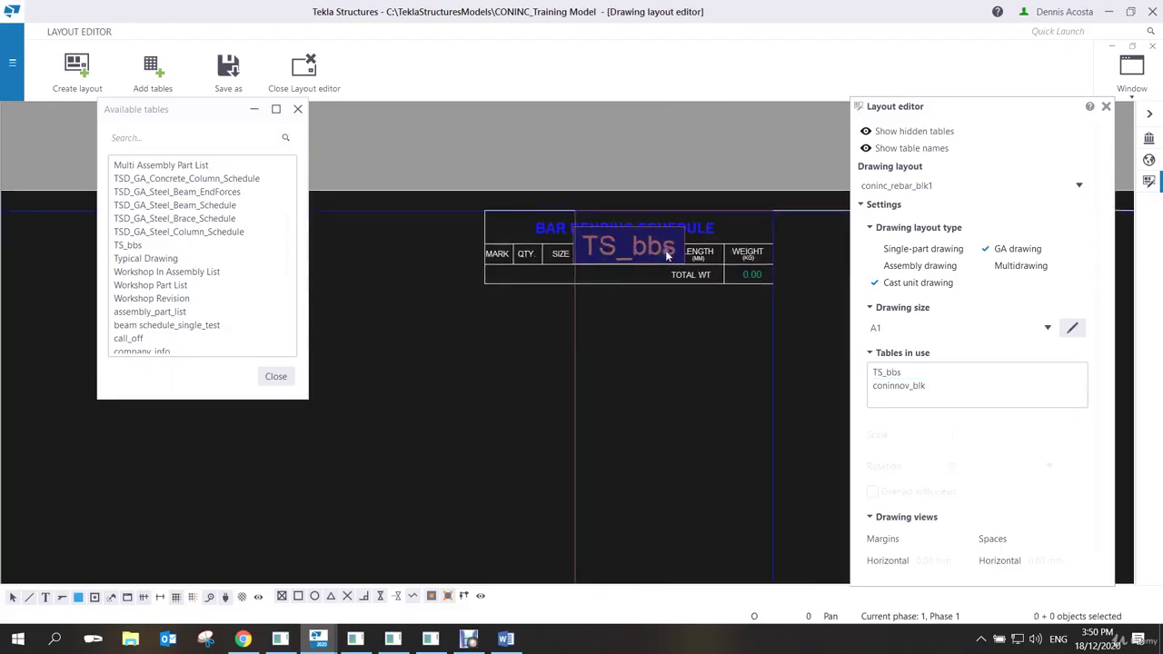
{"action": "scroll", "coordinate": [648, 263], "scroll_direction": "down", "scroll_amount": 4}
{"action": "scroll", "coordinate": [649, 271], "scroll_direction": "down", "scroll_amount": 1}
{"action": "scroll", "coordinate": [643, 273], "scroll_direction": "up", "scroll_amount": 1}
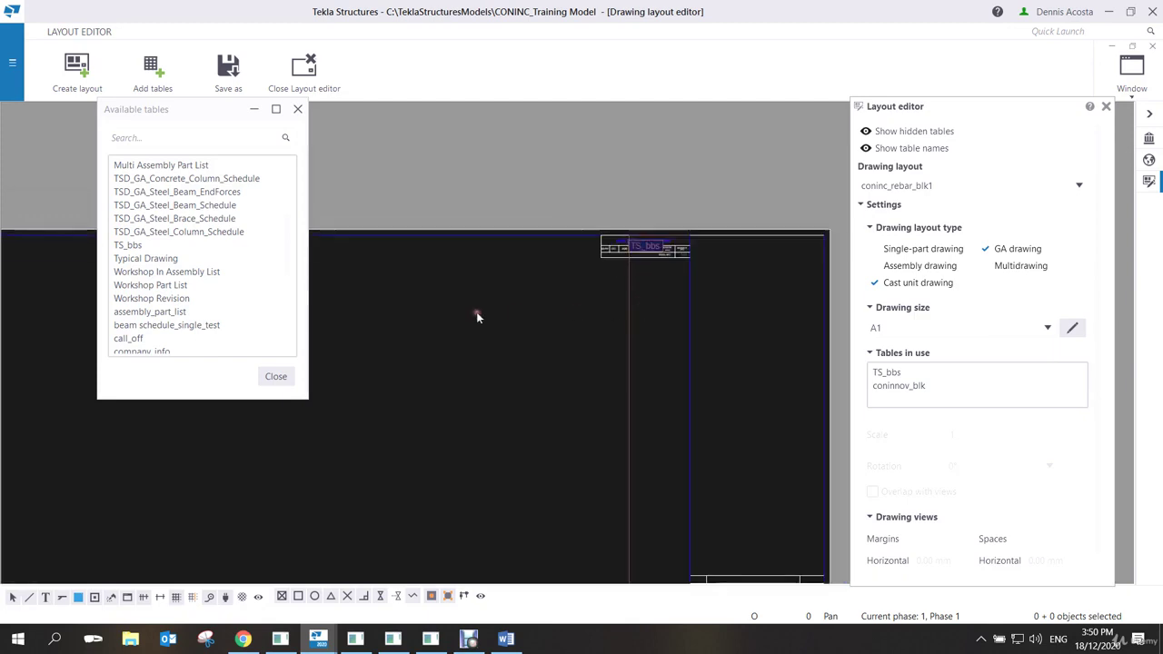
Save the layout as coninc_rebar_blk1, overwriting the existing file, and close the layout editor.
{"action": "left_click", "coordinate": [276, 376]}
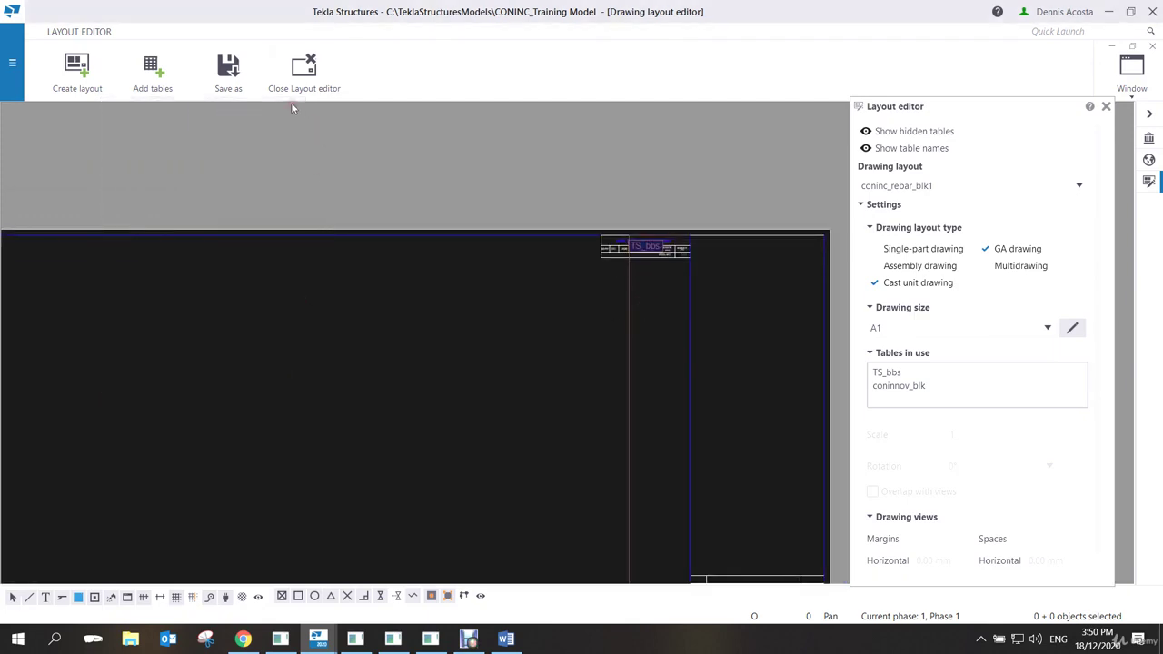
{"action": "left_click", "coordinate": [230, 77]}
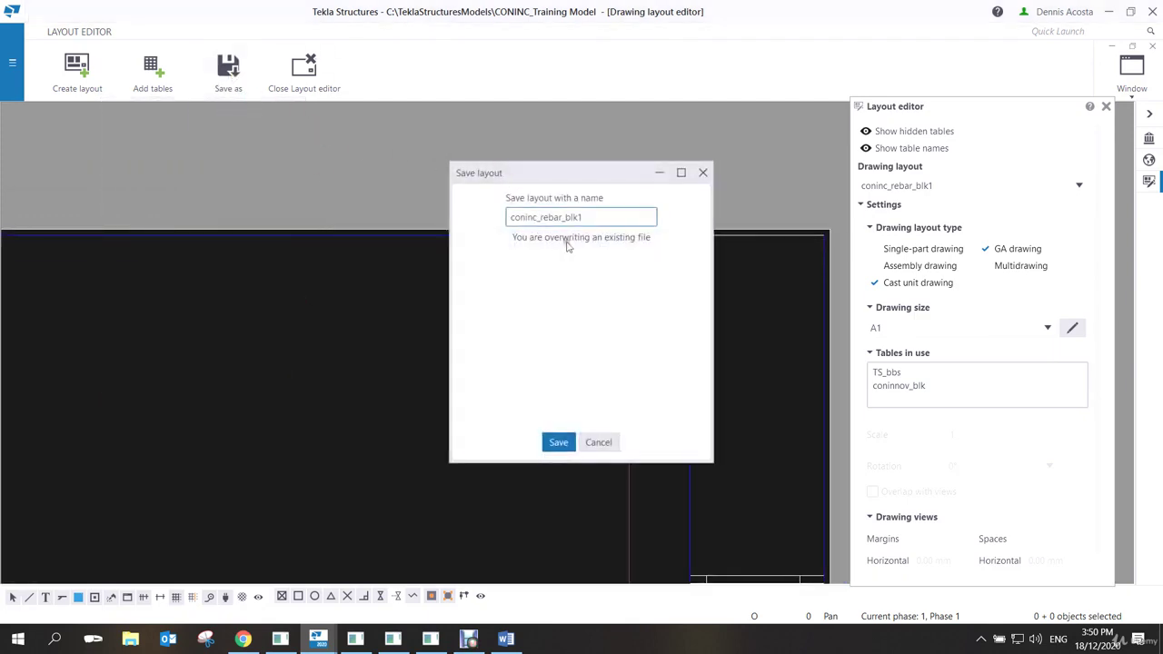
{"action": "left_click", "coordinate": [558, 443]}
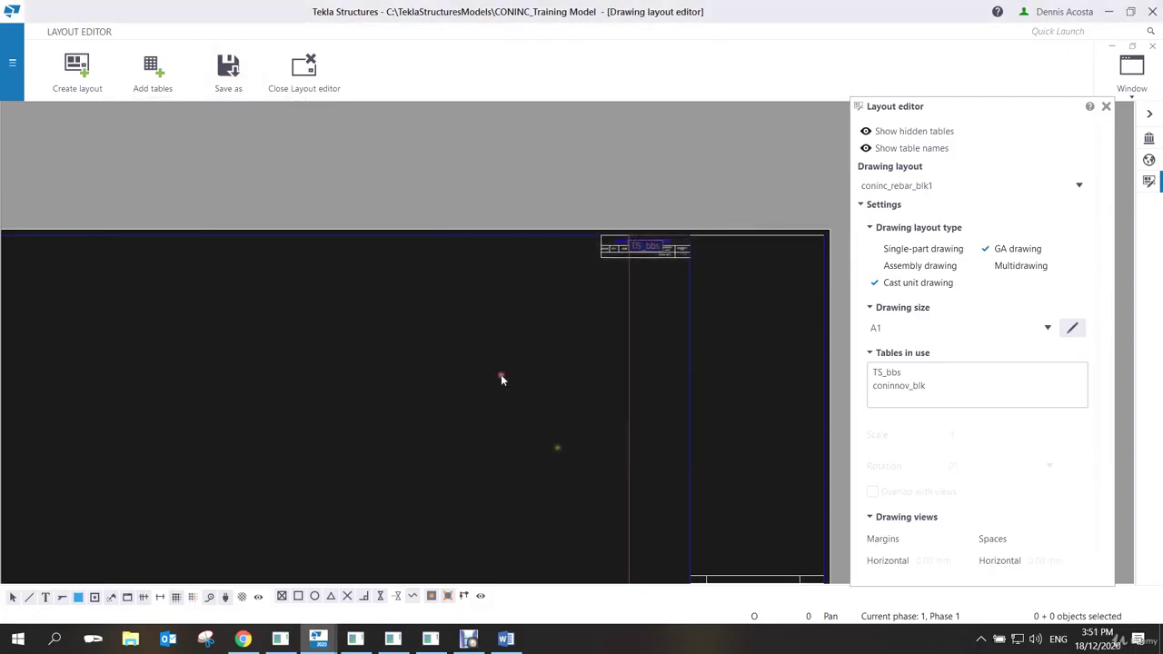
{"action": "left_click", "coordinate": [305, 88]}
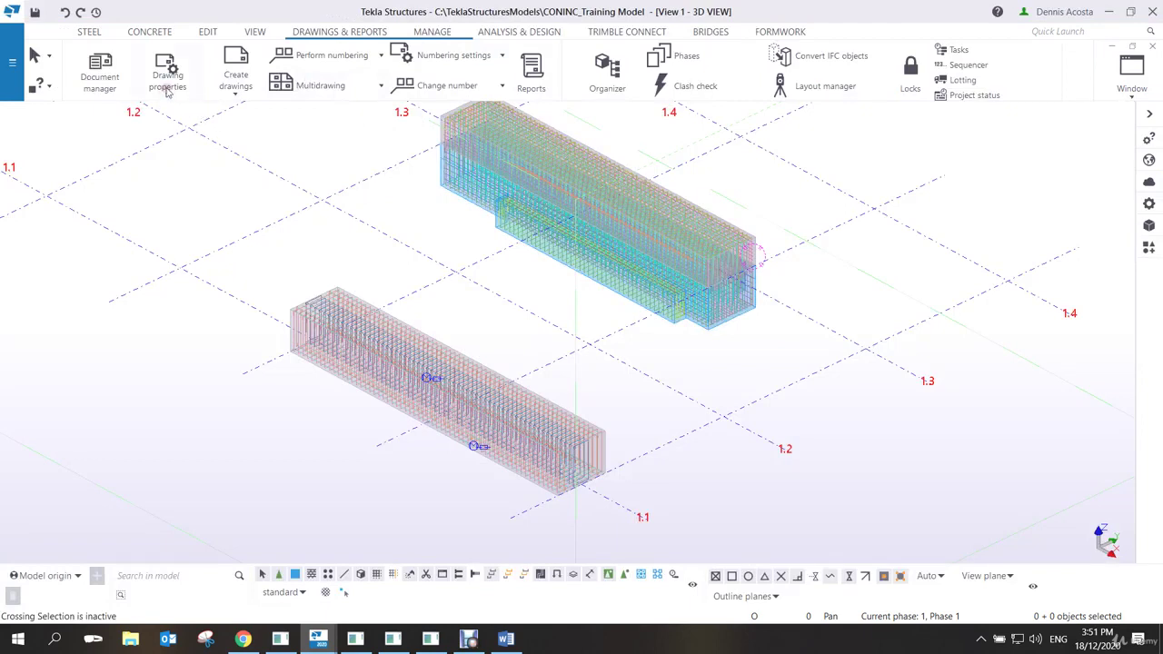
Open the PORTAL FRAME REBAR cast unit drawing from the document manager and bring its sheet into view.
{"action": "left_click", "coordinate": [112, 76]}
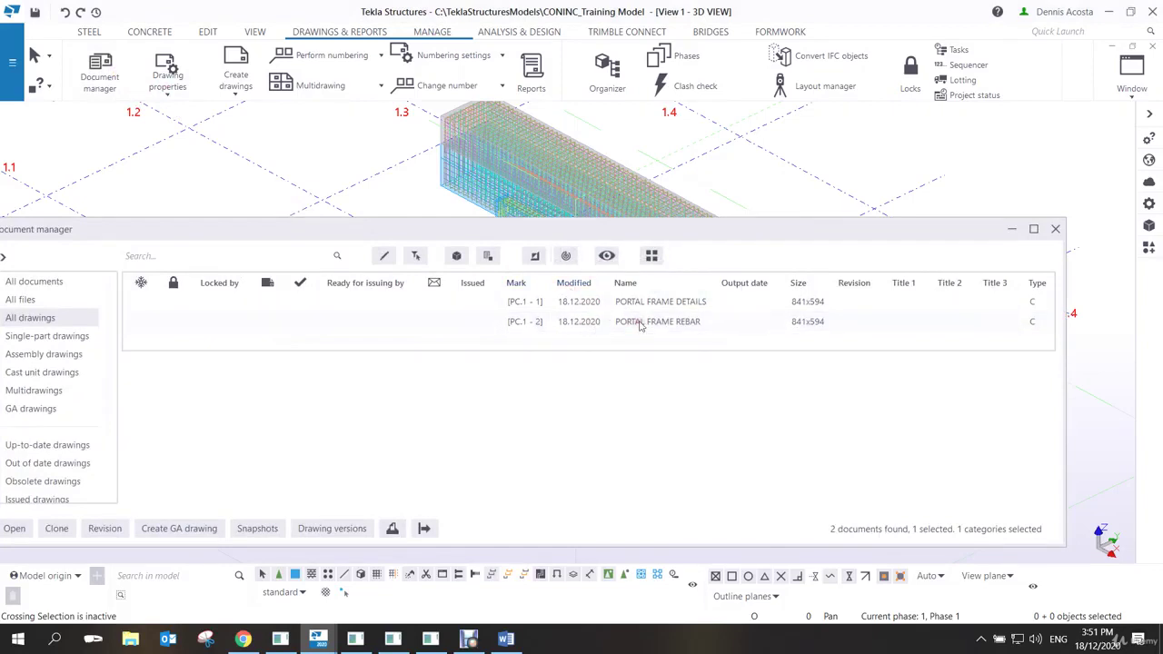
{"action": "double_click", "coordinate": [659, 333]}
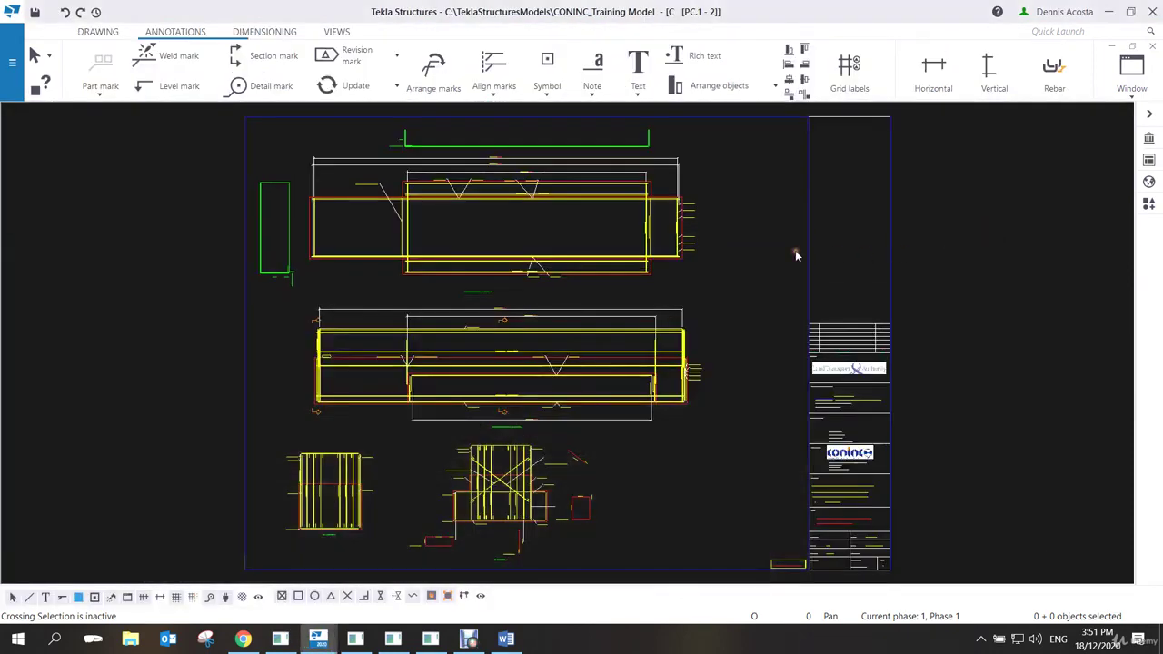
{"action": "scroll", "coordinate": [795, 259], "scroll_direction": "down", "scroll_amount": 1}
{"action": "middle_click_drag", "start_coordinate": [750, 322], "coordinate": [734, 359]}
{"action": "scroll", "coordinate": [734, 352], "scroll_direction": "up", "scroll_amount": 1}
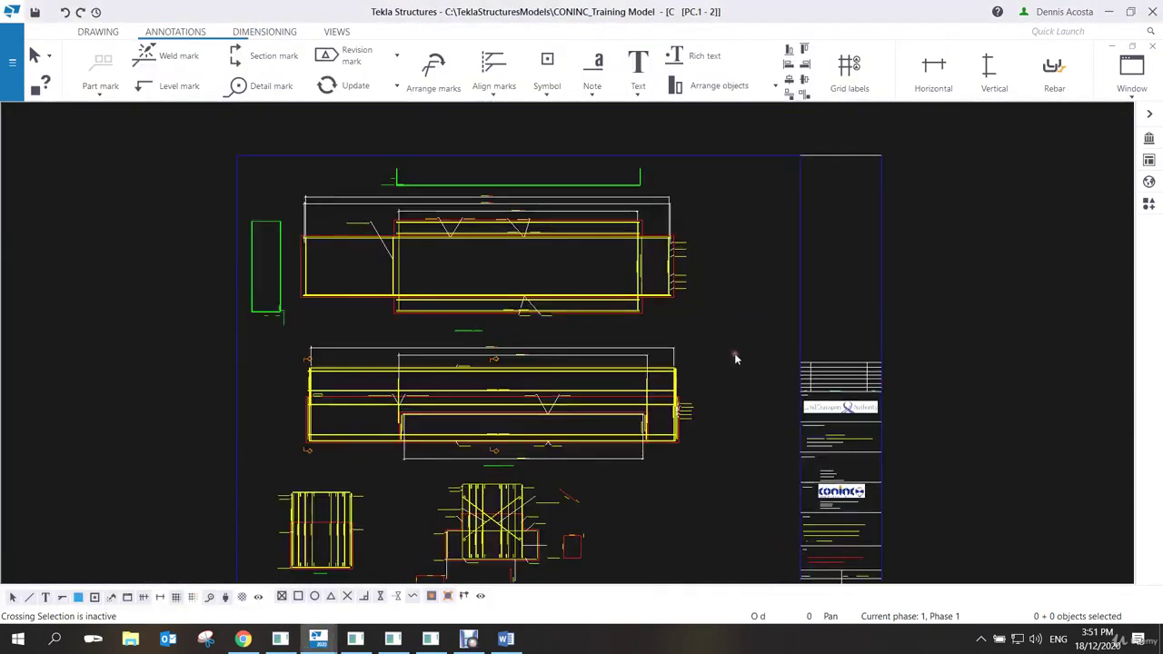
{"action": "scroll", "coordinate": [736, 359], "scroll_direction": "down", "scroll_amount": 1}
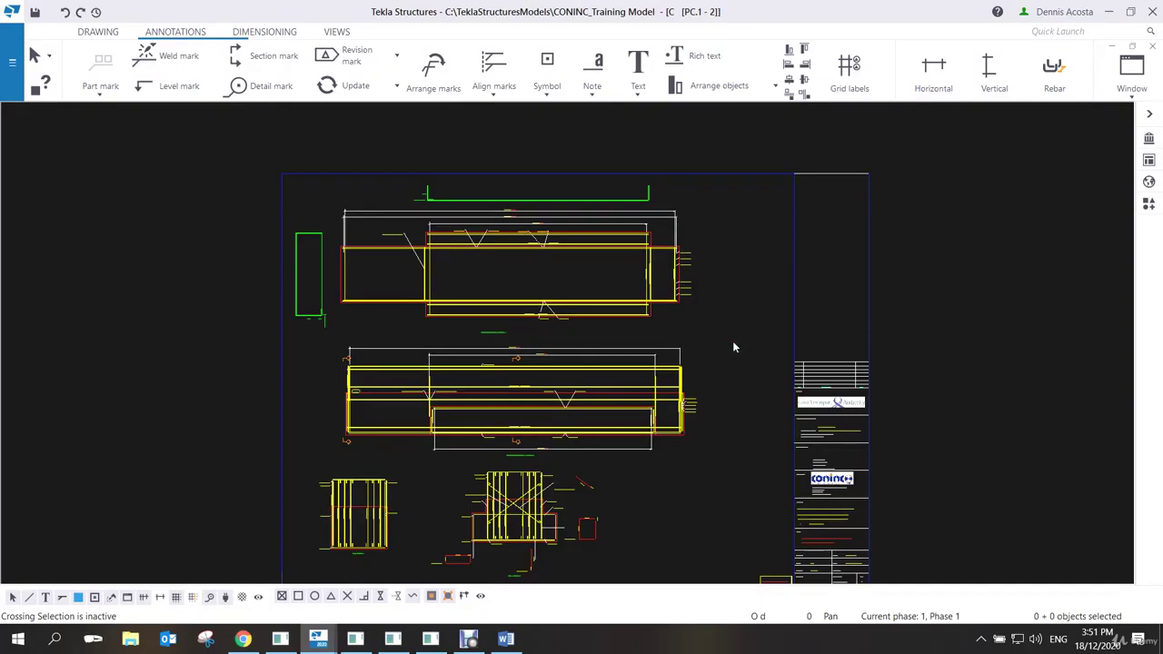
In the cast unit drawing properties, set the layout to coninc_rebar_blk1 and the drawing size to A1 (841x594).
{"action": "left_click", "coordinate": [949, 280]}
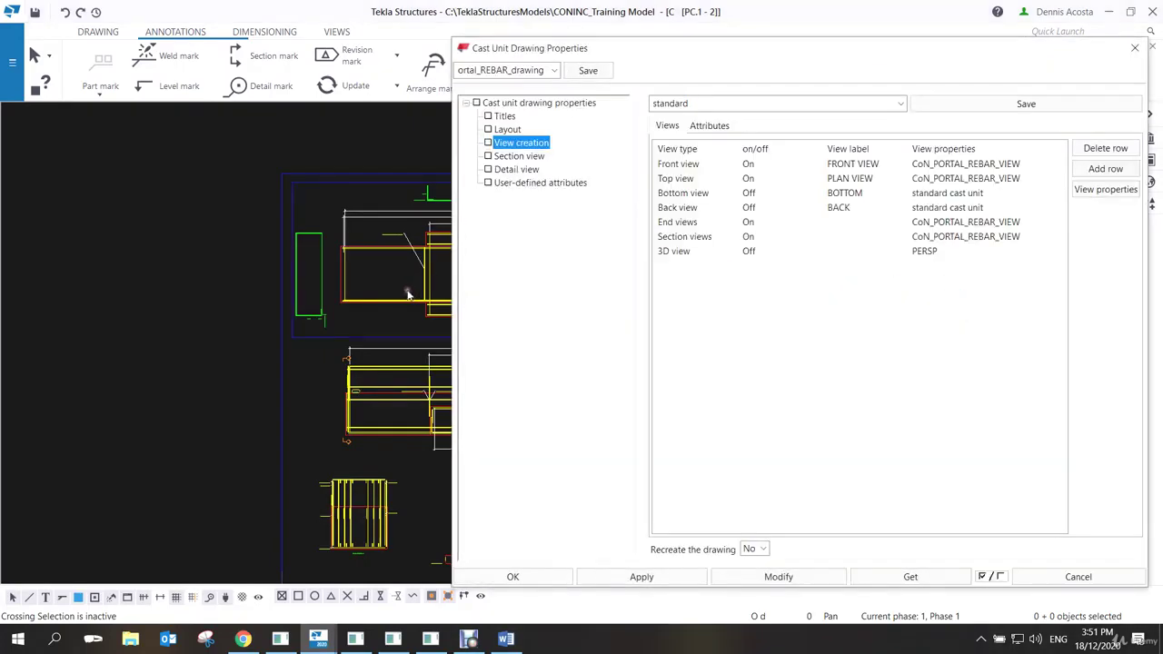
{"action": "mouse_move", "coordinate": [553, 314]}
{"action": "middle_mouse_down"}
{"action": "mouse_move", "coordinate": [166, 252]}
{"action": "mouse_move", "coordinate": [152, 275]}
{"action": "middle_mouse_up"}
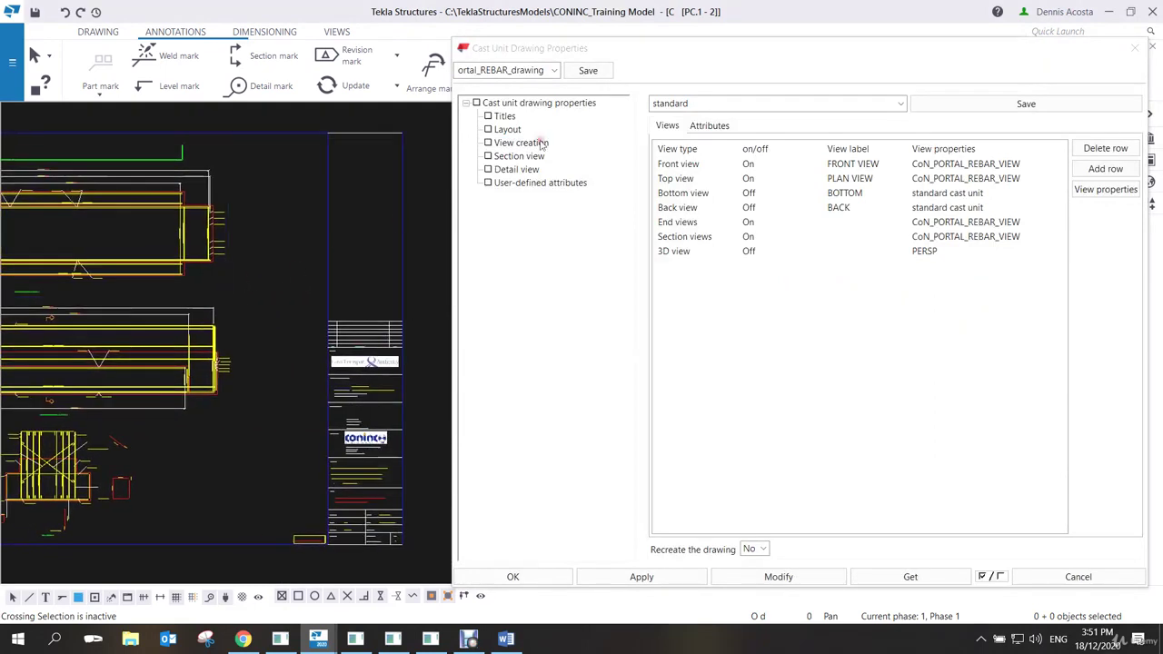
{"action": "left_click", "coordinate": [511, 130]}
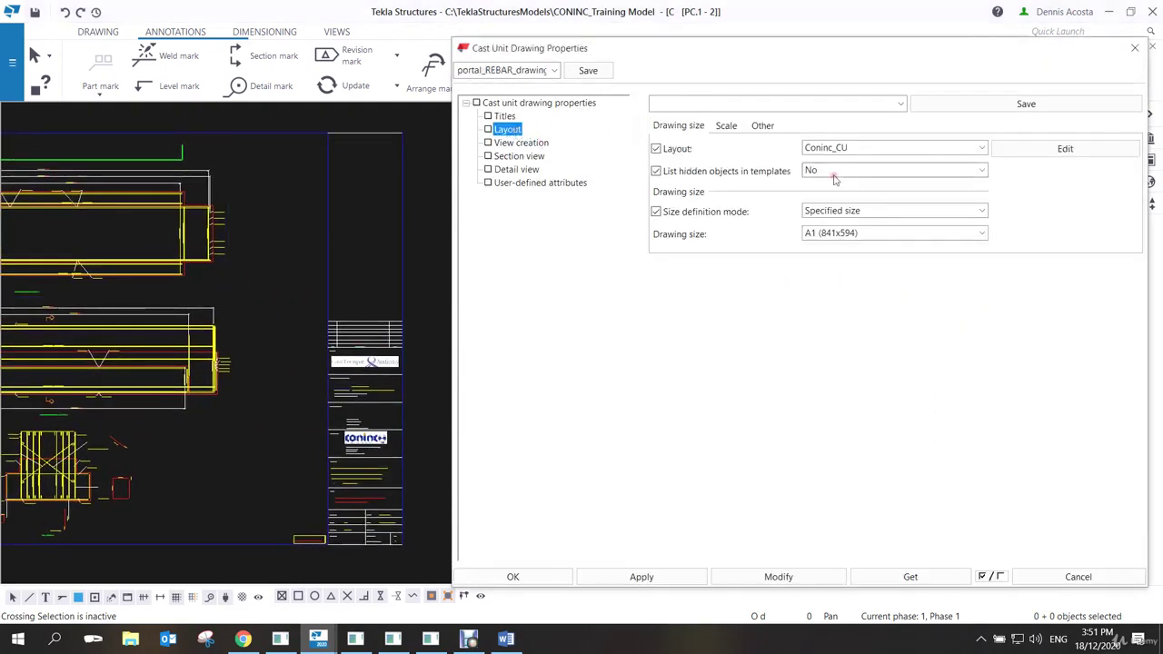
{"action": "left_click", "coordinate": [980, 152]}
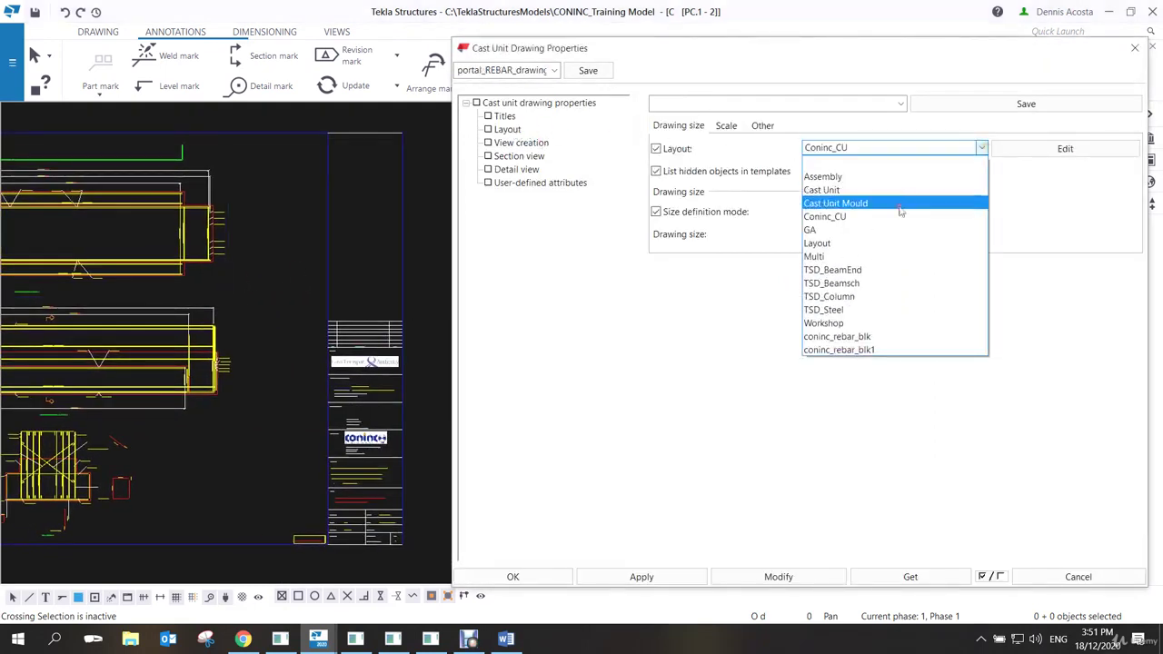
{"action": "left_click", "coordinate": [872, 350]}
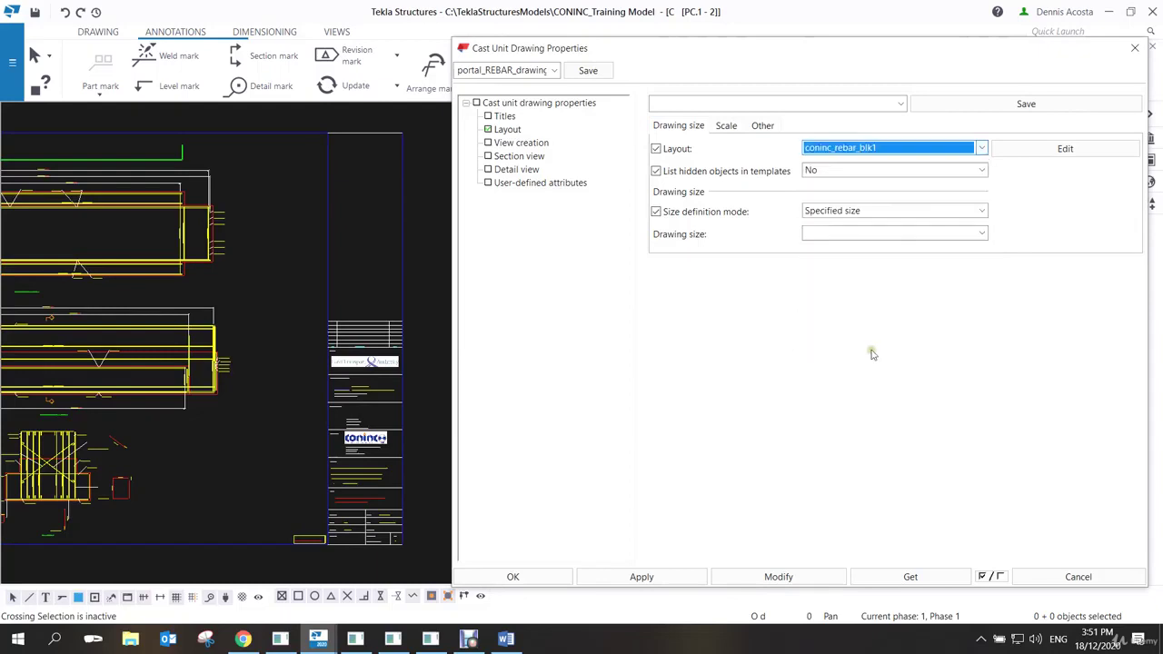
{"action": "left_click", "coordinate": [983, 233]}
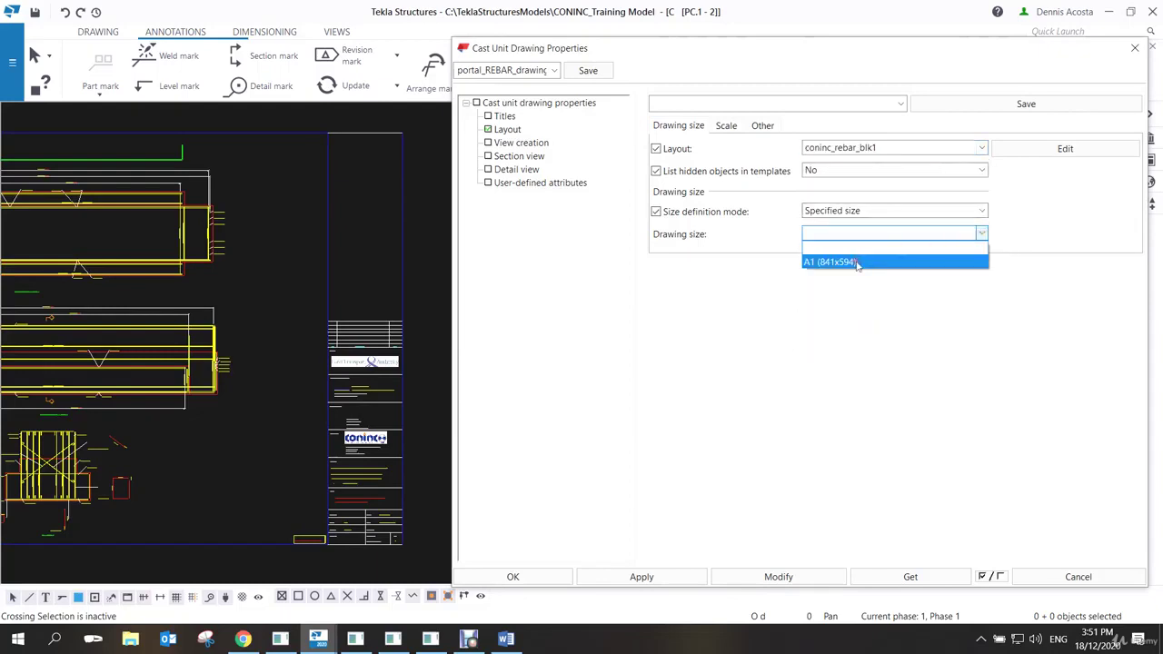
{"action": "left_click", "coordinate": [852, 259]}
Save the portal_REBAR_drawing properties, modify the open drawing with them and close the properties.
{"action": "left_click", "coordinate": [586, 72]}
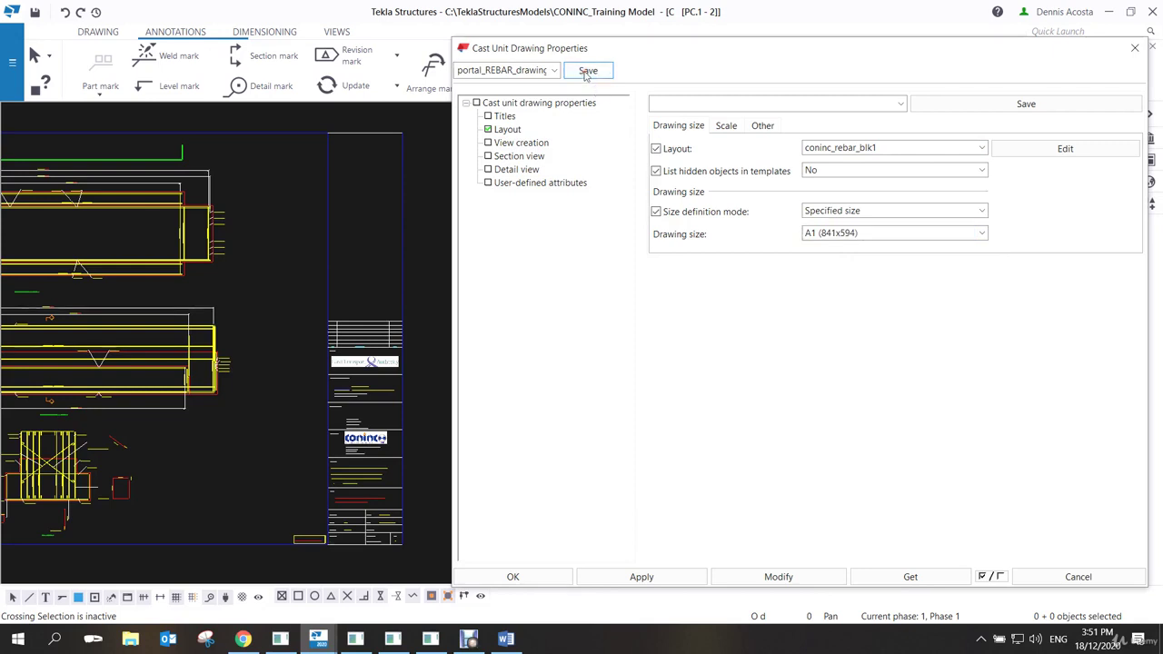
{"action": "left_click", "coordinate": [784, 574]}
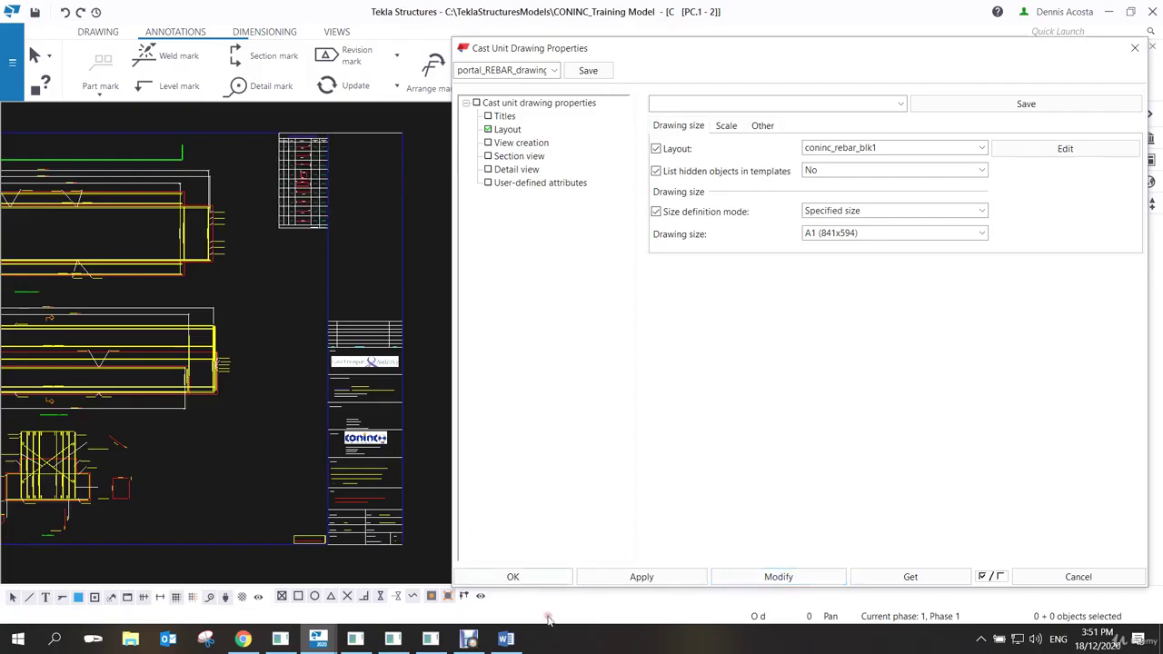
{"action": "left_click", "coordinate": [601, 579]}
{"action": "left_click", "coordinate": [549, 580]}
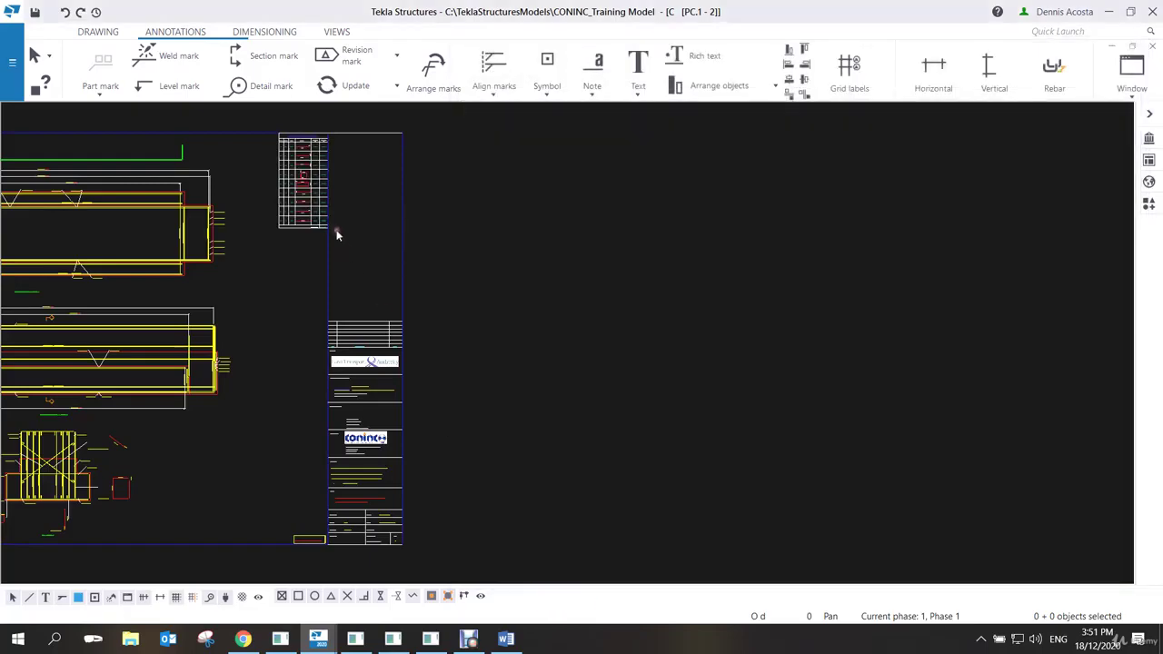
Examine the bar bending schedule's rows, shapes and placement beside the title block on the drawing.
{"action": "scroll", "coordinate": [306, 222], "scroll_direction": "up", "scroll_amount": 5}
{"action": "scroll", "coordinate": [639, 399], "scroll_direction": "up", "scroll_amount": 5}
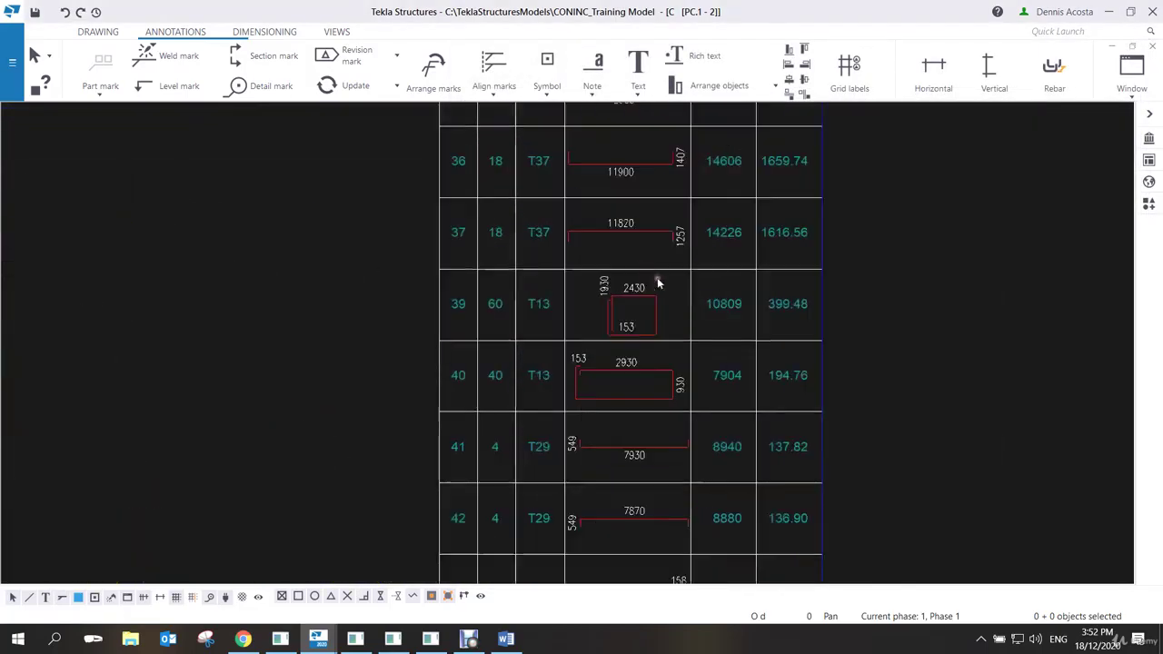
{"action": "middle_click_drag", "start_coordinate": [657, 277], "coordinate": [665, 423]}
{"action": "scroll", "coordinate": [667, 394], "scroll_direction": "down", "scroll_amount": 5}
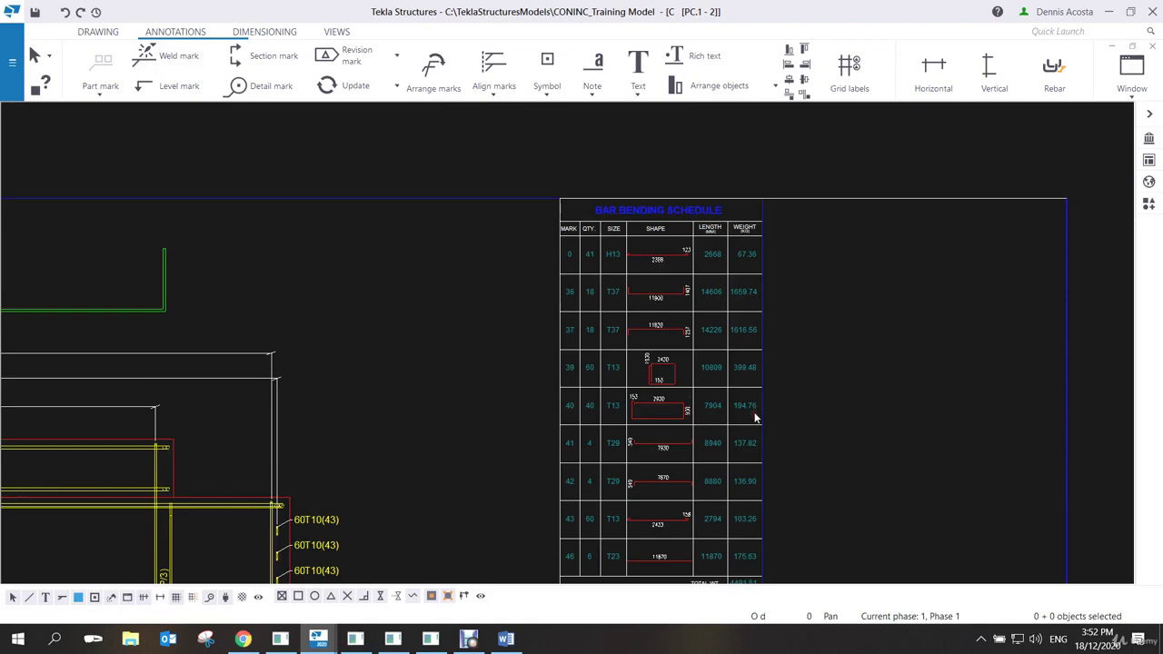
{"action": "scroll", "coordinate": [755, 416], "scroll_direction": "down", "scroll_amount": 5}
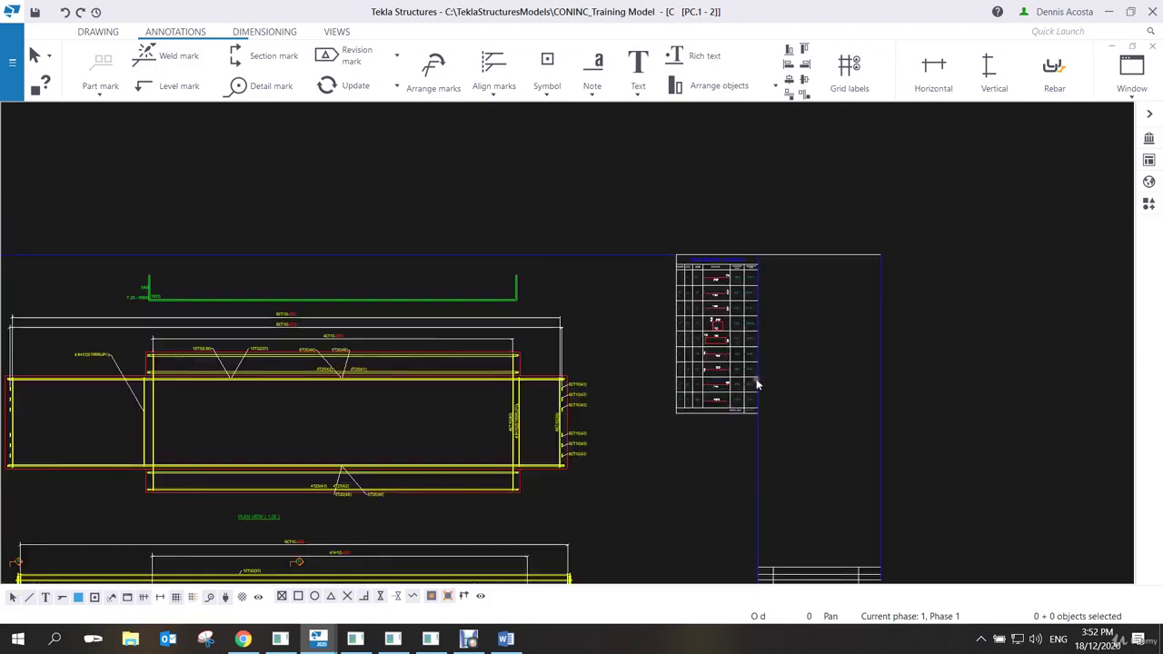
{"action": "scroll", "coordinate": [690, 347], "scroll_direction": "down", "scroll_amount": 3}
{"action": "scroll", "coordinate": [691, 345], "scroll_direction": "up", "scroll_amount": 2}
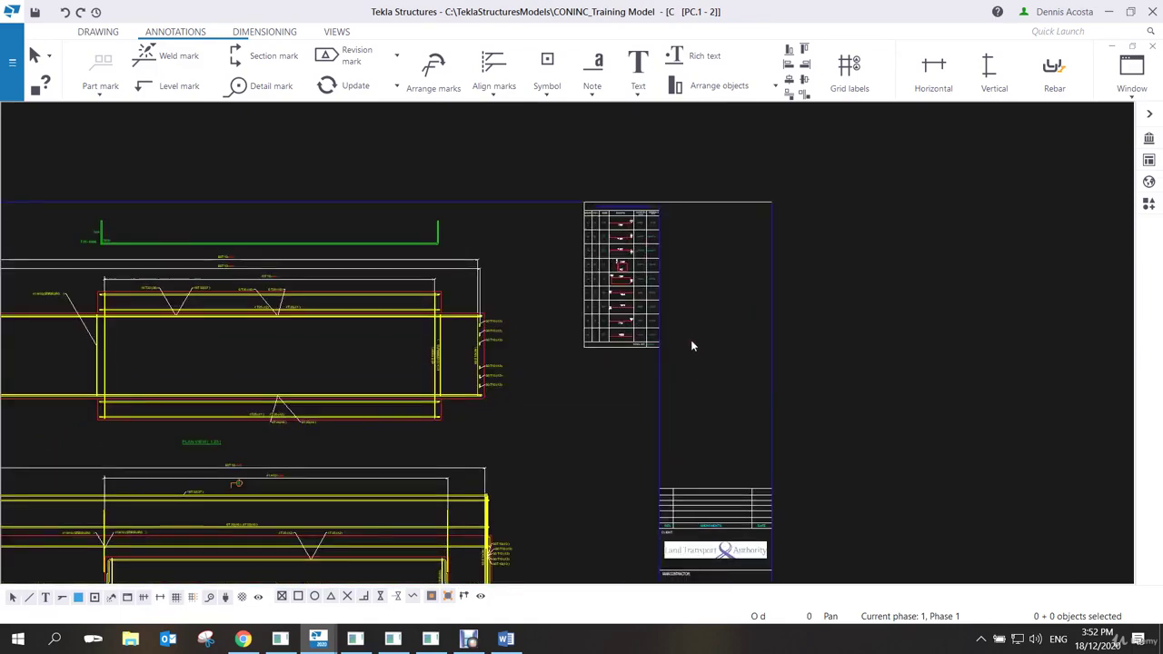
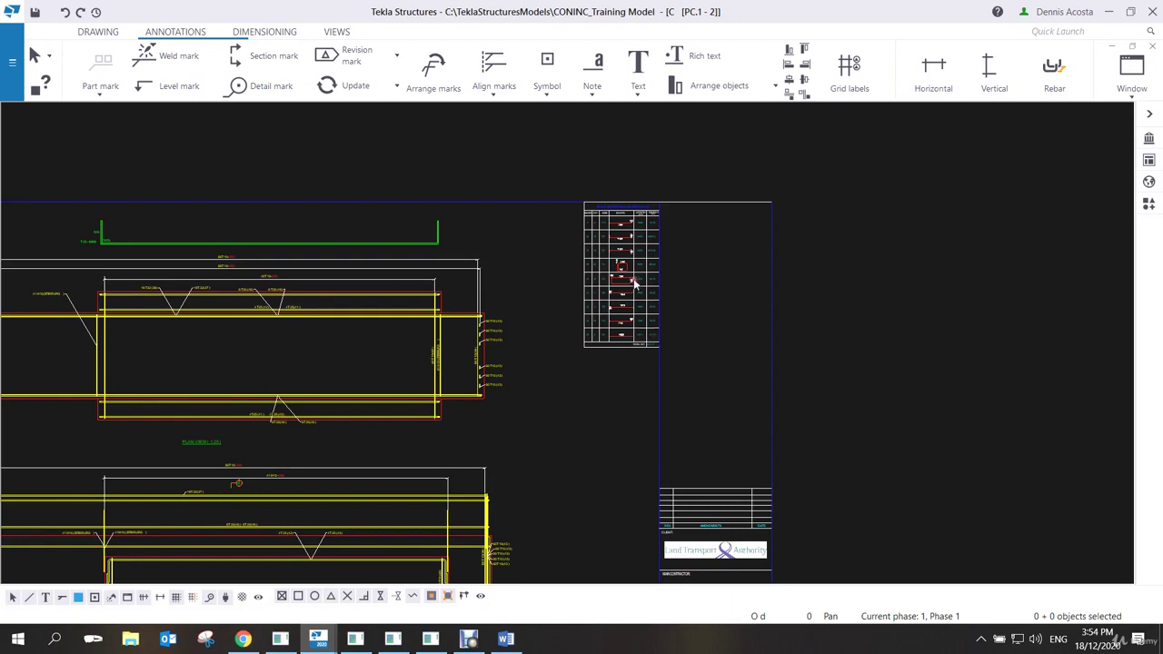
Compare the schedule's marks, quantities, sizes and total weight with the rebar marks in the plan view.
{"action": "scroll", "coordinate": [634, 283], "scroll_direction": "up", "scroll_amount": 4}
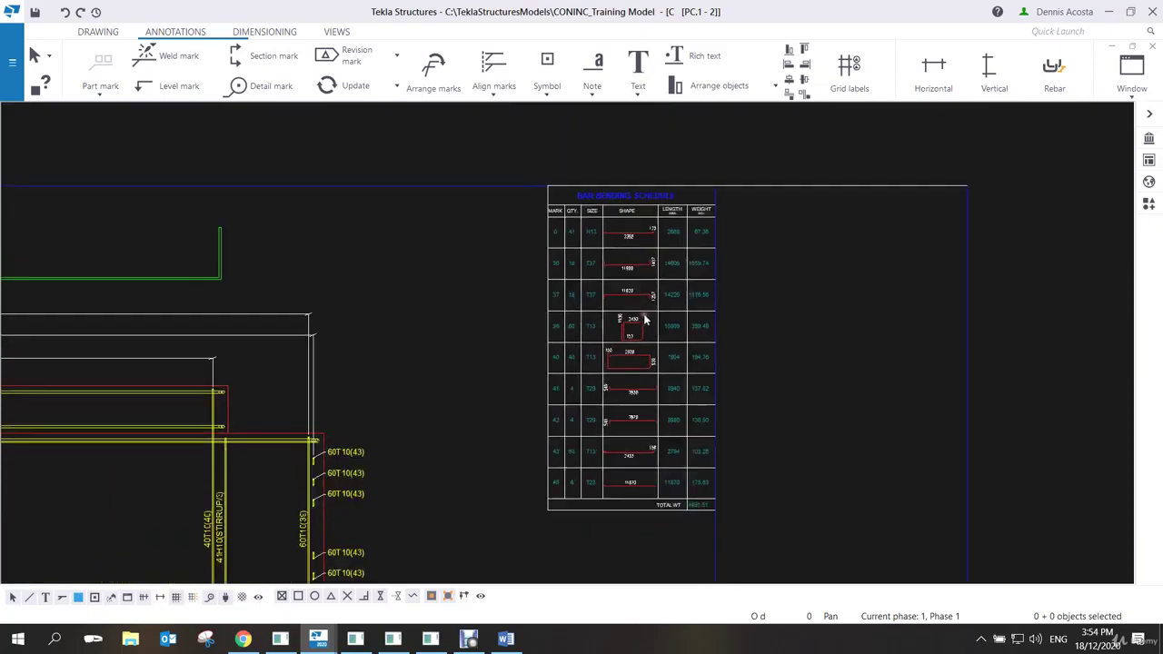
{"action": "scroll", "coordinate": [644, 320], "scroll_direction": "up", "scroll_amount": 1}
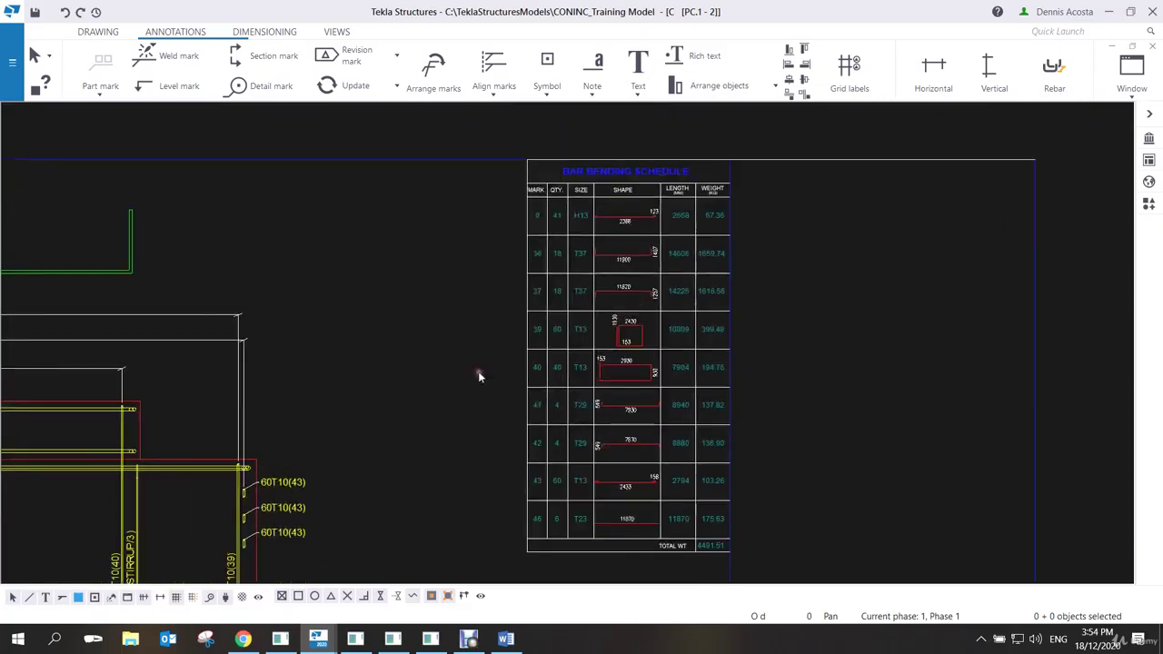
{"action": "scroll", "coordinate": [277, 484], "scroll_direction": "up", "scroll_amount": 2}
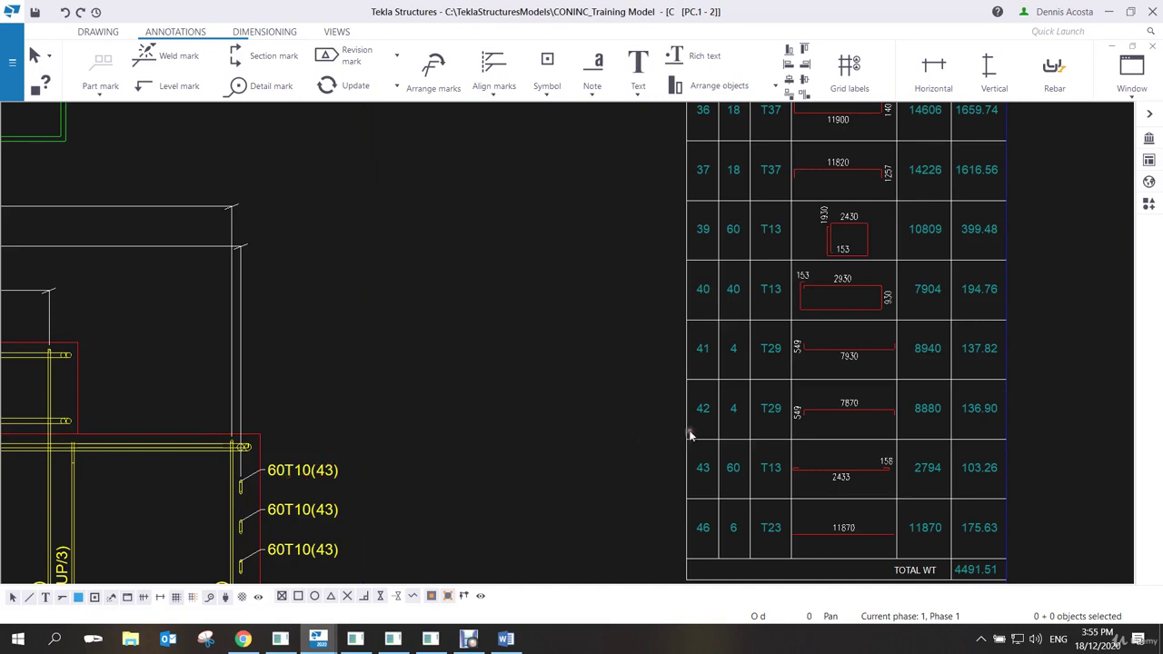
{"action": "left_click", "coordinate": [771, 473]}
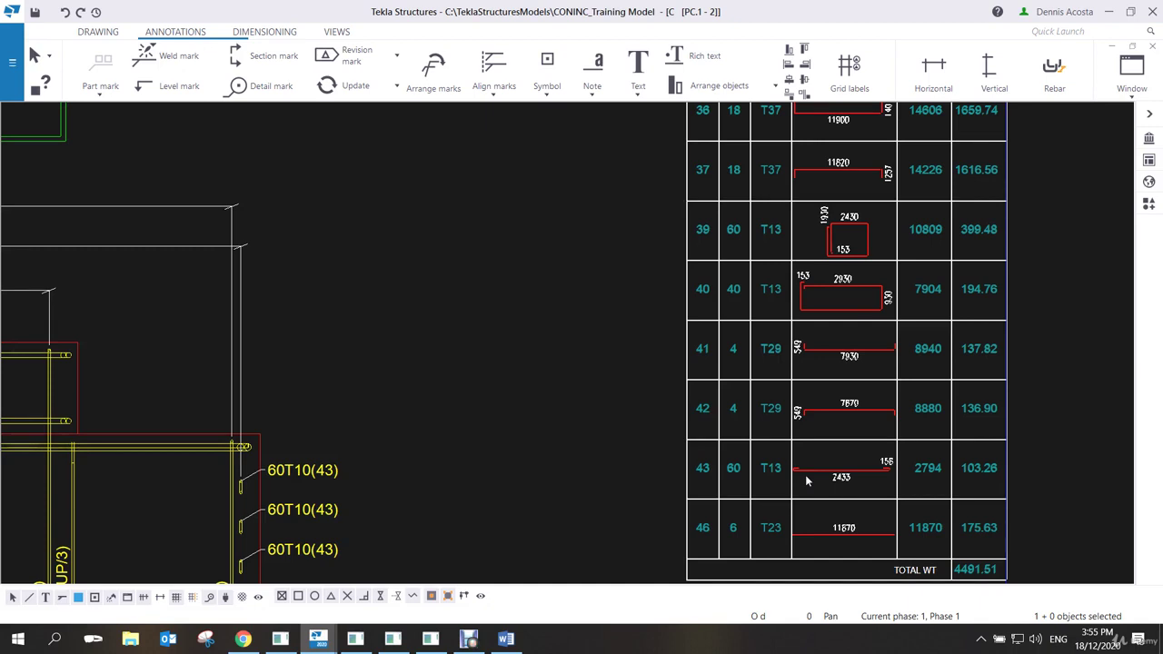
{"action": "scroll", "coordinate": [433, 436], "scroll_direction": "down", "scroll_amount": 2}
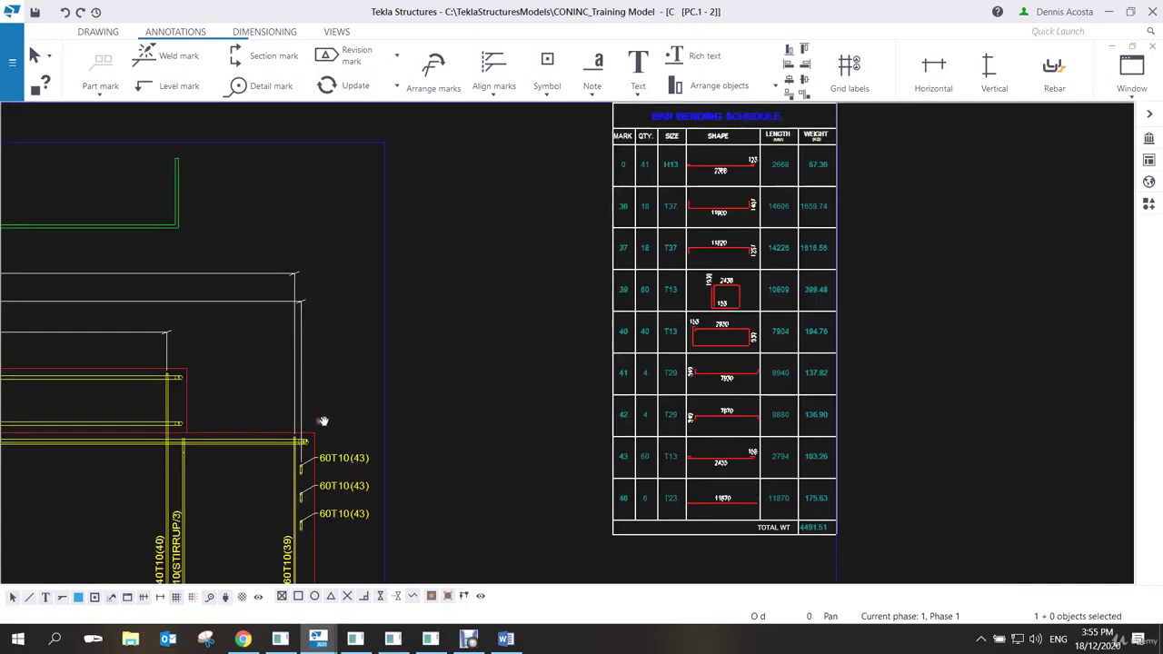
{"action": "middle_click_drag", "start_coordinate": [323, 420], "coordinate": [353, 490]}
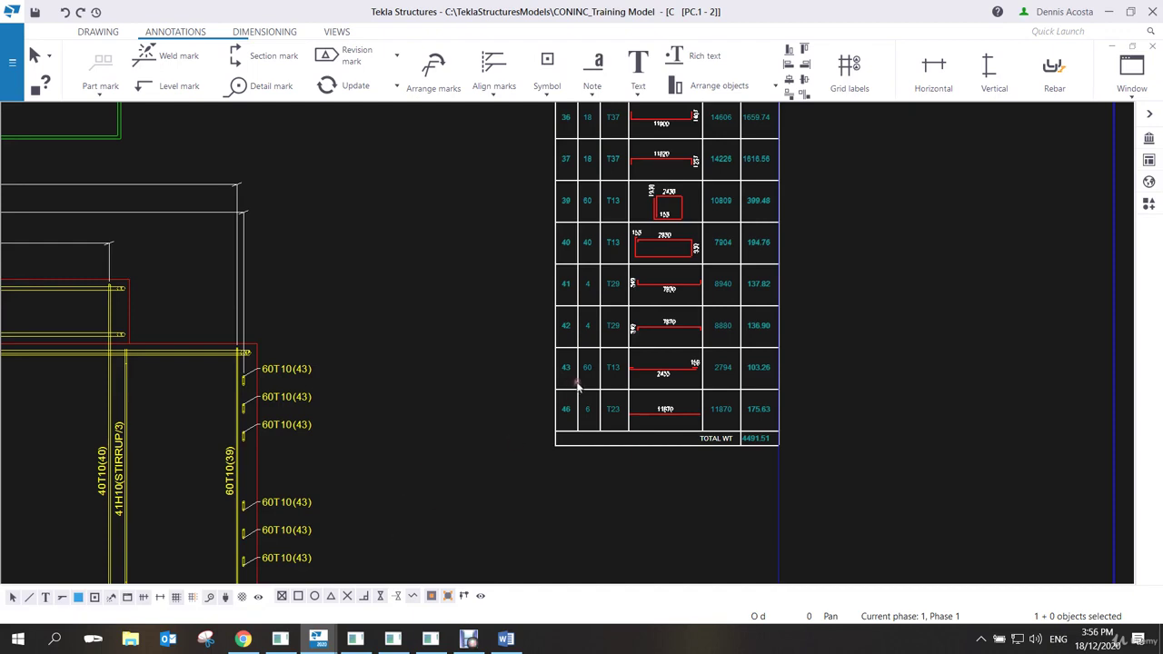
{"action": "scroll", "coordinate": [578, 387], "scroll_direction": "down", "scroll_amount": 3}
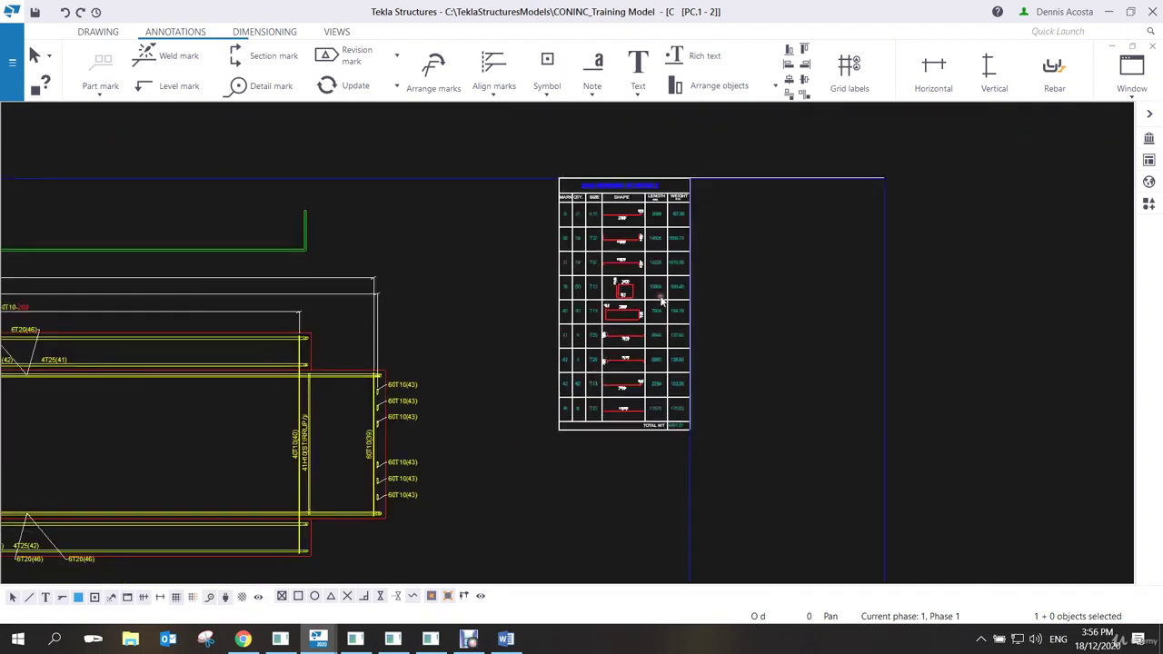
{"action": "left_click", "coordinate": [766, 295]}
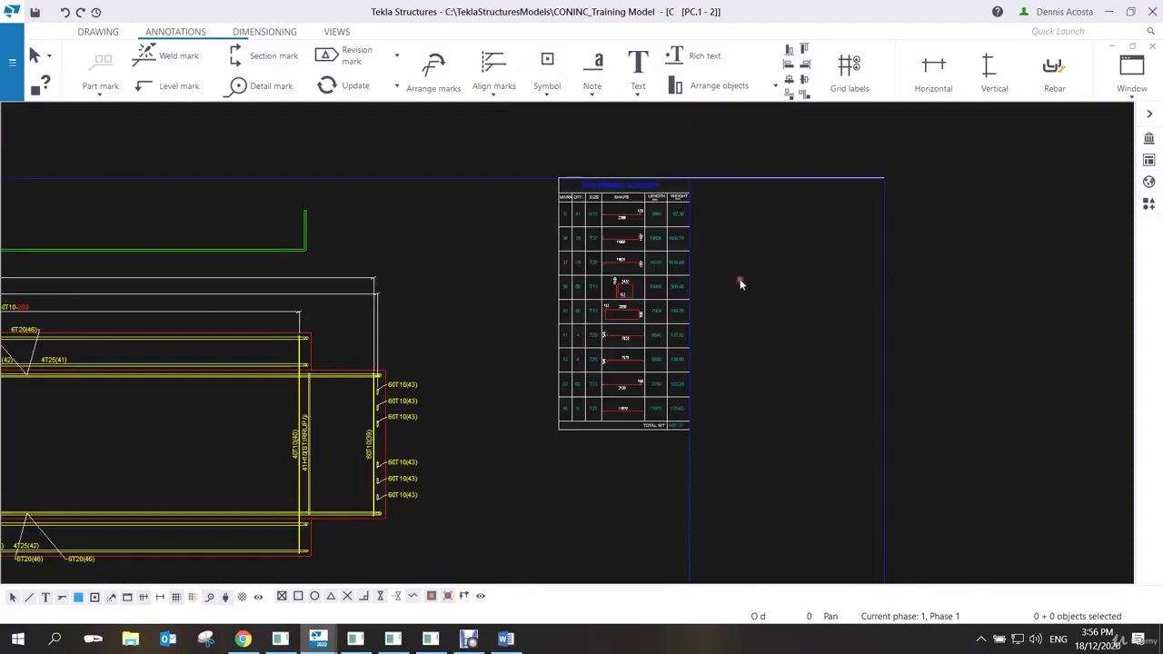
In the layout editor, set the TS_bbs table's scale to 1.75, then close the editor and save the changed layout.
{"action": "right_click", "coordinate": [681, 281]}
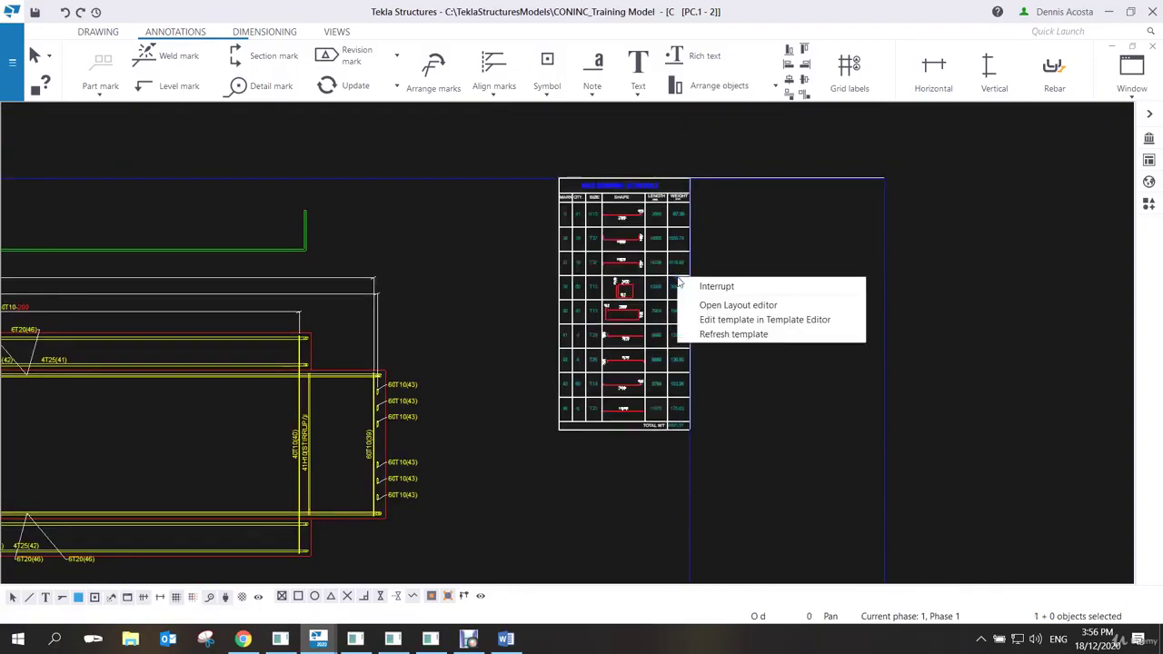
{"action": "left_click", "coordinate": [725, 307]}
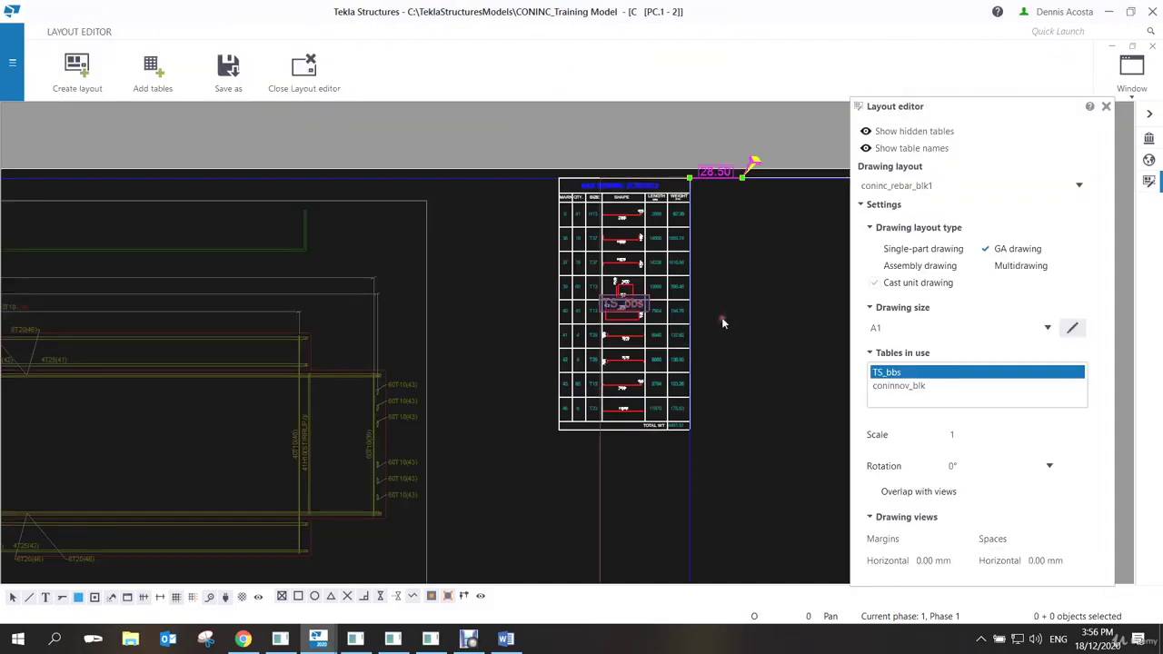
{"action": "scroll", "coordinate": [721, 317], "scroll_direction": "down", "scroll_amount": 3}
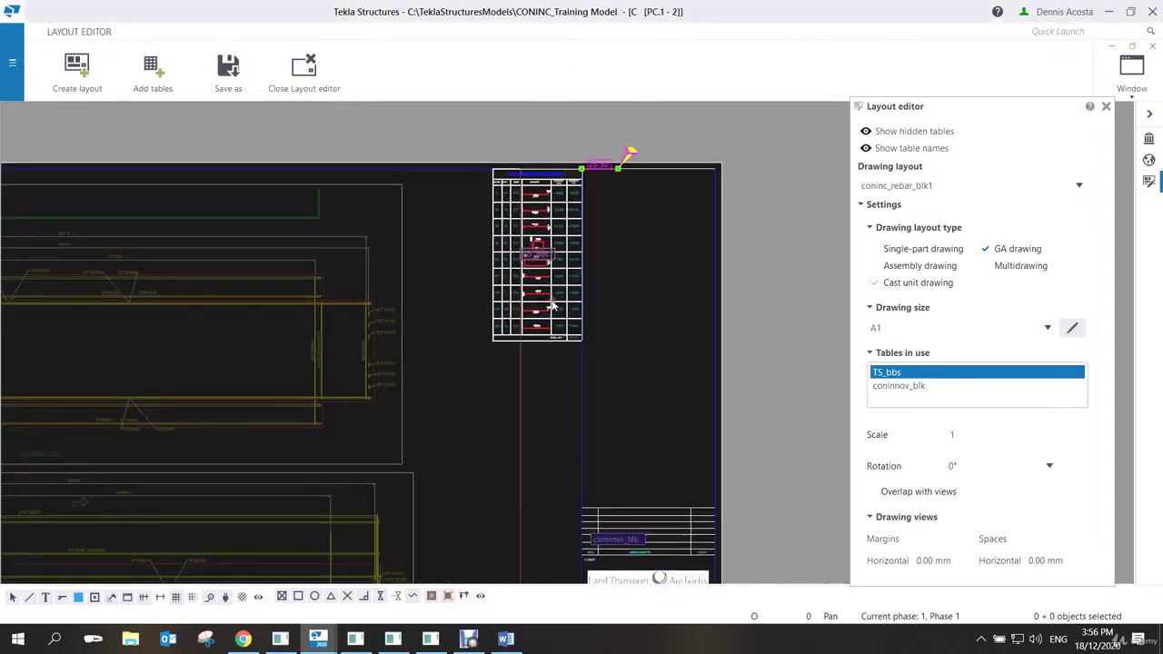
{"action": "left_click", "coordinate": [892, 372]}
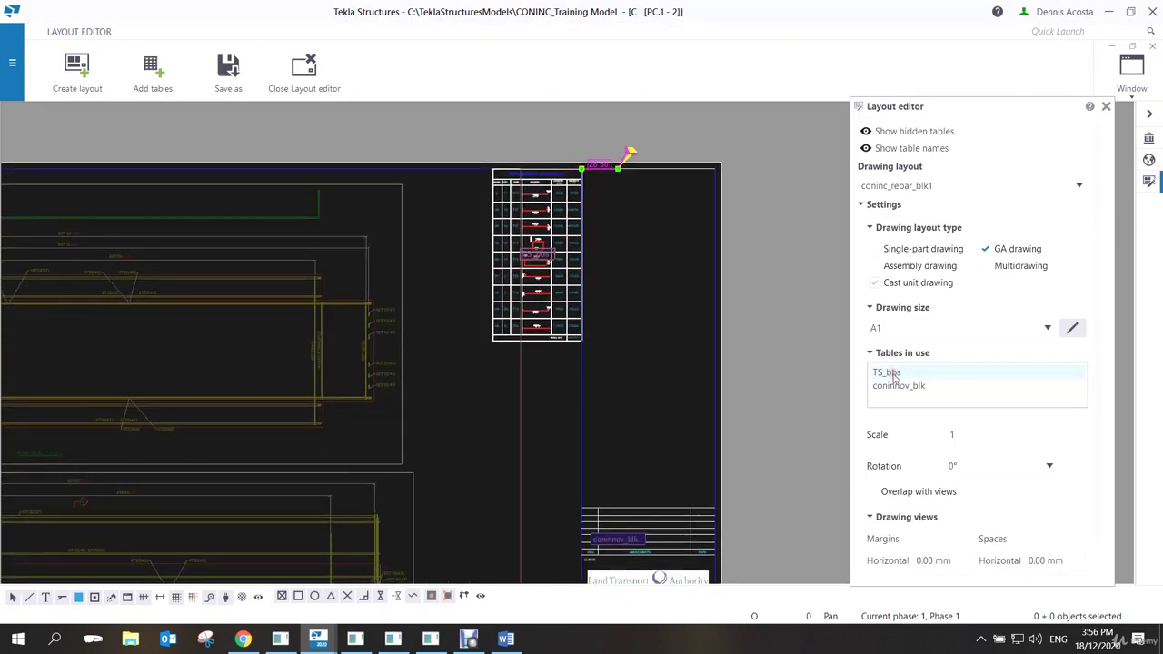
{"action": "left_click", "coordinate": [903, 380]}
{"action": "left_click", "coordinate": [974, 435]}
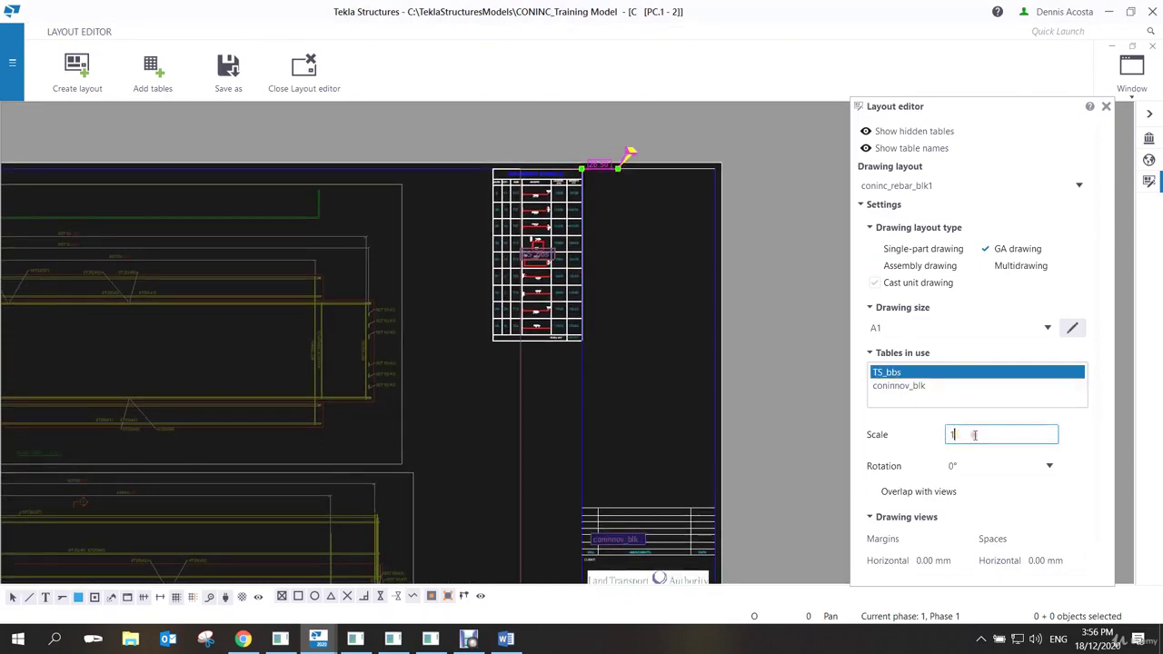
{"action": "key", "text": "BackSpace"}
{"action": "type", "text": "1:75"}
{"action": "key", "text": "Return"}
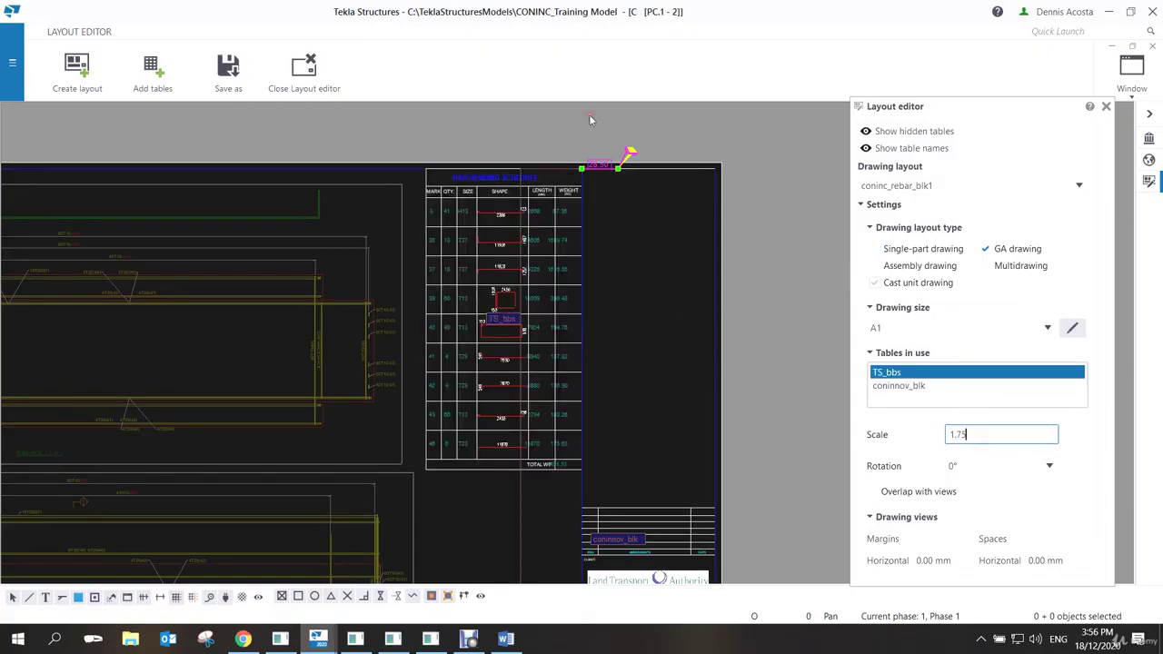
{"action": "left_click", "coordinate": [314, 80]}
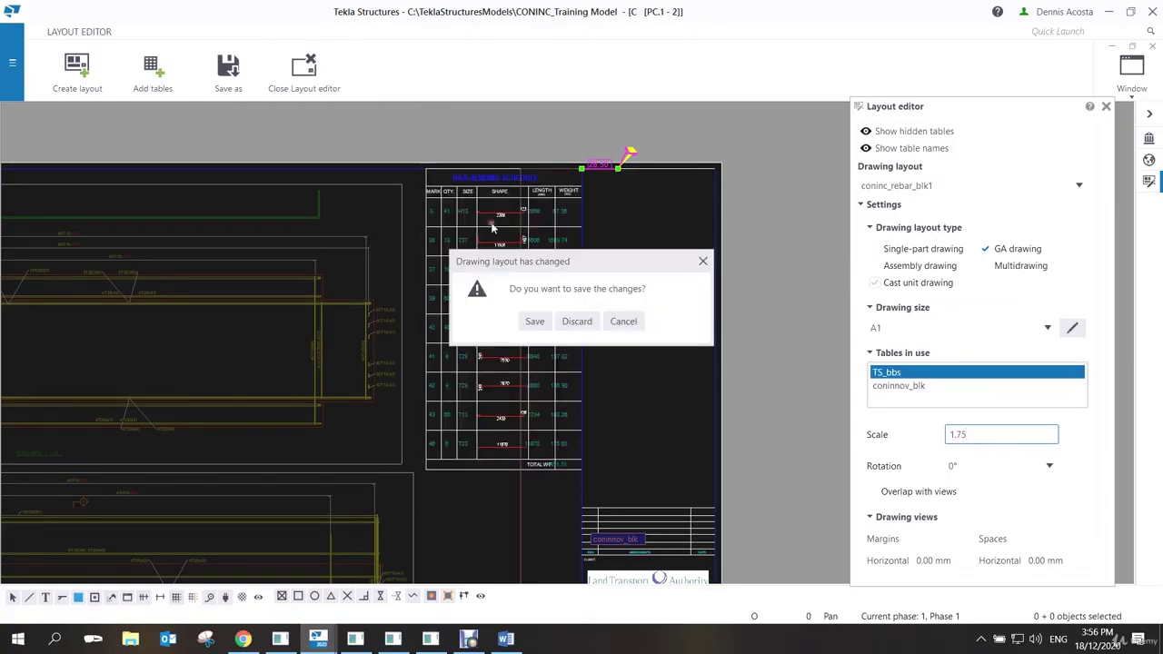
{"action": "left_click", "coordinate": [531, 322]}
Examine the rescaled bar bending schedule's fit beside the title block and the legibility of its shapes, lengths and weights.
{"action": "scroll", "coordinate": [628, 408], "scroll_direction": "down", "scroll_amount": 5}
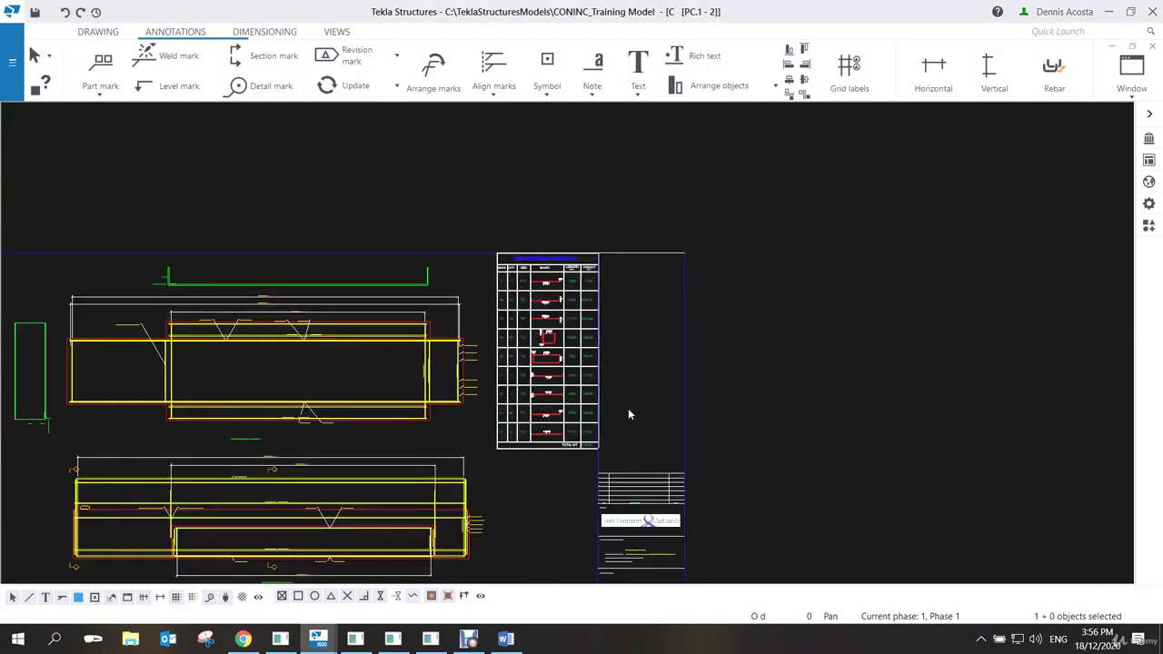
{"action": "middle_click_drag", "start_coordinate": [733, 423], "coordinate": [782, 425]}
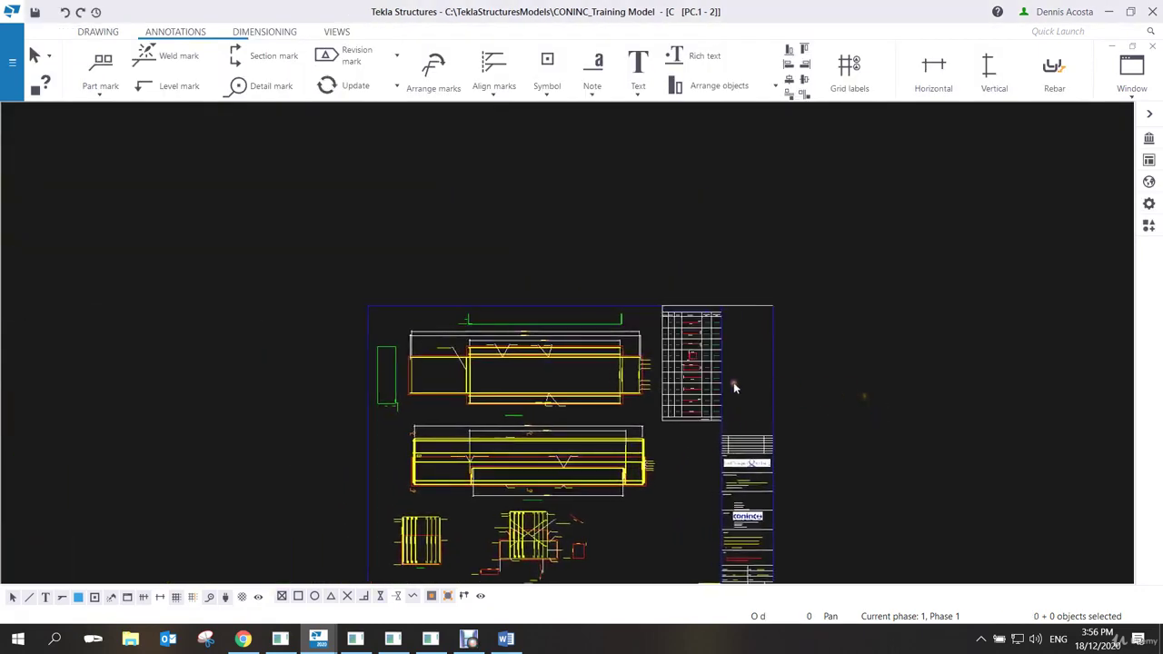
{"action": "scroll", "coordinate": [727, 377], "scroll_direction": "up", "scroll_amount": 3}
{"action": "scroll", "coordinate": [714, 364], "scroll_direction": "up", "scroll_amount": 1}
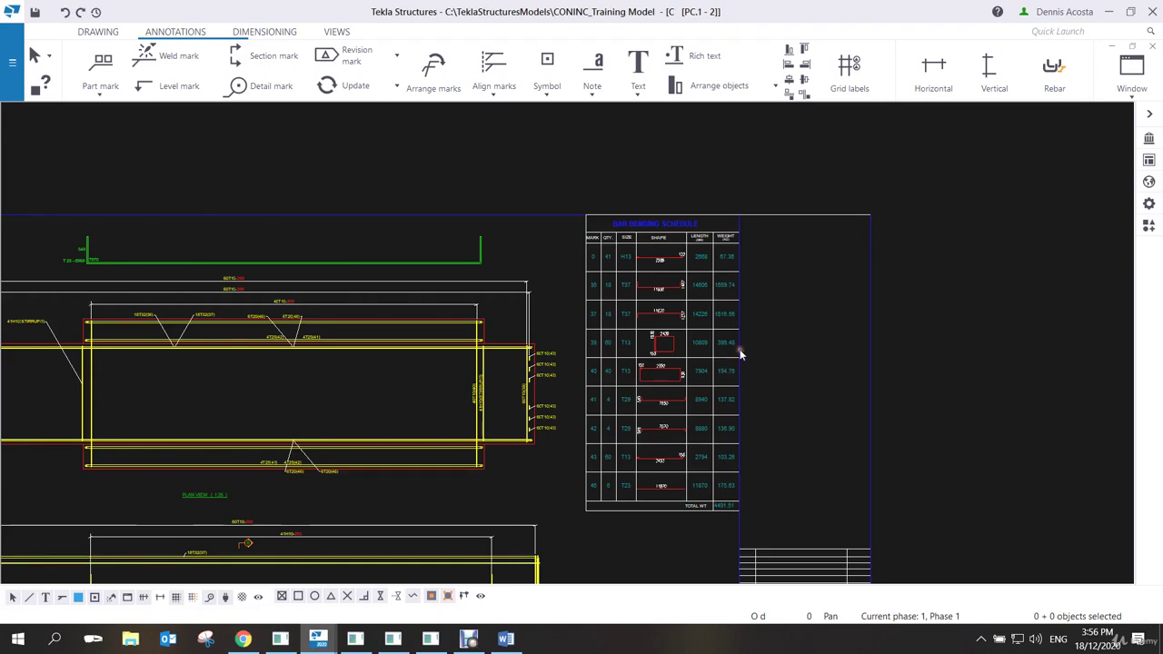
{"action": "scroll", "coordinate": [664, 318], "scroll_direction": "up", "scroll_amount": 4}
{"action": "scroll", "coordinate": [664, 318], "scroll_direction": "up", "scroll_amount": 1}
{"action": "scroll", "coordinate": [673, 381], "scroll_direction": "up", "scroll_amount": 1}
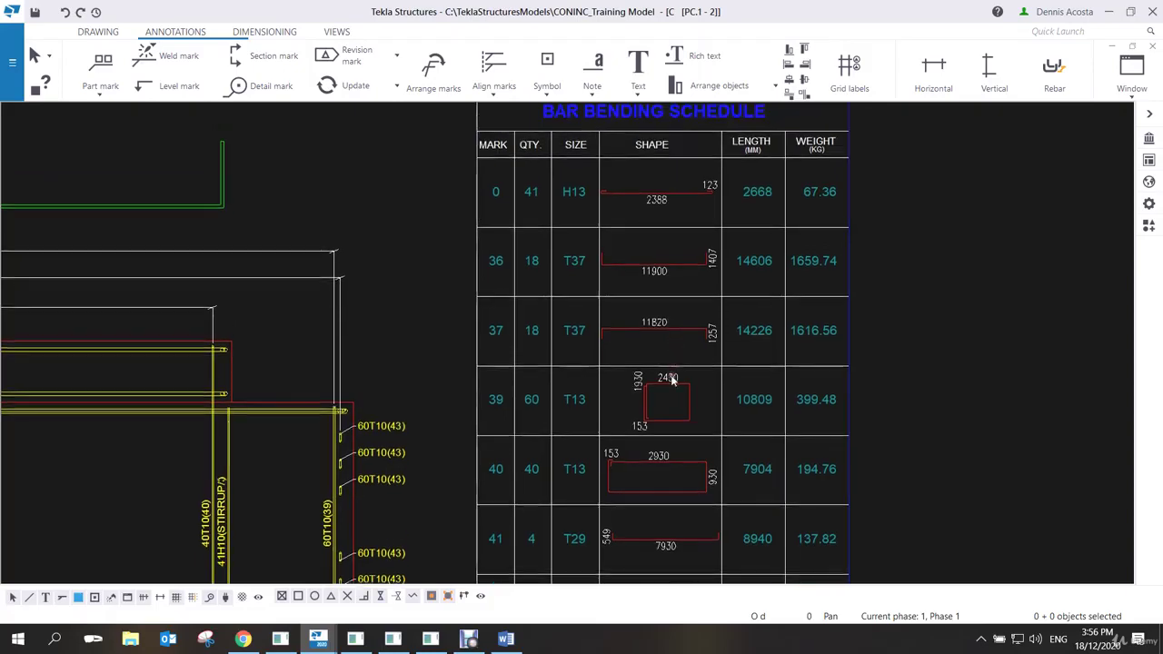
{"action": "scroll", "coordinate": [665, 438], "scroll_direction": "up", "scroll_amount": 2}
{"action": "scroll", "coordinate": [665, 437], "scroll_direction": "up", "scroll_amount": 1}
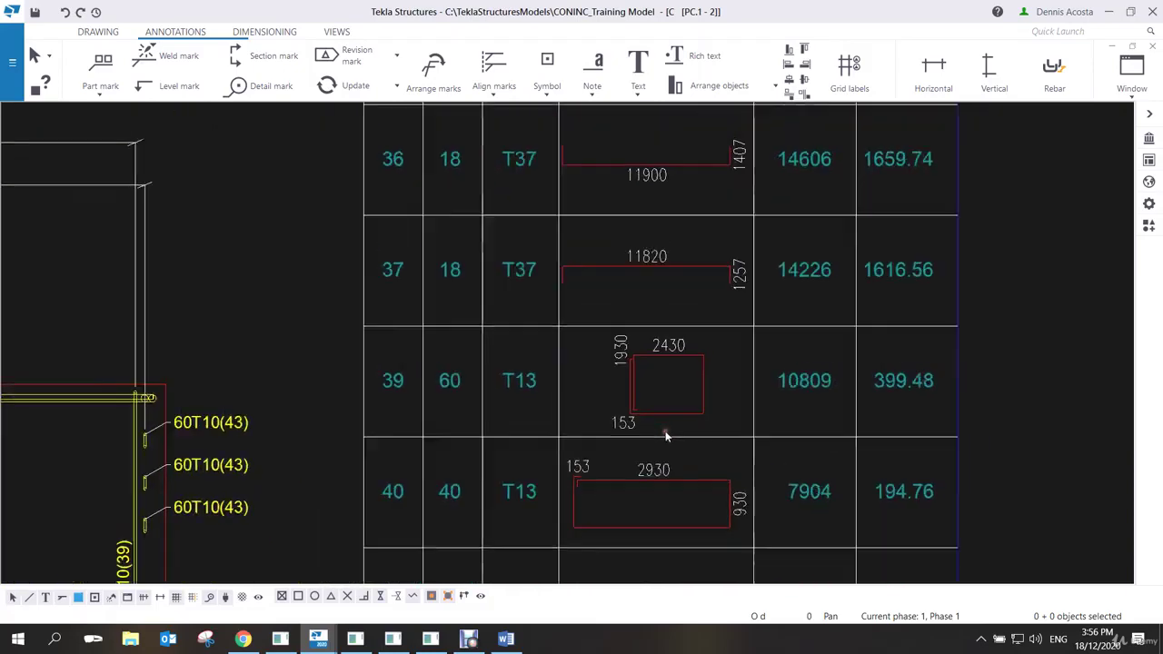
{"action": "scroll", "coordinate": [665, 430], "scroll_direction": "down", "scroll_amount": 3}
{"action": "scroll", "coordinate": [650, 205], "scroll_direction": "up", "scroll_amount": 2}
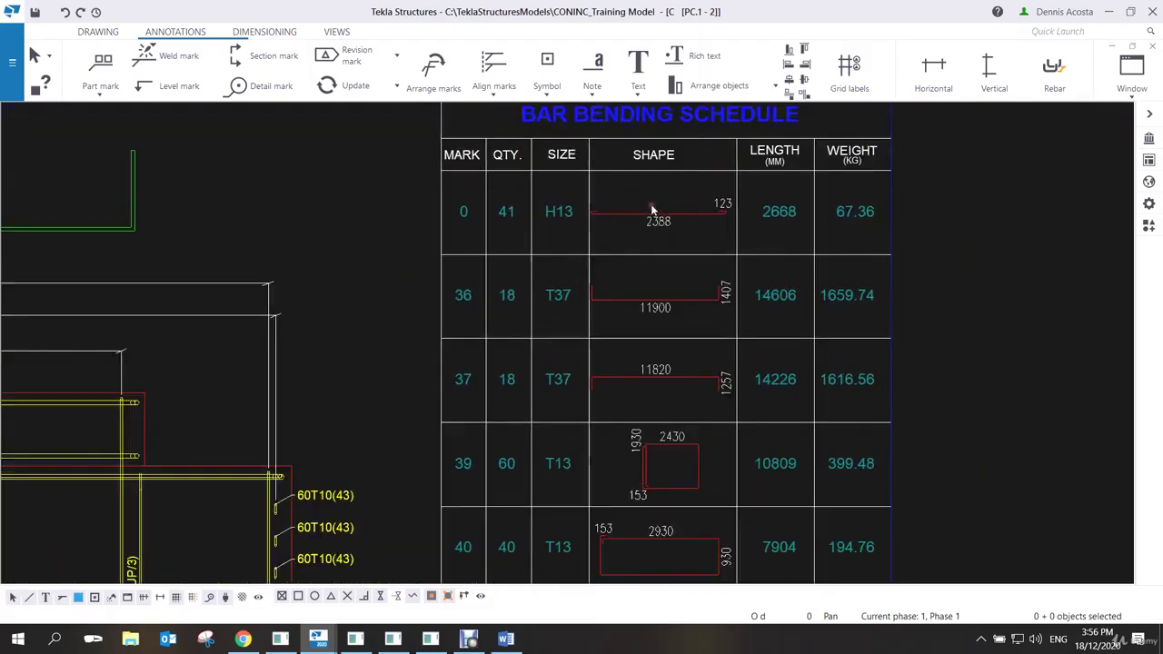
{"action": "scroll", "coordinate": [640, 304], "scroll_direction": "down", "scroll_amount": 2}
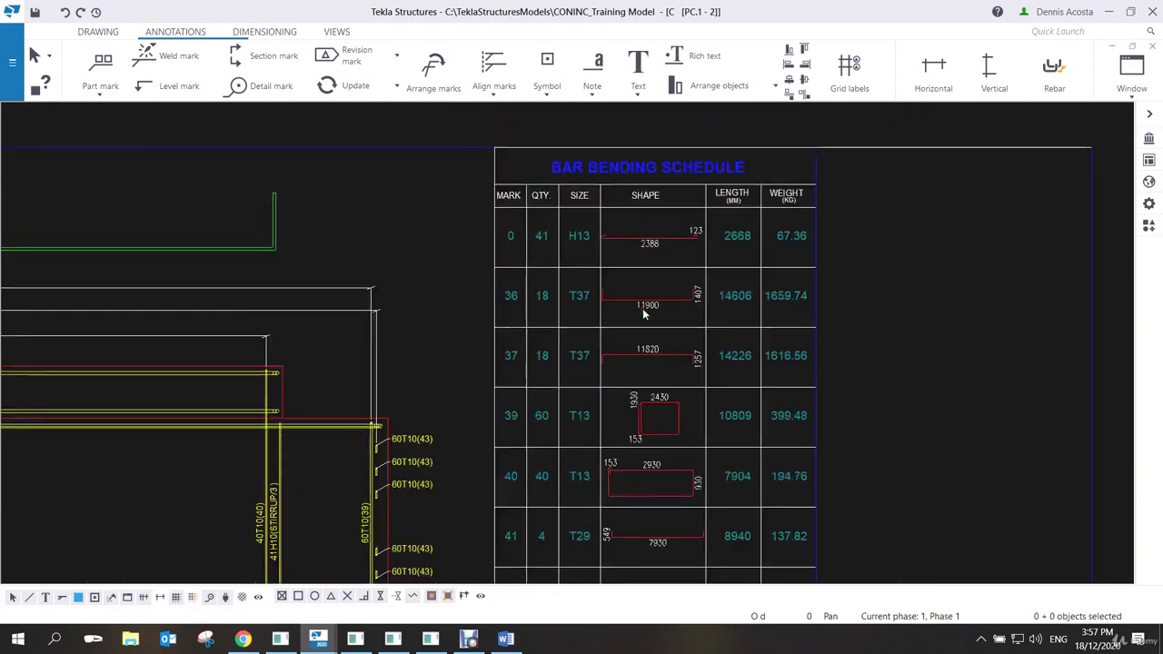
{"action": "scroll", "coordinate": [644, 418], "scroll_direction": "down", "scroll_amount": 1}
{"action": "scroll", "coordinate": [643, 419], "scroll_direction": "down", "scroll_amount": 2}
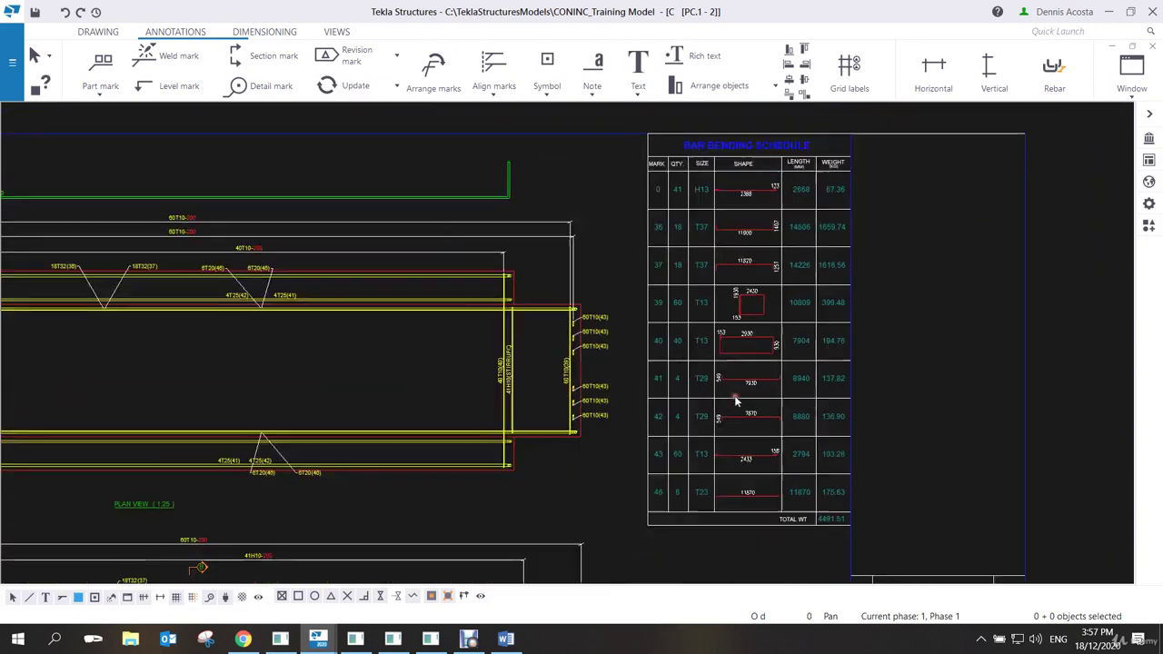
{"action": "scroll", "coordinate": [745, 424], "scroll_direction": "up", "scroll_amount": 4}
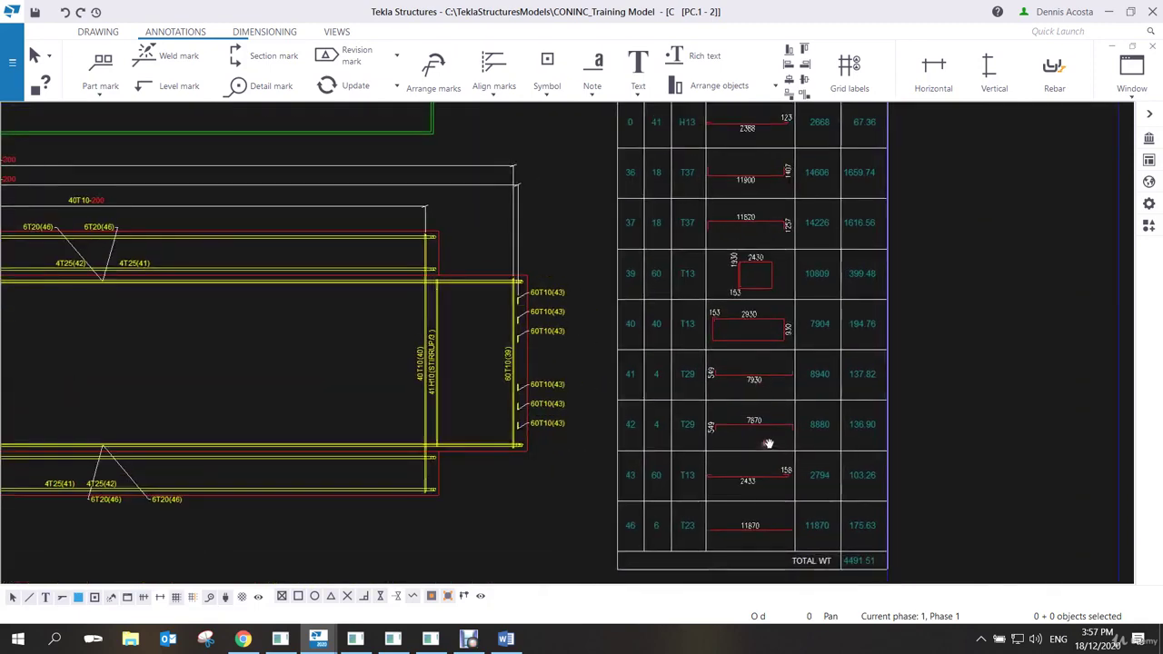
Review the rebar marks and dimensions in the plan view and the elevation below it against the schedule.
{"action": "middle_click_drag", "start_coordinate": [506, 423], "coordinate": [854, 468]}
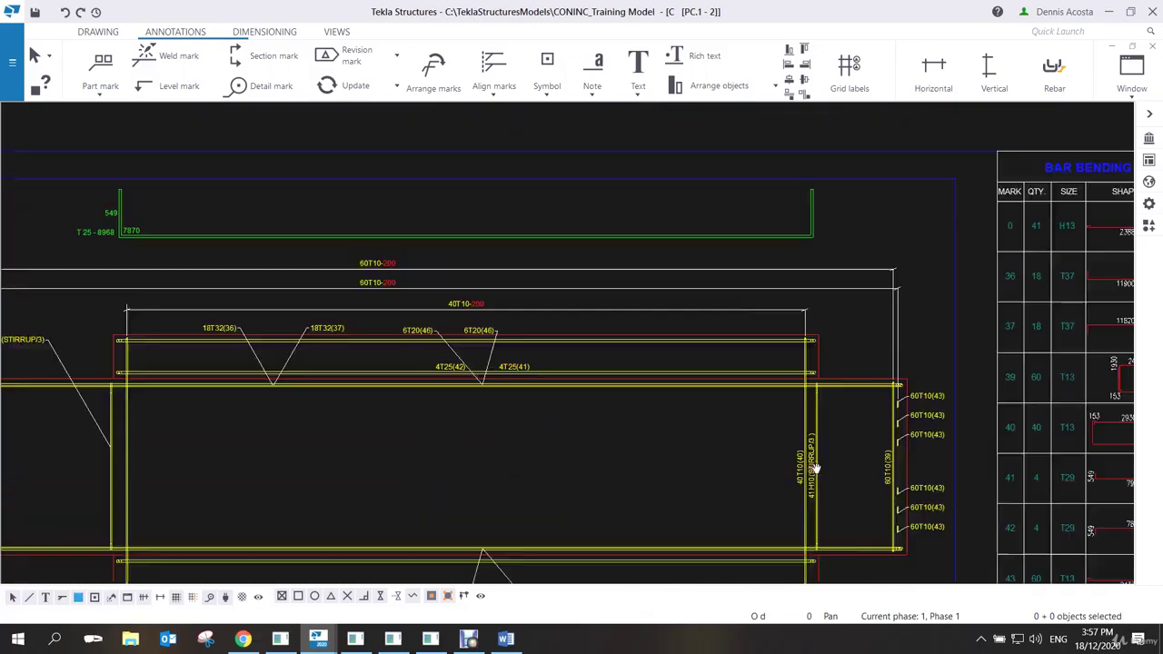
{"action": "scroll", "coordinate": [589, 432], "scroll_direction": "down", "scroll_amount": 2}
{"action": "scroll", "coordinate": [582, 433], "scroll_direction": "up", "scroll_amount": 2}
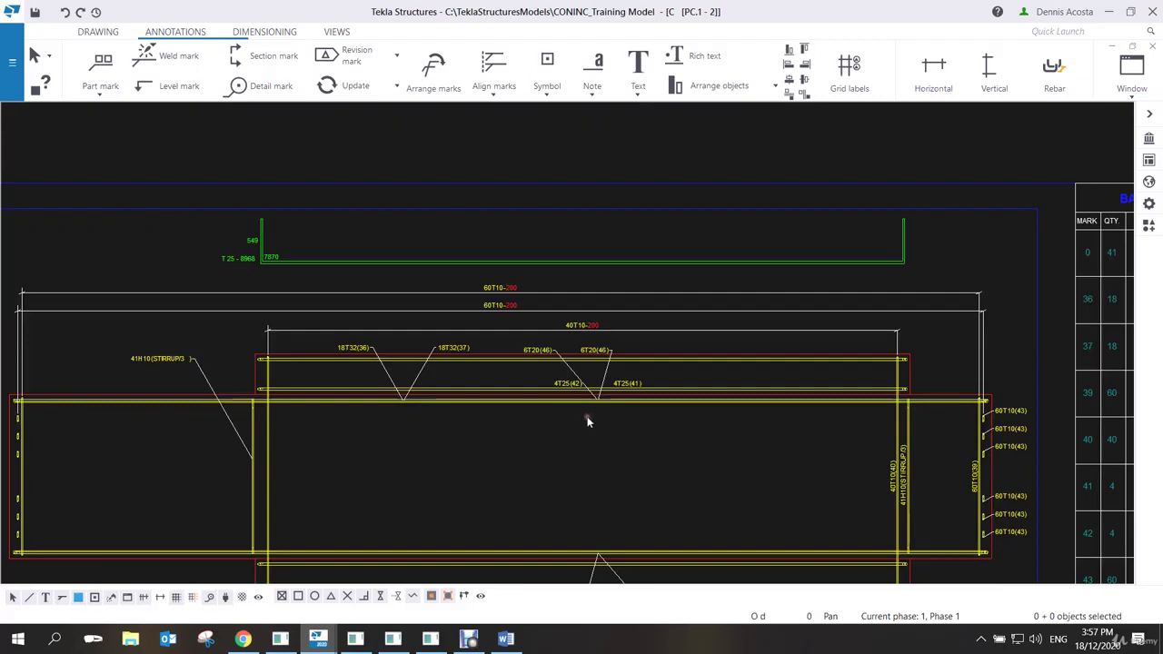
{"action": "scroll", "coordinate": [588, 420], "scroll_direction": "down", "scroll_amount": 2}
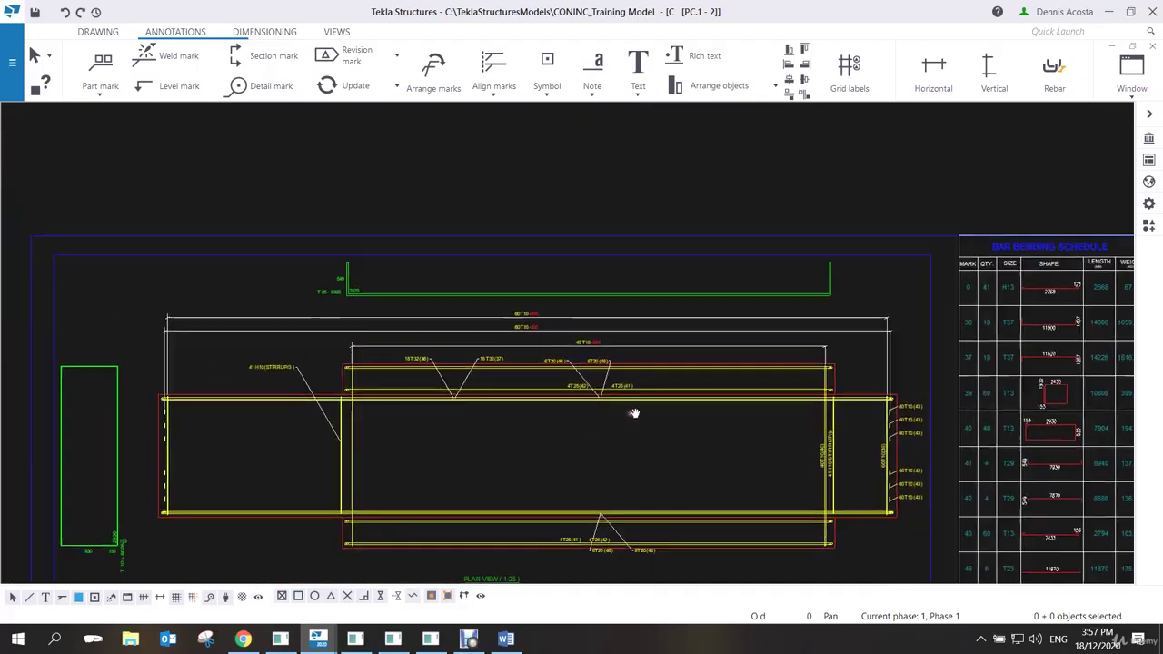
{"action": "scroll", "coordinate": [634, 413], "scroll_direction": "down", "scroll_amount": 5}
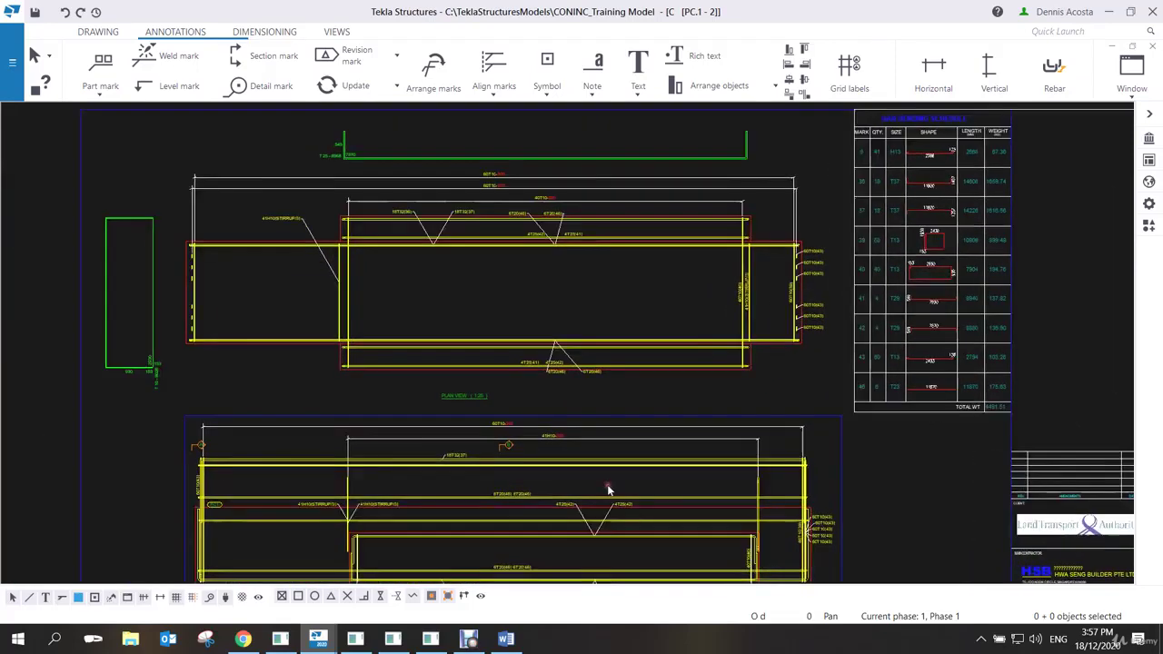
{"action": "scroll", "coordinate": [607, 486], "scroll_direction": "up", "scroll_amount": 5}
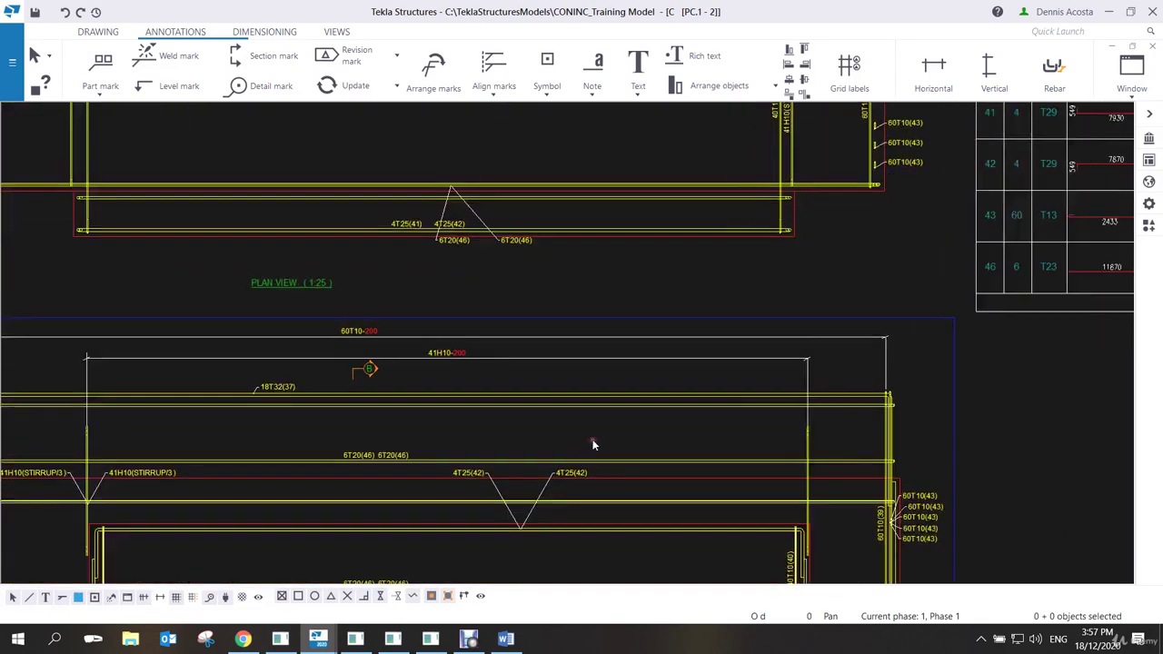
{"action": "scroll", "coordinate": [592, 444], "scroll_direction": "down", "scroll_amount": 2}
{"action": "scroll", "coordinate": [591, 443], "scroll_direction": "down", "scroll_amount": 2}
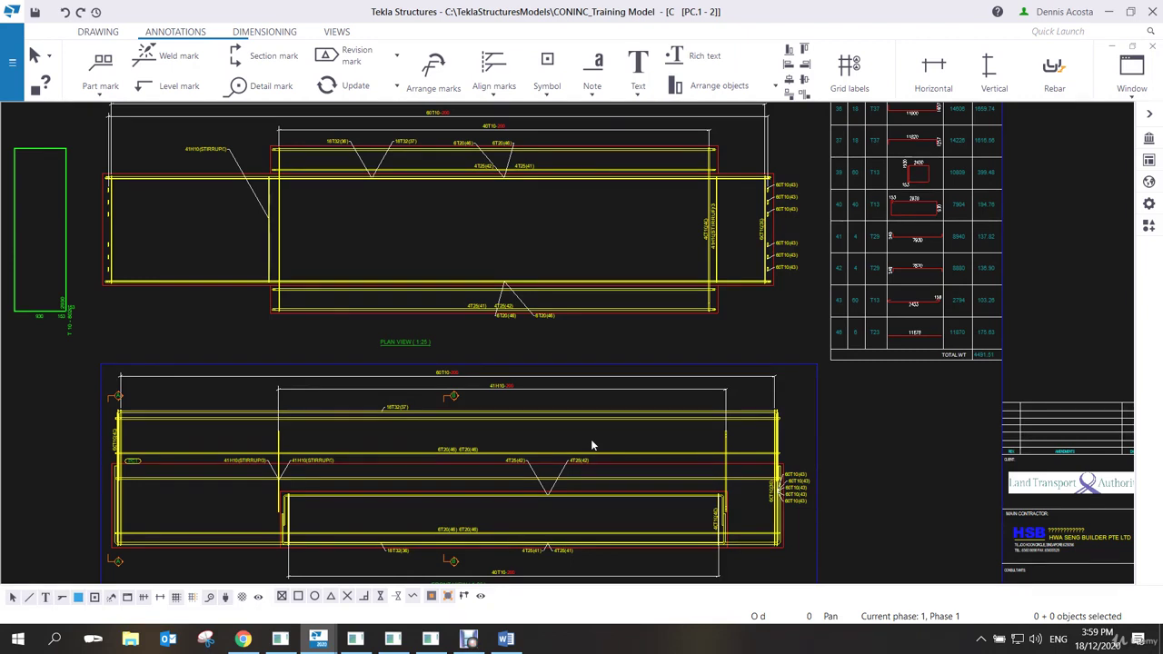
Check the whole sheet's arrangement, then close the rebar drawing and keep its changes.
{"action": "scroll", "coordinate": [704, 309], "scroll_direction": "down", "scroll_amount": 4}
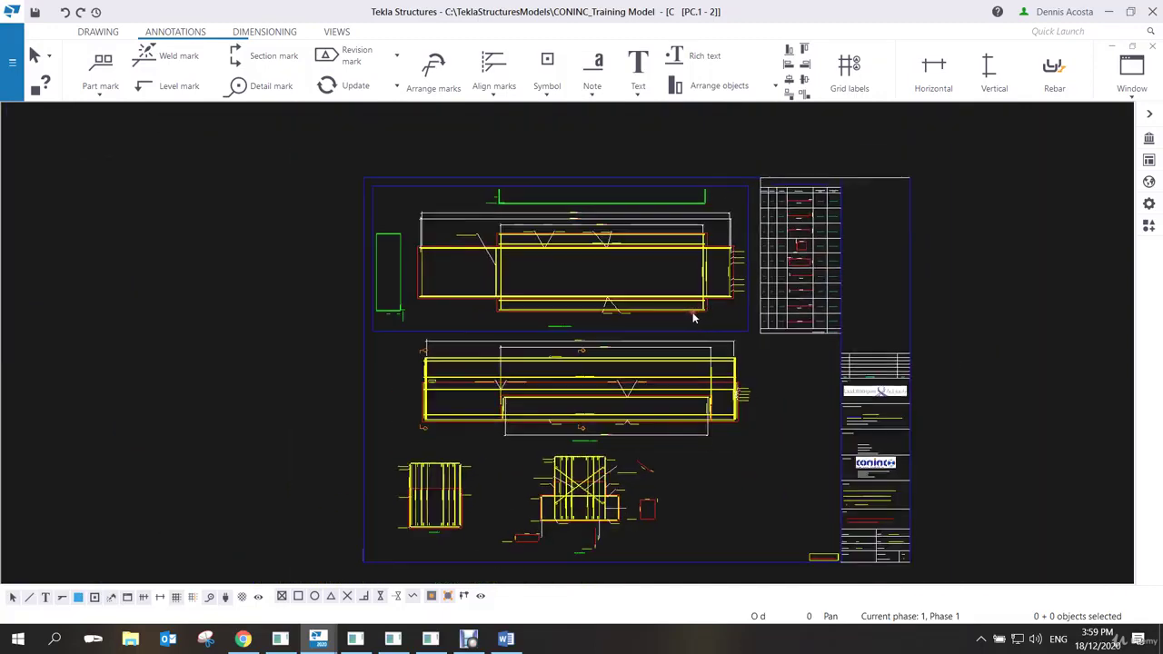
{"action": "scroll", "coordinate": [692, 318], "scroll_direction": "up", "scroll_amount": 3}
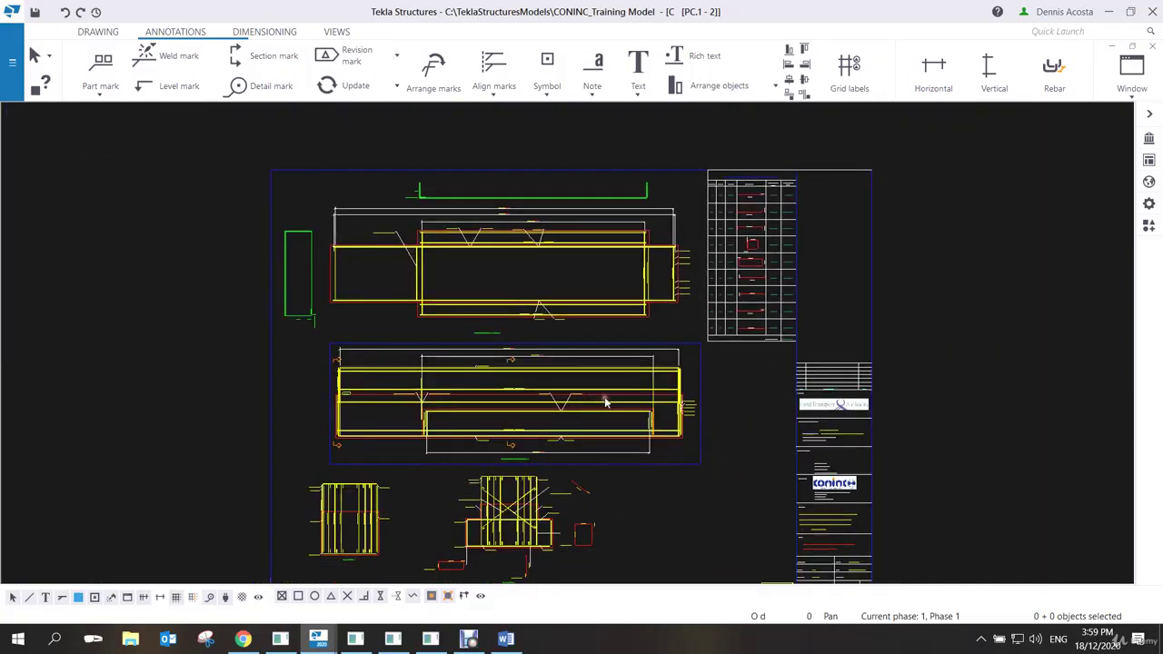
{"action": "scroll", "coordinate": [600, 390], "scroll_direction": "up", "scroll_amount": 2}
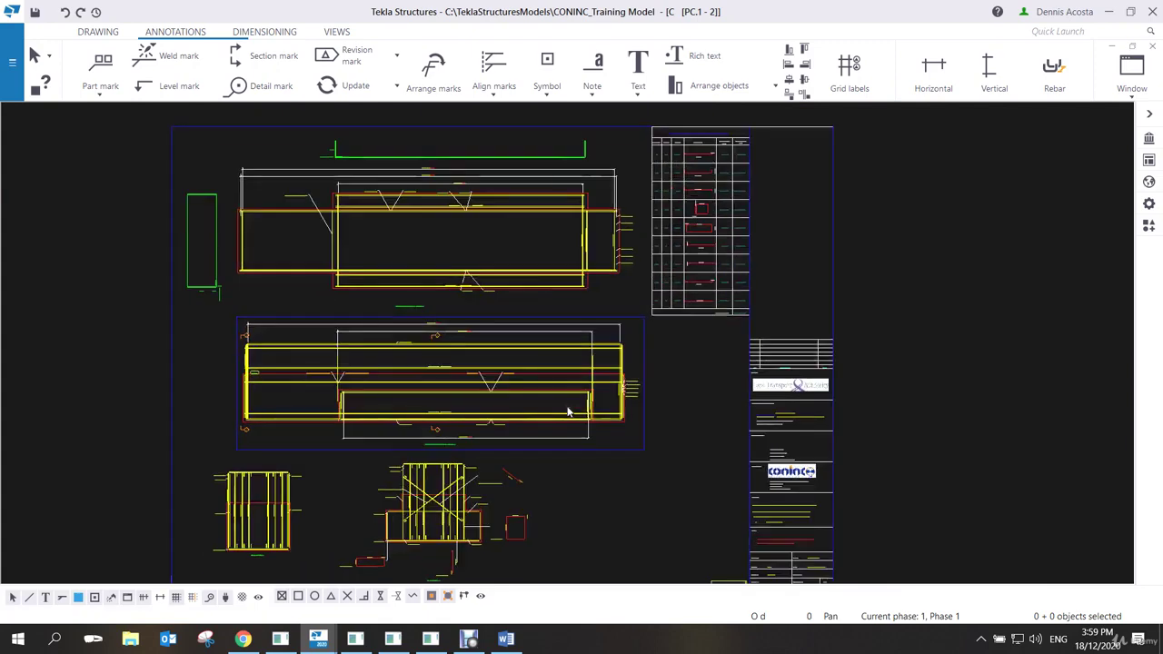
{"action": "scroll", "coordinate": [567, 412], "scroll_direction": "down", "scroll_amount": 2}
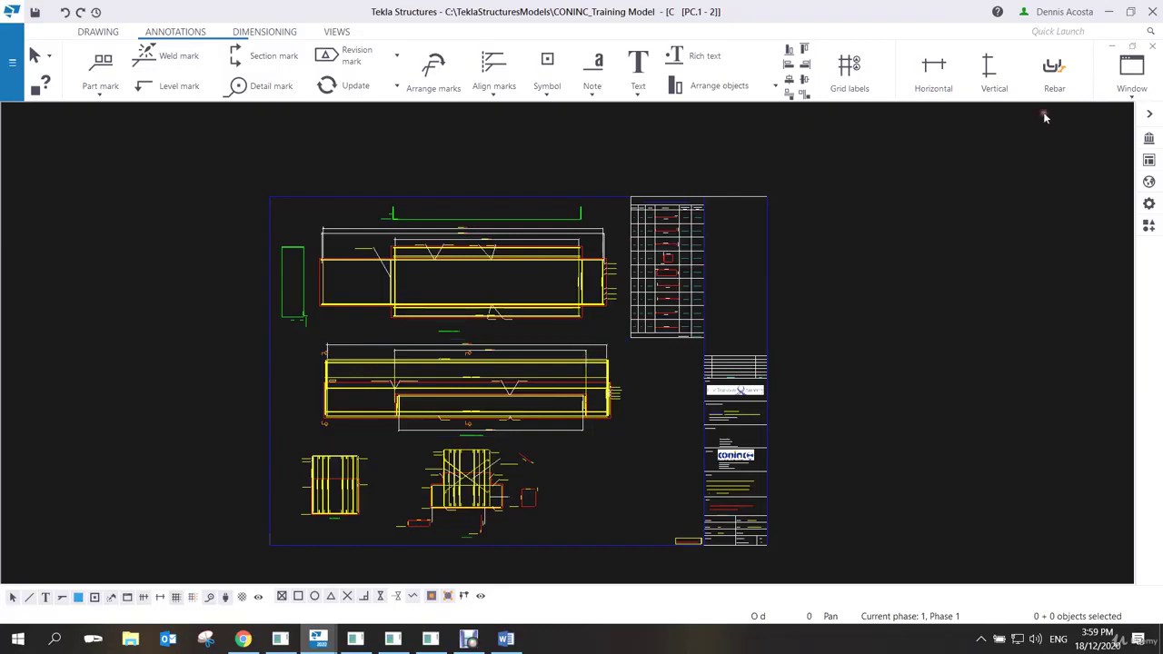
{"action": "left_click", "coordinate": [1153, 50]}
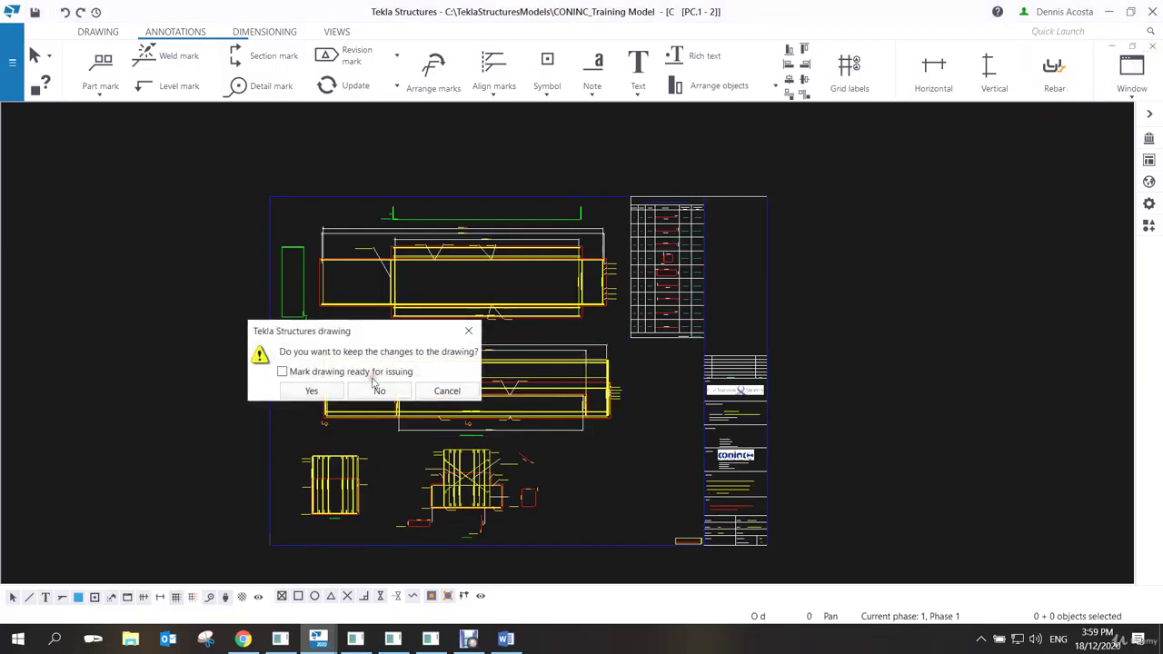
{"action": "left_click", "coordinate": [311, 391]}
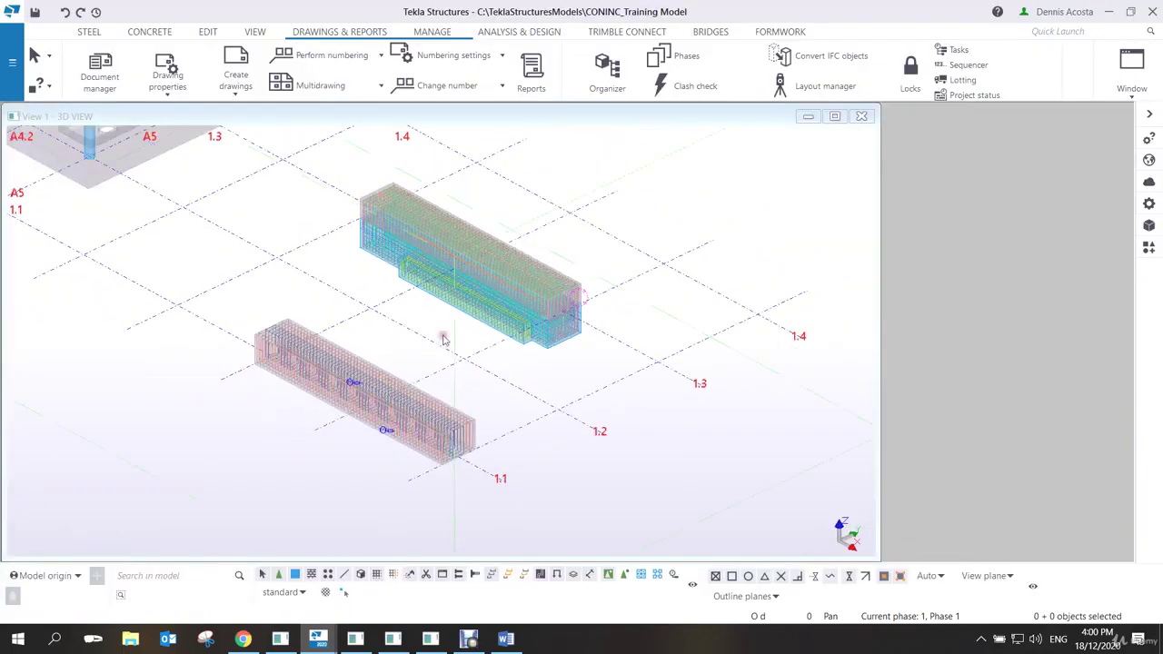
Load the portal_REBAR_drawing settings in the cast unit drawing properties and save them under the name portal_sect_drawing.
{"action": "left_click", "coordinate": [184, 96]}
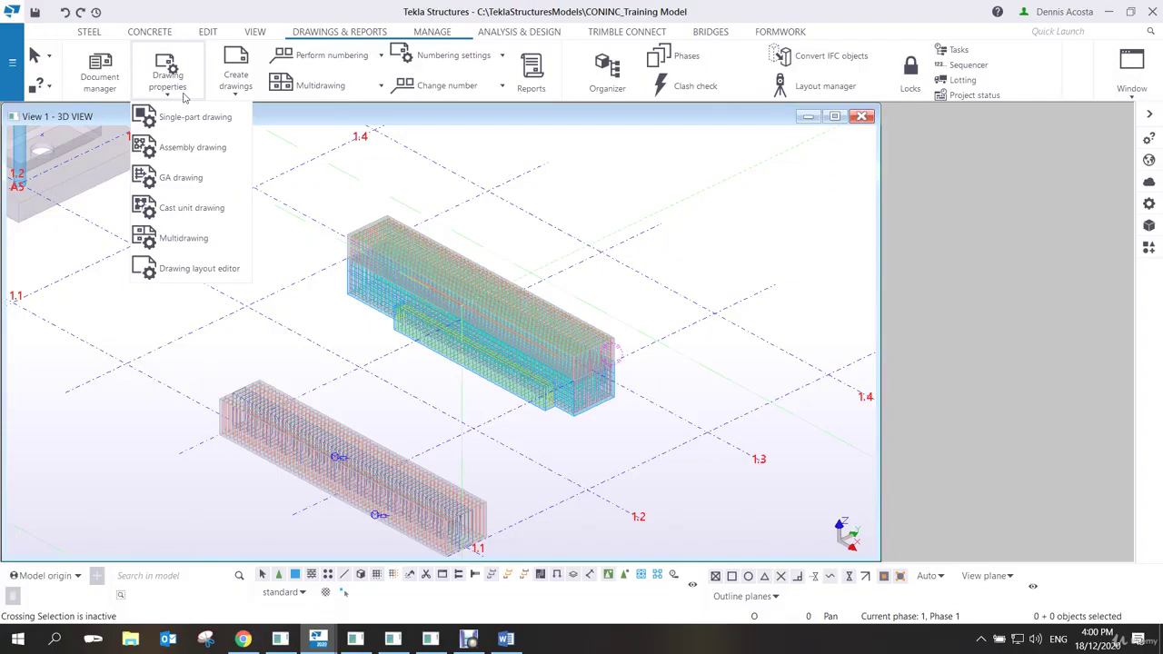
{"action": "left_click", "coordinate": [205, 214]}
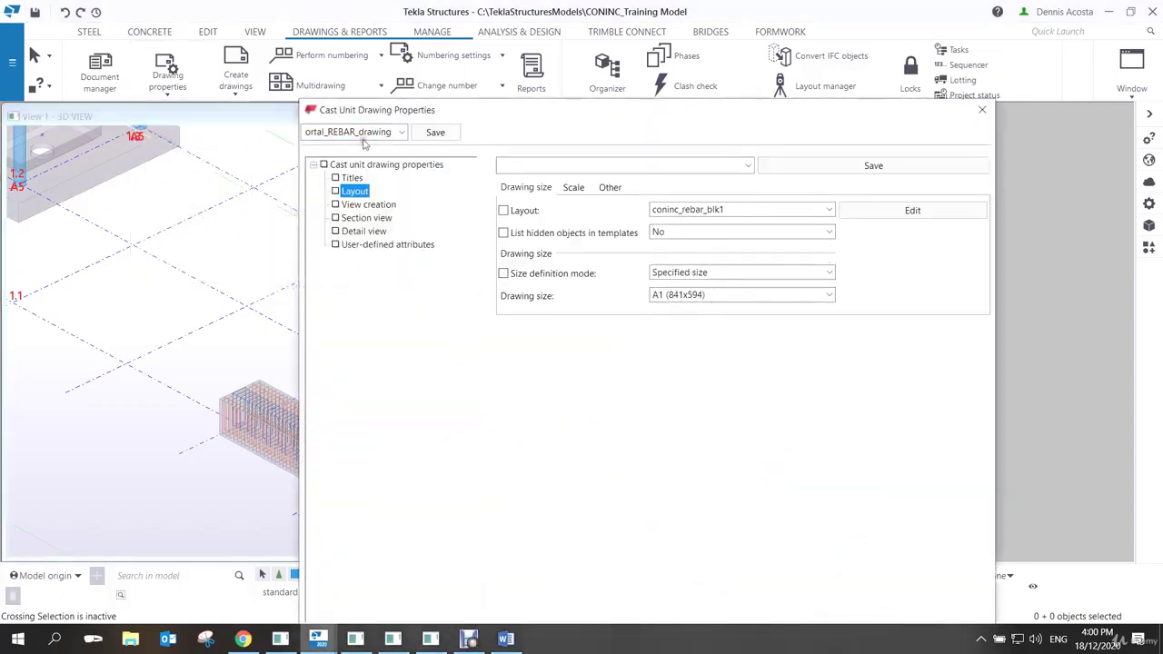
{"action": "left_click", "coordinate": [365, 133]}
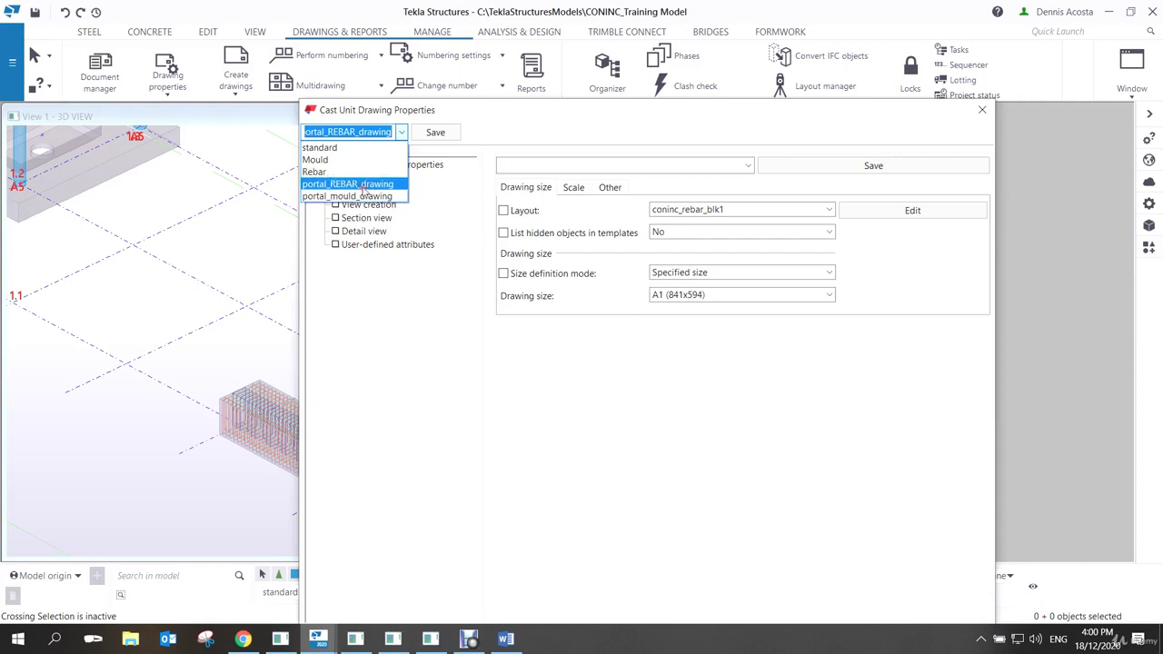
{"action": "left_click", "coordinate": [364, 184]}
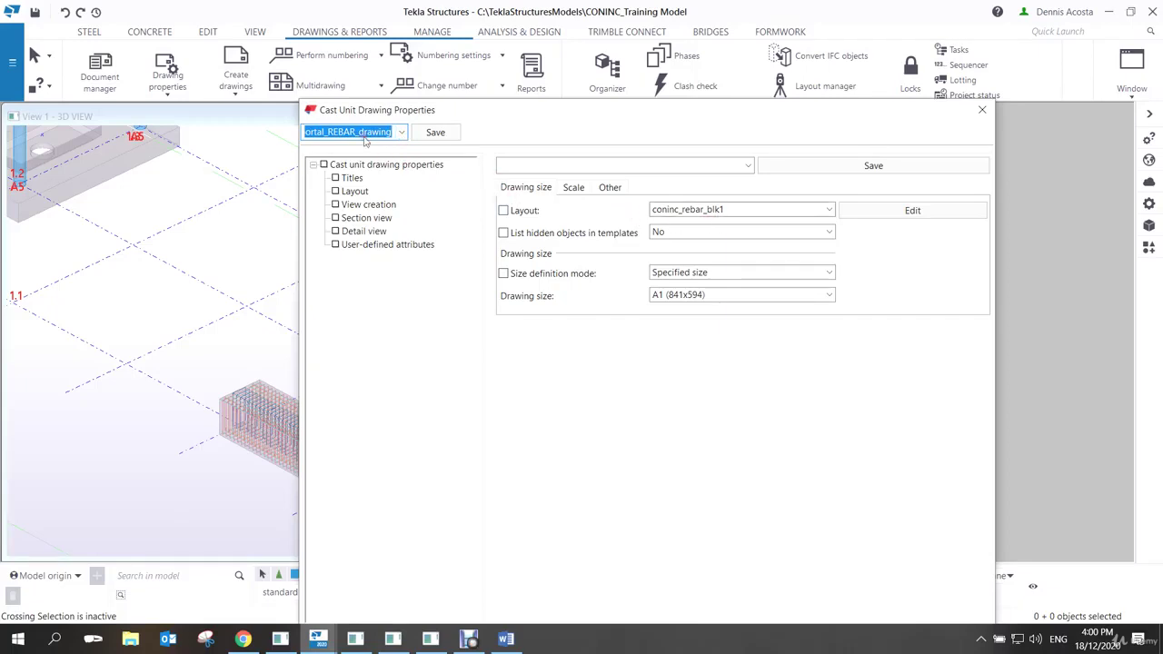
{"action": "left_click_drag", "start_coordinate": [357, 136], "coordinate": [331, 149]}
{"action": "type", "text": "sect"}
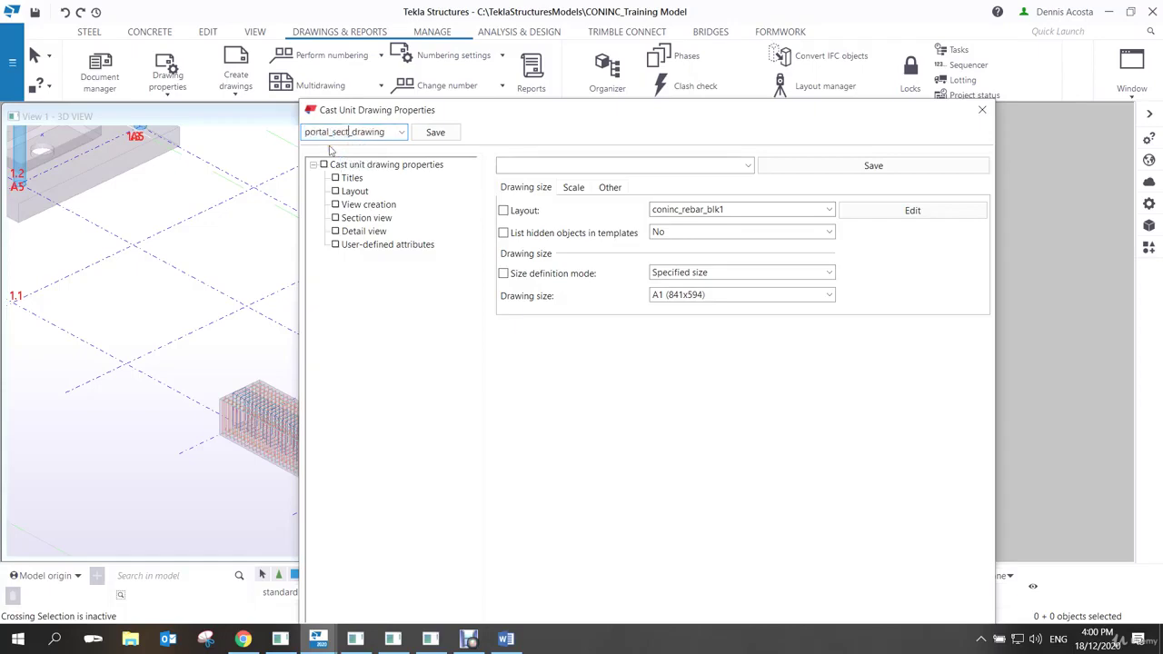
{"action": "left_click", "coordinate": [434, 133]}
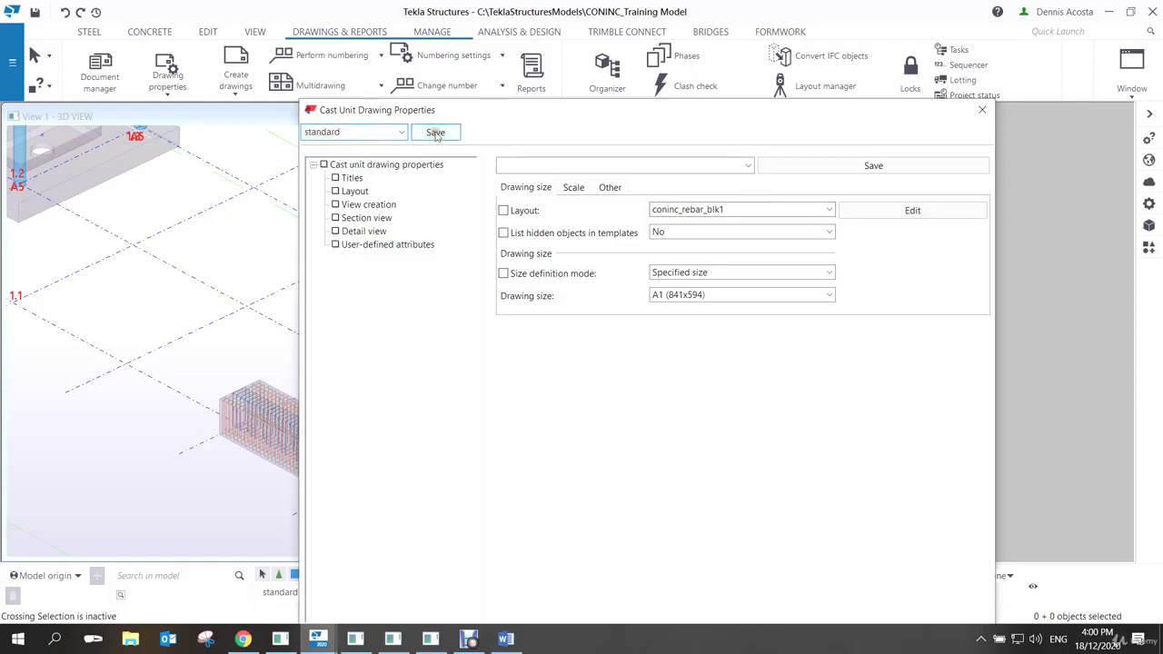
Set the drawing layout to Coninc_CU with the specified size A1 (841x594) and save the portal_sect_drawing settings.
{"action": "left_click", "coordinate": [826, 209]}
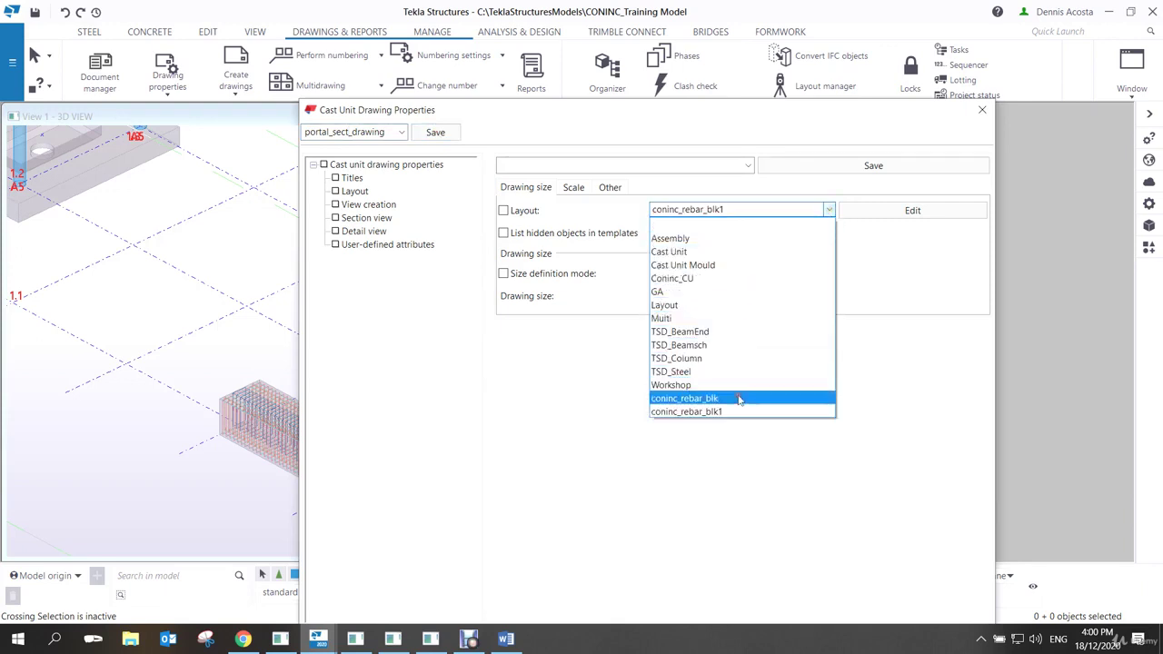
{"action": "left_click", "coordinate": [709, 279]}
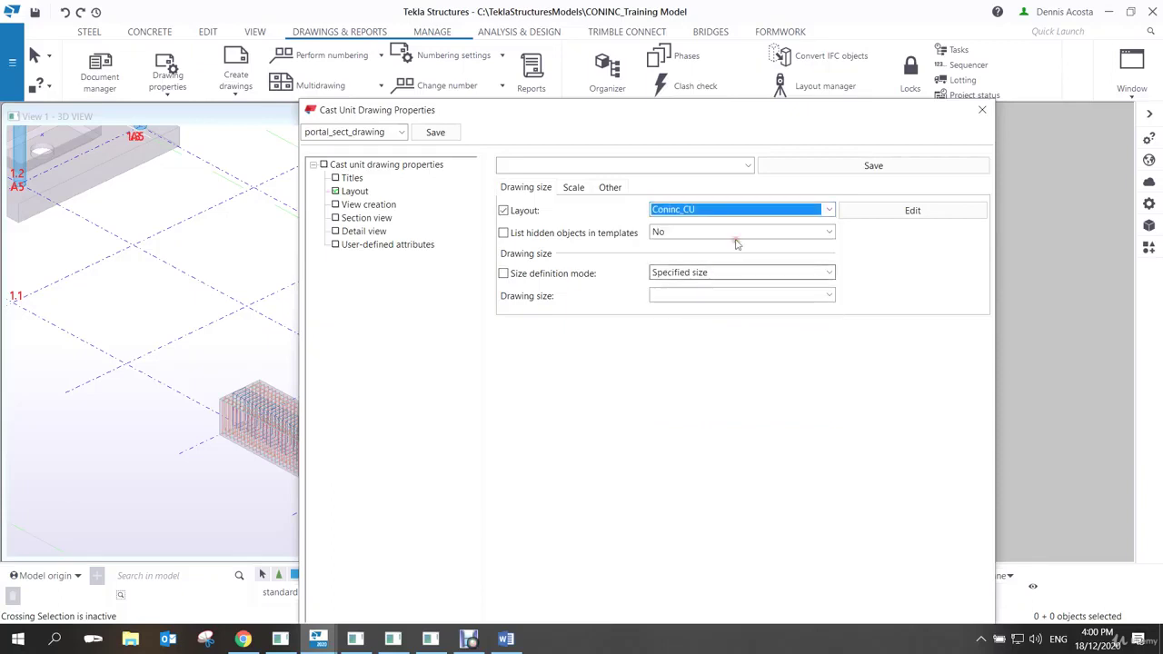
{"action": "left_click", "coordinate": [747, 295]}
{"action": "left_click", "coordinate": [719, 324]}
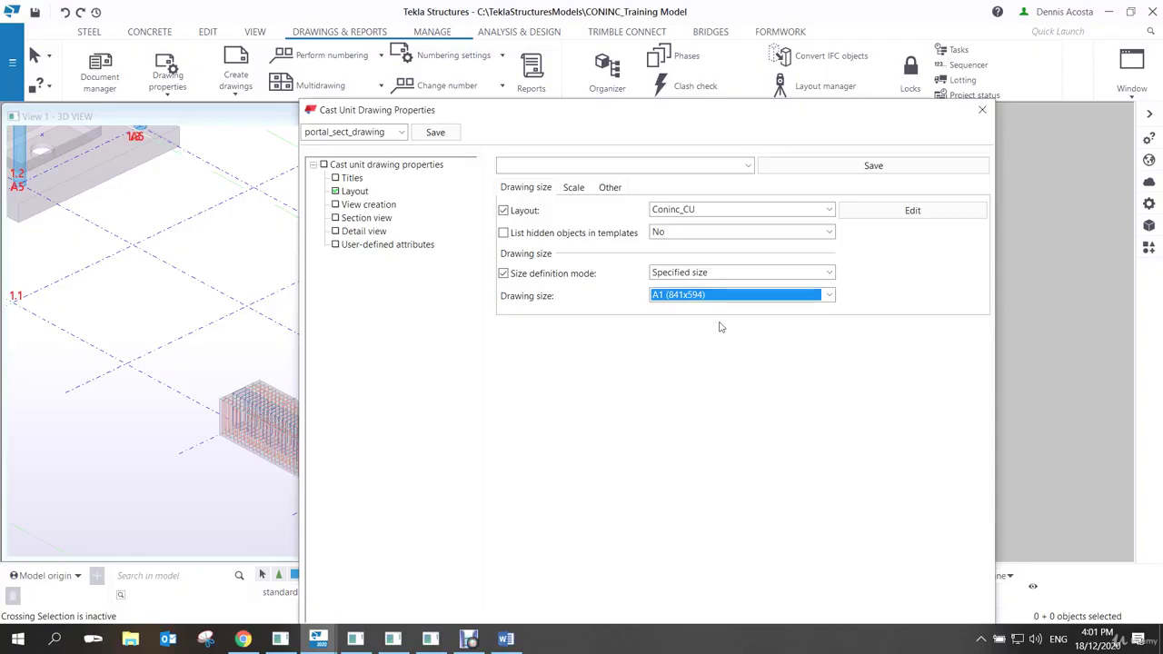
{"action": "left_click", "coordinate": [378, 205]}
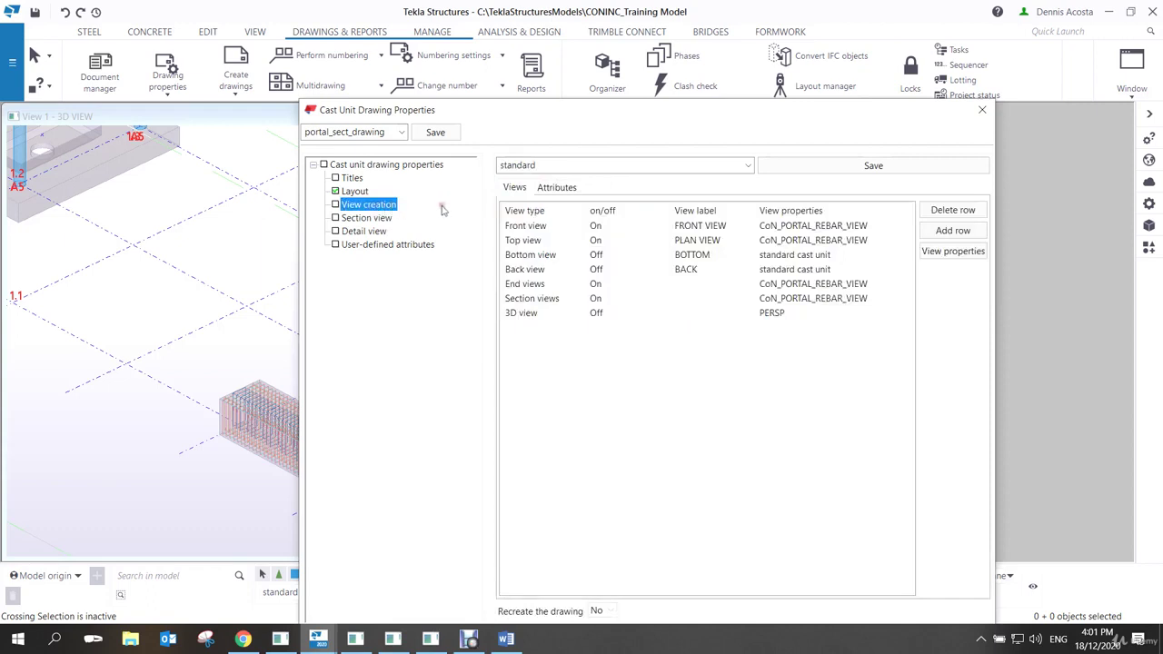
{"action": "left_click", "coordinate": [436, 135]}
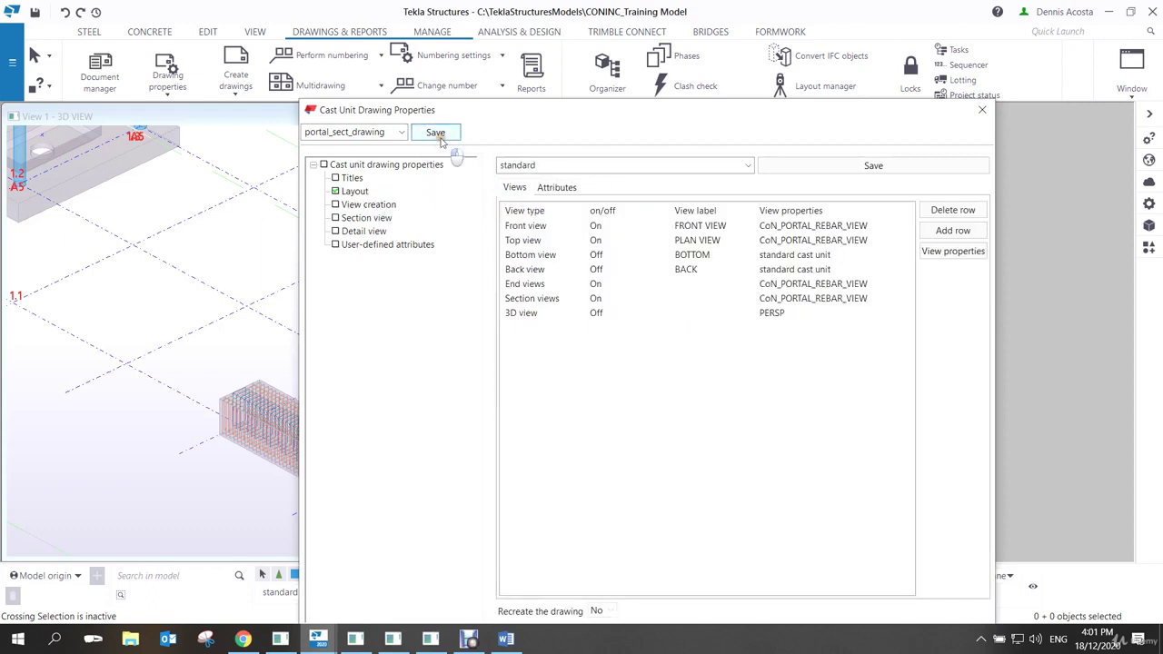
Turn off the top, end and section views in the view creation settings and apply the change.
{"action": "left_click", "coordinate": [375, 207]}
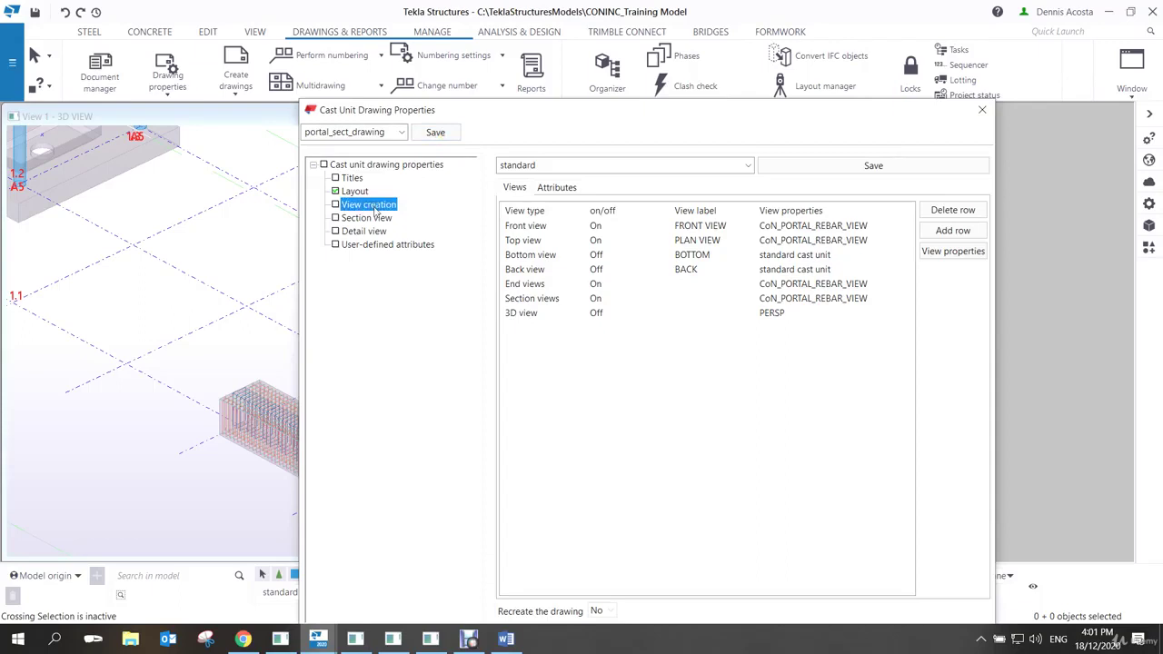
{"action": "left_click", "coordinate": [601, 241]}
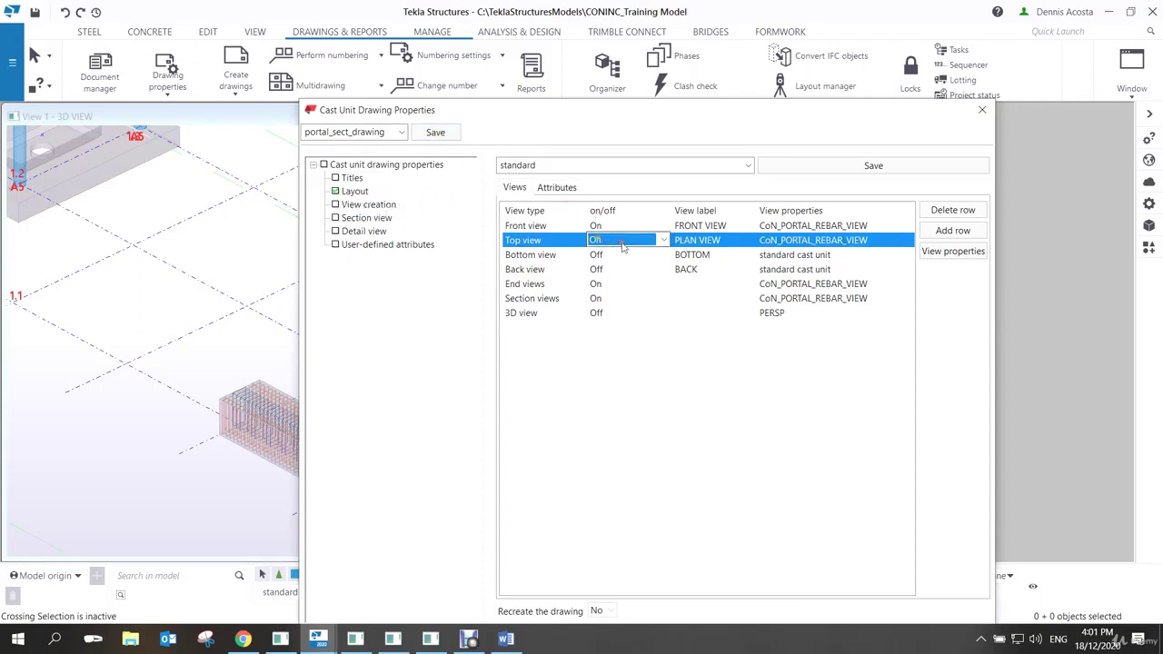
{"action": "left_click", "coordinate": [659, 240]}
{"action": "left_click", "coordinate": [609, 268]}
{"action": "left_click", "coordinate": [605, 285]}
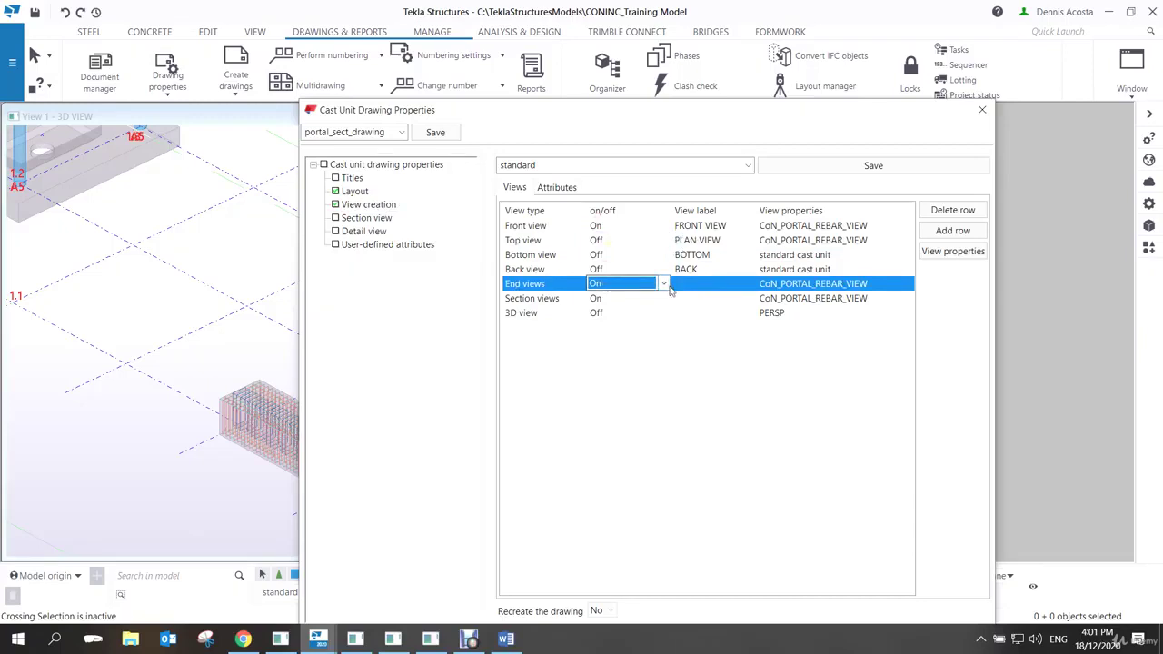
{"action": "left_click", "coordinate": [663, 283]}
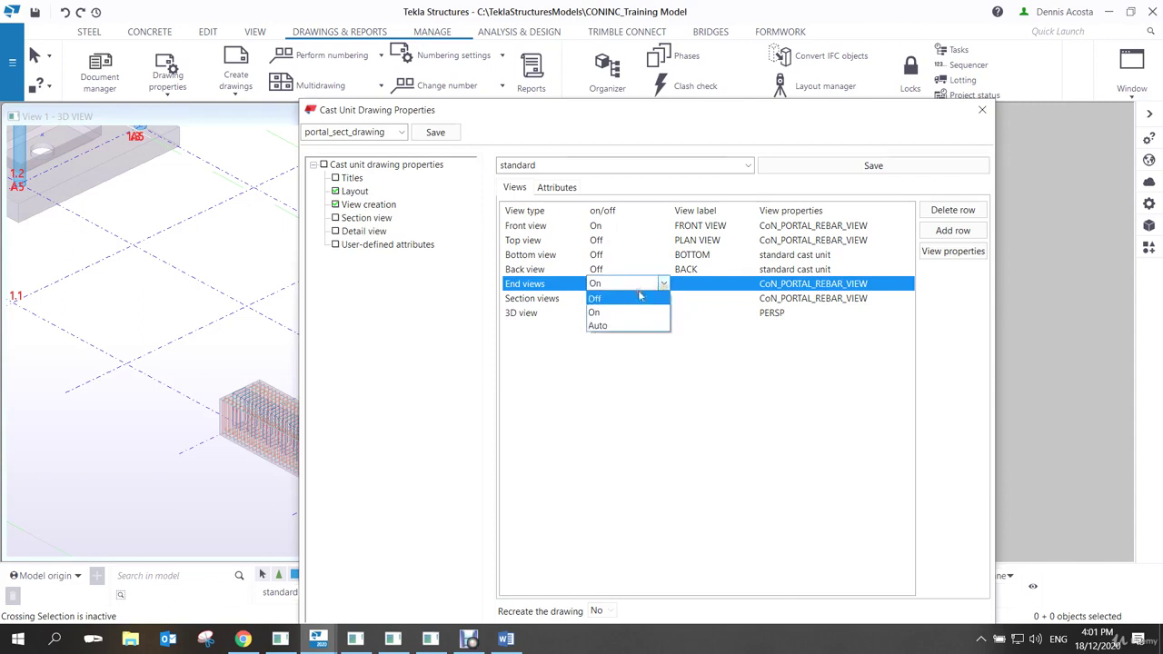
{"action": "left_click", "coordinate": [599, 299]}
{"action": "left_click", "coordinate": [599, 298]}
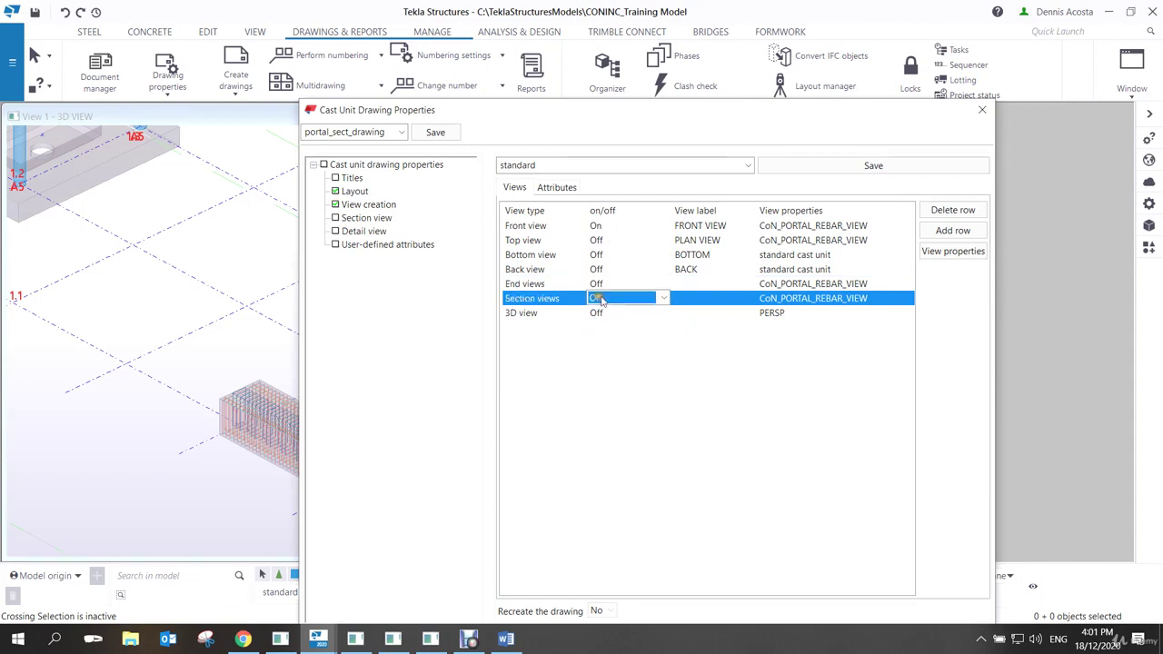
{"action": "left_click", "coordinate": [663, 299]}
{"action": "left_click", "coordinate": [632, 315]}
{"action": "left_click_drag", "start_coordinate": [550, 110], "coordinate": [549, 40]}
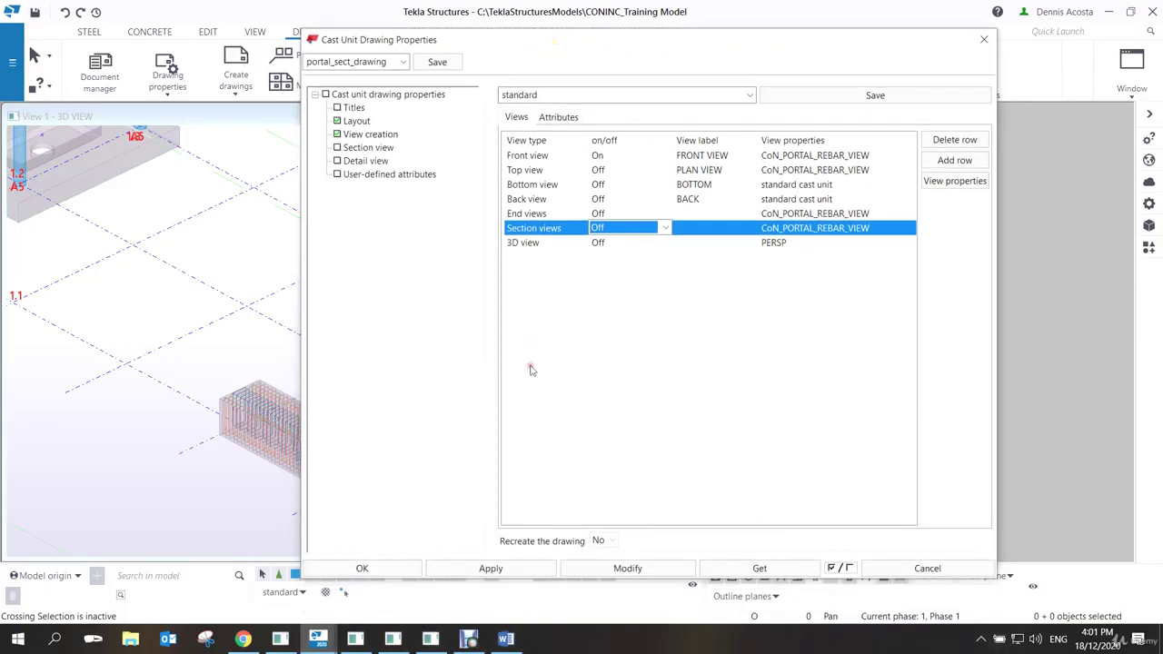
{"action": "left_click", "coordinate": [490, 568]}
Set the sheet number to 3 and the drawing name to PORTAL FRAME SECTIONS, then save, apply and close the properties.
{"action": "left_click", "coordinate": [354, 107]}
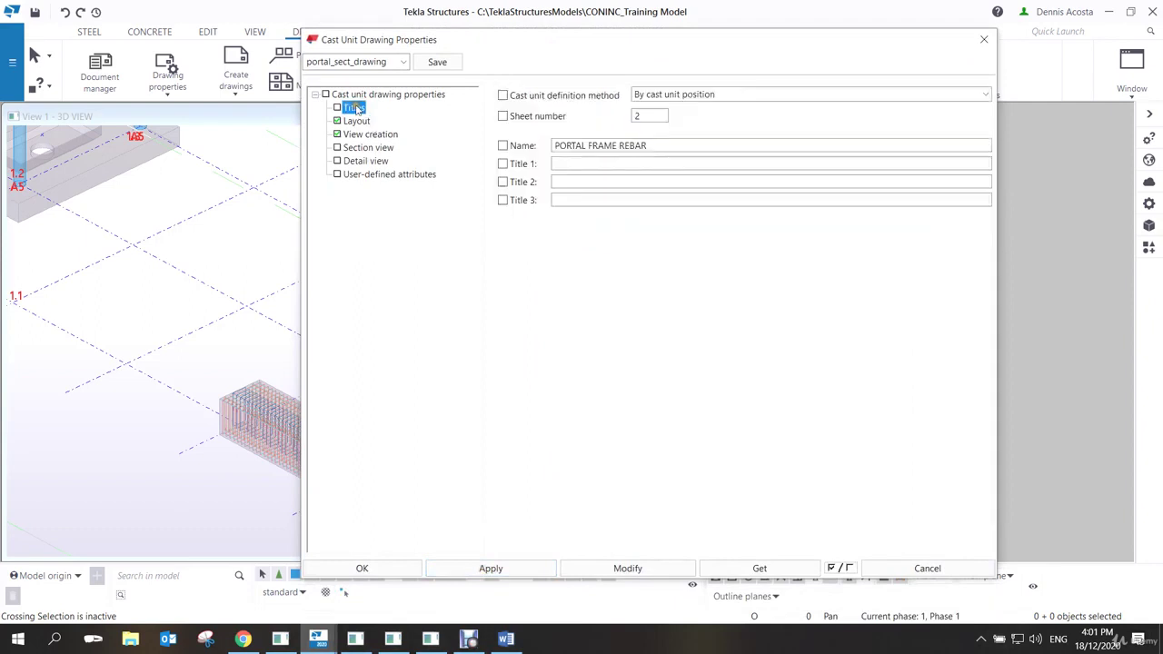
{"action": "double_click", "coordinate": [649, 117]}
{"action": "type", "text": "3"}
{"action": "left_click", "coordinate": [631, 146]}
{"action": "double_click", "coordinate": [631, 146]}
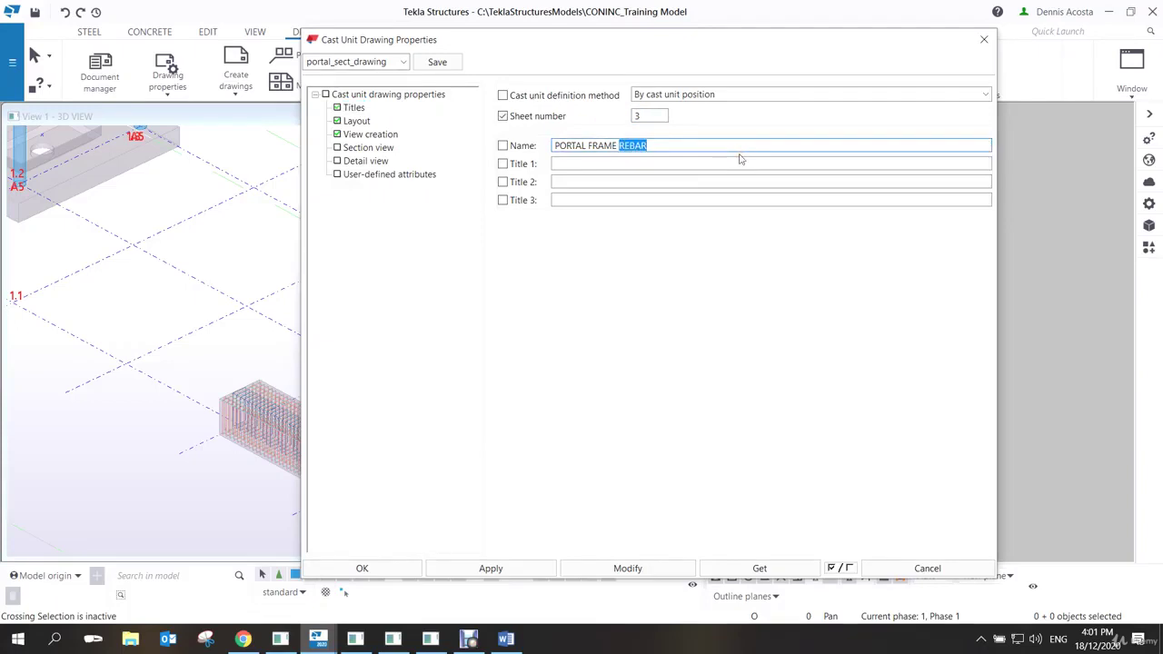
{"action": "type", "text": "SECTIONS"}
{"action": "left_click", "coordinate": [437, 61]}
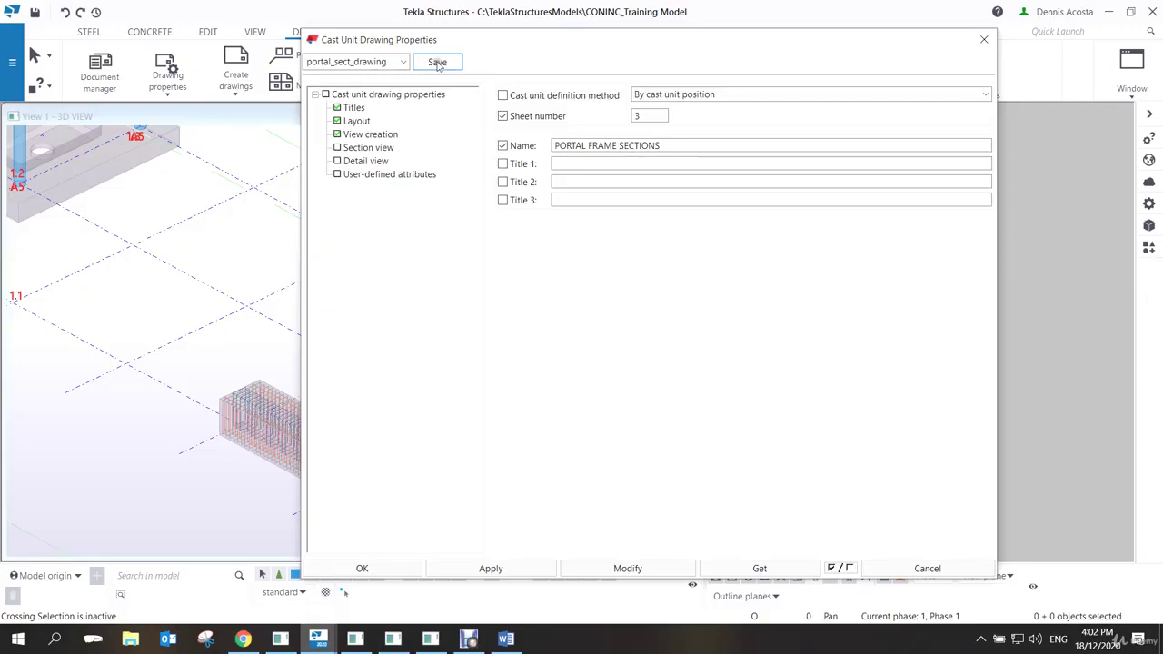
{"action": "left_click", "coordinate": [465, 569]}
{"action": "left_click", "coordinate": [487, 569]}
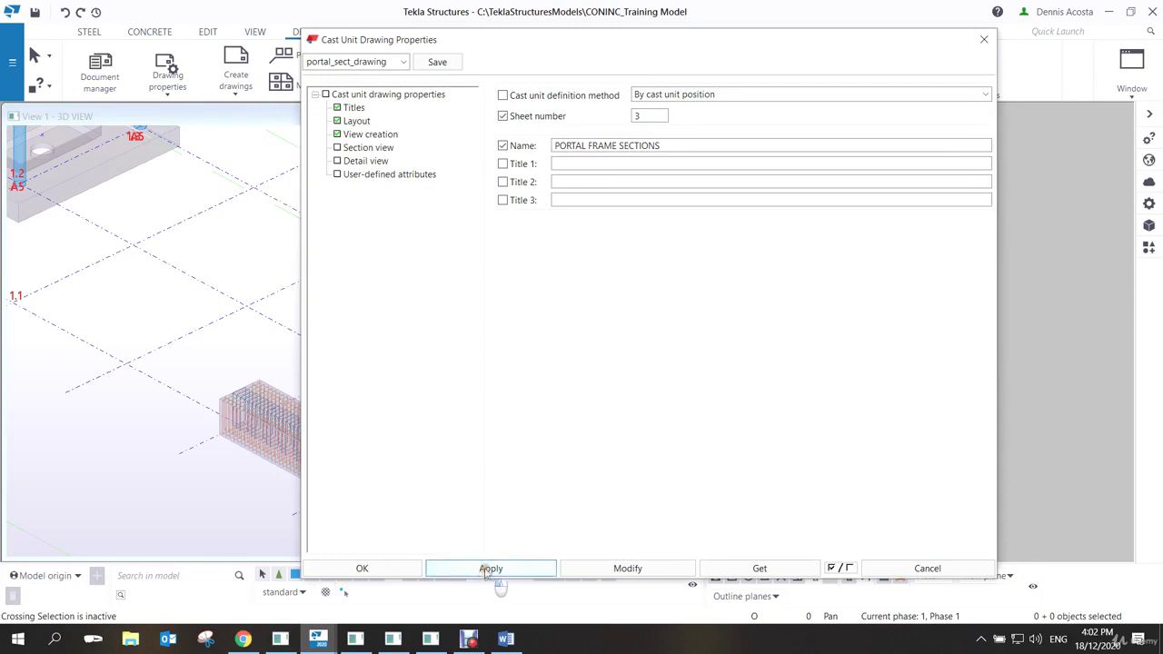
{"action": "left_click", "coordinate": [397, 570]}
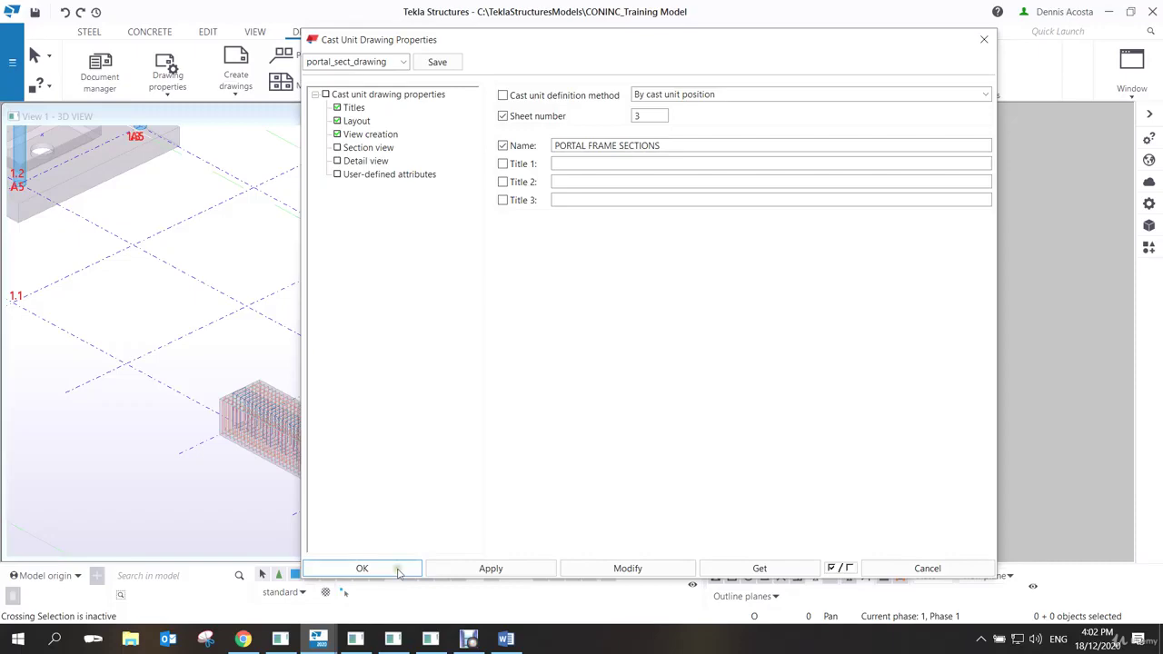
Create a cast unit drawing of the lower portal frame part with the side recess in the 3D model.
{"action": "scroll", "coordinate": [615, 409], "scroll_direction": "up", "scroll_amount": 5}
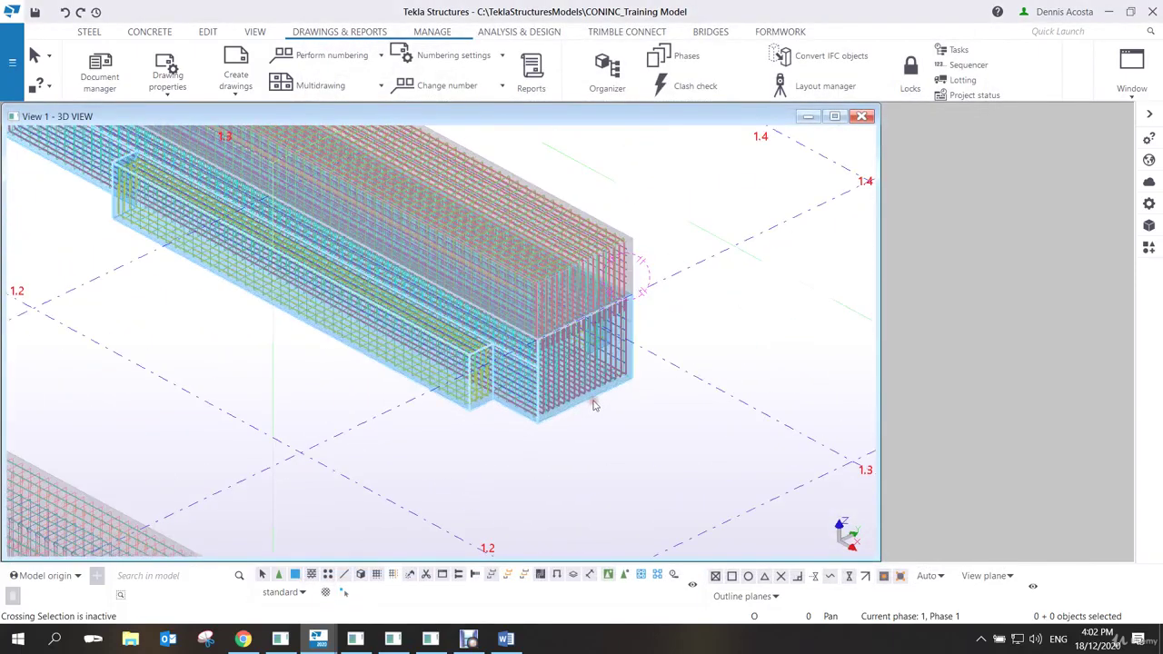
{"action": "left_click", "coordinate": [590, 402]}
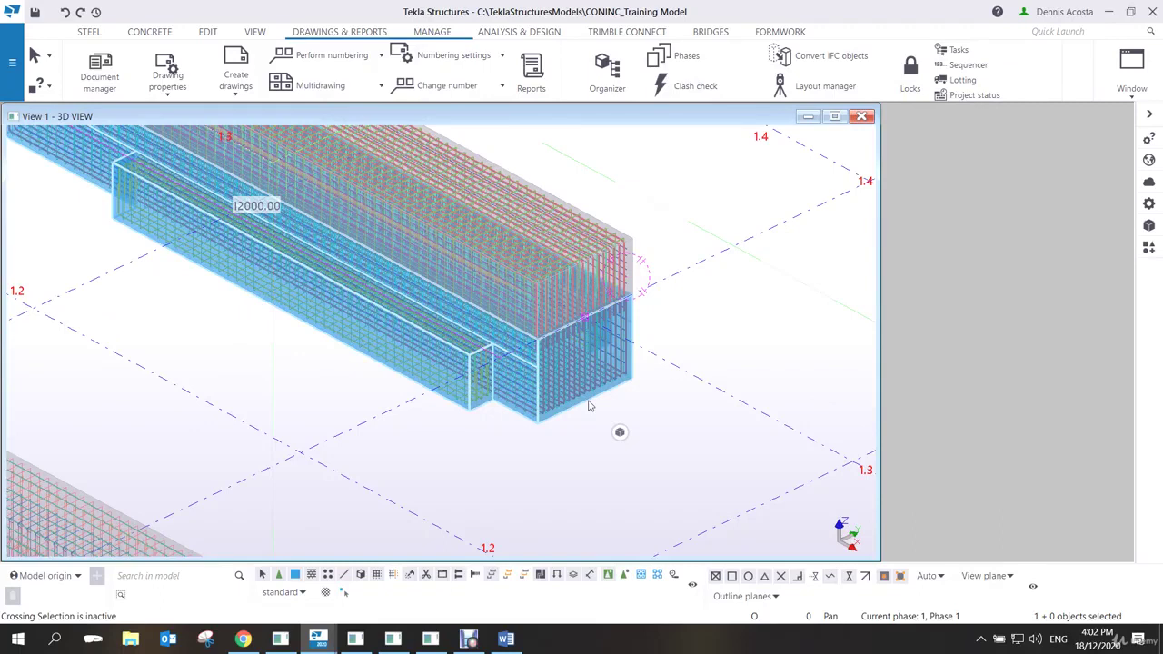
{"action": "right_click", "coordinate": [589, 405]}
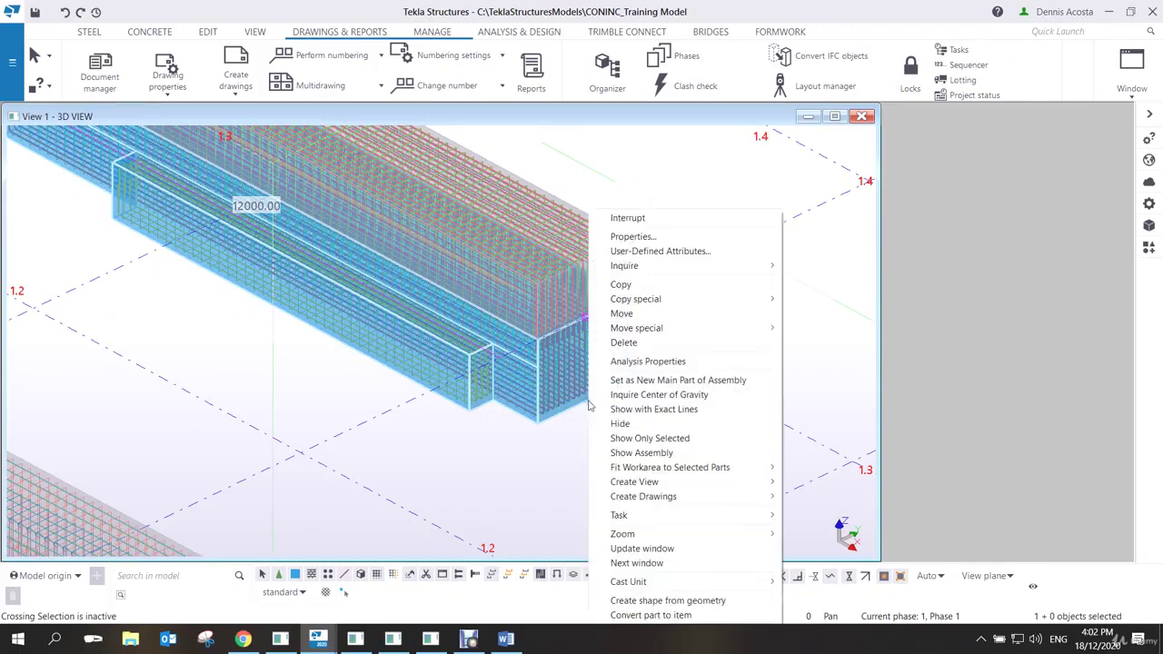
{"action": "mouse_move", "coordinate": [724, 504]}
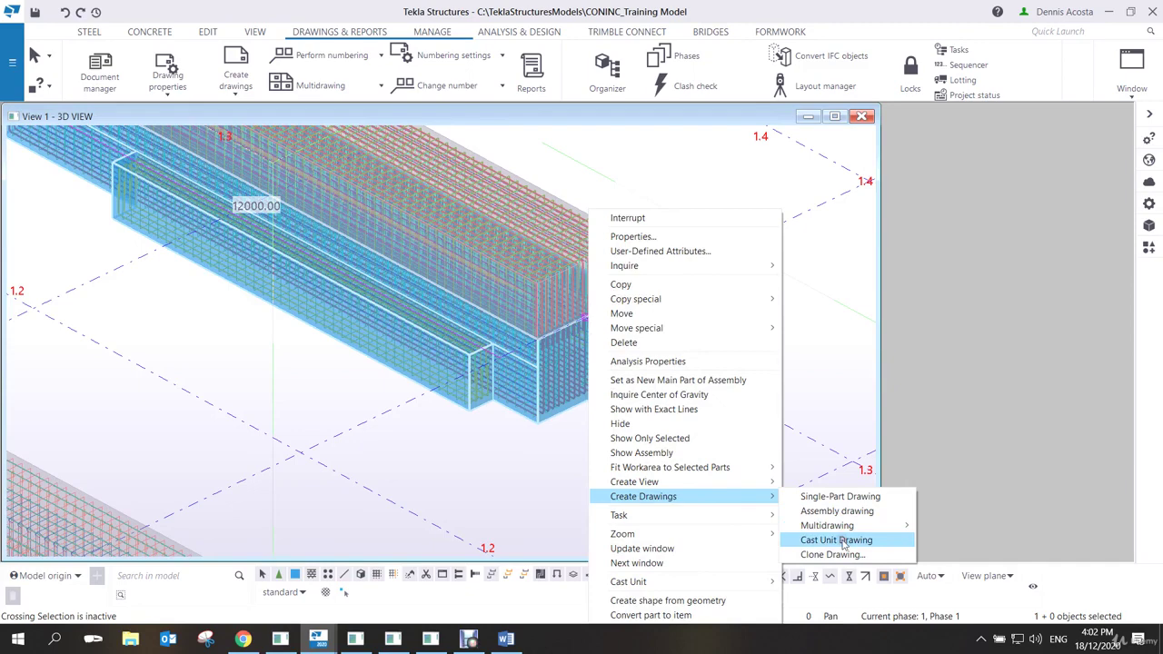
{"action": "left_click", "coordinate": [836, 540]}
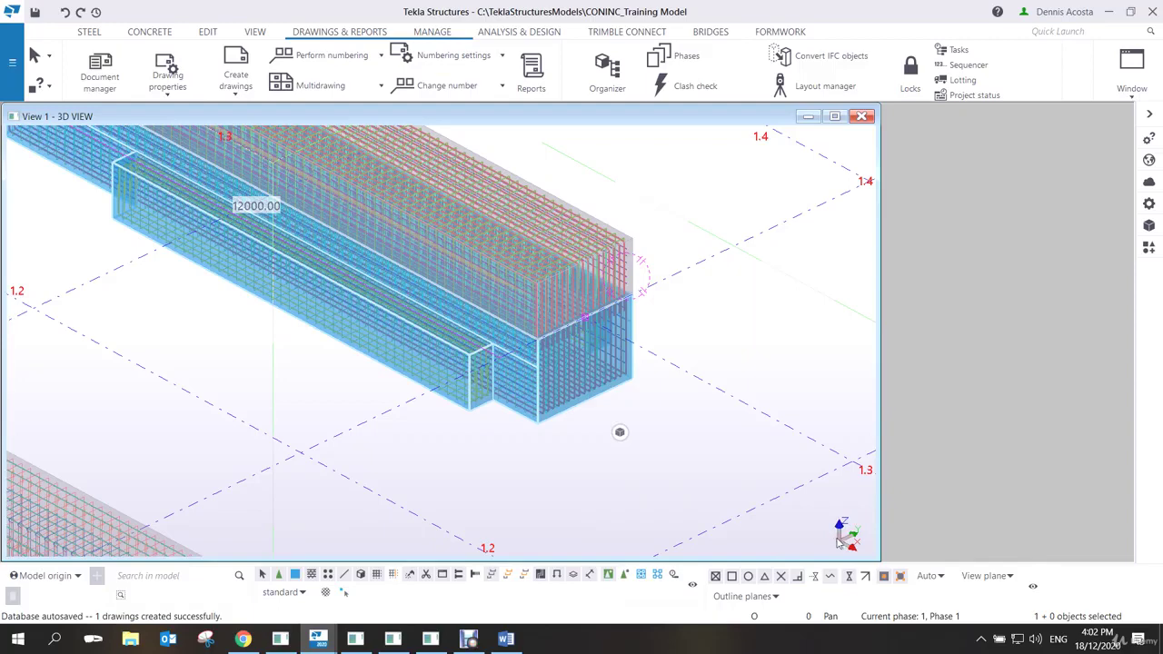
Open the PORTAL FRAME SECTIONS drawing at full window size and move its front view outside the sheet frame.
{"action": "left_click", "coordinate": [113, 83]}
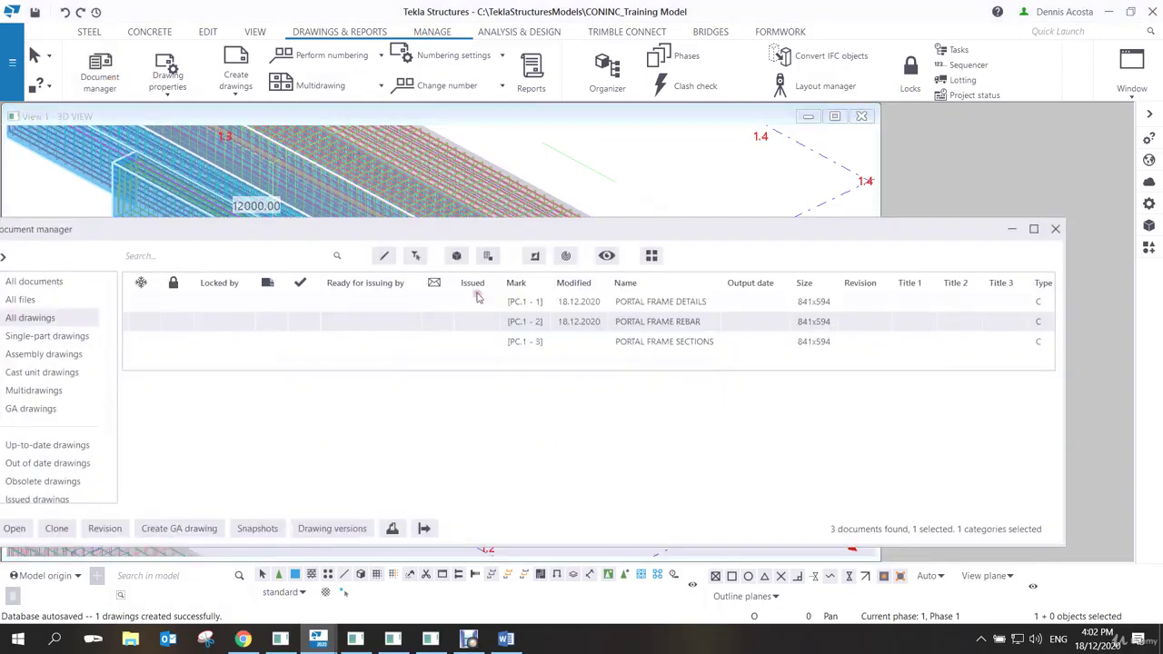
{"action": "double_click", "coordinate": [625, 344]}
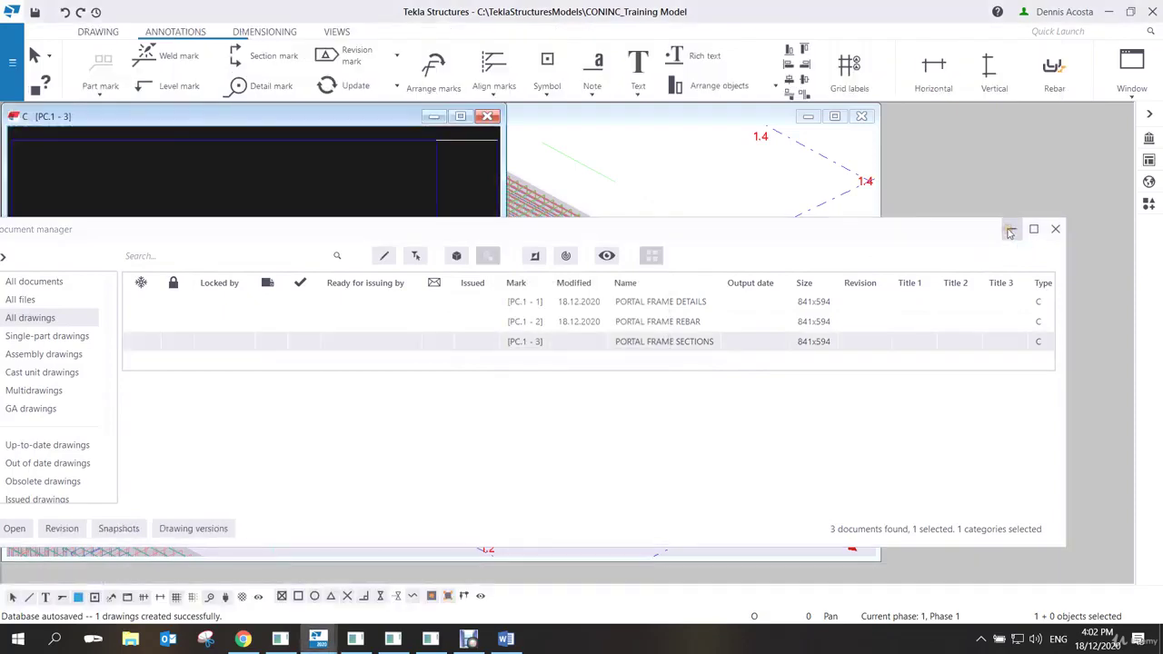
{"action": "left_click", "coordinate": [1010, 229]}
{"action": "left_click", "coordinate": [464, 118]}
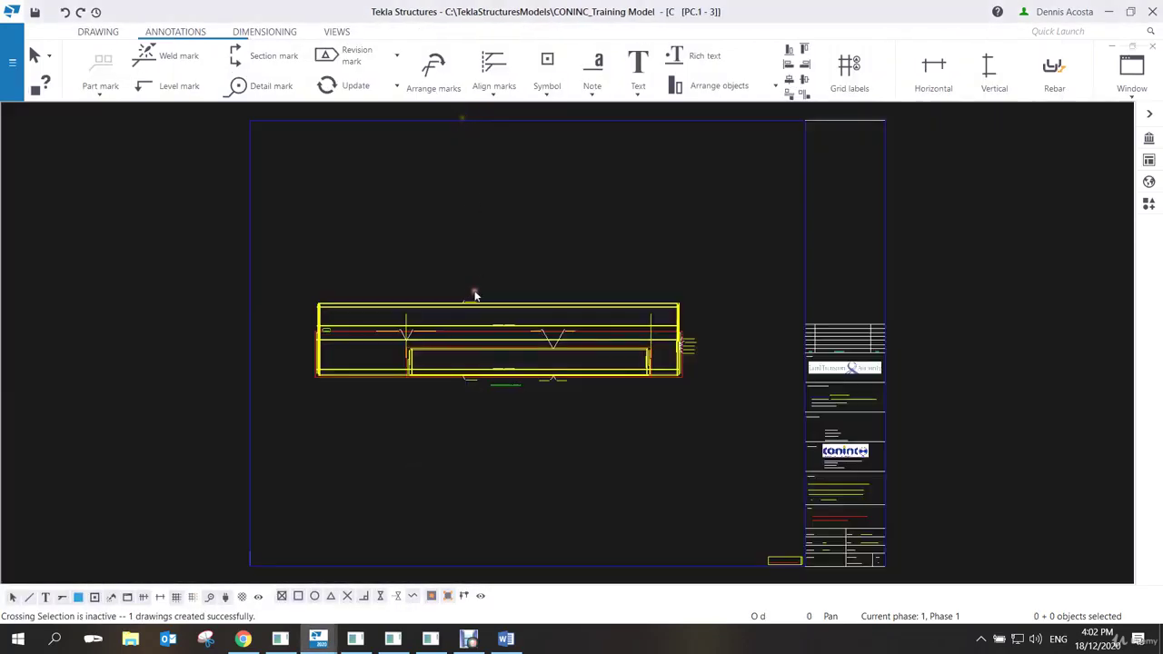
{"action": "scroll", "coordinate": [682, 318], "scroll_direction": "down", "scroll_amount": 3}
{"action": "mouse_move", "coordinate": [740, 362]}
{"action": "left_mouse_down"}
{"action": "mouse_move", "coordinate": [752, 362]}
{"action": "mouse_move", "coordinate": [542, 330]}
{"action": "mouse_move", "coordinate": [387, 226]}
{"action": "mouse_move", "coordinate": [365, 227]}
{"action": "left_mouse_up"}
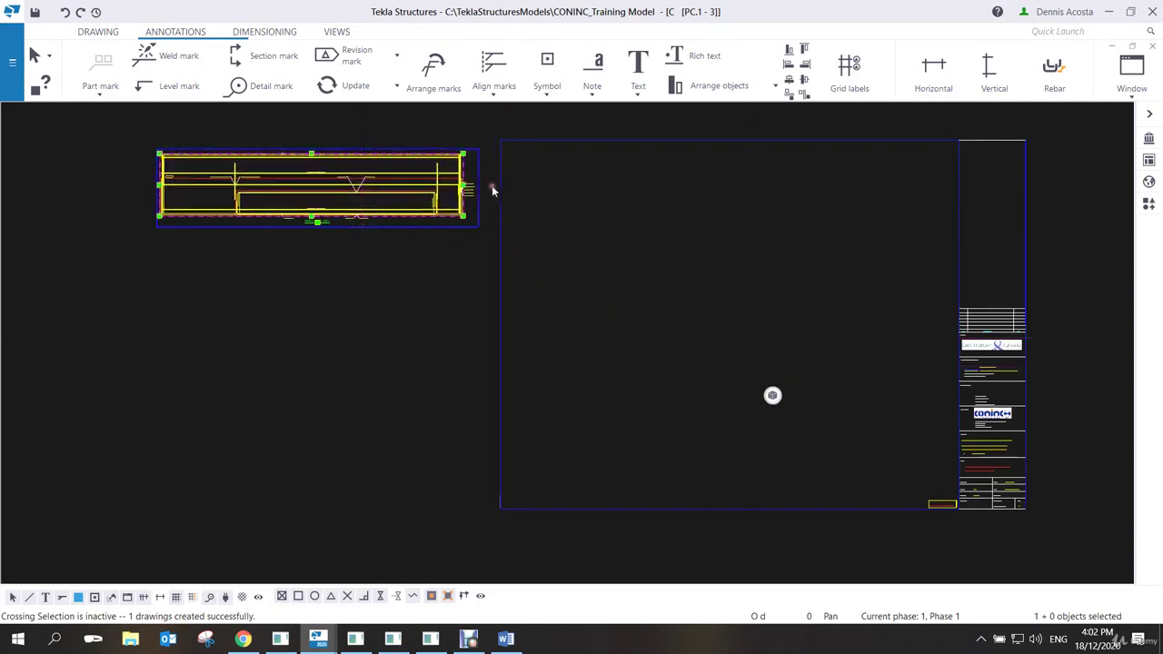
Examine the front view's rebar marks at its ends and the scale in its view title.
{"action": "scroll", "coordinate": [475, 185], "scroll_direction": "up", "scroll_amount": 3}
{"action": "scroll", "coordinate": [426, 177], "scroll_direction": "up", "scroll_amount": 3}
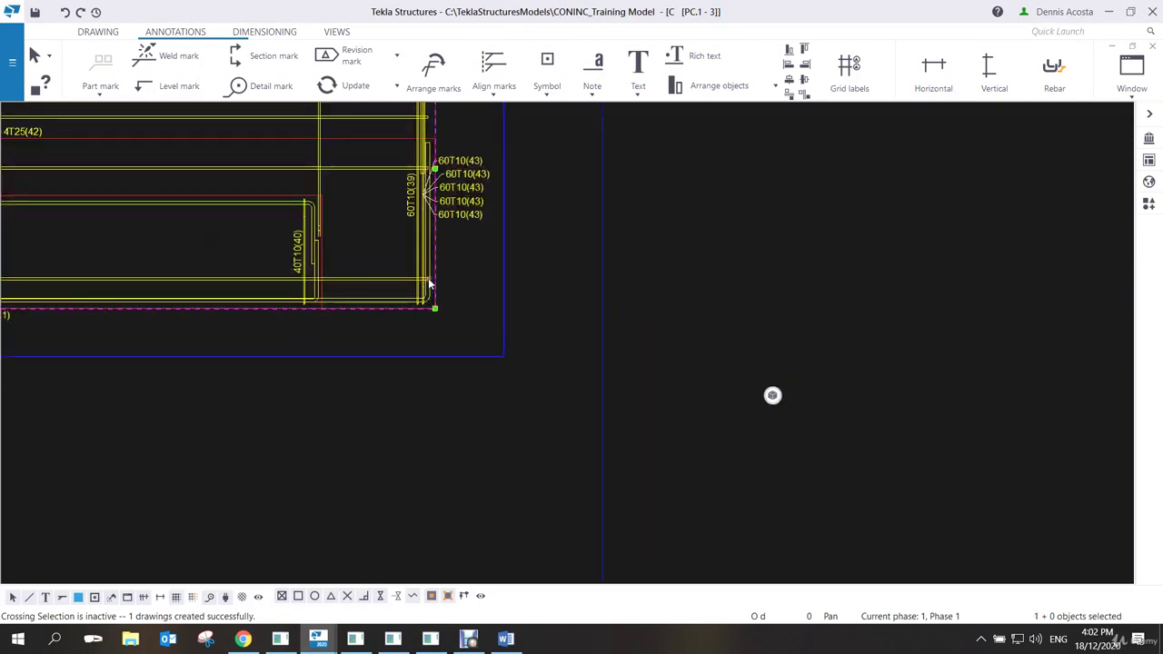
{"action": "scroll", "coordinate": [456, 293], "scroll_direction": "down", "scroll_amount": 4}
{"action": "scroll", "coordinate": [410, 269], "scroll_direction": "up", "scroll_amount": 2}
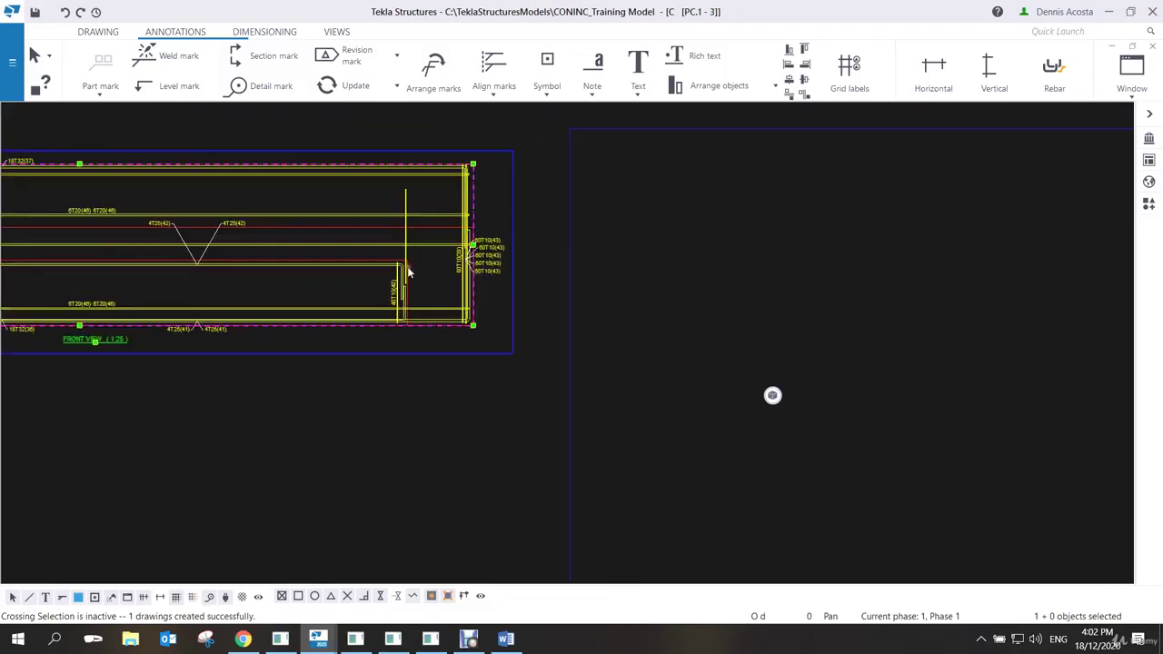
{"action": "scroll", "coordinate": [412, 269], "scroll_direction": "down", "scroll_amount": 2}
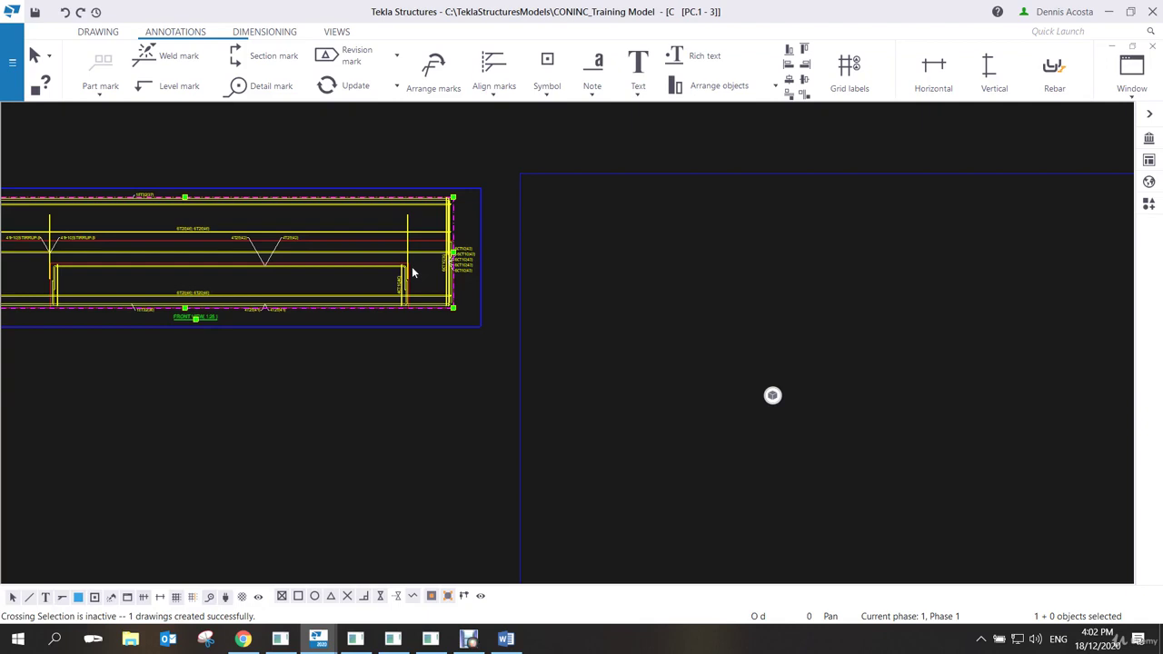
{"action": "scroll", "coordinate": [348, 273], "scroll_direction": "down", "scroll_amount": 2}
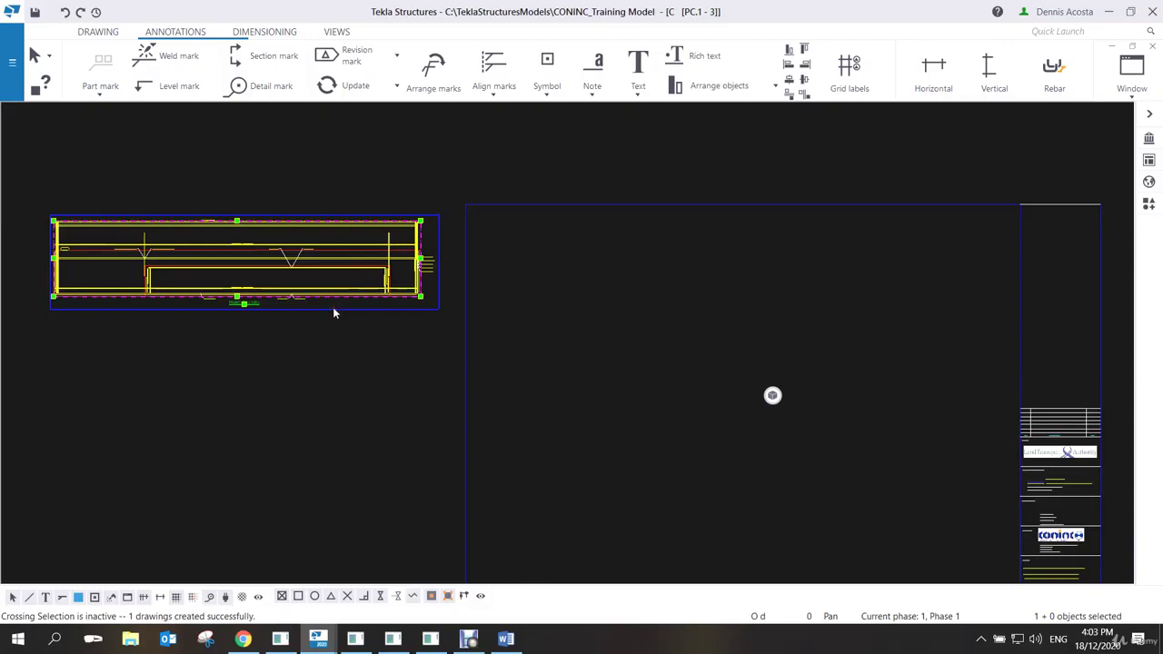
{"action": "scroll", "coordinate": [242, 311], "scroll_direction": "up", "scroll_amount": 6}
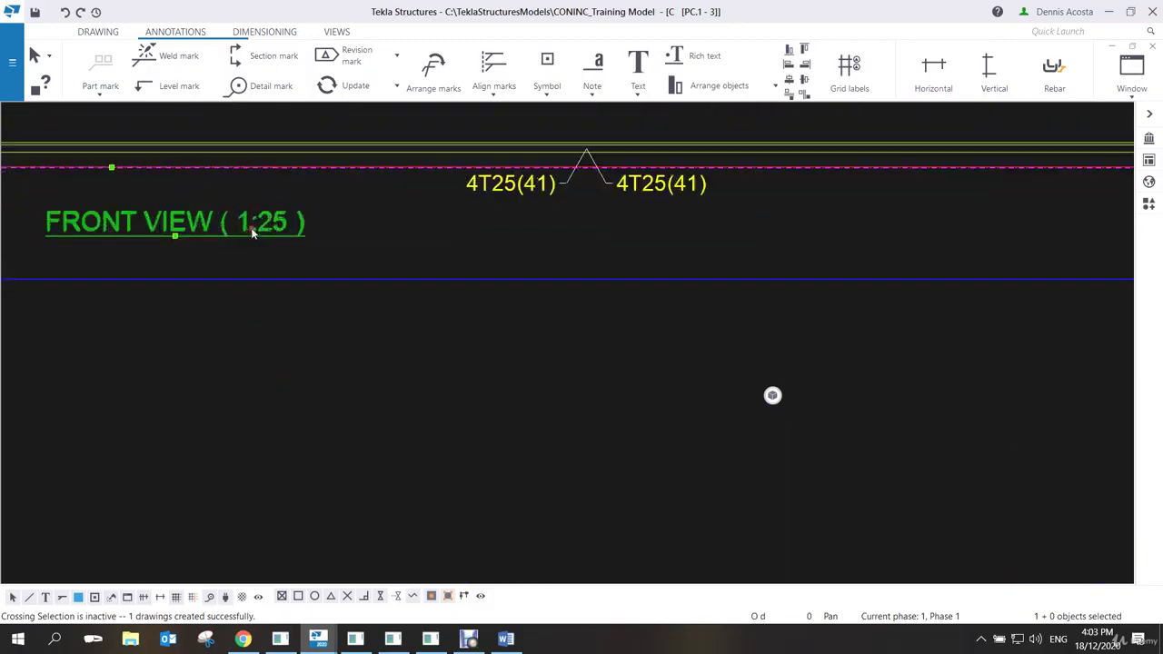
{"action": "middle_click_drag", "start_coordinate": [242, 249], "coordinate": [306, 288]}
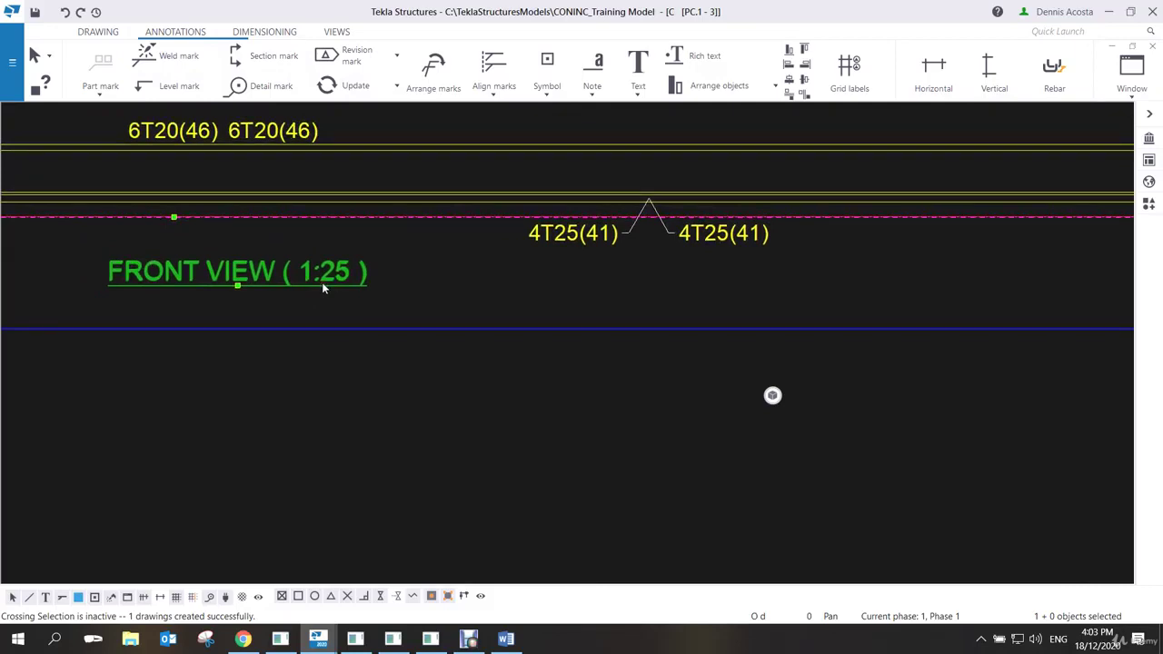
{"action": "scroll", "coordinate": [337, 290], "scroll_direction": "down", "scroll_amount": 4}
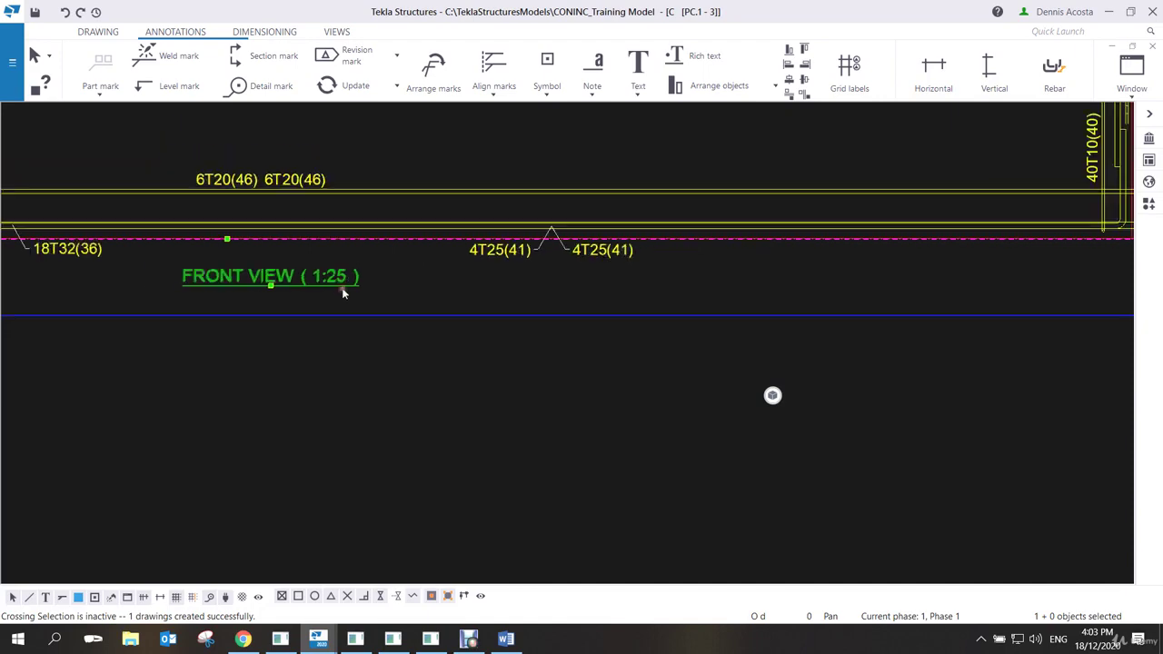
{"action": "middle_click_drag", "start_coordinate": [340, 303], "coordinate": [415, 356]}
{"action": "scroll", "coordinate": [415, 356], "scroll_direction": "down", "scroll_amount": 2}
Open the properties of the Section view command and load the CoN_PORTAL_SECT_VIEW settings.
{"action": "scroll", "coordinate": [332, 291], "scroll_direction": "up", "scroll_amount": 4}
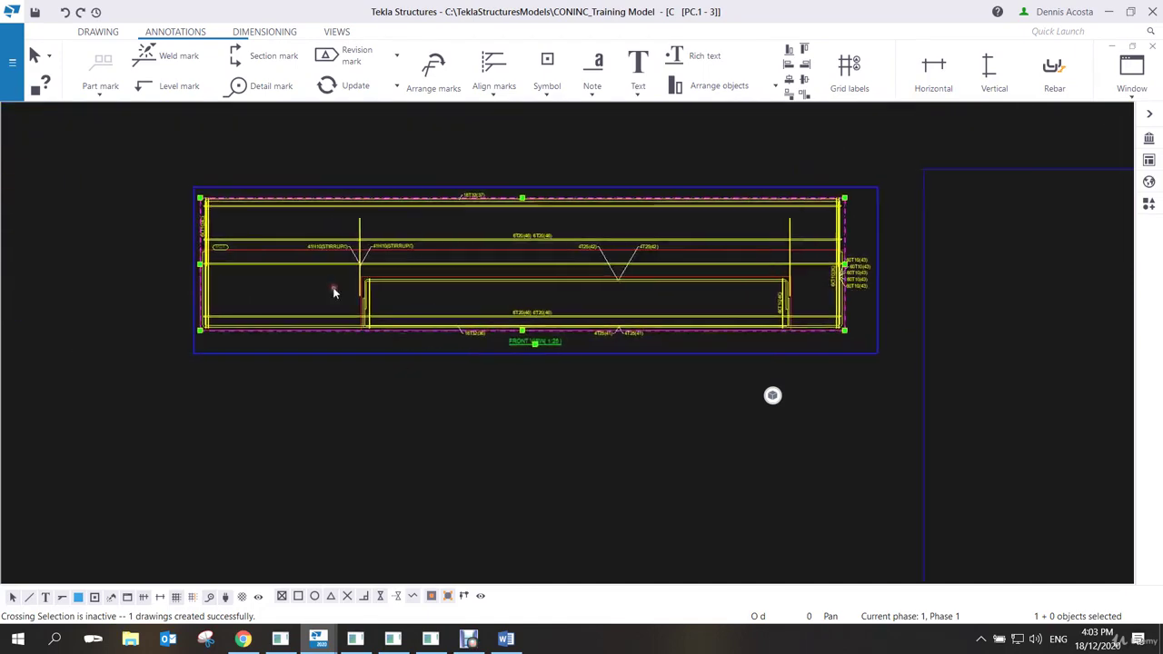
{"action": "middle_click_drag", "start_coordinate": [268, 297], "coordinate": [278, 301]}
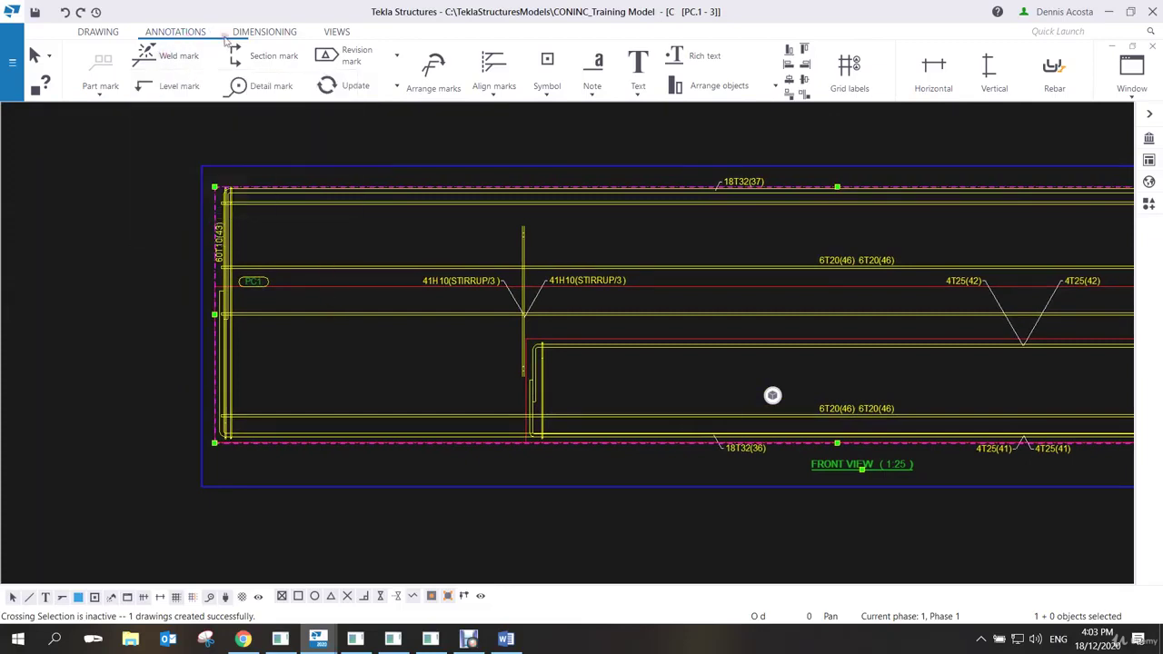
{"action": "left_click", "coordinate": [336, 33]}
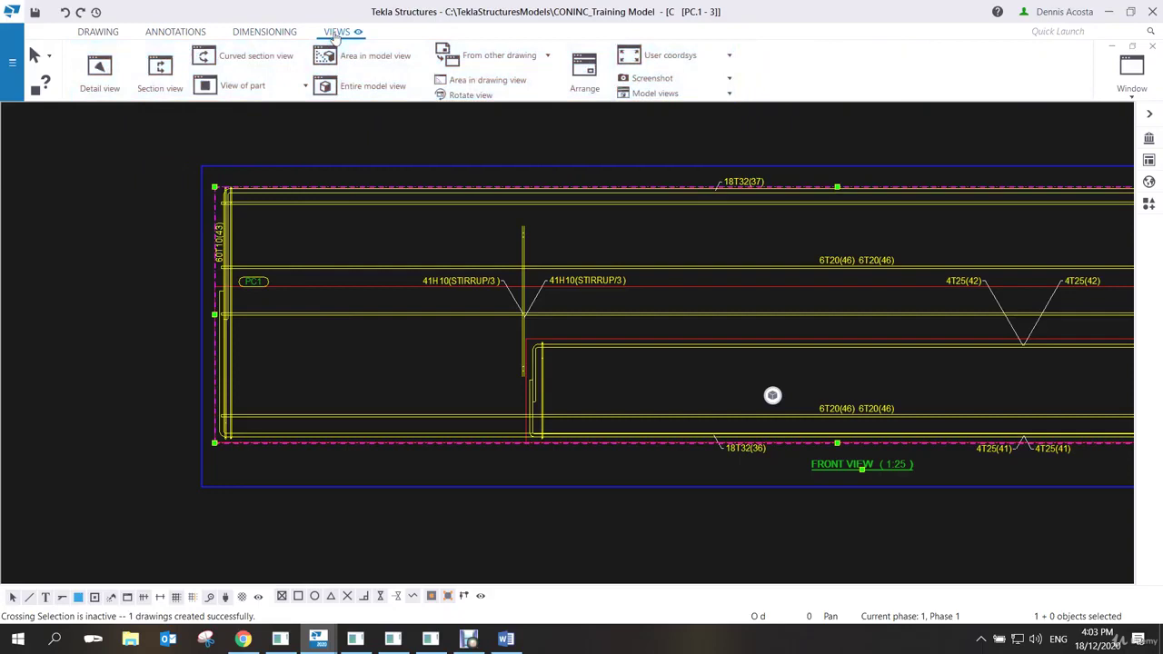
{"action": "left_click", "coordinate": [166, 93]}
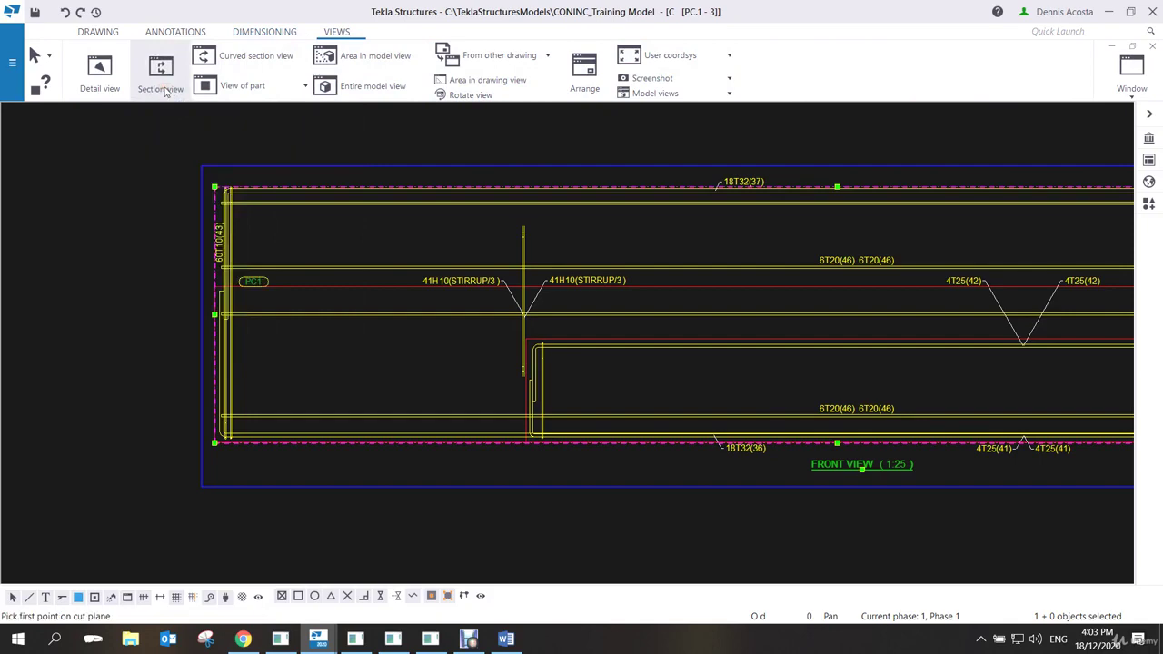
{"action": "left_click", "coordinate": [164, 91], "text": "shift"}
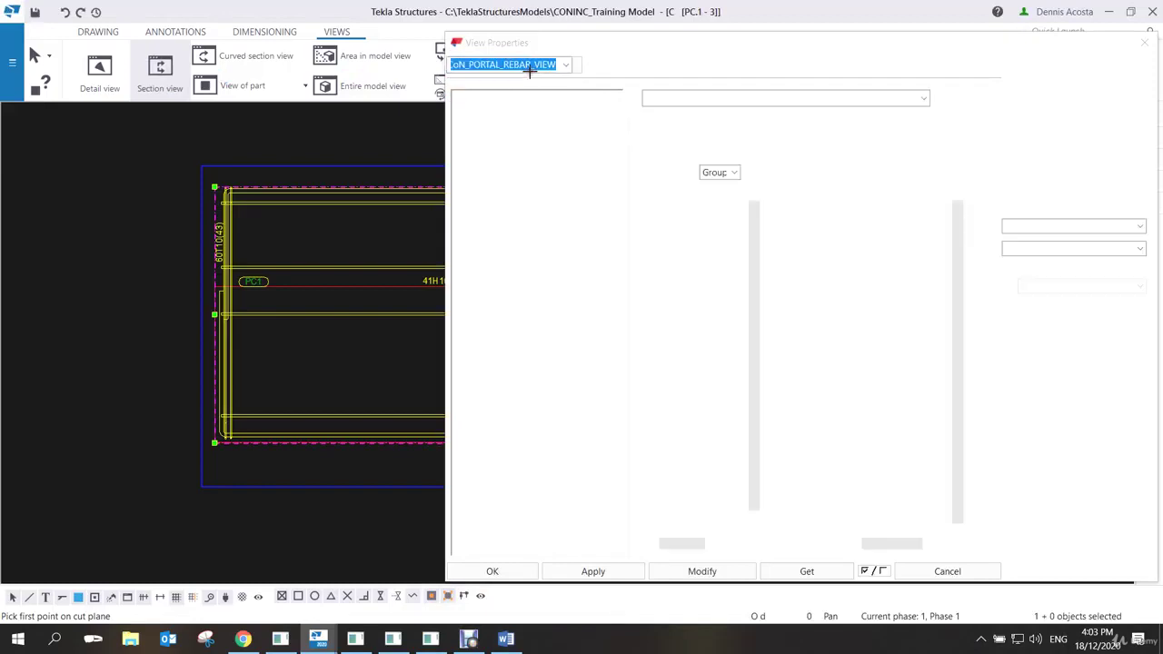
{"action": "left_click", "coordinate": [565, 66]}
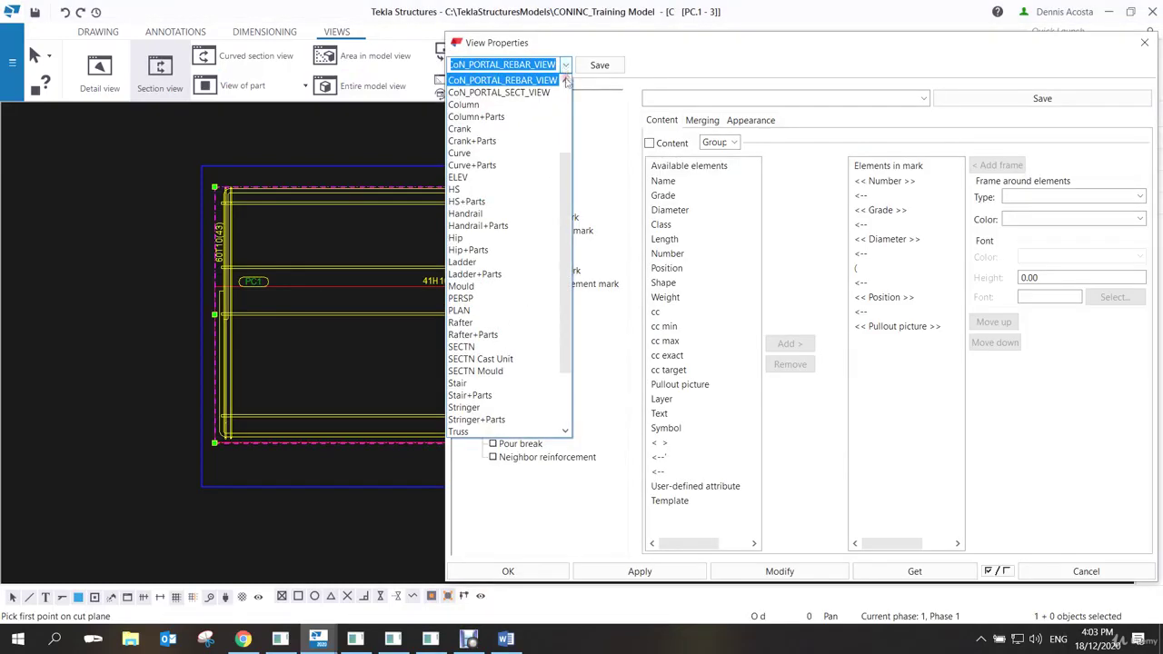
{"action": "left_click", "coordinate": [514, 93]}
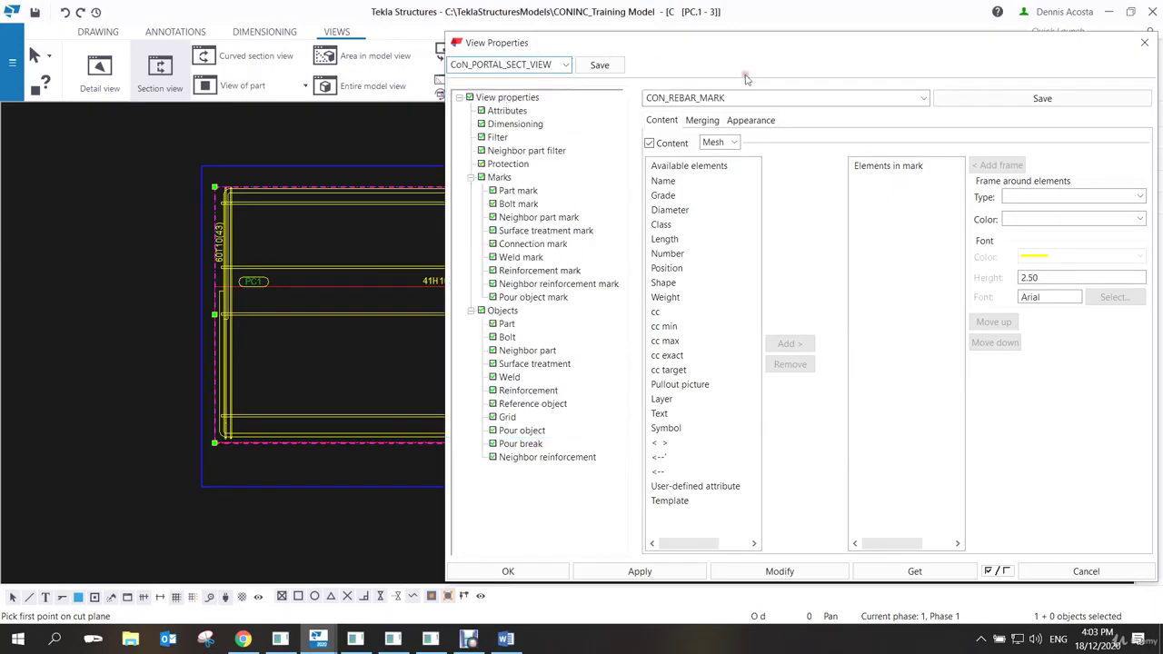
Reload the CON_REBAR_MARK settings for the mark content, then apply and save the CoN_PORTAL_SECT_VIEW view properties.
{"action": "left_click", "coordinate": [724, 142]}
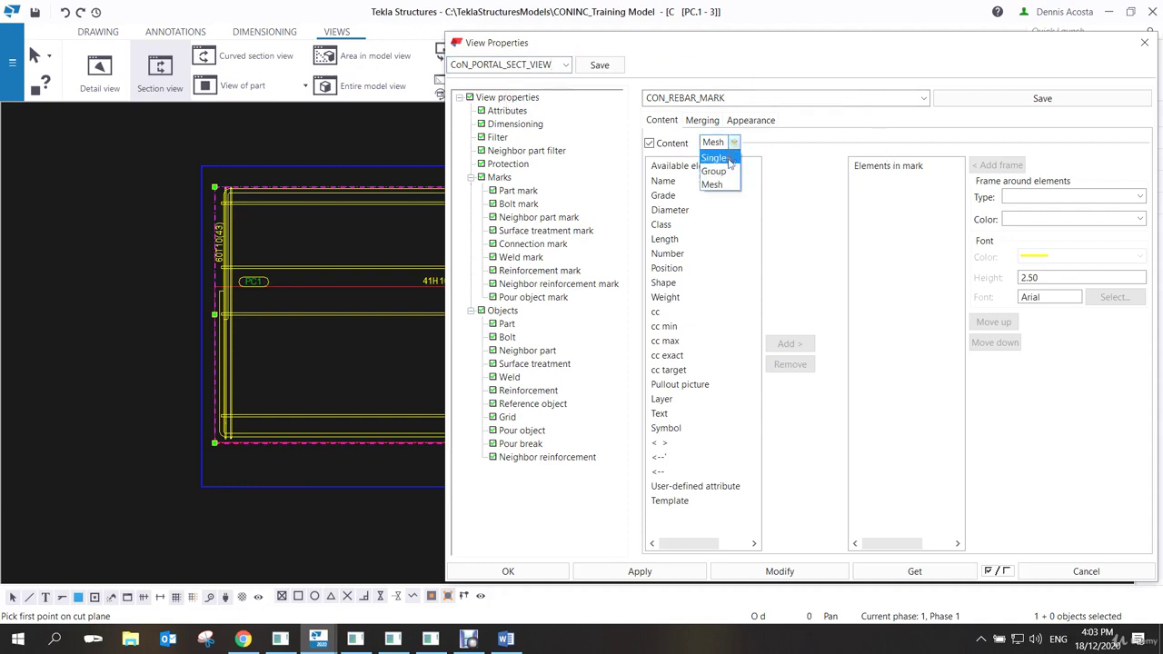
{"action": "left_click", "coordinate": [718, 161]}
{"action": "left_click", "coordinate": [831, 98]}
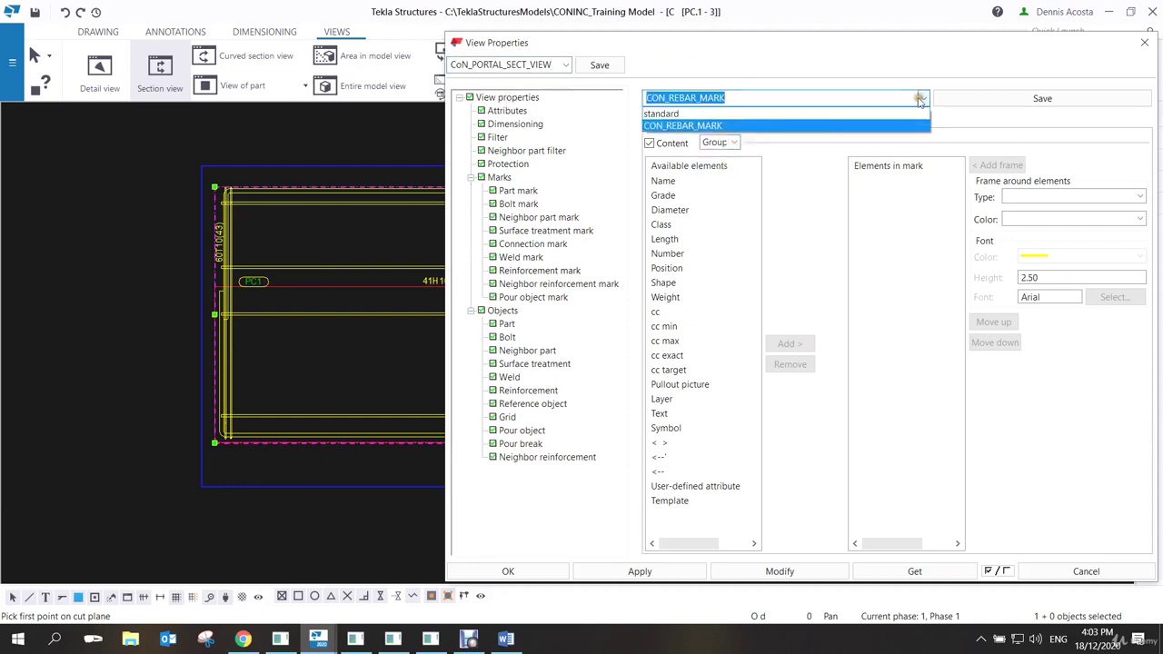
{"action": "left_click", "coordinate": [799, 114]}
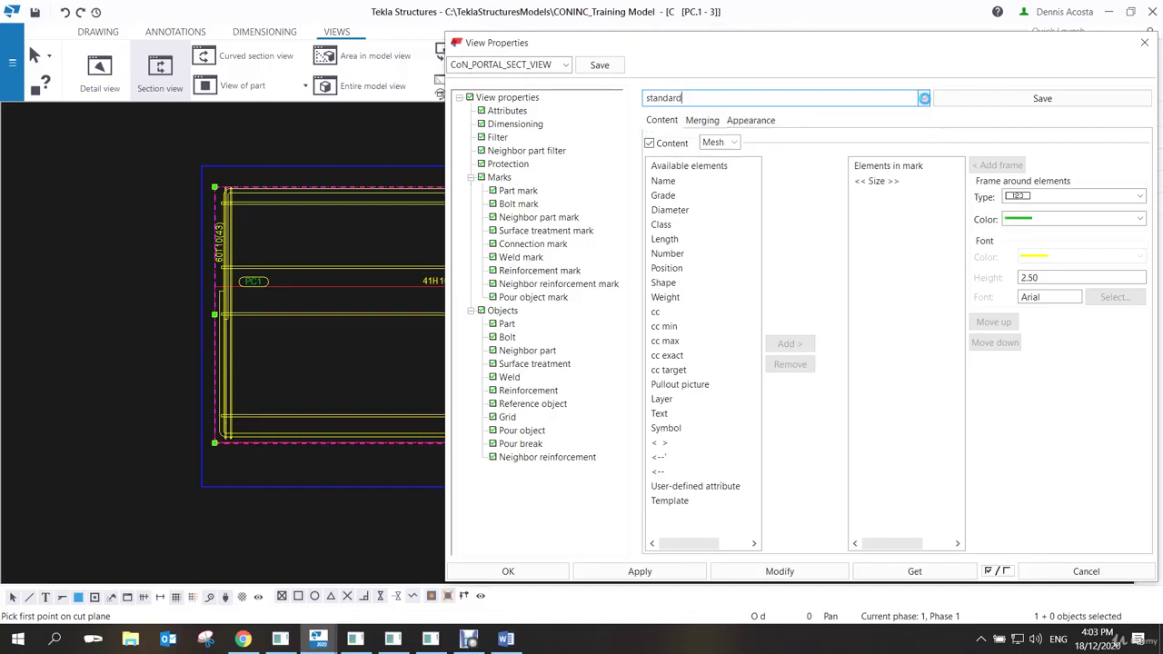
{"action": "left_click", "coordinate": [727, 98]}
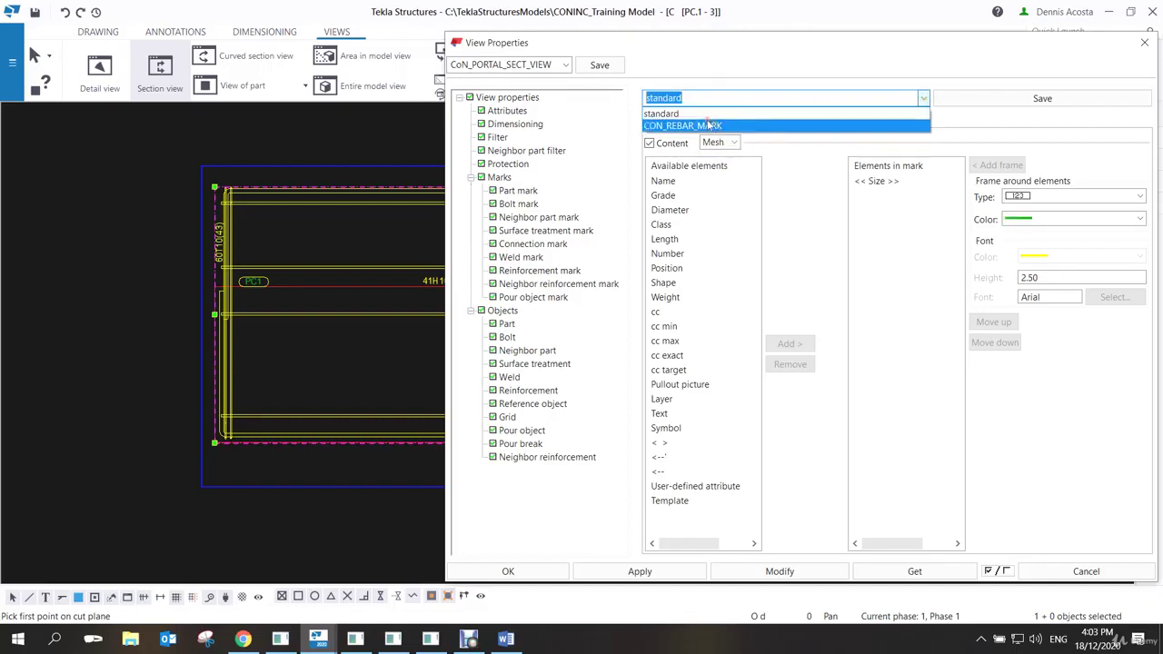
{"action": "left_click", "coordinate": [698, 124]}
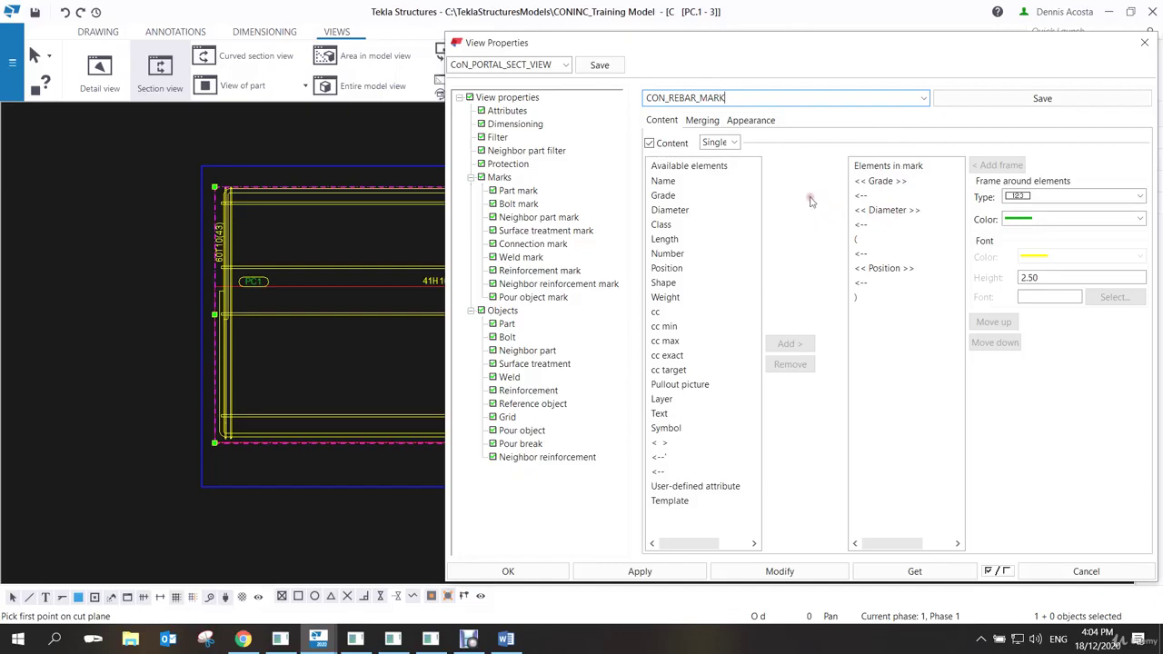
{"action": "left_click", "coordinate": [611, 572]}
{"action": "left_click", "coordinate": [595, 67]}
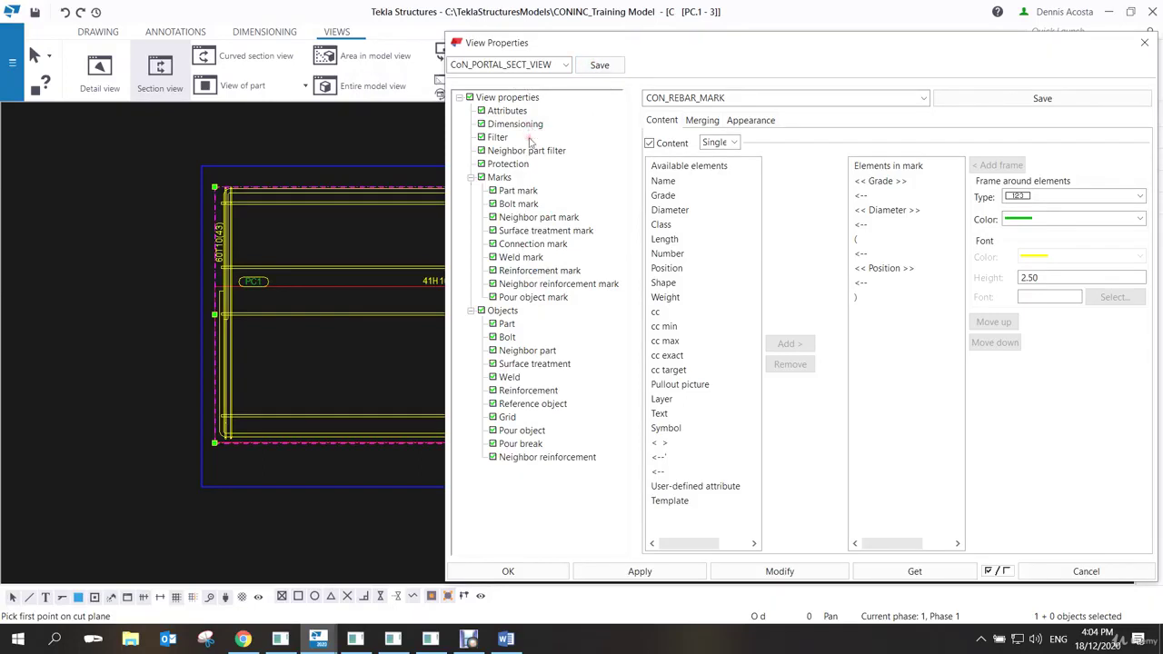
Set the section view scale to 1/15 in the view attributes, then apply and close the properties.
{"action": "left_click", "coordinate": [518, 111]}
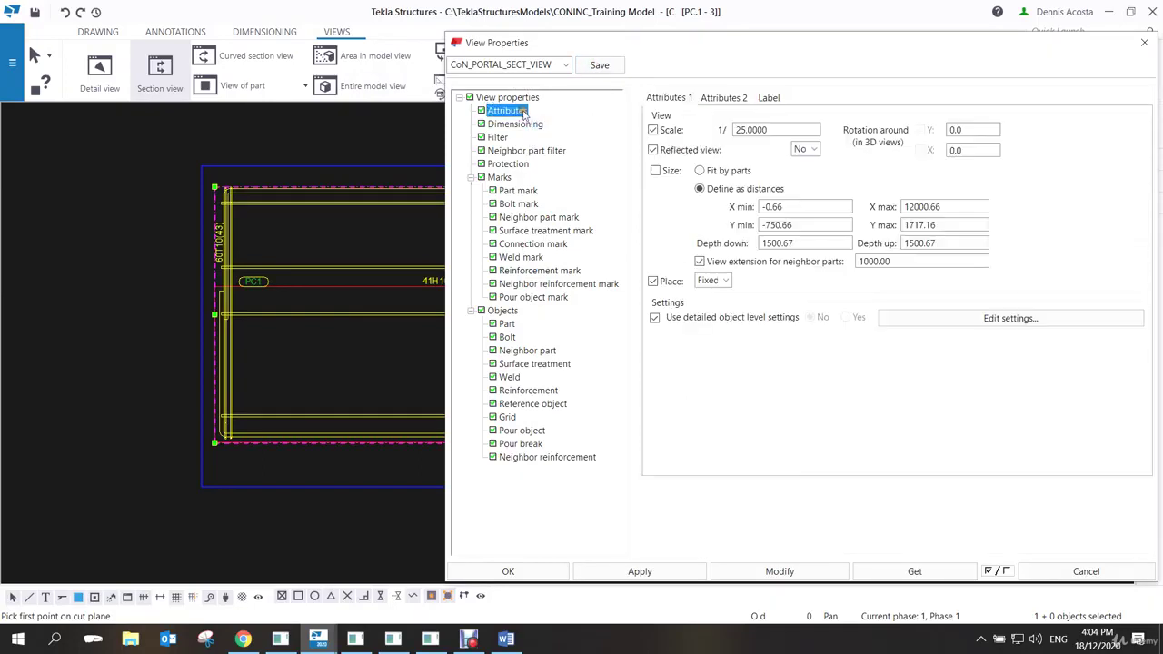
{"action": "double_click", "coordinate": [781, 129]}
{"action": "type", "text": "1"}
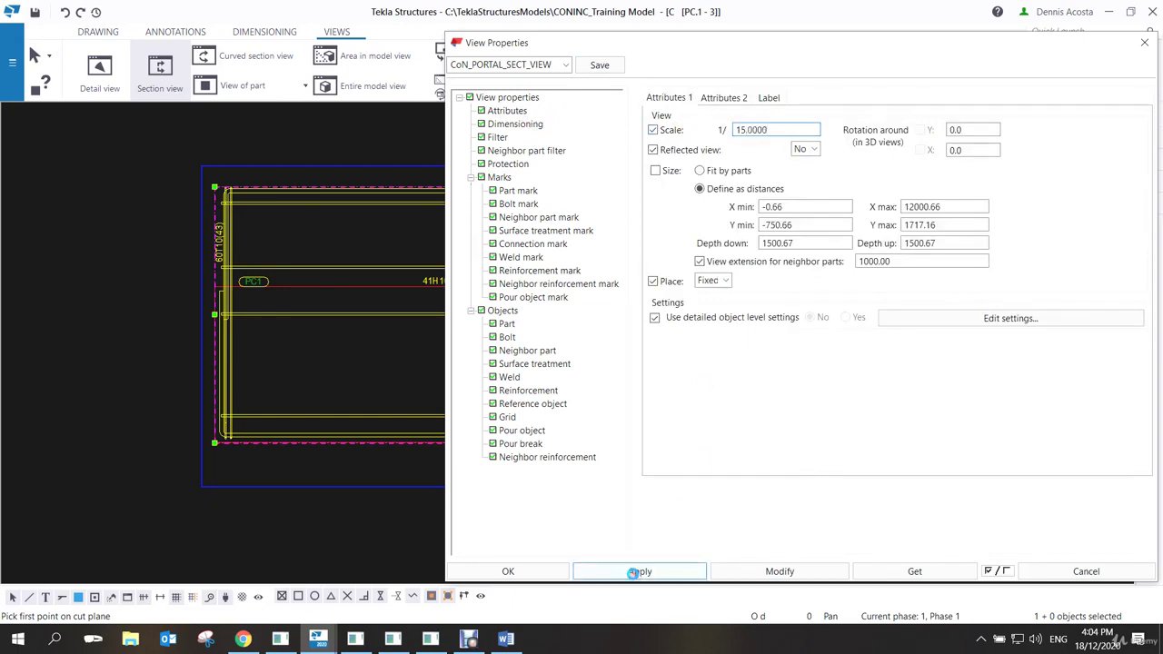
{"action": "left_click", "coordinate": [541, 574]}
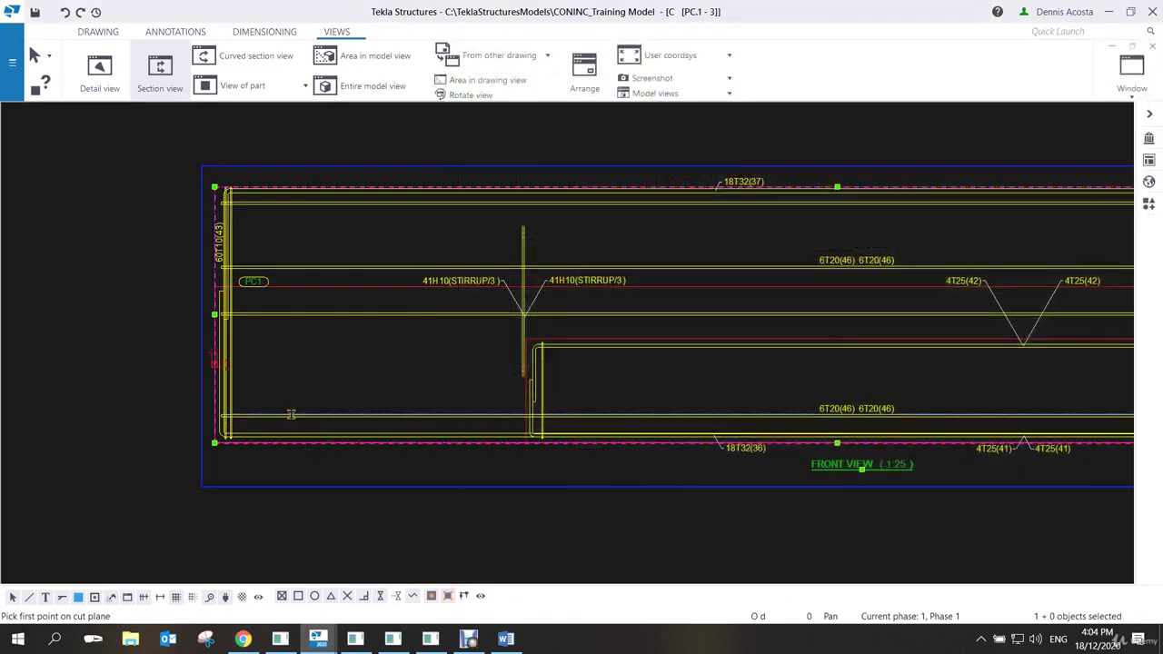
Define a vertical section cut near the front view's left end, facing left, with a cut box spanning the full height of the part.
{"action": "left_click", "coordinate": [293, 414]}
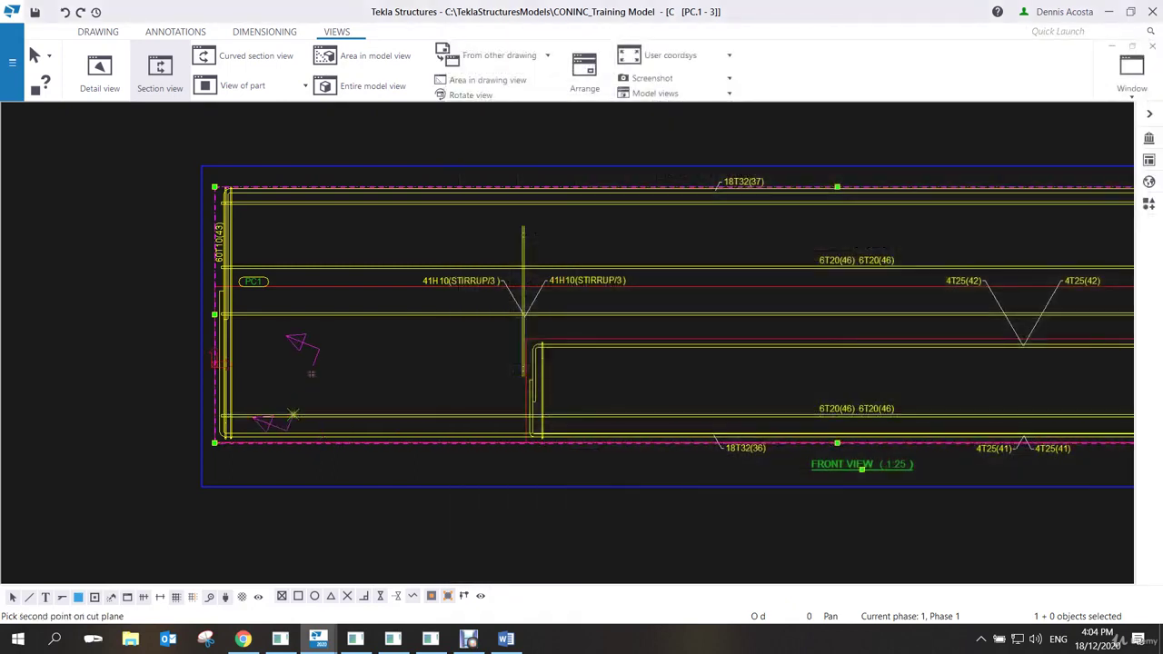
{"action": "left_click", "coordinate": [292, 314]}
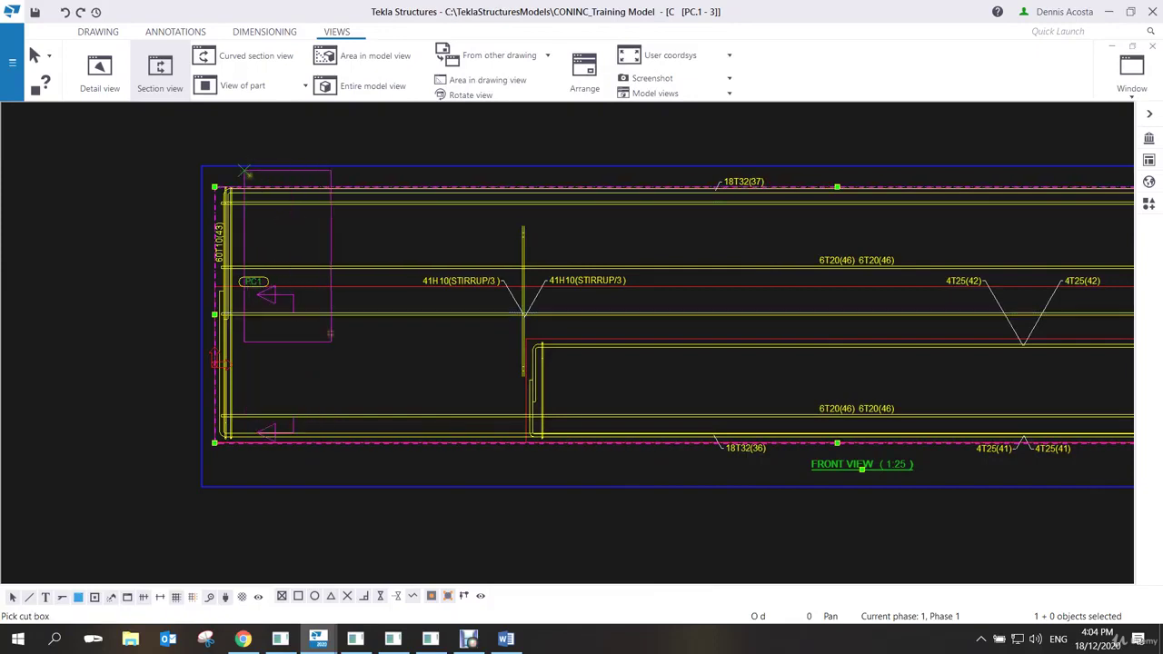
{"action": "left_click", "coordinate": [351, 460]}
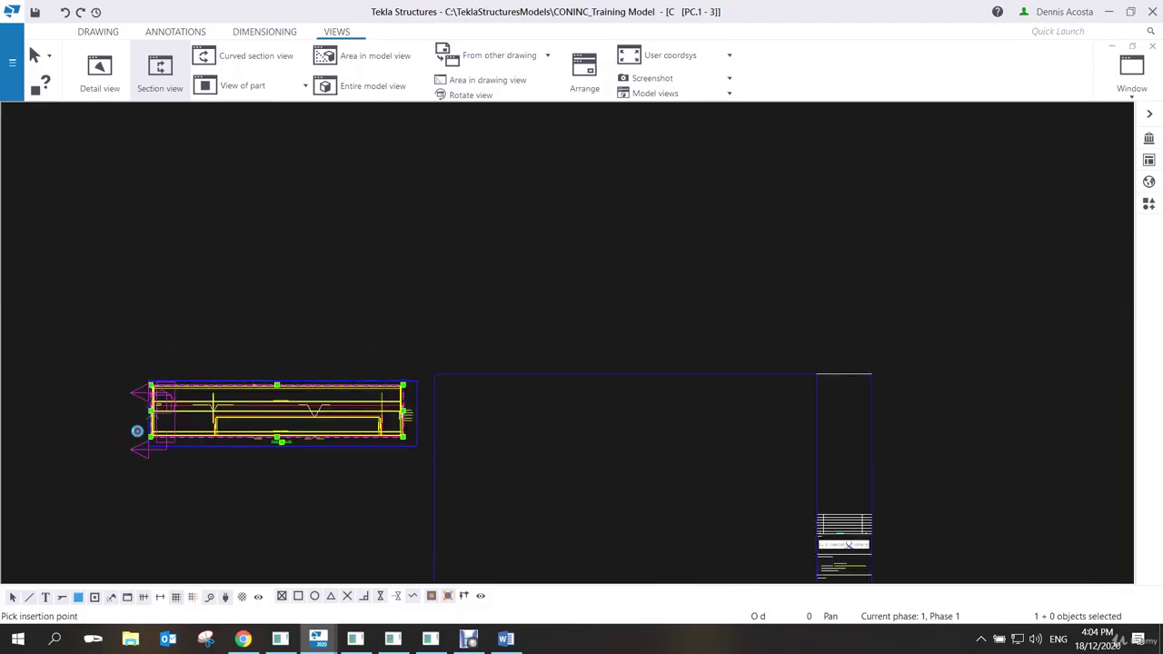
Place the section view cut at the front view's left end inside the upper-left area of the drawing frame.
{"action": "left_click", "coordinate": [560, 425]}
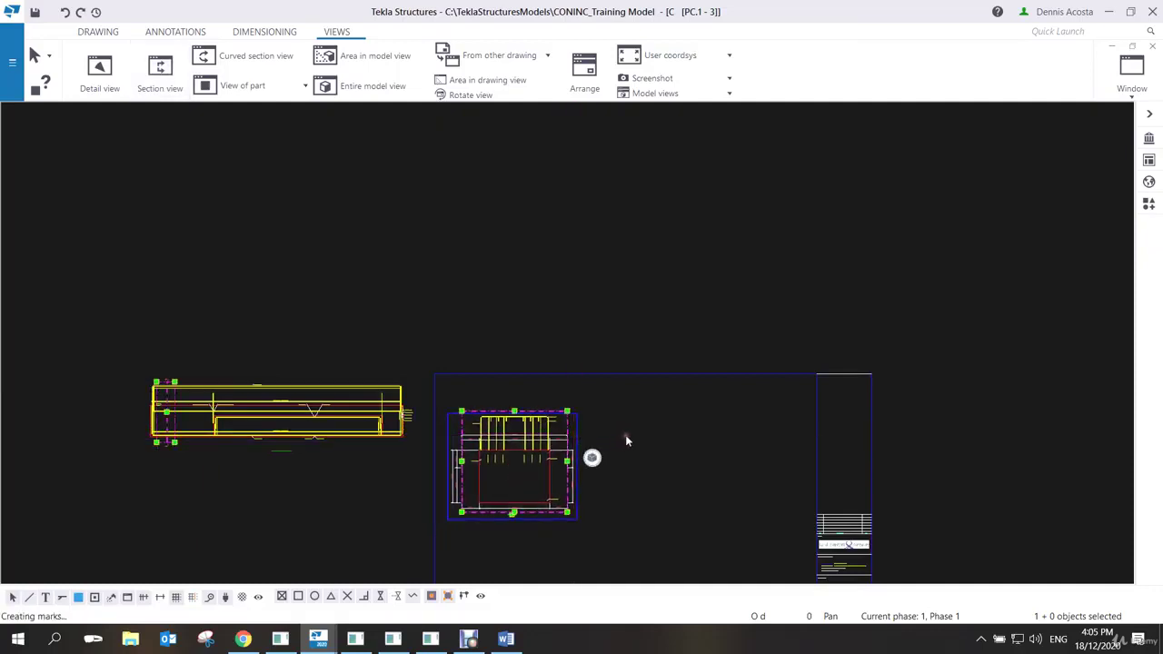
{"action": "scroll", "coordinate": [553, 463], "scroll_direction": "up", "scroll_amount": 5}
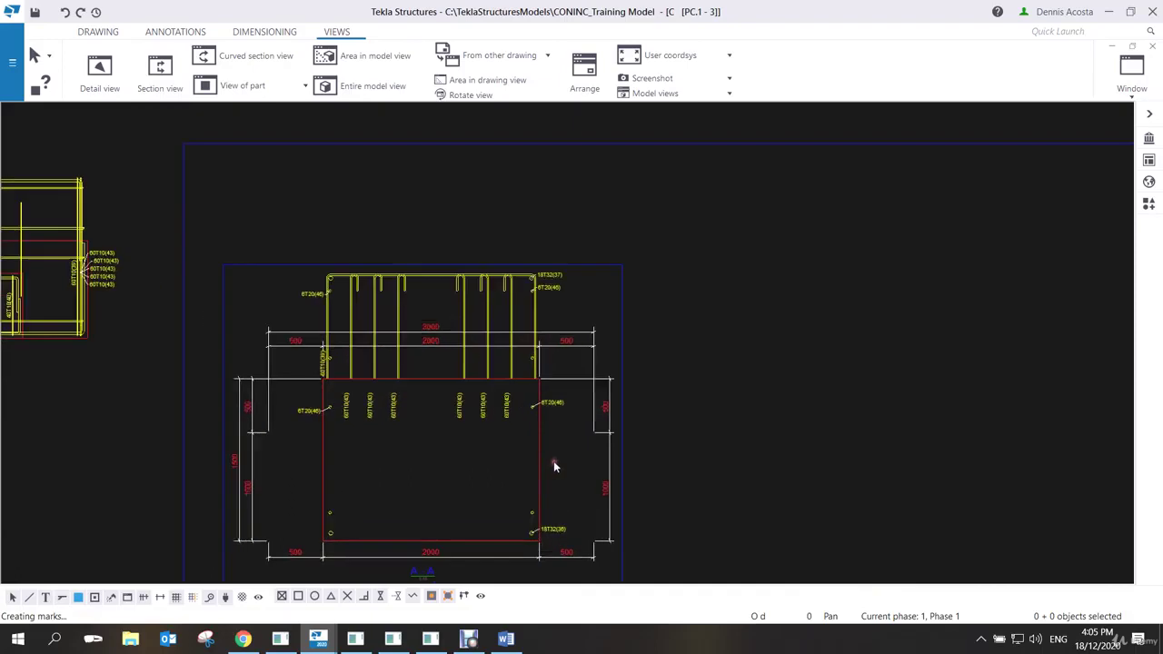
{"action": "scroll", "coordinate": [551, 462], "scroll_direction": "down", "scroll_amount": 1}
{"action": "scroll", "coordinate": [568, 451], "scroll_direction": "up", "scroll_amount": 5}
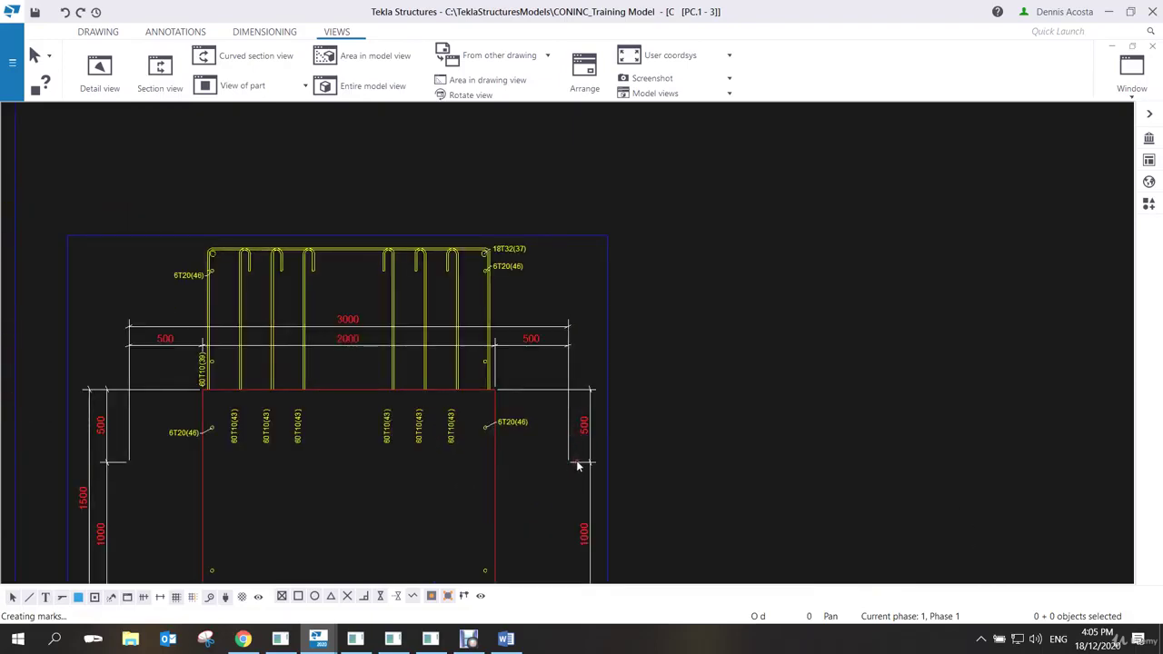
{"action": "scroll", "coordinate": [575, 459], "scroll_direction": "down", "scroll_amount": 4}
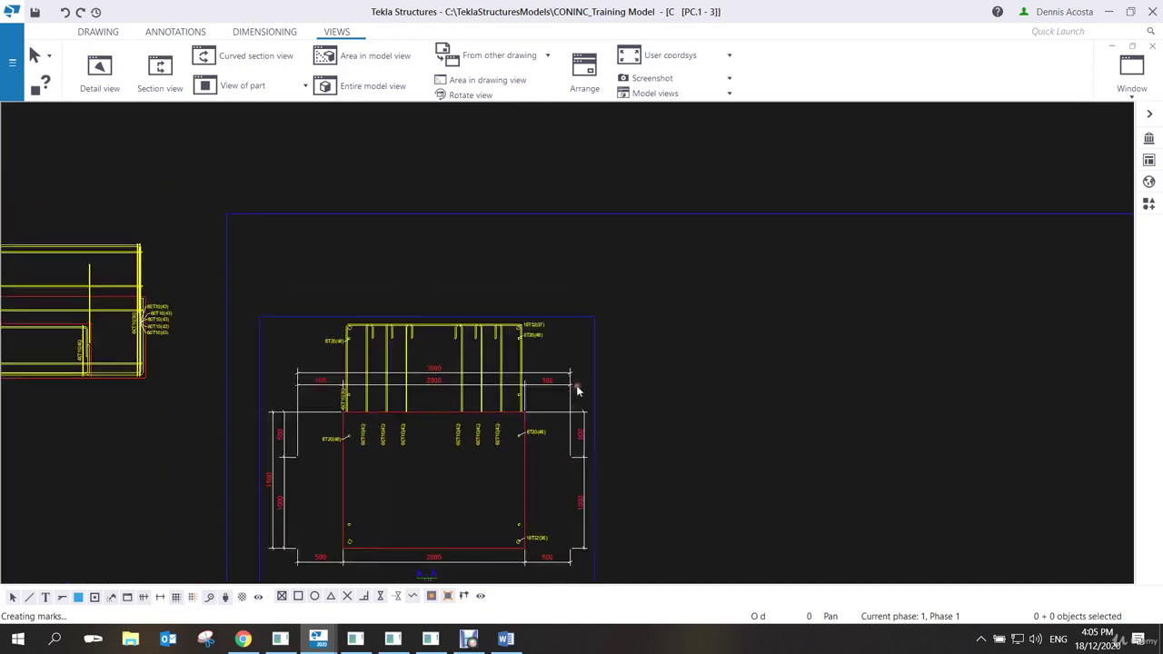
Delete all the dimensions around section A-A, above, below and on both sides.
{"action": "left_click_drag", "start_coordinate": [577, 391], "coordinate": [564, 448]}
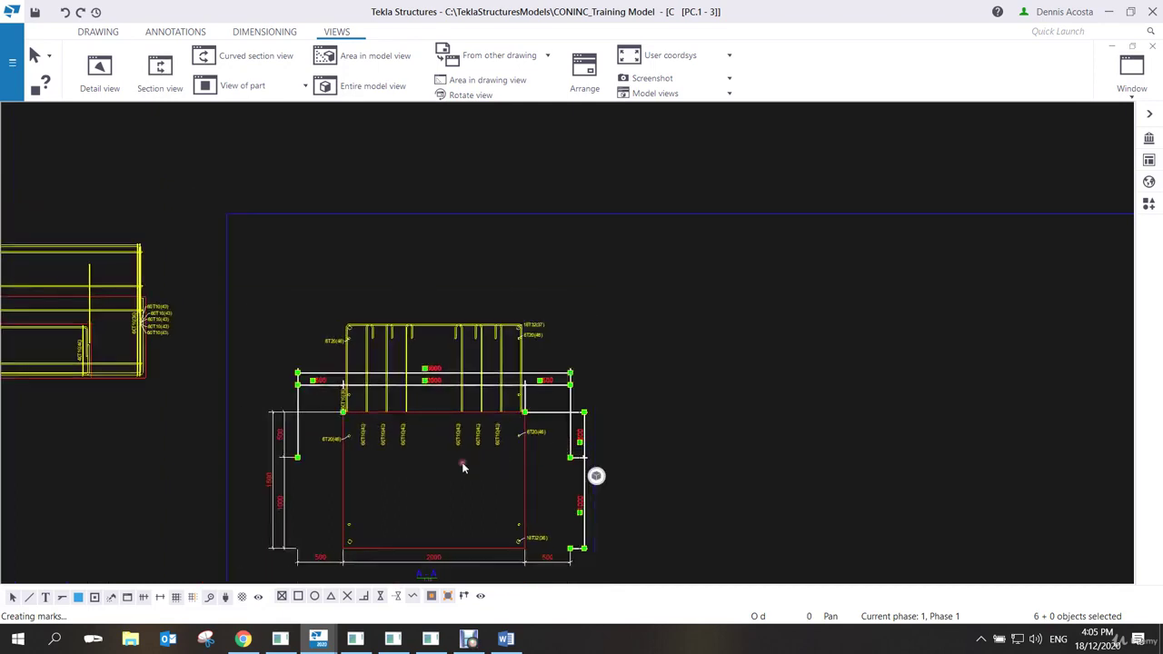
{"action": "key", "text": "Delete"}
{"action": "left_click", "coordinate": [273, 490]}
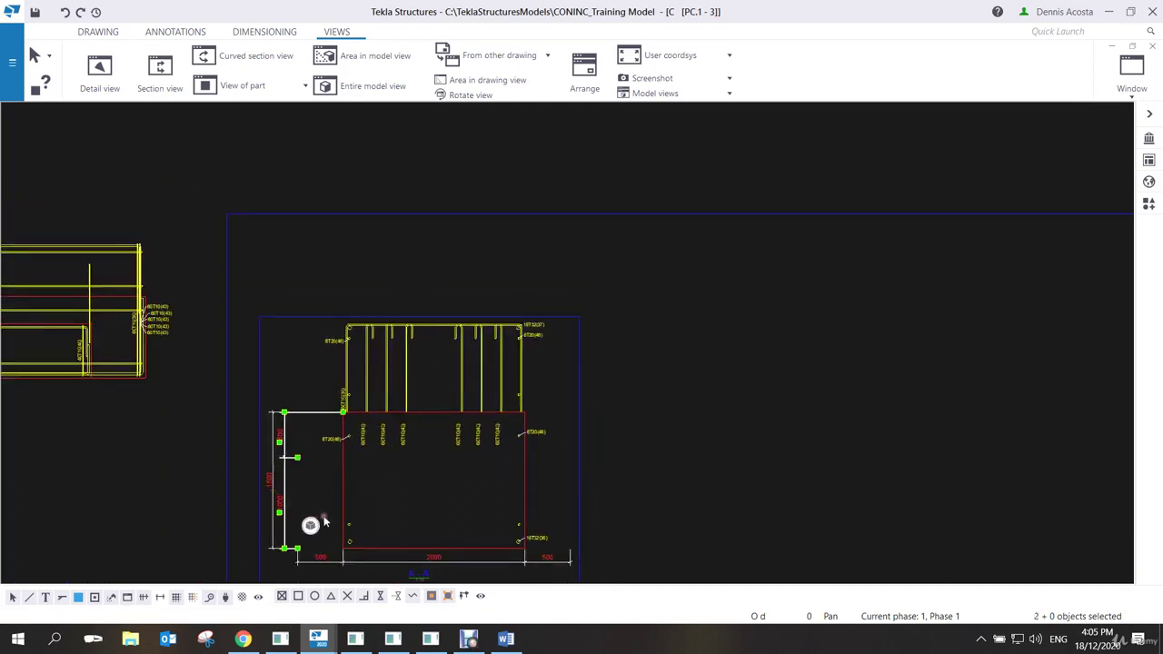
{"action": "key", "text": "Delete"}
{"action": "middle_click_drag", "start_coordinate": [336, 524], "coordinate": [346, 503]}
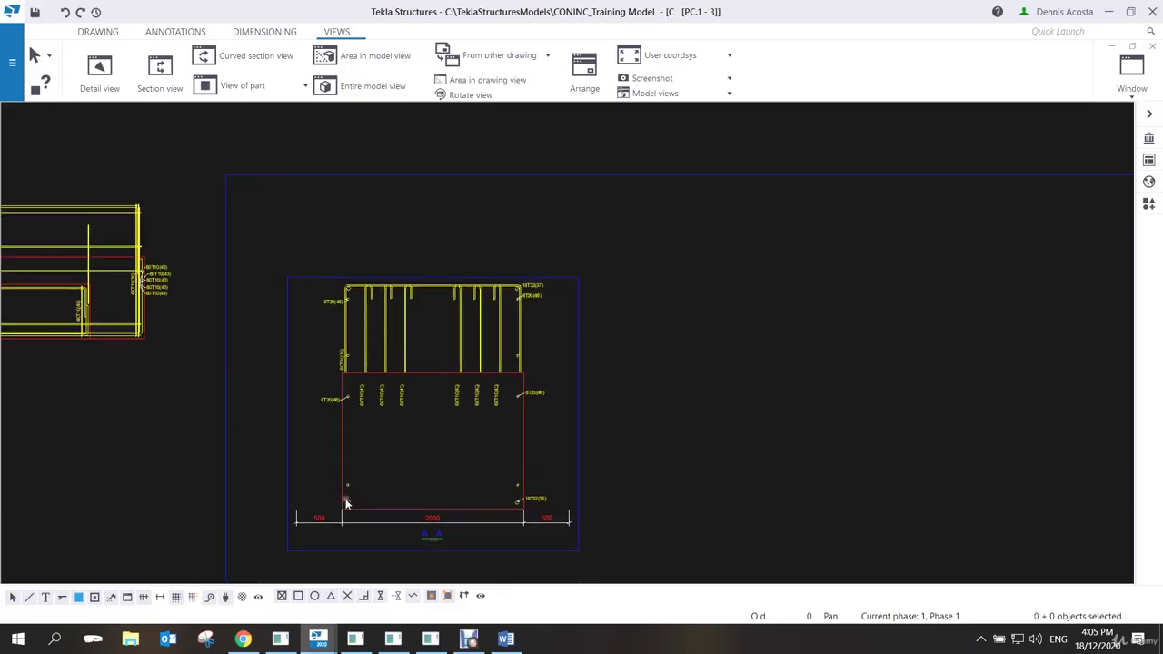
{"action": "left_click", "coordinate": [349, 518]}
{"action": "key", "text": "Delete"}
{"action": "scroll", "coordinate": [407, 506], "scroll_direction": "down", "scroll_amount": 2}
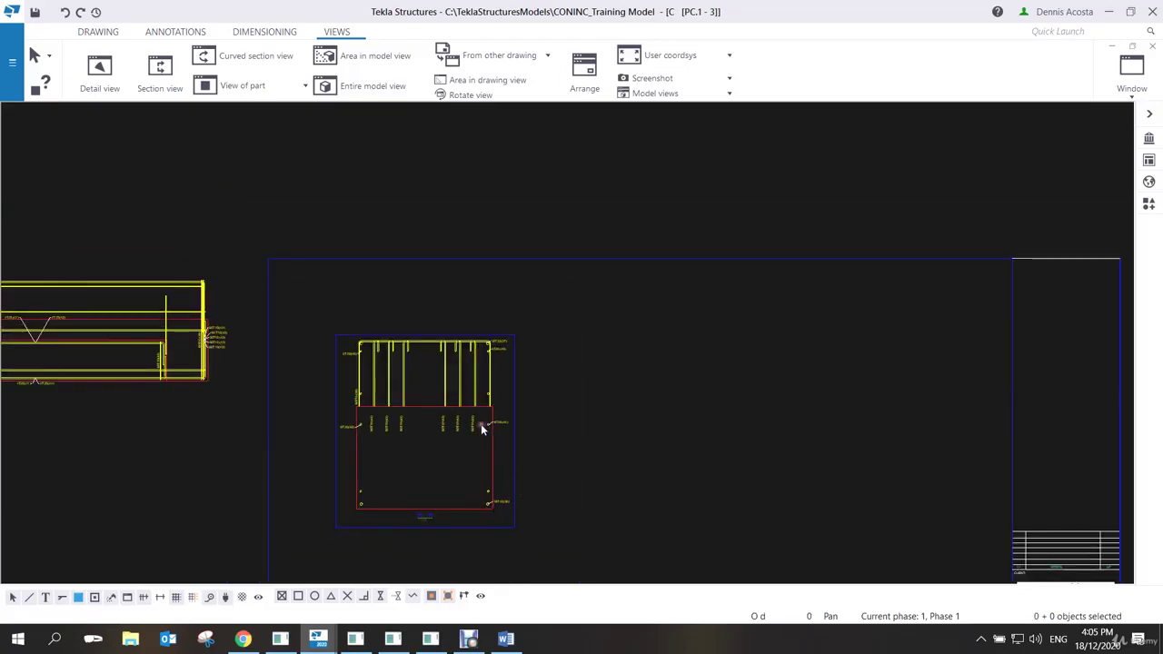
Create a section view looking left through the front view near the inner cage's left end, and place it beside section A-A.
{"action": "middle_click_drag", "start_coordinate": [282, 416], "coordinate": [379, 359]}
{"action": "scroll", "coordinate": [147, 340], "scroll_direction": "up", "scroll_amount": 4}
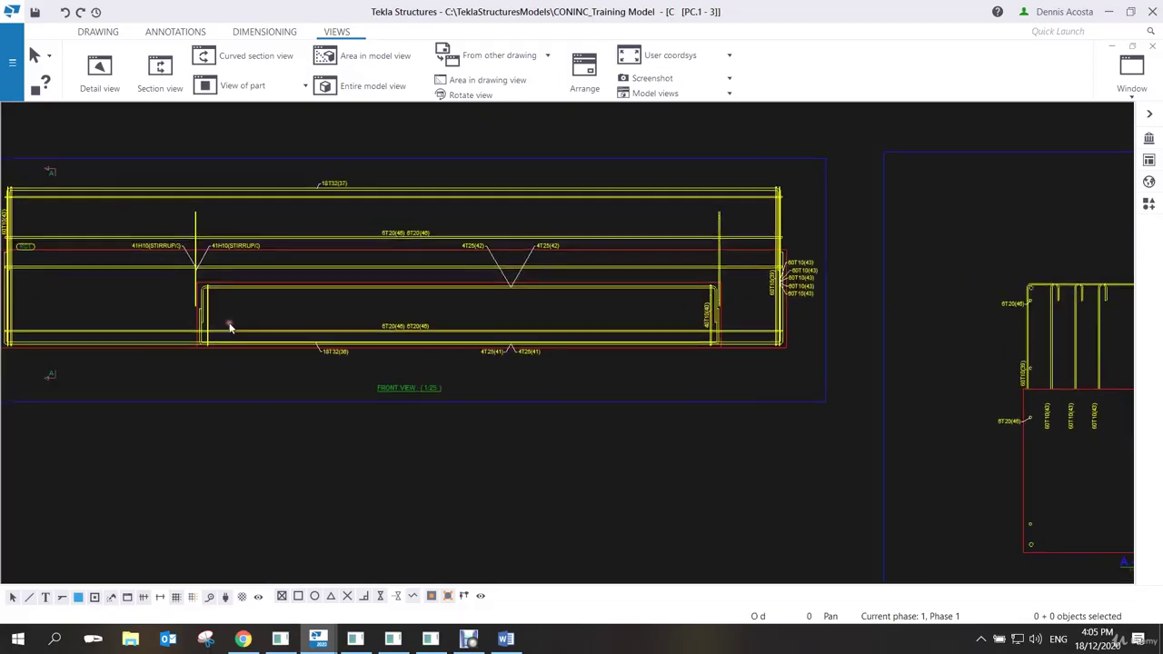
{"action": "left_click", "coordinate": [159, 71]}
{"action": "scroll", "coordinate": [227, 300], "scroll_direction": "up", "scroll_amount": 2}
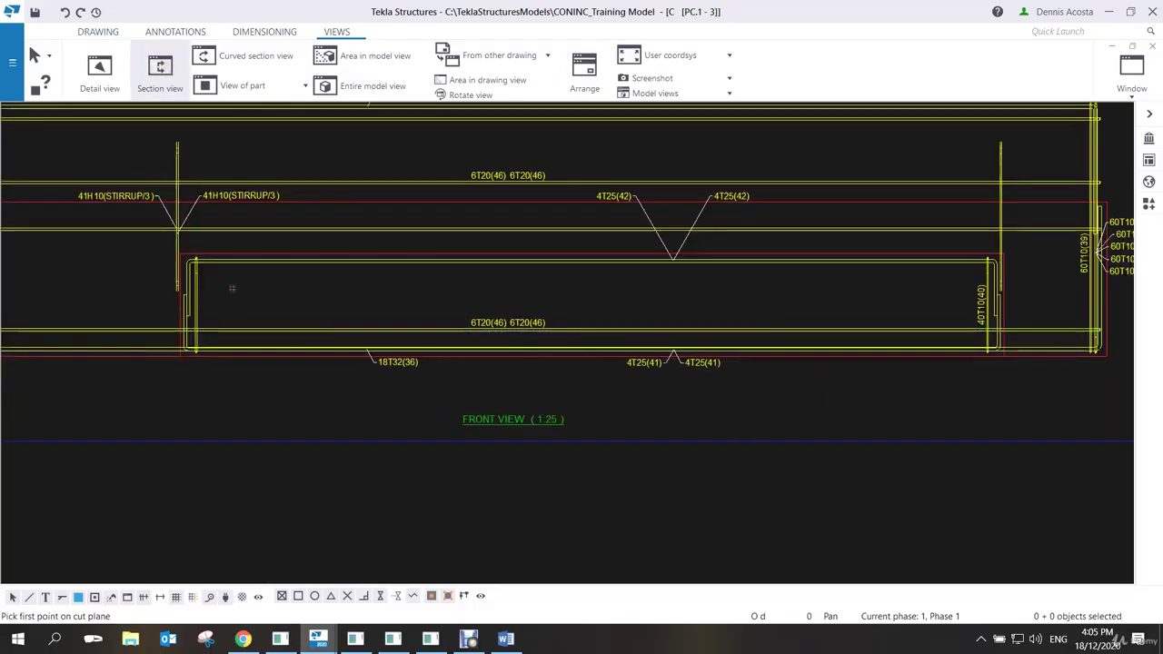
{"action": "left_click", "coordinate": [225, 264]}
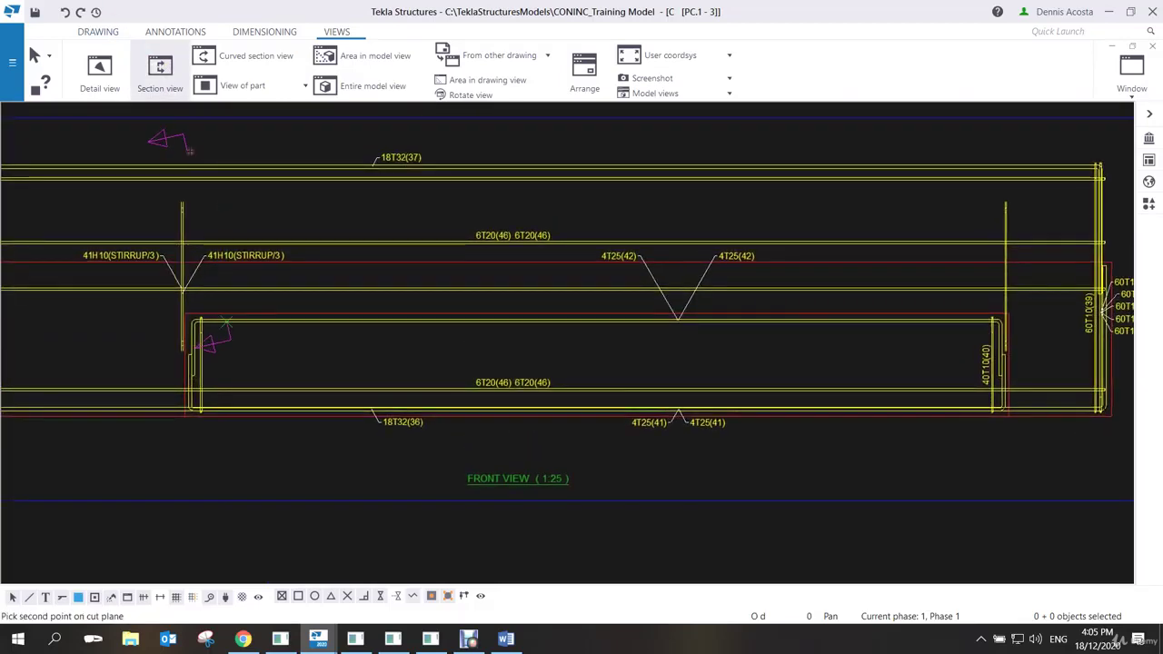
{"action": "left_click", "coordinate": [225, 146]}
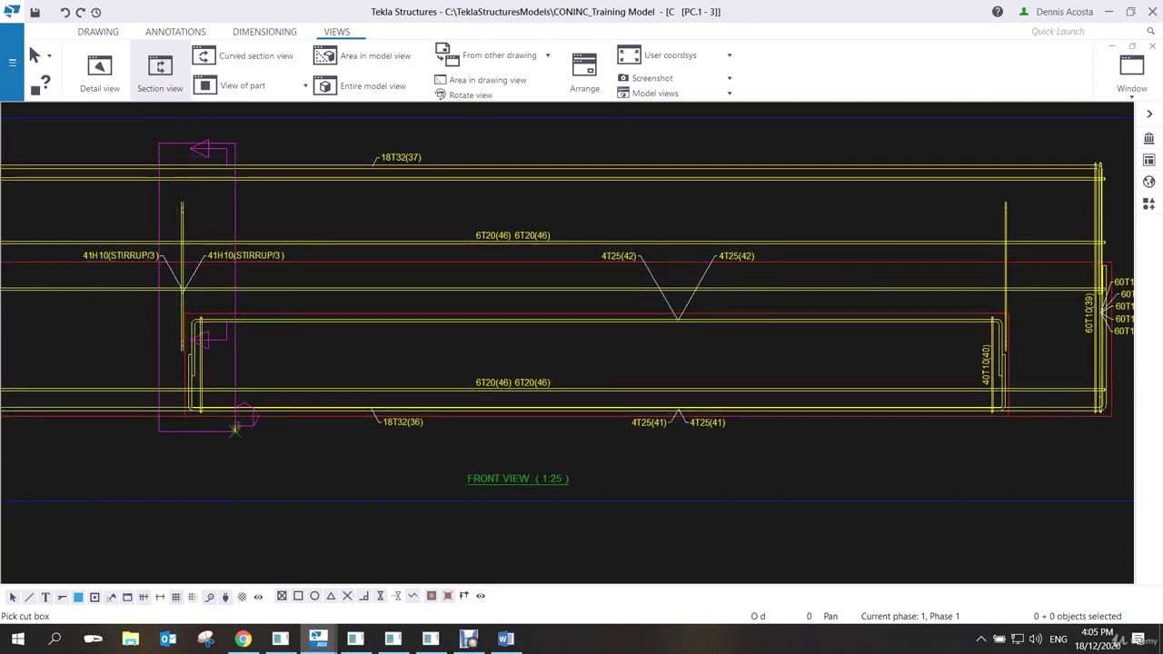
{"action": "scroll", "coordinate": [235, 429], "scroll_direction": "down", "scroll_amount": 4}
{"action": "middle_click_drag", "start_coordinate": [872, 368], "coordinate": [600, 413]}
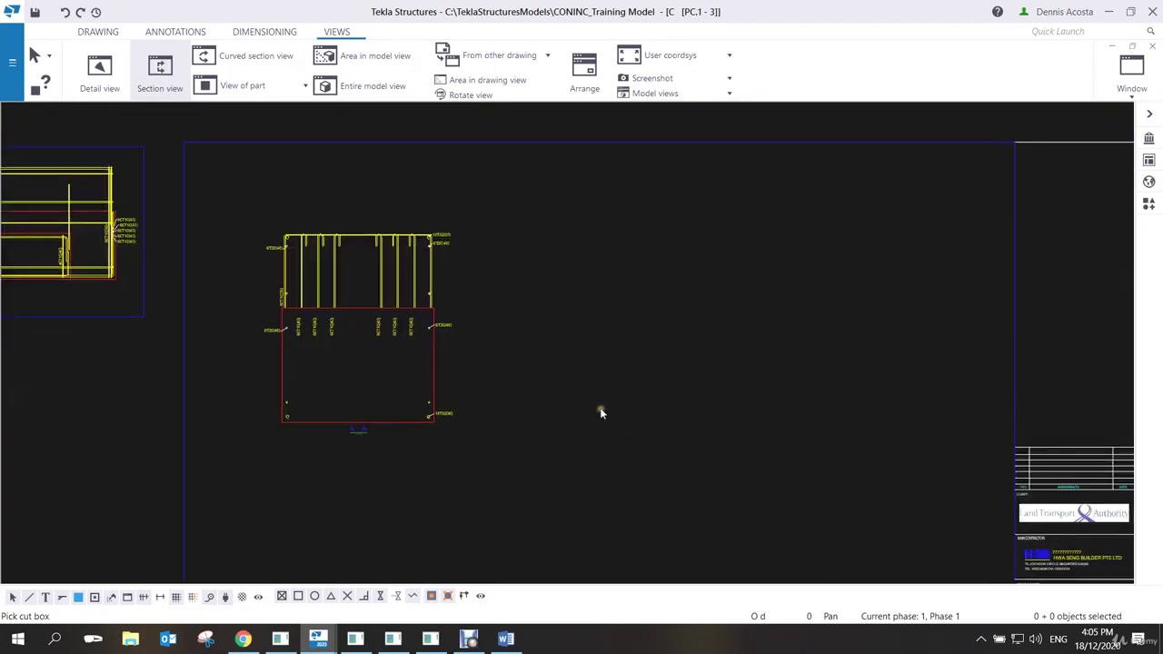
{"action": "left_click", "coordinate": [600, 413]}
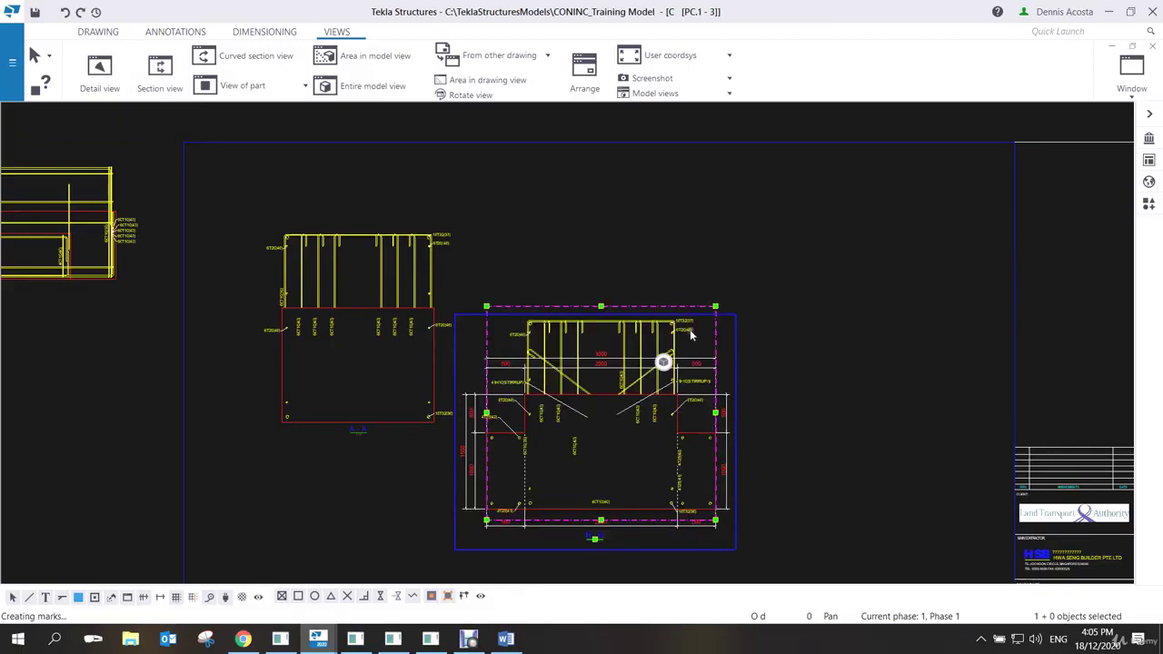
Move section B-B up so that it sits level with section A-A on the sheet.
{"action": "mouse_move", "coordinate": [735, 361]}
{"action": "left_mouse_down"}
{"action": "mouse_move", "coordinate": [809, 281]}
{"action": "mouse_move", "coordinate": [762, 293]}
{"action": "mouse_move", "coordinate": [771, 212]}
{"action": "mouse_move", "coordinate": [761, 201]}
{"action": "left_mouse_up"}
{"action": "scroll", "coordinate": [802, 273], "scroll_direction": "up", "scroll_amount": 2}
{"action": "left_click", "coordinate": [881, 218]}
{"action": "middle_click_drag", "start_coordinate": [663, 430], "coordinate": [682, 419]}
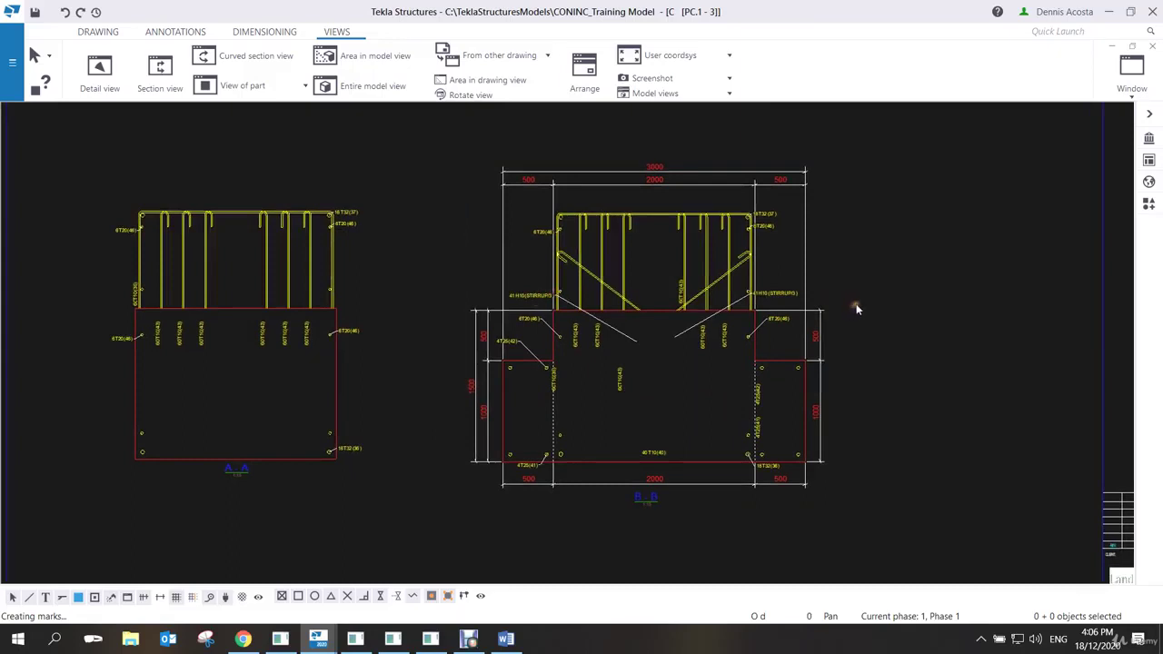
{"action": "middle_click_drag", "start_coordinate": [303, 342], "coordinate": [392, 333]}
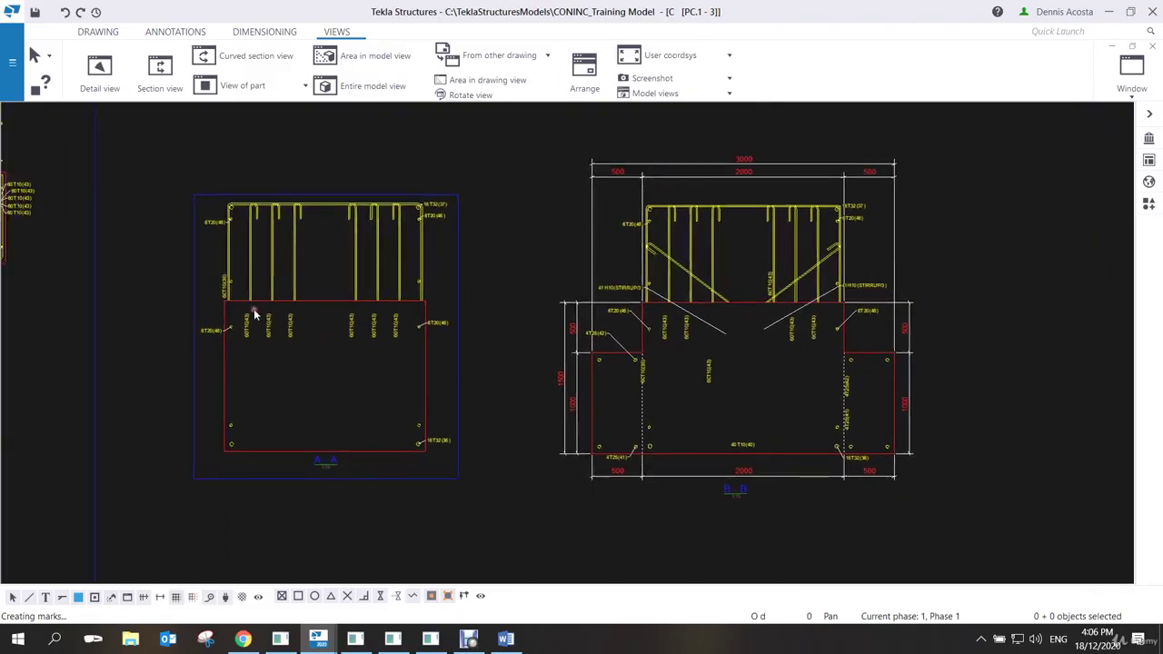
Turn off hiding of reinforcement lines behind parts in section A-A's view properties and modify the view.
{"action": "left_click", "coordinate": [457, 345]}
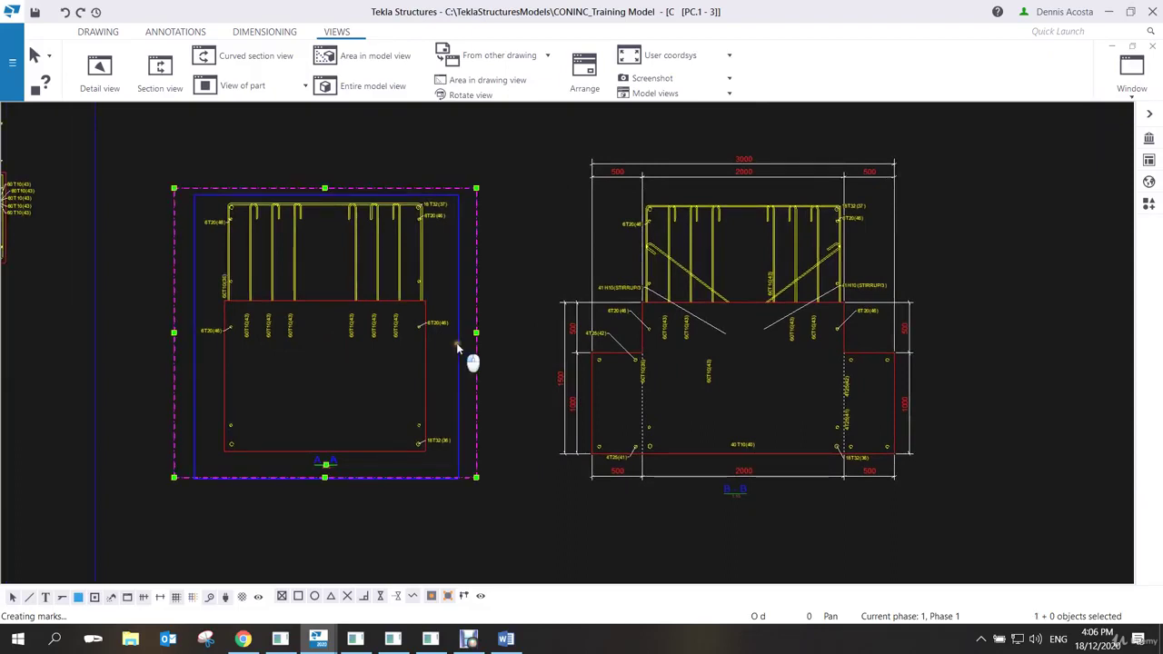
{"action": "double_click", "coordinate": [456, 342]}
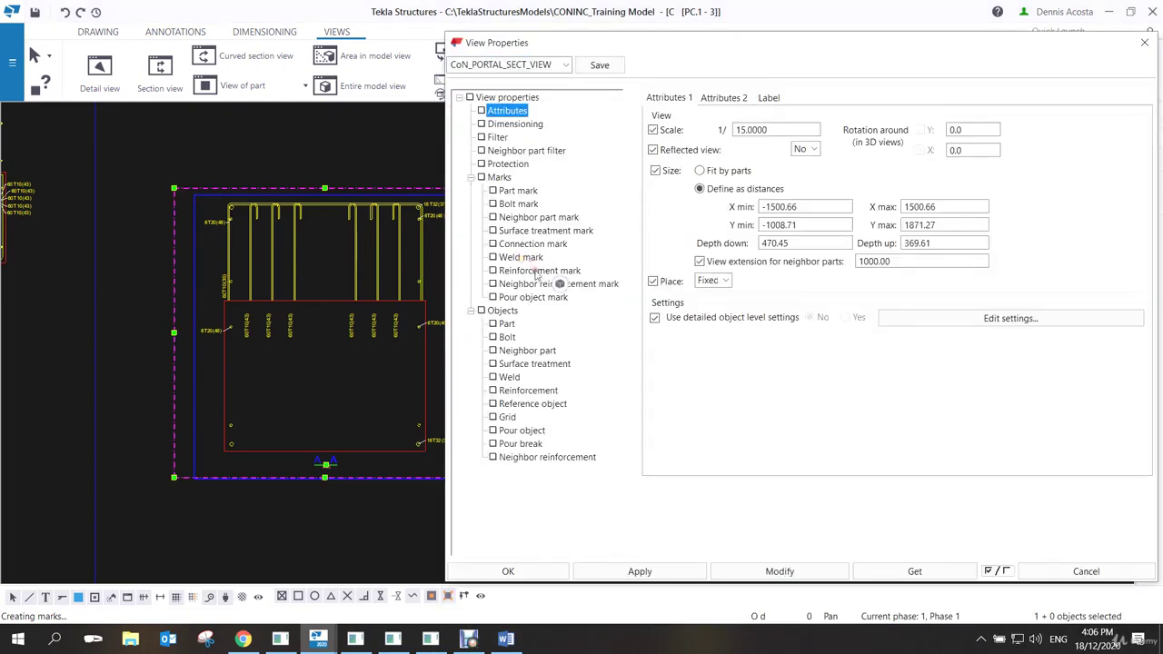
{"action": "left_click", "coordinate": [534, 403]}
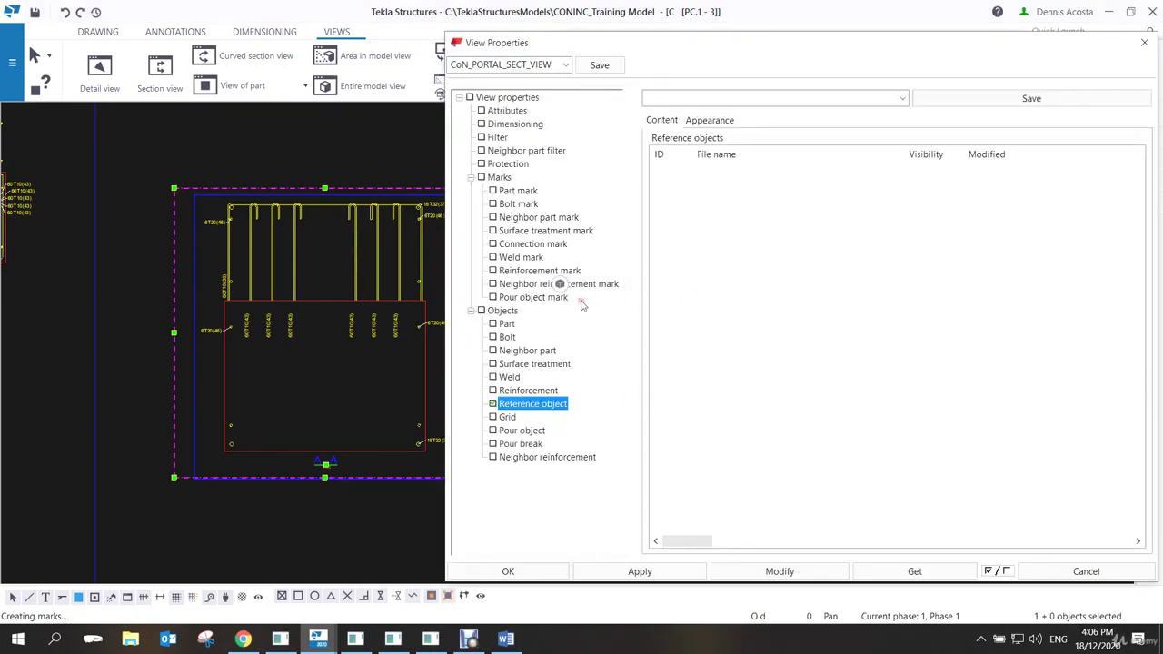
{"action": "left_click", "coordinate": [549, 390]}
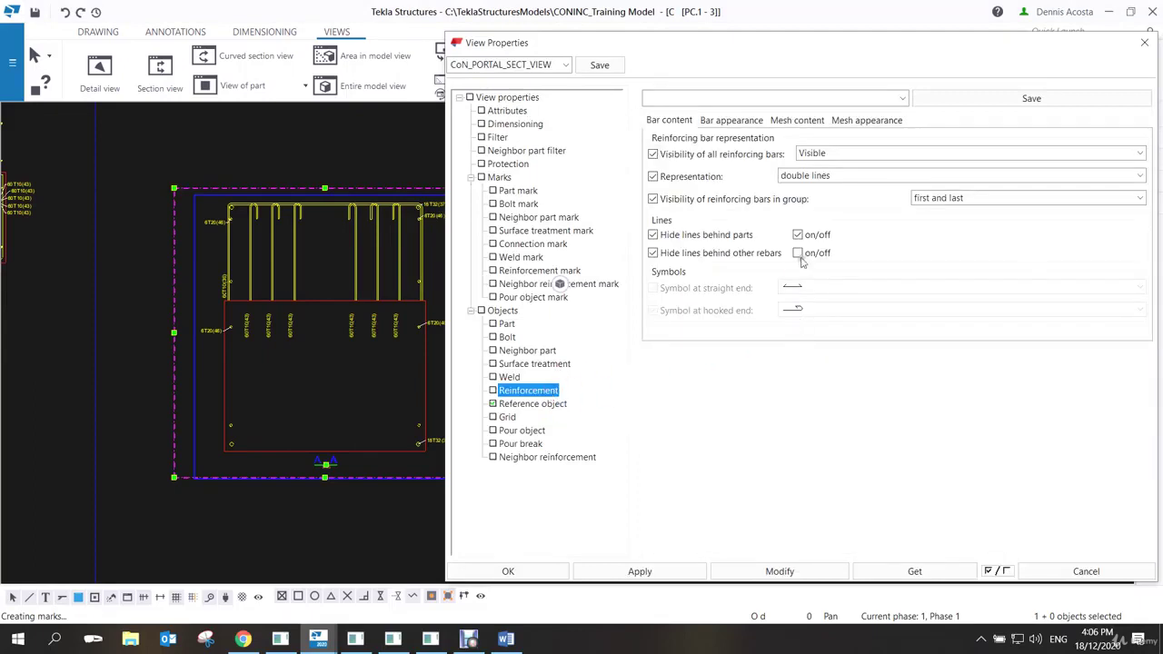
{"action": "left_click", "coordinate": [797, 234]}
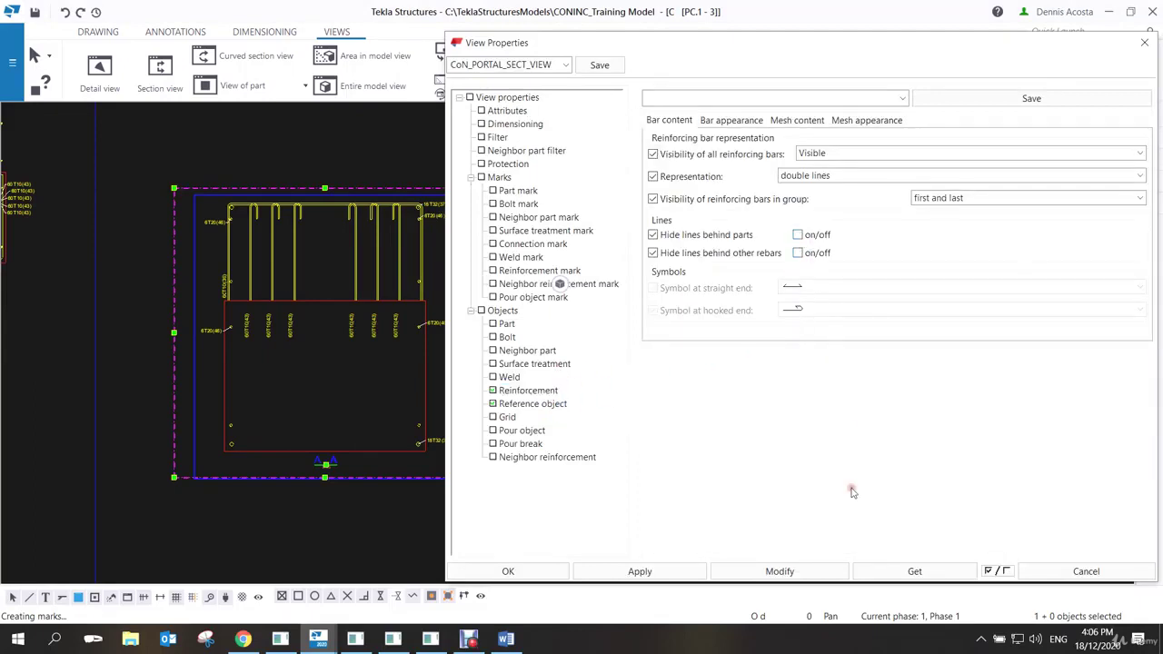
{"action": "left_click", "coordinate": [813, 572]}
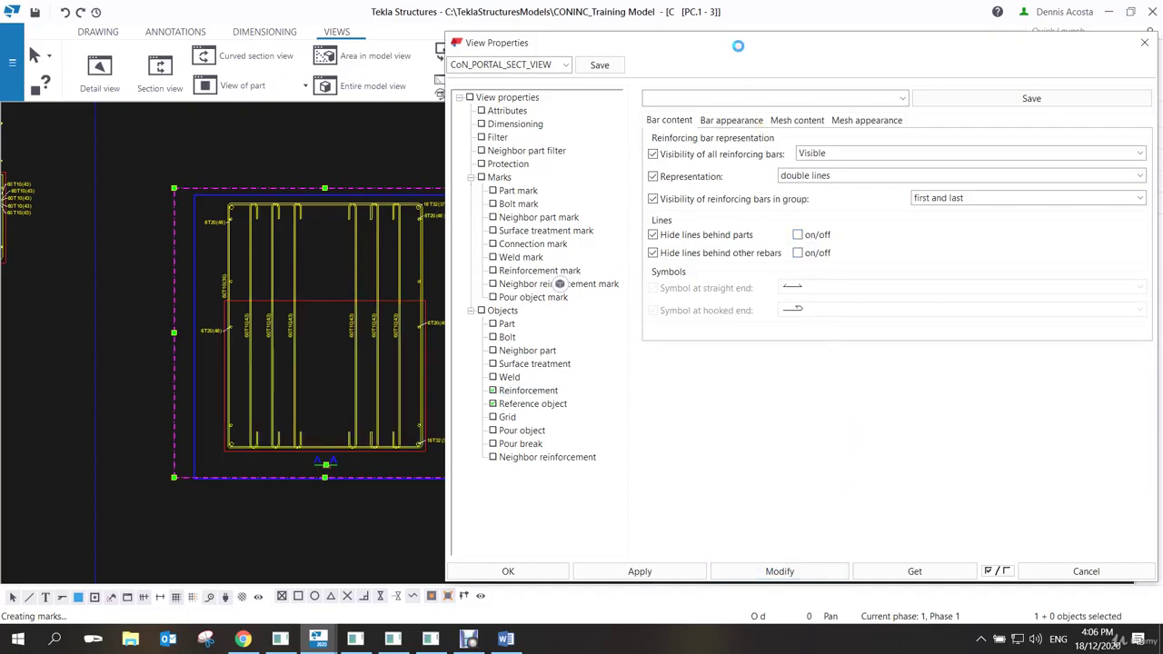
{"action": "left_click_drag", "start_coordinate": [738, 45], "coordinate": [829, 45]}
{"action": "scroll", "coordinate": [318, 330], "scroll_direction": "up", "scroll_amount": 2}
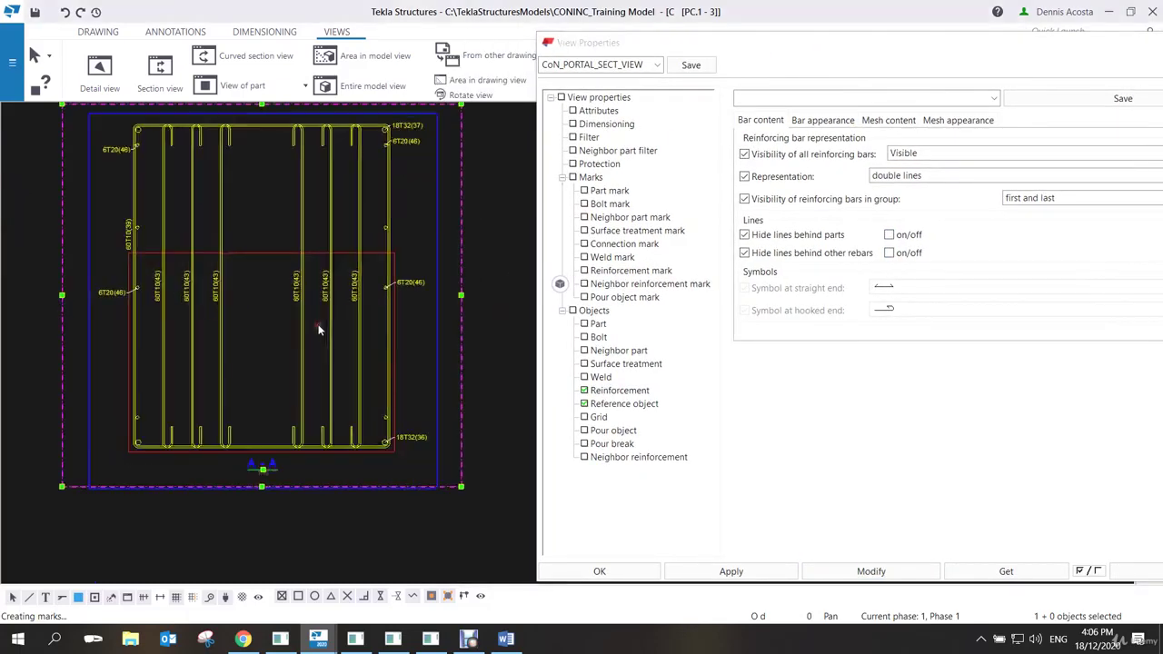
Apply the same reinforcement setting to section B-B, switching off hidden lines behind parts.
{"action": "middle_click_drag", "start_coordinate": [404, 330], "coordinate": [260, 337]}
{"action": "scroll", "coordinate": [436, 366], "scroll_direction": "down", "scroll_amount": 2}
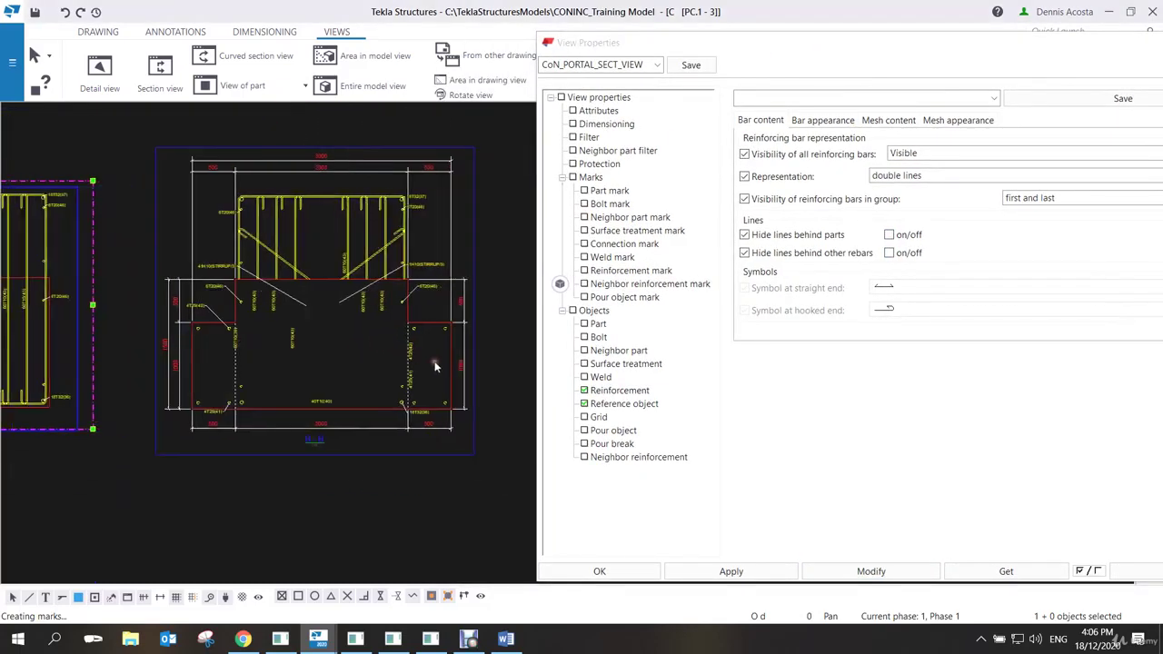
{"action": "double_click", "coordinate": [473, 383]}
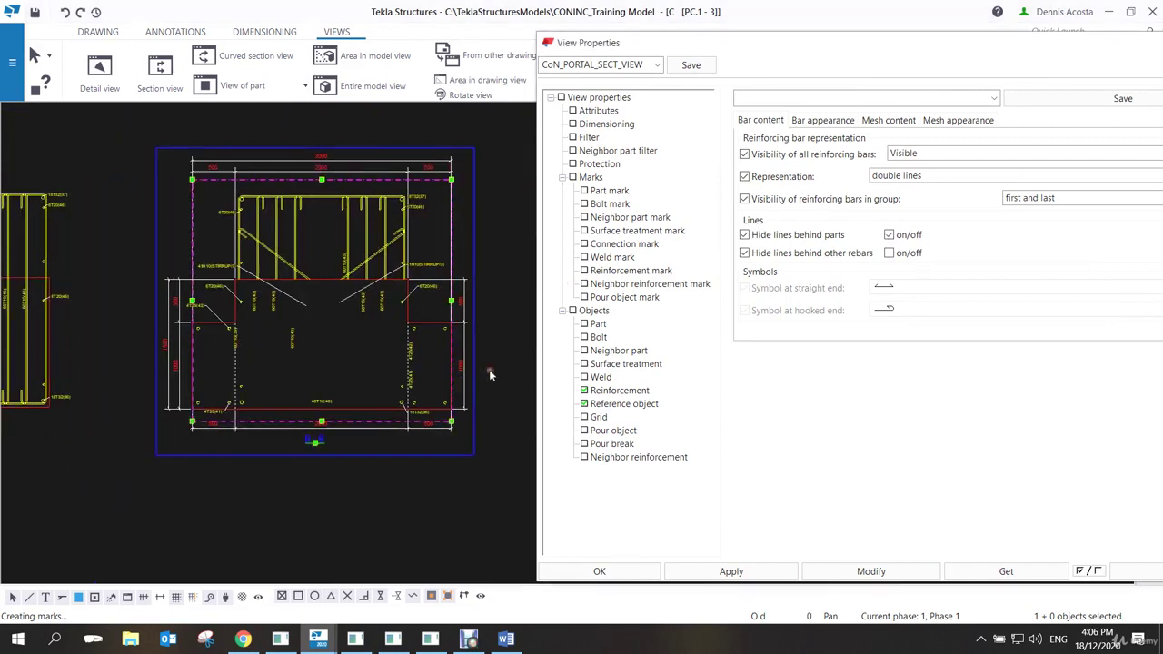
{"action": "left_click", "coordinate": [891, 235]}
{"action": "left_click", "coordinate": [870, 570]}
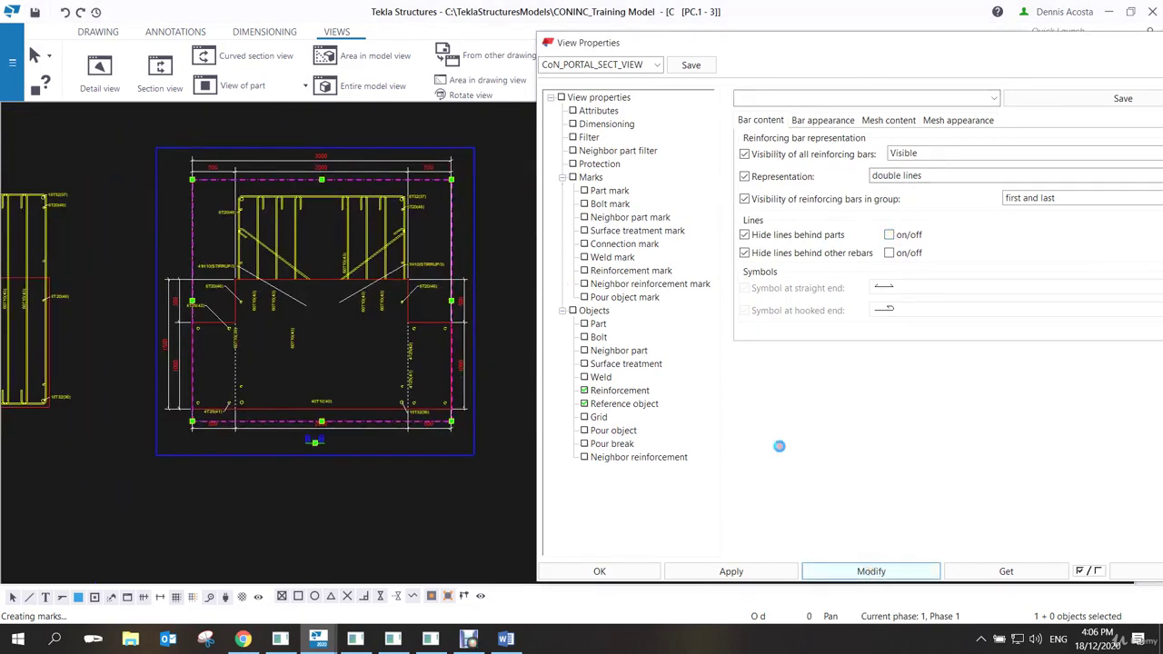
{"action": "middle_click_drag", "start_coordinate": [395, 308], "coordinate": [417, 310]}
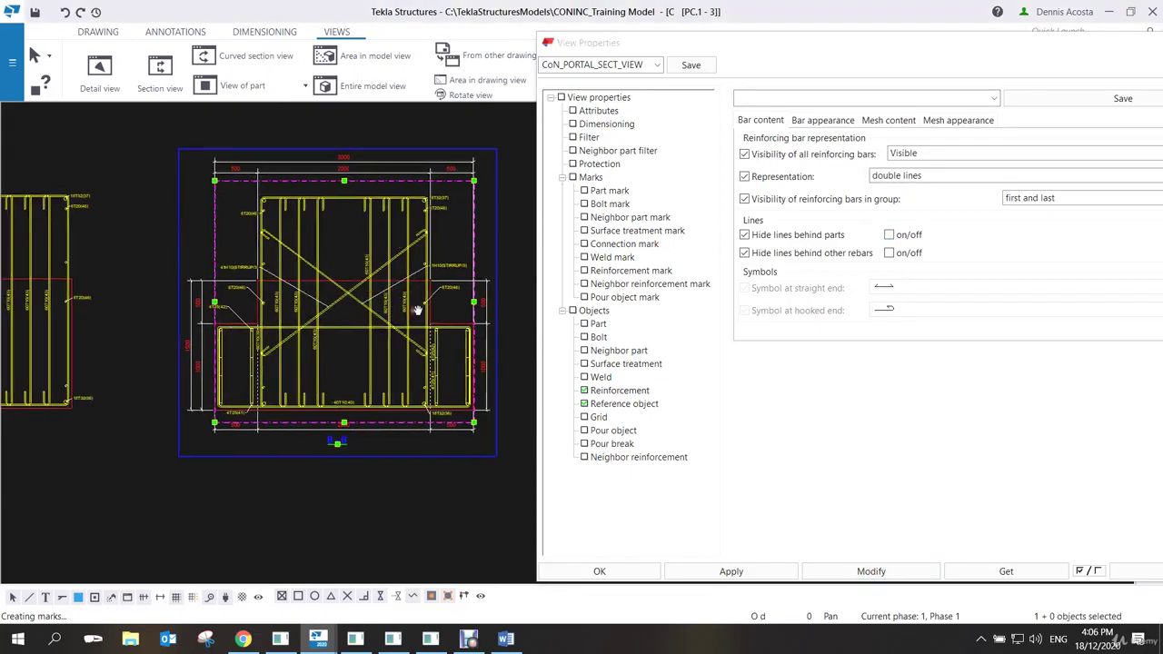
{"action": "middle_click_drag", "start_coordinate": [451, 184], "coordinate": [425, 209]}
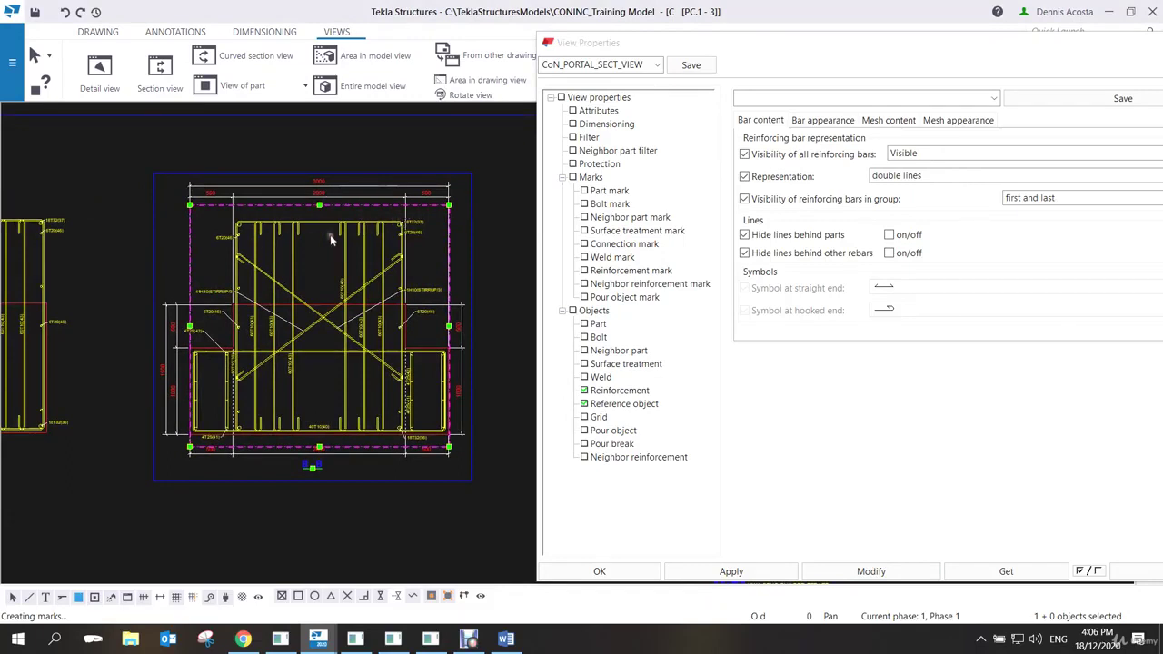
Remove the CON_SHAPE_DIM and CON_OVERALL_DIM dimensioning rules from section B-B, modify the view and close its properties.
{"action": "left_click", "coordinate": [616, 125]}
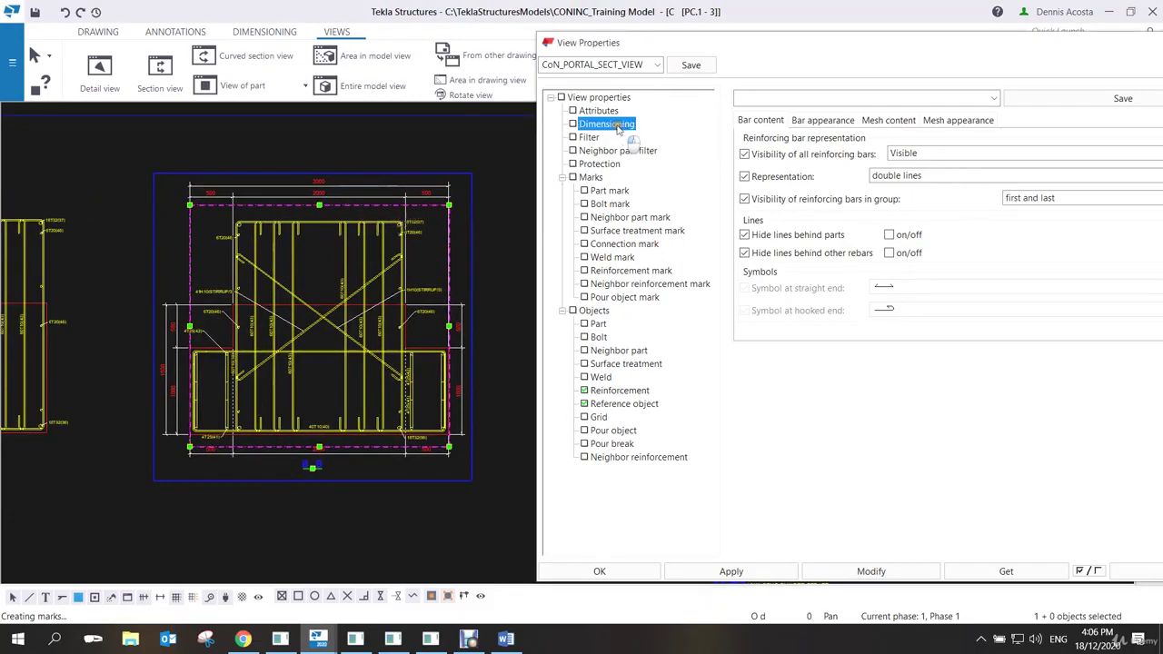
{"action": "left_click", "coordinate": [965, 162]}
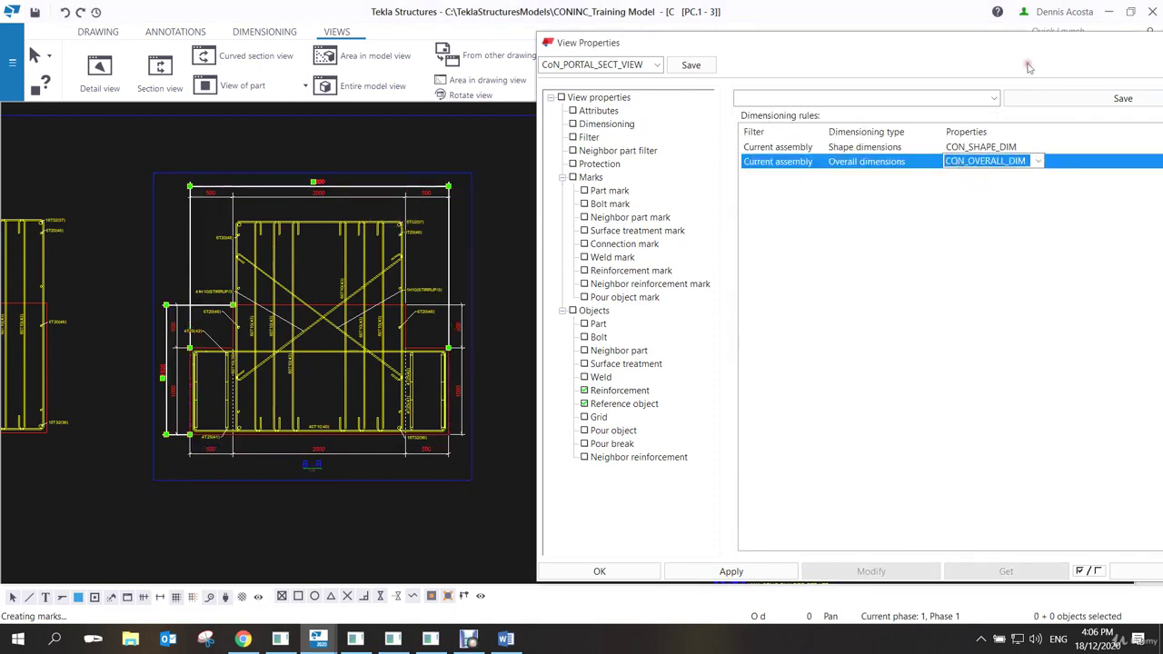
{"action": "left_click_drag", "start_coordinate": [1033, 45], "coordinate": [918, 48]}
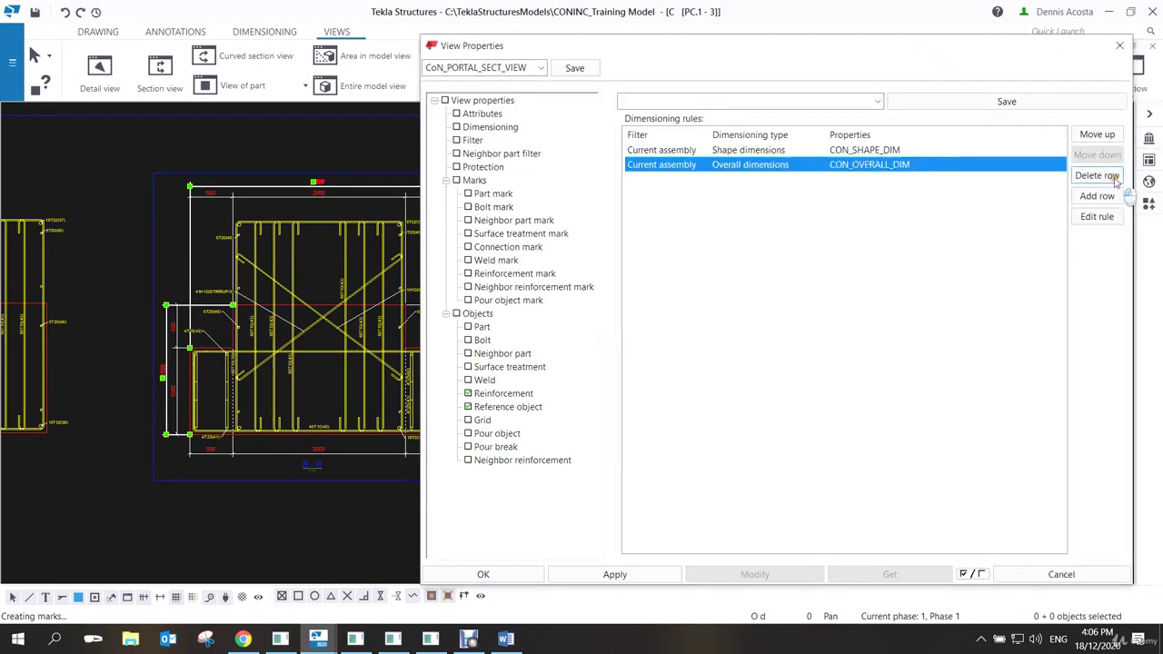
{"action": "left_click", "coordinate": [1096, 175]}
{"action": "left_click", "coordinate": [1096, 175]}
{"action": "left_click", "coordinate": [792, 576]}
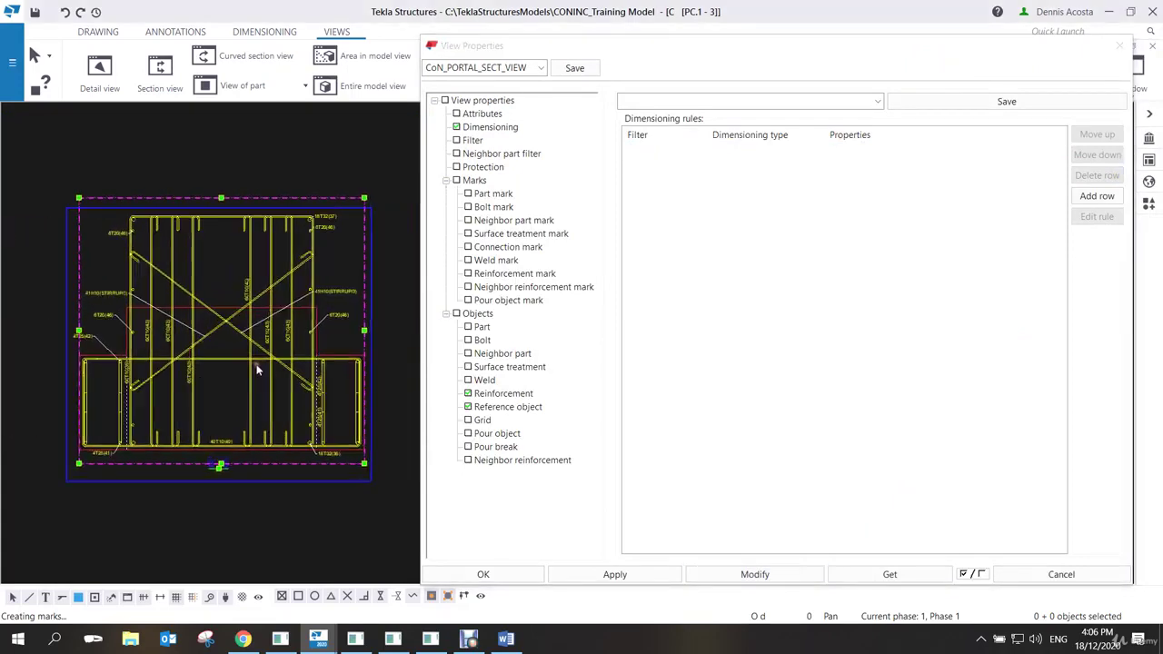
{"action": "scroll", "coordinate": [247, 367], "scroll_direction": "up", "scroll_amount": 1}
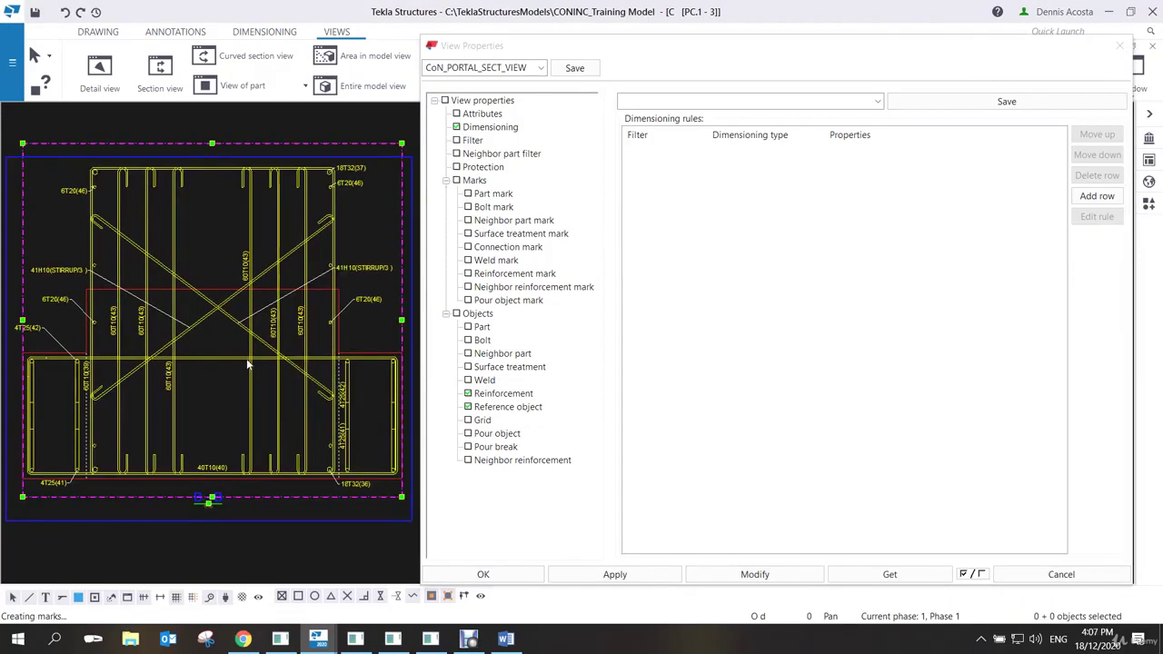
{"action": "scroll", "coordinate": [246, 358], "scroll_direction": "down", "scroll_amount": 3}
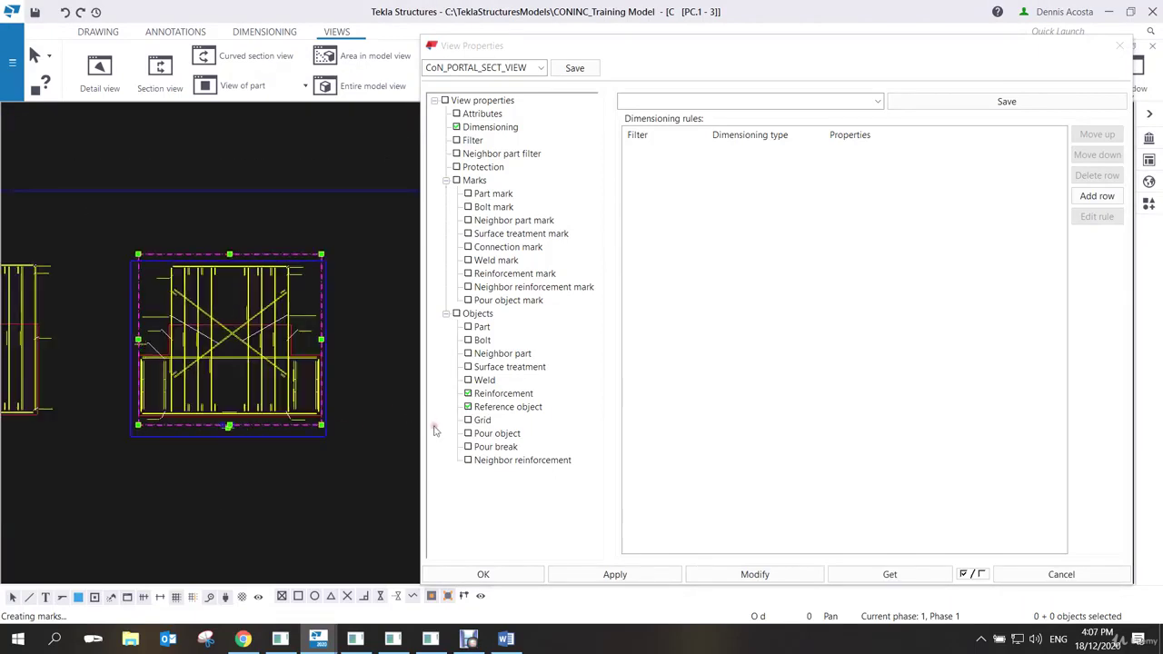
{"action": "left_click", "coordinate": [615, 573]}
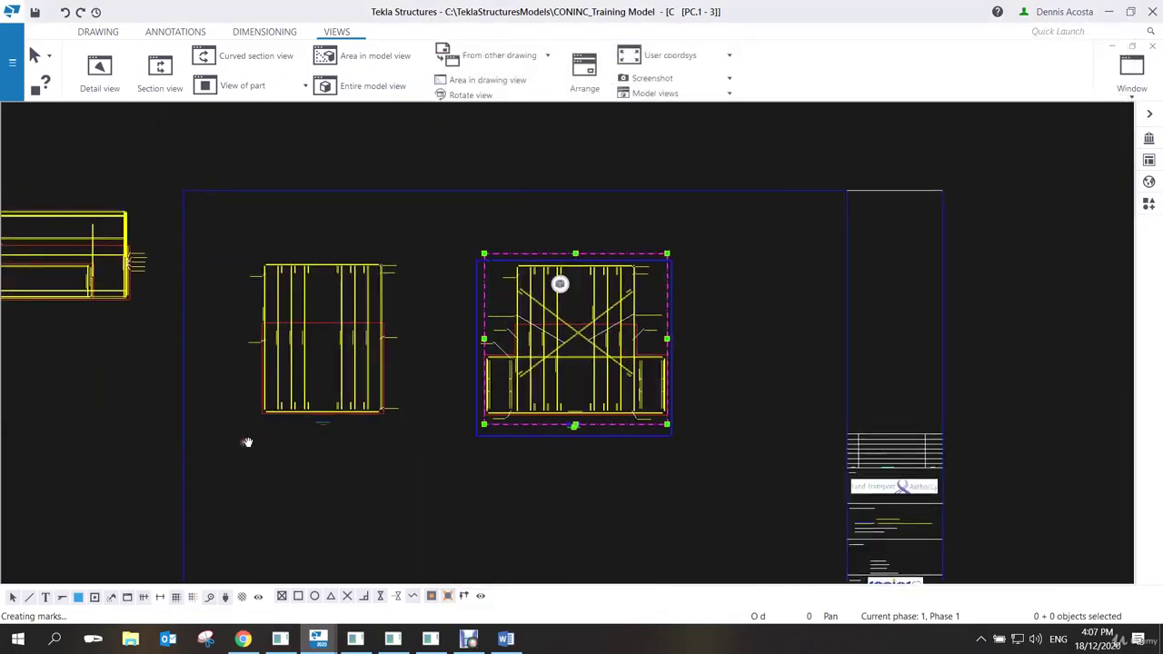
Create a section view along the right end face of the elevation, looking left, with a full-height cut box, and place it below section A-A.
{"action": "scroll", "coordinate": [293, 250], "scroll_direction": "up", "scroll_amount": 3}
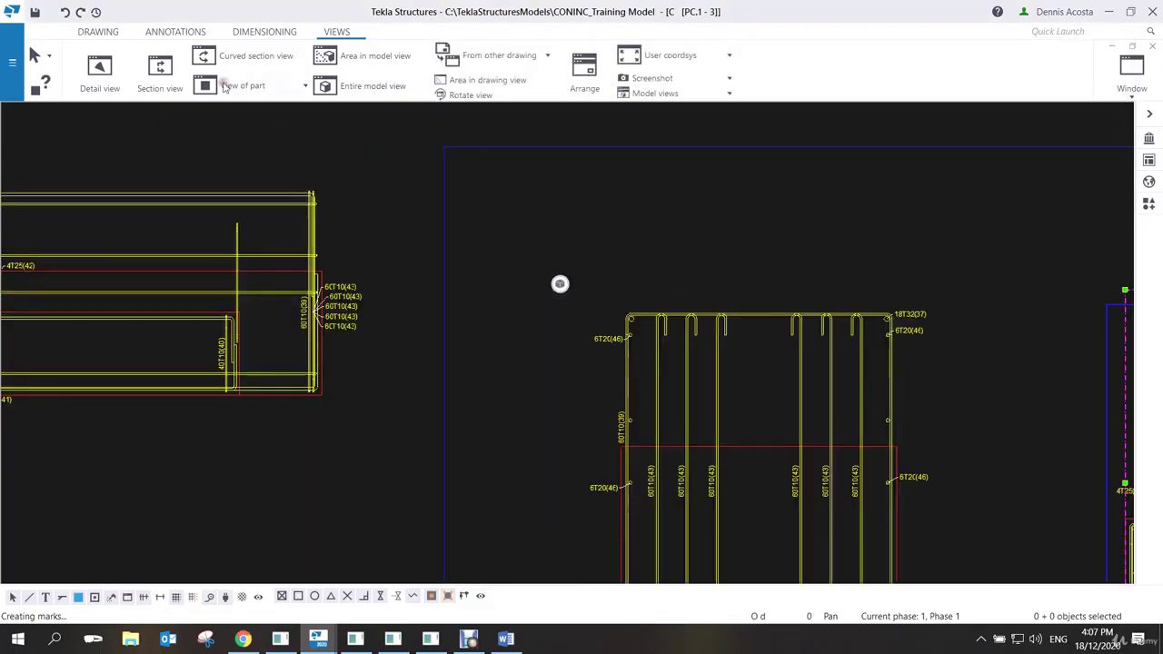
{"action": "left_click", "coordinate": [157, 76]}
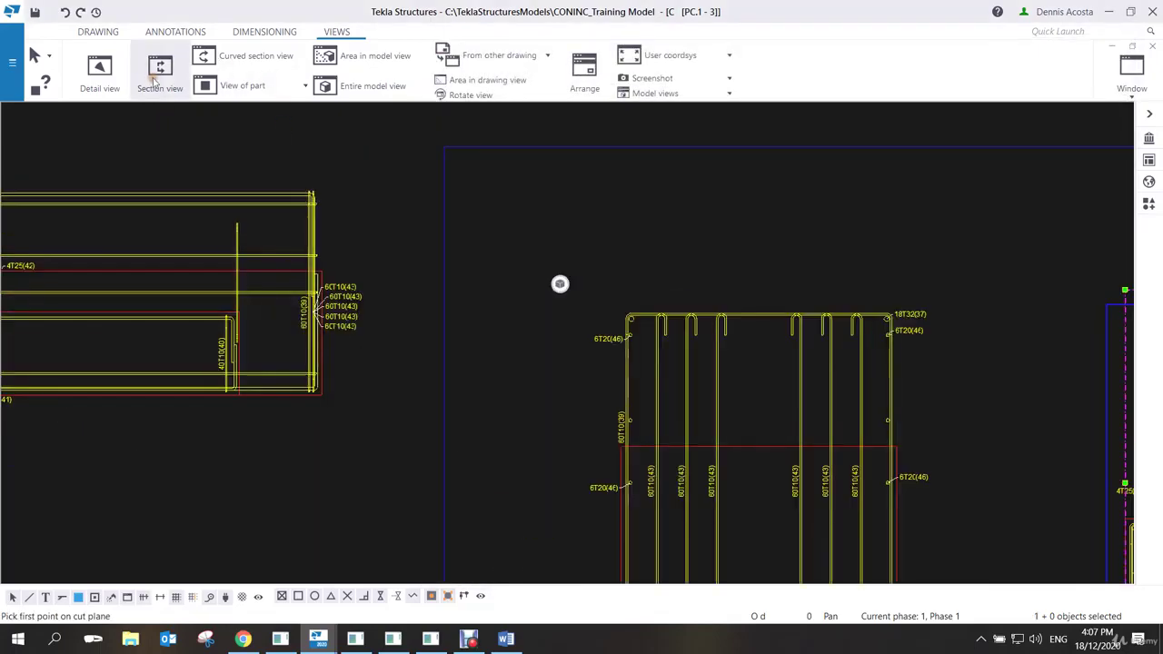
{"action": "left_click", "coordinate": [307, 394]}
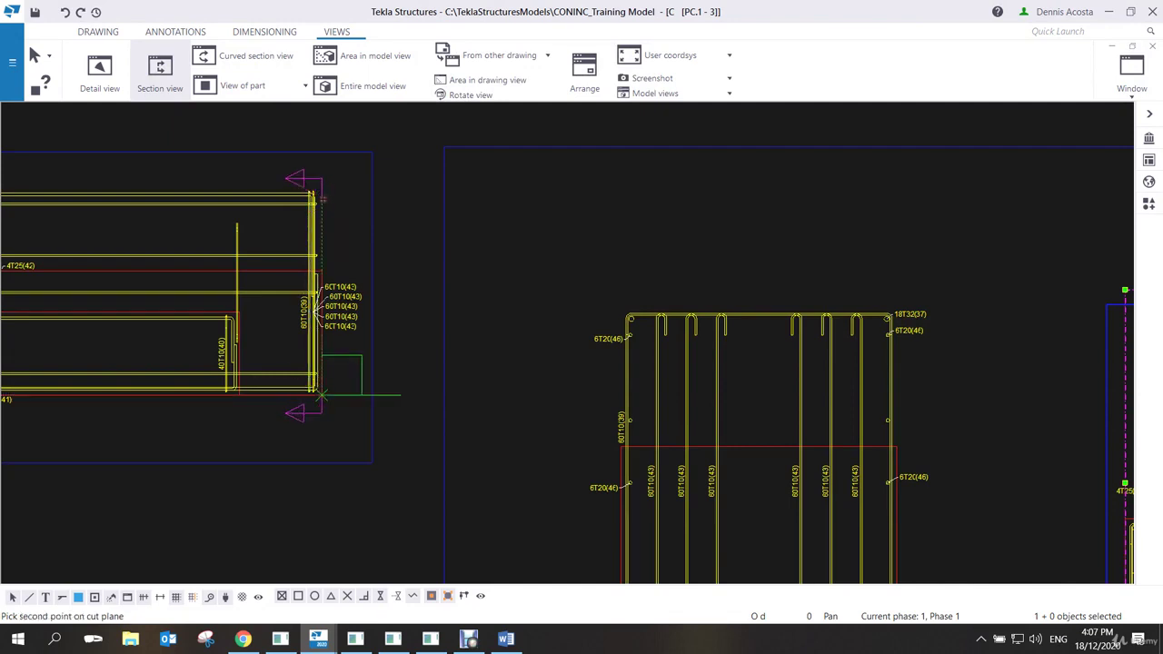
{"action": "left_click", "coordinate": [312, 190]}
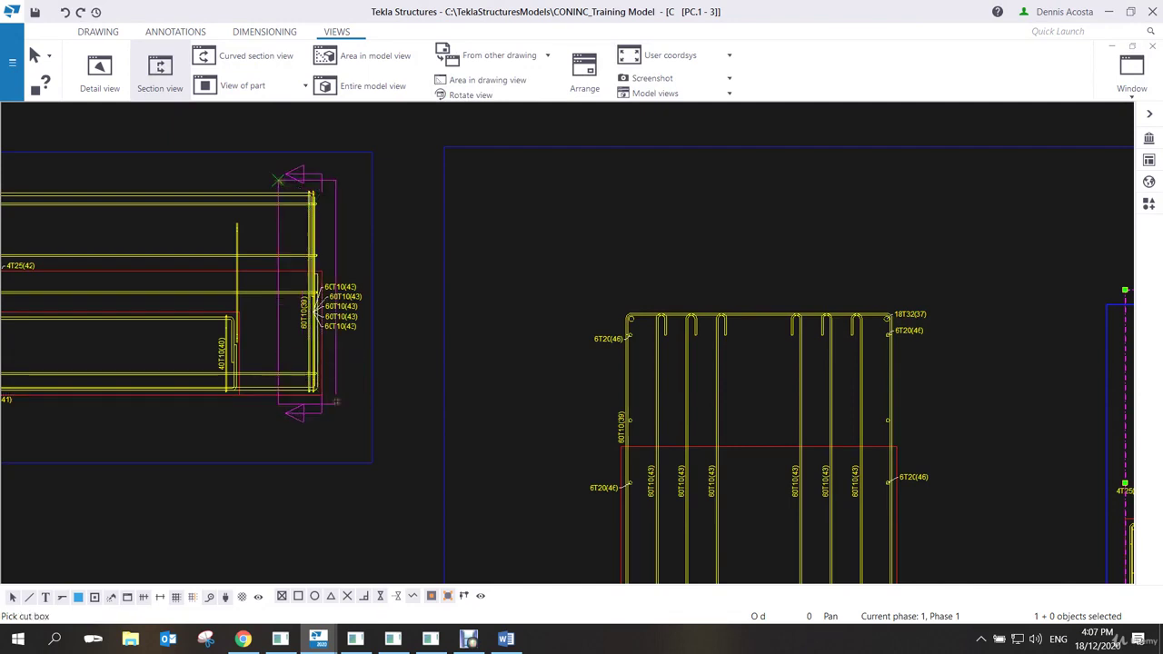
{"action": "scroll", "coordinate": [337, 417], "scroll_direction": "down", "scroll_amount": 5}
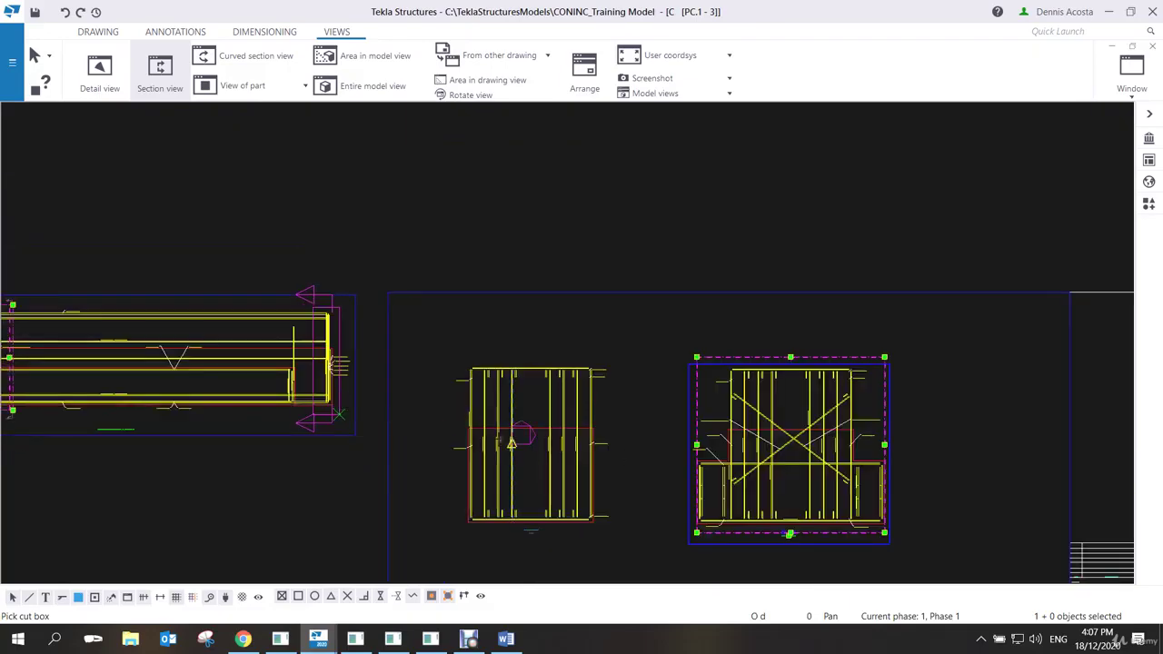
{"action": "scroll", "coordinate": [336, 364], "scroll_direction": "down", "scroll_amount": 2}
{"action": "left_click", "coordinate": [305, 502]}
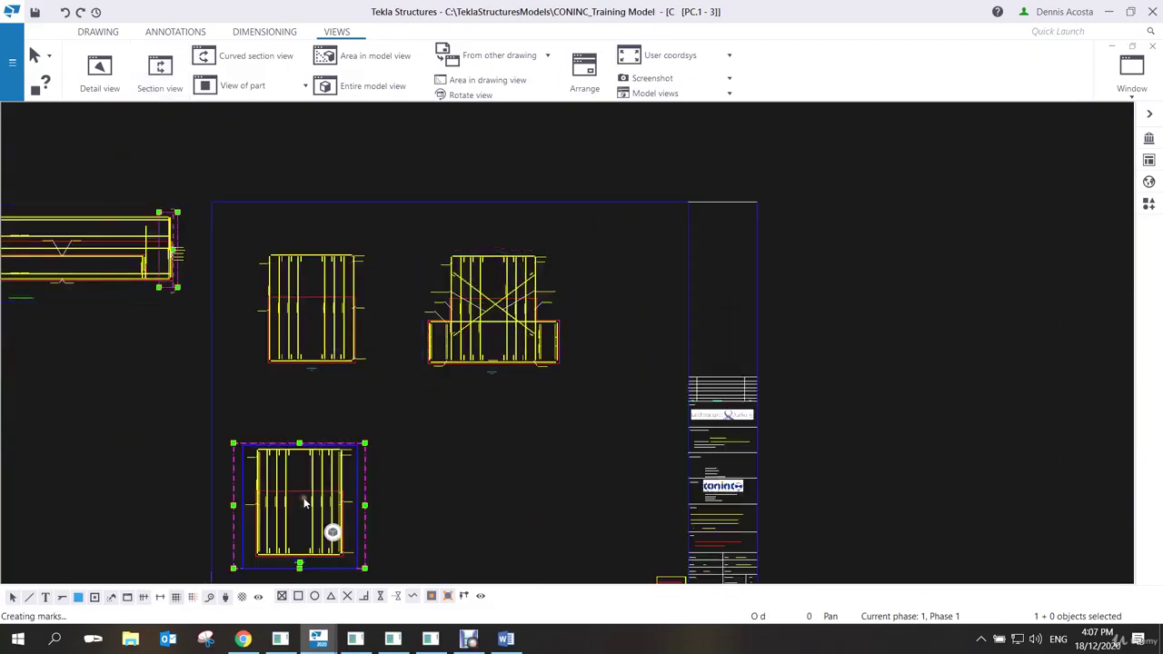
{"action": "right_click", "coordinate": [361, 391]}
{"action": "left_click", "coordinate": [391, 396]}
Set the visibility of reinforcing bars in group to all for section C-C, modify the view and close its properties.
{"action": "scroll", "coordinate": [361, 488], "scroll_direction": "up", "scroll_amount": 3}
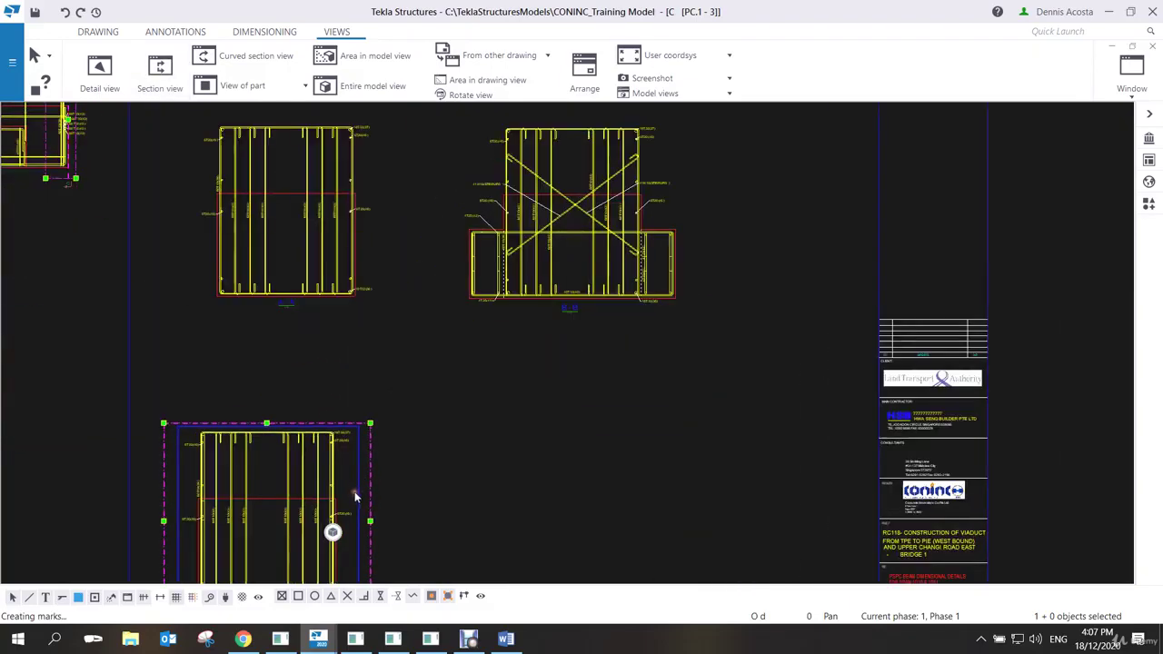
{"action": "left_click_drag", "start_coordinate": [361, 487], "coordinate": [443, 437]}
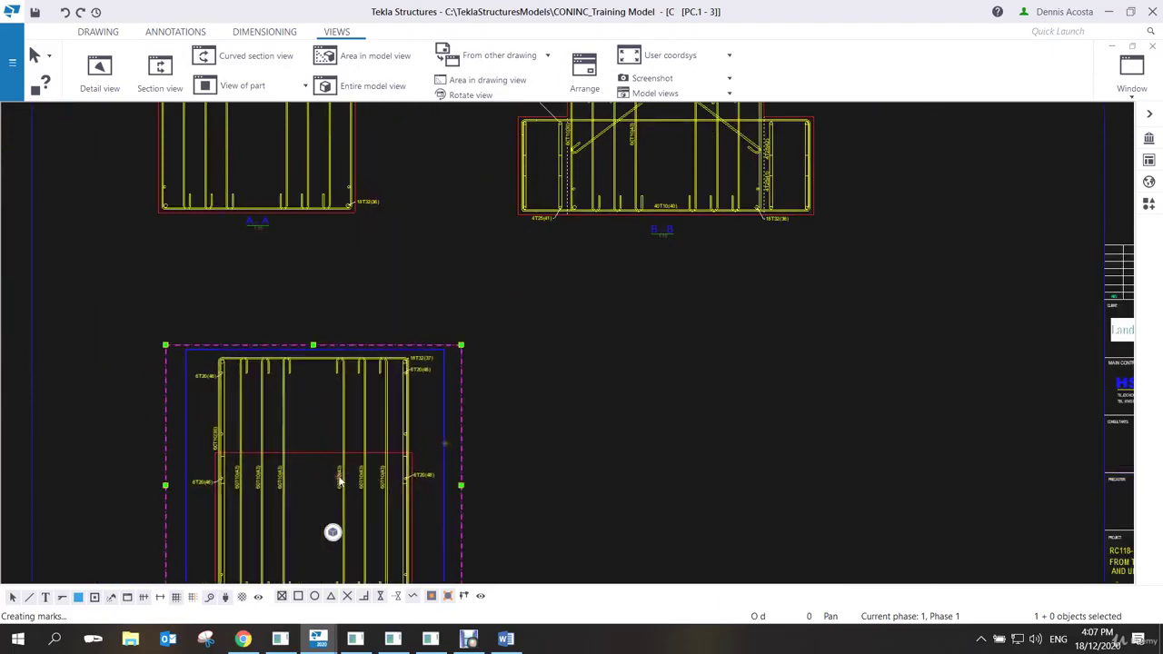
{"action": "scroll", "coordinate": [443, 394], "scroll_direction": "up", "scroll_amount": 1}
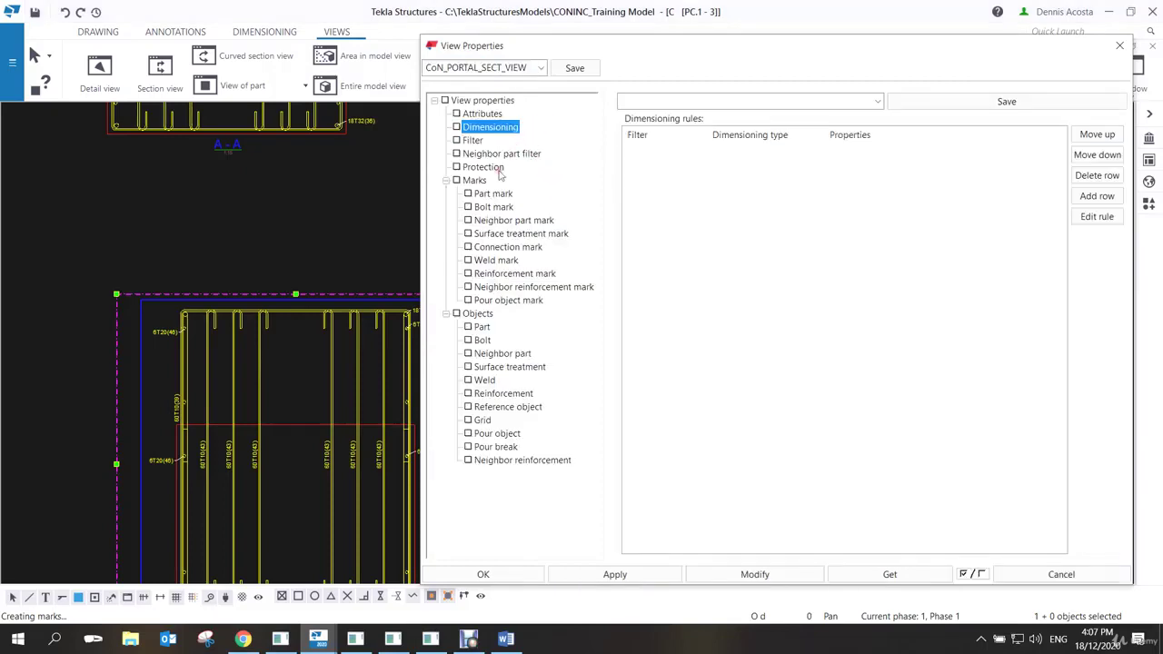
{"action": "left_click", "coordinate": [533, 393]}
{"action": "left_click", "coordinate": [909, 201]}
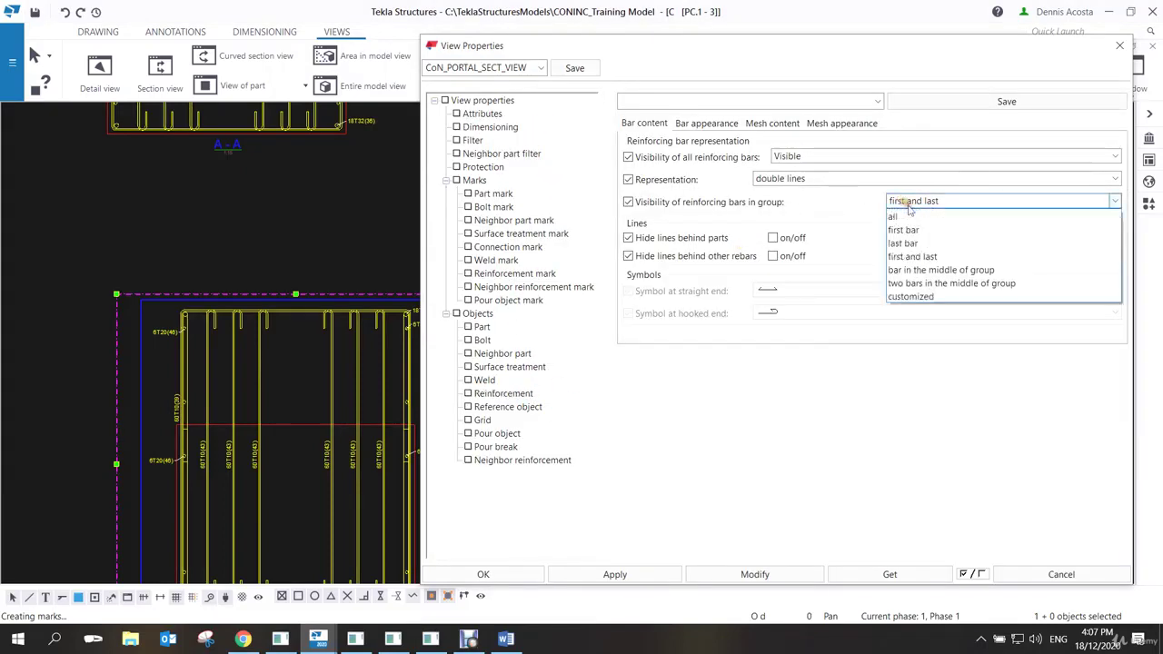
{"action": "left_click", "coordinate": [907, 209]}
{"action": "left_click", "coordinate": [772, 578]}
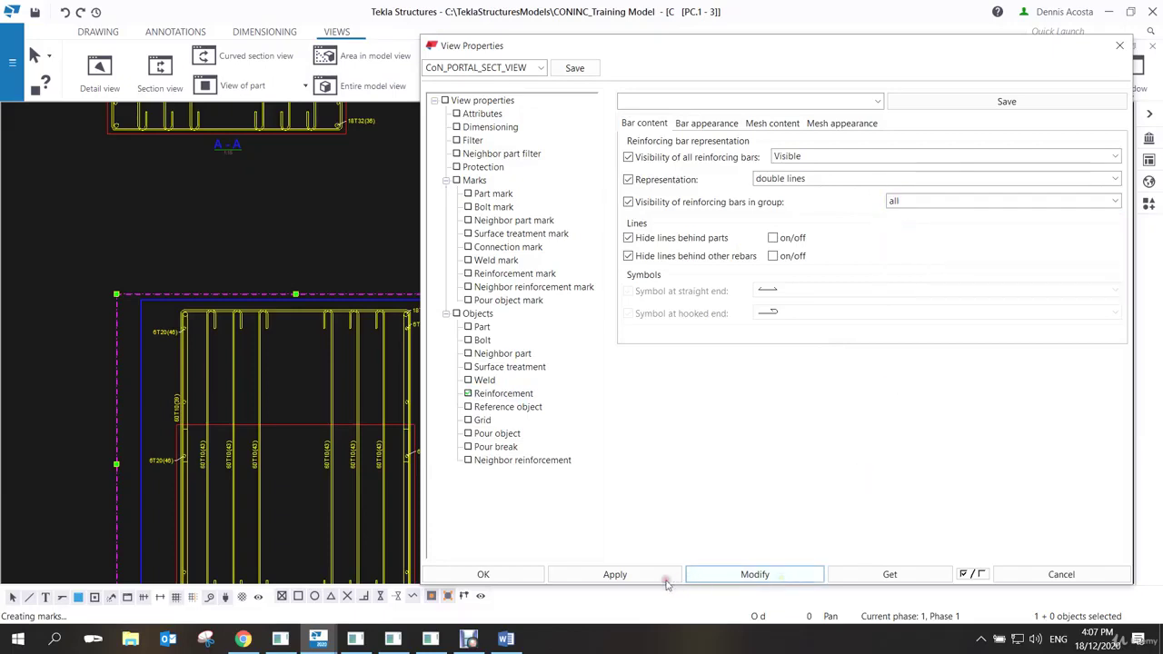
{"action": "left_click", "coordinate": [581, 574]}
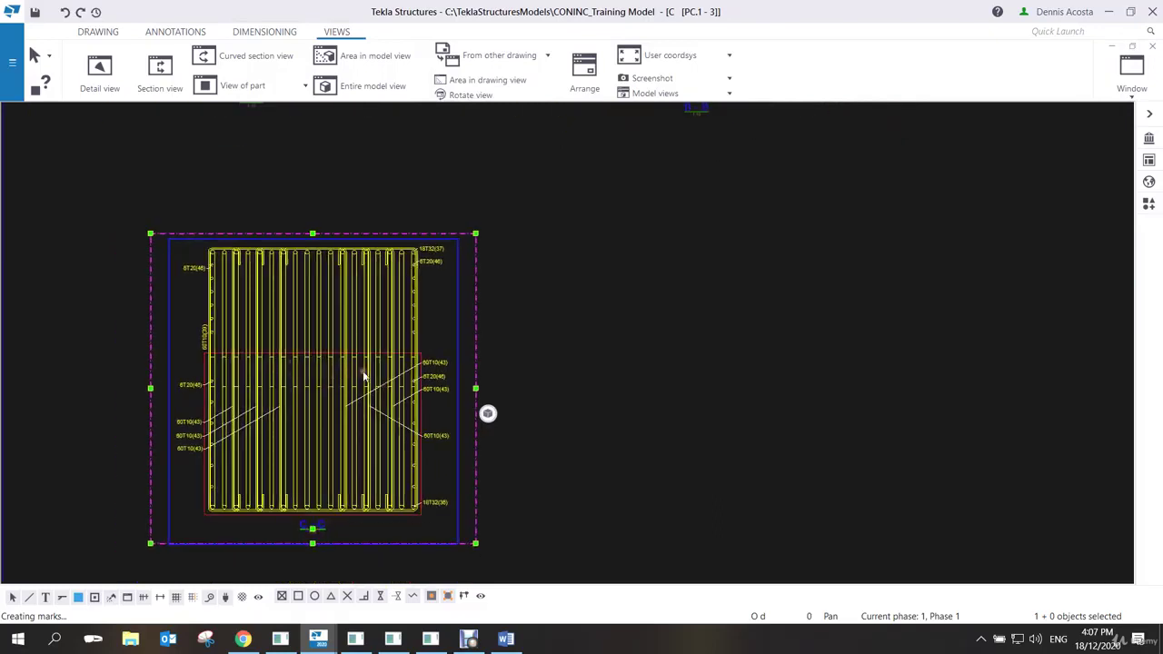
Add a row to the view filter of section C-C with the category Reinforcing bar and the condition Name Equals.
{"action": "scroll", "coordinate": [316, 369], "scroll_direction": "up", "scroll_amount": 2}
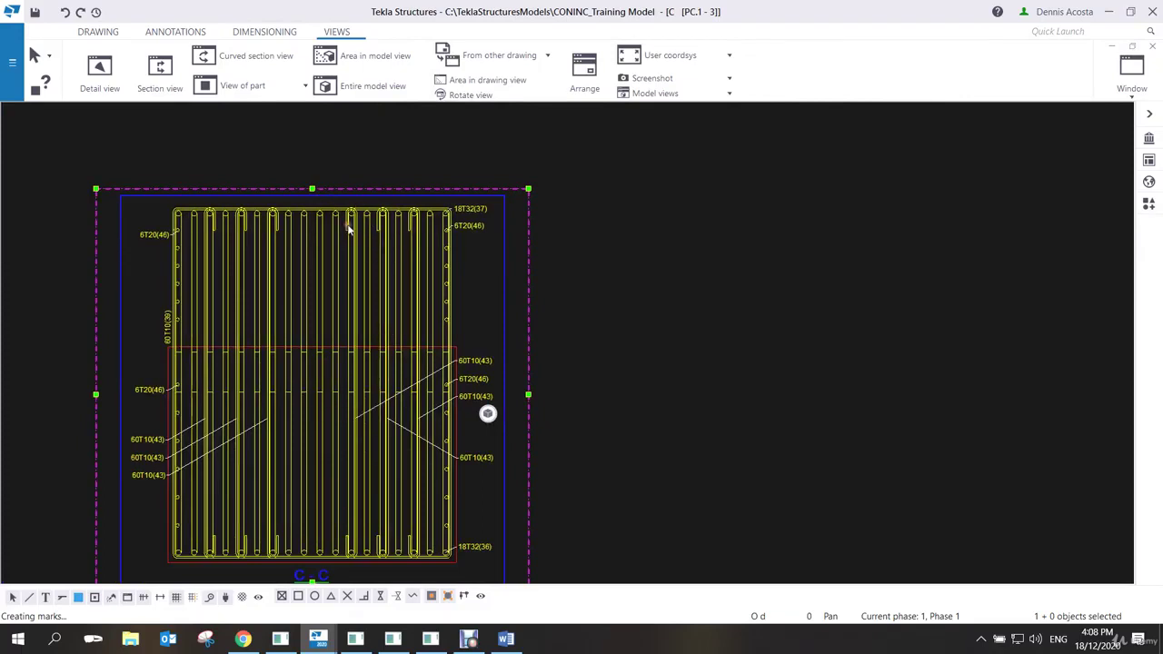
{"action": "left_click", "coordinate": [505, 313]}
{"action": "double_click", "coordinate": [504, 313]}
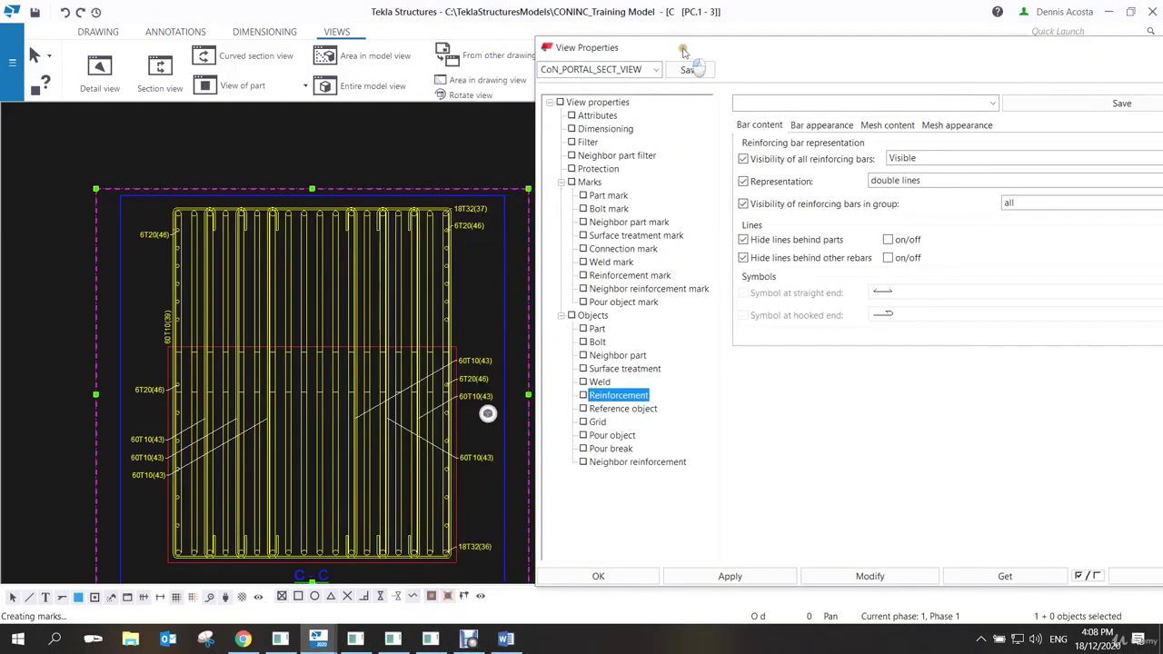
{"action": "left_click", "coordinate": [589, 143]}
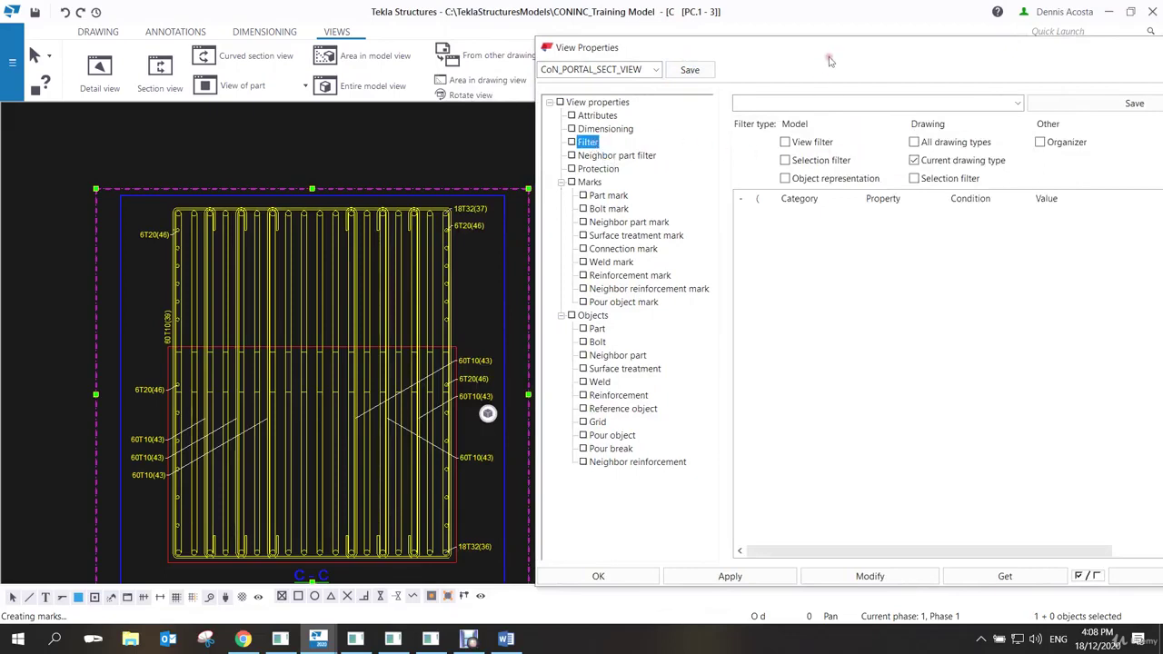
{"action": "left_click_drag", "start_coordinate": [842, 49], "coordinate": [754, 43]}
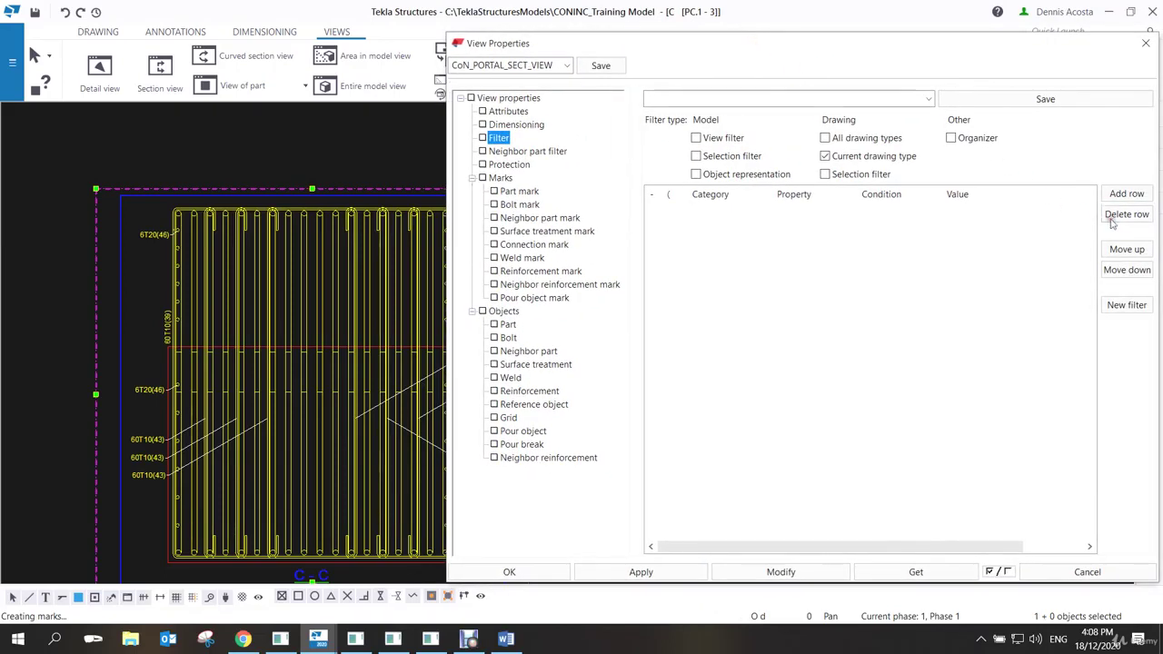
{"action": "left_click", "coordinate": [1126, 193]}
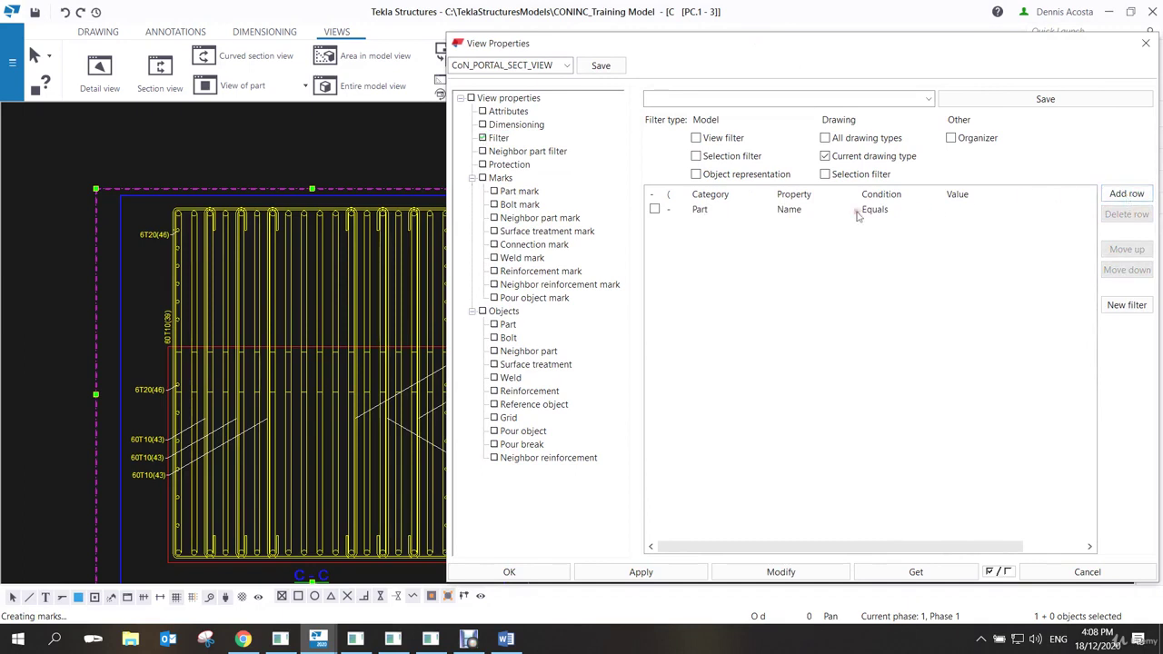
{"action": "left_click", "coordinate": [728, 211]}
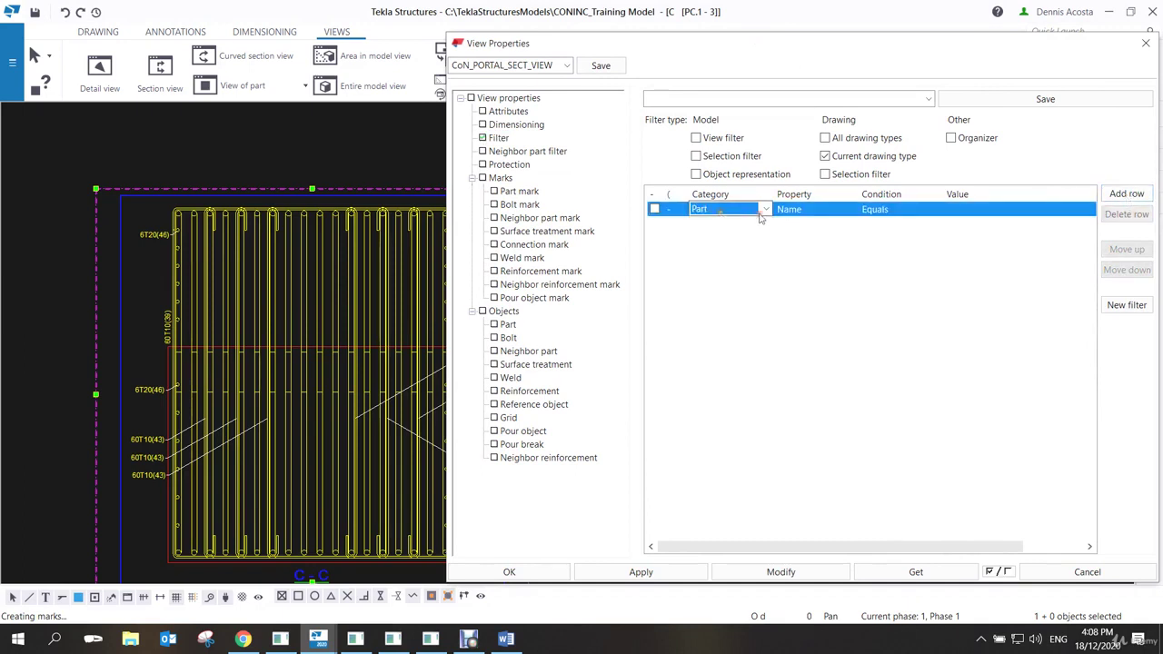
{"action": "left_click", "coordinate": [732, 211]}
{"action": "left_click", "coordinate": [738, 280]}
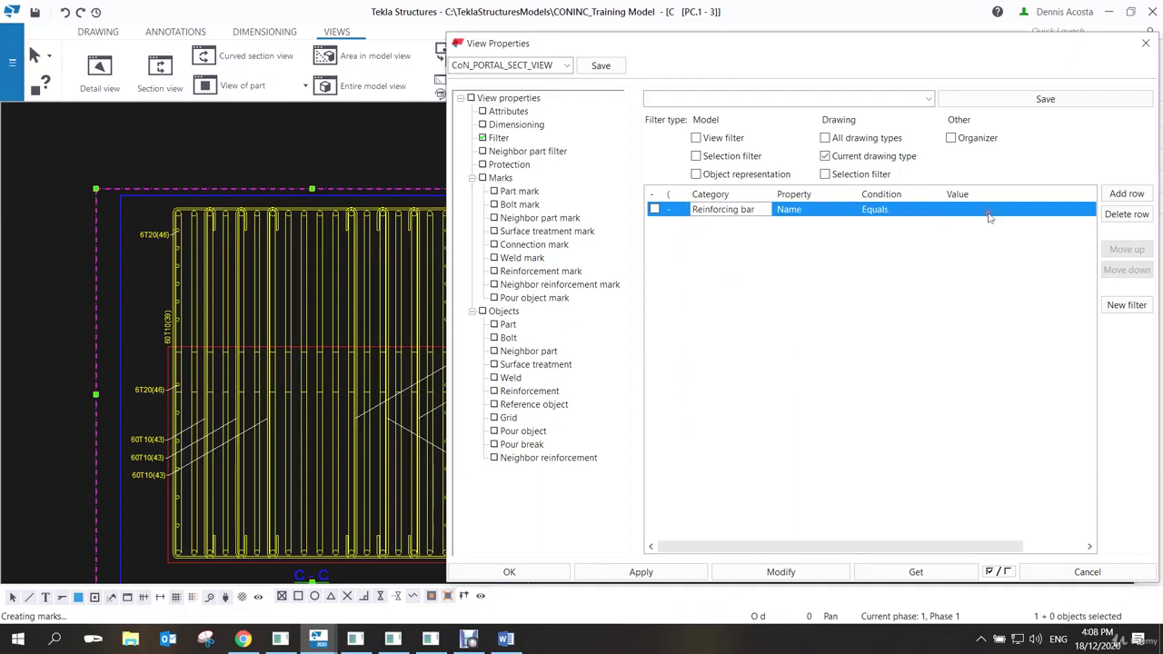
Fill the filter value by multi-selecting the side bars, bottom main bars and top main bars from the drawing of section C-C.
{"action": "left_click", "coordinate": [1041, 217]}
{"action": "left_click", "coordinate": [1085, 212]}
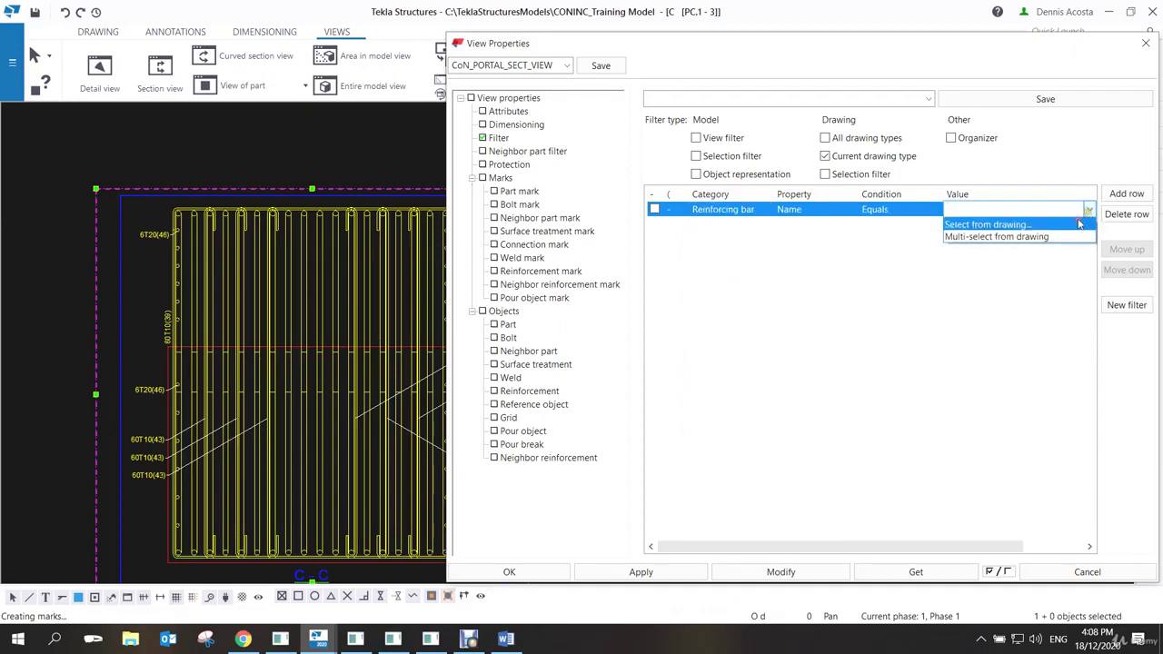
{"action": "left_click", "coordinate": [981, 237]}
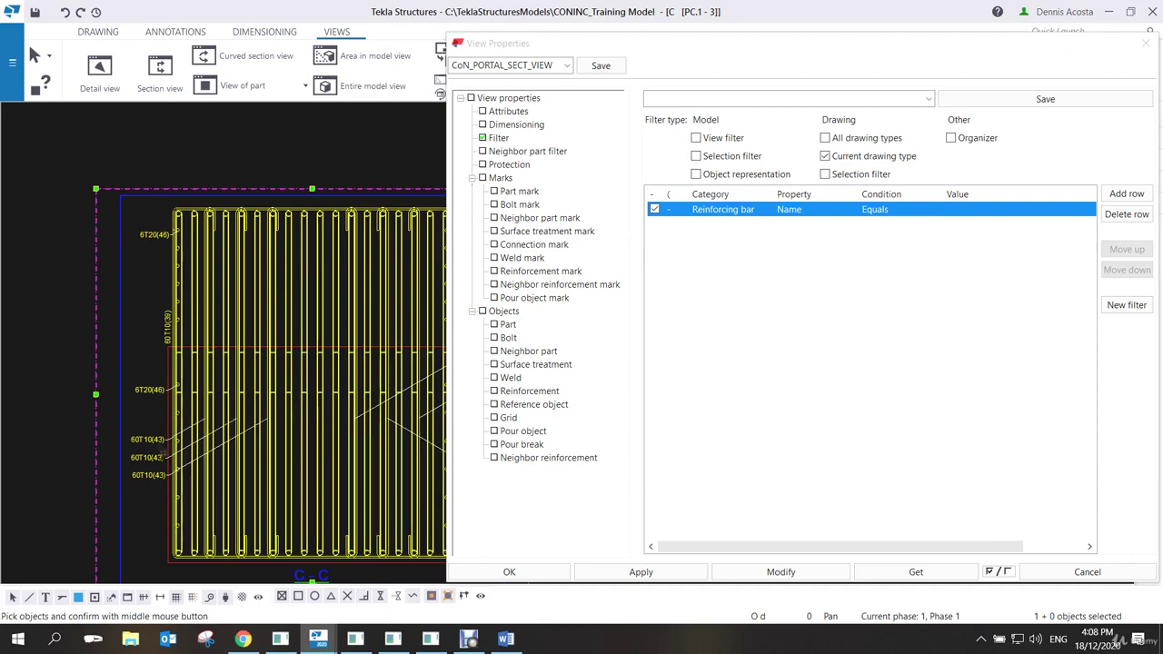
{"action": "scroll", "coordinate": [163, 451], "scroll_direction": "up", "scroll_amount": 2}
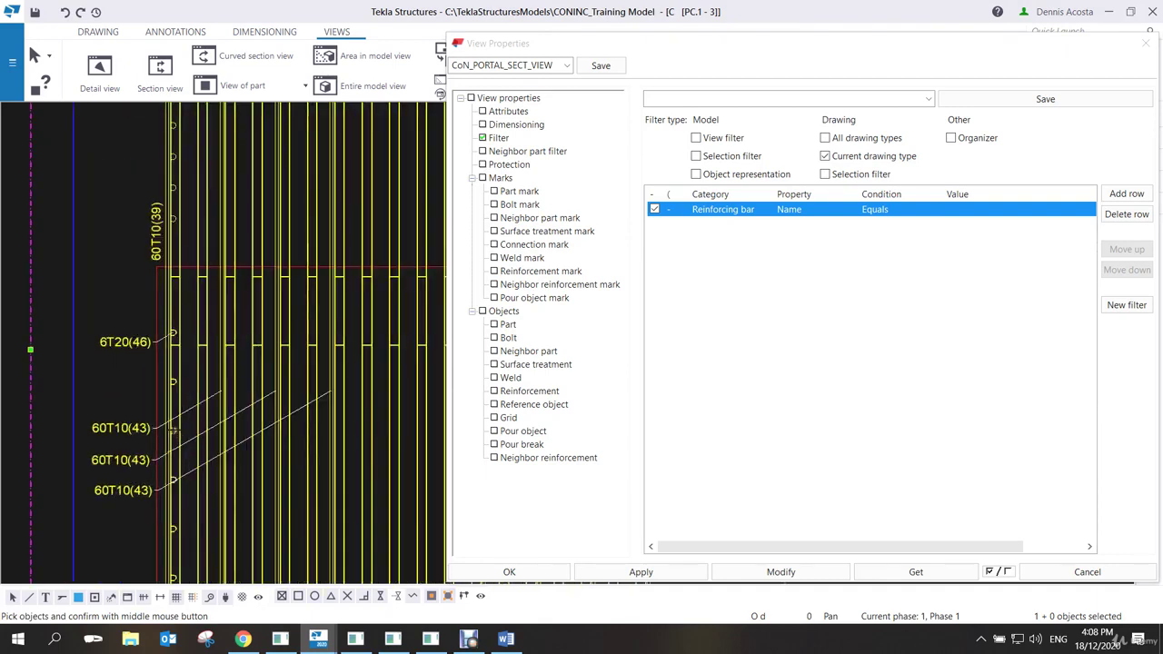
{"action": "scroll", "coordinate": [172, 428], "scroll_direction": "down", "scroll_amount": 1}
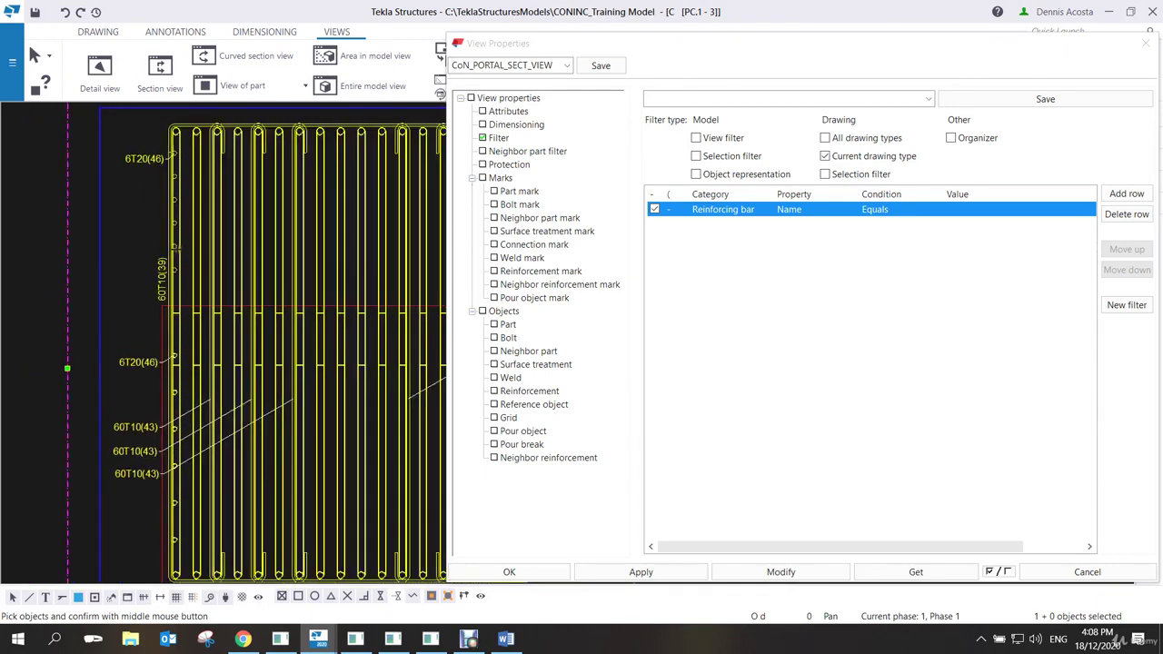
{"action": "key", "text": "Right"}
{"action": "key", "text": "Right"}
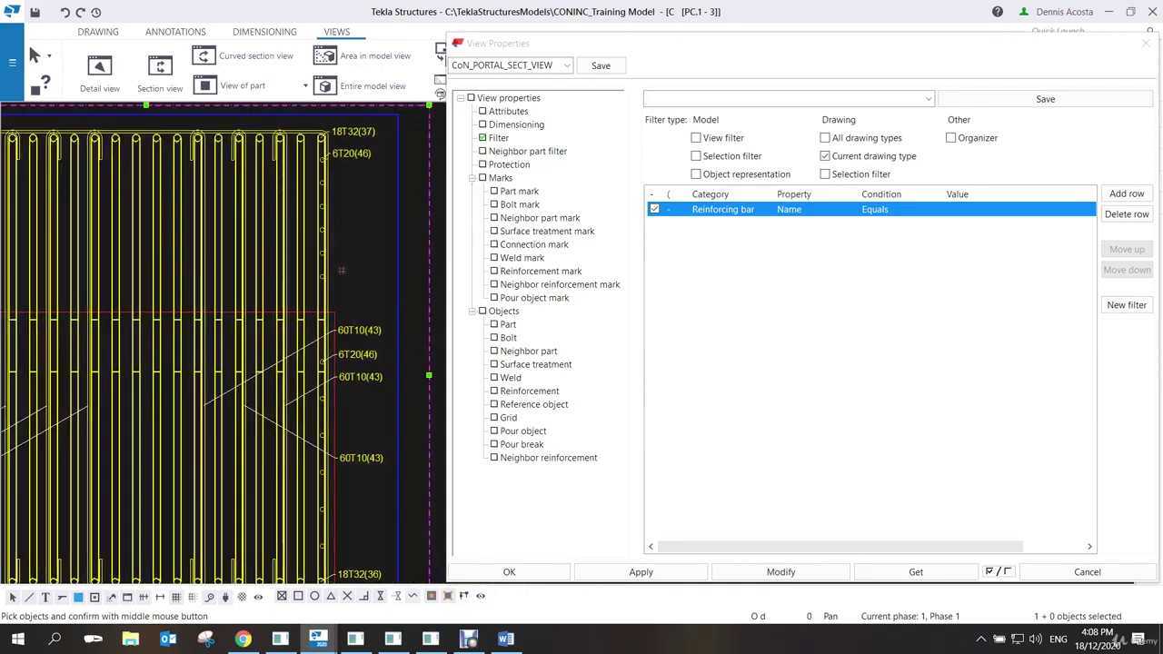
{"action": "middle_click", "coordinate": [350, 282]}
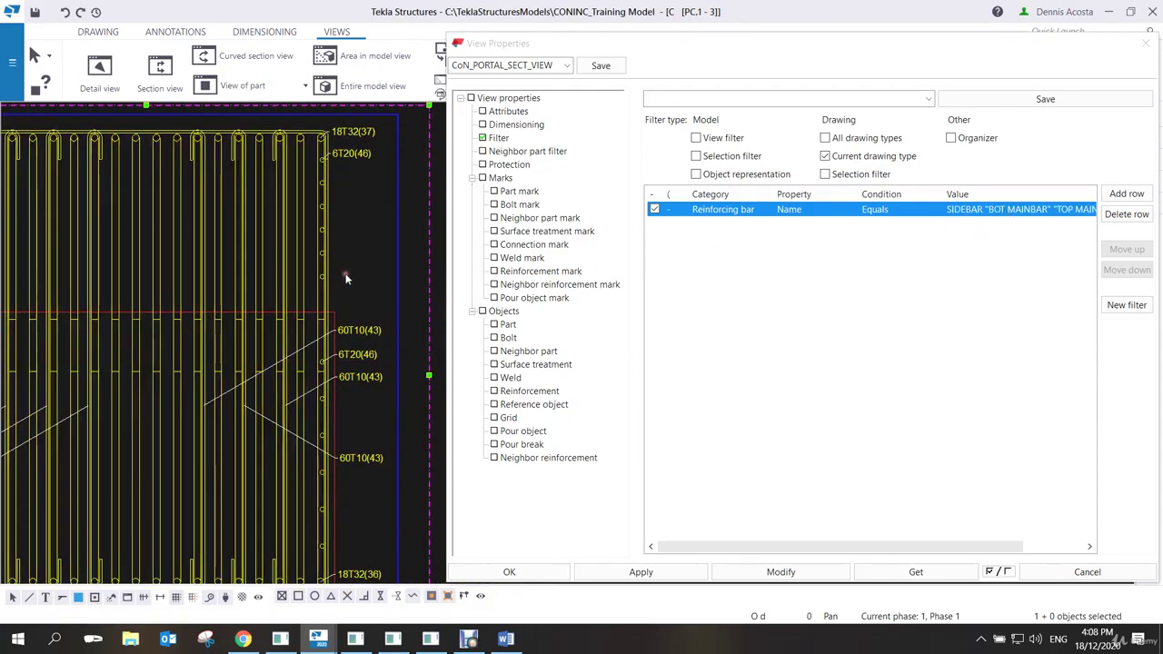
Modify section C-C with the reinforcing bar name filter and close its view properties.
{"action": "scroll", "coordinate": [345, 279], "scroll_direction": "down", "scroll_amount": 3}
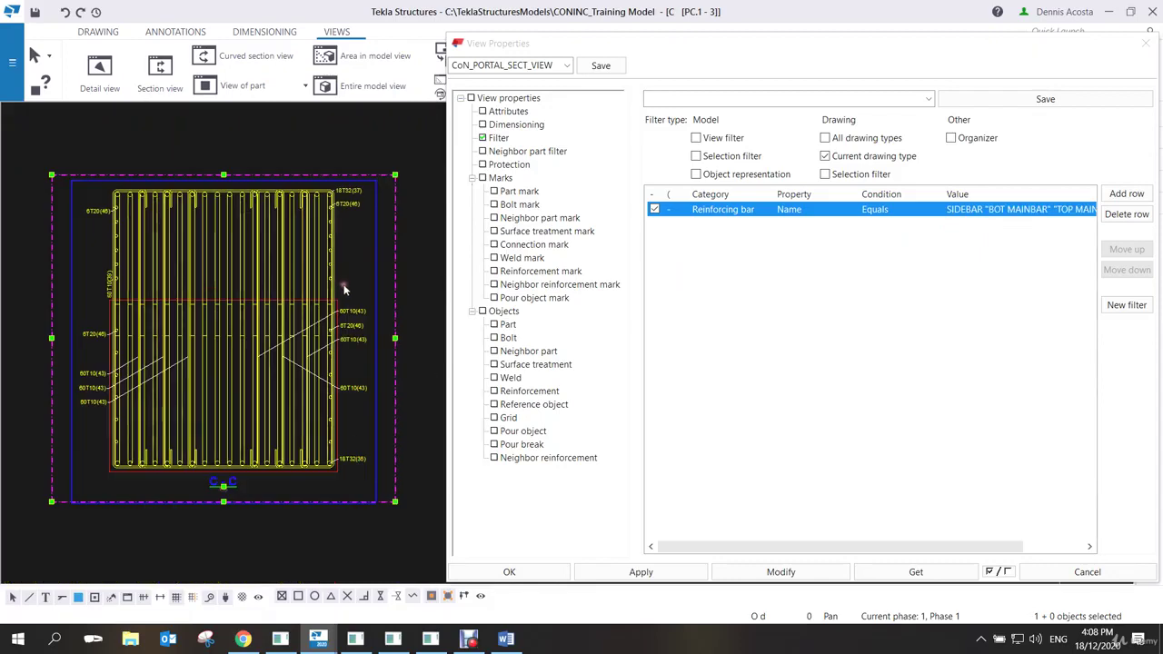
{"action": "left_click", "coordinate": [770, 572]}
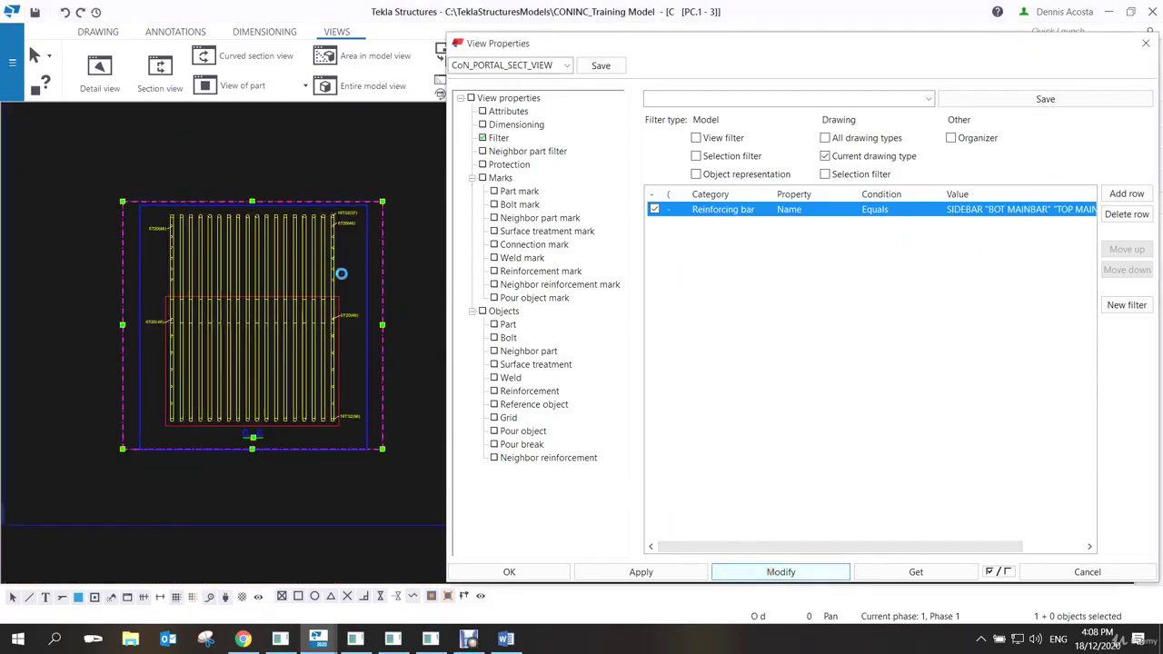
{"action": "scroll", "coordinate": [183, 237], "scroll_direction": "up", "scroll_amount": 2}
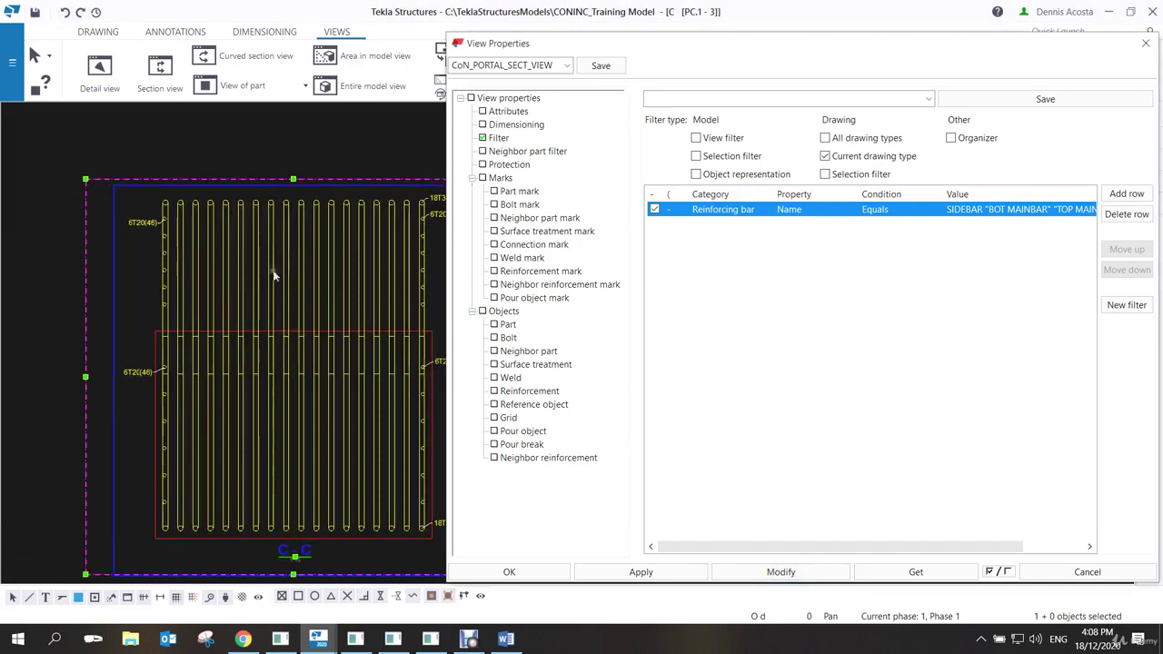
{"action": "middle_click_drag", "start_coordinate": [274, 275], "coordinate": [214, 275]}
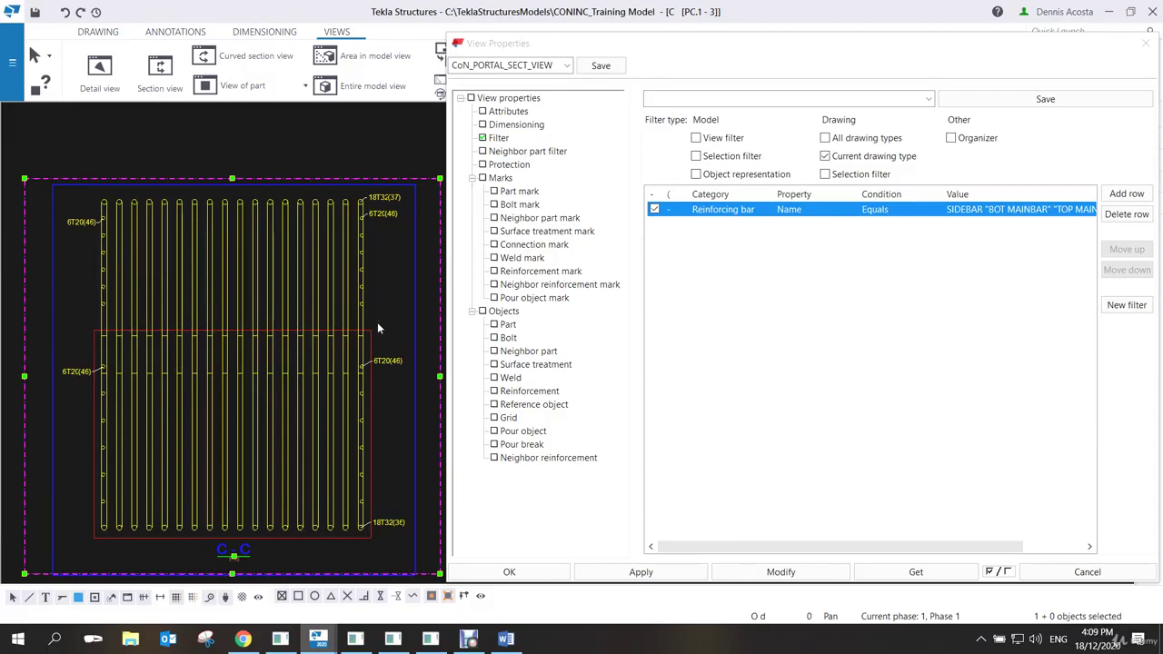
{"action": "scroll", "coordinate": [379, 329], "scroll_direction": "down", "scroll_amount": 3}
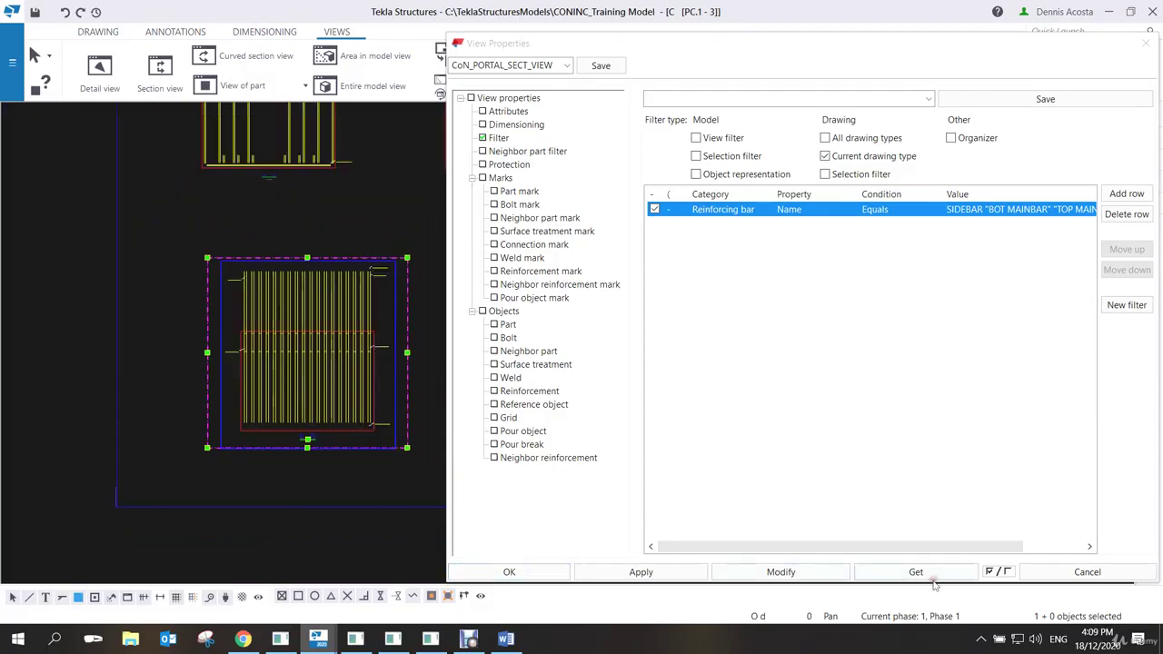
{"action": "left_click", "coordinate": [1086, 571]}
Create a section view cut vertically through the elevation just inside section line C-C, looking left, and place it beside section C-C on the sheet.
{"action": "scroll", "coordinate": [420, 364], "scroll_direction": "down", "scroll_amount": 3}
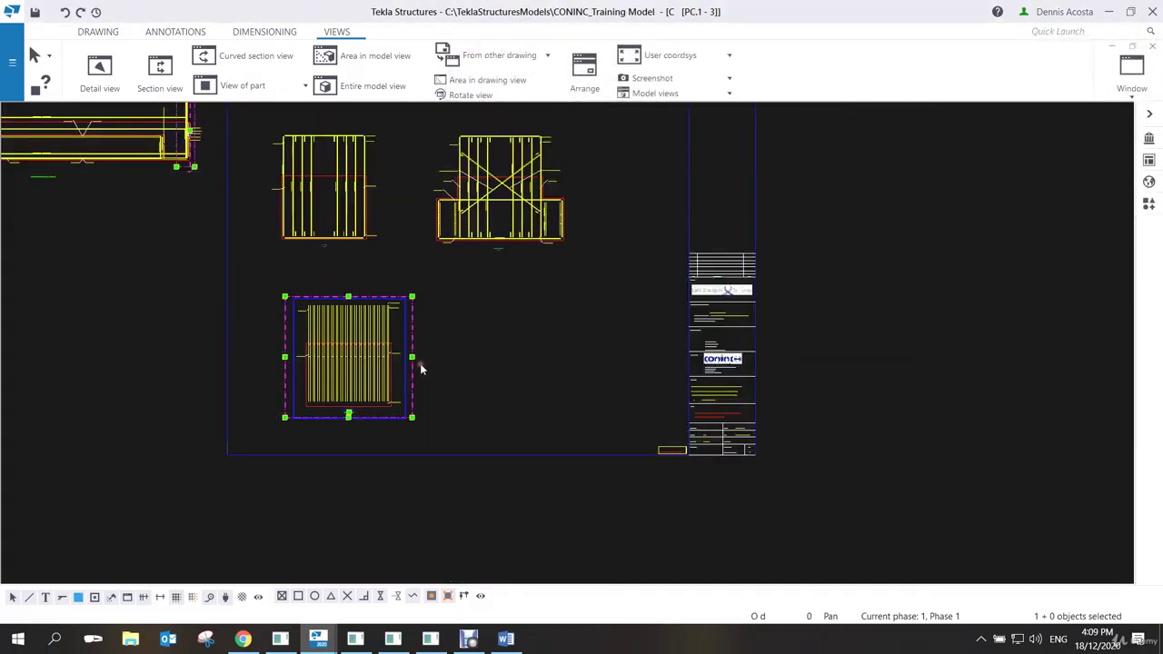
{"action": "middle_click_drag", "start_coordinate": [420, 363], "coordinate": [464, 460]}
{"action": "scroll", "coordinate": [244, 265], "scroll_direction": "up", "scroll_amount": 2}
{"action": "scroll", "coordinate": [245, 266], "scroll_direction": "up", "scroll_amount": 4}
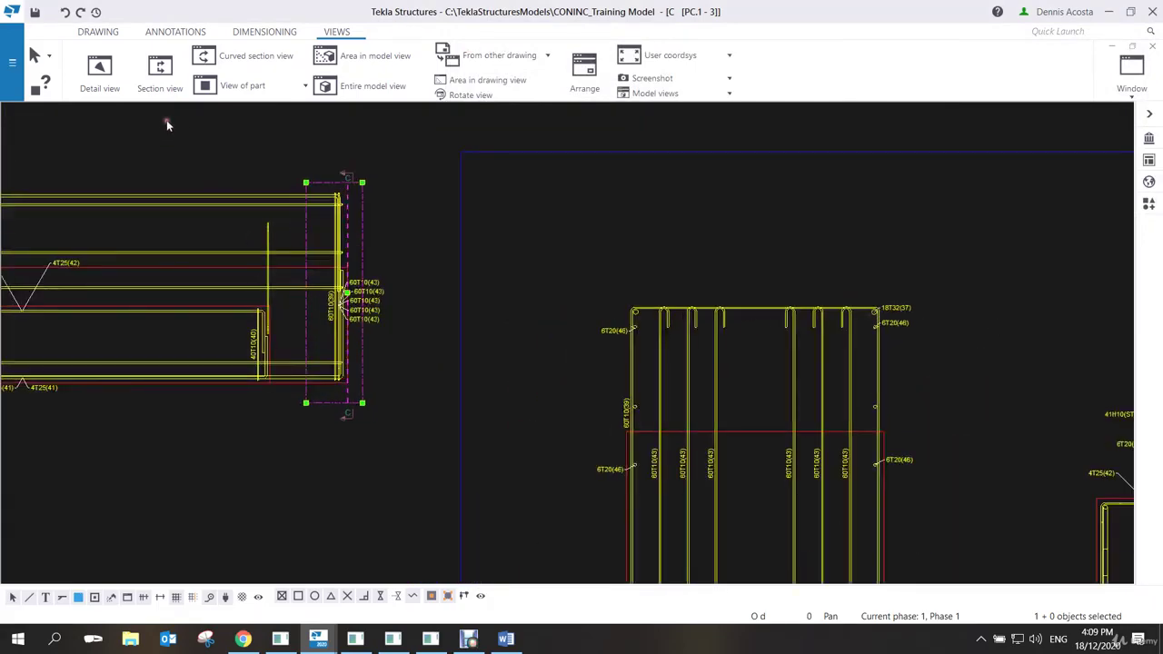
{"action": "left_click", "coordinate": [160, 68]}
{"action": "left_click", "coordinate": [268, 294]}
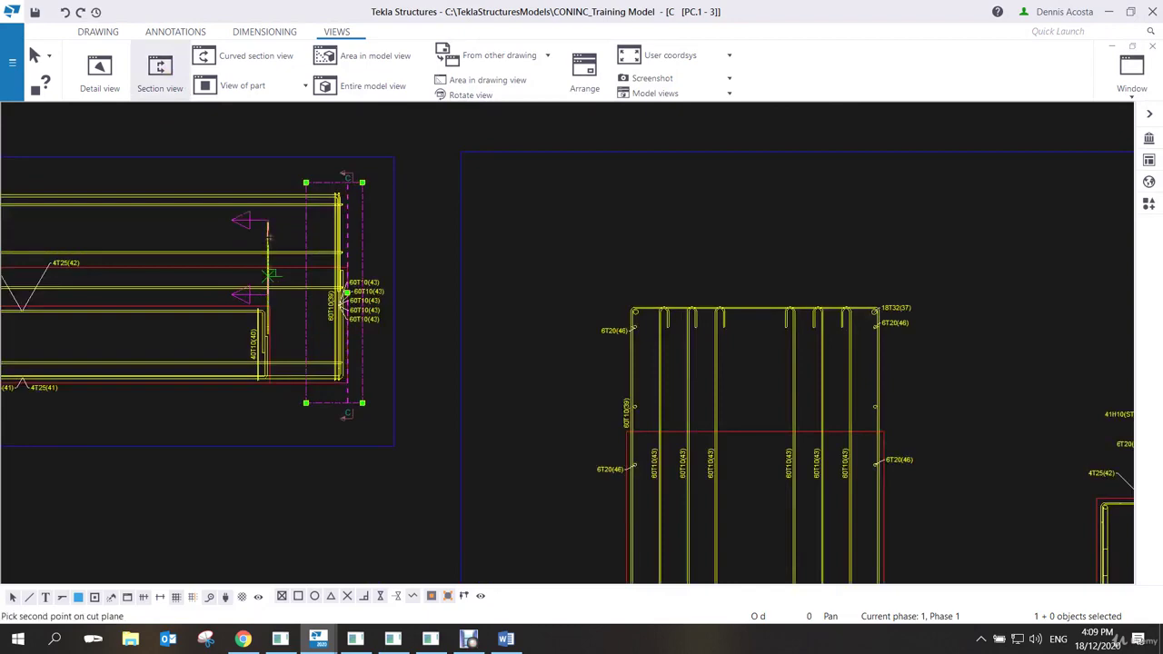
{"action": "left_click", "coordinate": [268, 222]}
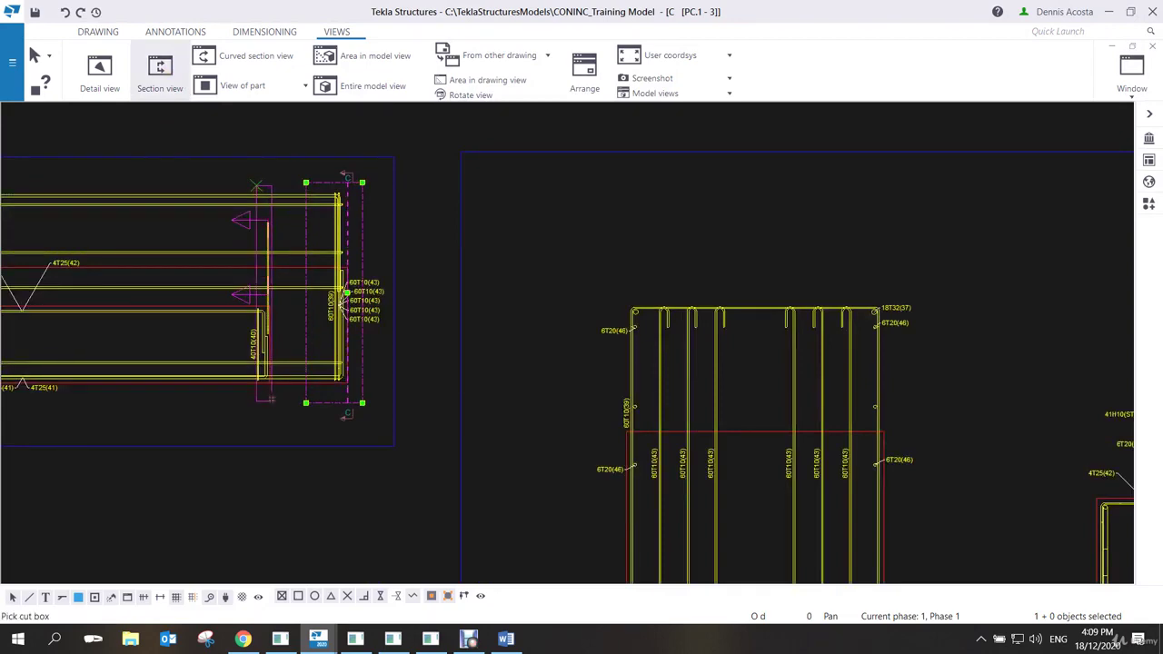
{"action": "scroll", "coordinate": [267, 201], "scroll_direction": "down", "scroll_amount": 4}
{"action": "middle_click_drag", "start_coordinate": [541, 344], "coordinate": [299, 267]}
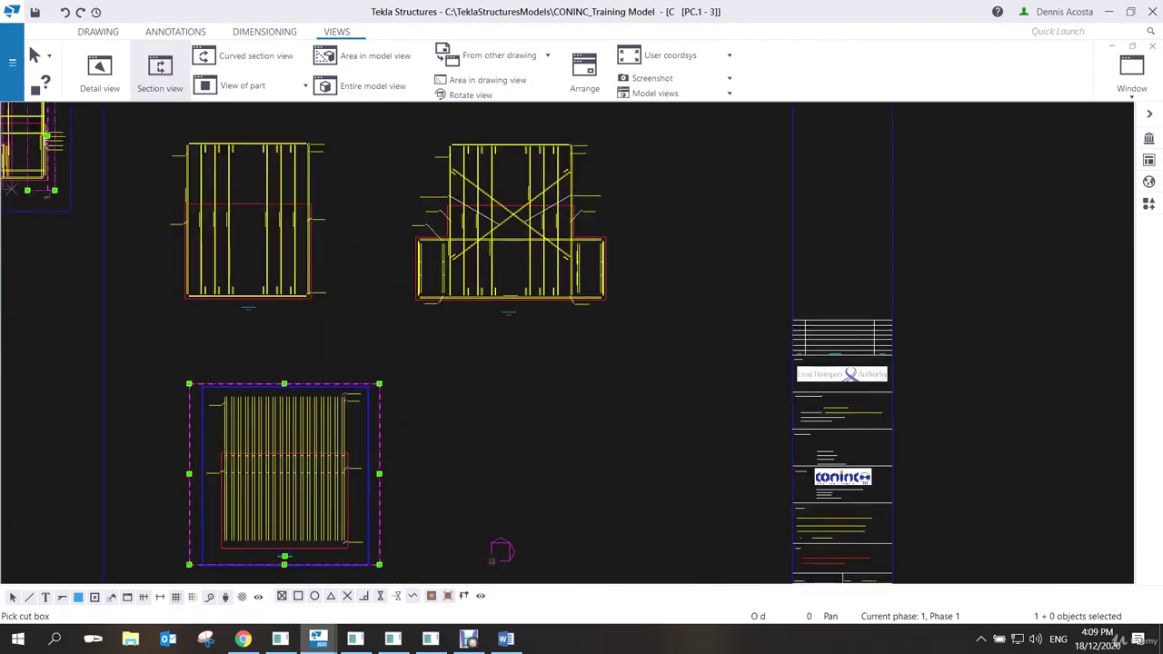
{"action": "left_click", "coordinate": [493, 541]}
{"action": "right_click", "coordinate": [523, 426]}
{"action": "left_click", "coordinate": [532, 432]}
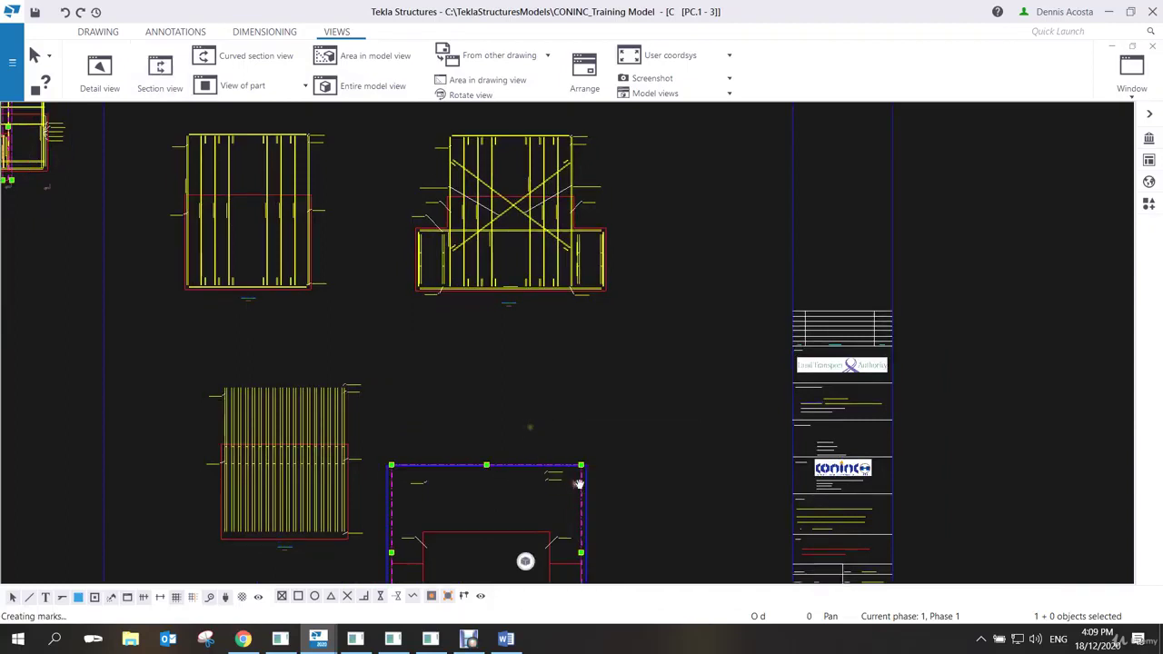
Move the new section D-D up the sheet so it sits below section B-B and level with section C-C.
{"action": "middle_click_drag", "start_coordinate": [584, 574], "coordinate": [585, 479]}
{"action": "left_click_drag", "start_coordinate": [585, 489], "coordinate": [620, 389]}
{"action": "left_click", "coordinate": [622, 389]}
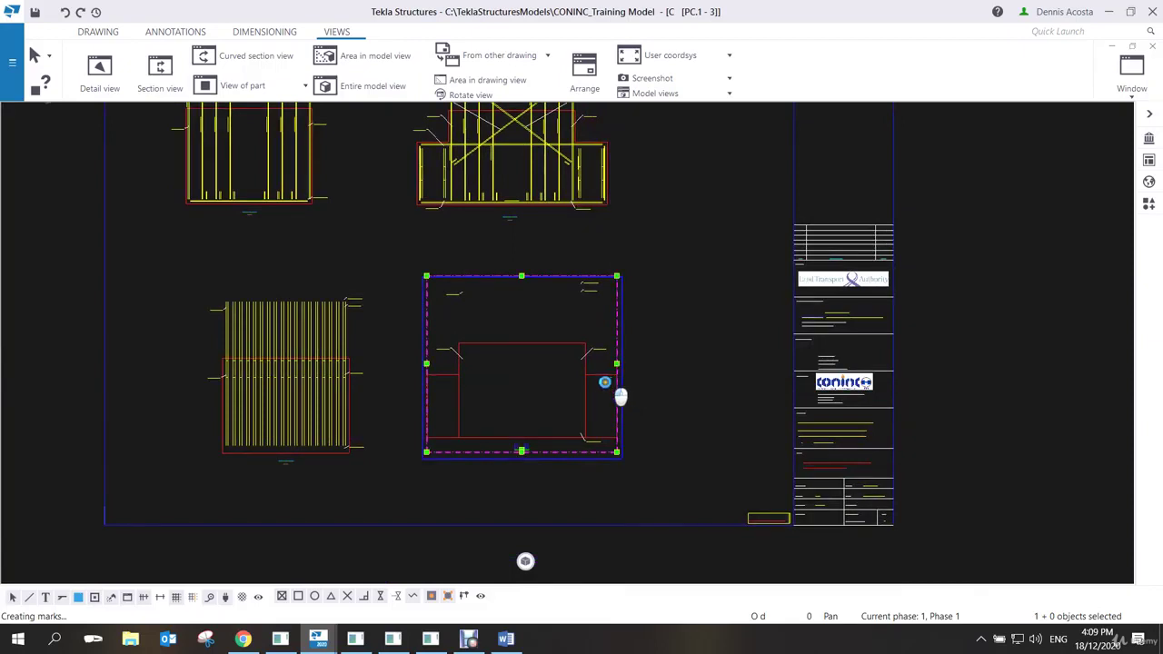
Switch off the reinforcing bar name row in the view filter of section D-D and modify the view.
{"action": "double_click", "coordinate": [626, 313]}
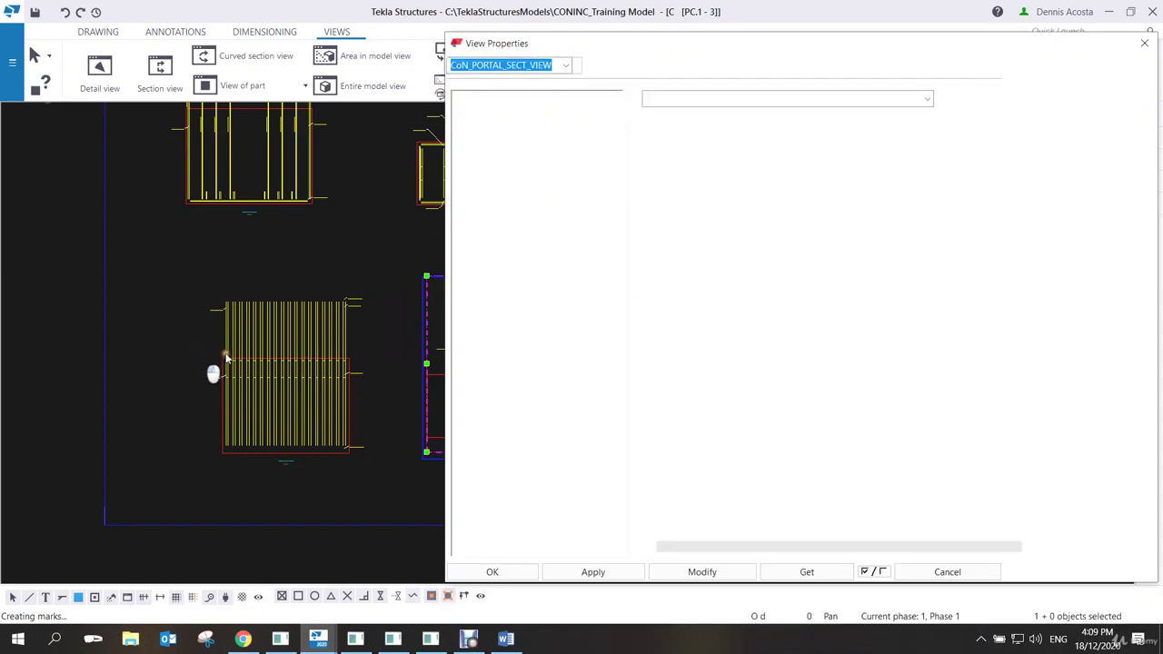
{"action": "middle_click_drag", "start_coordinate": [379, 336], "coordinate": [191, 350]}
{"action": "scroll", "coordinate": [329, 327], "scroll_direction": "up", "scroll_amount": 3}
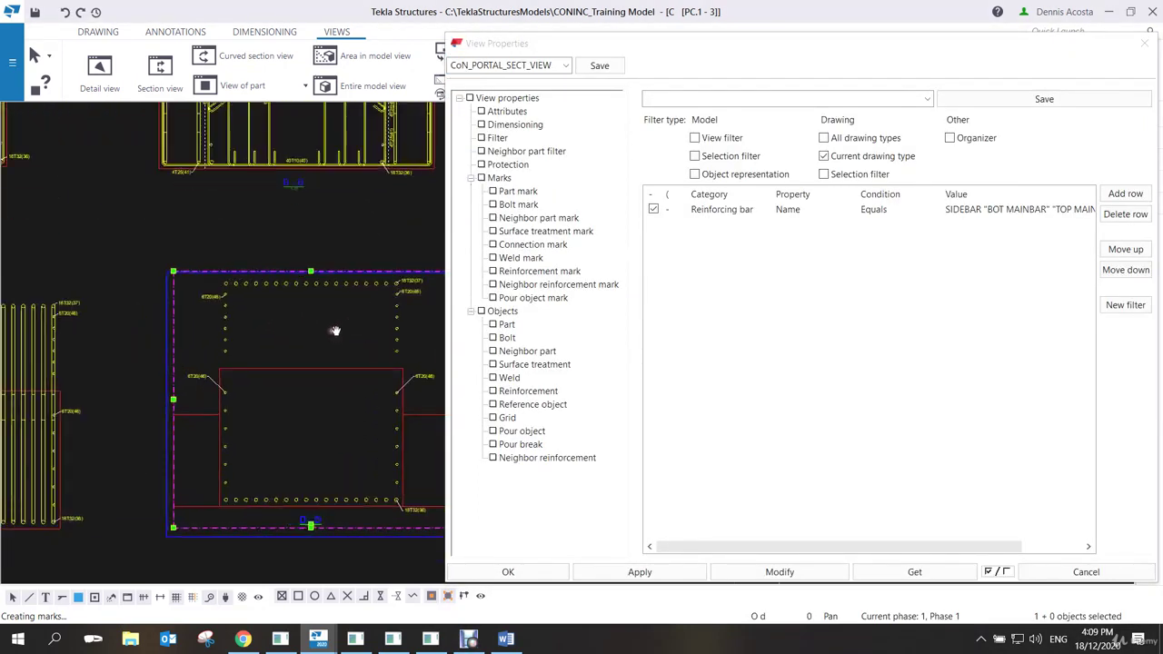
{"action": "left_click", "coordinate": [653, 211]}
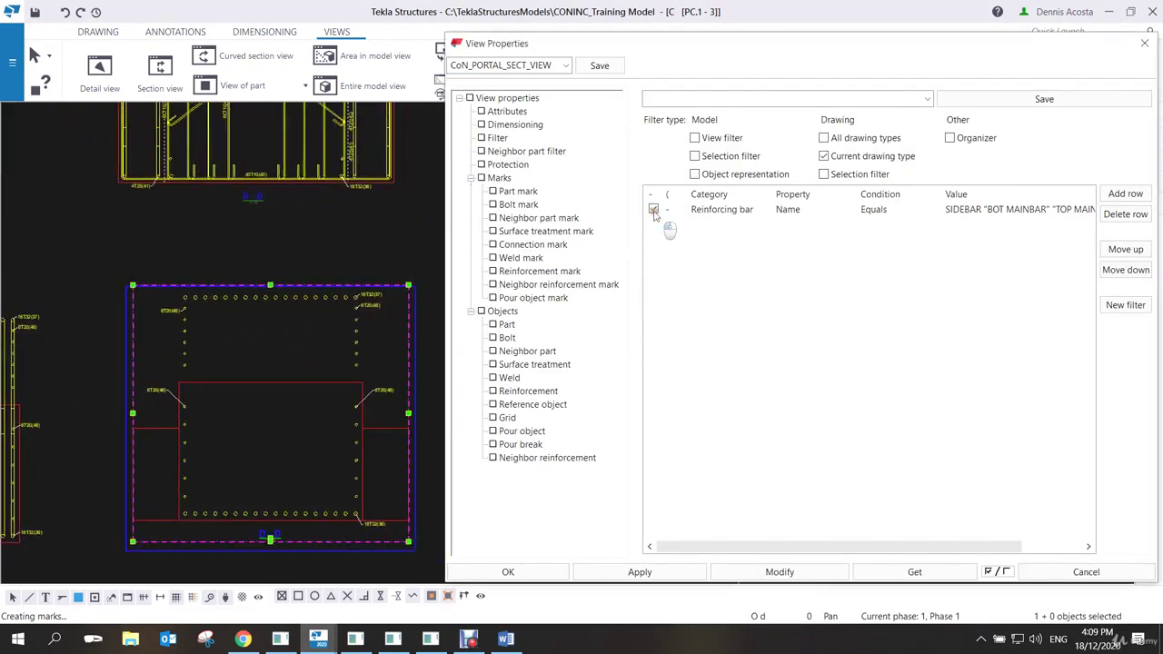
{"action": "left_click", "coordinate": [779, 572]}
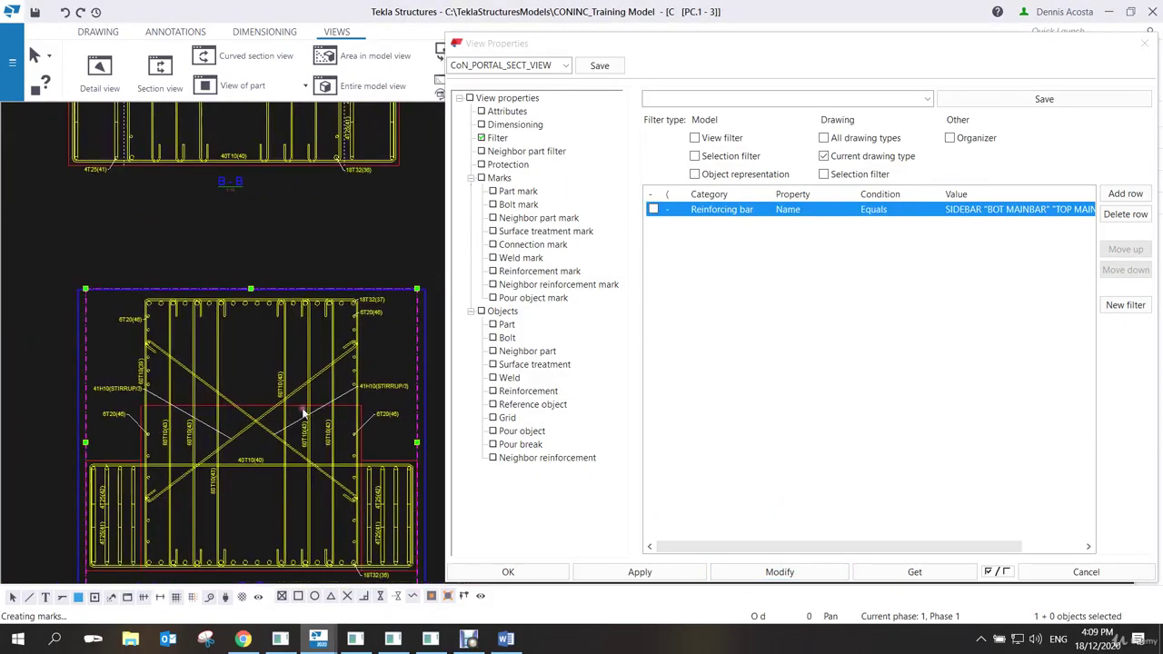
Refill the filter value by multi-selecting bars in section D-D, including SIDEMAINBAR, INTLINKS and MAINLINKS, and modify the view with the row active.
{"action": "left_click", "coordinate": [1066, 210]}
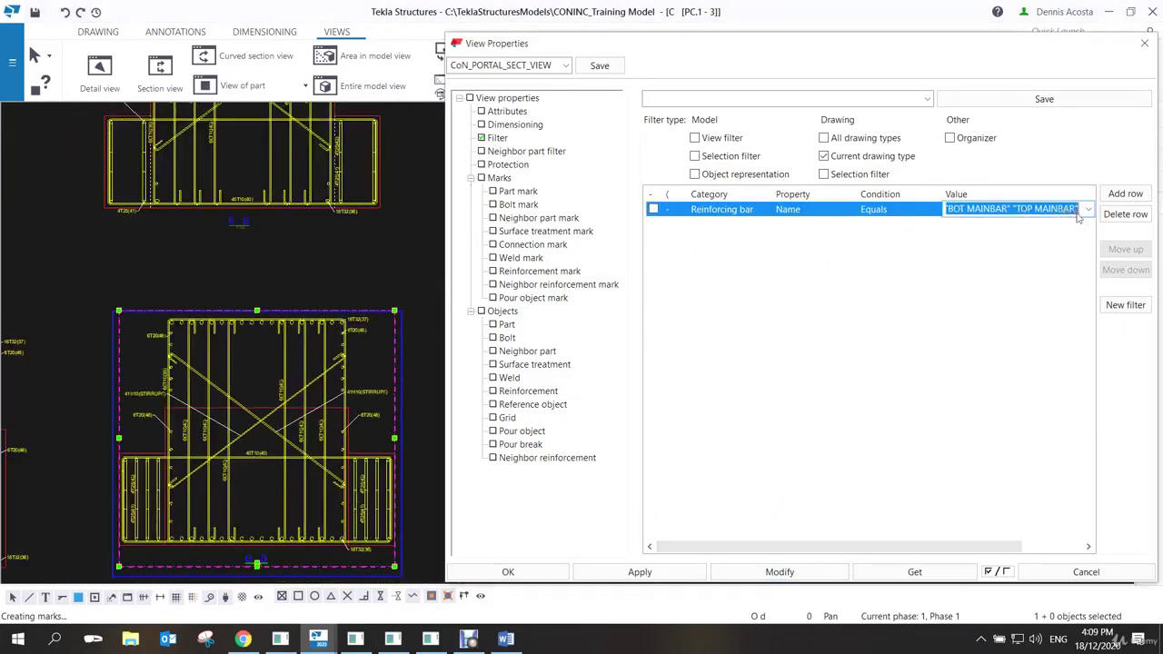
{"action": "left_click", "coordinate": [1087, 209]}
{"action": "left_click", "coordinate": [1003, 262]}
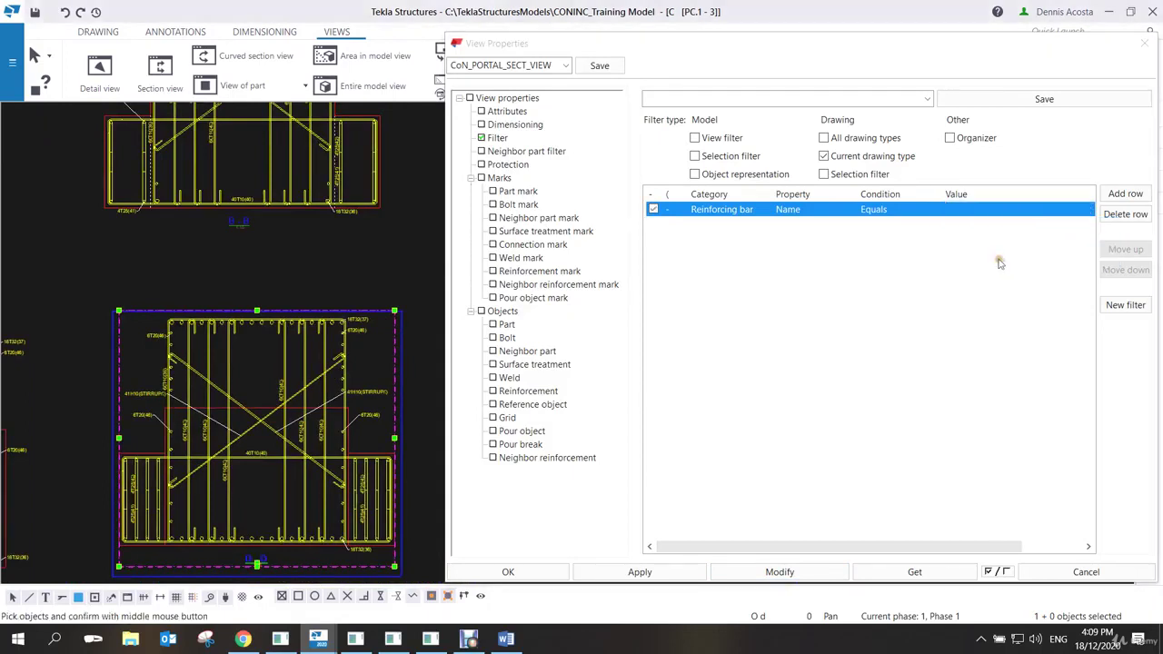
{"action": "scroll", "coordinate": [269, 365], "scroll_direction": "up", "scroll_amount": 2}
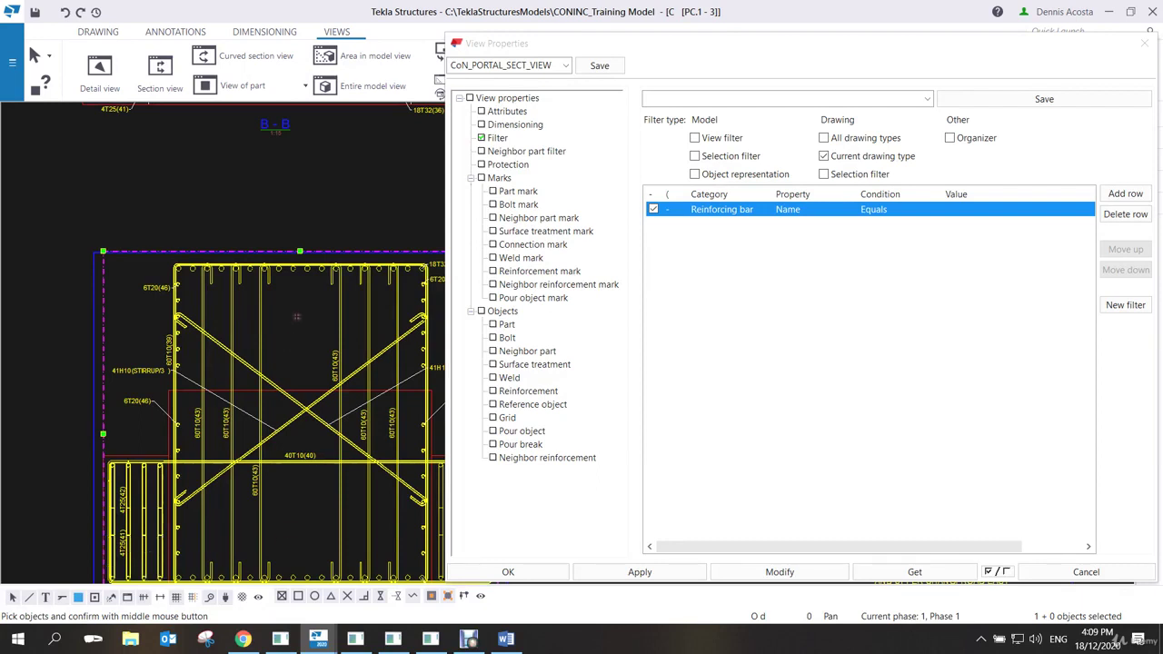
{"action": "middle_click", "coordinate": [347, 321]}
{"action": "left_click", "coordinate": [779, 572]}
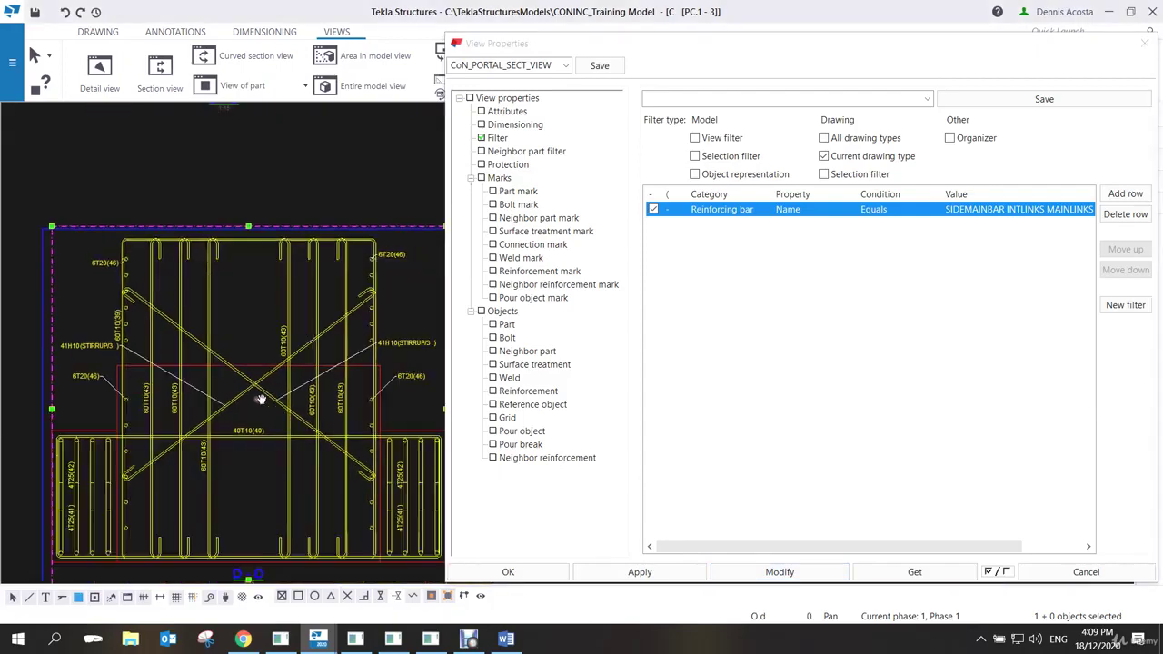
Examine which reinforcement the filtered section D-D shows and compare it with the neighbouring sections.
{"action": "scroll", "coordinate": [251, 454], "scroll_direction": "up", "scroll_amount": 3}
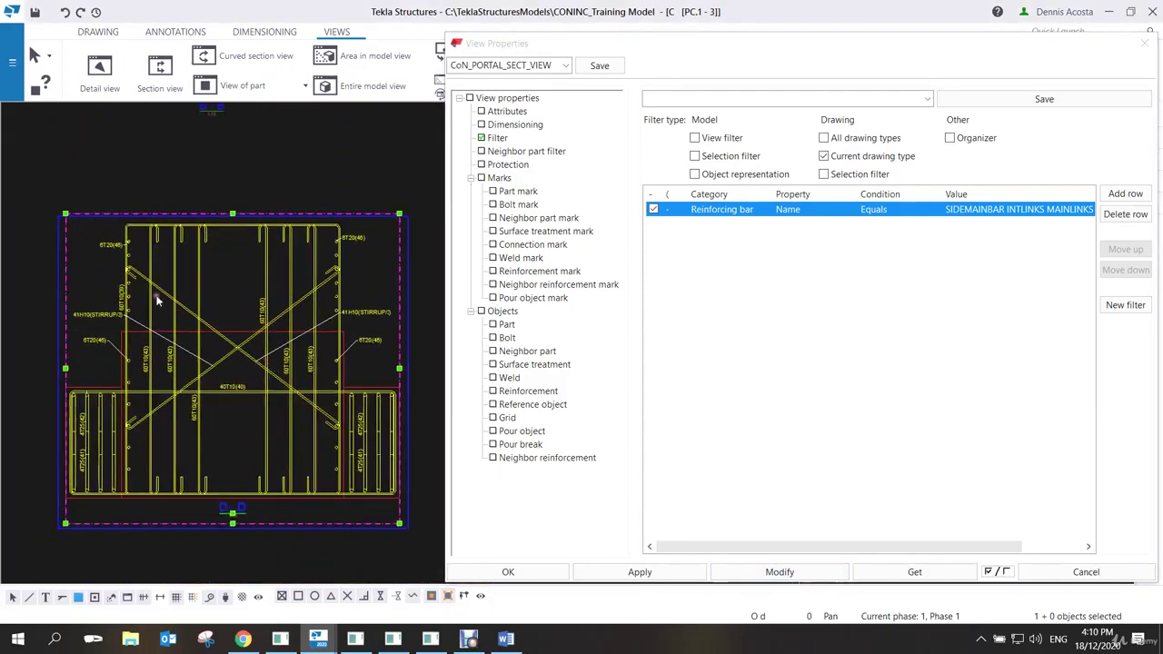
{"action": "scroll", "coordinate": [160, 488], "scroll_direction": "up", "scroll_amount": 3}
{"action": "scroll", "coordinate": [172, 428], "scroll_direction": "down", "scroll_amount": 2}
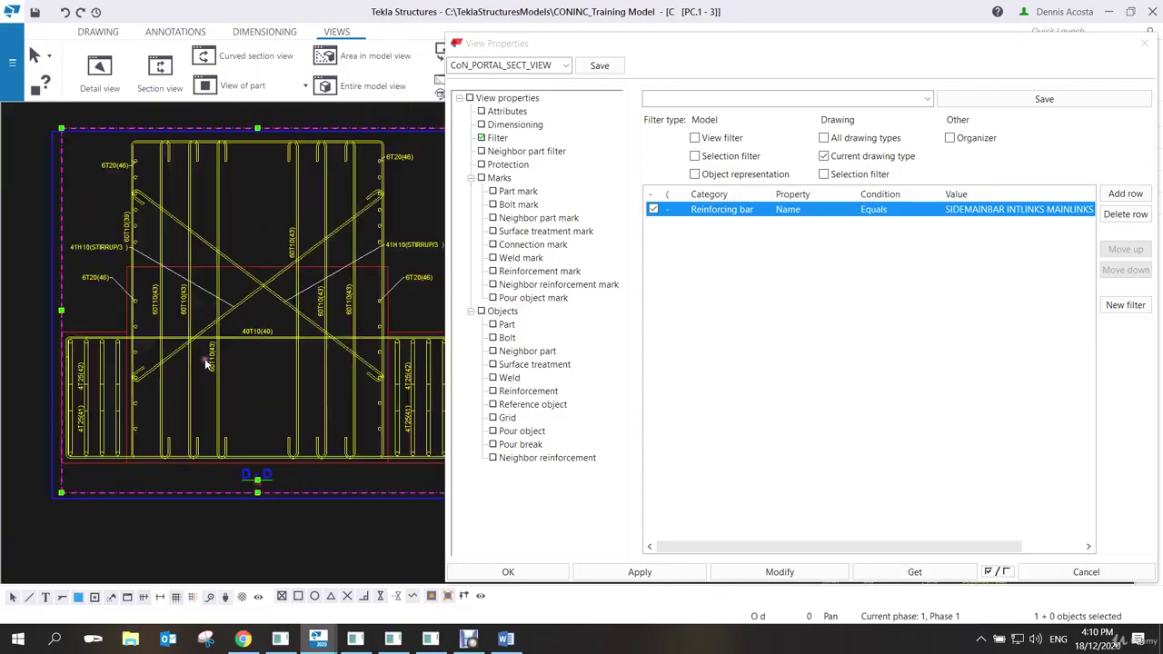
{"action": "middle_click_drag", "start_coordinate": [209, 288], "coordinate": [218, 342]}
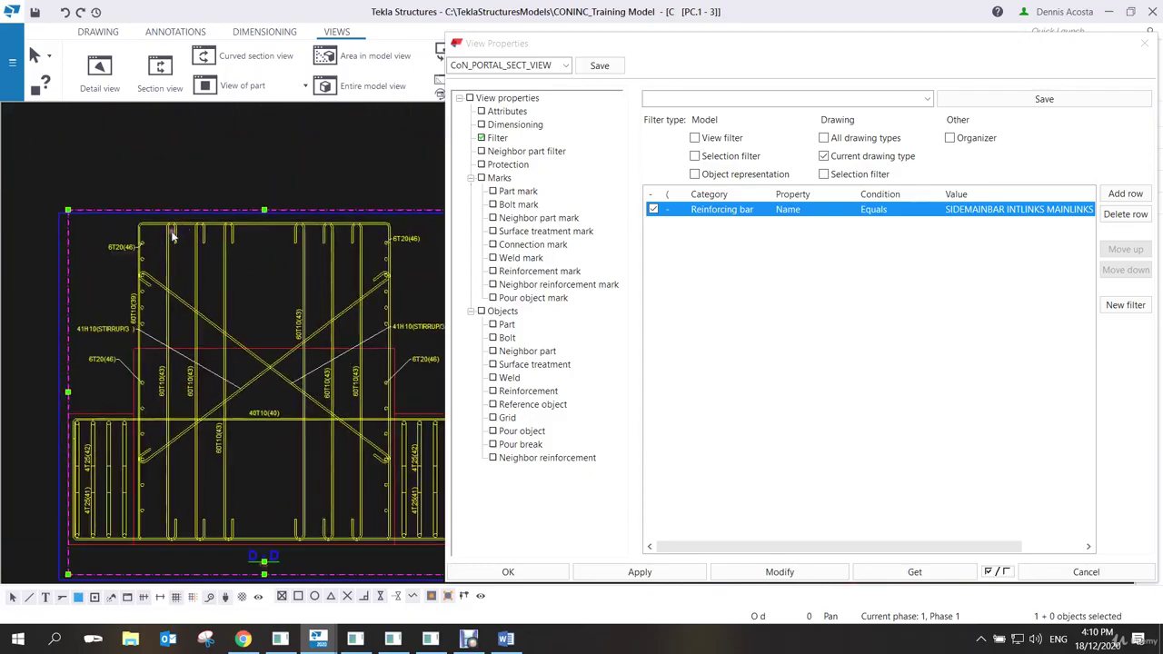
{"action": "scroll", "coordinate": [246, 364], "scroll_direction": "down", "scroll_amount": 4}
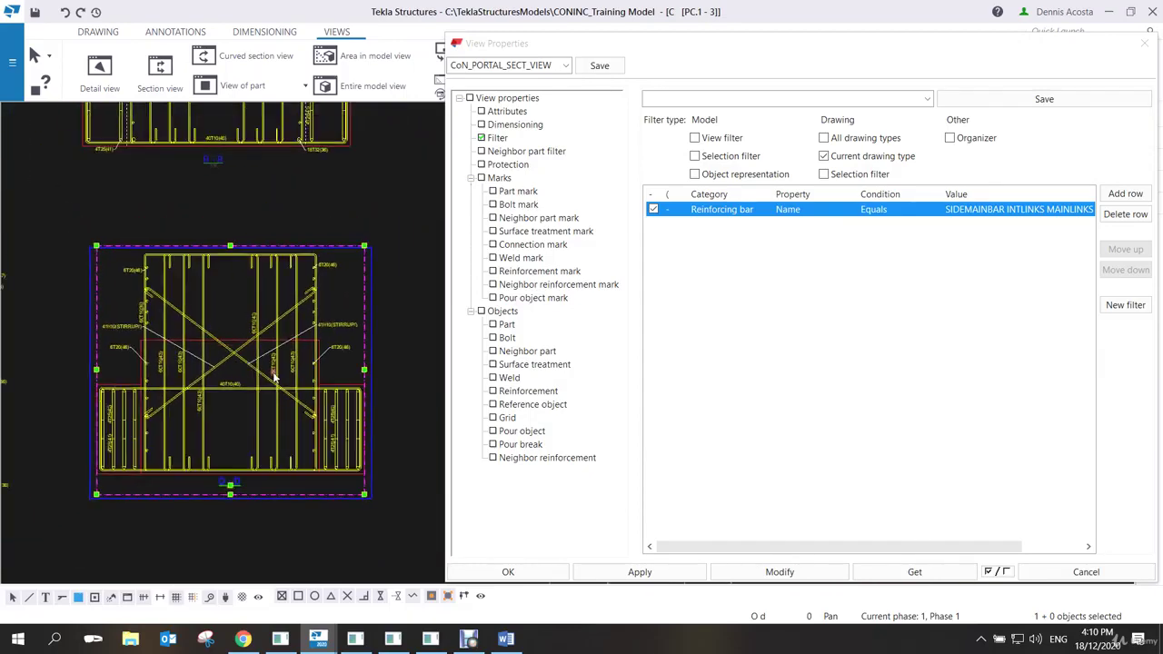
{"action": "scroll", "coordinate": [275, 381], "scroll_direction": "up", "scroll_amount": 2}
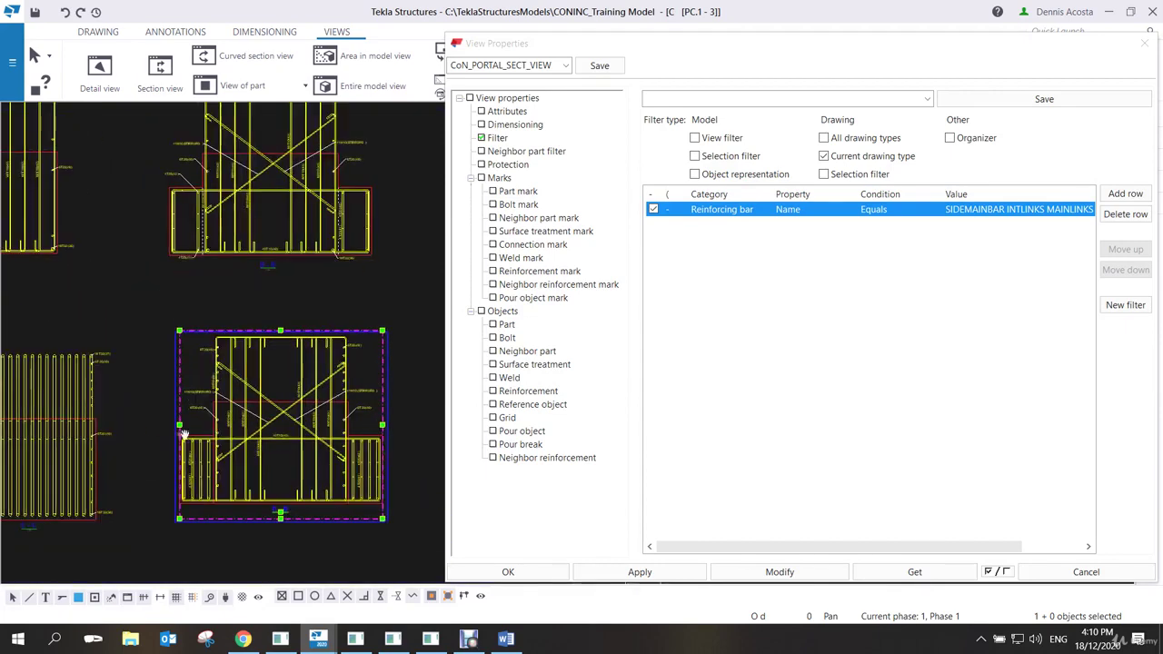
{"action": "middle_click_drag", "start_coordinate": [20, 436], "coordinate": [138, 445]}
{"action": "middle_click_drag", "start_coordinate": [412, 459], "coordinate": [285, 452]}
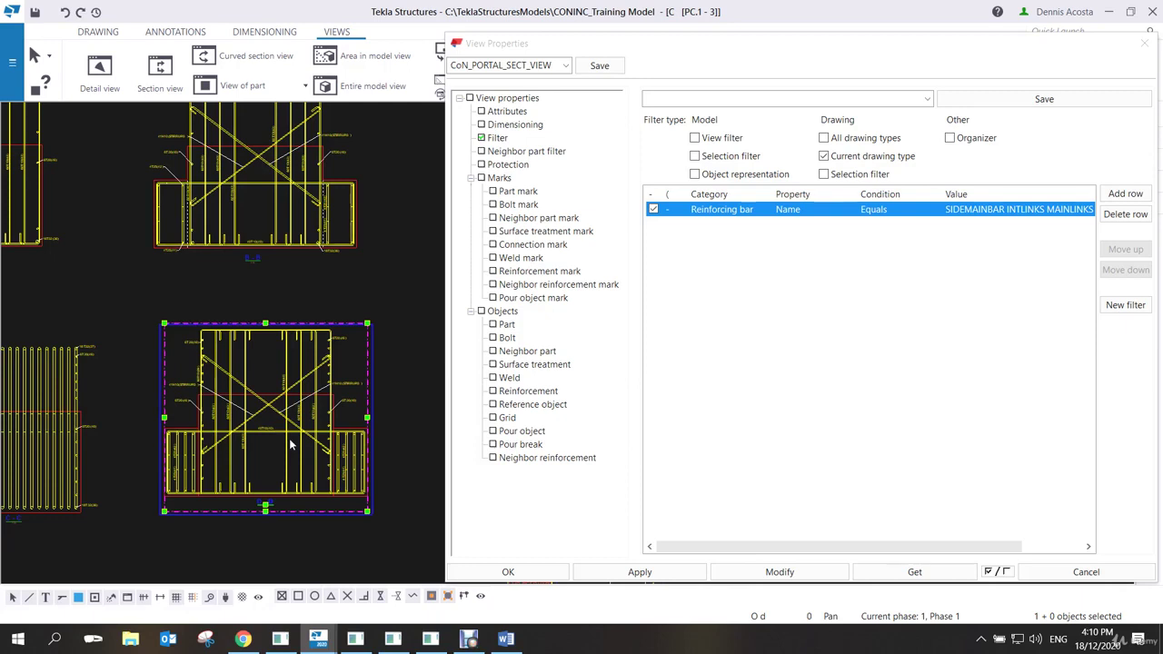
{"action": "scroll", "coordinate": [155, 440], "scroll_direction": "down", "scroll_amount": 3}
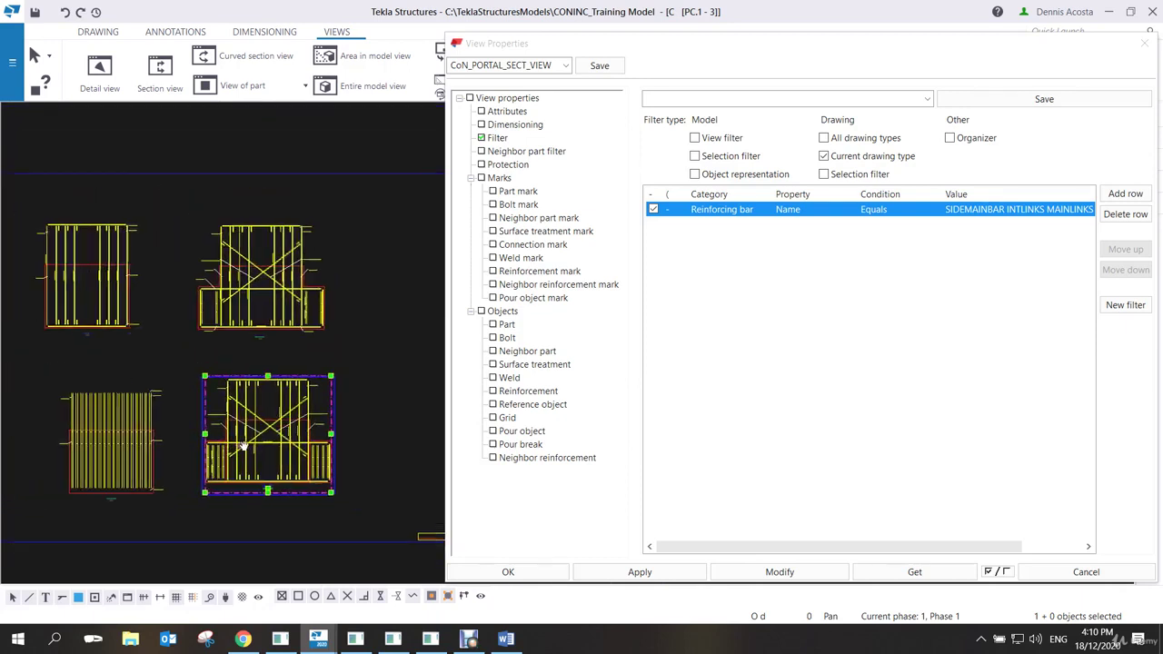
Deselect section D-D, check its filtered bars and marks, and close its view properties.
{"action": "left_click", "coordinate": [413, 502]}
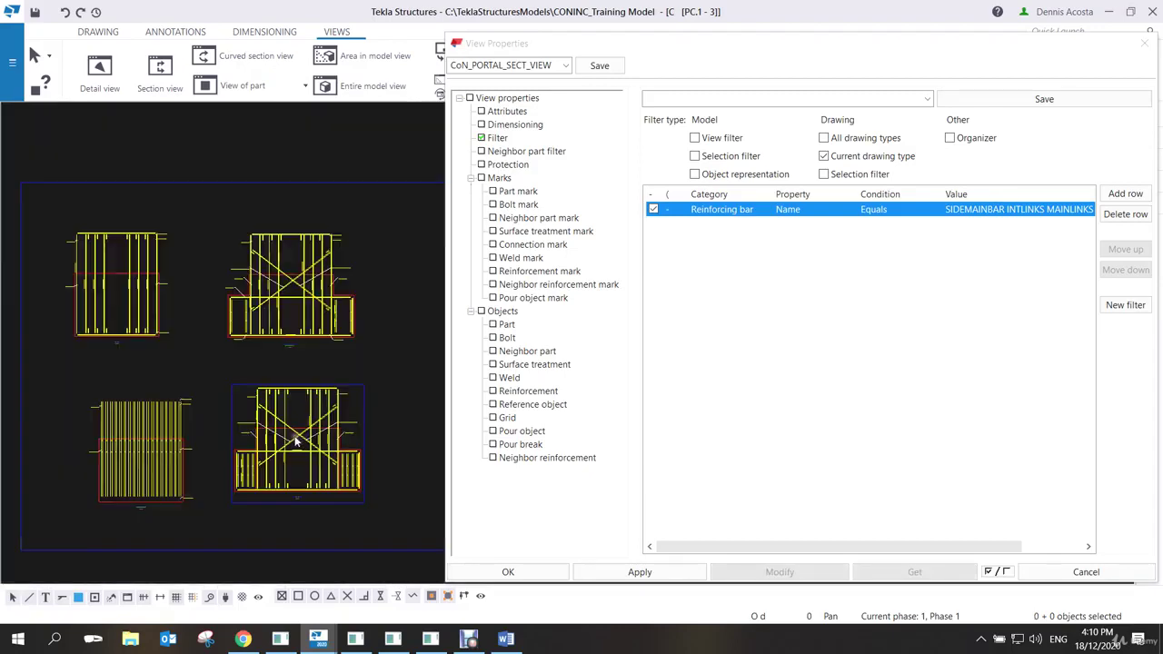
{"action": "scroll", "coordinate": [271, 402], "scroll_direction": "up", "scroll_amount": 5}
{"action": "scroll", "coordinate": [270, 402], "scroll_direction": "up", "scroll_amount": 2}
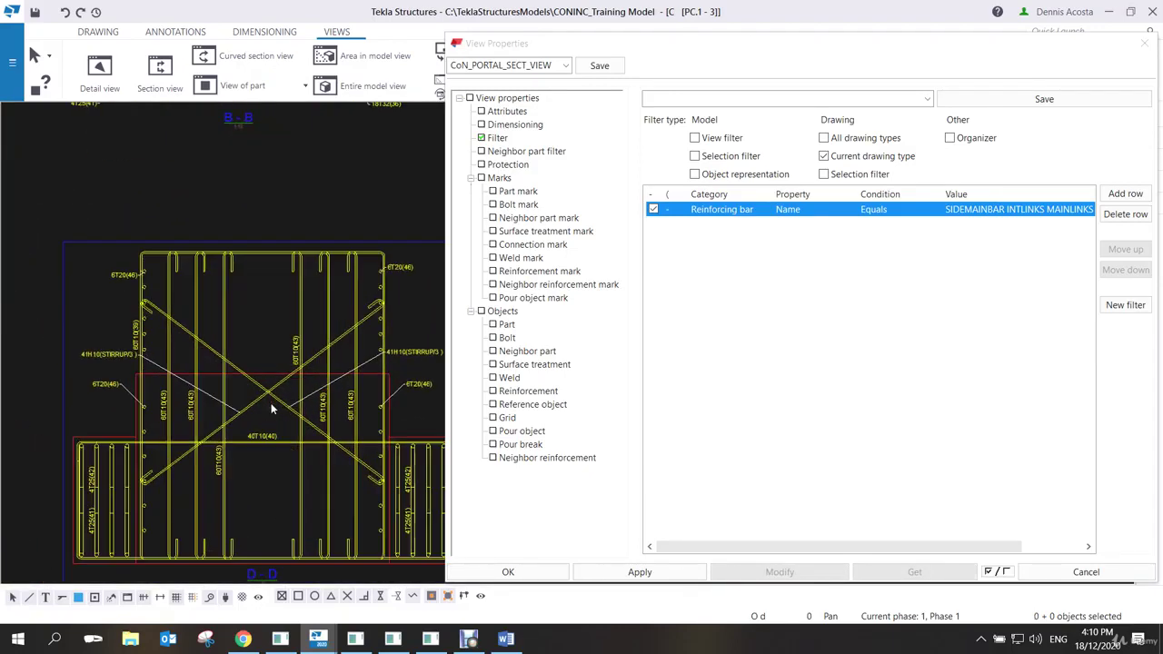
{"action": "scroll", "coordinate": [271, 402], "scroll_direction": "down", "scroll_amount": 4}
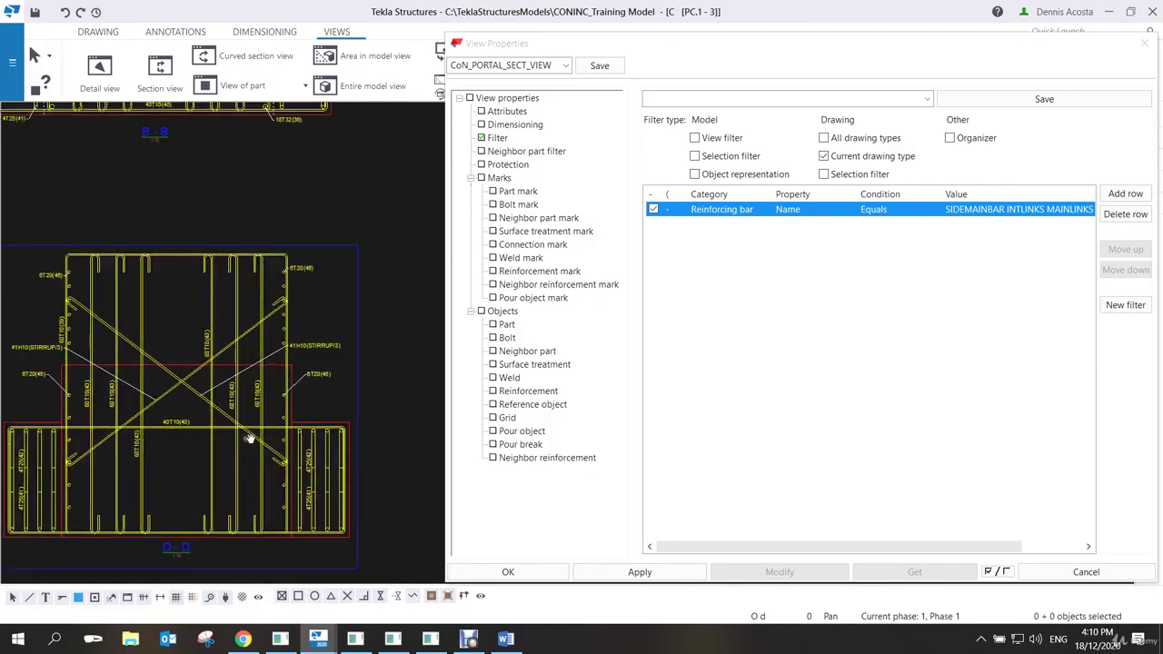
{"action": "scroll", "coordinate": [343, 509], "scroll_direction": "down", "scroll_amount": 3}
{"action": "left_click", "coordinate": [451, 570]}
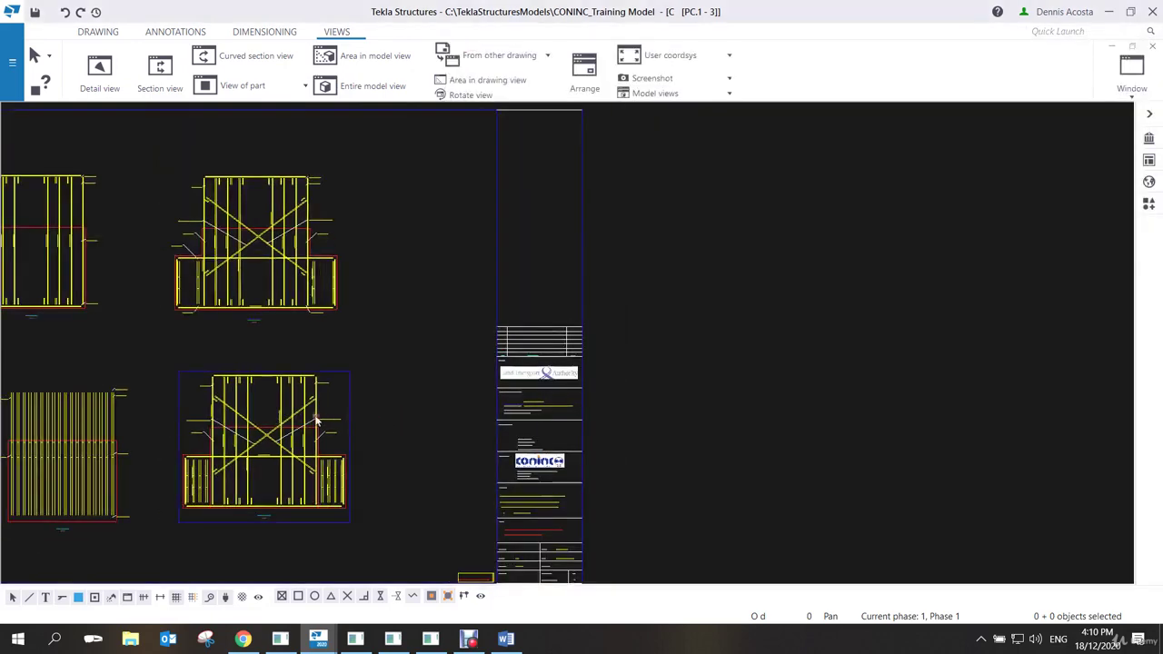
Move section A-A to the right so it lines up directly above section C-C.
{"action": "middle_click_drag", "start_coordinate": [316, 420], "coordinate": [485, 423]}
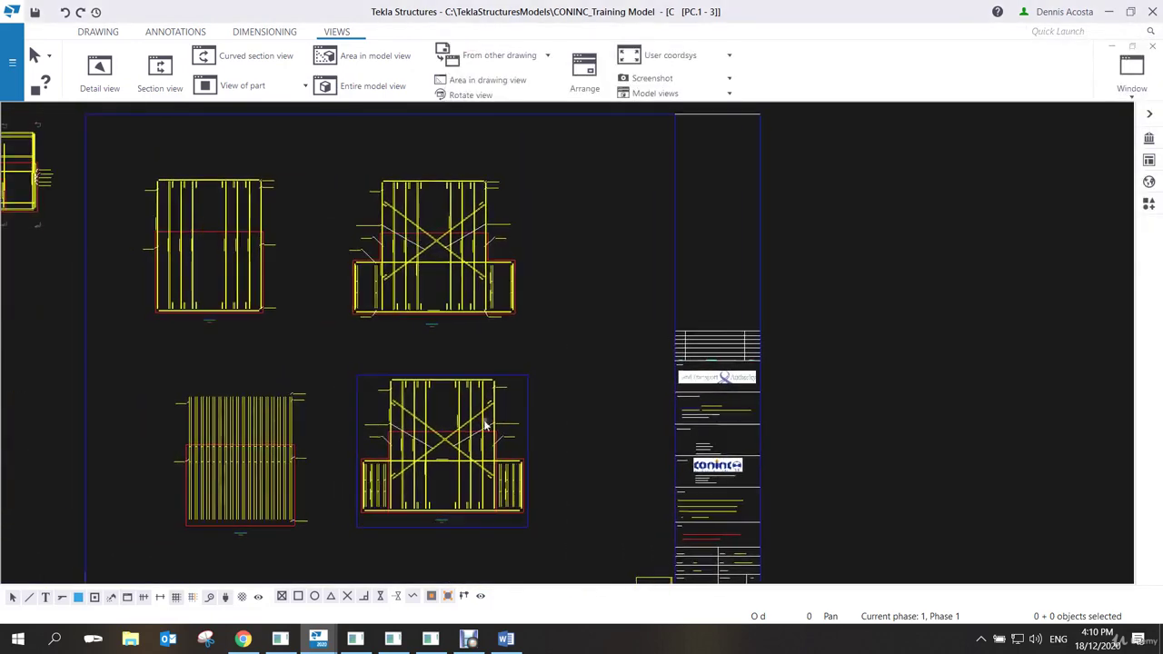
{"action": "left_click", "coordinate": [331, 309]}
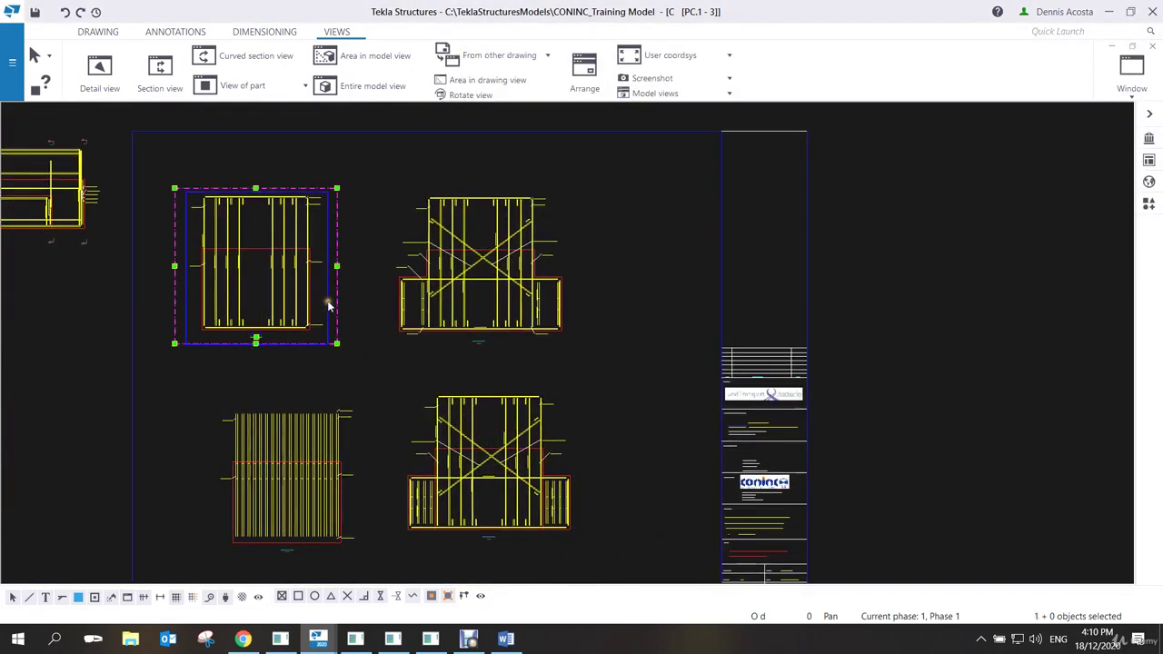
{"action": "left_click_drag", "start_coordinate": [331, 309], "coordinate": [352, 296]}
{"action": "left_click", "coordinate": [462, 380]}
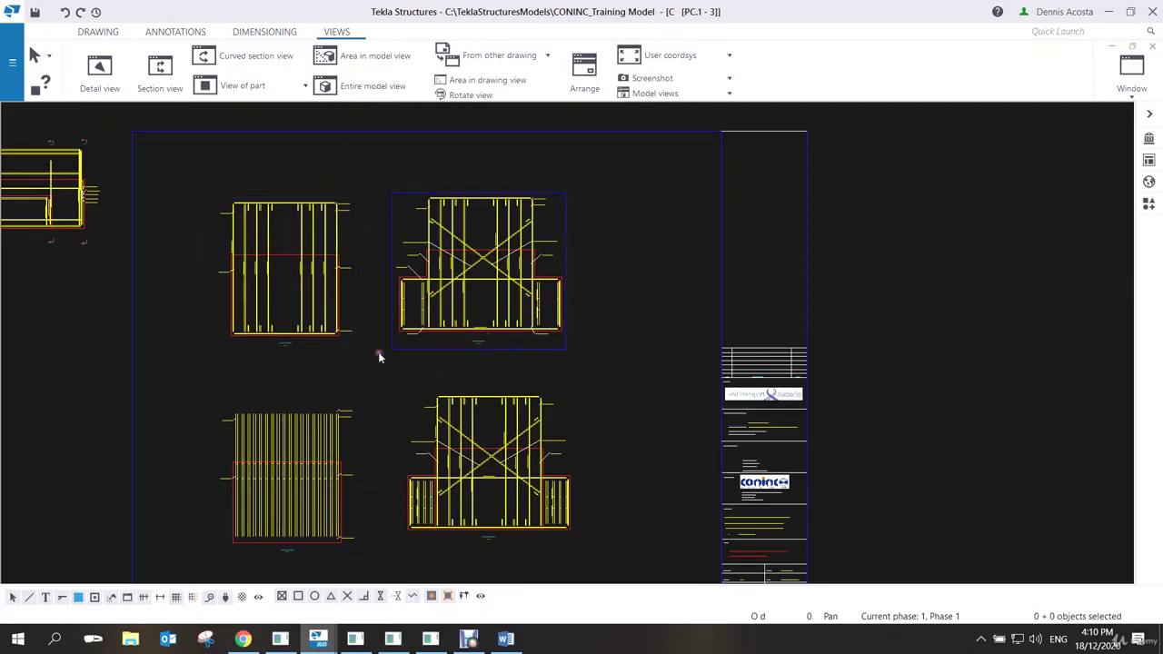
Review the layout of the elevation and the four sections, and examine the bars and reinforcement marks of section B-B.
{"action": "mouse_move", "coordinate": [379, 357]}
{"action": "middle_mouse_down"}
{"action": "mouse_move", "coordinate": [616, 347]}
{"action": "mouse_move", "coordinate": [591, 362]}
{"action": "middle_mouse_up"}
{"action": "scroll", "coordinate": [597, 335], "scroll_direction": "down", "scroll_amount": 2}
{"action": "scroll", "coordinate": [627, 355], "scroll_direction": "up", "scroll_amount": 4}
{"action": "scroll", "coordinate": [607, 377], "scroll_direction": "down", "scroll_amount": 2}
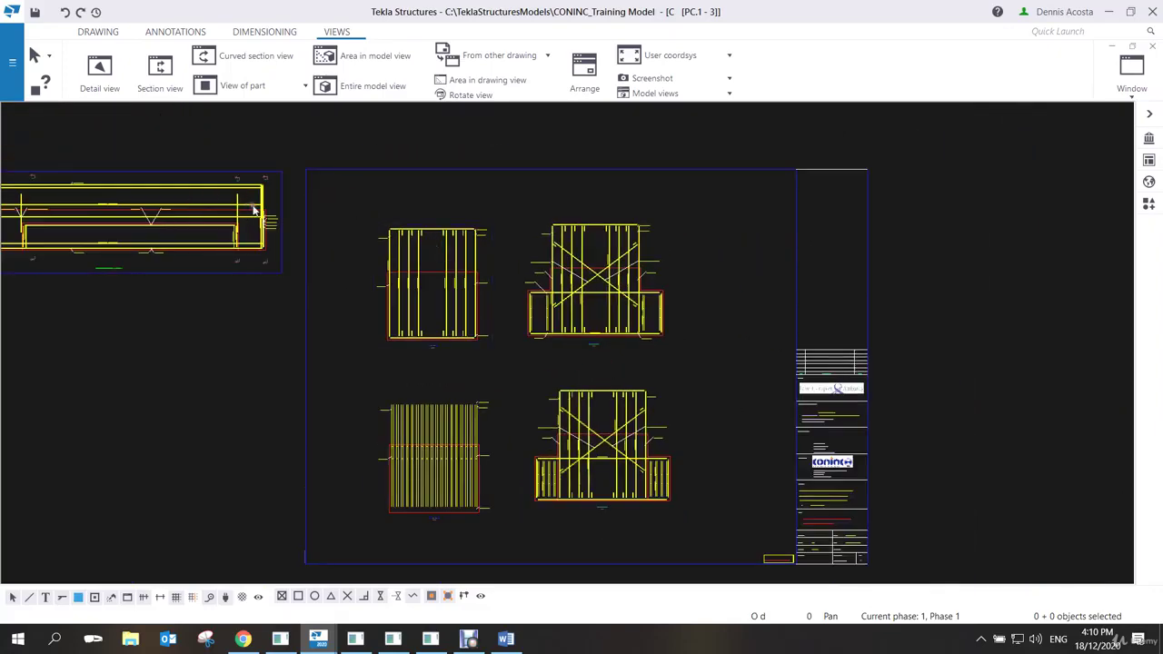
{"action": "left_click", "coordinate": [281, 196]}
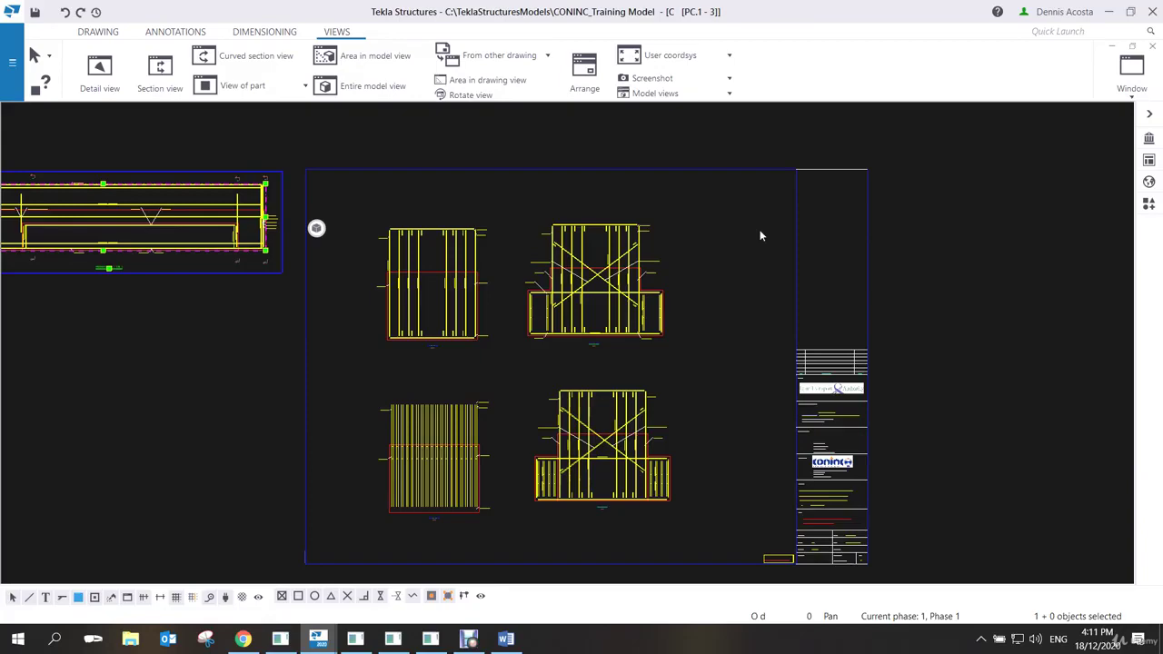
{"action": "scroll", "coordinate": [603, 302], "scroll_direction": "up", "scroll_amount": 6}
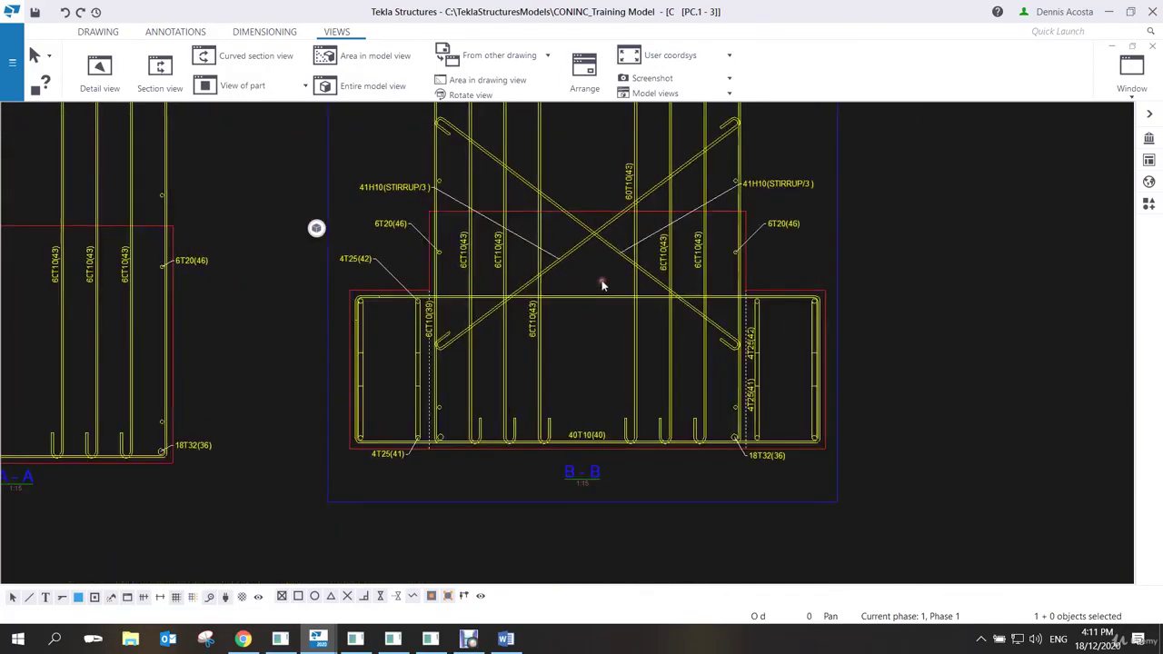
{"action": "middle_click_drag", "start_coordinate": [602, 281], "coordinate": [583, 378]}
{"action": "scroll", "coordinate": [583, 378], "scroll_direction": "down", "scroll_amount": 4}
{"action": "scroll", "coordinate": [591, 373], "scroll_direction": "up", "scroll_amount": 1}
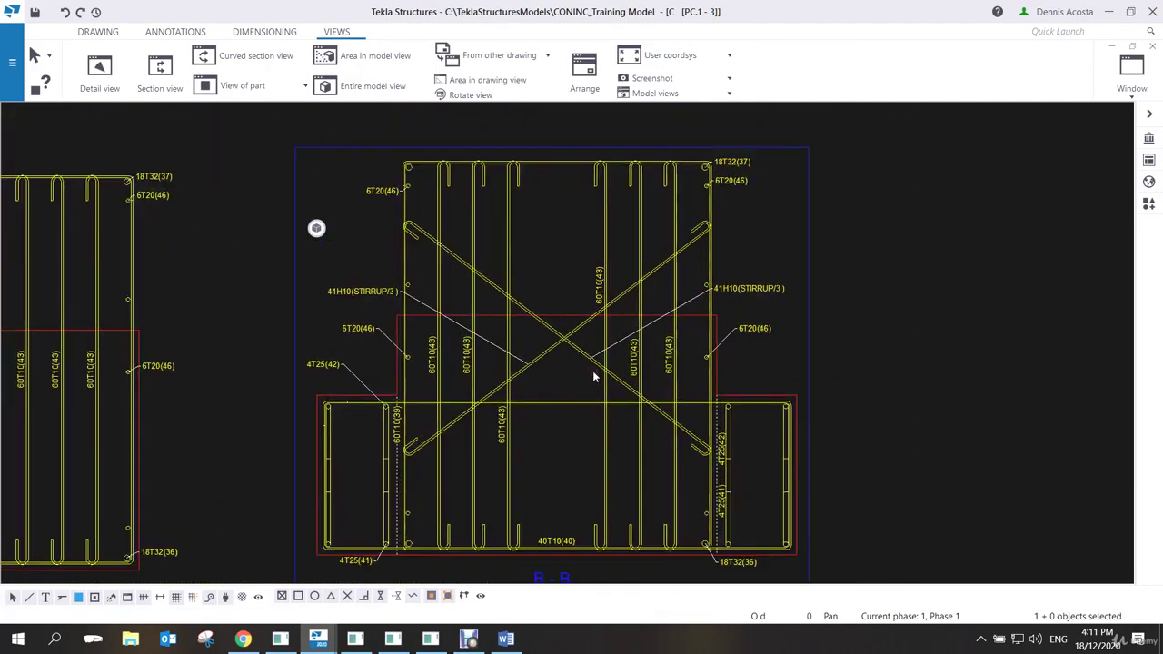
{"action": "scroll", "coordinate": [591, 376], "scroll_direction": "down", "scroll_amount": 1}
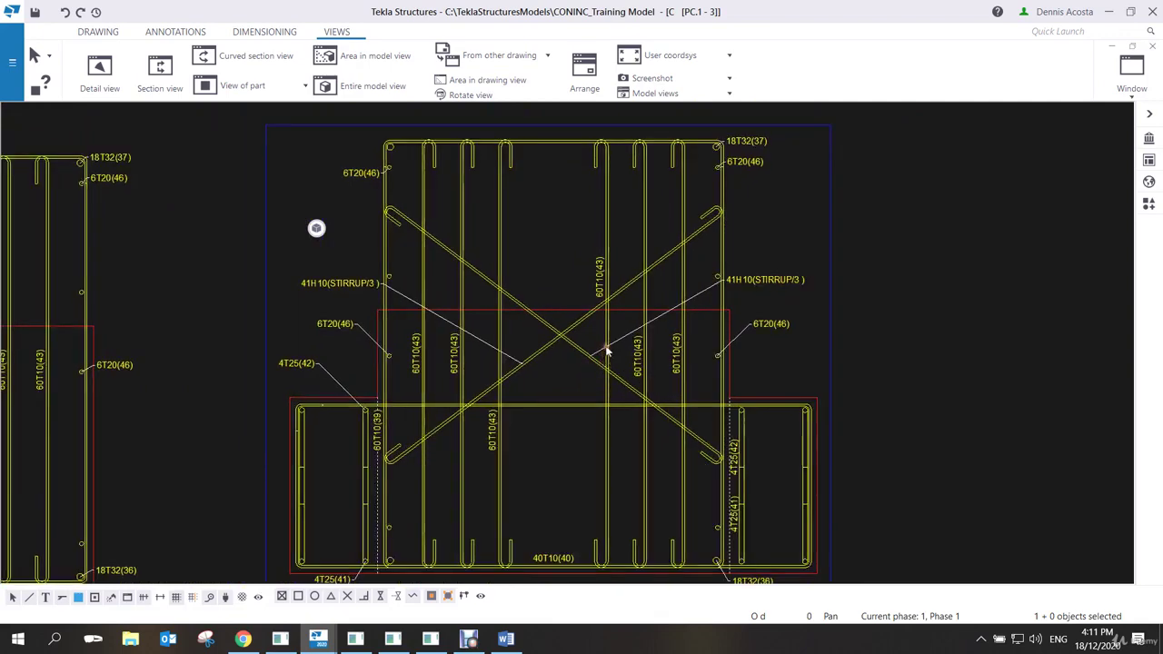
{"action": "scroll", "coordinate": [607, 348], "scroll_direction": "up", "scroll_amount": 1}
{"action": "scroll", "coordinate": [606, 348], "scroll_direction": "up", "scroll_amount": 1}
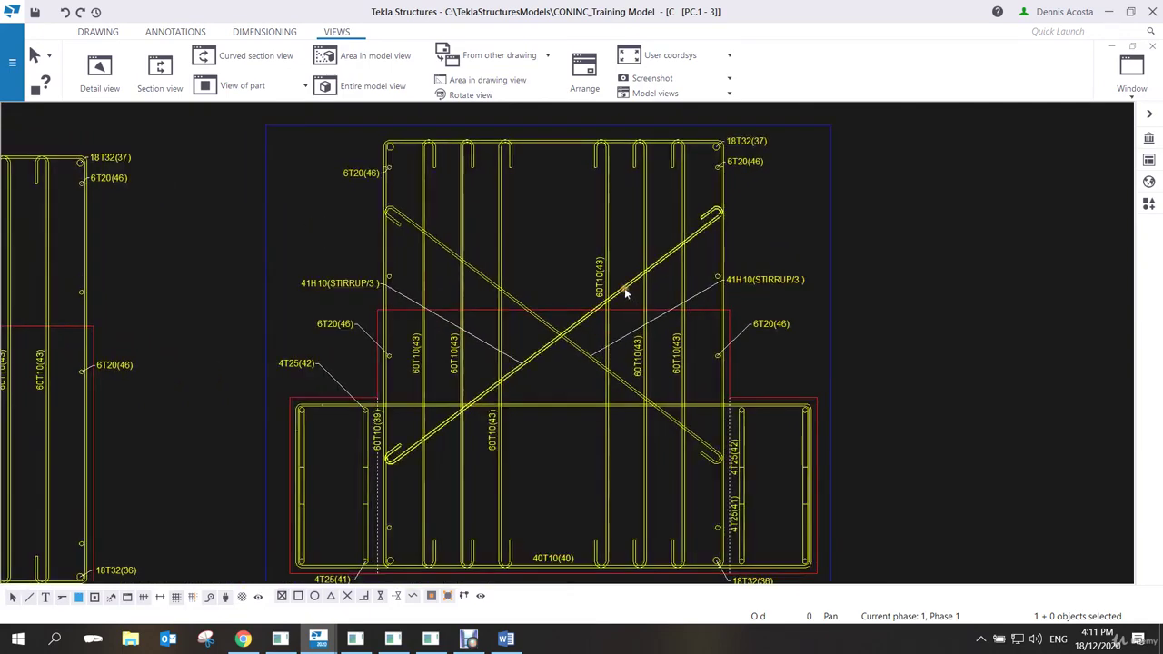
Examine the reinforcement and marks of sections A-A and B-B and compare their positions with the sections below.
{"action": "scroll", "coordinate": [624, 292], "scroll_direction": "down", "scroll_amount": 2}
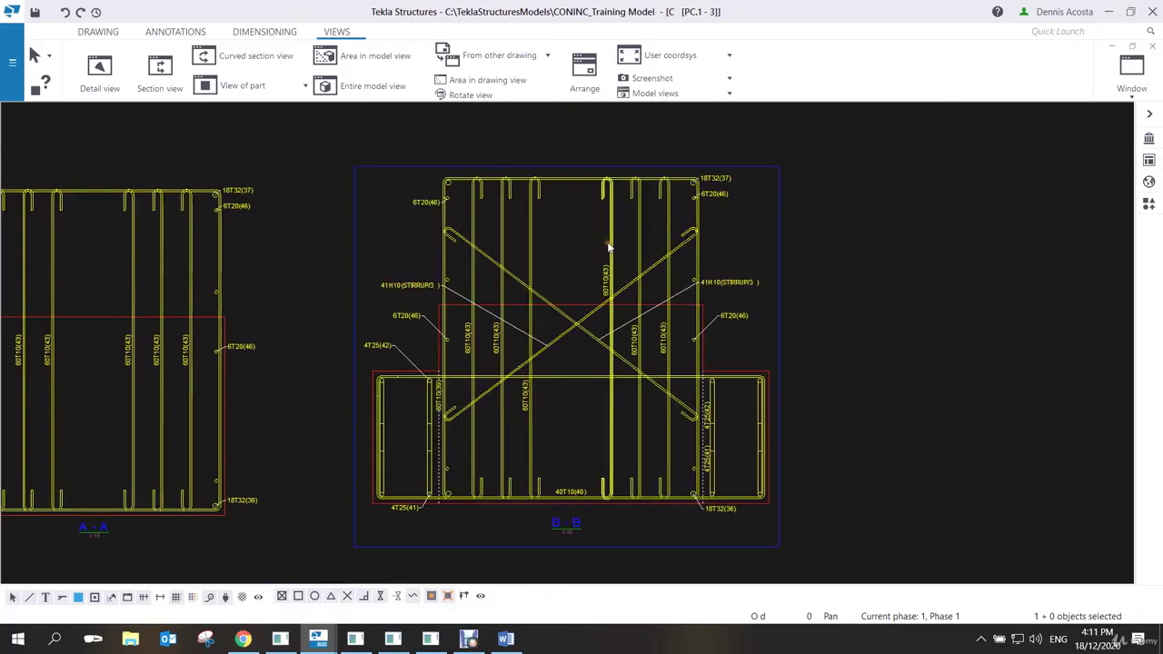
{"action": "scroll", "coordinate": [608, 247], "scroll_direction": "down", "scroll_amount": 3}
{"action": "scroll", "coordinate": [472, 353], "scroll_direction": "down", "scroll_amount": 3}
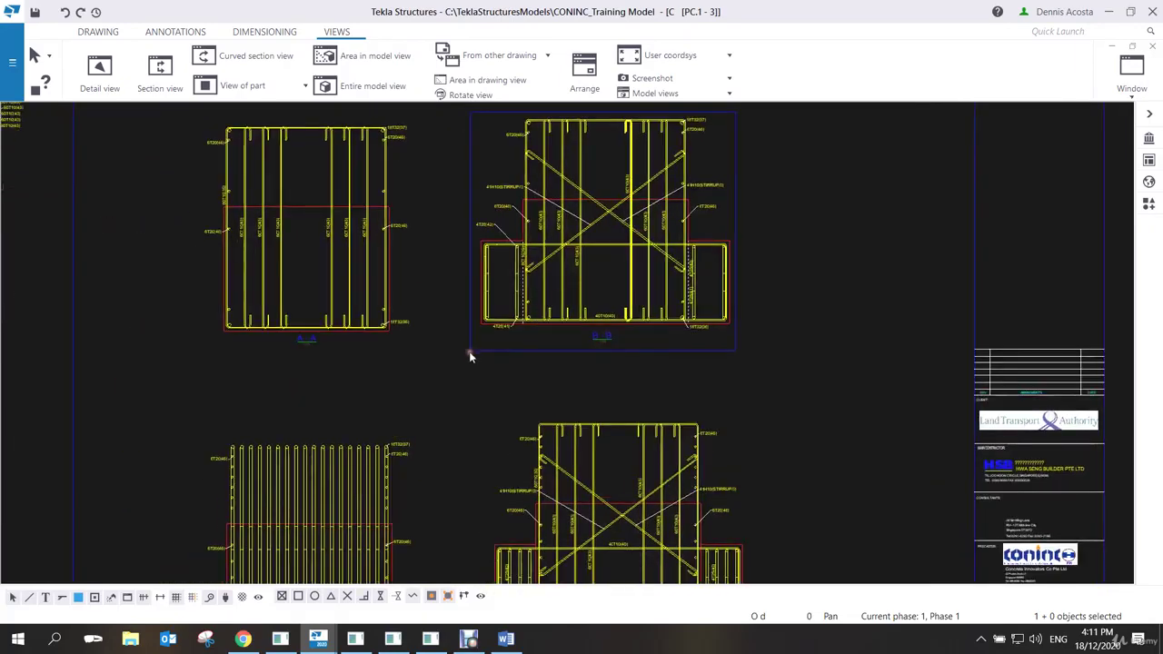
{"action": "scroll", "coordinate": [368, 318], "scroll_direction": "up", "scroll_amount": 1}
{"action": "scroll", "coordinate": [367, 318], "scroll_direction": "up", "scroll_amount": 3}
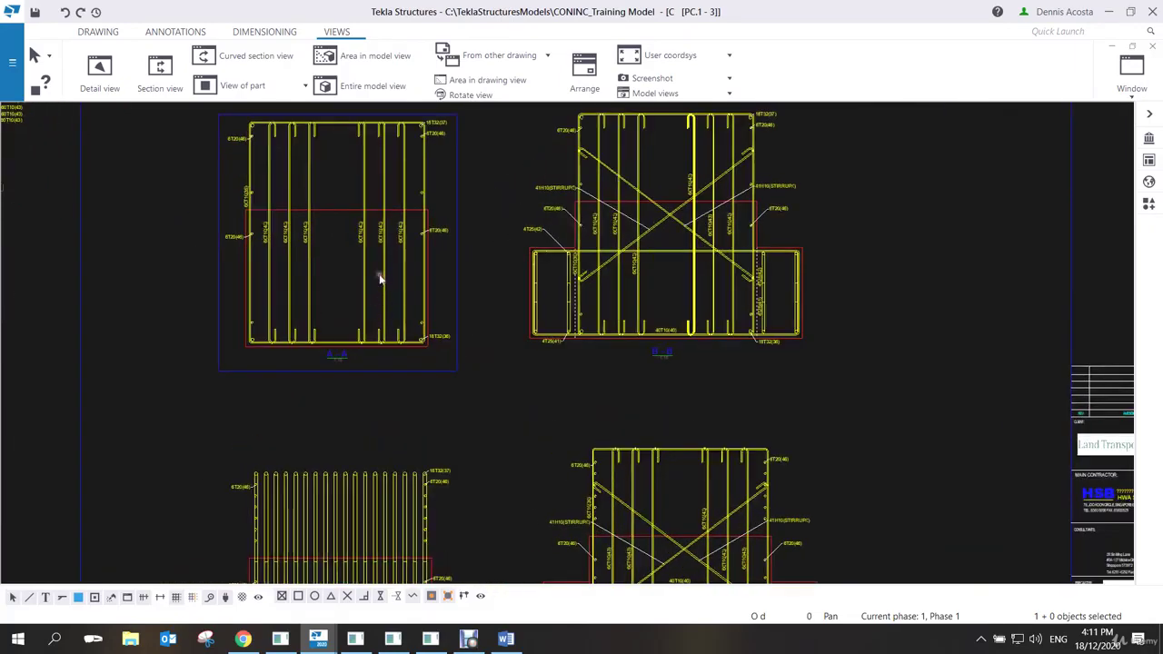
{"action": "middle_click_drag", "start_coordinate": [368, 266], "coordinate": [384, 299]}
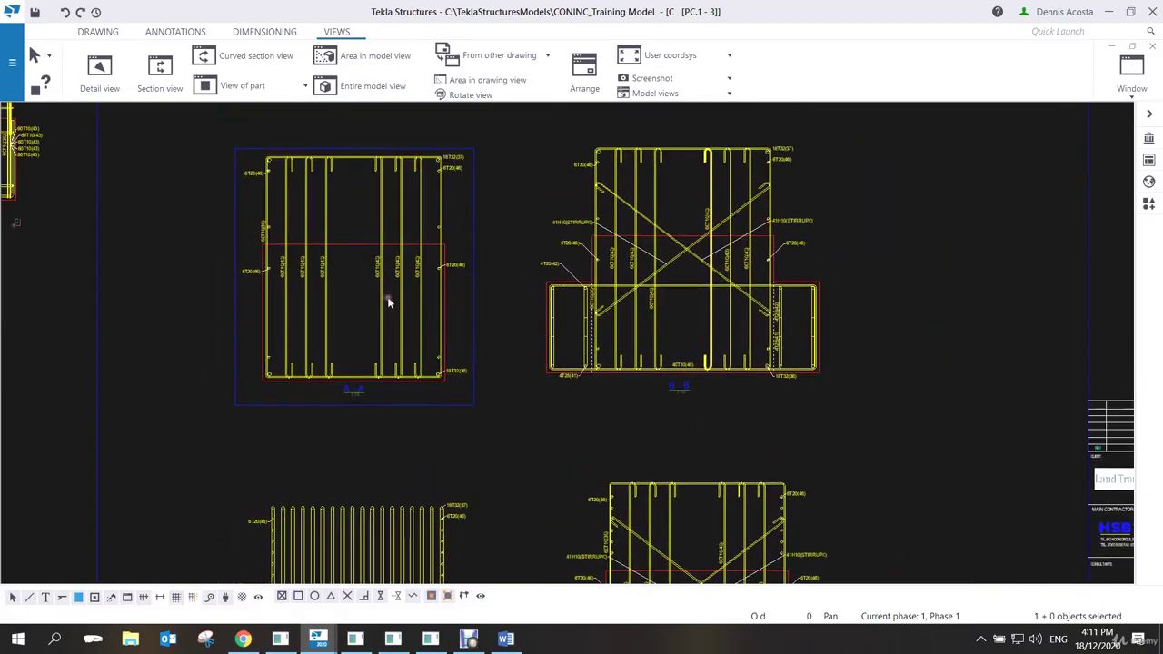
{"action": "middle_click_drag", "start_coordinate": [664, 374], "coordinate": [570, 341]}
{"action": "scroll", "coordinate": [595, 436], "scroll_direction": "down", "scroll_amount": 2}
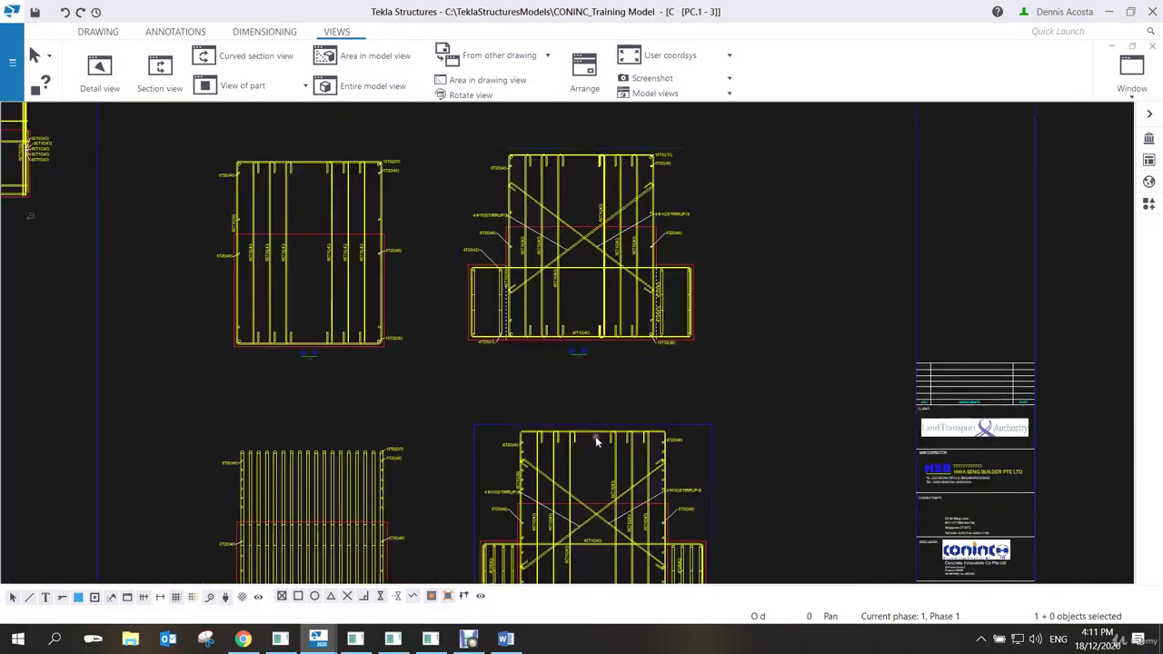
Move the upper-left 6T20(46) mark of section D-D outward, level with its bar, so its leader runs horizontally.
{"action": "scroll", "coordinate": [533, 389], "scroll_direction": "up", "scroll_amount": 5}
{"action": "scroll", "coordinate": [509, 372], "scroll_direction": "up", "scroll_amount": 2}
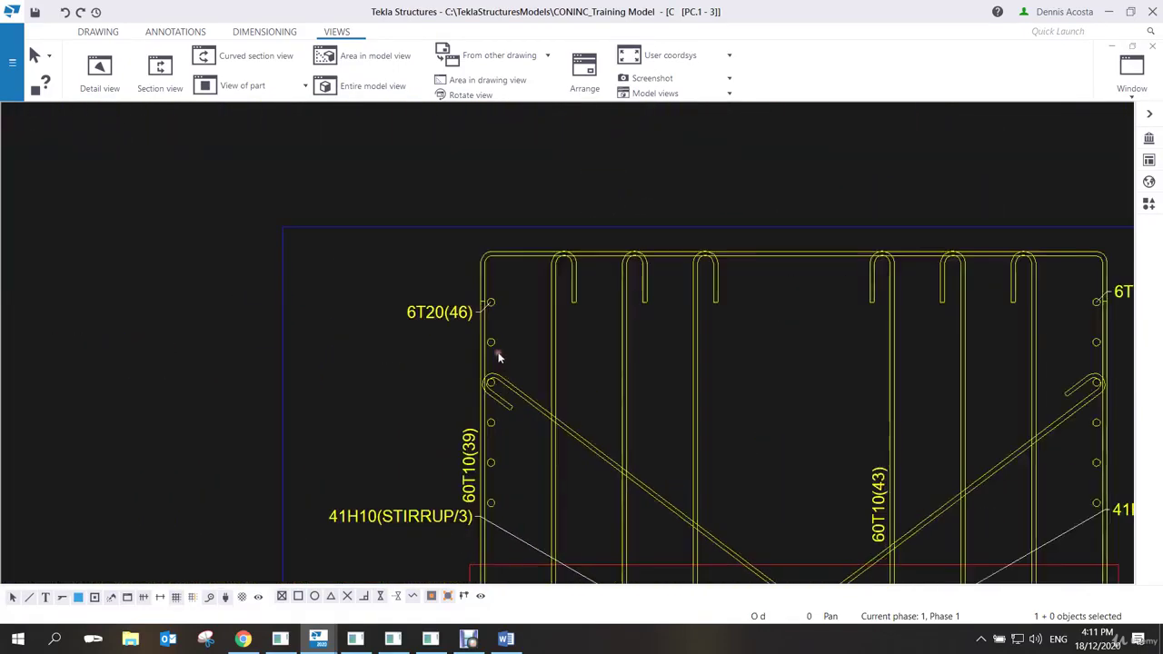
{"action": "scroll", "coordinate": [493, 338], "scroll_direction": "down", "scroll_amount": 2}
{"action": "scroll", "coordinate": [467, 321], "scroll_direction": "up", "scroll_amount": 3}
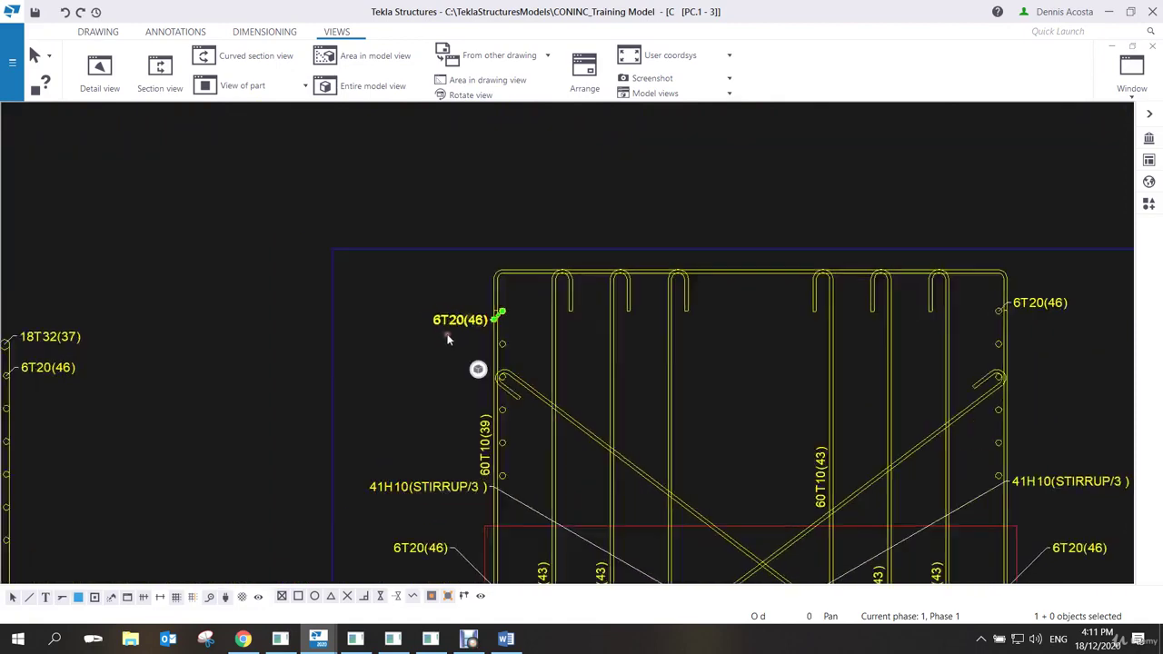
{"action": "left_click_drag", "start_coordinate": [485, 320], "coordinate": [415, 314]}
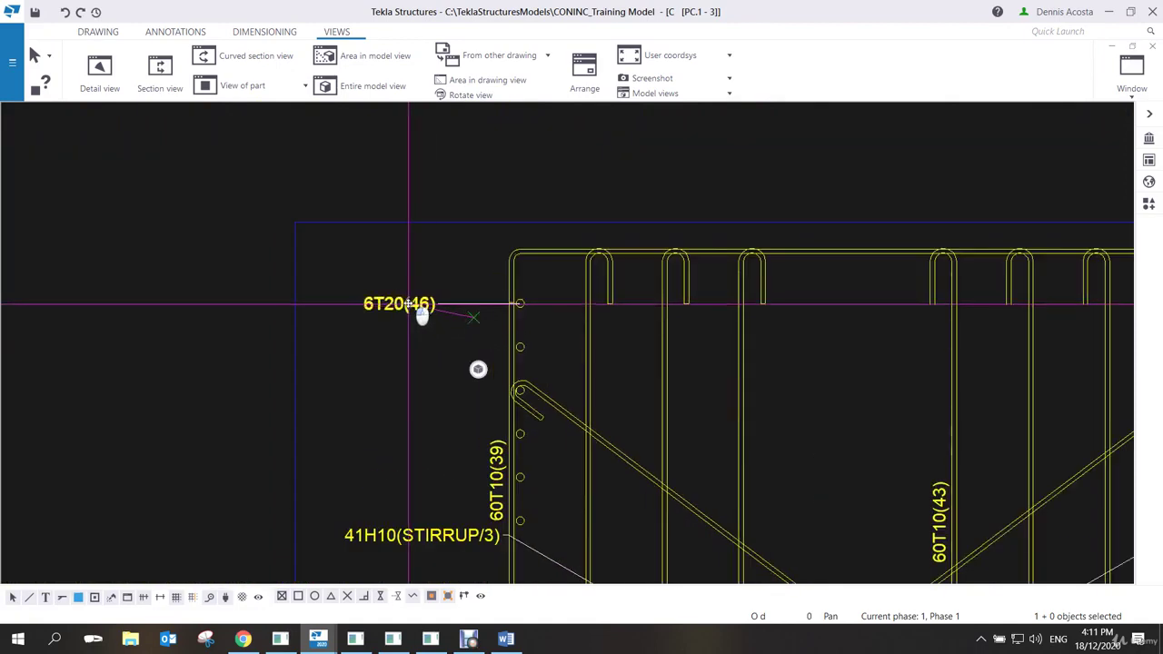
{"action": "scroll", "coordinate": [415, 343], "scroll_direction": "down", "scroll_amount": 2}
{"action": "scroll", "coordinate": [408, 381], "scroll_direction": "up", "scroll_amount": 1}
{"action": "scroll", "coordinate": [442, 359], "scroll_direction": "up", "scroll_amount": 1}
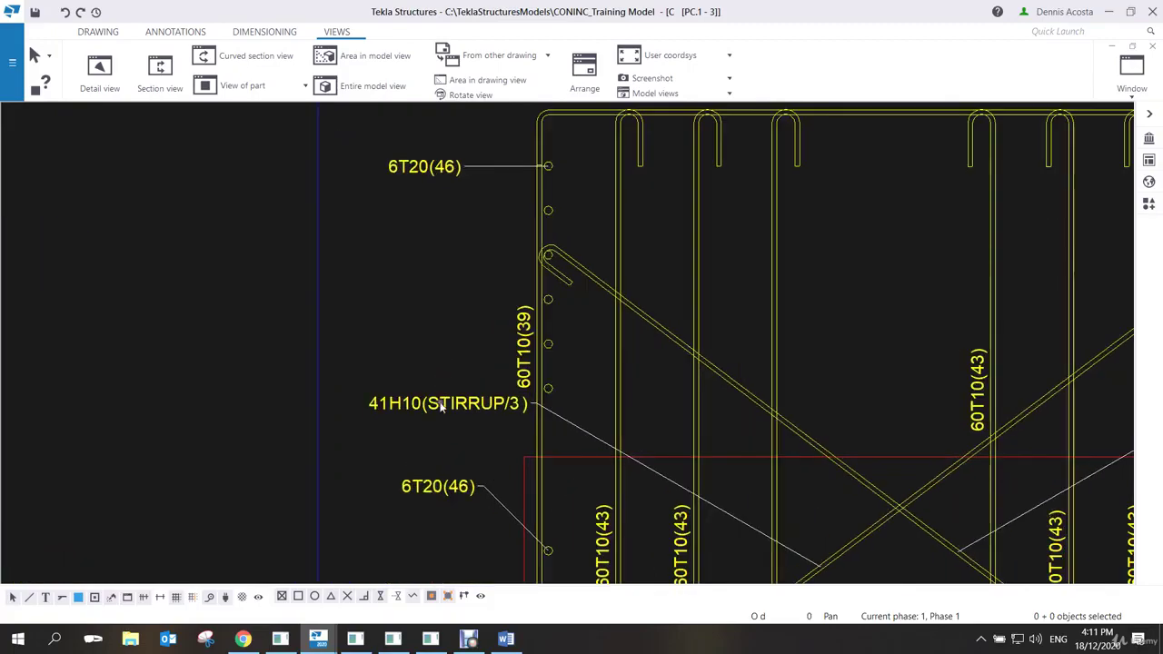
Review the remaining bars and marks of section D-D and the overall arrangement of the four sections on the sheet.
{"action": "middle_click_drag", "start_coordinate": [446, 403], "coordinate": [365, 318]}
{"action": "scroll", "coordinate": [364, 318], "scroll_direction": "down", "scroll_amount": 3}
{"action": "scroll", "coordinate": [397, 340], "scroll_direction": "down", "scroll_amount": 1}
{"action": "scroll", "coordinate": [488, 351], "scroll_direction": "down", "scroll_amount": 1}
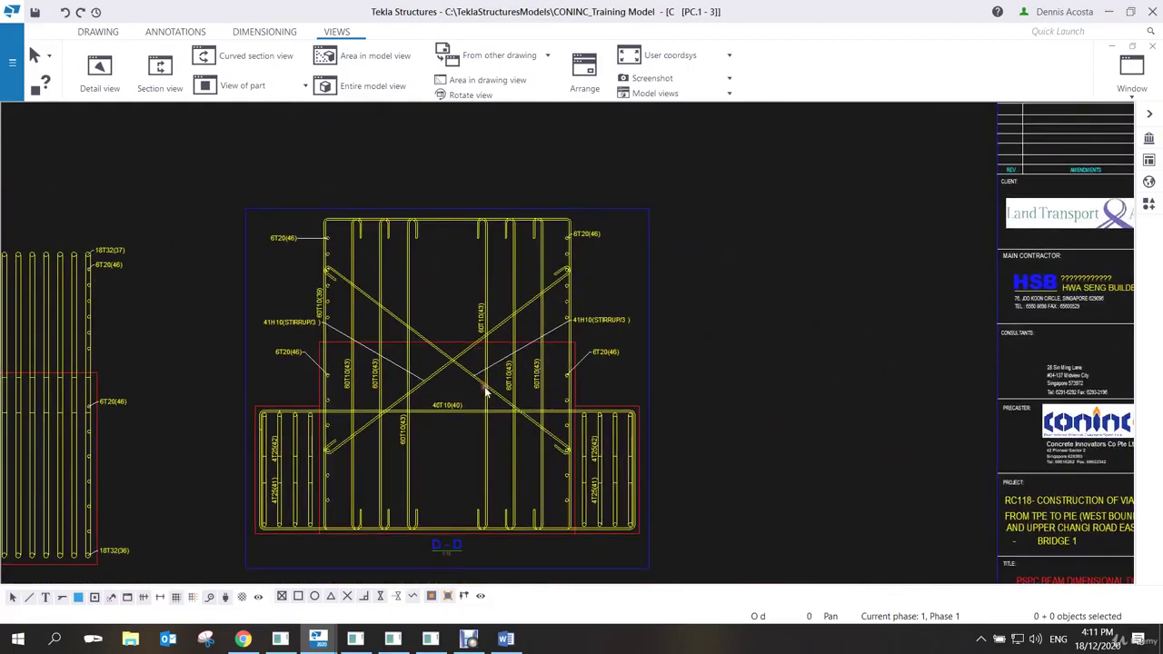
{"action": "scroll", "coordinate": [493, 371], "scroll_direction": "up", "scroll_amount": 2}
{"action": "scroll", "coordinate": [493, 372], "scroll_direction": "down", "scroll_amount": 2}
{"action": "scroll", "coordinate": [495, 336], "scroll_direction": "down", "scroll_amount": 1}
{"action": "scroll", "coordinate": [495, 331], "scroll_direction": "down", "scroll_amount": 2}
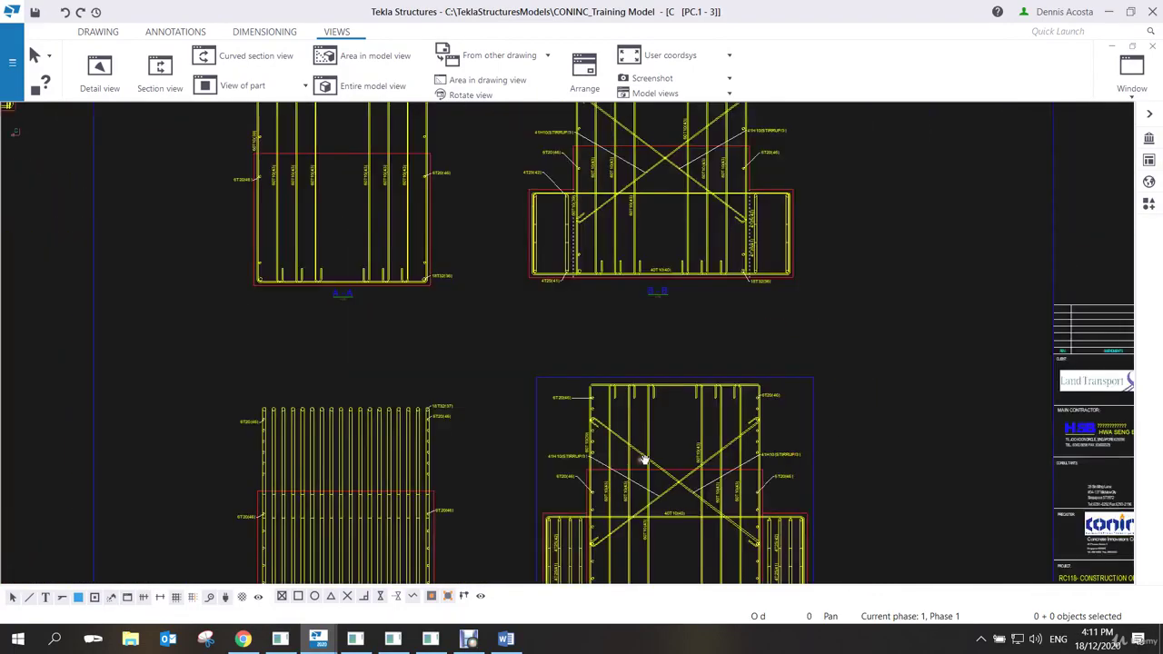
{"action": "scroll", "coordinate": [501, 353], "scroll_direction": "down", "scroll_amount": 1}
{"action": "scroll", "coordinate": [491, 360], "scroll_direction": "down", "scroll_amount": 1}
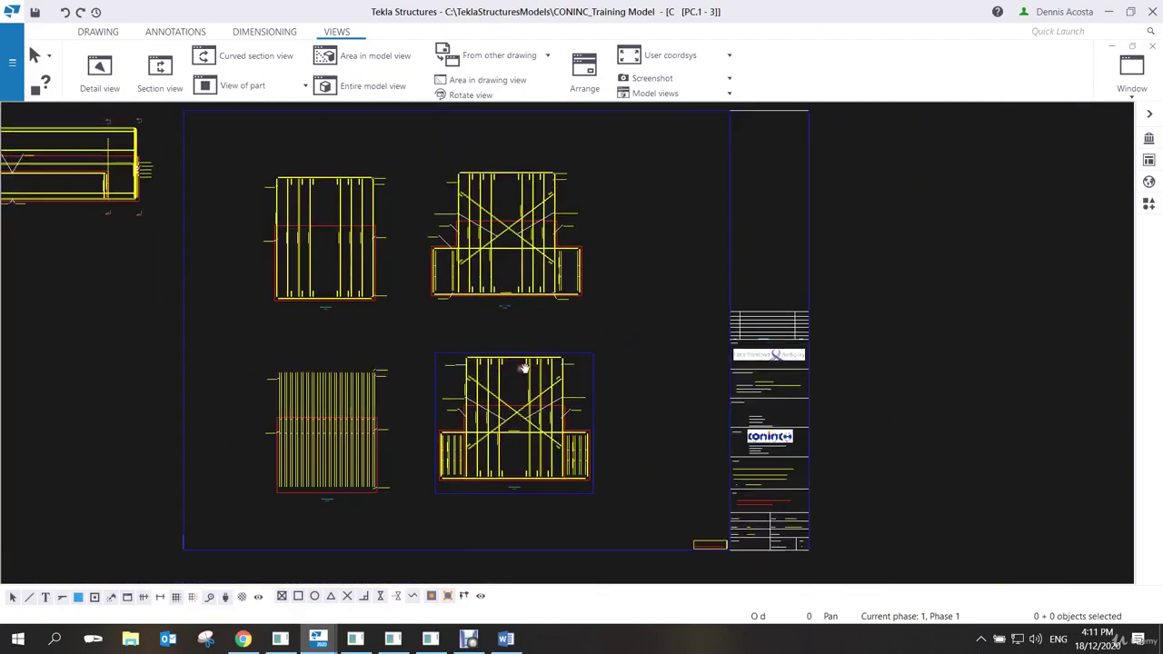
{"action": "middle_click_drag", "start_coordinate": [531, 356], "coordinate": [524, 374]}
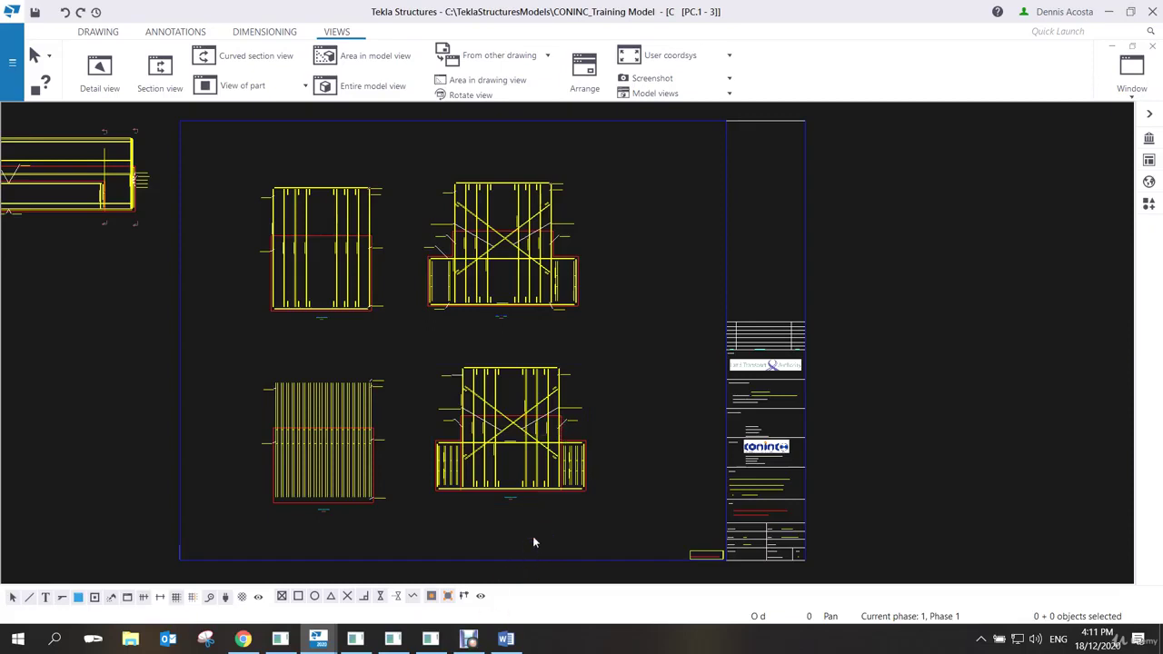
Open the print settings for the drawing, choose PDF file as the output and load the preview.
{"action": "left_click", "coordinate": [534, 538]}
{"action": "left_click", "coordinate": [12, 62]}
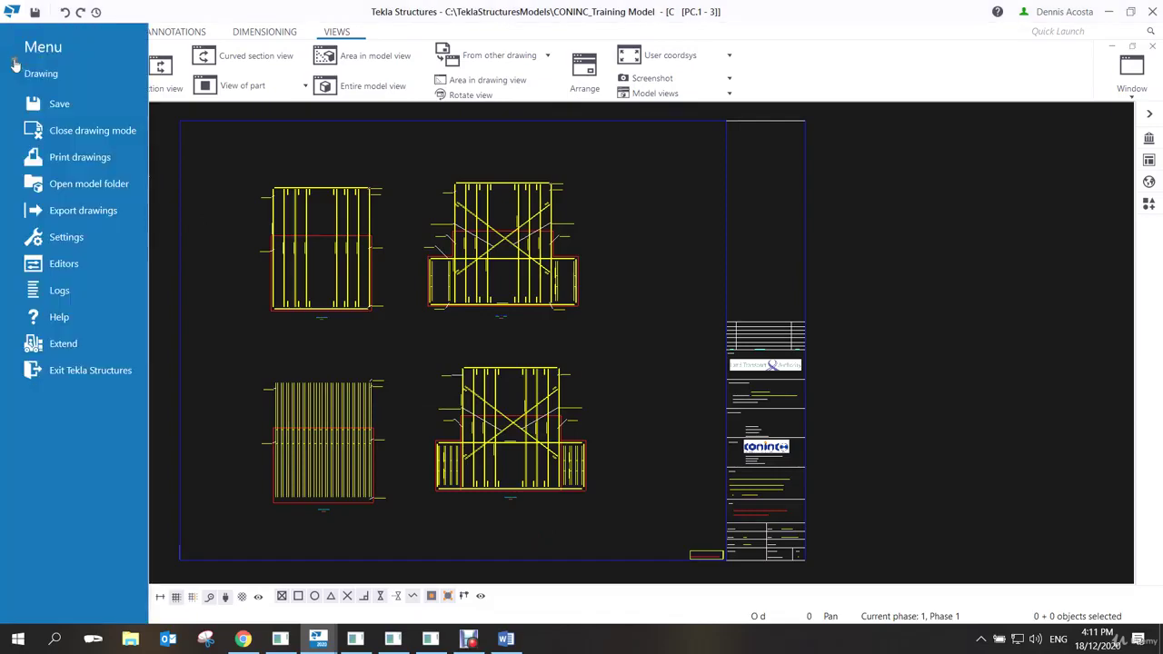
{"action": "left_click", "coordinate": [80, 157]}
{"action": "left_click", "coordinate": [198, 170]}
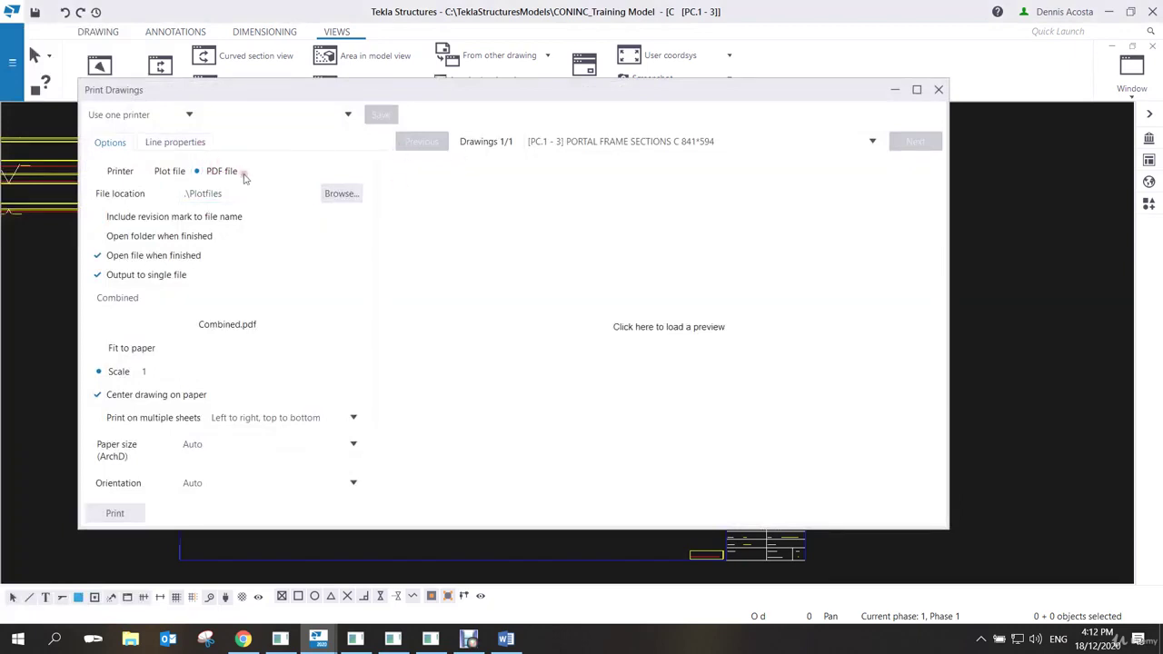
{"action": "left_click", "coordinate": [677, 327]}
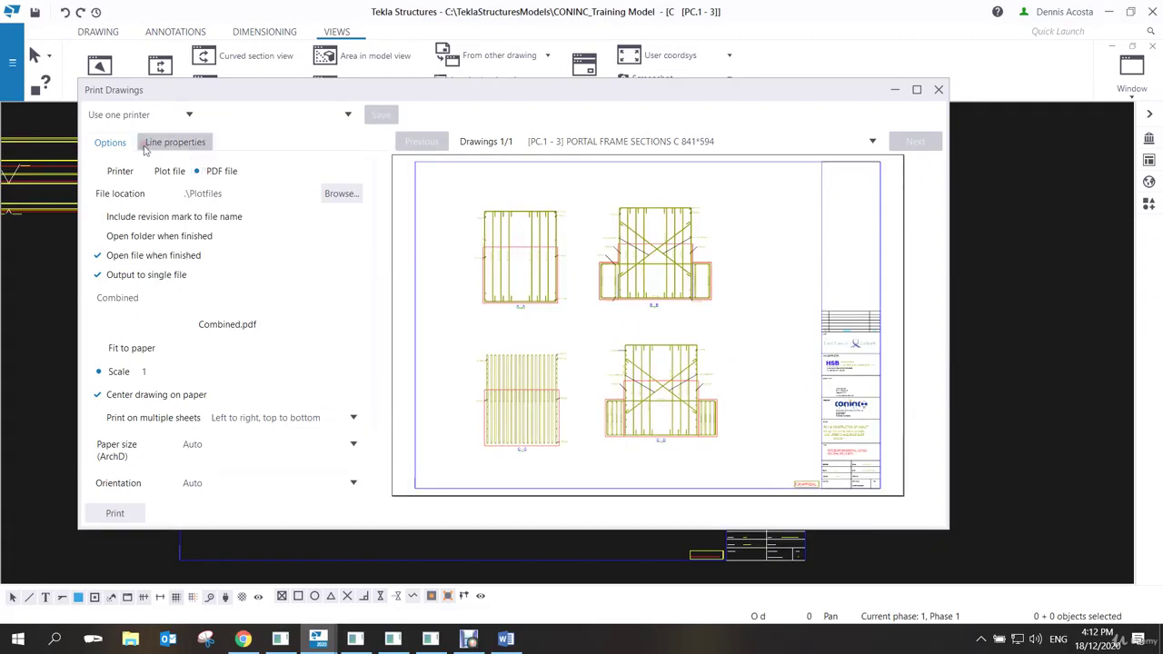
Set the print scaling to fit to paper and print the drawing as Combined.pdf.
{"action": "left_click", "coordinate": [98, 171]}
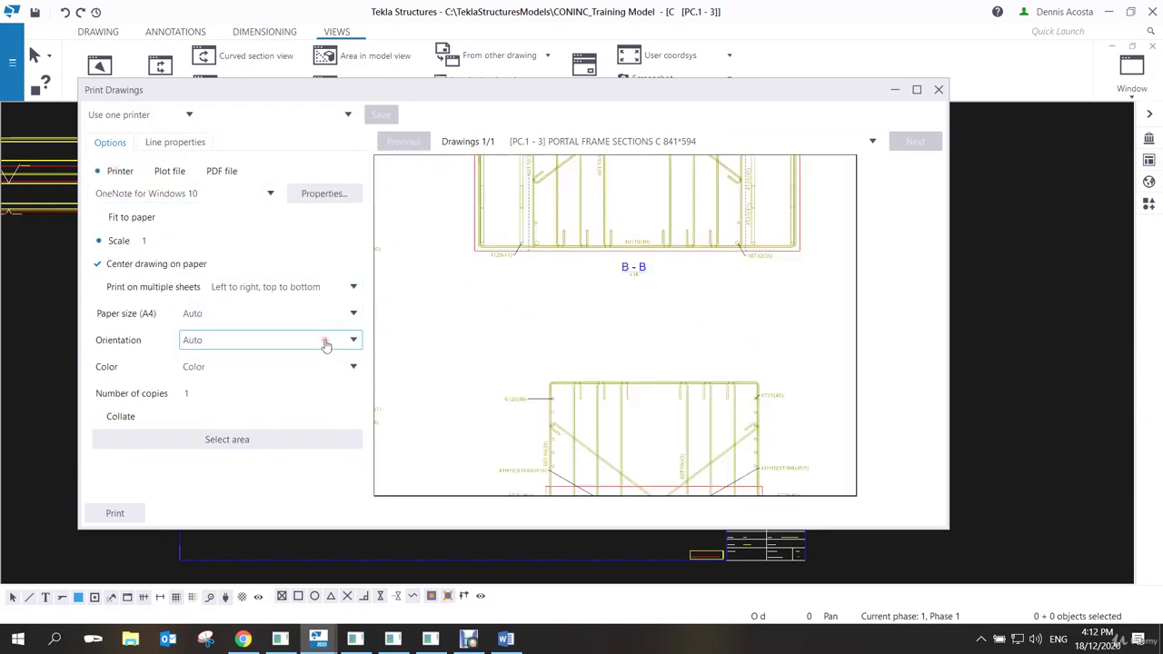
{"action": "left_click", "coordinate": [100, 218]}
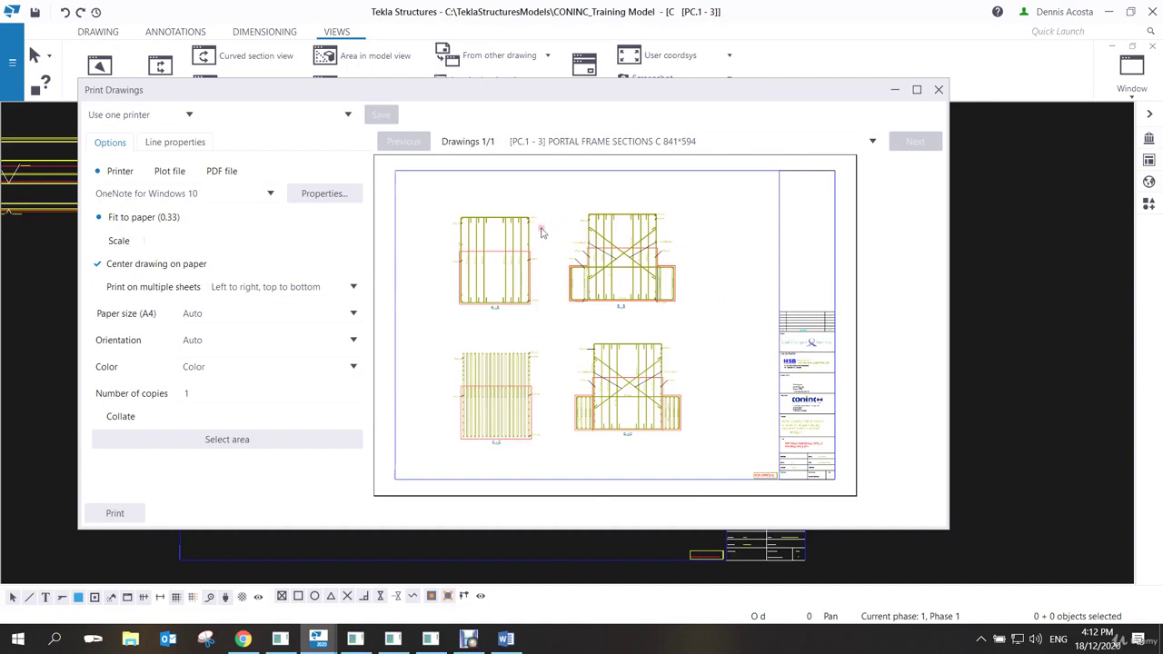
{"action": "left_click", "coordinate": [197, 171]}
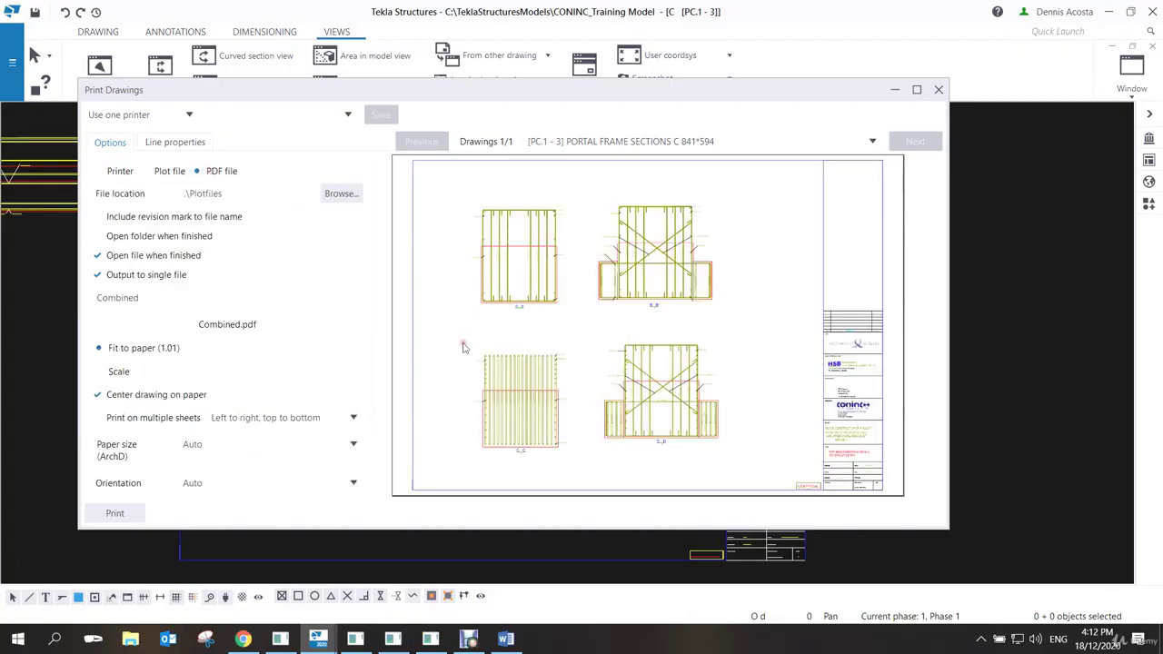
{"action": "left_click", "coordinate": [121, 513]}
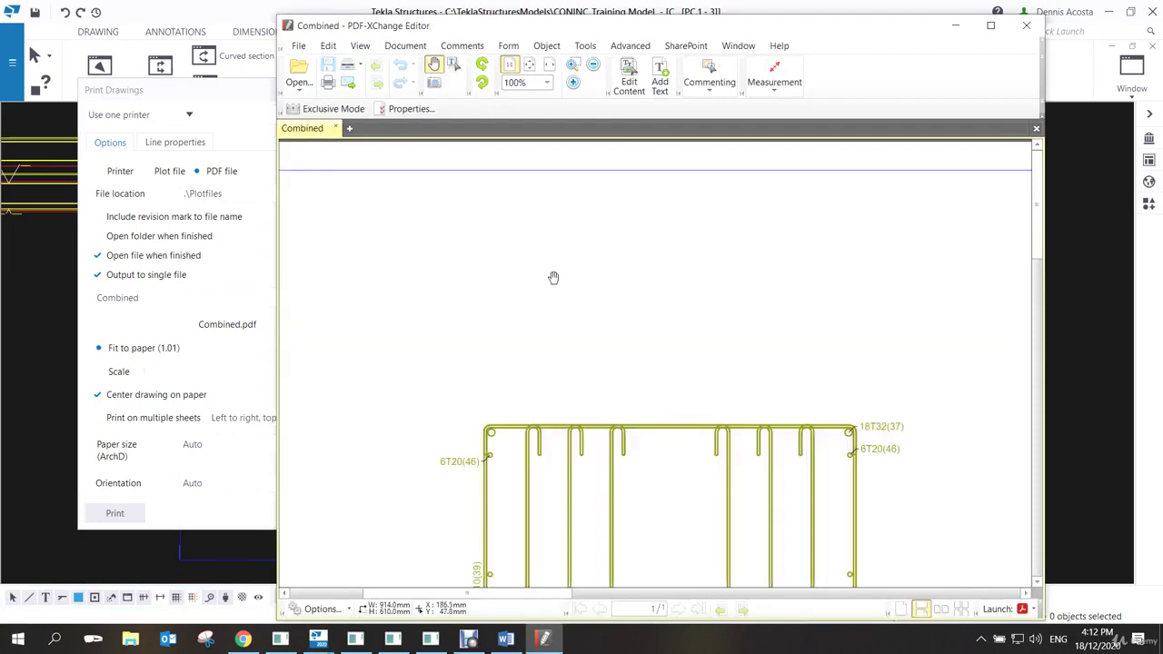
Inspect the printed sheet in PDF-XChange Editor, fit the whole page in view, and return to the print settings in Tekla Structures.
{"action": "scroll", "coordinate": [551, 272], "scroll_direction": "down", "scroll_amount": 5}
{"action": "scroll", "coordinate": [550, 267], "scroll_direction": "up", "scroll_amount": 2}
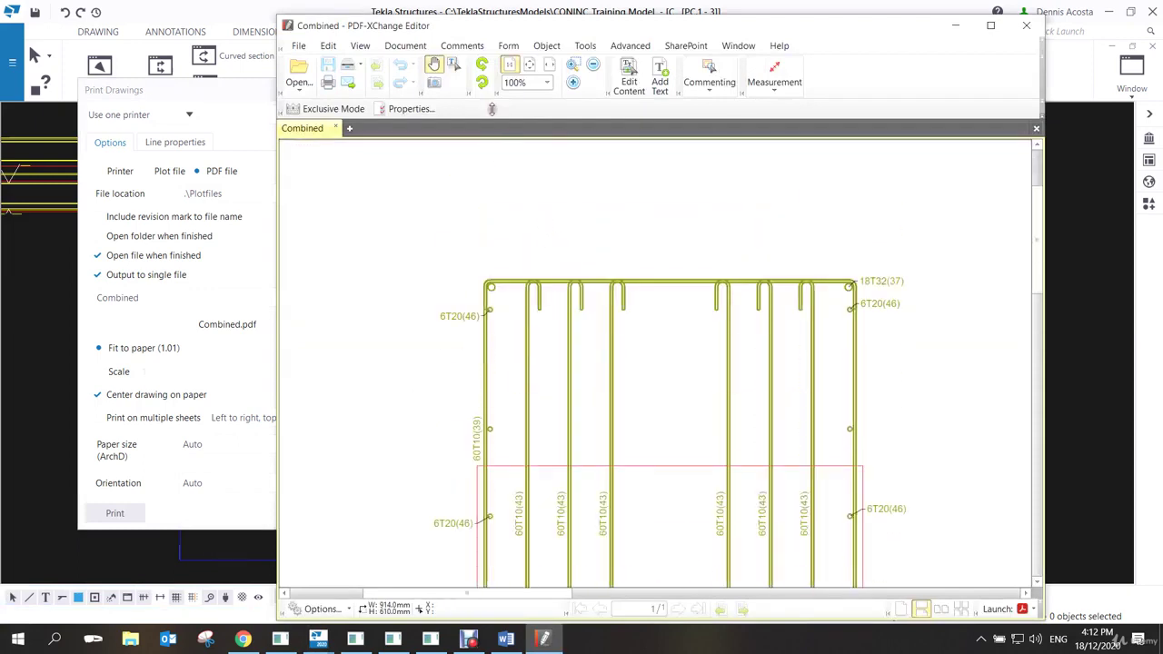
{"action": "left_click", "coordinate": [529, 66]}
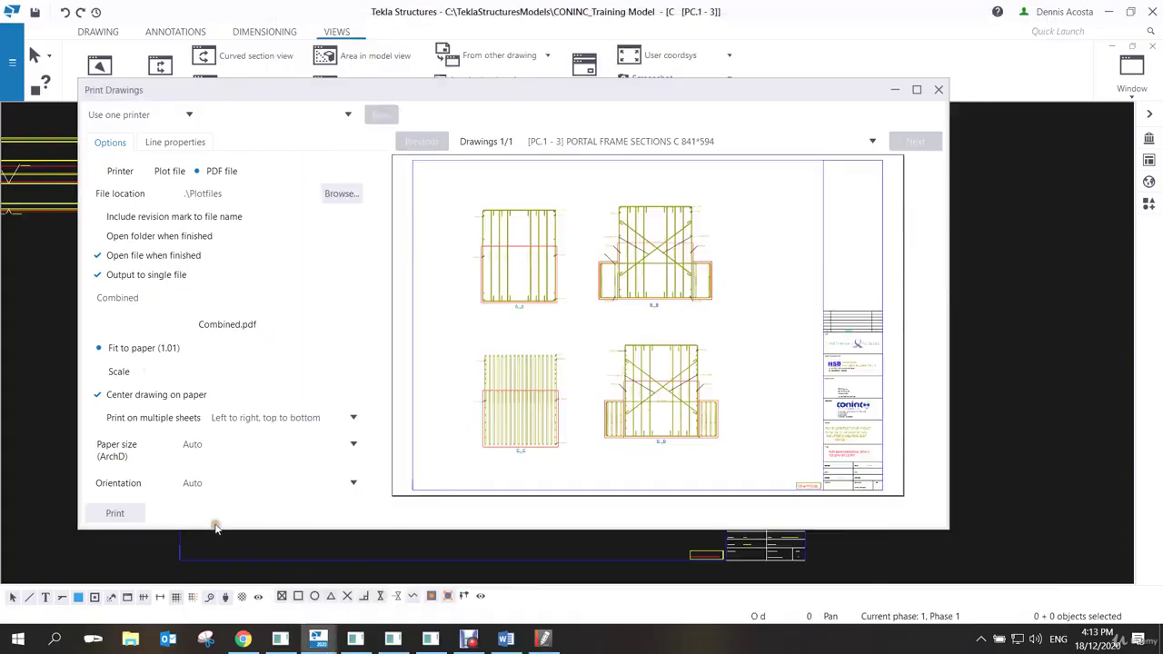
{"action": "left_click", "coordinate": [216, 523]}
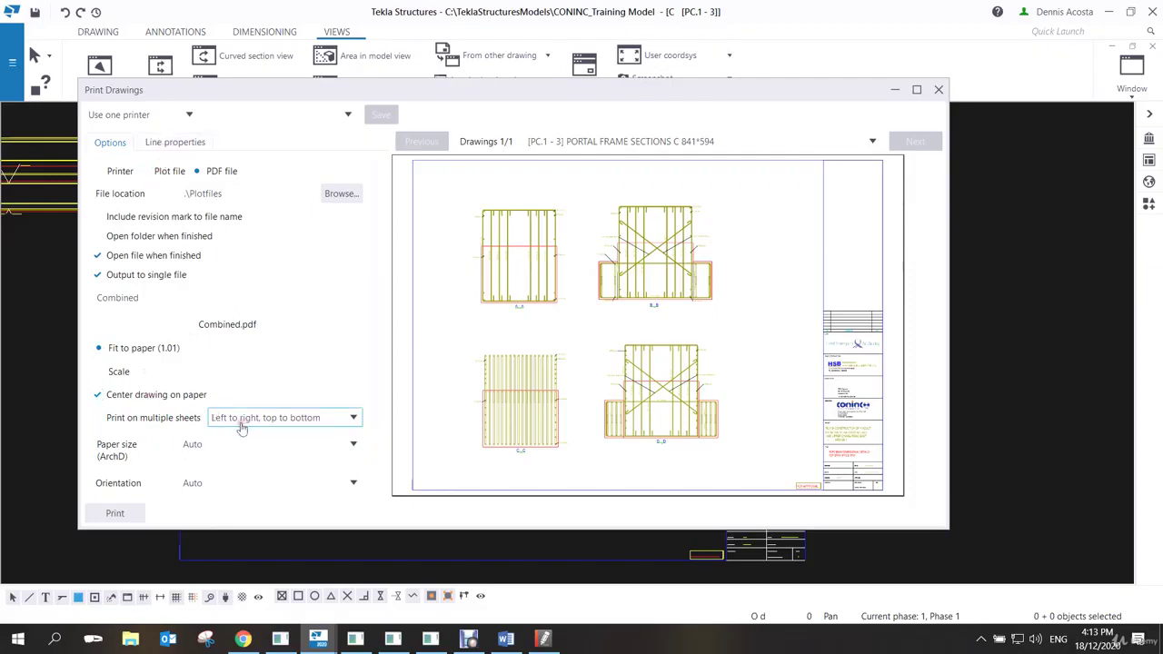
Set the print color to Black and white, close the earlier PDF and print Combined.pdf again.
{"action": "scroll", "coordinate": [279, 470], "scroll_direction": "down", "scroll_amount": 2}
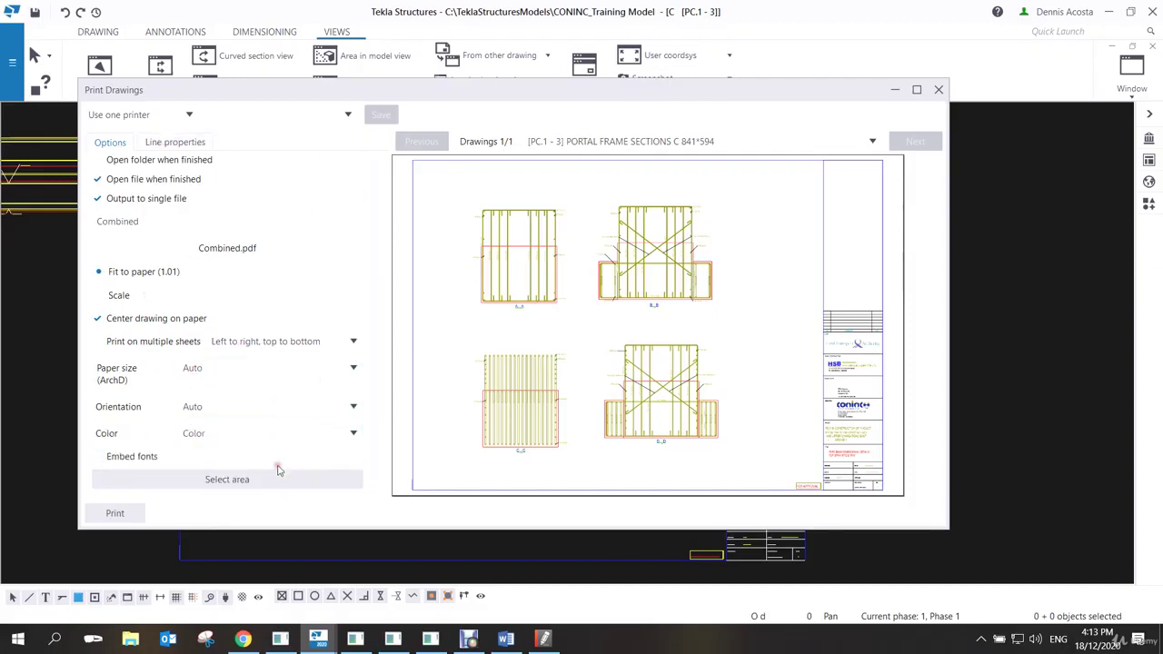
{"action": "left_click", "coordinate": [211, 436]}
{"action": "left_click", "coordinate": [218, 465]}
{"action": "left_click", "coordinate": [114, 513]}
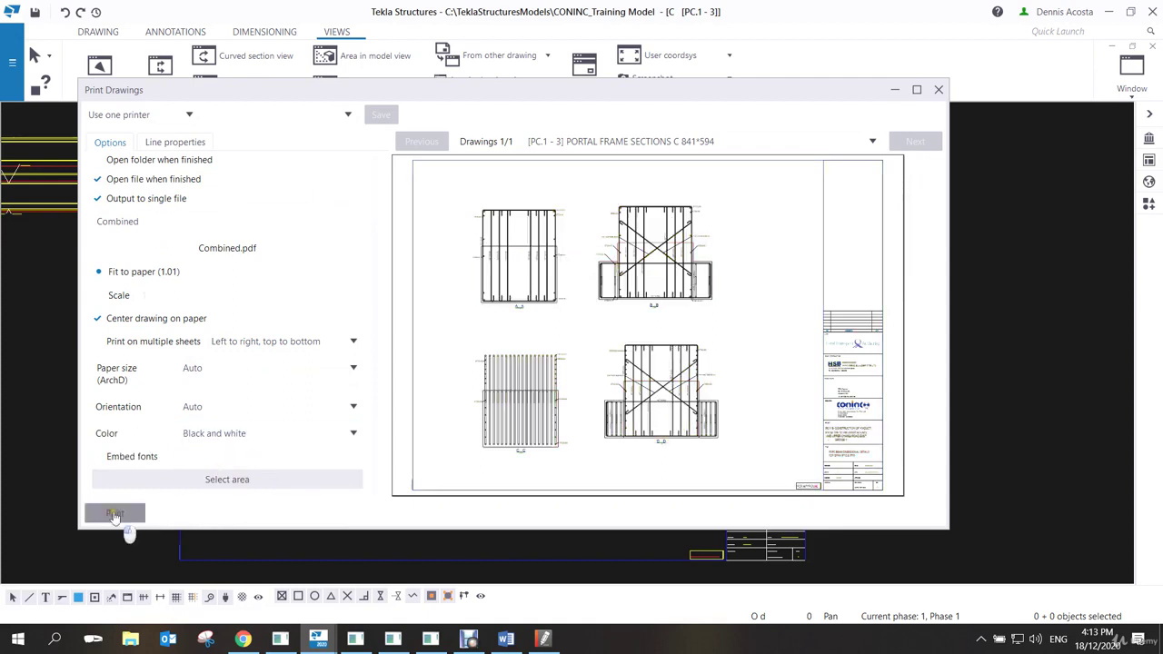
{"action": "left_click", "coordinate": [692, 370]}
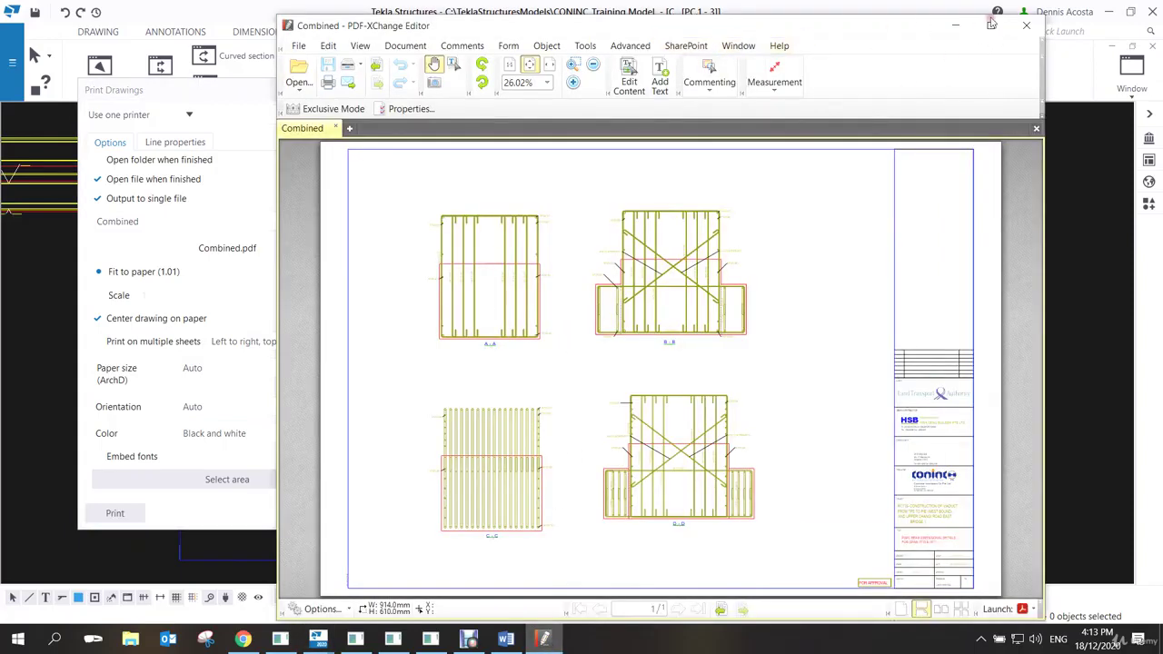
{"action": "left_click", "coordinate": [1026, 25]}
{"action": "left_click", "coordinate": [114, 512]}
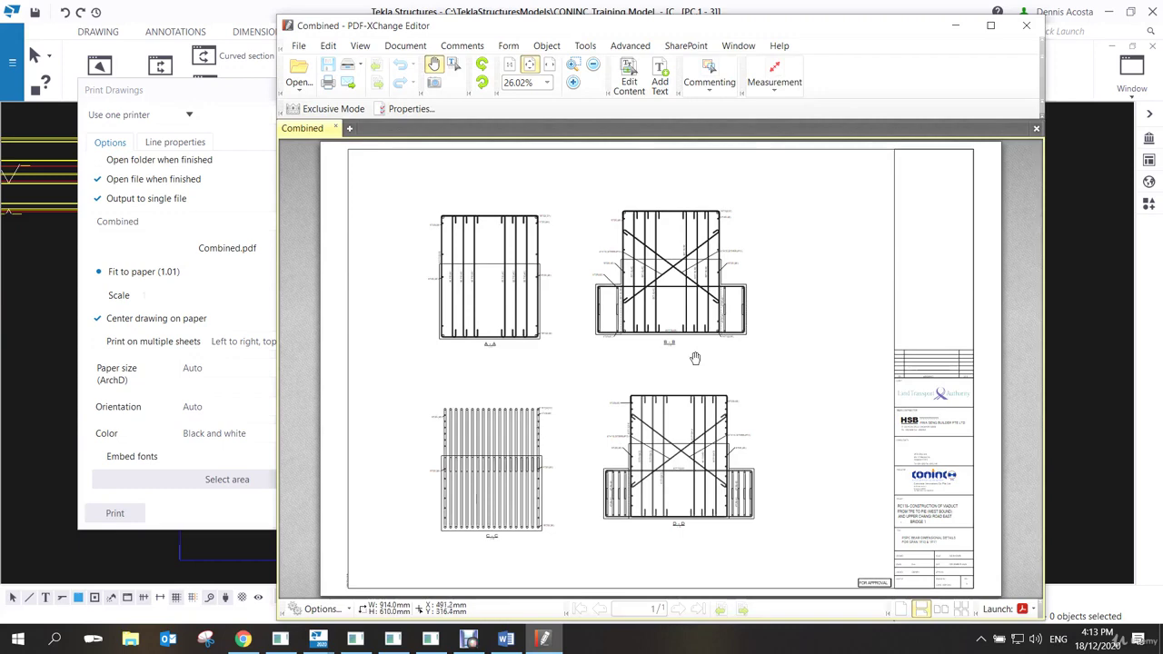
Examine the print line properties for base line width, output colors and line thickness, and return to the print options.
{"action": "left_click", "coordinate": [190, 148]}
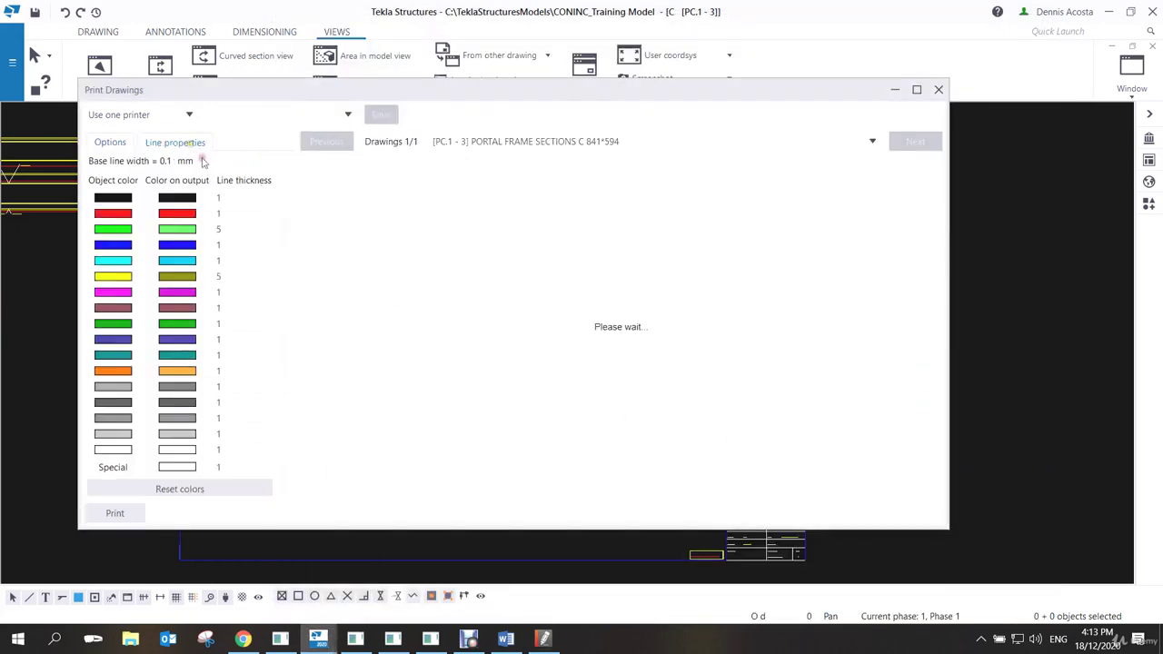
{"action": "left_click", "coordinate": [243, 293]}
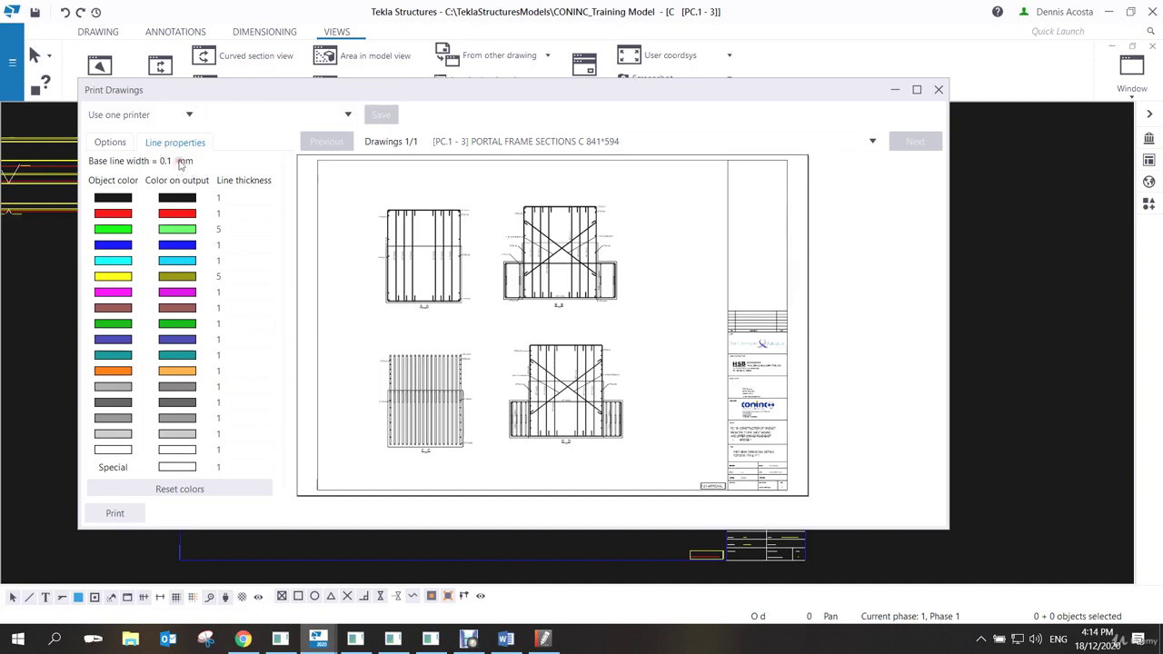
{"action": "left_click", "coordinate": [225, 234]}
{"action": "left_click", "coordinate": [120, 143]}
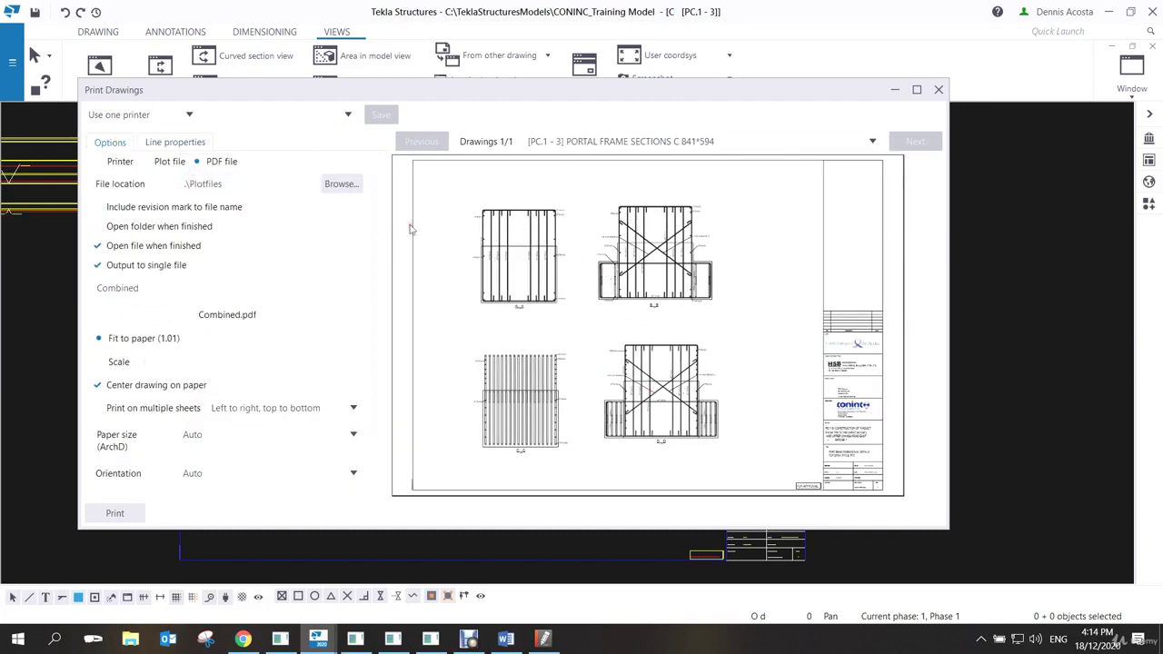
Switch the print output from PDF file to printer and choose the network printer \\a-printap\SG_CL4.
{"action": "left_click", "coordinate": [99, 162]}
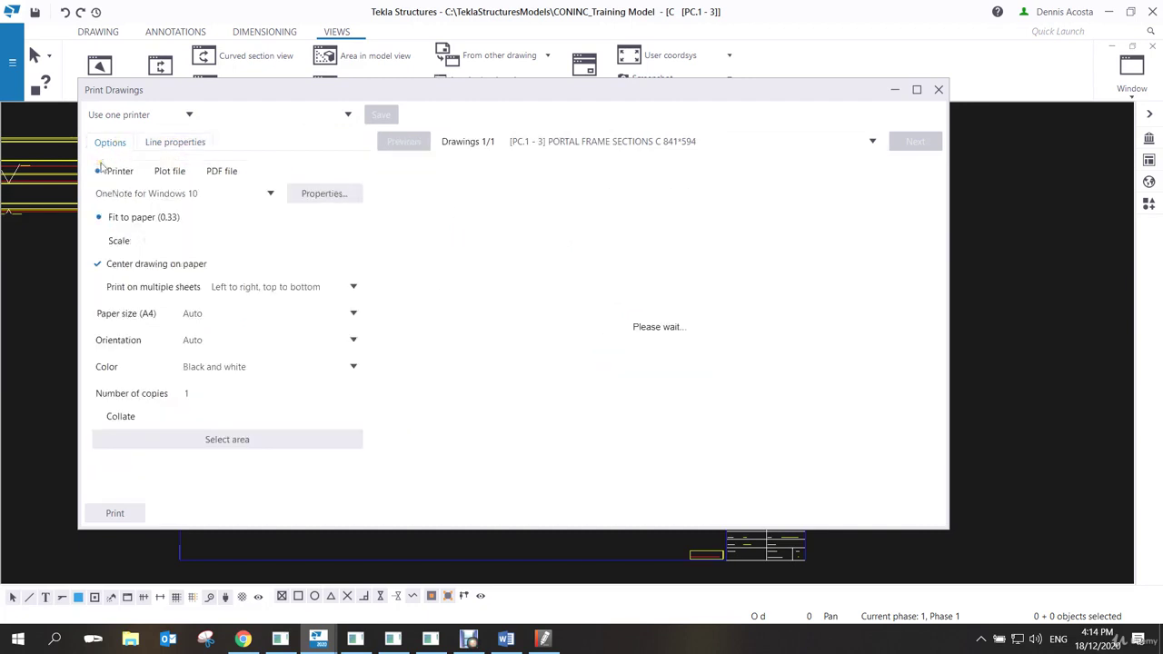
{"action": "left_click", "coordinate": [272, 194]}
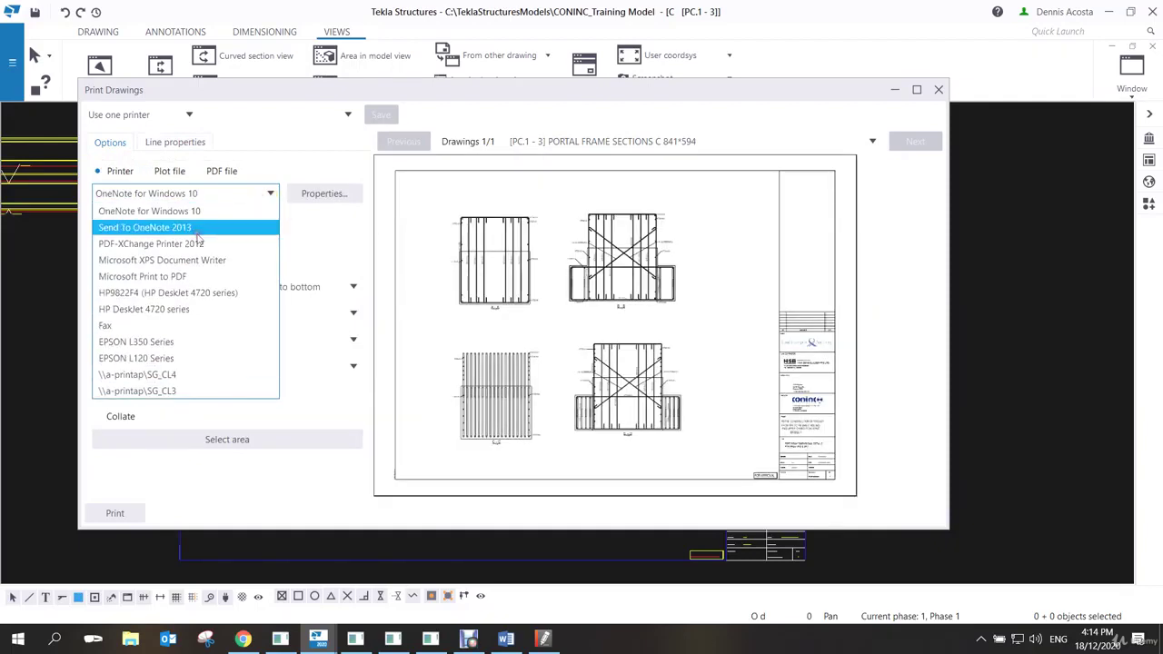
{"action": "left_click", "coordinate": [189, 373]}
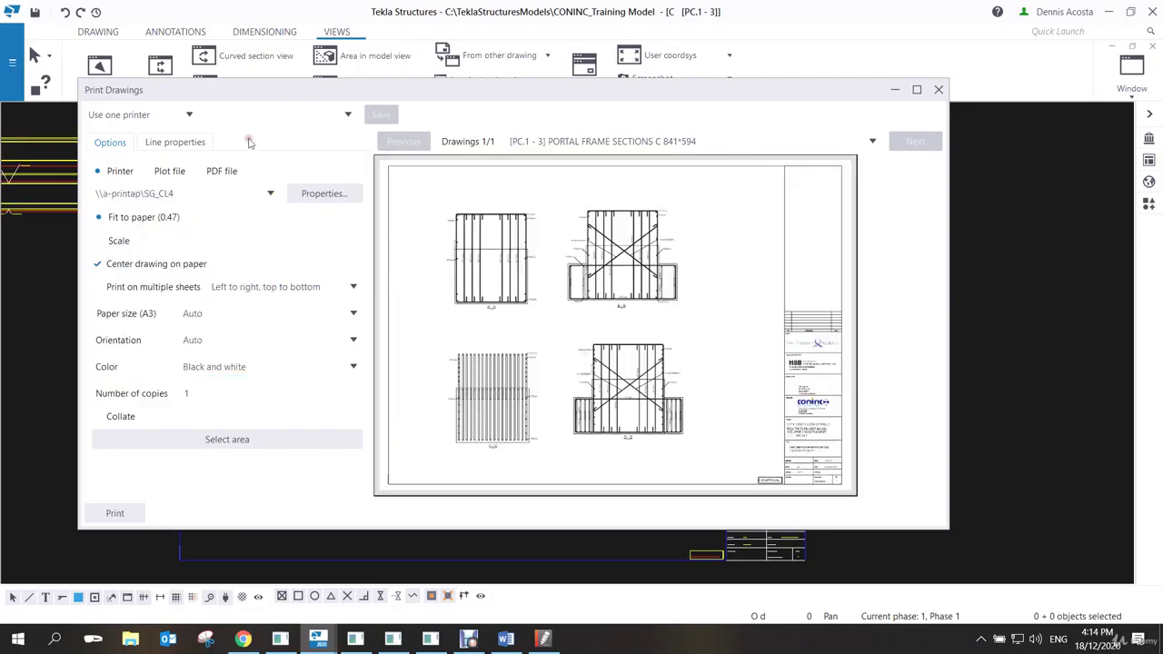
Set the printer's page size to A3 with landscape orientation and print the drawing.
{"action": "left_click", "coordinate": [309, 196]}
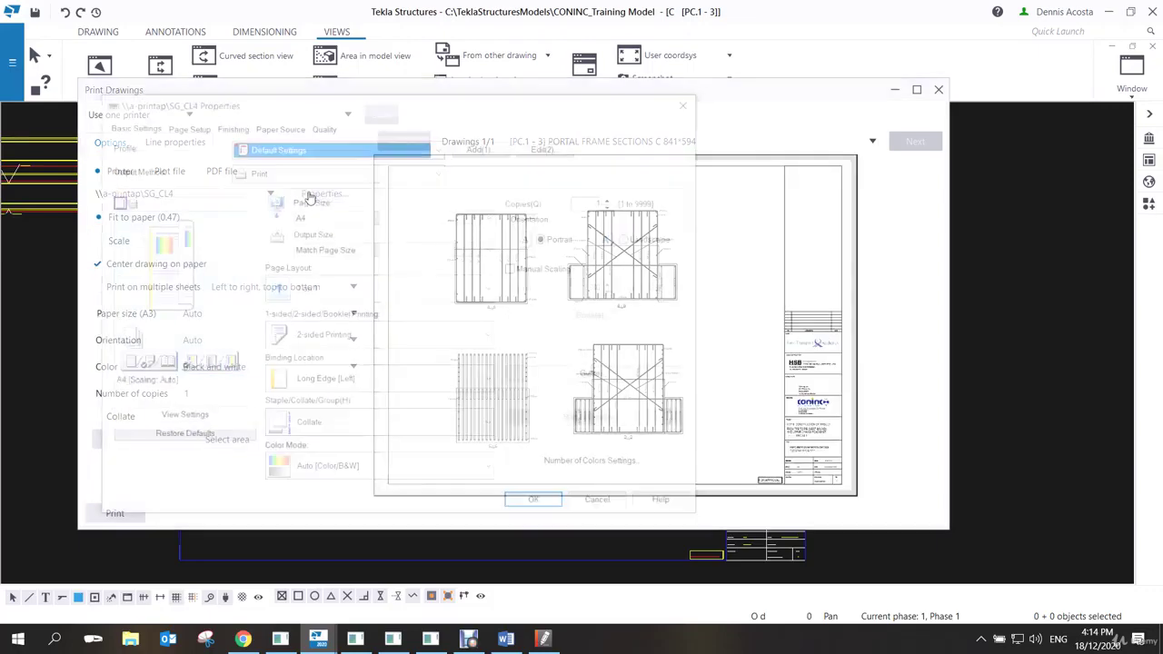
{"action": "left_click", "coordinate": [386, 215]}
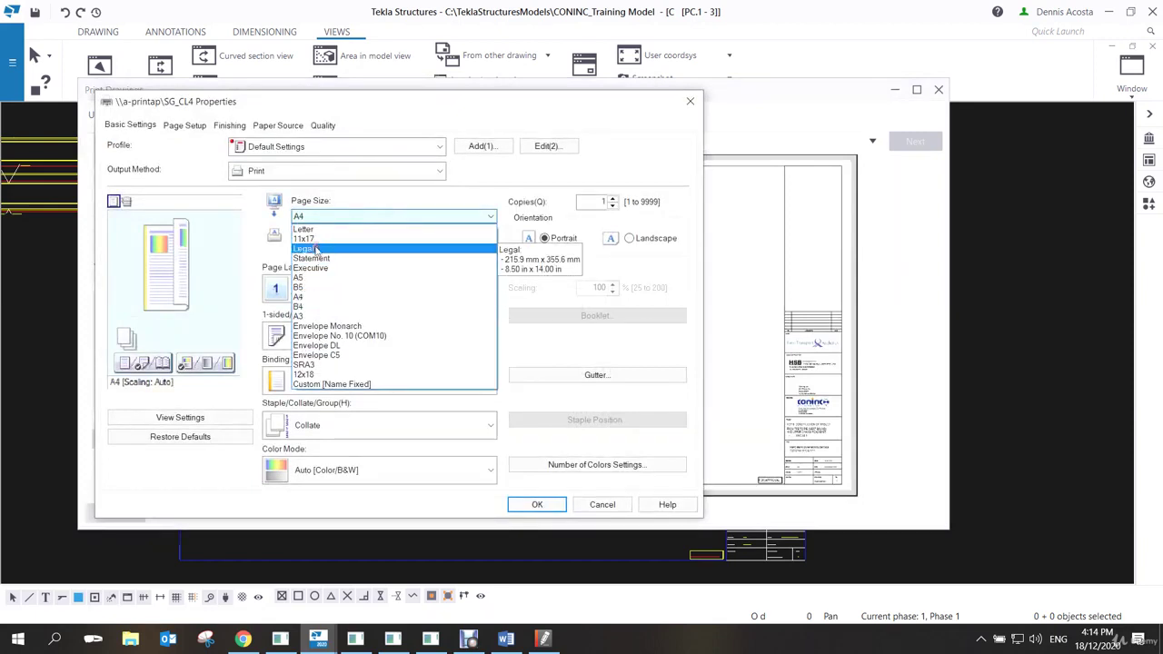
{"action": "left_click", "coordinate": [364, 305]}
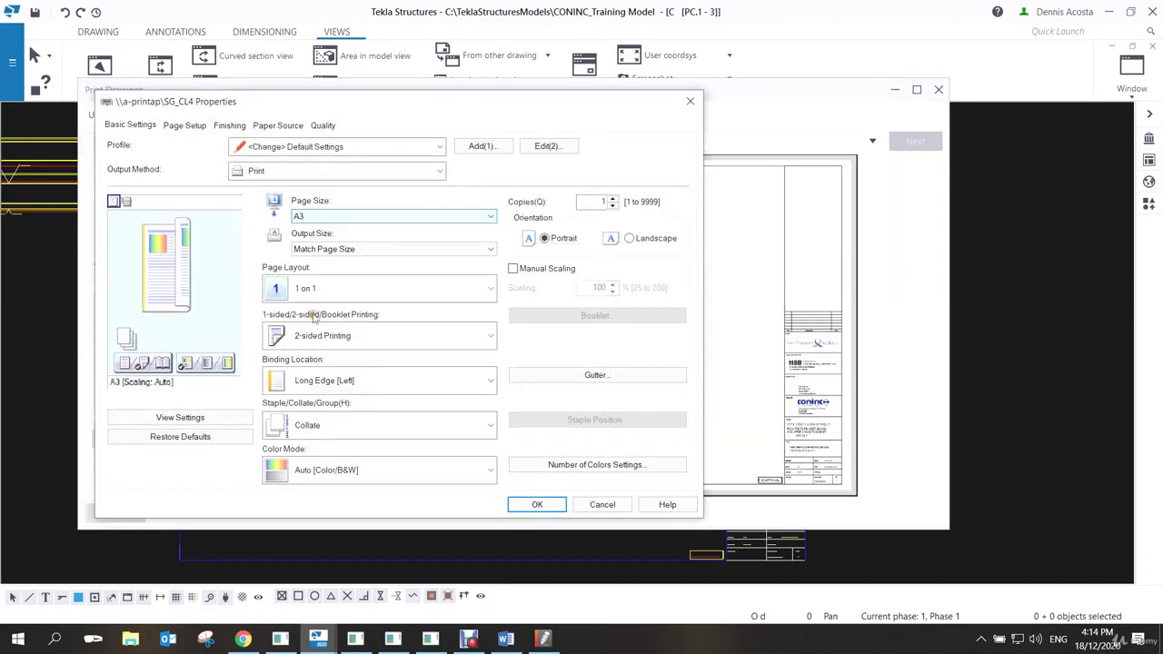
{"action": "left_click", "coordinate": [627, 238]}
{"action": "left_click", "coordinate": [547, 507]}
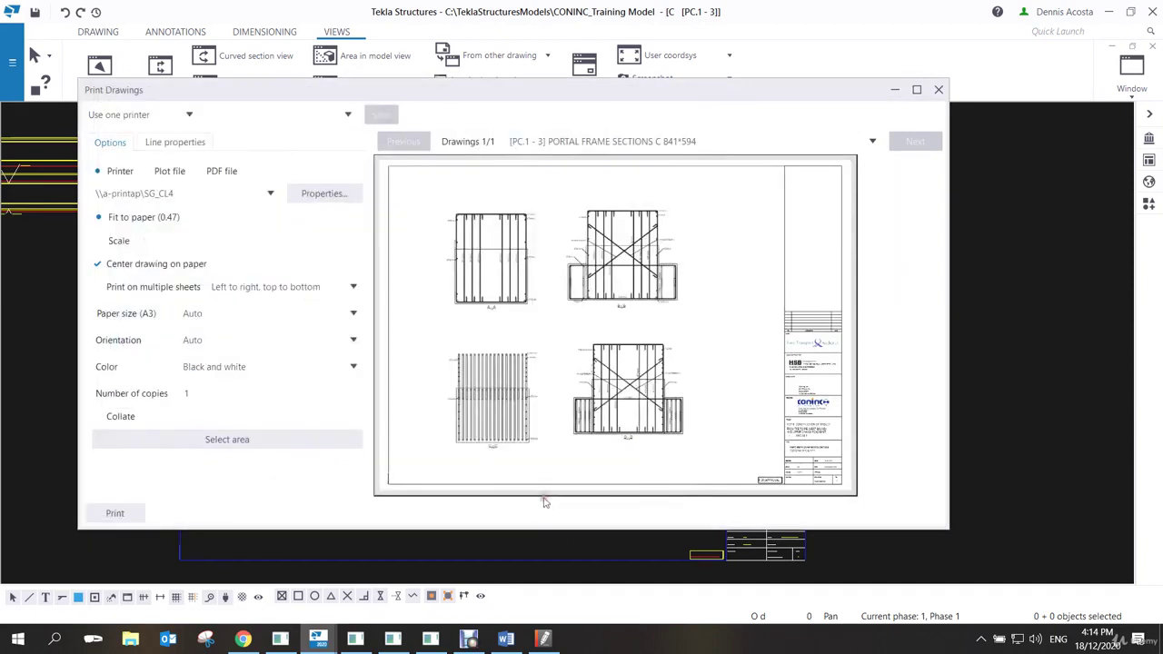
{"action": "left_click", "coordinate": [118, 513]}
{"action": "left_click", "coordinate": [469, 639]}
{"action": "left_click", "coordinate": [389, 550]}
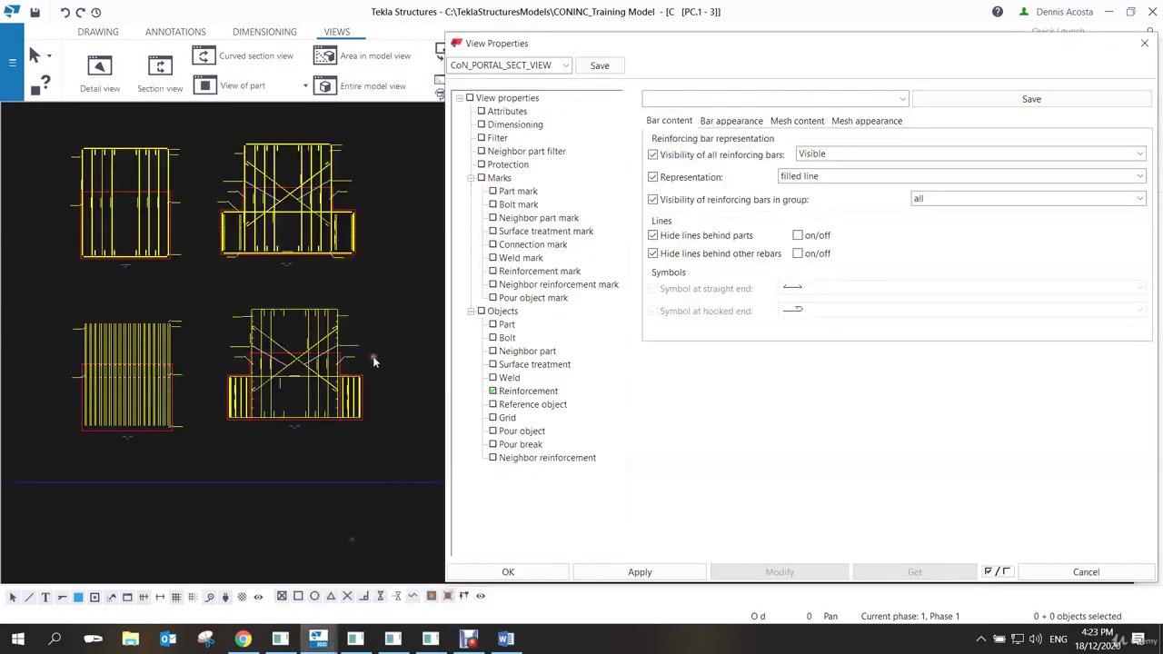
Load section view B-B's reinforcement settings into the view properties and move the dialog clear of the view.
{"action": "left_click", "coordinate": [312, 269]}
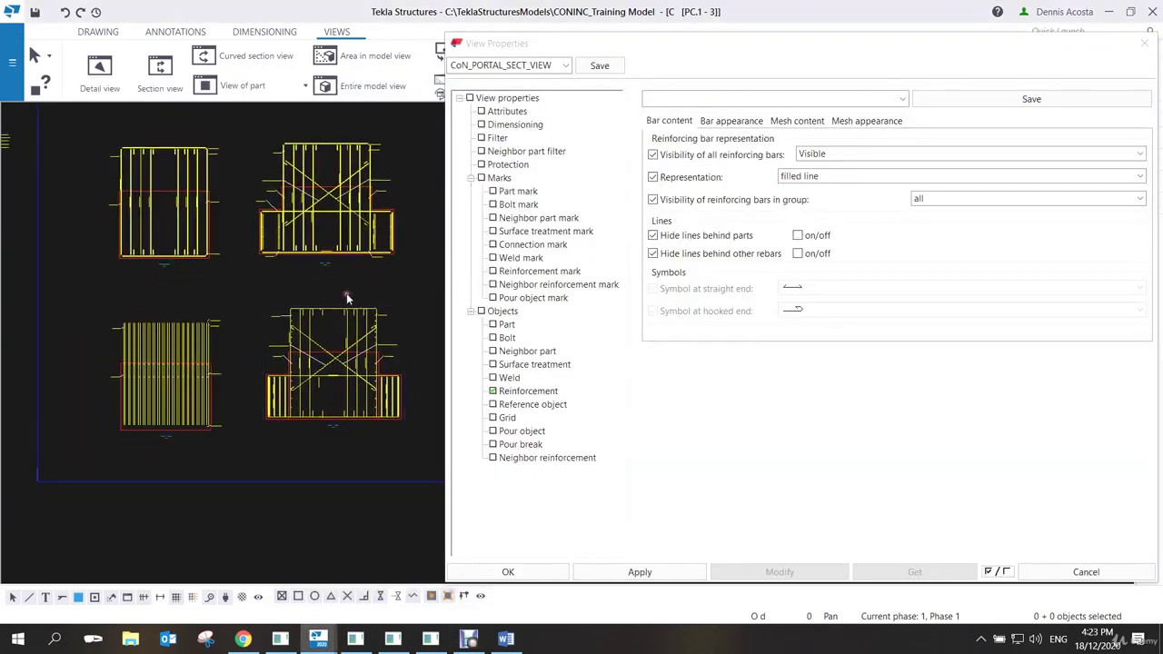
{"action": "scroll", "coordinate": [343, 309], "scroll_direction": "up", "scroll_amount": 6}
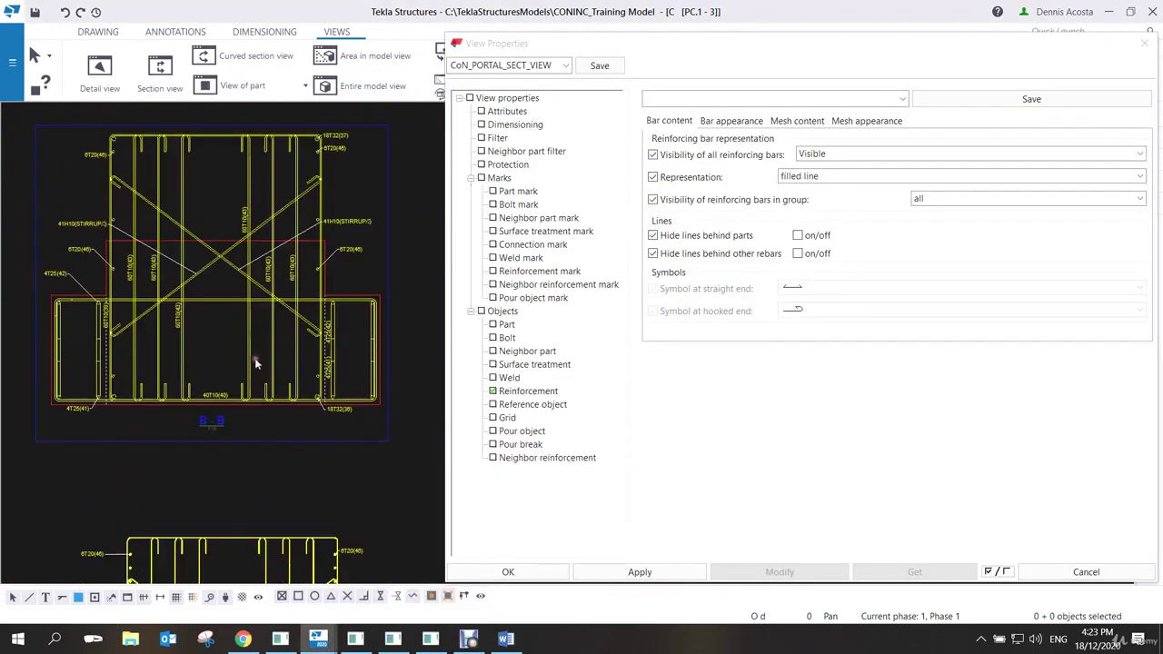
{"action": "left_click", "coordinate": [364, 198]}
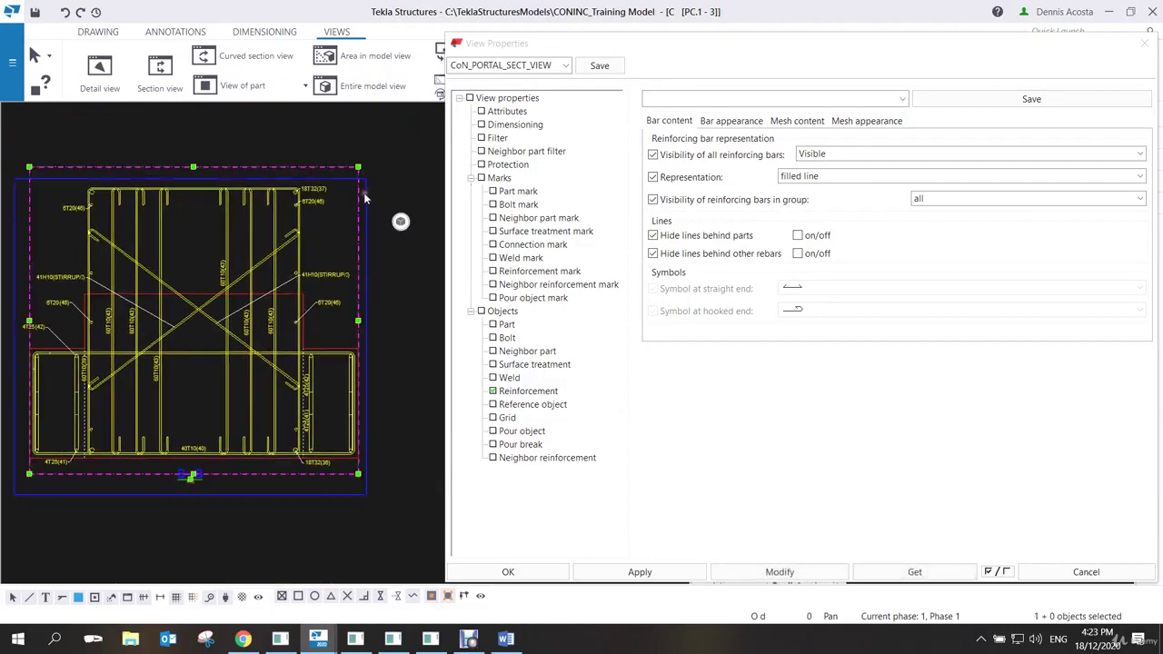
{"action": "double_click", "coordinate": [364, 198]}
{"action": "scroll", "coordinate": [251, 261], "scroll_direction": "up", "scroll_amount": 4}
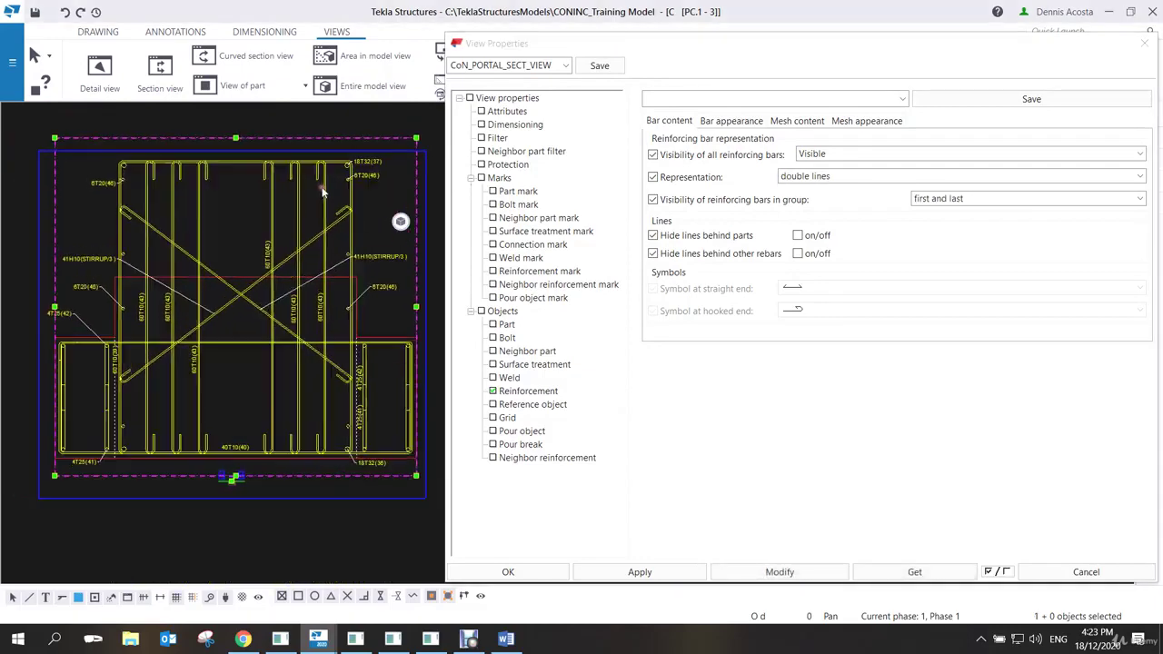
{"action": "left_click_drag", "start_coordinate": [569, 46], "coordinate": [688, 46]}
{"action": "scroll", "coordinate": [514, 167], "scroll_direction": "down", "scroll_amount": 2}
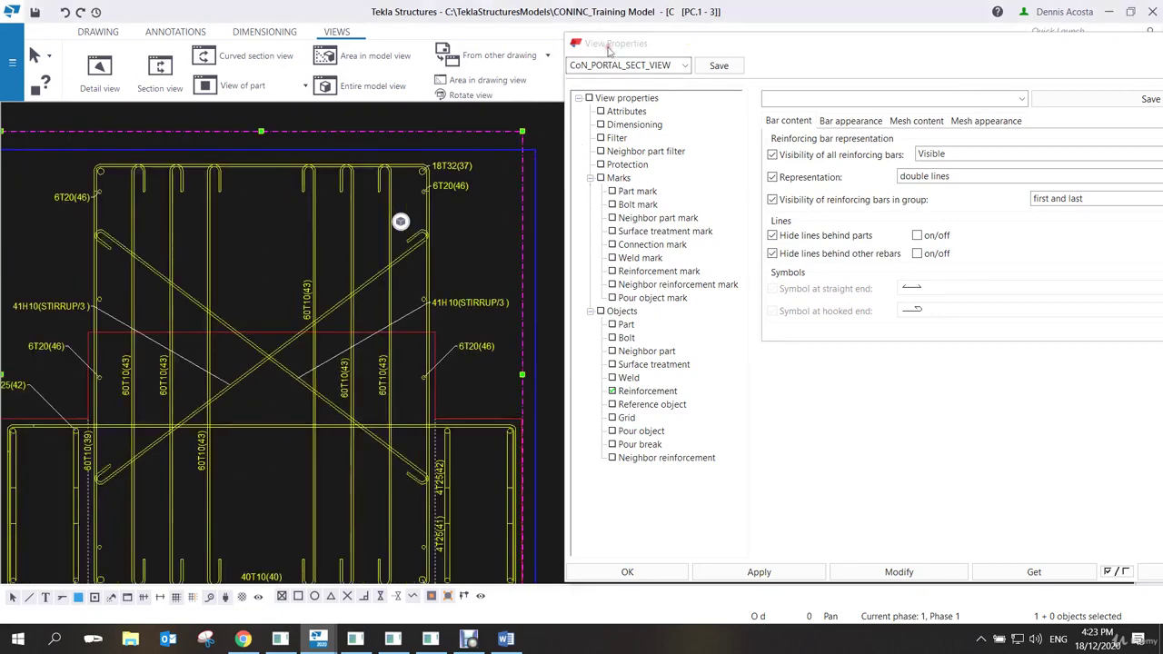
{"action": "scroll", "coordinate": [475, 220], "scroll_direction": "down", "scroll_amount": 3}
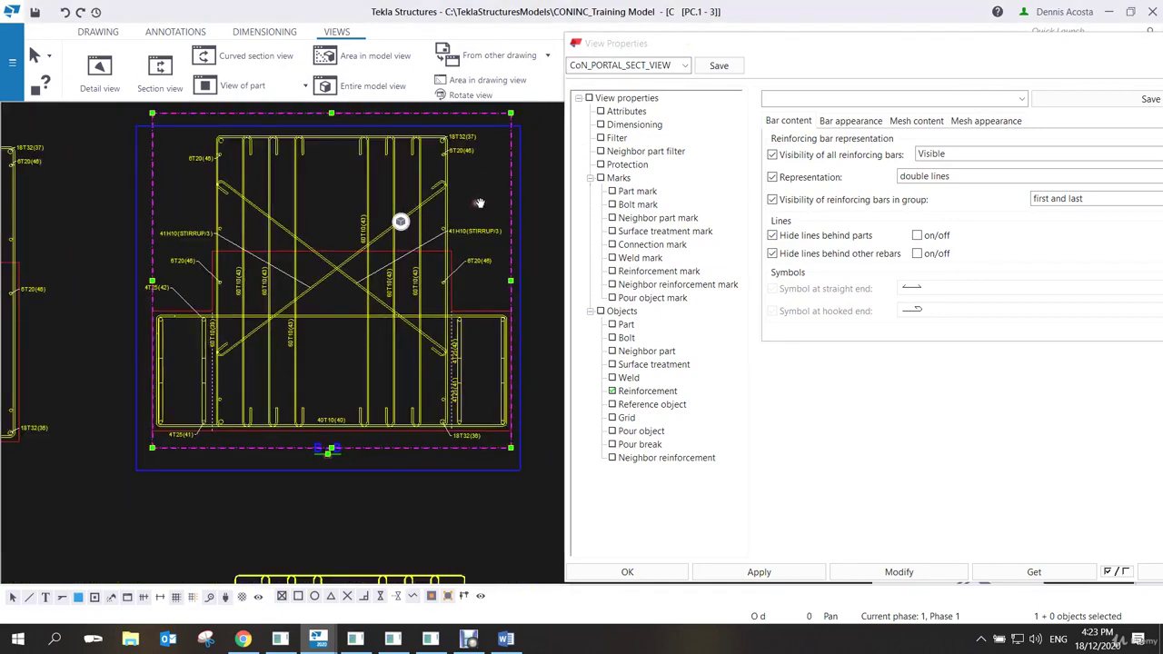
Apply the single line with filled ends representation to the reinforcing bars in section B-B and examine the bars.
{"action": "left_click", "coordinate": [945, 179]}
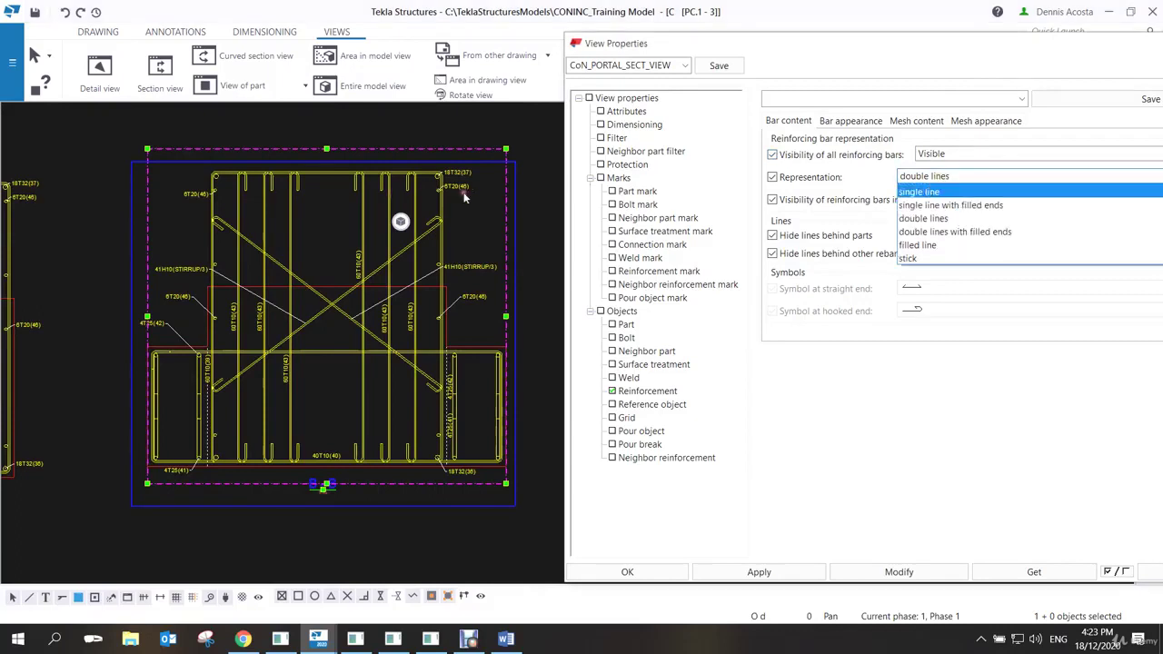
{"action": "left_click", "coordinate": [936, 207]}
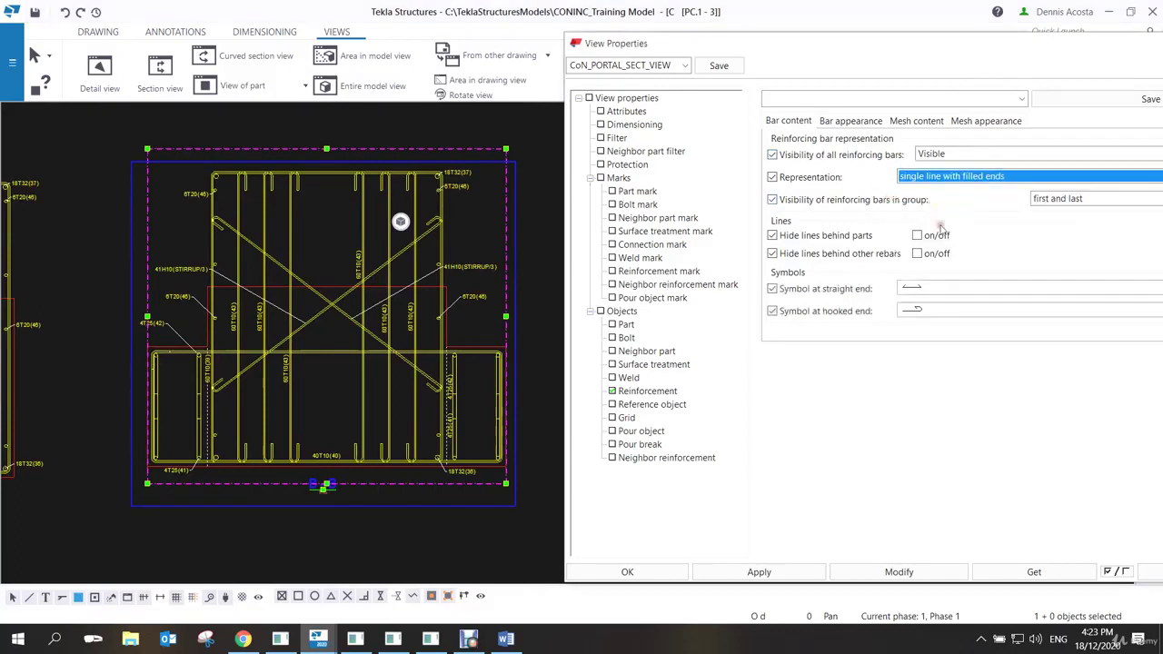
{"action": "left_click", "coordinate": [899, 571]}
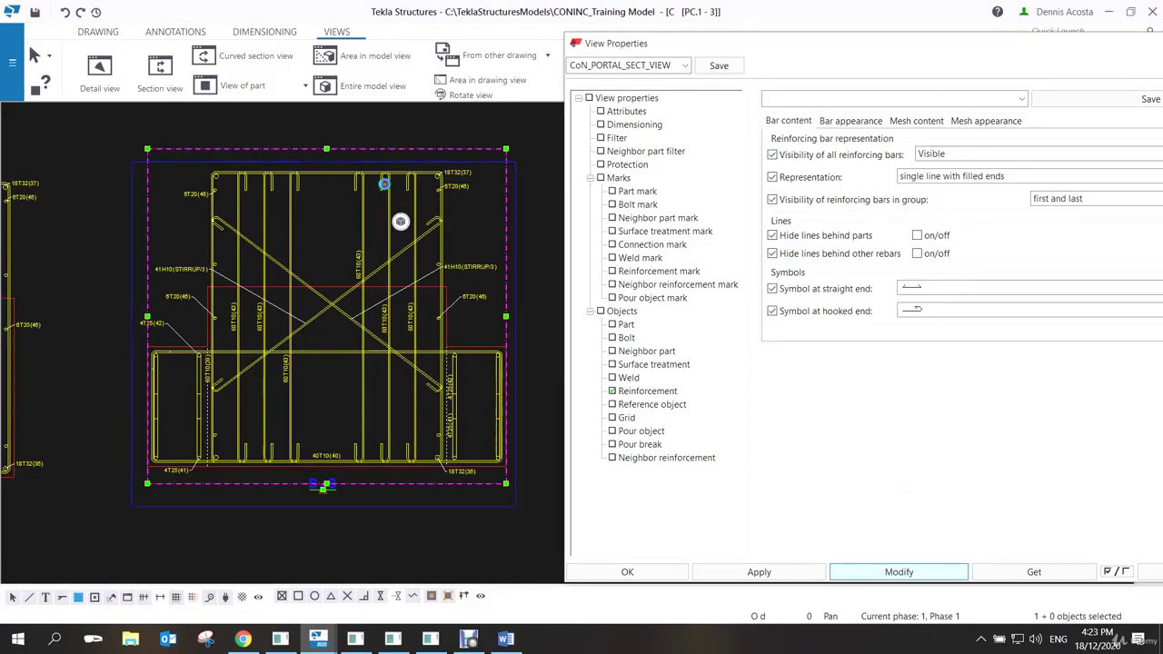
{"action": "scroll", "coordinate": [399, 191], "scroll_direction": "up", "scroll_amount": 3}
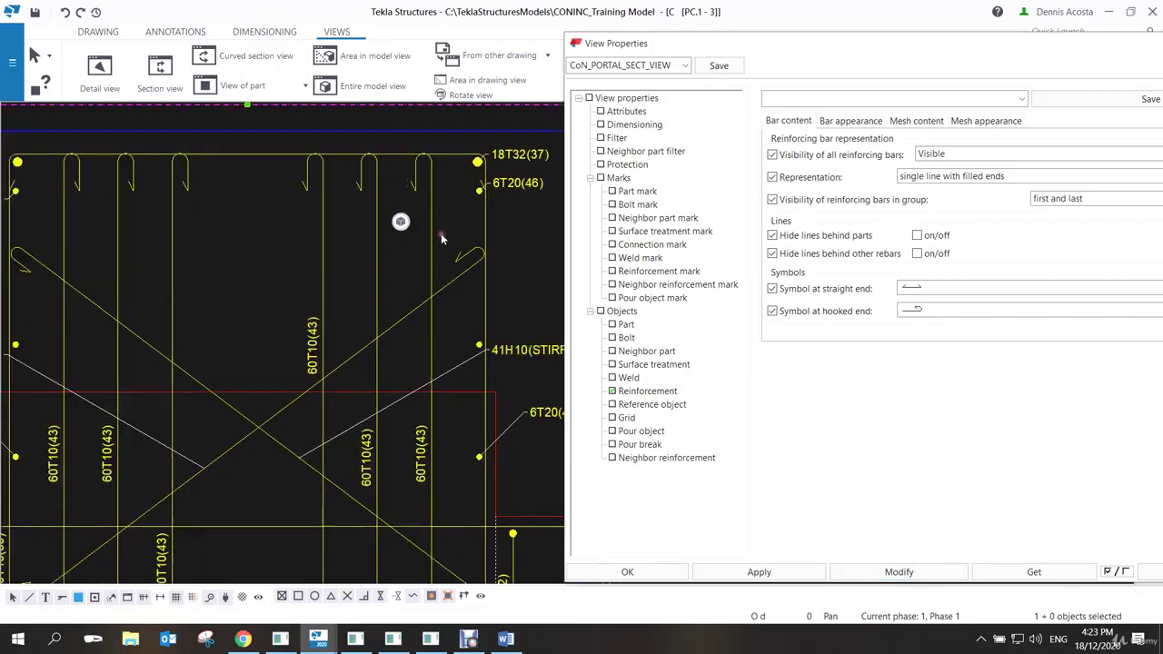
{"action": "scroll", "coordinate": [441, 239], "scroll_direction": "down", "scroll_amount": 3}
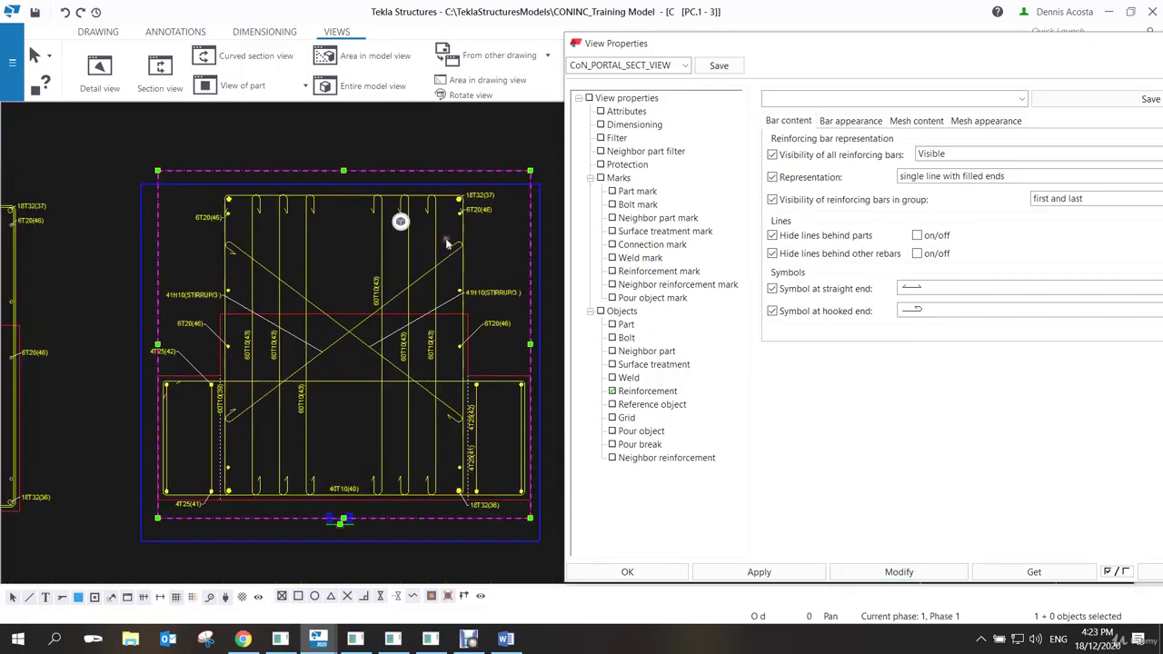
Change section B-B's reinforcing bar representation to double lines with filled ends.
{"action": "left_click", "coordinate": [941, 177]}
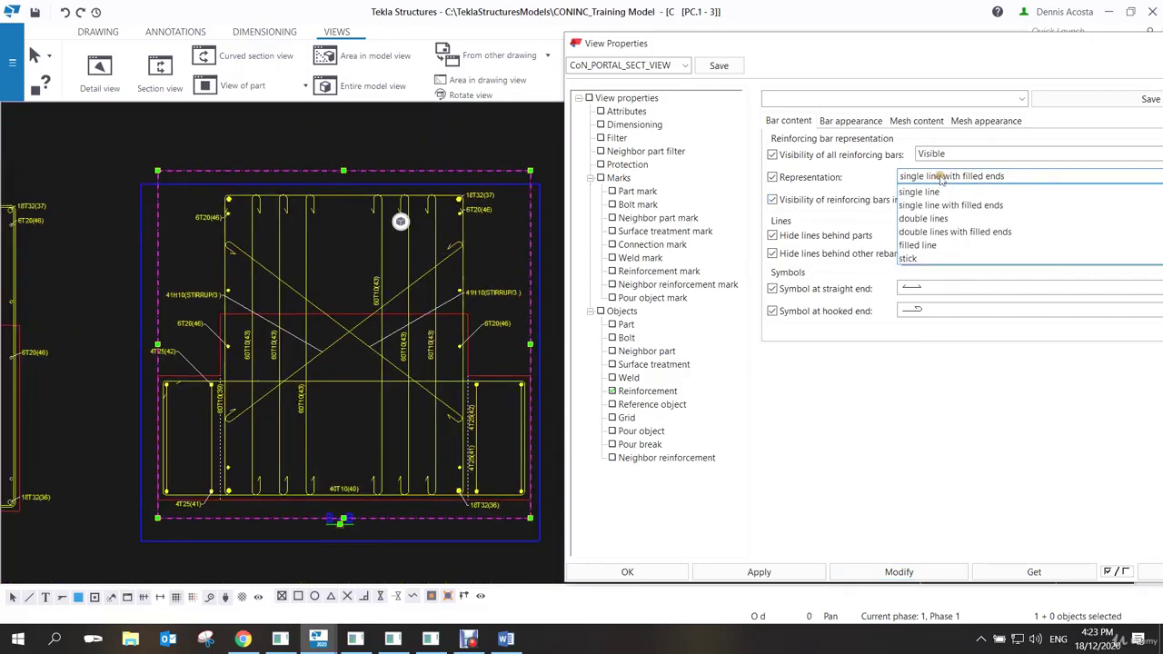
{"action": "left_click", "coordinate": [940, 233]}
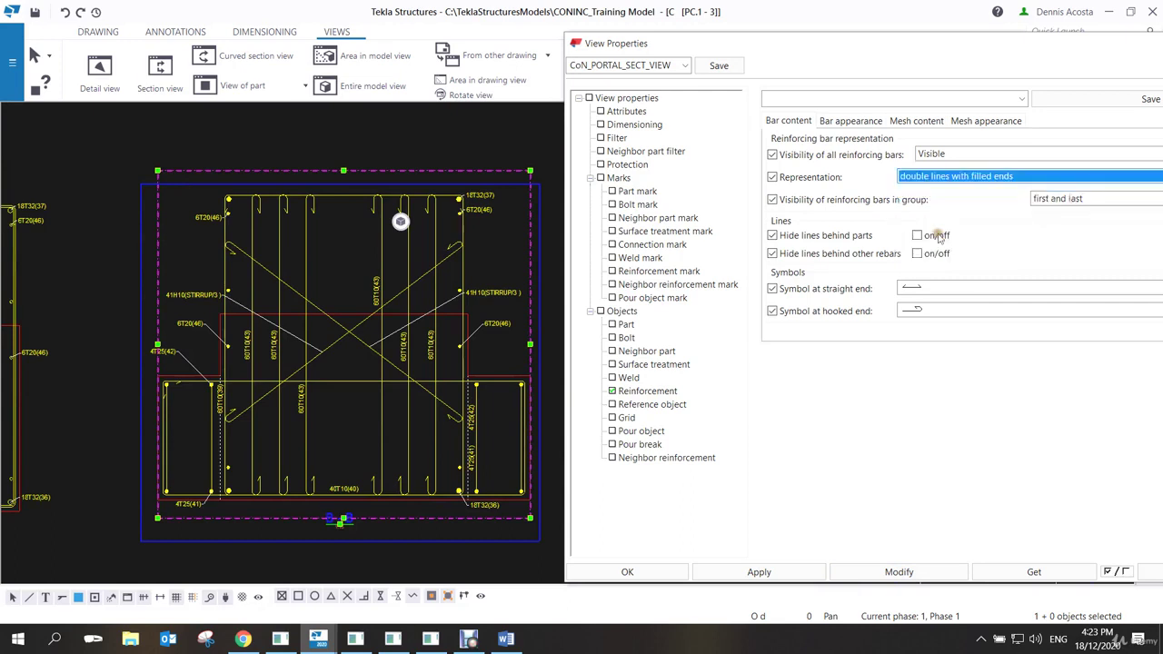
{"action": "left_click", "coordinate": [904, 574]}
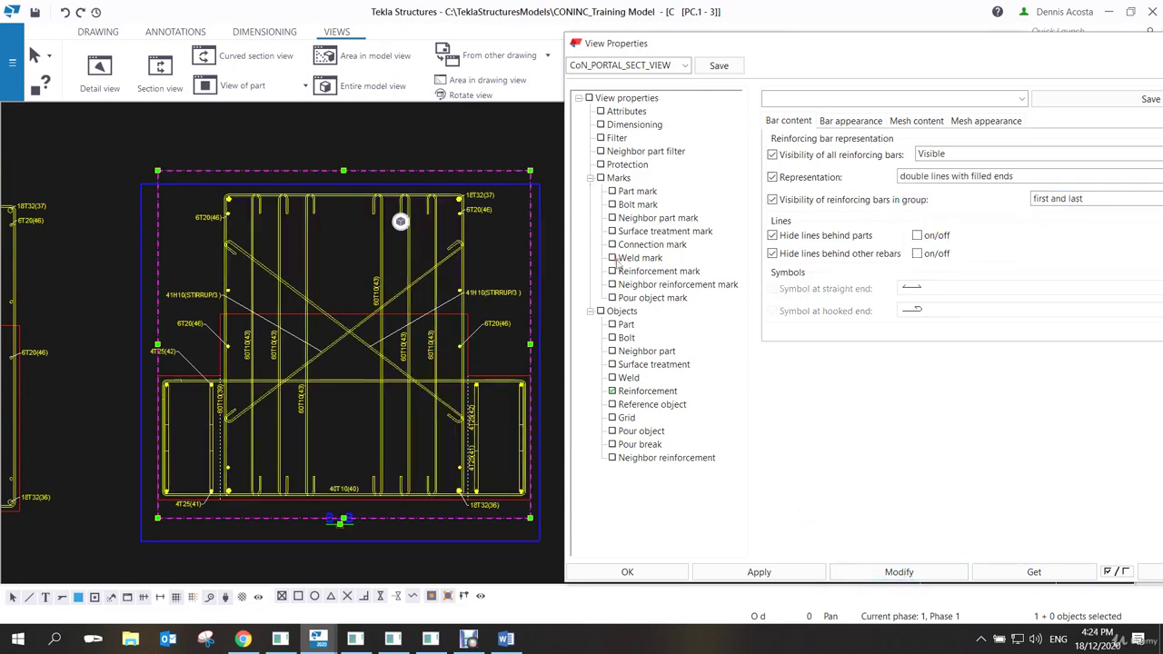
Set section B-B's reinforcing bar representation to filled line and check the bar ends and hooks up close.
{"action": "left_click", "coordinate": [945, 177]}
{"action": "left_click", "coordinate": [919, 241]}
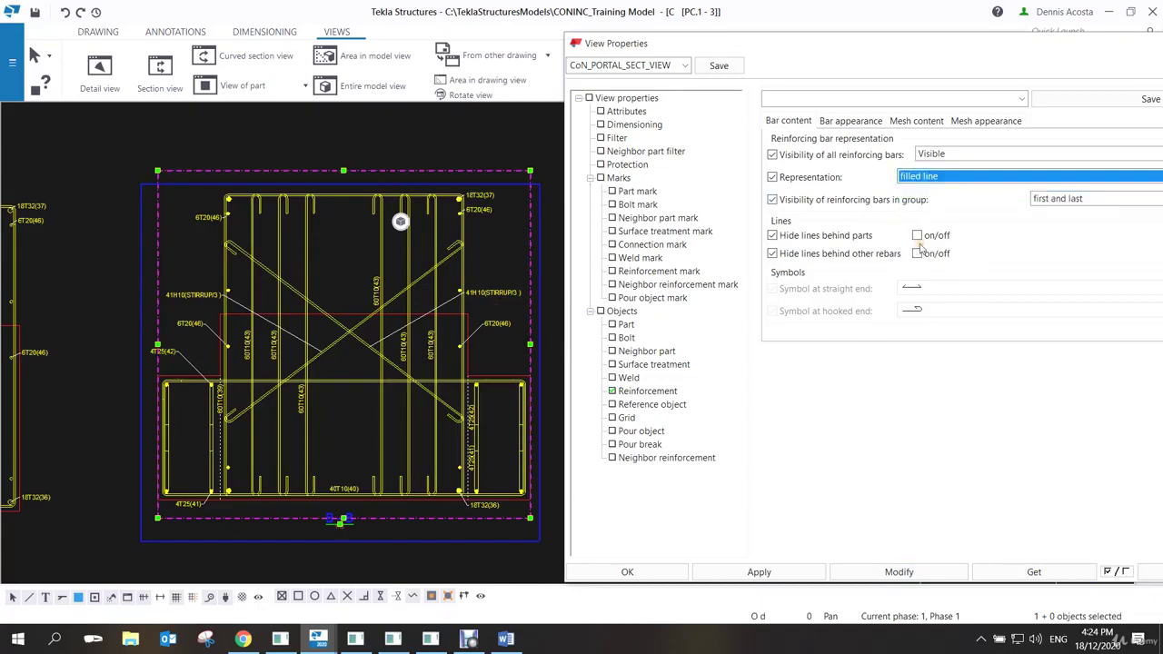
{"action": "left_click", "coordinate": [895, 570]}
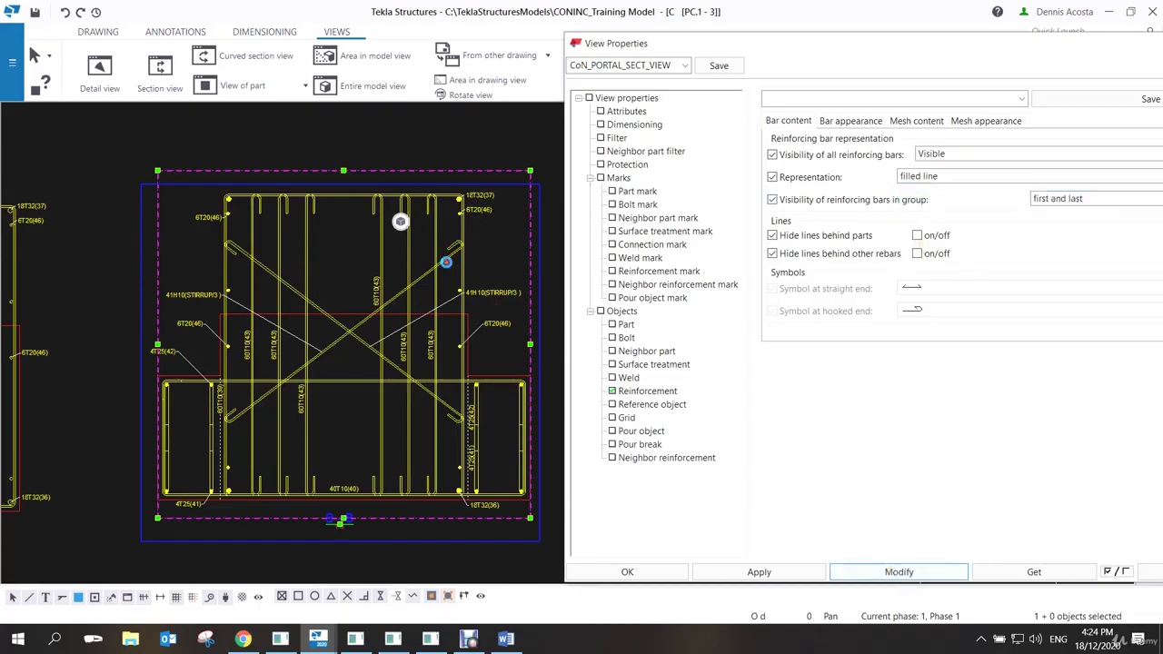
{"action": "scroll", "coordinate": [448, 273], "scroll_direction": "up", "scroll_amount": 5}
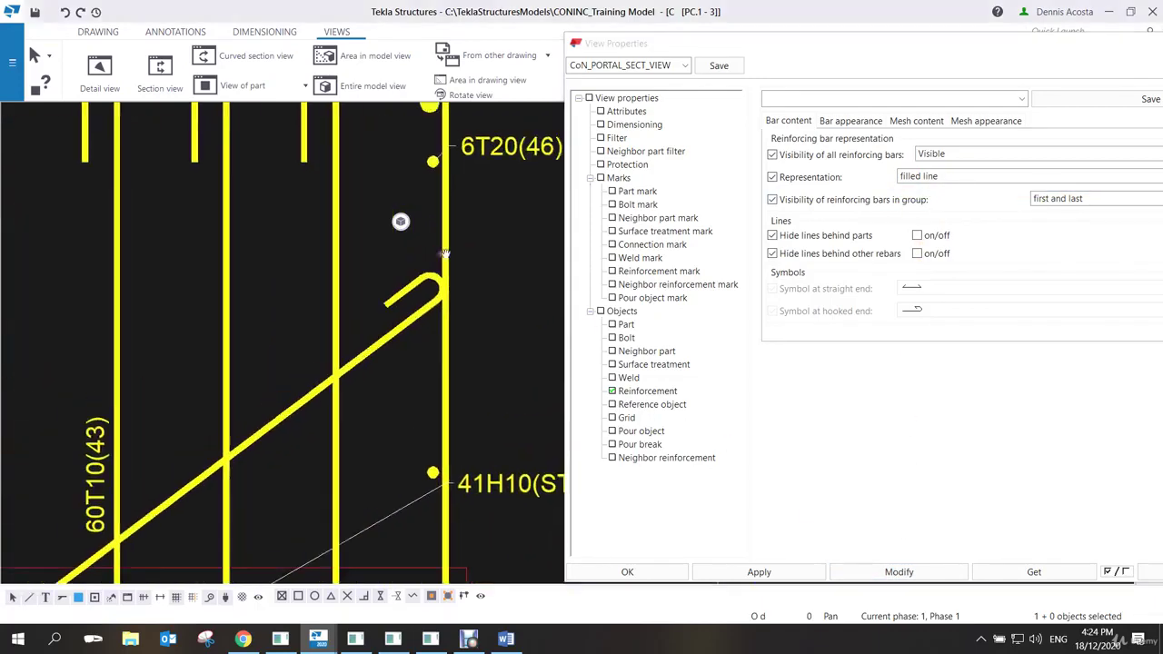
{"action": "scroll", "coordinate": [437, 310], "scroll_direction": "down", "scroll_amount": 4}
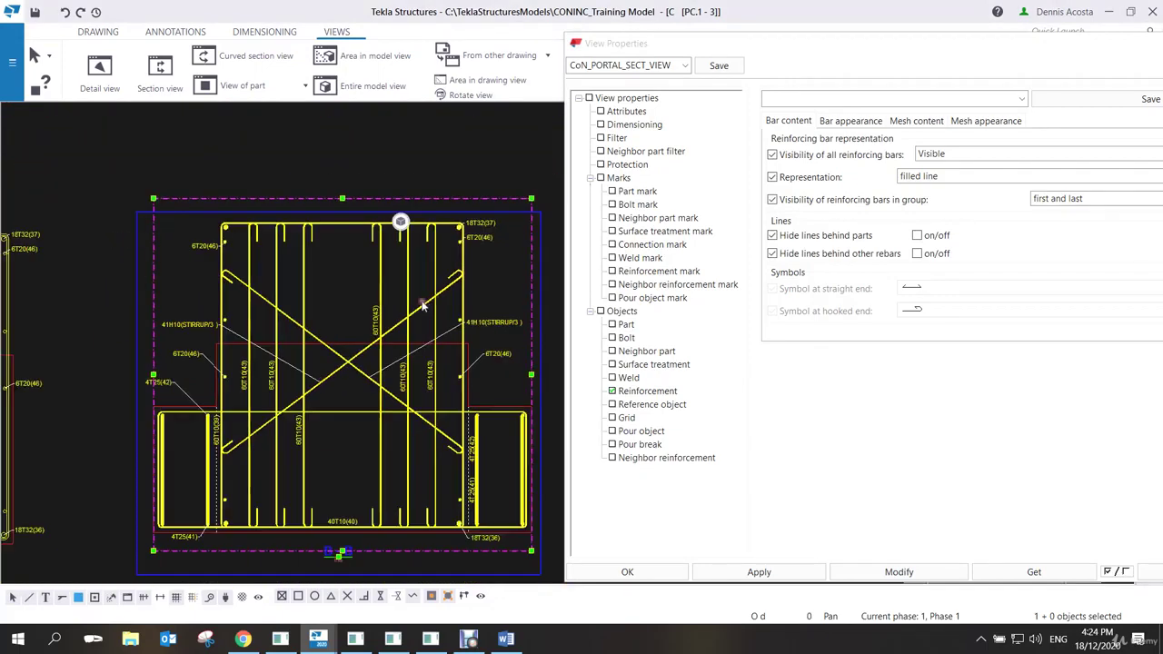
{"action": "scroll", "coordinate": [458, 303], "scroll_direction": "up", "scroll_amount": 3}
{"action": "scroll", "coordinate": [458, 303], "scroll_direction": "down", "scroll_amount": 2}
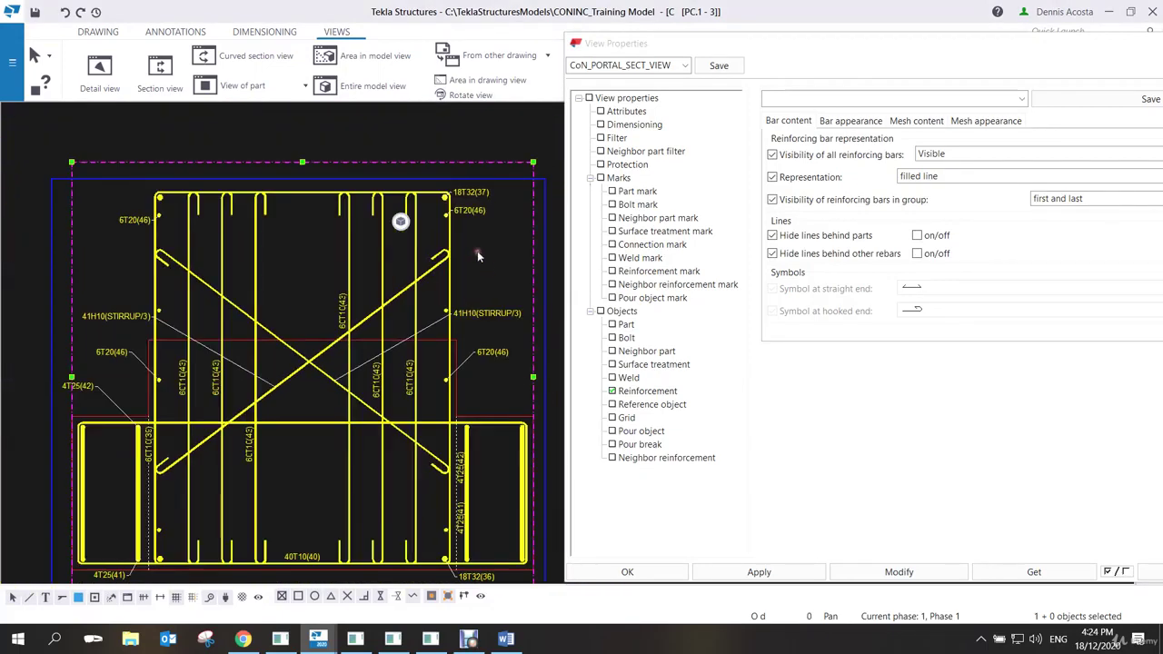
{"action": "scroll", "coordinate": [444, 273], "scroll_direction": "up", "scroll_amount": 3}
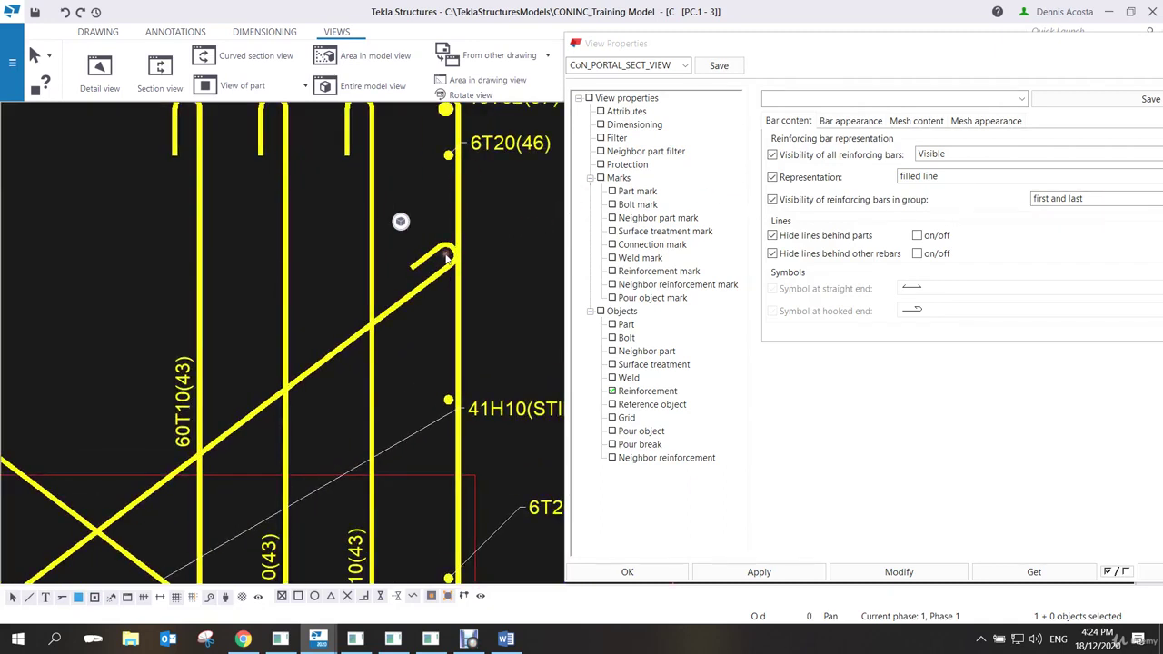
Set the visibility of reinforcing bars in group to all for section B-B and check the bars in the view.
{"action": "left_click", "coordinate": [1052, 207]}
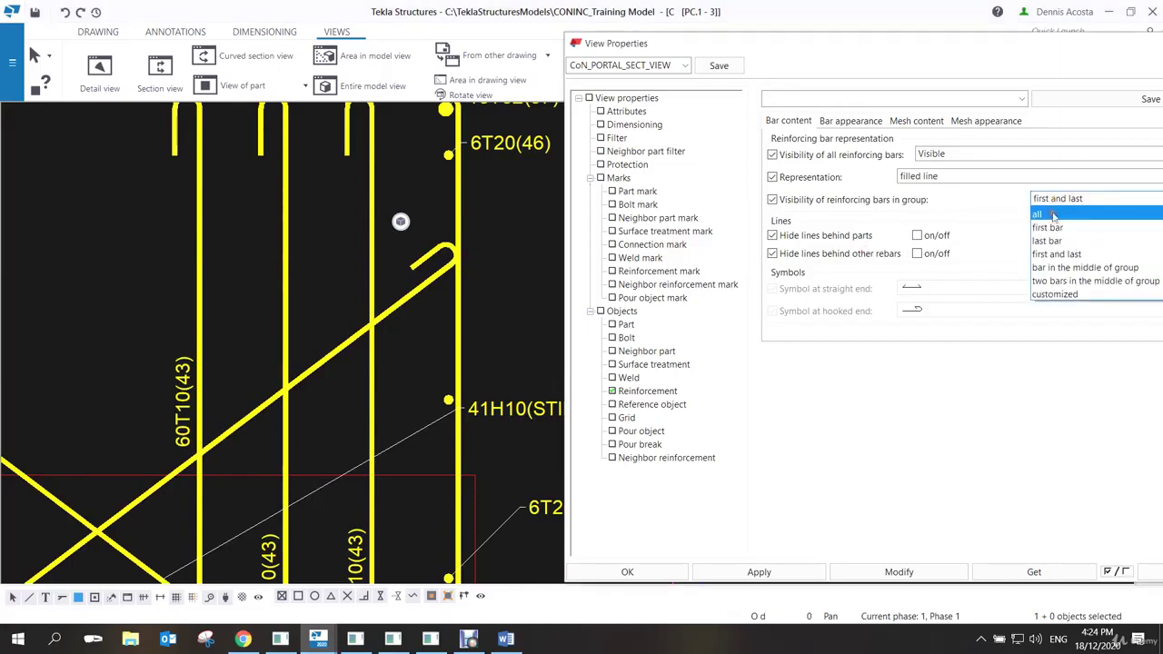
{"action": "left_click", "coordinate": [1046, 216]}
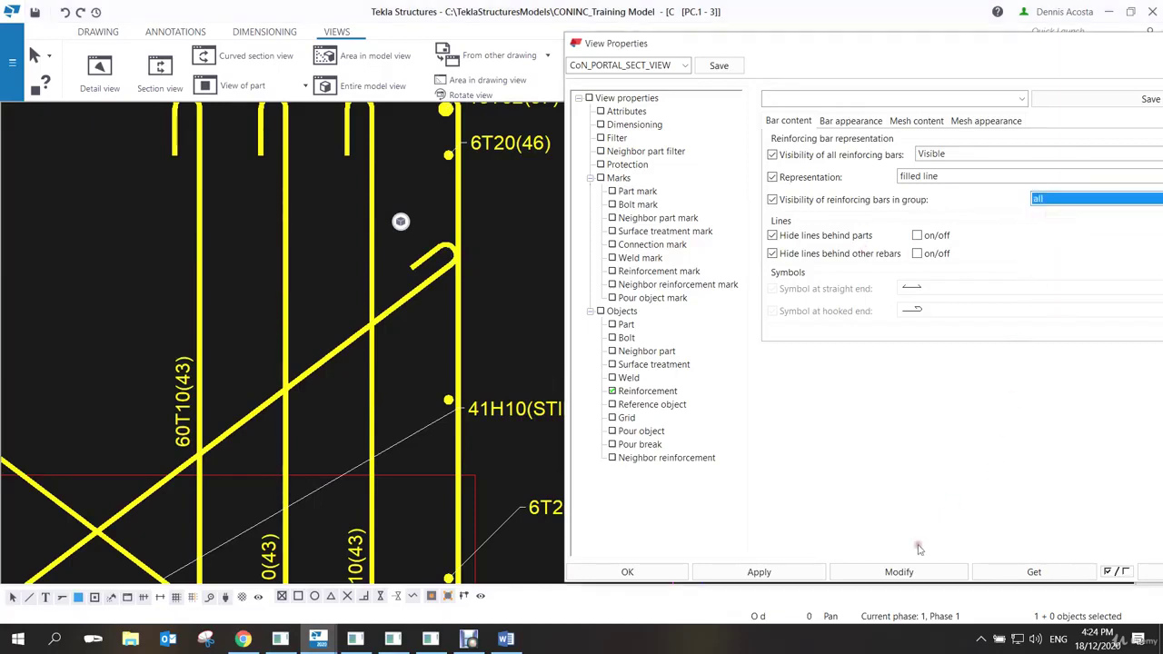
{"action": "left_click", "coordinate": [914, 572]}
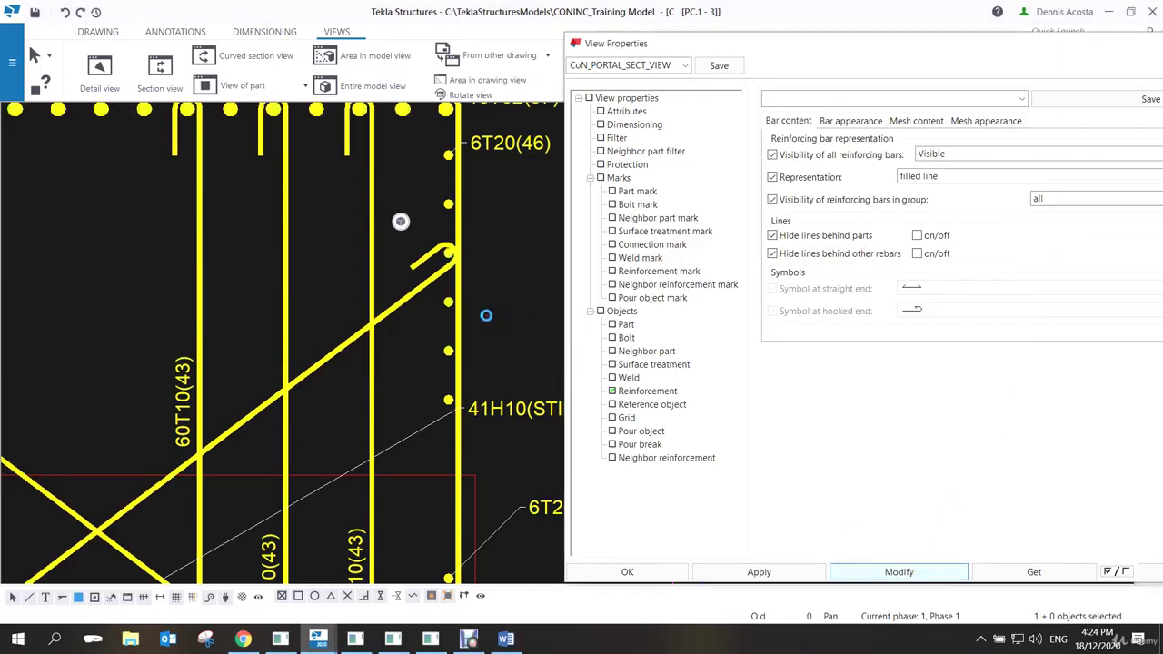
{"action": "scroll", "coordinate": [487, 316], "scroll_direction": "down", "scroll_amount": 3}
{"action": "scroll", "coordinate": [487, 316], "scroll_direction": "down", "scroll_amount": 2}
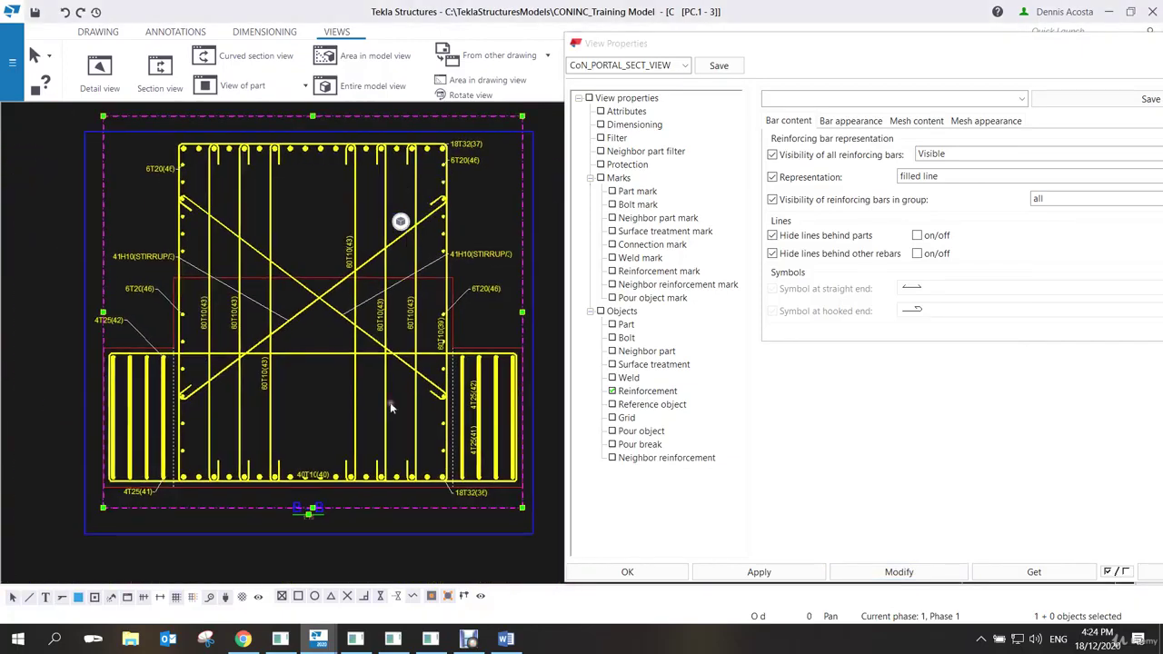
{"action": "scroll", "coordinate": [443, 198], "scroll_direction": "up", "scroll_amount": 5}
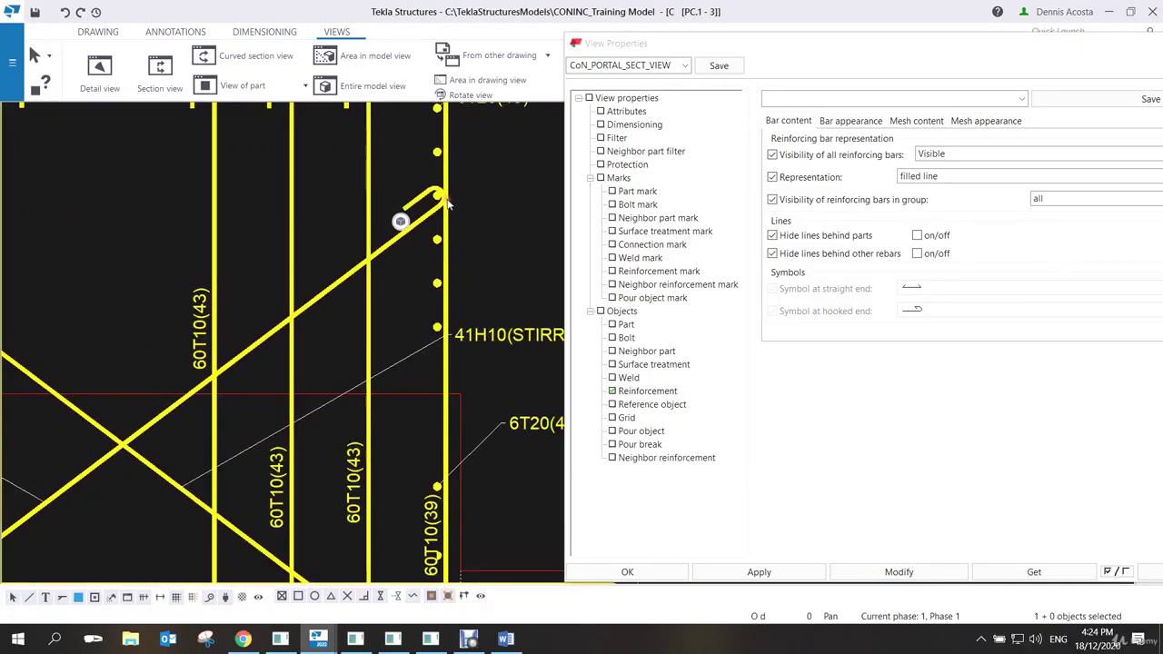
{"action": "scroll", "coordinate": [450, 271], "scroll_direction": "down", "scroll_amount": 3}
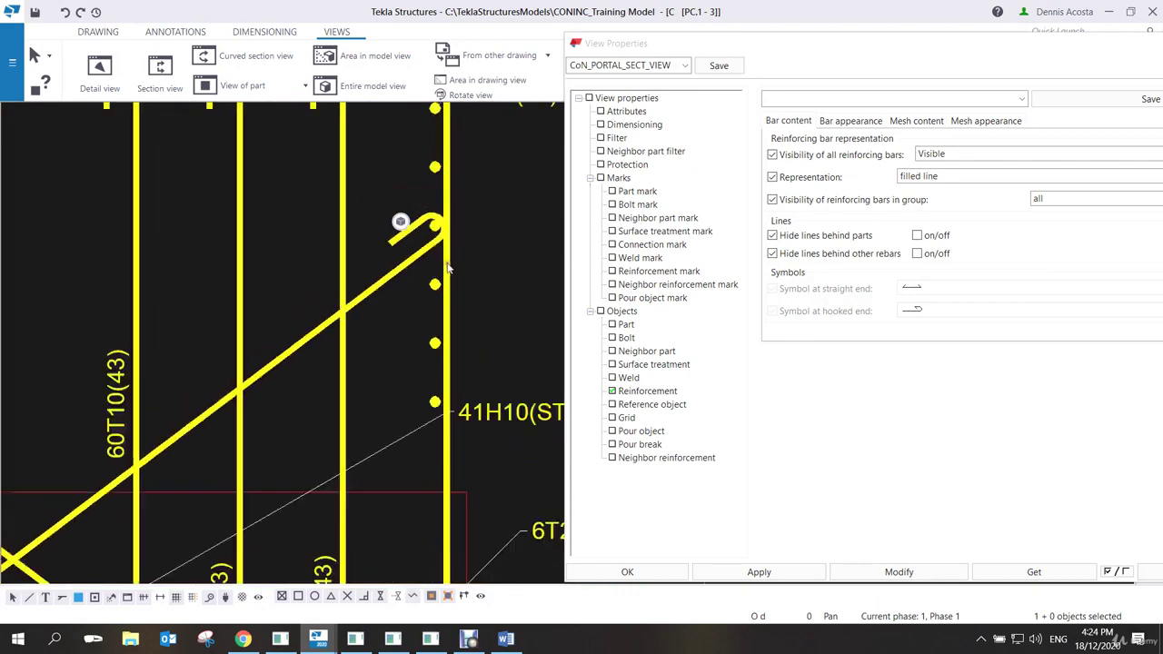
{"action": "scroll", "coordinate": [449, 275], "scroll_direction": "down", "scroll_amount": 5}
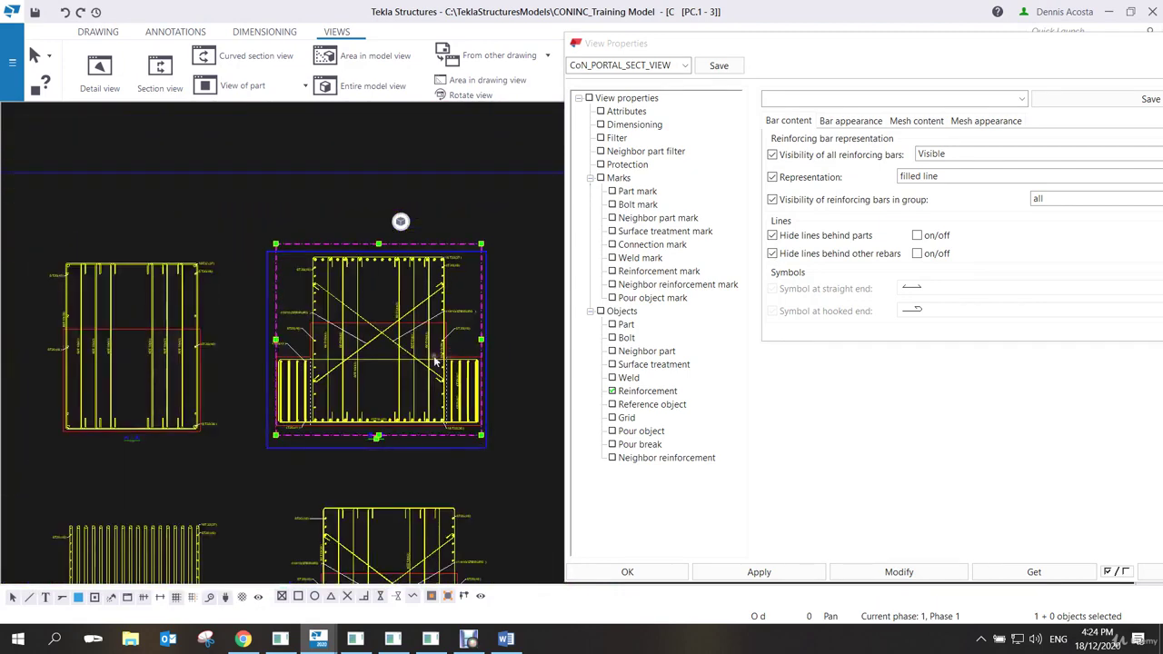
{"action": "scroll", "coordinate": [443, 307], "scroll_direction": "down", "scroll_amount": 2, "text": "ctrl"}
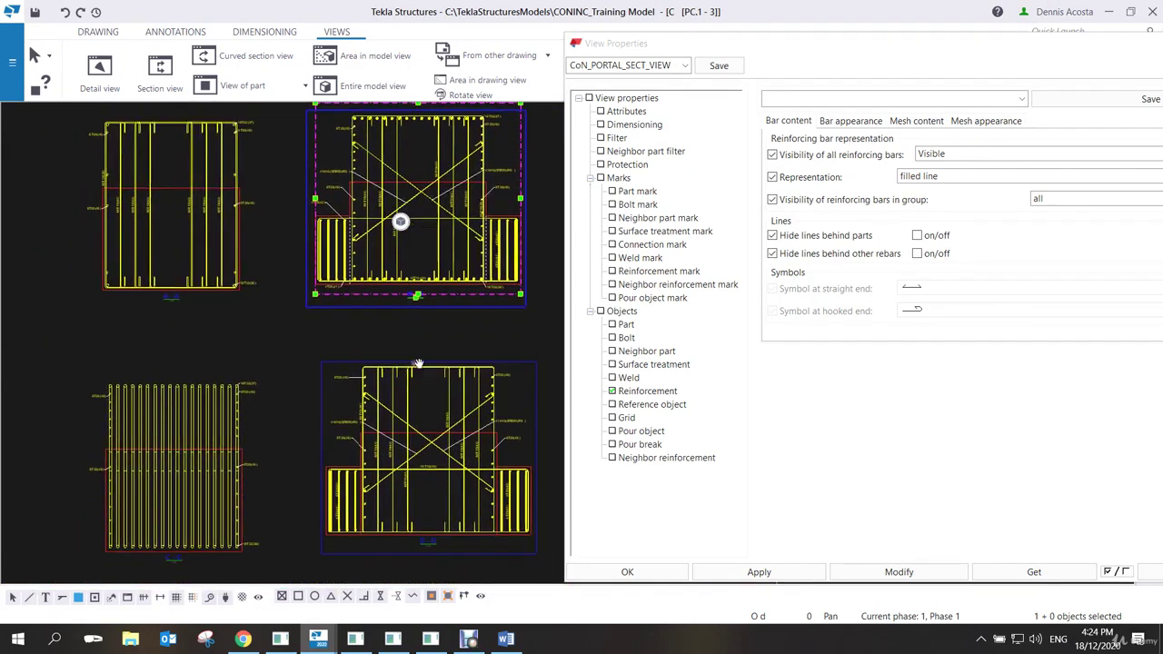
{"action": "left_click", "coordinate": [469, 638]}
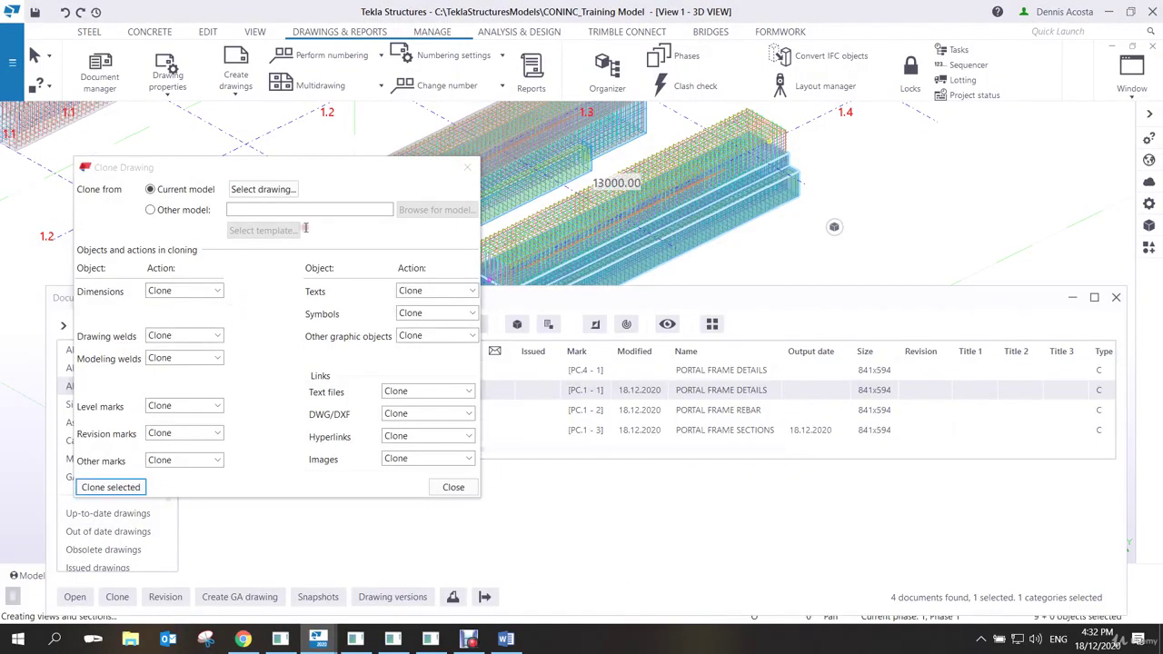
Close the cloning settings, open the cloned PORTAL FRAME DETAILS drawing PC.4 - 1, and clear the document list from view.
{"action": "left_click", "coordinate": [468, 167]}
{"action": "double_click", "coordinate": [591, 373]}
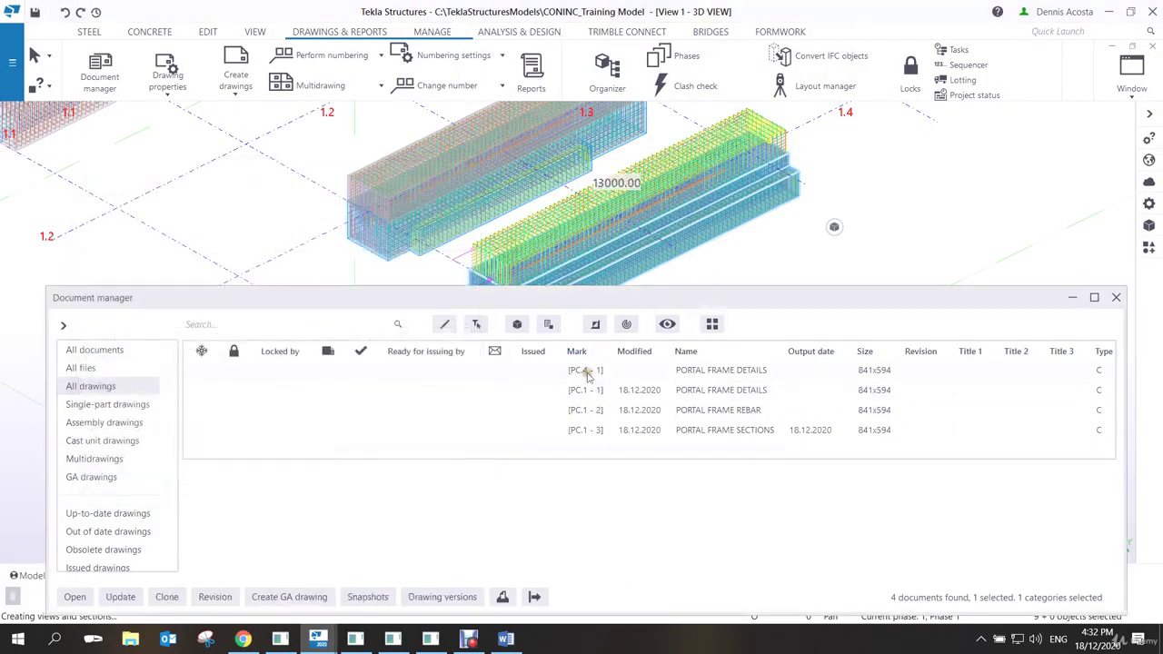
{"action": "left_click", "coordinate": [1072, 300]}
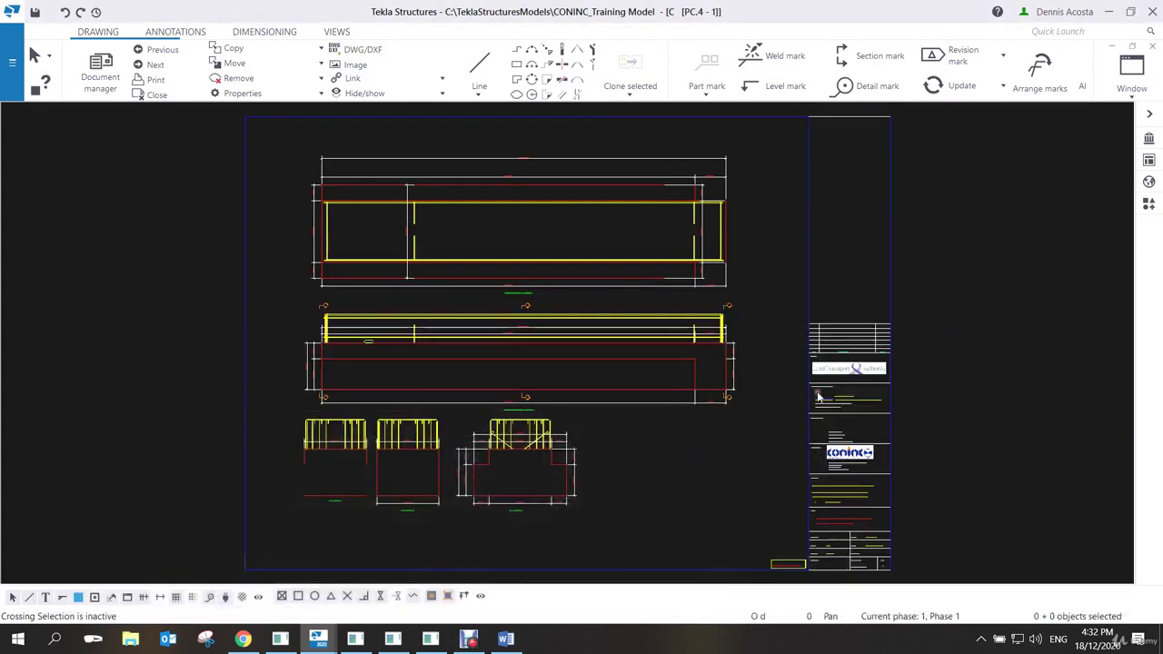
Move the first section view below the front view away from the neighbouring section to make room around it.
{"action": "scroll", "coordinate": [563, 508], "scroll_direction": "up", "scroll_amount": 5}
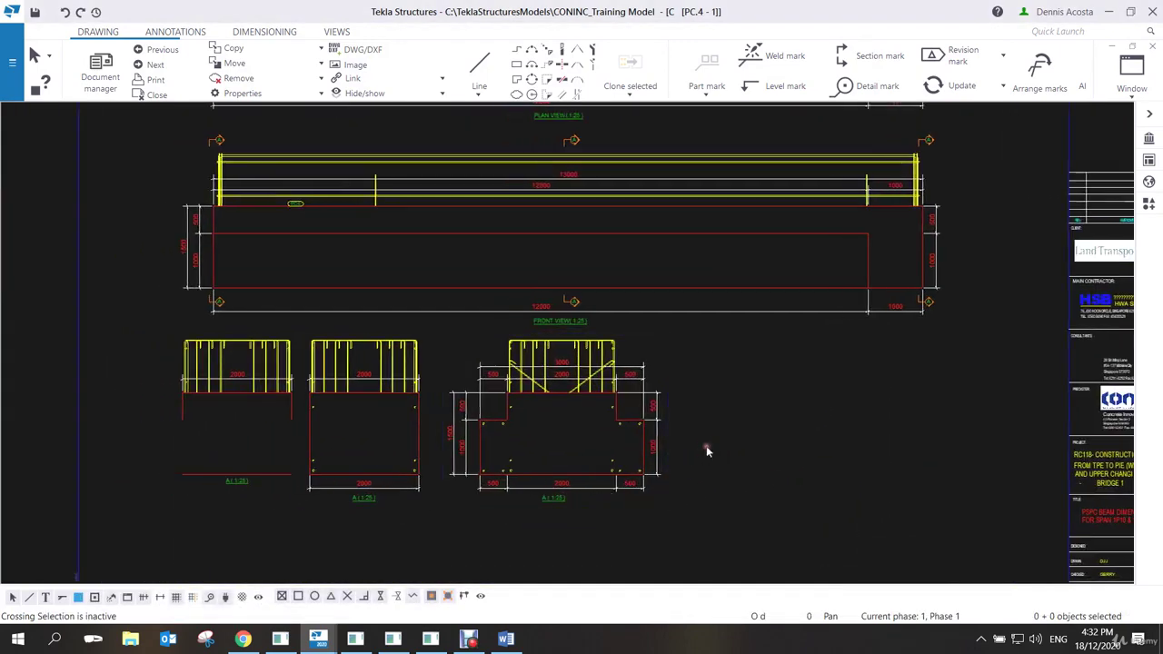
{"action": "middle_click_drag", "start_coordinate": [562, 489], "coordinate": [731, 416]}
{"action": "scroll", "coordinate": [635, 422], "scroll_direction": "down", "scroll_amount": 1}
{"action": "scroll", "coordinate": [485, 428], "scroll_direction": "up", "scroll_amount": 2}
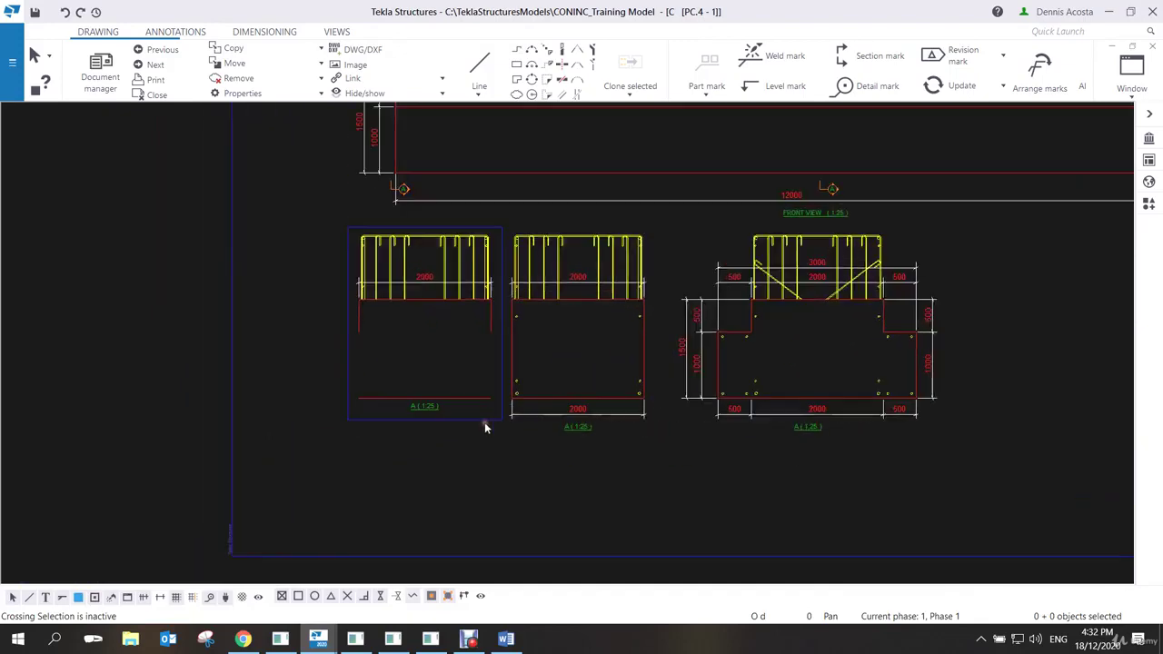
{"action": "left_click", "coordinate": [464, 420]}
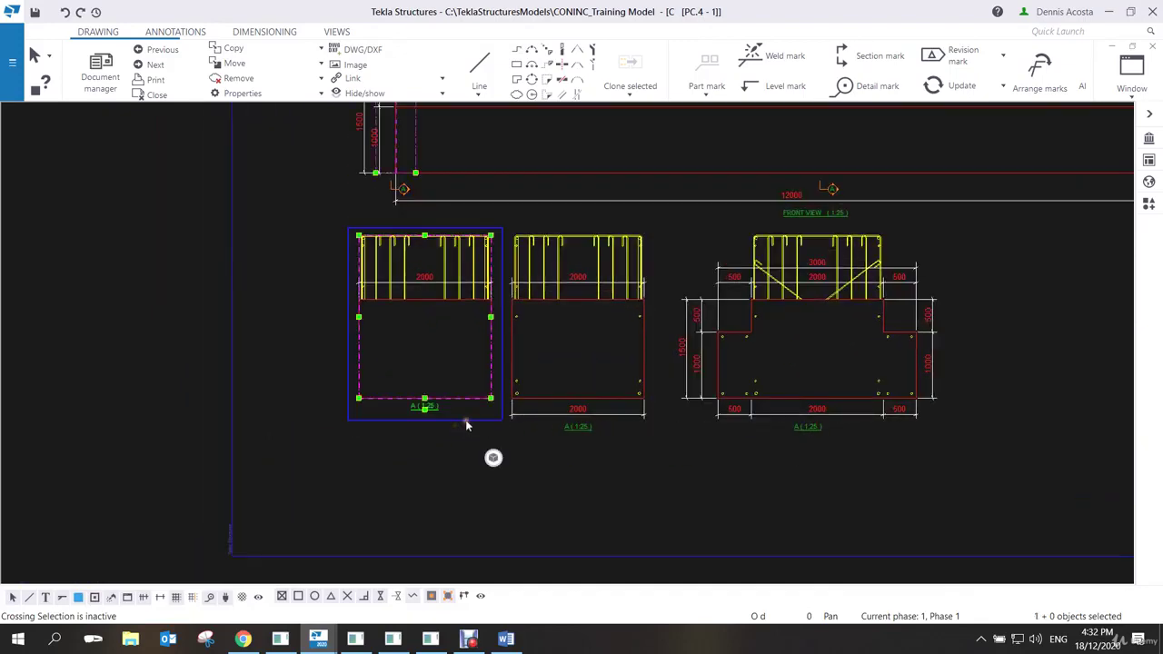
{"action": "left_click_drag", "start_coordinate": [464, 421], "coordinate": [432, 450]}
{"action": "scroll", "coordinate": [456, 375], "scroll_direction": "up", "scroll_amount": 2}
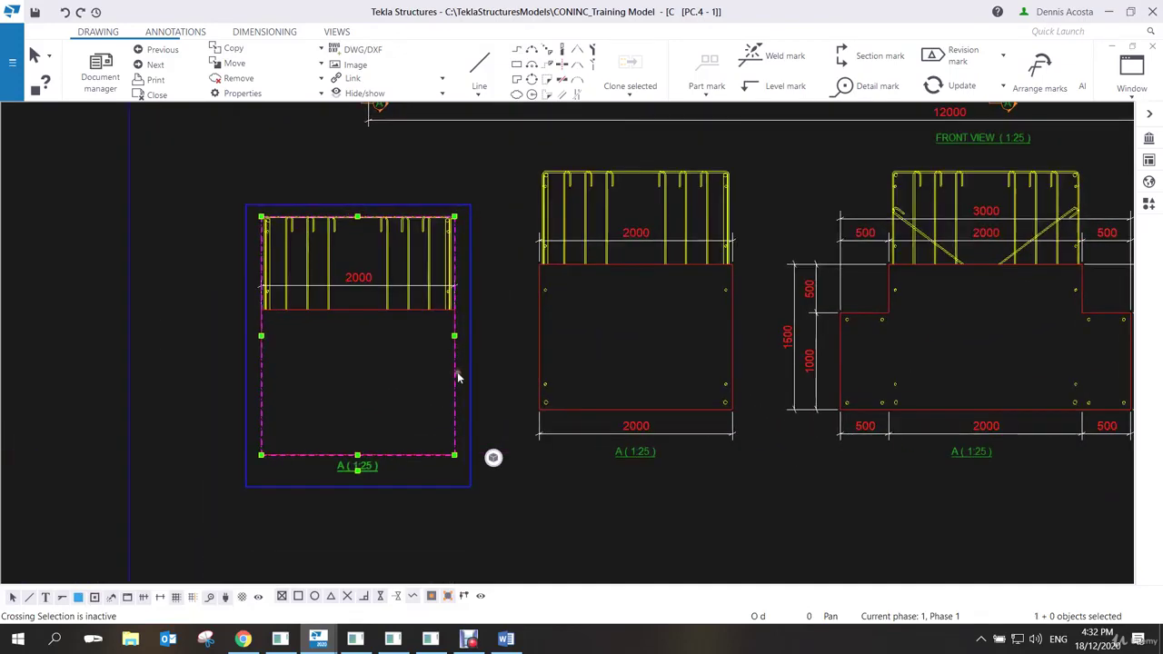
Widen the first section view's boundary on both sides to take in the full stepped profile of the beam.
{"action": "left_click", "coordinate": [509, 488]}
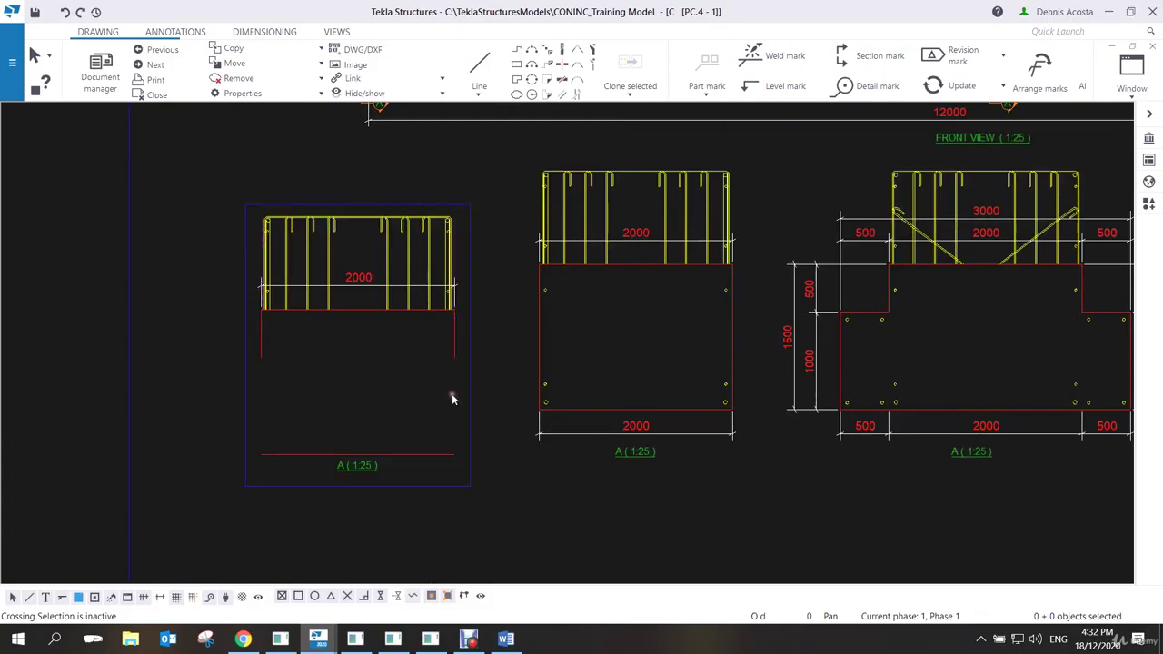
{"action": "left_click", "coordinate": [469, 419]}
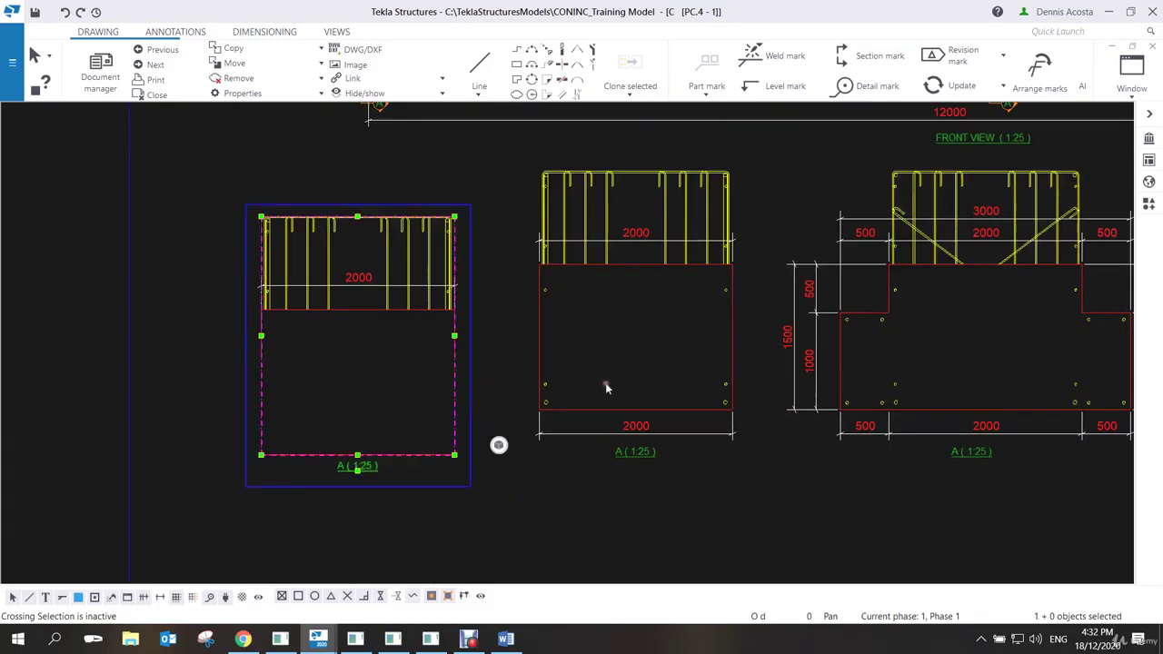
{"action": "middle_click_drag", "start_coordinate": [486, 436], "coordinate": [475, 424]}
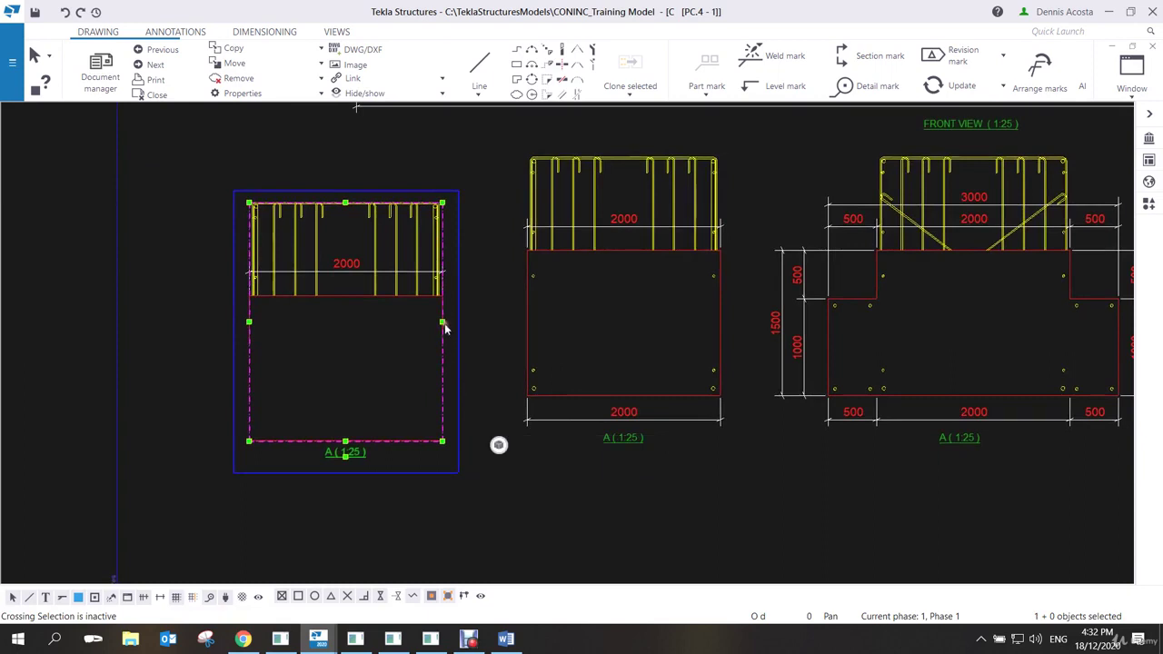
{"action": "left_click_drag", "start_coordinate": [444, 333], "coordinate": [502, 327]}
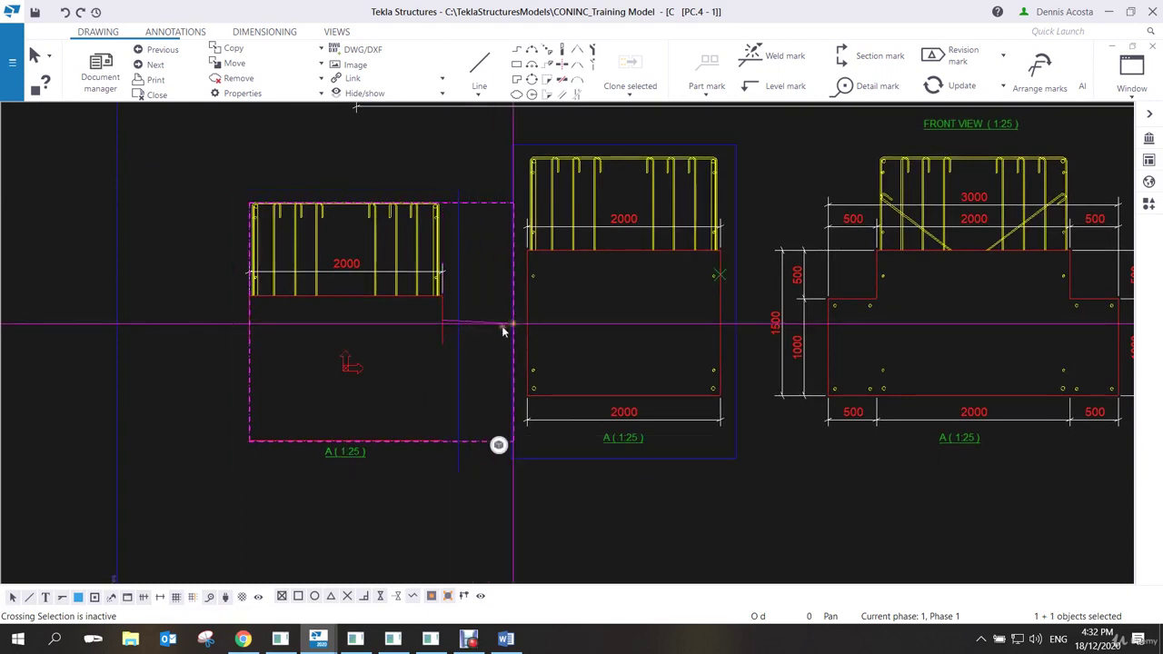
{"action": "left_click_drag", "start_coordinate": [251, 324], "coordinate": [175, 328]}
{"action": "left_click", "coordinate": [386, 467]}
{"action": "scroll", "coordinate": [391, 463], "scroll_direction": "down", "scroll_amount": 1}
{"action": "scroll", "coordinate": [545, 474], "scroll_direction": "down", "scroll_amount": 2}
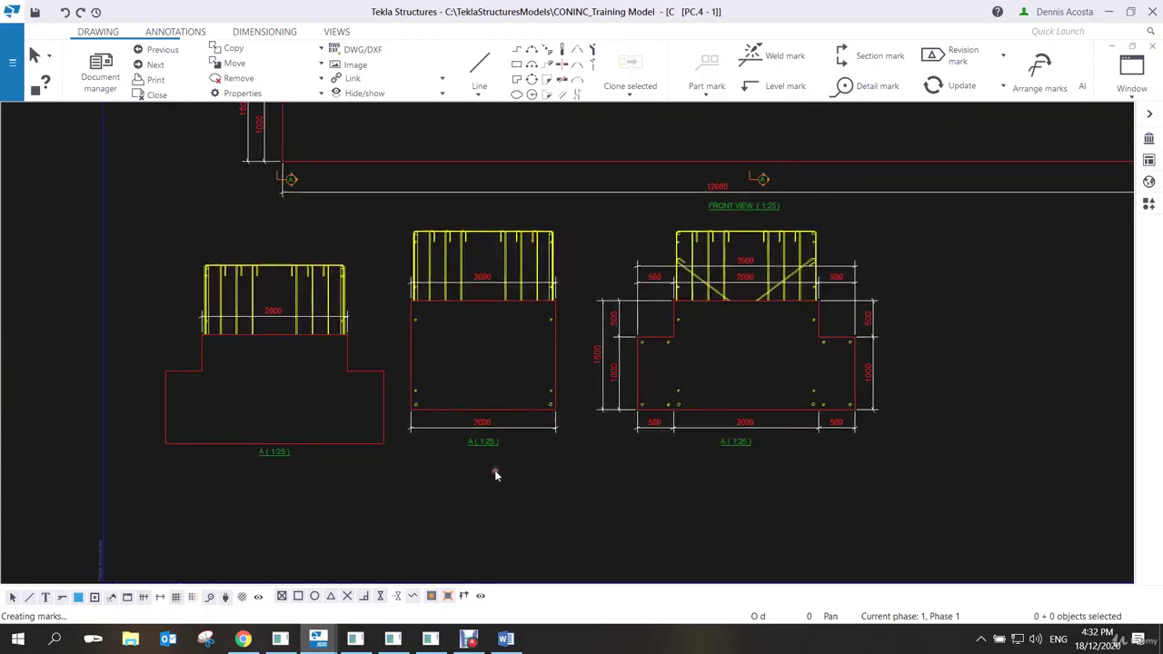
Check which cut in the front view each section view belongs to, and examine the front view's dimensions and section marks.
{"action": "left_click", "coordinate": [527, 463]}
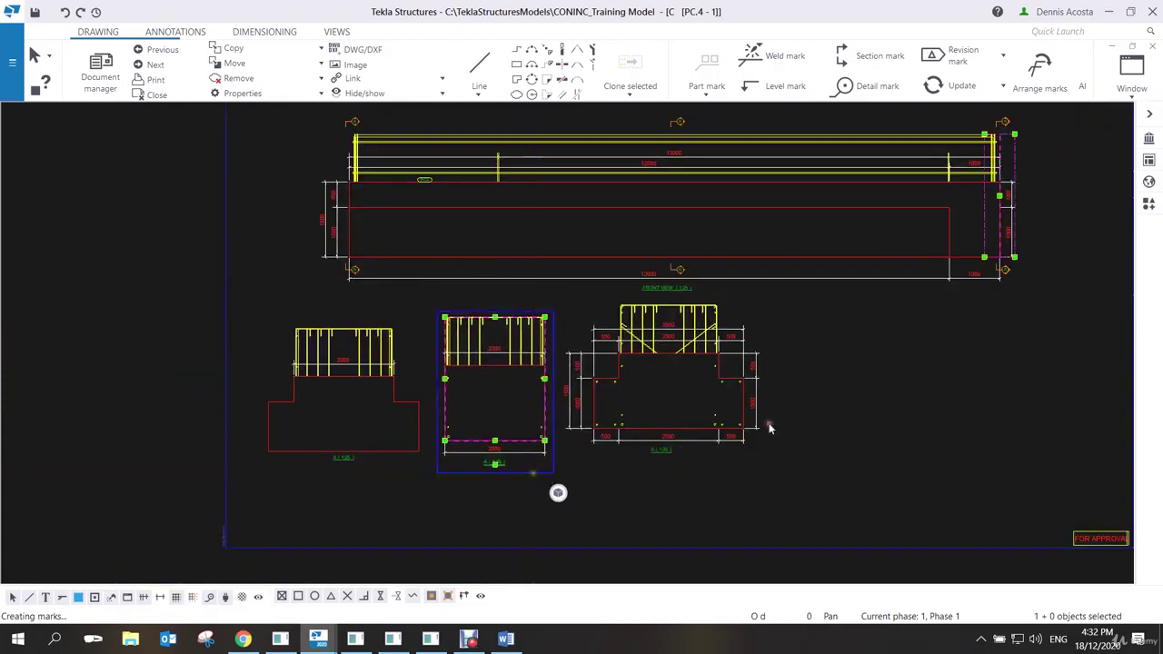
{"action": "left_click", "coordinate": [386, 469]}
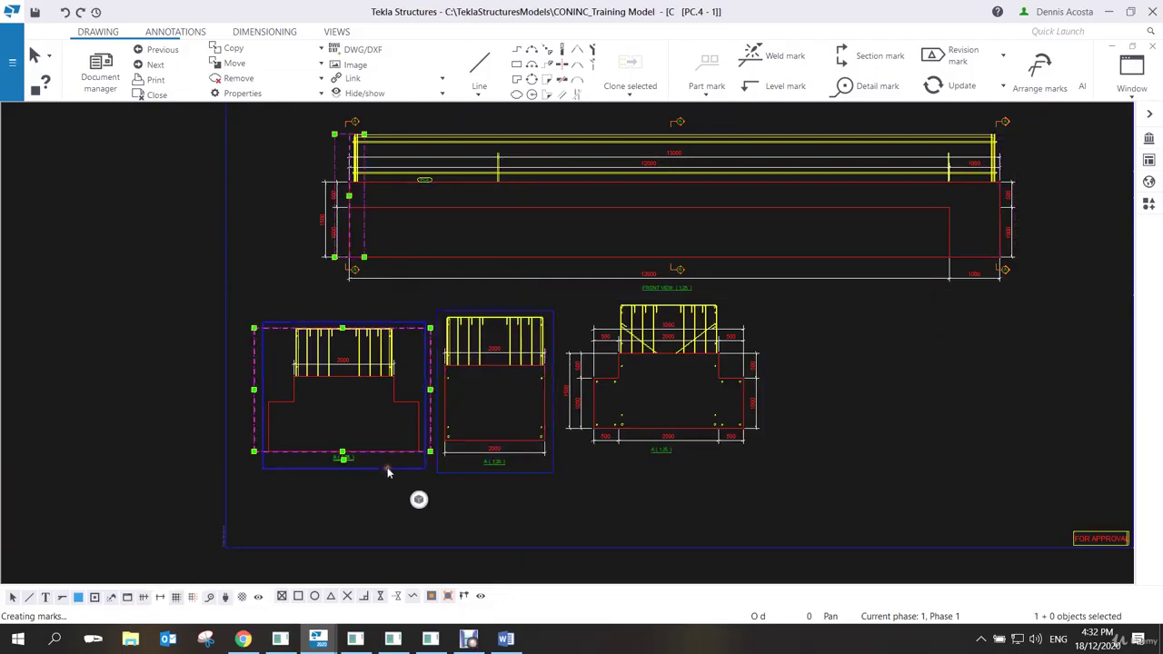
{"action": "left_click", "coordinate": [354, 202], "text": "ctrl"}
{"action": "mouse_move", "coordinate": [355, 201]}
{"action": "left_mouse_down"}
{"action": "mouse_move", "coordinate": [413, 202]}
{"action": "mouse_move", "coordinate": [358, 205]}
{"action": "mouse_move", "coordinate": [382, 192]}
{"action": "mouse_move", "coordinate": [345, 445]}
{"action": "mouse_move", "coordinate": [369, 200]}
{"action": "mouse_move", "coordinate": [351, 196]}
{"action": "left_mouse_up"}
{"action": "left_click", "coordinate": [802, 475]}
{"action": "scroll", "coordinate": [776, 463], "scroll_direction": "down", "scroll_amount": 3}
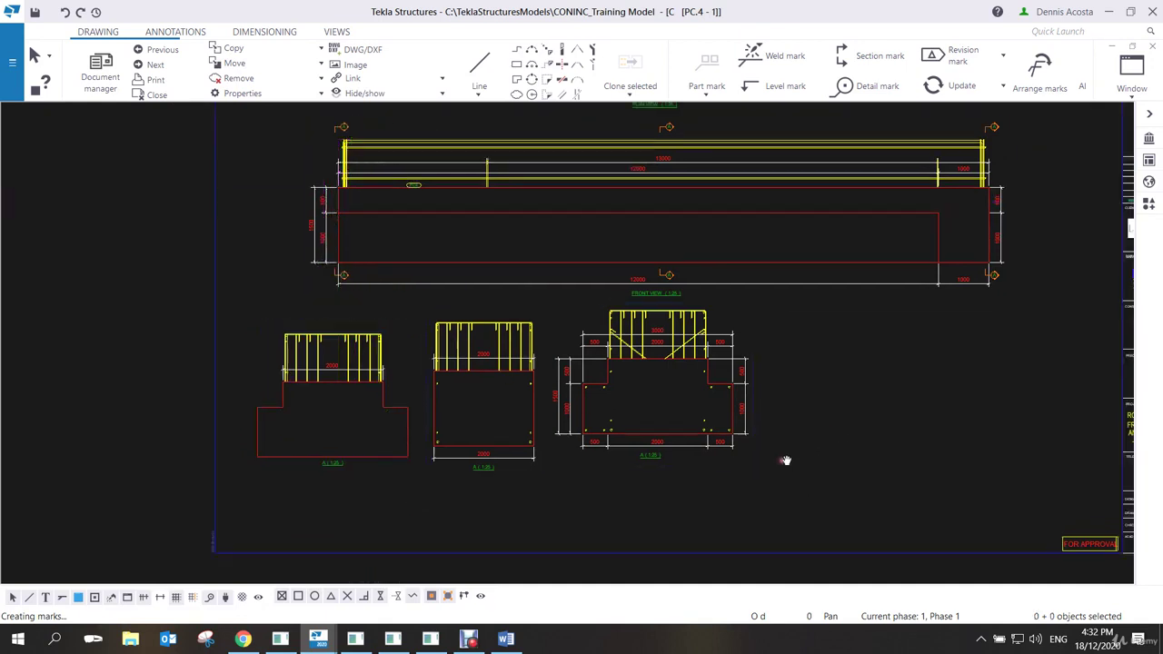
{"action": "scroll", "coordinate": [773, 460], "scroll_direction": "down", "scroll_amount": 2}
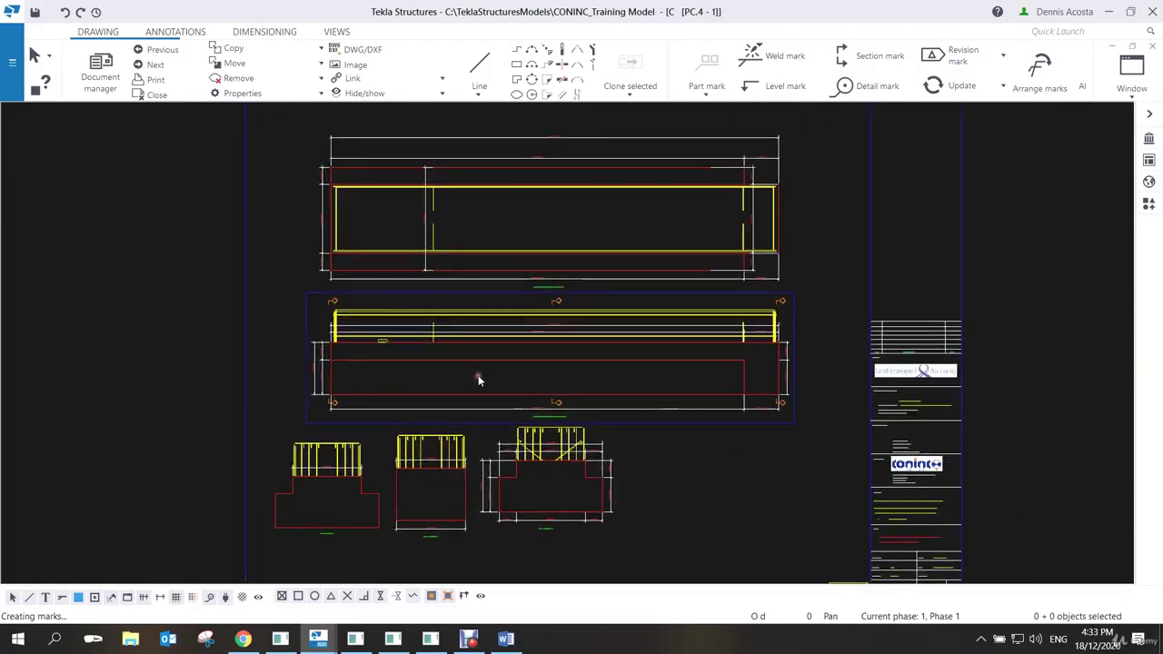
{"action": "scroll", "coordinate": [475, 376], "scroll_direction": "up", "scroll_amount": 3}
{"action": "scroll", "coordinate": [603, 418], "scroll_direction": "down", "scroll_amount": 3}
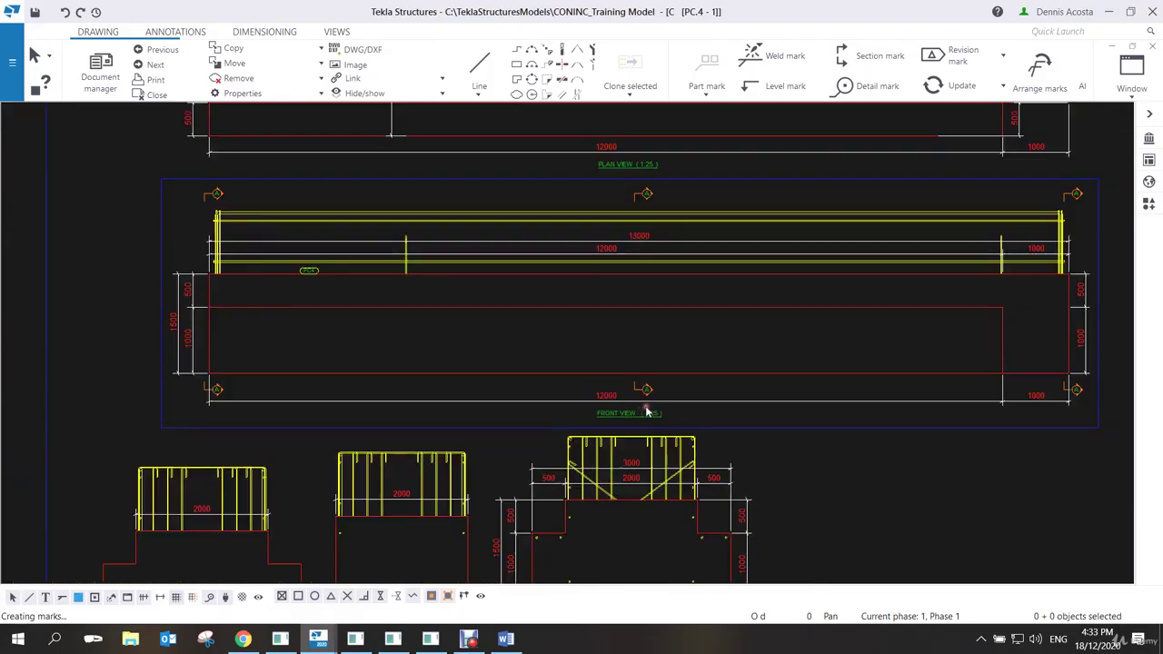
{"action": "scroll", "coordinate": [628, 299], "scroll_direction": "up", "scroll_amount": 4}
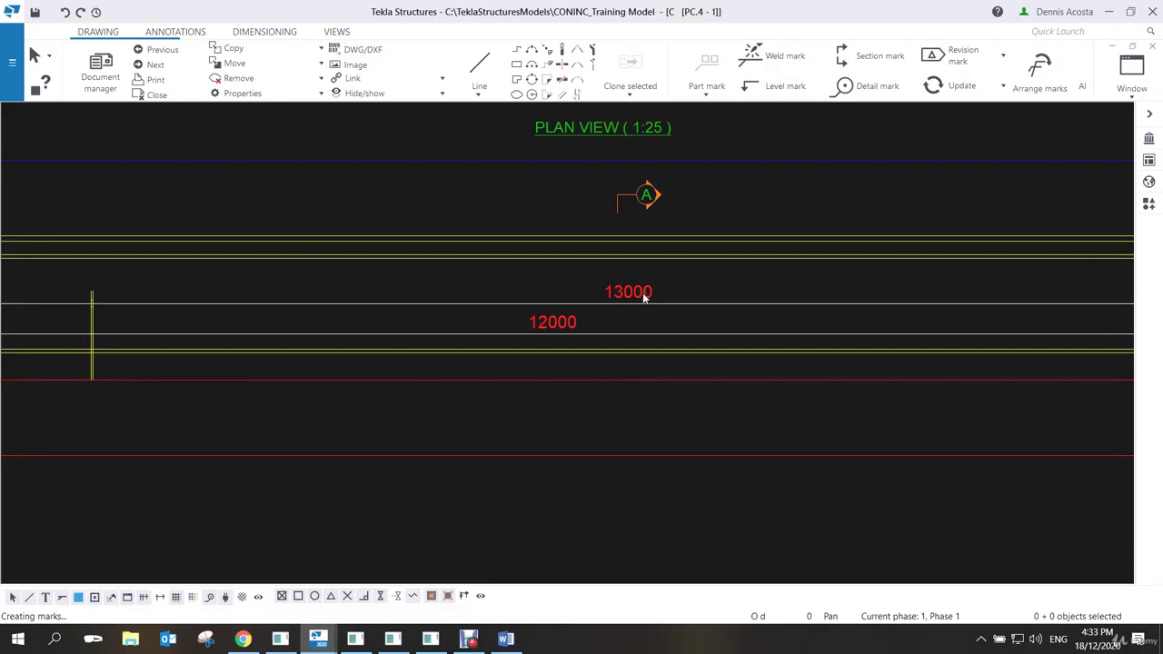
{"action": "scroll", "coordinate": [643, 297], "scroll_direction": "down", "scroll_amount": 2}
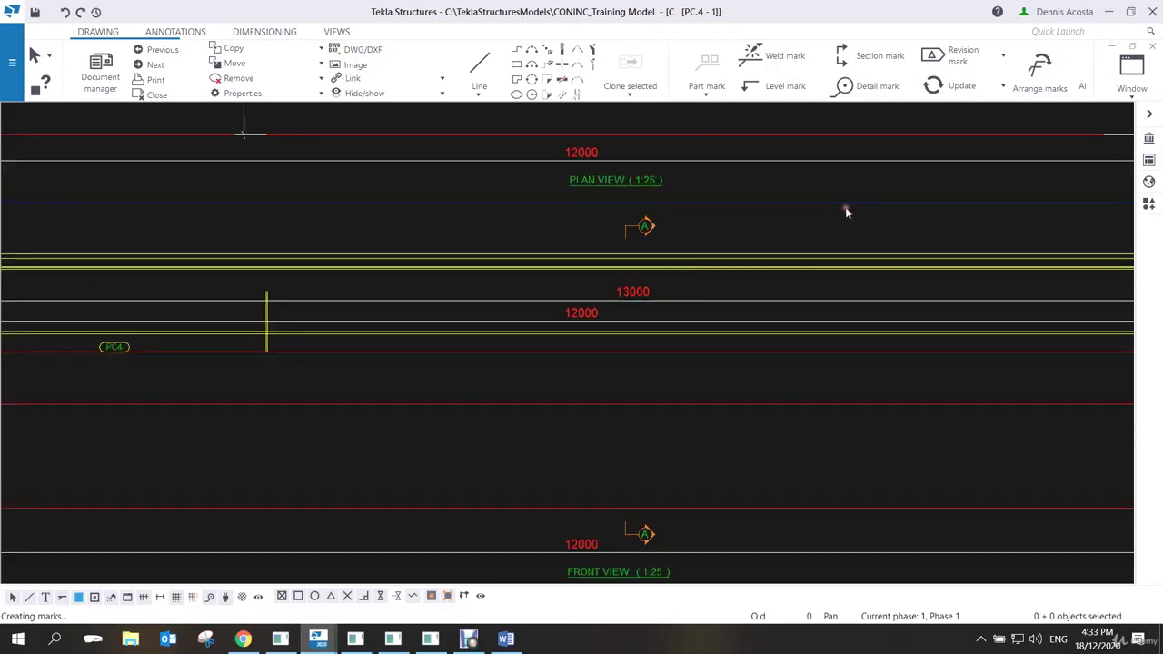
Close the PC.4 - 1 drawing and save its changes.
{"action": "left_click", "coordinate": [1152, 45]}
{"action": "left_click", "coordinate": [311, 391]}
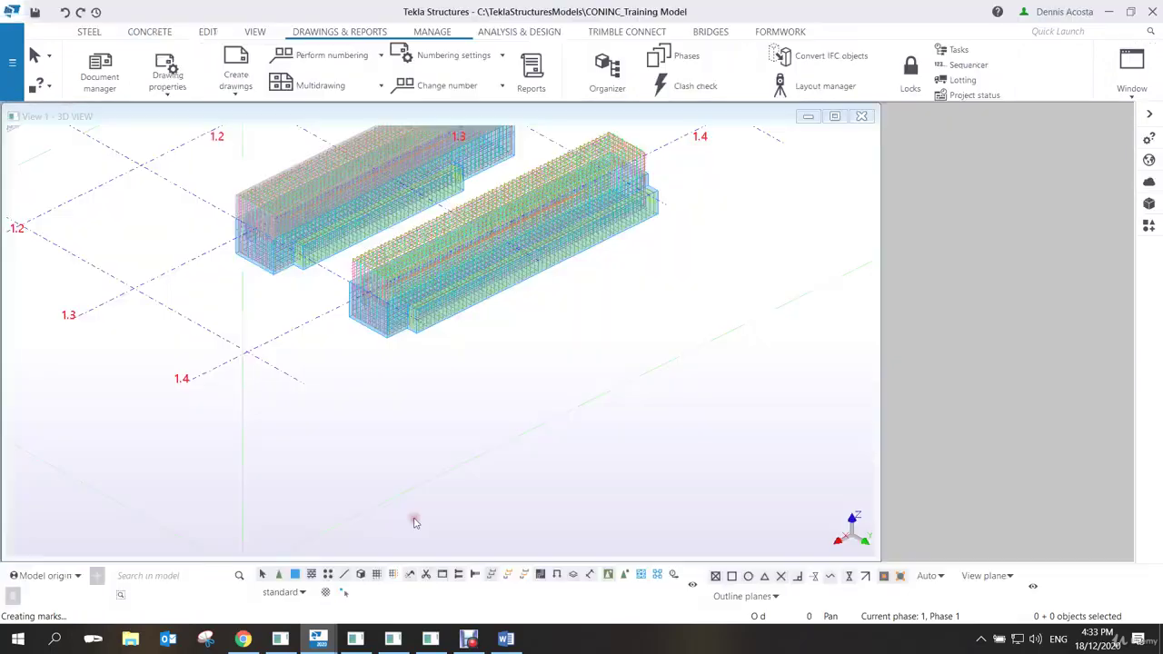
Clone the PORTAL FRAME REBAR drawing PC.1 - 2 for the portal beam near grid line 1.4 in the 3D view.
{"action": "left_click", "coordinate": [489, 307]}
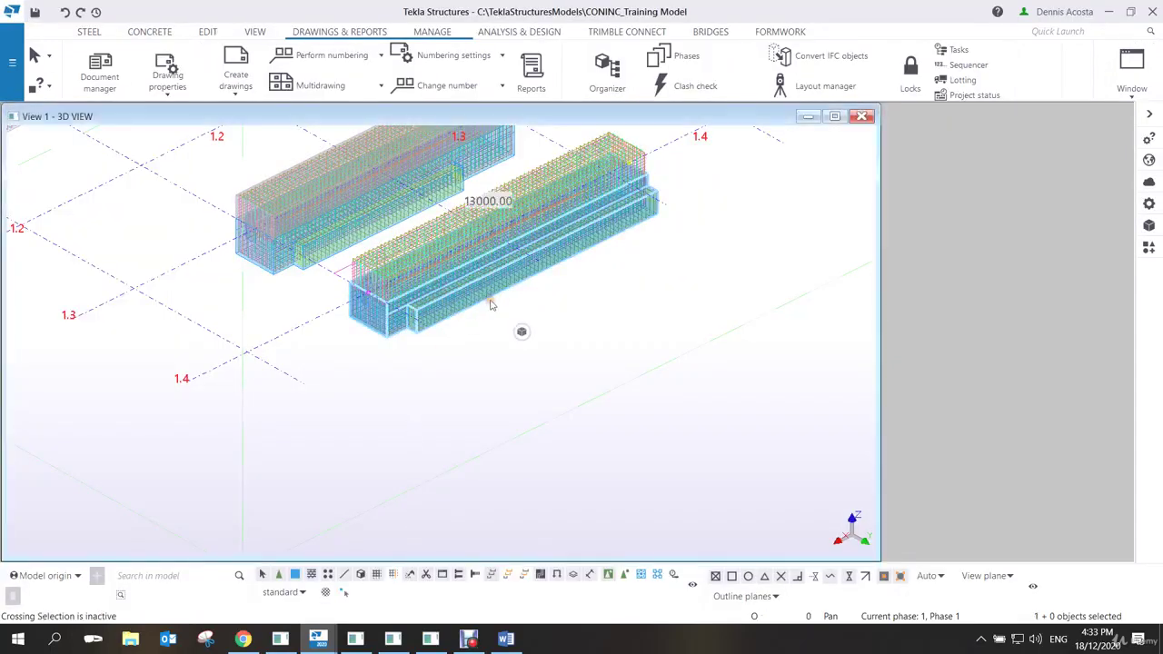
{"action": "left_click", "coordinate": [96, 77]}
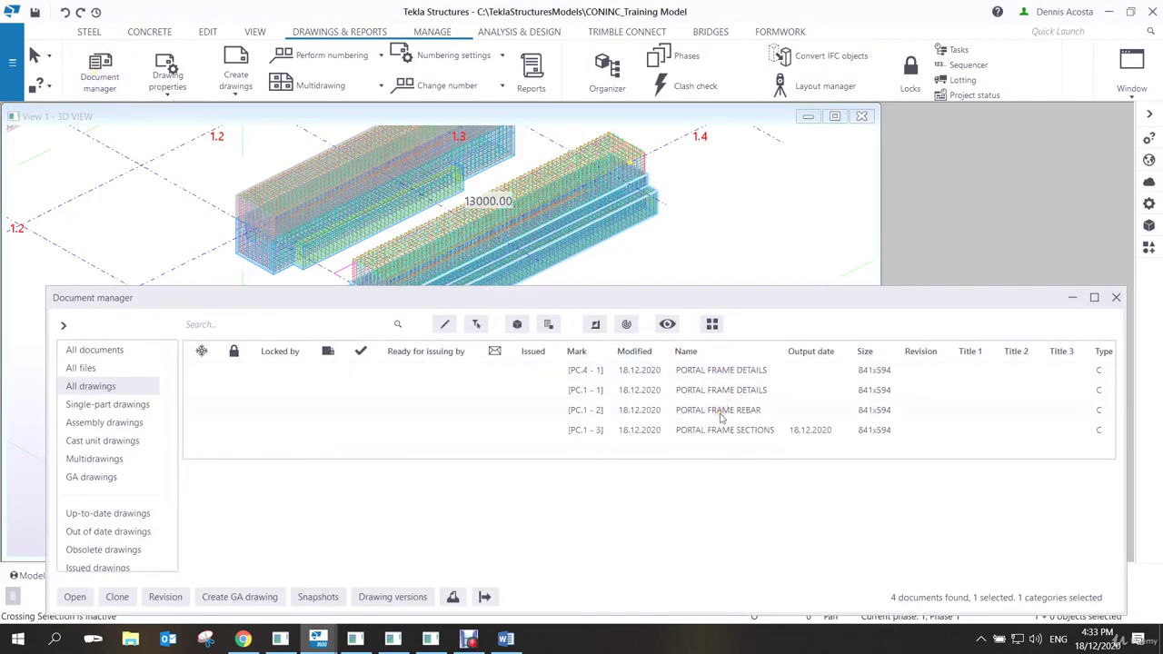
{"action": "left_click", "coordinate": [720, 414]}
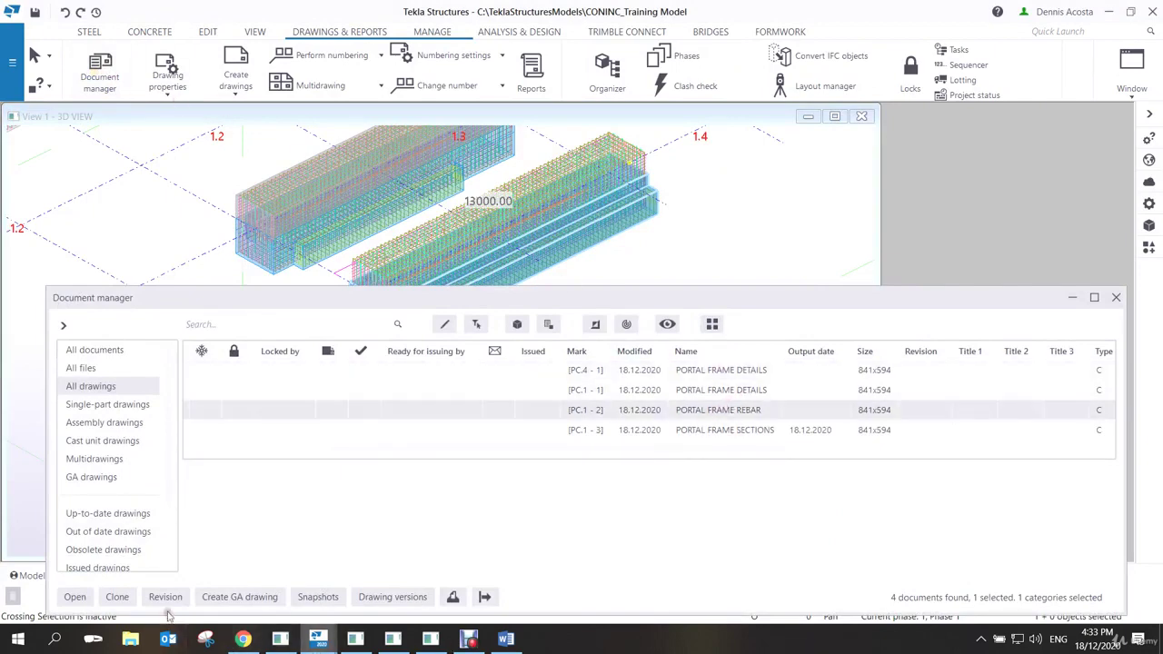
{"action": "left_click", "coordinate": [118, 597]}
{"action": "left_click", "coordinate": [112, 488]}
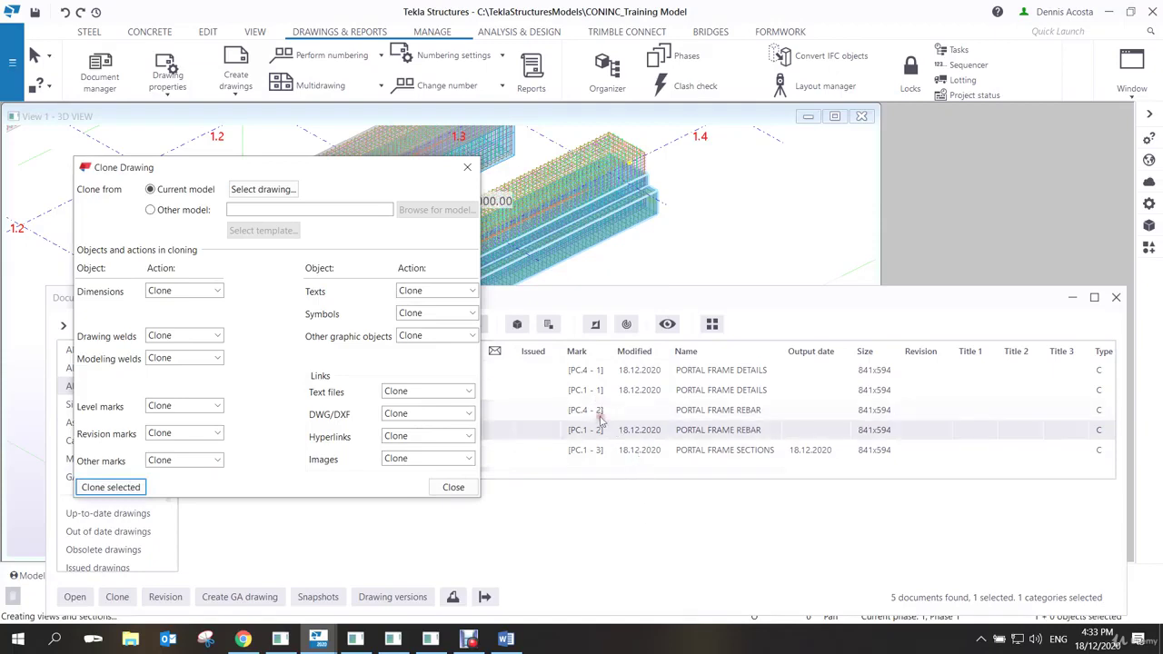
Clone the PORTAL FRAME SECTIONS drawing PC.1 - 3 for the same beam and close the cloning settings.
{"action": "left_click", "coordinate": [595, 456]}
{"action": "left_click", "coordinate": [592, 450]}
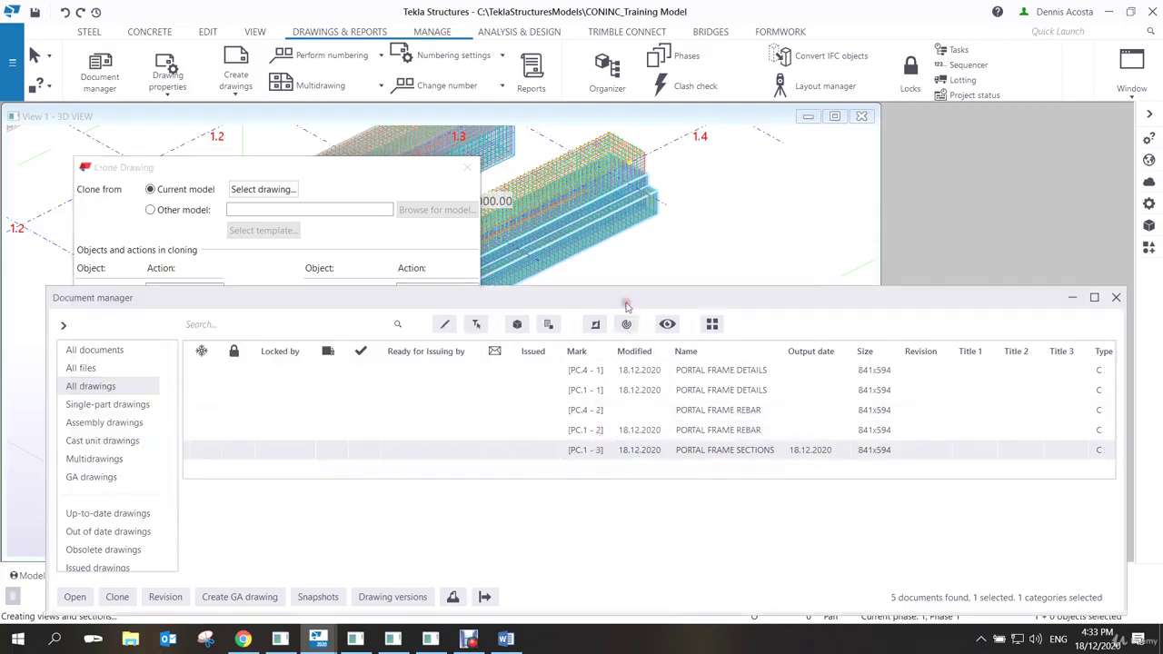
{"action": "left_click", "coordinate": [391, 169]}
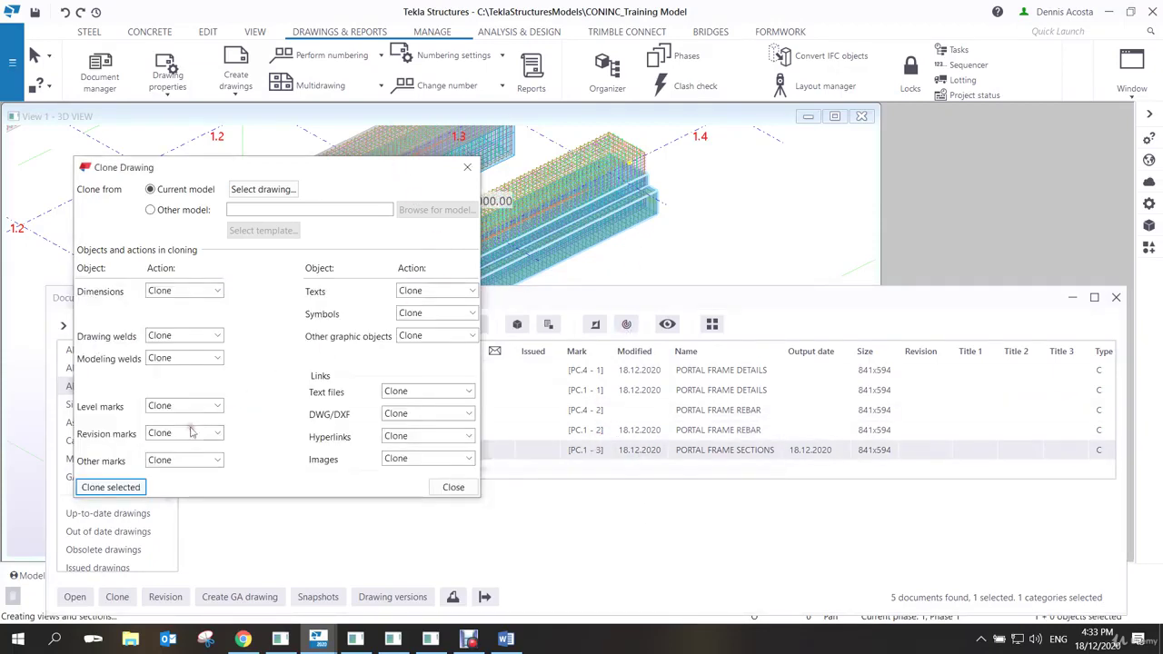
{"action": "left_click", "coordinate": [127, 488]}
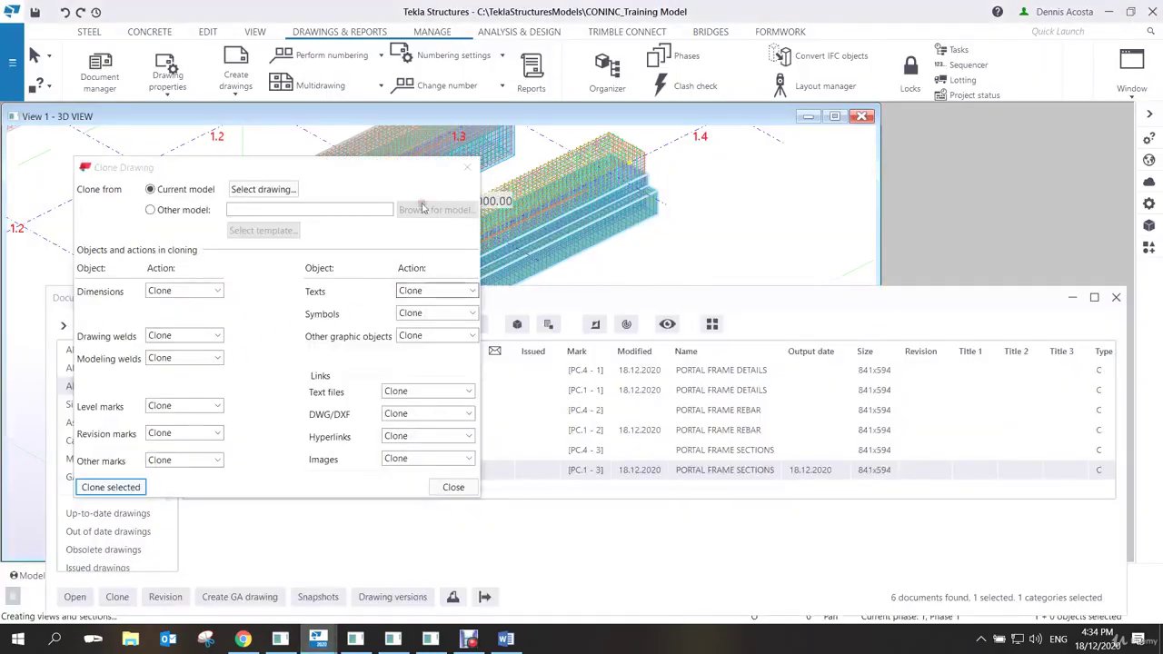
{"action": "left_click", "coordinate": [467, 169]}
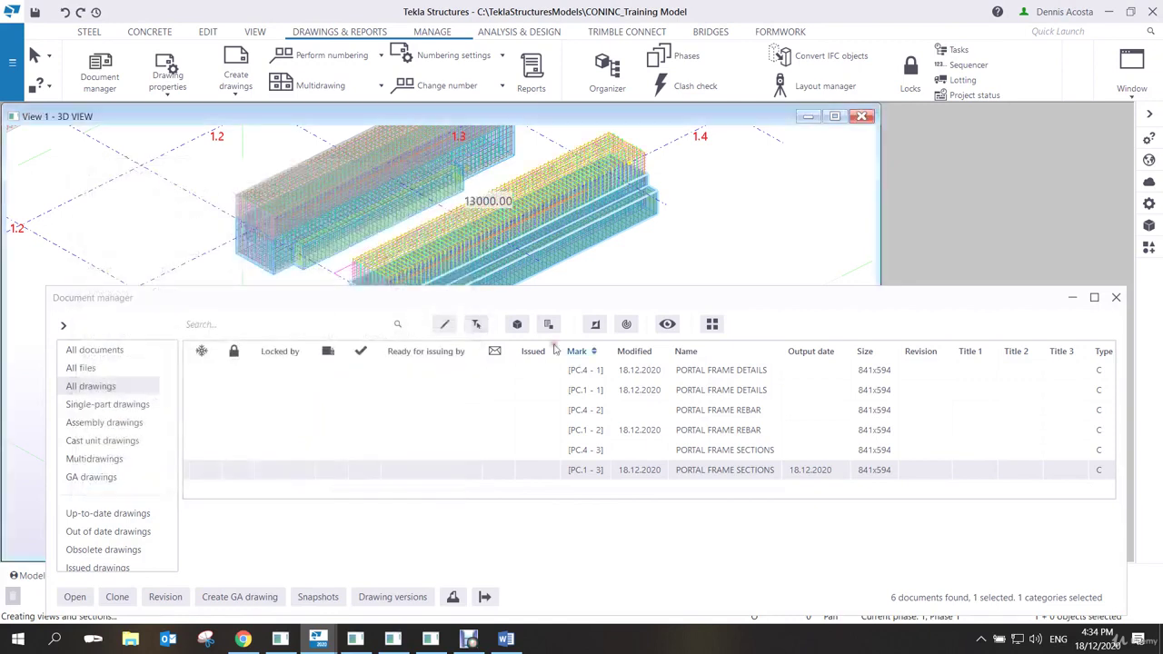
Open the cloned PORTAL FRAME REBAR drawing PC.4 - 2 and maximize it with the document list moved out of the way.
{"action": "double_click", "coordinate": [587, 415]}
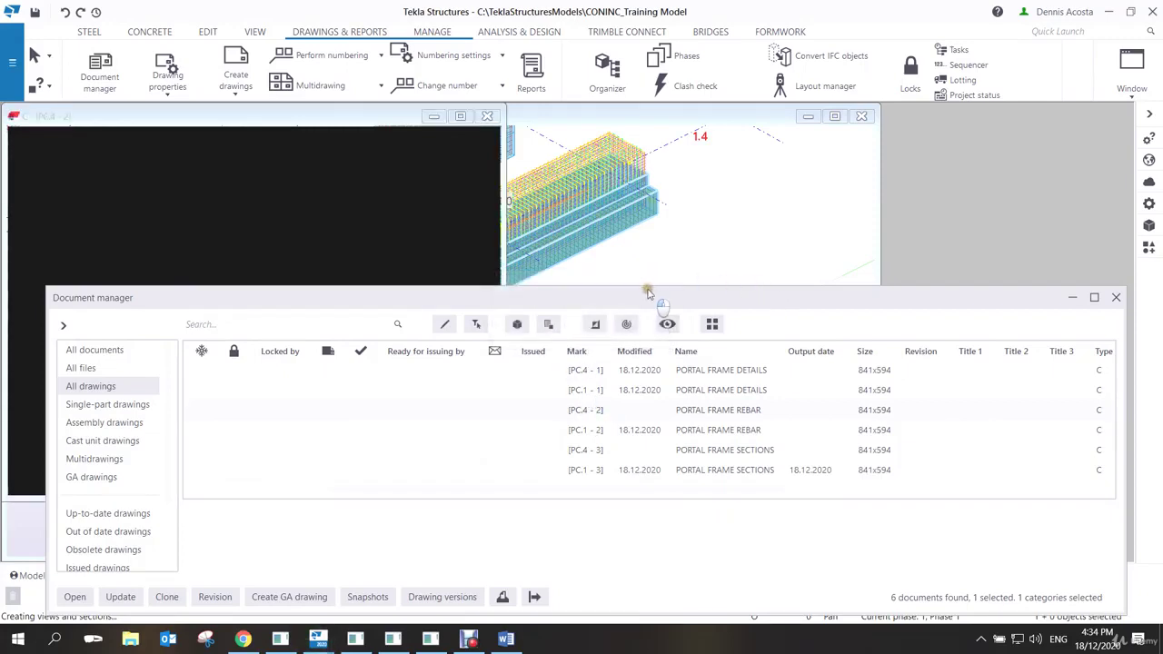
{"action": "left_click_drag", "start_coordinate": [449, 296], "coordinate": [424, 527]}
{"action": "left_click_drag", "start_coordinate": [397, 120], "coordinate": [687, 129]}
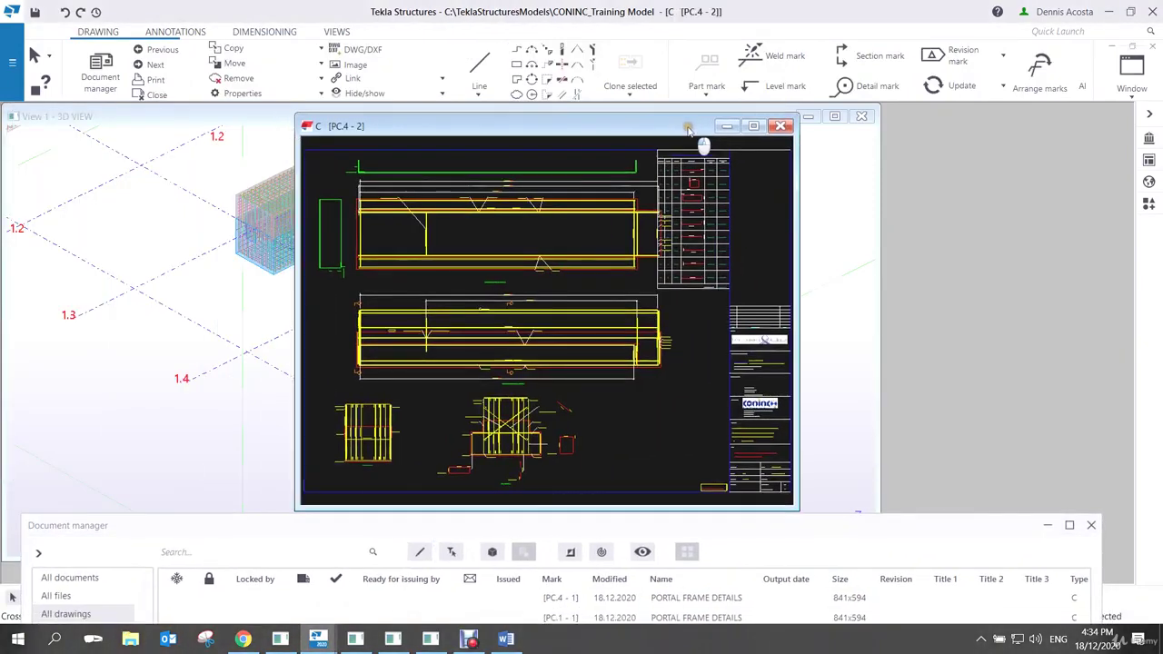
{"action": "double_click", "coordinate": [688, 129]}
Examine the bar shapes and dimensions listed in the reinforcement schedule, particularly bars 51 and 52.
{"action": "scroll", "coordinate": [713, 285], "scroll_direction": "up", "scroll_amount": 6}
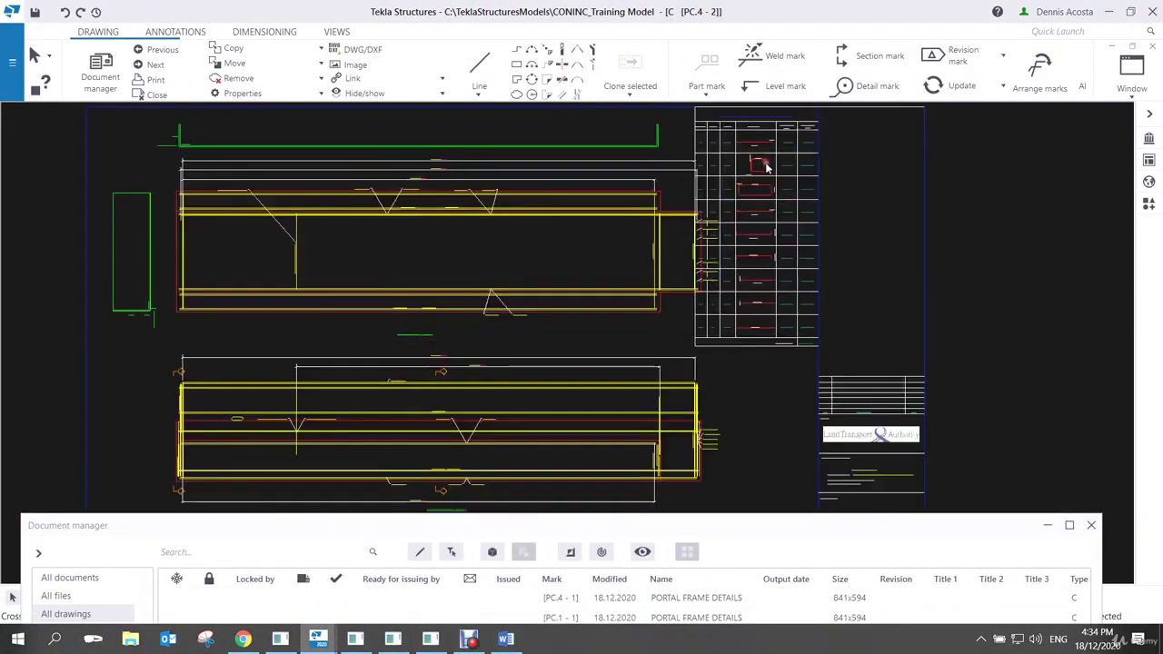
{"action": "middle_click_drag", "start_coordinate": [753, 311], "coordinate": [677, 244]}
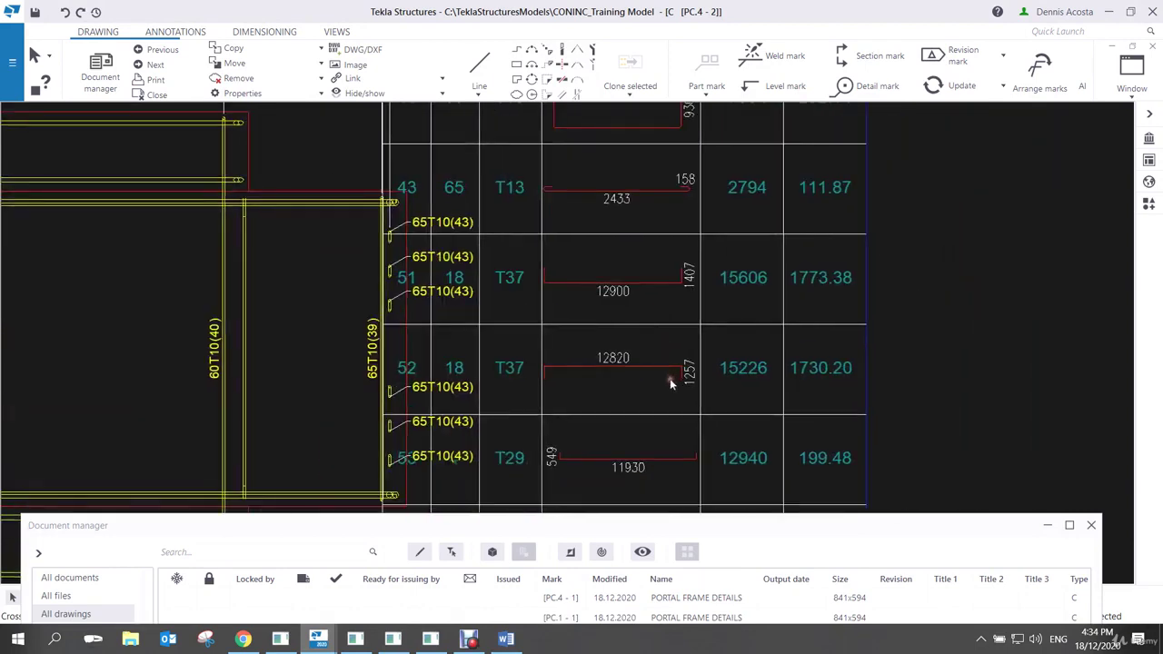
{"action": "scroll", "coordinate": [609, 360], "scroll_direction": "up", "scroll_amount": 5}
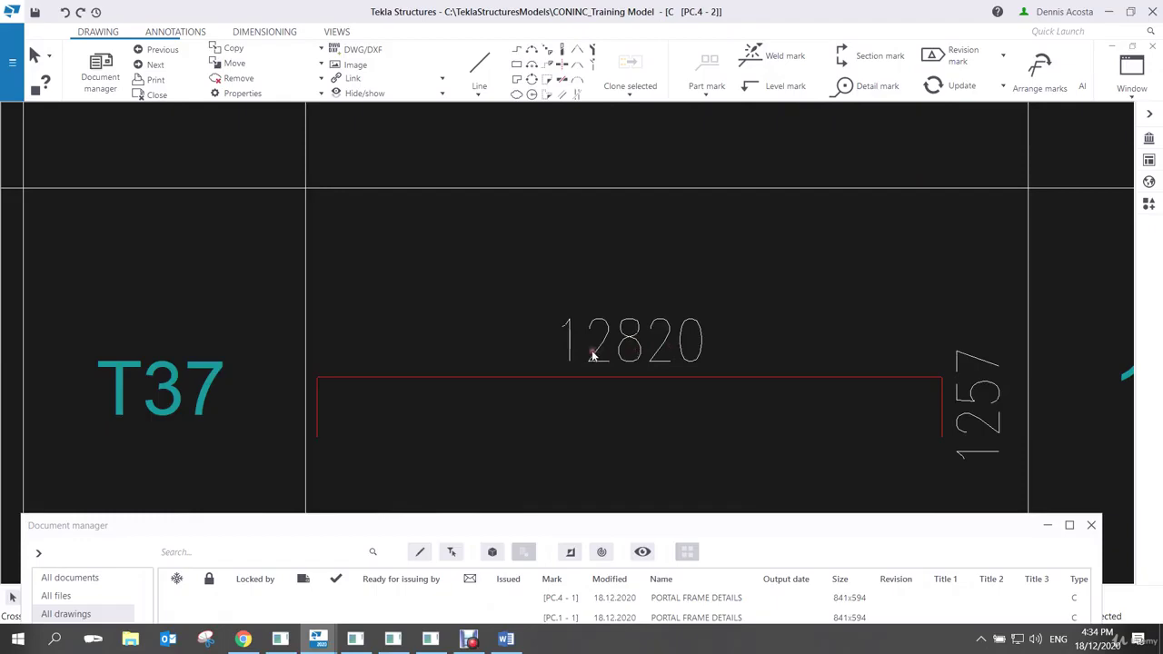
{"action": "scroll", "coordinate": [595, 355], "scroll_direction": "down", "scroll_amount": 8}
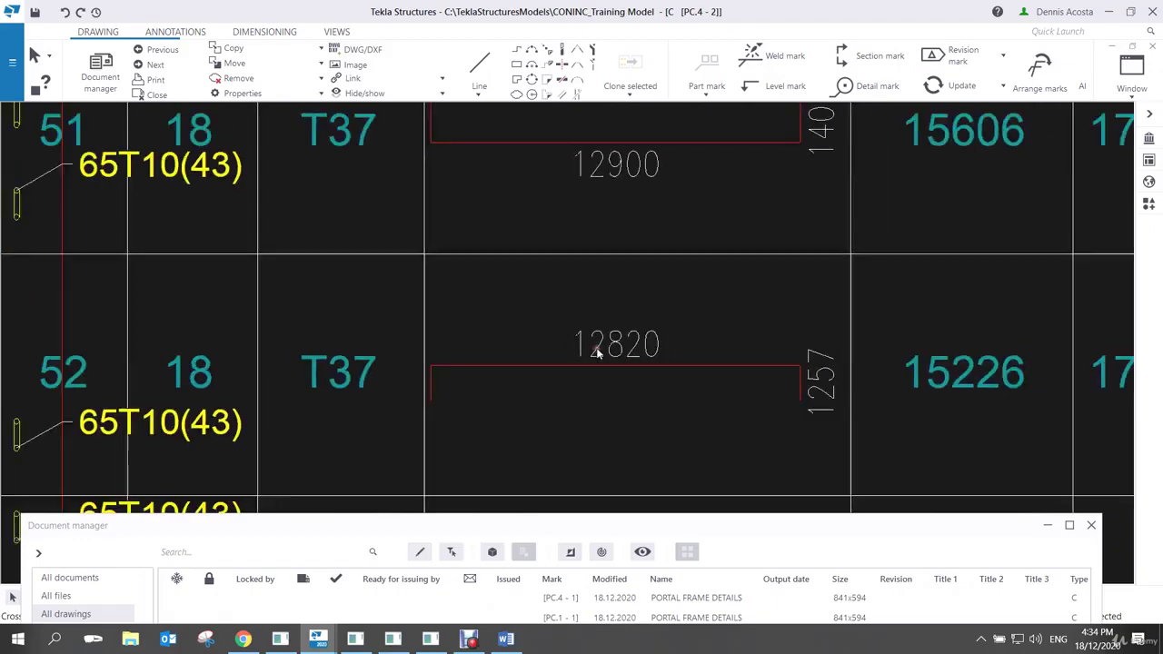
Examine the bar marks and bar shapes around section B in the PC.4 - 2 rebar drawing.
{"action": "scroll", "coordinate": [597, 353], "scroll_direction": "down", "scroll_amount": 3}
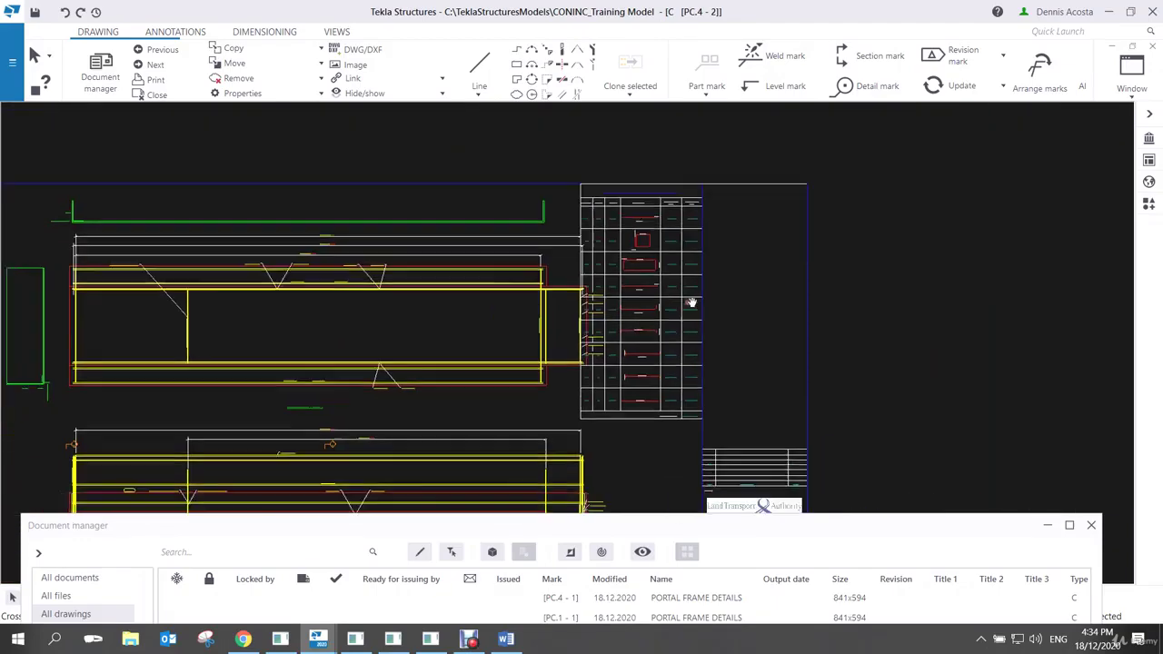
{"action": "left_click_drag", "start_coordinate": [634, 382], "coordinate": [611, 388]}
{"action": "mouse_move", "coordinate": [581, 435]}
{"action": "middle_mouse_down"}
{"action": "mouse_move", "coordinate": [640, 276]}
{"action": "mouse_move", "coordinate": [643, 136]}
{"action": "middle_mouse_up"}
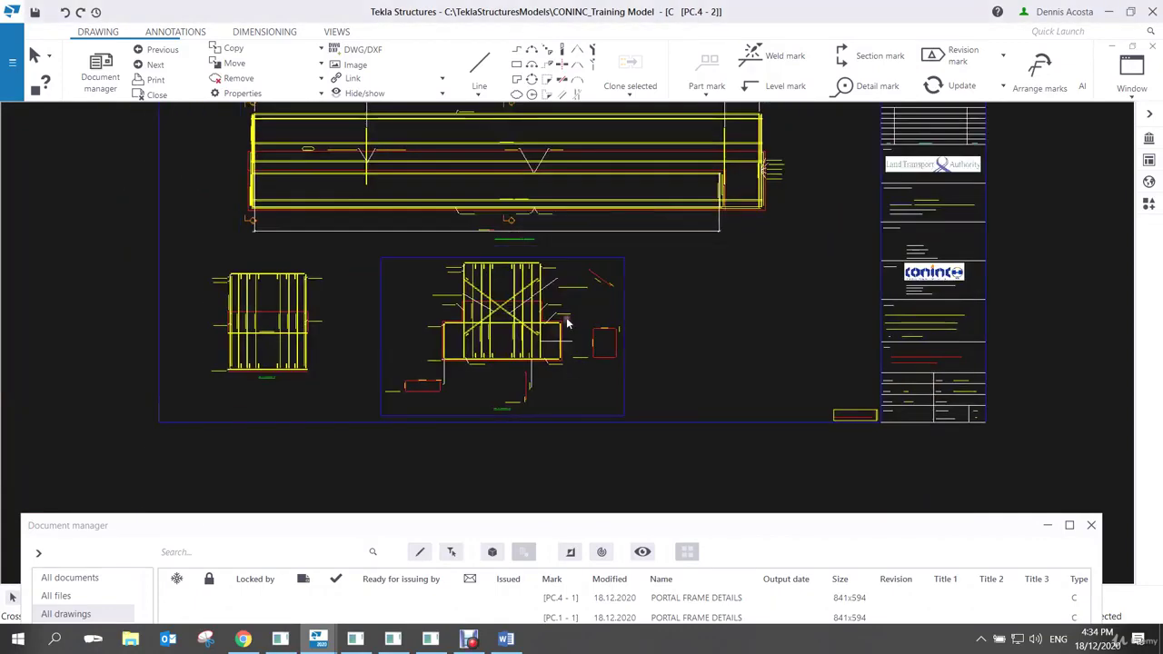
{"action": "scroll", "coordinate": [640, 363], "scroll_direction": "up", "scroll_amount": 4}
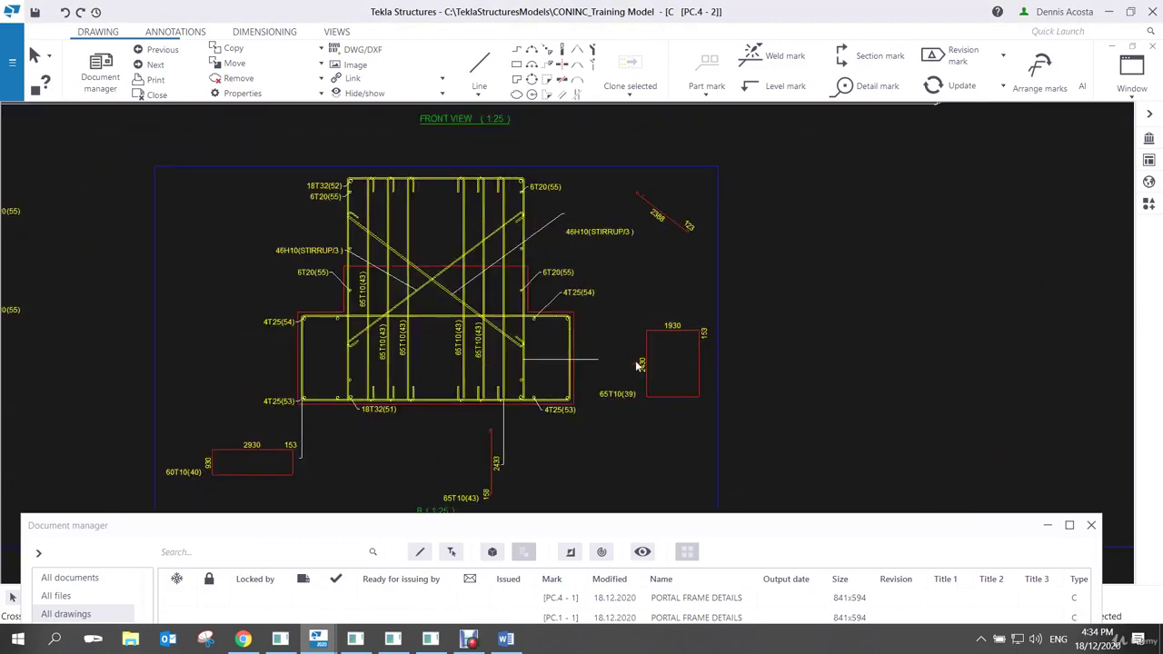
{"action": "scroll", "coordinate": [639, 365], "scroll_direction": "down", "scroll_amount": 3}
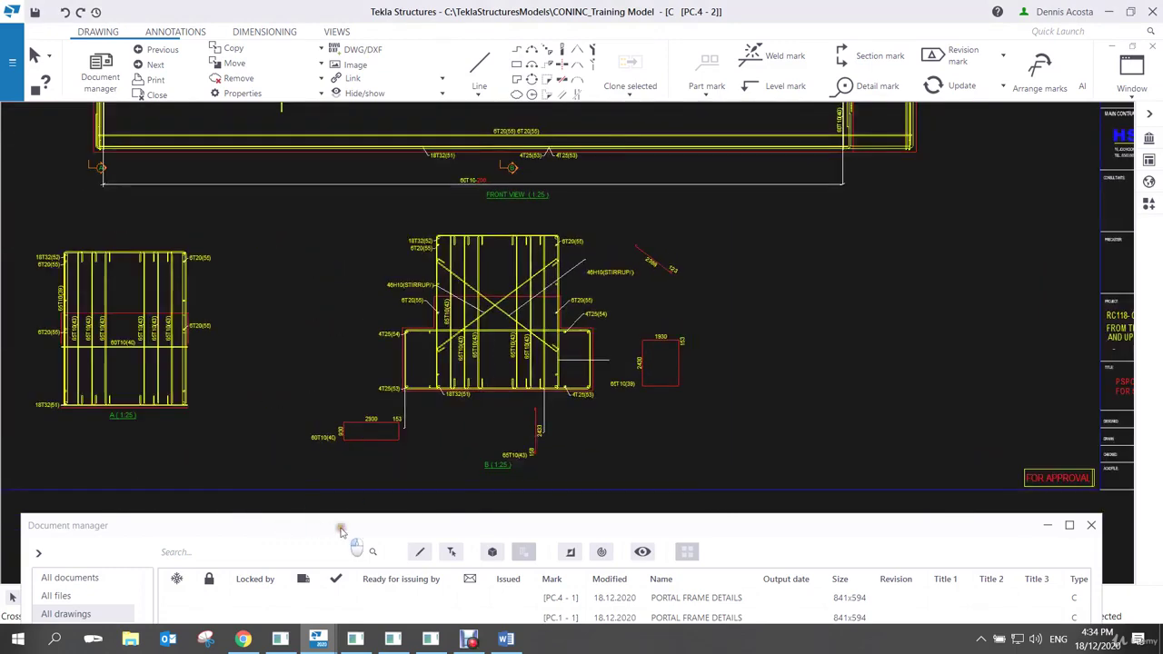
Switch to the cloned PORTAL FRAME SECTIONS drawing PC.4 - 3 and maximize it.
{"action": "left_click_drag", "start_coordinate": [340, 530], "coordinate": [371, 222]}
{"action": "double_click", "coordinate": [598, 373]}
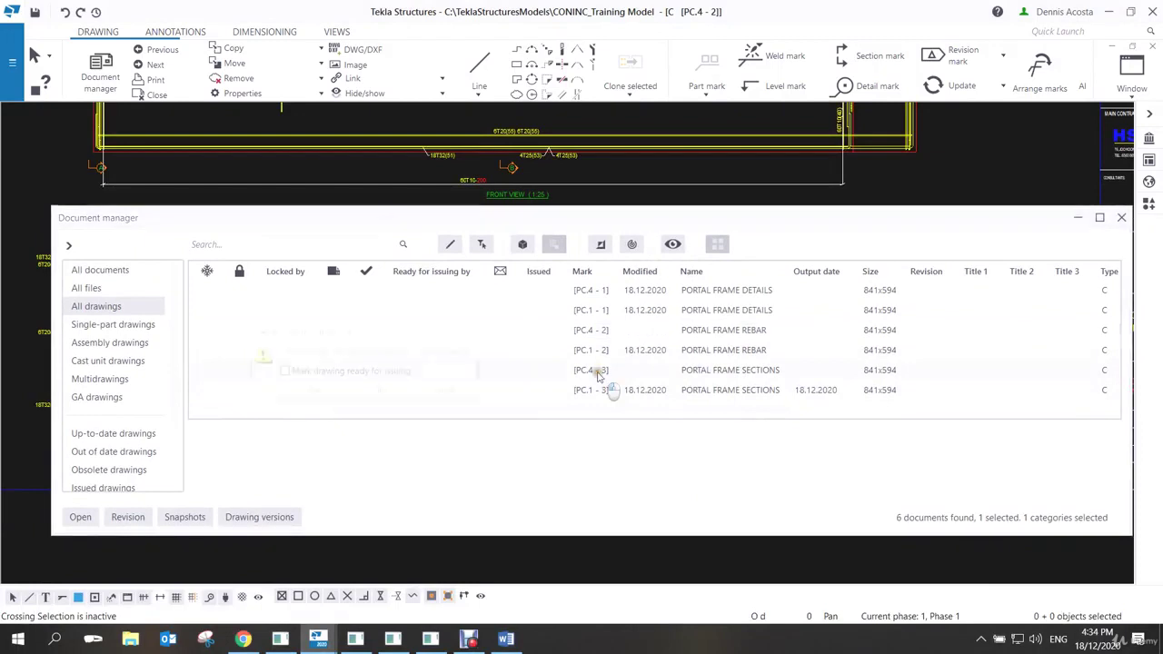
{"action": "left_click", "coordinate": [318, 390]}
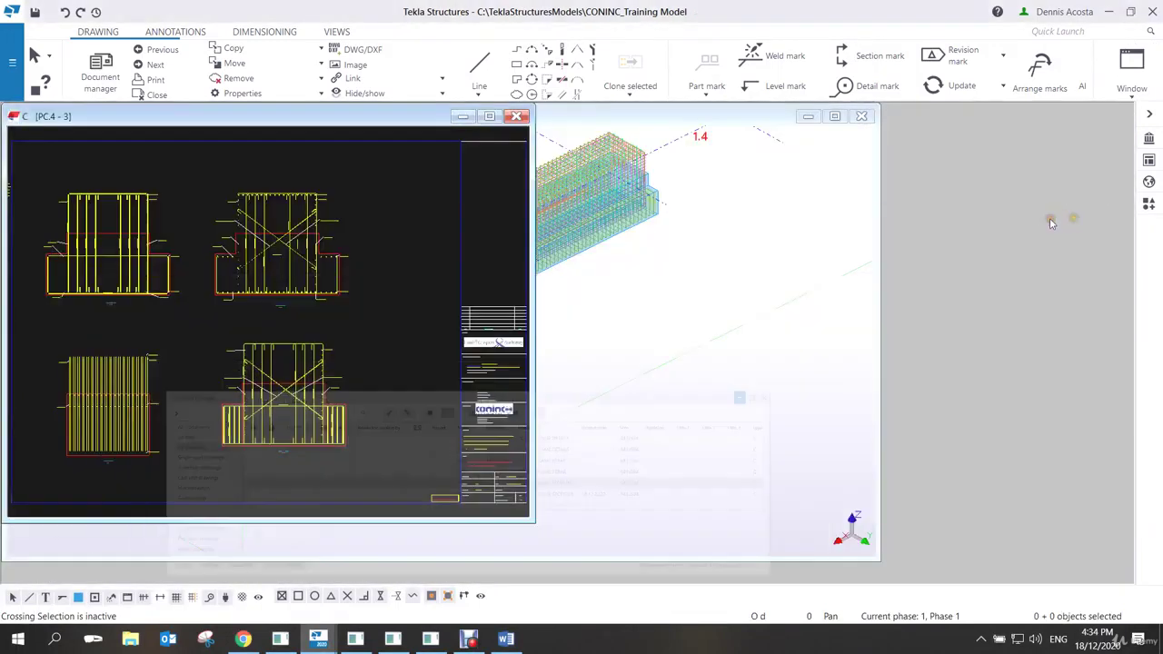
{"action": "left_click", "coordinate": [488, 117]}
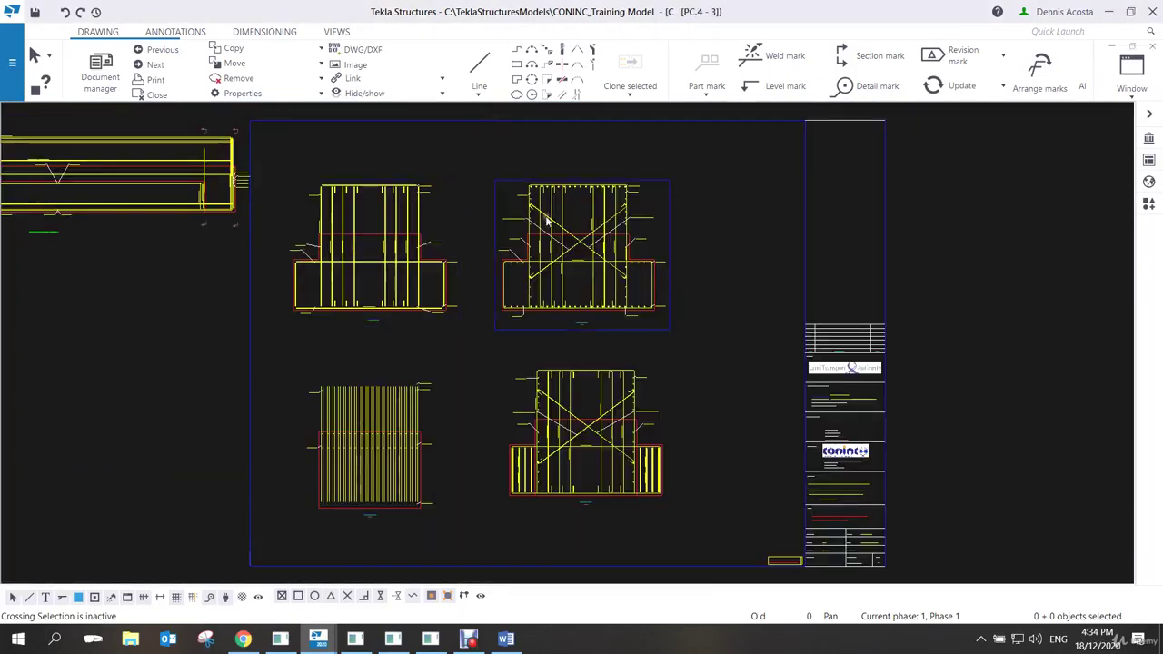
Examine the reinforcement and bar marks in the four section views of the drawing sheet.
{"action": "scroll", "coordinate": [595, 241], "scroll_direction": "up", "scroll_amount": 3}
{"action": "scroll", "coordinate": [595, 245], "scroll_direction": "up", "scroll_amount": 2}
{"action": "scroll", "coordinate": [679, 363], "scroll_direction": "down", "scroll_amount": 2}
{"action": "middle_click_drag", "start_coordinate": [696, 415], "coordinate": [688, 327]}
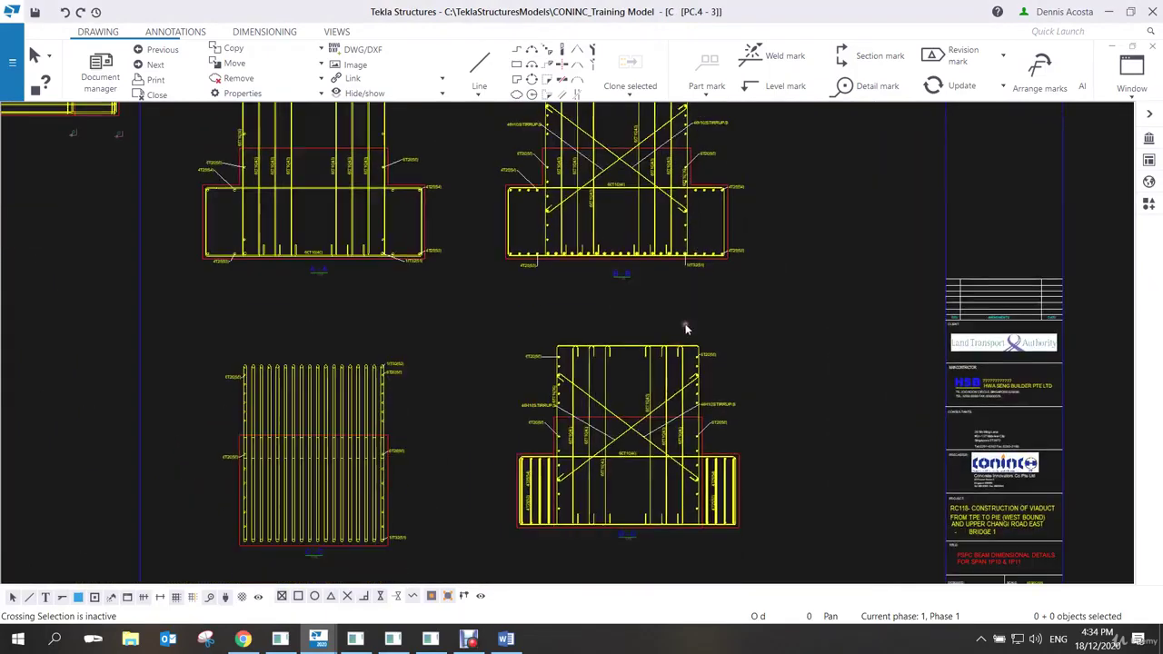
{"action": "scroll", "coordinate": [563, 363], "scroll_direction": "down", "scroll_amount": 2}
{"action": "middle_click_drag", "start_coordinate": [506, 350], "coordinate": [635, 411]}
{"action": "scroll", "coordinate": [635, 411], "scroll_direction": "down", "scroll_amount": 1}
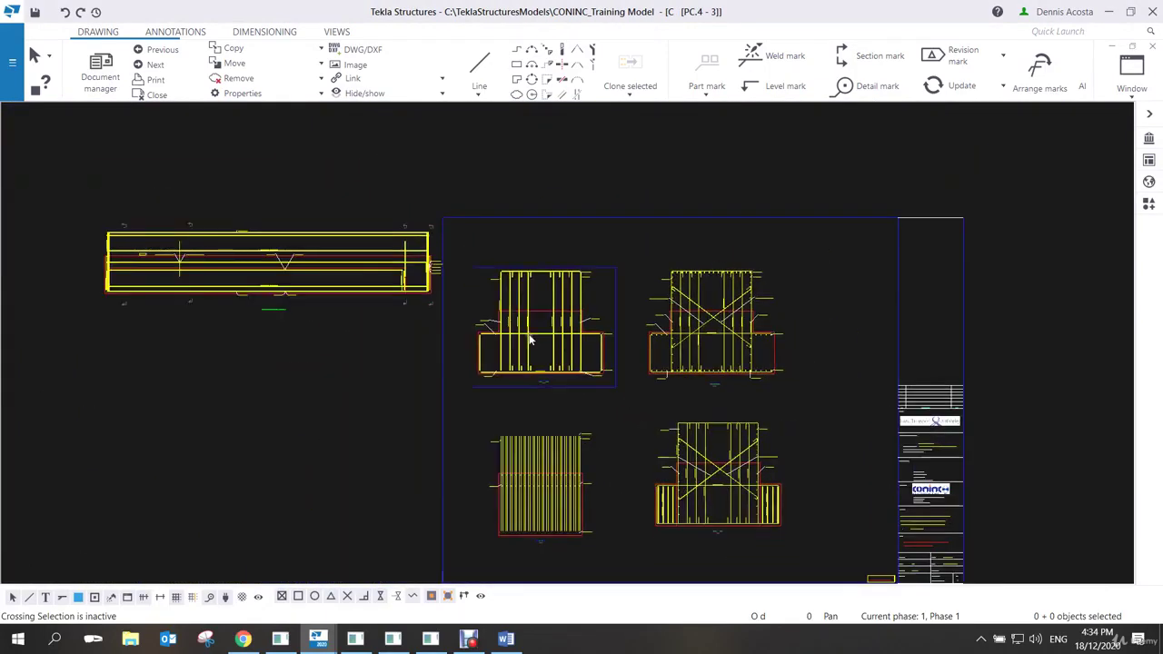
Check the bar marks and section marks A to D in the front view outside the sheet, against the section views.
{"action": "scroll", "coordinate": [377, 234], "scroll_direction": "up", "scroll_amount": 2}
{"action": "scroll", "coordinate": [376, 235], "scroll_direction": "up", "scroll_amount": 2}
{"action": "middle_click_drag", "start_coordinate": [377, 236], "coordinate": [545, 363]}
{"action": "scroll", "coordinate": [602, 384], "scroll_direction": "up", "scroll_amount": 1}
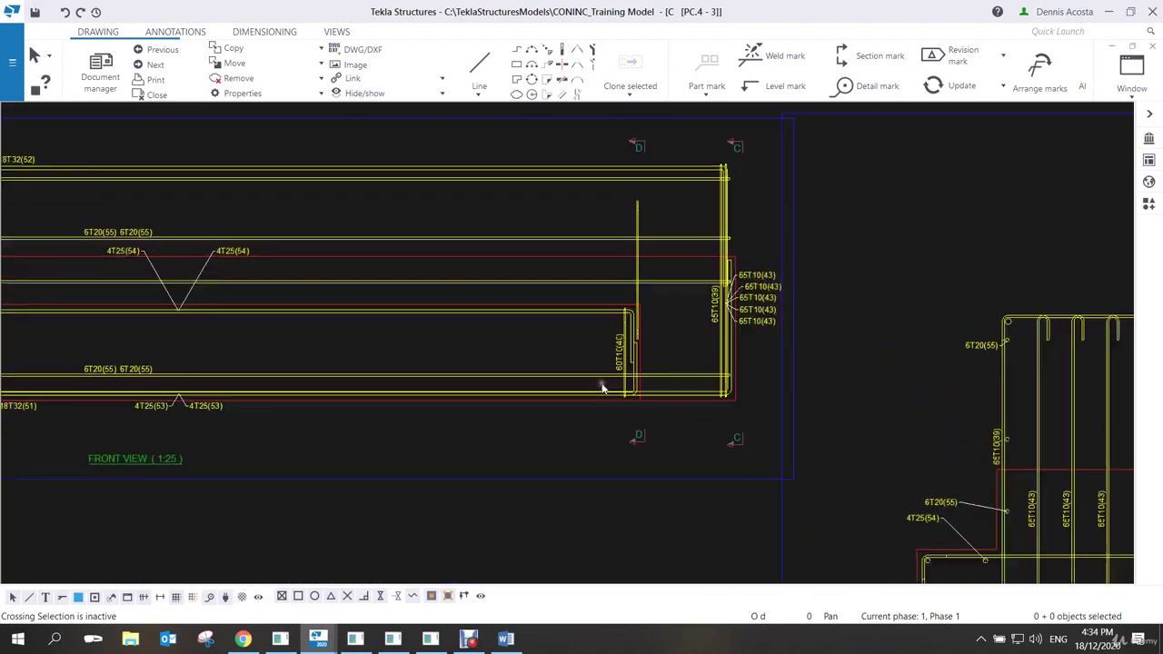
{"action": "scroll", "coordinate": [545, 386], "scroll_direction": "down", "scroll_amount": 1}
{"action": "scroll", "coordinate": [382, 384], "scroll_direction": "left", "scroll_amount": 3, "text": "shift"}
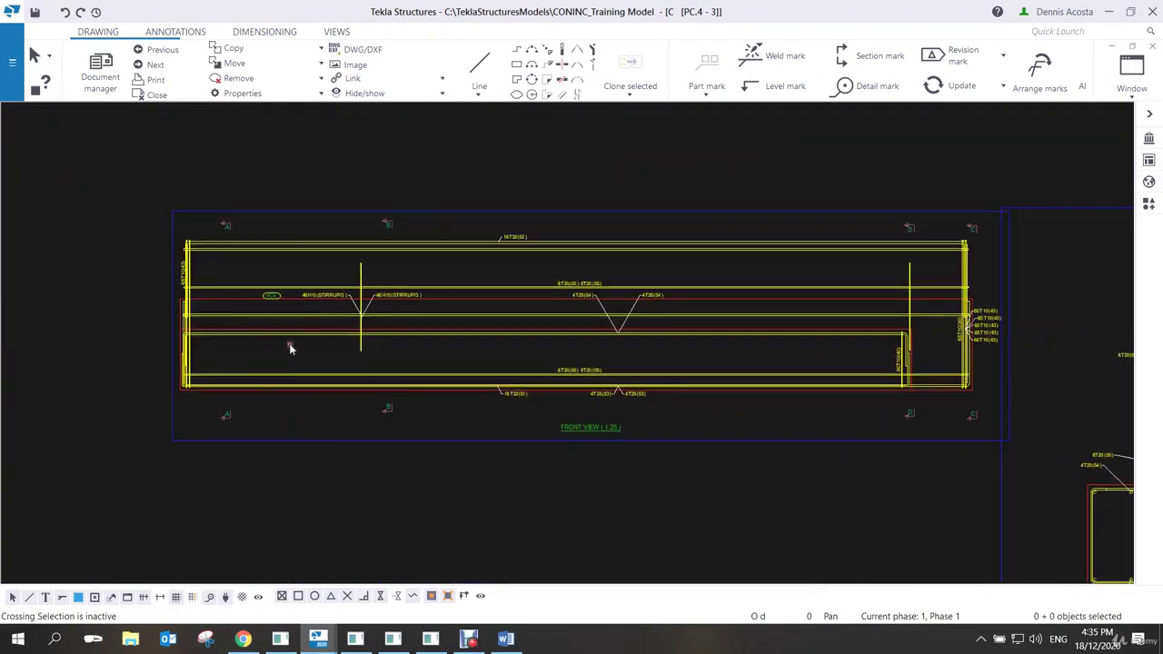
{"action": "scroll", "coordinate": [299, 354], "scroll_direction": "down", "scroll_amount": 1}
{"action": "scroll", "coordinate": [509, 354], "scroll_direction": "right", "scroll_amount": 5, "text": "shift"}
{"action": "scroll", "coordinate": [627, 313], "scroll_direction": "right", "scroll_amount": 1, "text": "shift"}
{"action": "scroll", "coordinate": [636, 309], "scroll_direction": "down", "scroll_amount": 1, "text": "ctrl"}
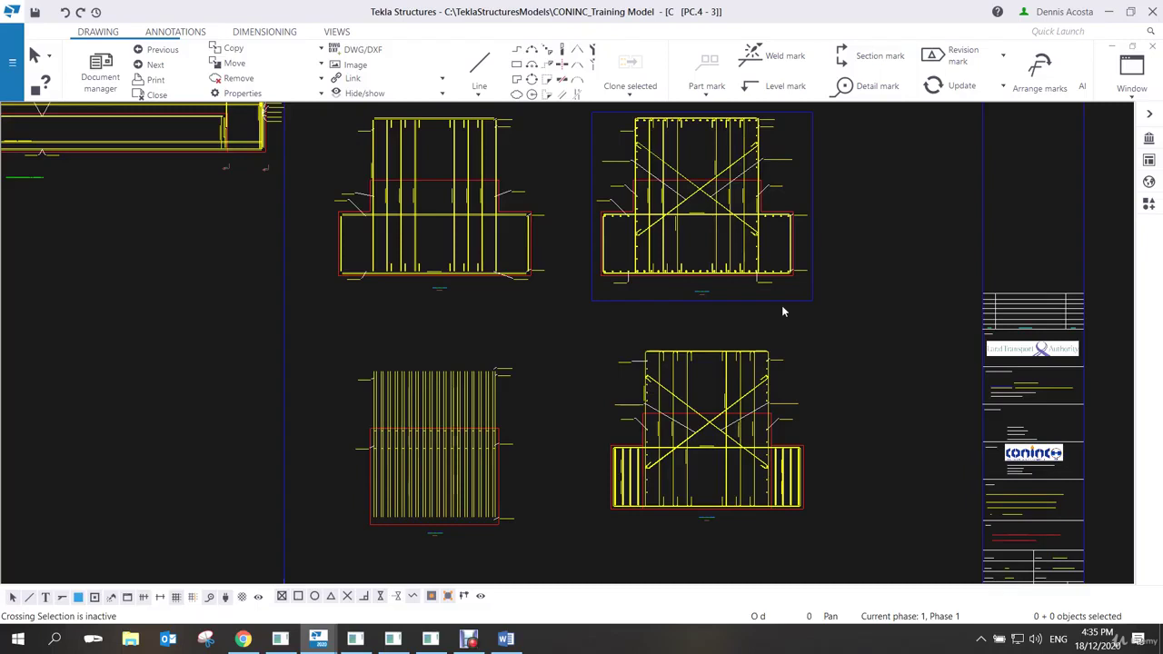
{"action": "scroll", "coordinate": [746, 304], "scroll_direction": "down", "scroll_amount": 2}
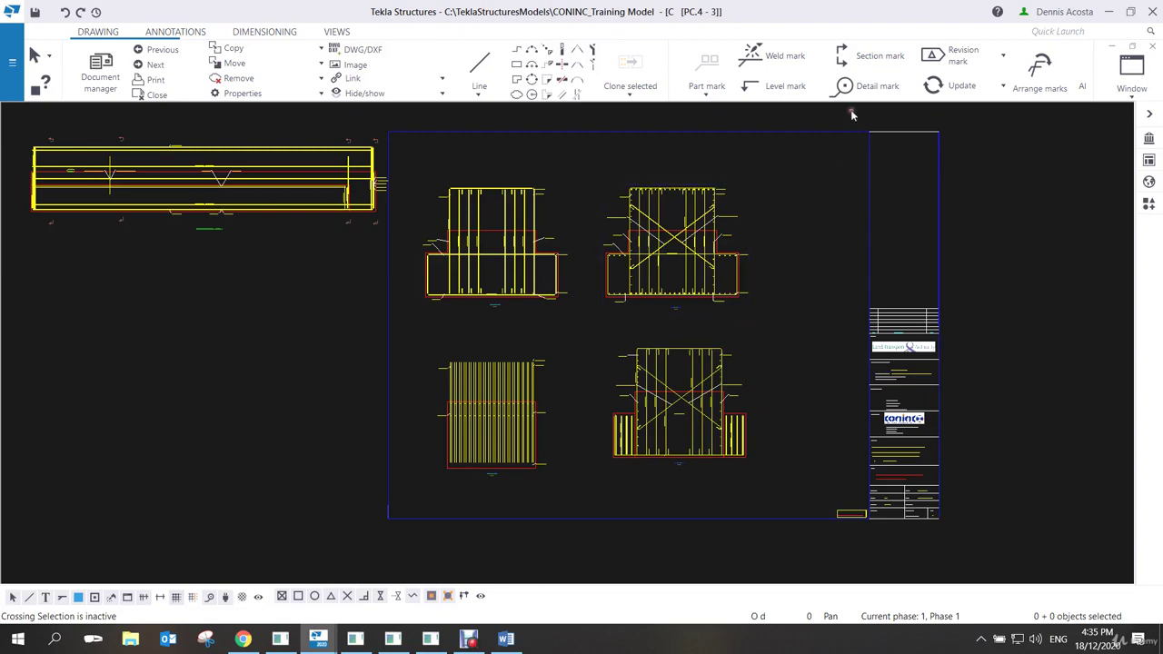
{"action": "left_click", "coordinate": [468, 638]}
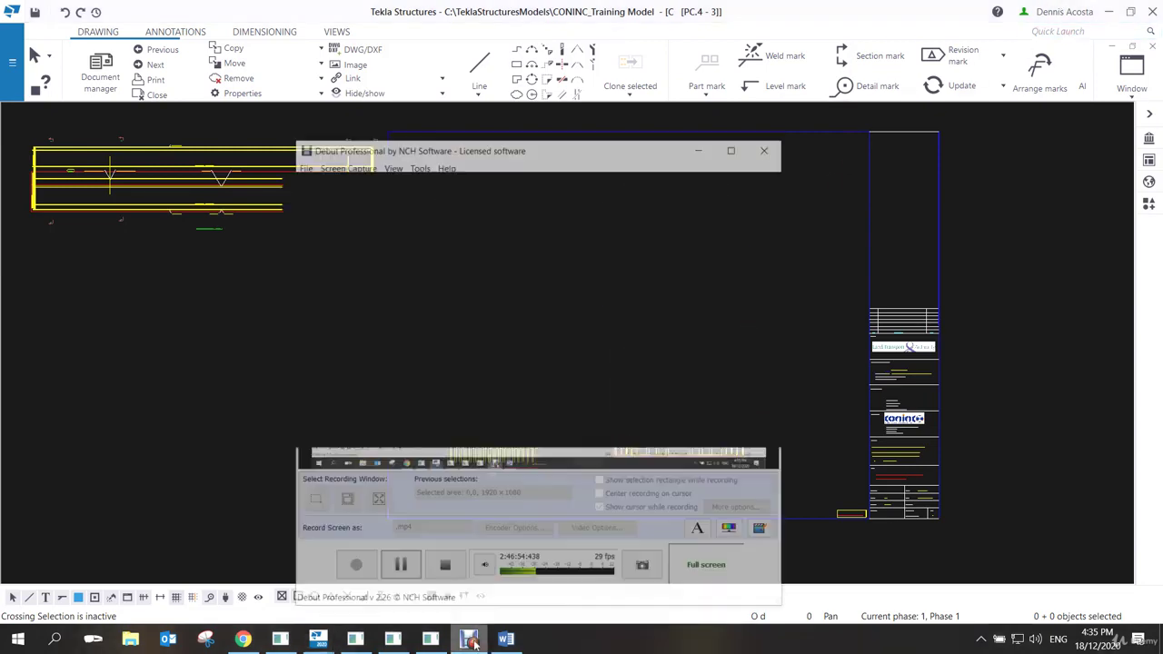
{"action": "left_click", "coordinate": [390, 550]}
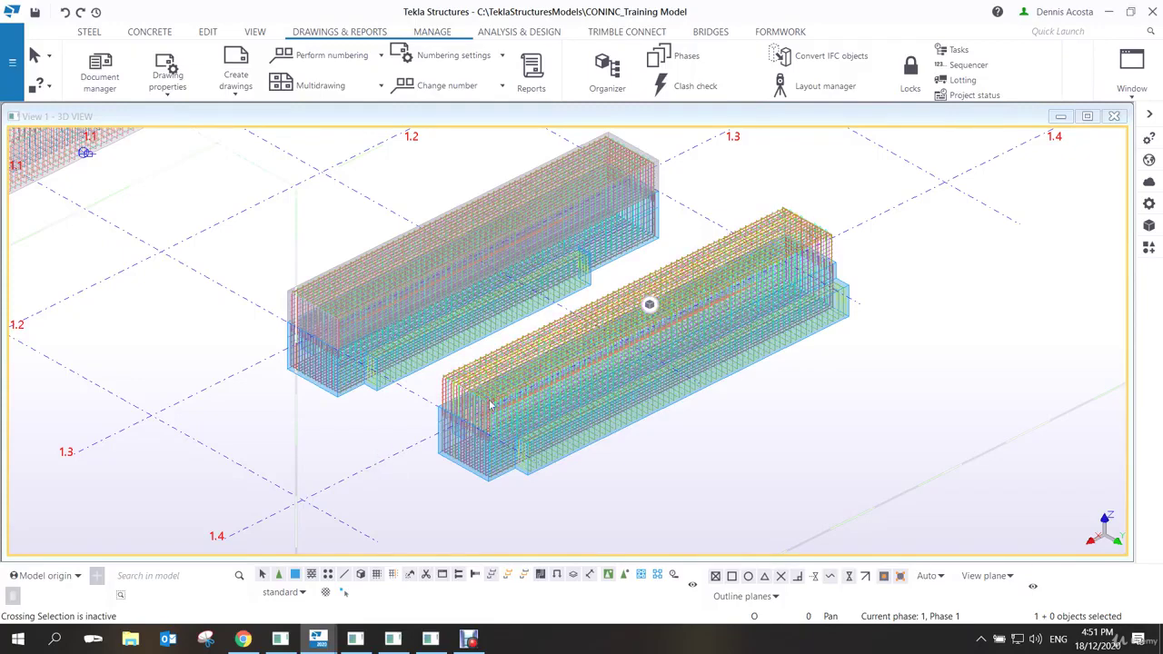
Open the model reports and look through the available report templates down to the cast unit and drawing lists.
{"action": "middle_click_drag", "start_coordinate": [529, 362], "coordinate": [524, 371], "text": "ctrl"}
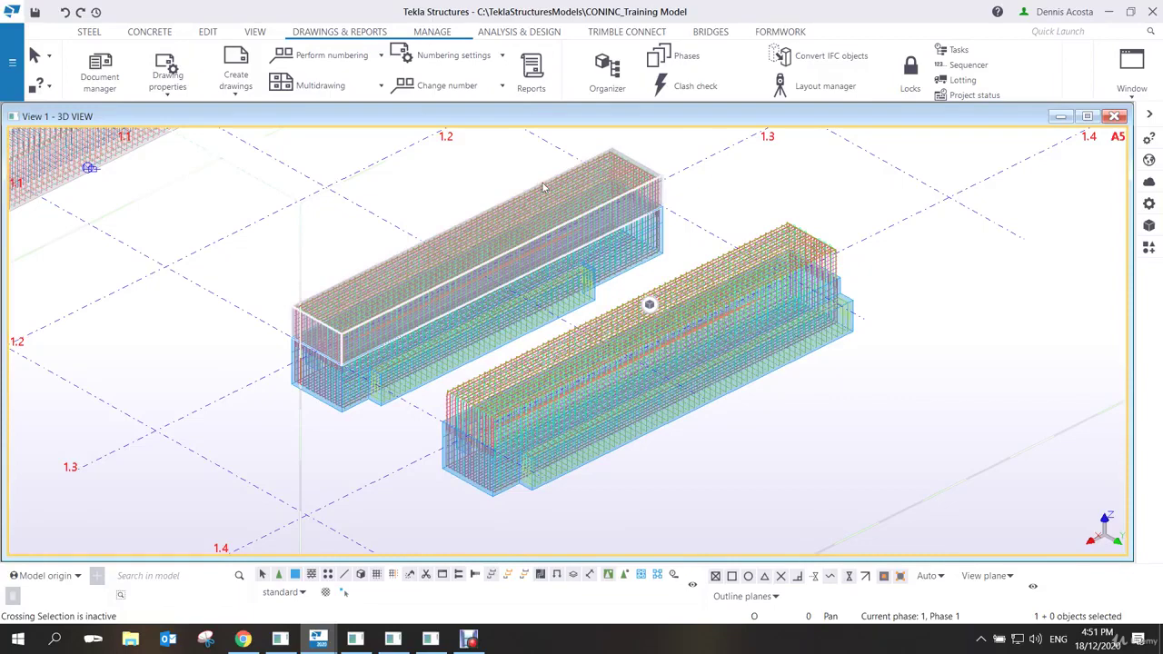
{"action": "left_click", "coordinate": [532, 82]}
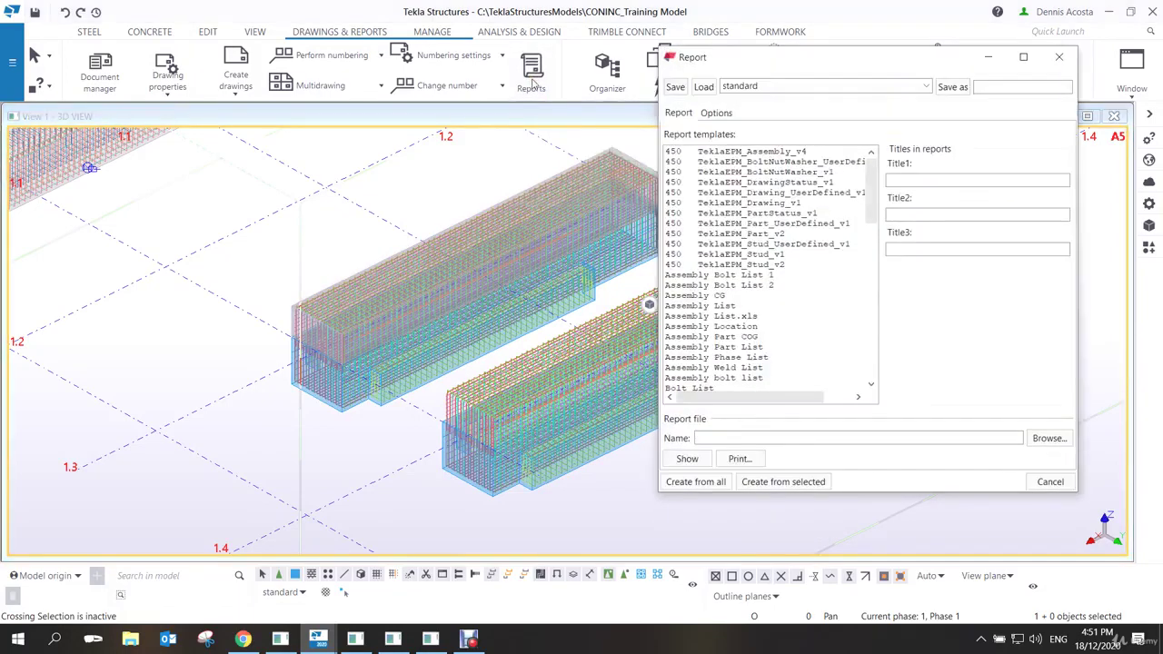
{"action": "mouse_move", "coordinate": [870, 186]}
{"action": "left_mouse_down"}
{"action": "mouse_move", "coordinate": [868, 333]}
{"action": "mouse_move", "coordinate": [878, 292]}
{"action": "mouse_move", "coordinate": [867, 176]}
{"action": "left_mouse_up"}
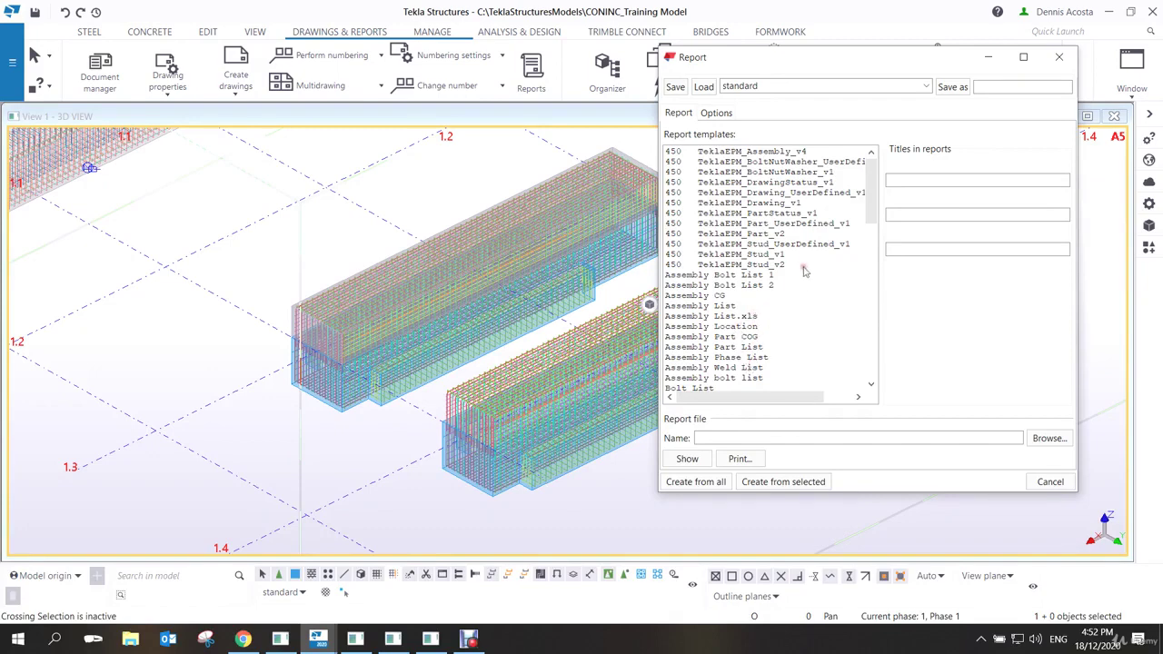
{"action": "scroll", "coordinate": [763, 259], "scroll_direction": "down", "scroll_amount": 2}
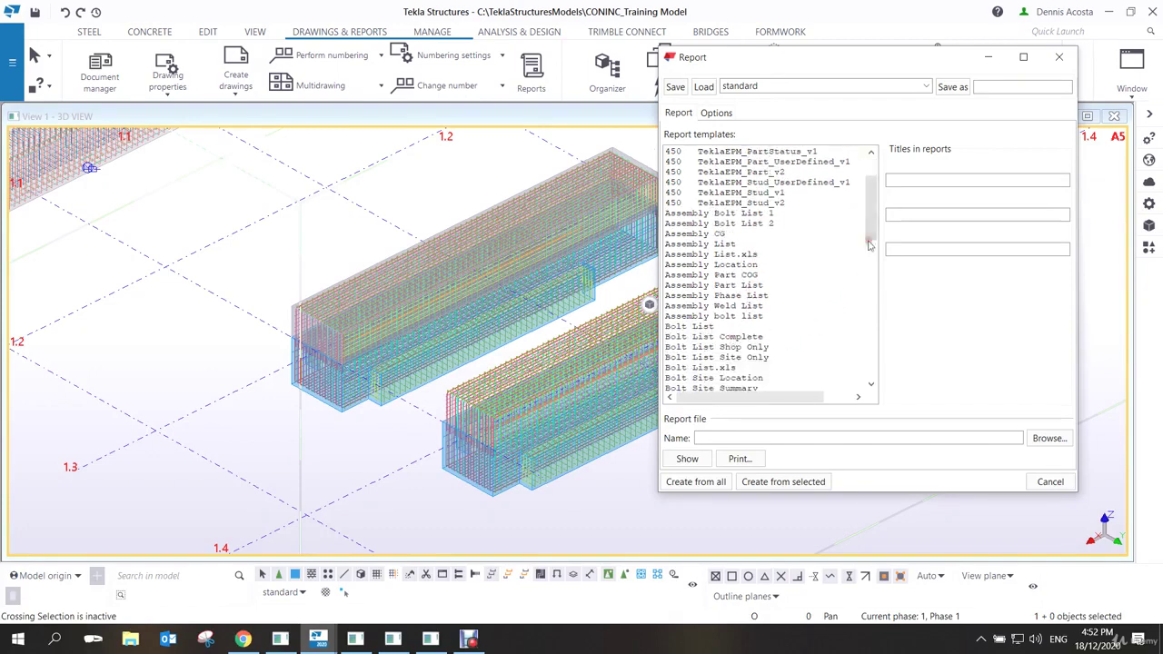
{"action": "left_click_drag", "start_coordinate": [870, 213], "coordinate": [869, 277]}
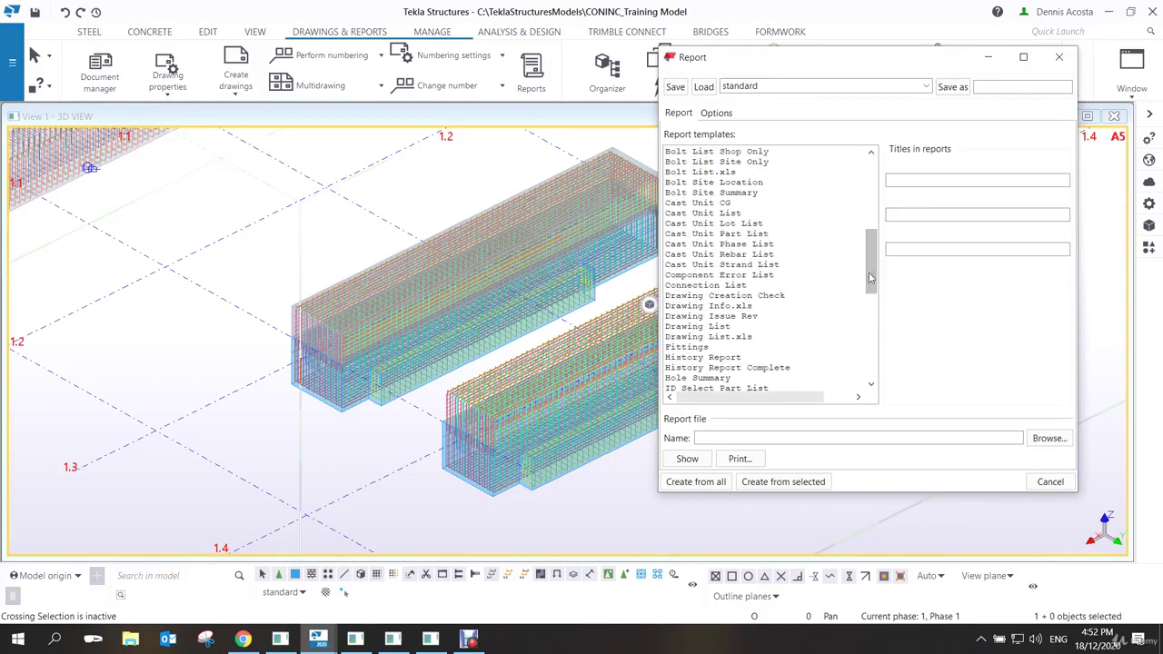
{"action": "left_click_drag", "start_coordinate": [869, 273], "coordinate": [867, 212]}
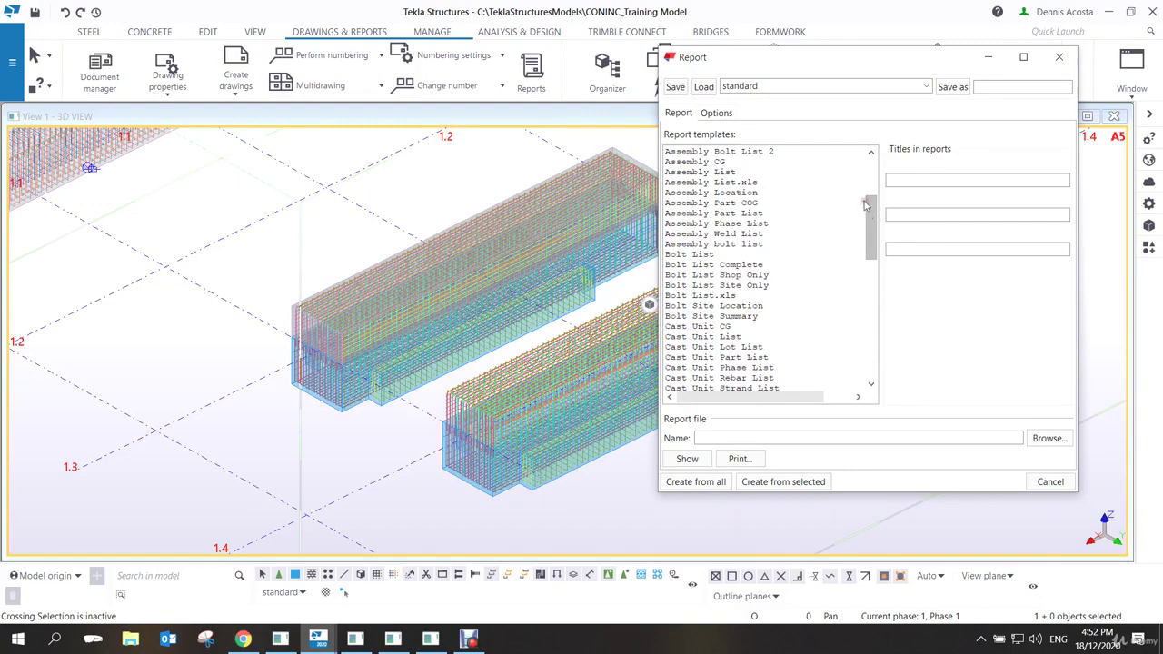
Create a Cast Unit Part List report from all objects in the model.
{"action": "scroll", "coordinate": [509, 291], "scroll_direction": "down", "scroll_amount": 5}
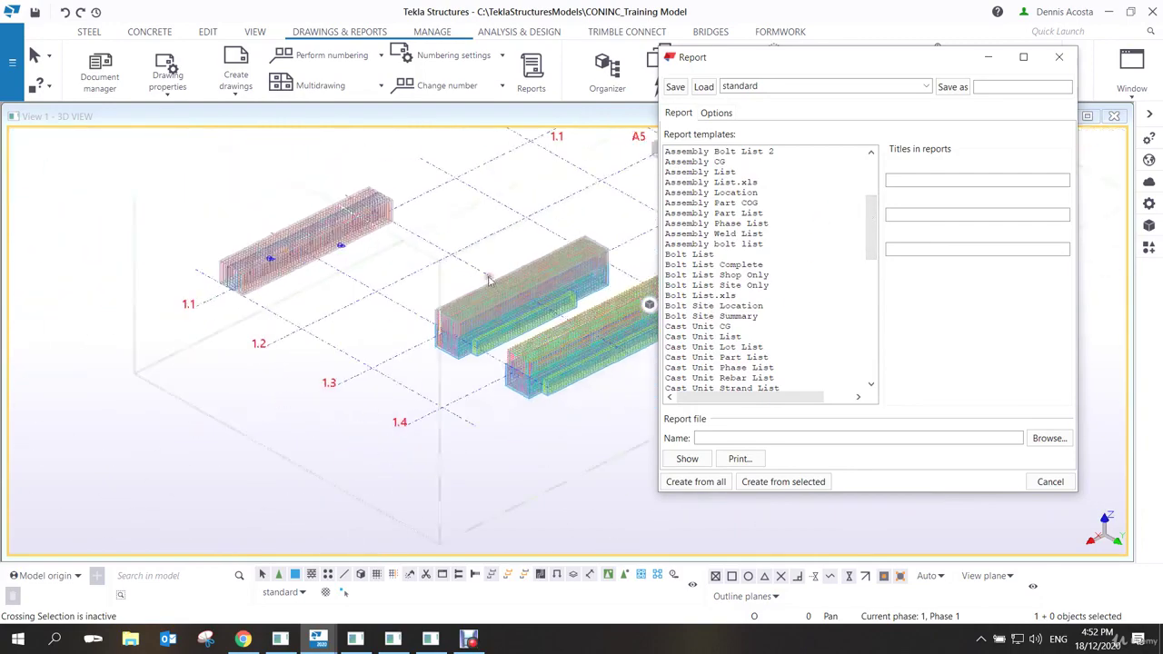
{"action": "scroll", "coordinate": [488, 280], "scroll_direction": "down", "scroll_amount": 3}
{"action": "middle_click_drag", "start_coordinate": [488, 280], "coordinate": [375, 318]}
{"action": "scroll", "coordinate": [454, 325], "scroll_direction": "up", "scroll_amount": 3}
{"action": "scroll", "coordinate": [454, 325], "scroll_direction": "down", "scroll_amount": 2}
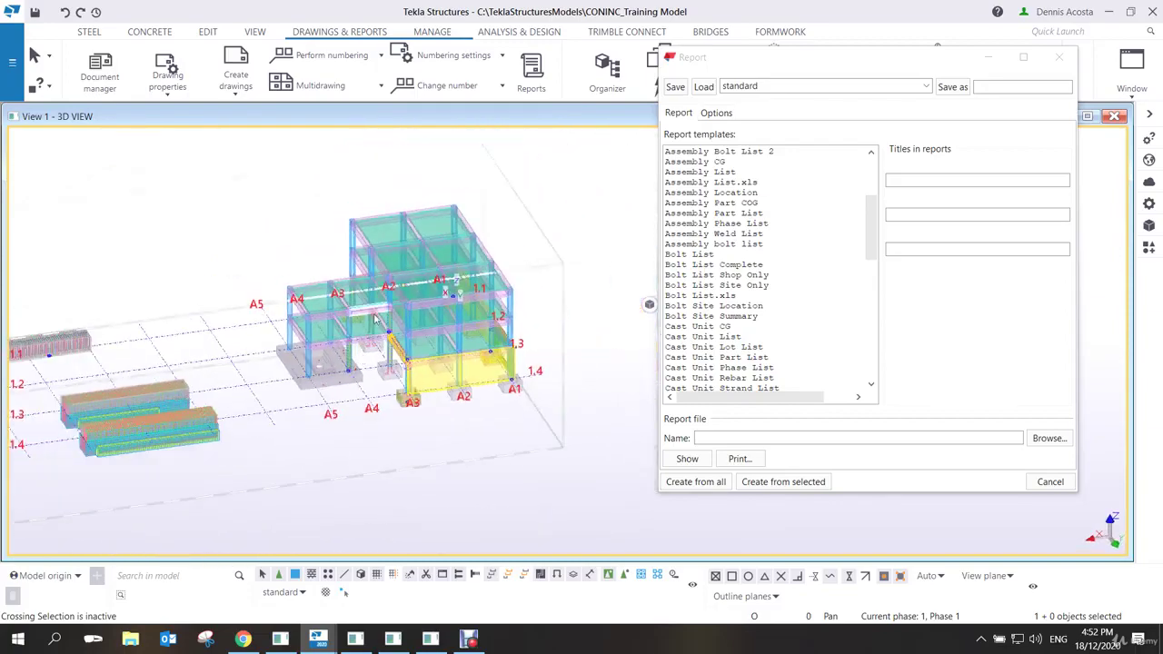
{"action": "scroll", "coordinate": [376, 318], "scroll_direction": "up", "scroll_amount": 3}
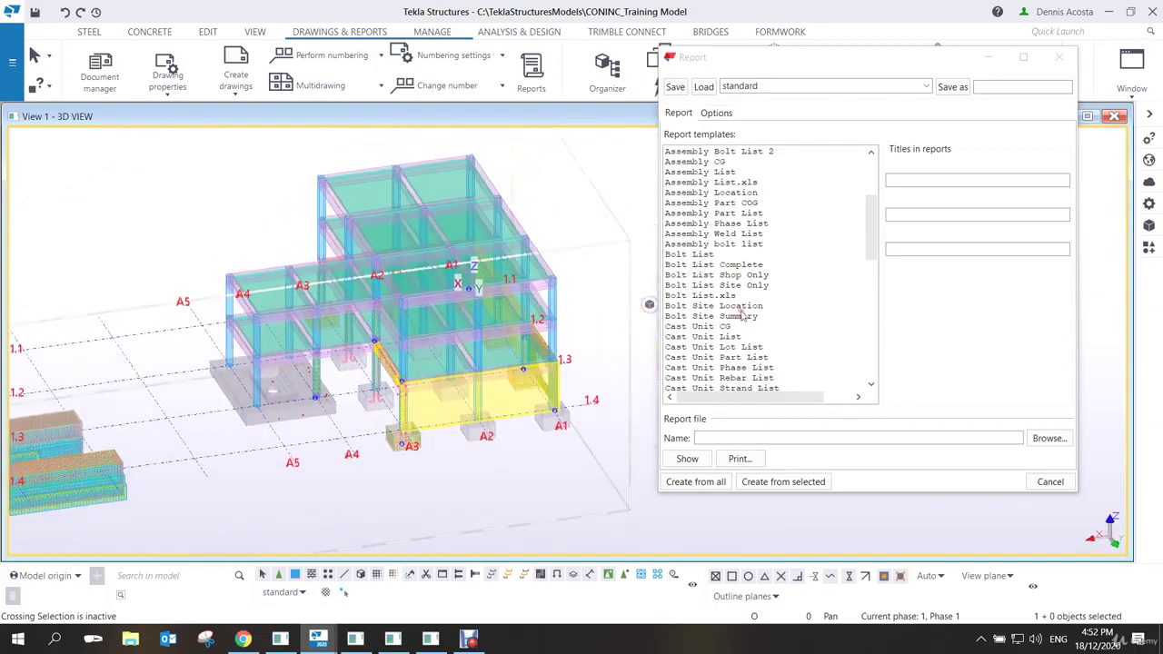
{"action": "left_click", "coordinate": [740, 360]}
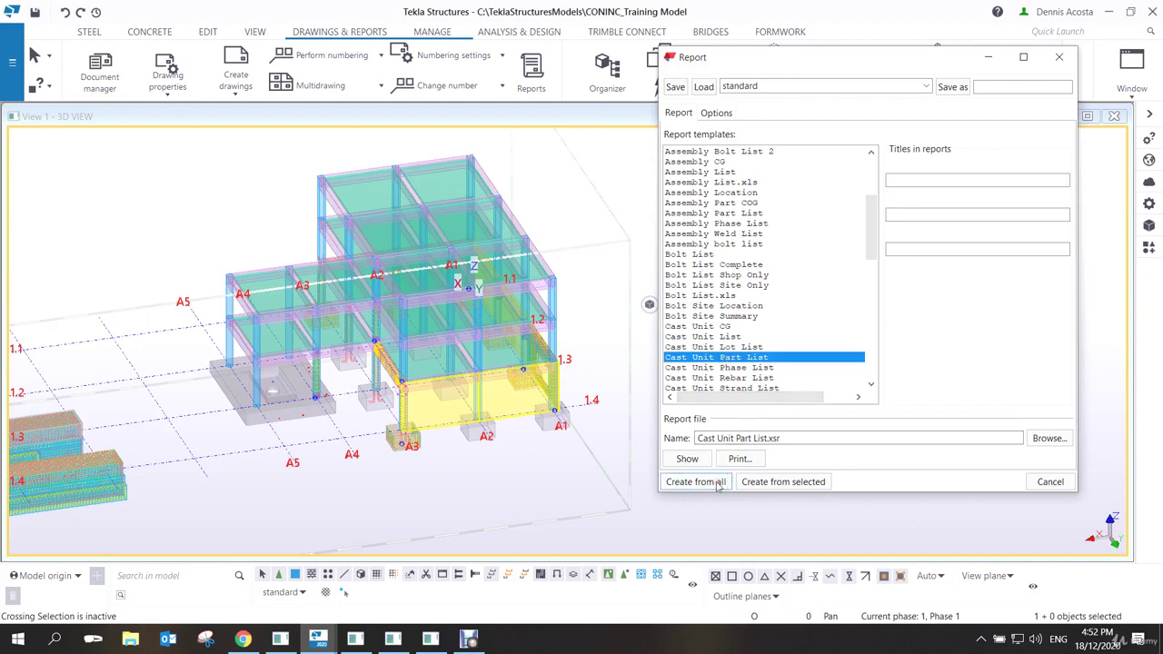
{"action": "left_click", "coordinate": [695, 481]}
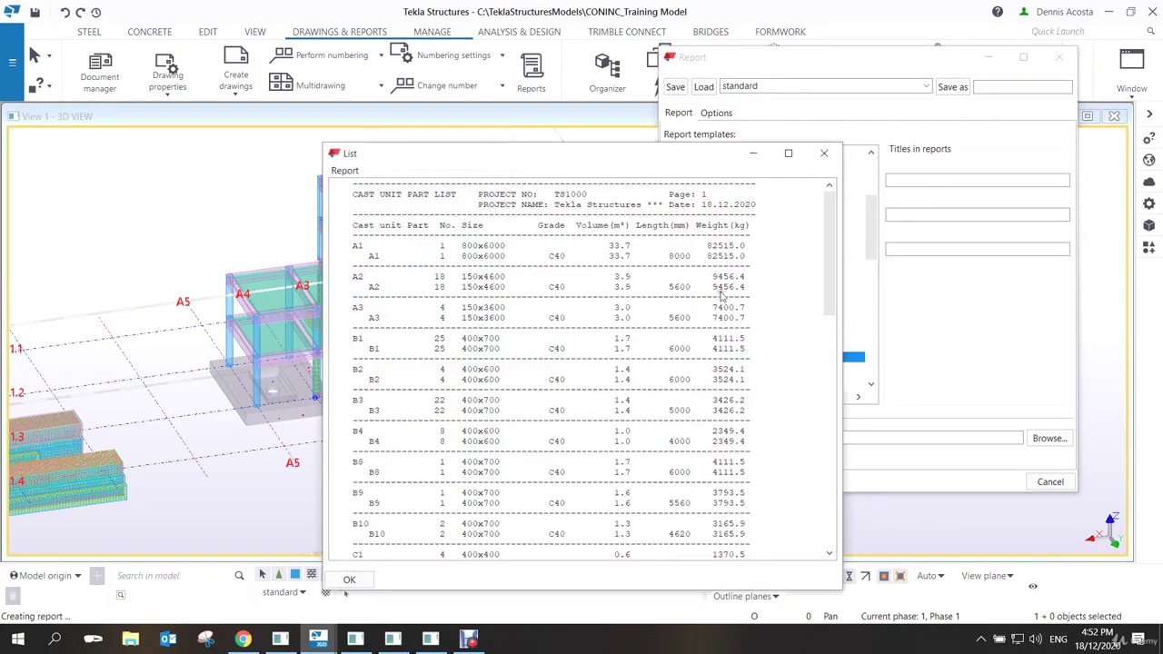
Review the full cast unit part list down to its volume and weight totals, and close it.
{"action": "left_click_drag", "start_coordinate": [686, 166], "coordinate": [614, 59]}
{"action": "left_click_drag", "start_coordinate": [757, 134], "coordinate": [772, 418]}
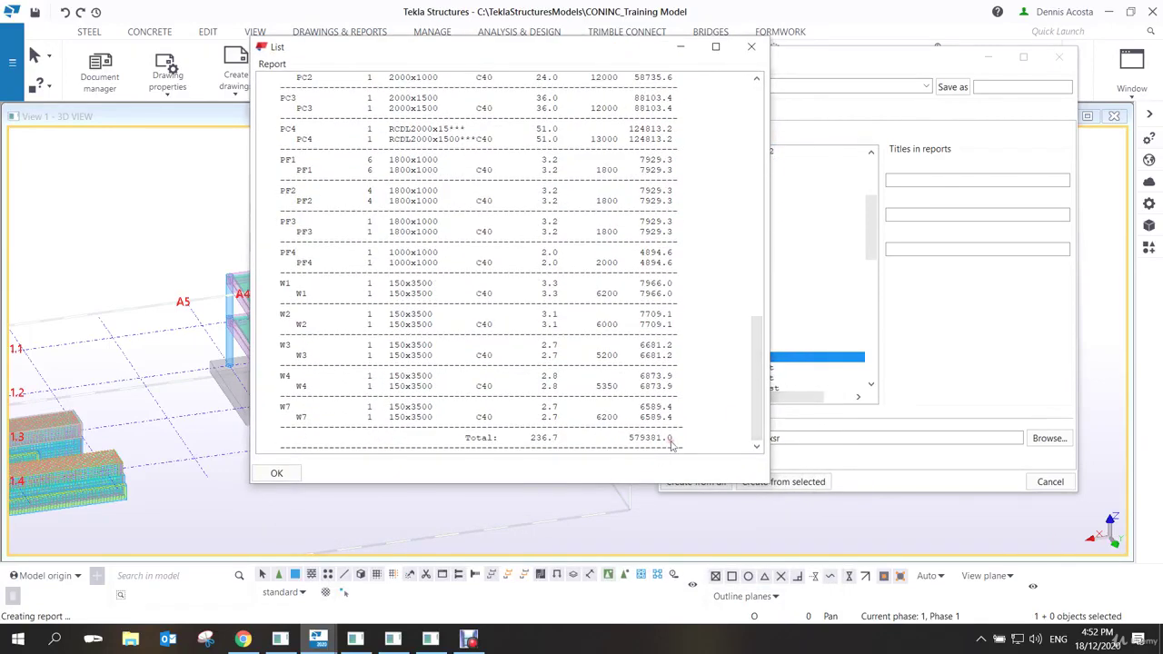
{"action": "scroll", "coordinate": [654, 436], "scroll_direction": "up", "scroll_amount": 20}
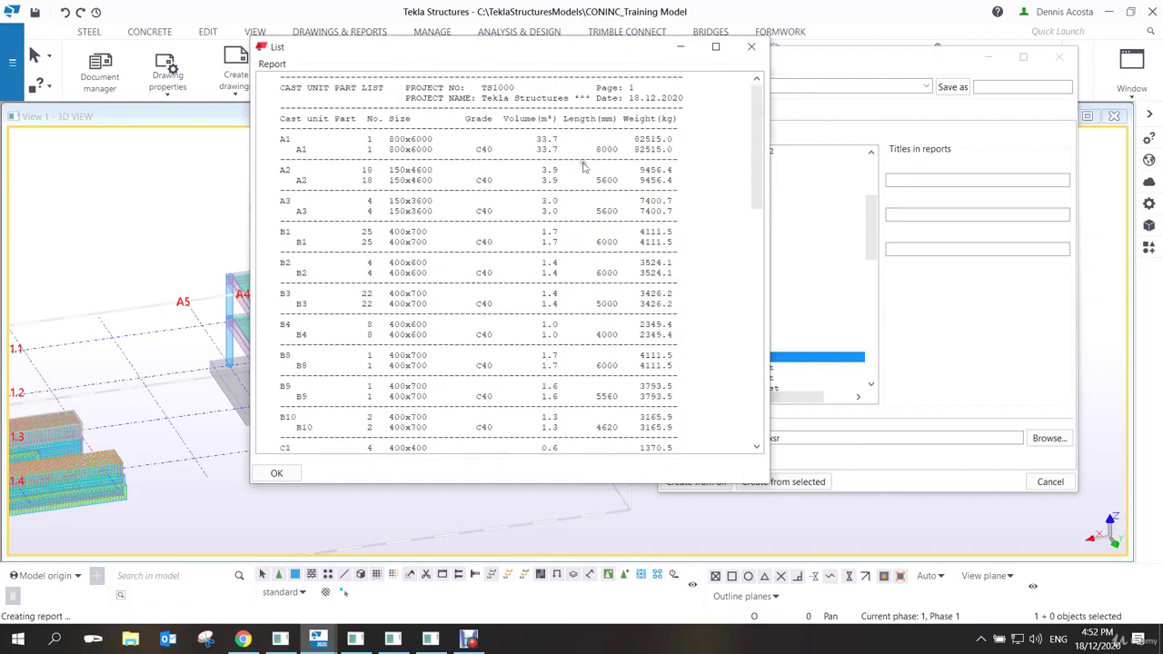
{"action": "scroll", "coordinate": [545, 241], "scroll_direction": "down", "scroll_amount": 20}
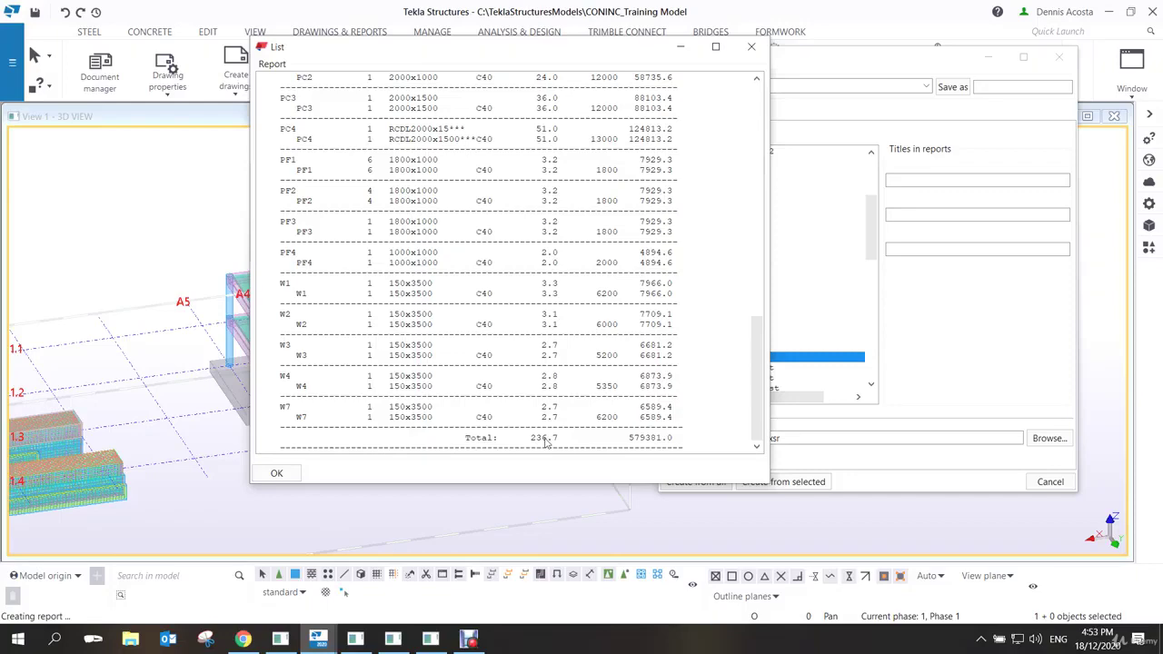
{"action": "left_click", "coordinate": [751, 46]}
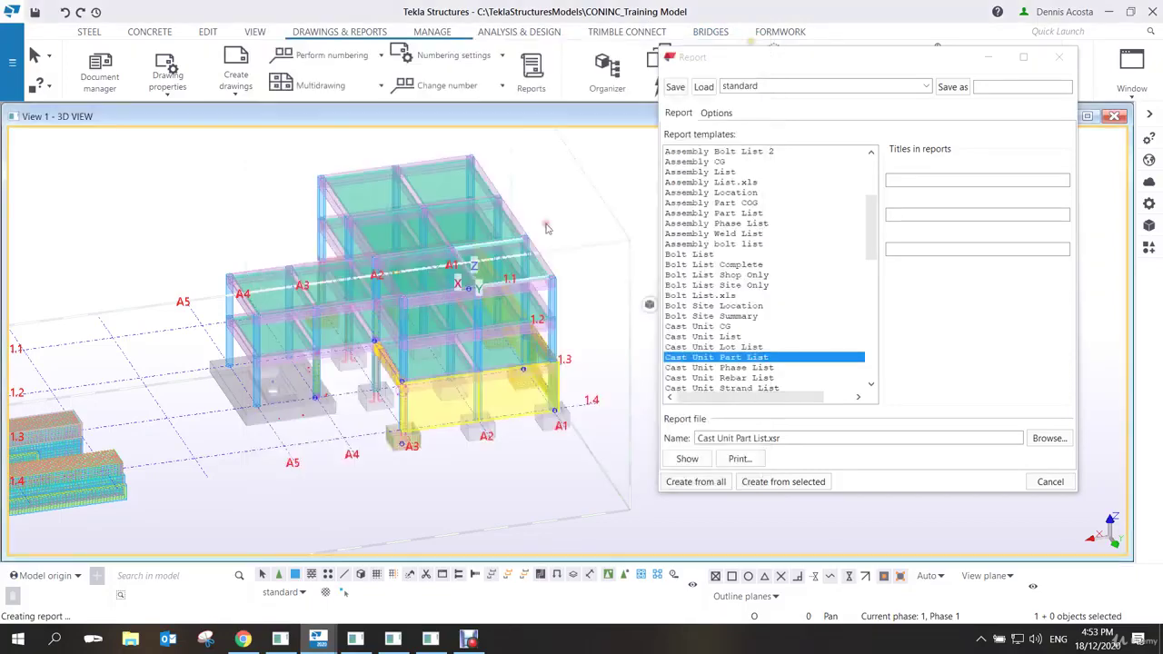
Create the Cast Unit Part List report from only the structure between grids A4 and A5, replacing the existing file, and close the list.
{"action": "scroll", "coordinate": [321, 334], "scroll_direction": "up", "scroll_amount": 3}
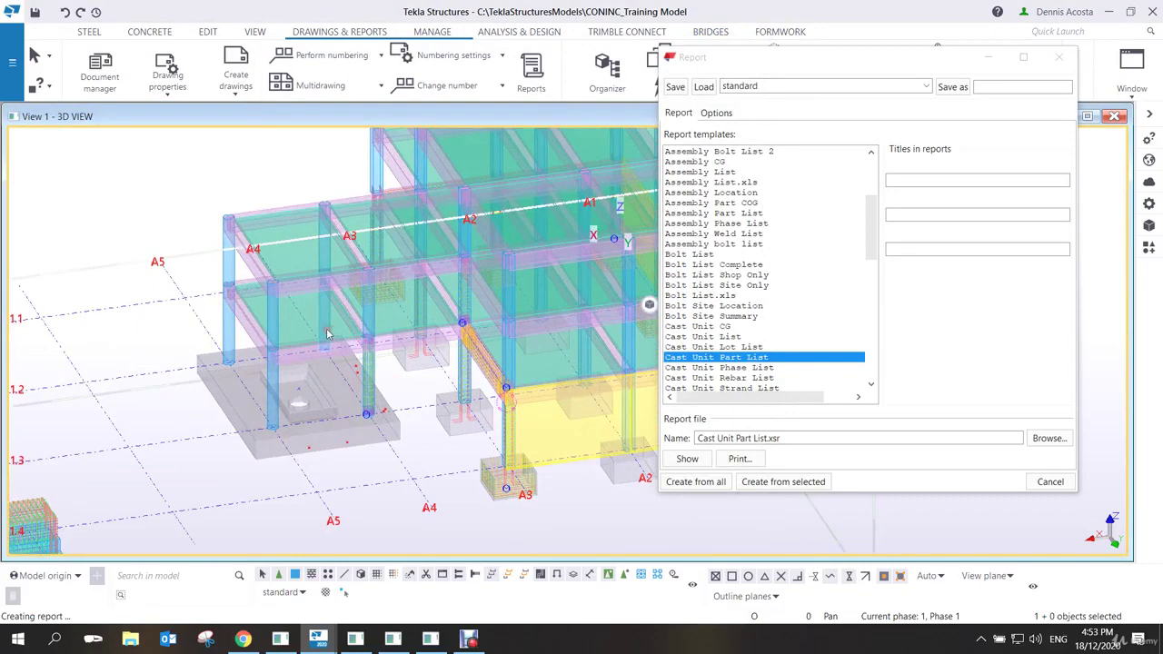
{"action": "scroll", "coordinate": [289, 322], "scroll_direction": "up", "scroll_amount": 2}
{"action": "left_click_drag", "start_coordinate": [154, 146], "coordinate": [393, 469]}
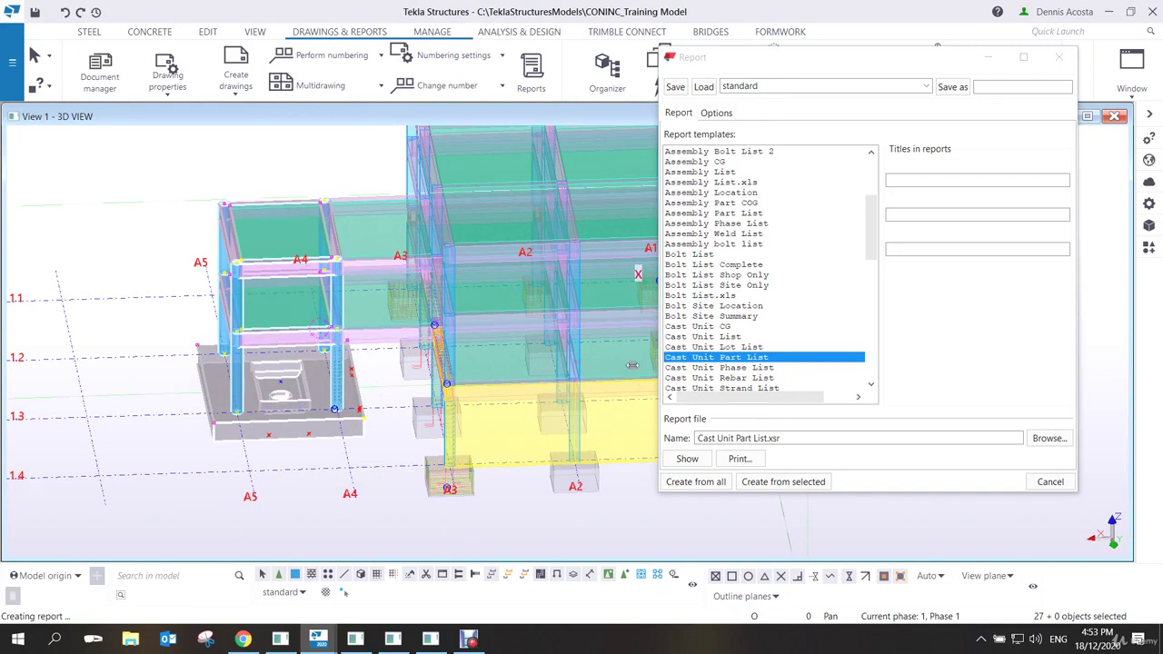
{"action": "left_click", "coordinate": [776, 483]}
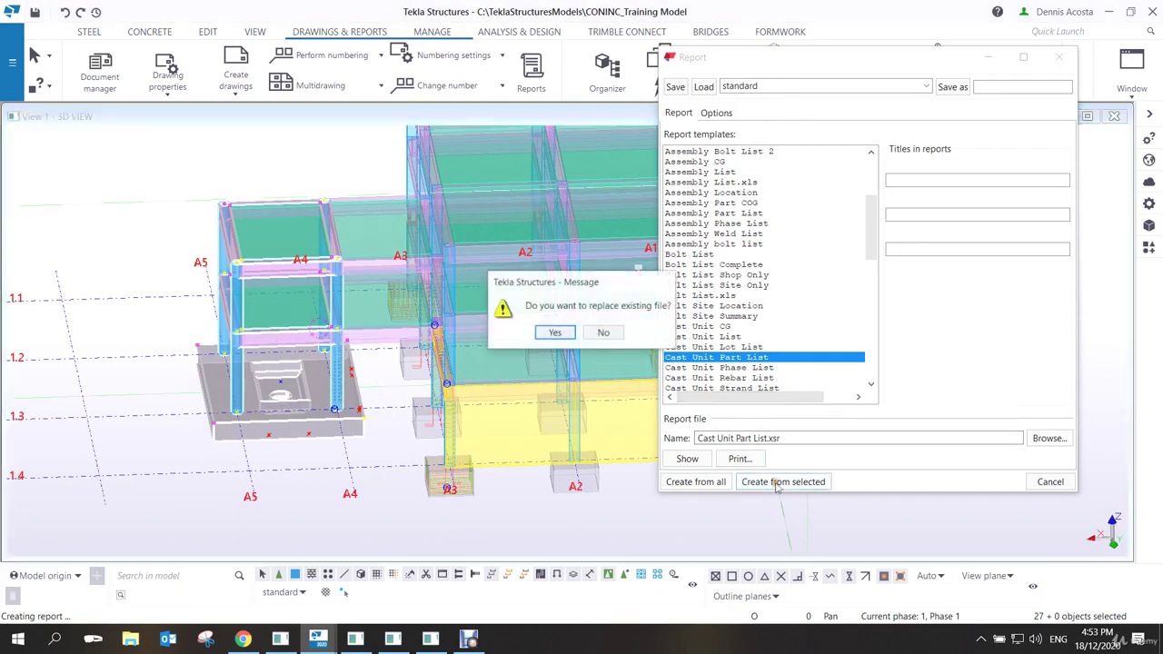
{"action": "left_click", "coordinate": [554, 332]}
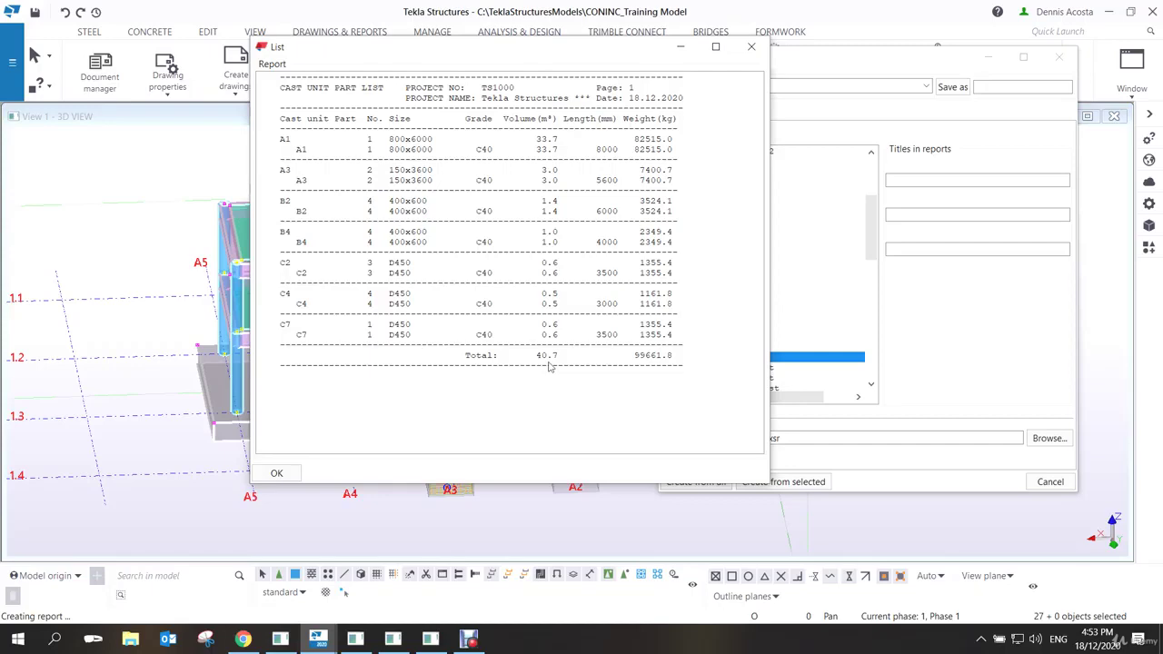
{"action": "left_click", "coordinate": [752, 46]}
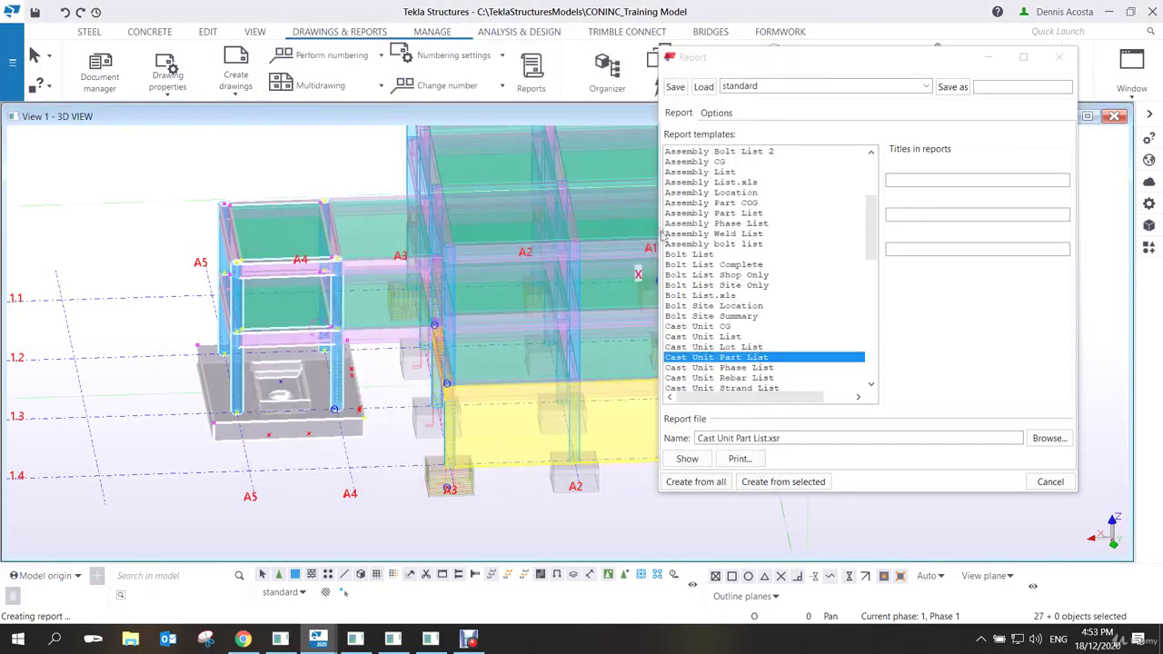
Create a Cast Unit Rebar List report from the whole building structure between grids A1 and A5, selecting it in the 3D view.
{"action": "left_click", "coordinate": [767, 378]}
{"action": "left_click", "coordinate": [436, 455]}
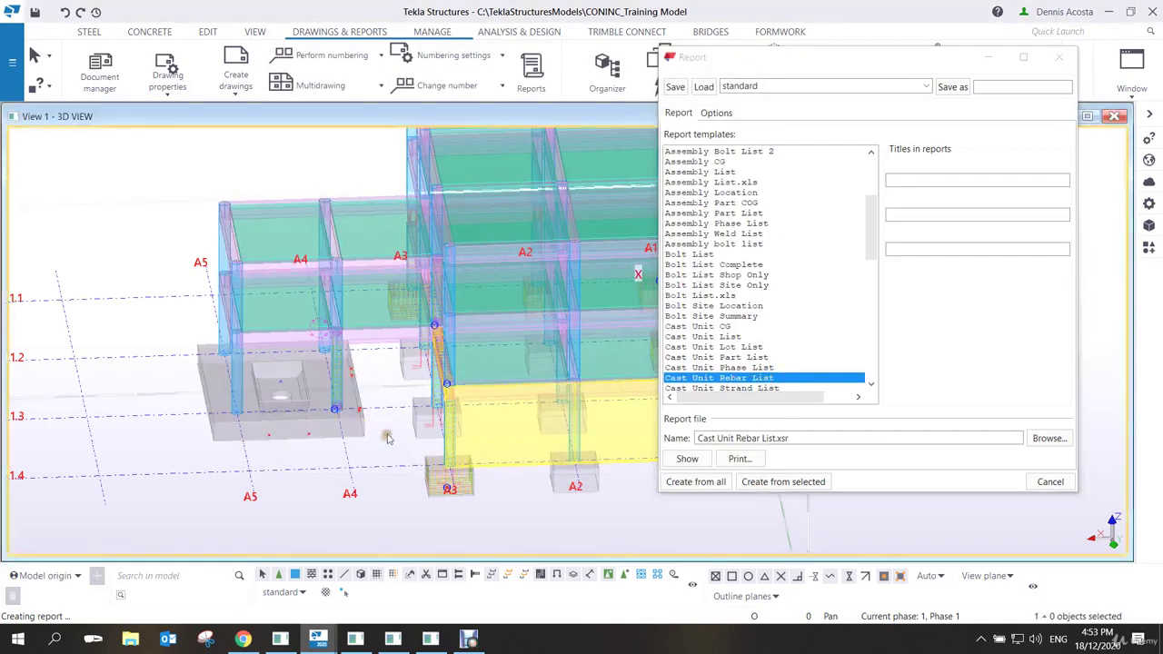
{"action": "middle_click_drag", "start_coordinate": [436, 454], "coordinate": [423, 459], "text": "ctrl"}
{"action": "left_click_drag", "start_coordinate": [265, 168], "coordinate": [592, 500]}
{"action": "middle_click_drag", "start_coordinate": [592, 499], "coordinate": [463, 363], "text": "ctrl"}
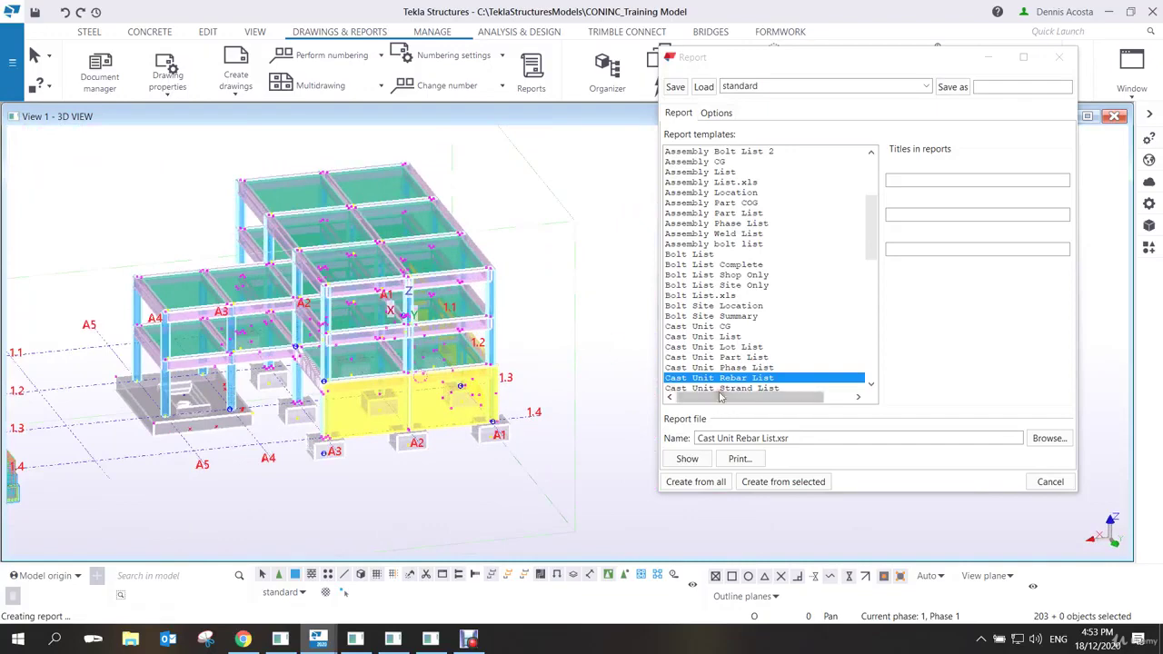
{"action": "left_click", "coordinate": [754, 482]}
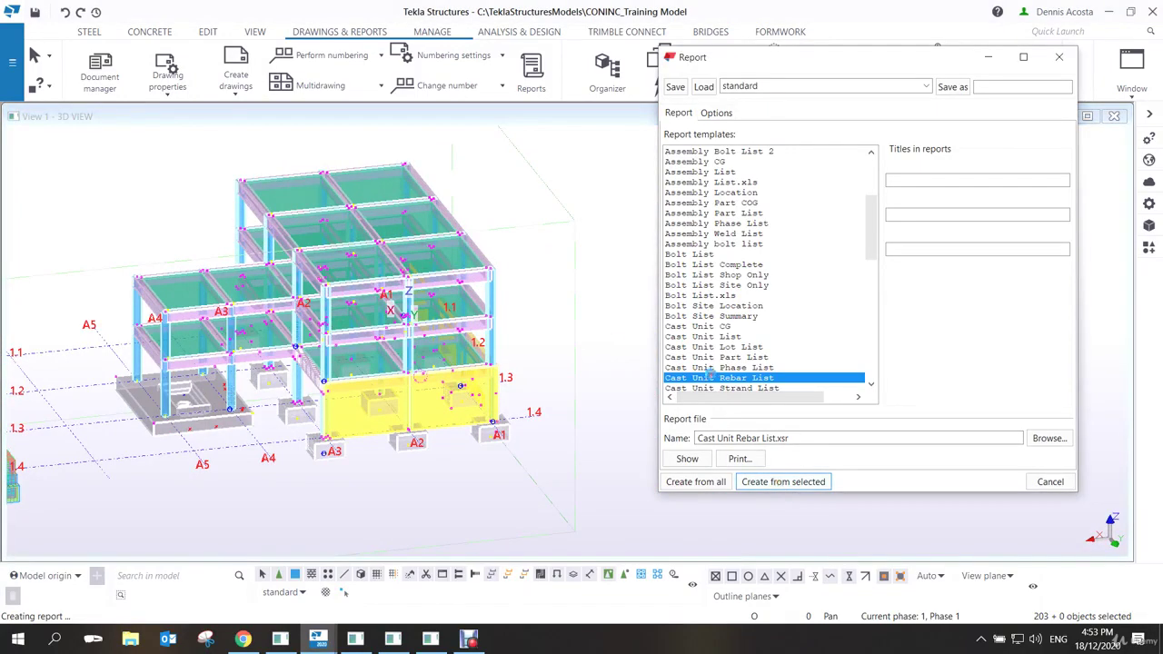
Review the building's cast unit rebar list, checking the reinforcement of beams B8 and B10, columns C5 and C7 and the PF footings, and close it.
{"action": "scroll", "coordinate": [382, 250], "scroll_direction": "down", "scroll_amount": 12}
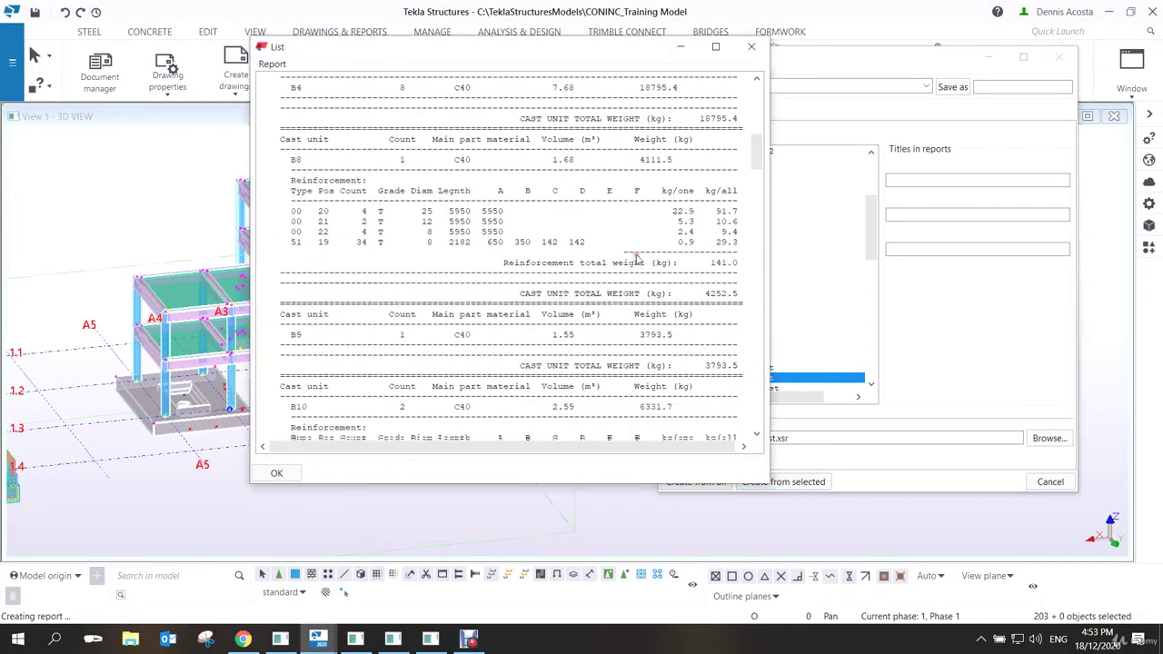
{"action": "scroll", "coordinate": [372, 236], "scroll_direction": "up", "scroll_amount": 1}
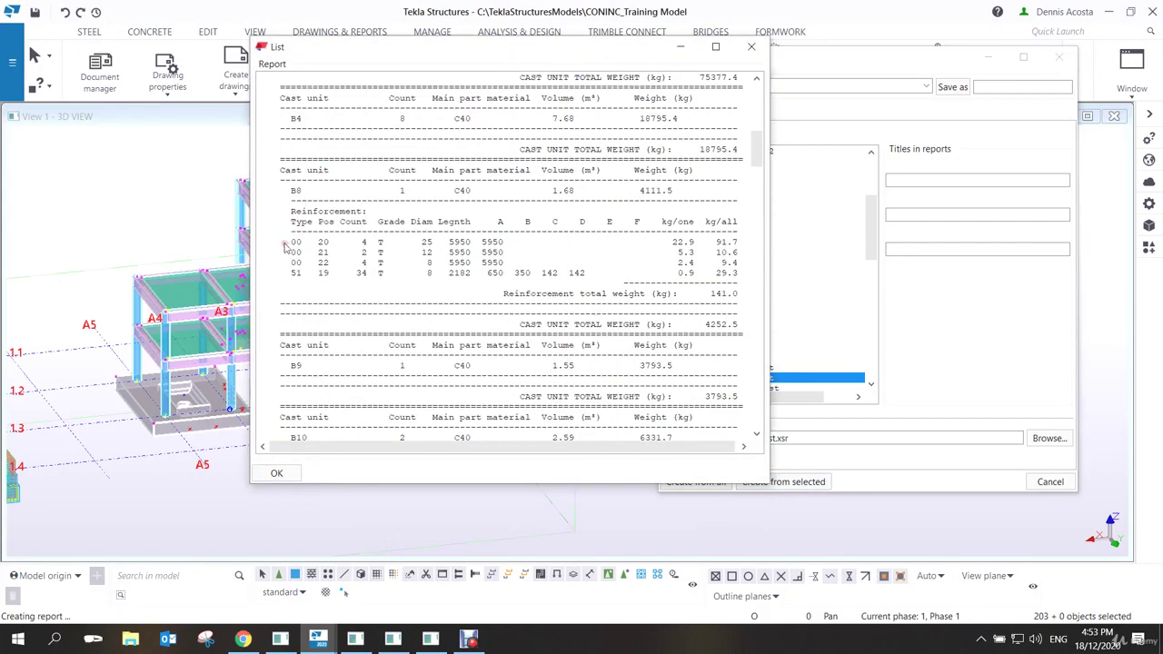
{"action": "left_click_drag", "start_coordinate": [284, 241], "coordinate": [303, 284]}
{"action": "scroll", "coordinate": [300, 287], "scroll_direction": "down", "scroll_amount": 8}
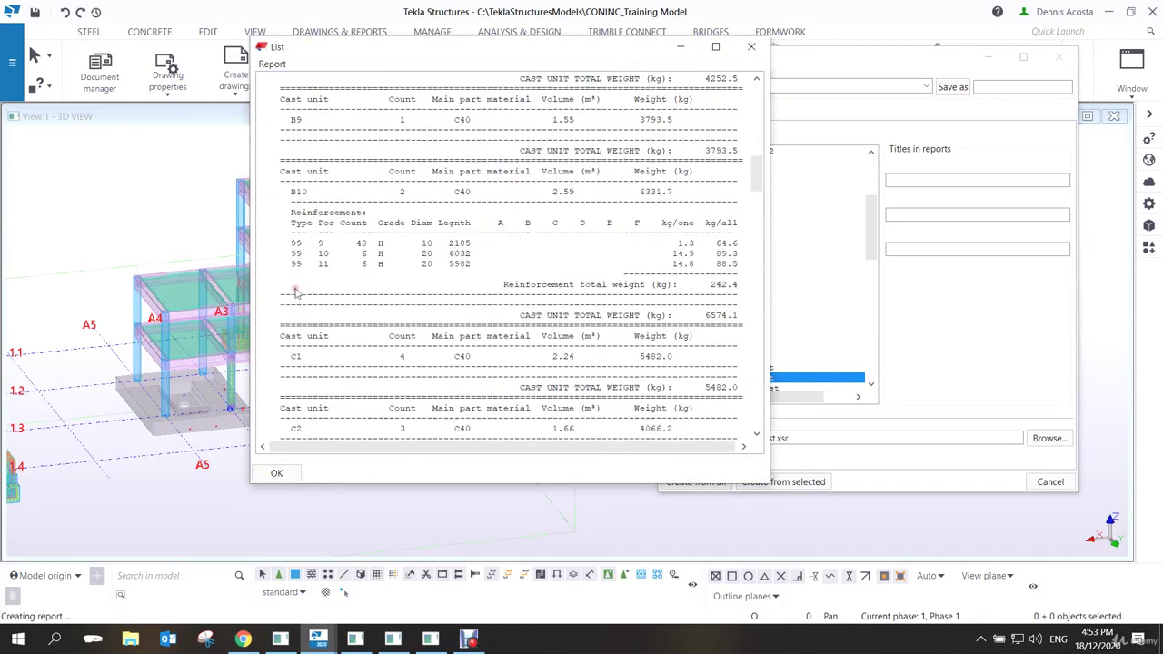
{"action": "left_click_drag", "start_coordinate": [274, 198], "coordinate": [282, 264]}
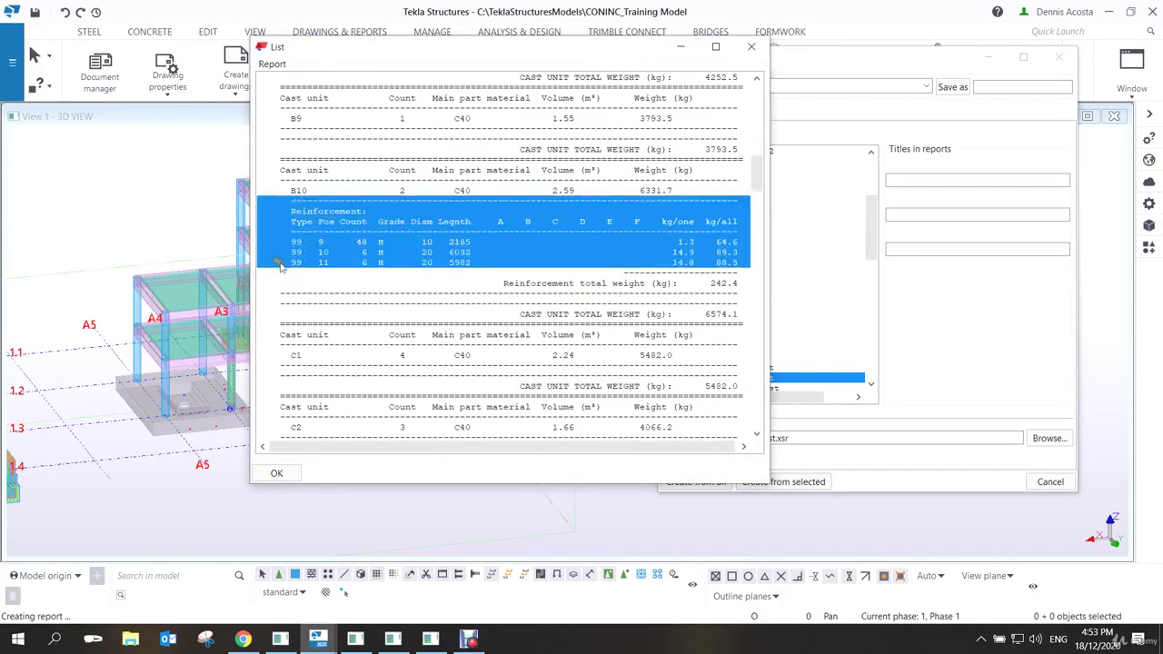
{"action": "scroll", "coordinate": [287, 281], "scroll_direction": "down", "scroll_amount": 15}
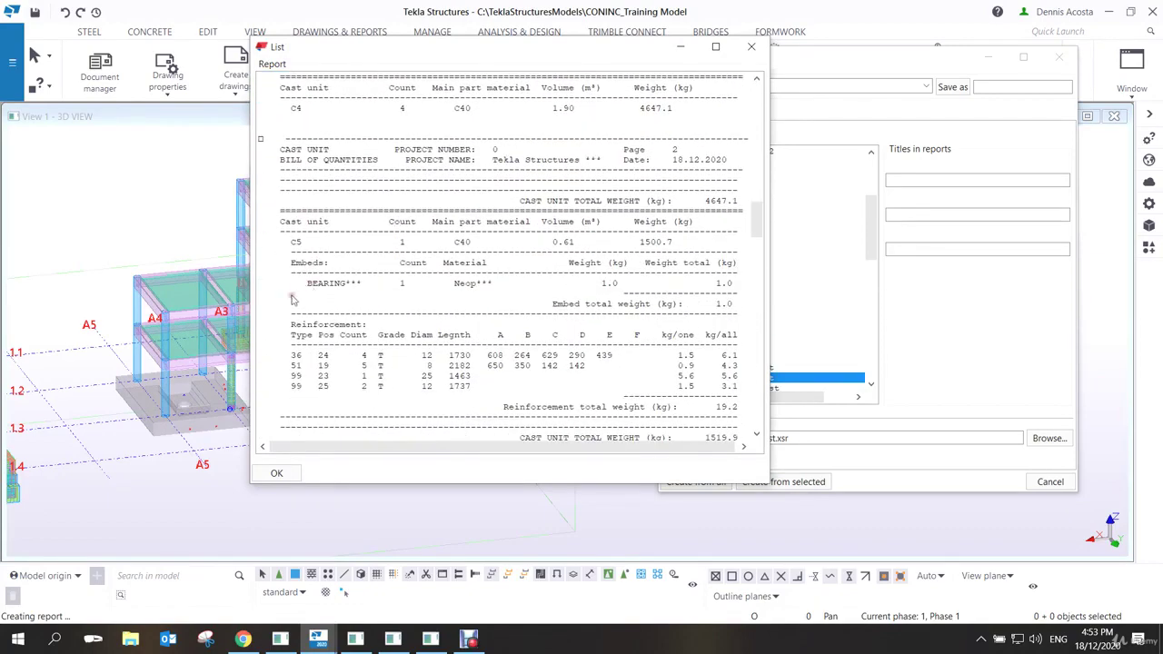
{"action": "left_click_drag", "start_coordinate": [281, 244], "coordinate": [290, 392]}
{"action": "scroll", "coordinate": [415, 363], "scroll_direction": "down", "scroll_amount": 3}
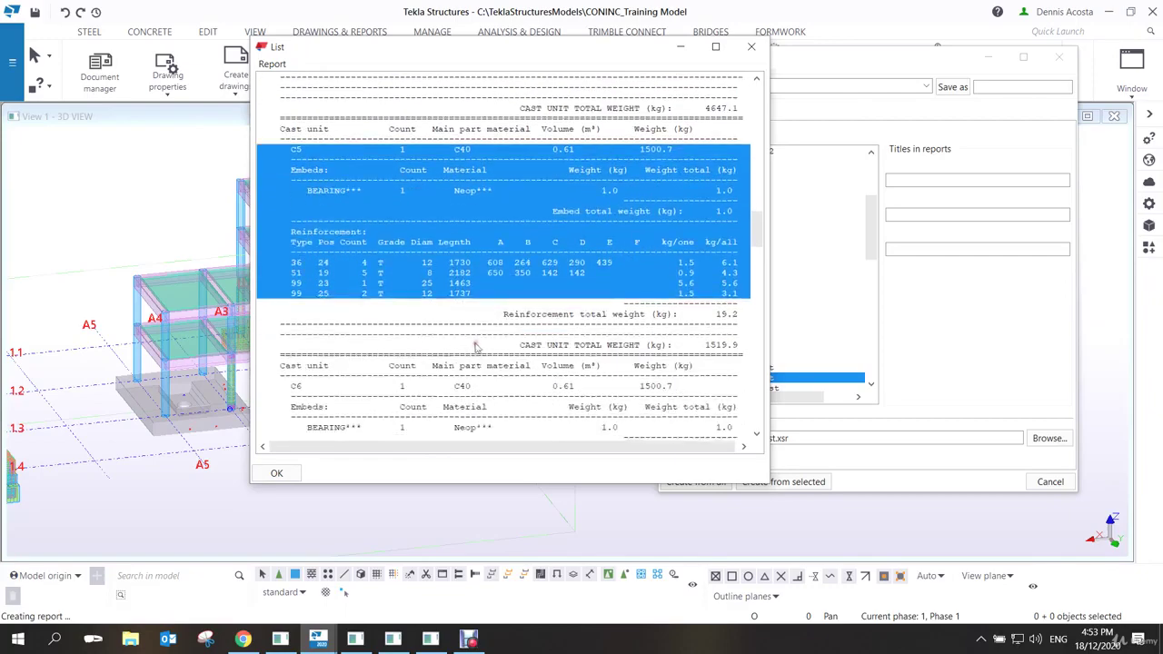
{"action": "scroll", "coordinate": [410, 345], "scroll_direction": "down", "scroll_amount": 15}
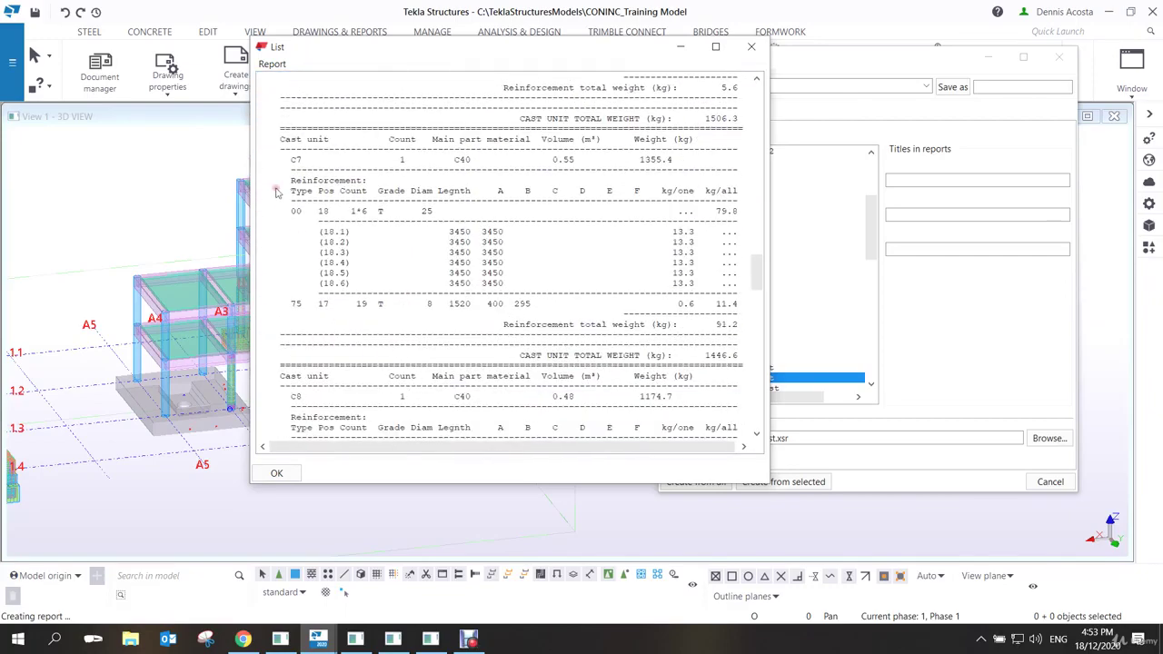
{"action": "left_click_drag", "start_coordinate": [277, 165], "coordinate": [385, 282]}
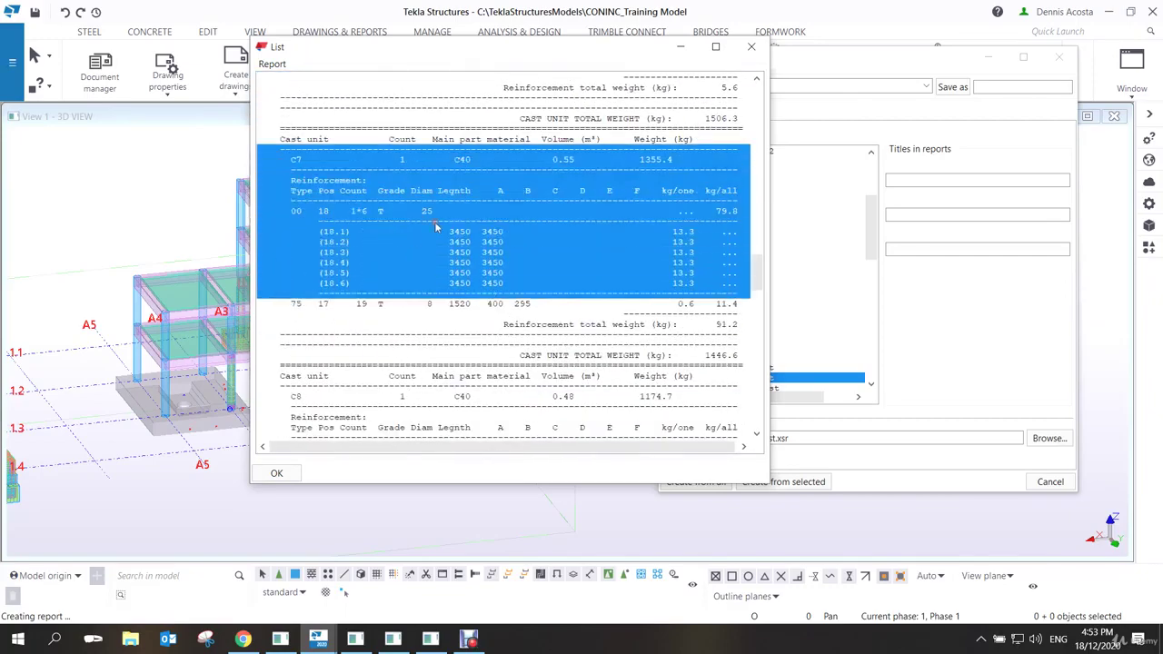
{"action": "scroll", "coordinate": [481, 305], "scroll_direction": "down", "scroll_amount": 15}
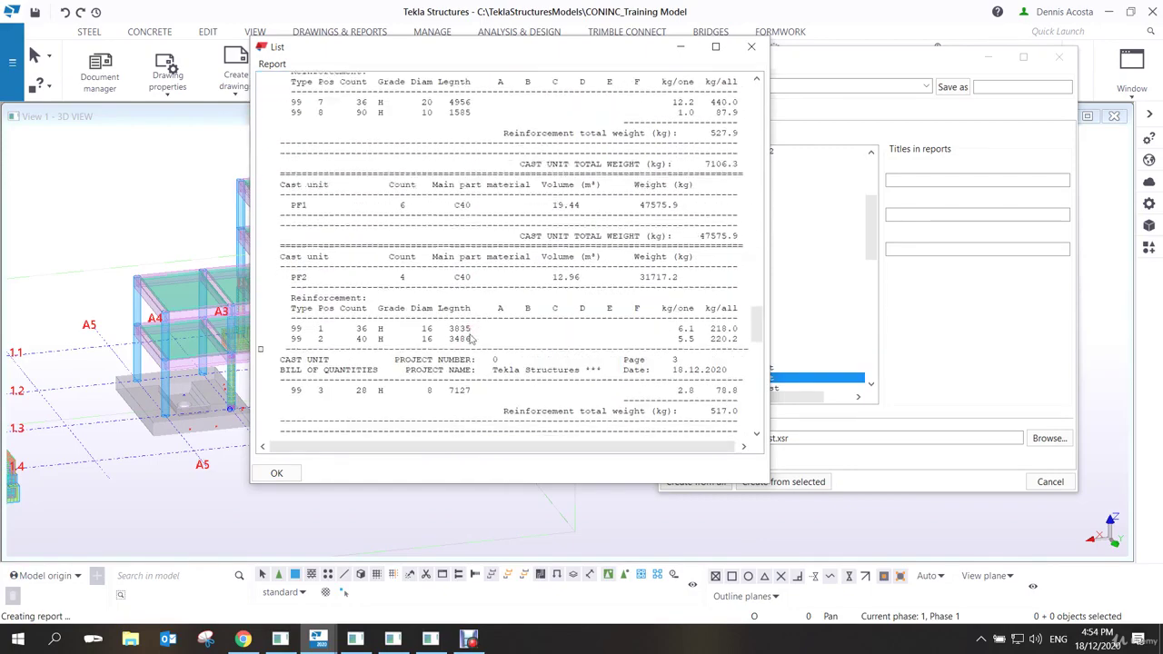
{"action": "scroll", "coordinate": [472, 339], "scroll_direction": "down", "scroll_amount": 4}
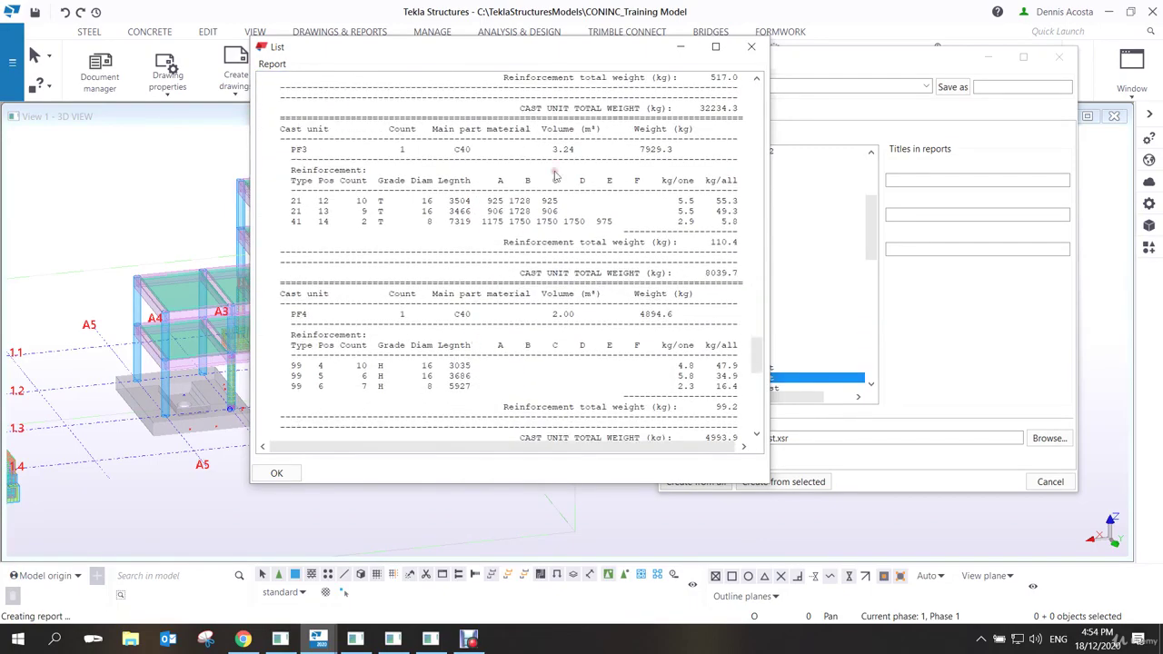
{"action": "left_click", "coordinate": [752, 46]}
Create the Cast Unit Rebar List report from only the two portal frames at grids 1.3 and 1.4, replacing the existing file.
{"action": "middle_click_drag", "start_coordinate": [440, 334], "coordinate": [347, 417], "text": "ctrl"}
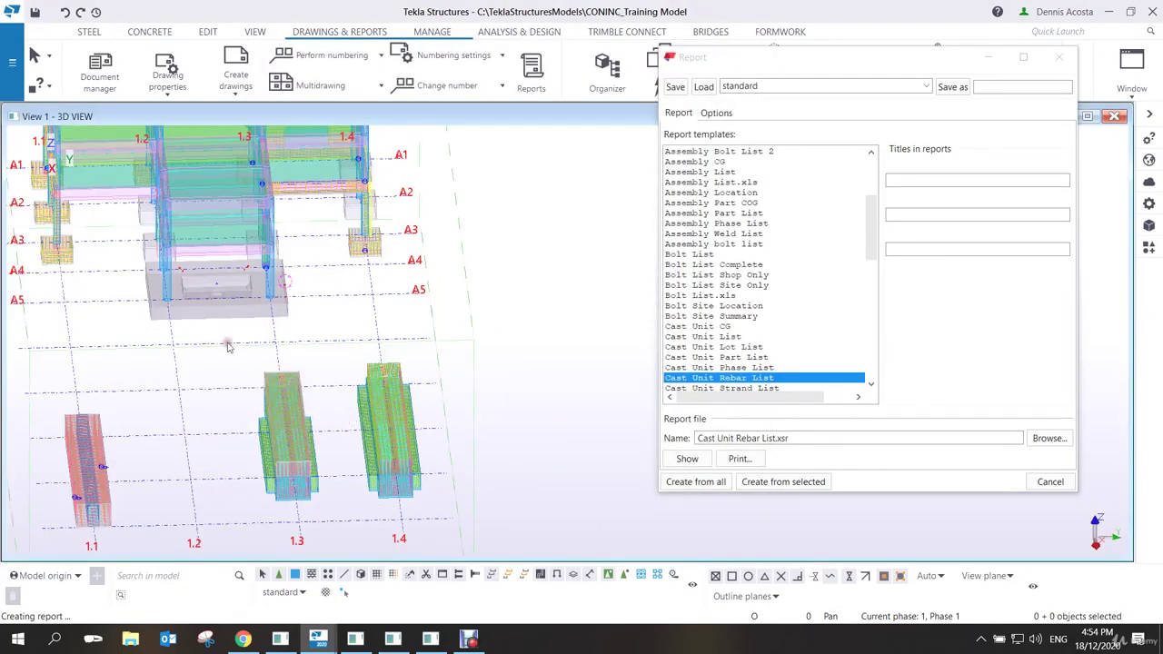
{"action": "left_click_drag", "start_coordinate": [227, 339], "coordinate": [480, 545]}
{"action": "scroll", "coordinate": [480, 484], "scroll_direction": "up", "scroll_amount": 3}
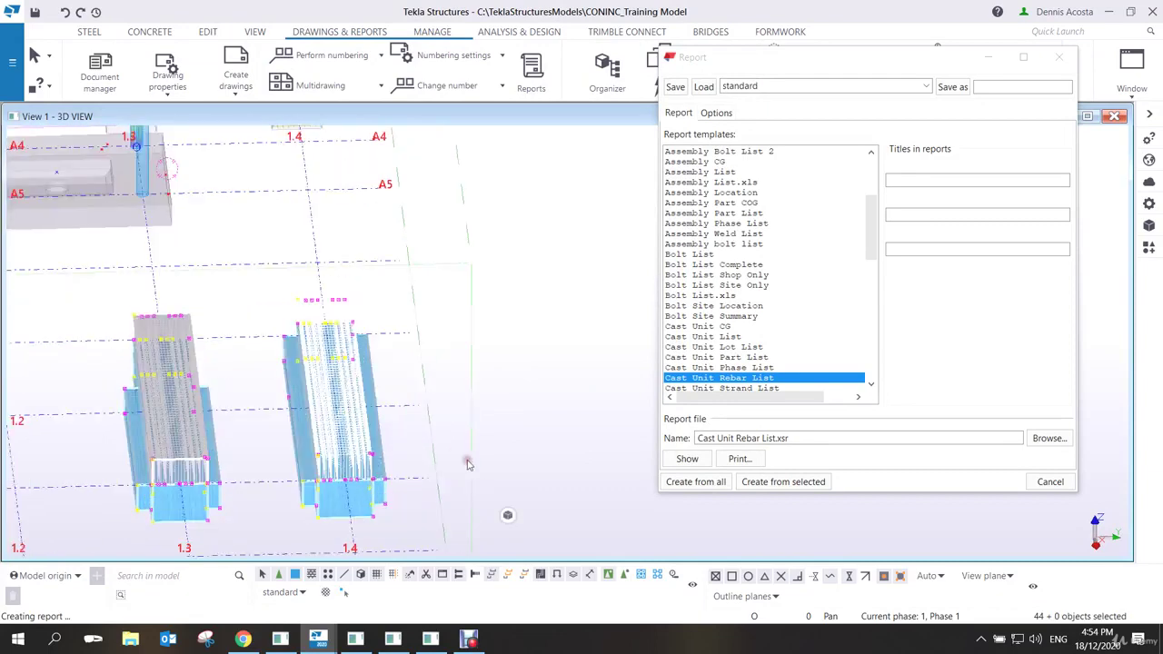
{"action": "left_click", "coordinate": [799, 482]}
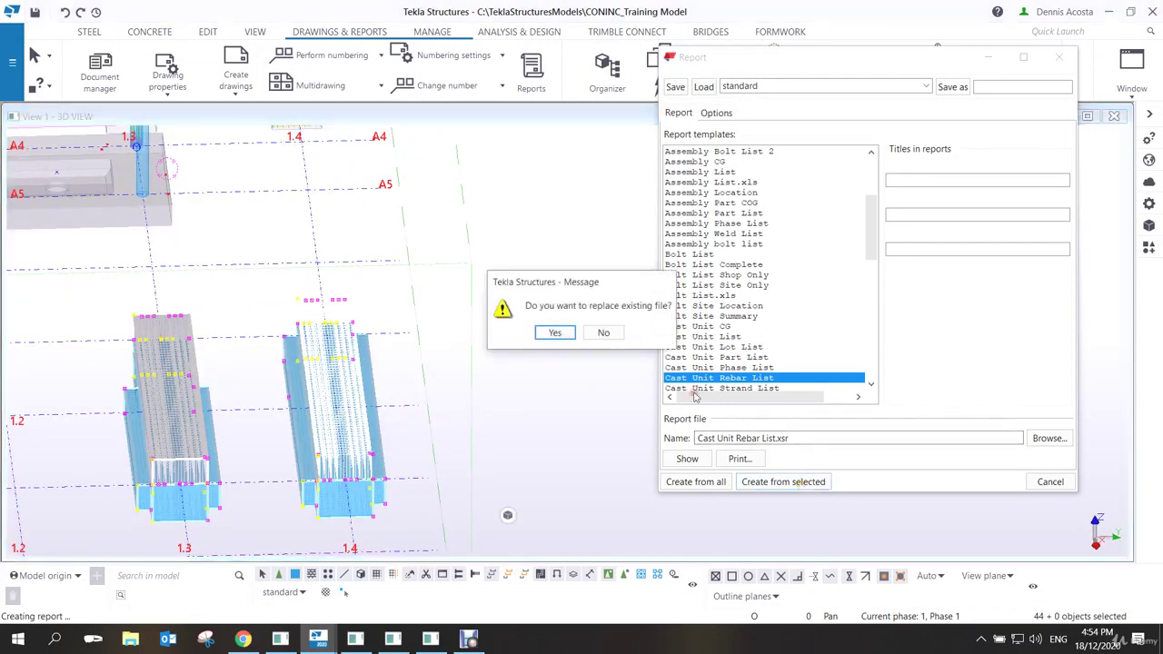
{"action": "left_click", "coordinate": [553, 331]}
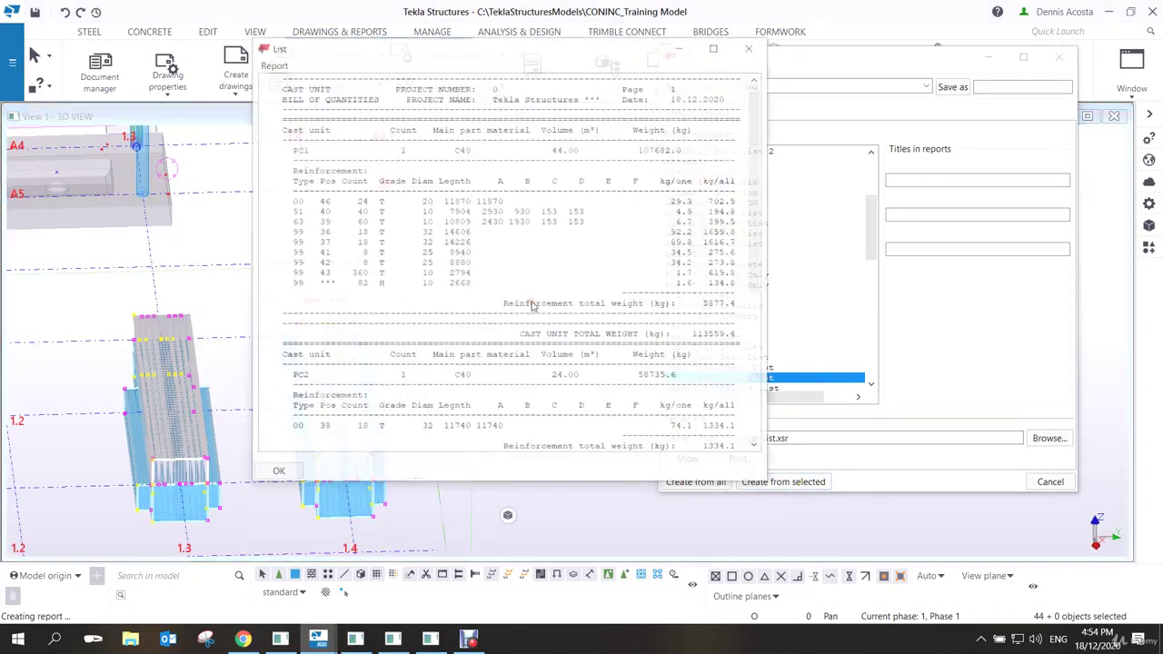
Examine the enlarged list's PC1 and PC4 reinforcement rows, the PC4 volume and its reinforcement and cast unit total weights, and close it.
{"action": "left_click", "coordinate": [716, 45]}
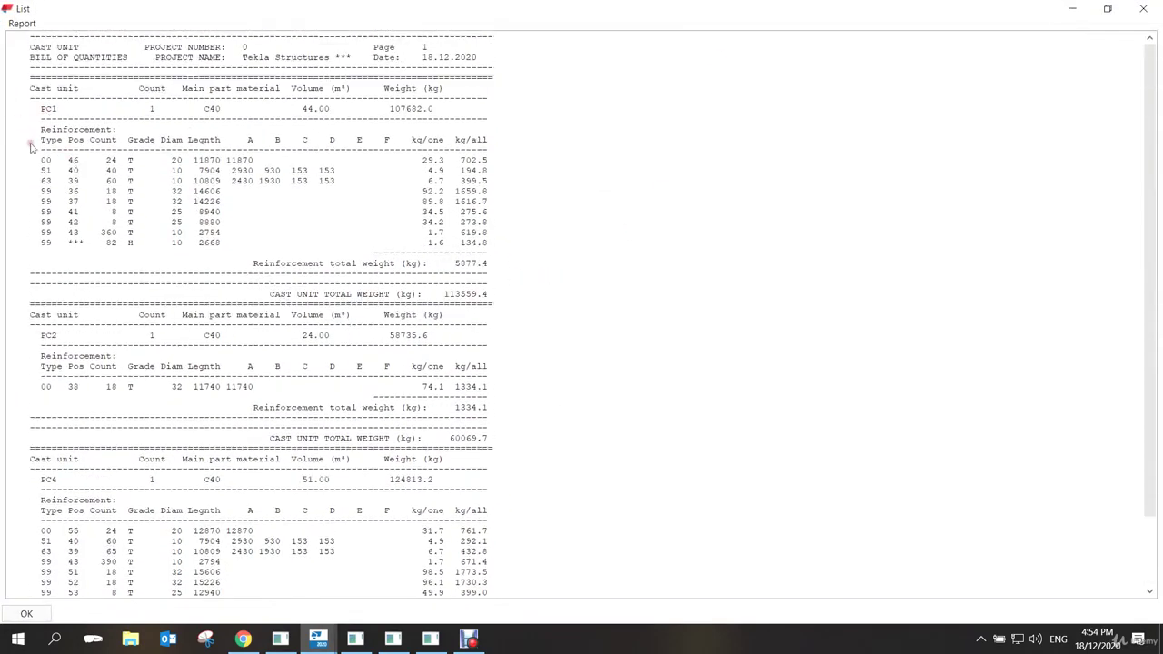
{"action": "left_click_drag", "start_coordinate": [25, 148], "coordinate": [24, 245]}
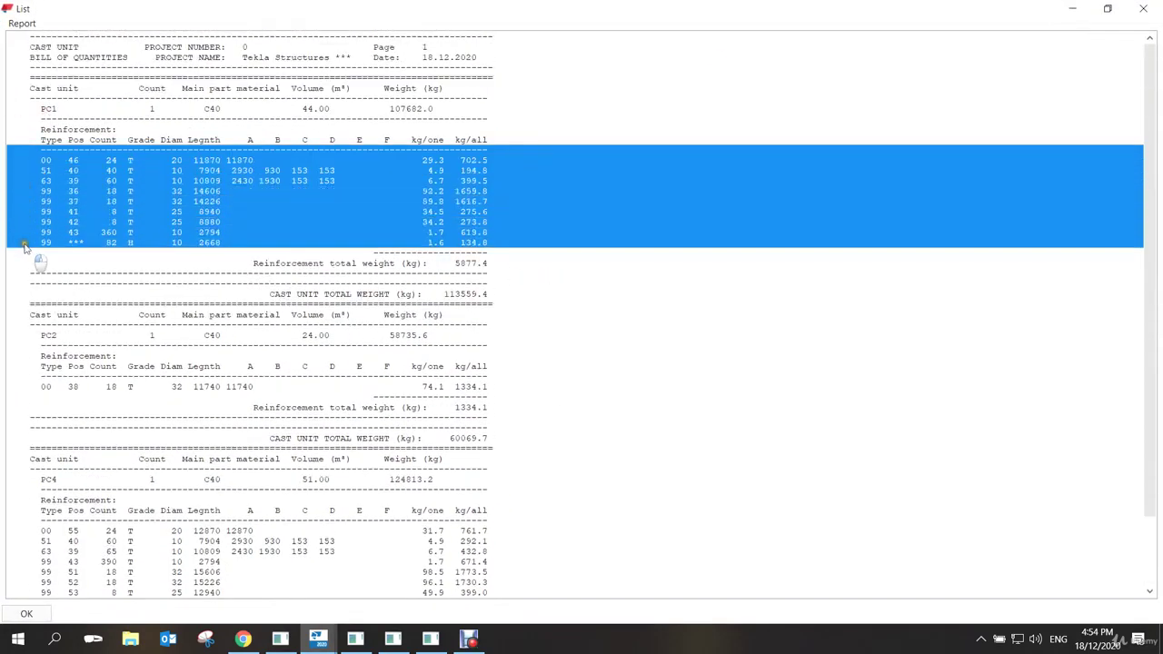
{"action": "scroll", "coordinate": [98, 349], "scroll_direction": "down", "scroll_amount": 3}
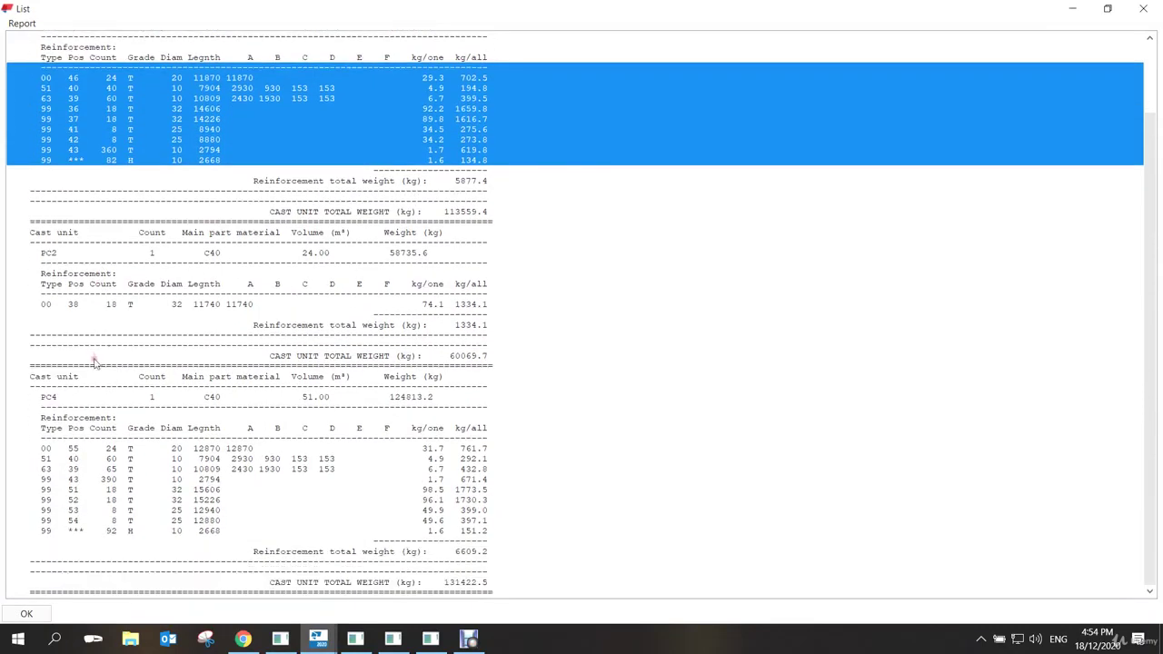
{"action": "left_click_drag", "start_coordinate": [20, 415], "coordinate": [58, 556]}
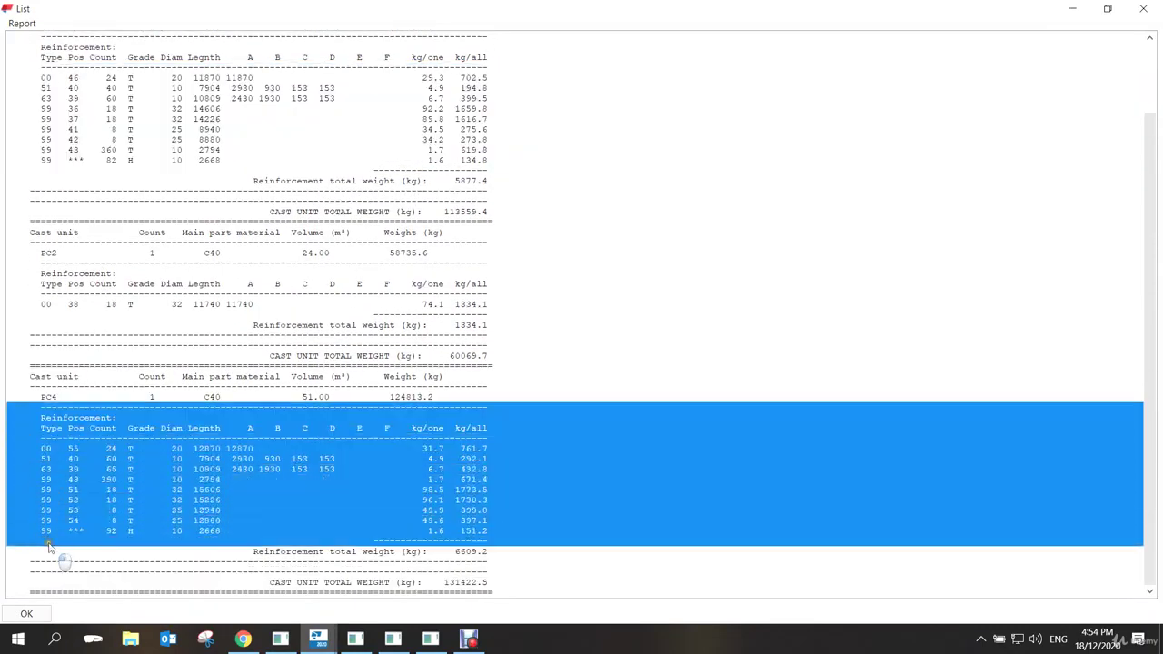
{"action": "left_click", "coordinate": [495, 554]}
{"action": "left_click", "coordinate": [496, 586]}
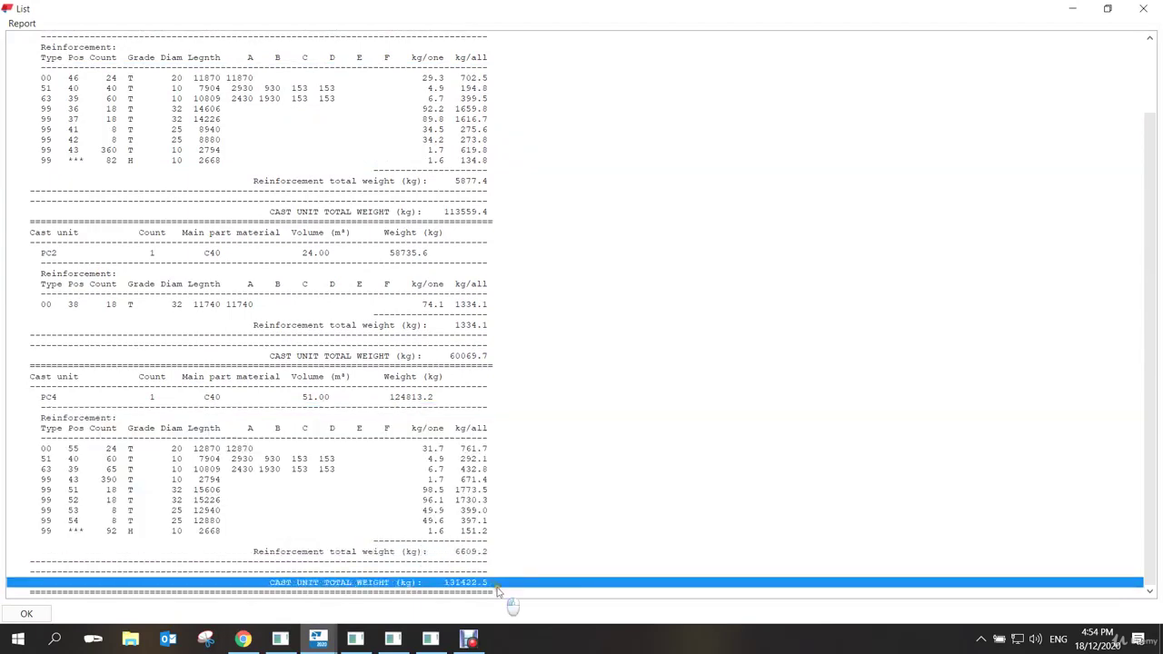
{"action": "left_click", "coordinate": [496, 554]}
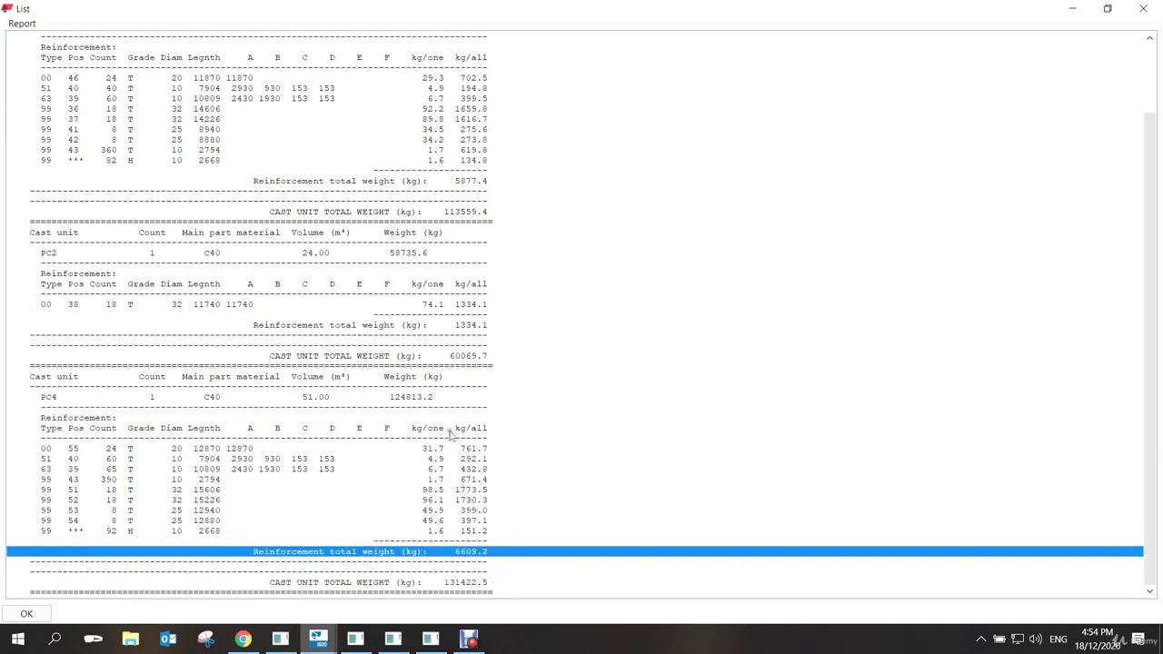
{"action": "left_click", "coordinate": [343, 378]}
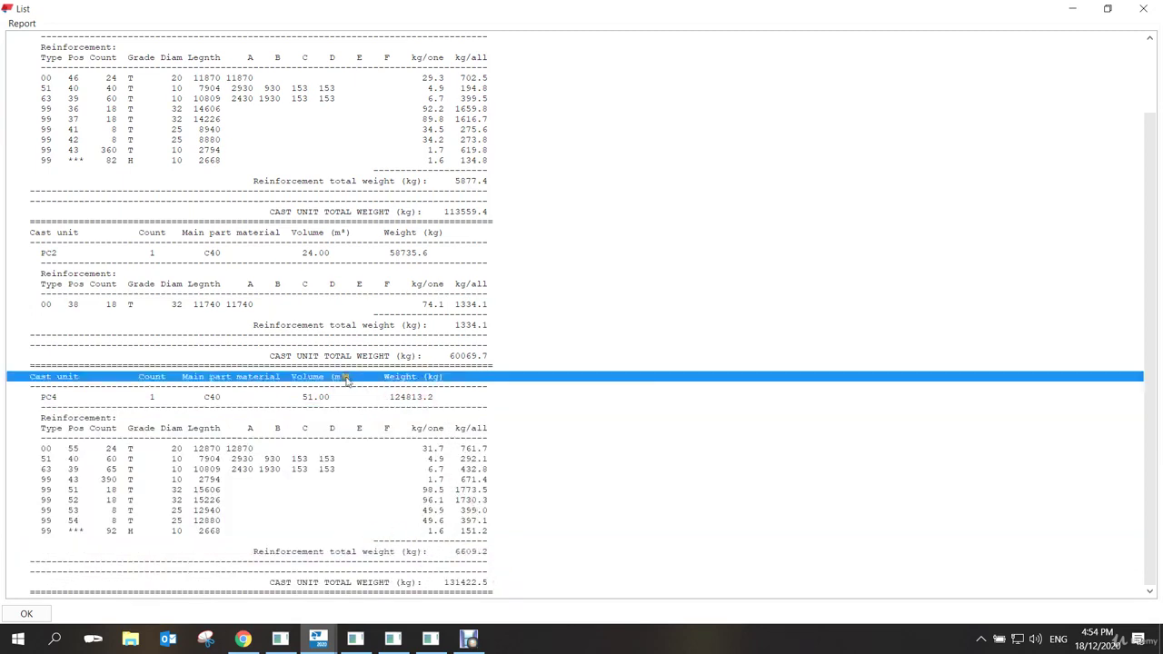
{"action": "left_click", "coordinate": [332, 397]}
{"action": "scroll", "coordinate": [323, 401], "scroll_direction": "up", "scroll_amount": 3}
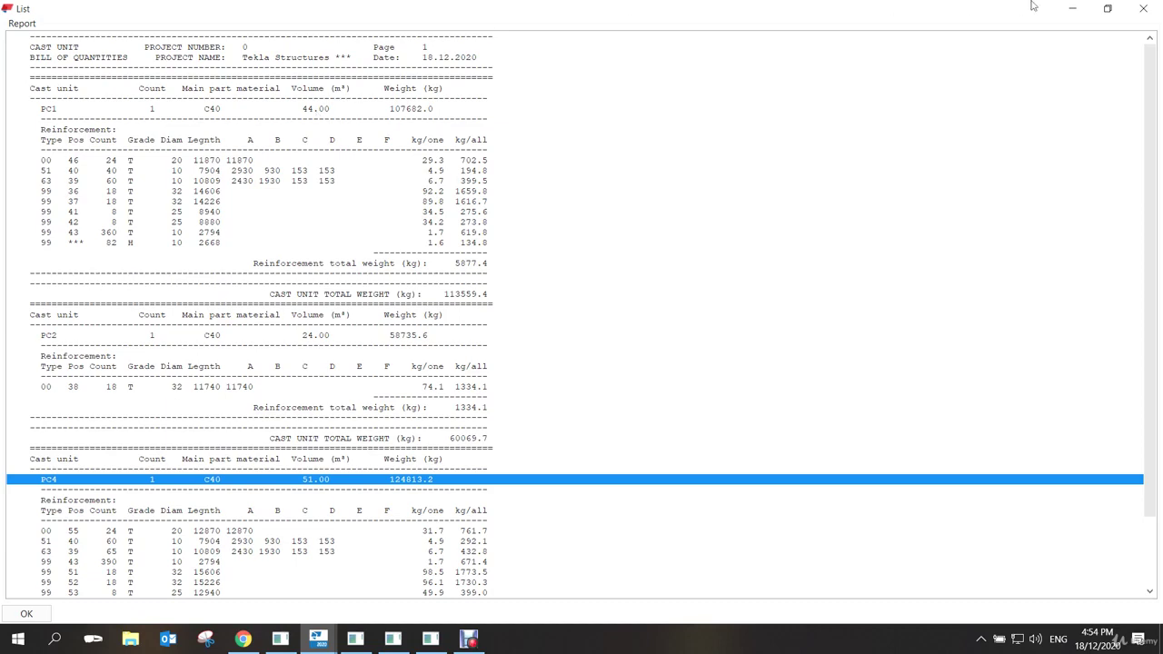
{"action": "left_click", "coordinate": [1143, 8]}
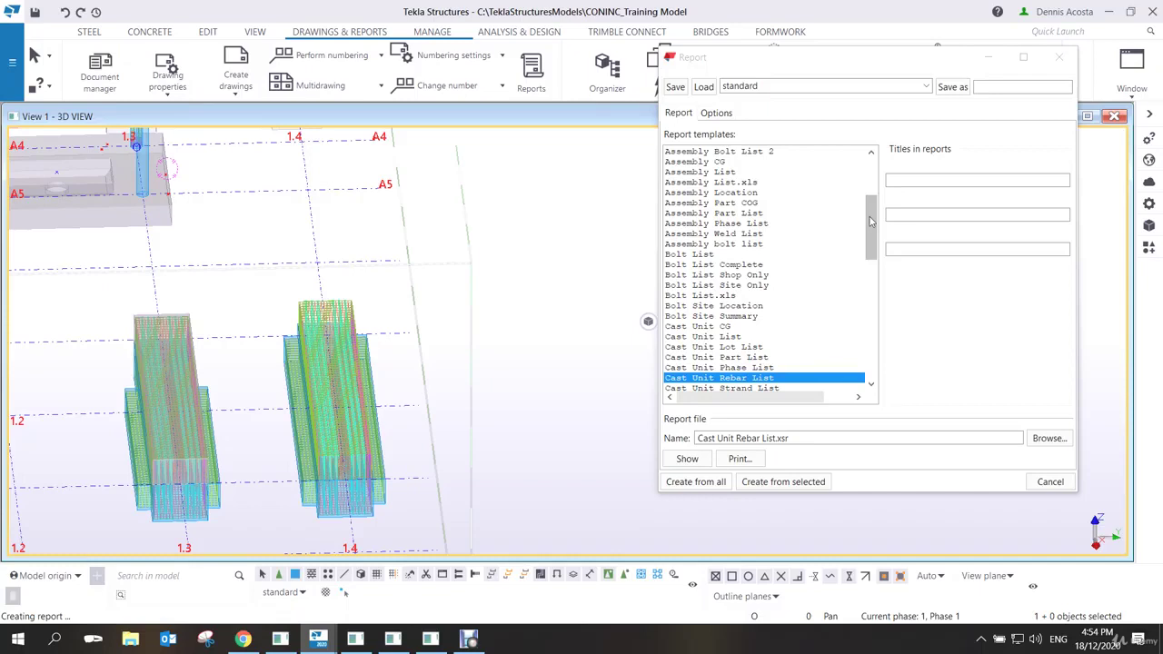
Choose the Rebar Bending Schedule-A4.pdf report template and set reports to be shown with the associated viewer.
{"action": "left_click_drag", "start_coordinate": [869, 220], "coordinate": [875, 345]}
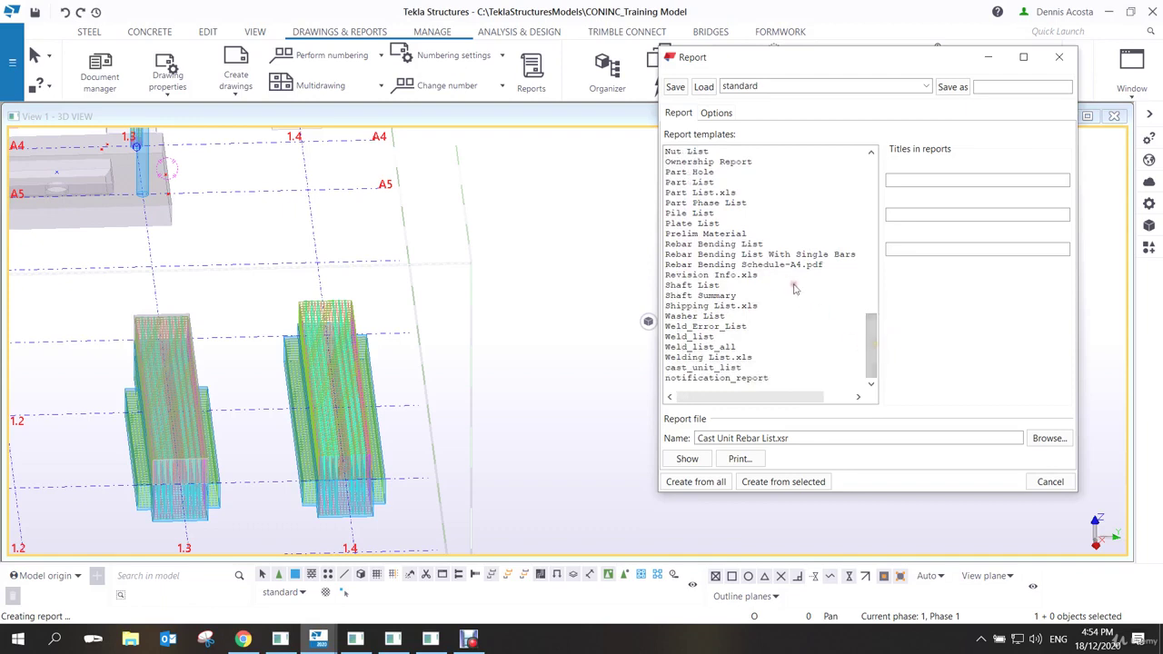
{"action": "left_click", "coordinate": [751, 266]}
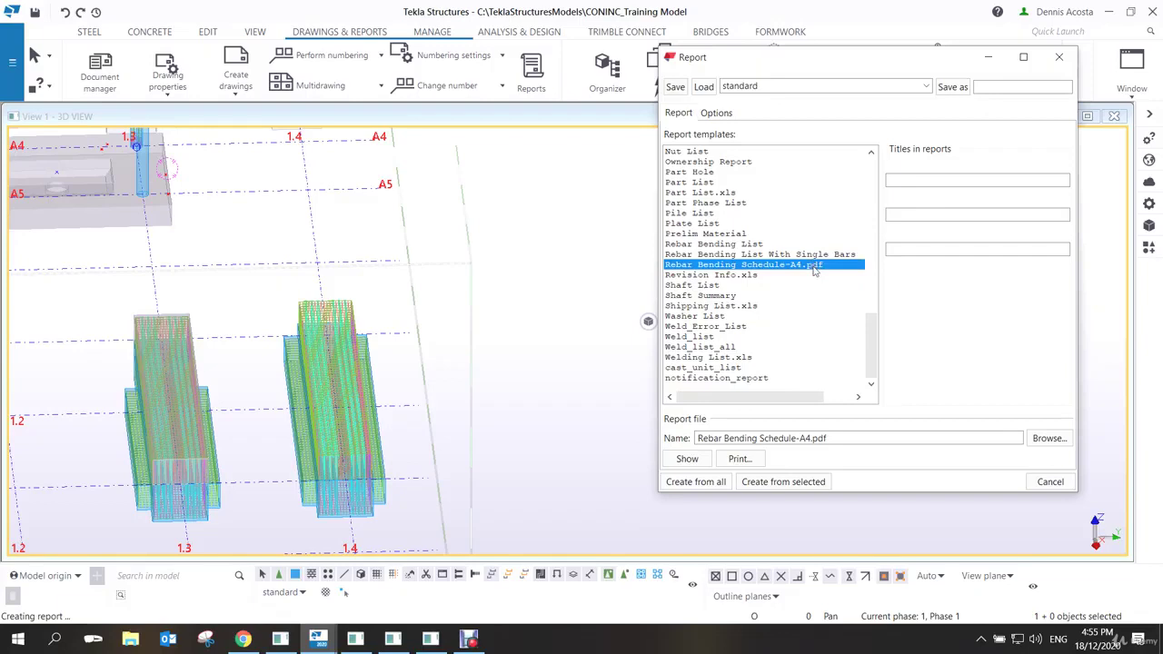
{"action": "left_click", "coordinate": [718, 112]}
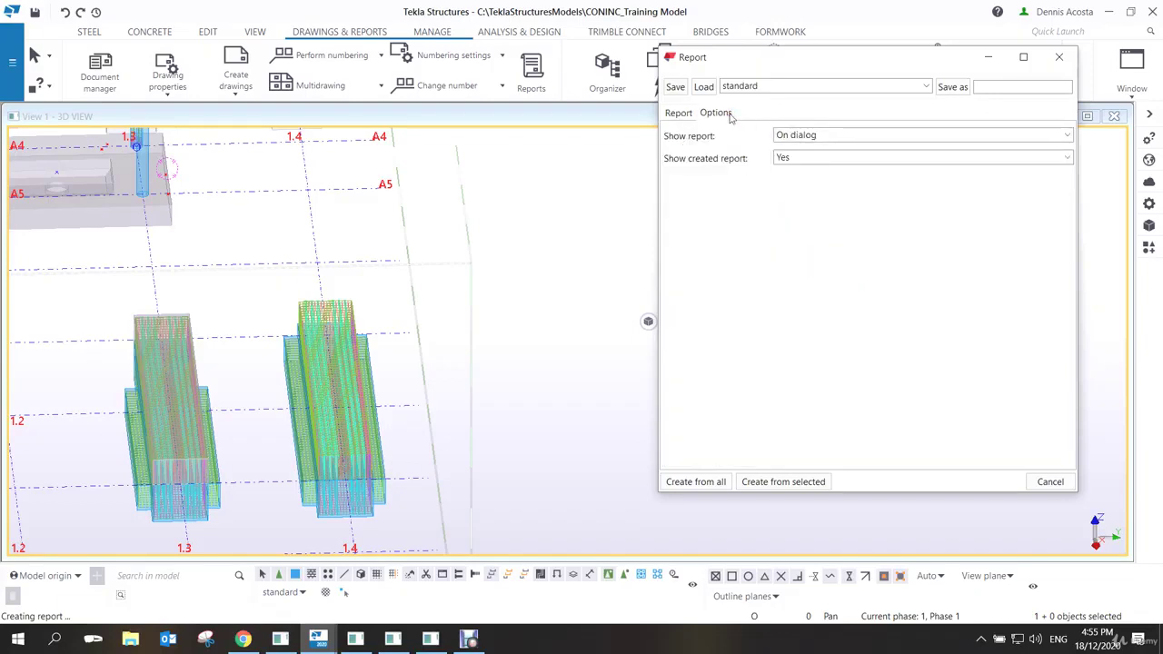
{"action": "left_click", "coordinate": [805, 136]}
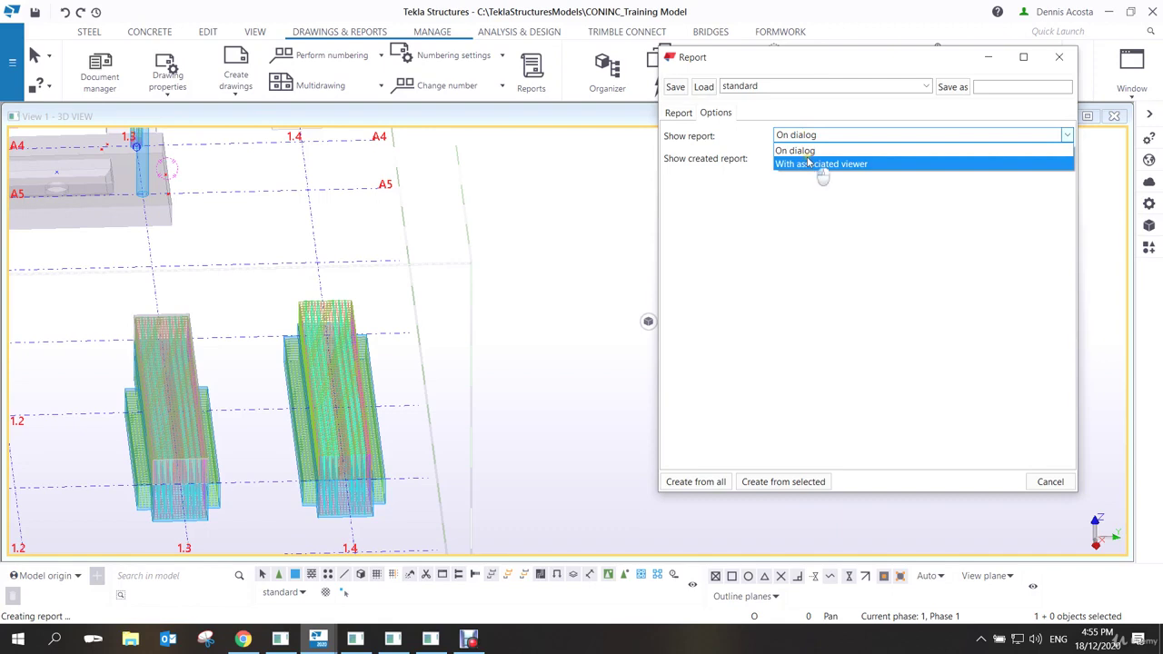
{"action": "left_click", "coordinate": [809, 163]}
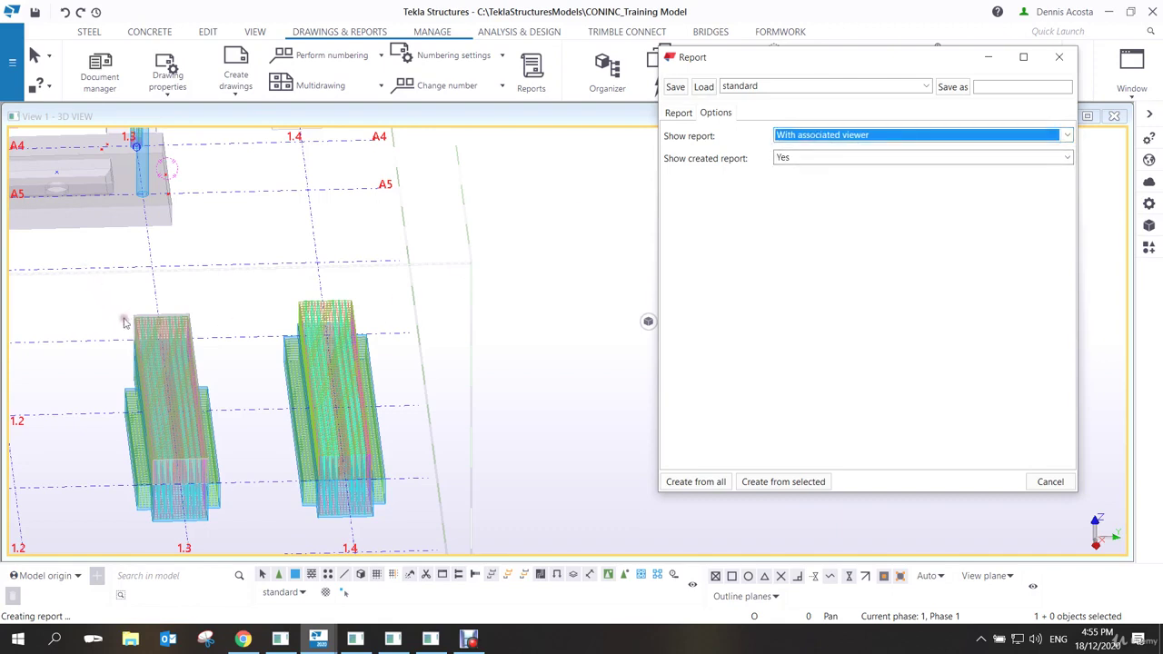
Create the rebar bending schedule from the two portal frames at grids 1.3 and 1.4 and look through the maximized PDF to its totals.
{"action": "left_click", "coordinate": [171, 318]}
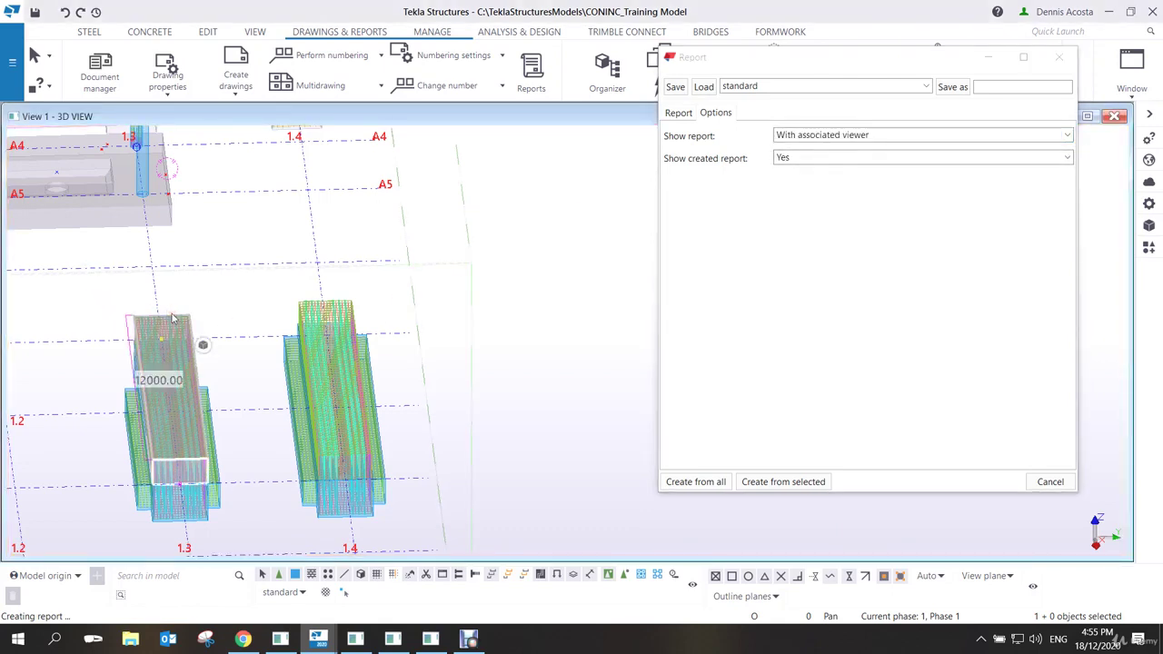
{"action": "left_click_drag", "start_coordinate": [71, 247], "coordinate": [448, 552]}
{"action": "left_click", "coordinate": [777, 482]}
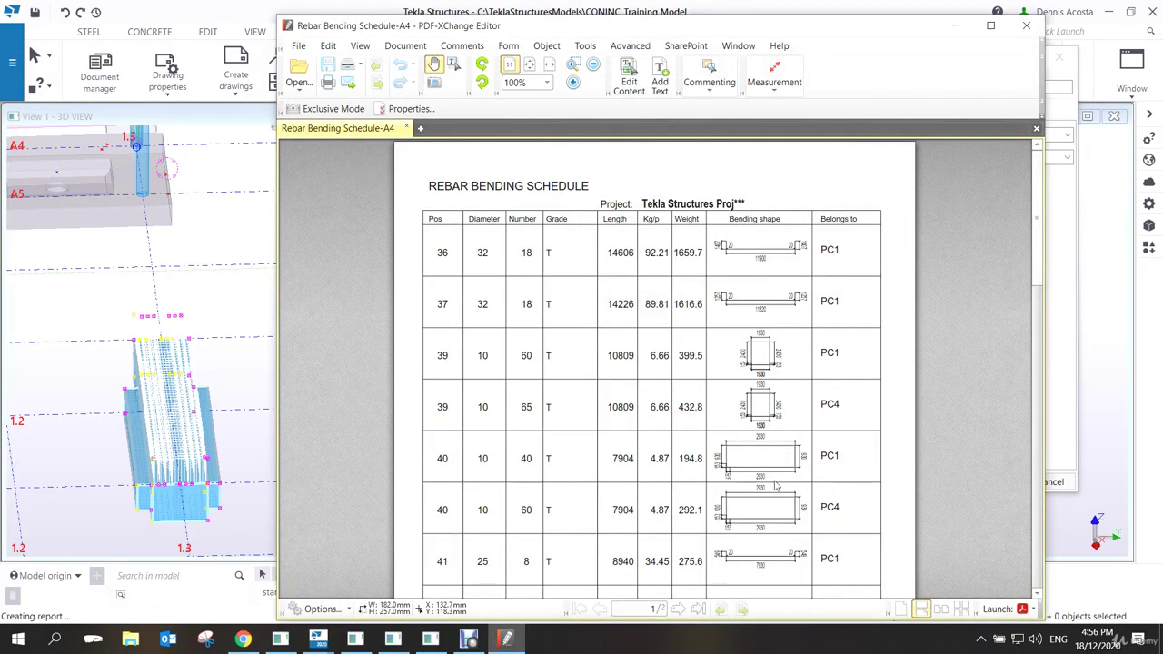
{"action": "left_click", "coordinate": [990, 25]}
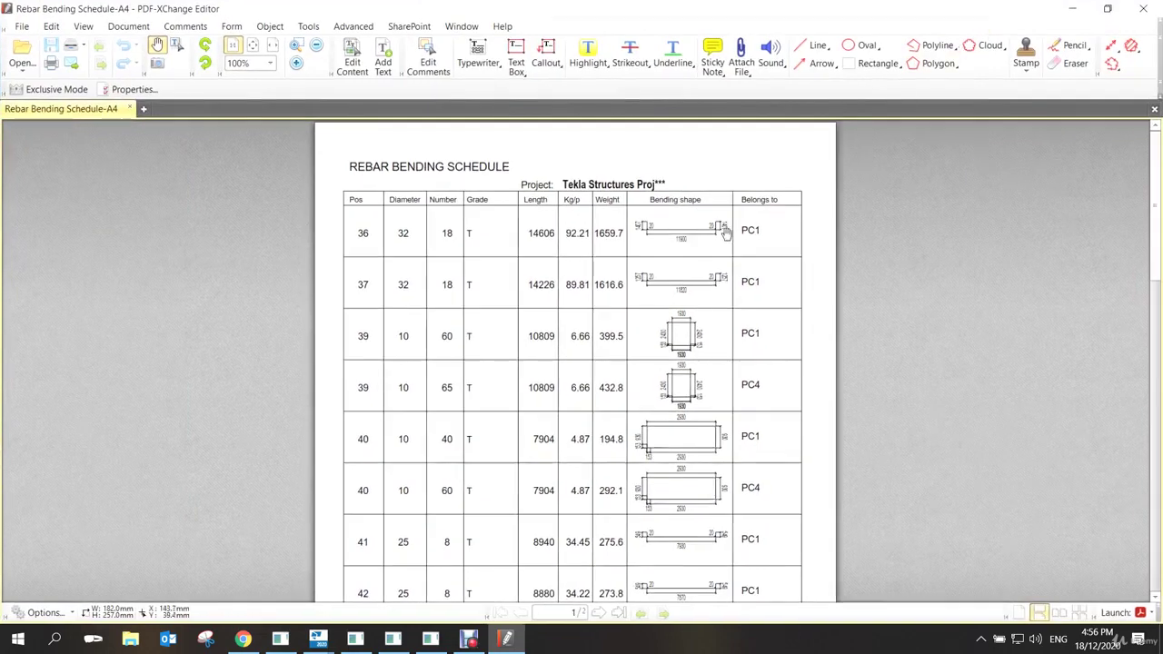
{"action": "scroll", "coordinate": [726, 234], "scroll_direction": "down", "scroll_amount": 15}
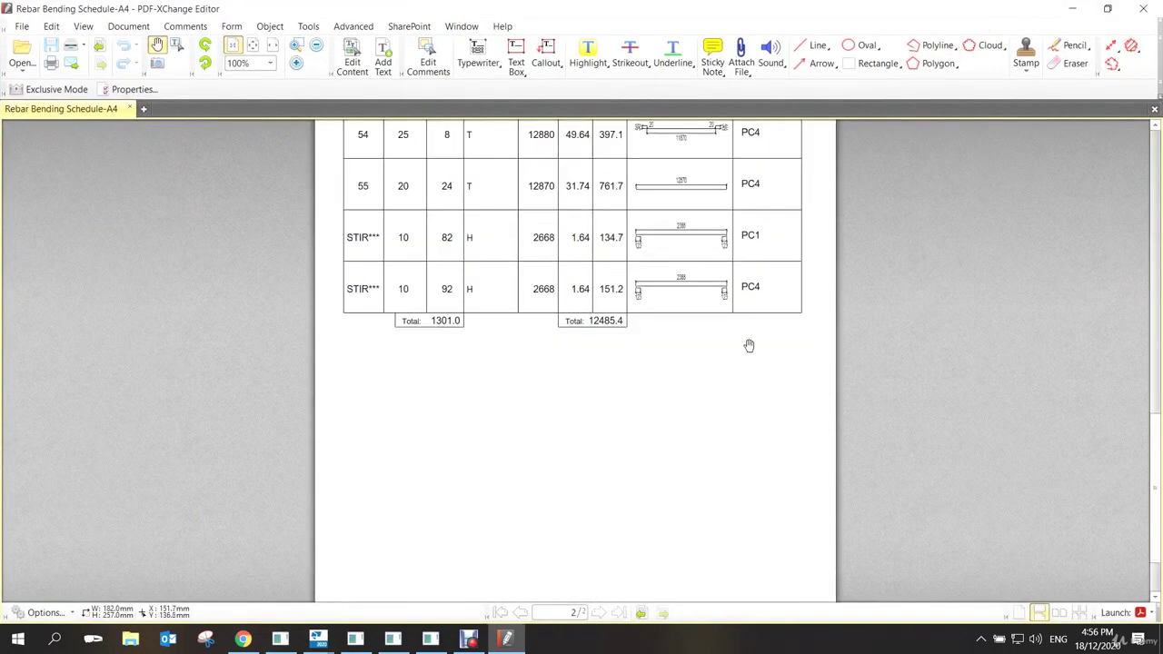
Examine the diameters, quantities, weights and bending shapes of the bar positions across both pages of the rebar bending schedule.
{"action": "scroll", "coordinate": [747, 341], "scroll_direction": "up", "scroll_amount": 15}
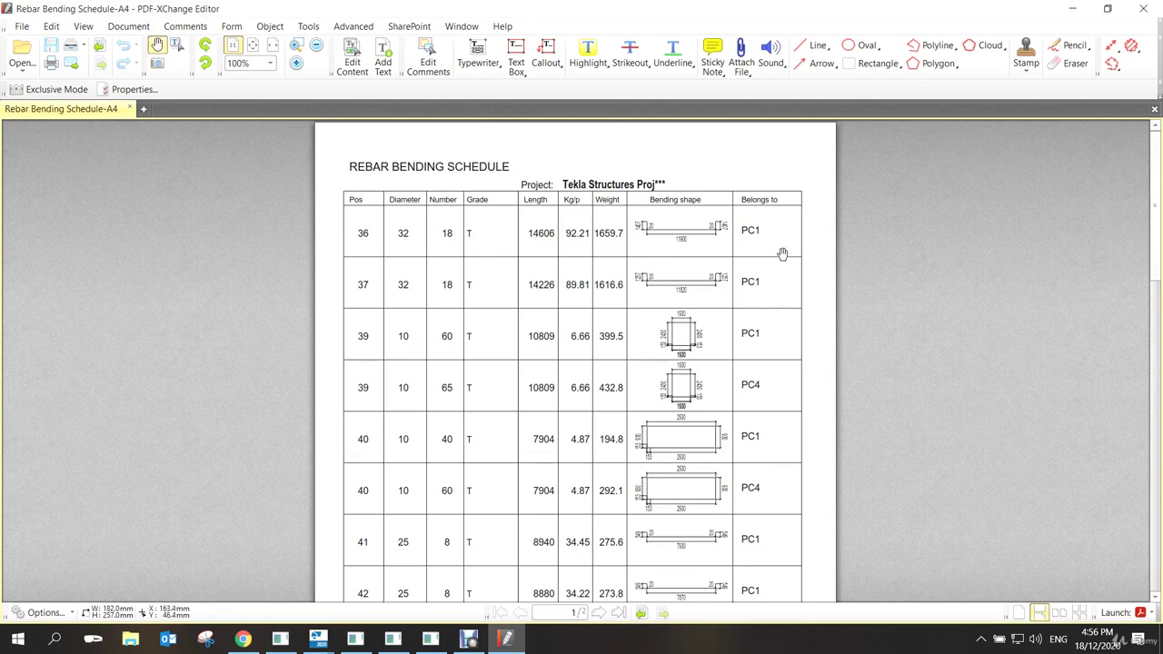
{"action": "scroll", "coordinate": [782, 253], "scroll_direction": "down", "scroll_amount": 1}
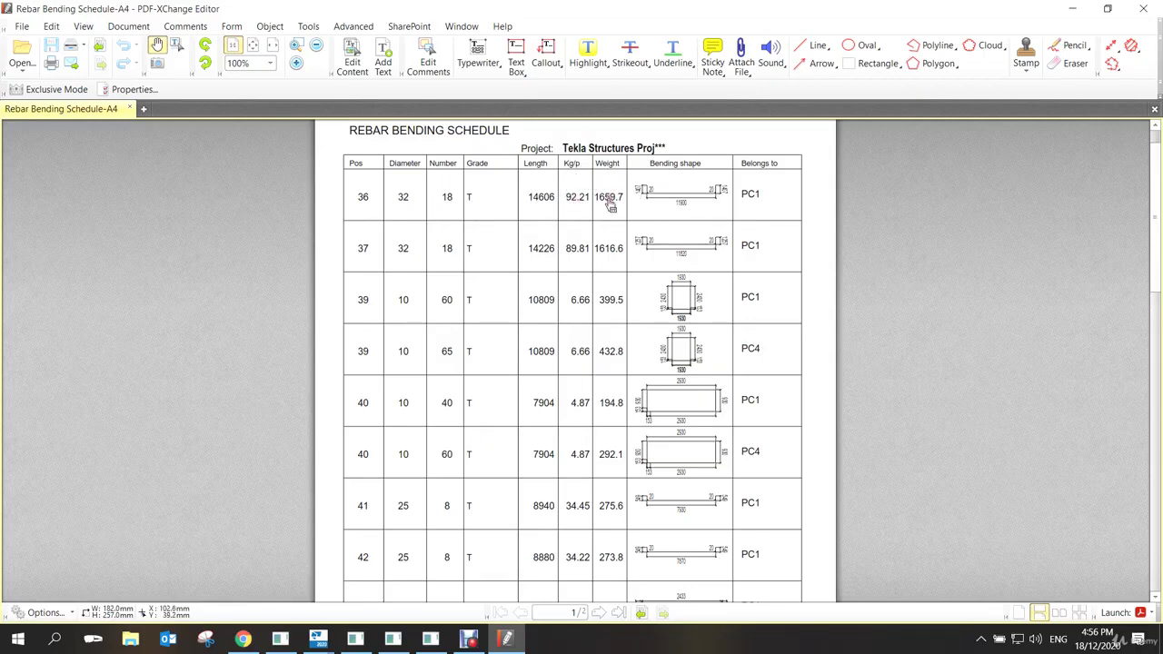
{"action": "mouse_move", "coordinate": [609, 206]}
{"action": "scroll", "coordinate": [765, 391], "scroll_direction": "down", "scroll_amount": 3}
{"action": "scroll", "coordinate": [765, 390], "scroll_direction": "down", "scroll_amount": 3}
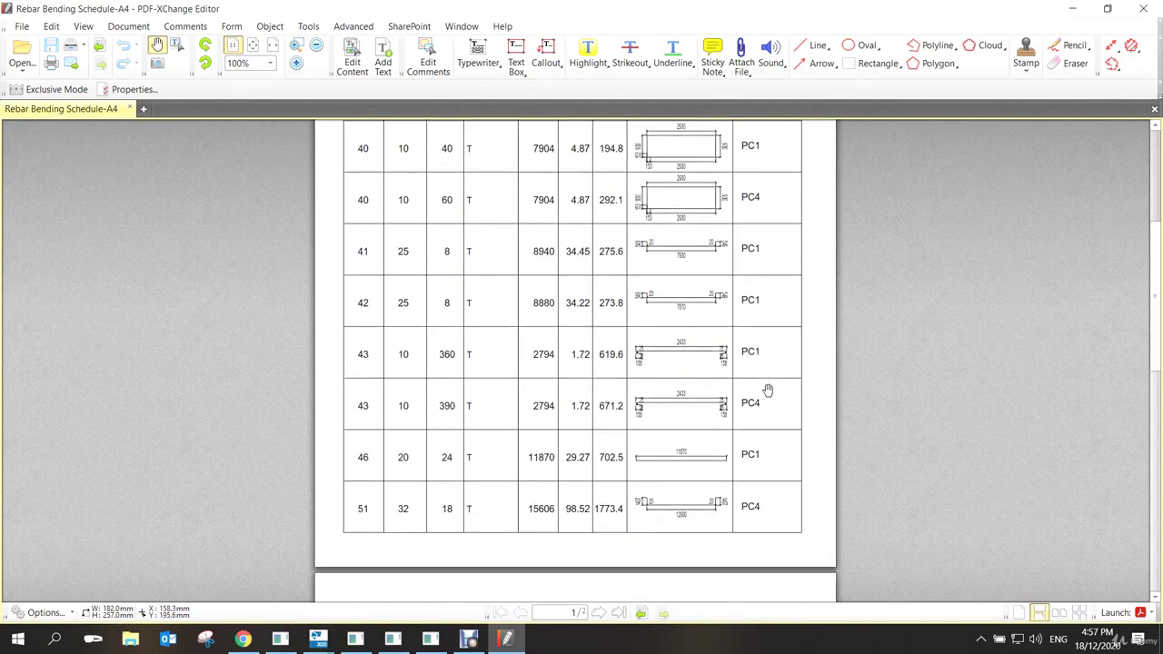
{"action": "scroll", "coordinate": [768, 389], "scroll_direction": "down", "scroll_amount": 3}
{"action": "scroll", "coordinate": [767, 396], "scroll_direction": "down", "scroll_amount": 3}
{"action": "scroll", "coordinate": [768, 401], "scroll_direction": "down", "scroll_amount": 3}
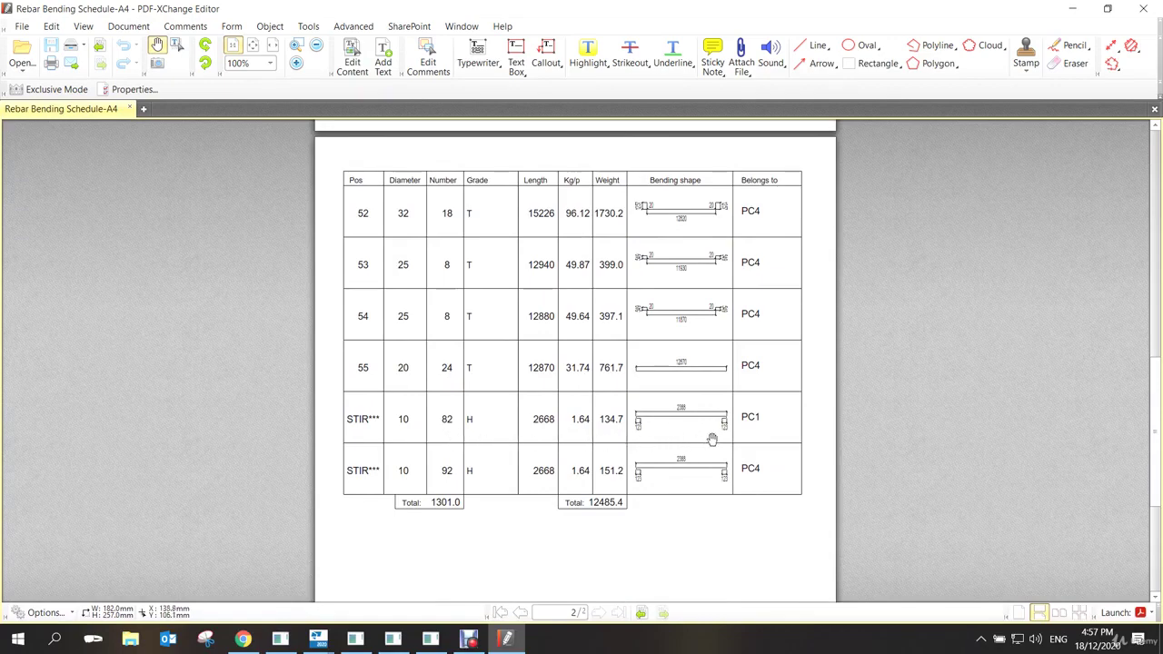
{"action": "scroll", "coordinate": [708, 436], "scroll_direction": "up", "scroll_amount": 9}
{"action": "scroll", "coordinate": [676, 425], "scroll_direction": "down", "scroll_amount": 10}
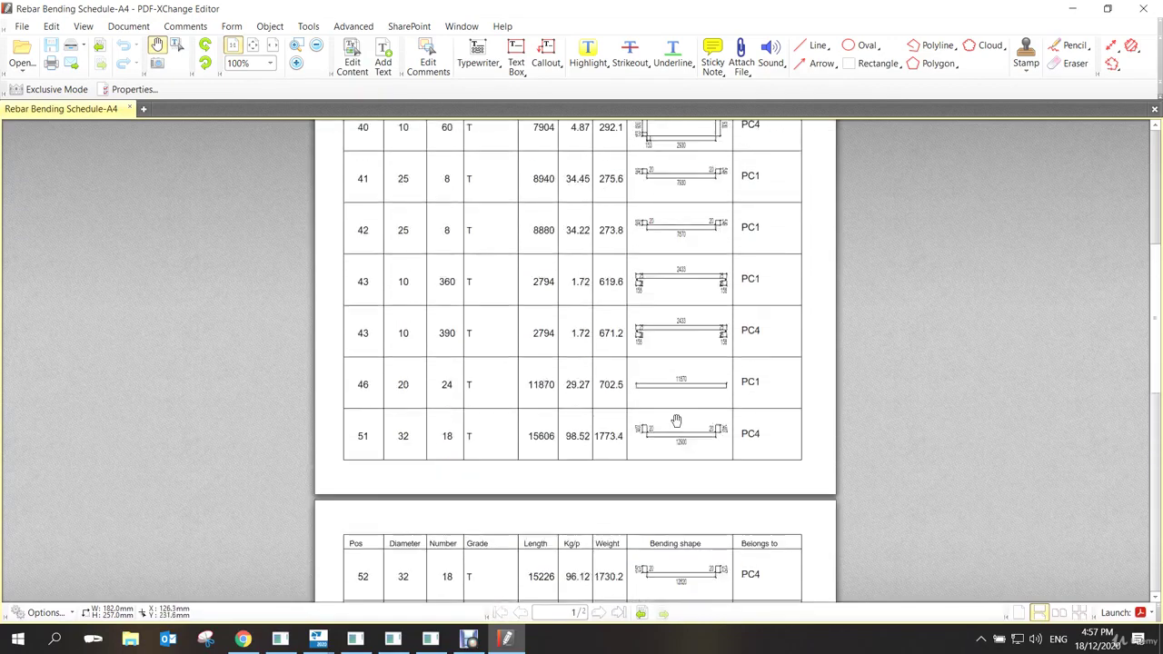
Go through the schedule again to compare the PC1 and PC4 bars and their bending shapes, and close the PDF.
{"action": "scroll", "coordinate": [675, 426], "scroll_direction": "up", "scroll_amount": 4}
{"action": "scroll", "coordinate": [676, 425], "scroll_direction": "up", "scroll_amount": 10}
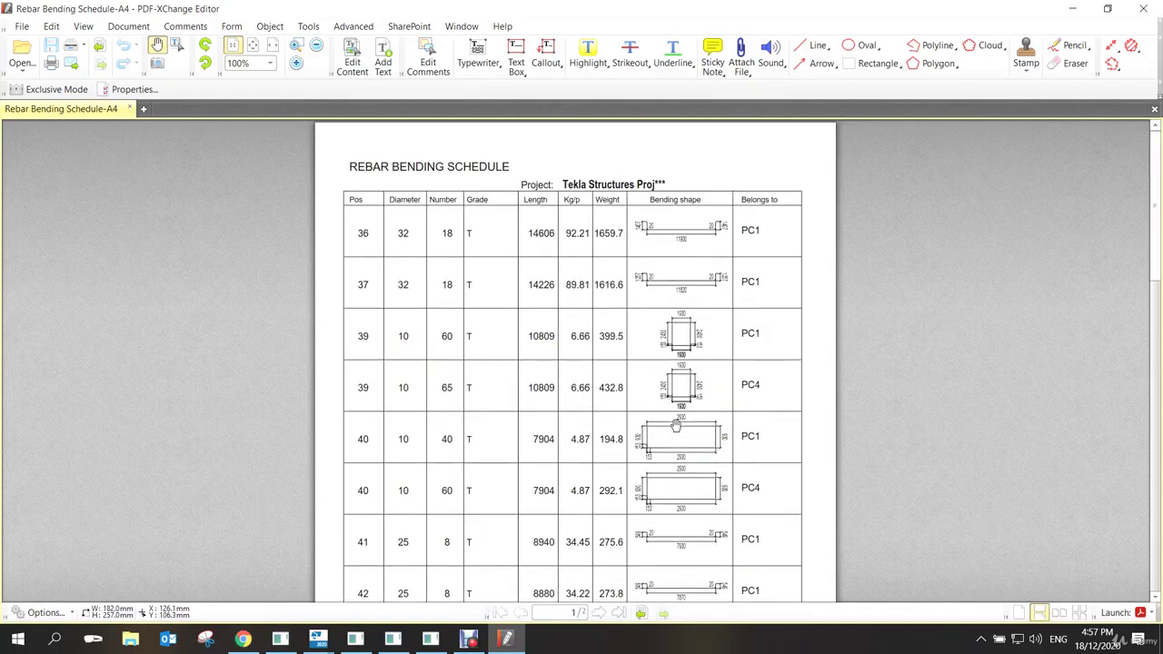
{"action": "scroll", "coordinate": [676, 425], "scroll_direction": "down", "scroll_amount": 10}
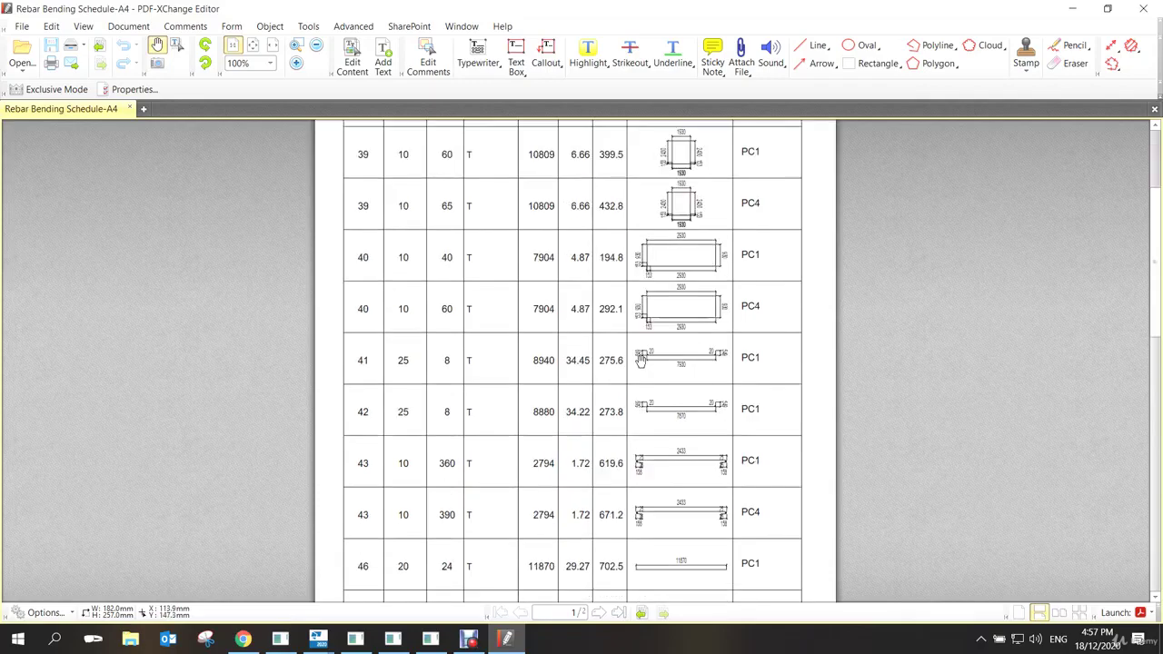
{"action": "scroll", "coordinate": [640, 367], "scroll_direction": "up", "scroll_amount": 10}
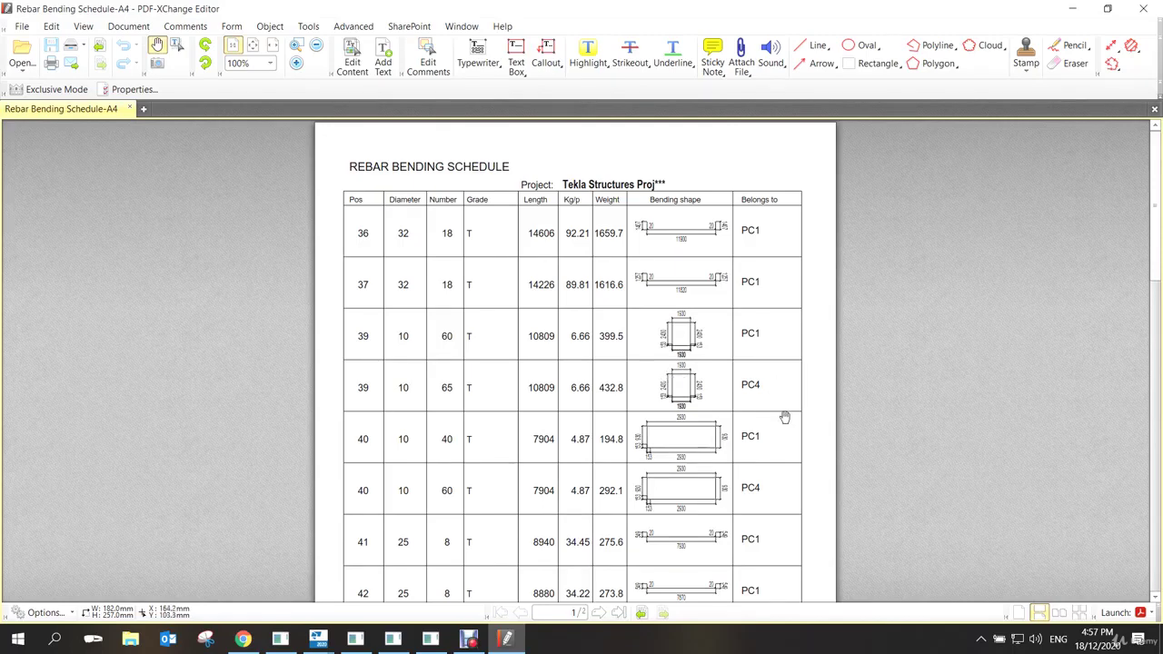
{"action": "scroll", "coordinate": [771, 427], "scroll_direction": "down", "scroll_amount": 1}
{"action": "scroll", "coordinate": [771, 427], "scroll_direction": "down", "scroll_amount": 7}
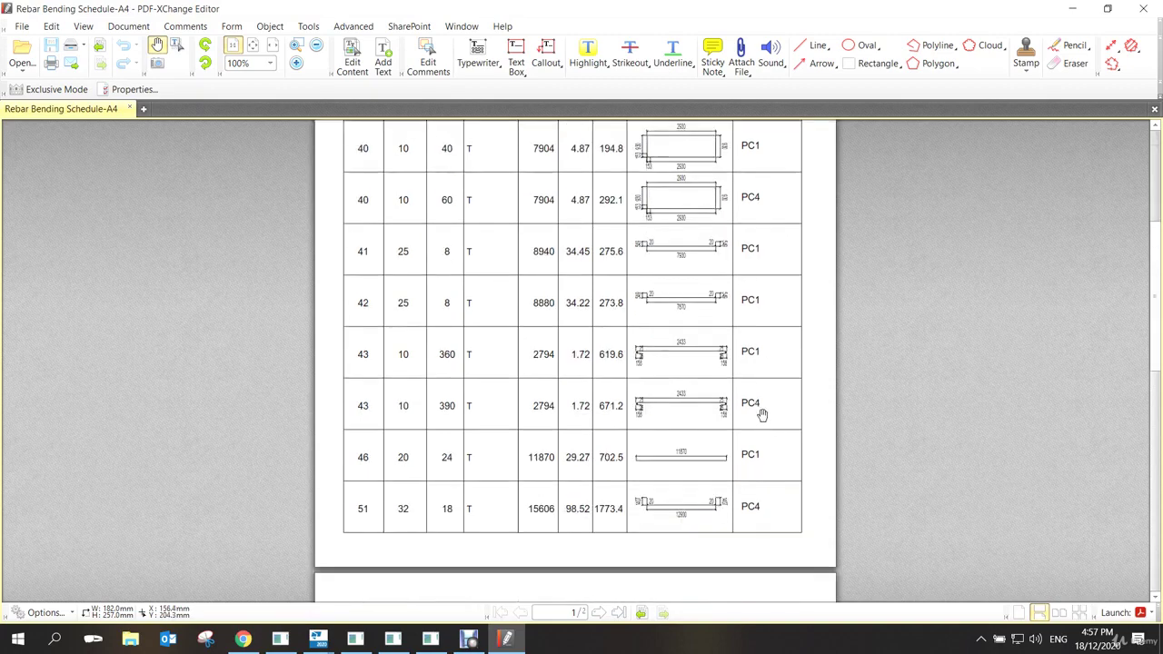
{"action": "scroll", "coordinate": [761, 411], "scroll_direction": "up", "scroll_amount": 3}
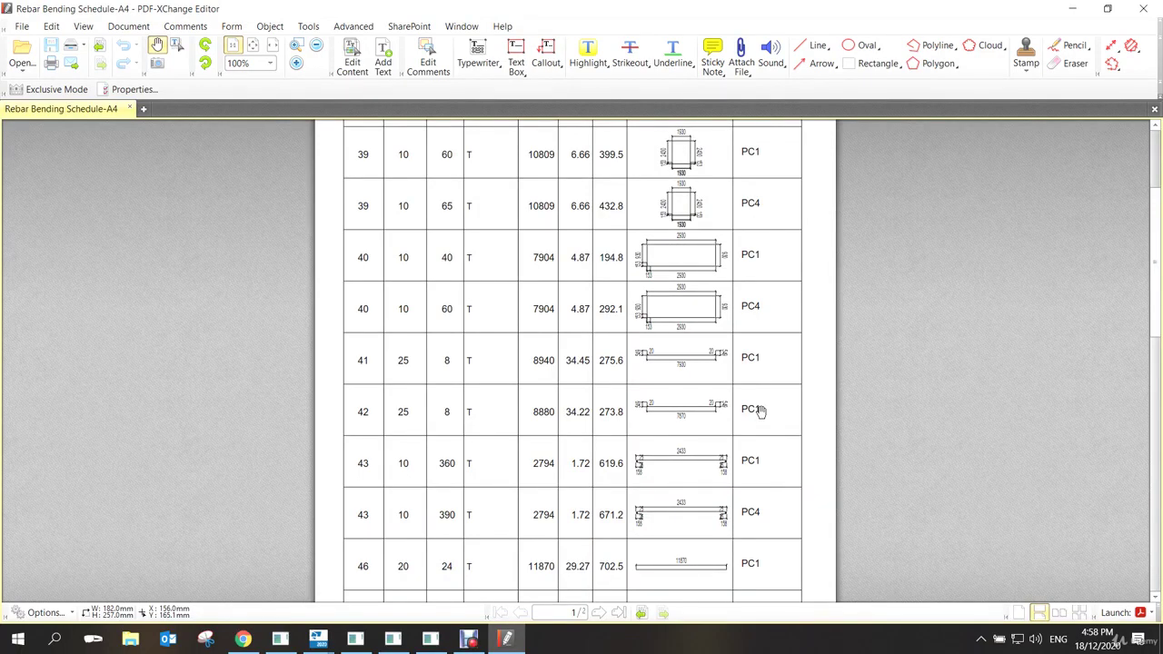
{"action": "scroll", "coordinate": [528, 497], "scroll_direction": "down", "scroll_amount": 6}
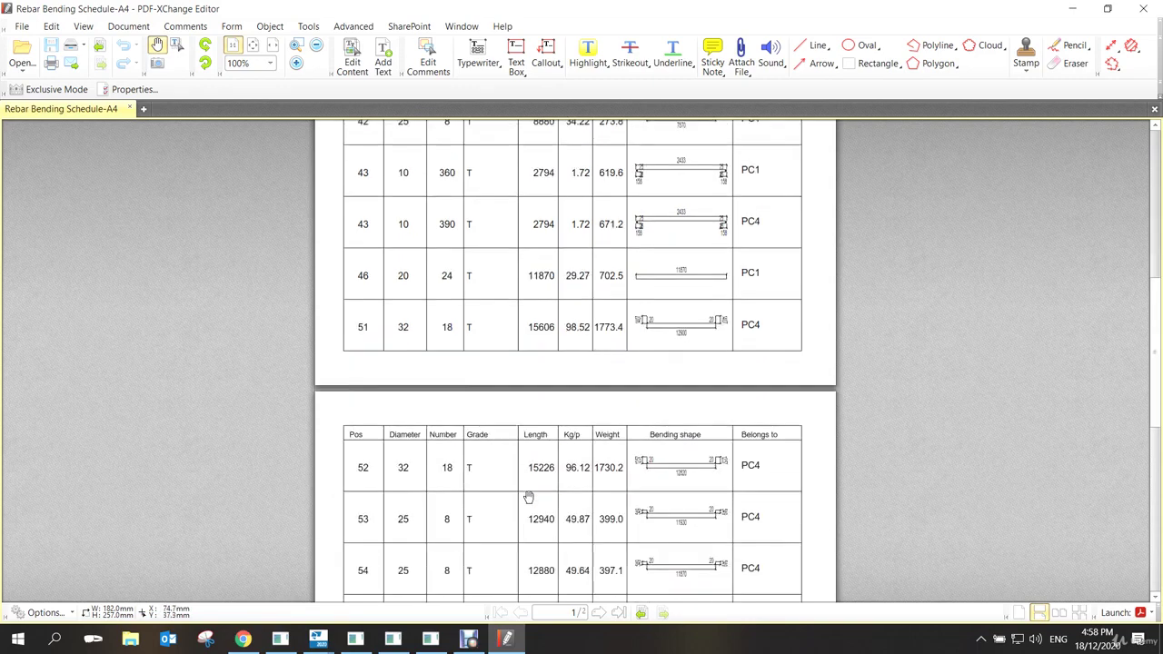
{"action": "scroll", "coordinate": [528, 498], "scroll_direction": "down", "scroll_amount": 6}
{"action": "scroll", "coordinate": [529, 498], "scroll_direction": "up", "scroll_amount": 12}
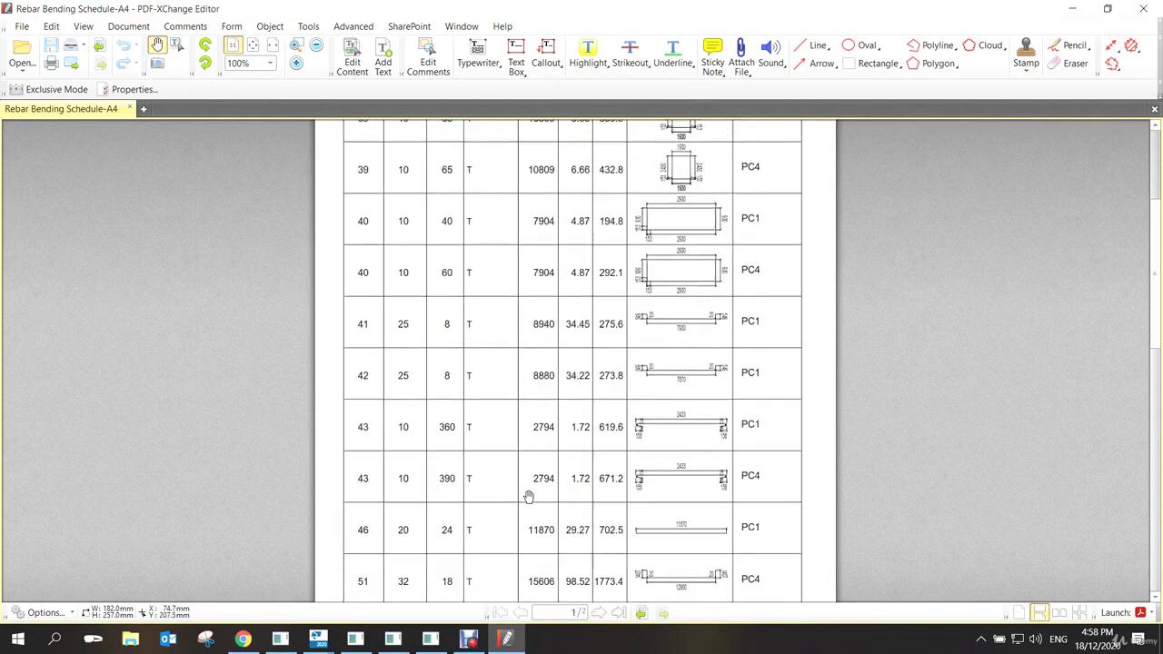
{"action": "scroll", "coordinate": [529, 497], "scroll_direction": "up", "scroll_amount": 5}
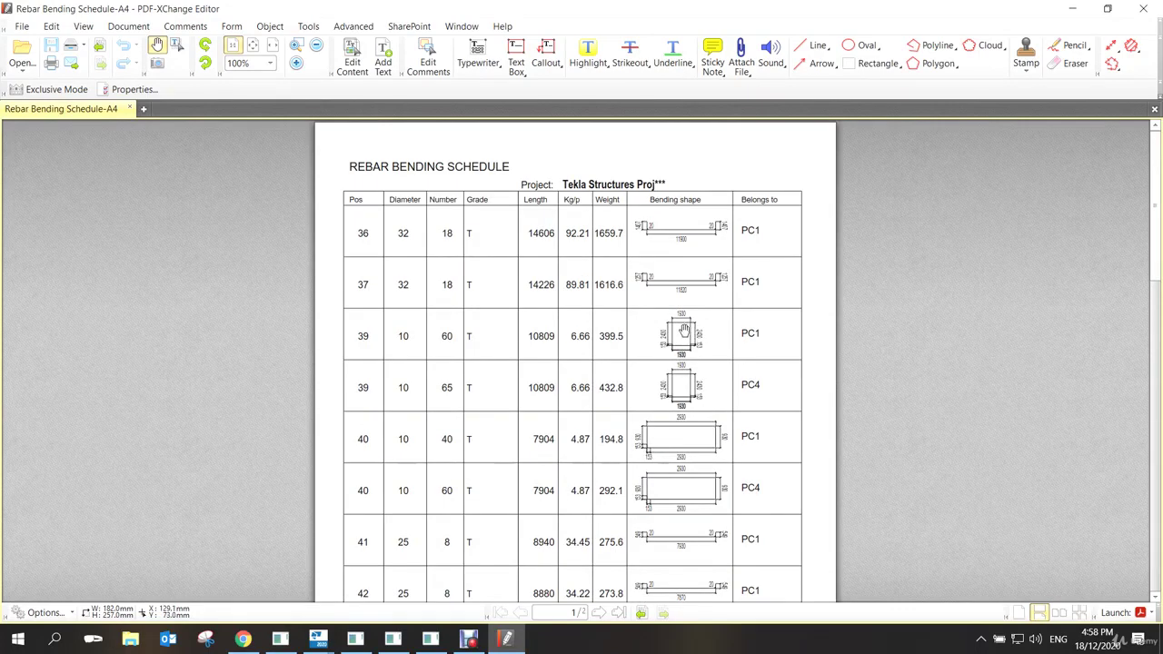
{"action": "scroll", "coordinate": [683, 337], "scroll_direction": "down", "scroll_amount": 3}
{"action": "scroll", "coordinate": [683, 340], "scroll_direction": "up", "scroll_amount": 3}
{"action": "left_click", "coordinate": [1143, 8]}
{"action": "left_click", "coordinate": [563, 313]}
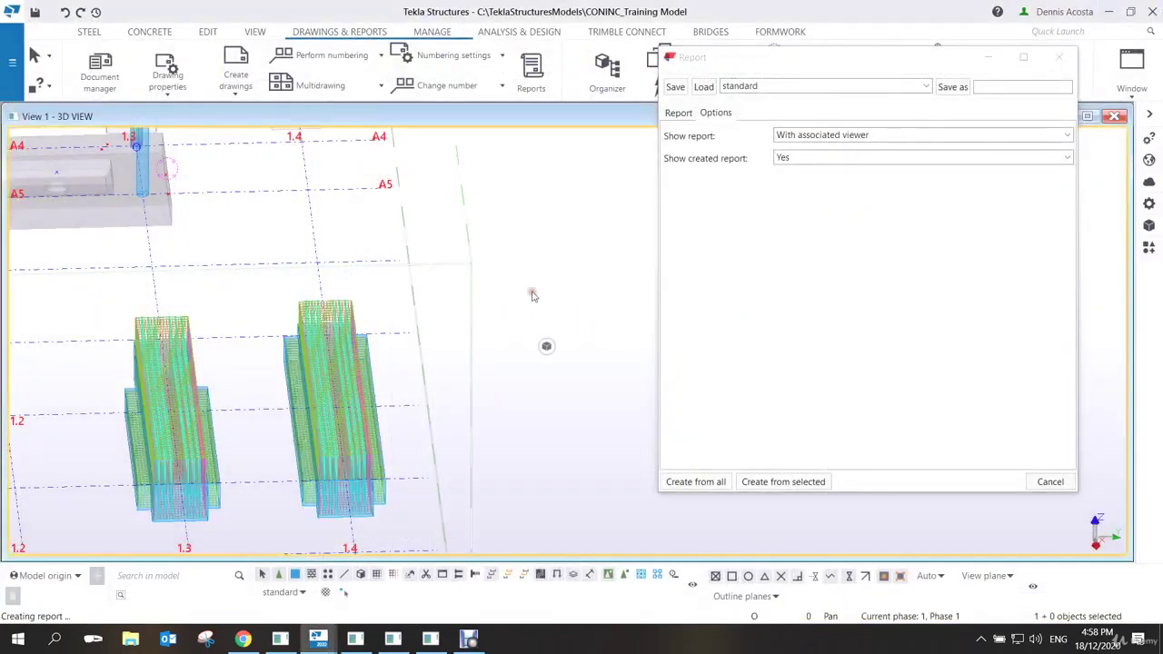
Look through the available report templates from the rebar bending schedules back up to the cast unit and bolt lists.
{"action": "left_click", "coordinate": [679, 115]}
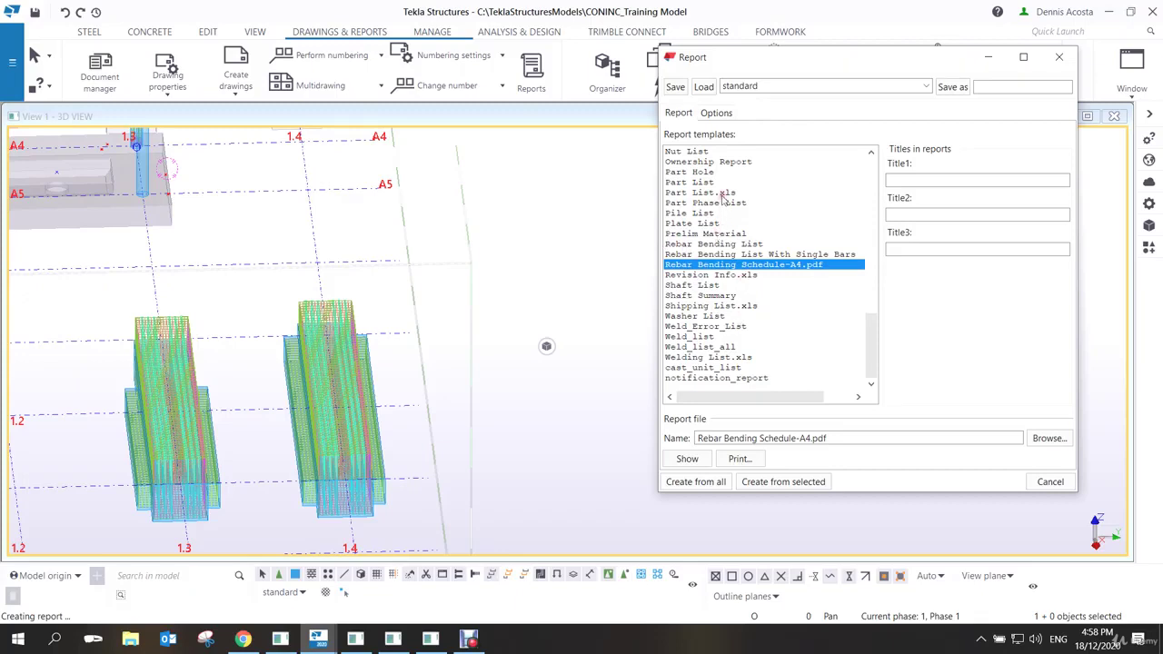
{"action": "scroll", "coordinate": [723, 196], "scroll_direction": "up", "scroll_amount": 3}
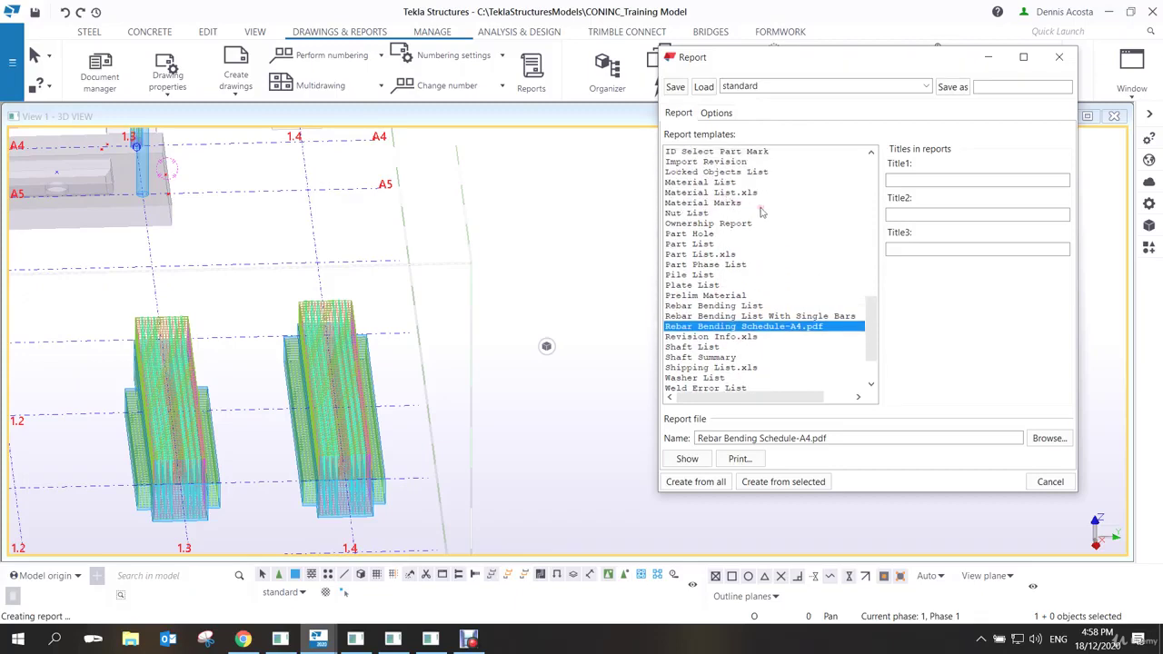
{"action": "scroll", "coordinate": [763, 211], "scroll_direction": "up", "scroll_amount": 2}
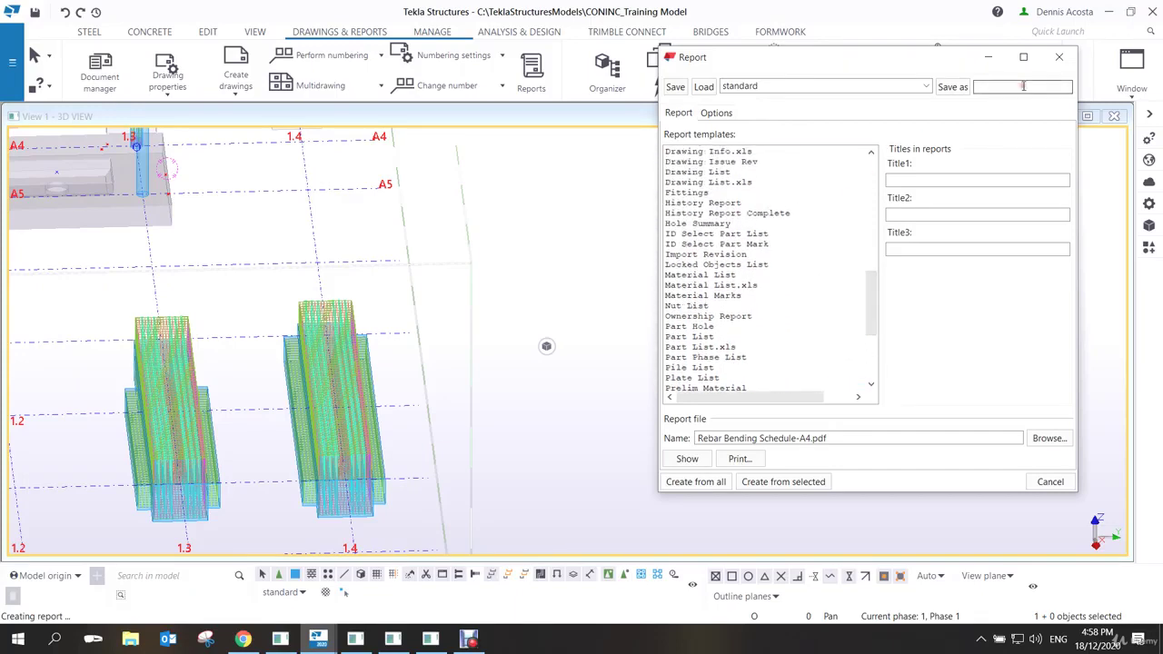
{"action": "scroll", "coordinate": [790, 211], "scroll_direction": "up", "scroll_amount": 4}
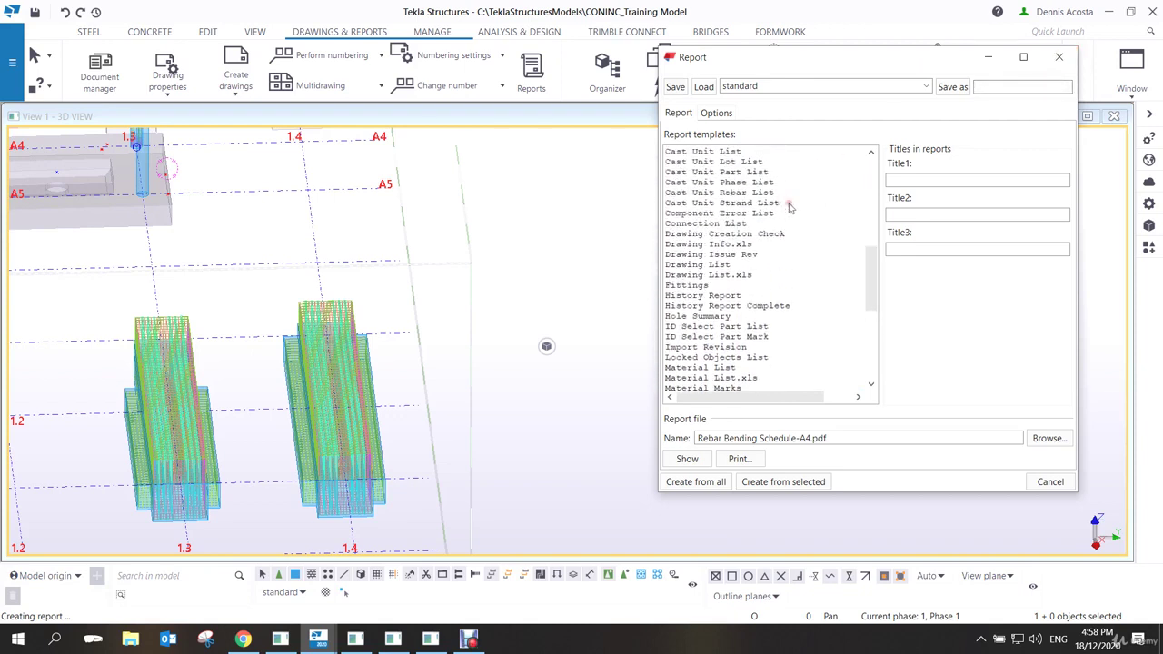
{"action": "scroll", "coordinate": [791, 210], "scroll_direction": "up", "scroll_amount": 3}
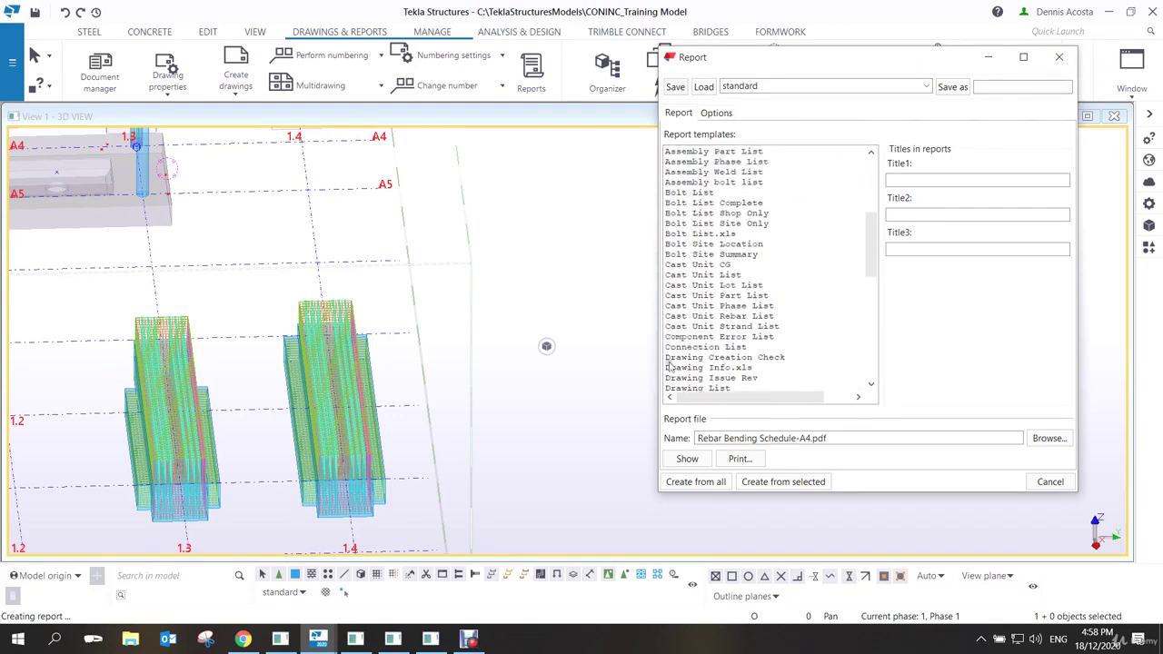
{"action": "left_click", "coordinate": [468, 638]}
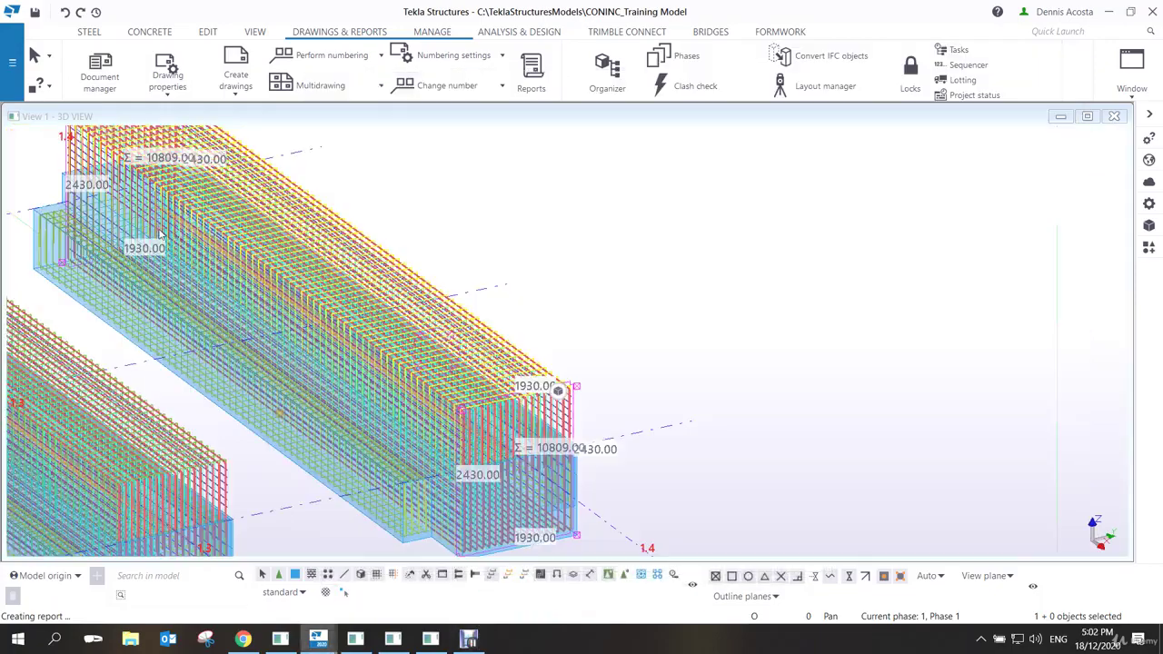
Open the CONINC_Training Model folder and paste the copied cgpv_rebar.html.rpt report template into it.
{"action": "left_click", "coordinate": [12, 62]}
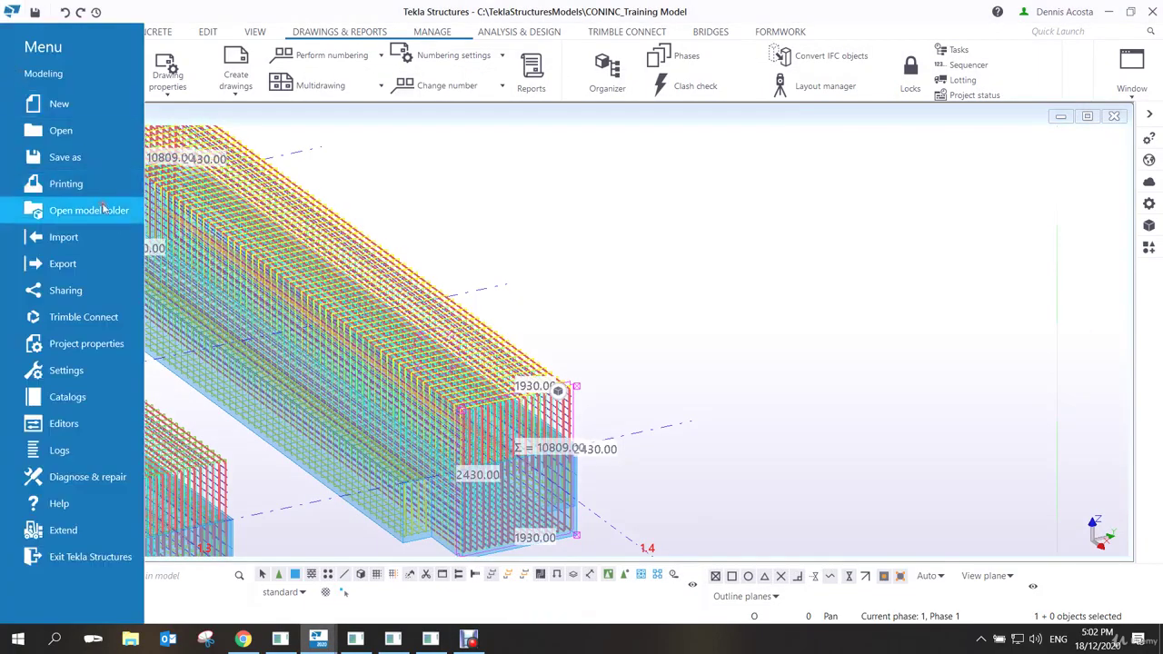
{"action": "left_click", "coordinate": [106, 212]}
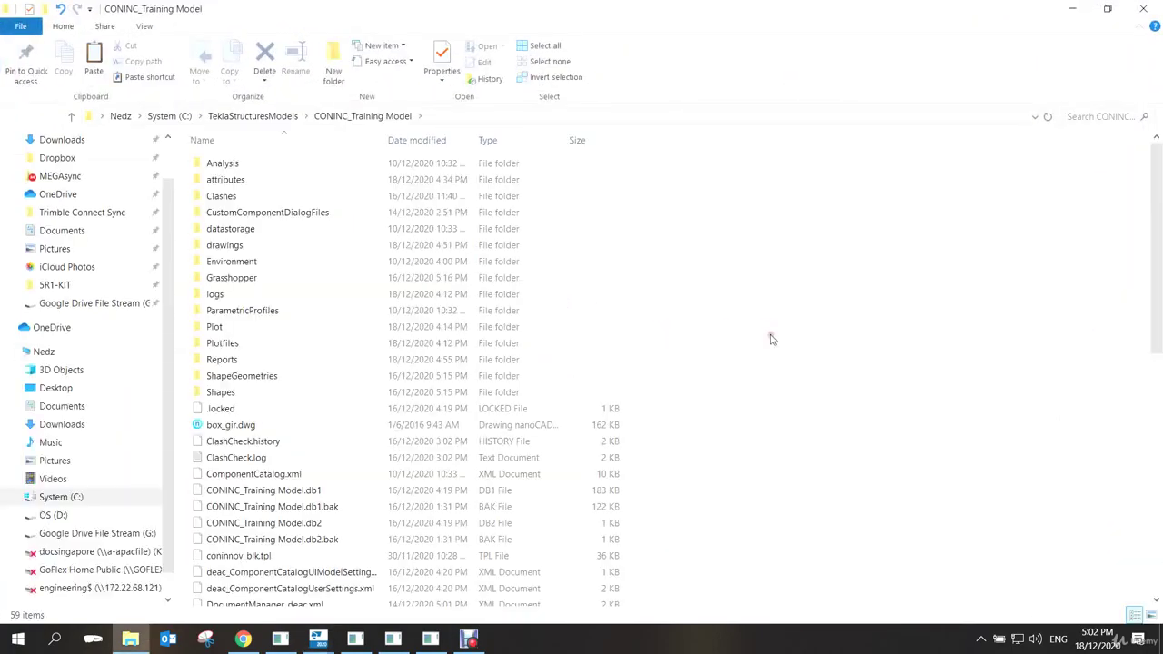
{"action": "right_click", "coordinate": [772, 318]}
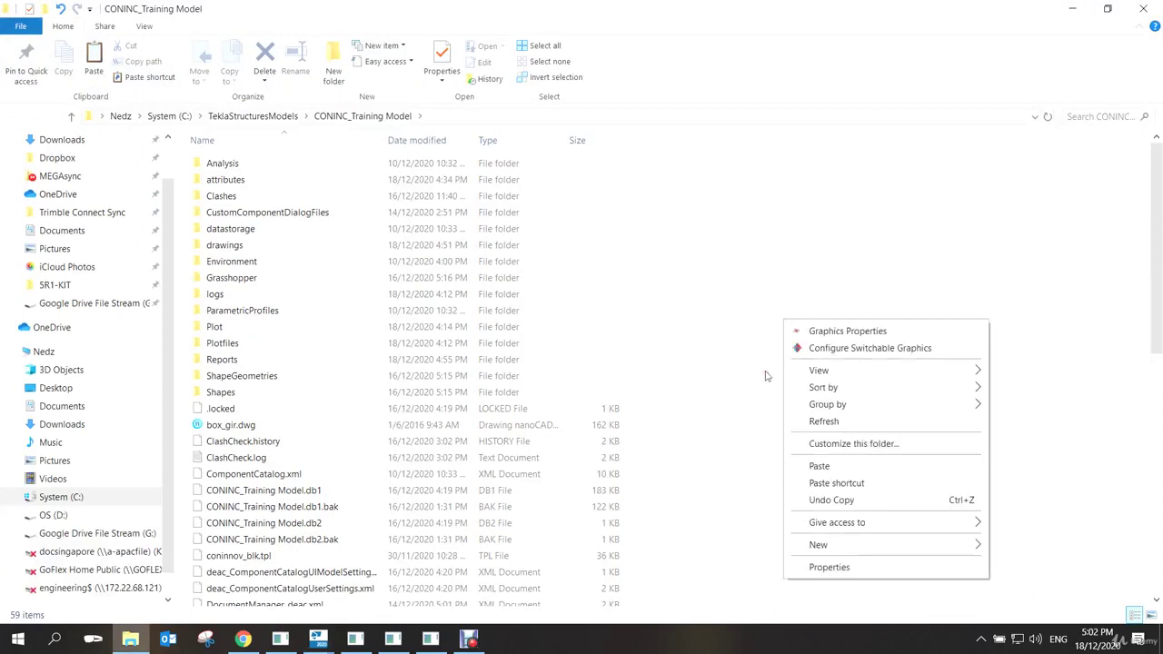
{"action": "left_click", "coordinate": [831, 466]}
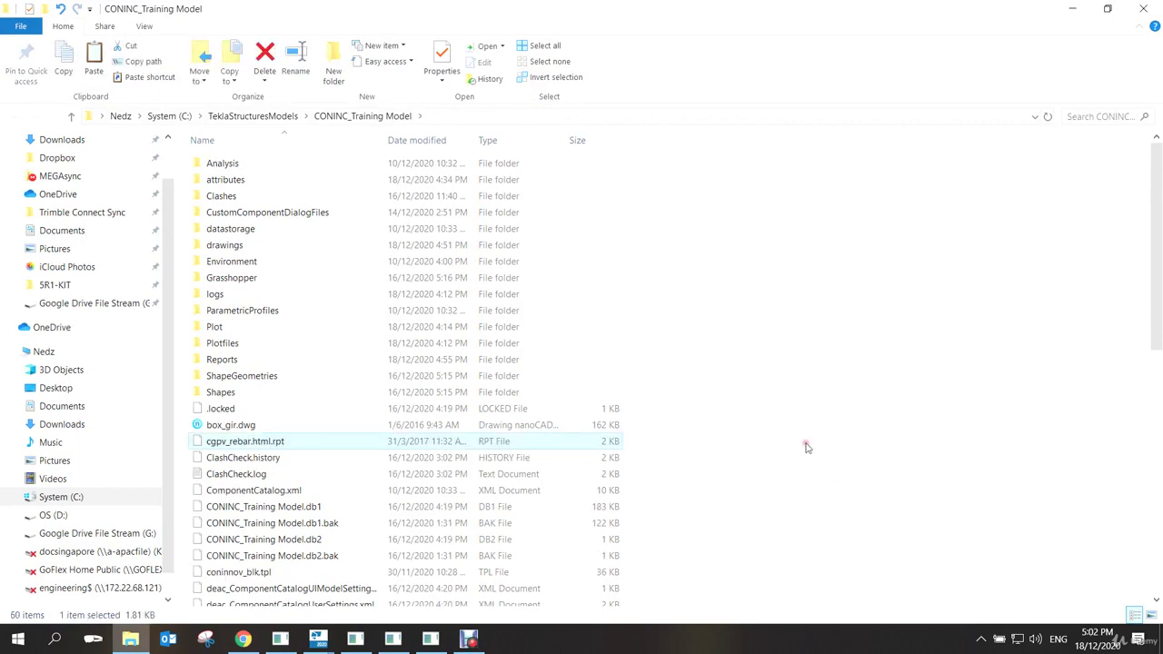
Rename the pasted report template file as Tekla_rebar.html.rpt.
{"action": "left_click", "coordinate": [225, 445]}
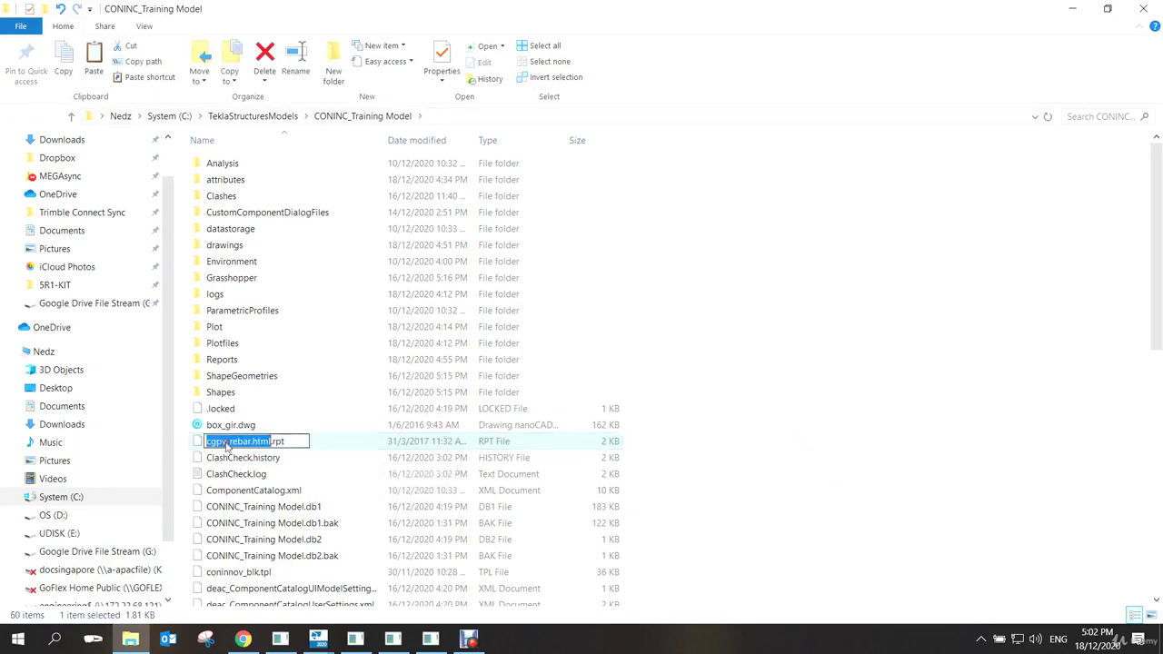
{"action": "left_click_drag", "start_coordinate": [226, 442], "coordinate": [191, 445]}
{"action": "type", "text": "Tekla"}
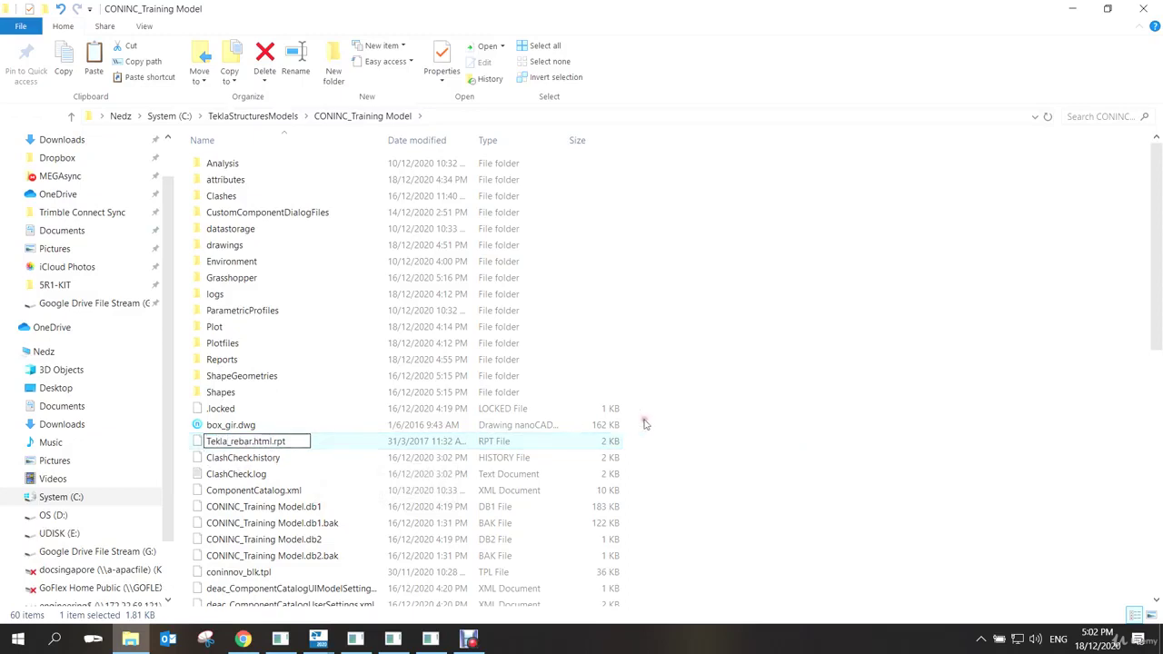
{"action": "left_click", "coordinate": [718, 431]}
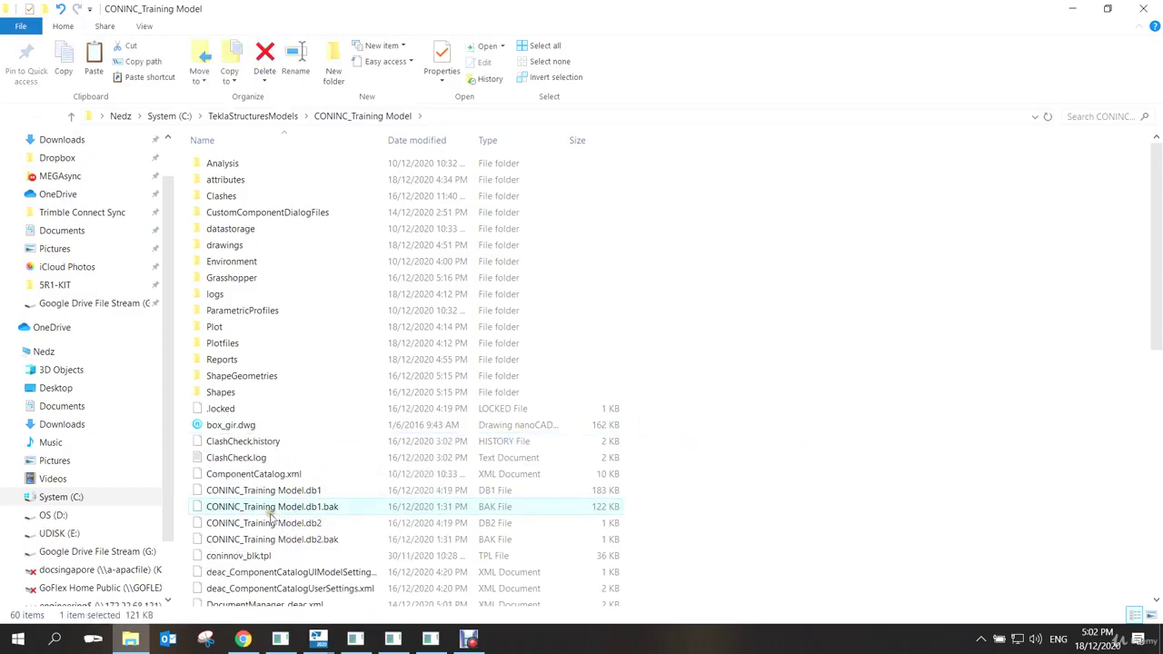
Copy Tekla_rebar.html.rpt from the model folder to the UDISK (E:) drive.
{"action": "scroll", "coordinate": [270, 510], "scroll_direction": "down", "scroll_amount": 10}
{"action": "right_click", "coordinate": [263, 469]}
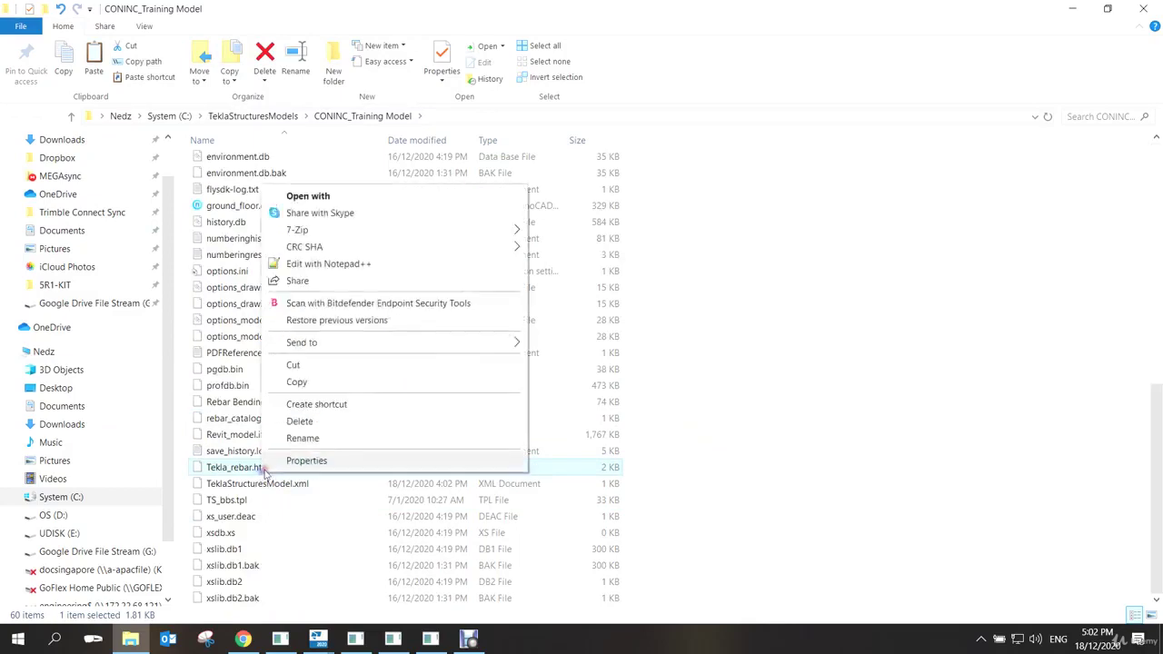
{"action": "left_click", "coordinate": [296, 382]}
{"action": "left_click", "coordinate": [90, 533]}
{"action": "right_click", "coordinate": [553, 327]}
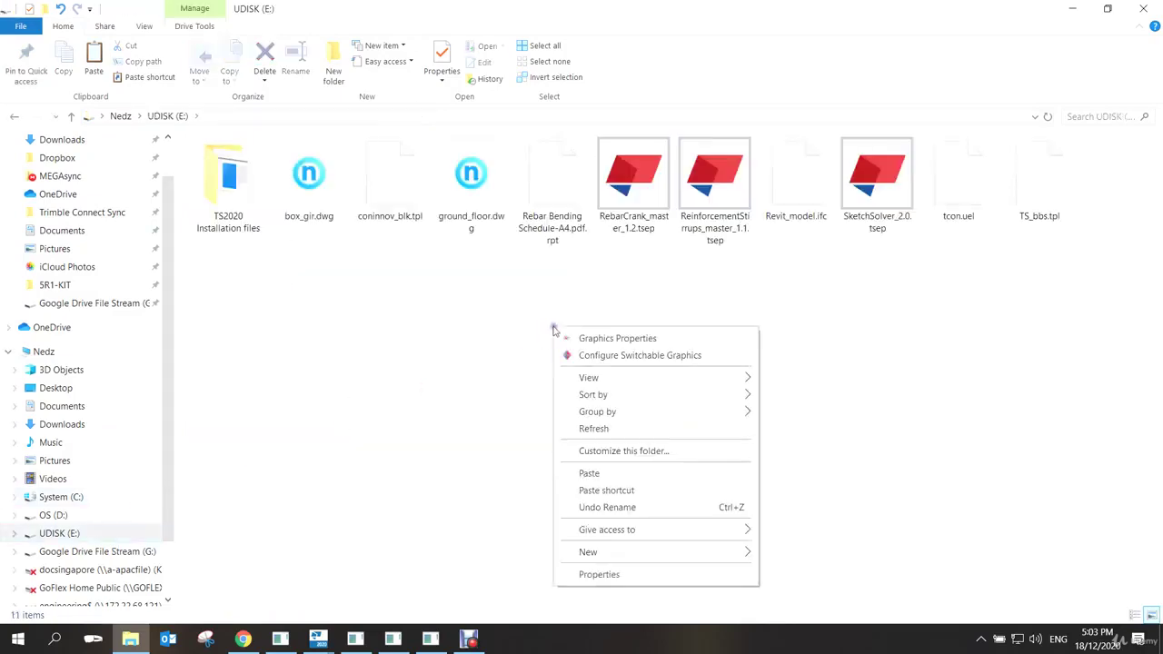
{"action": "left_click", "coordinate": [590, 473]}
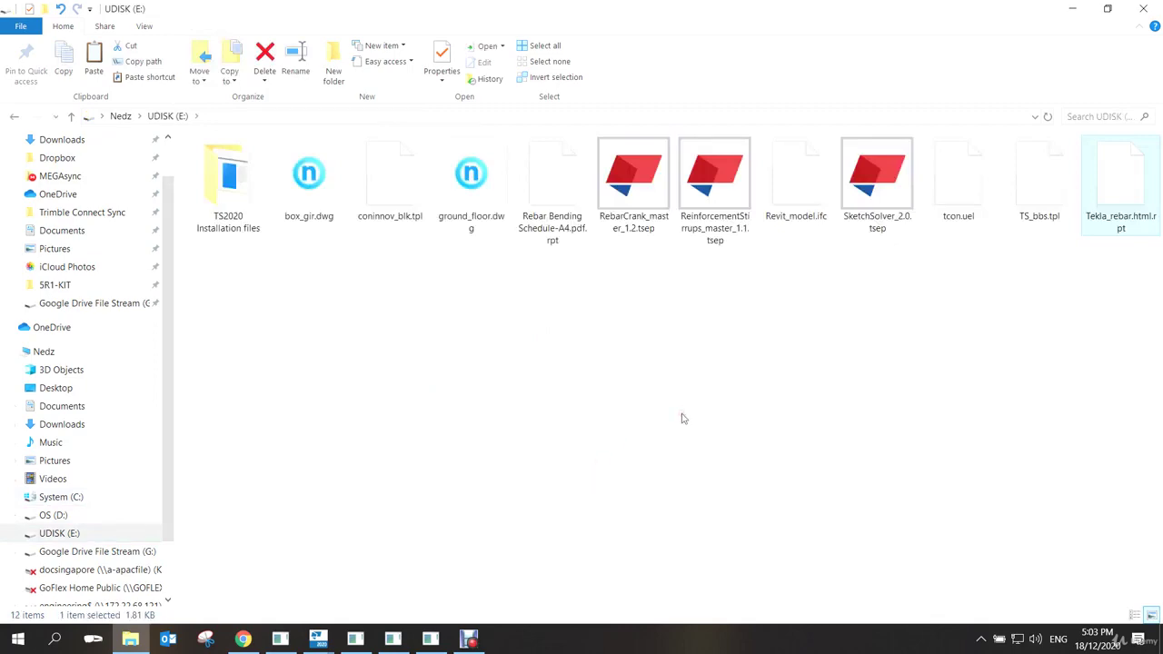
Switch back to Tekla Structures, choose the Tekla_rebar.html report template and open the report display options.
{"action": "key", "text": "alt+Tab"}
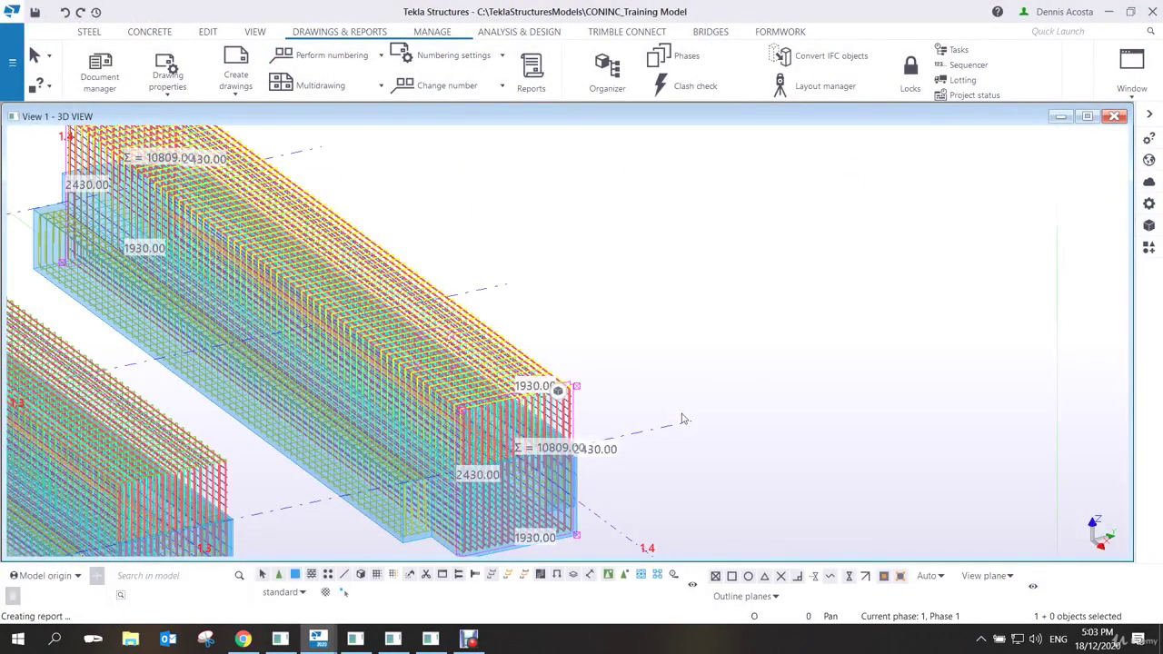
{"action": "middle_click_drag", "start_coordinate": [560, 295], "coordinate": [309, 151], "text": "ctrl"}
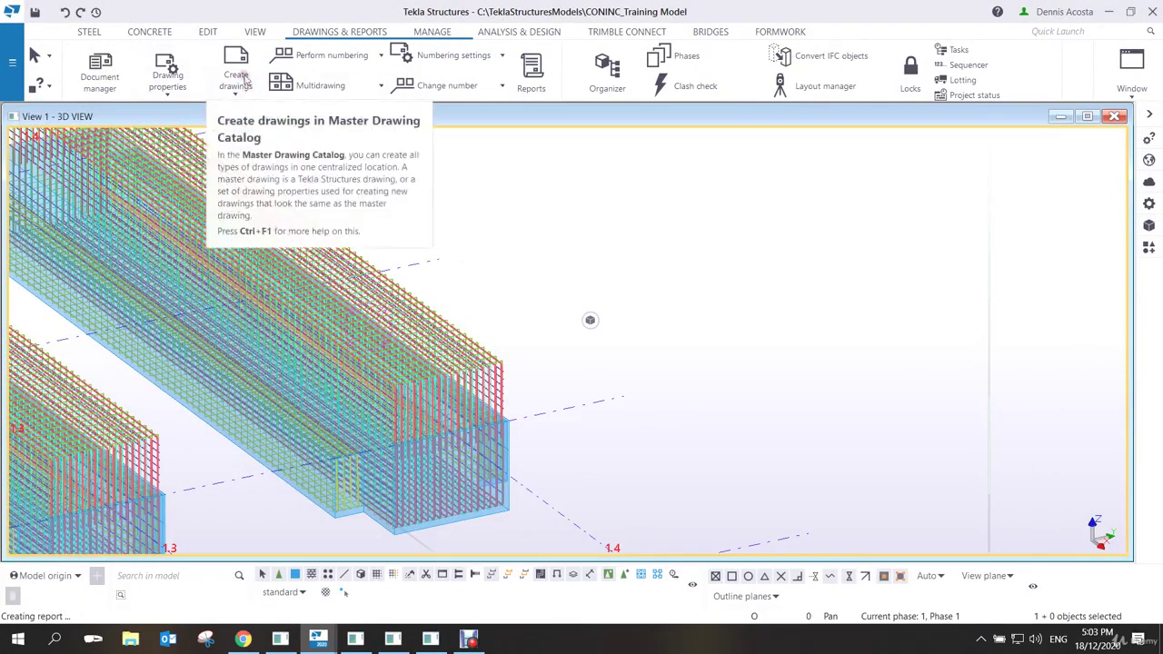
{"action": "left_click", "coordinate": [537, 84]}
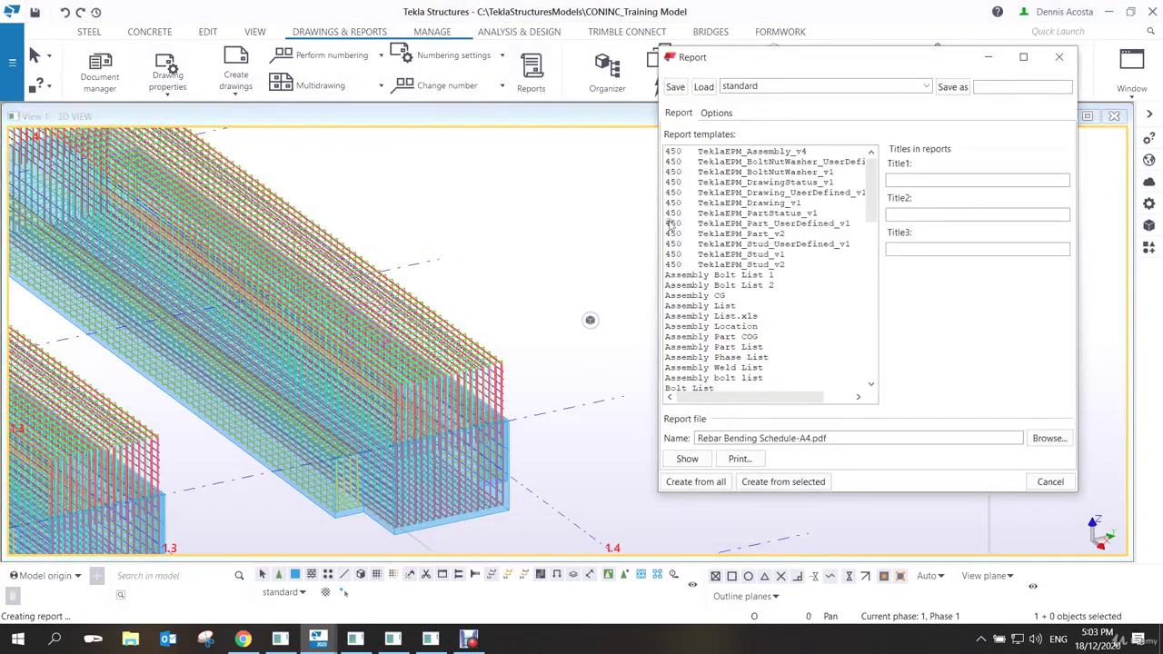
{"action": "left_click", "coordinate": [722, 306]}
{"action": "key", "text": "t"}
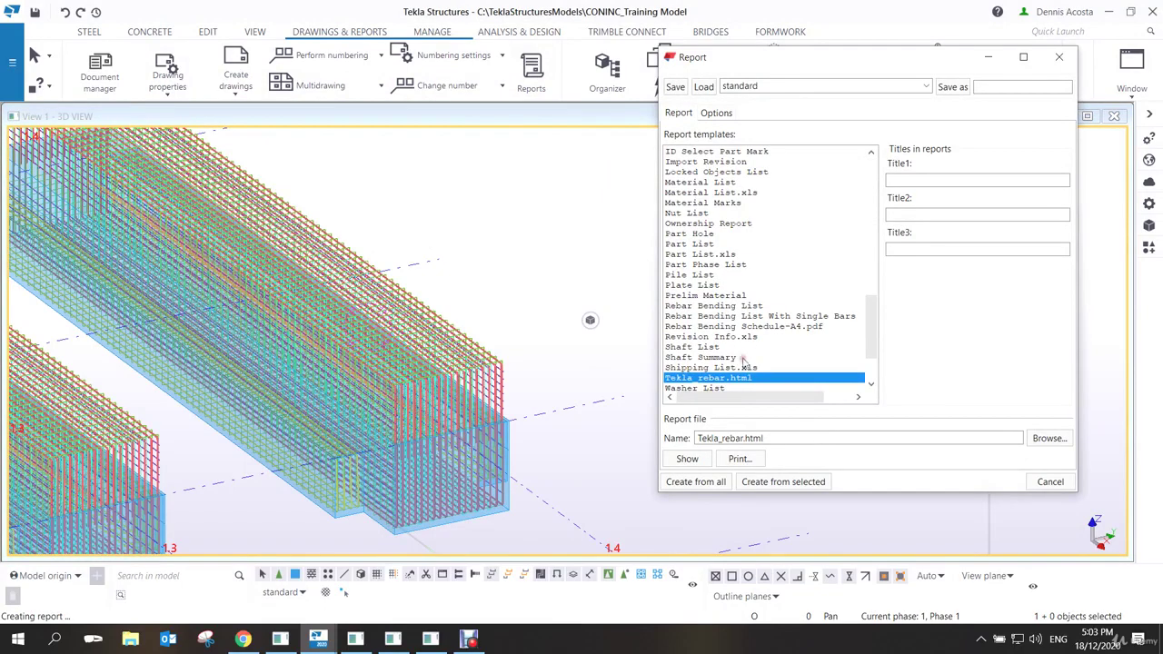
{"action": "left_click", "coordinate": [725, 113]}
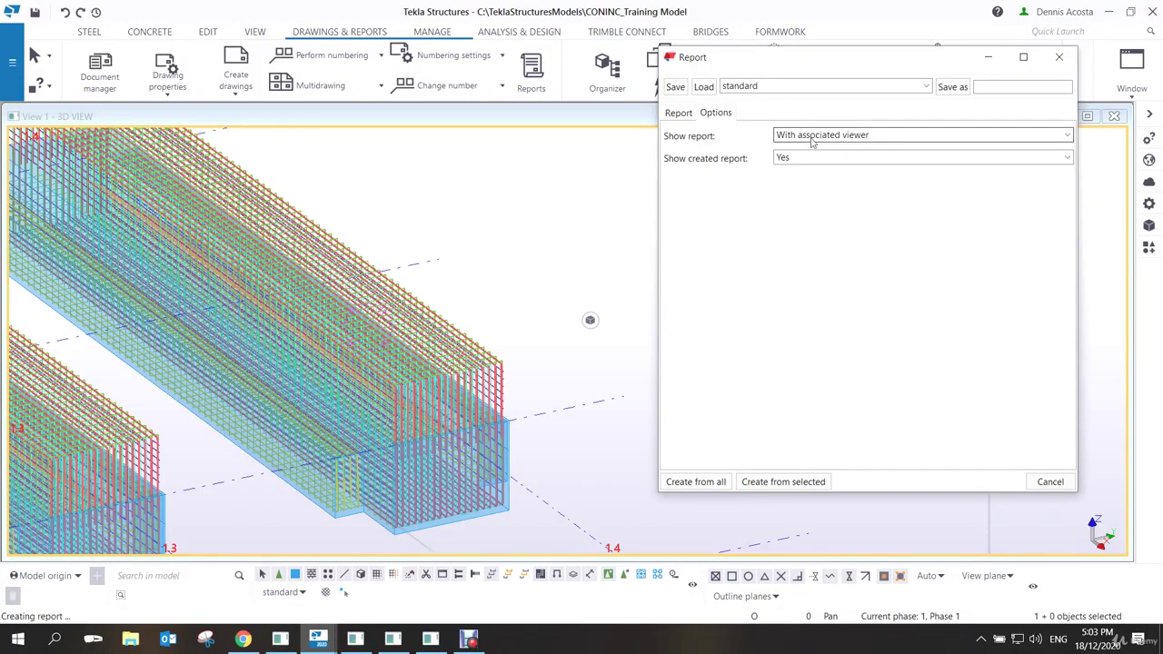
Create the Tekla_rebar.html report from the green transverse stirrup group at the beam end and shrink the browser window beside the model.
{"action": "scroll", "coordinate": [452, 348], "scroll_direction": "up", "scroll_amount": 5}
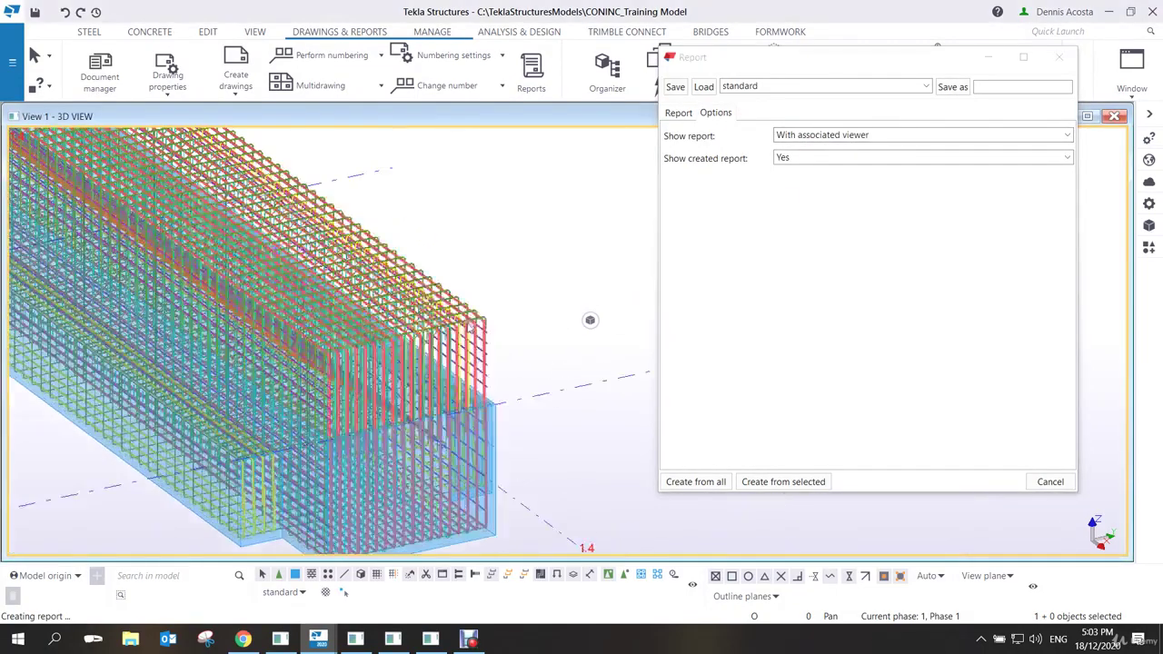
{"action": "scroll", "coordinate": [452, 347], "scroll_direction": "up", "scroll_amount": 5}
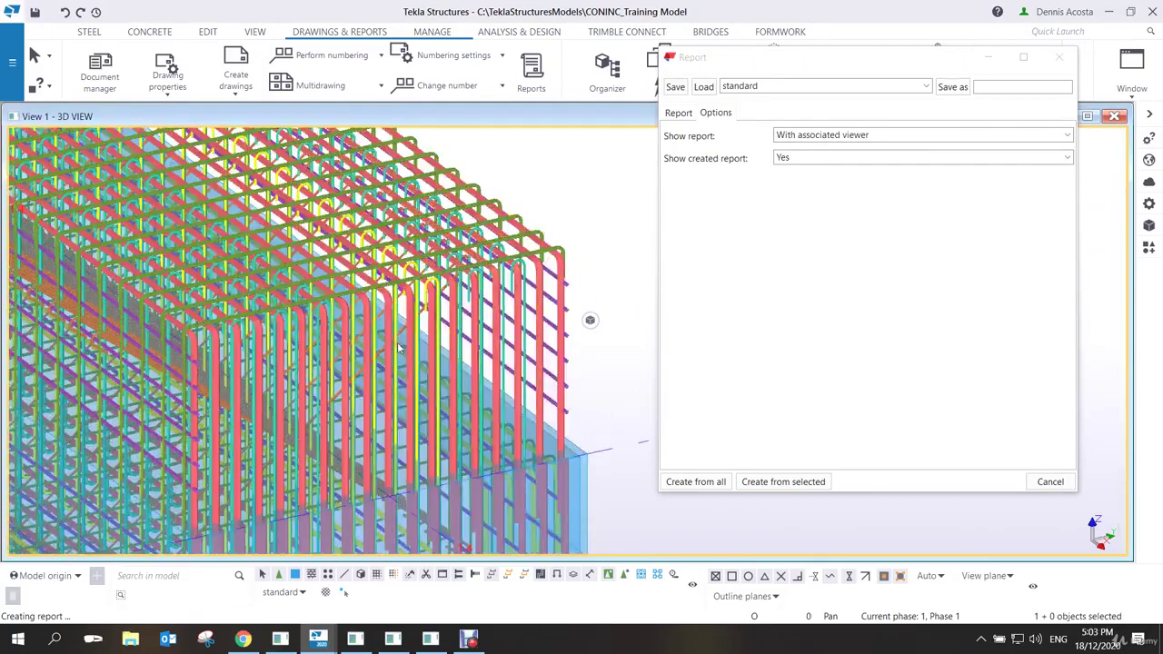
{"action": "left_click", "coordinate": [440, 281]}
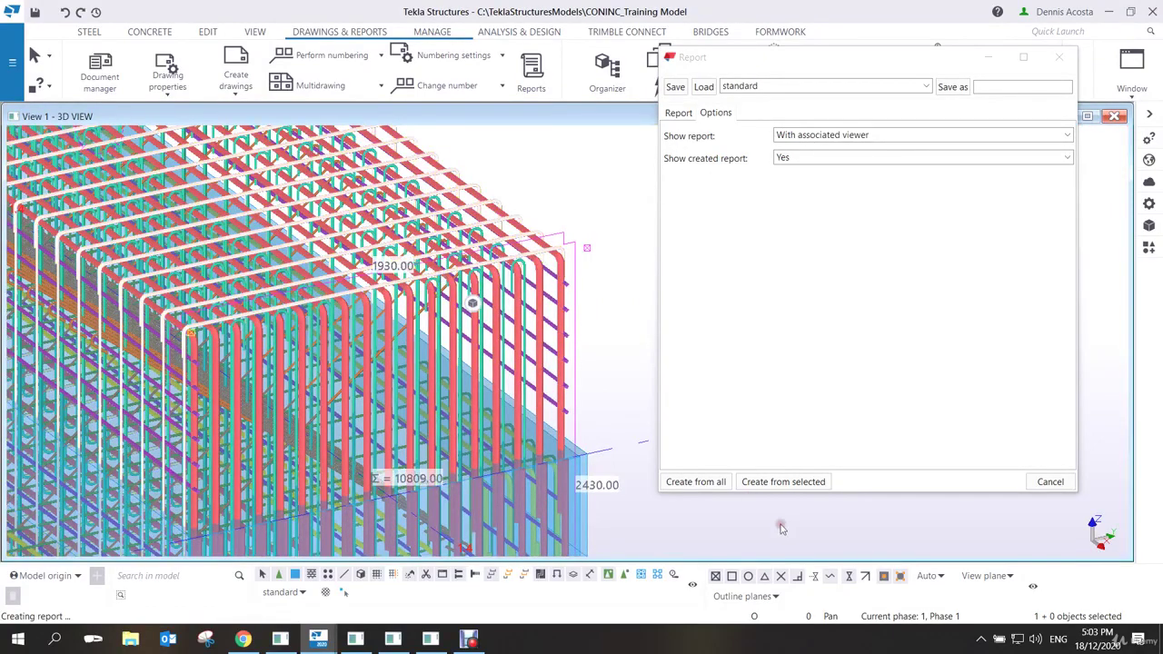
{"action": "left_click", "coordinate": [786, 483]}
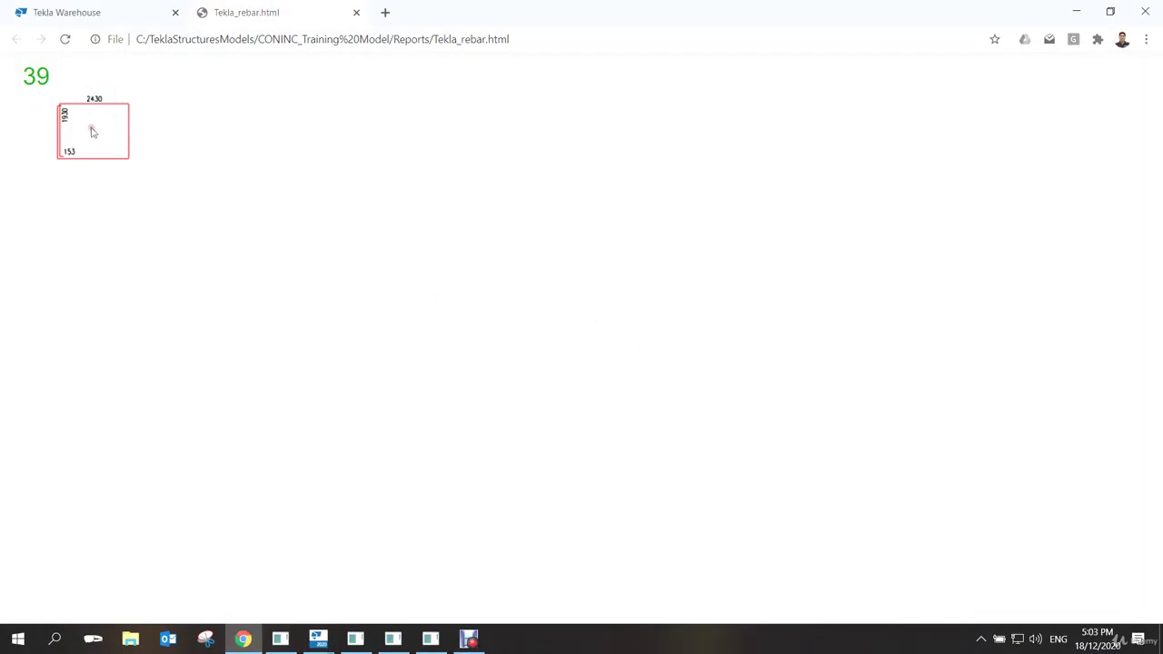
{"action": "double_click", "coordinate": [460, 12]}
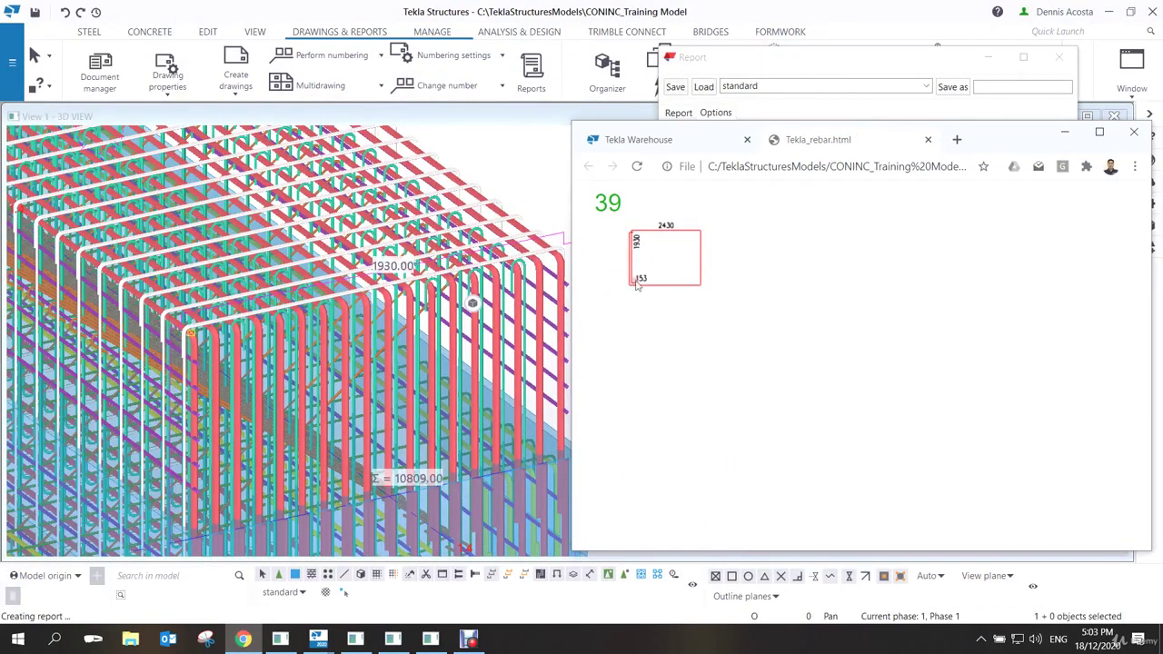
Create the Tekla_rebar.html report from the thick red longitudinal top bars, replacing the existing report file.
{"action": "left_click", "coordinate": [563, 300]}
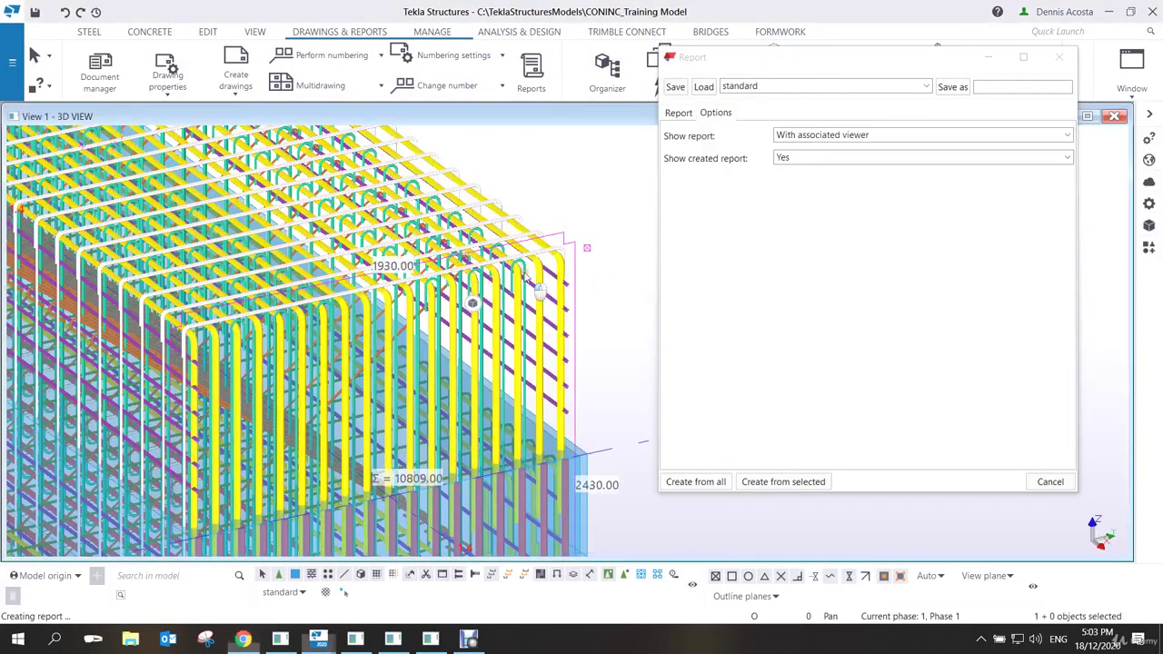
{"action": "left_click", "coordinate": [786, 482]}
{"action": "left_click", "coordinate": [554, 332]}
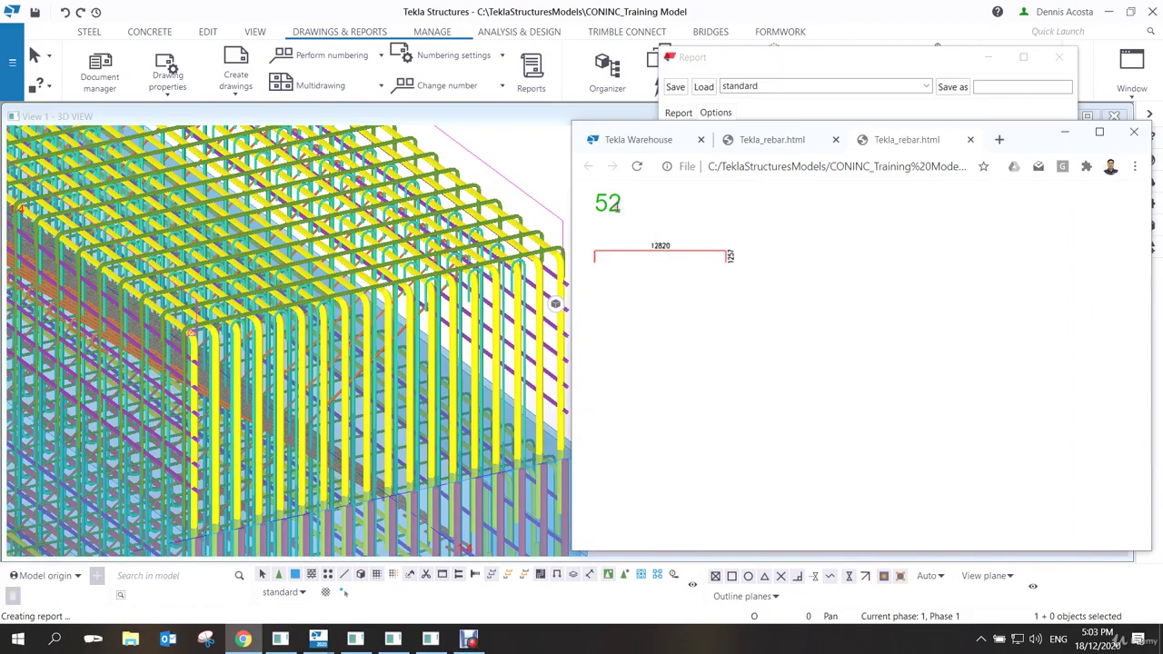
Create the Tekla_rebar.html report from the diagonal hooked tie bars inside the beam cage, overwriting the existing file.
{"action": "scroll", "coordinate": [409, 325], "scroll_direction": "up", "scroll_amount": 5}
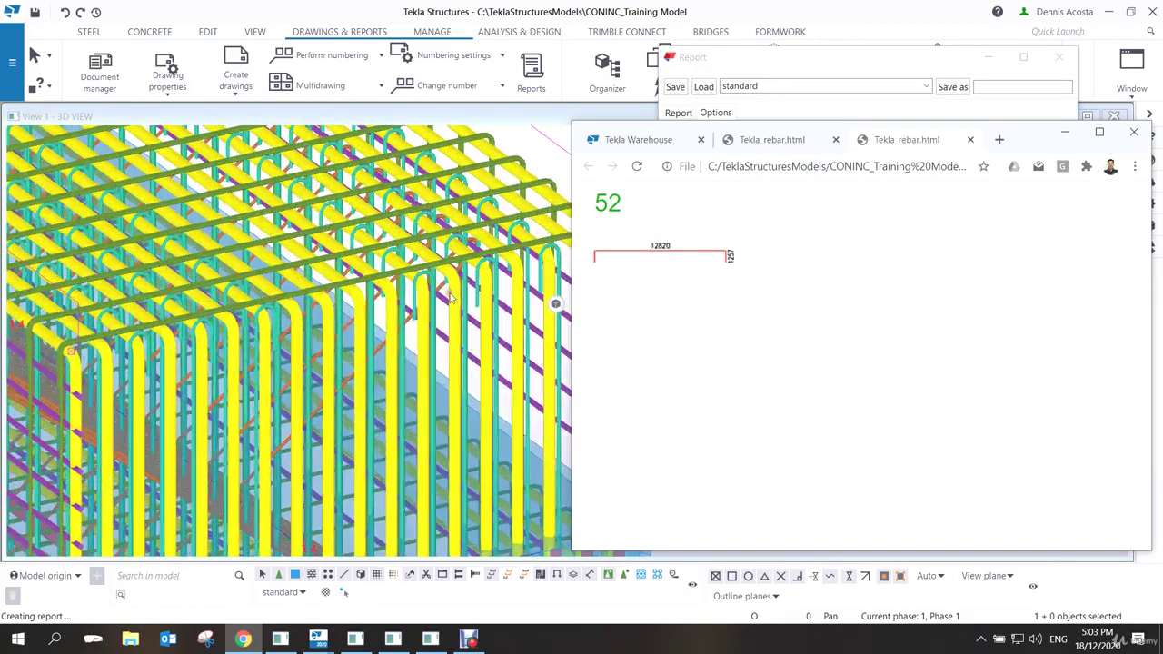
{"action": "left_click", "coordinate": [369, 358]}
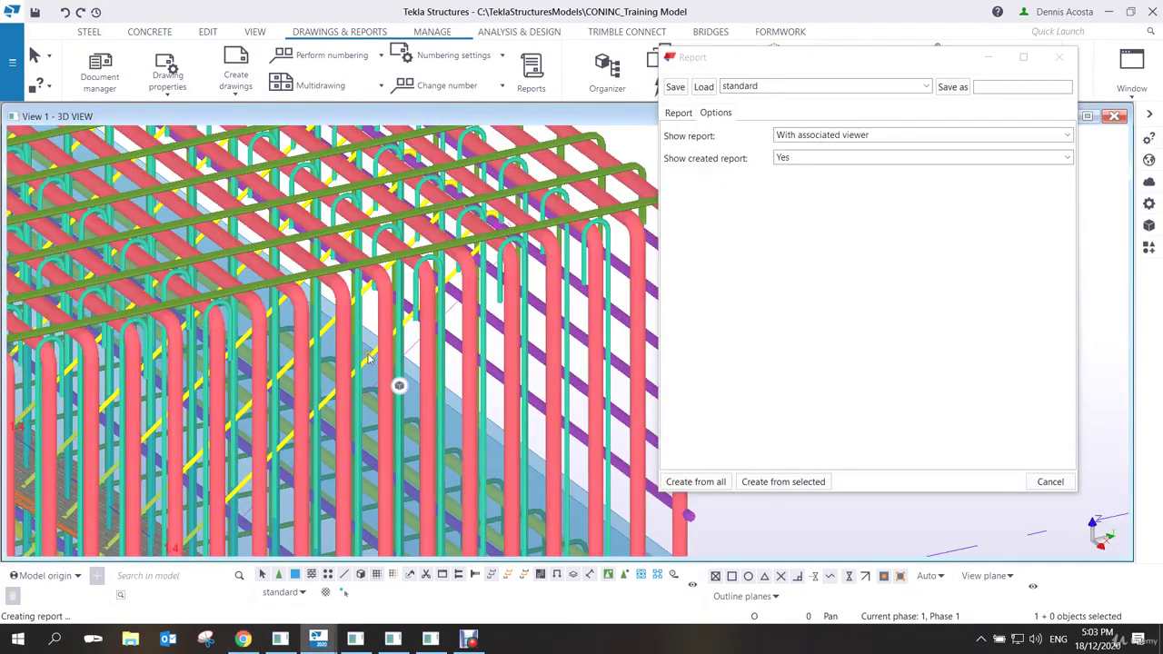
{"action": "left_click", "coordinate": [747, 484]}
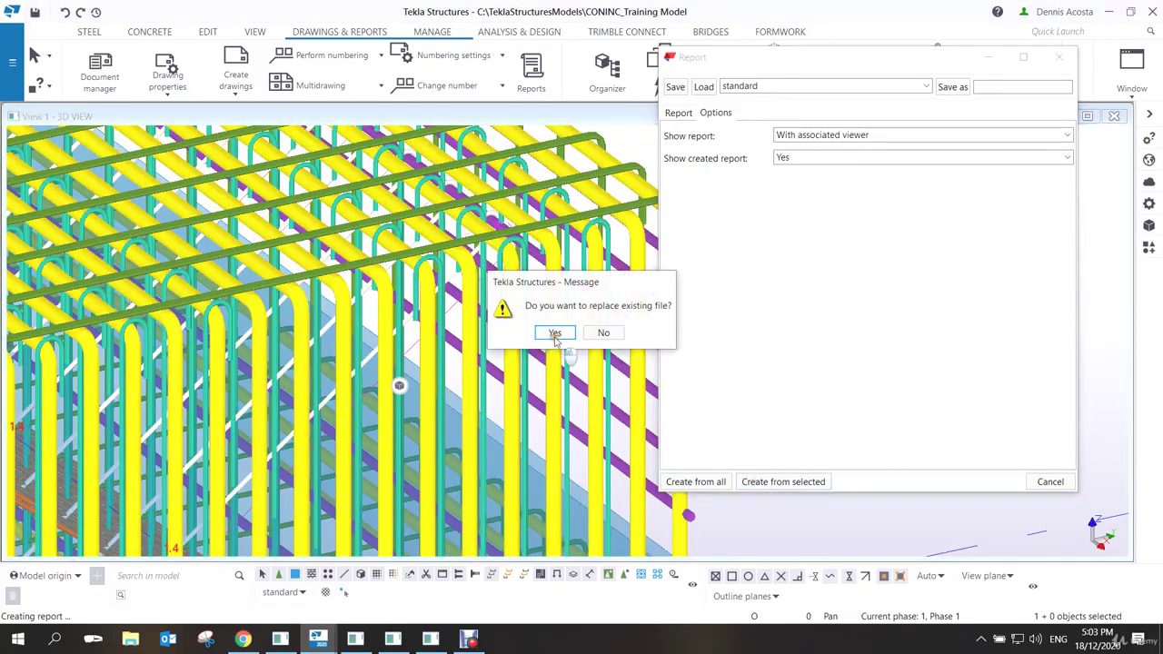
{"action": "left_click", "coordinate": [556, 333]}
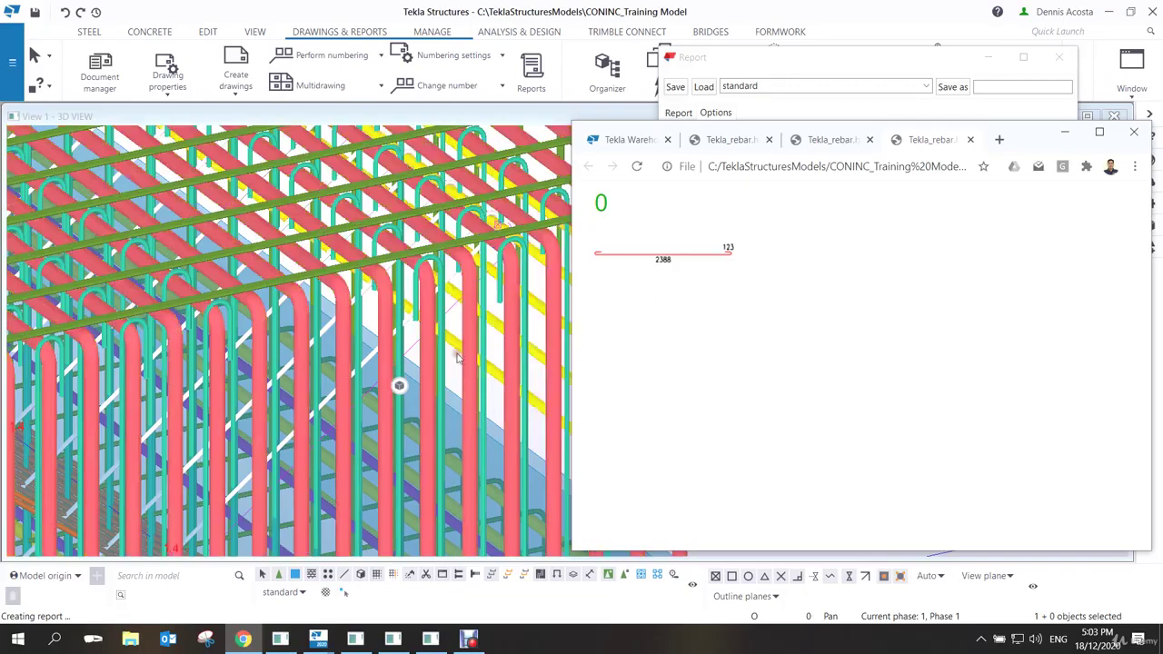
Create the Tekla_rebar.html report from a group of vertical bars deeper in the beam cage, replacing the previous report.
{"action": "left_click", "coordinate": [499, 438]}
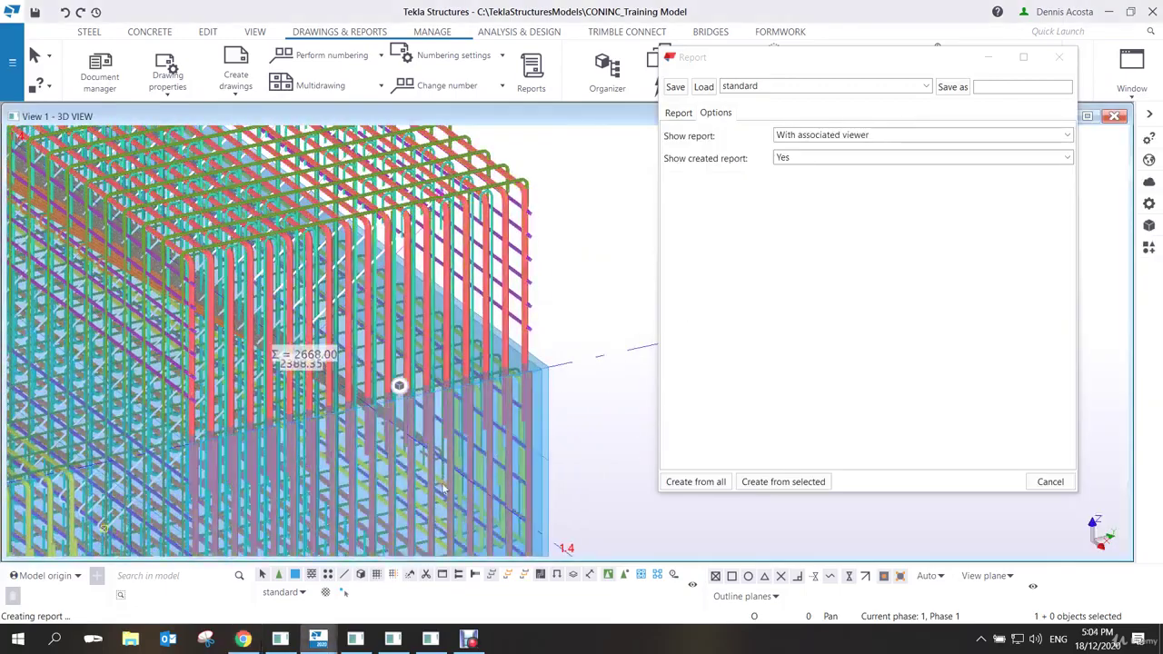
{"action": "scroll", "coordinate": [499, 438], "scroll_direction": "up", "scroll_amount": 5}
{"action": "scroll", "coordinate": [491, 454], "scroll_direction": "down", "scroll_amount": 4}
{"action": "scroll", "coordinate": [487, 460], "scroll_direction": "up", "scroll_amount": 5}
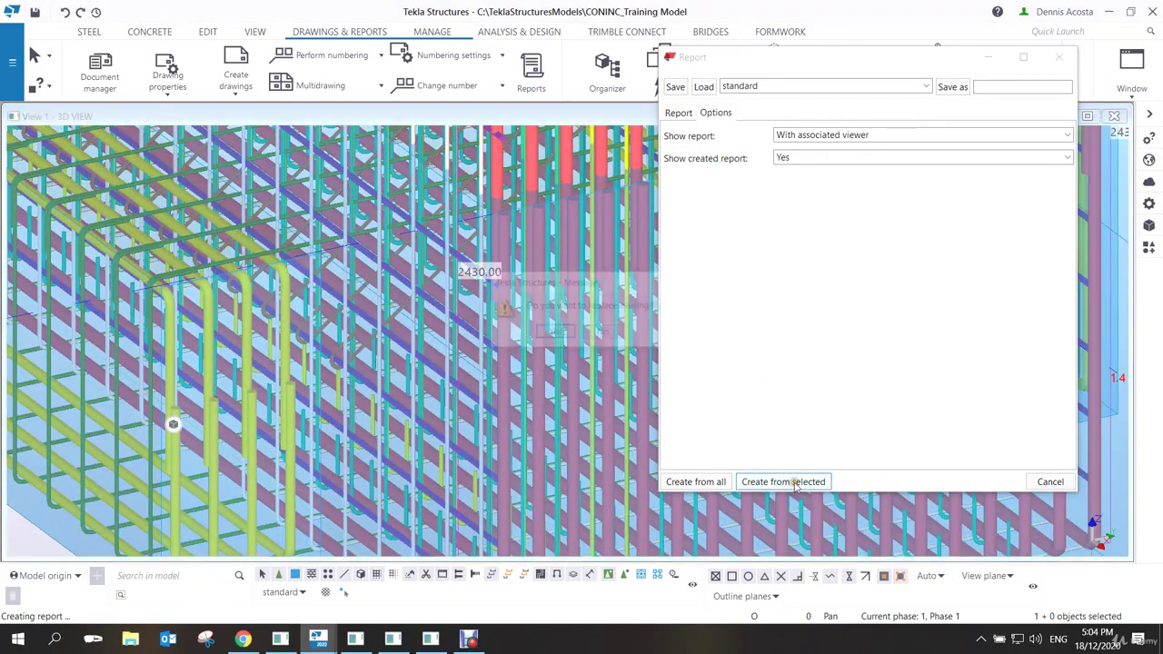
{"action": "left_click", "coordinate": [555, 332]}
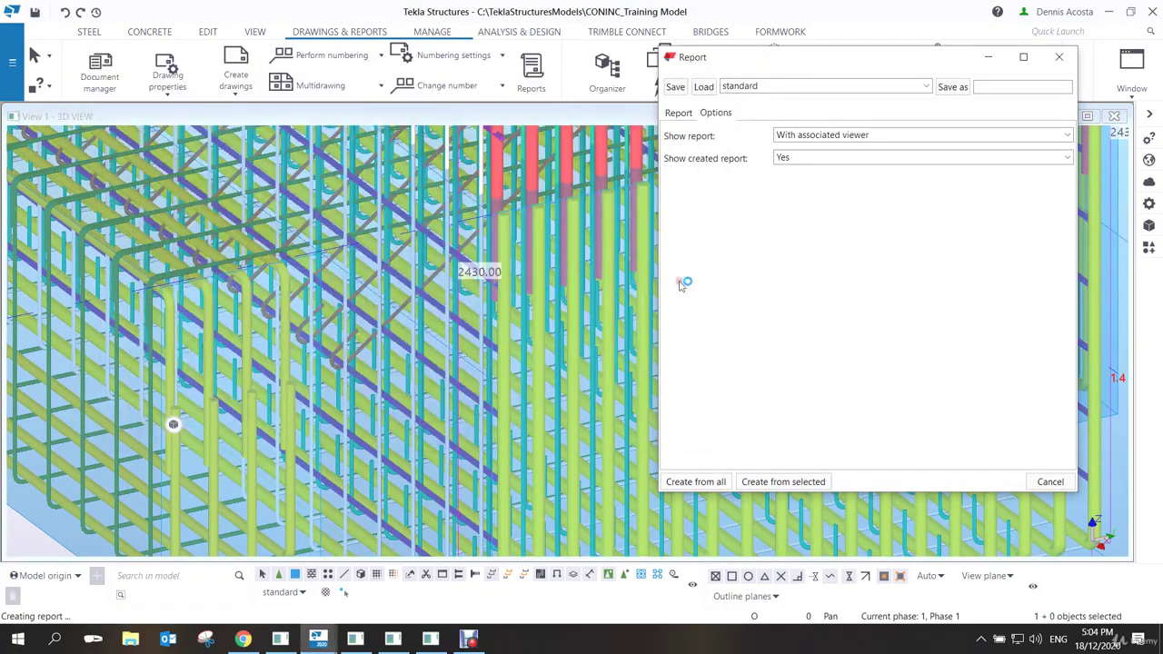